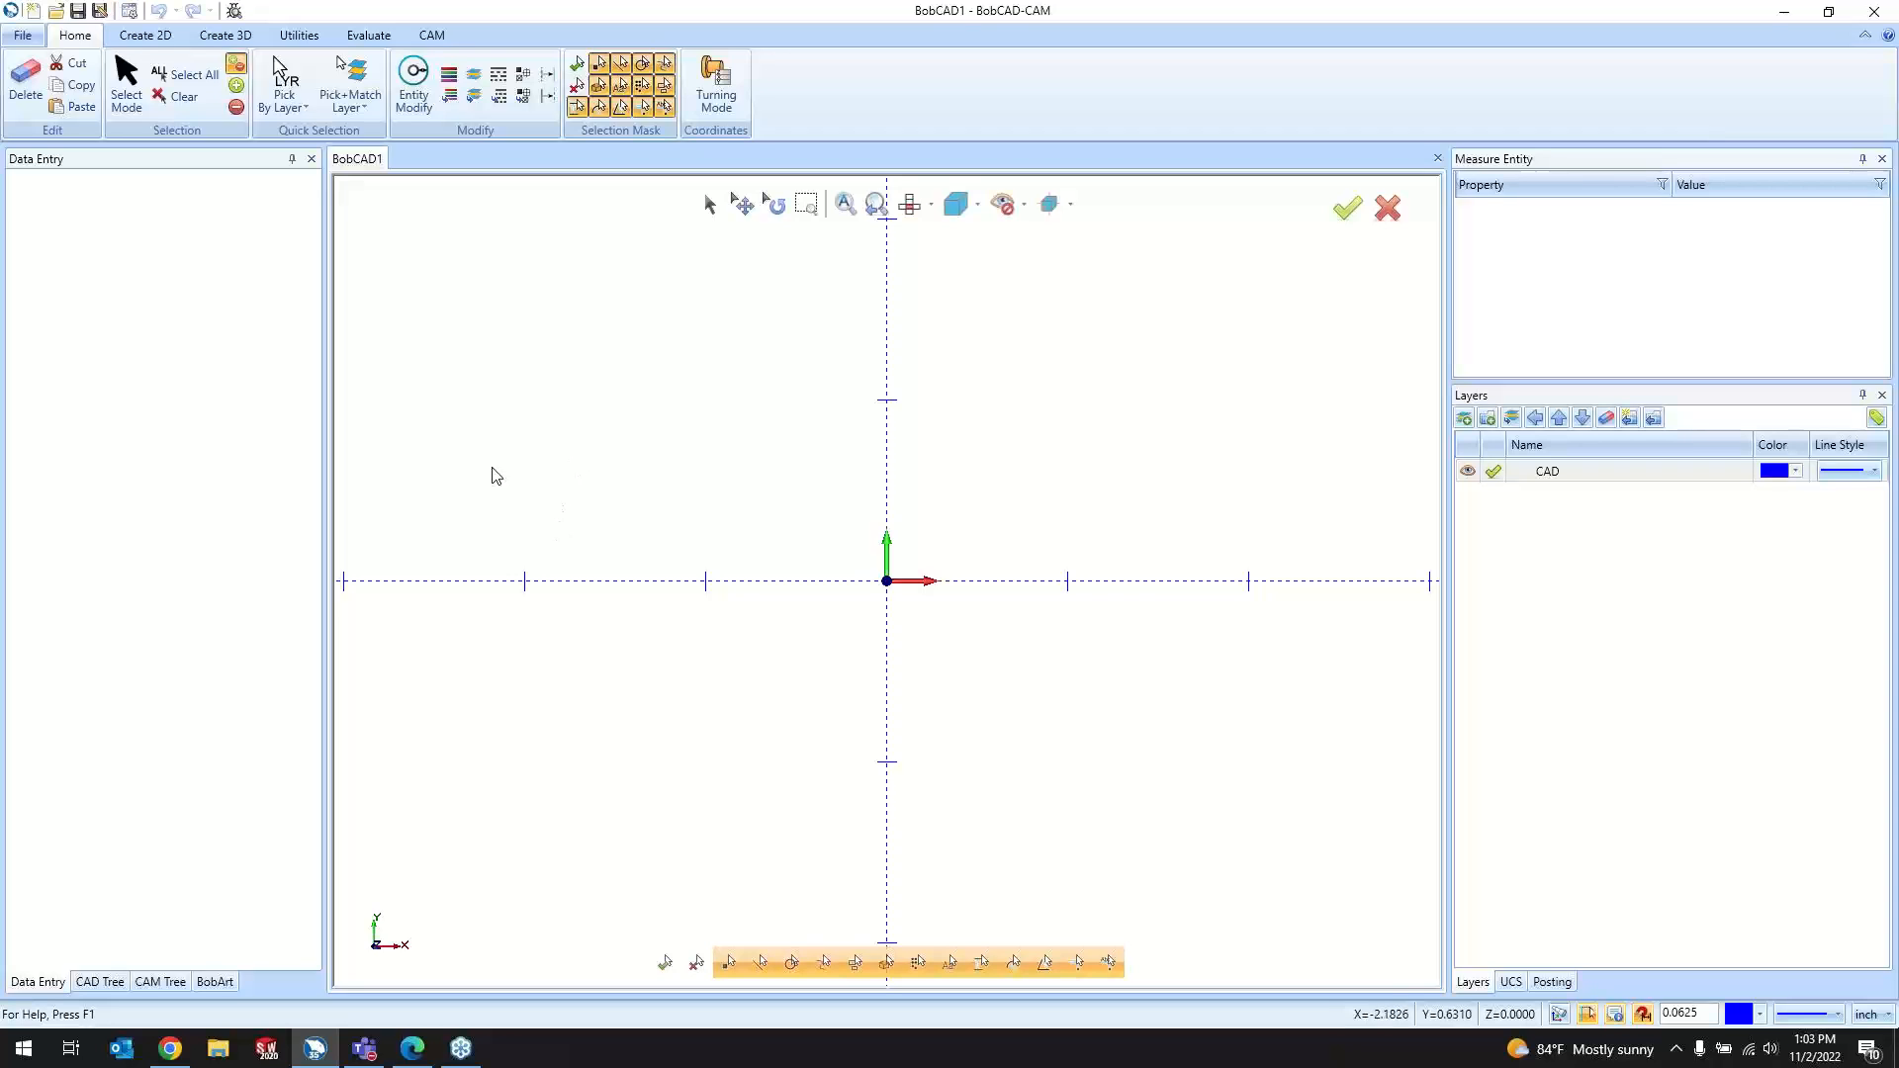
Step: Display the BobArt manager and set the BobArt, CAM Tree, CAD Tree and Data Entry managers to auto-hide
click(212, 982)
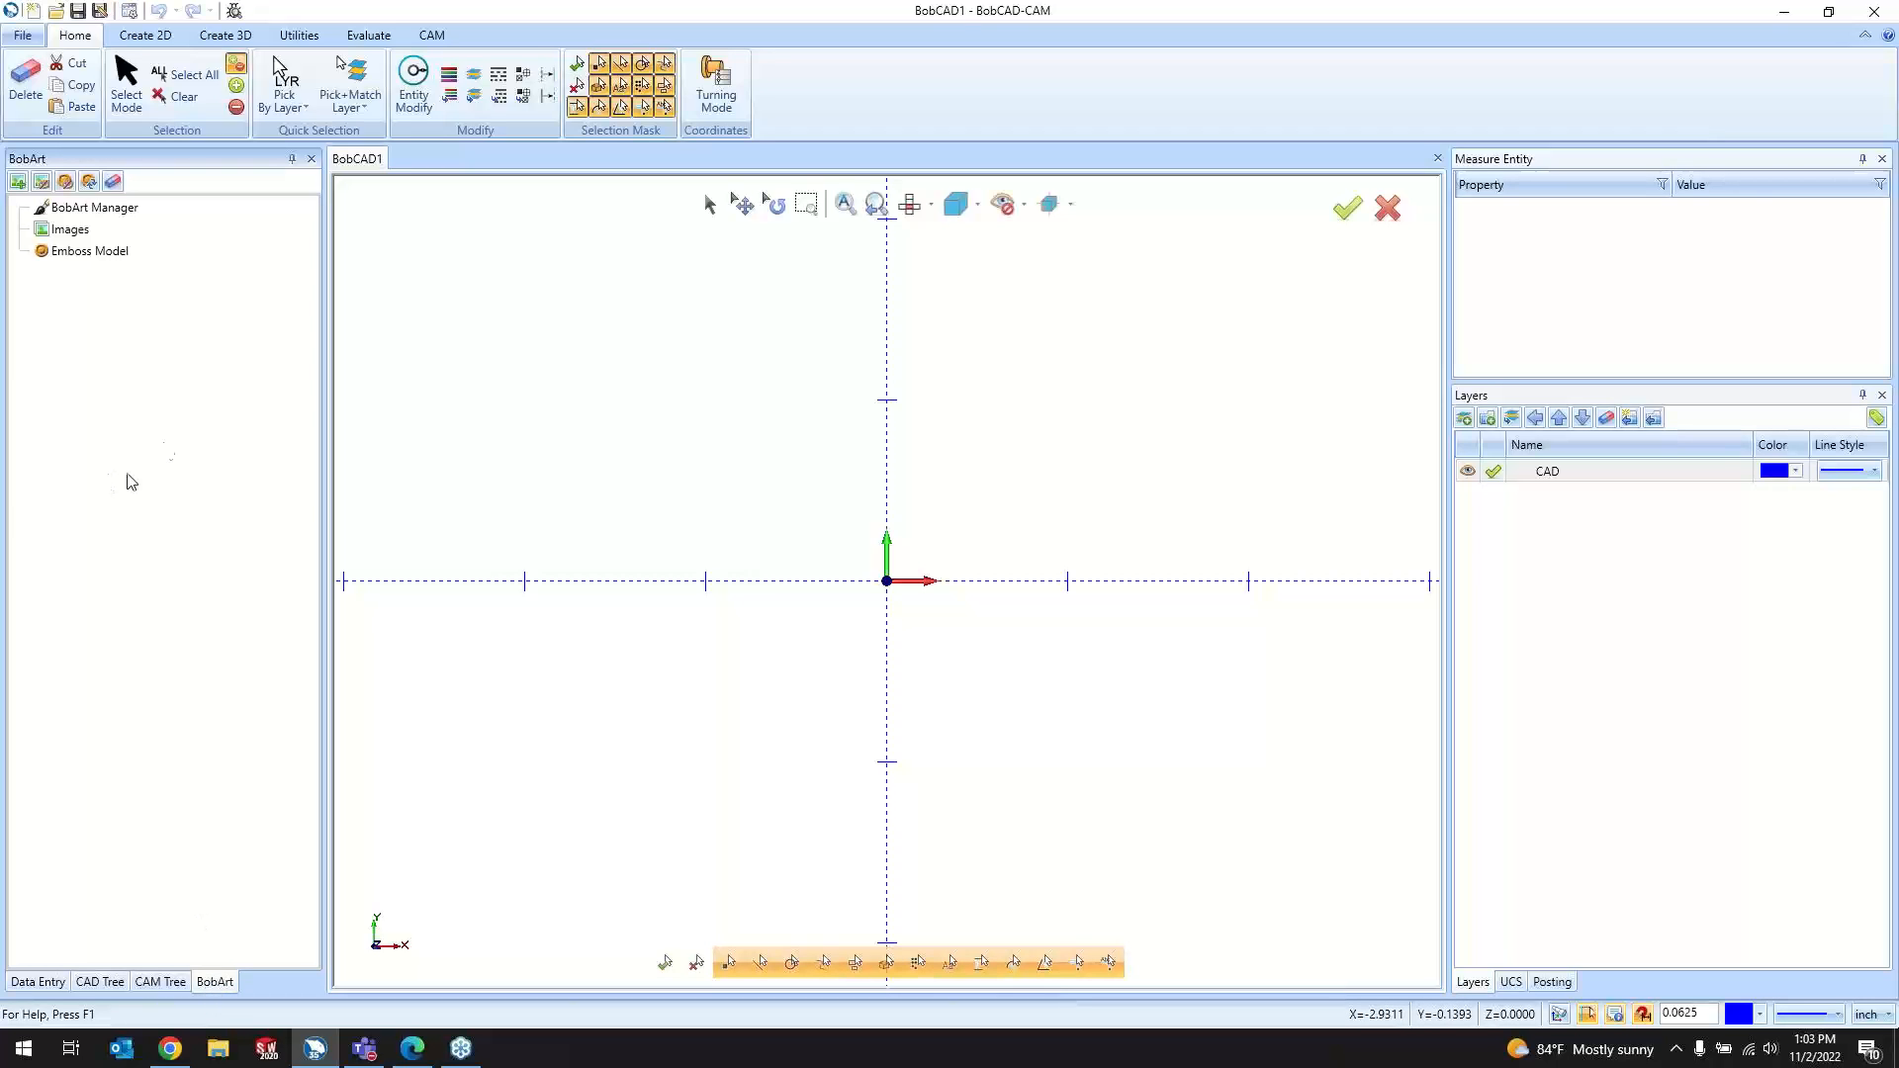
click(292, 160)
mouse_move(16, 171)
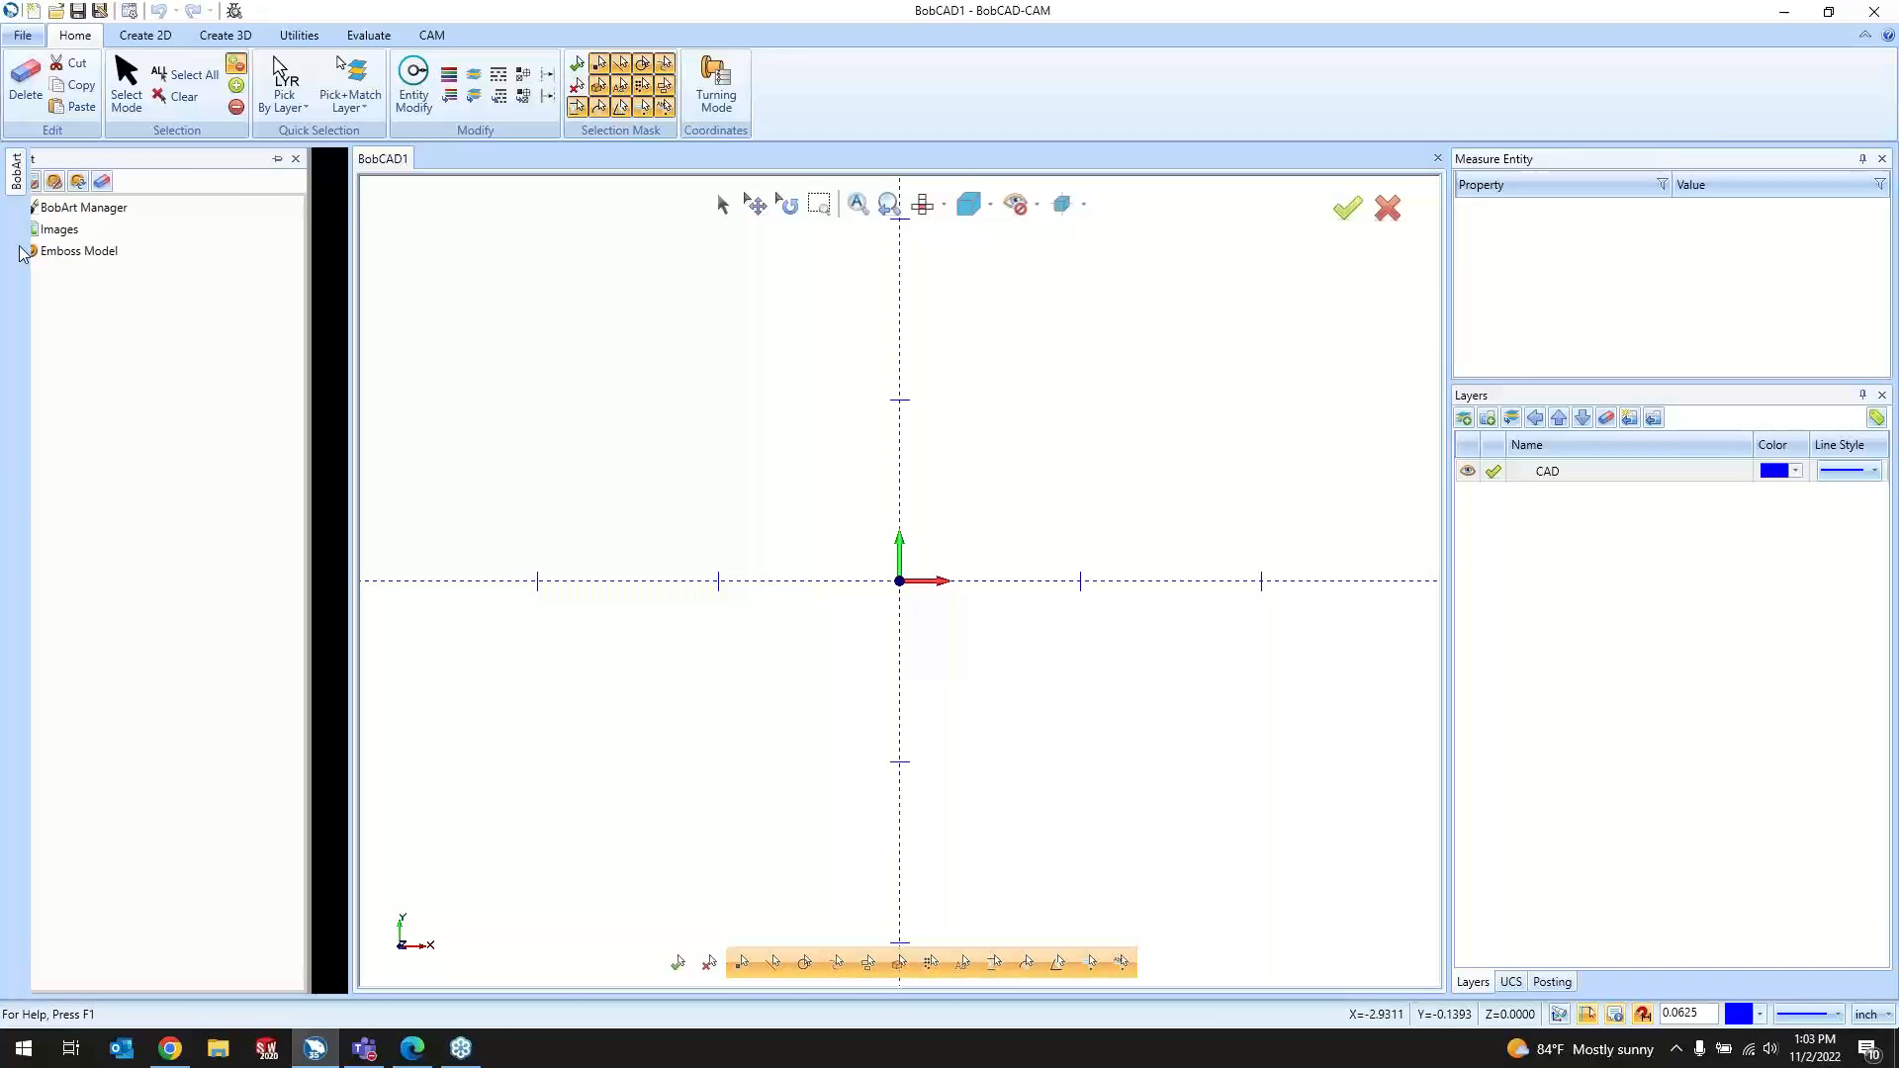
click(310, 160)
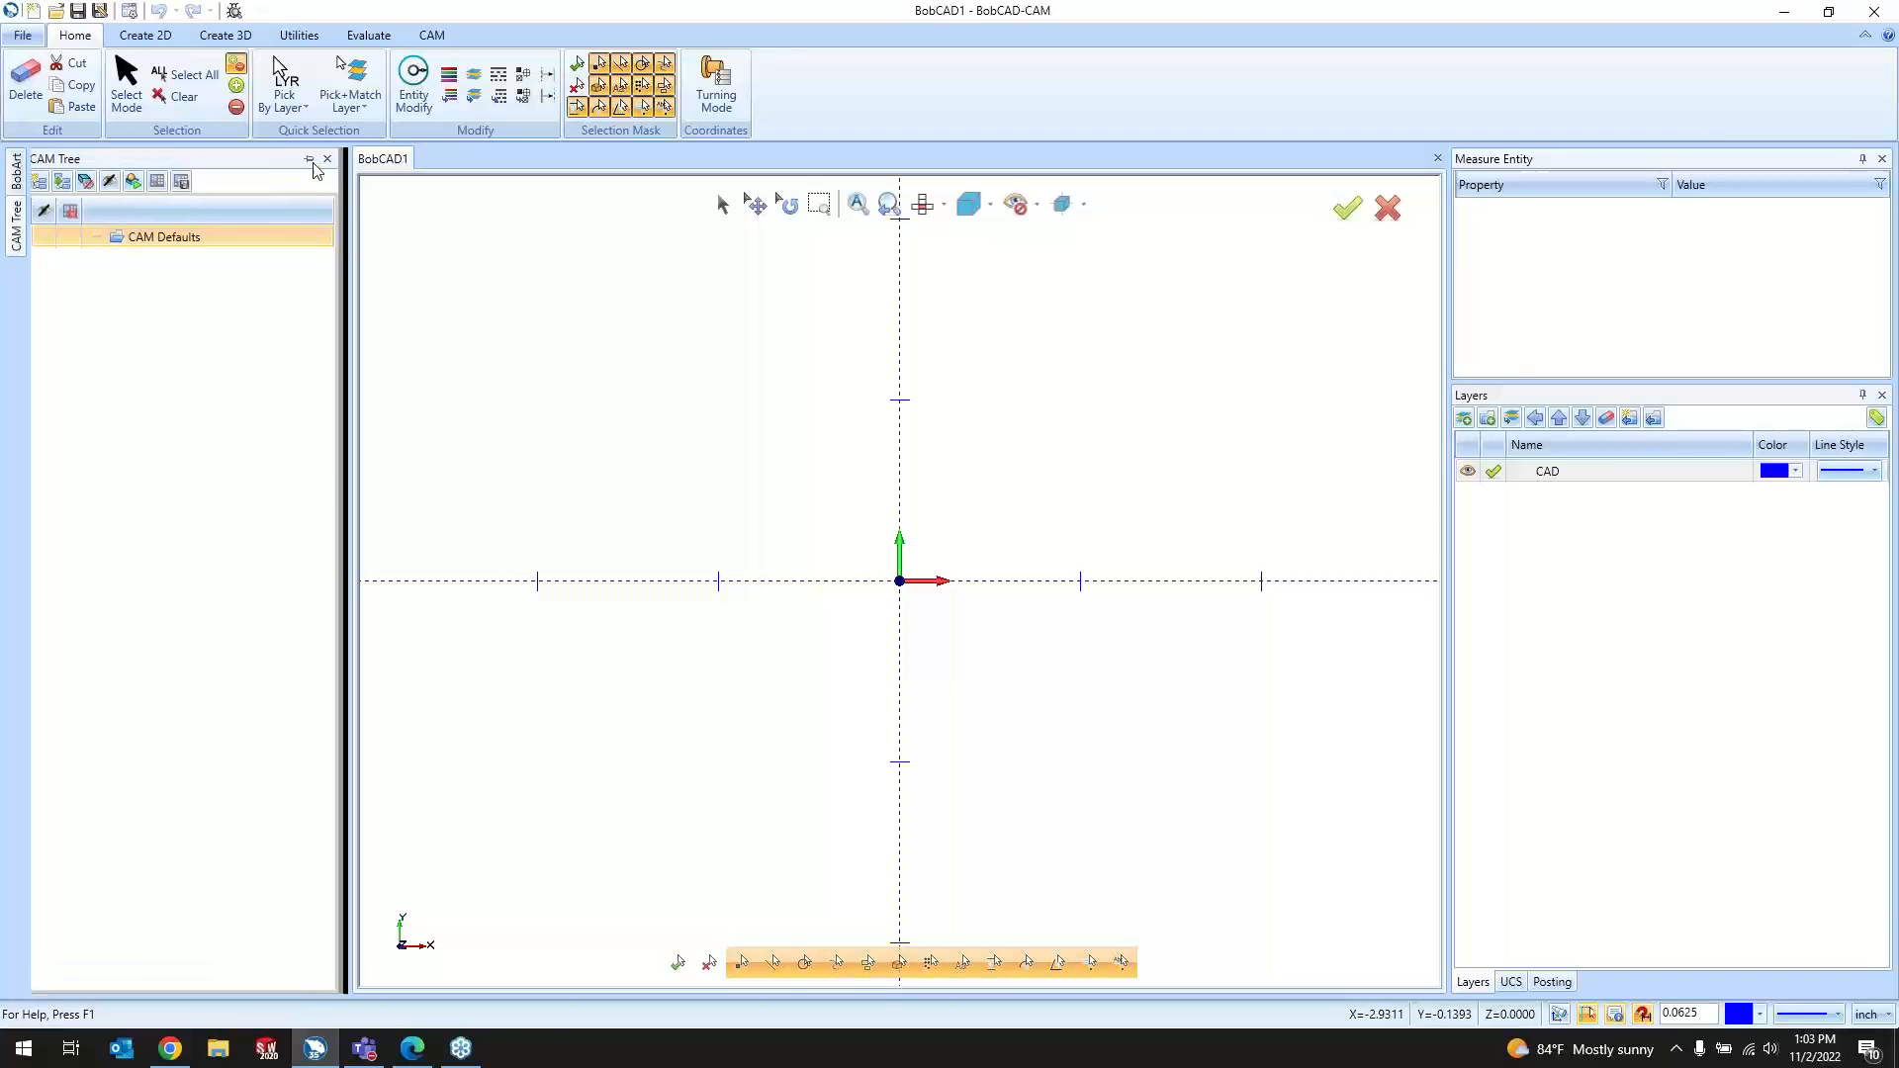
click(309, 159)
click(310, 159)
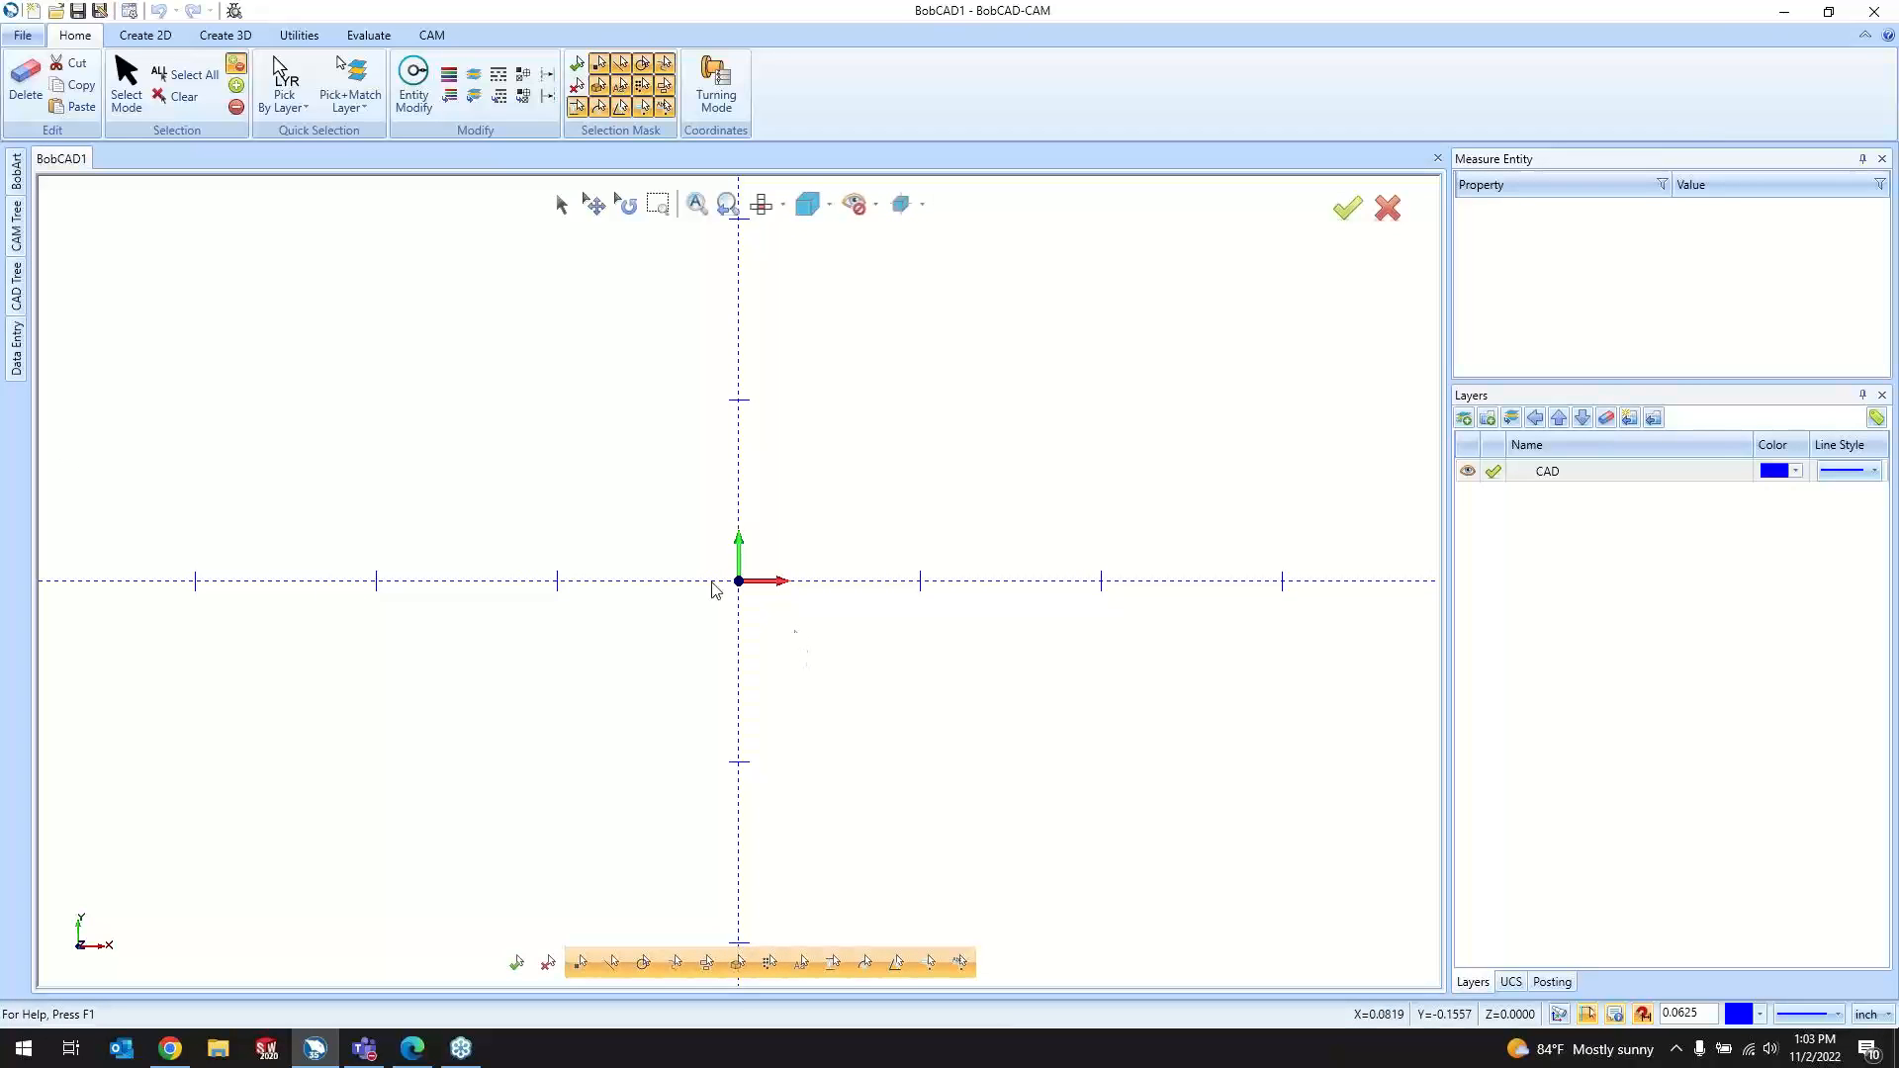
Step: Reveal the auto-hidden BobArt manager and look at its Images and Emboss Model entries
mouse_move(17, 188)
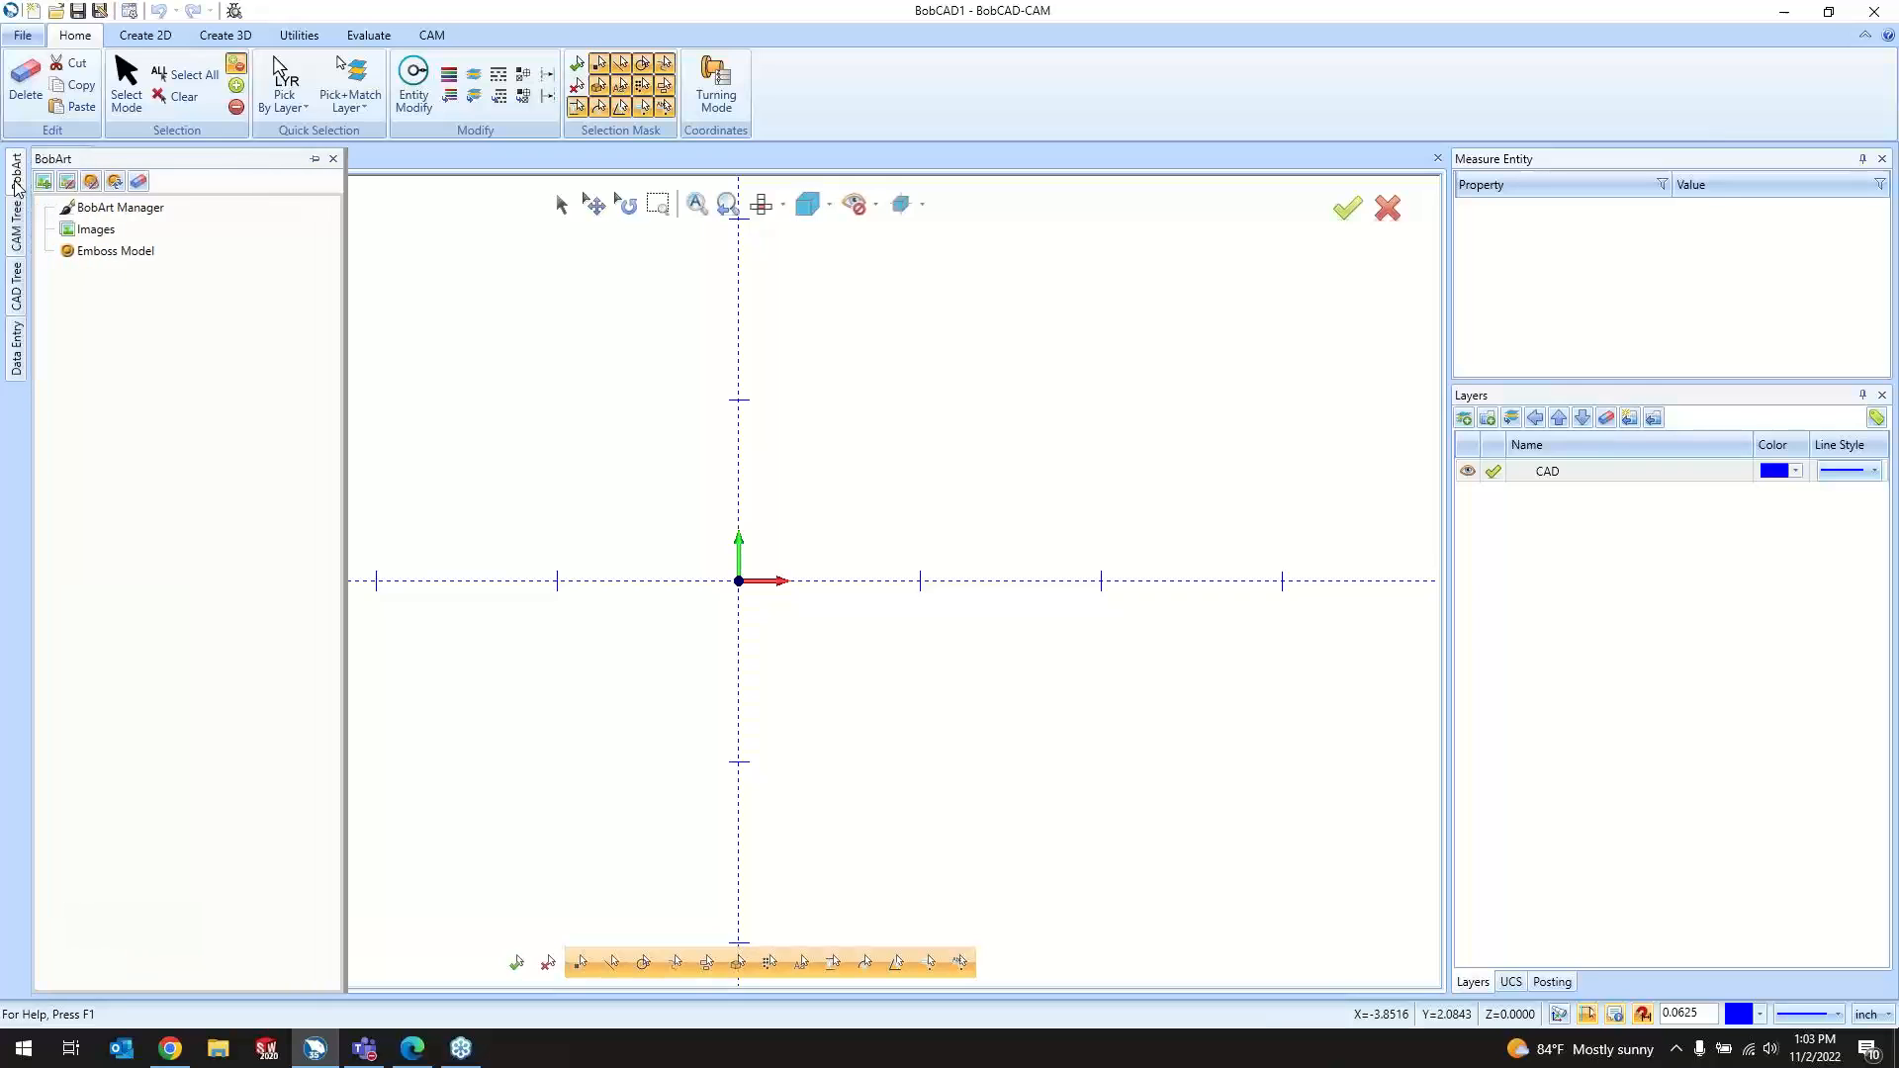
click(94, 235)
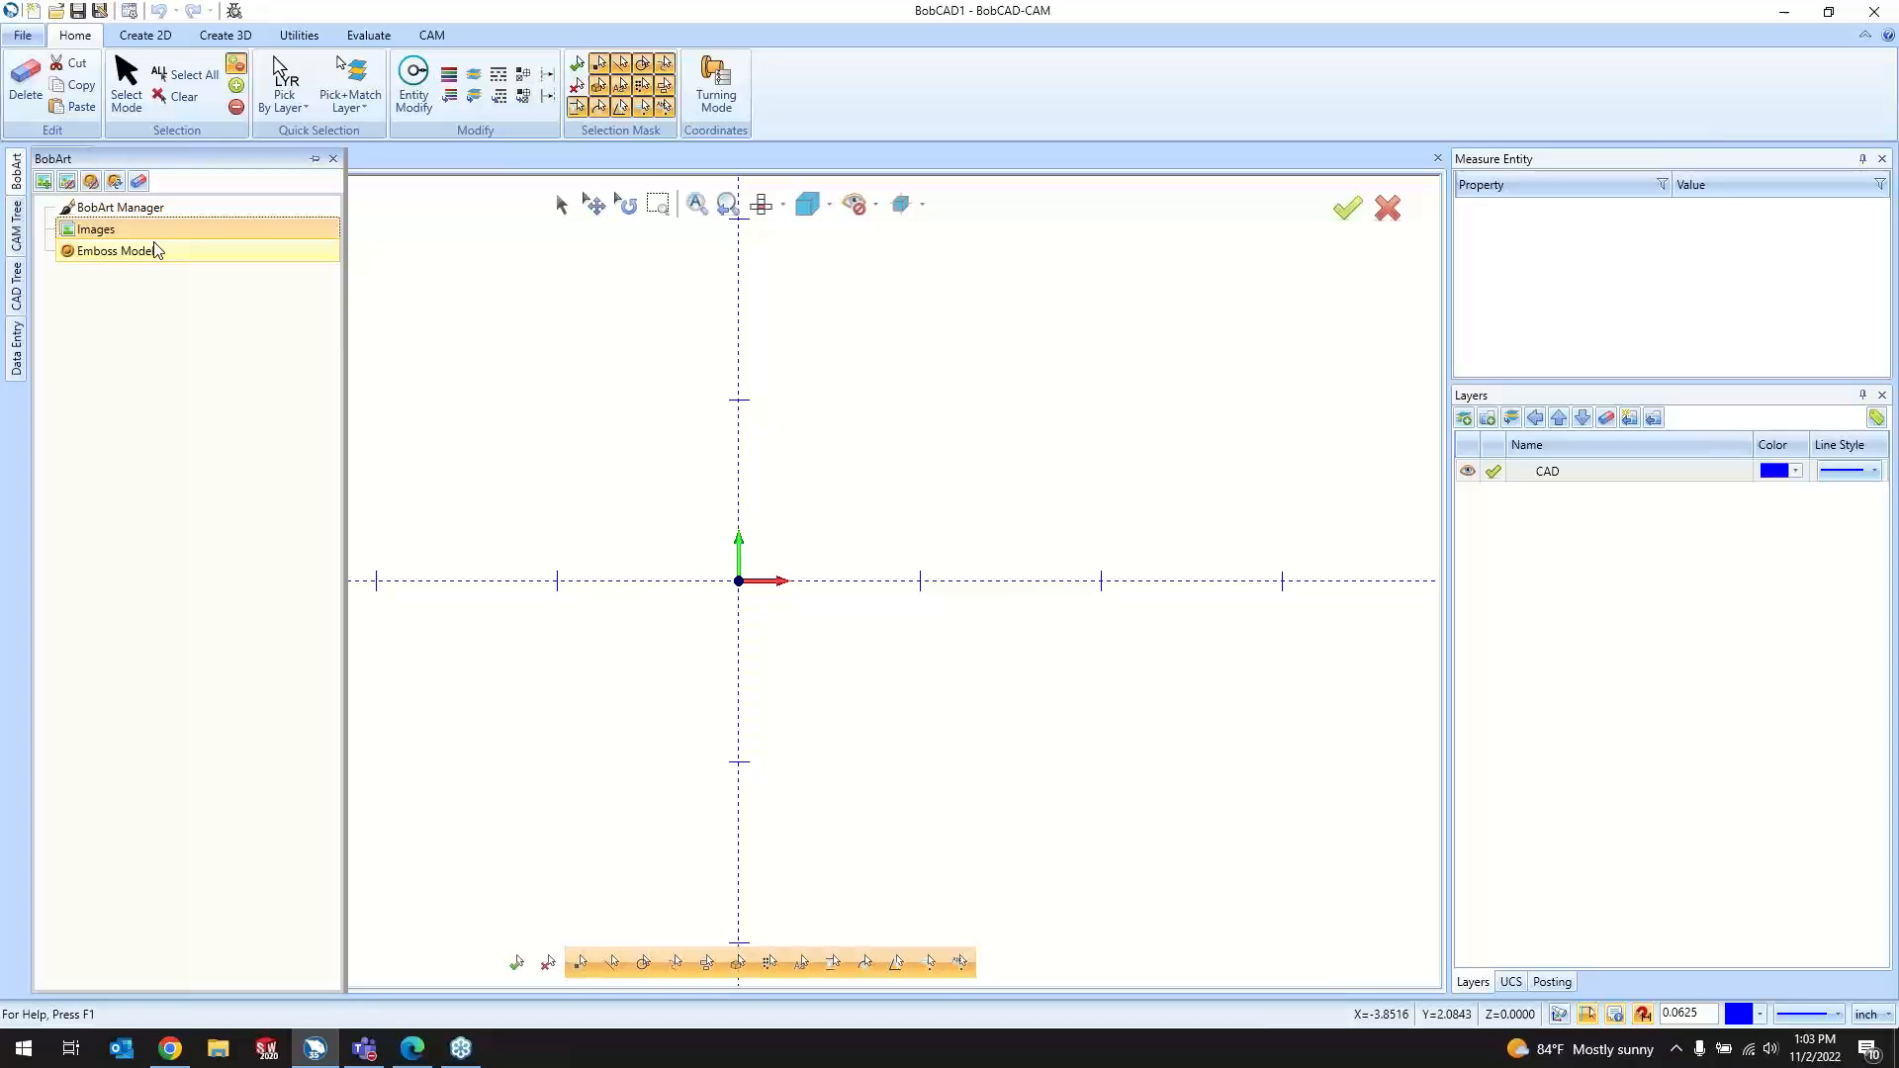
click(95, 253)
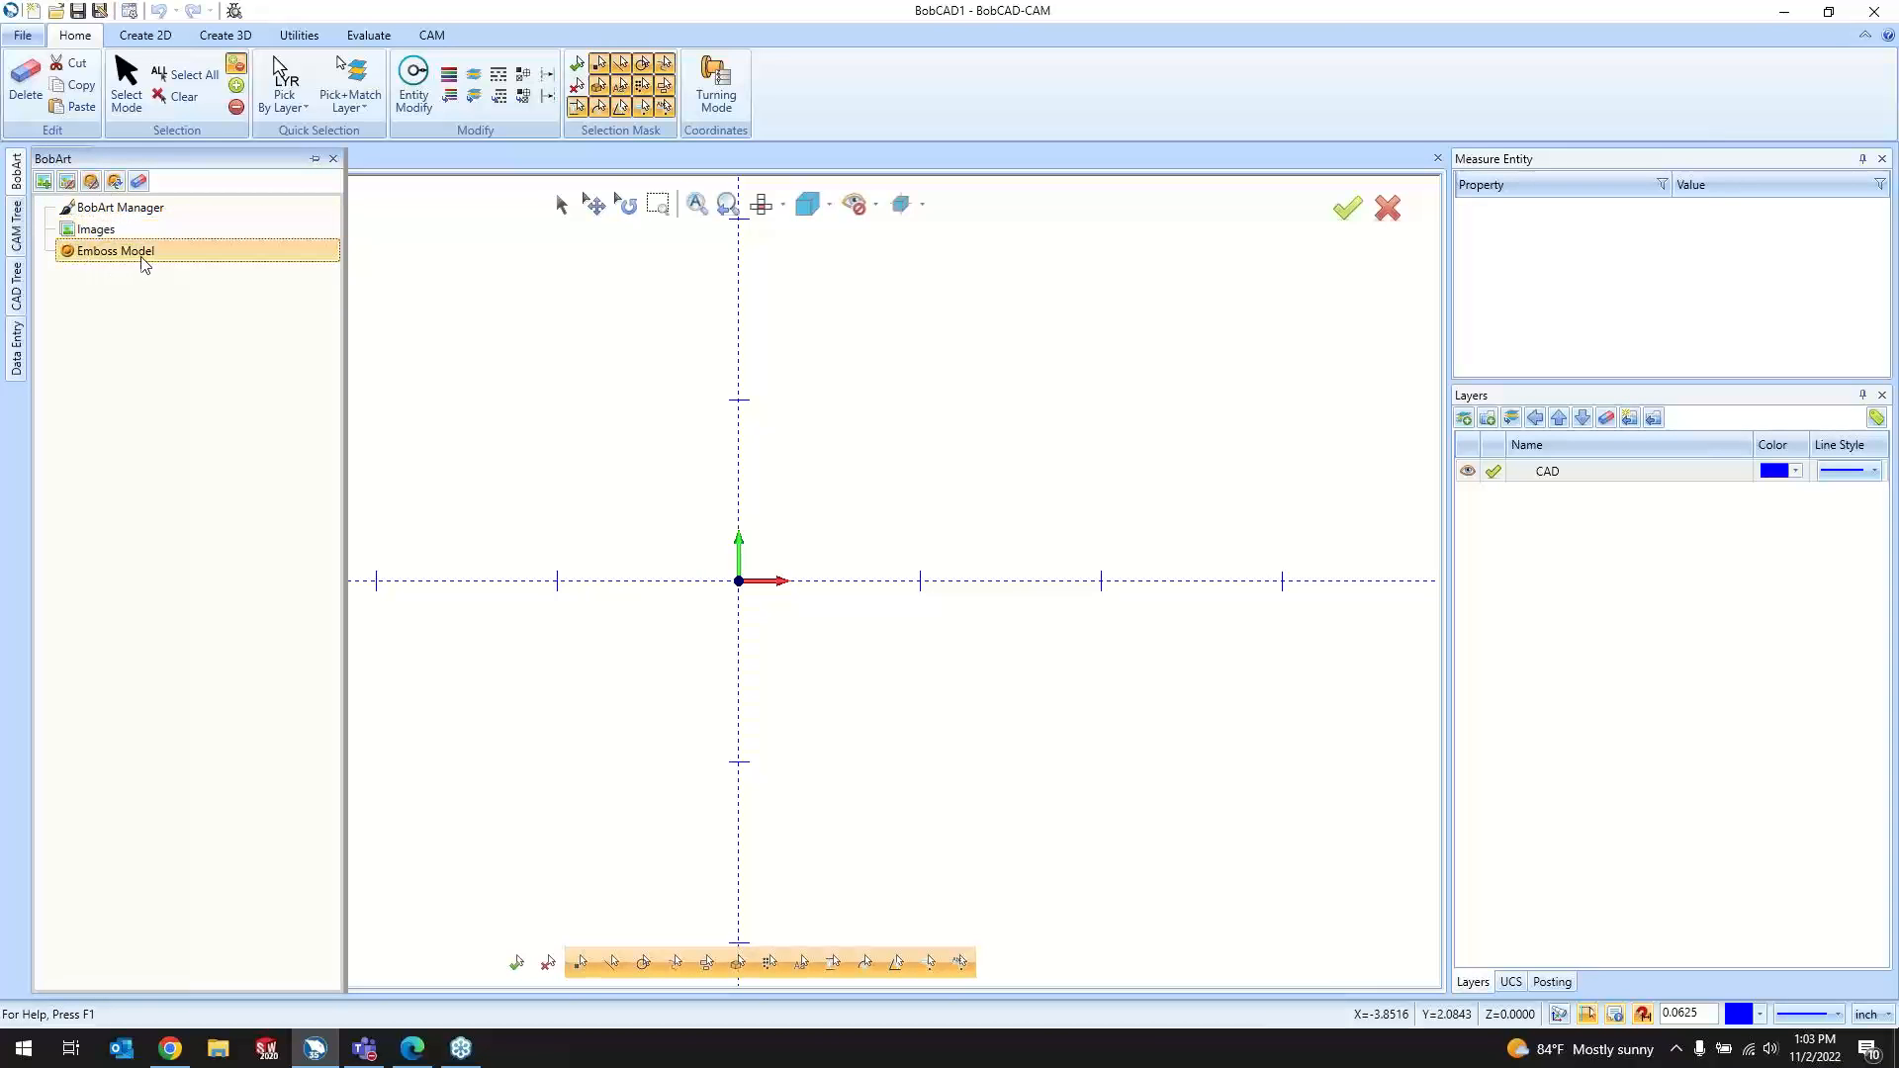
click(509, 352)
Step: Pin the BobArt manager open, group it with Layers, UCS and Posting, and dock the group beside the CAM Tree
mouse_move(20, 188)
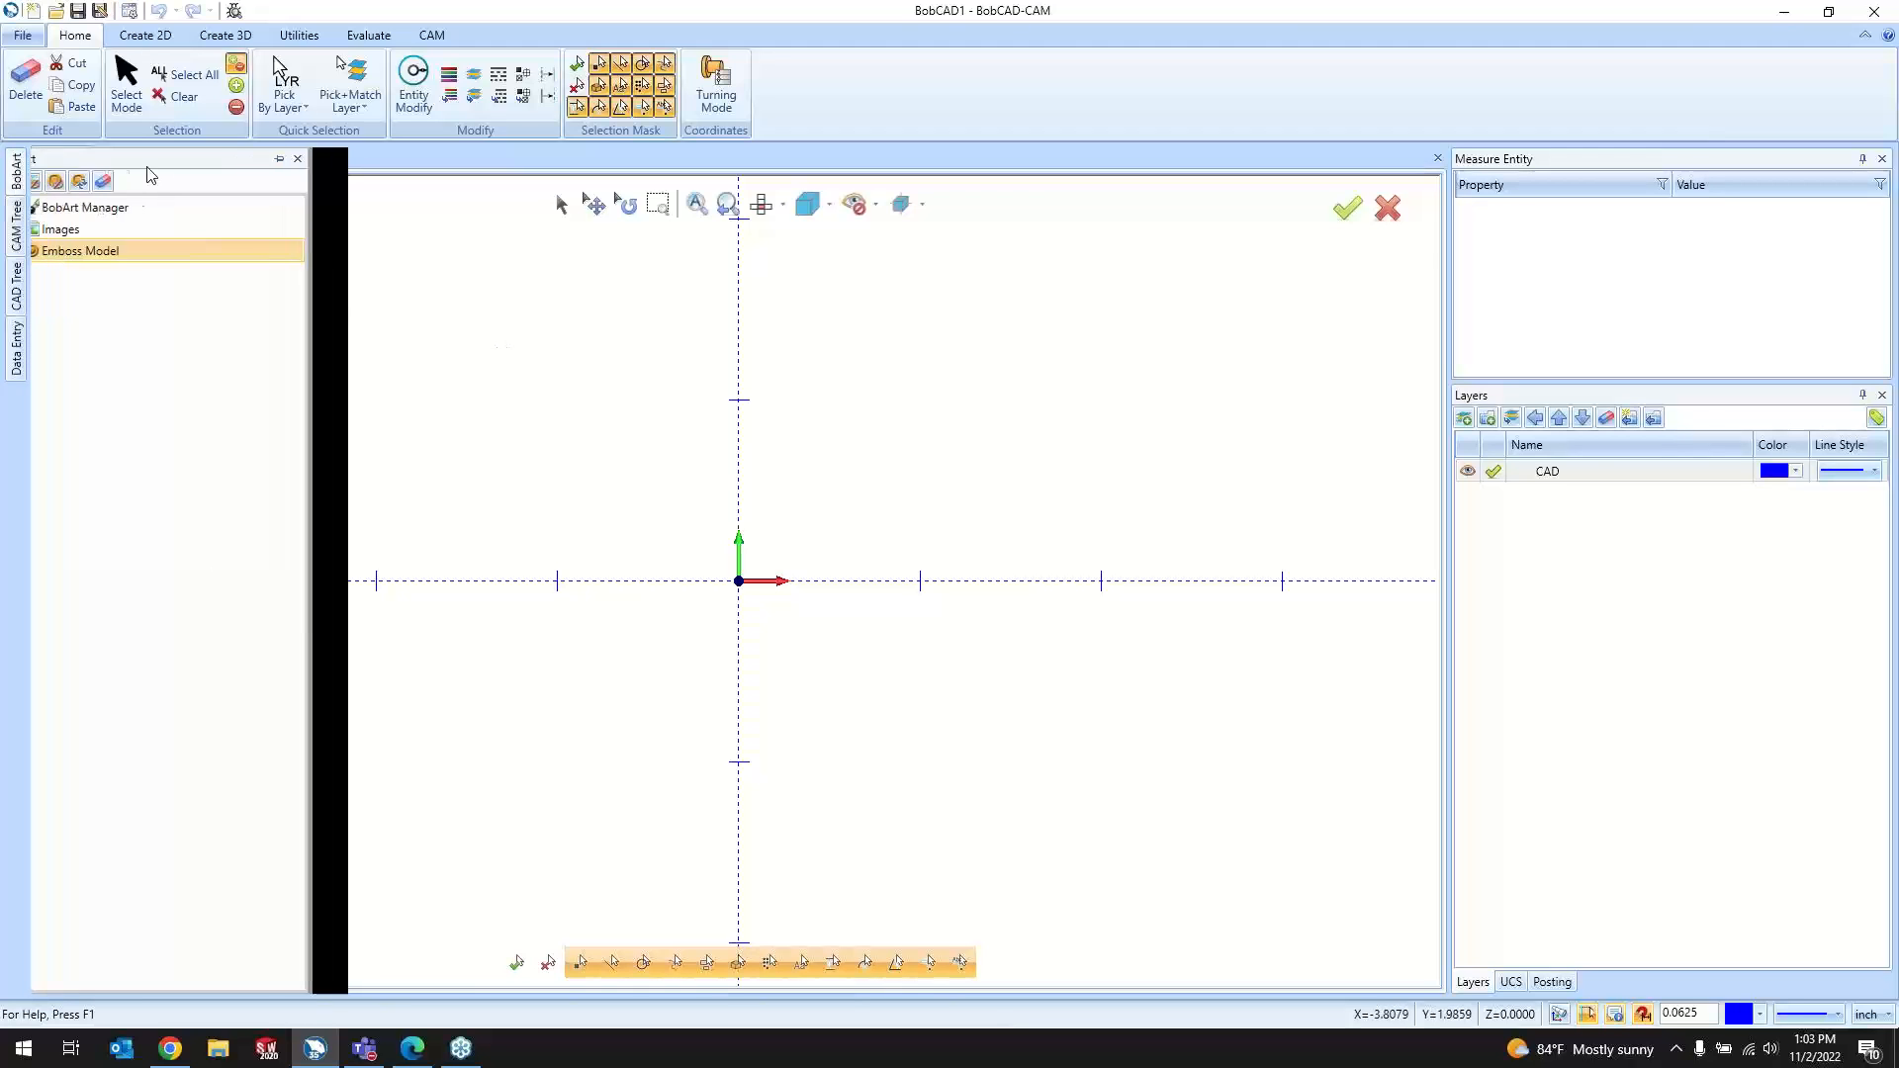
click(318, 159)
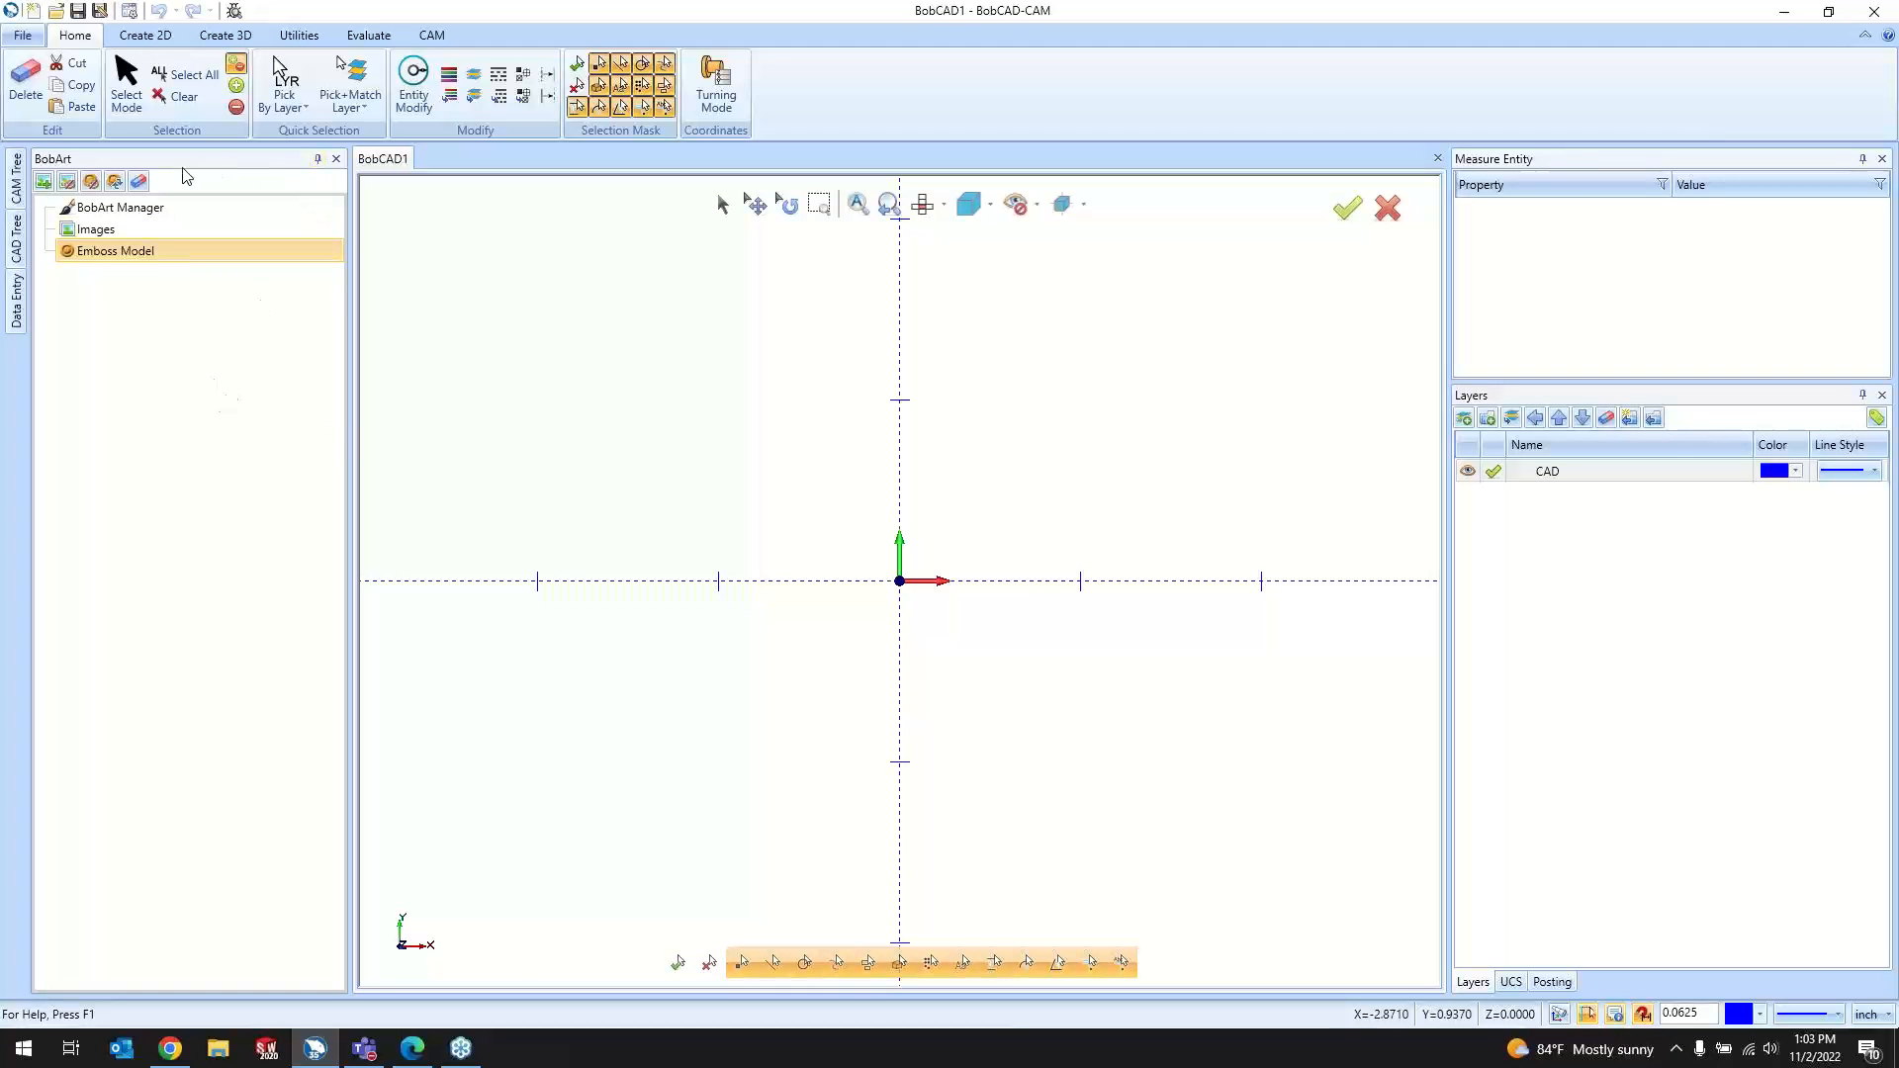
drag(183, 162, 1682, 688)
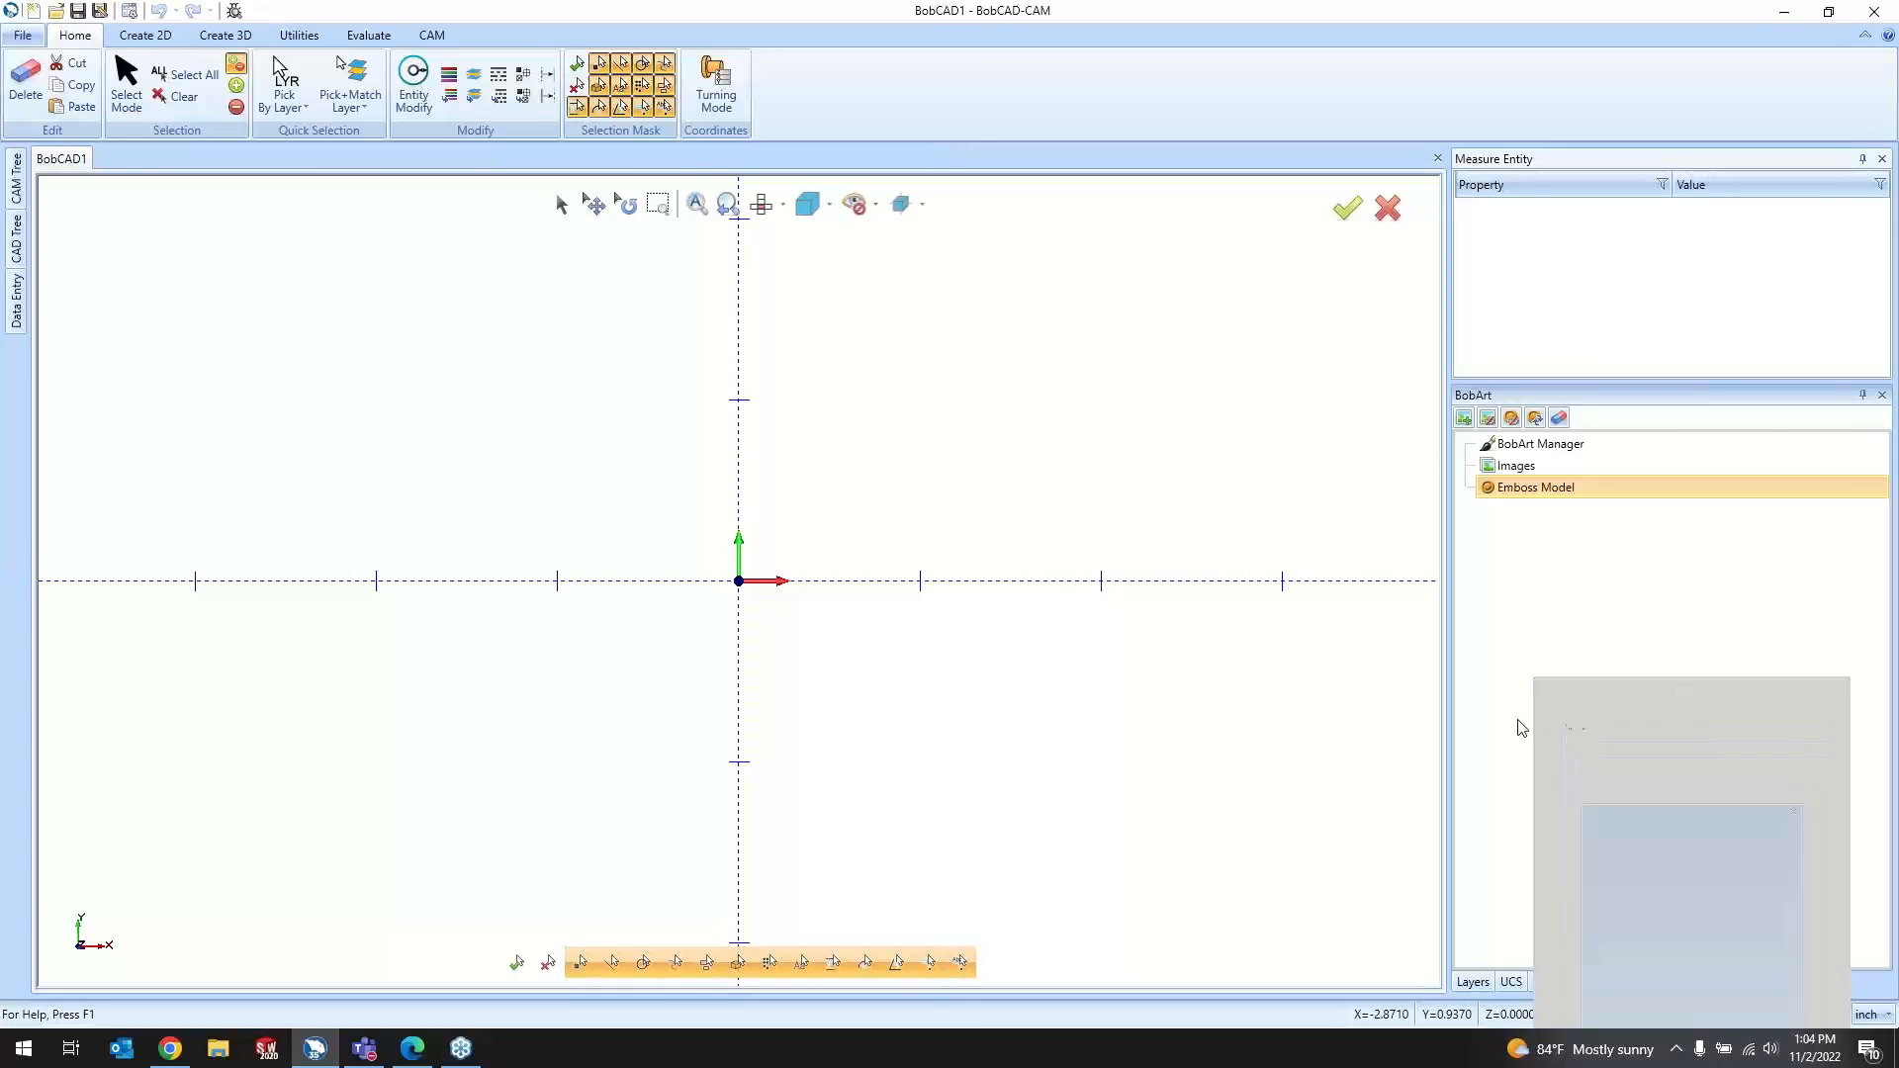
drag(1543, 396, 1647, 577)
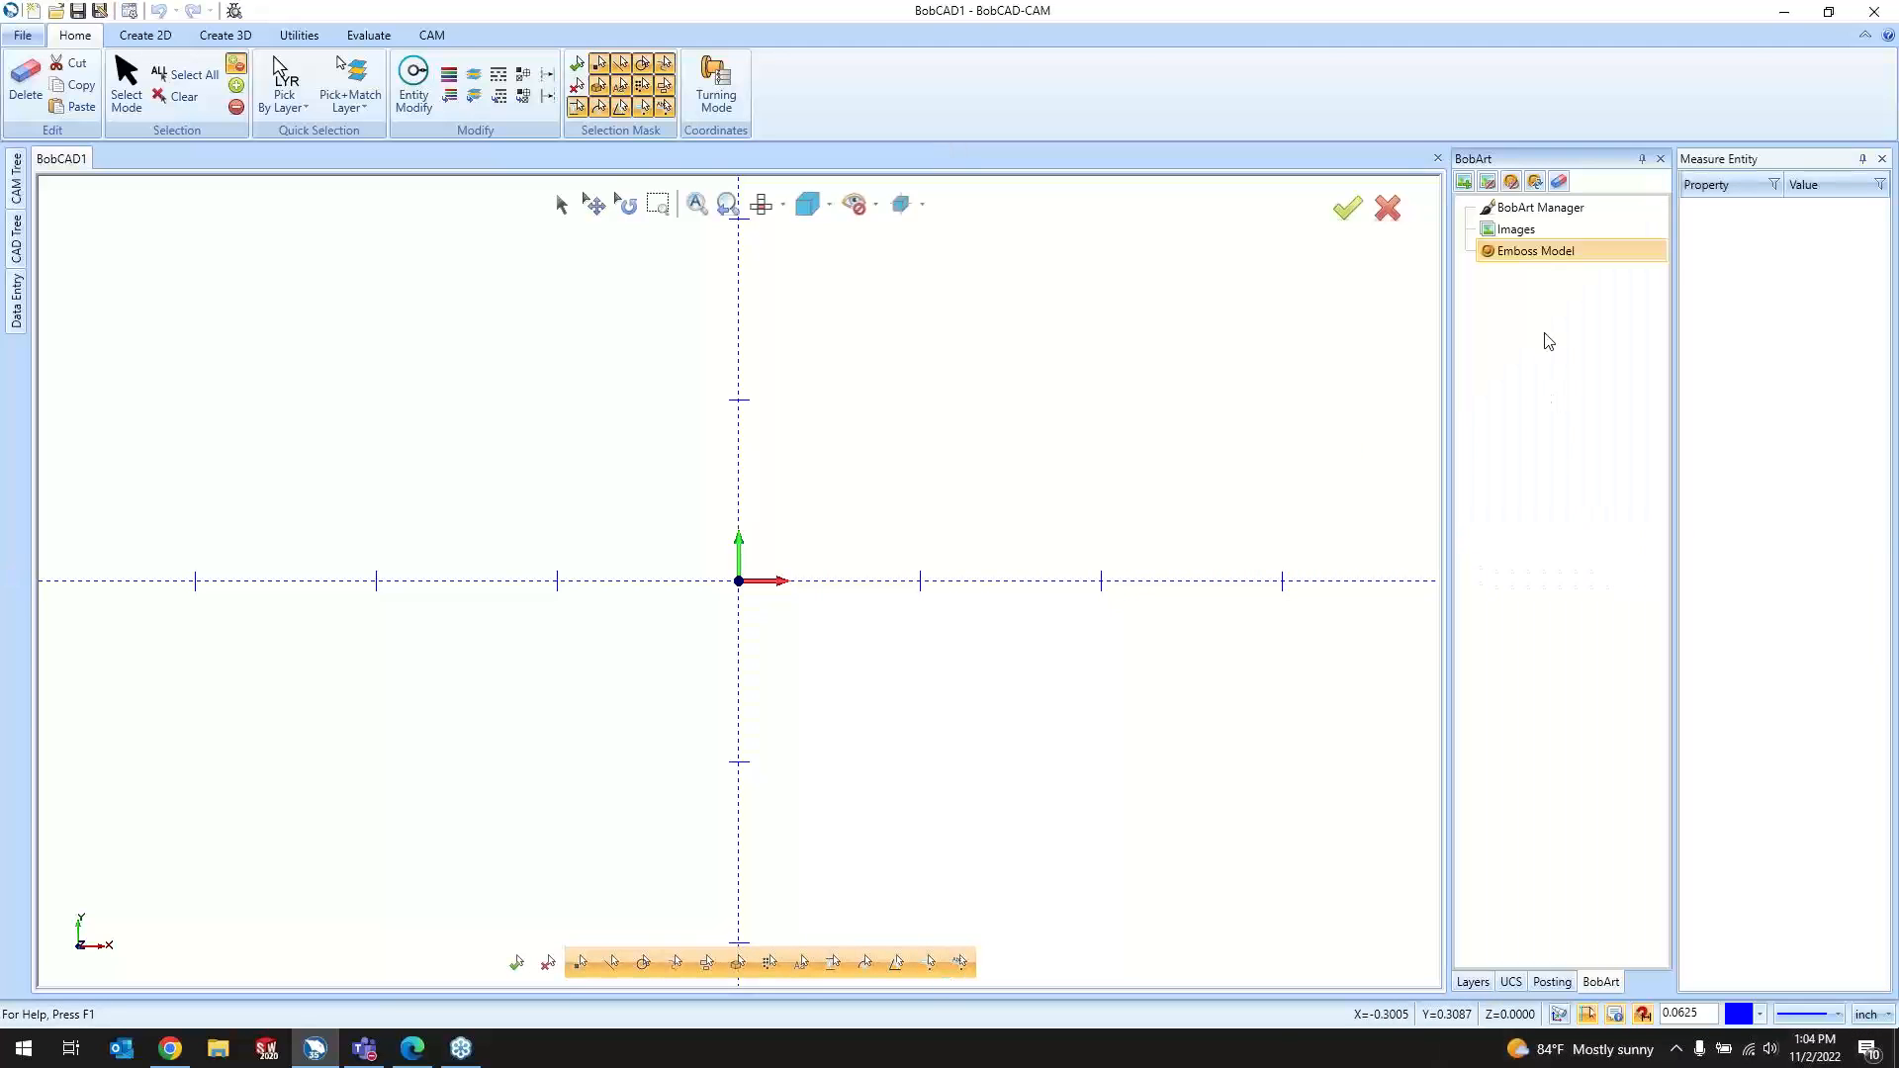
drag(1491, 160, 12, 570)
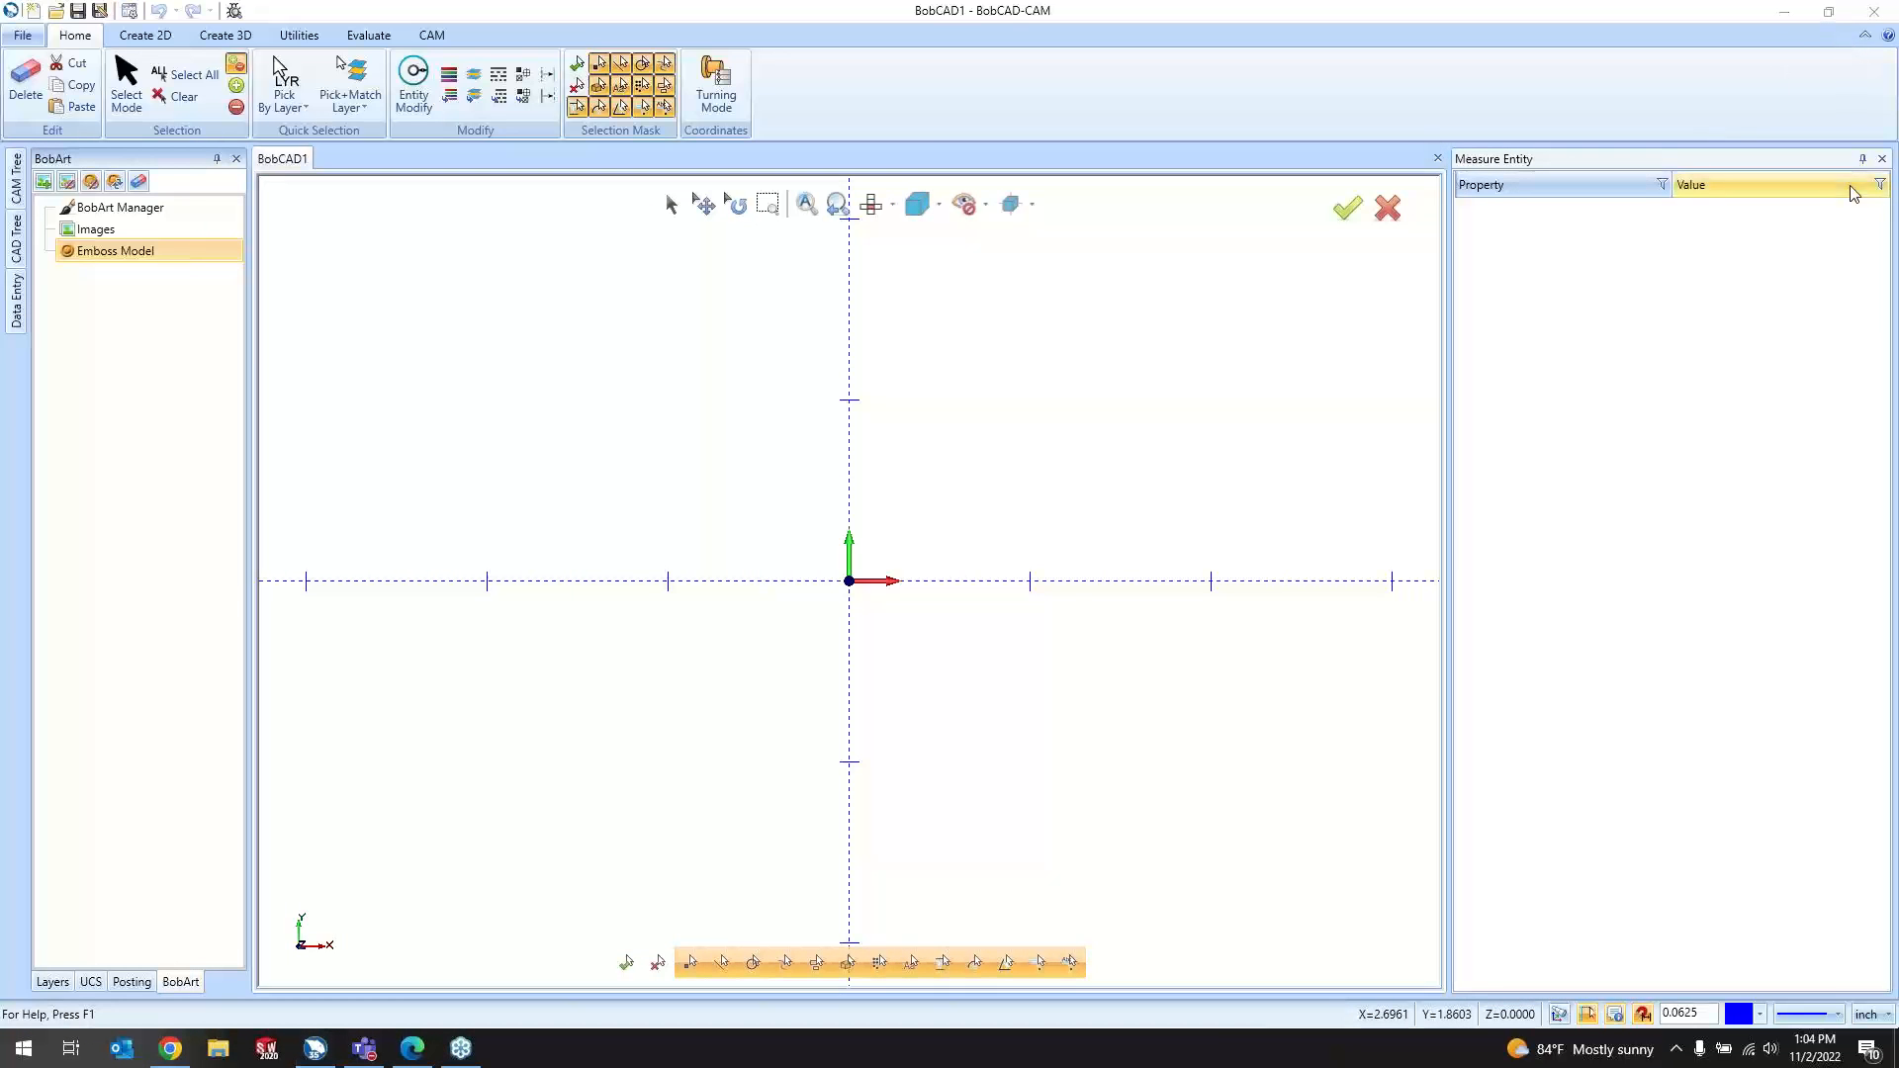
Step: Close the Measure Entity pane and widen the docked BobArt pane
click(1881, 159)
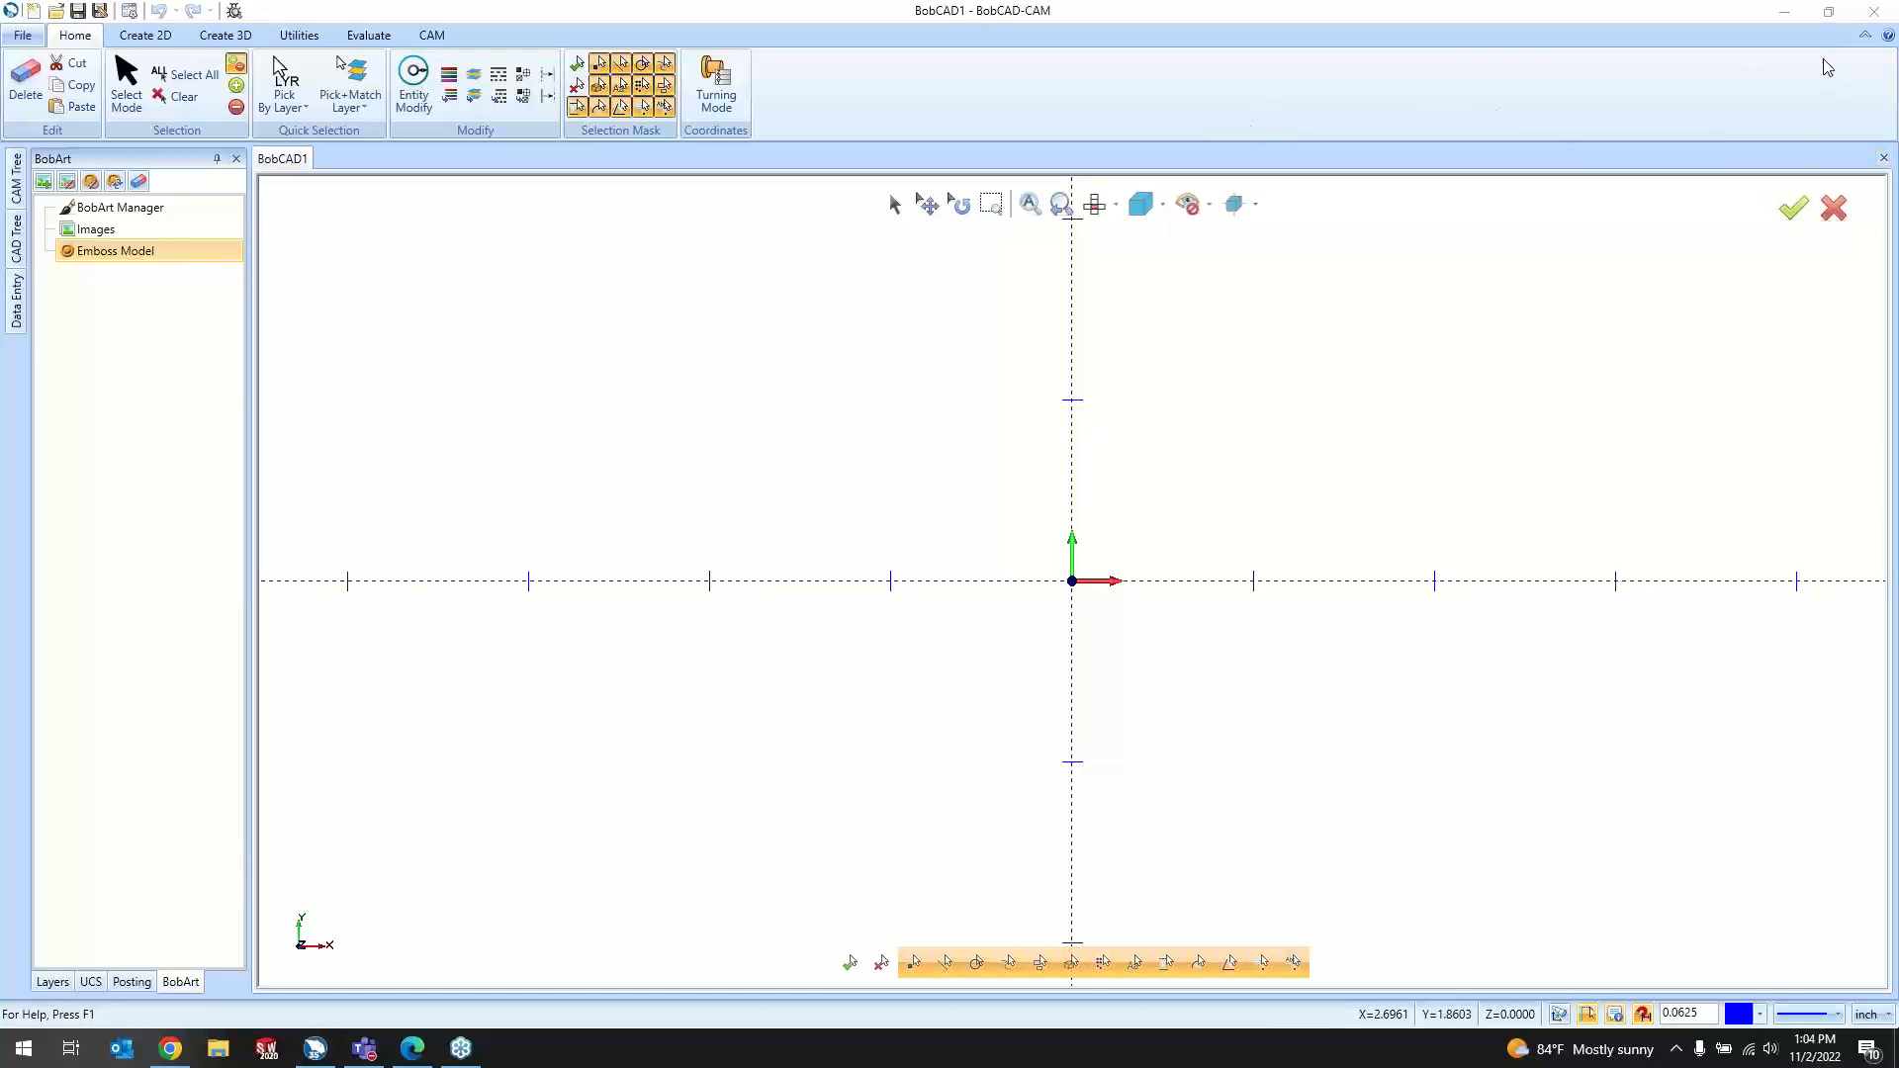
click(83, 256)
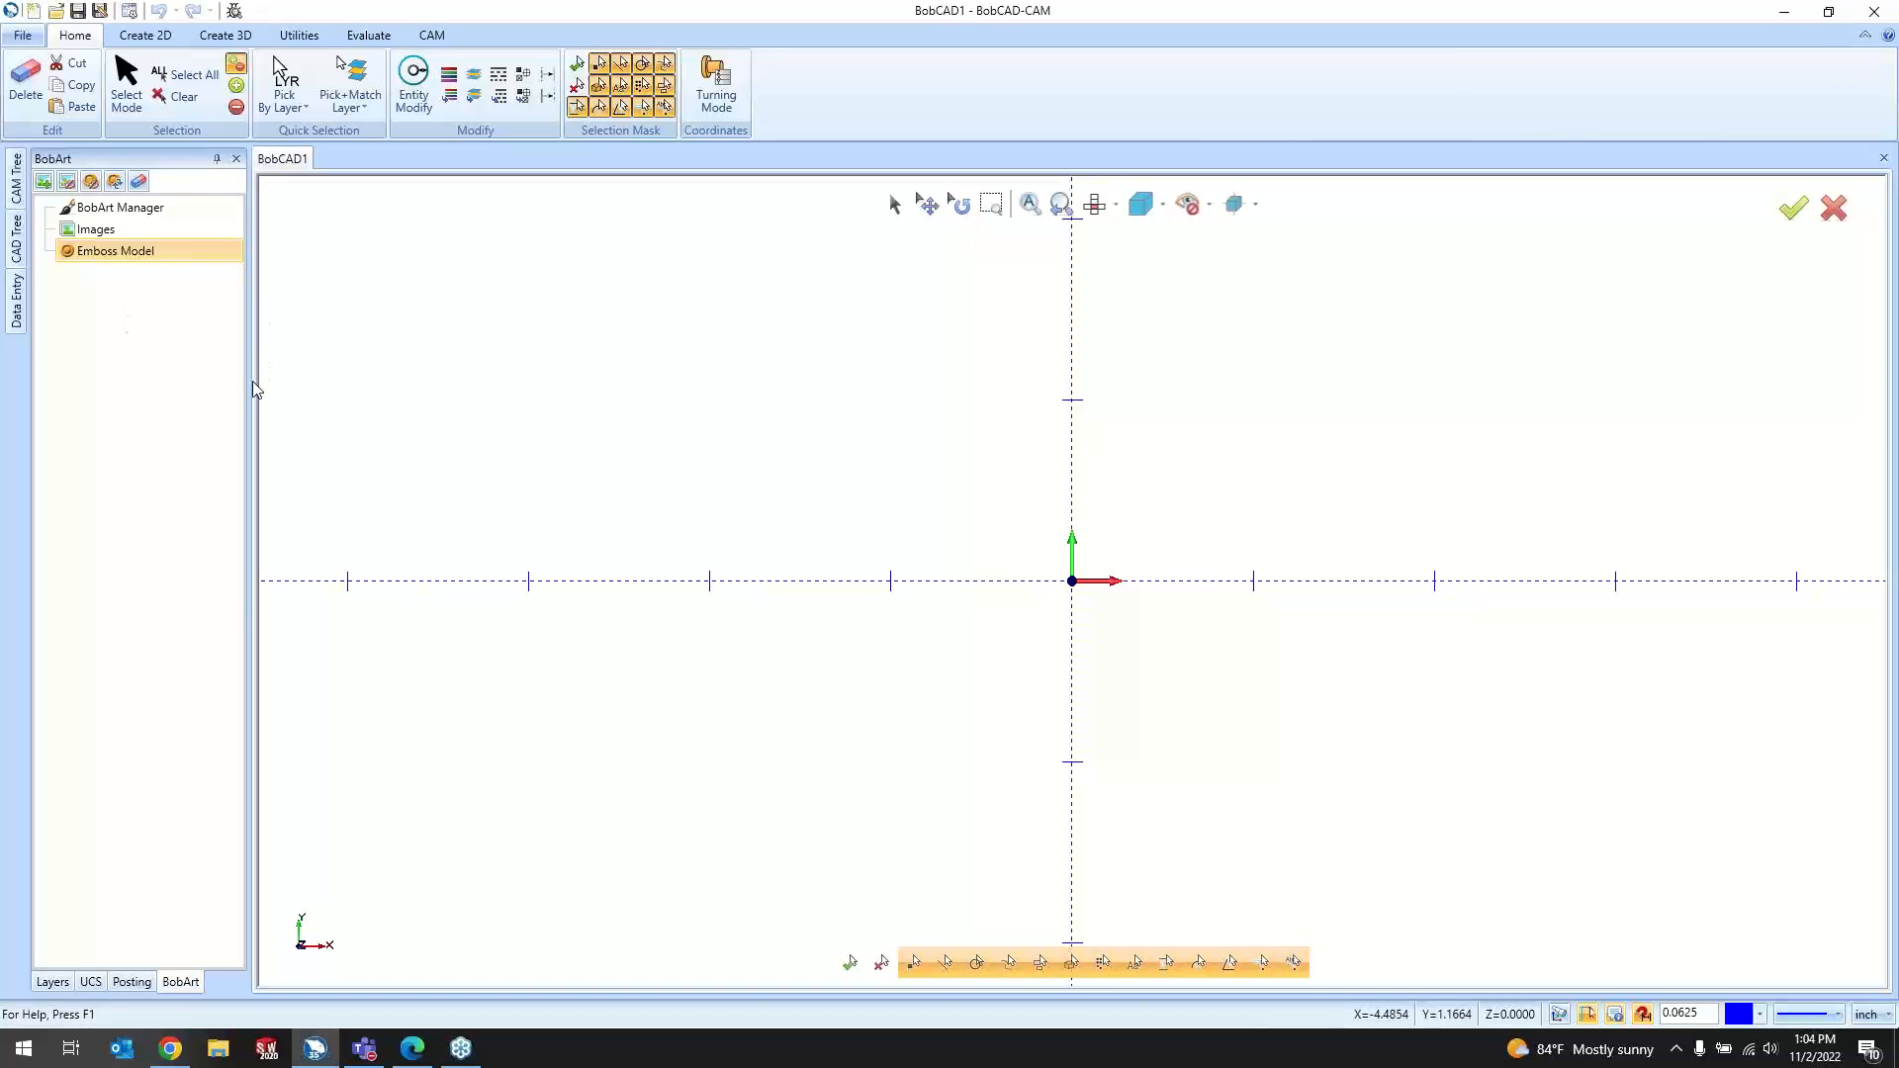
drag(255, 384, 412, 386)
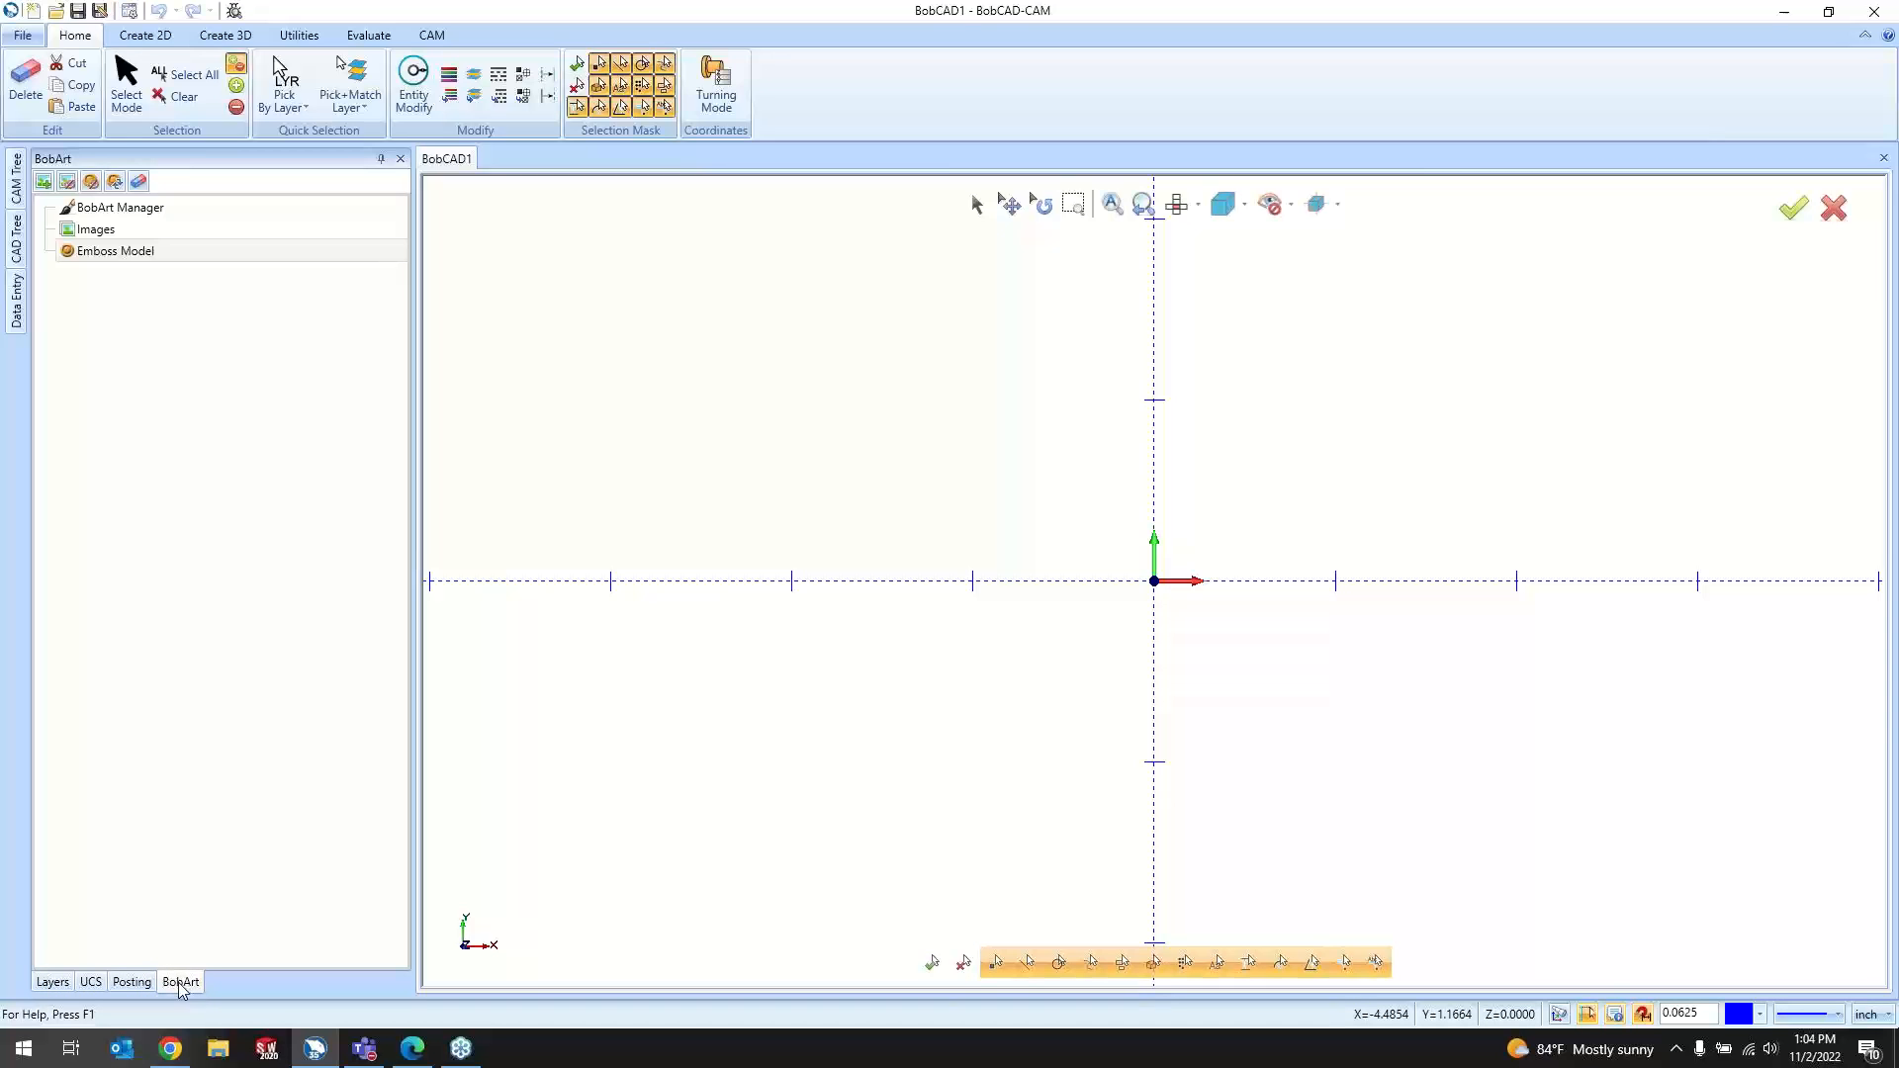
Step: Close the BobArt manager, restore it from the list of available managers, and review which managers are enabled
click(401, 161)
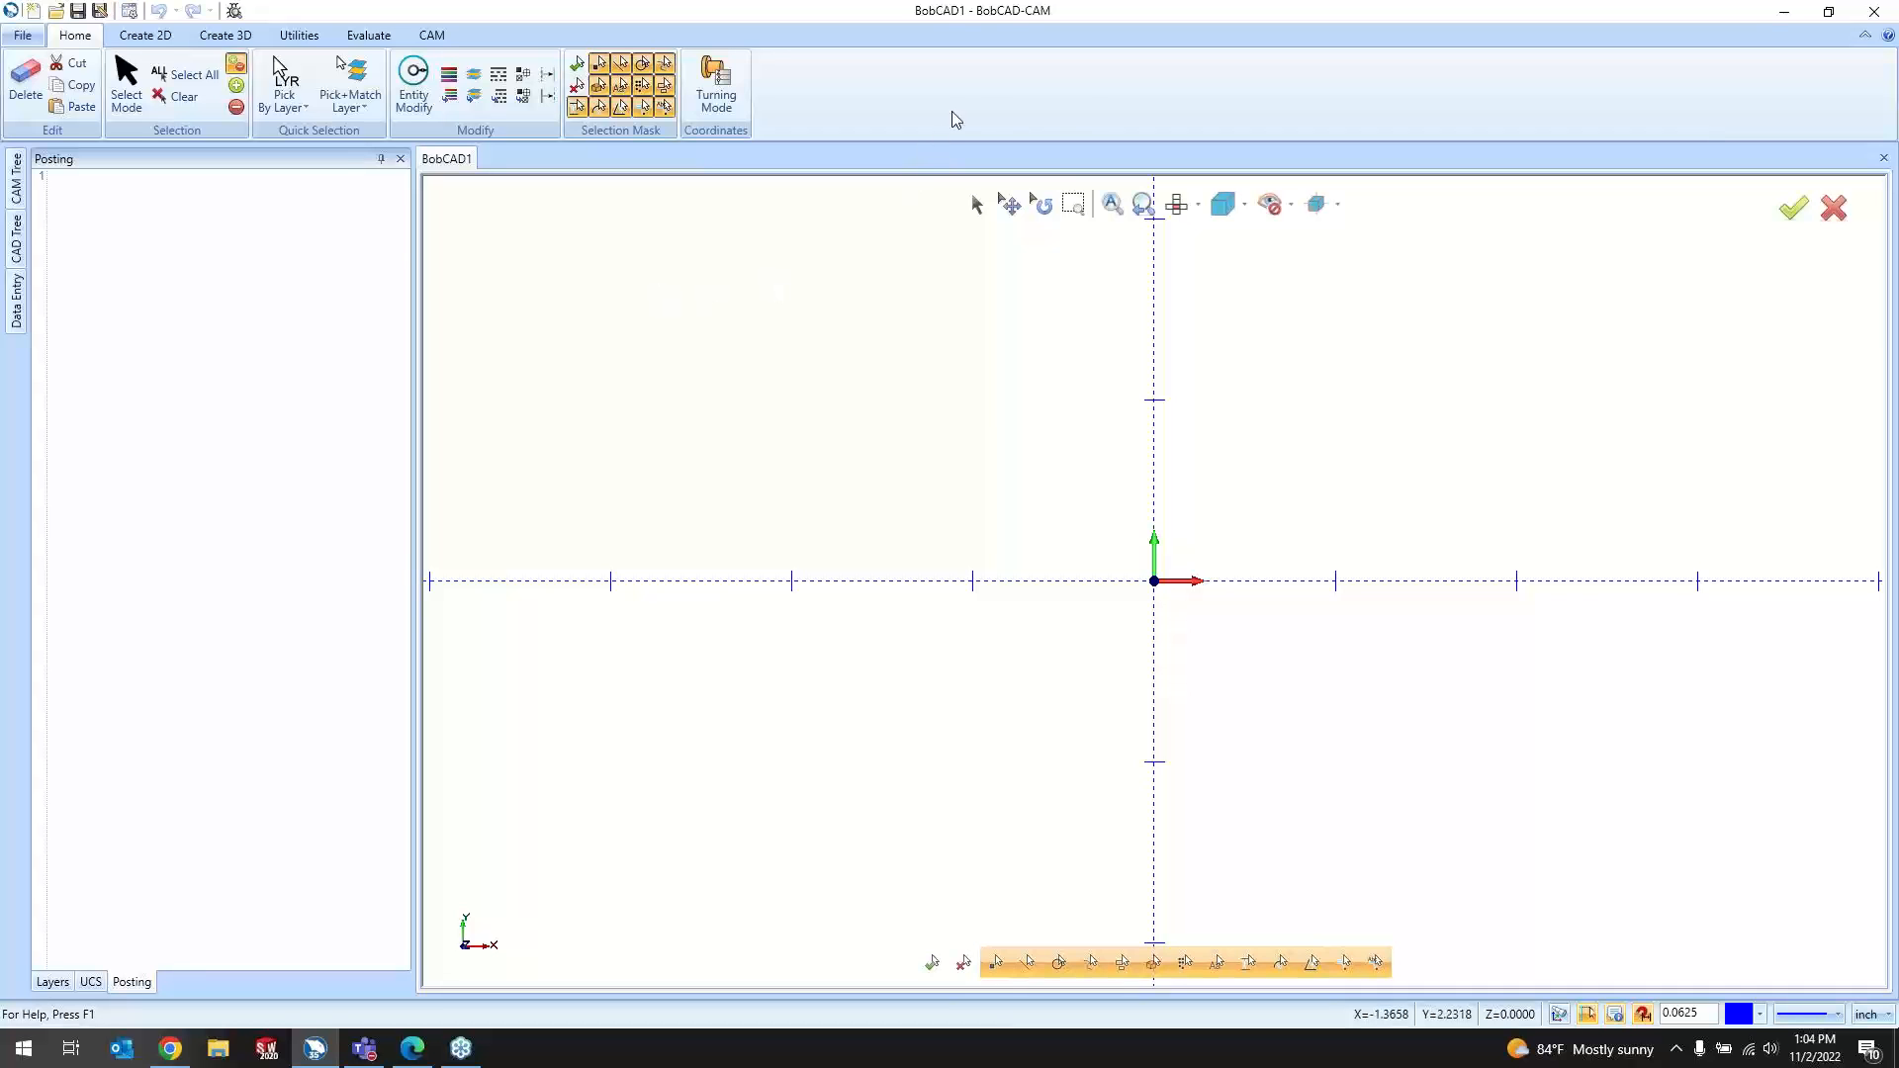
right_click(1055, 95)
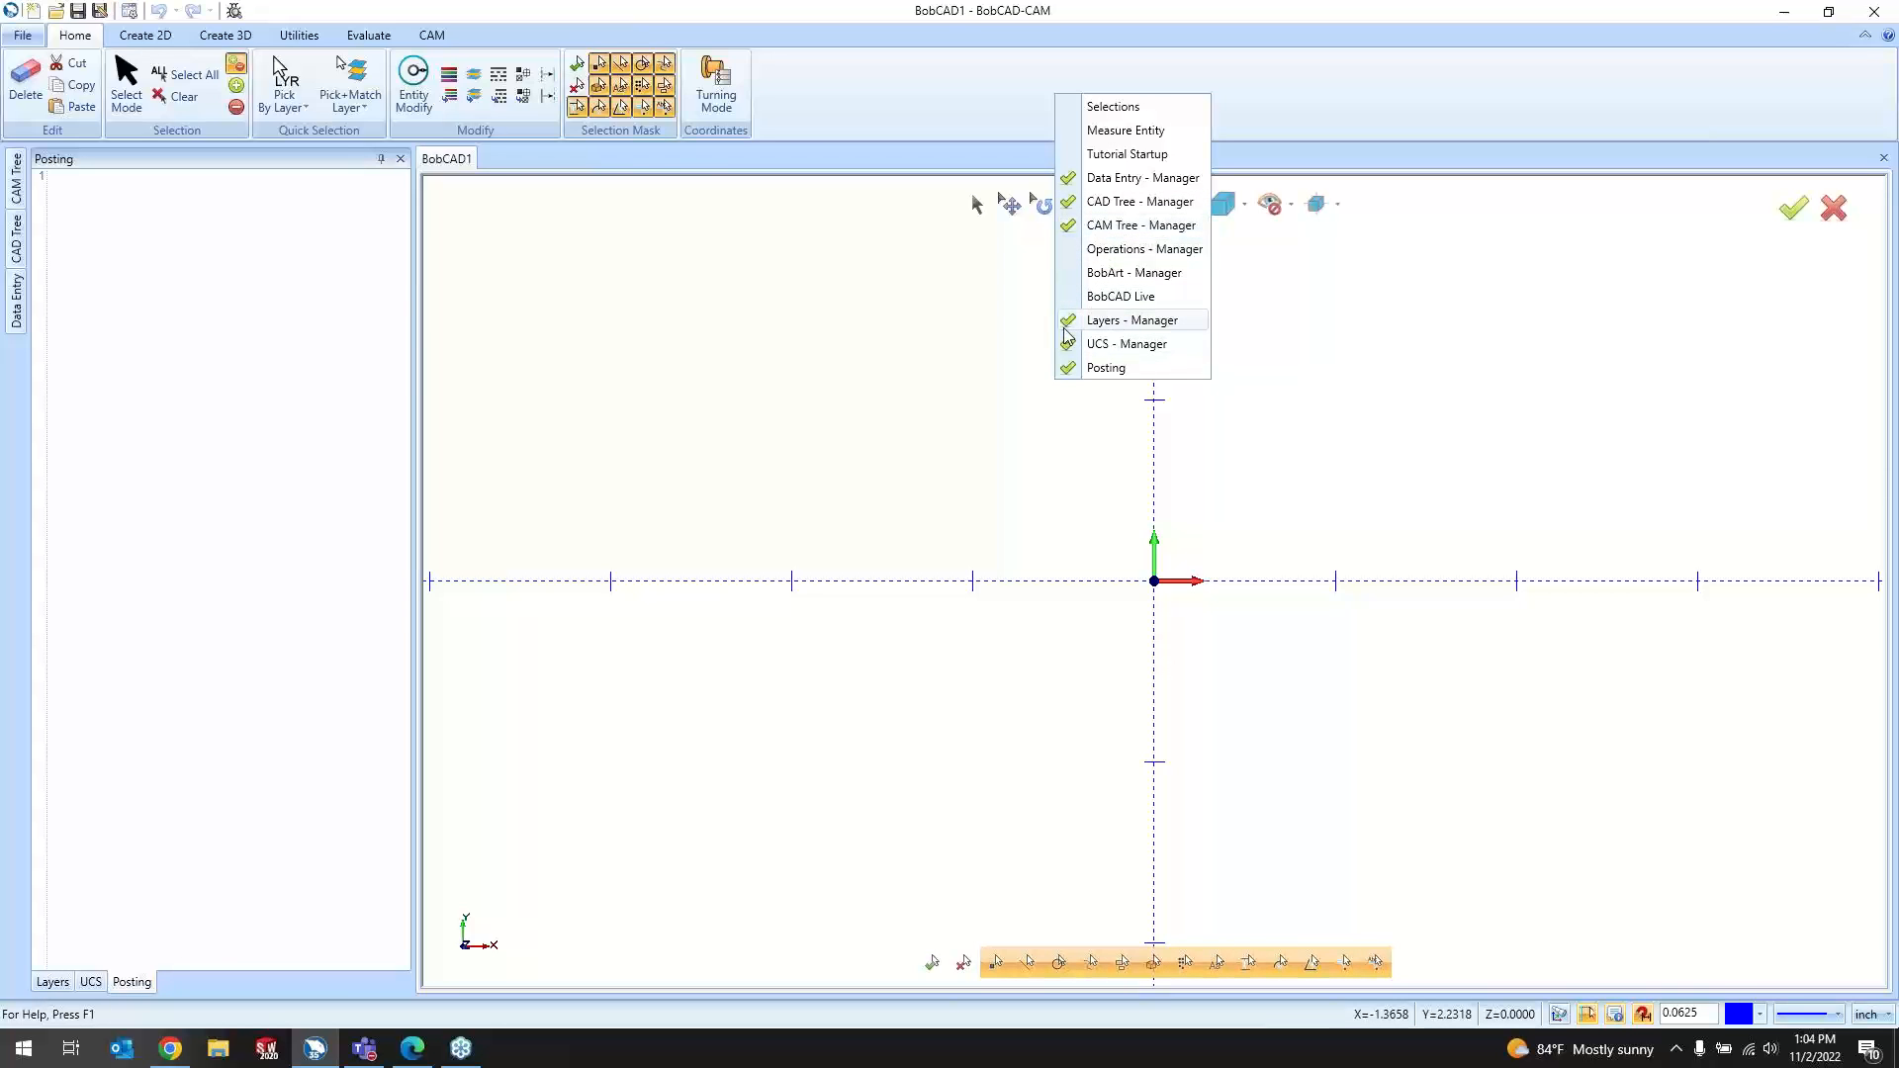
click(200, 950)
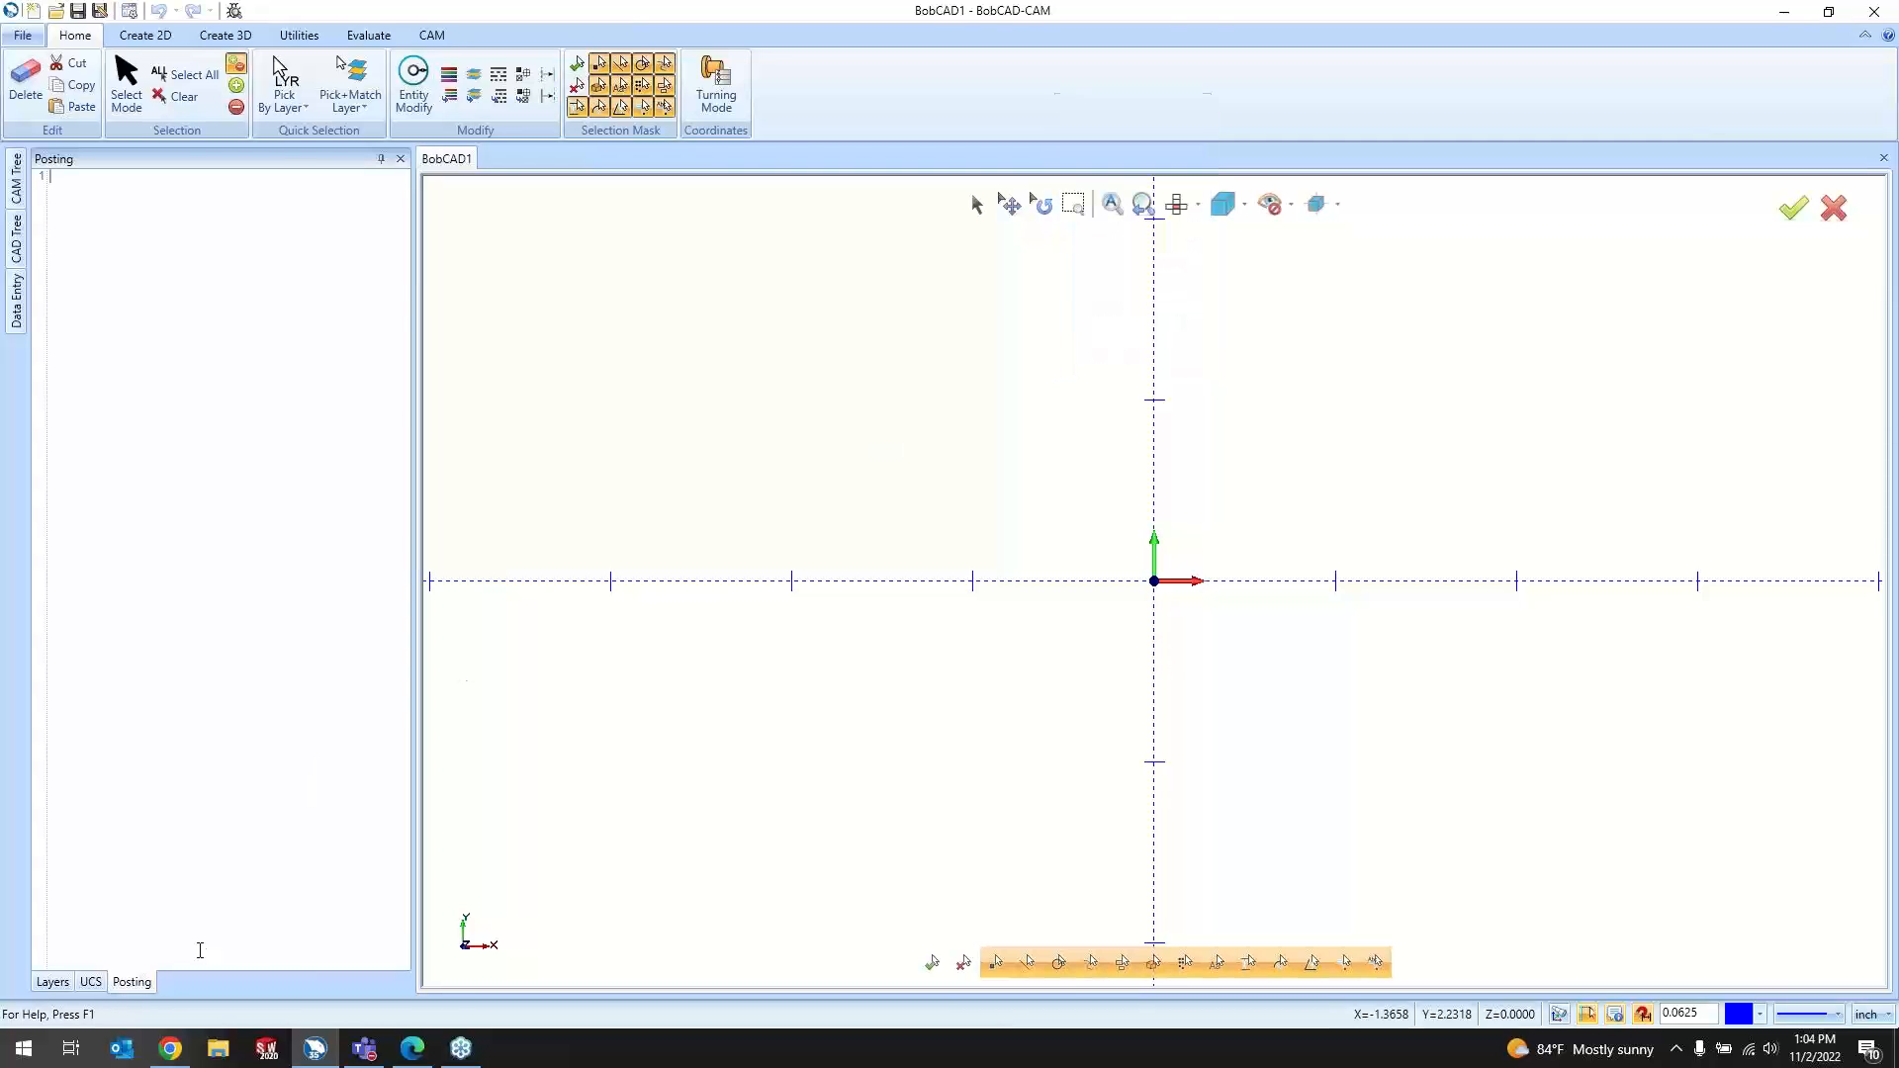
right_click(1036, 96)
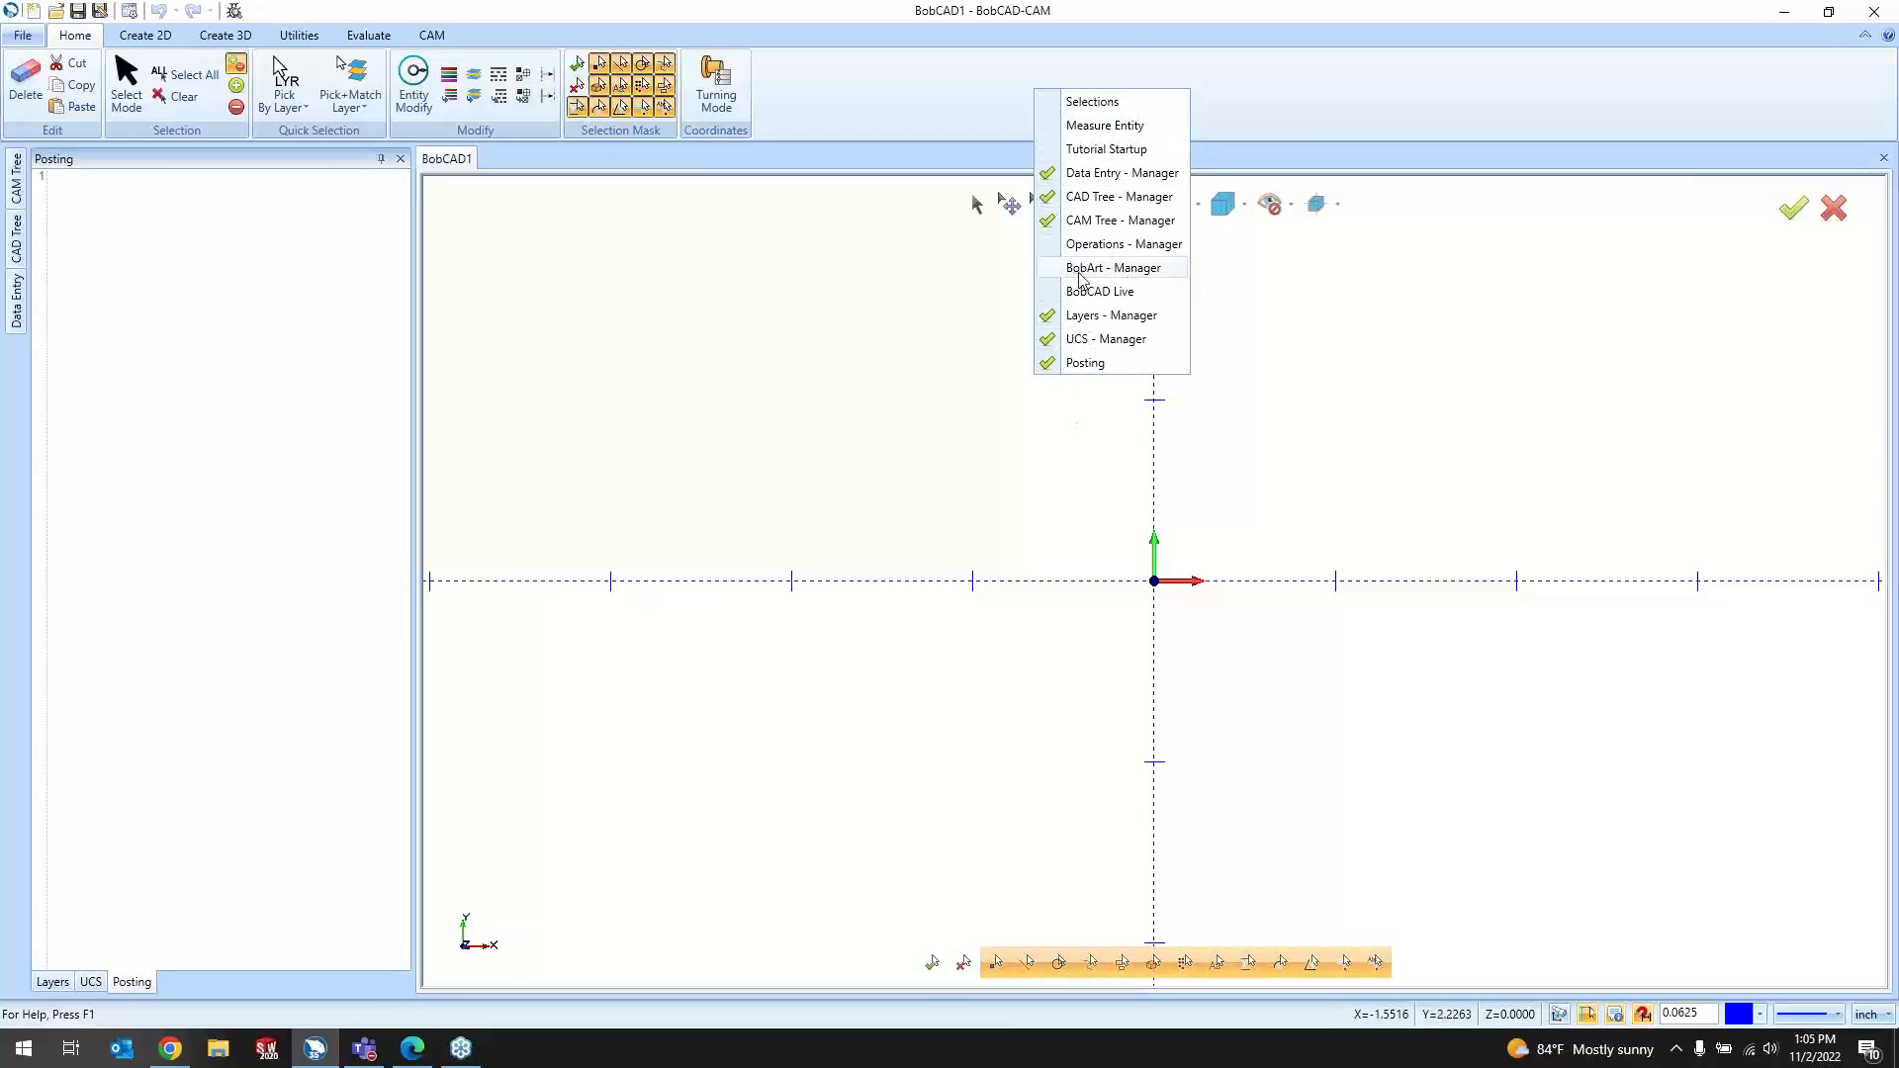
click(1155, 273)
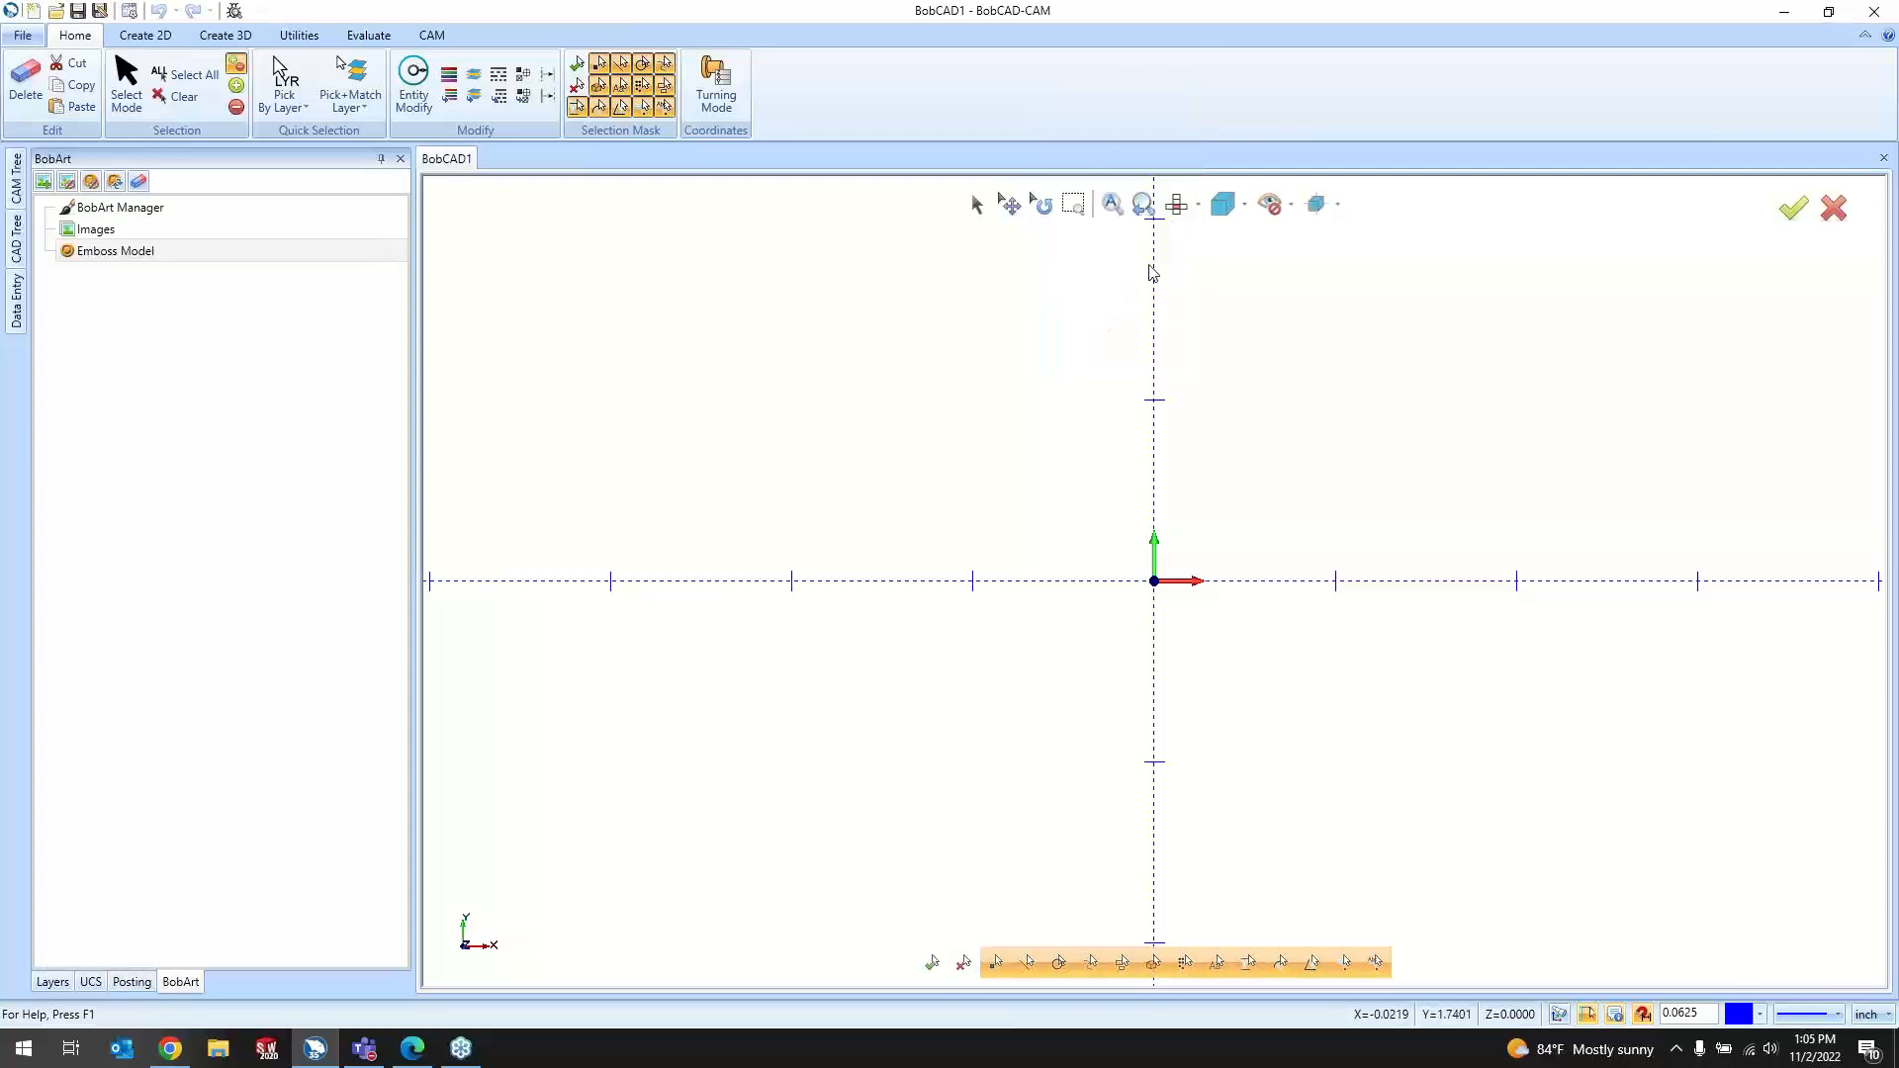
right_click(1097, 145)
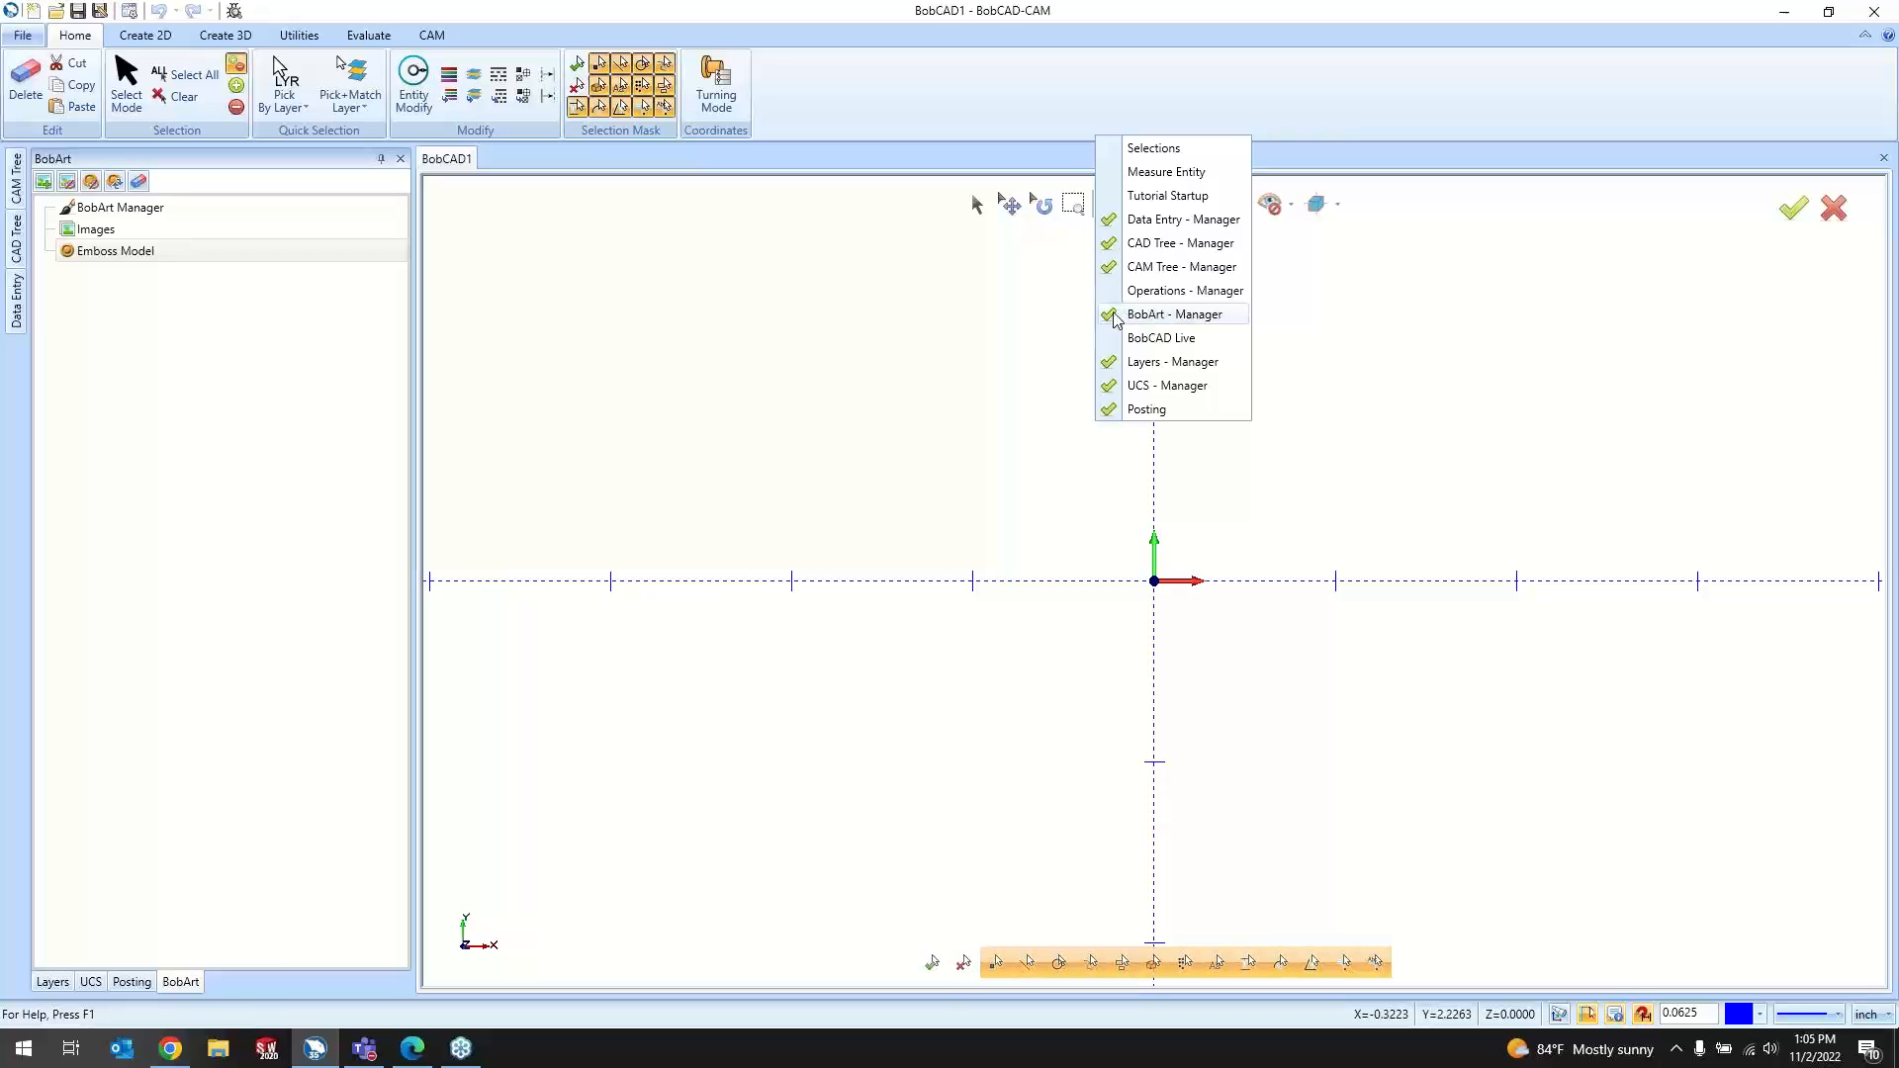
click(952, 69)
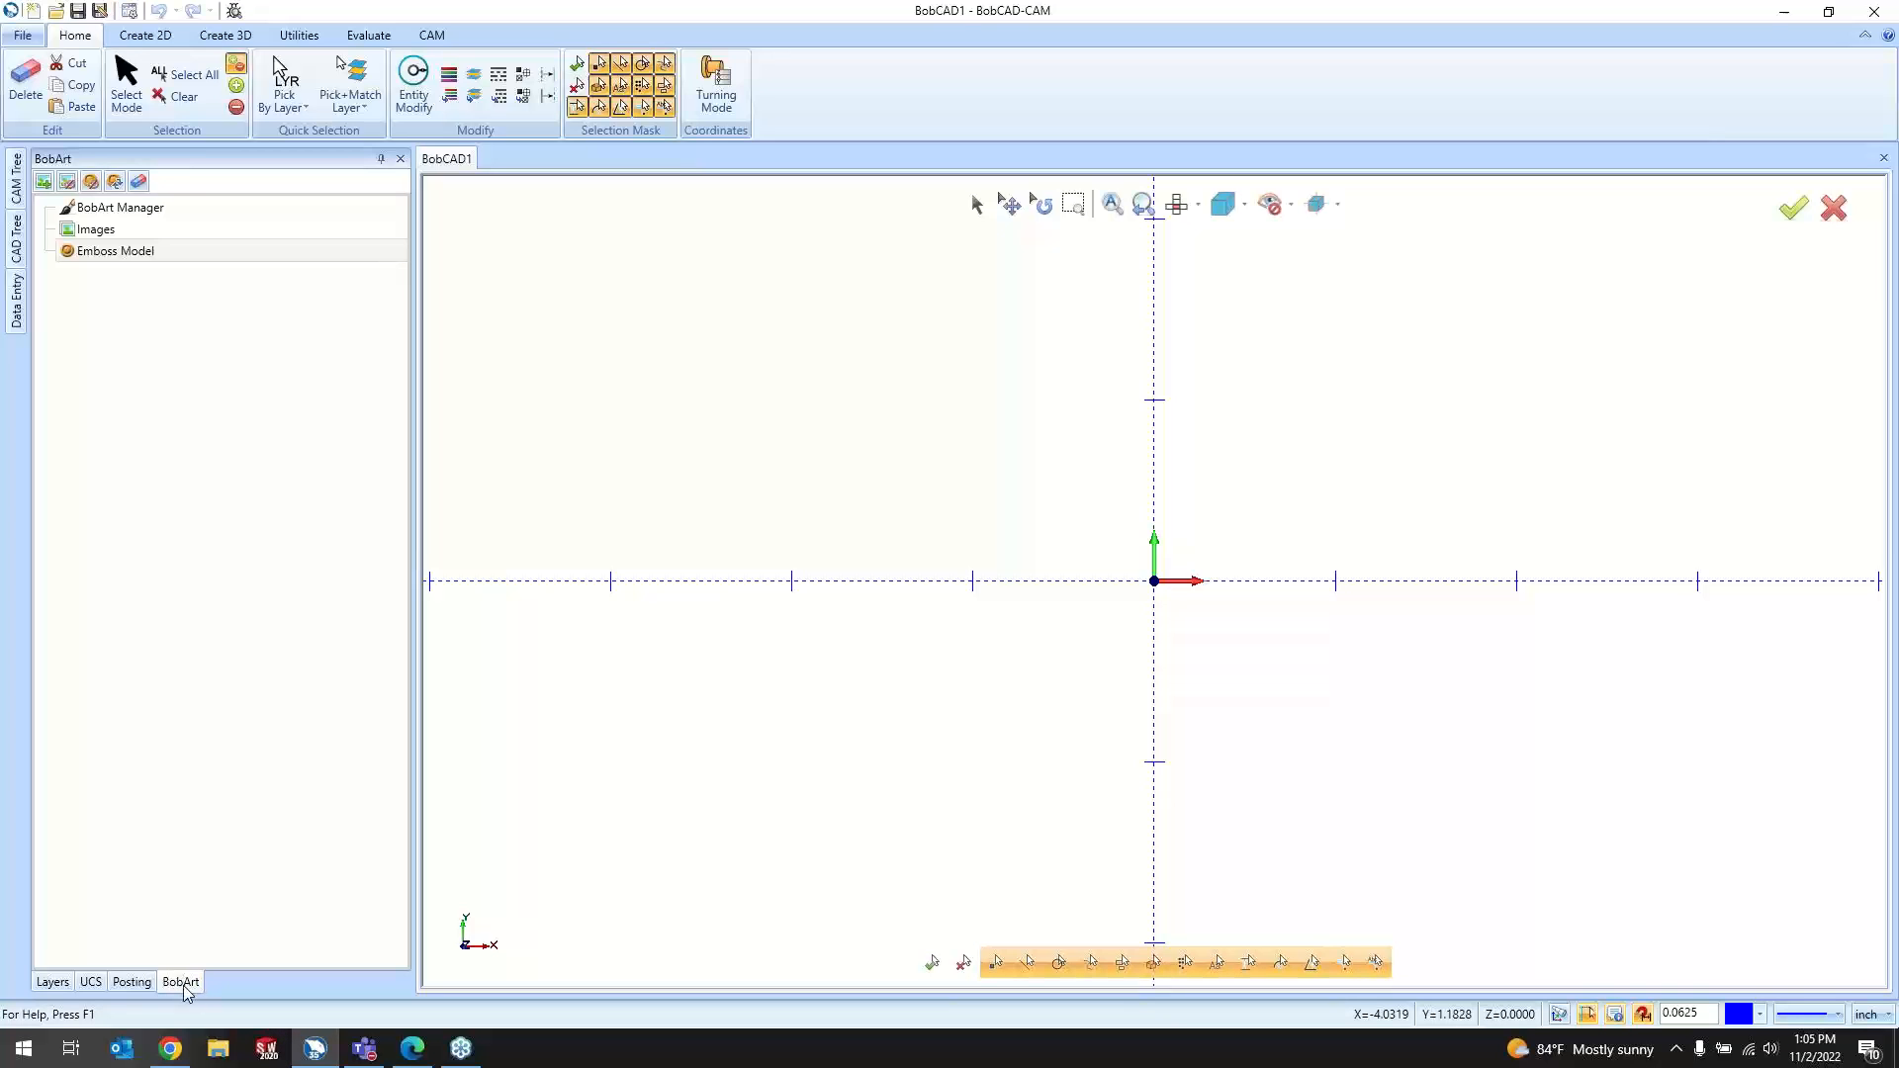
Step: Load the vector file wingpart from the Desktop through the BobArt Manager, using the Vector Files (*.eps;*.ai;*.pdf) type
click(122, 238)
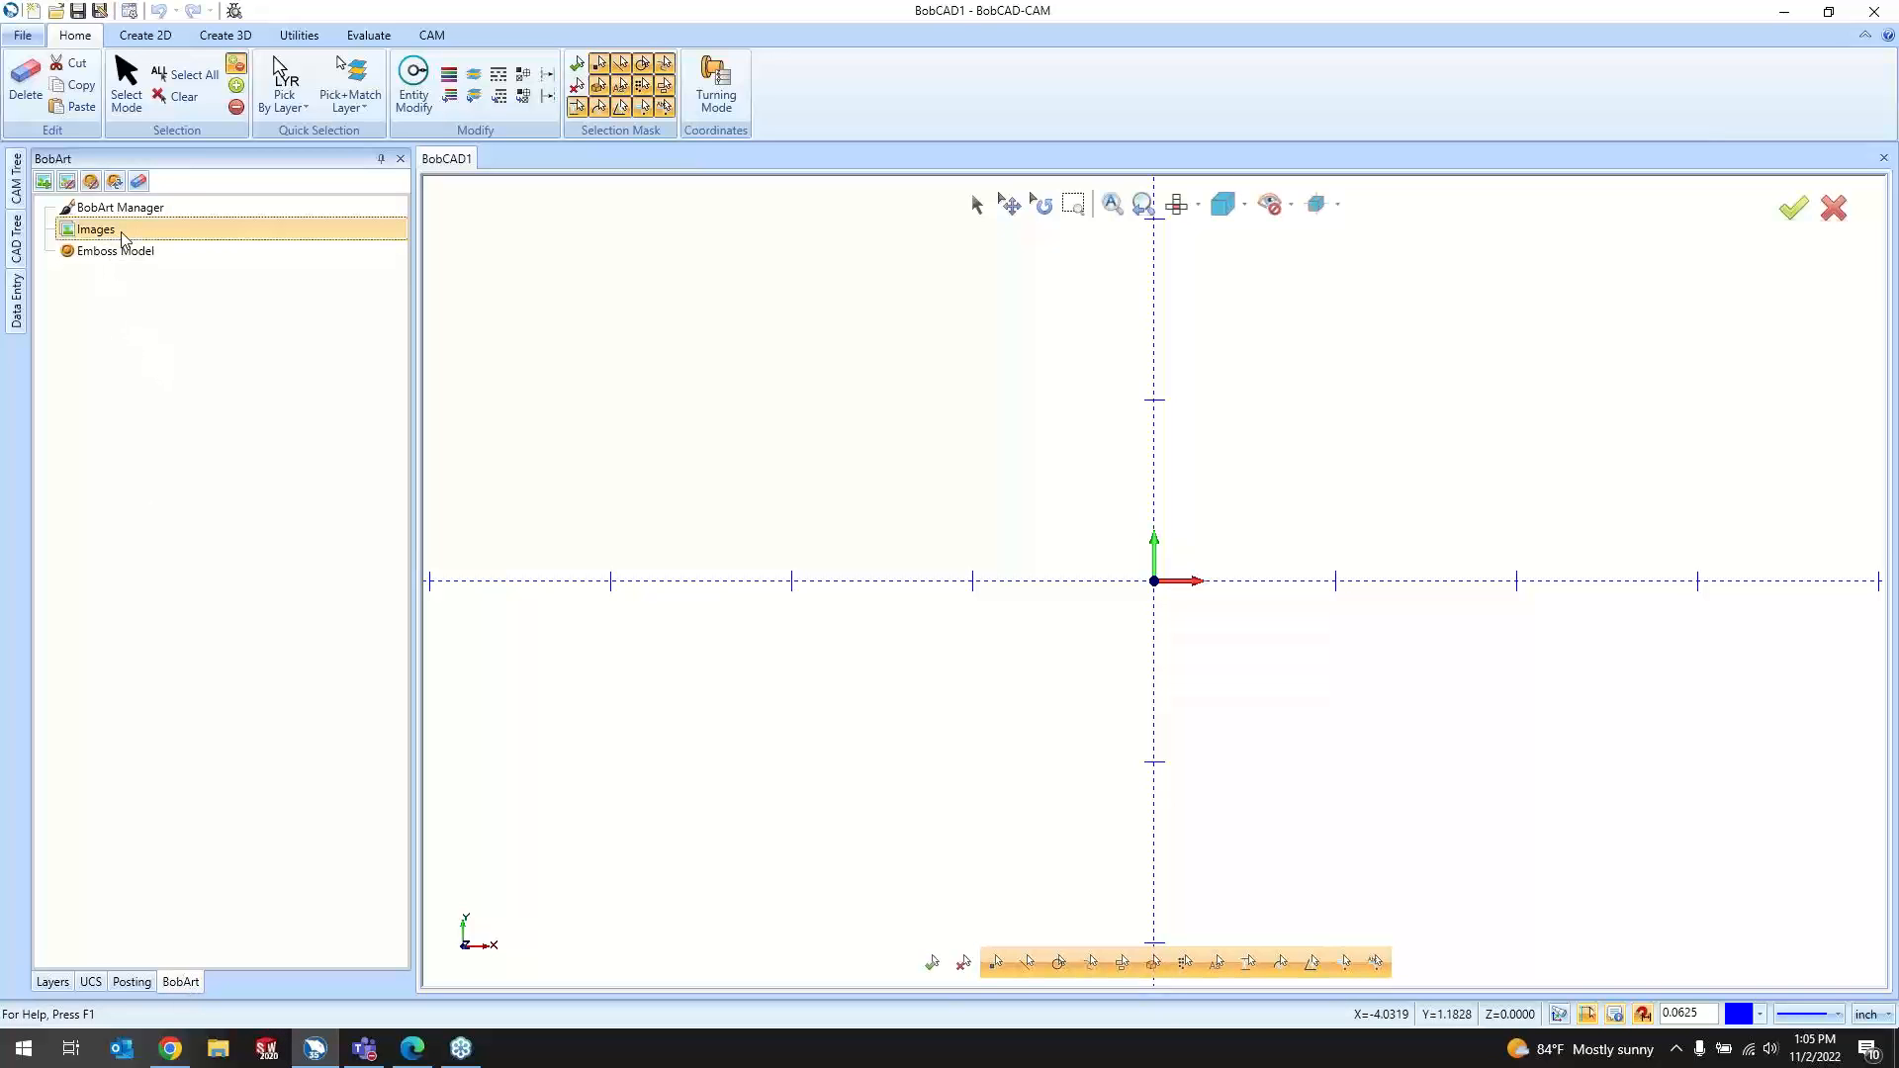
click(120, 211)
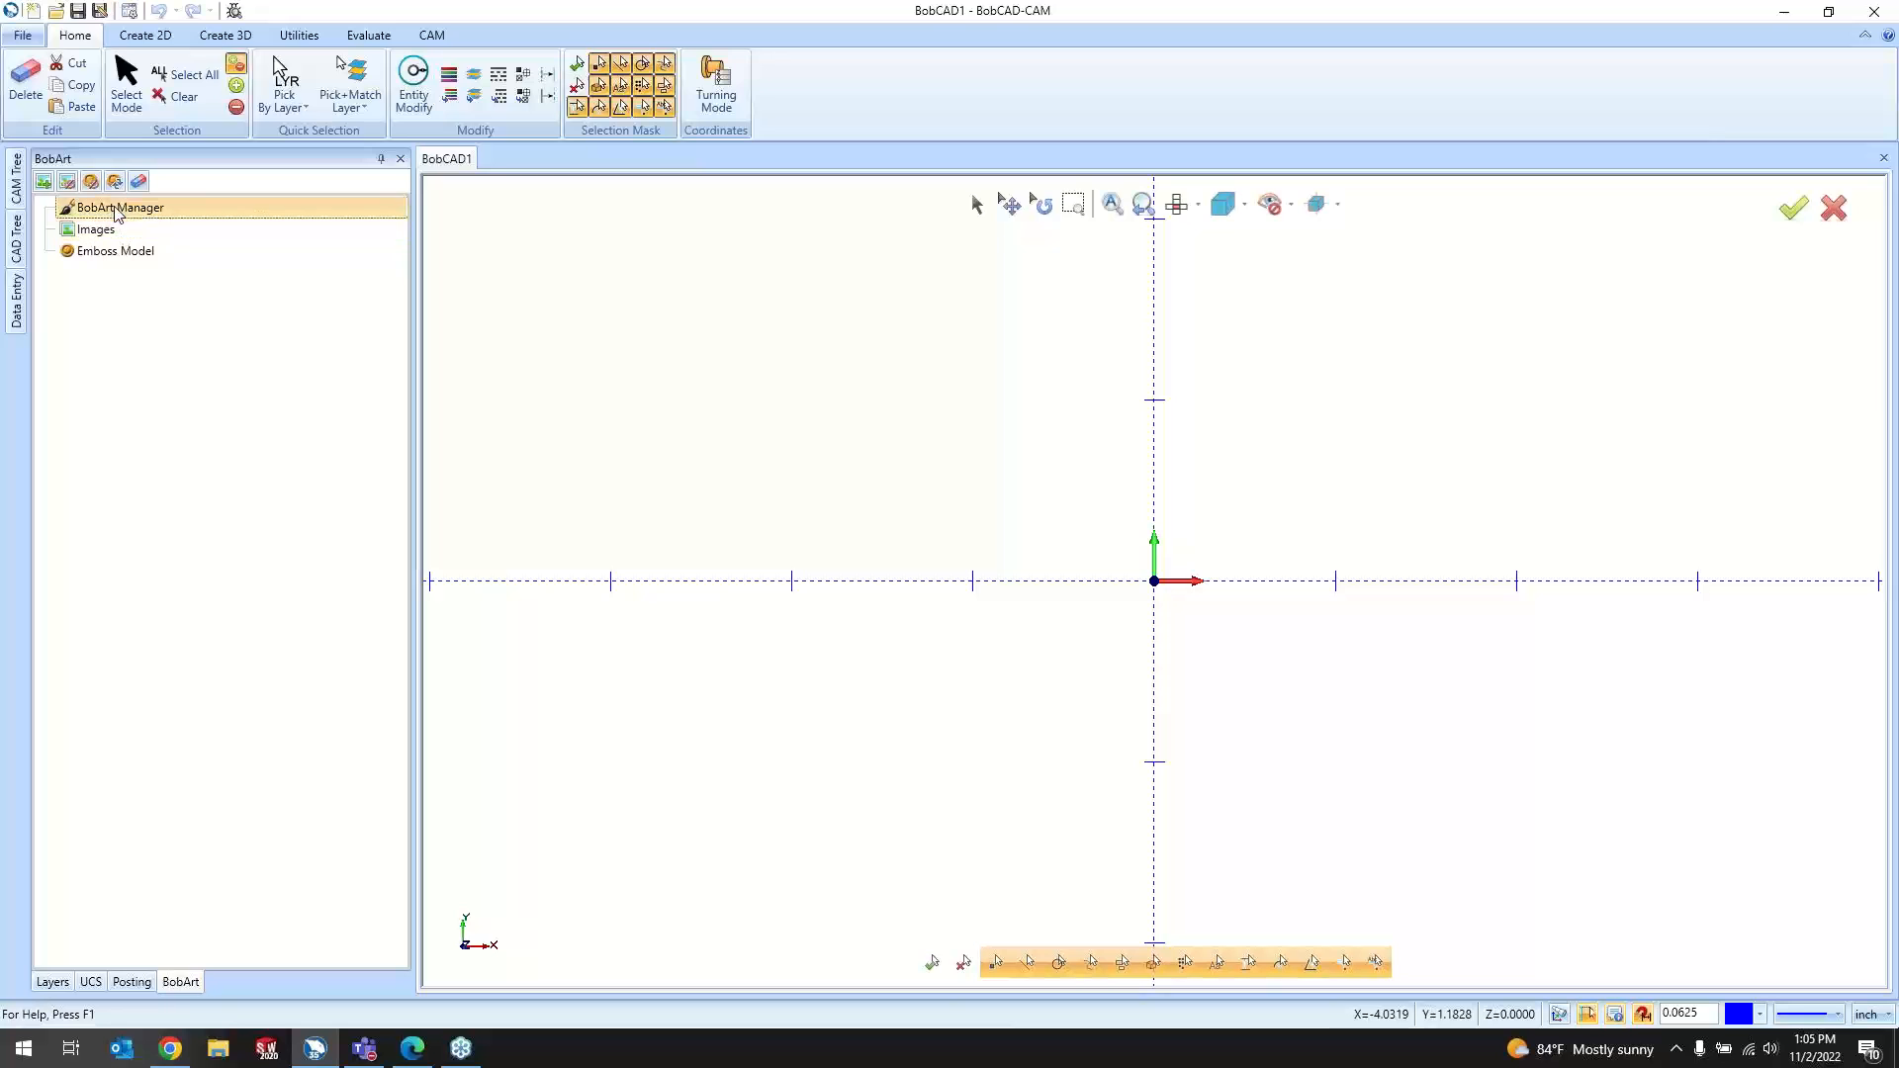
right_click(177, 209)
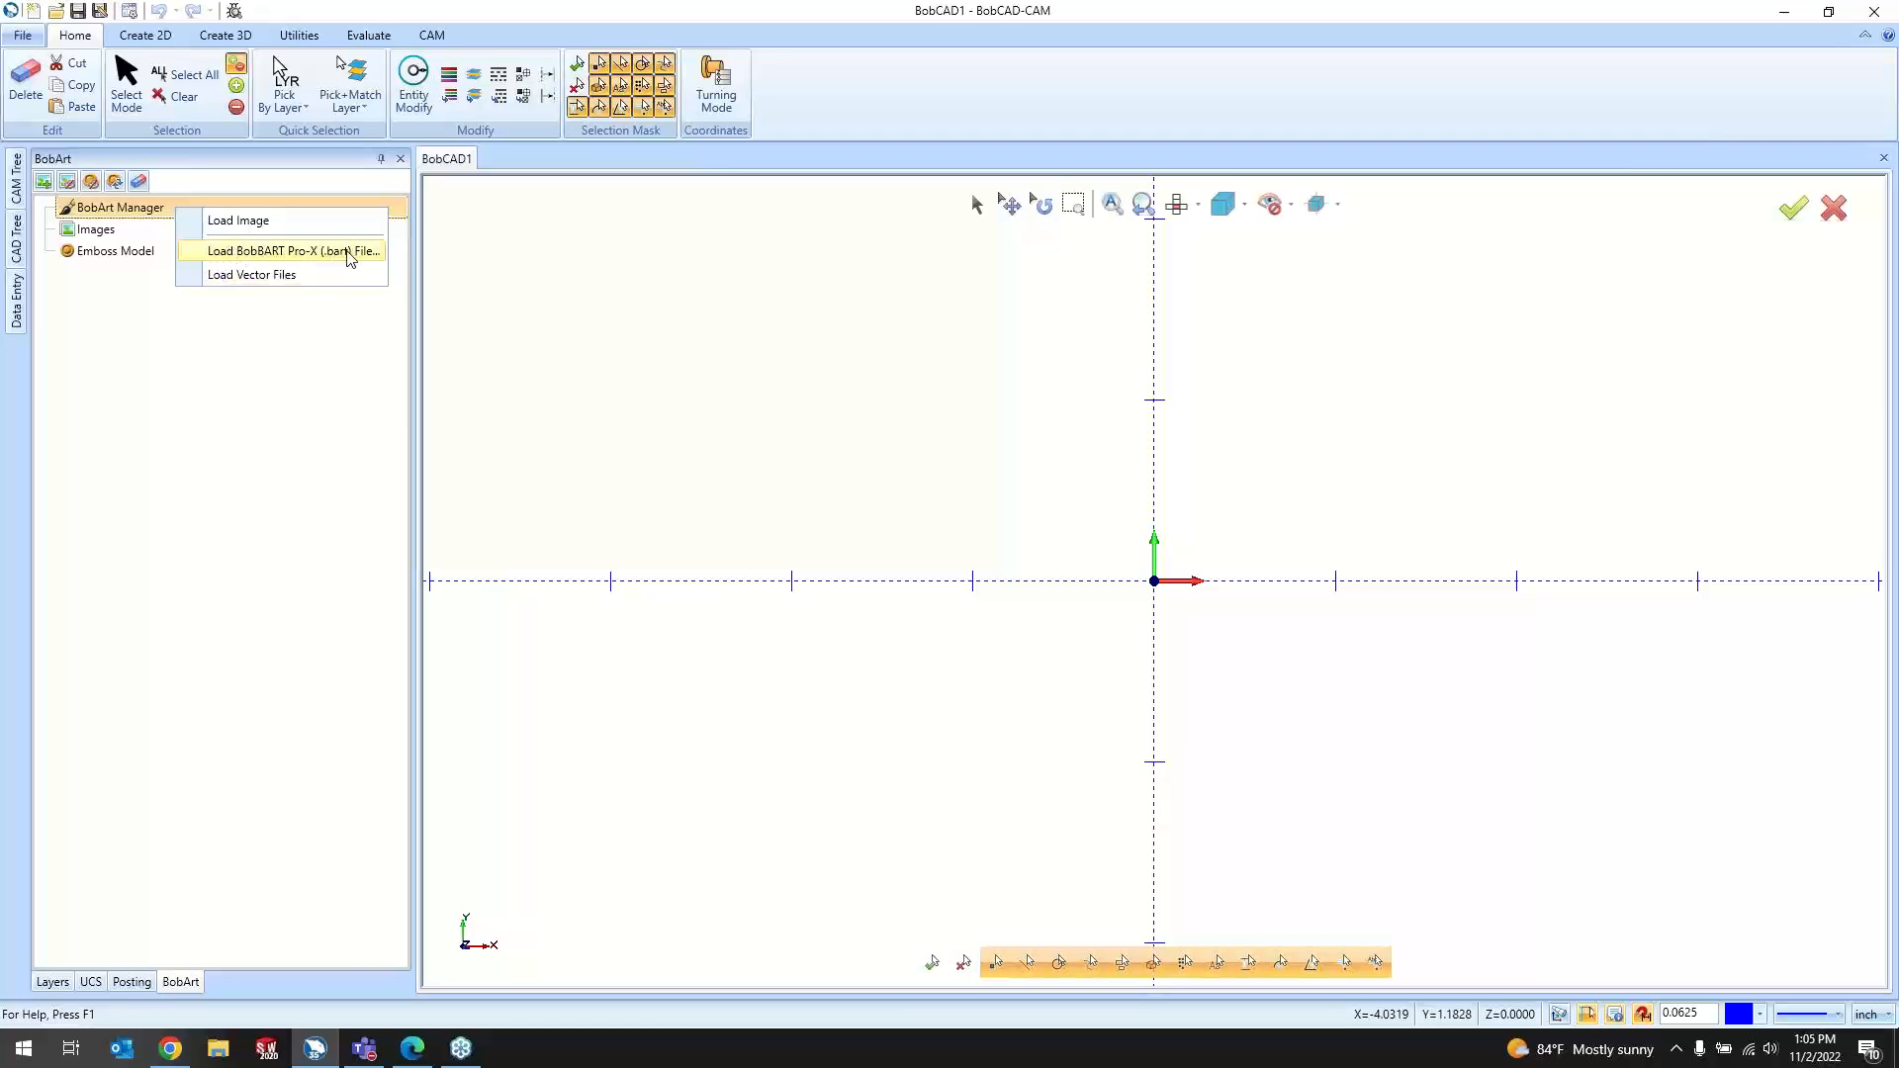
click(263, 277)
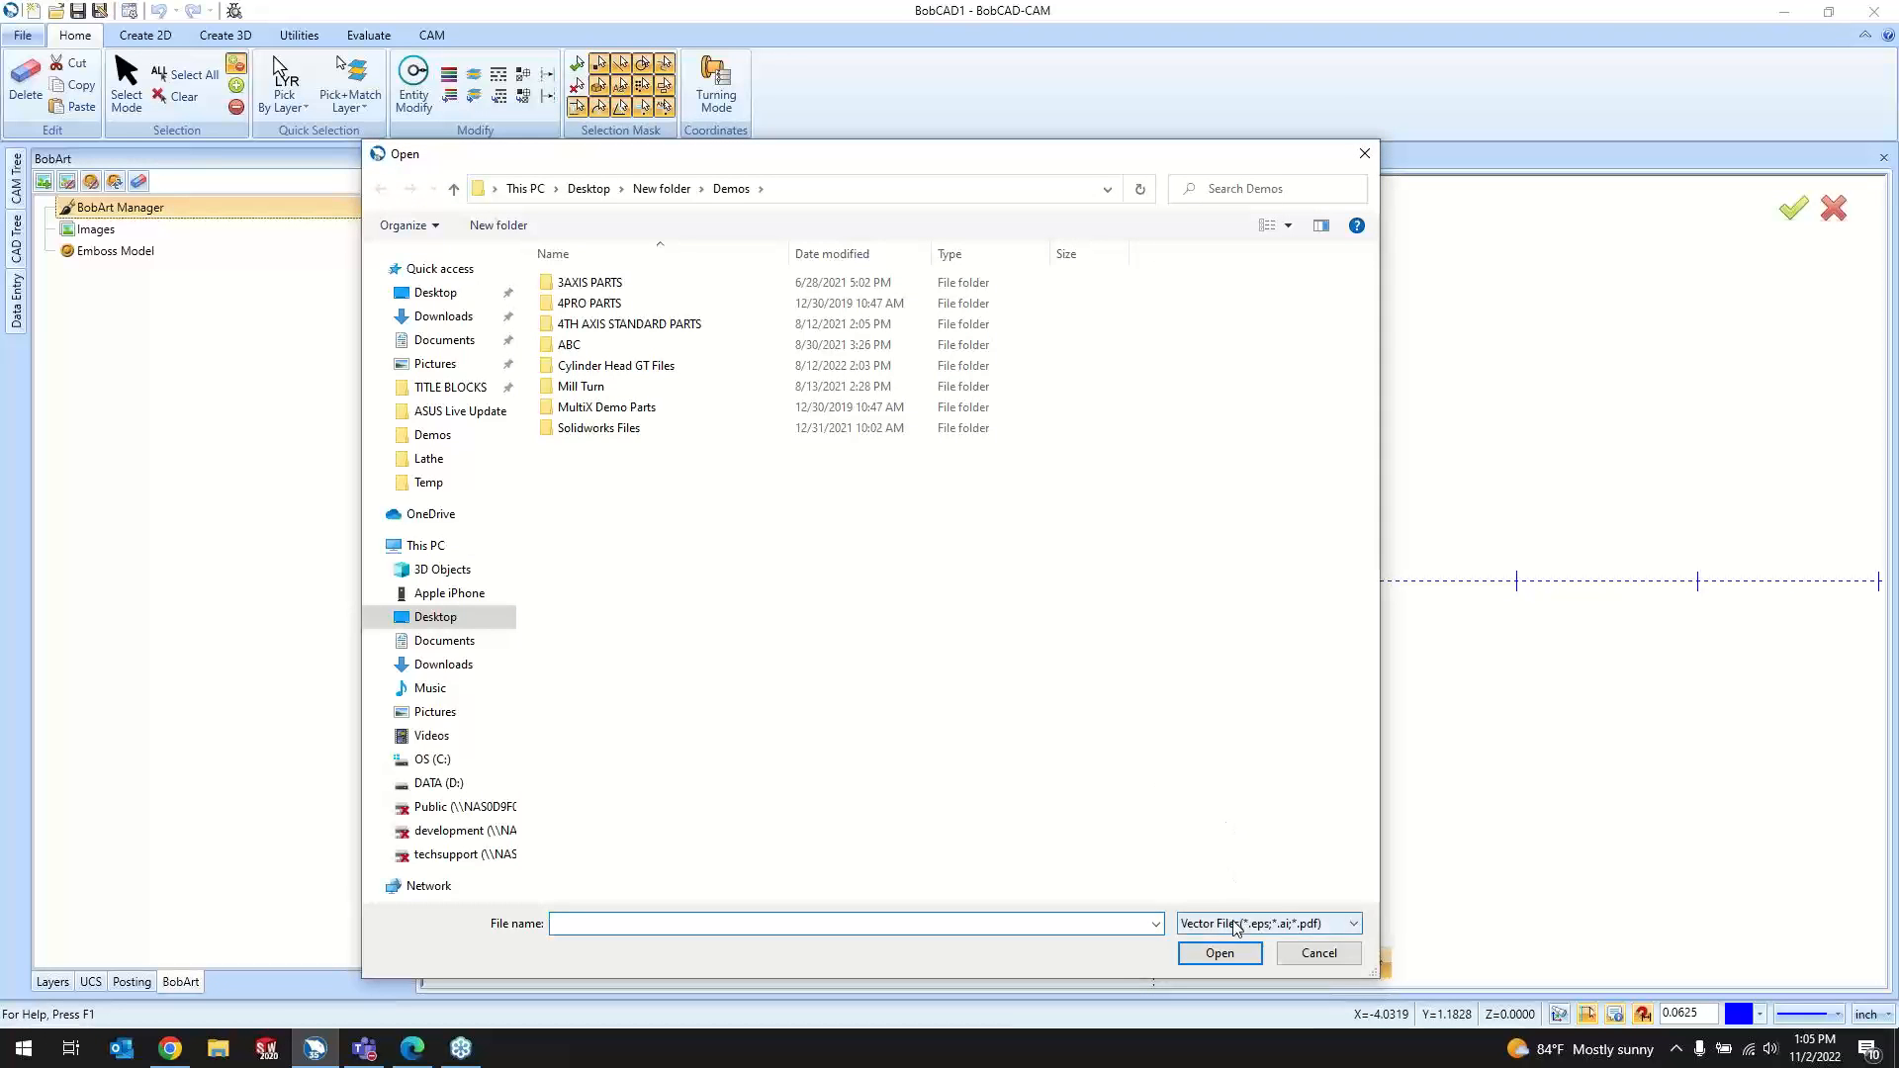
click(1235, 924)
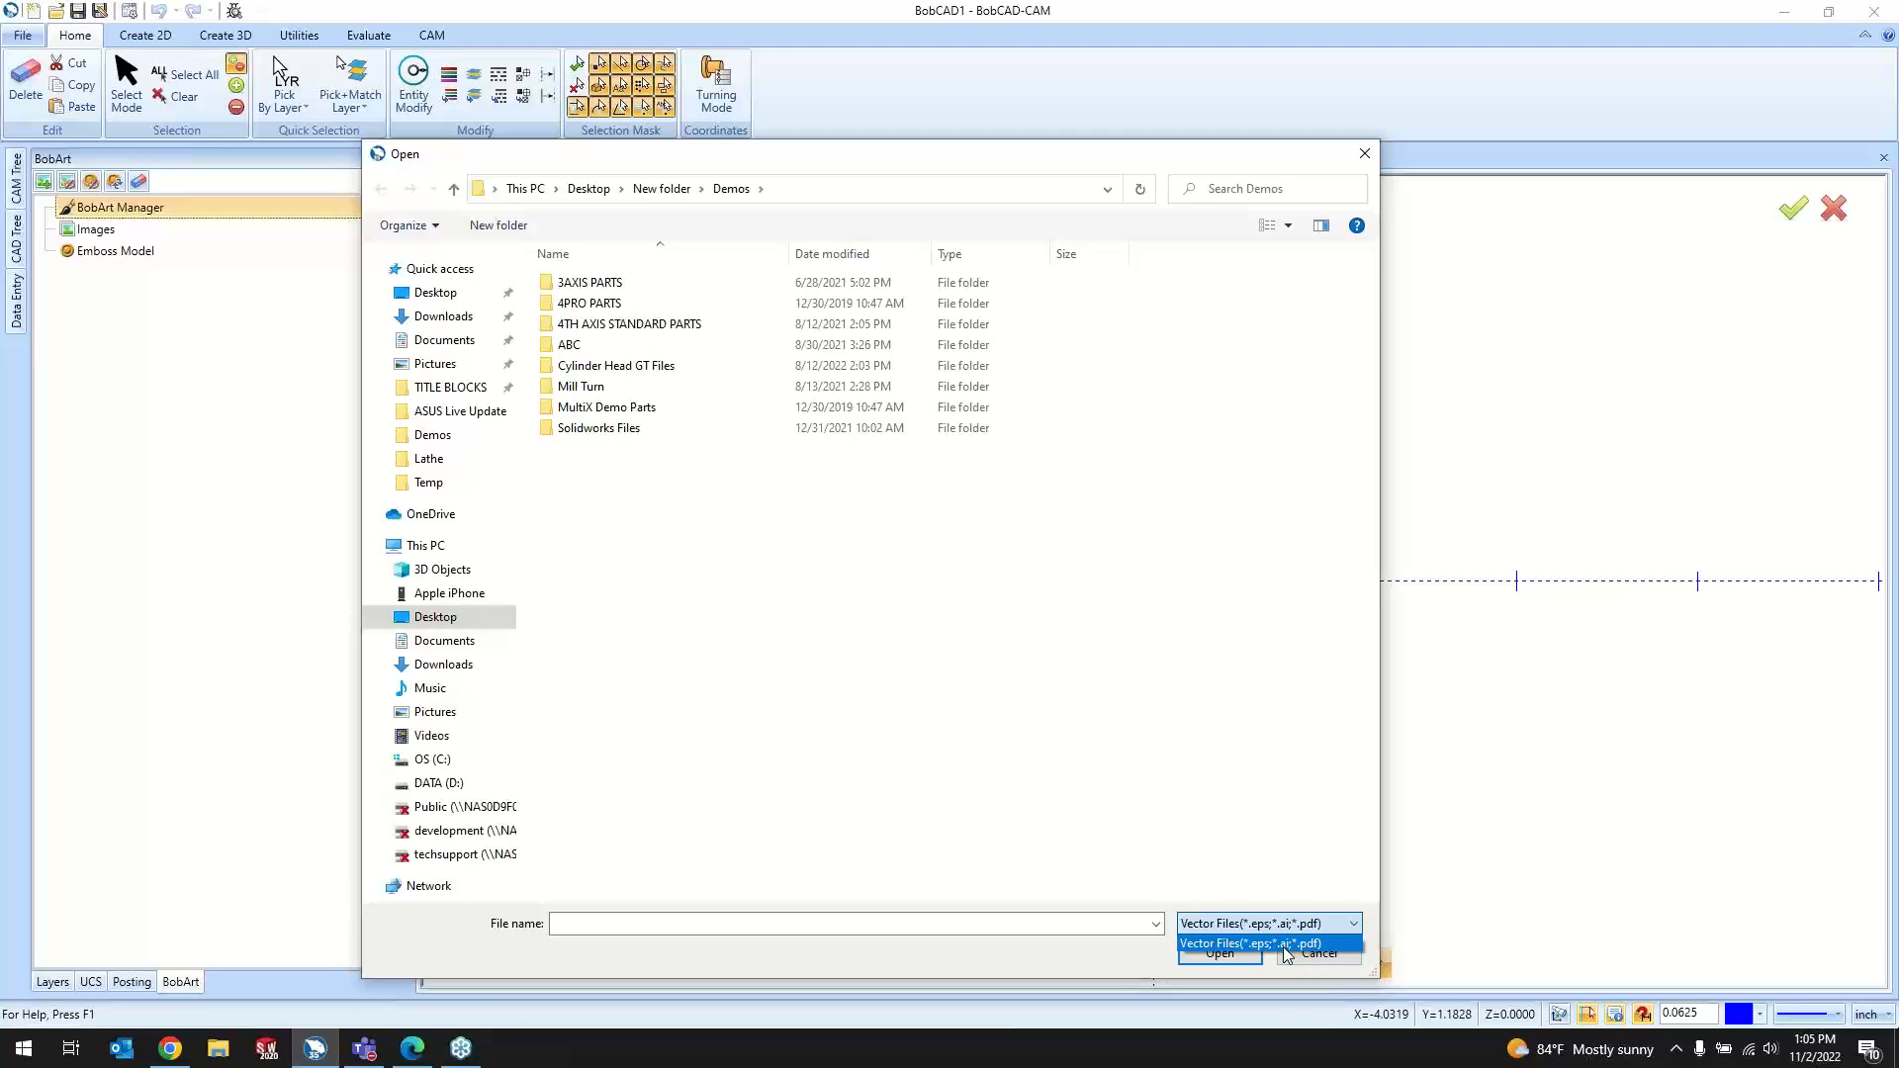
click(1314, 944)
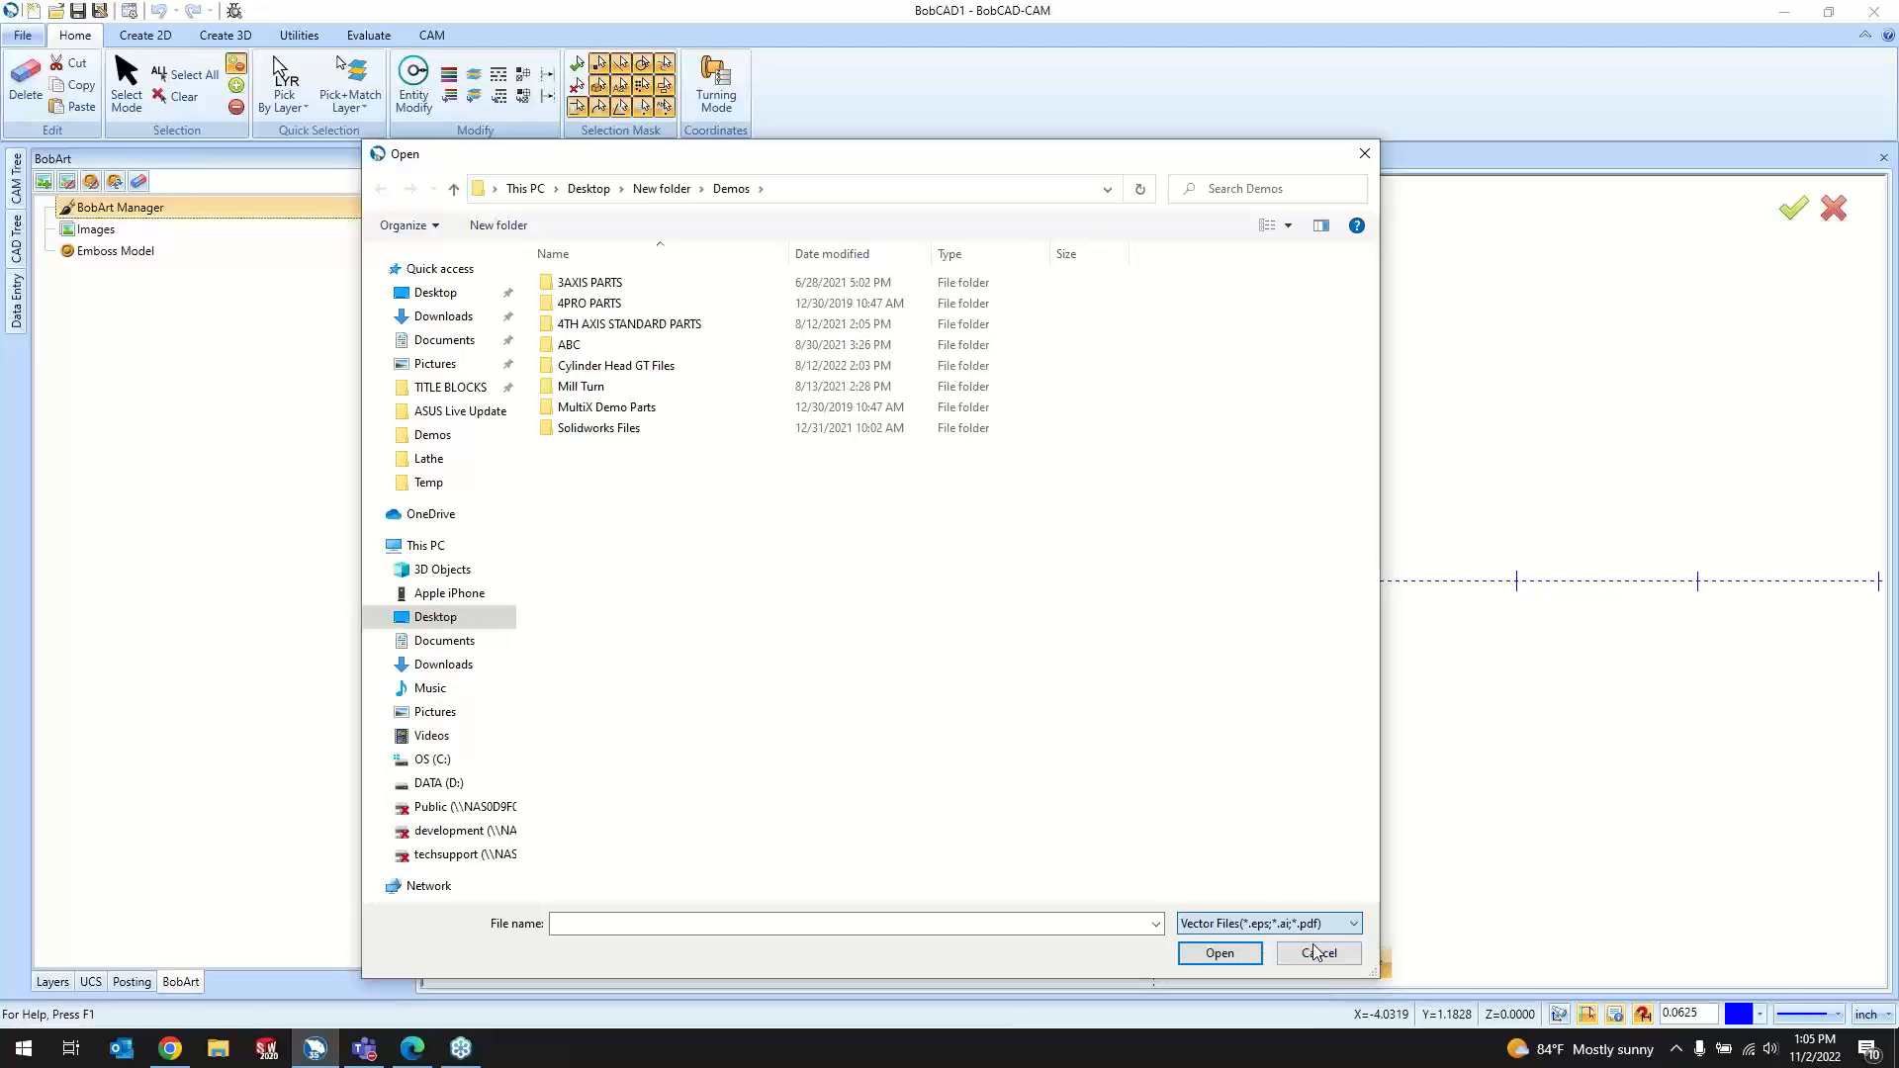
click(436, 292)
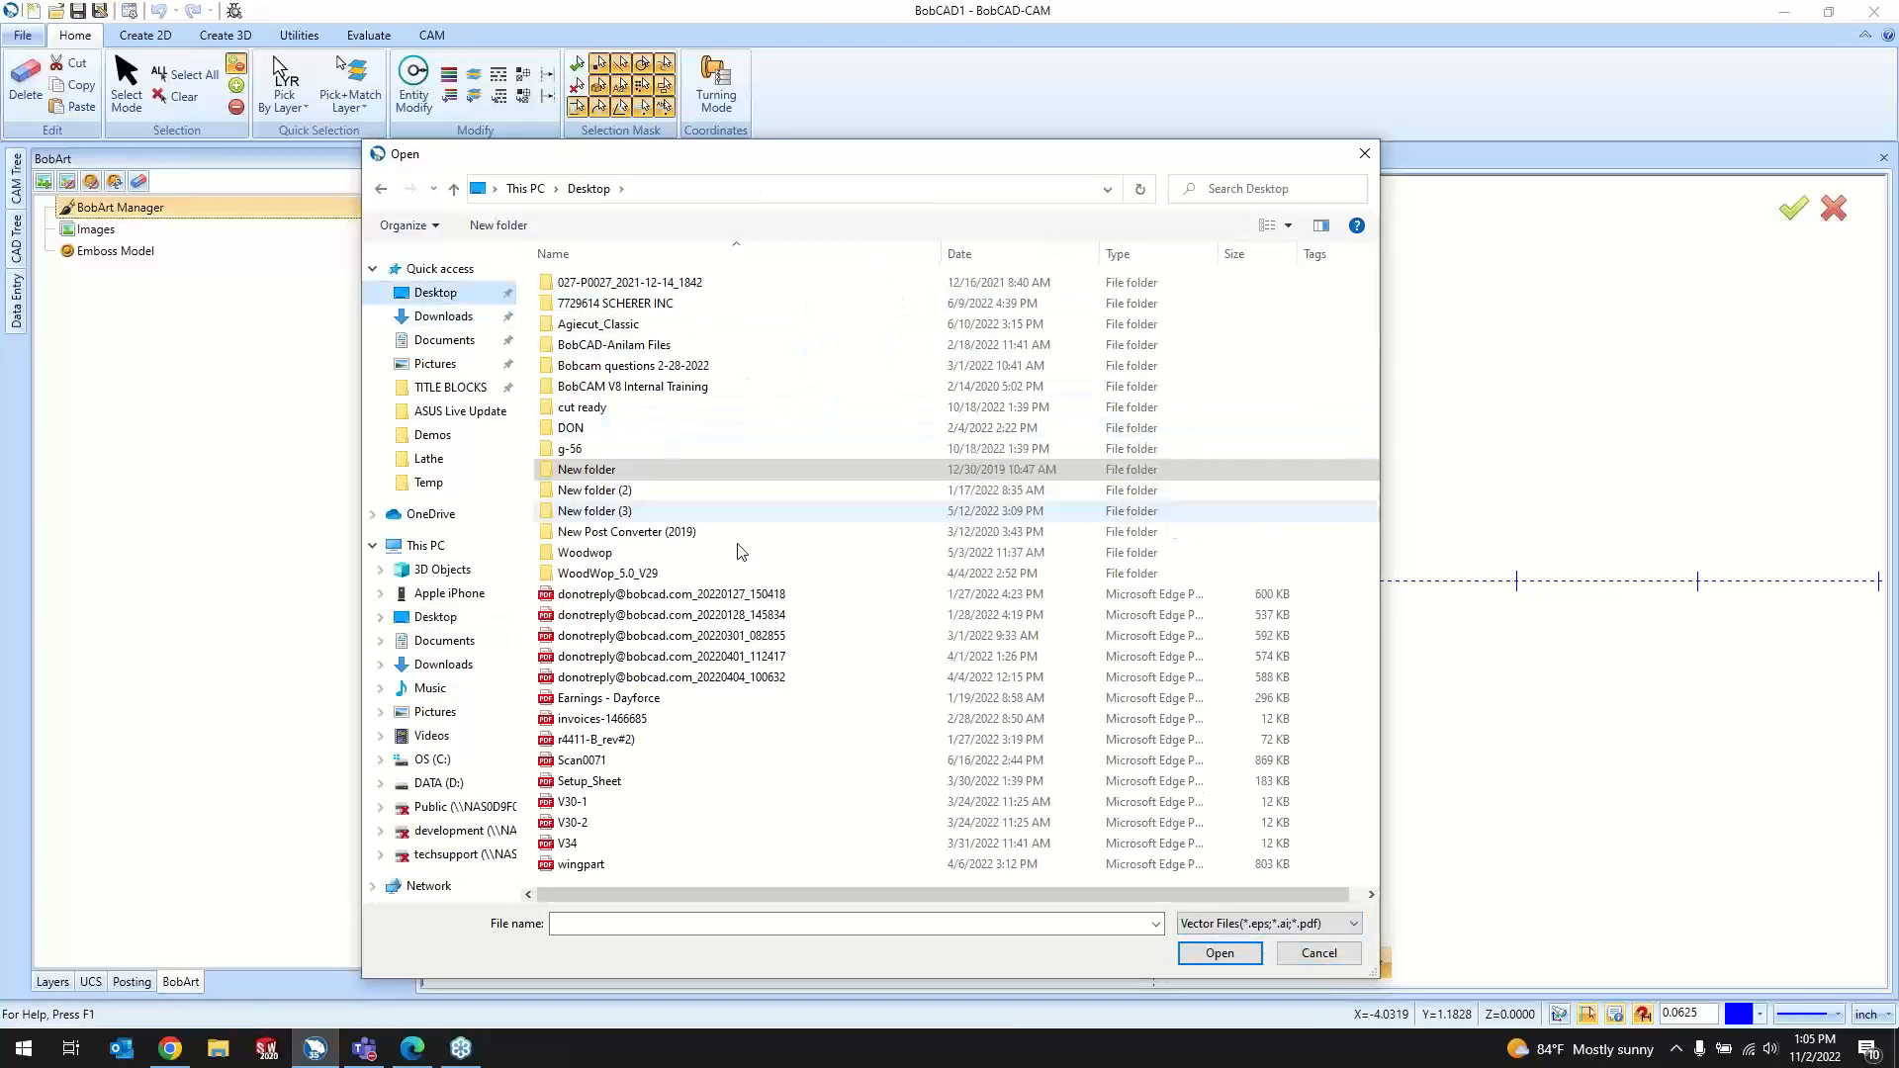
click(735, 781)
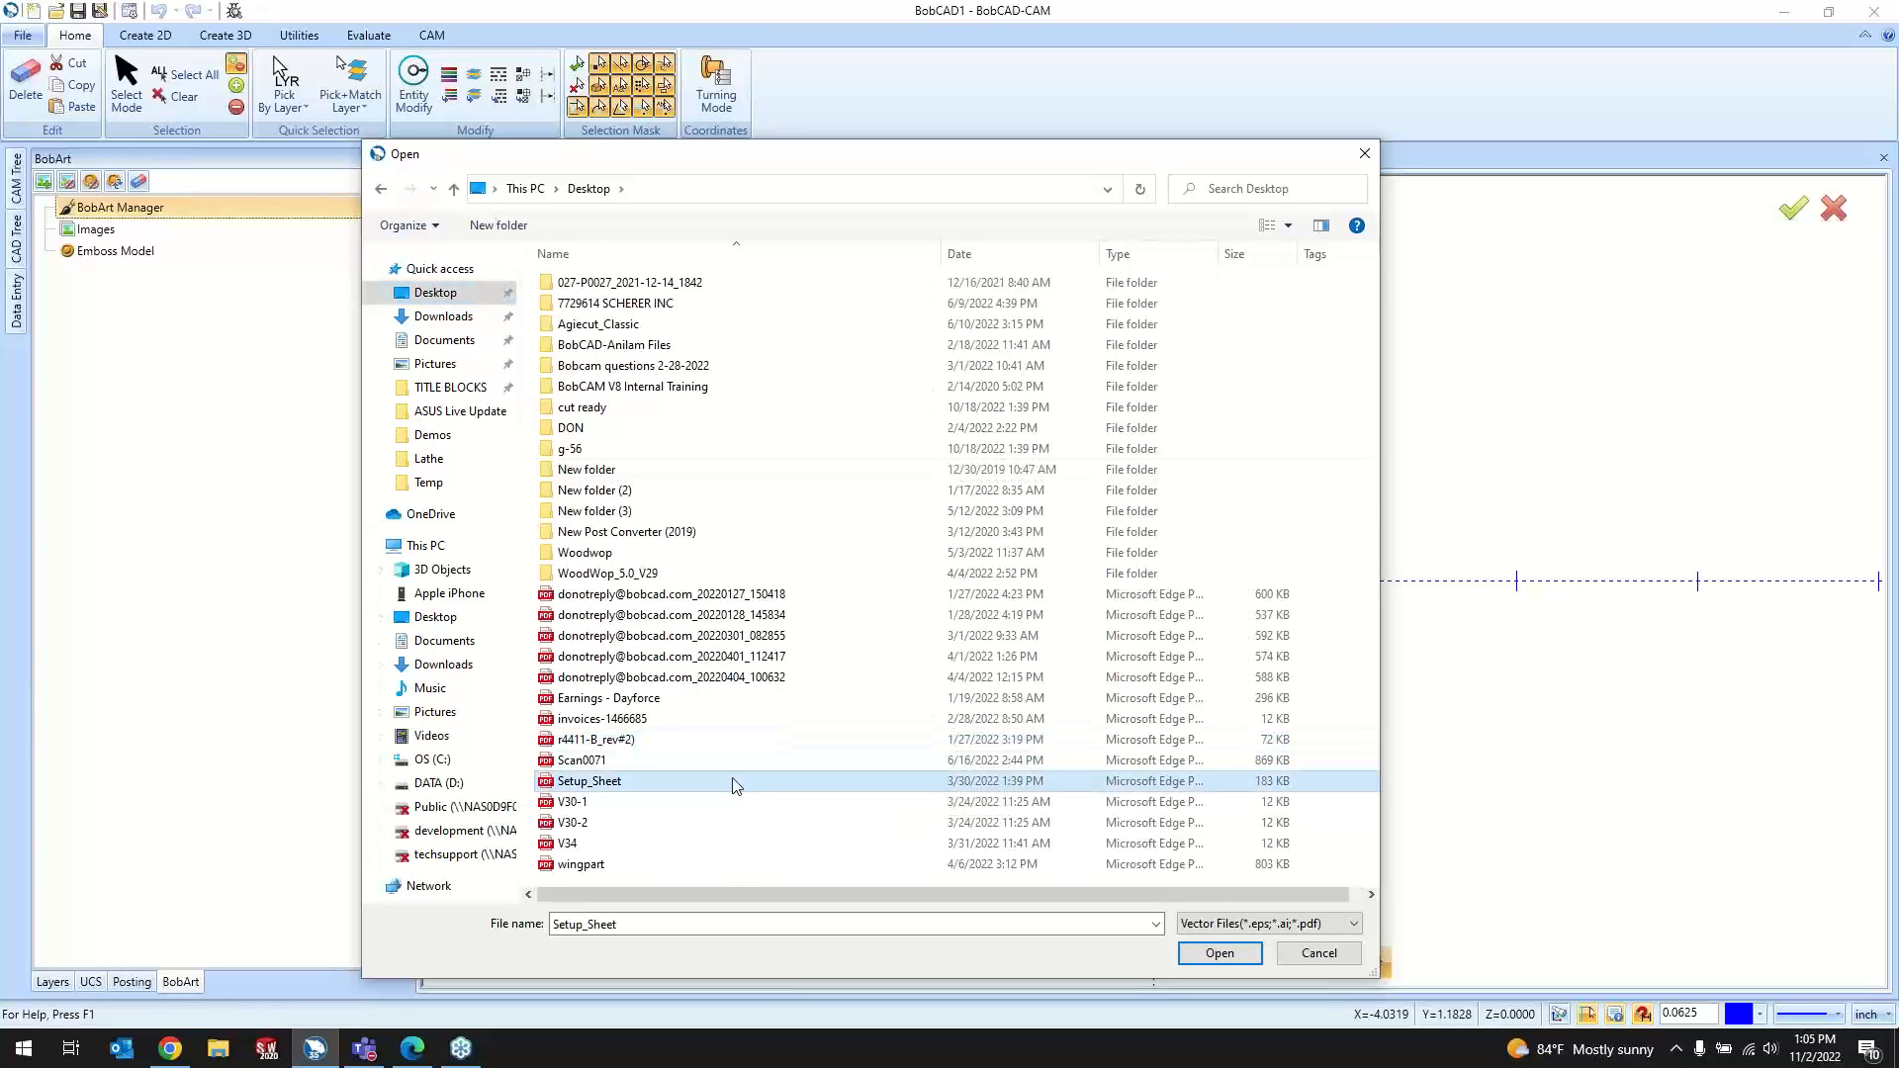
click(712, 867)
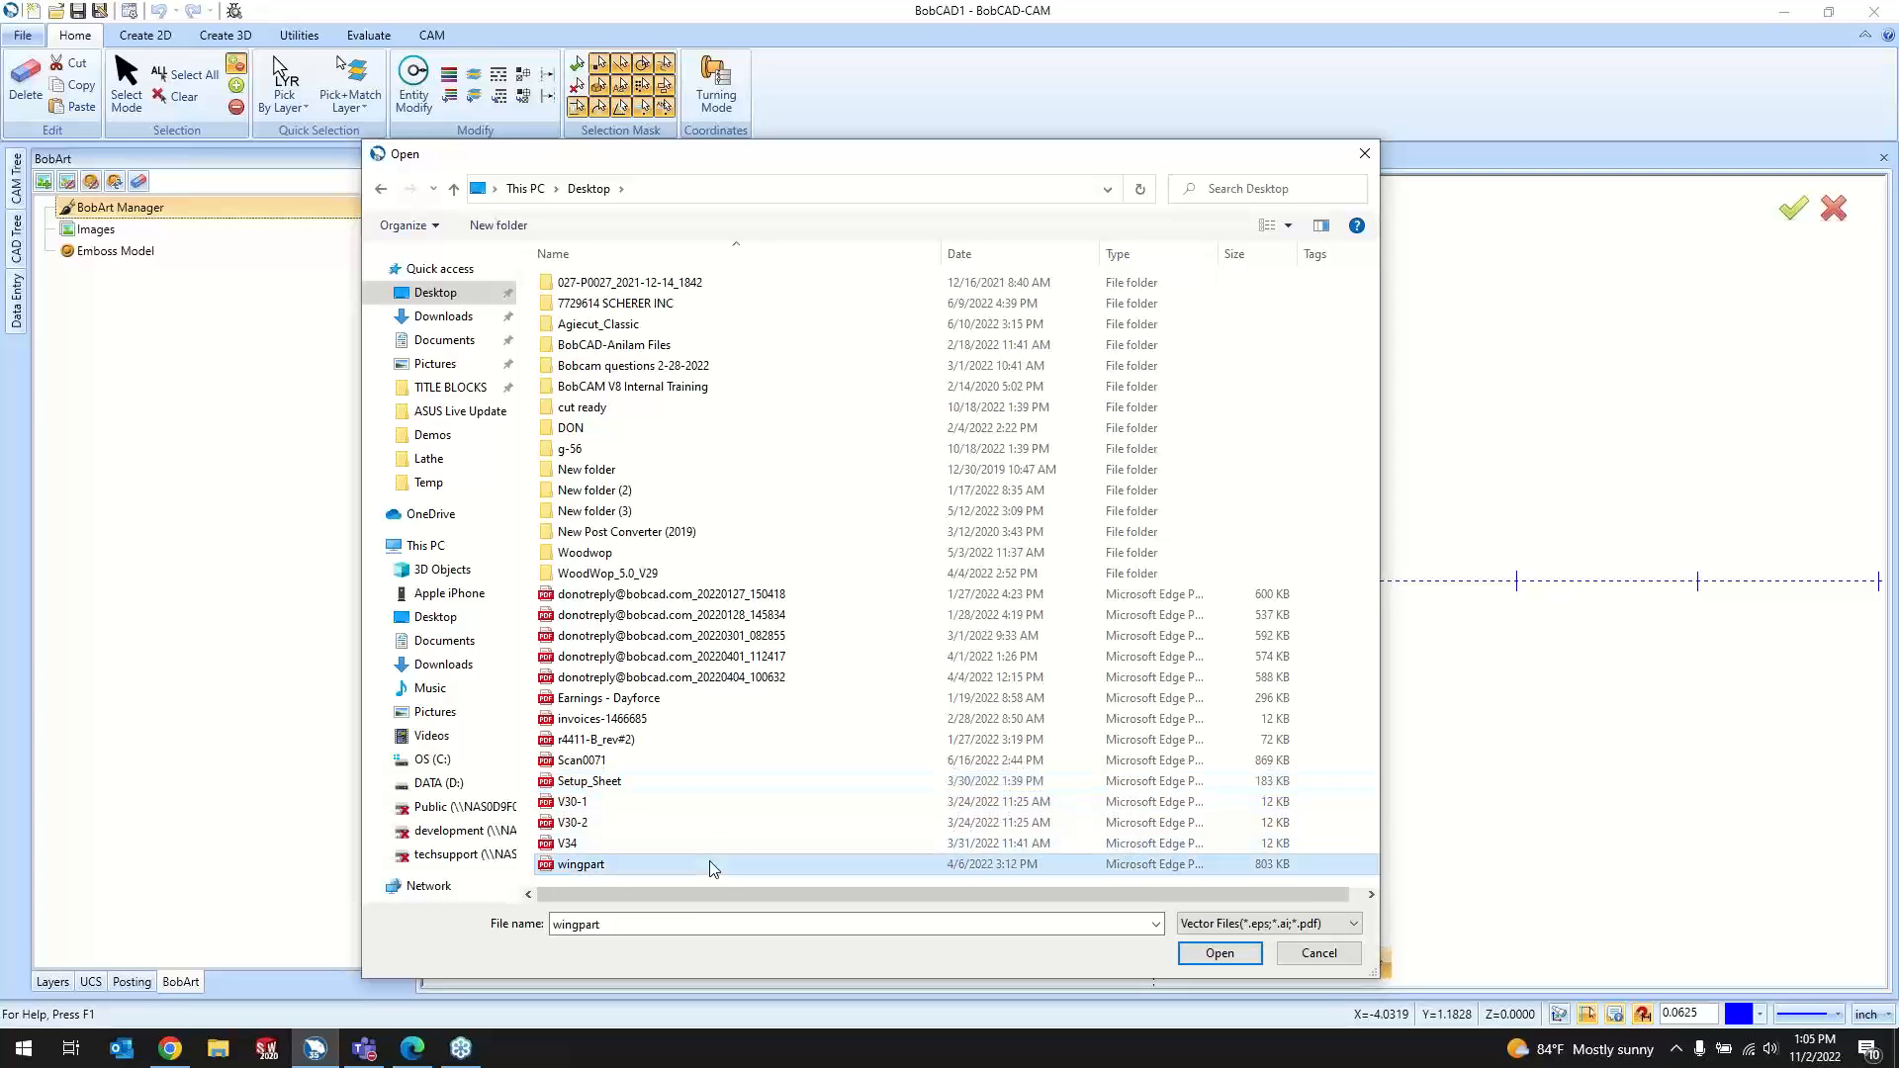
double_click(710, 867)
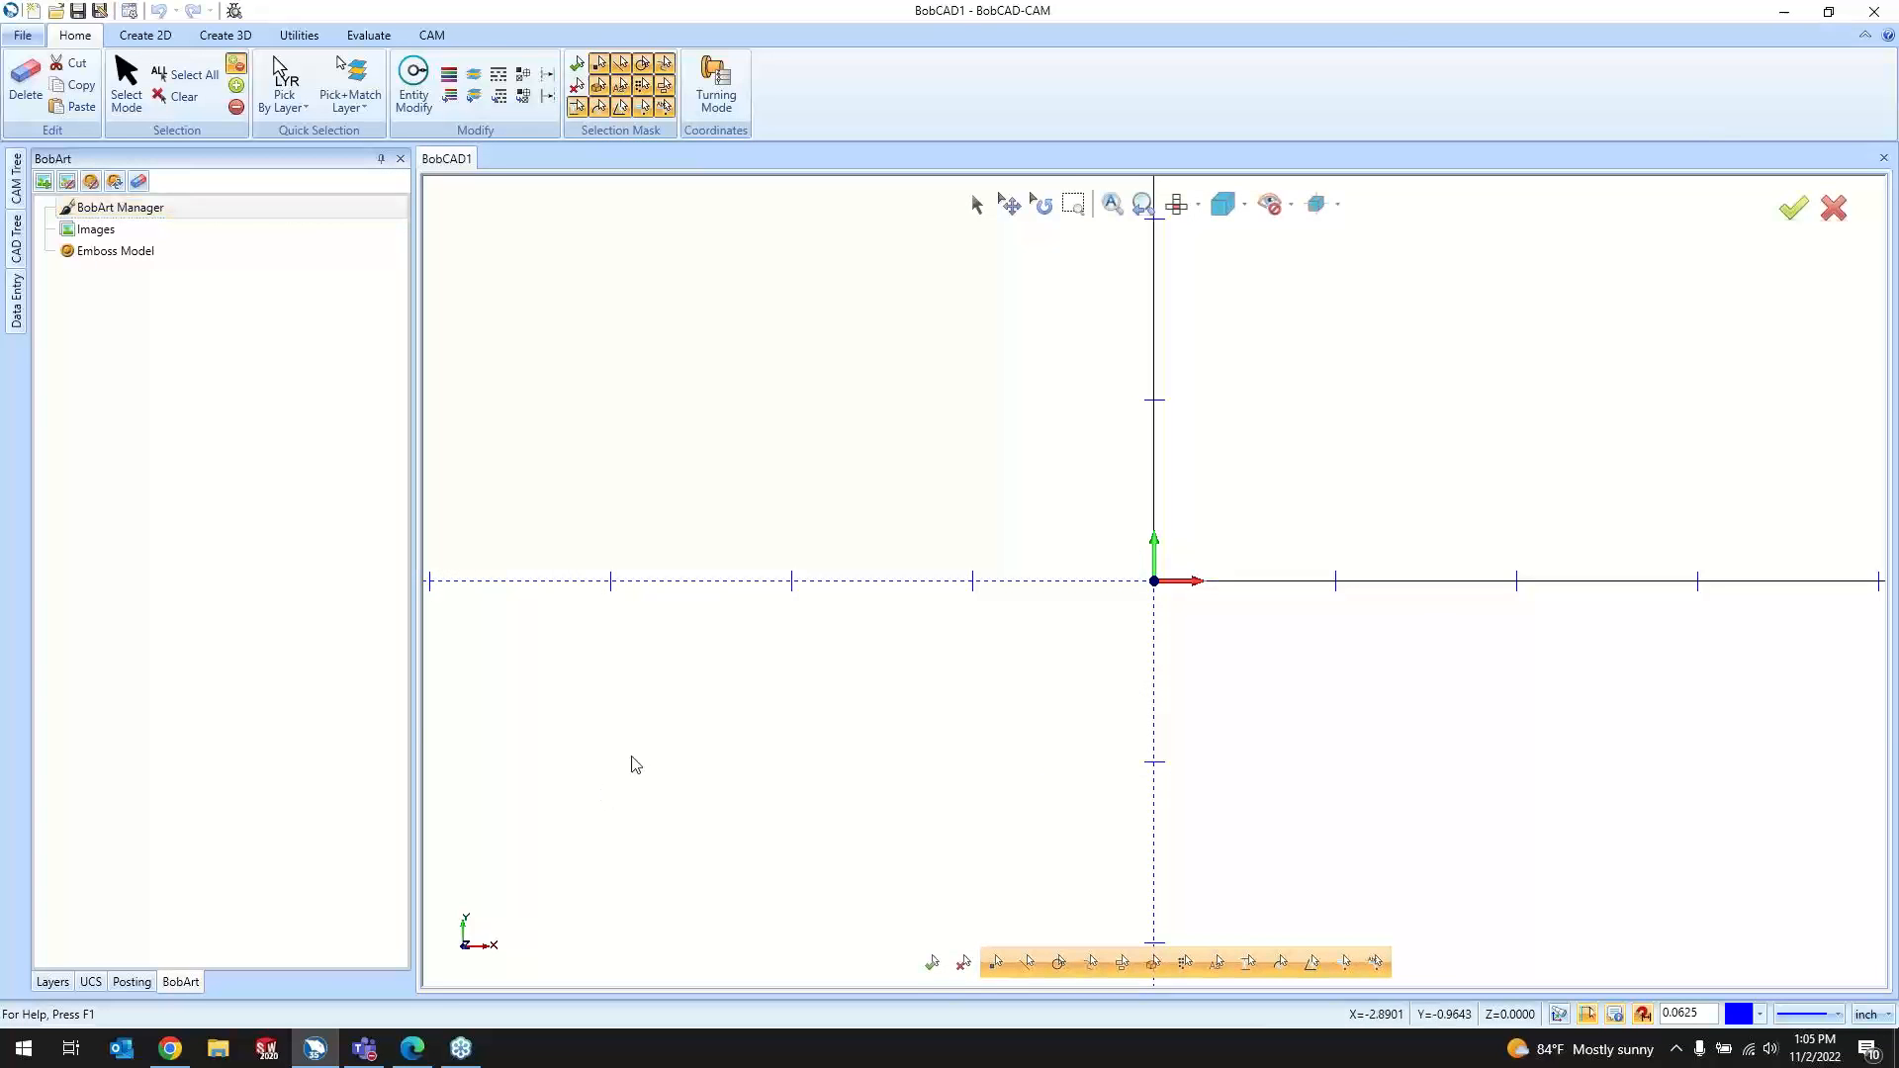
Step: Check the loaded vector drawing by box-selecting the area inside its rectangular outline
scroll(770, 509, up, 2)
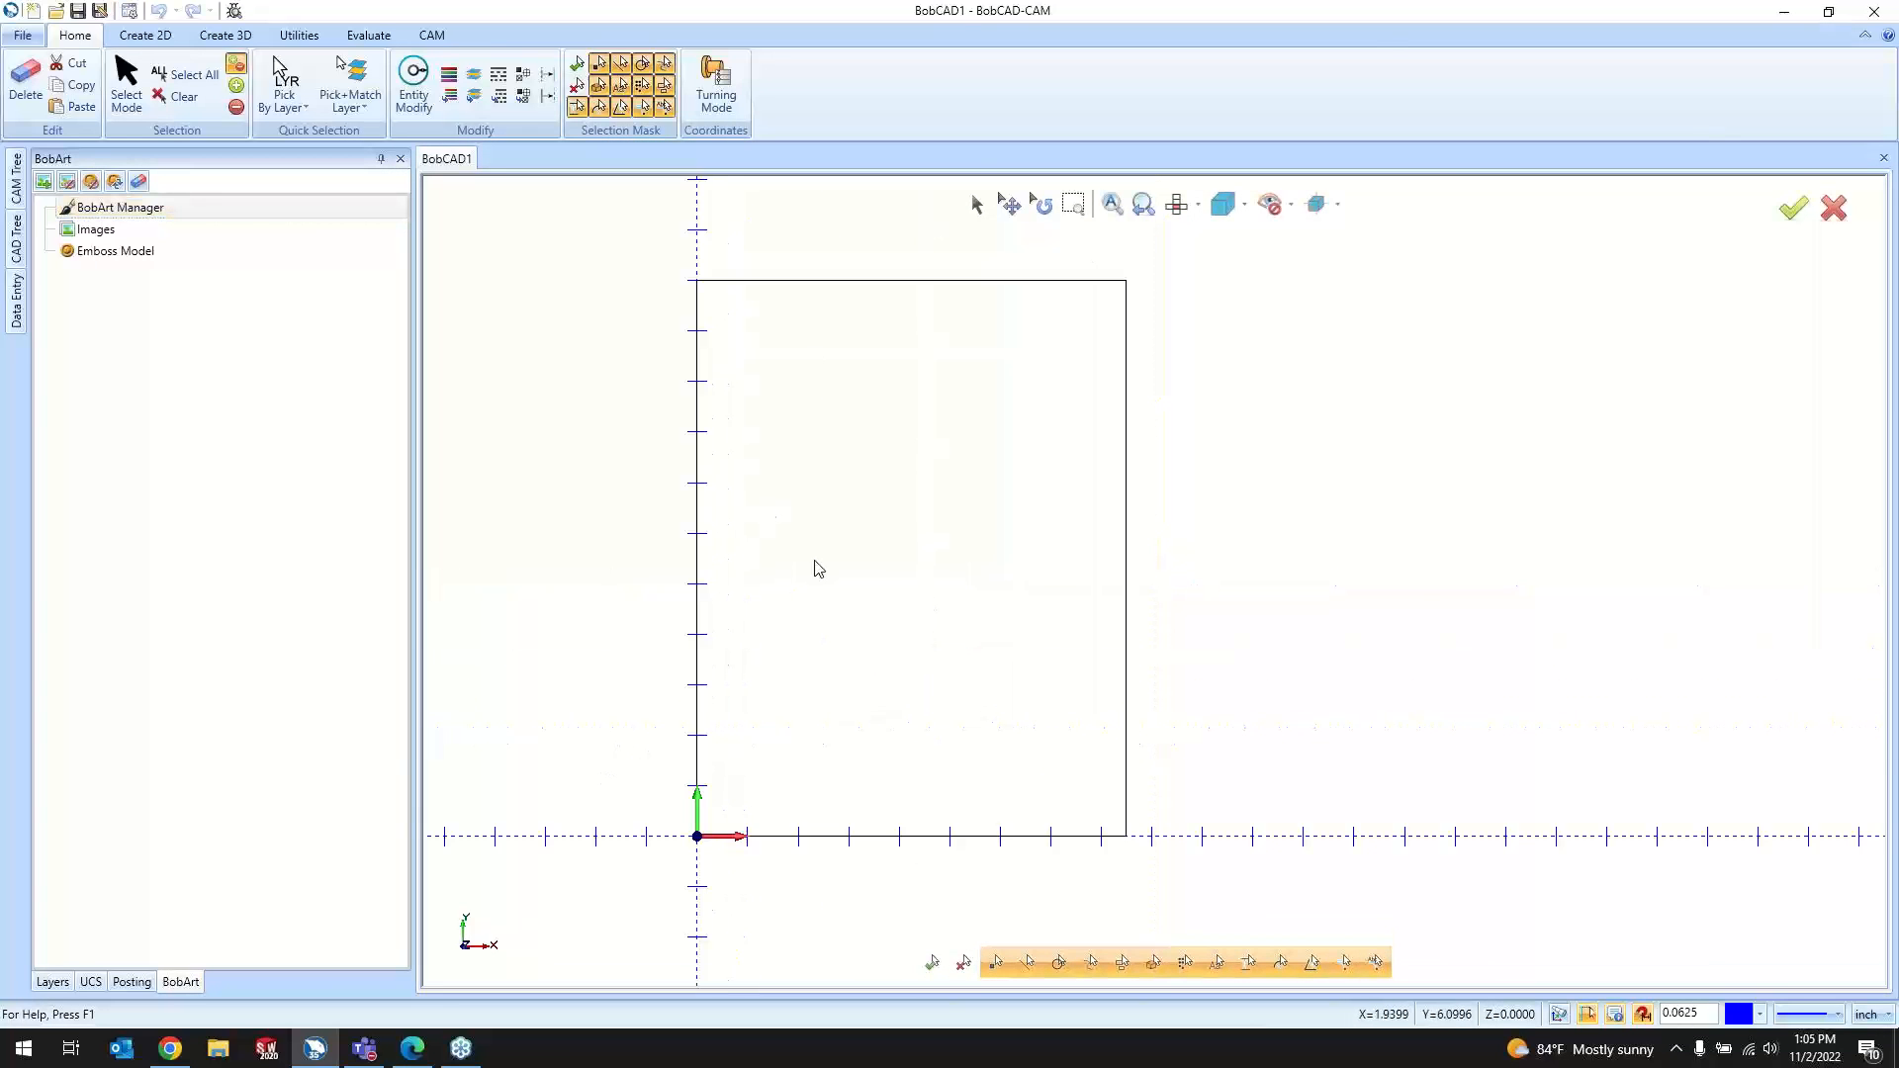
click(974, 201)
mouse_move(734, 321)
mouse_down()
mouse_move(875, 591)
mouse_move(1028, 736)
mouse_up()
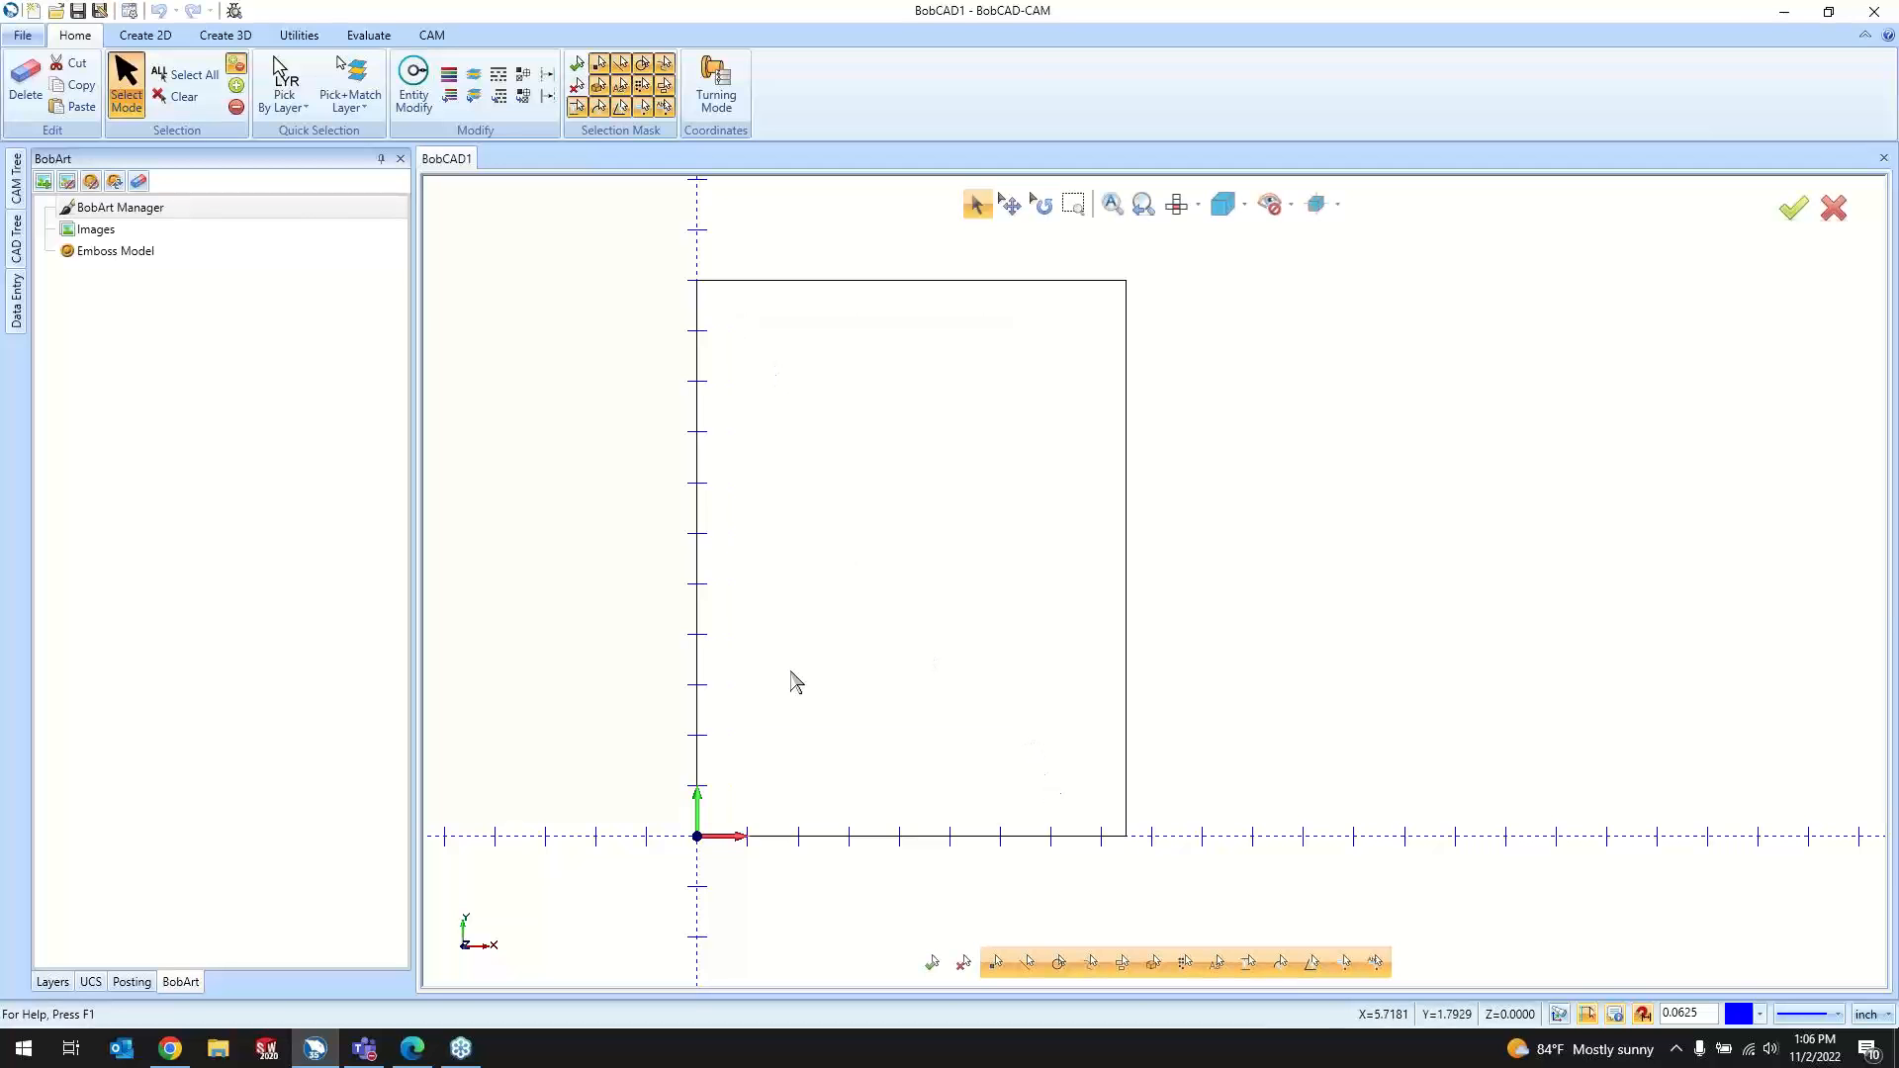
Step: Load the vector file r4411-B_rev#2) from the Desktop through the BobArt Manager
click(55, 11)
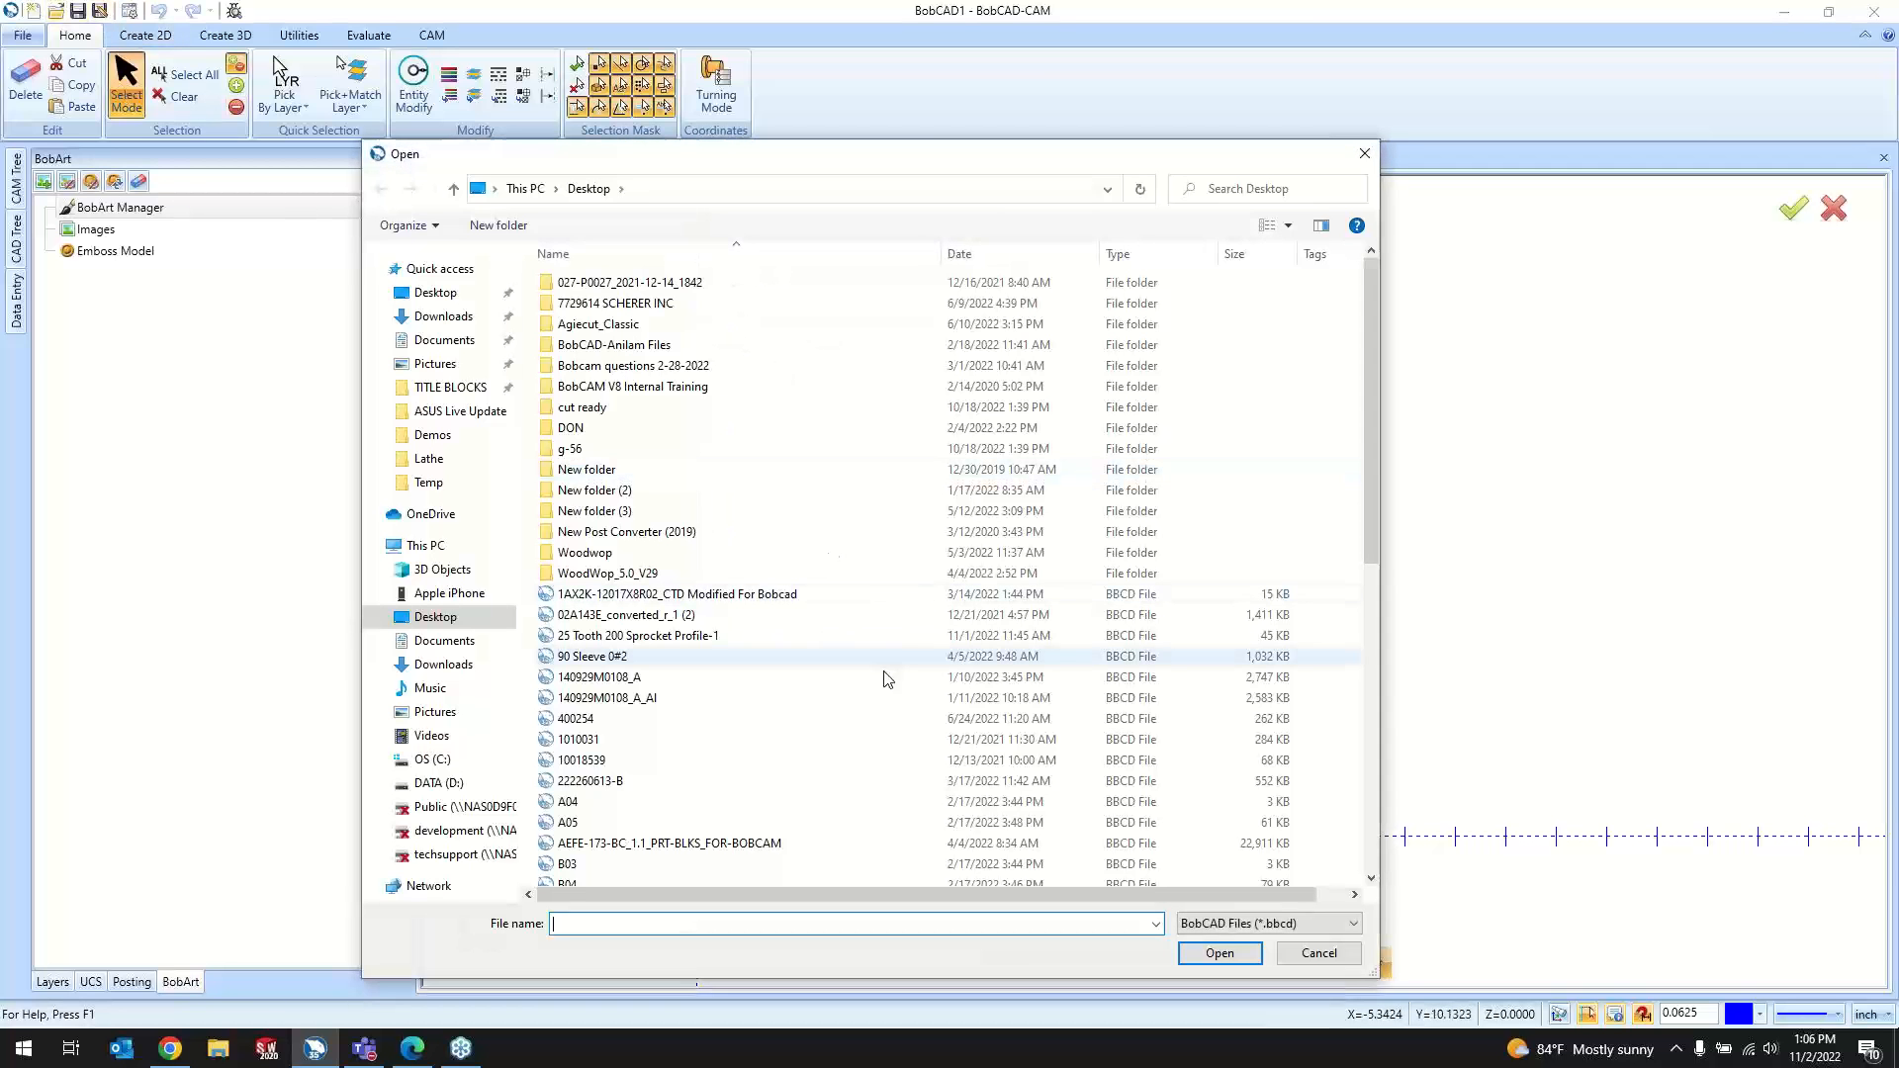
click(1319, 953)
right_click(248, 226)
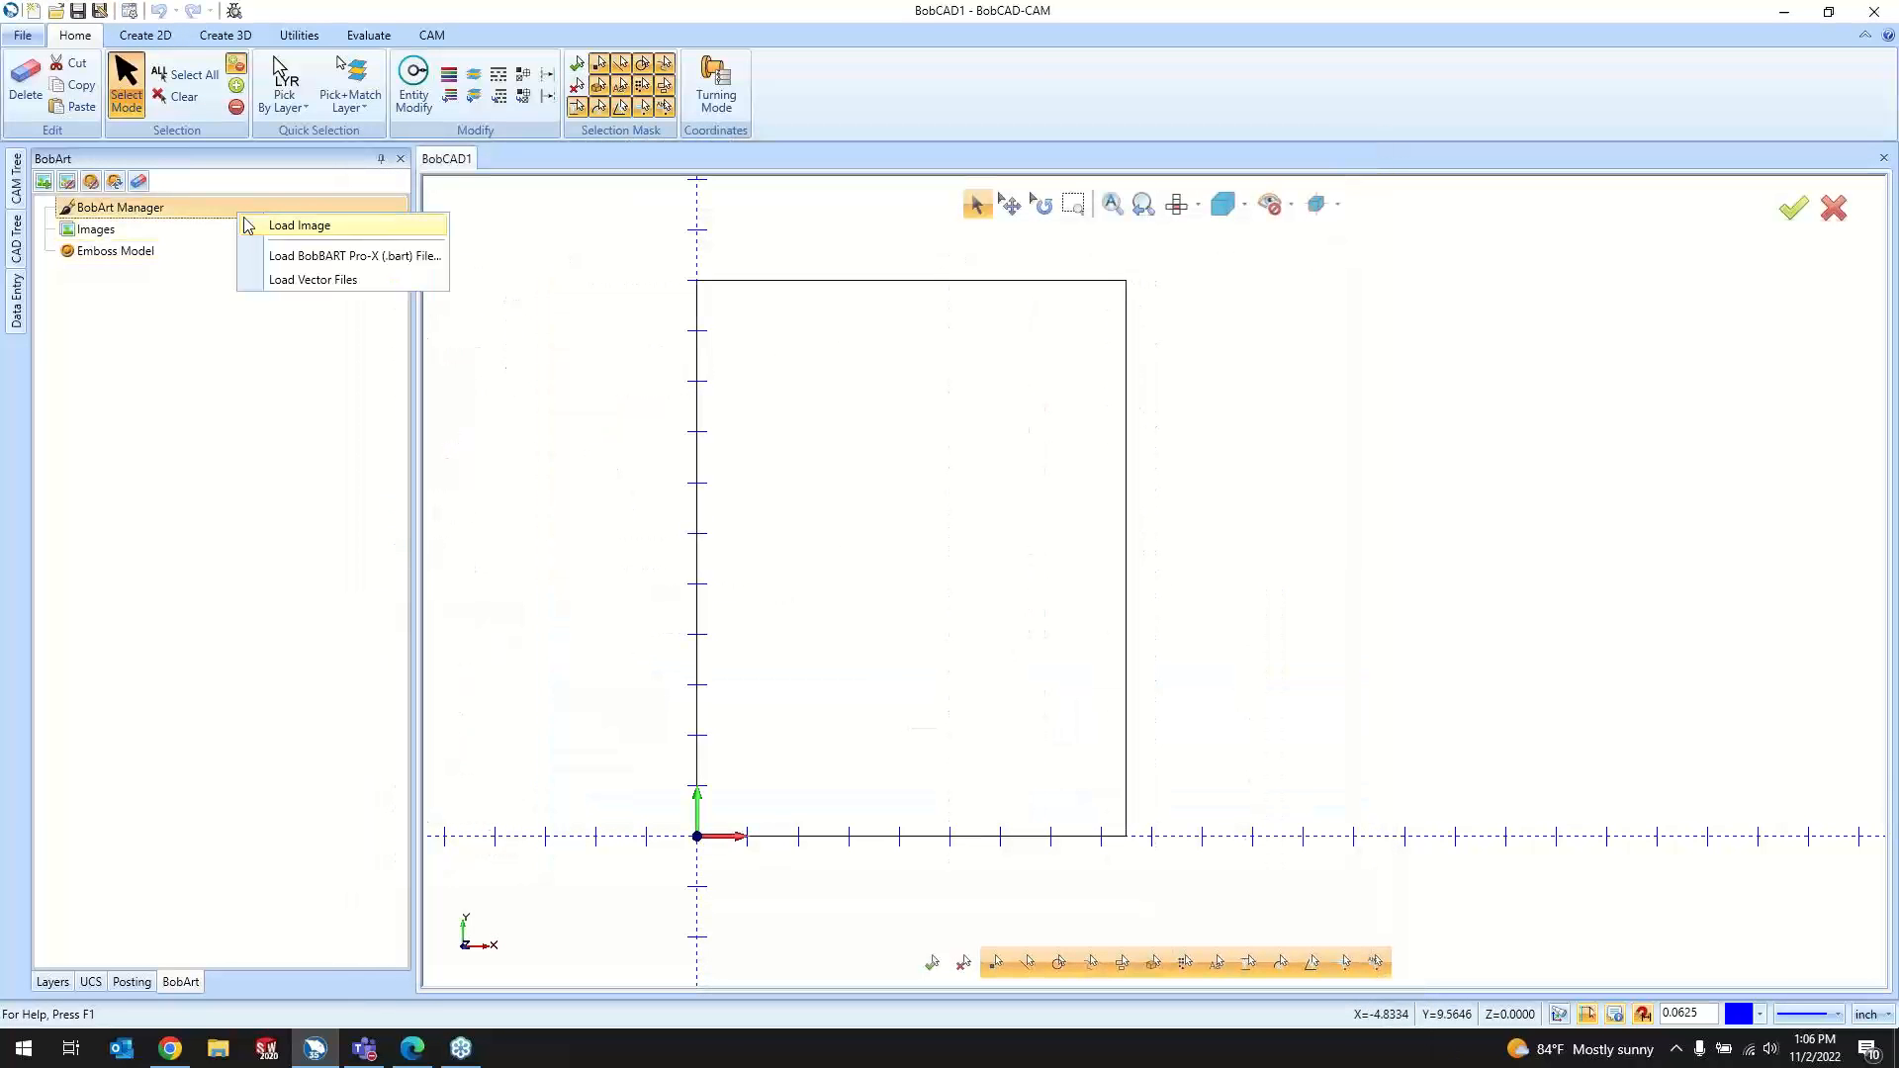
click(312, 280)
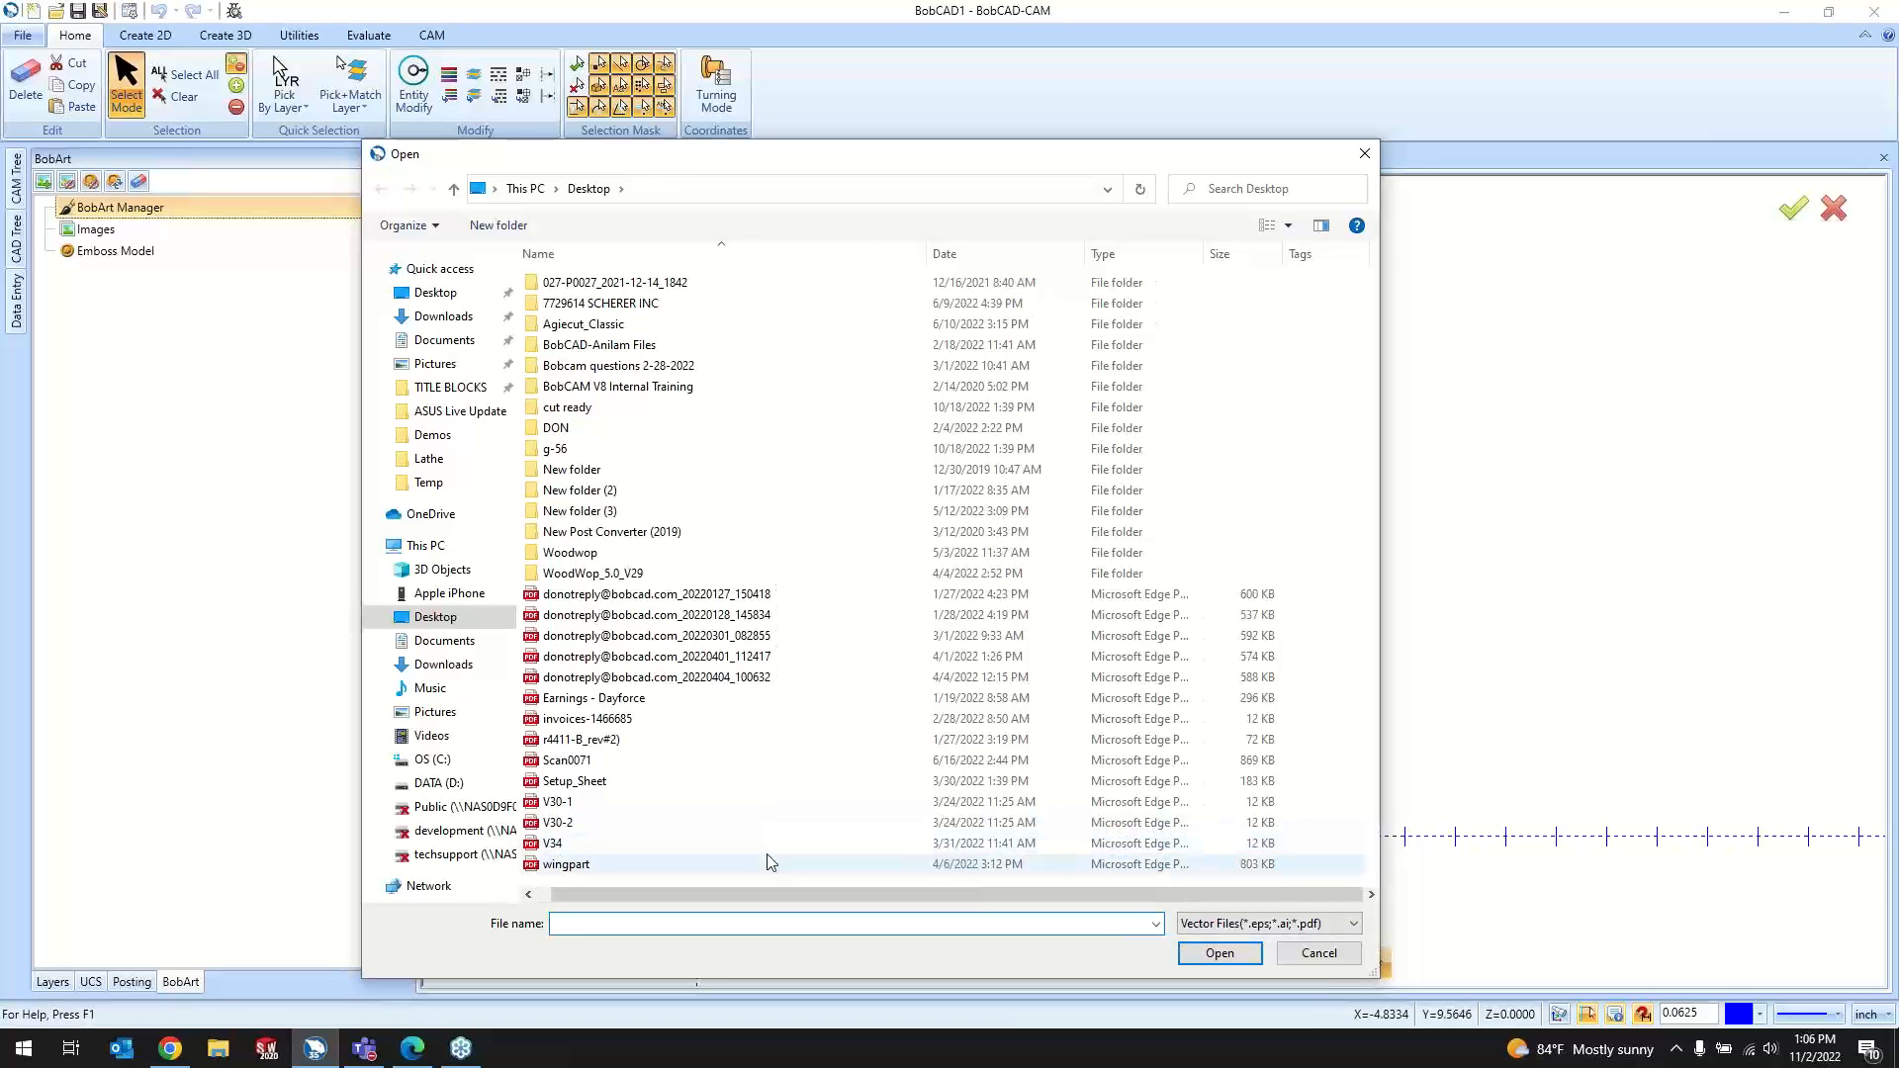
double_click(699, 740)
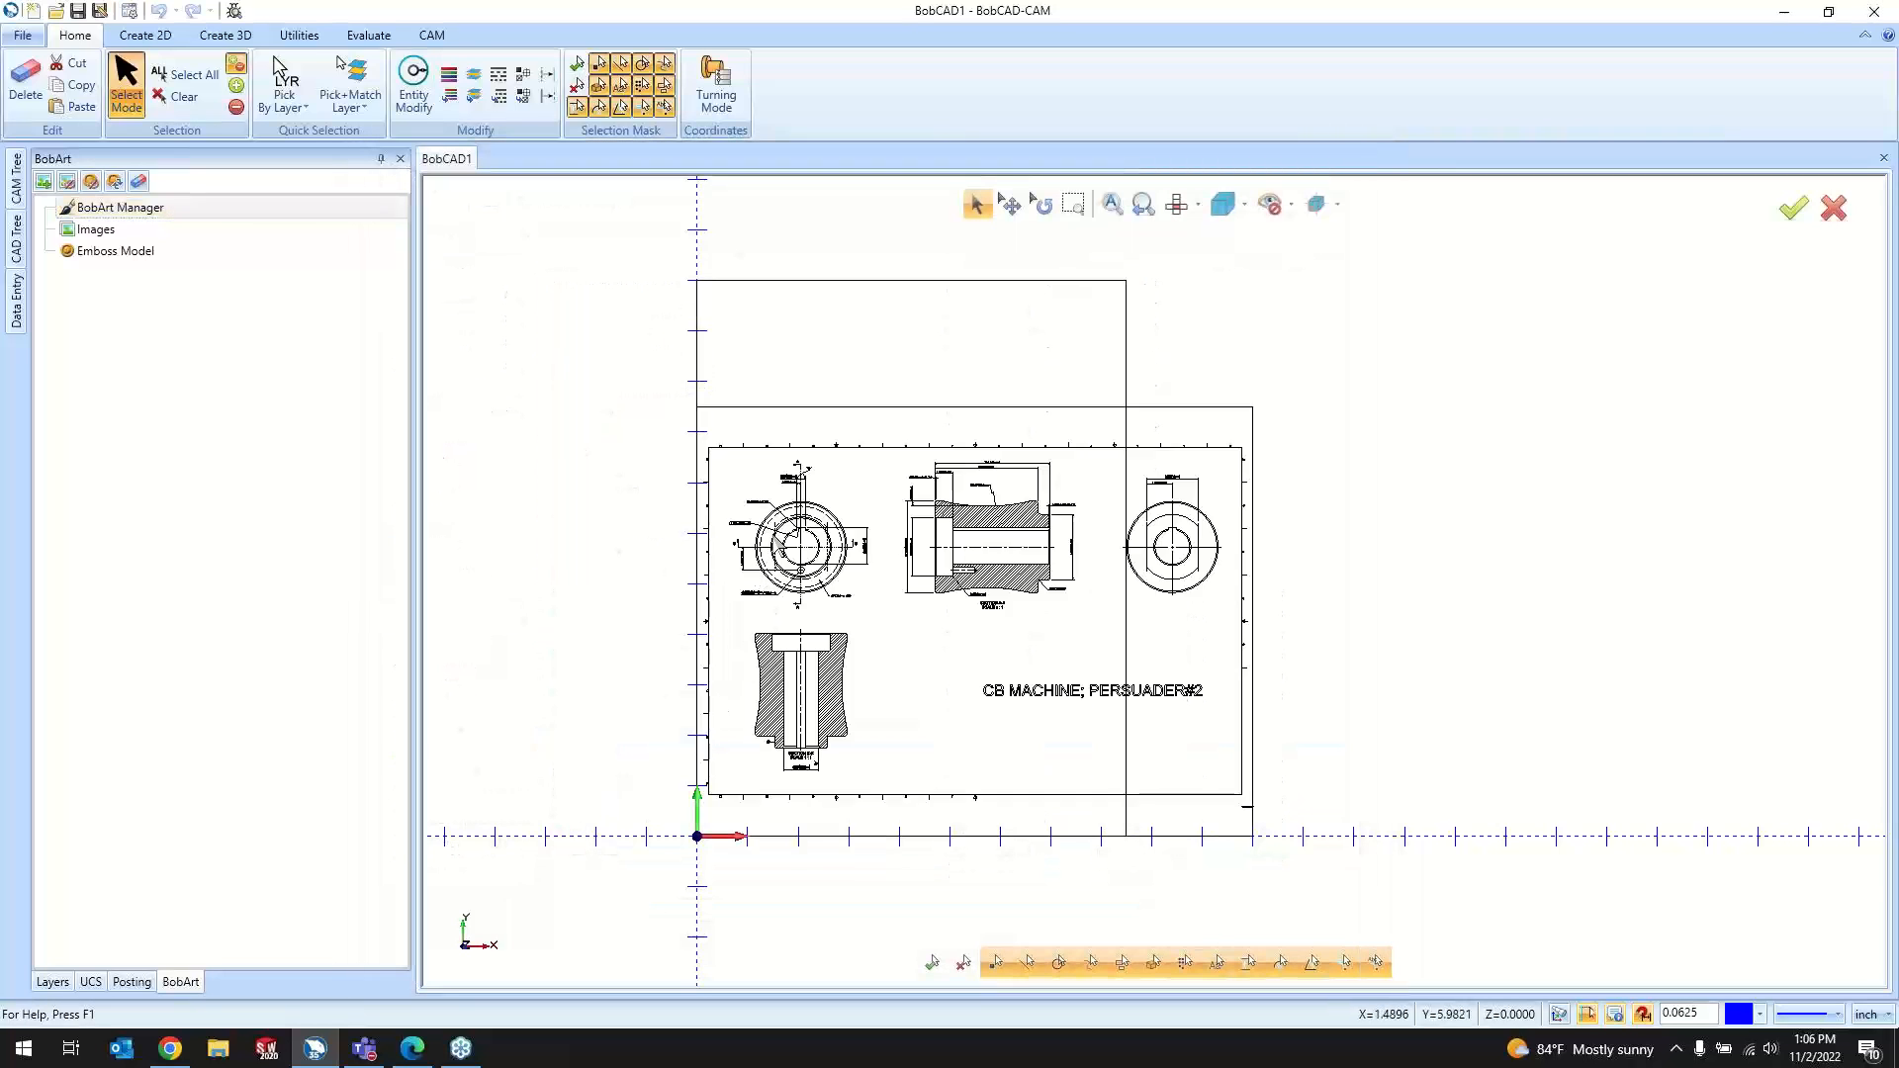
Step: Examine the loaded drawing up close, including the Section A-A view and the circular end view with its dimensions
scroll(1007, 666, up, 3)
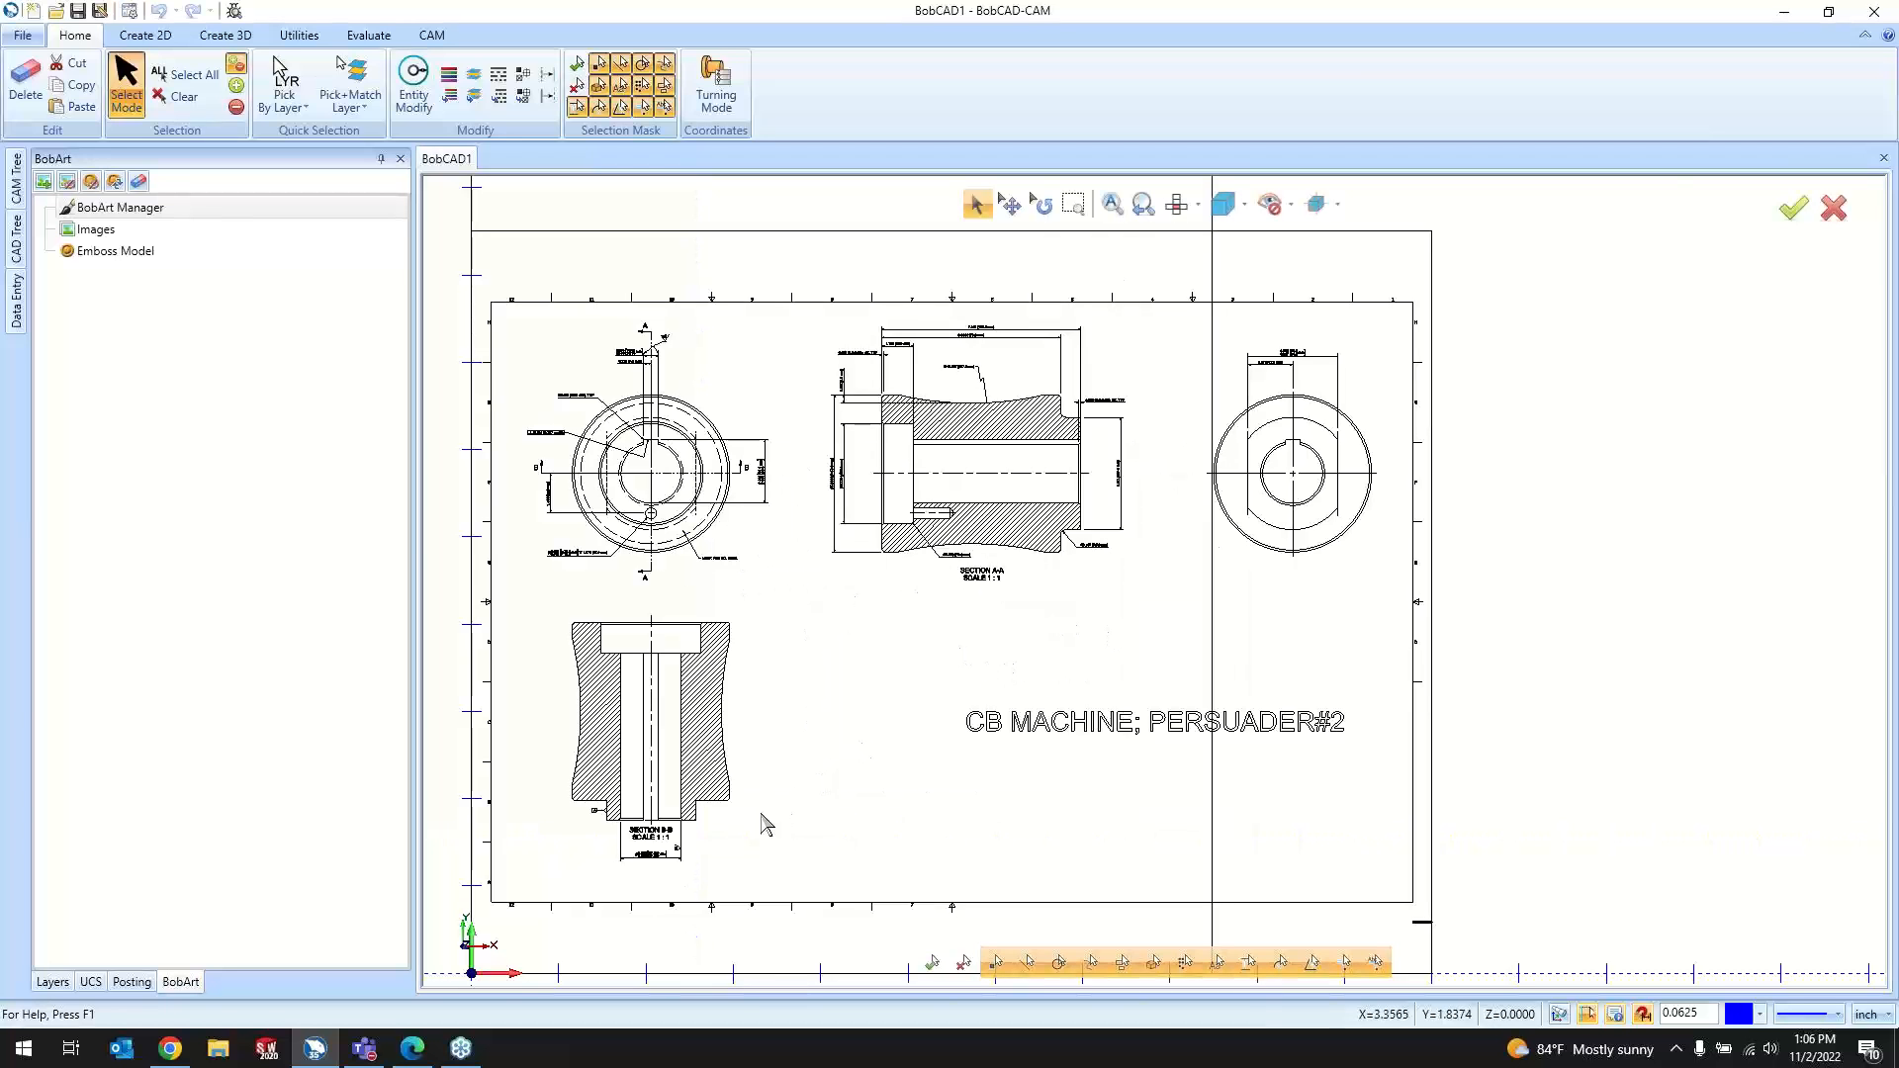
scroll(881, 485, up, 3)
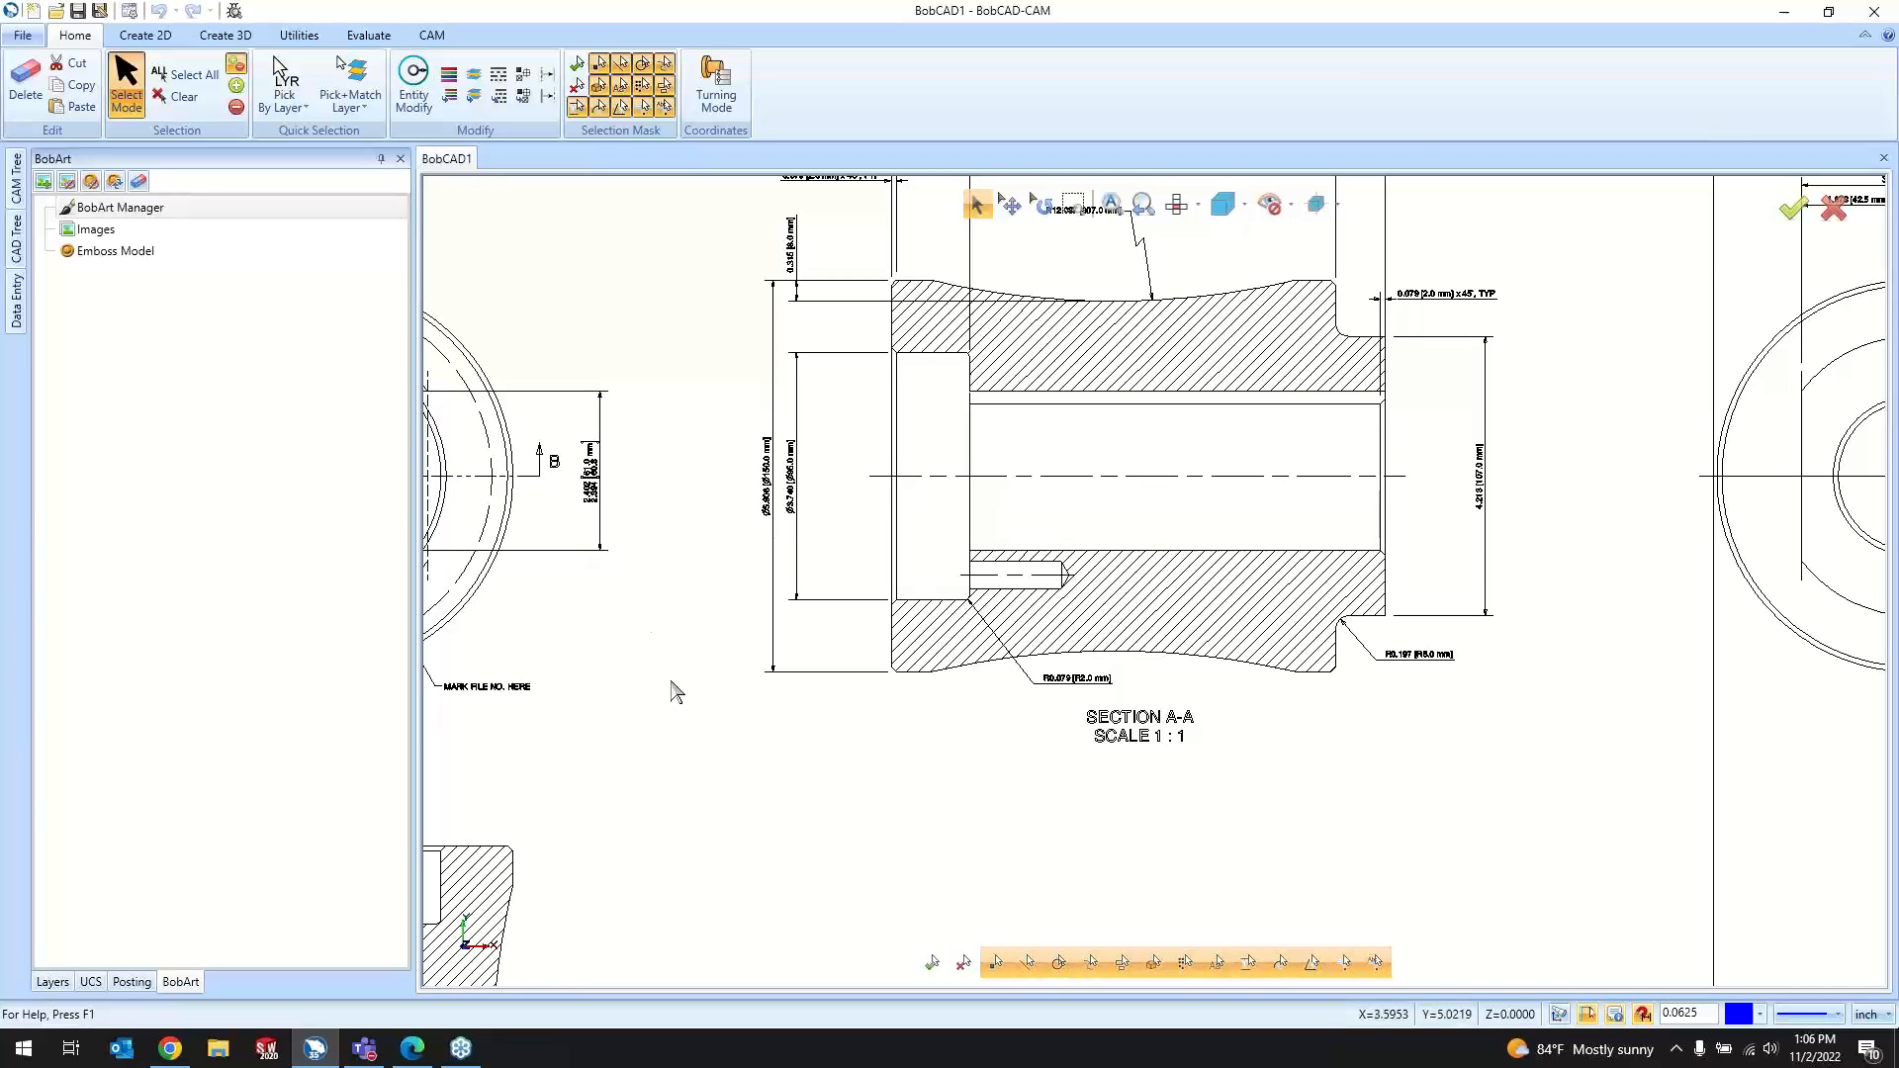
scroll(775, 772, down, 1)
scroll(1093, 480, up, 2)
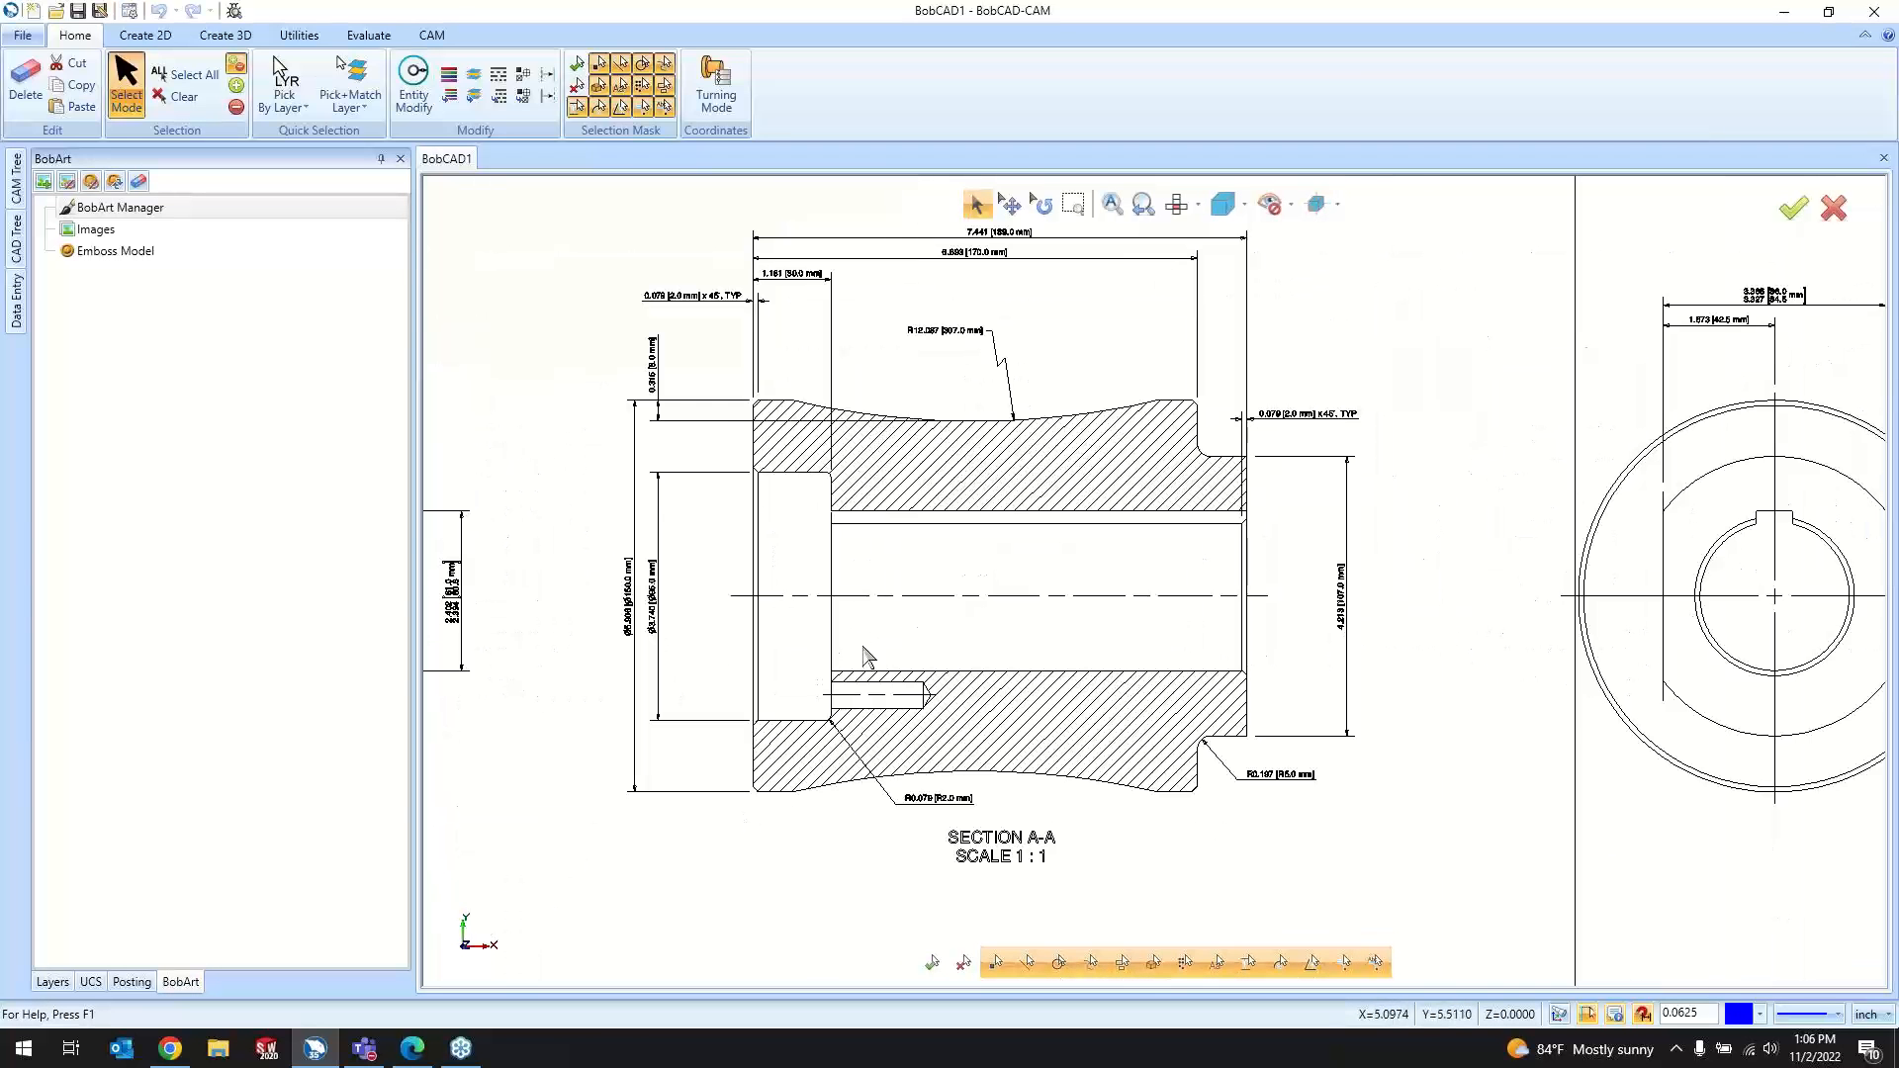
scroll(870, 653, down, 4)
scroll(1159, 593, up, 1)
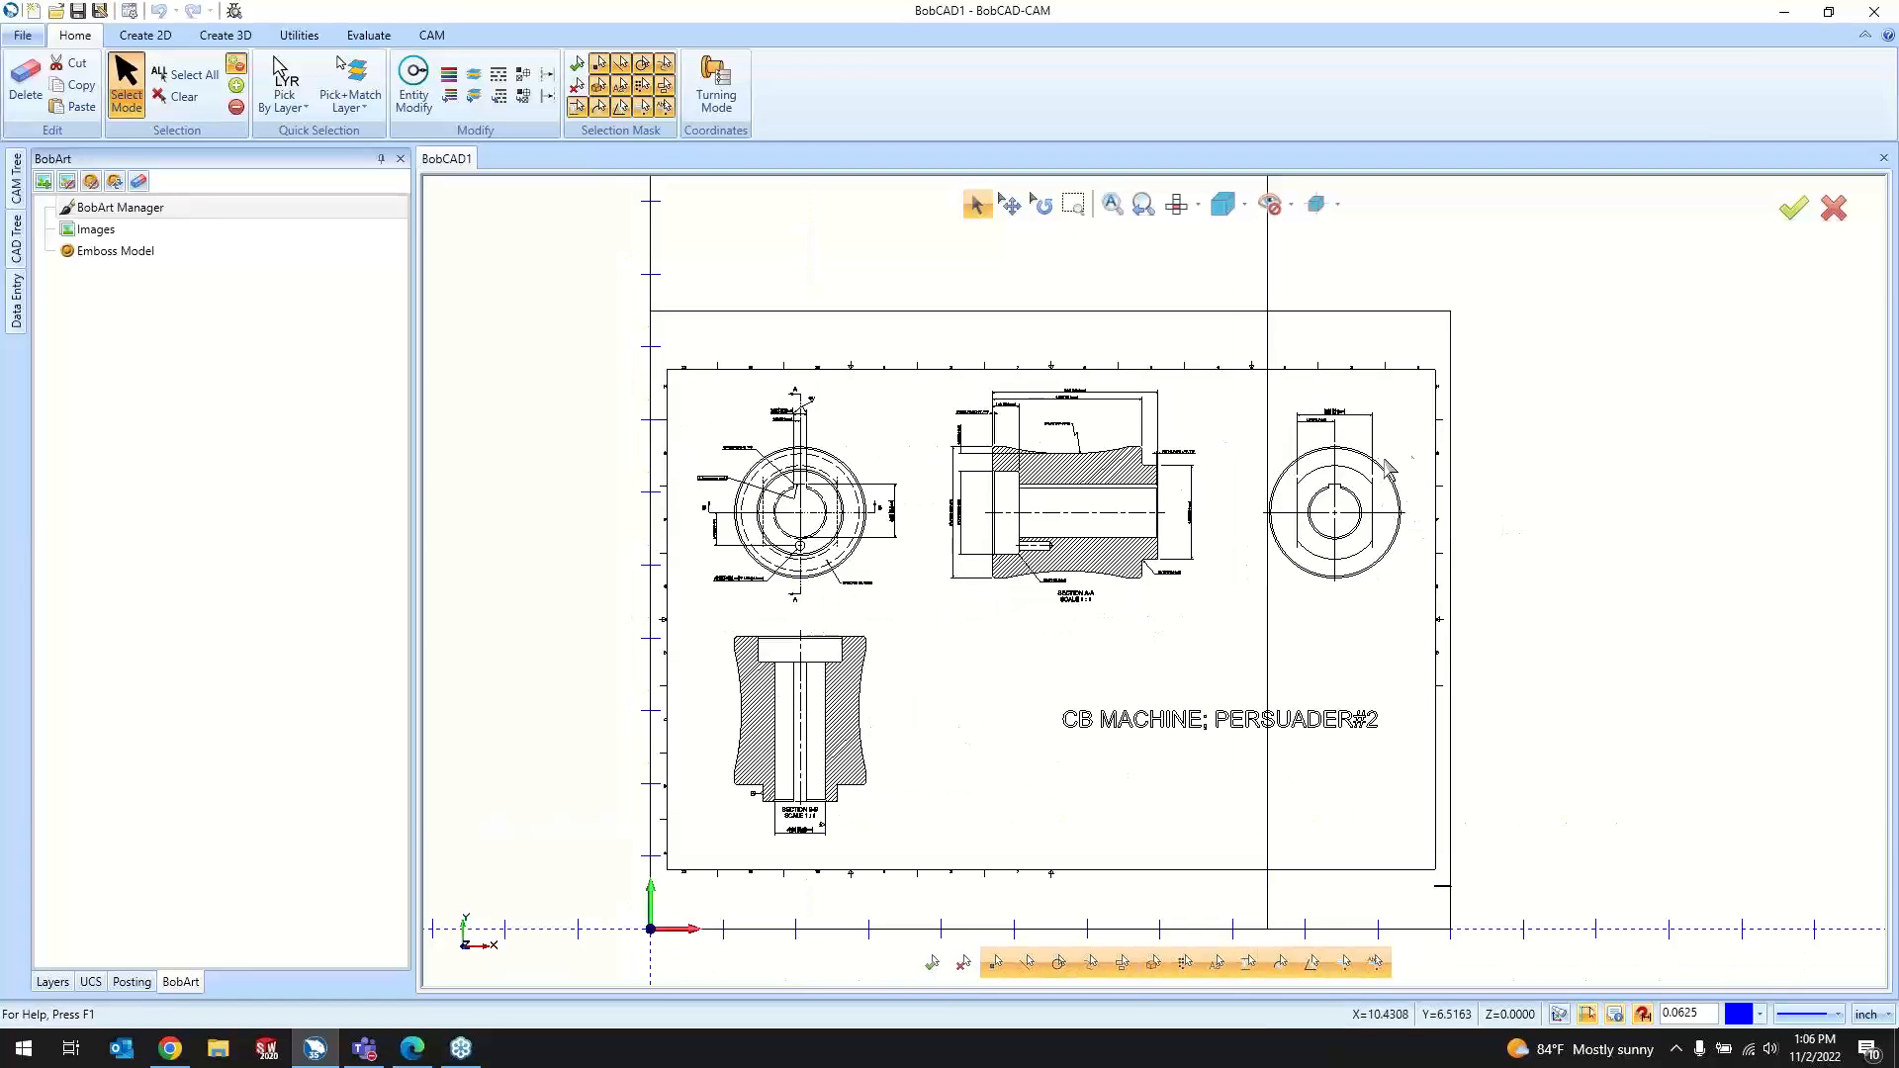
scroll(1289, 442, up, 8)
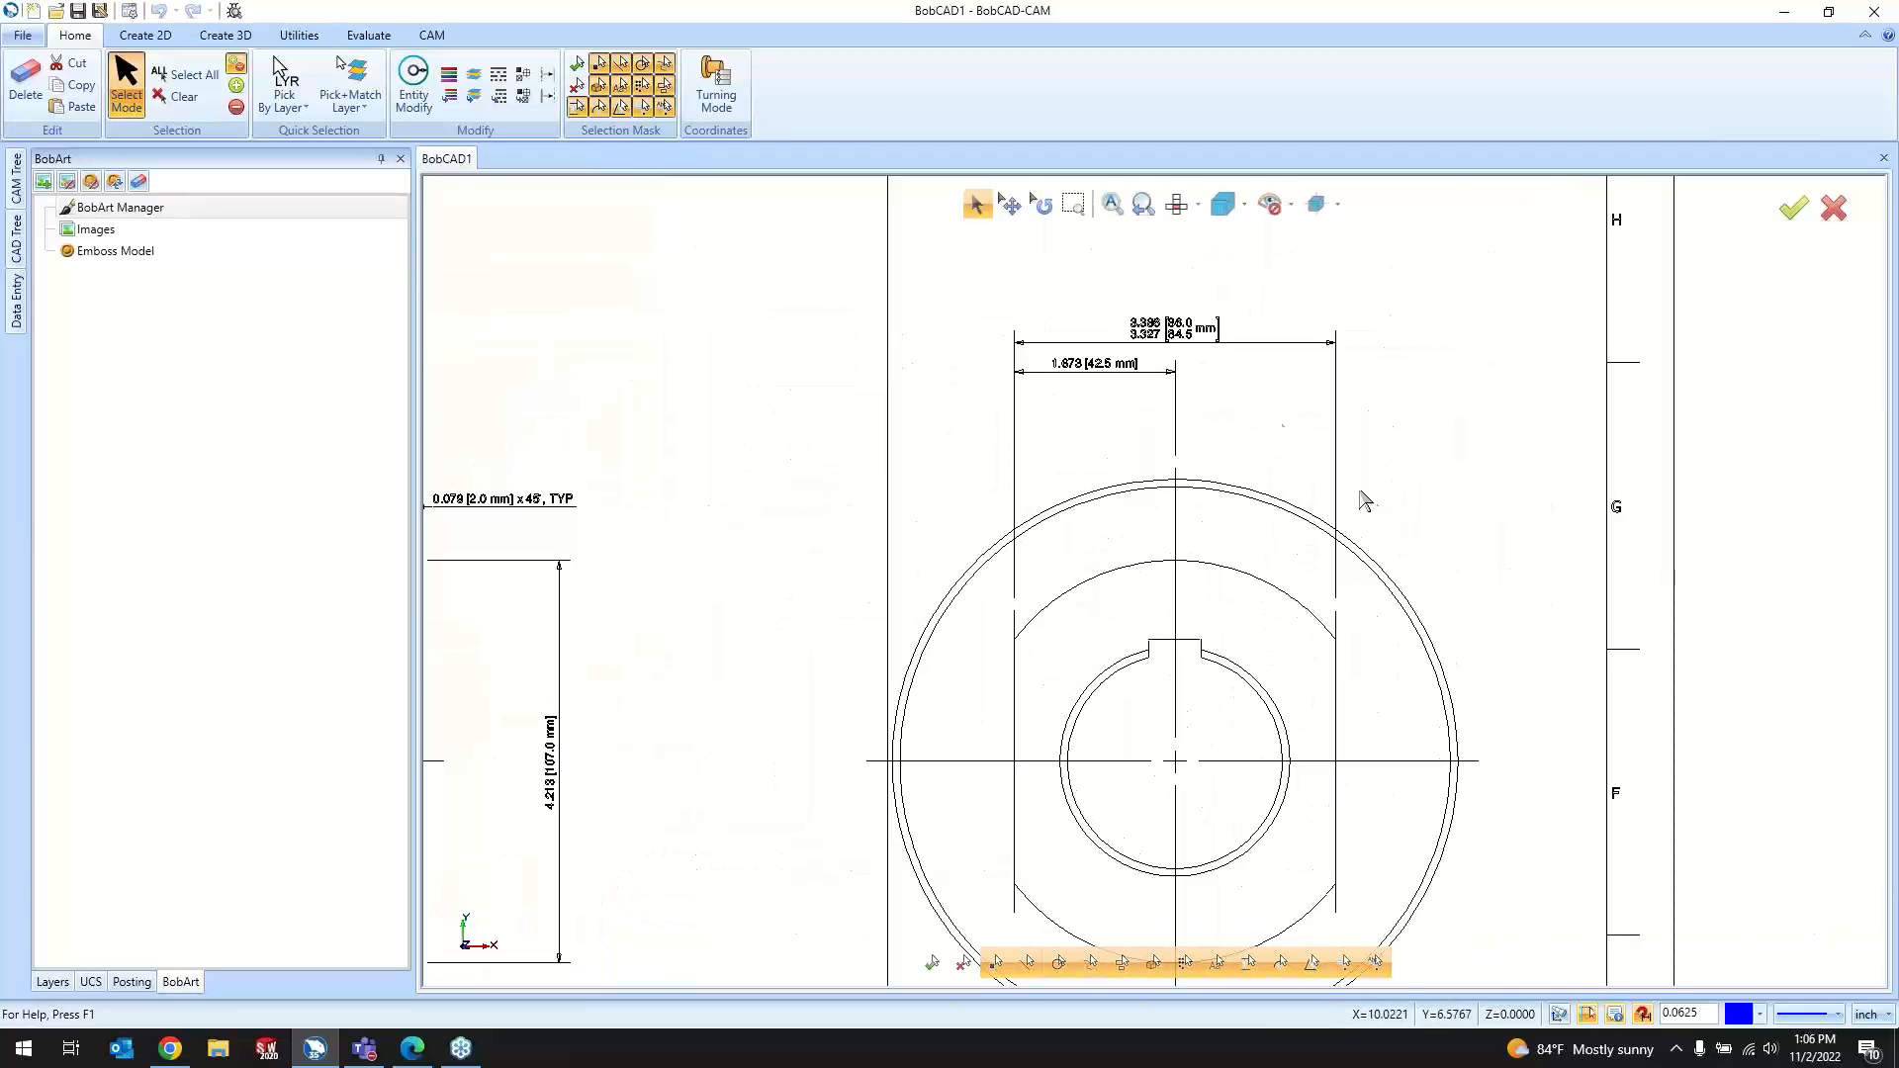
scroll(1365, 501, down, 4)
scroll(1252, 539, up, 1)
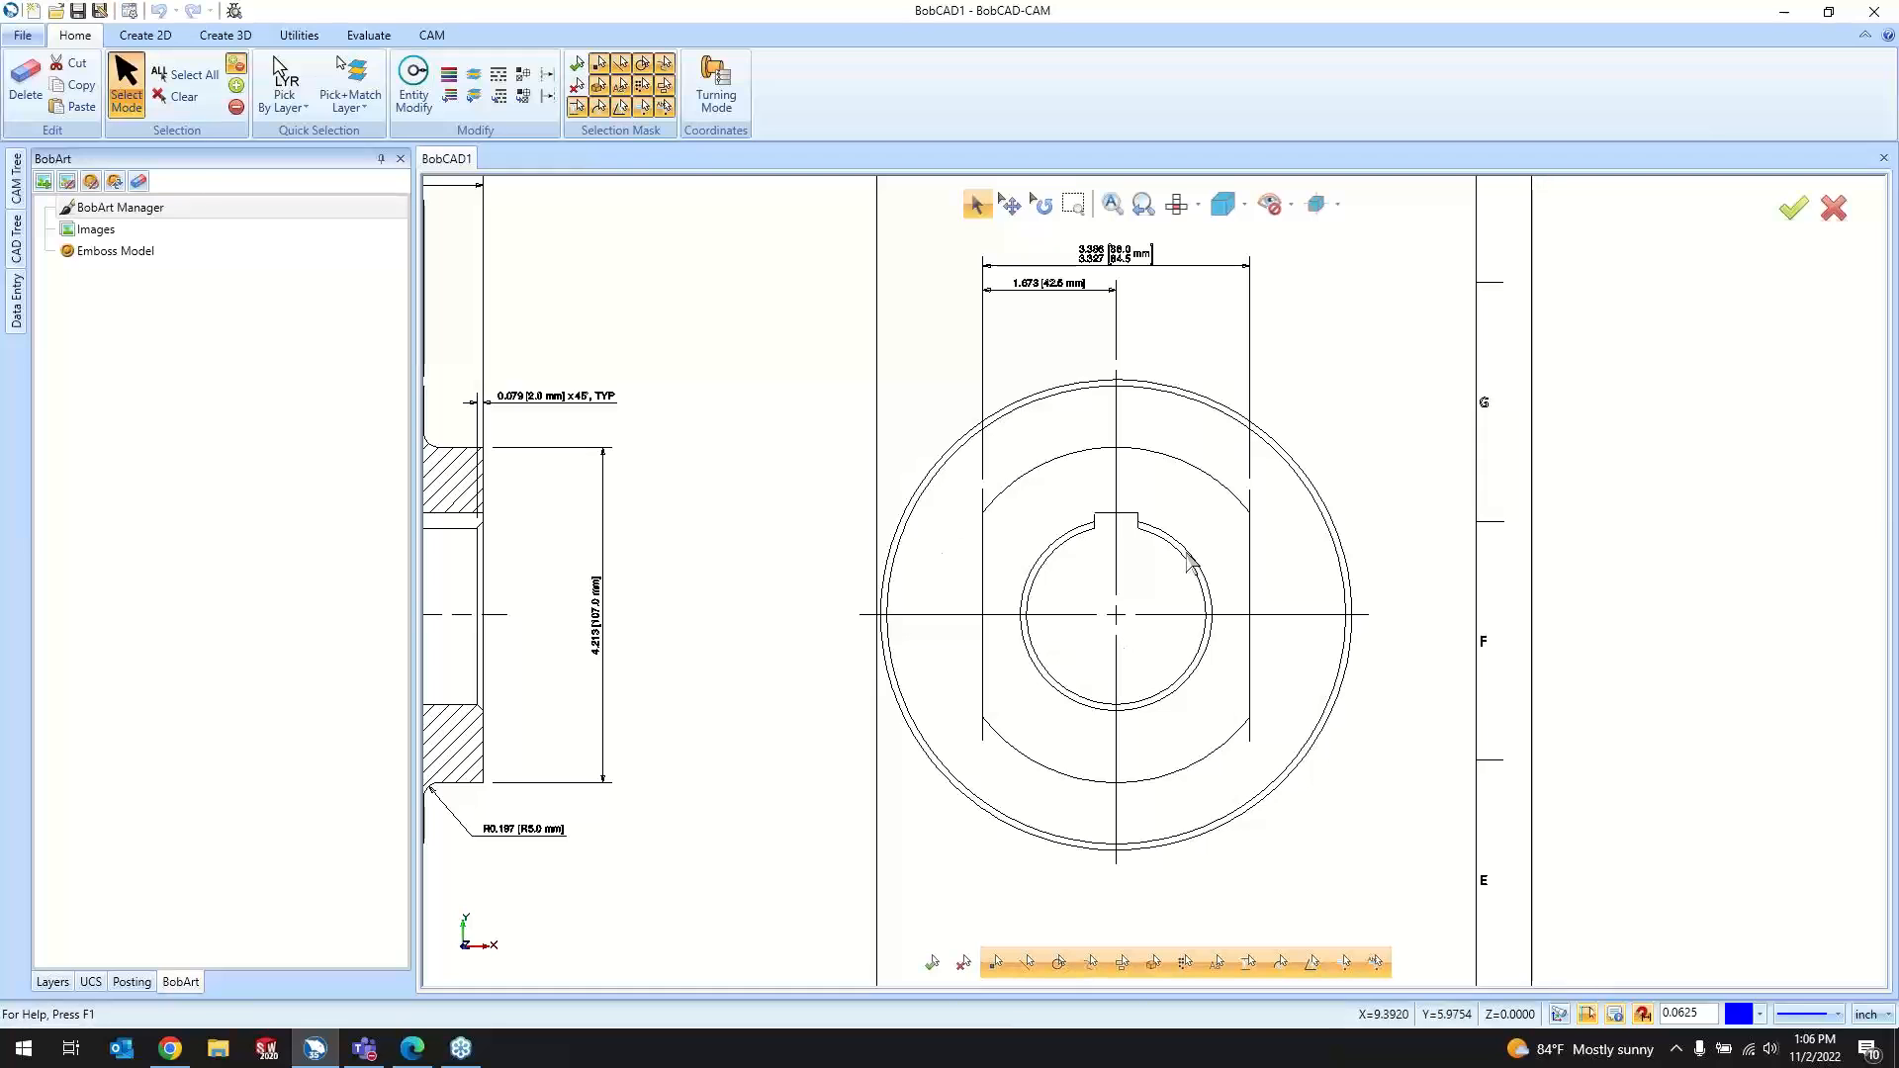
scroll(1411, 643, down, 6)
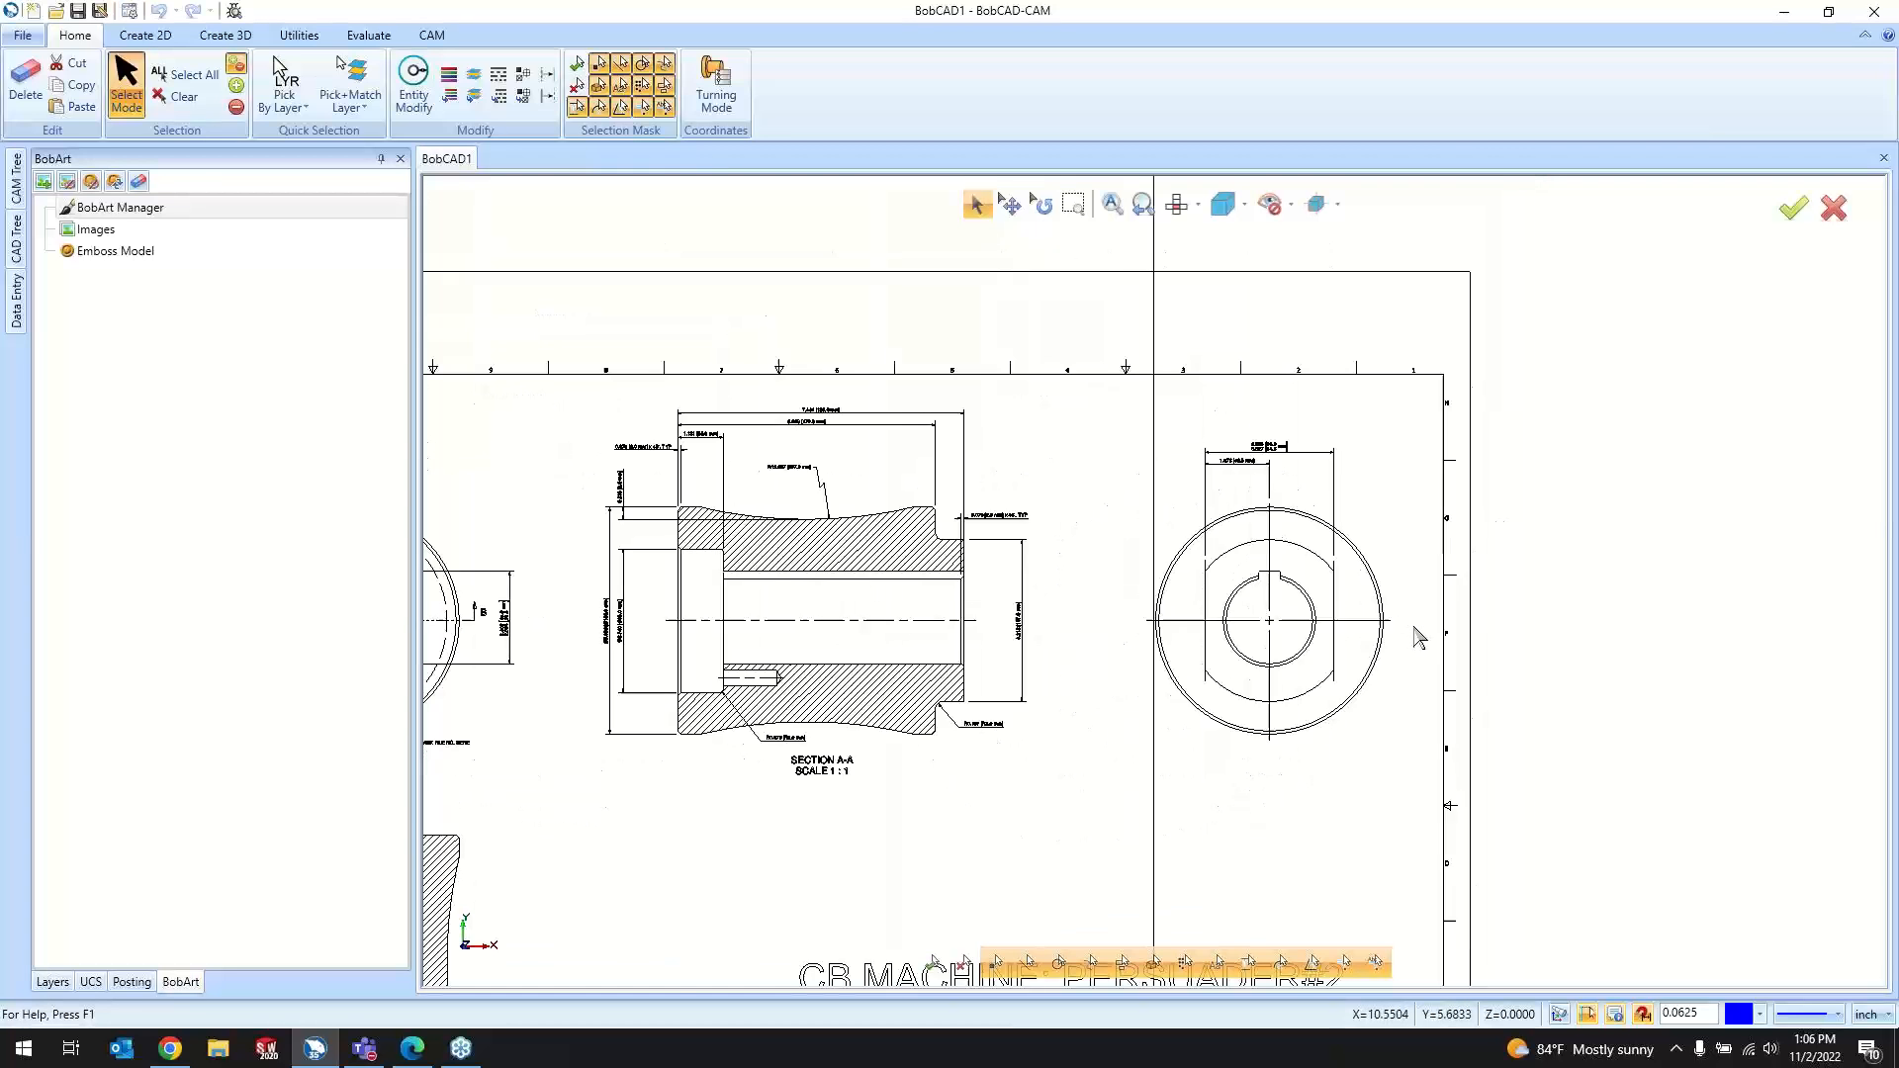
scroll(1415, 656, up, 2)
scroll(1447, 839, up, 2)
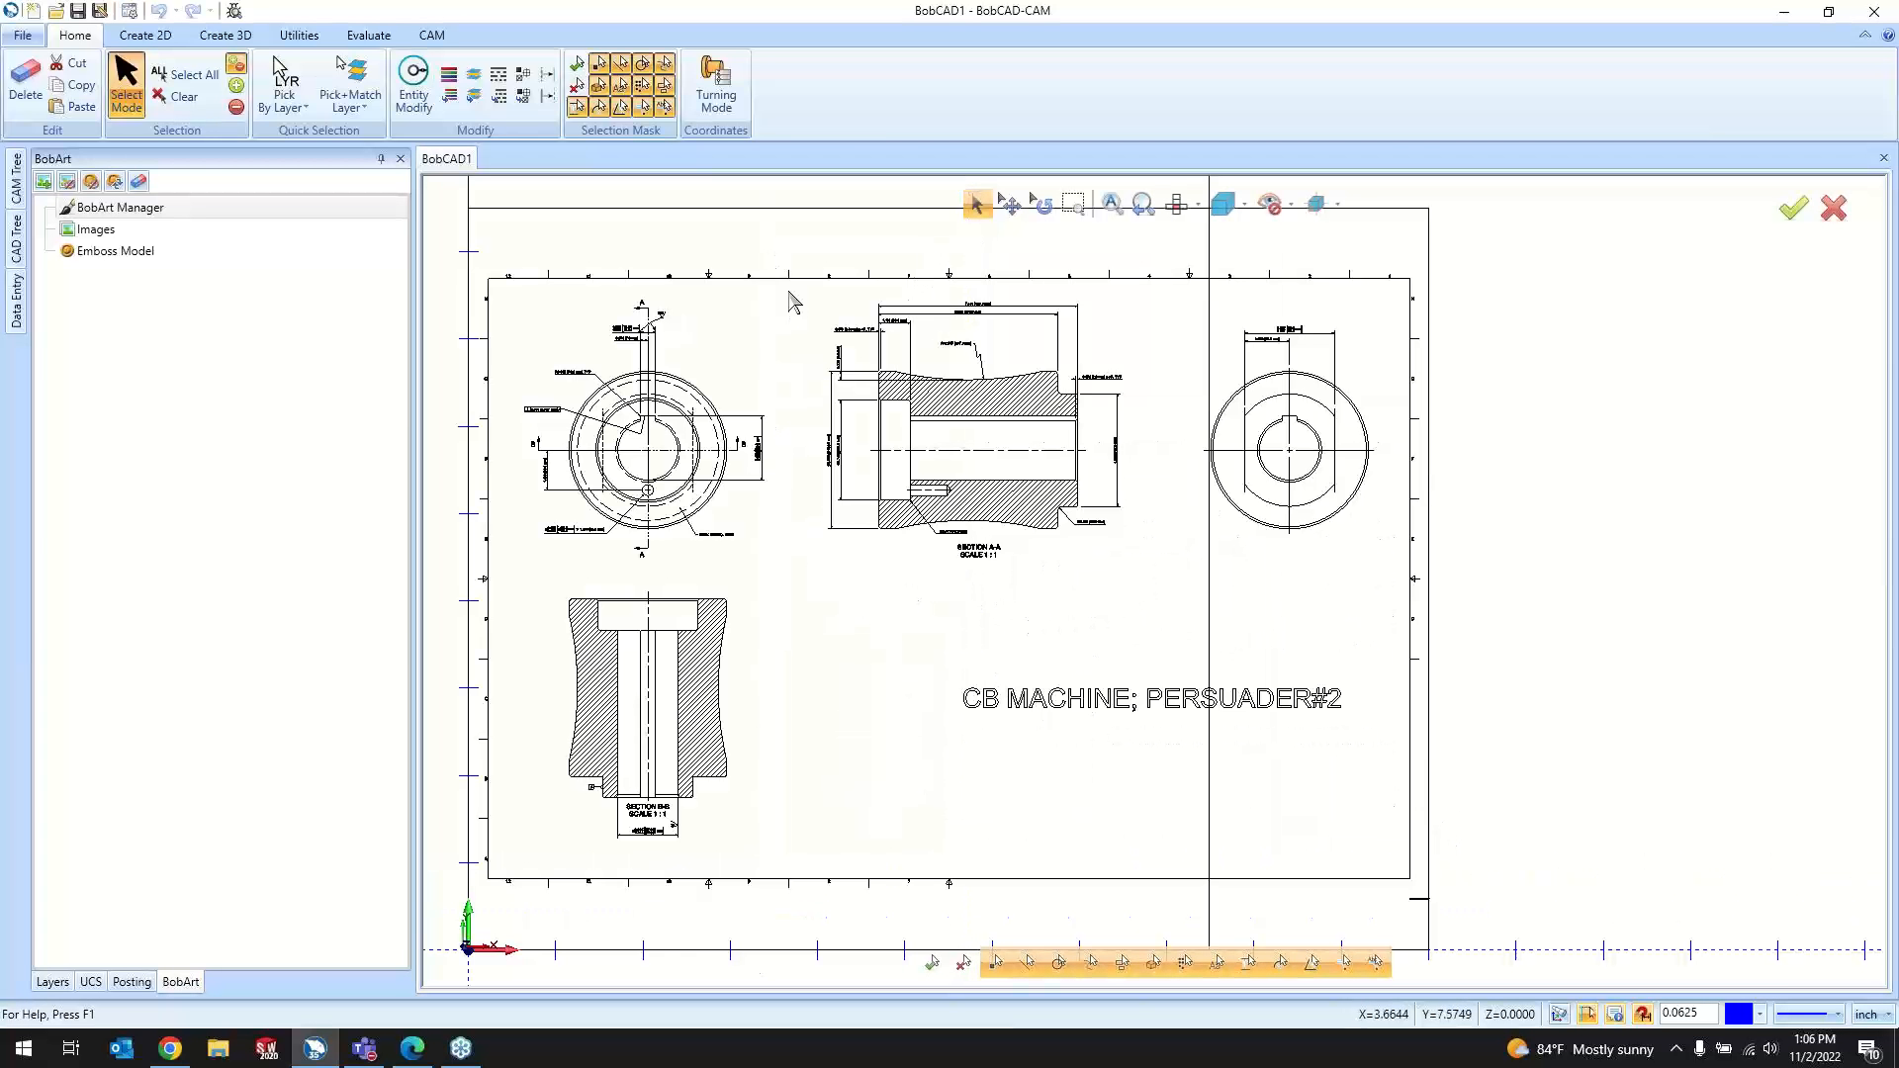
Step: Delete the Section A-A view with its dimensions and the leftover SCALE 1:1 label beneath it
drag(794, 302, 1152, 566)
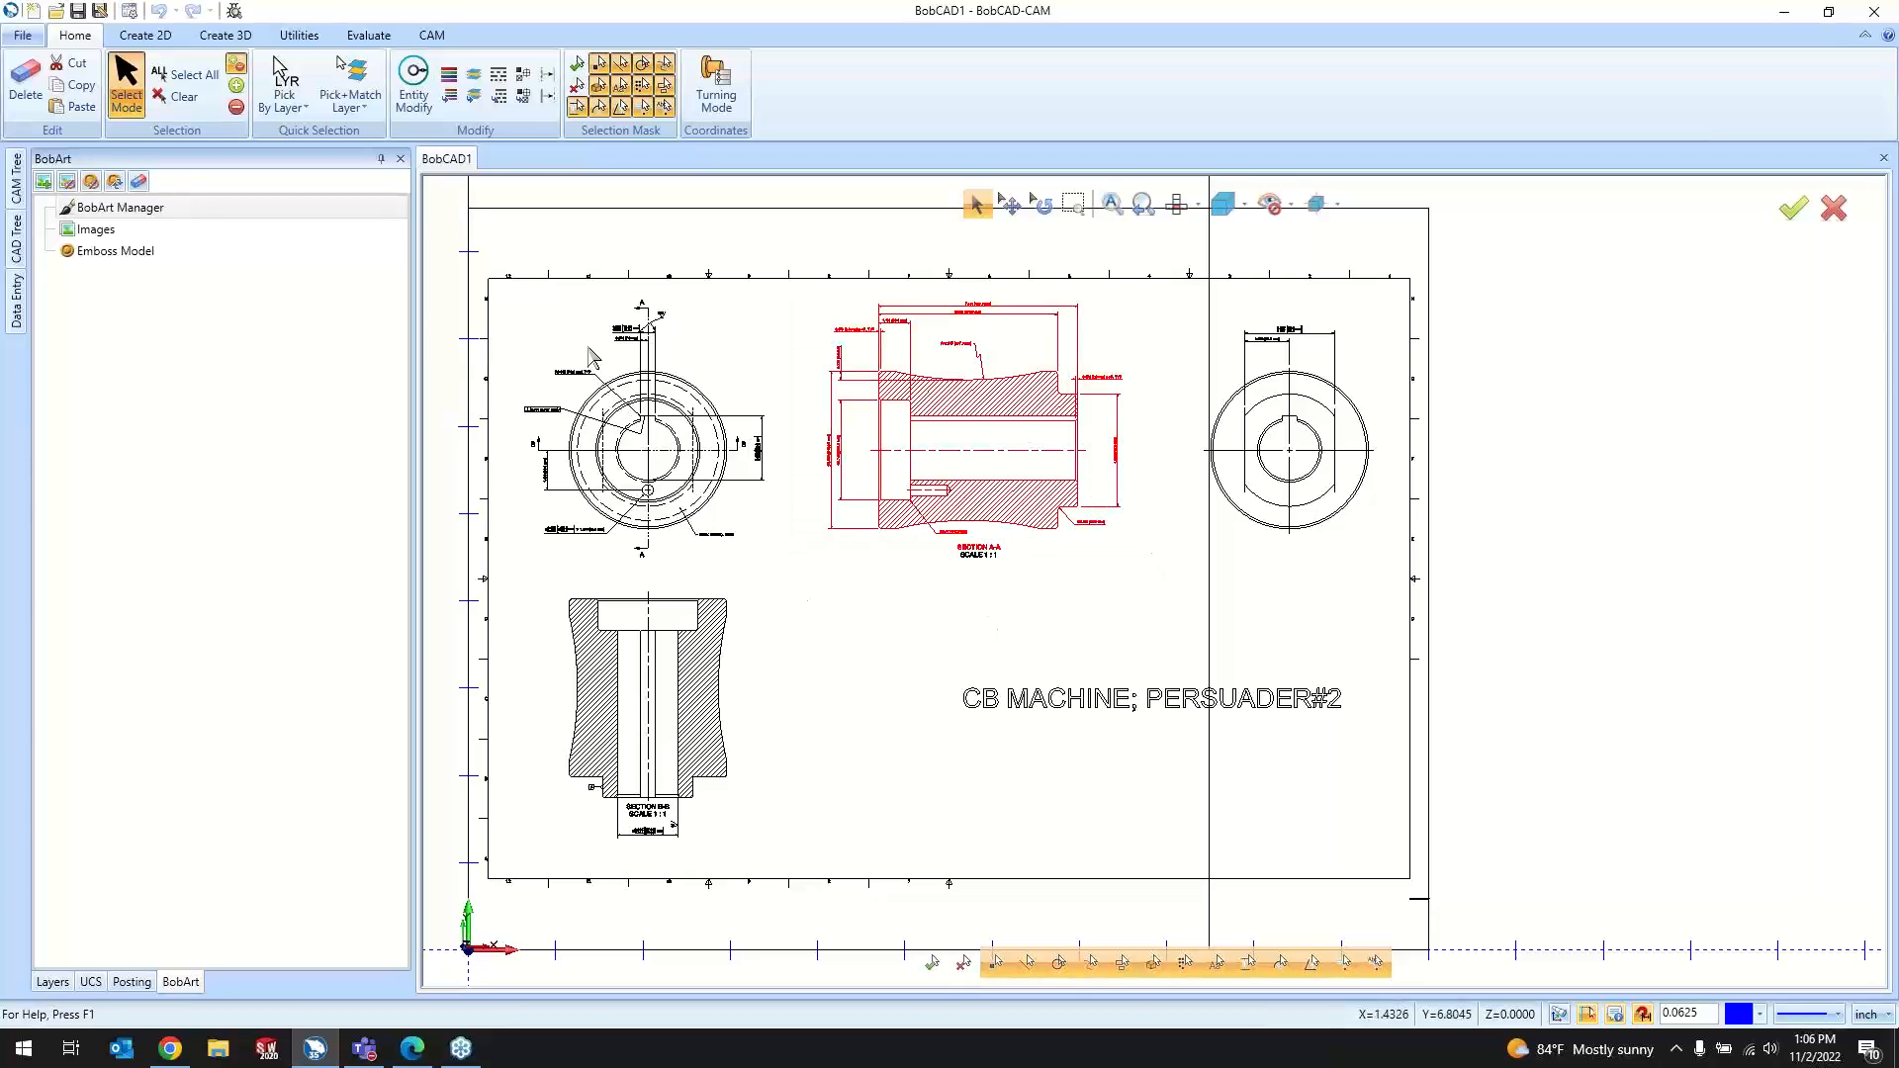
key(Delete)
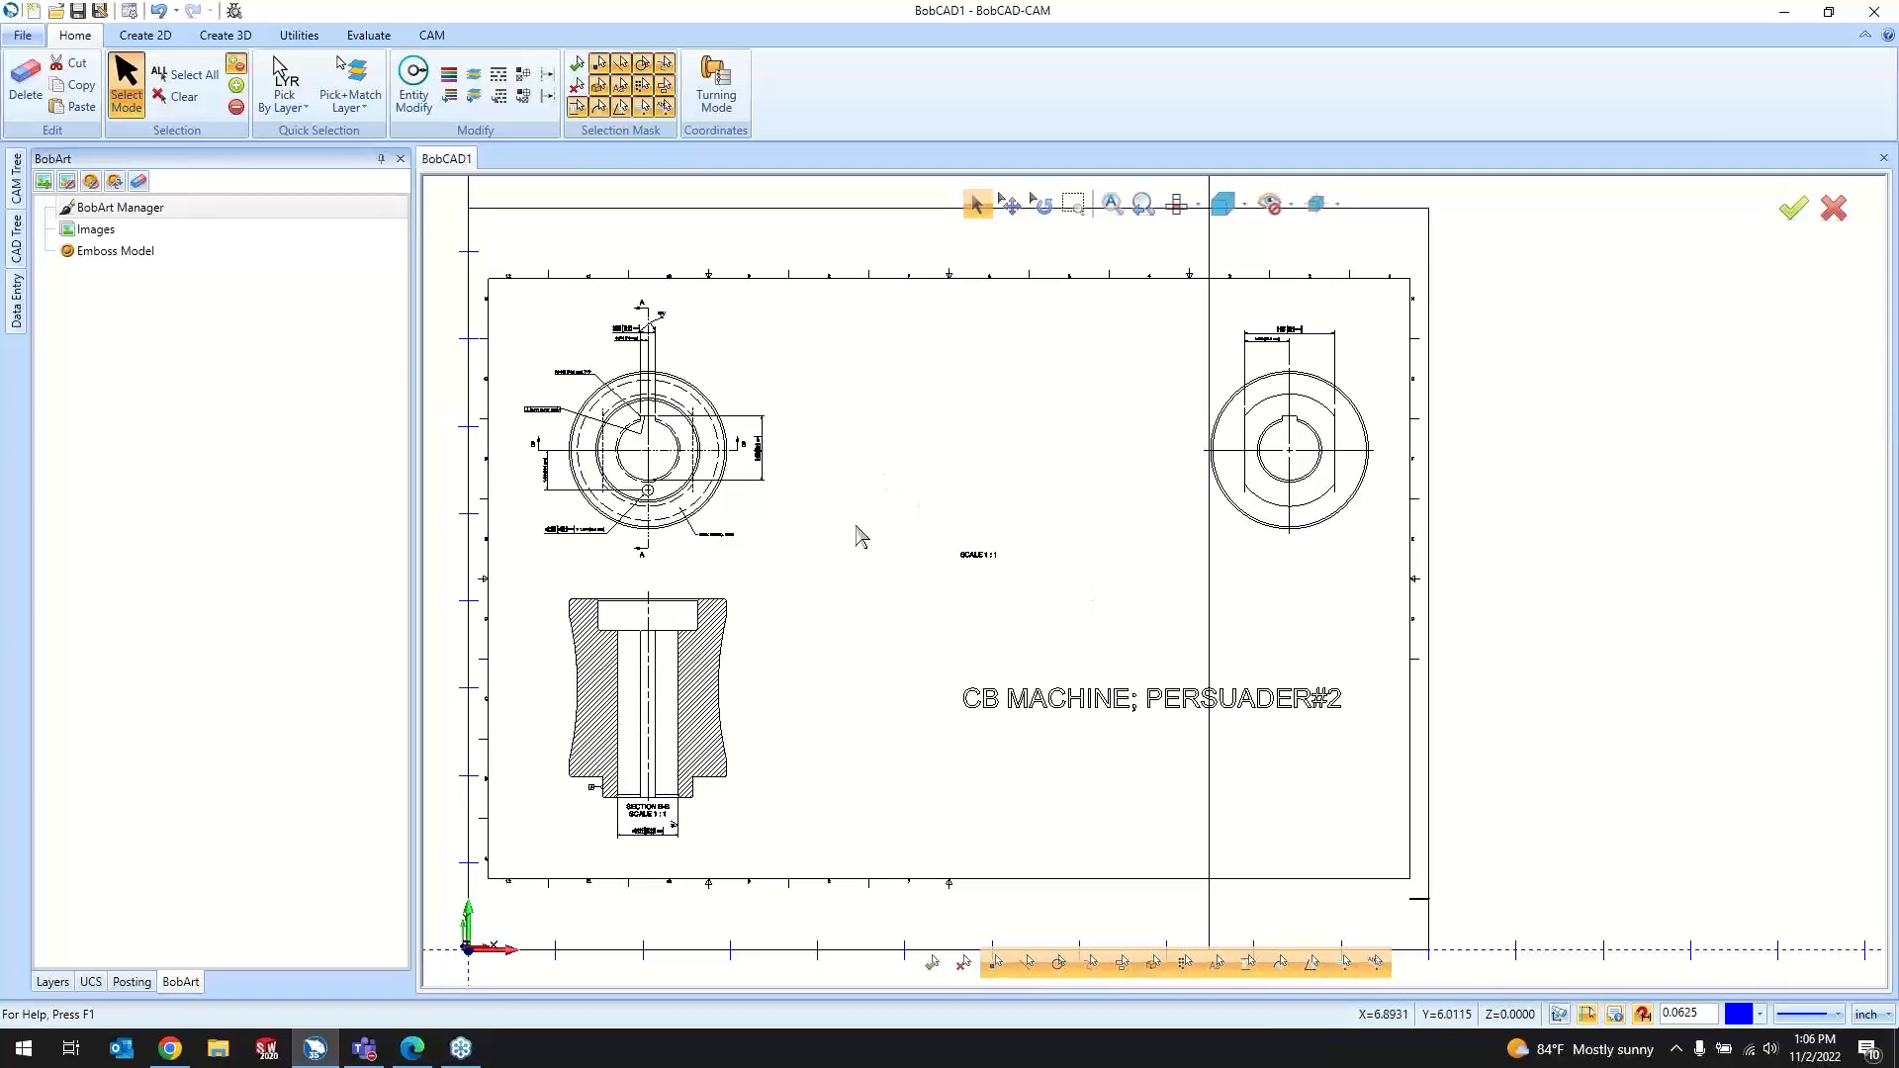
drag(910, 515, 1039, 598)
scroll(1111, 623, down, 2)
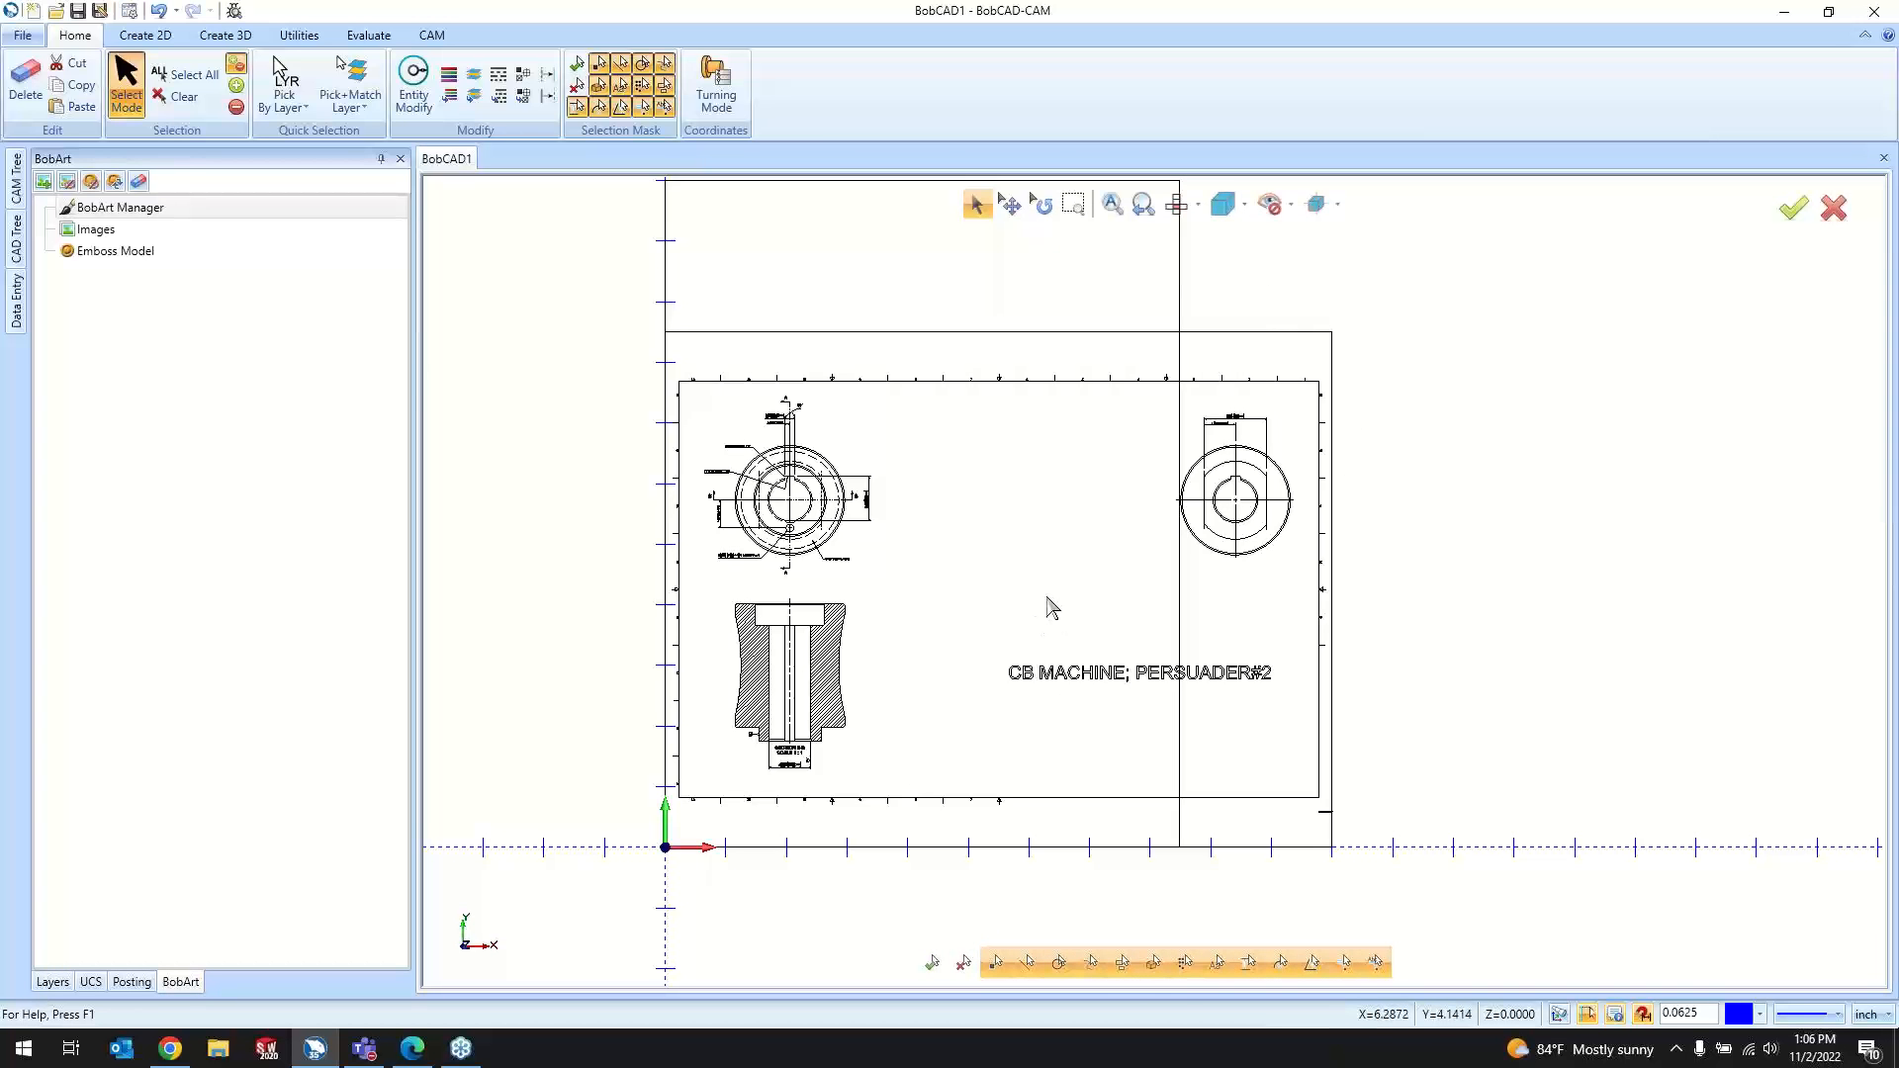
Step: Review which vector file types the BobArt Manager can load, without loading another file
right_click(222, 210)
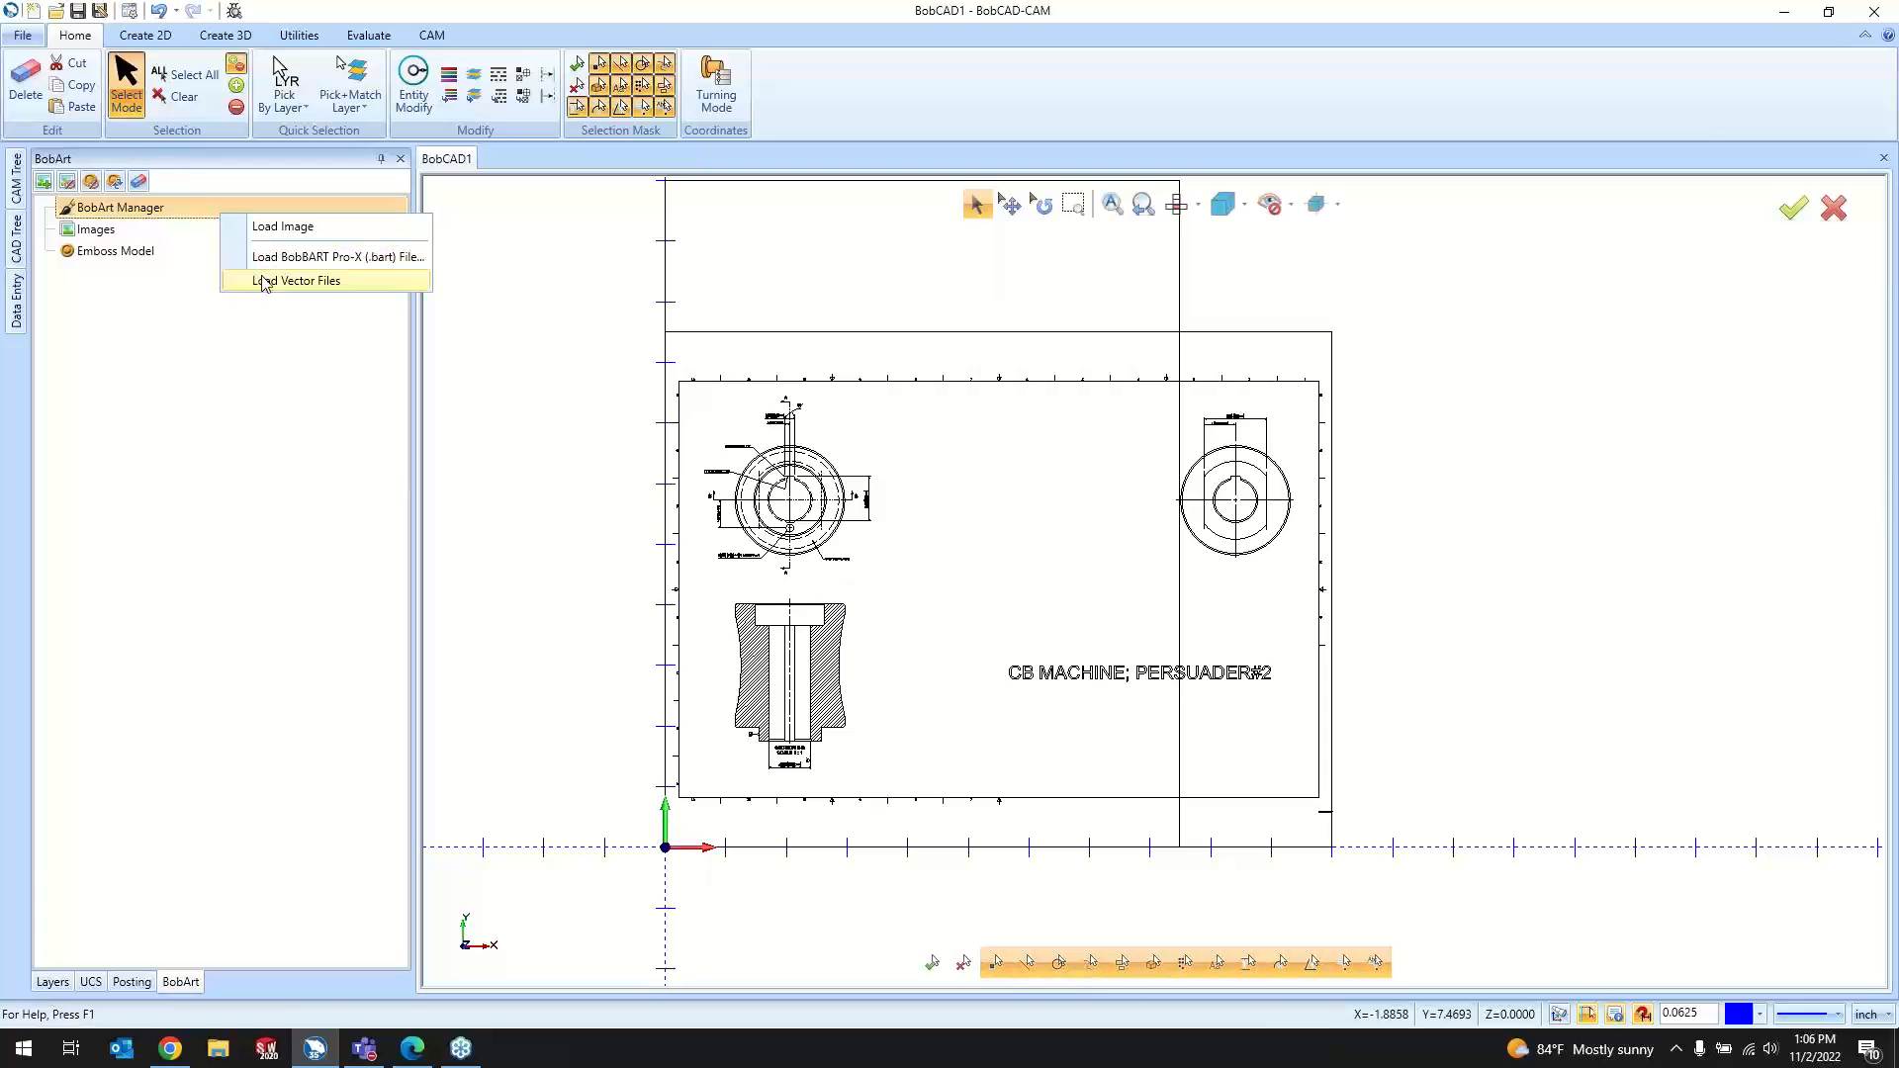
click(265, 282)
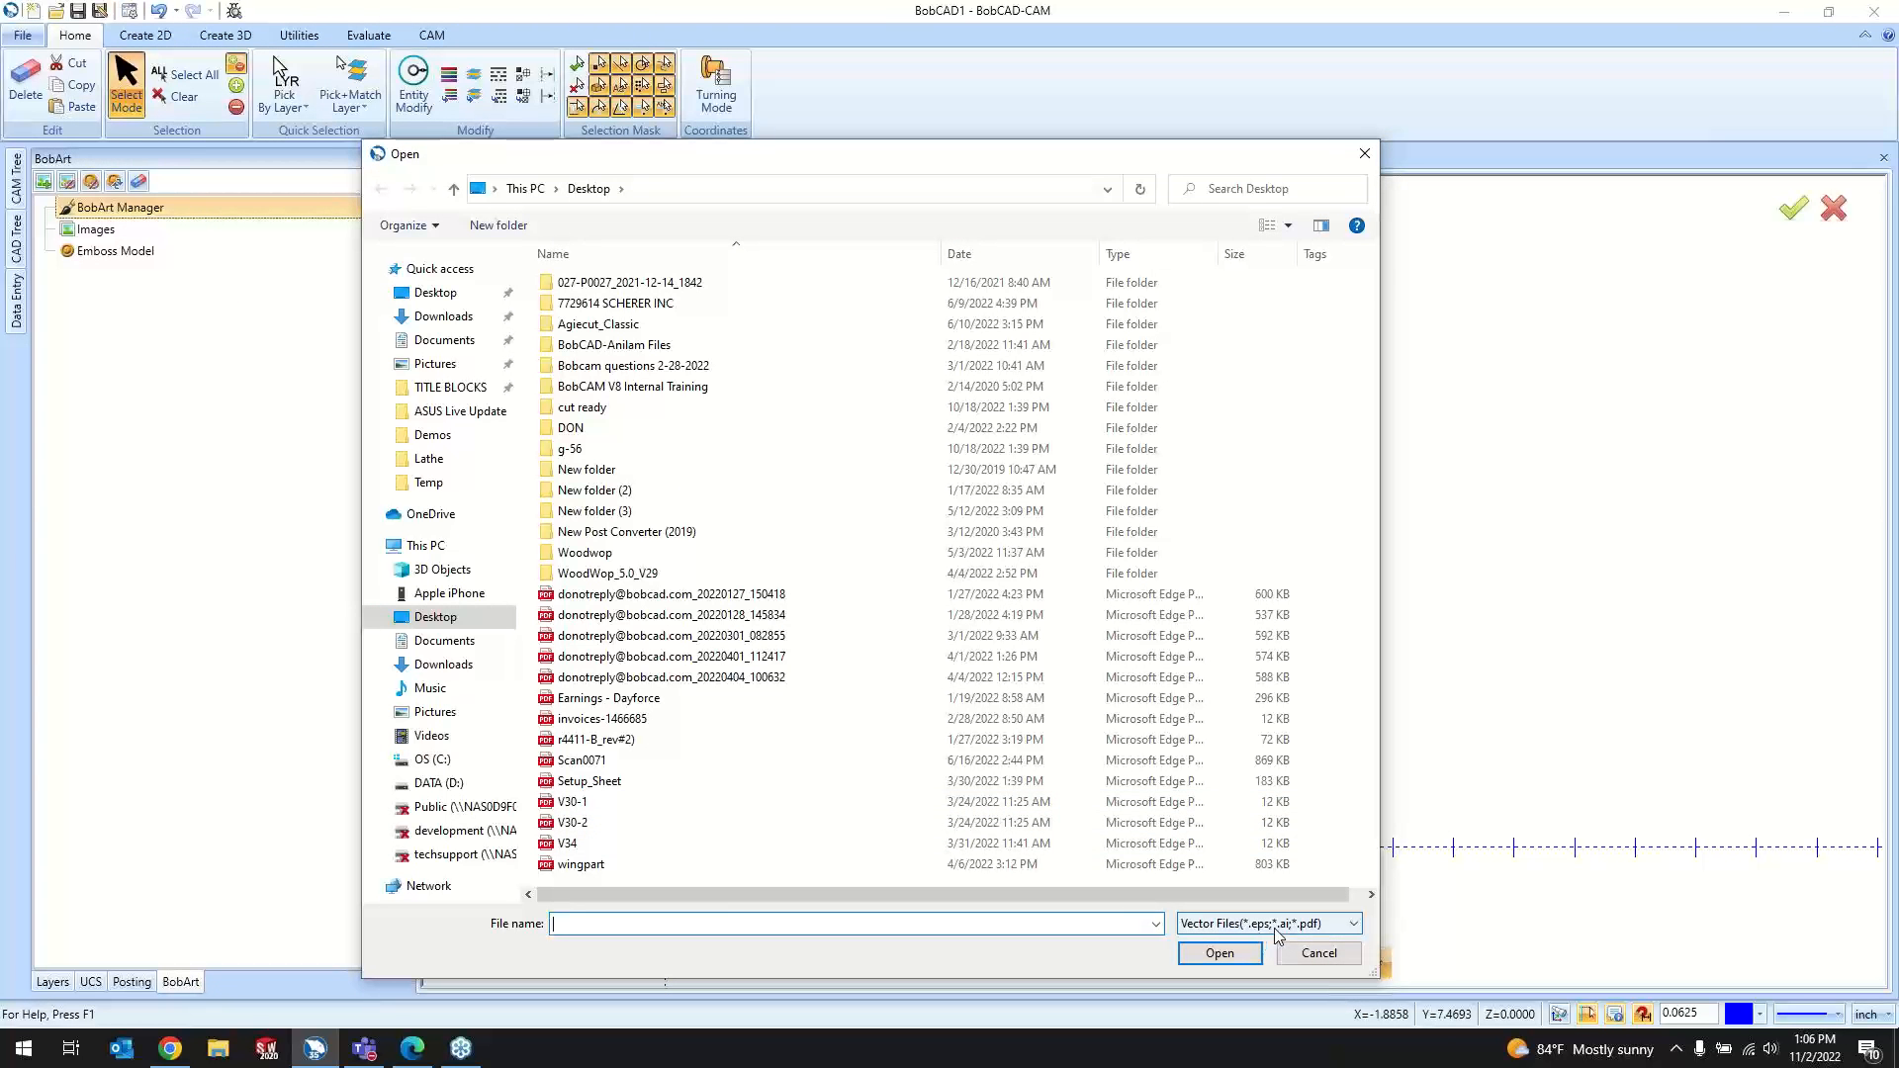
click(1319, 953)
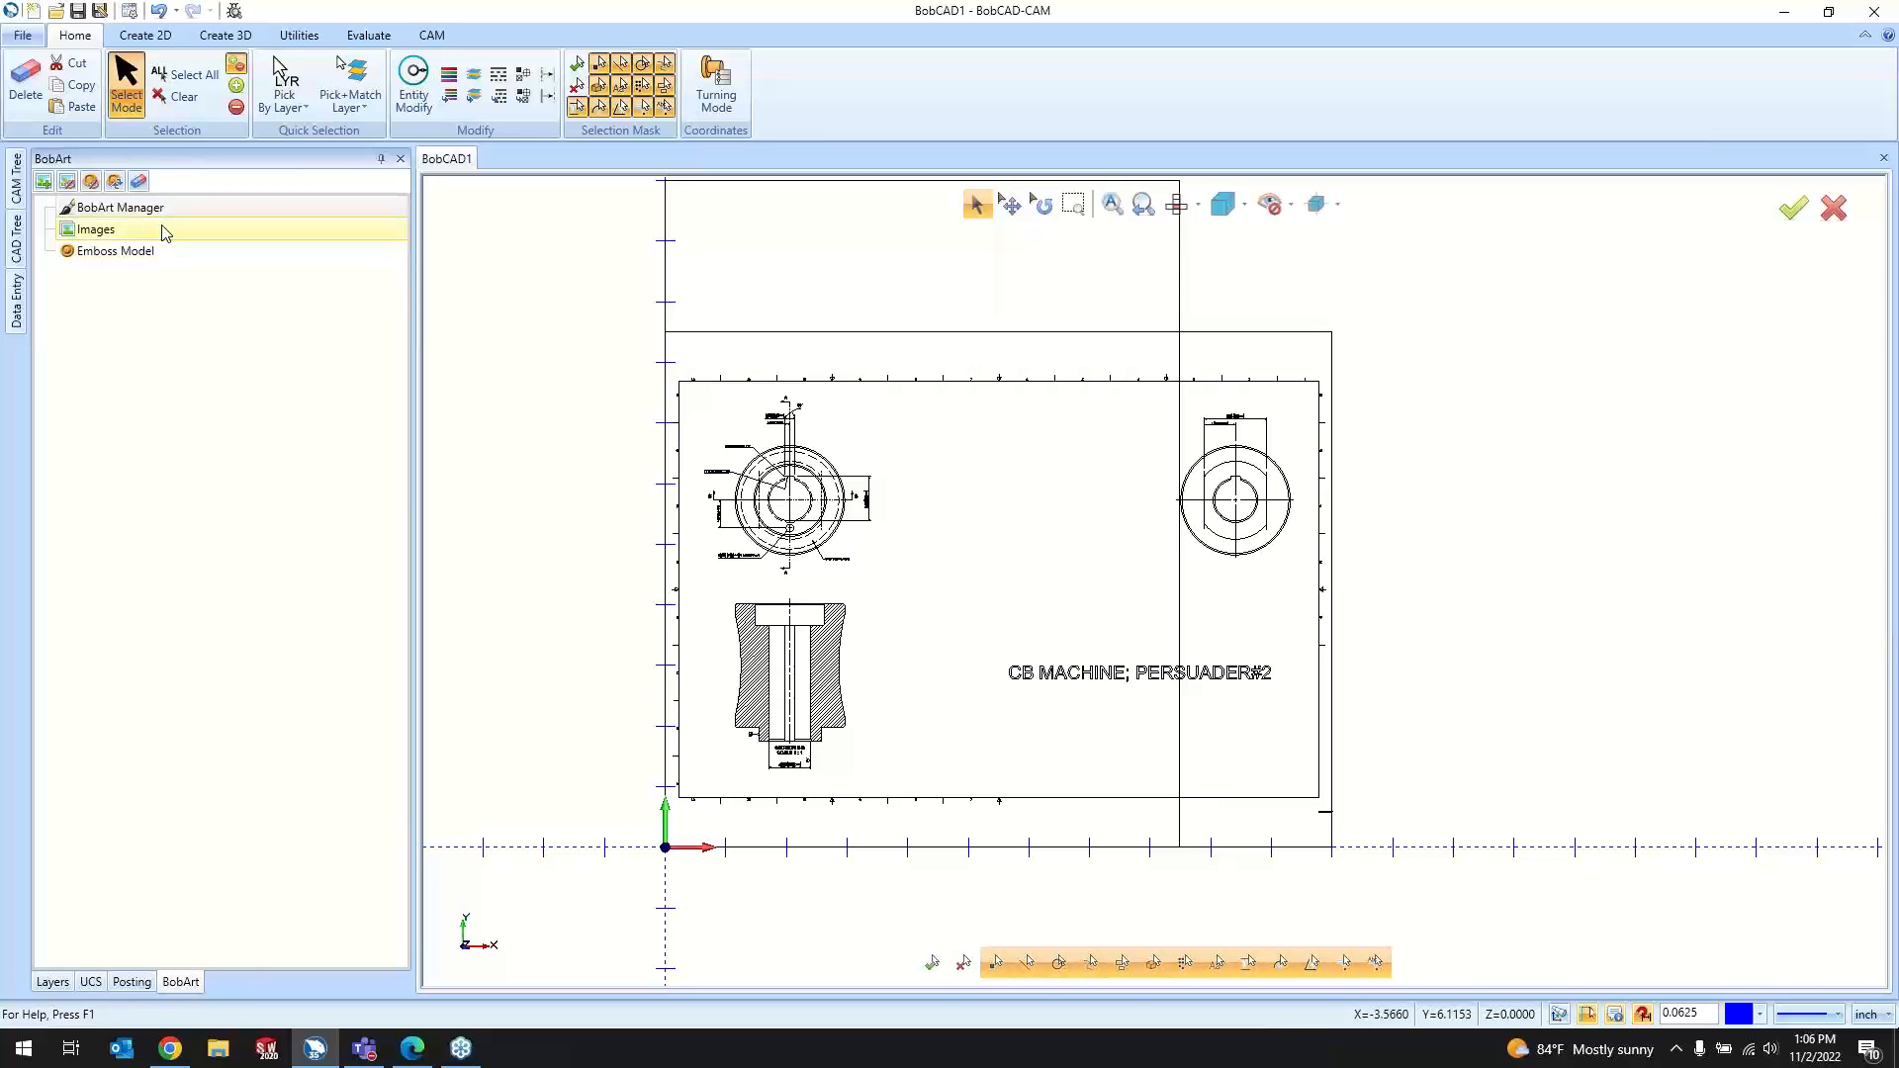
Step: Create a new empty document and start loading an image into BobArt's Images
right_click(162, 226)
click(703, 237)
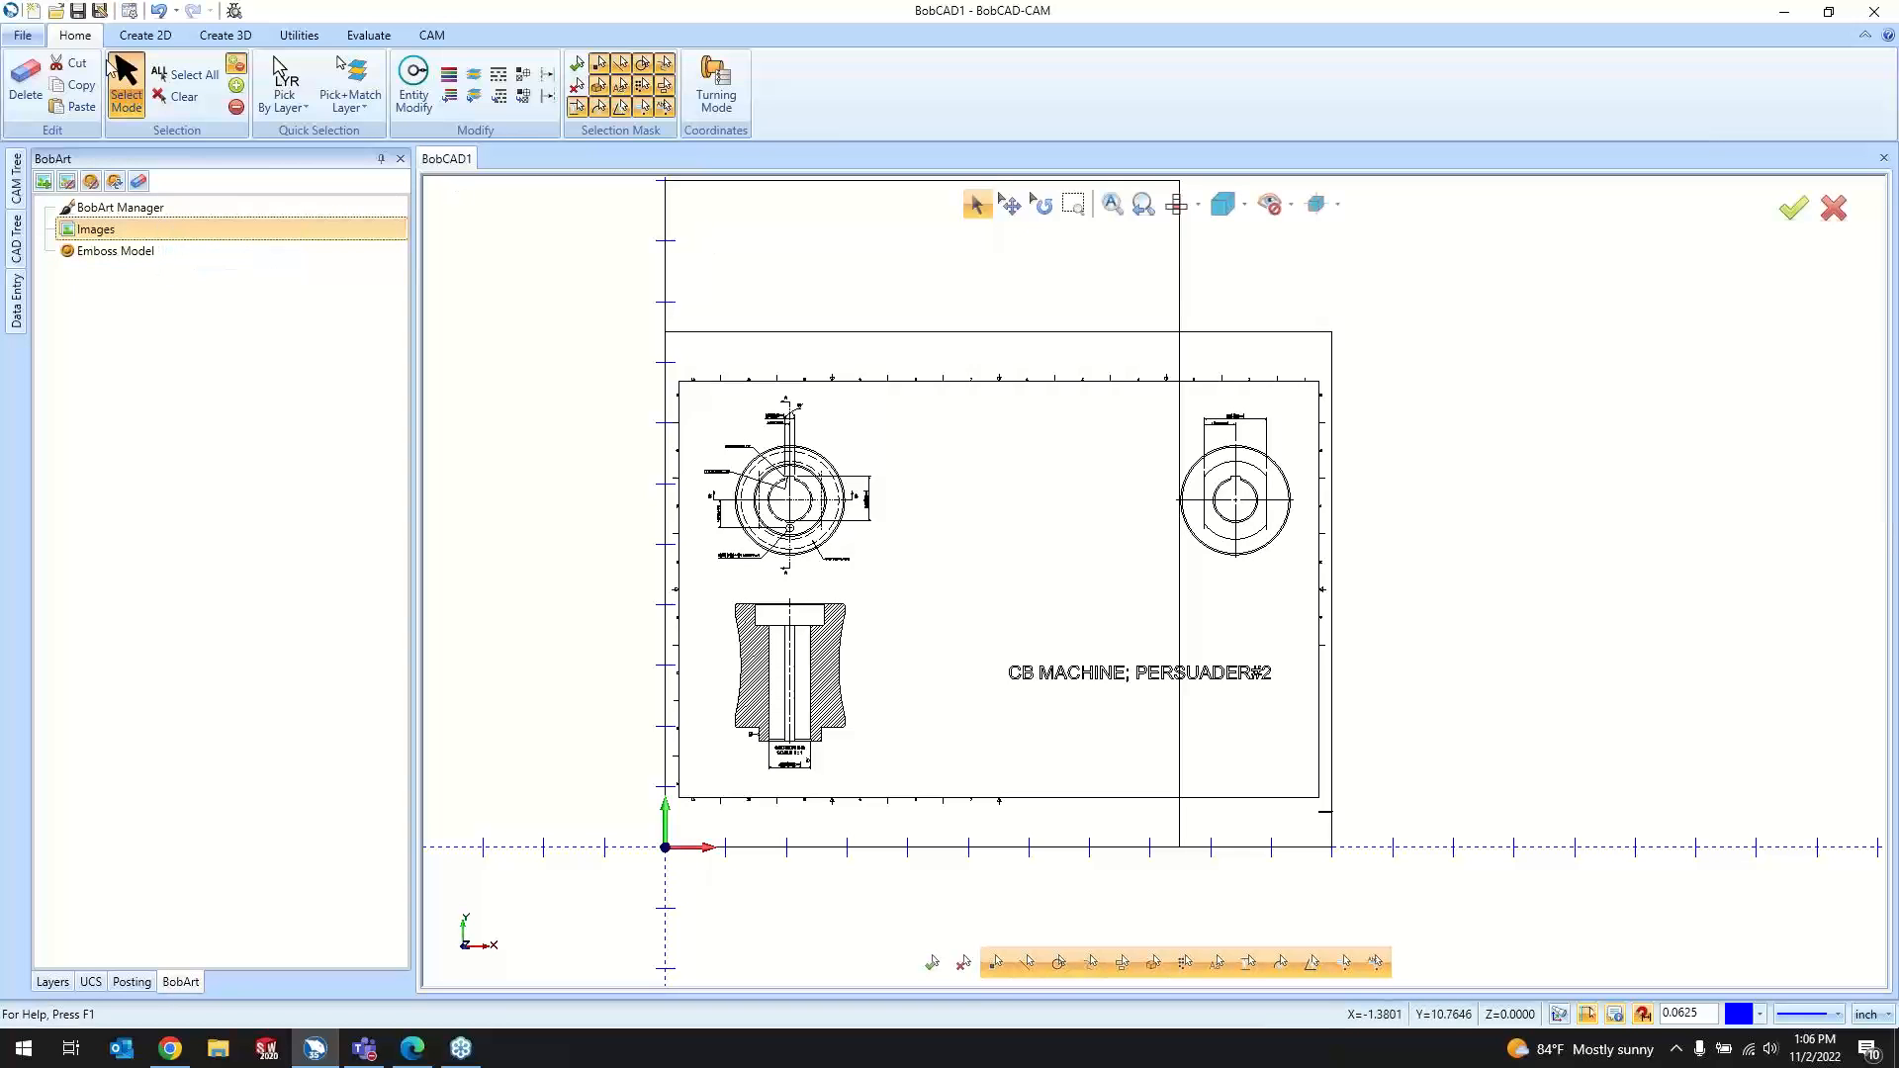
click(34, 11)
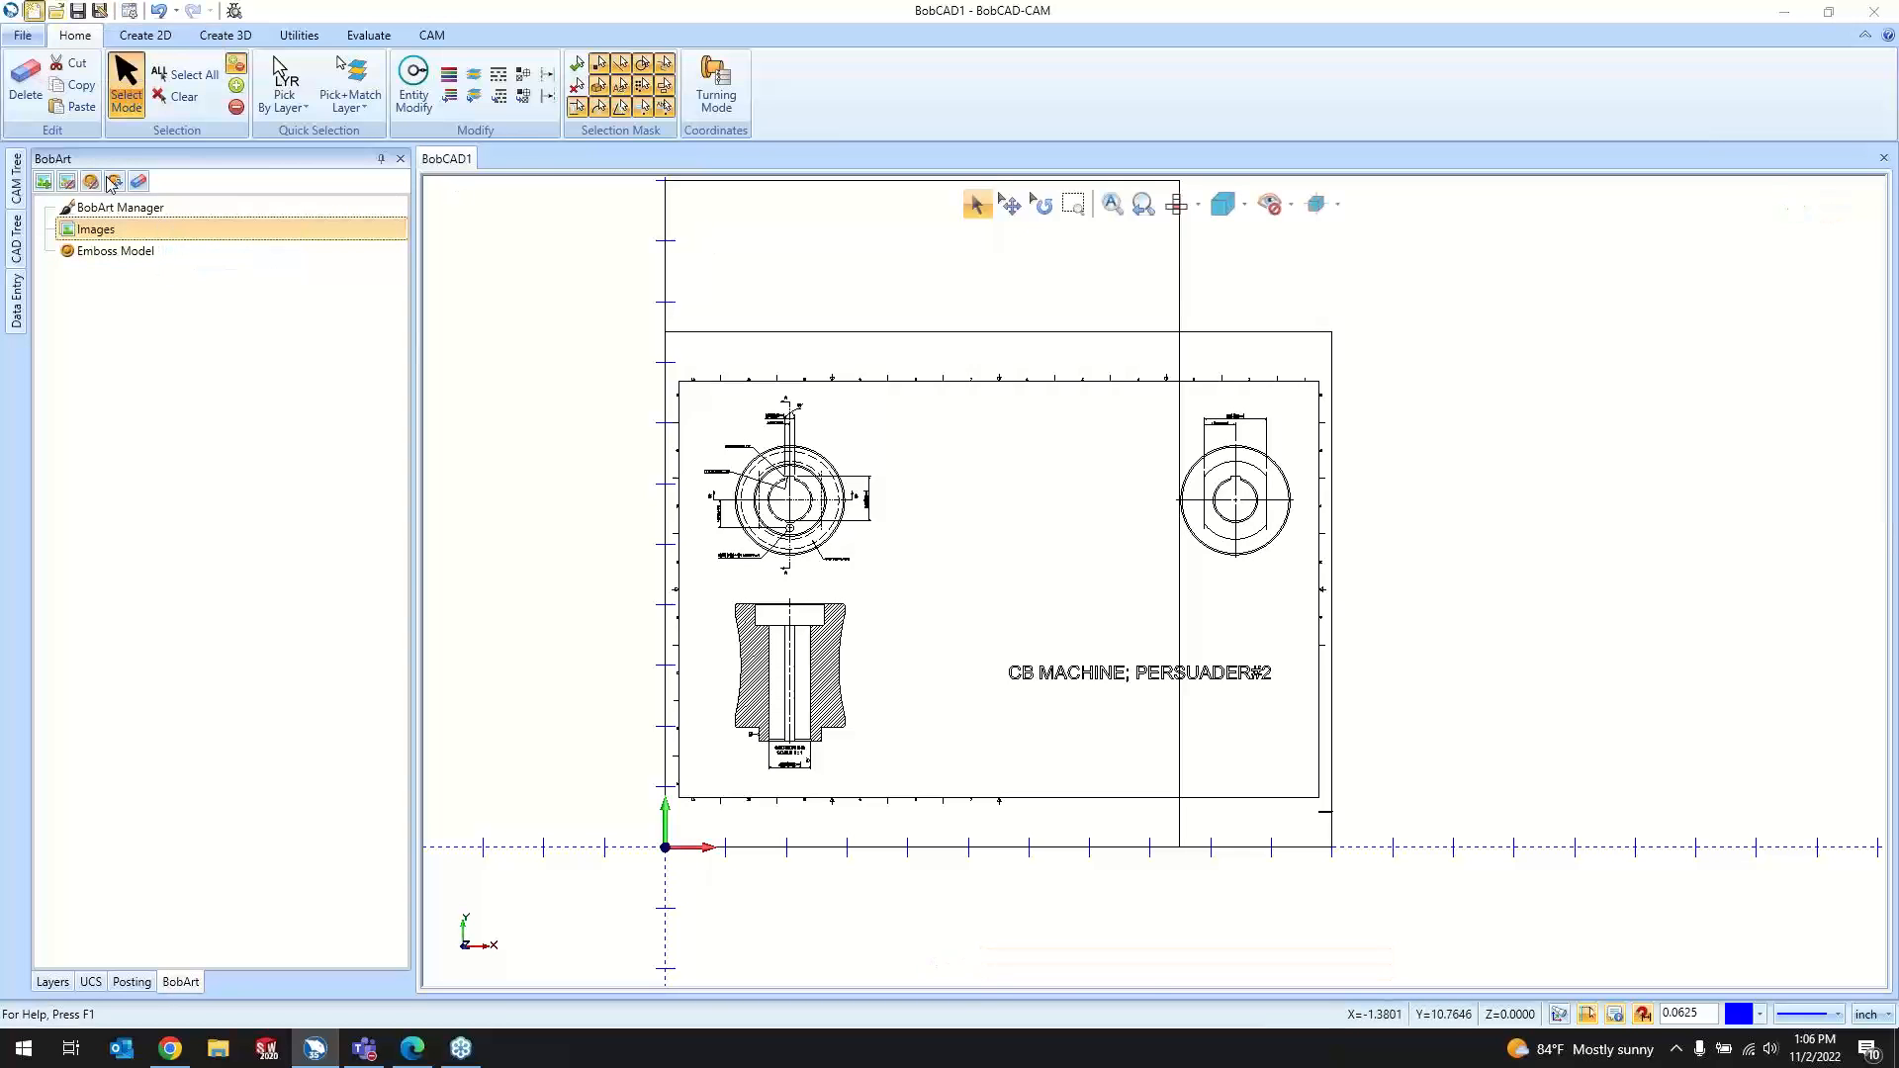
right_click(208, 233)
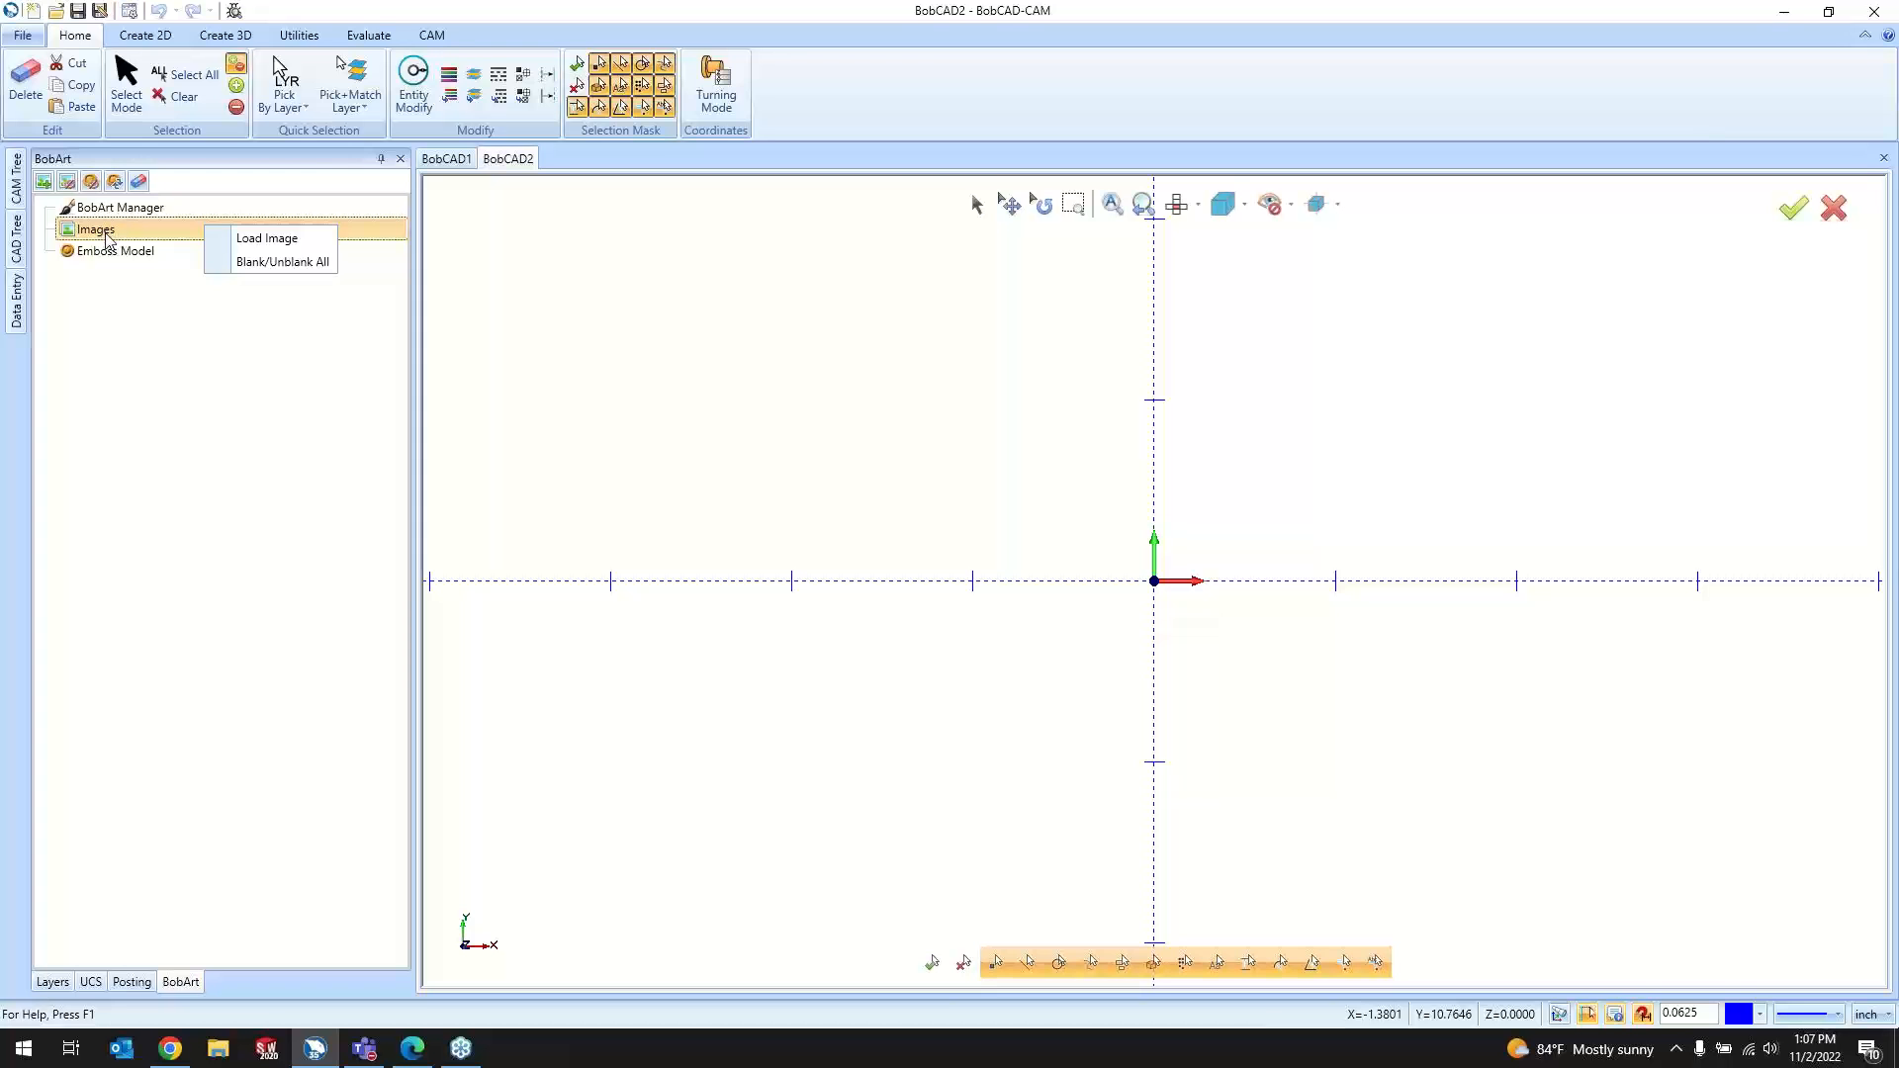
click(242, 239)
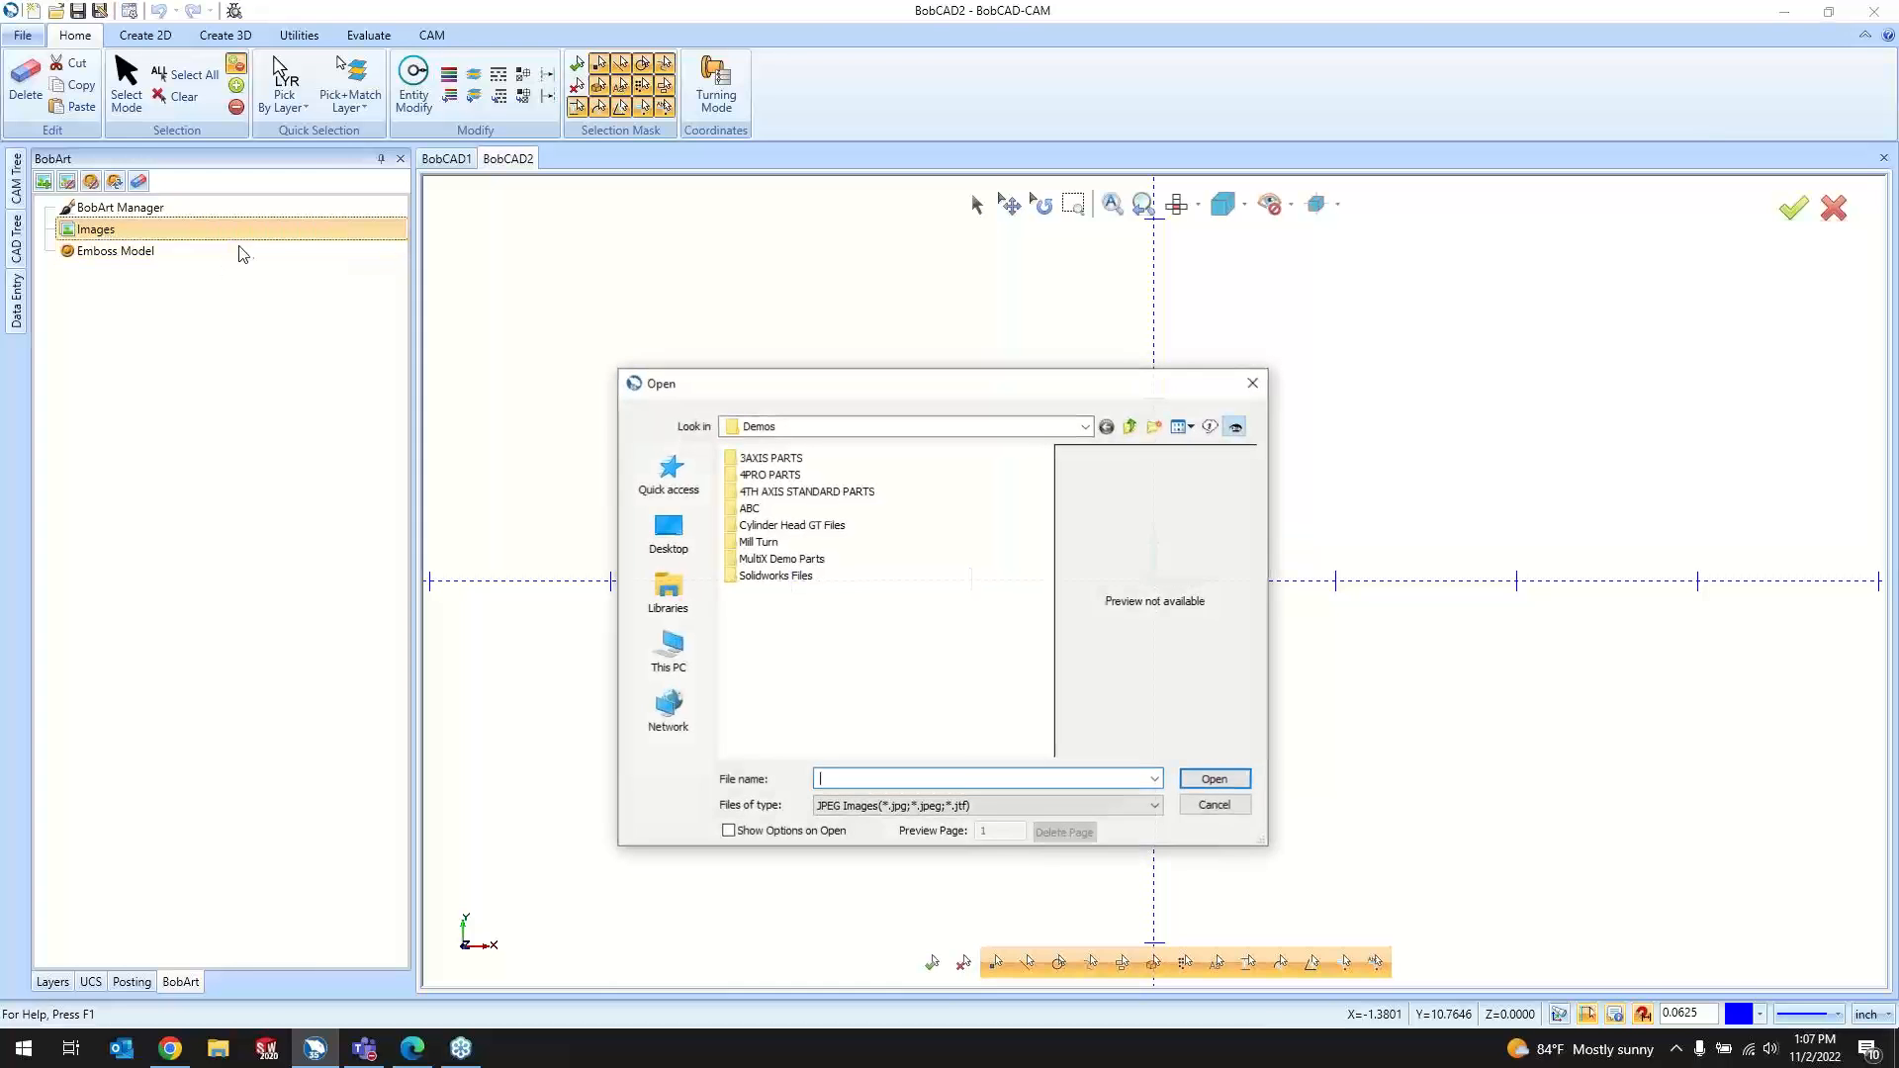
Step: Review the full list of image file types available for loading, keeping JPEG Images as the type
click(895, 806)
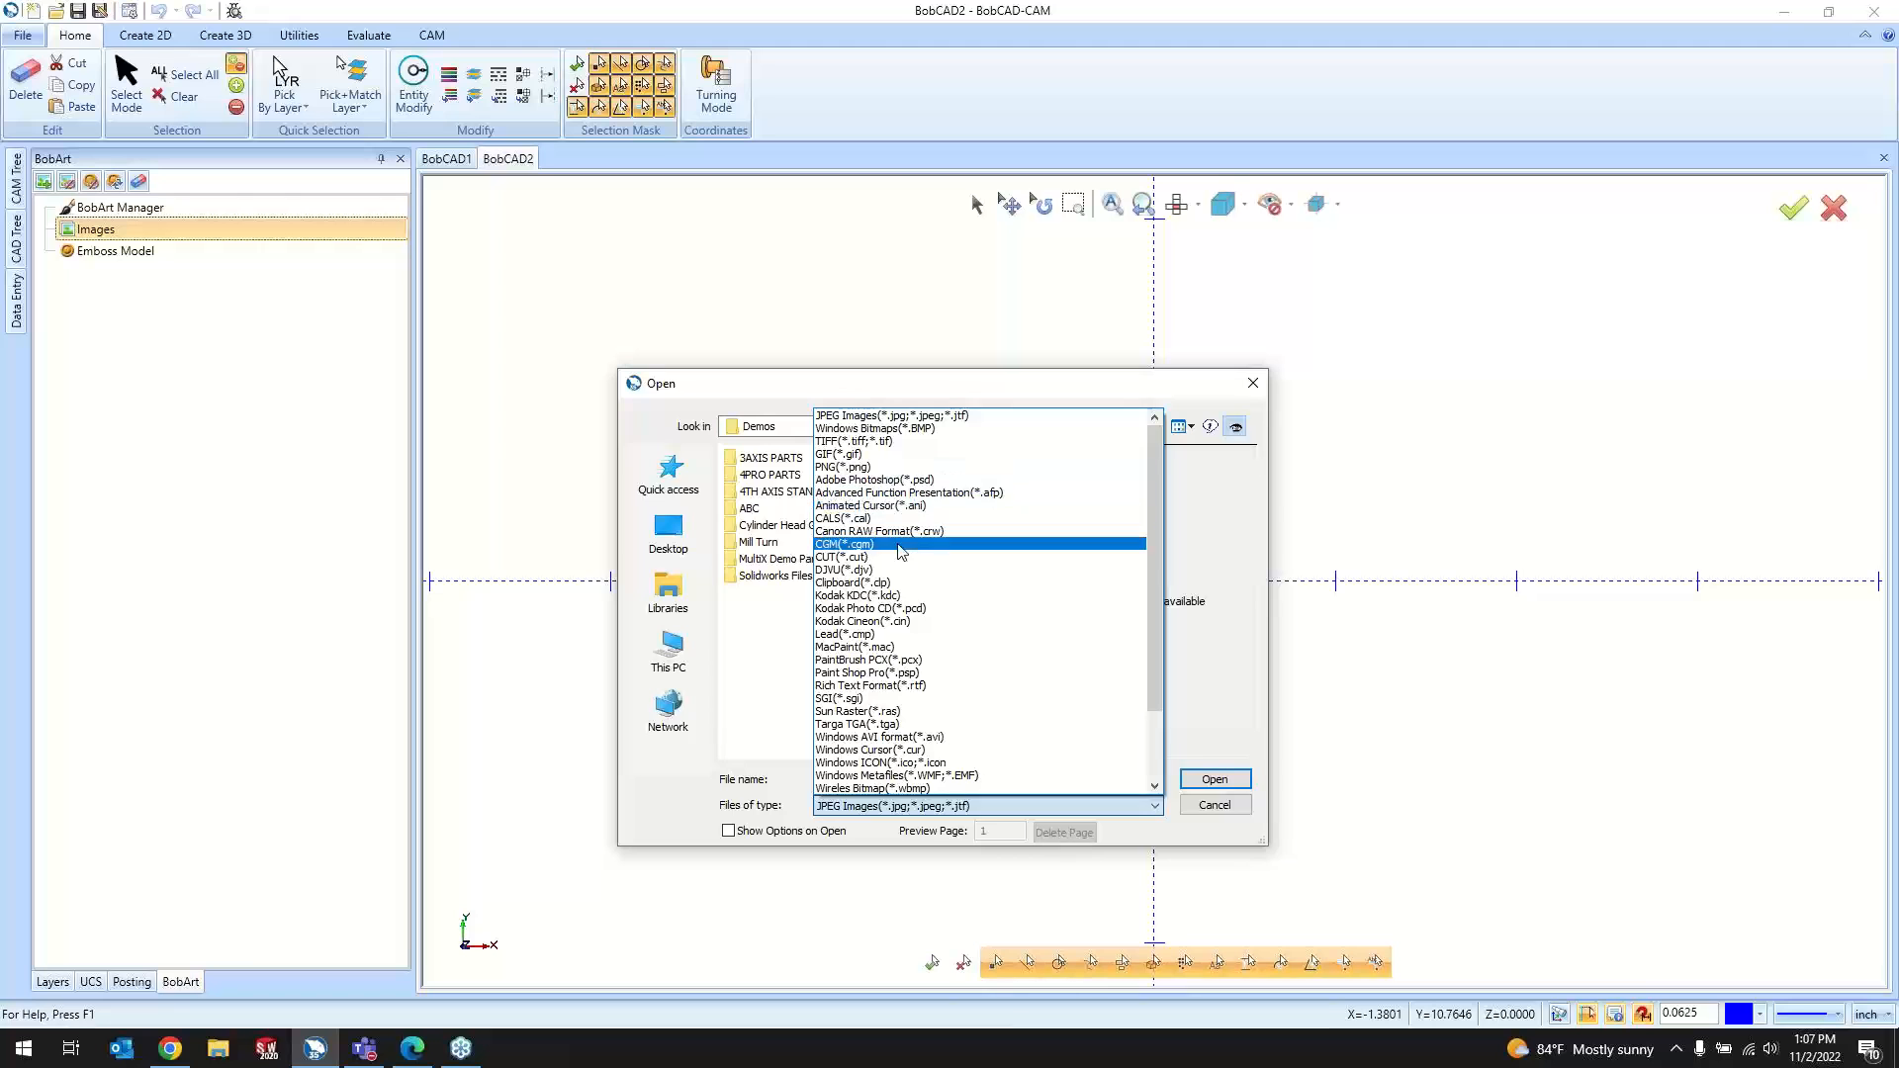
scroll(969, 524, down, 3)
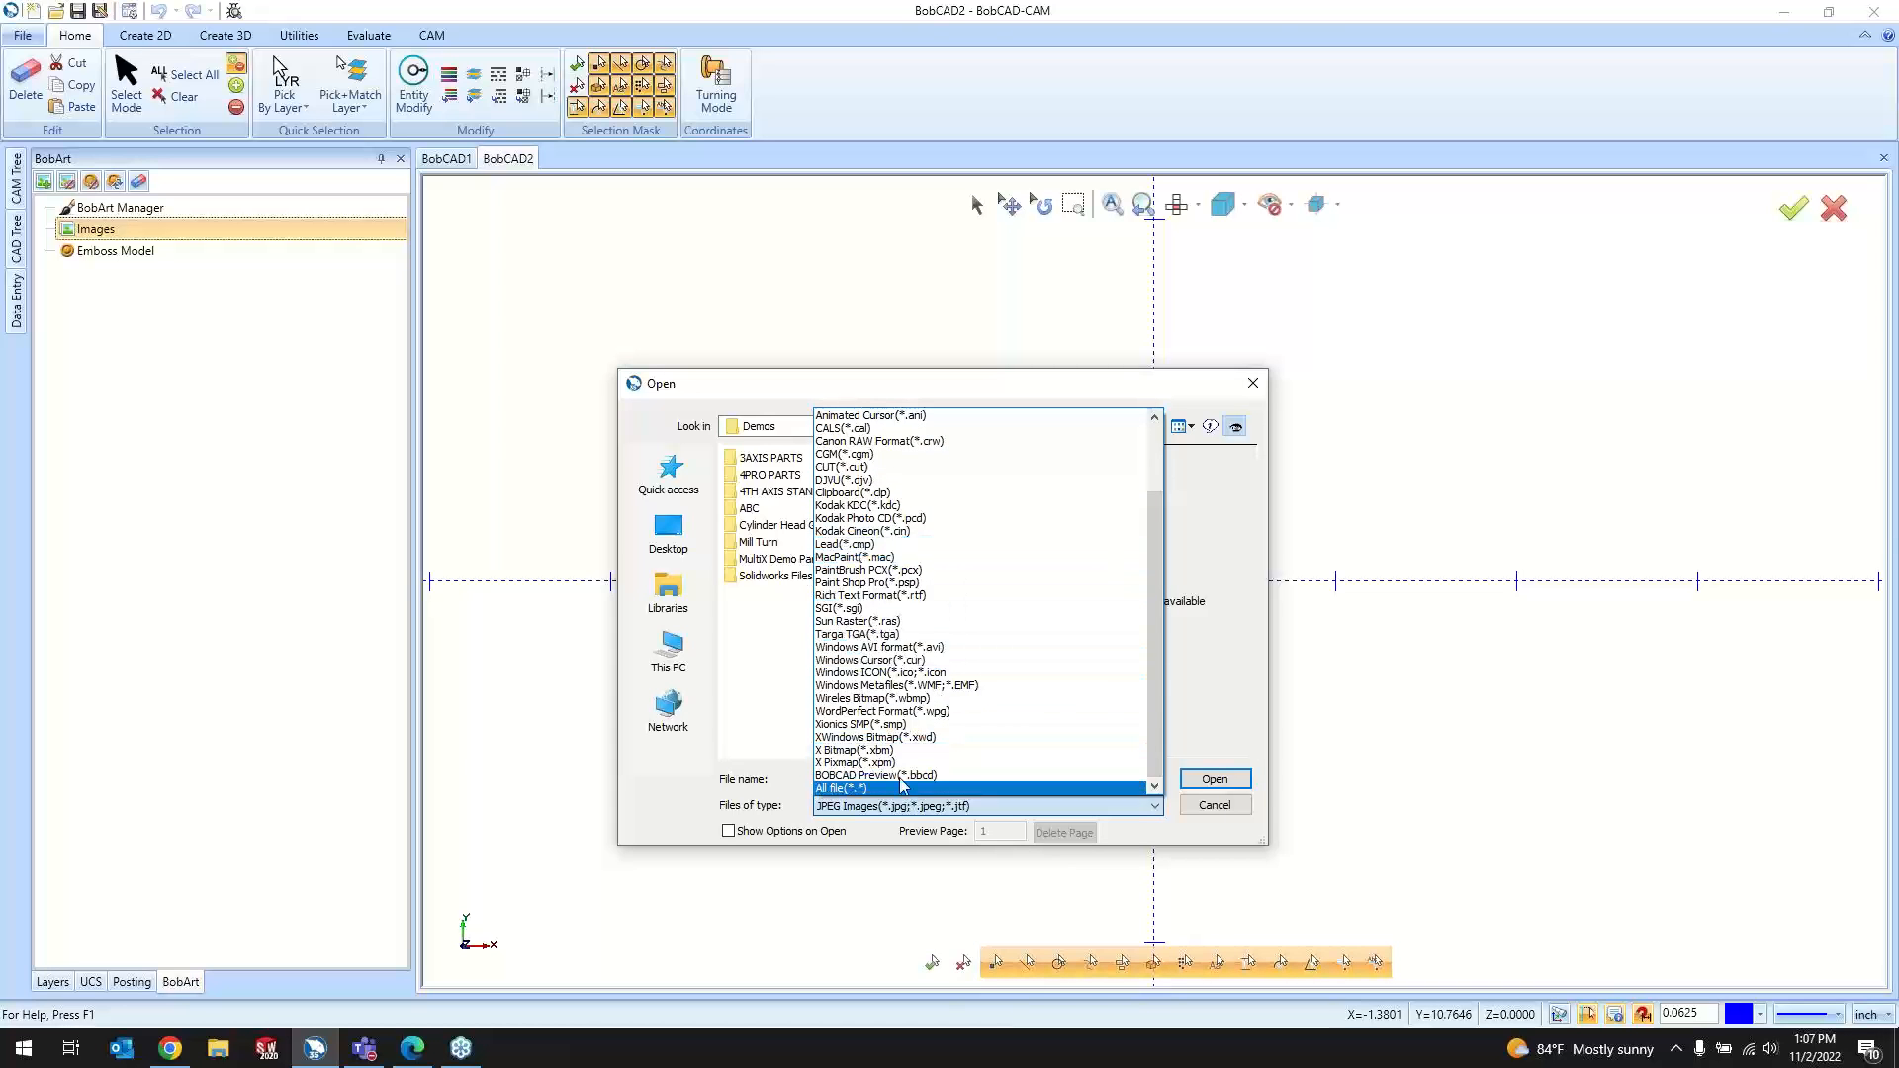
scroll(902, 583, up, 3)
scroll(902, 464, down, 3)
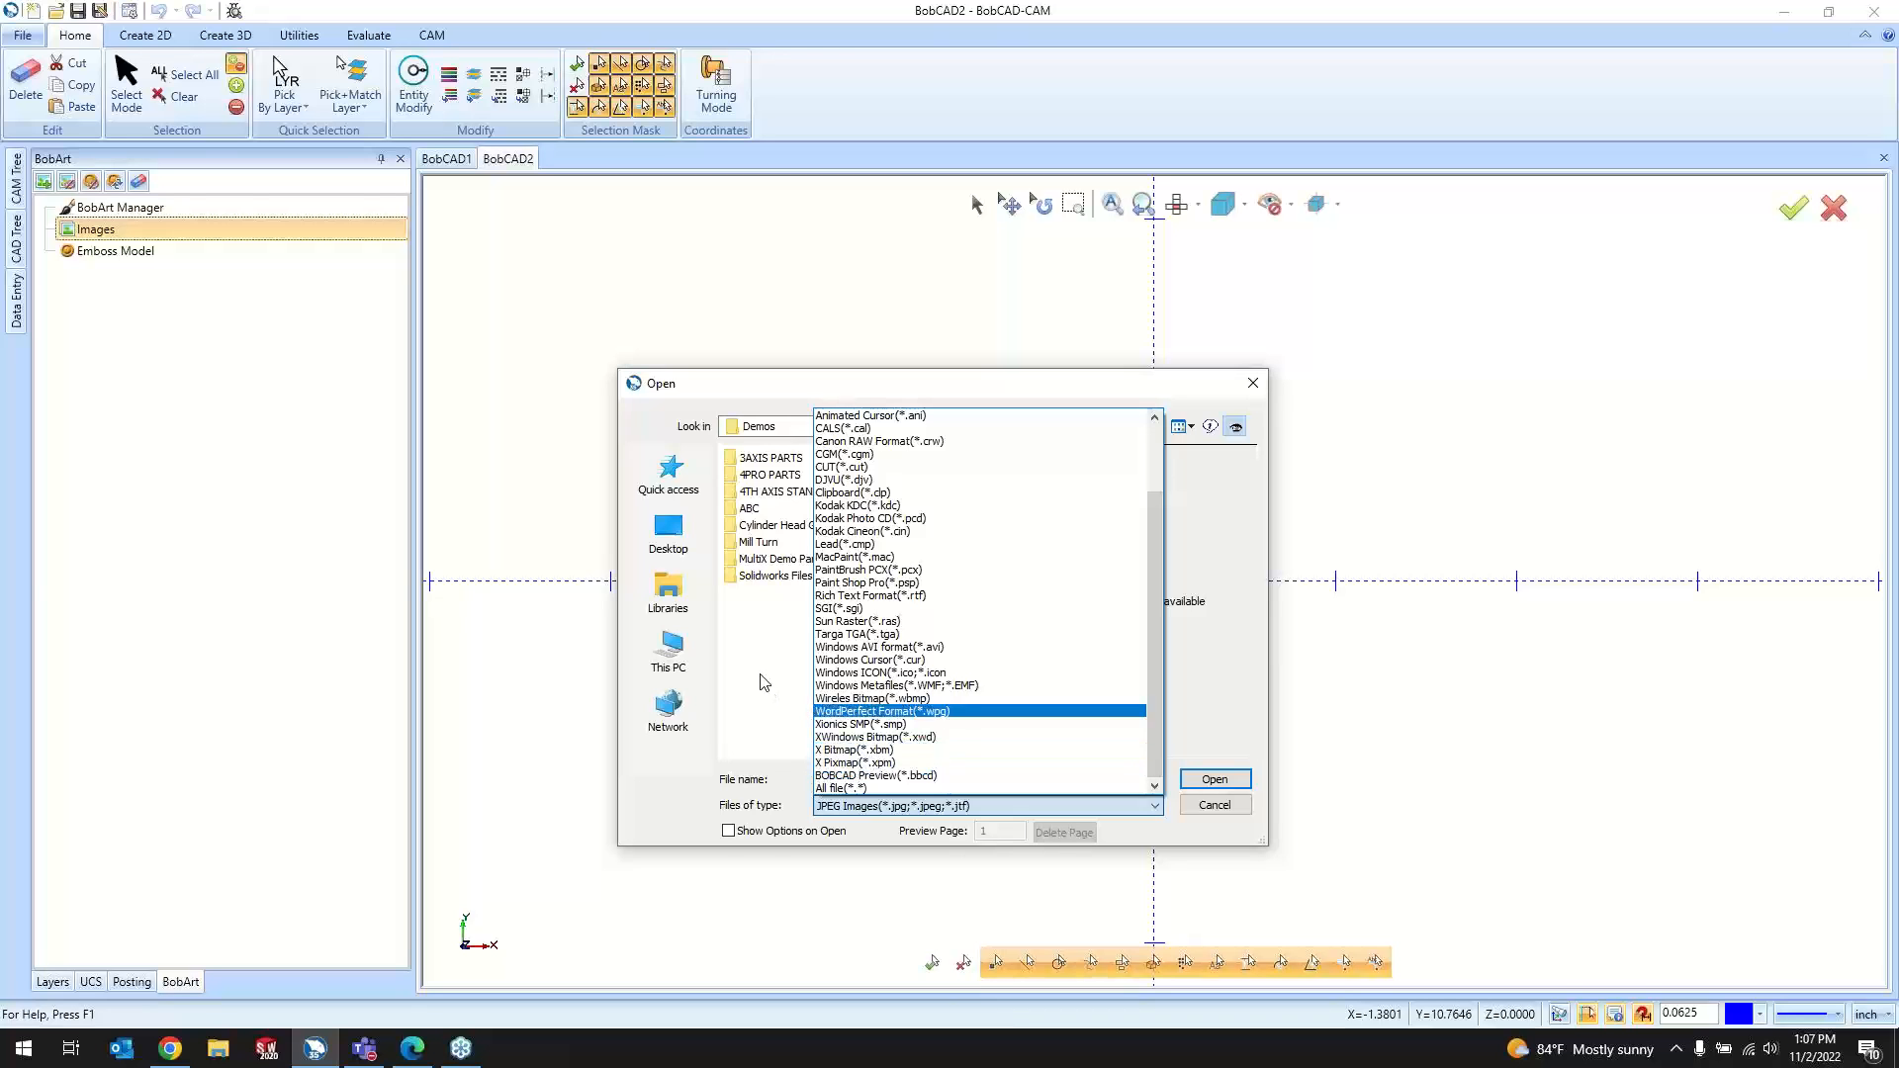
scroll(1019, 661, up, 3)
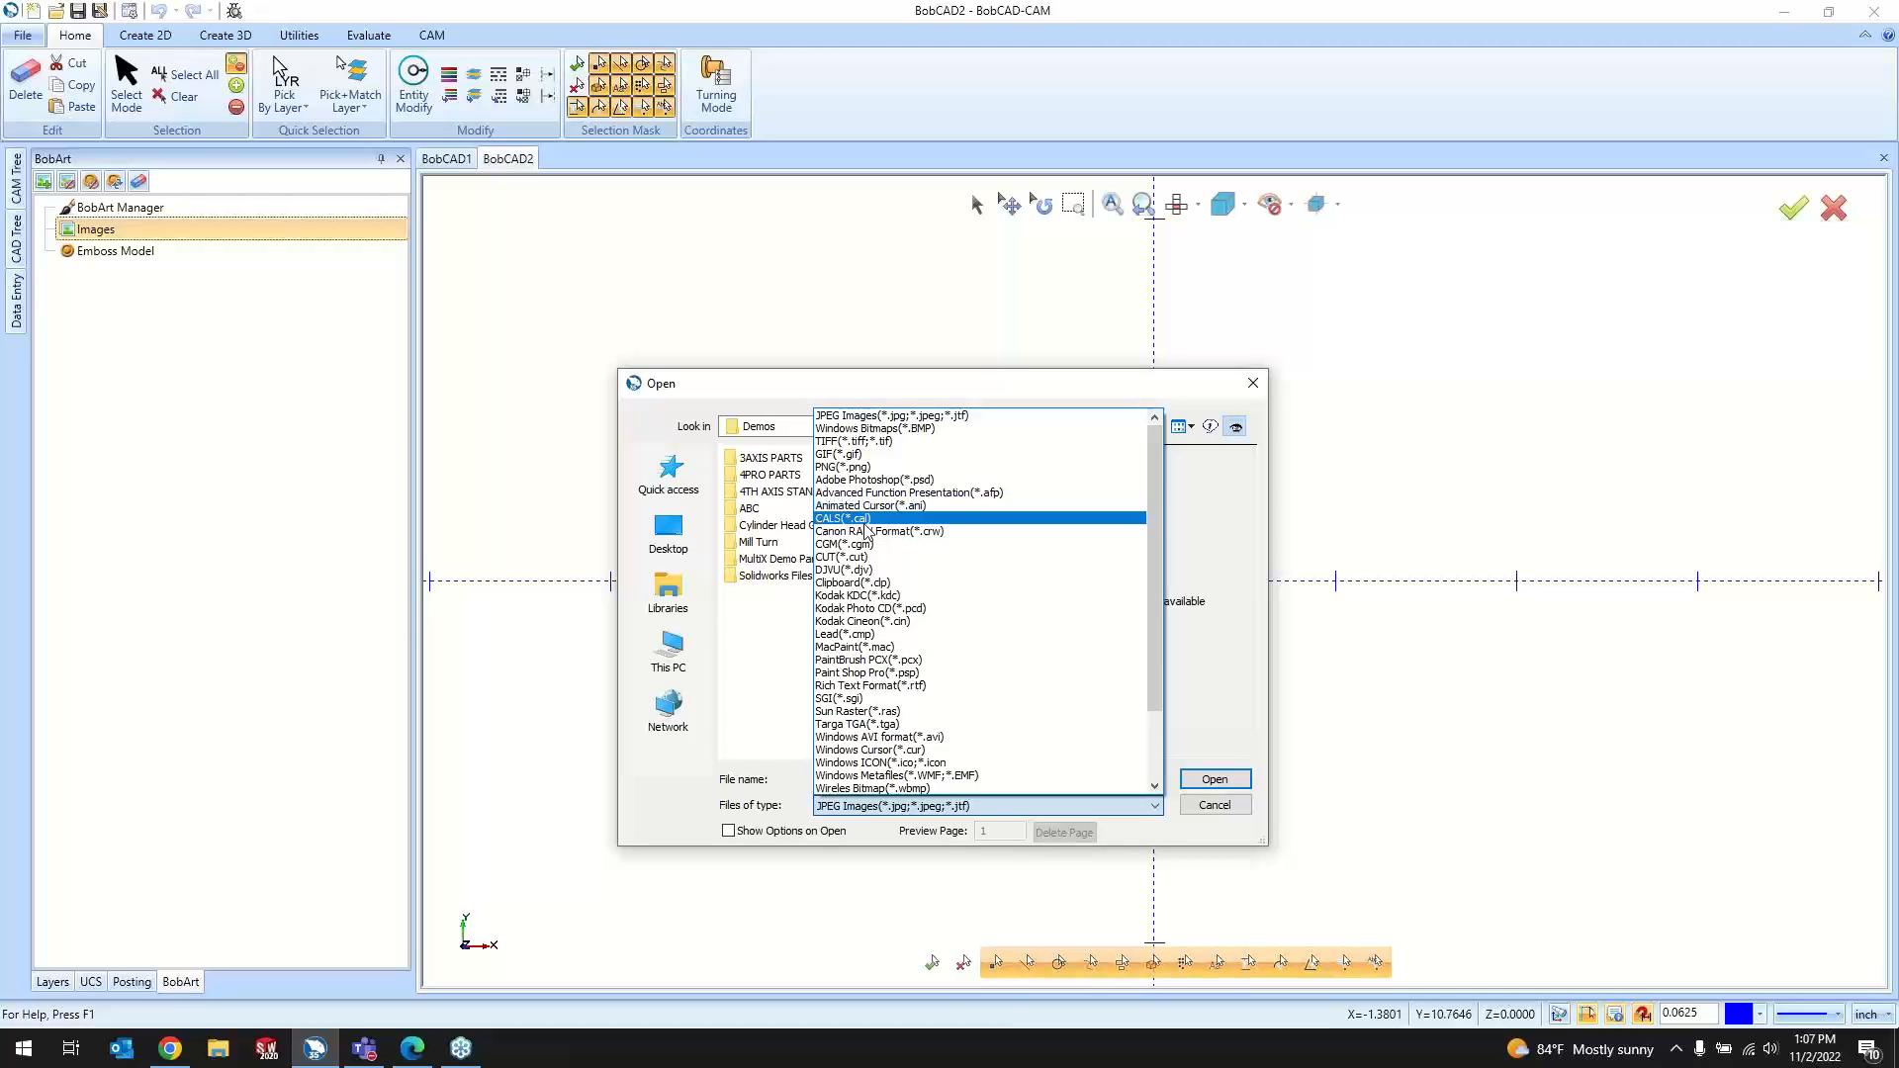
click(1210, 545)
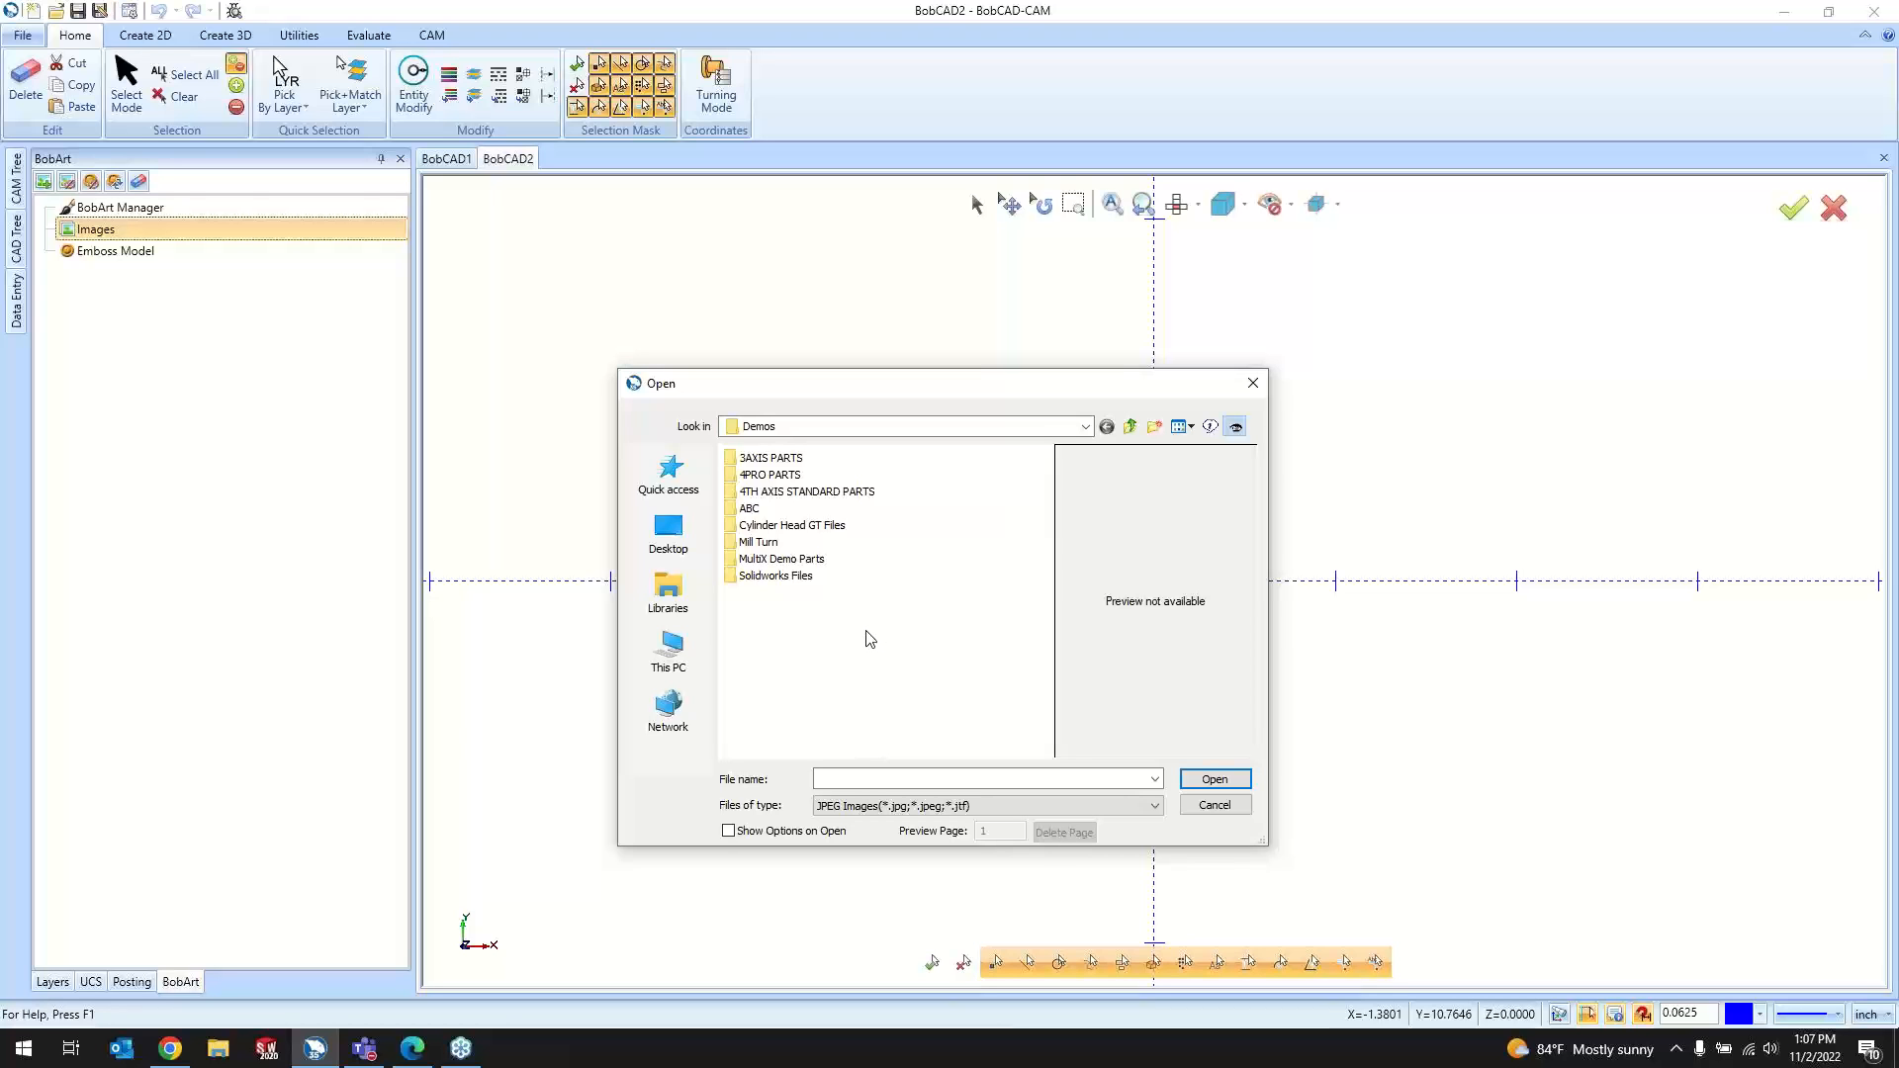
click(859, 806)
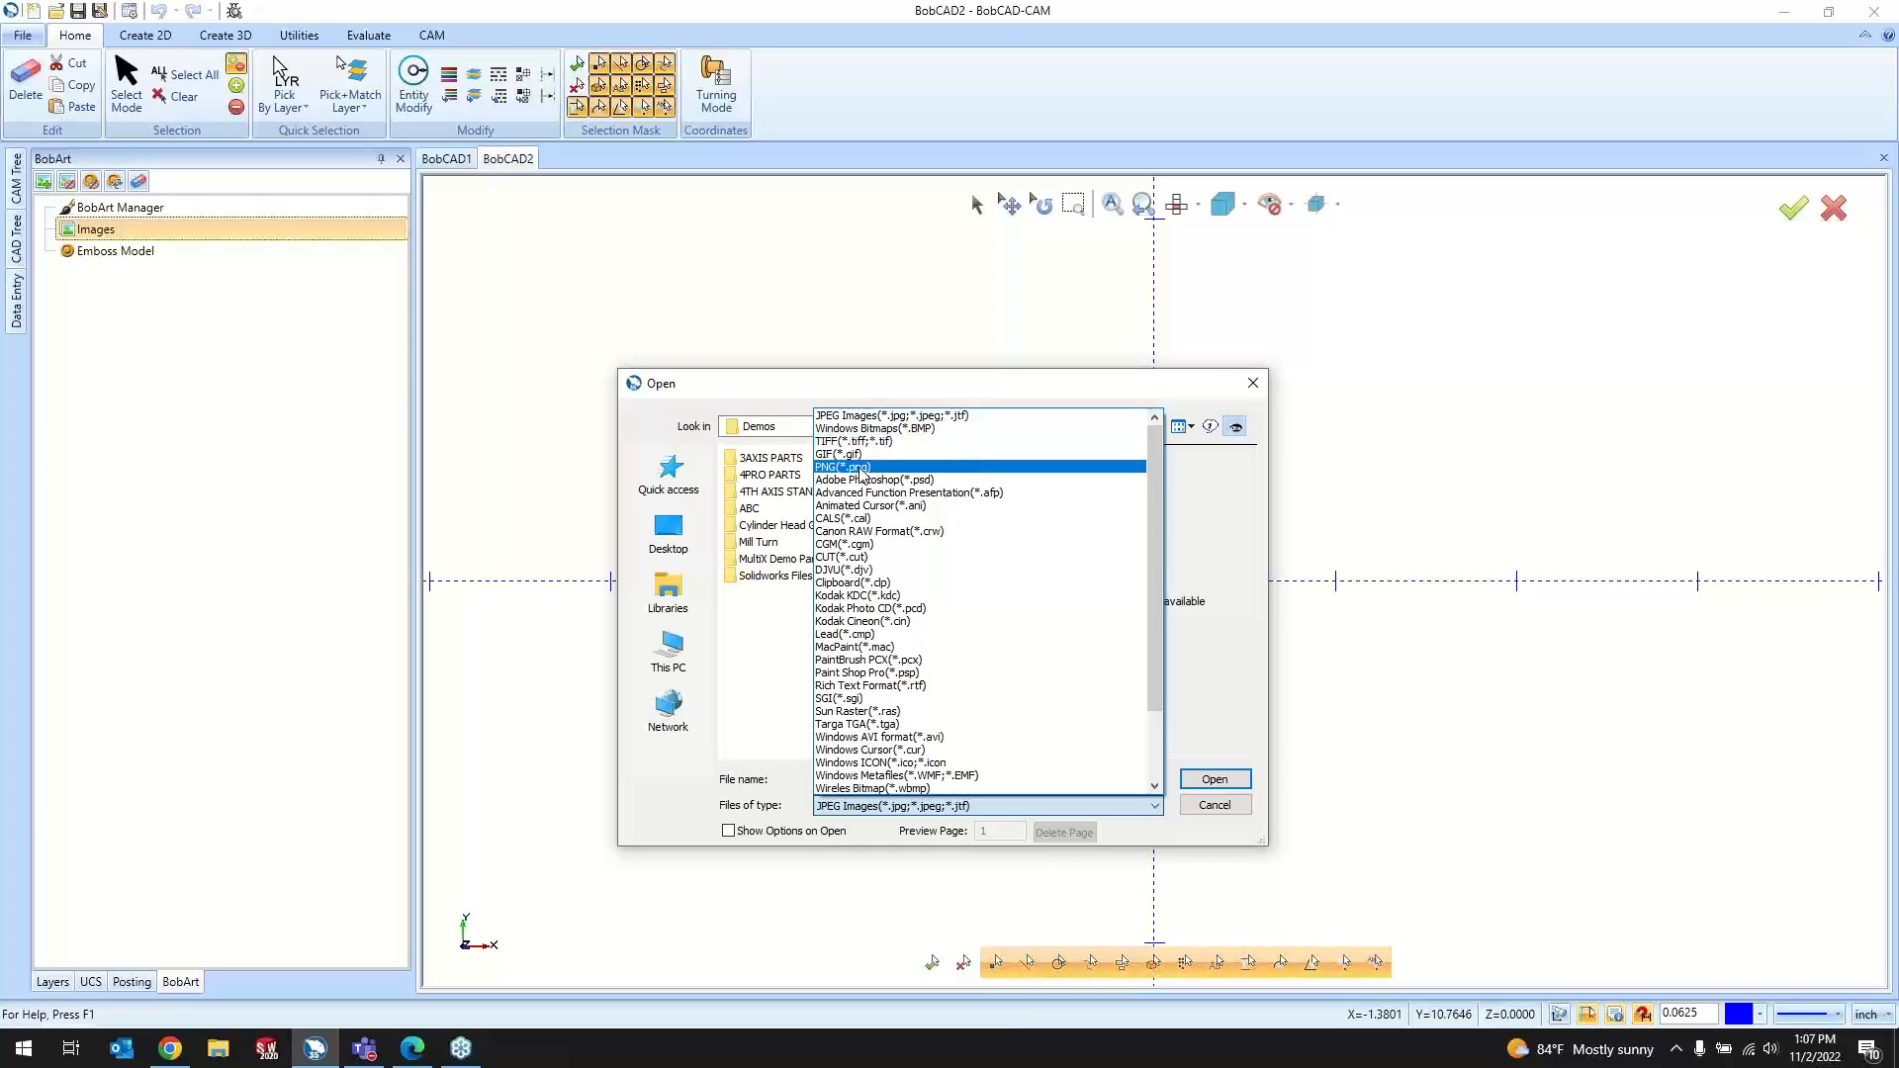
click(753, 692)
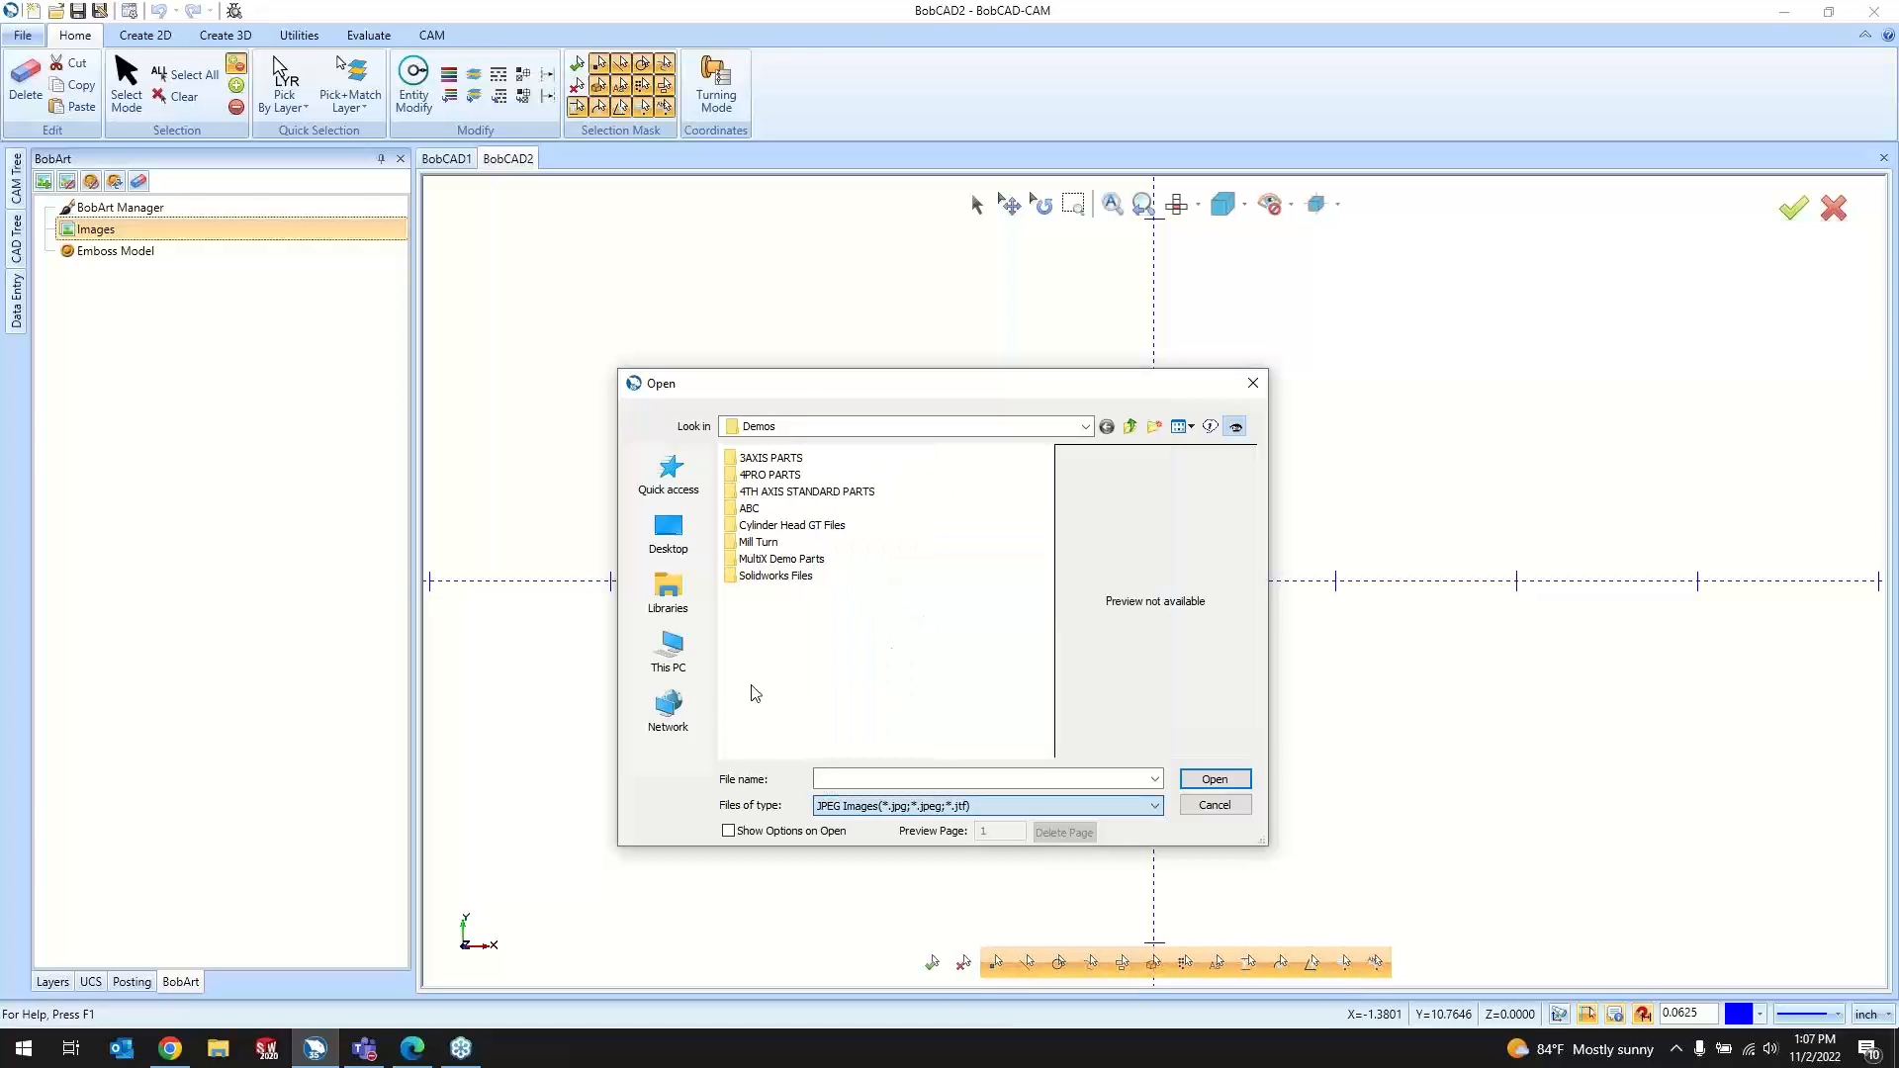
Step: Browse to the Demos folder inside New folder on the Desktop and list files of all types
click(686, 551)
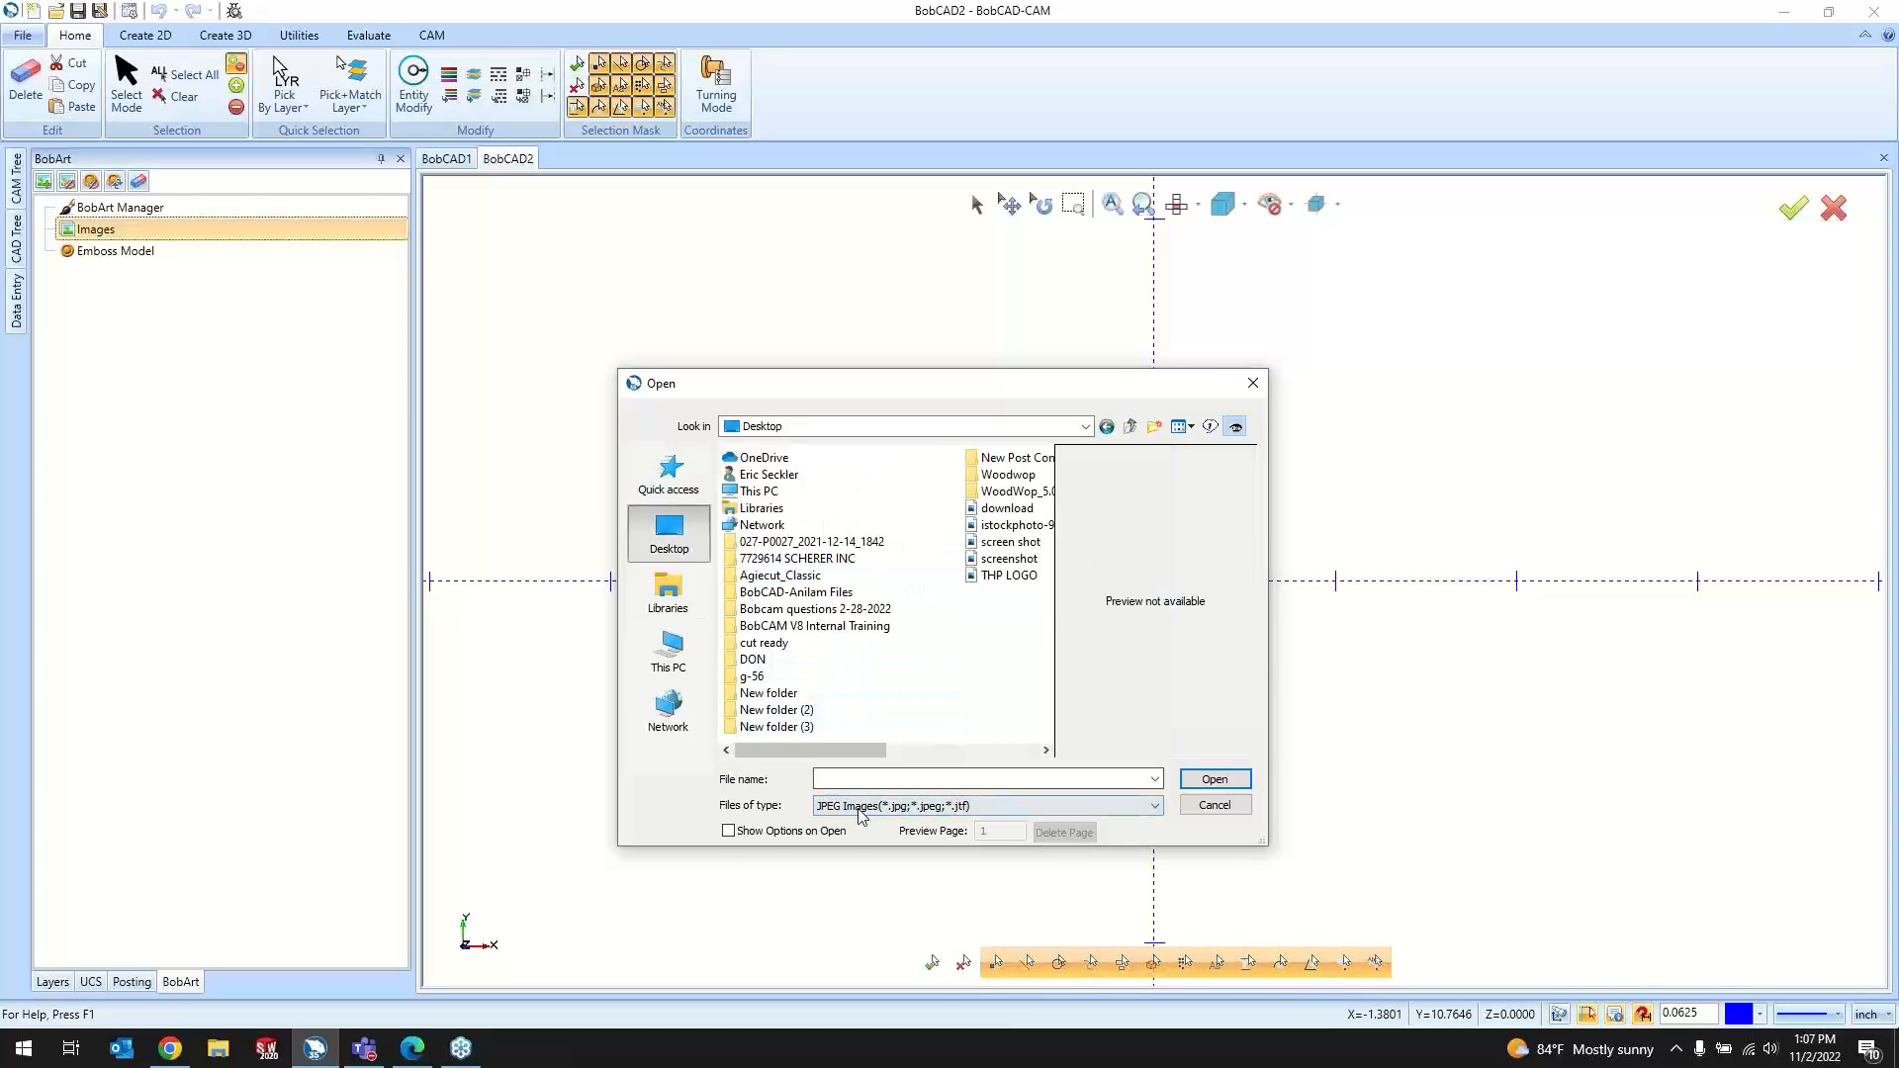
double_click(770, 693)
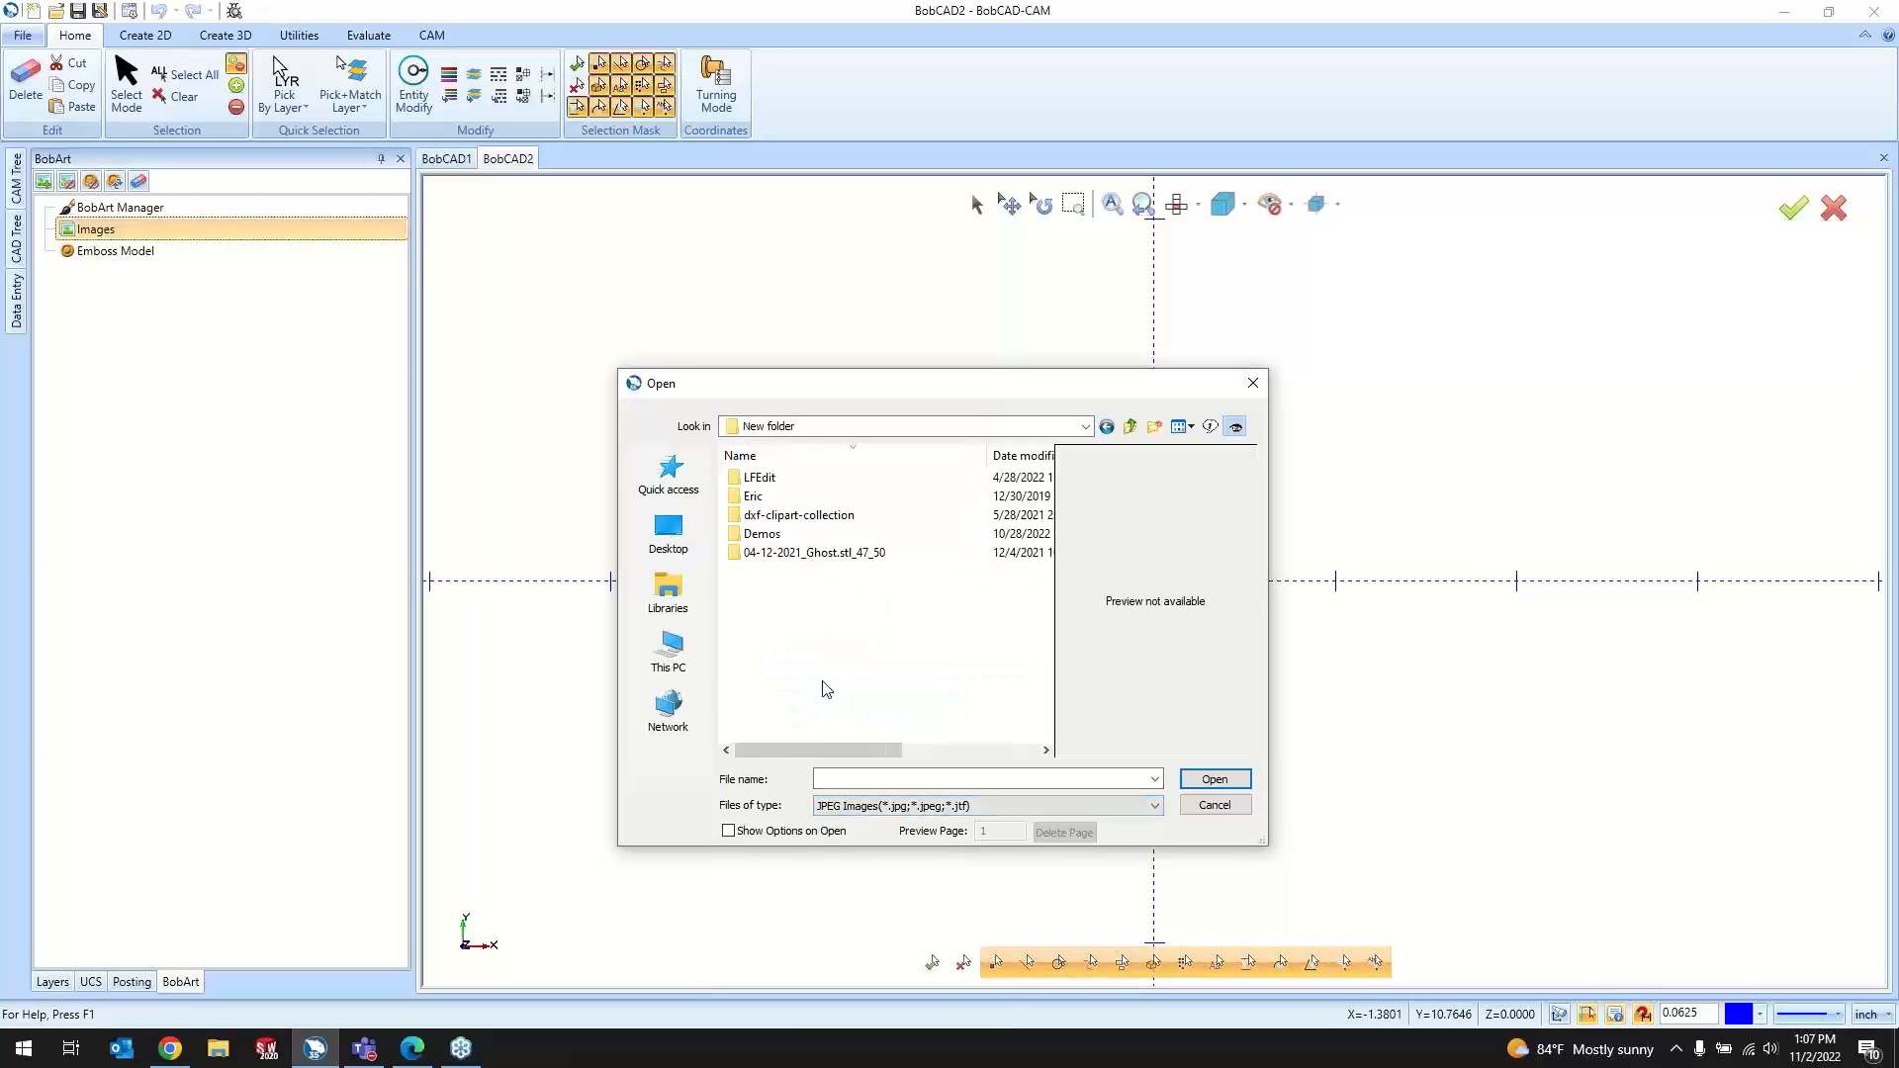
double_click(781, 534)
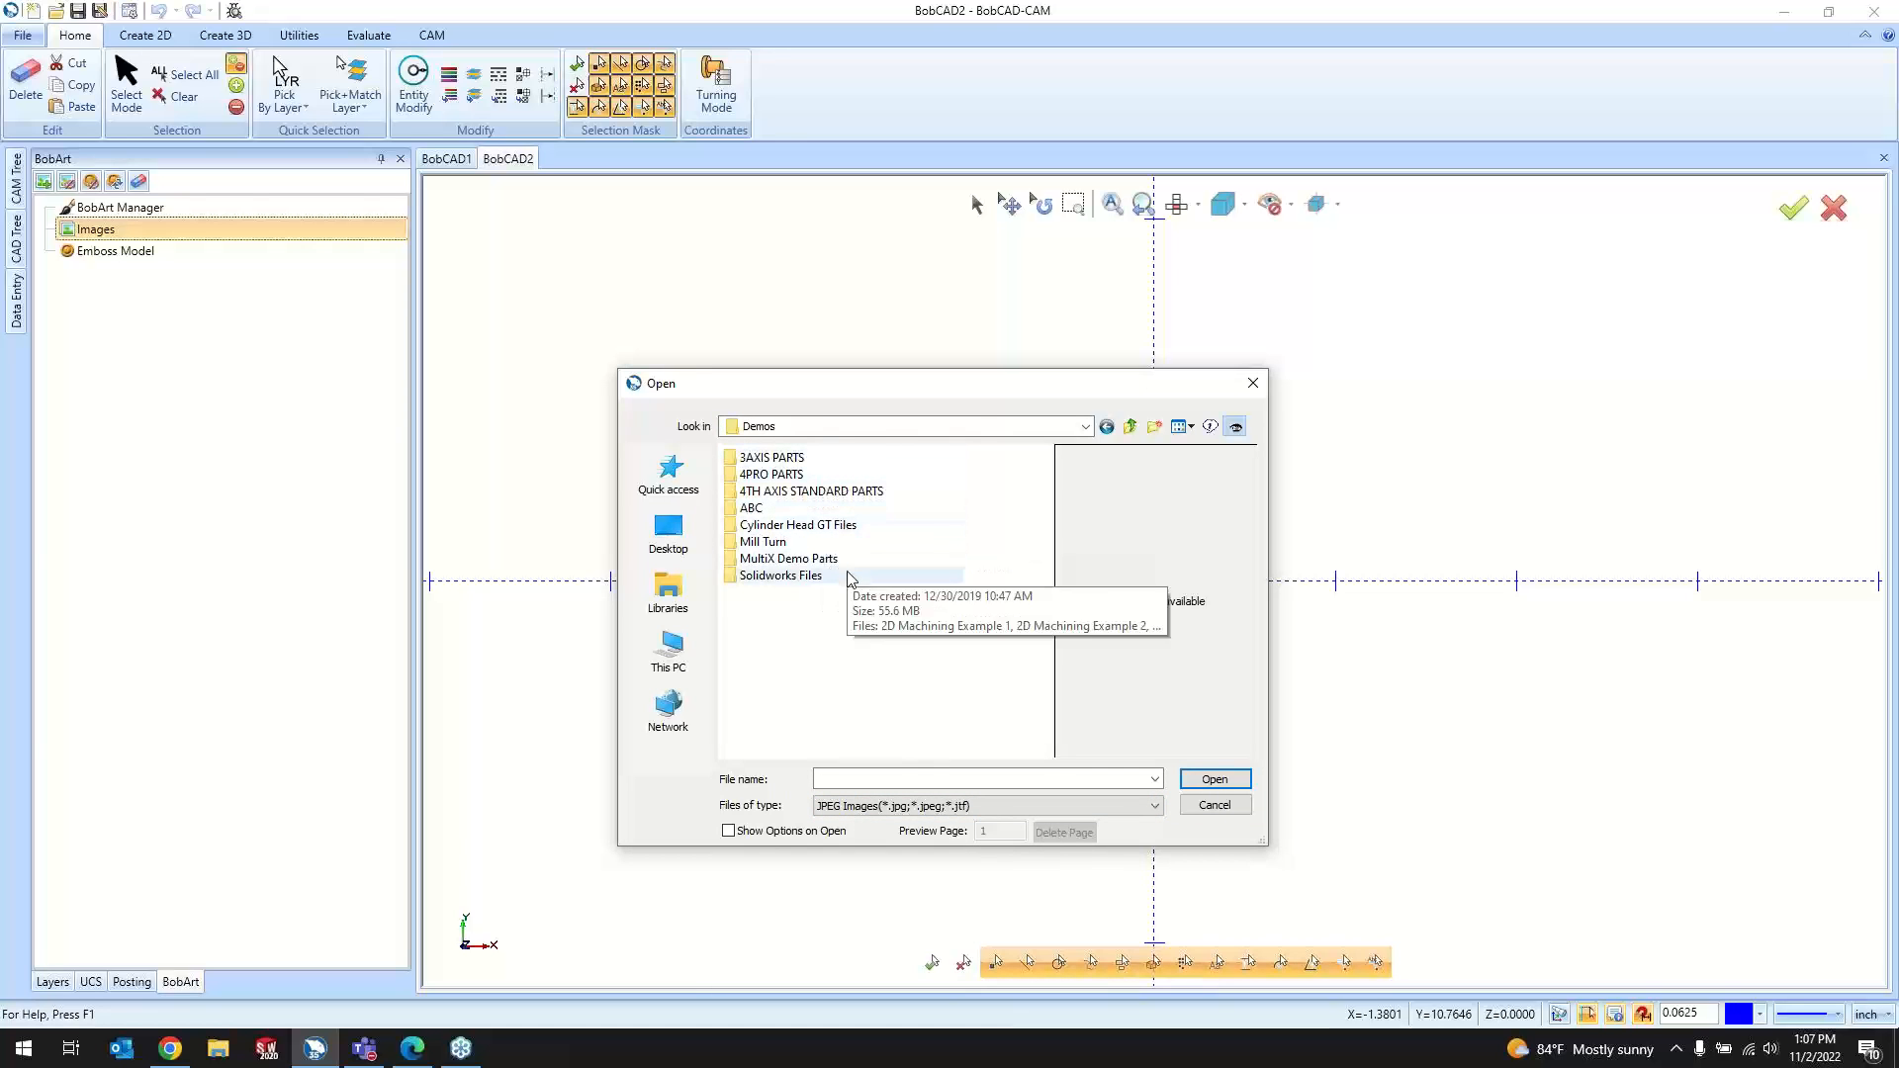
click(1017, 805)
scroll(891, 692, down, 5)
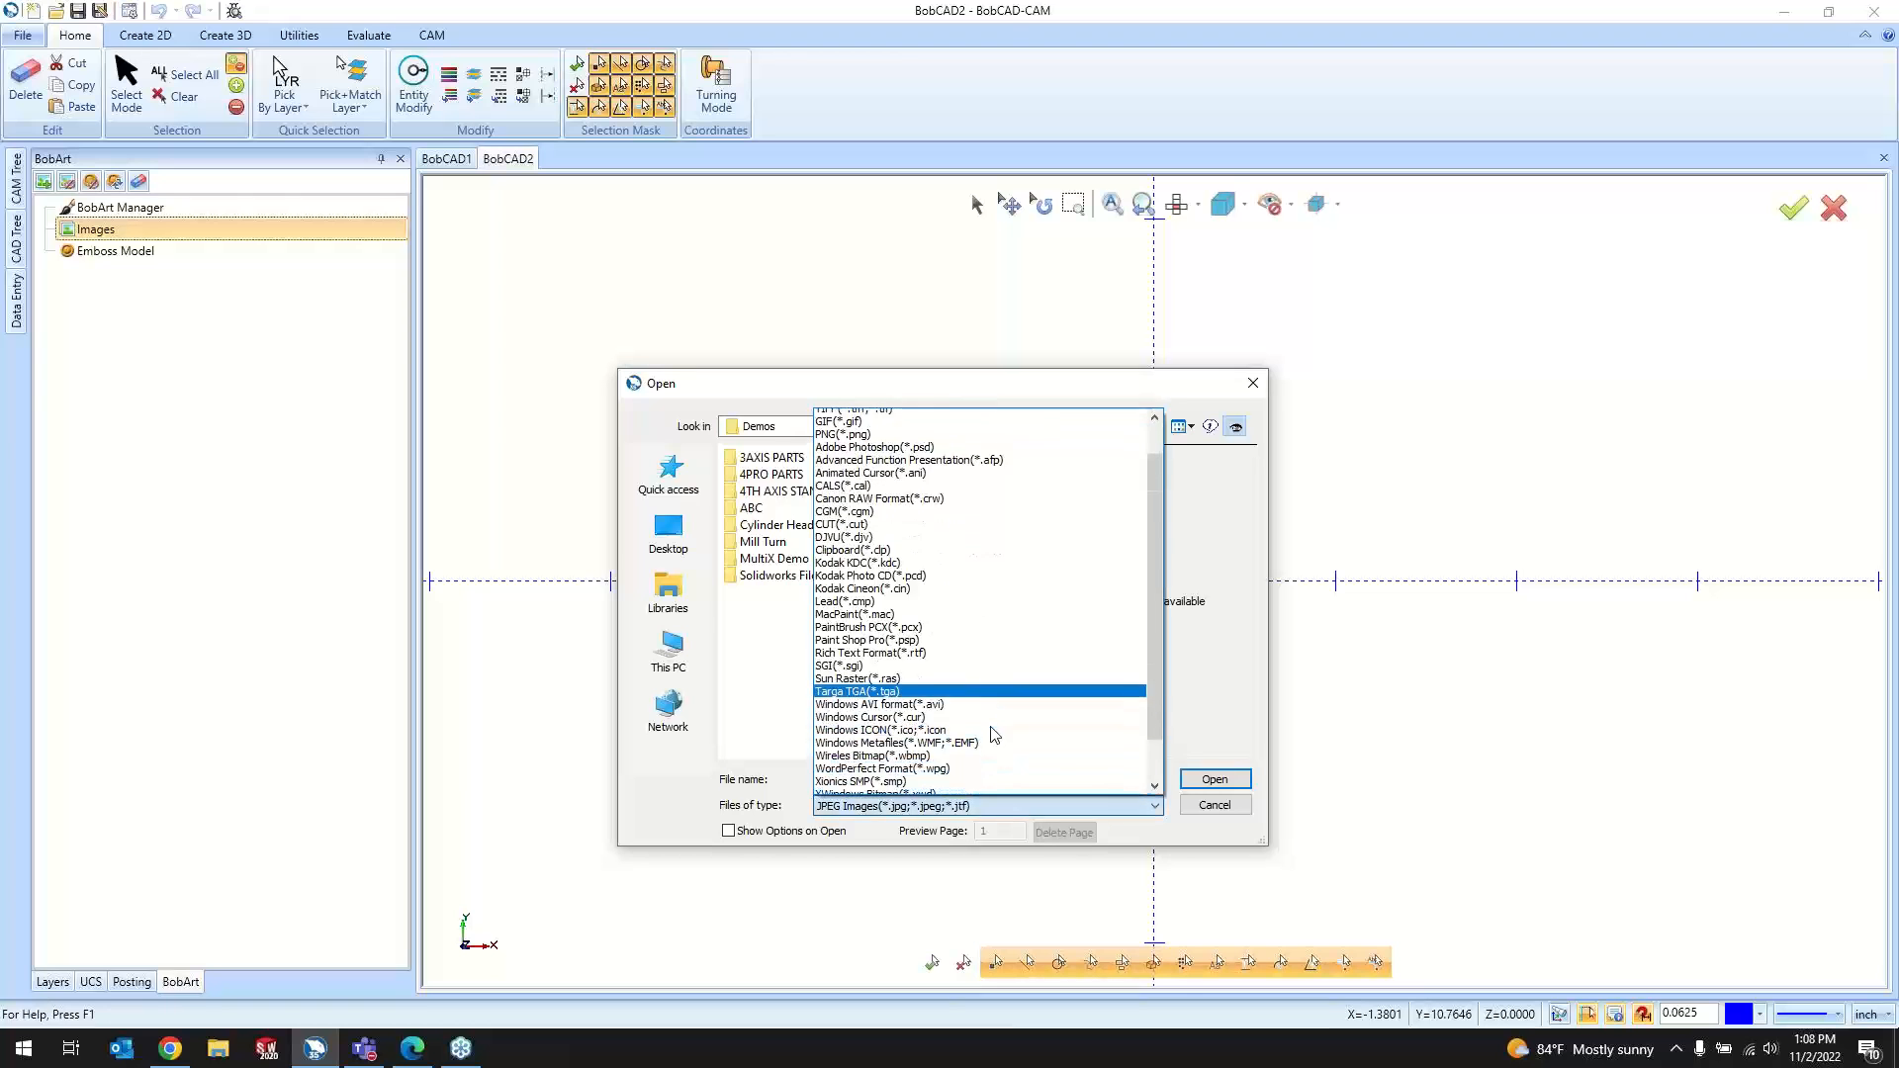
click(867, 789)
scroll(882, 585, down, 5)
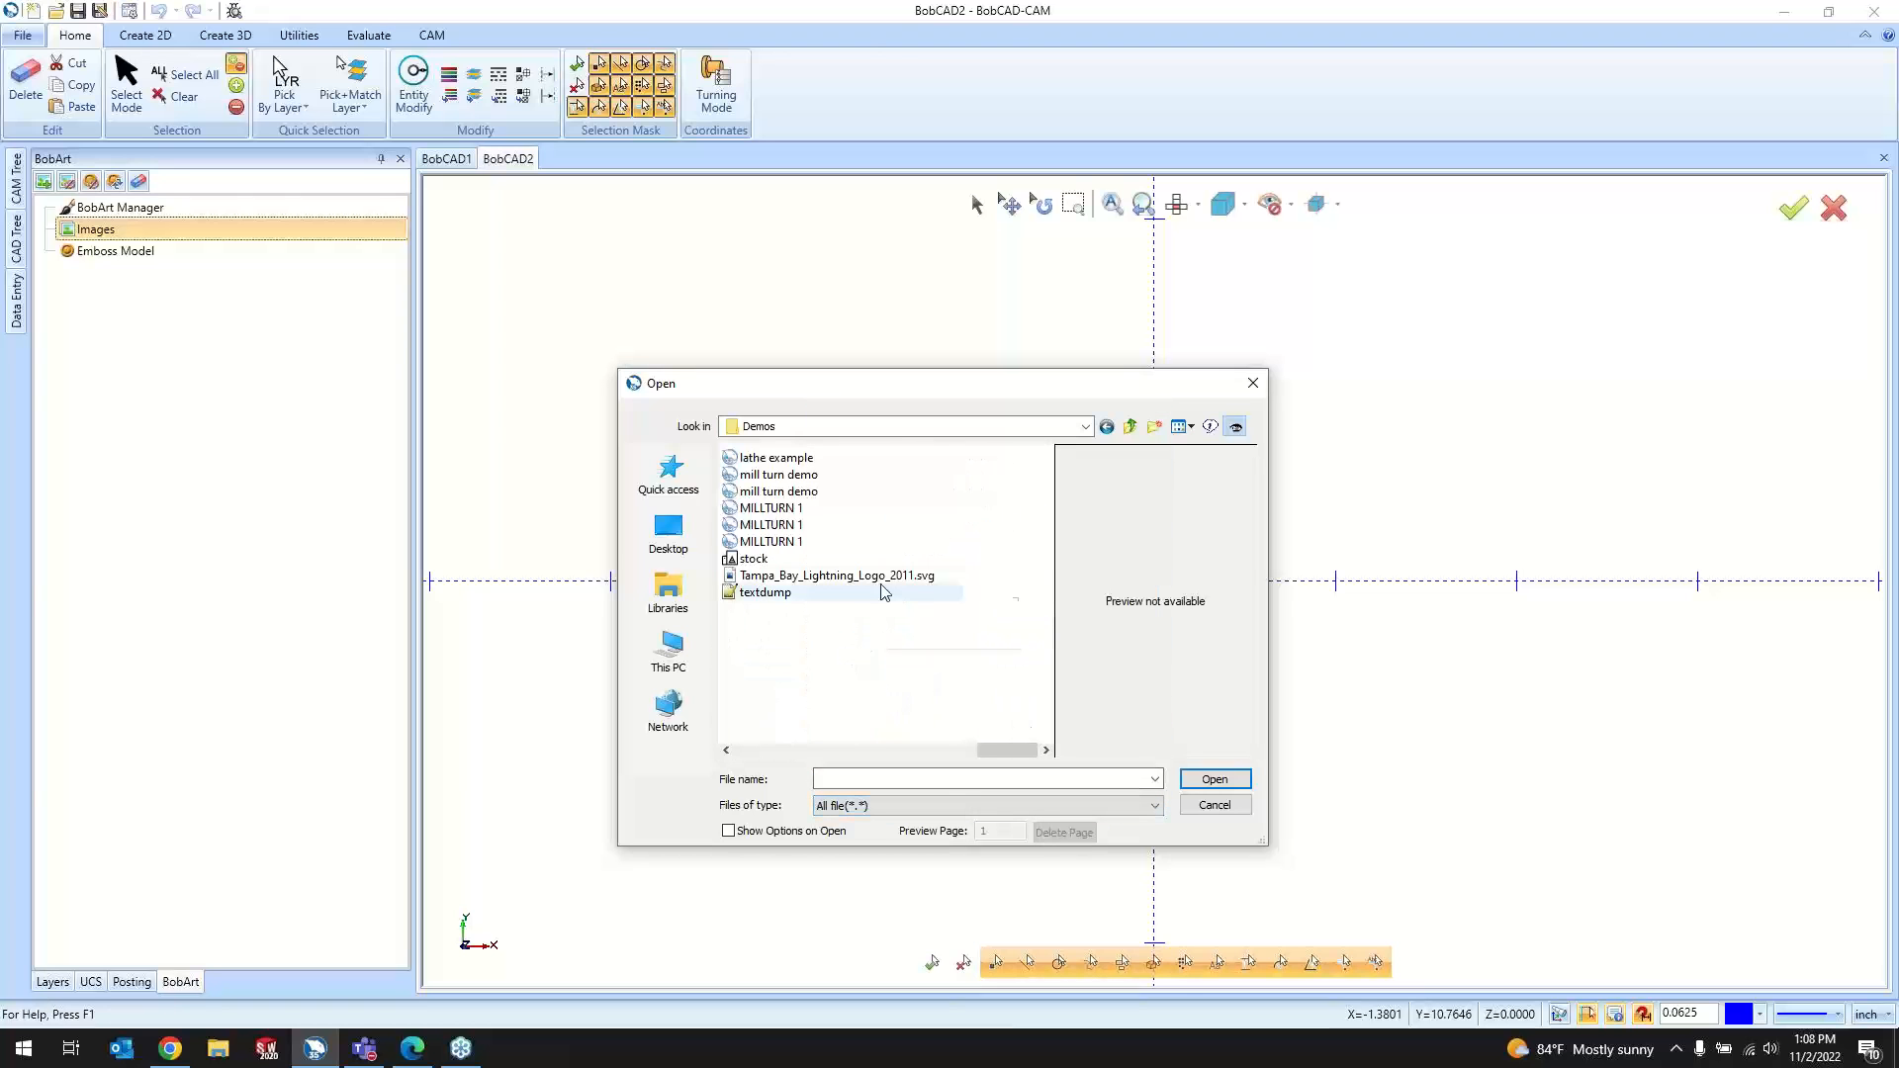
Step: Load the Tampa_Bay_Lightning_Logo_2011.svg image into the document
click(930, 577)
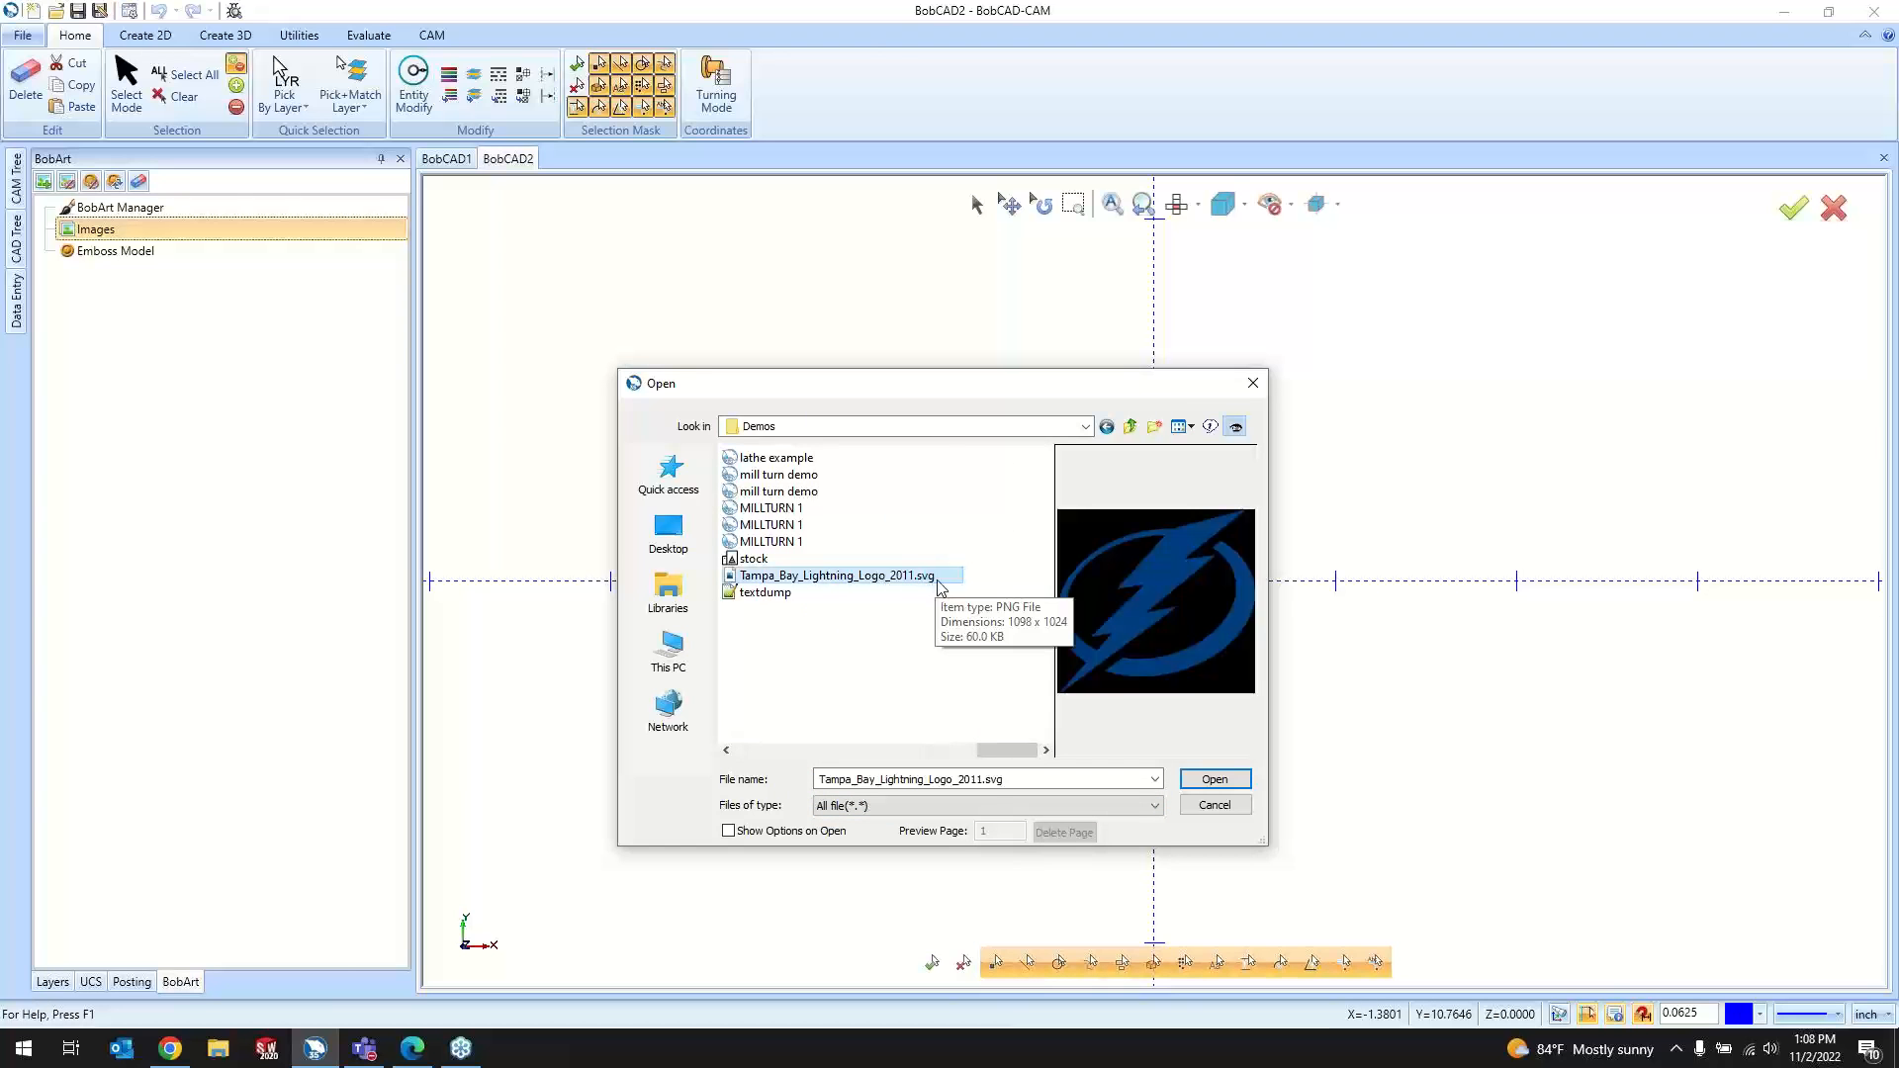
double_click(930, 576)
scroll(995, 569, up, 2)
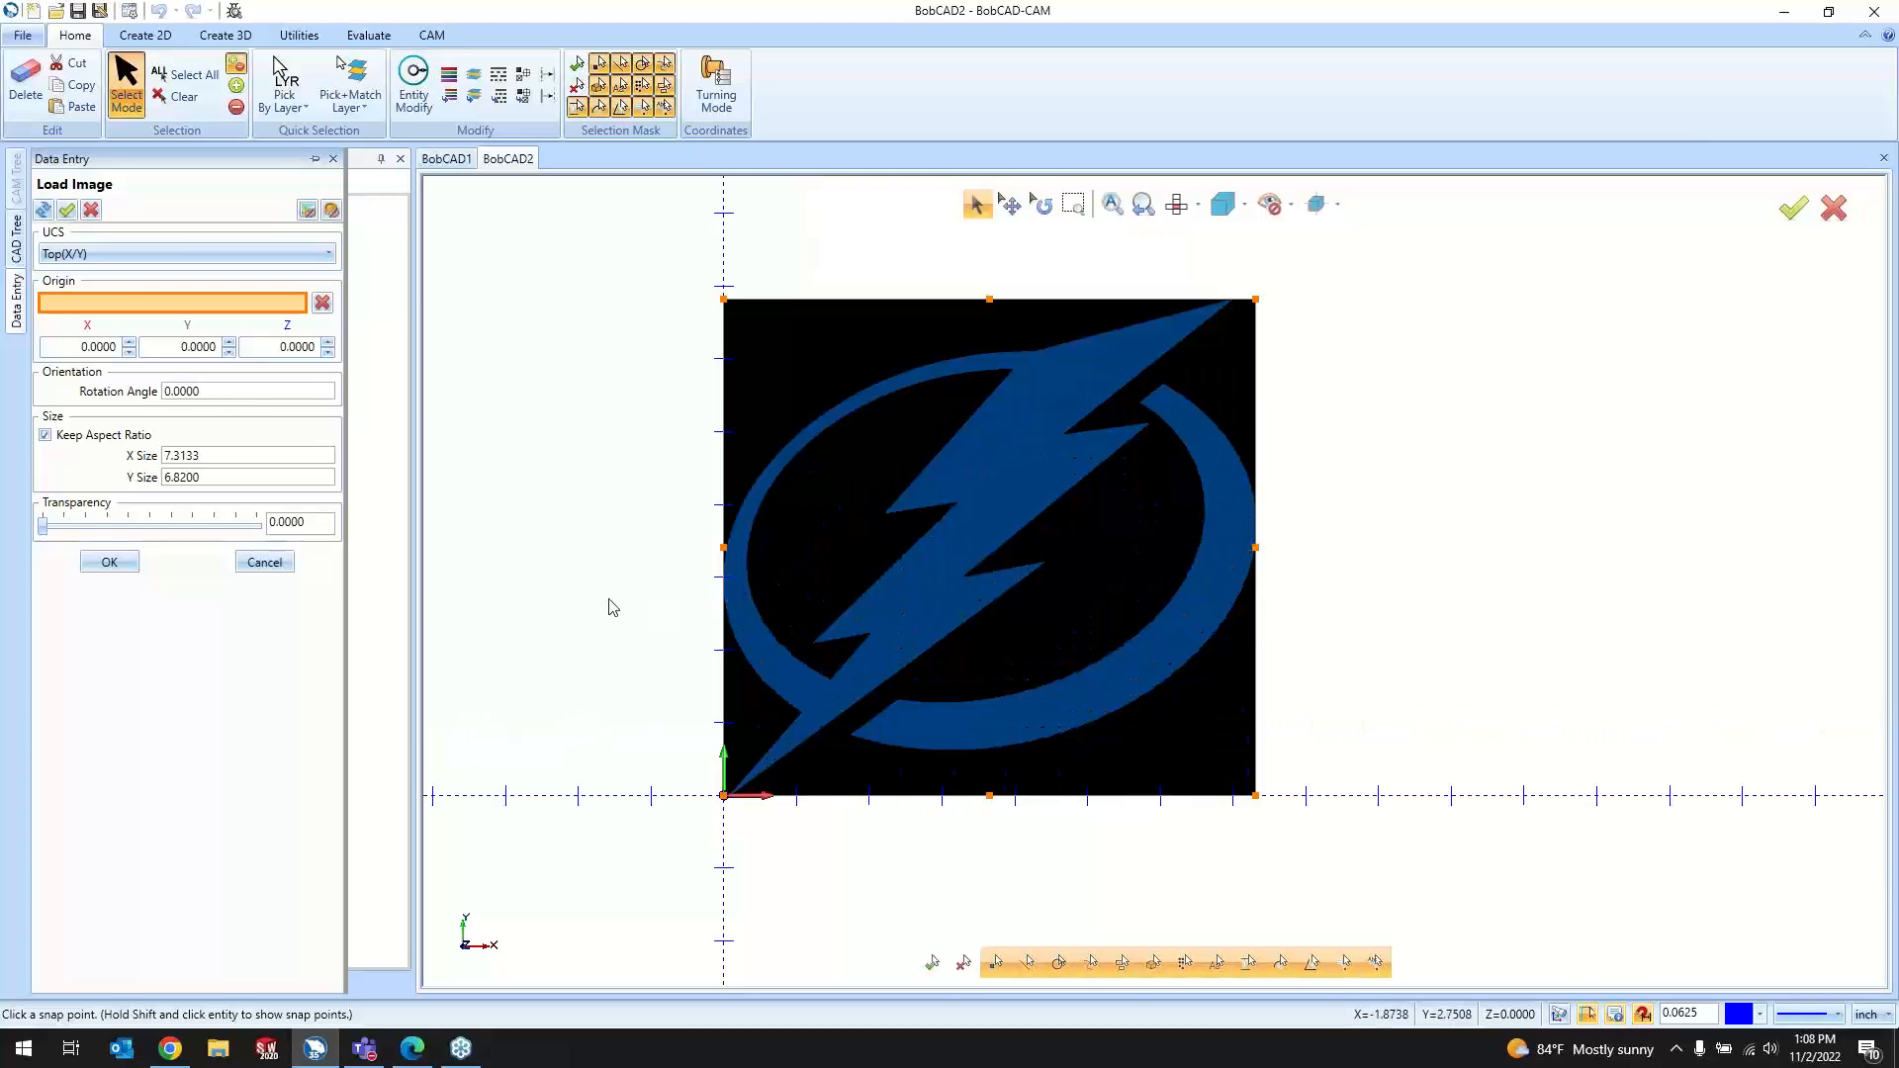
Step: Enlarge the logo image freehand from its upper-right corner to about 9.82 by 9.16 inches
double_click(222, 392)
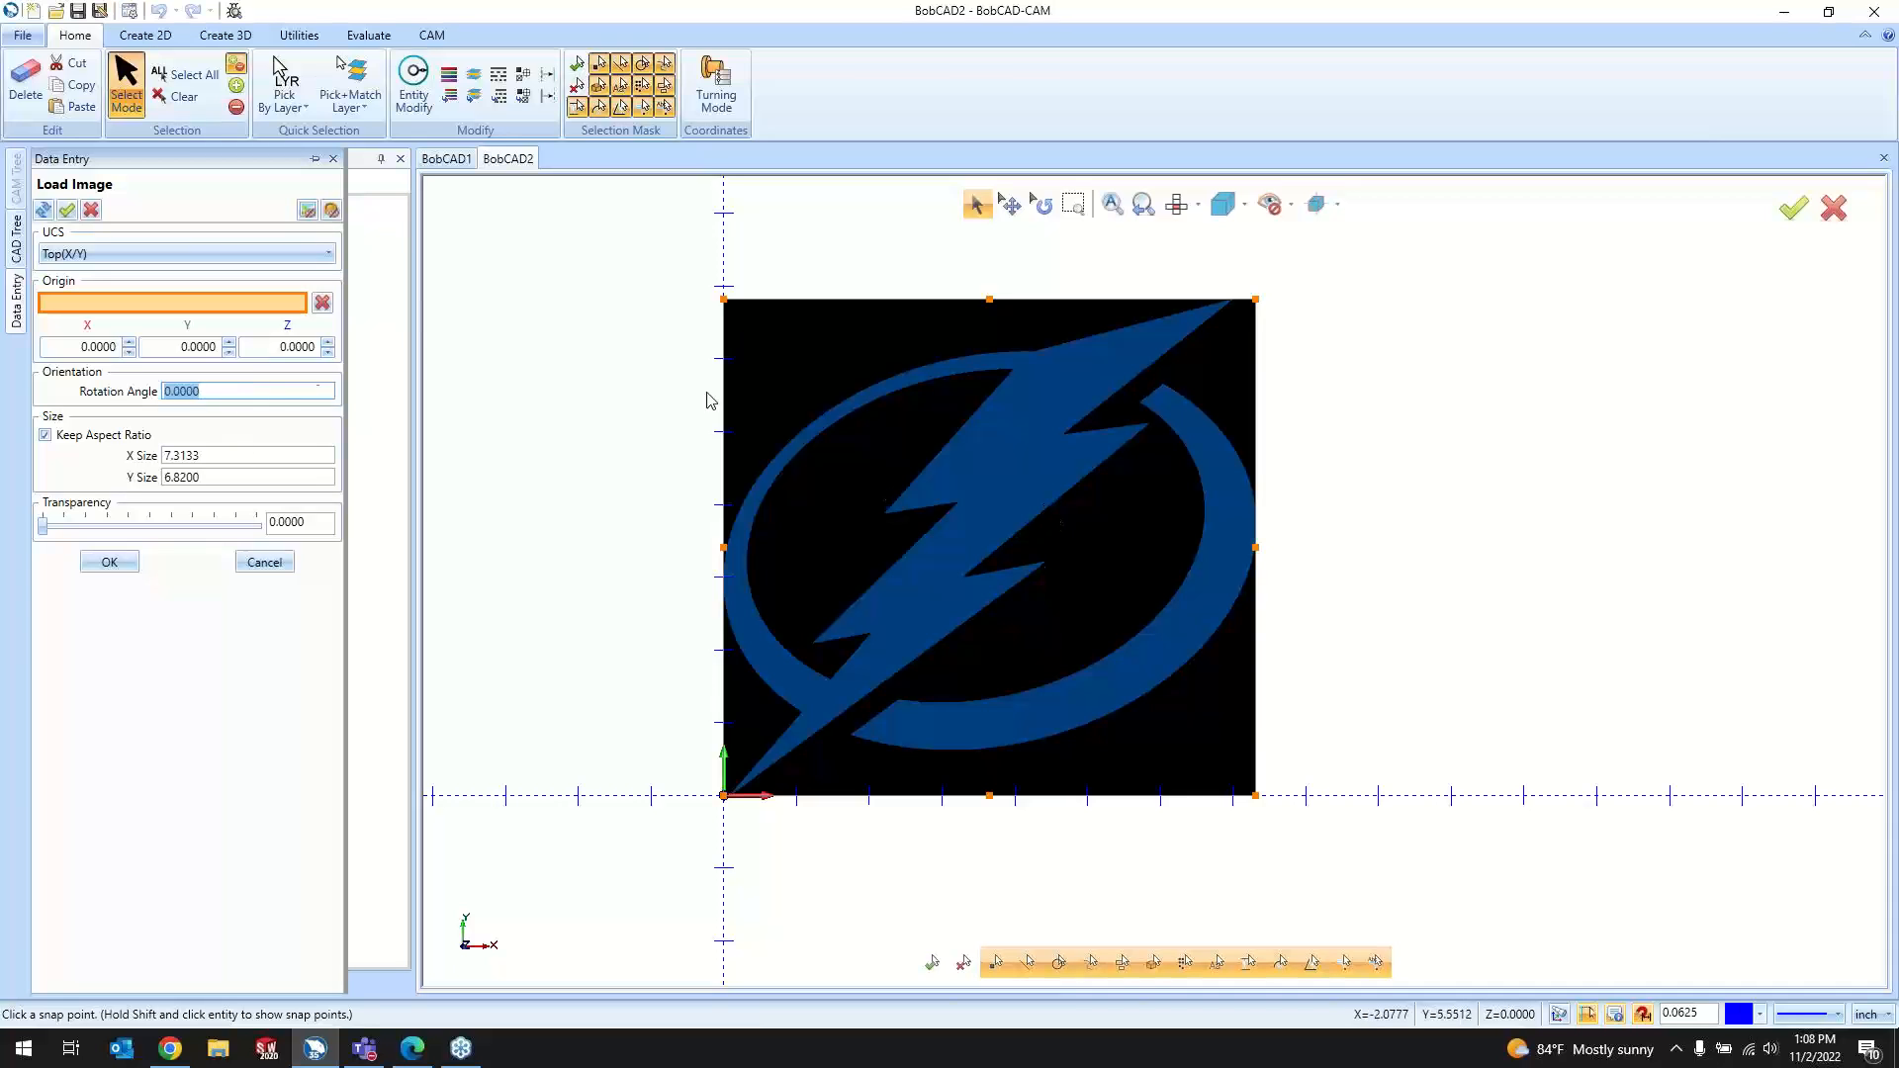
double_click(250, 460)
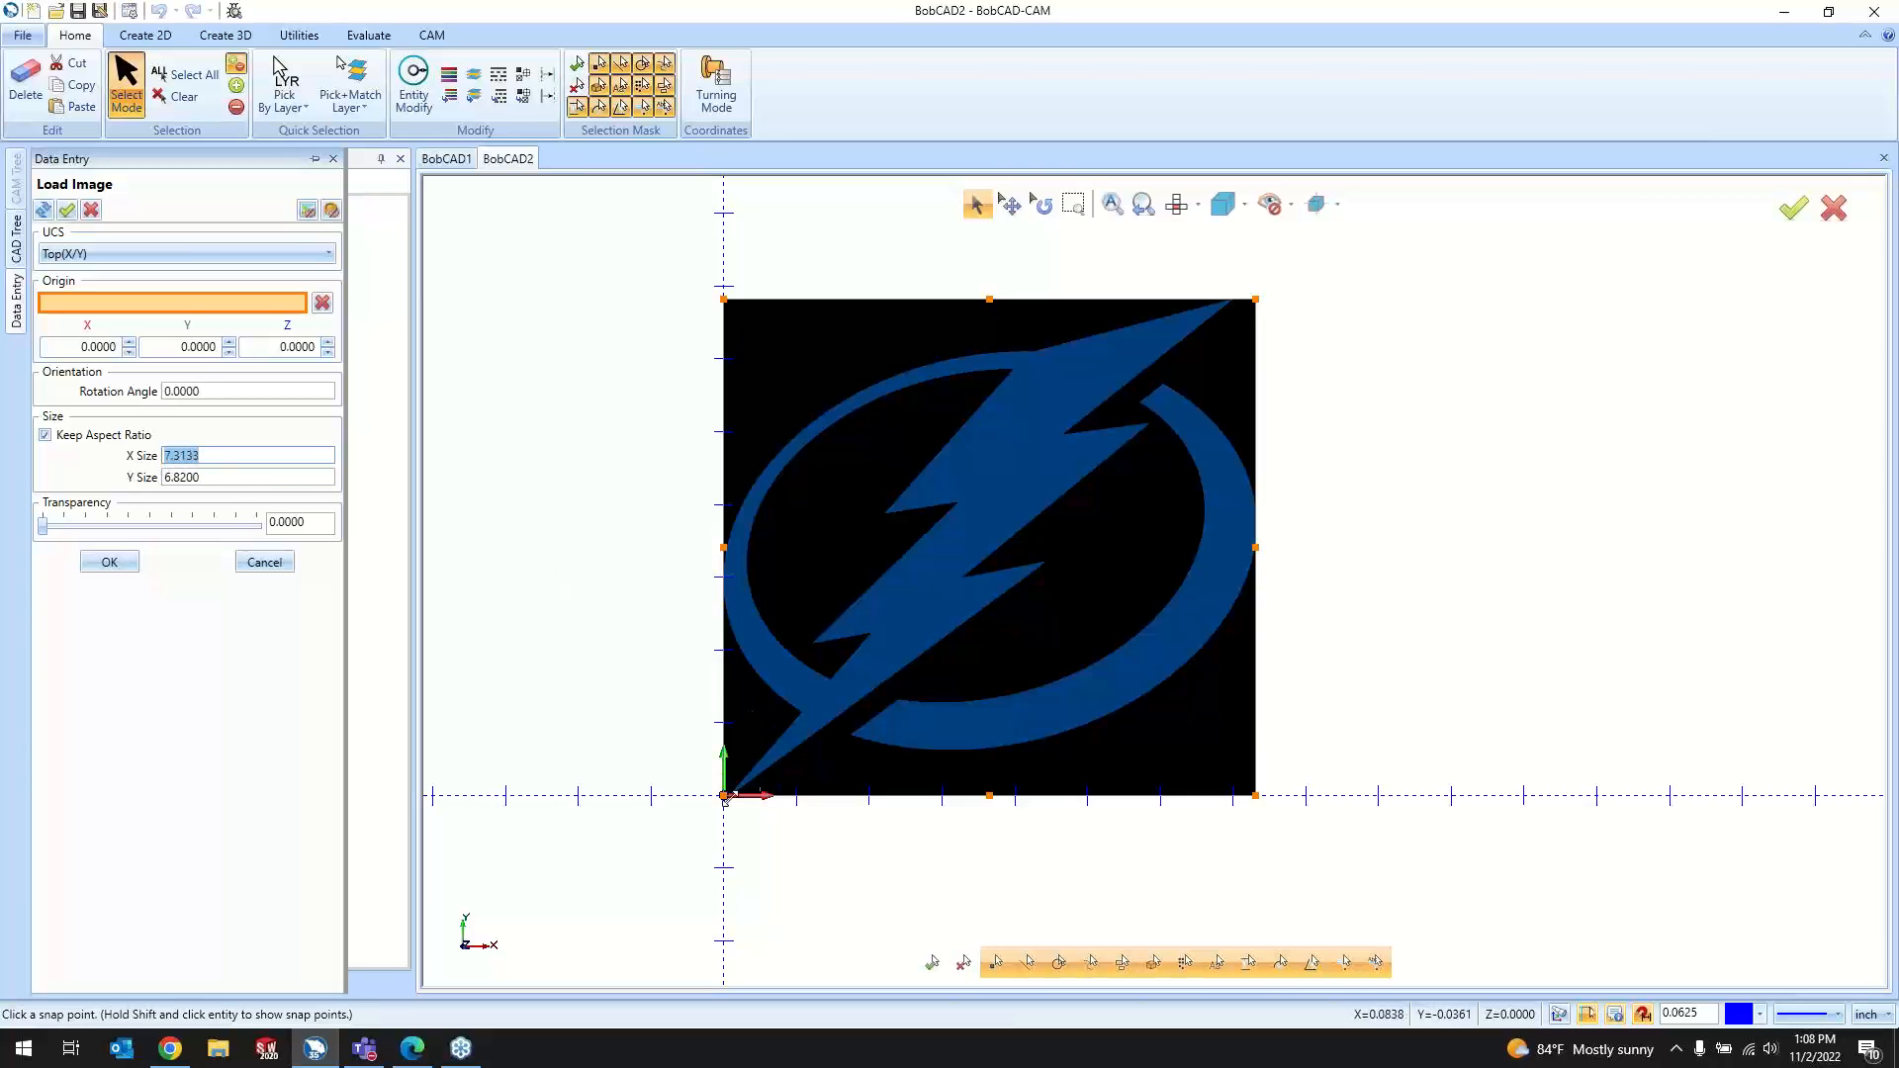
click(194, 476)
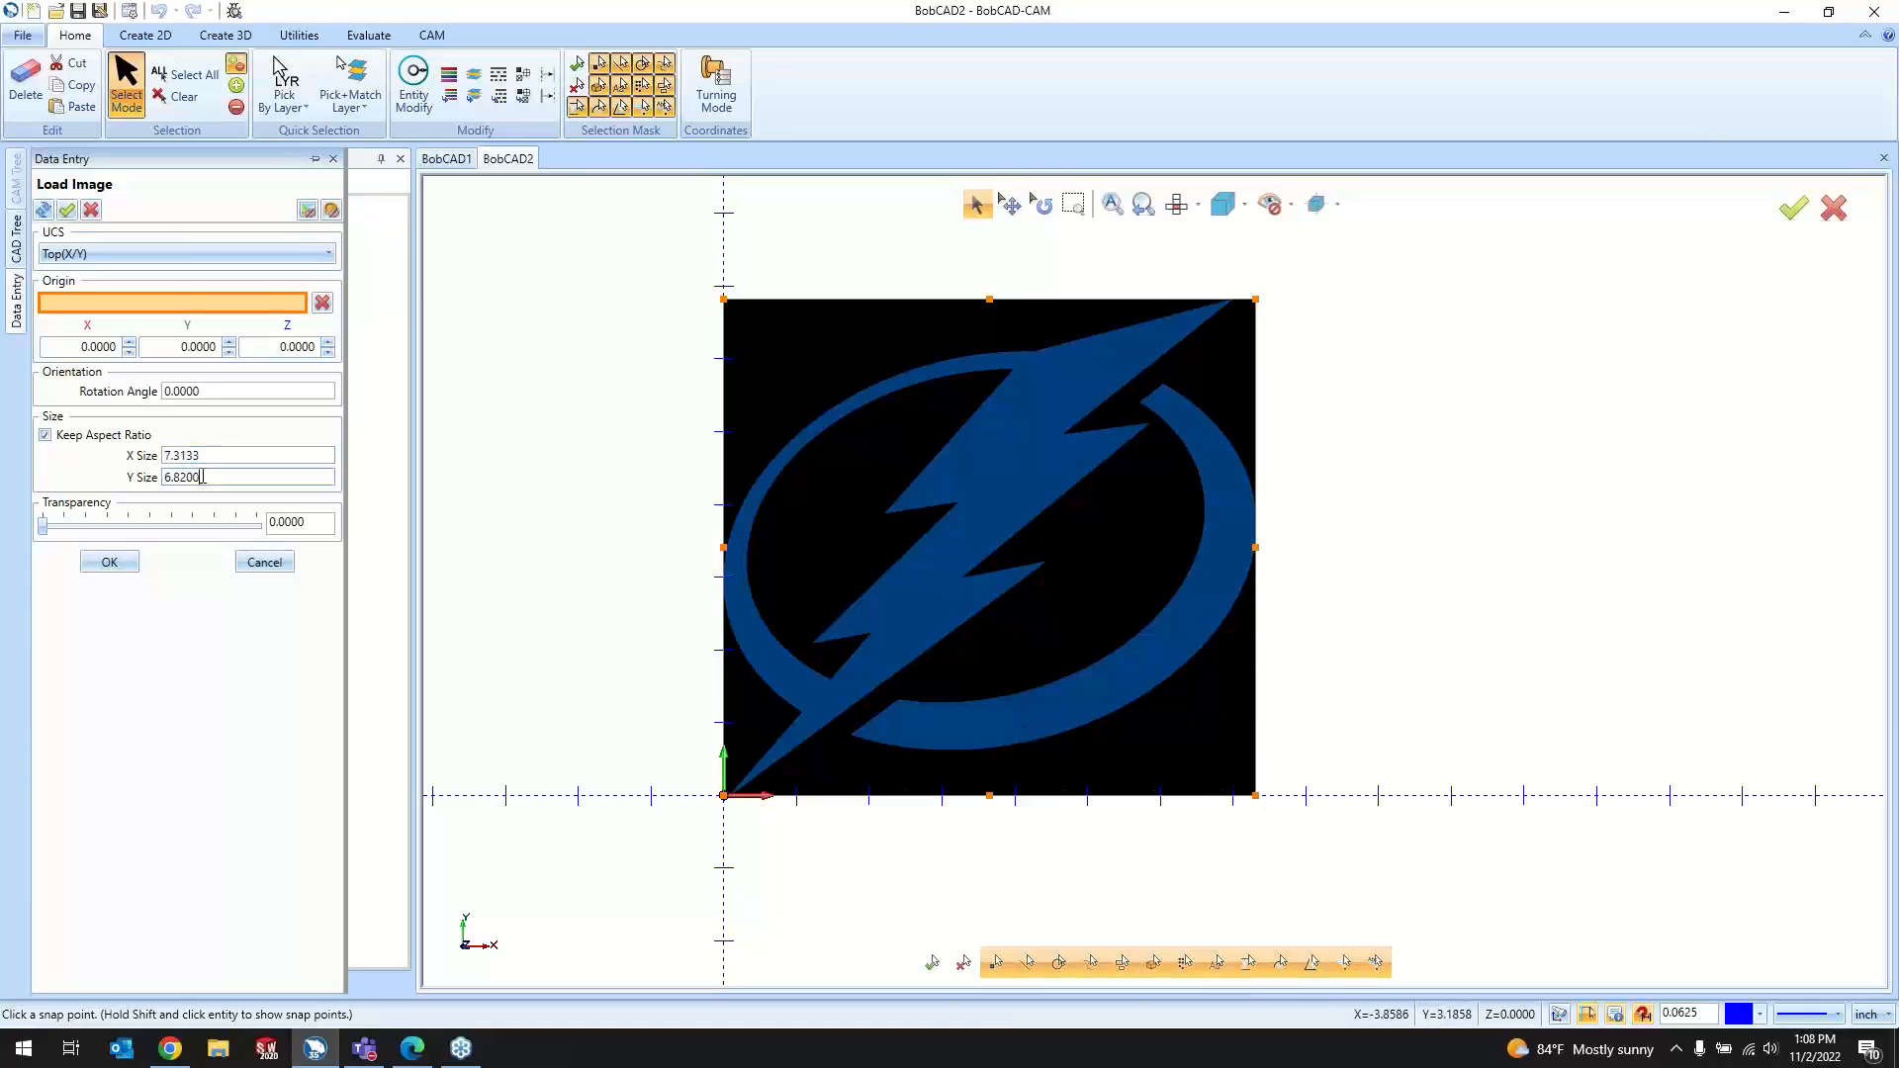
scroll(789, 858, down, 4)
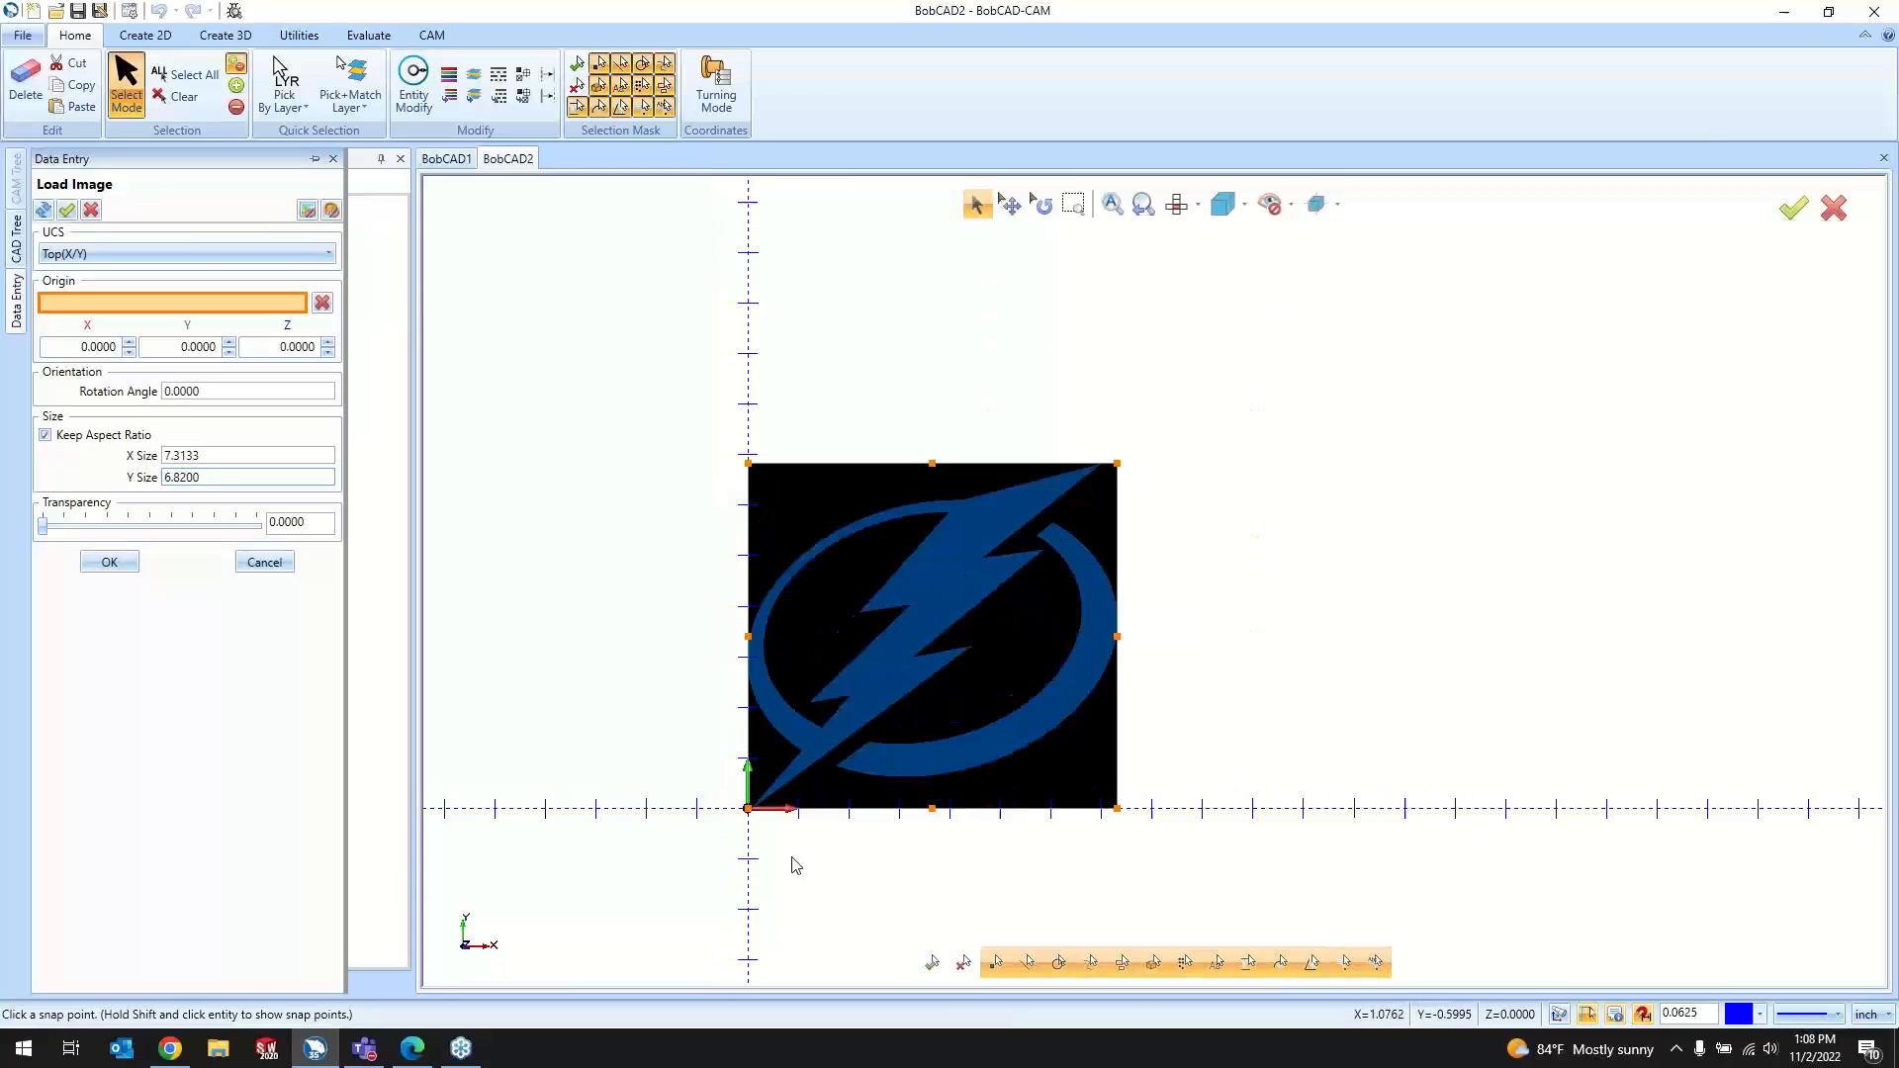
scroll(995, 727, up, 3)
drag(1011, 493, 1163, 349)
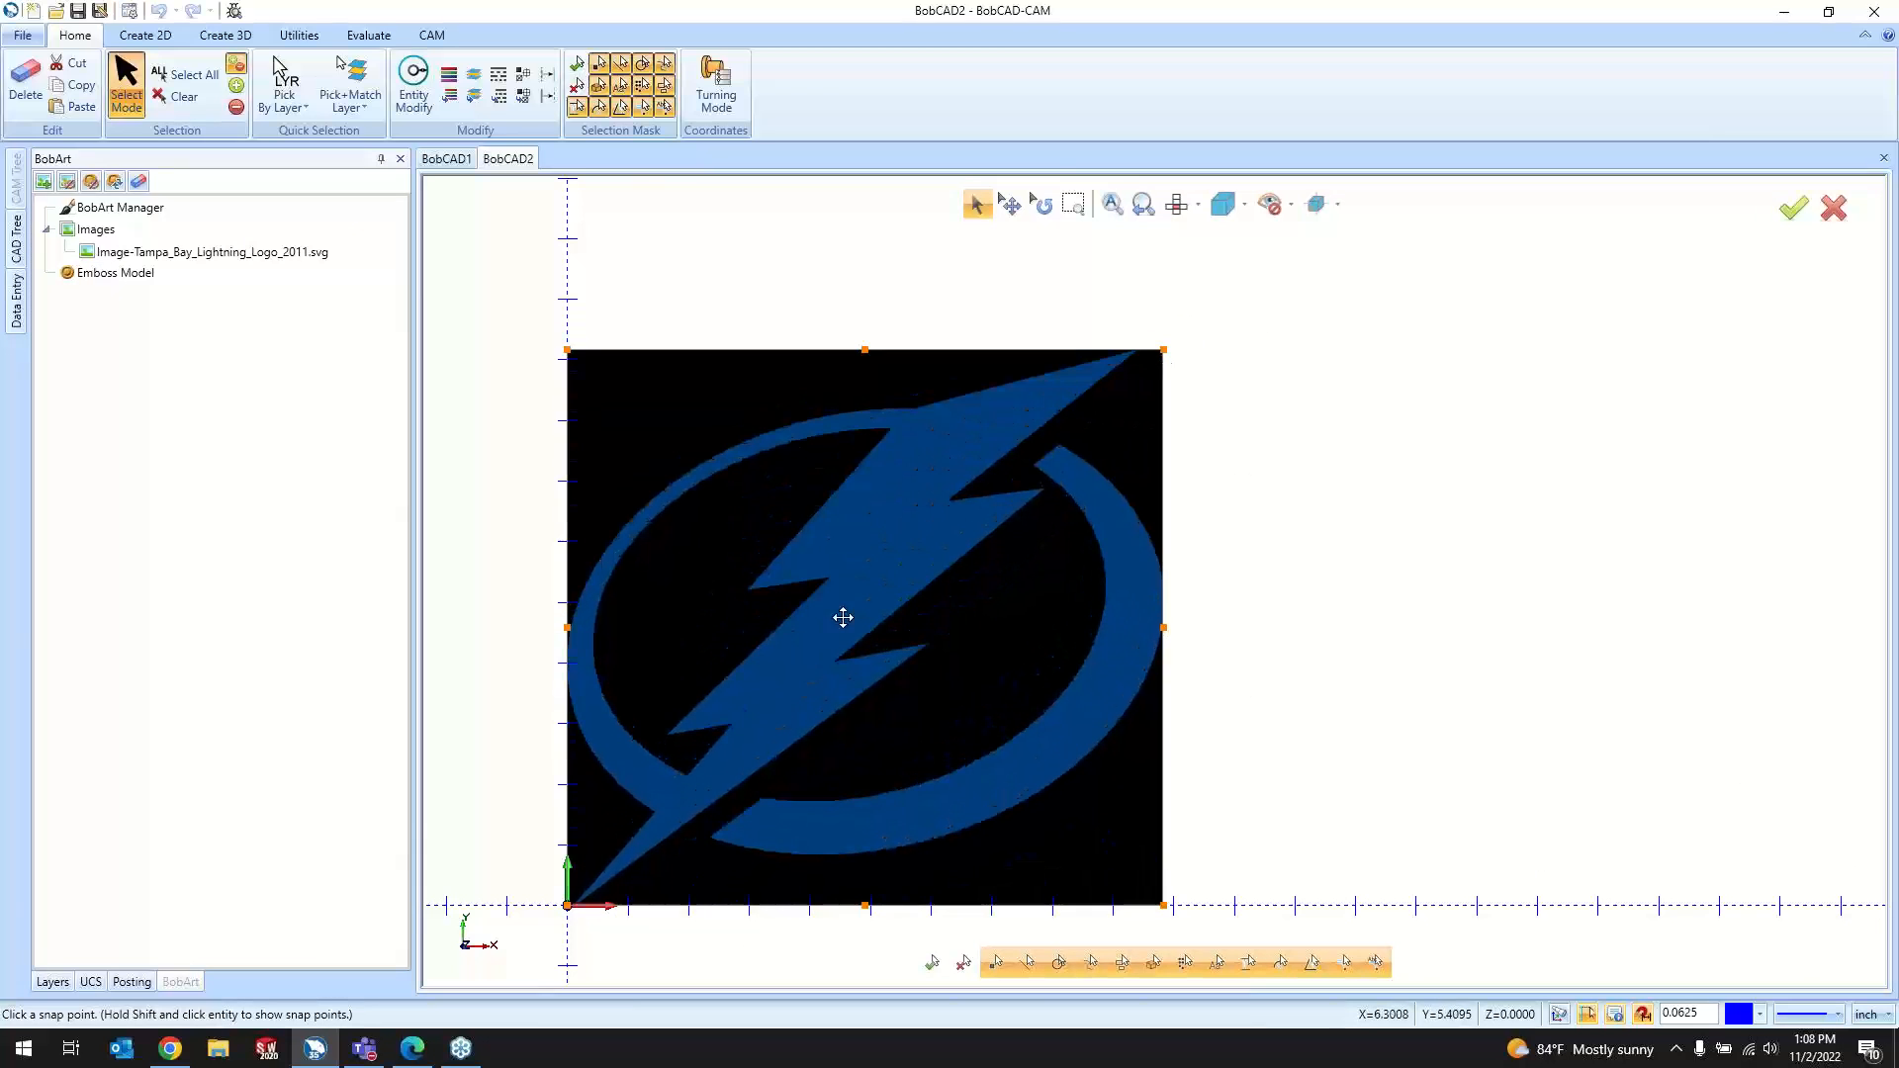
Step: Keep the Data Entry pane permanently open and dock it as a tab together with the BobArt pane
click(17, 316)
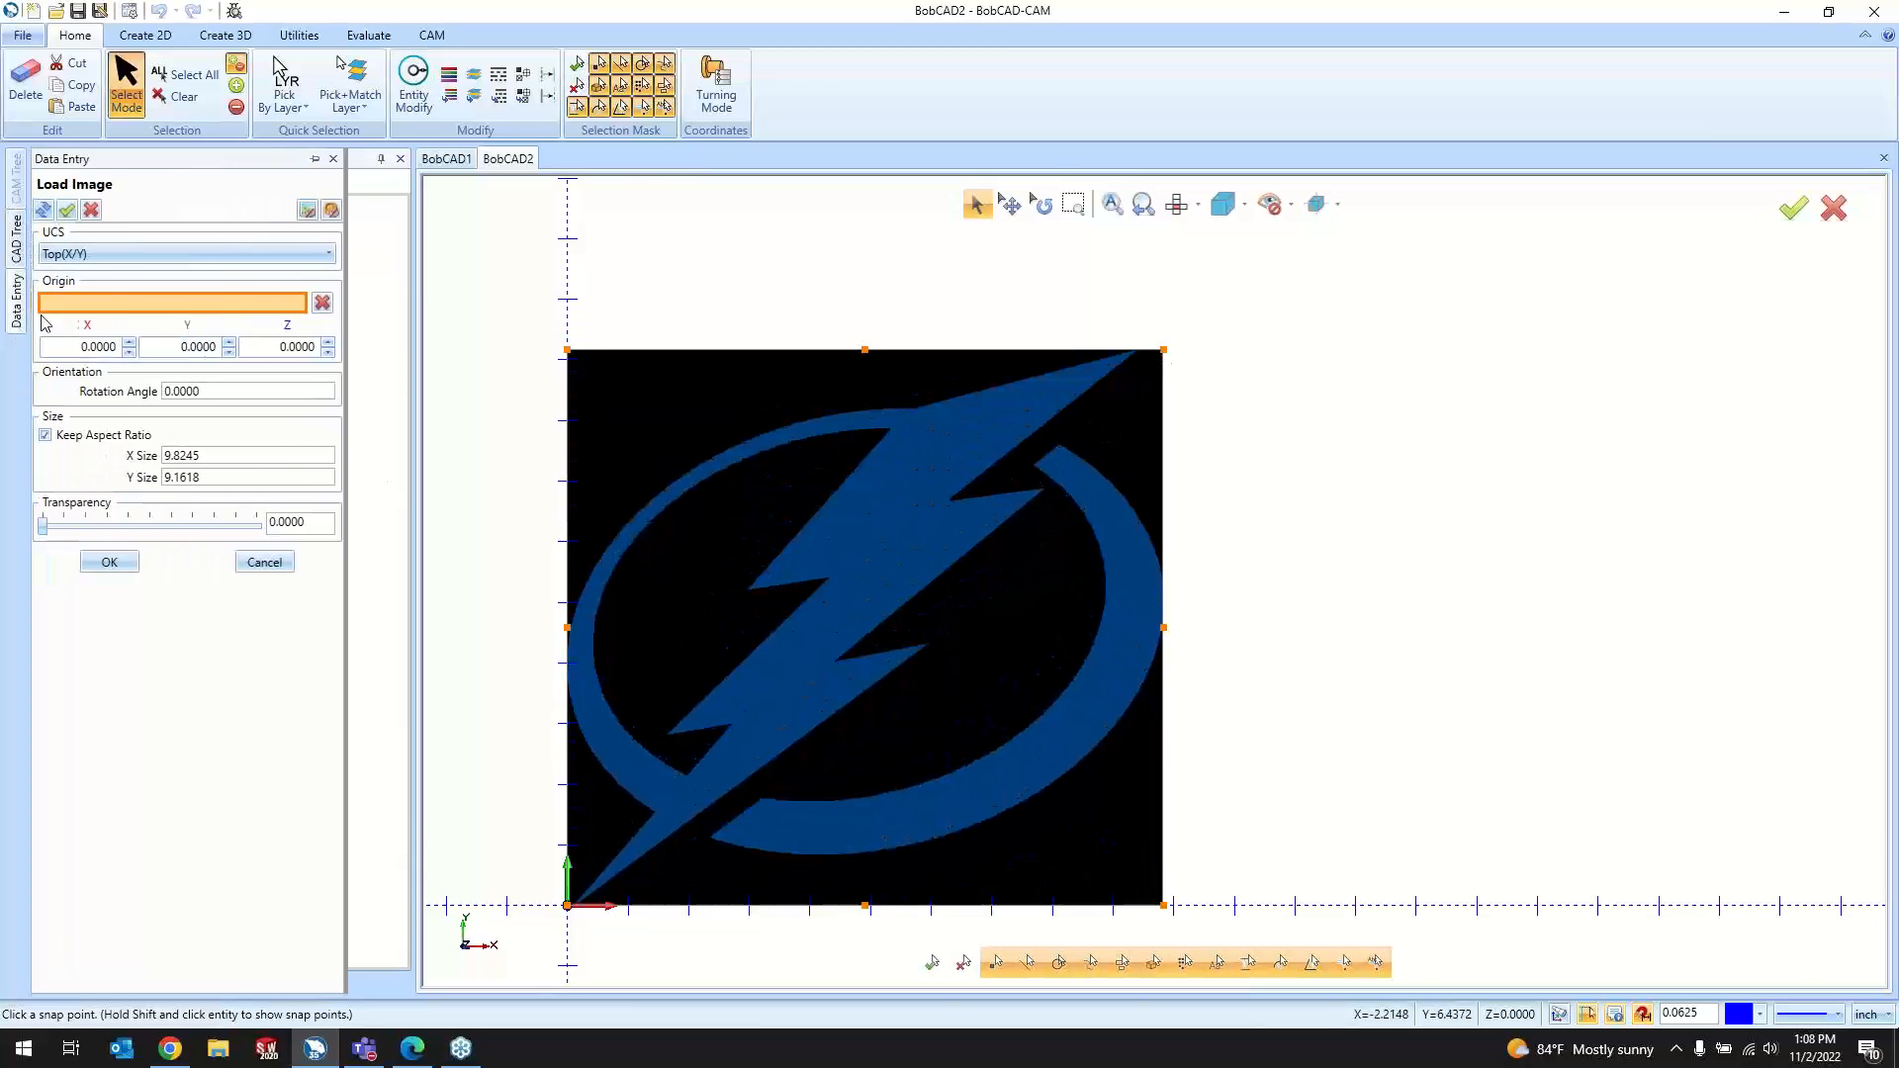
click(316, 161)
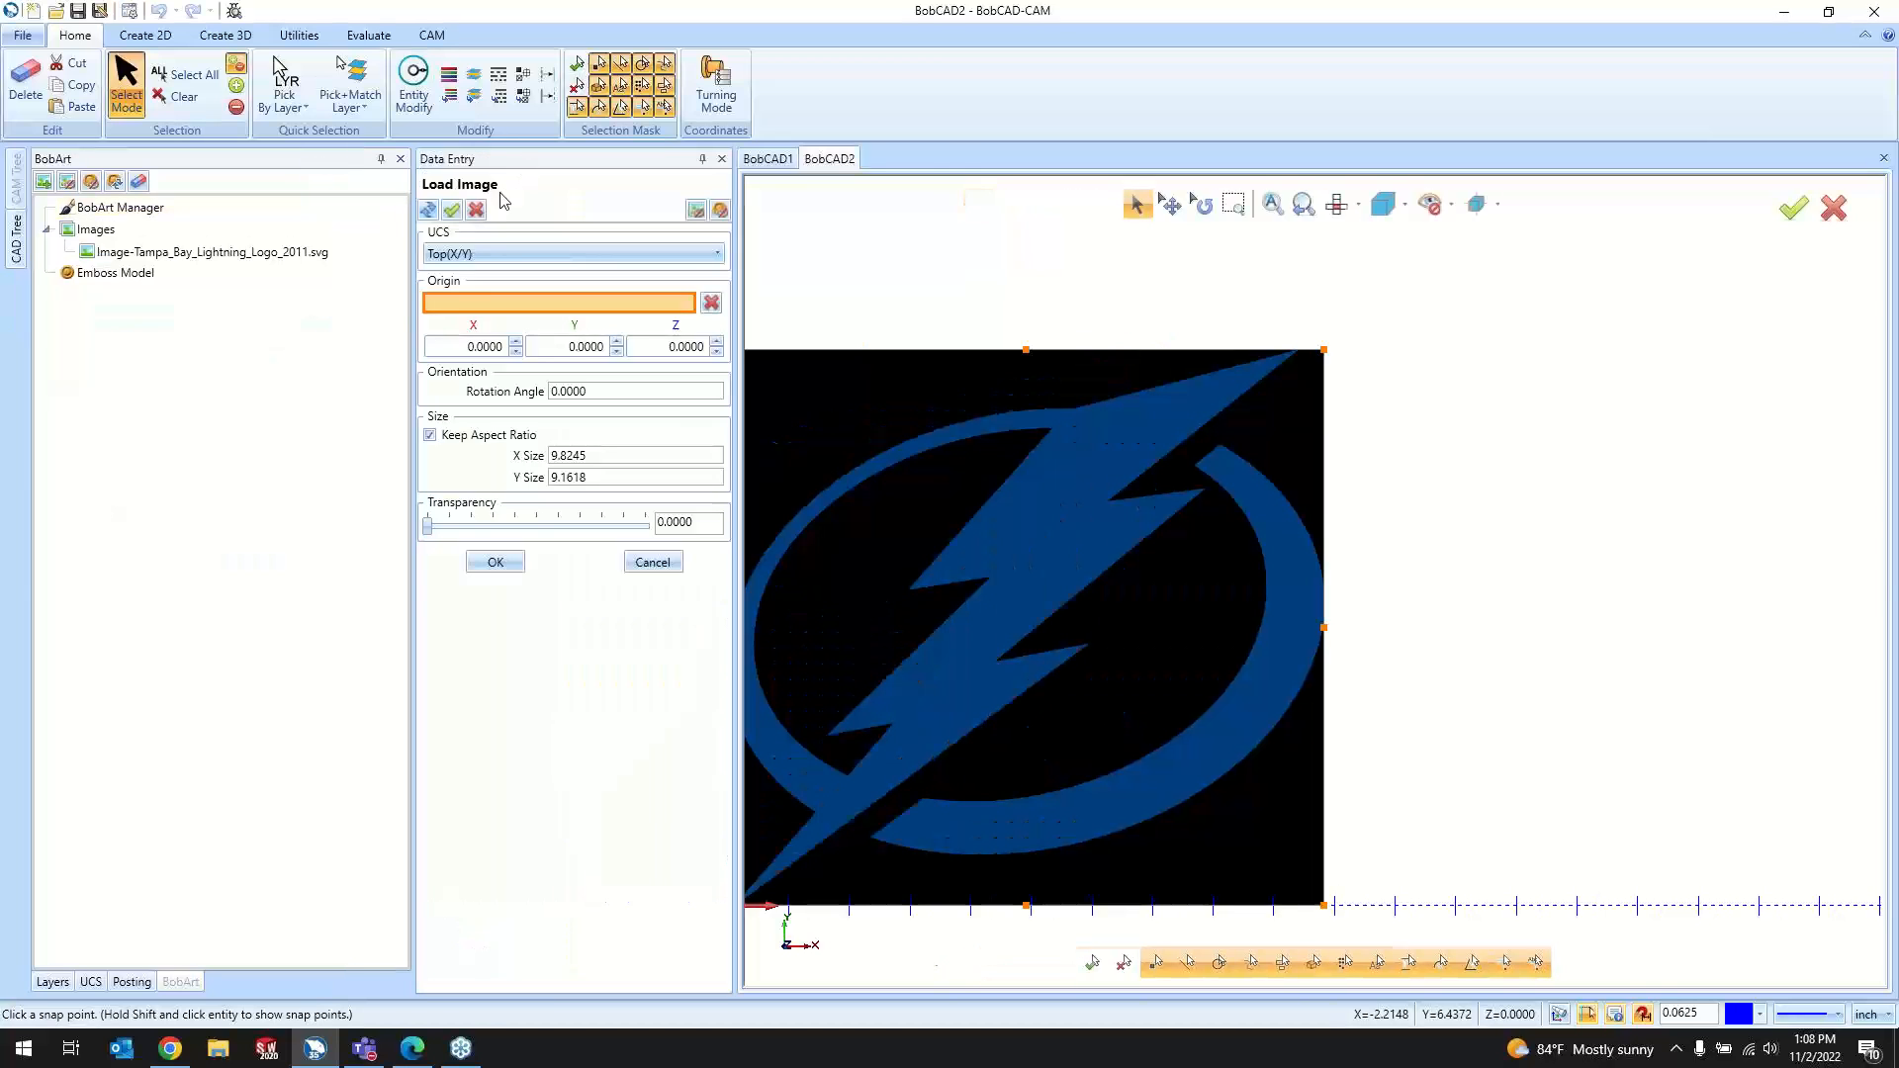
drag(522, 161, 219, 584)
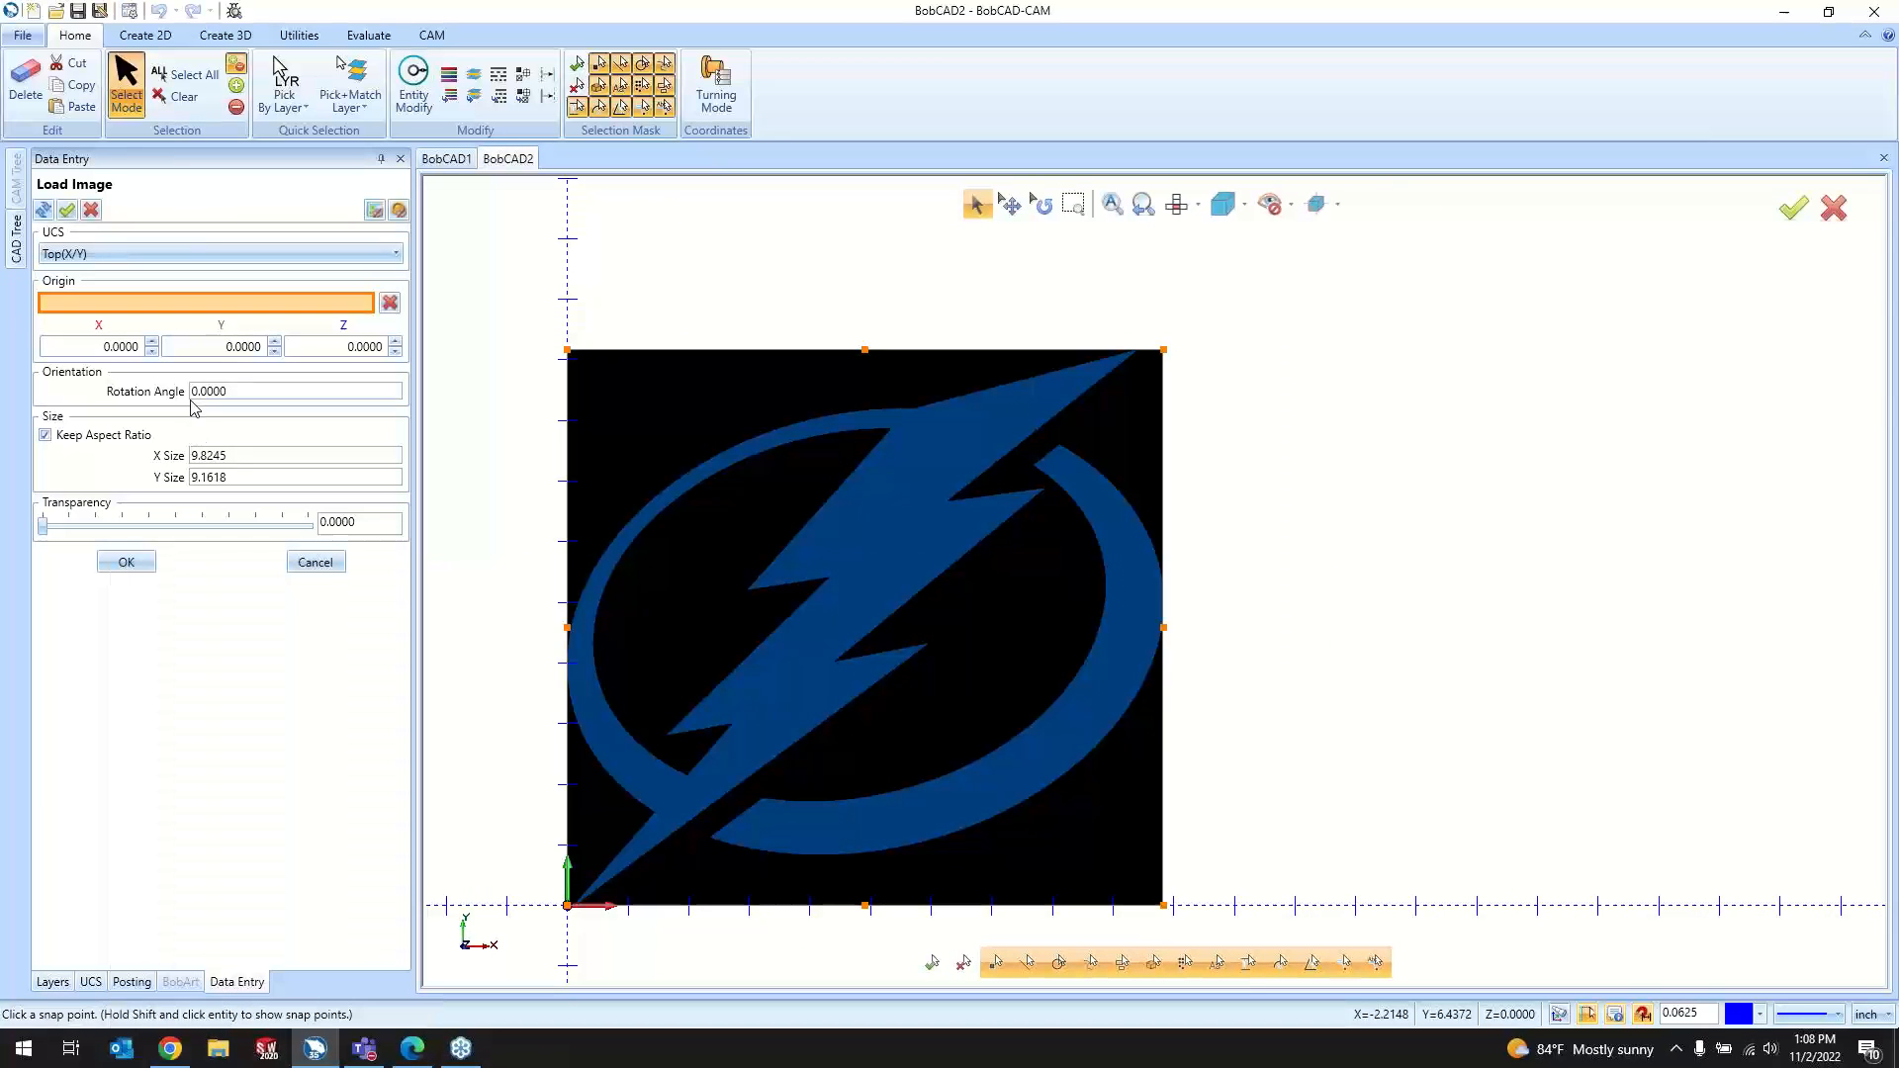
Step: Shrink the image freehand to about 8.34 by 7.78 inches, and set its X size to 12 with the aspect ratio kept
click(296, 457)
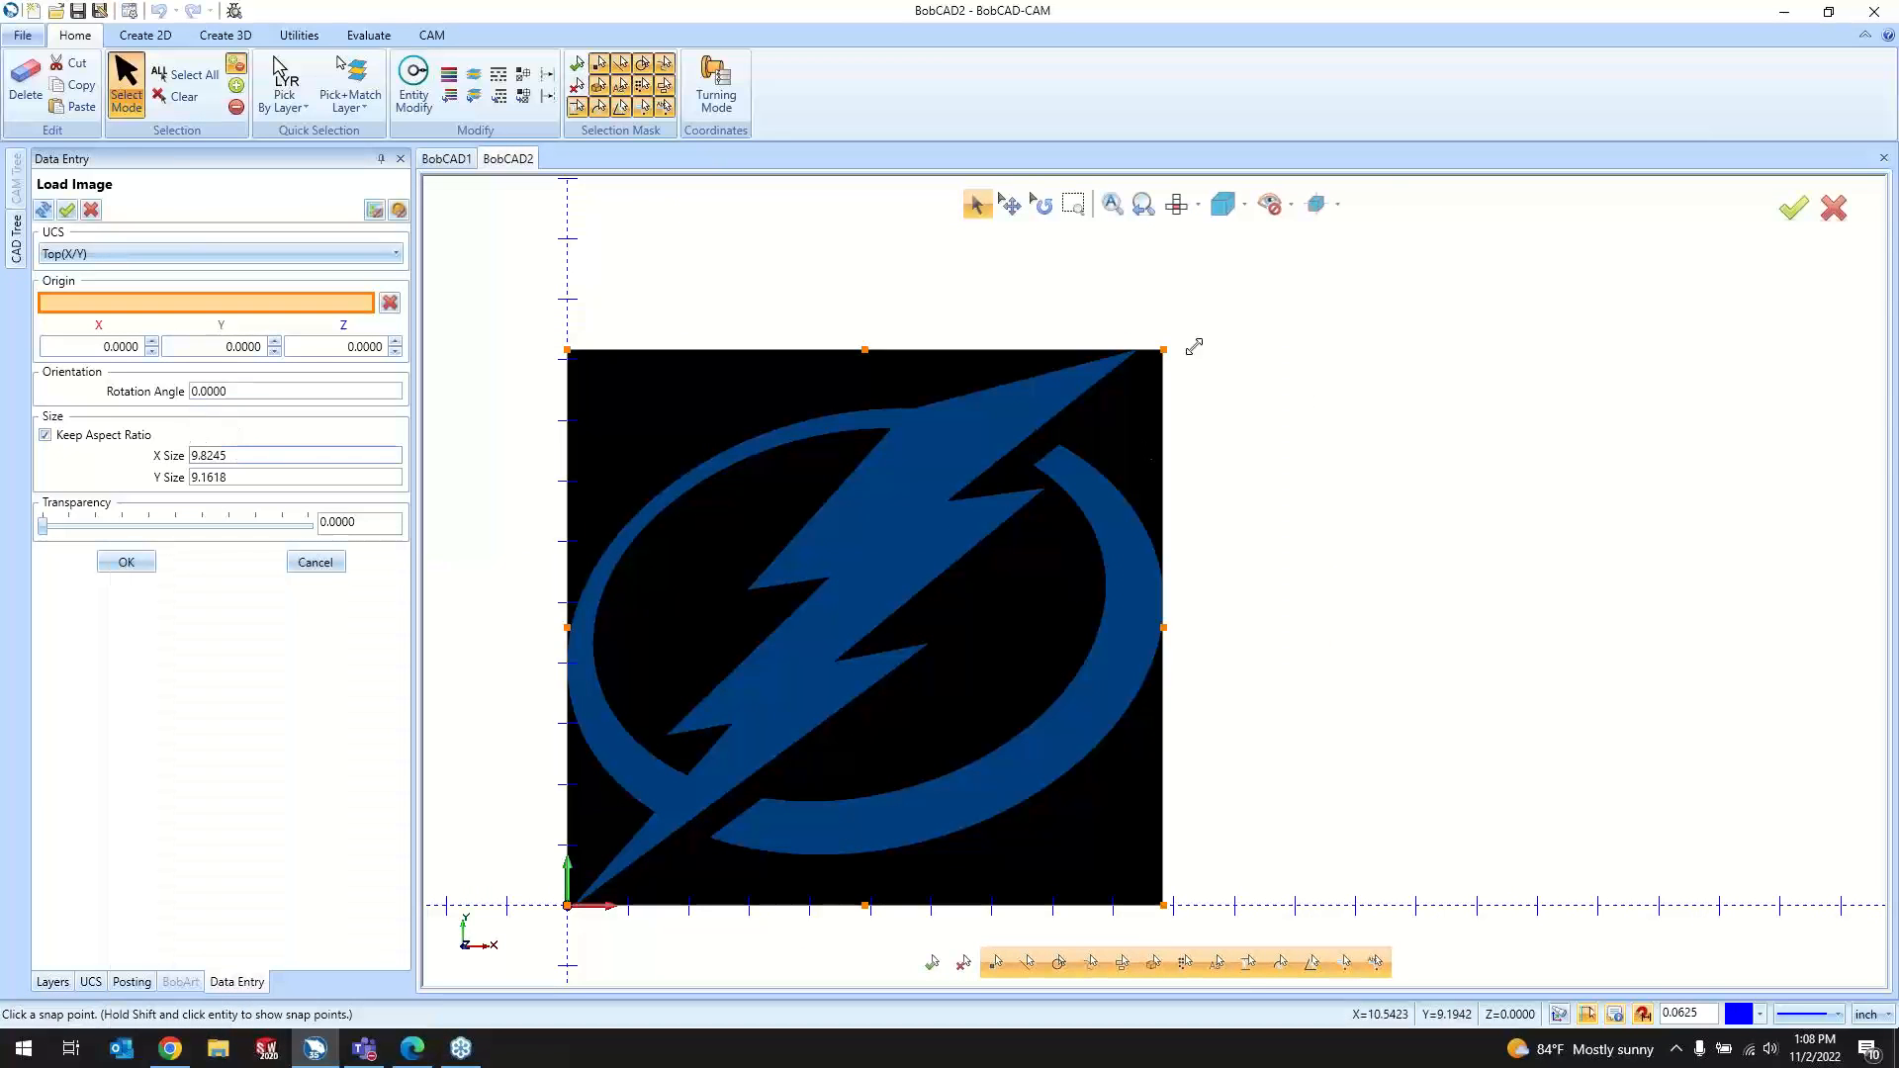
drag(1165, 352, 1073, 433)
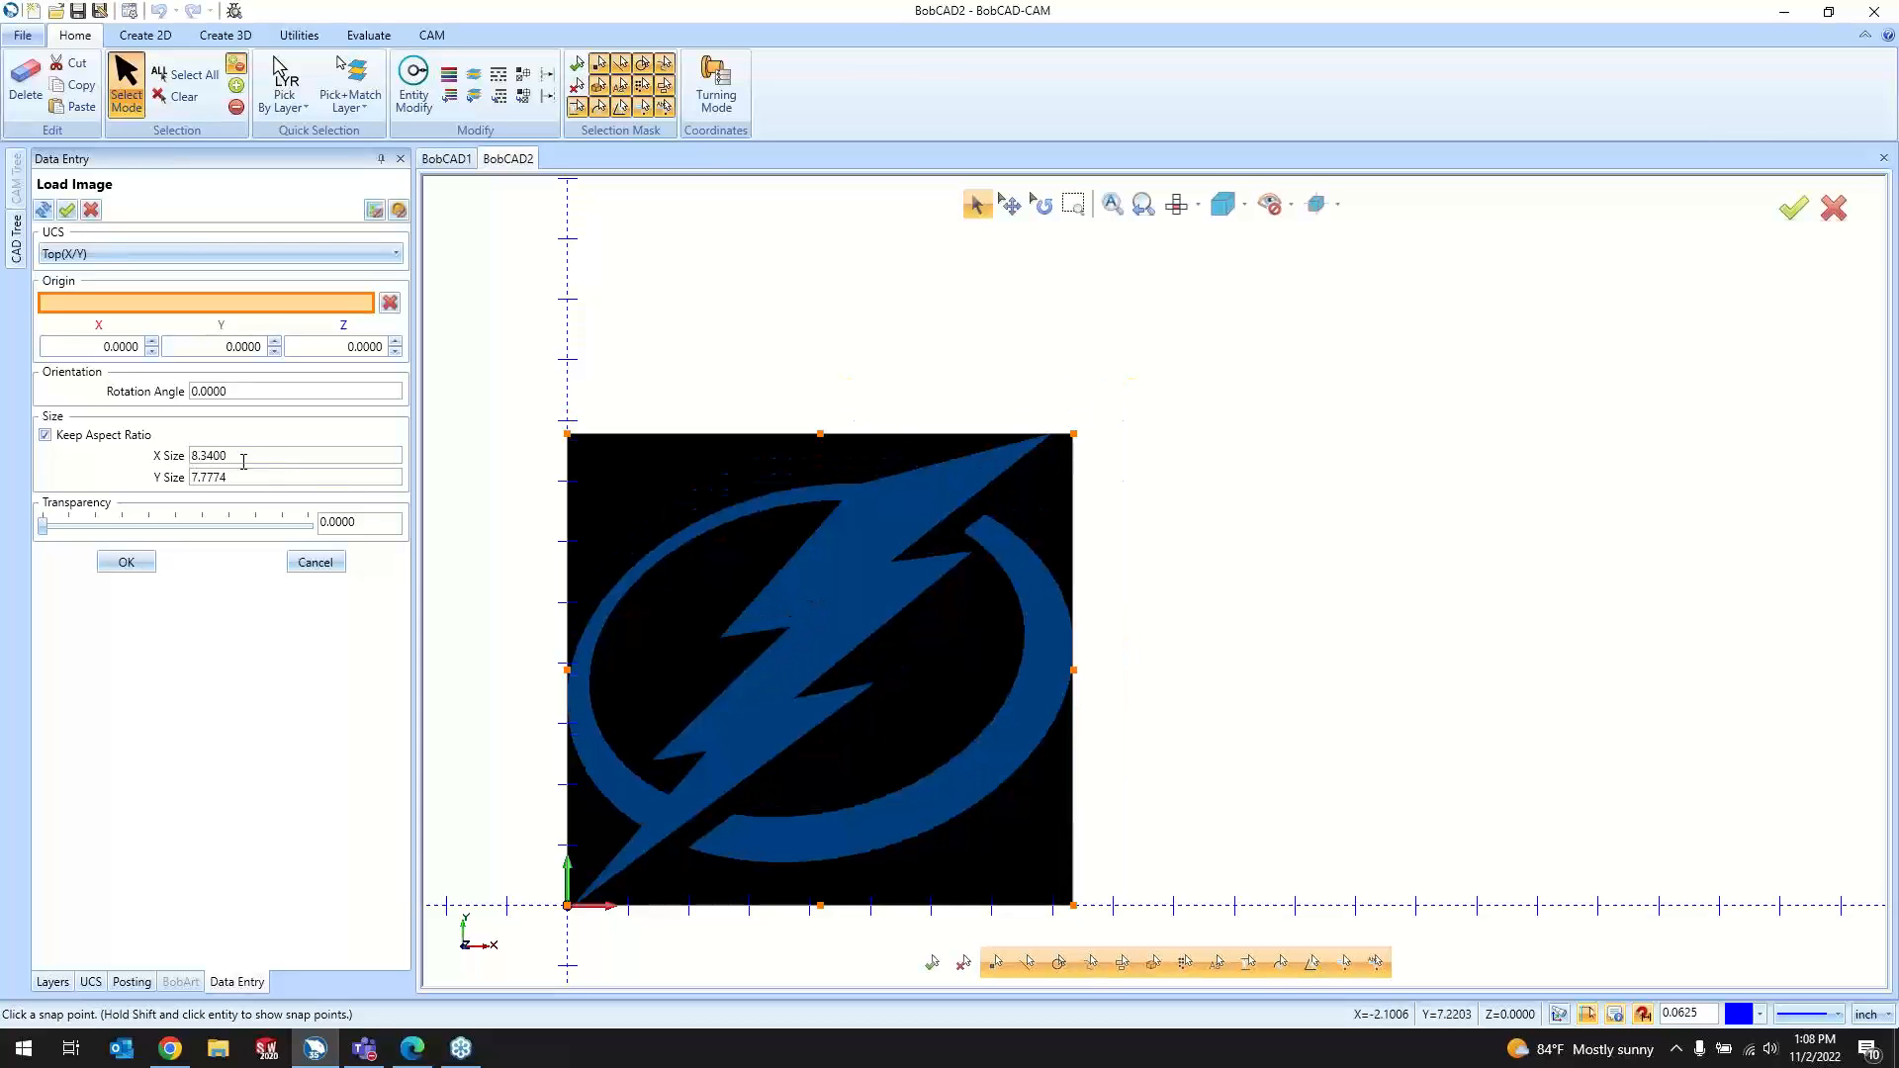
drag(244, 461, 154, 477)
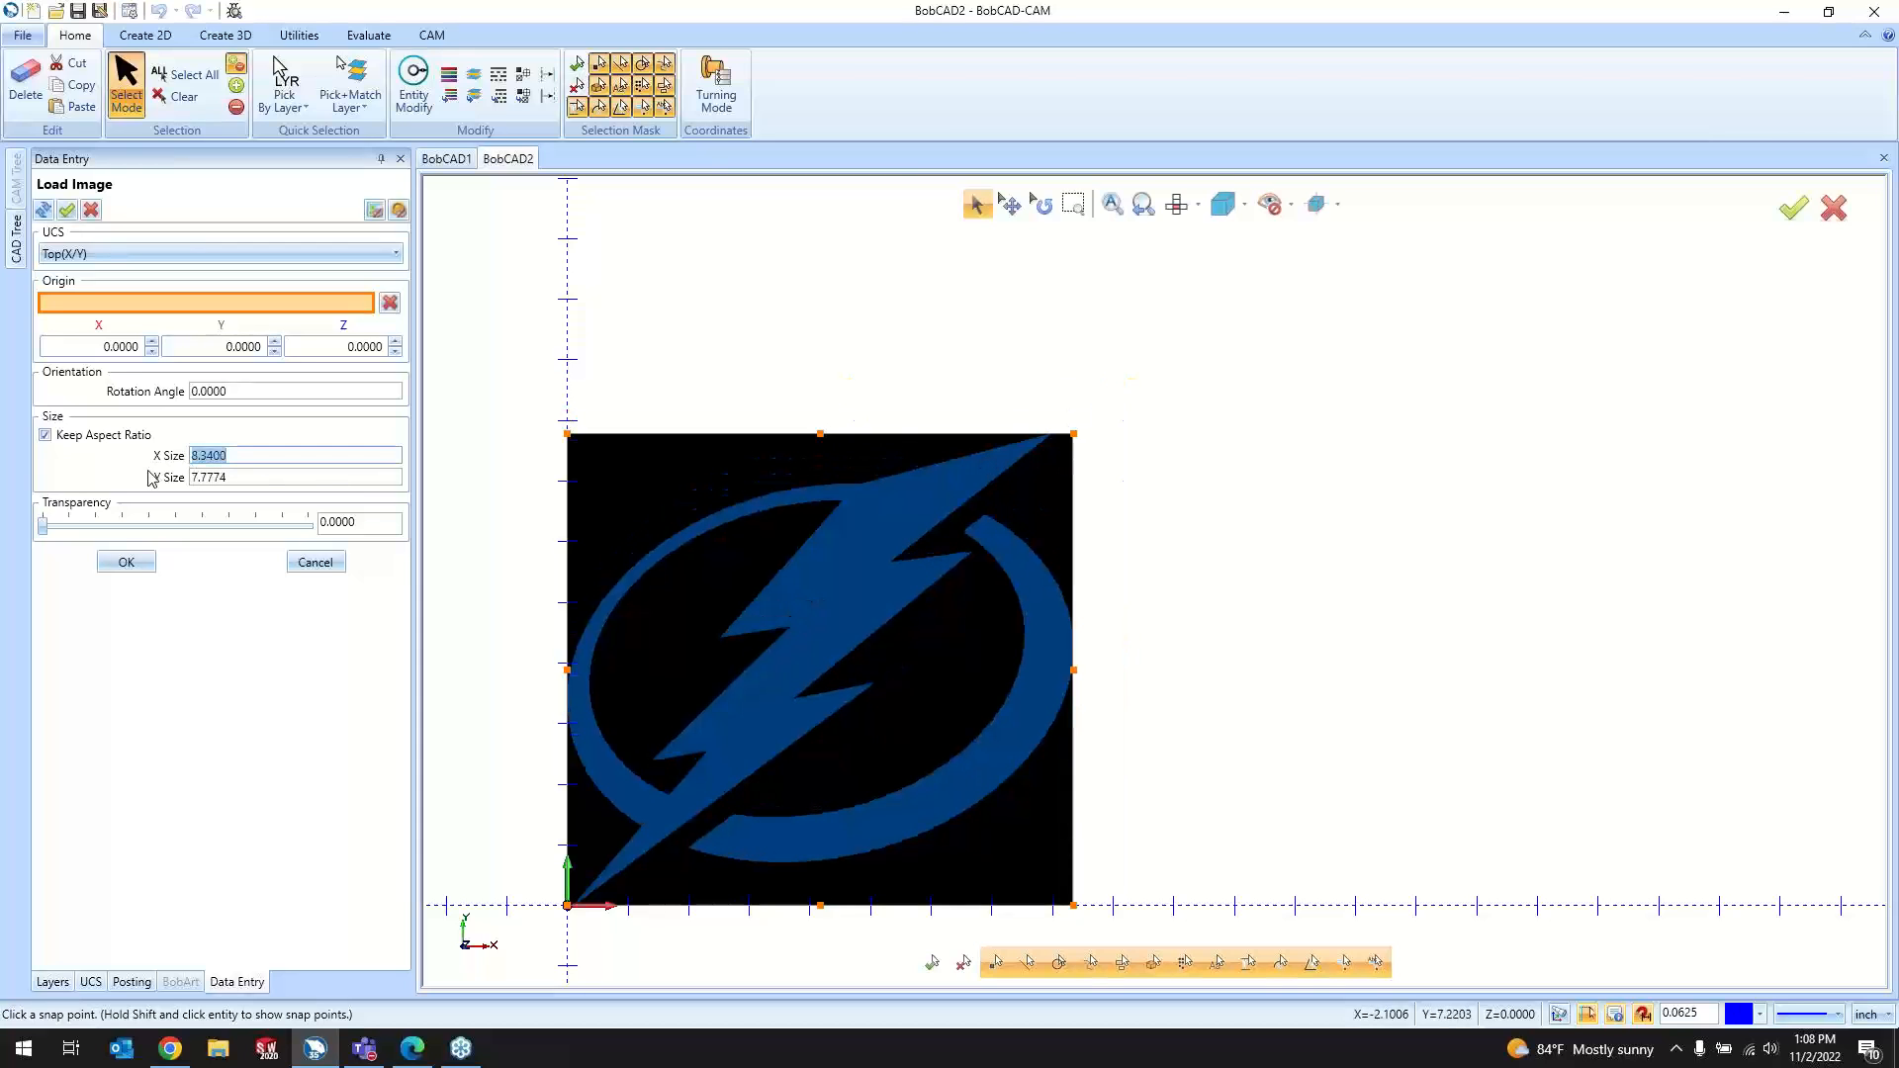
text(12)
key(Tab)
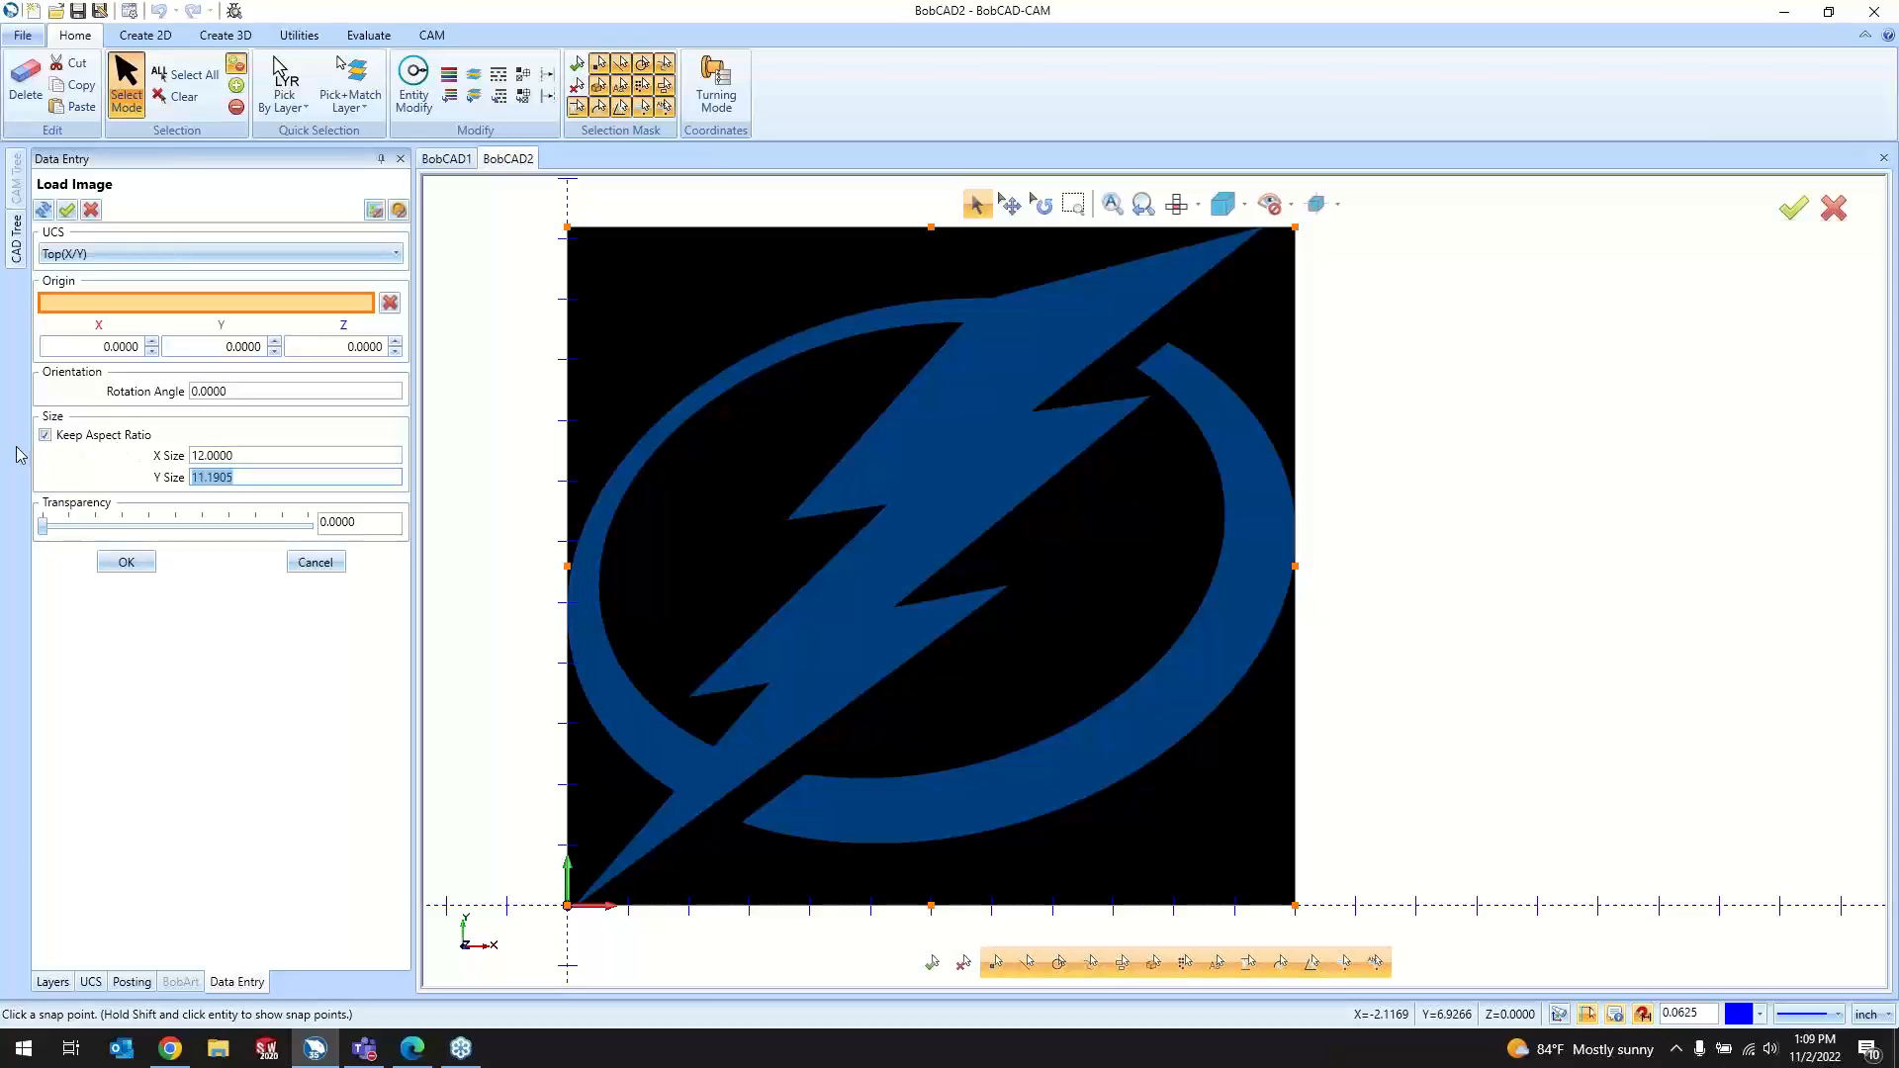
Step: Disable Keep Aspect Ratio, set the image's Y size to 12, and accept the image placement
click(47, 442)
drag(263, 477, 43, 493)
text(12)
key(Tab)
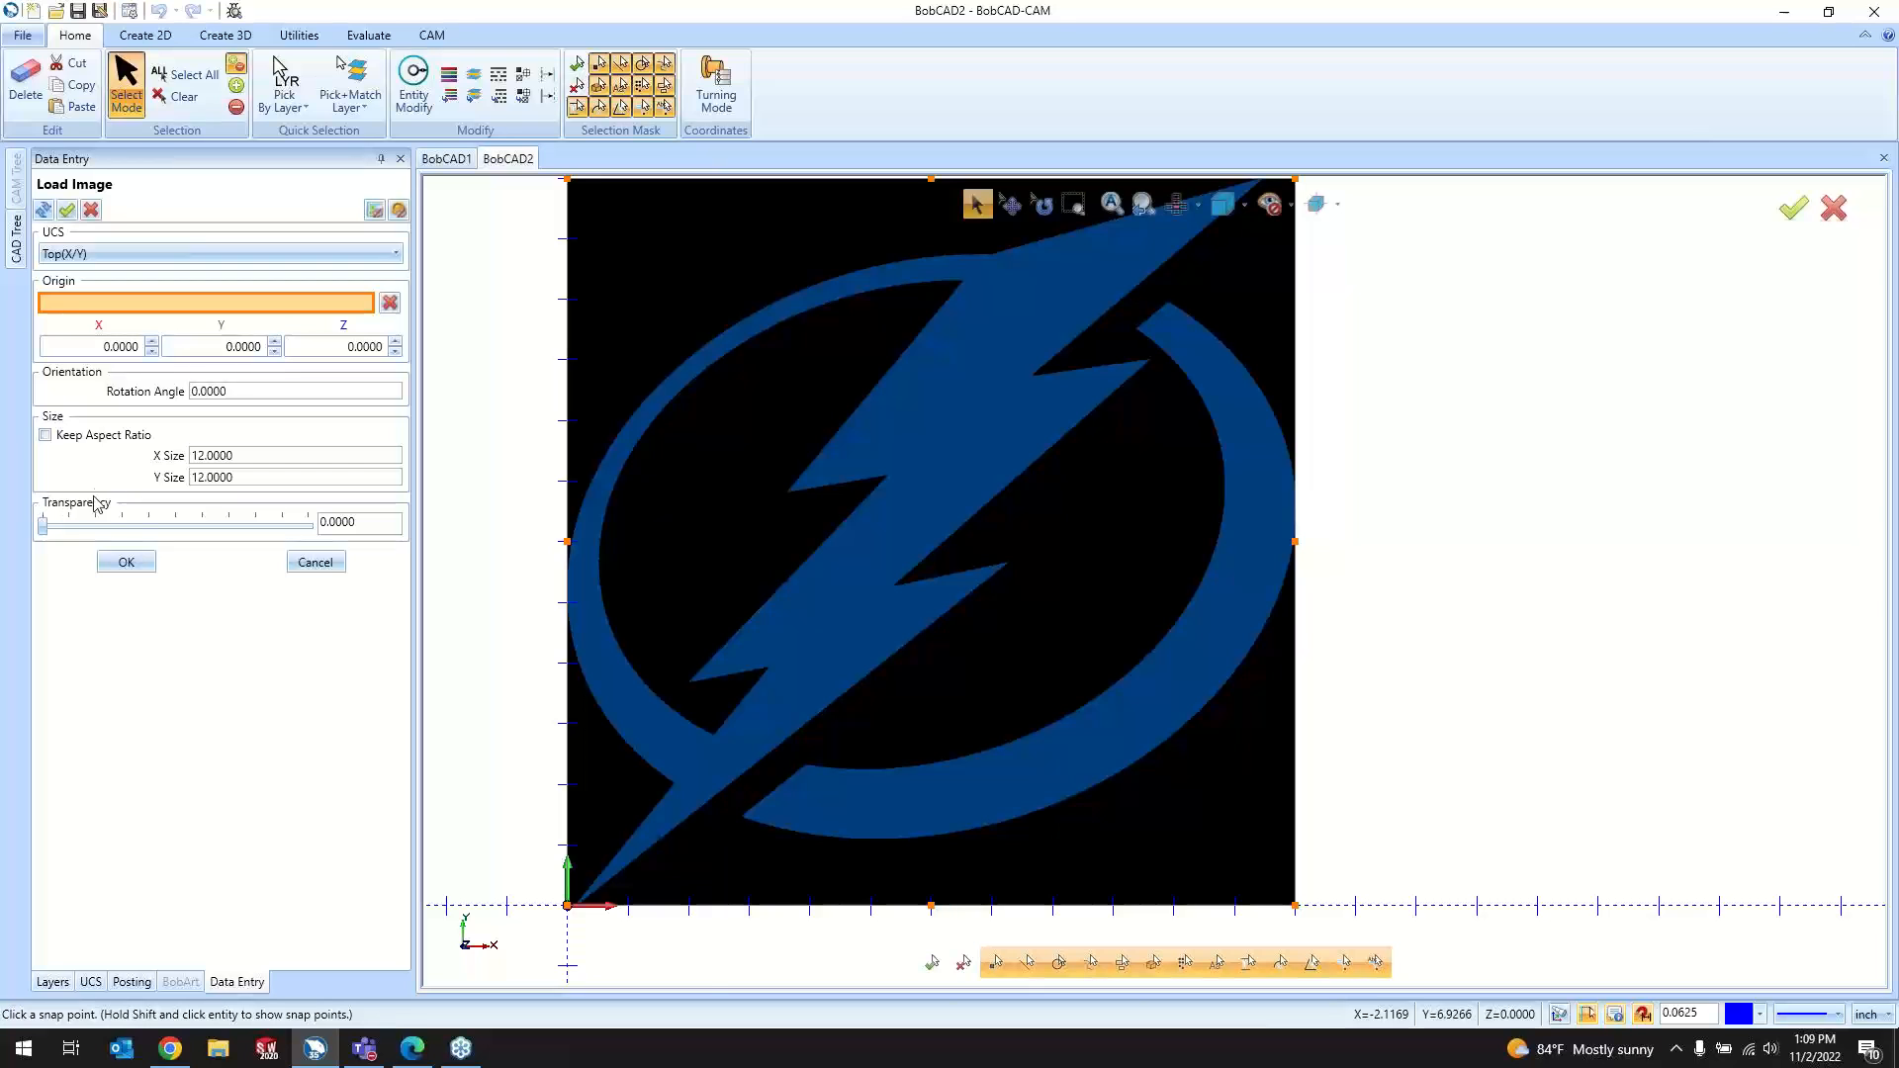
scroll(1119, 733, down, 2)
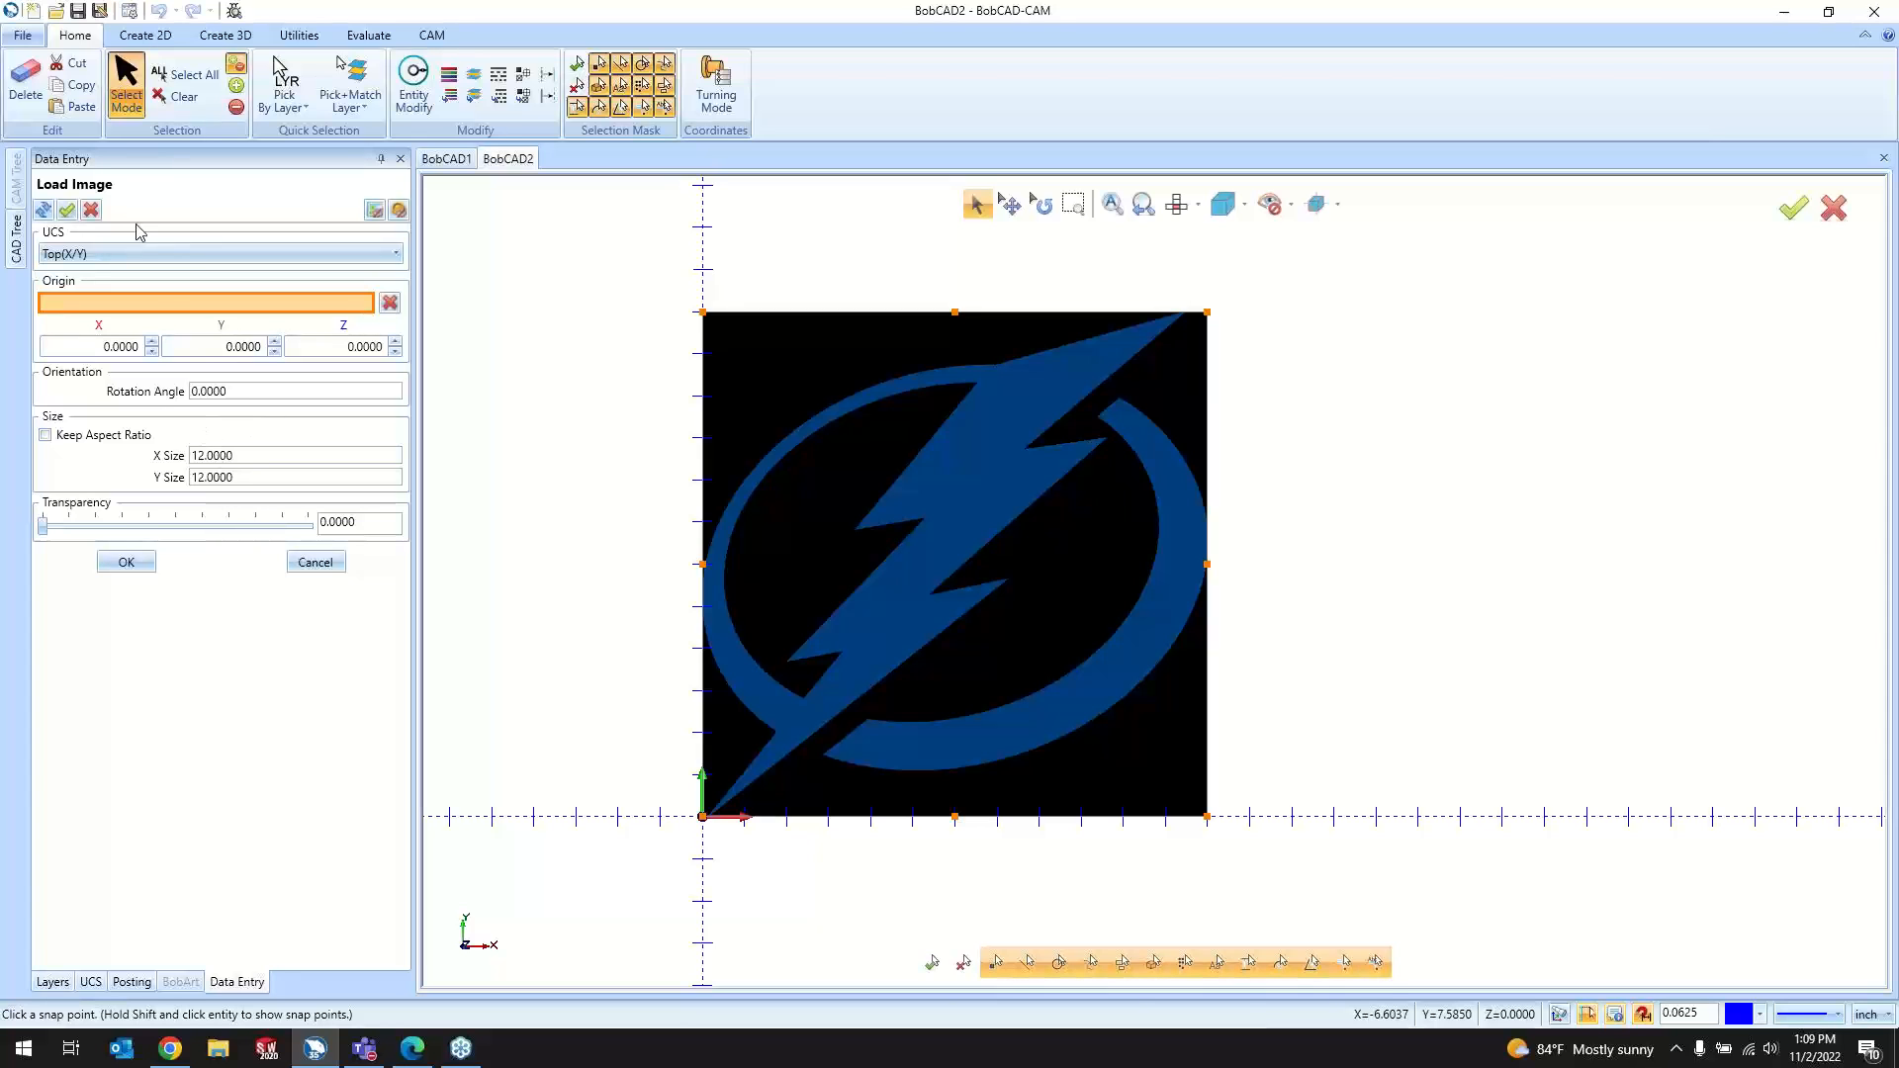
click(127, 564)
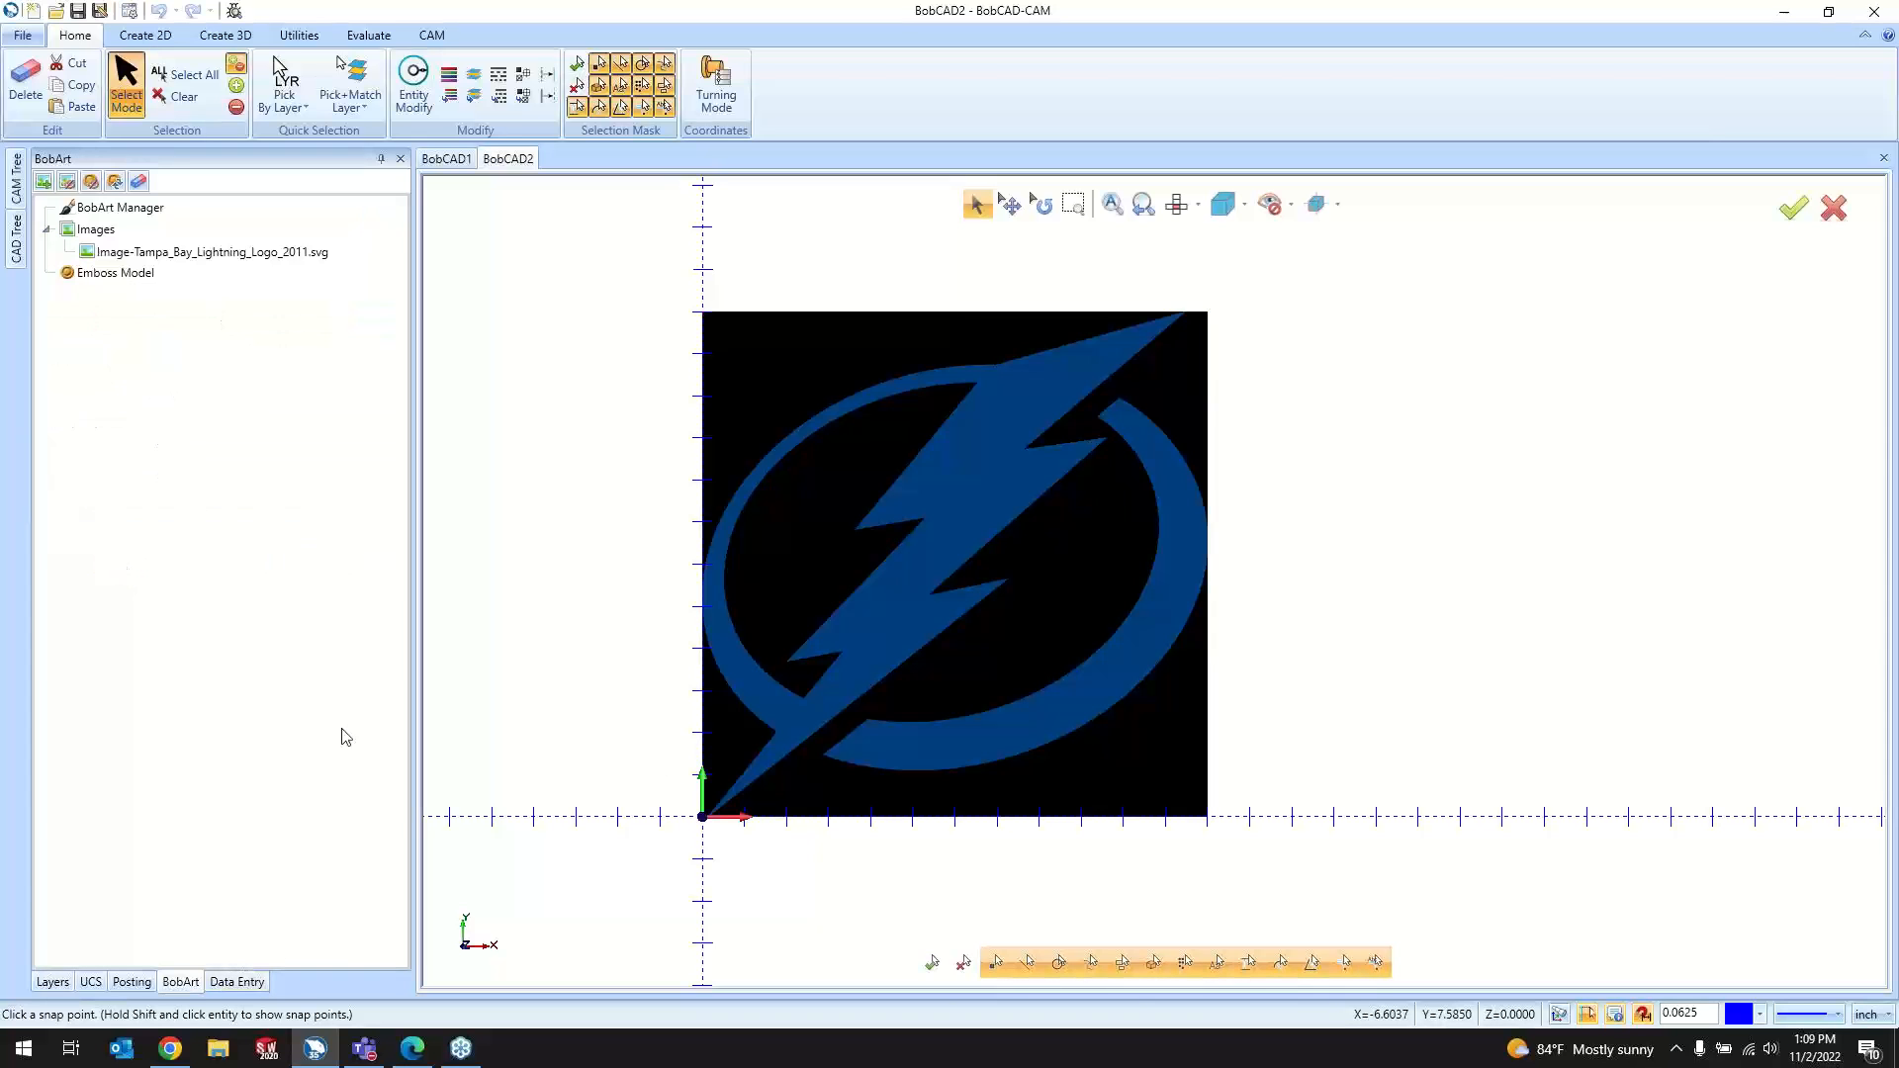
Step: Reopen the logo image for editing and set its UCS to Front(X/Z)
scroll(695, 720, down, 2)
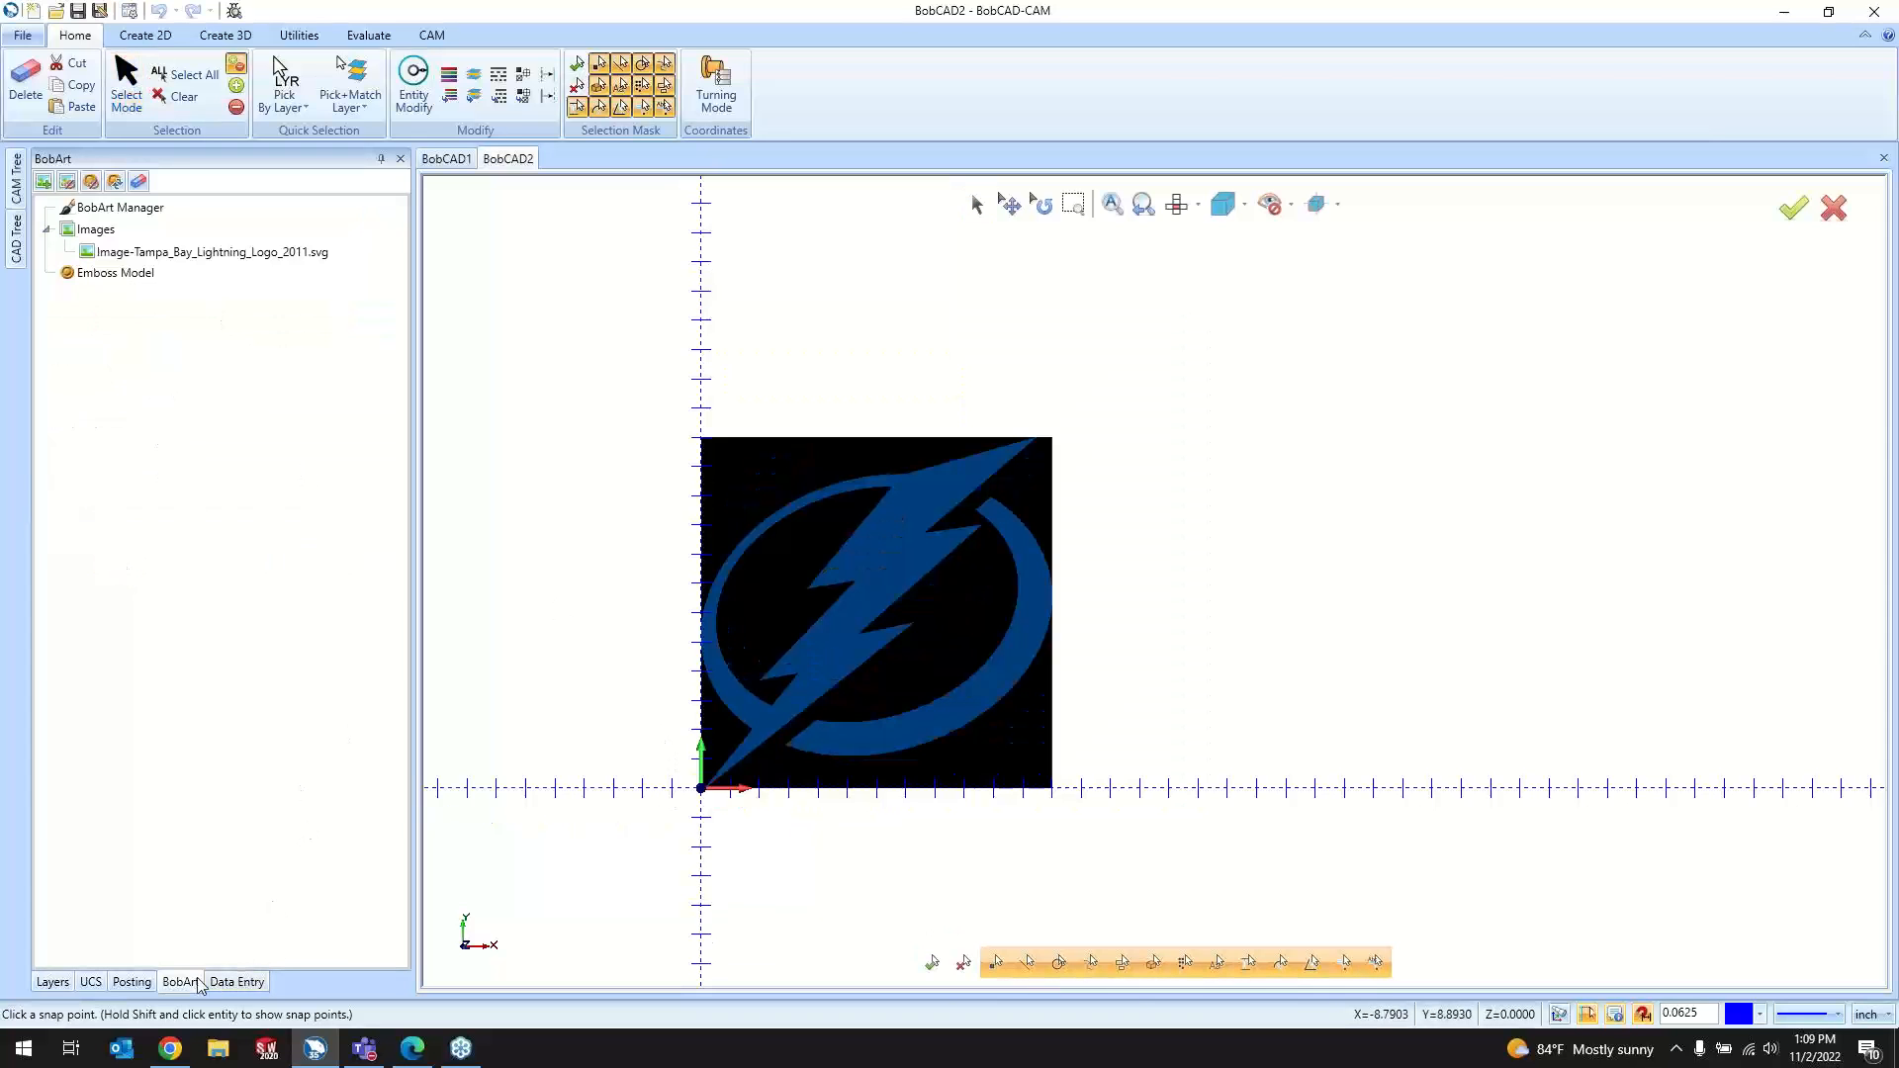
right_click(201, 252)
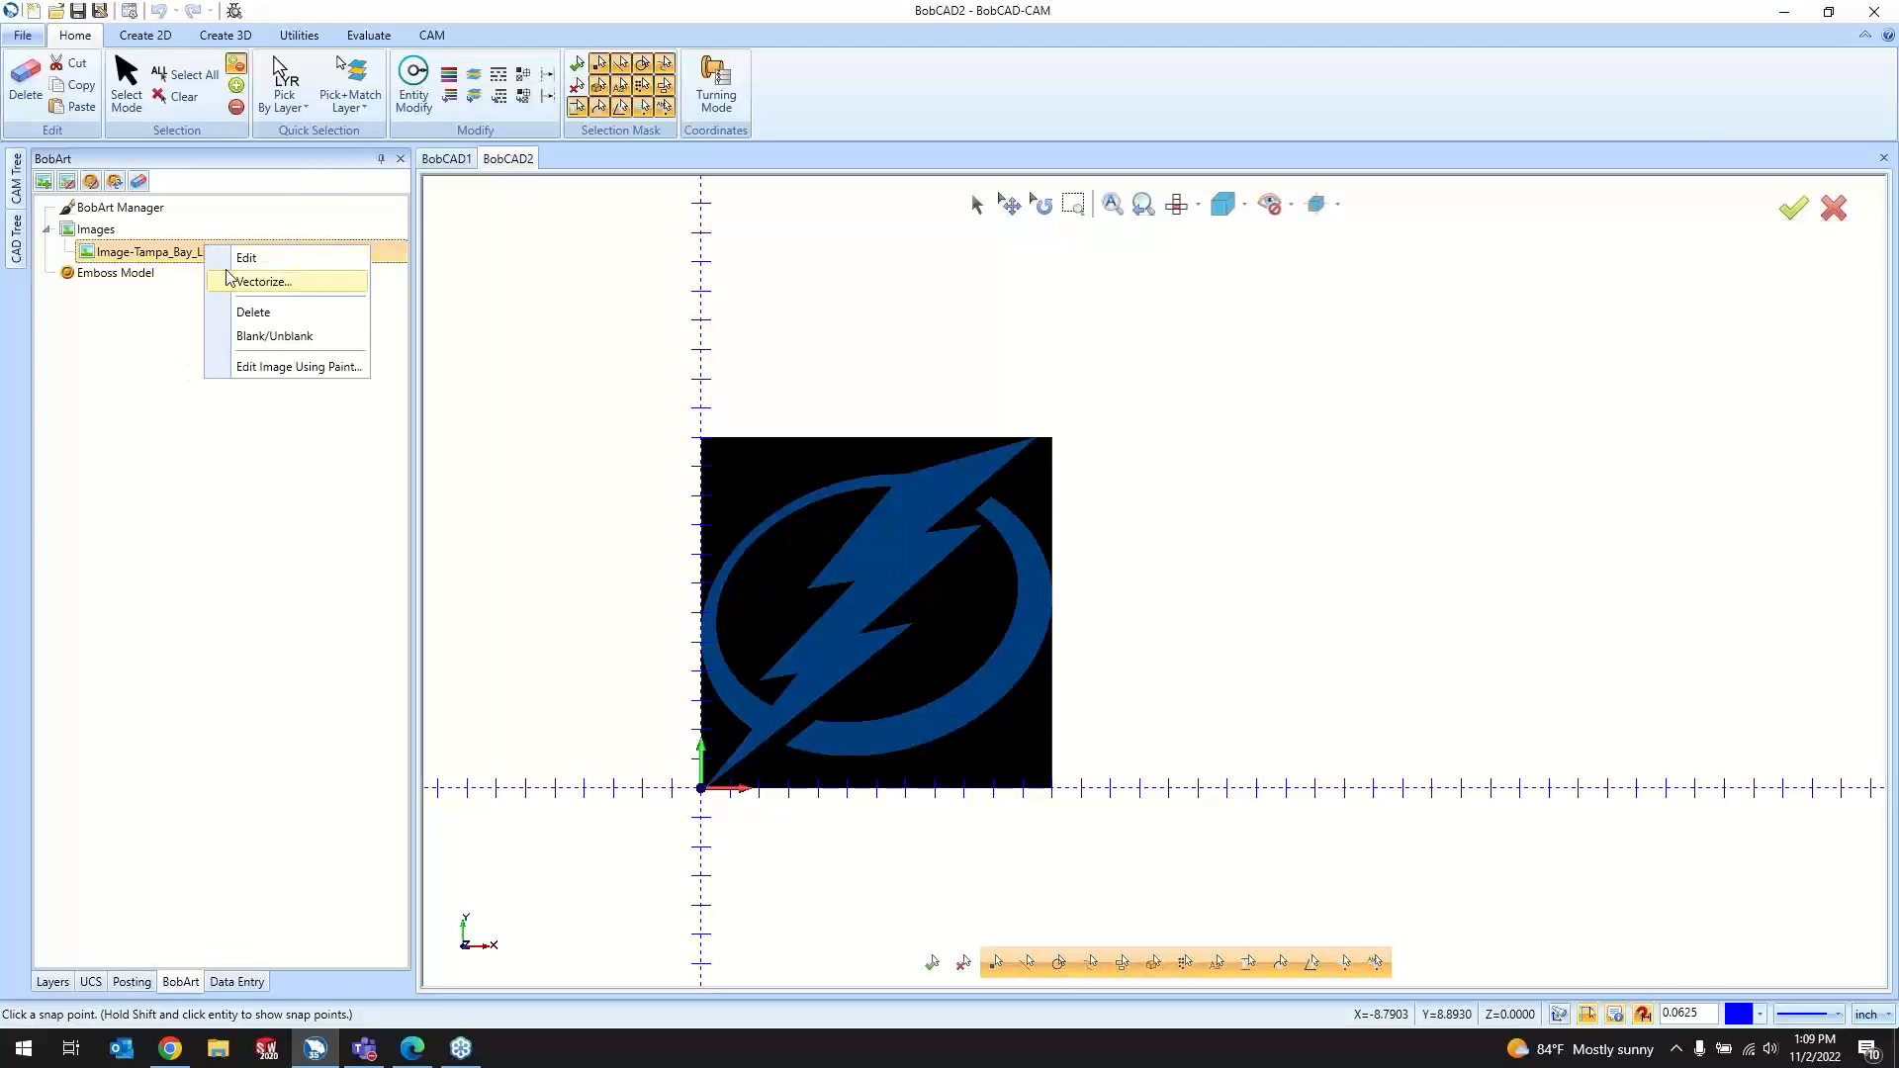
click(247, 258)
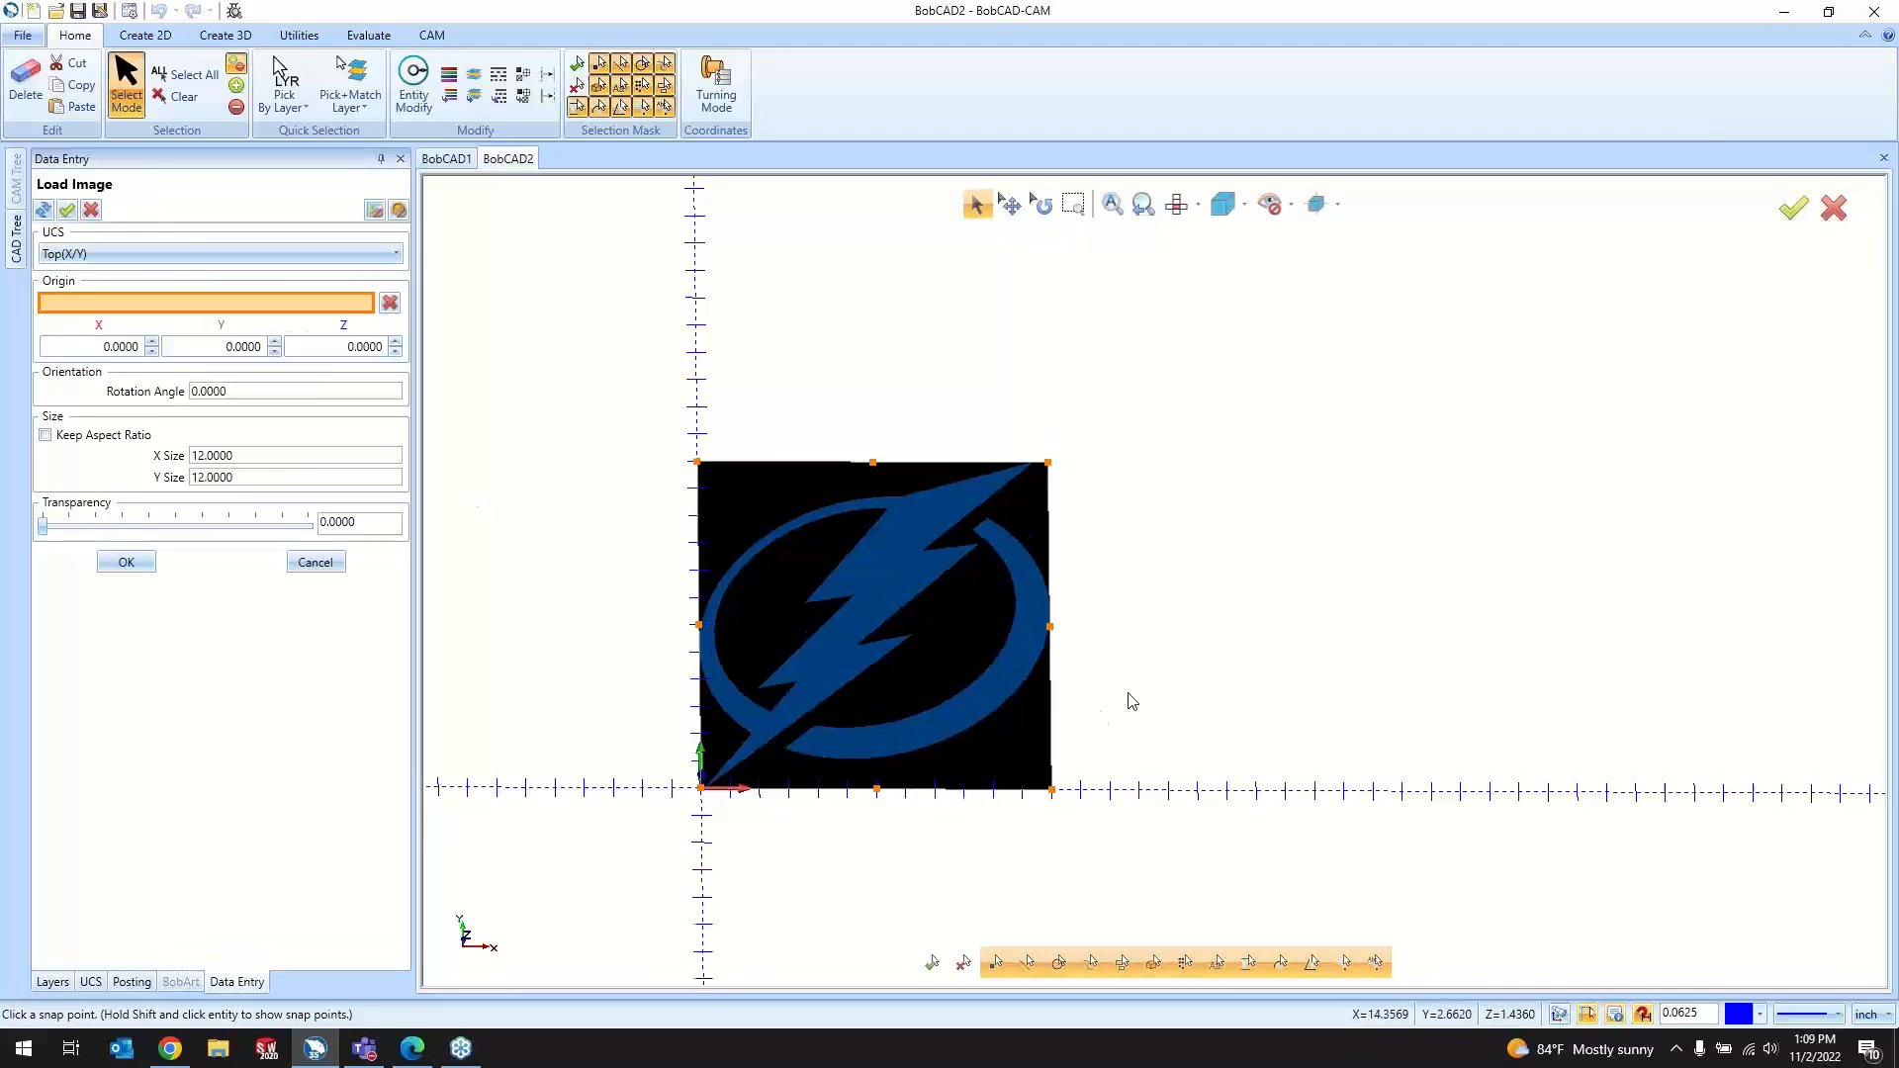
middle_drag(1133, 701, 847, 576)
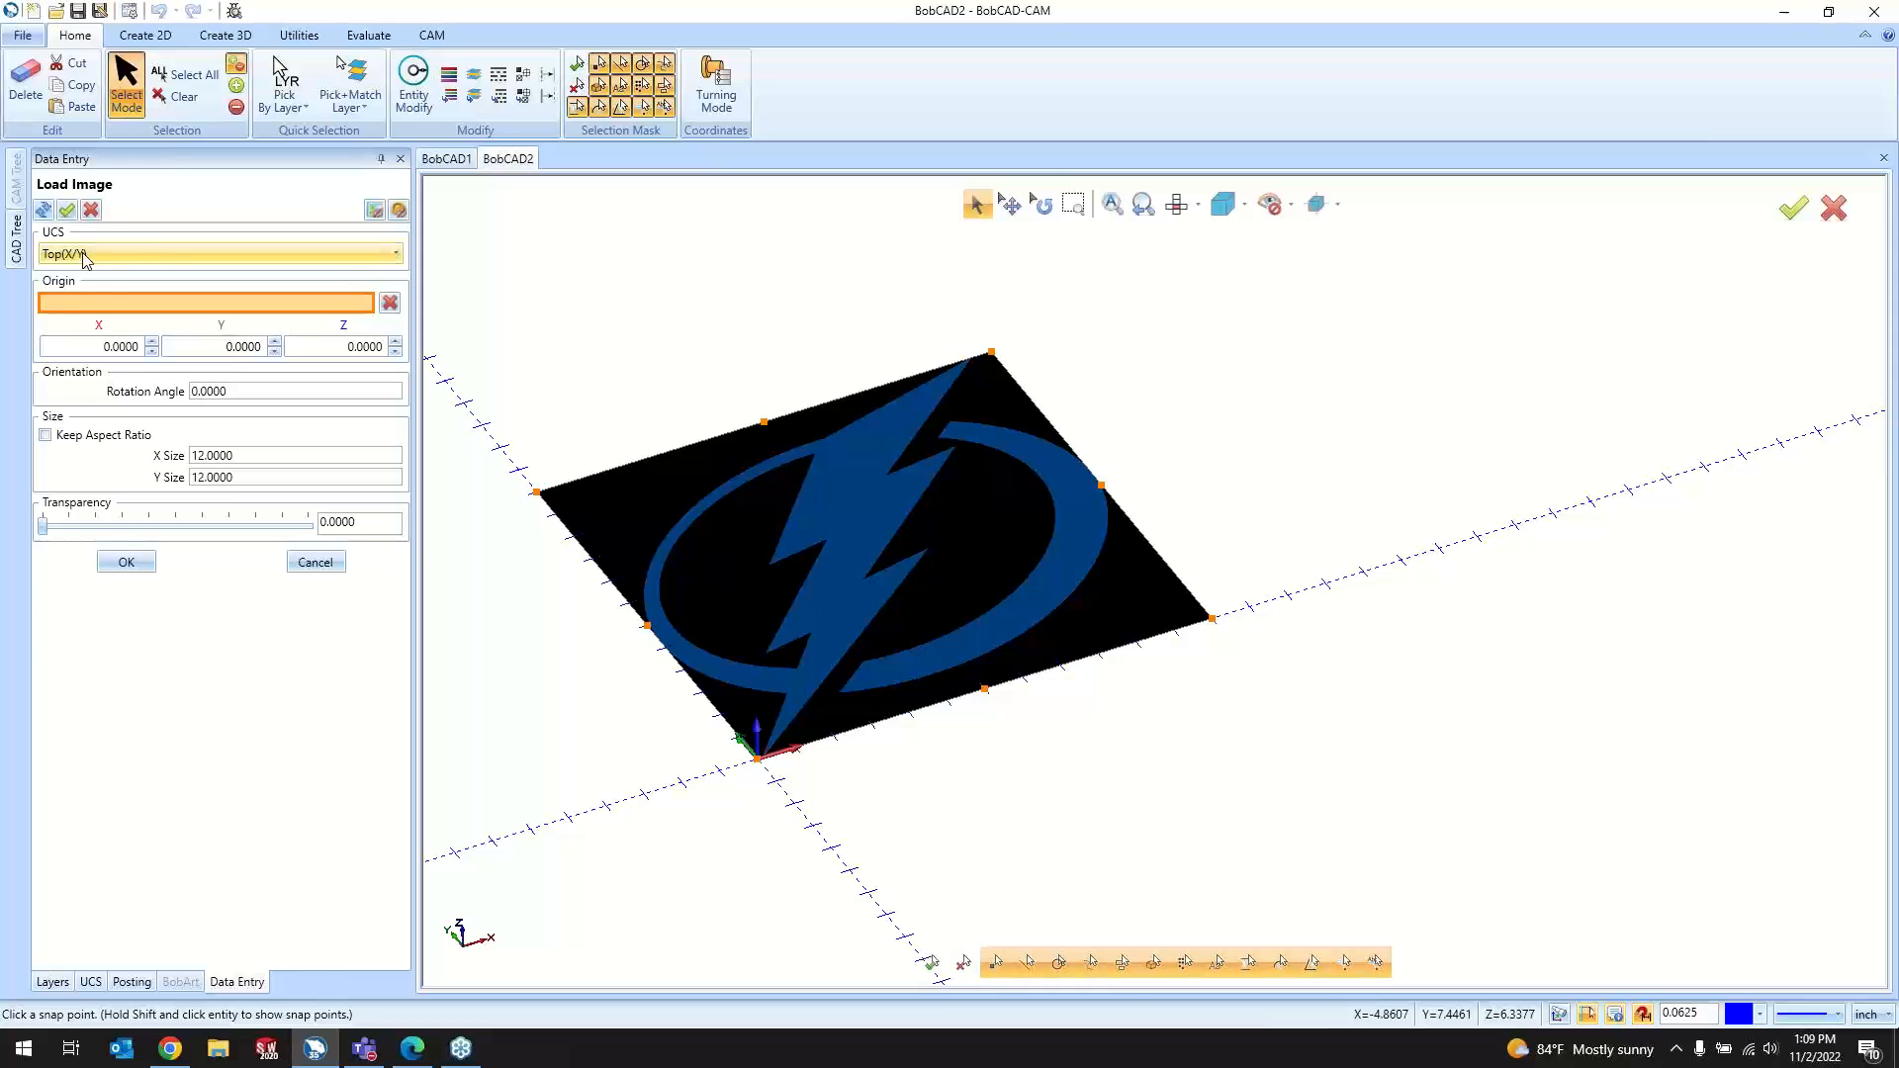
click(148, 254)
click(143, 305)
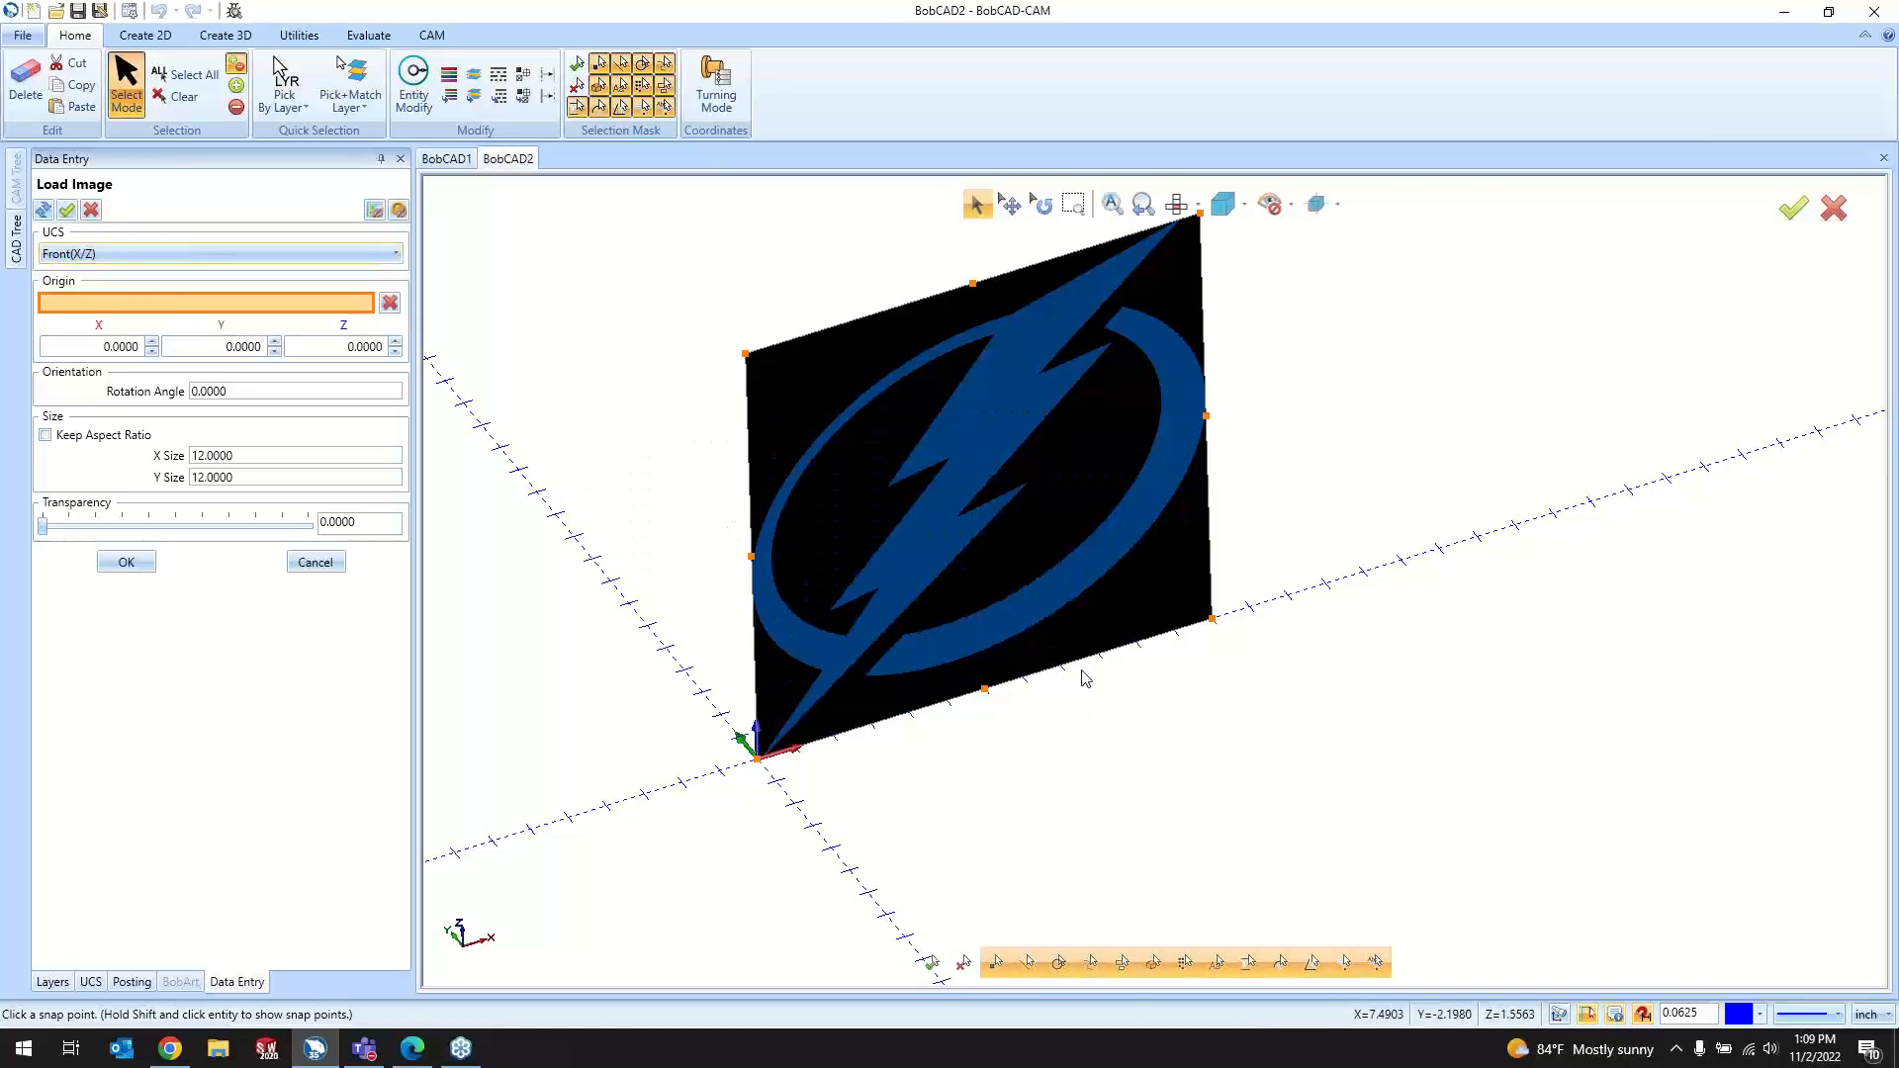
Step: Set the logo image's UCS to Side(Y/Z)
middle_drag(1082, 673, 988, 564)
click(208, 256)
click(195, 319)
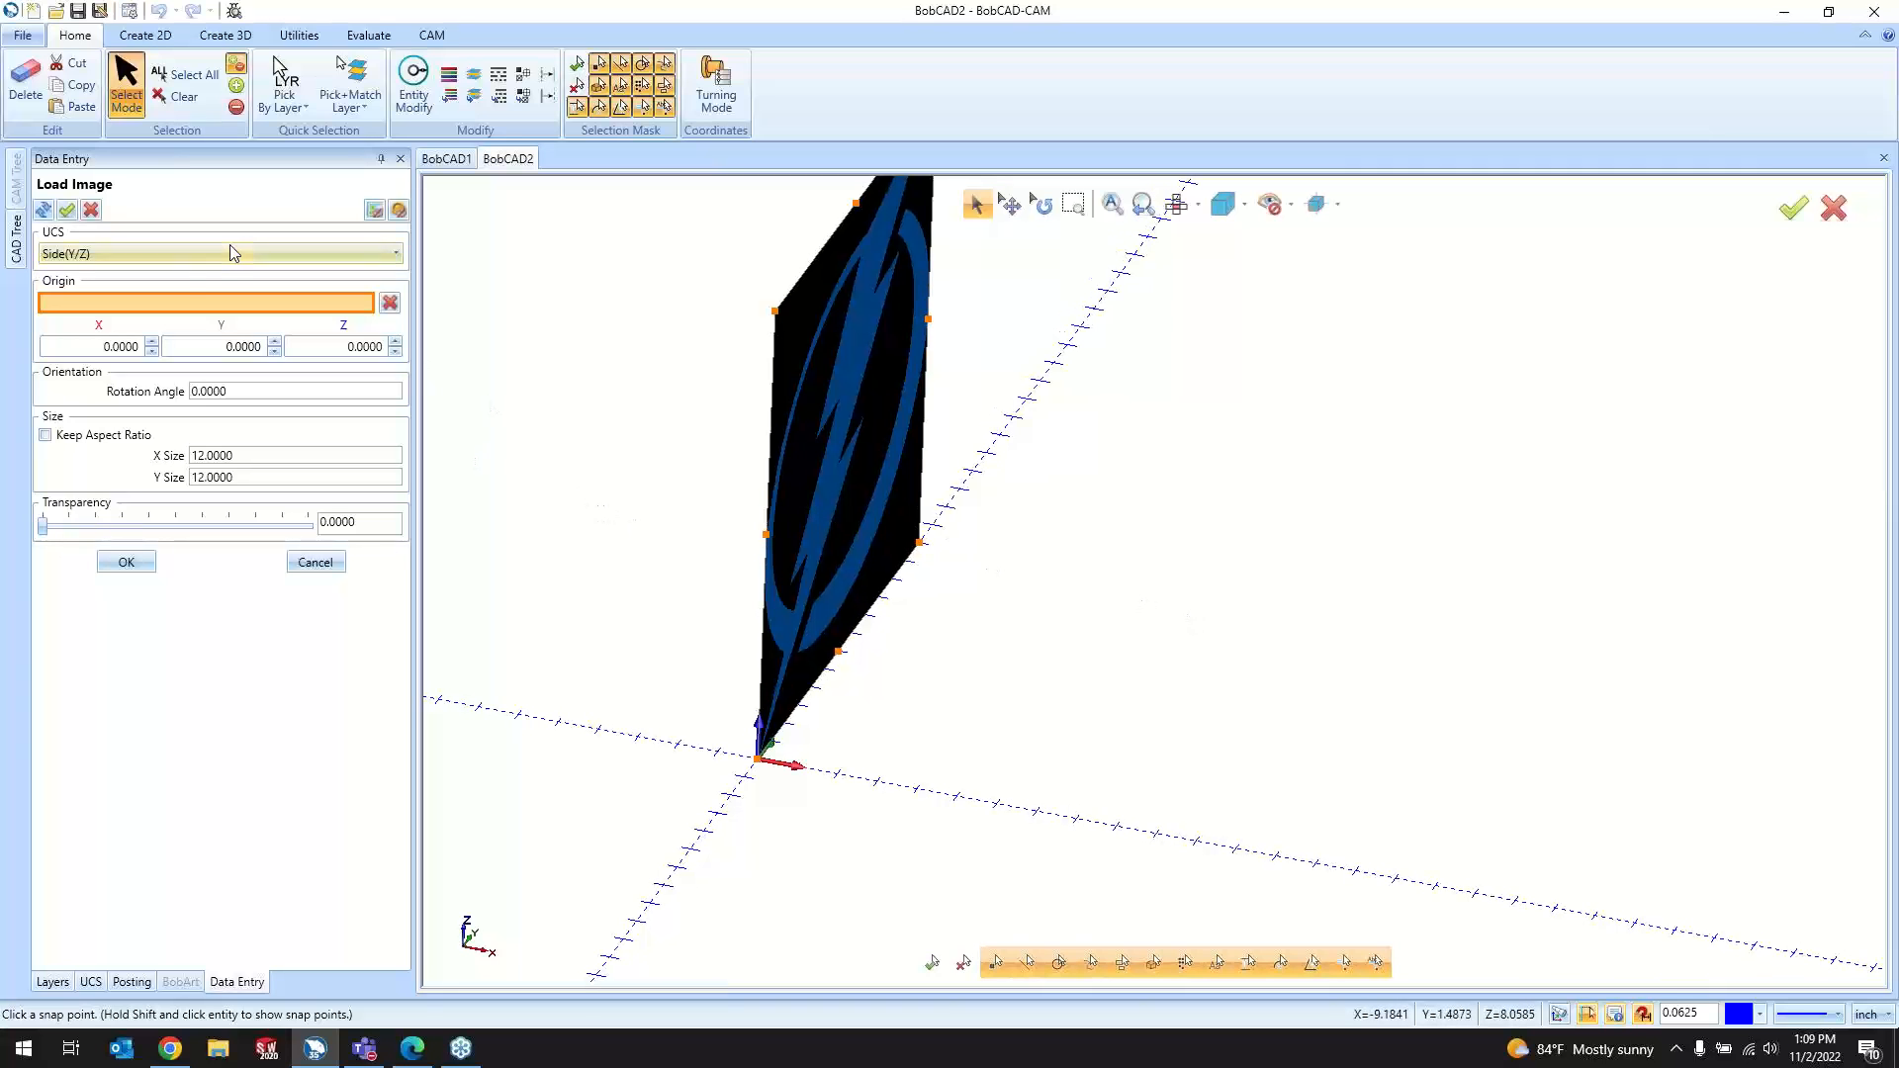
Step: Set the image's UCS back to Top(X/Y), view it from the top, and accept the edit
click(194, 255)
click(150, 273)
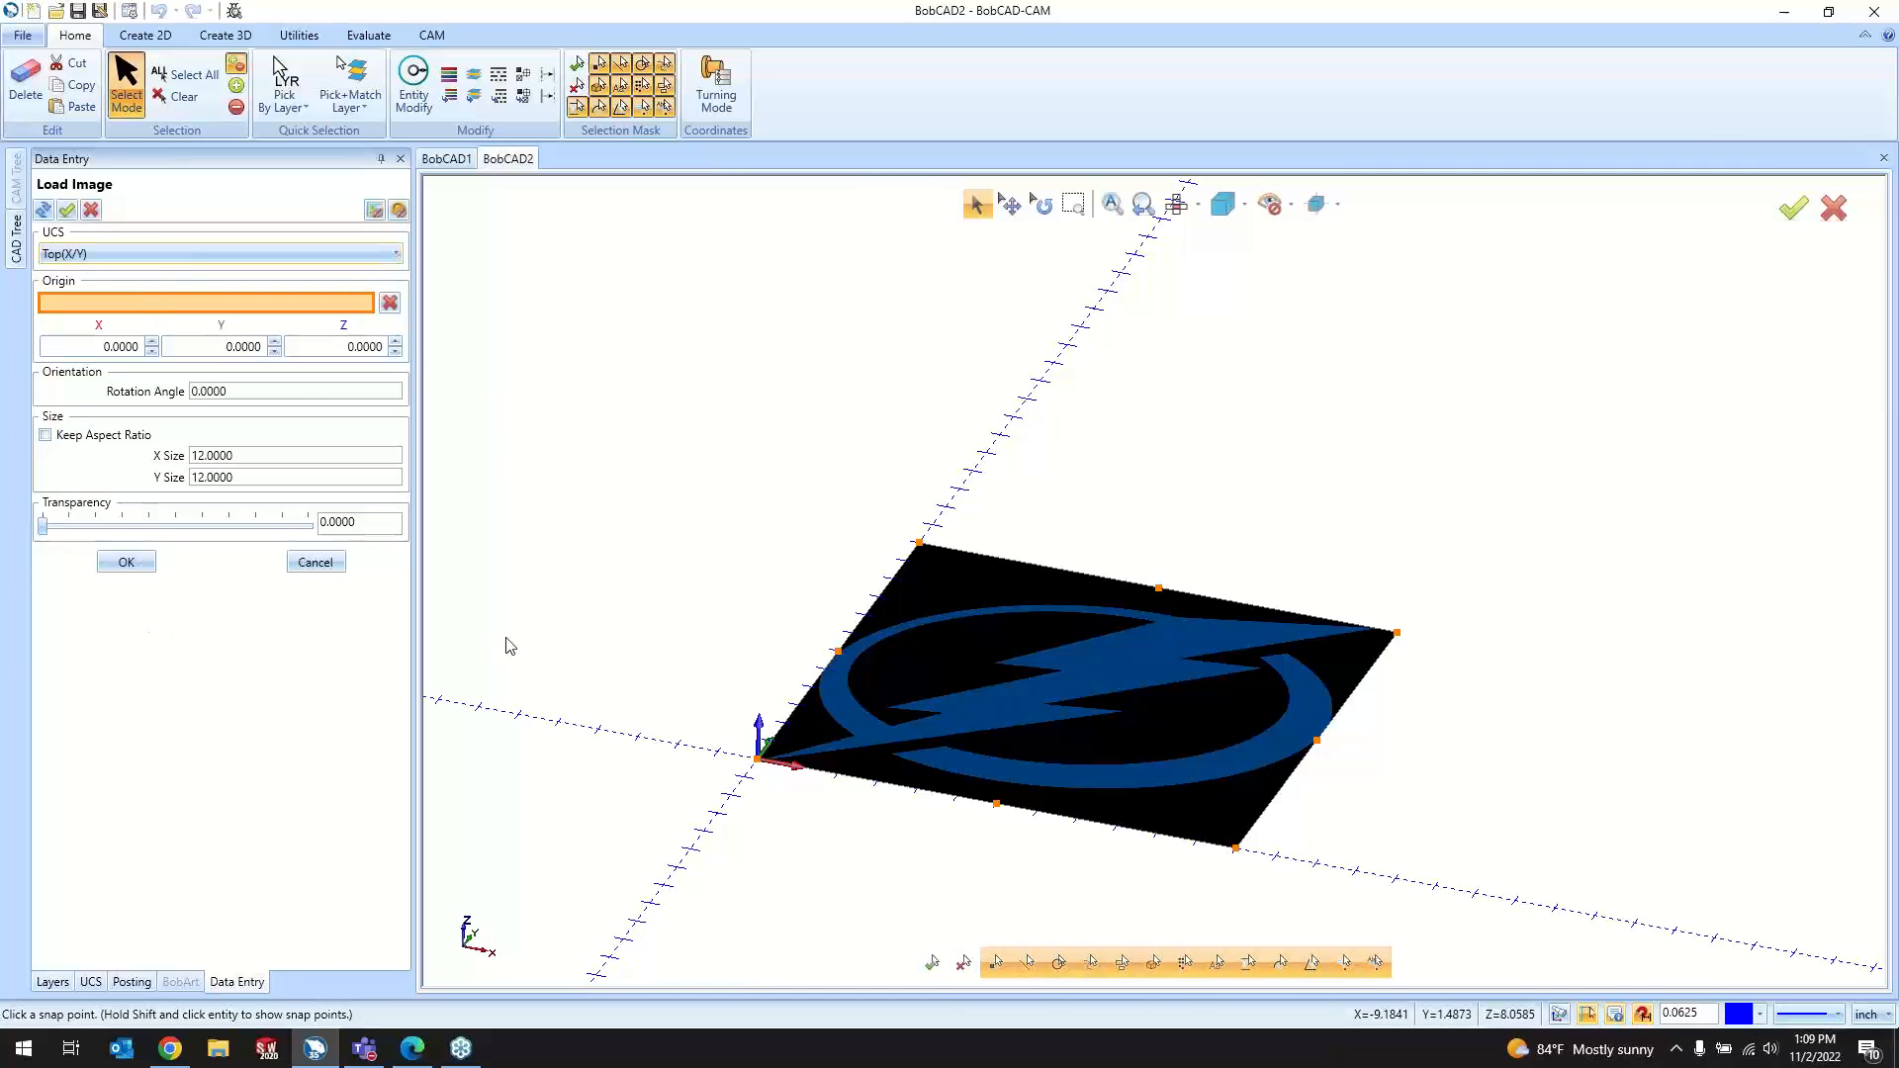
click(1176, 204)
scroll(1013, 633, down, 2)
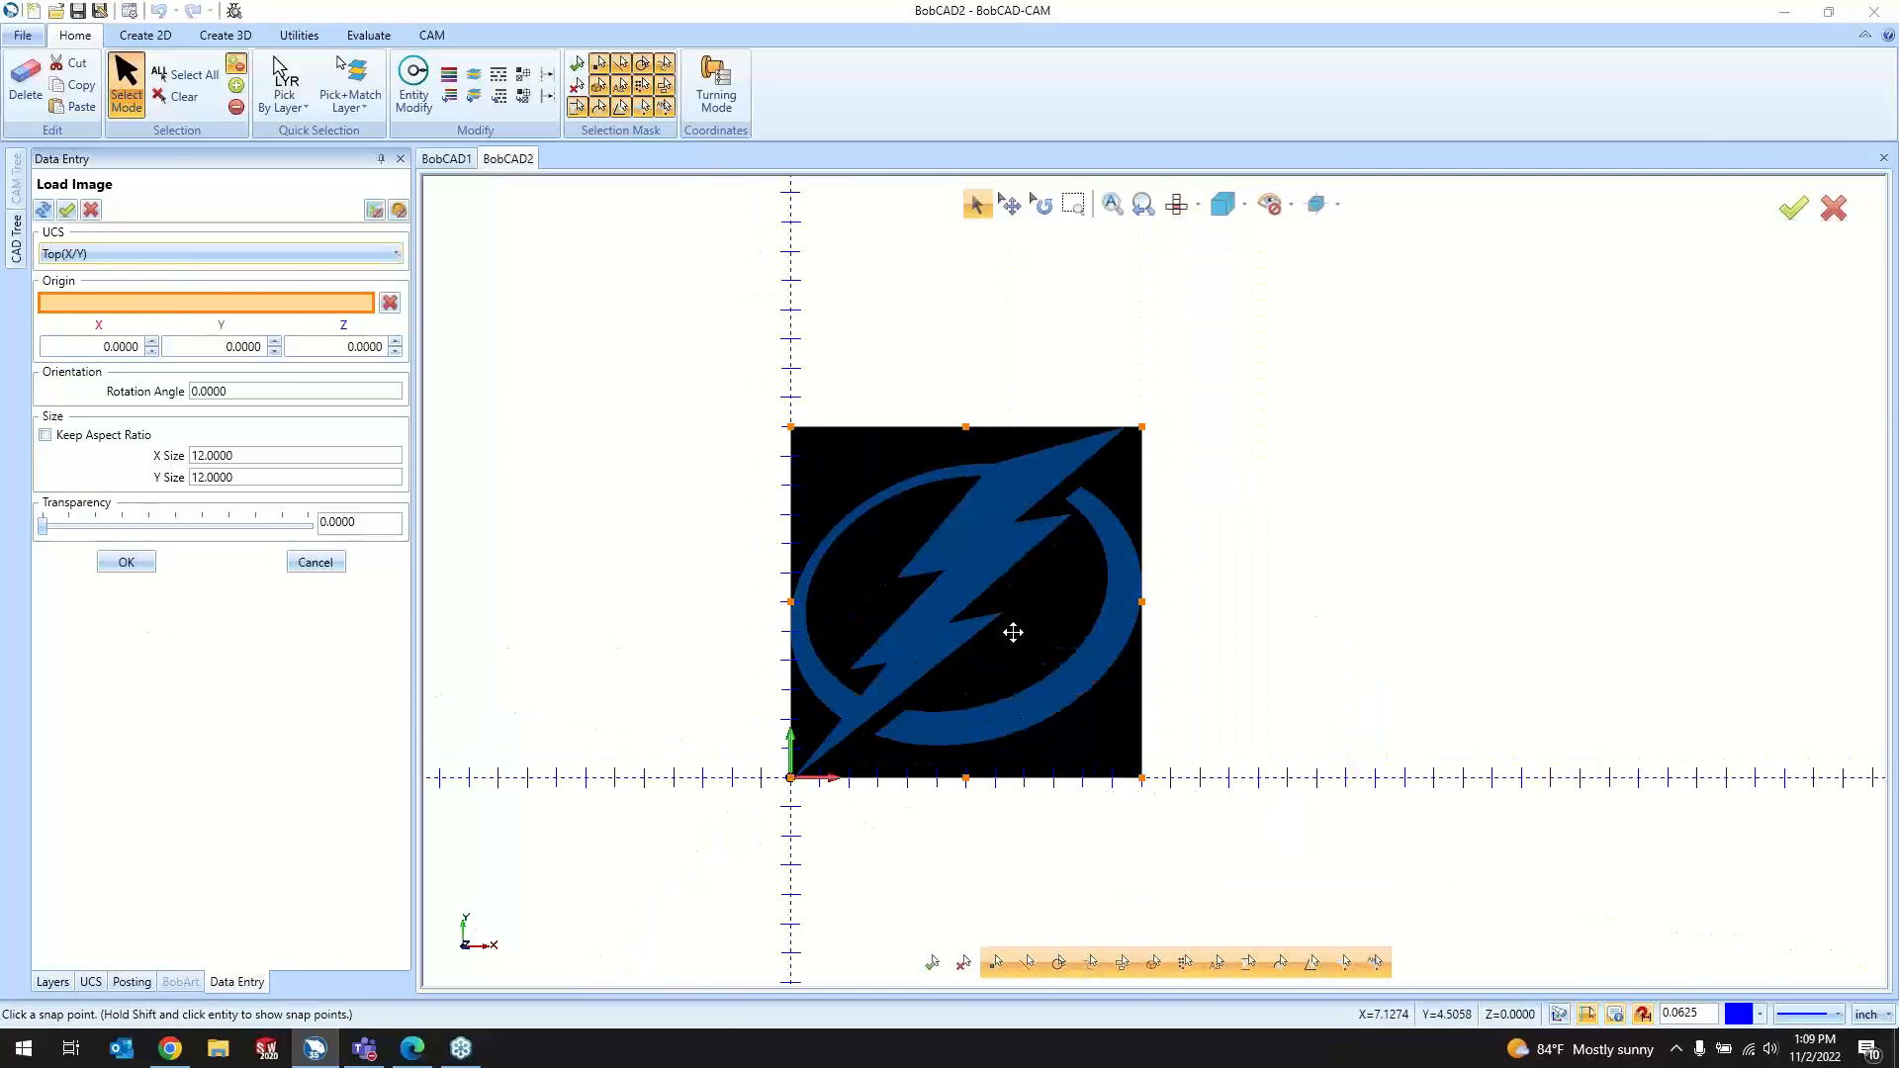
scroll(1013, 633, up, 2)
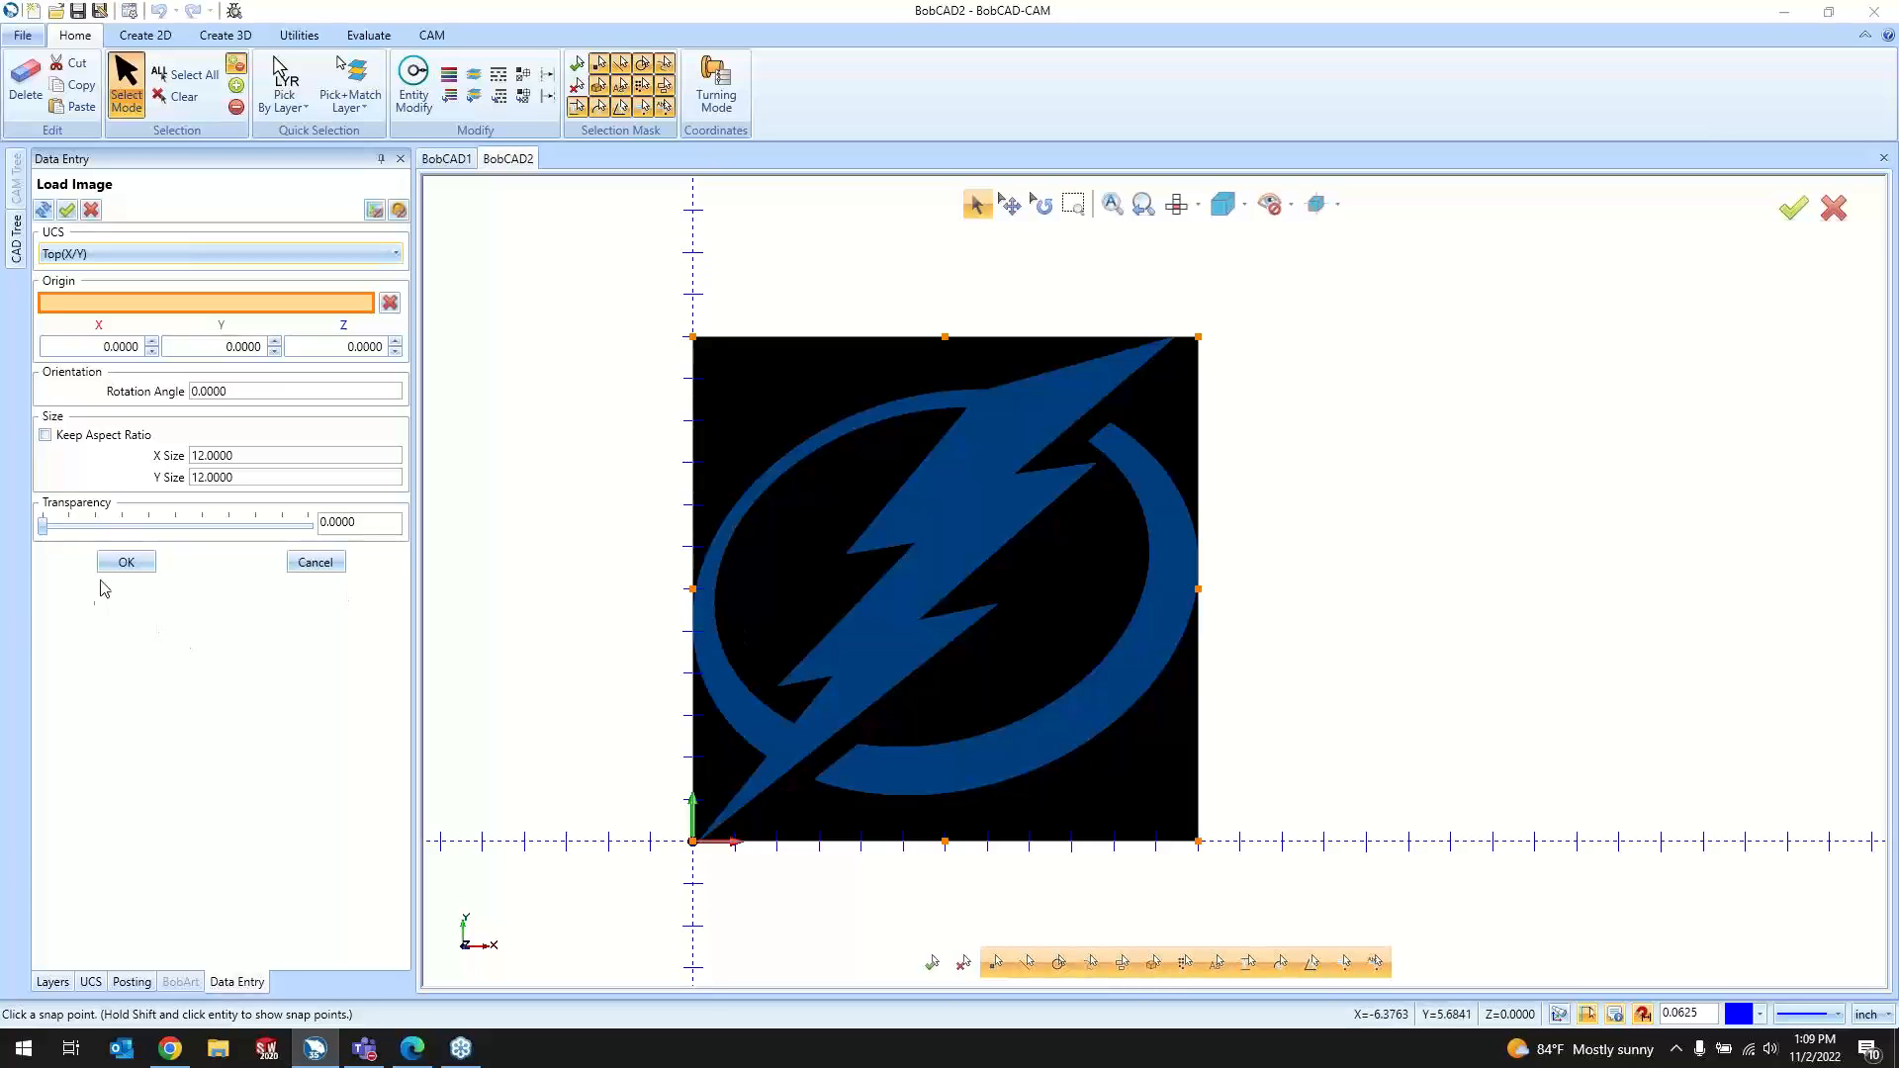
click(125, 563)
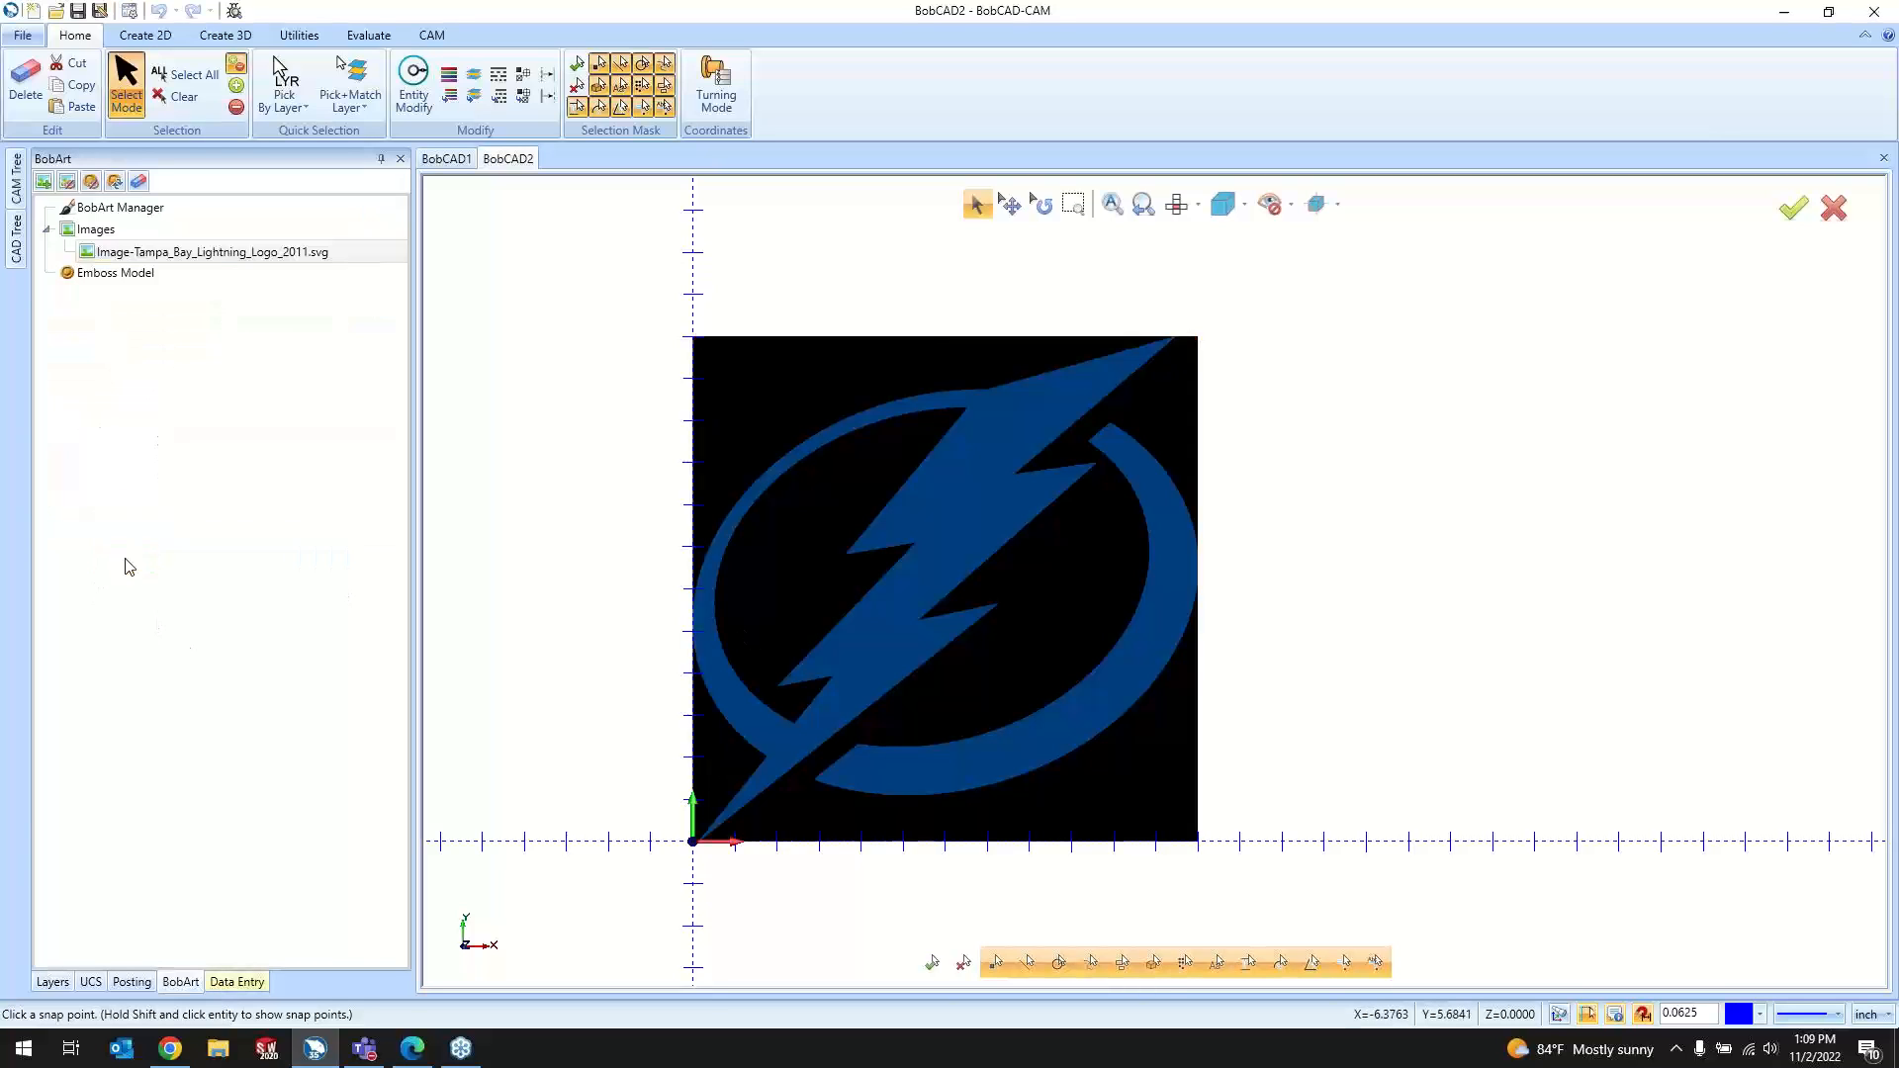
Step: Open Vectorize for the logo image and set the 2-Level (Black/White) threshold value to 24
click(106, 257)
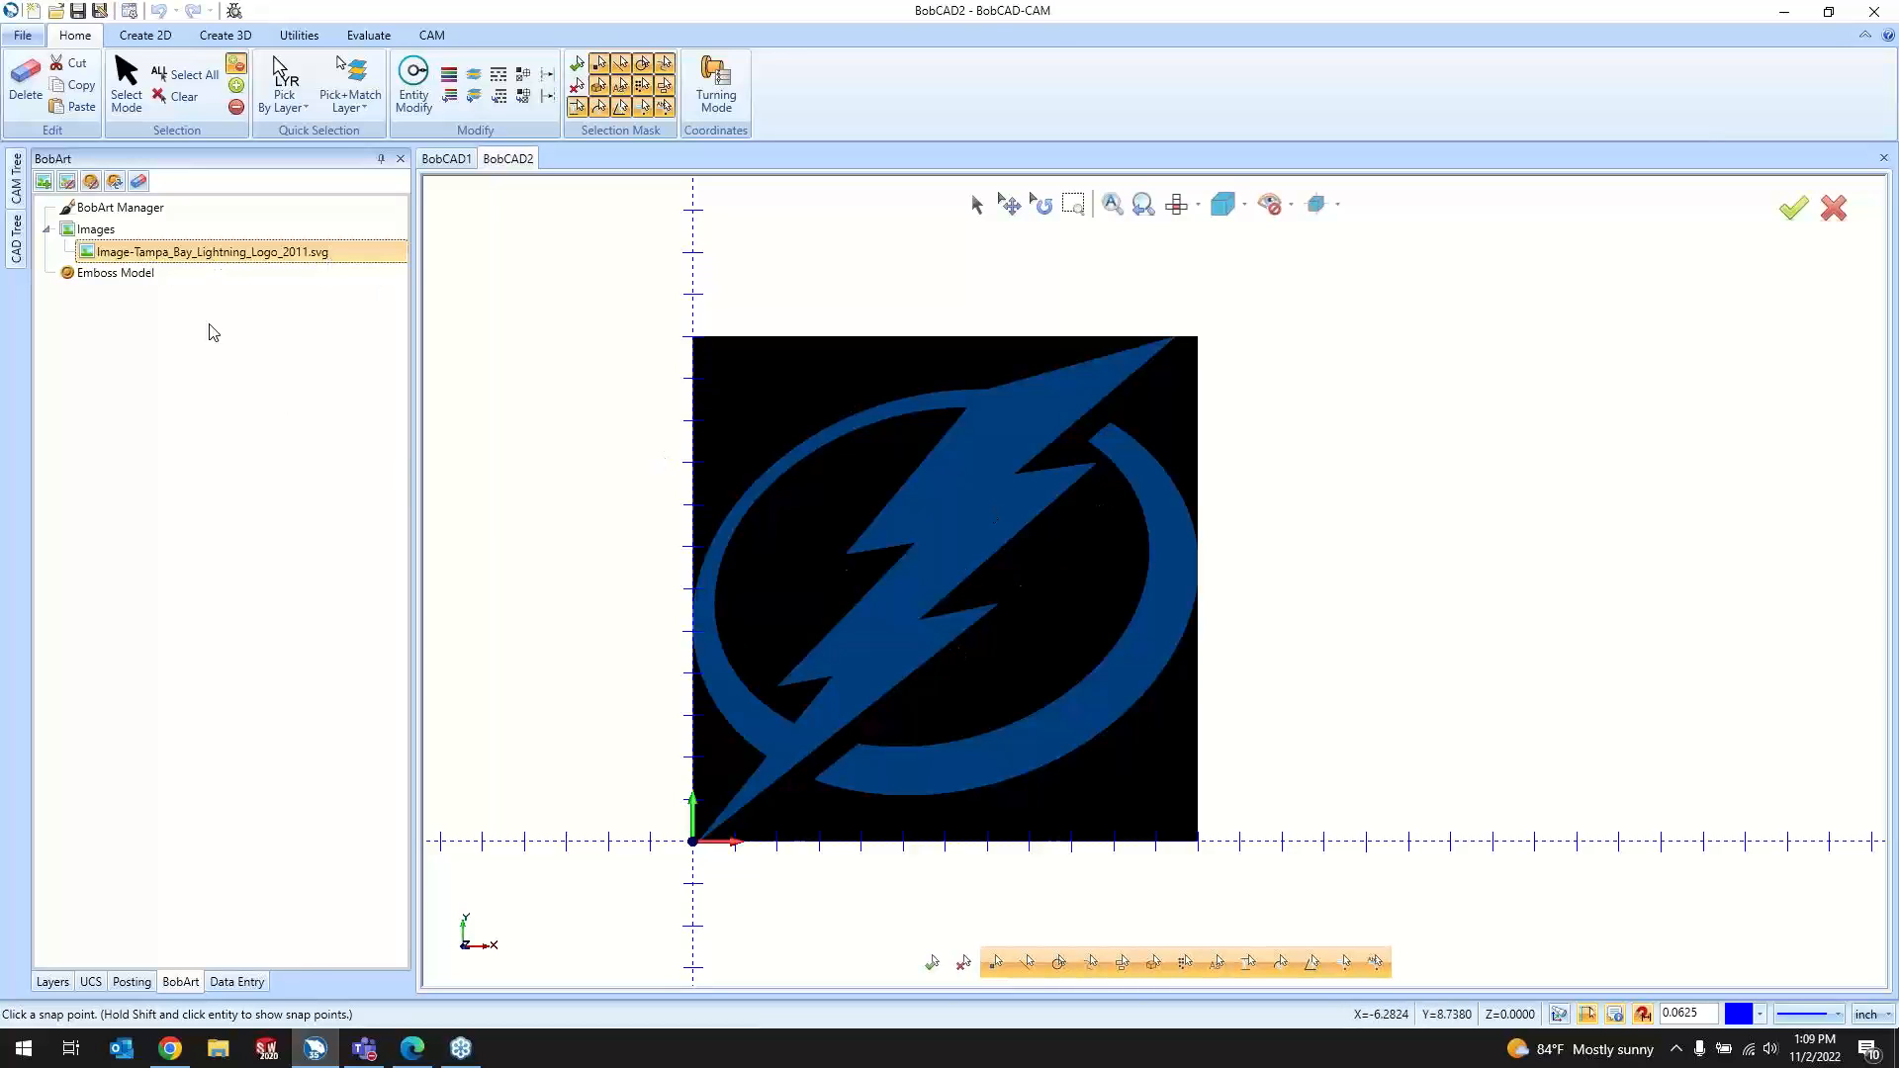
right_click(113, 259)
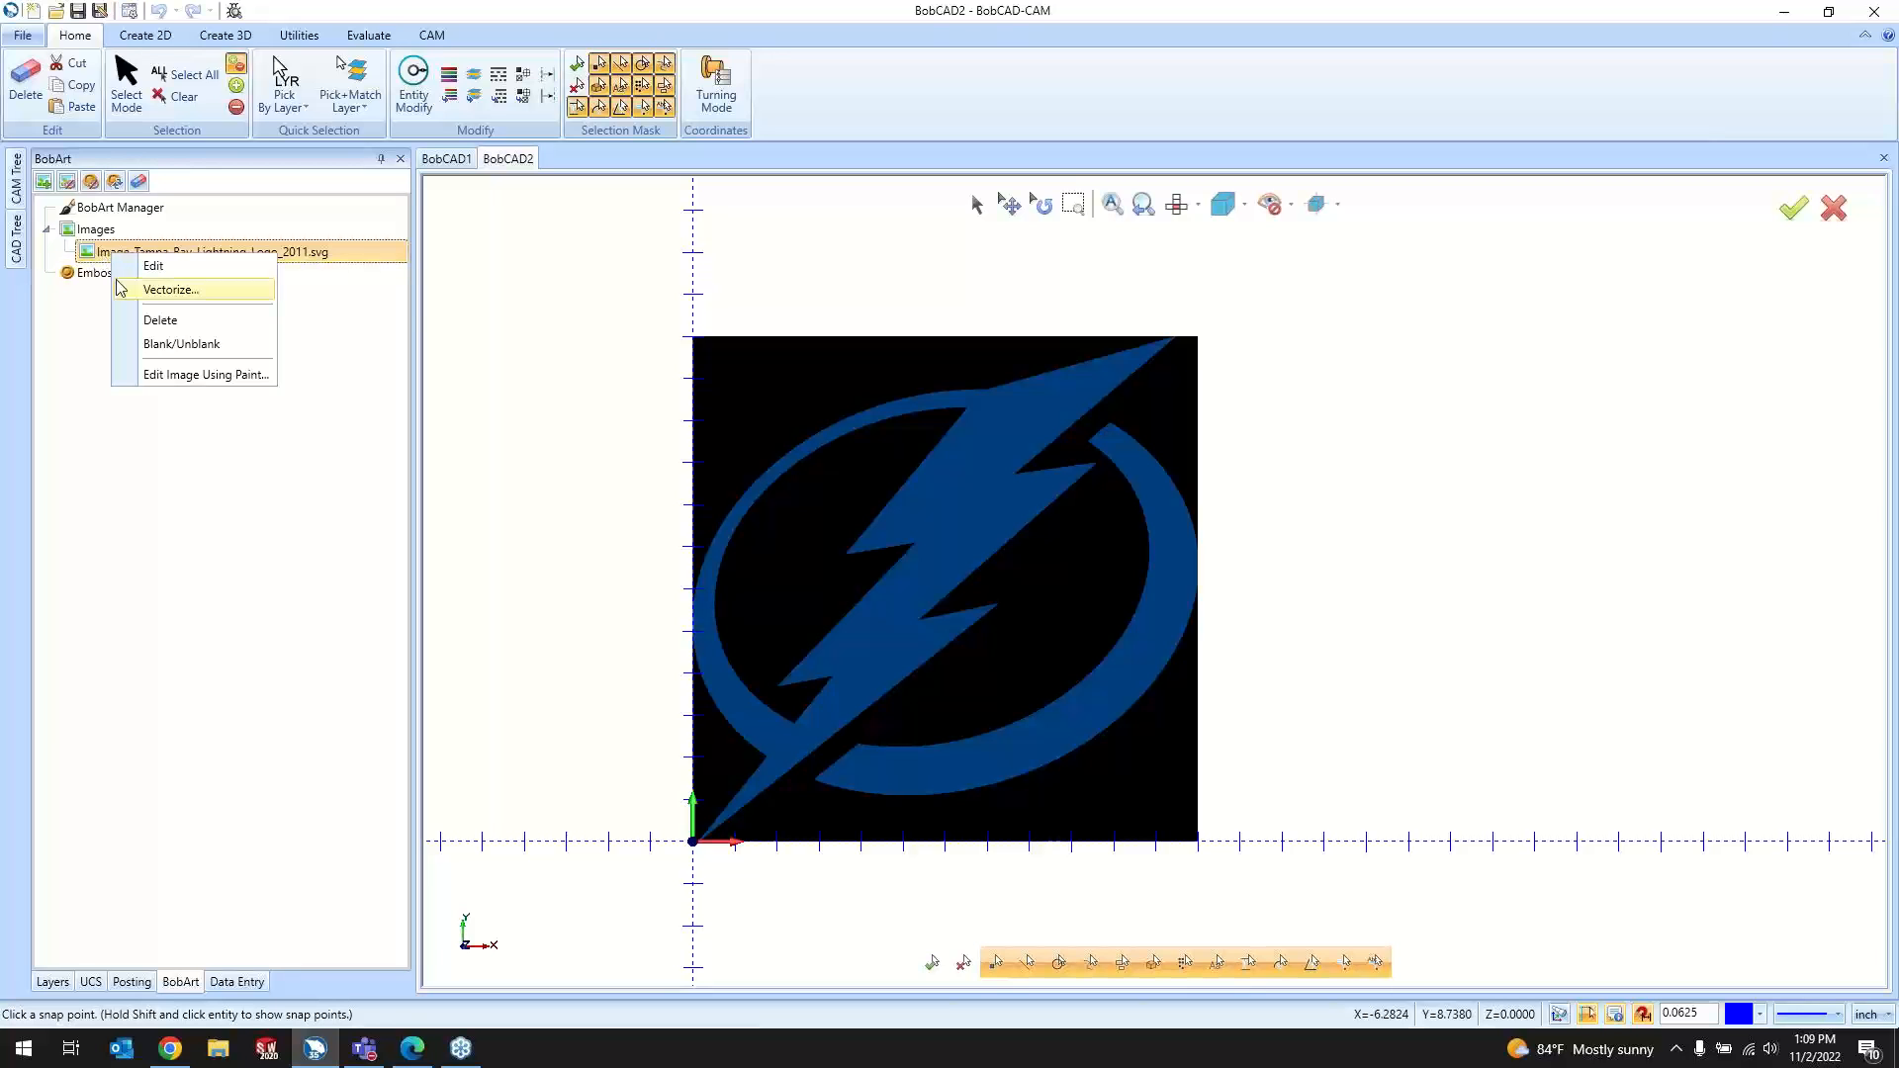
click(155, 290)
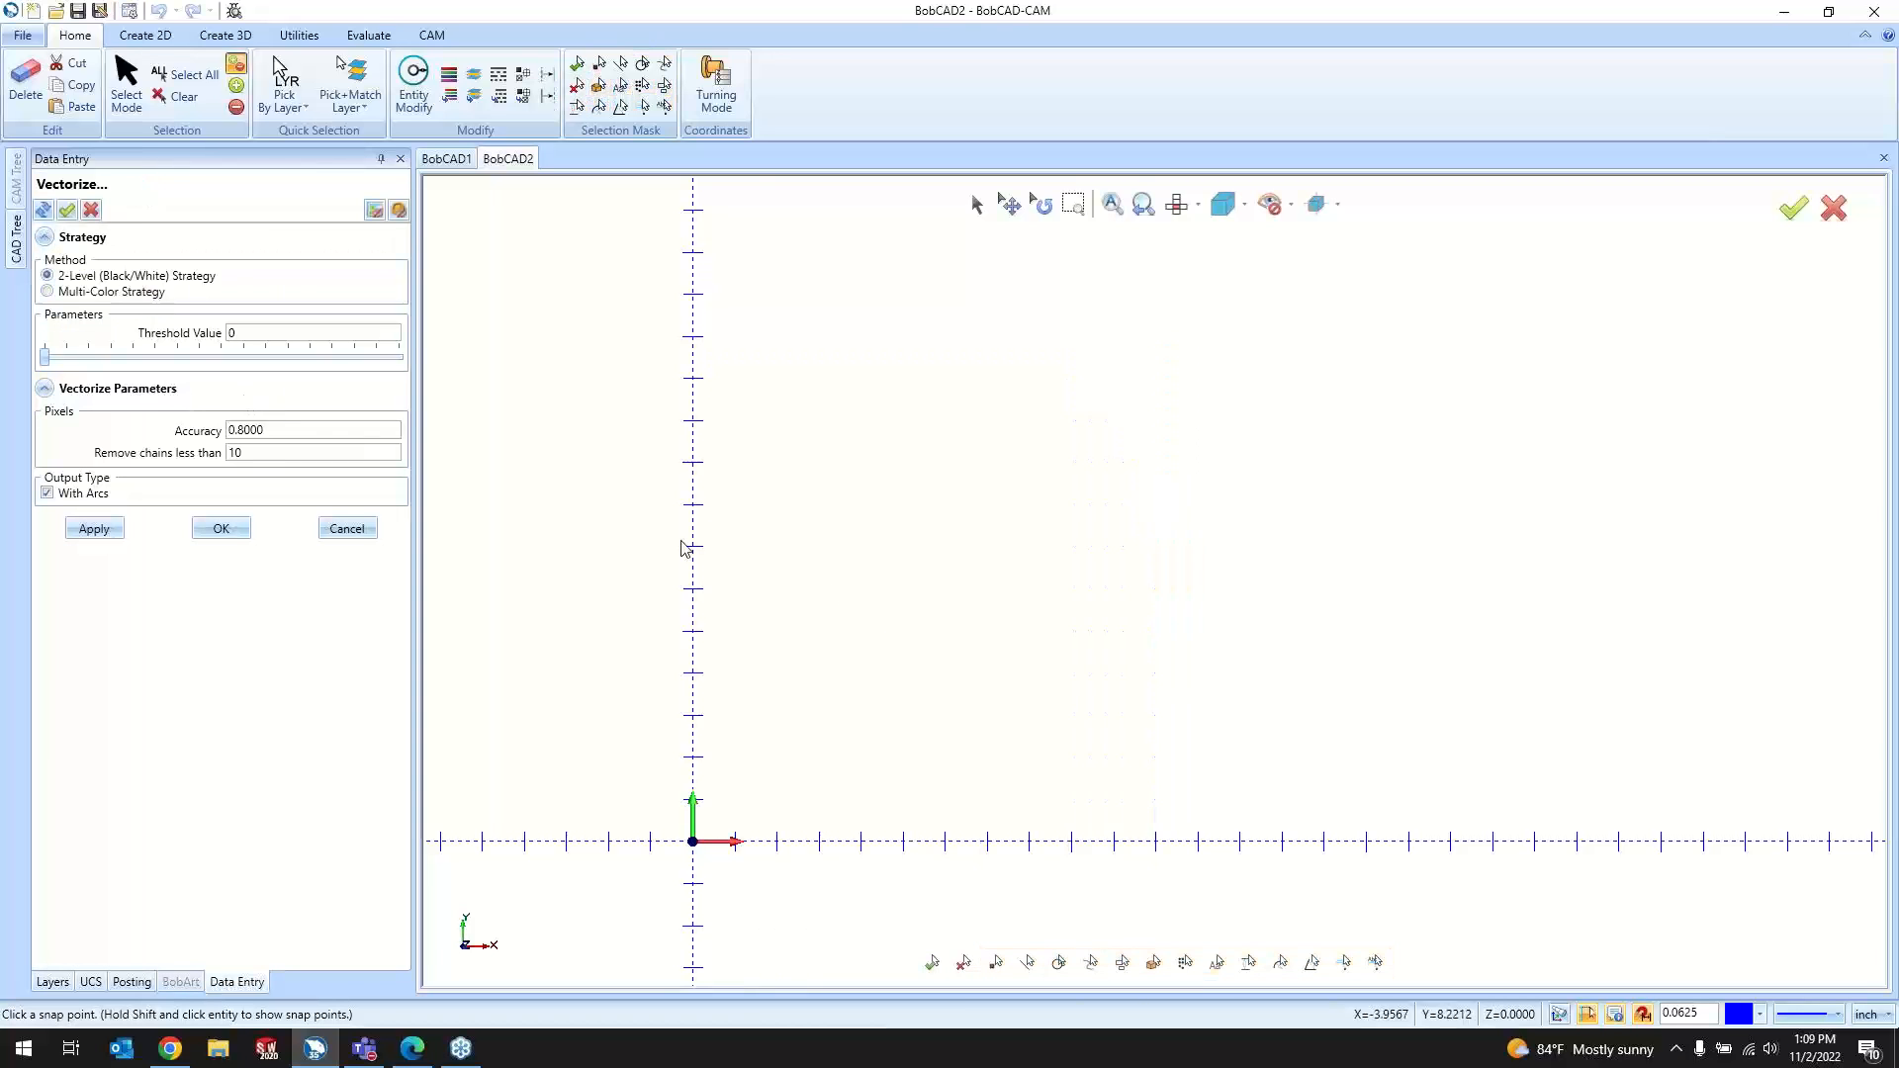
scroll(902, 707, down, 2)
scroll(984, 669, down, 2)
scroll(1128, 534, up, 2)
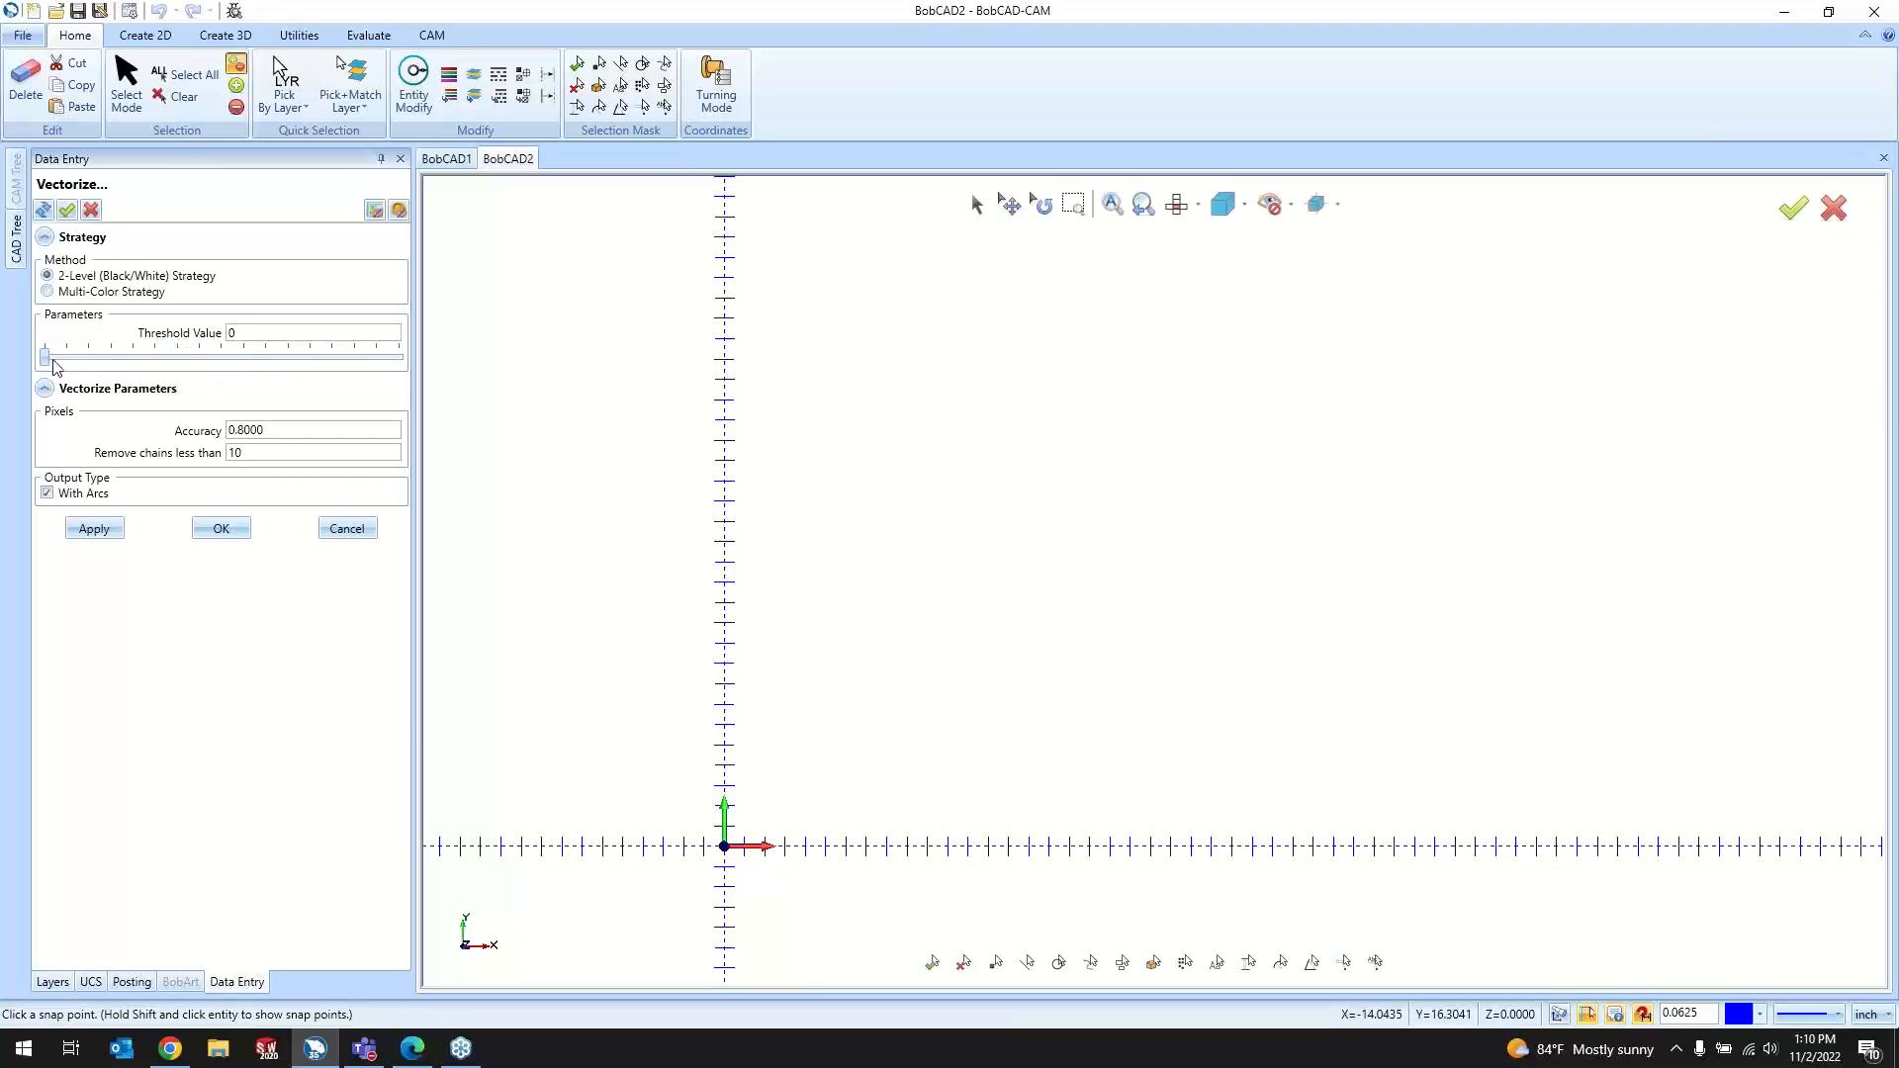
mouse_move(45, 358)
mouse_down()
mouse_move(359, 358)
mouse_move(429, 376)
mouse_move(380, 360)
mouse_move(7, 374)
mouse_move(227, 364)
mouse_move(78, 358)
mouse_up()
scroll(851, 830, up, 3)
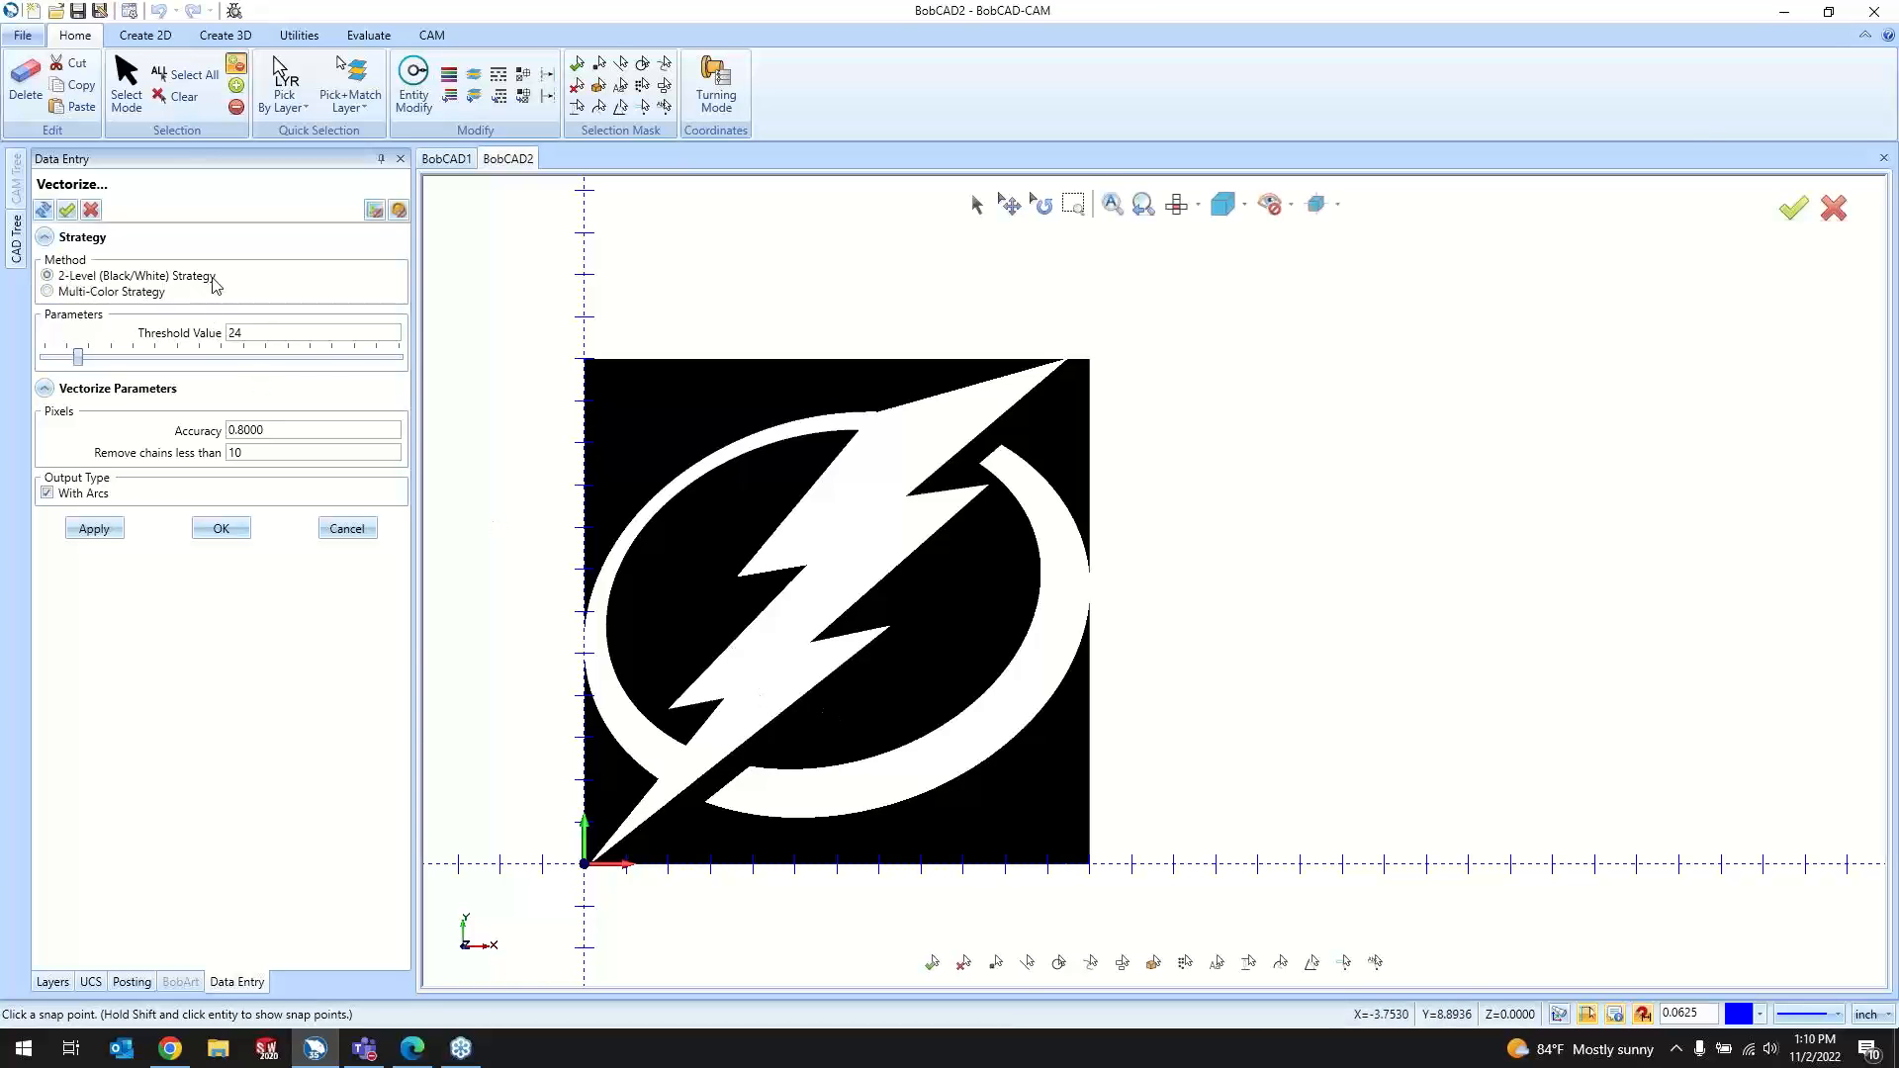
Step: Try the Multi-Color Strategy with 3 colors, and return to the 2-Level (Black/White) Strategy
click(132, 297)
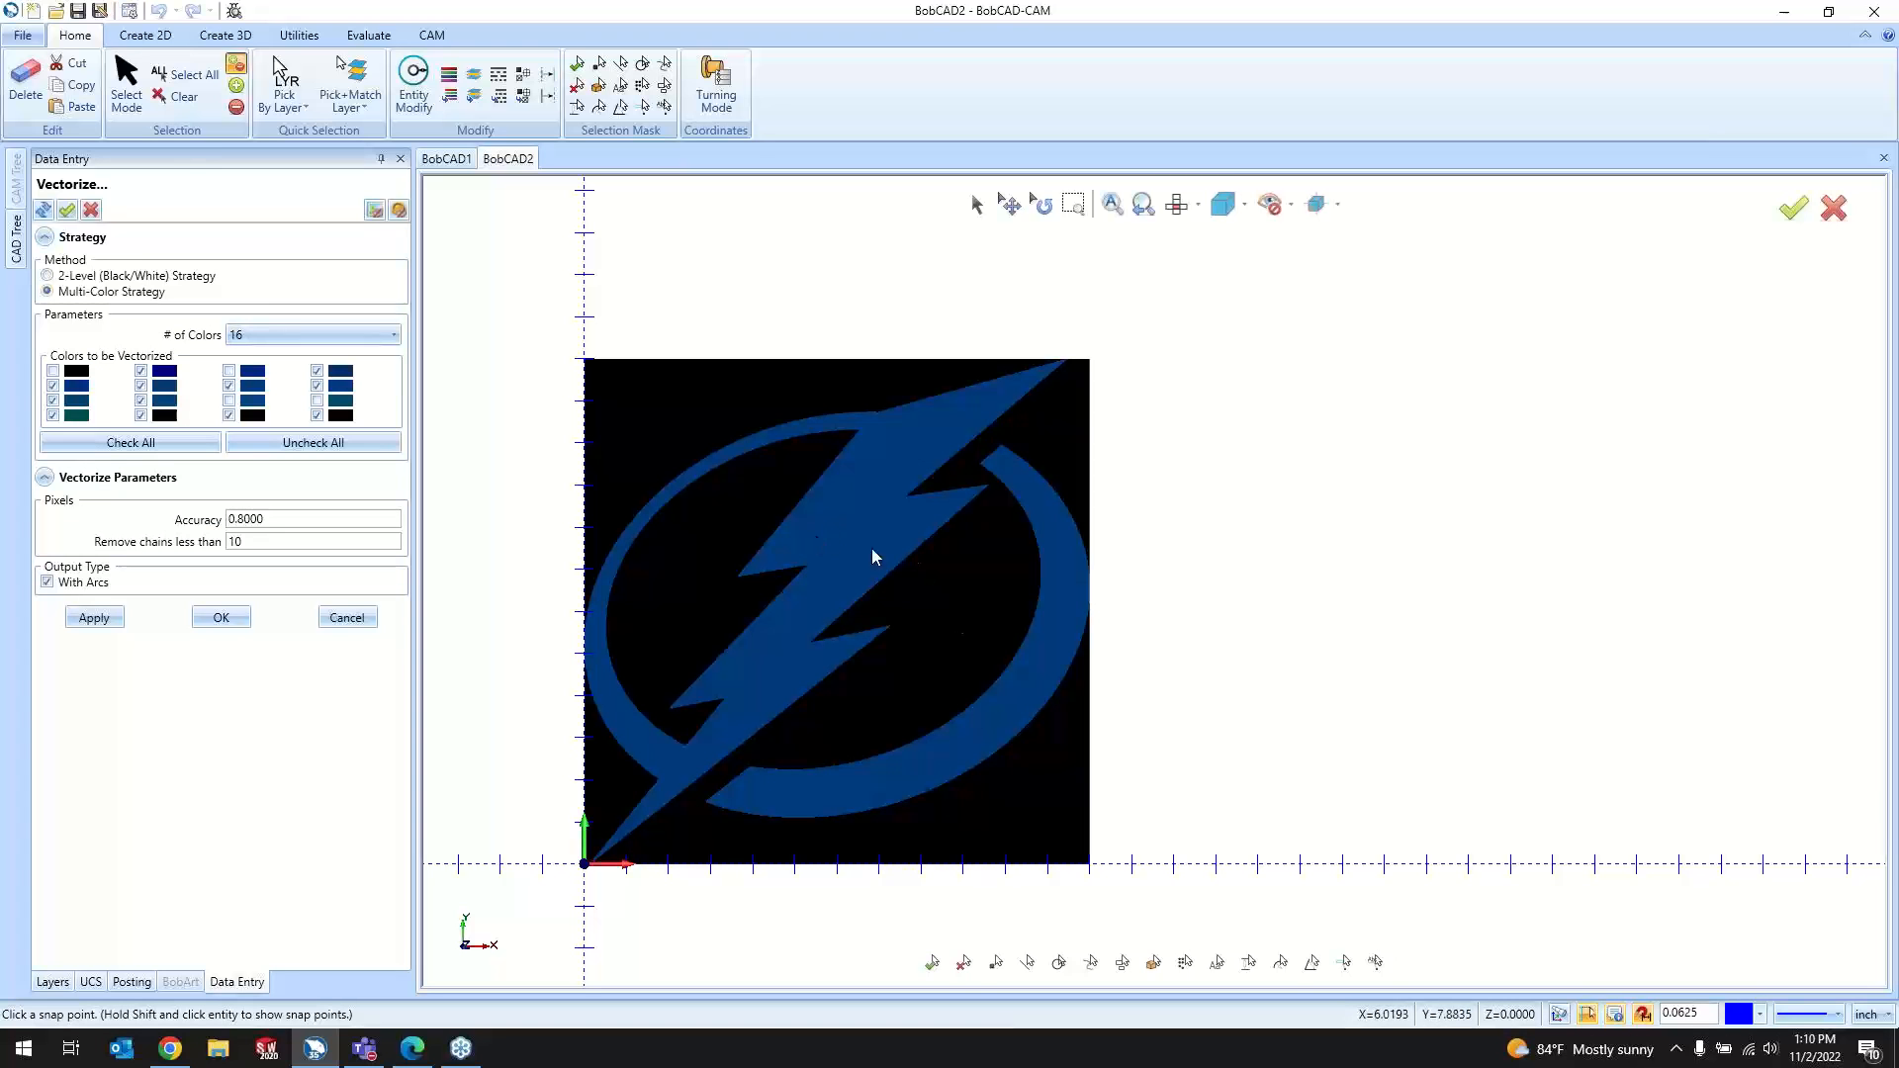
scroll(845, 551, up, 1)
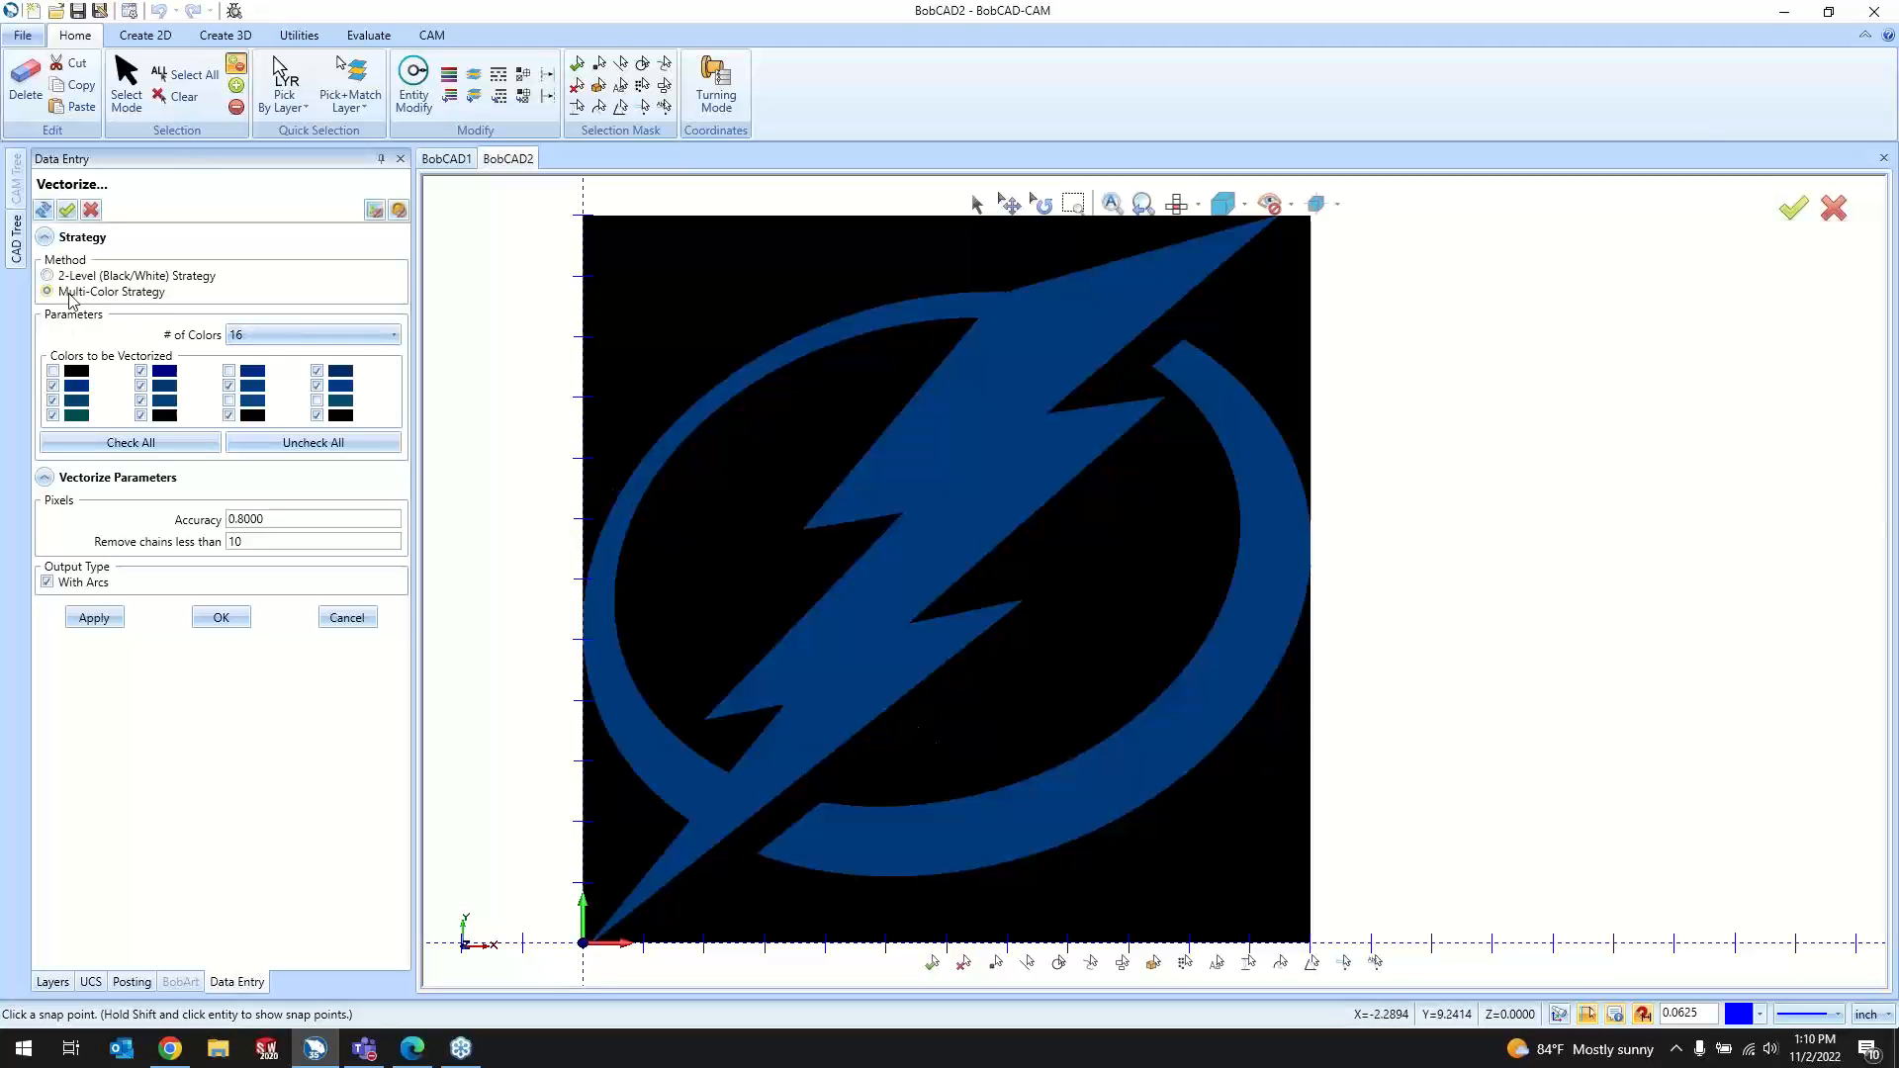
click(235, 335)
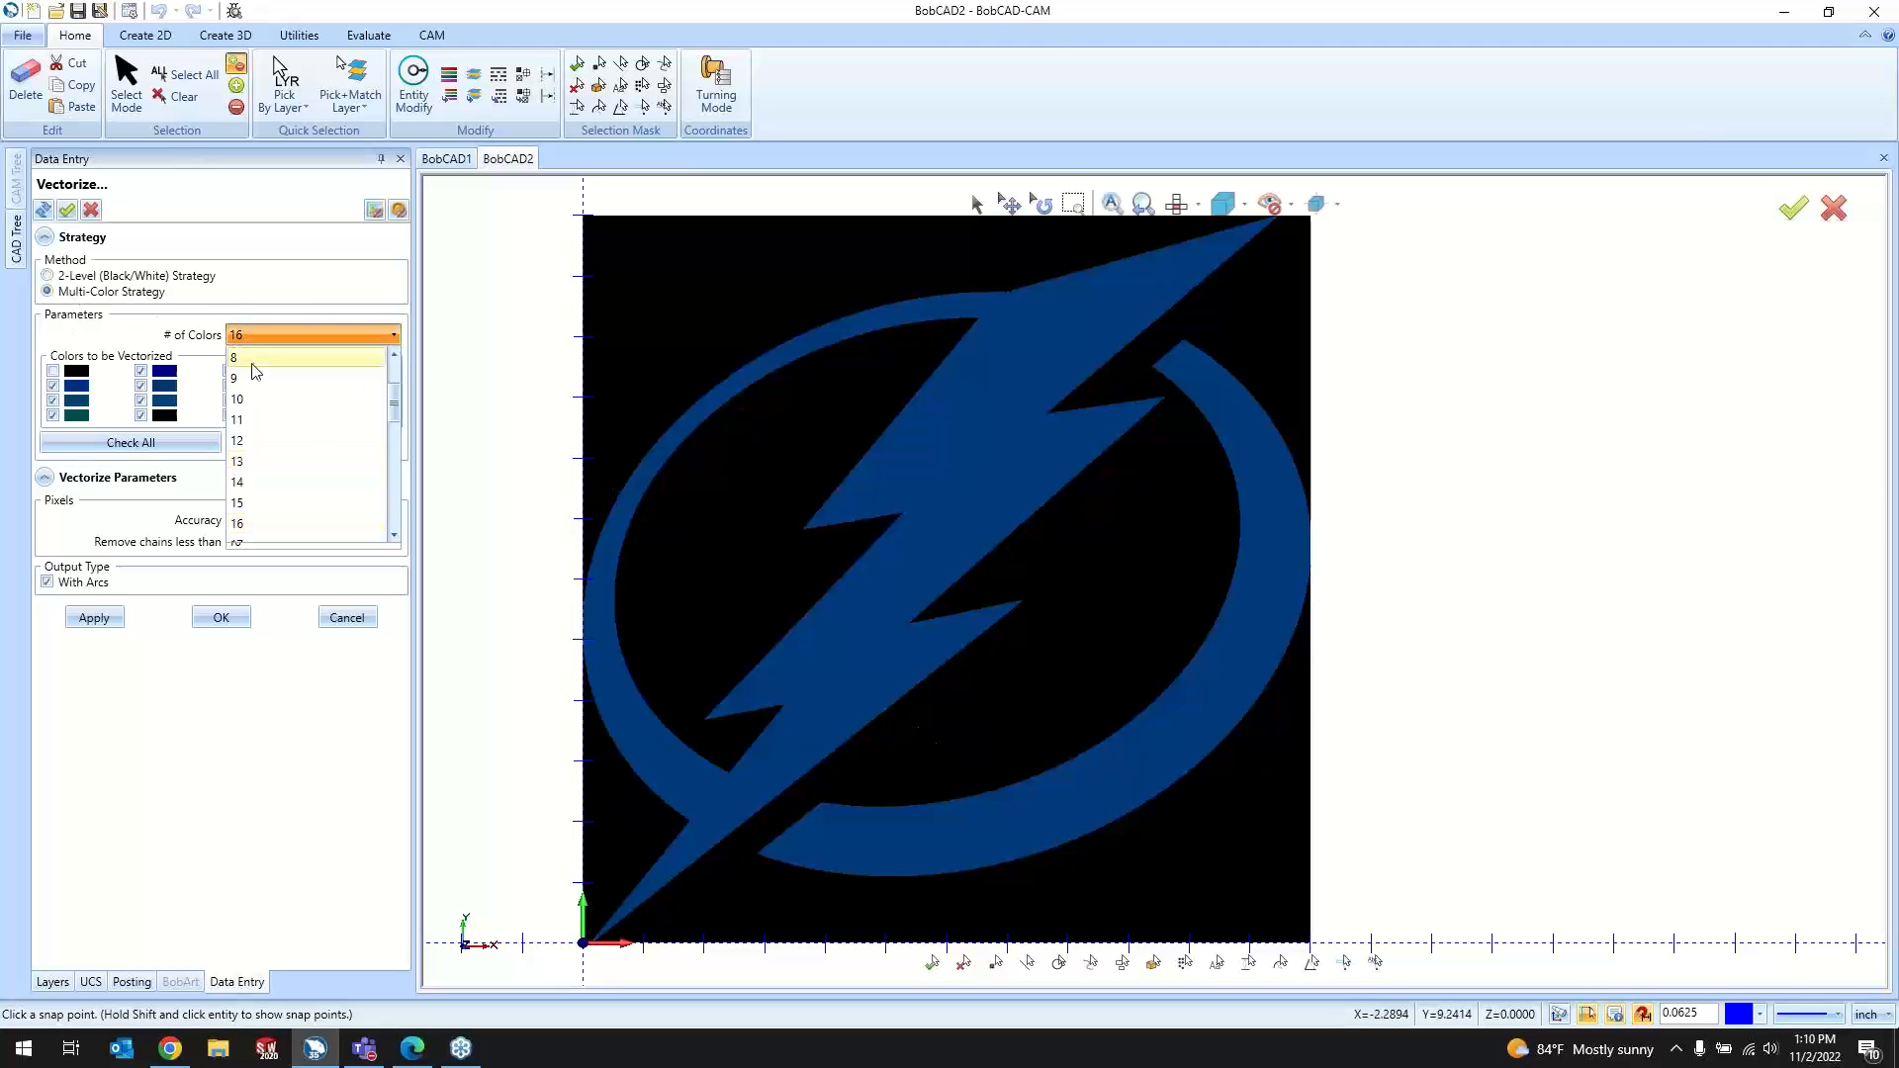
click(249, 358)
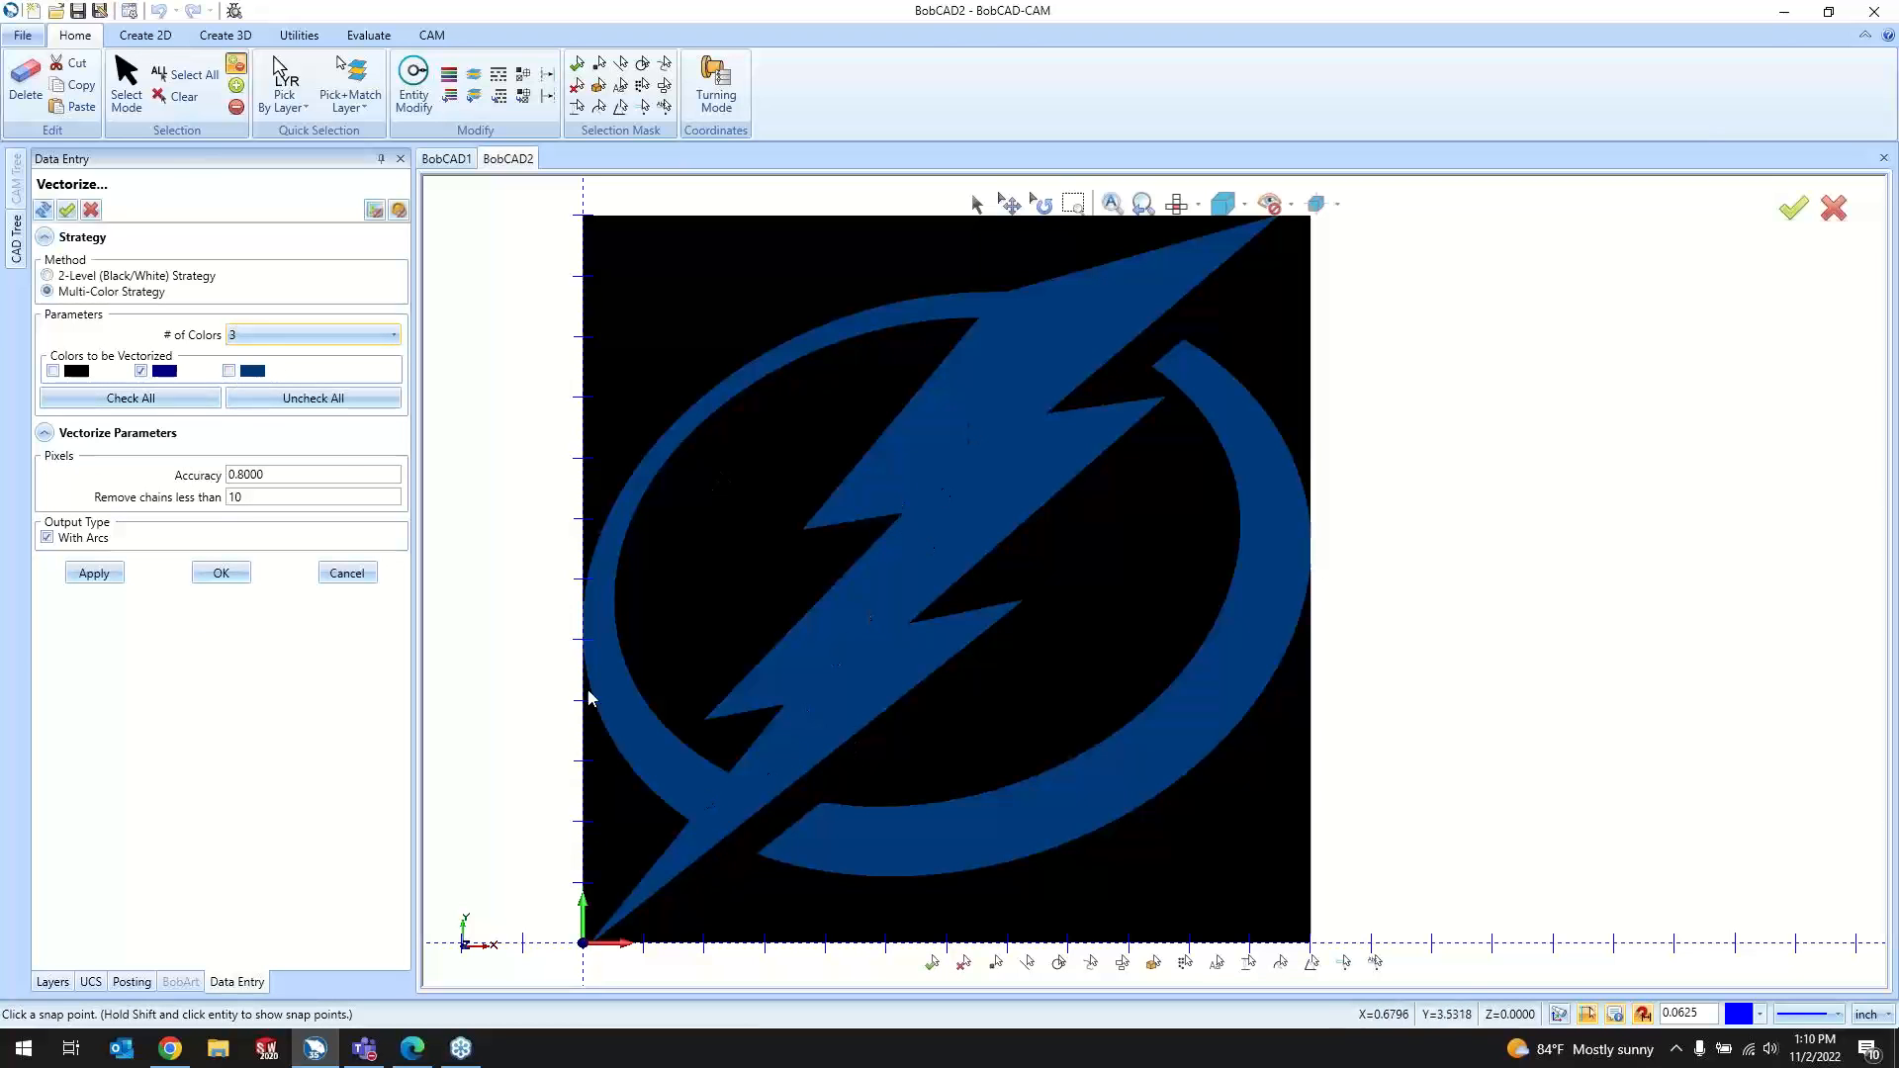
click(109, 278)
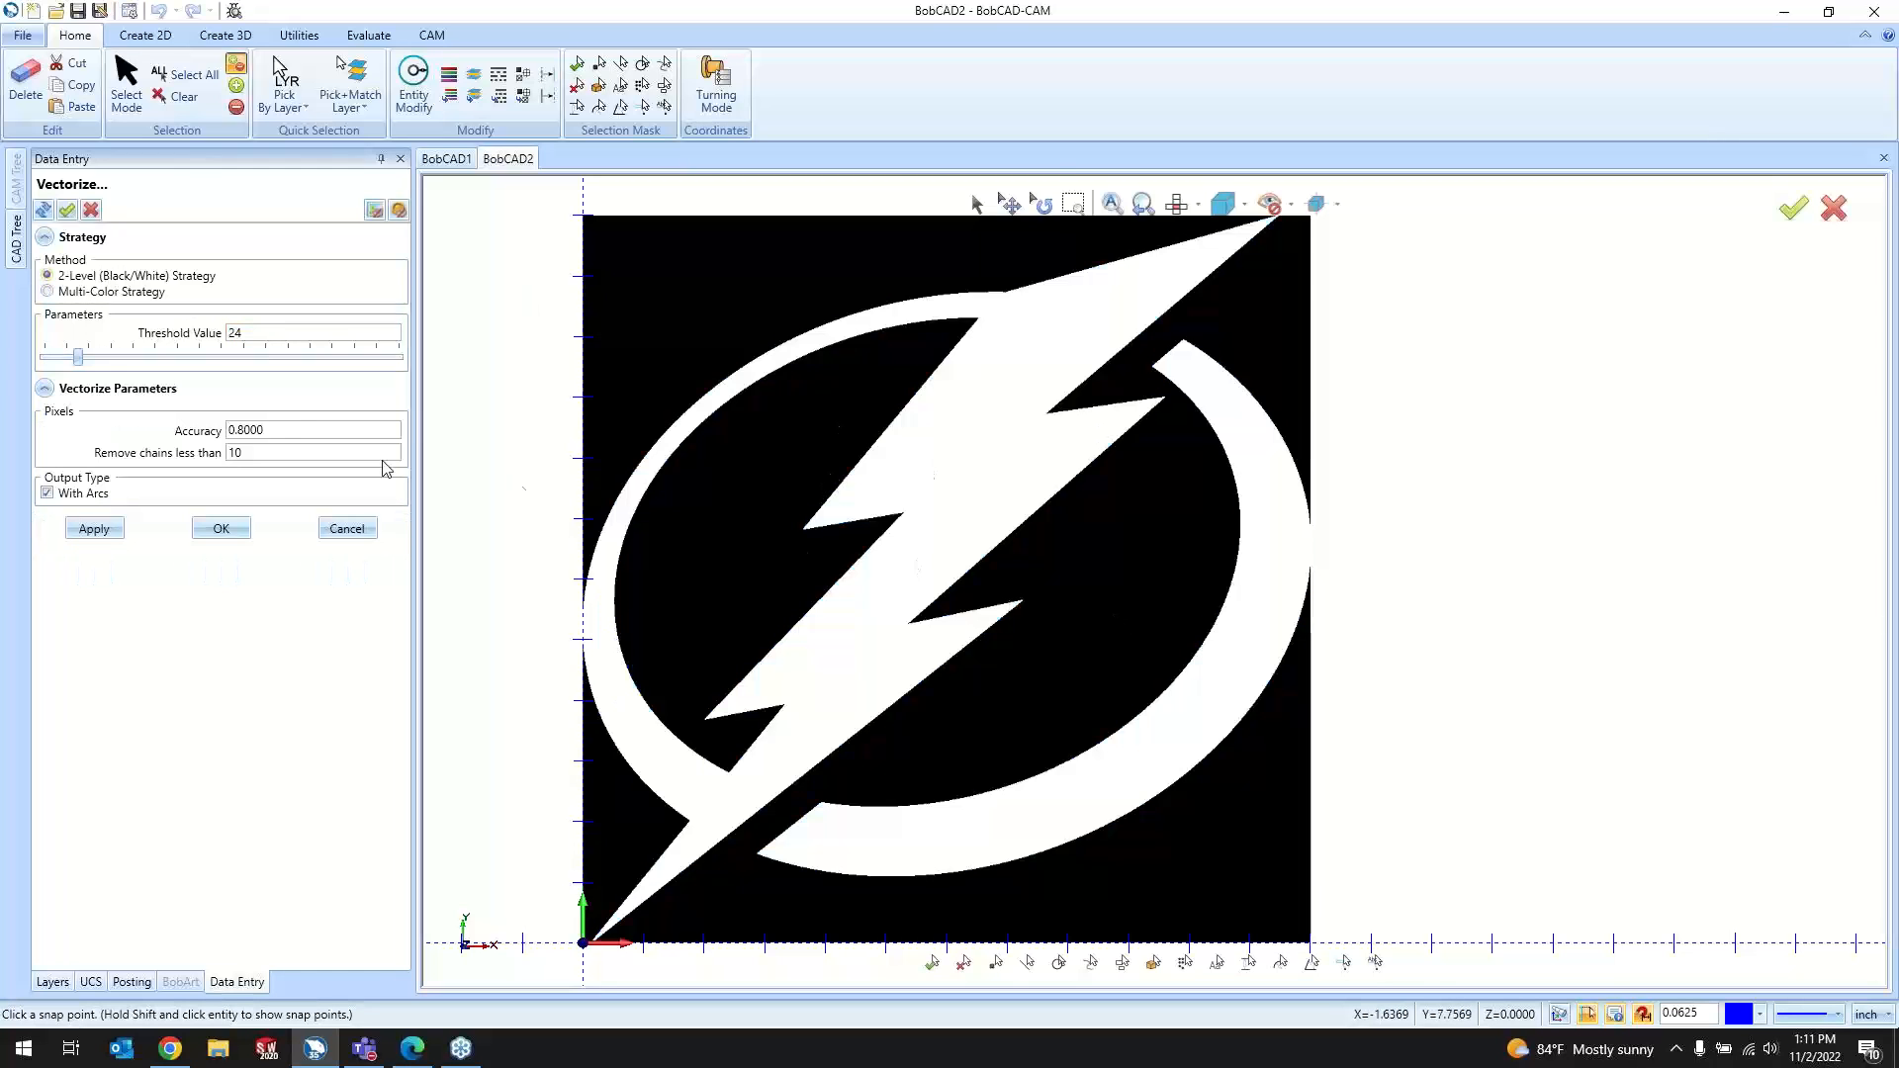
Step: Try lower and higher 2-Level threshold values, such as 15 and 192, to compare the black and white preview
drag(78, 358, 65, 358)
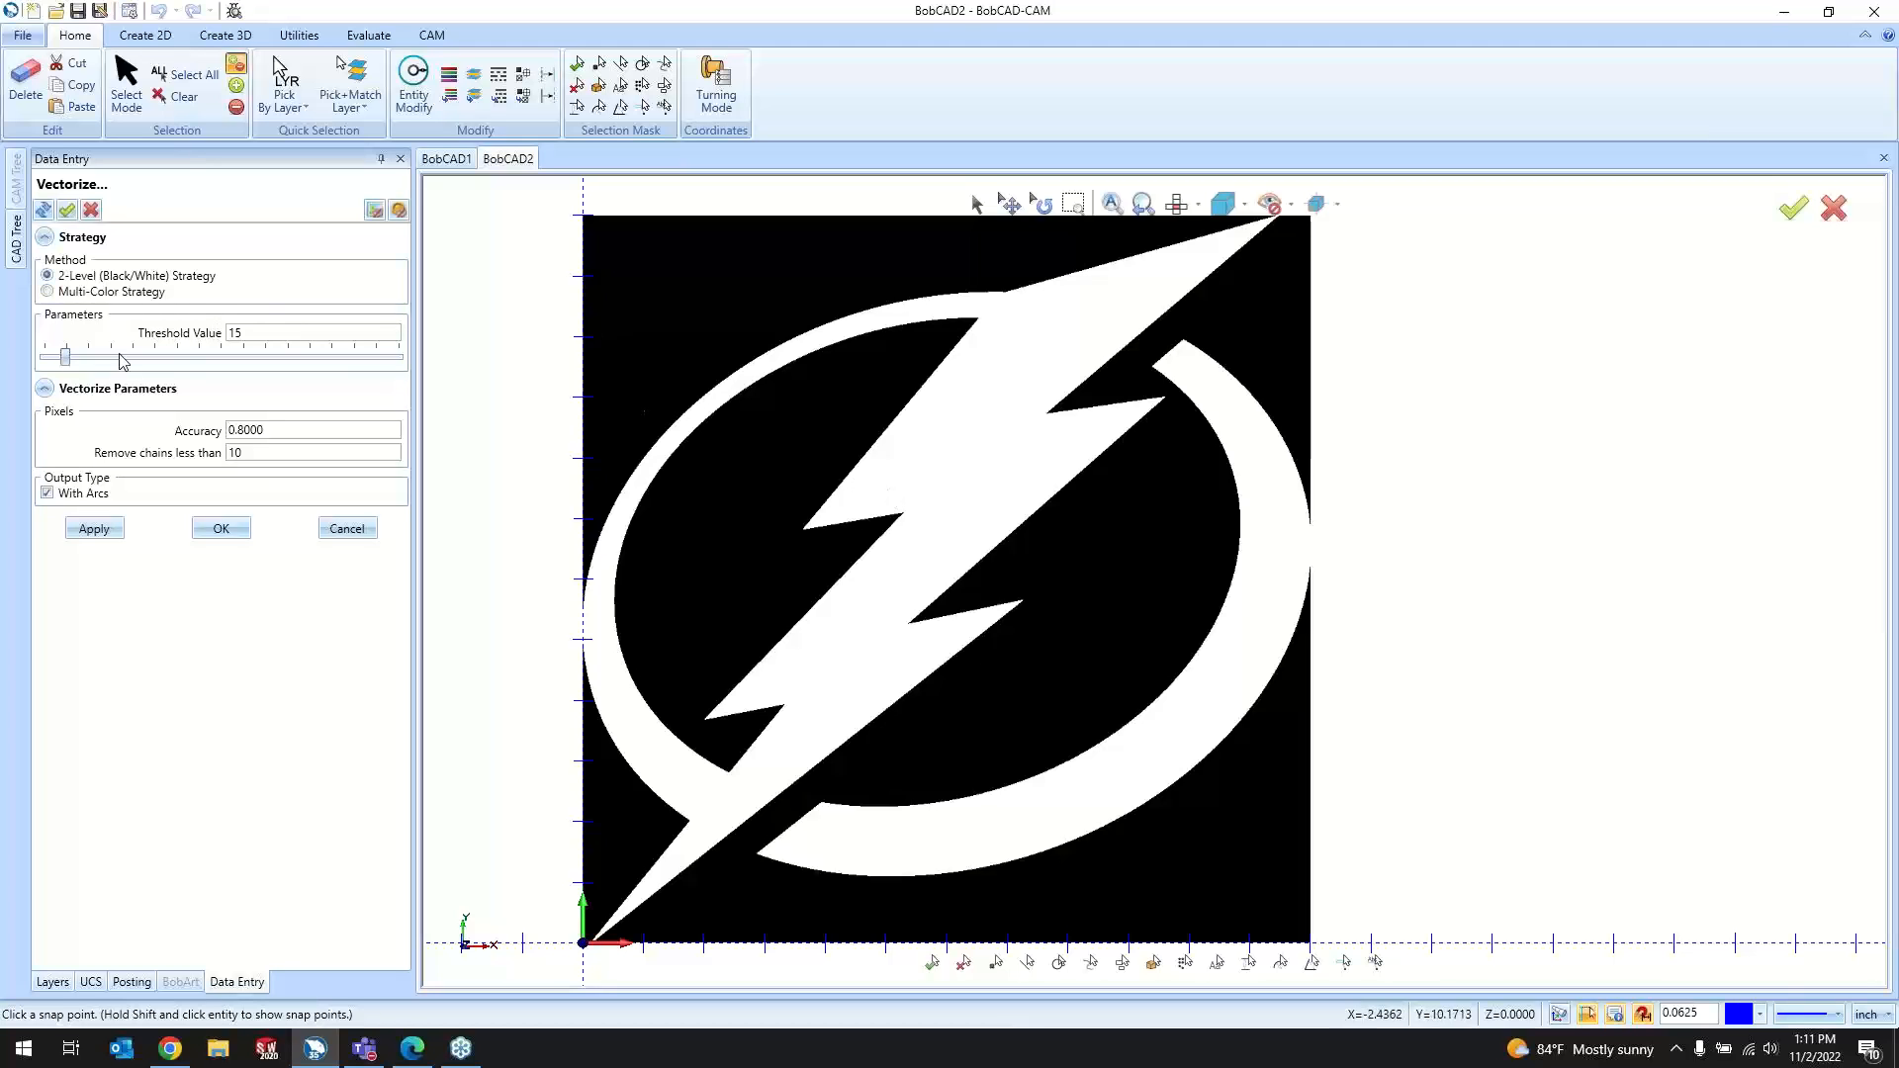
drag(65, 358, 59, 358)
drag(60, 357, 310, 362)
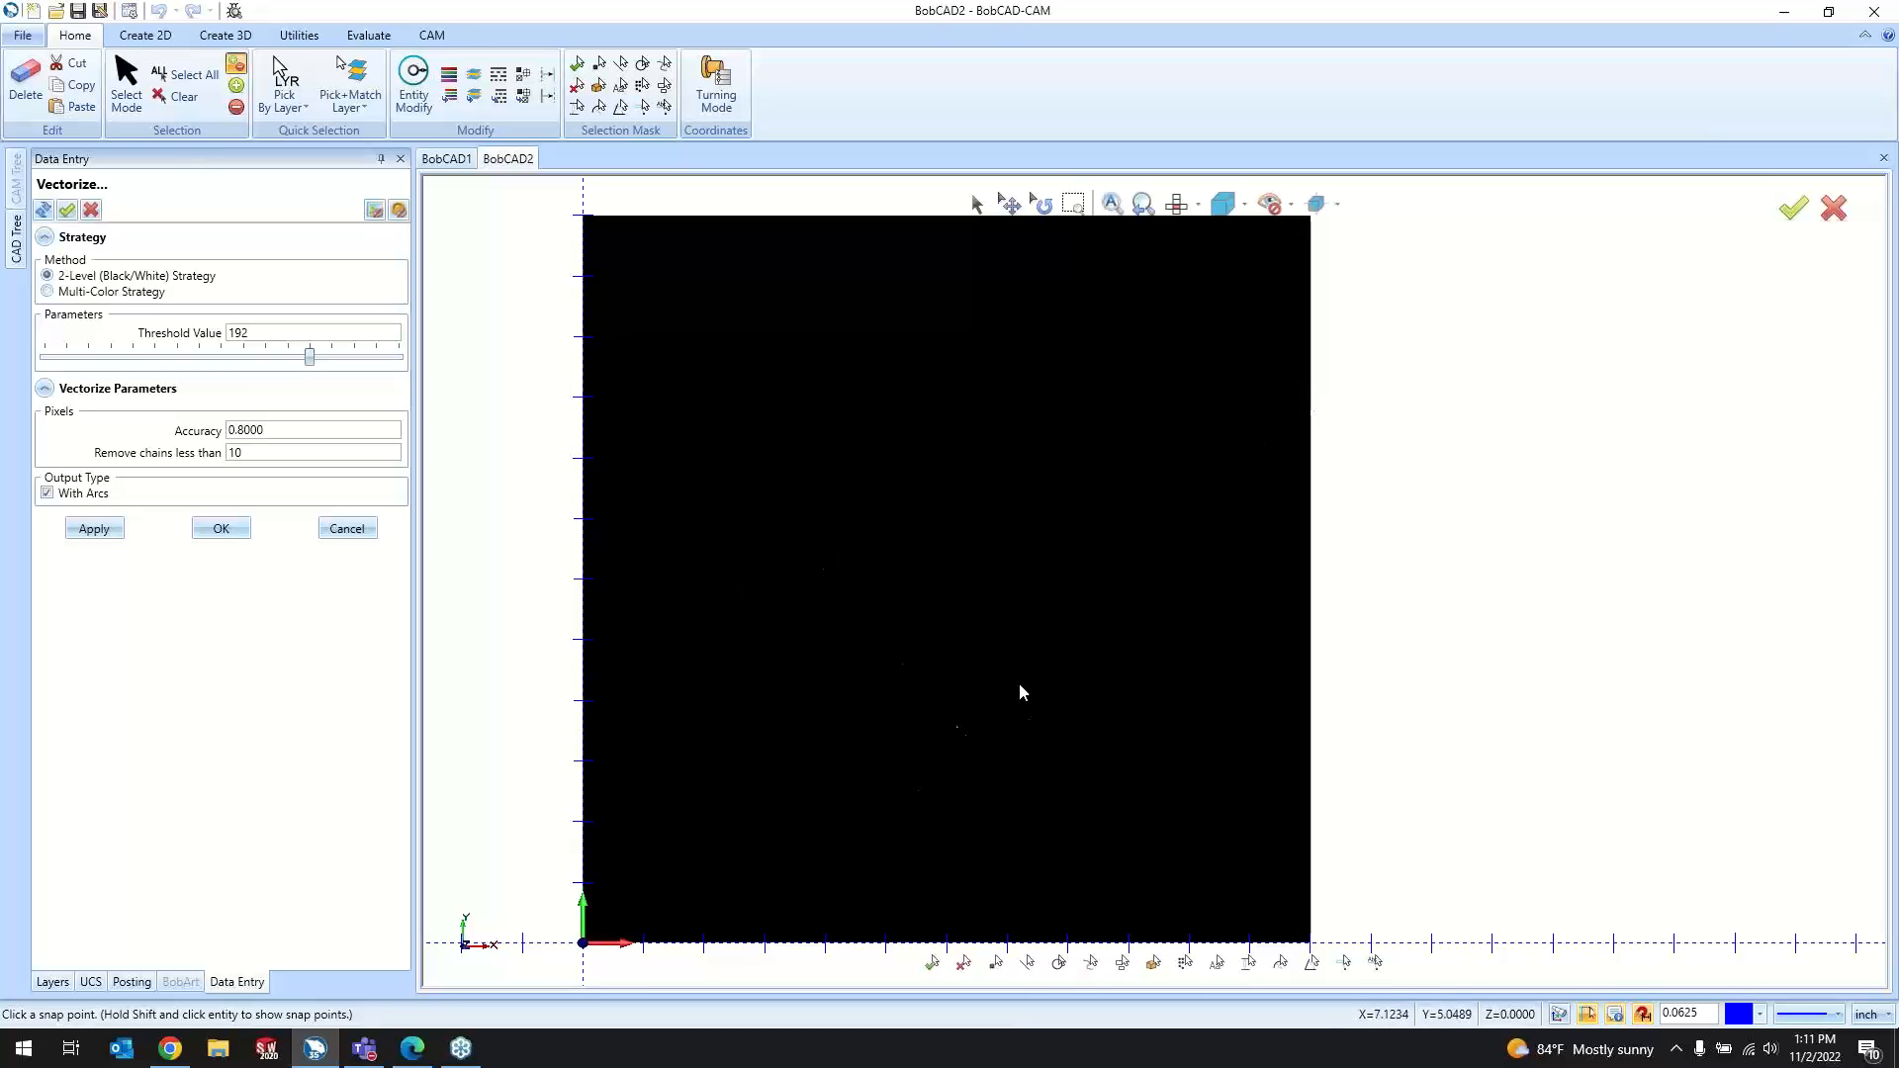
Step: Set the threshold value to 30 and accept the vectorization of the logo
drag(316, 367, 92, 369)
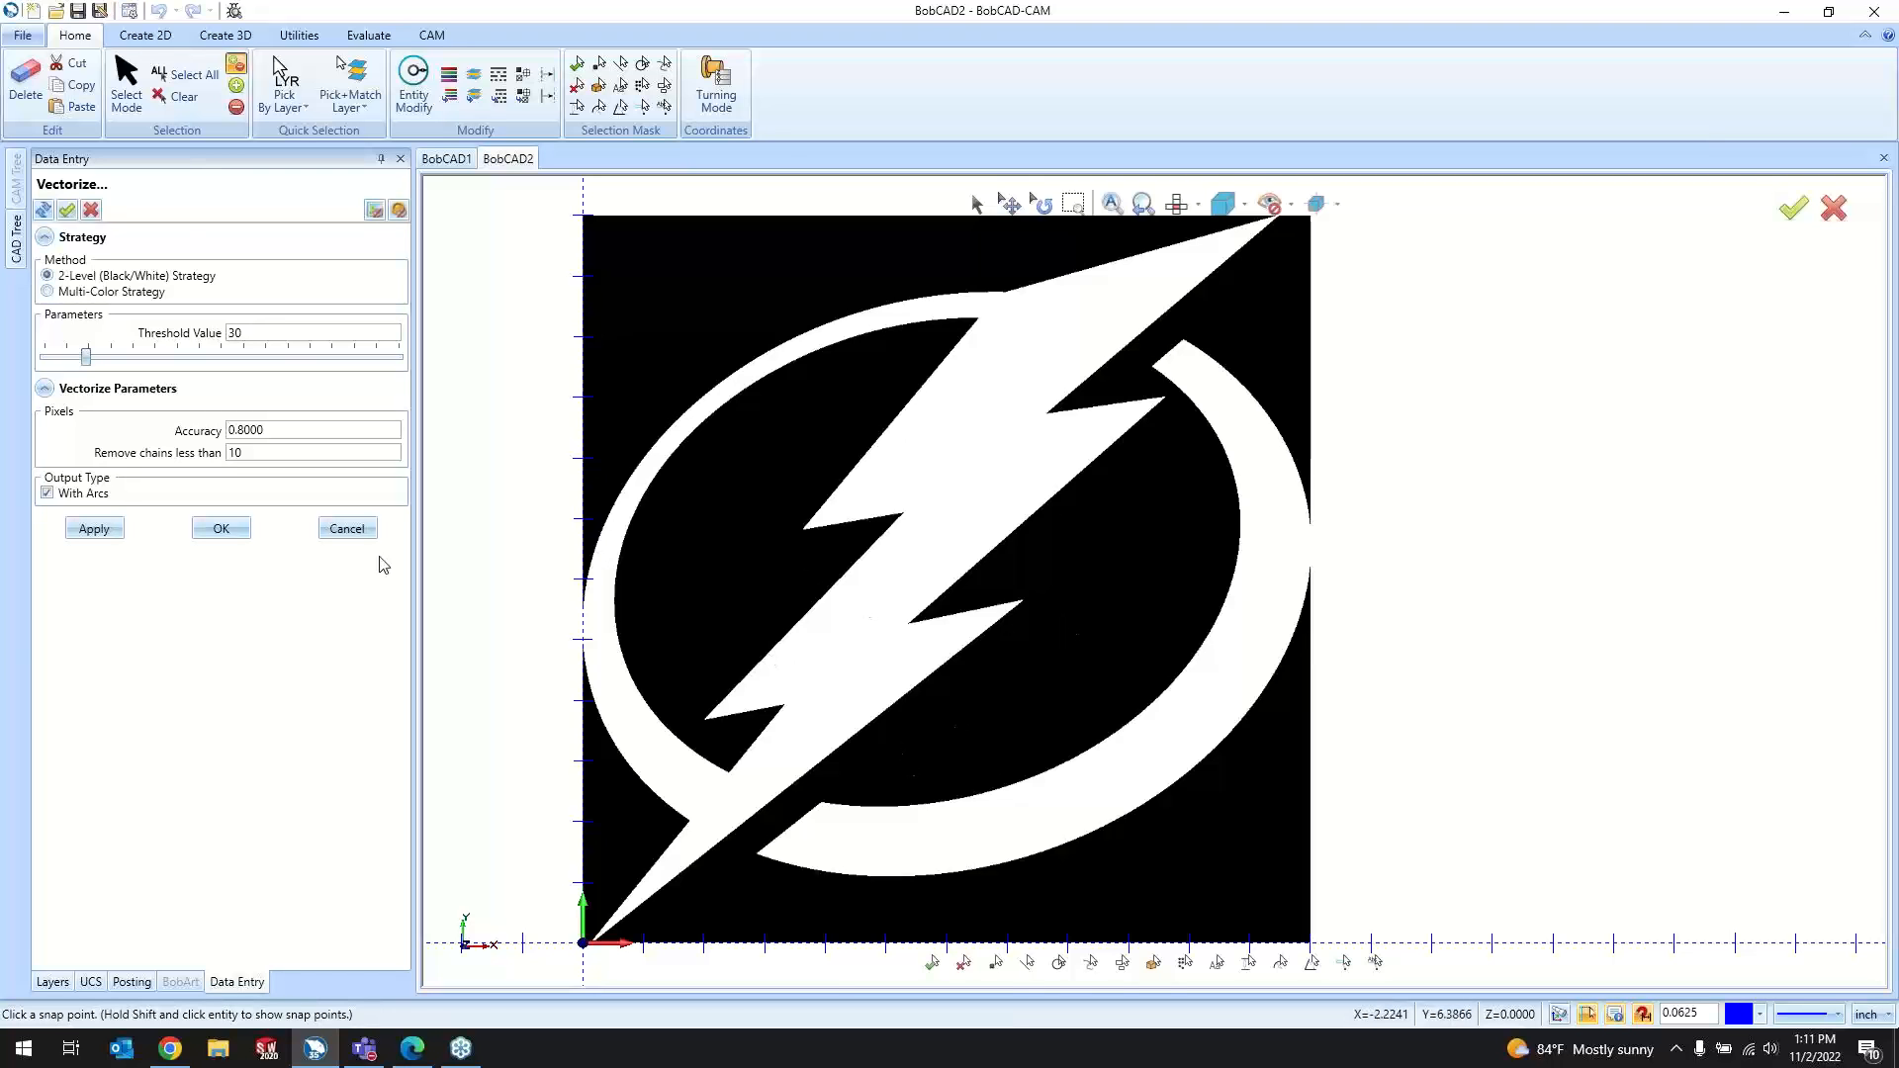
click(227, 535)
scroll(761, 606, down, 2)
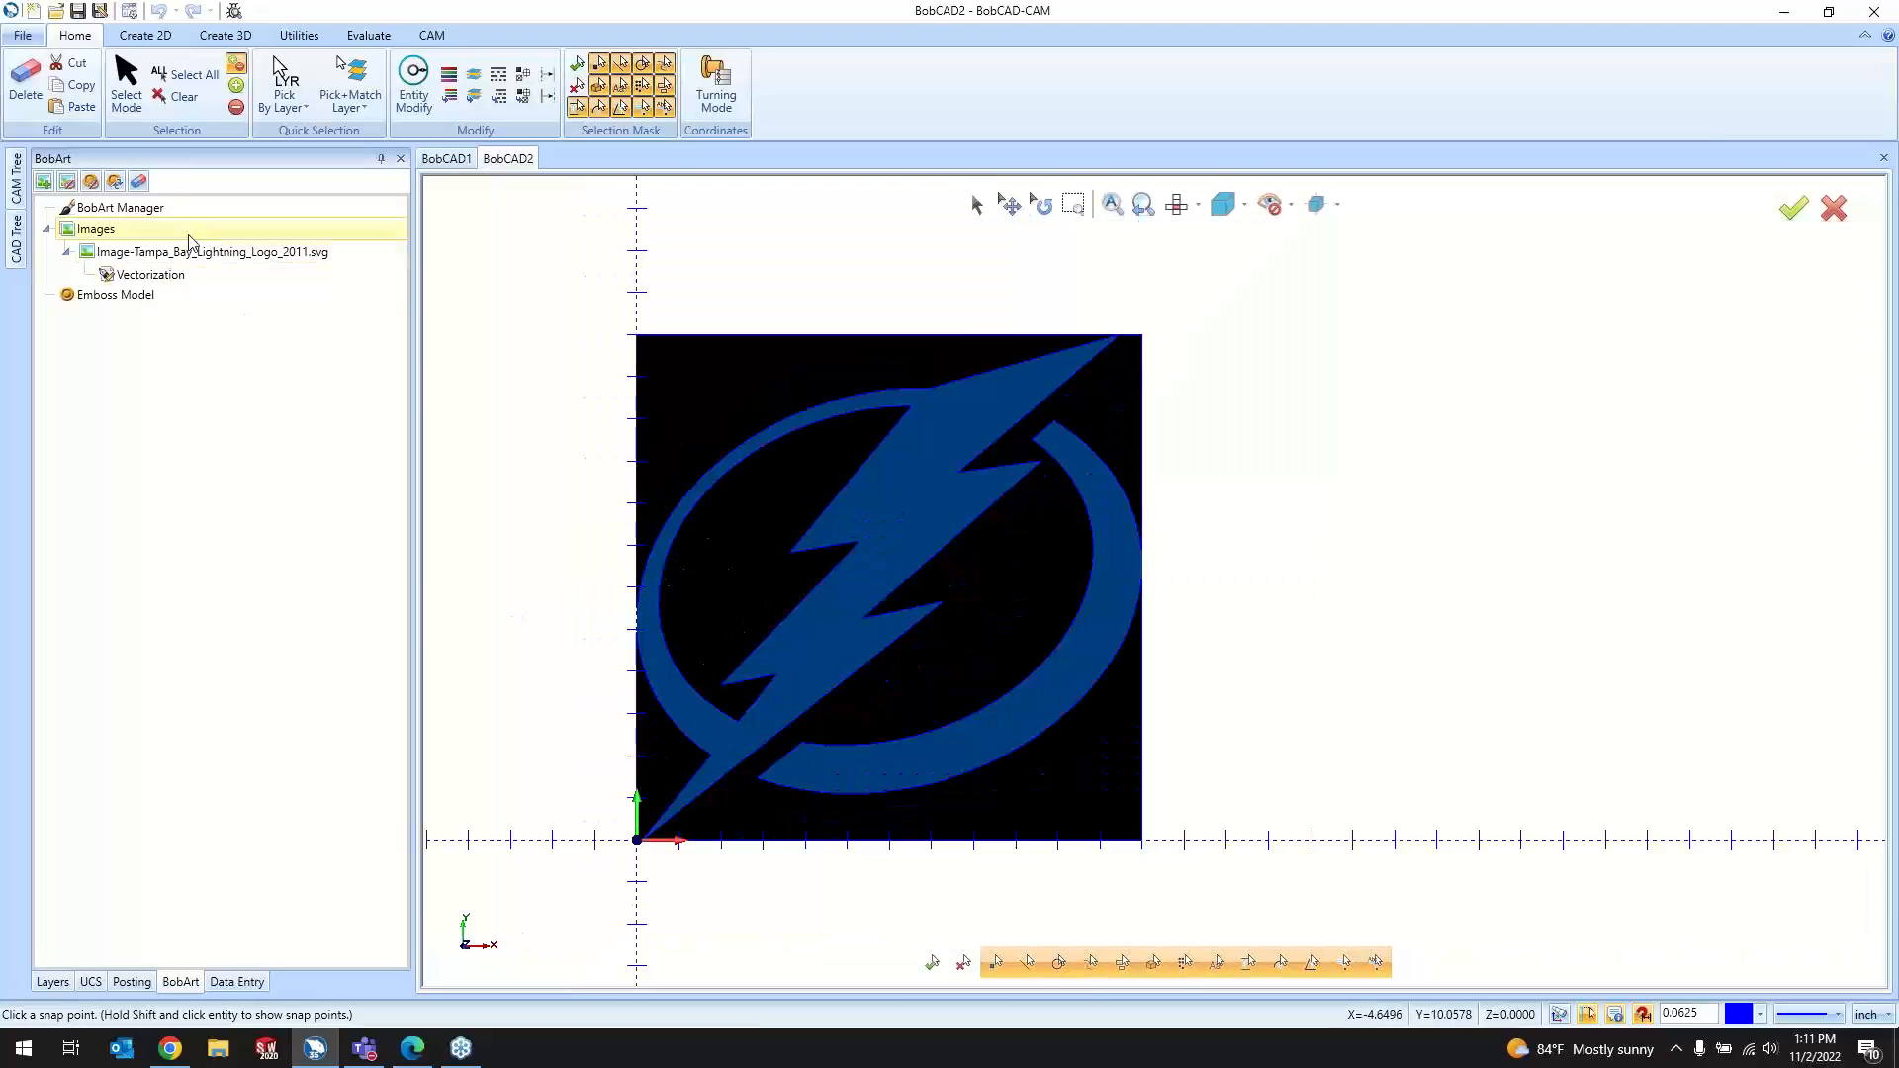
Step: Blank the logo image and select all of the vectorized logo geometry
right_click(191, 250)
click(226, 338)
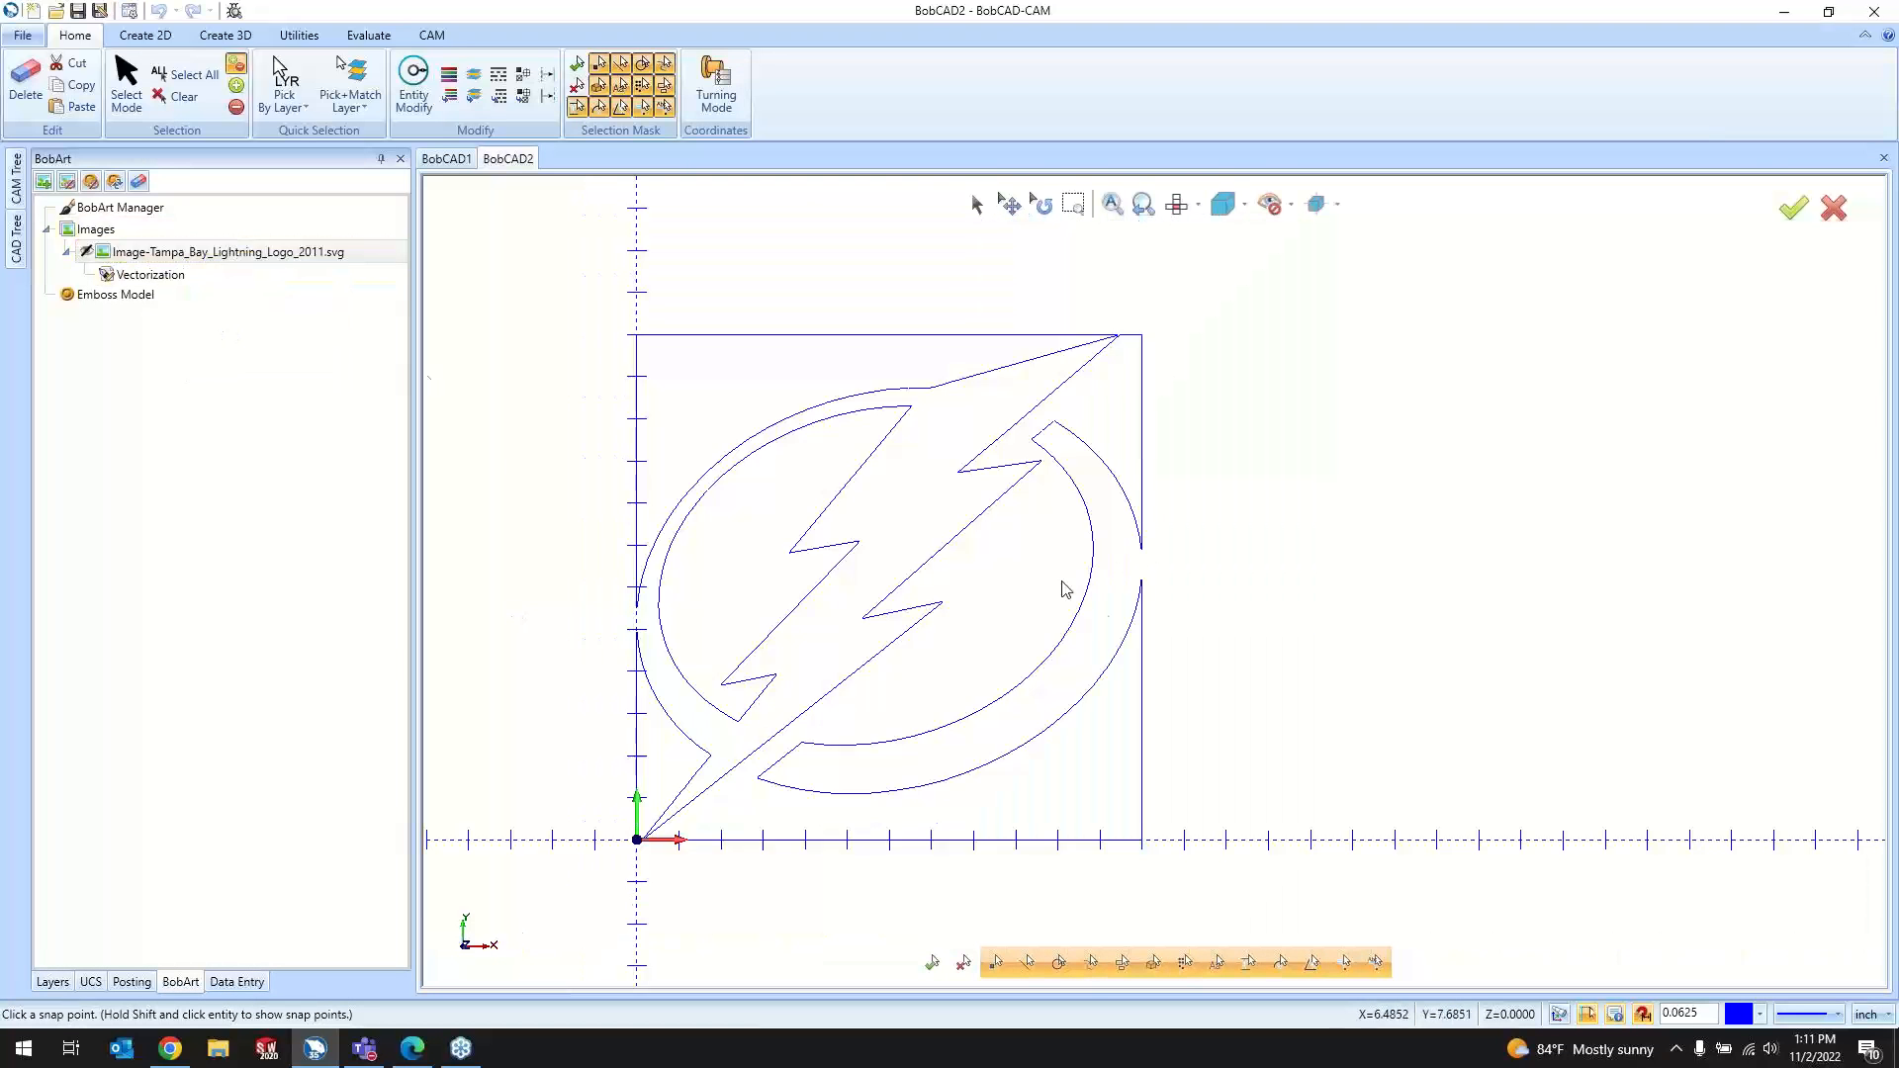
click(976, 205)
drag(533, 284, 1249, 841)
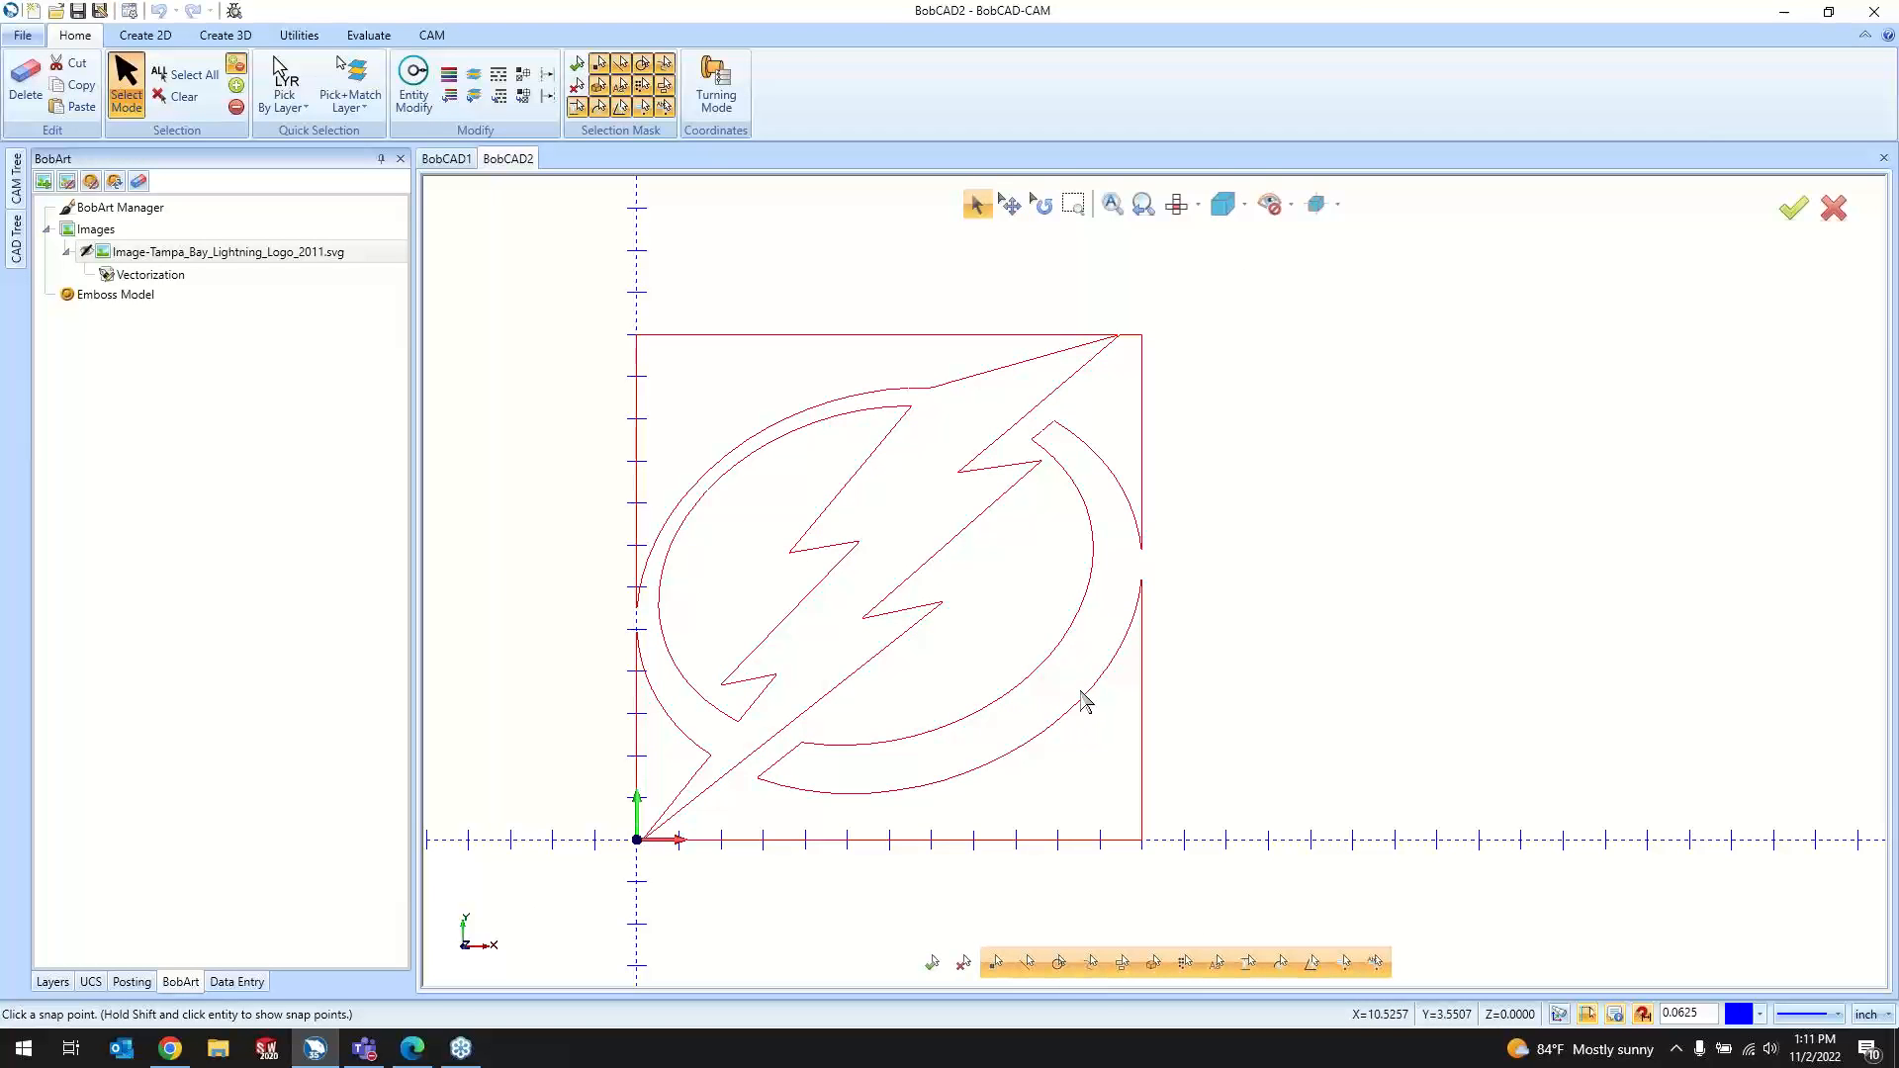
Step: Reopen the Vectorization feature's settings for review and accept them without changes
right_click(204, 277)
click(226, 290)
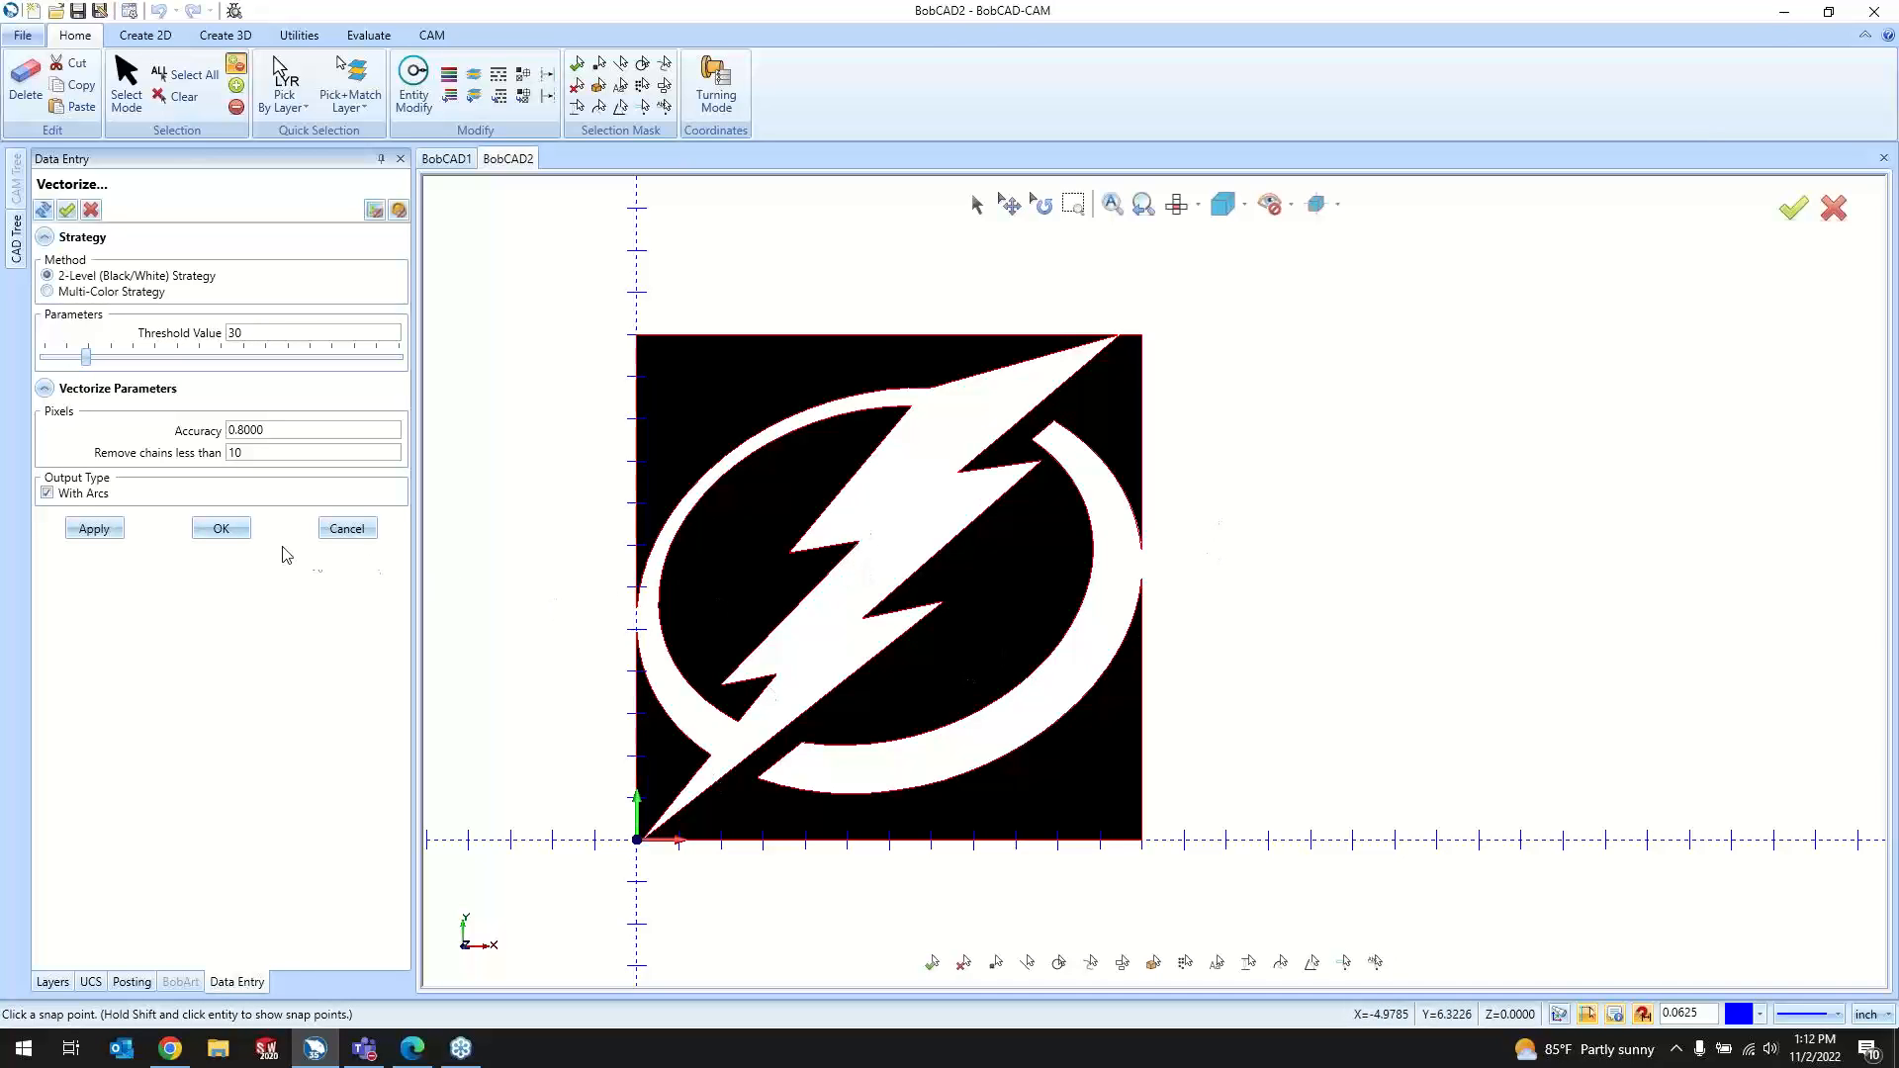
click(220, 529)
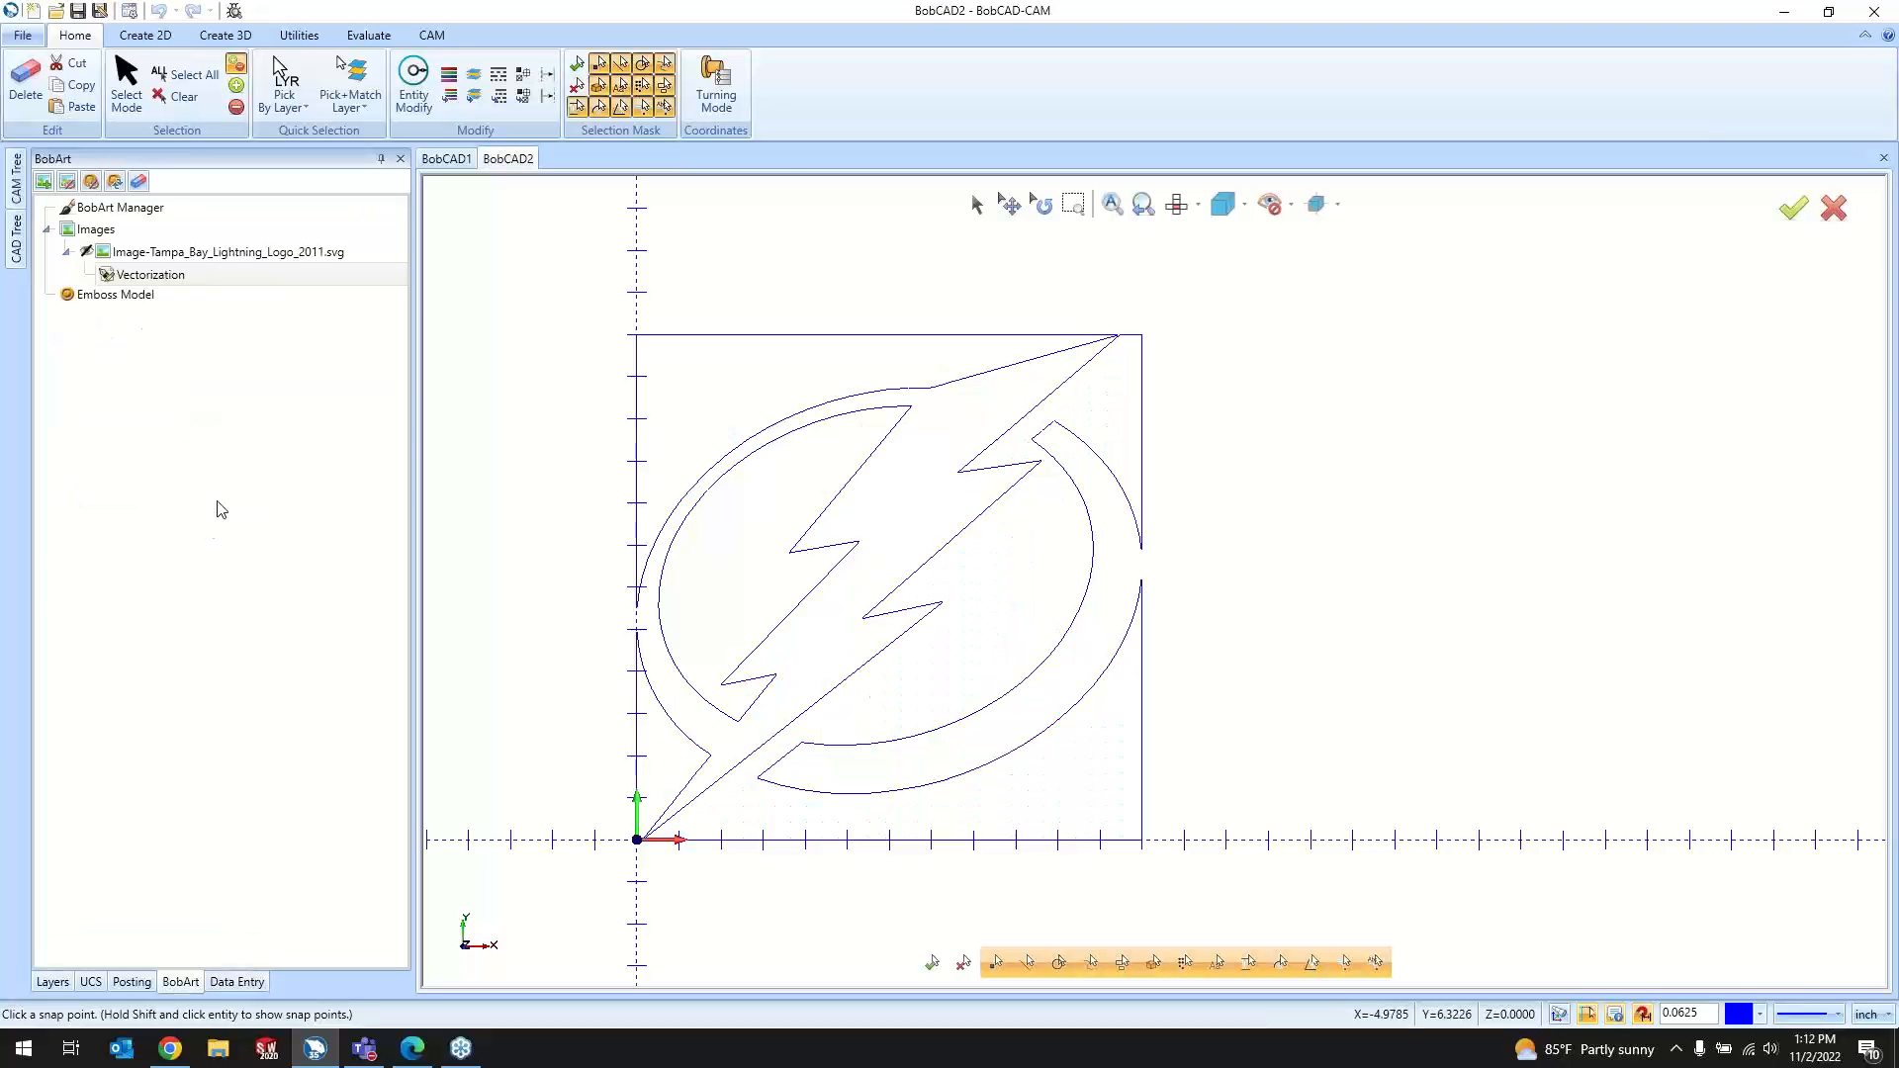
Step: Toggle the logo image between blanked and unblanked to compare it with the vector outline
right_click(247, 254)
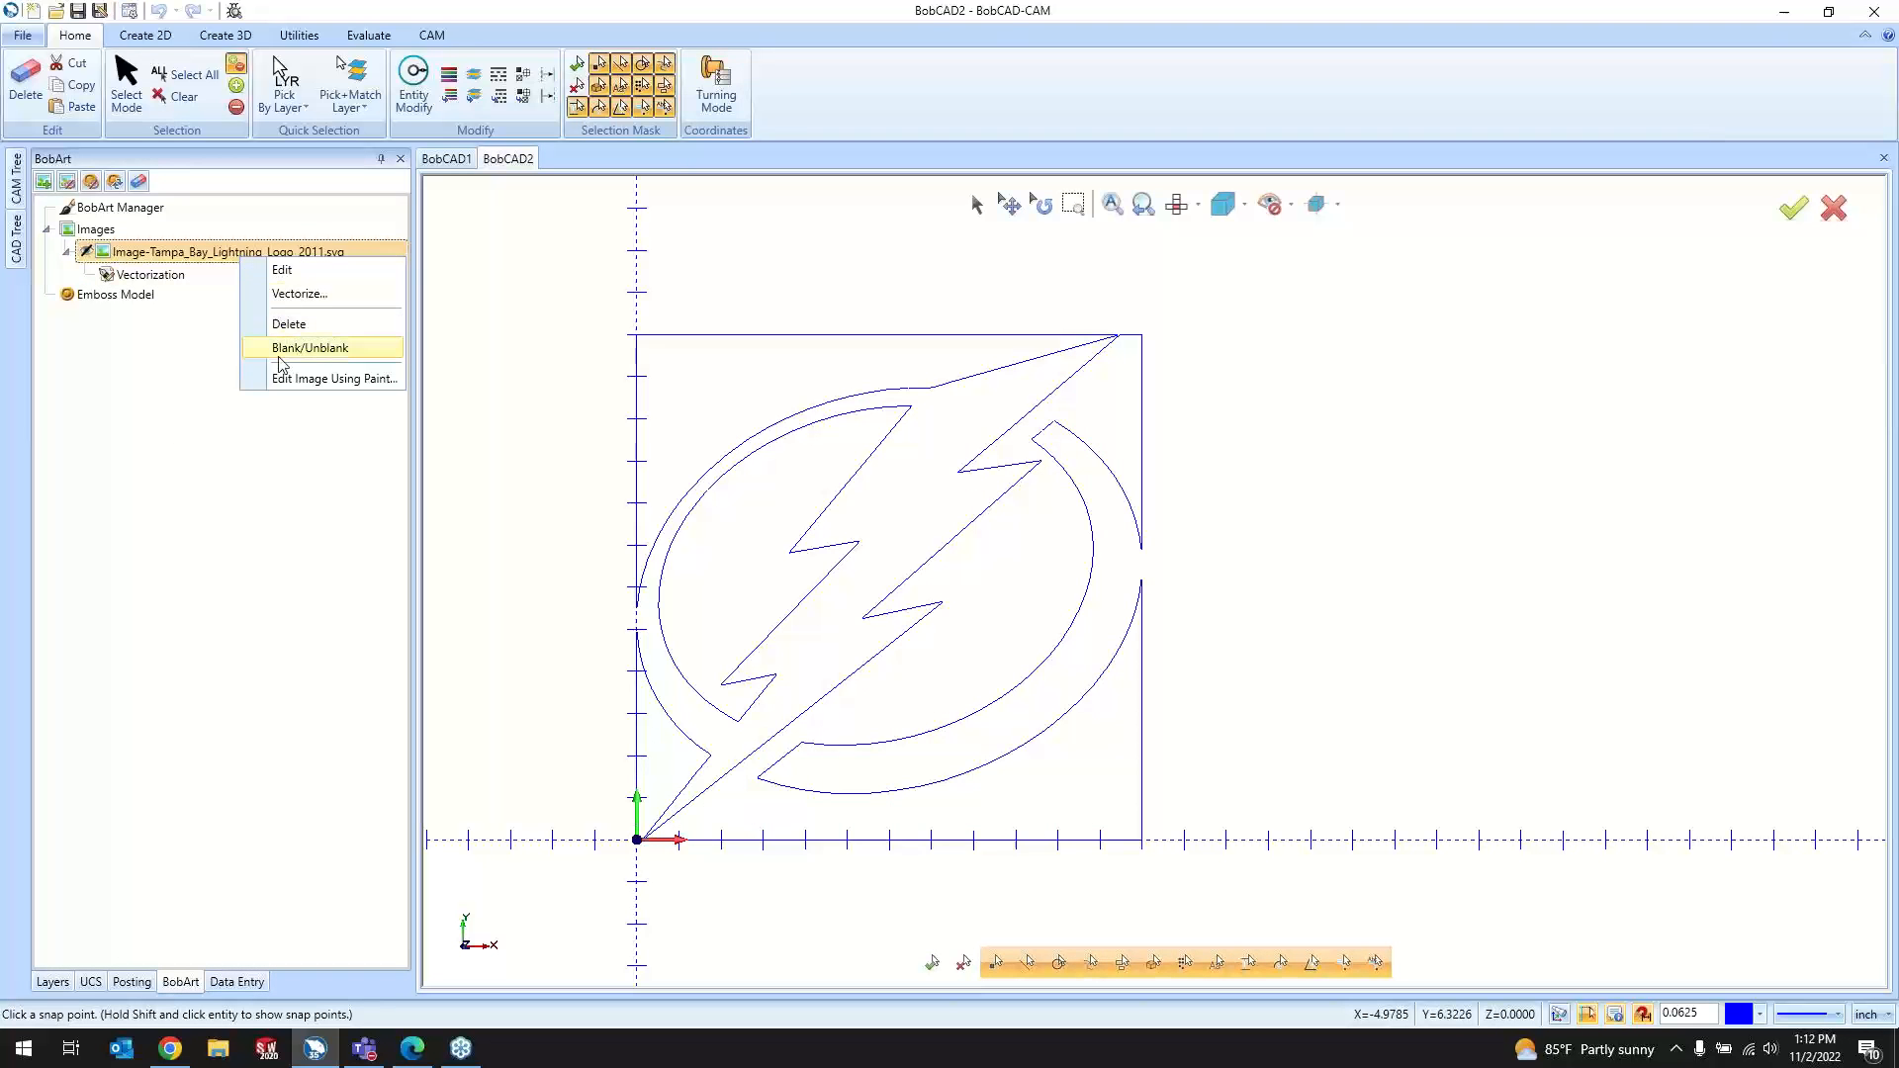
click(280, 362)
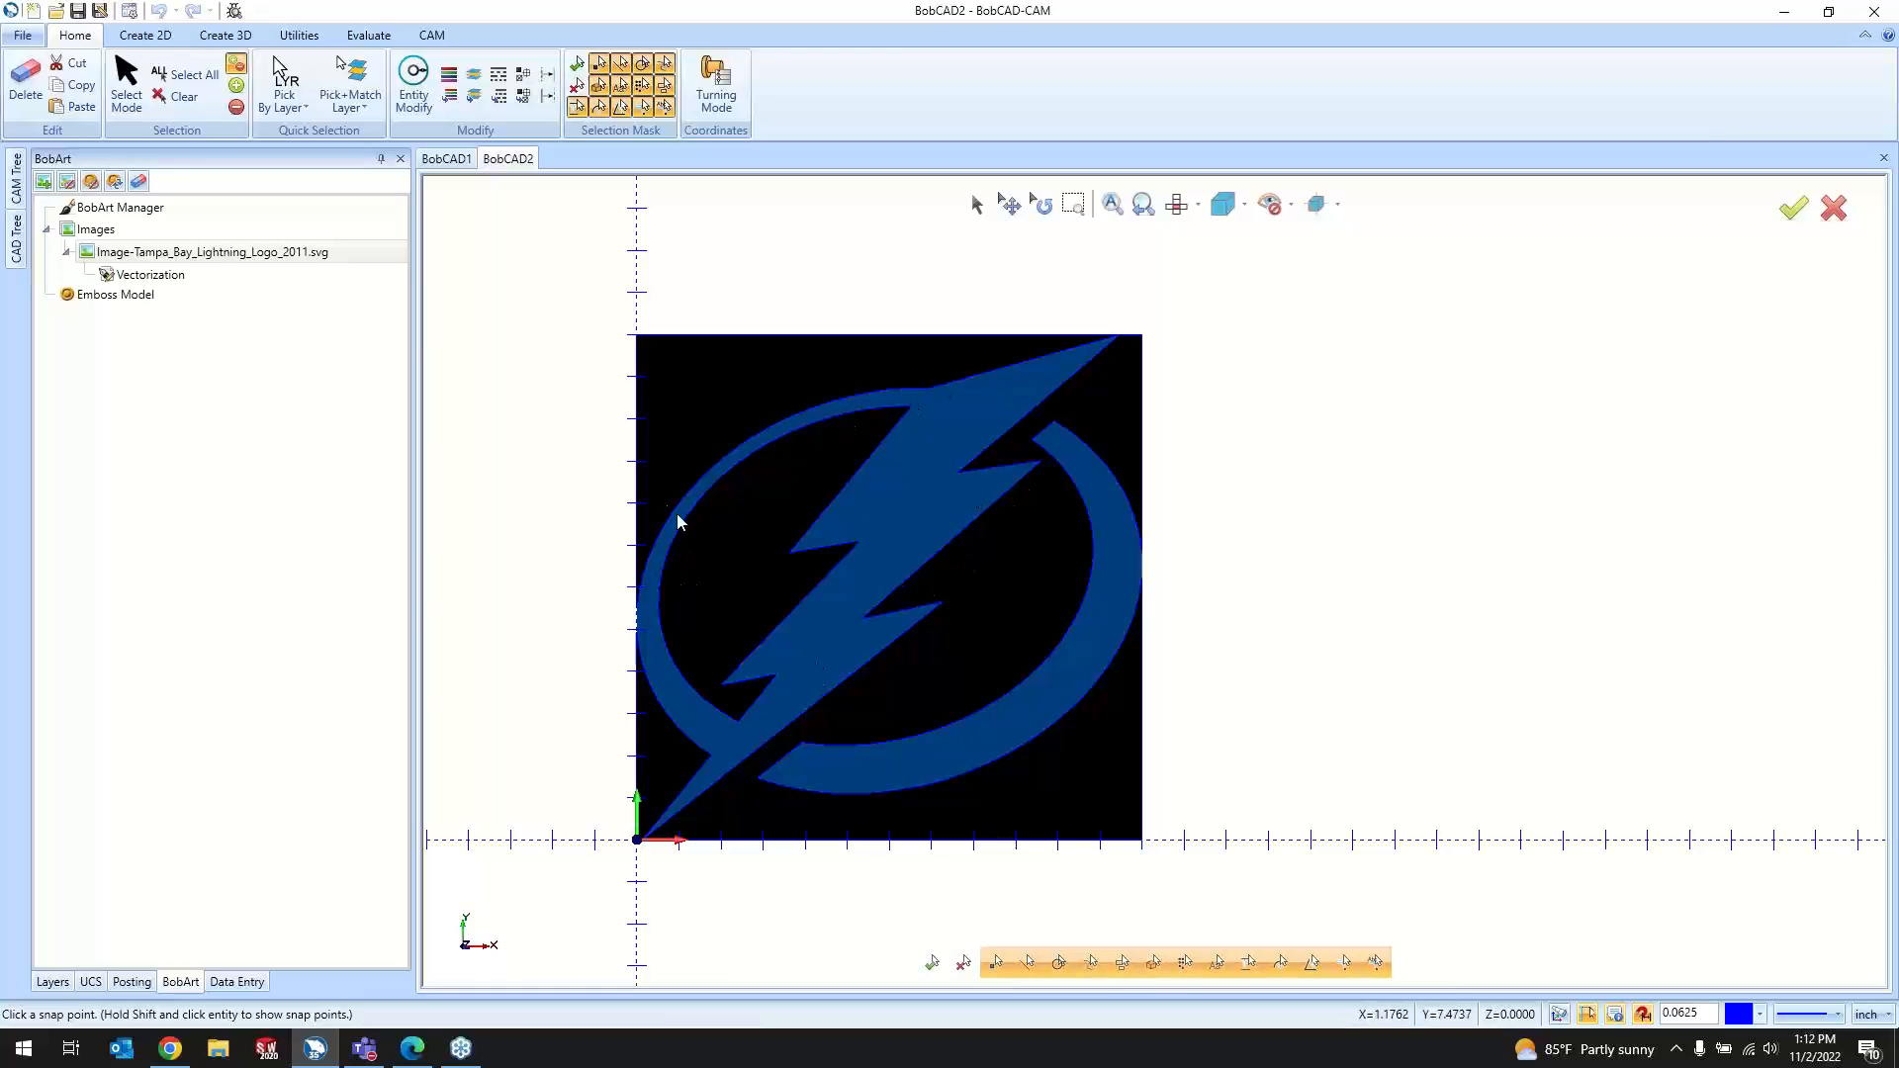
right_click(312, 261)
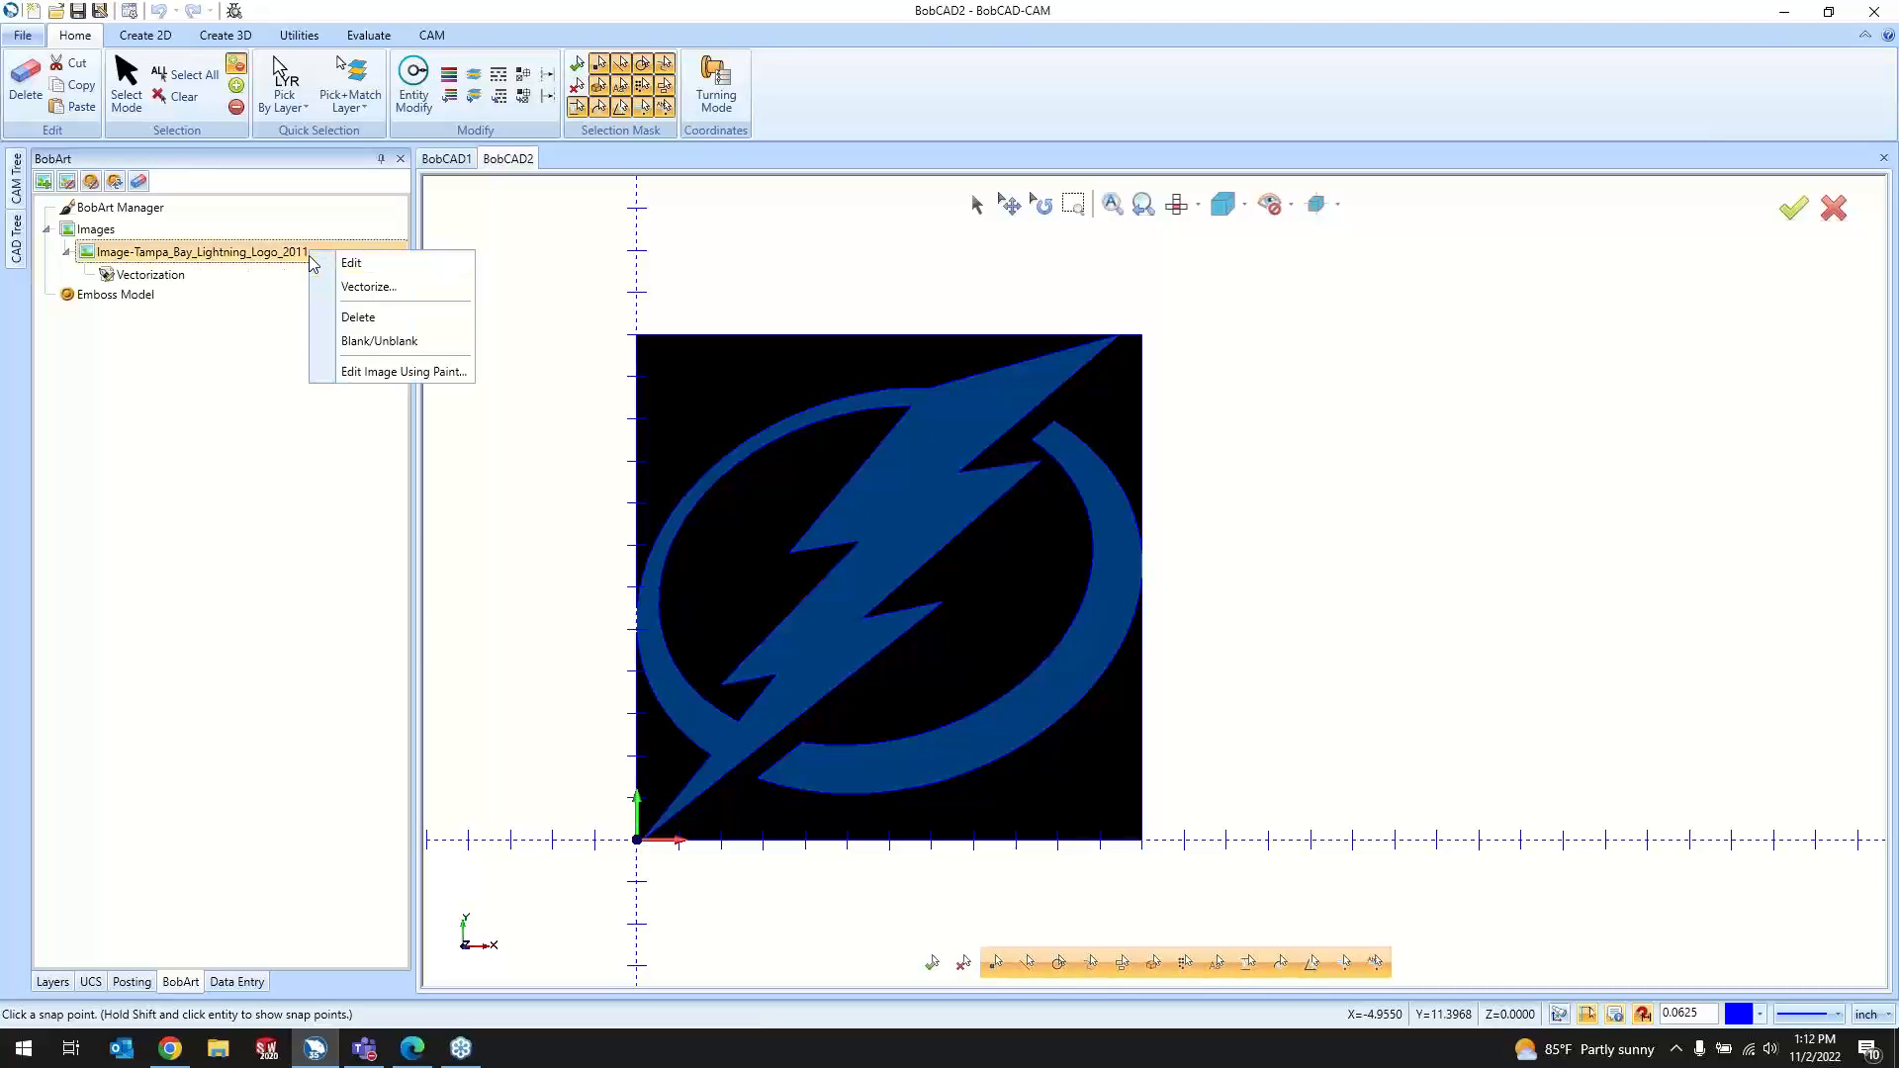
click(356, 342)
right_click(312, 253)
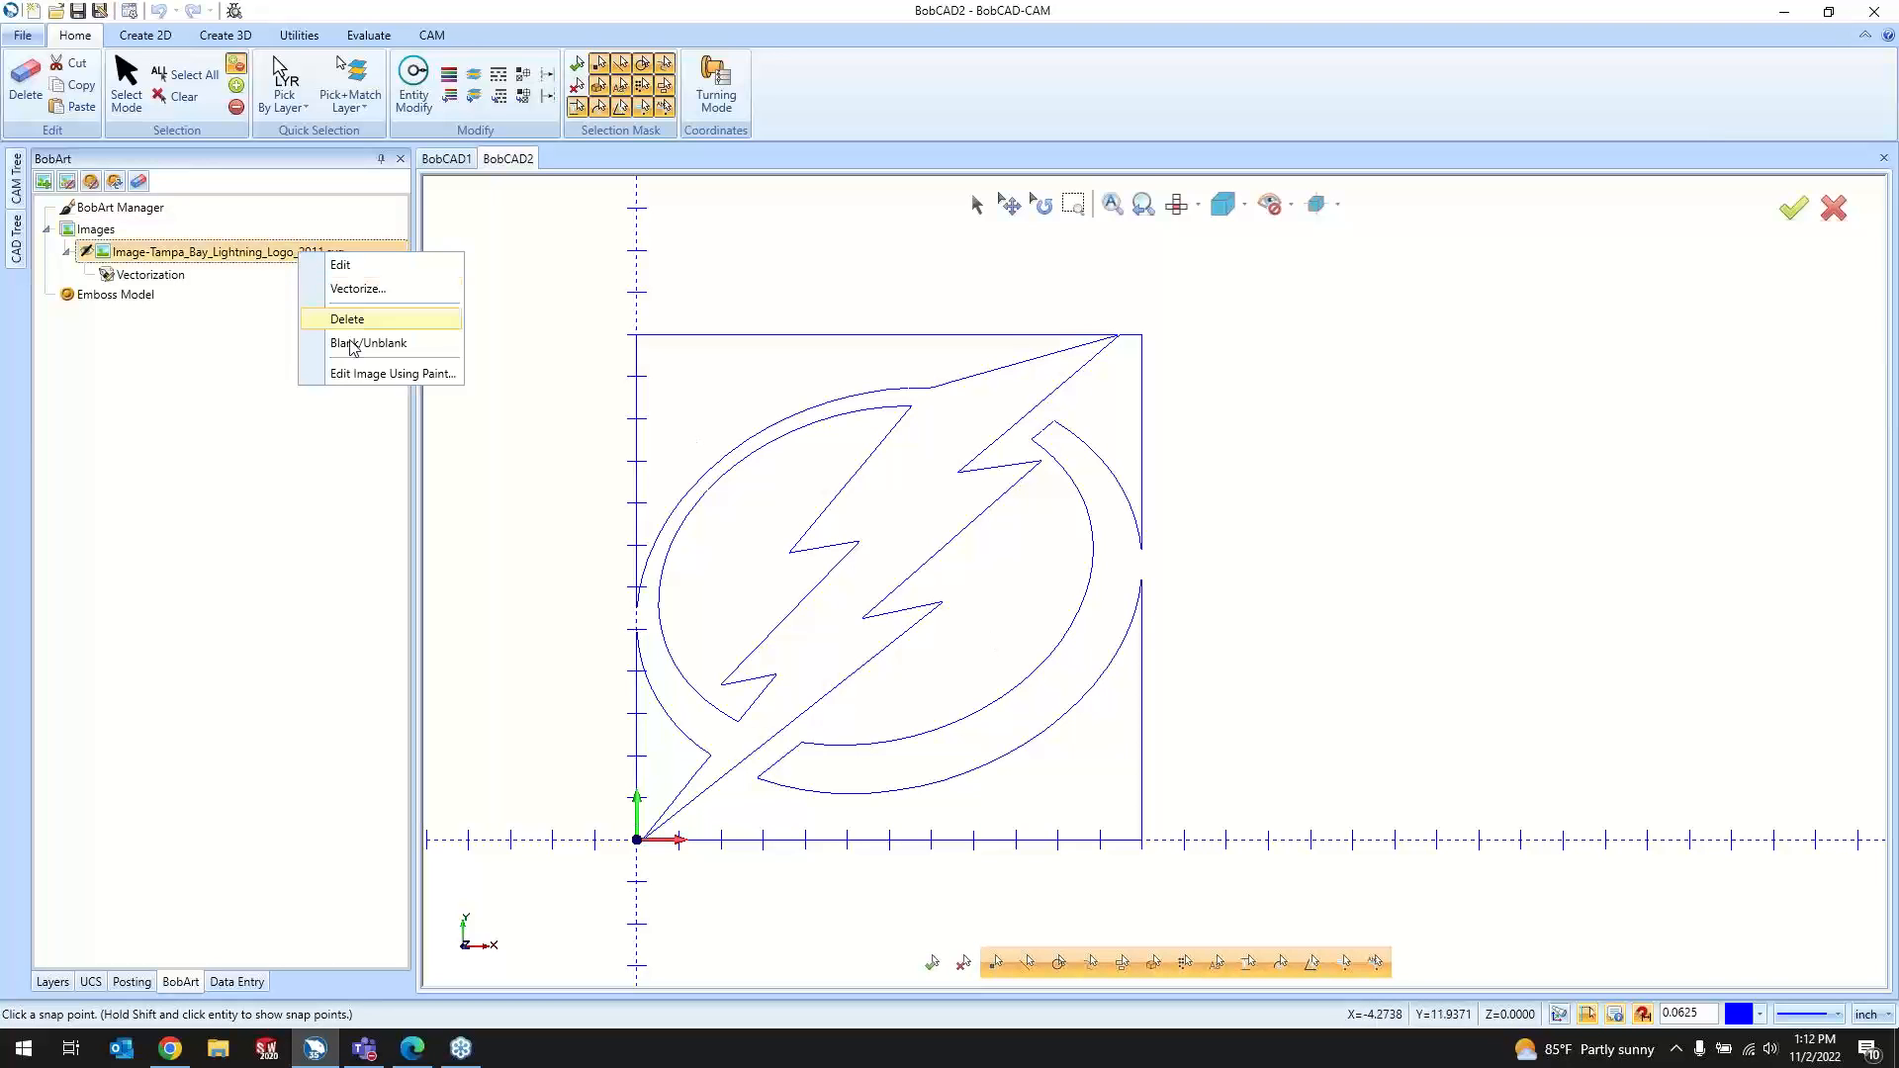
click(356, 342)
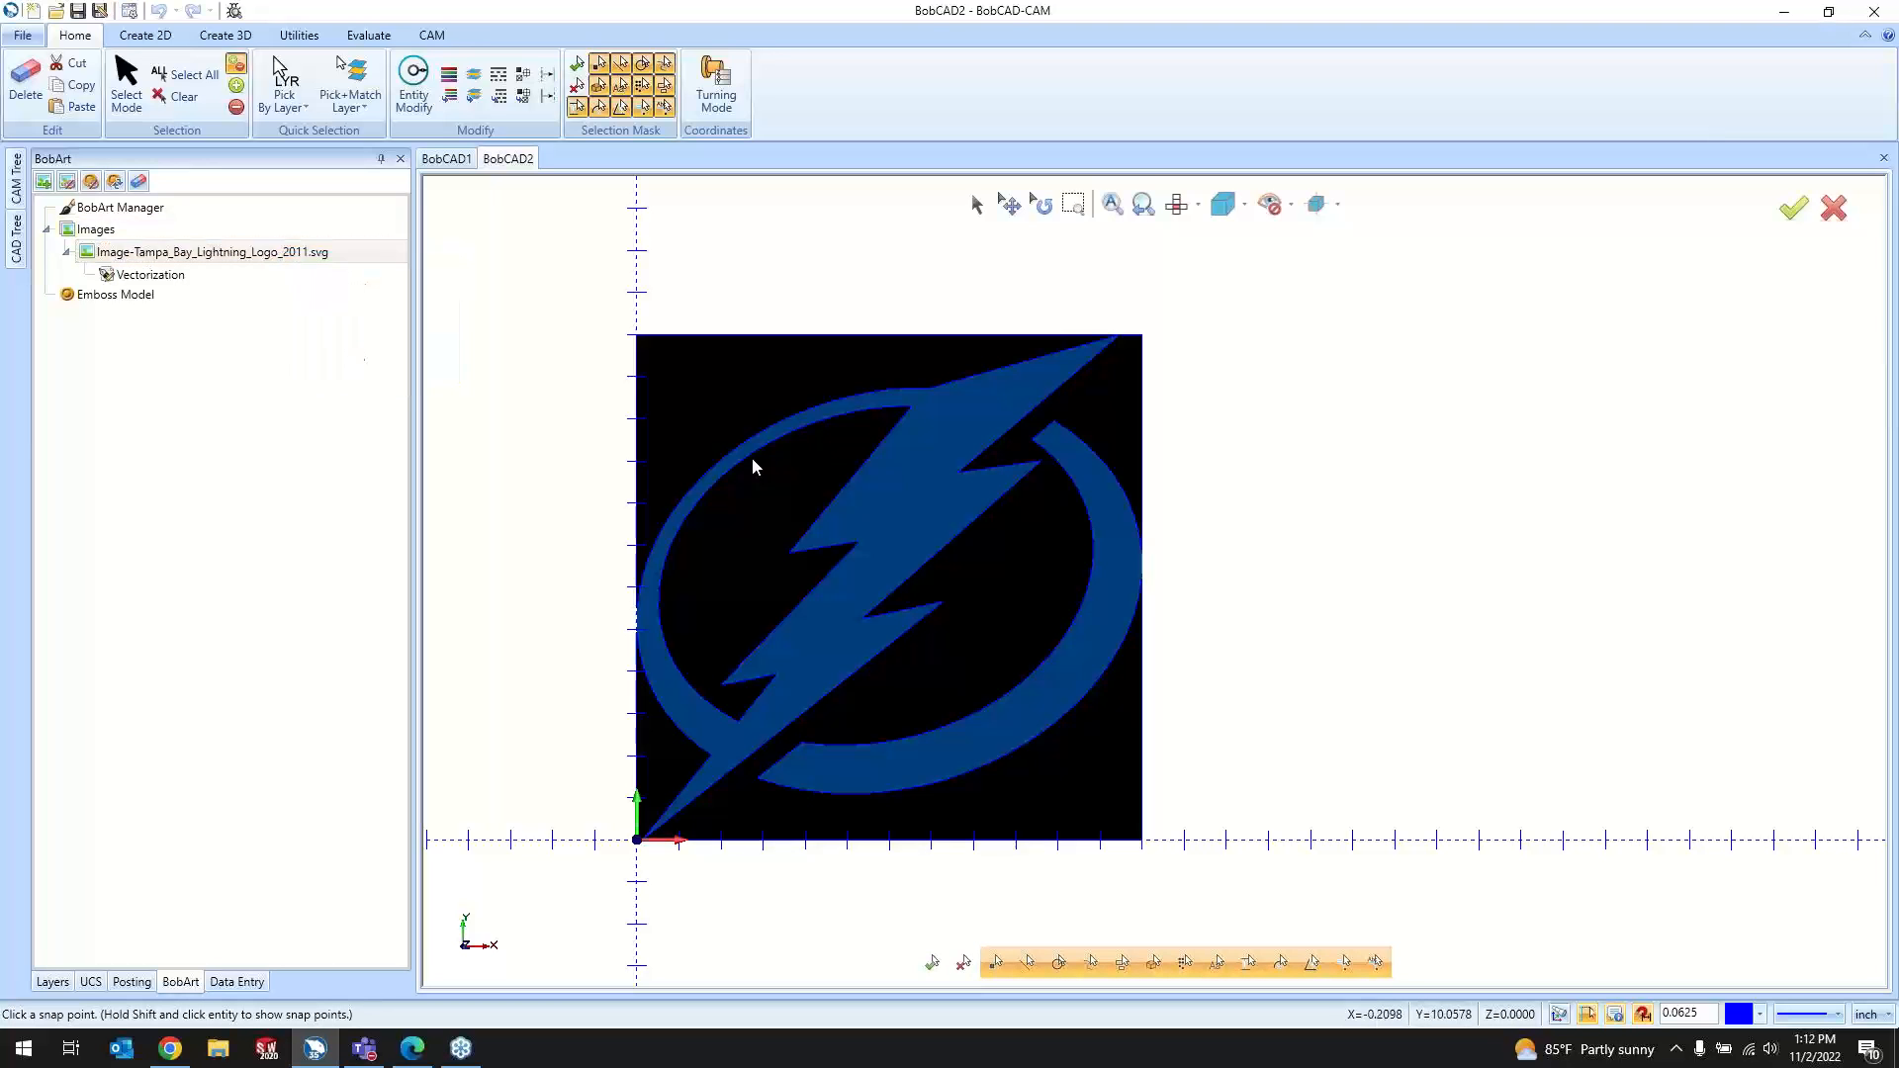
right_click(314, 255)
click(356, 346)
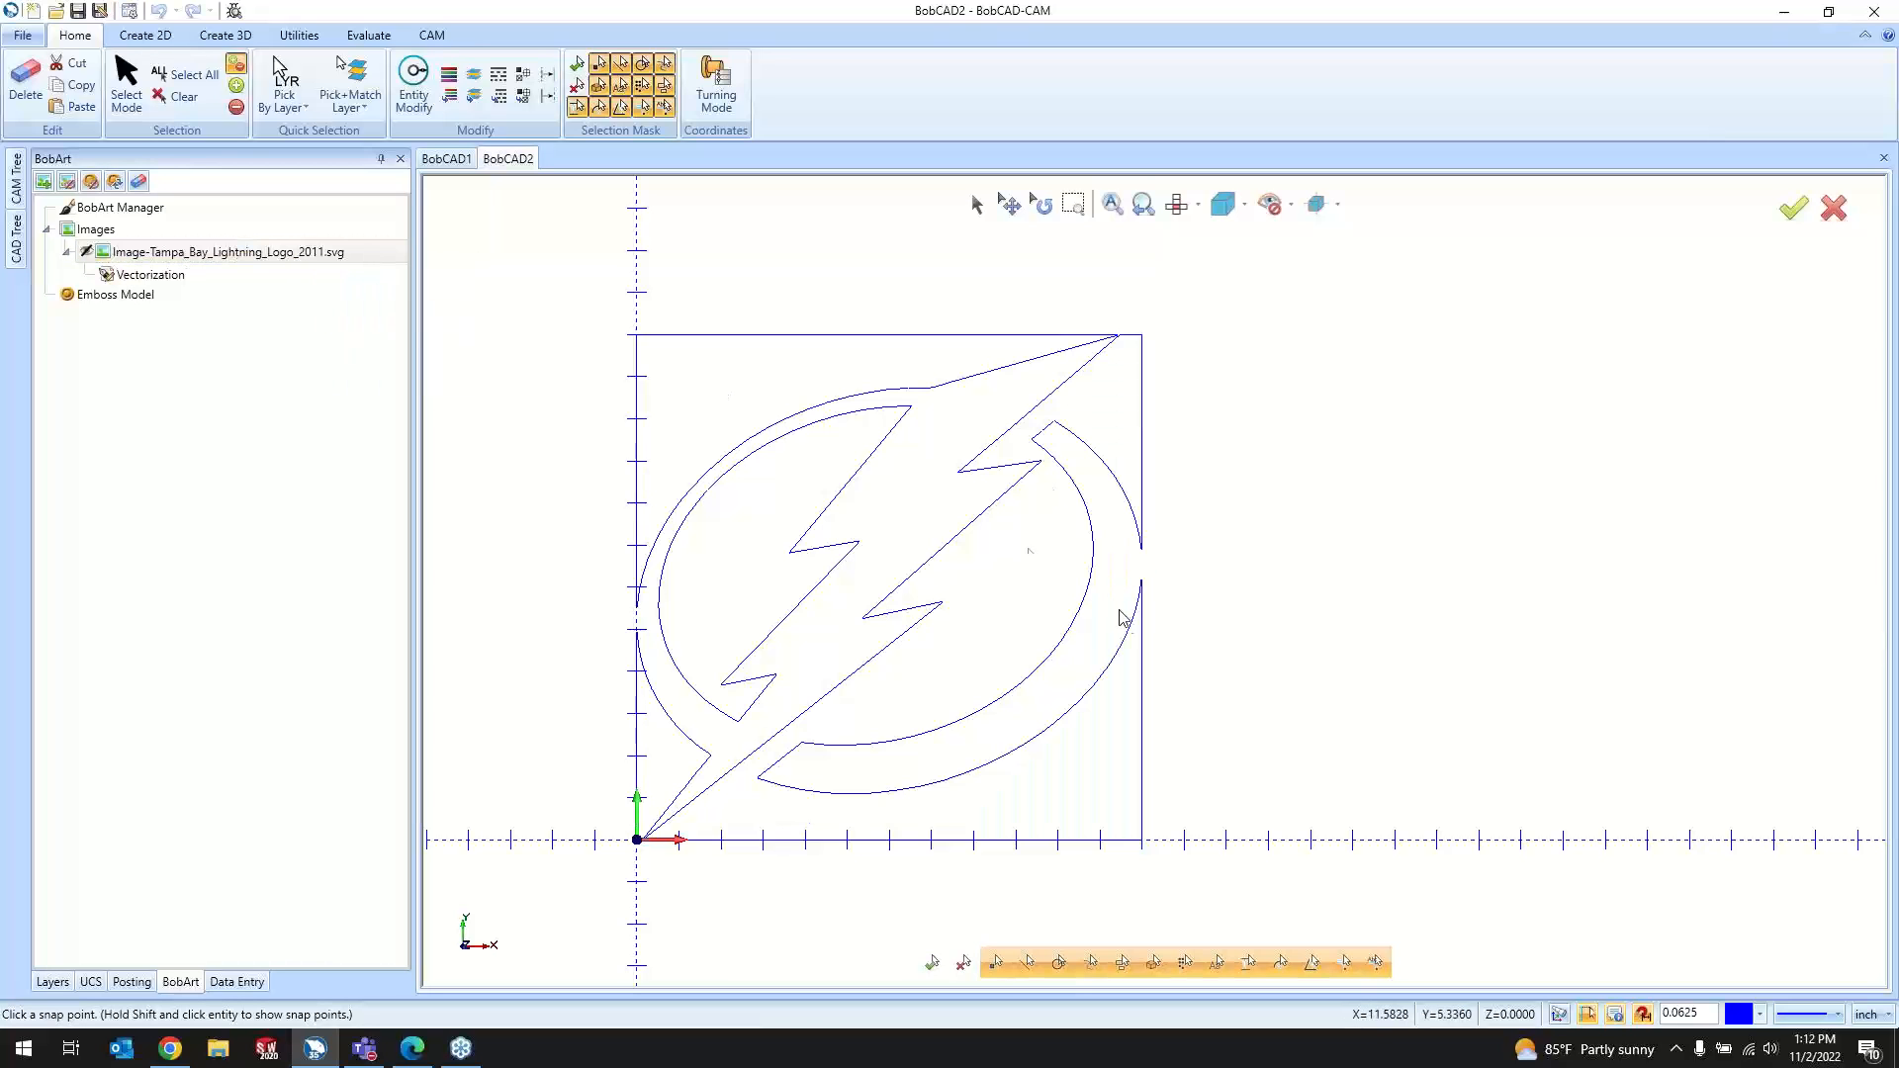
right_click(349, 263)
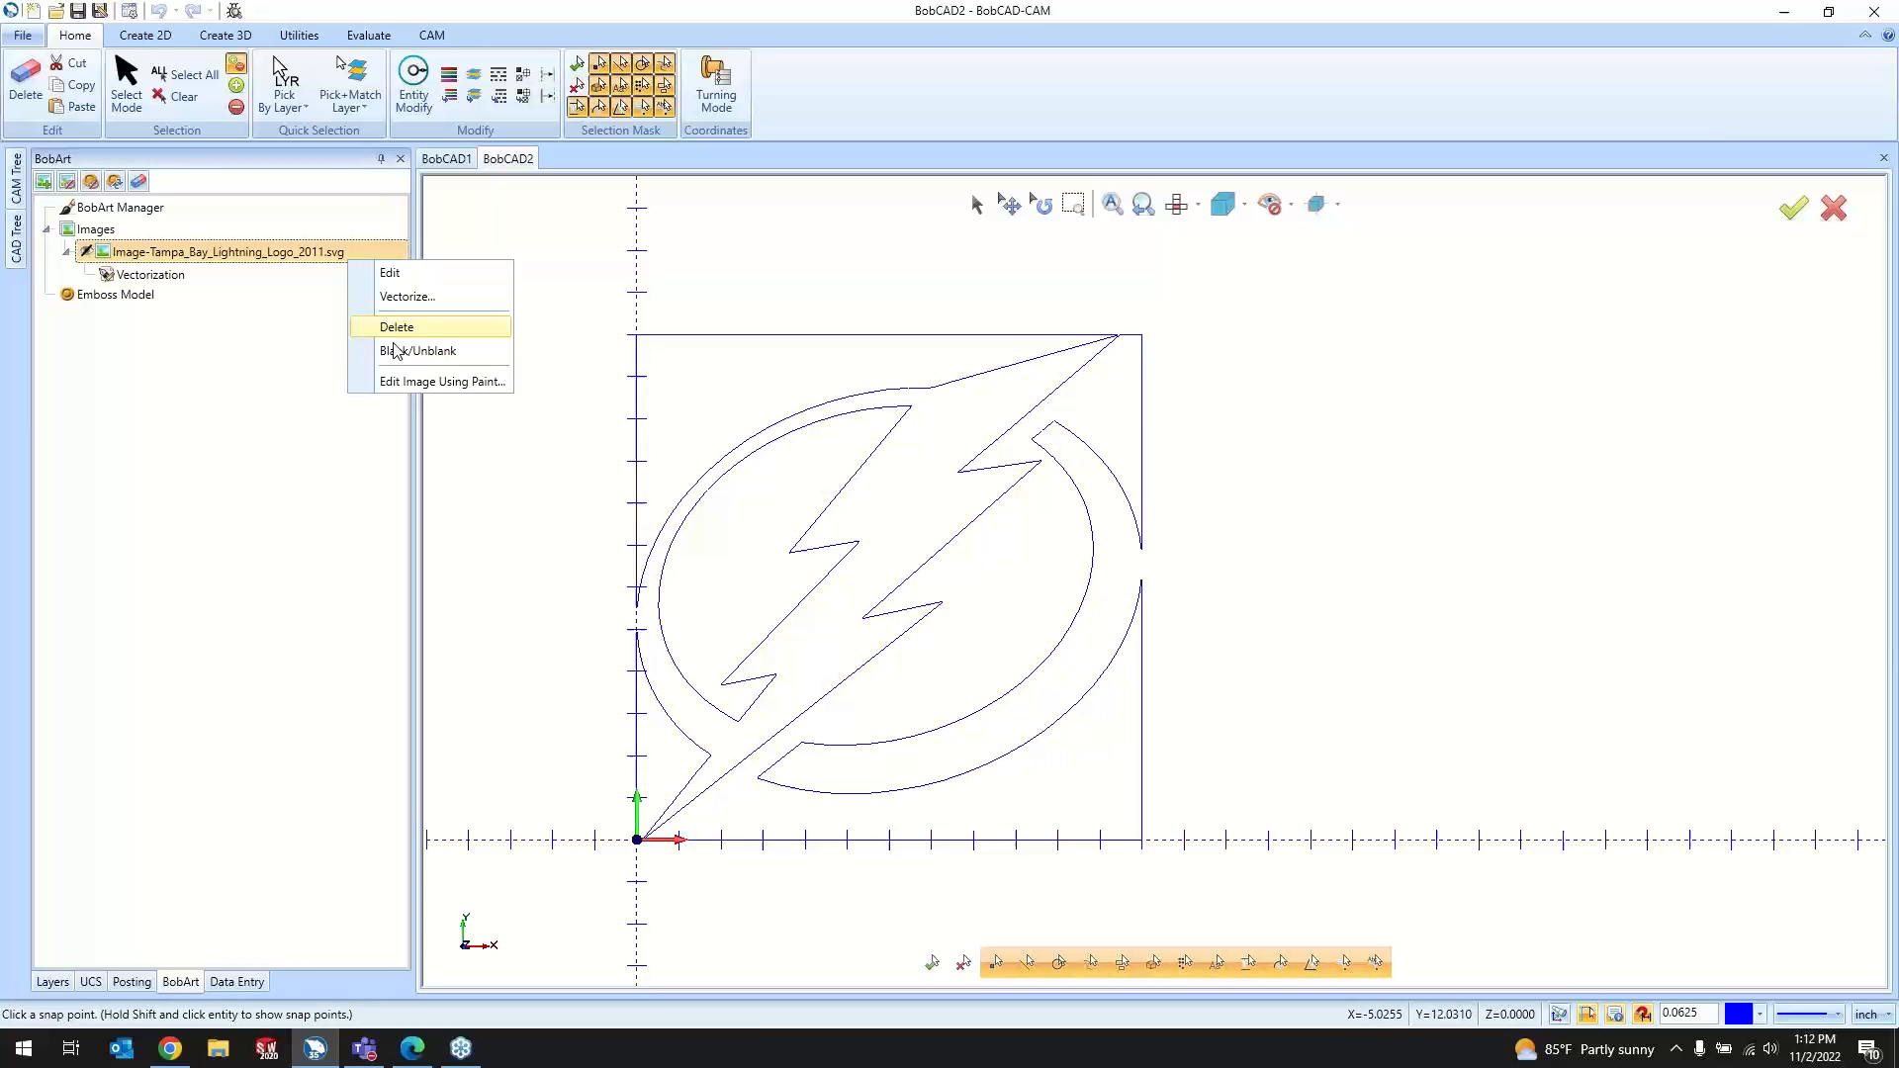
click(716, 297)
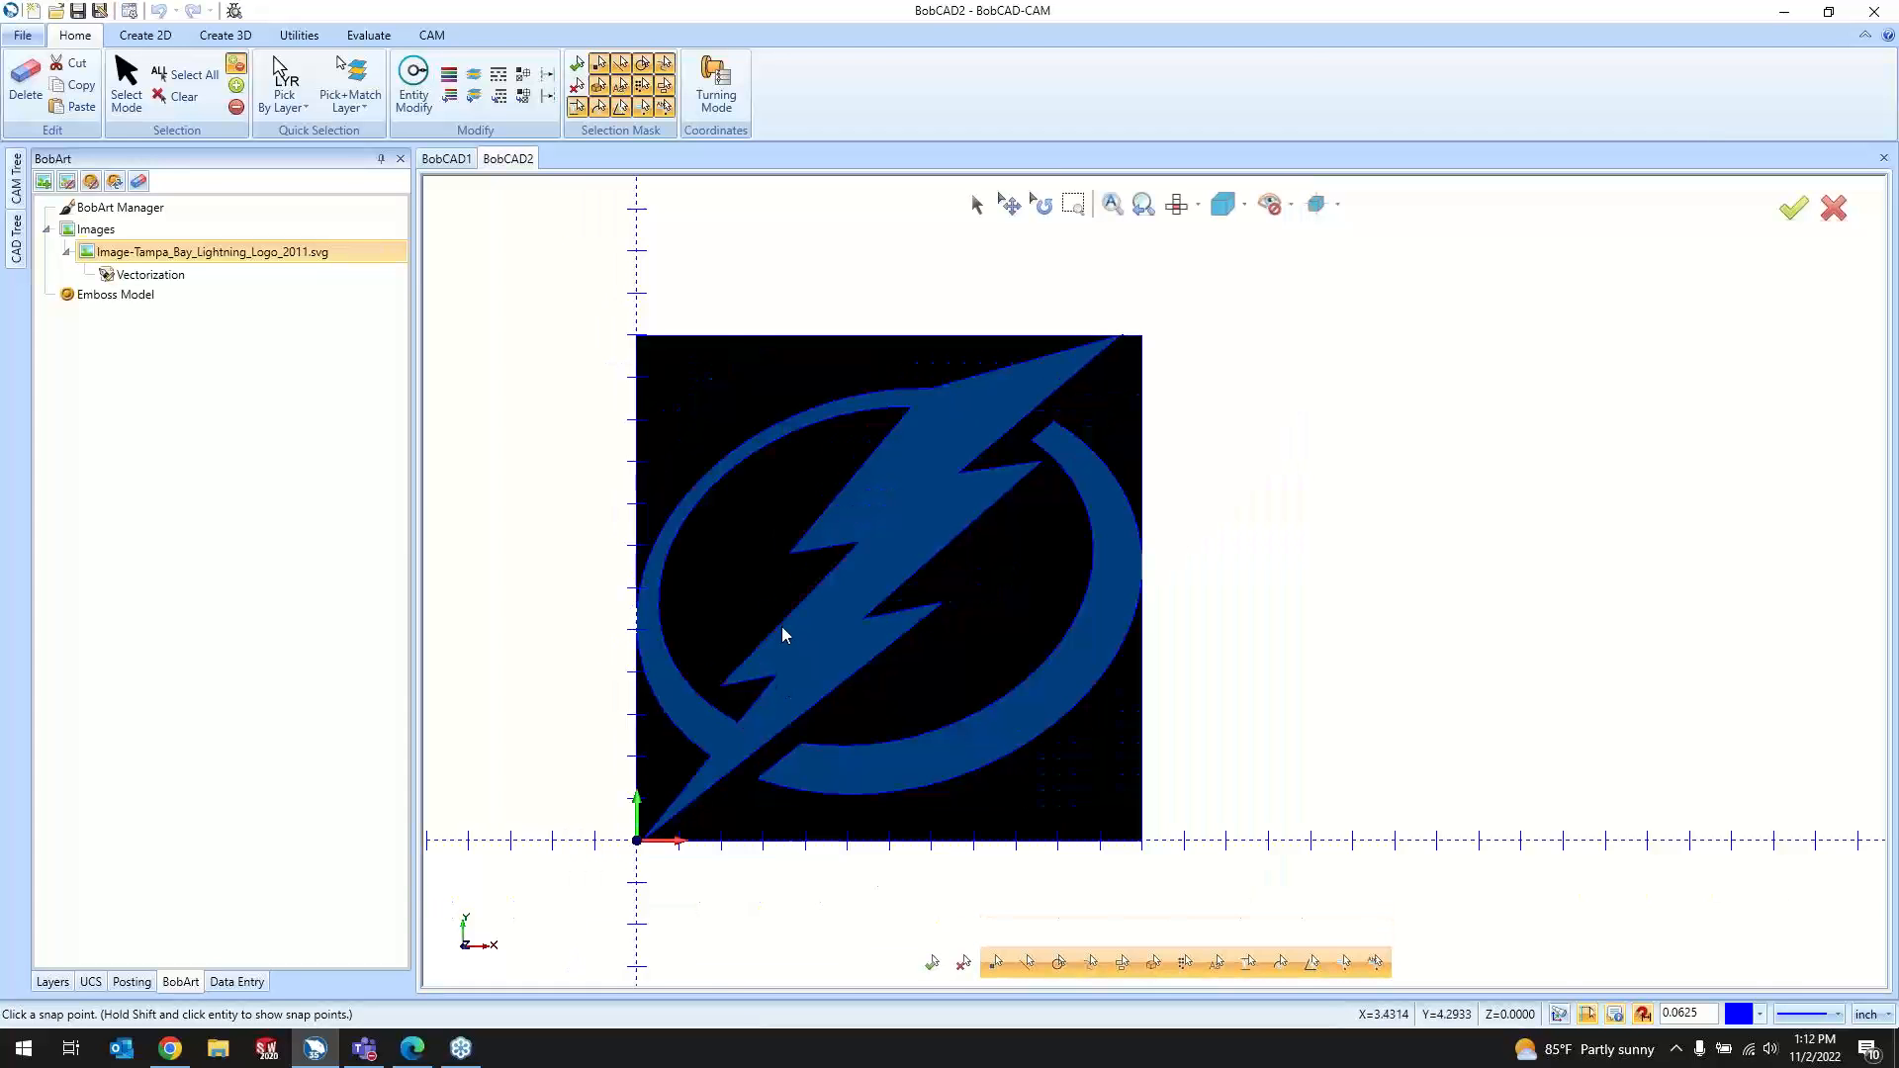
Step: Delete the upper-left inner arc of the vectorized logo outline and toggle the image's visibility to inspect the gap
scroll(742, 614, up, 2)
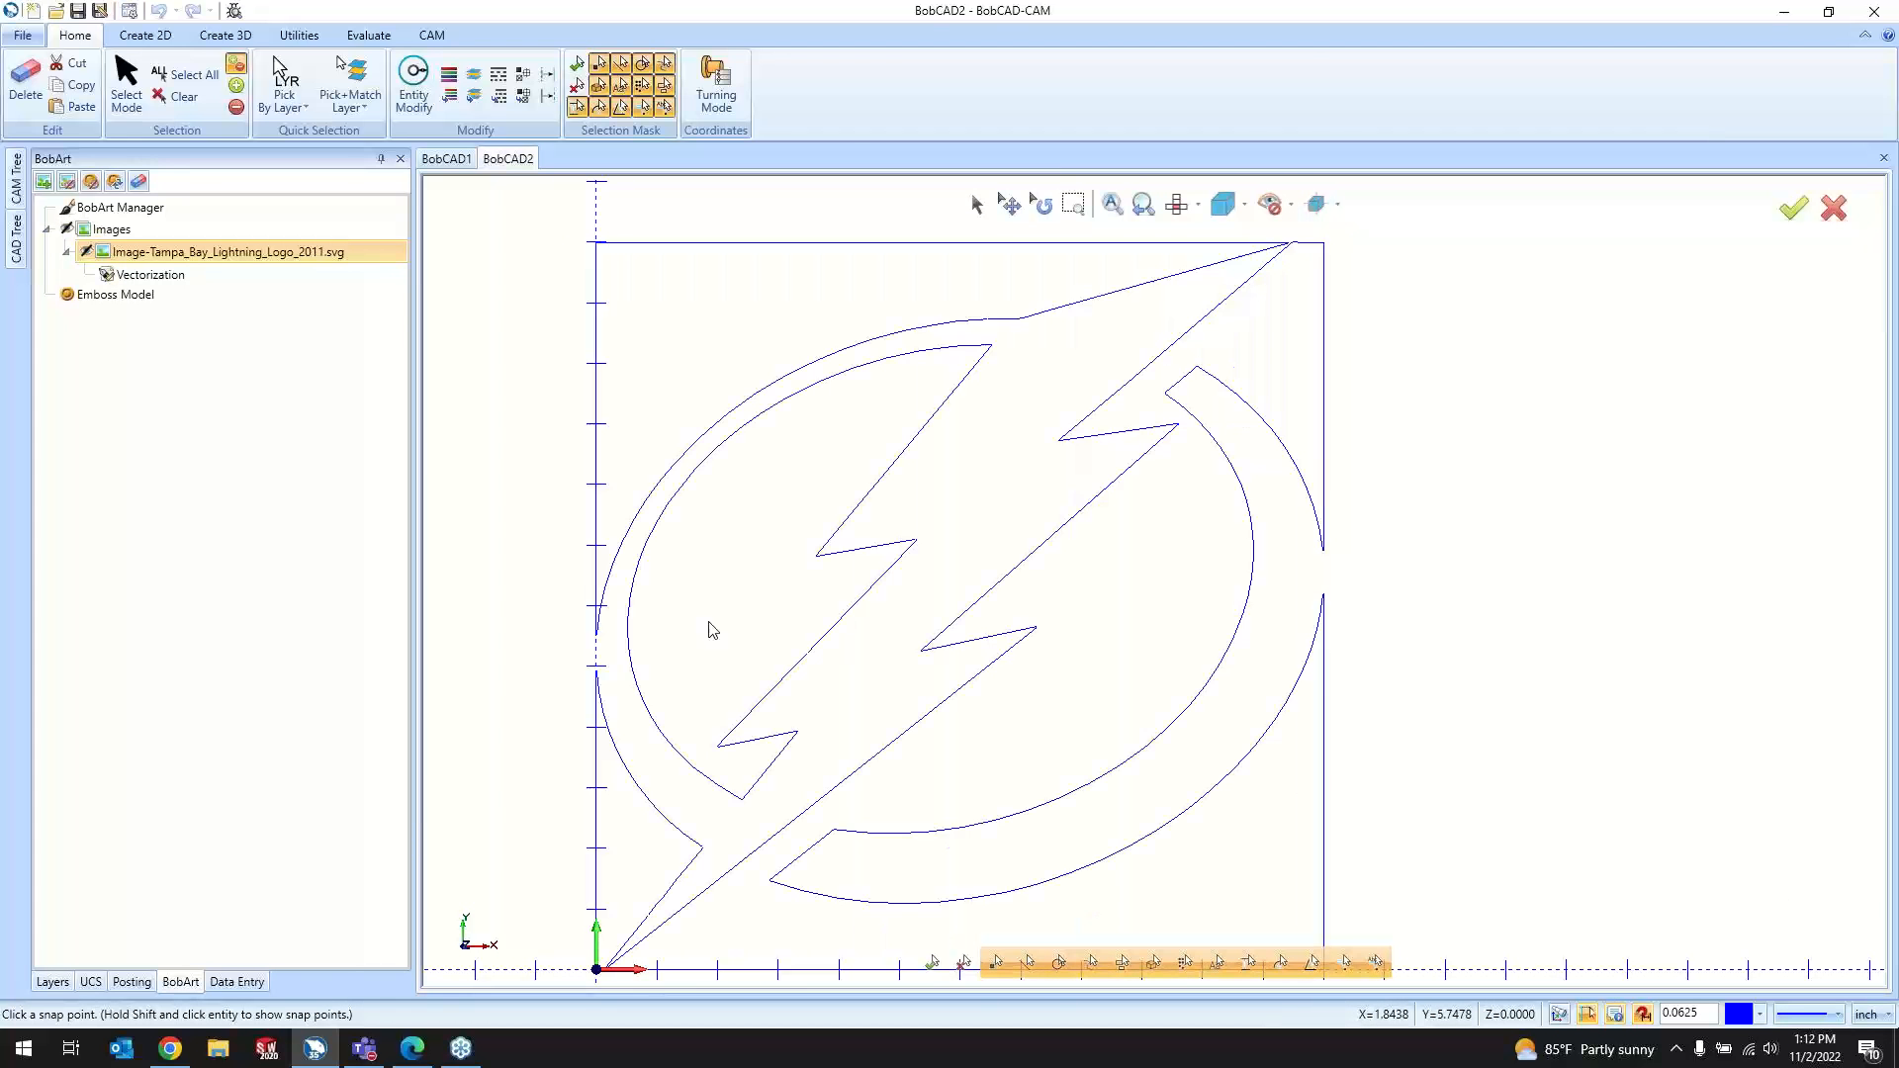
click(982, 205)
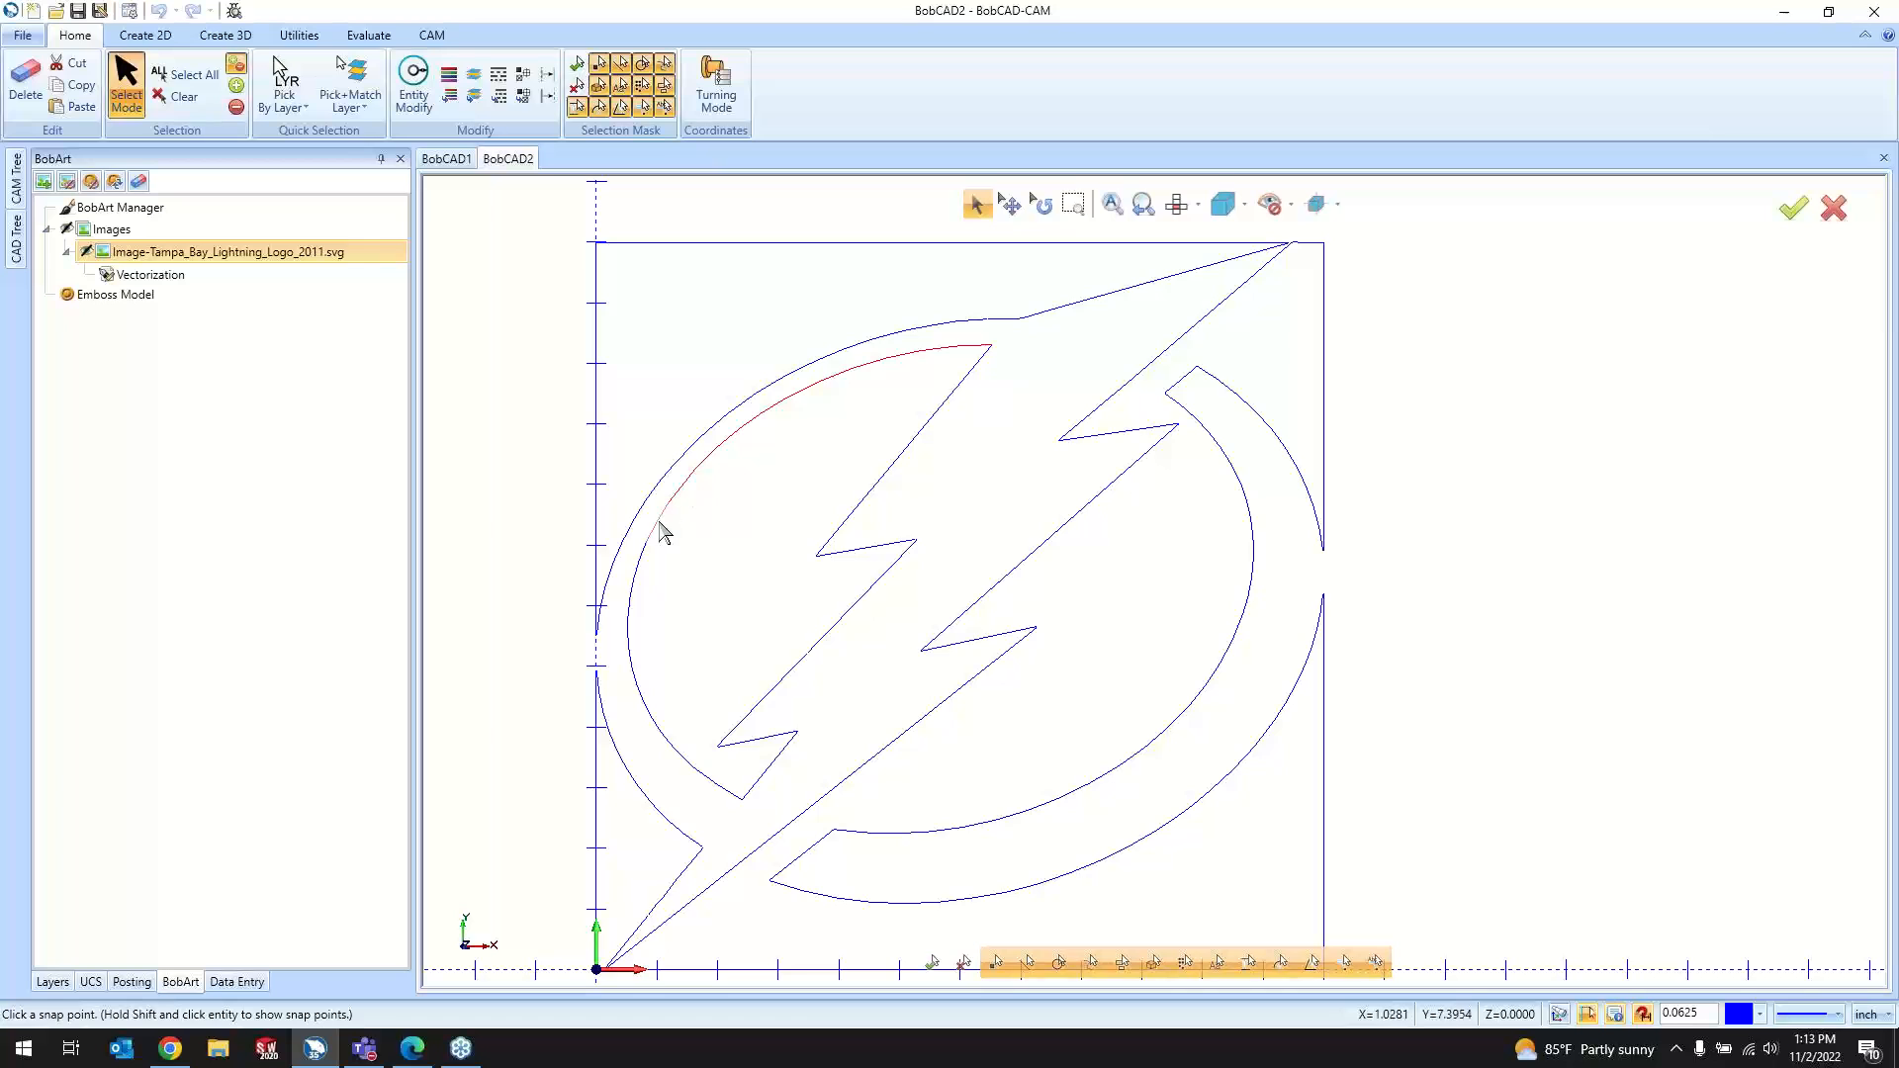
key(space)
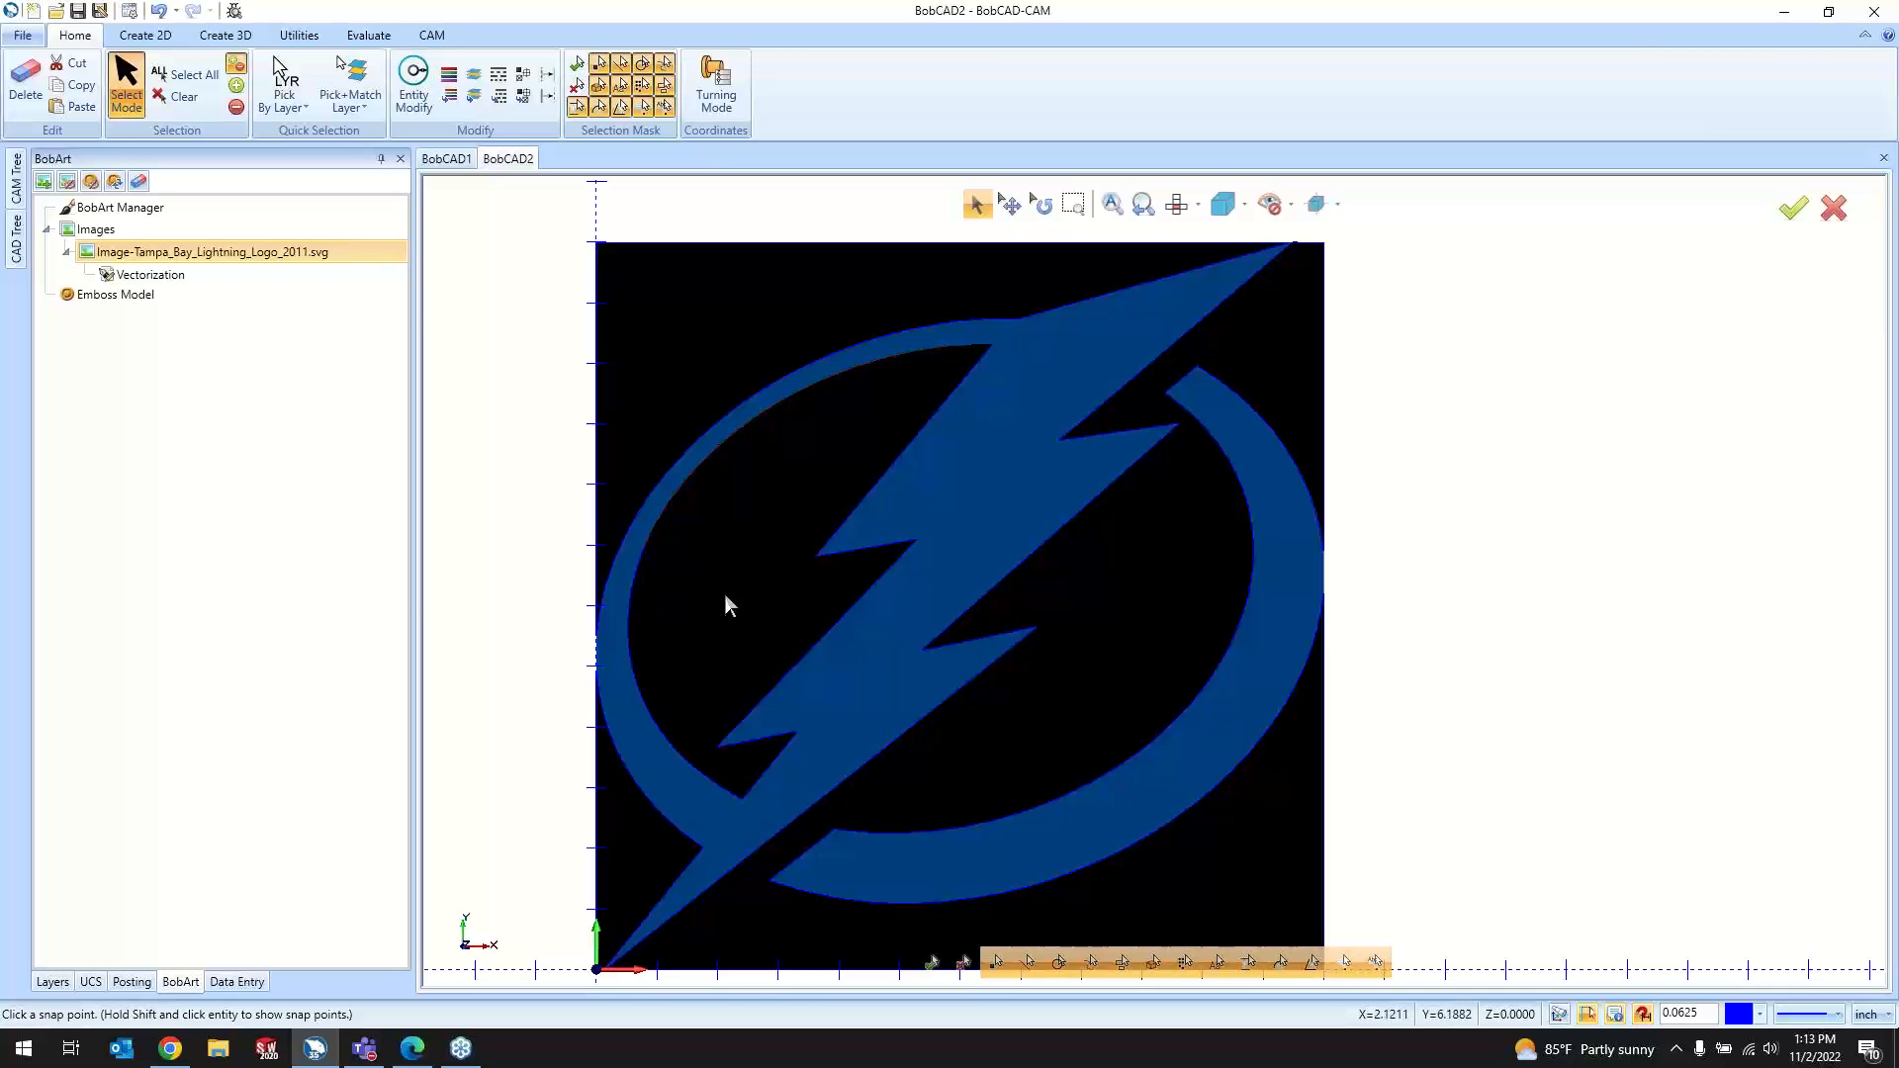
key(space)
key(space)
key(space)
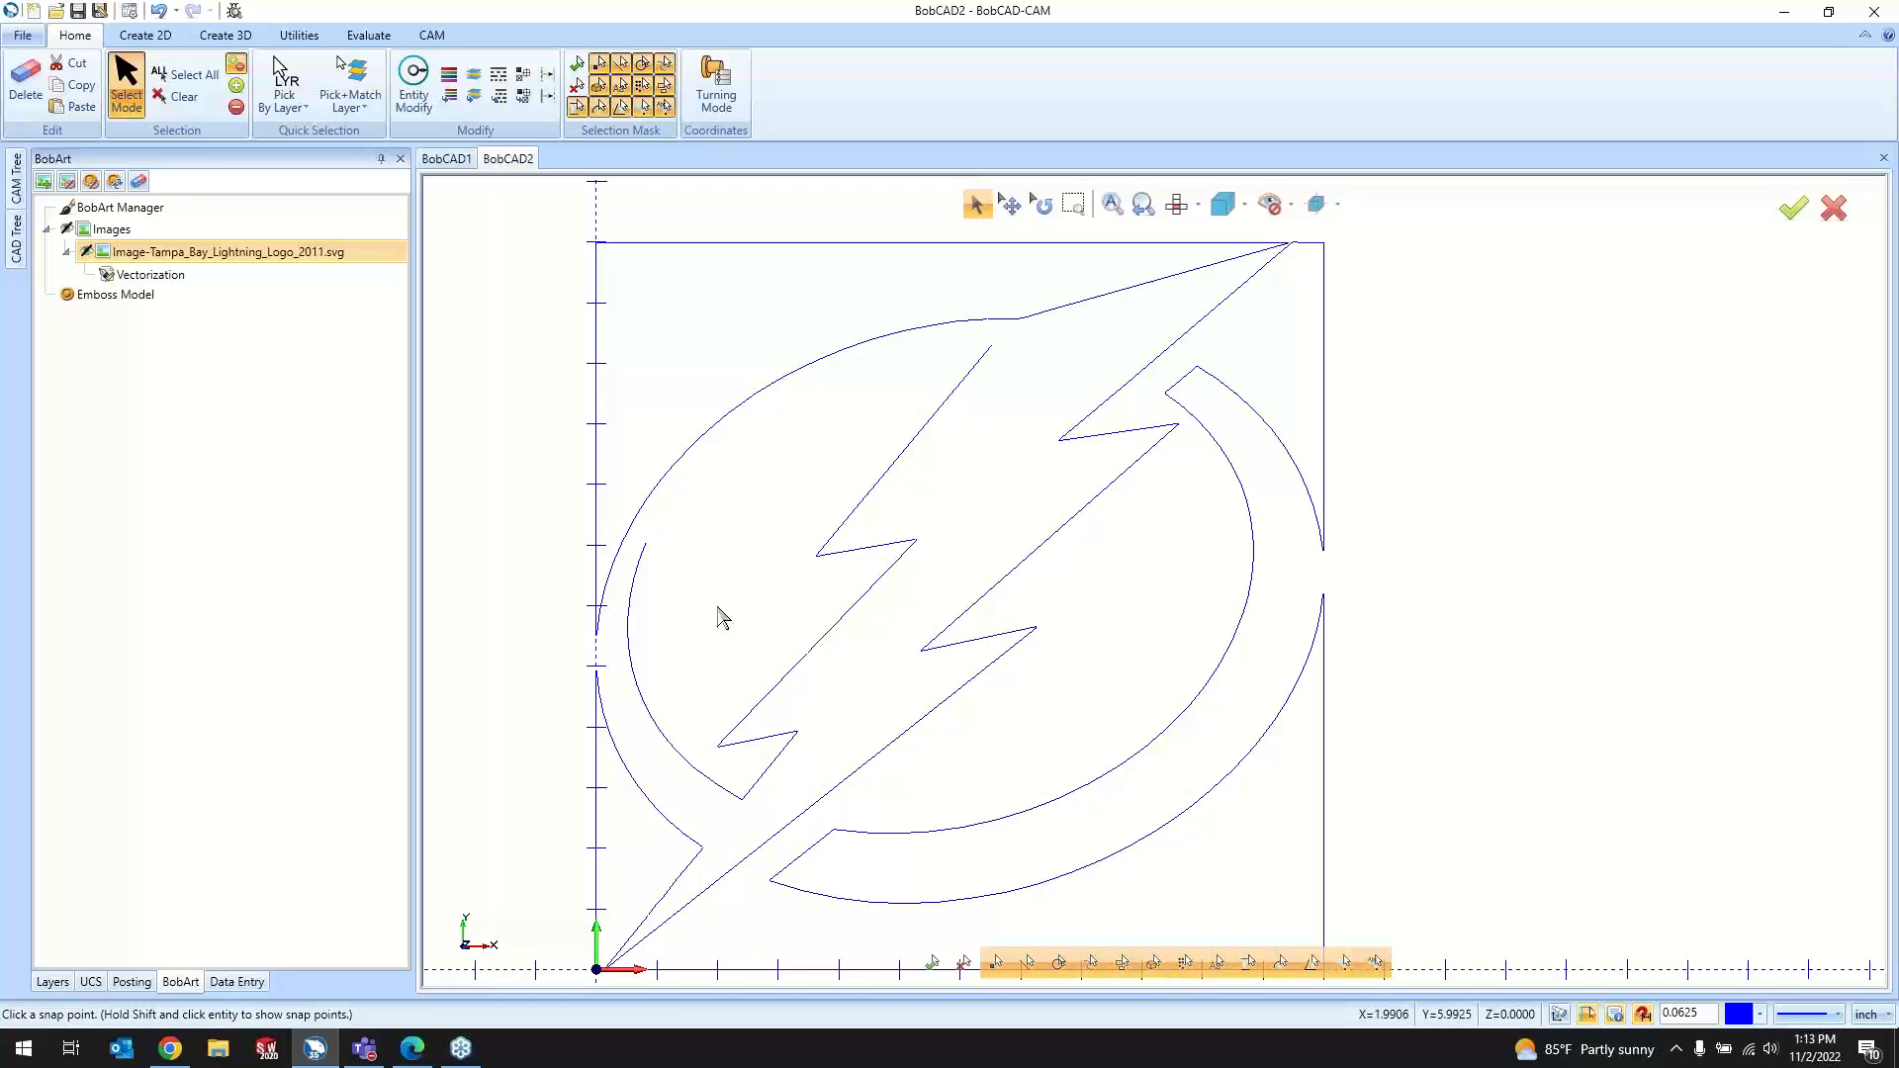
Step: Draw an arc by endpoints and radius across the upper-left inner gap, with a radius of about 6.05 inches following the image edge
click(146, 35)
click(105, 99)
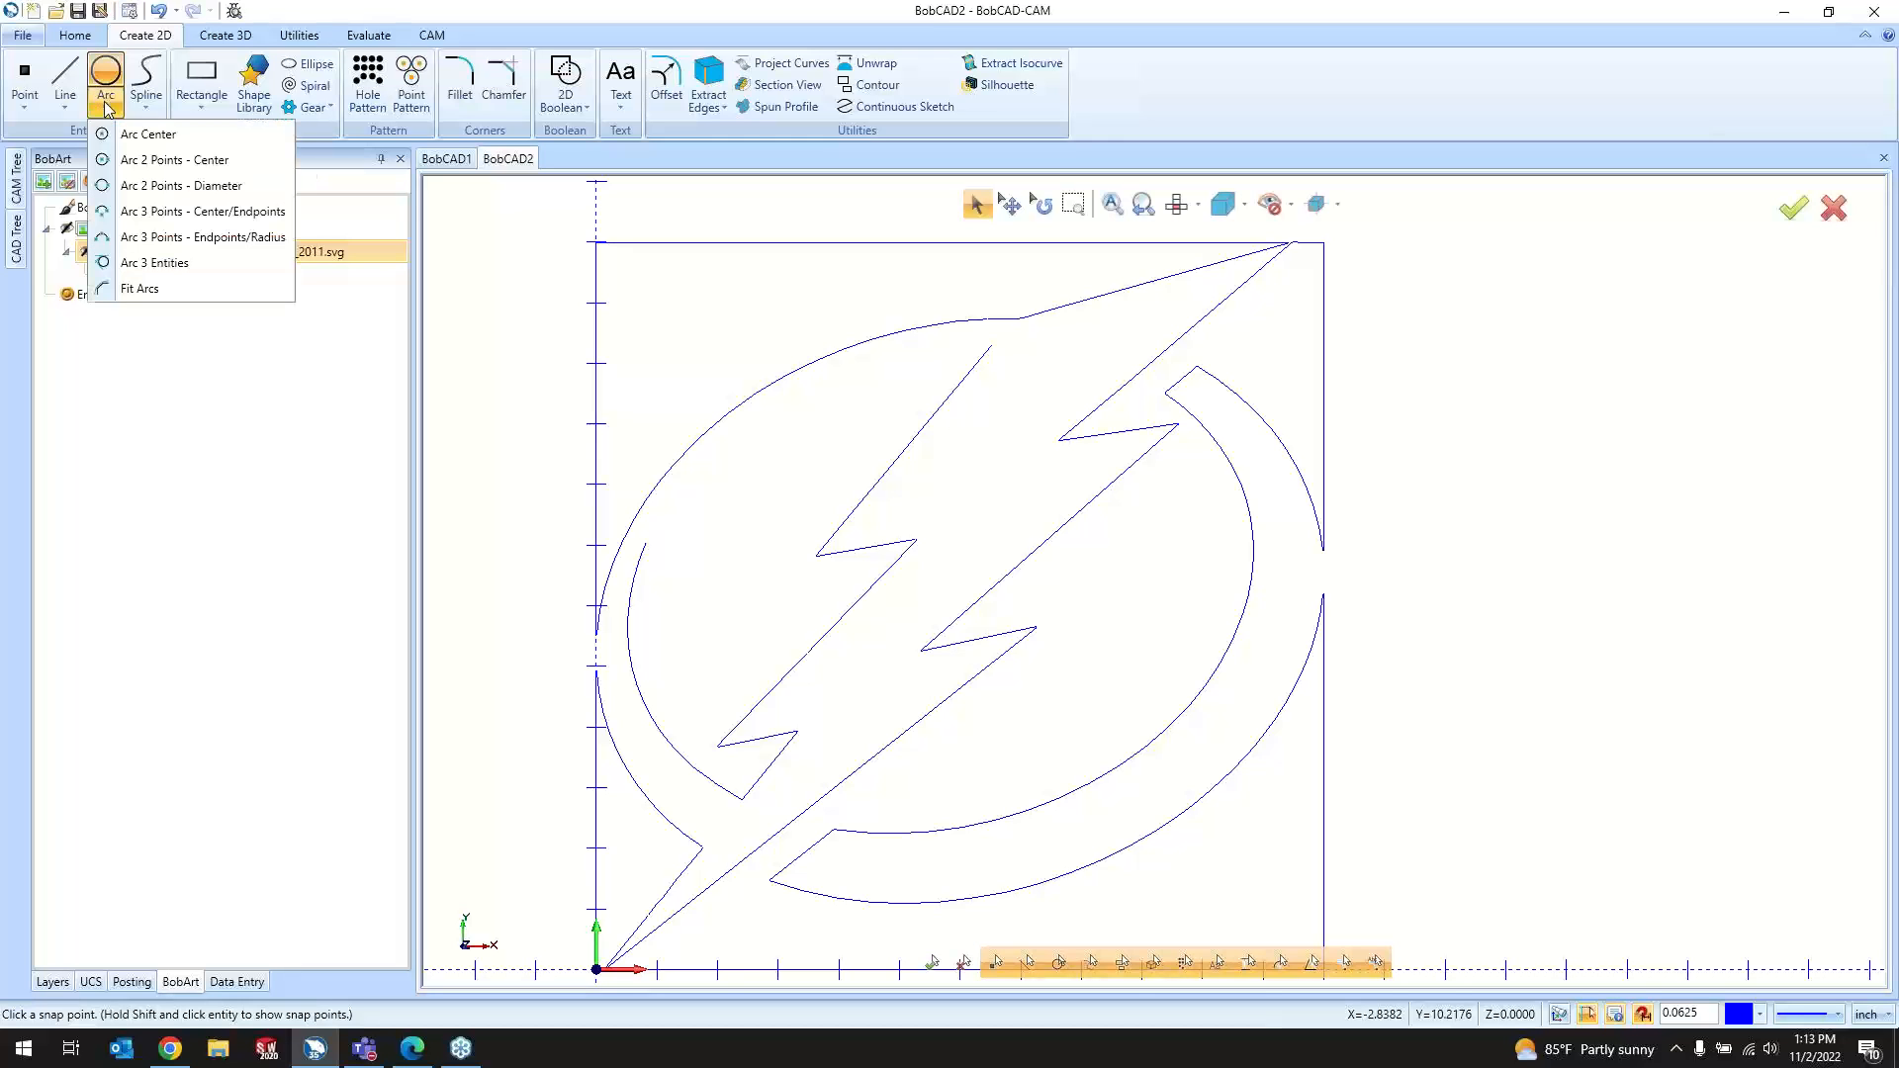
click(130, 238)
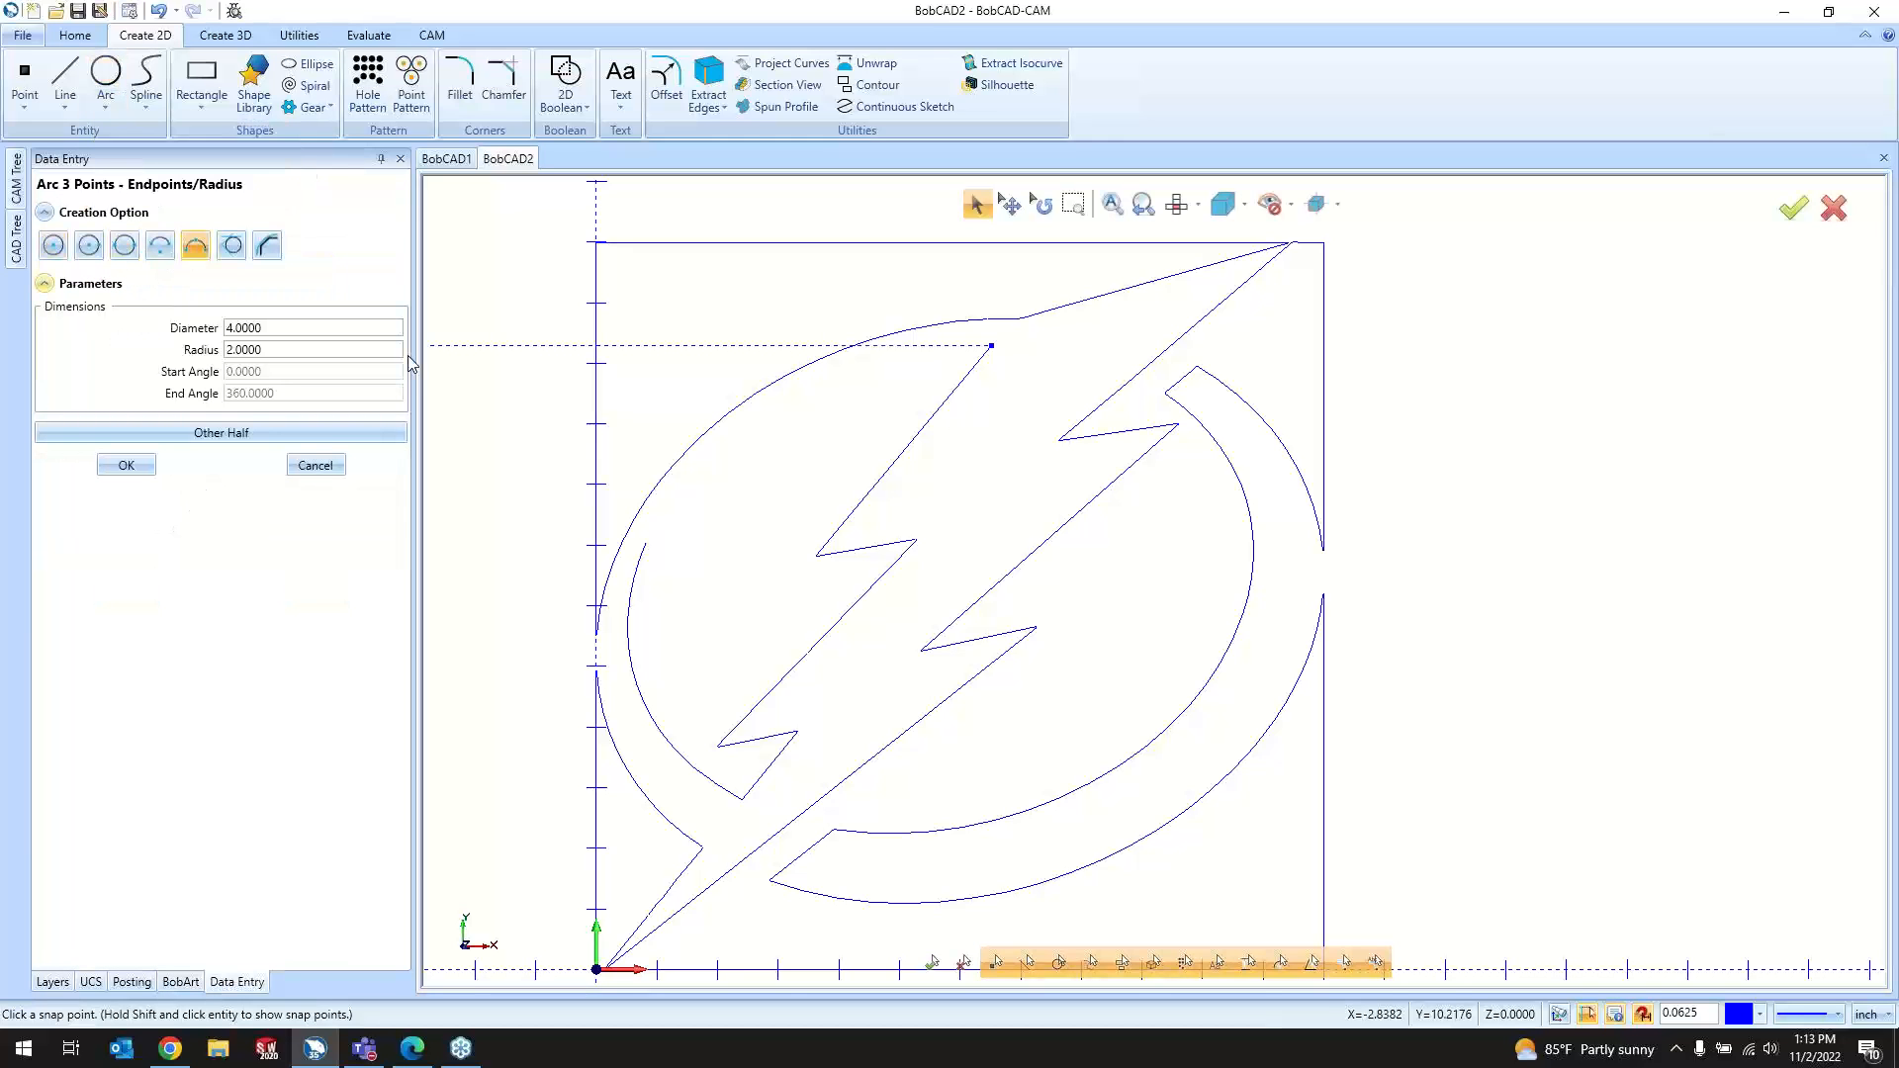
click(629, 616)
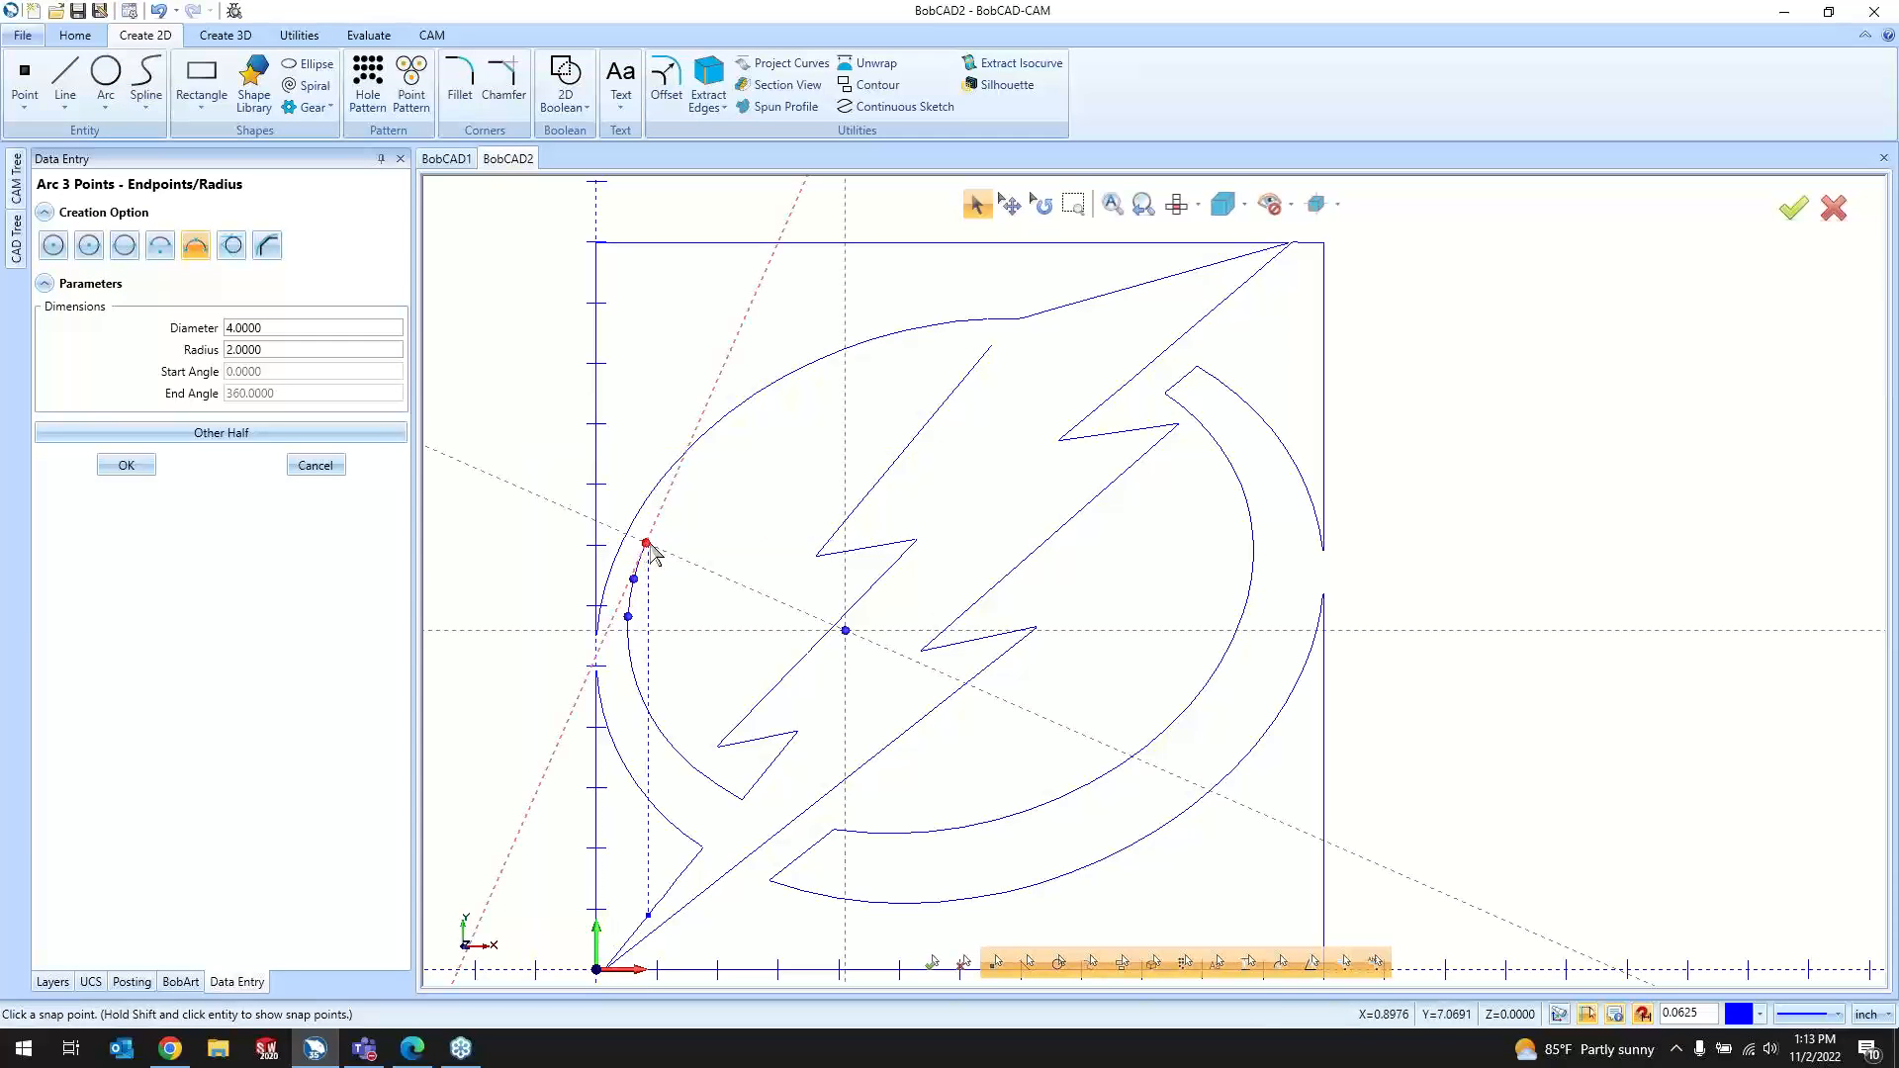
click(646, 544)
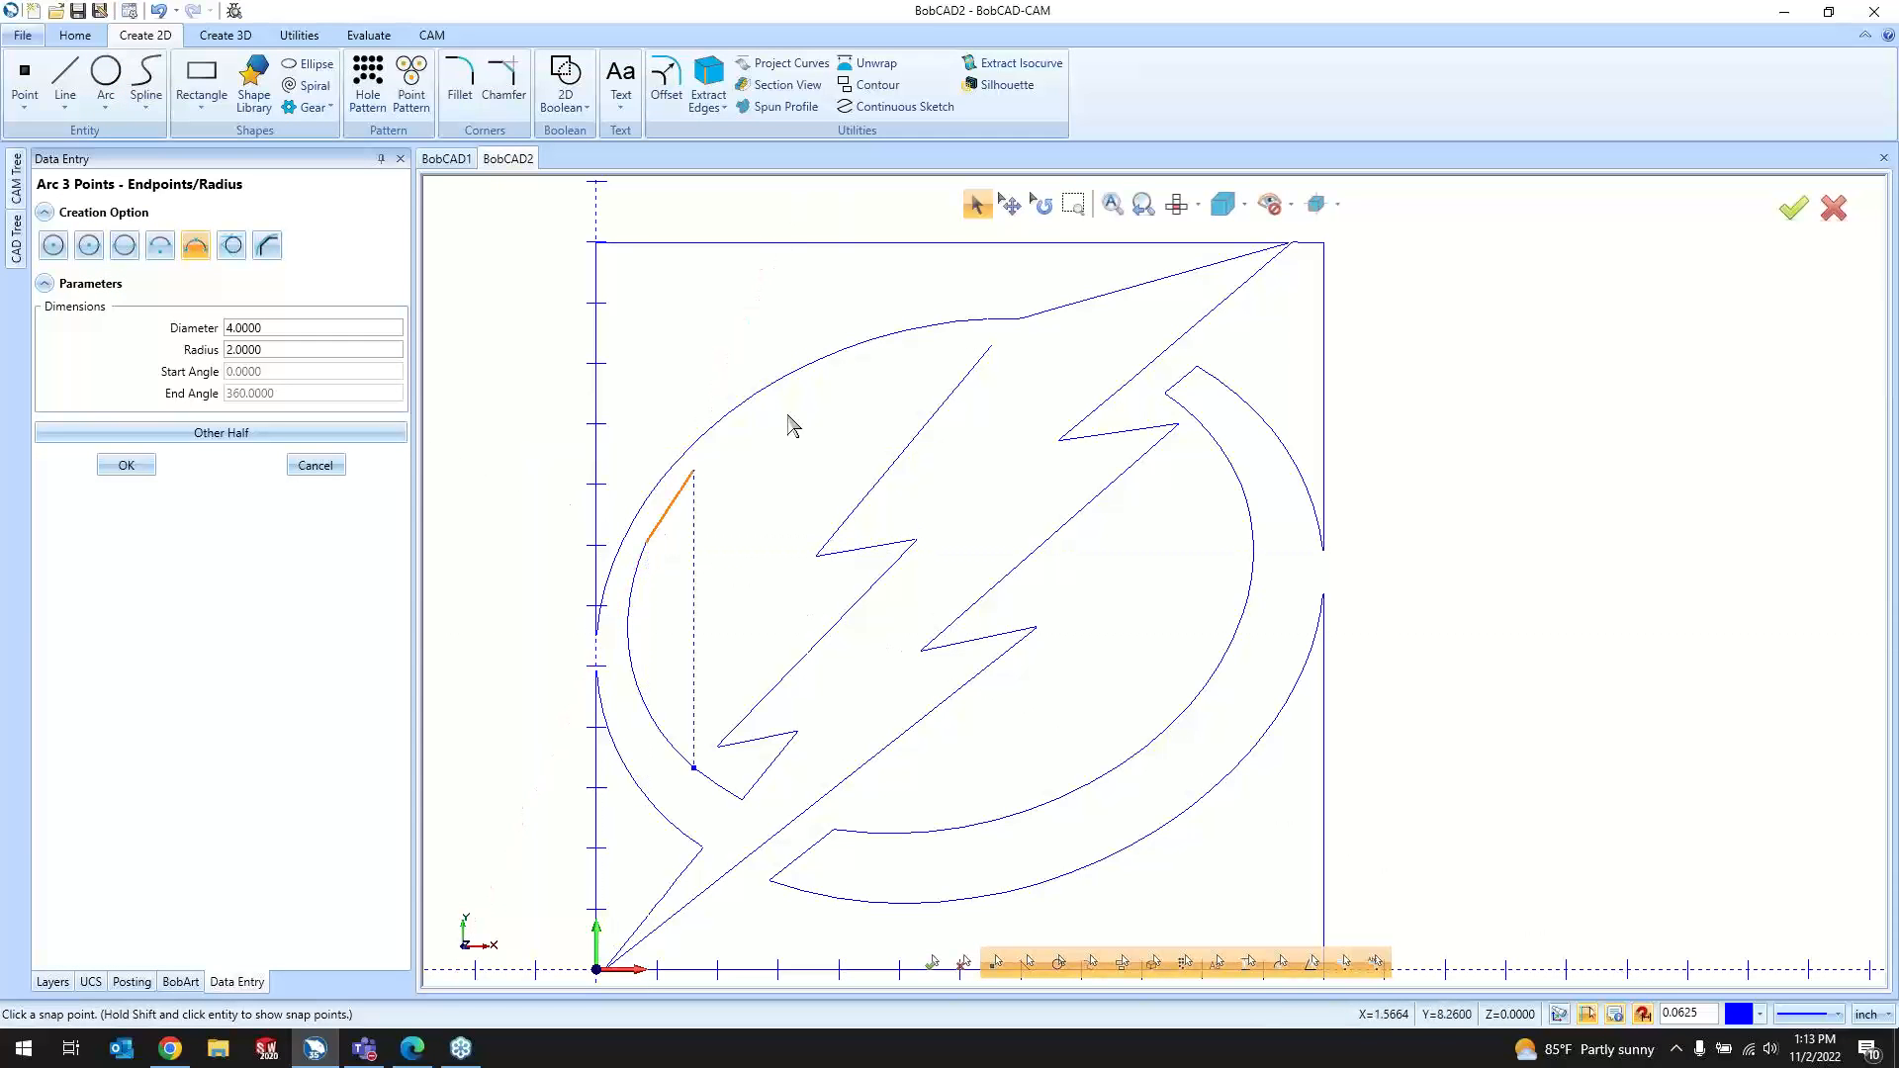
click(992, 347)
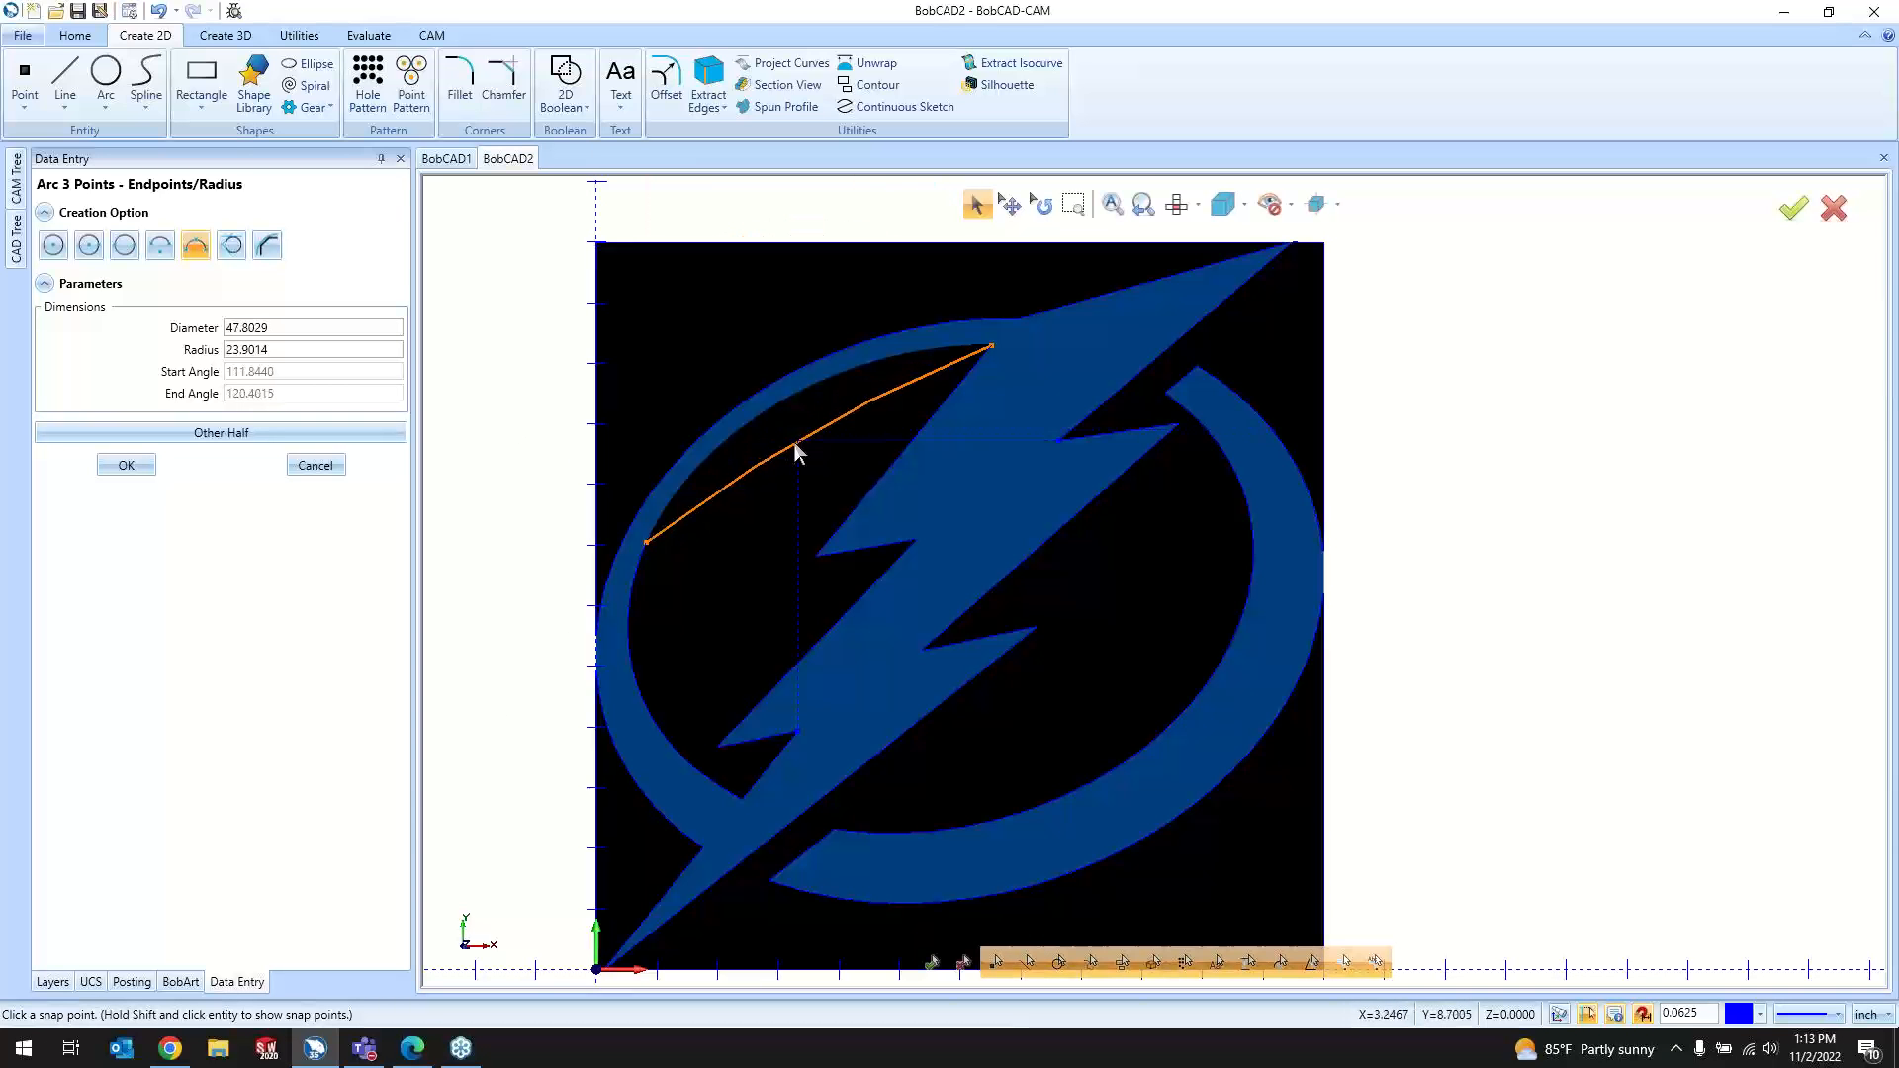
scroll(781, 423, up, 3)
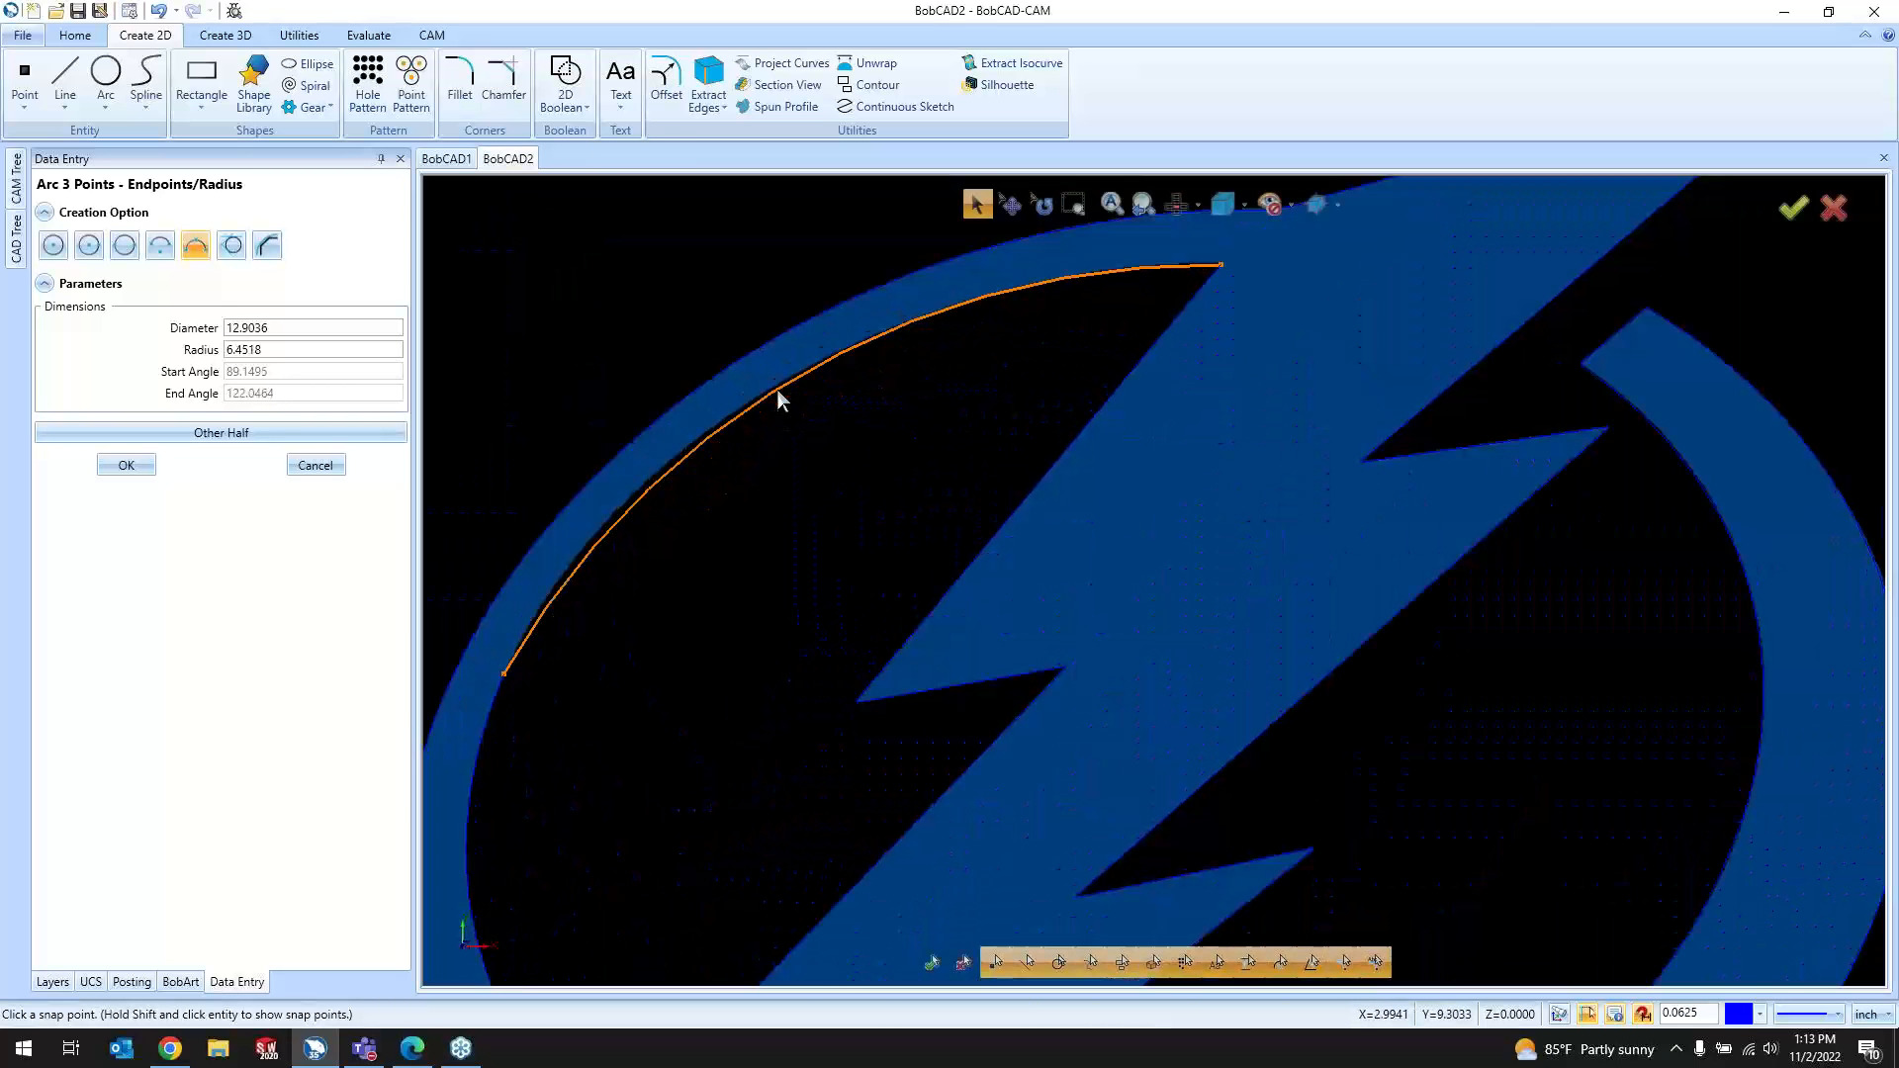
scroll(778, 389, up, 2)
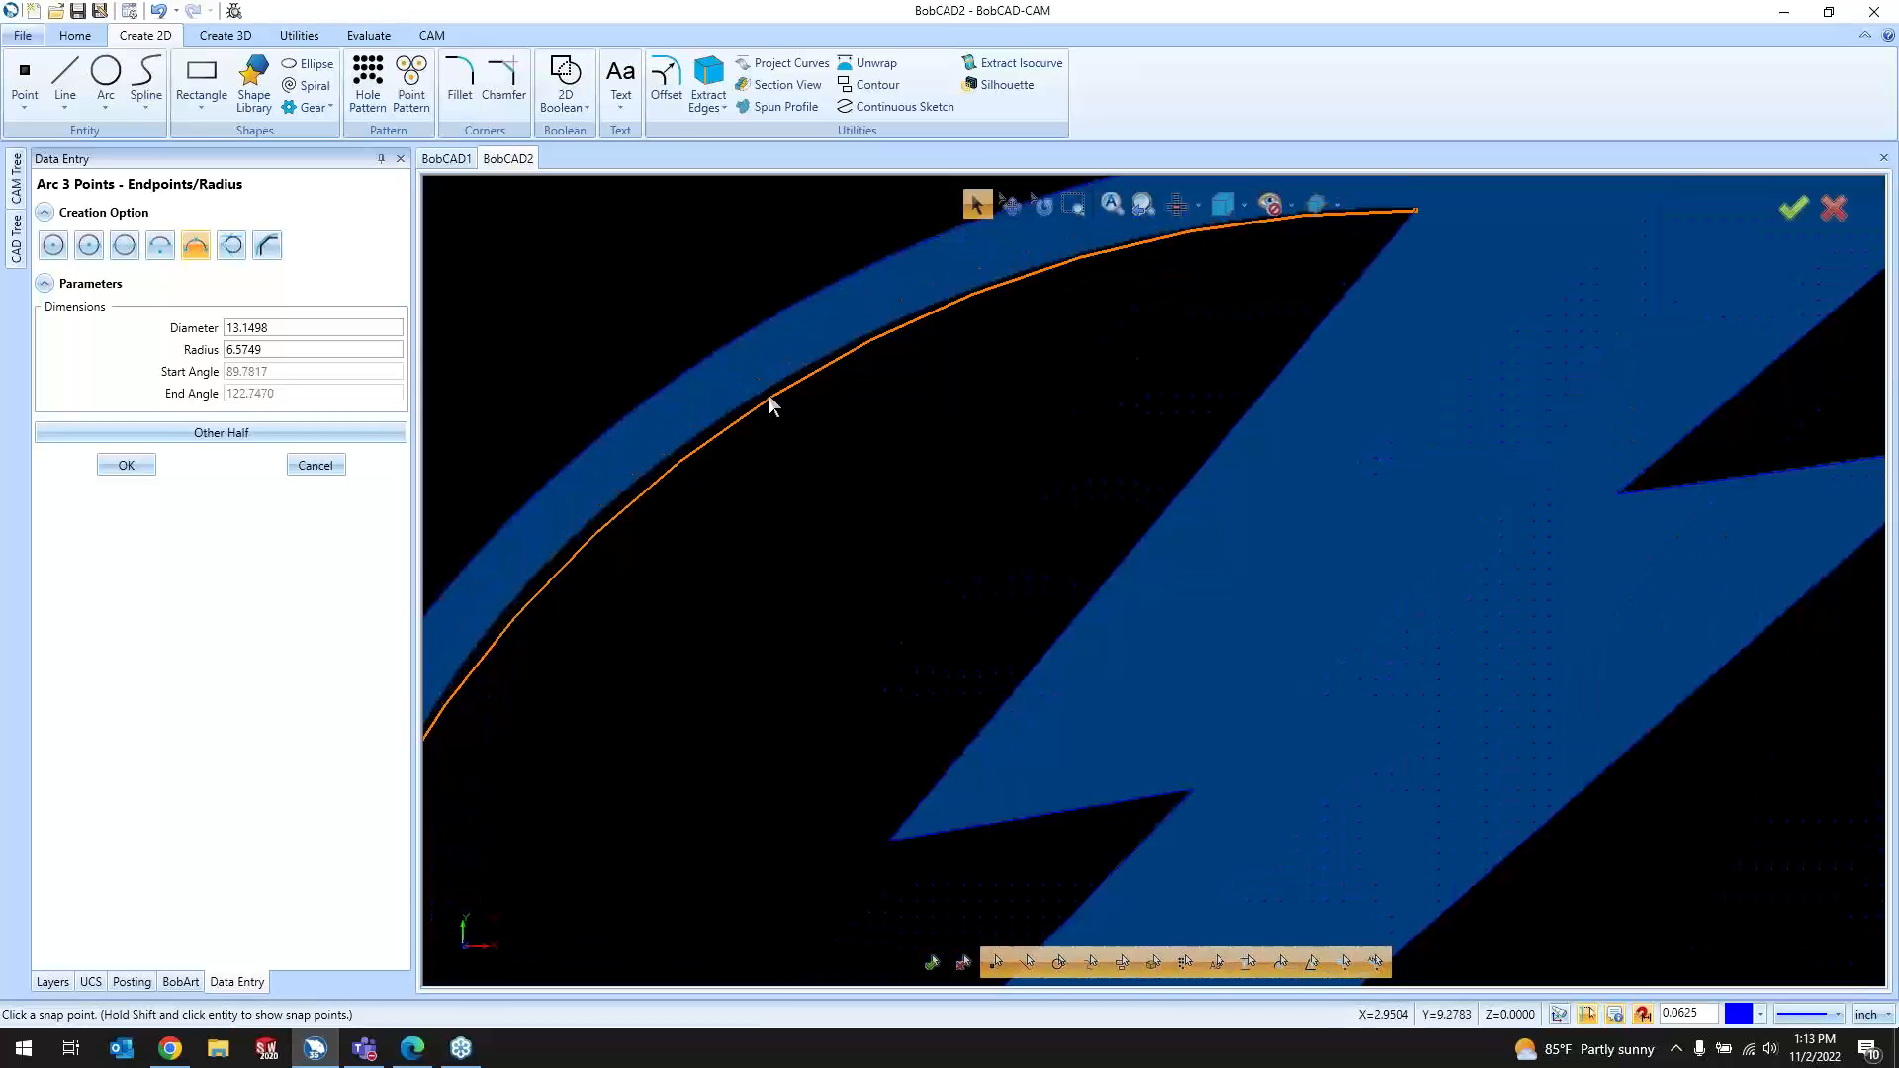
click(759, 392)
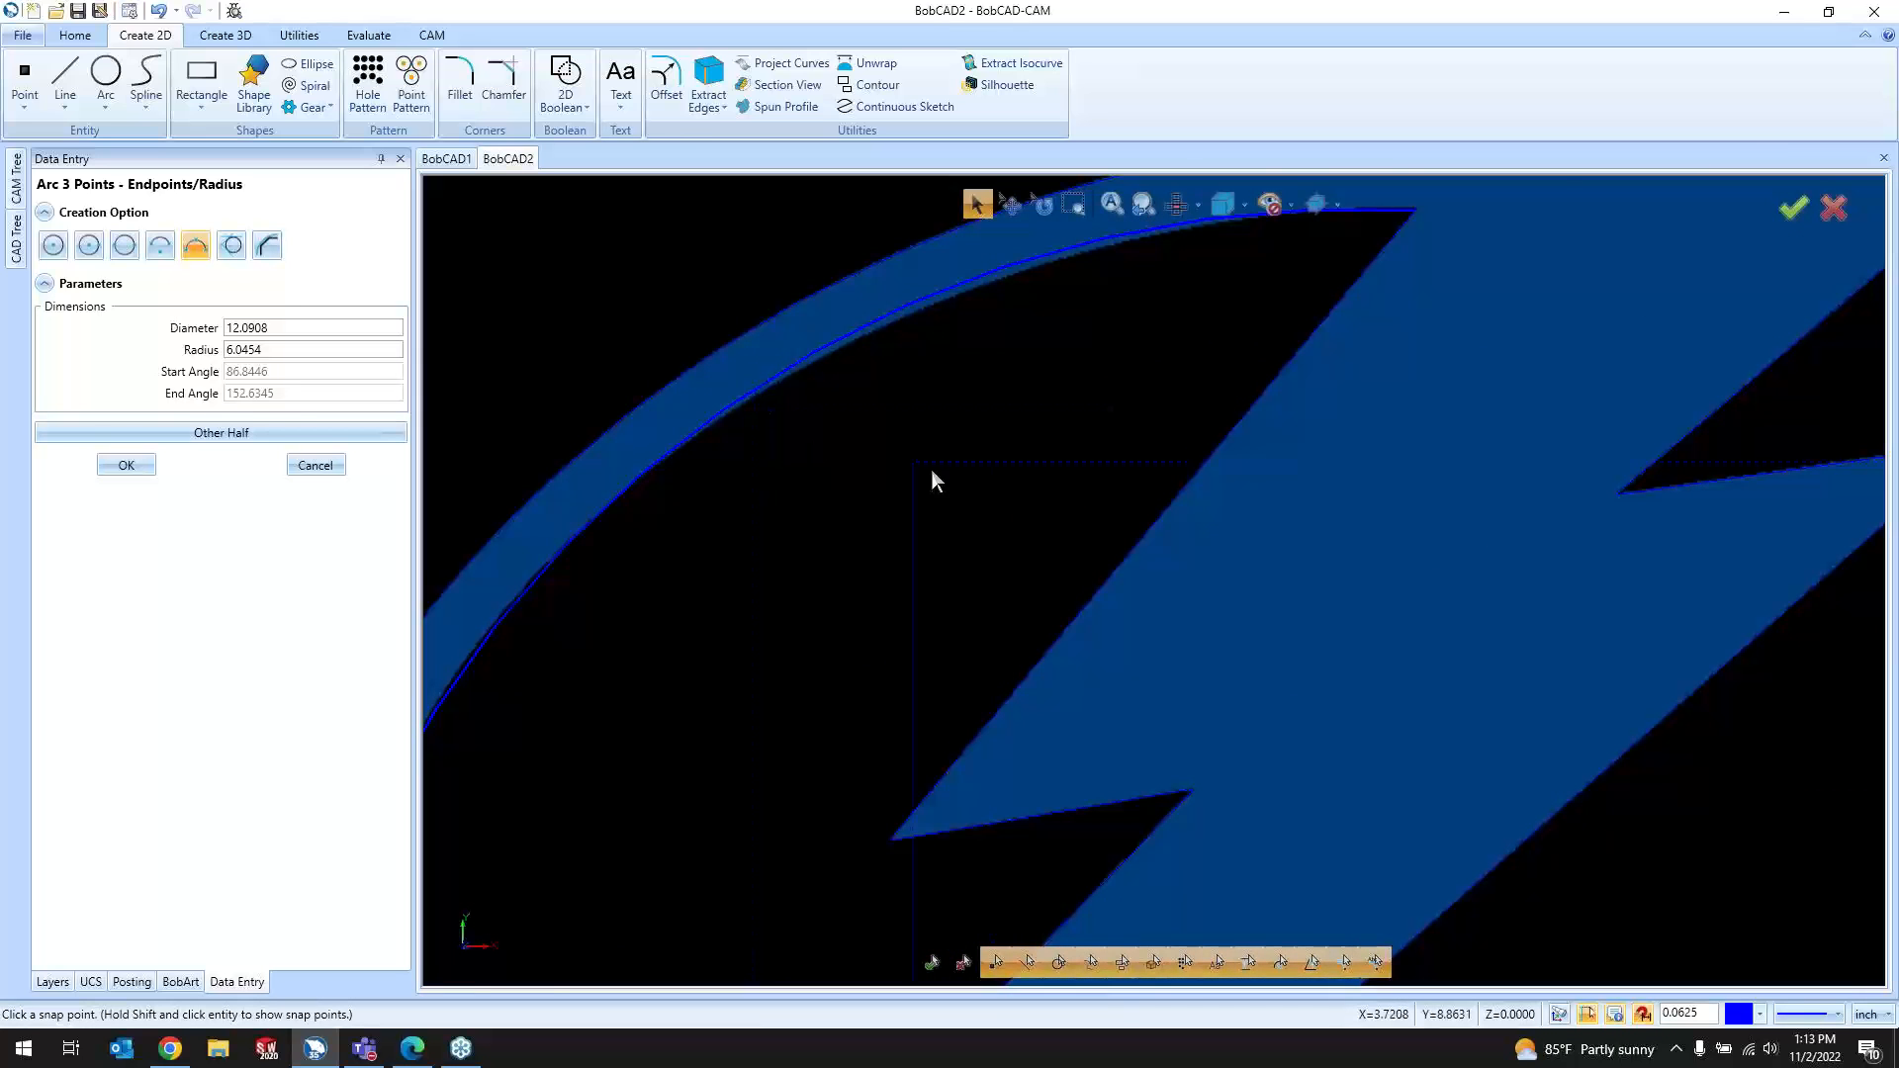
scroll(1018, 481, down, 3)
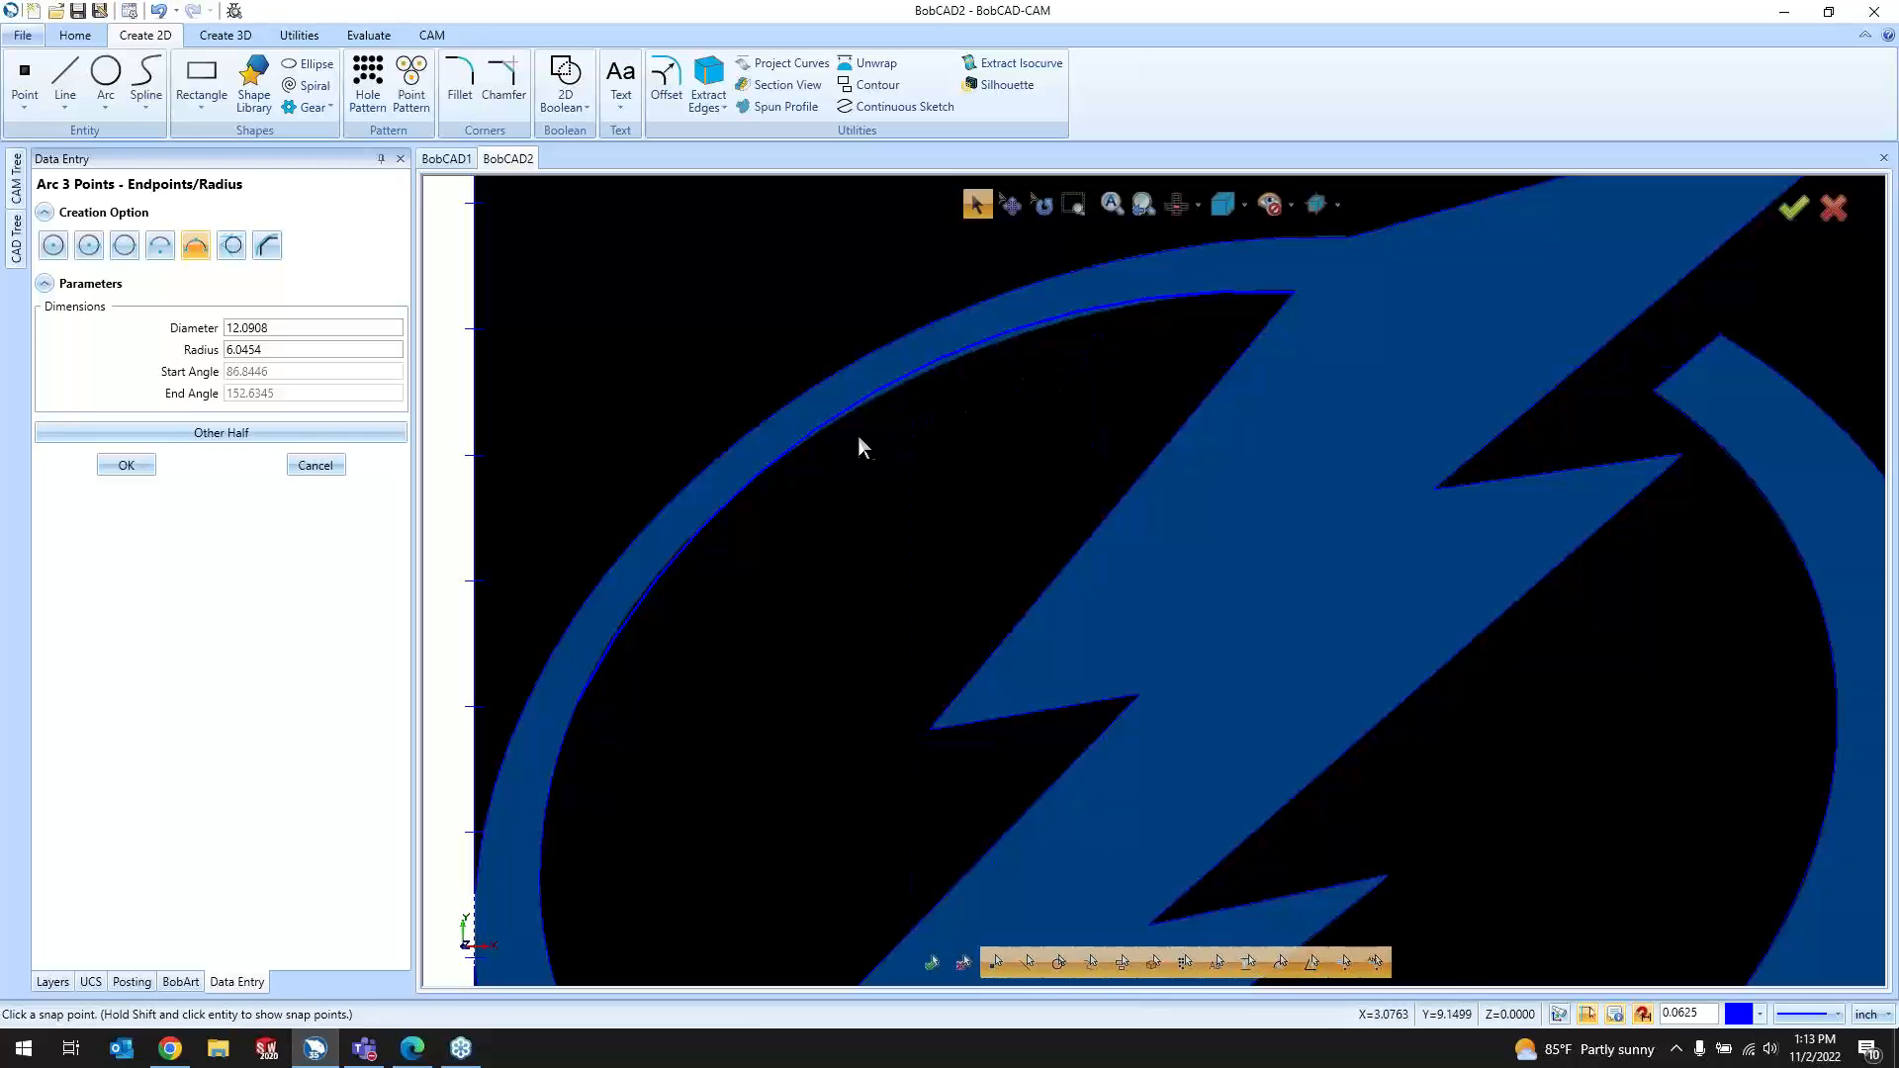
scroll(784, 464, up, 3)
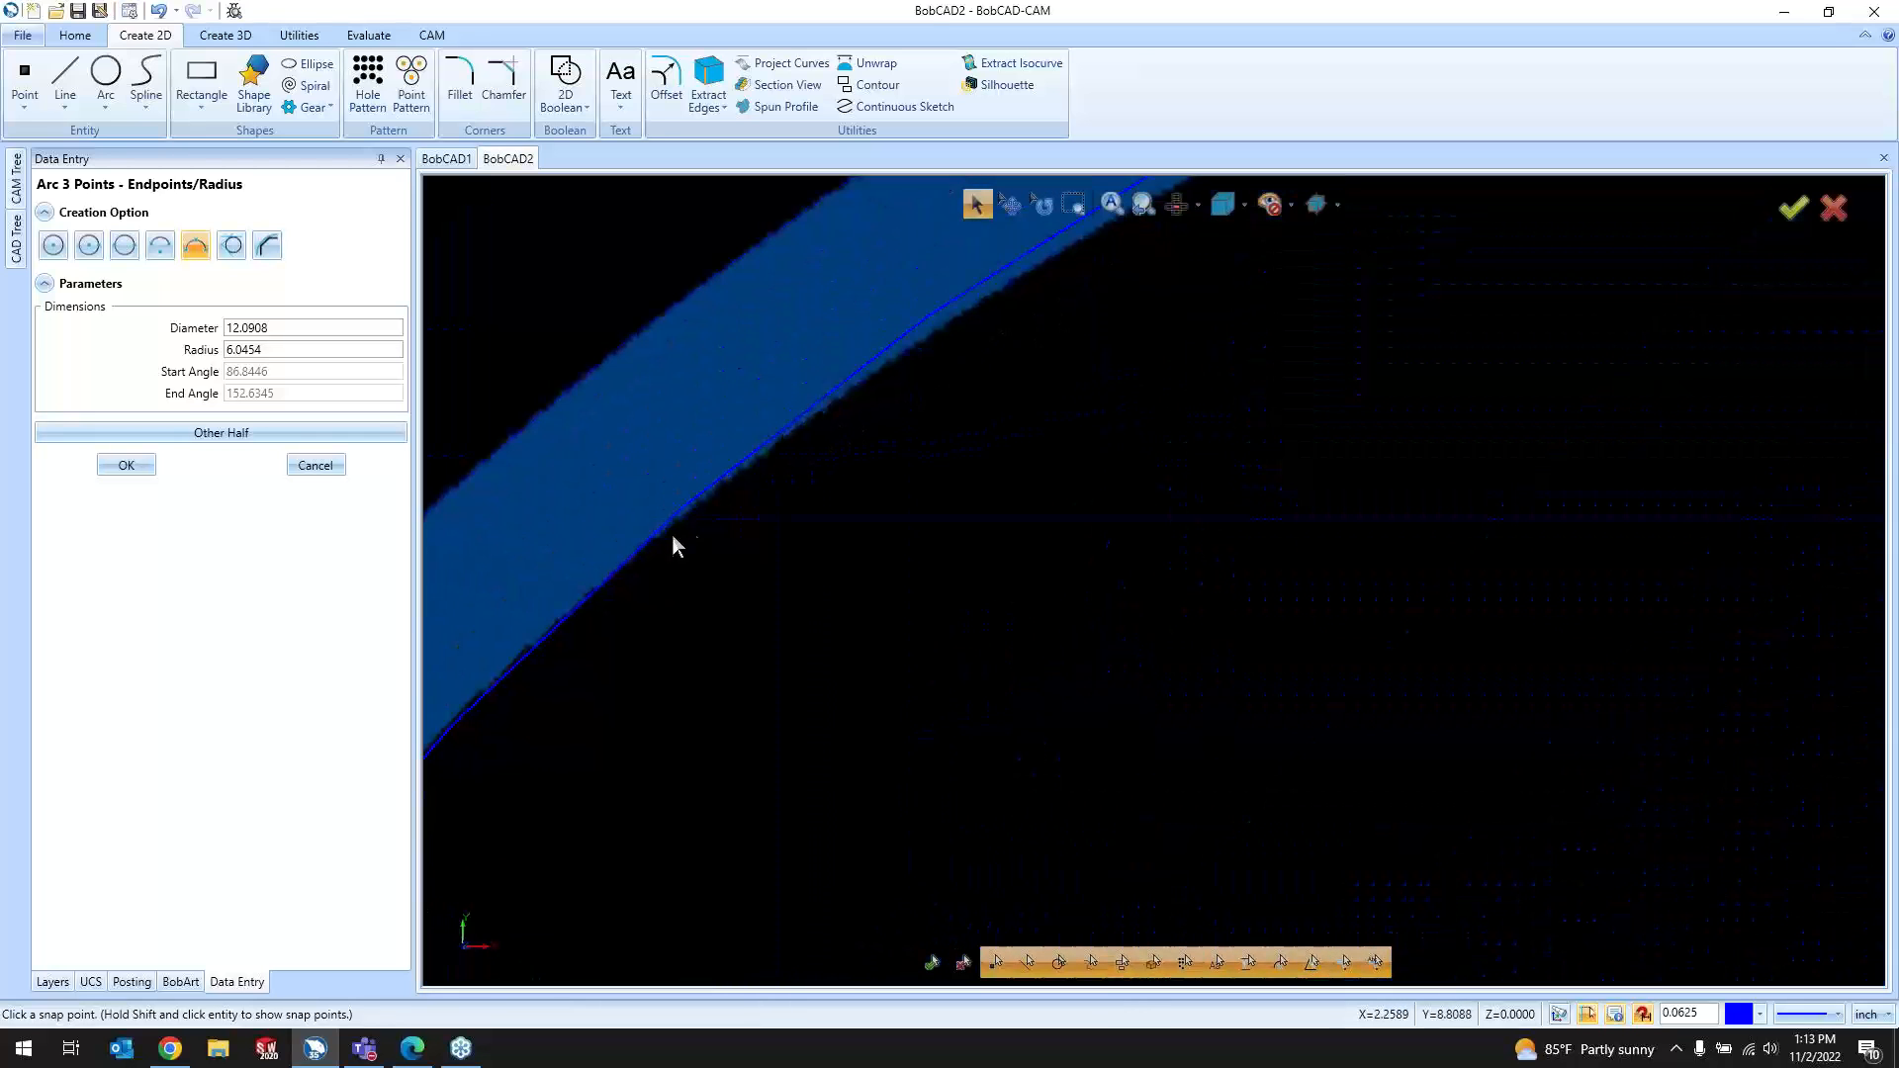
scroll(623, 570, down, 4)
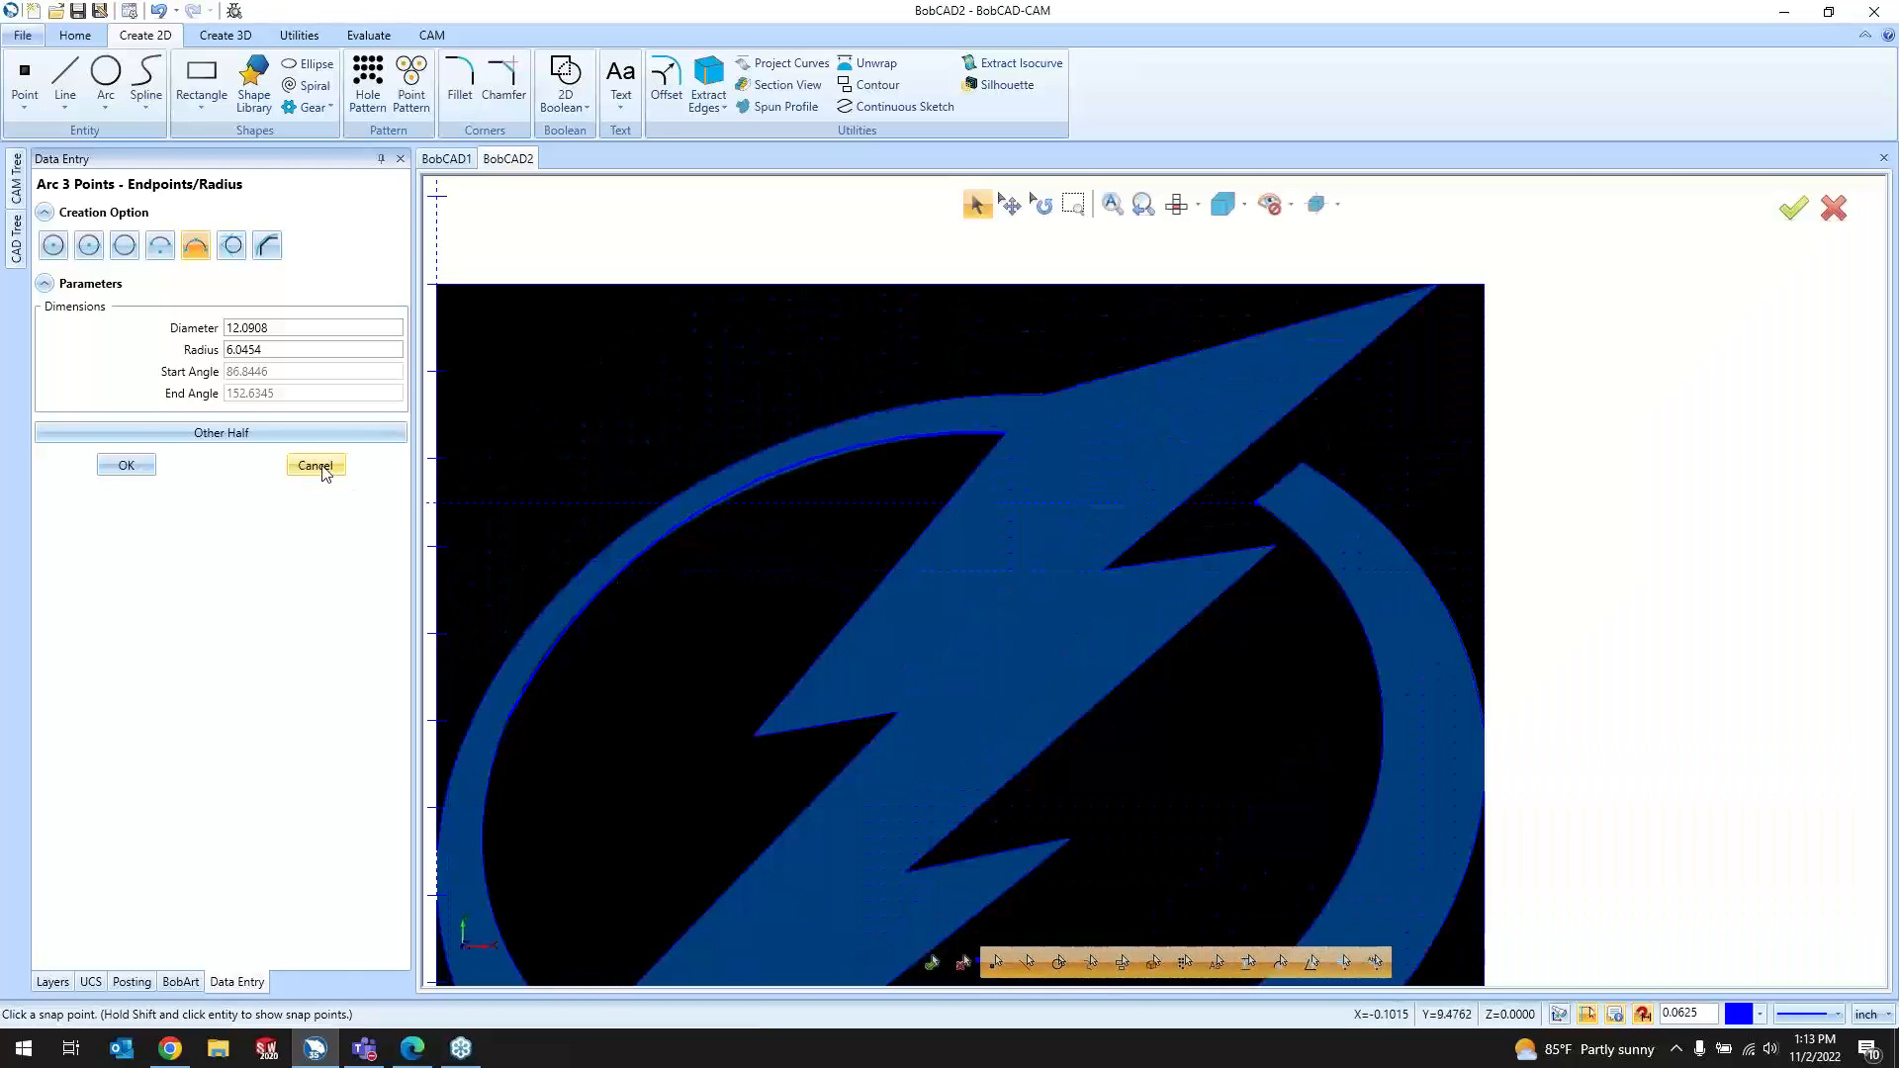
click(315, 465)
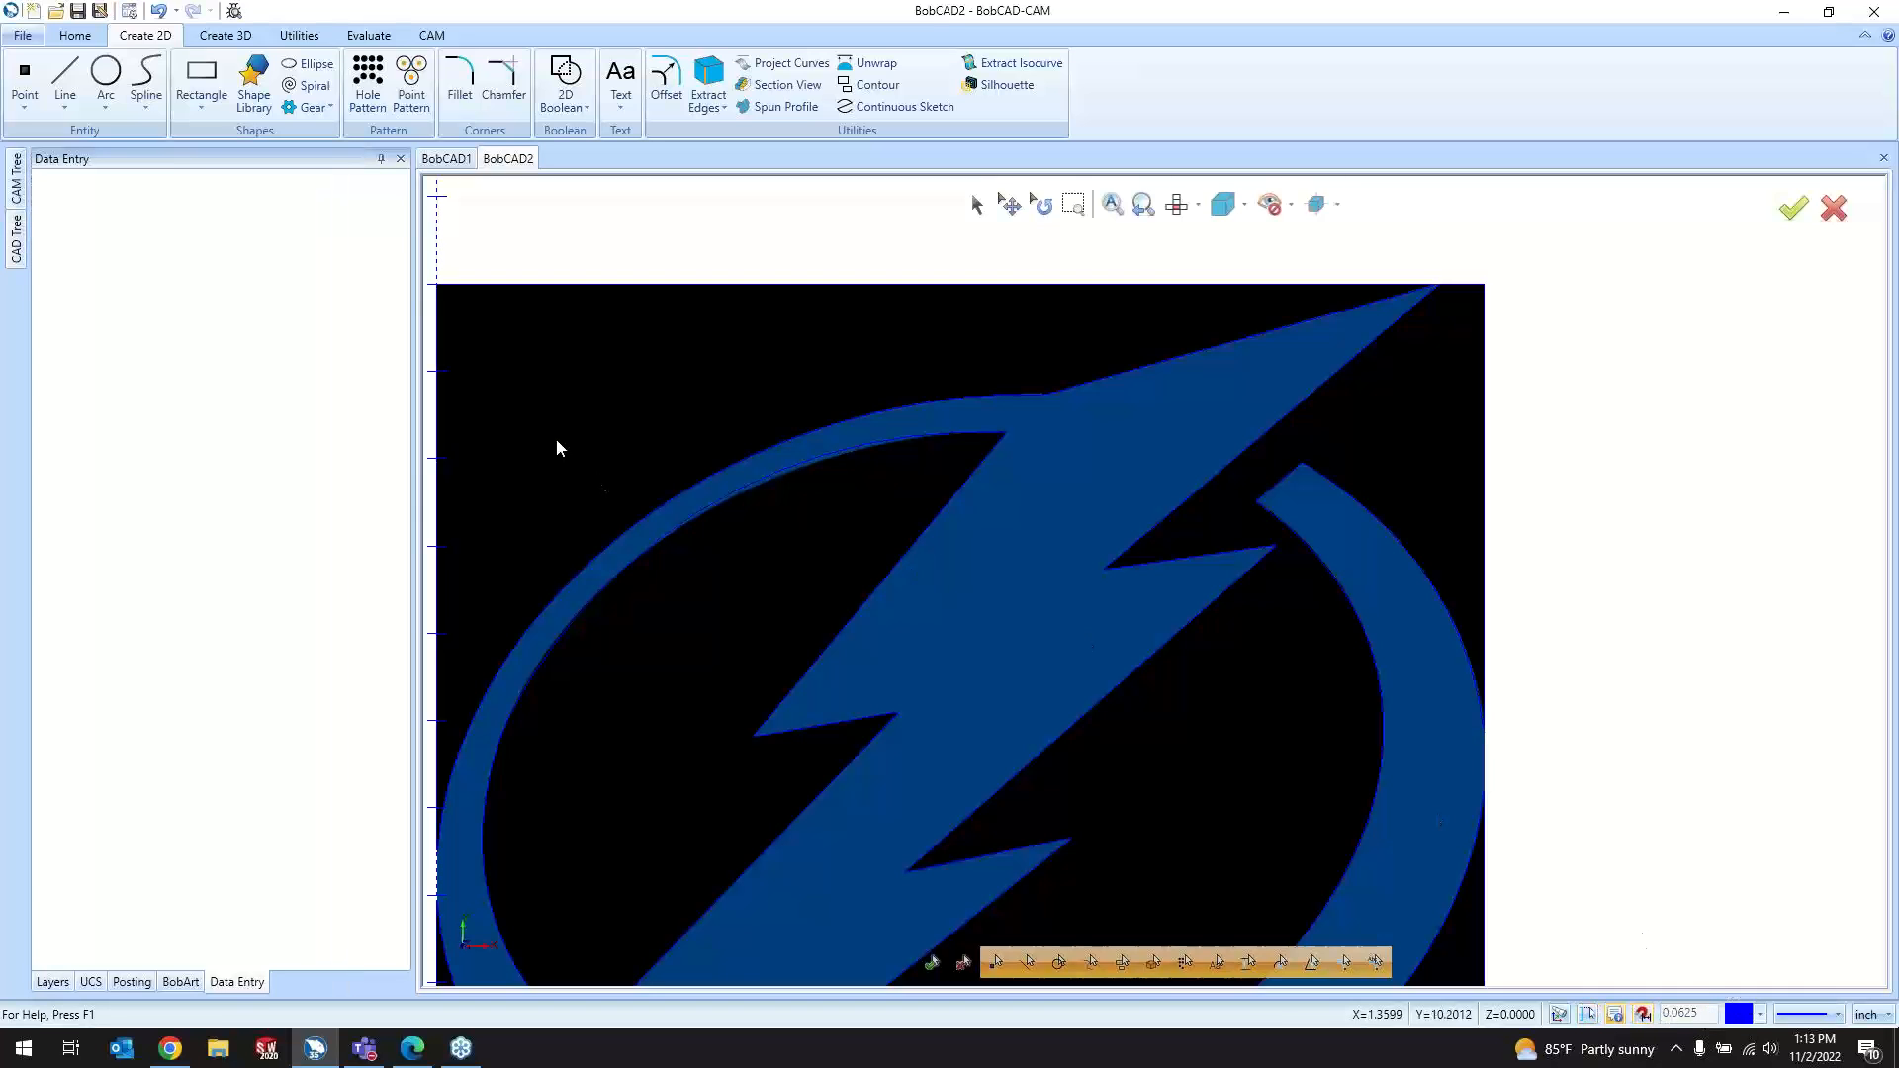
Step: Break the new upper-left inner arc into two segments partway along its lower-left portion using Break Screen
click(305, 38)
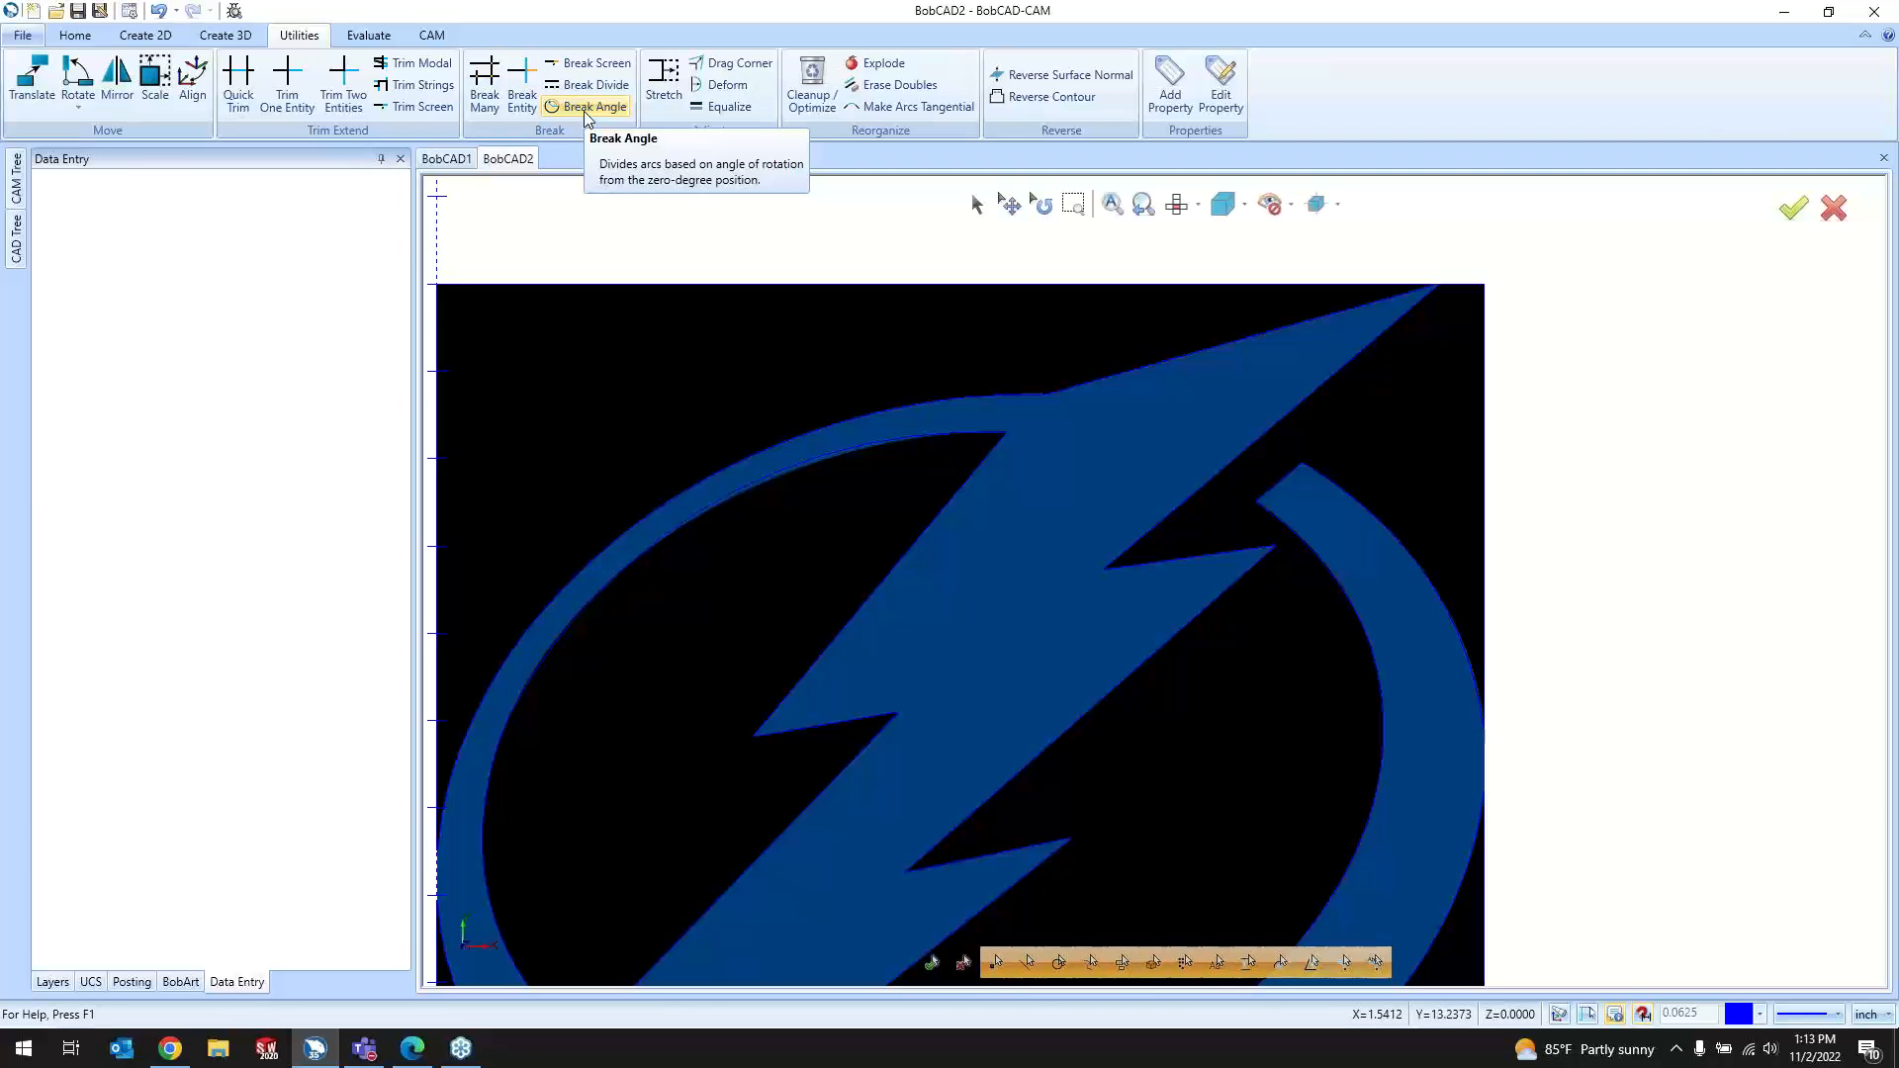
click(583, 69)
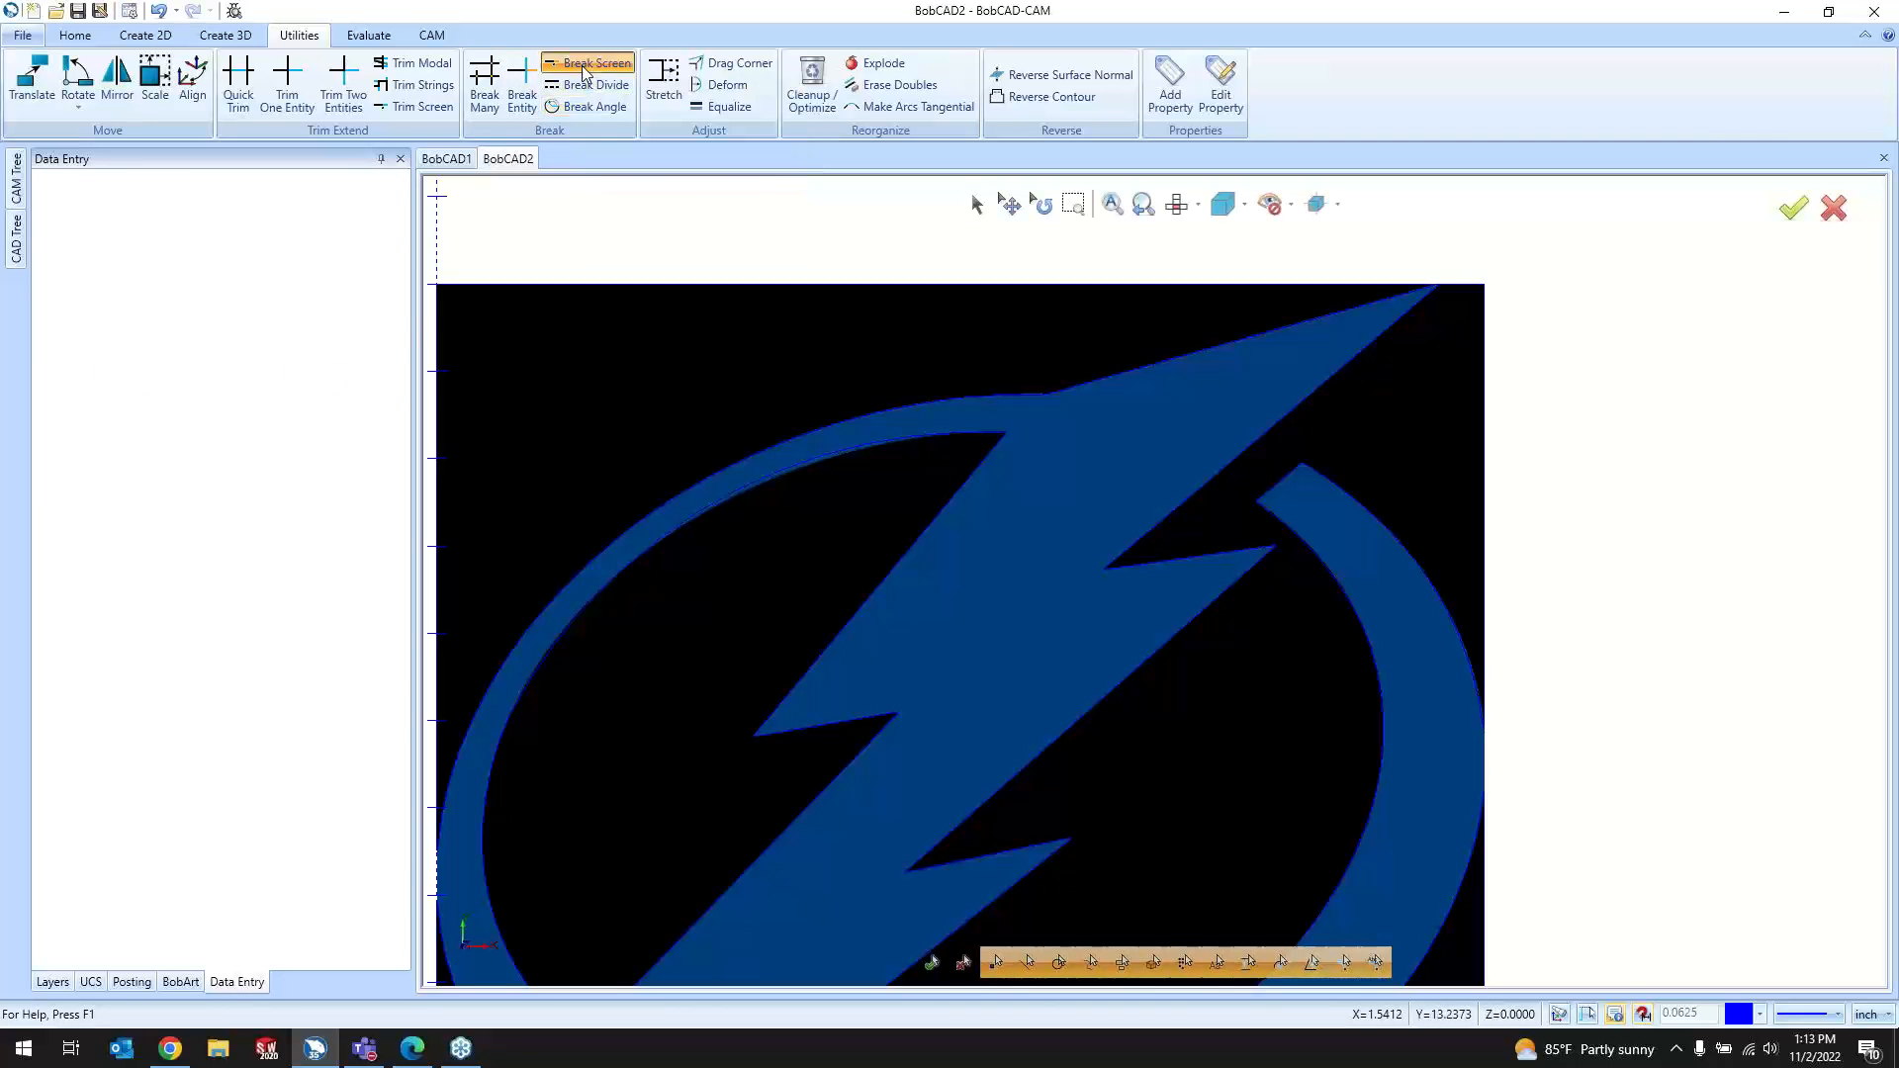
click(783, 472)
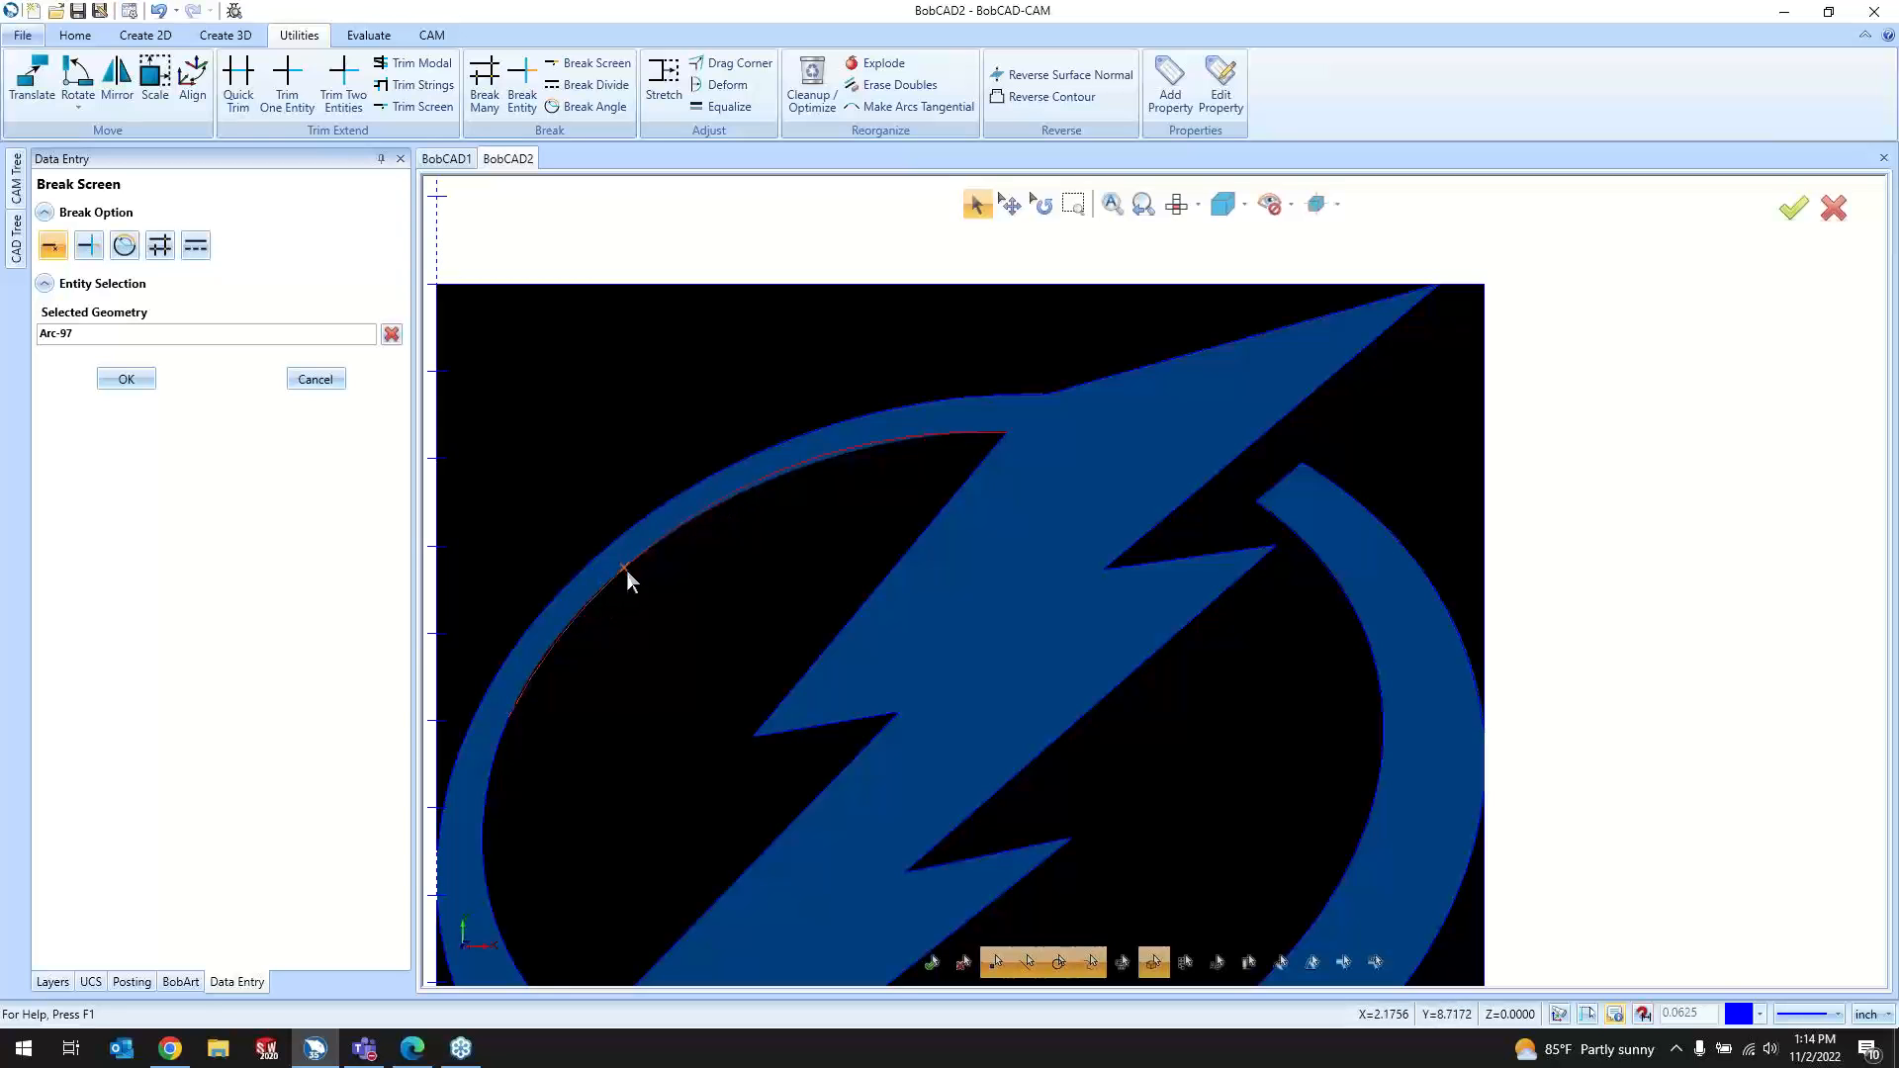
scroll(627, 572, up, 5)
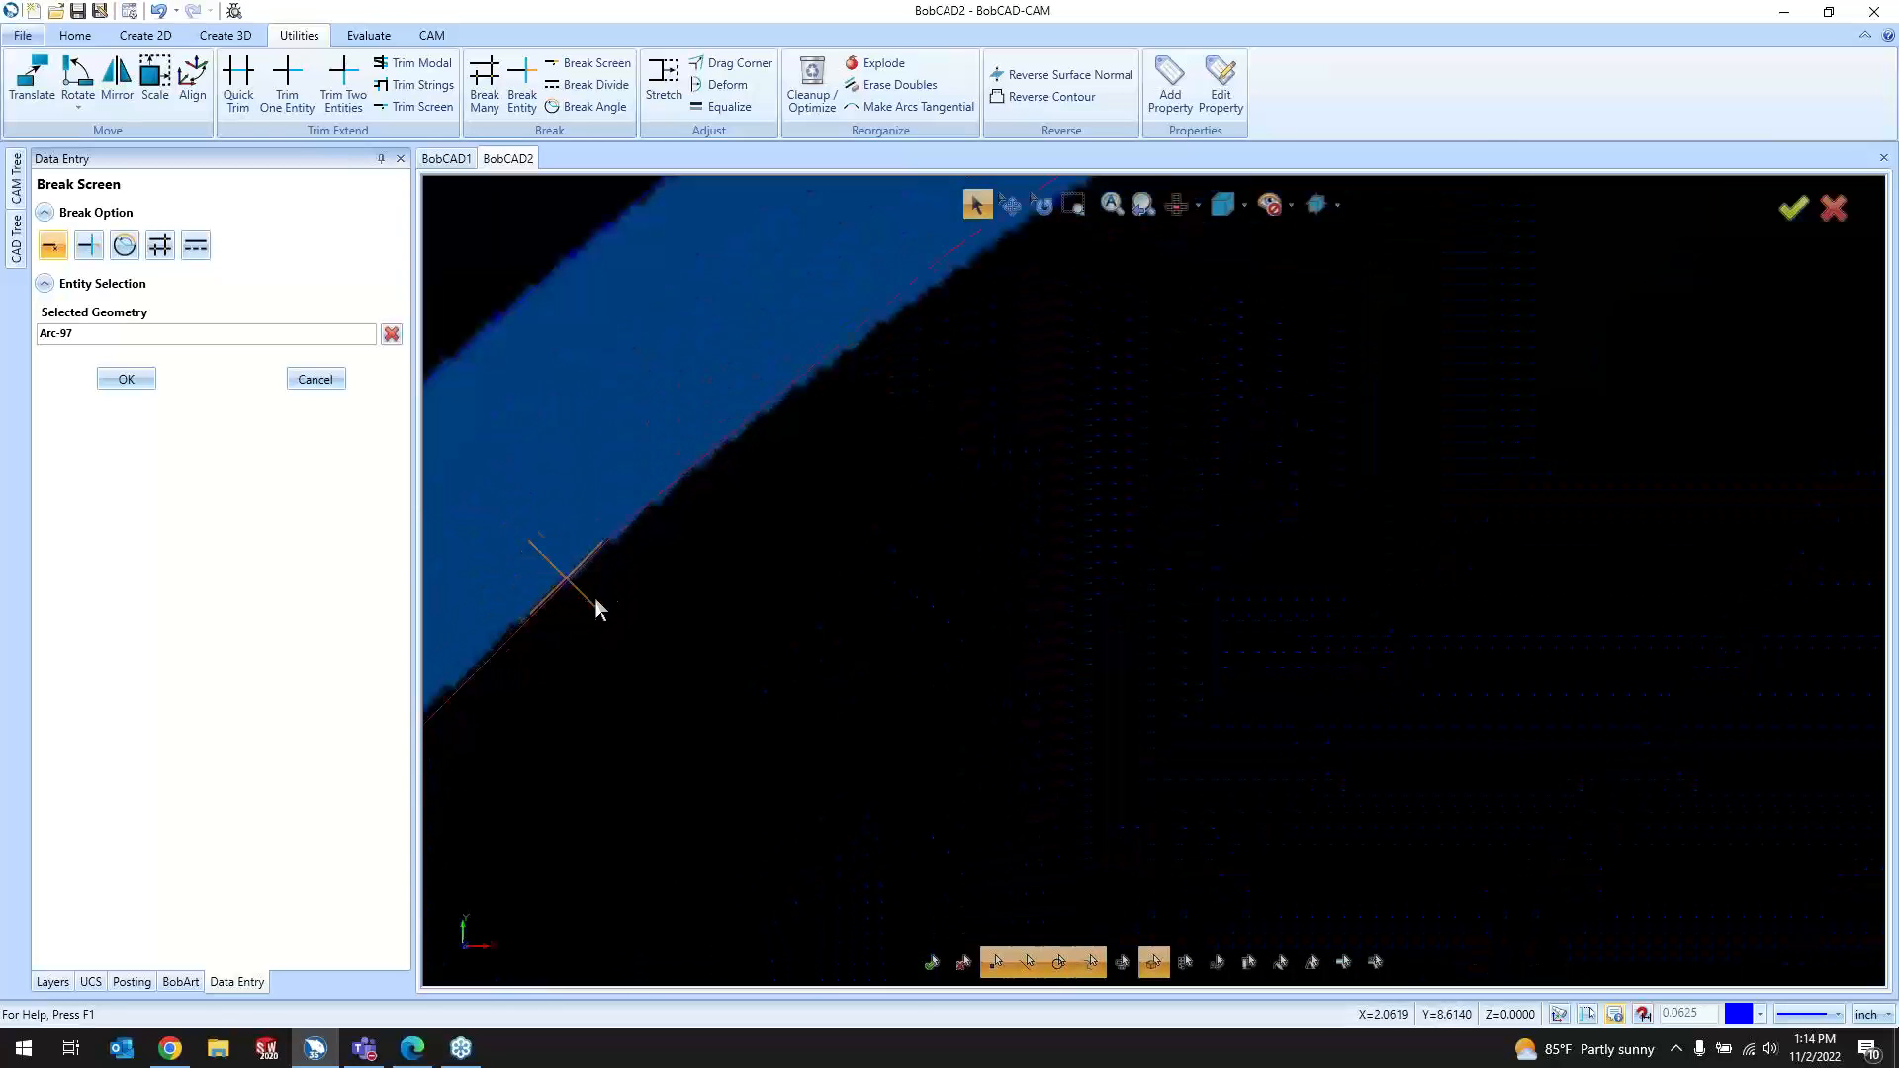
click(593, 554)
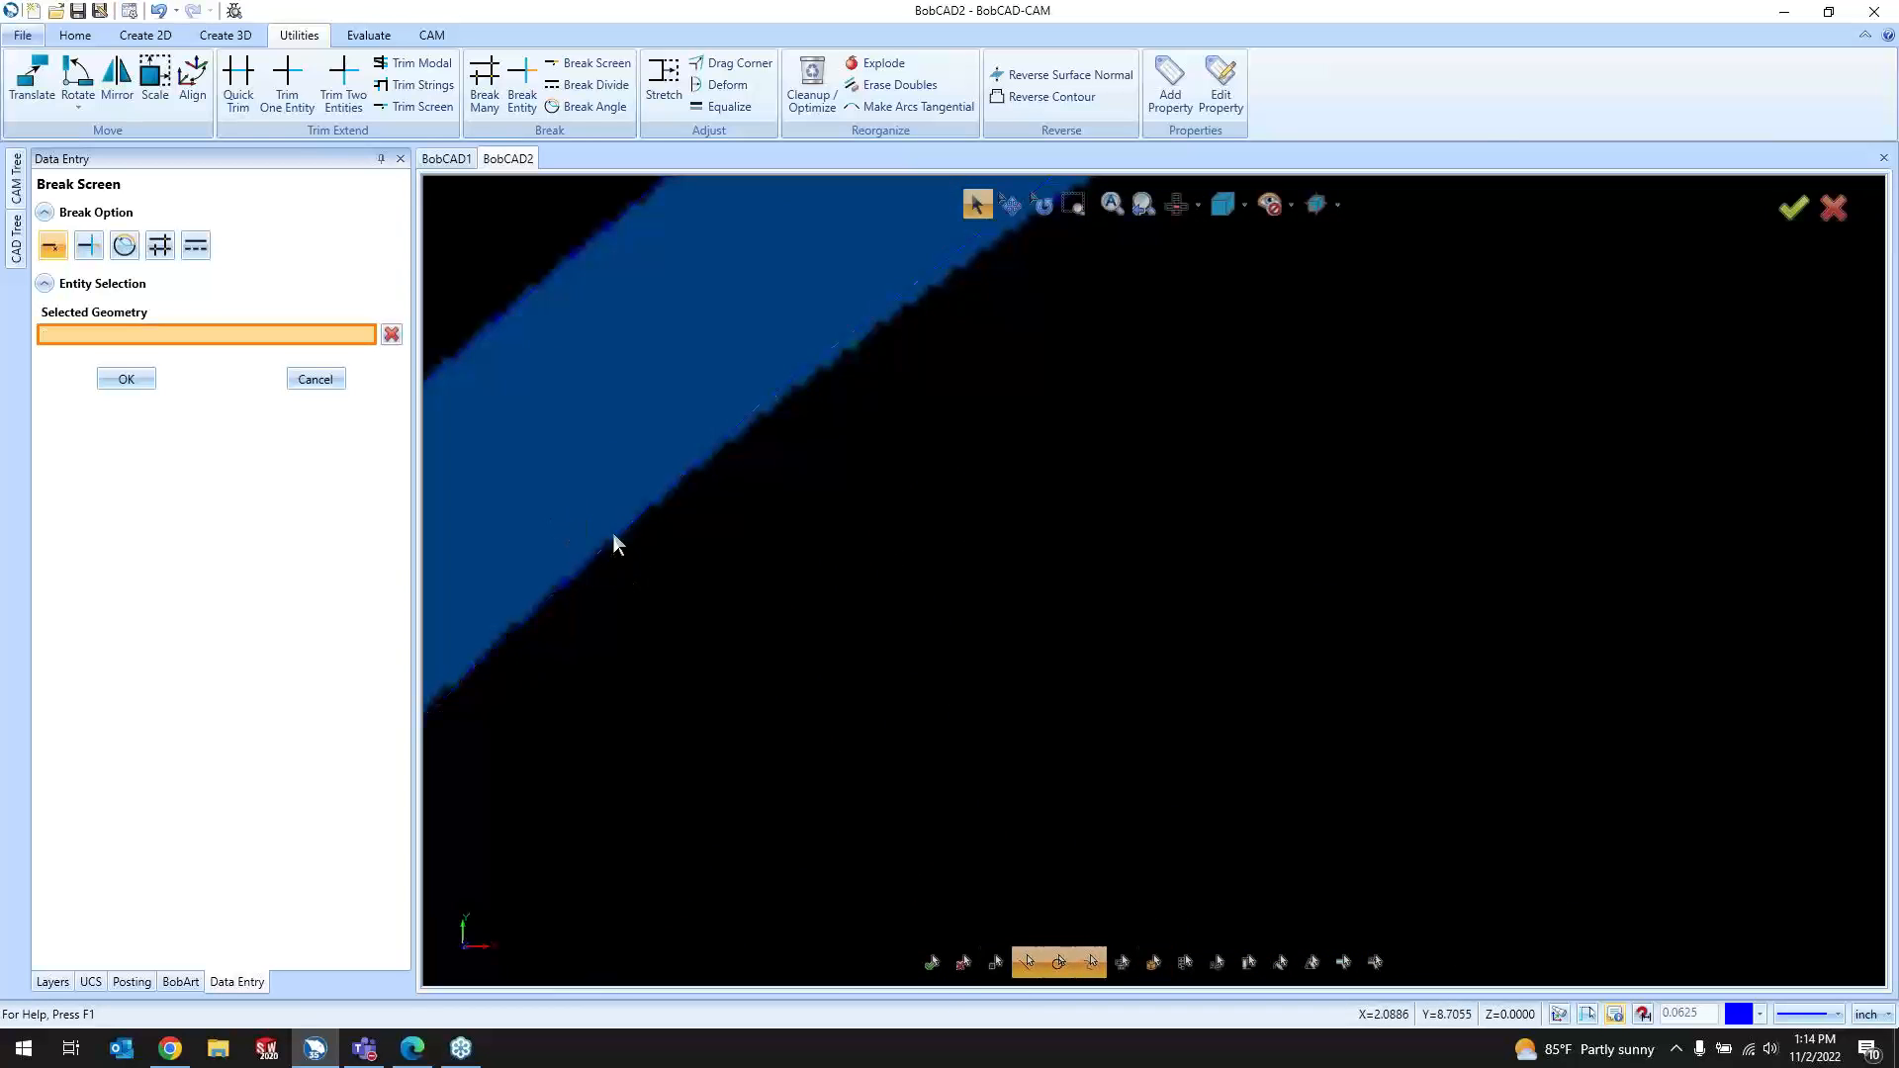
scroll(598, 554, down, 5)
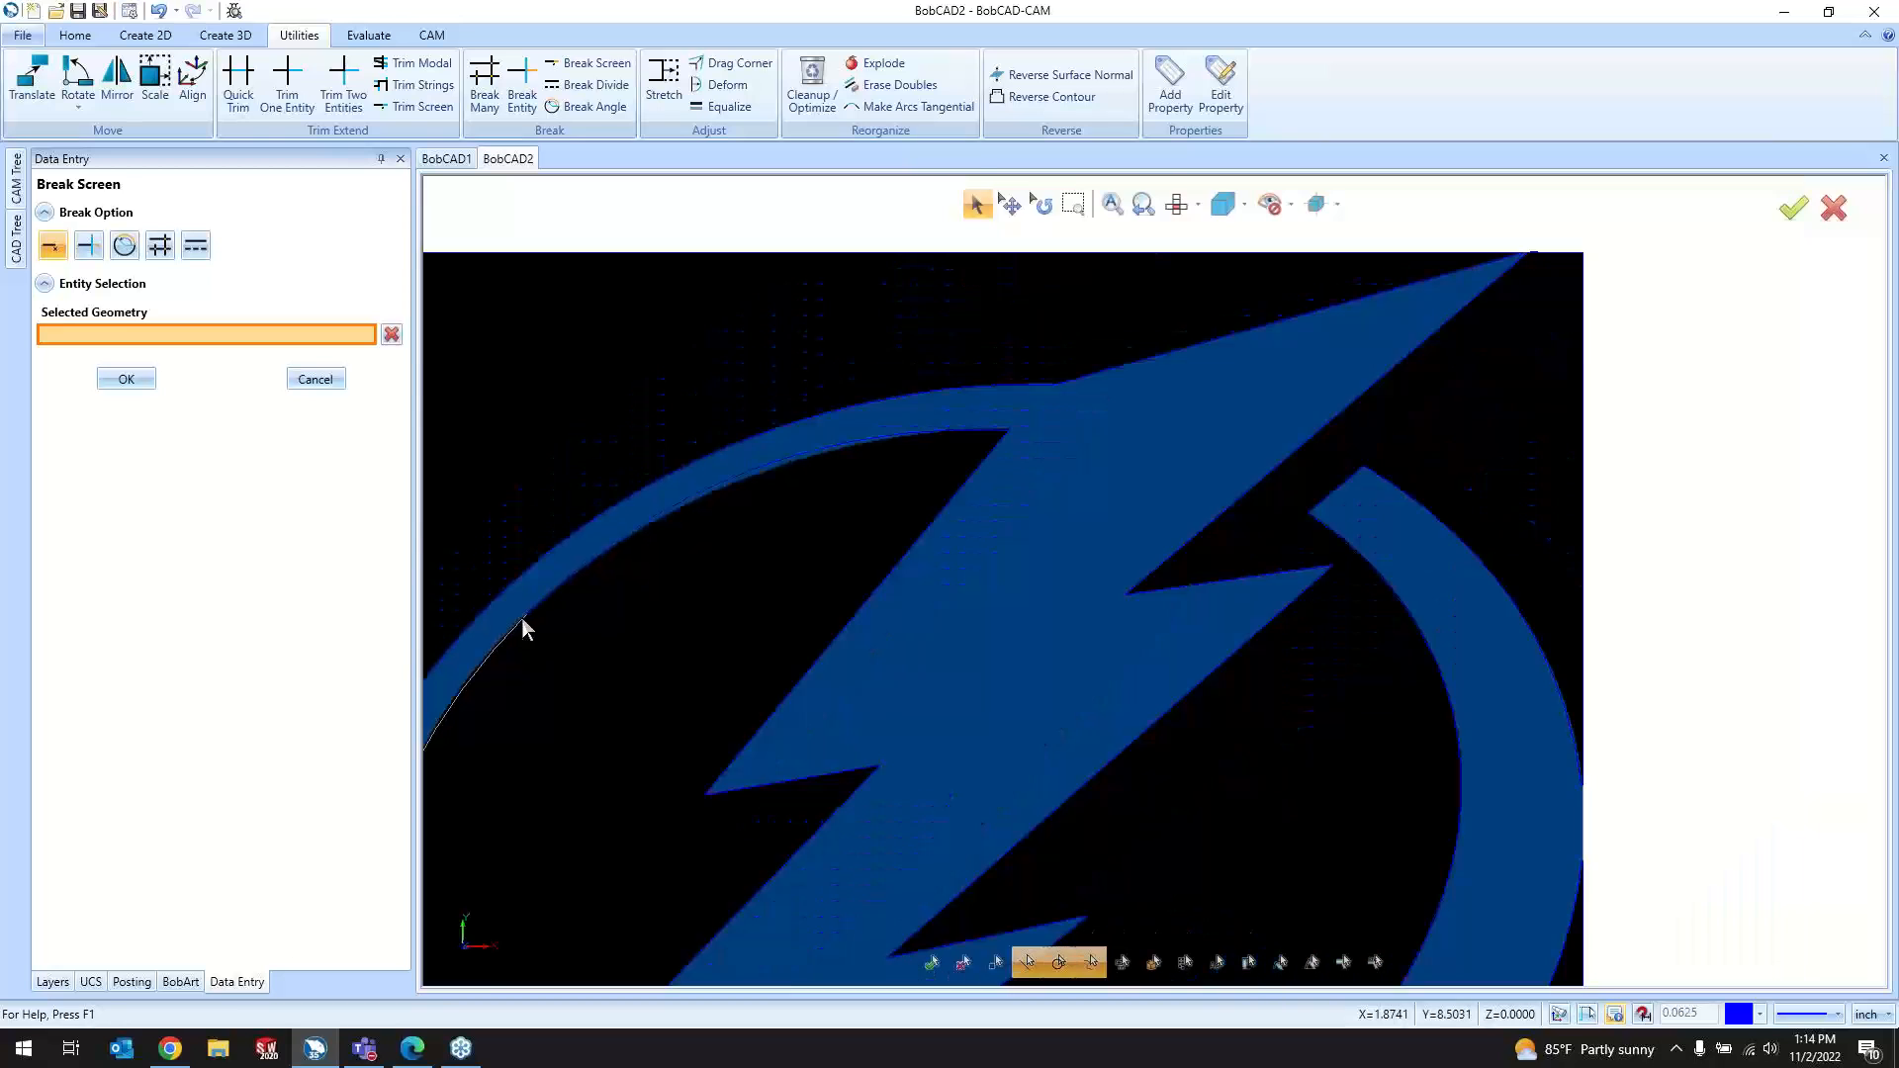
scroll(522, 619, down, 2)
click(315, 379)
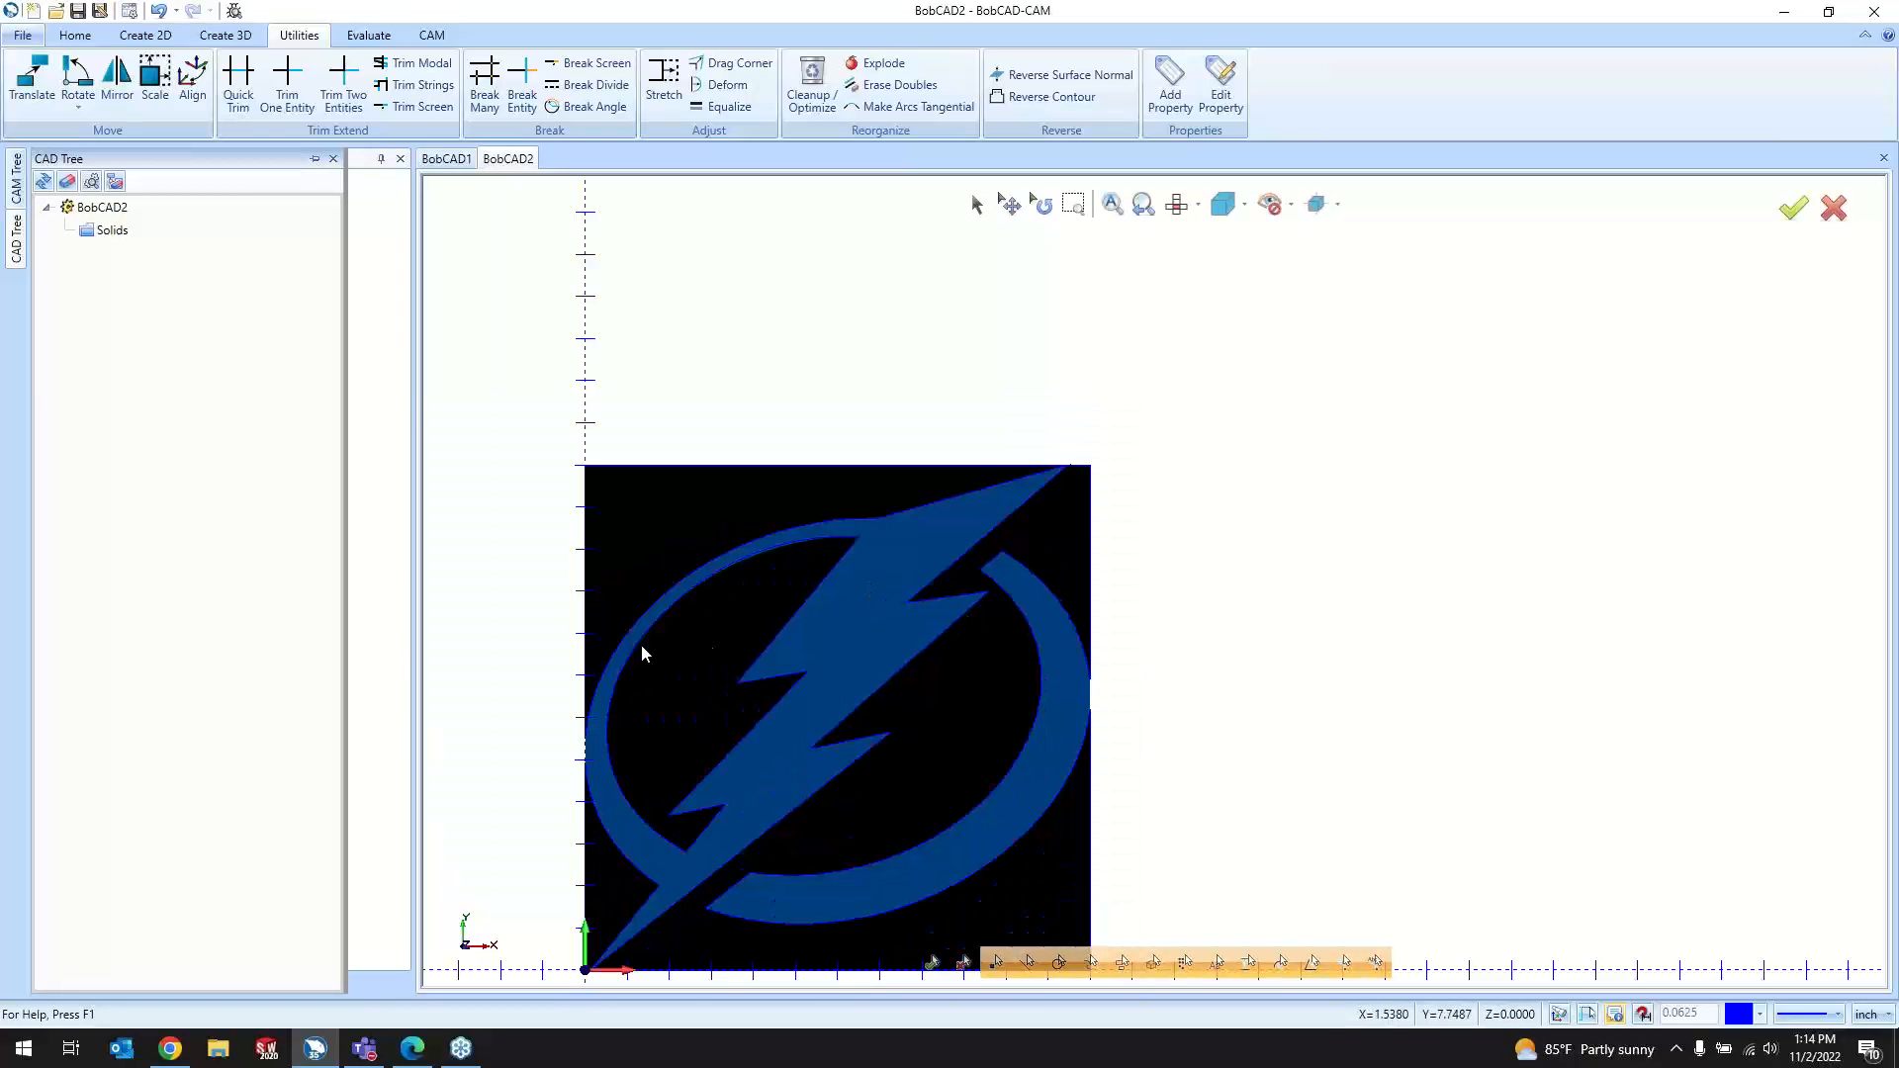
Step: Deform the lower segment of the broken inner arc so it follows the edge of the logo image
scroll(643, 649, up, 5)
scroll(633, 650, up, 3)
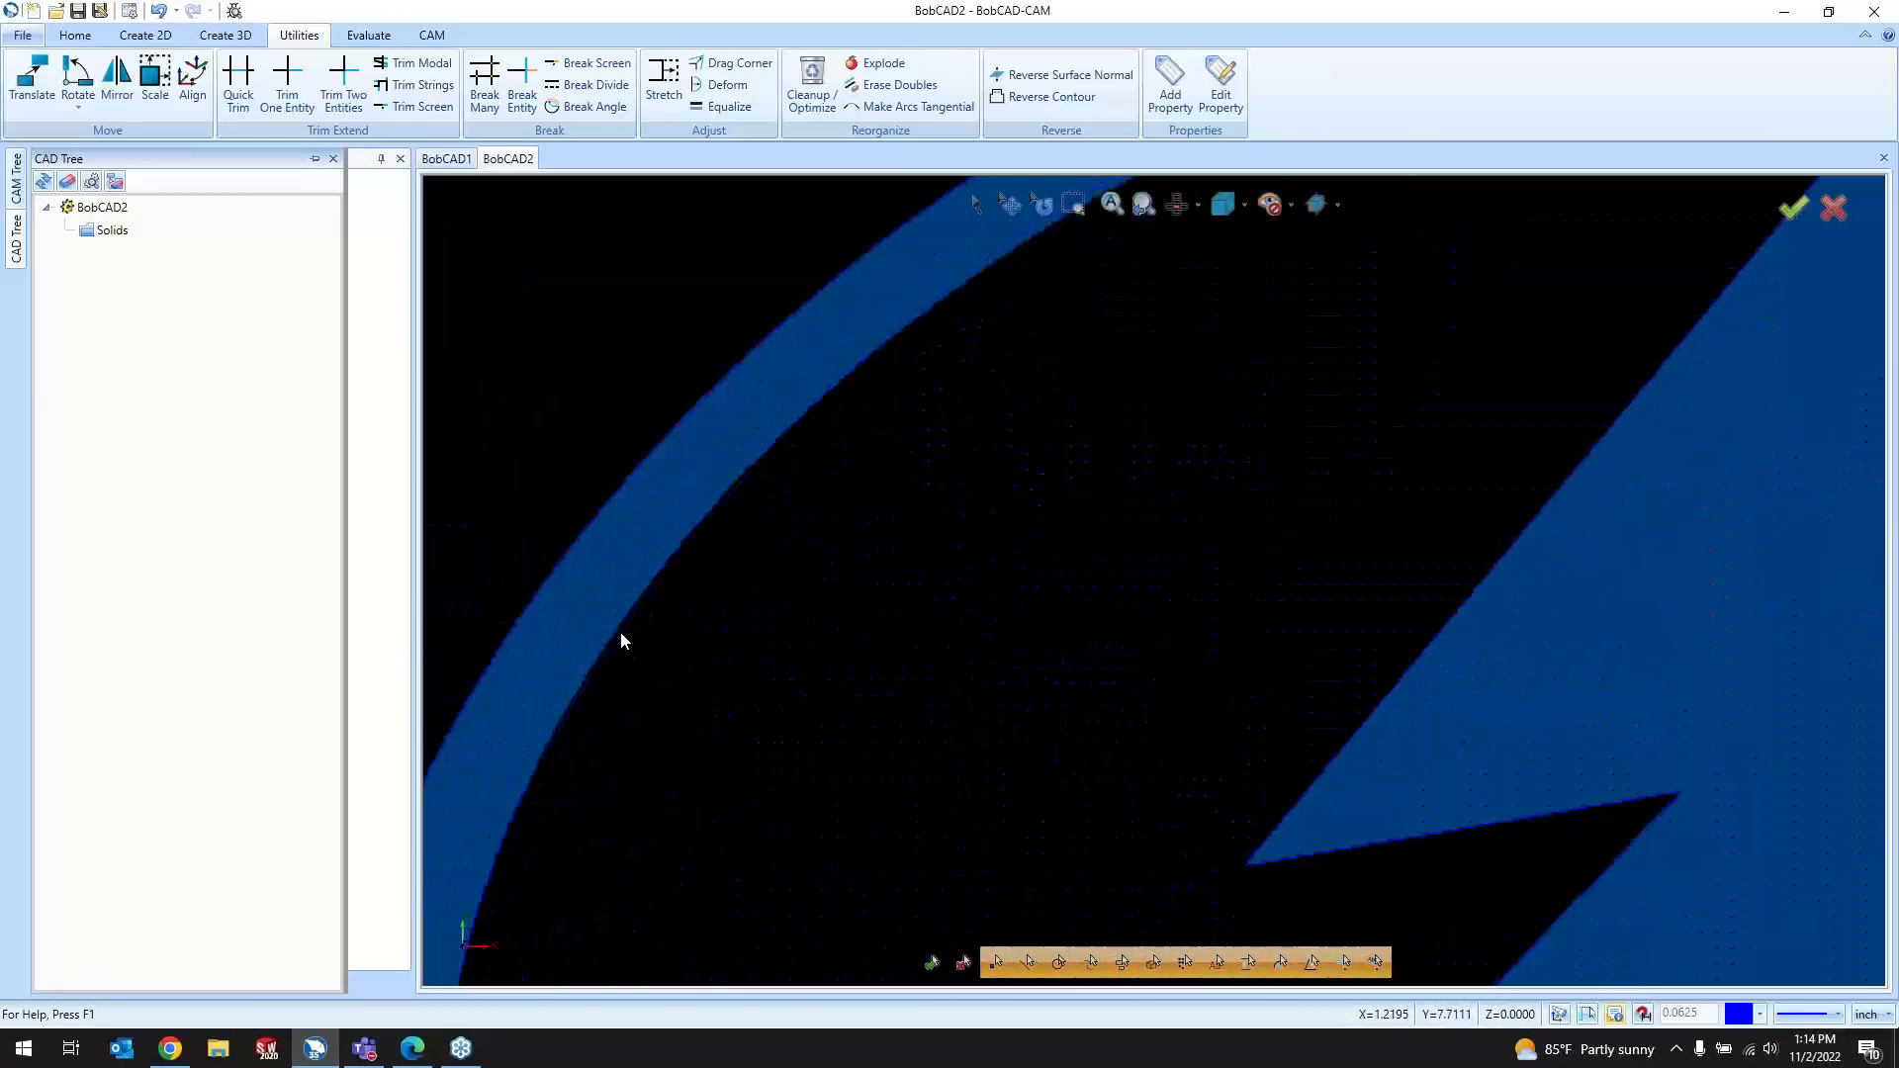
scroll(611, 644, down, 3)
scroll(1177, 326, up, 4)
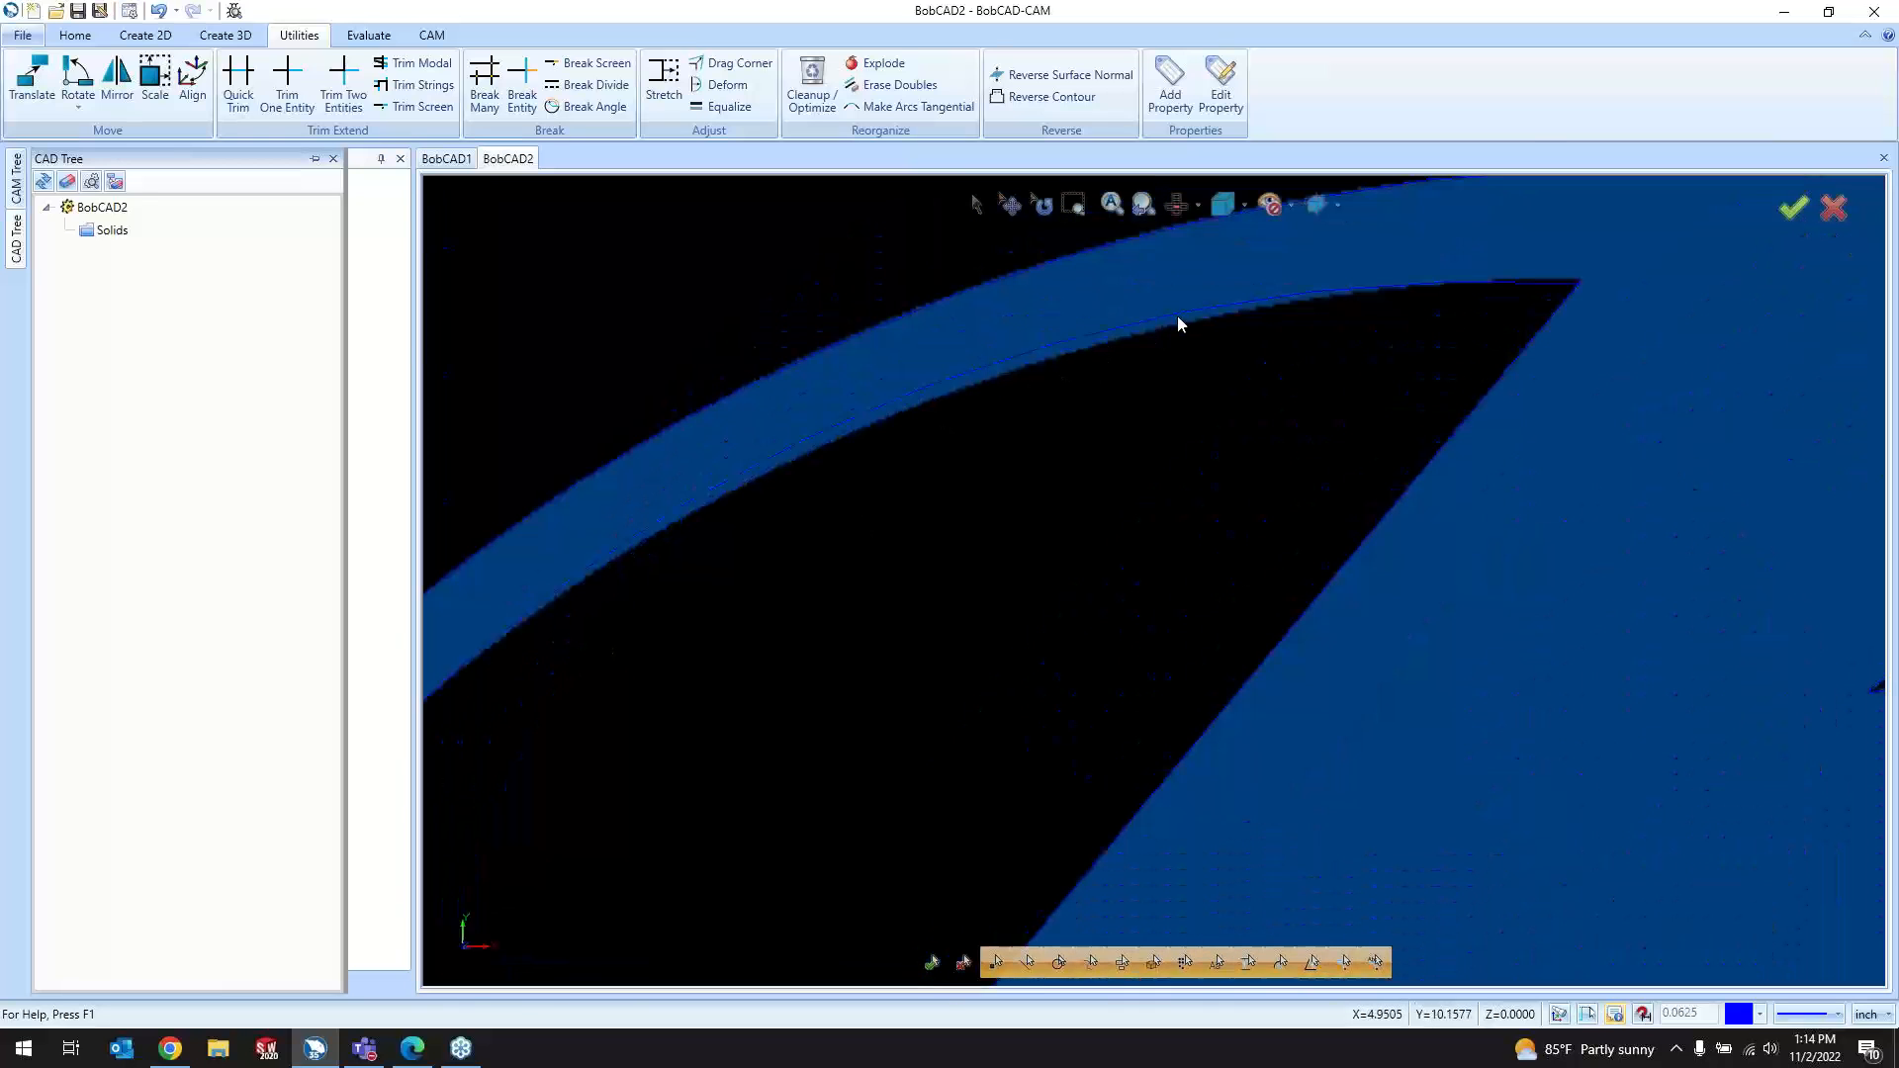
scroll(1078, 356, down, 3)
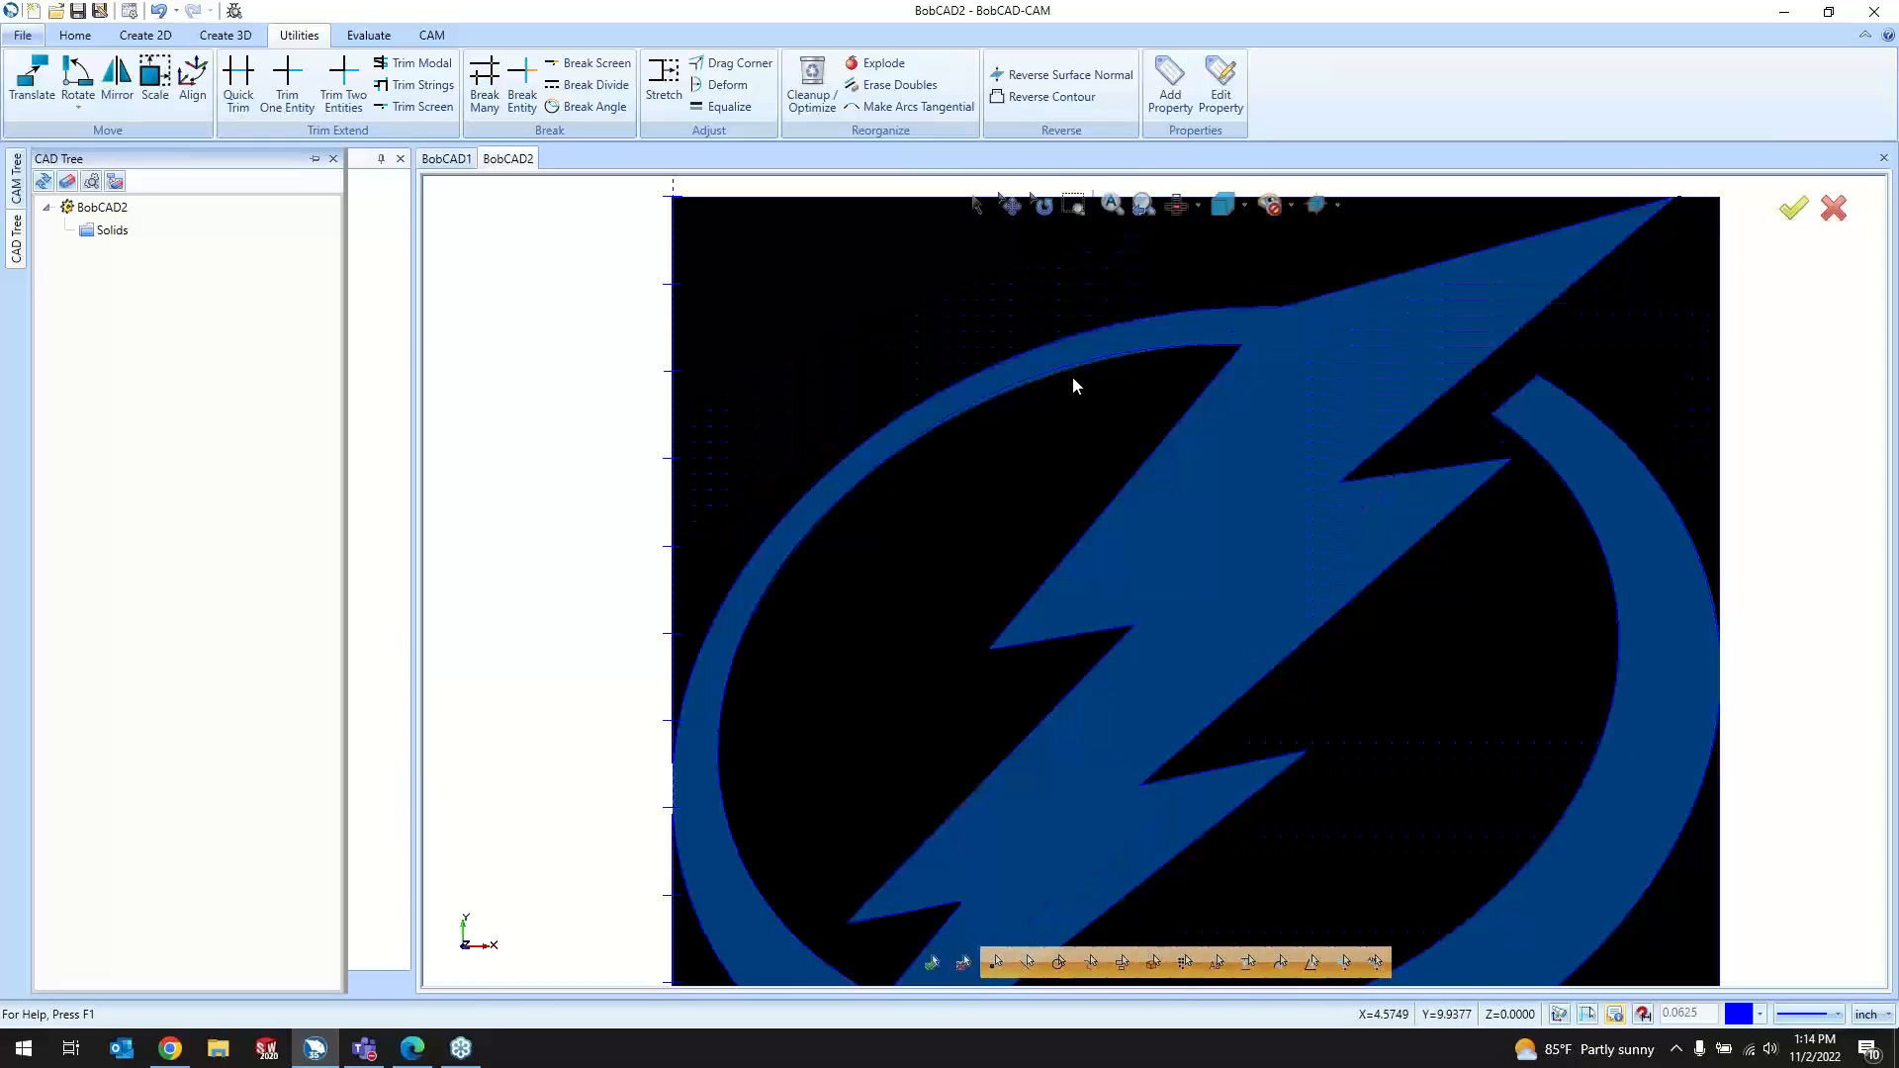
scroll(788, 590, up, 2)
scroll(749, 561, up, 3)
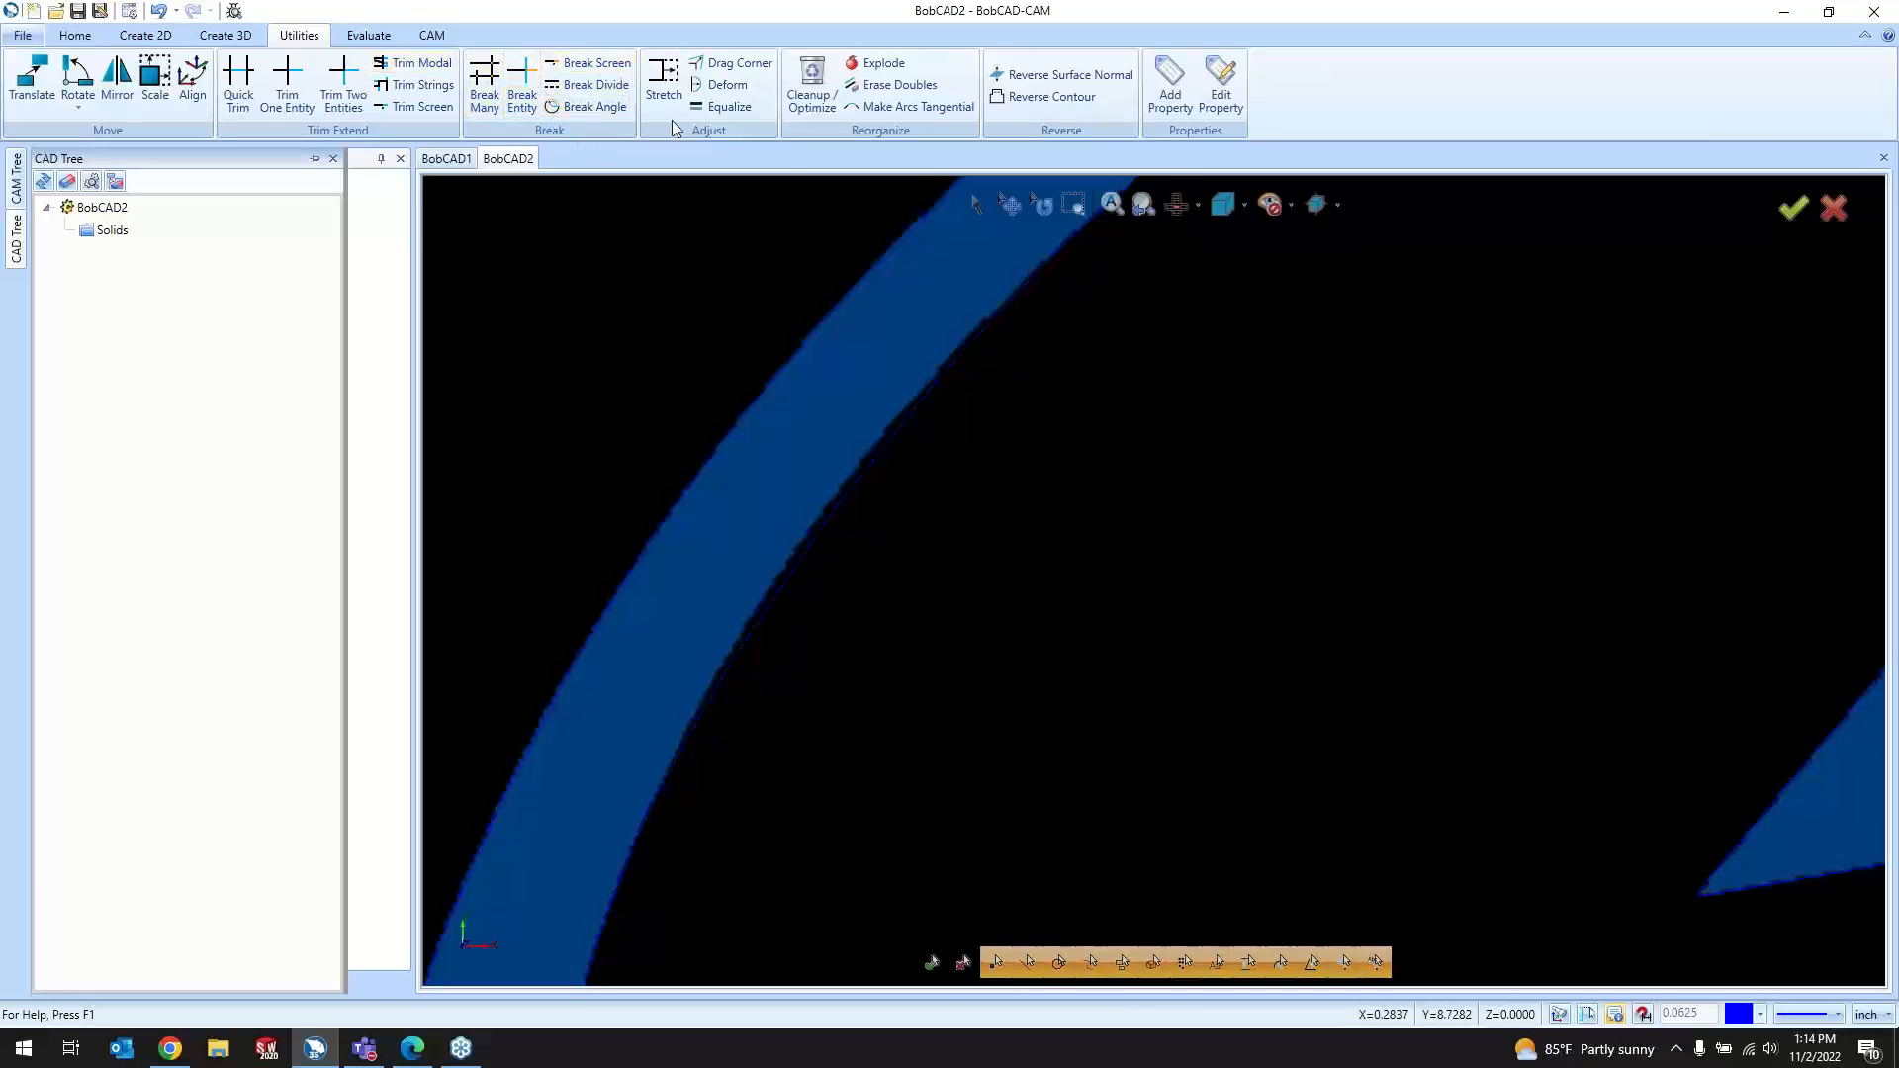
click(727, 89)
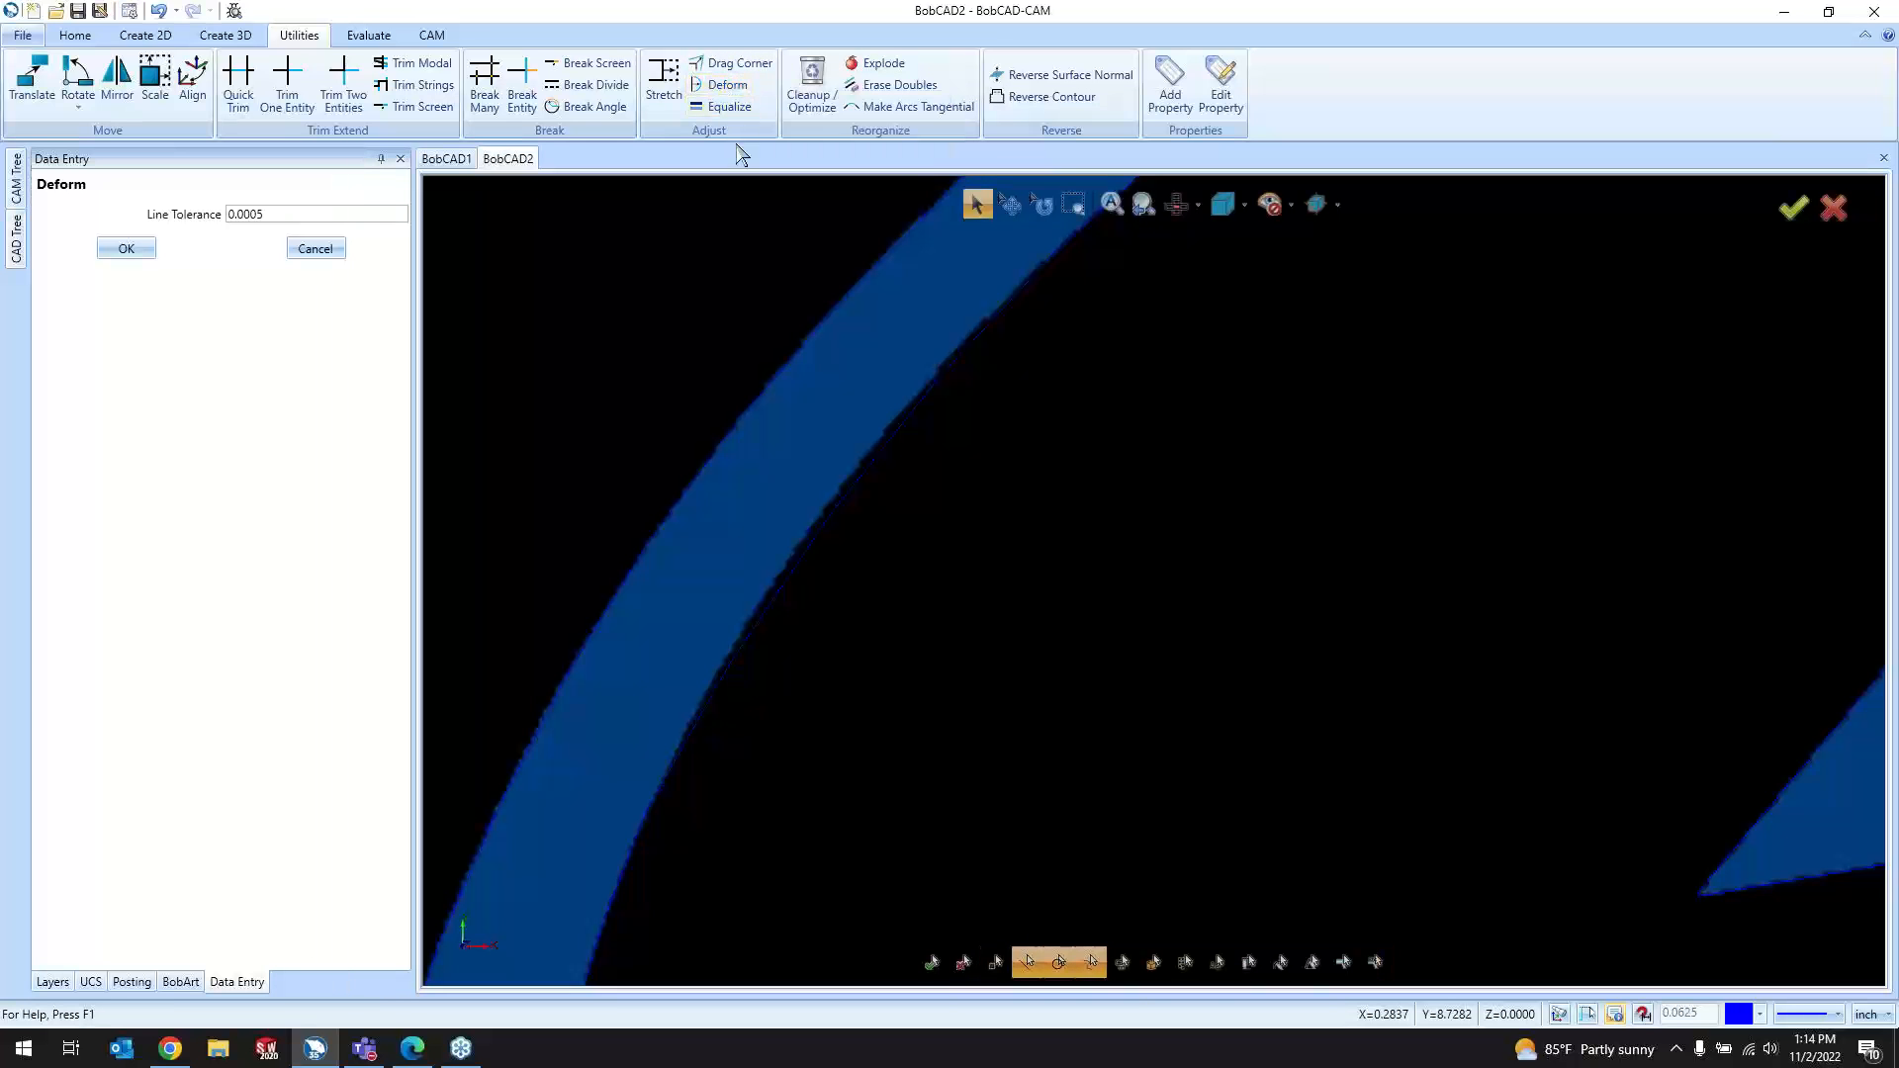
click(810, 548)
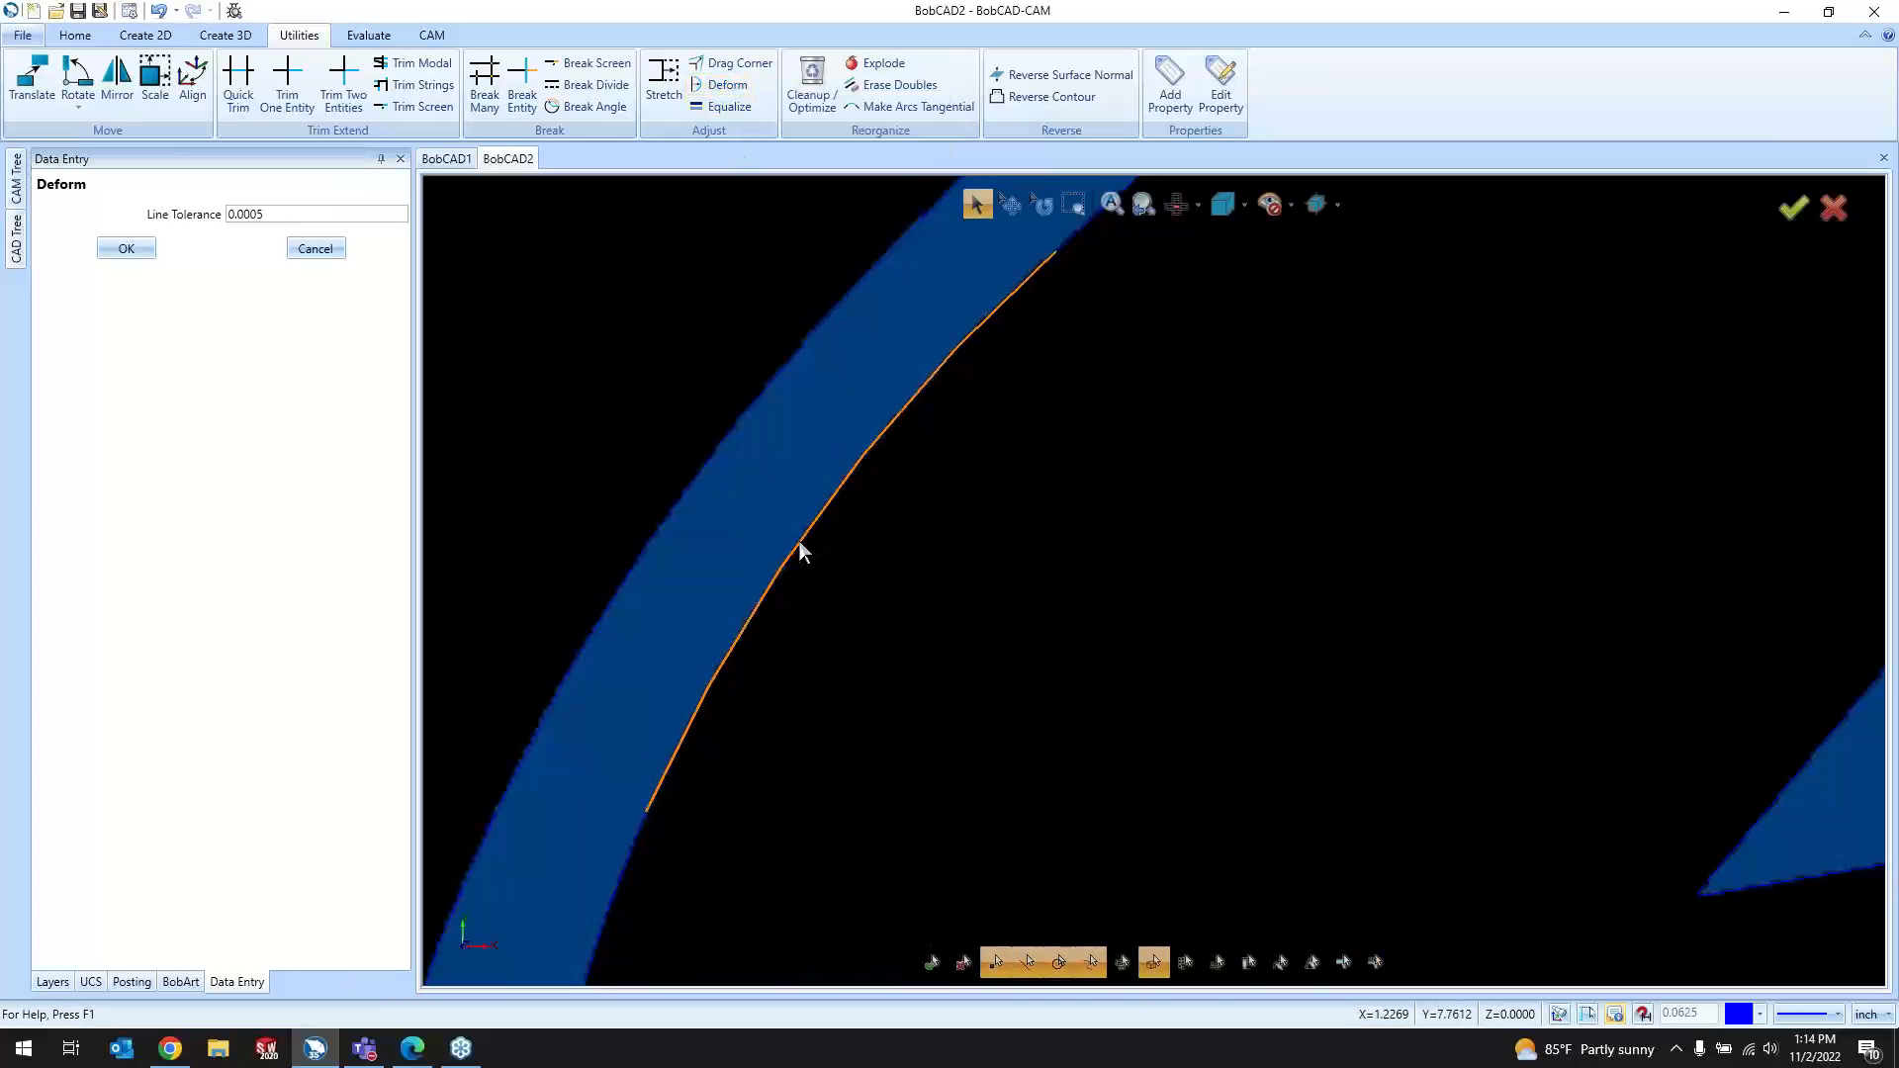
click(800, 540)
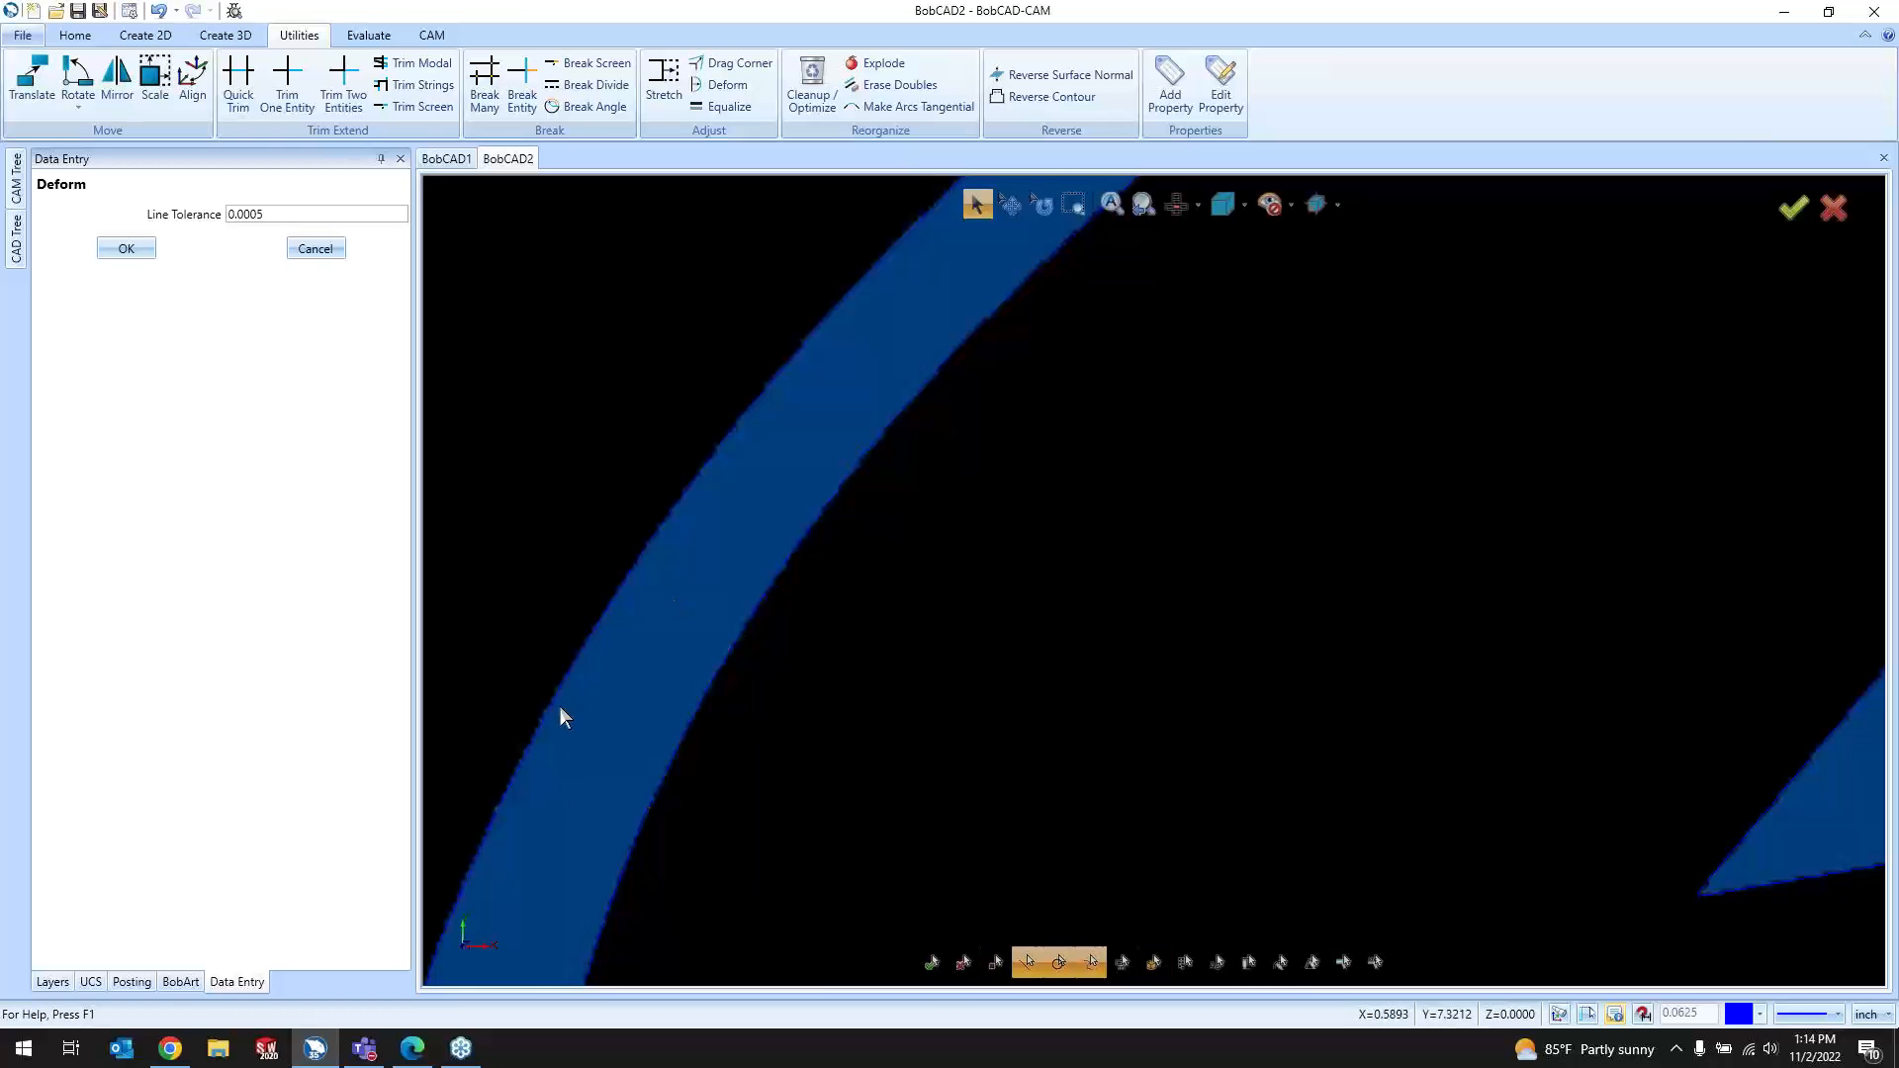
Step: Deform the longer upper segment of the broken inner arc to match the image edge near the lightning bolt
scroll(560, 704, down, 5)
scroll(941, 449, up, 5)
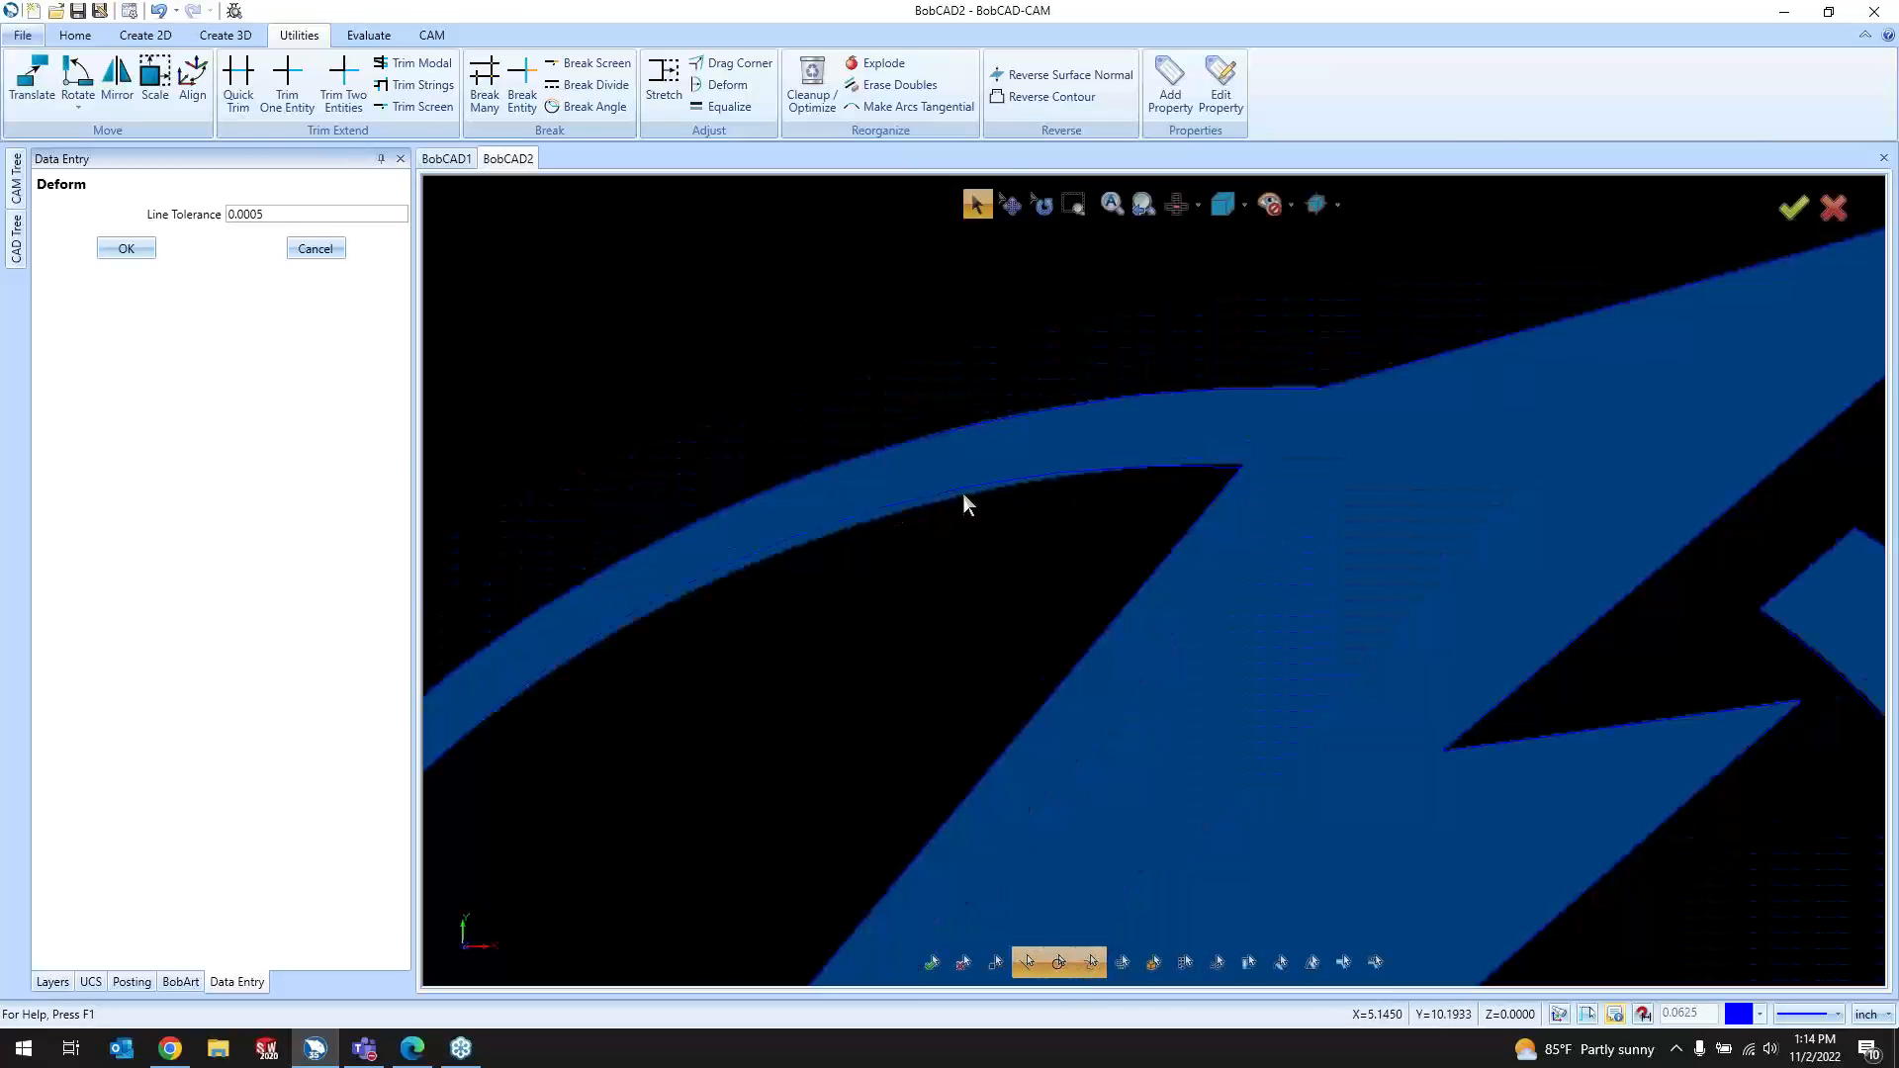
click(845, 521)
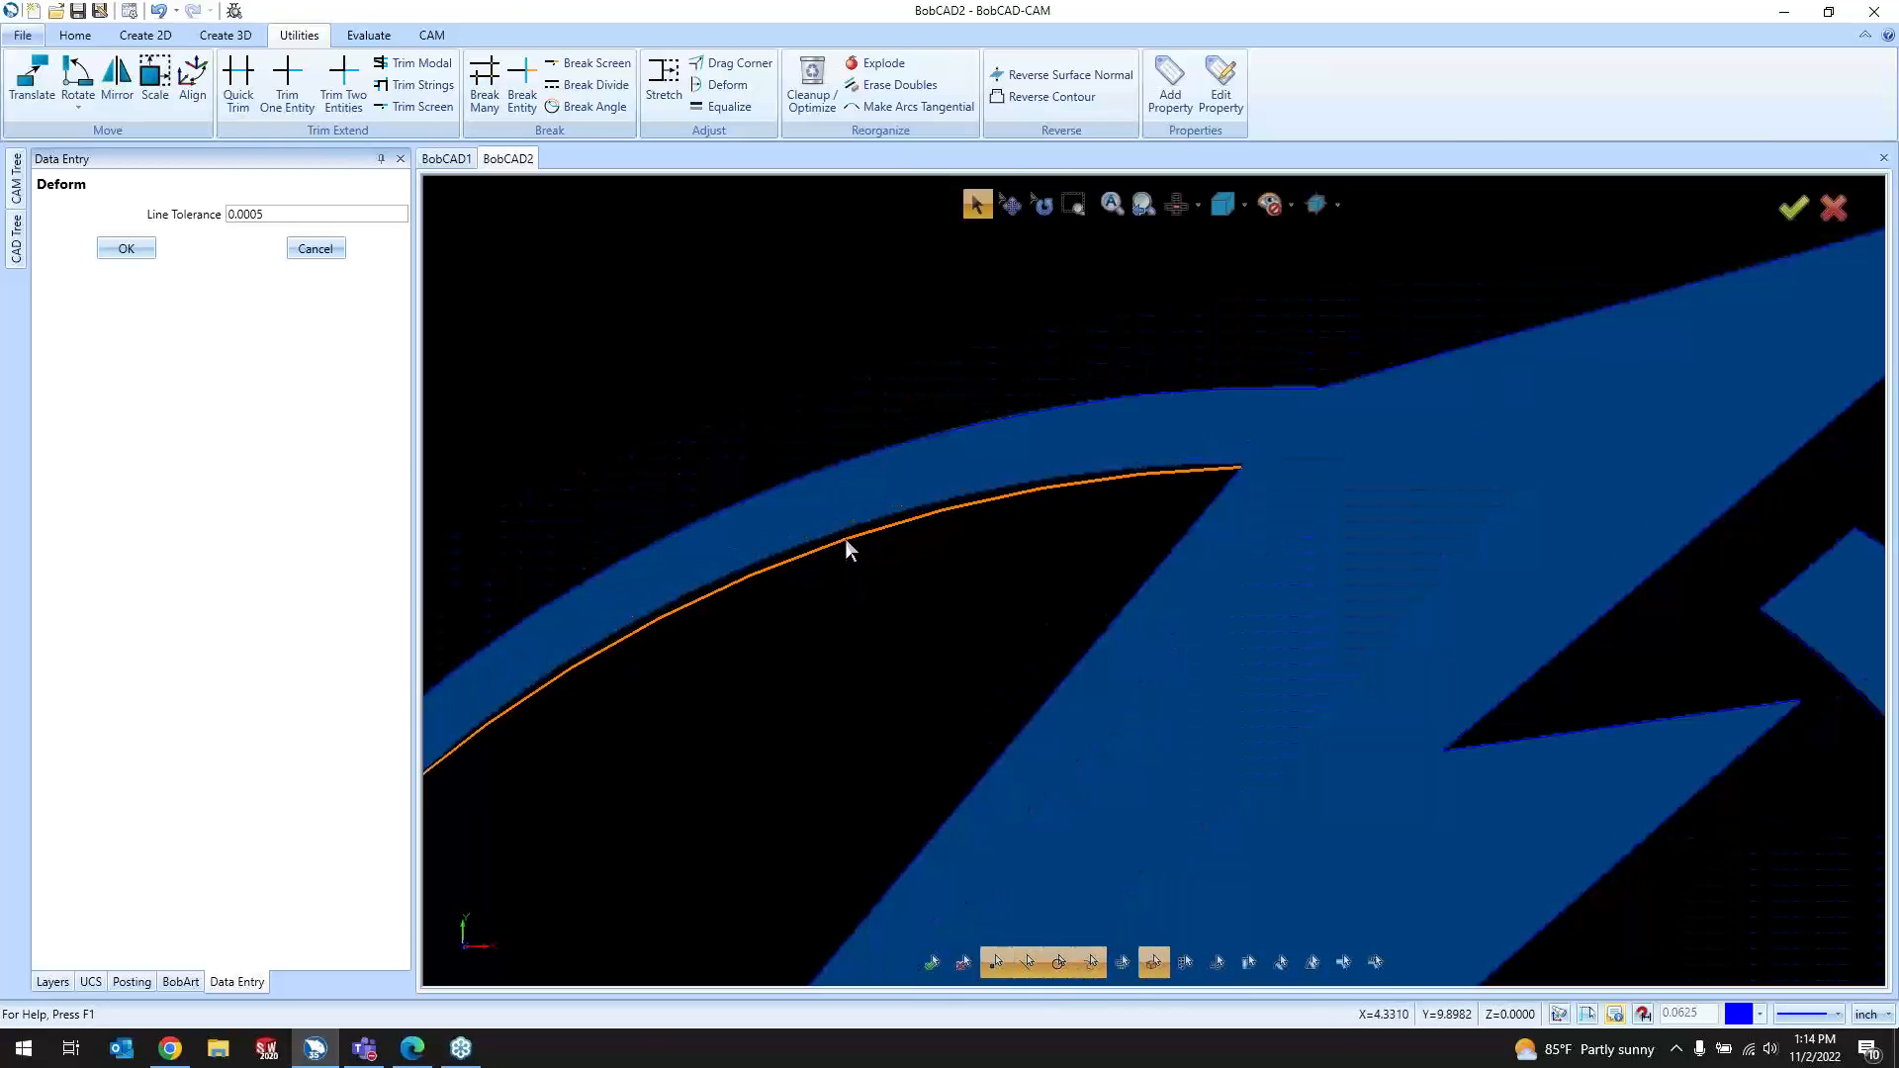
click(837, 532)
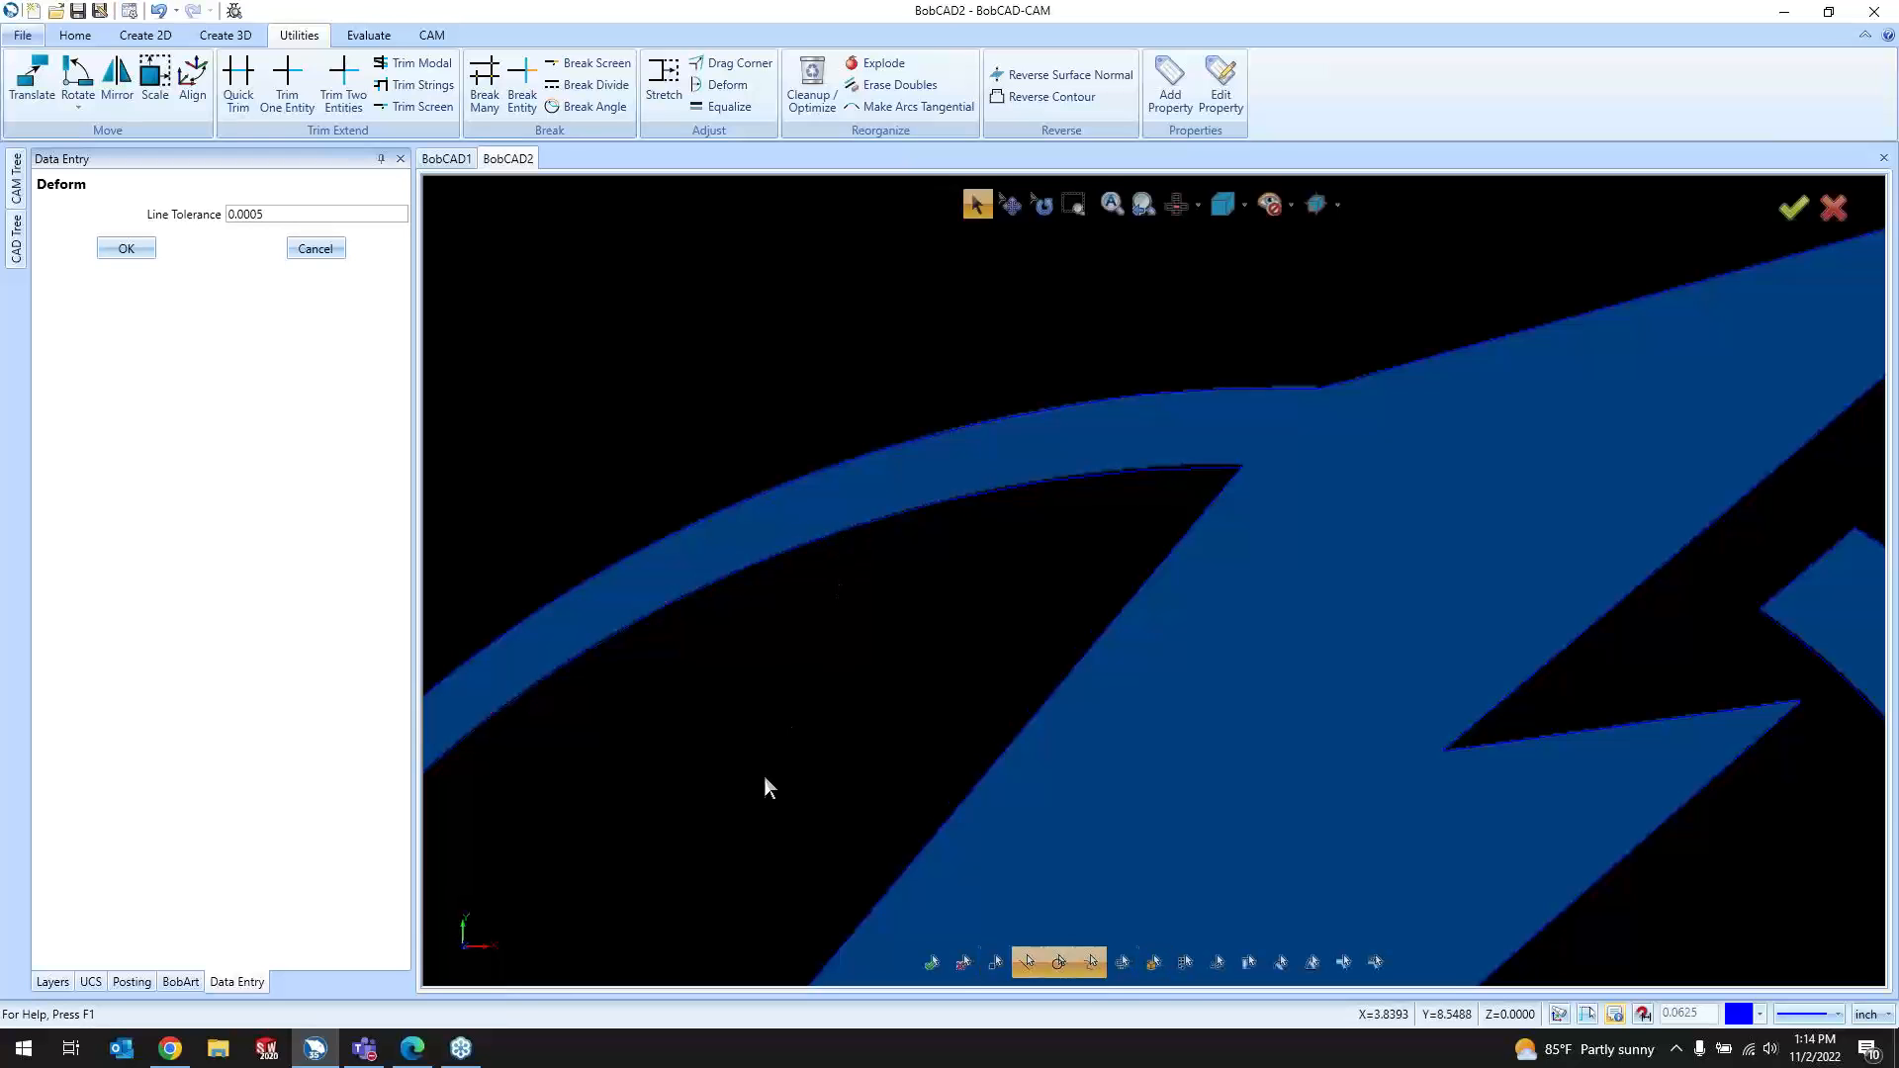
Step: Examine how closely both reshaped inner arc segments follow the logo image, and leave the Deform command
scroll(1042, 572, down, 2)
scroll(1365, 477, down, 2)
scroll(757, 674, up, 5)
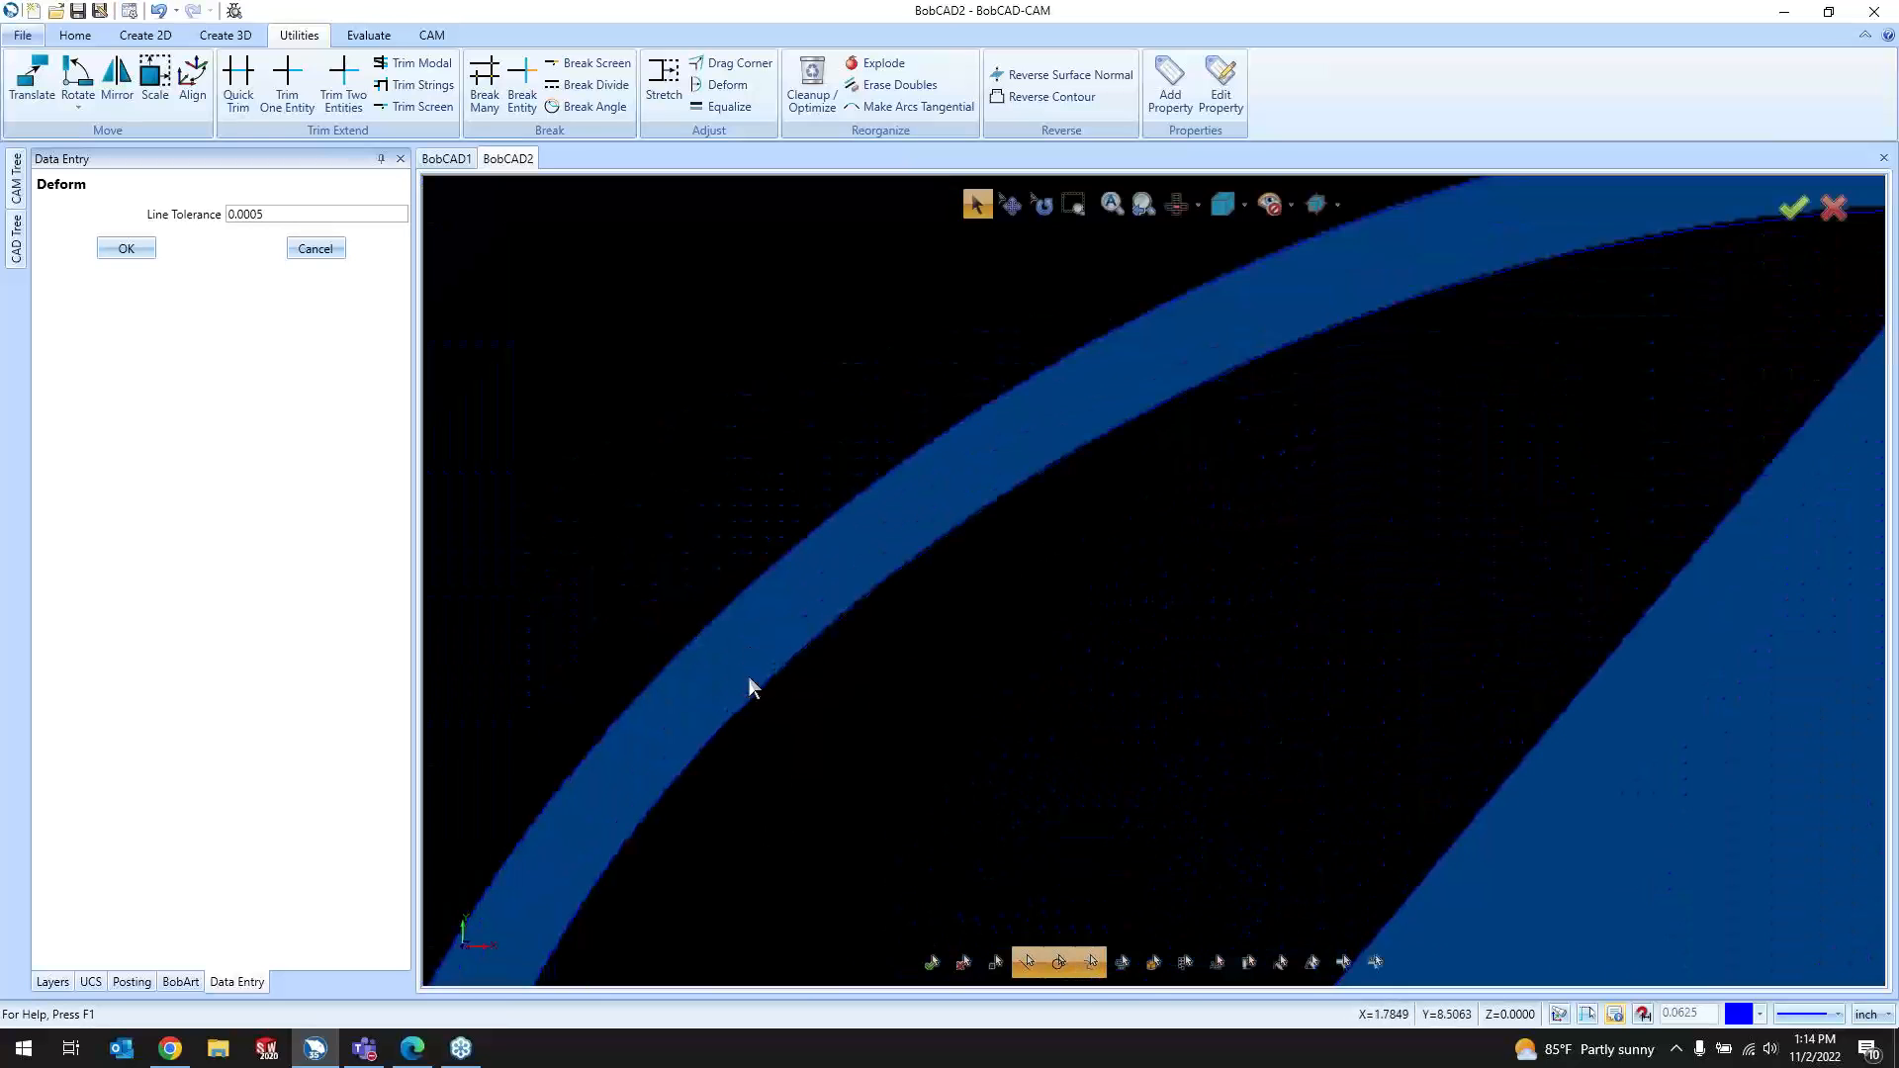
scroll(620, 720, down, 3)
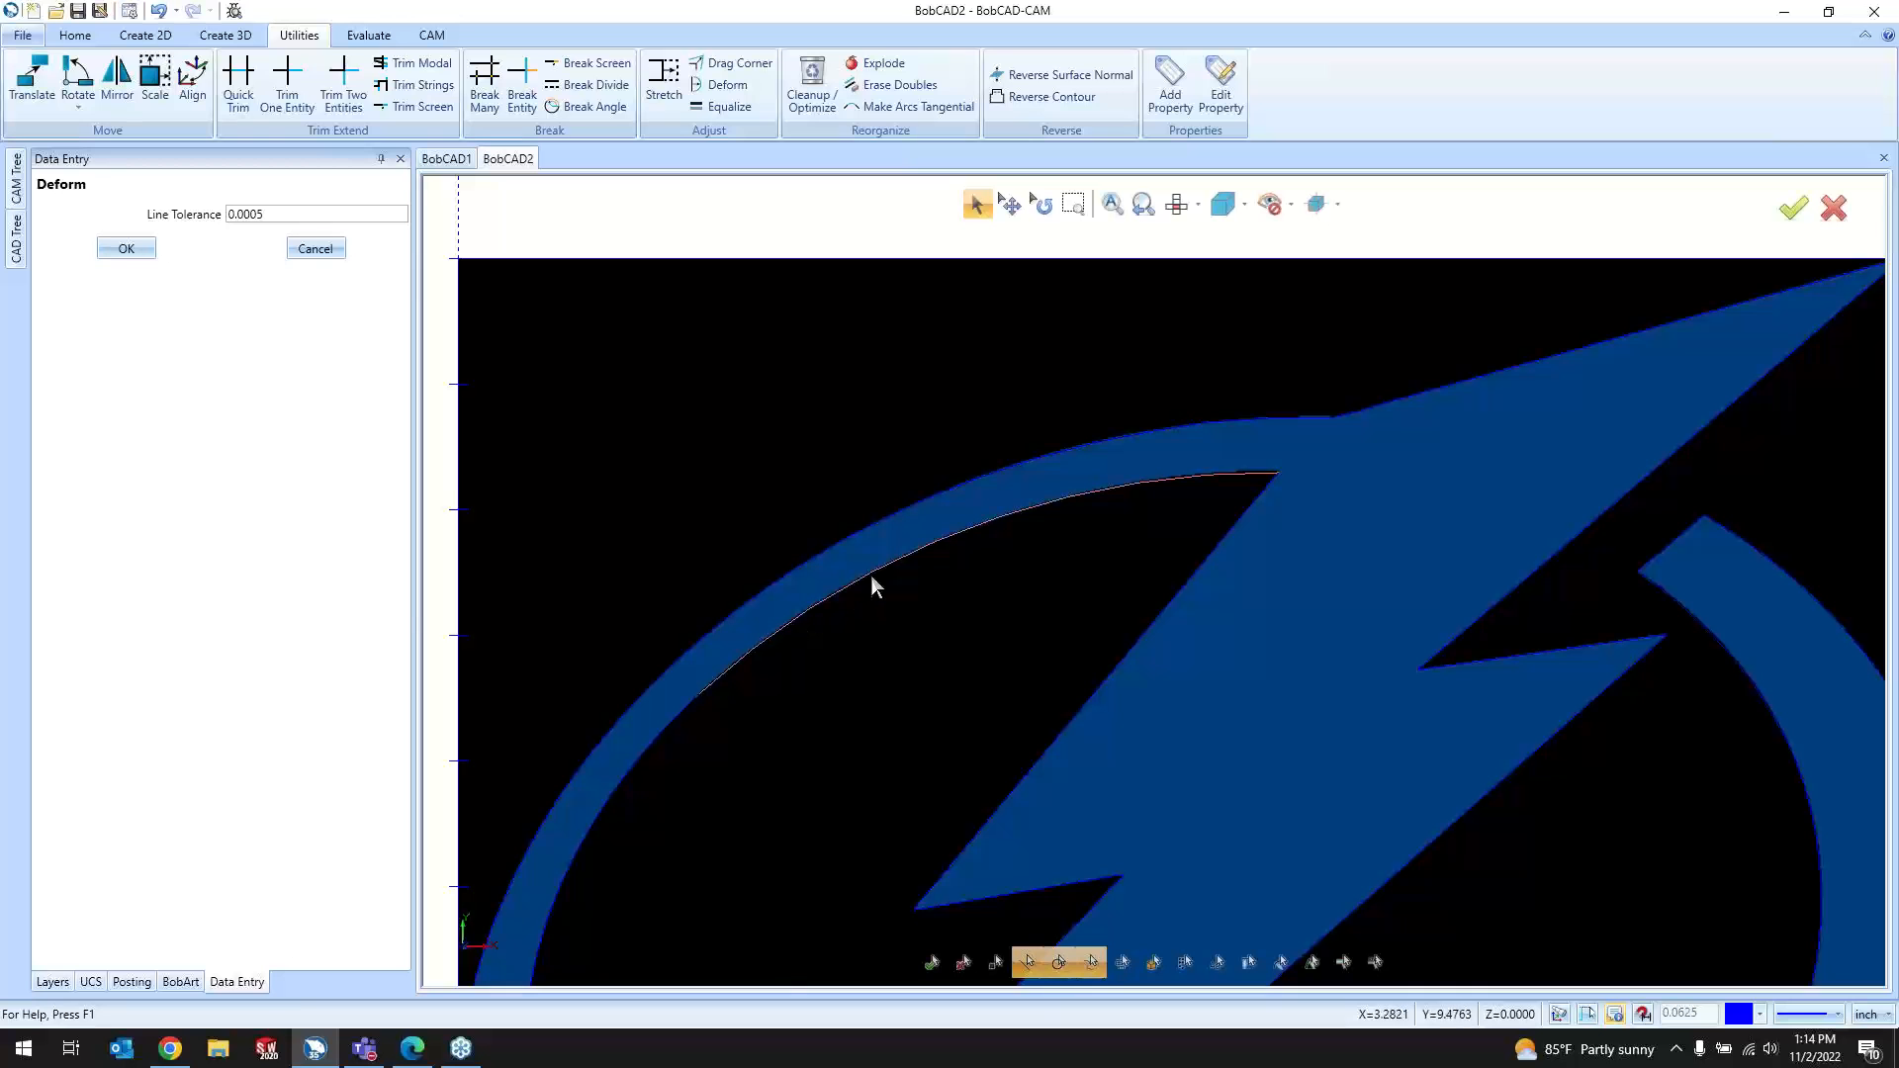
scroll(783, 635, up, 2)
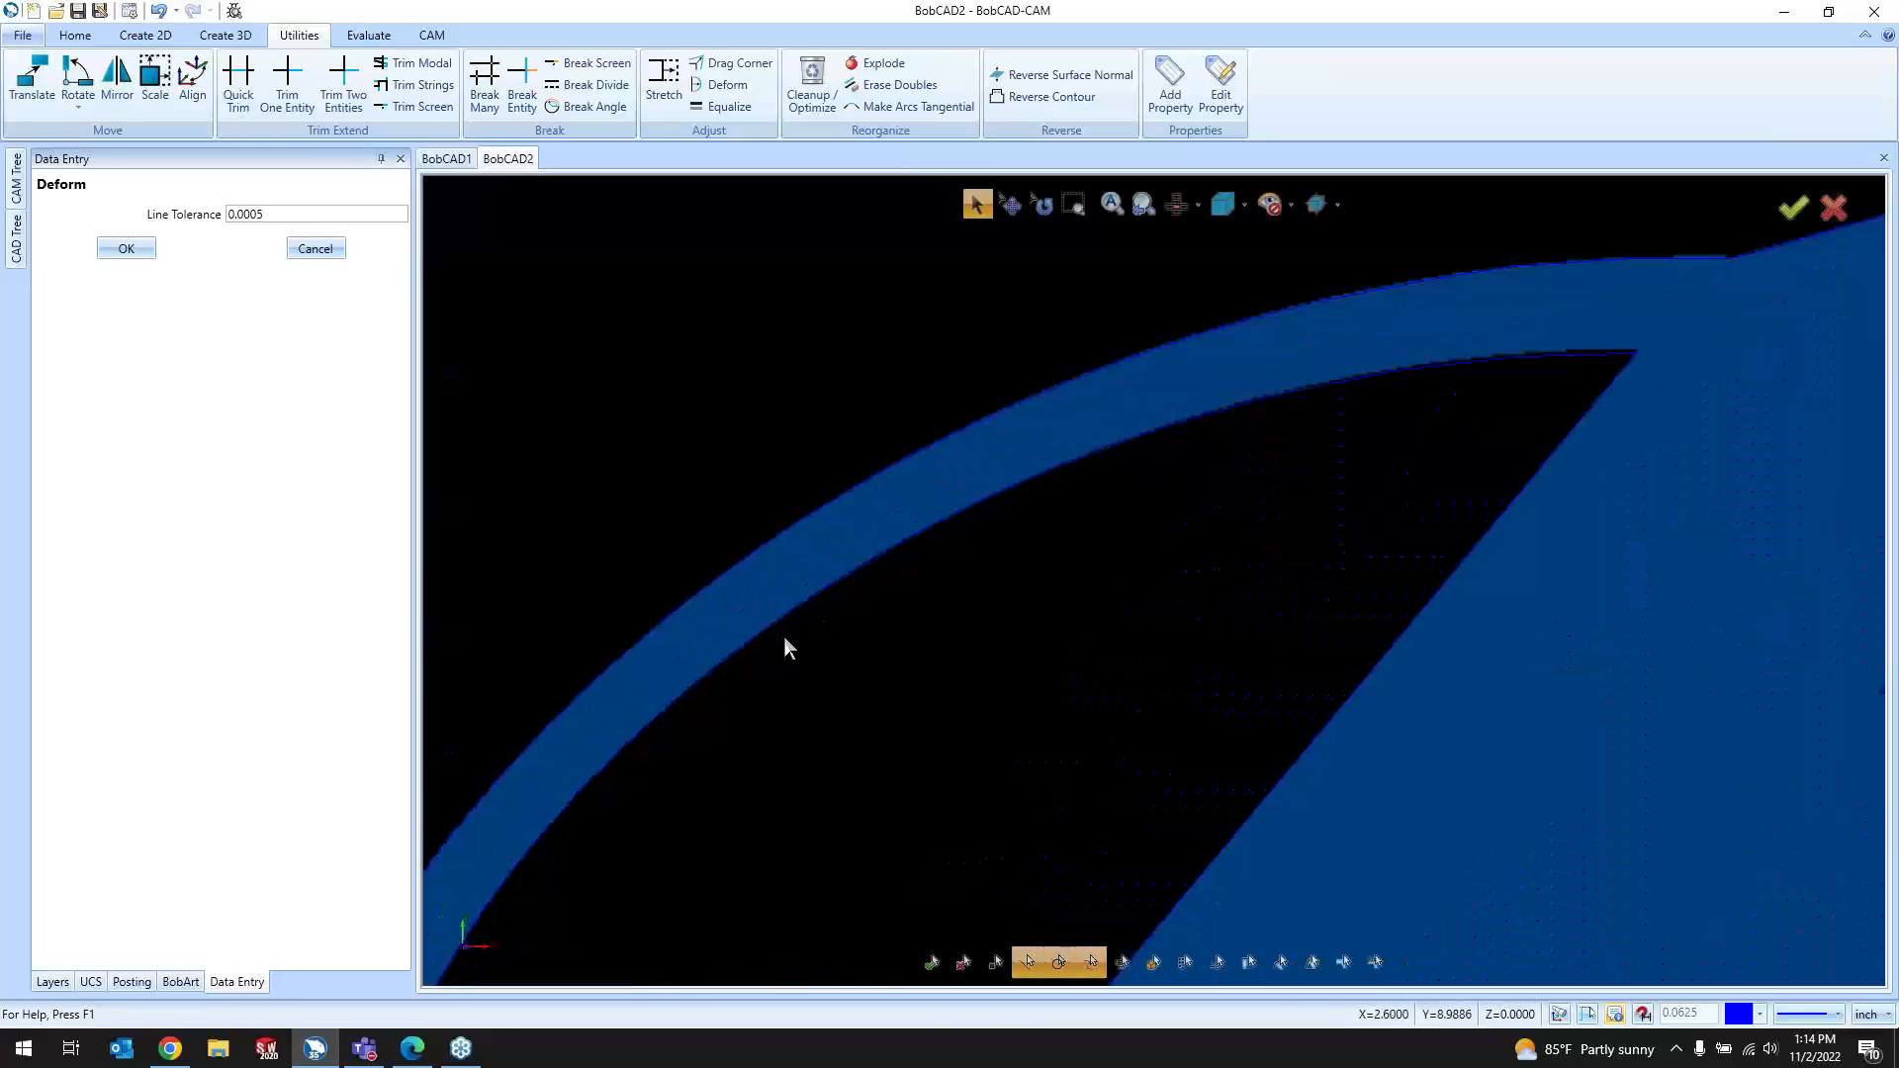
scroll(772, 629, up, 1)
scroll(761, 615, down, 2)
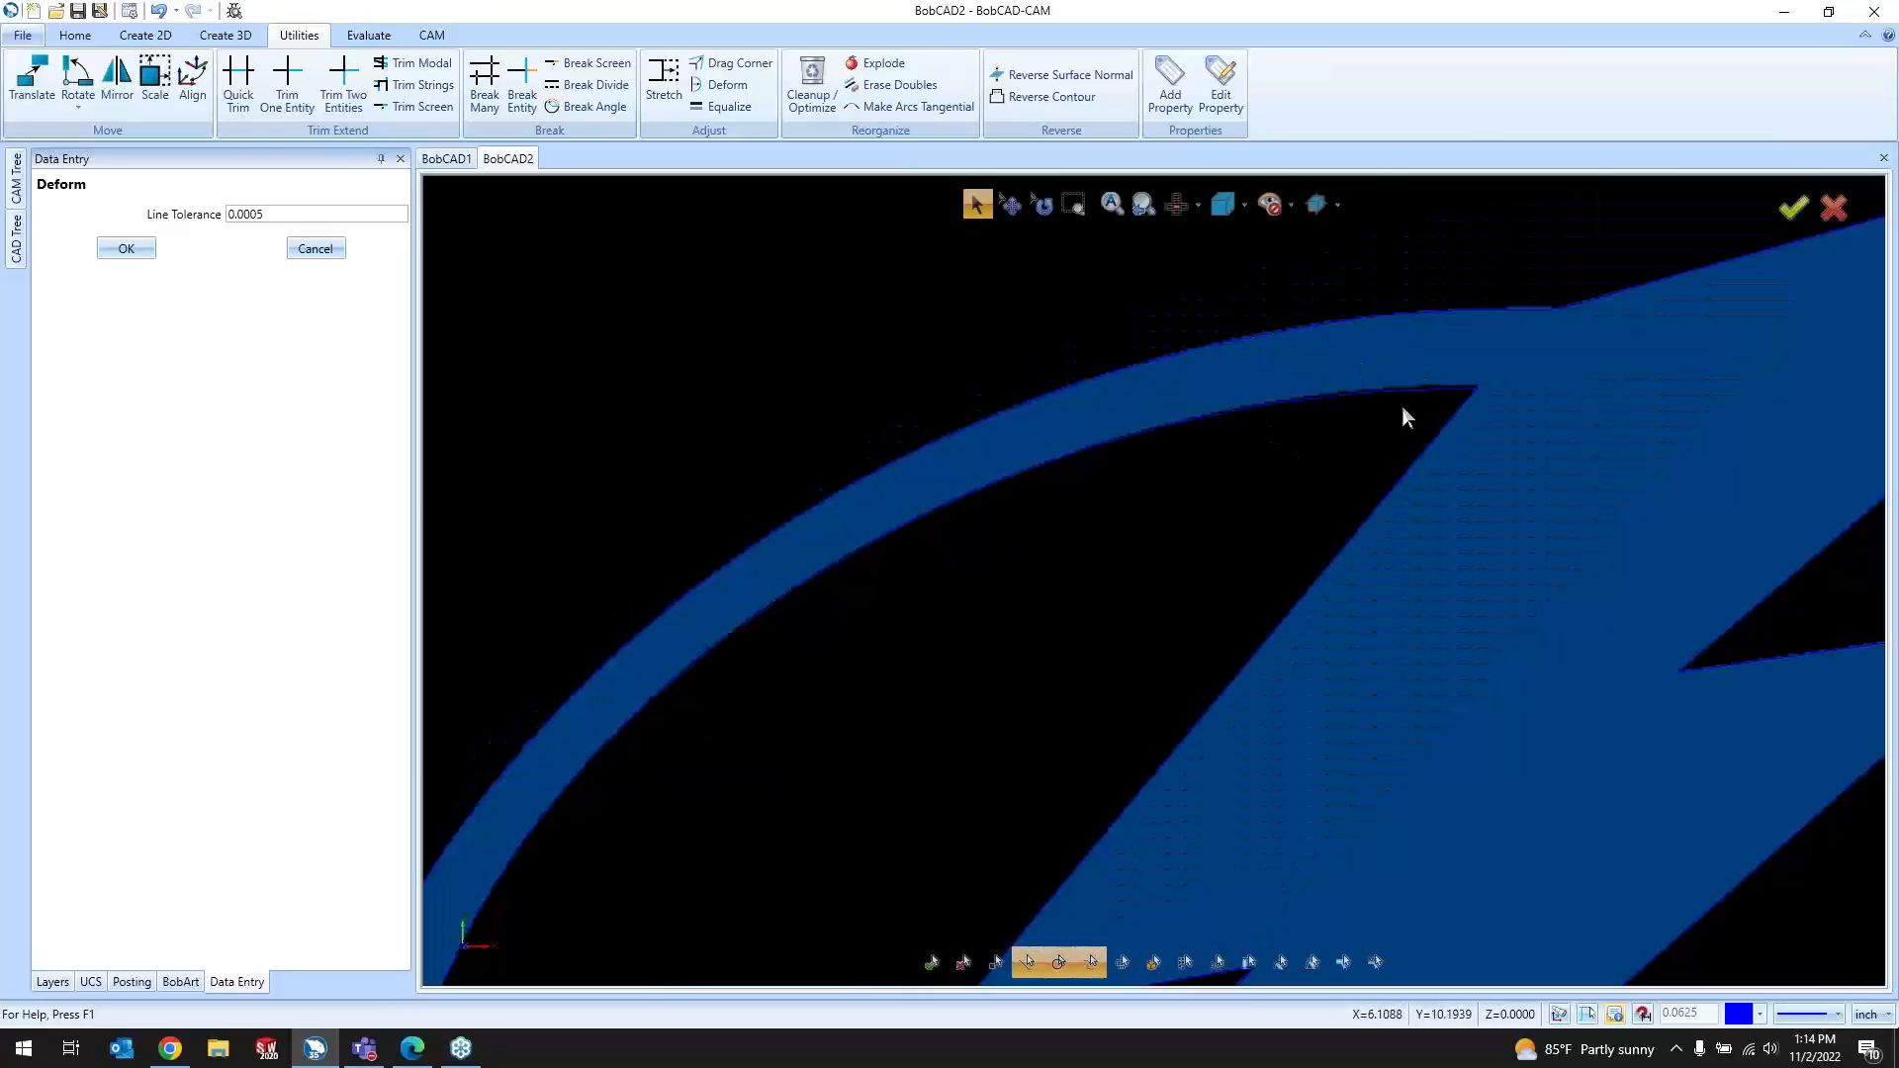
scroll(901, 386, down, 5)
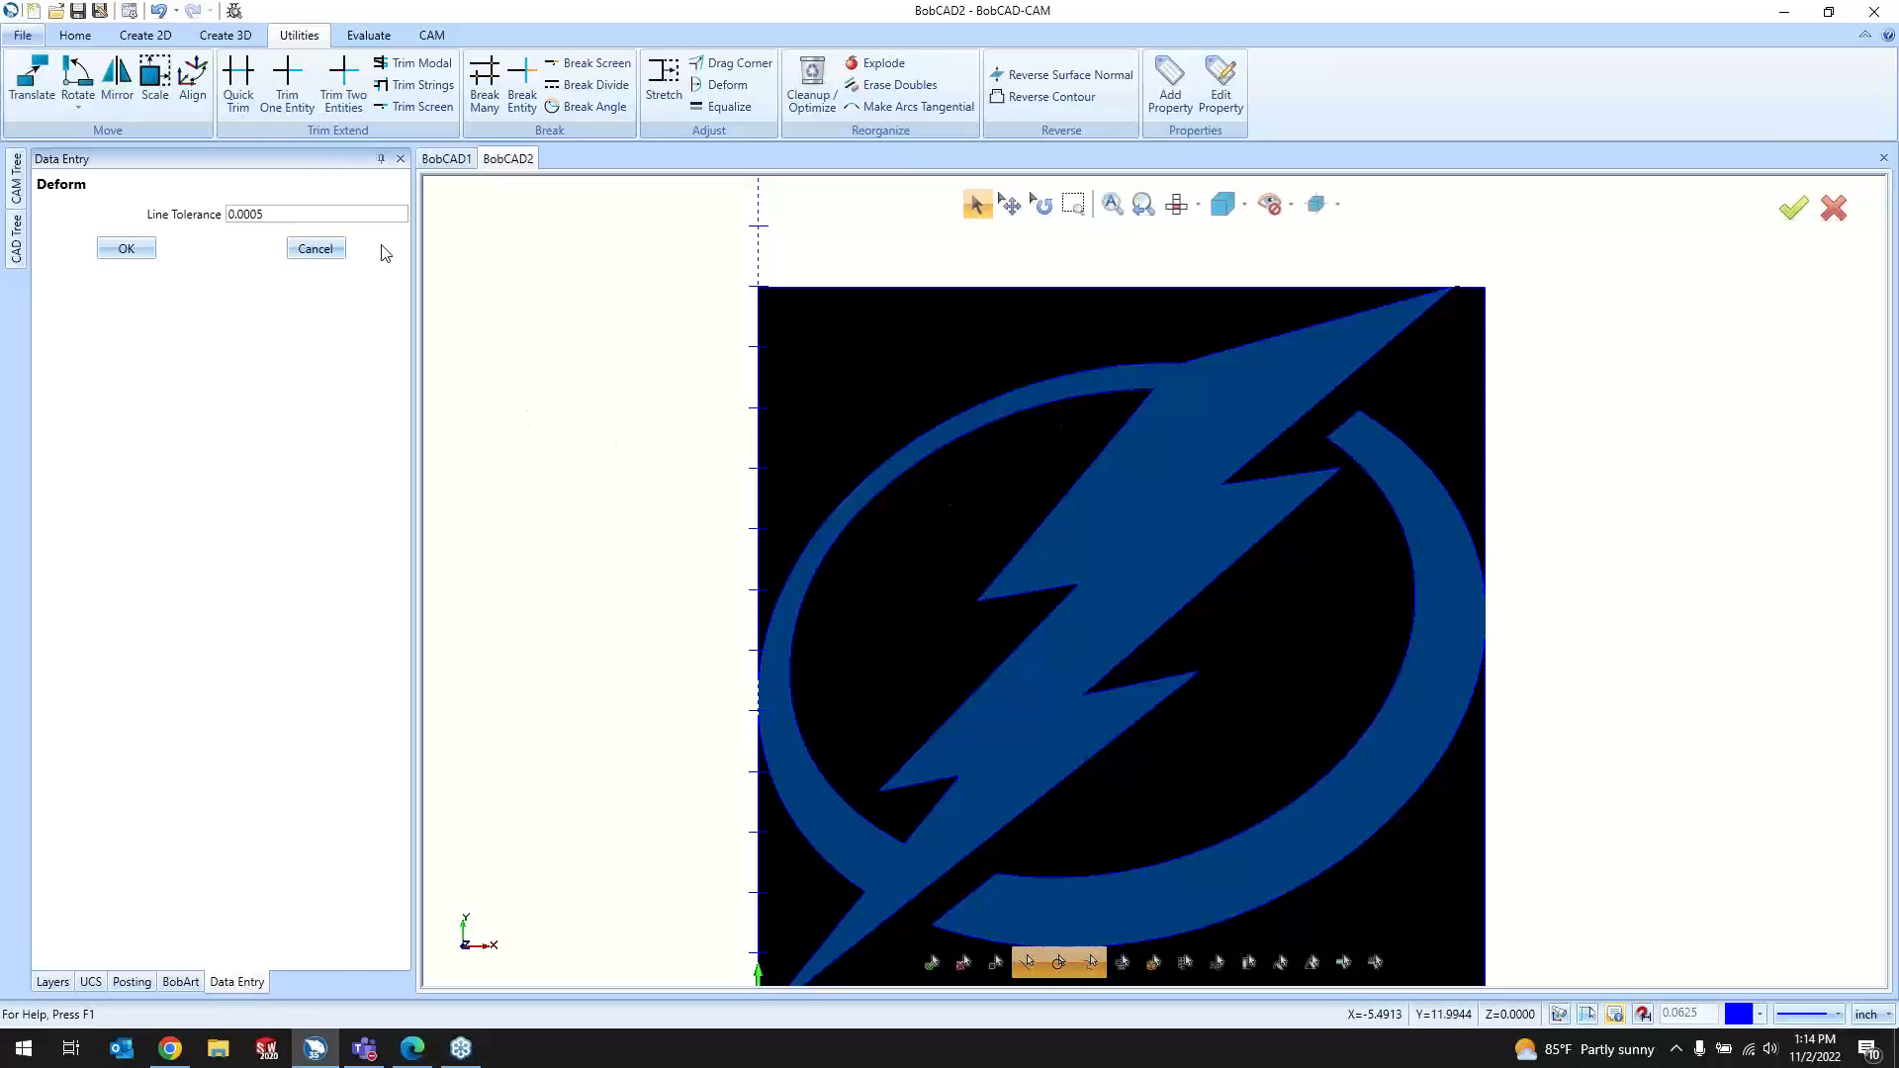
click(315, 248)
scroll(963, 922, up, 3)
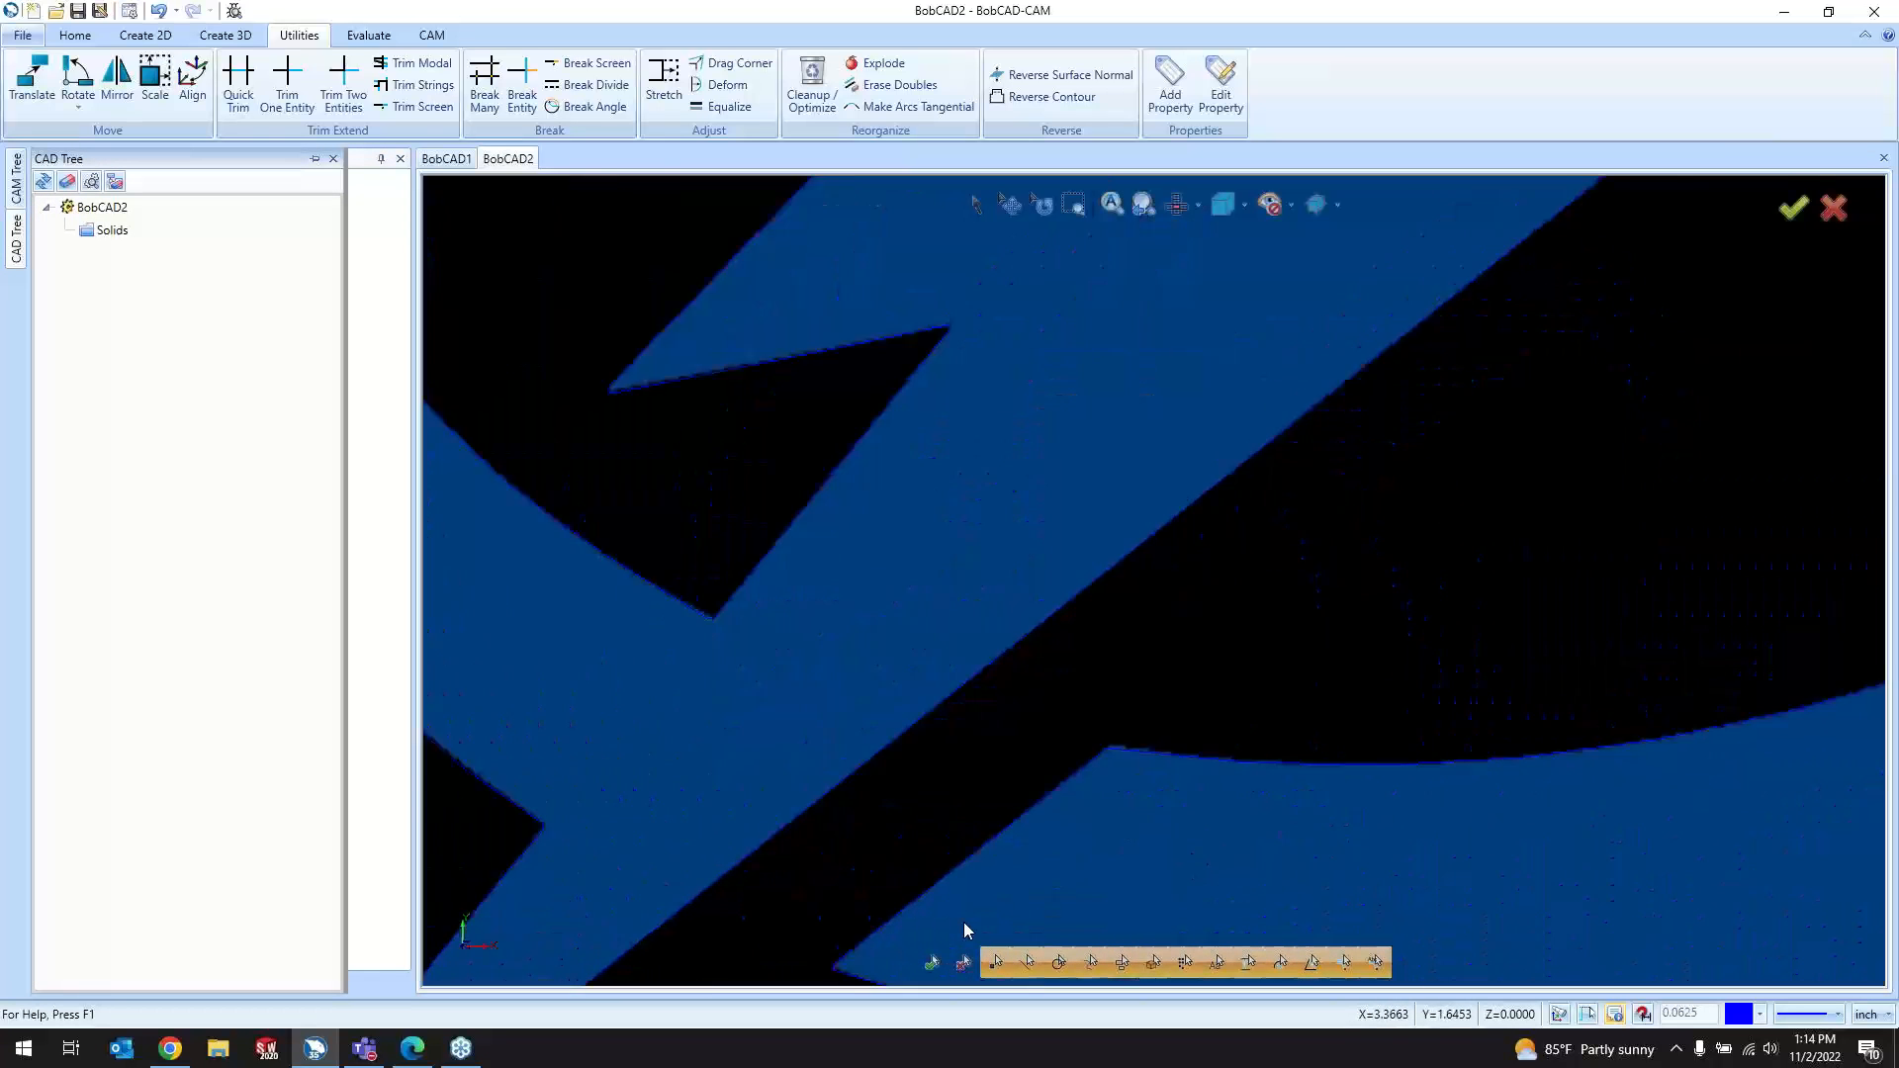
Step: Hide the logo image so that only the vectorized geometry of the whole logo is displayed
scroll(890, 778, down, 2)
scroll(993, 749, down, 5)
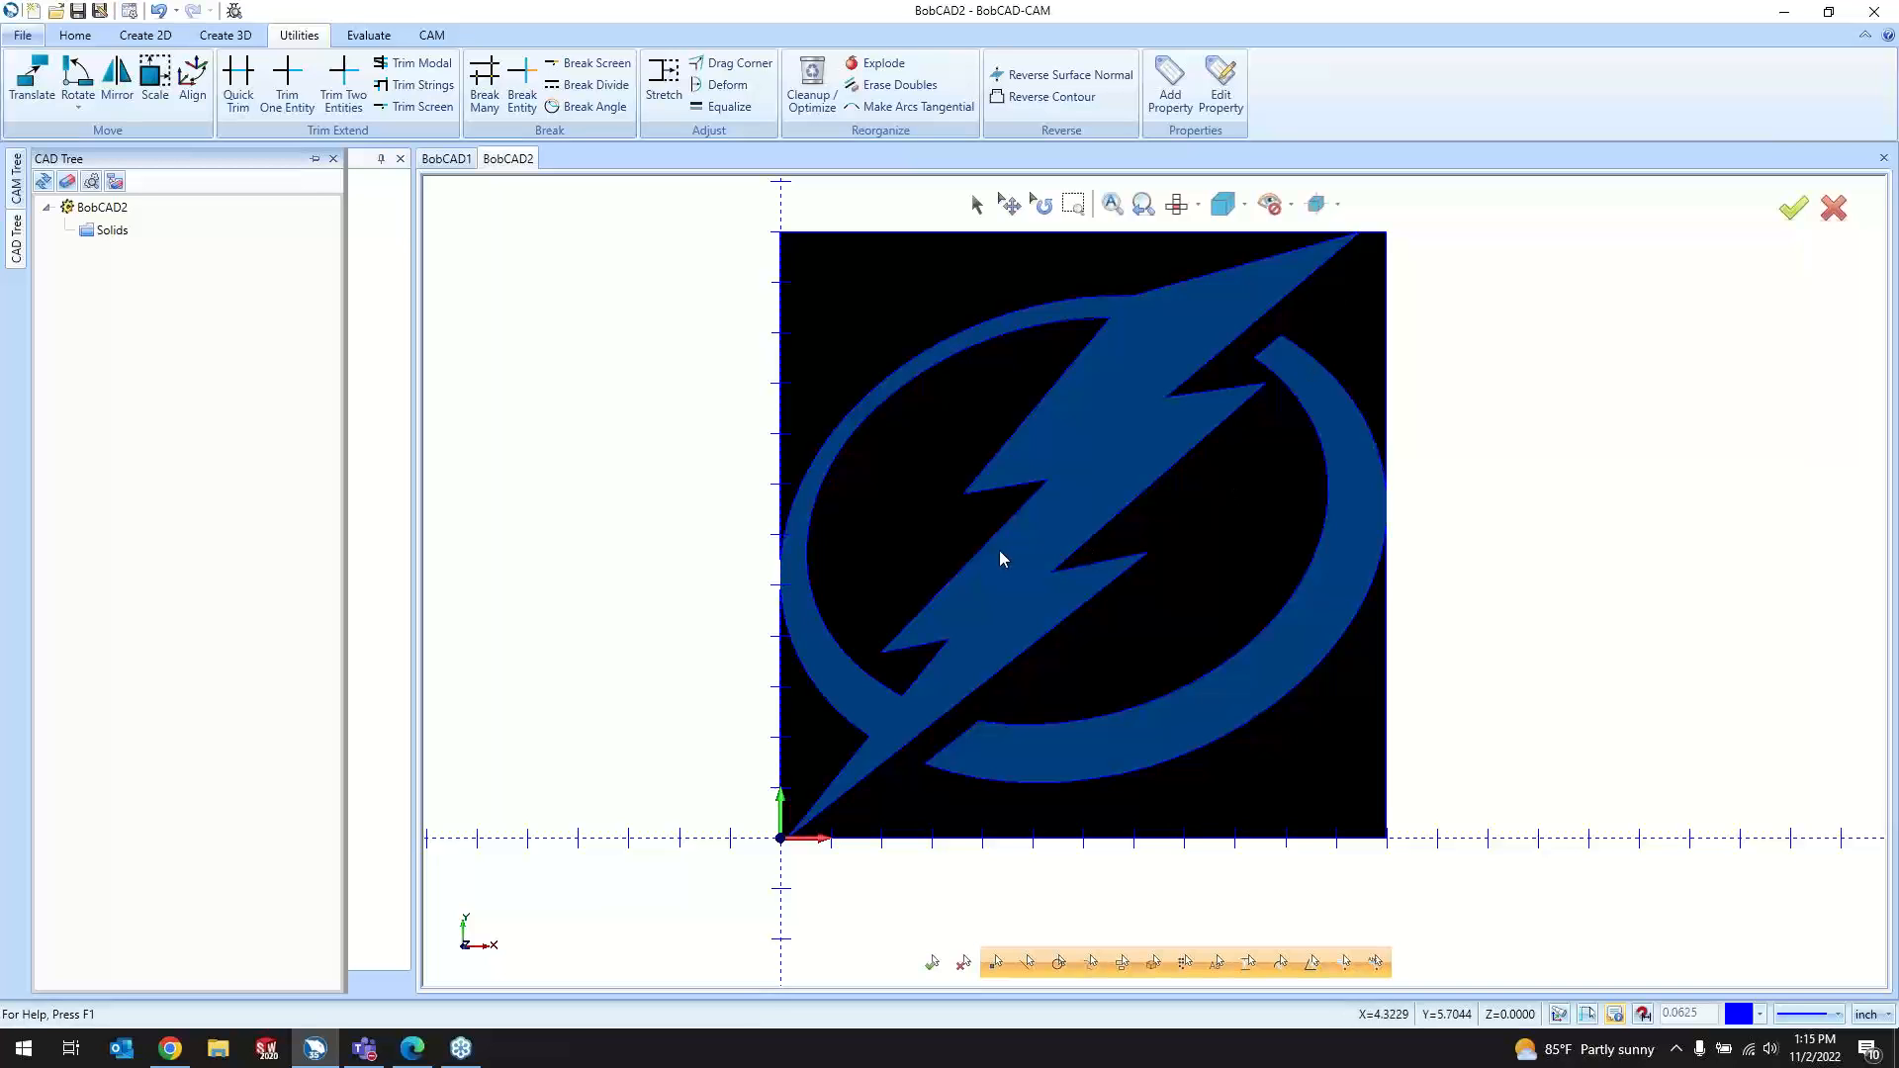
click(559, 387)
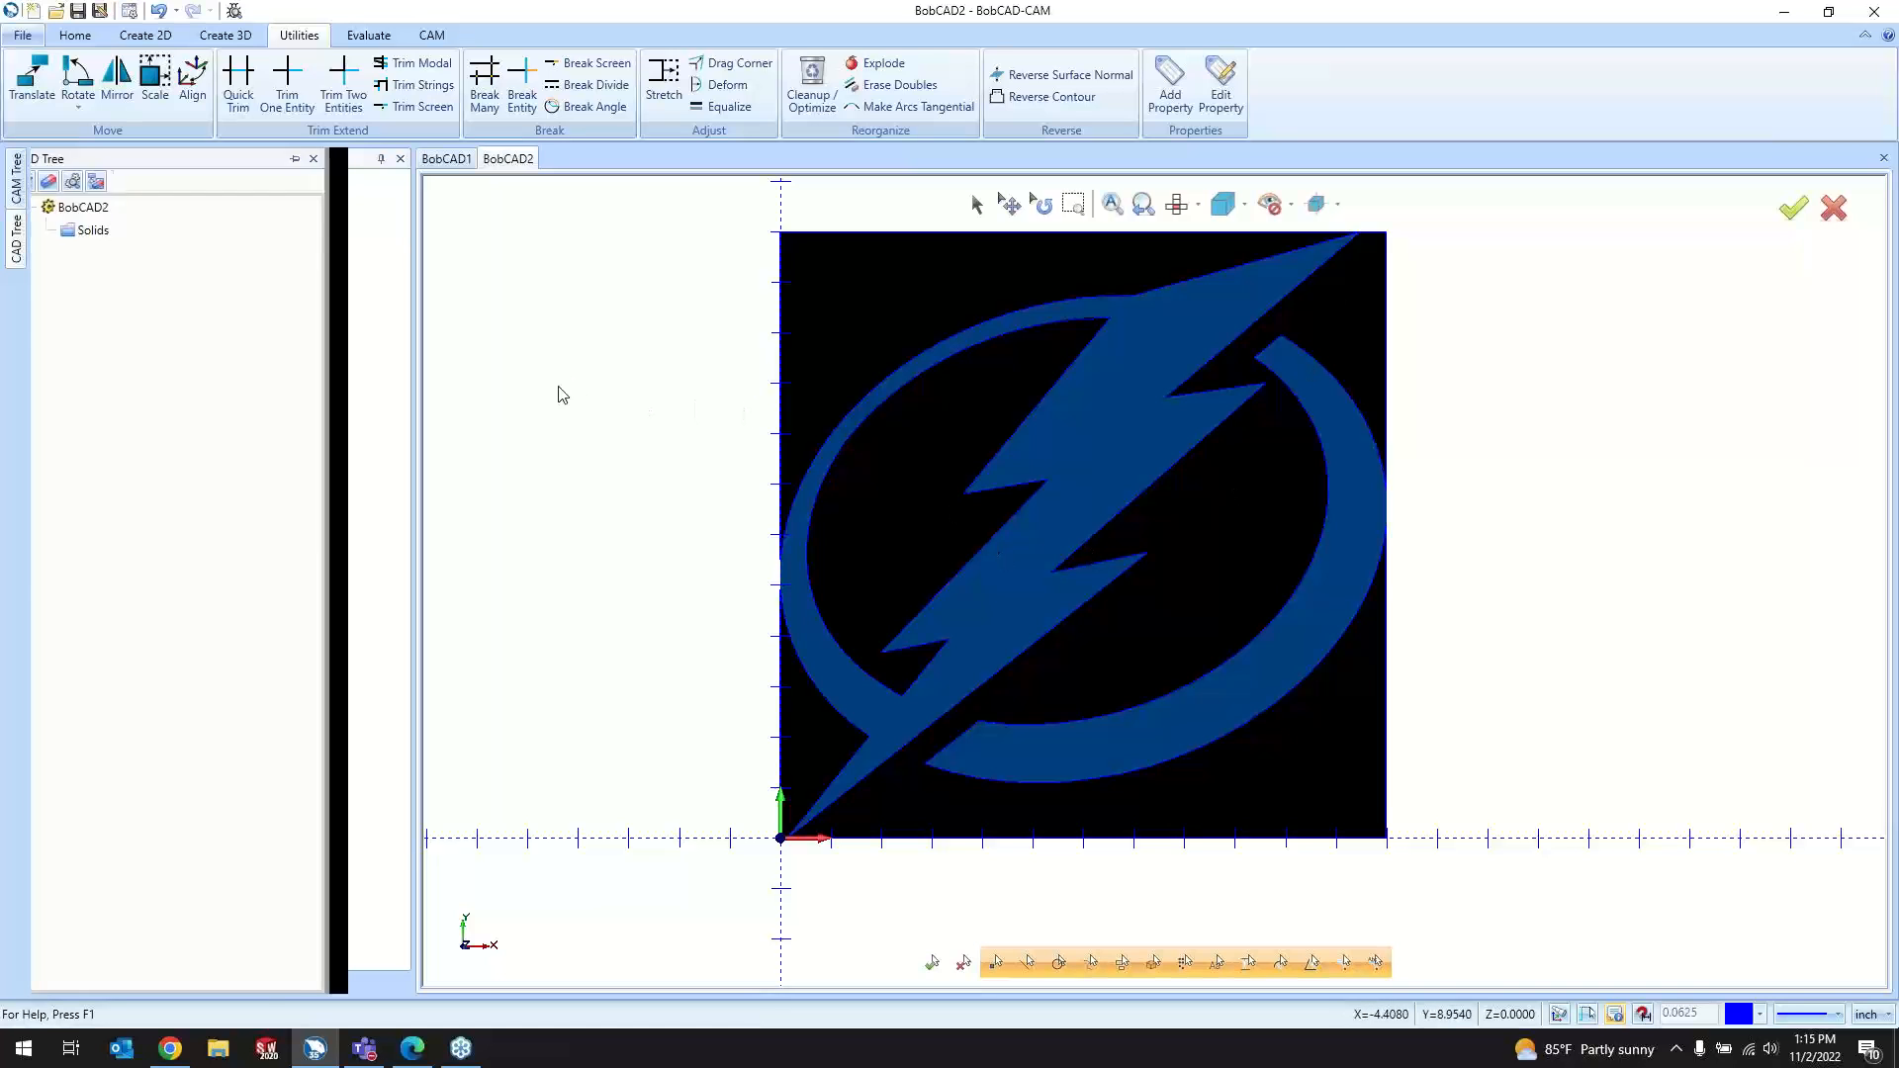
key(alt+i)
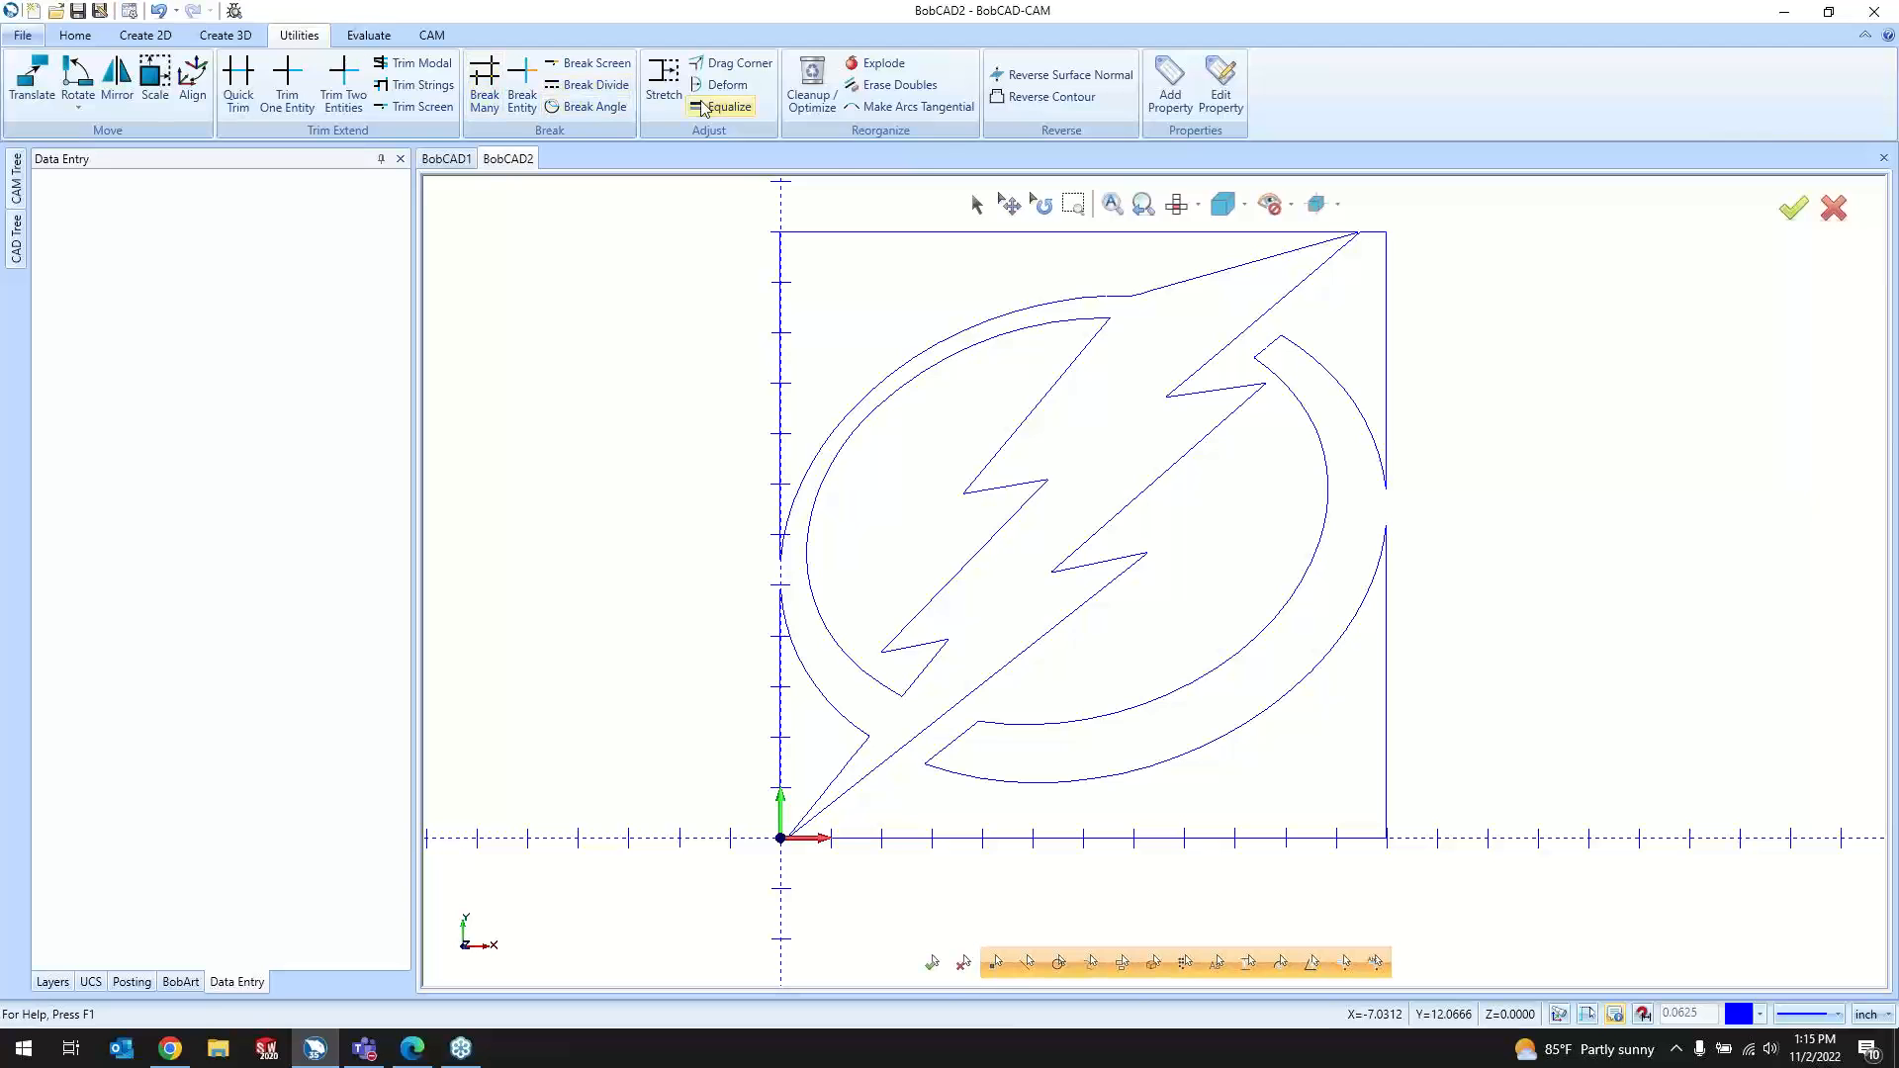
Step: Start Drag Corner and examine the lowest notch corners on the lightning bolt's left side with the logo image on and off
click(732, 64)
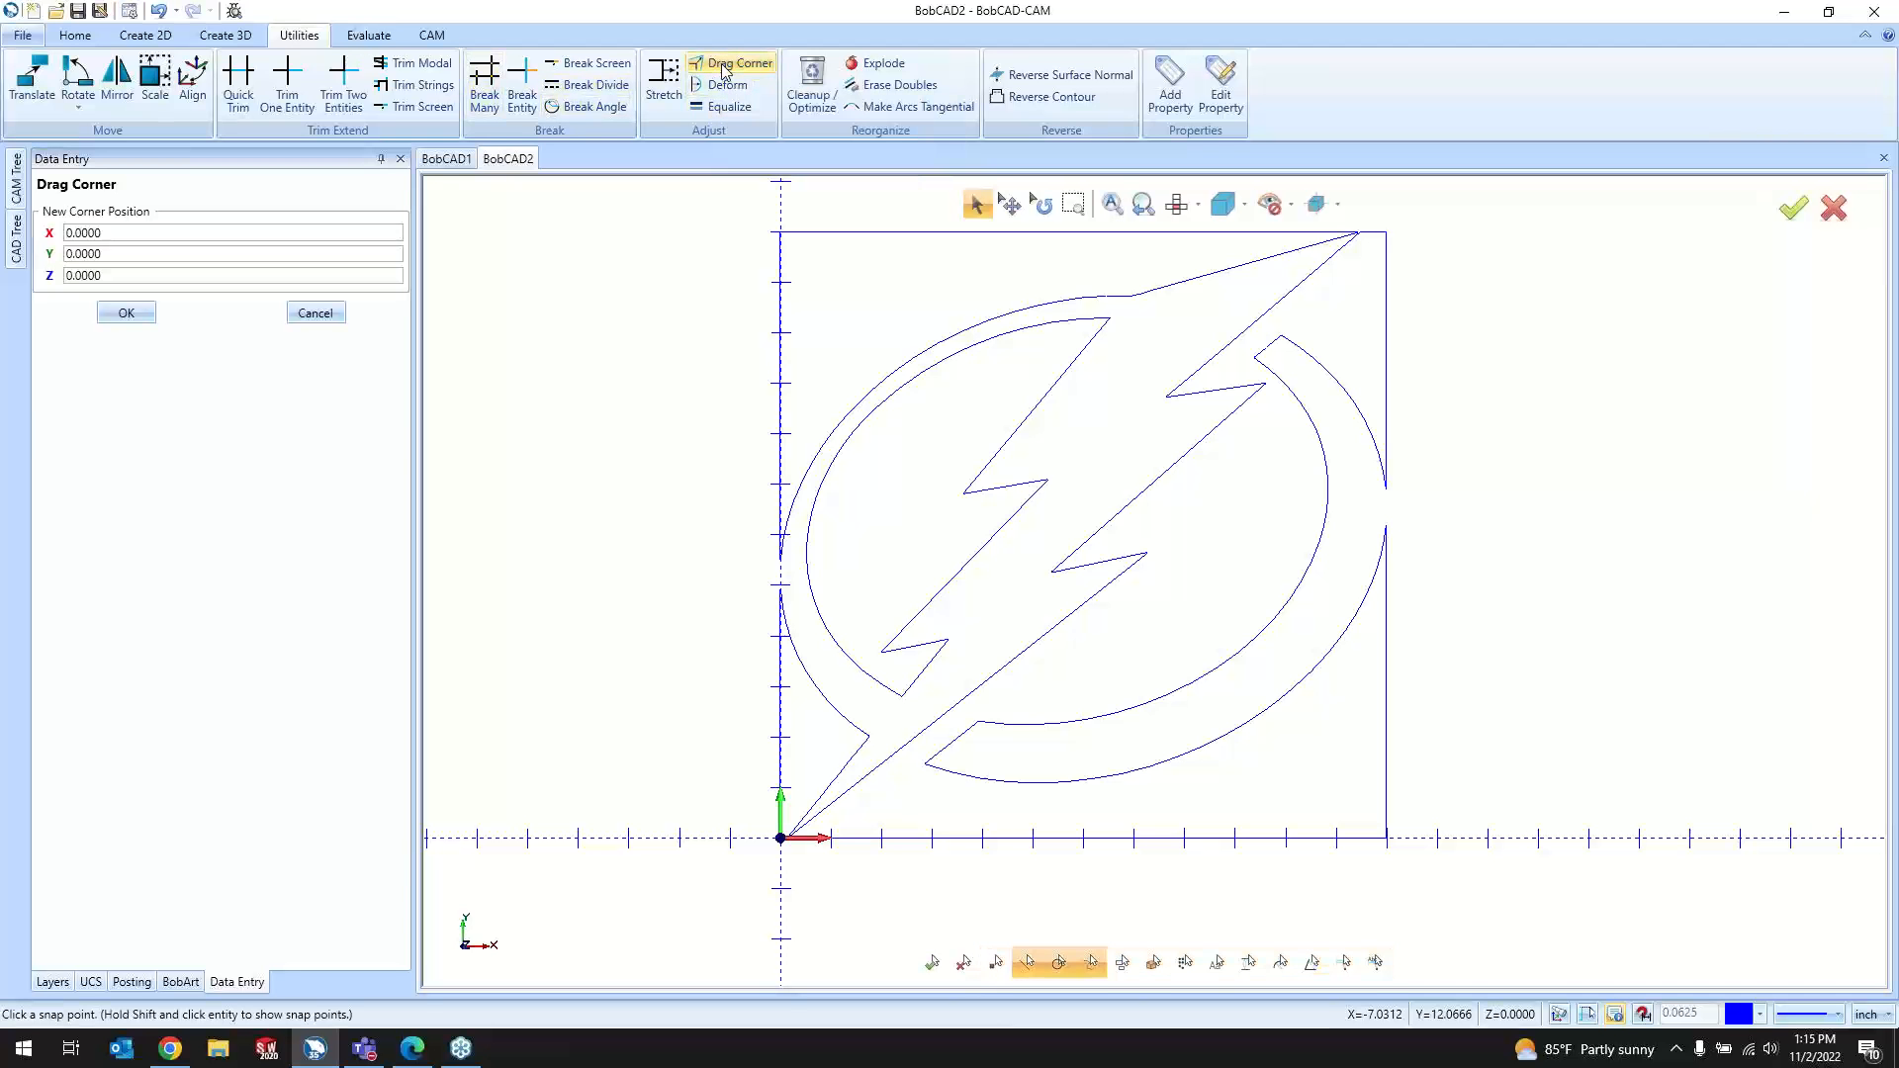
scroll(876, 670, up, 3)
scroll(876, 669, up, 2)
scroll(827, 632, up, 1)
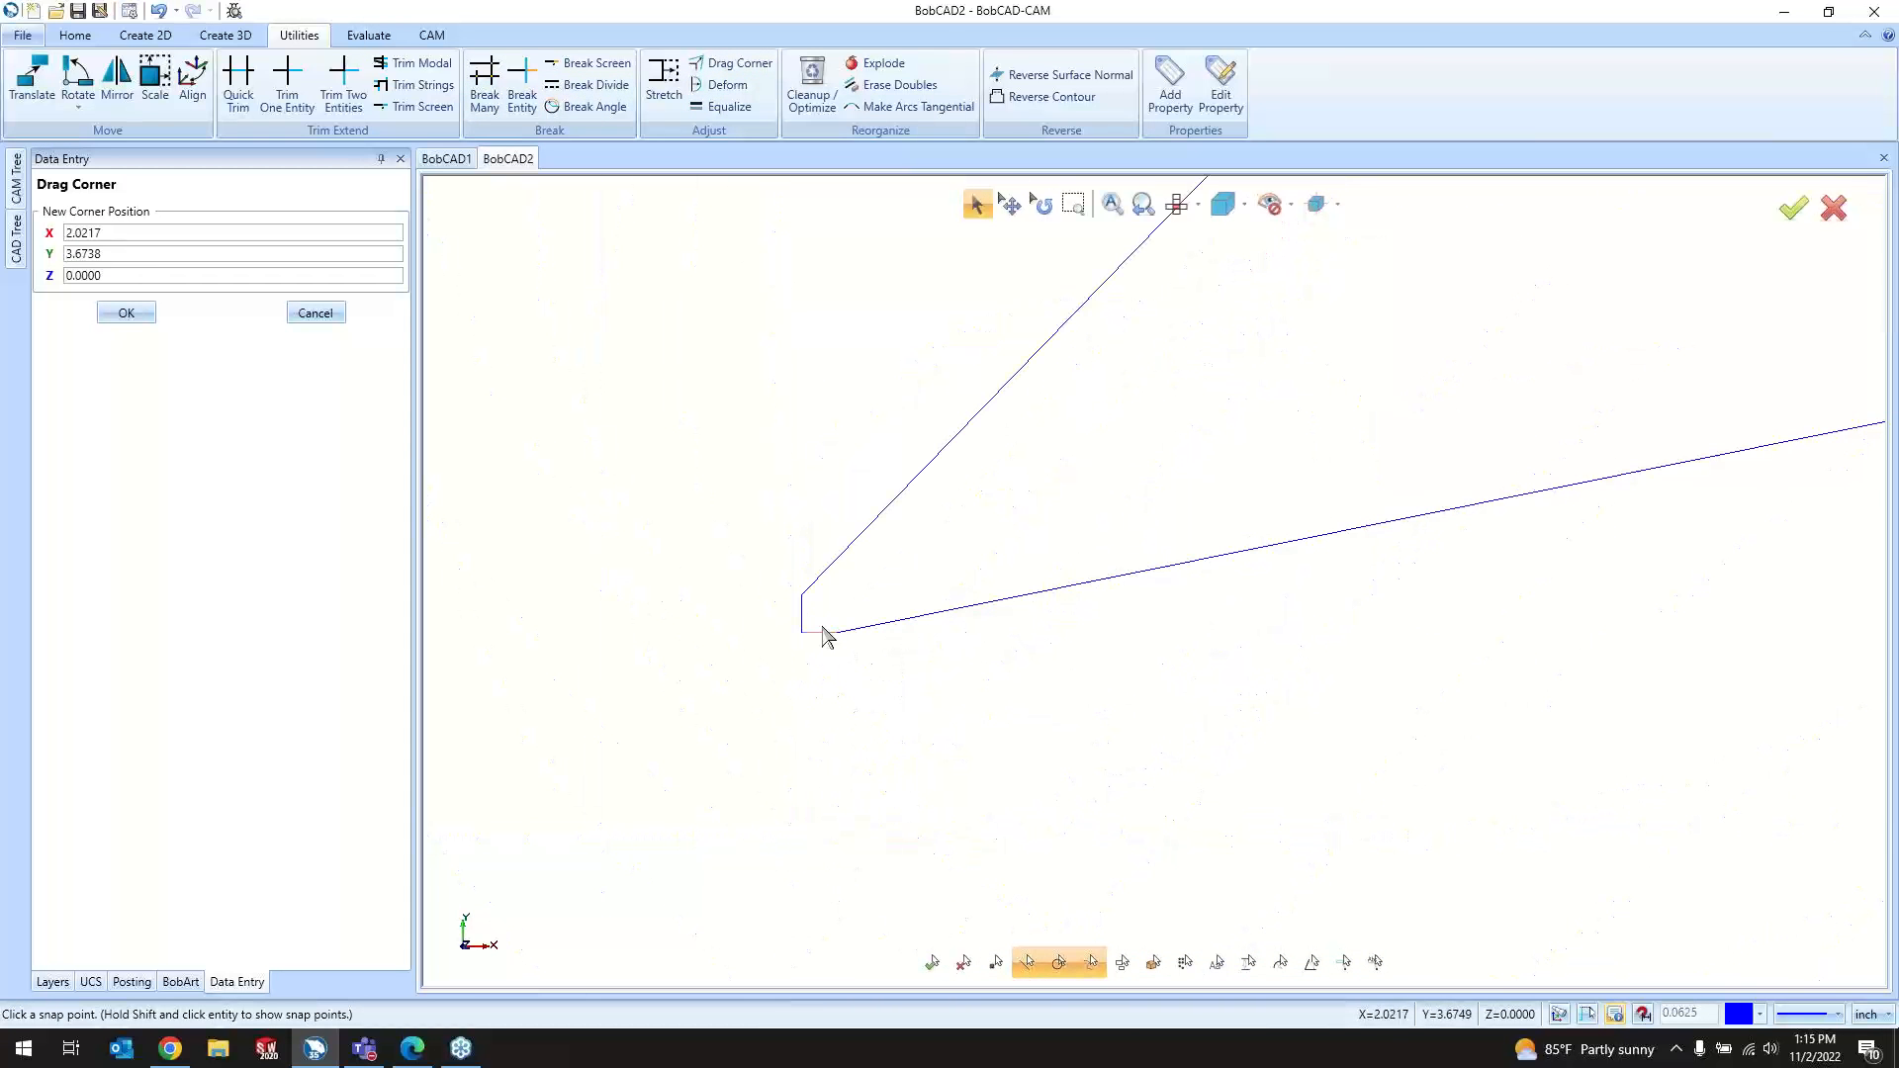
scroll(871, 653, down, 1)
scroll(870, 651, down, 6)
scroll(866, 651, up, 5)
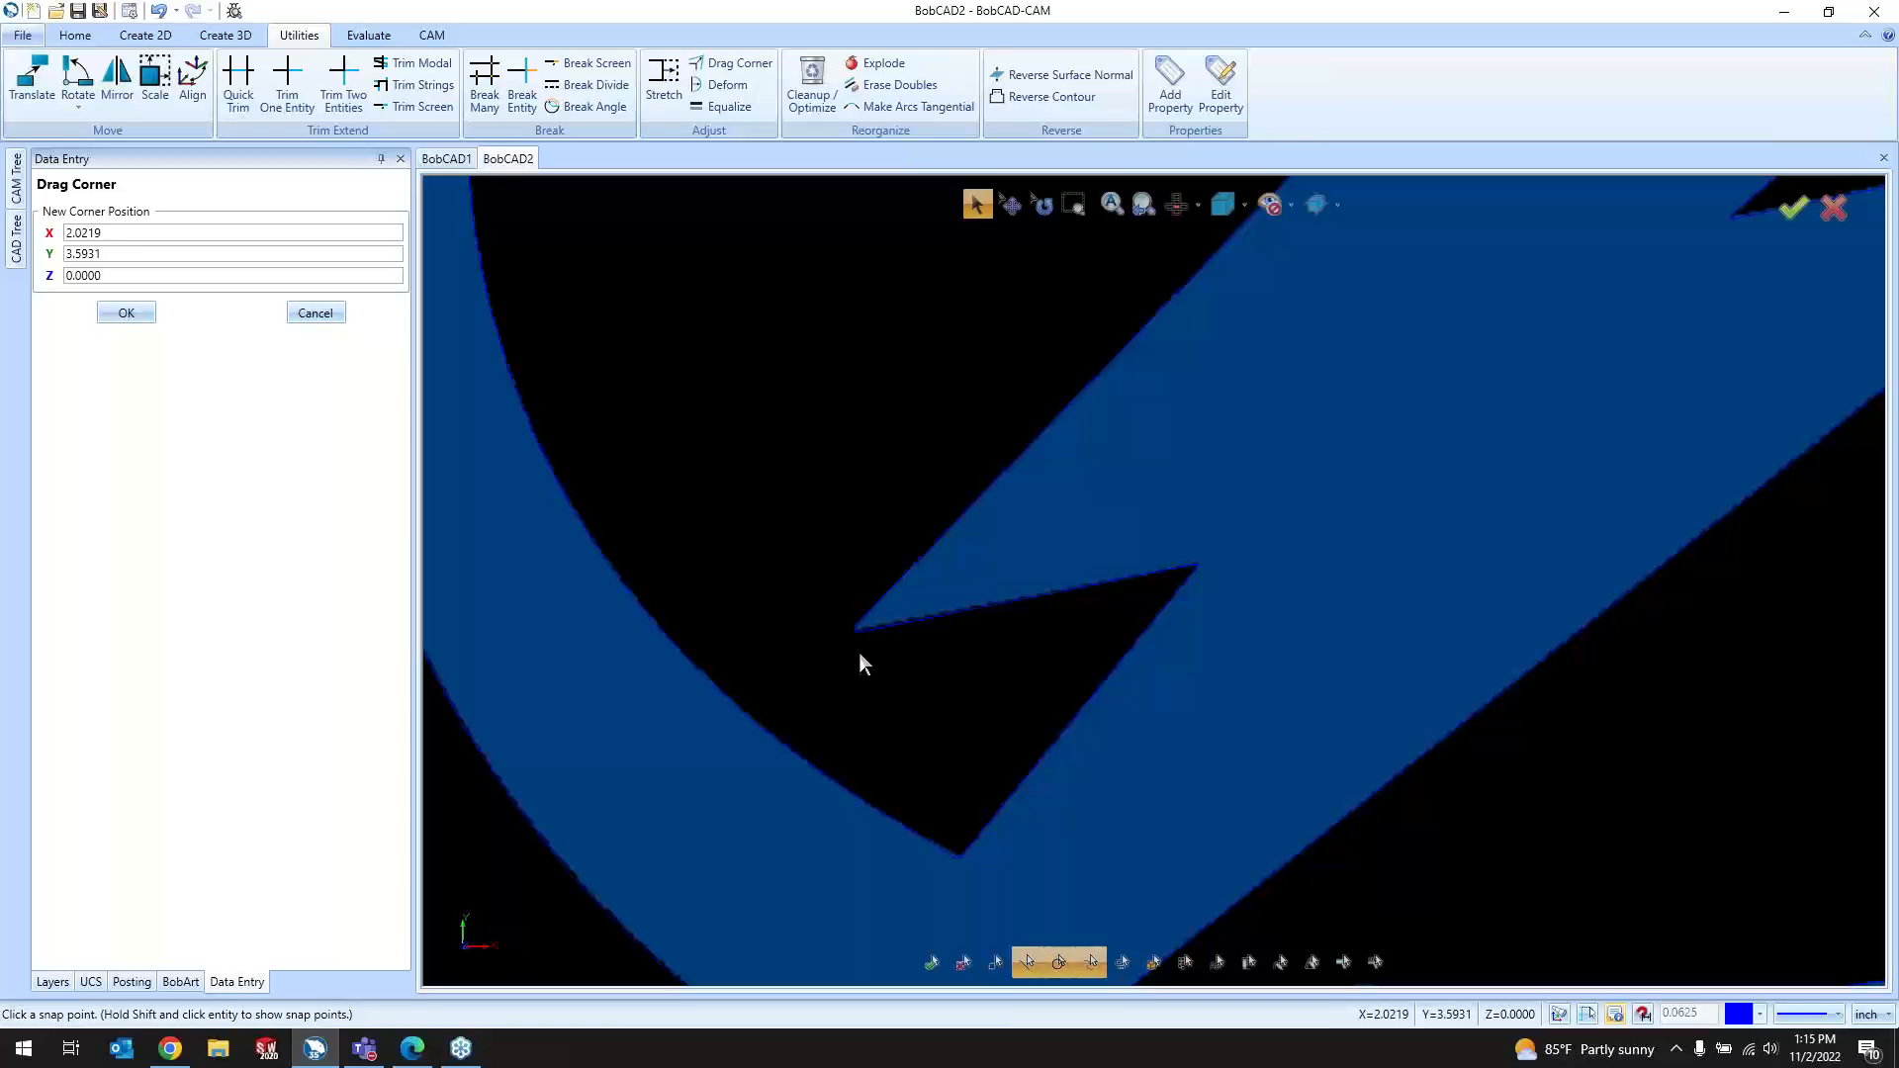
scroll(860, 633, up, 4)
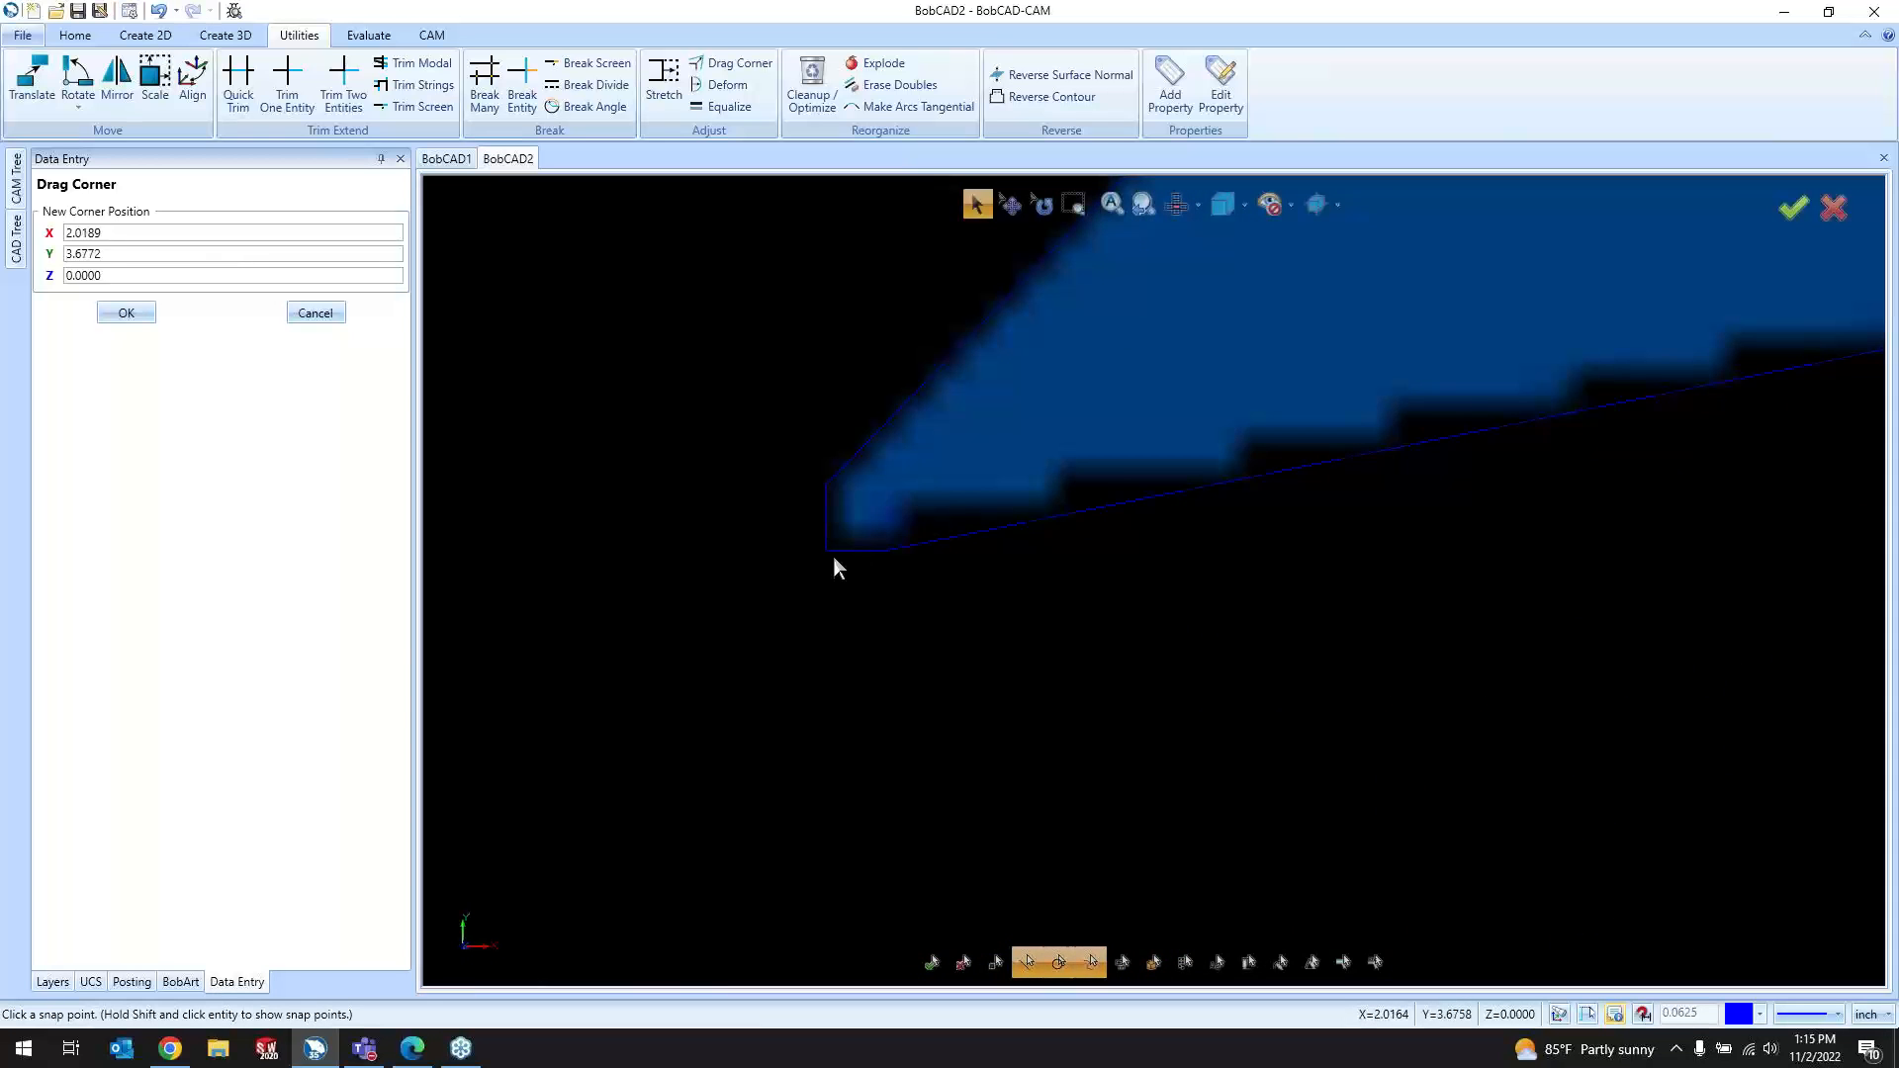
scroll(834, 556, down, 9)
scroll(965, 531, up, 10)
scroll(837, 578, down, 2)
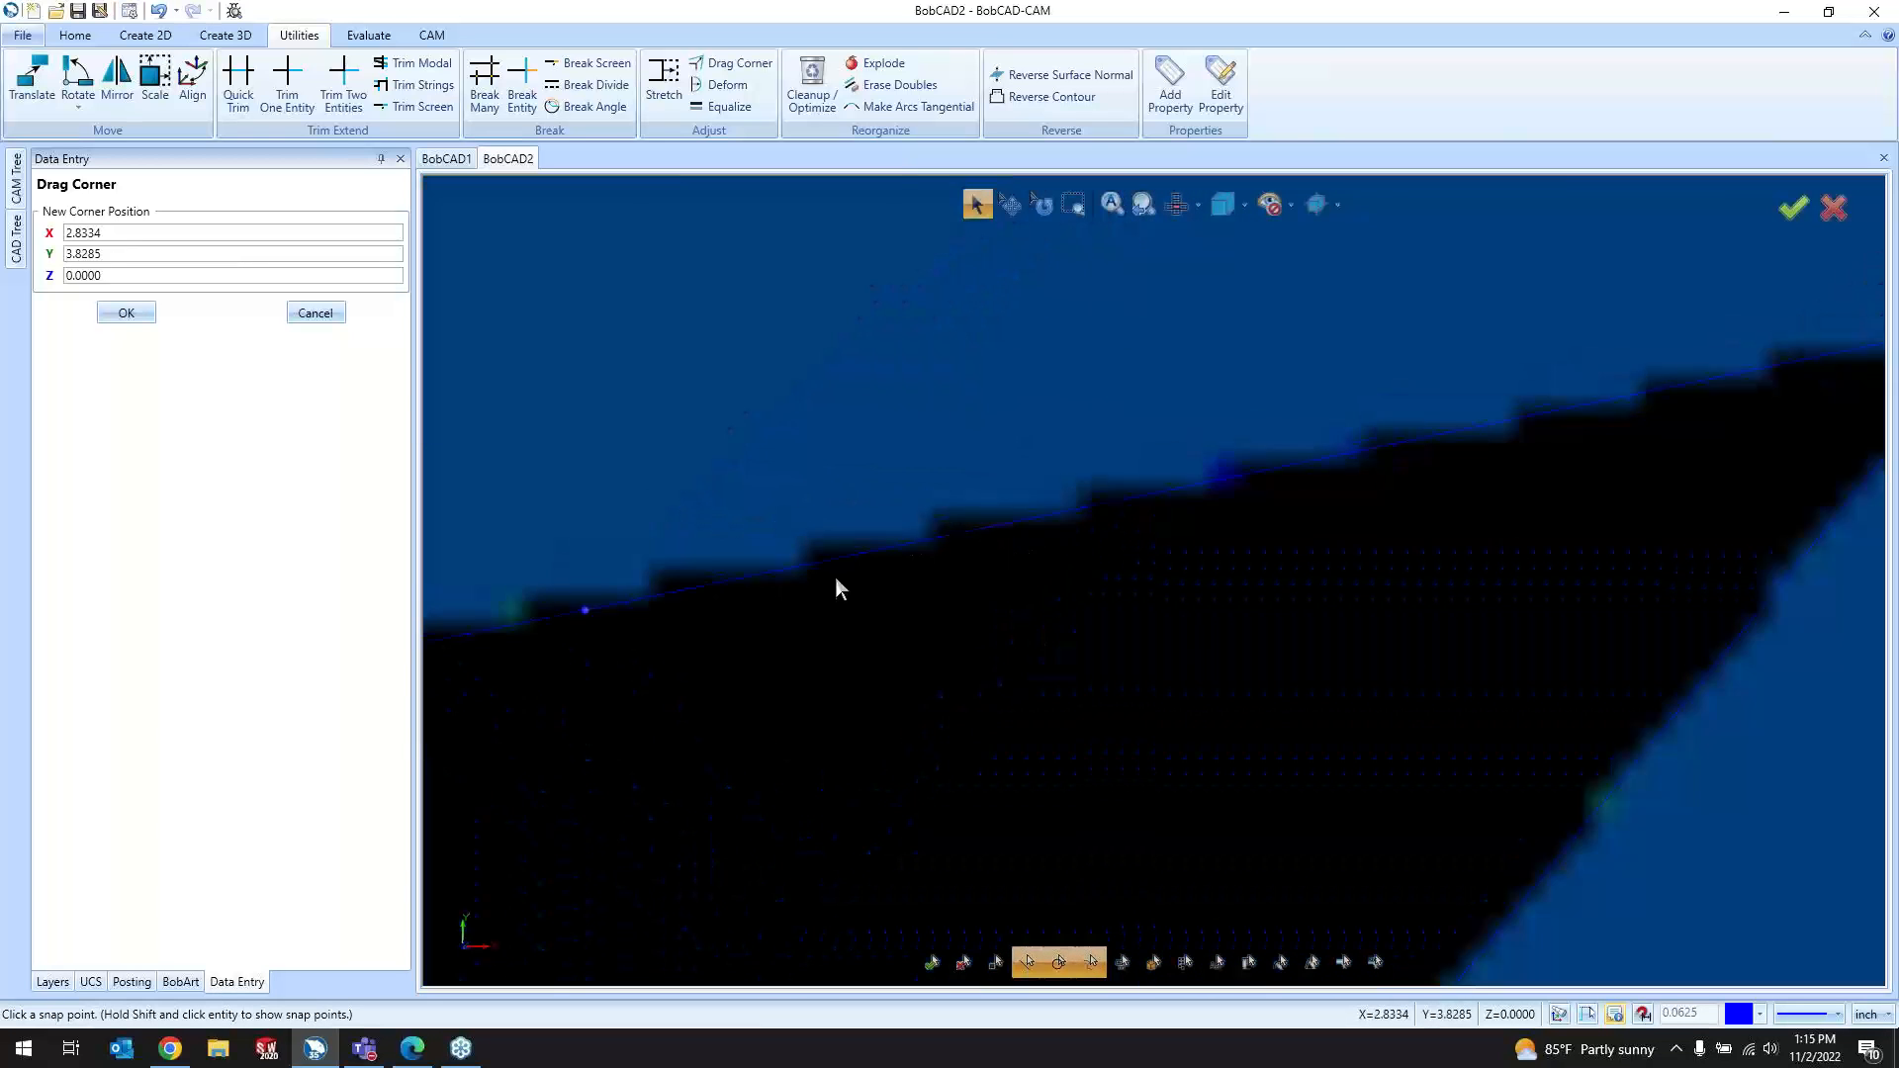
scroll(835, 578, down, 8)
scroll(1088, 534, up, 8)
scroll(829, 677, down, 6)
scroll(831, 673, up, 4)
scroll(1248, 591, down, 3)
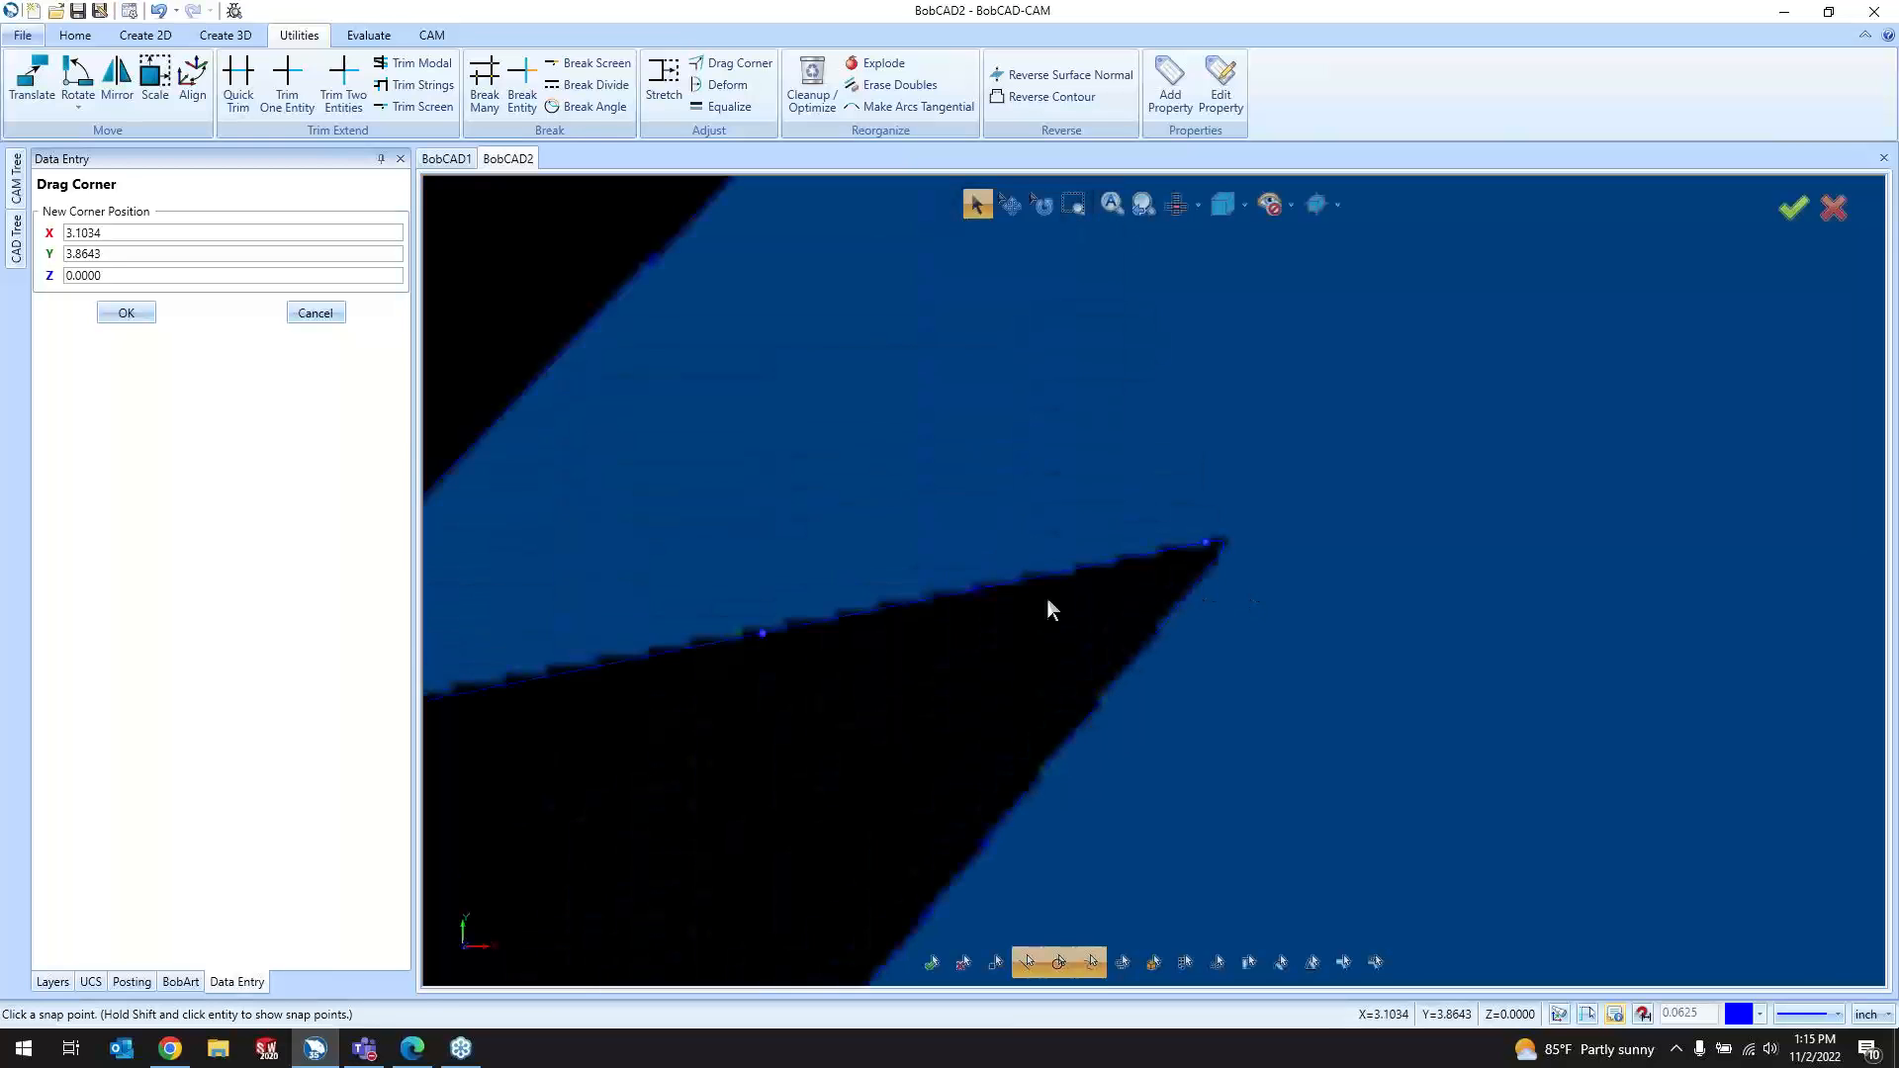
scroll(967, 662, down, 3)
scroll(1135, 523, up, 4)
scroll(1256, 569, down, 5)
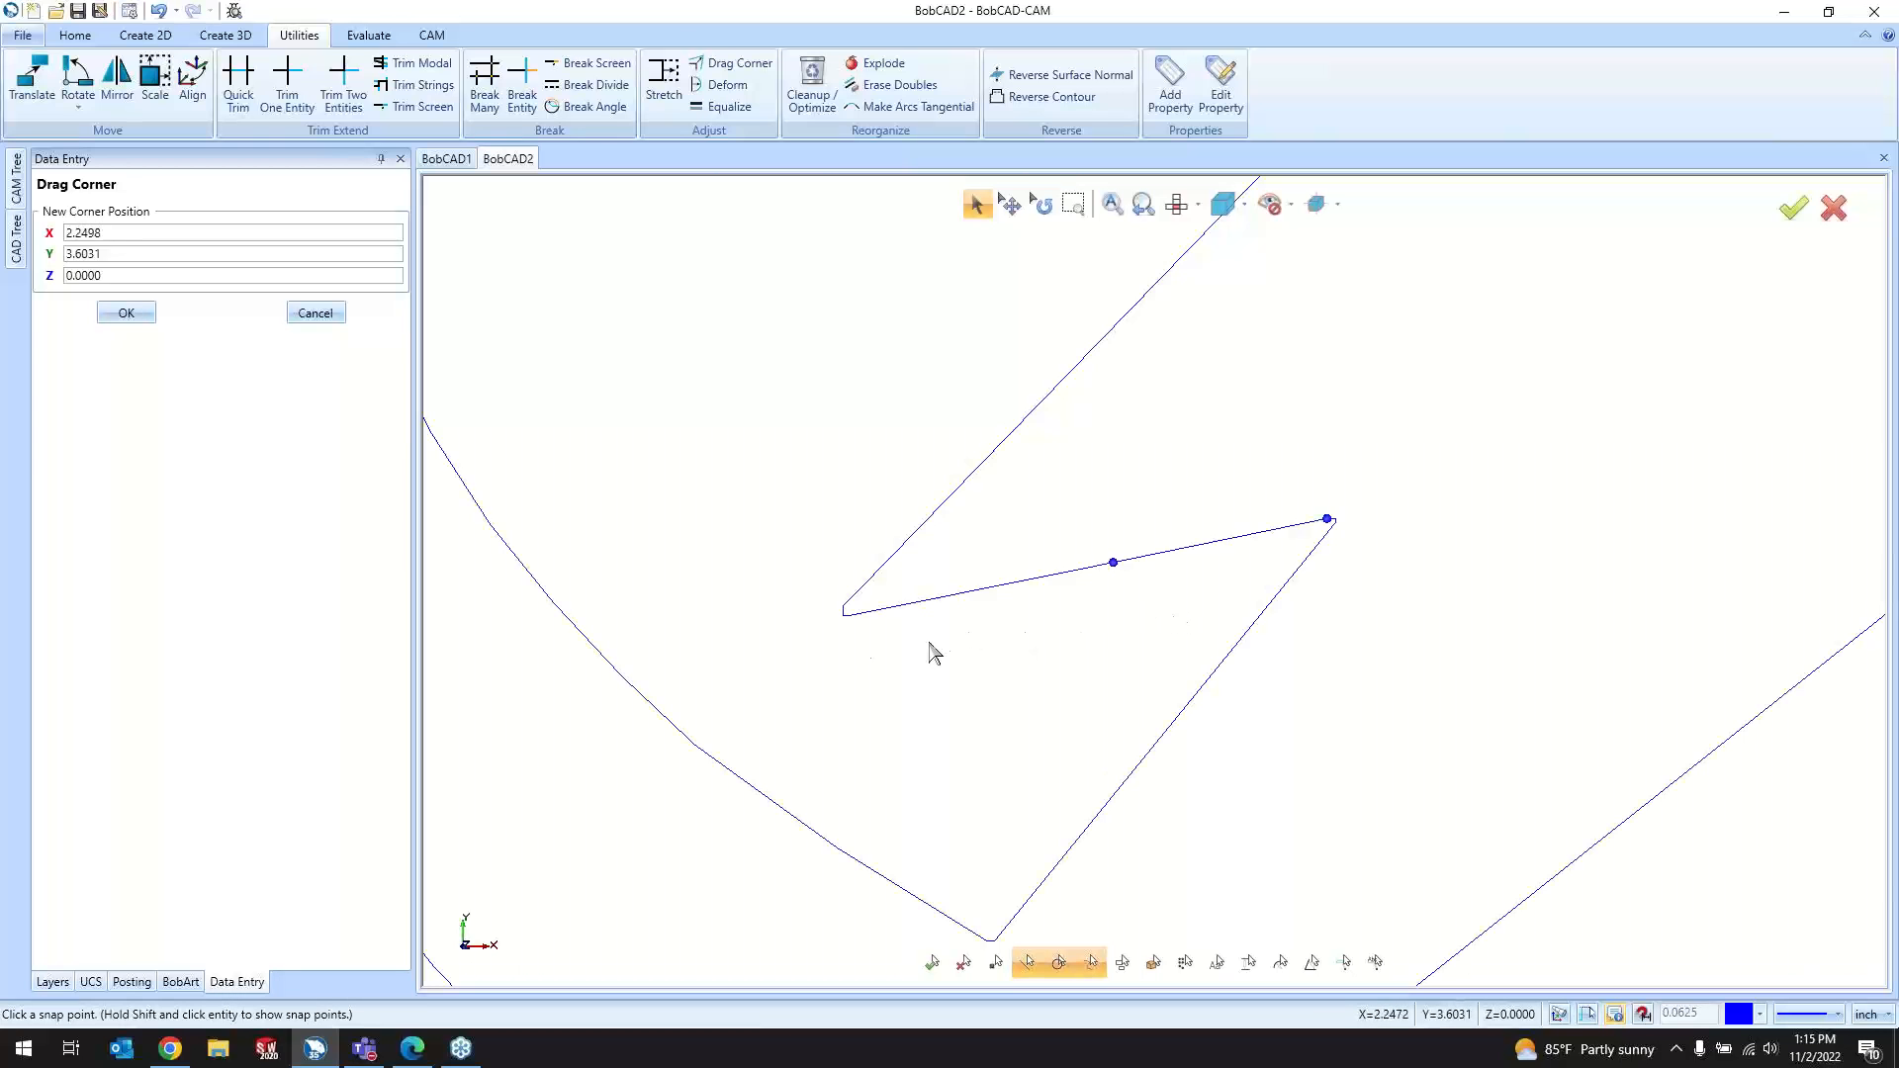
Step: Drag the blunt lower-left notch corner of the lightning bolt outward to about X 1.96, Y 3.66, forming a sharp point
scroll(843, 625, up, 3)
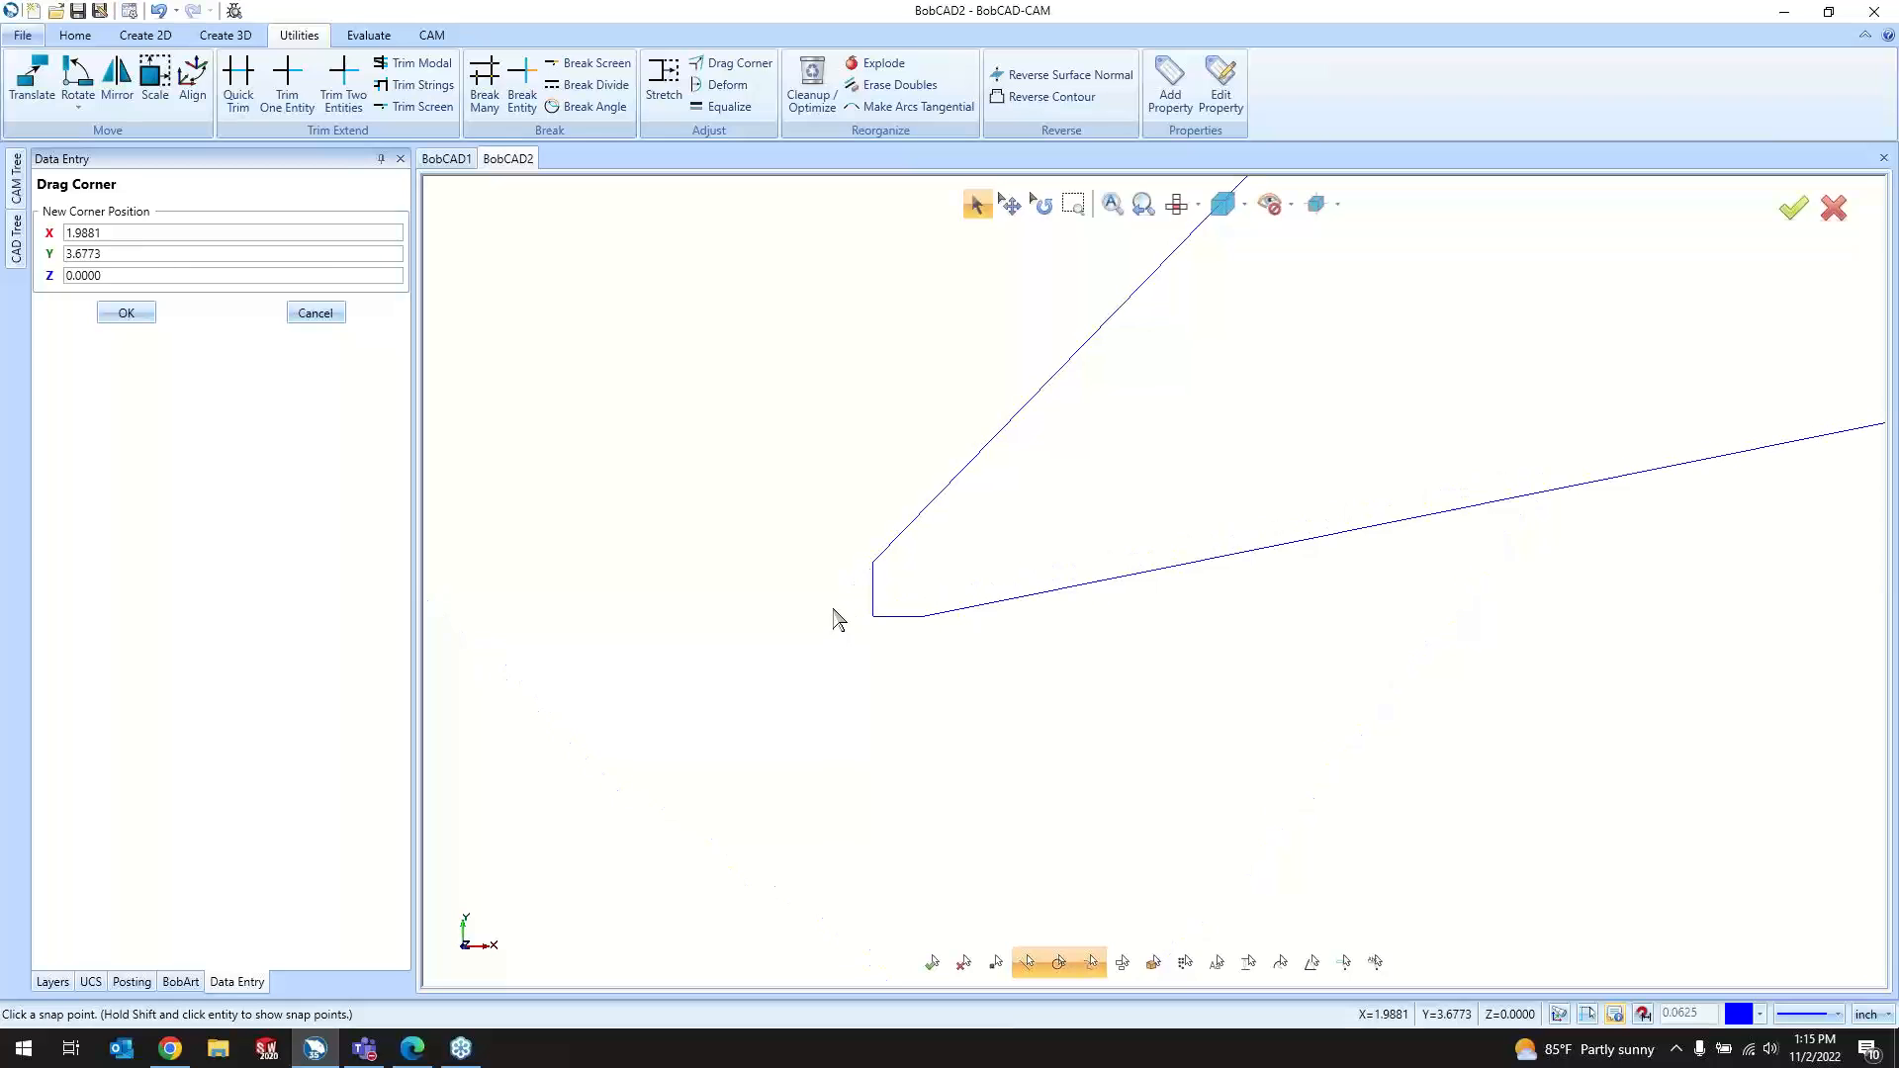
scroll(891, 631, up, 5)
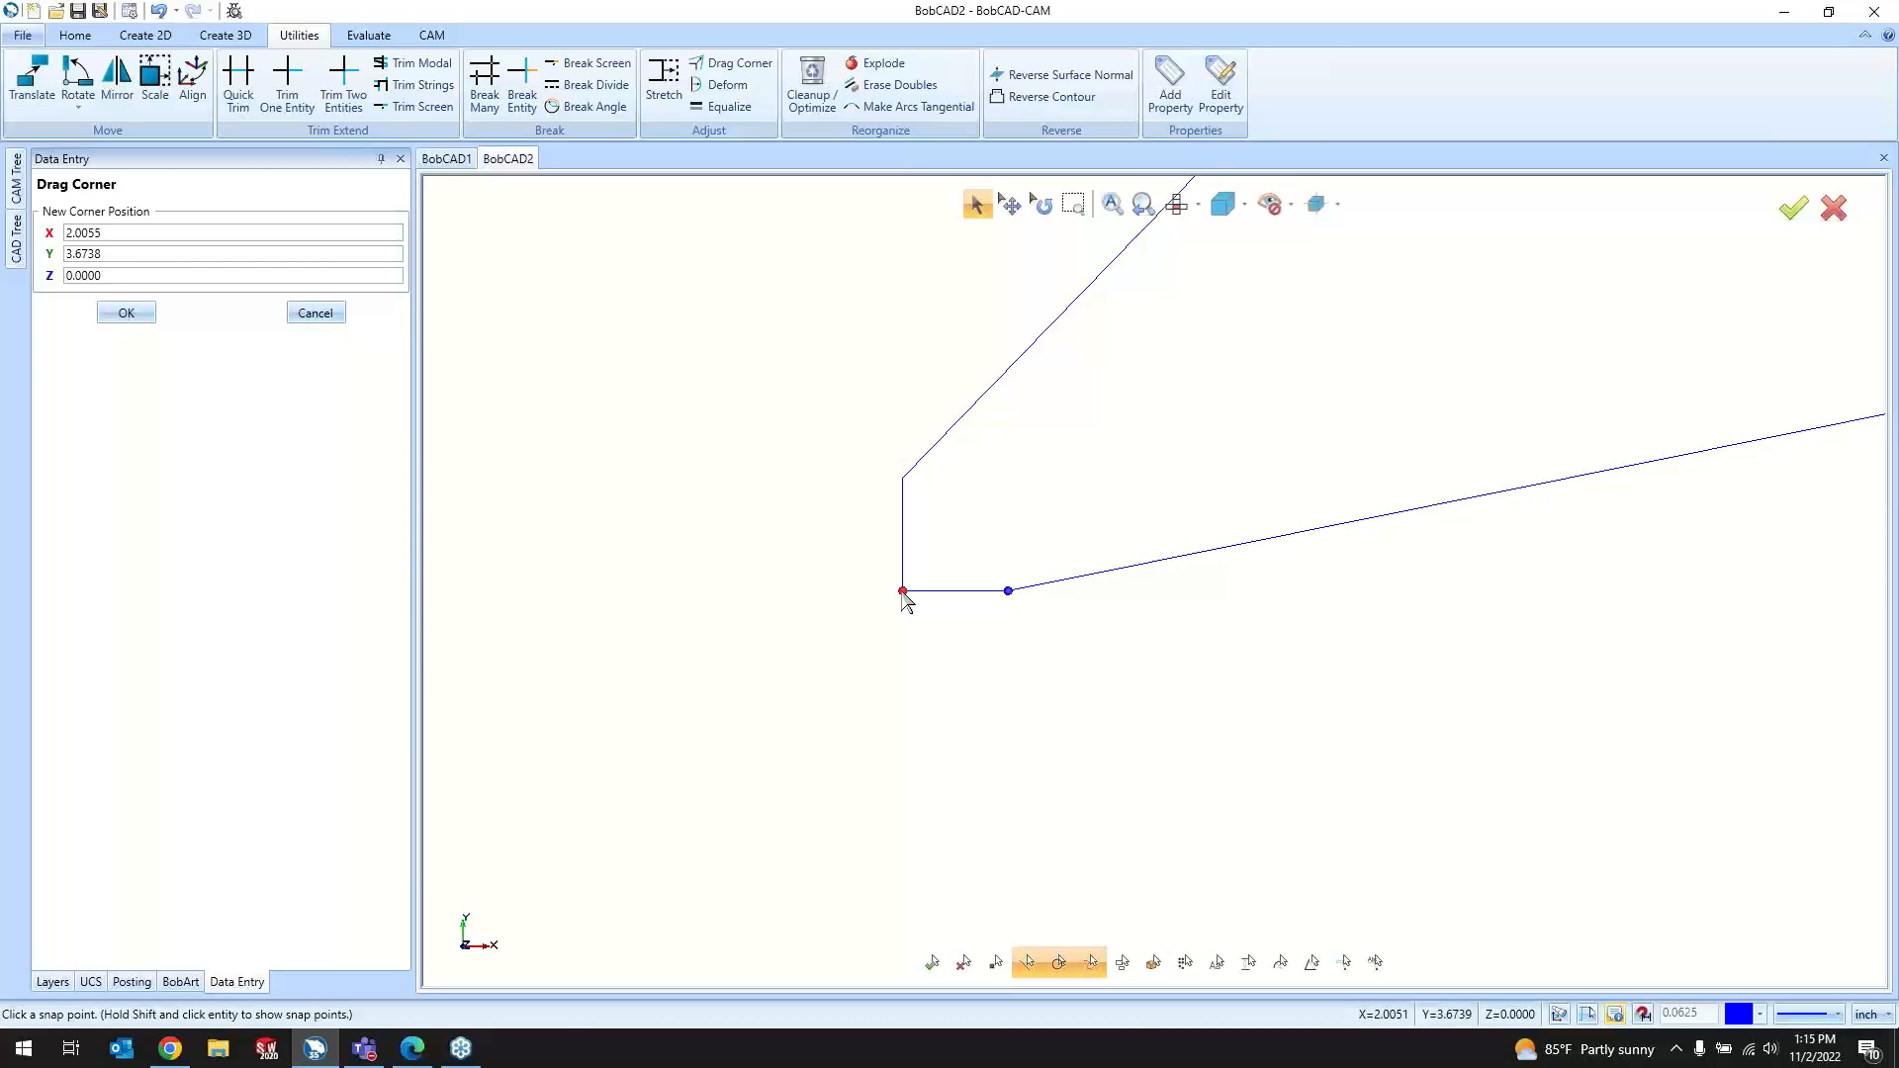
click(903, 590)
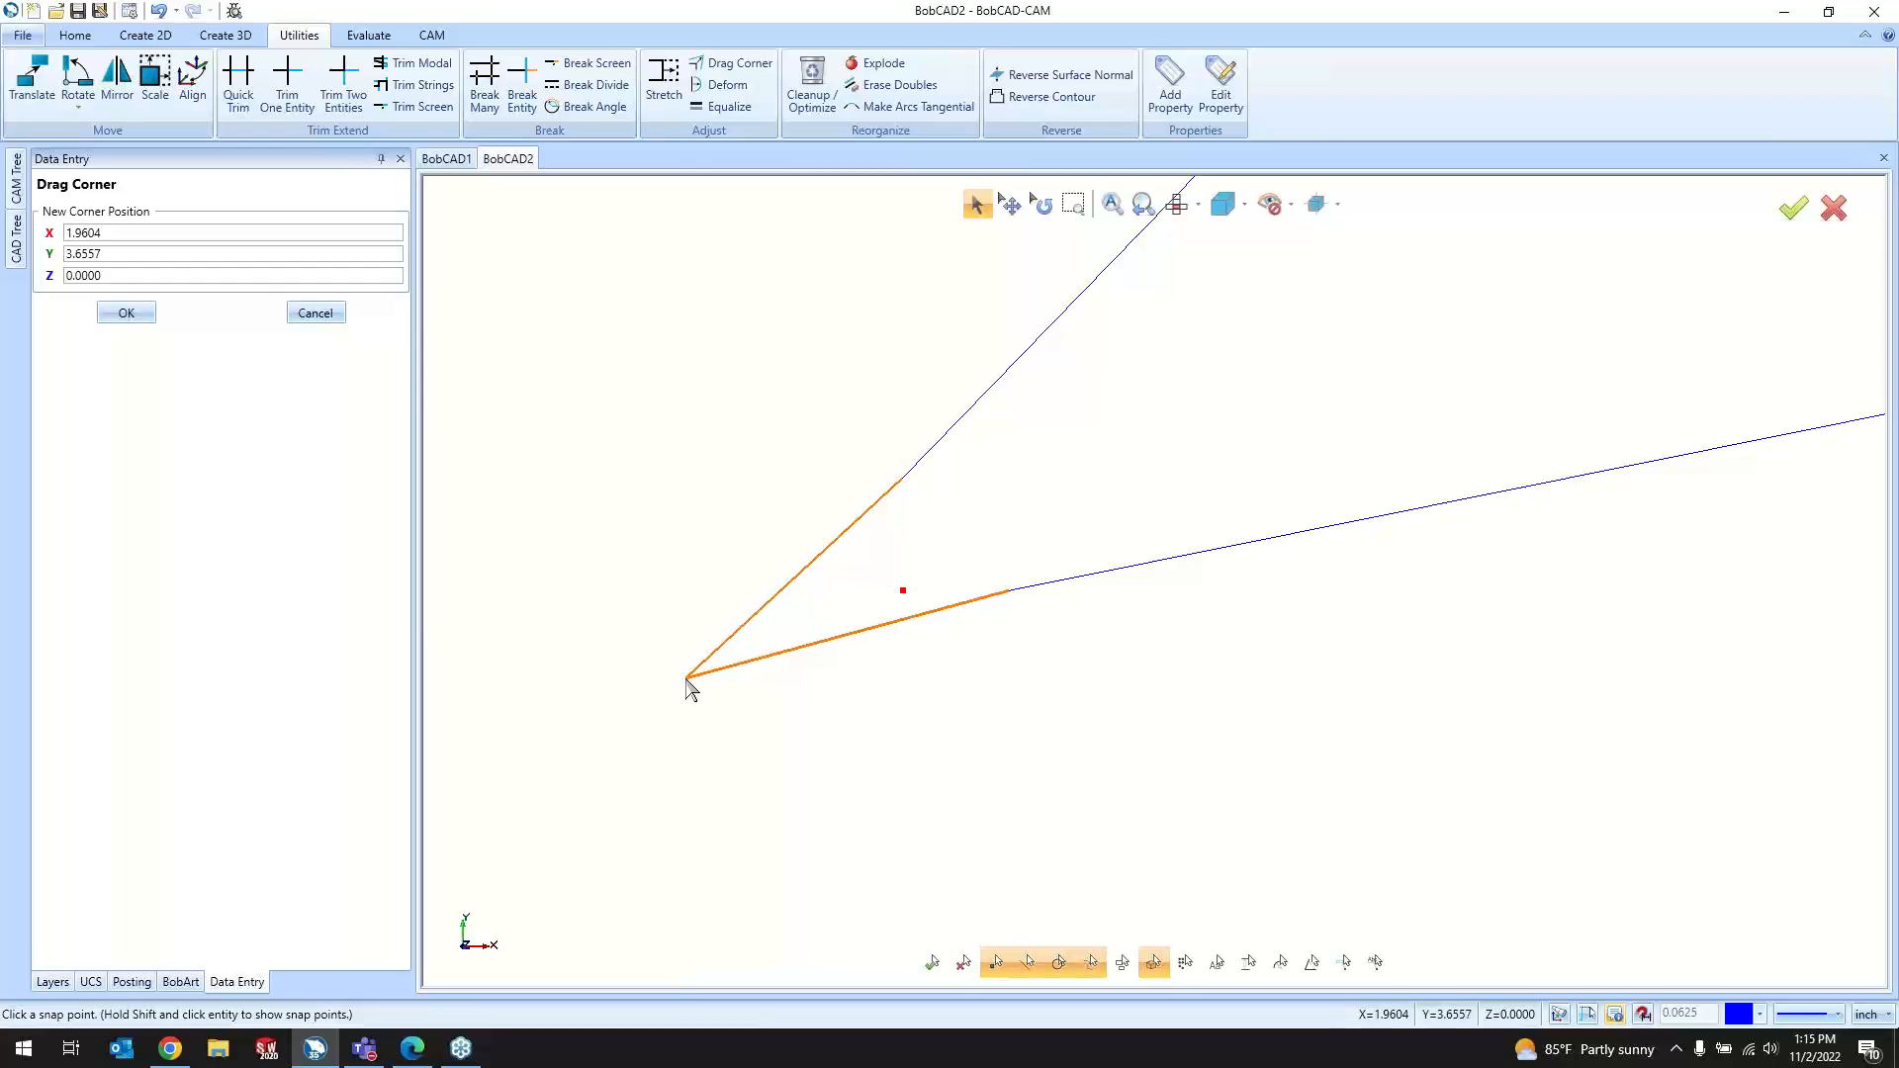
click(688, 680)
click(315, 313)
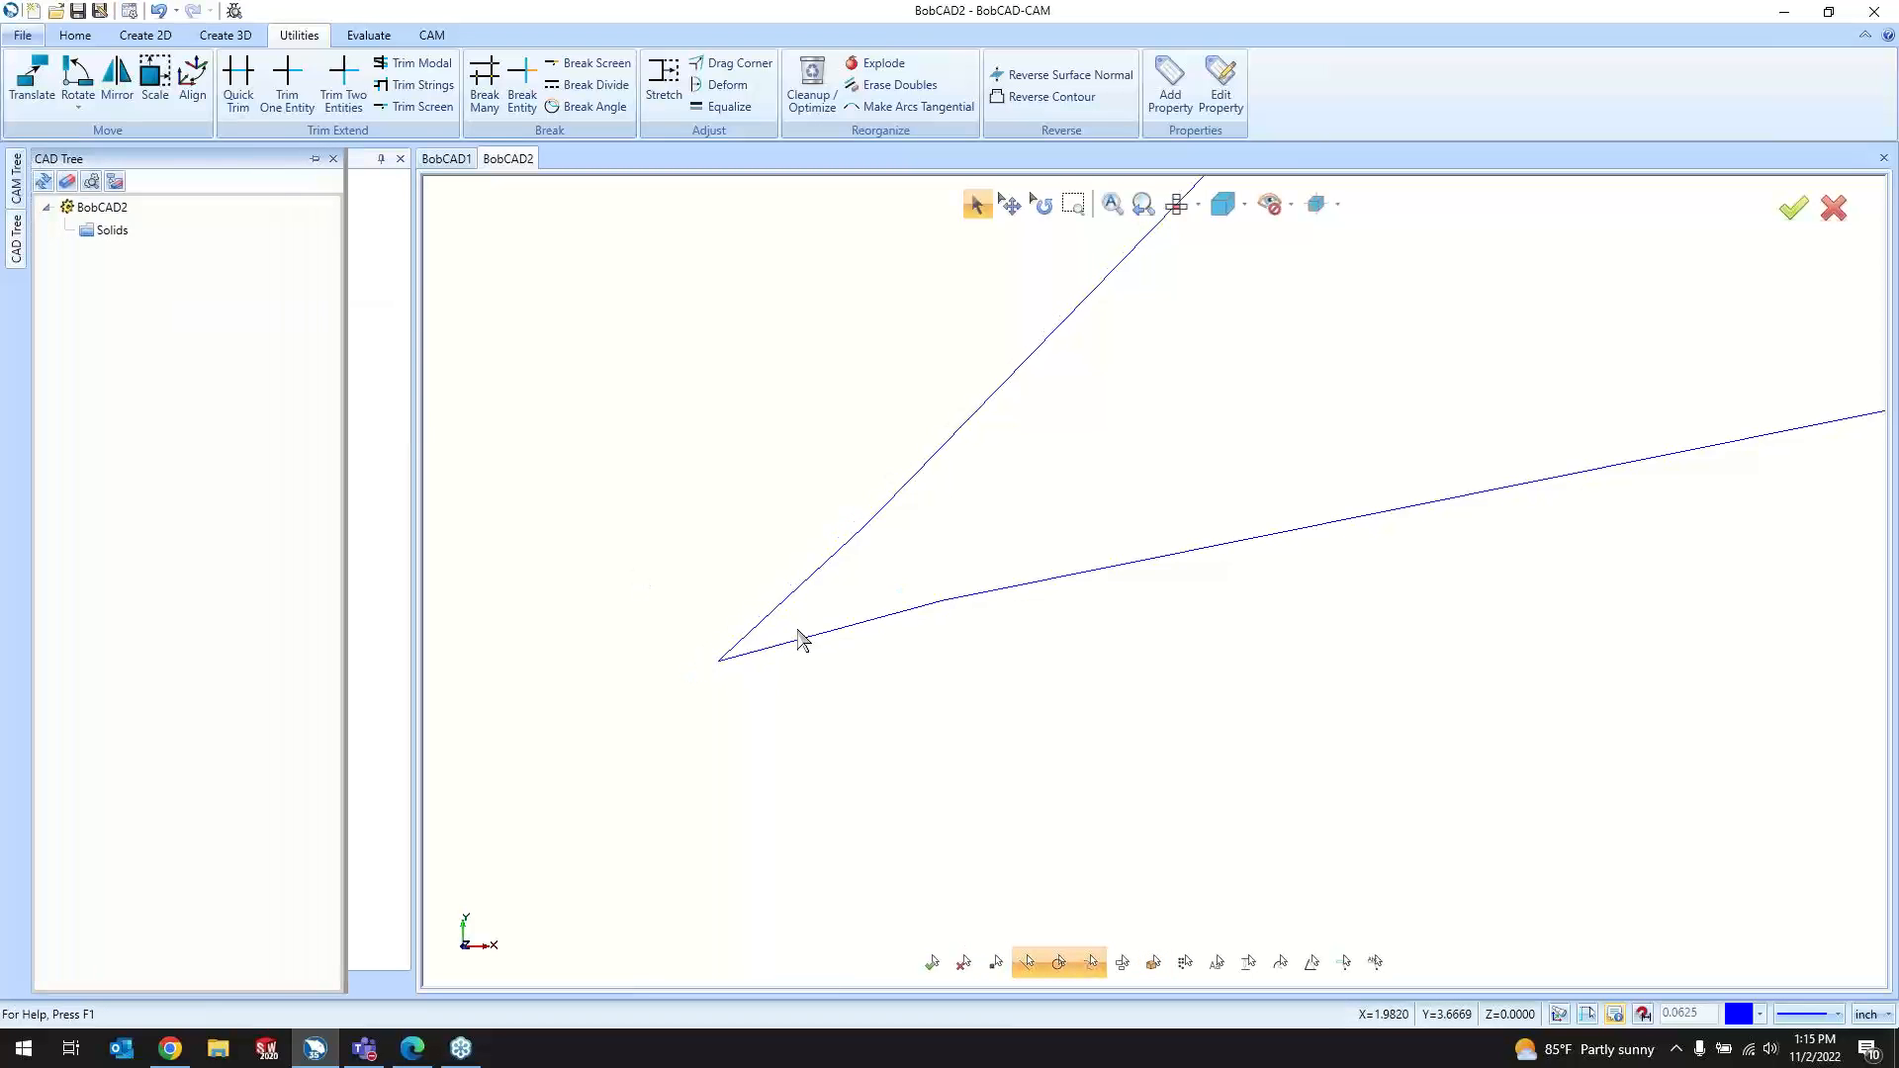
Step: Try to move the corner where the upper outer arc meets the lightning bolt with Drag Corner
scroll(797, 636, down, 5)
scroll(864, 680, up, 3)
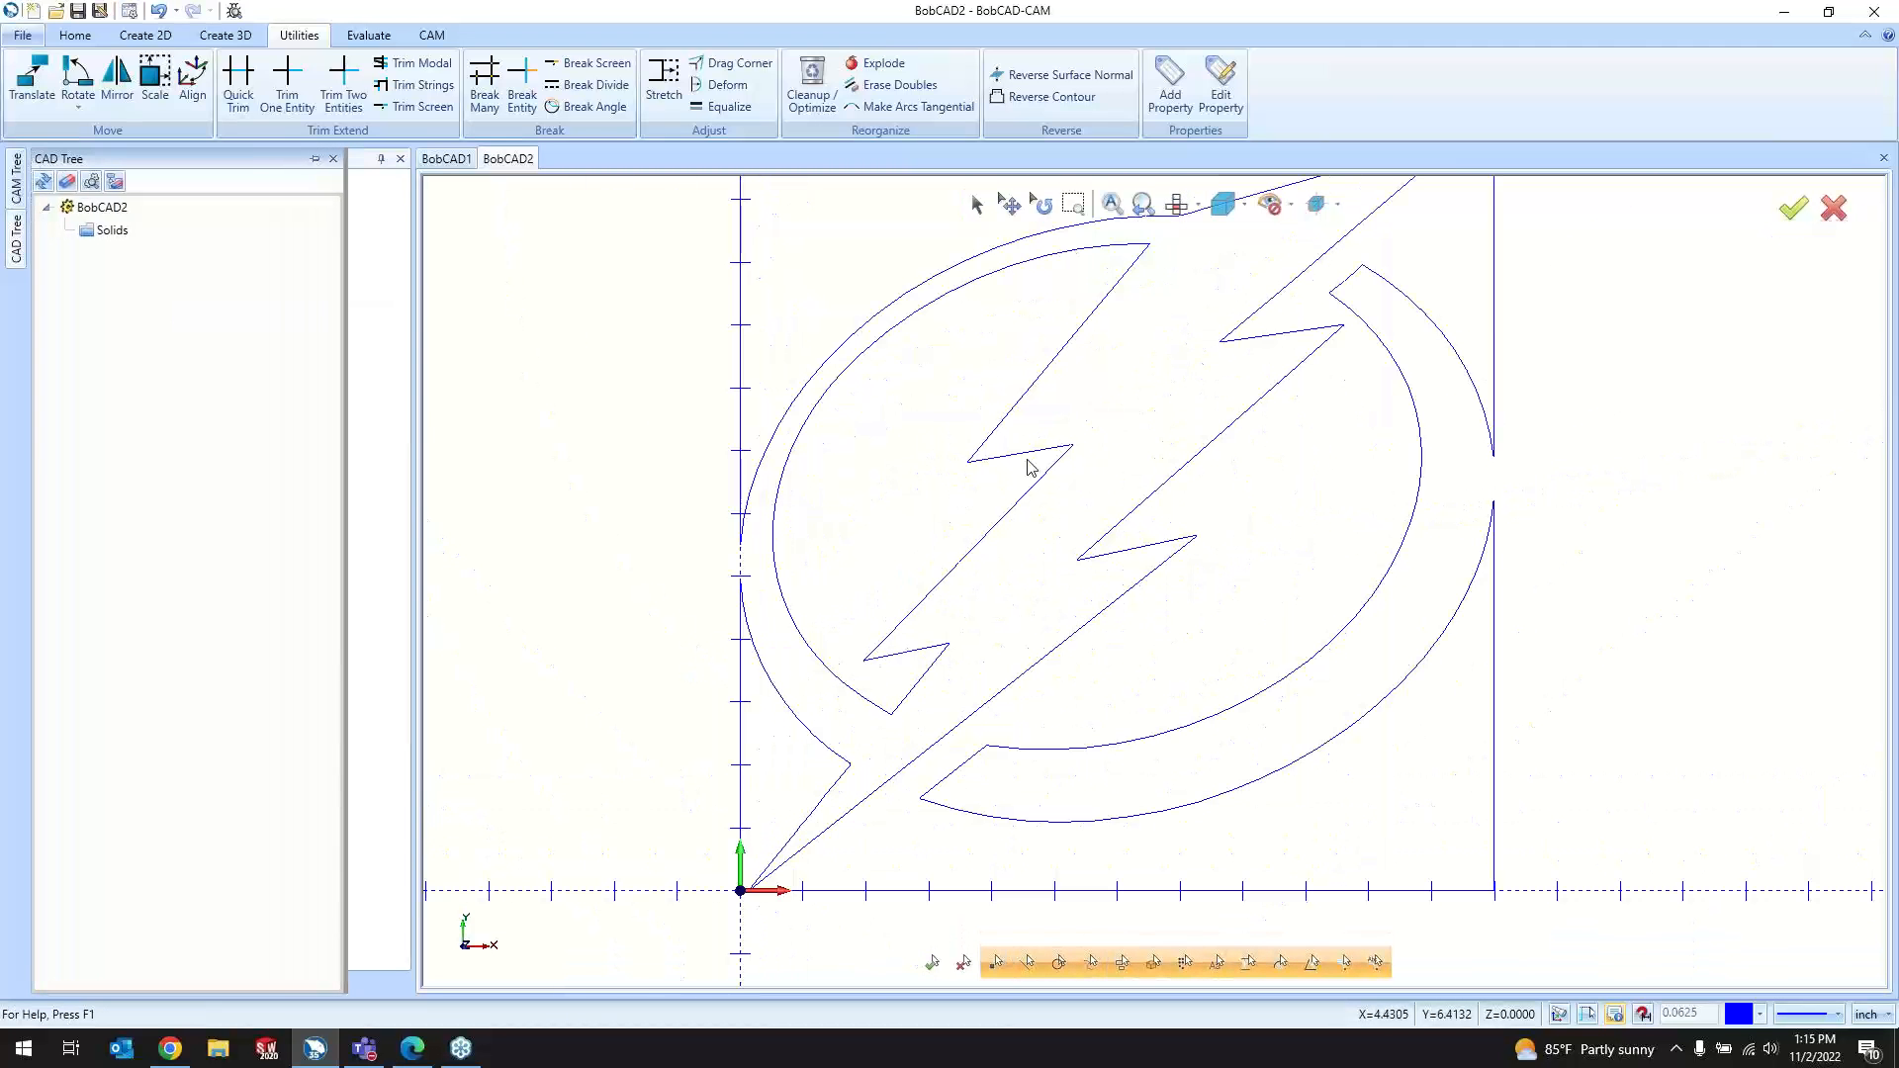
scroll(989, 569, down, 2)
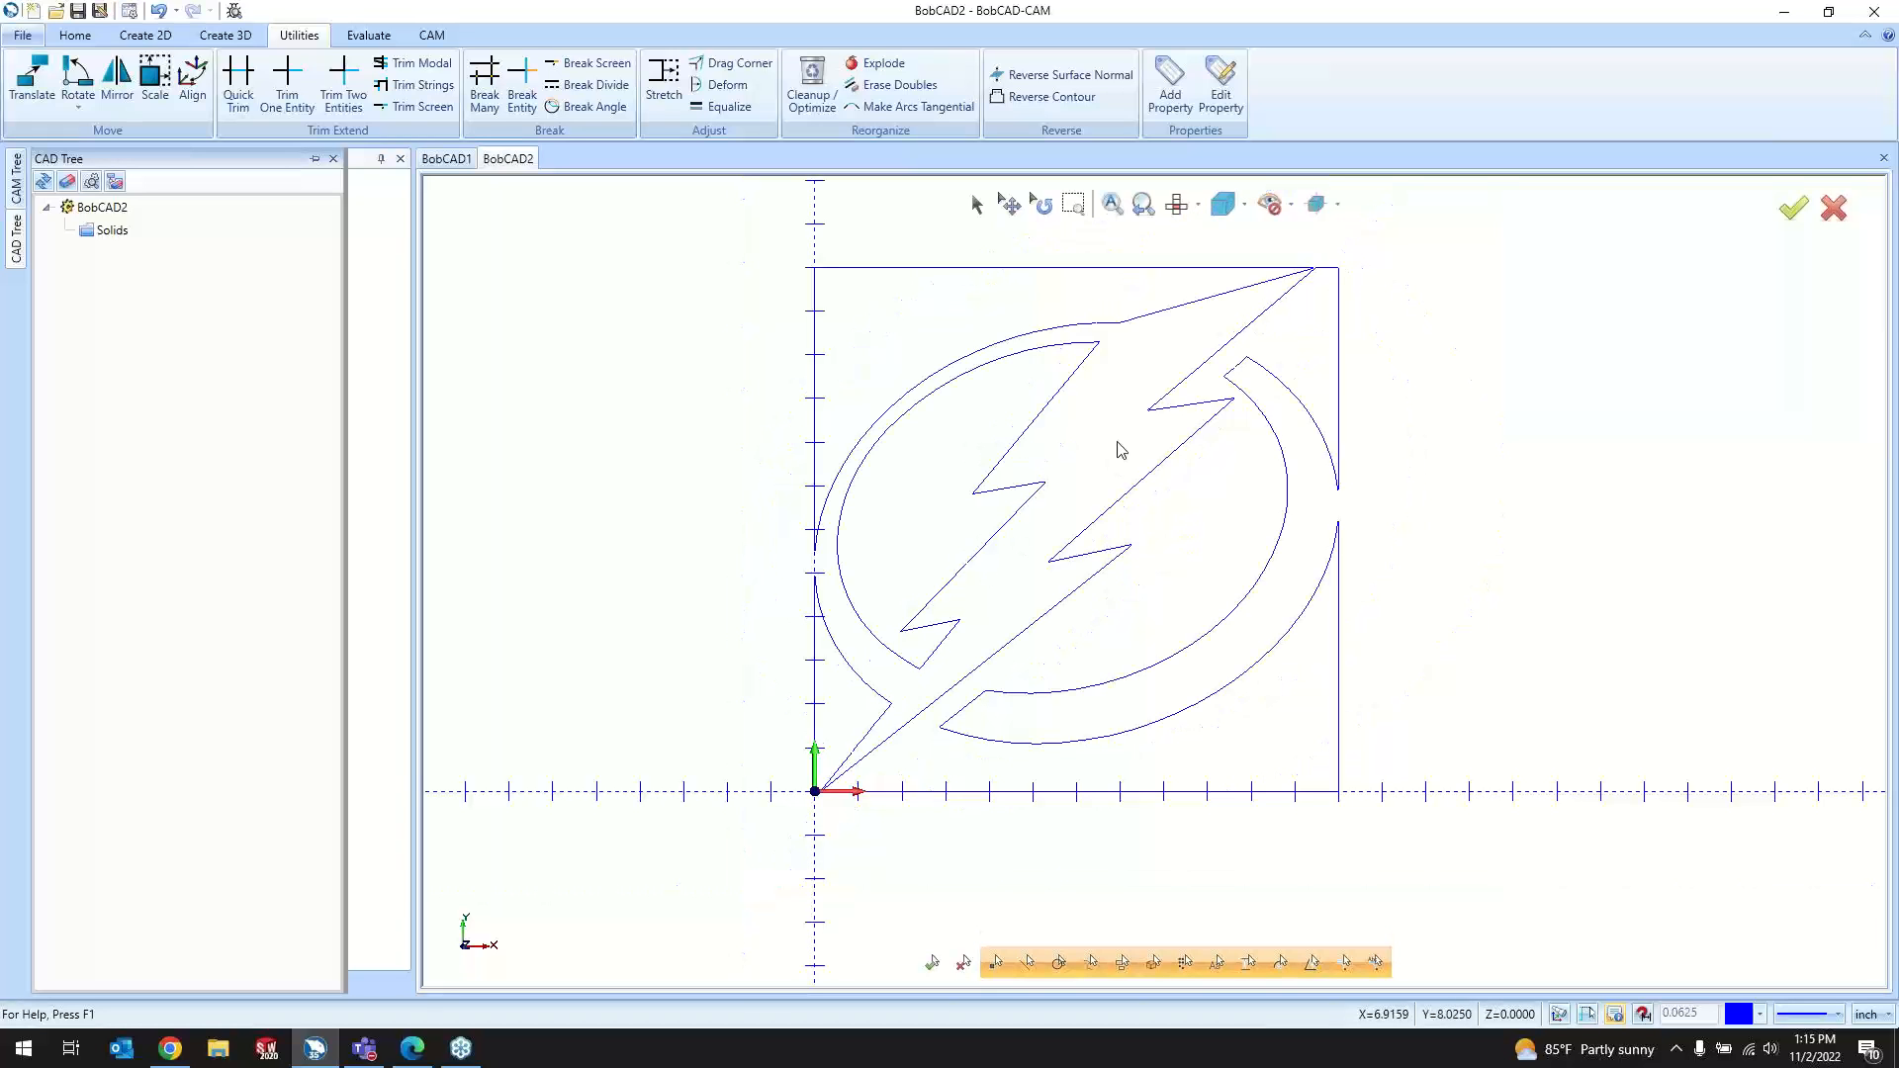
scroll(1116, 301, up, 6)
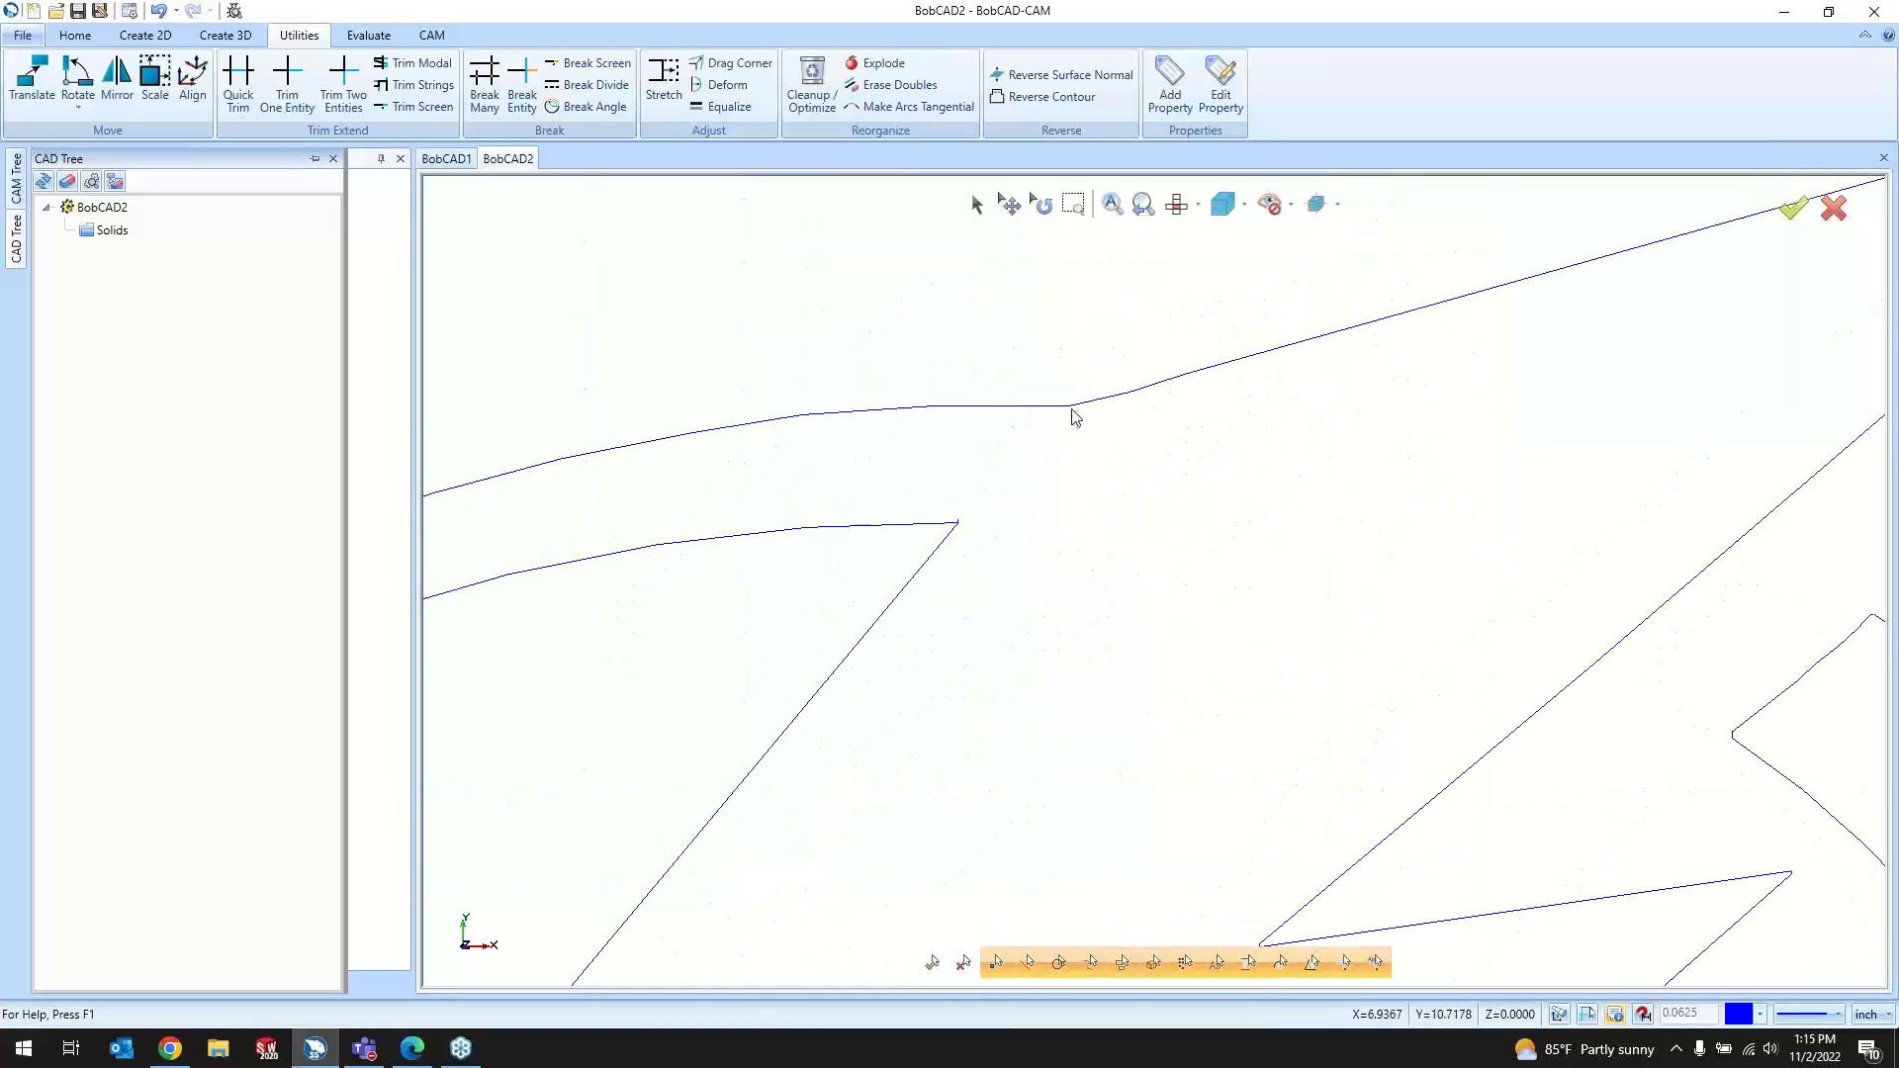
click(731, 62)
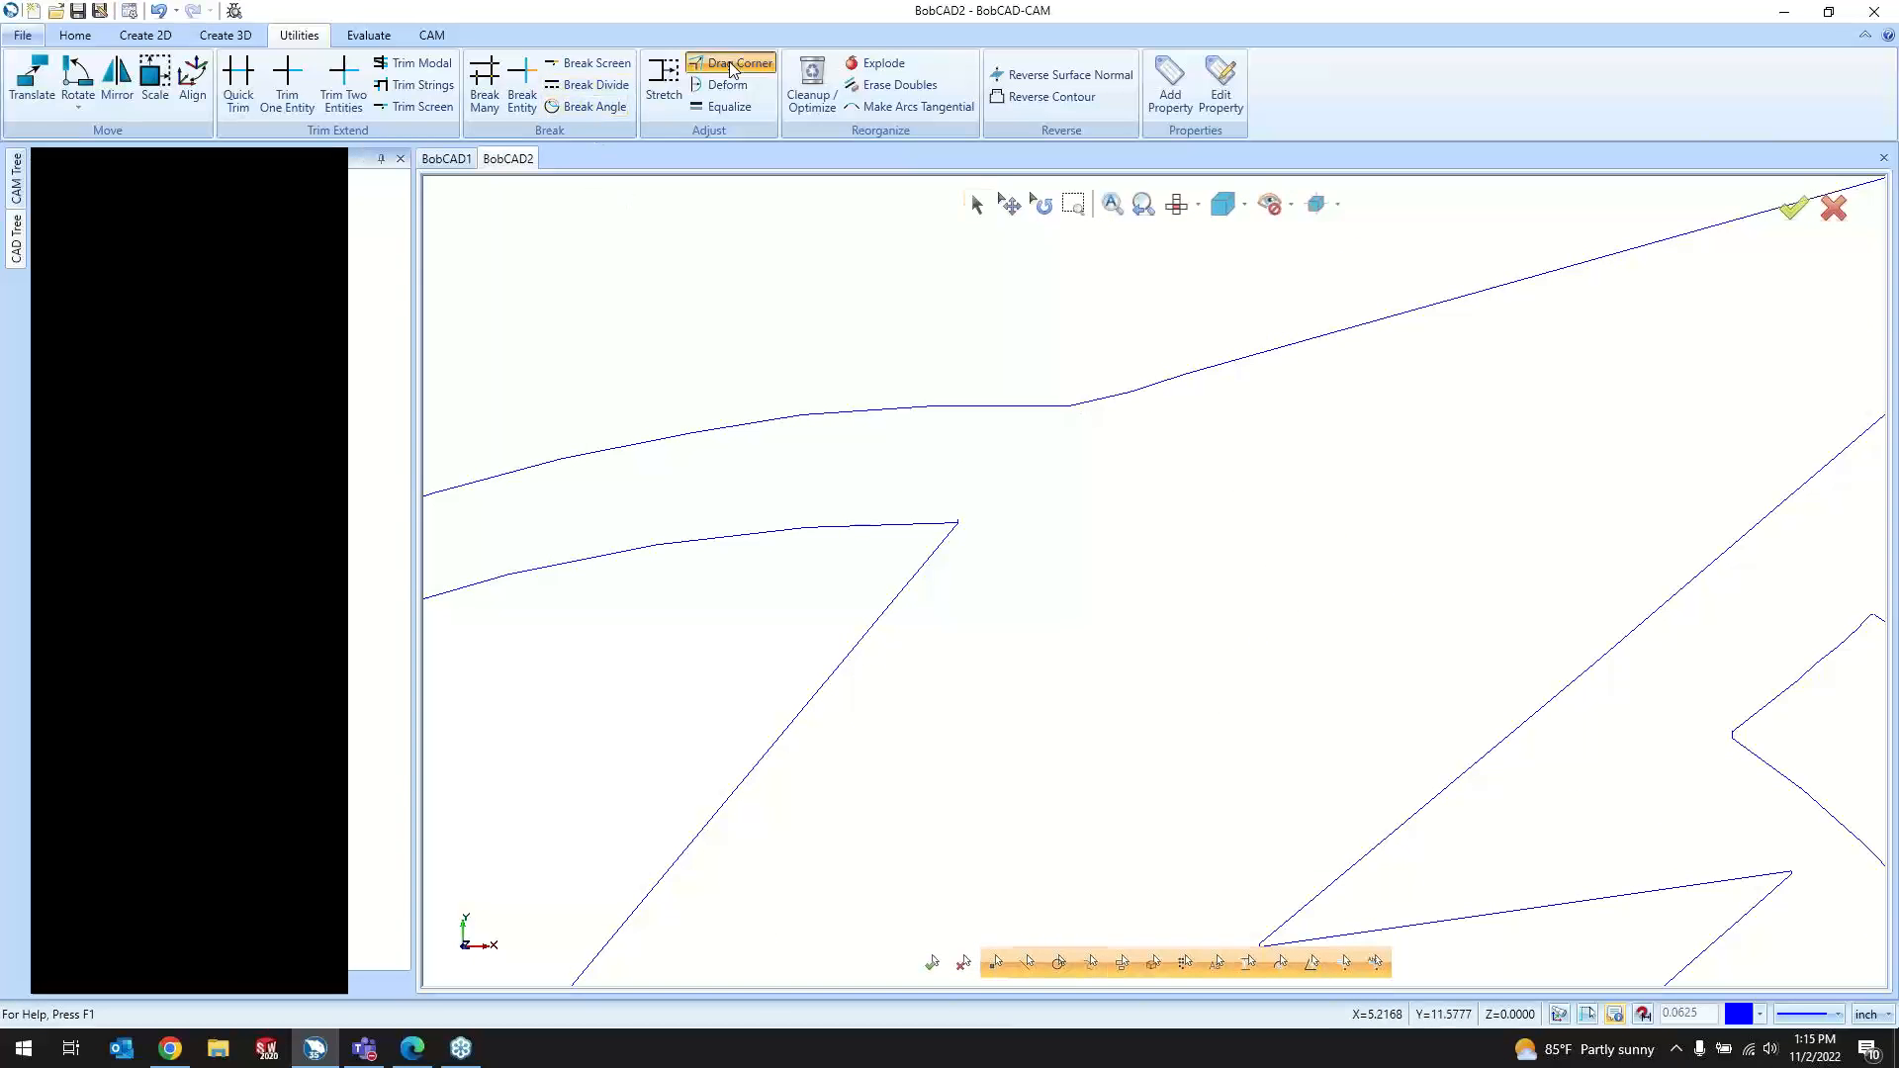
click(1072, 406)
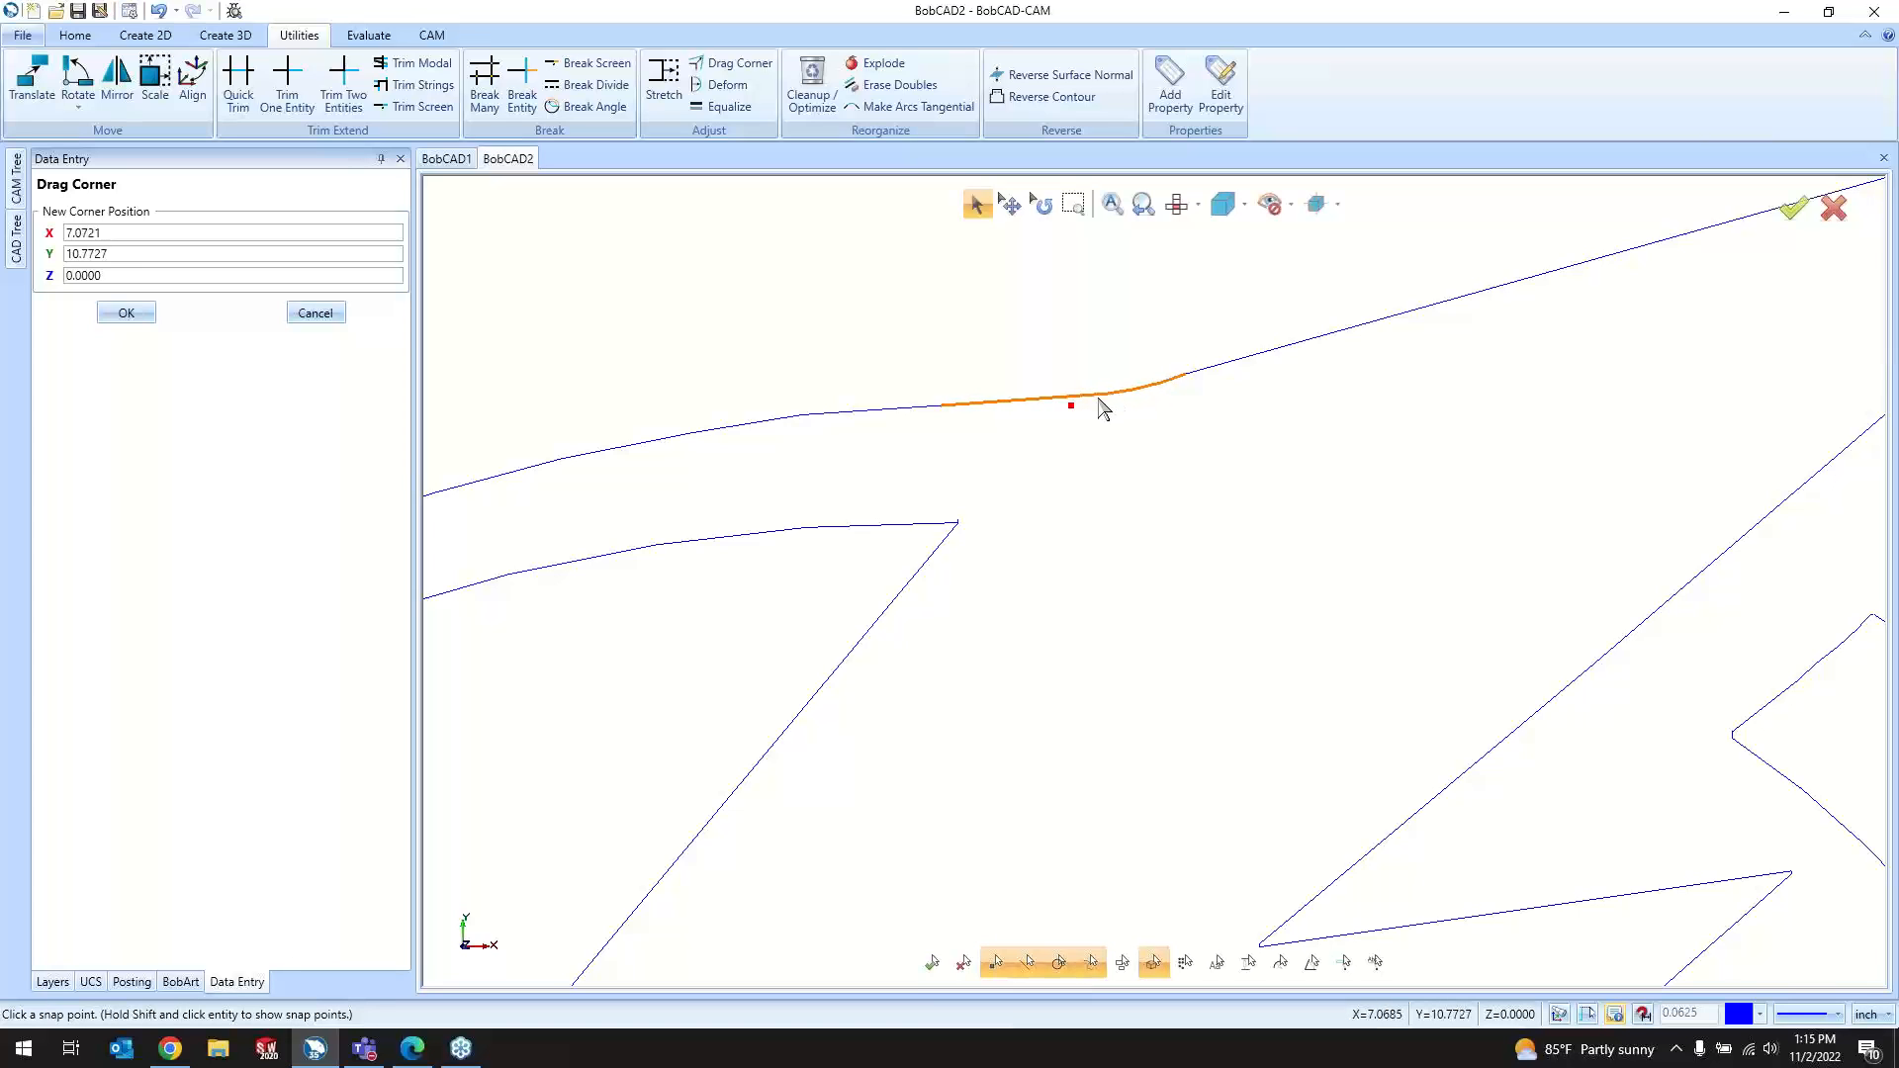
click(315, 312)
scroll(1005, 454, down, 5)
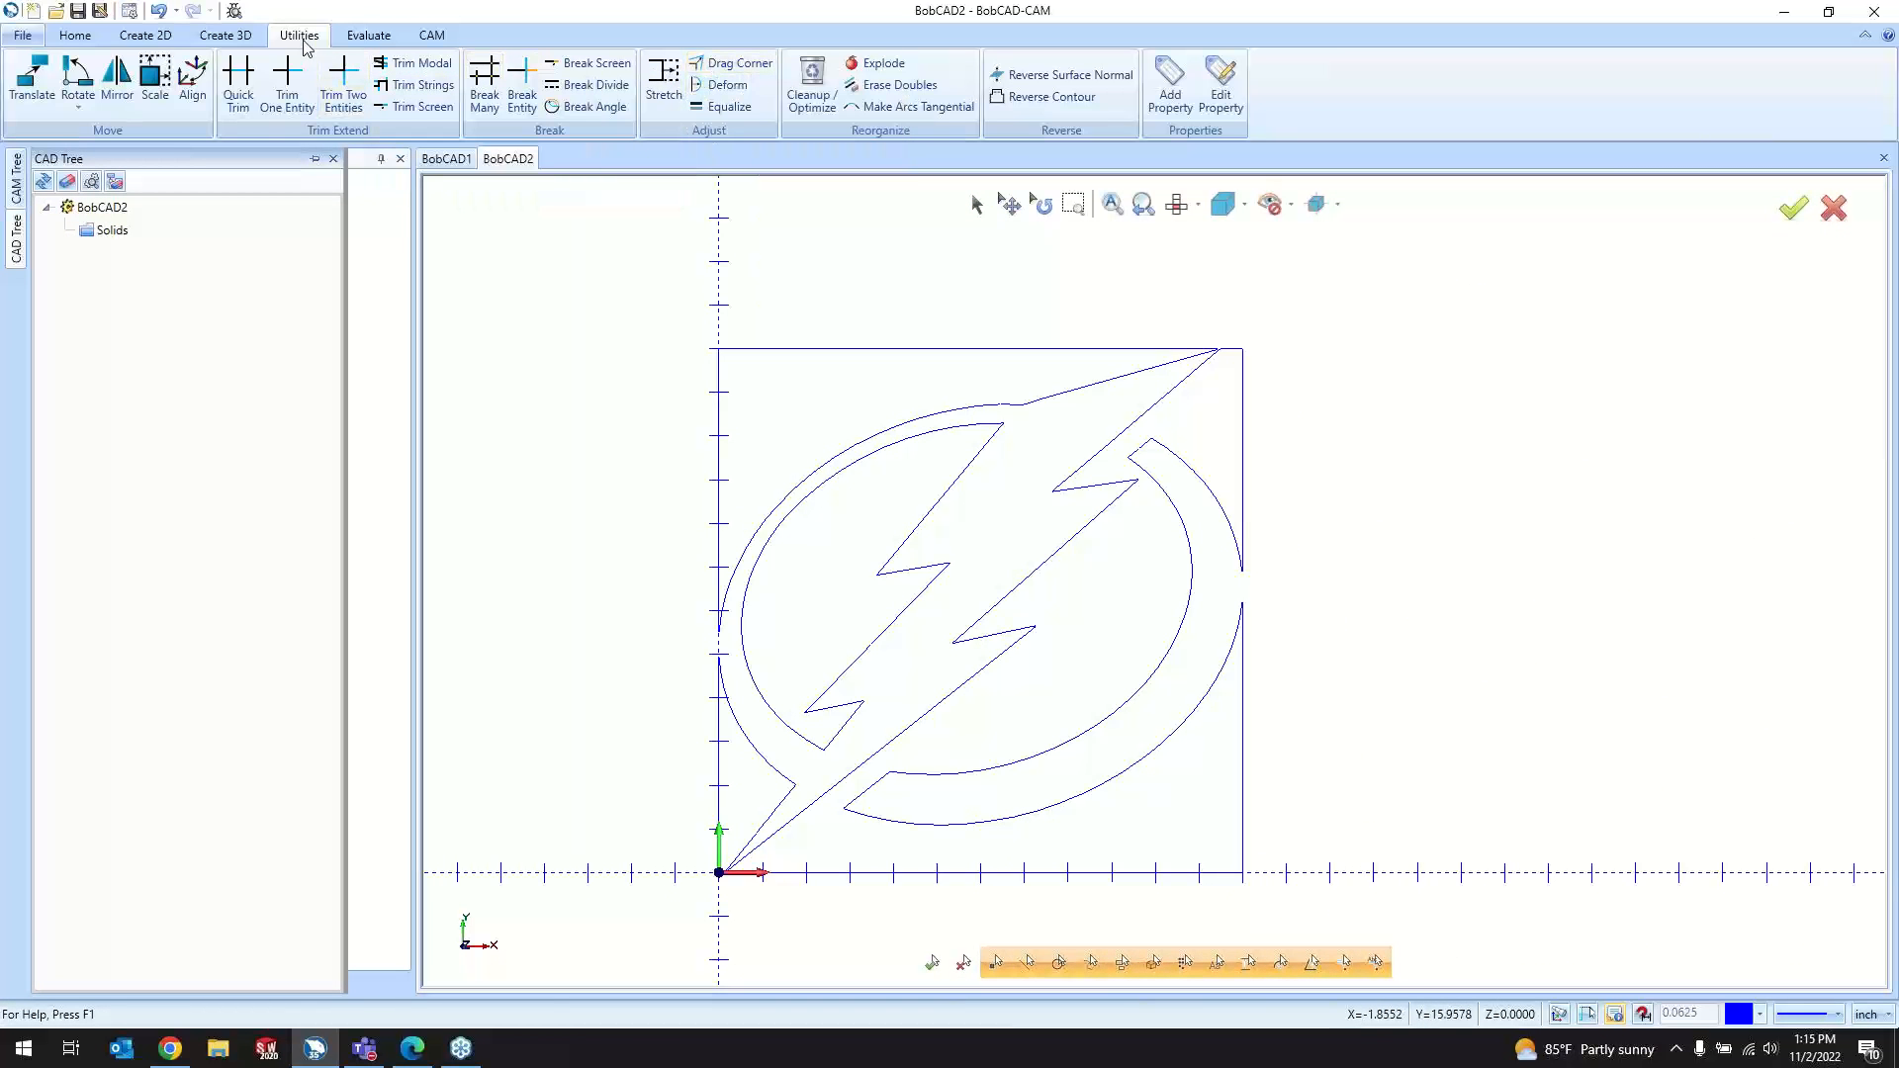
click(730, 63)
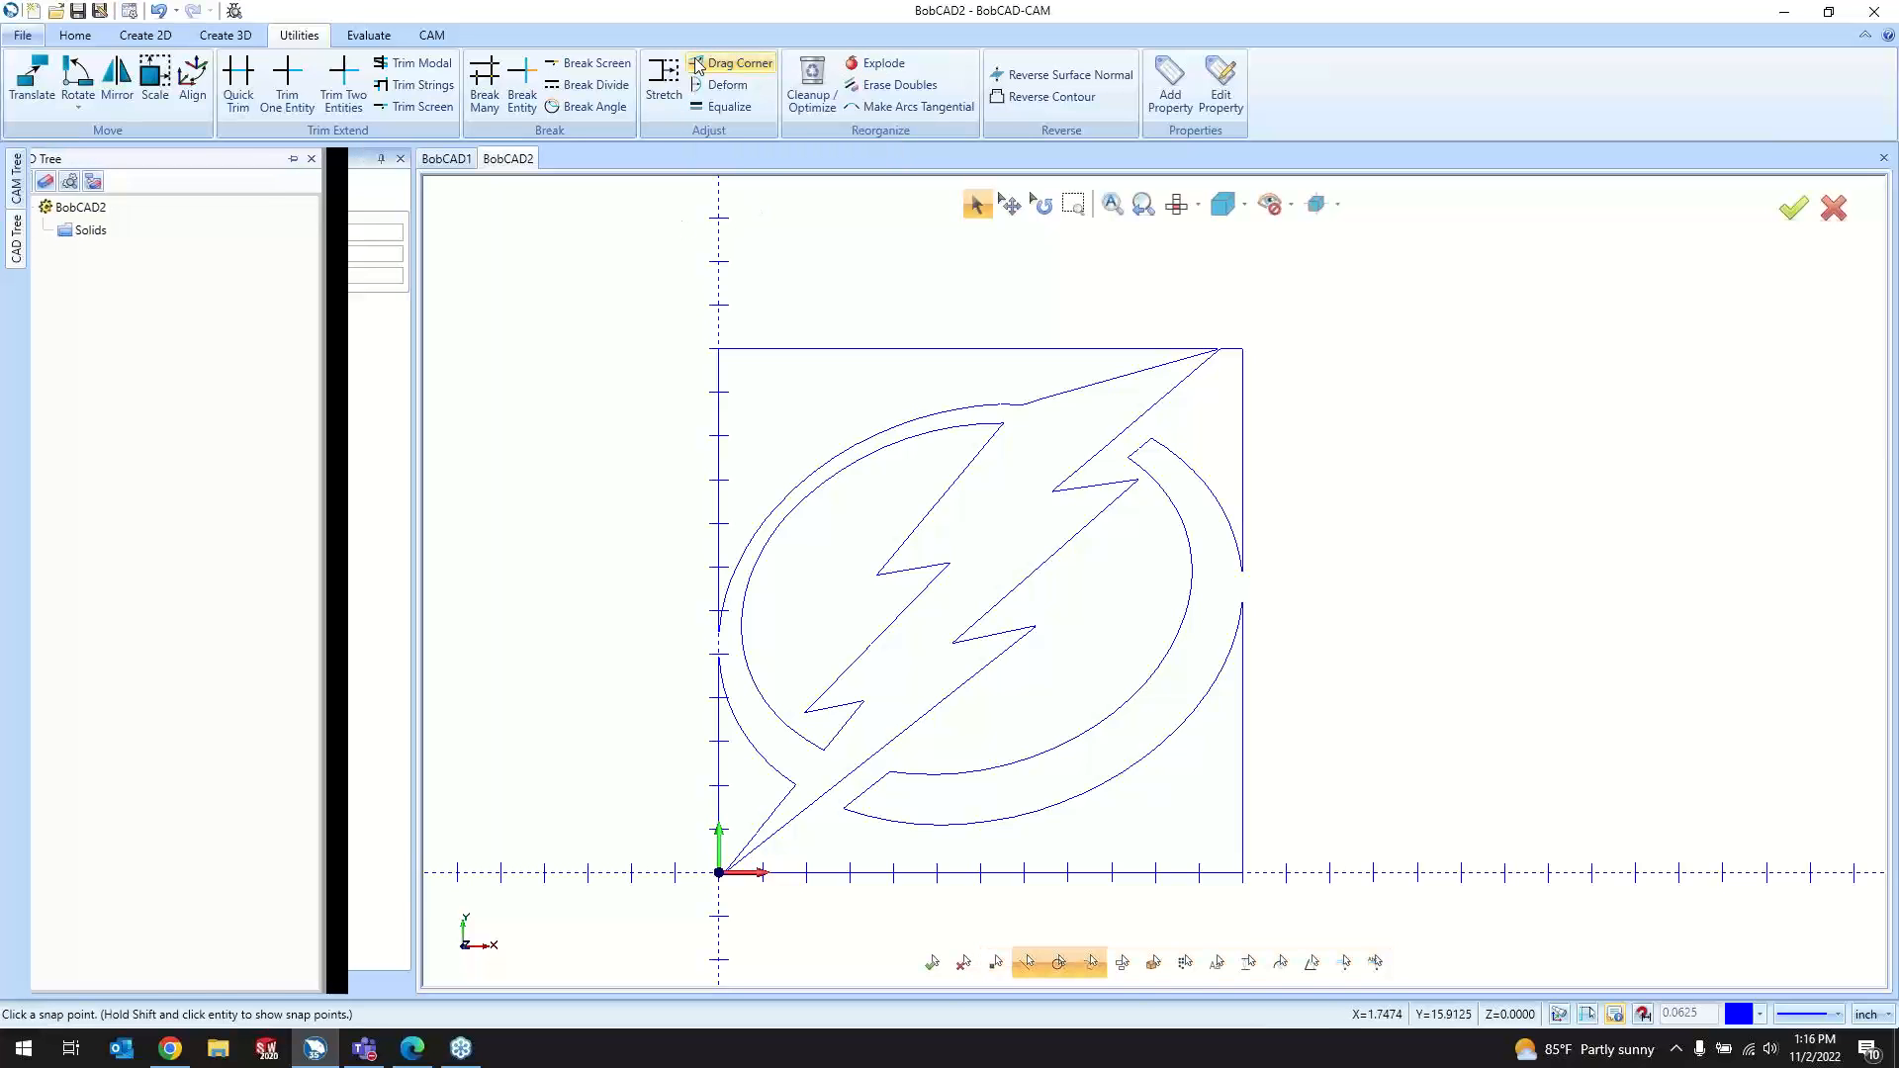
click(315, 313)
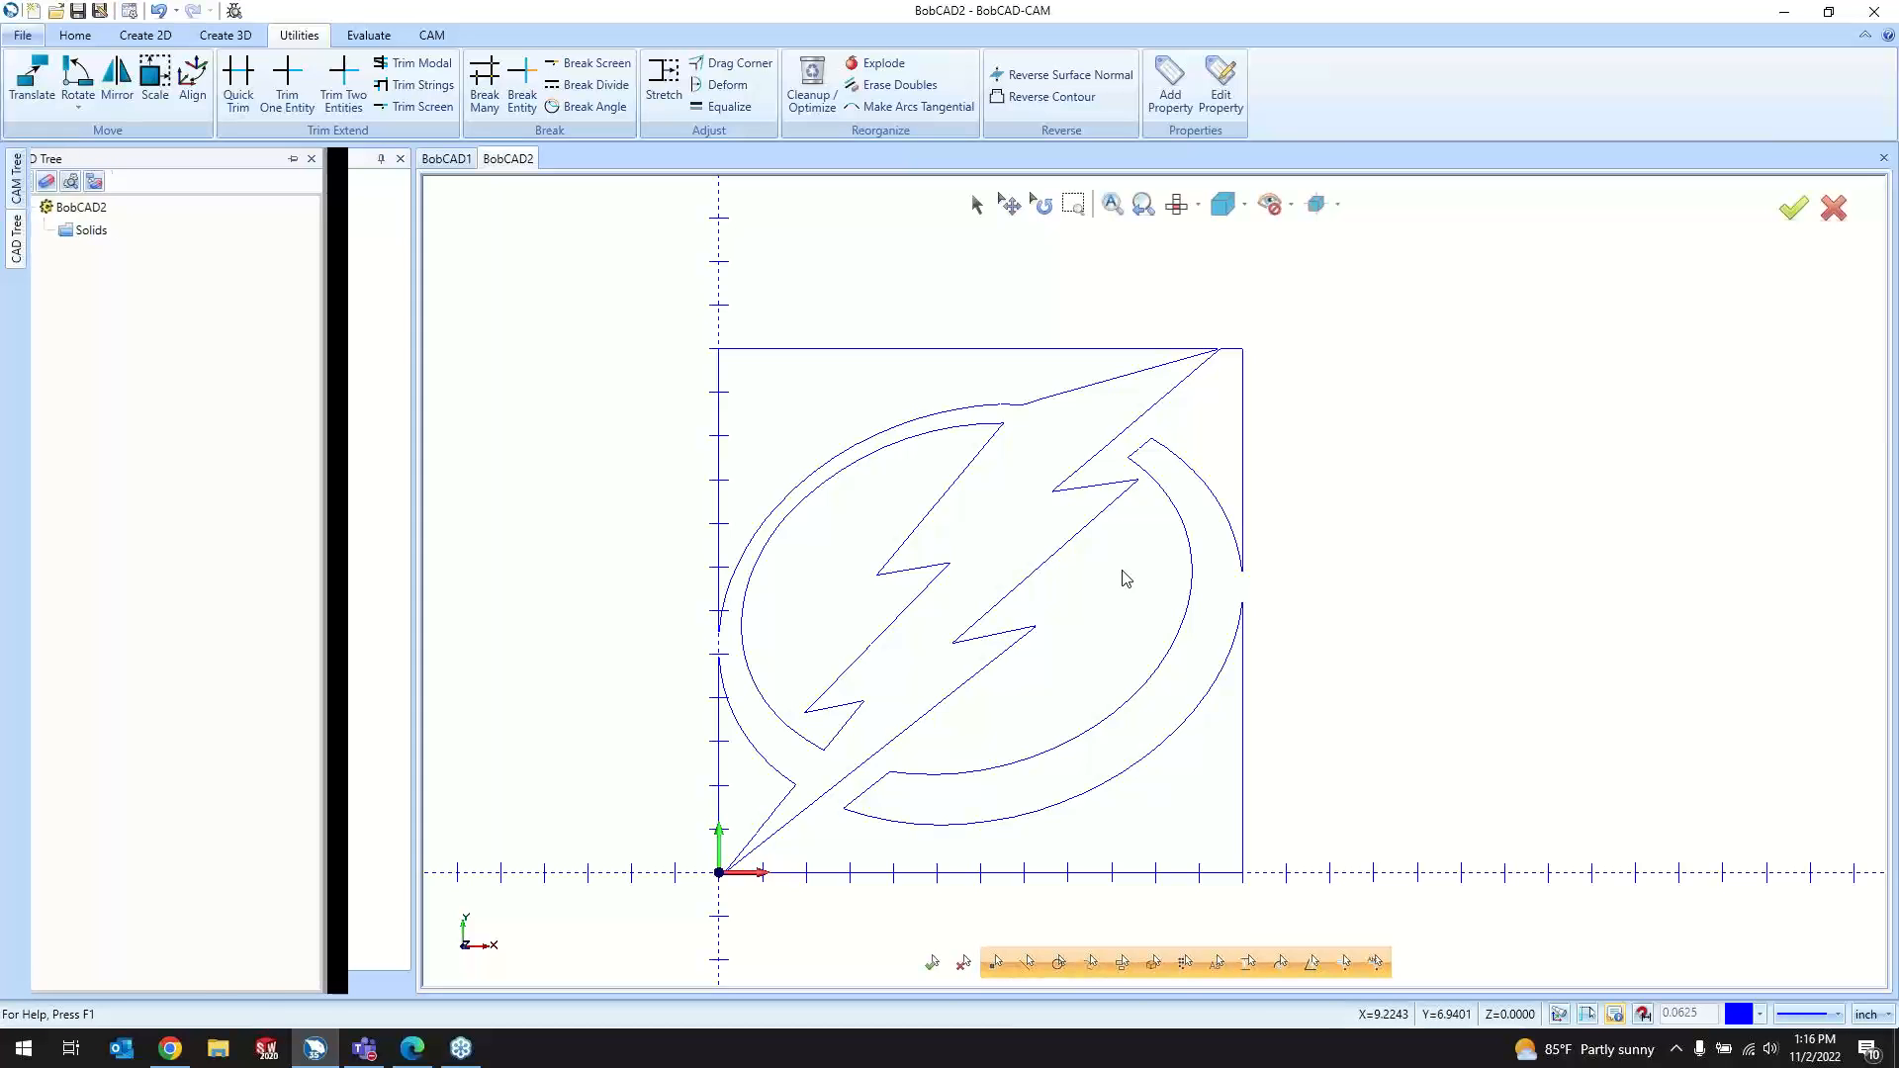
Step: Compare the lightning bolt's notch corners, including the dragged one, with the logo image by toggling the image on and off
key(ctrl+z)
key(ctrl+y)
key(ctrl+z)
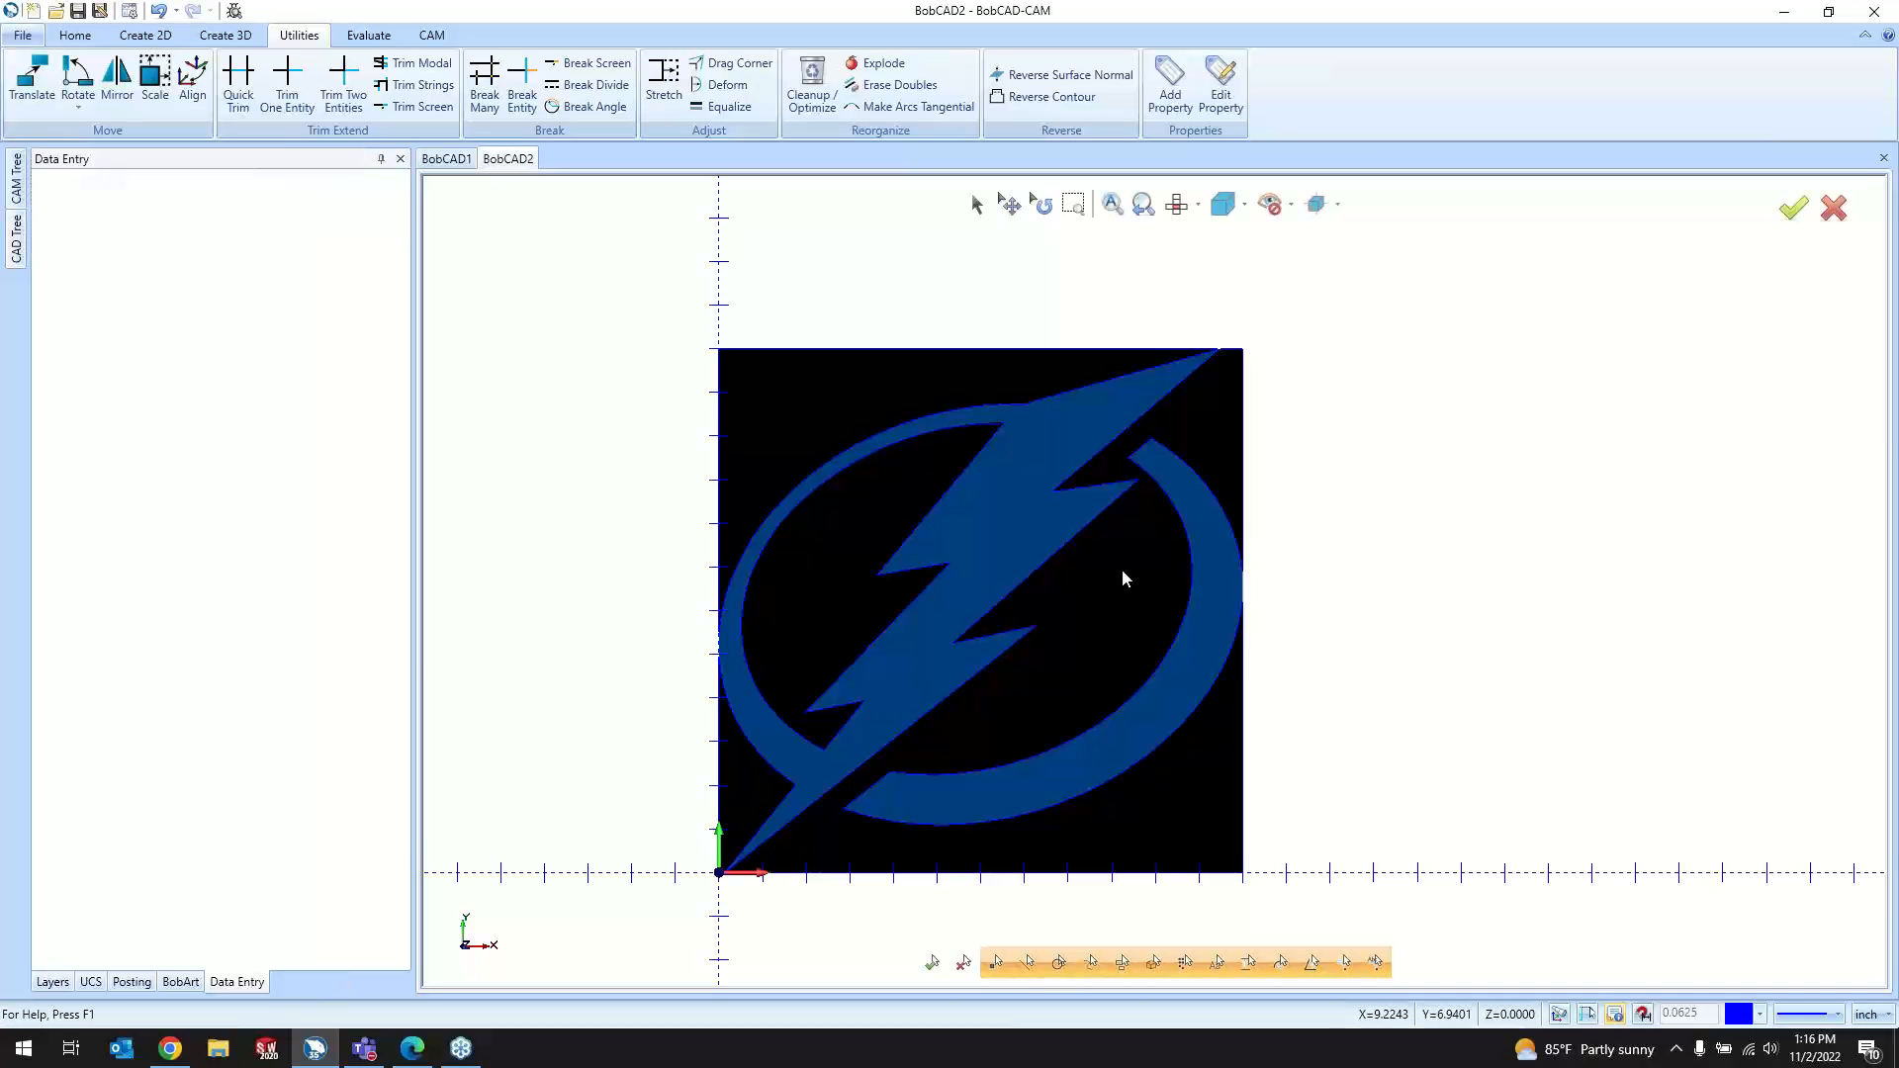
key(ctrl+y)
key(ctrl+z)
scroll(958, 645, up, 6)
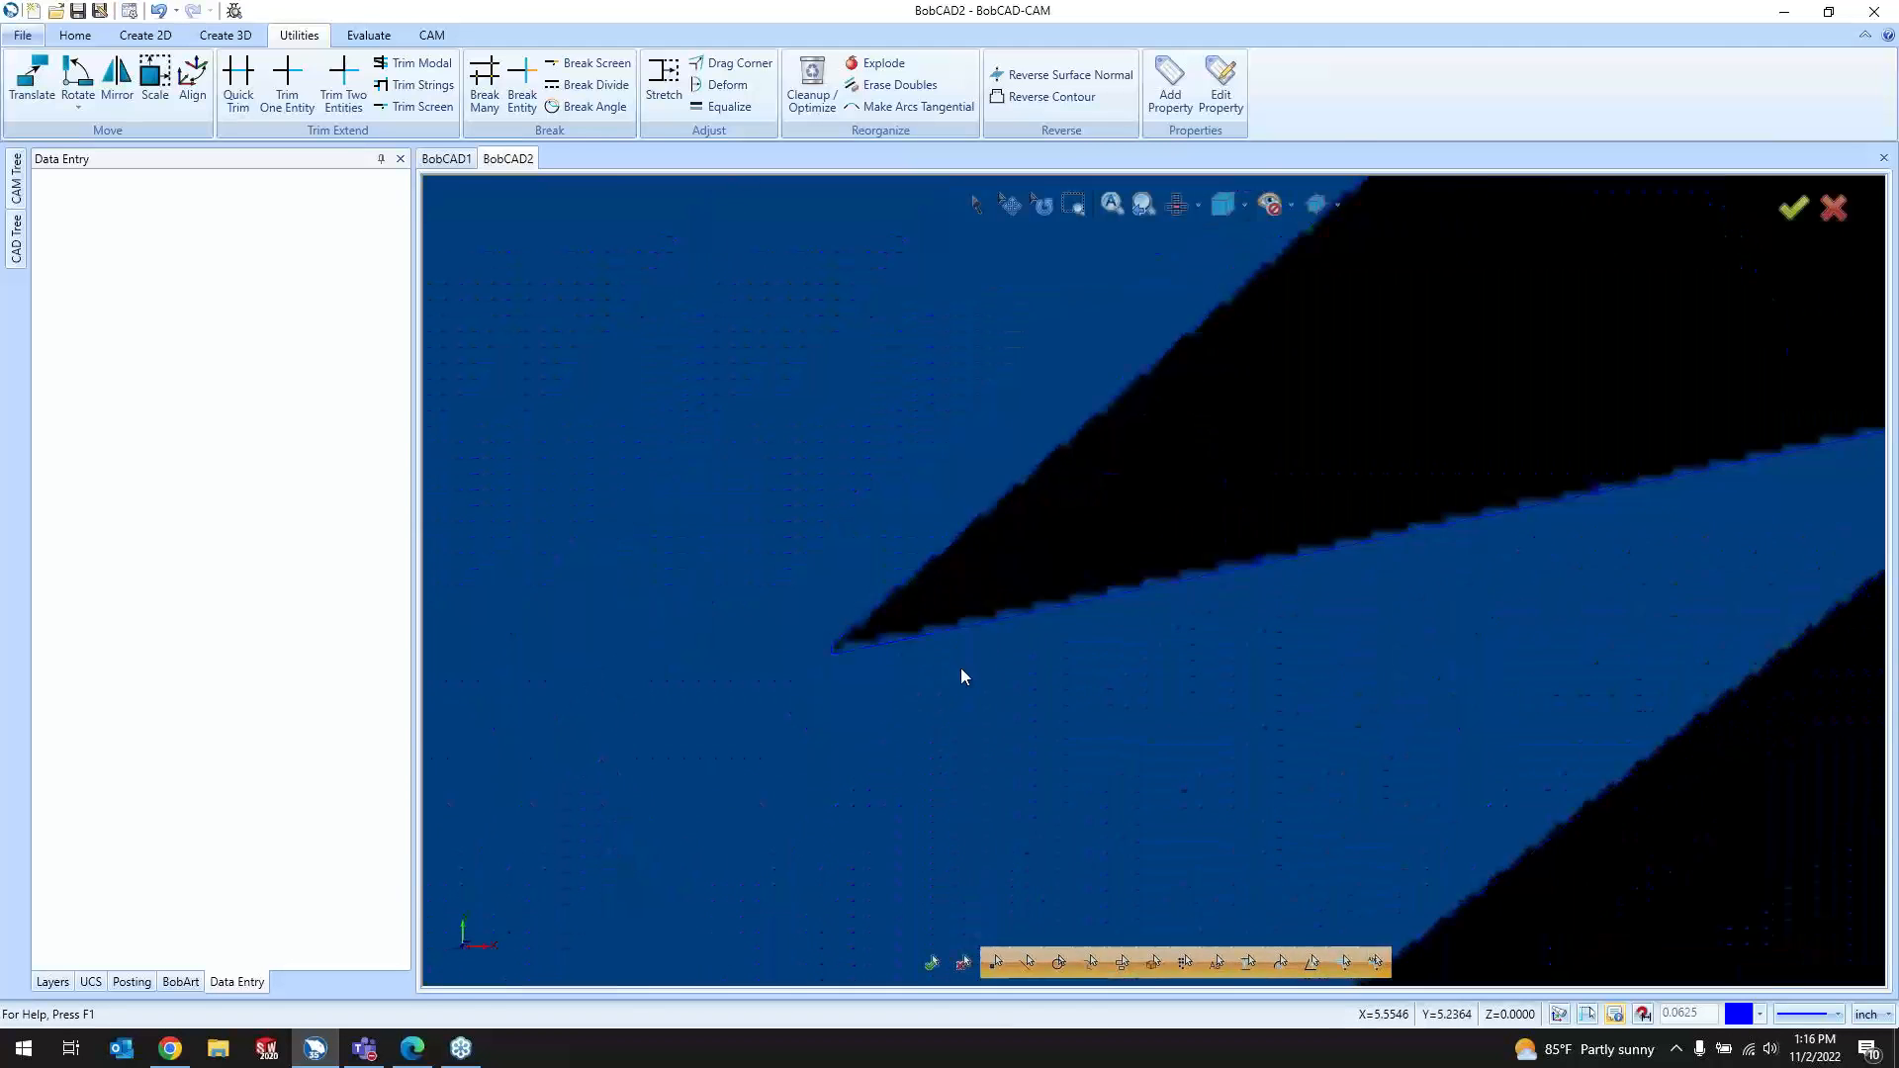
scroll(1113, 568, down, 6)
key(ctrl+y)
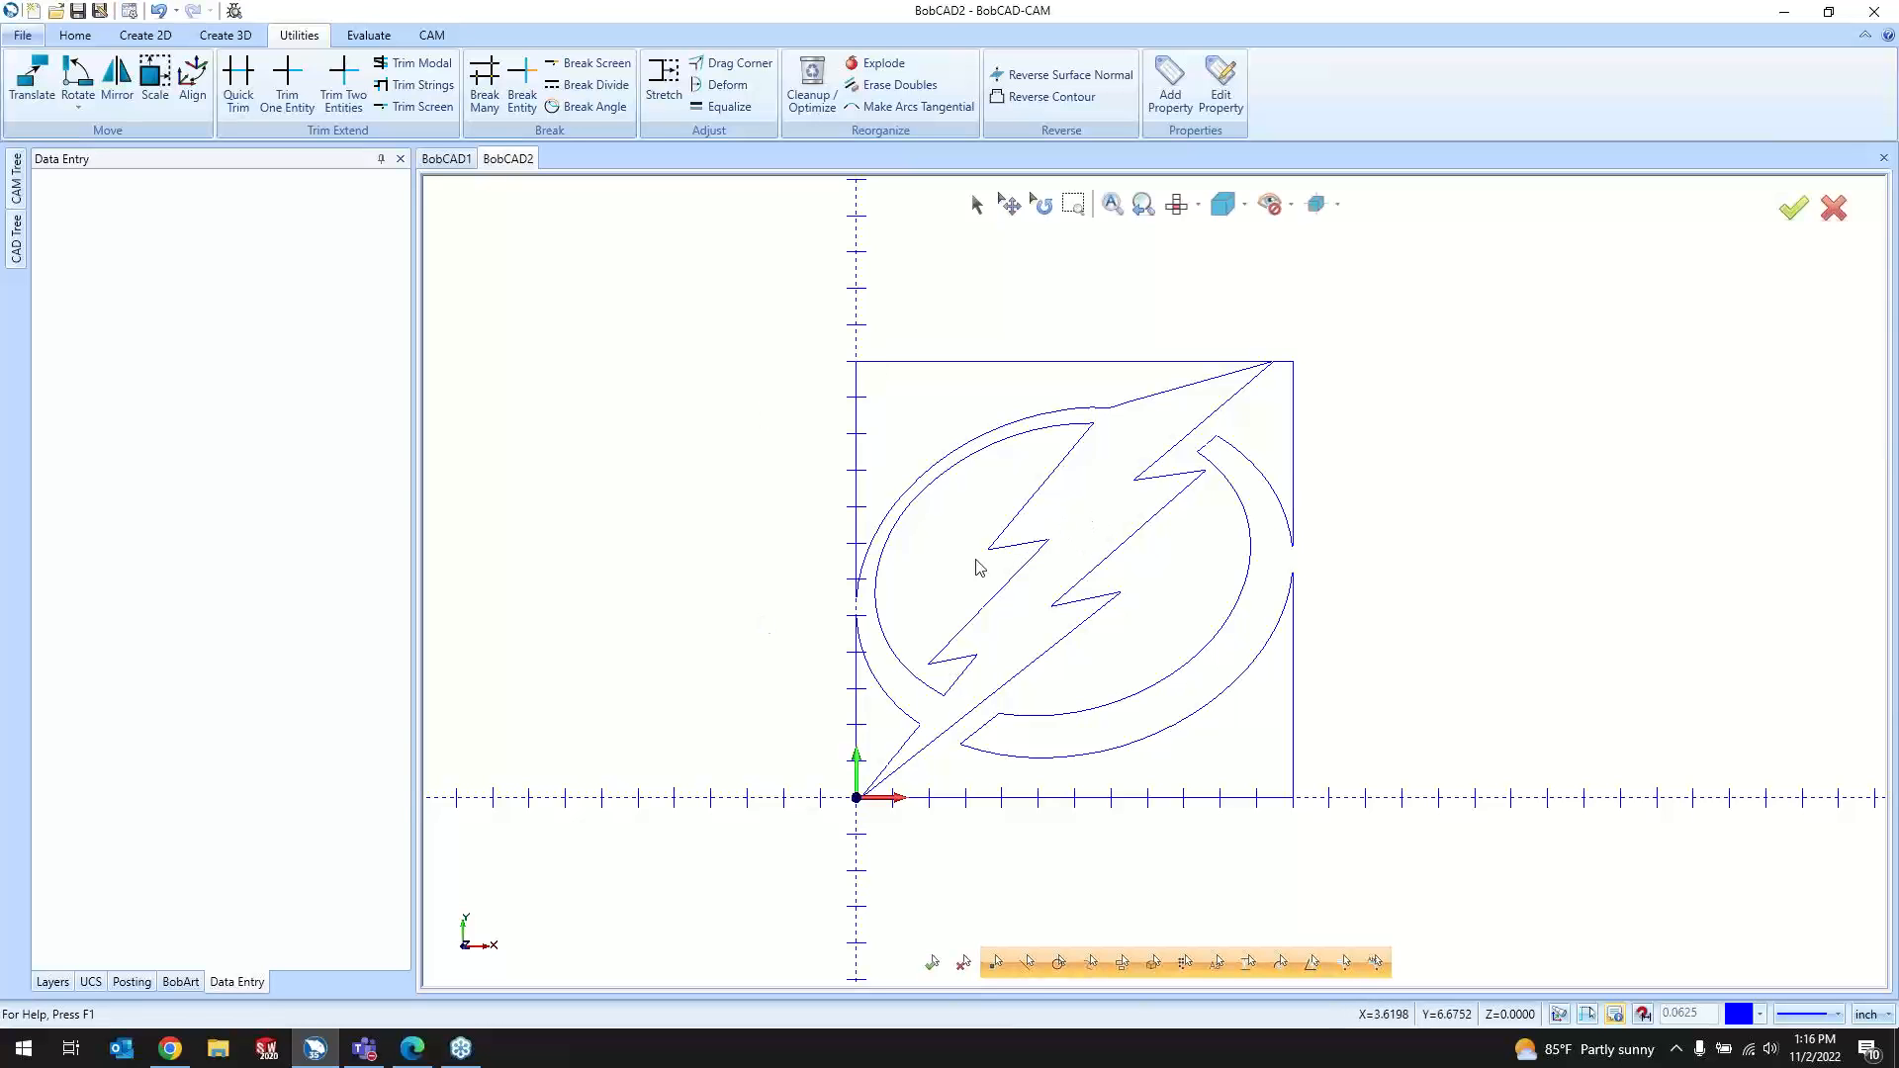
scroll(935, 677, up, 5)
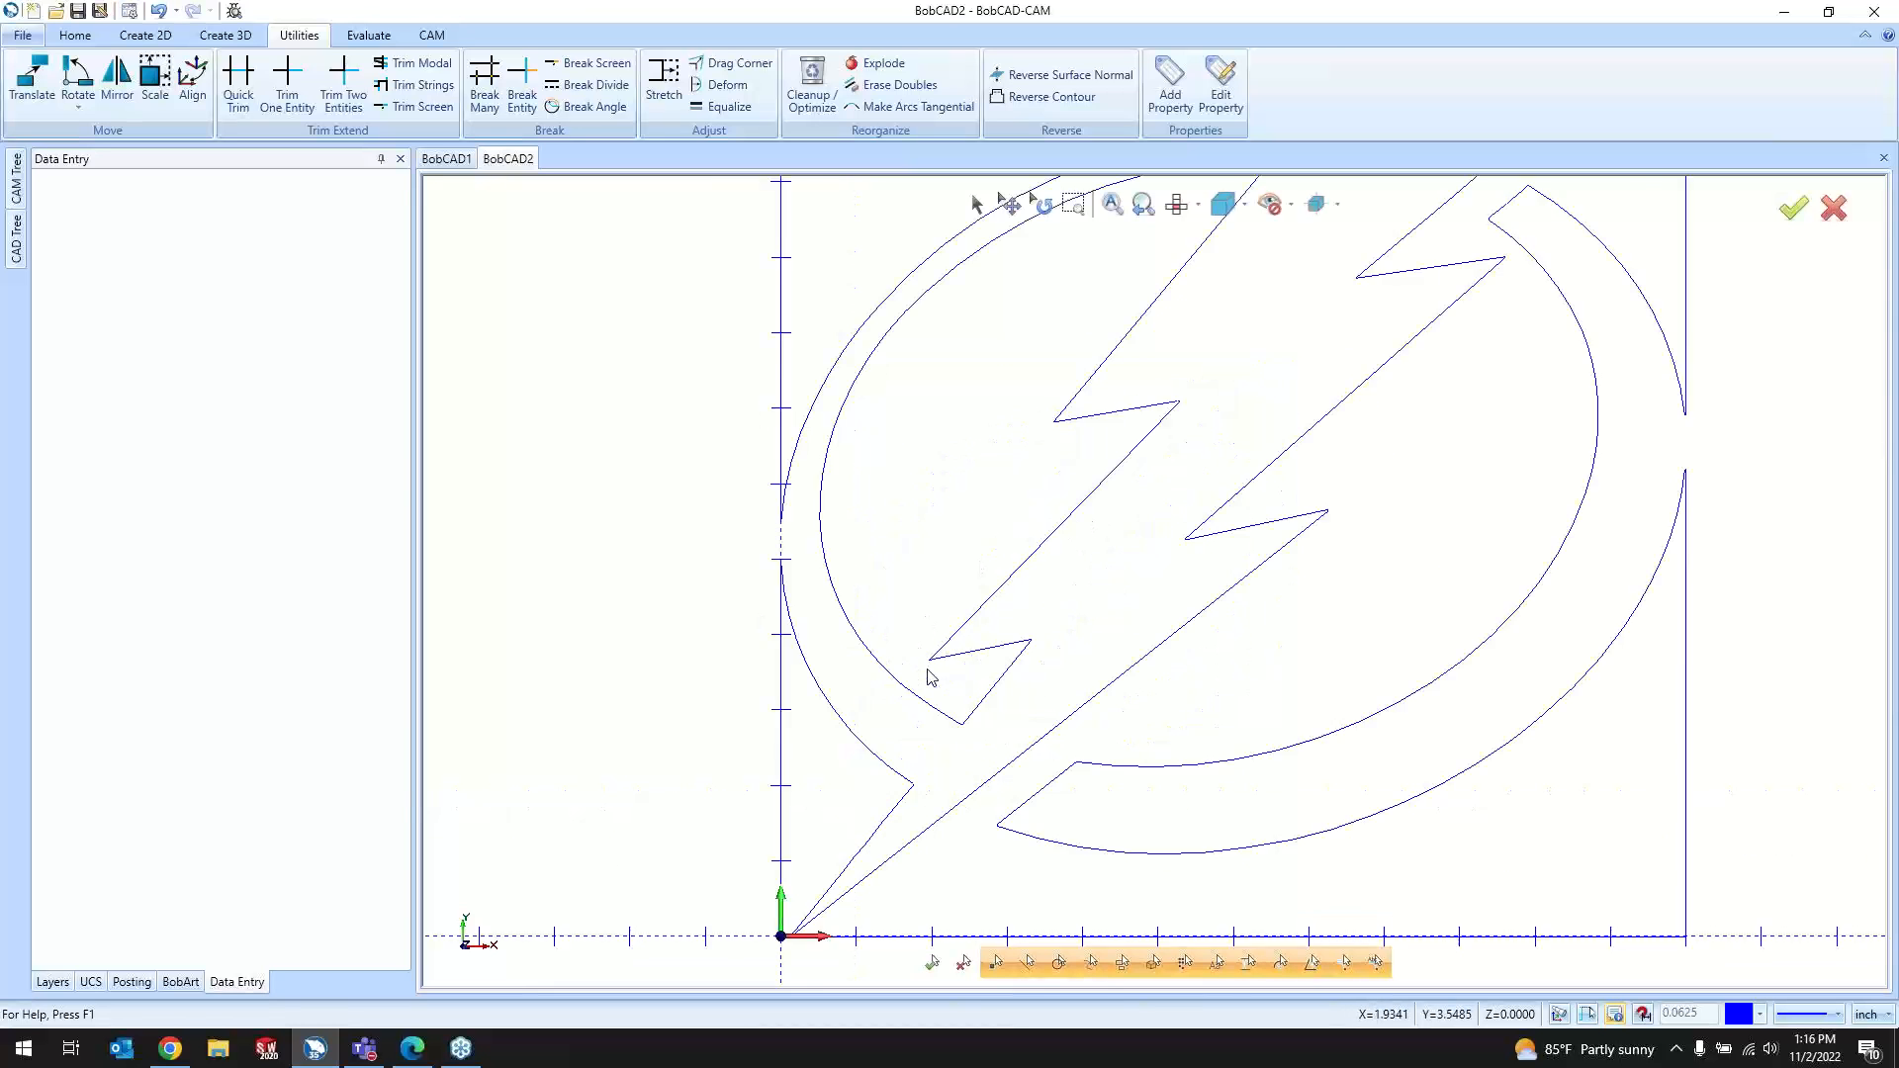
scroll(949, 662, up, 3)
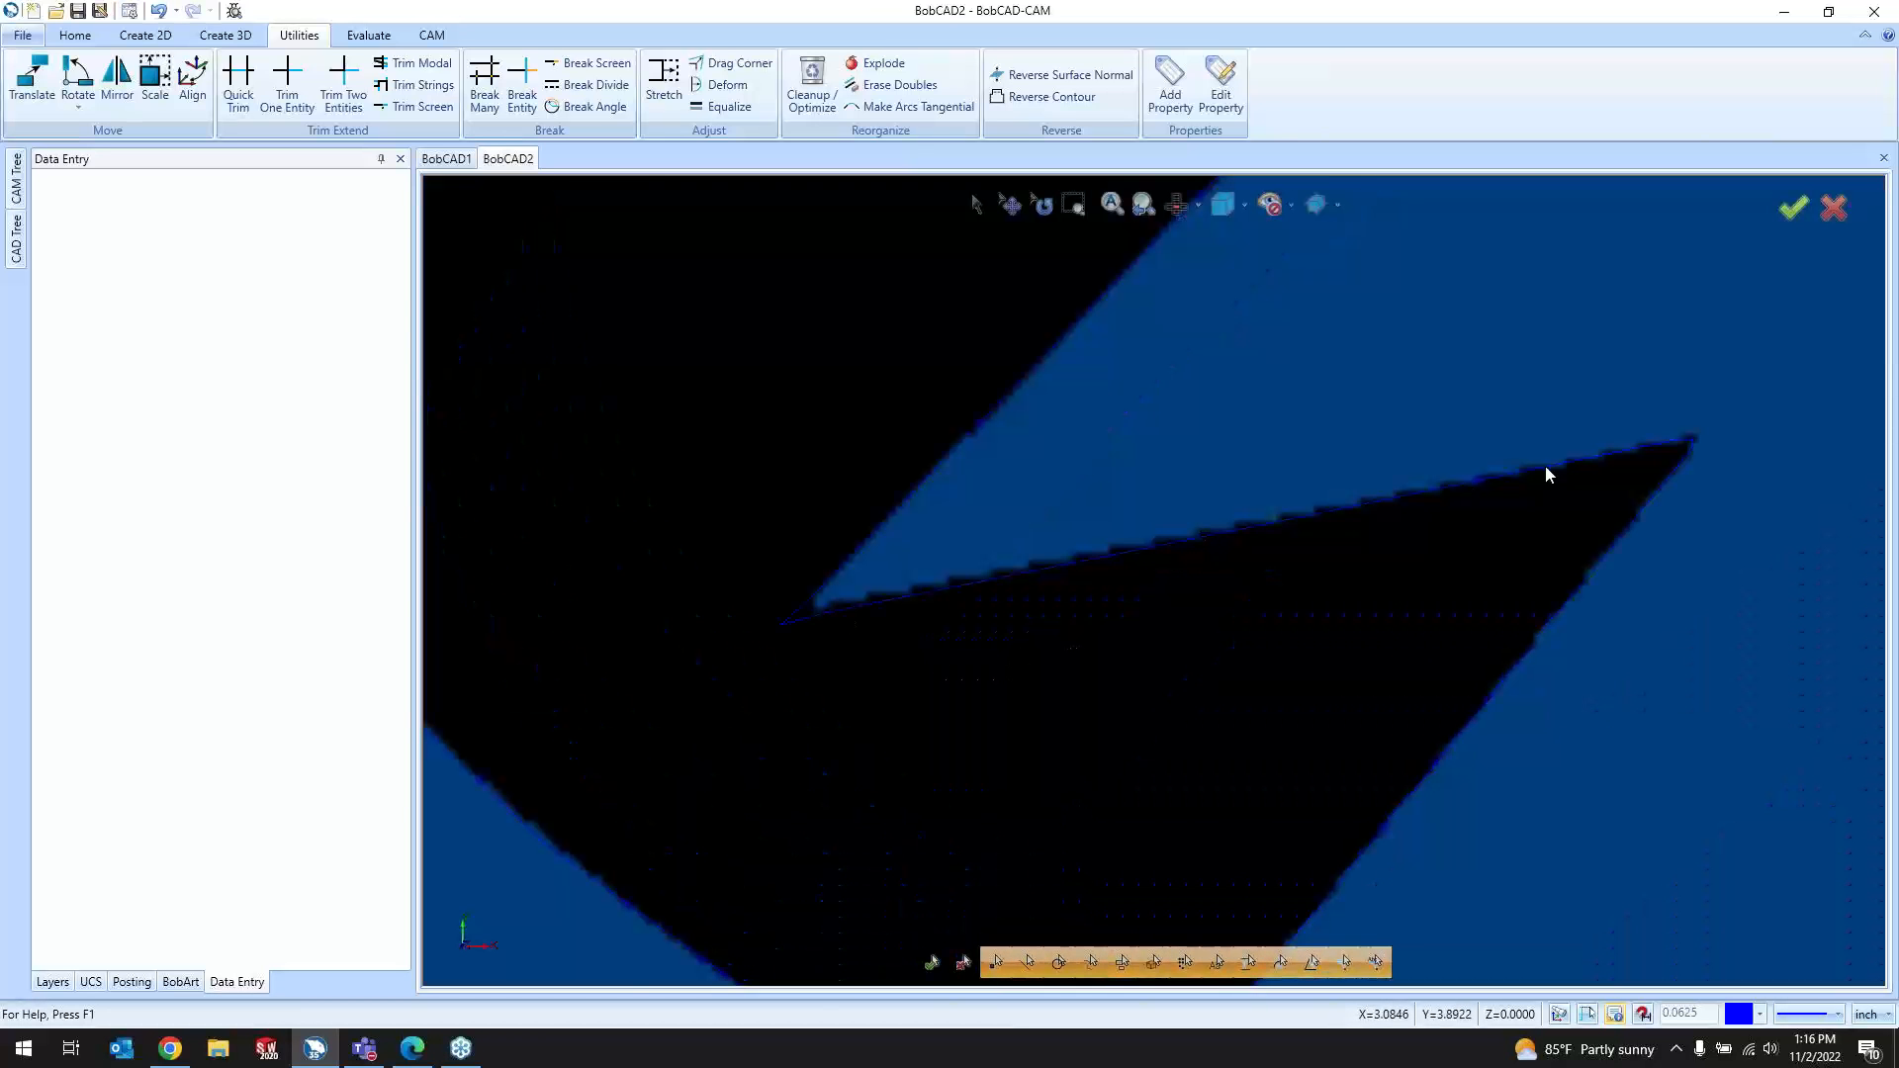
scroll(822, 625, down, 8)
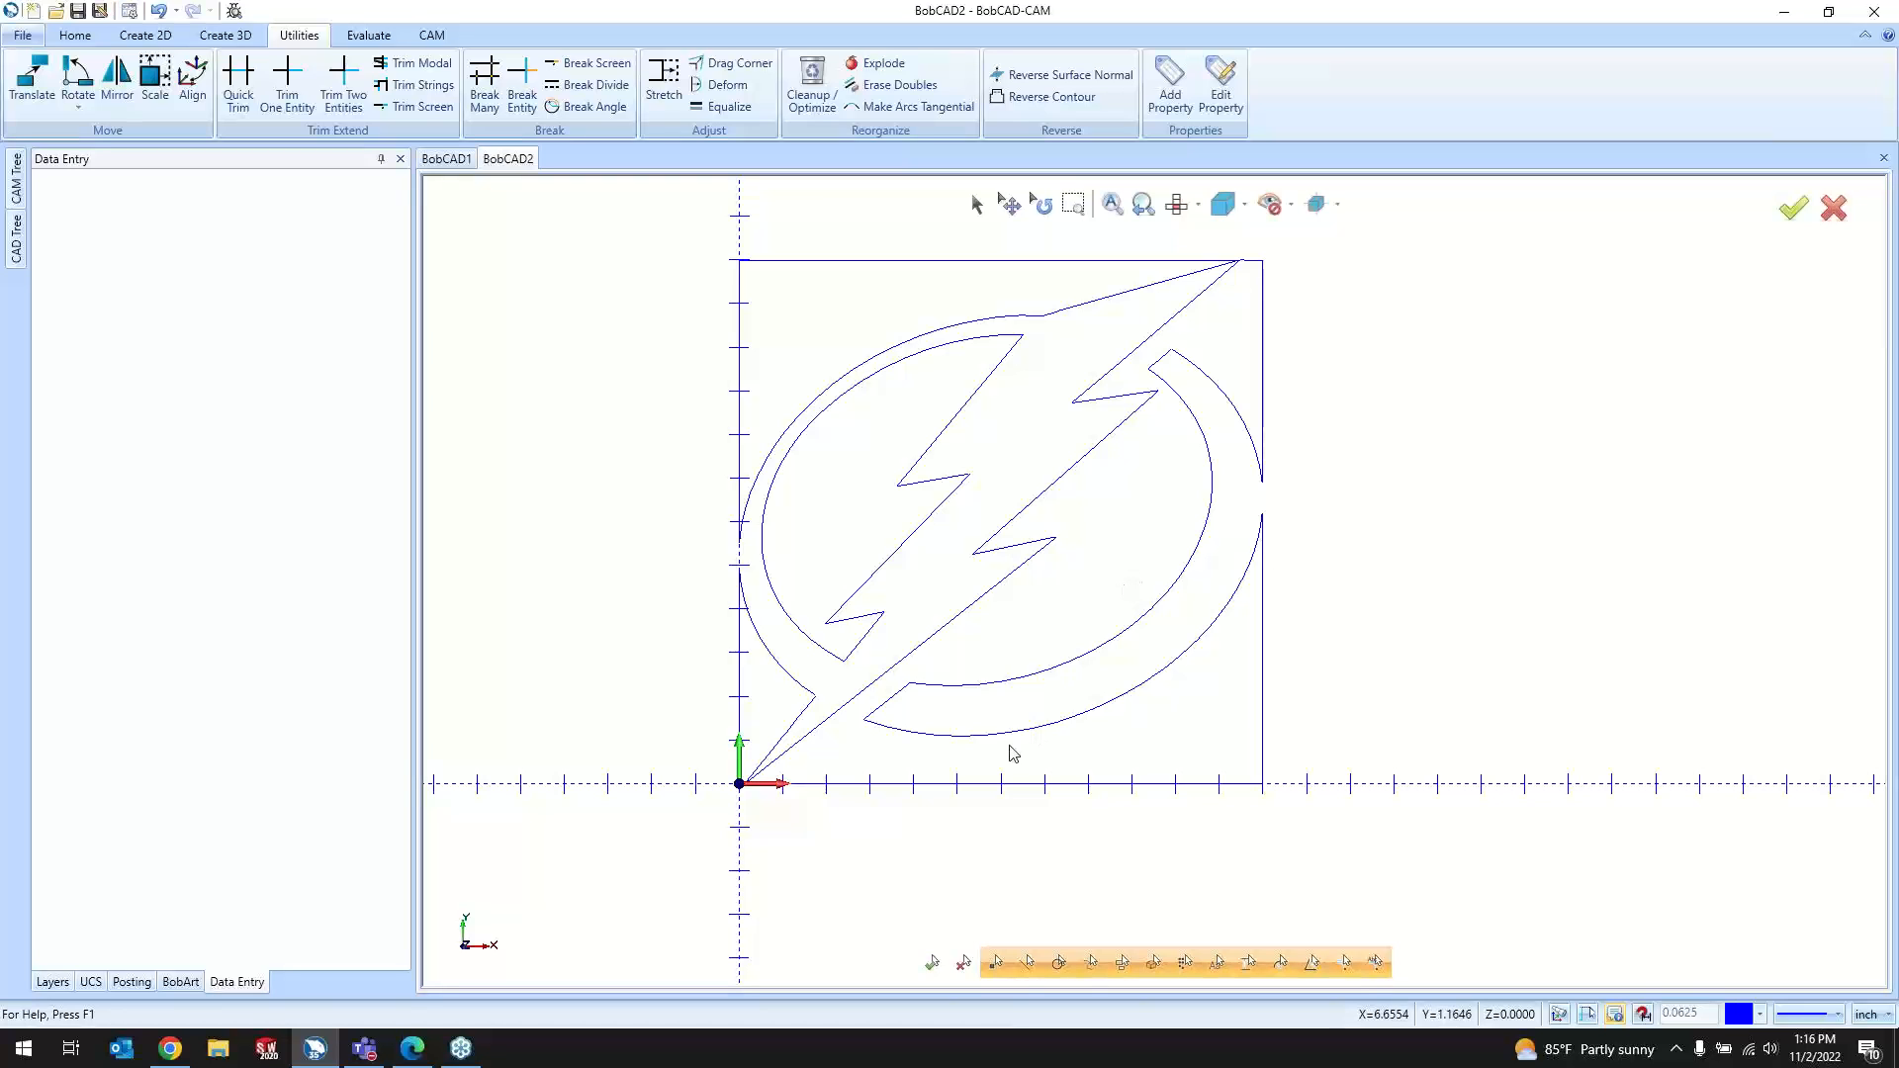
Step: Show the BobArt manager and select the Vectorization item under the Tampa Bay Lightning logo image
click(181, 982)
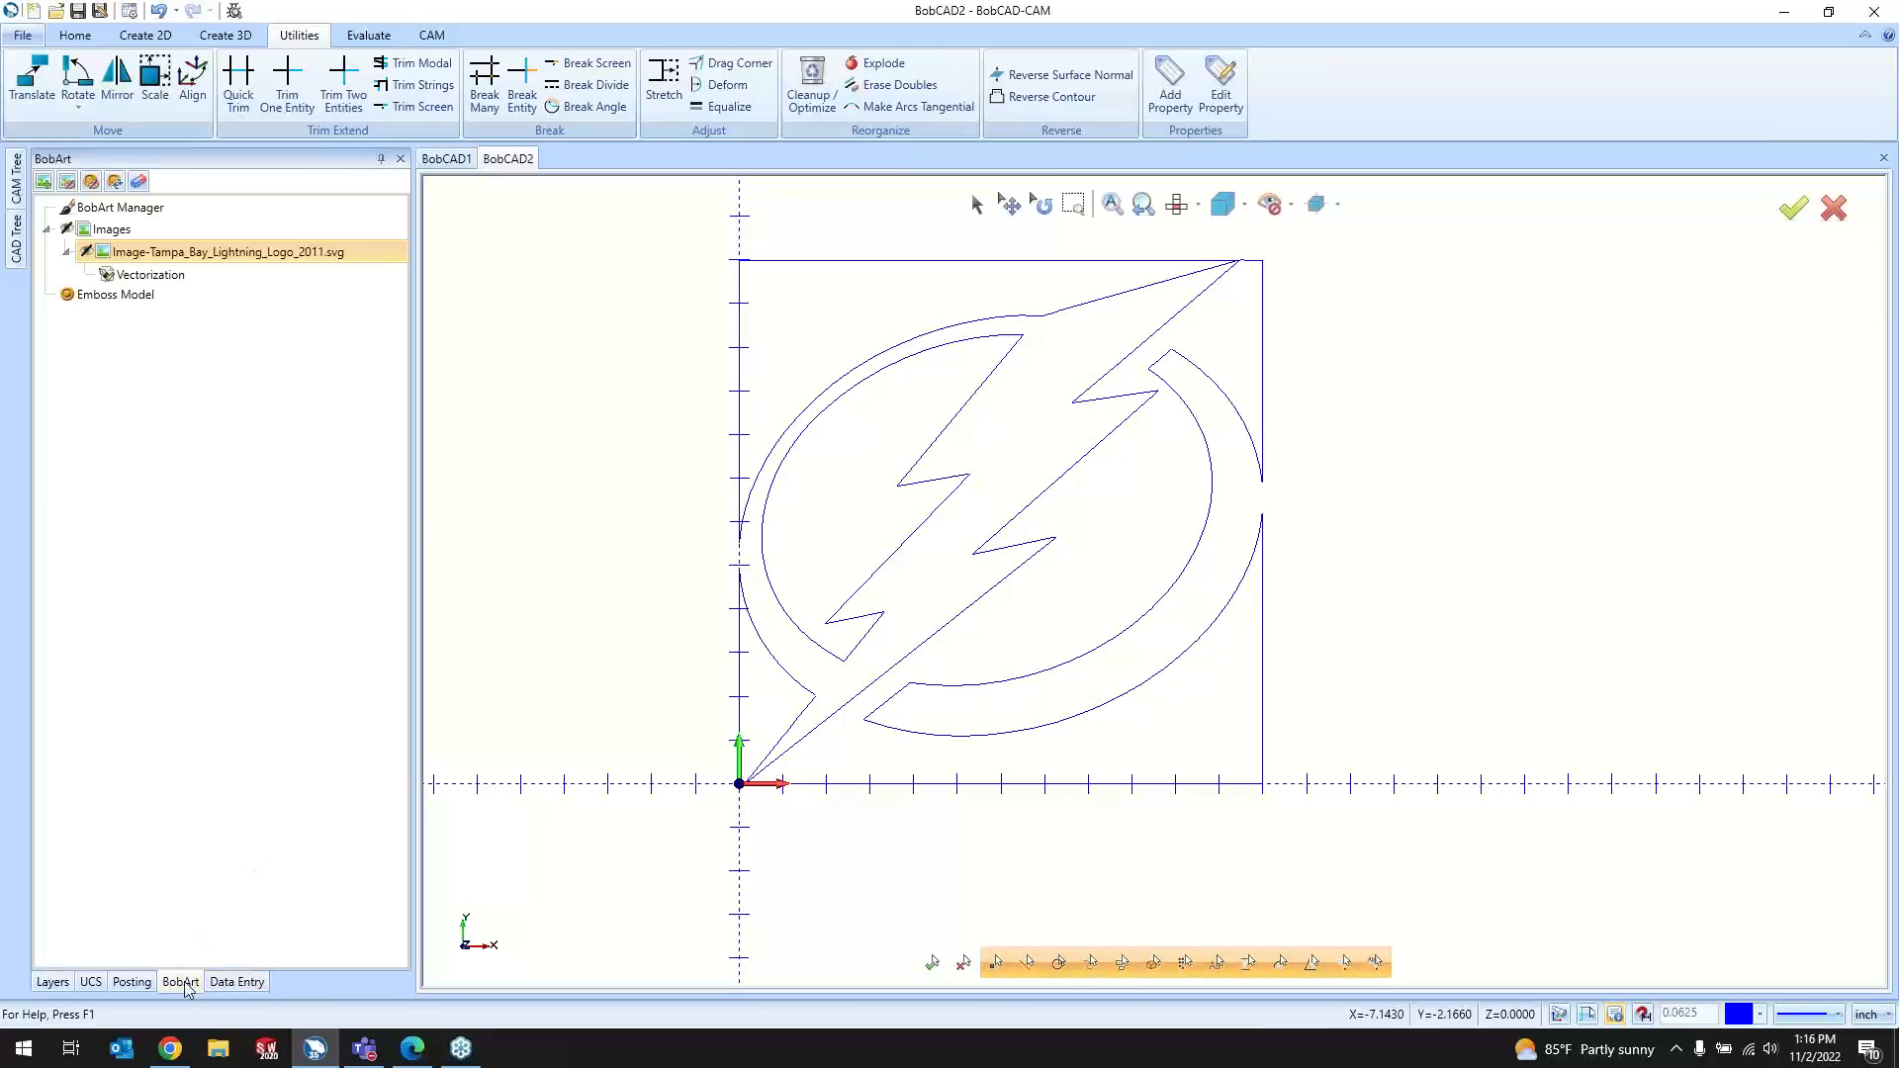
click(169, 276)
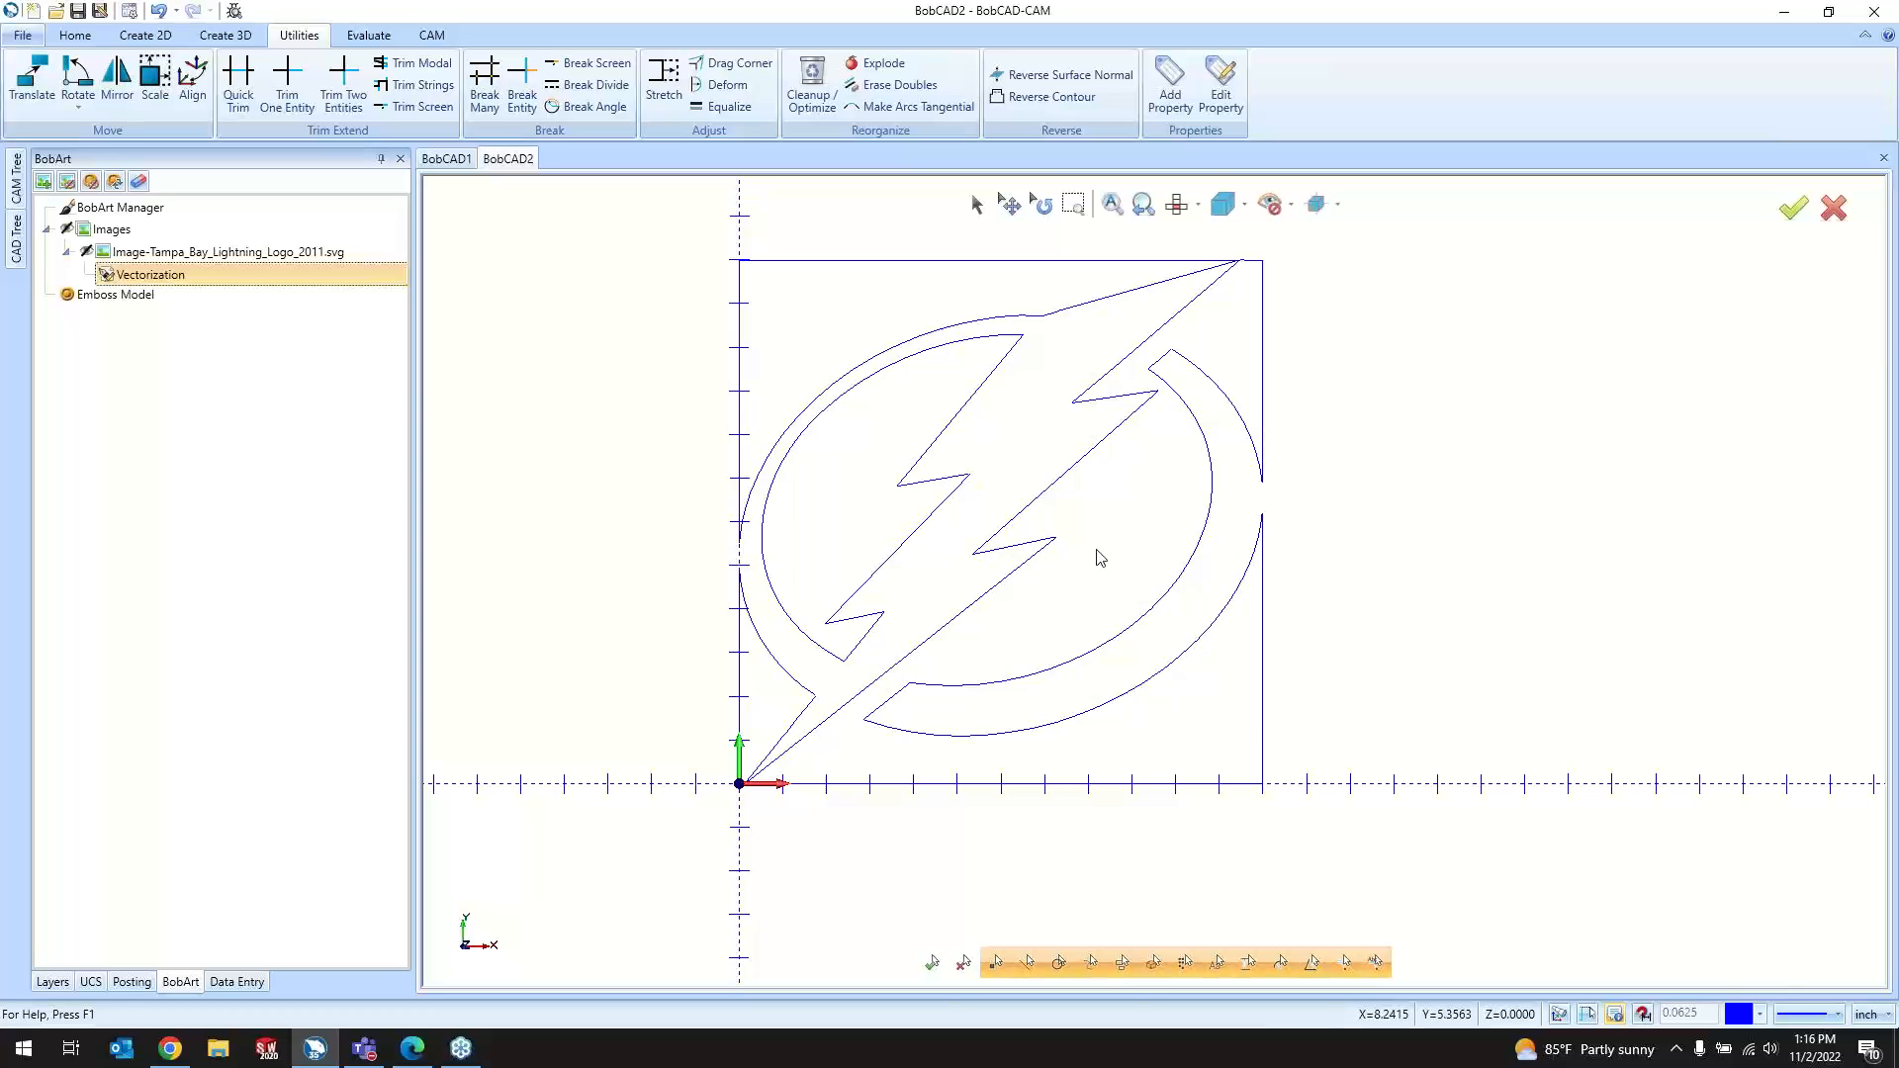
scroll(899, 644, down, 2)
scroll(989, 534, up, 2)
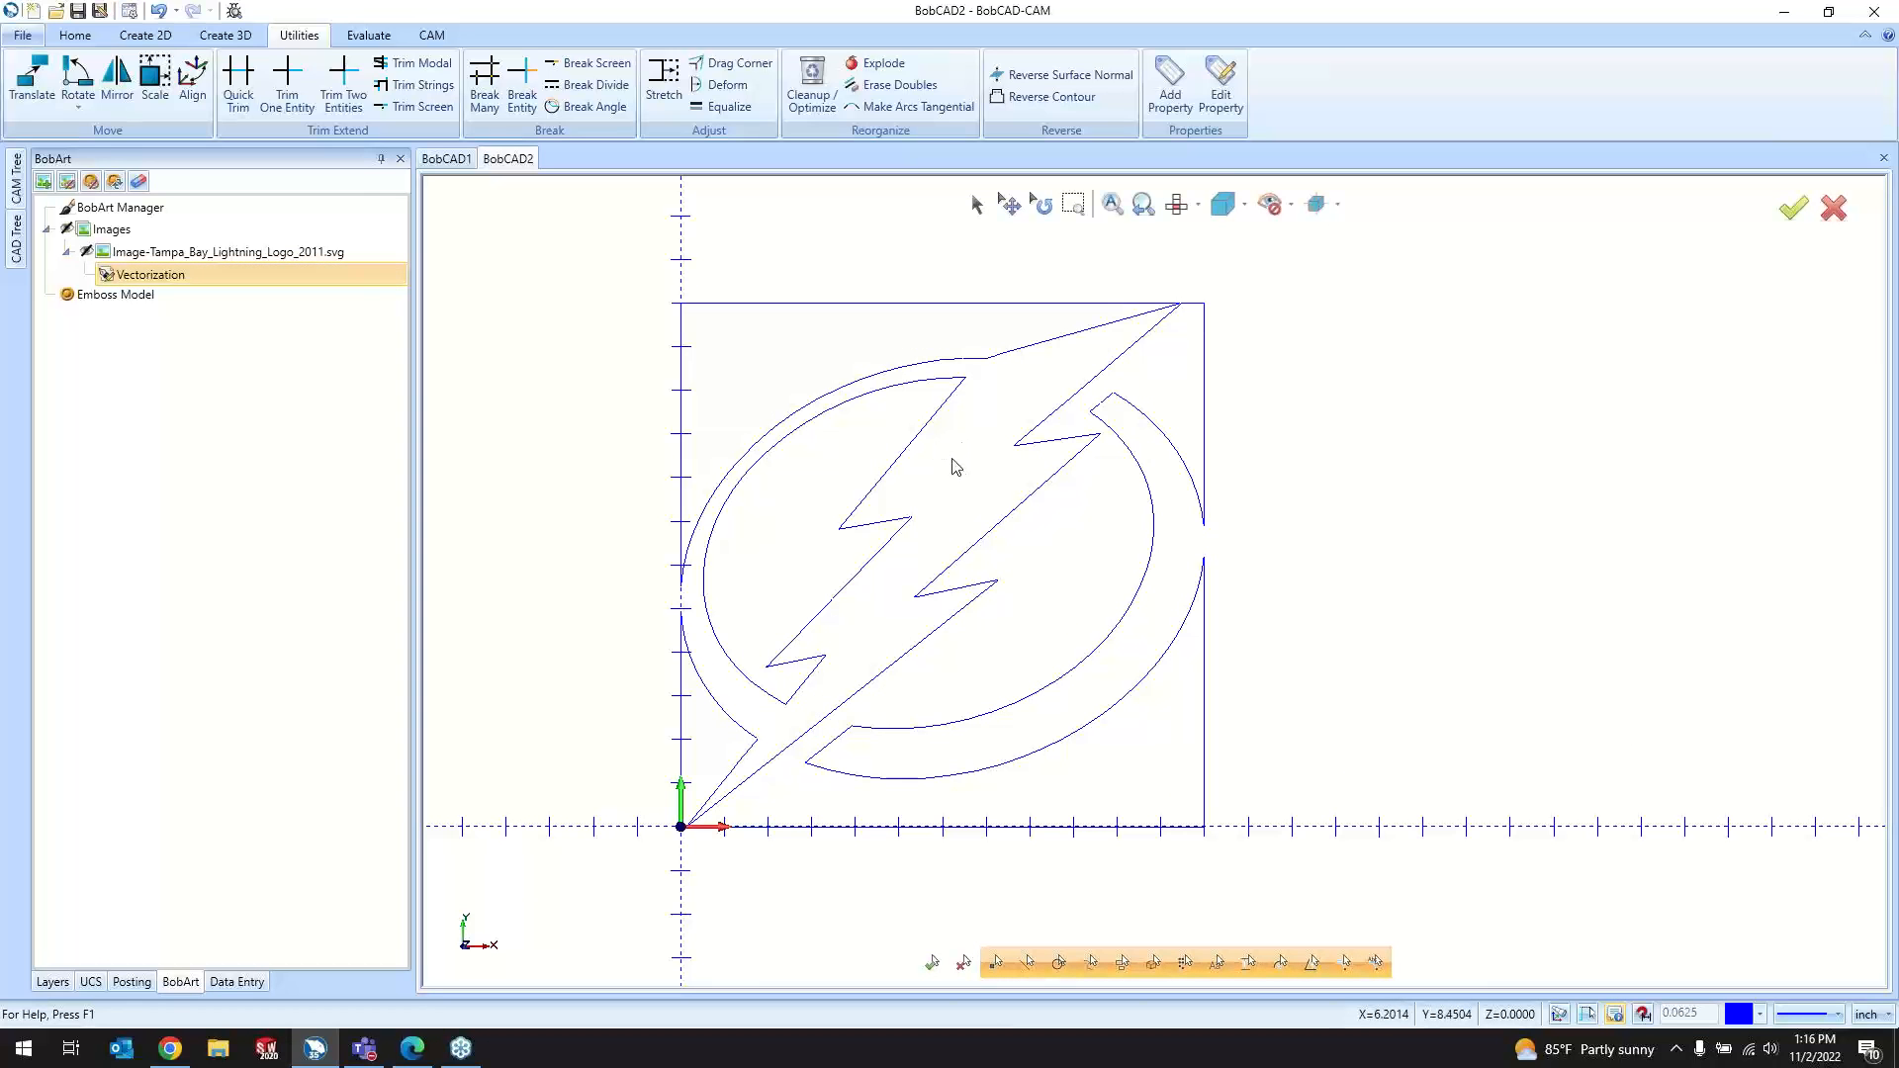
Step: View the Modify Line parameters of the lightning bolt's long middle edge on the right side, and cancel the edit
click(978, 216)
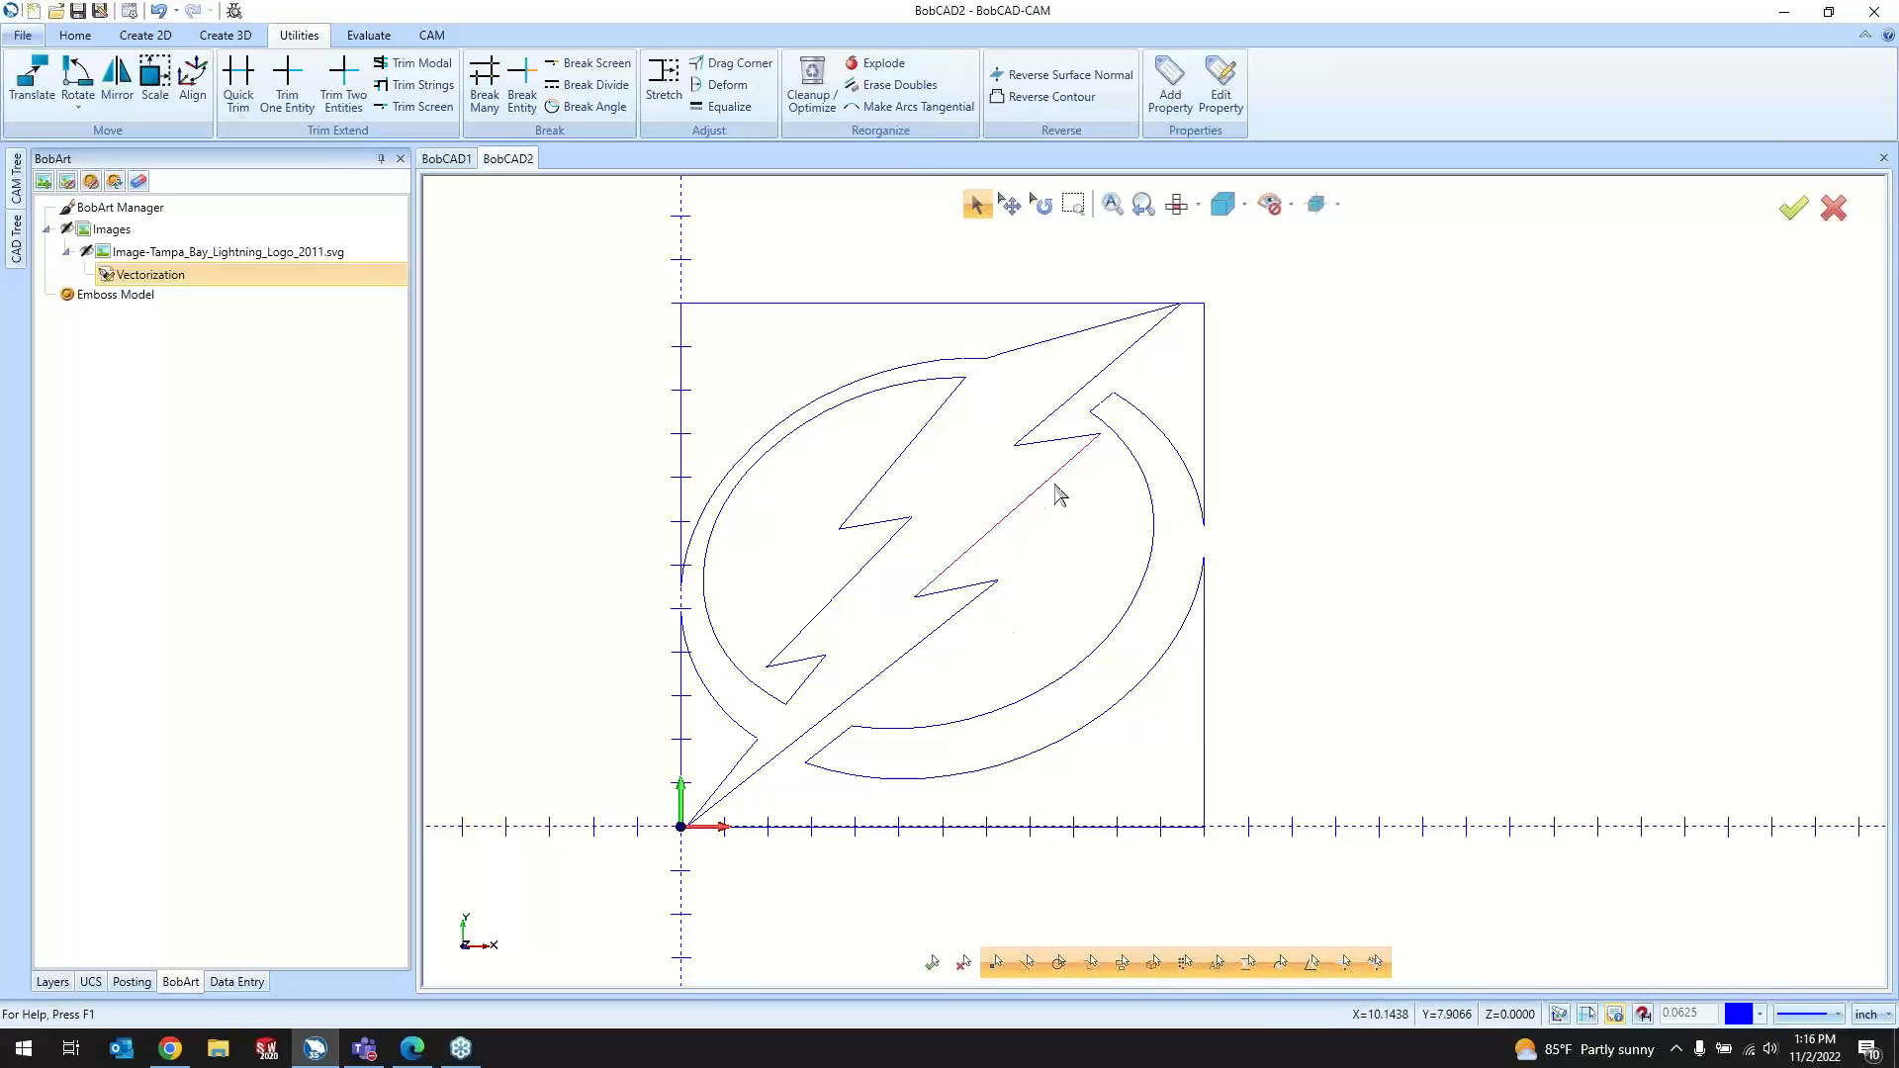
right_click(1319, 400)
click(1327, 568)
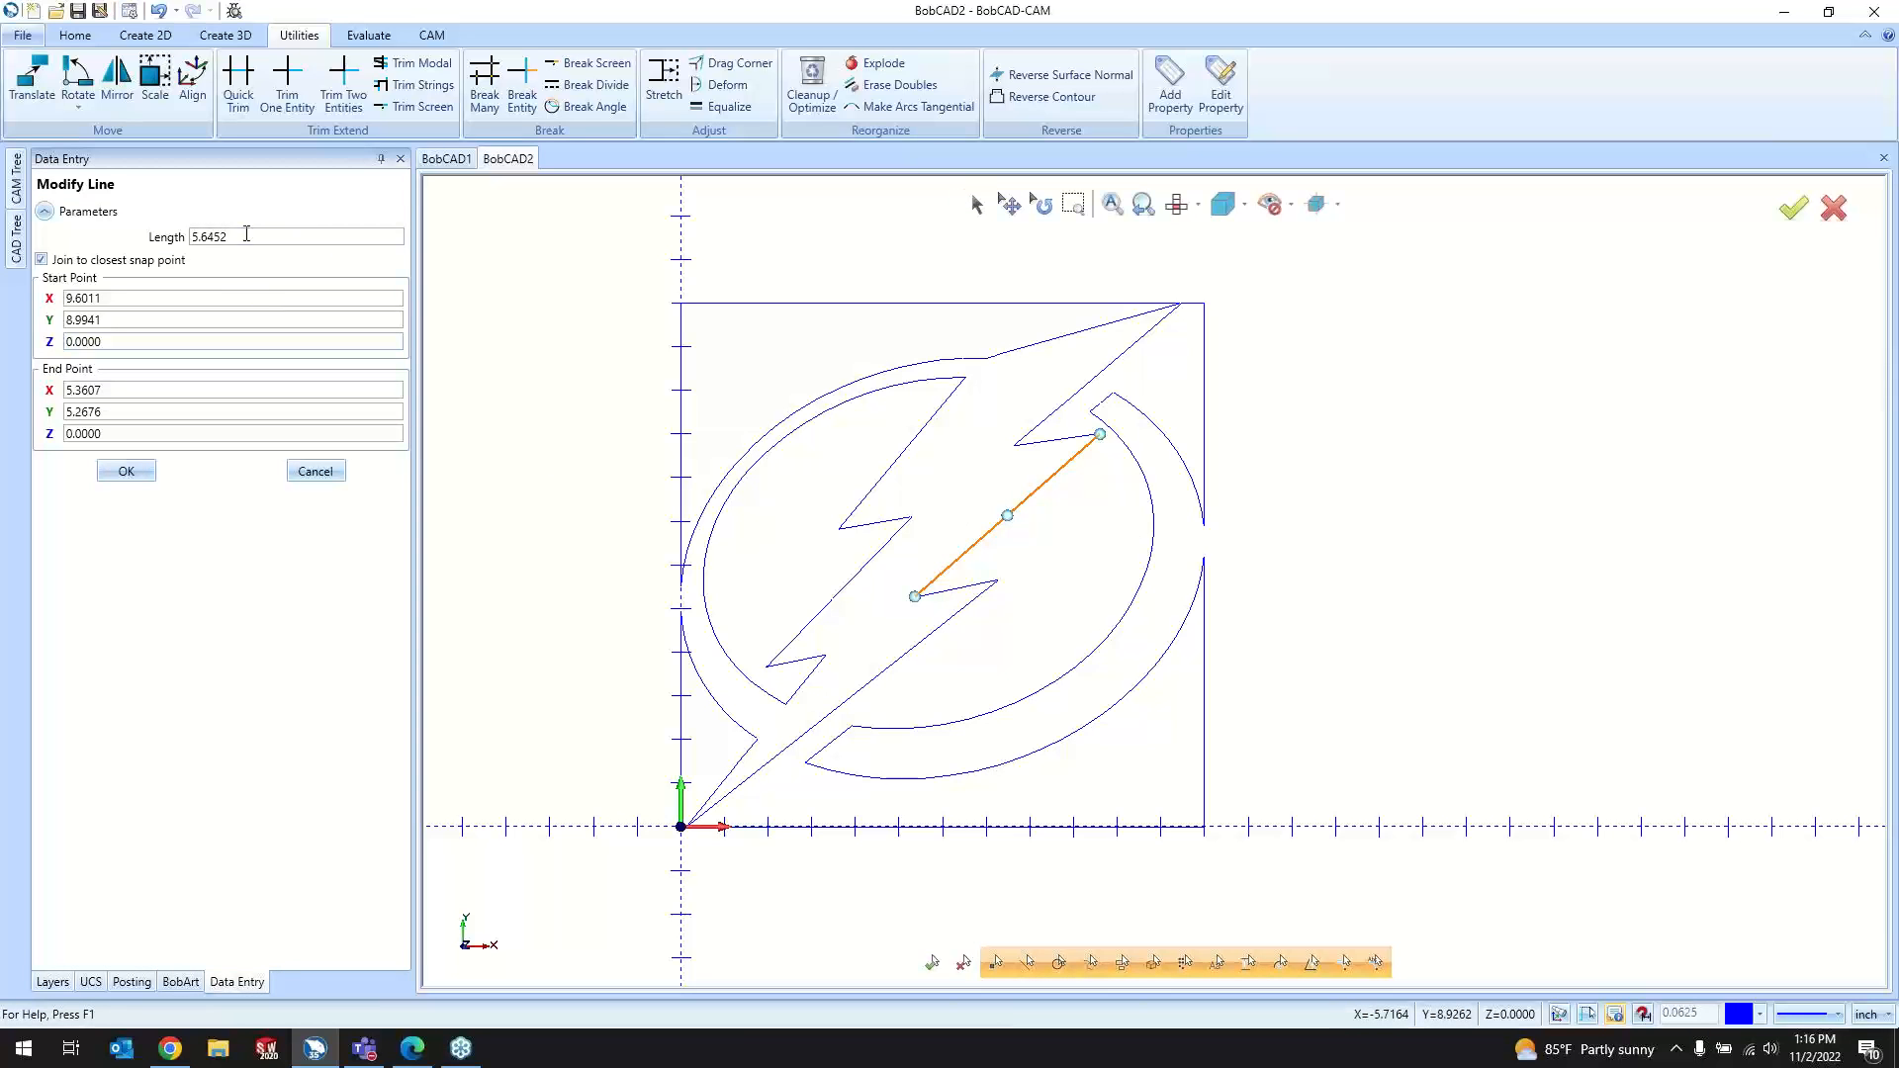
click(246, 233)
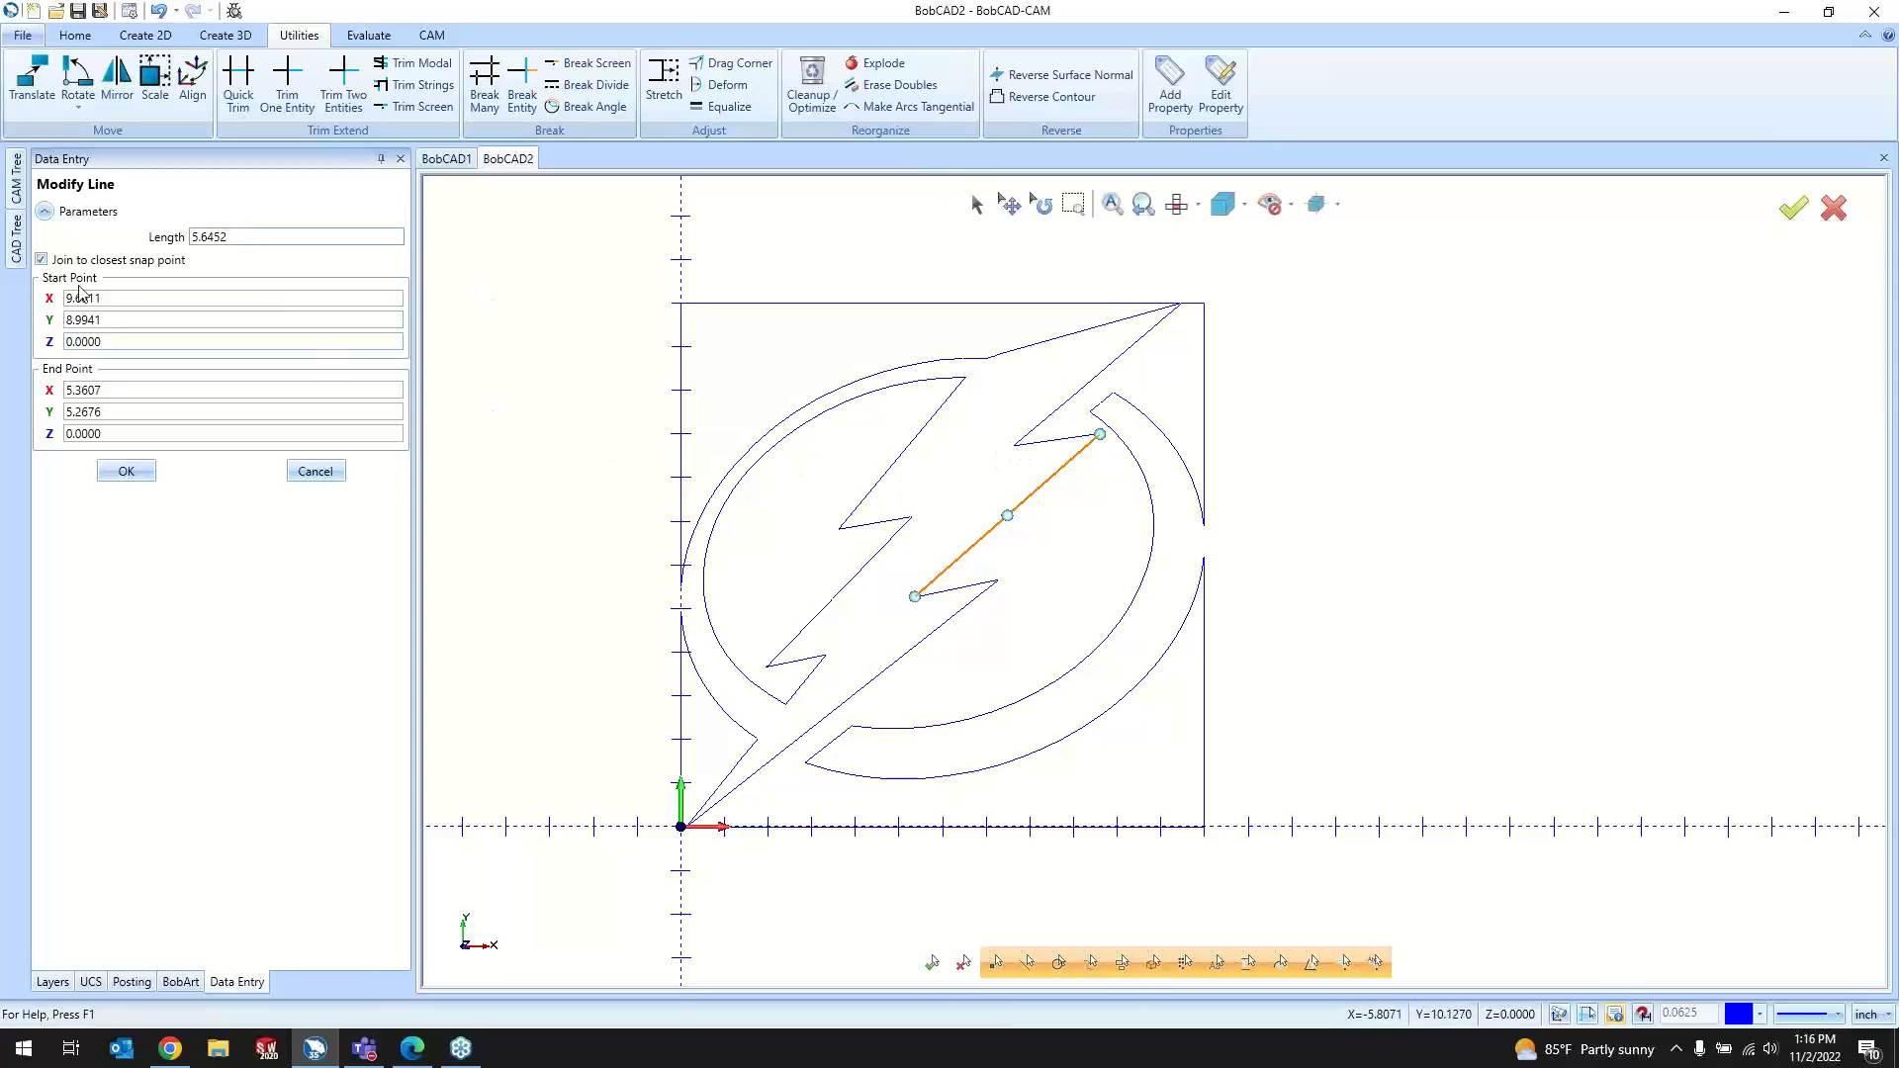
click(321, 478)
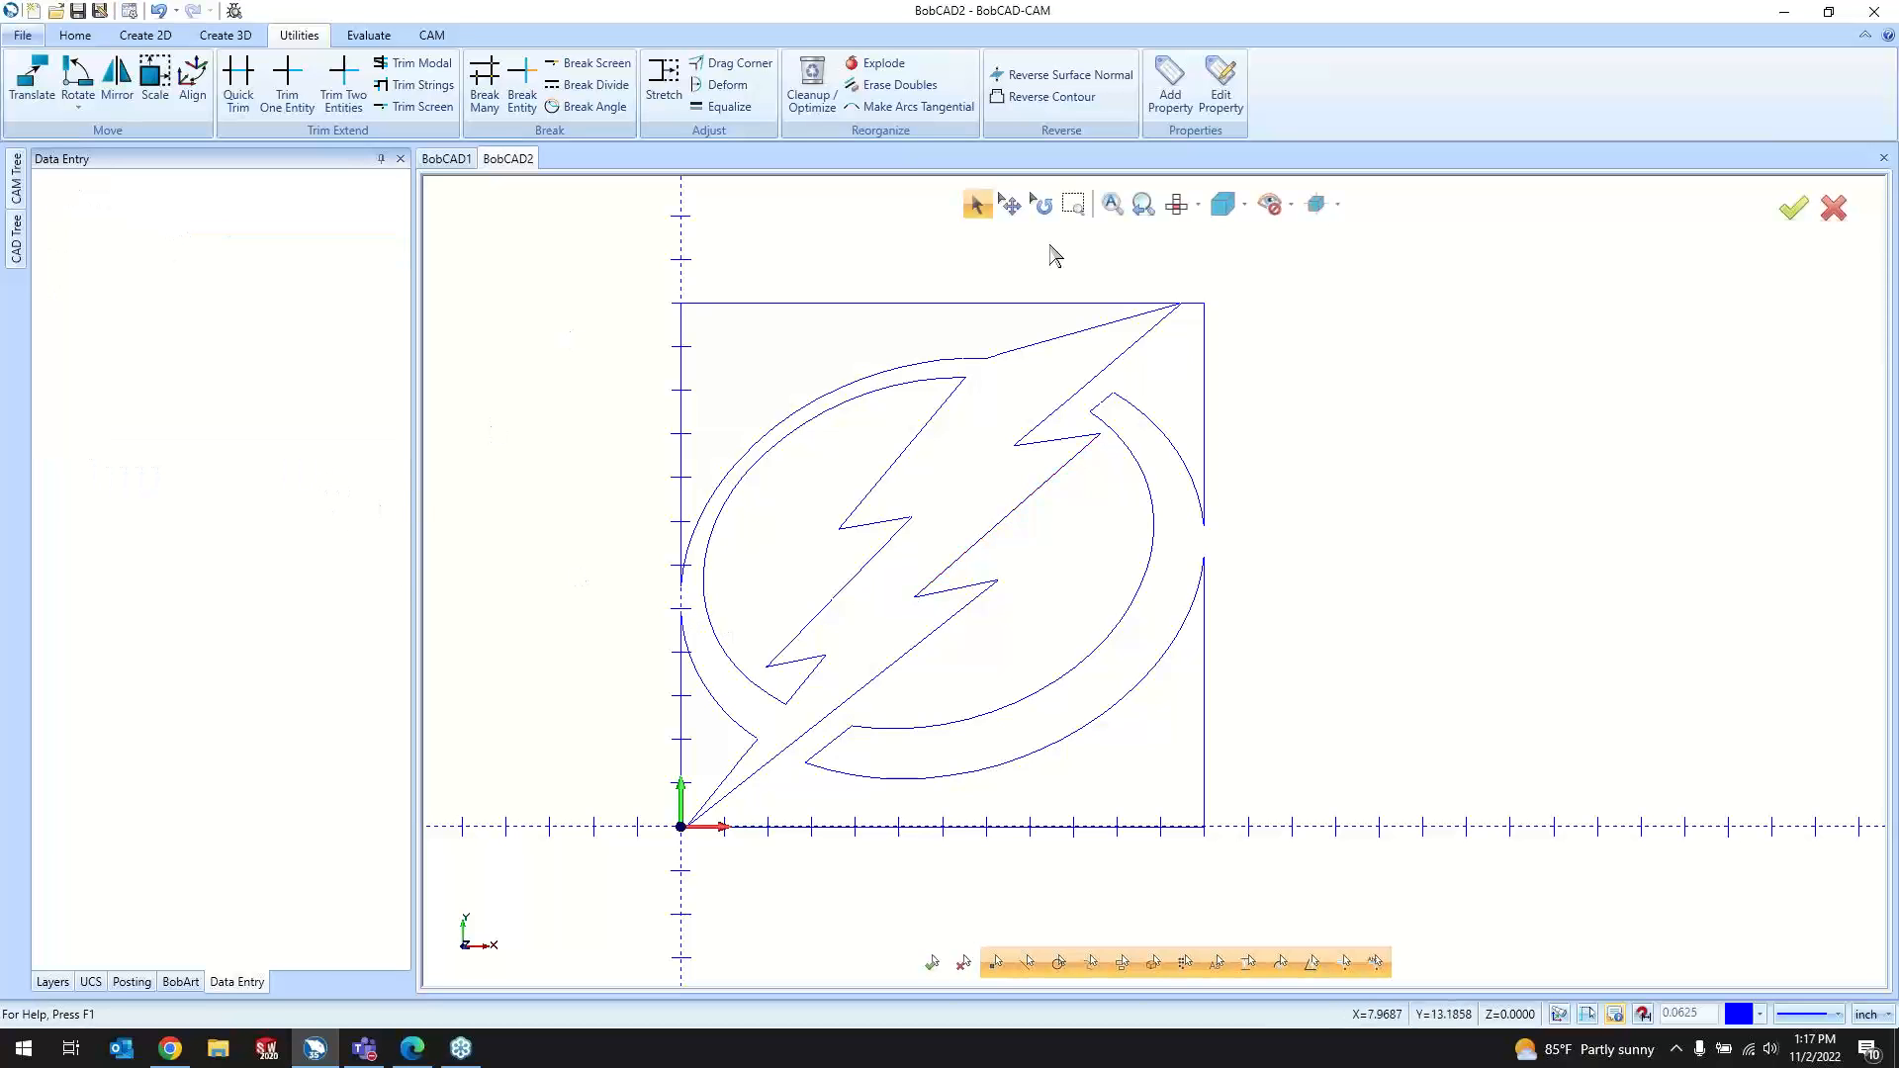
Step: Try to shift the lightning bolt's long middle right edge freely by its midpoint in Modify Line, and cancel the edit
click(1036, 492)
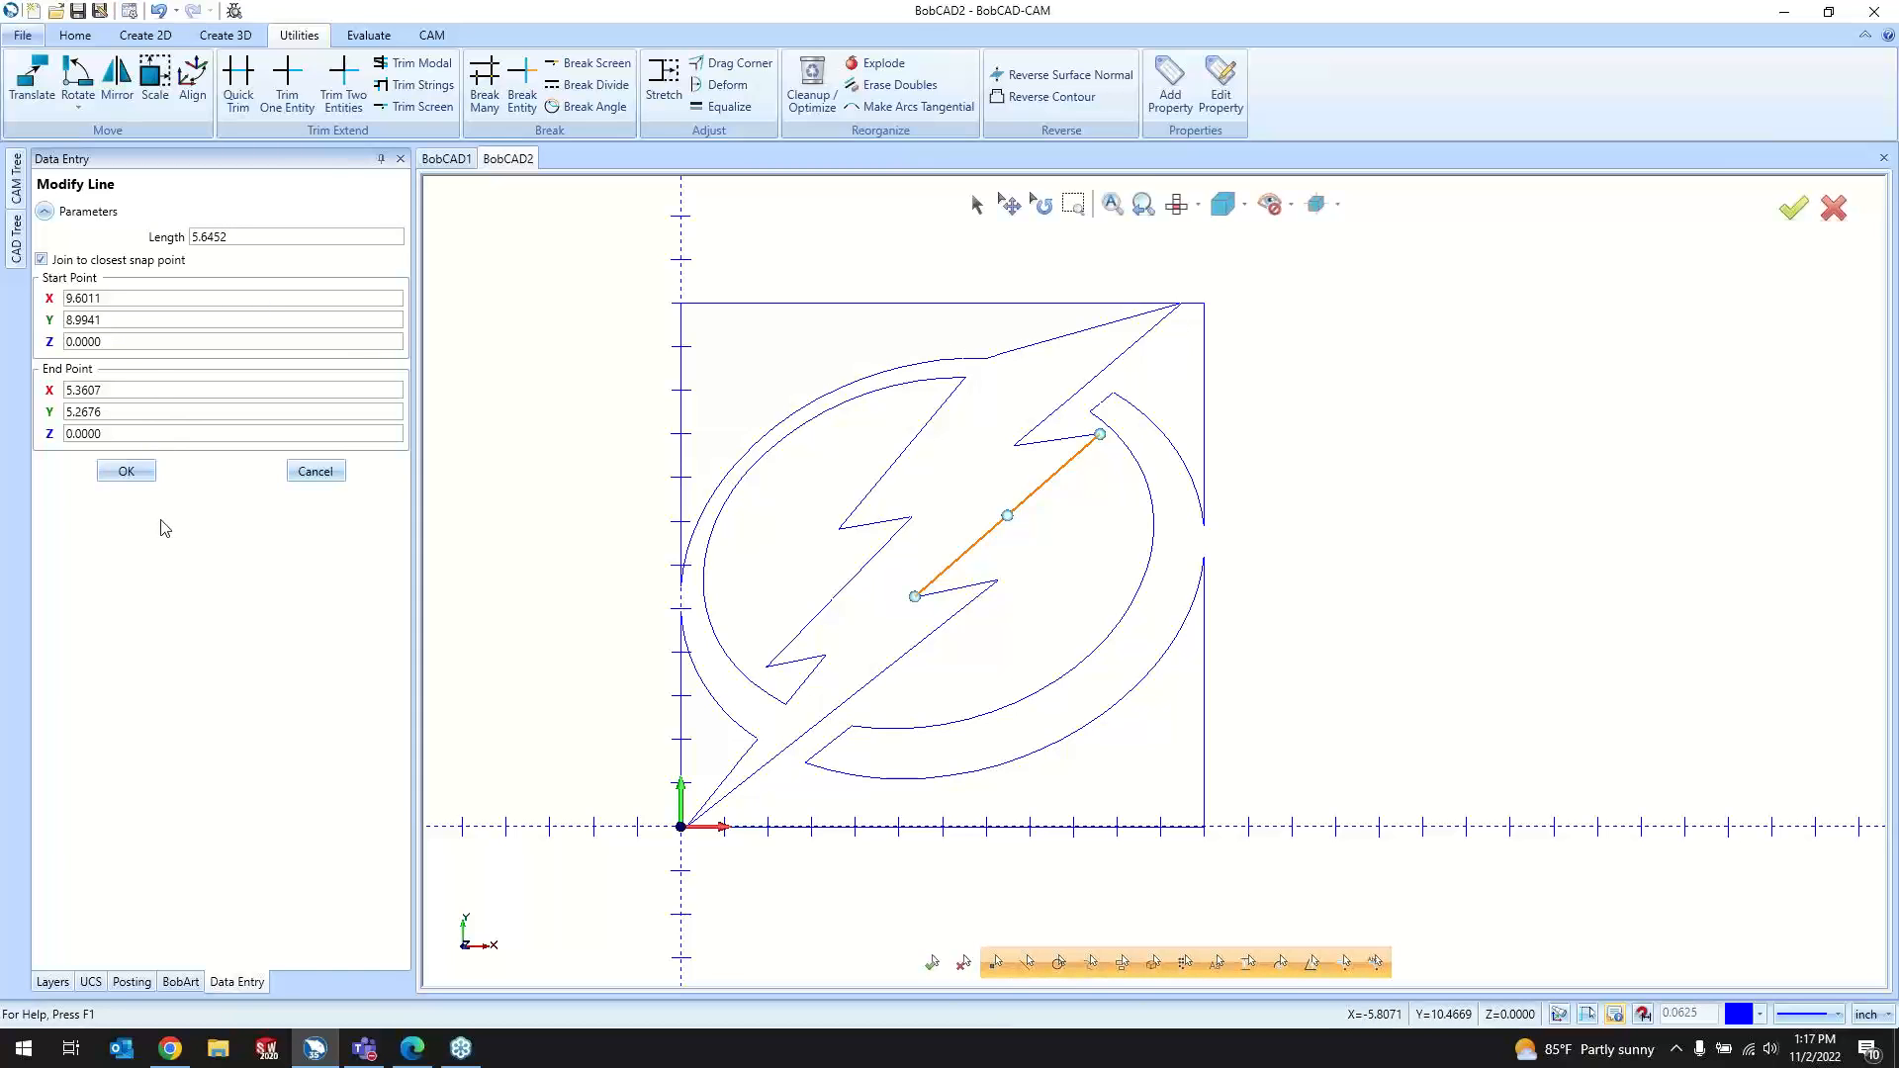
click(229, 238)
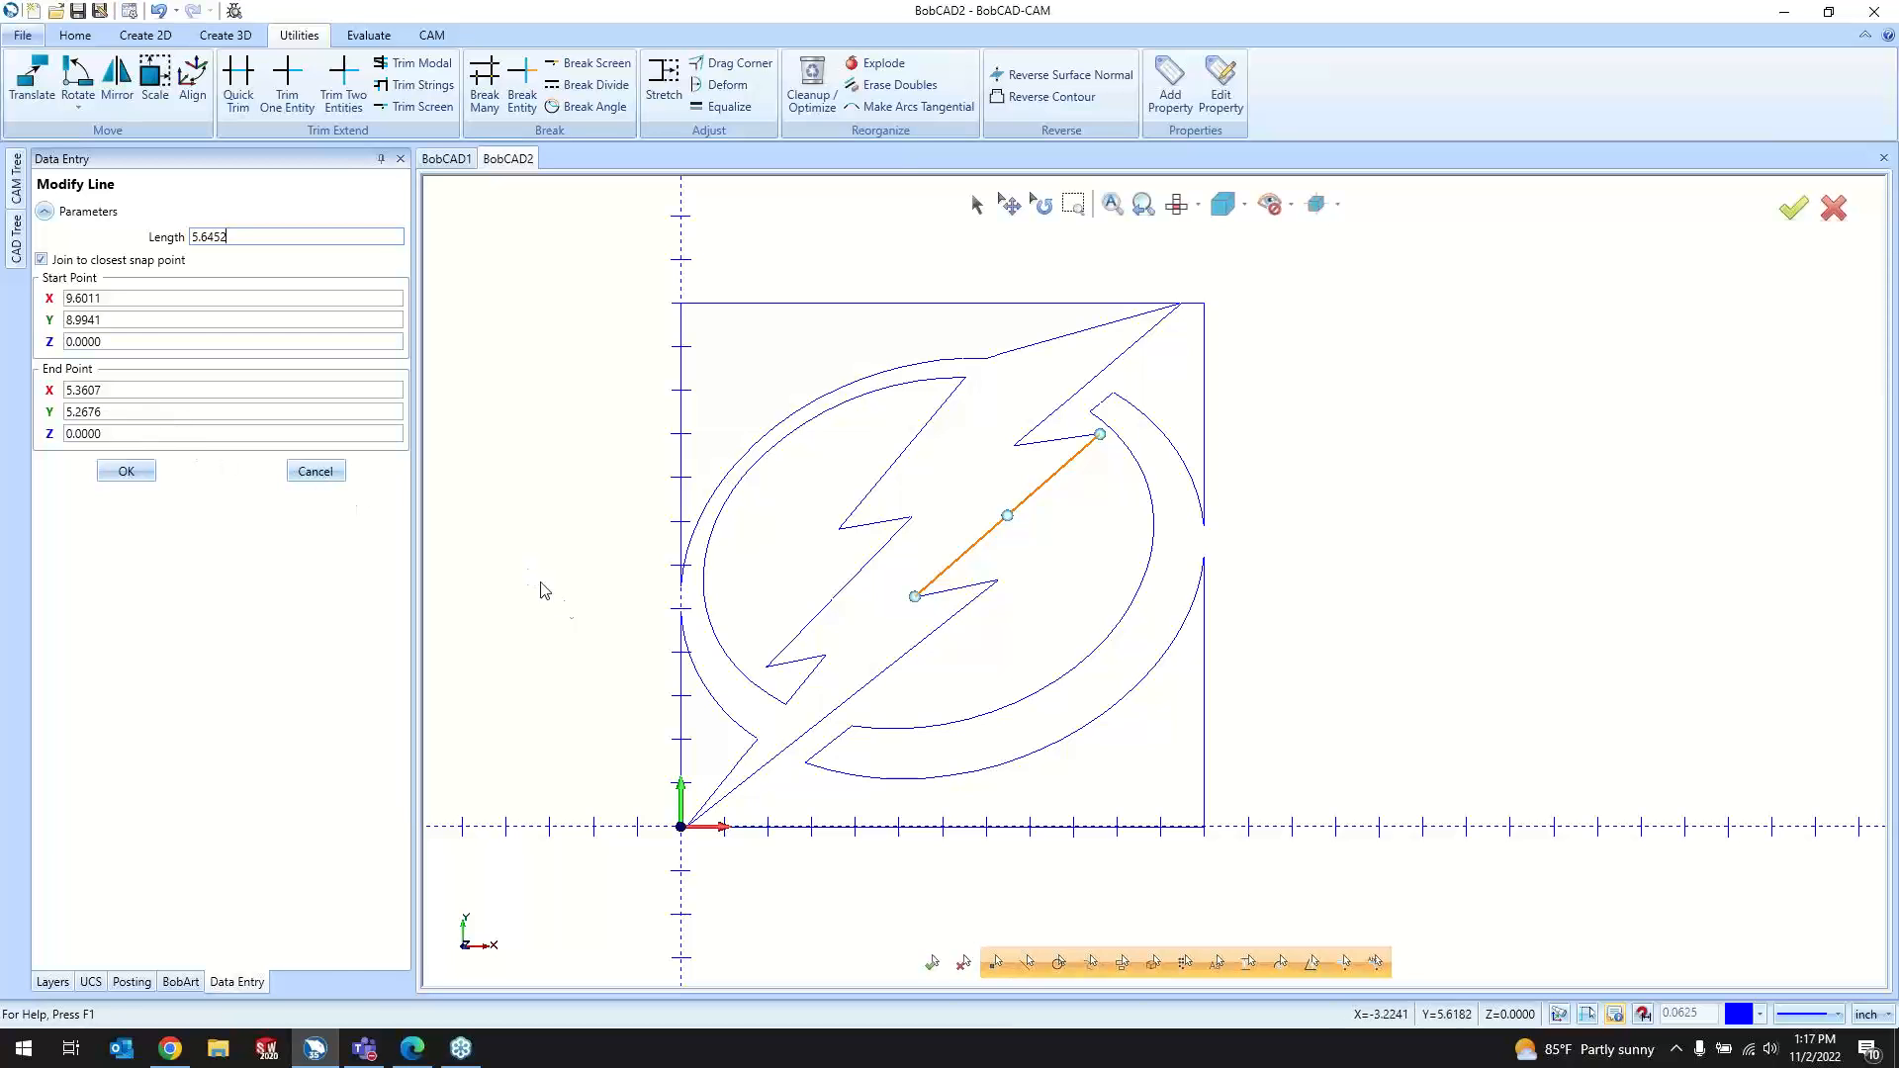
scroll(939, 621, up, 1)
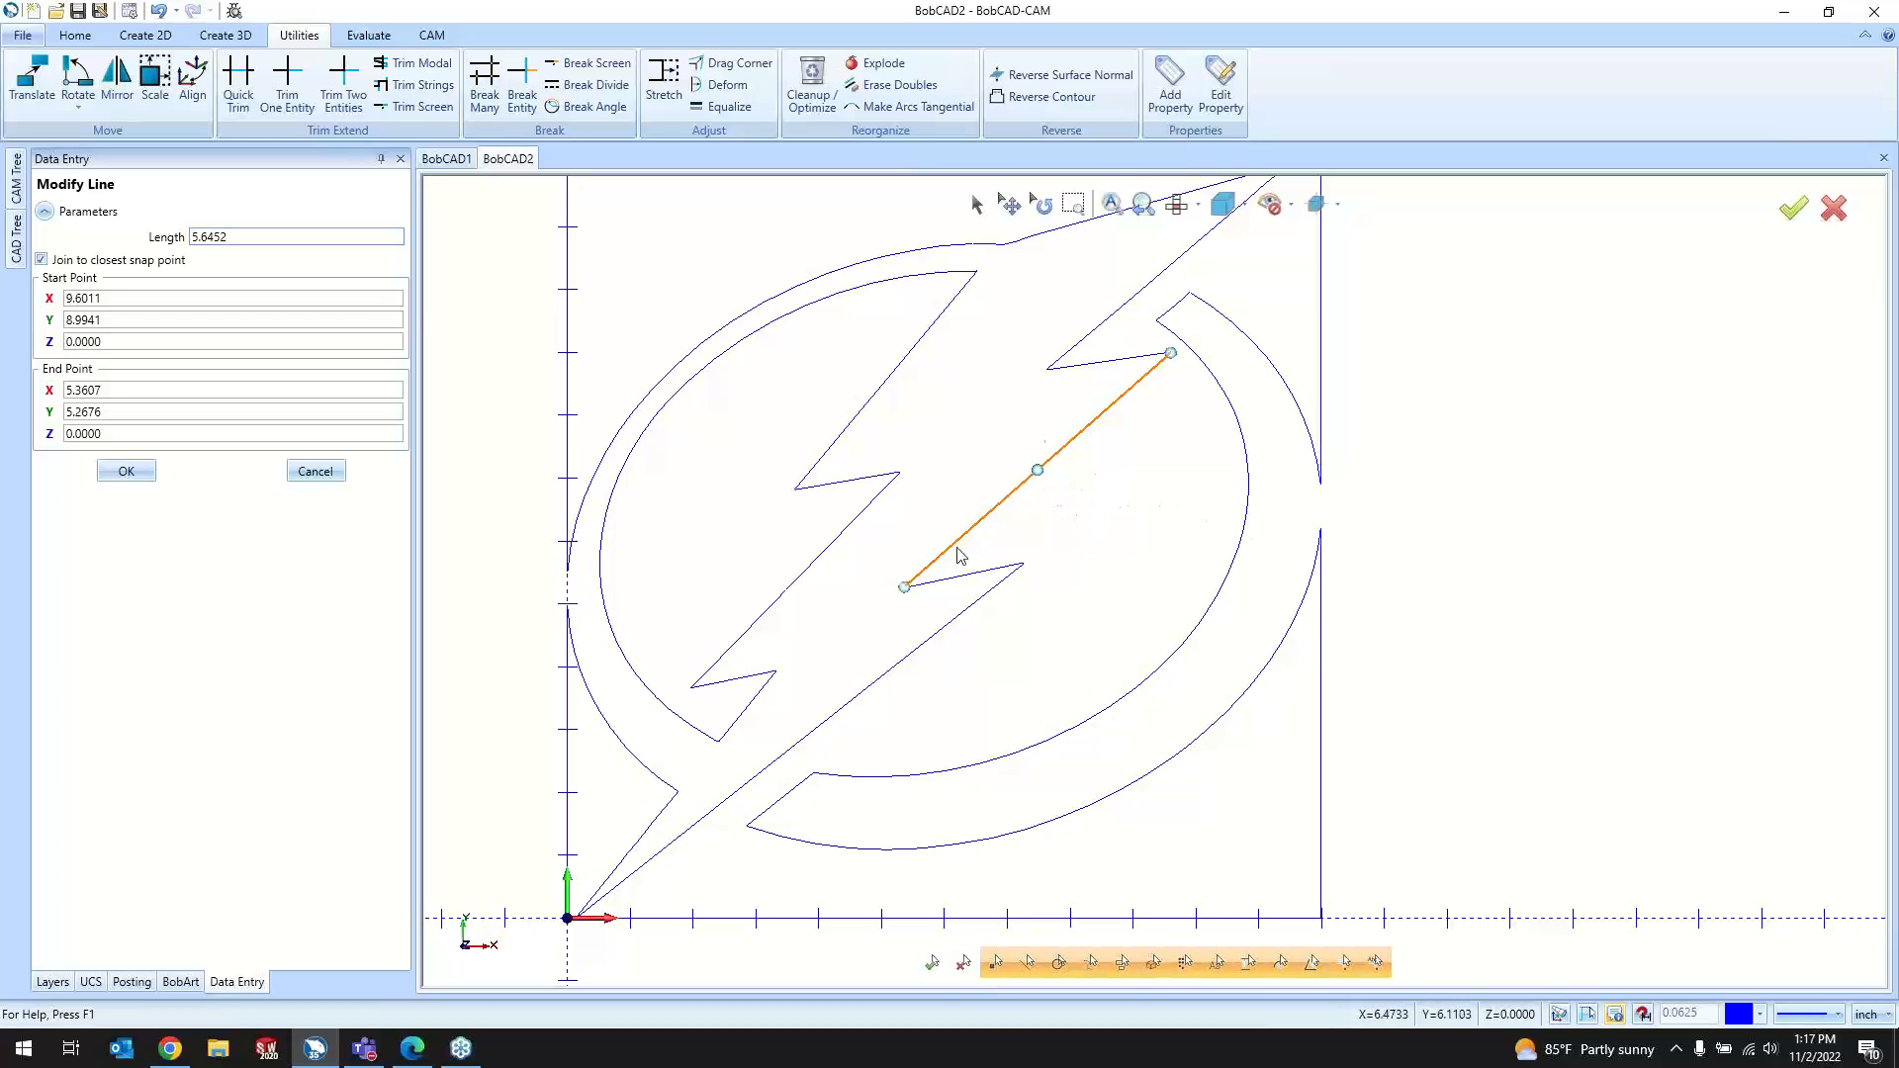
mouse_move(902, 594)
mouse_move(1037, 475)
drag(1038, 475, 1010, 443)
click(316, 472)
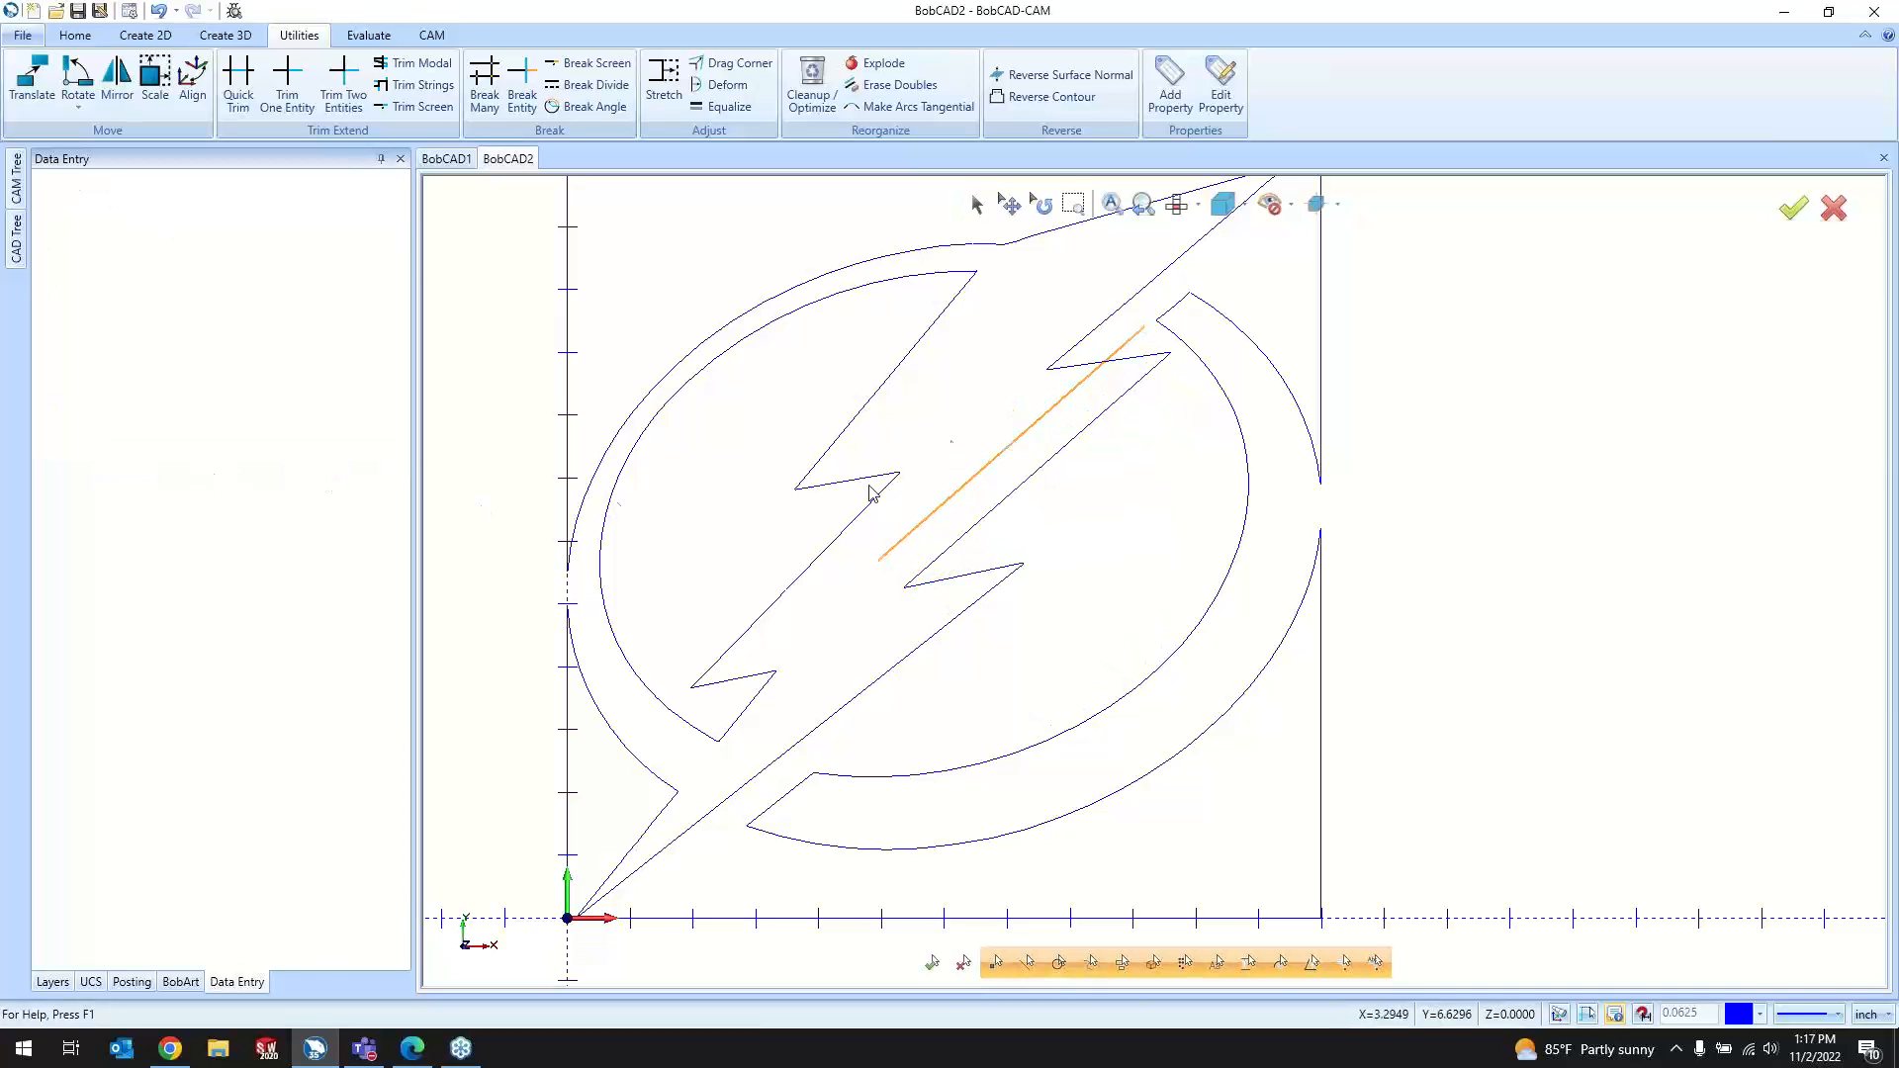
Step: Try to drag the same edge's upper endpoint freely and snap its lower endpoint to the adjacent notch tip, cancelling each edit
click(1089, 432)
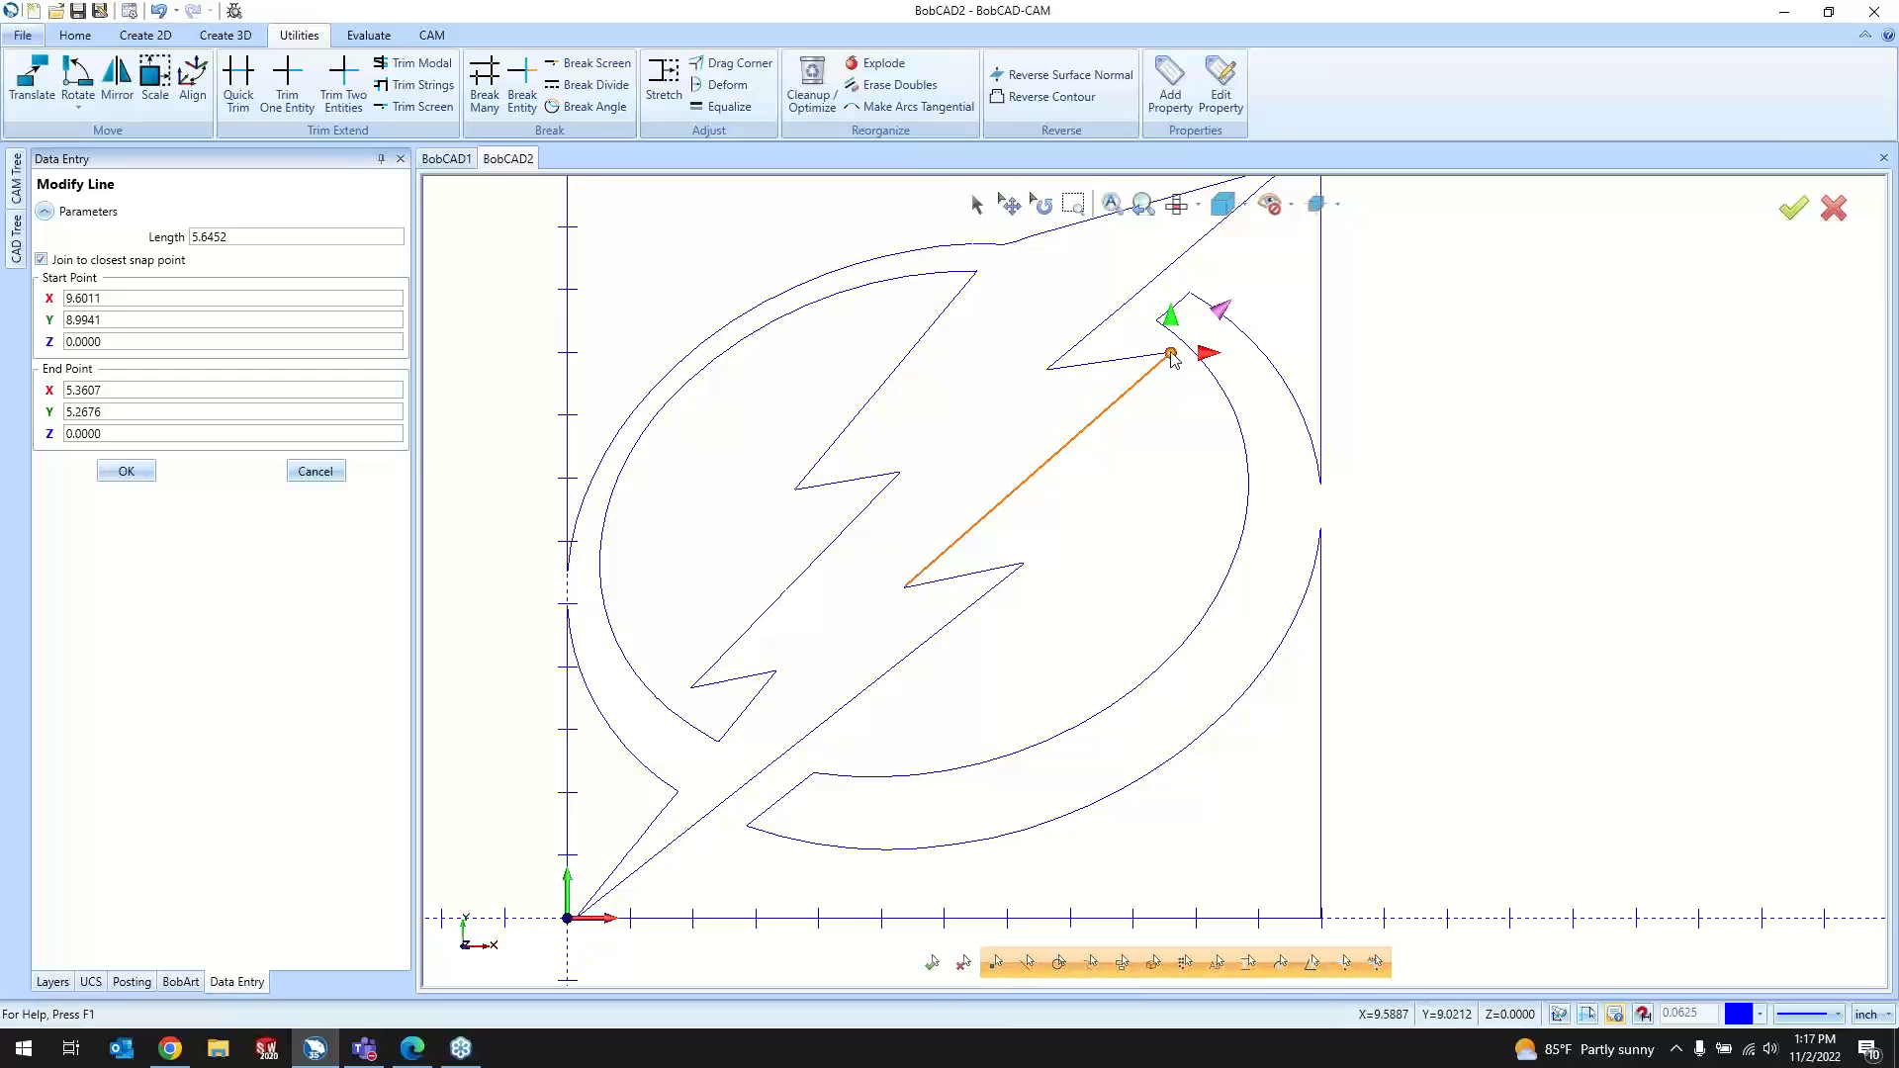
drag(1171, 354, 1243, 551)
click(315, 471)
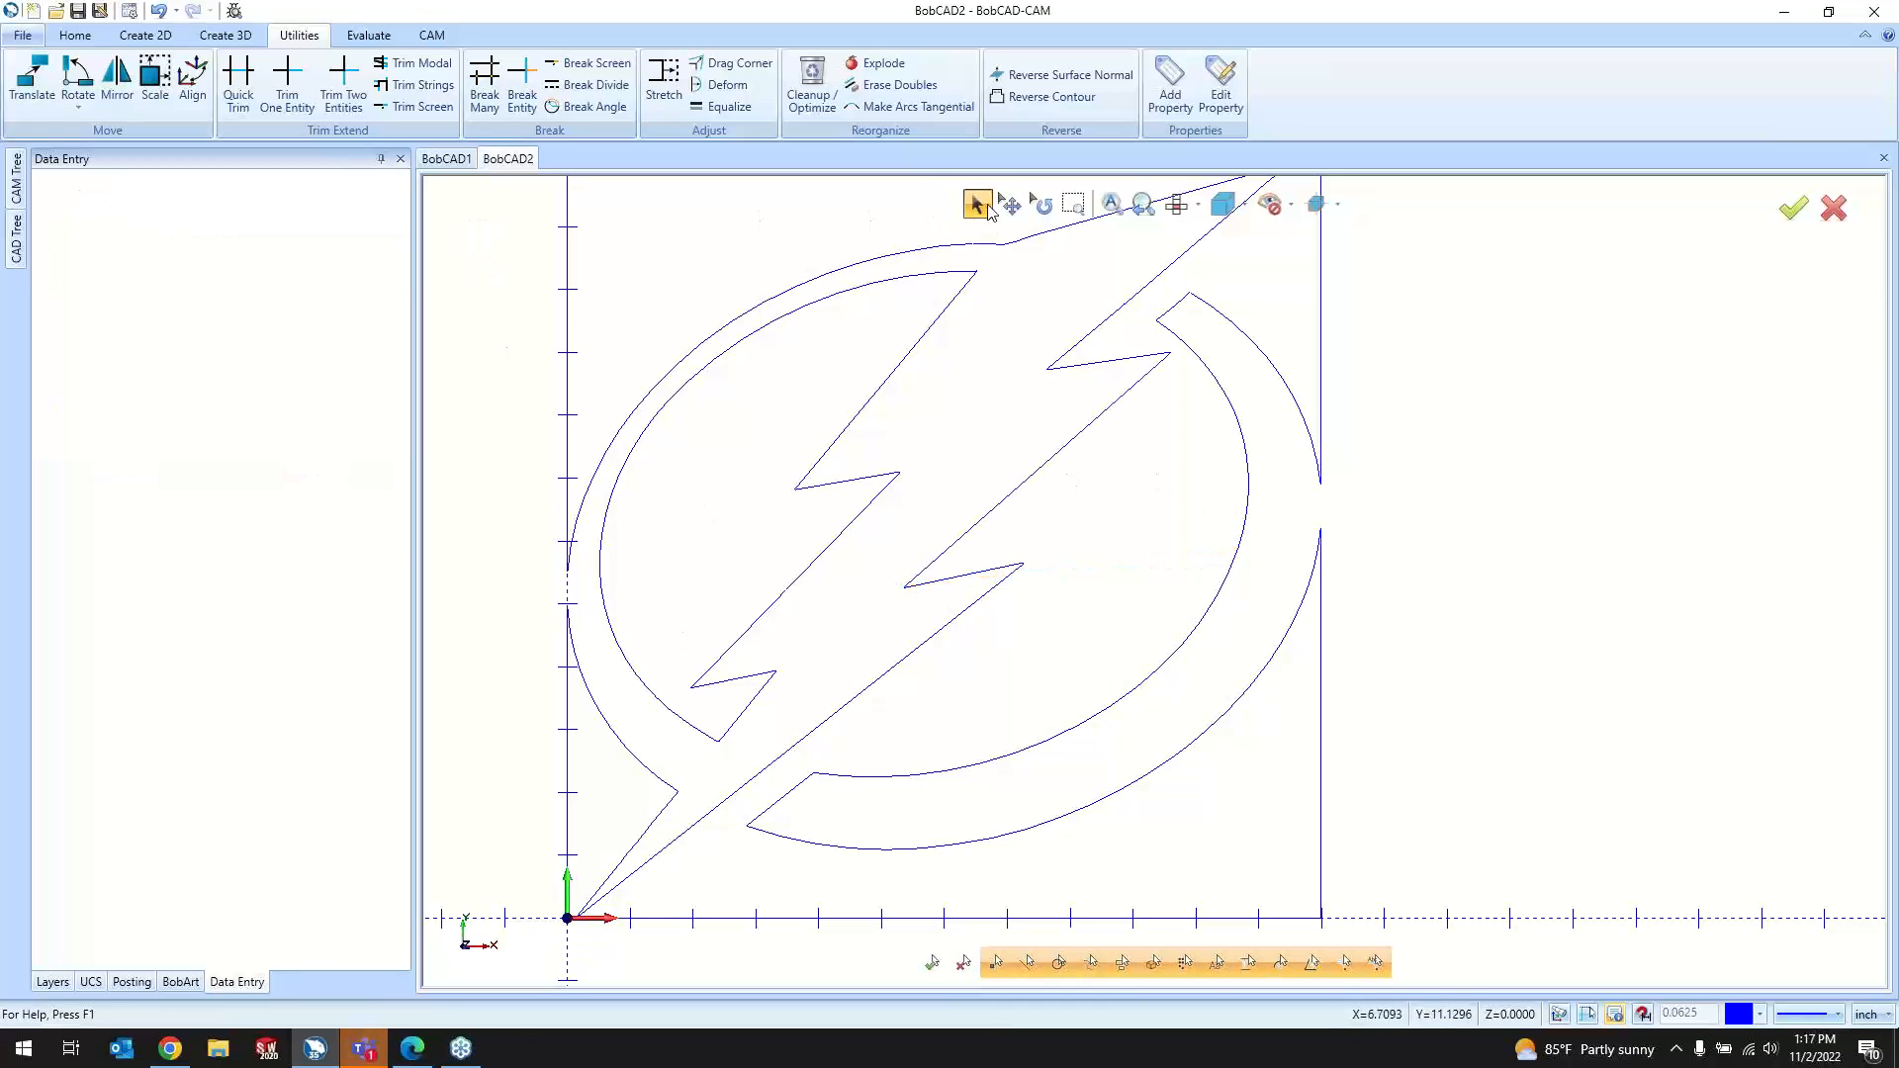
click(1088, 433)
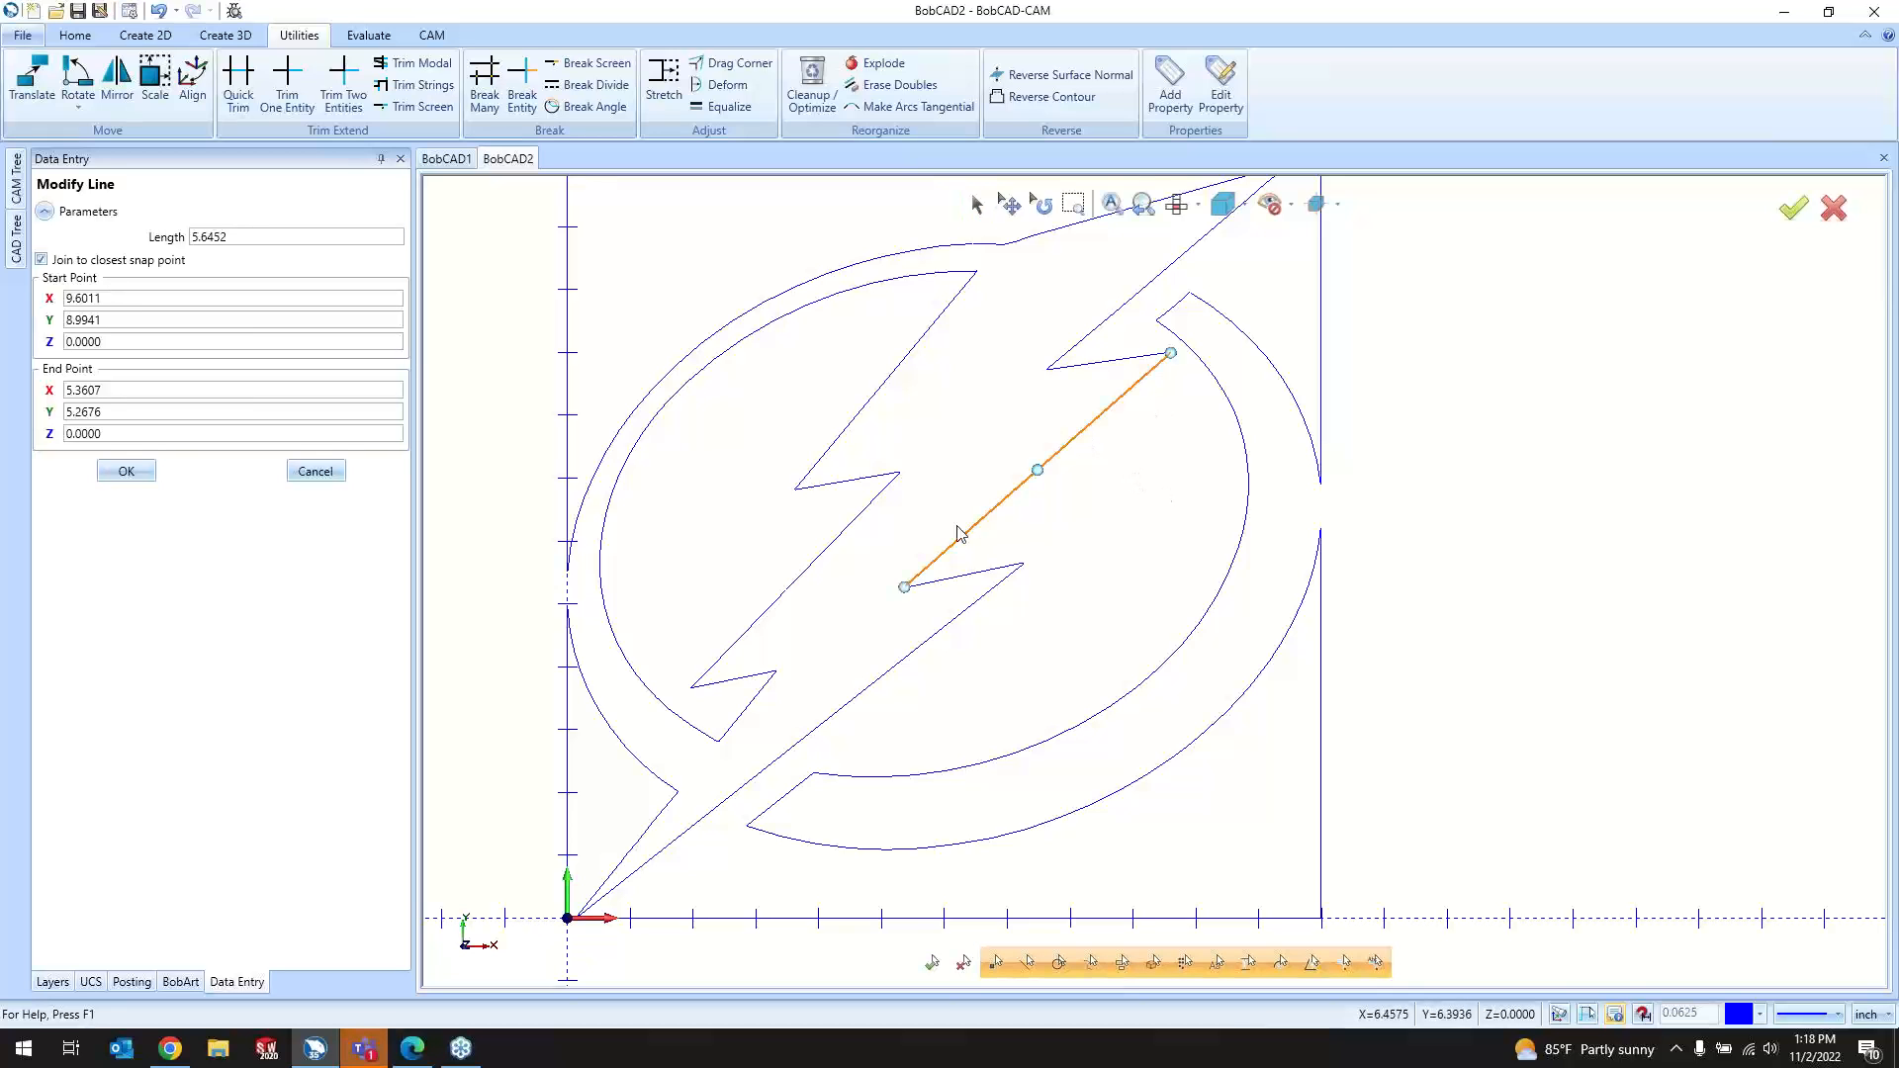
drag(904, 588, 1020, 571)
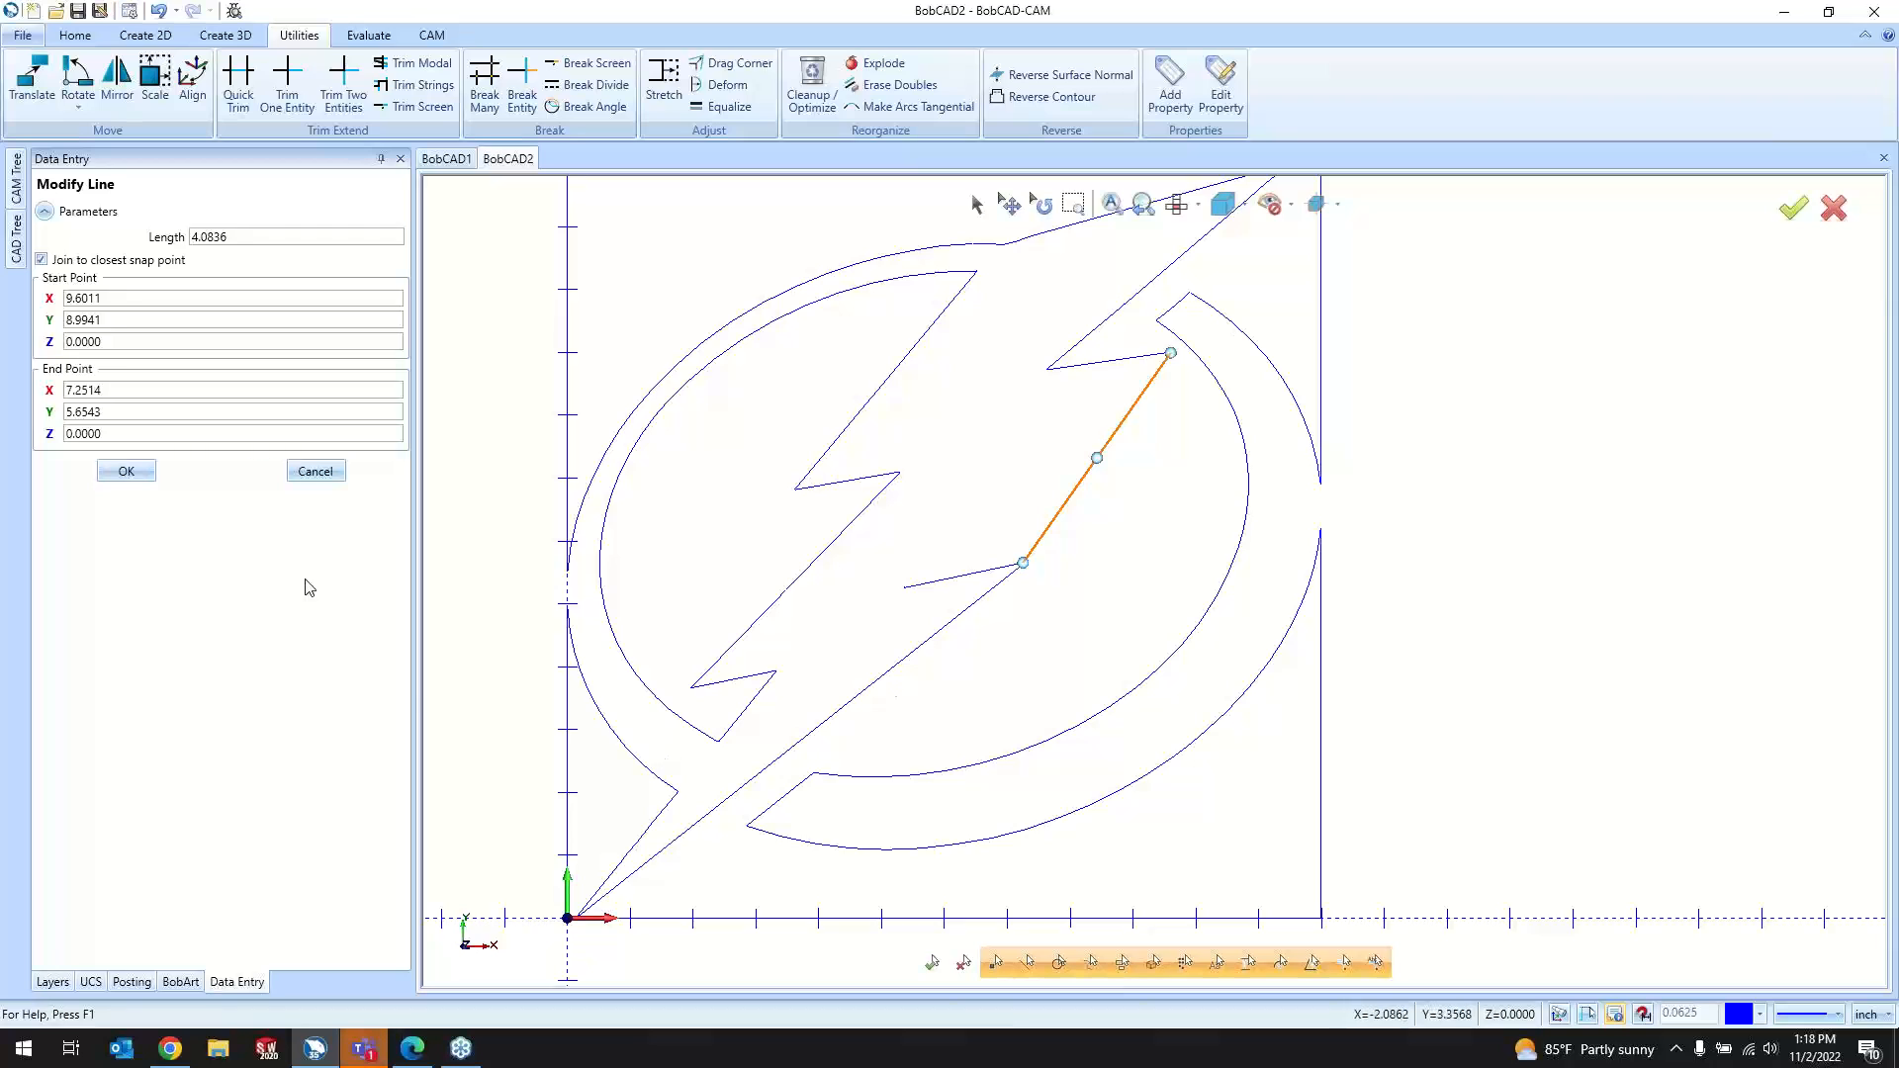
click(316, 471)
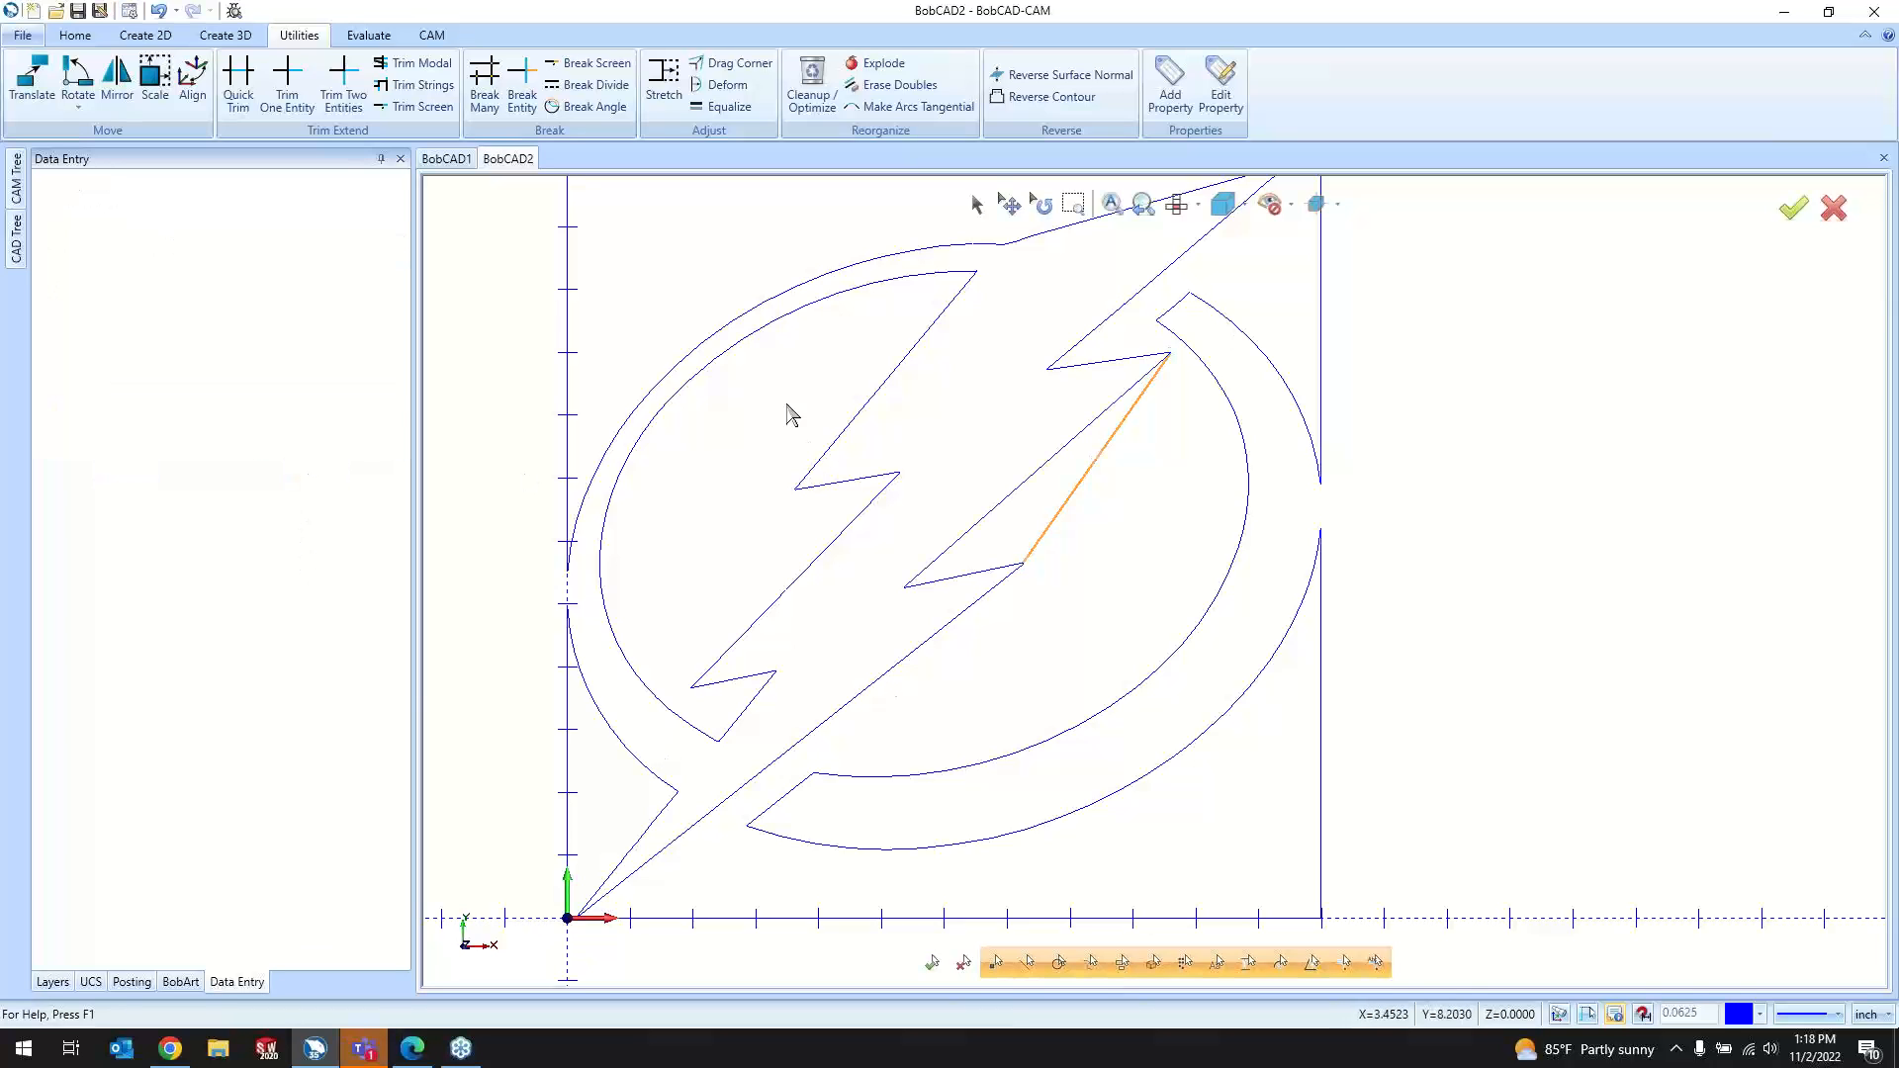
Step: Try to move the edge's lower endpoint along X only to about 7.98, and along Y only in a second edit, cancelling both
click(1009, 509)
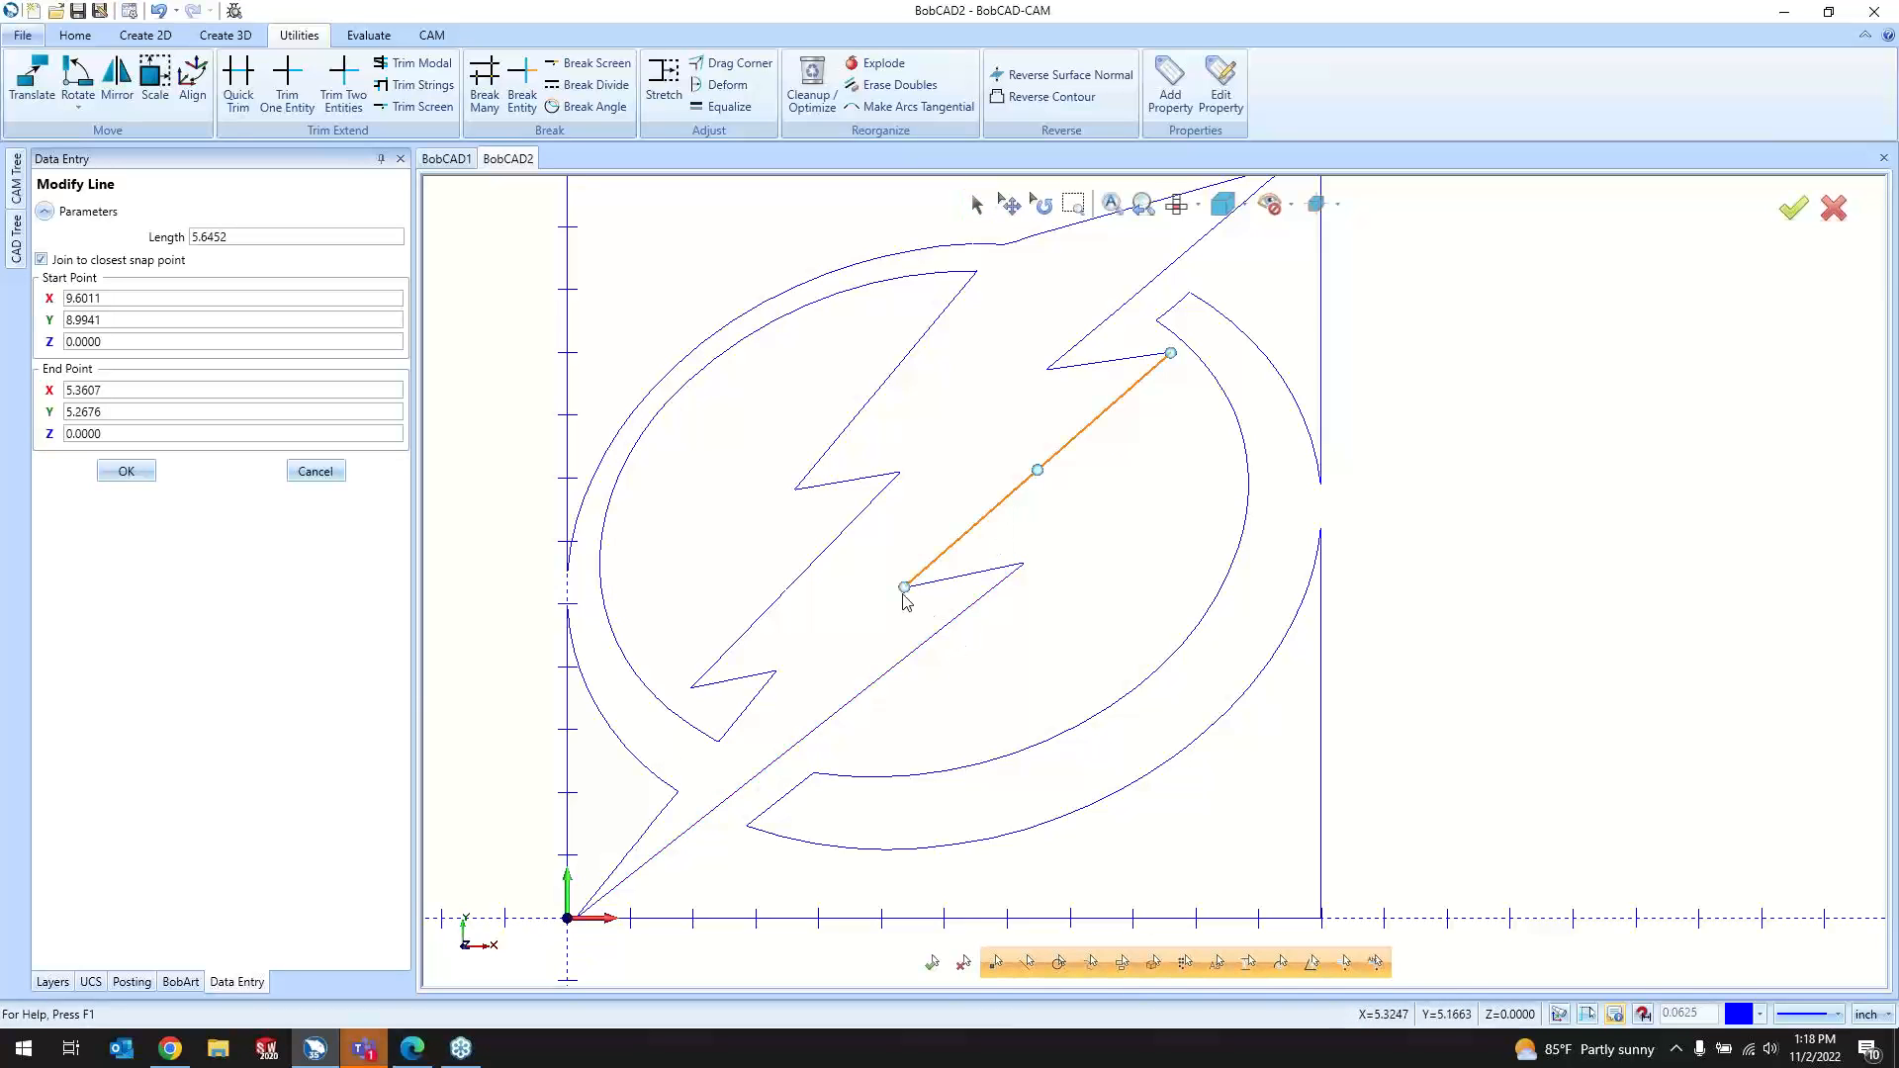
click(904, 588)
drag(942, 592, 1073, 648)
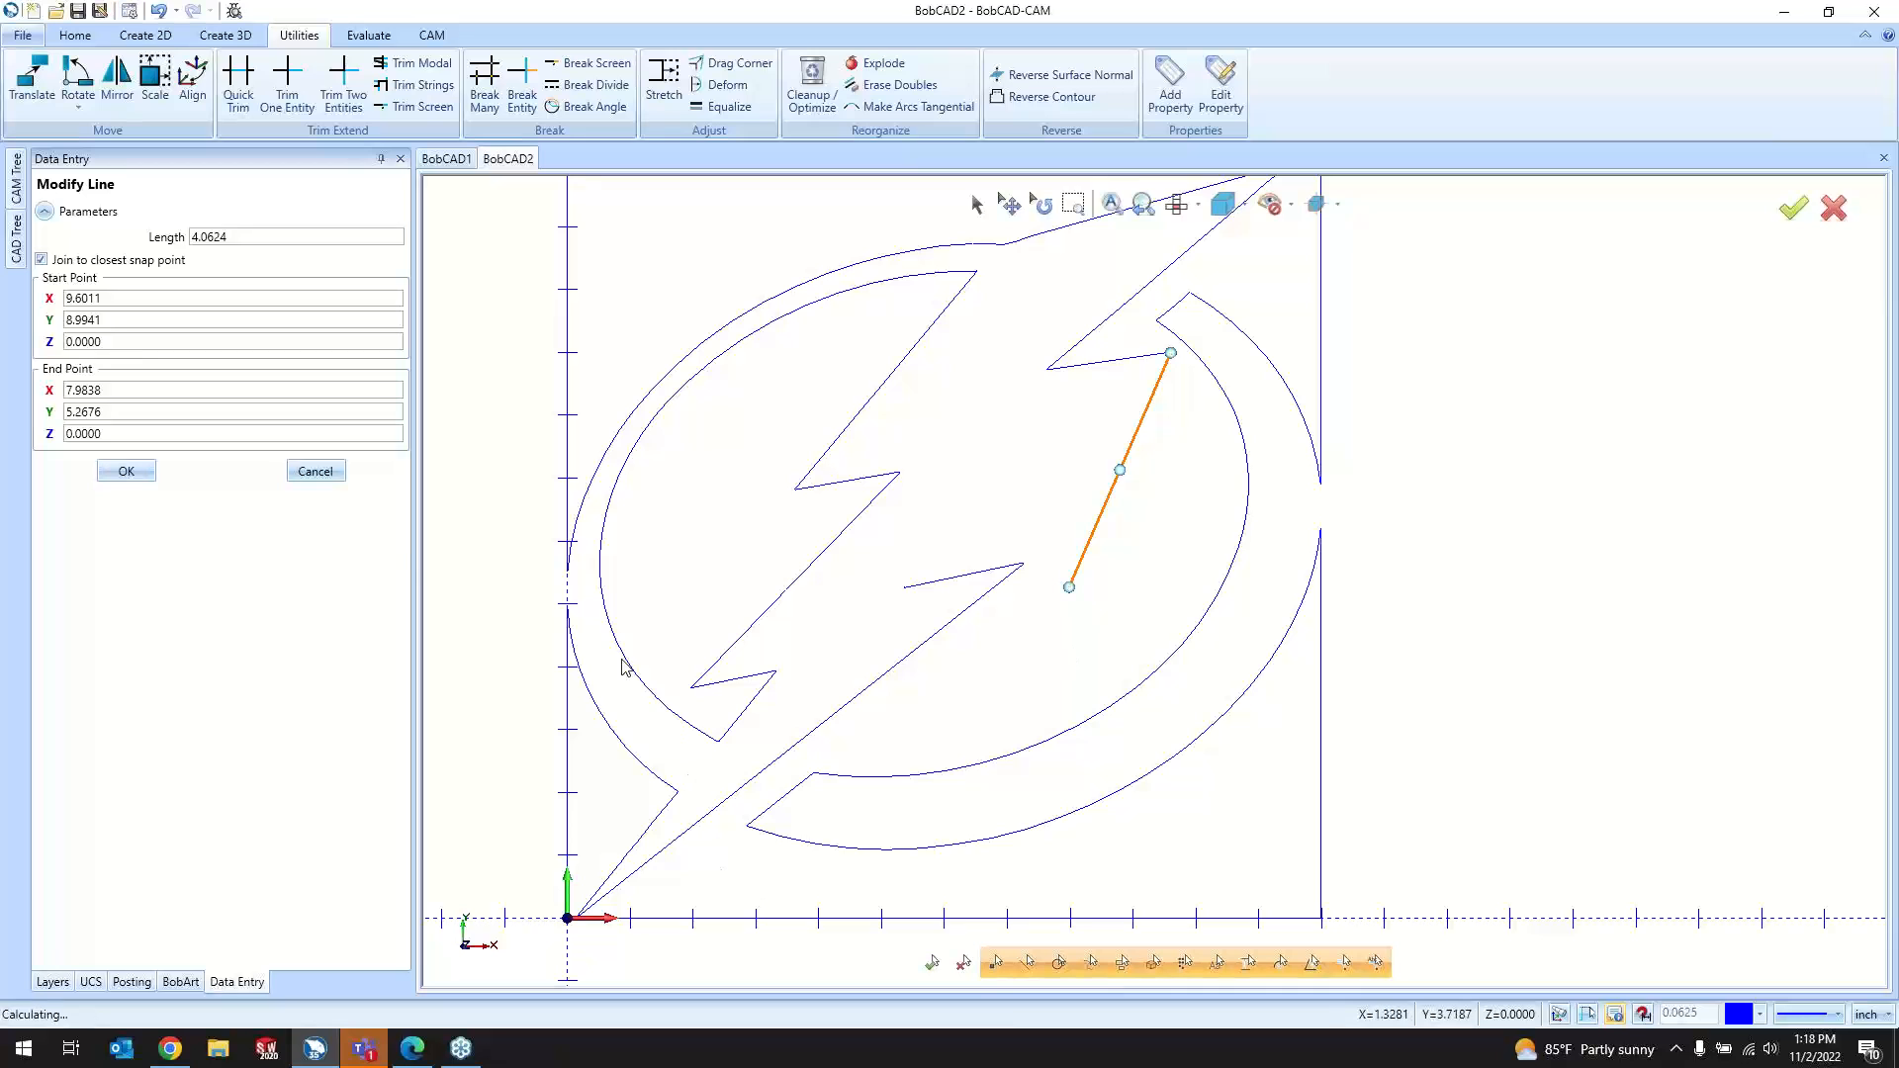
click(334, 474)
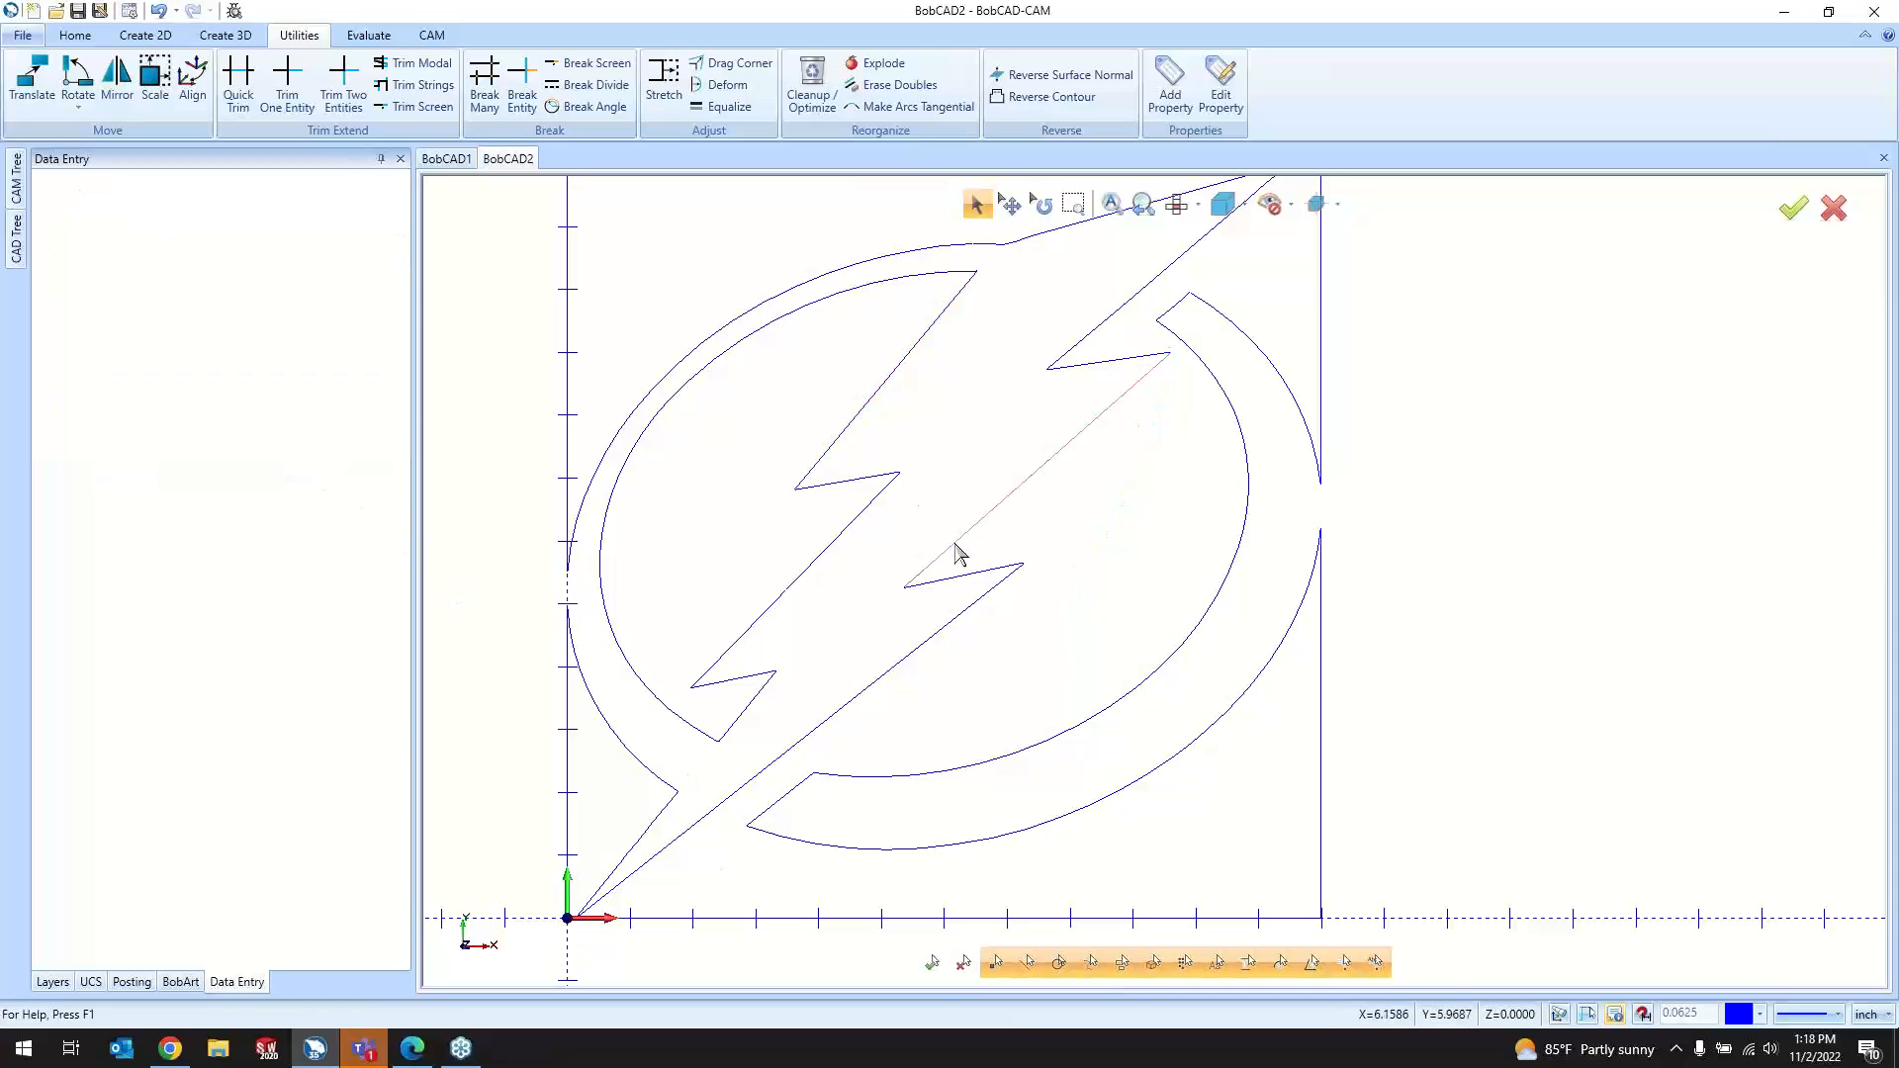
click(955, 550)
drag(904, 566, 827, 689)
click(317, 474)
Step: Try to shorten the edge along its own direction from its upper end to about 3.55 inches, and cancel the edit
double_click(1123, 399)
click(1177, 356)
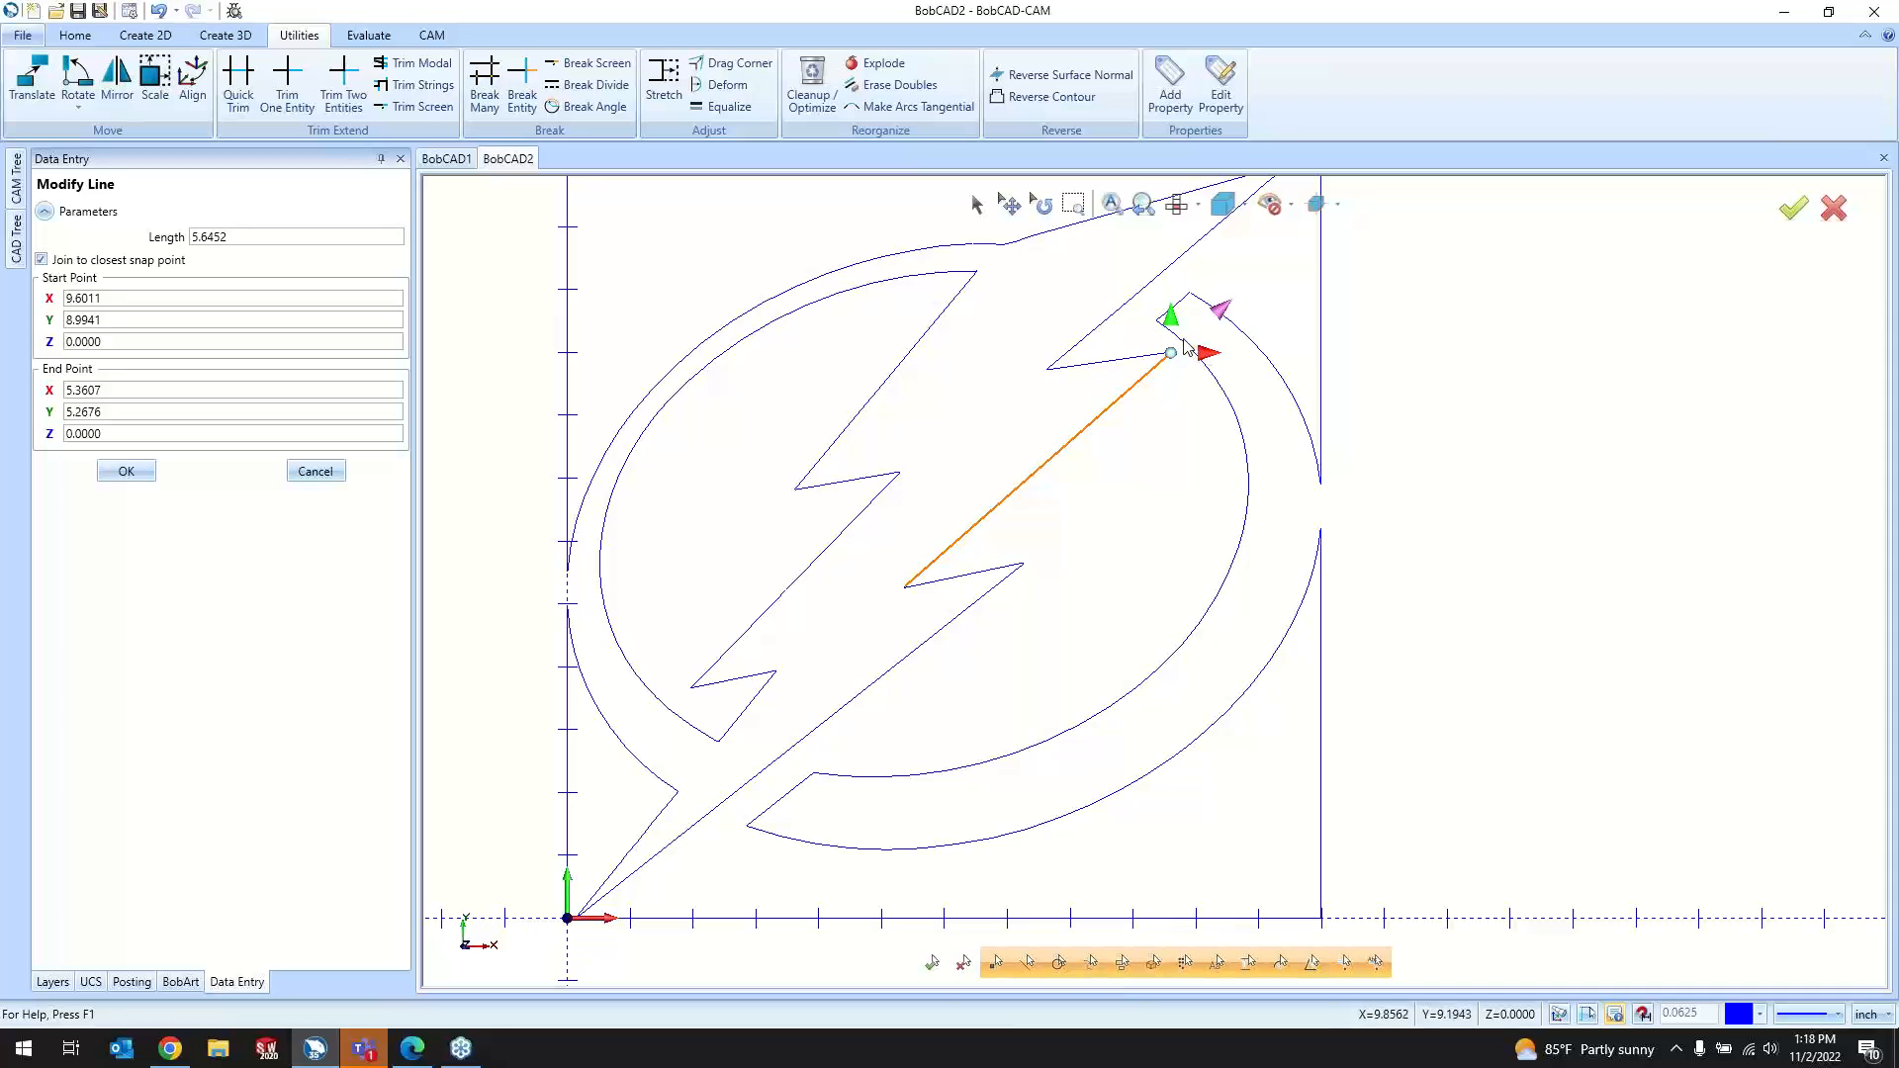
drag(1219, 322, 1073, 440)
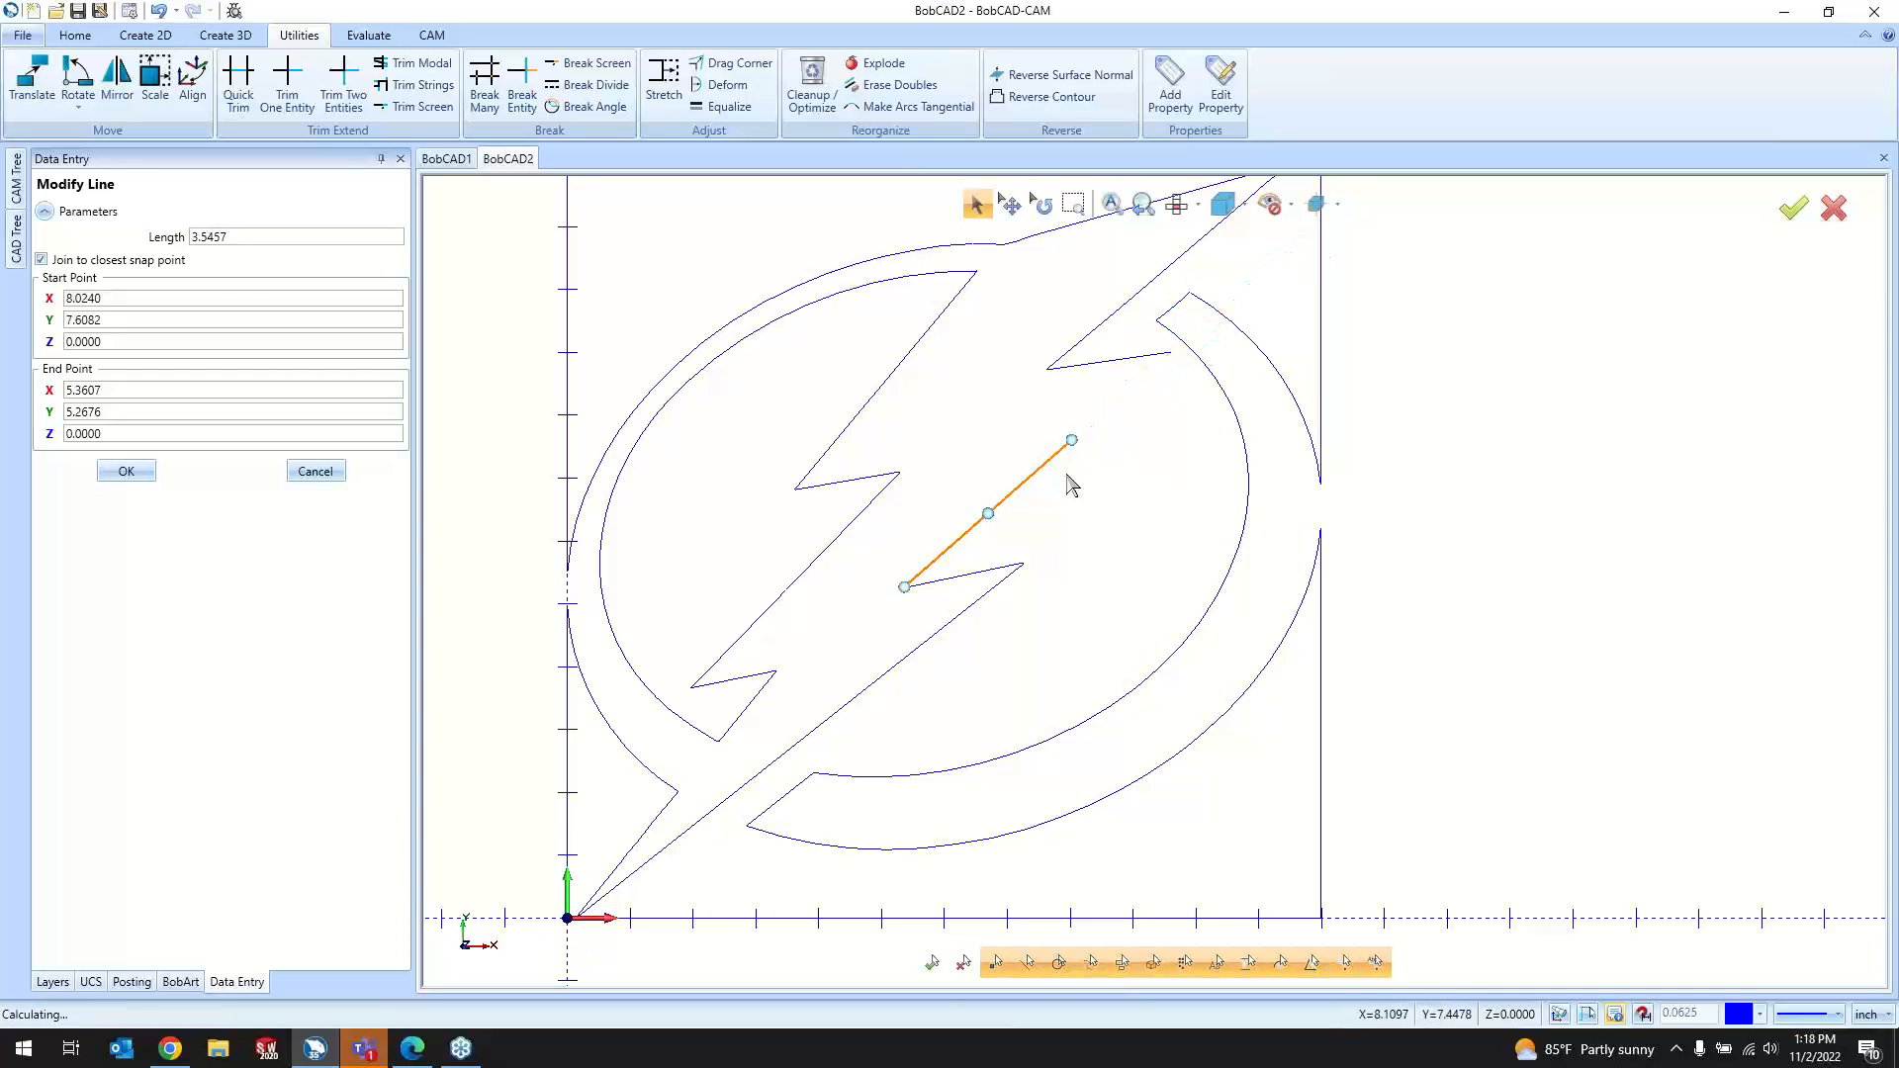
click(315, 471)
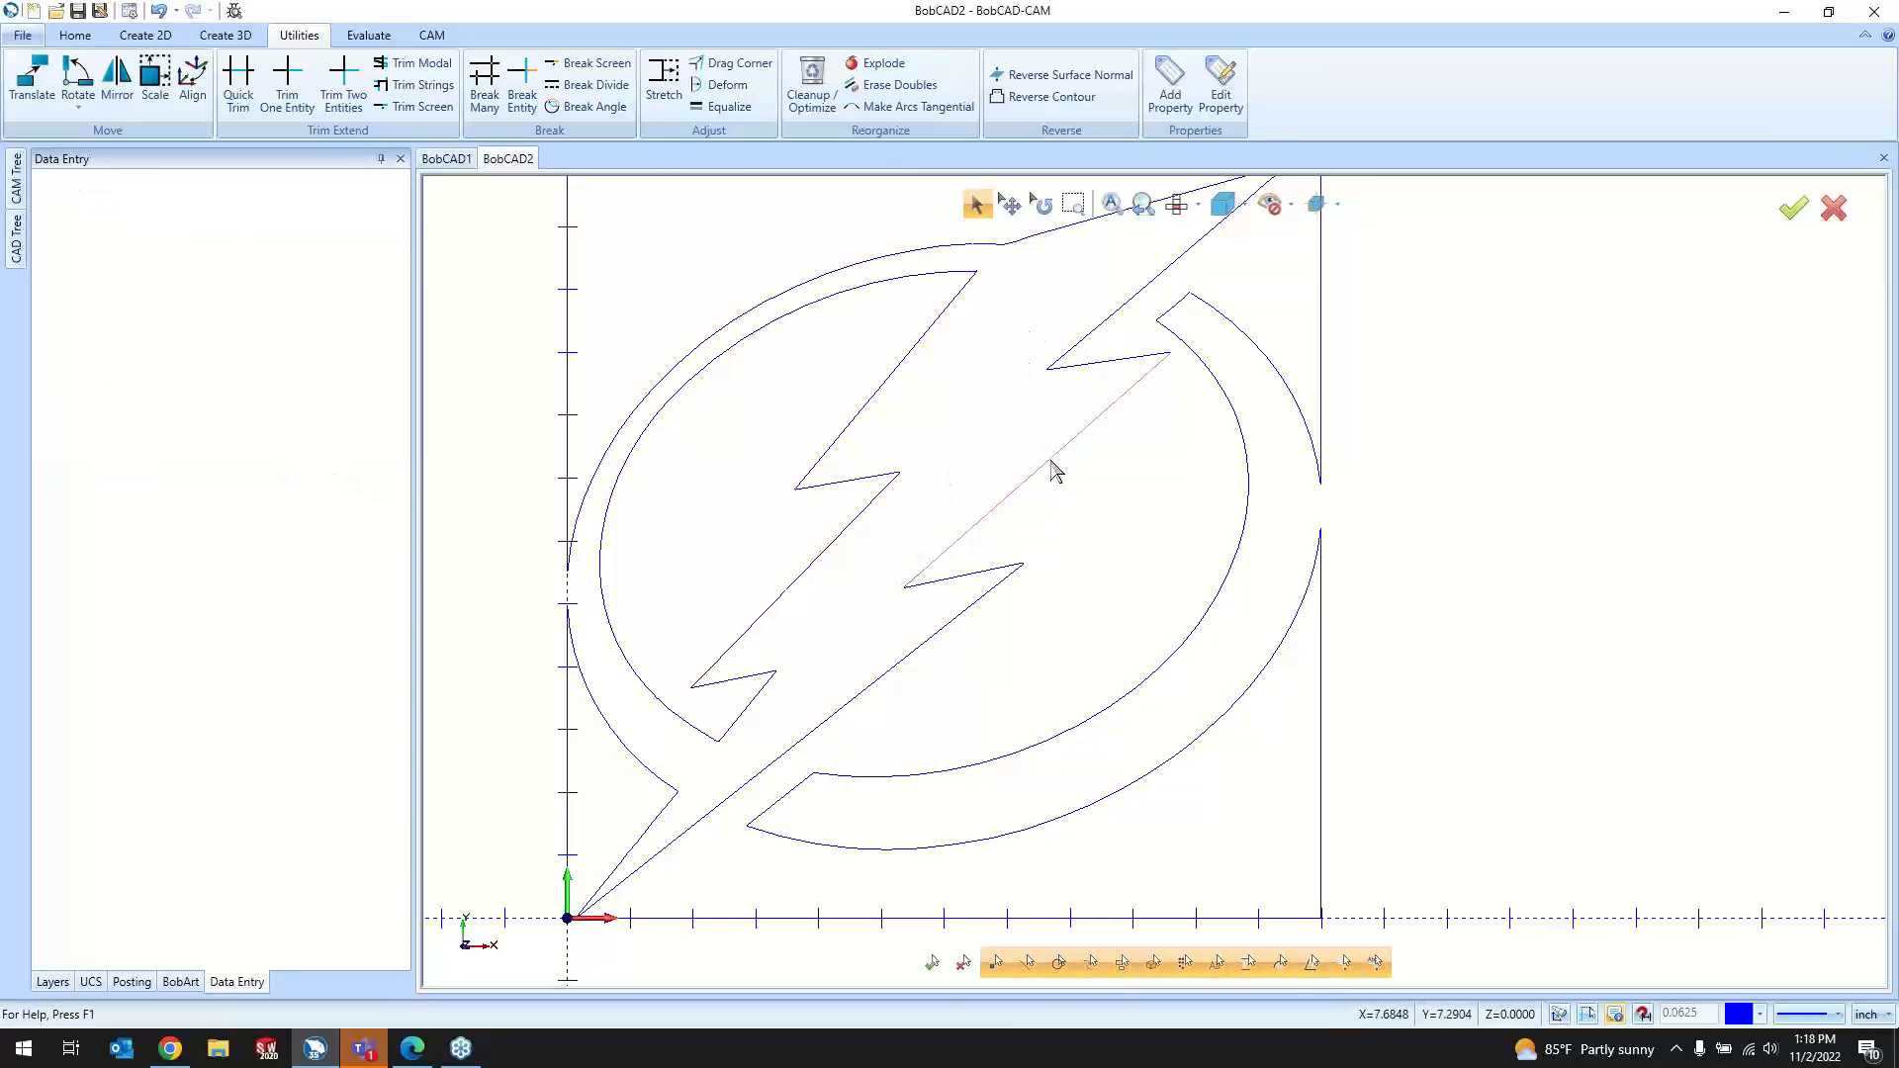
Step: Try to move the whole edge by its midpoint so it starts at about X 9.96, Y 7.00, and cancel the edit
double_click(1003, 510)
click(1038, 469)
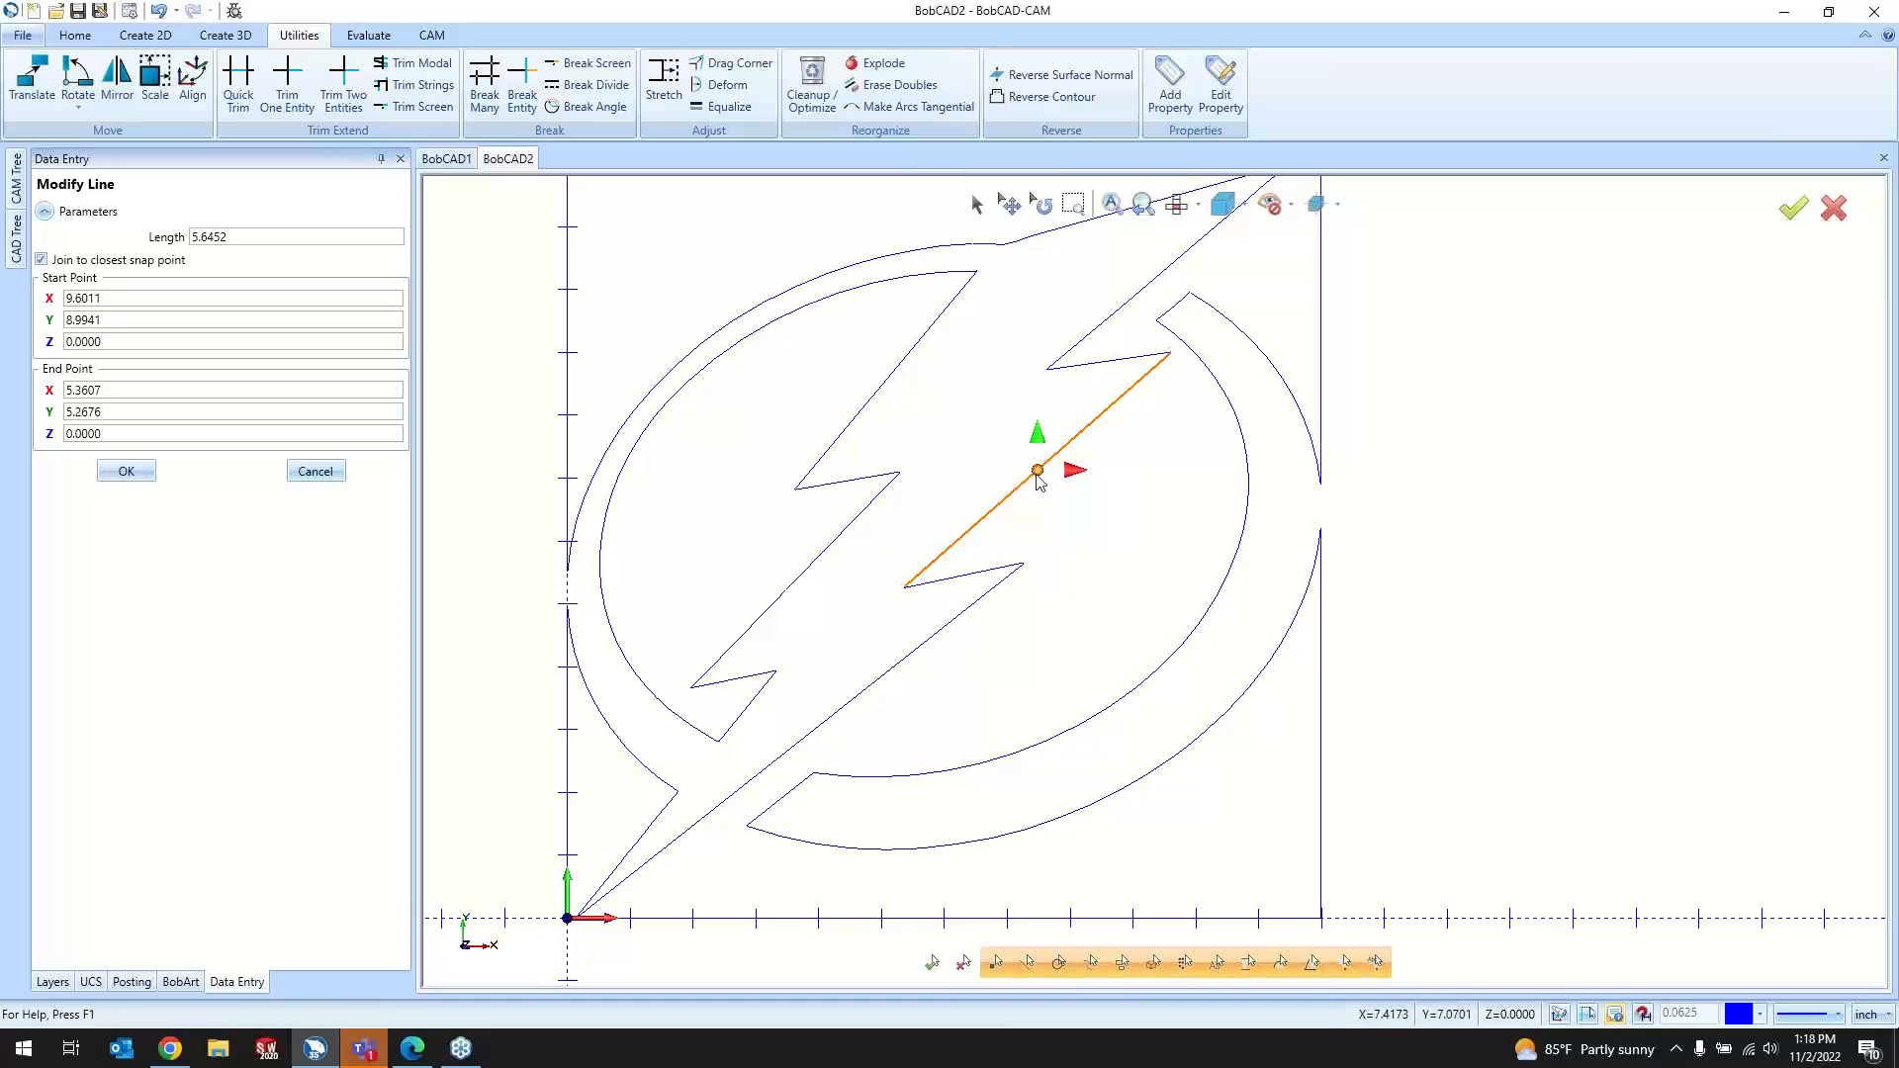
drag(1080, 474, 1067, 578)
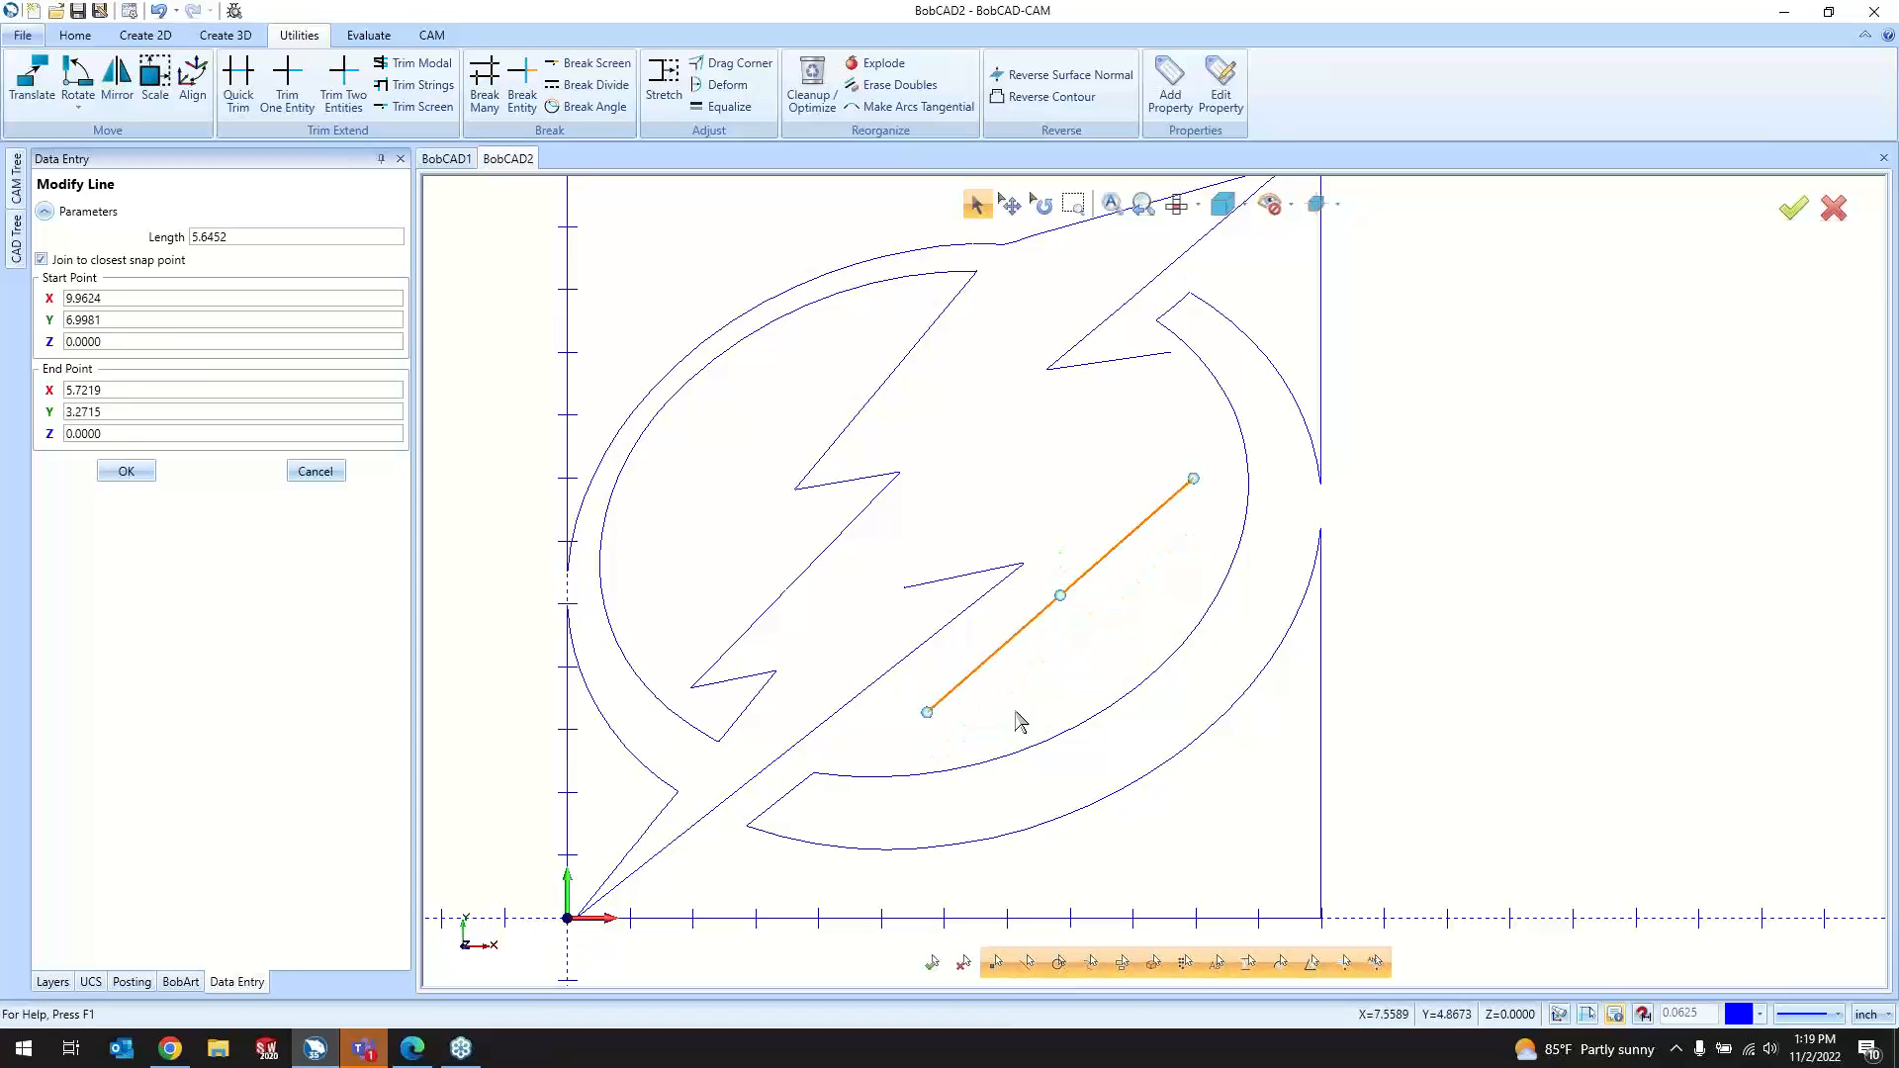
click(316, 471)
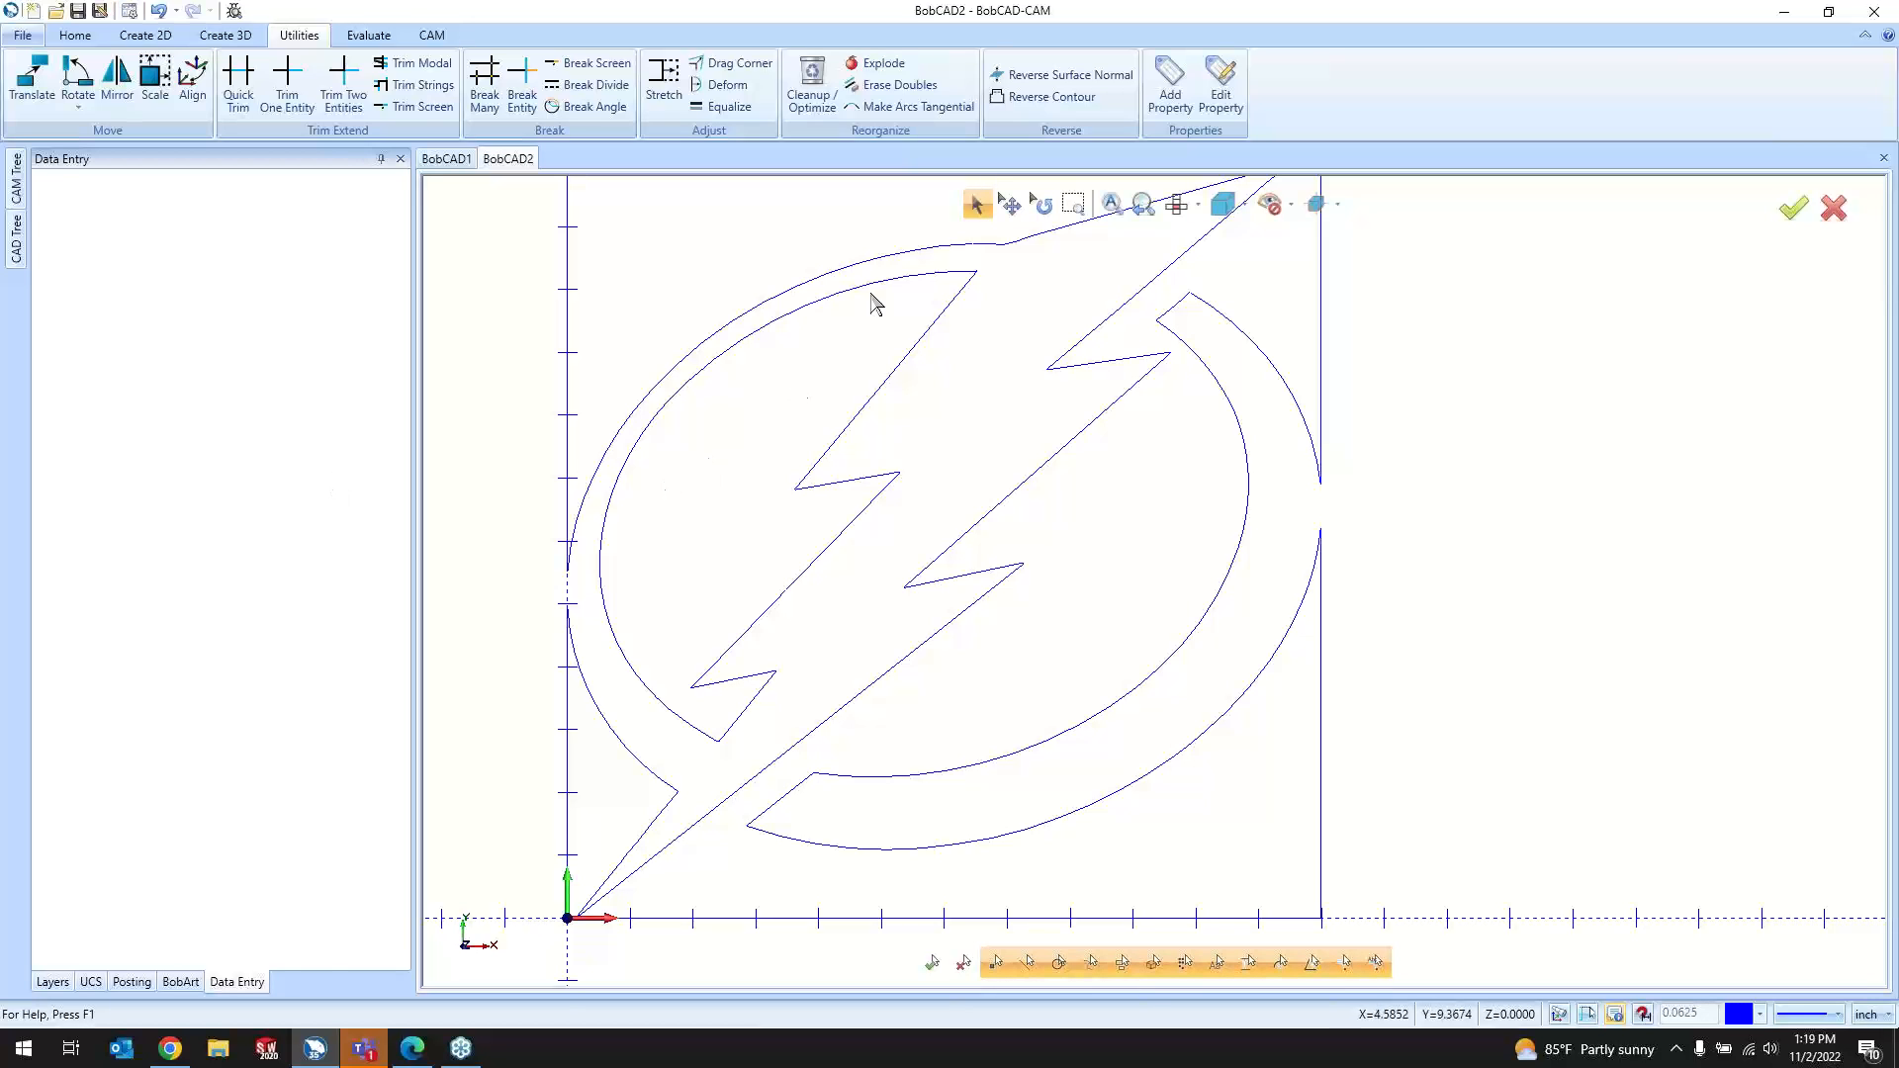
click(1011, 500)
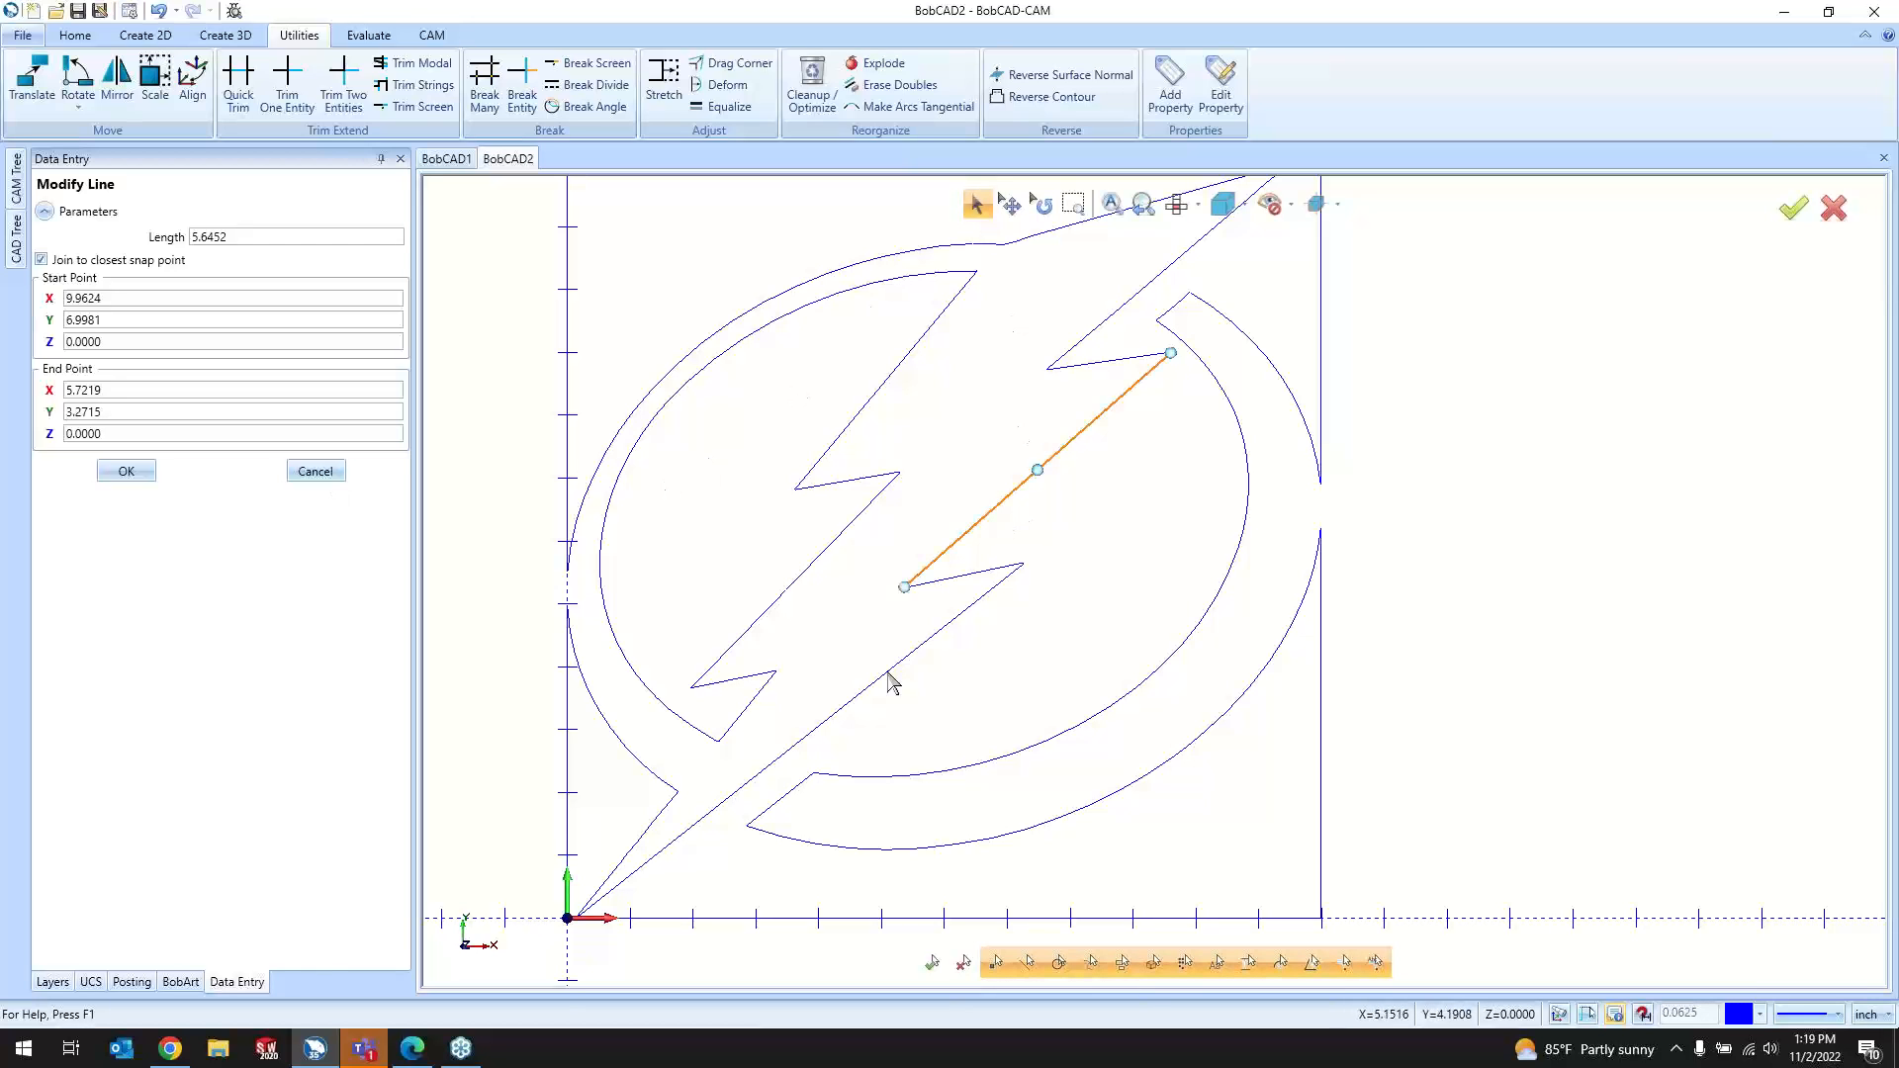
click(316, 472)
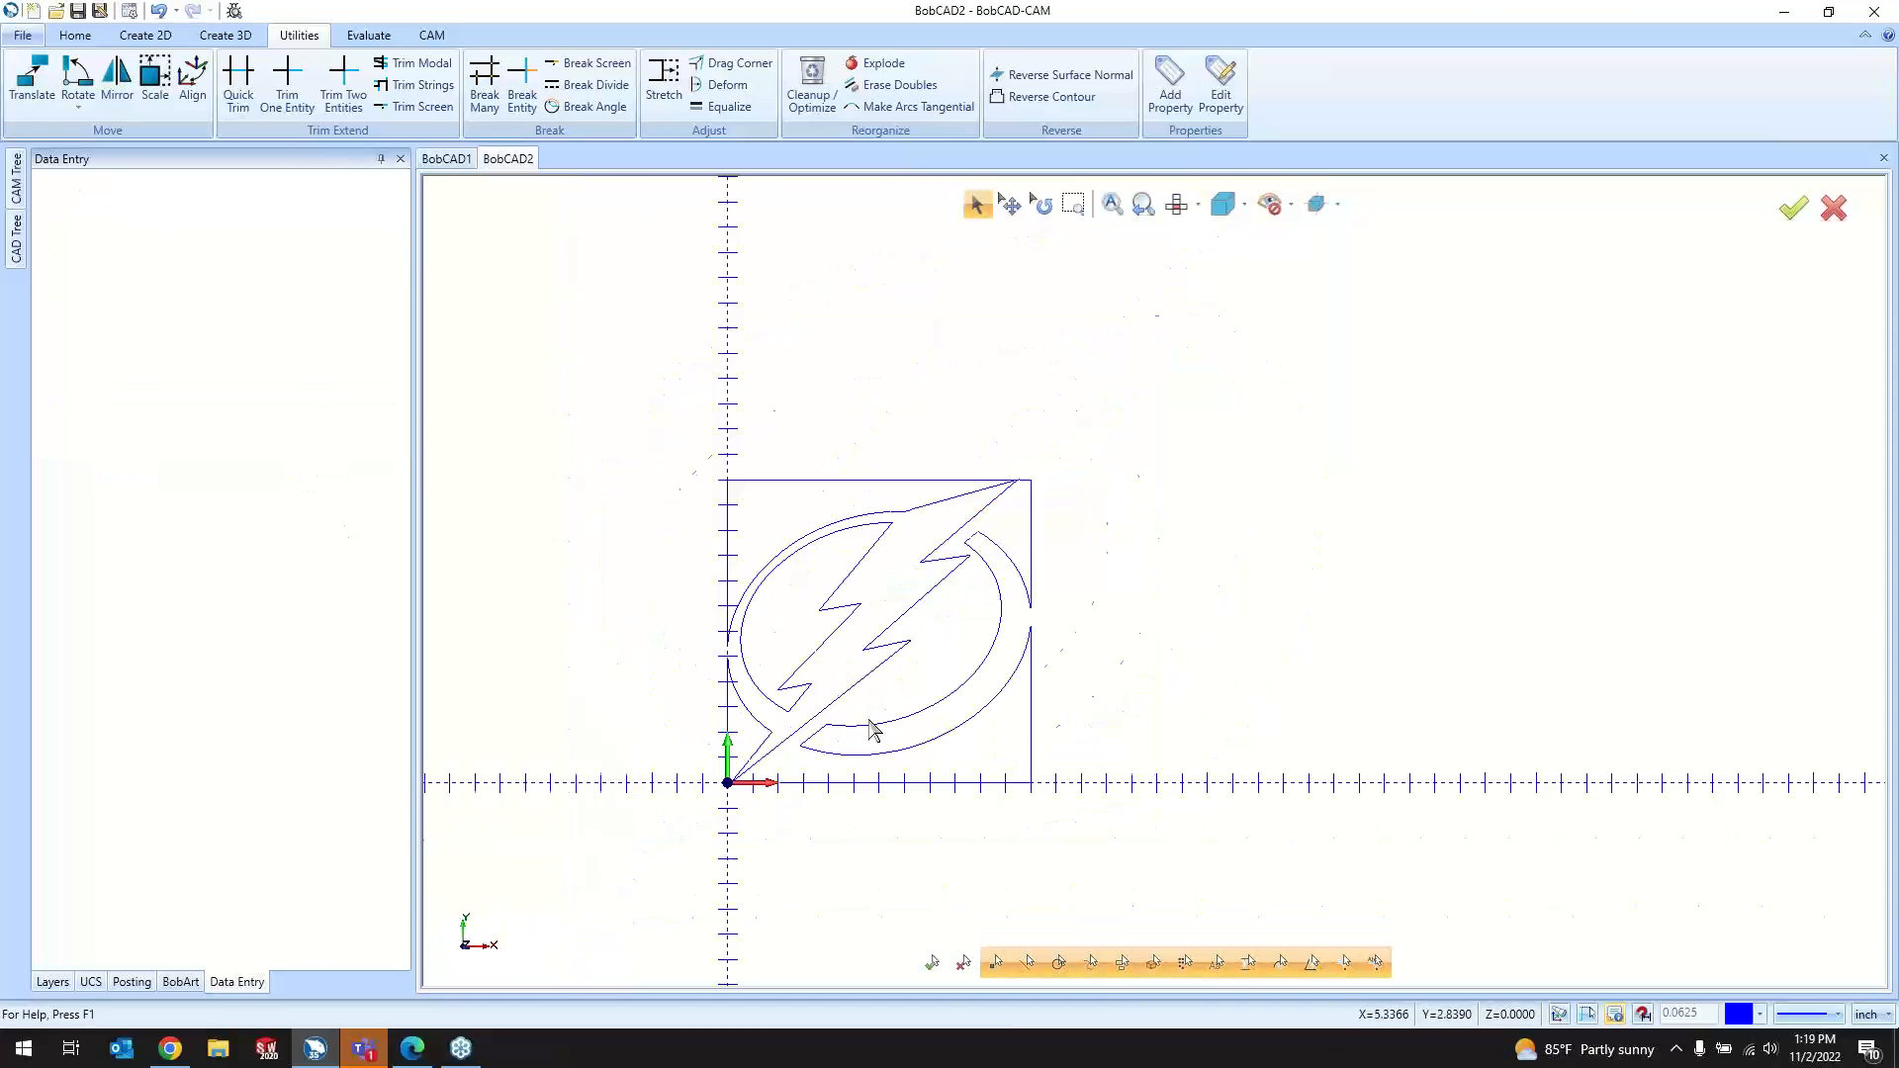
Step: Try to sketch a five-point Spline Approximated curve above and right of the logo, and cancel it
click(146, 37)
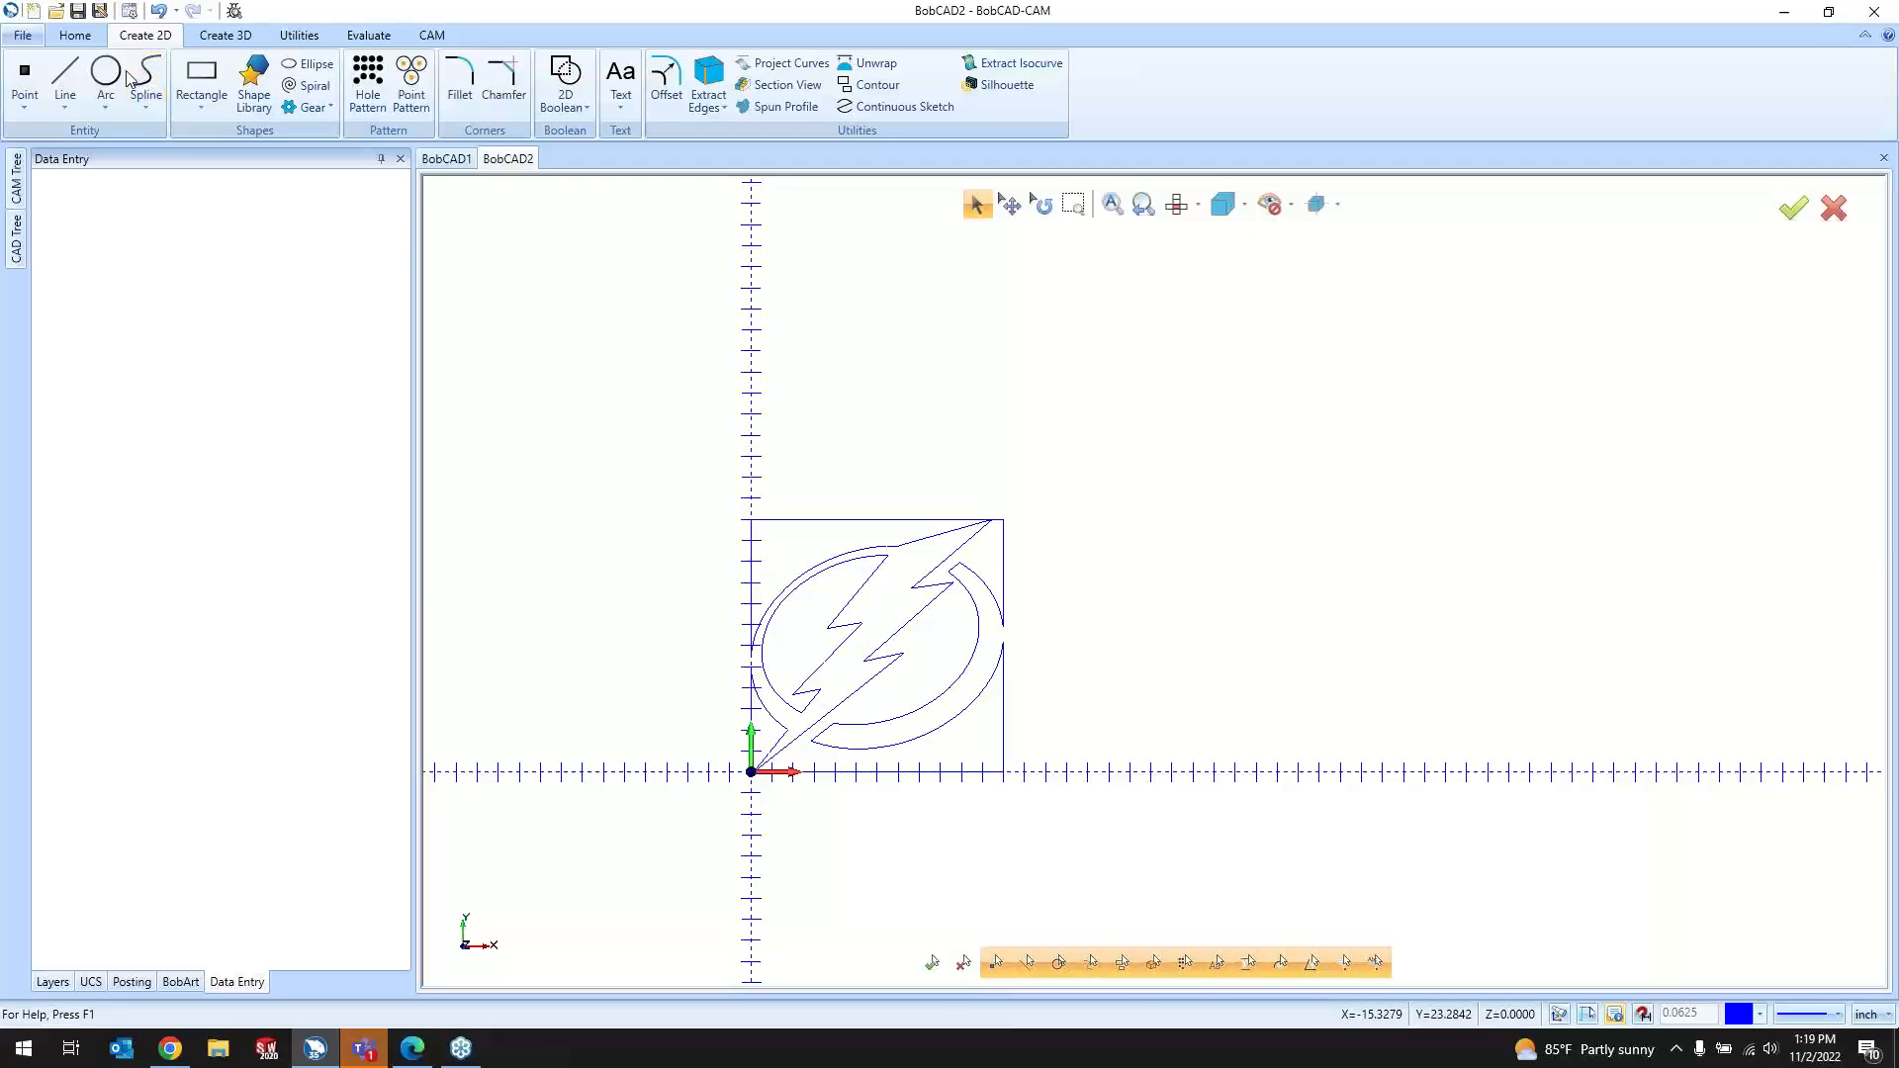
click(146, 79)
click(708, 429)
click(937, 401)
click(1170, 524)
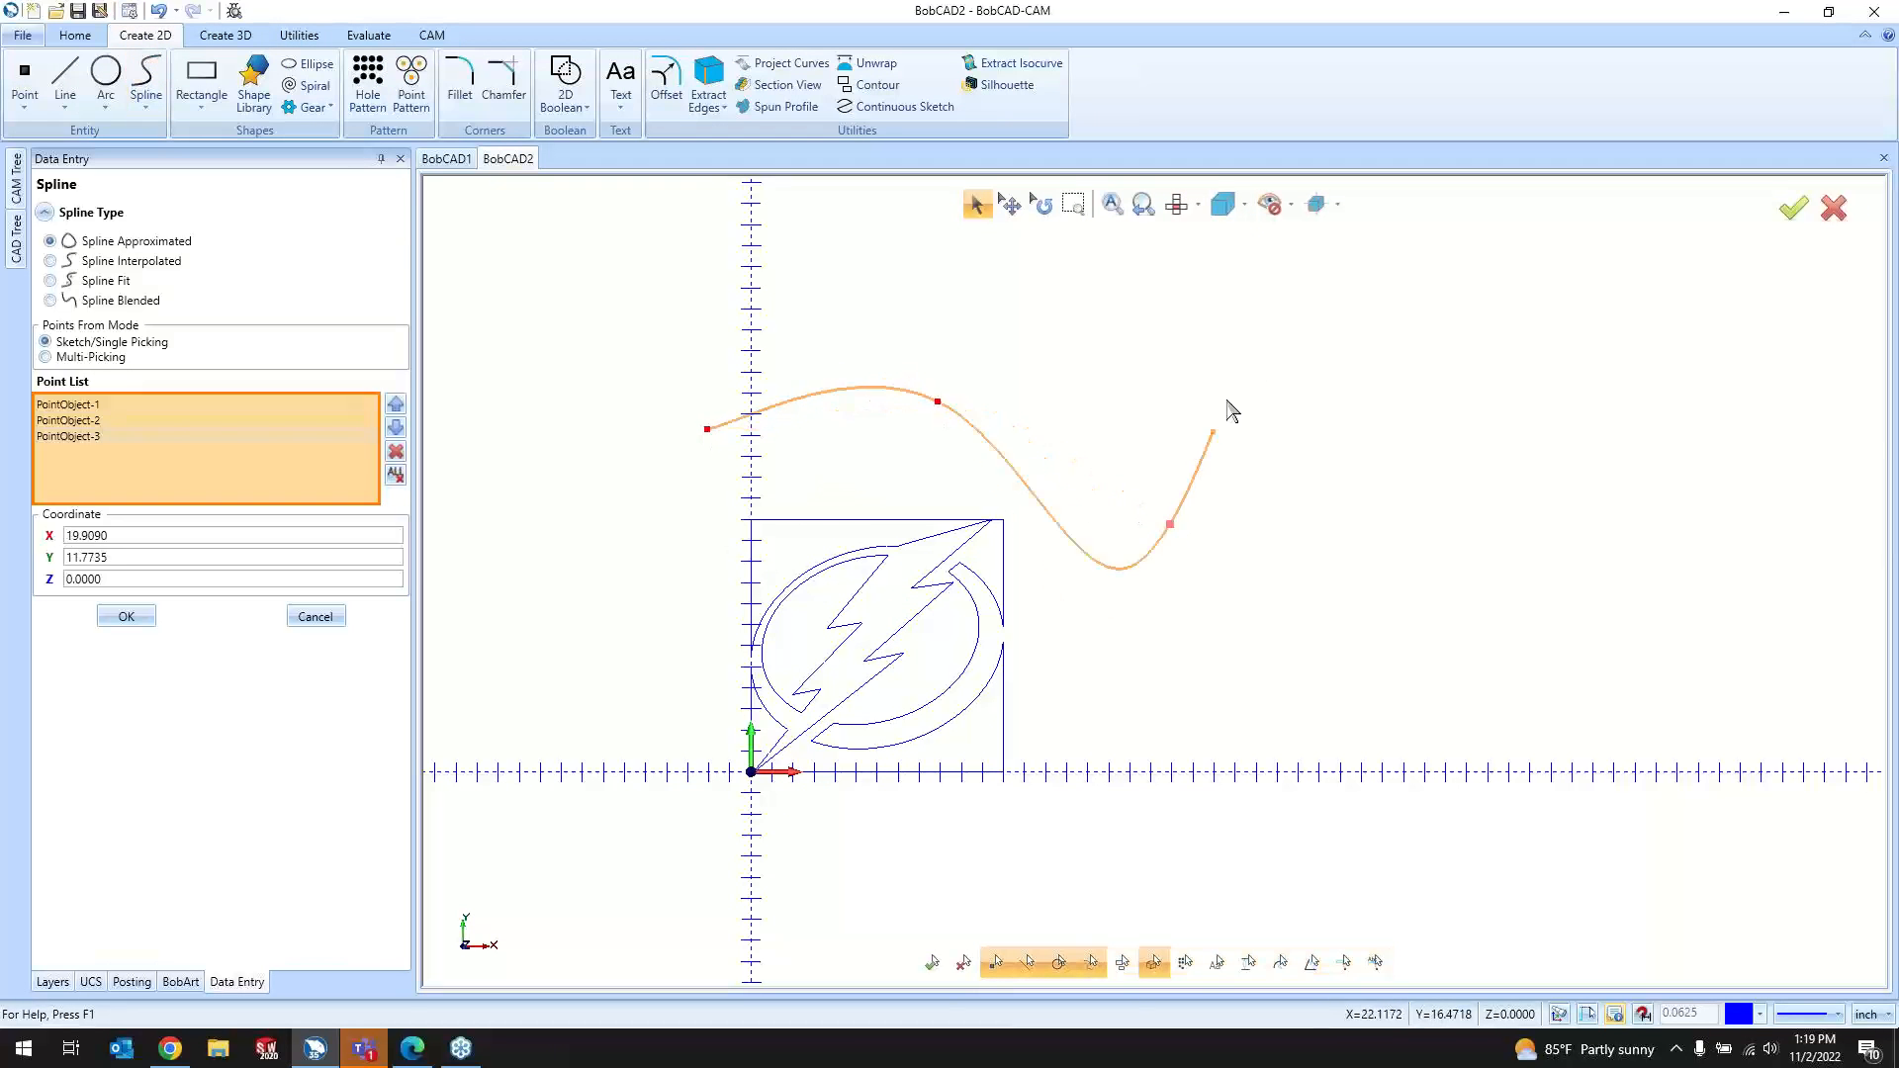
click(1289, 354)
click(1381, 464)
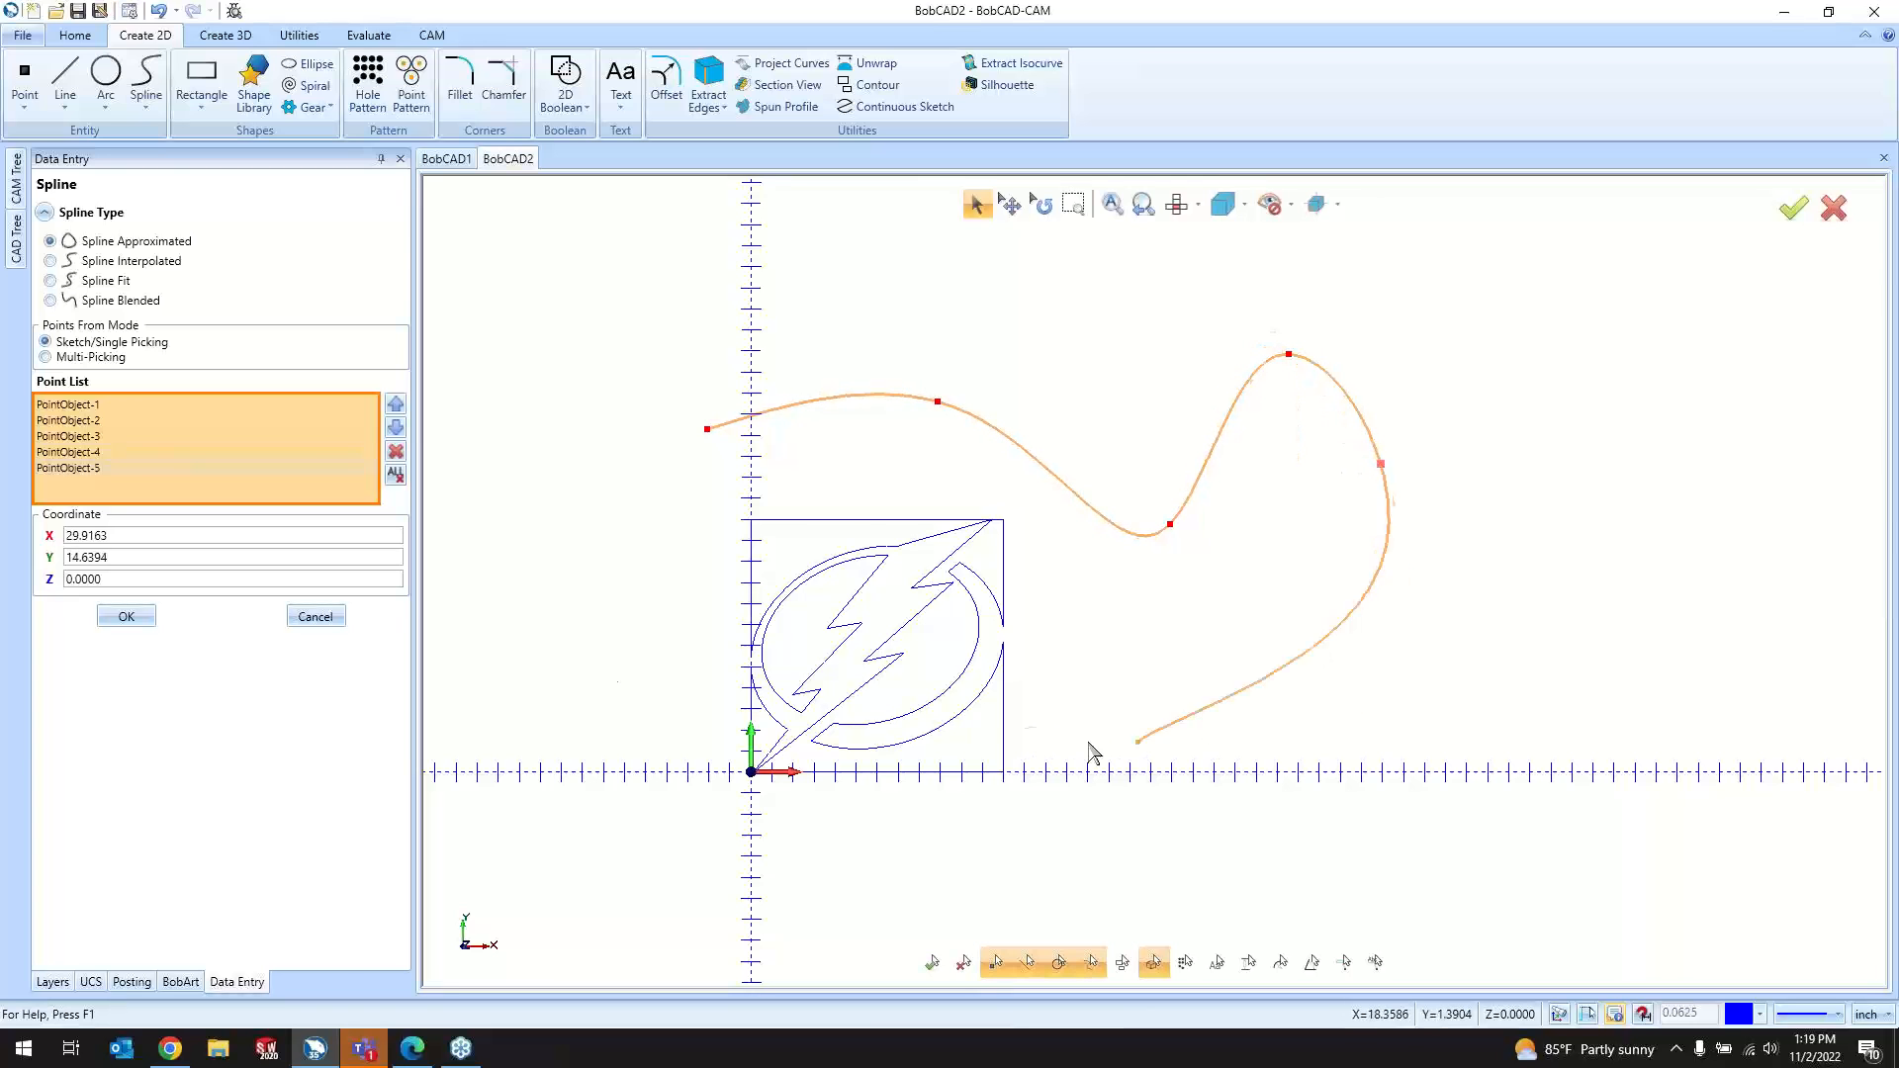
click(326, 616)
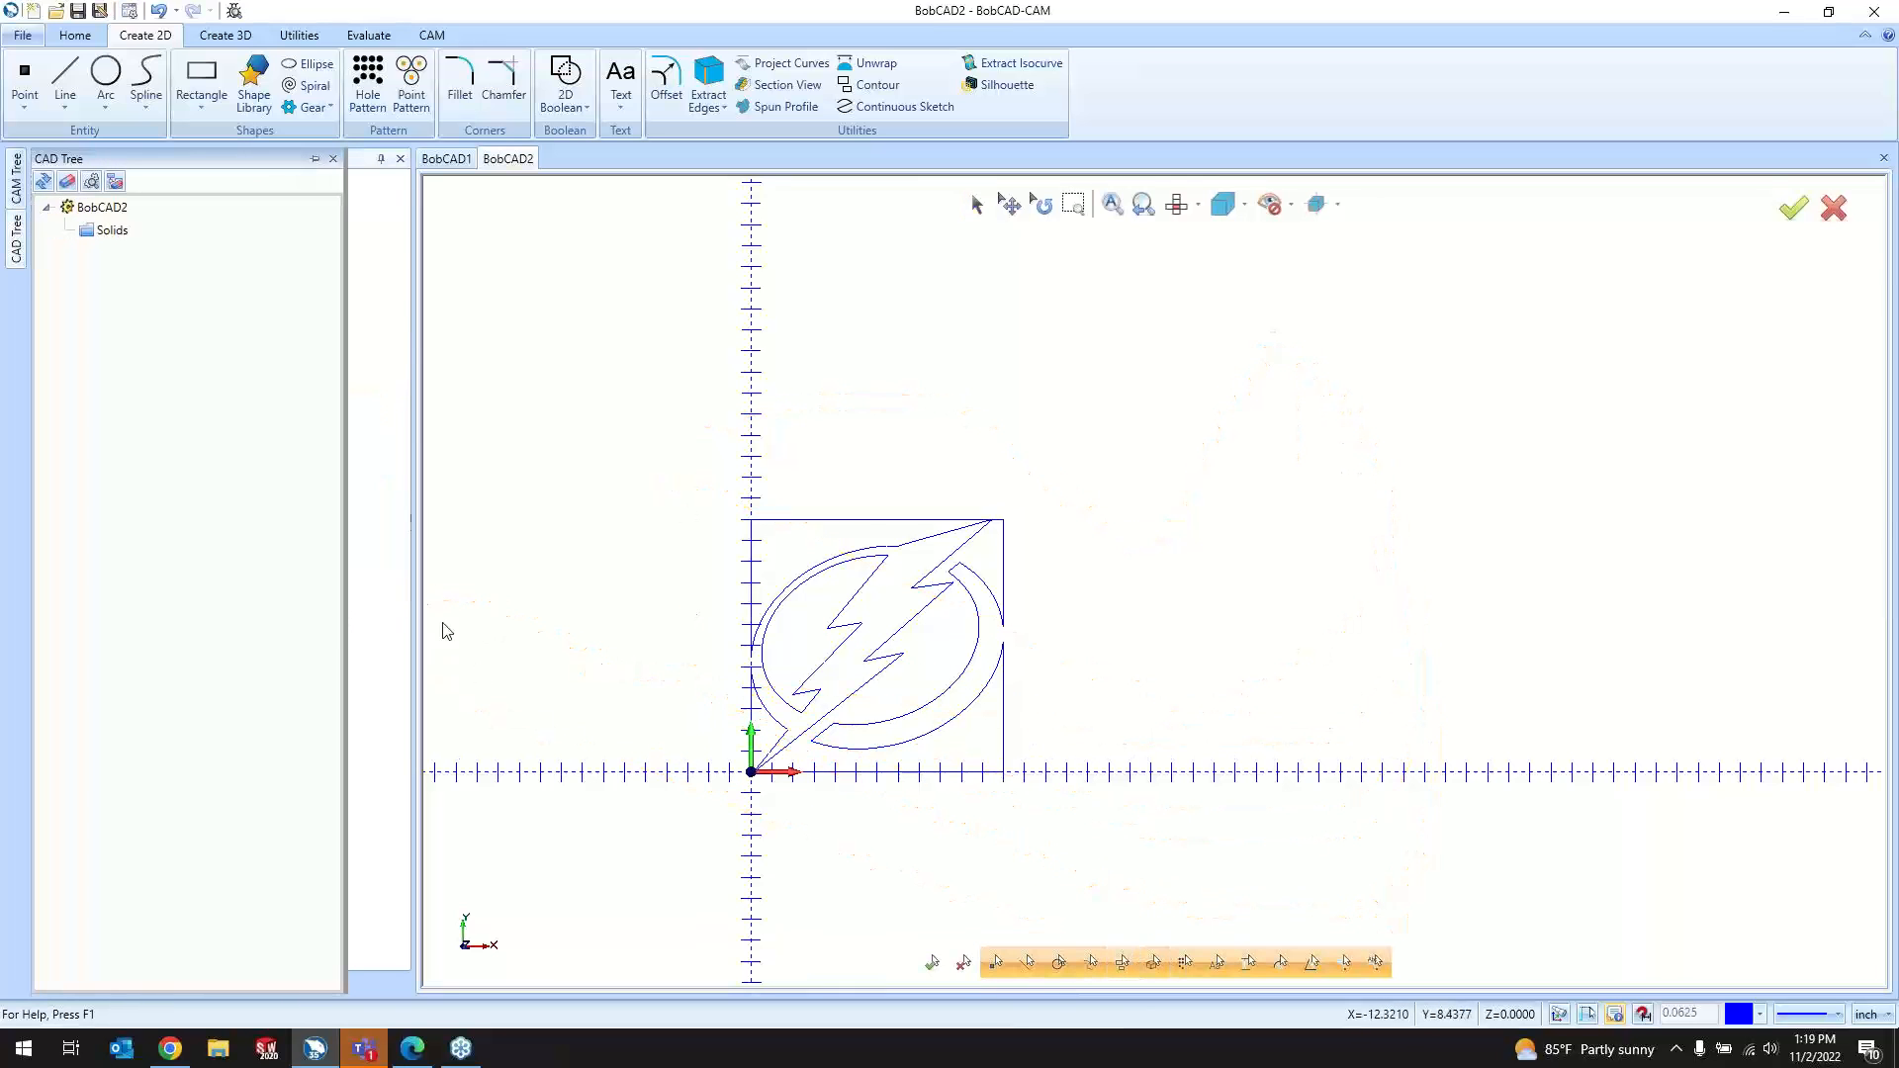
Step: Sketch a wavy Spline Approximated curve with four points above the logo, from about X 2.15, Y 22.25 to X 33.49, Y 12.76
click(146, 79)
click(797, 303)
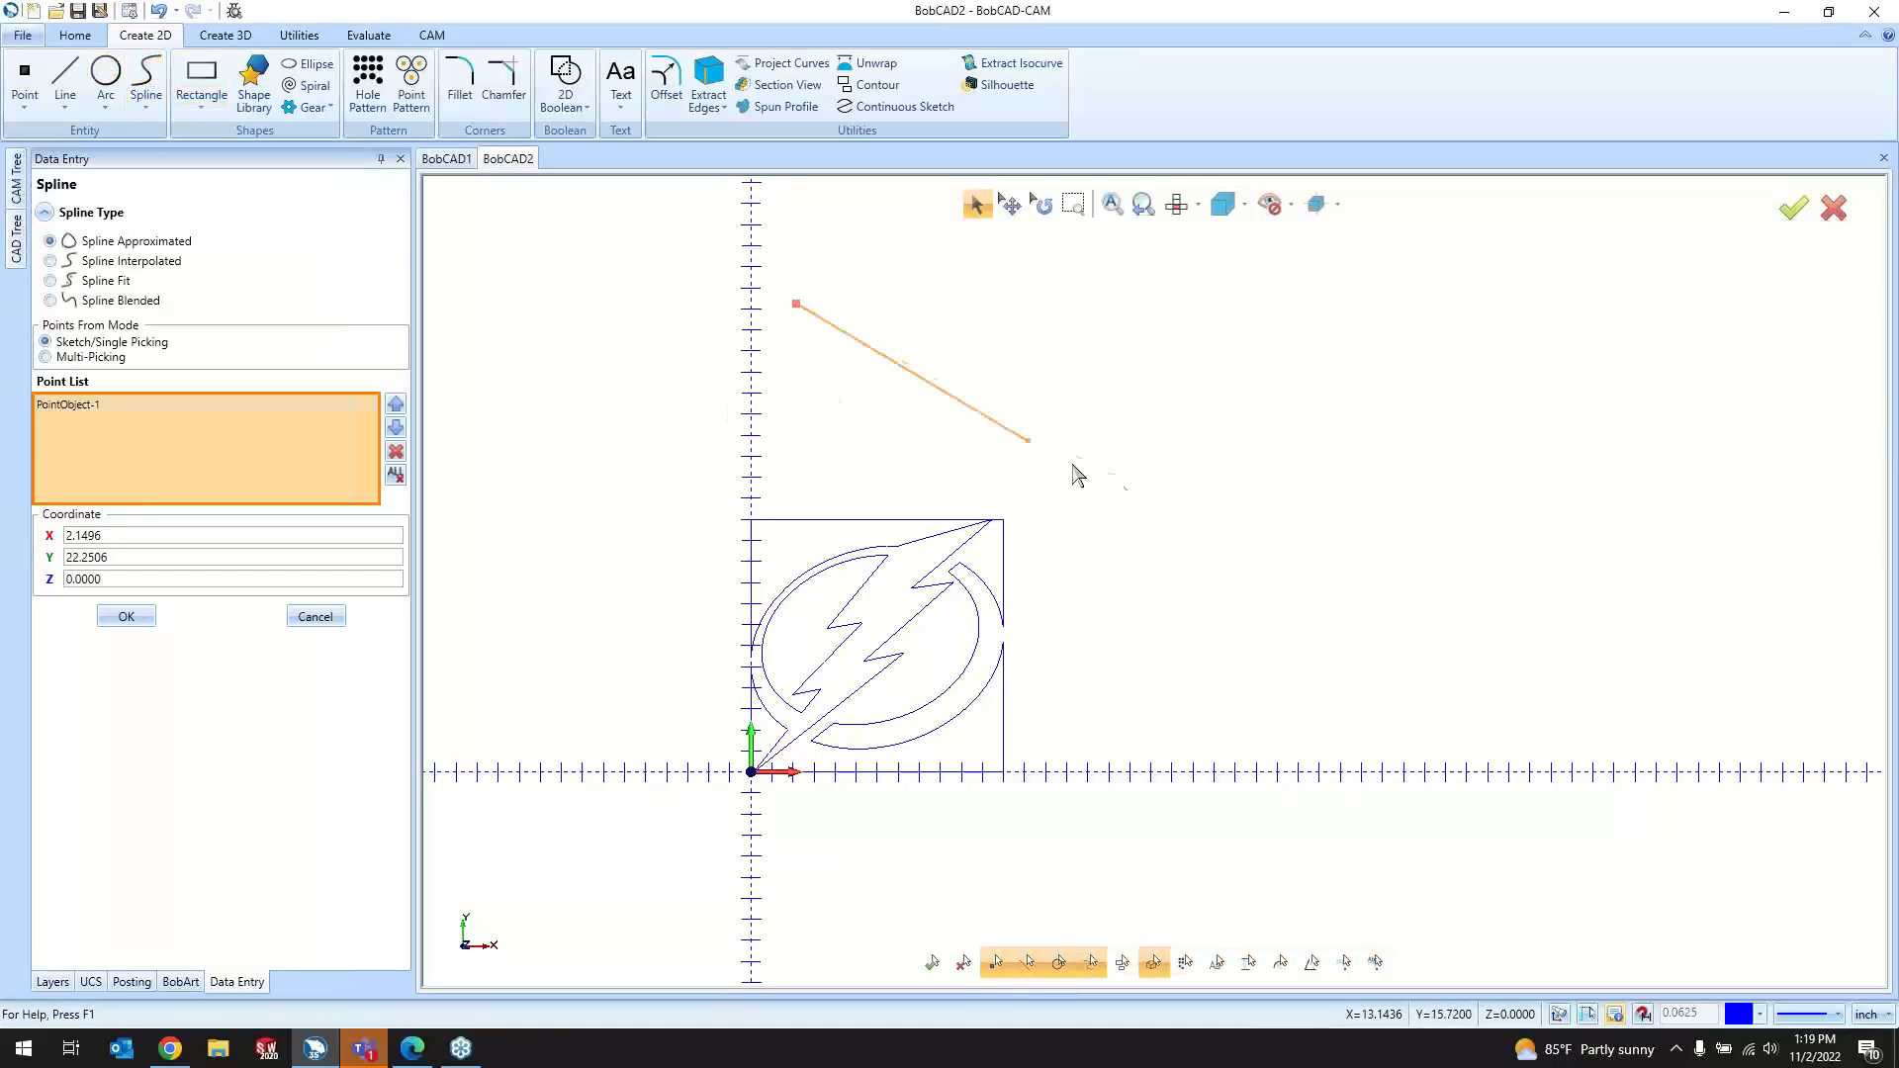
click(1115, 478)
click(1272, 270)
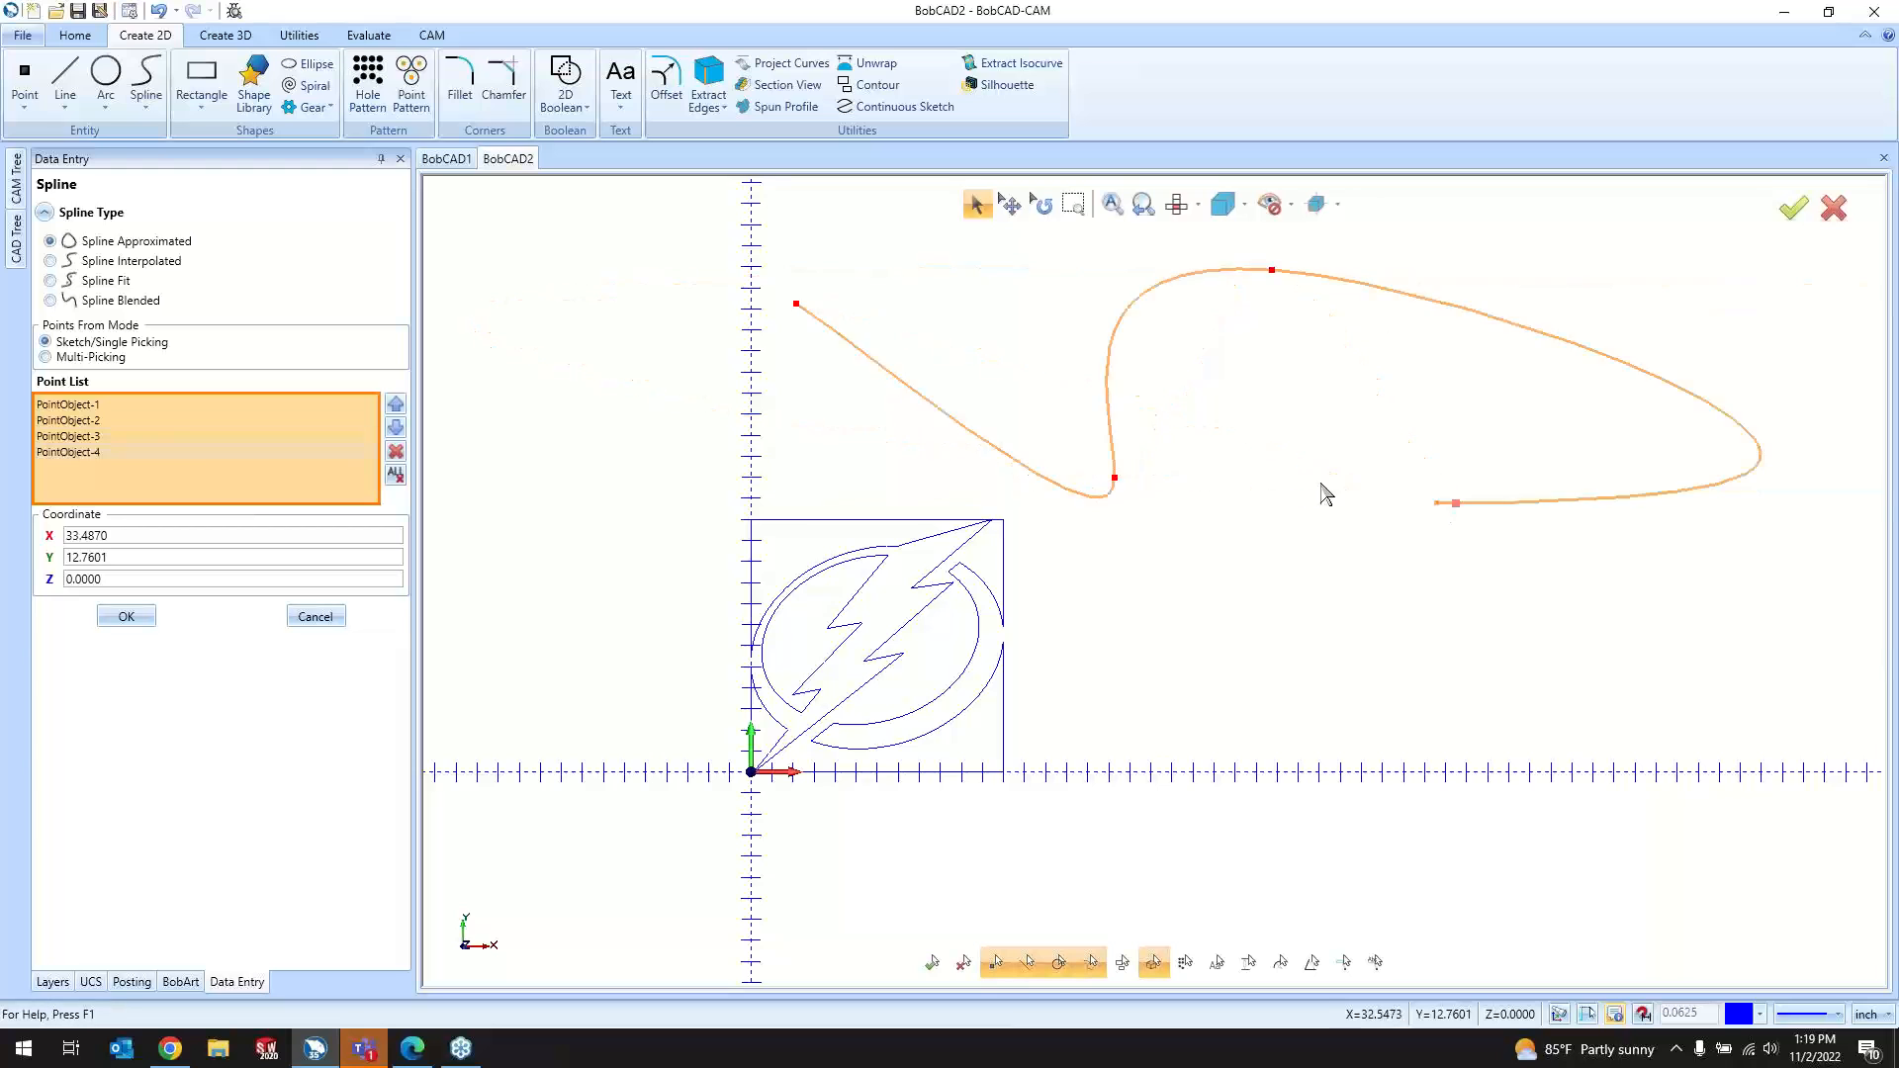
click(126, 616)
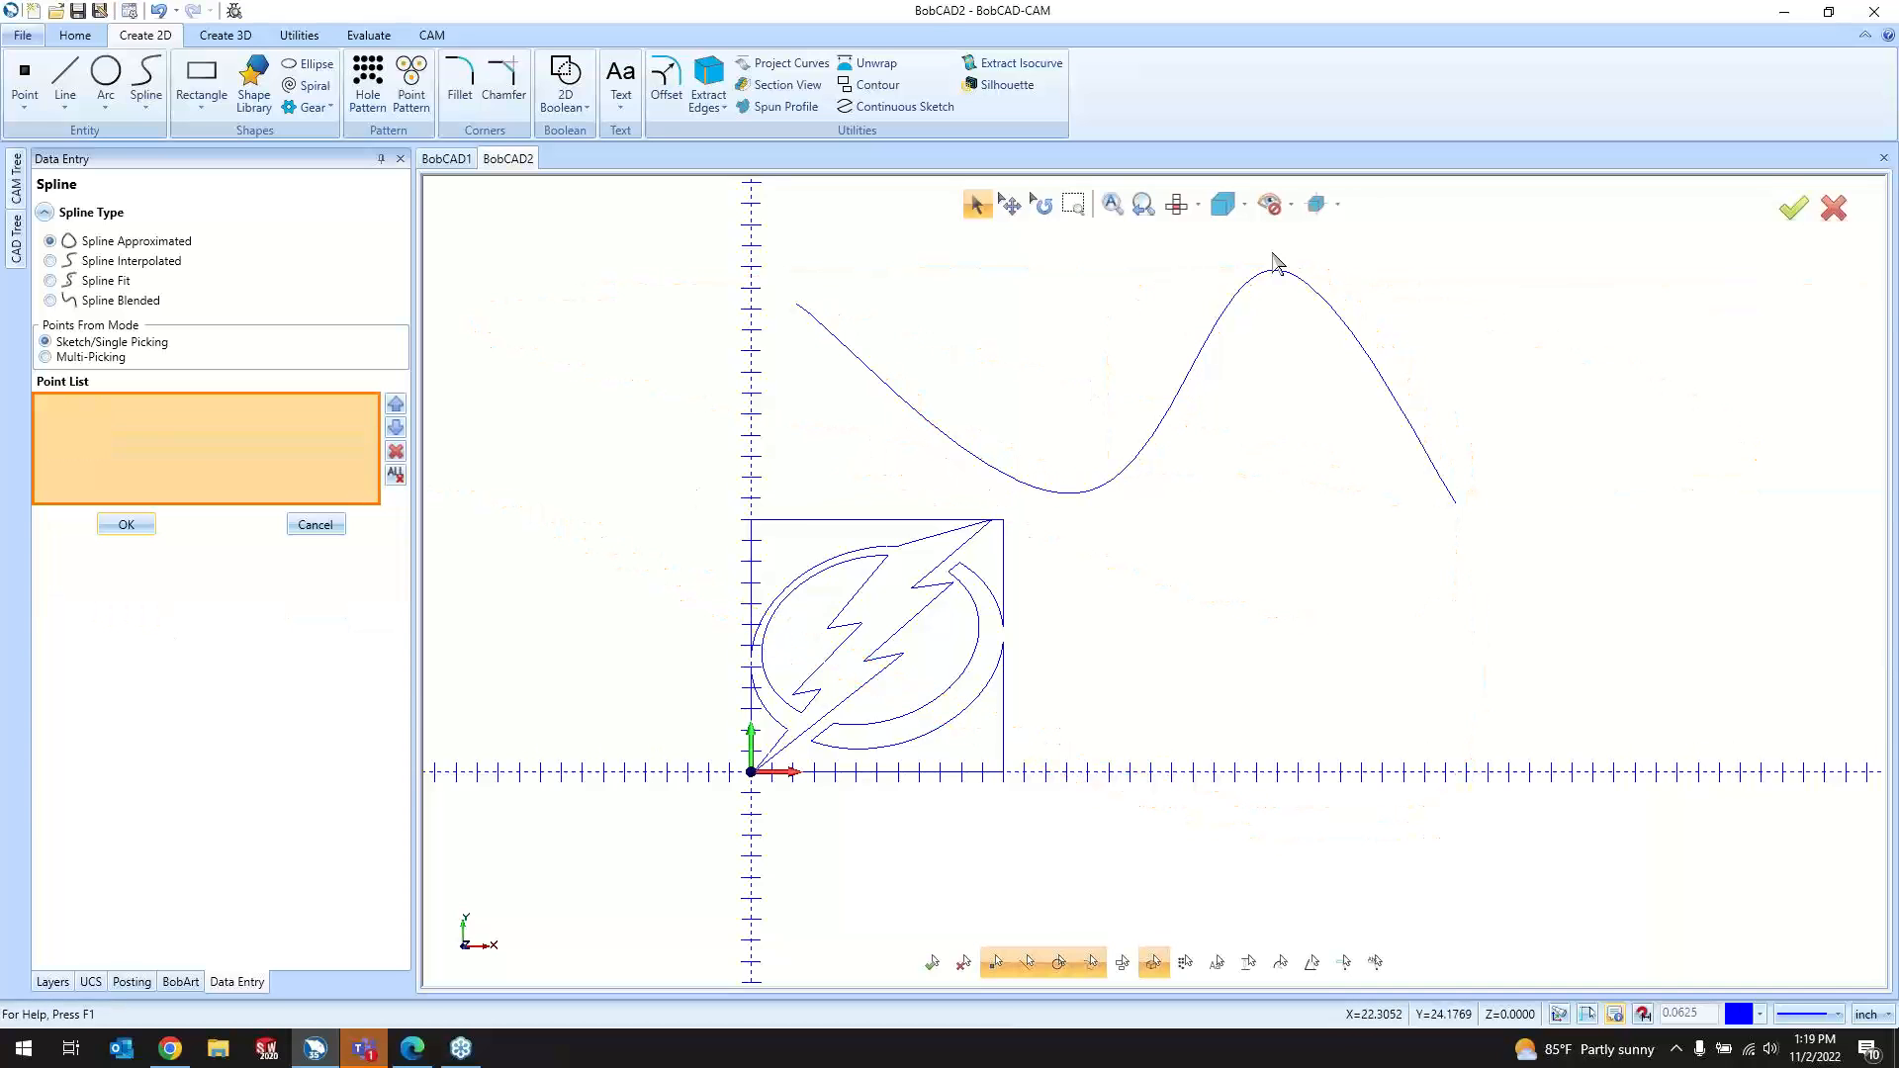
click(316, 524)
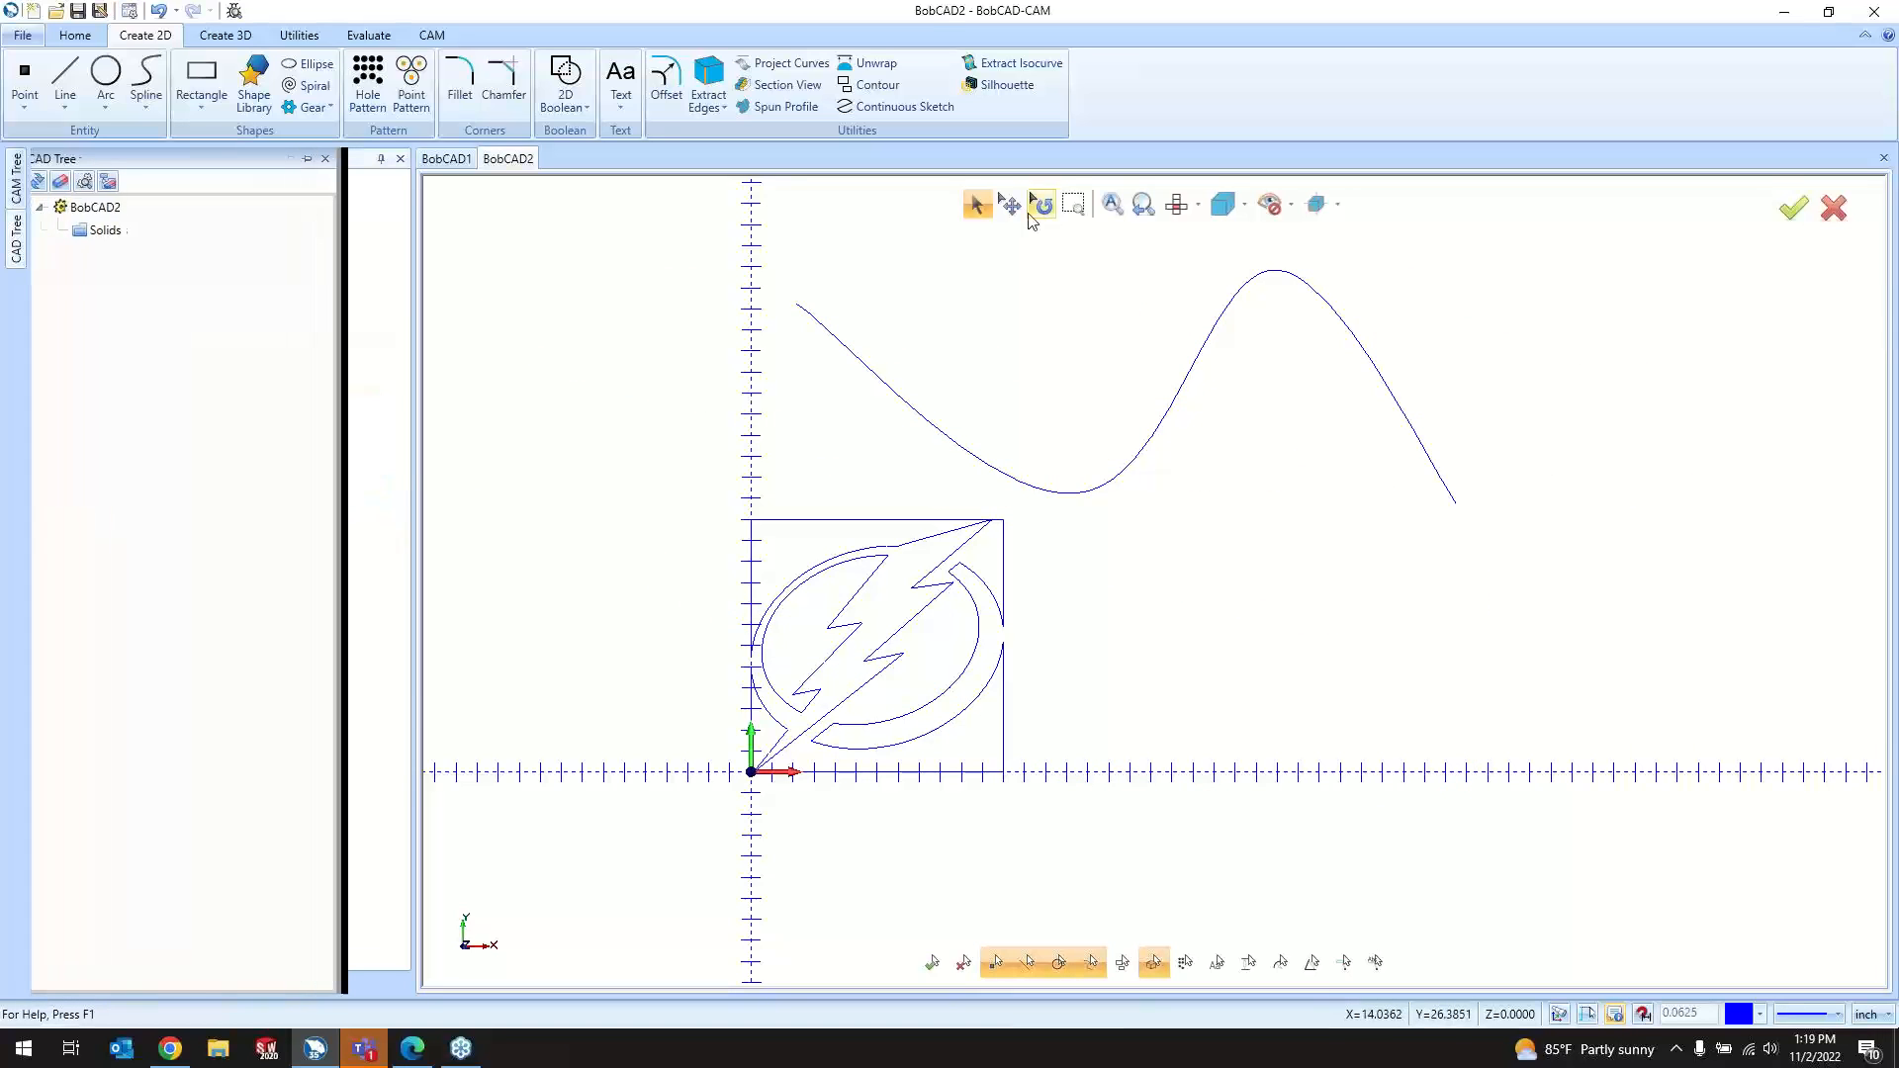
Step: Try to reshape the spline by moving its third control point to about X 16.24, Y 17.93 and raising its right endpoint, cancel, and delete the spline
double_click(1224, 398)
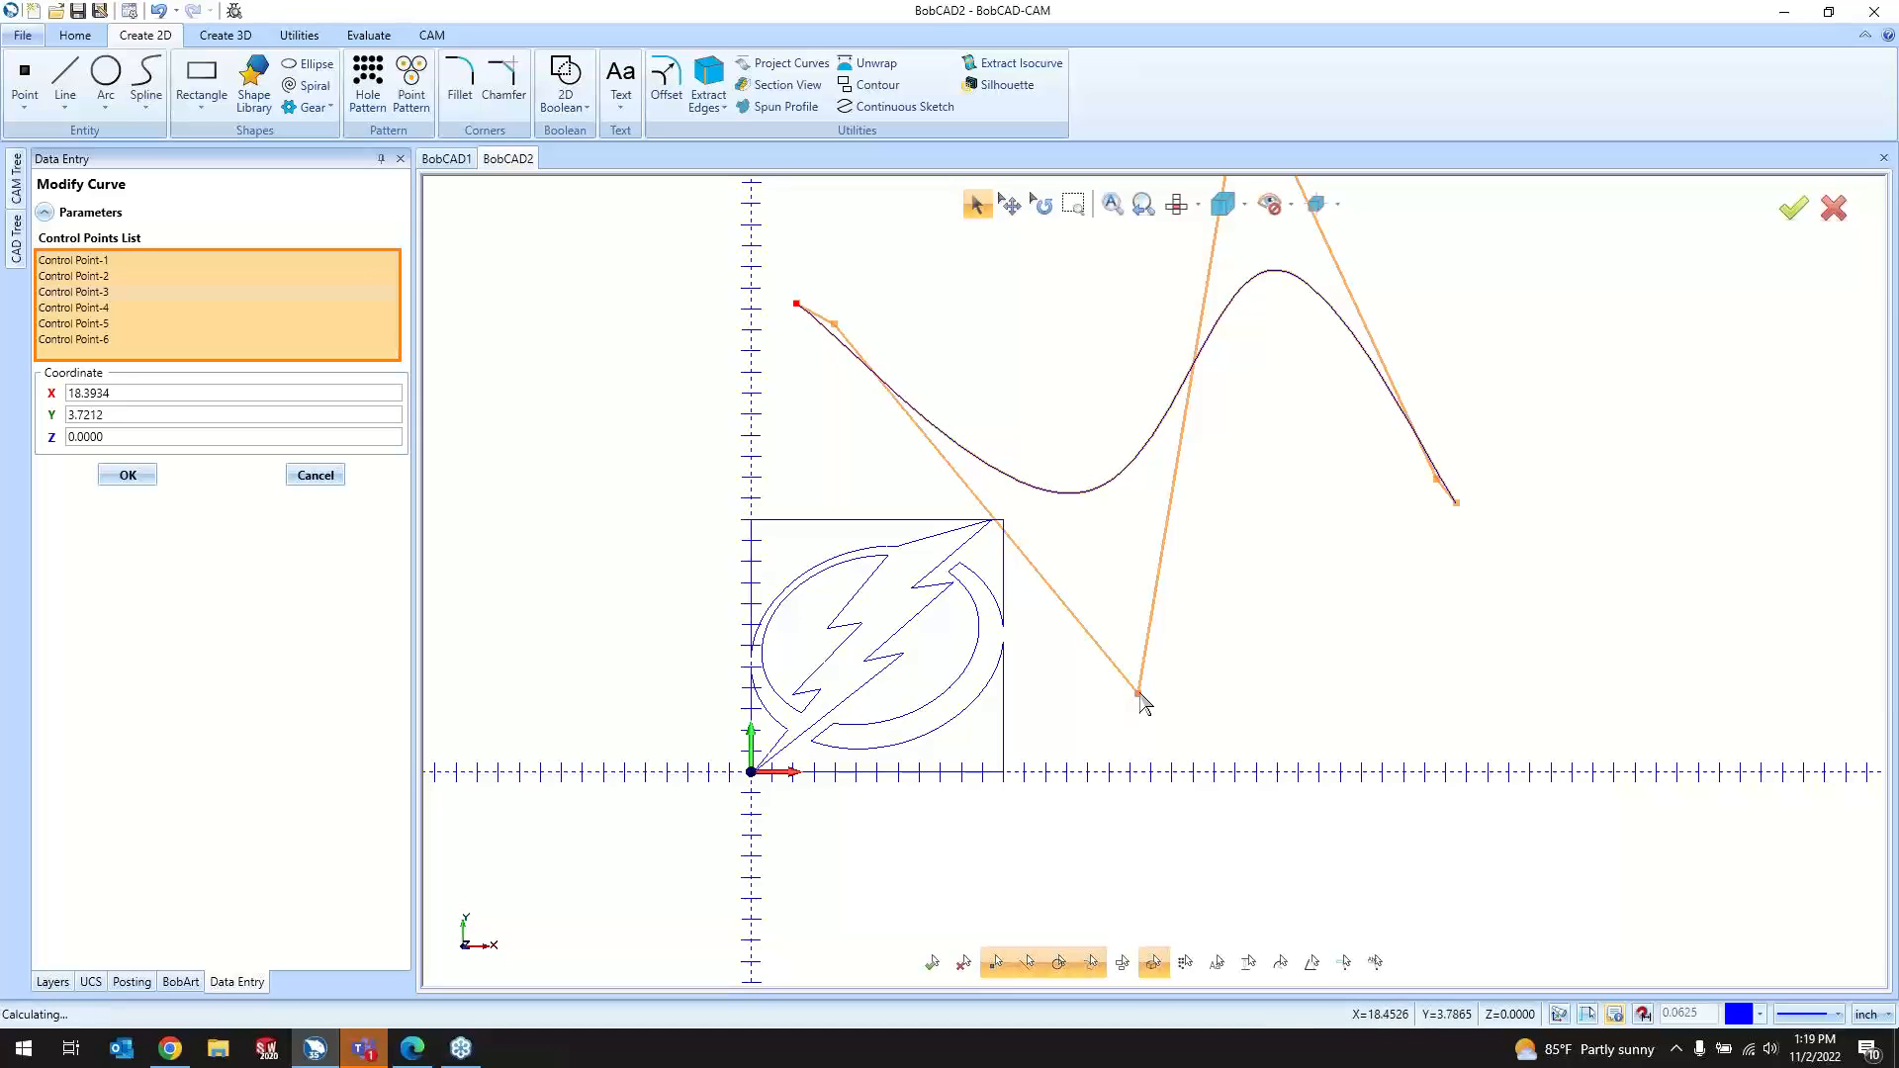
drag(1140, 692, 1095, 398)
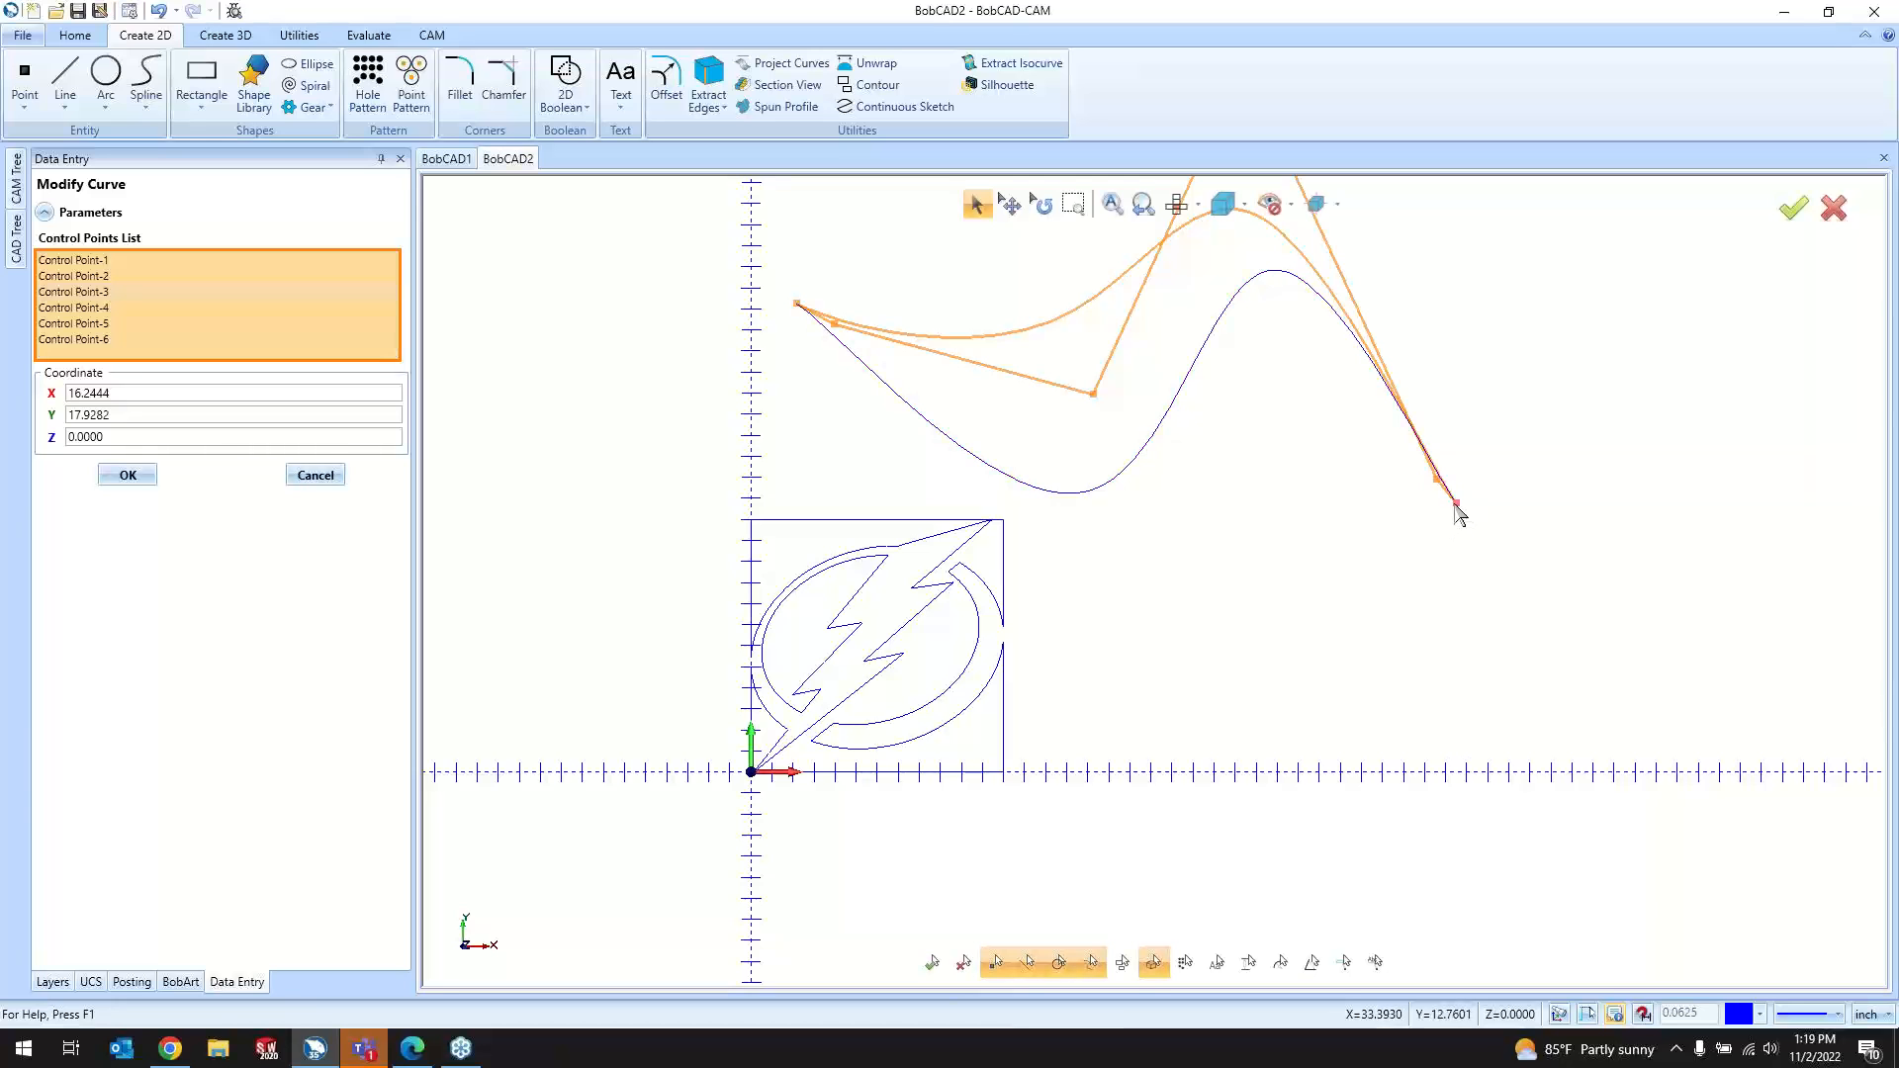
drag(1456, 505, 1433, 352)
click(314, 475)
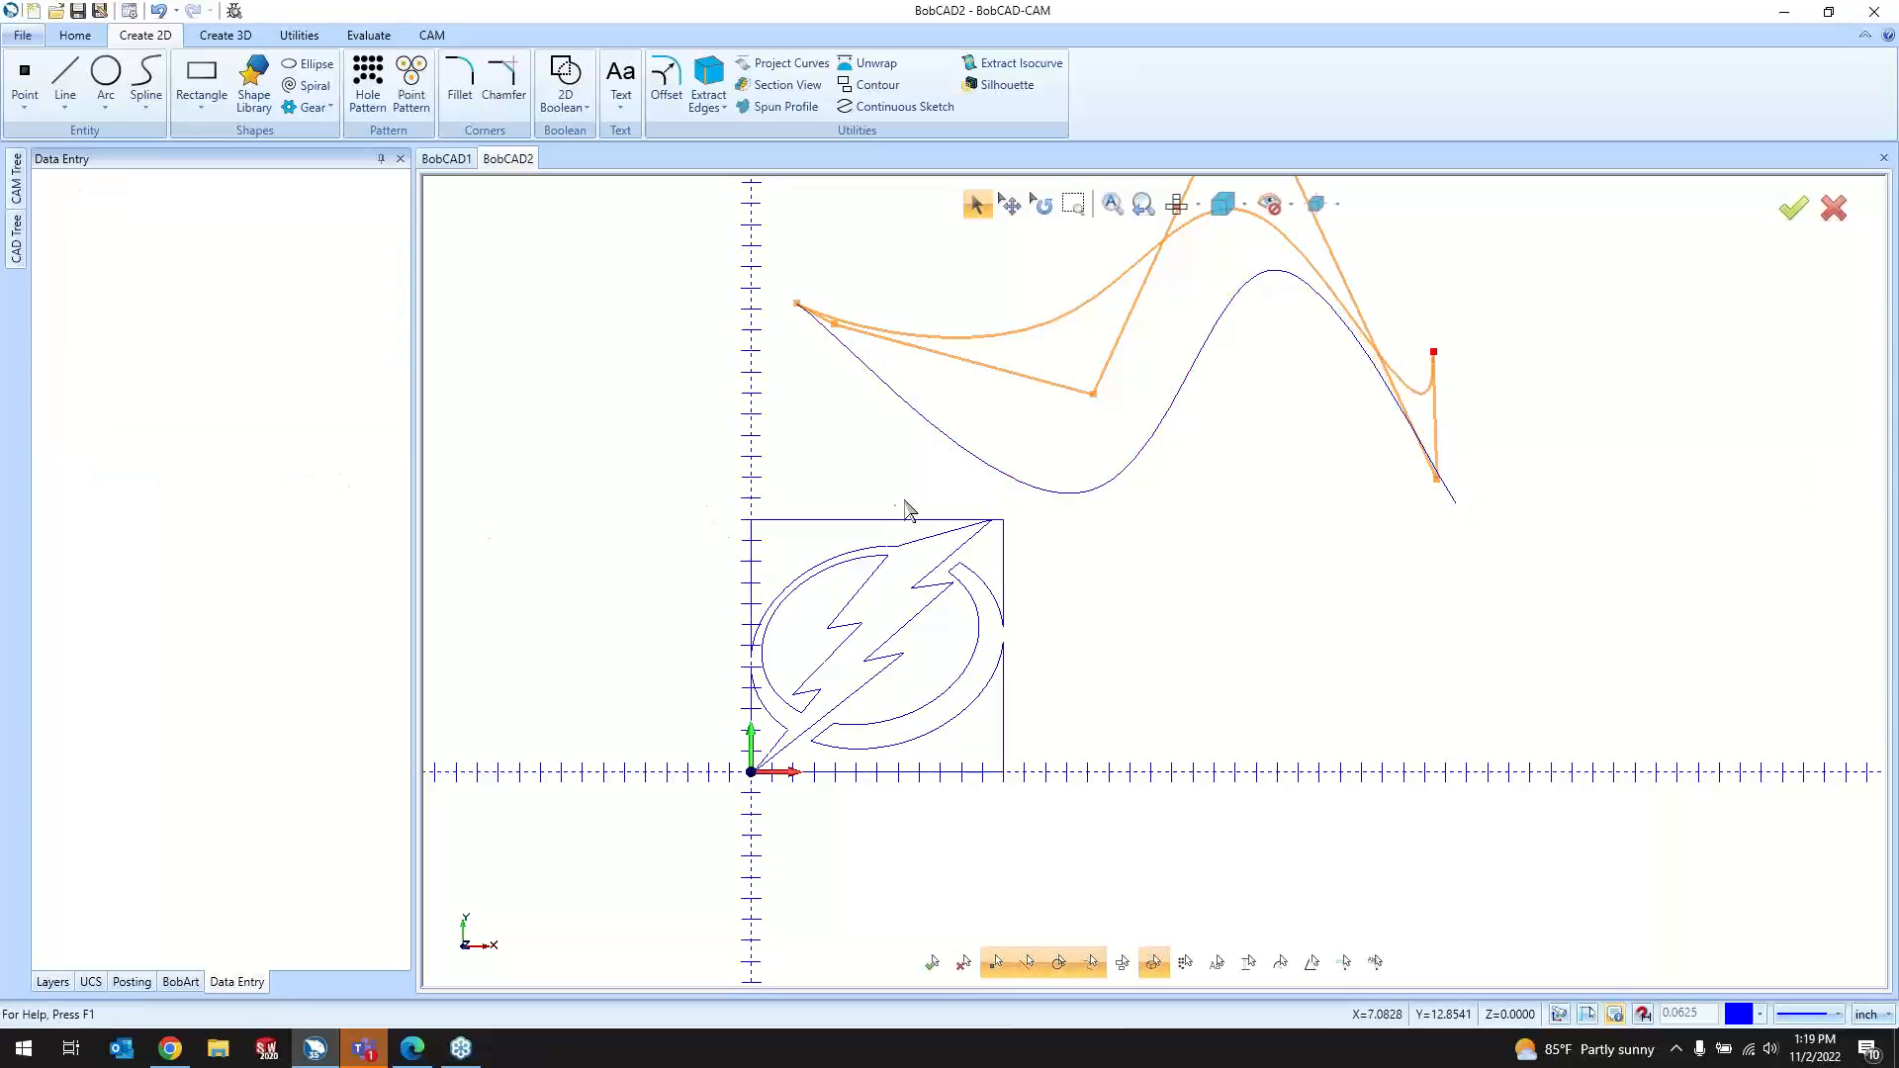
drag(1104, 327, 1226, 454)
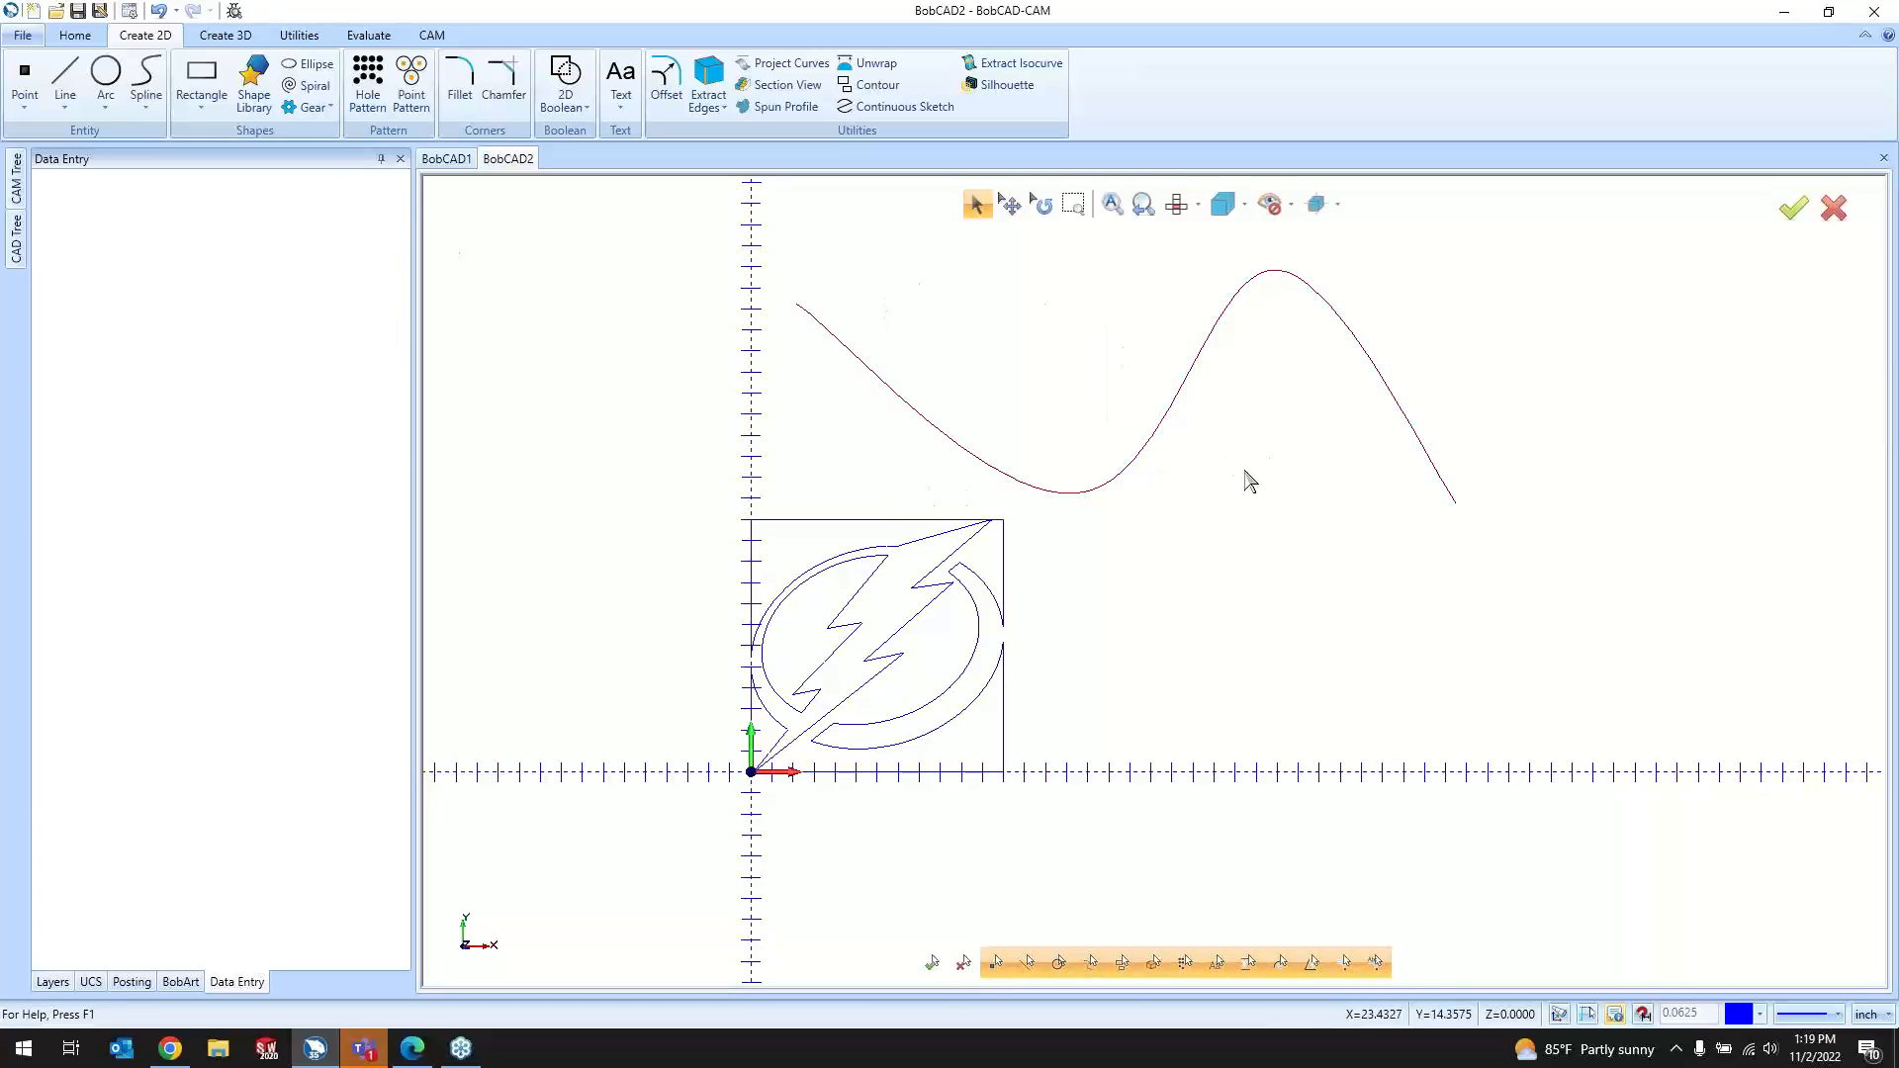
key(Delete)
Step: Create a point to the right of the logo at about X 30.62, Y 12.38
click(25, 79)
click(1395, 510)
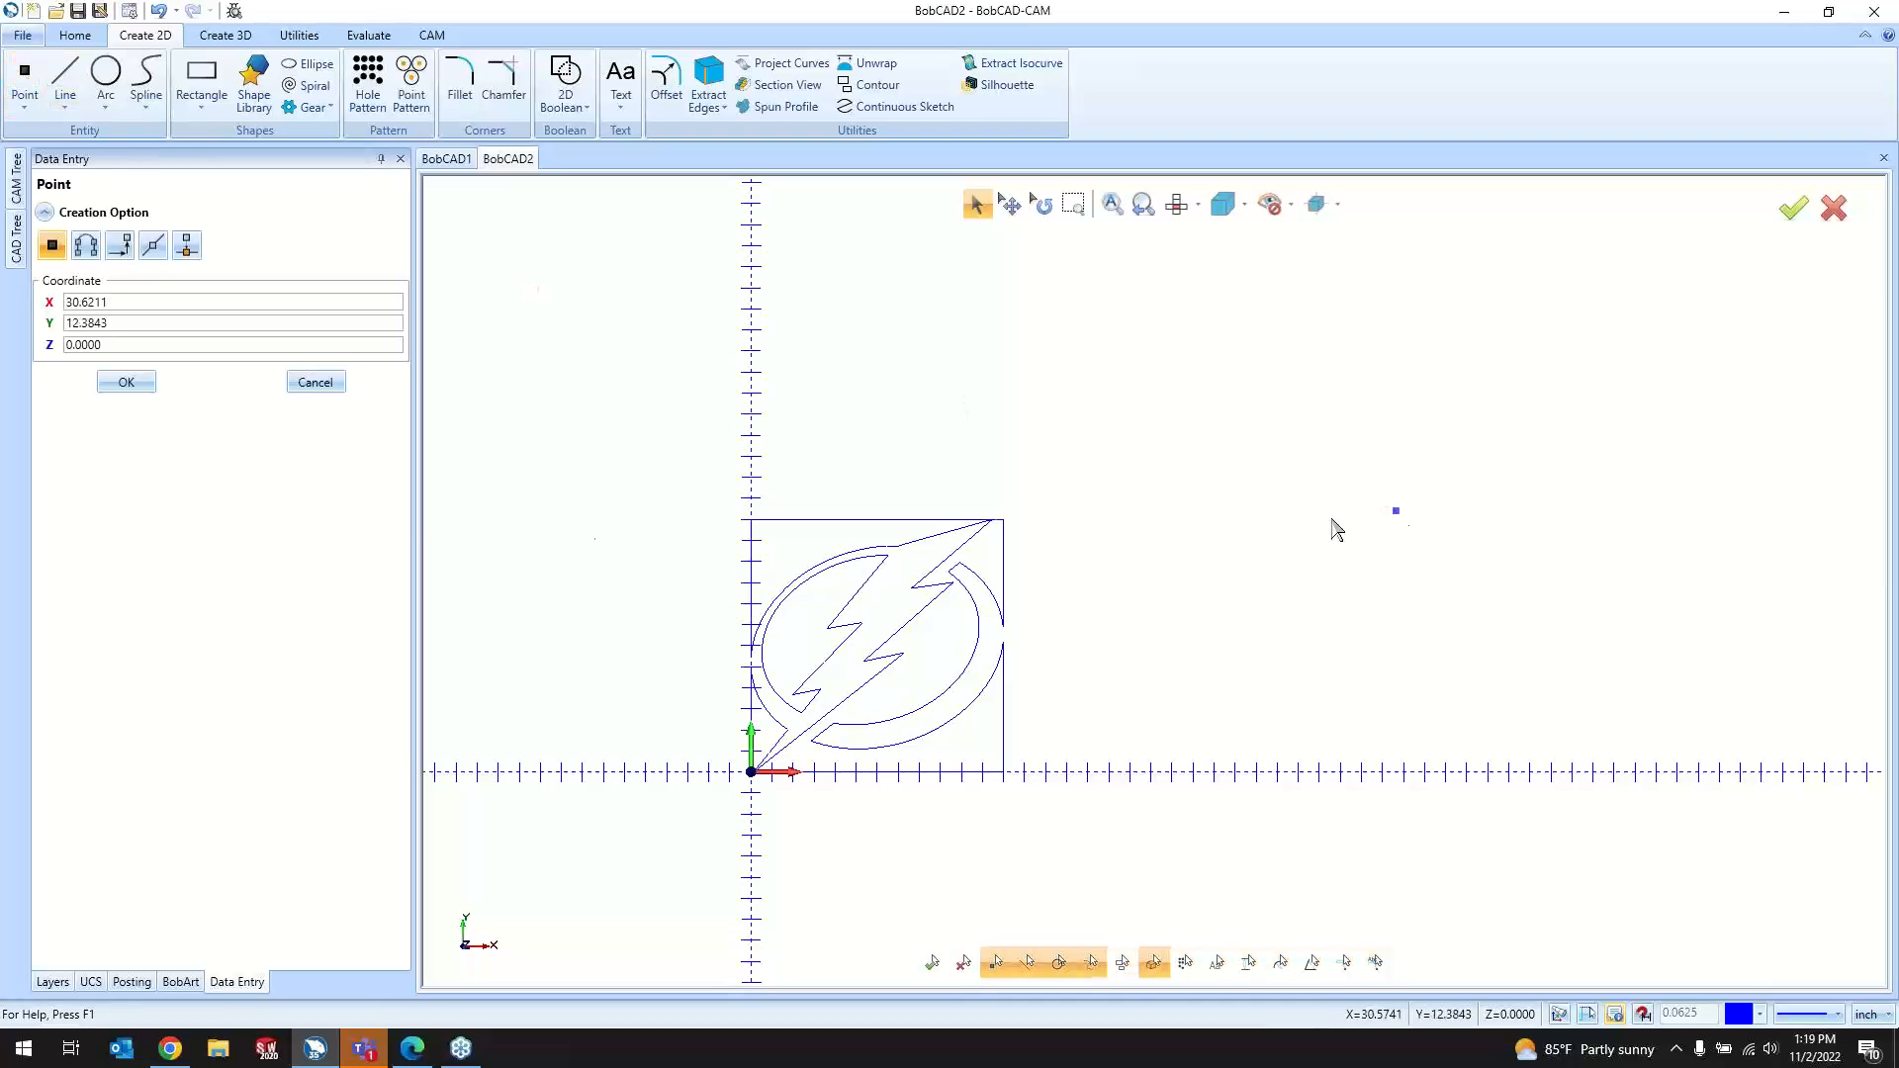
click(314, 383)
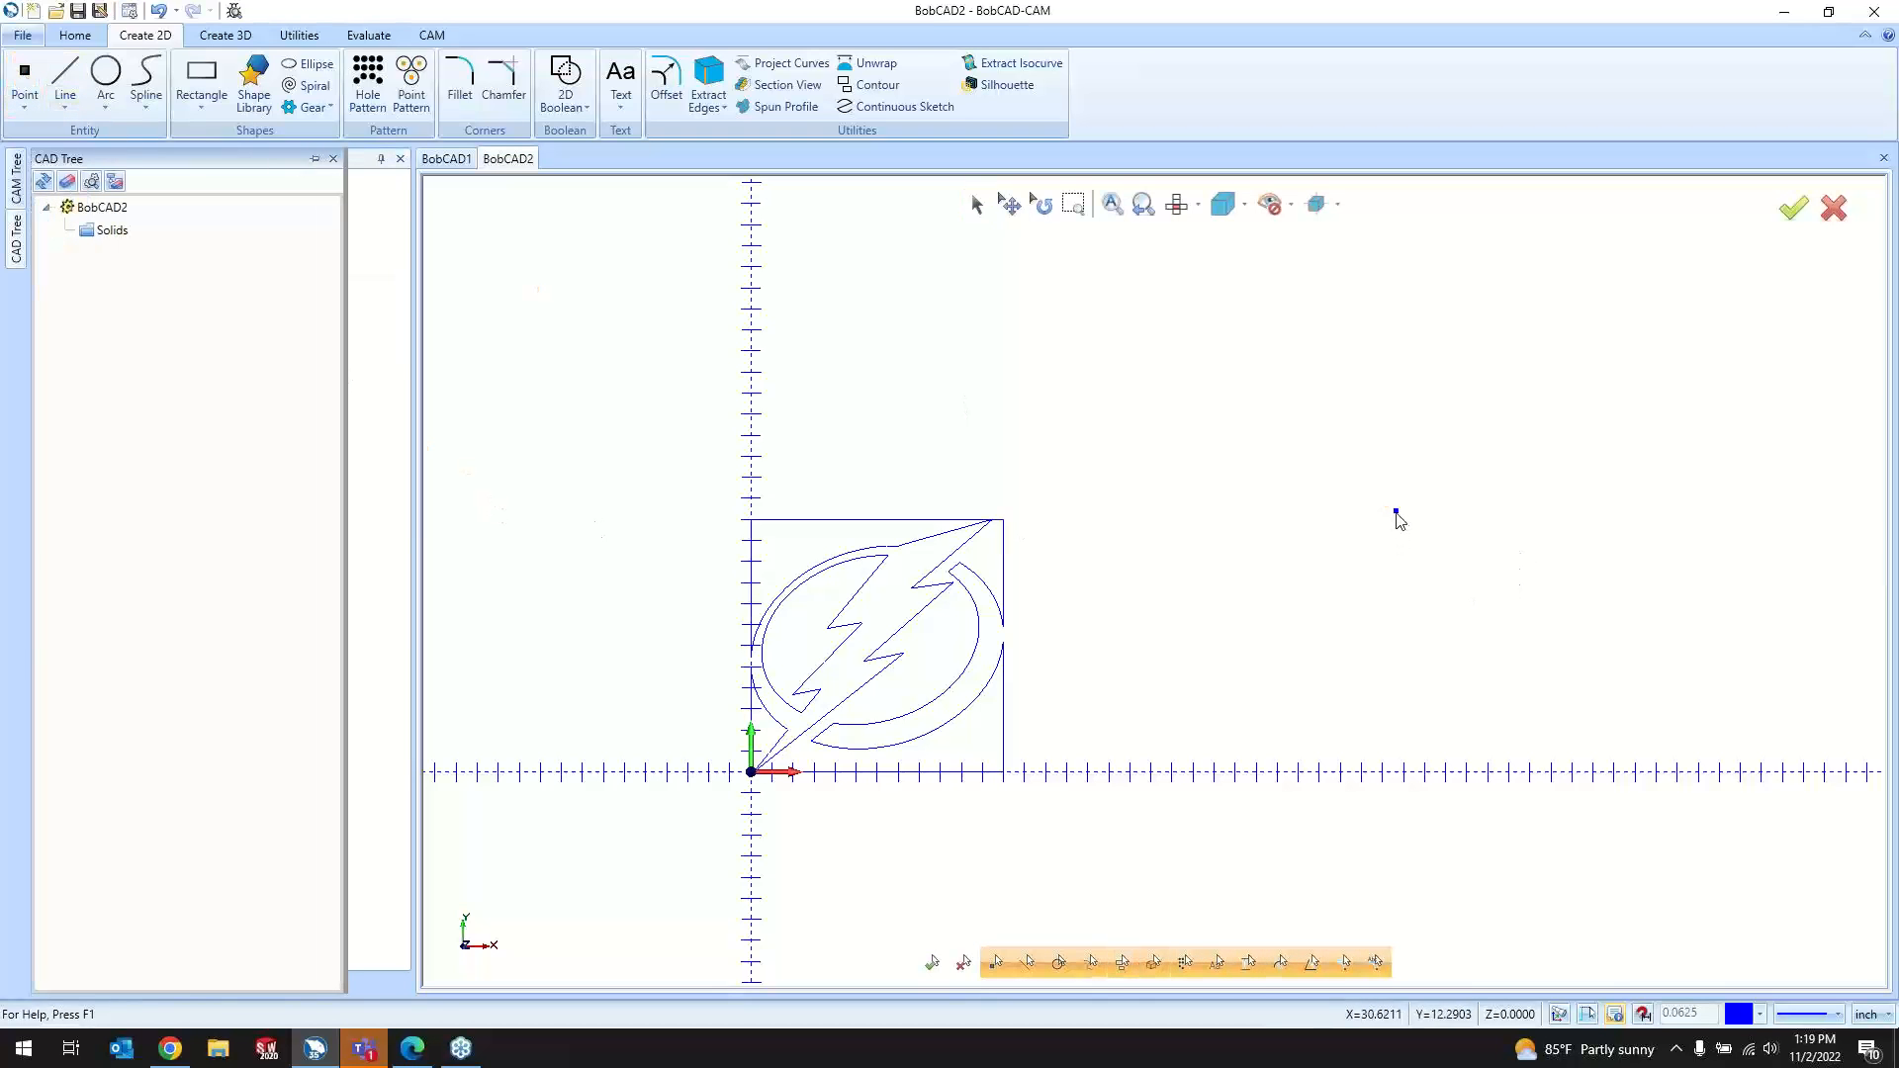
click(976, 203)
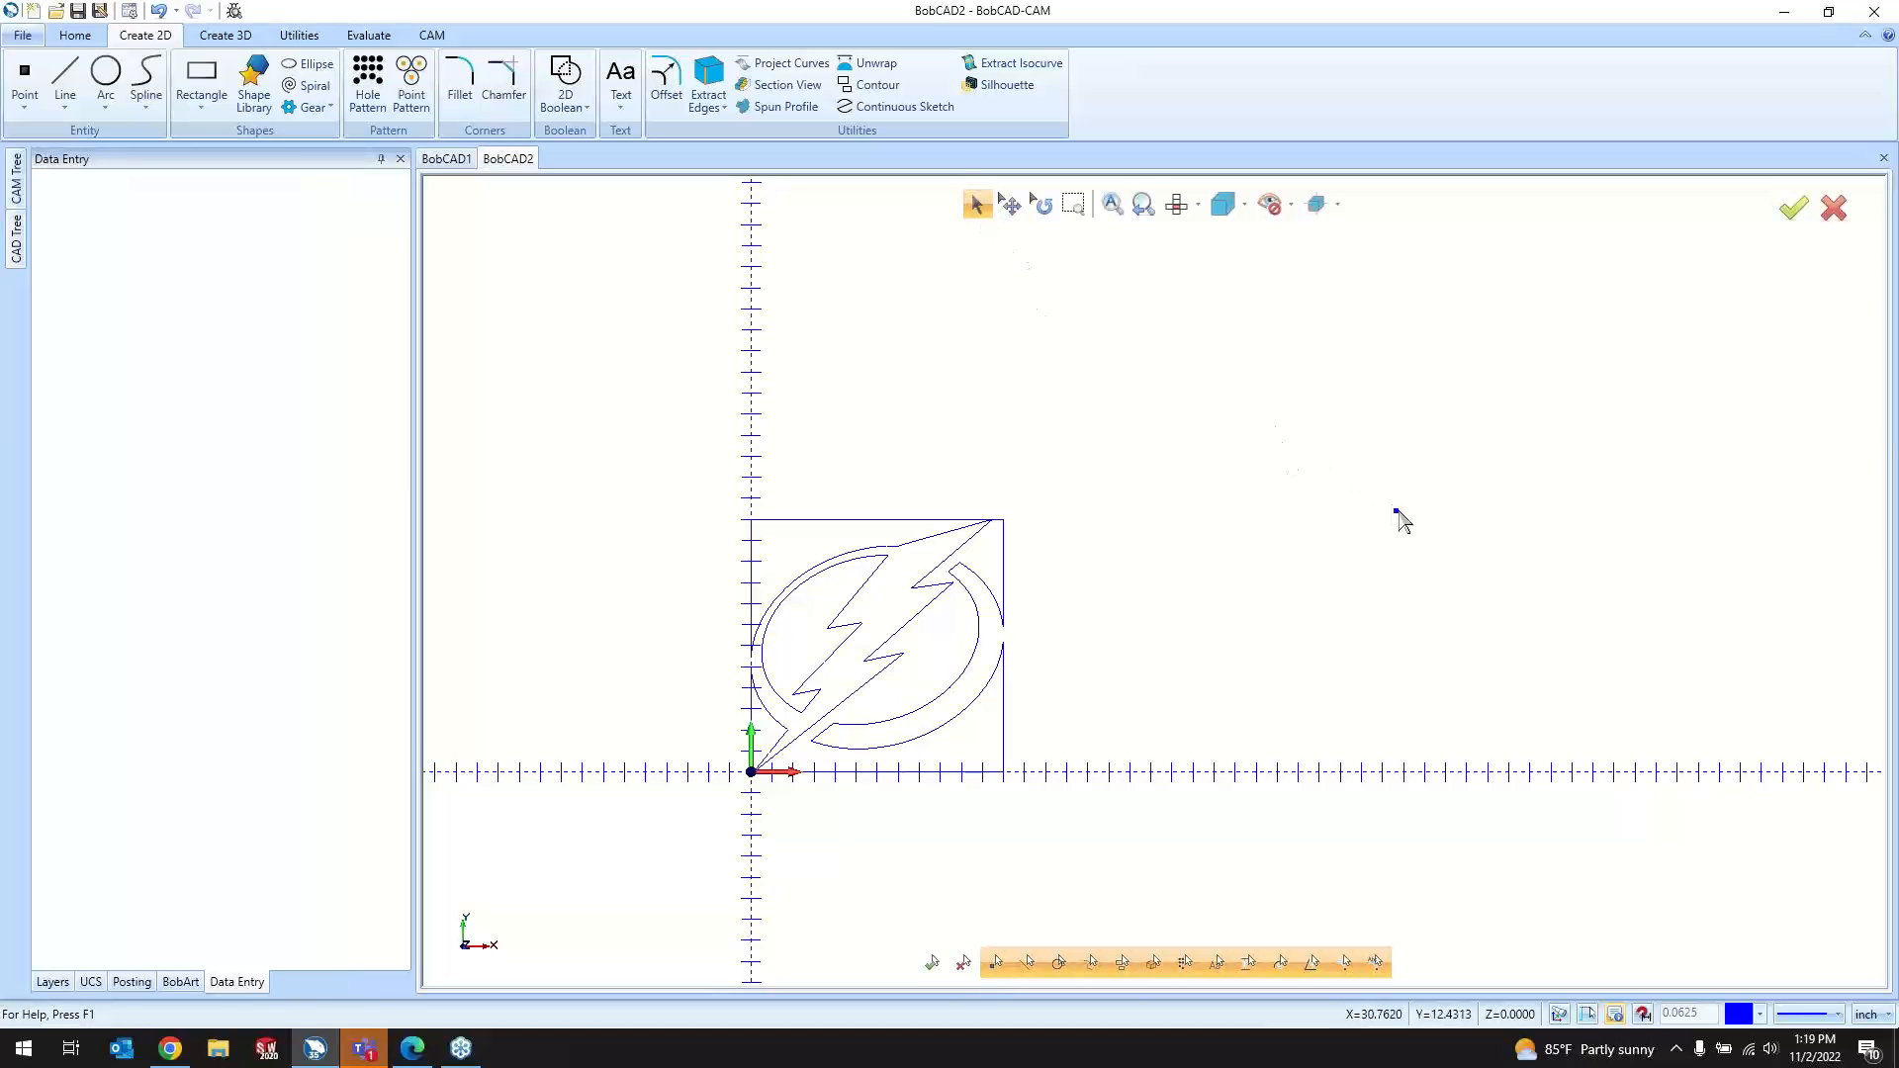
Step: Try to raise the point to about Z 7.16, cancel, undo the point's creation, and restore the straight-on view
click(1395, 512)
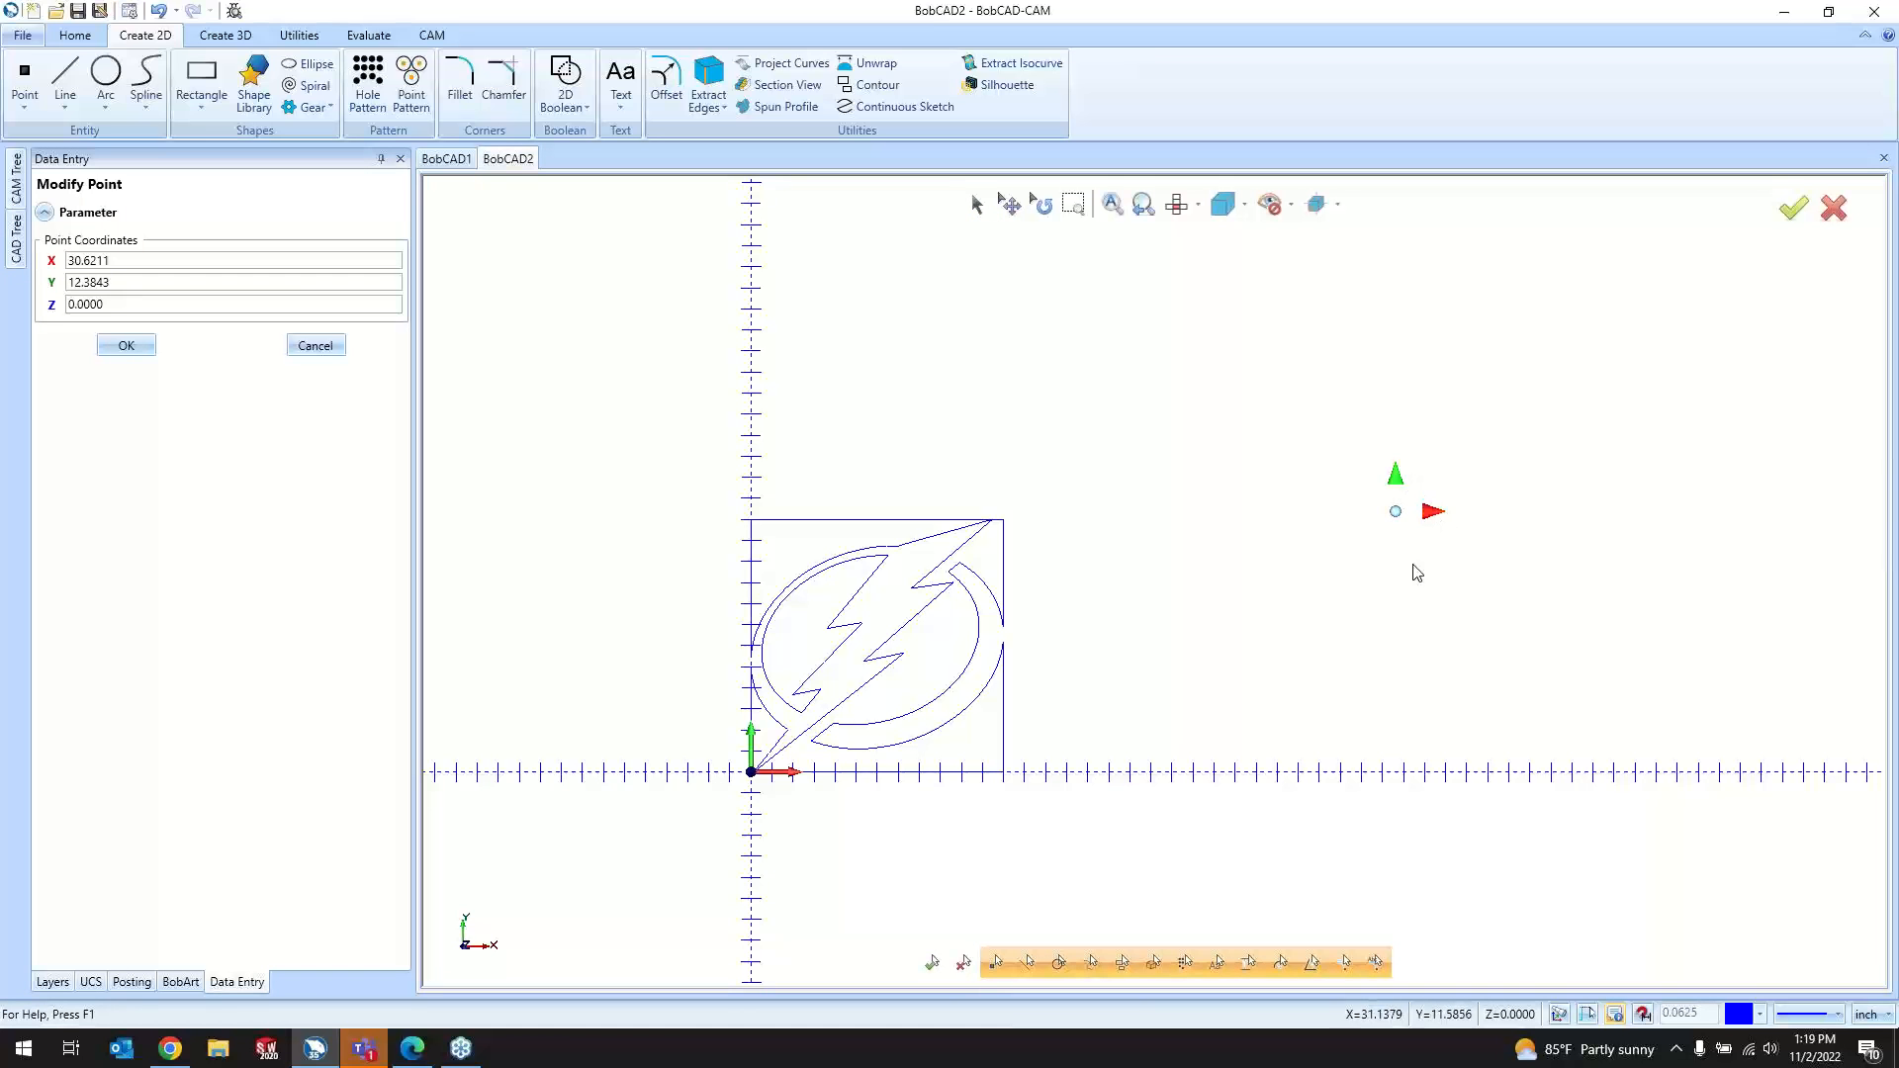
middle_drag(1417, 573, 1470, 640)
drag(1277, 355, 1210, 353)
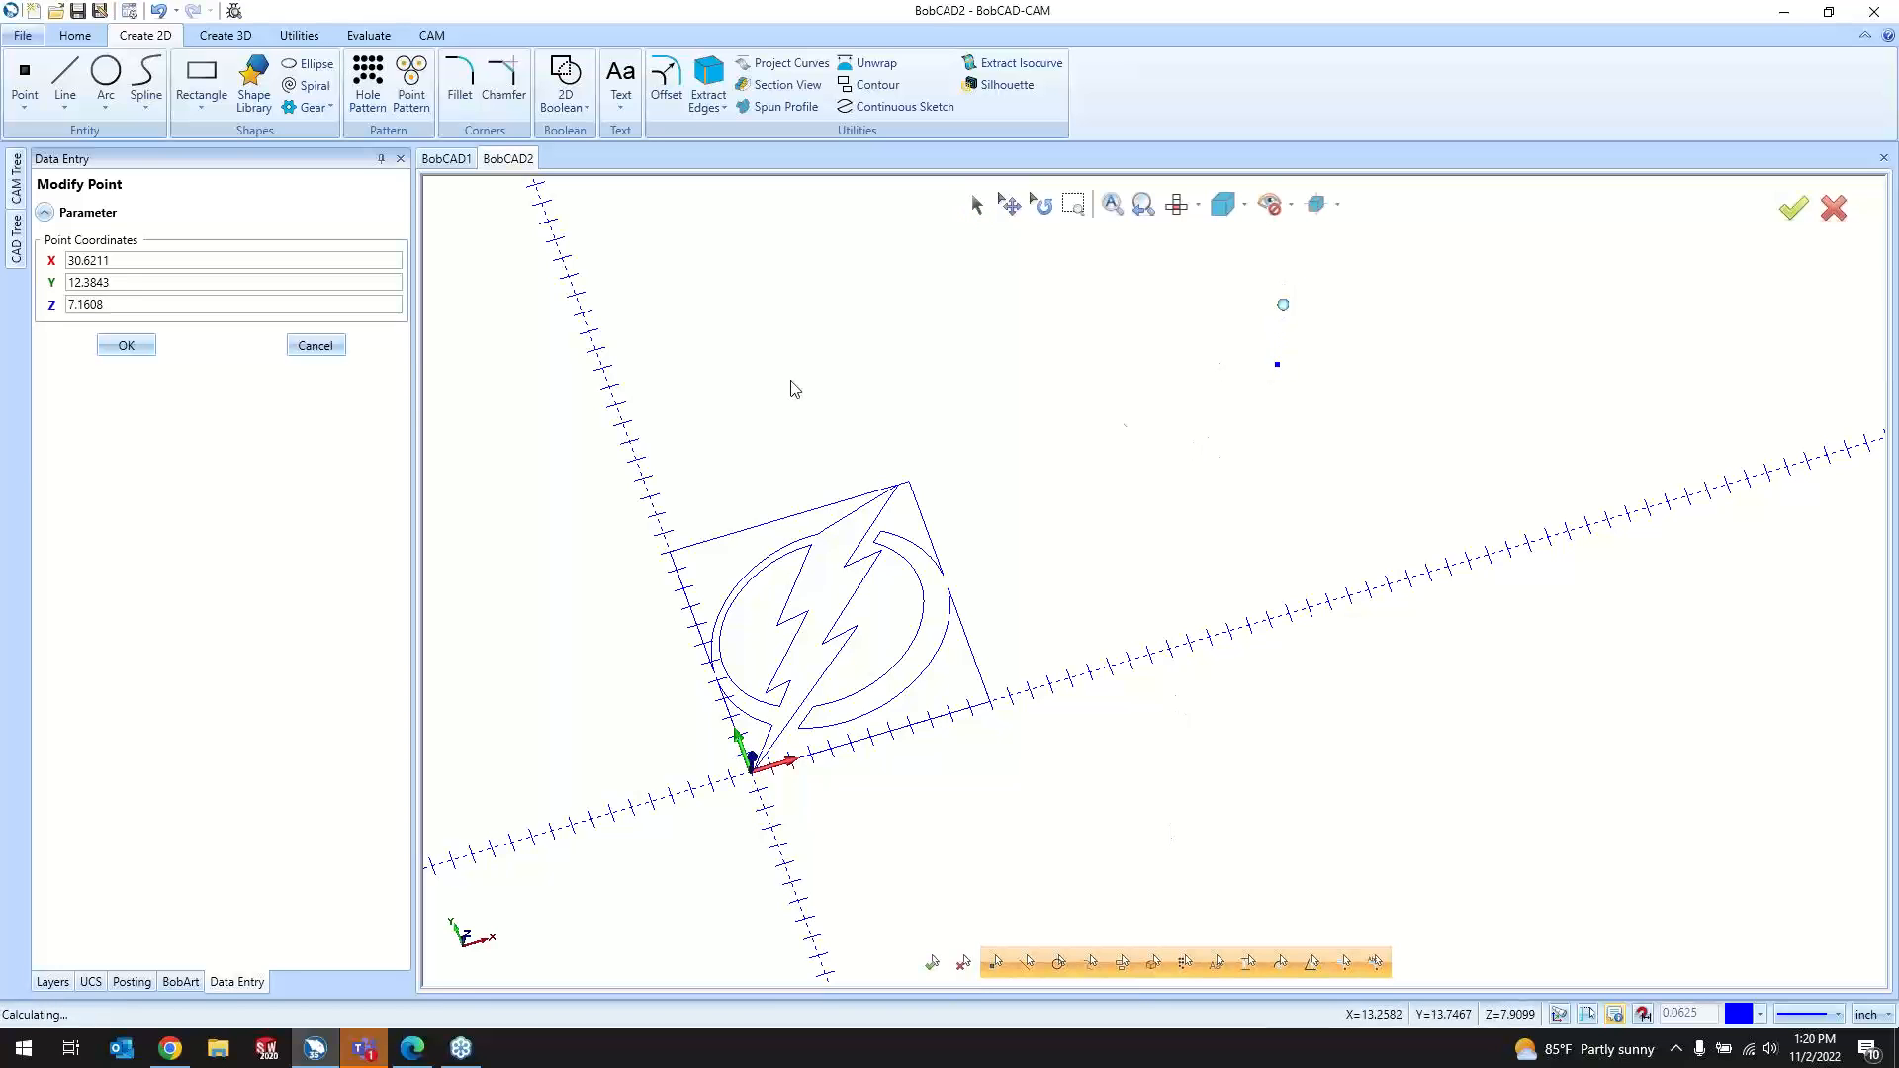
click(315, 345)
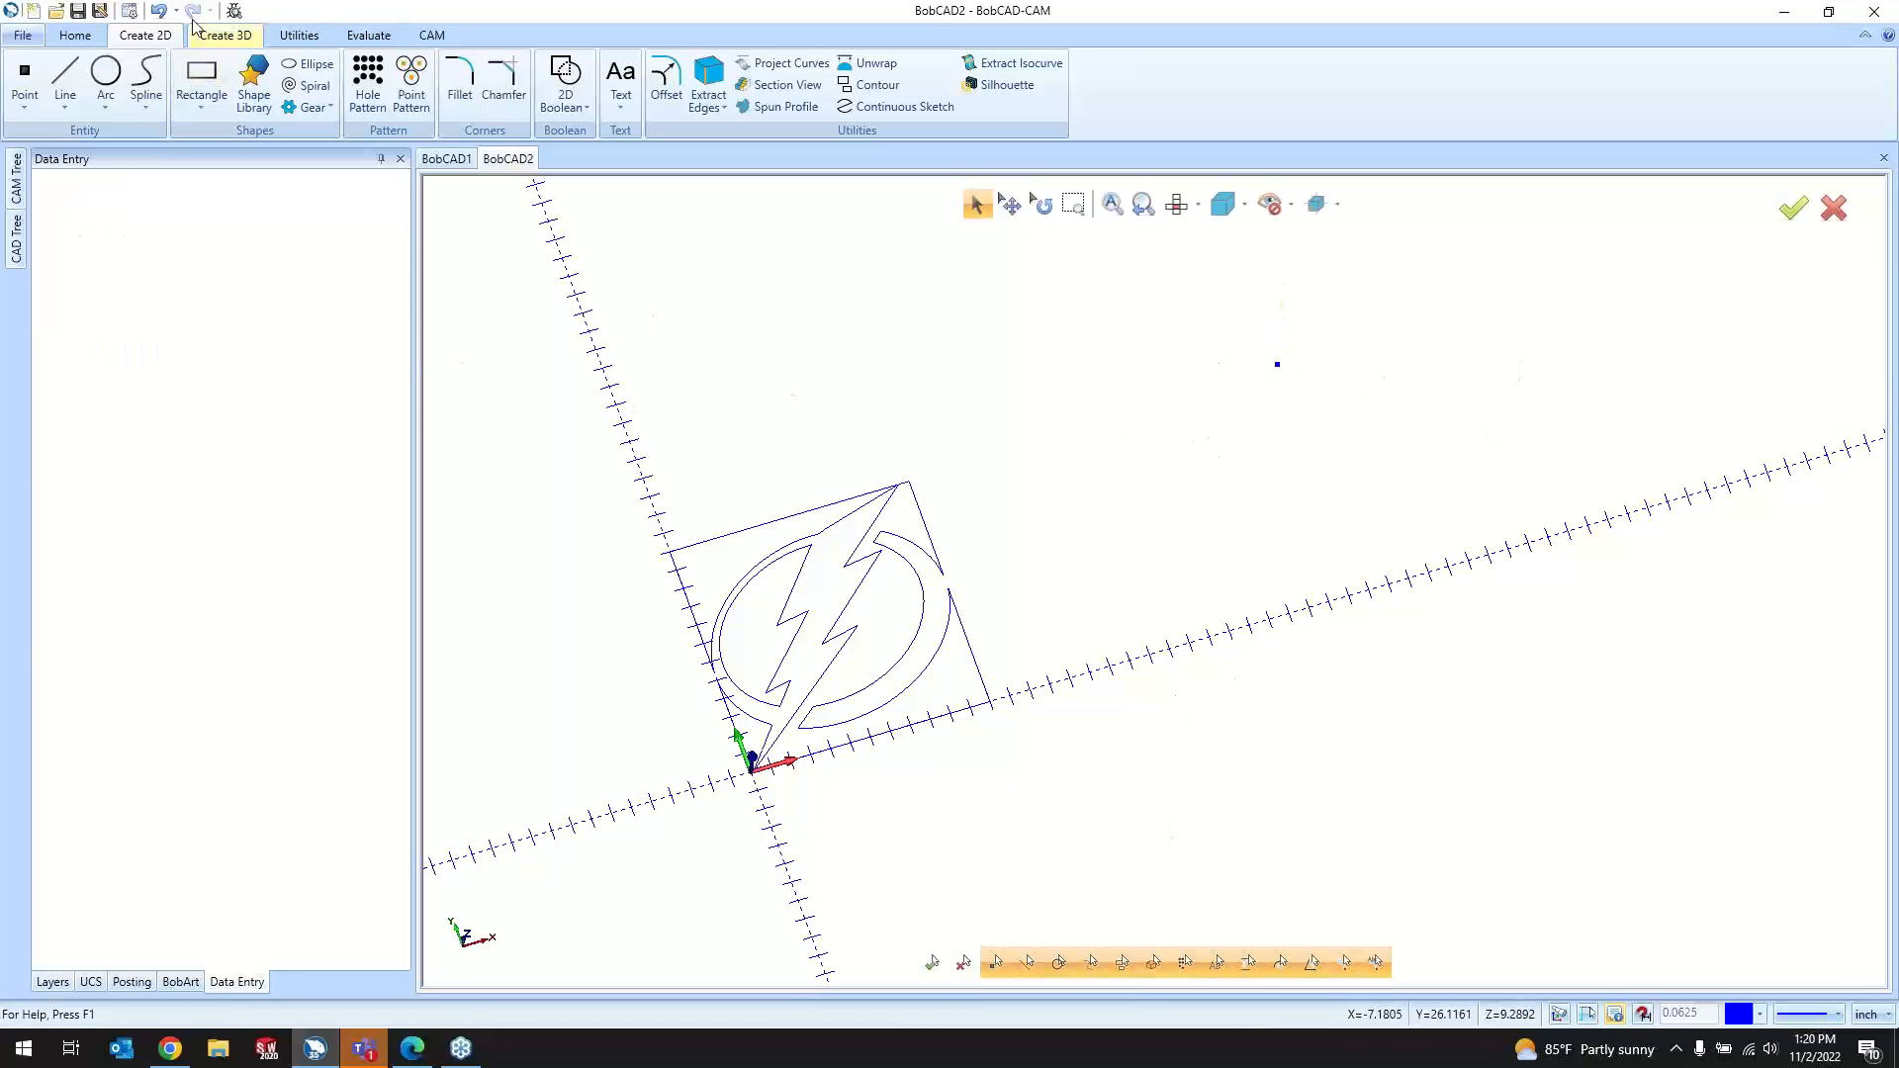
click(160, 12)
click(1181, 210)
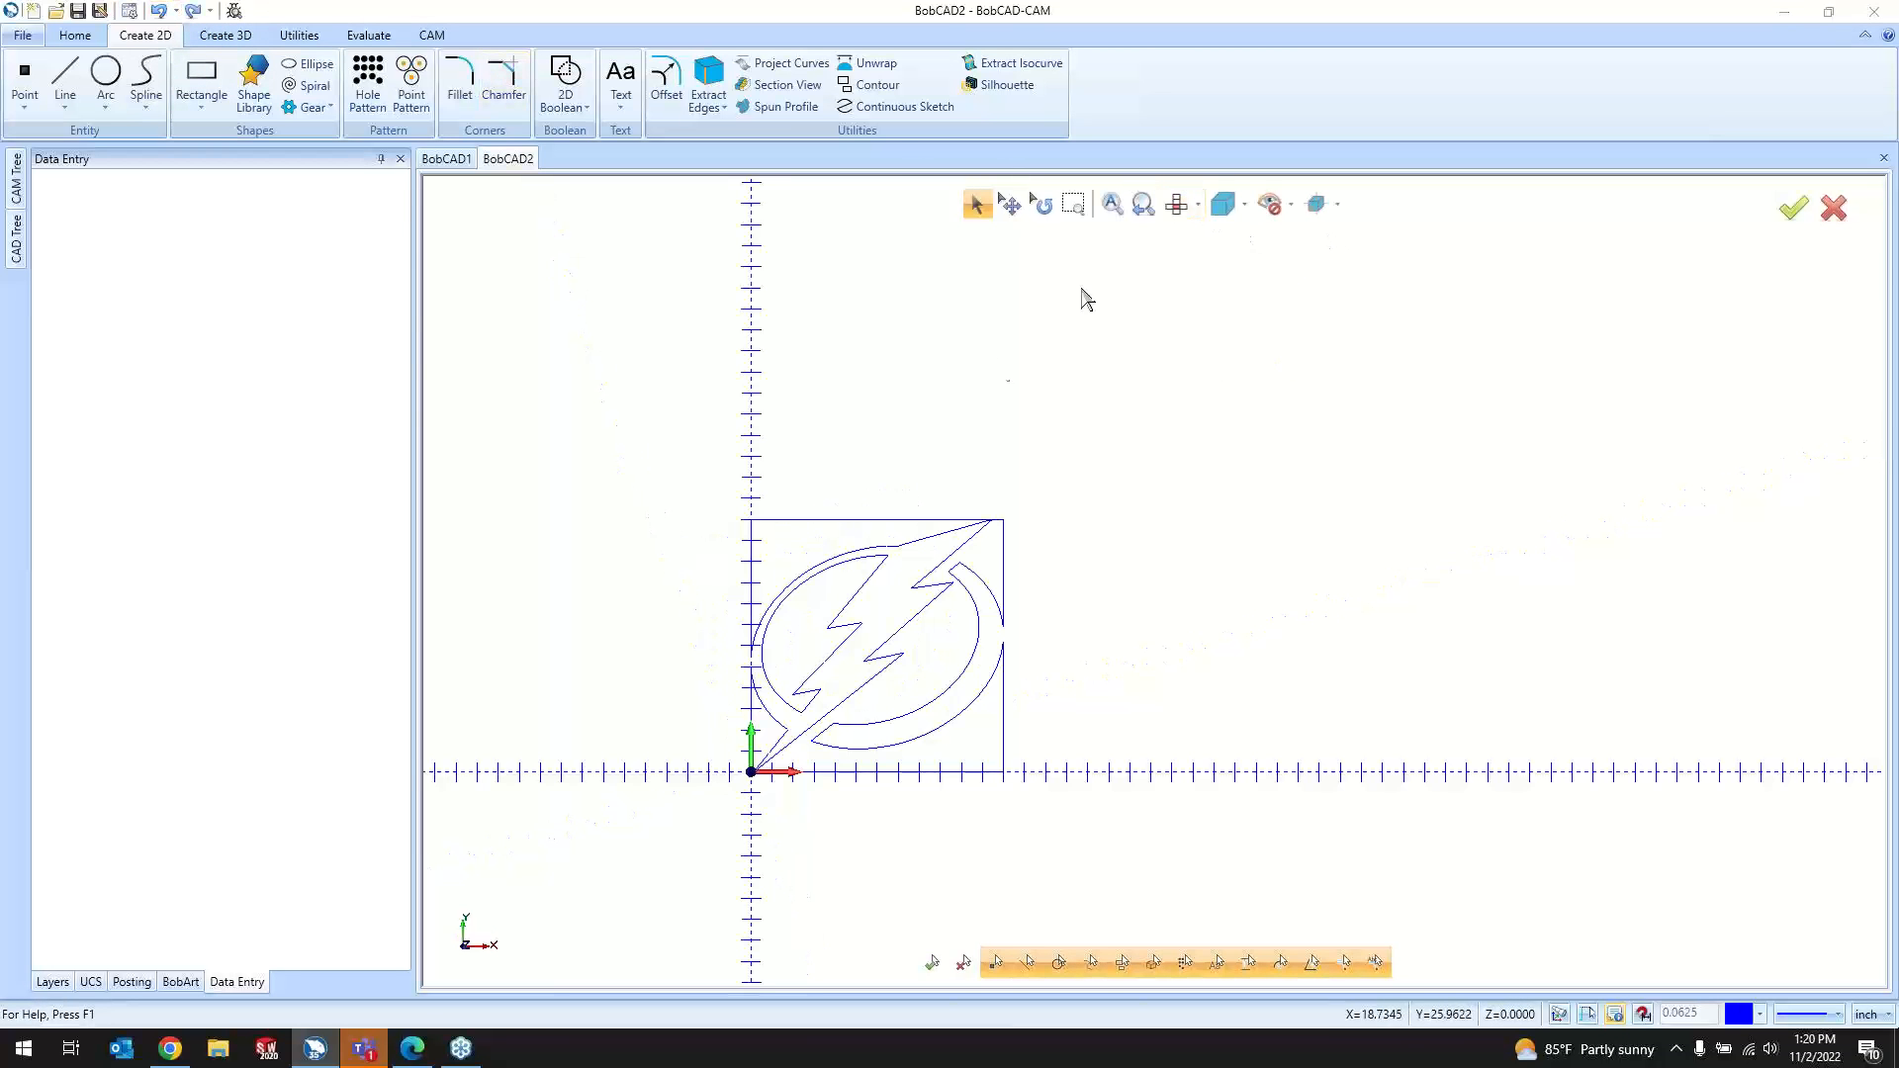
Step: Place a 2 by 2 inch square-cornered rectangle, positioned by its centre, in the empty area to the right of the logo
click(197, 89)
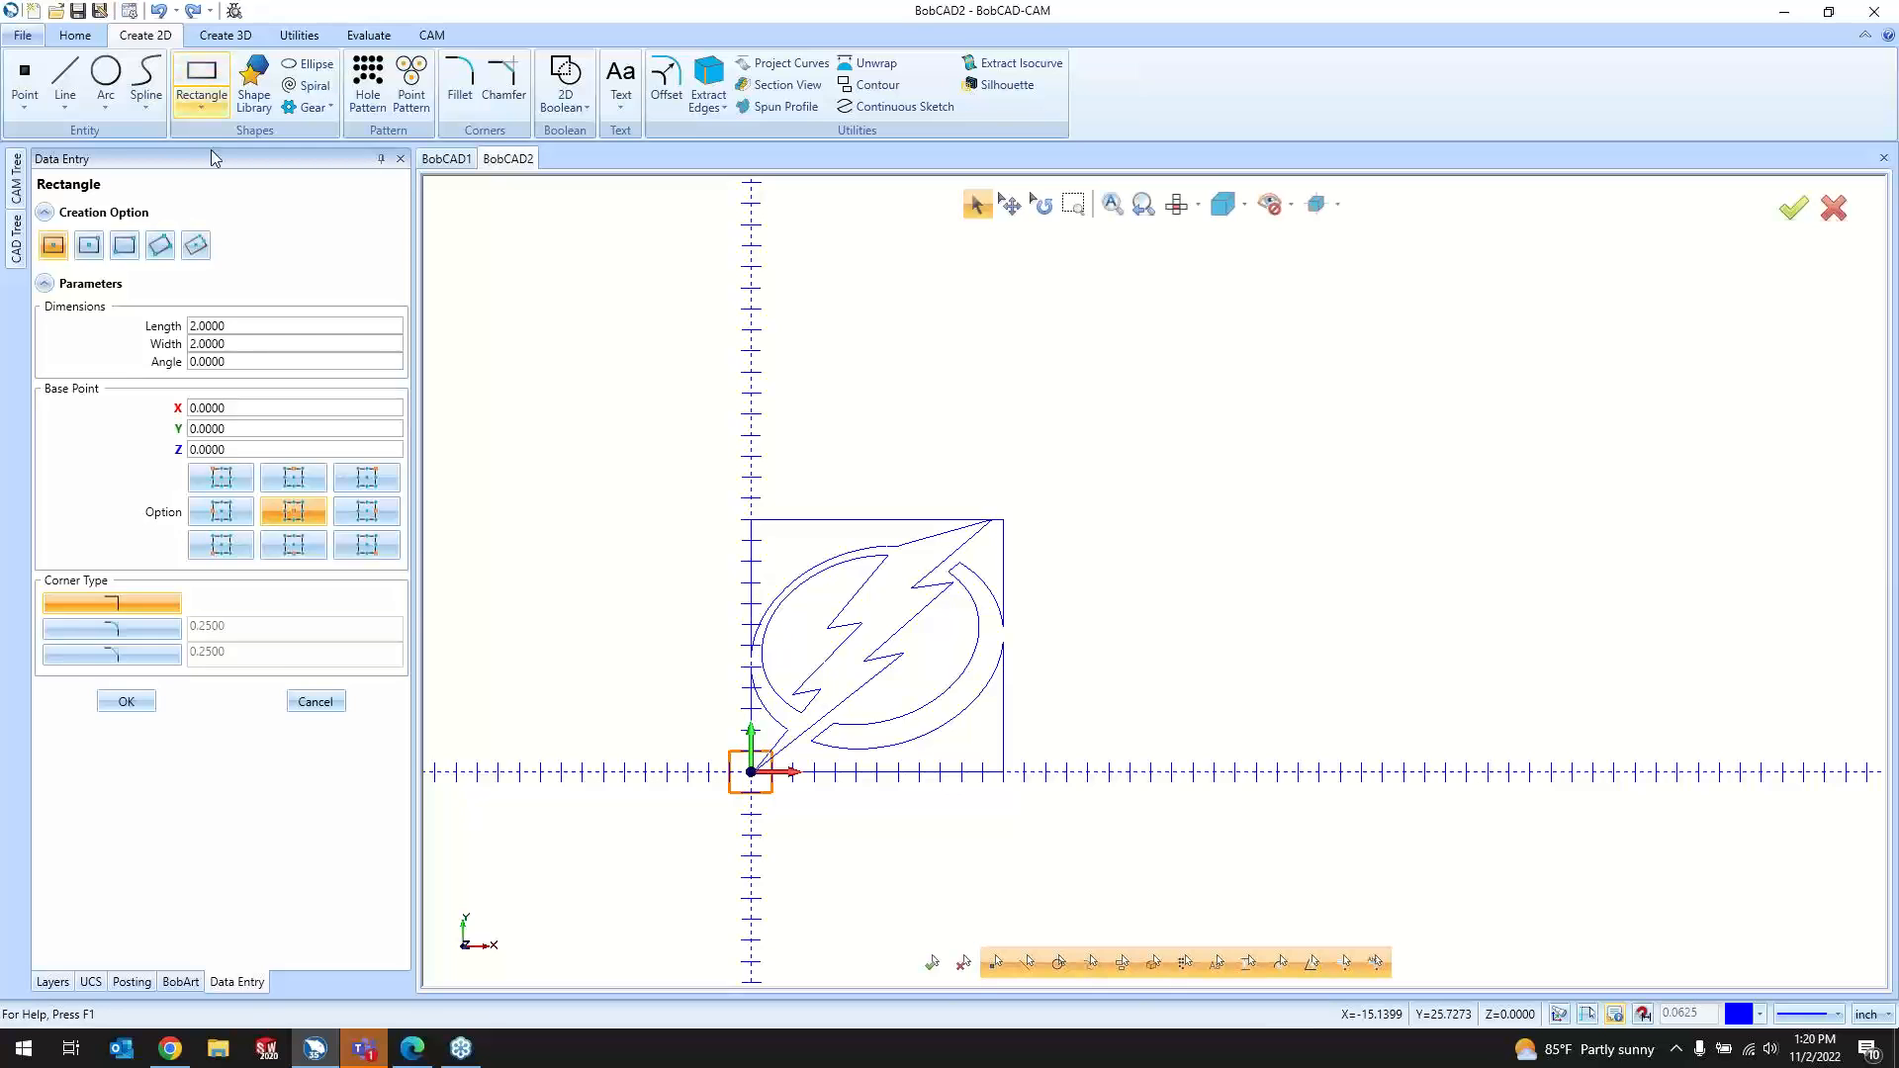
click(1229, 567)
click(316, 702)
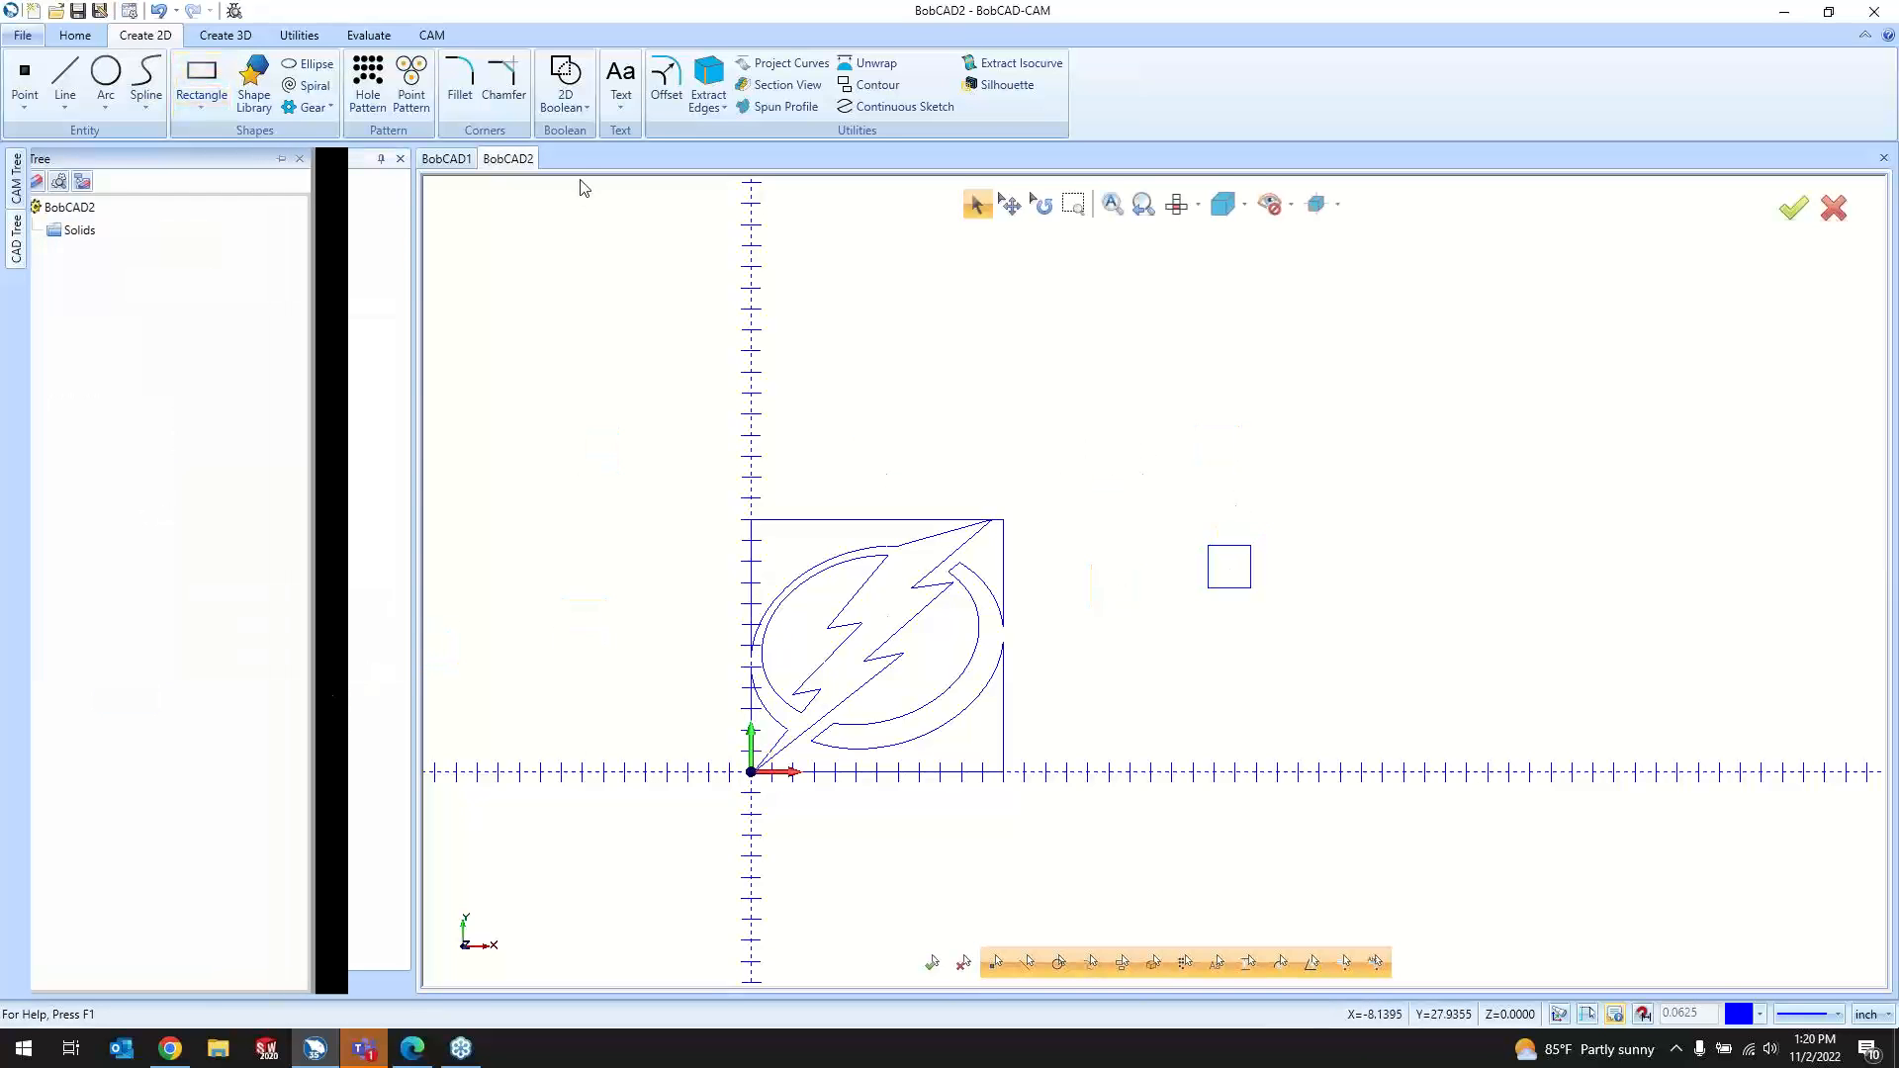
Step: Open the small rectangle's bottom line for modification, cancel, and undo the rectangle
scroll(1306, 673, up, 2)
scroll(1298, 660, up, 5)
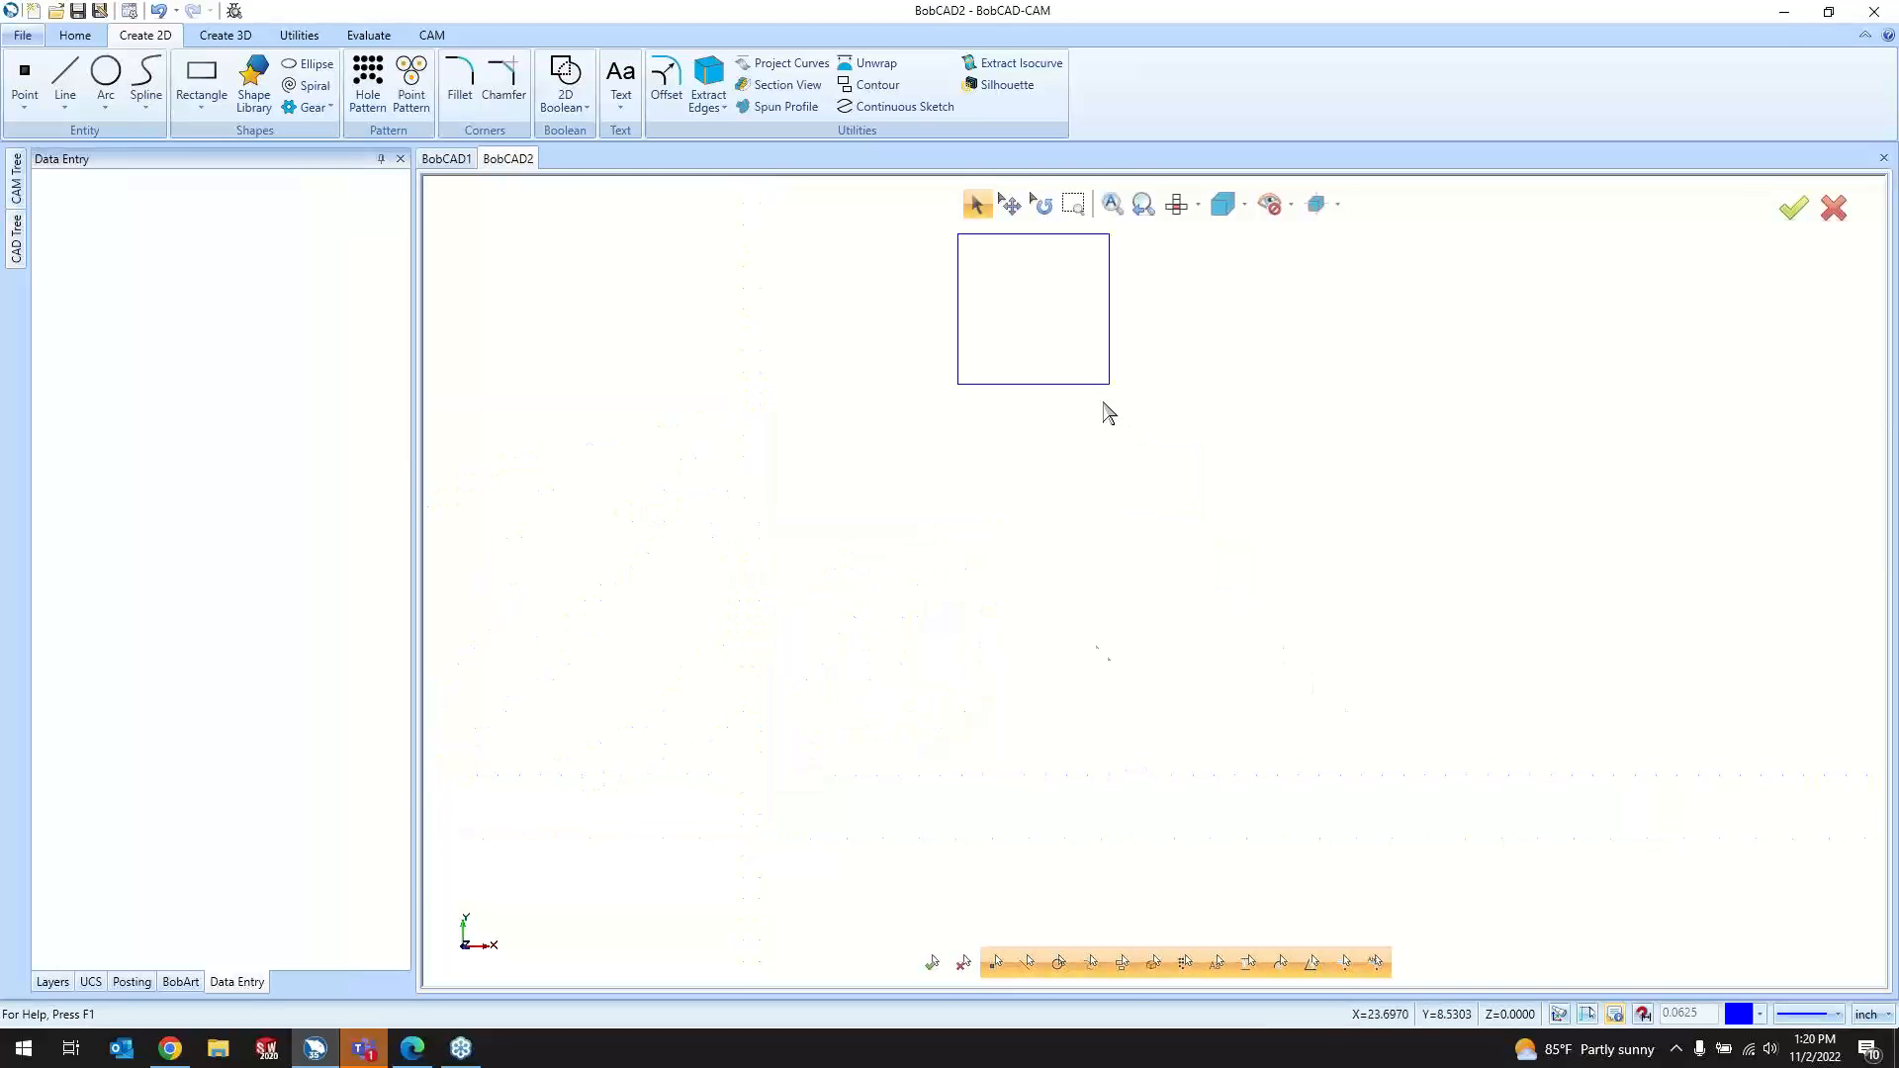
scroll(1103, 614, down, 4)
scroll(1091, 607, up, 5)
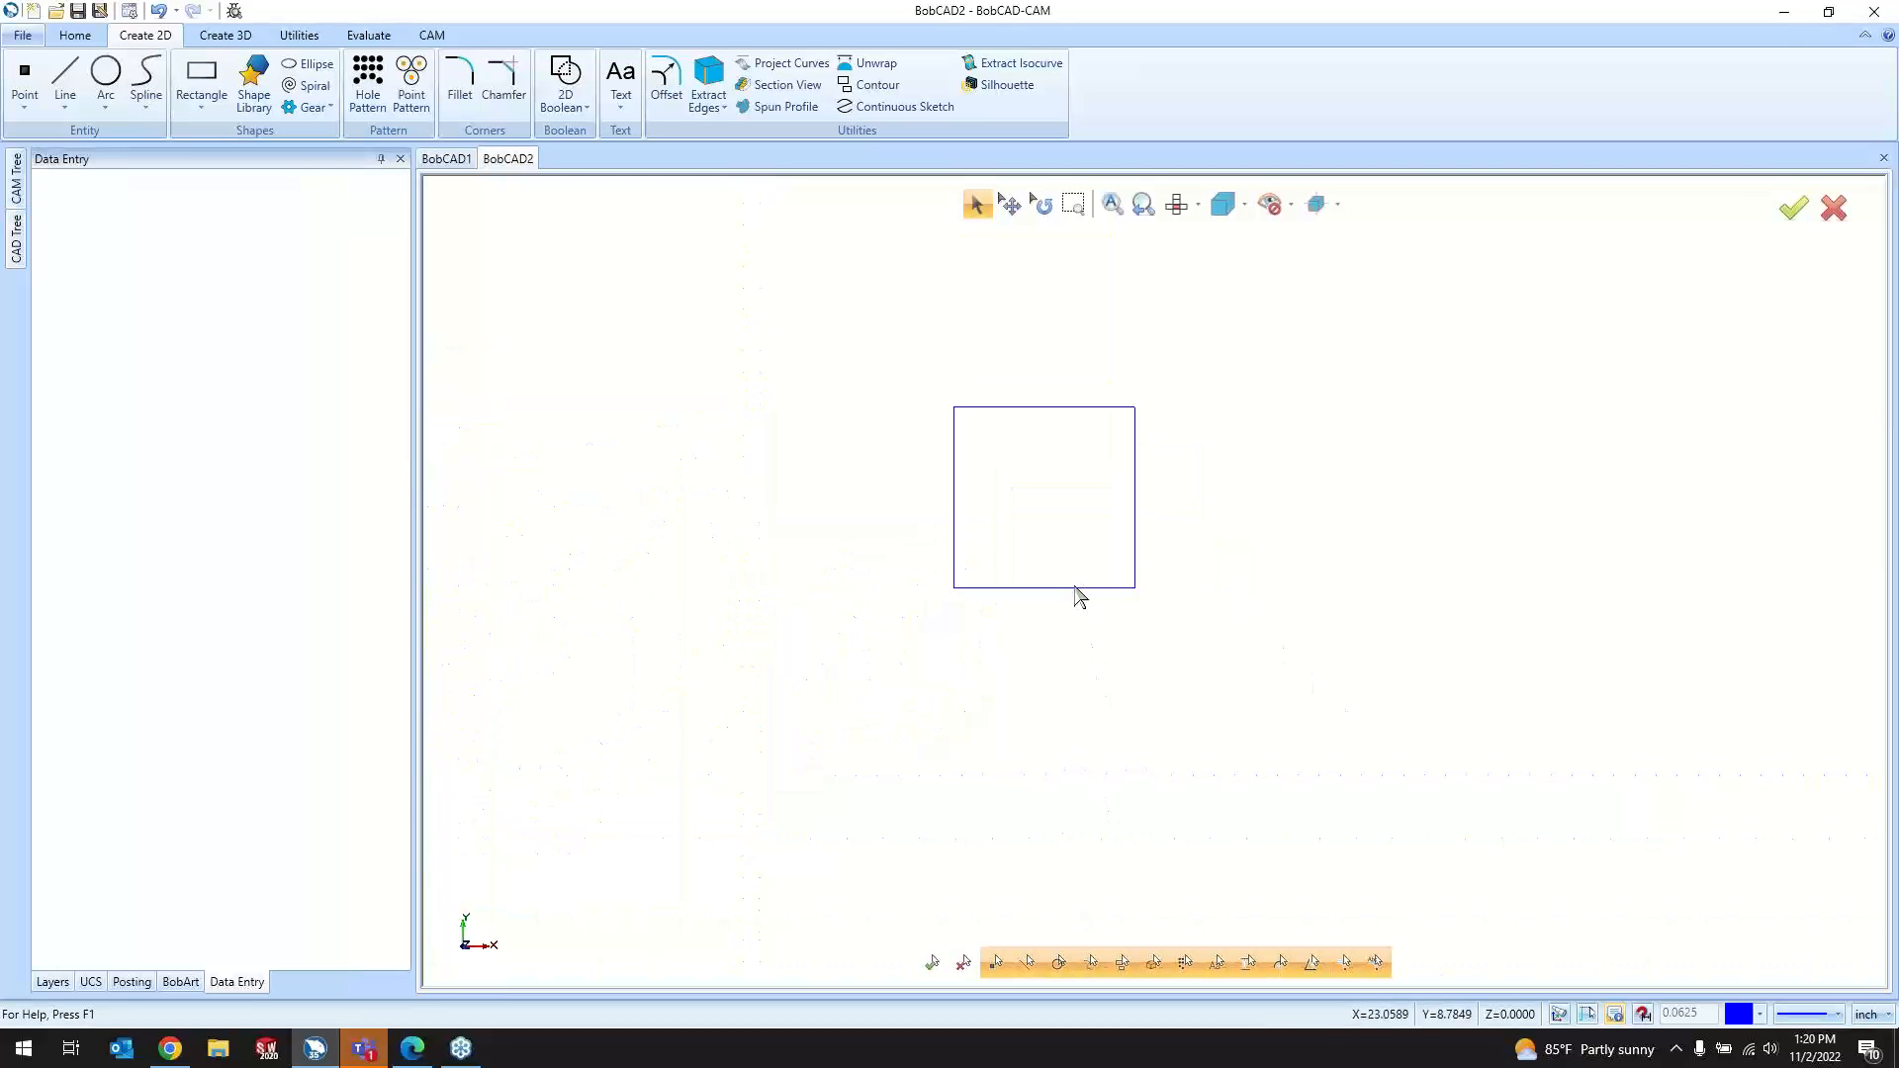
double_click(1075, 588)
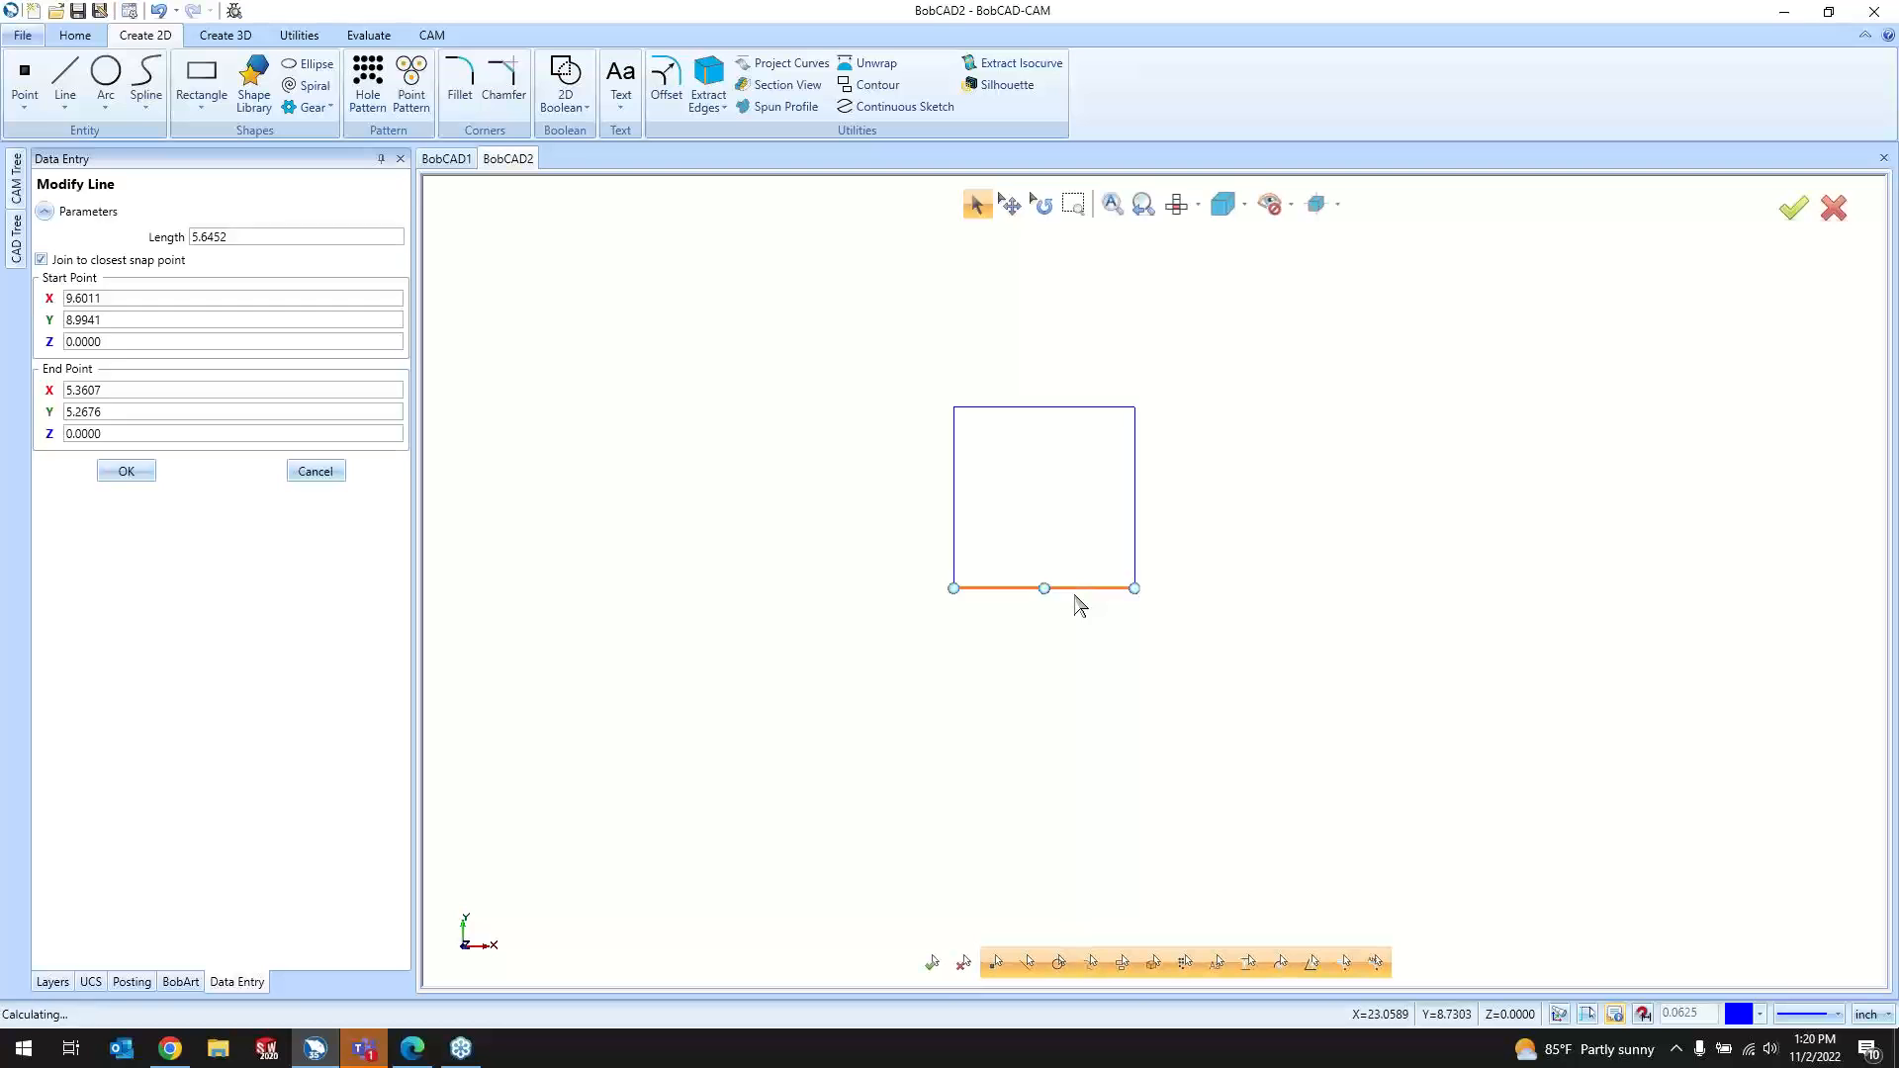
click(319, 472)
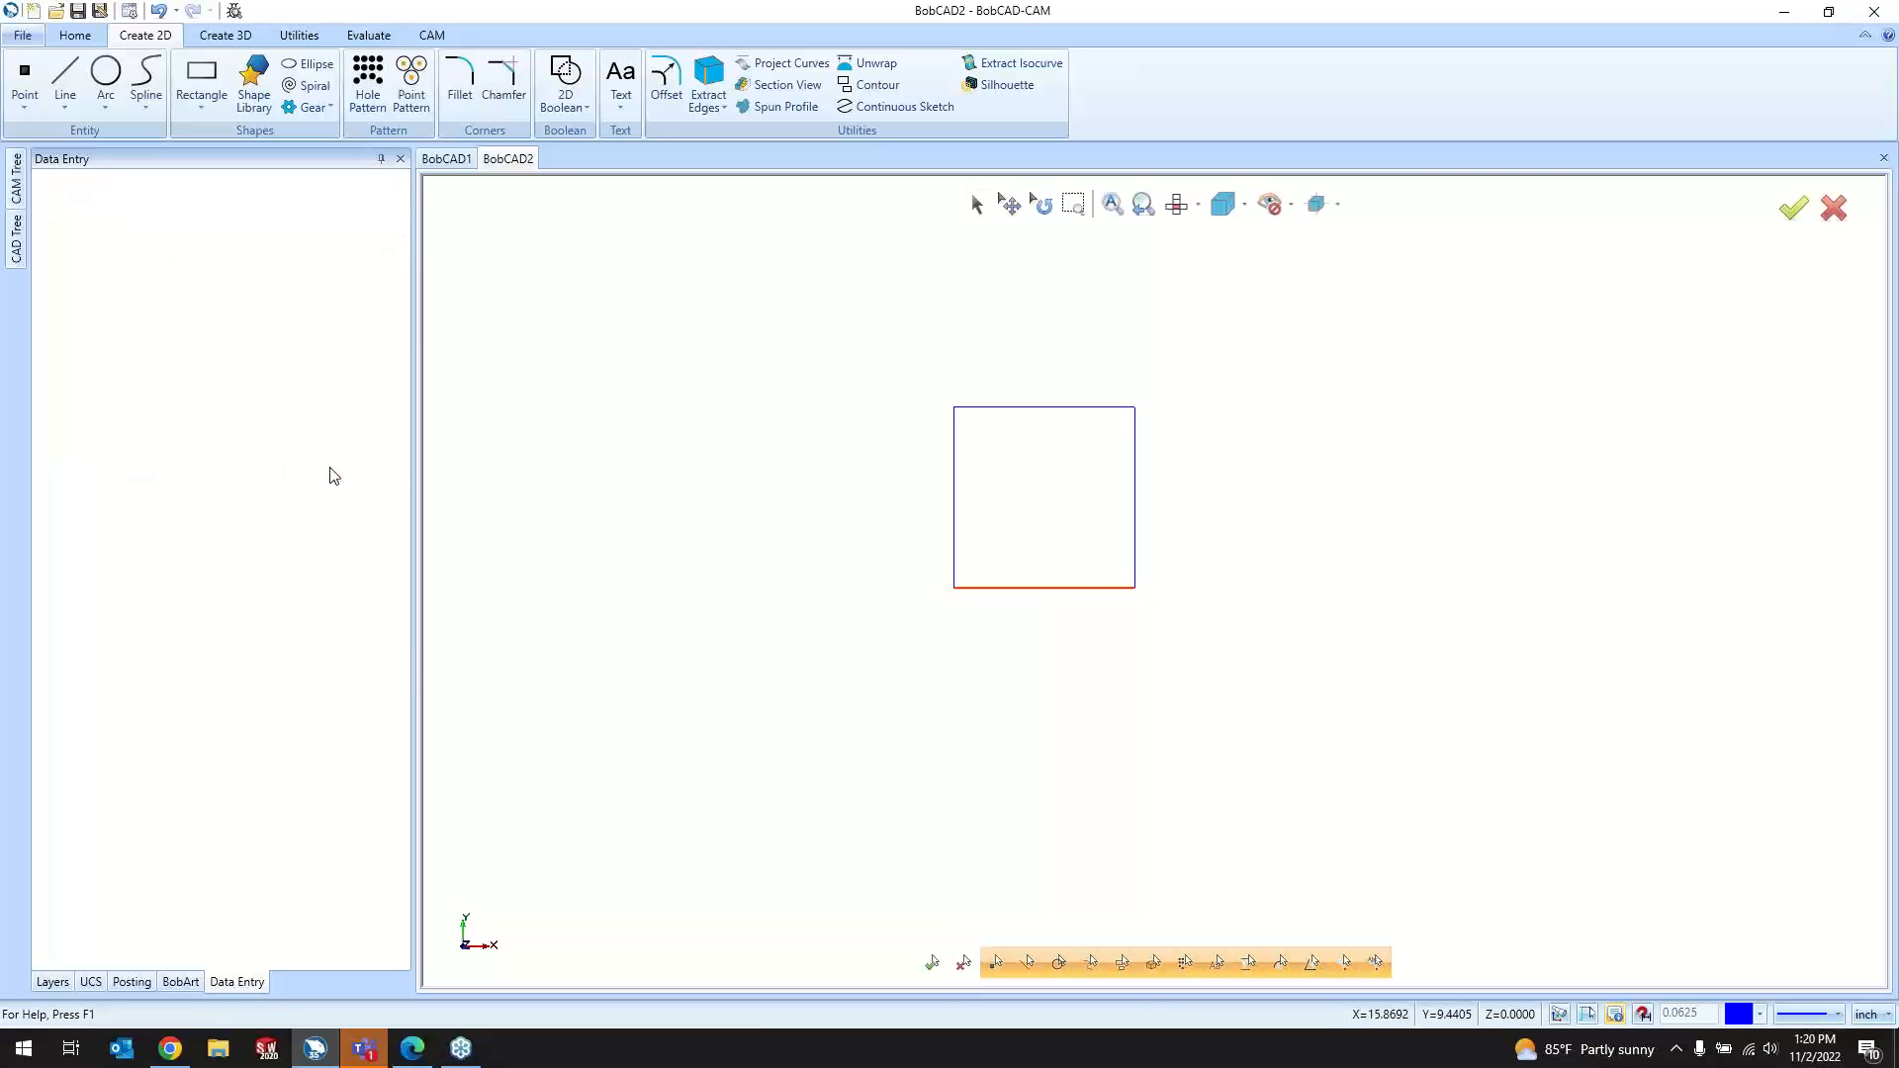
click(158, 11)
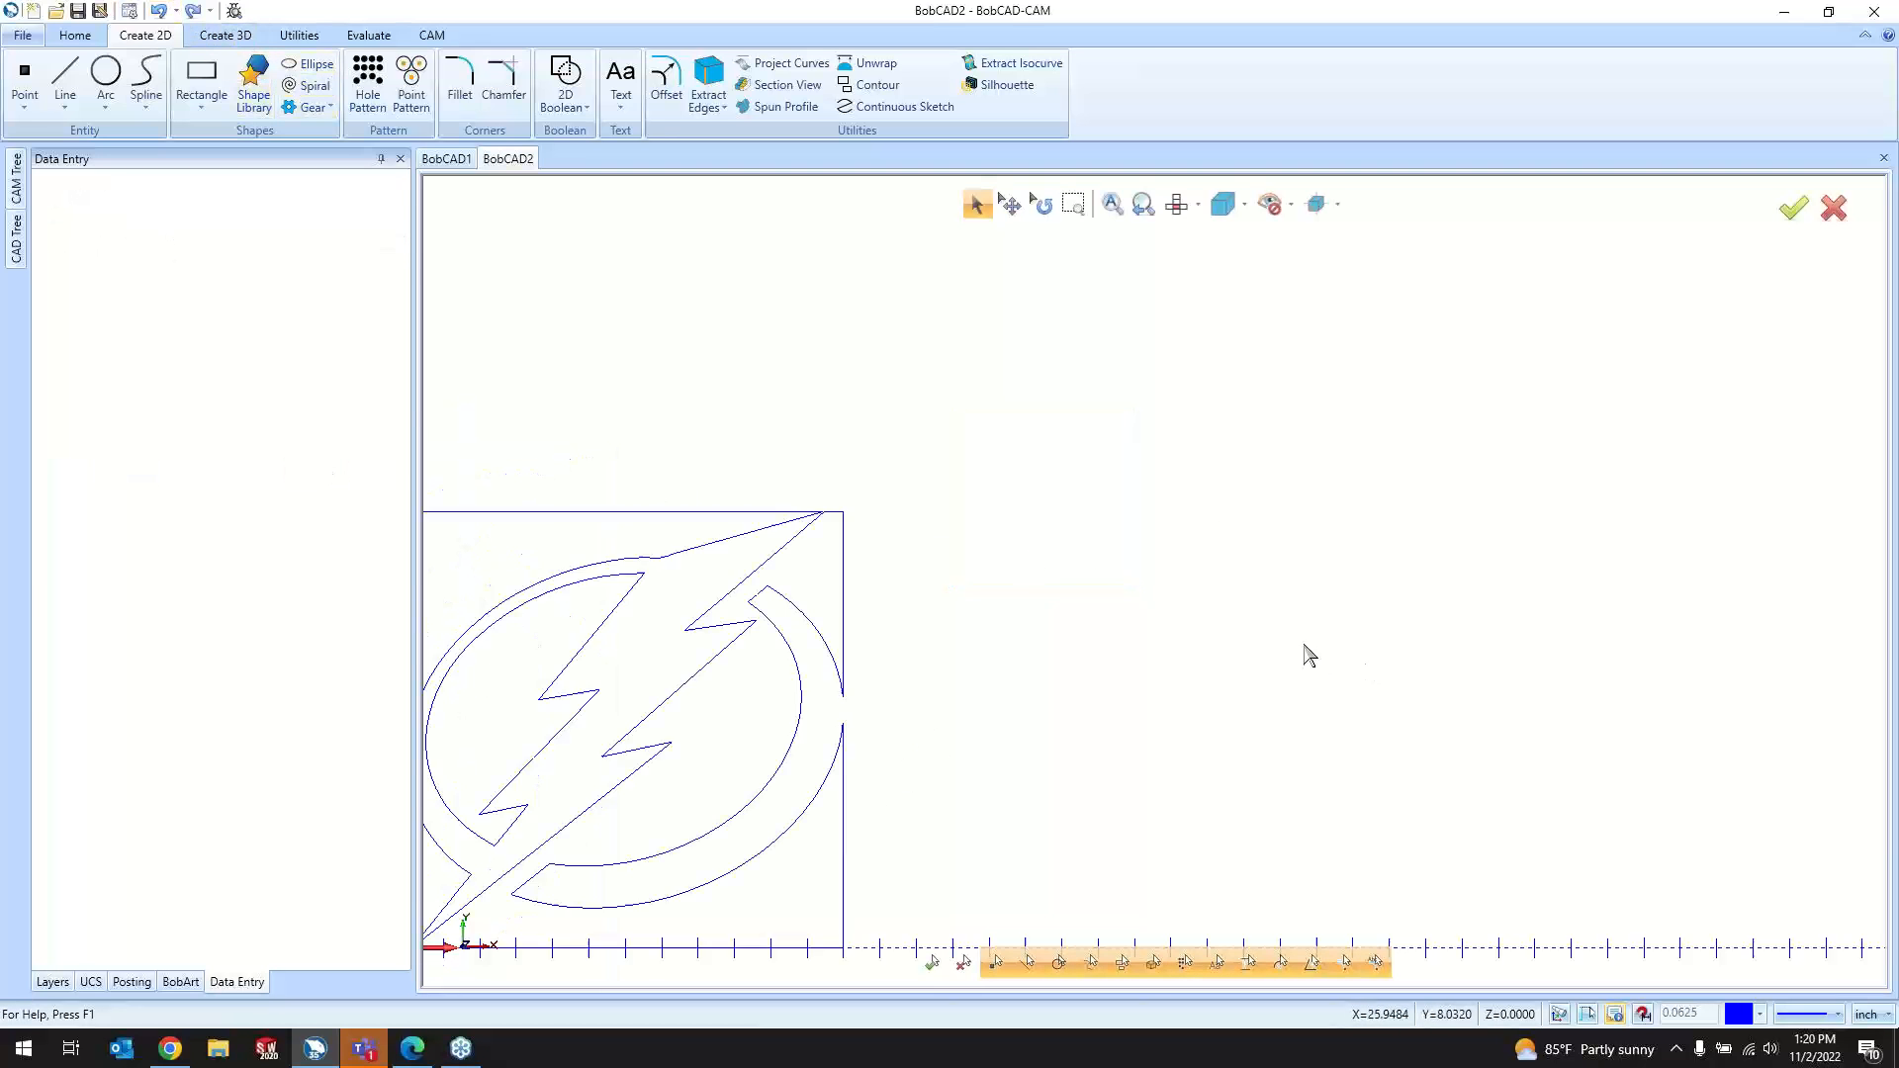
Step: Try to break the logo's outer upper-left arc at picked points with Break Screen
click(299, 37)
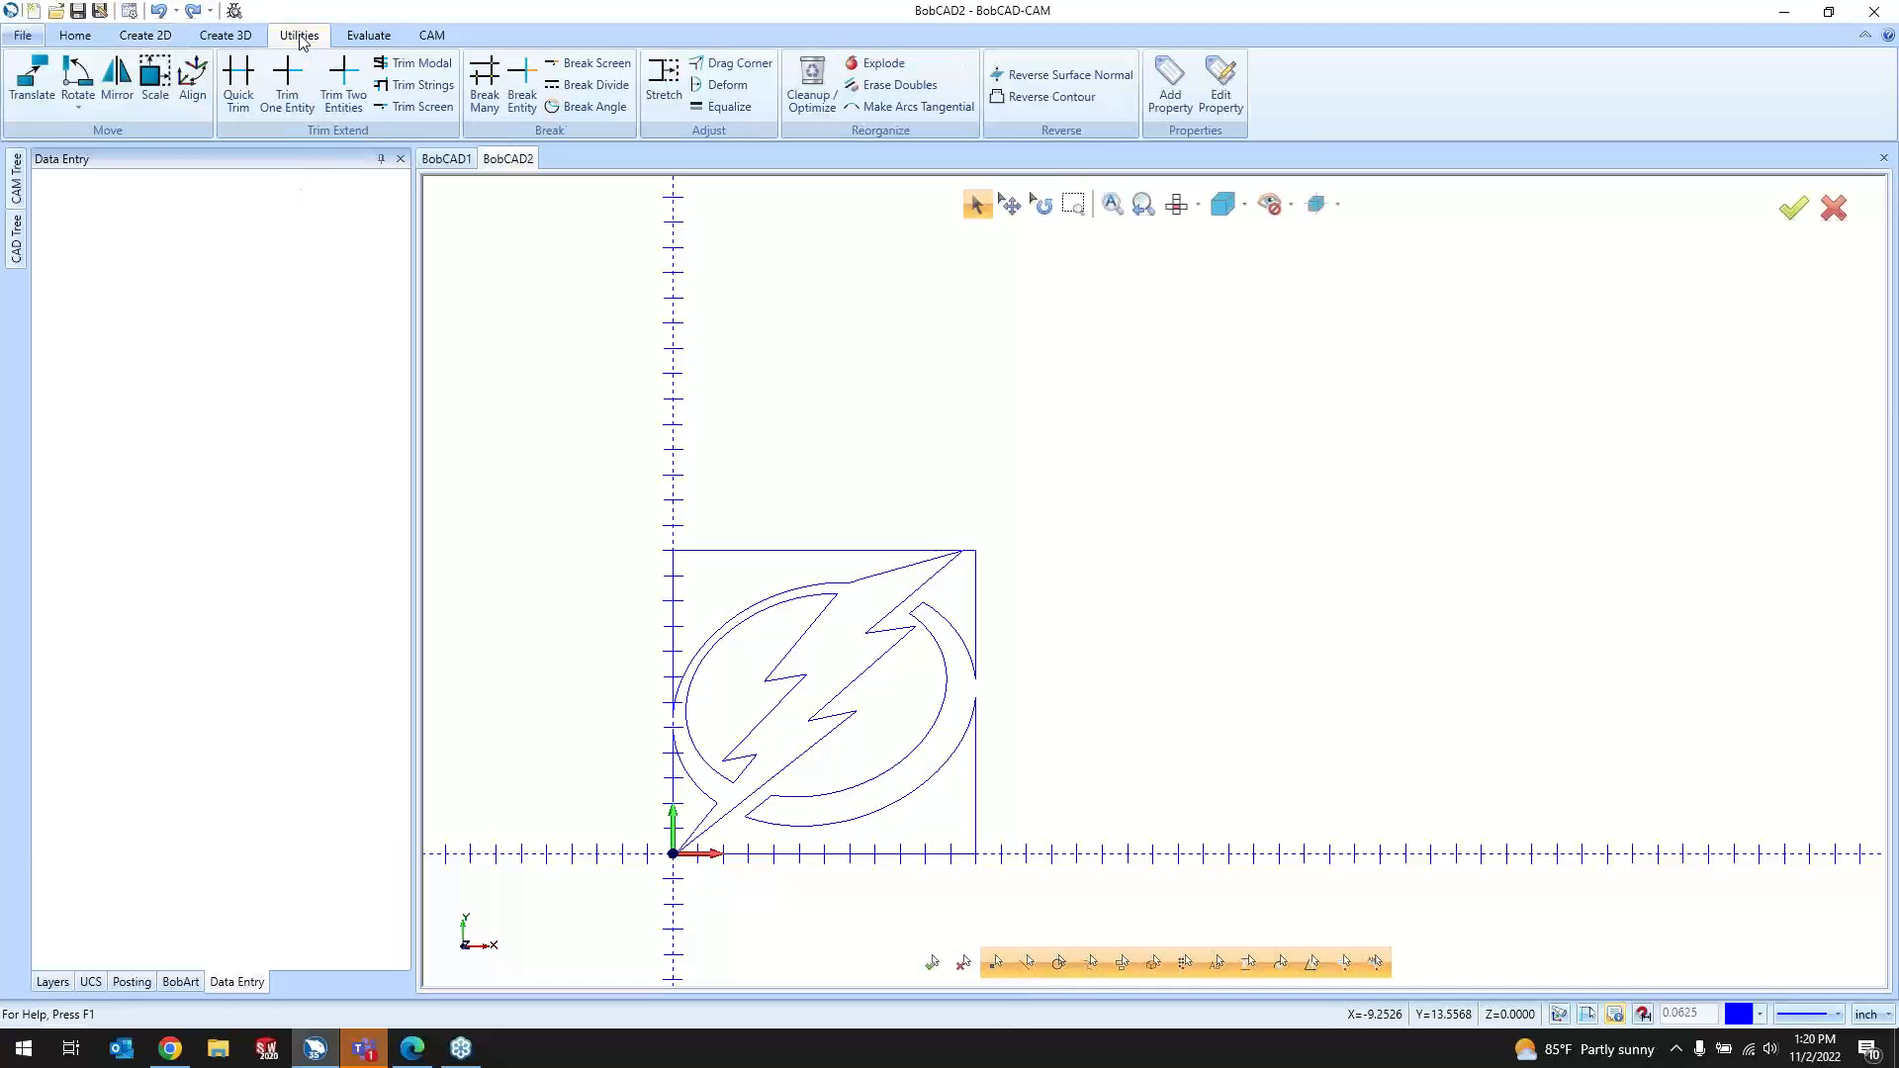
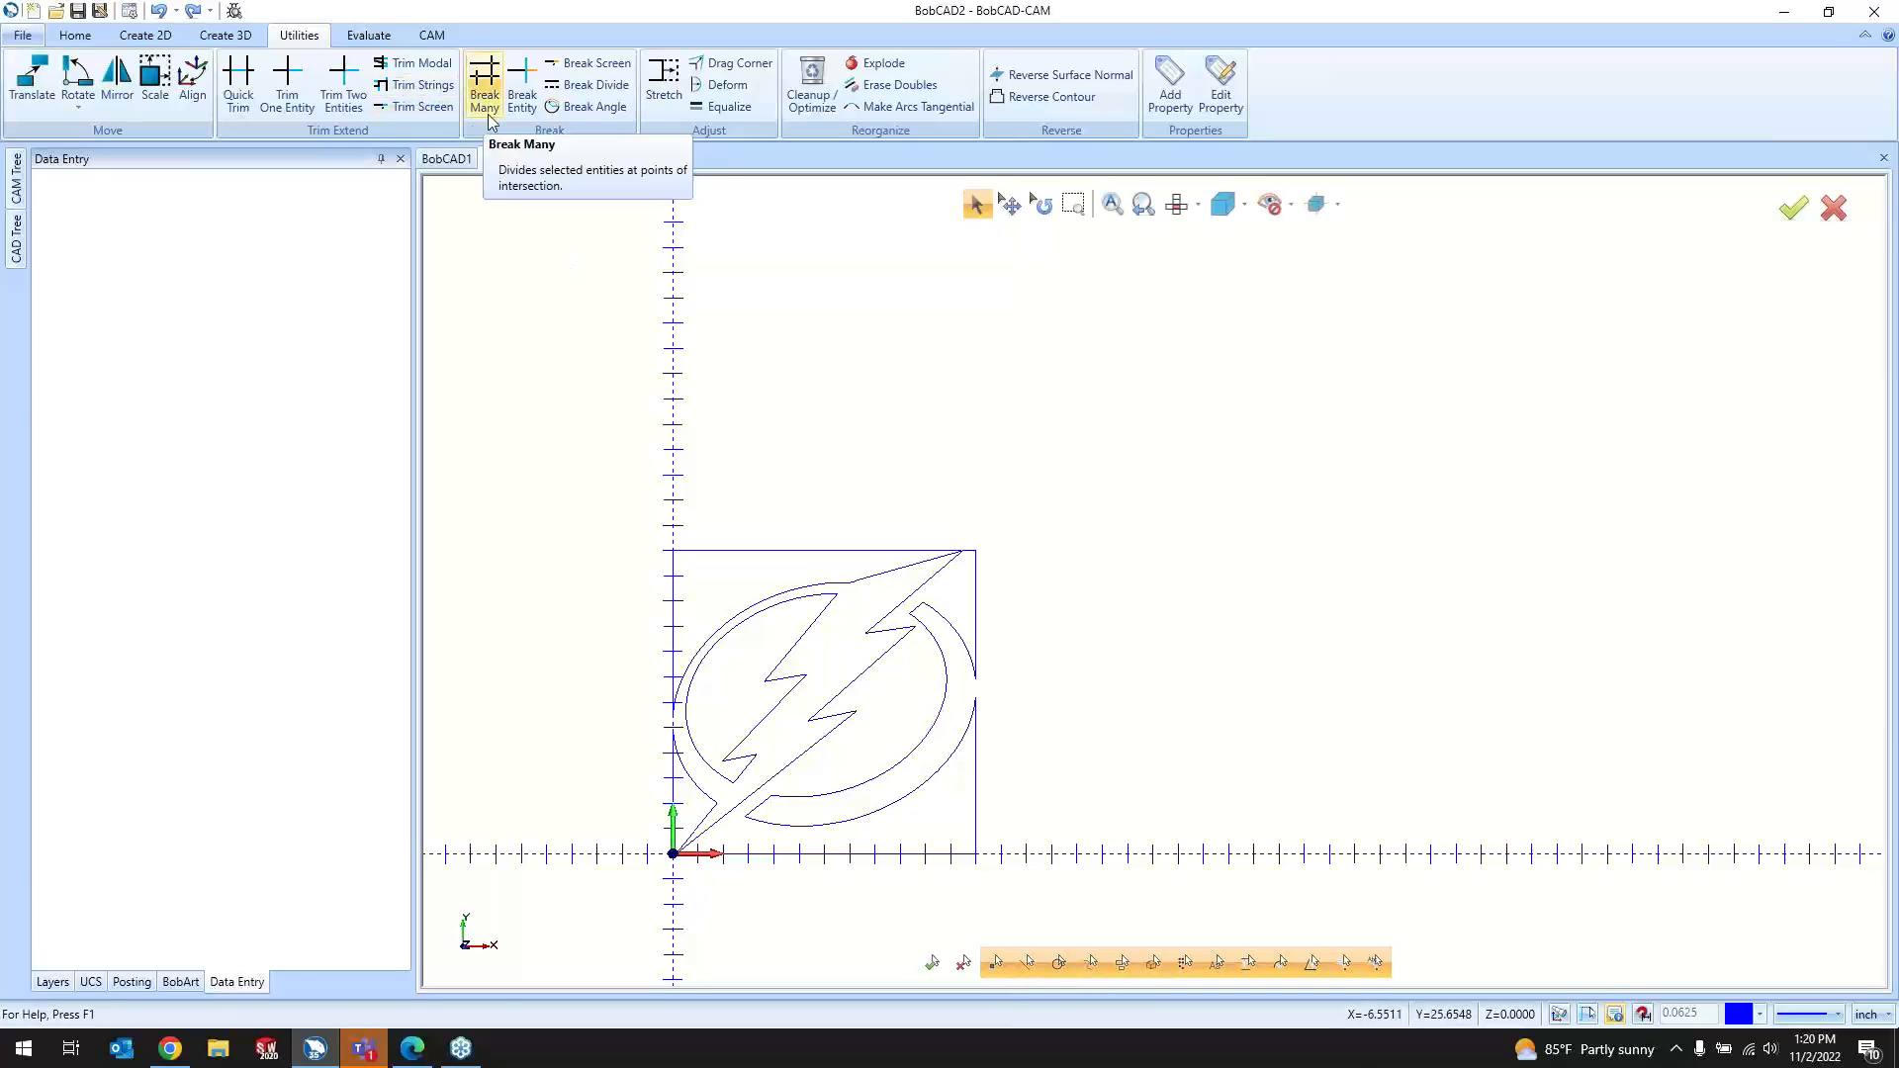
click(611, 68)
click(756, 614)
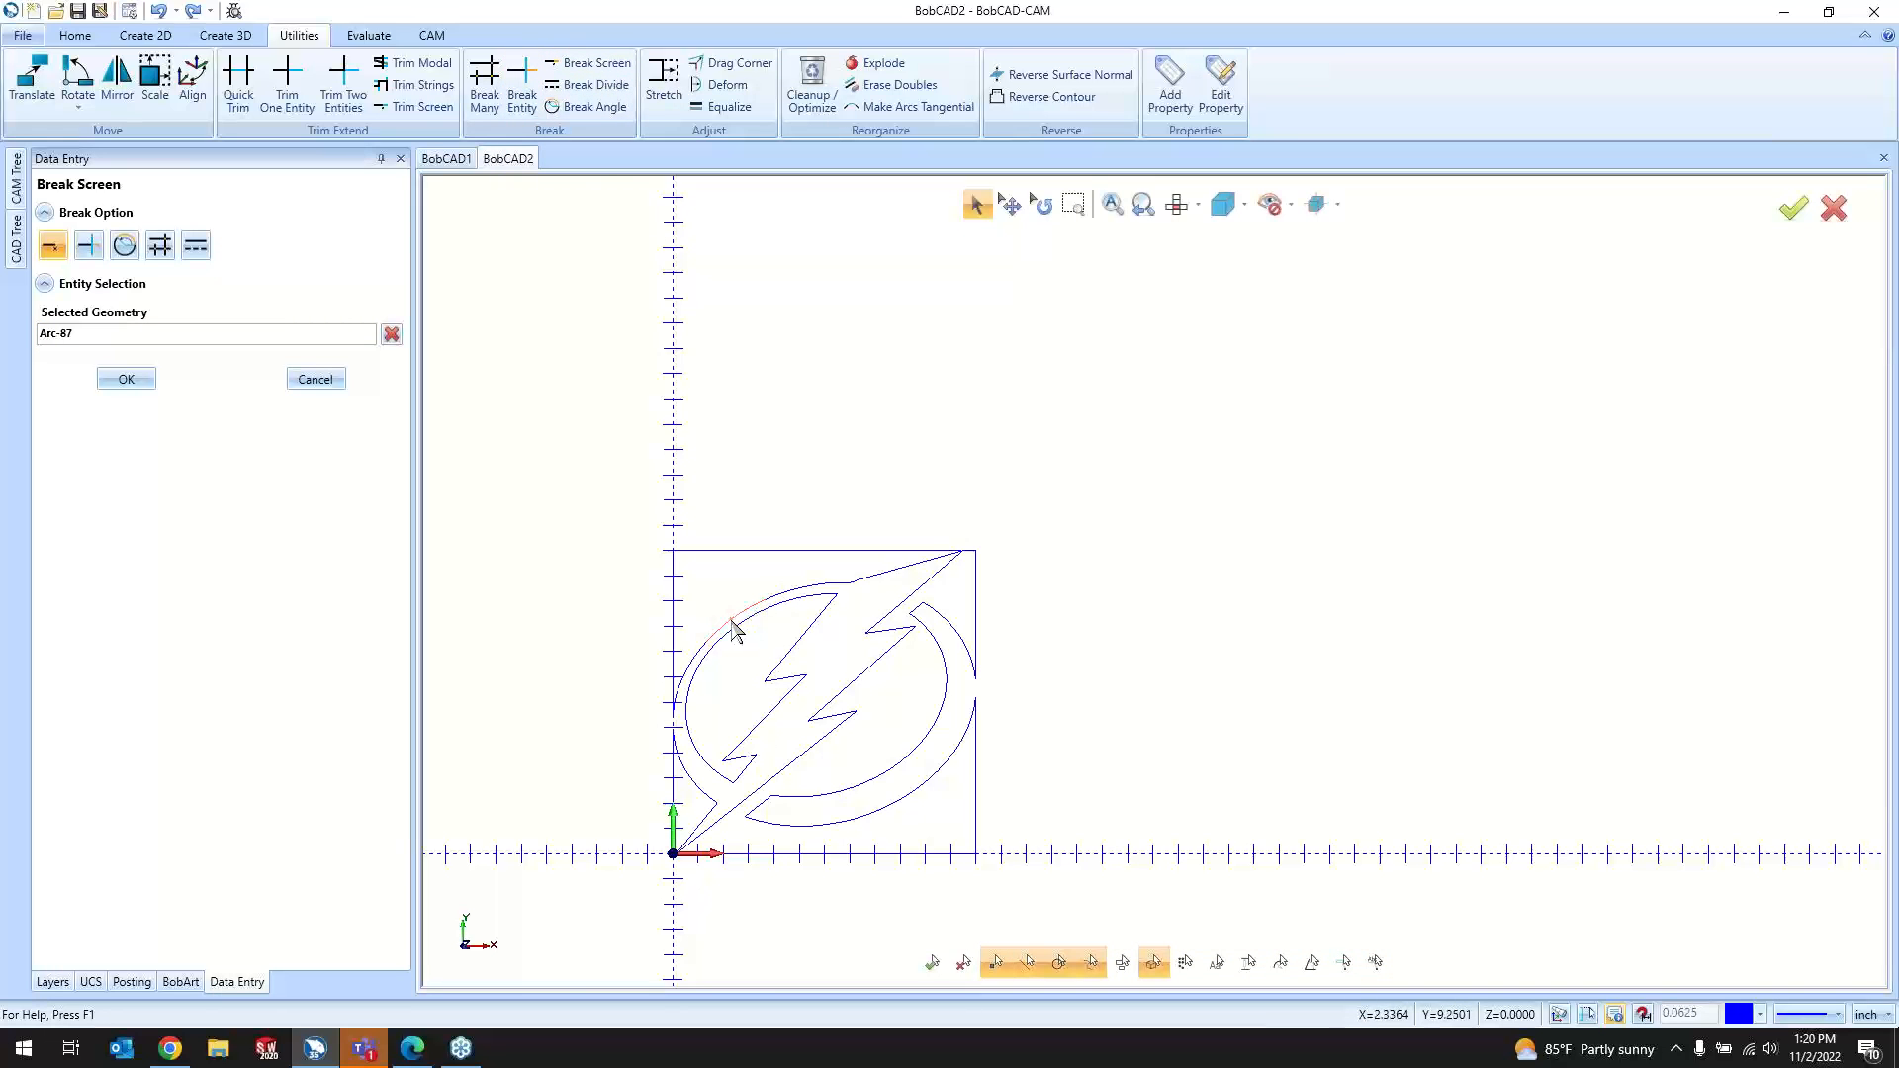
scroll(733, 630, up, 5)
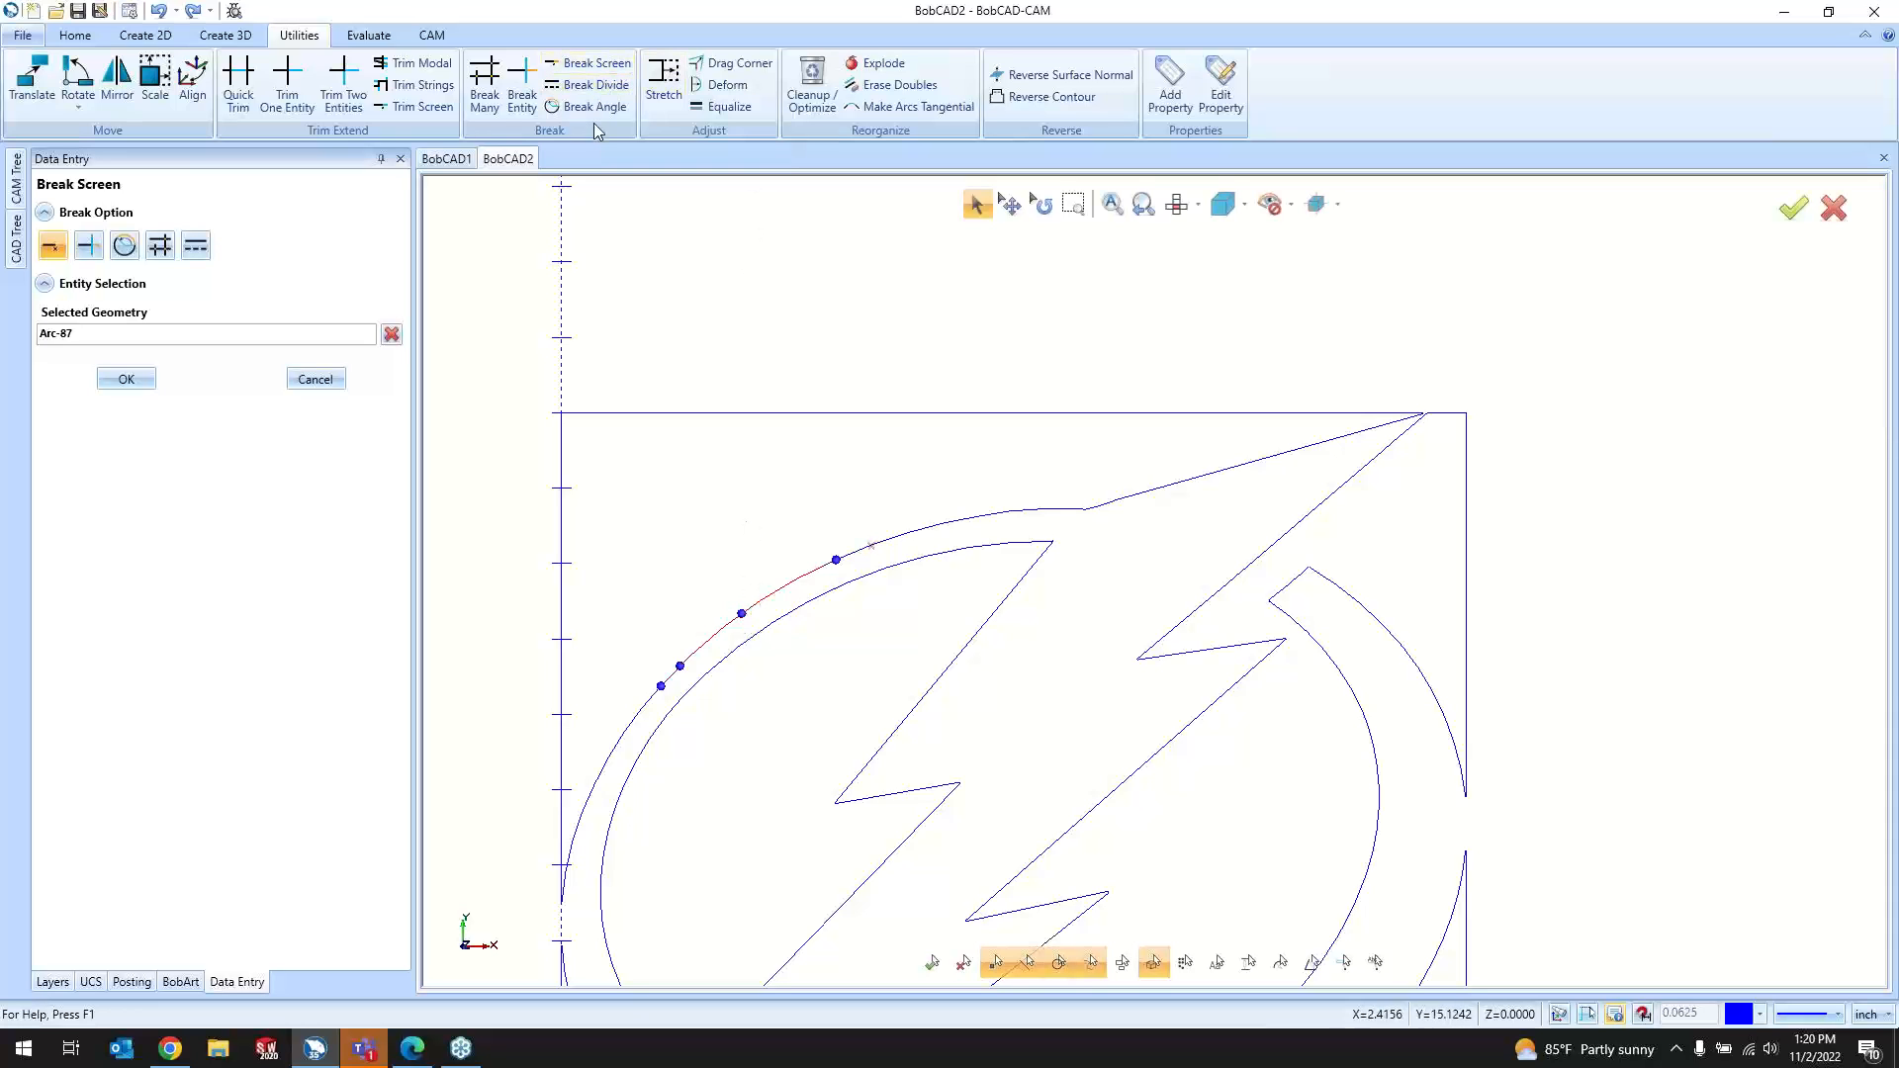
Step: Try Break Entity with the bolt's long upper-left edge as the first entity, and cancel
click(523, 84)
click(1026, 569)
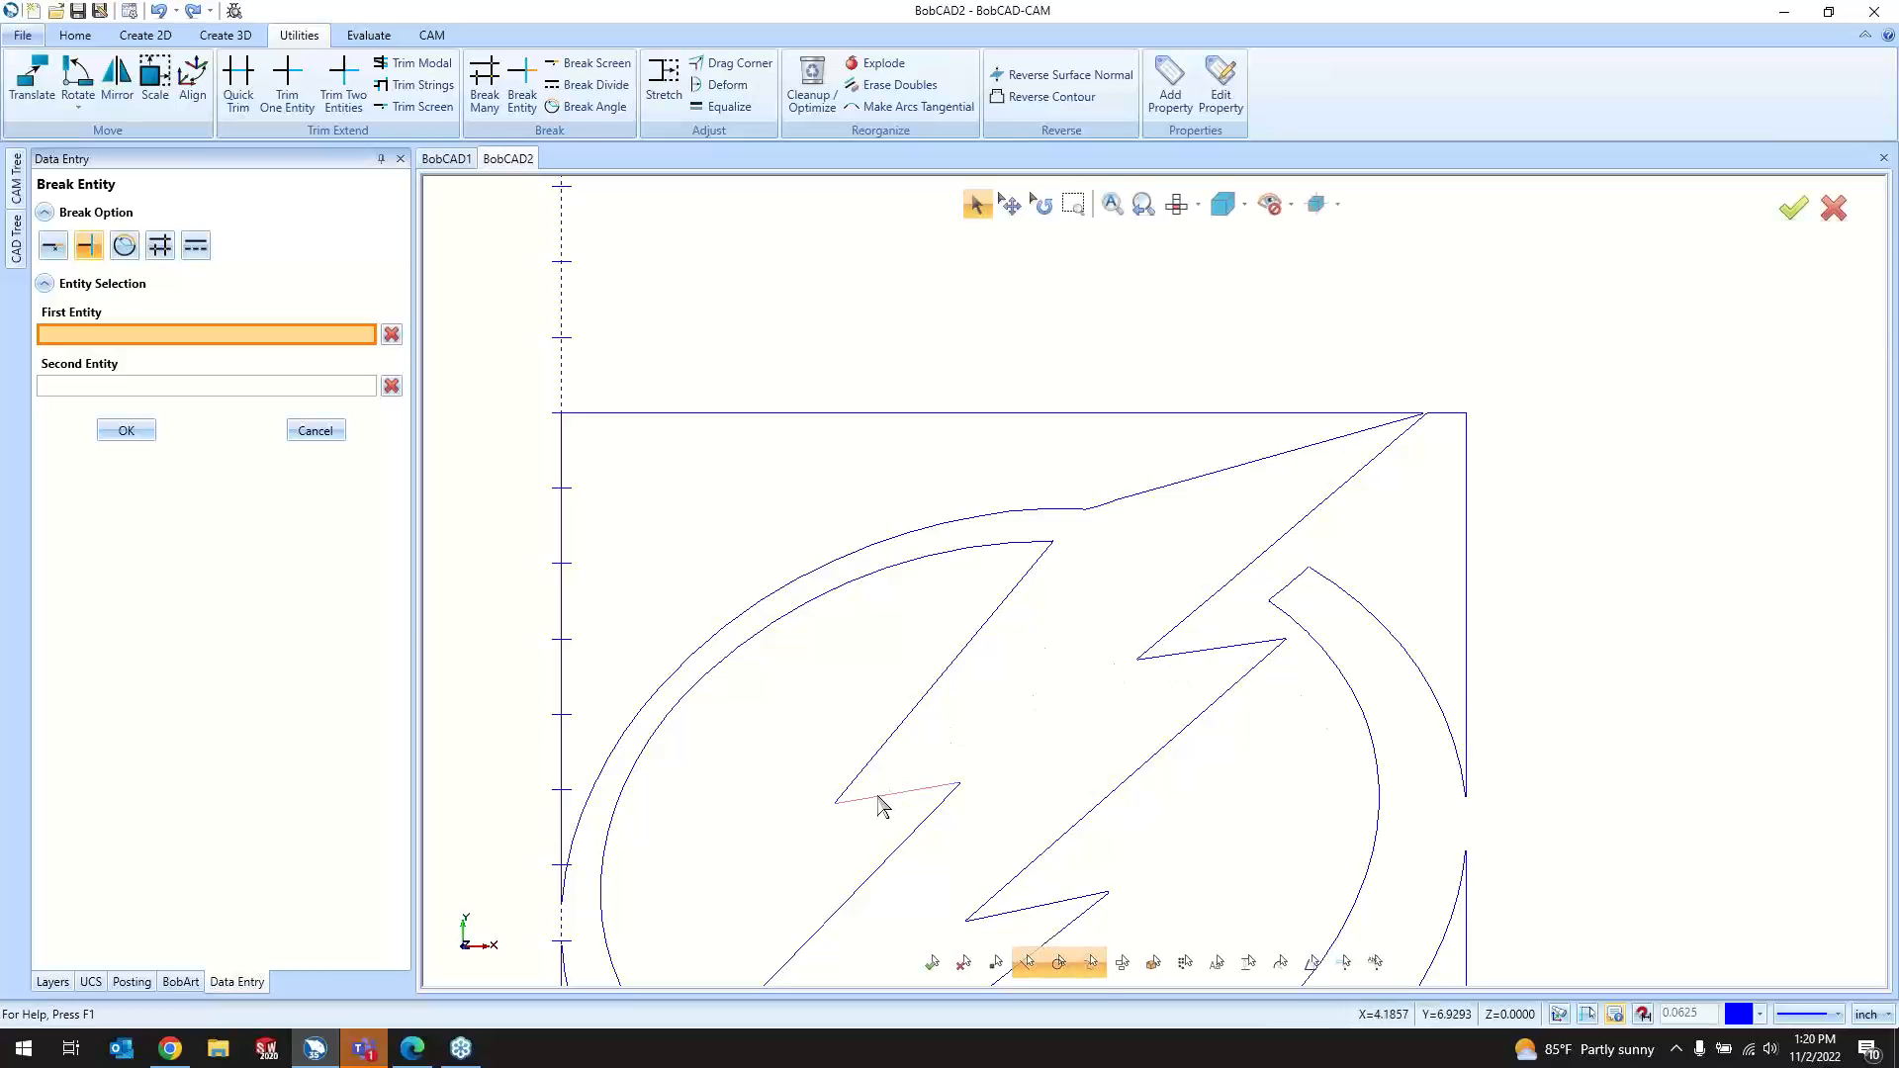
click(931, 691)
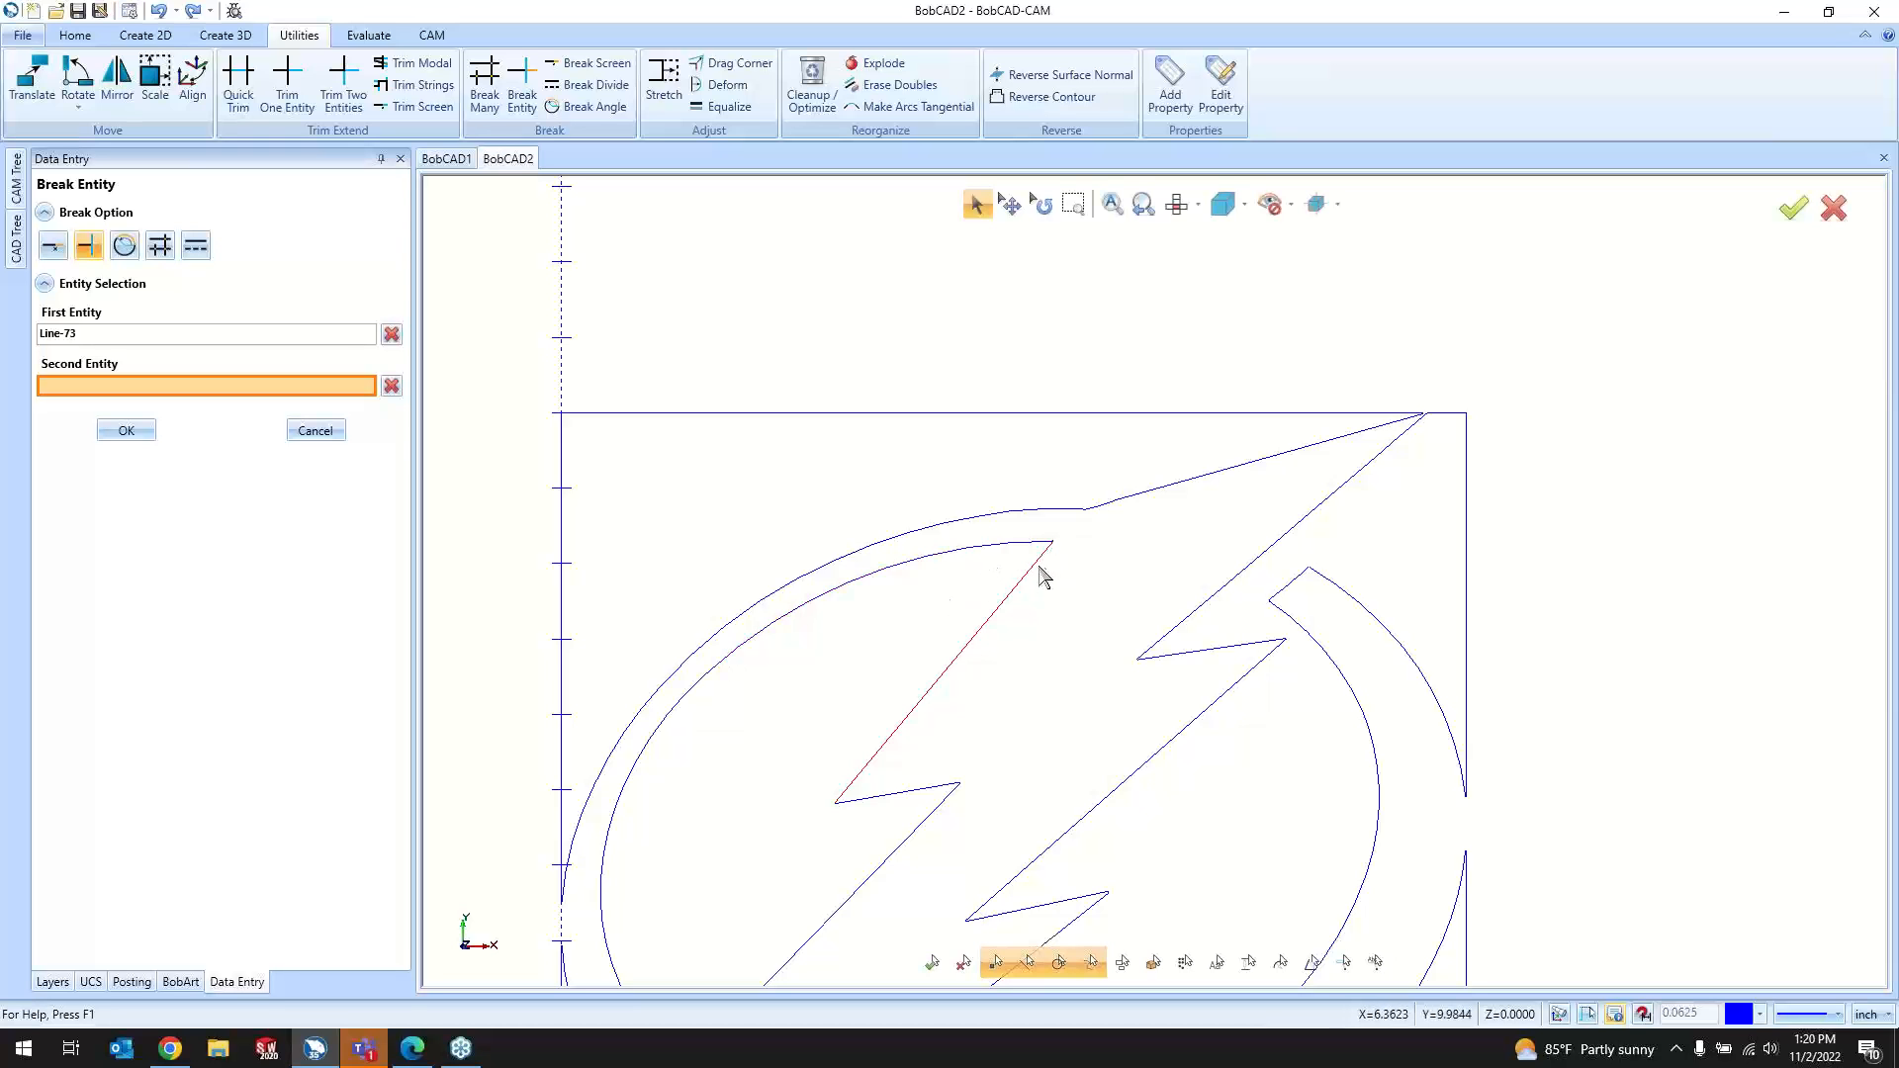
scroll(811, 465, down, 2)
click(315, 431)
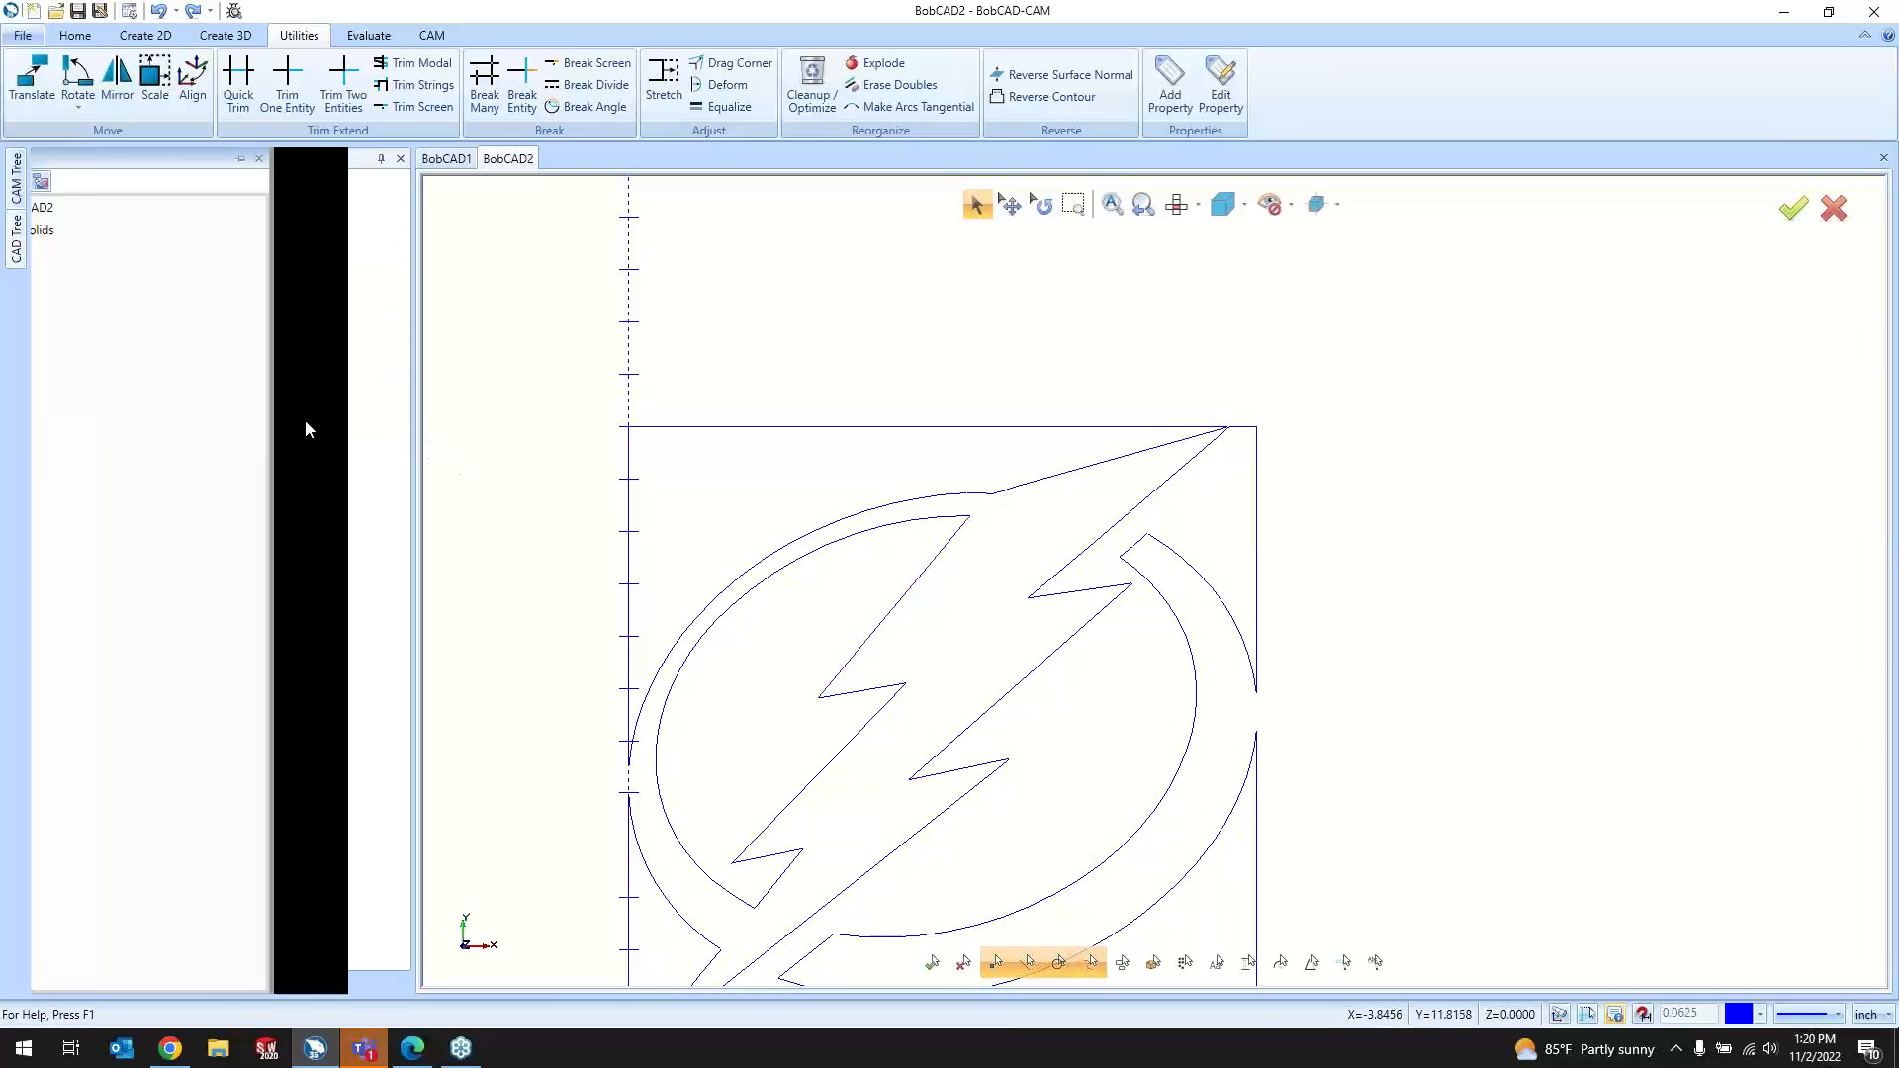
Step: Draw a short diagonal line crossing both the outer and inner arcs at the logo's upper left
click(158, 37)
click(66, 75)
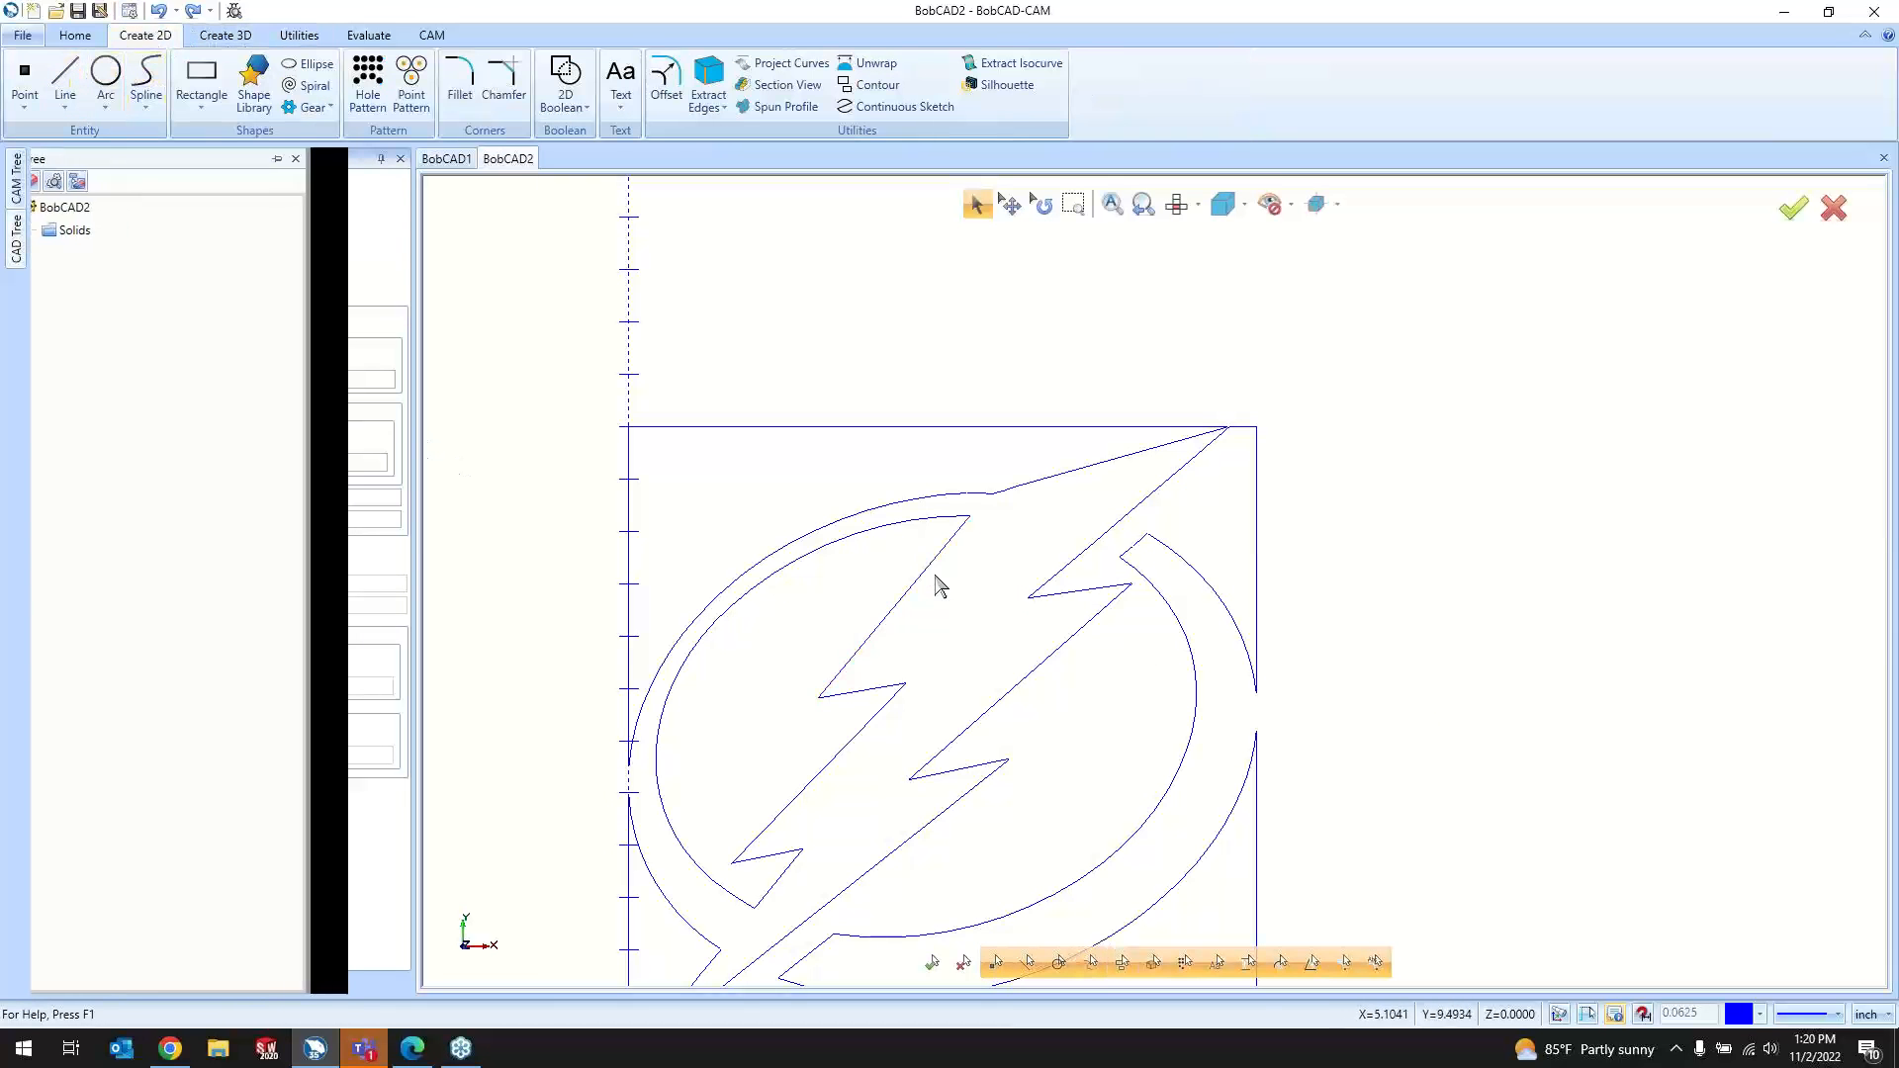
click(788, 478)
click(849, 591)
click(316, 630)
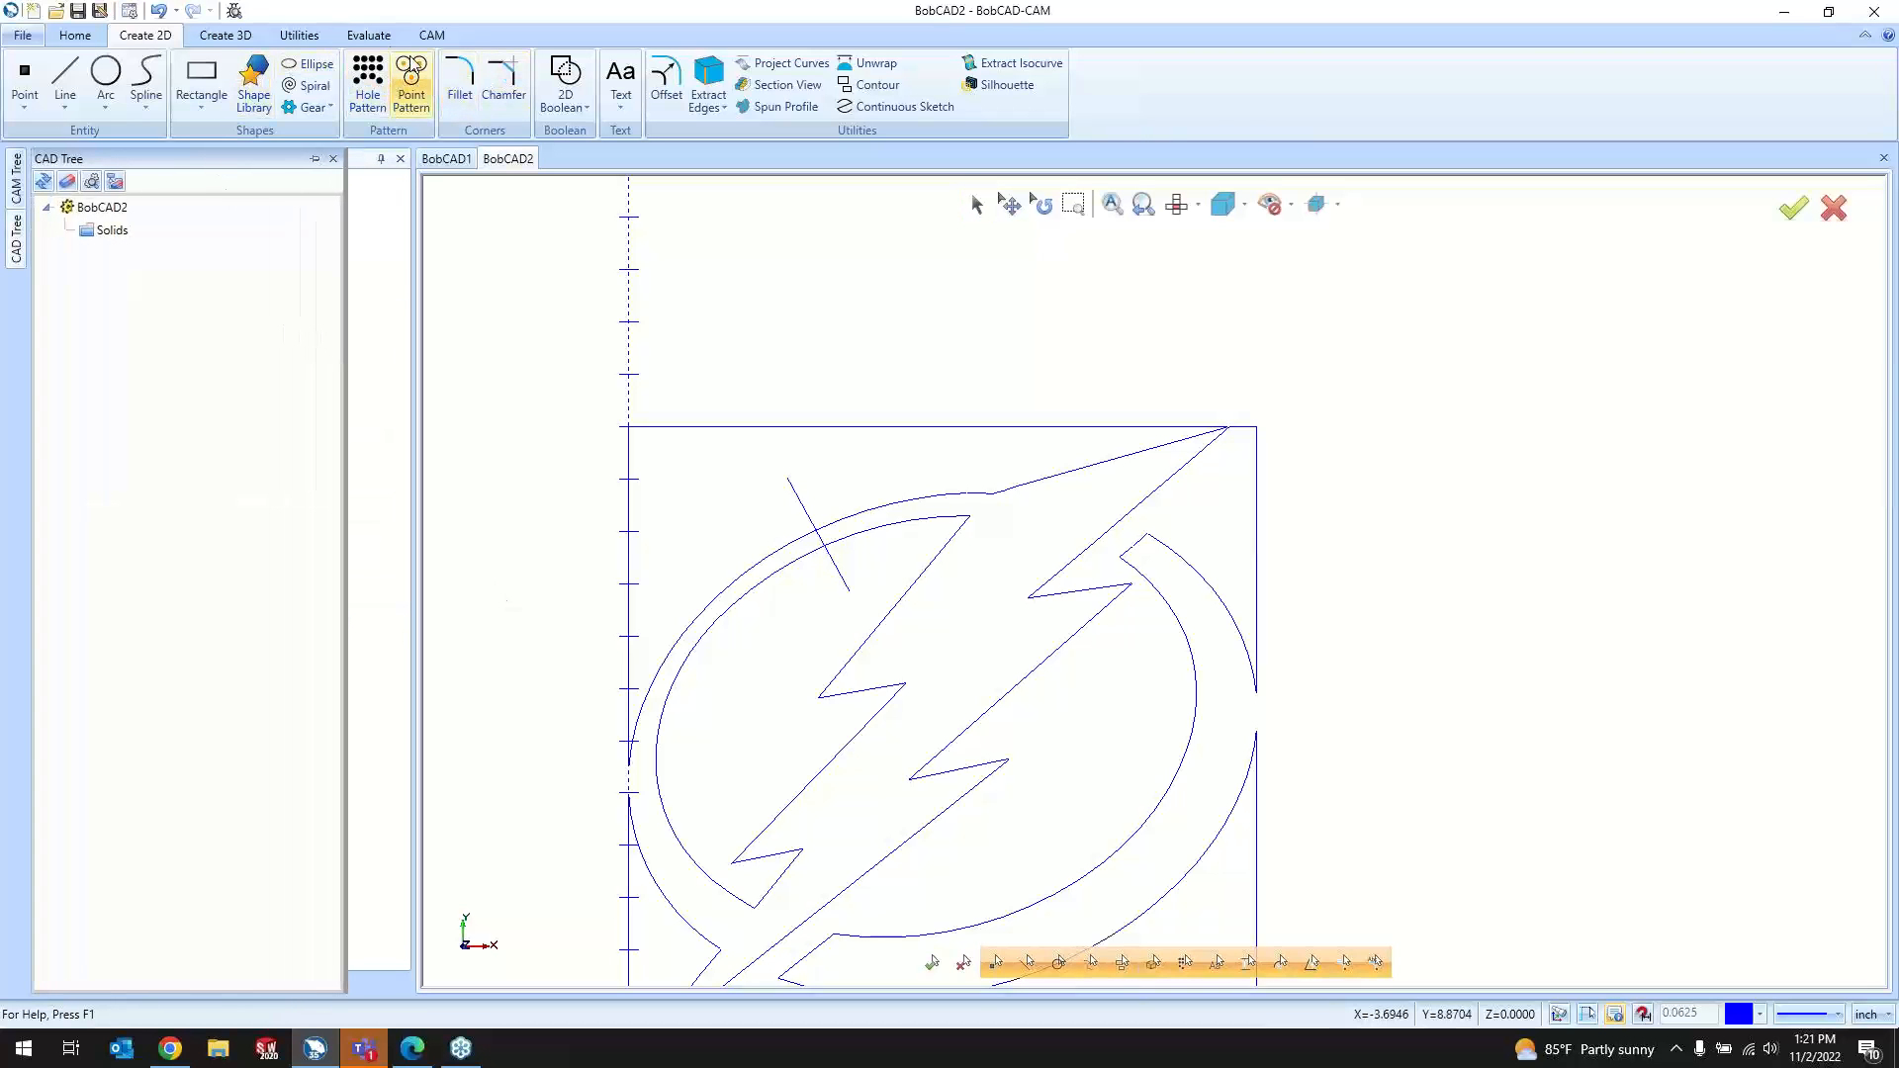
Step: Try to break the inner upper-left arc at the crossing line with Break Entity, cancel, and undo the line
click(298, 36)
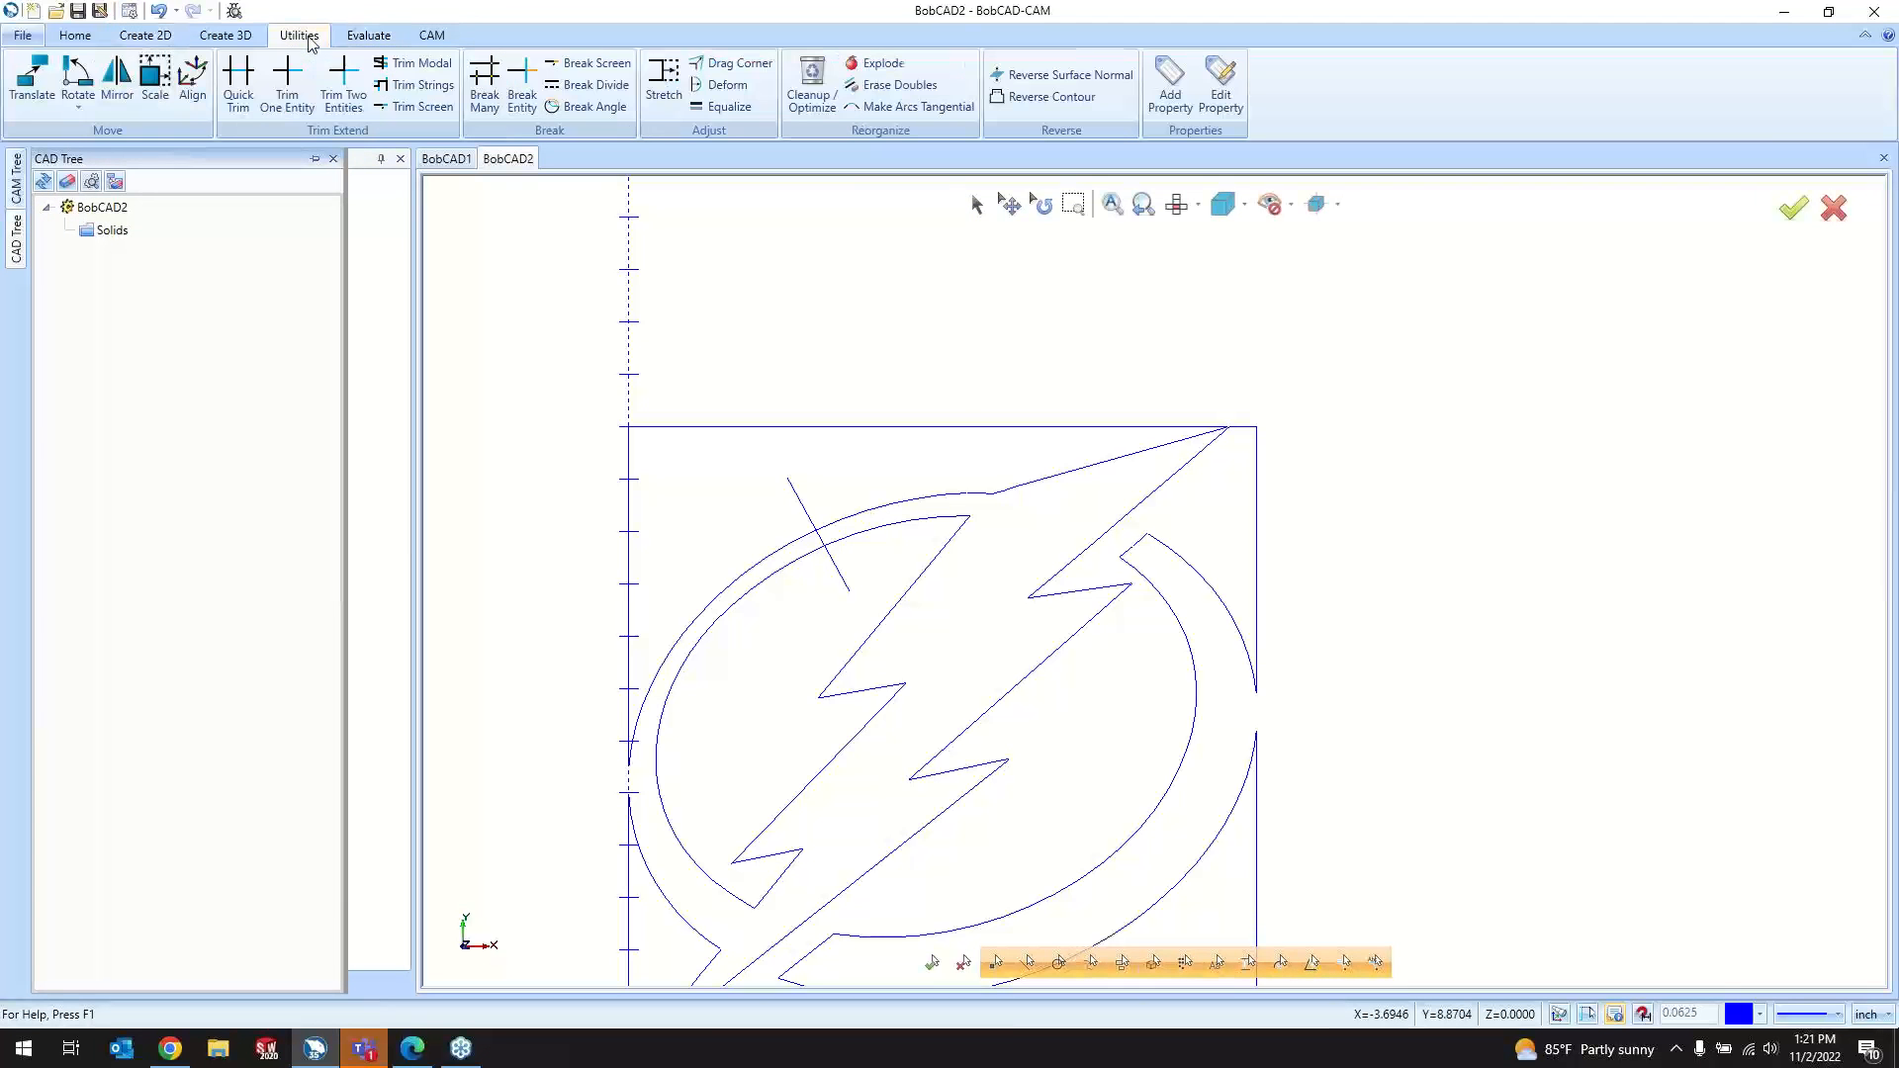
click(590, 85)
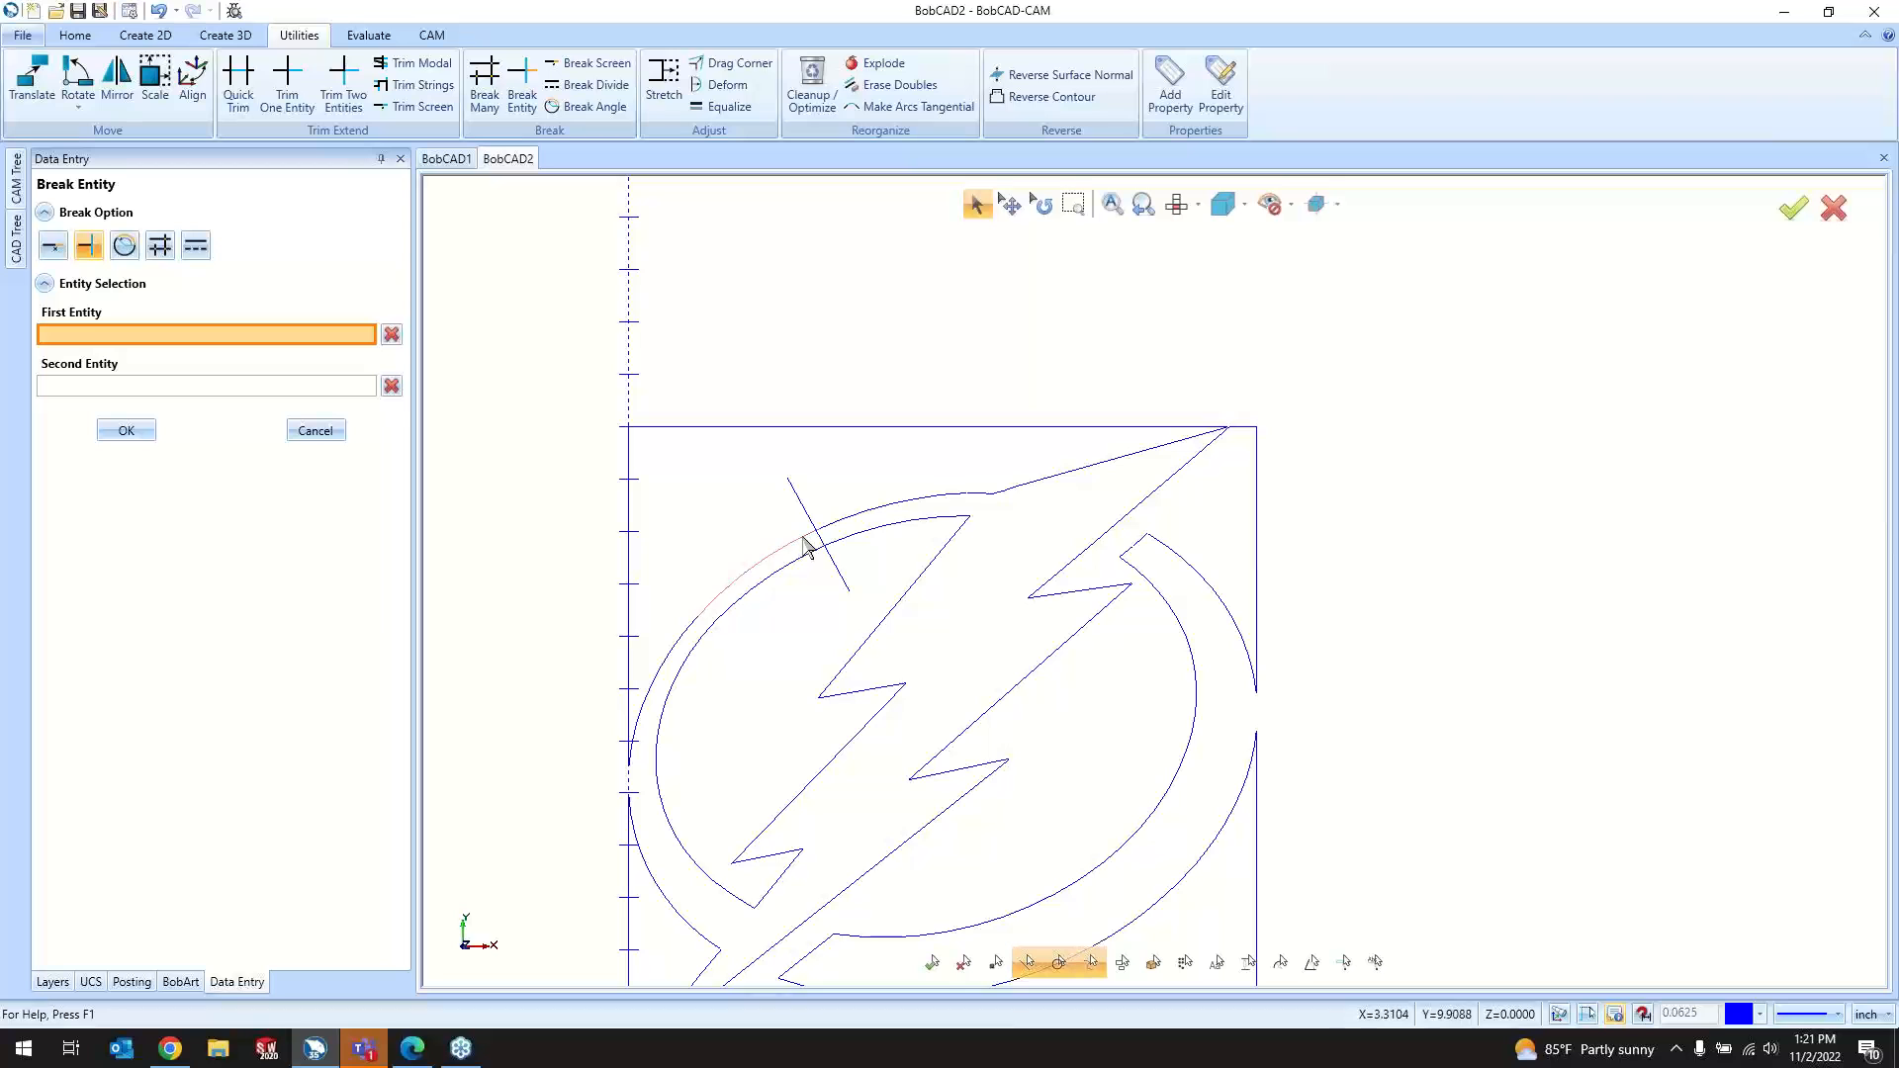
click(812, 558)
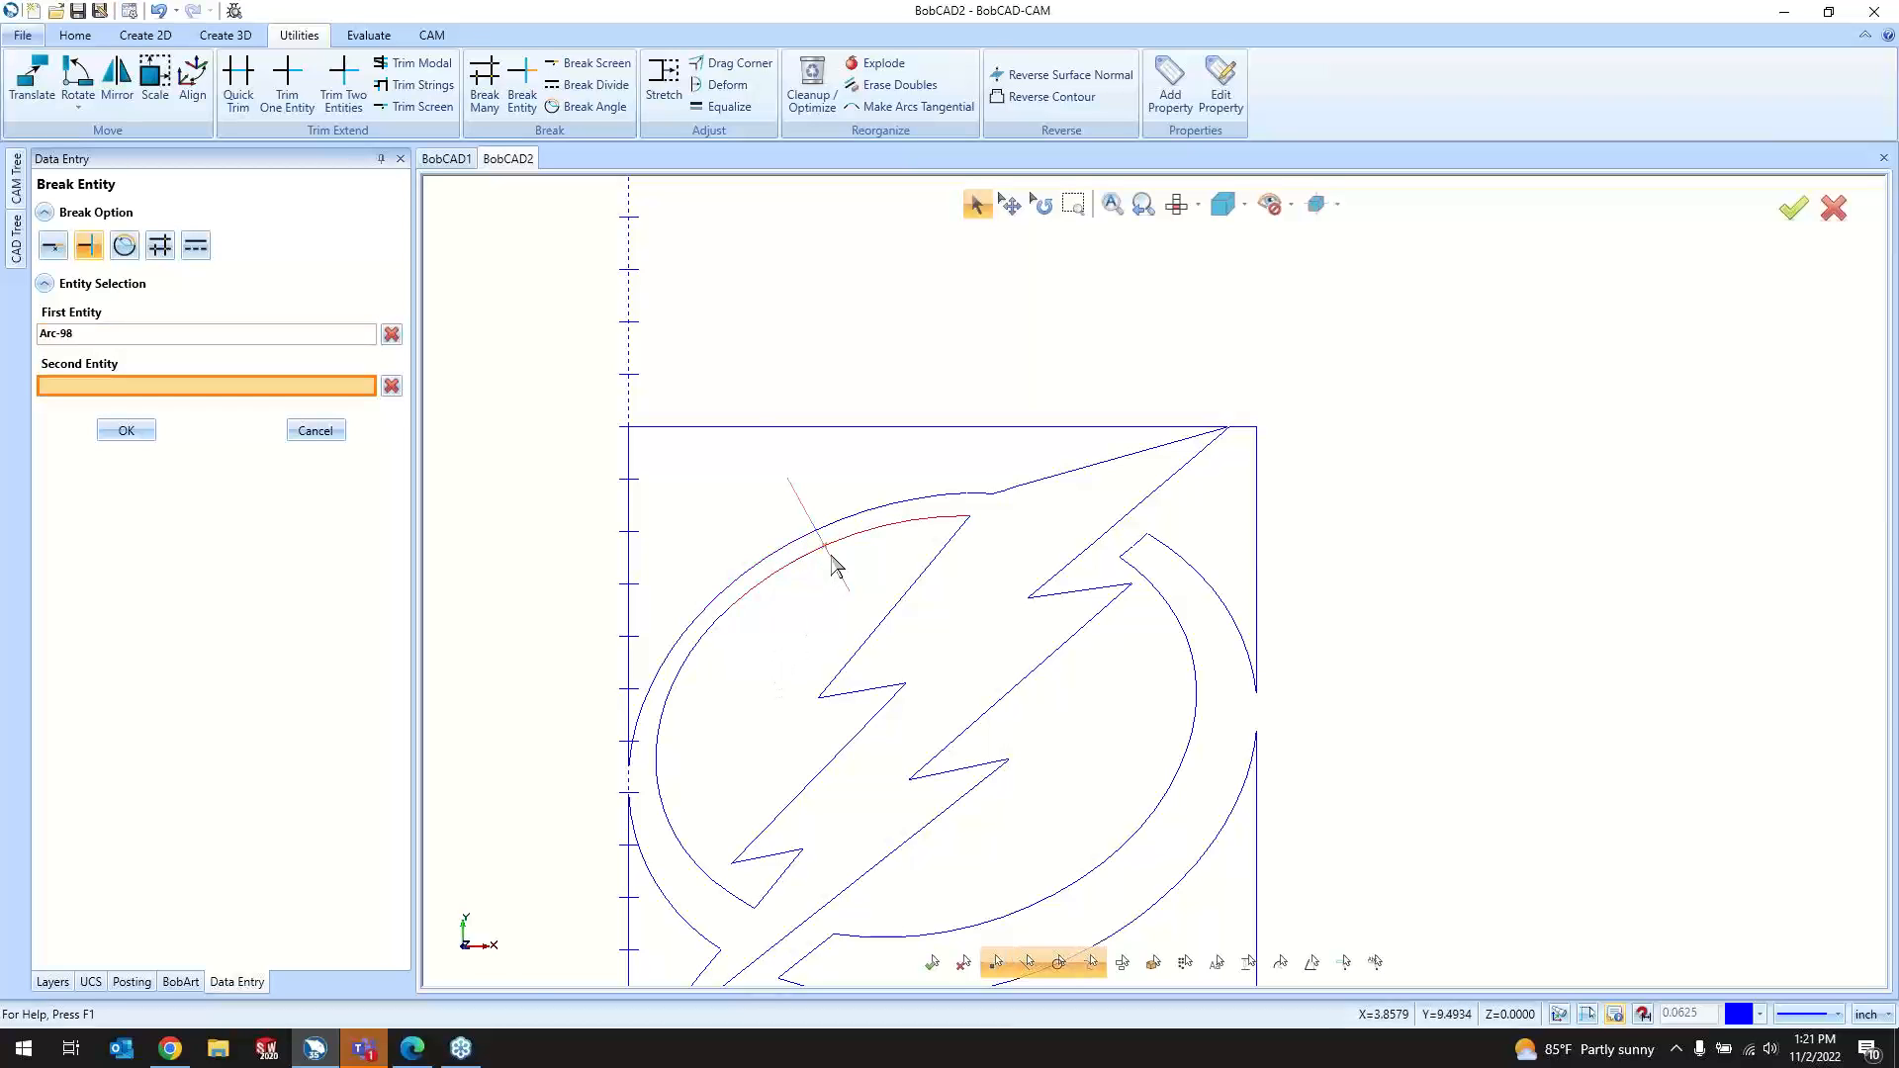
scroll(834, 559, up, 3)
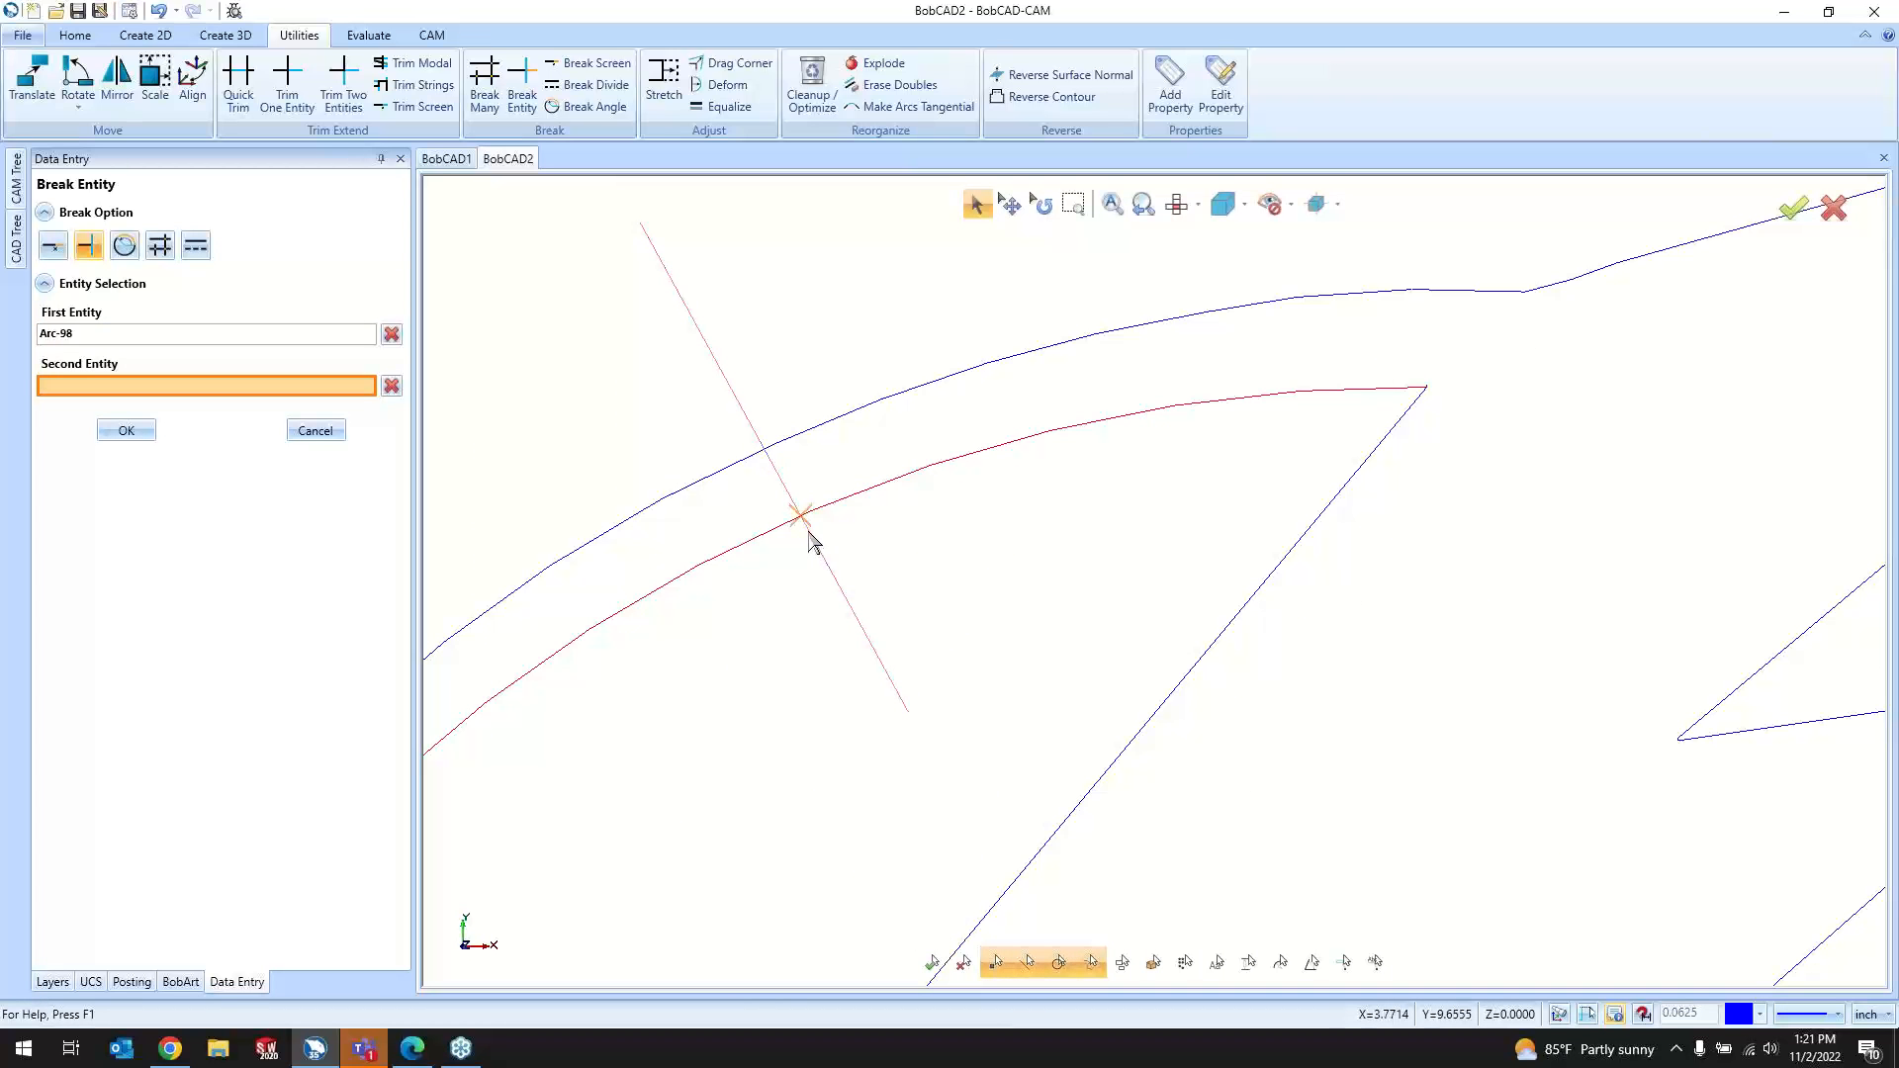
scroll(878, 627, down, 3)
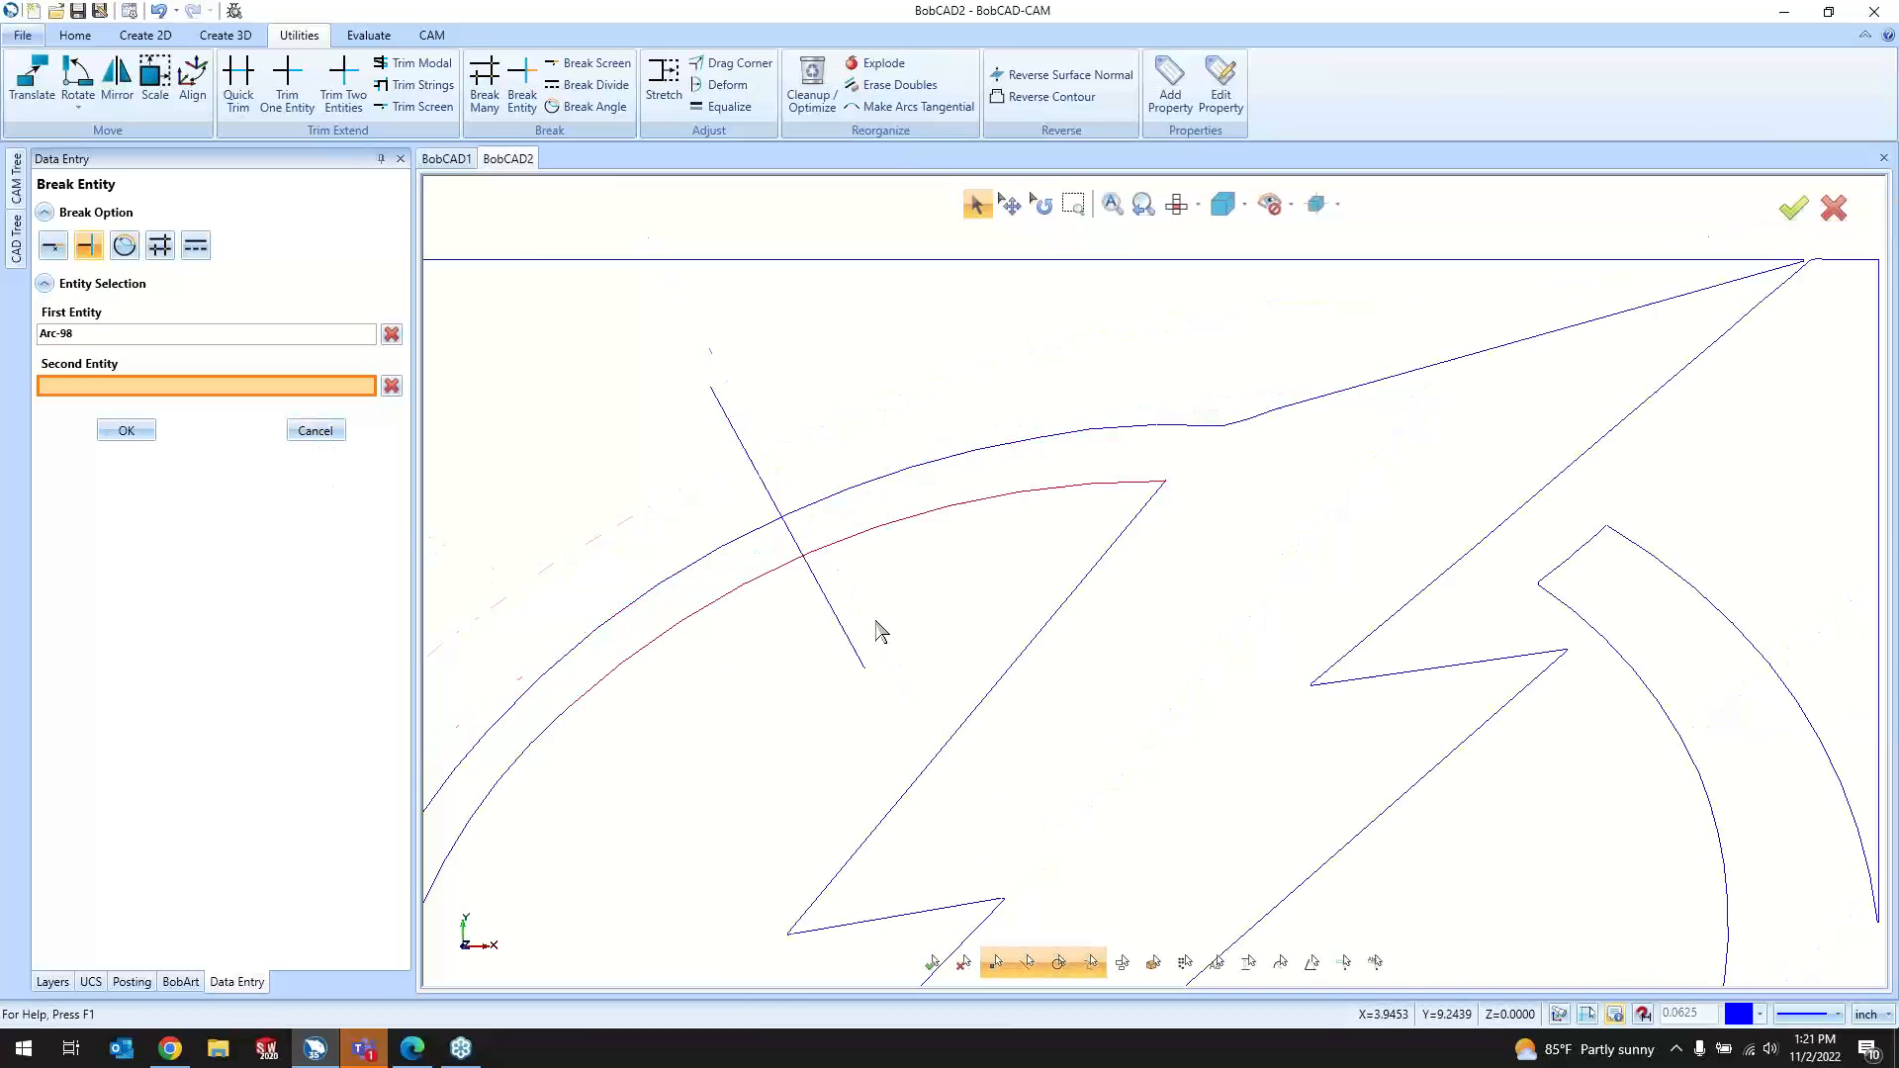
click(315, 431)
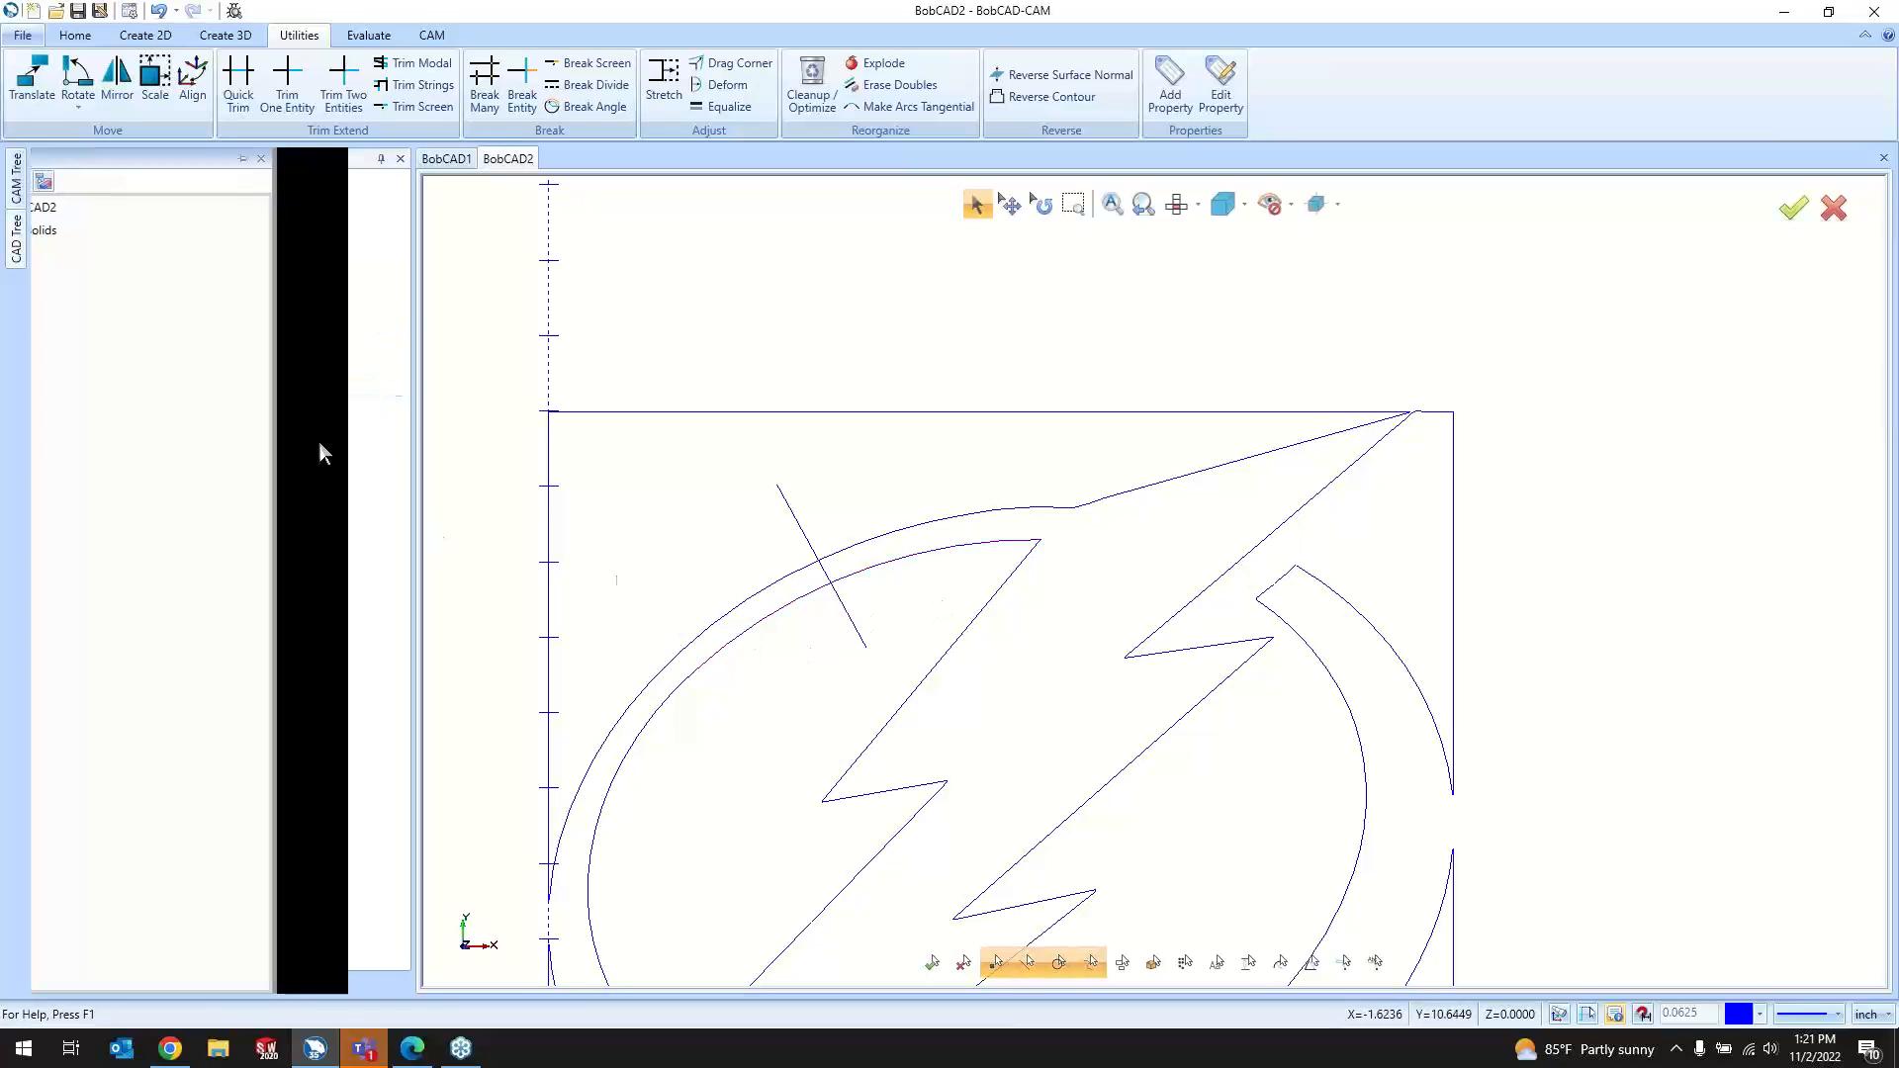
click(159, 11)
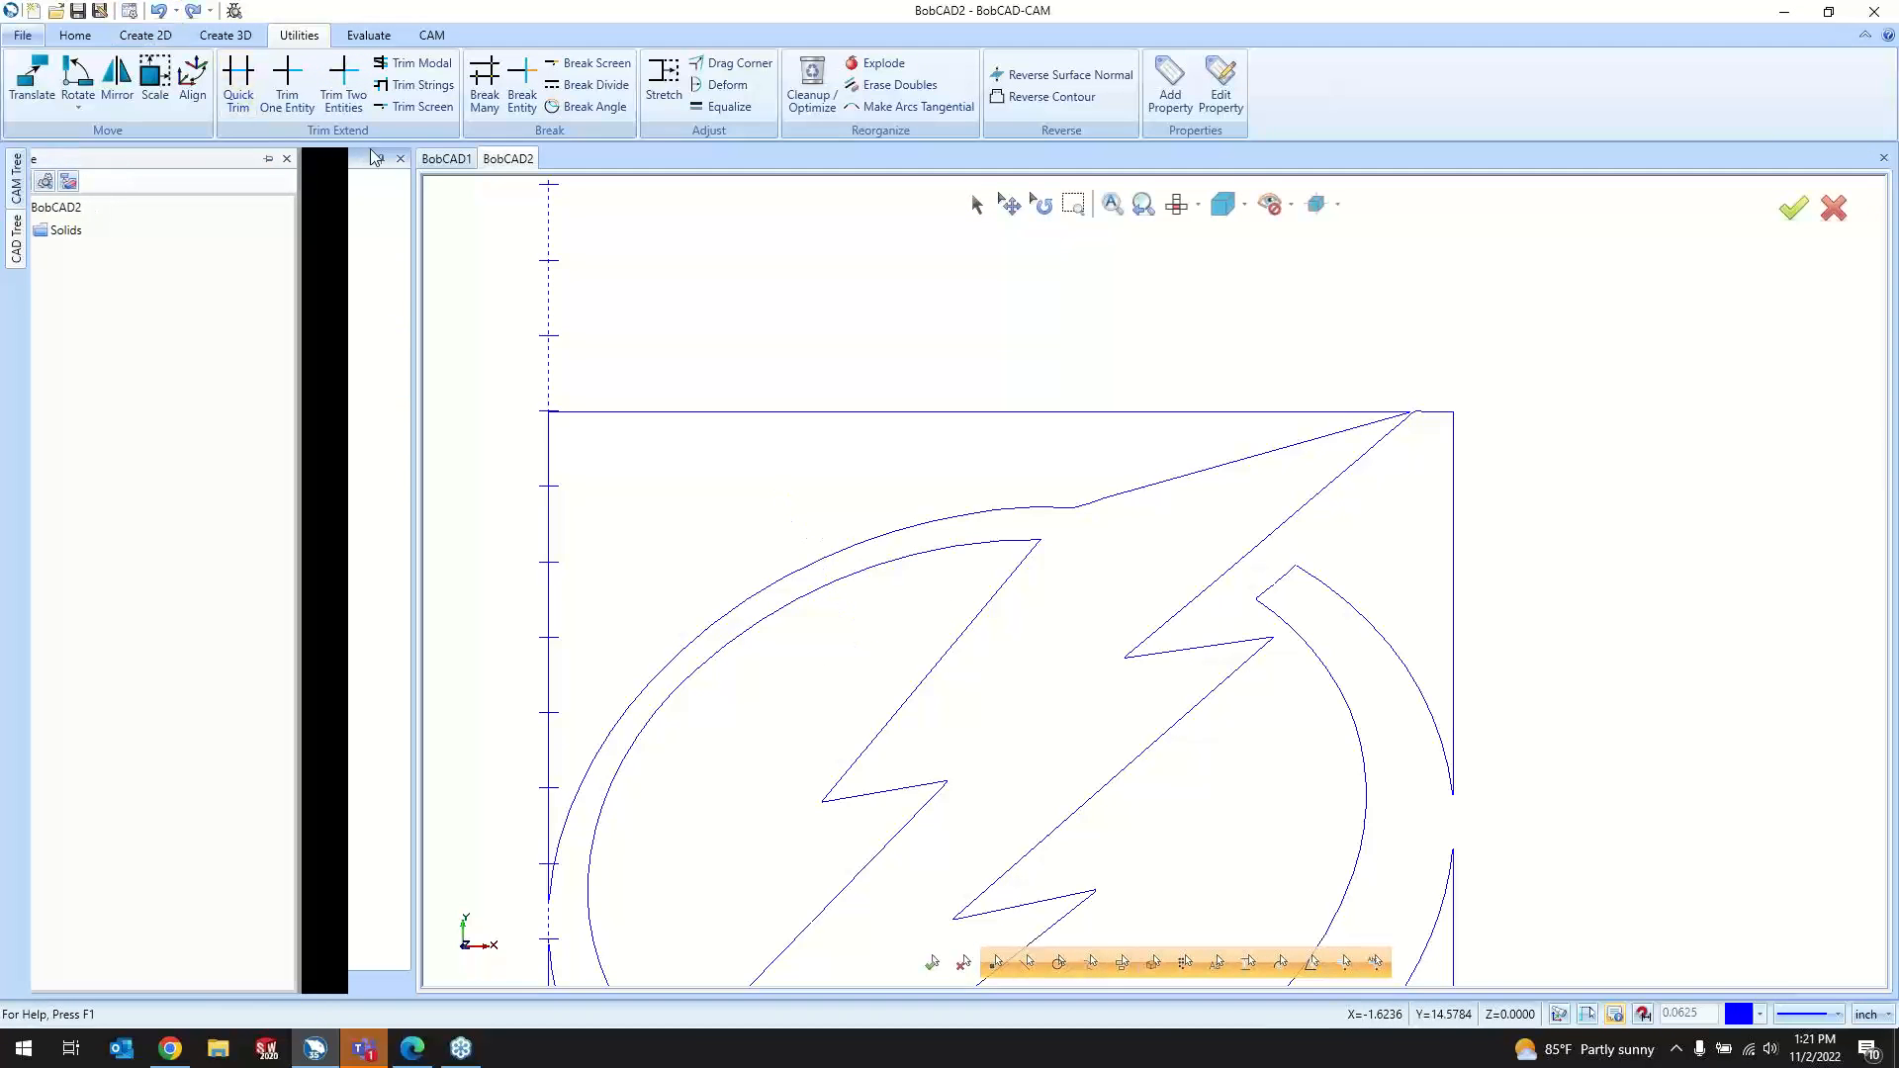
Step: Open Break Angle, switch to Break Divide, try to split an upper-left arc of the logo into 8 divisions, and cancel
click(593, 106)
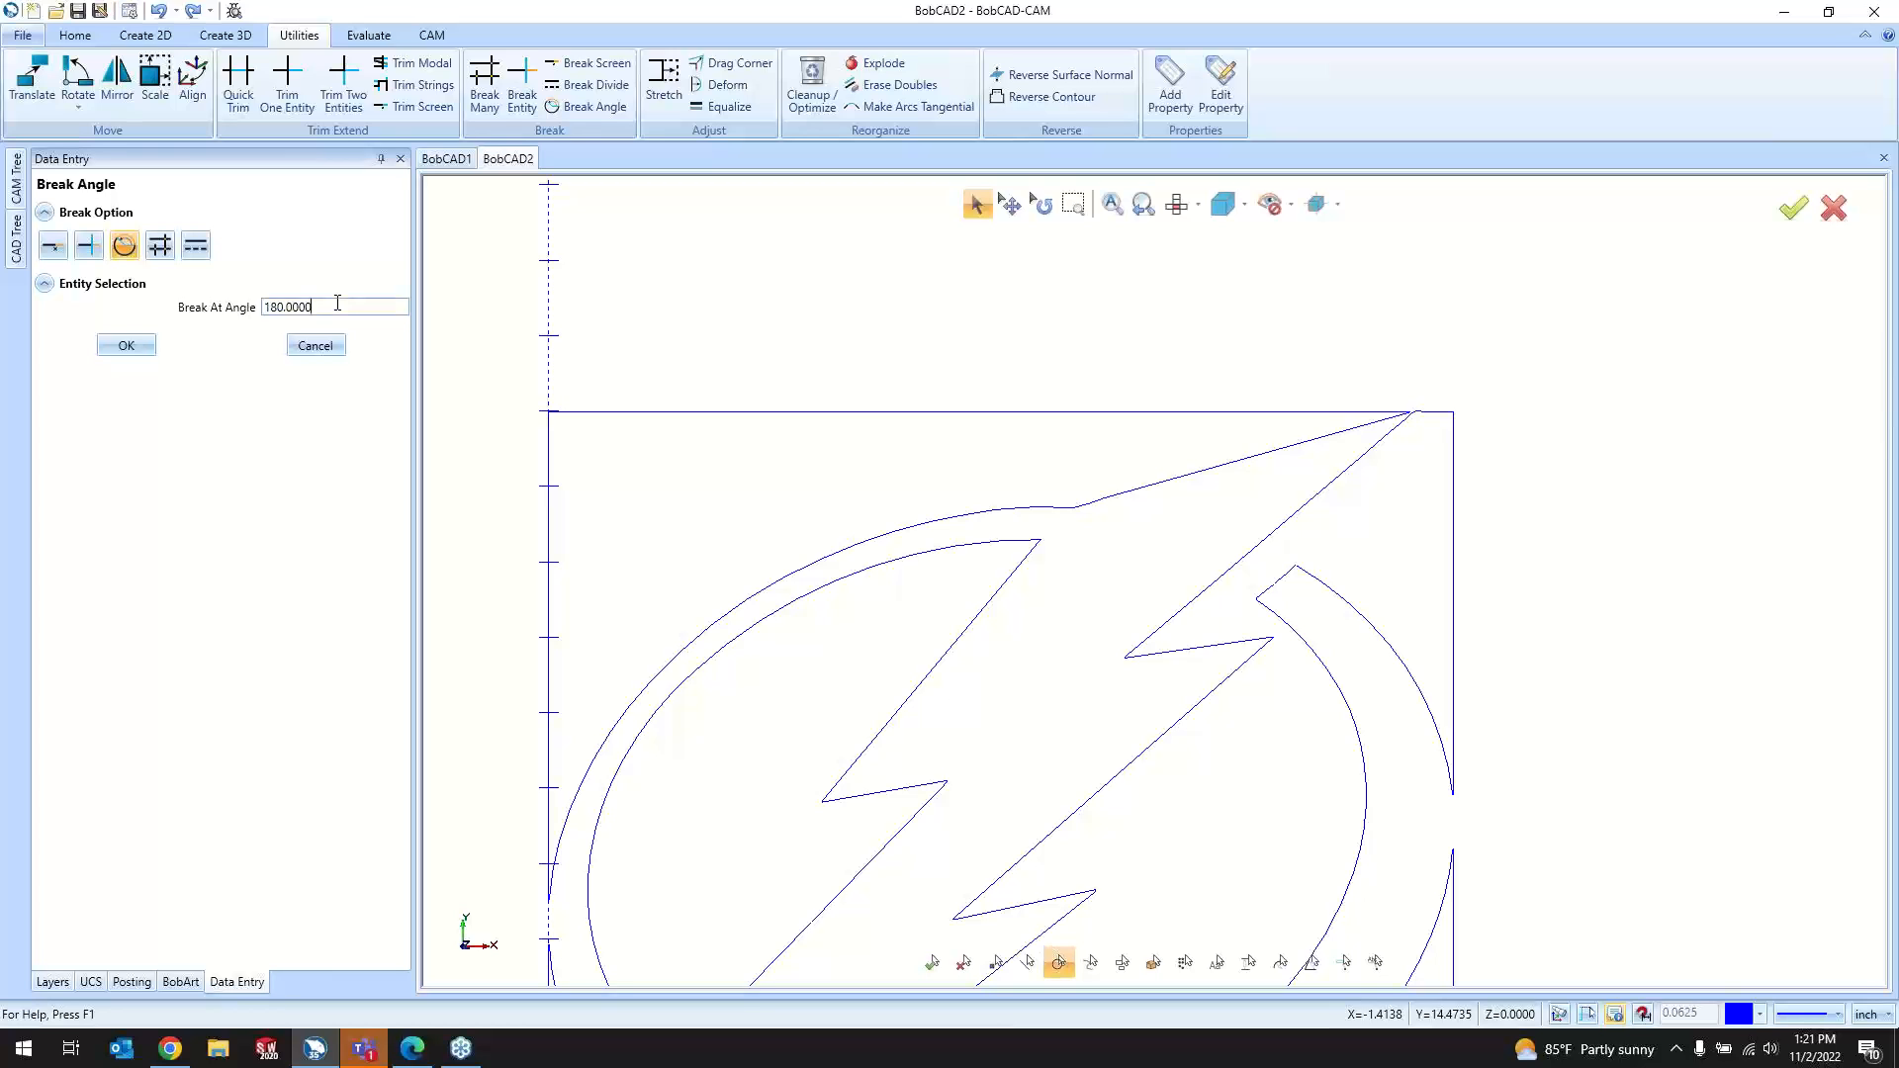
click(591, 85)
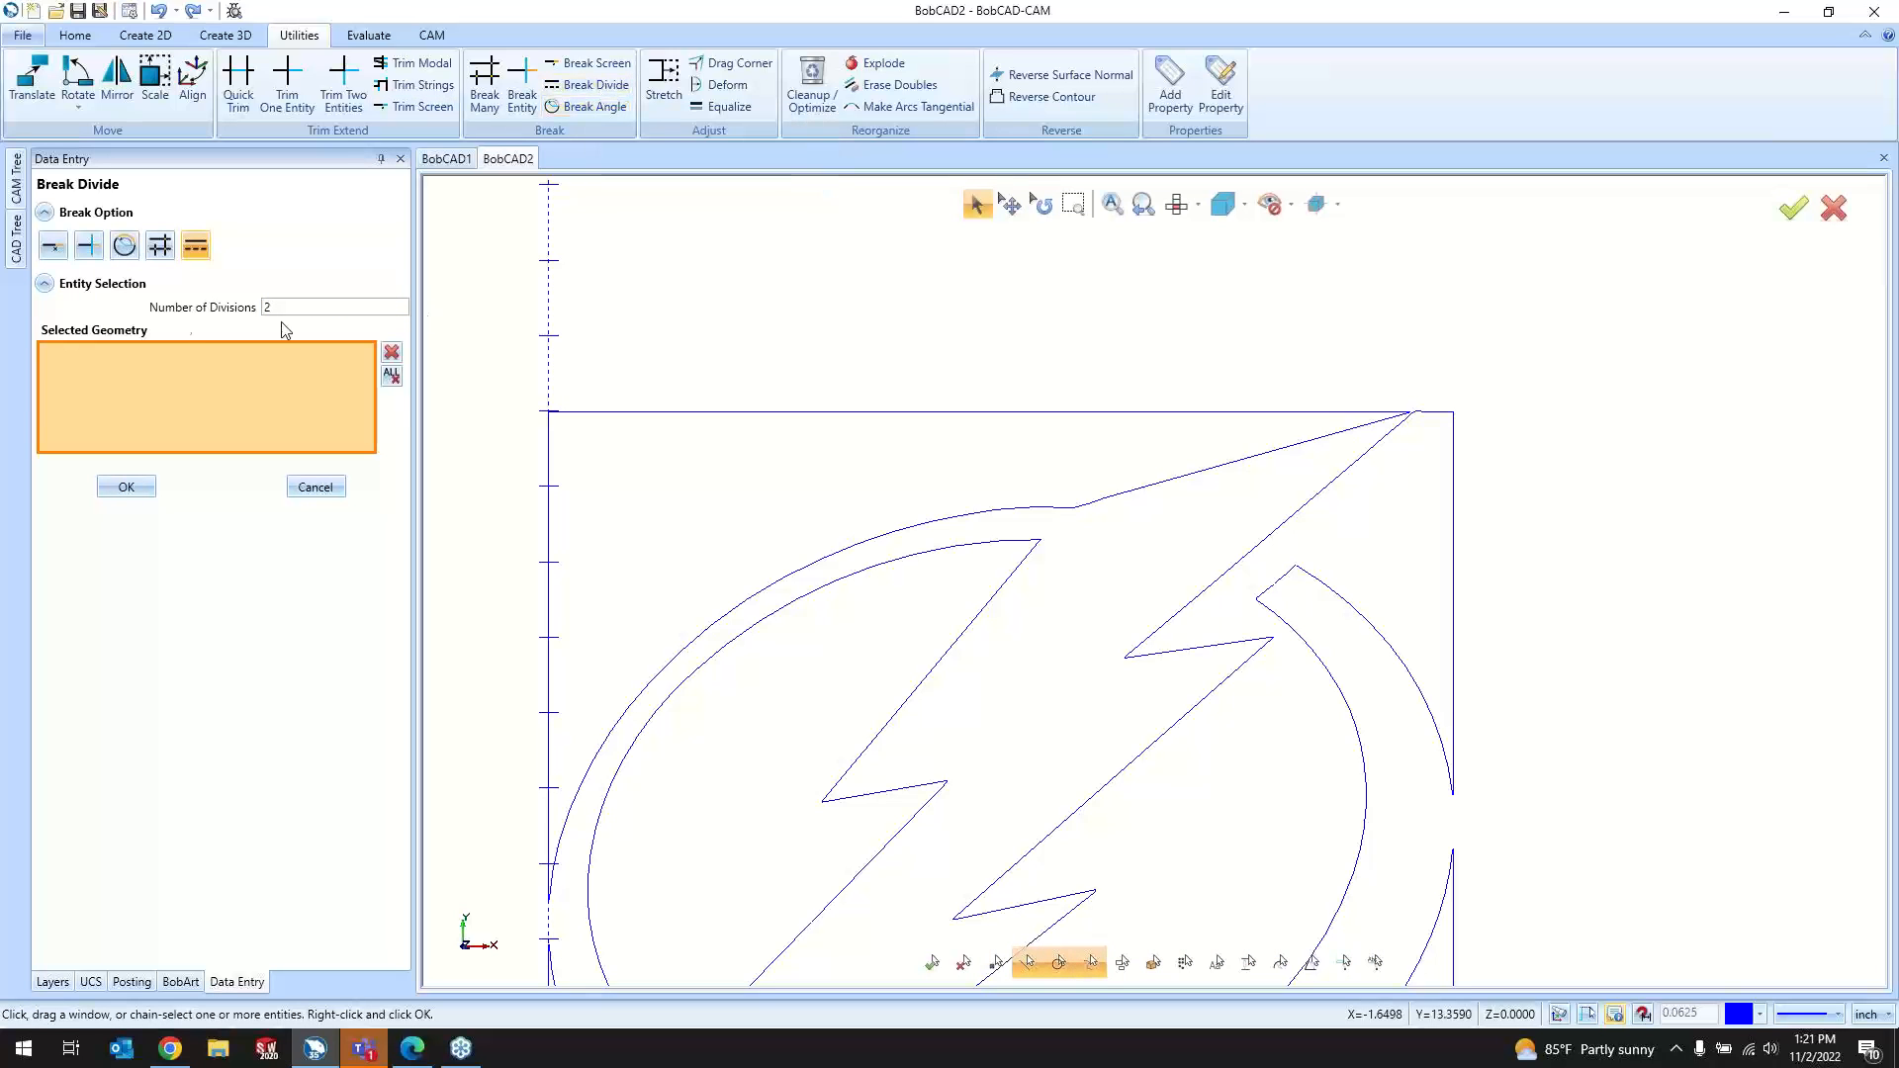
click(791, 608)
click(334, 307)
text(8)
click(316, 486)
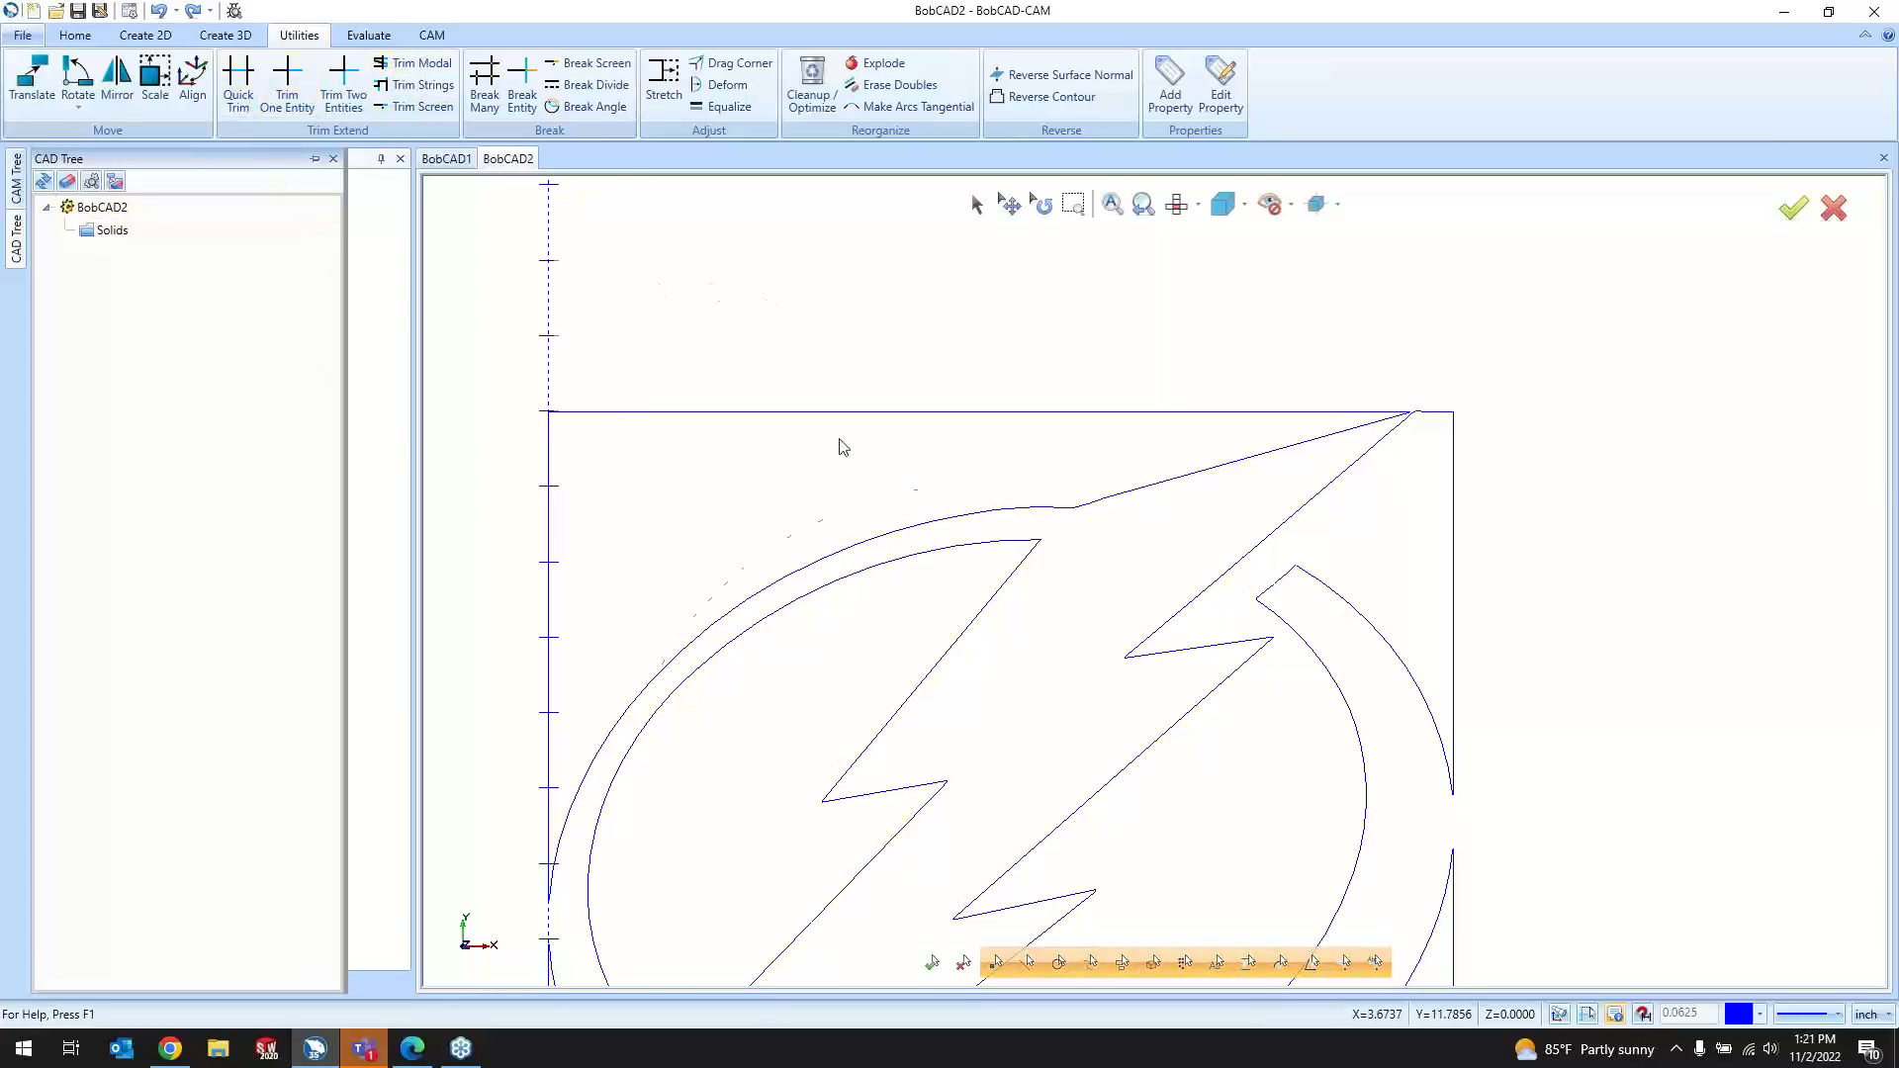
Step: Extend the upper ends of the right band's outer and inner arcs to the bolt's upper-right edge with Trim One Entity
scroll(840, 442, down, 2)
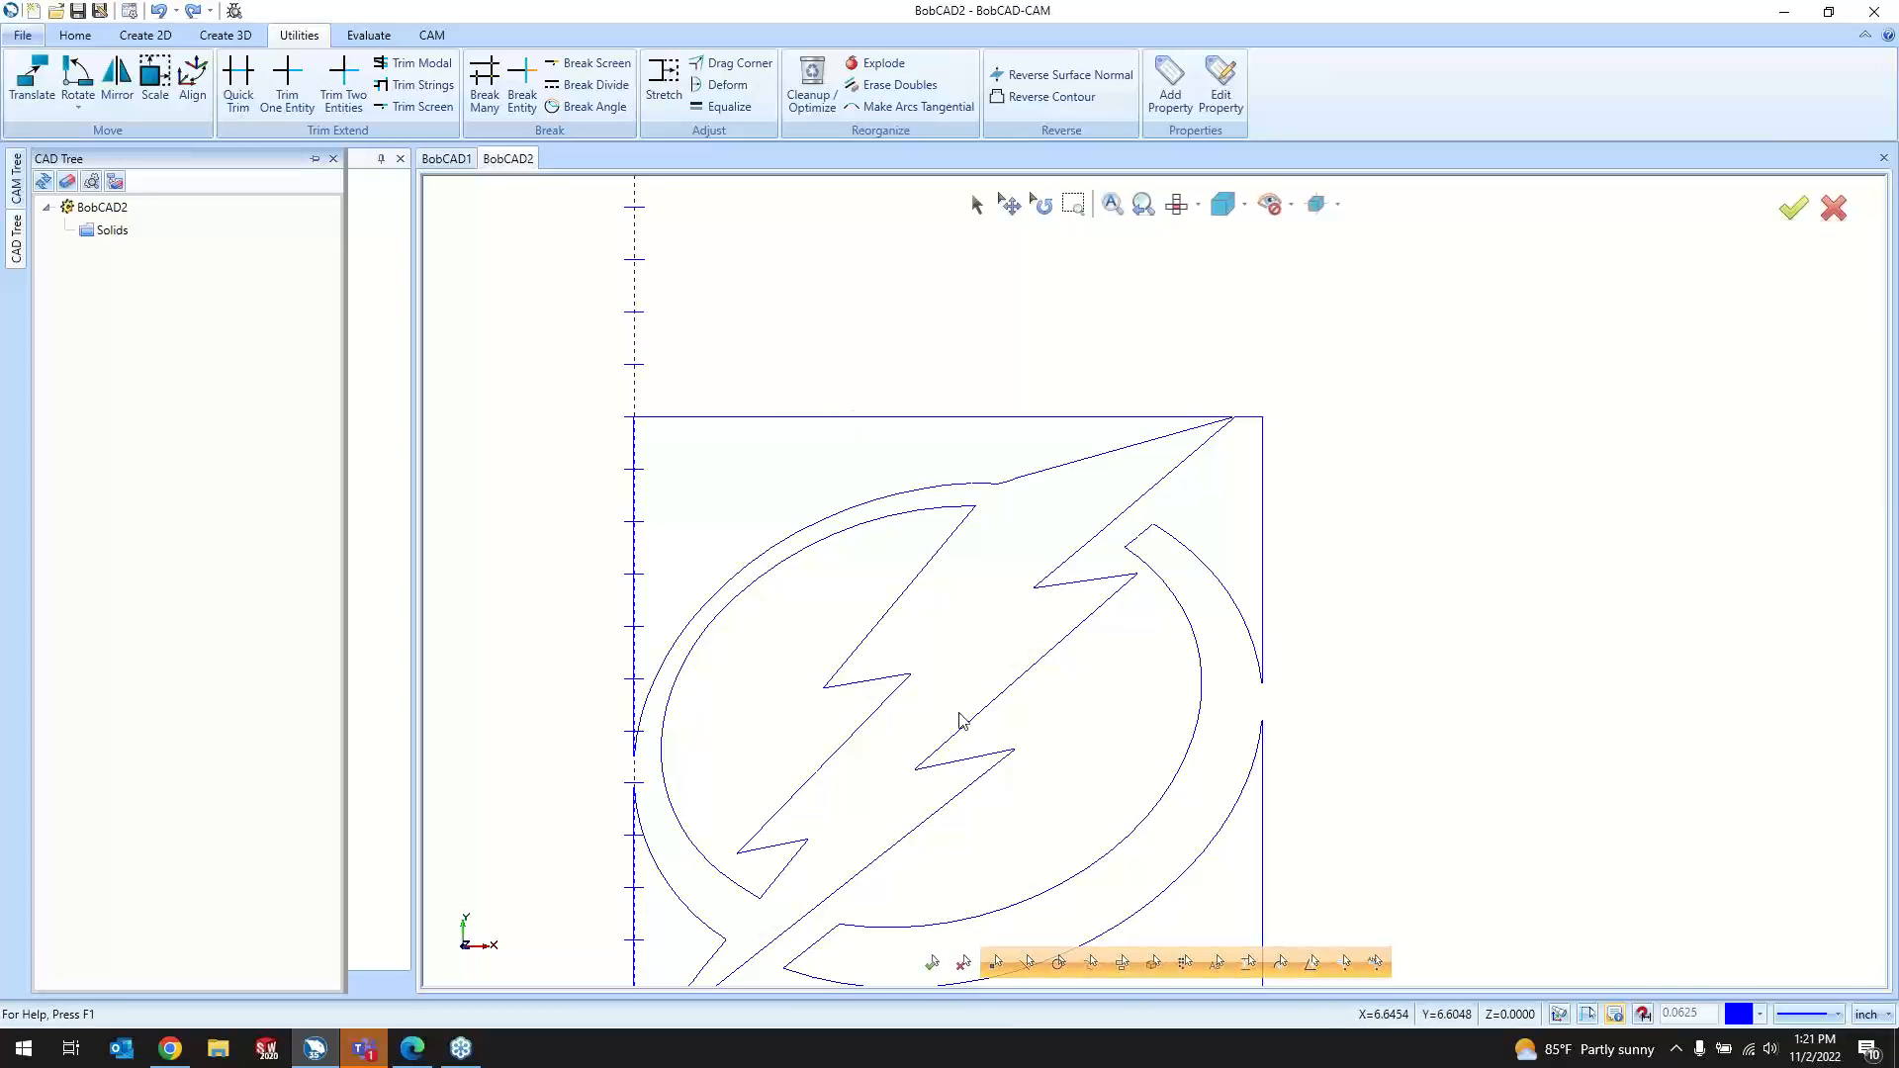
scroll(1011, 531, down, 1)
scroll(1034, 794, up, 1)
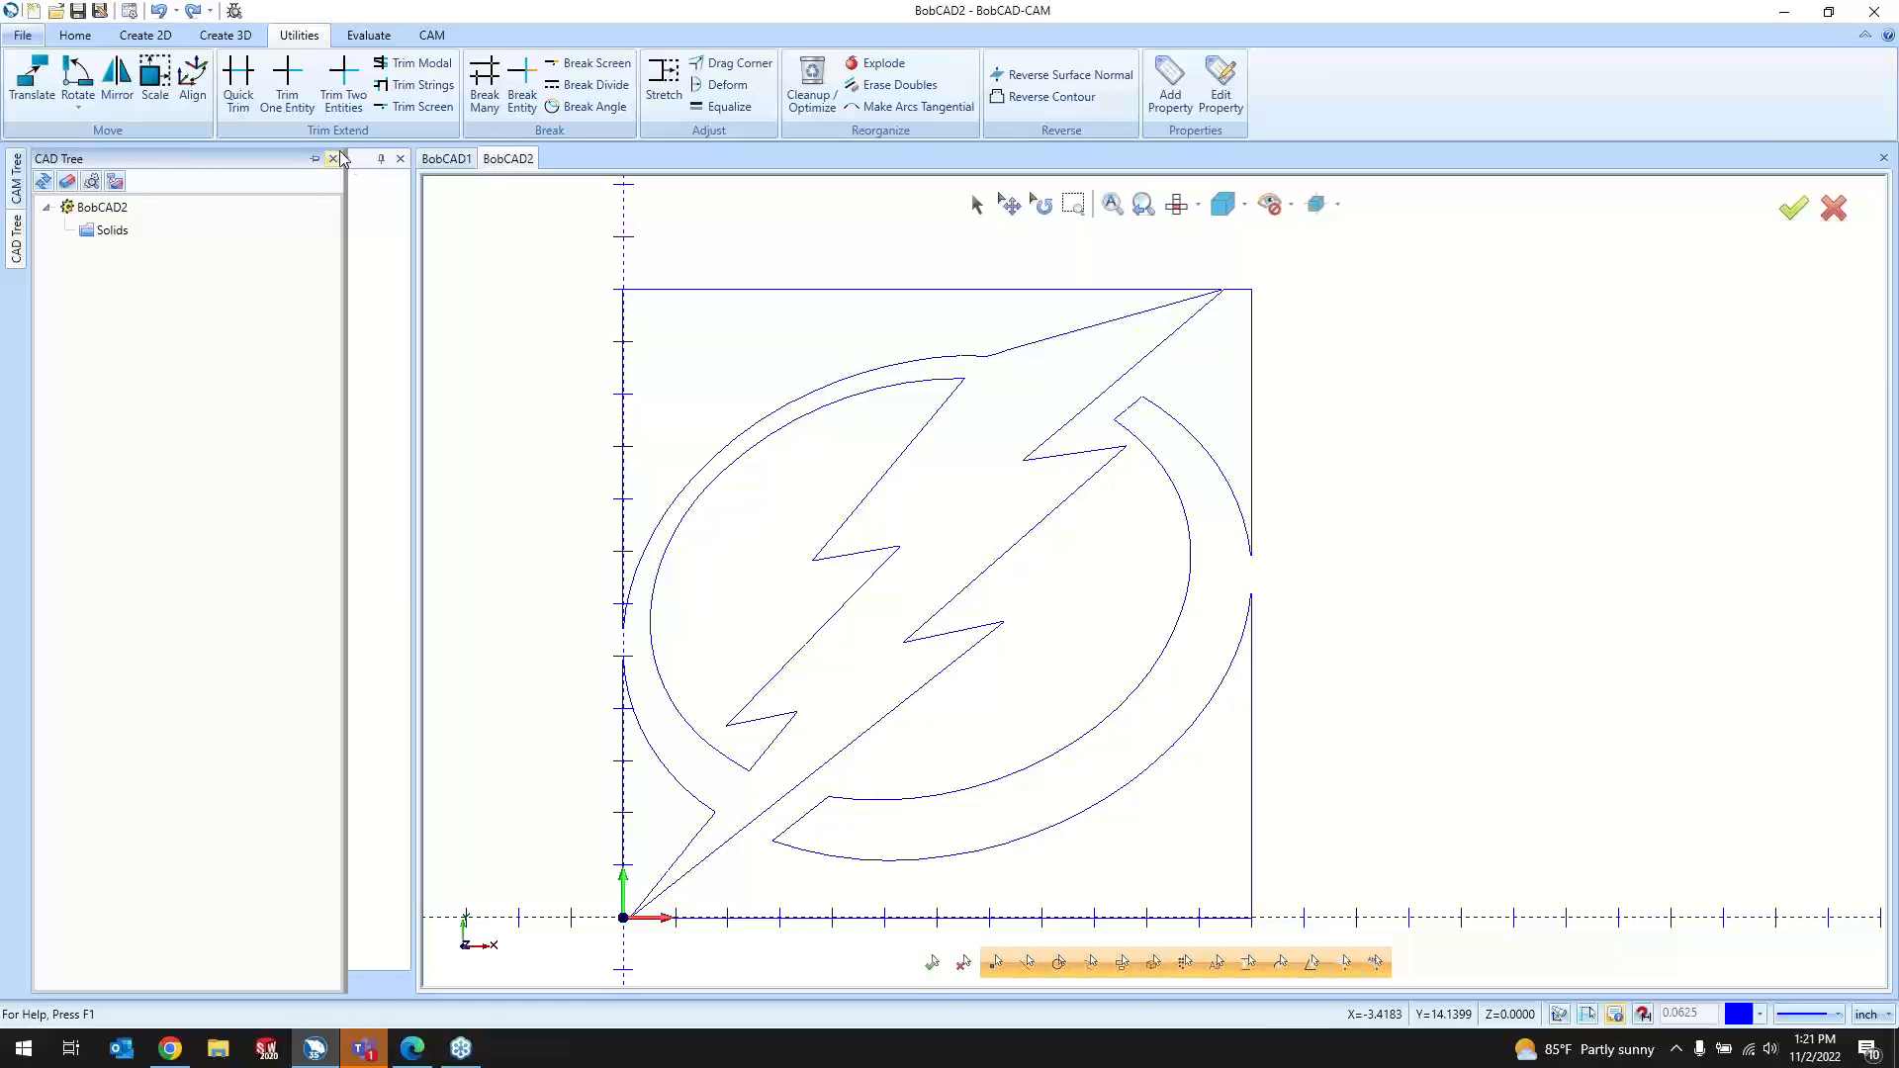
click(287, 84)
scroll(1200, 358, up, 2)
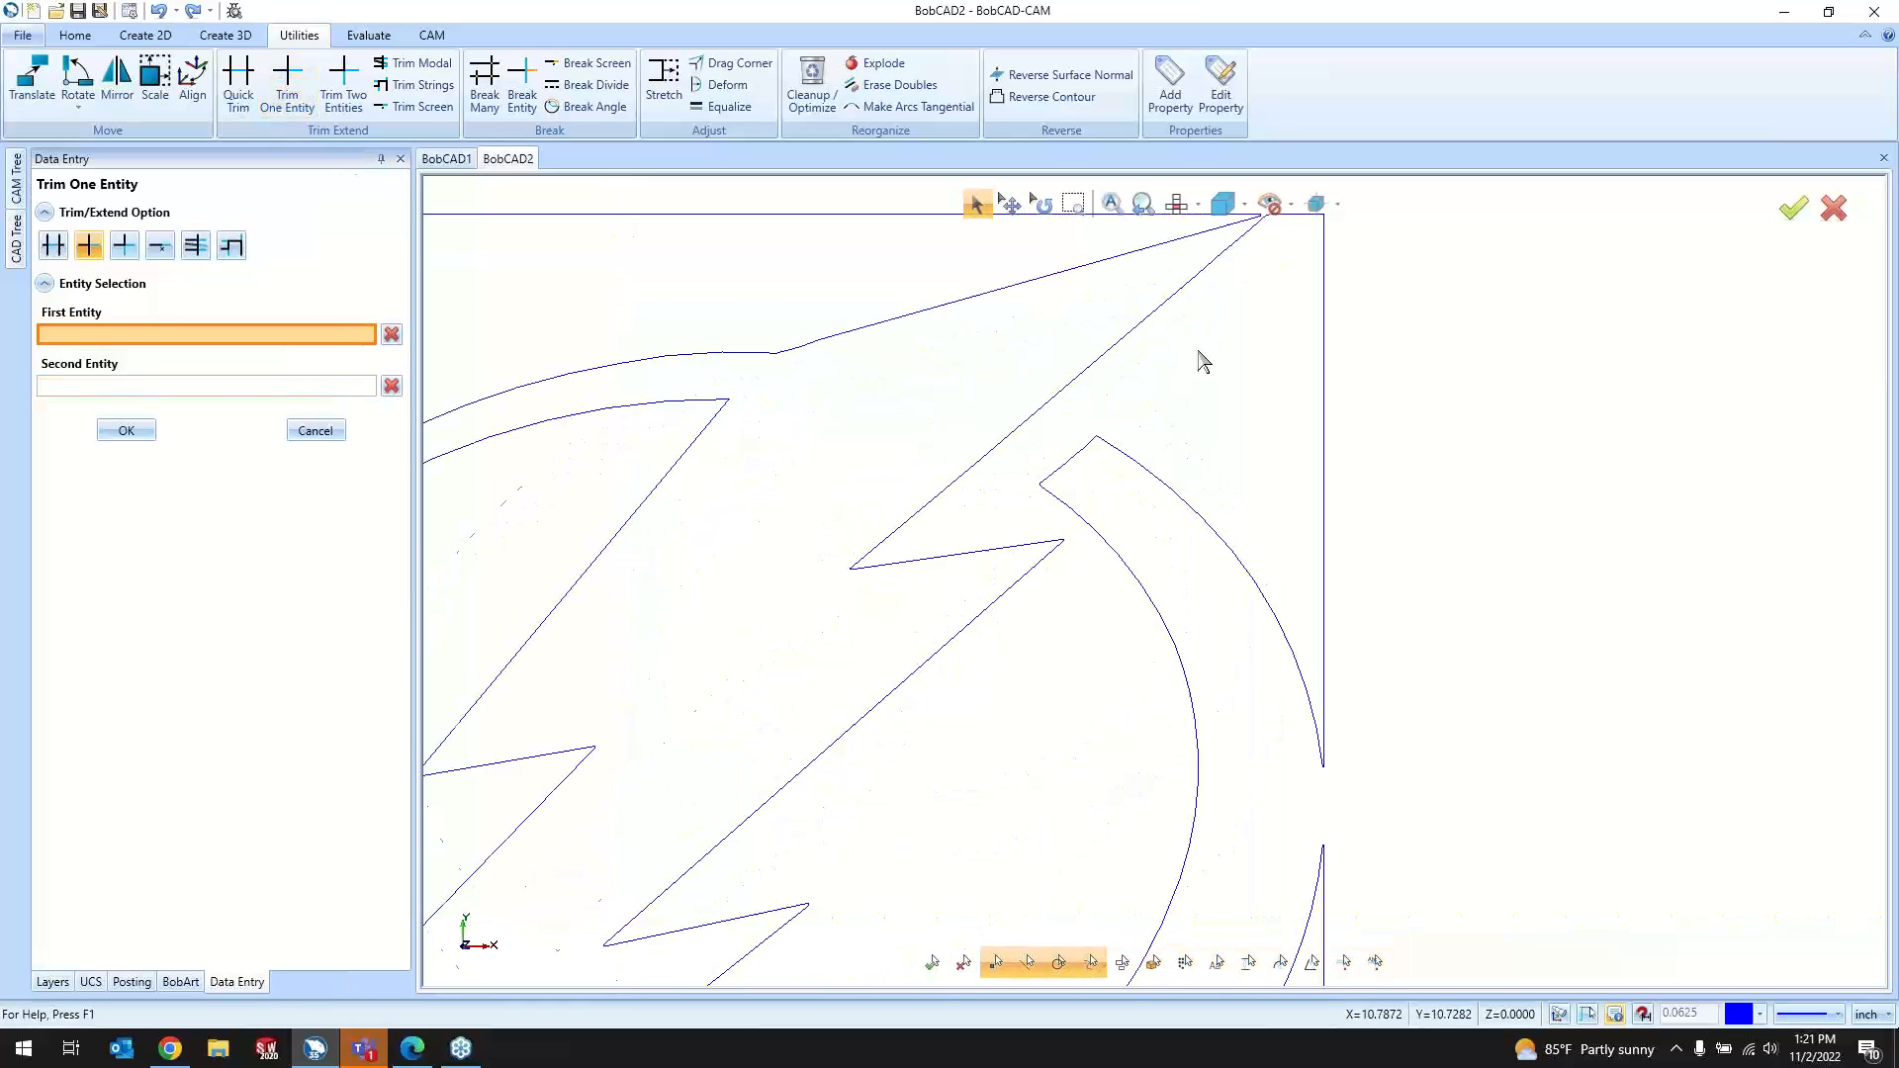
click(1124, 460)
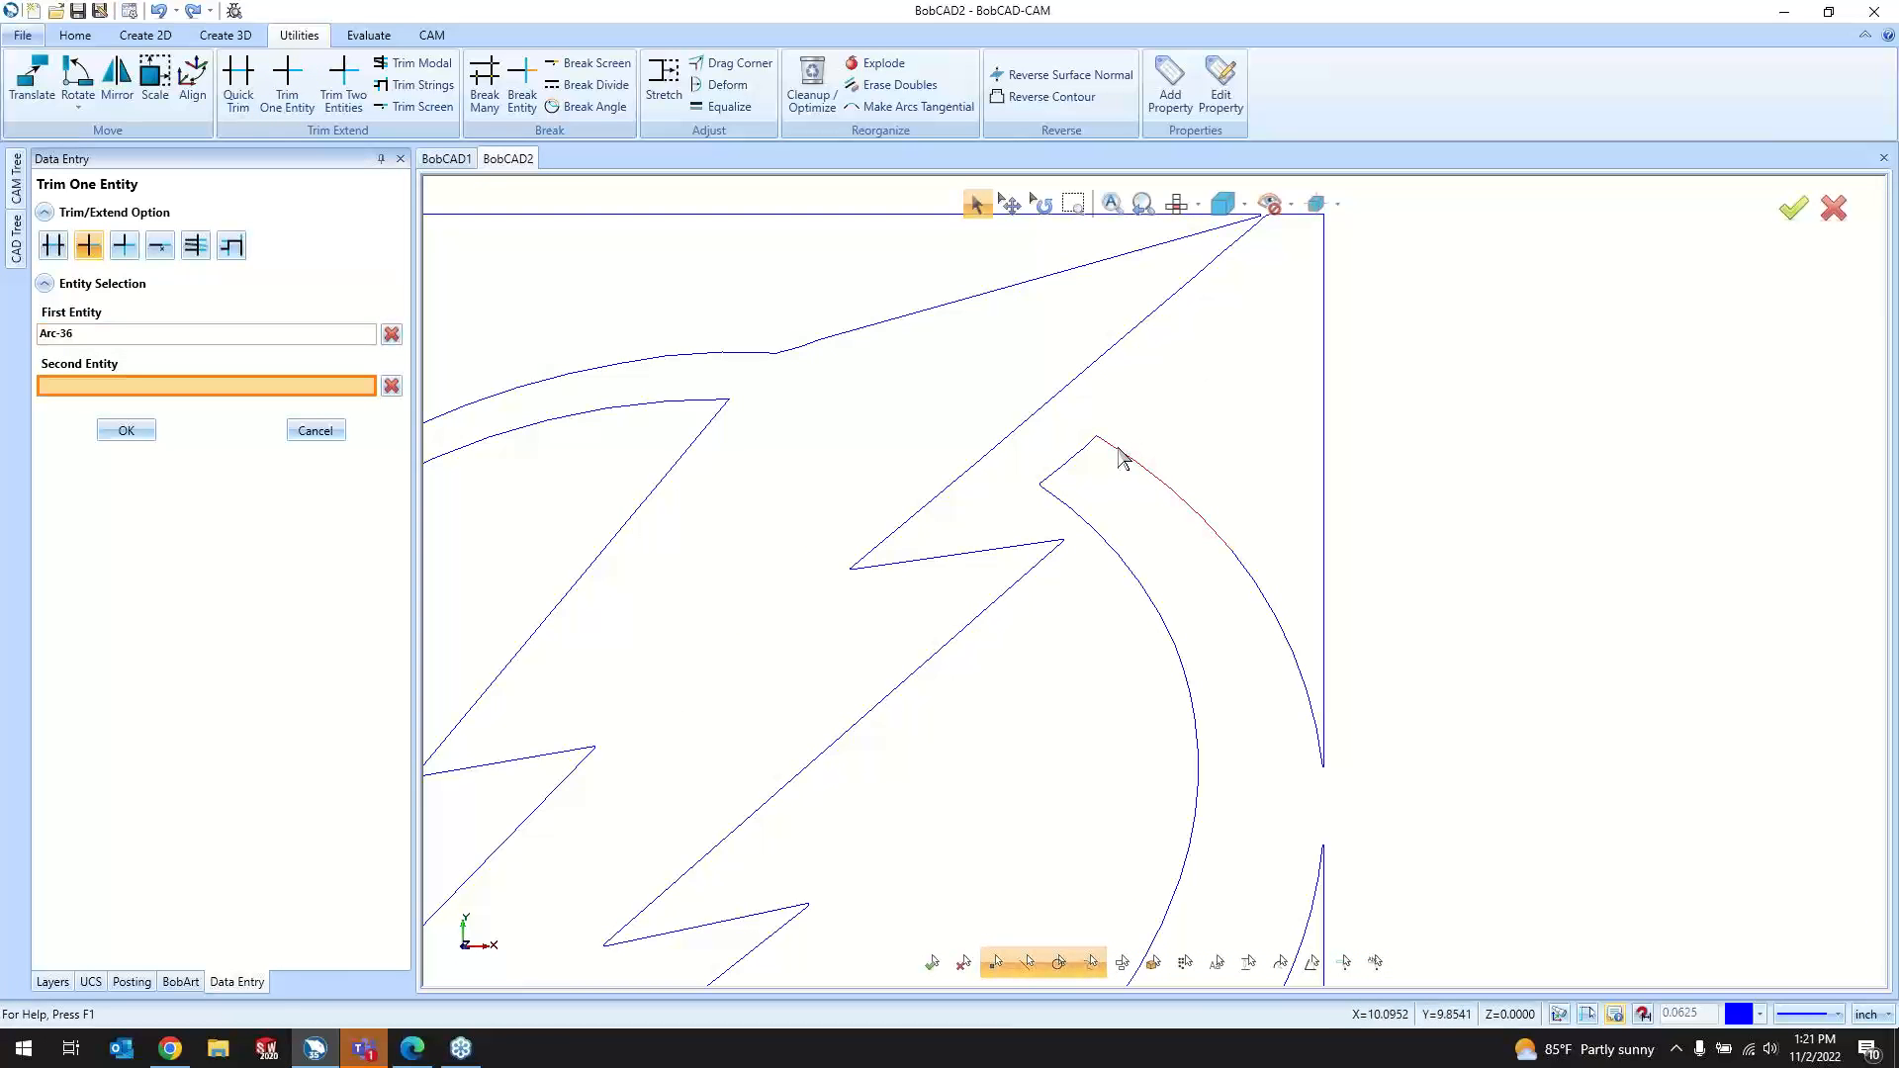
click(1056, 404)
click(1029, 487)
click(988, 466)
scroll(1220, 425, down, 5)
scroll(1112, 641, up, 3)
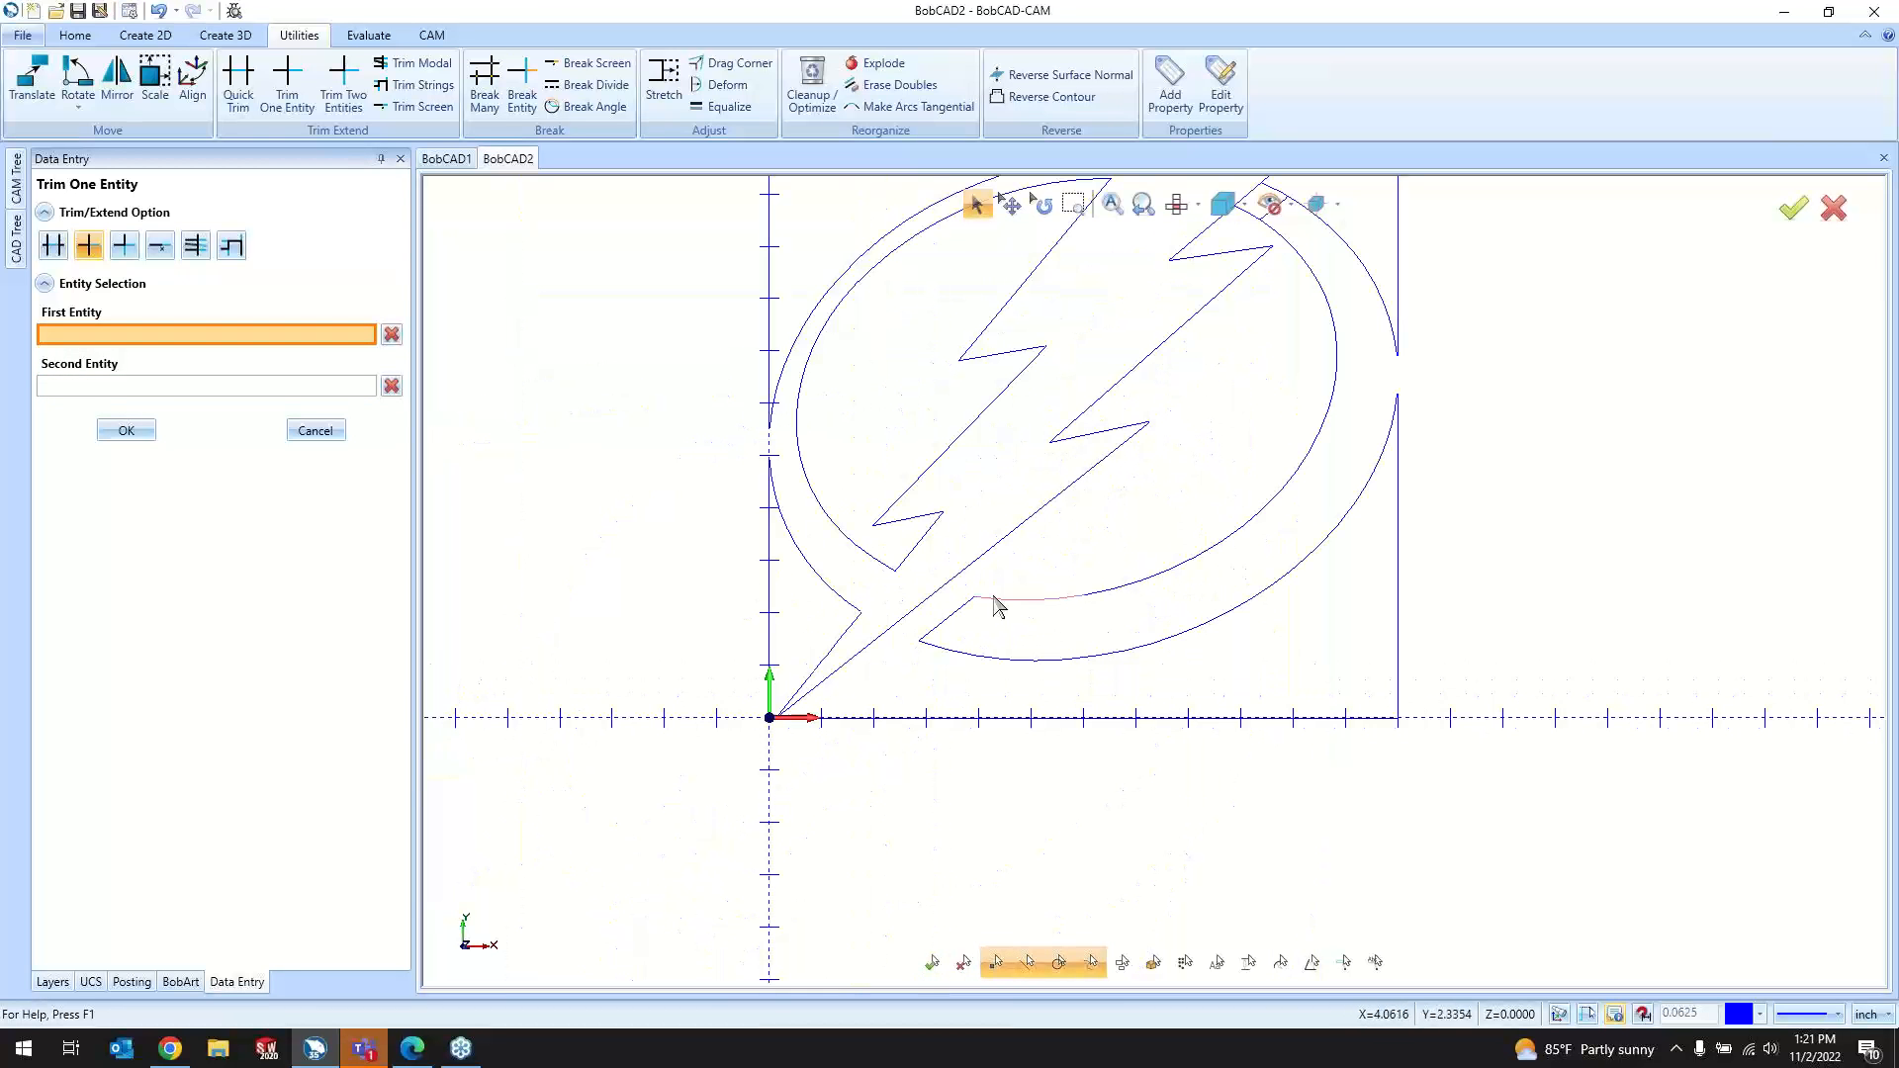
Step: Extend the lower ends of the right band's inner and outer arcs to the bolt's lower-right edge with Trim One Entity
click(994, 600)
click(937, 598)
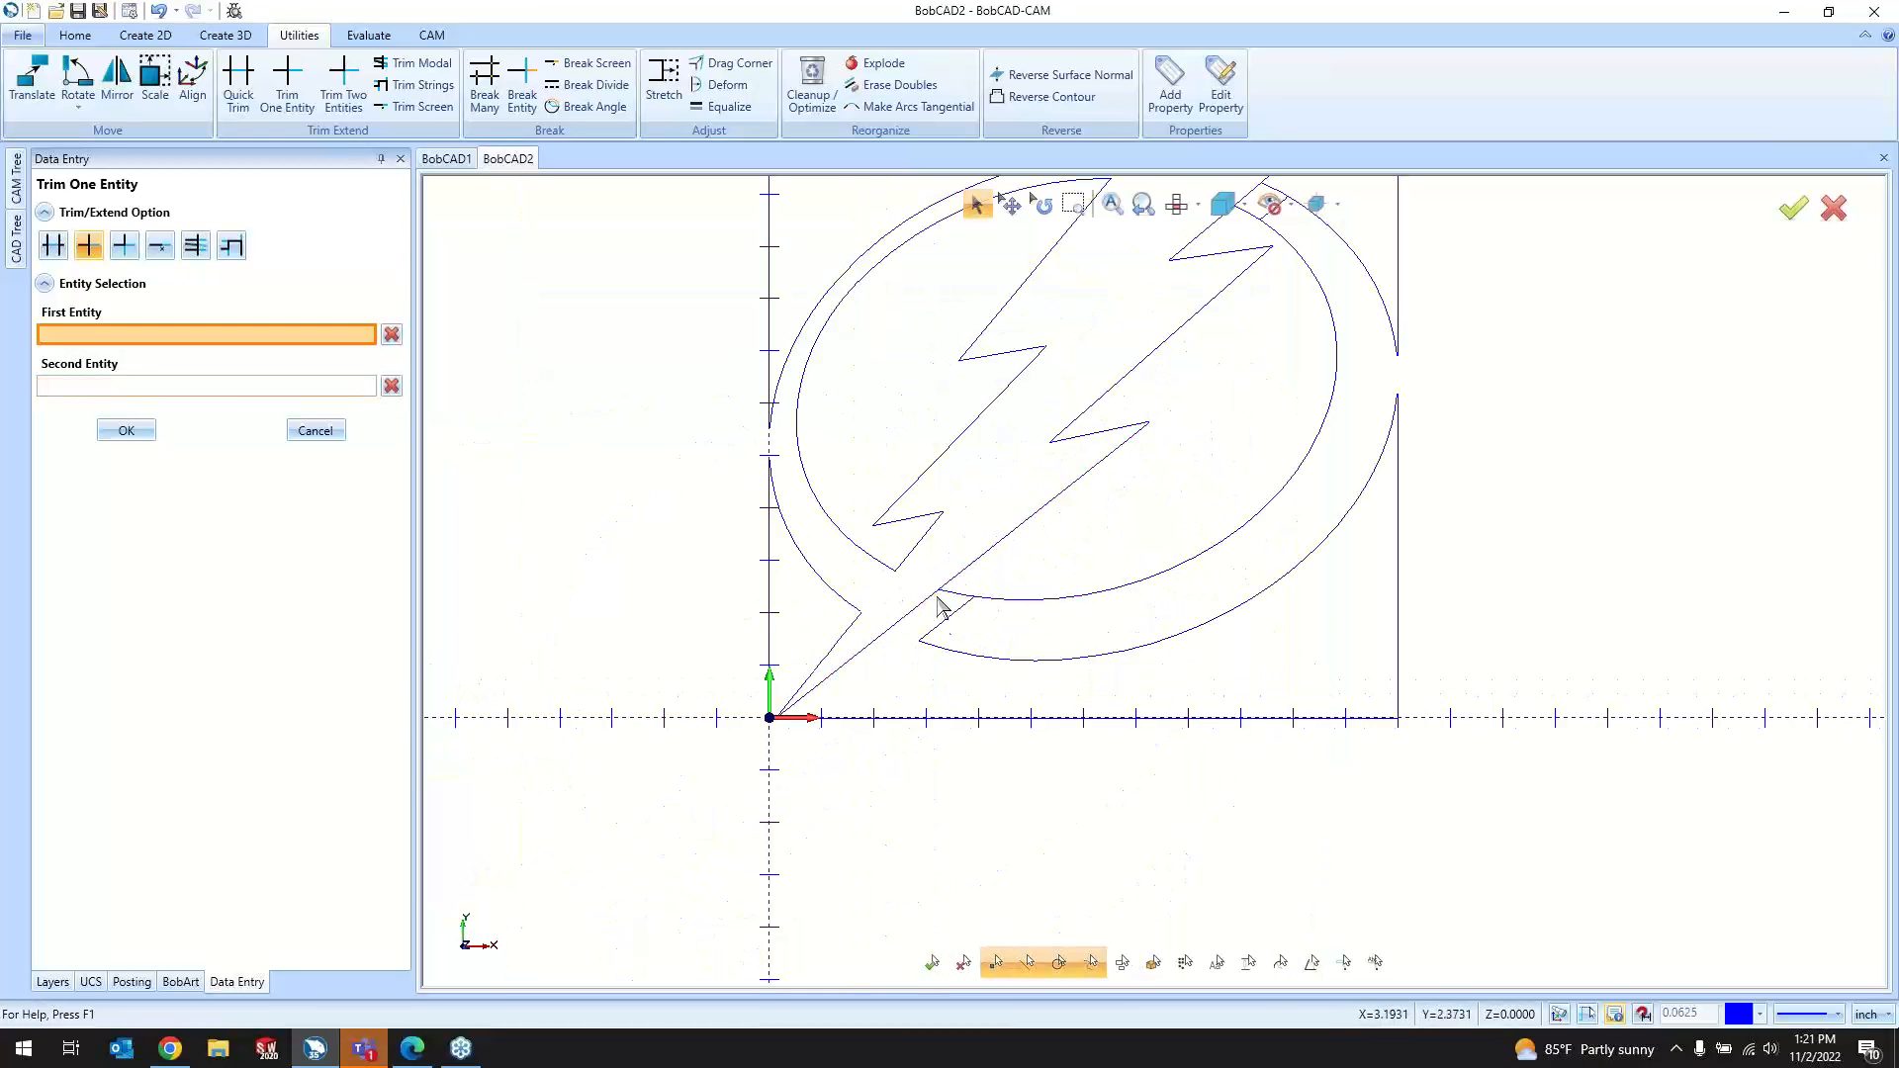
click(940, 655)
click(893, 627)
scroll(985, 860, down, 2)
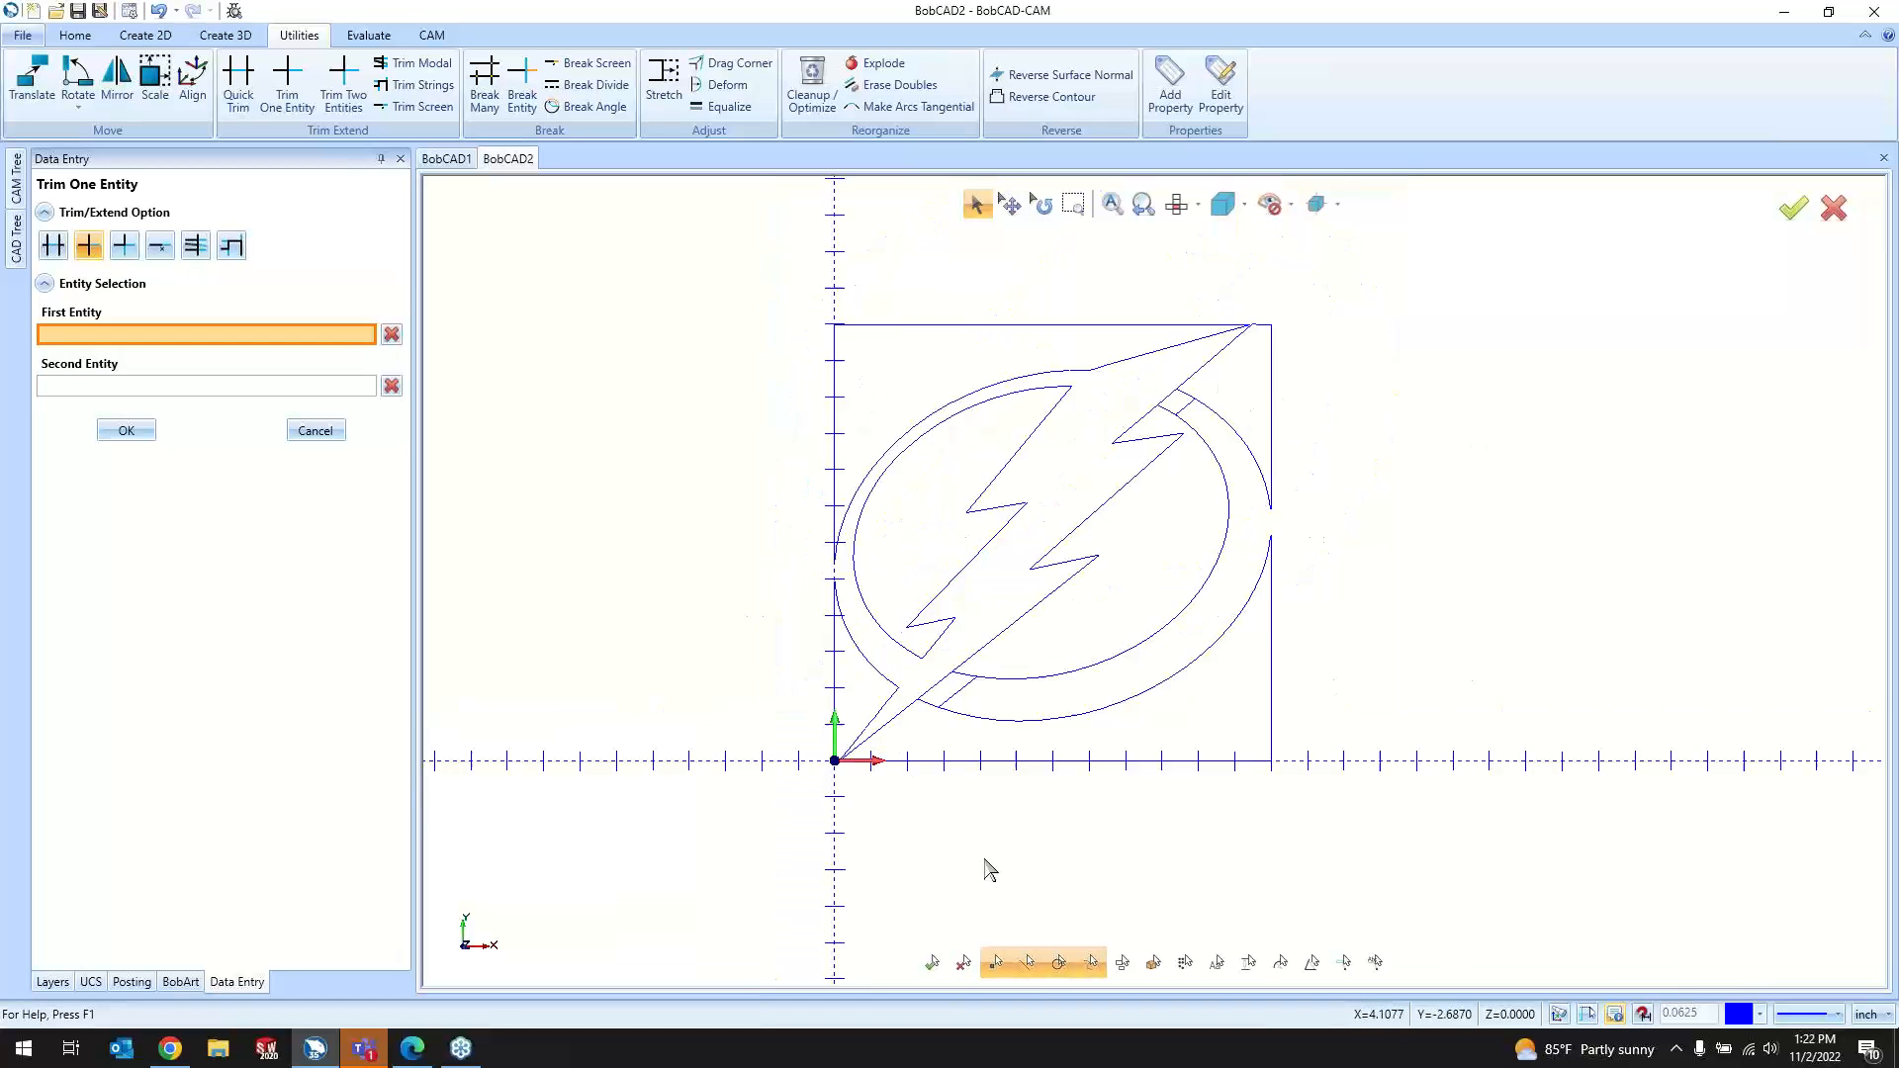
click(316, 430)
Step: Remove the short connecting lines and stubs between the inner and outer arcs at the logo's upper right with Quick Trim
scroll(1039, 731, up, 2)
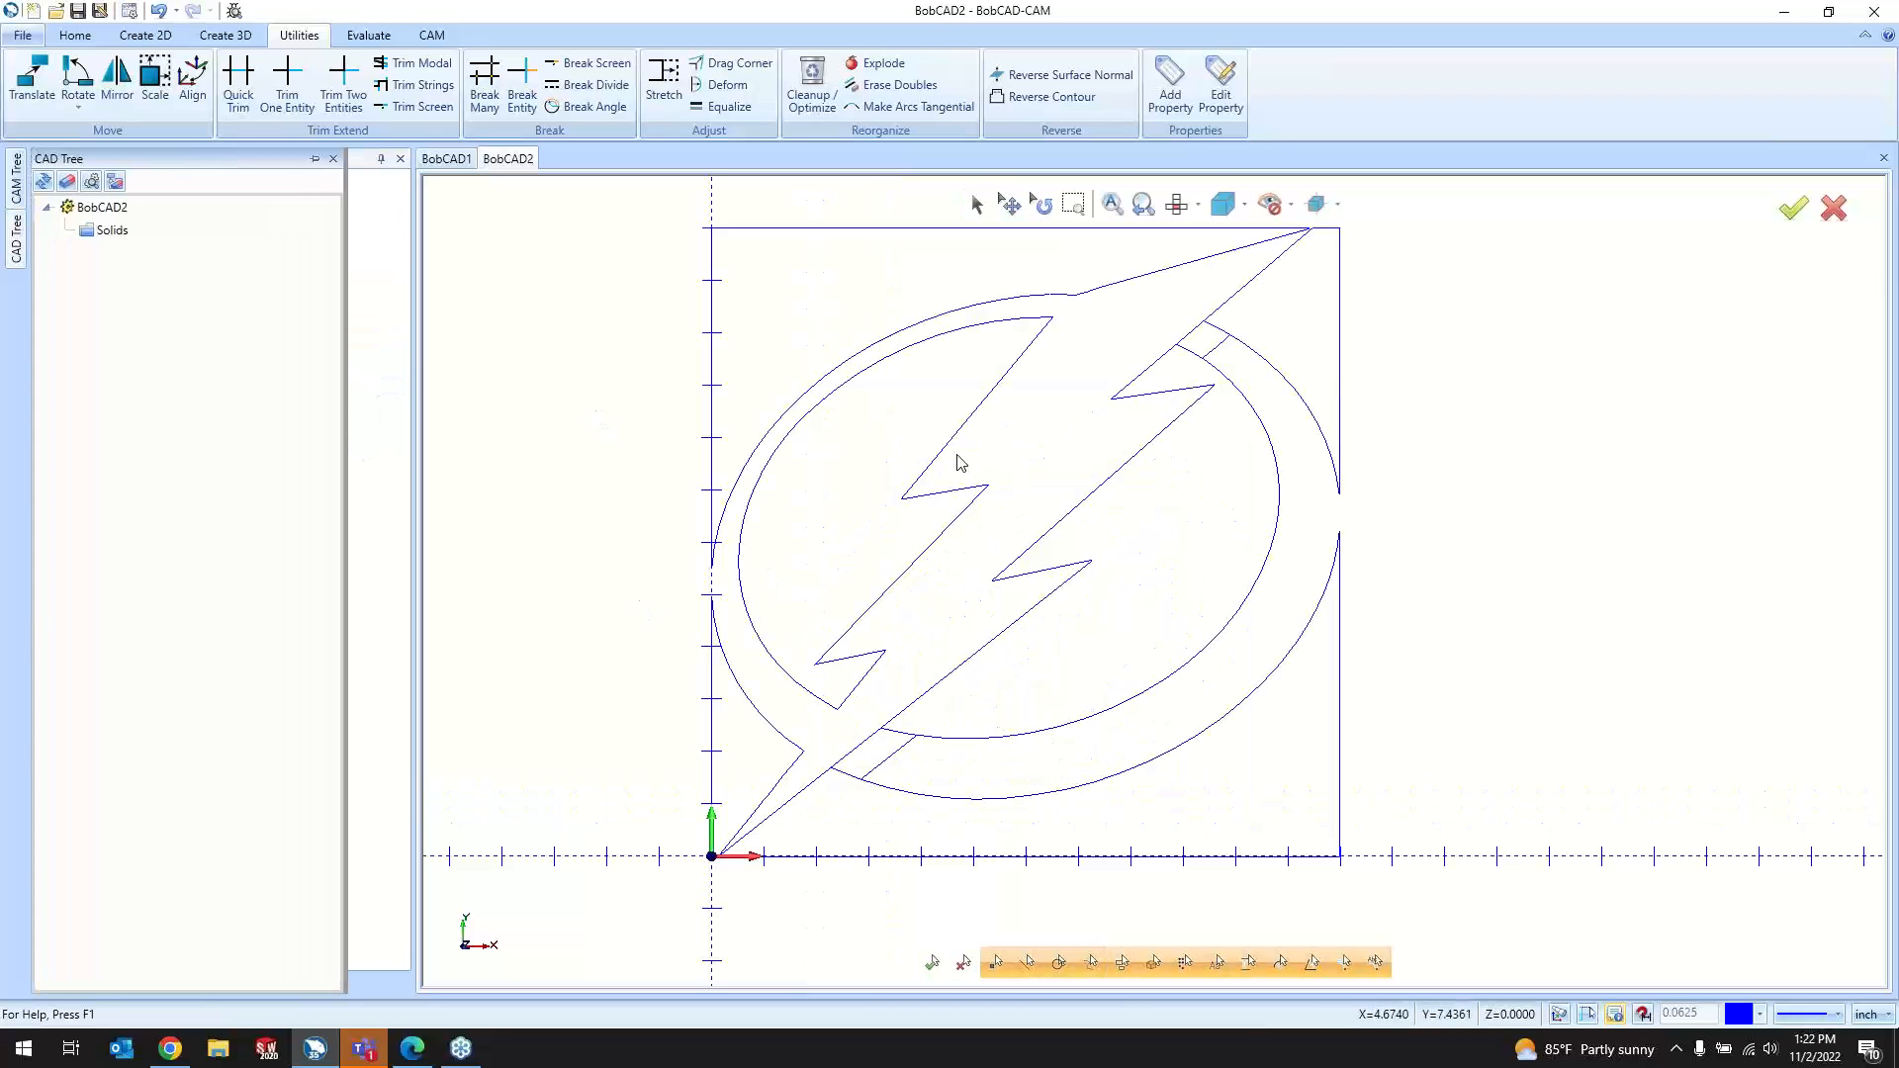
click(239, 84)
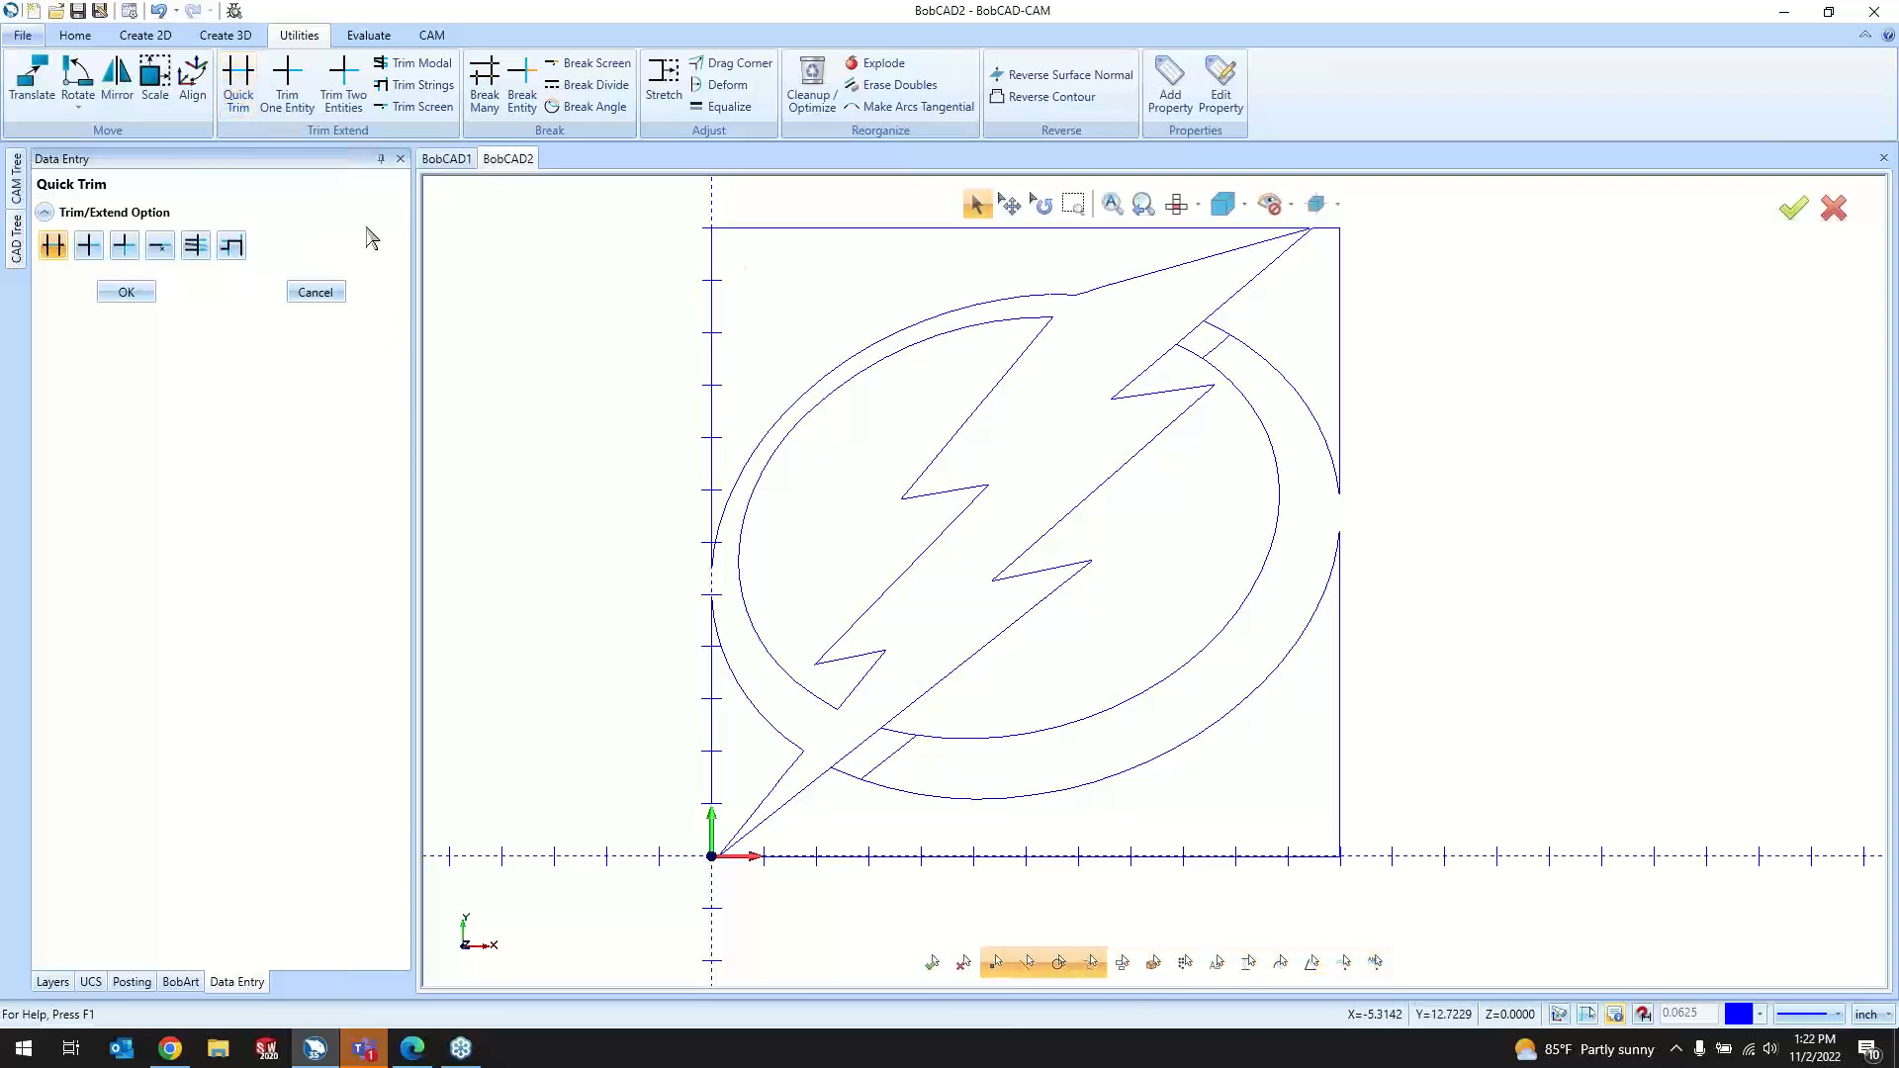
scroll(1286, 329, up, 3)
scroll(1286, 329, up, 2)
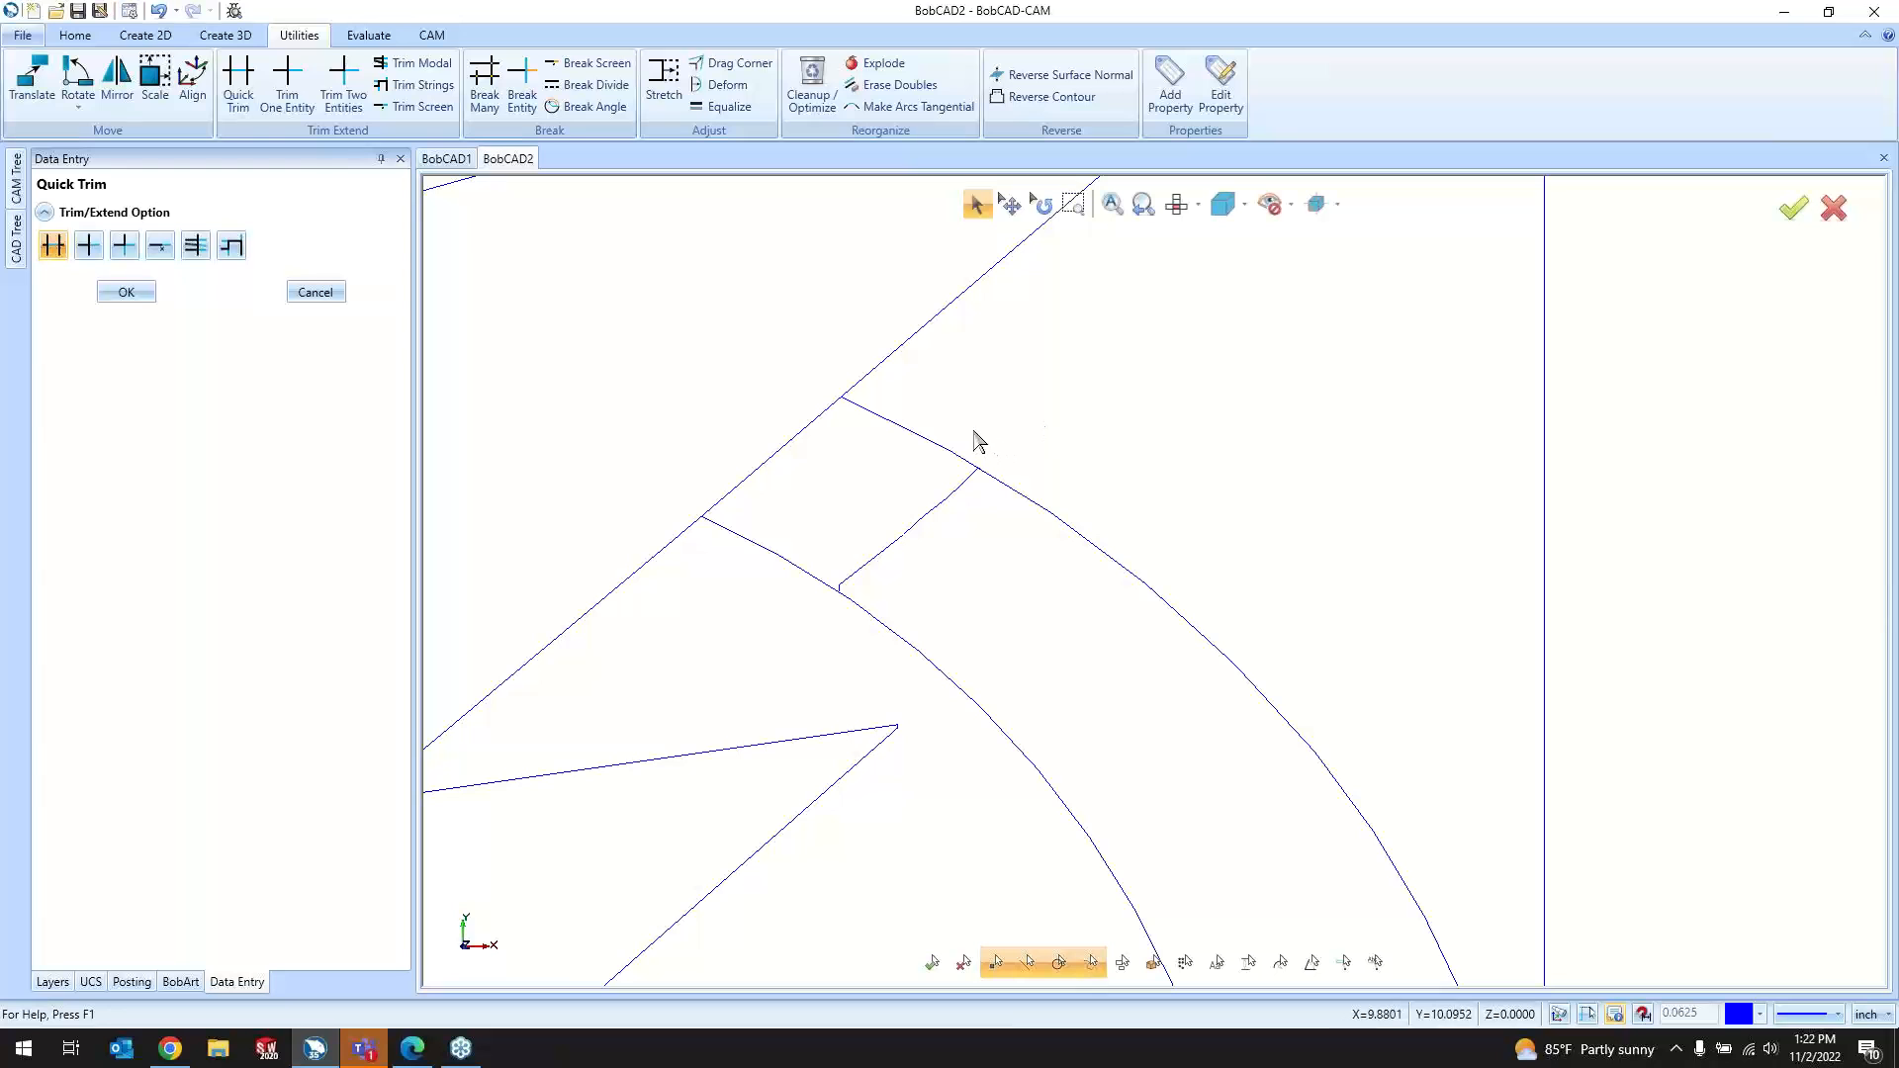
scroll(939, 504, up, 2)
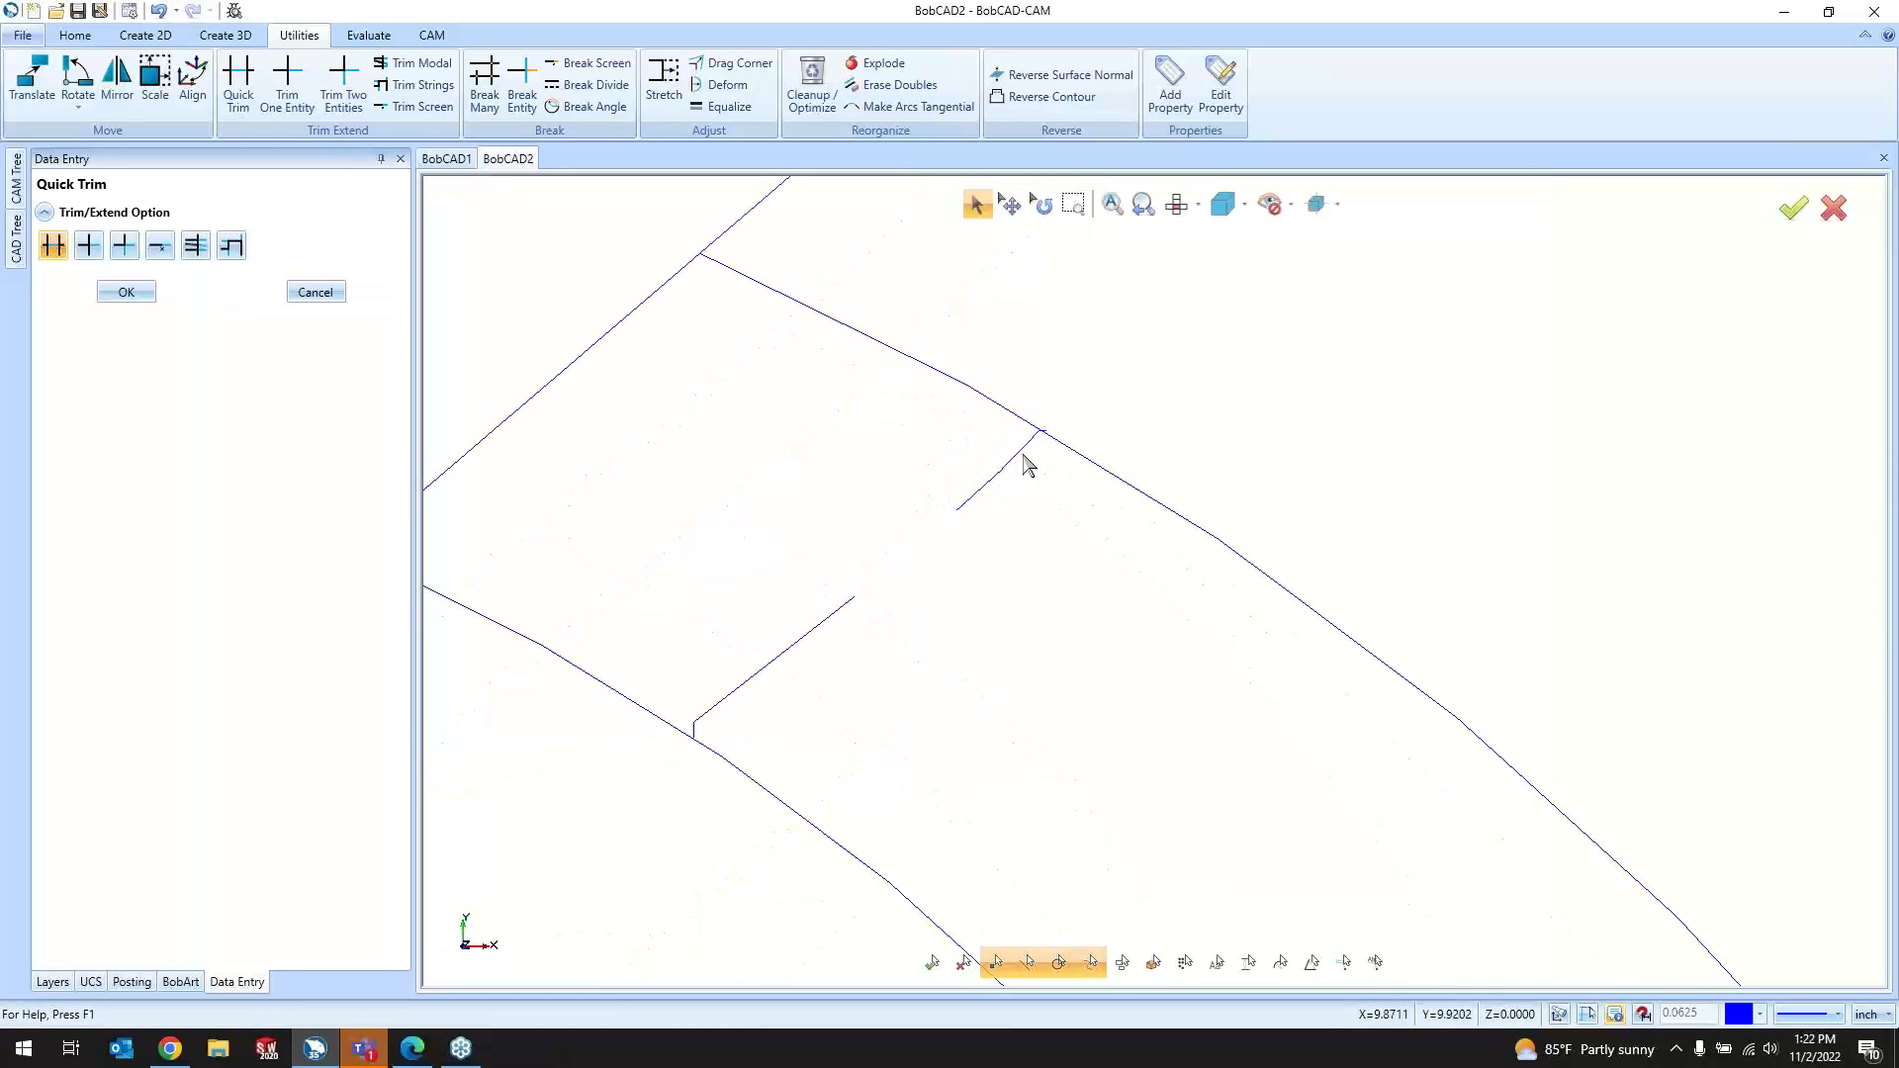
scroll(1024, 460, up, 4)
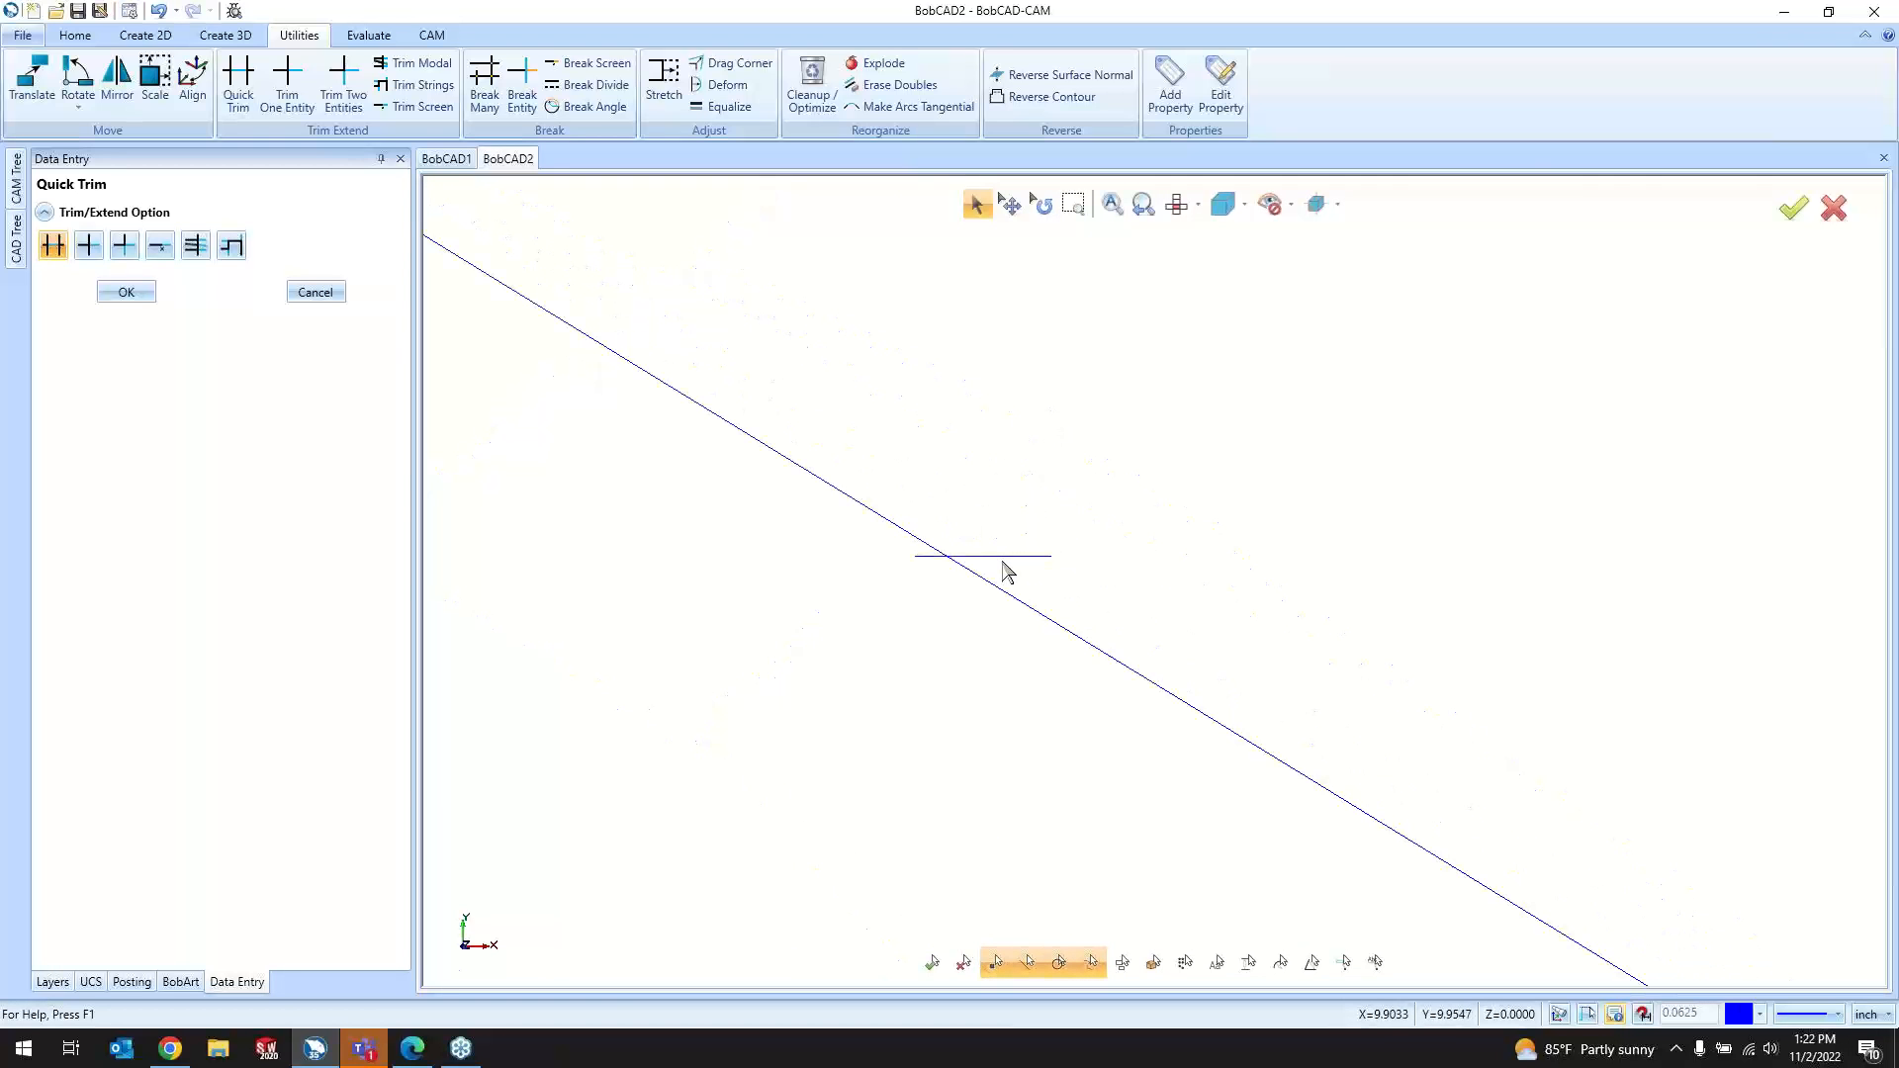
scroll(1088, 465, down, 3)
scroll(782, 720, up, 3)
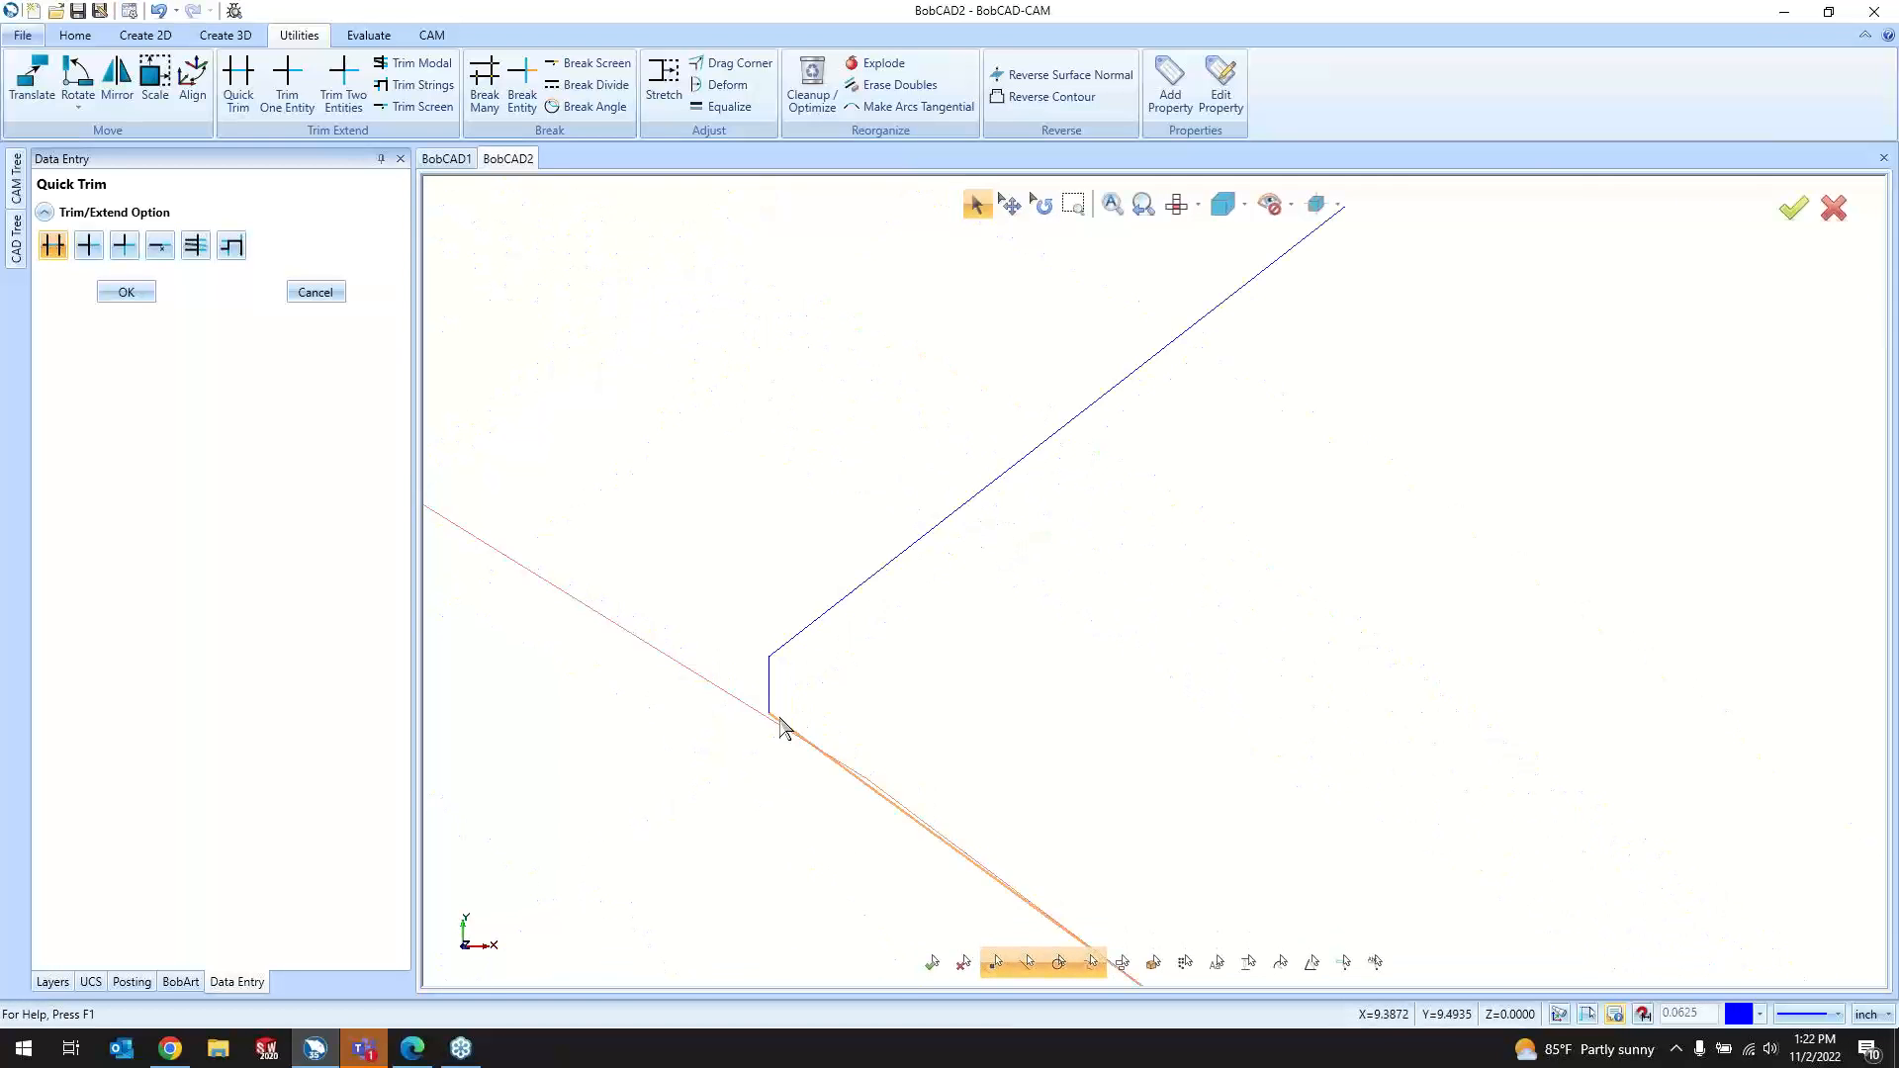
click(794, 653)
scroll(798, 721, down, 5)
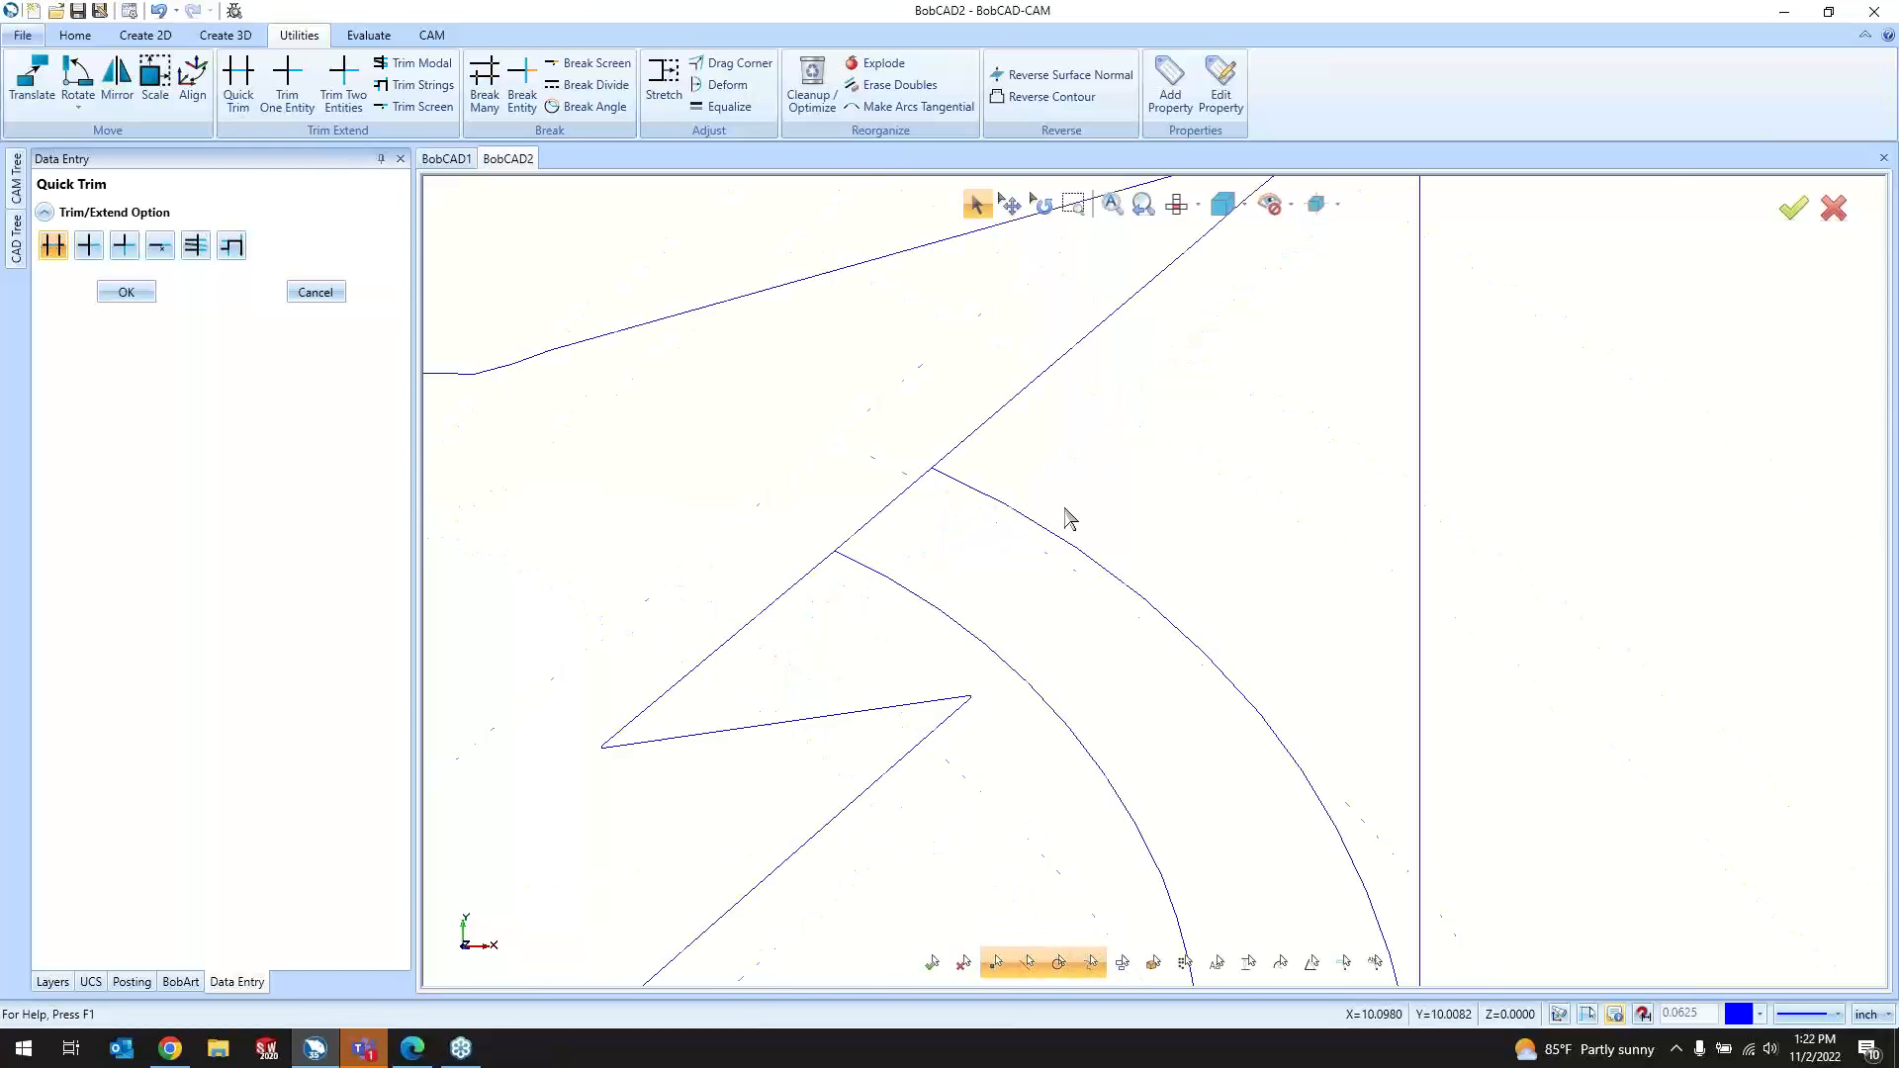
Step: Quick Trim the bolt edge segment between the two arcs at the logo's upper right
scroll(1048, 559, up, 2)
scroll(1009, 479, up, 2)
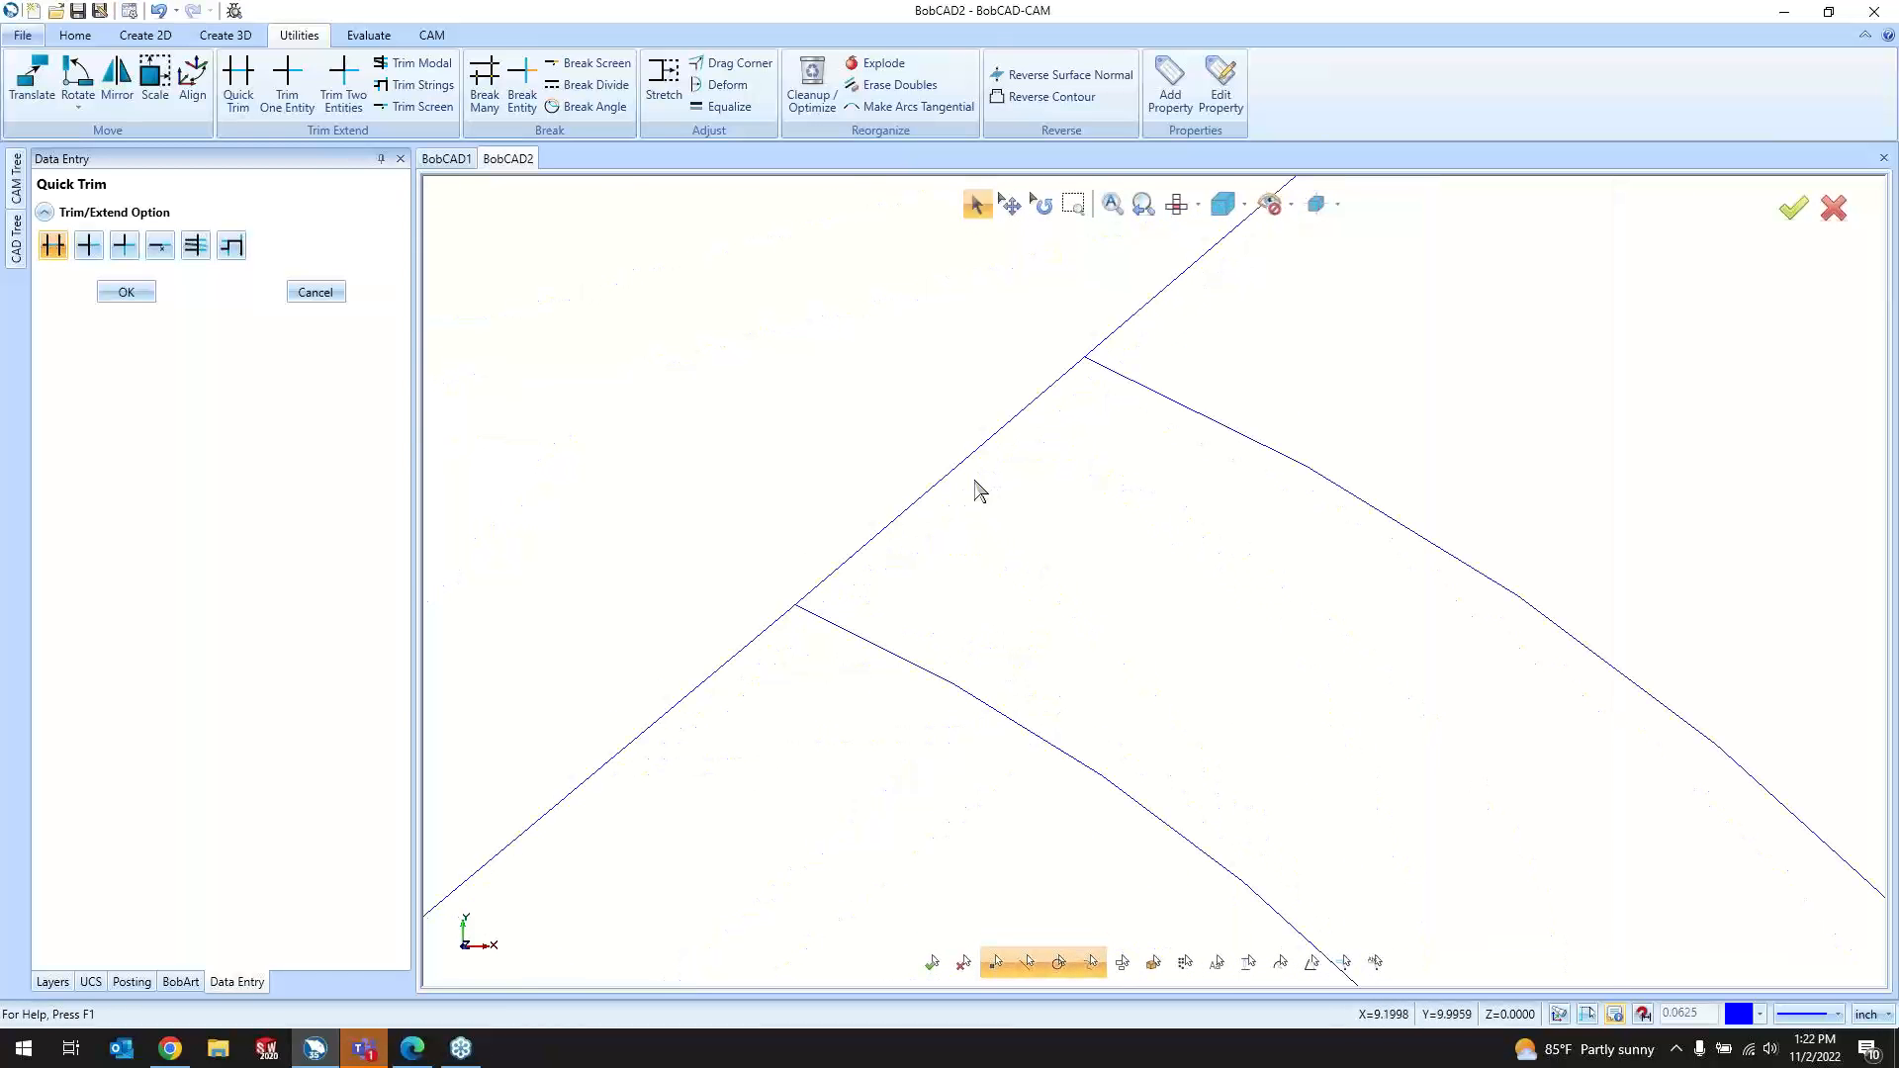
click(959, 476)
scroll(984, 488, down, 5)
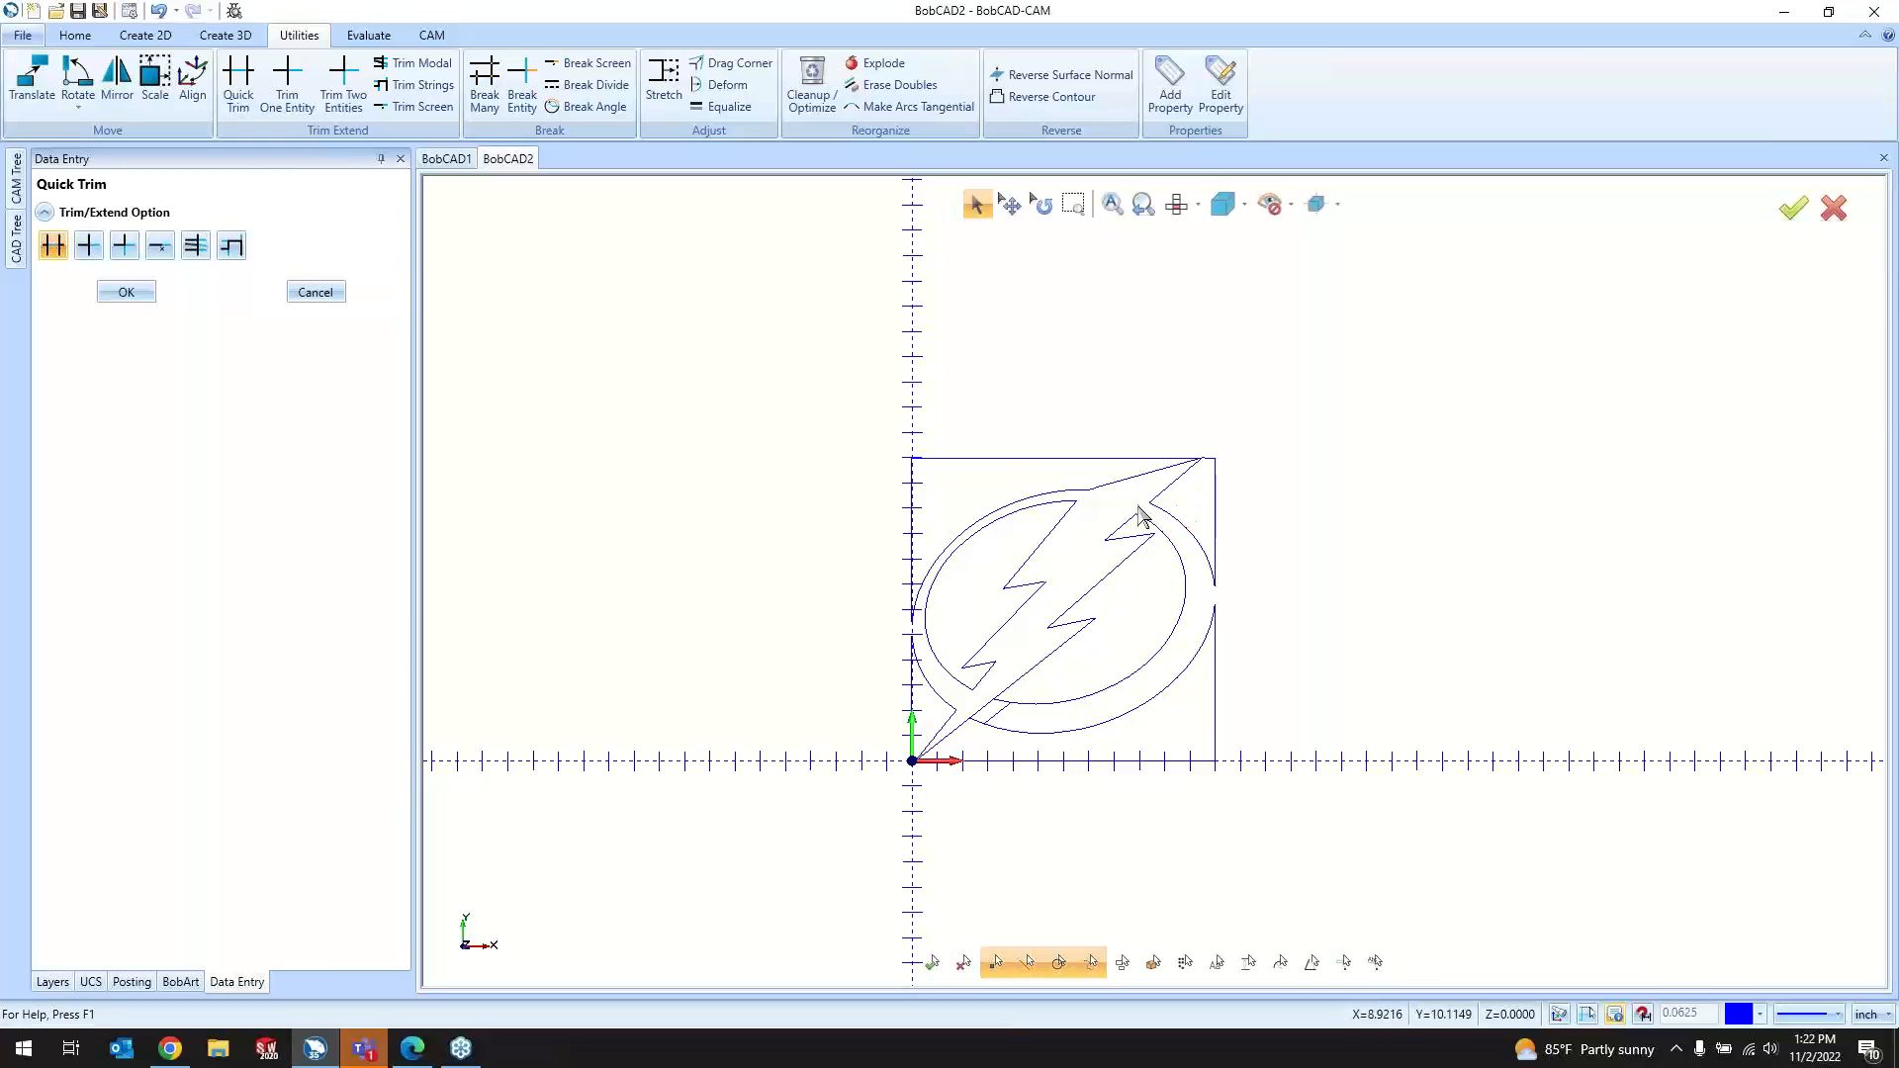
Step: Quick Trim the connecting line and its stub between the inner and outer arcs beside the bolt's lower end
scroll(1016, 732, up, 4)
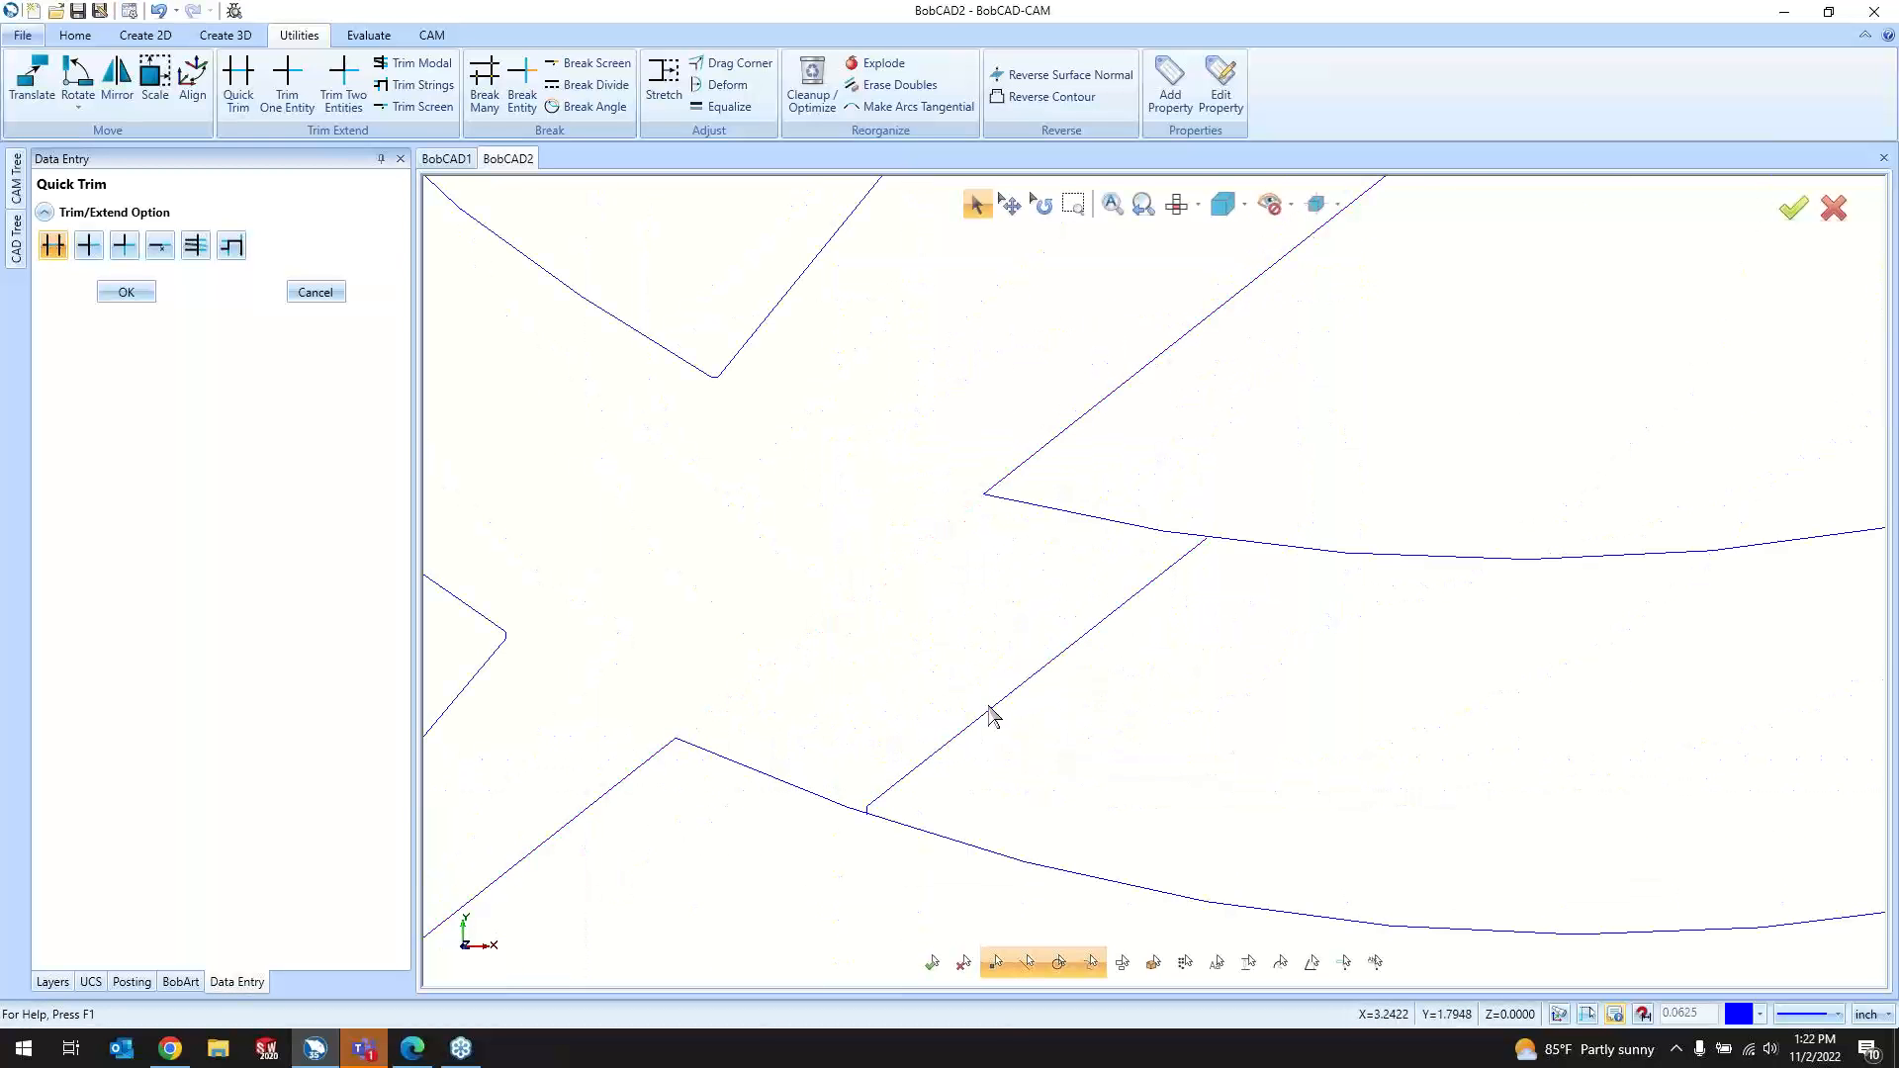
click(999, 719)
scroll(1191, 605, up, 3)
scroll(1005, 784, down, 3)
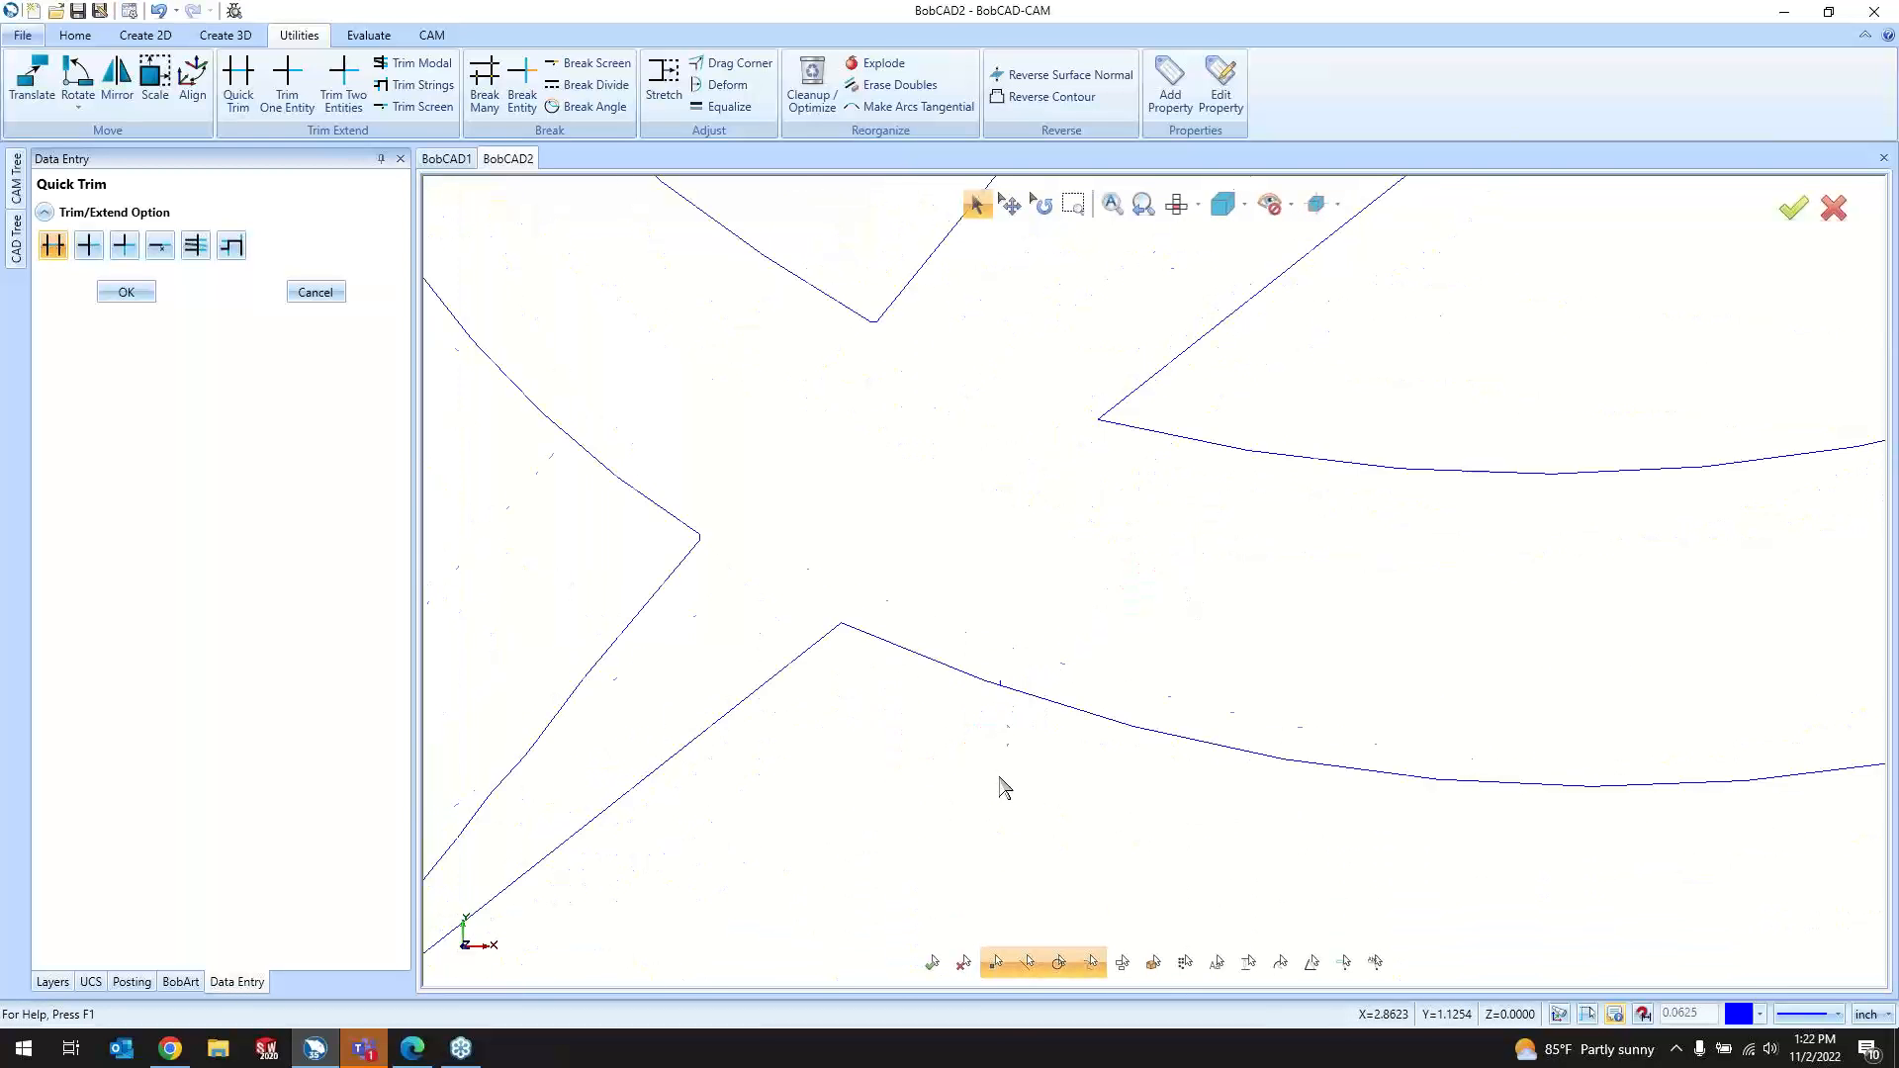
scroll(1007, 522, up, 4)
scroll(976, 630, down, 6)
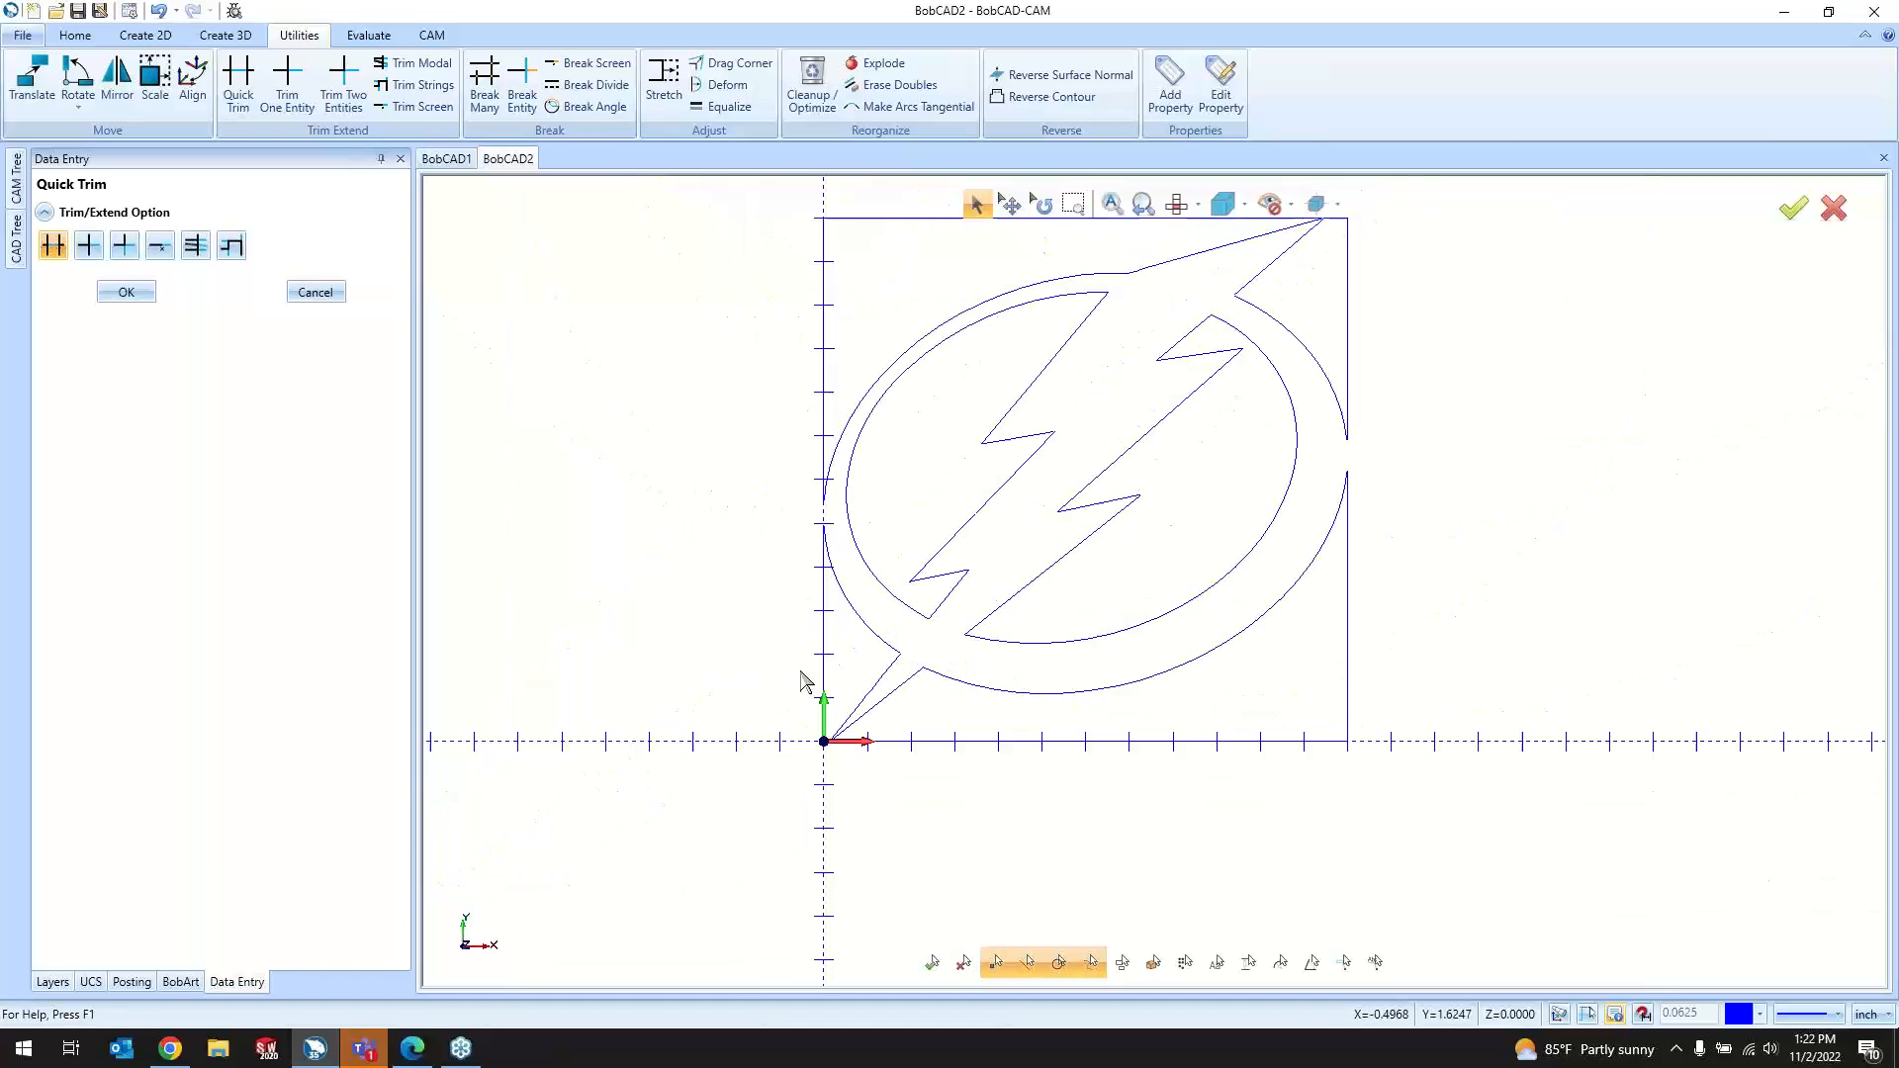
Step: Quick Trim the rectangular border segments on all sides of the logo
scroll(791, 740, down, 2)
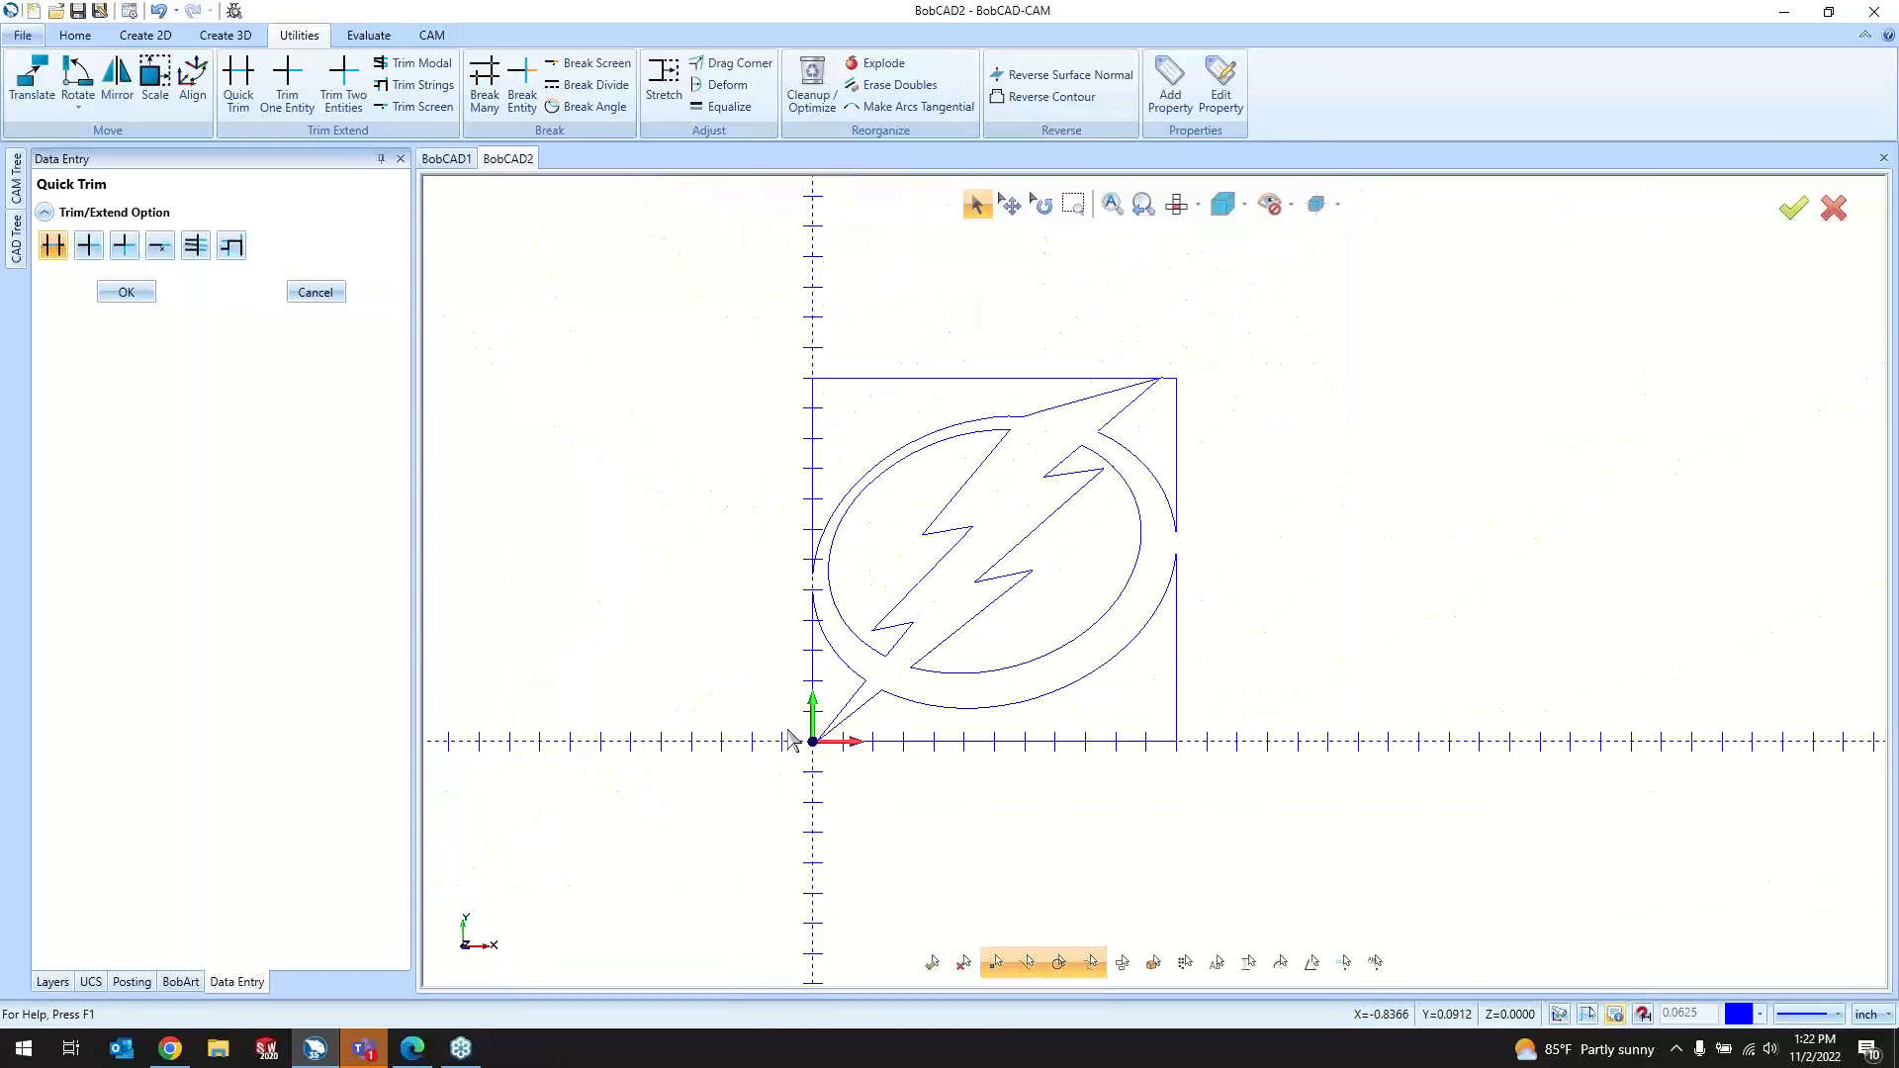
click(848, 379)
click(814, 427)
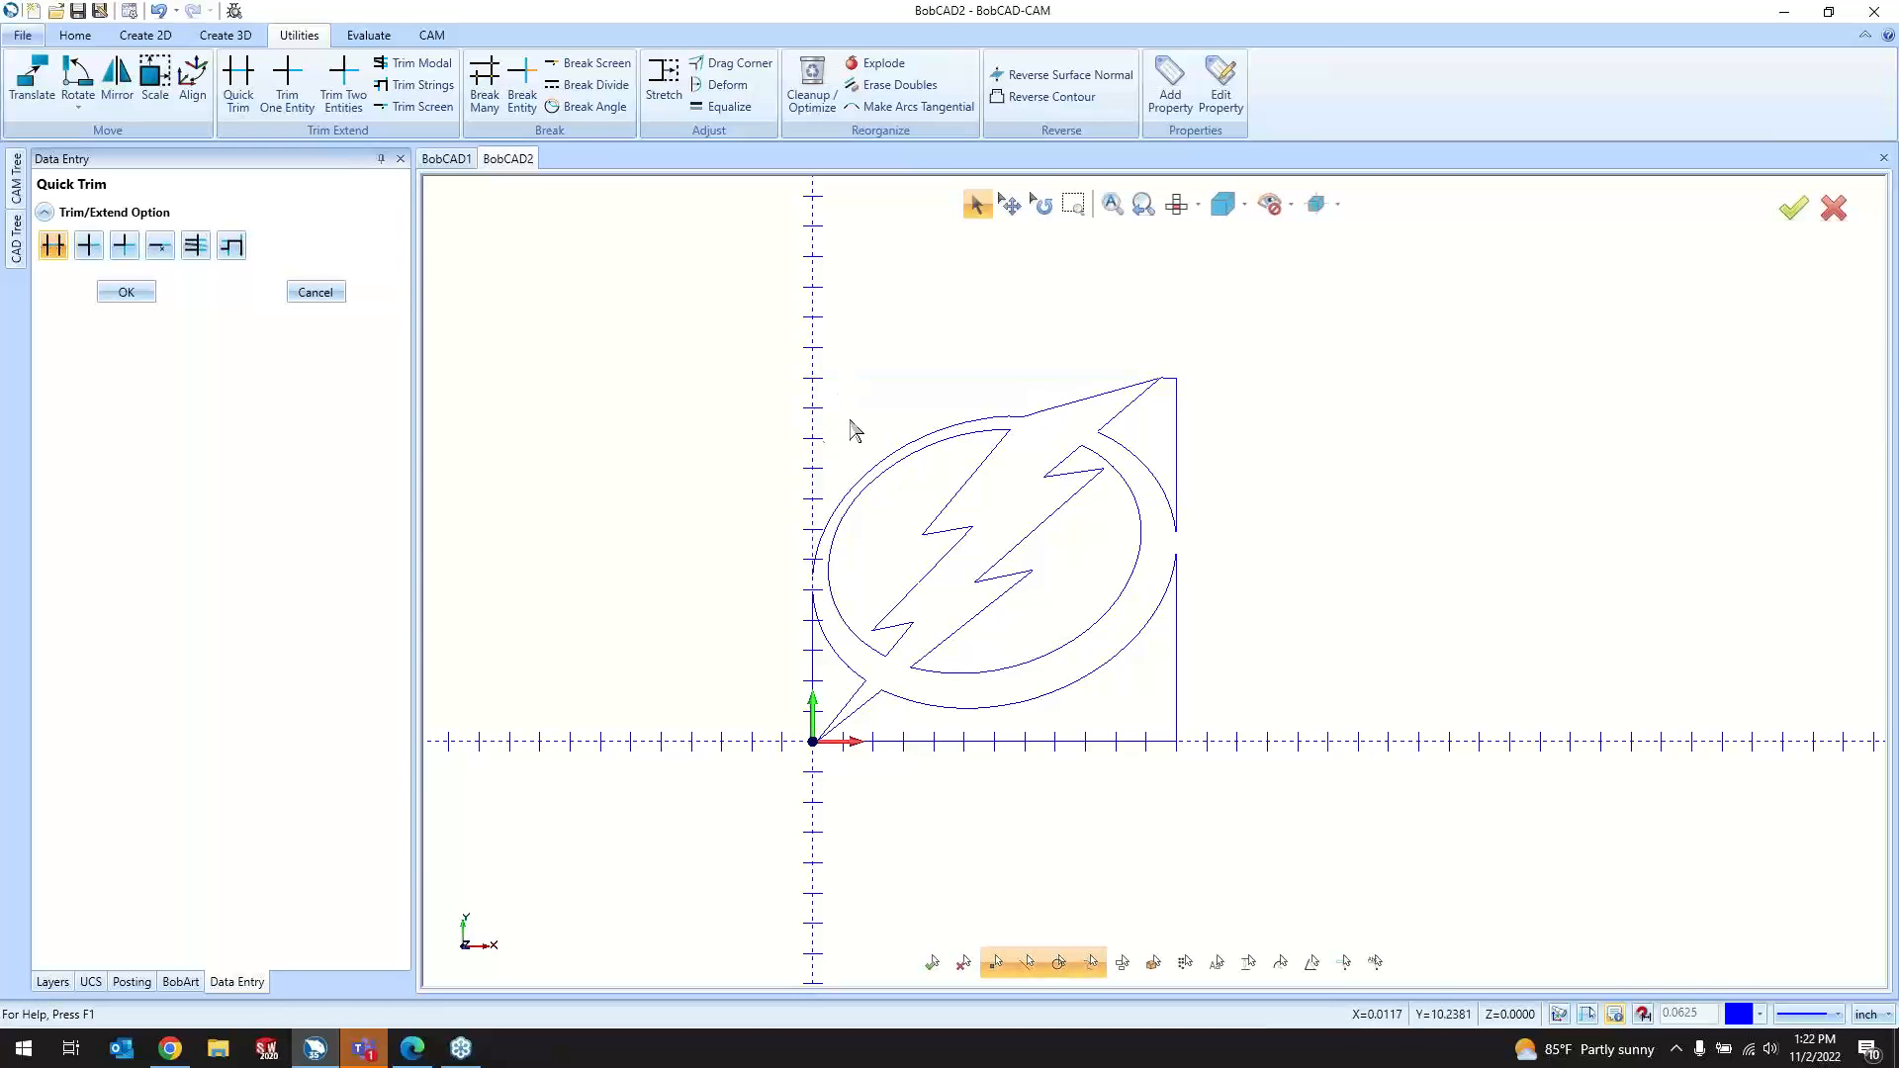
click(1177, 416)
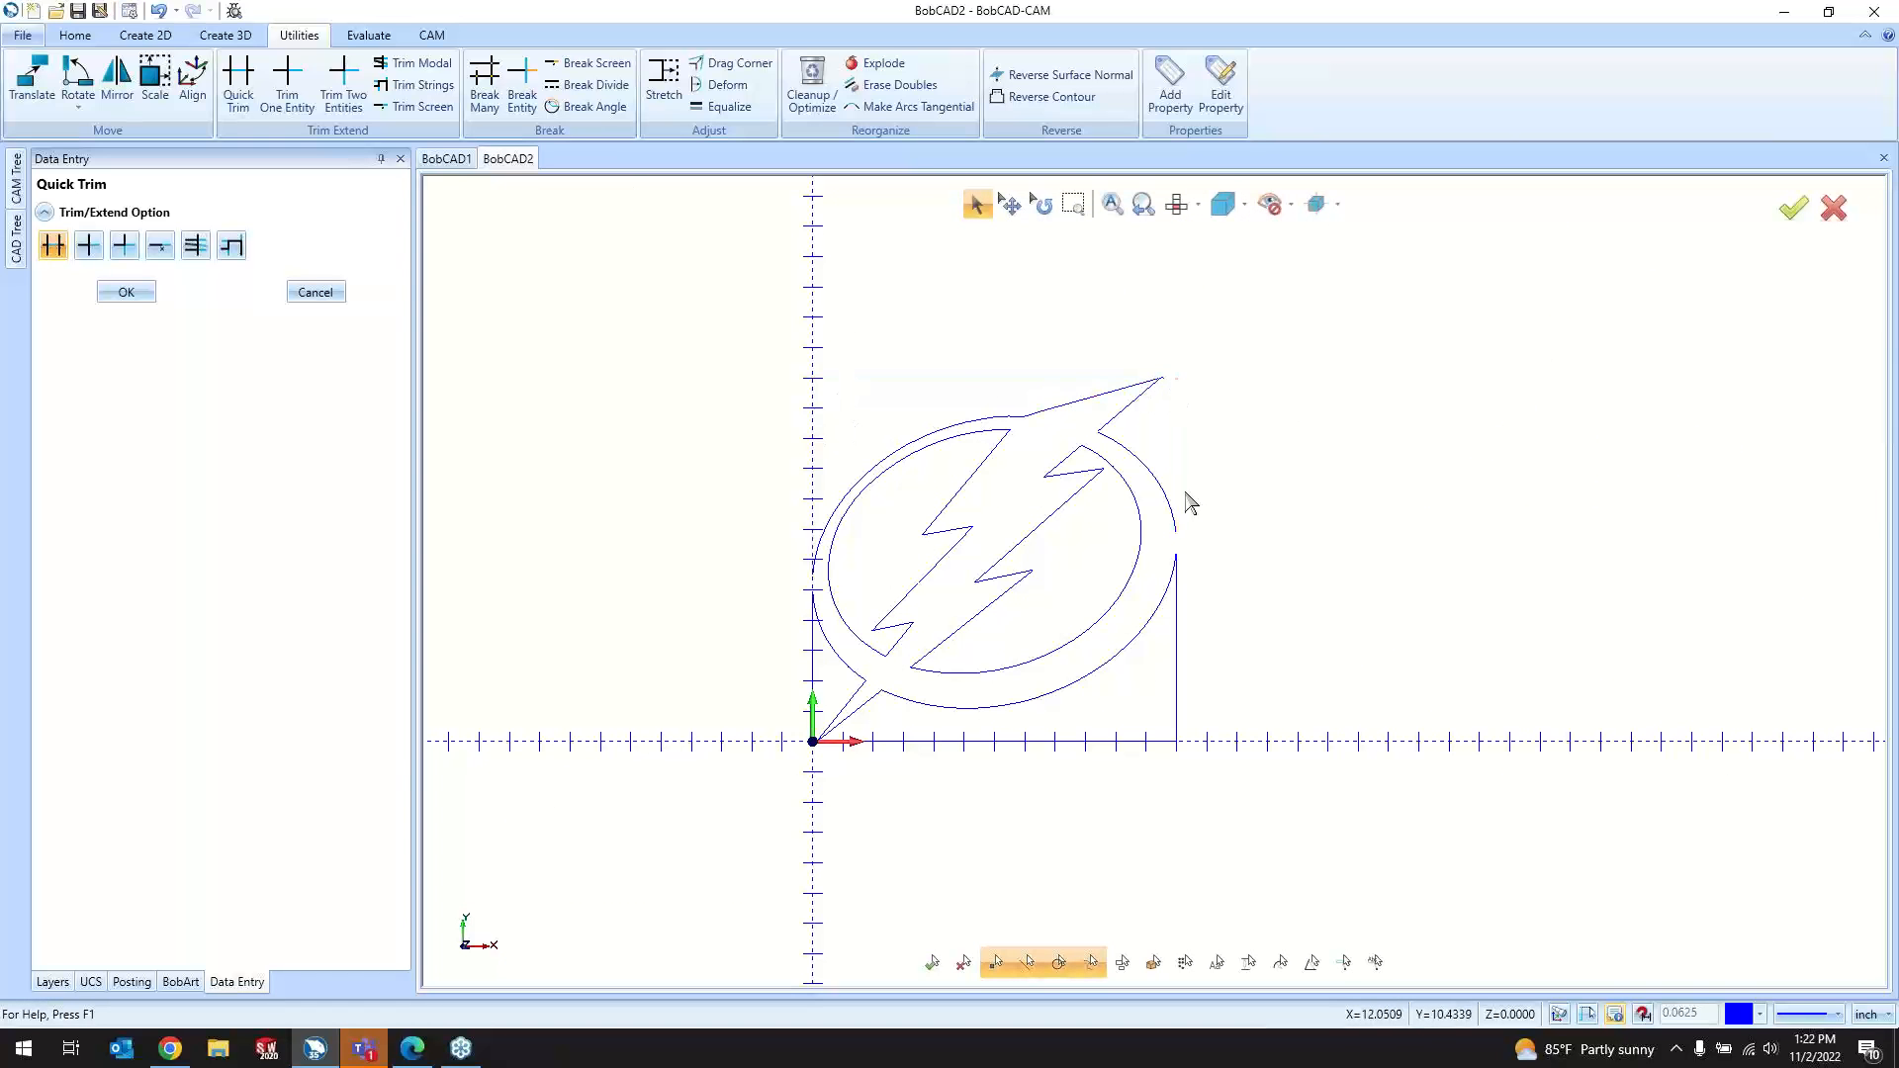
click(1179, 692)
click(920, 741)
Step: Quick Trim the leftover curve and short stub at the bolt's upper tip
scroll(1170, 373, up, 6)
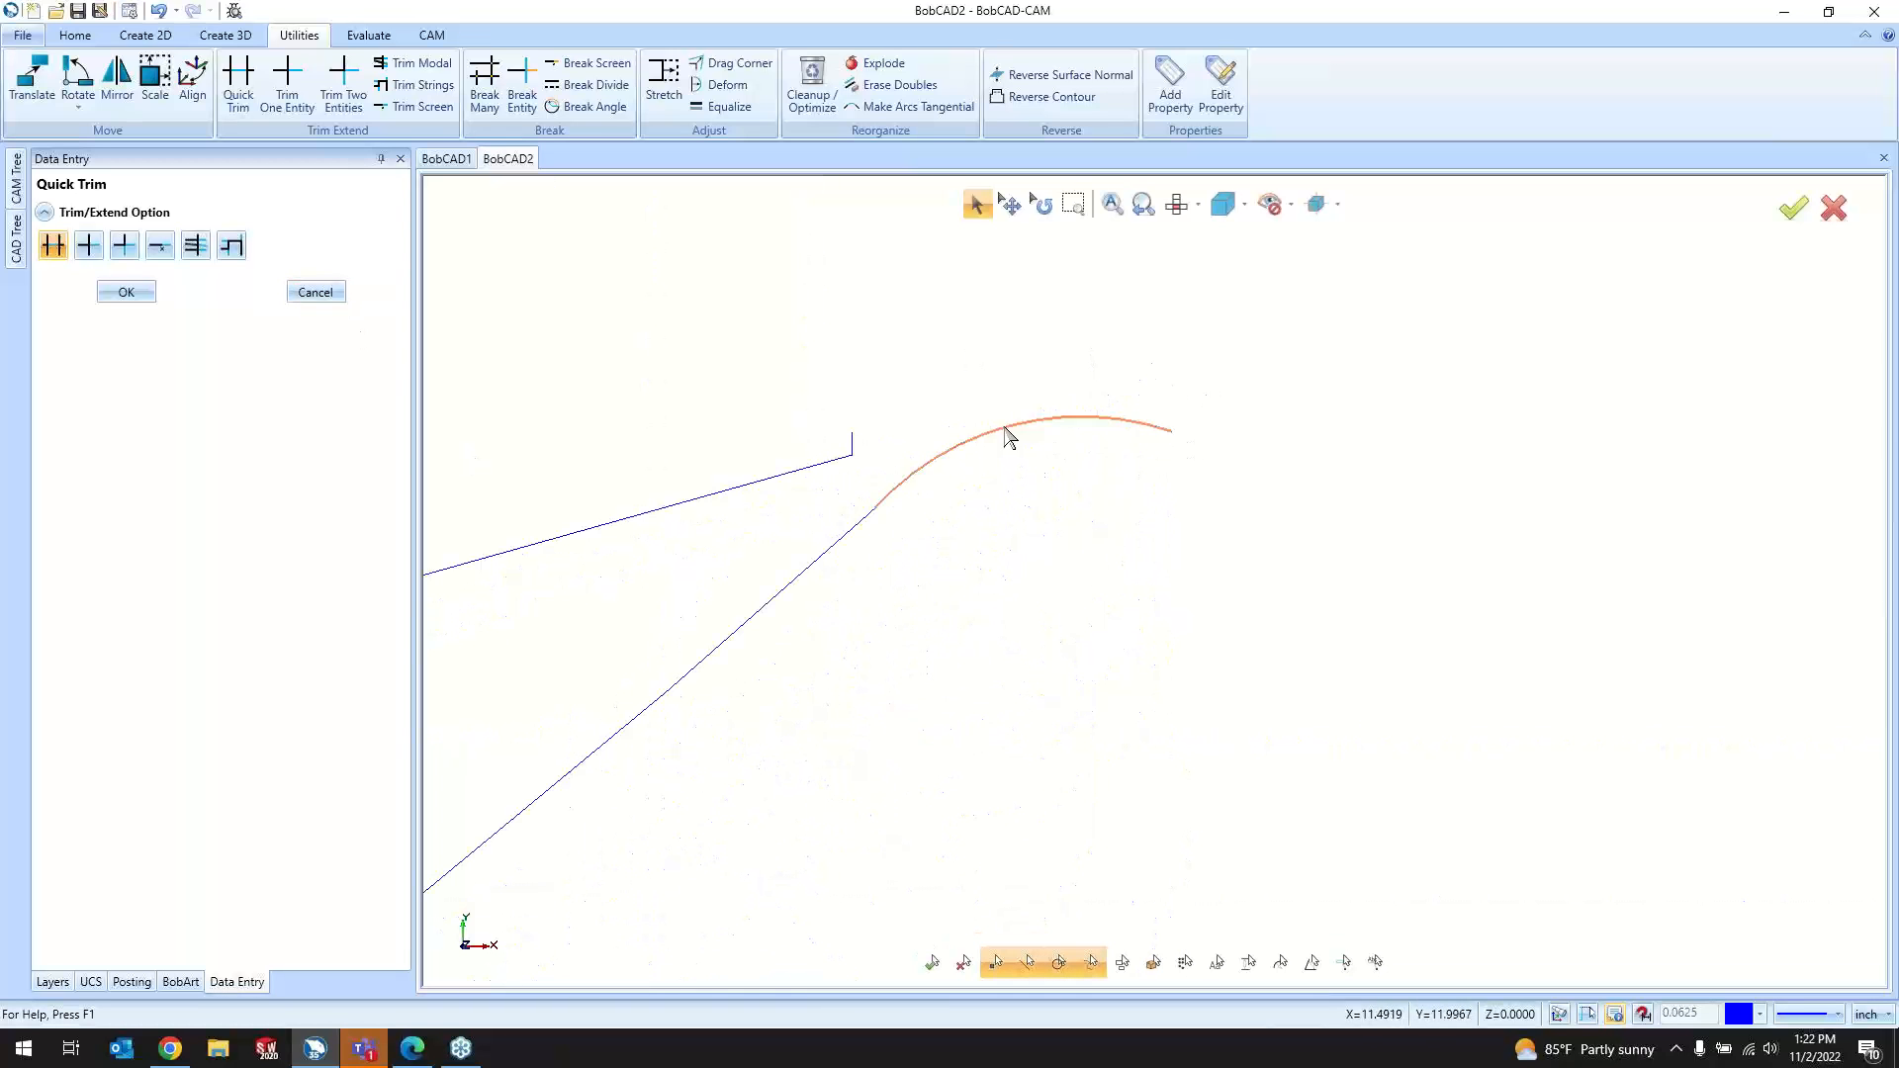
click(1009, 431)
scroll(1136, 495, down, 3)
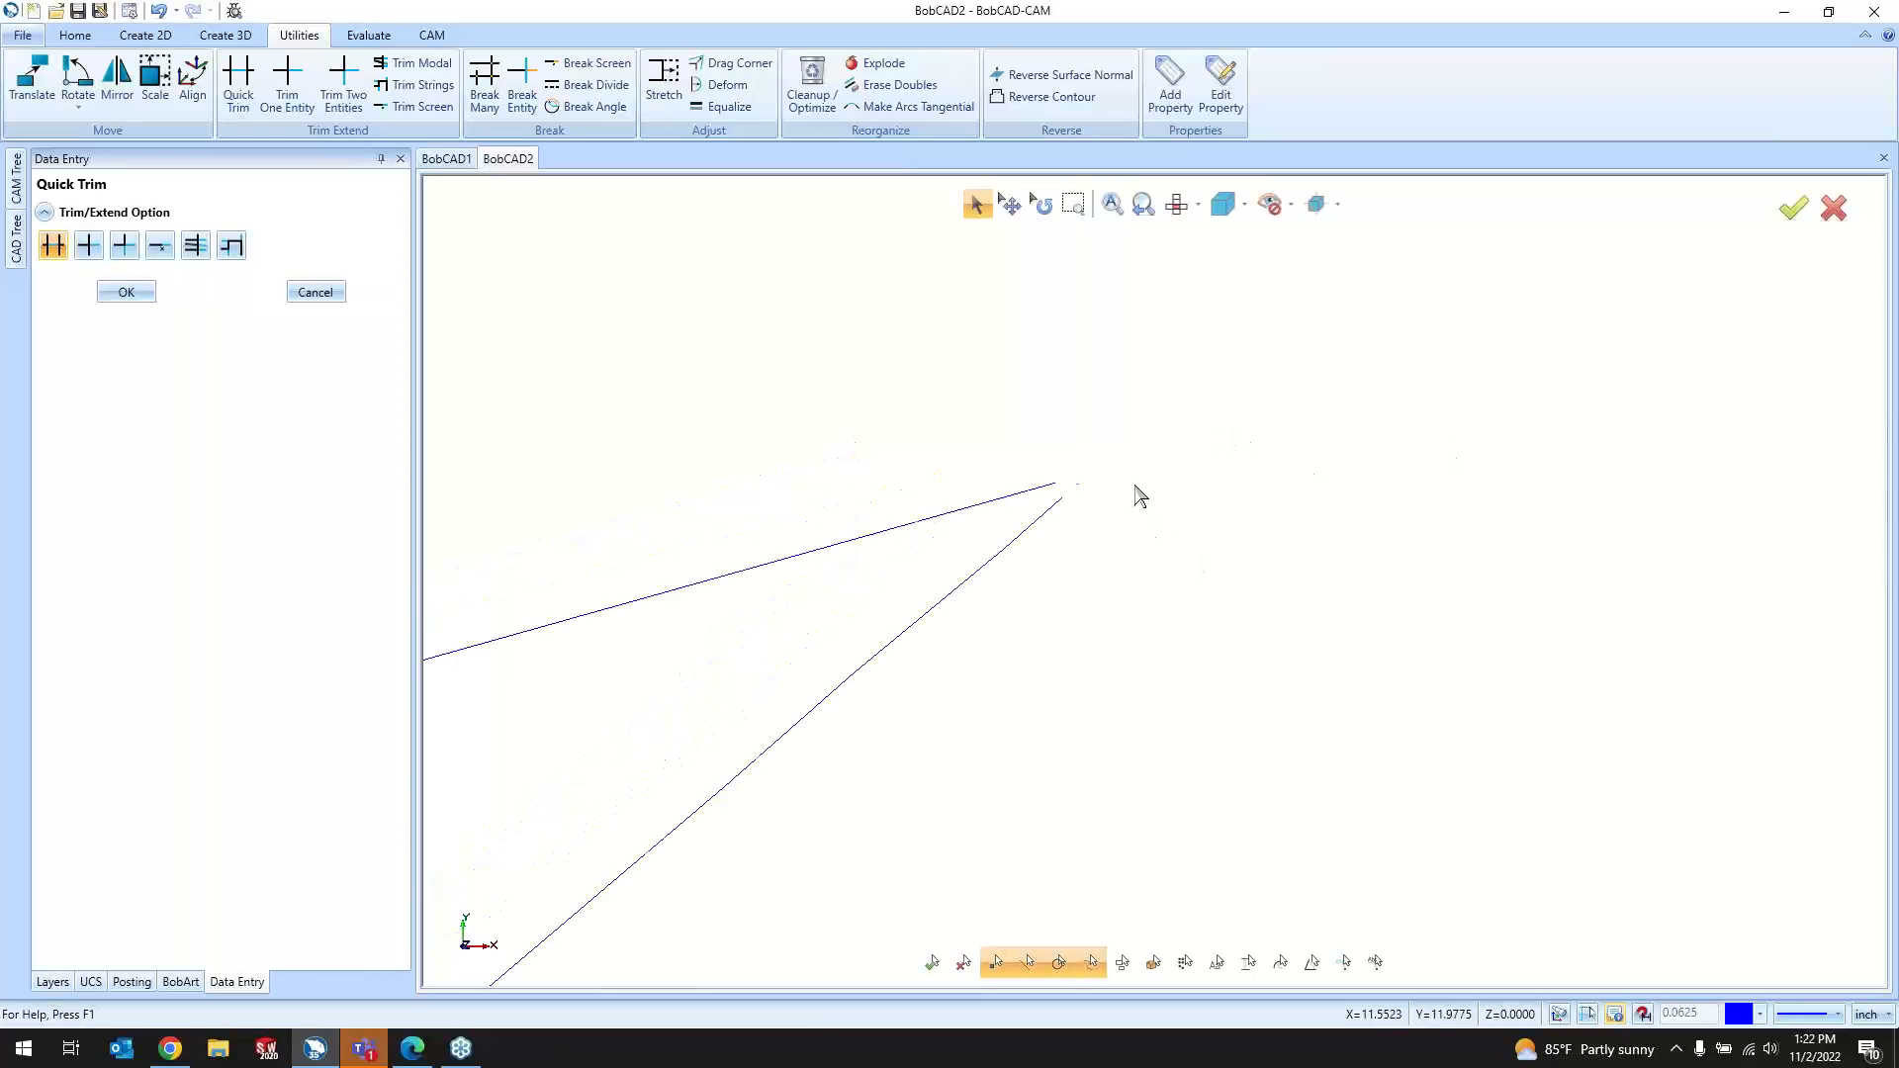
scroll(1119, 501, up, 1)
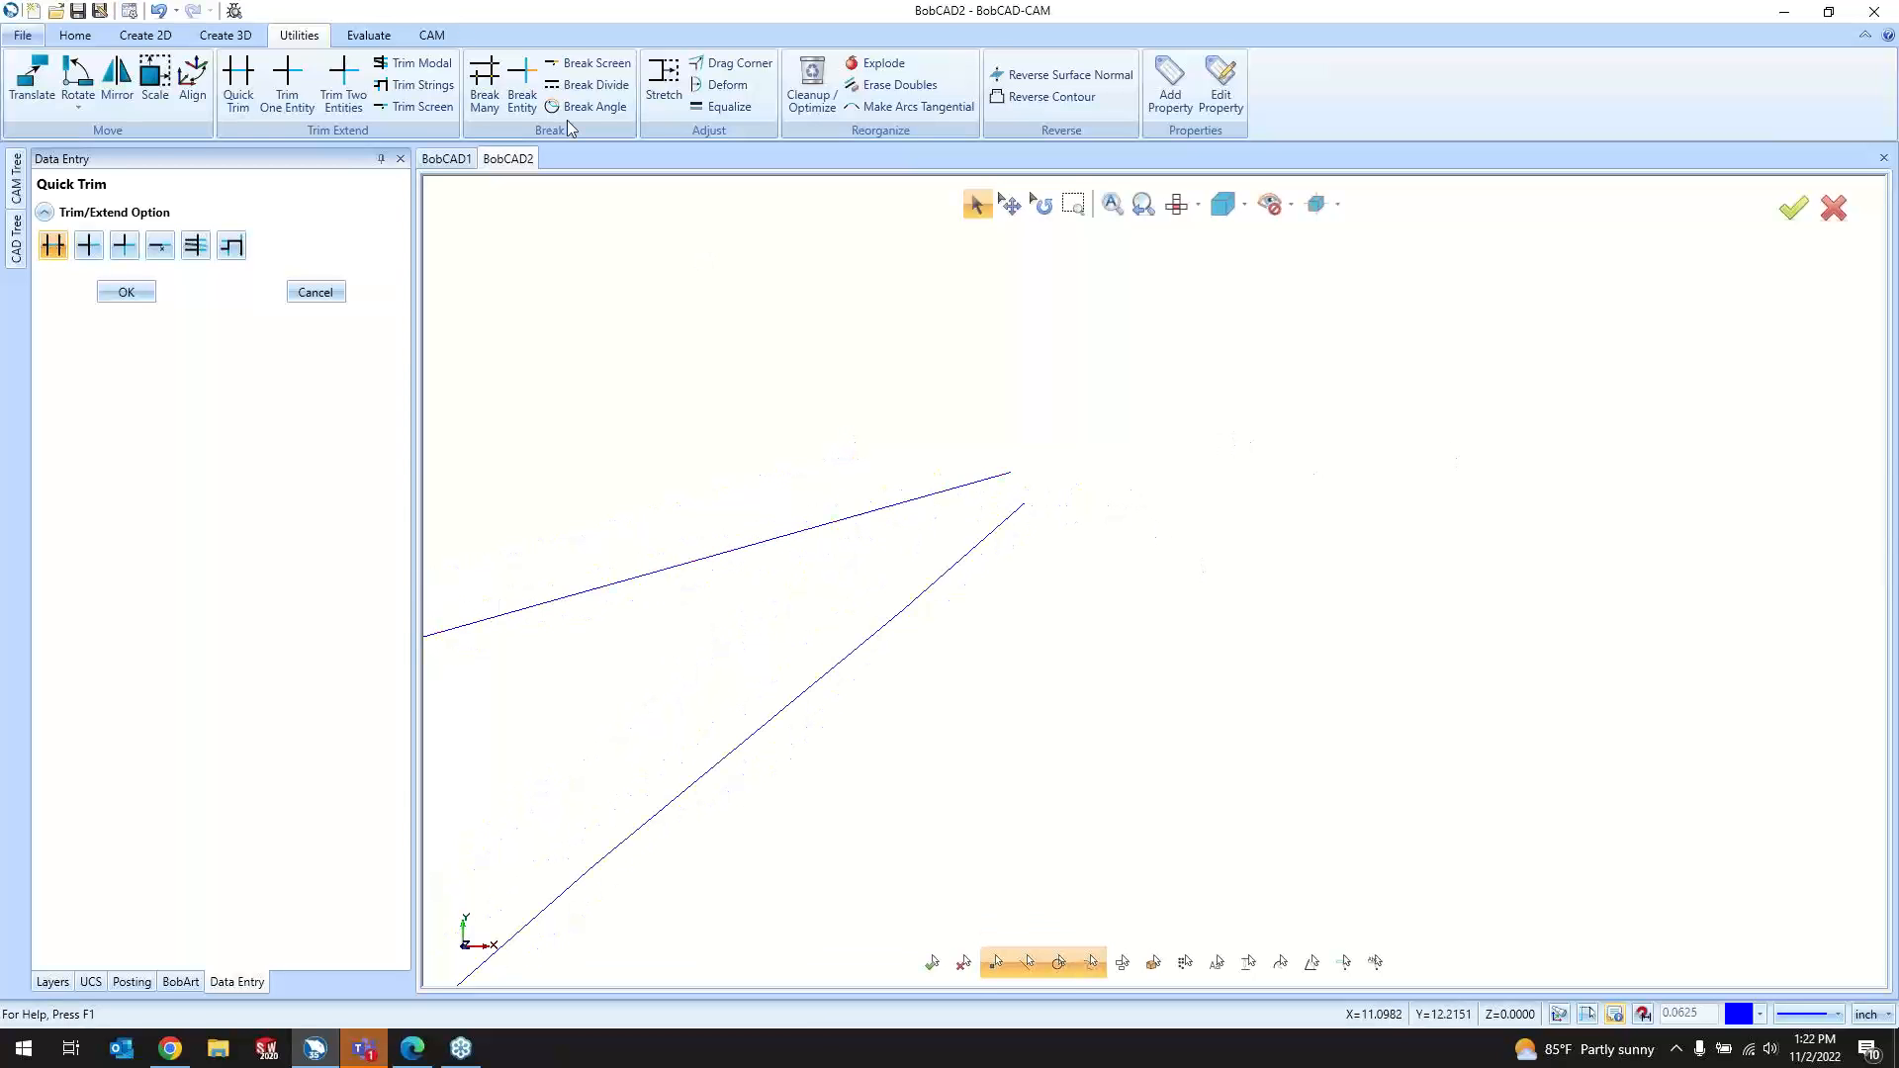
Step: Join the two lines at the bolt's upper tip into a sharp corner with Trim Two Entities
click(288, 104)
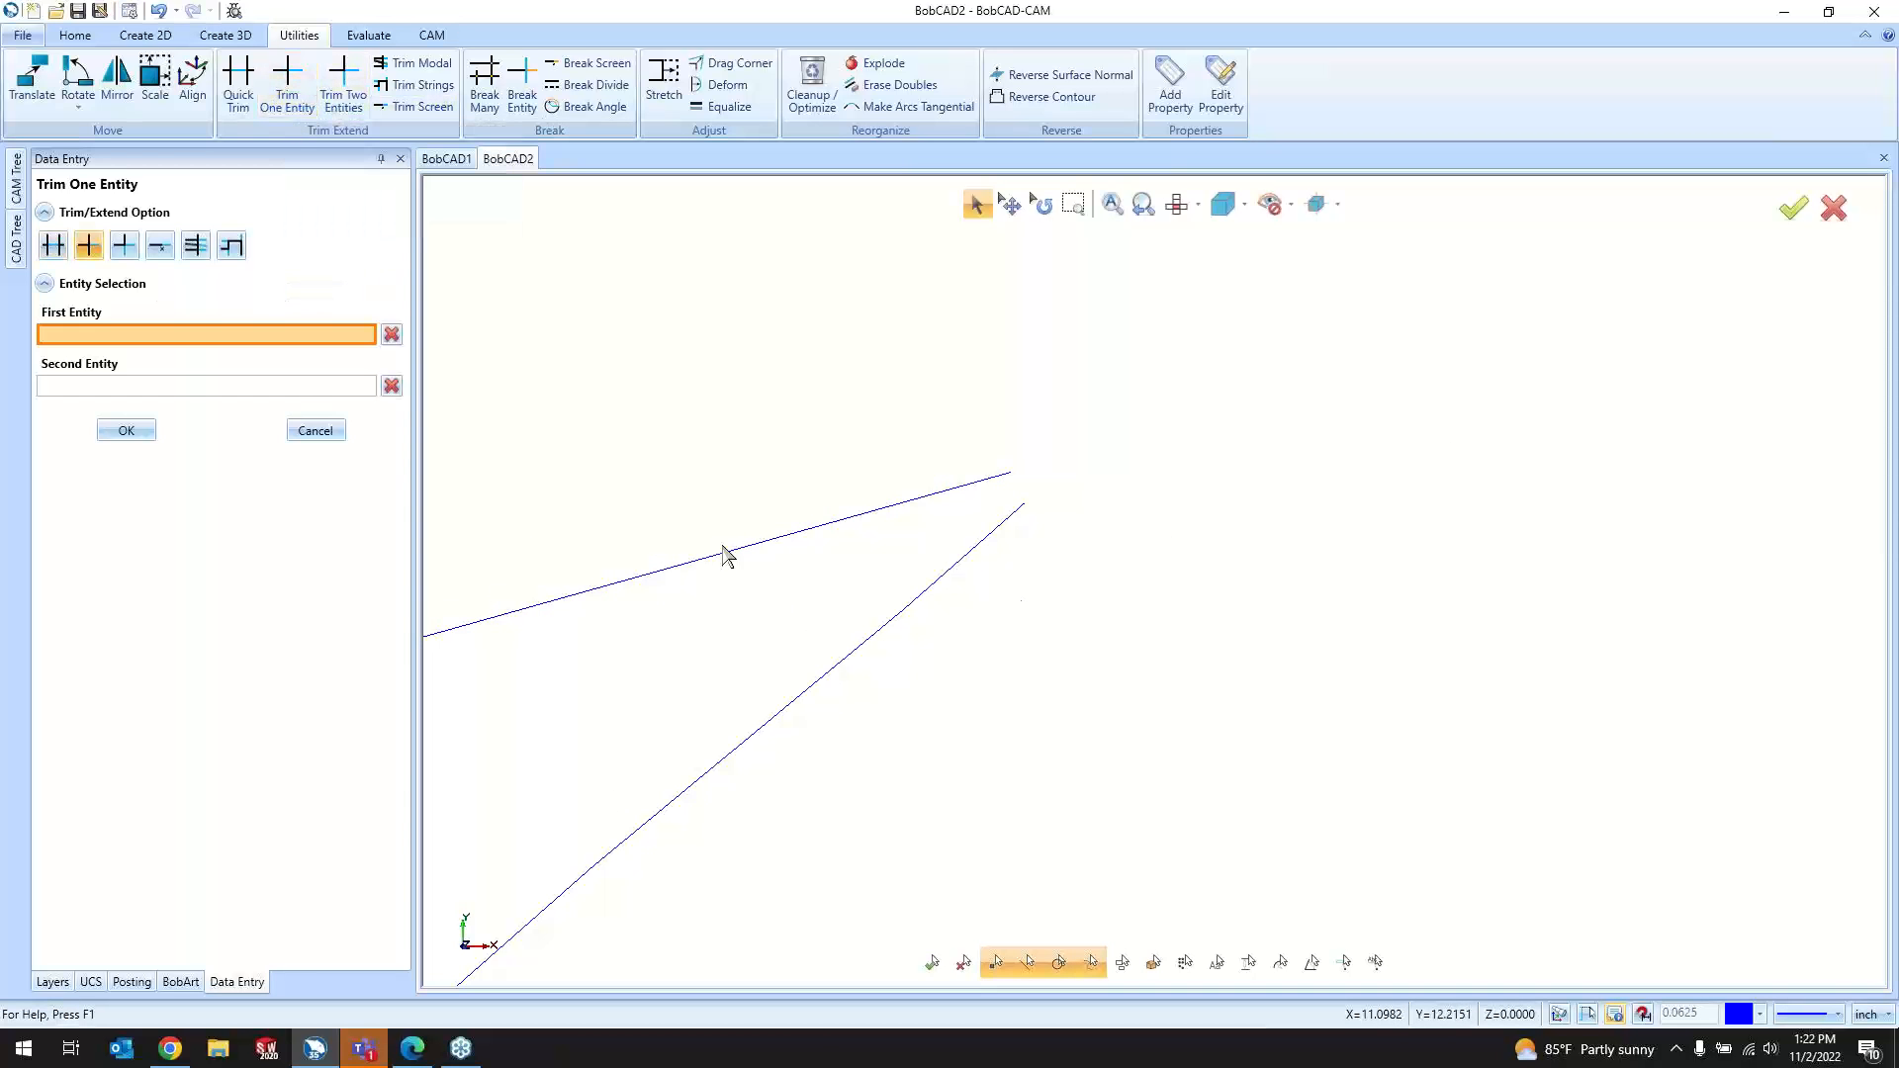
scroll(1252, 568, down, 3)
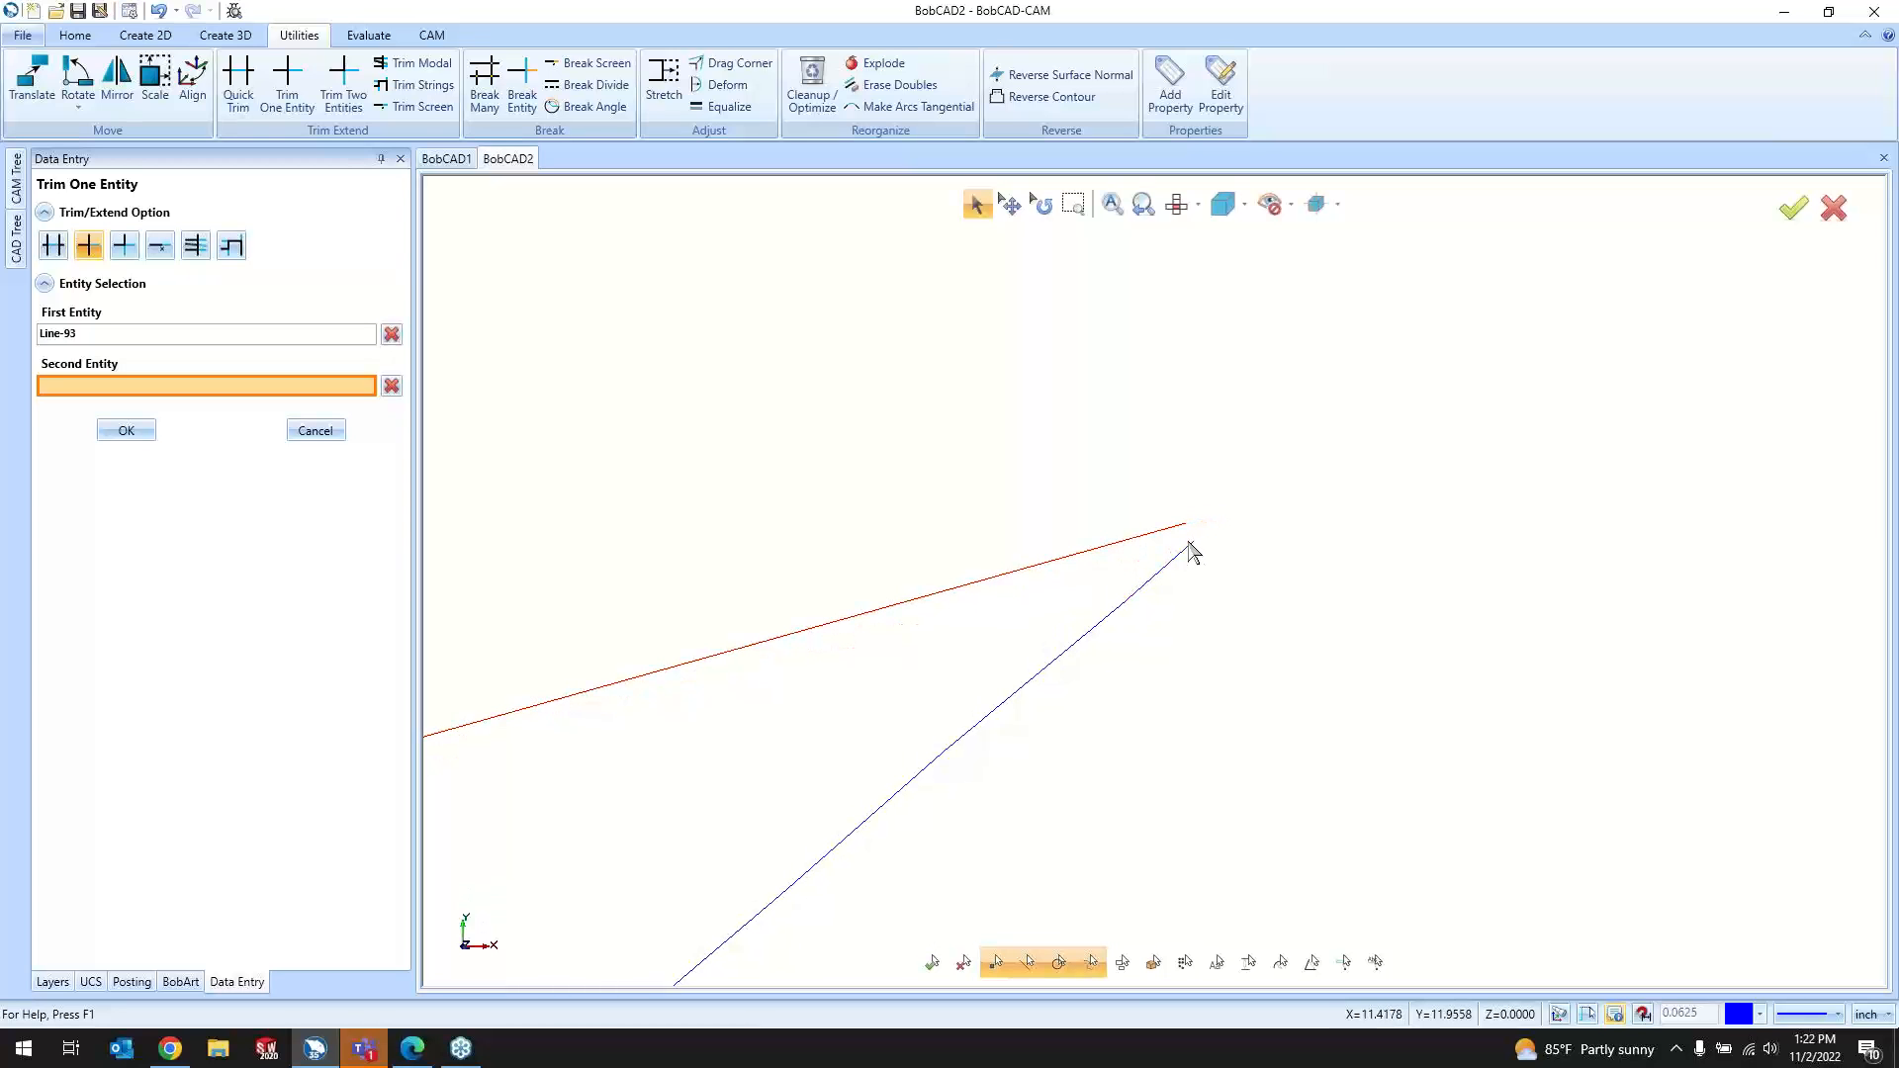
scroll(1203, 554, down, 3)
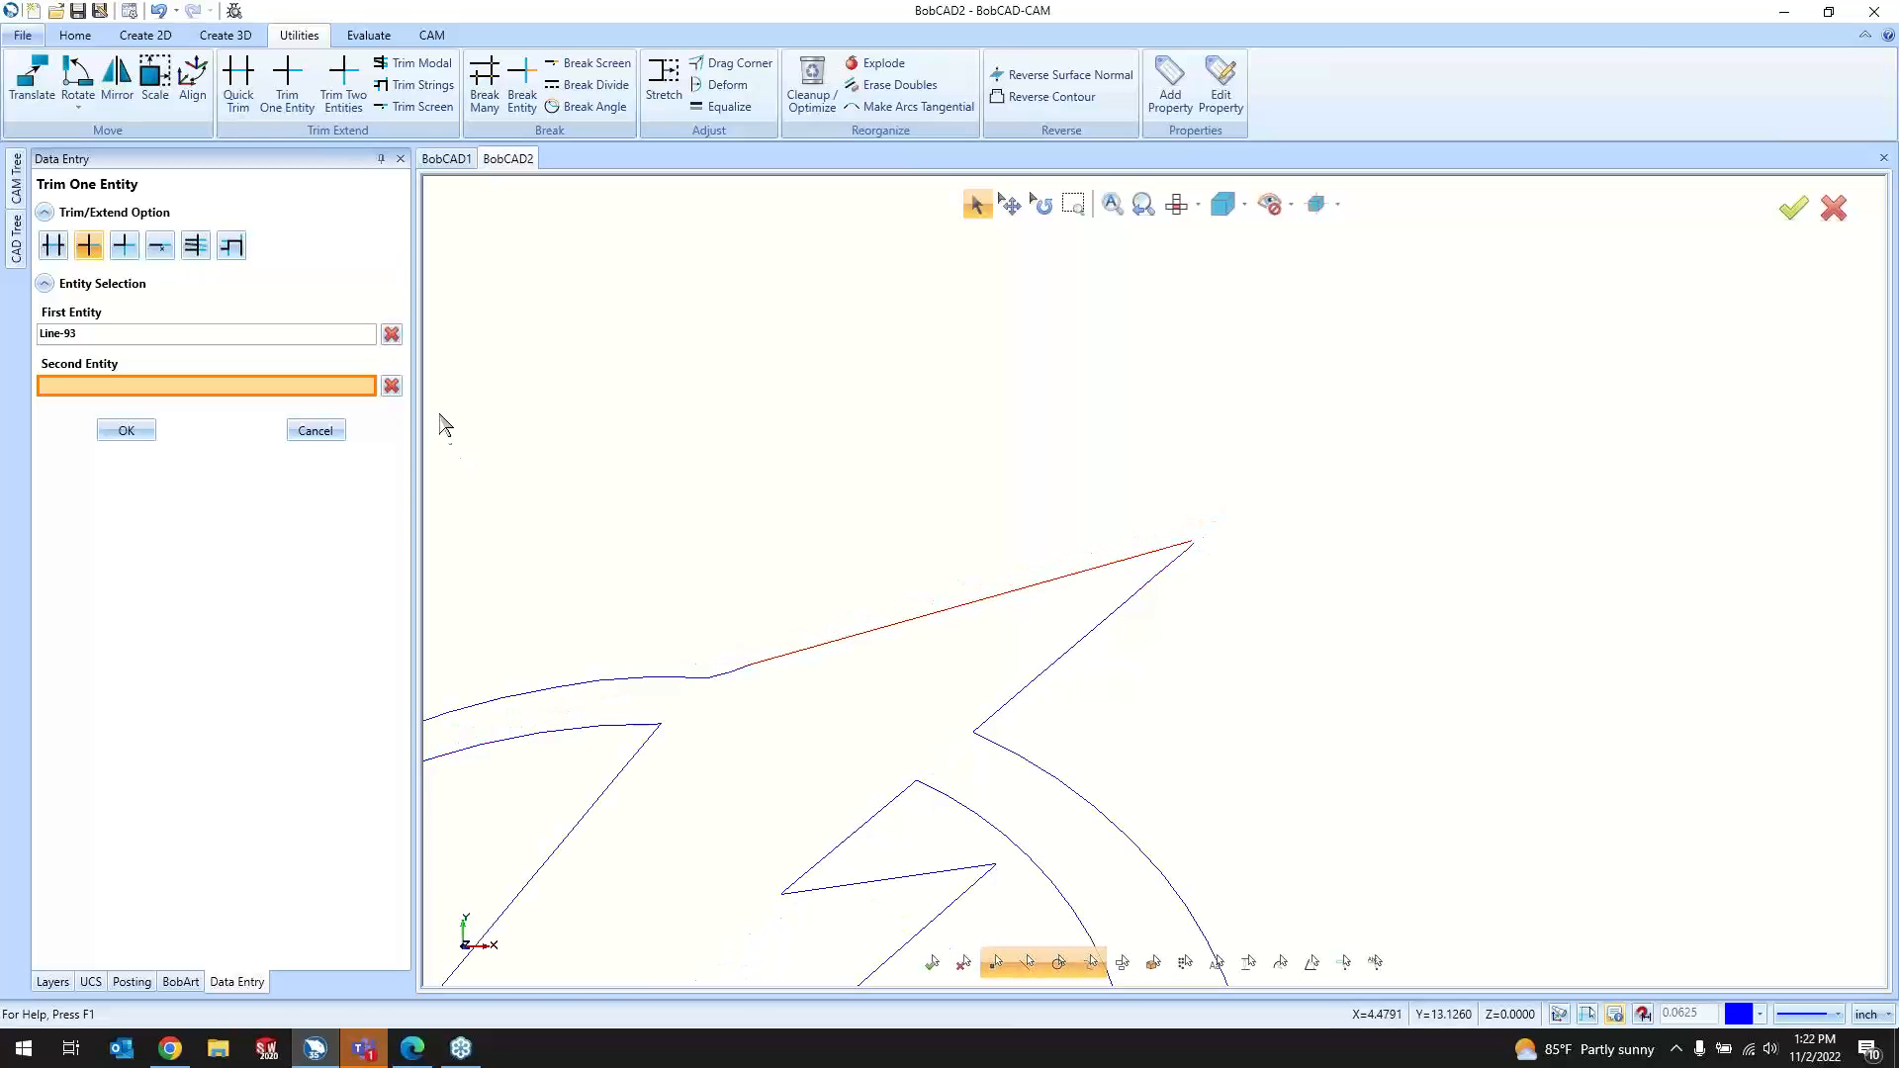
click(343, 84)
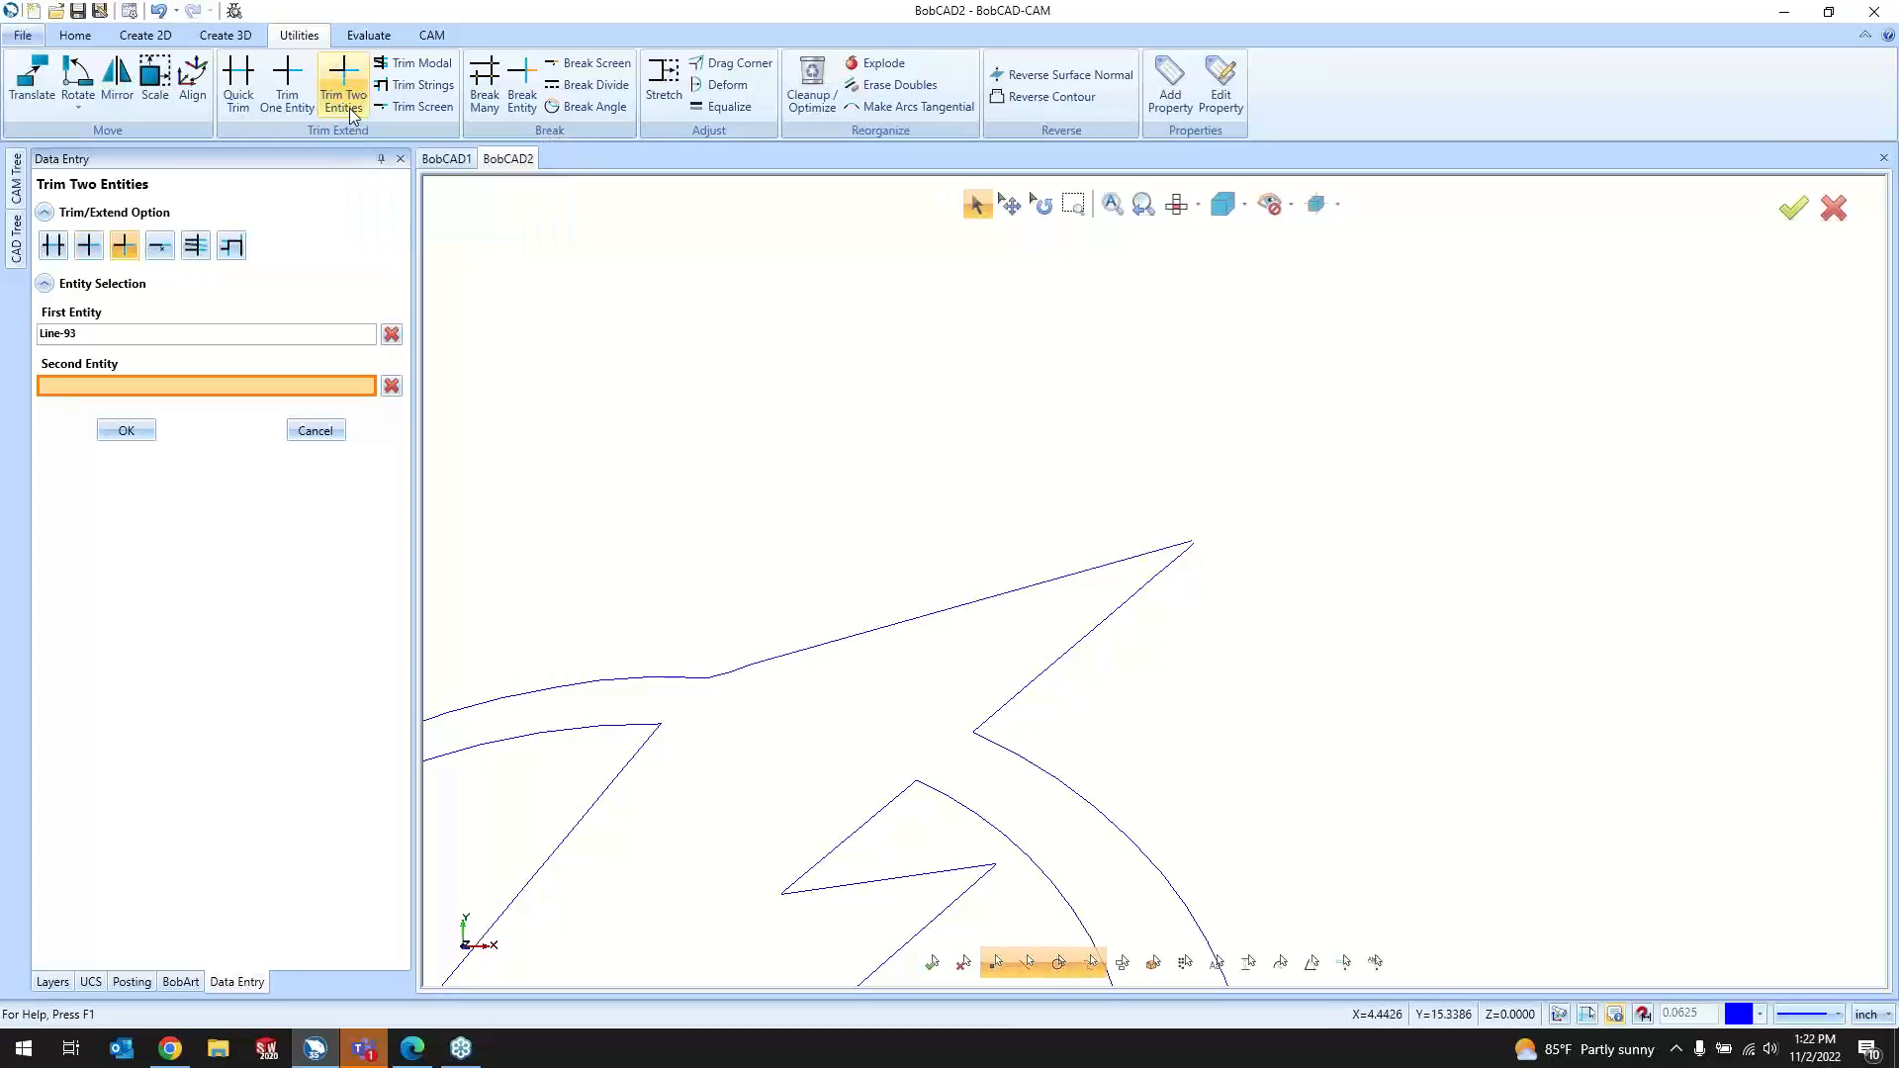
scroll(1273, 524, up, 2)
scroll(1269, 514, up, 3)
click(803, 701)
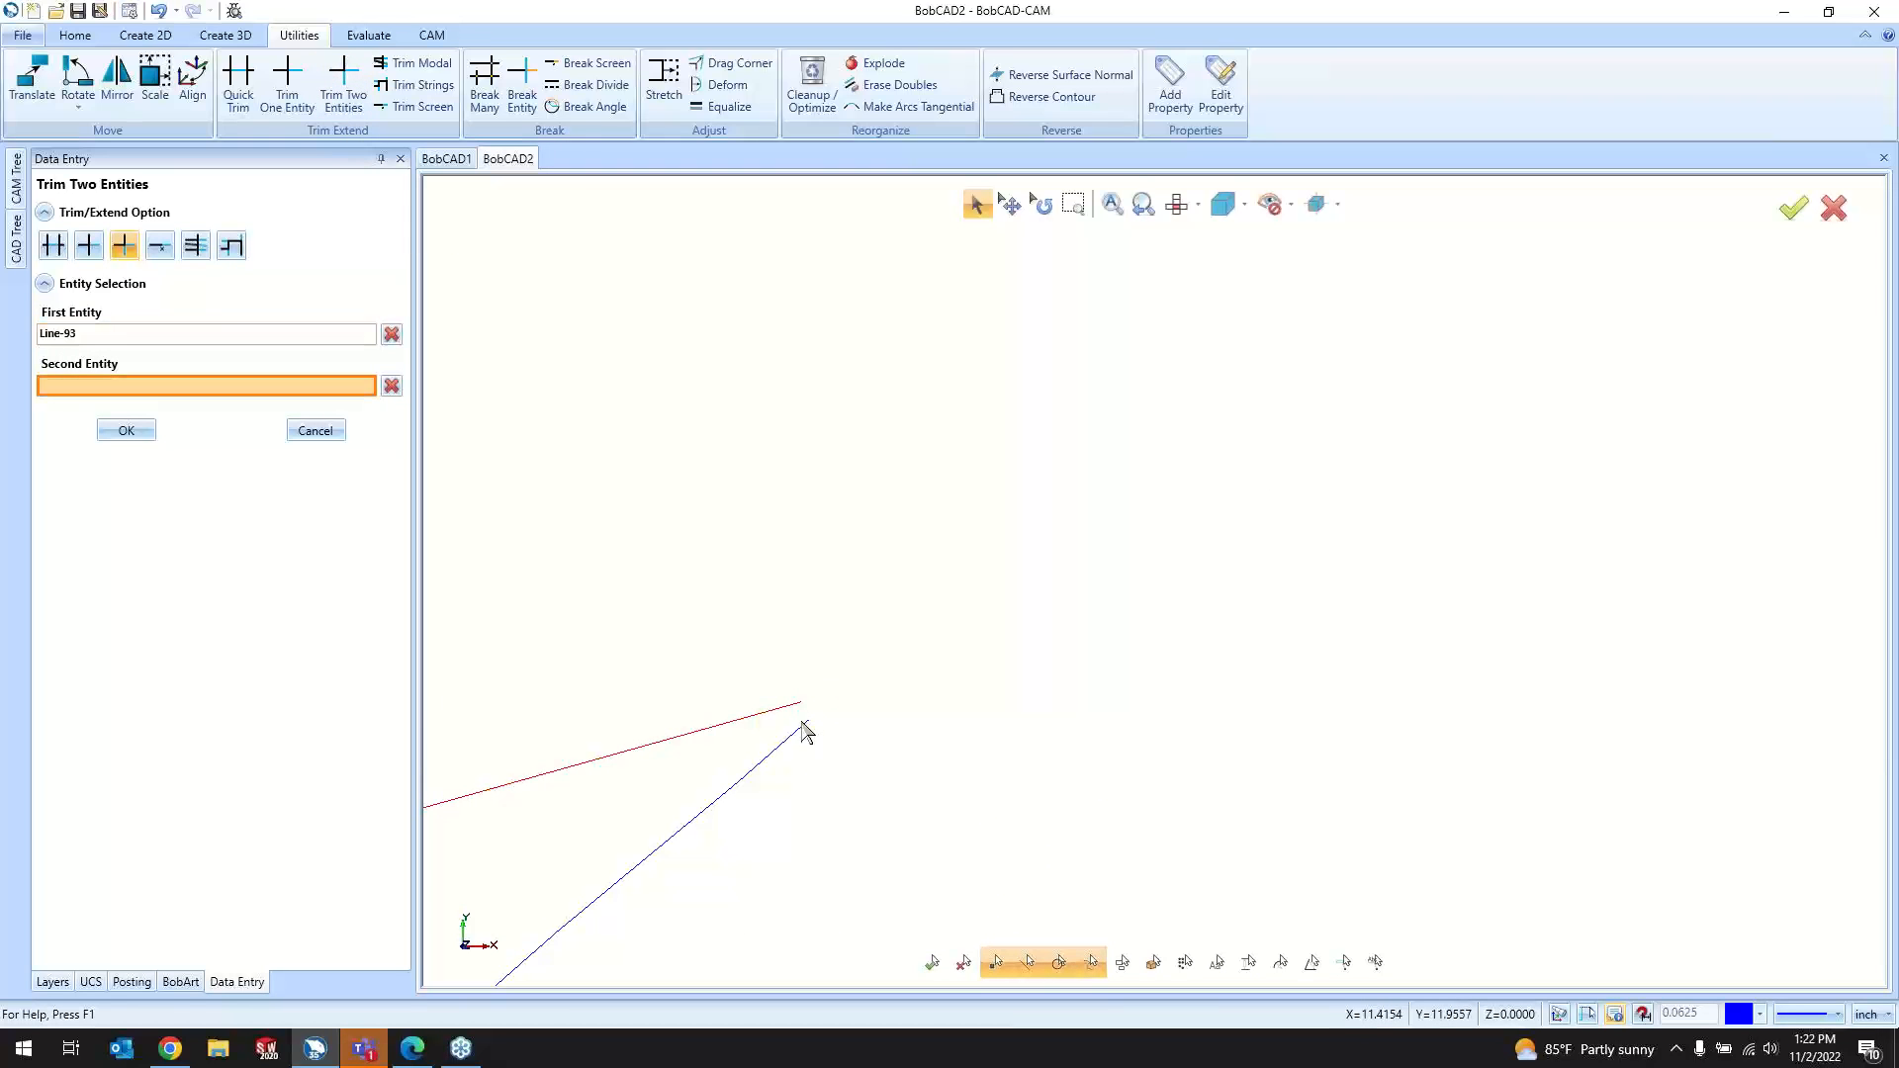
click(802, 727)
scroll(1286, 499, down, 3)
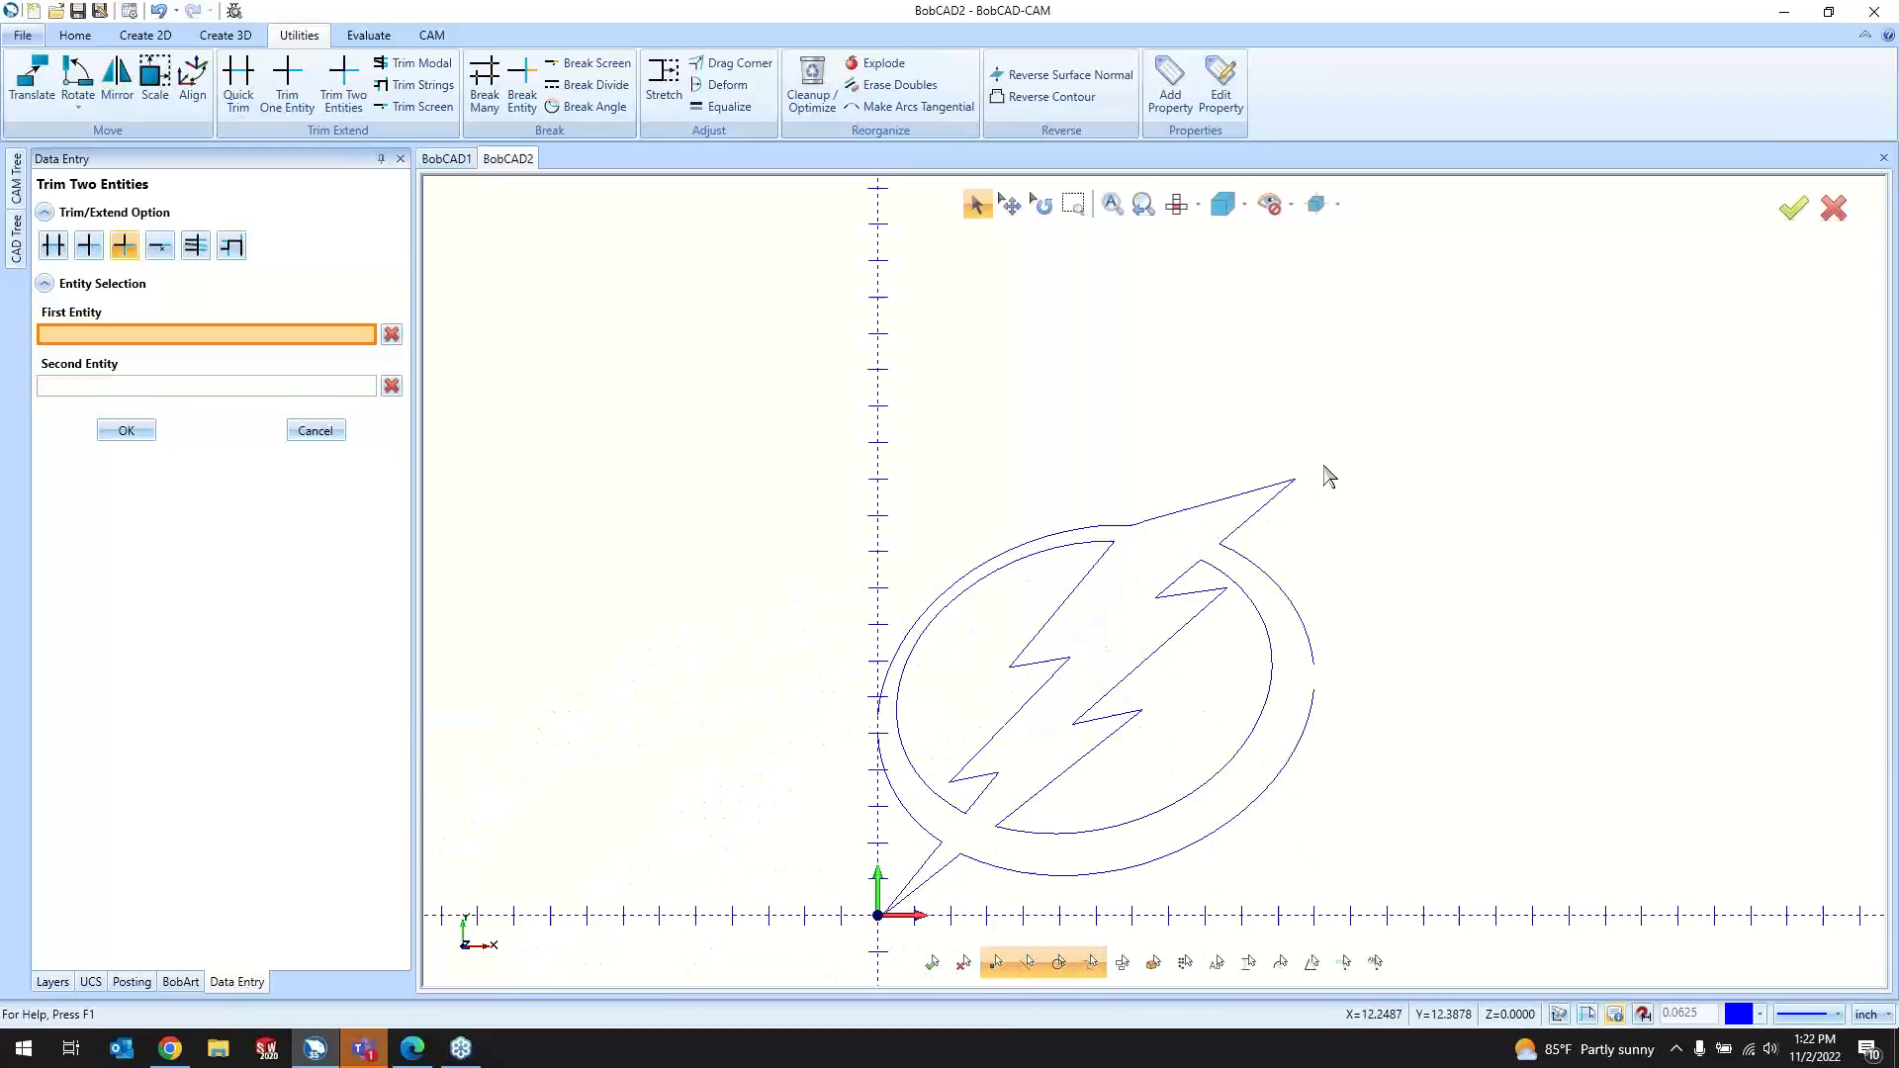
Step: Extend the two lines at the bolt's lower tip to a sharp point with Trim Two Entities
scroll(1145, 690, up, 6)
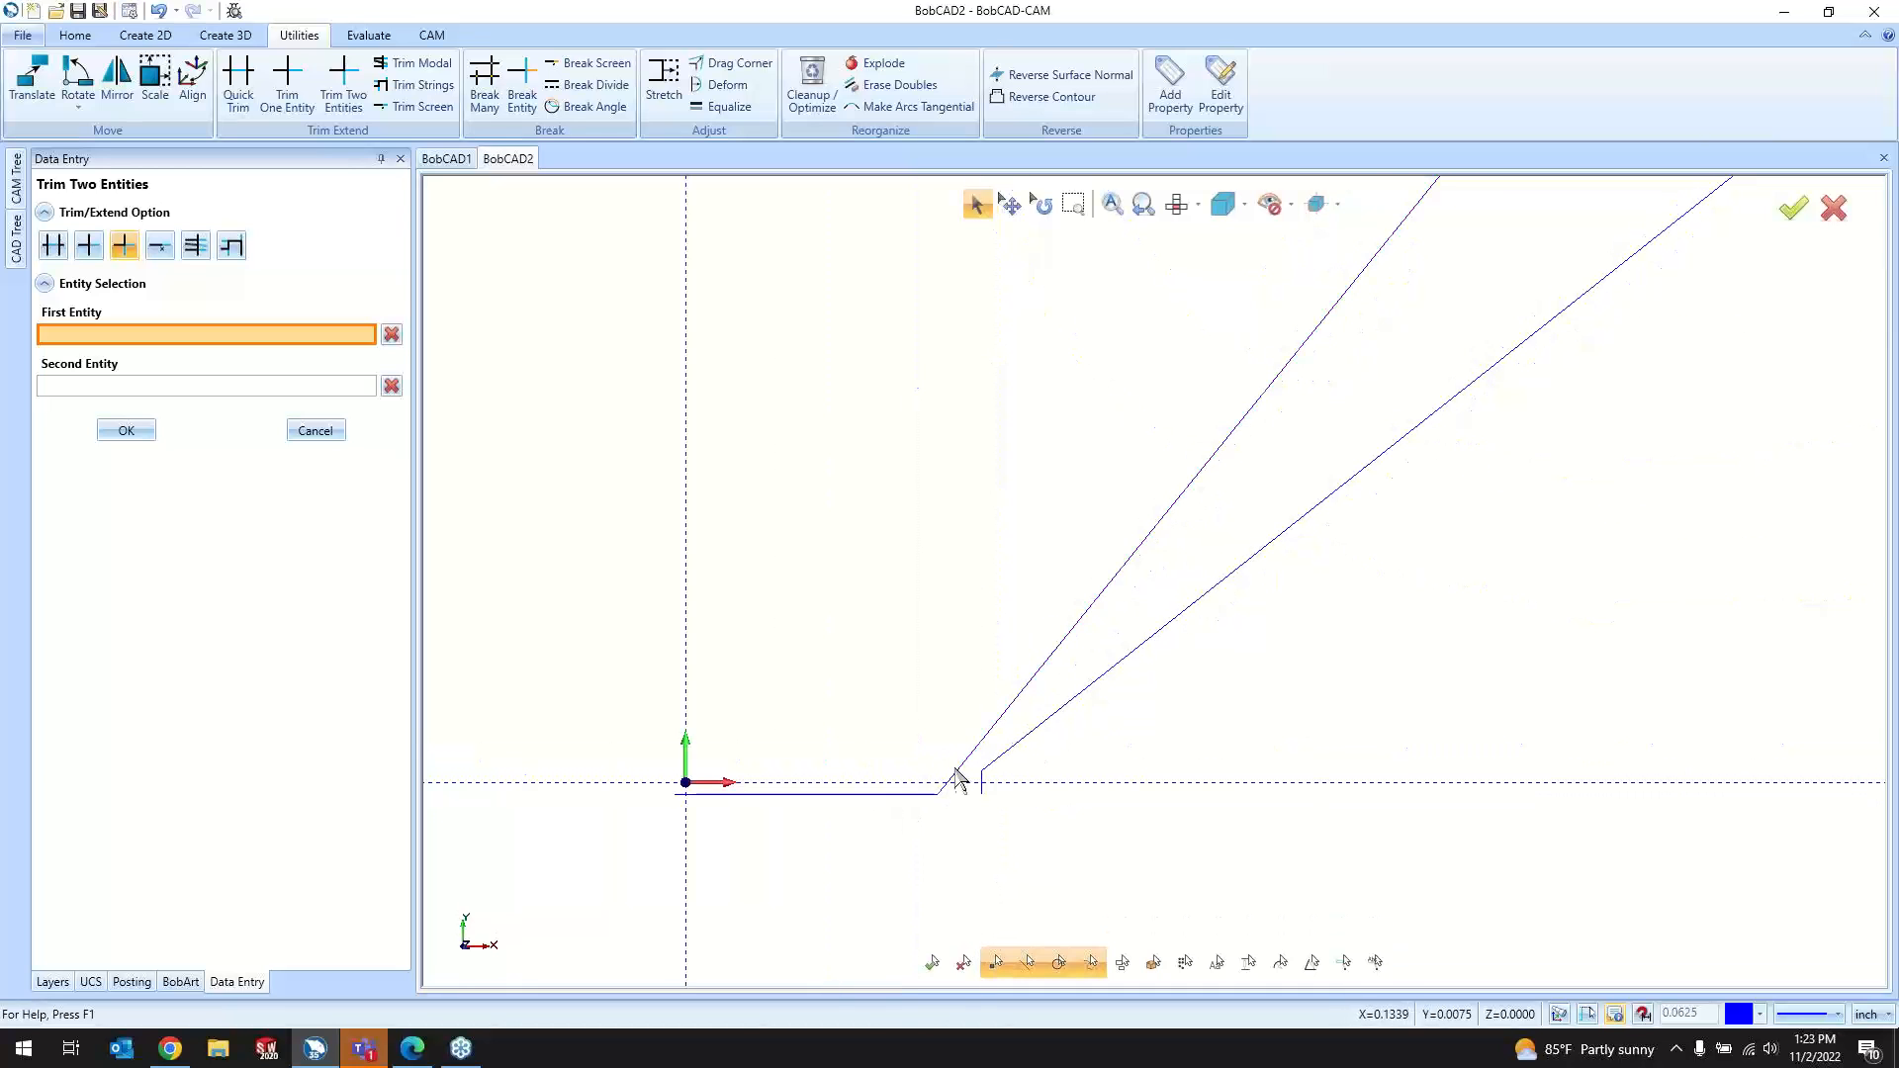
click(956, 781)
click(1002, 766)
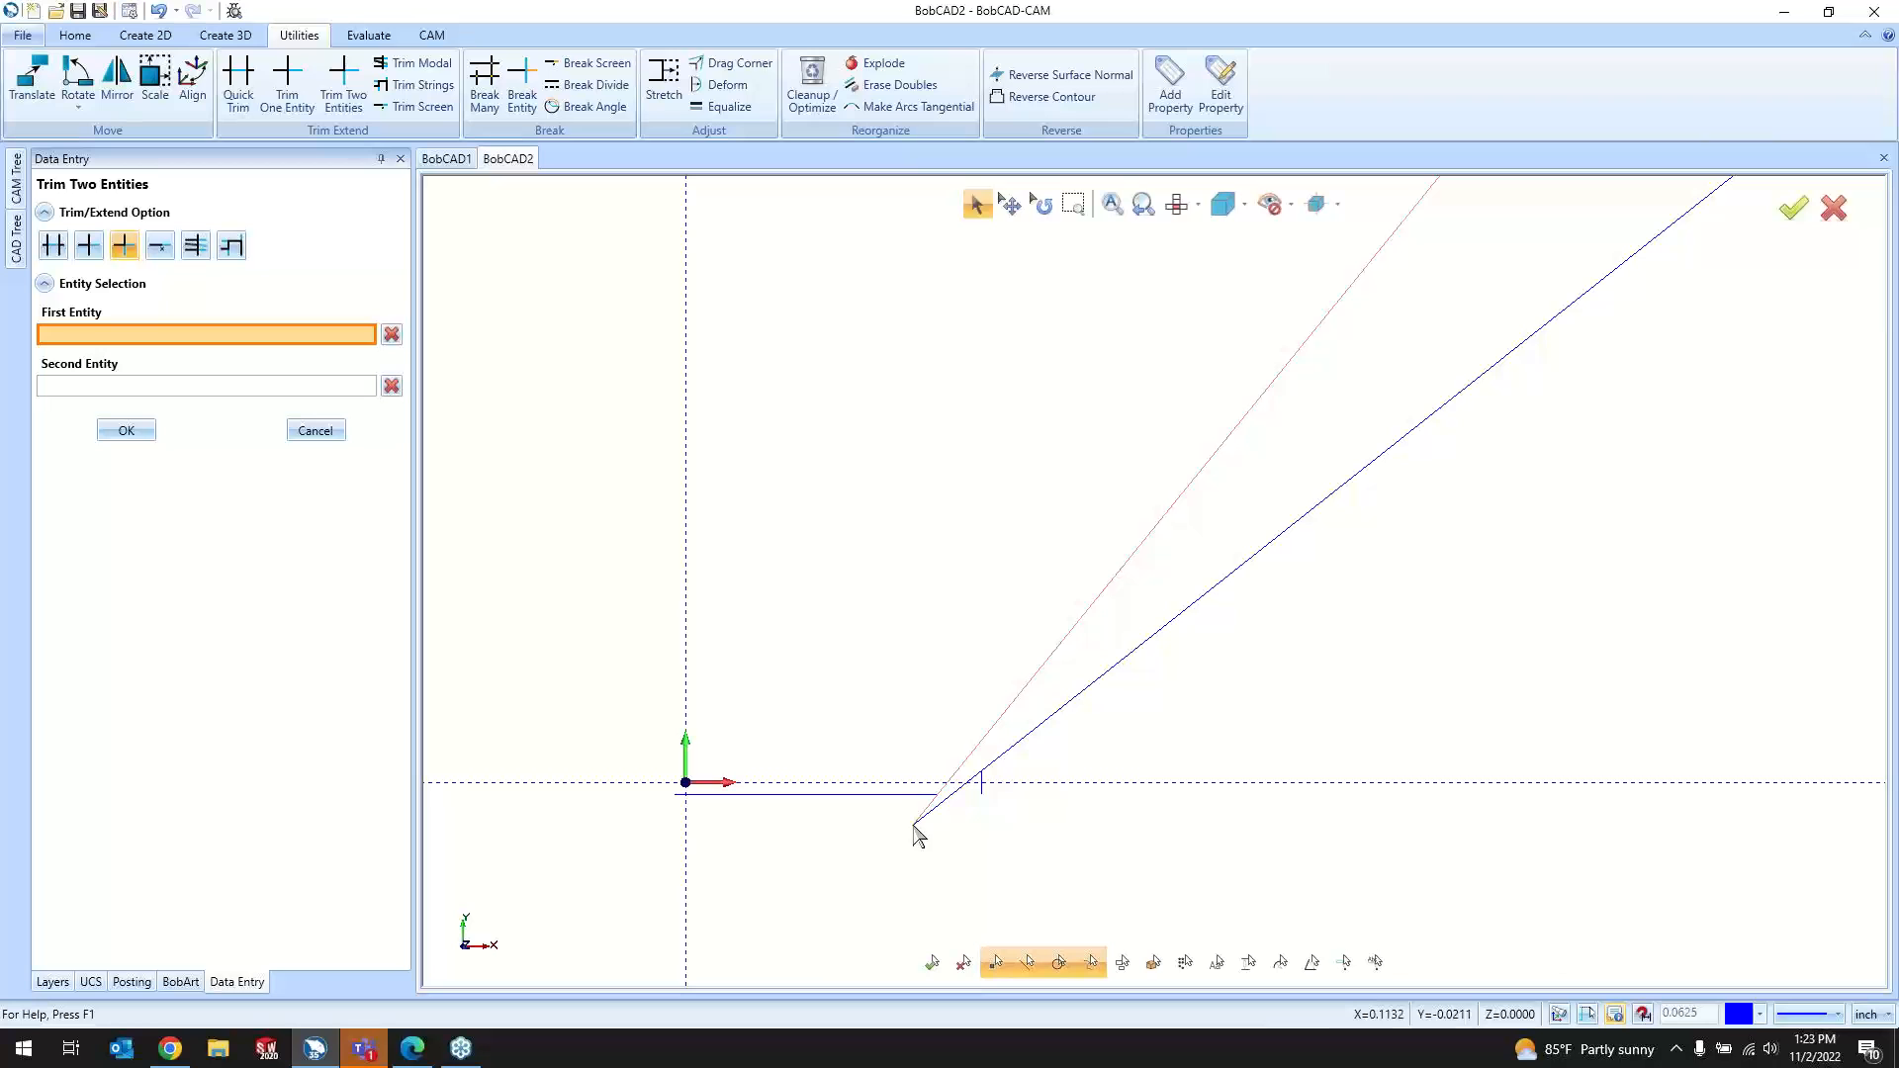
Step: Quick Trim the leftover segments near the origin and the stubs at the gap on the ring's left side
click(234, 87)
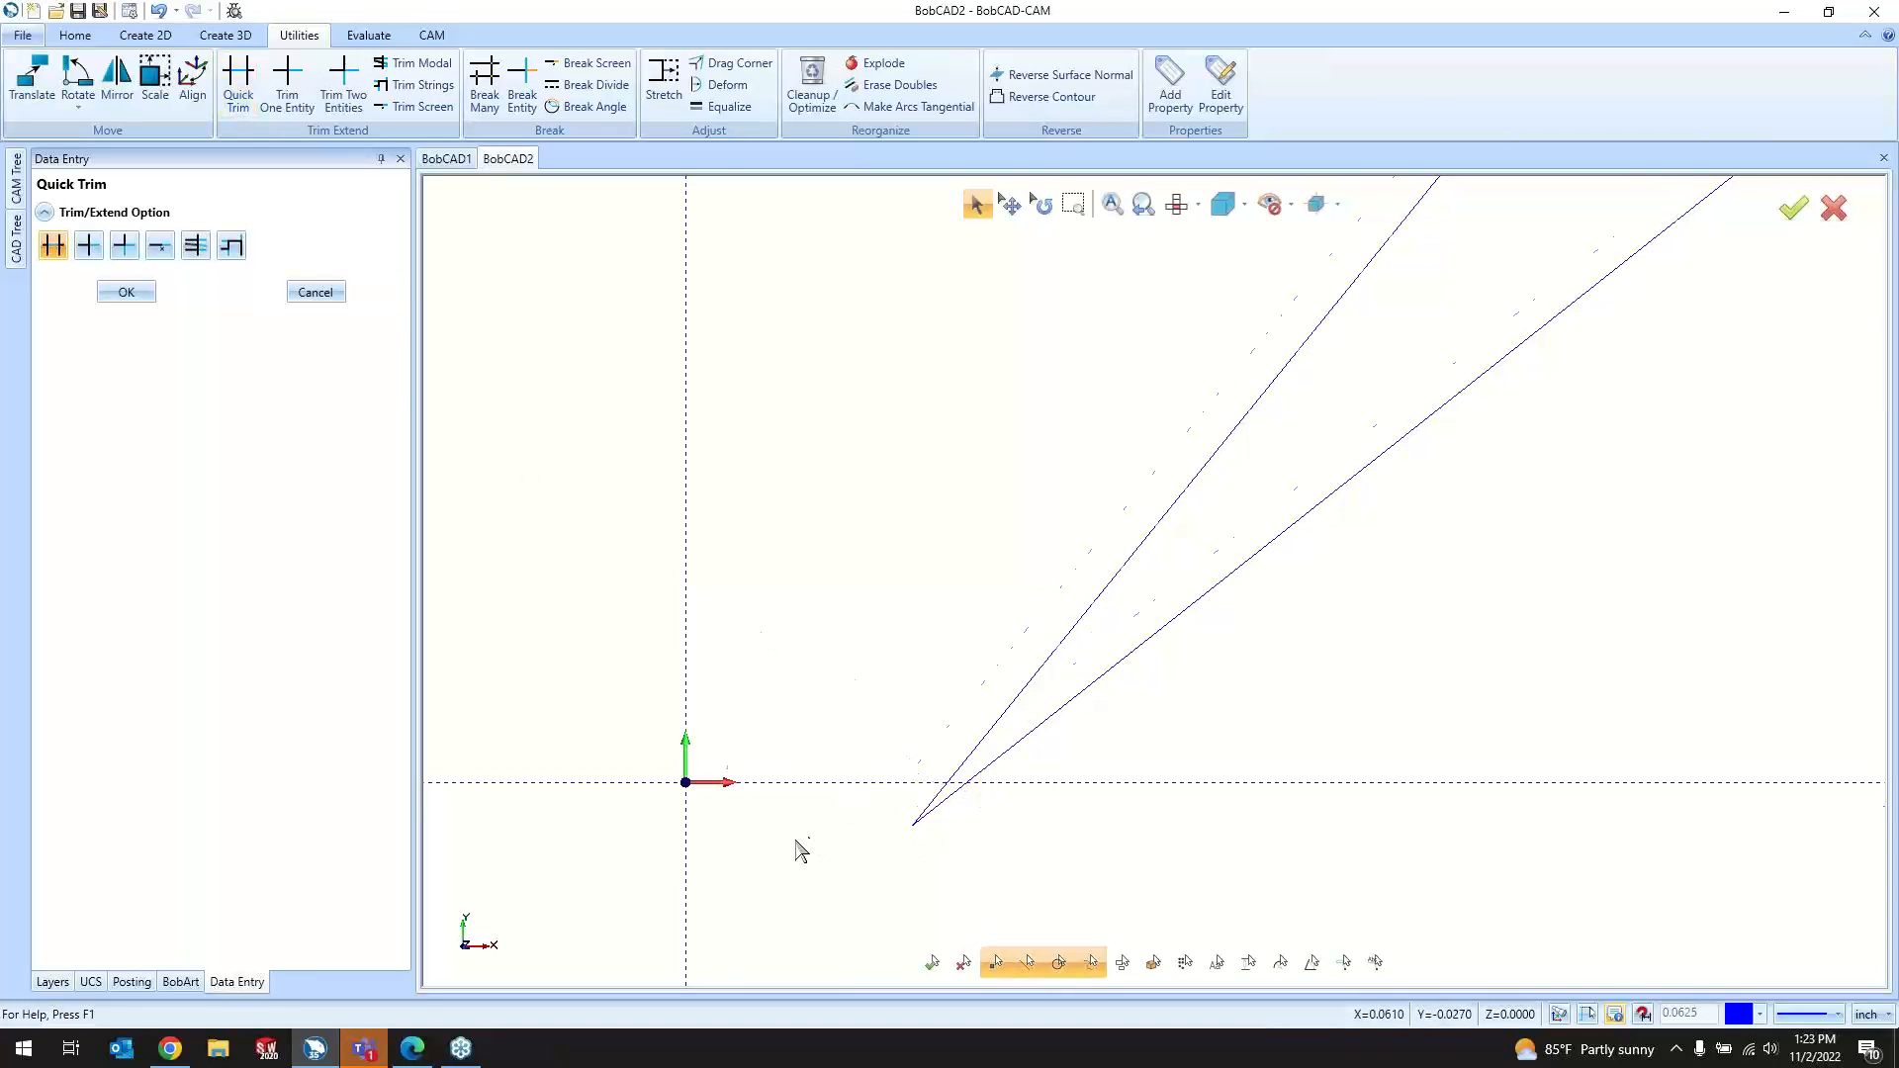
scroll(792, 843, down, 8)
scroll(802, 653, up, 3)
scroll(799, 657, up, 4)
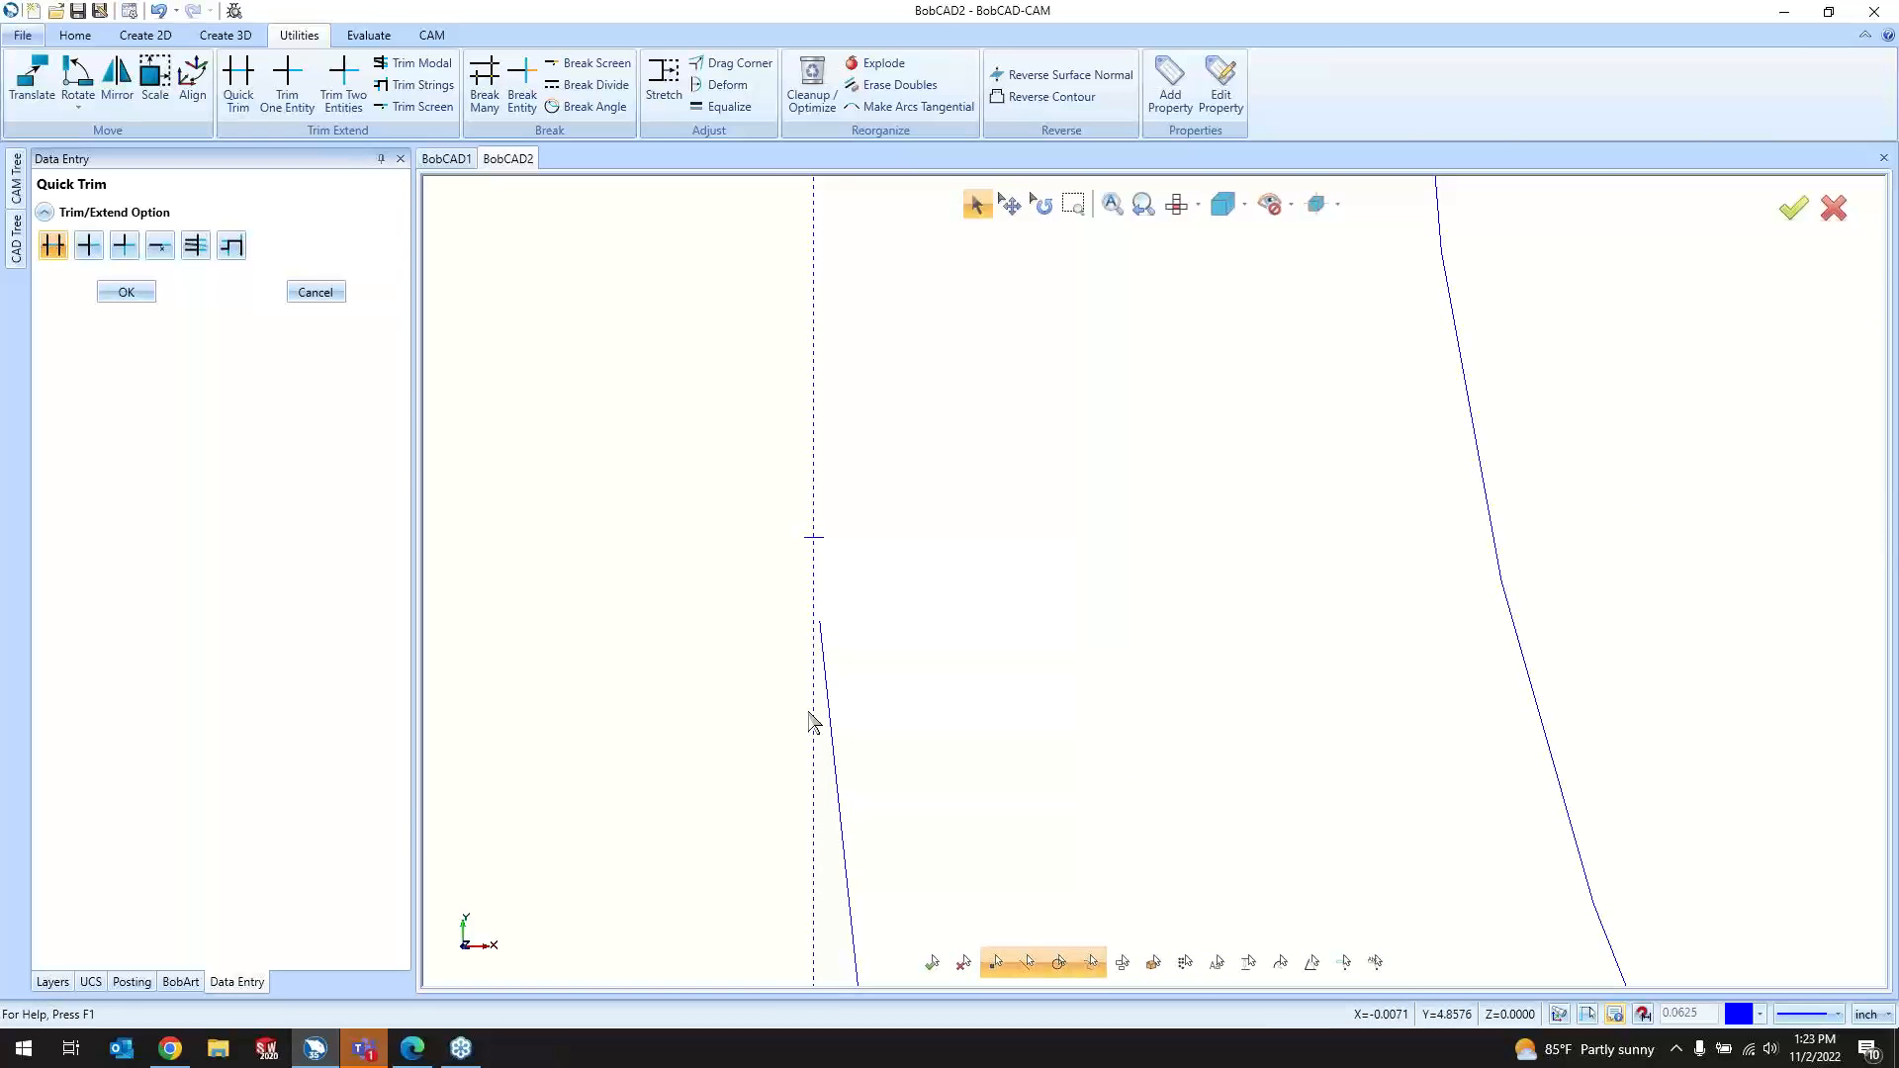
scroll(805, 682, down, 2)
scroll(817, 623, up, 3)
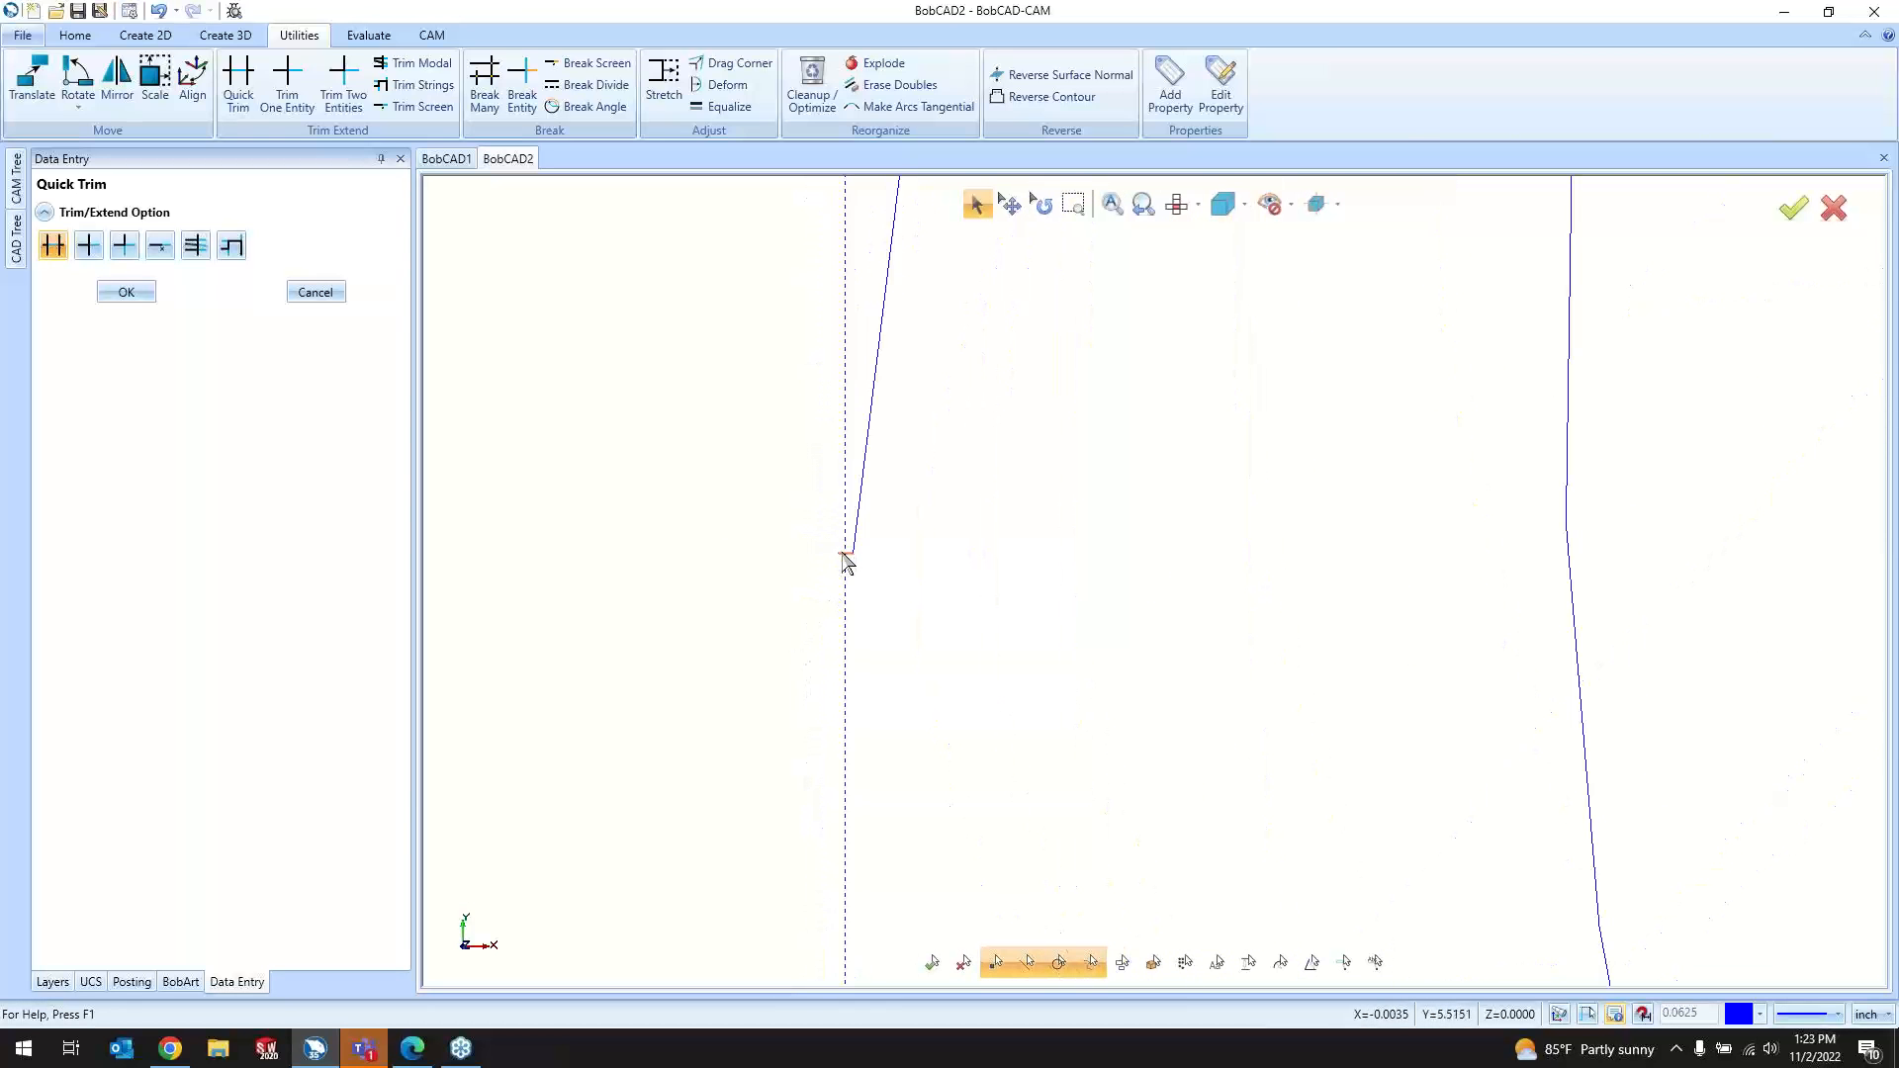
scroll(856, 561, down, 6)
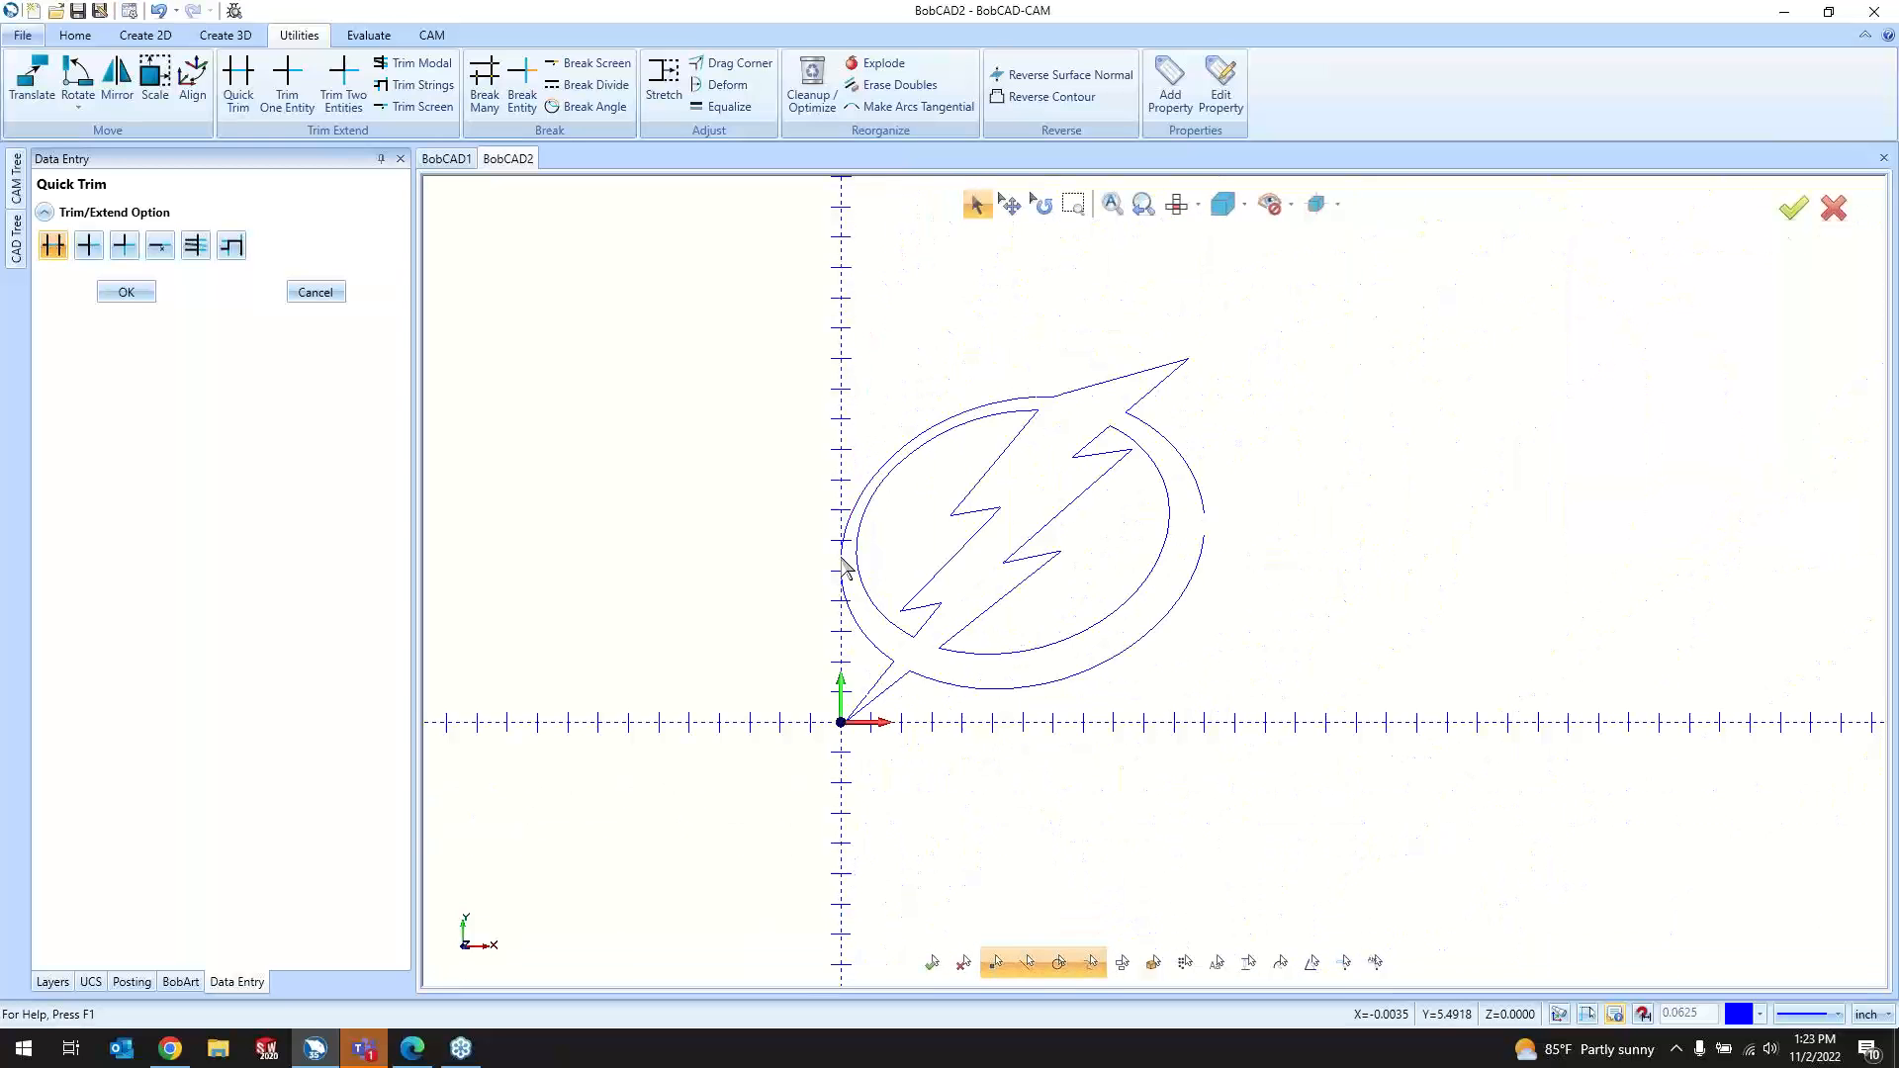
Step: Quick Trim the tiny stubs on both arc ends at the gap on the ring's right side
scroll(1115, 488, up, 4)
scroll(818, 488, up, 3)
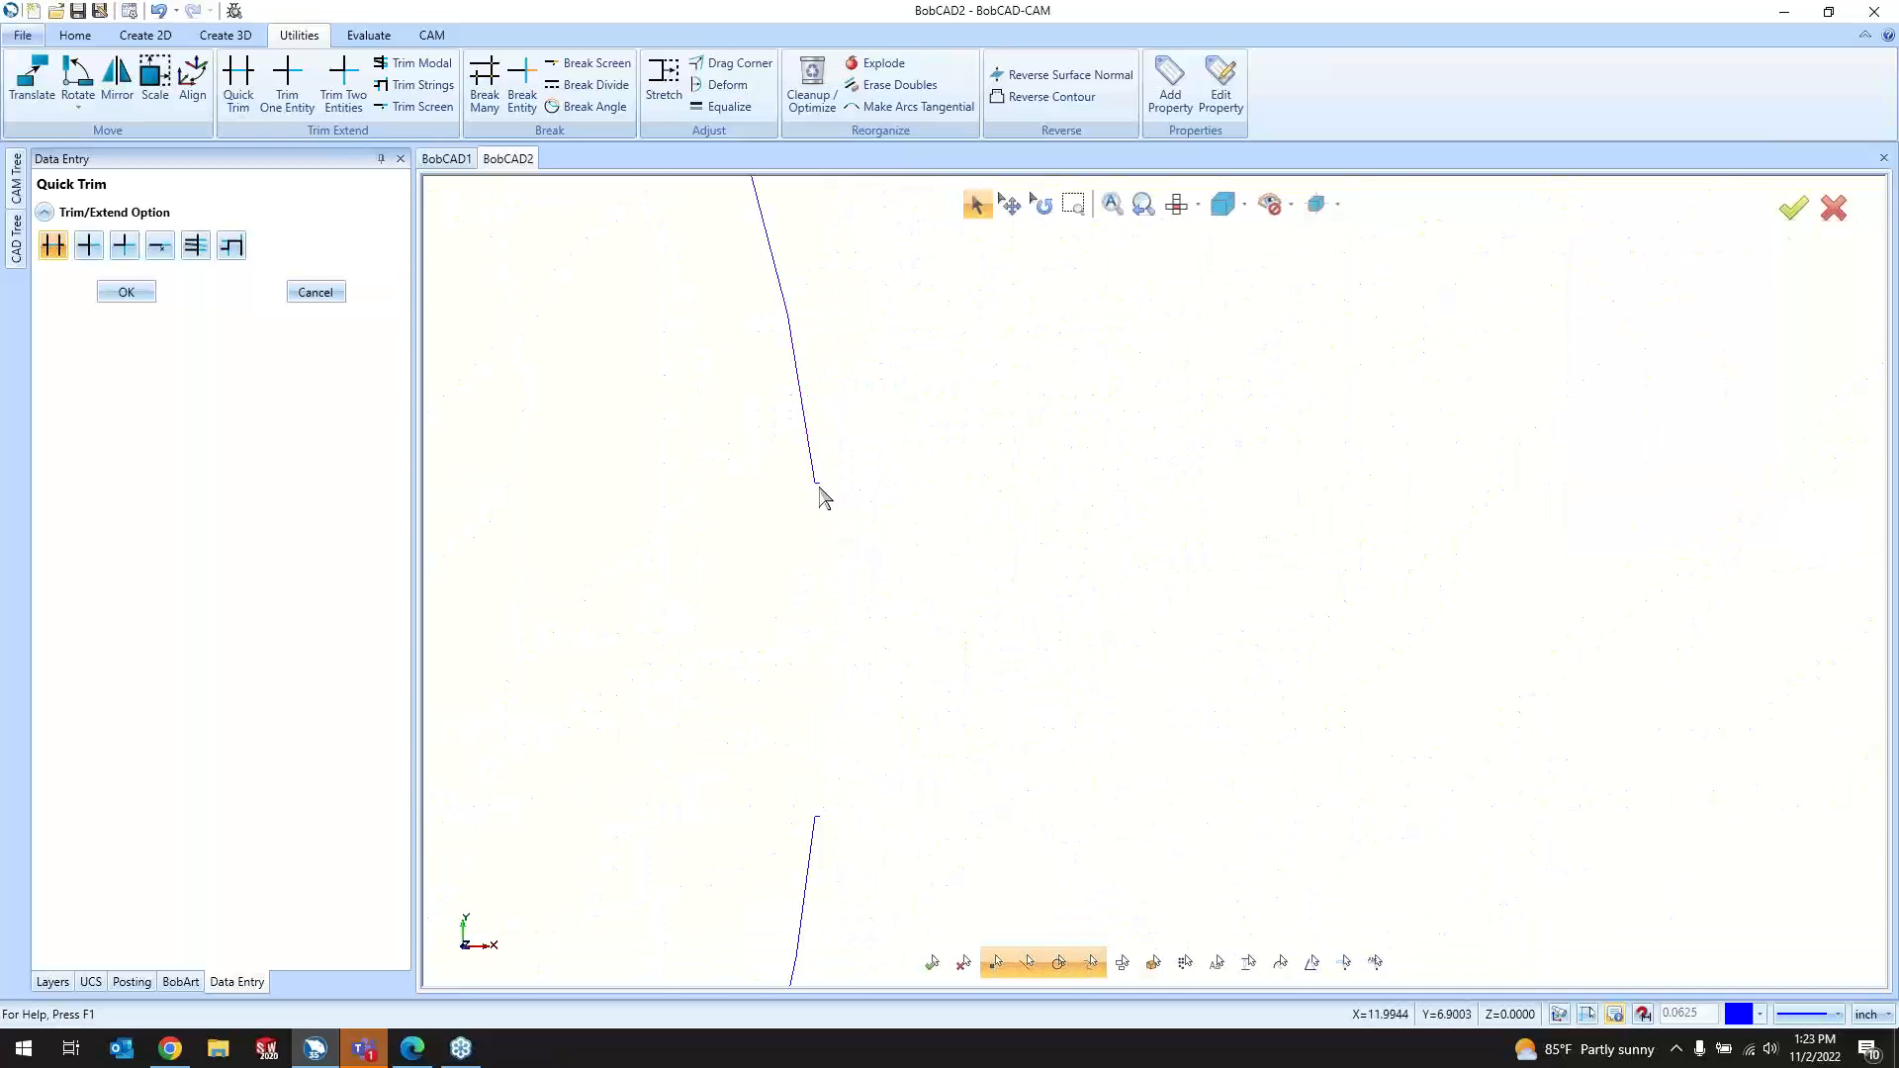
scroll(821, 843, up, 2)
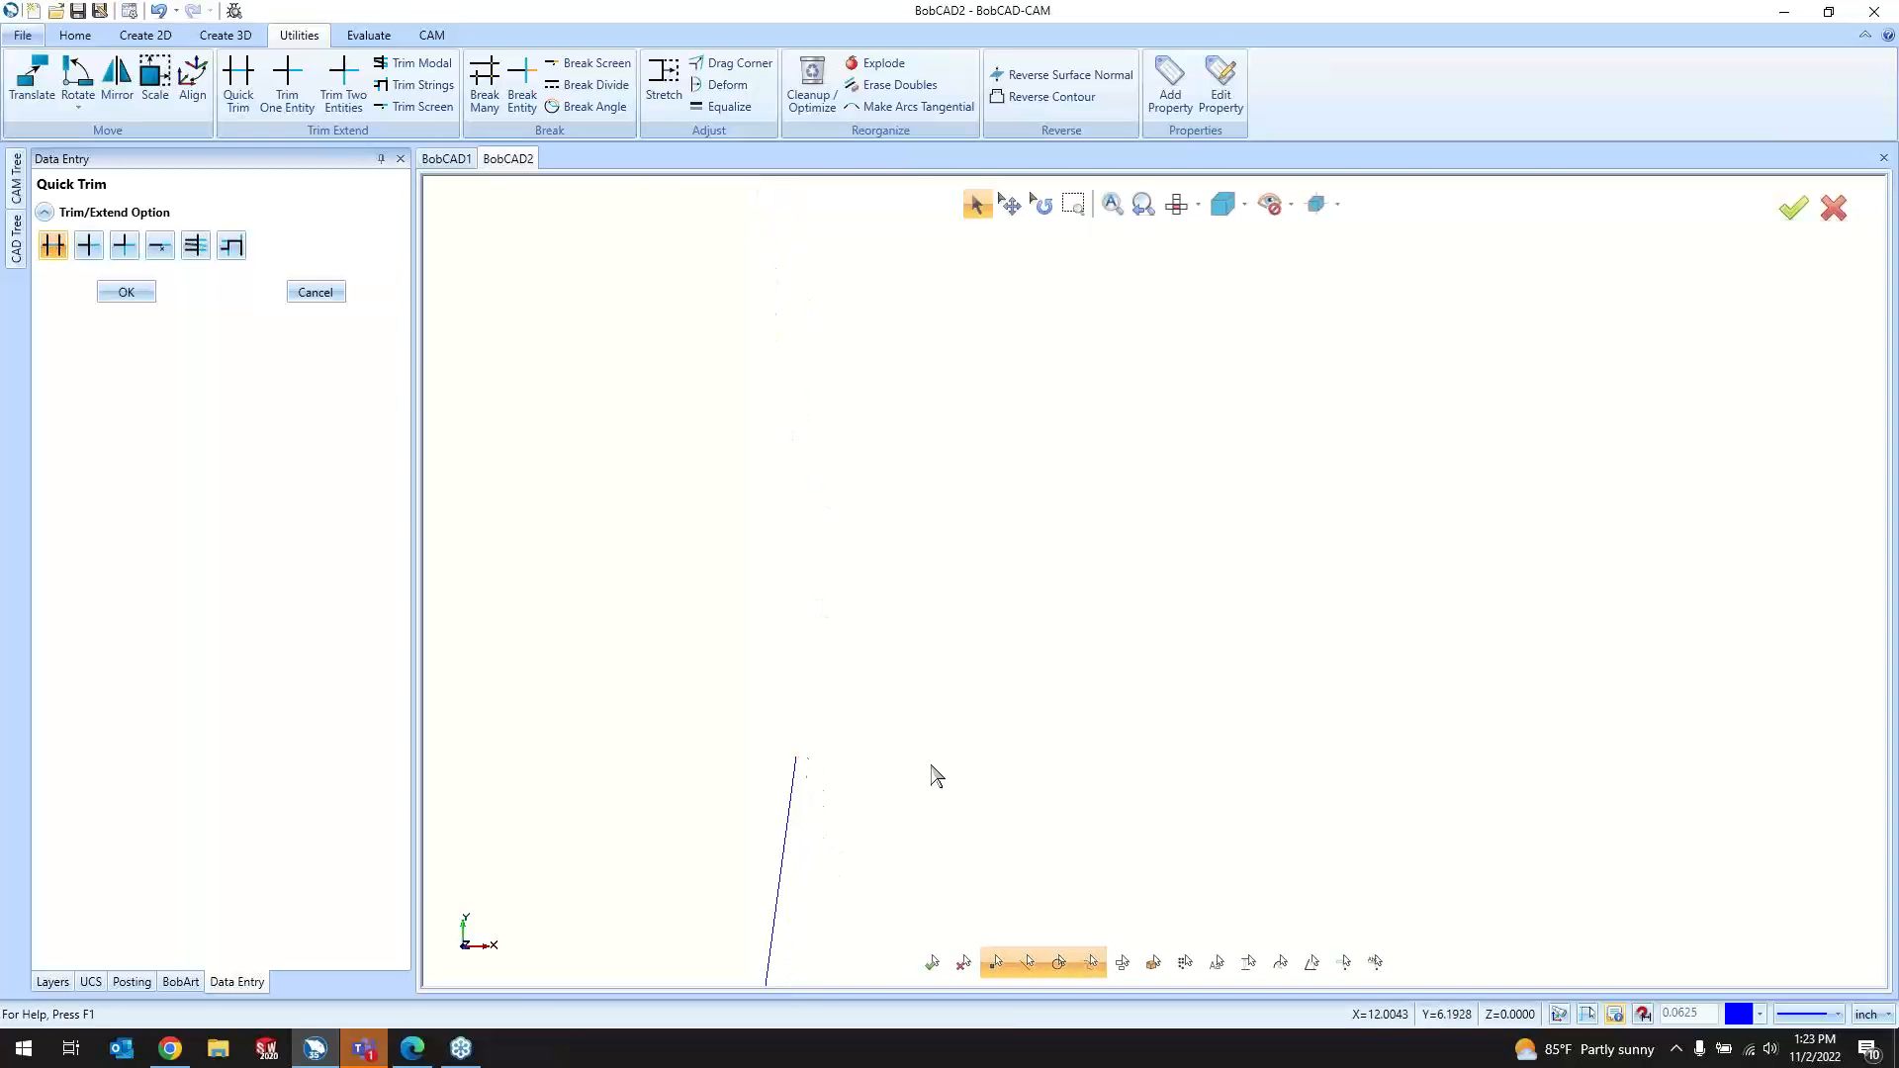
scroll(1196, 732, down, 4)
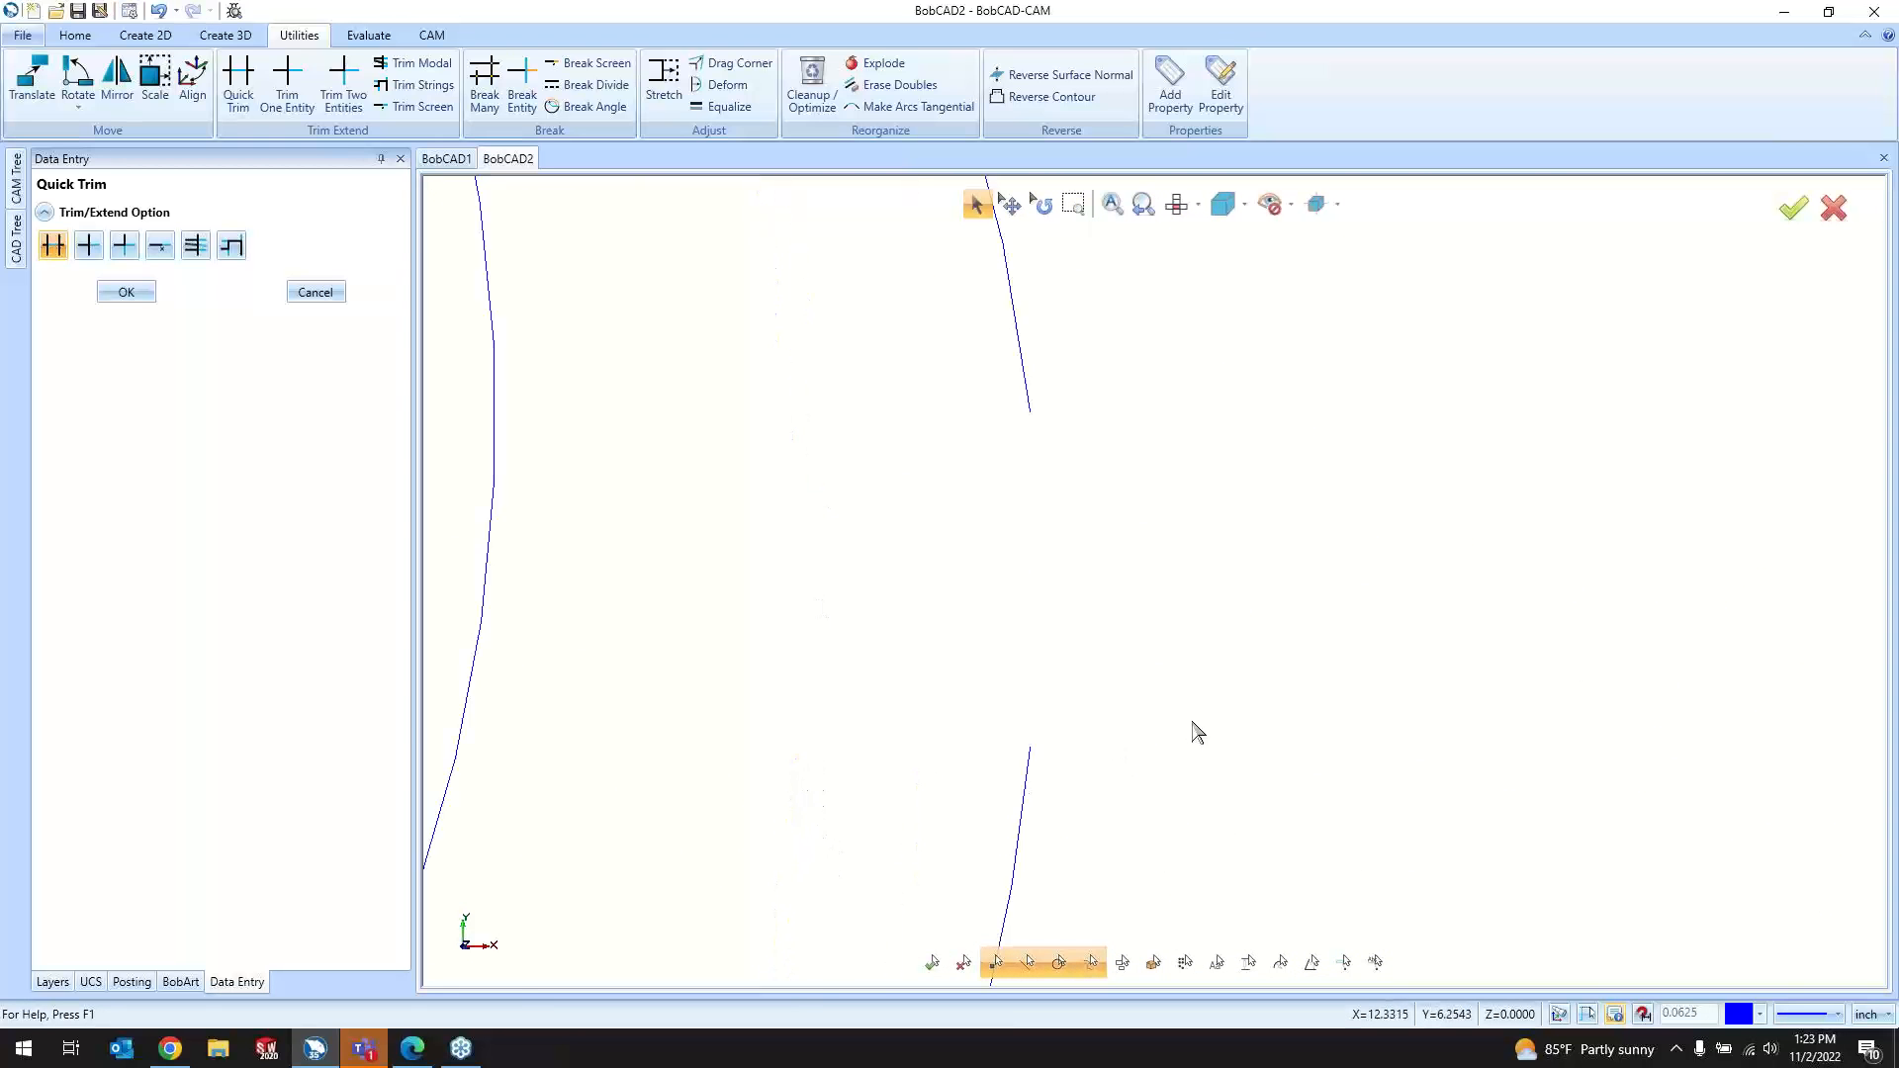
Step: Close the gap on the ring's right side by joining the upper and lower arcs with Trim Two Entities
click(355, 116)
click(1170, 691)
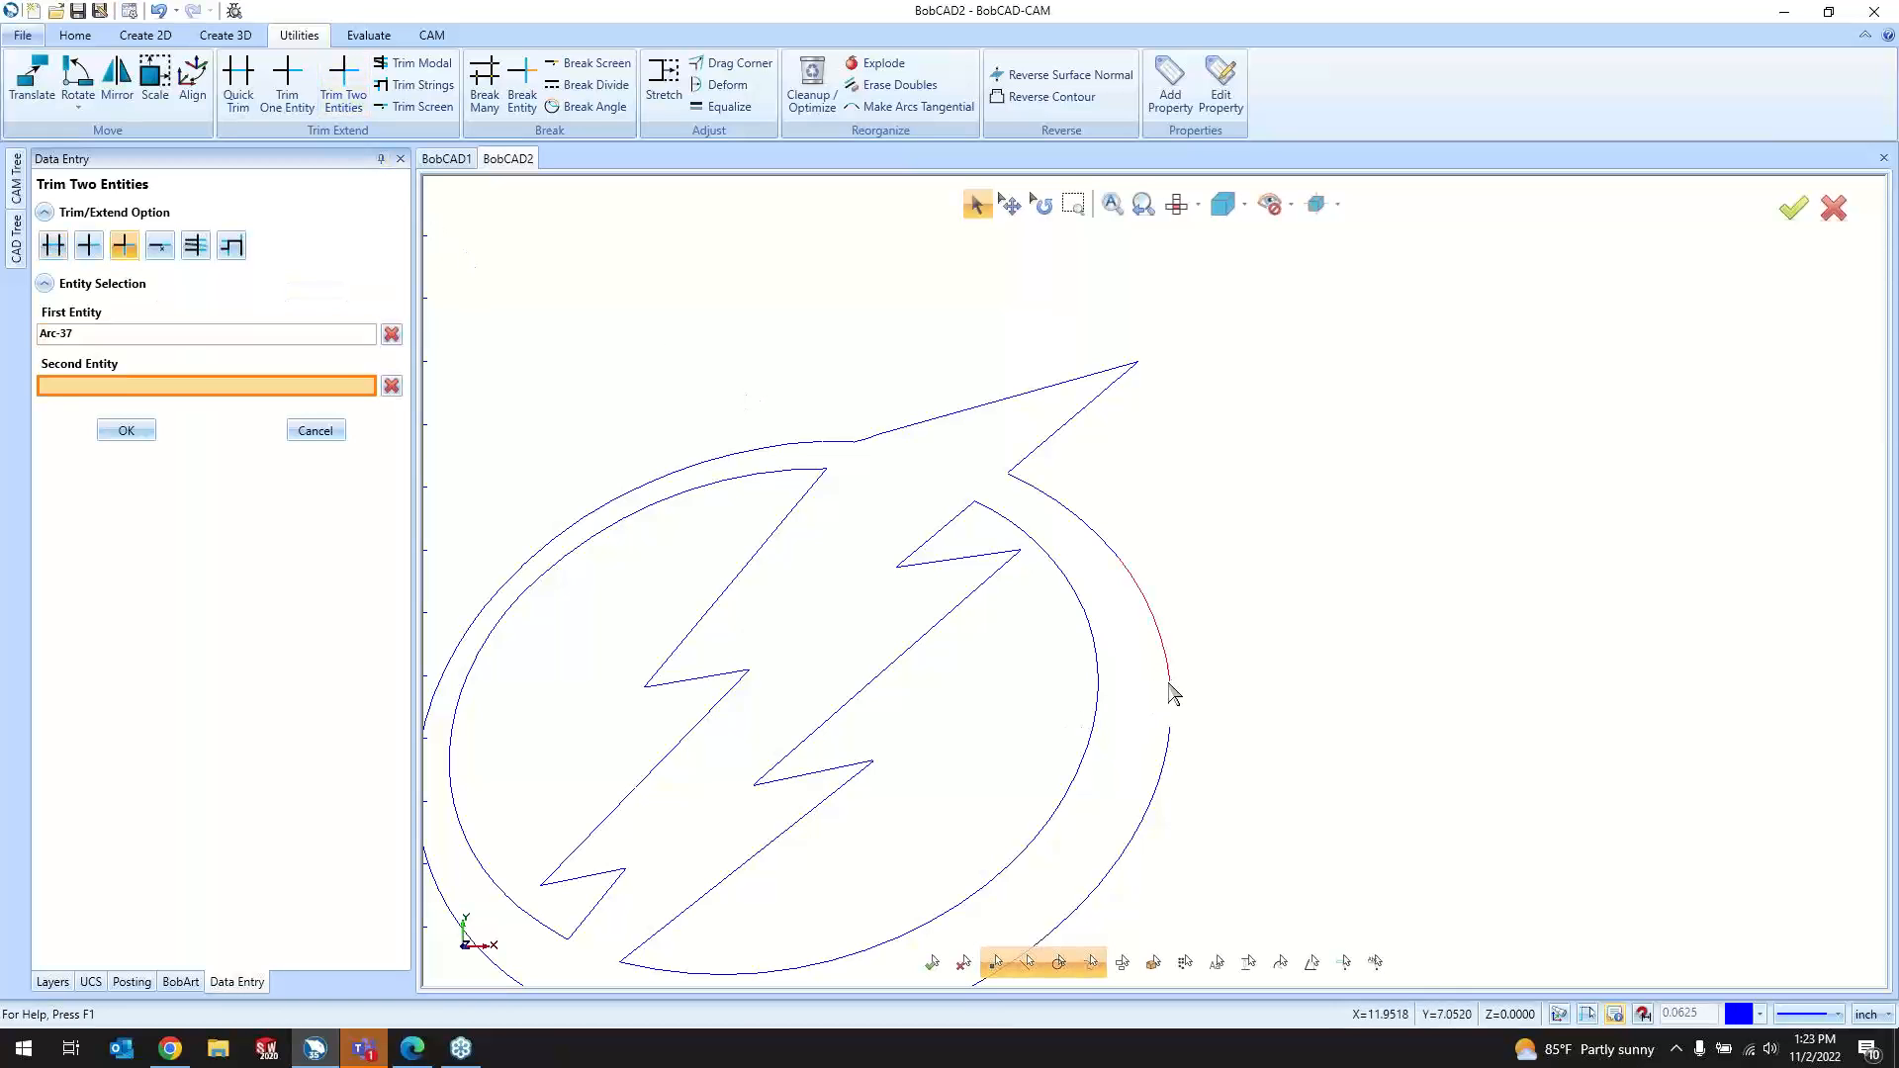
click(1173, 749)
scroll(1301, 720, down, 3)
scroll(1248, 762, up, 2)
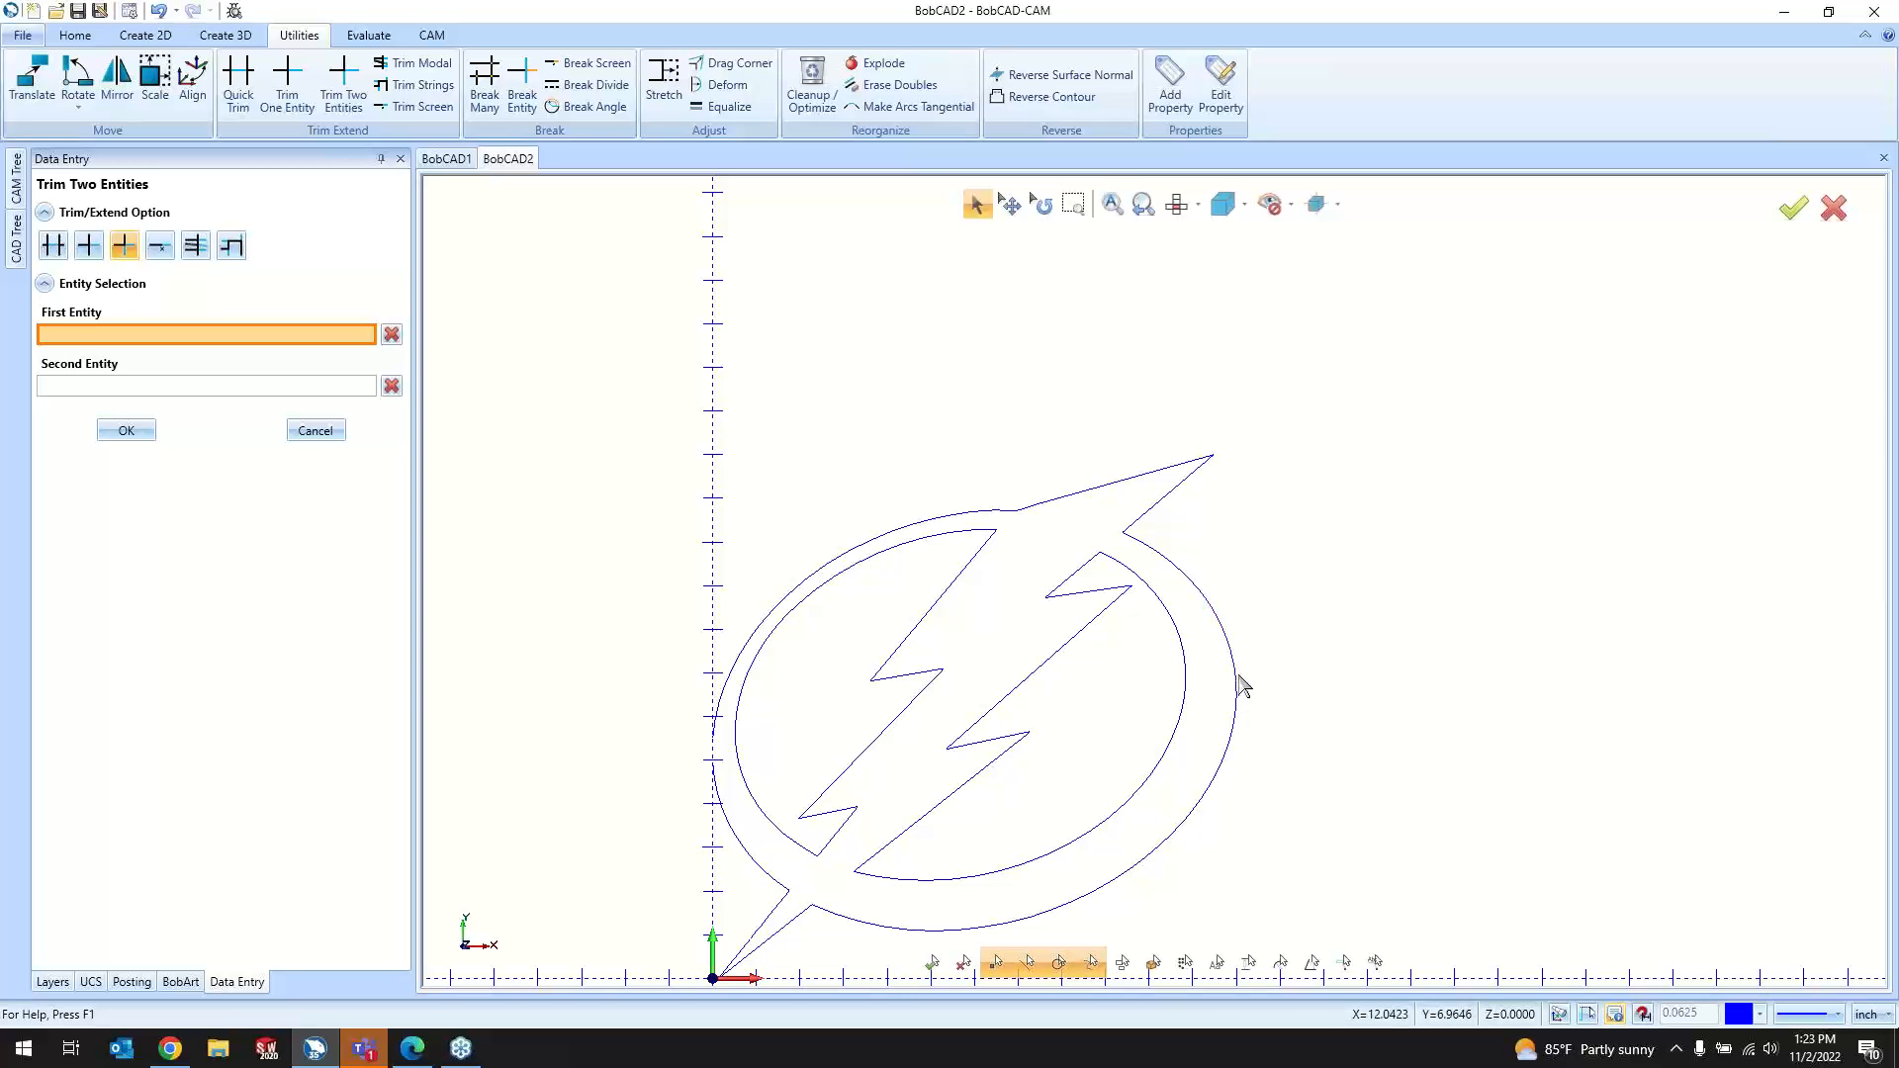
Step: Try to join the two arc ends at the gap on the ring's left side with Trim Two Entities
scroll(682, 768, up, 3)
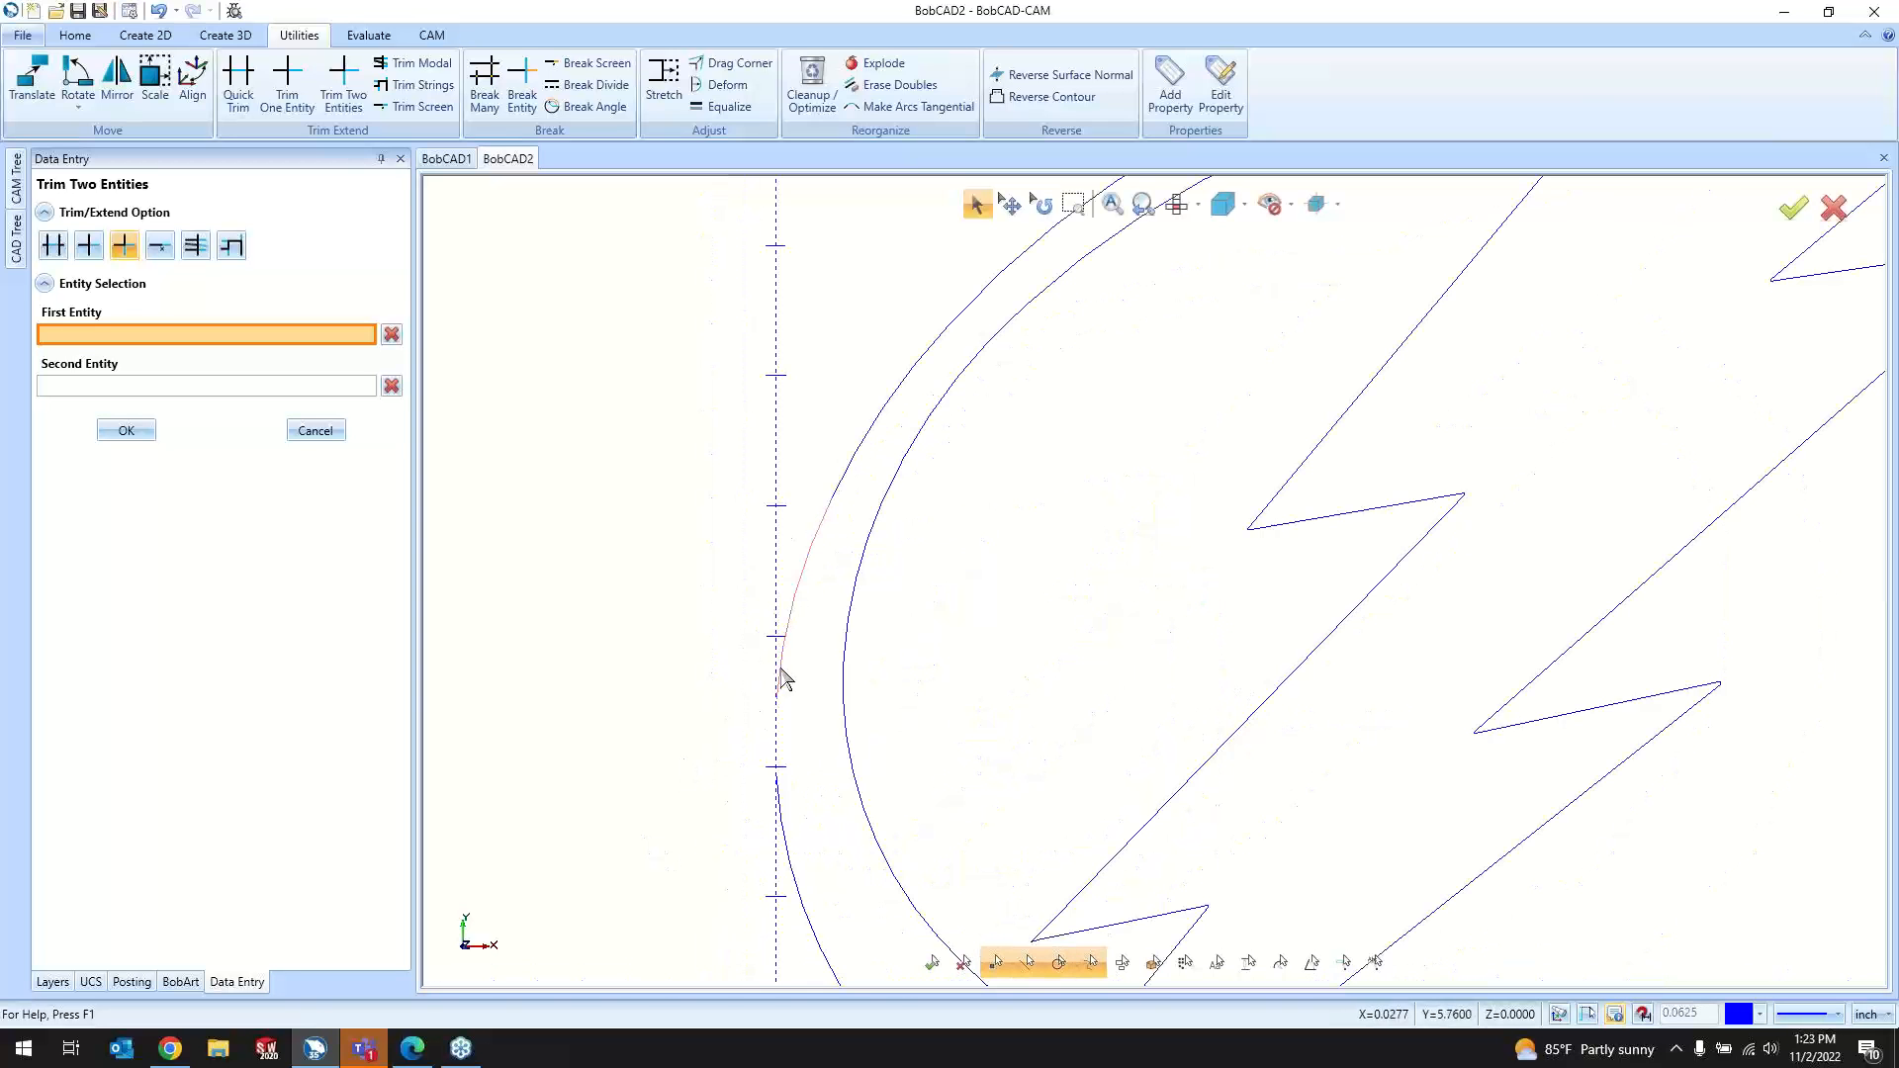
click(781, 672)
click(778, 797)
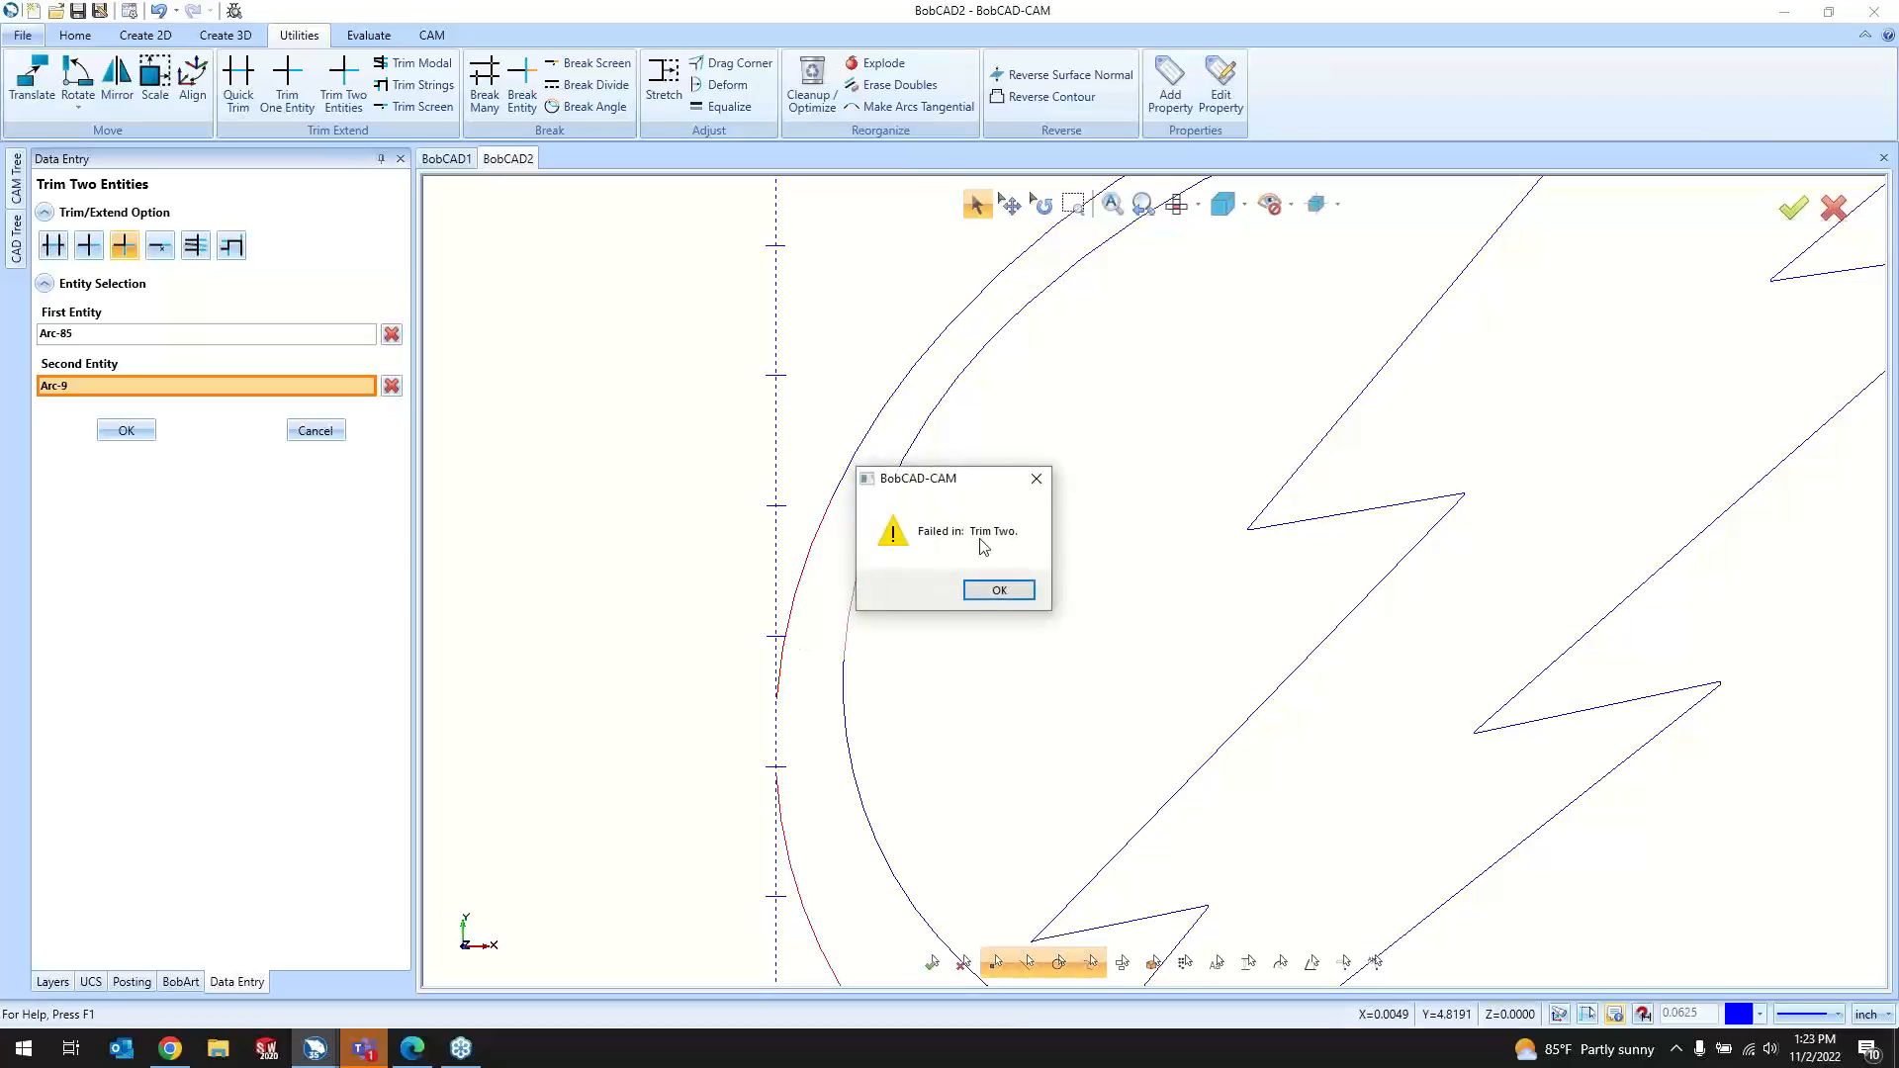
click(1007, 591)
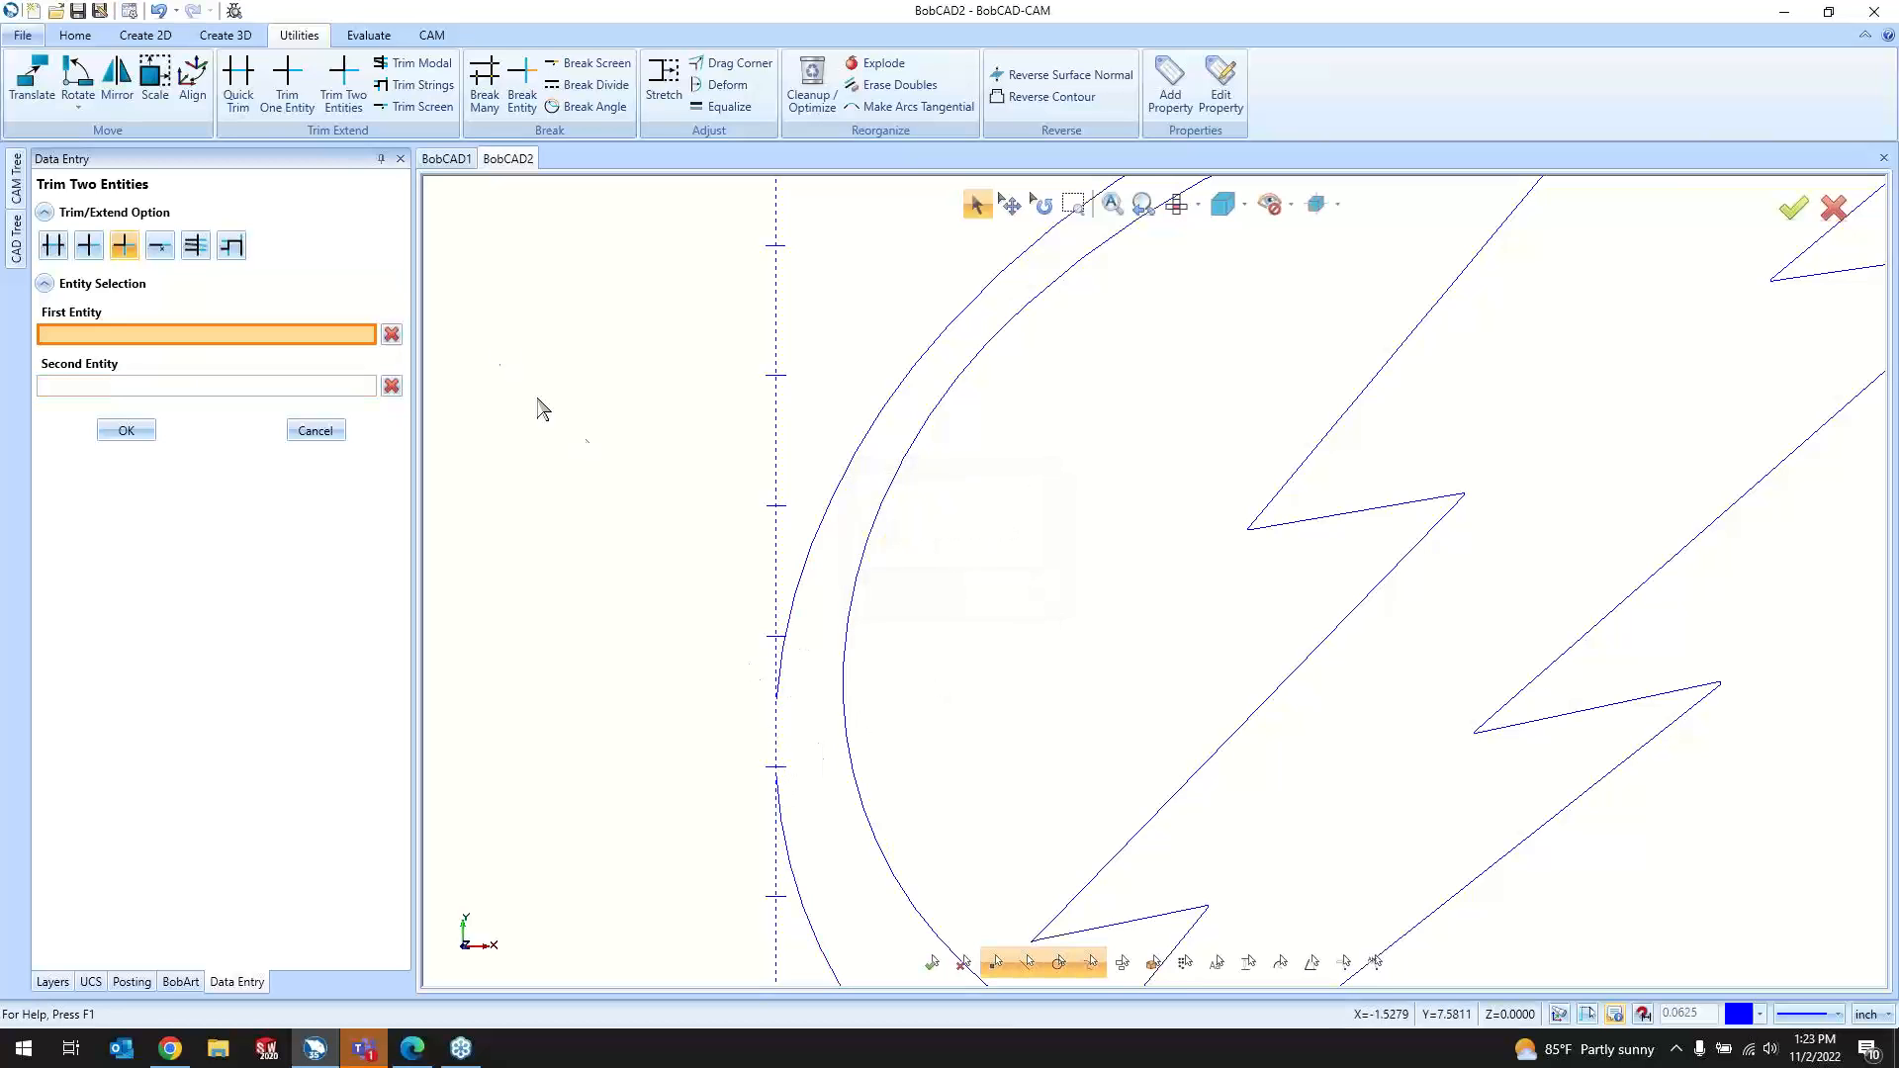
Step: Bridge the gap on the ring's left side with an Arc 3 Points - Endpoints/Radius between the two open arc ends
click(145, 34)
click(106, 94)
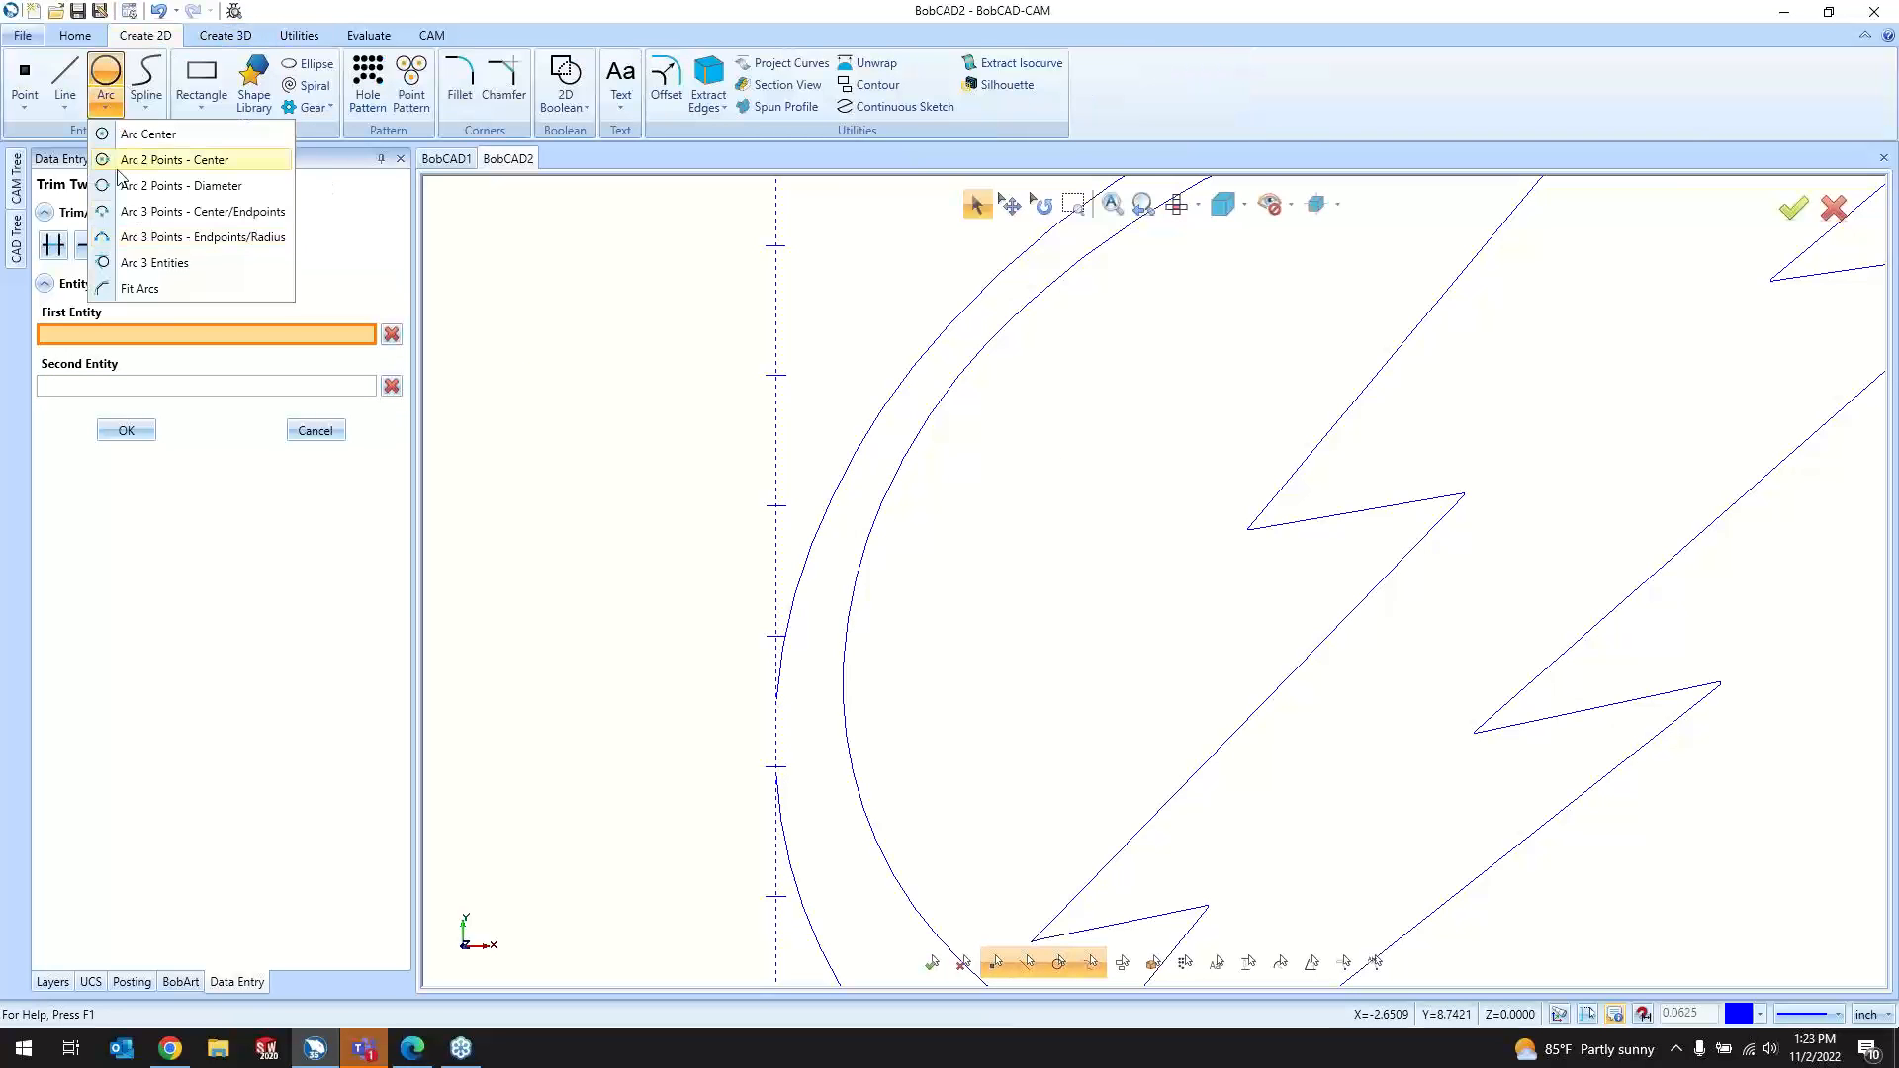
click(161, 242)
scroll(798, 525, up, 4)
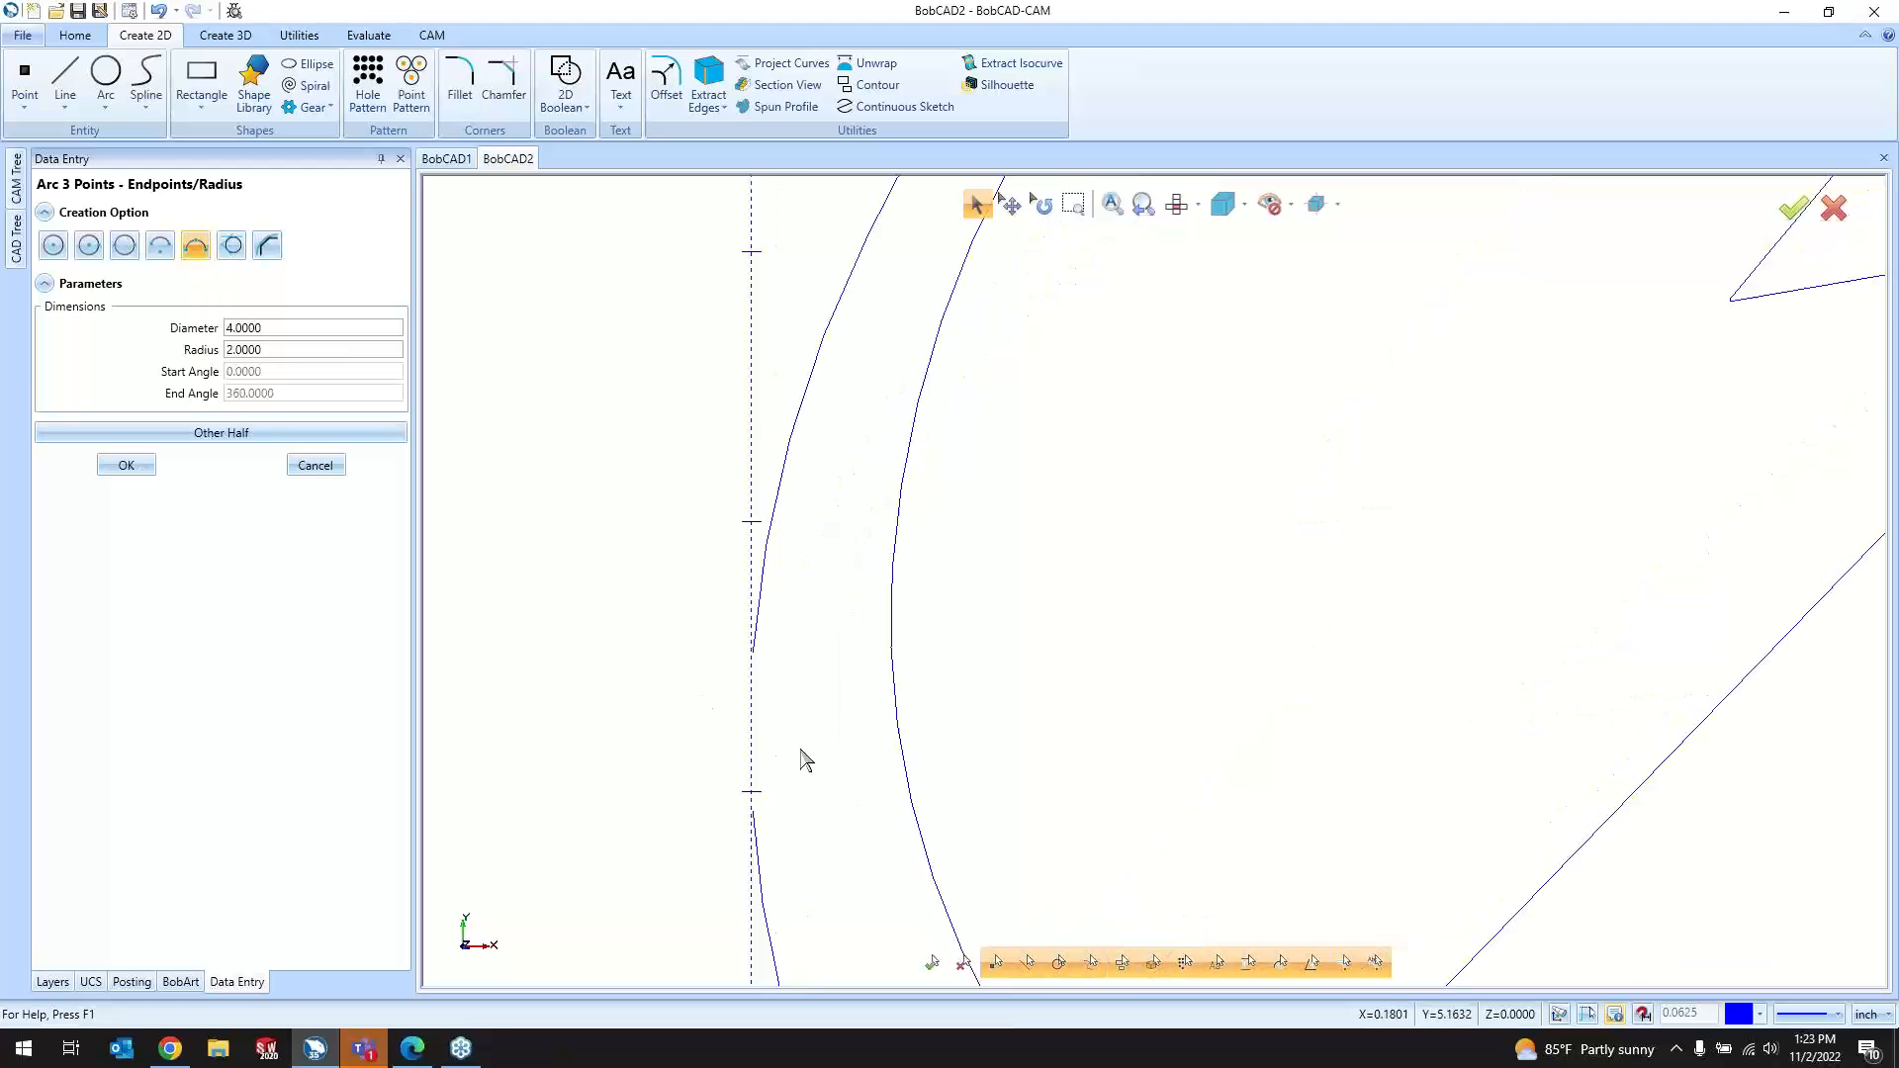
click(746, 638)
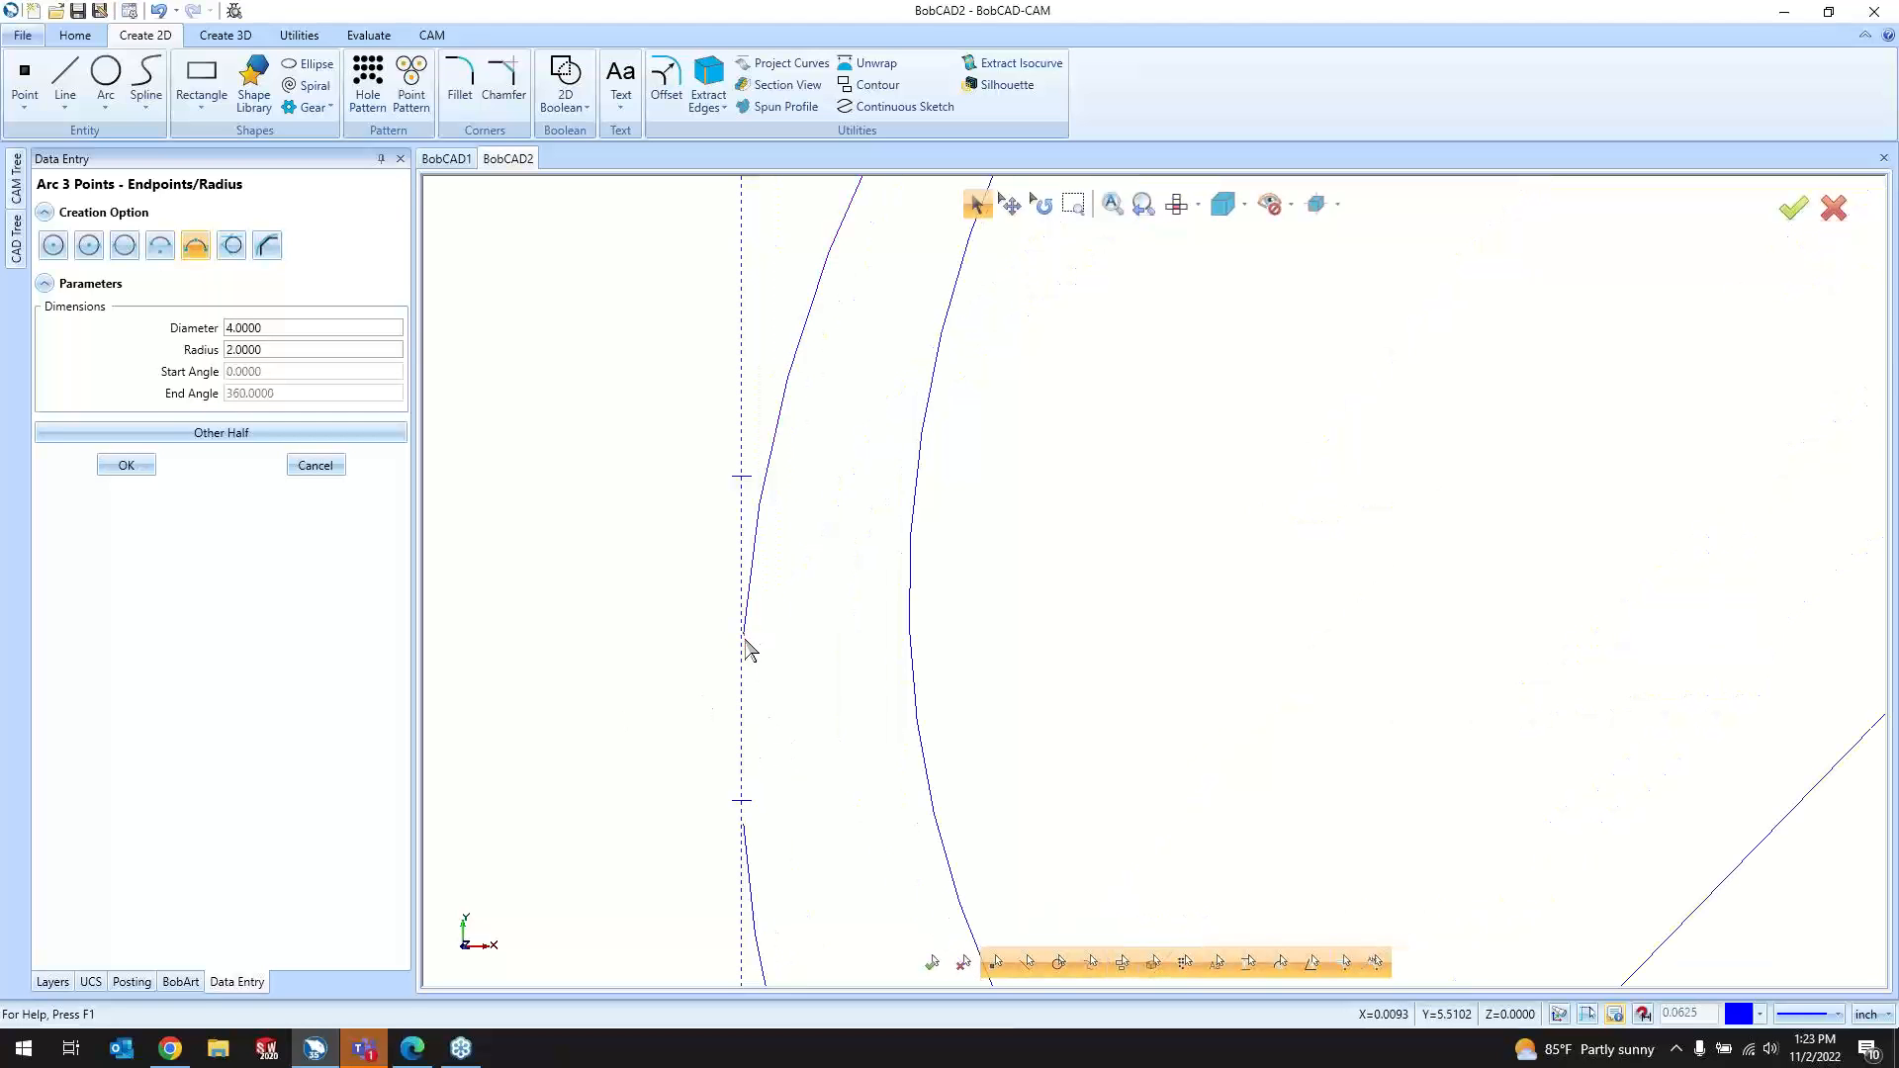
click(744, 825)
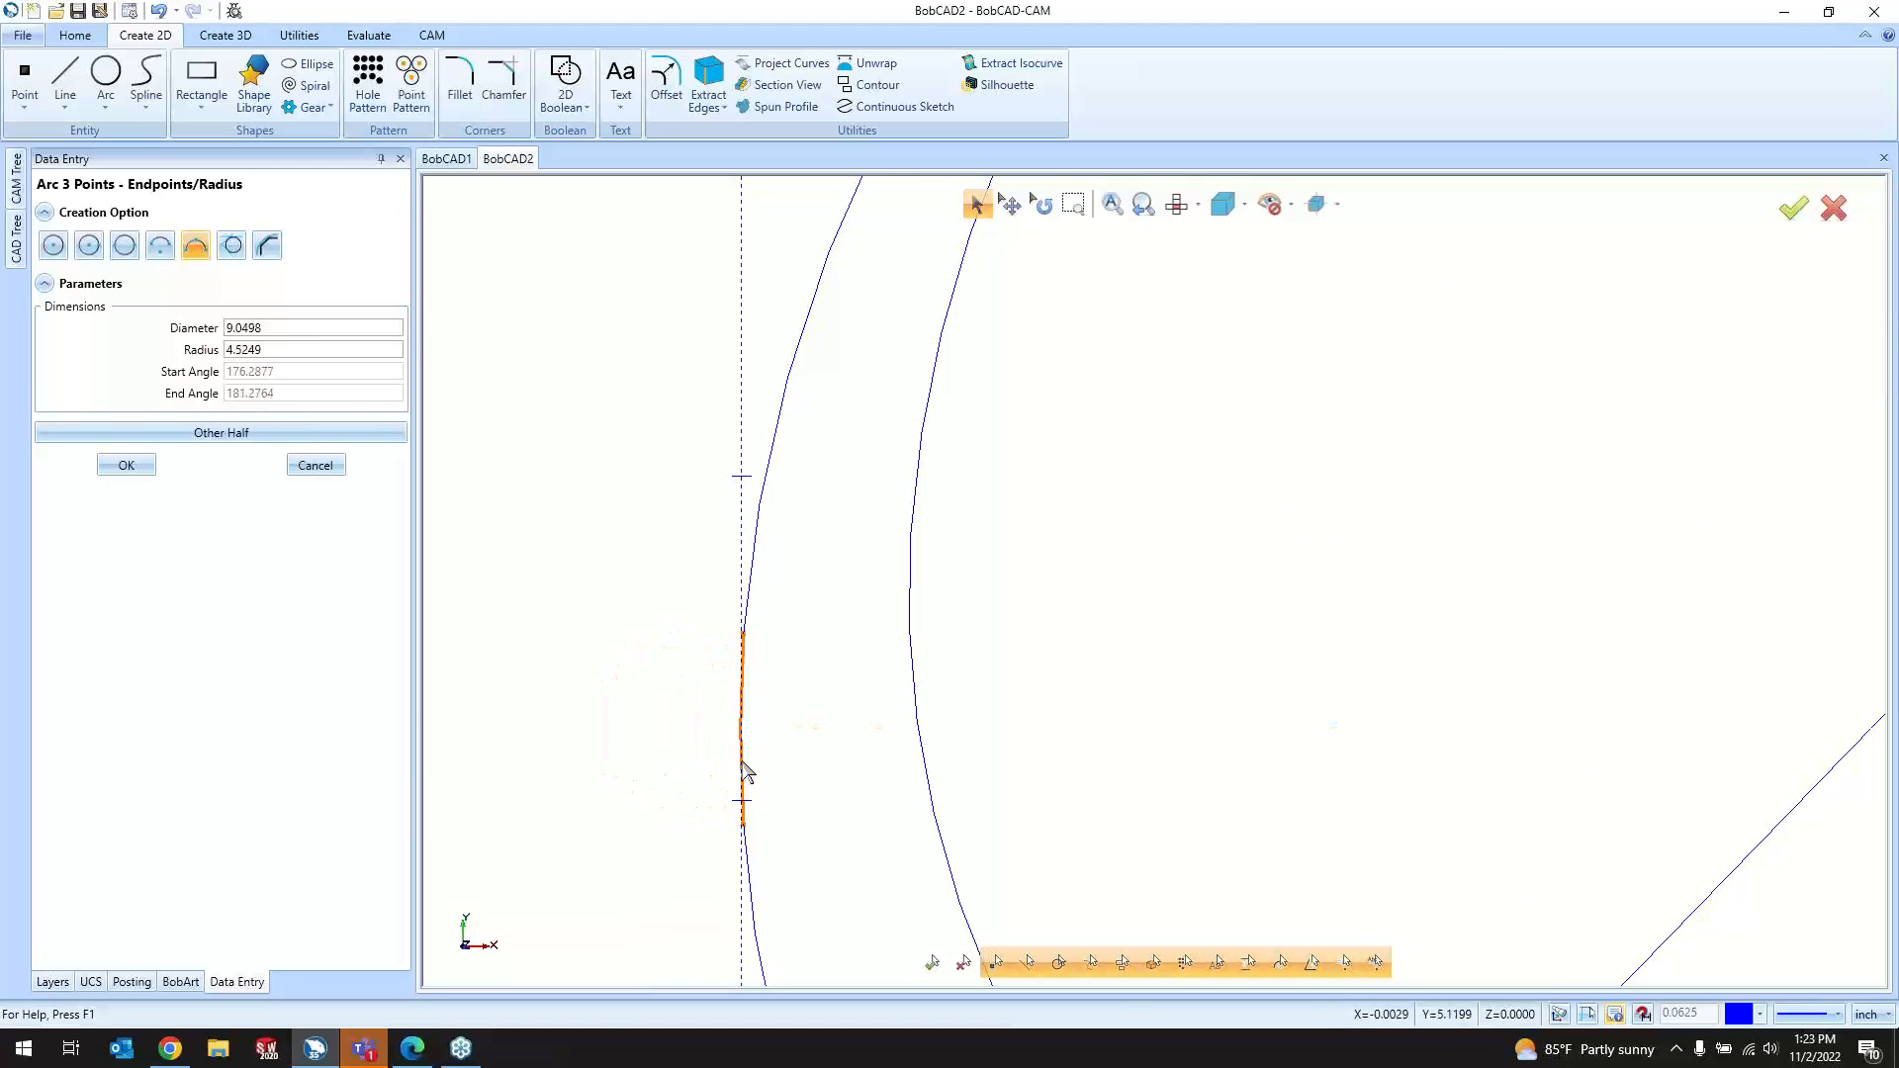
click(738, 772)
scroll(645, 688, down, 6)
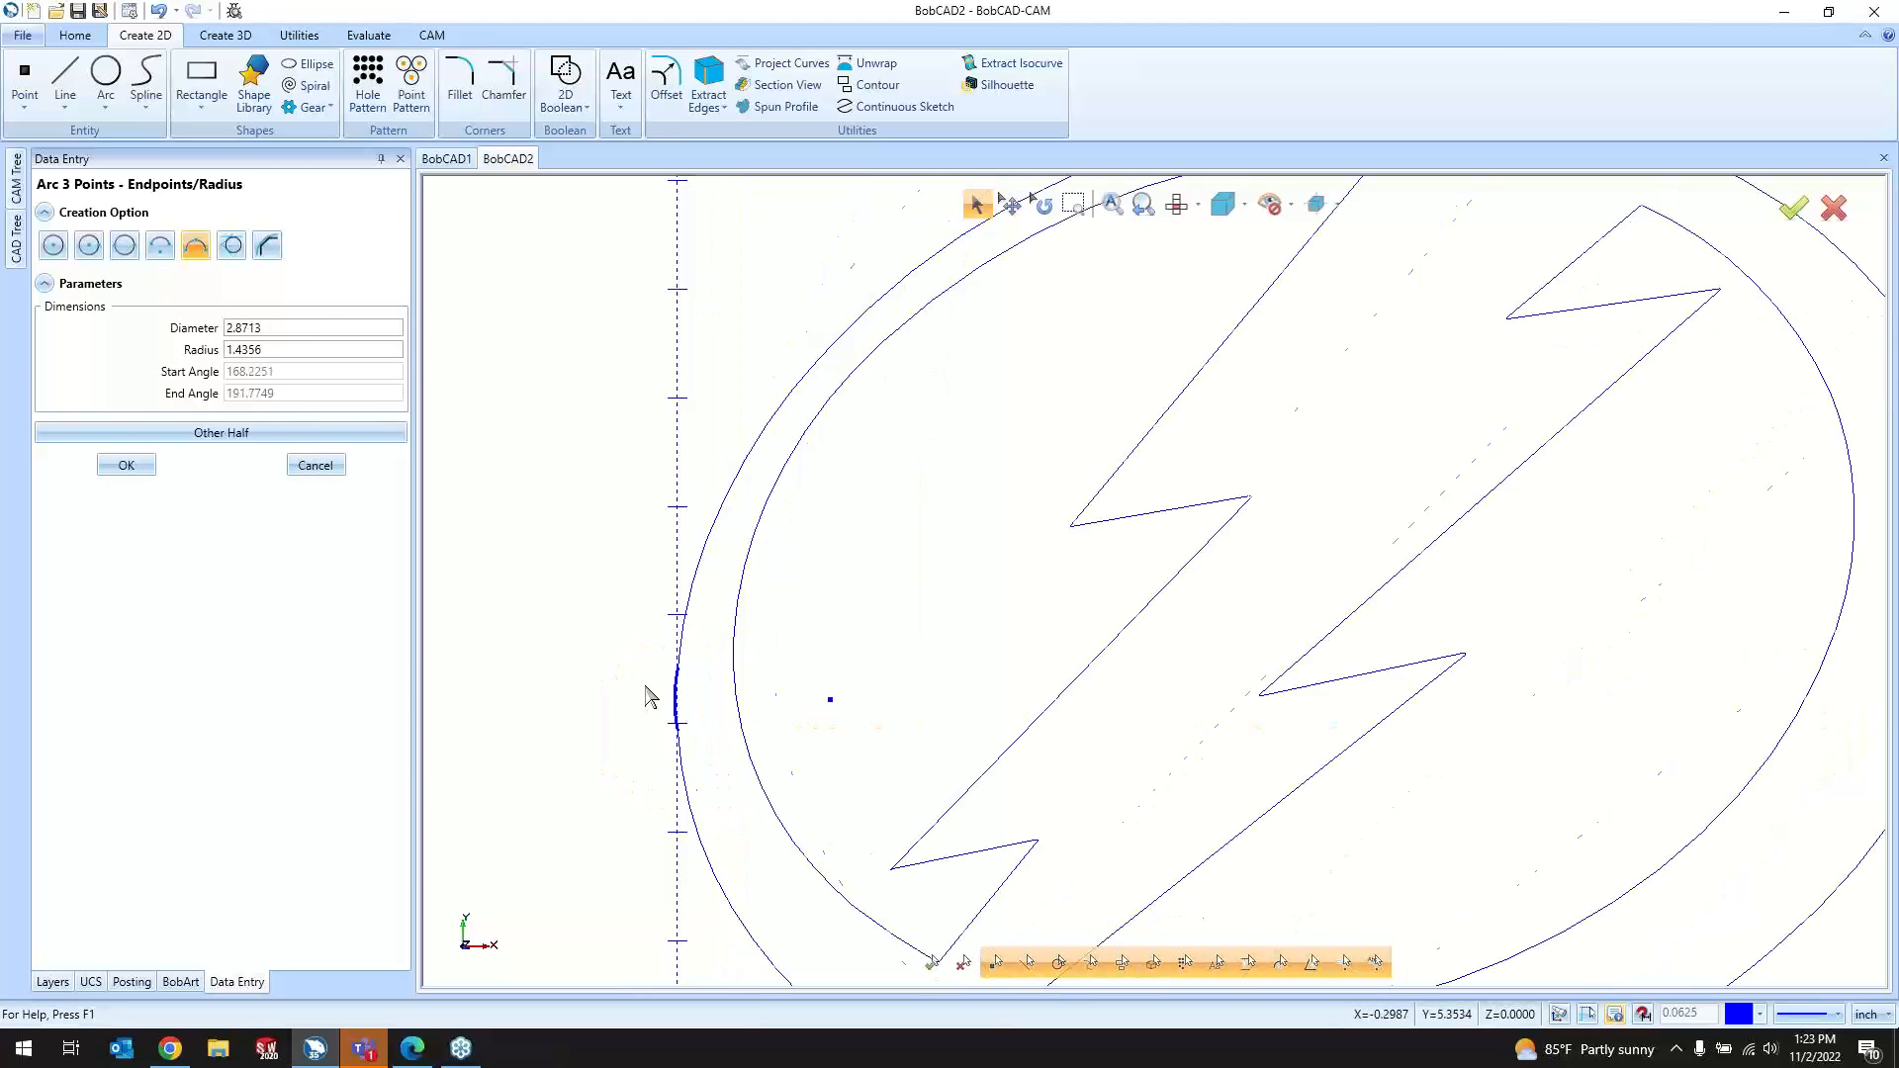
scroll(677, 721, up, 8)
click(319, 472)
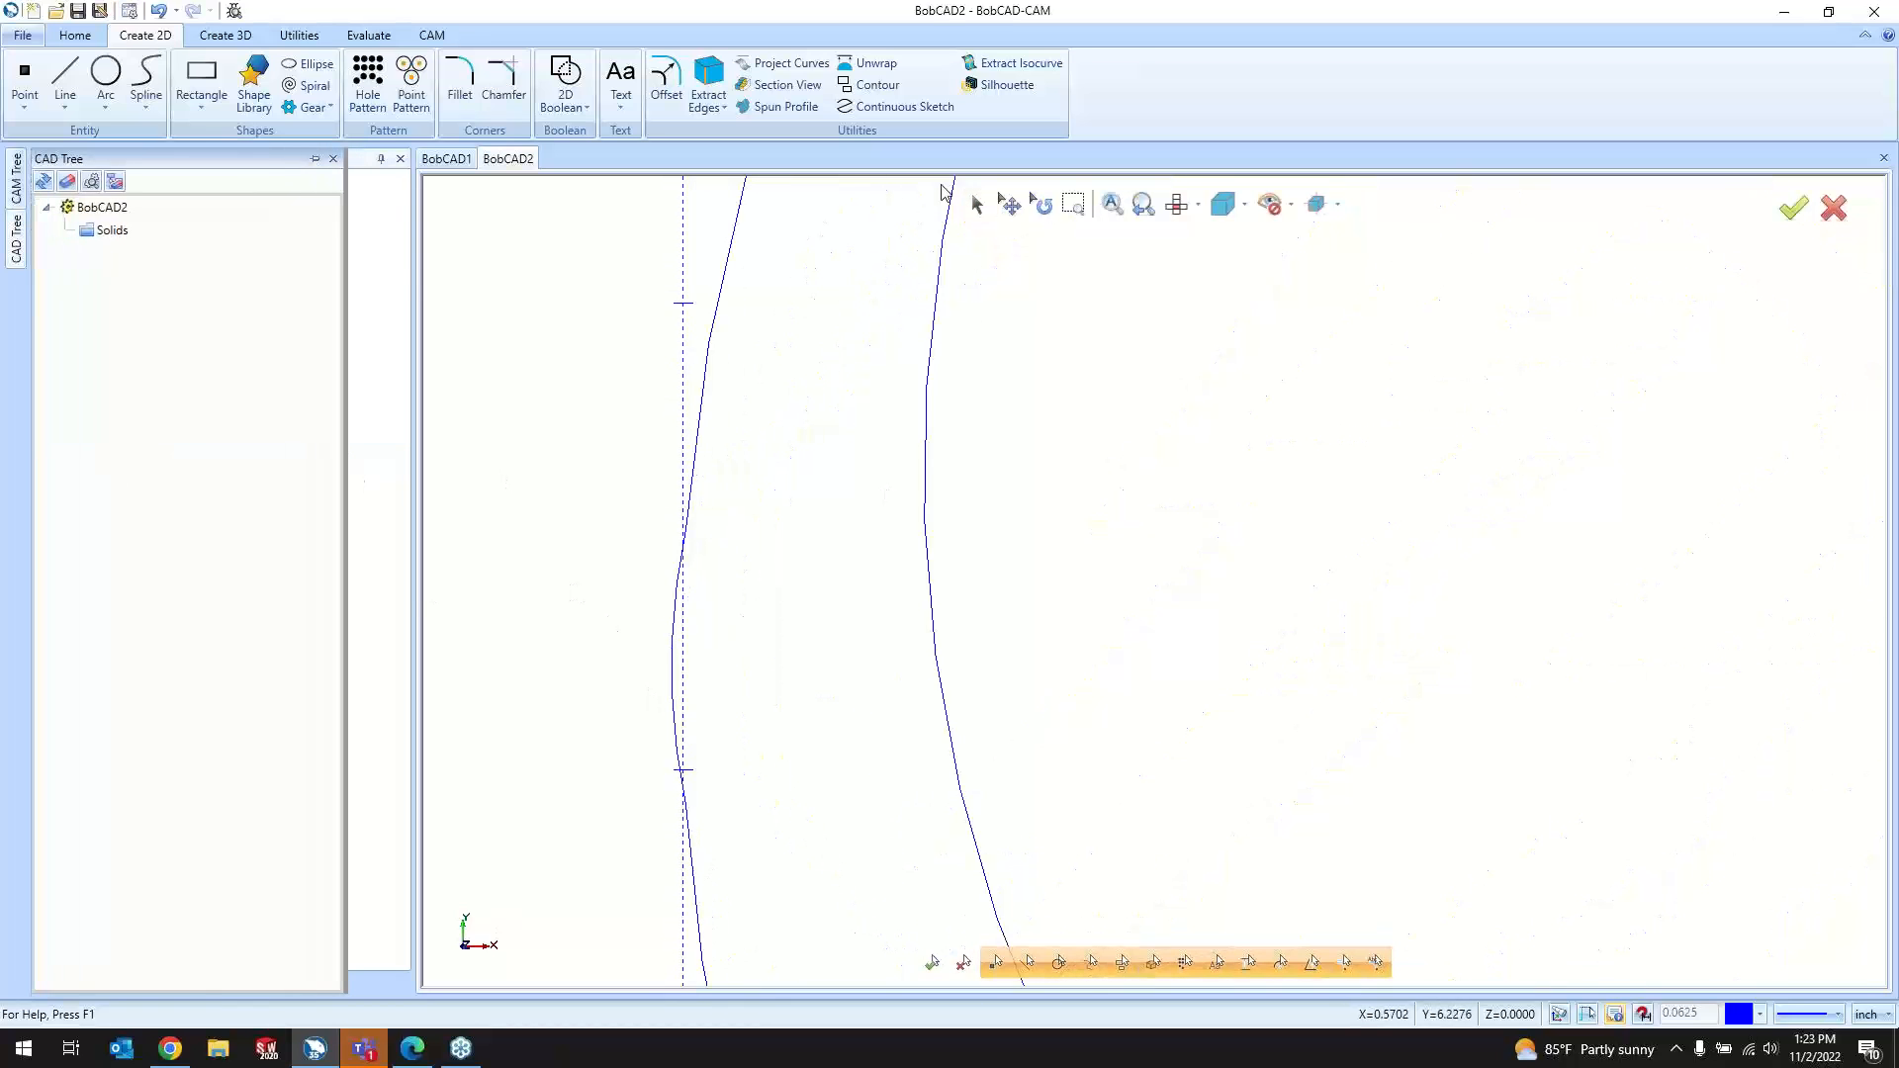
click(976, 207)
scroll(698, 714, down, 3)
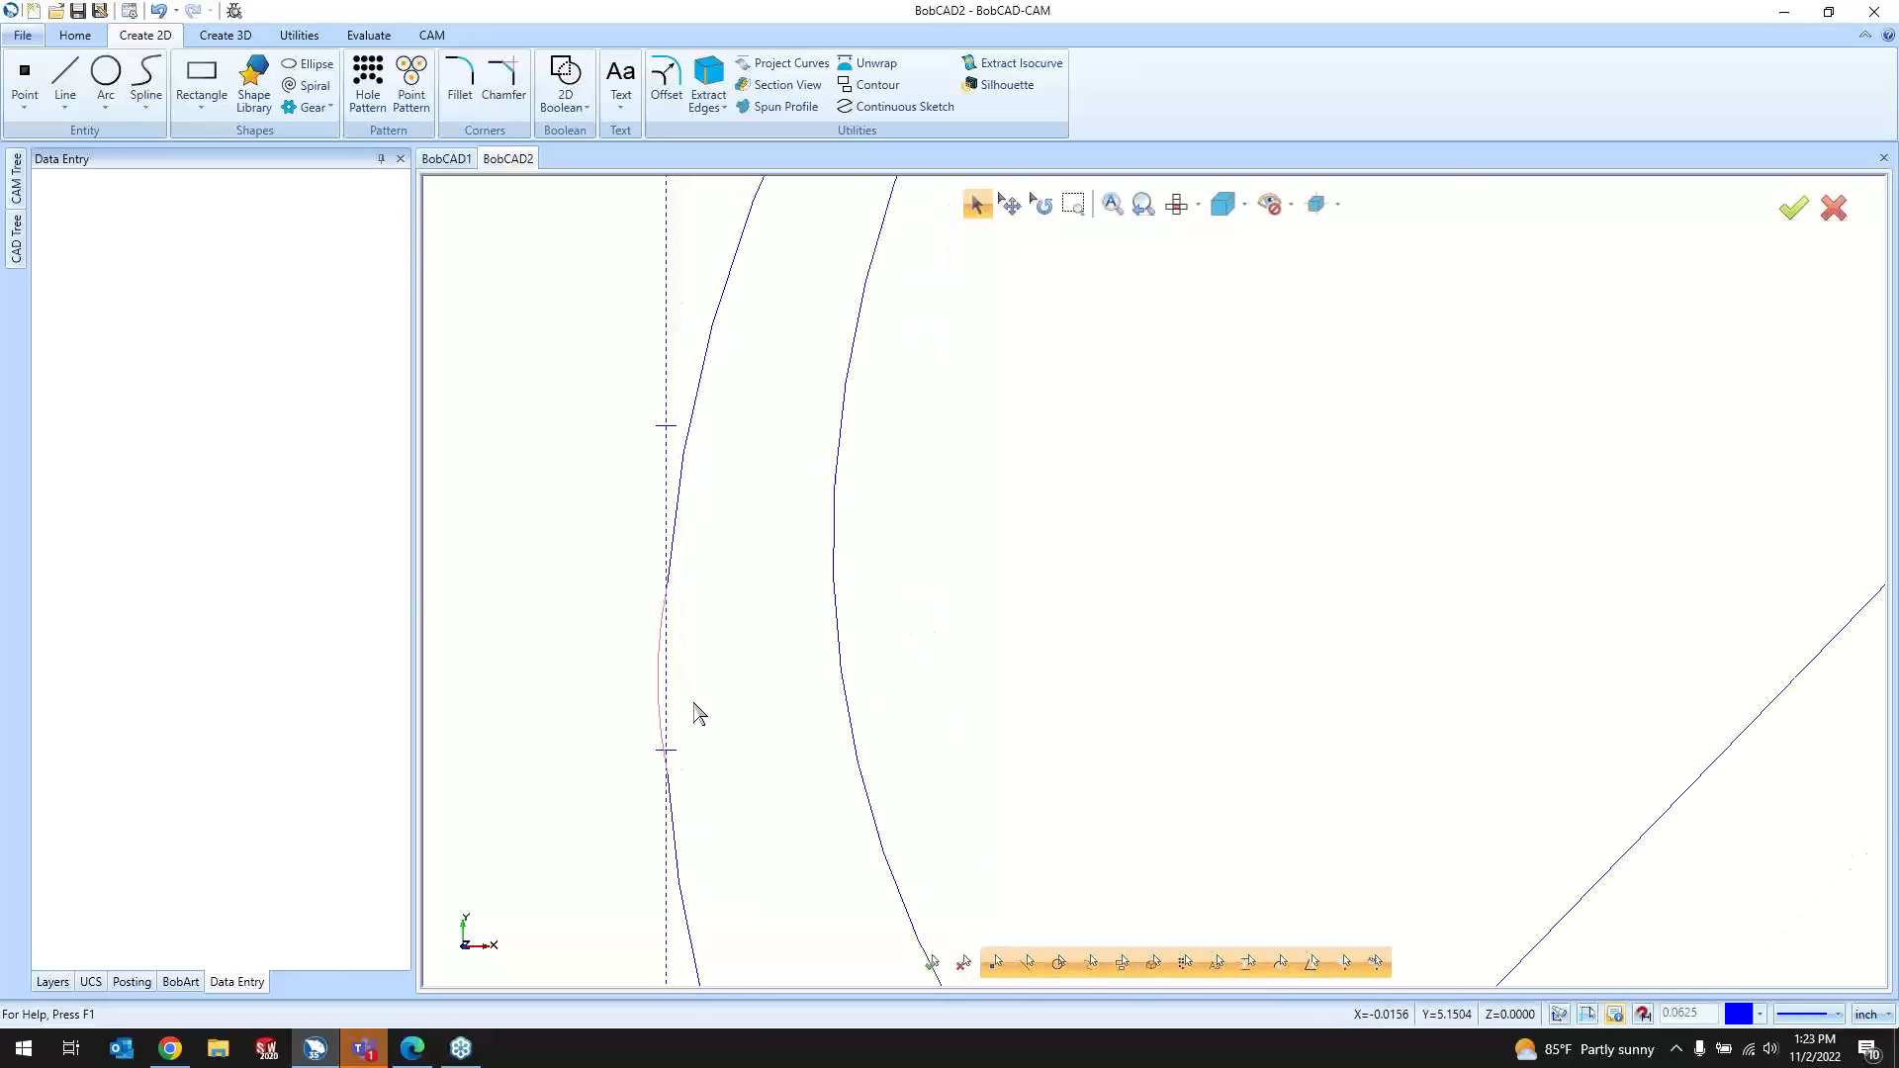
scroll(687, 712, up, 6)
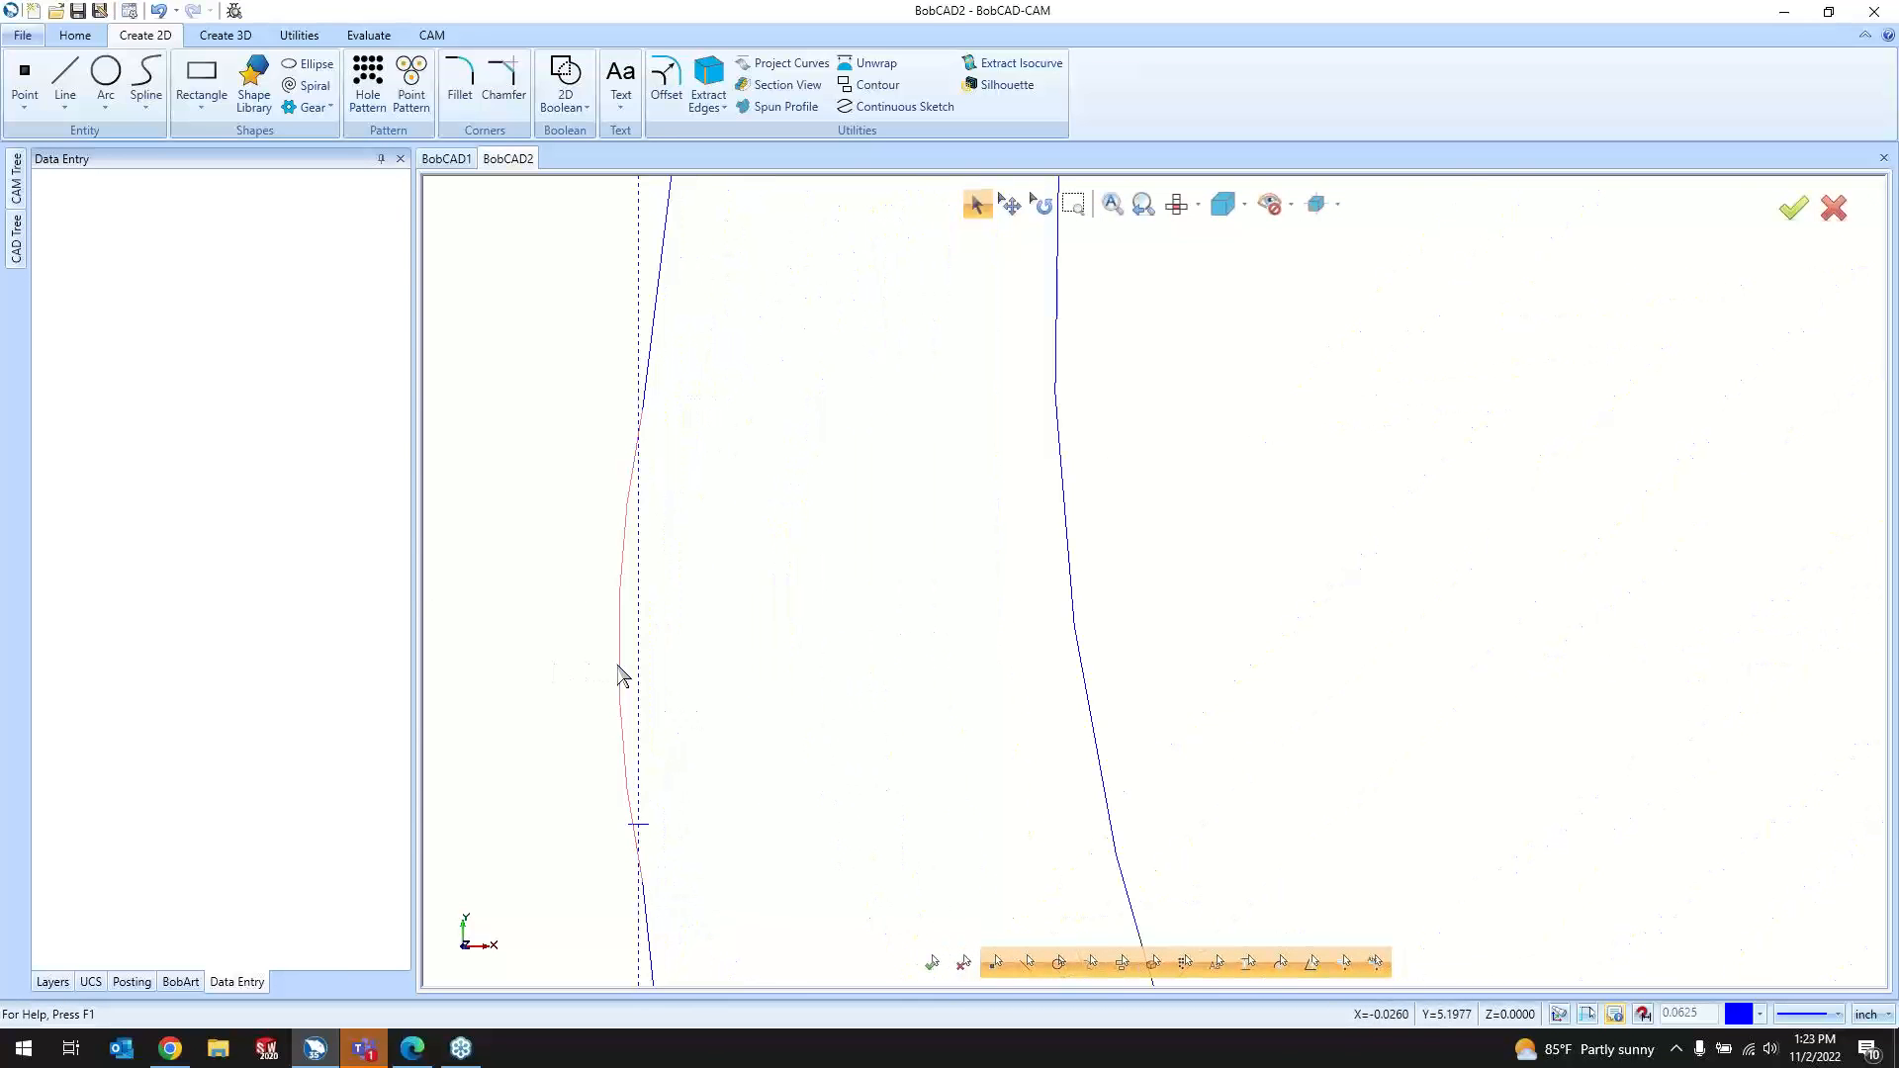
double_click(621, 678)
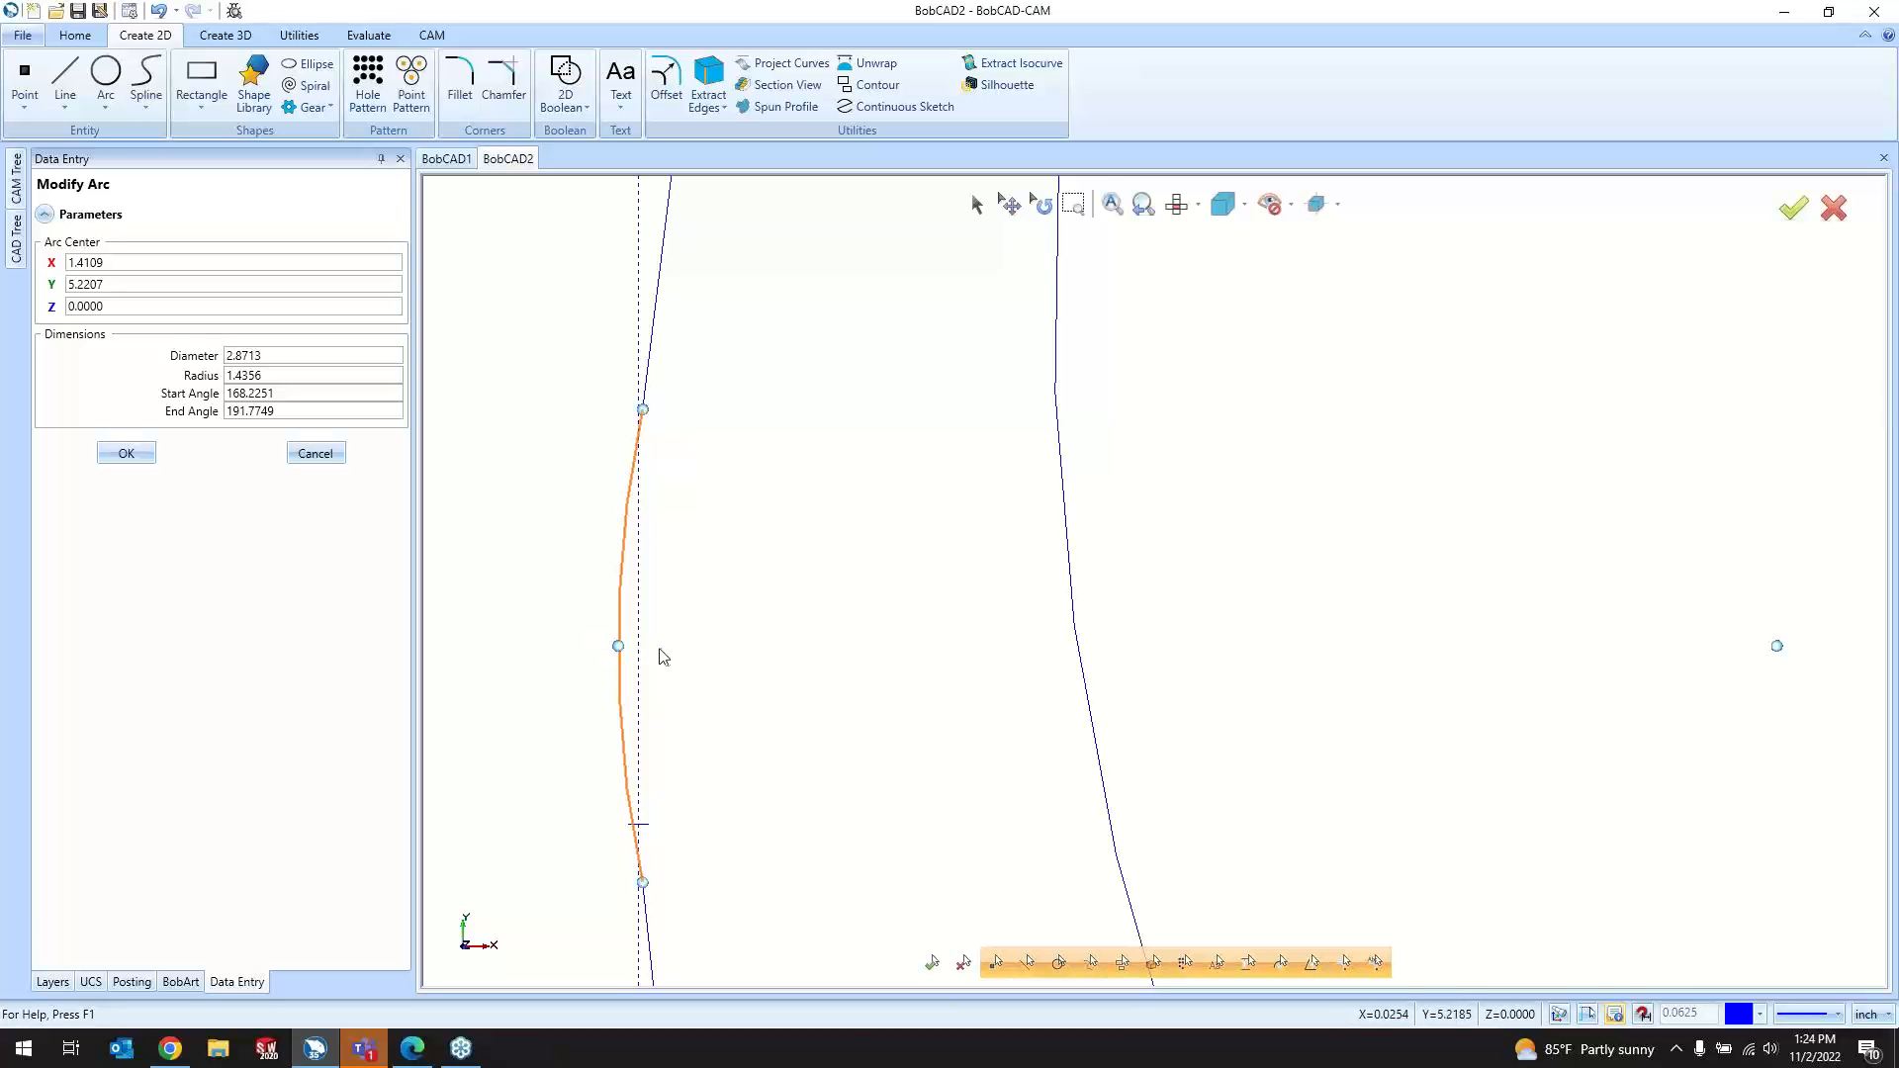
drag(617, 648, 634, 648)
click(315, 453)
scroll(649, 602, down, 5)
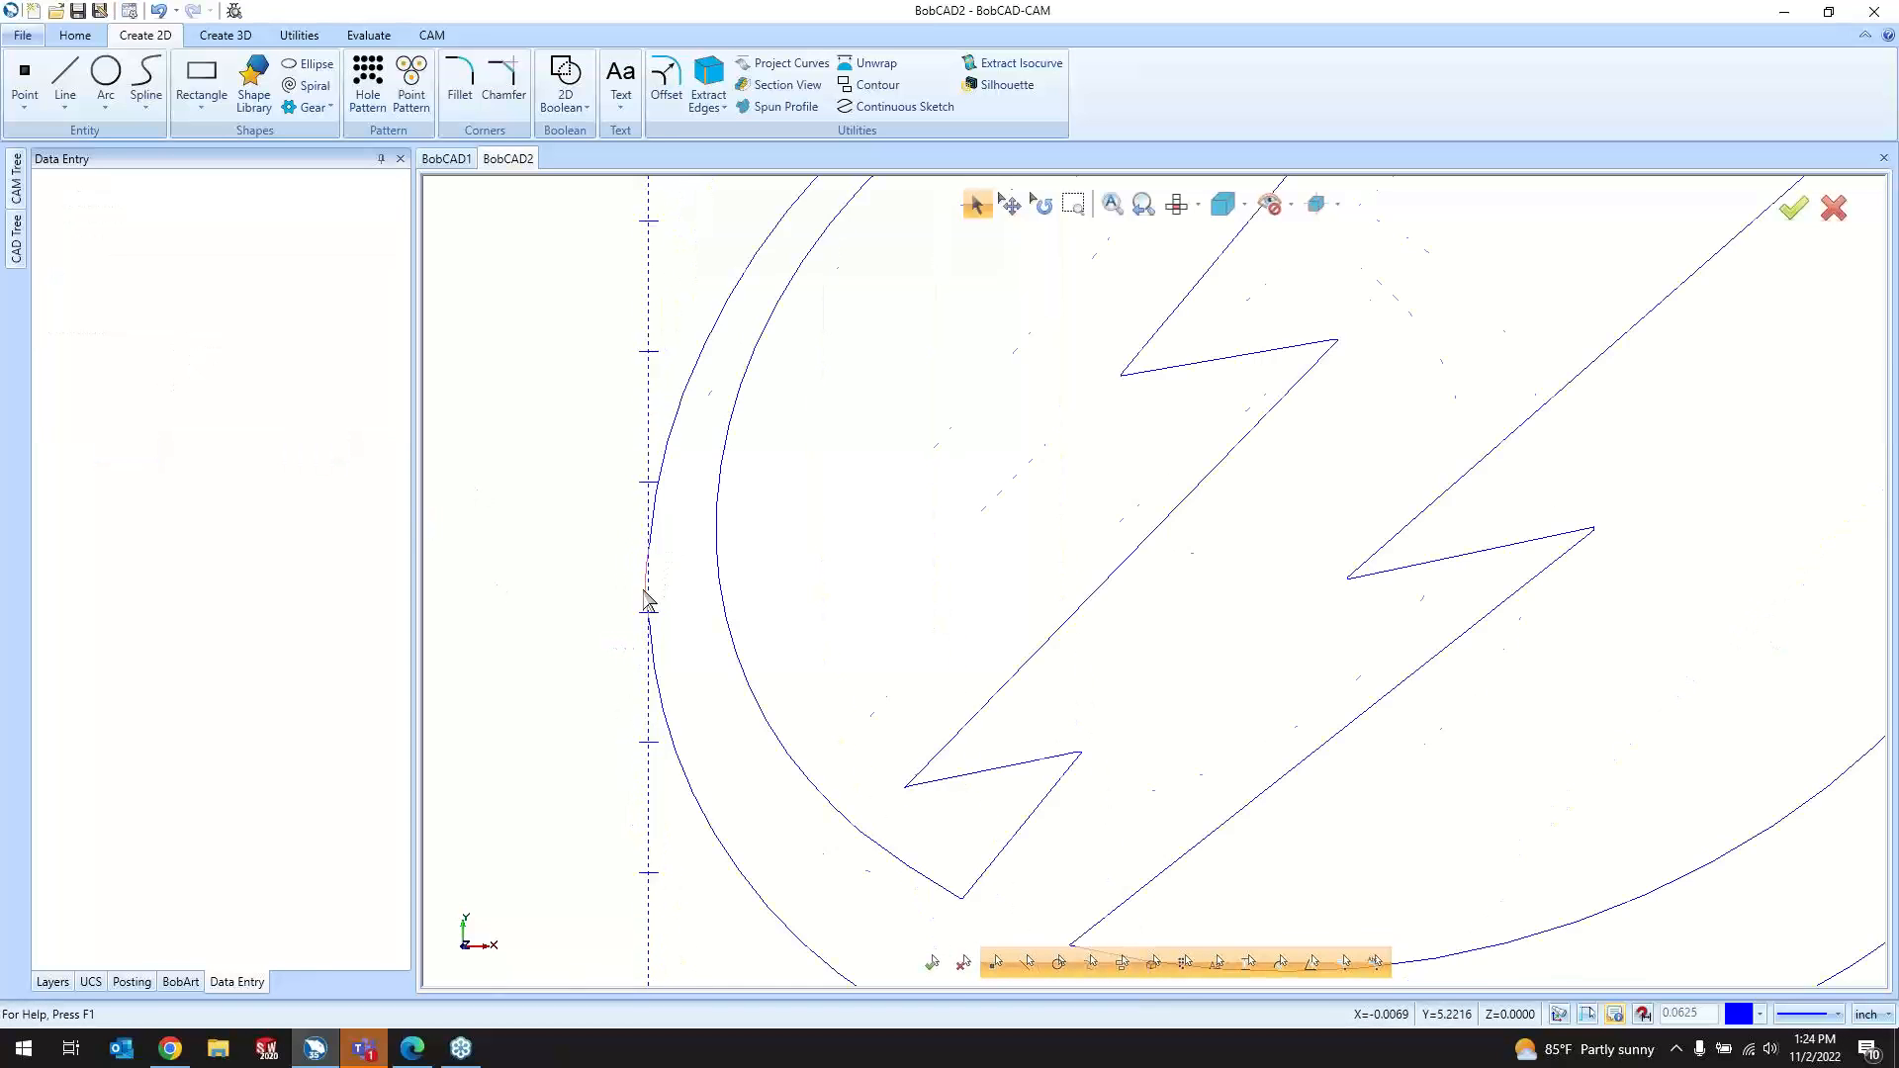
scroll(647, 601, down, 2)
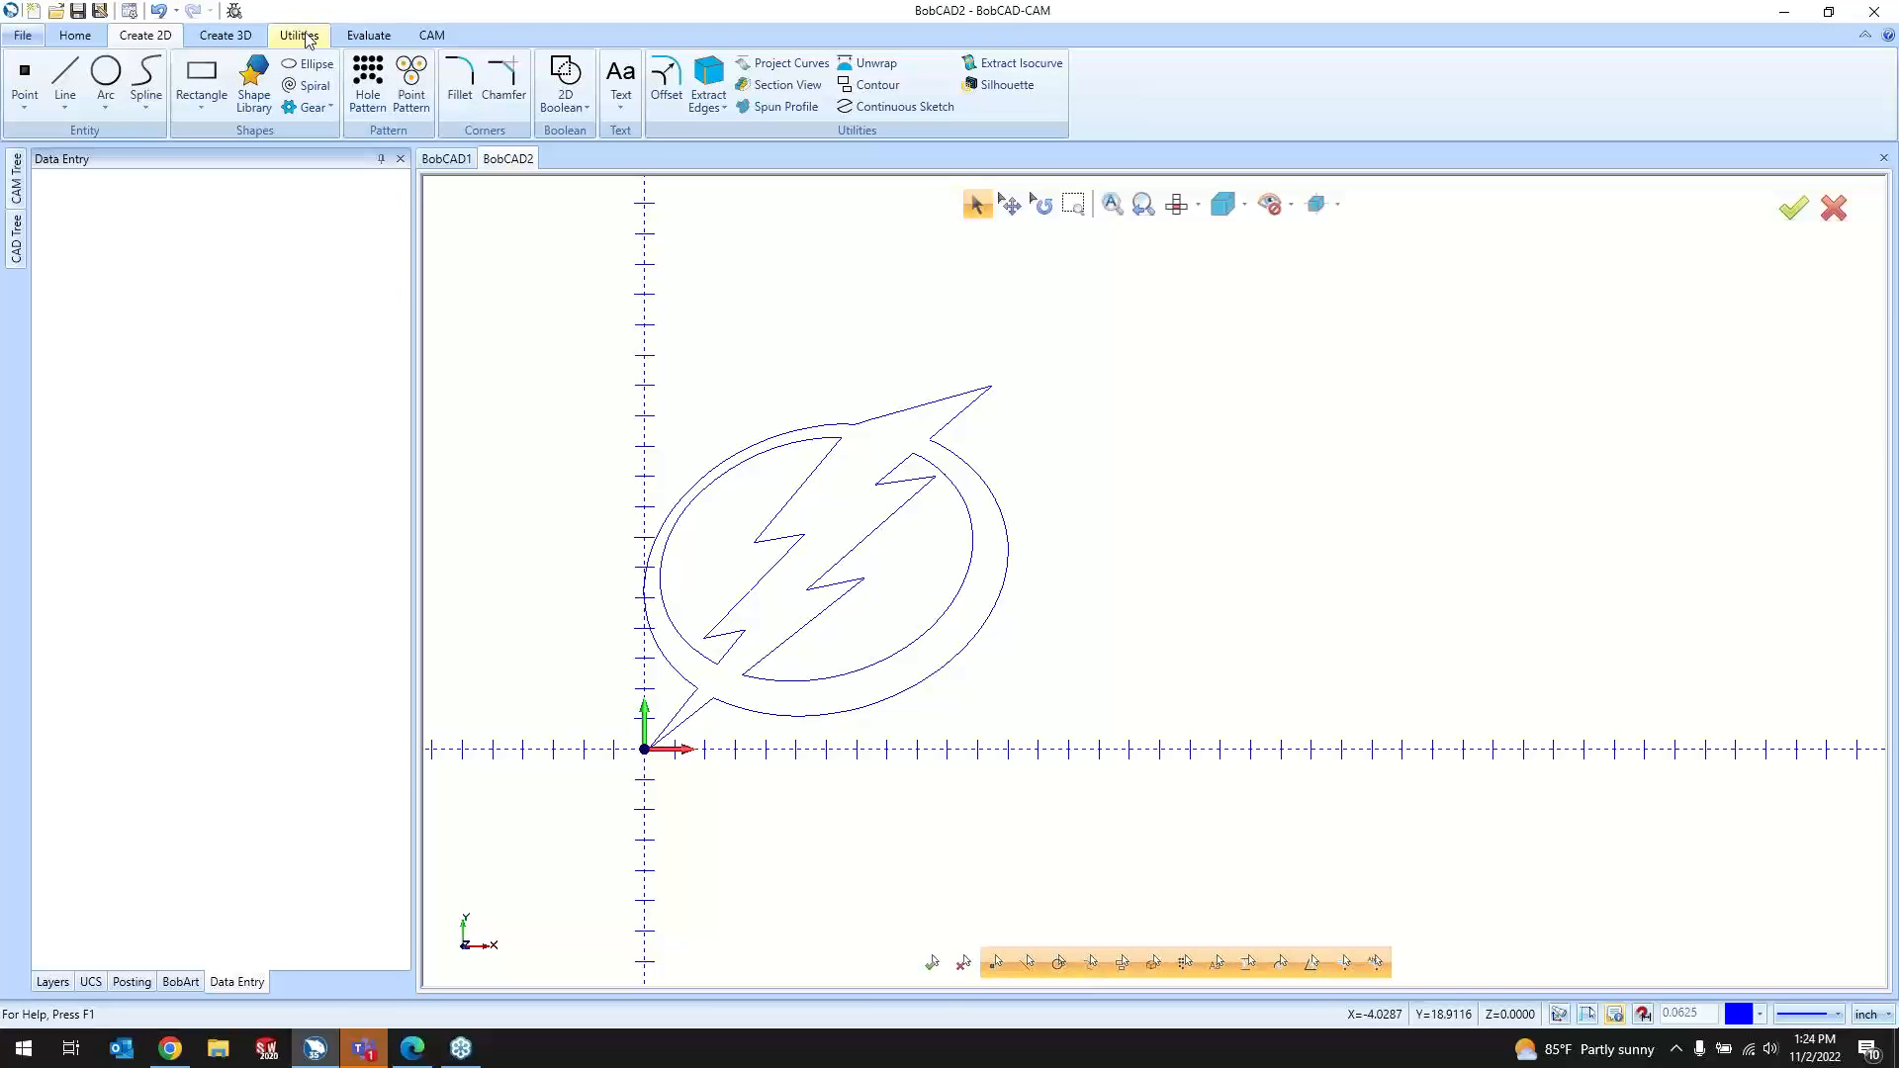
scroll(647, 603, up, 2)
scroll(708, 797, down, 1)
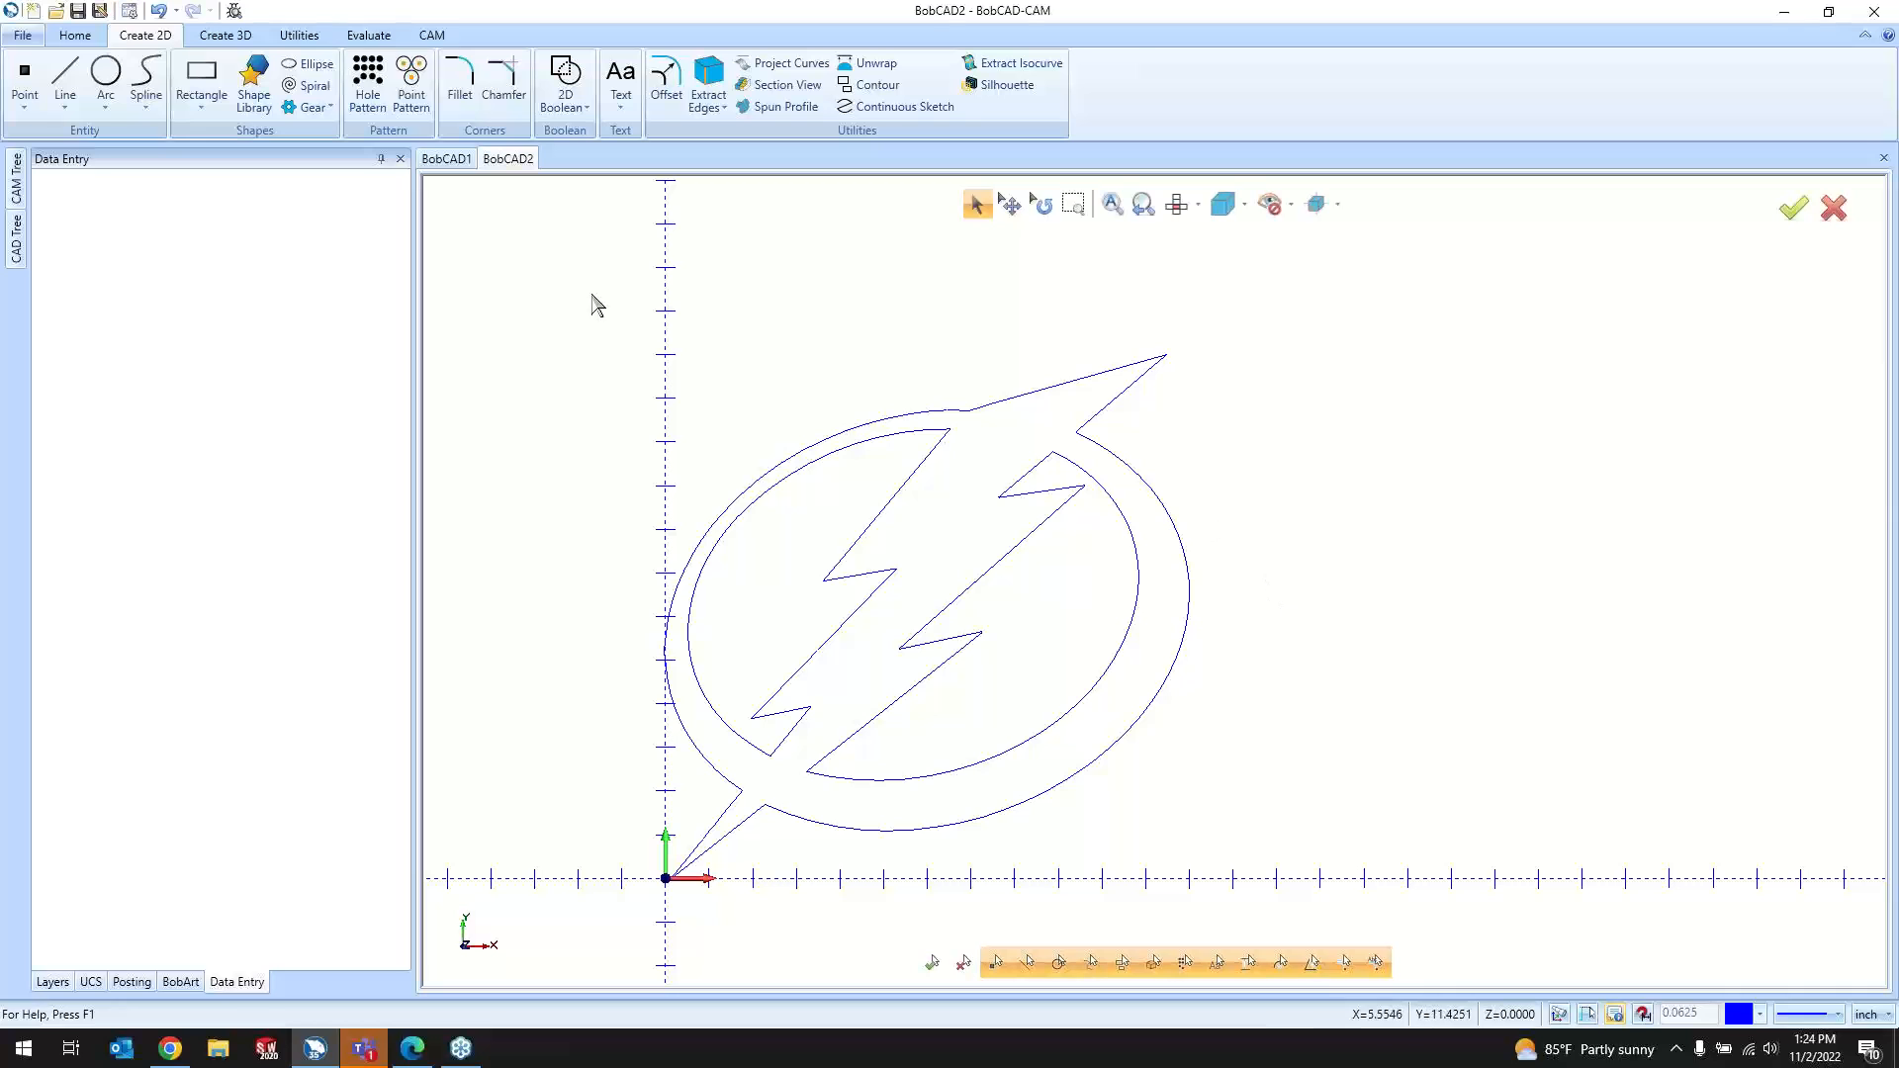
Step: Create a new milling job for the BC_3x_Plasma machine and start its Stock Wizard
click(431, 35)
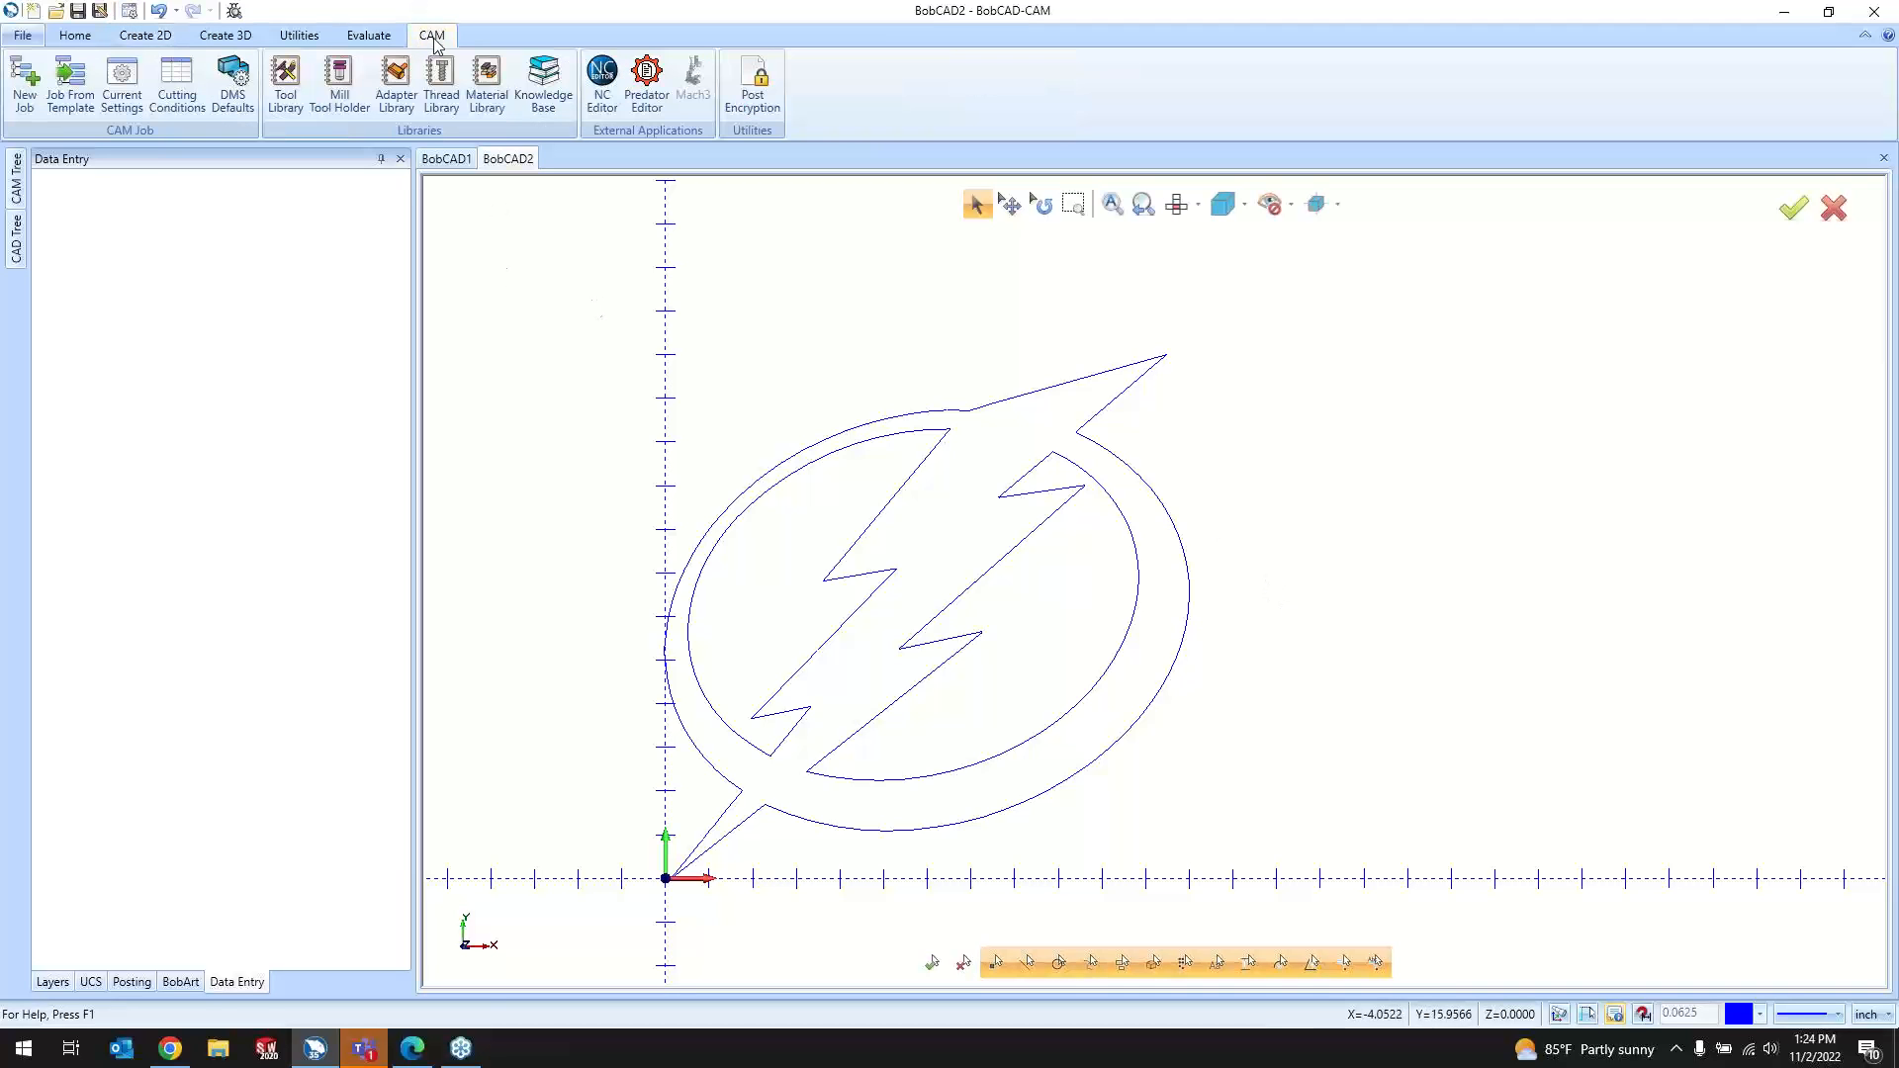
click(14, 99)
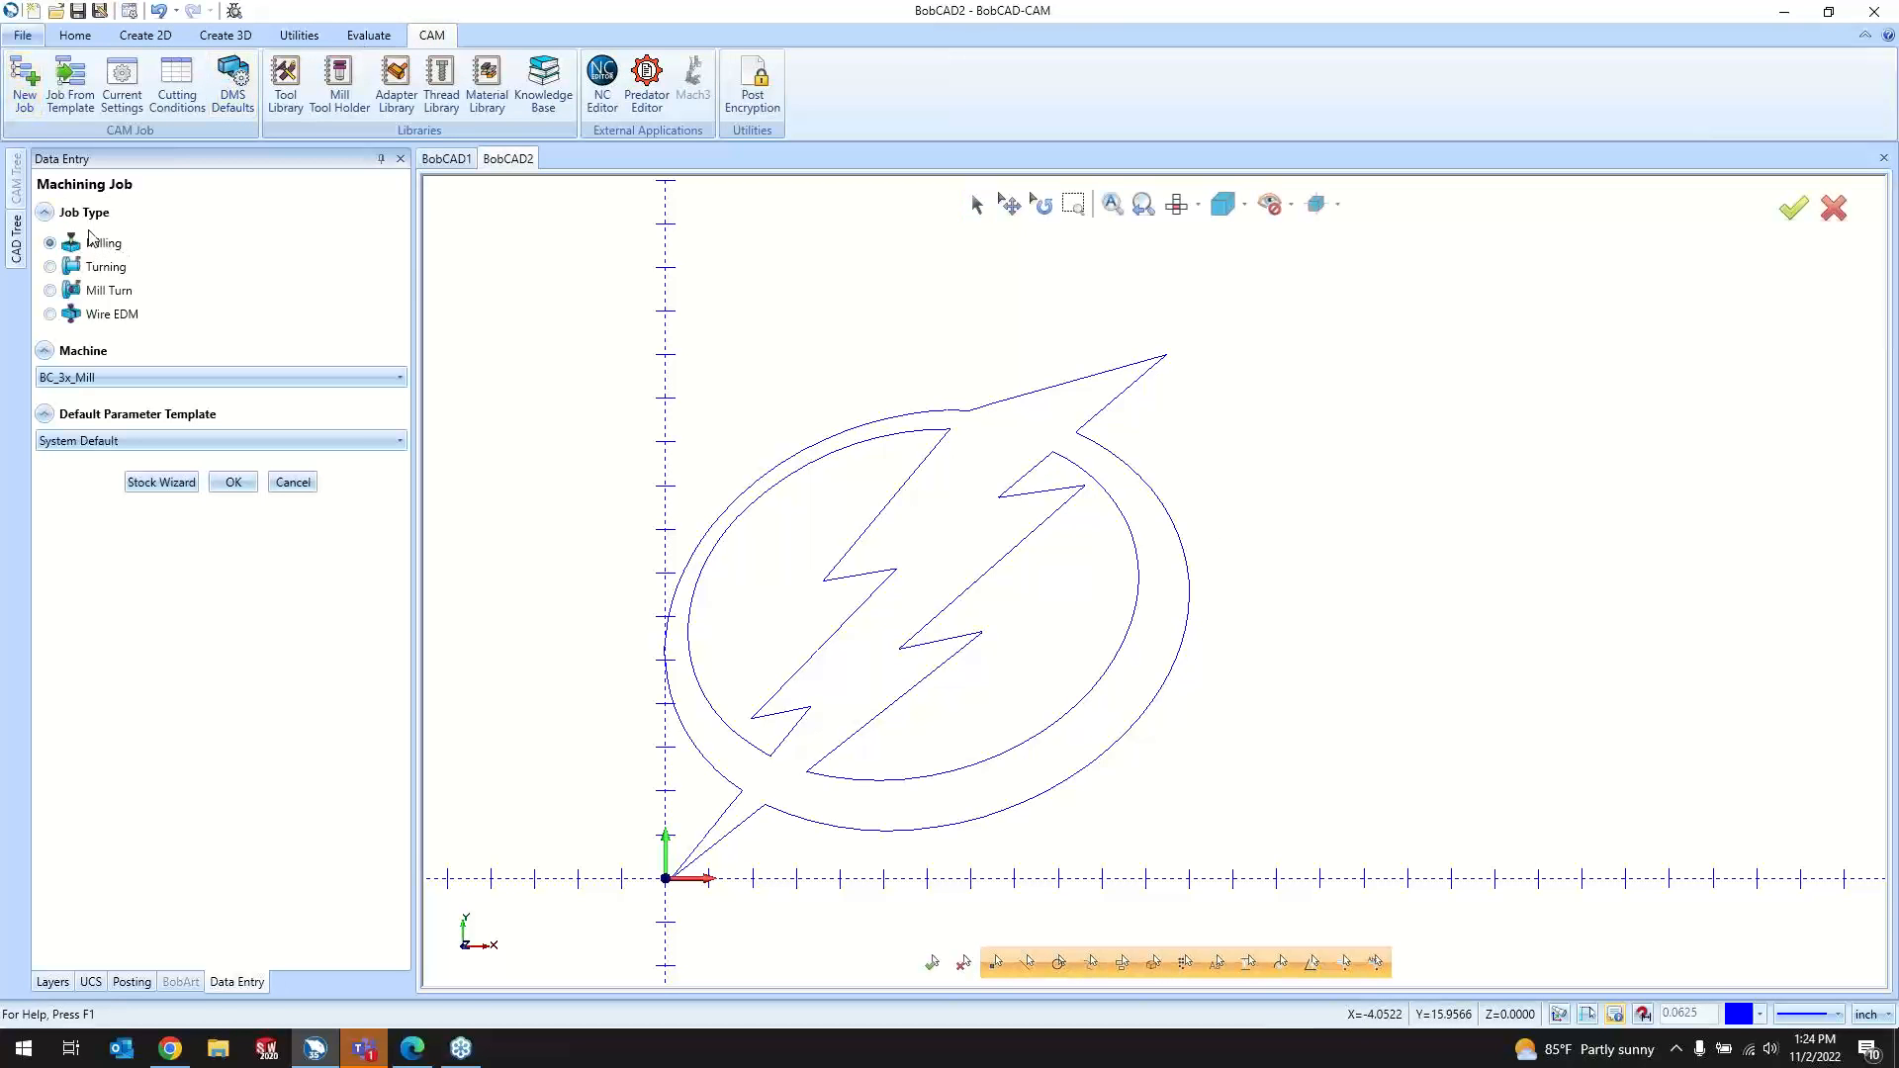
click(112, 377)
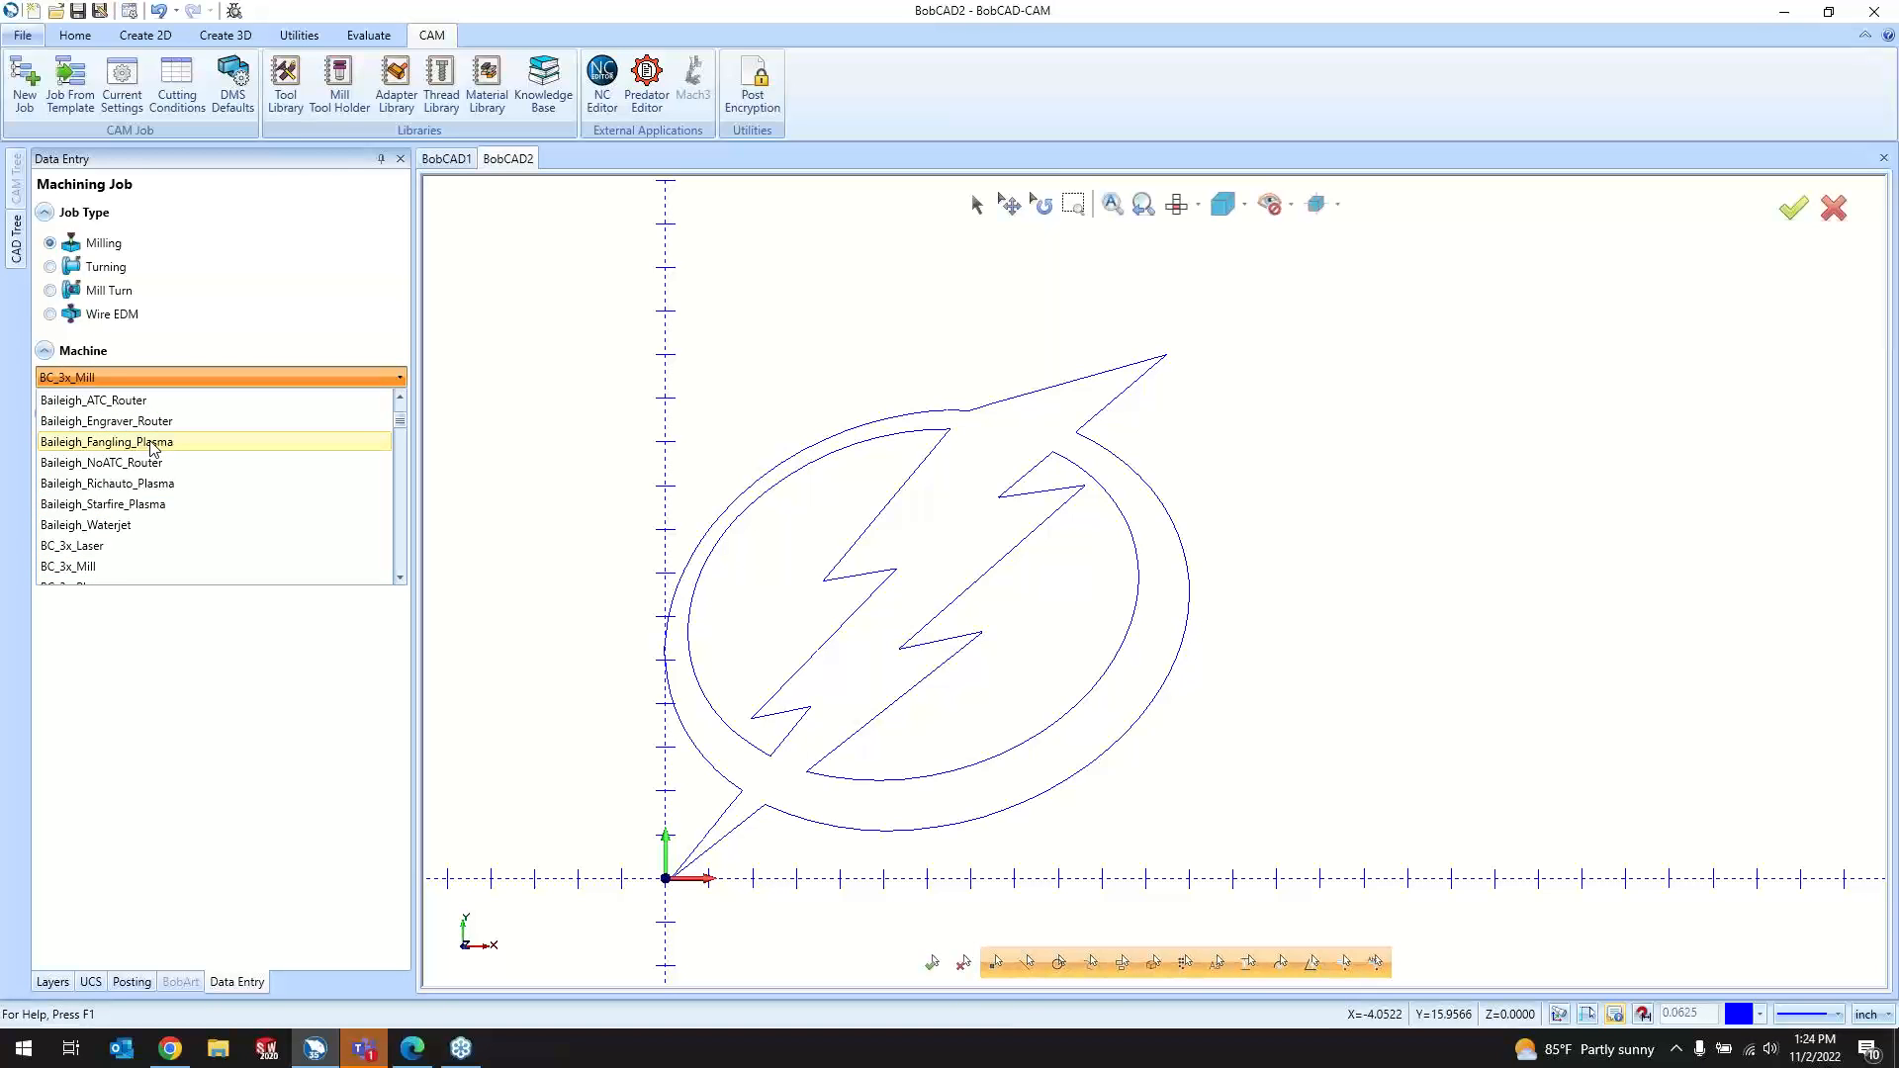
scroll(84, 507, down, 1)
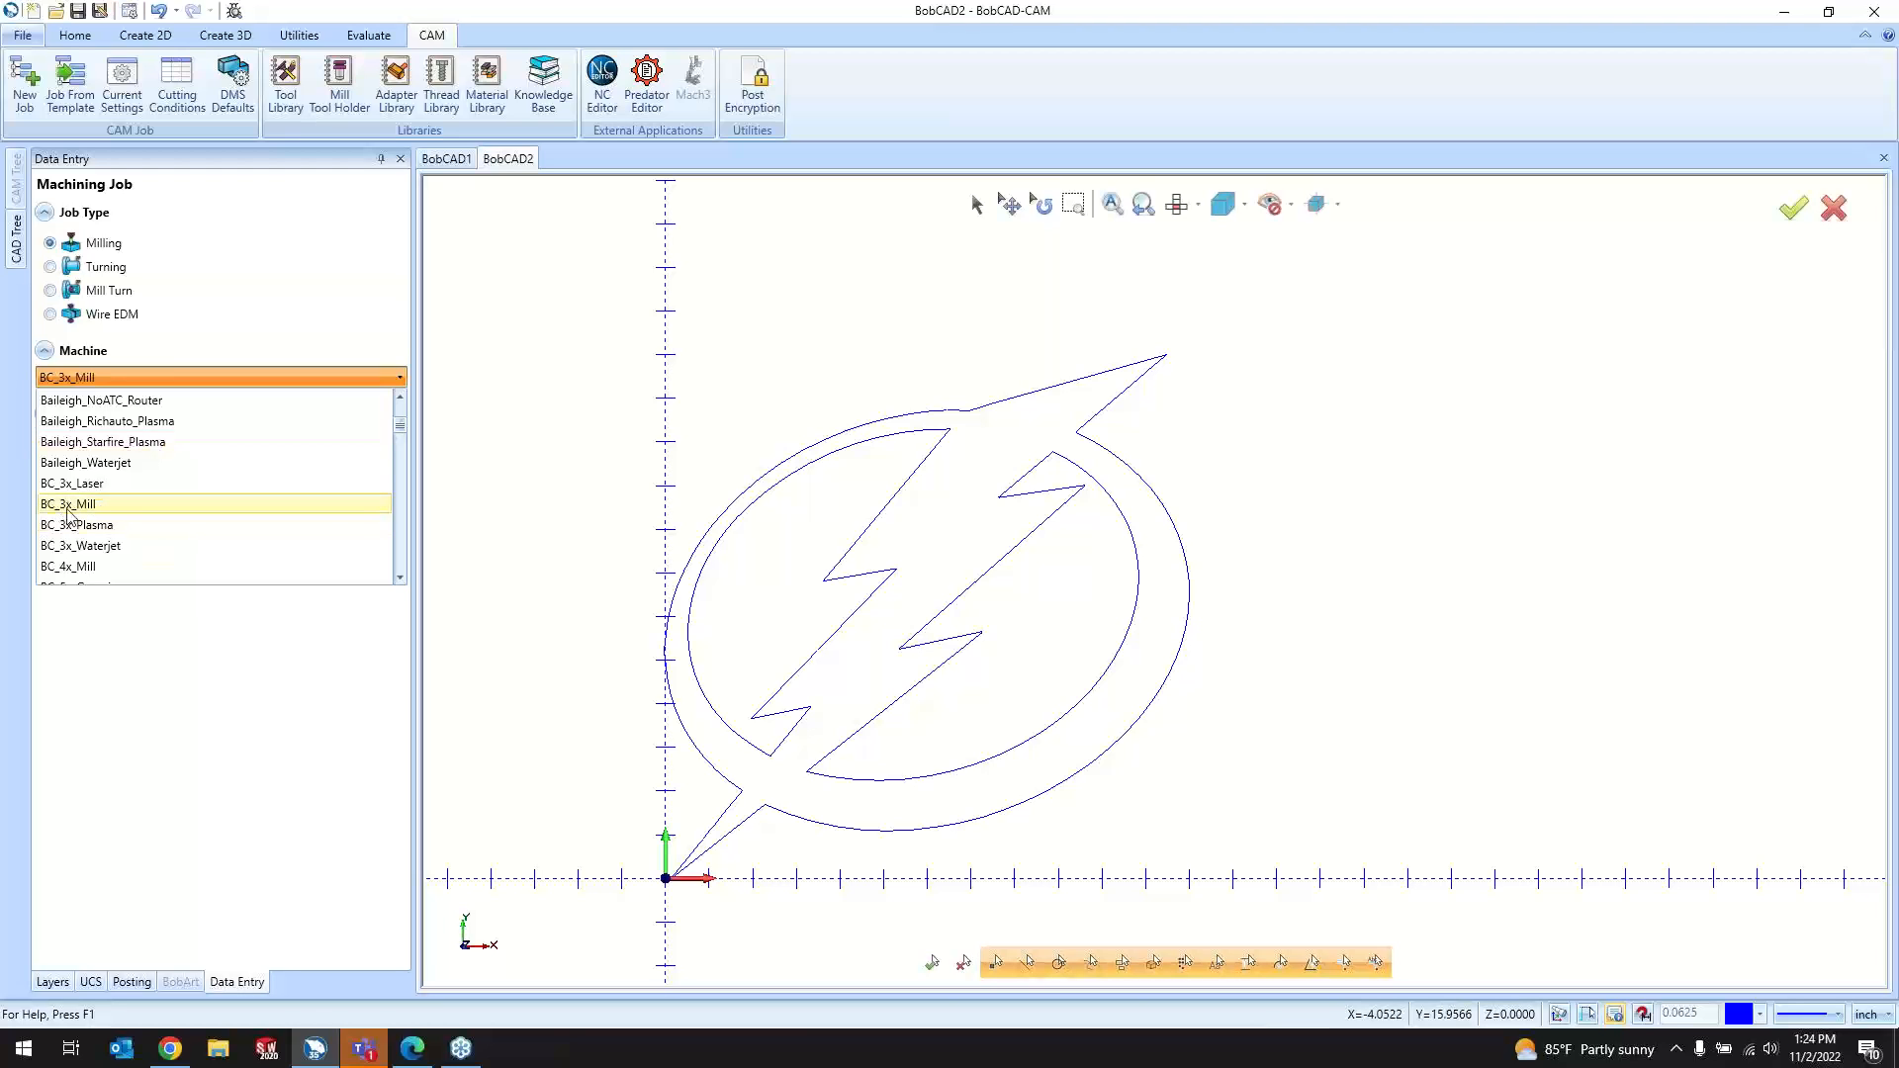
click(128, 526)
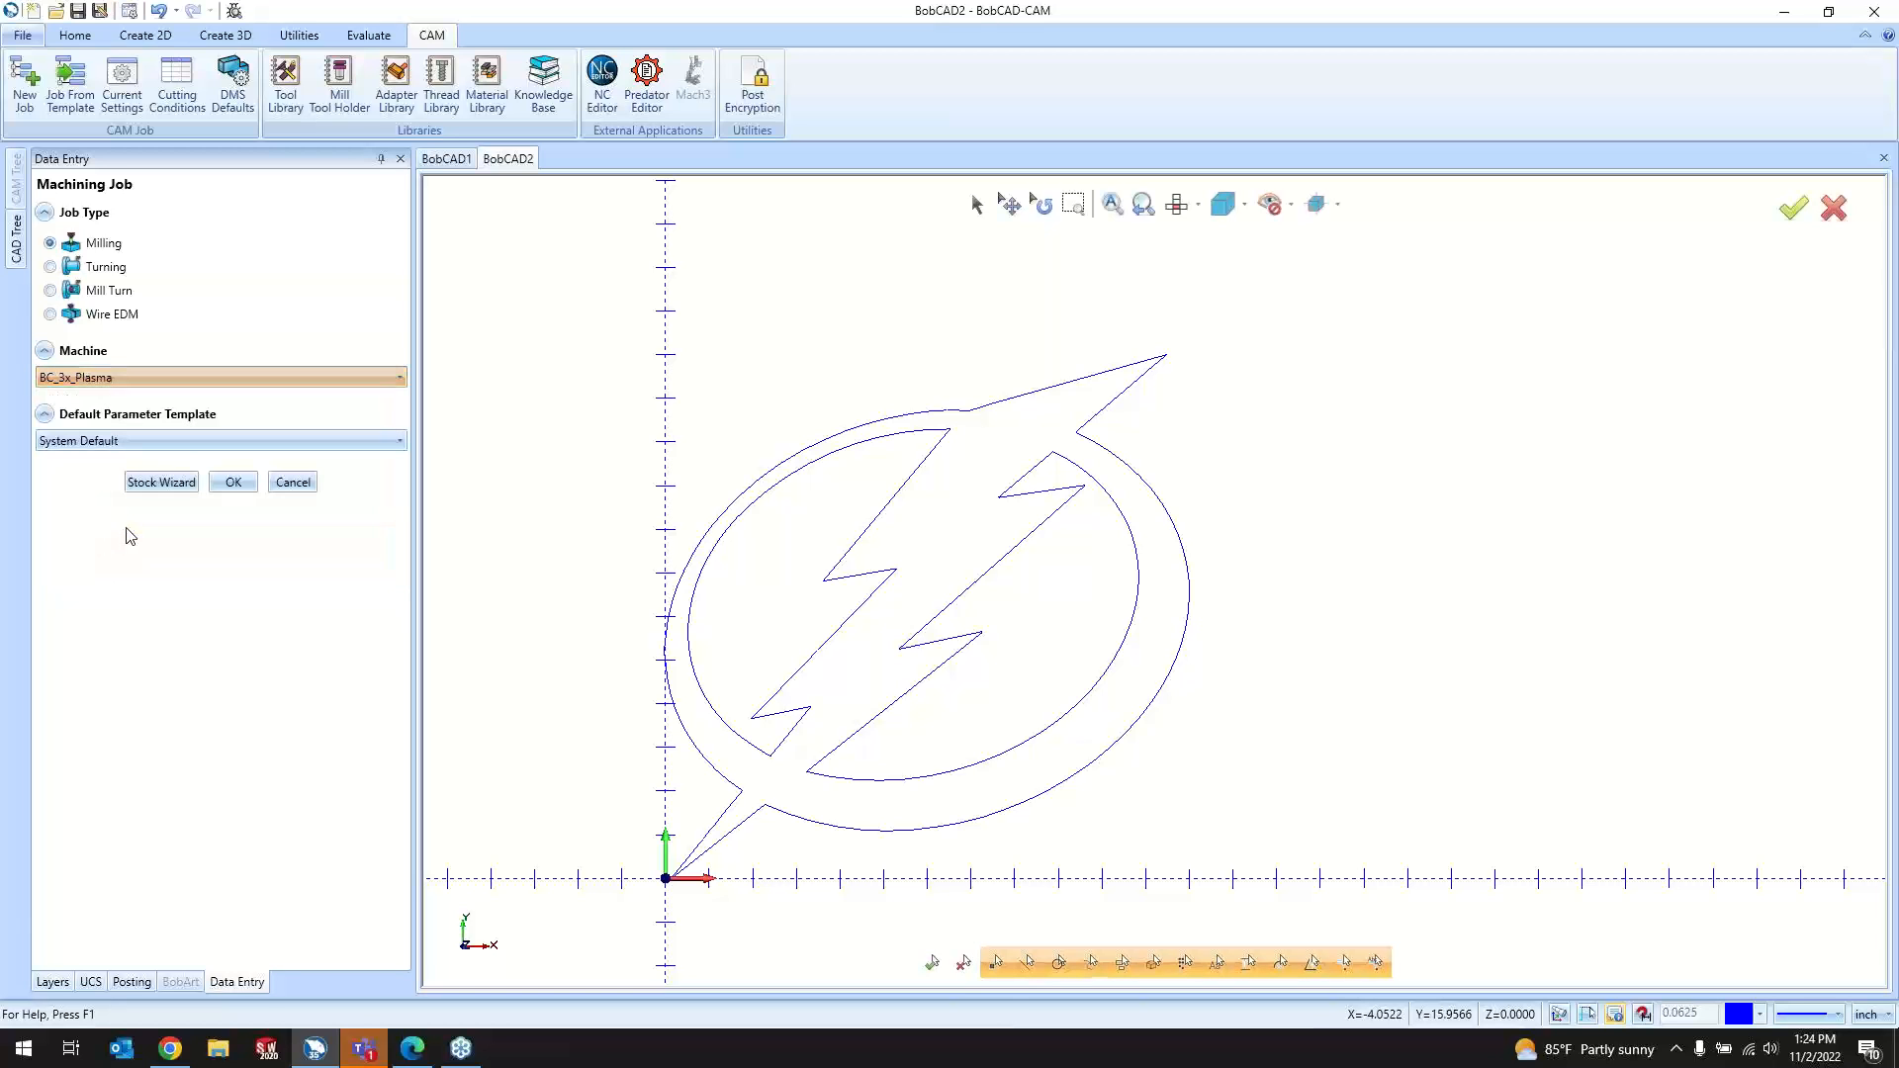
click(163, 484)
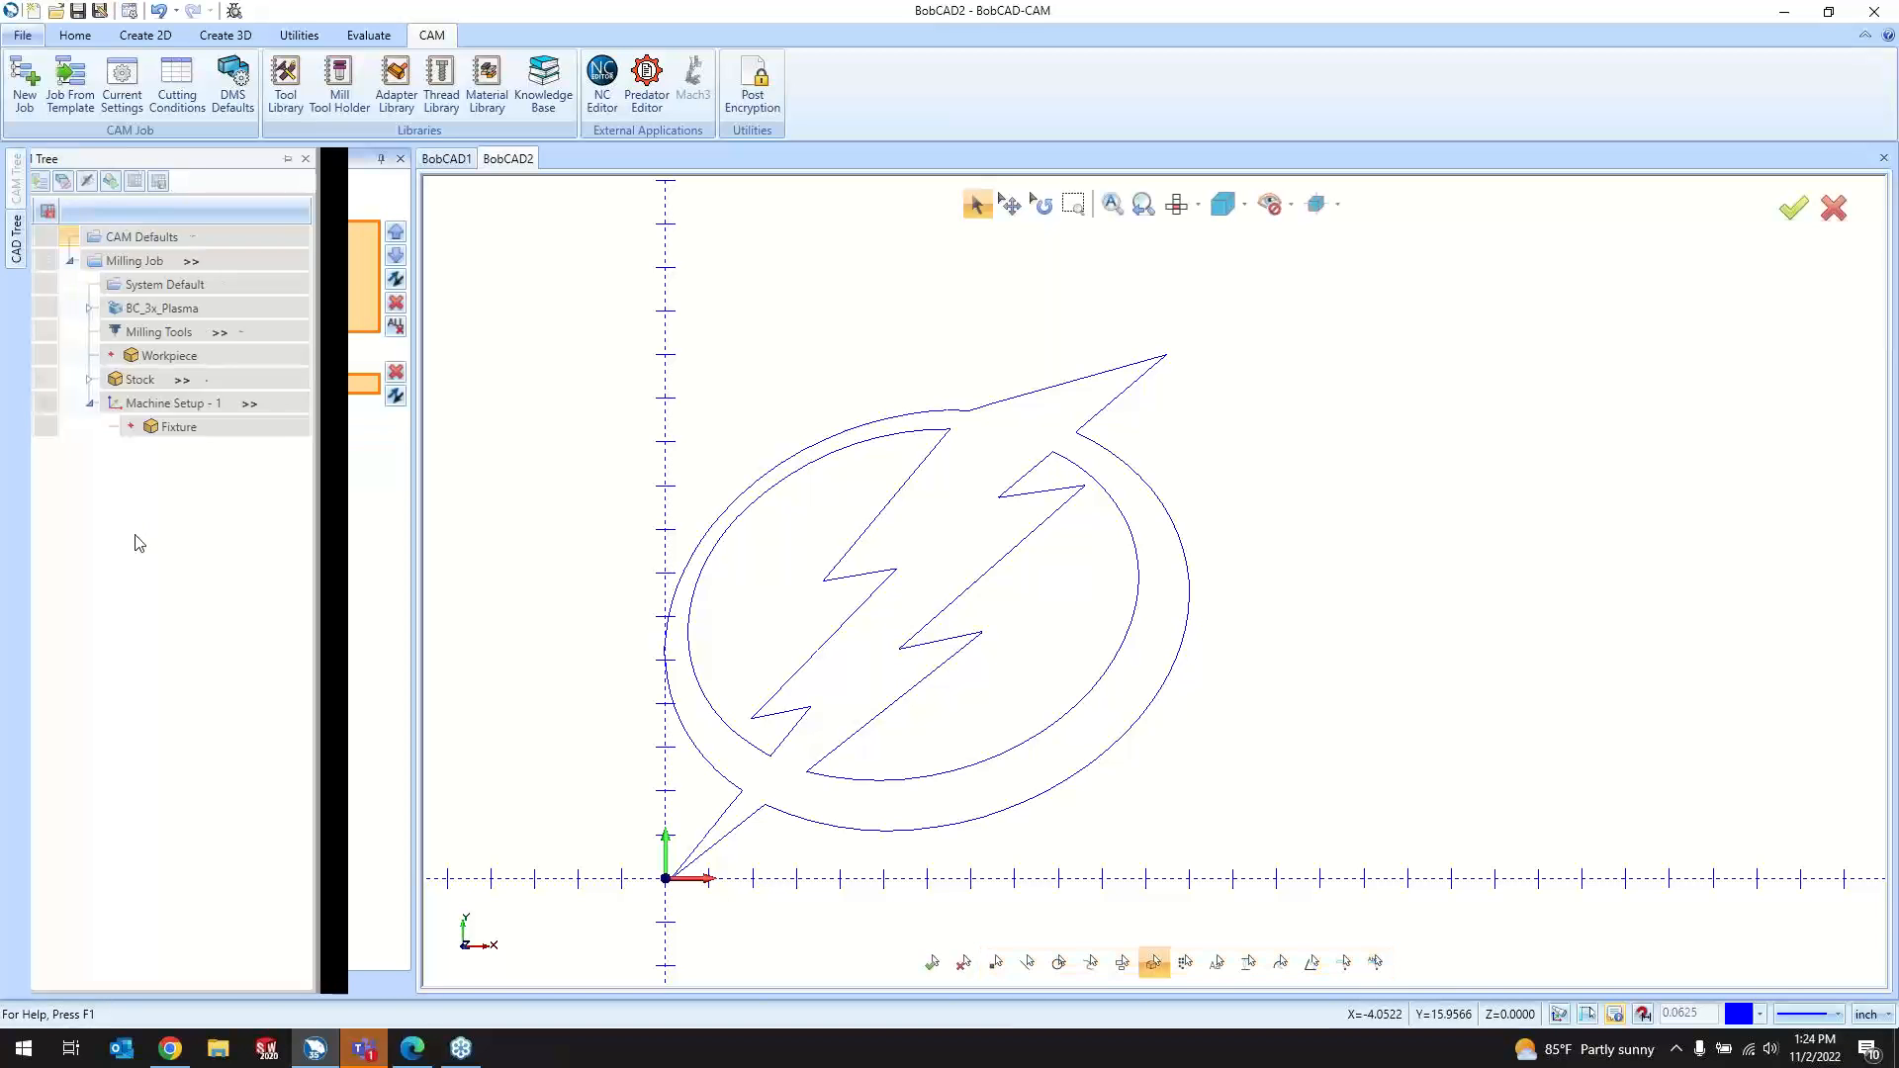
Step: Proceed past the workpiece page and set the rectangular stock's dimensions to X 13, Y 13 and Z 0.5 inches
click(221, 356)
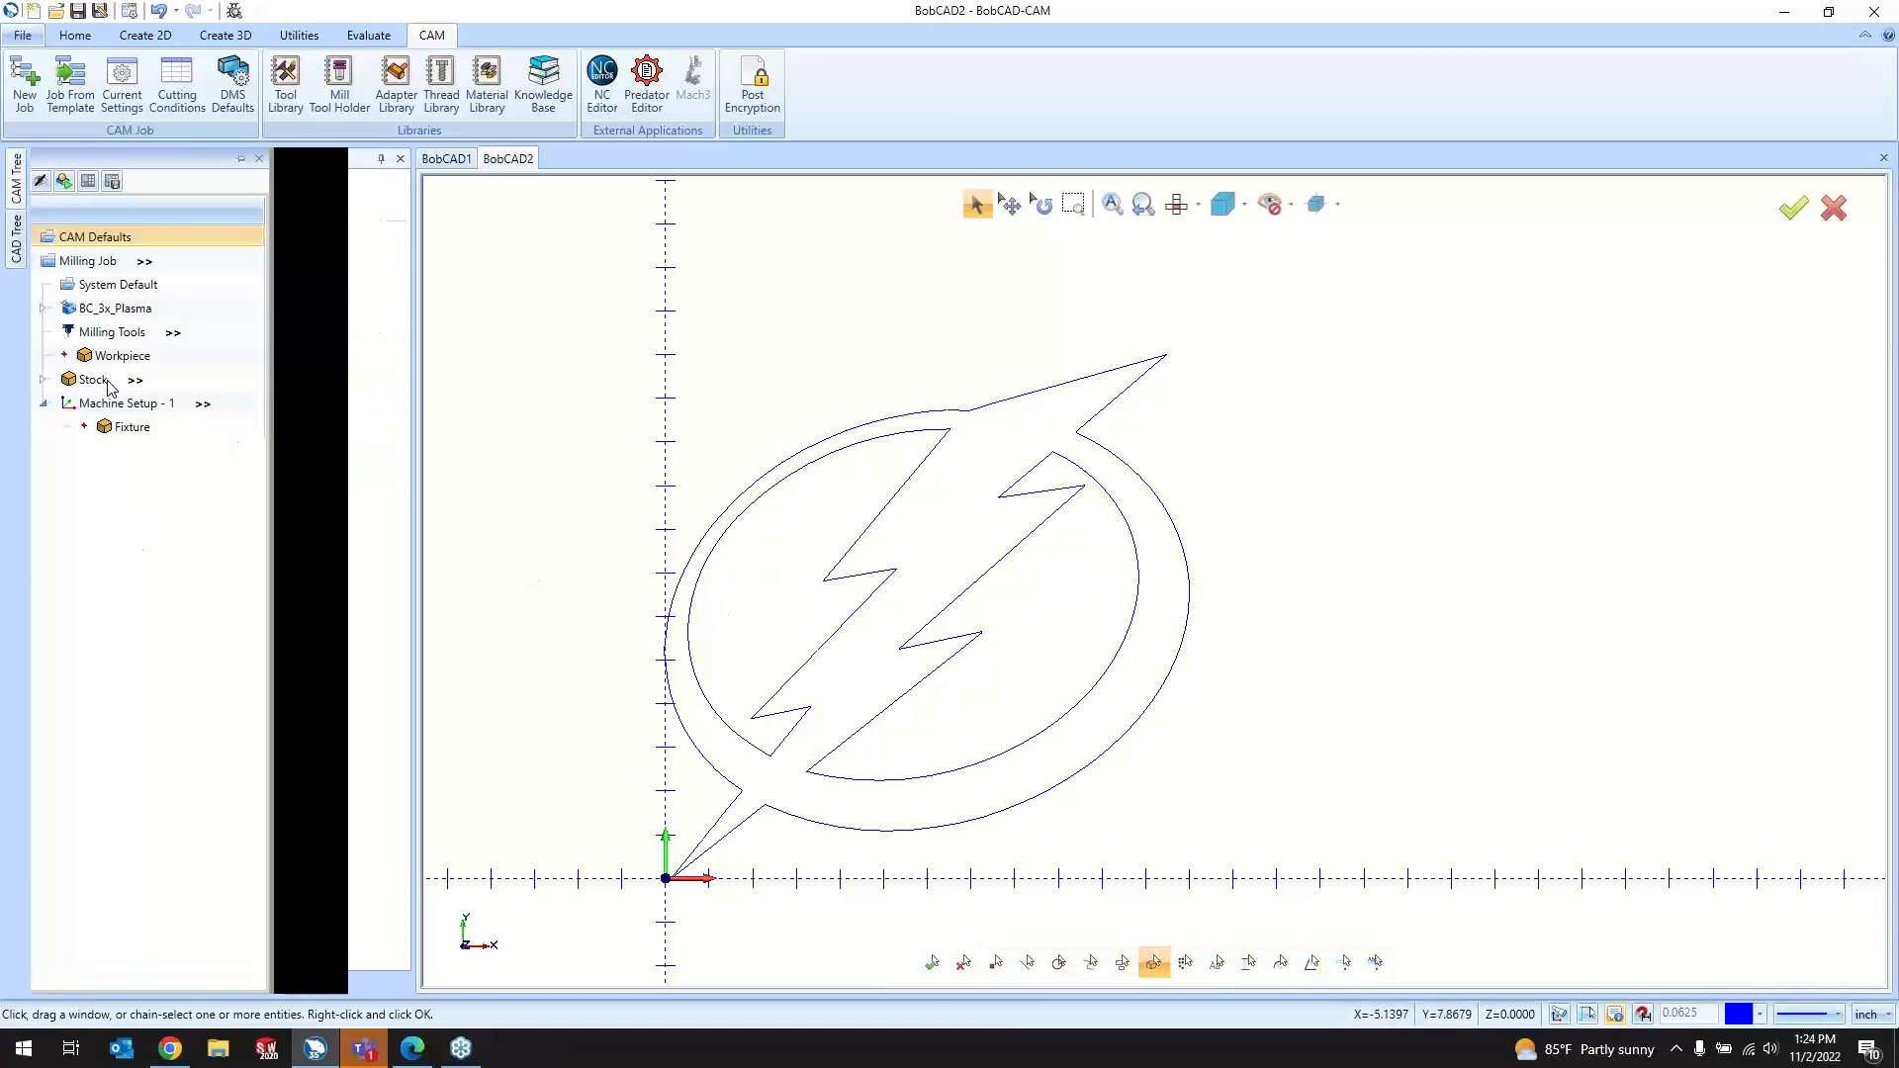
scroll(661, 656, up, 5)
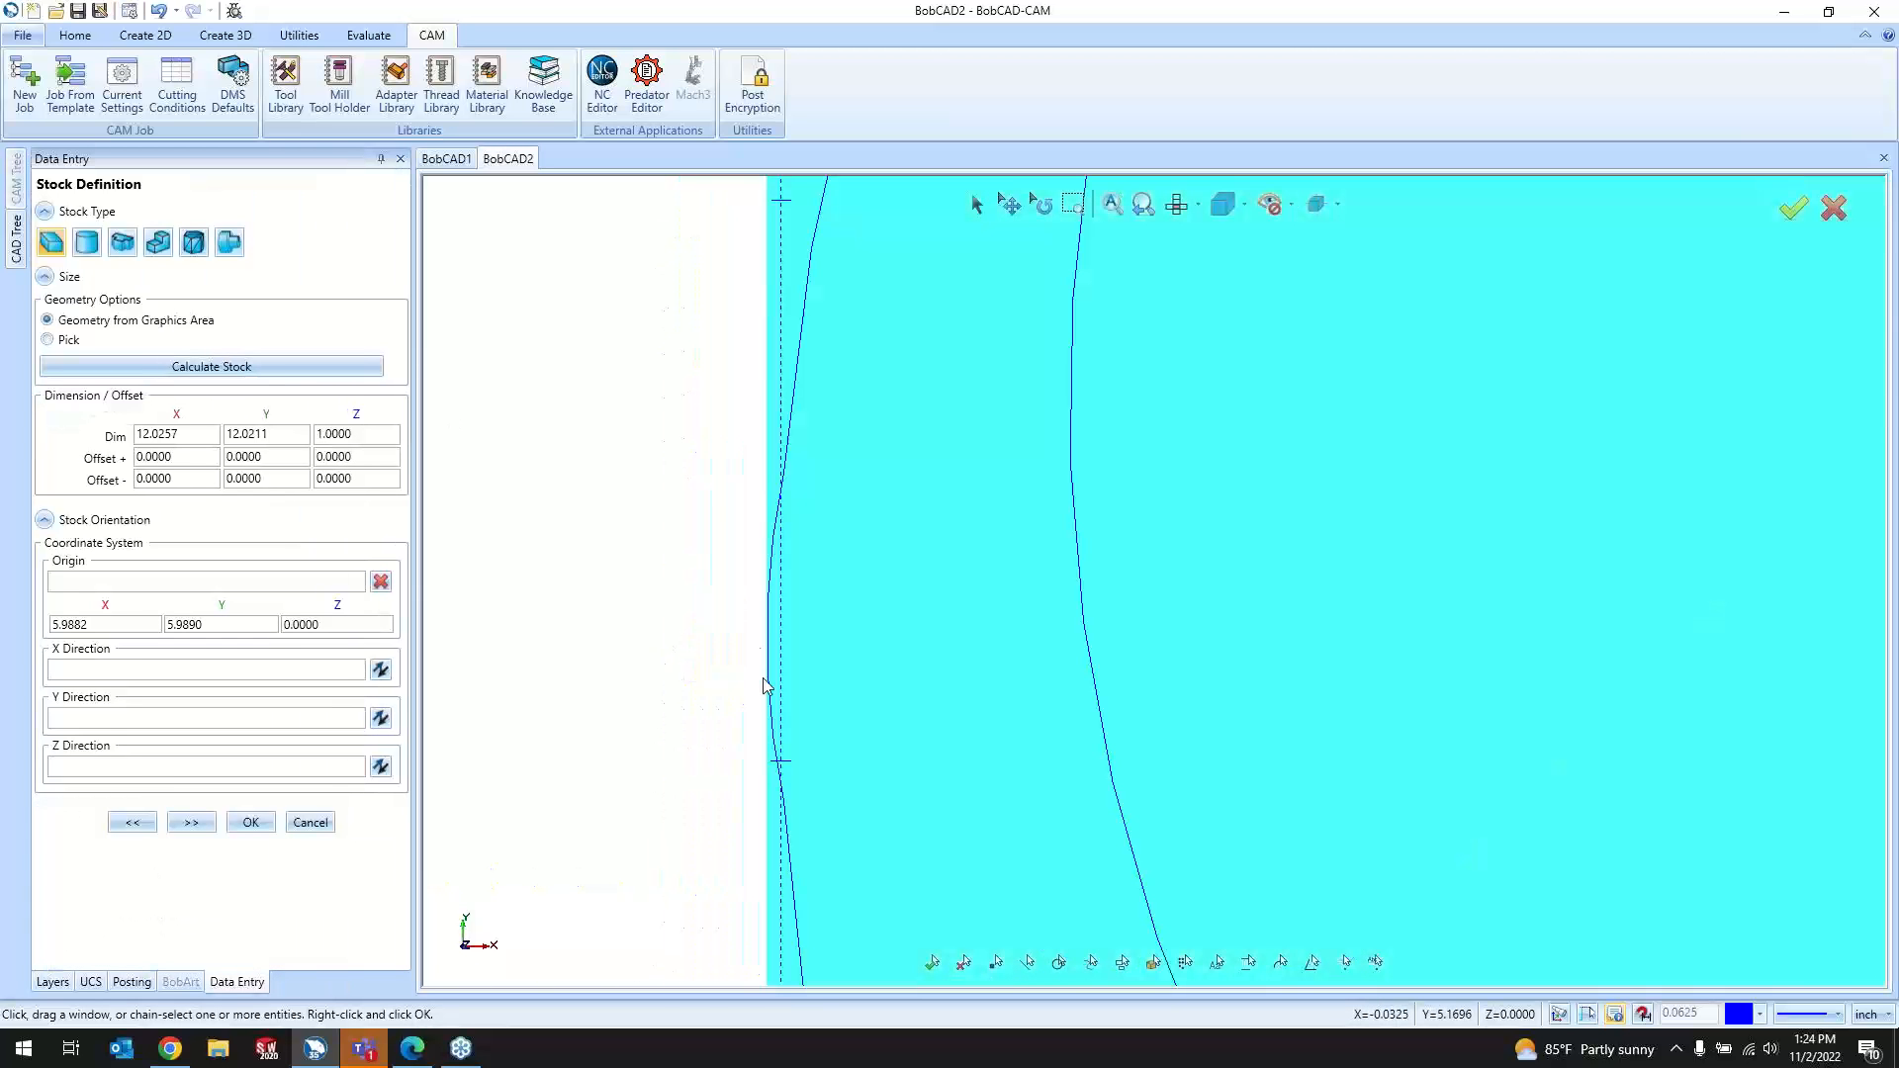
scroll(768, 672, down, 10)
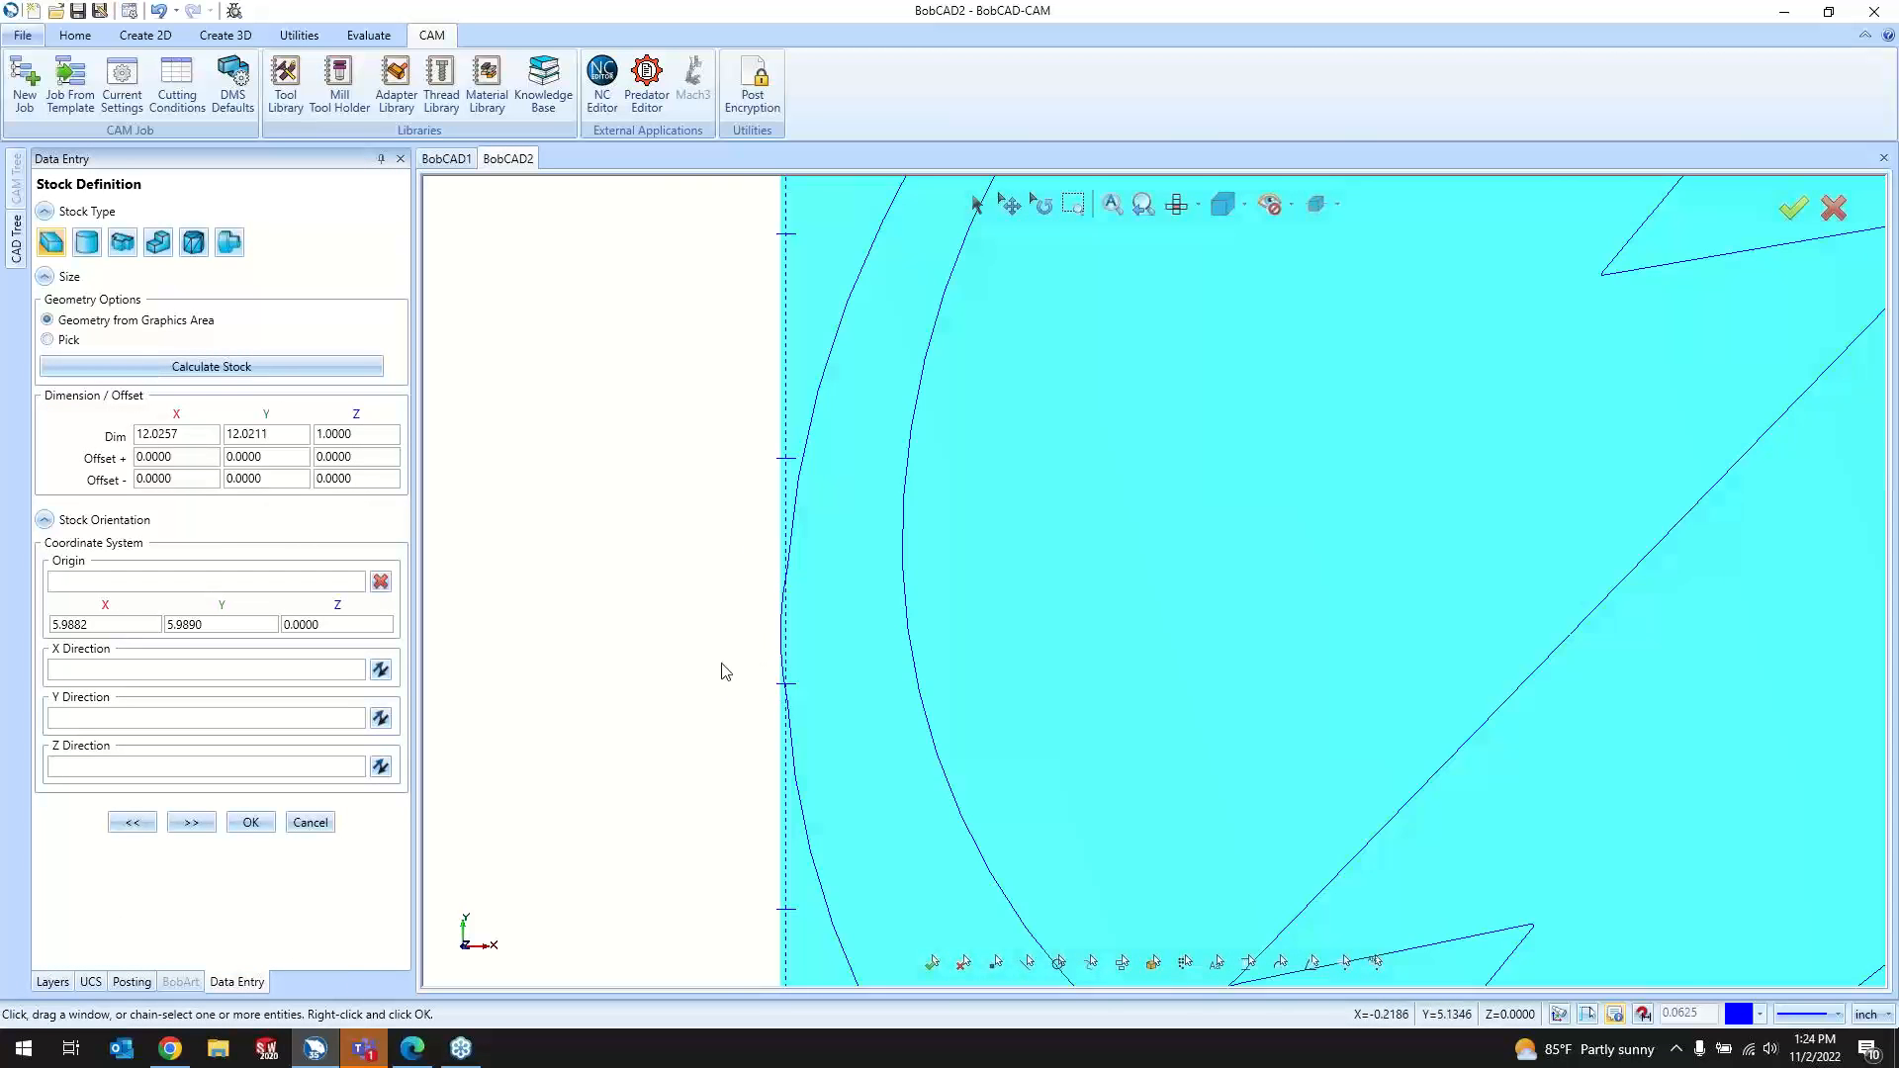
scroll(689, 691, up, 1)
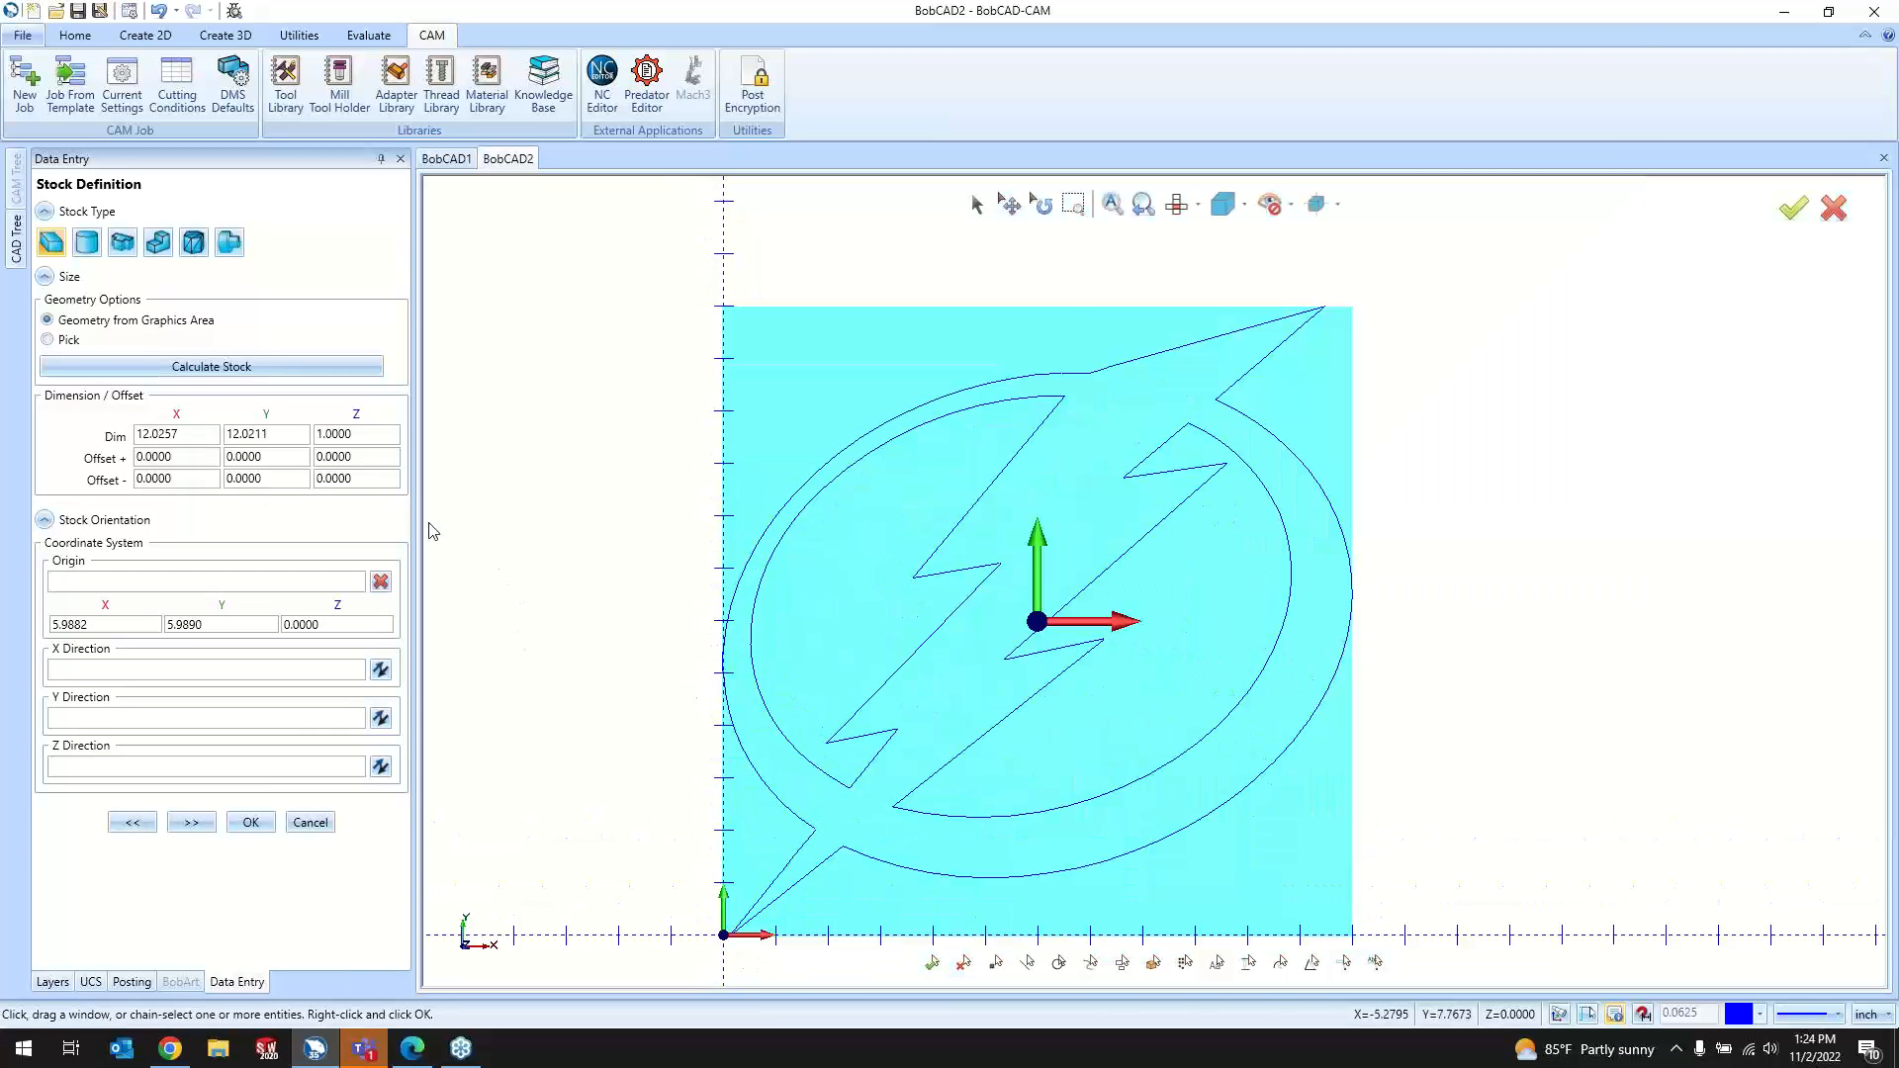
drag(161, 433, 109, 445)
text(13)
key(Tab)
text(13)
key(Tab)
mouse_move(1009, 598)
middle_down()
mouse_move(1078, 644)
mouse_move(1183, 649)
mouse_move(852, 619)
mouse_move(959, 633)
mouse_move(1034, 612)
middle_up()
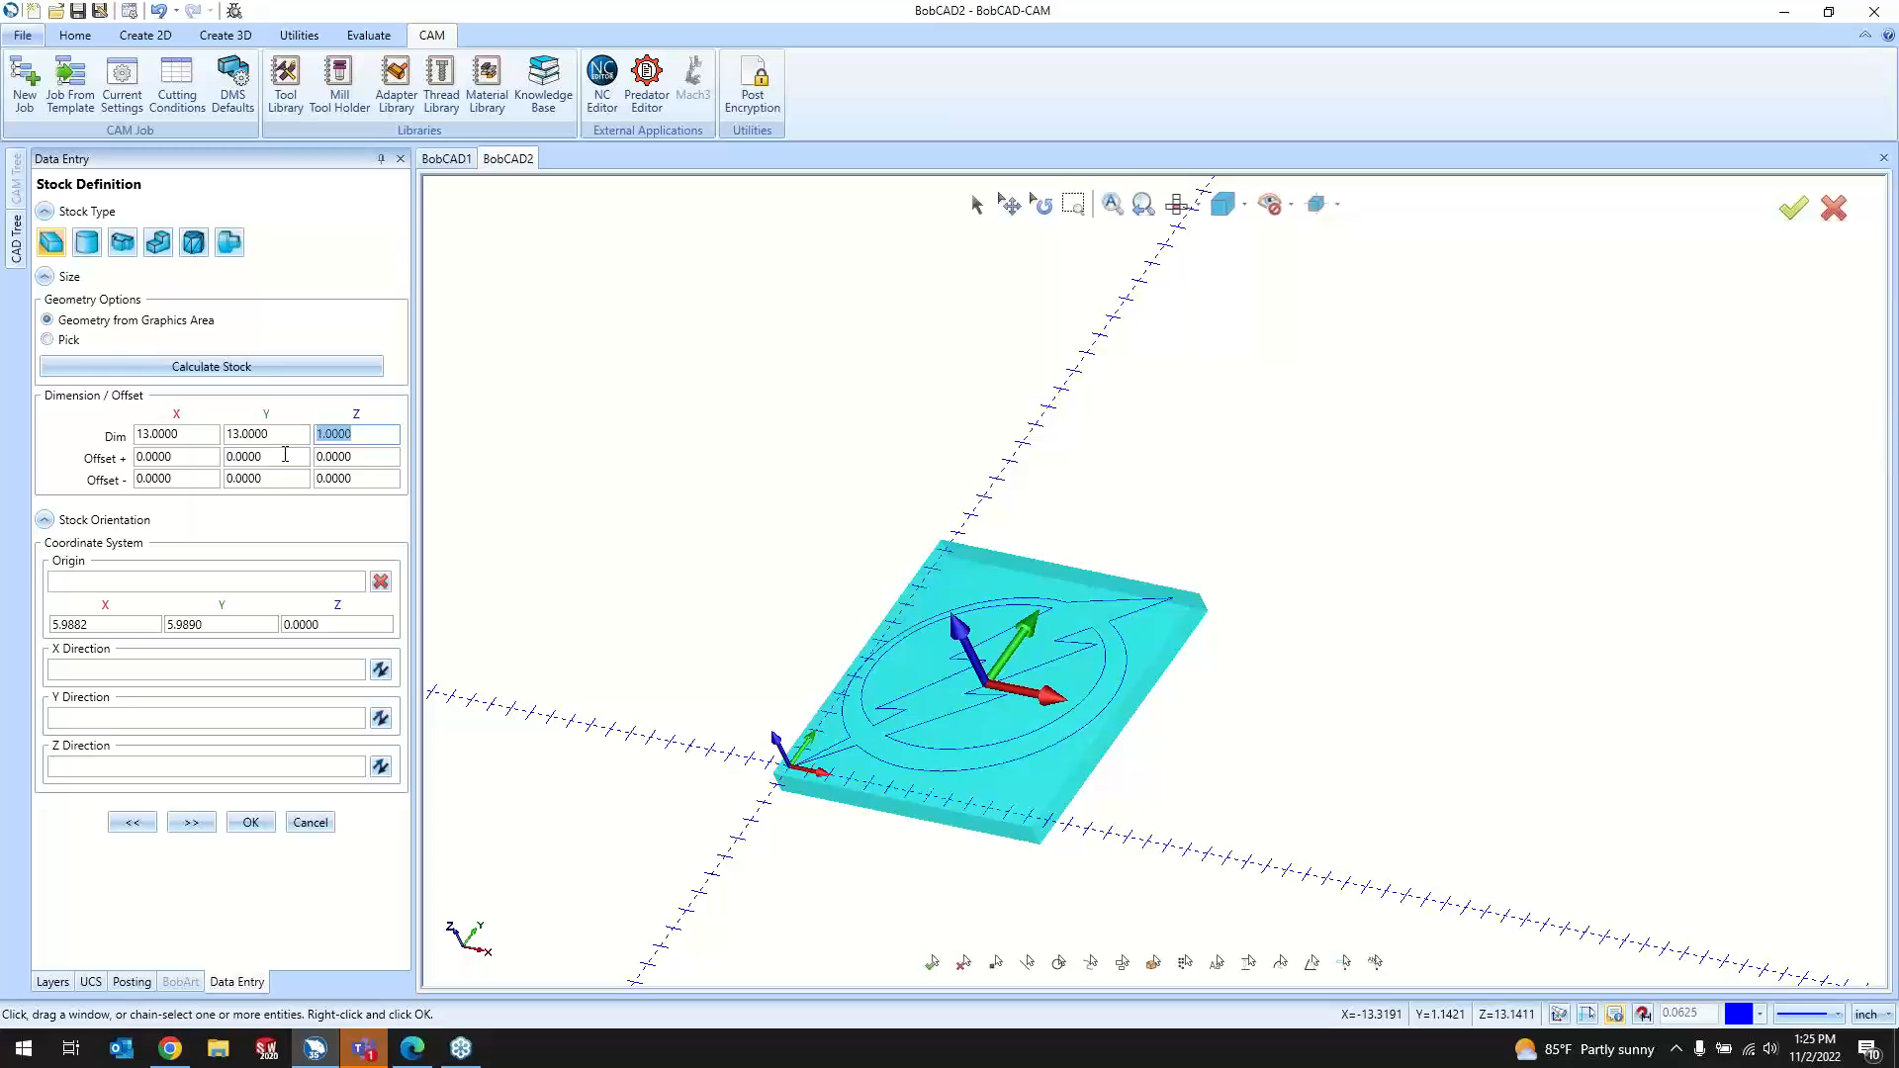
text(.5)
key(Tab)
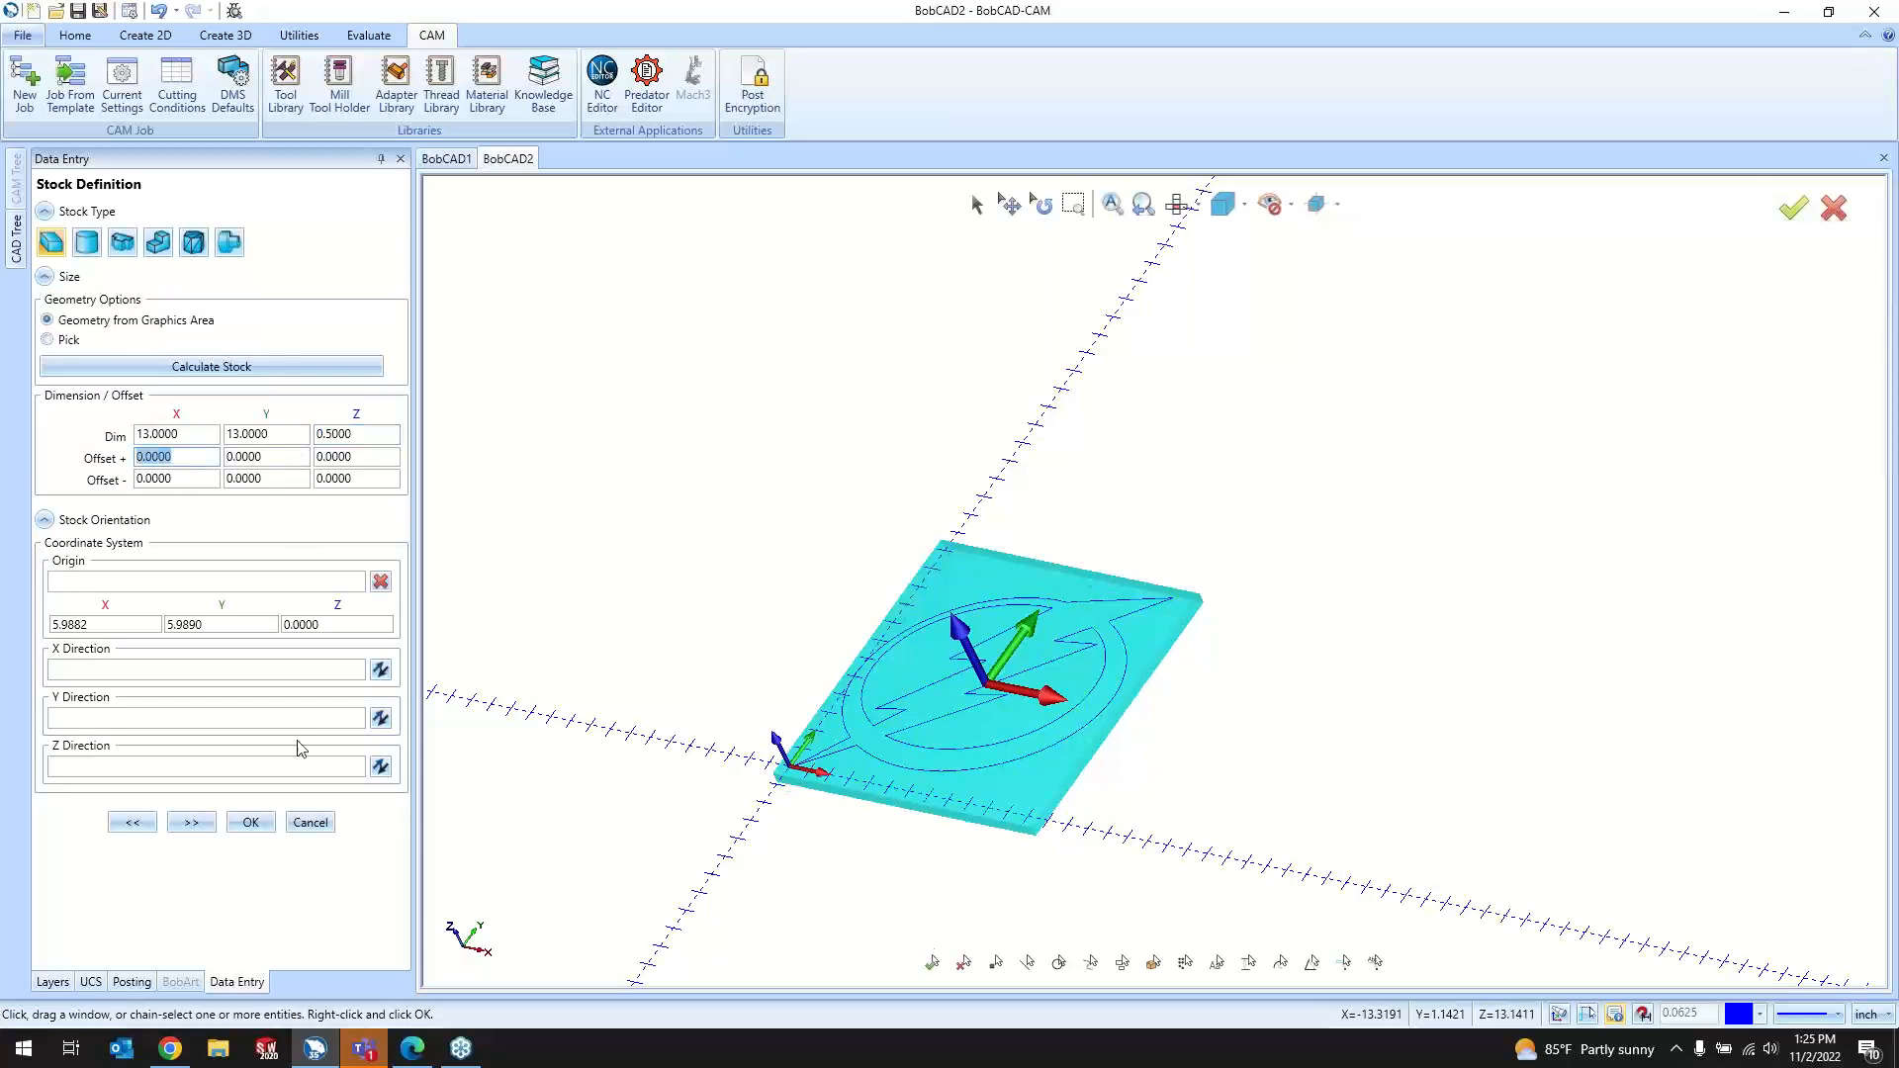
Step: Set the machine setup's origin to the stock's top corner nearest the logo's lower tip, finish the wizard and close the data entry pane
click(191, 821)
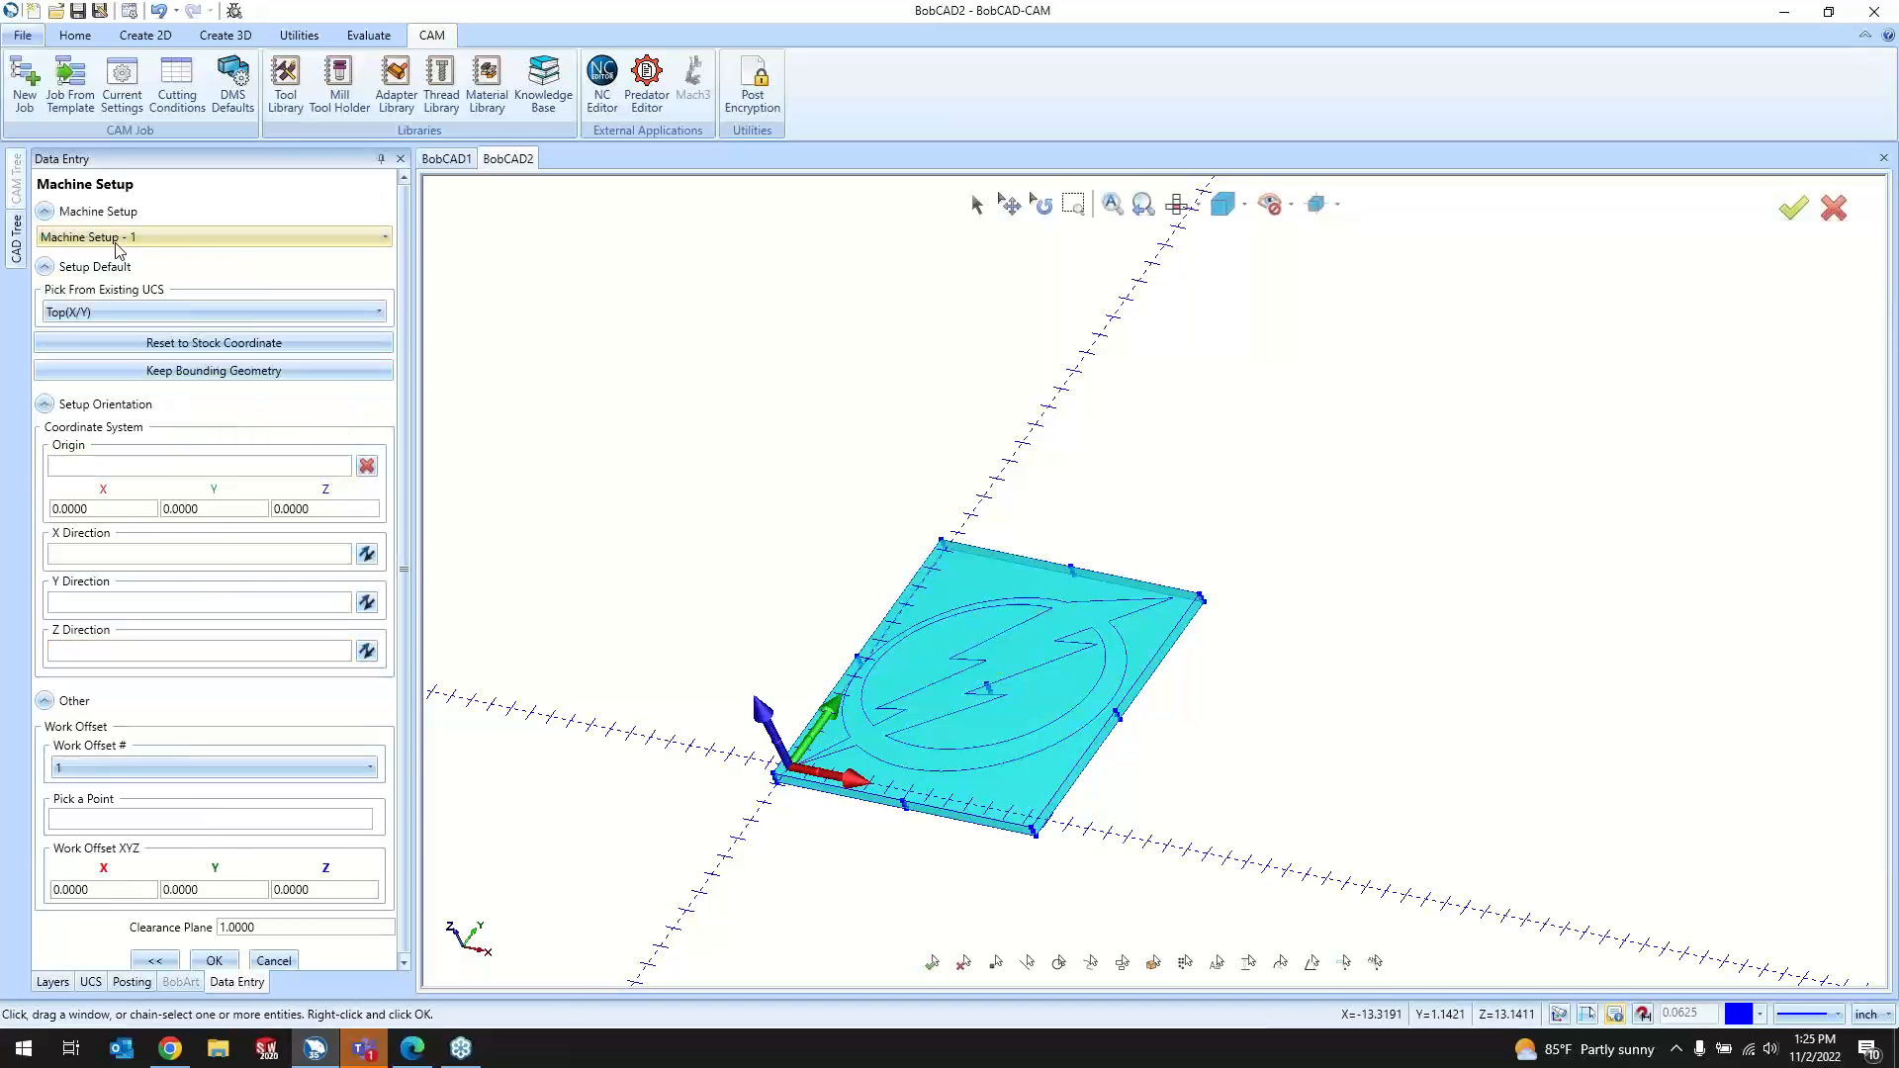
click(137, 469)
middle_drag(905, 648, 1162, 615)
scroll(693, 851, up, 5)
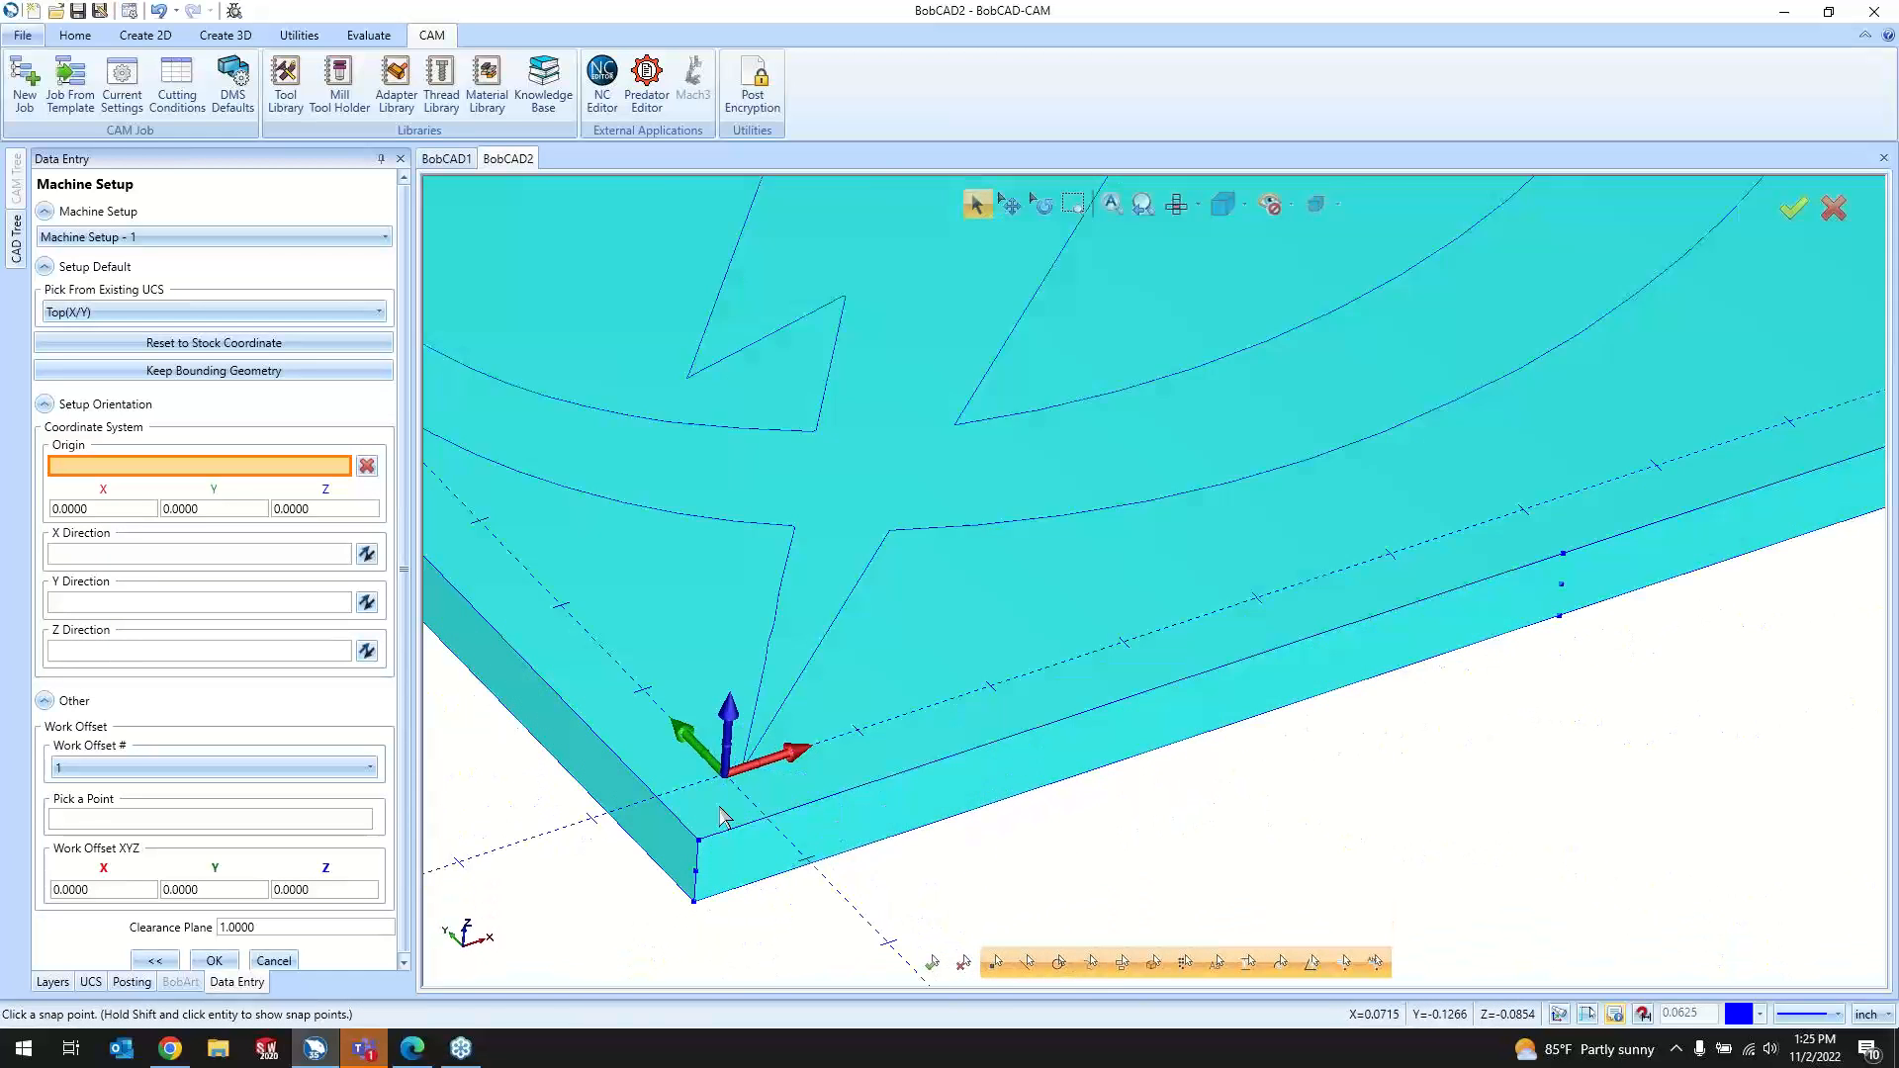
click(686, 869)
scroll(687, 870, down, 5)
scroll(692, 873, up, 5)
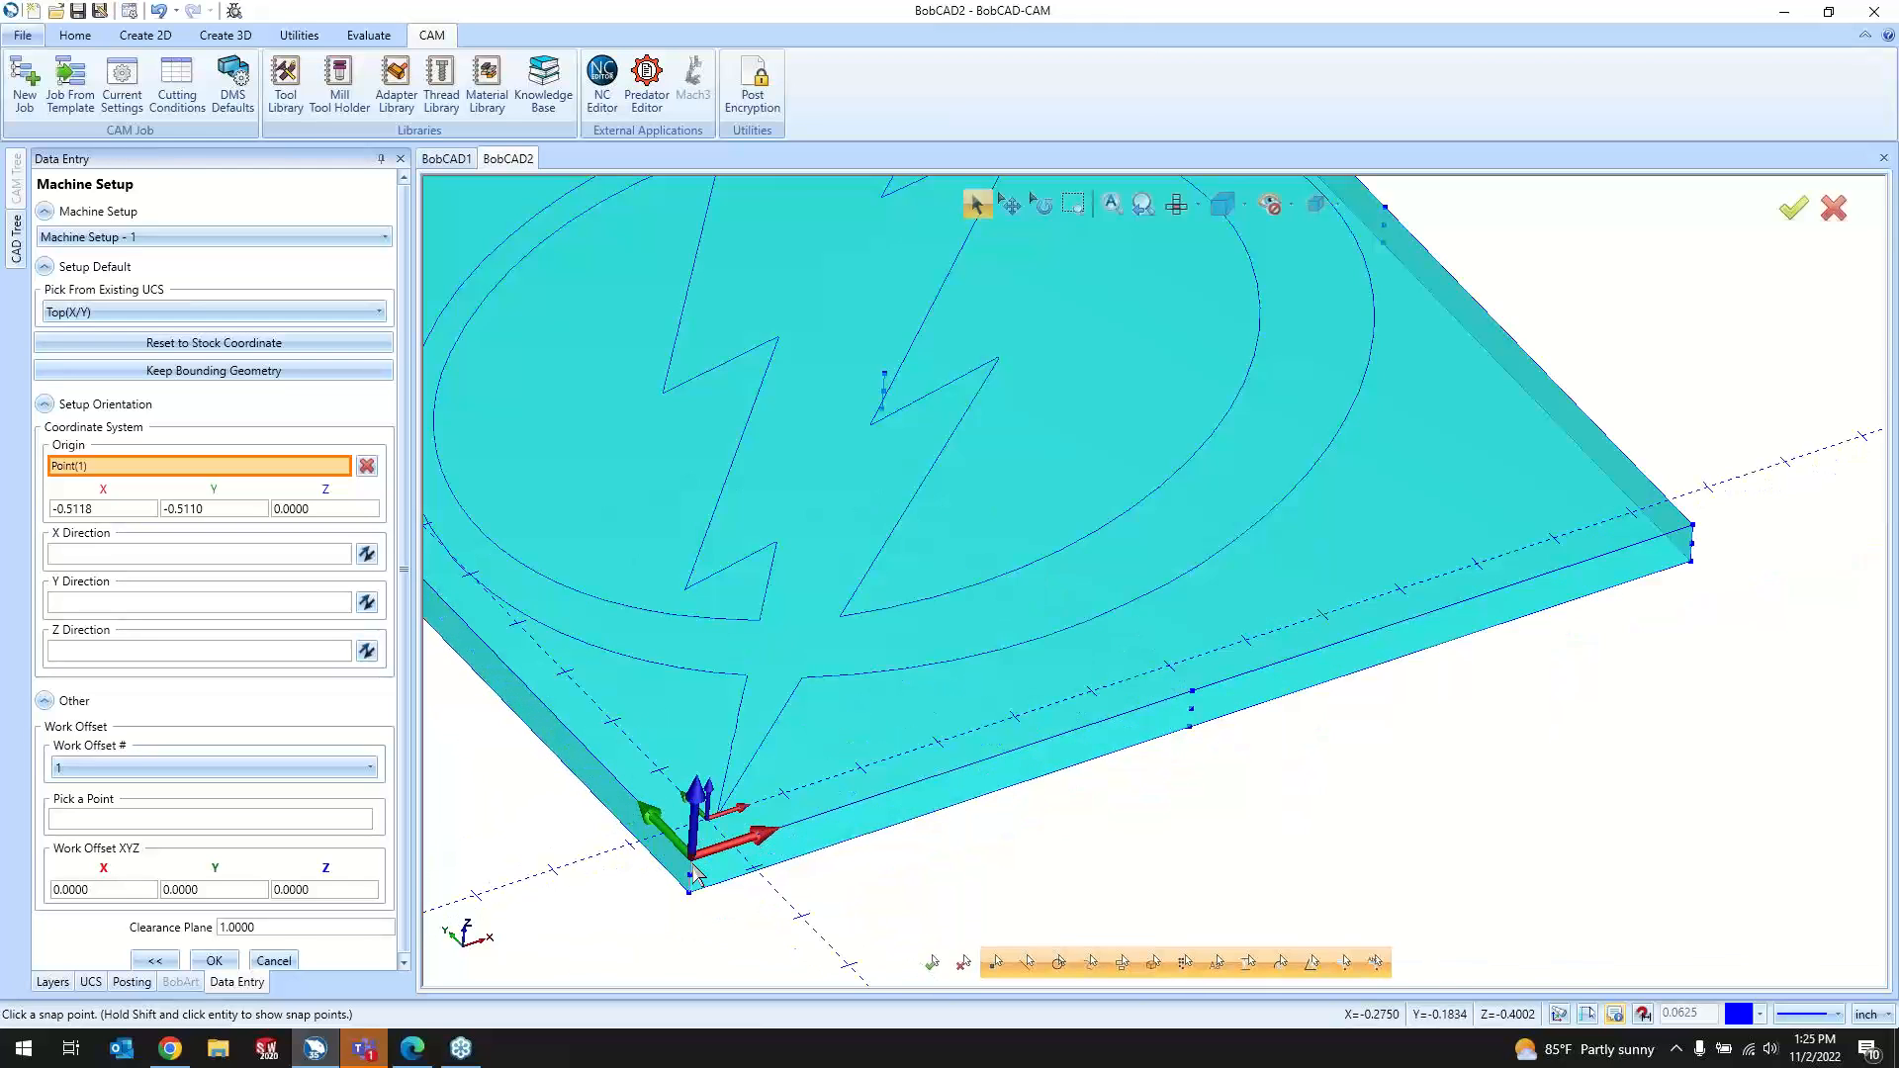
scroll(693, 870, down, 3)
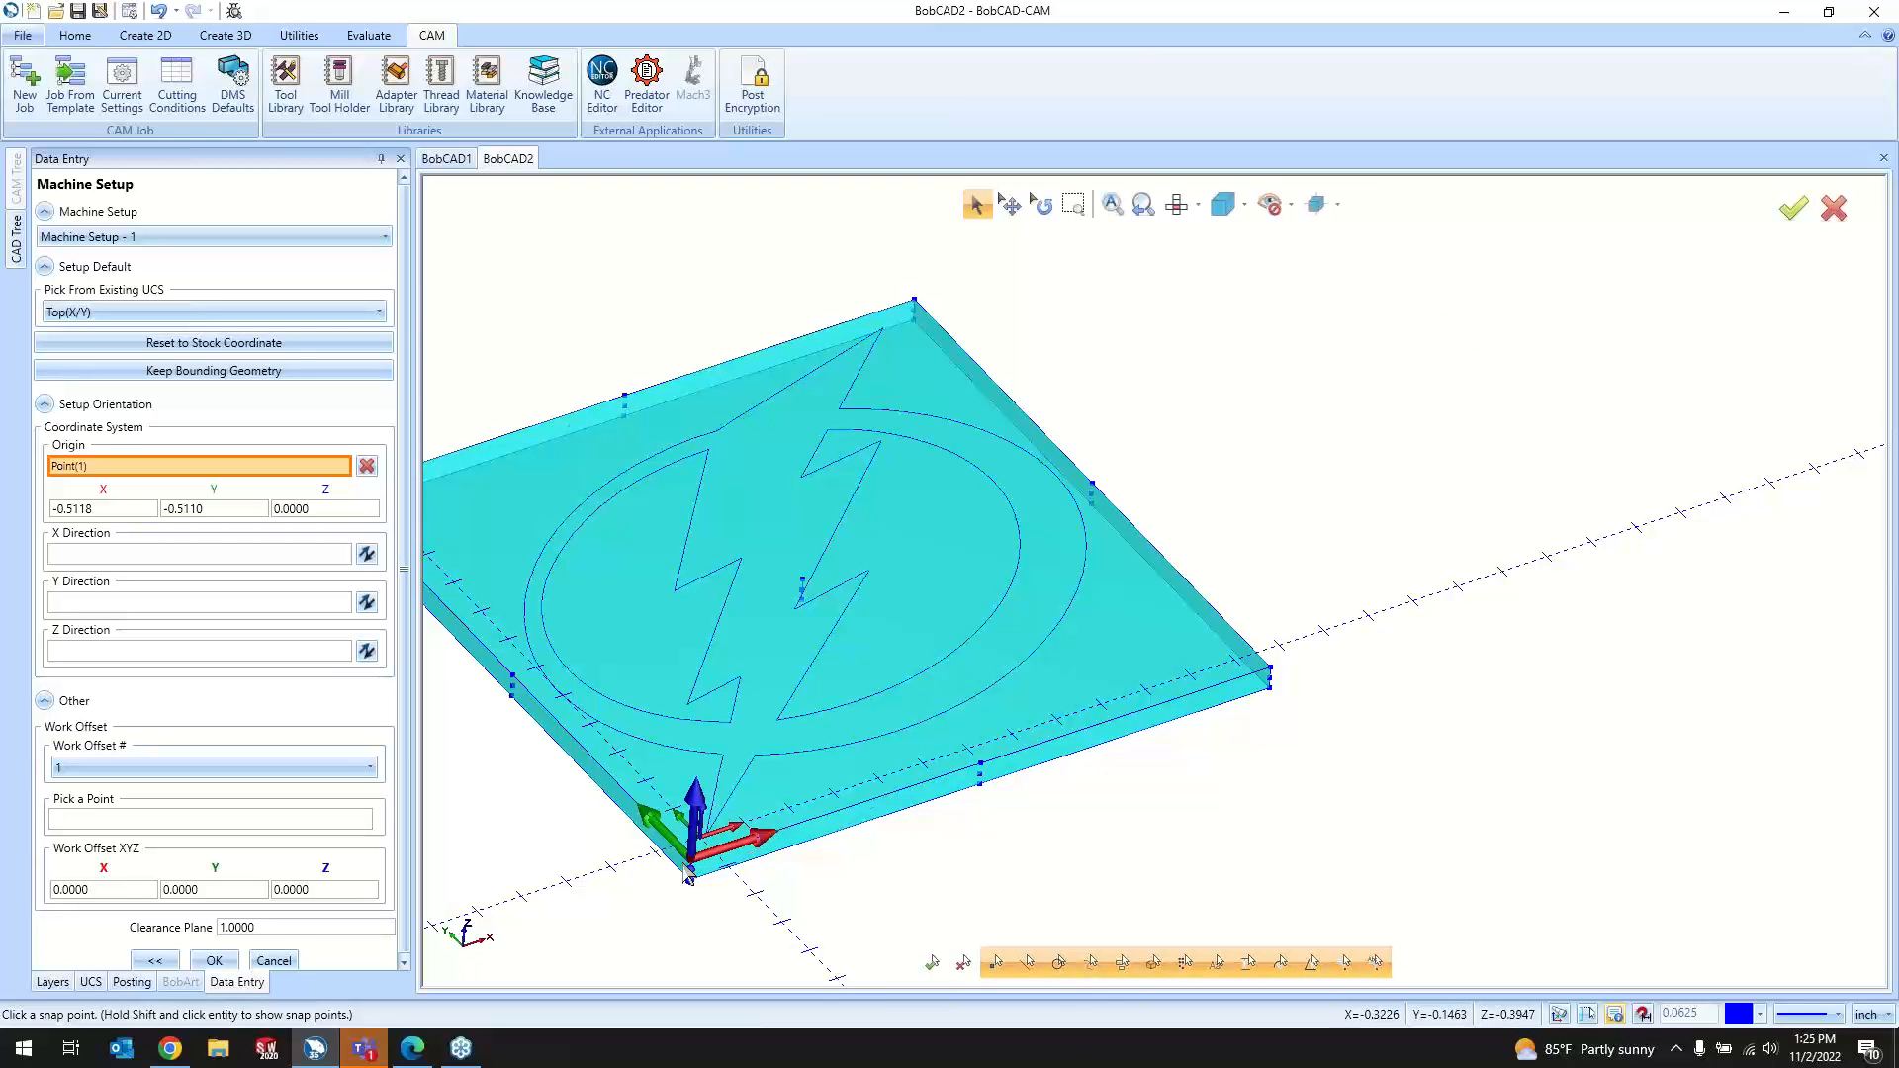
click(213, 961)
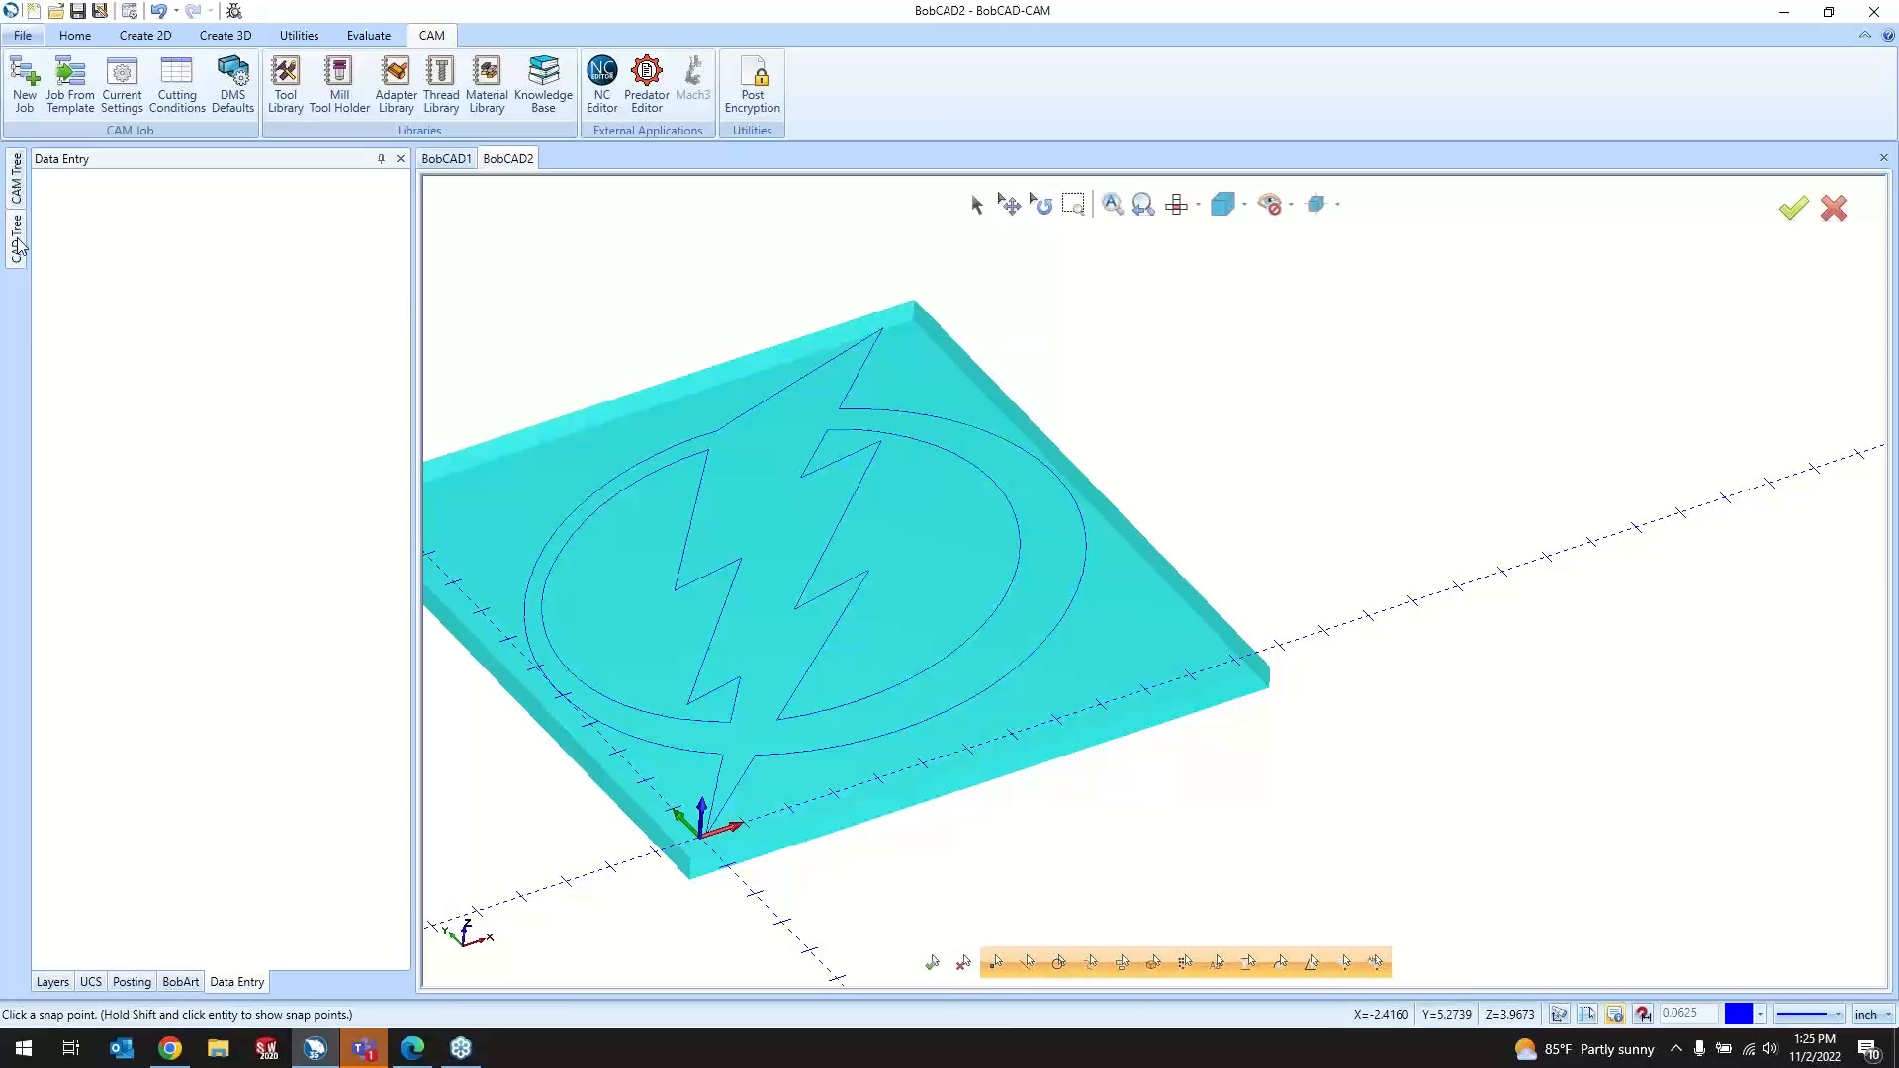
click(401, 160)
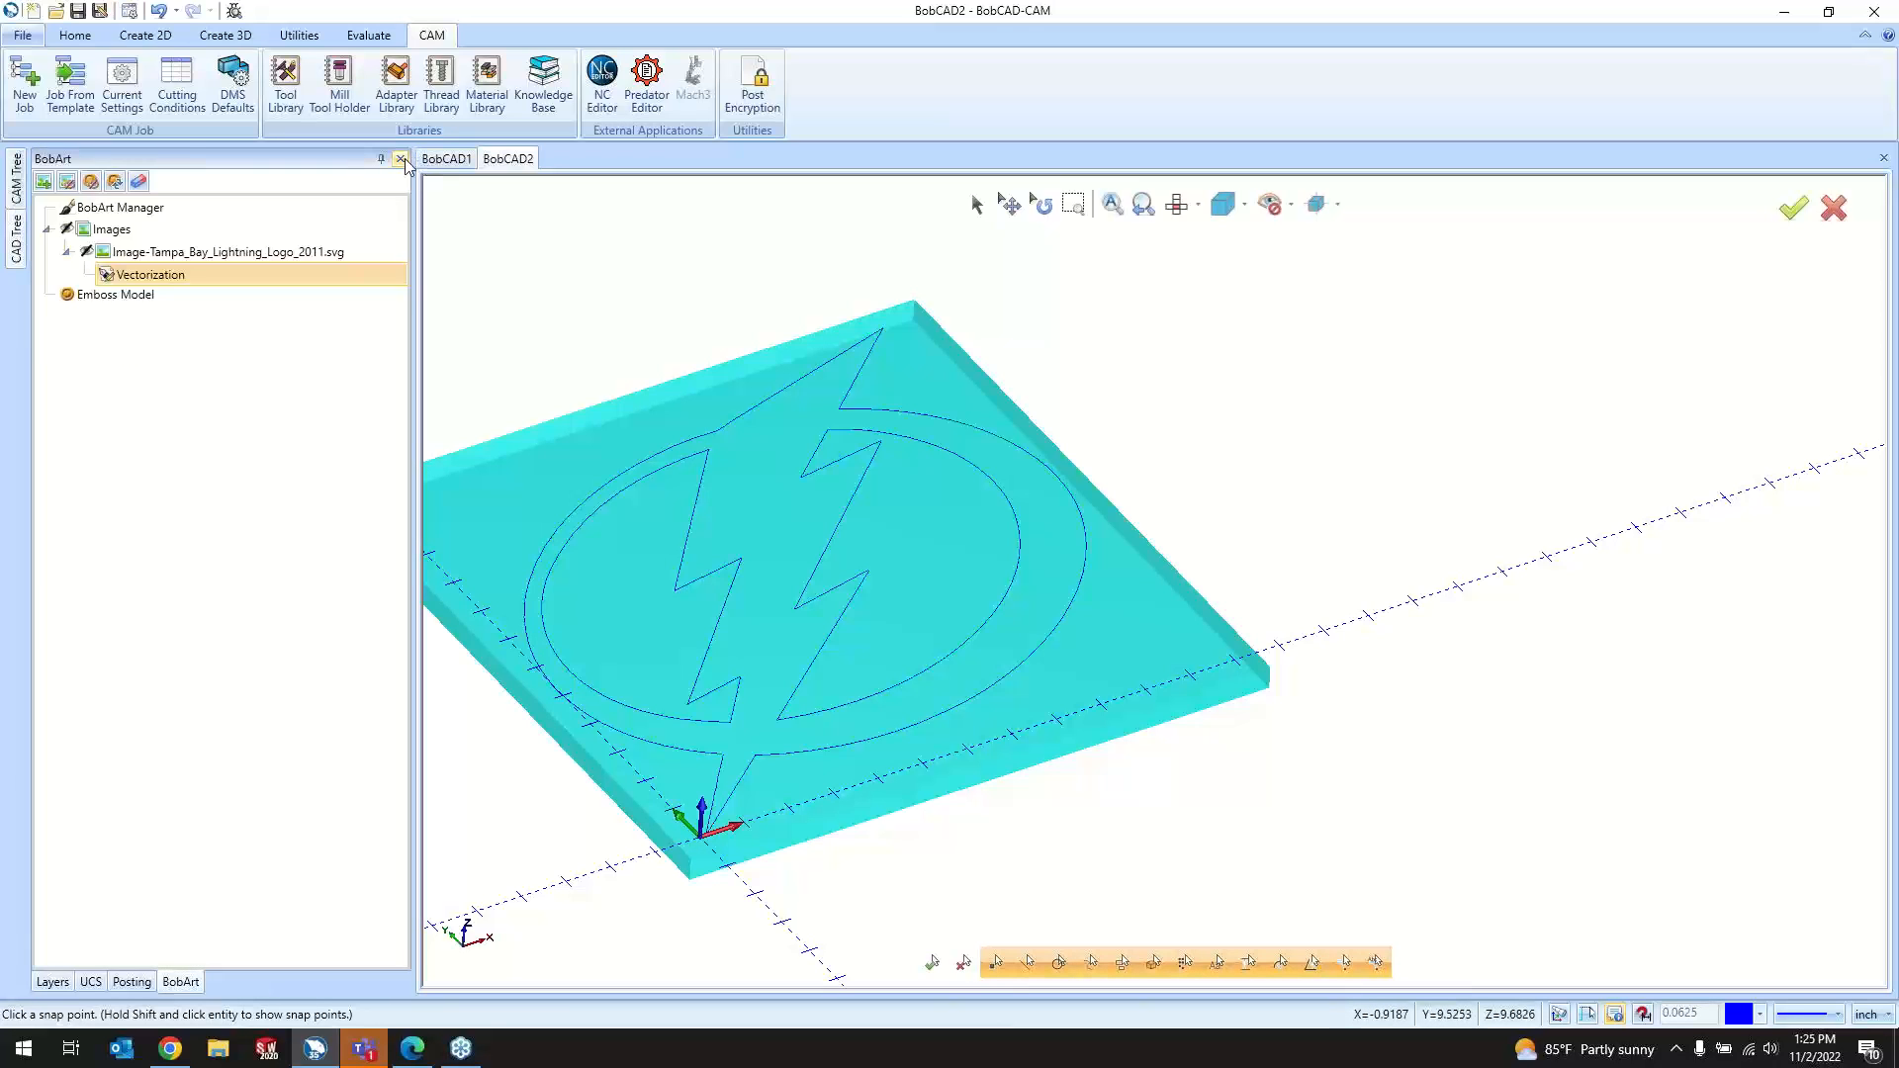
Step: Close the BobArt pane, then pin the CAM Tree open and return to the BobCAD2 drawing
click(401, 160)
click(401, 159)
click(401, 159)
click(401, 159)
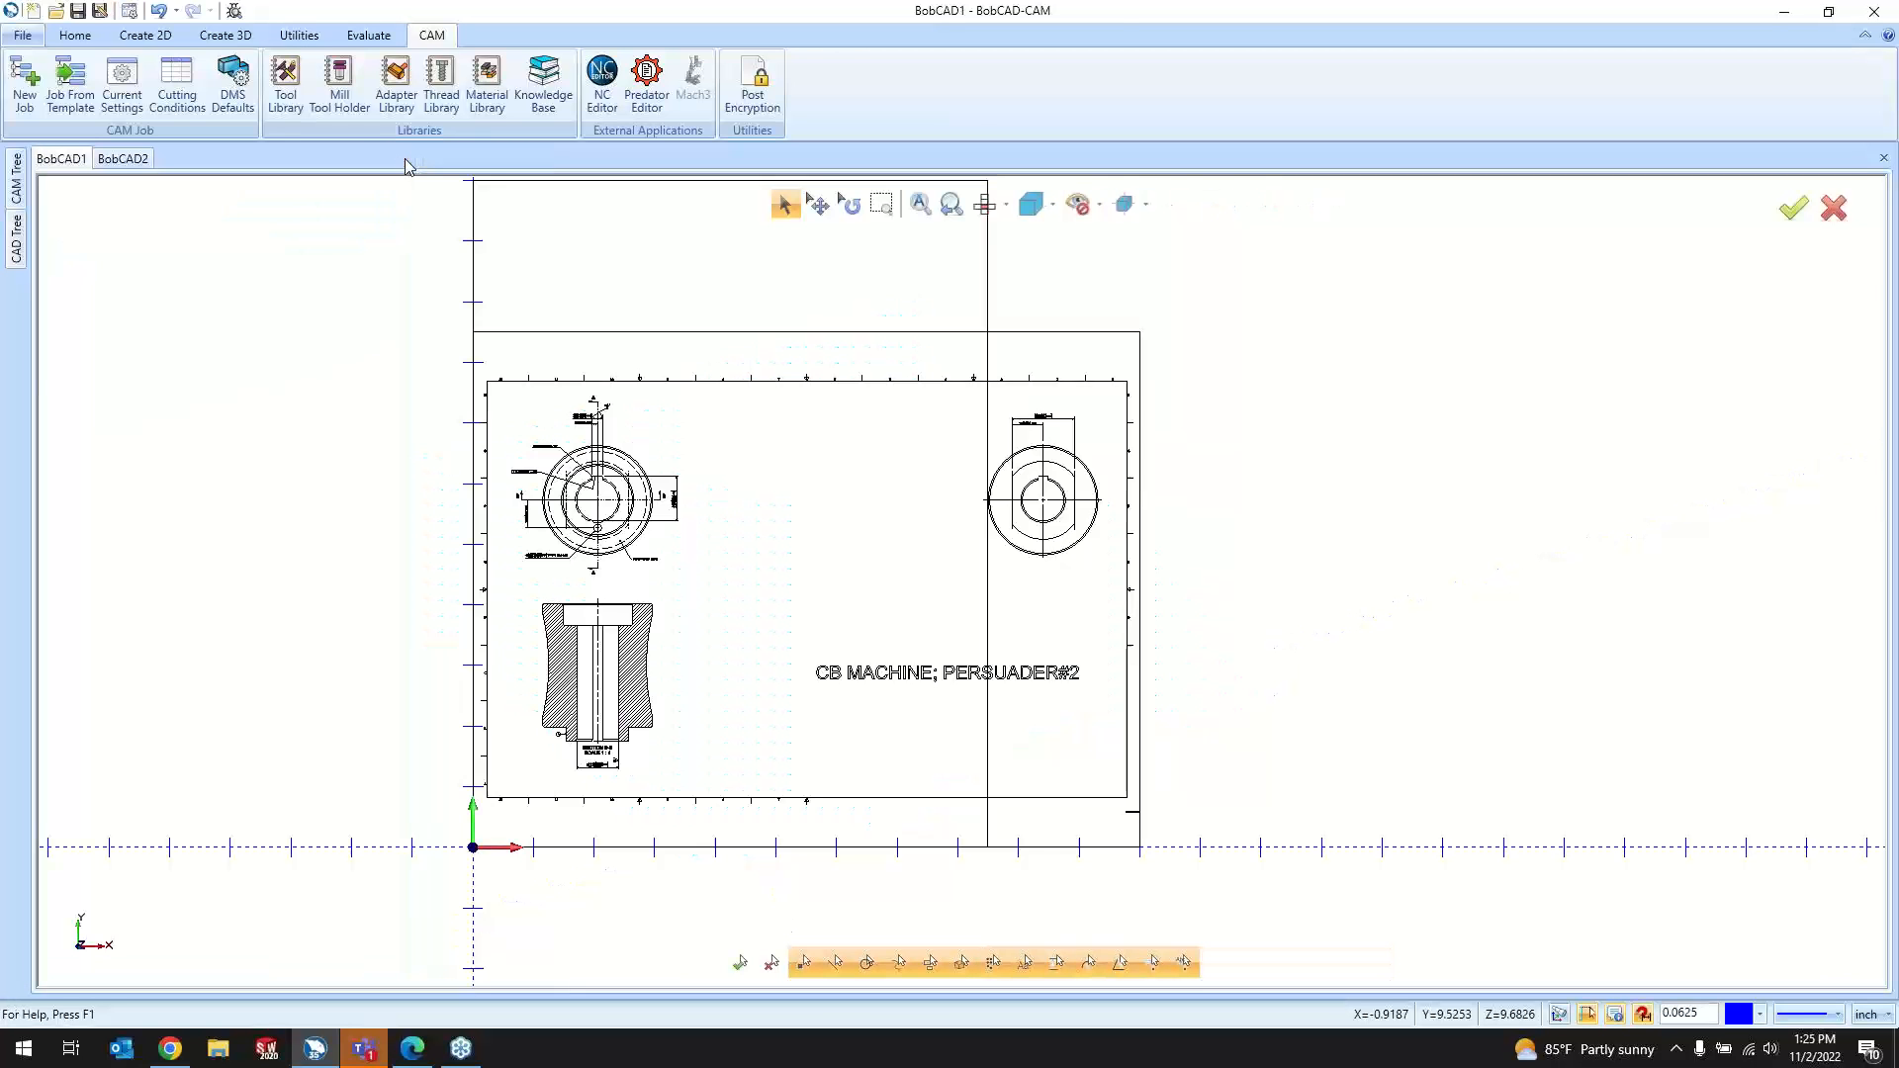
click(17, 193)
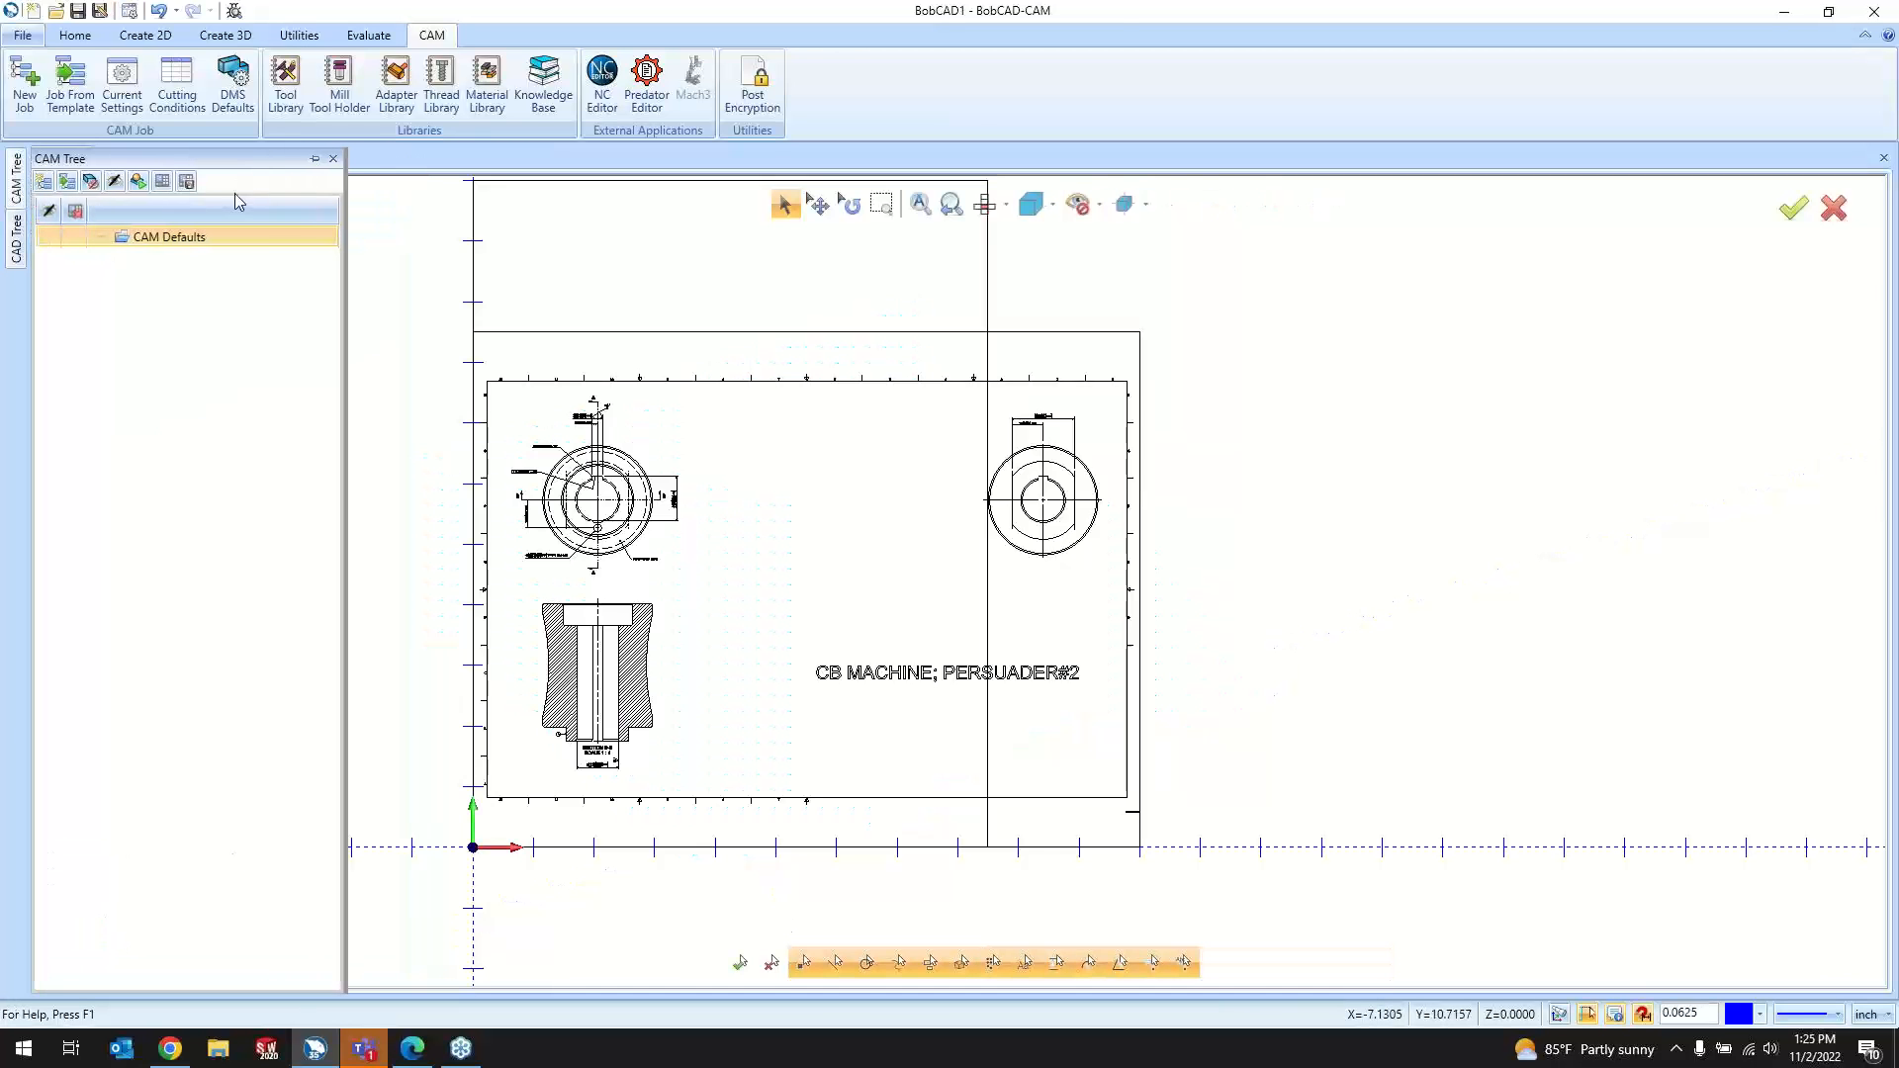
click(309, 158)
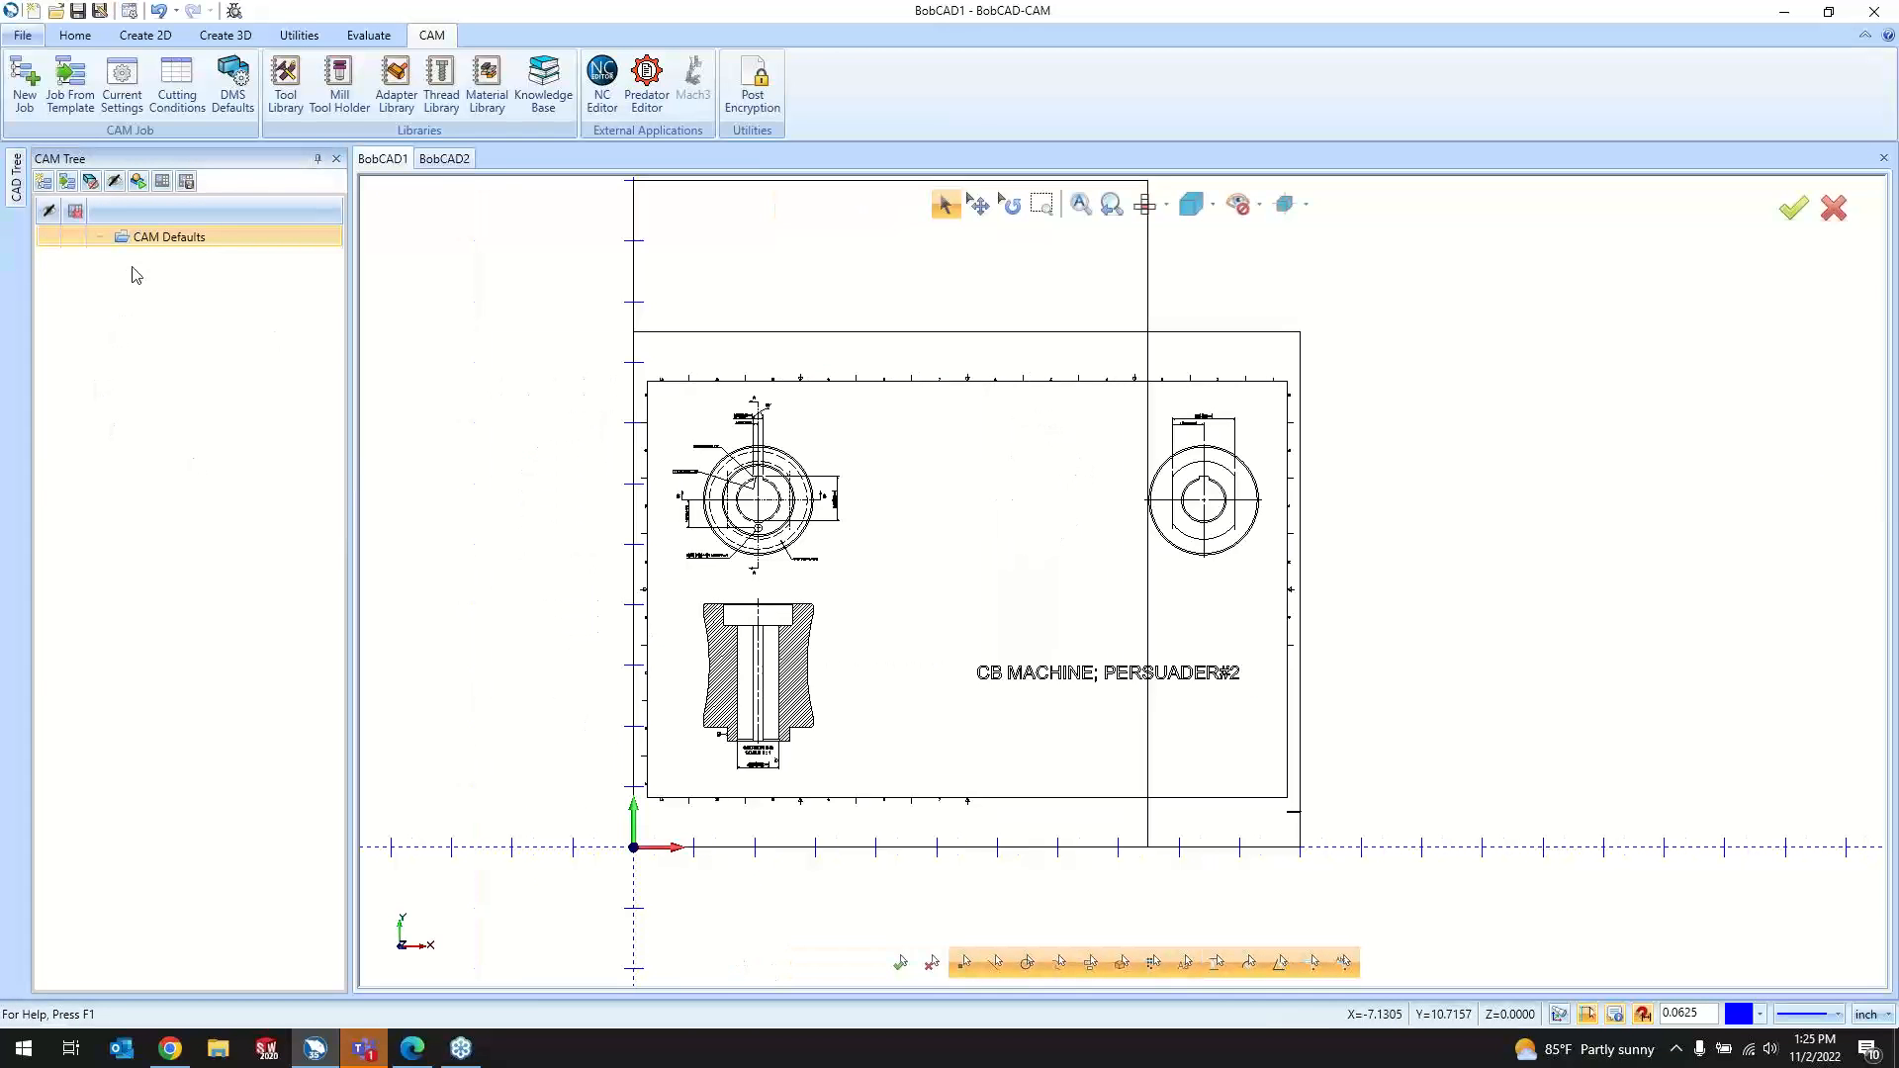
click(444, 159)
scroll(1056, 730, down, 2)
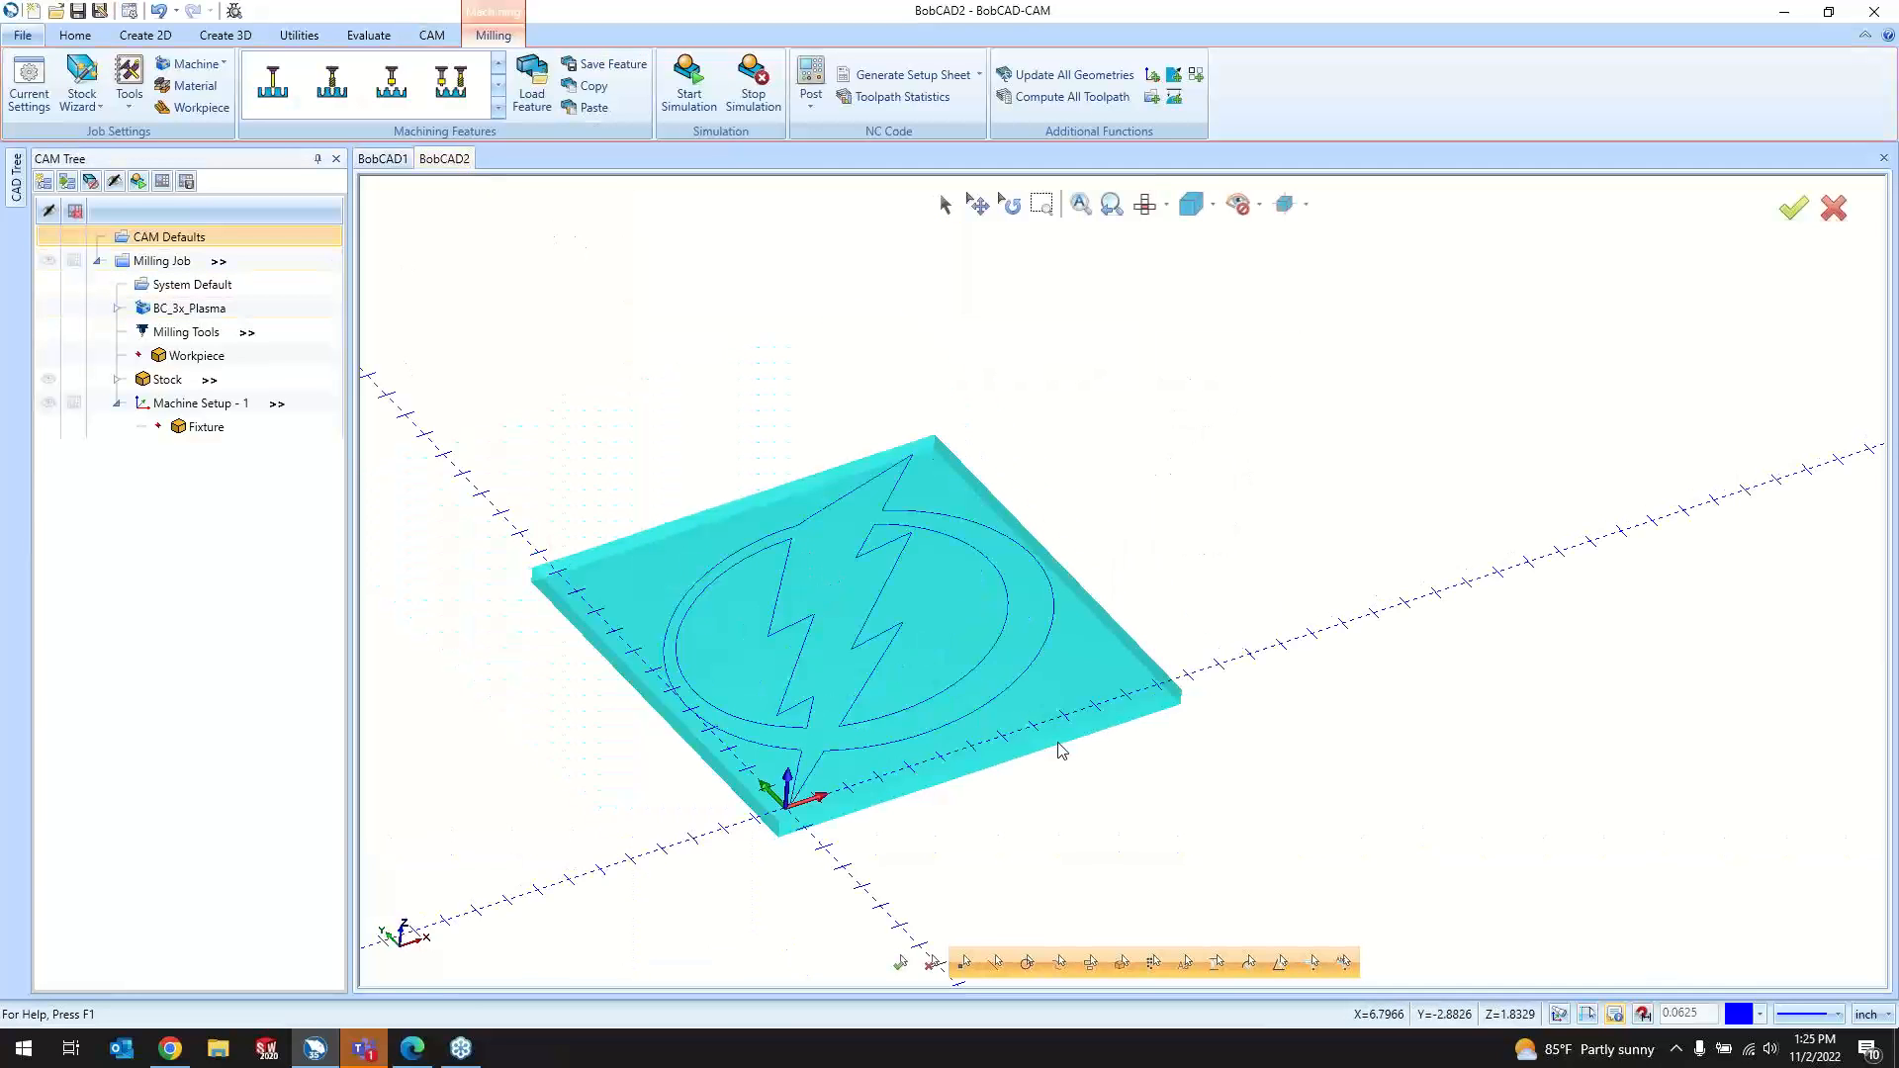
scroll(693, 693, up, 2)
Step: Start a new machining job and dock its Data Entry pane together with the CAM Tree
click(432, 35)
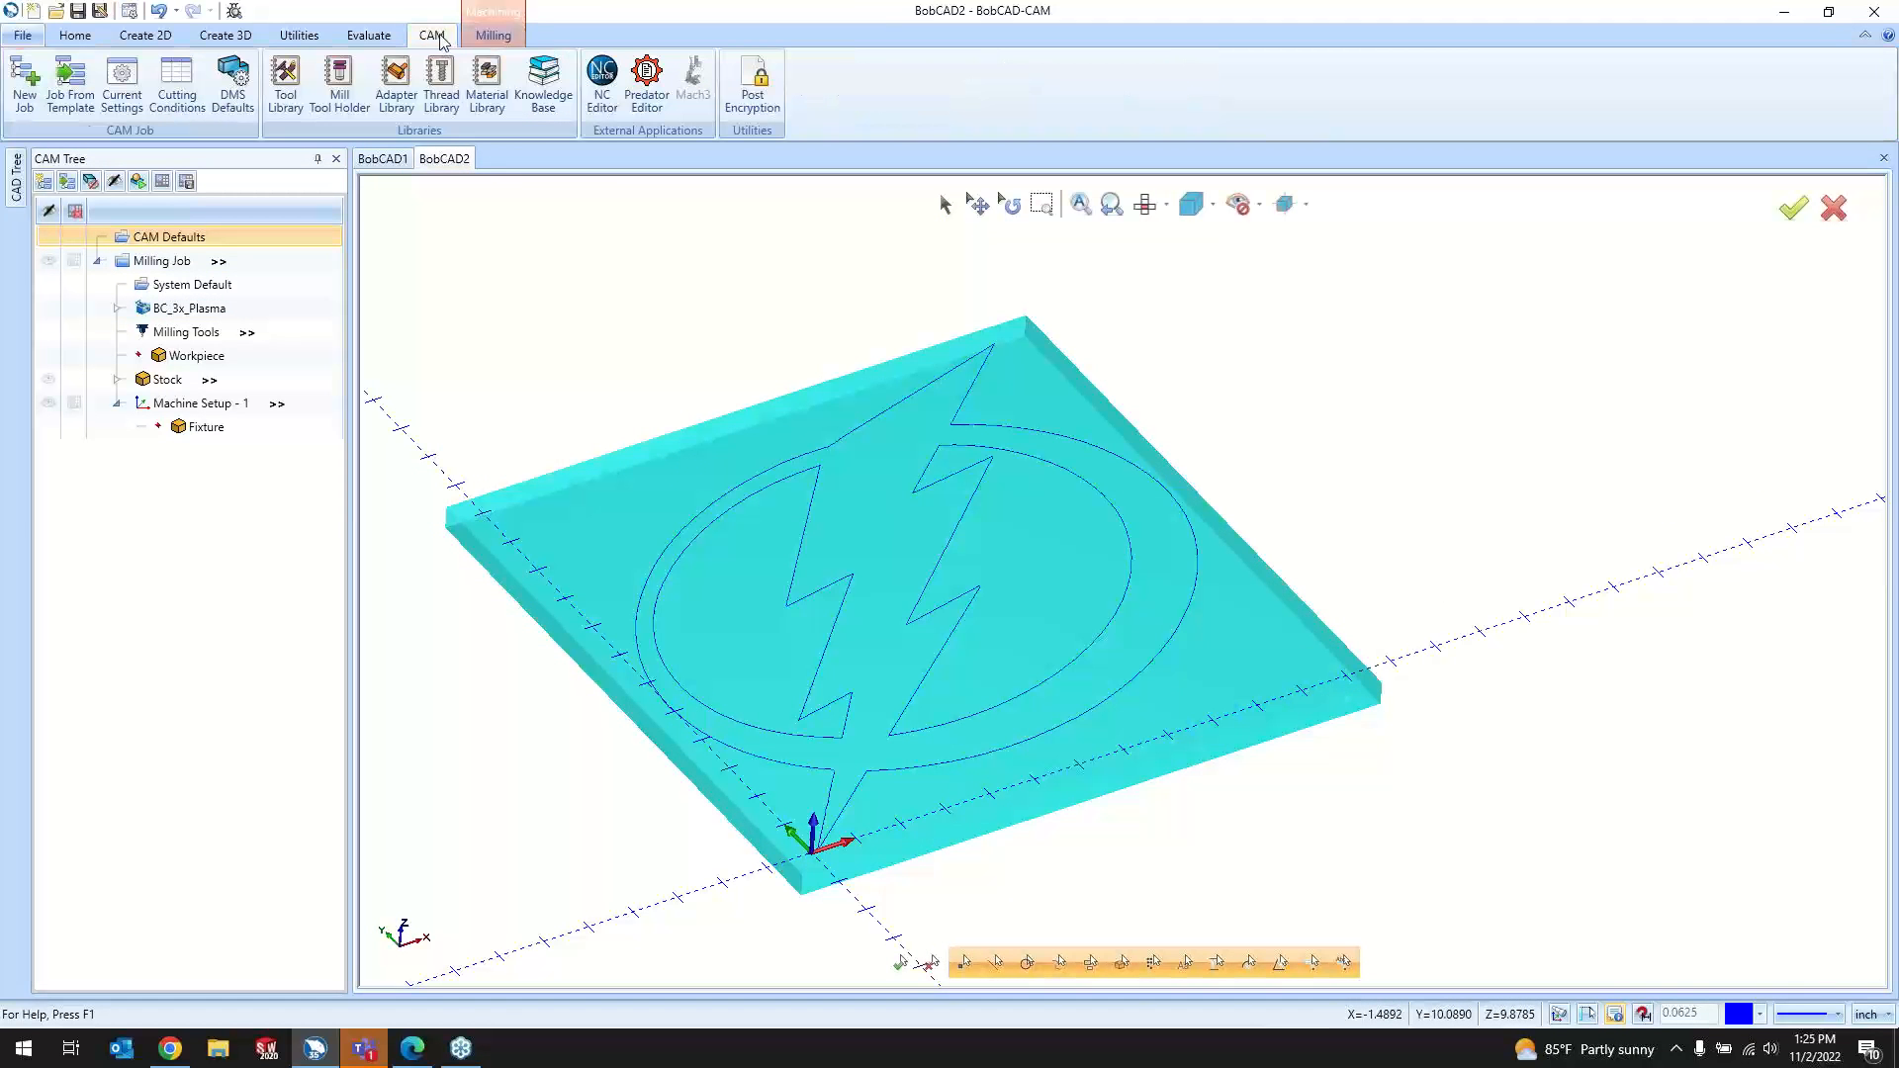
click(26, 104)
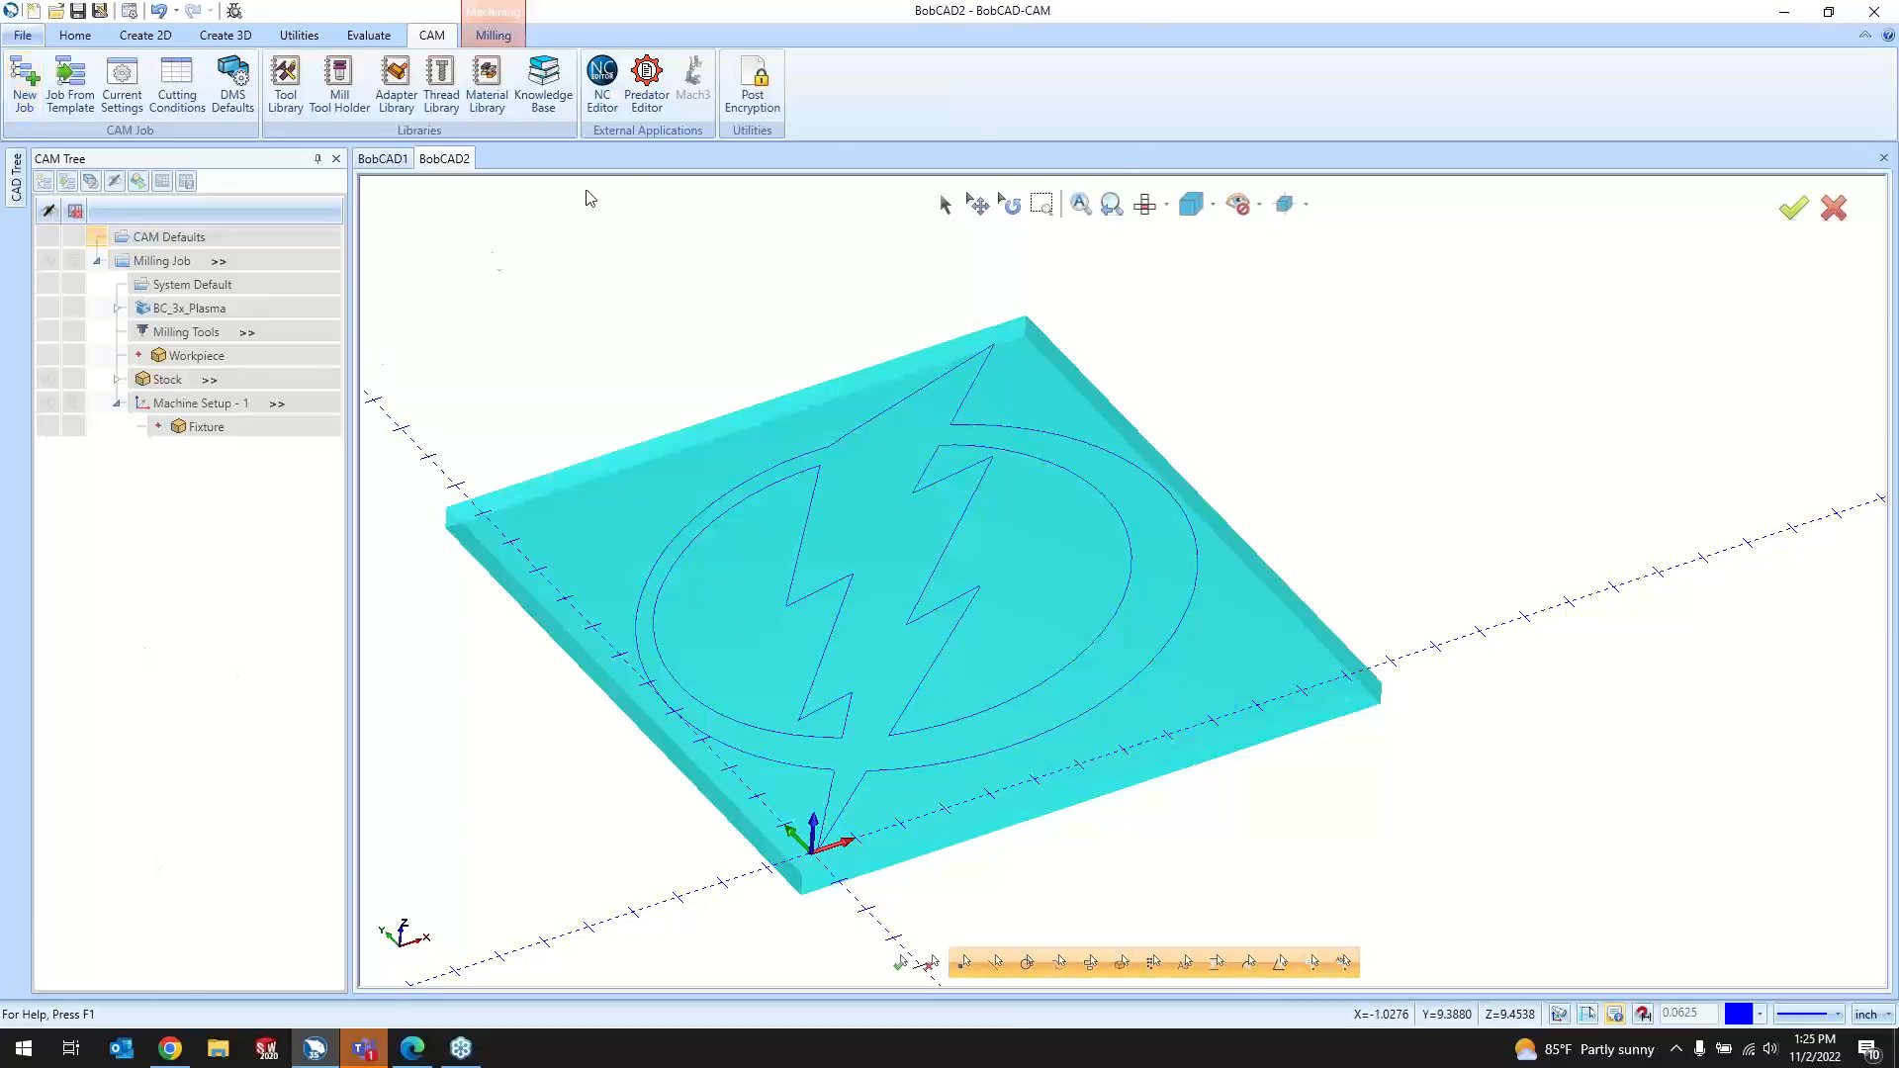
right_click(969, 110)
click(1053, 190)
right_click(1036, 105)
click(1073, 203)
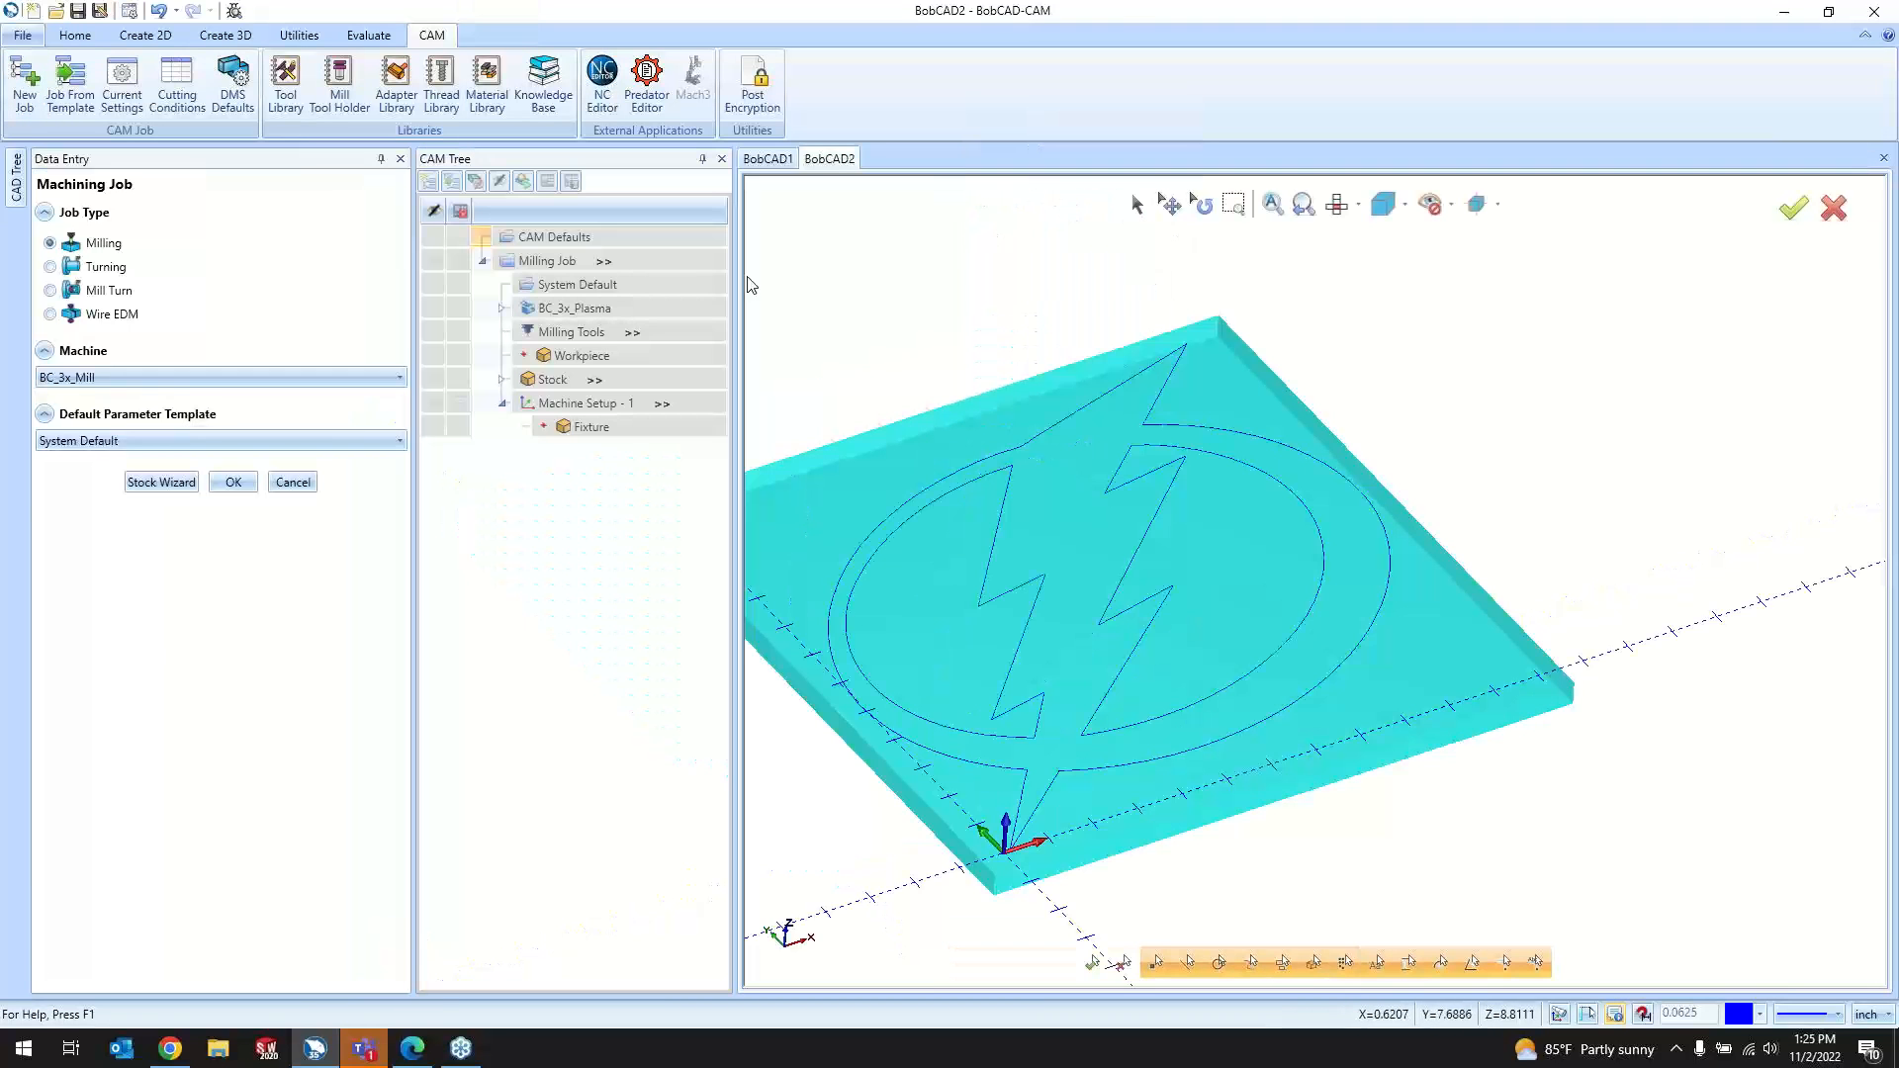
drag(233, 162, 196, 574)
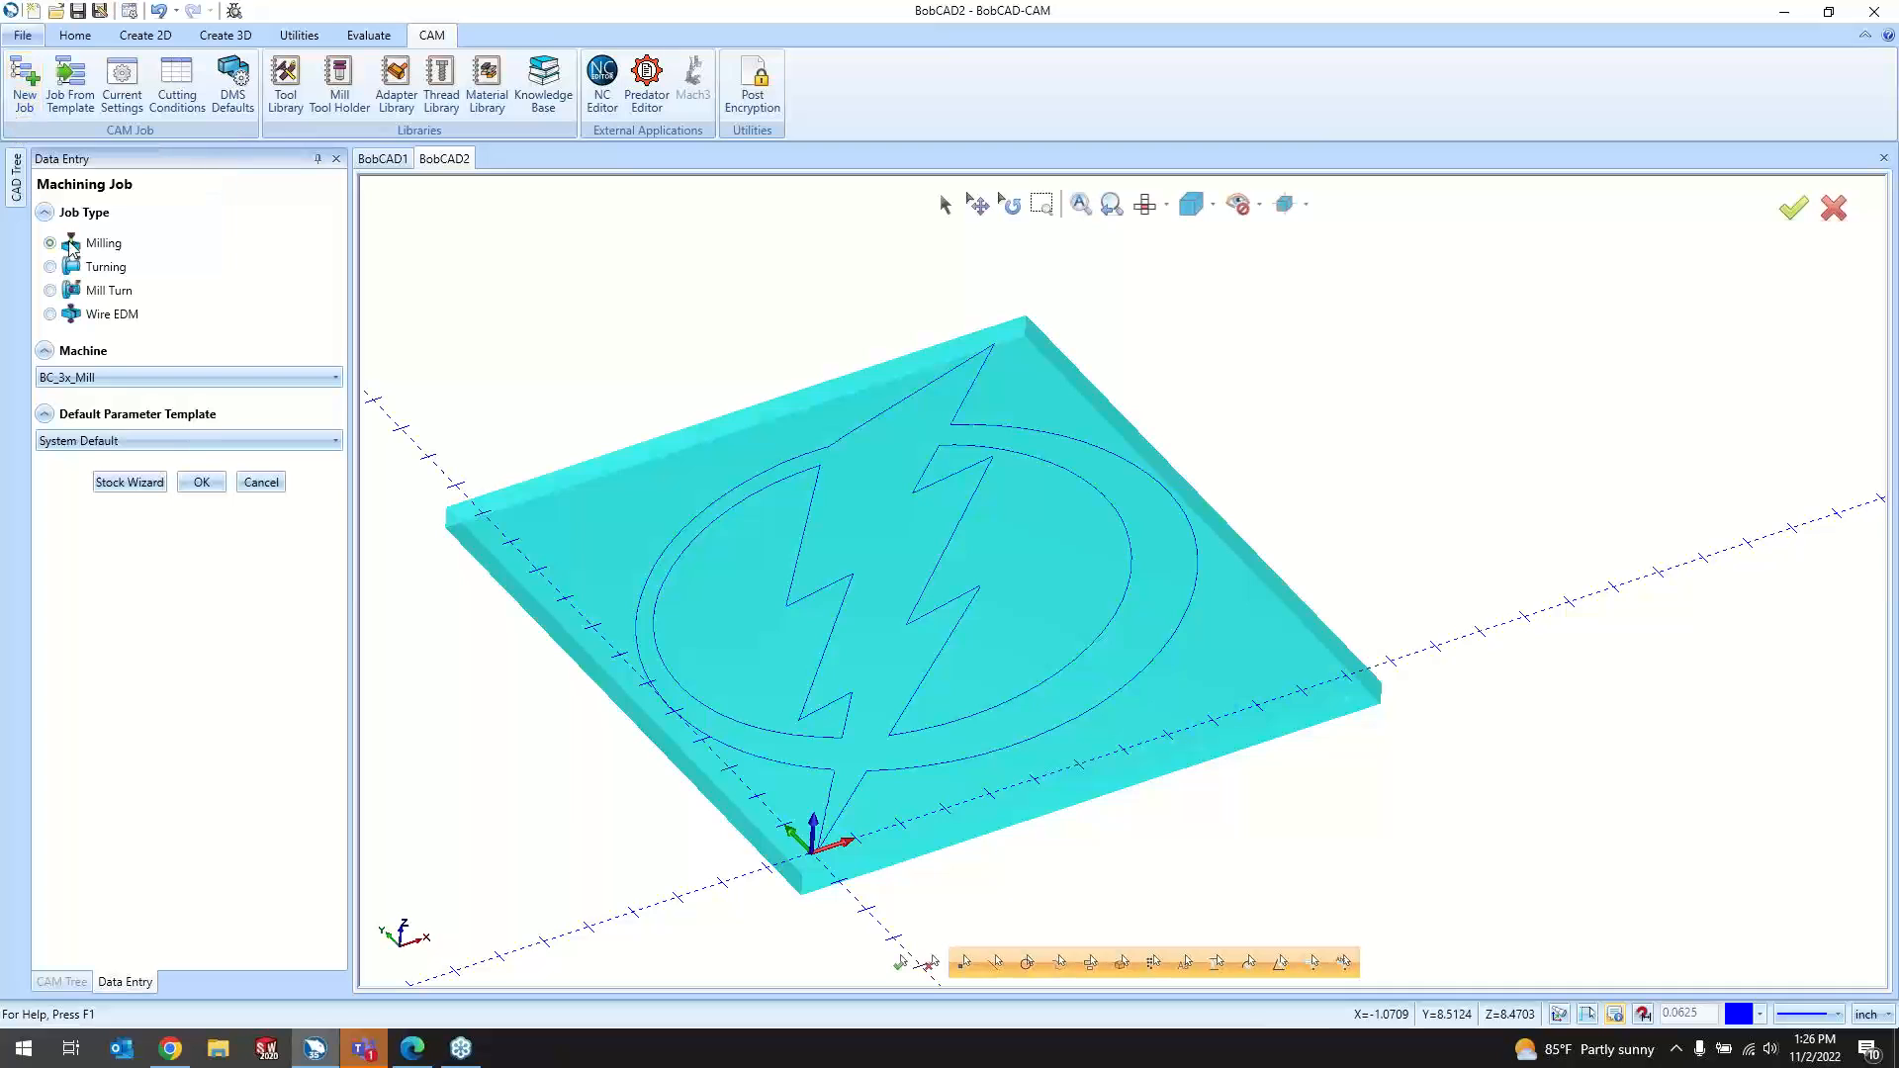
click(104, 381)
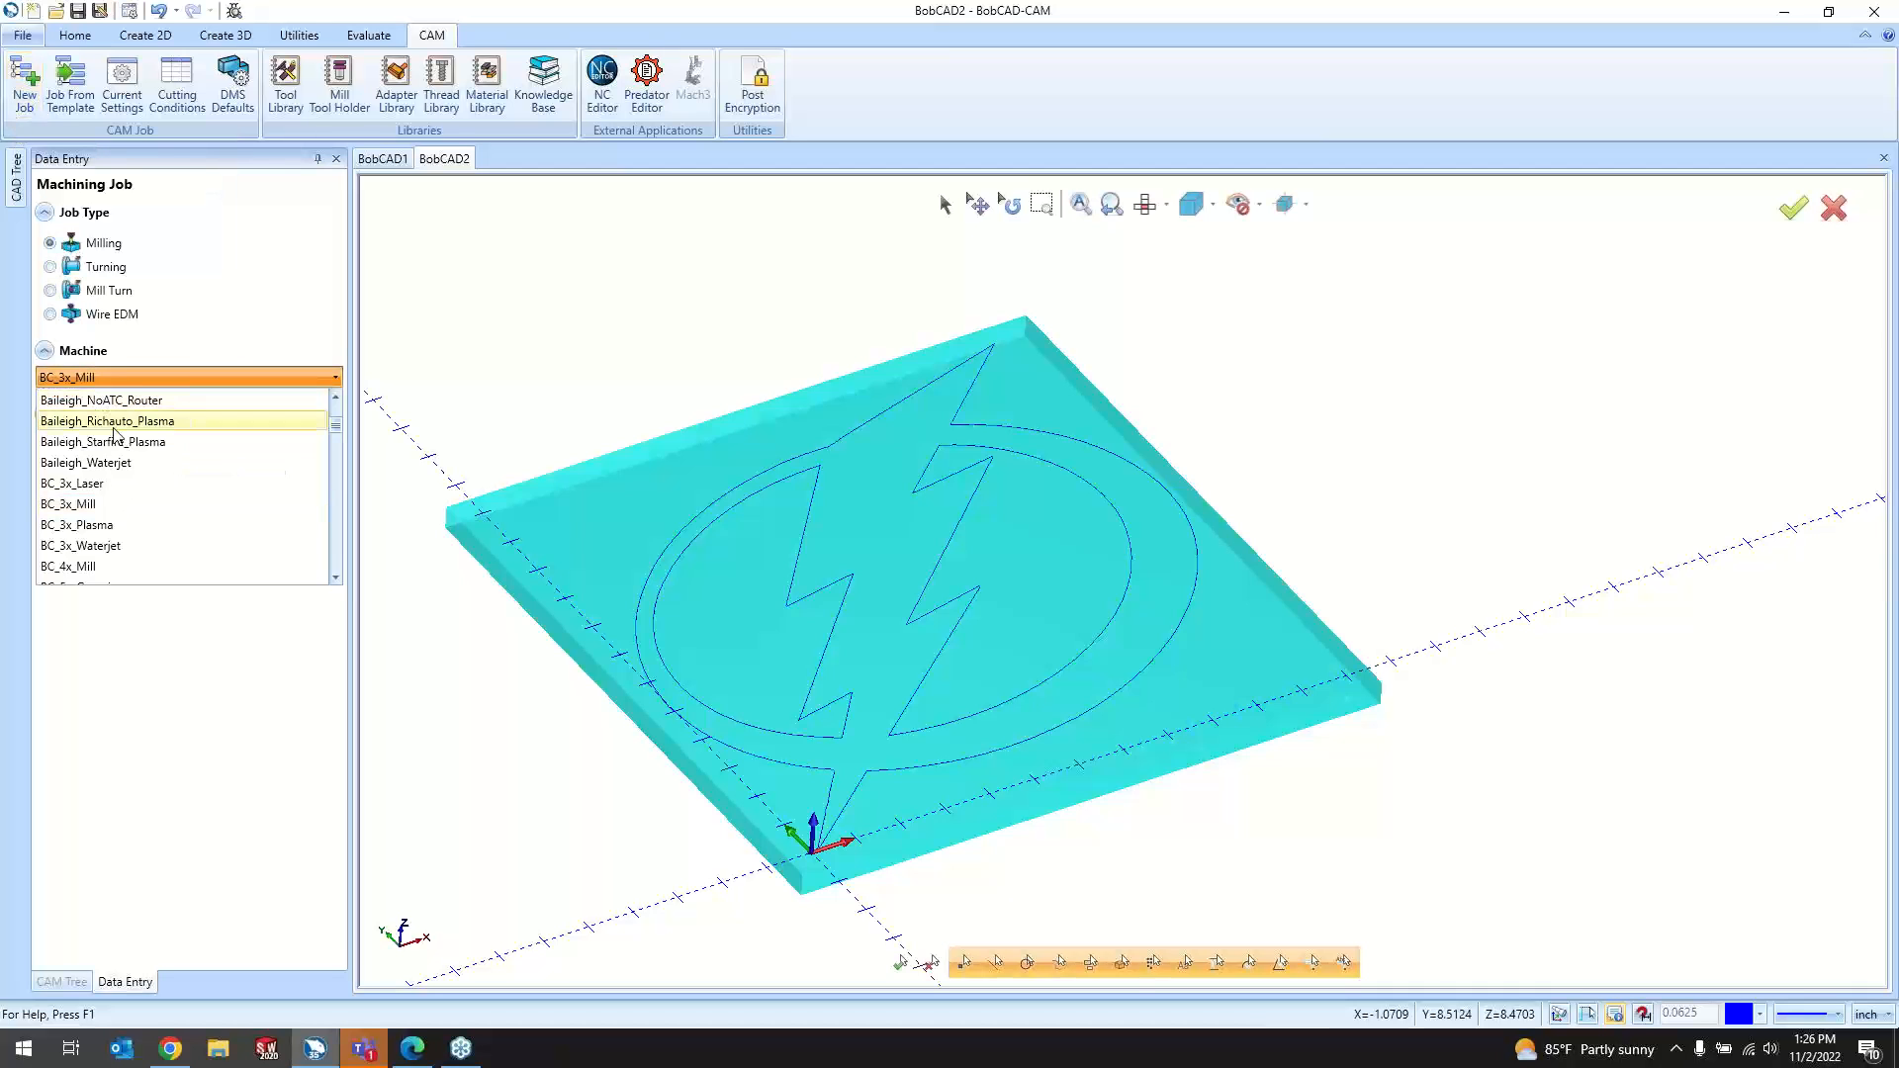
click(155, 526)
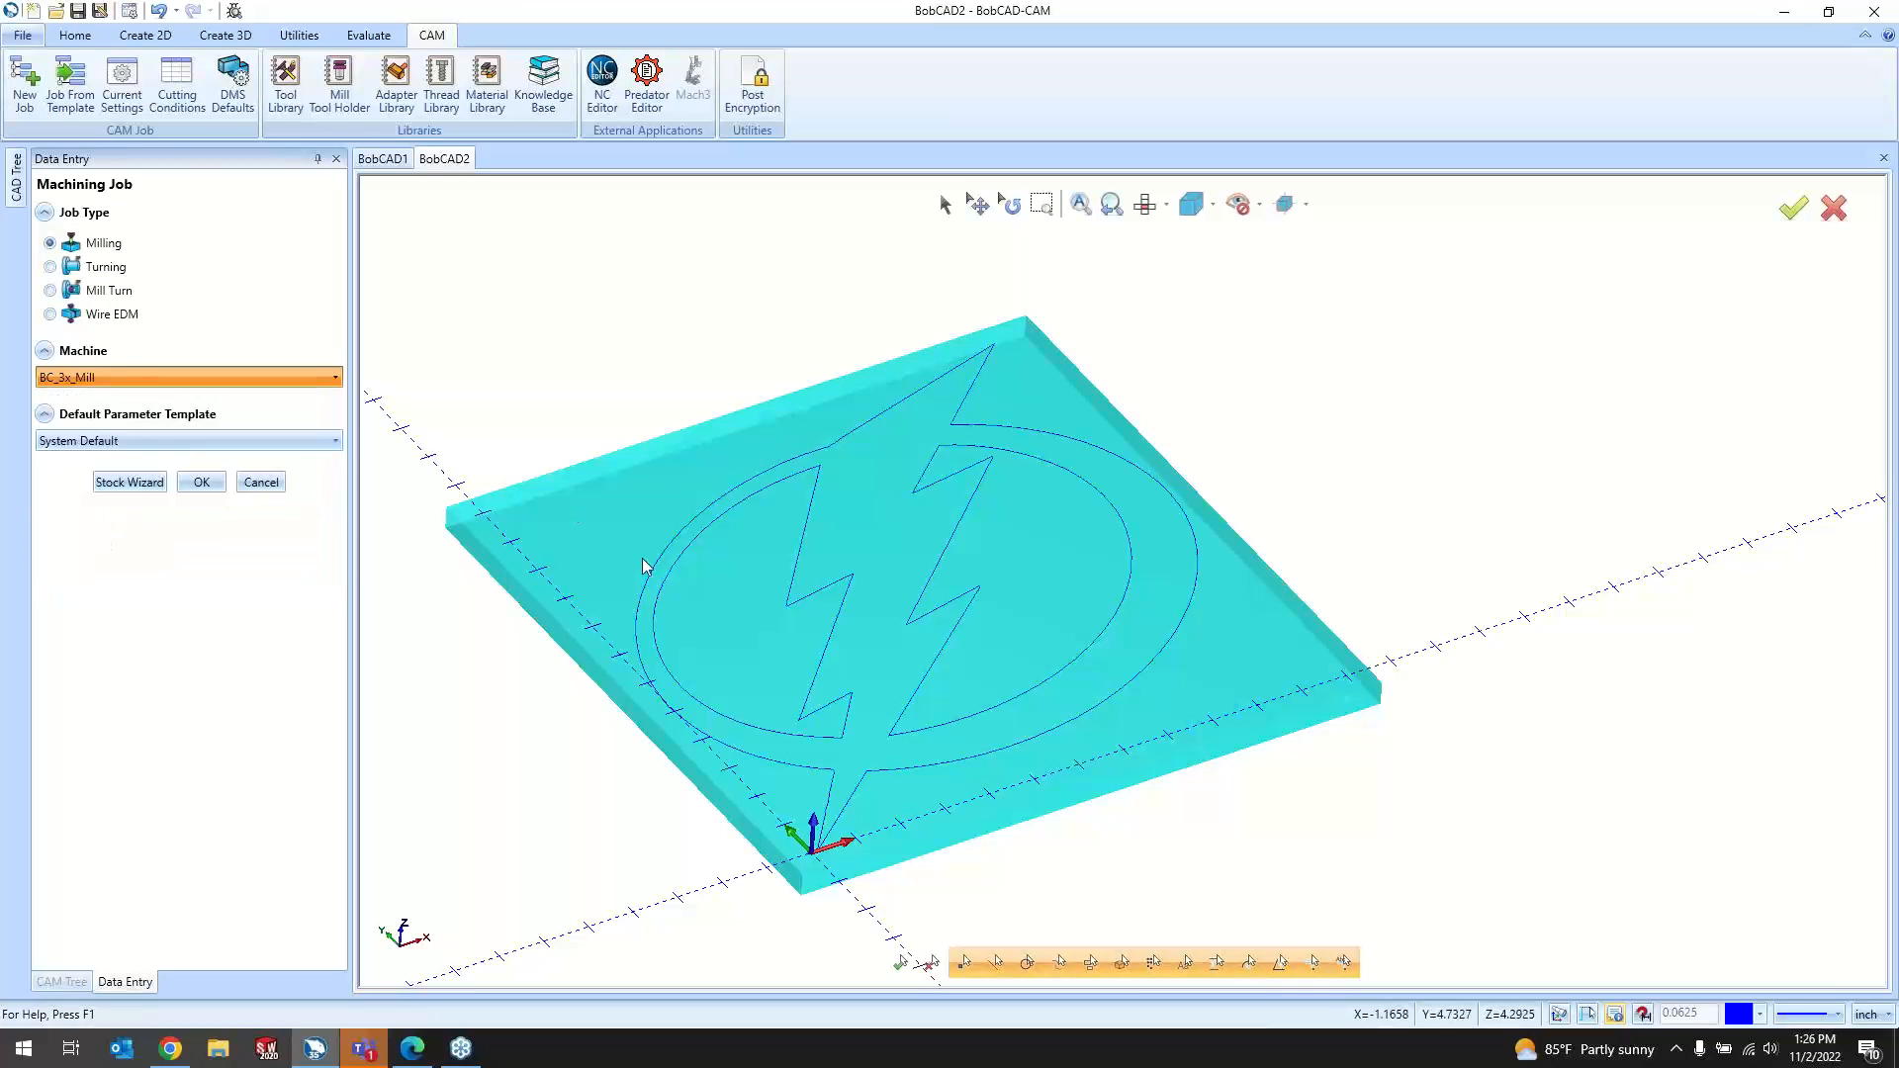
click(262, 483)
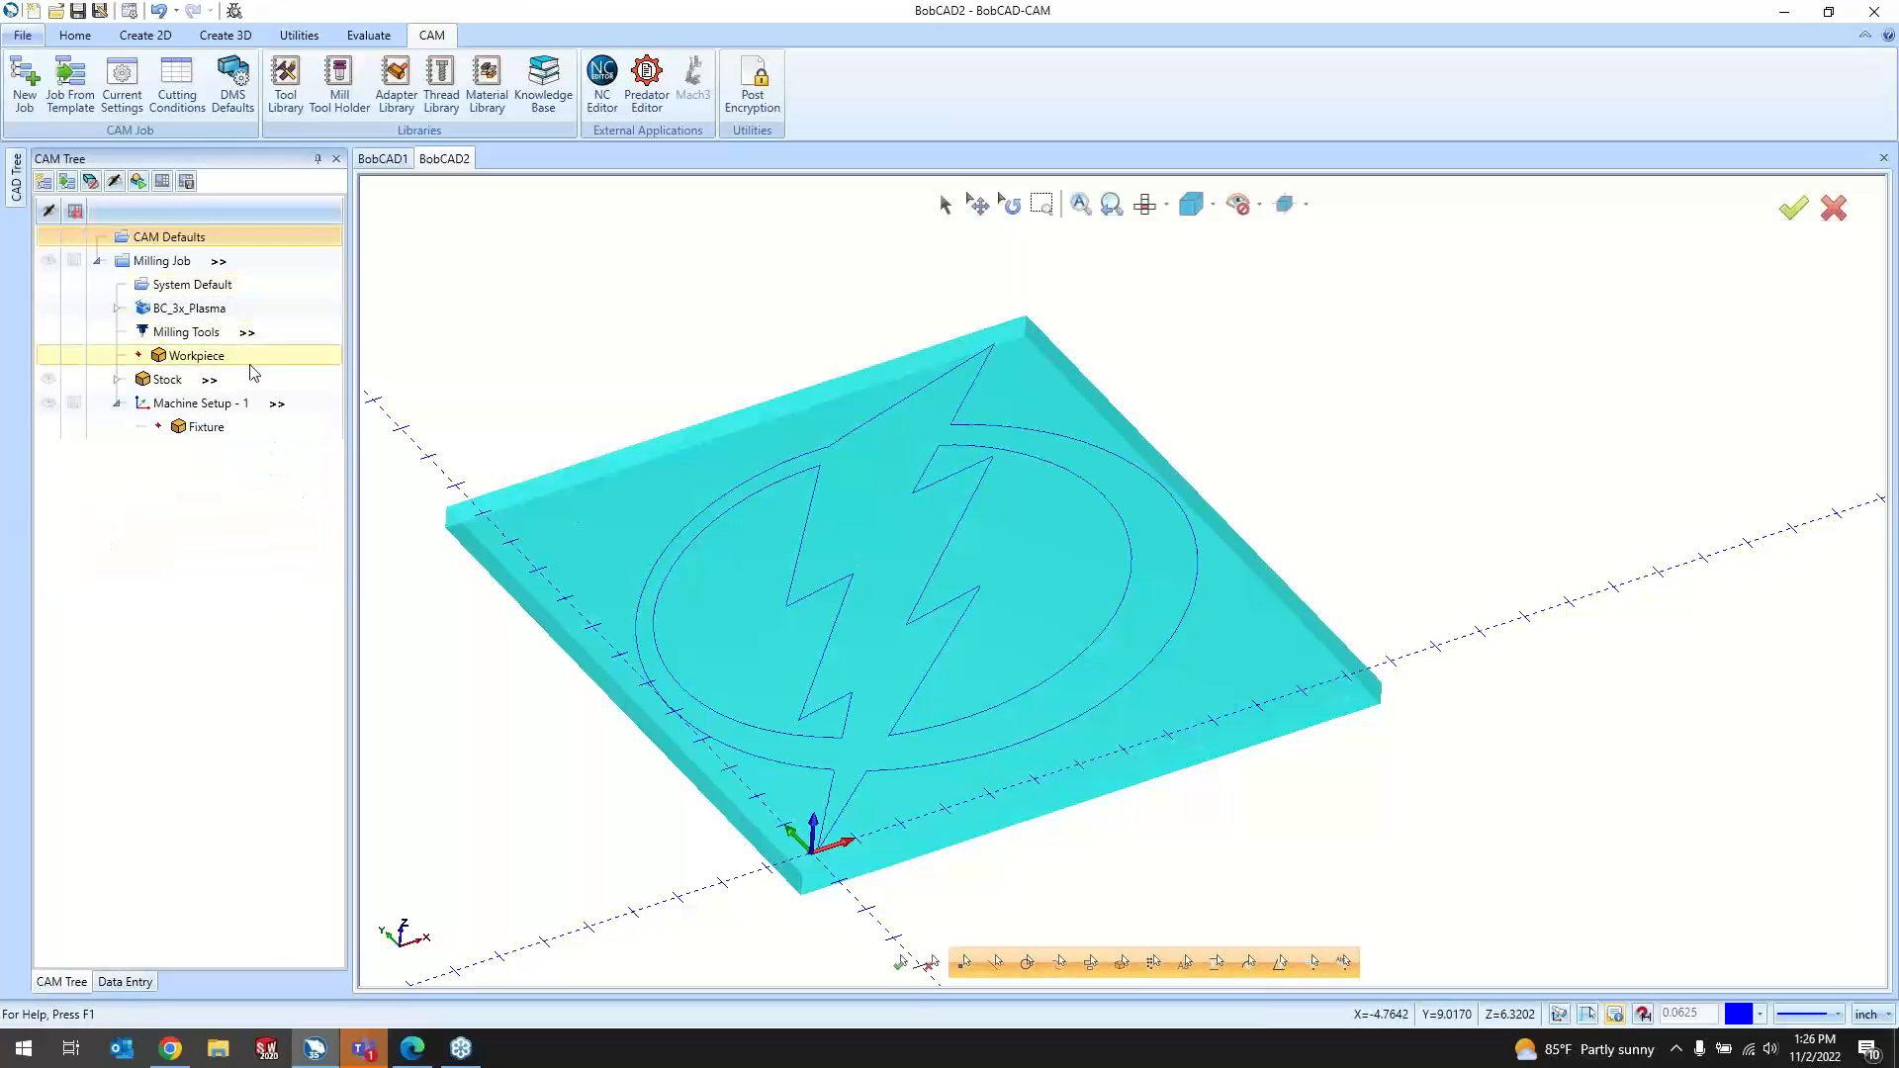
Step: Add a Mill 2 Axis feature to Machine Setup - 1 and select the entire logo outline as its geometry
click(194, 403)
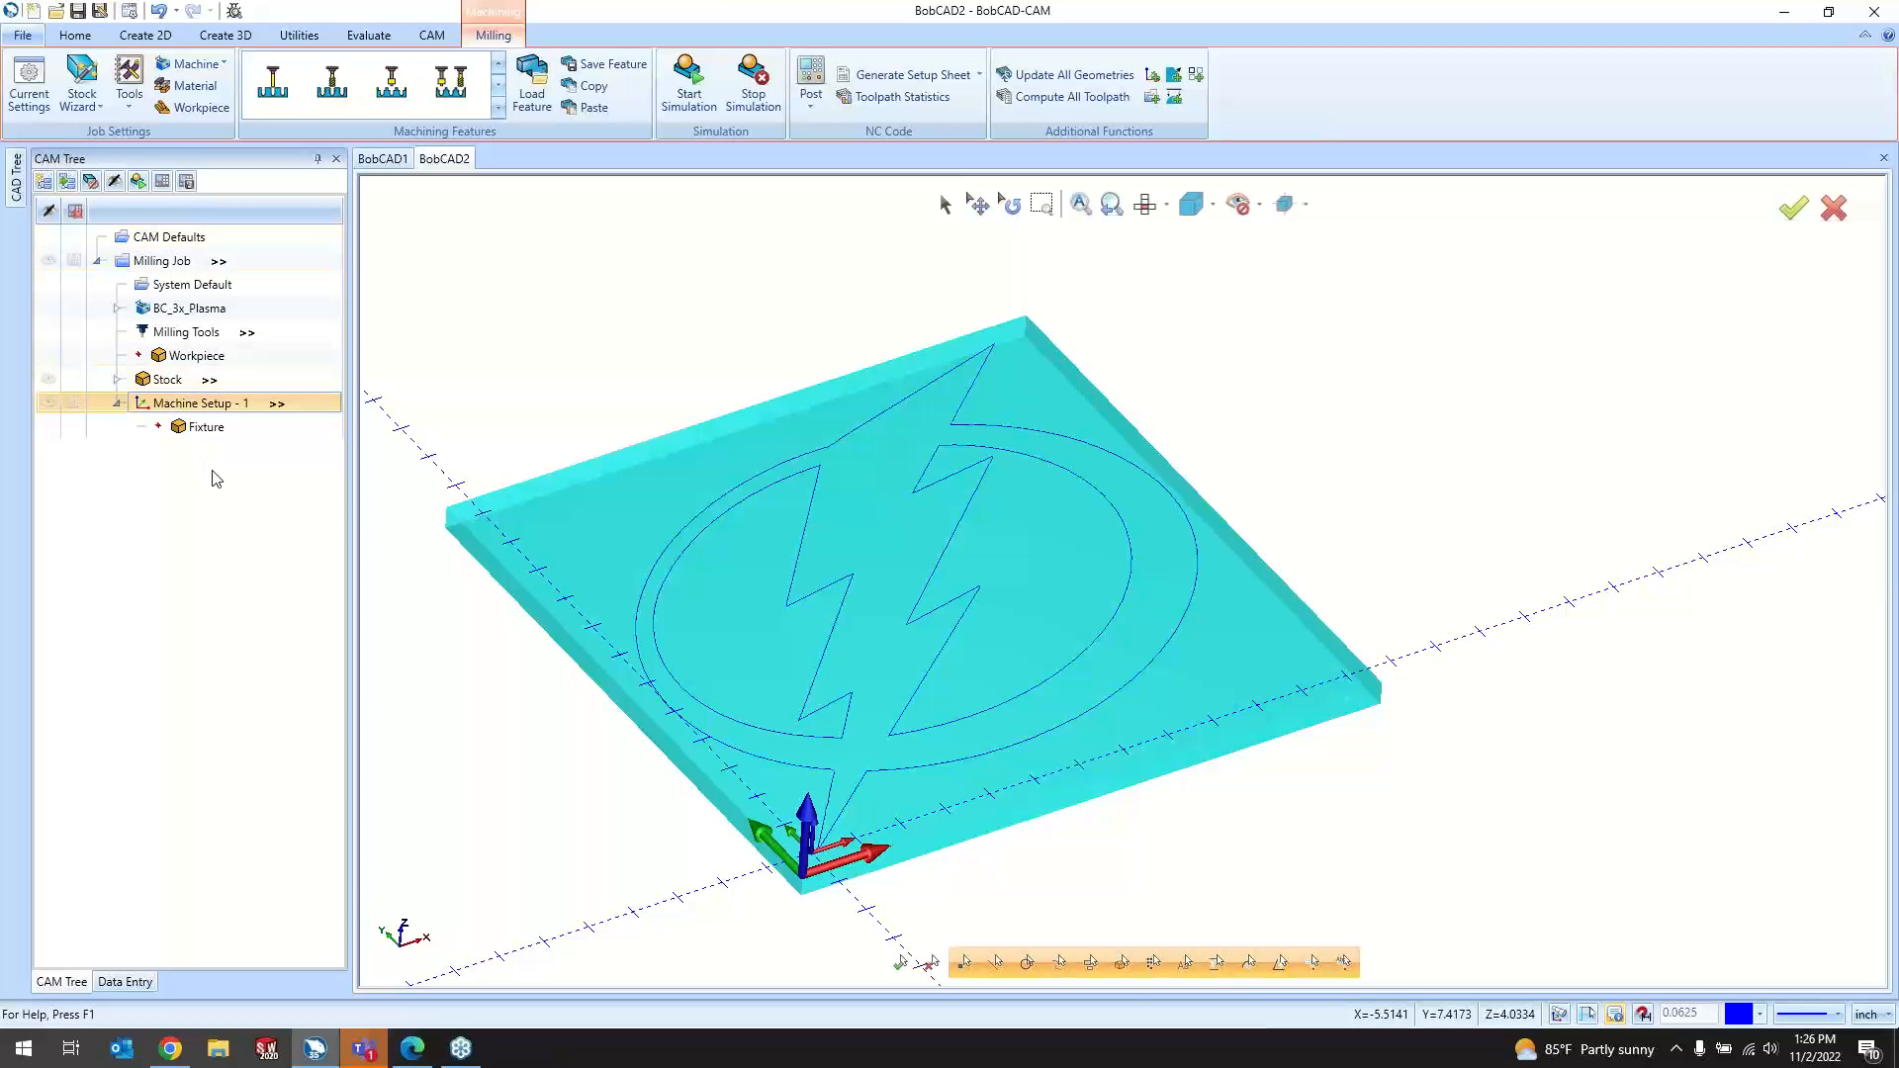
right_click(187, 415)
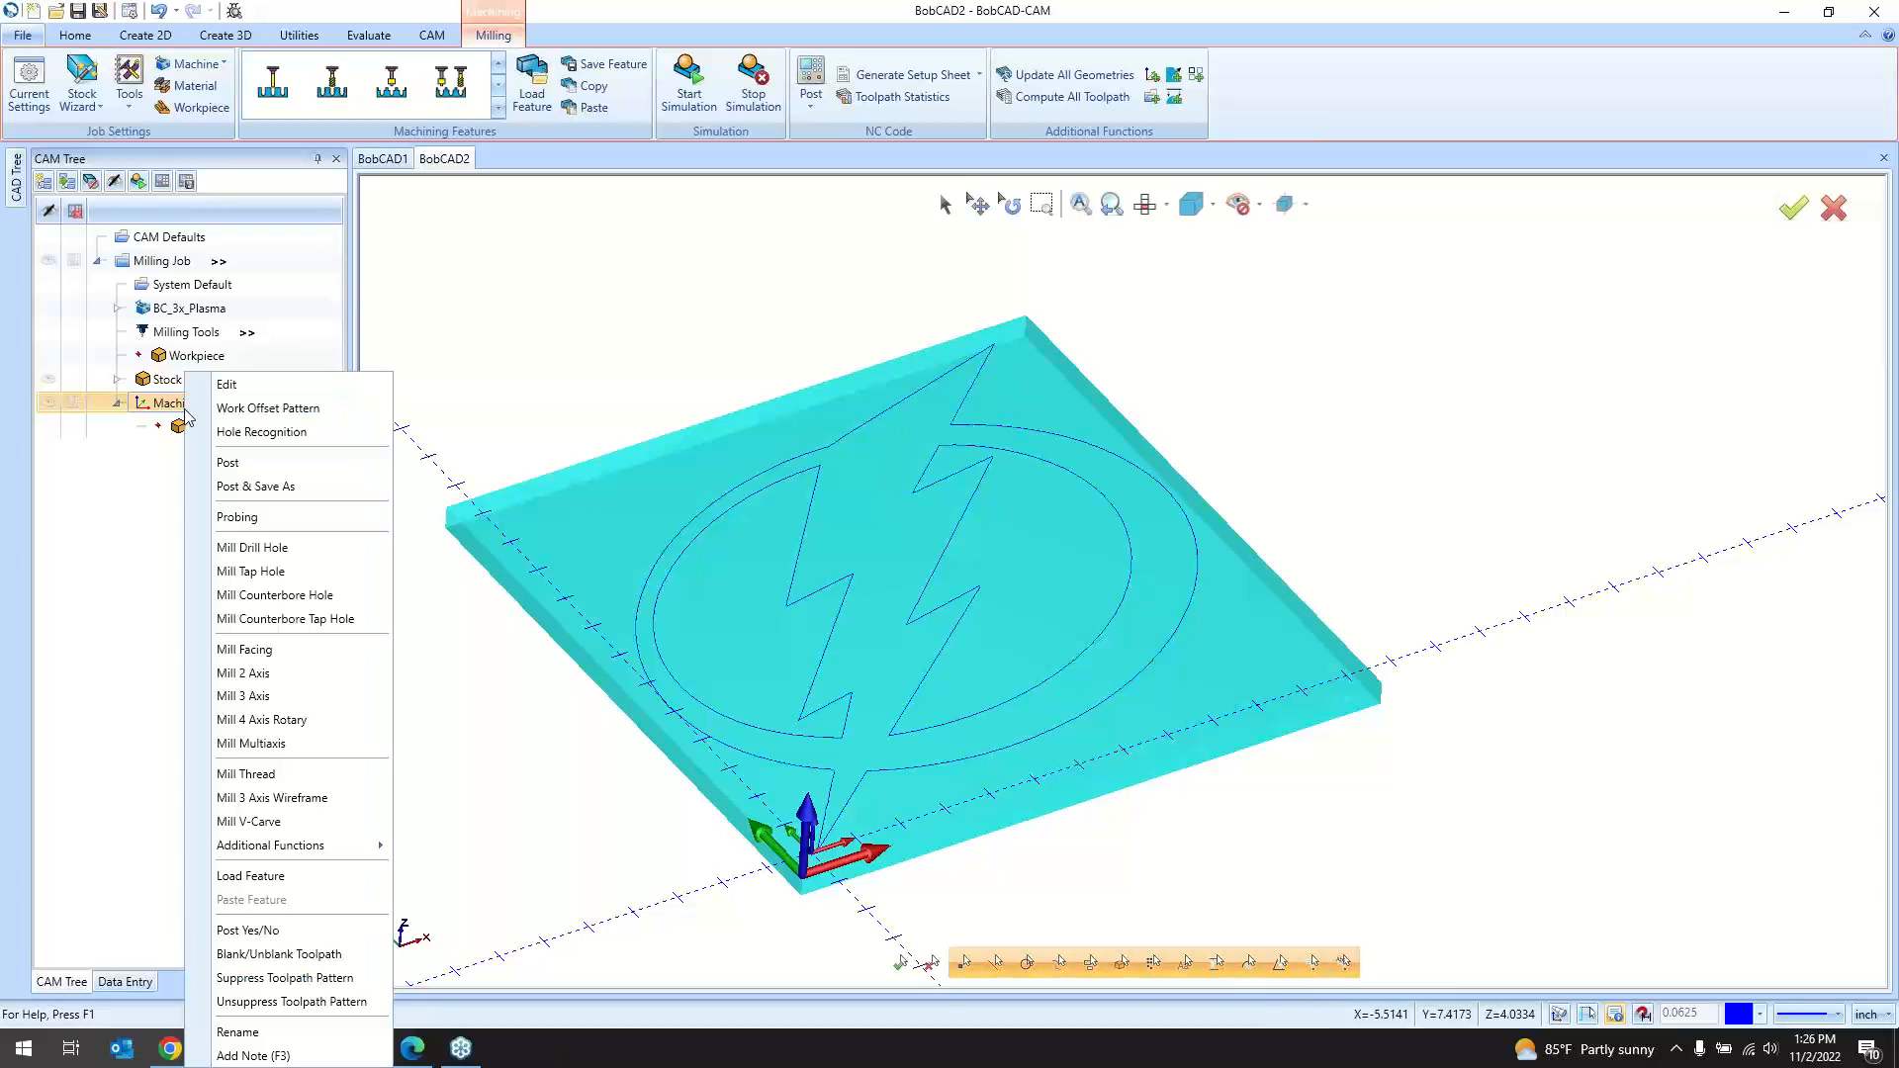
click(313, 685)
click(909, 326)
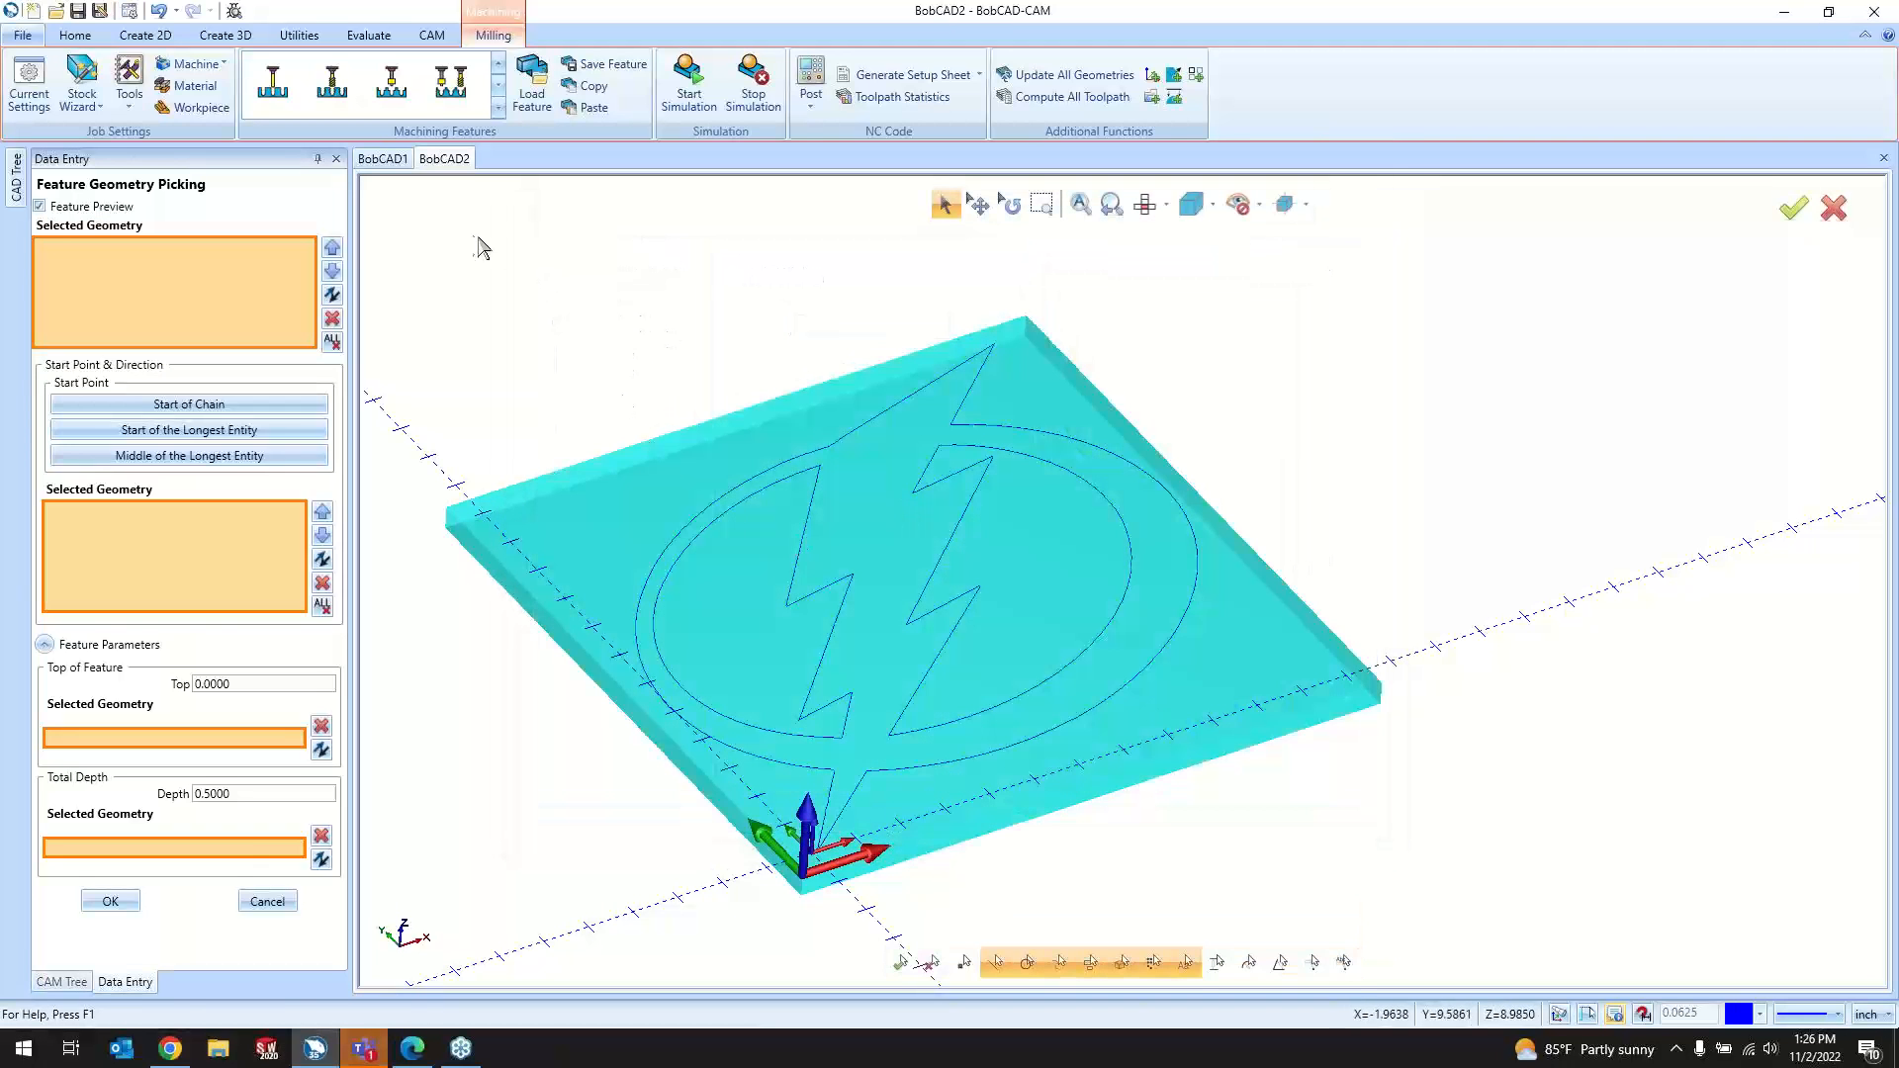
drag(478, 248, 1291, 890)
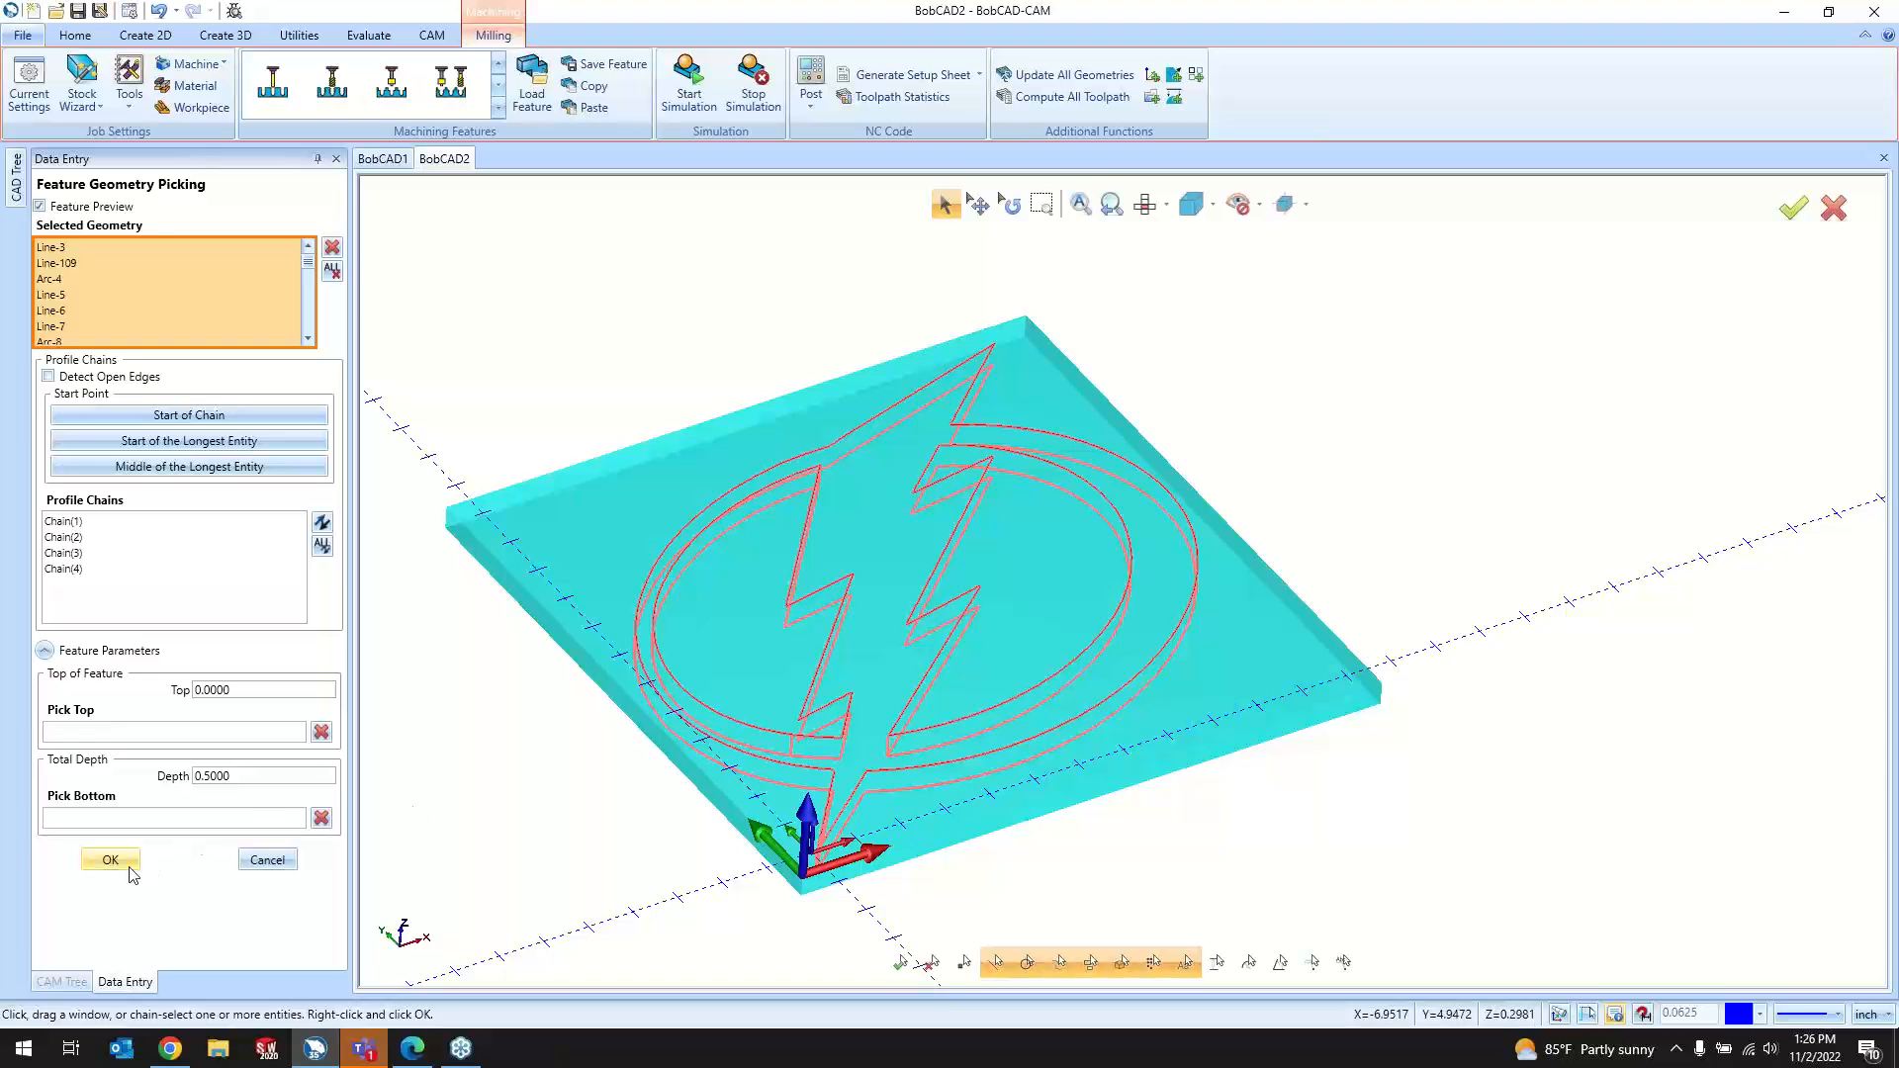
click(130, 869)
Step: Proceed to the feature's machining strategy and remove Profile Rough from the current operations
click(1108, 823)
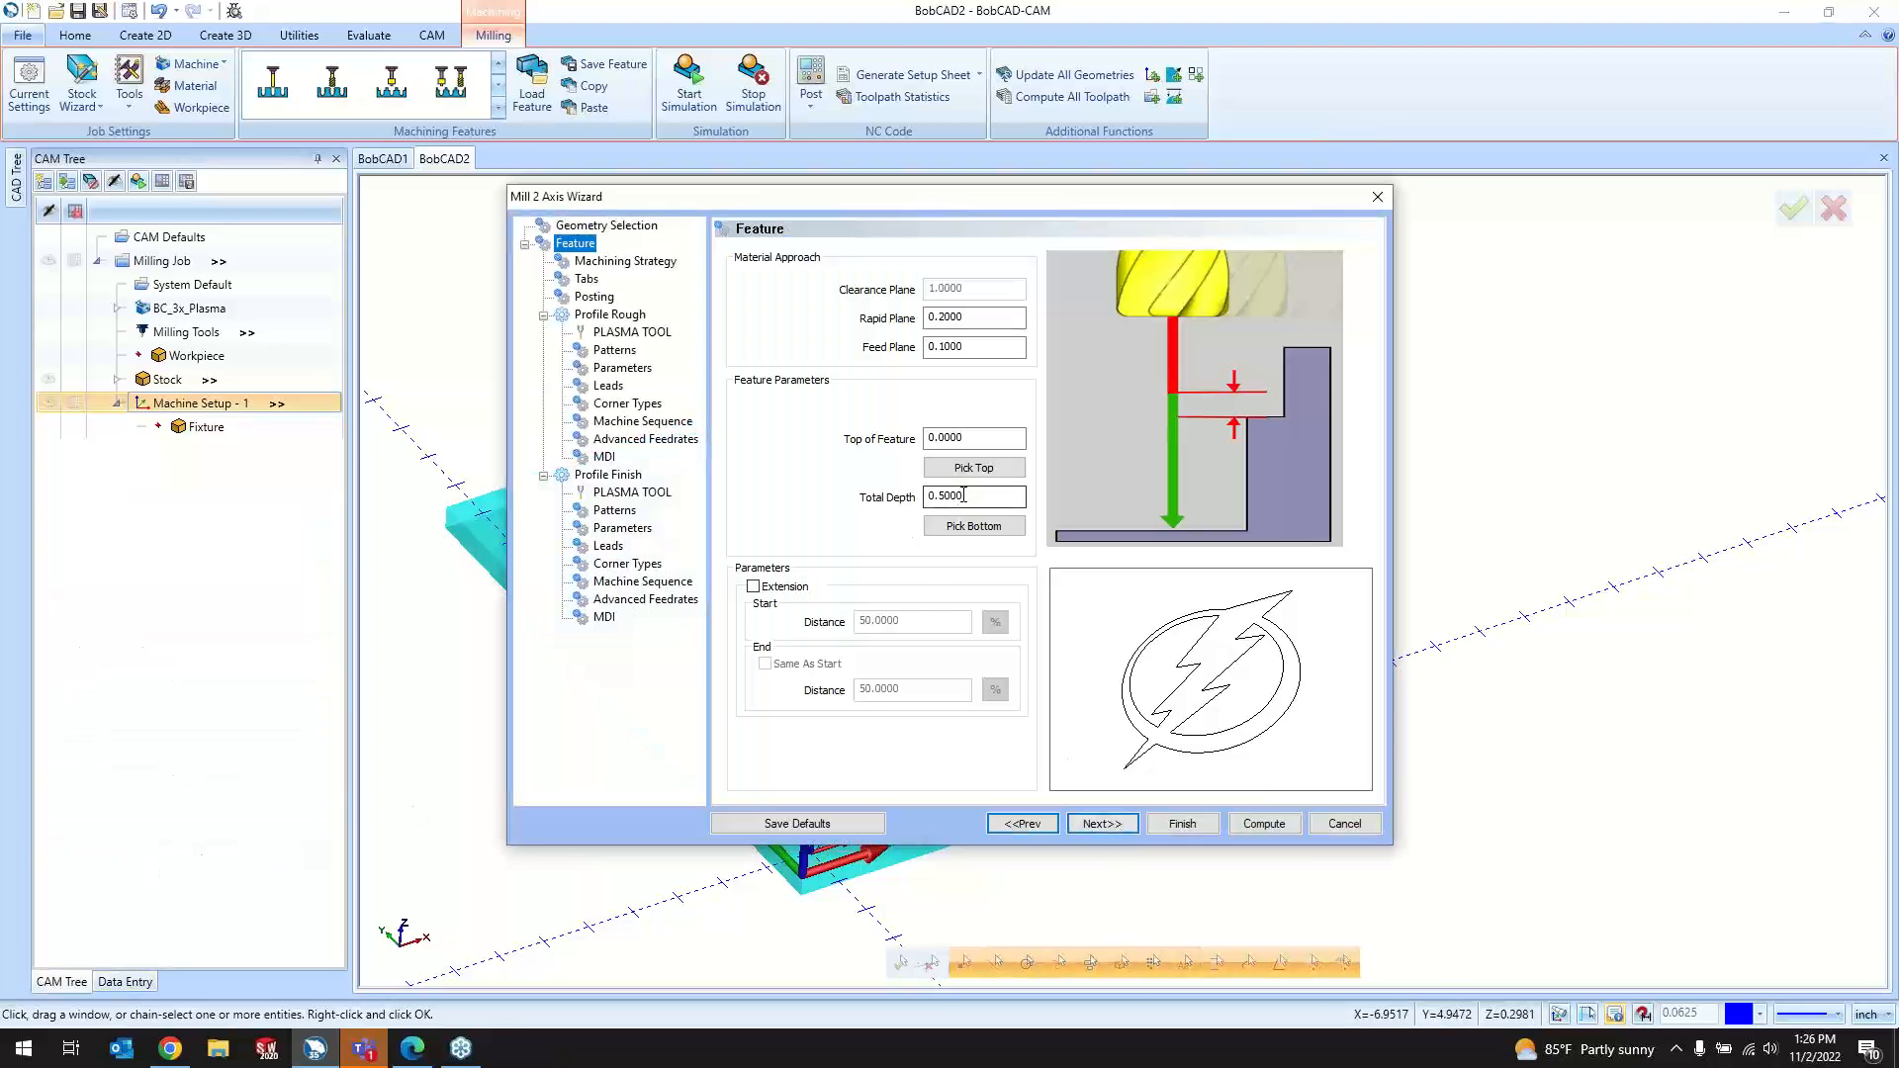
click(1105, 824)
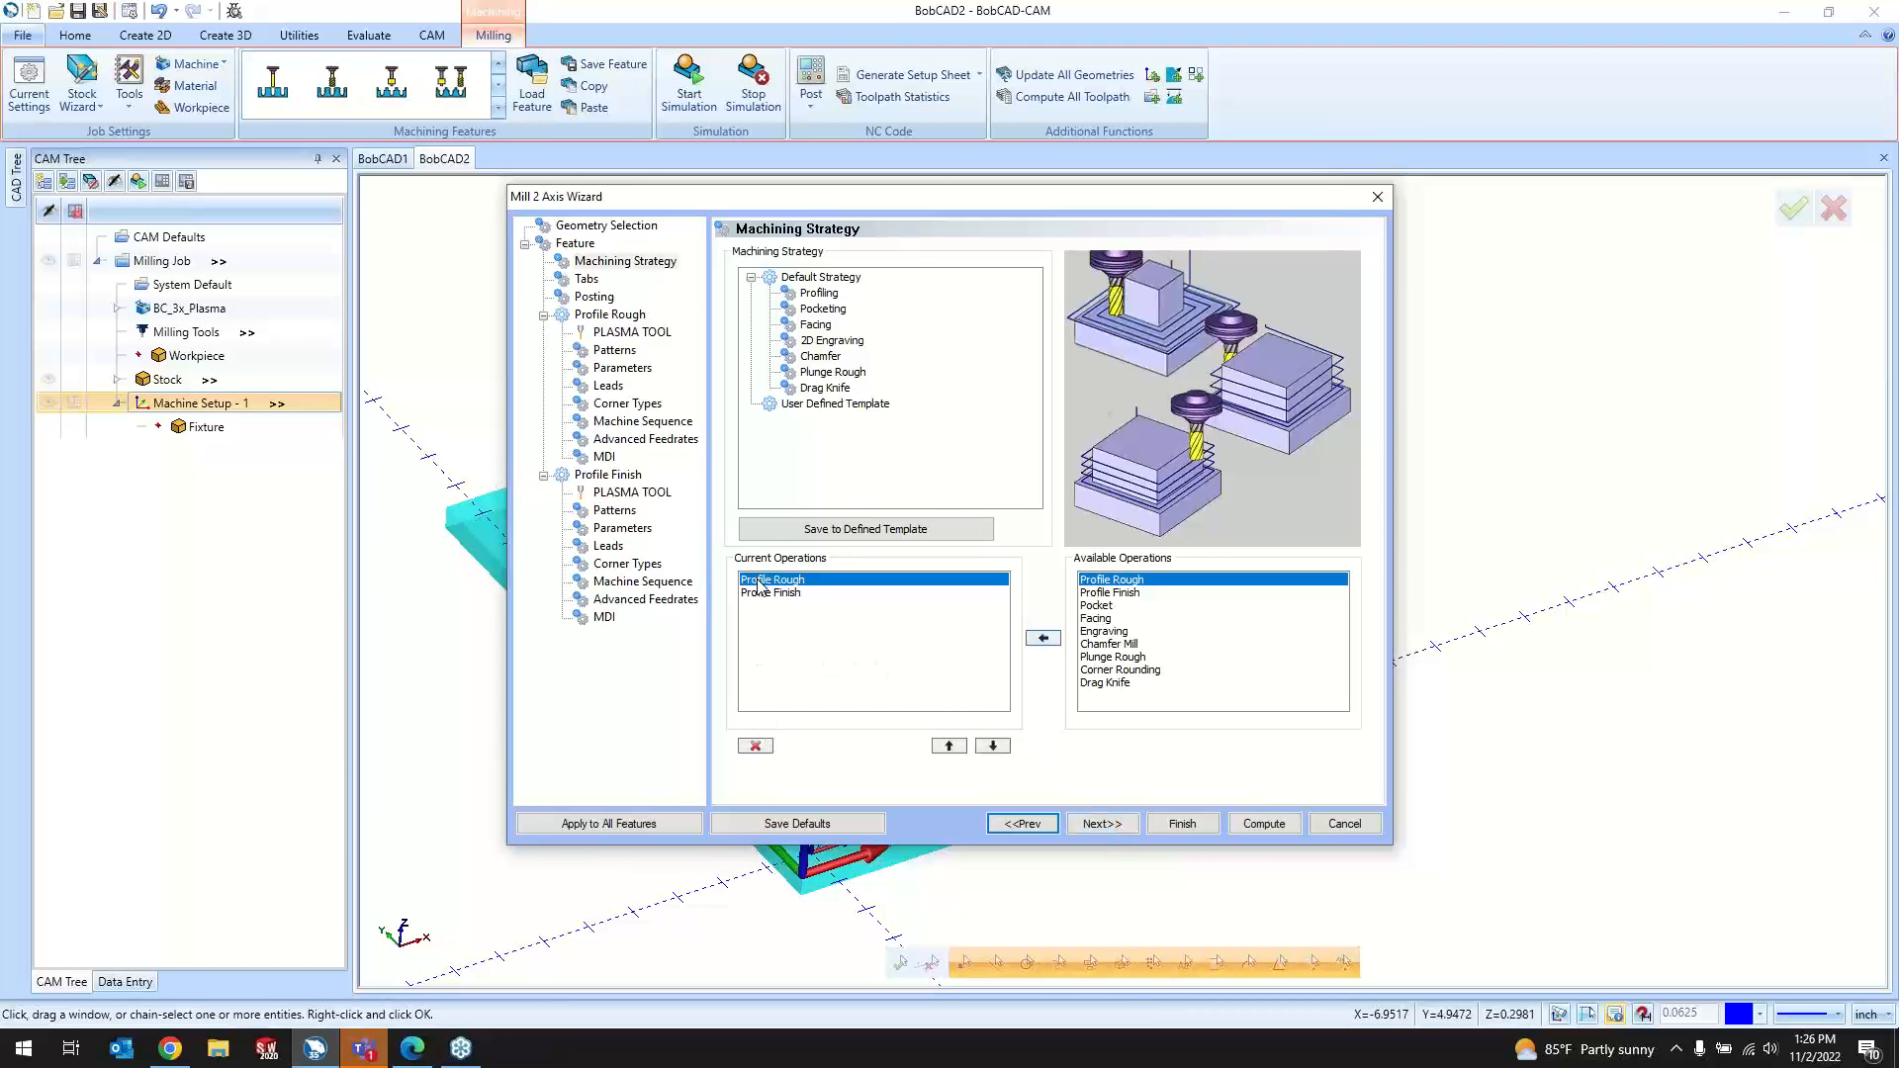
click(756, 747)
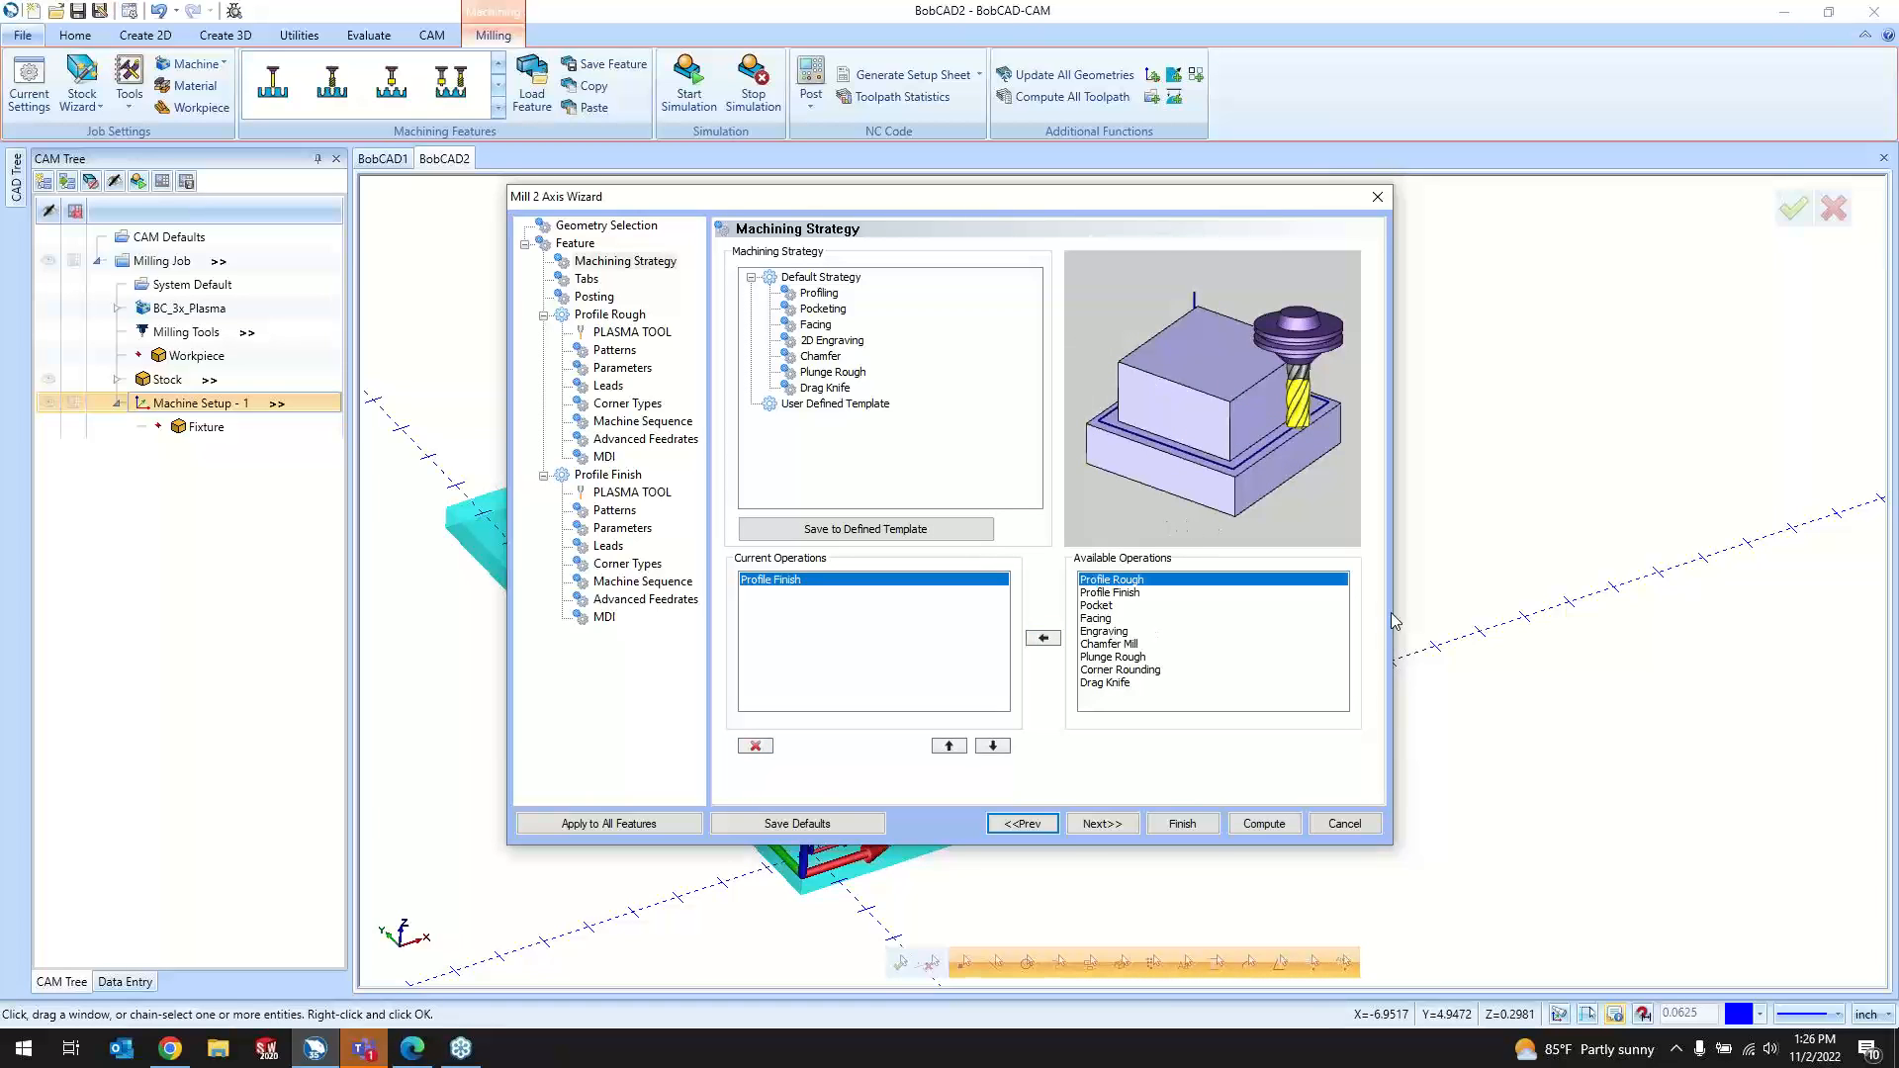
Step: Preview the available operations in the machining strategy, from Profile Finish through Drag Knife
click(1111, 594)
click(1096, 605)
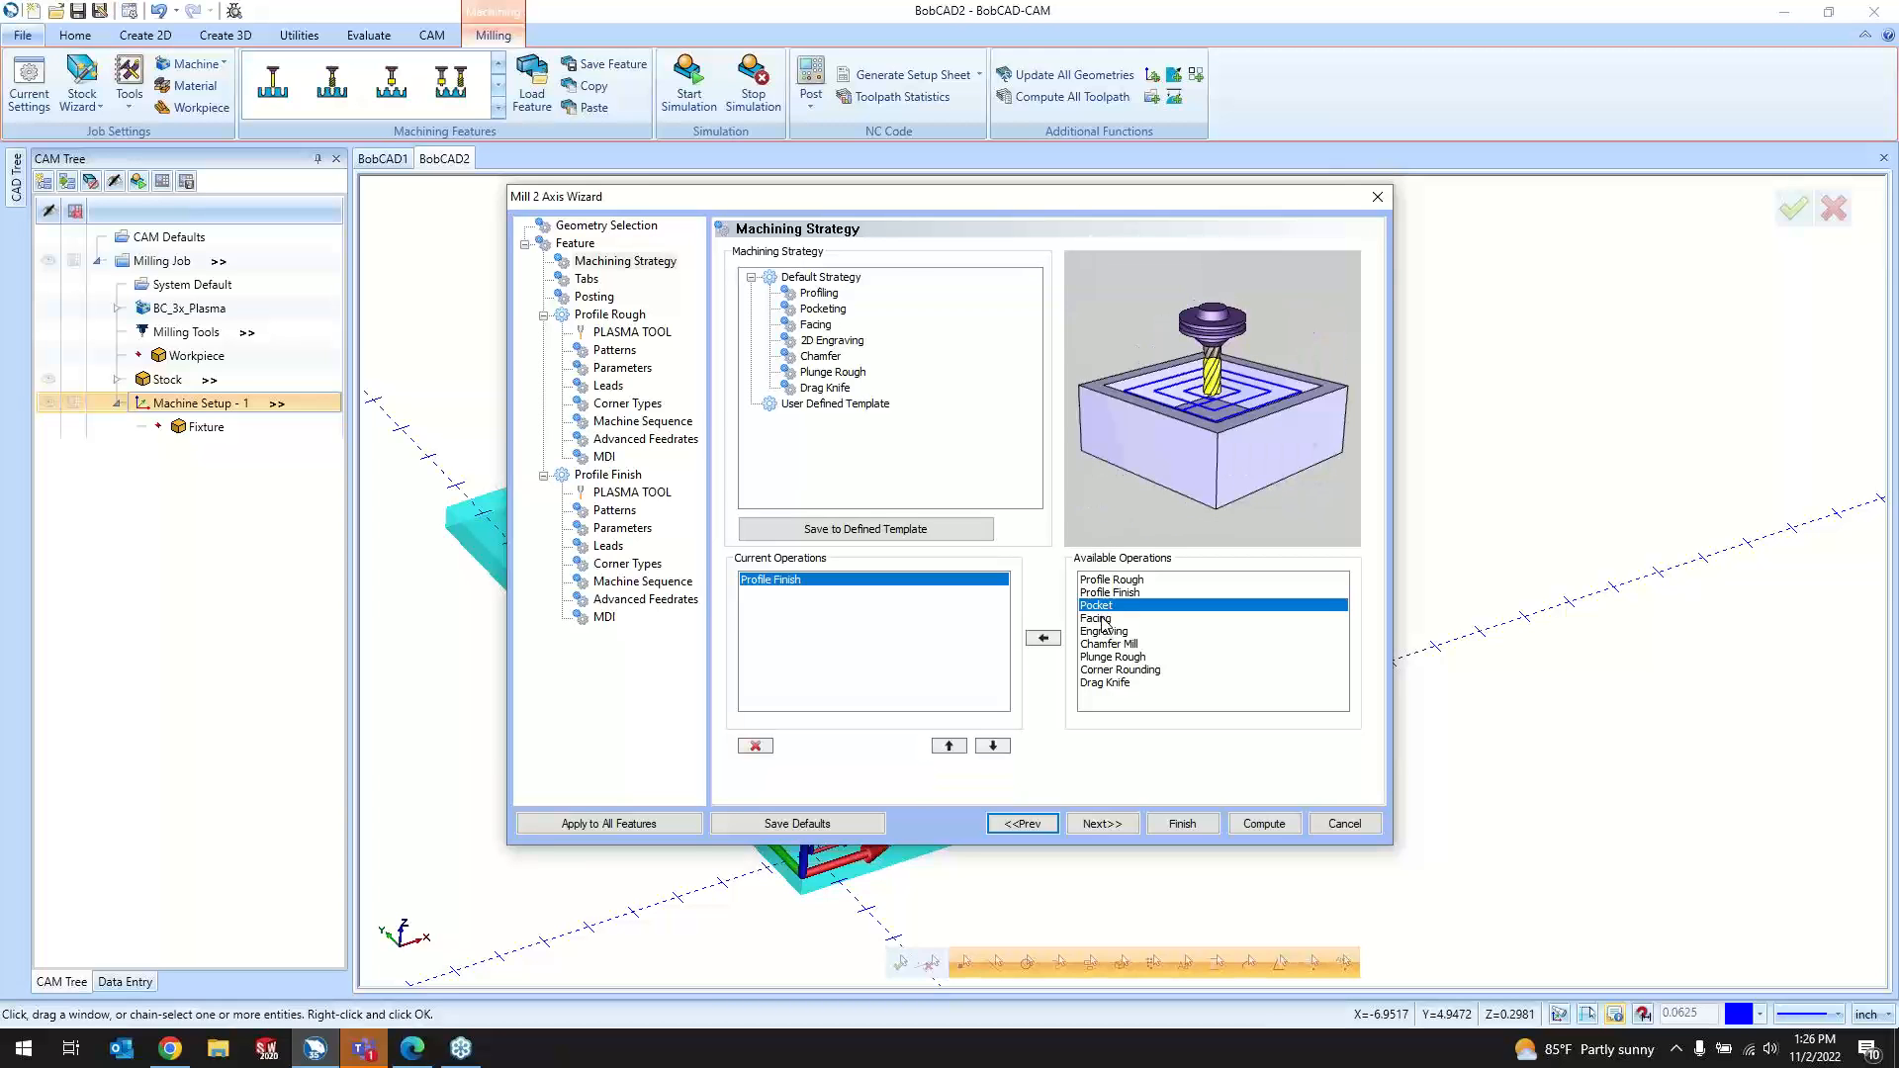
click(1100, 619)
click(1101, 632)
click(1101, 644)
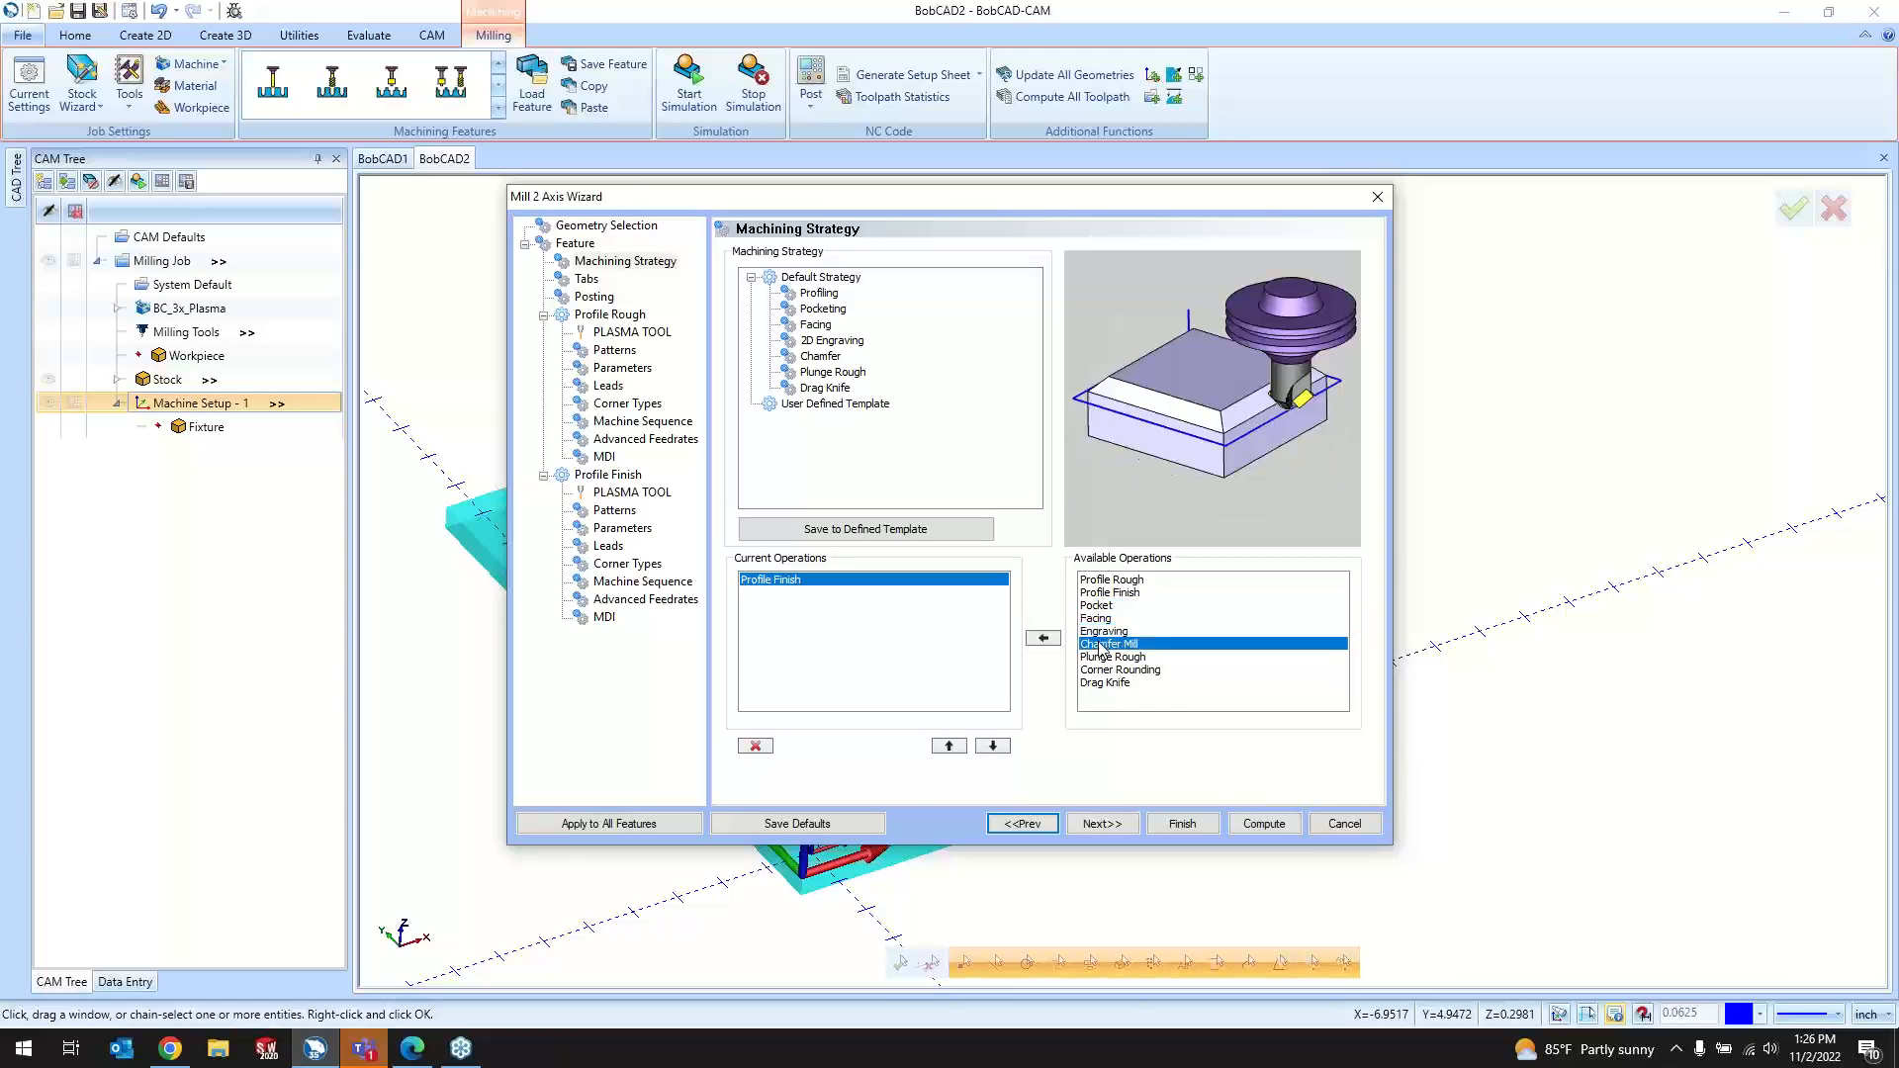
click(1097, 672)
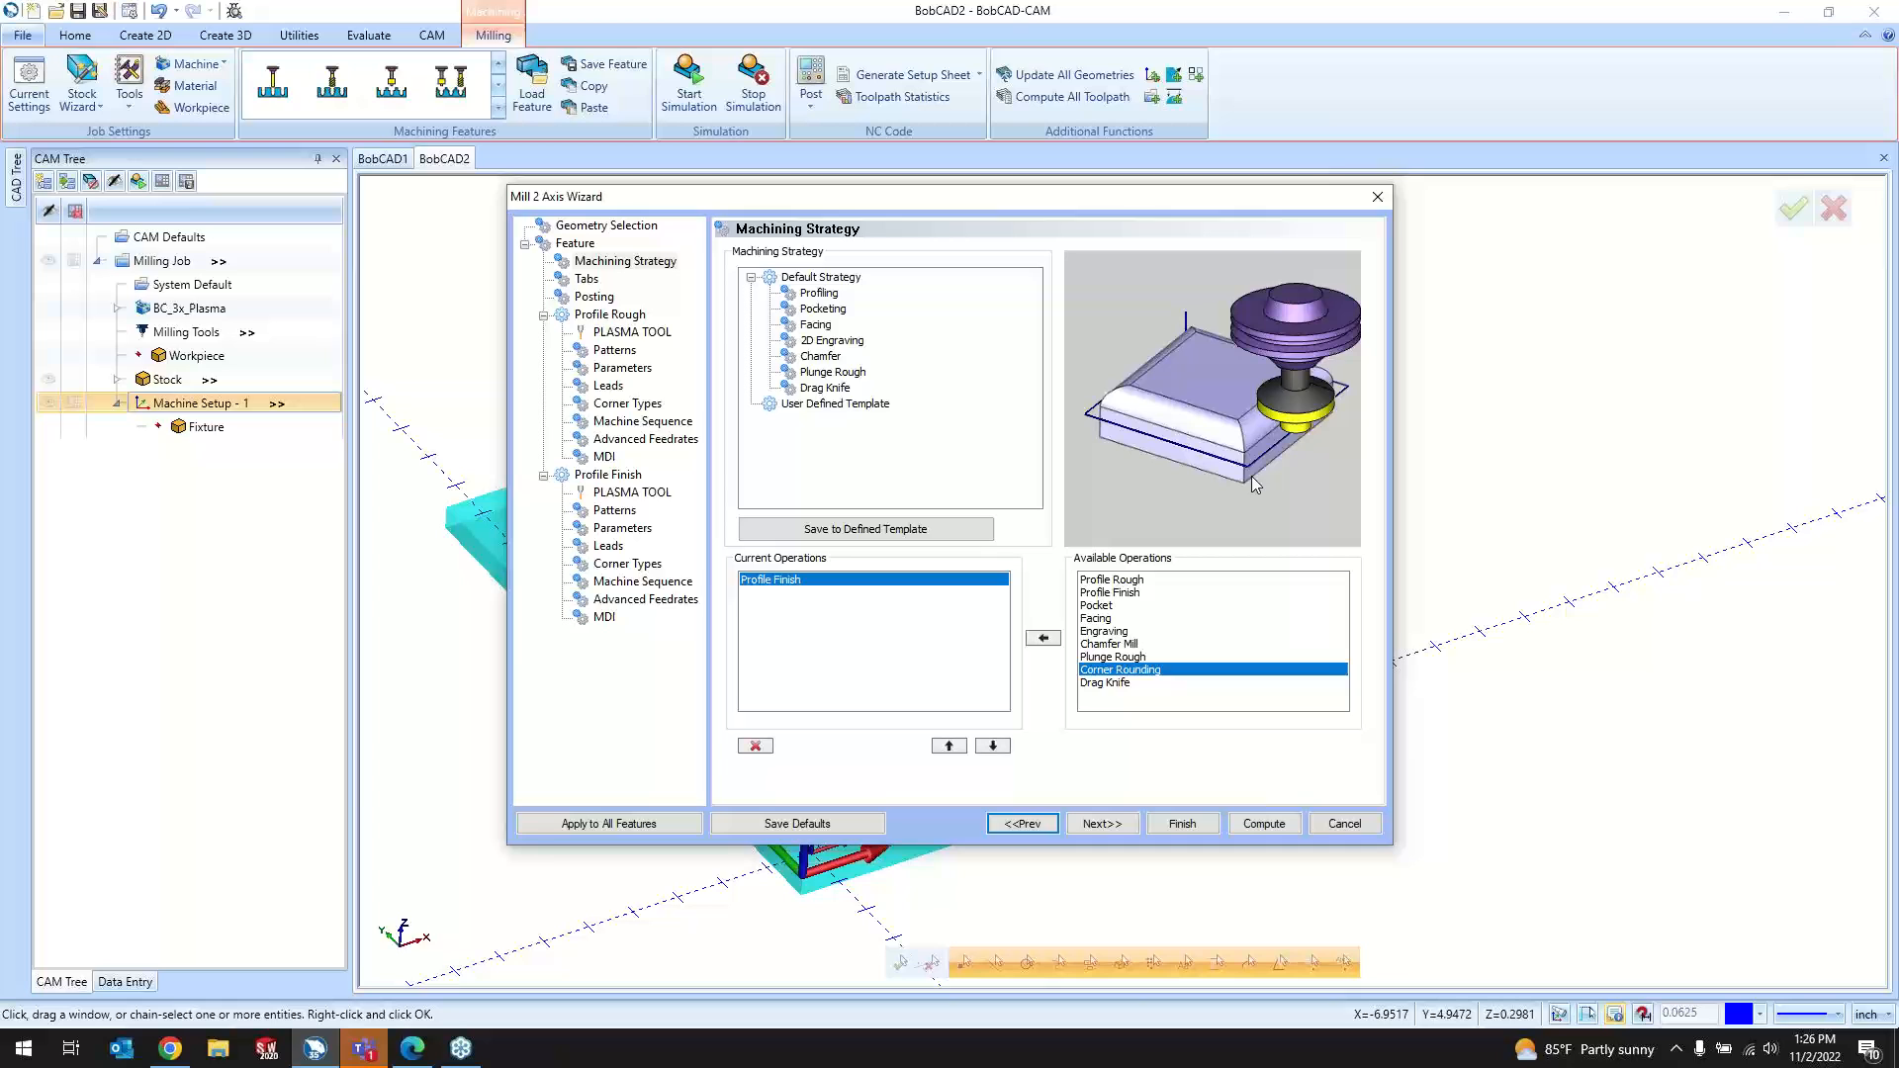
click(1133, 683)
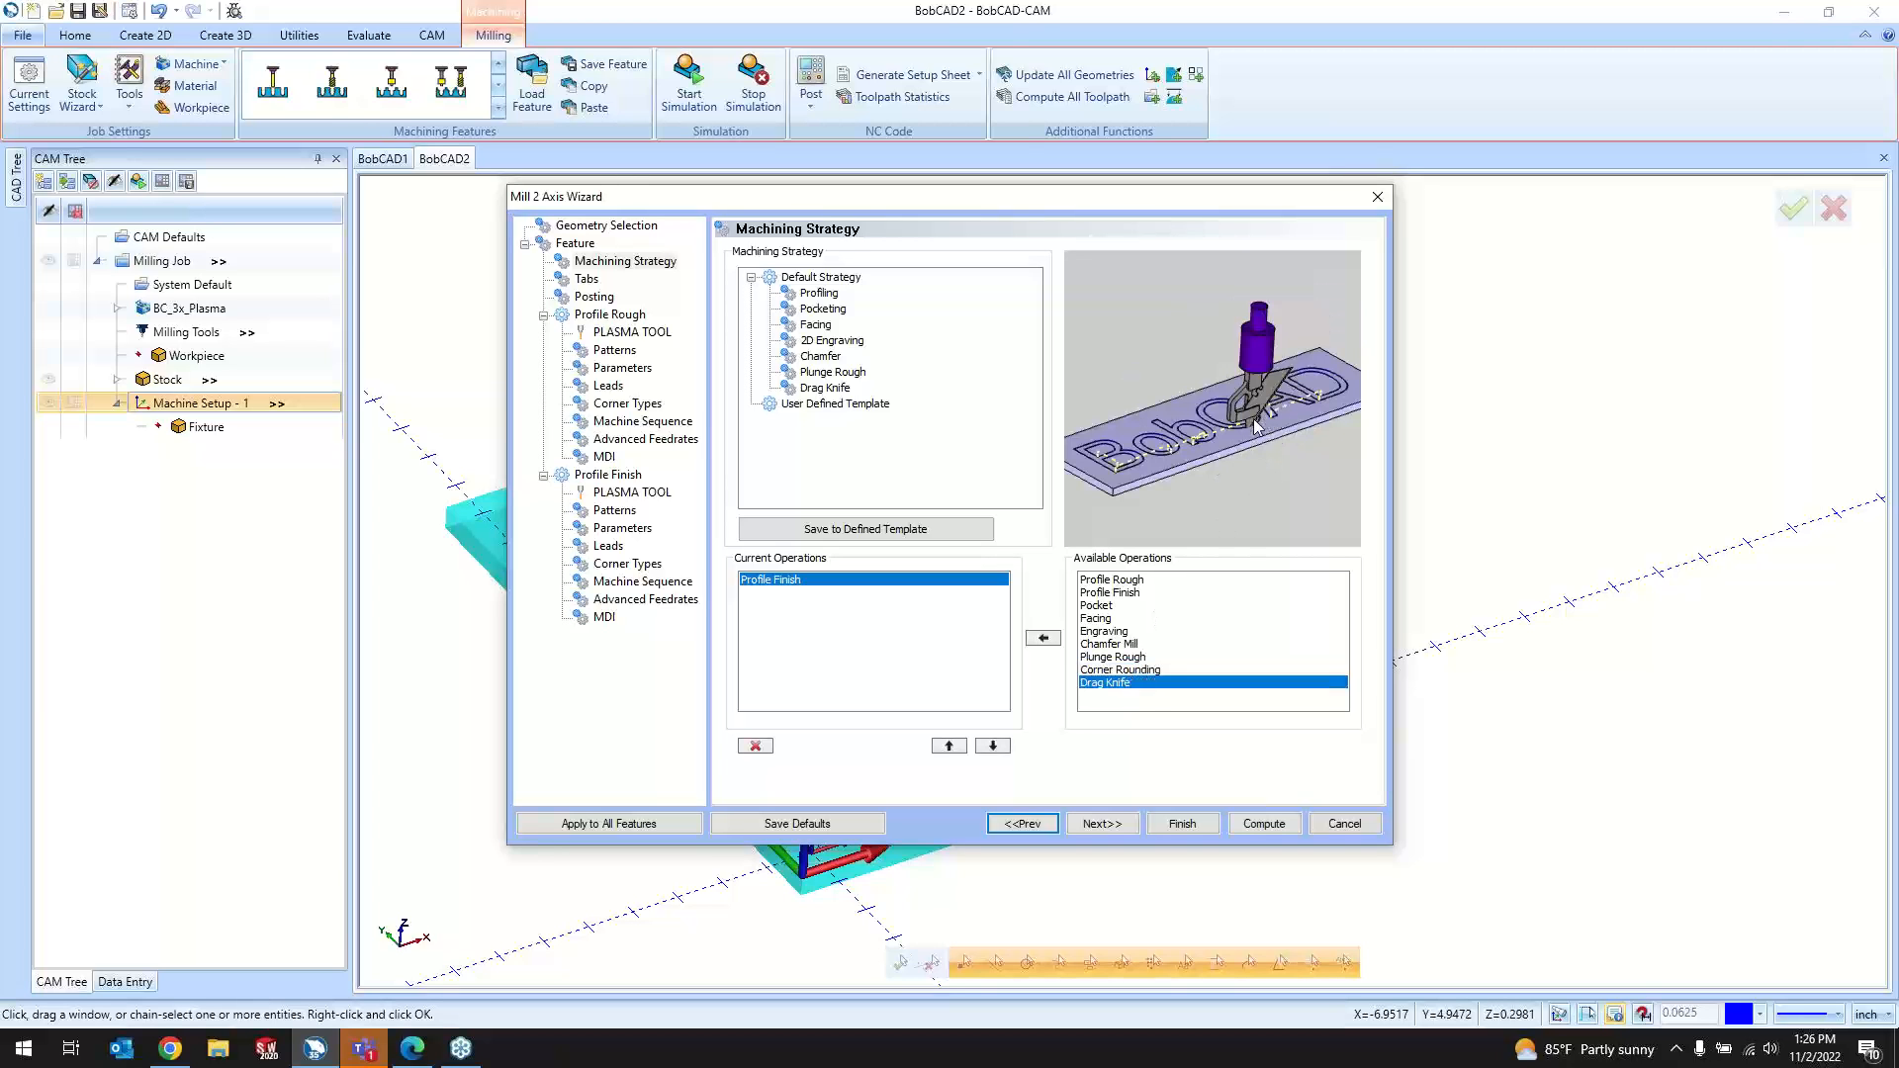
drag(1059, 207, 1584, 186)
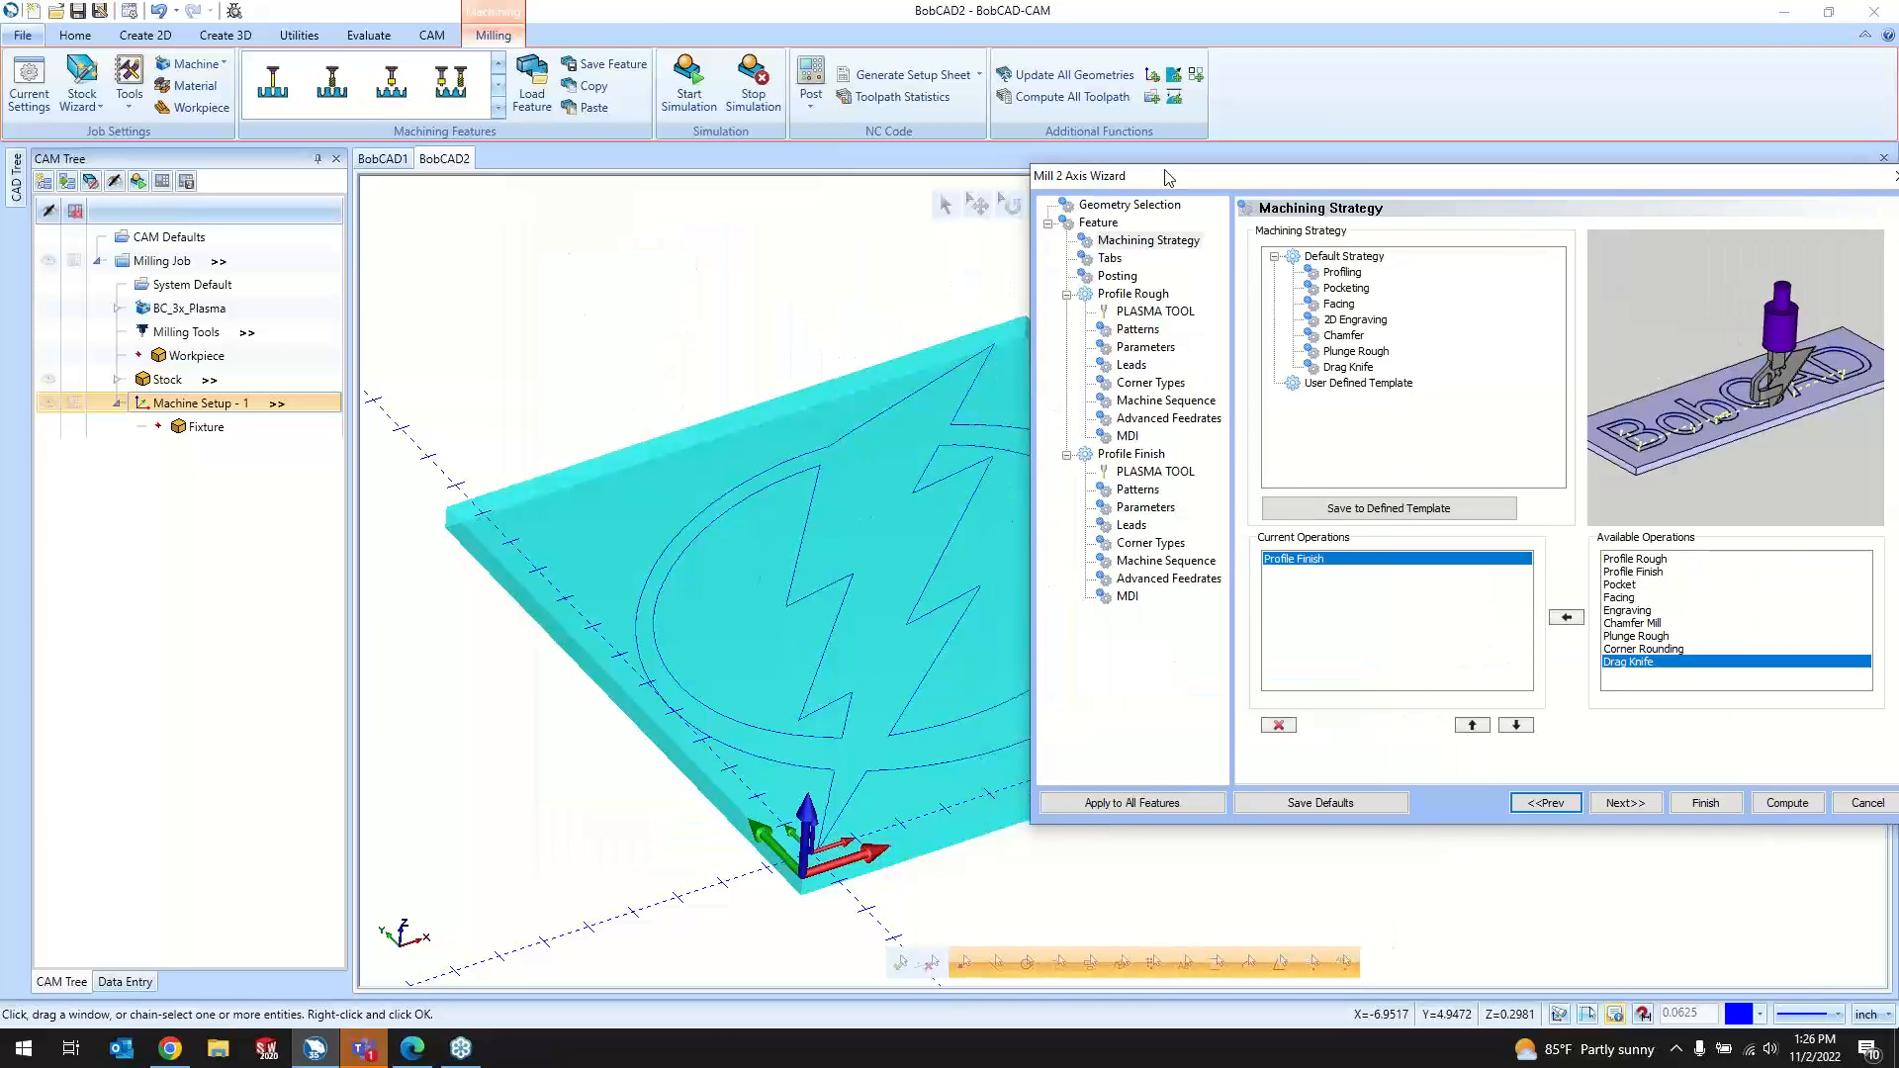
drag(1167, 174, 755, 210)
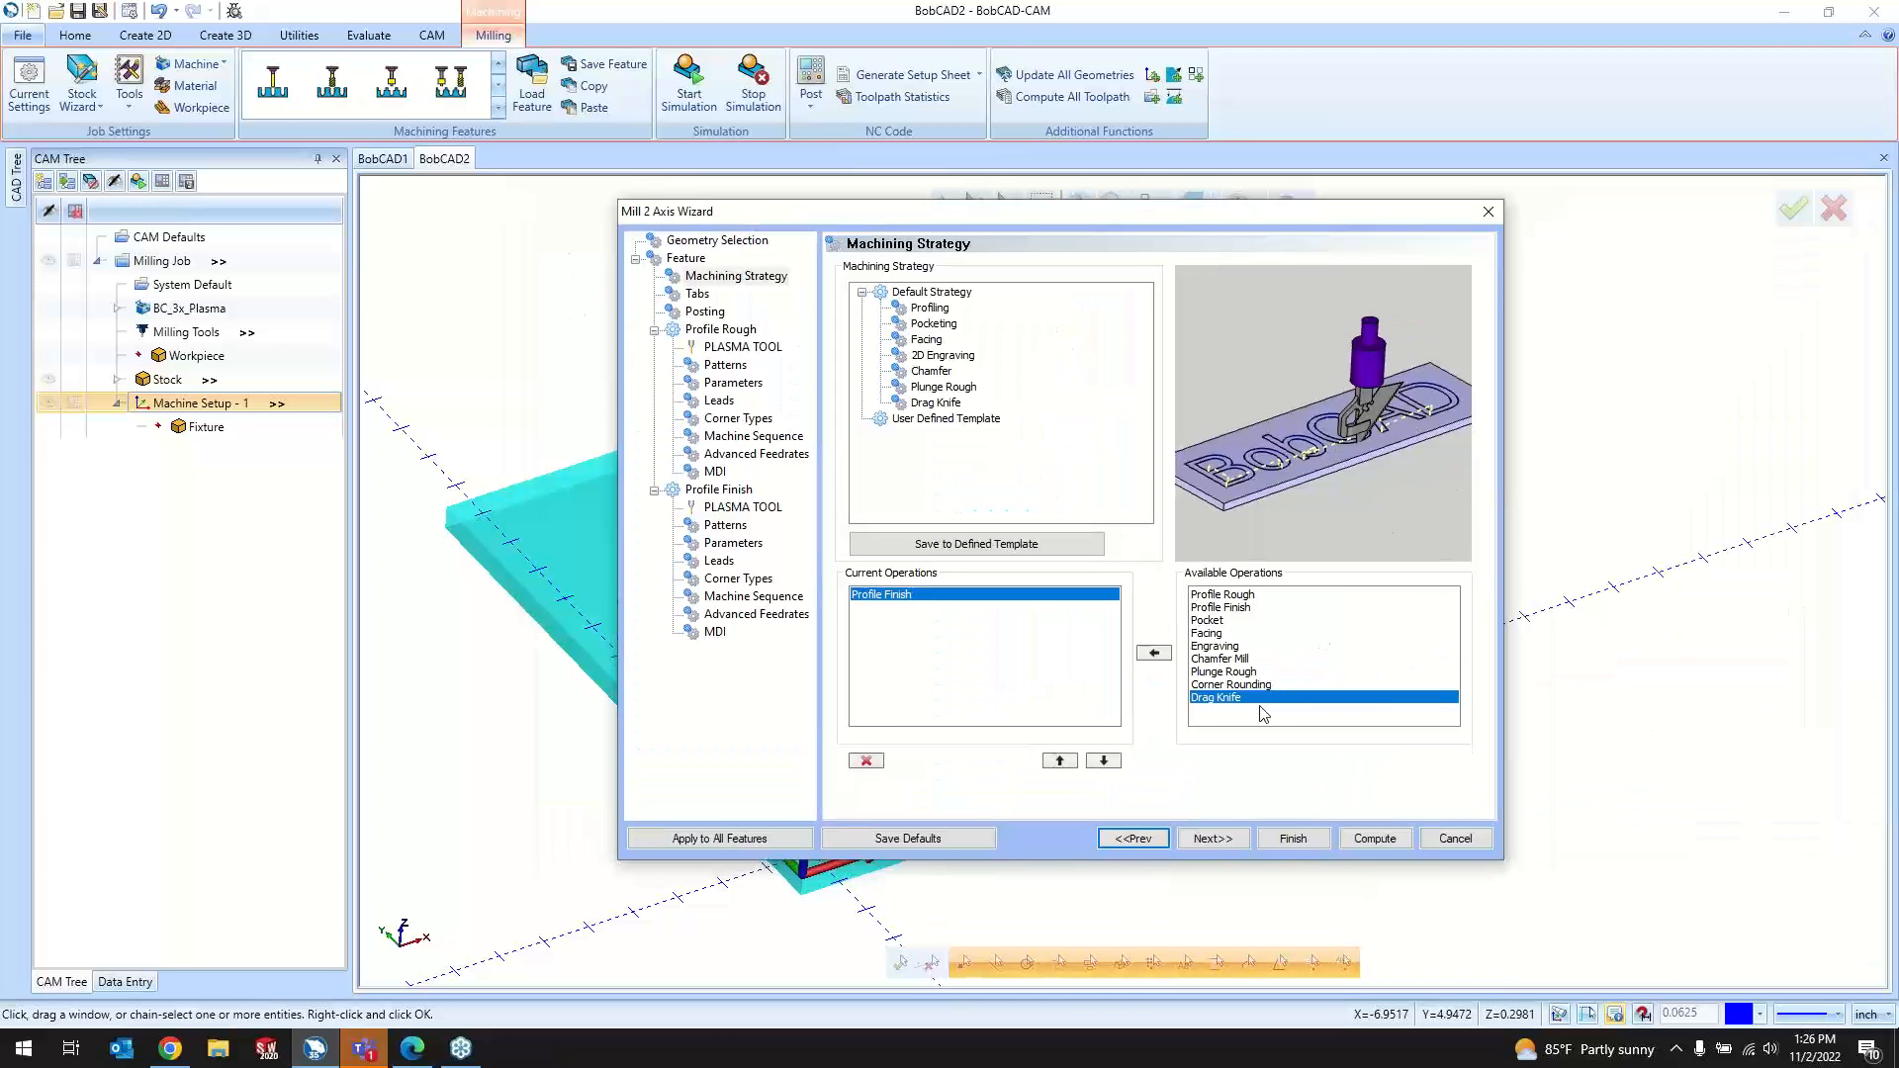
Step: Try the Drag Knife strategy for the feature and preview the Engraving operation
click(935, 401)
drag(823, 212, 674, 219)
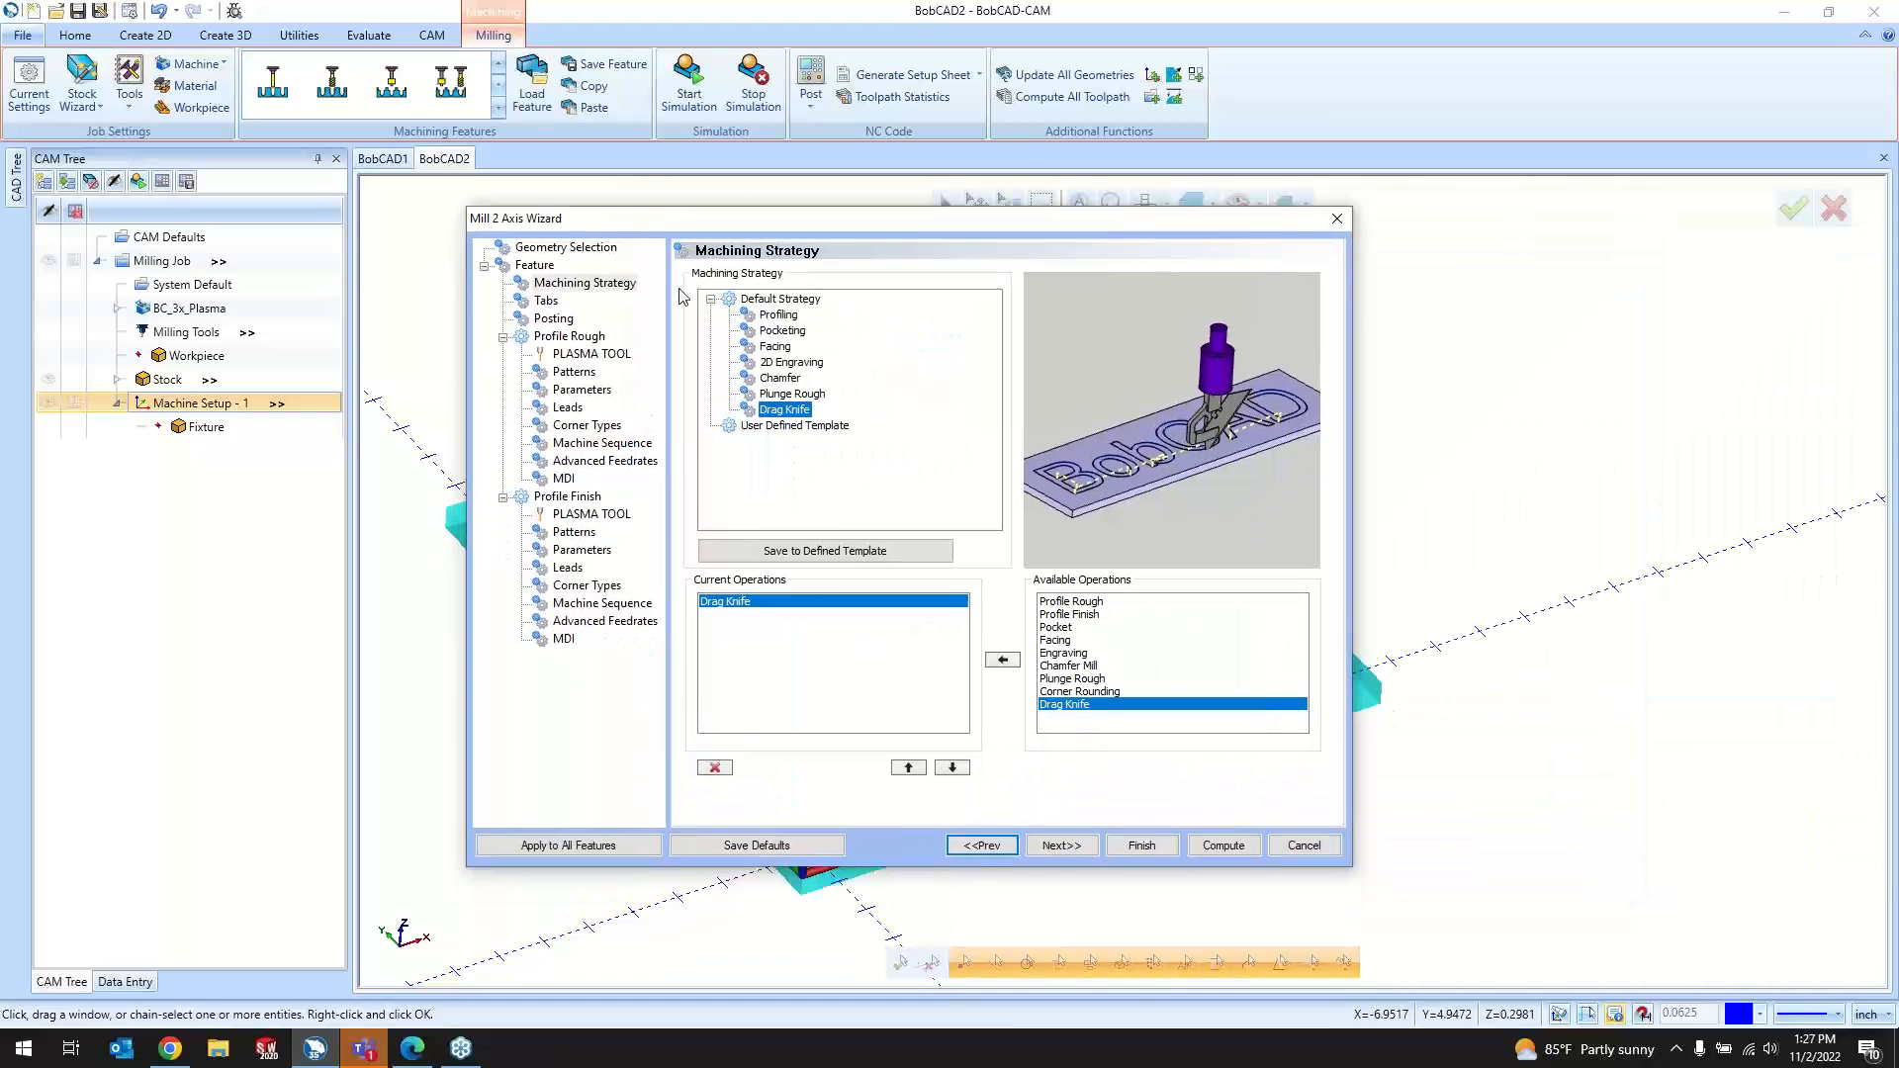
click(1063, 654)
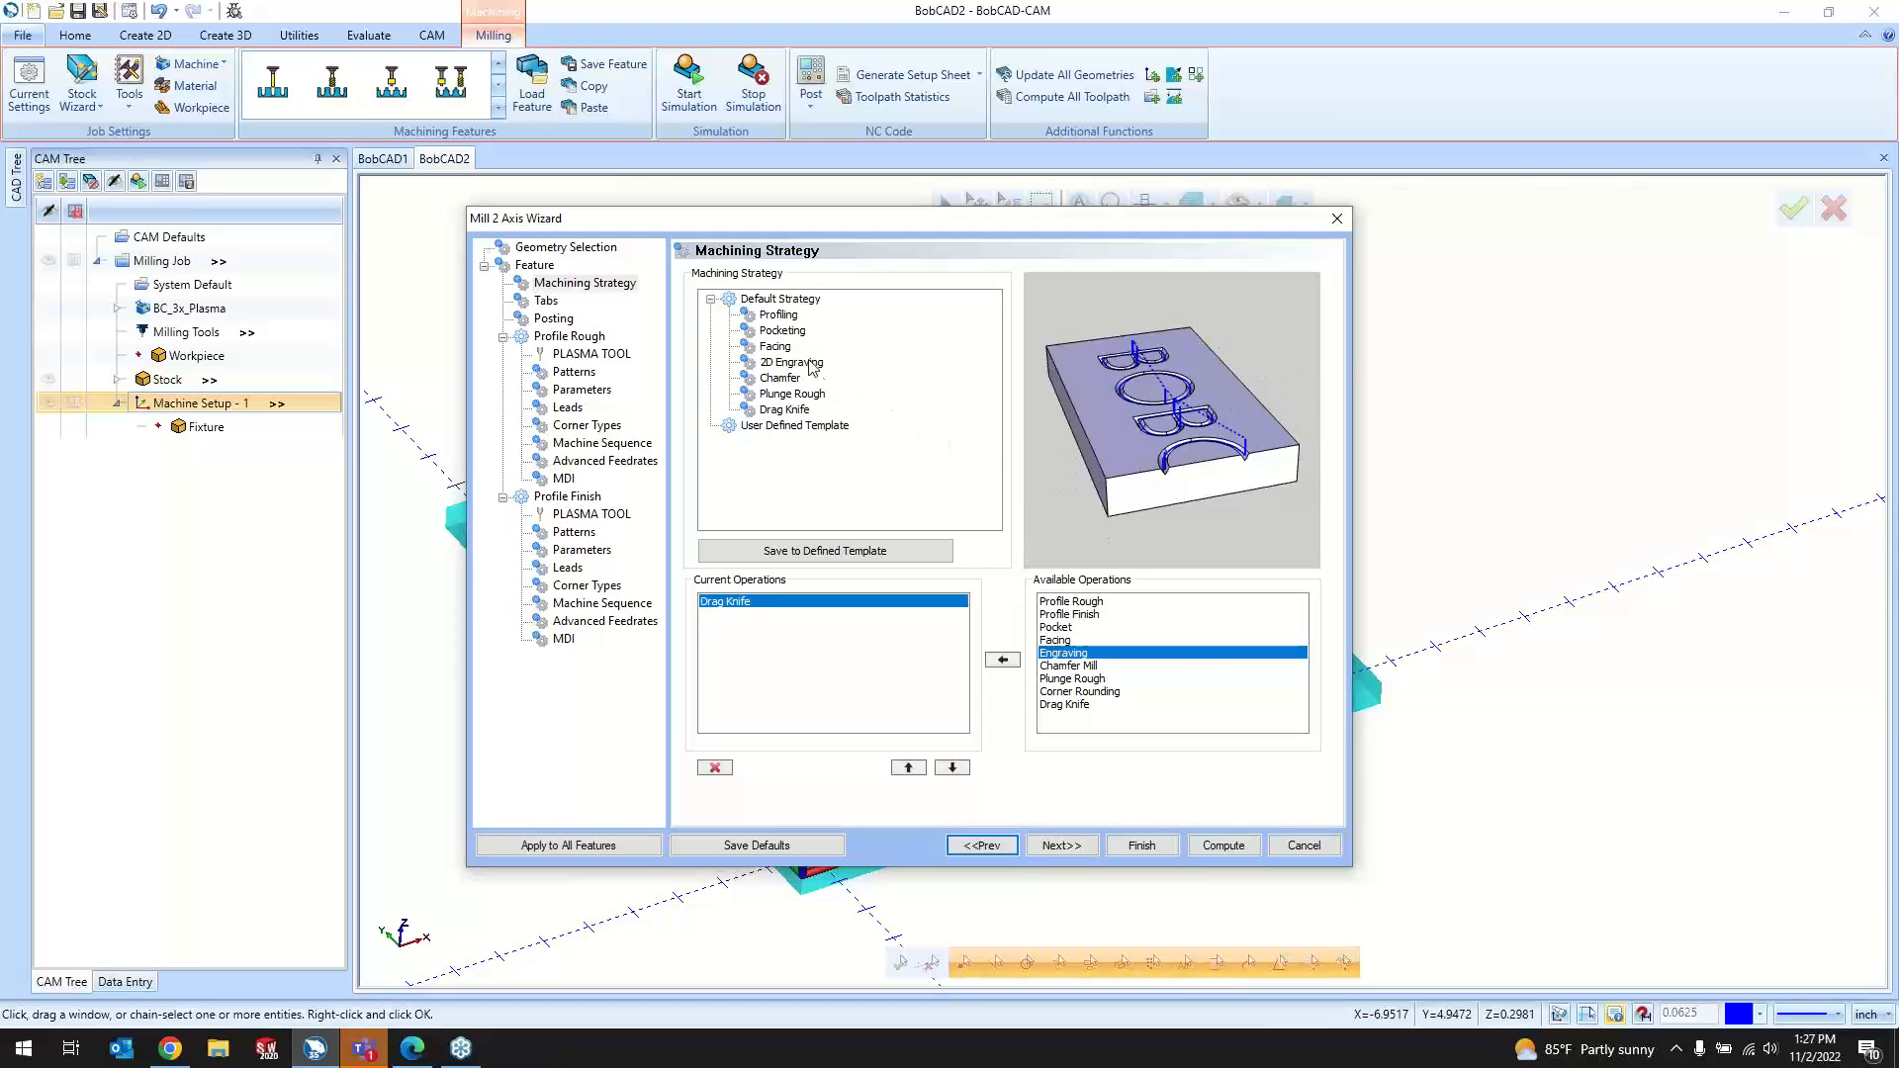
Step: Apply the Profiling strategy with only the Profile Finish operation and proceed to the tab settings
click(779, 315)
click(714, 768)
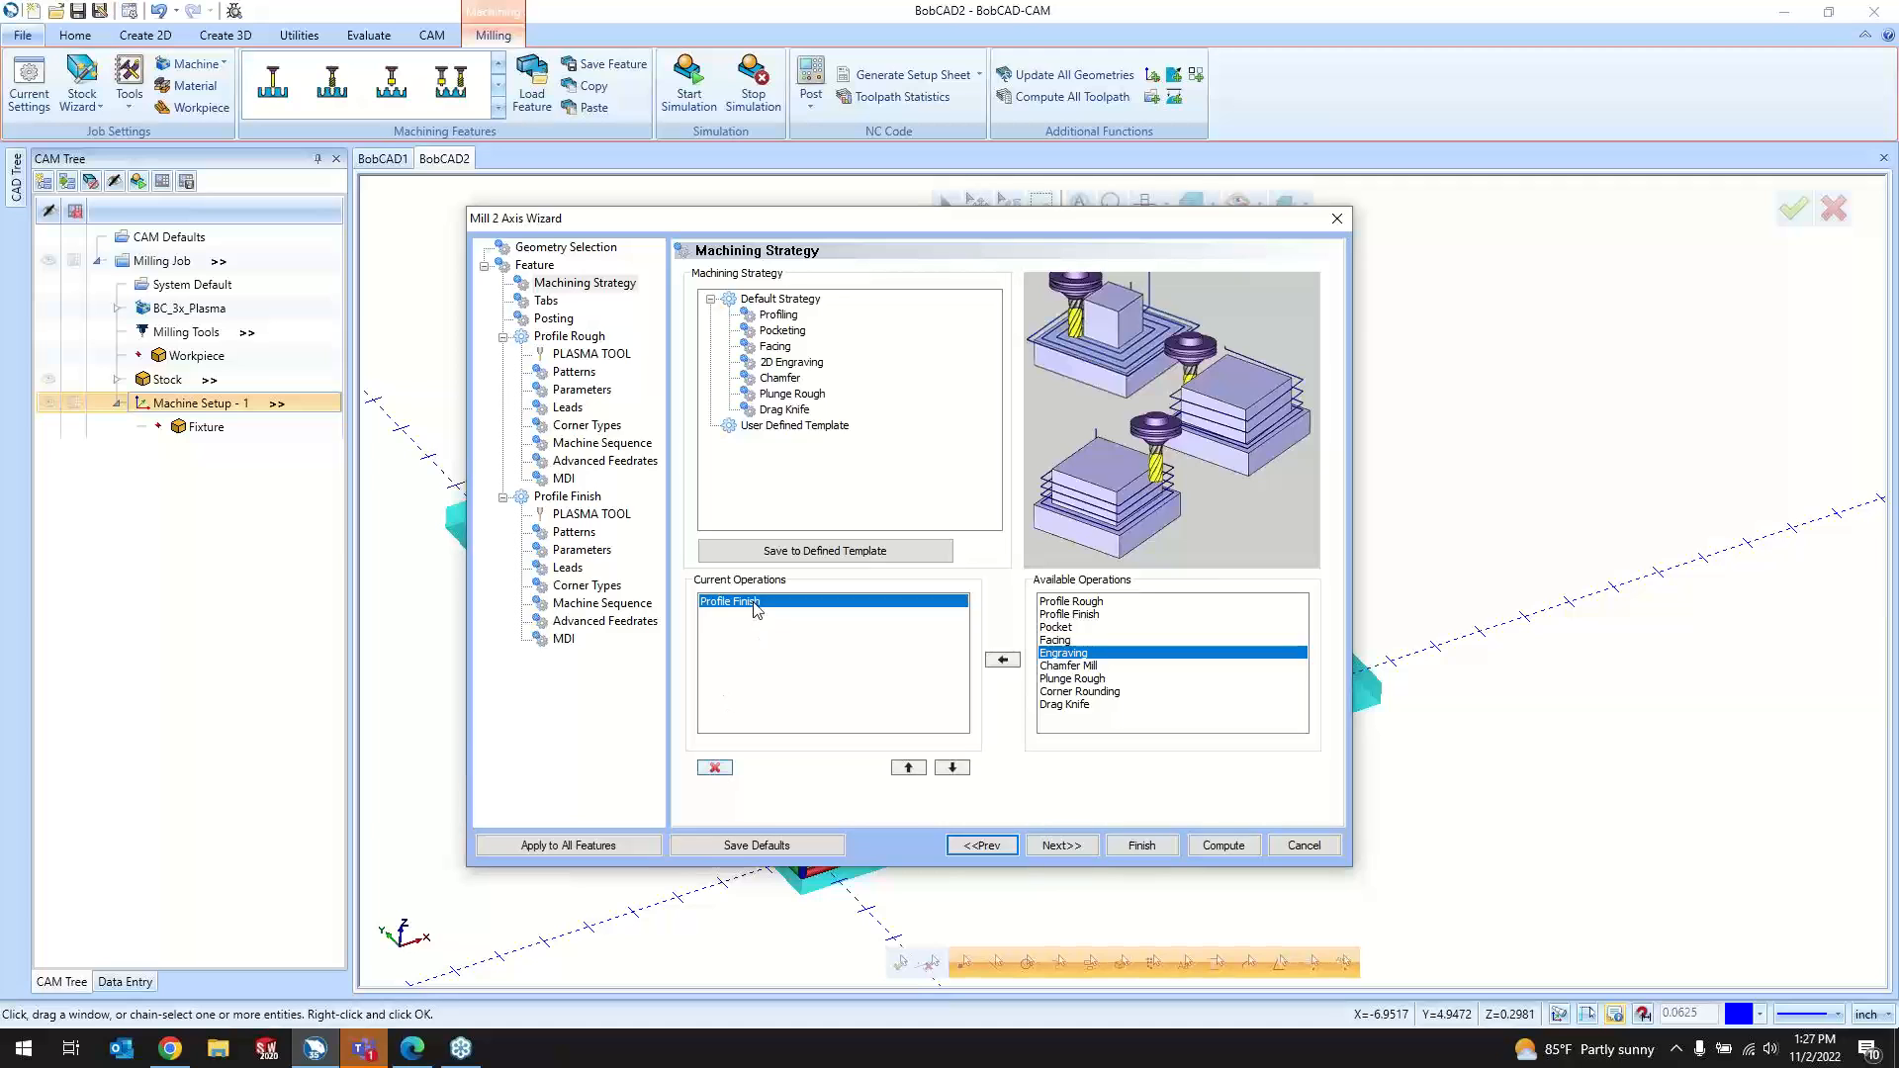
click(1046, 849)
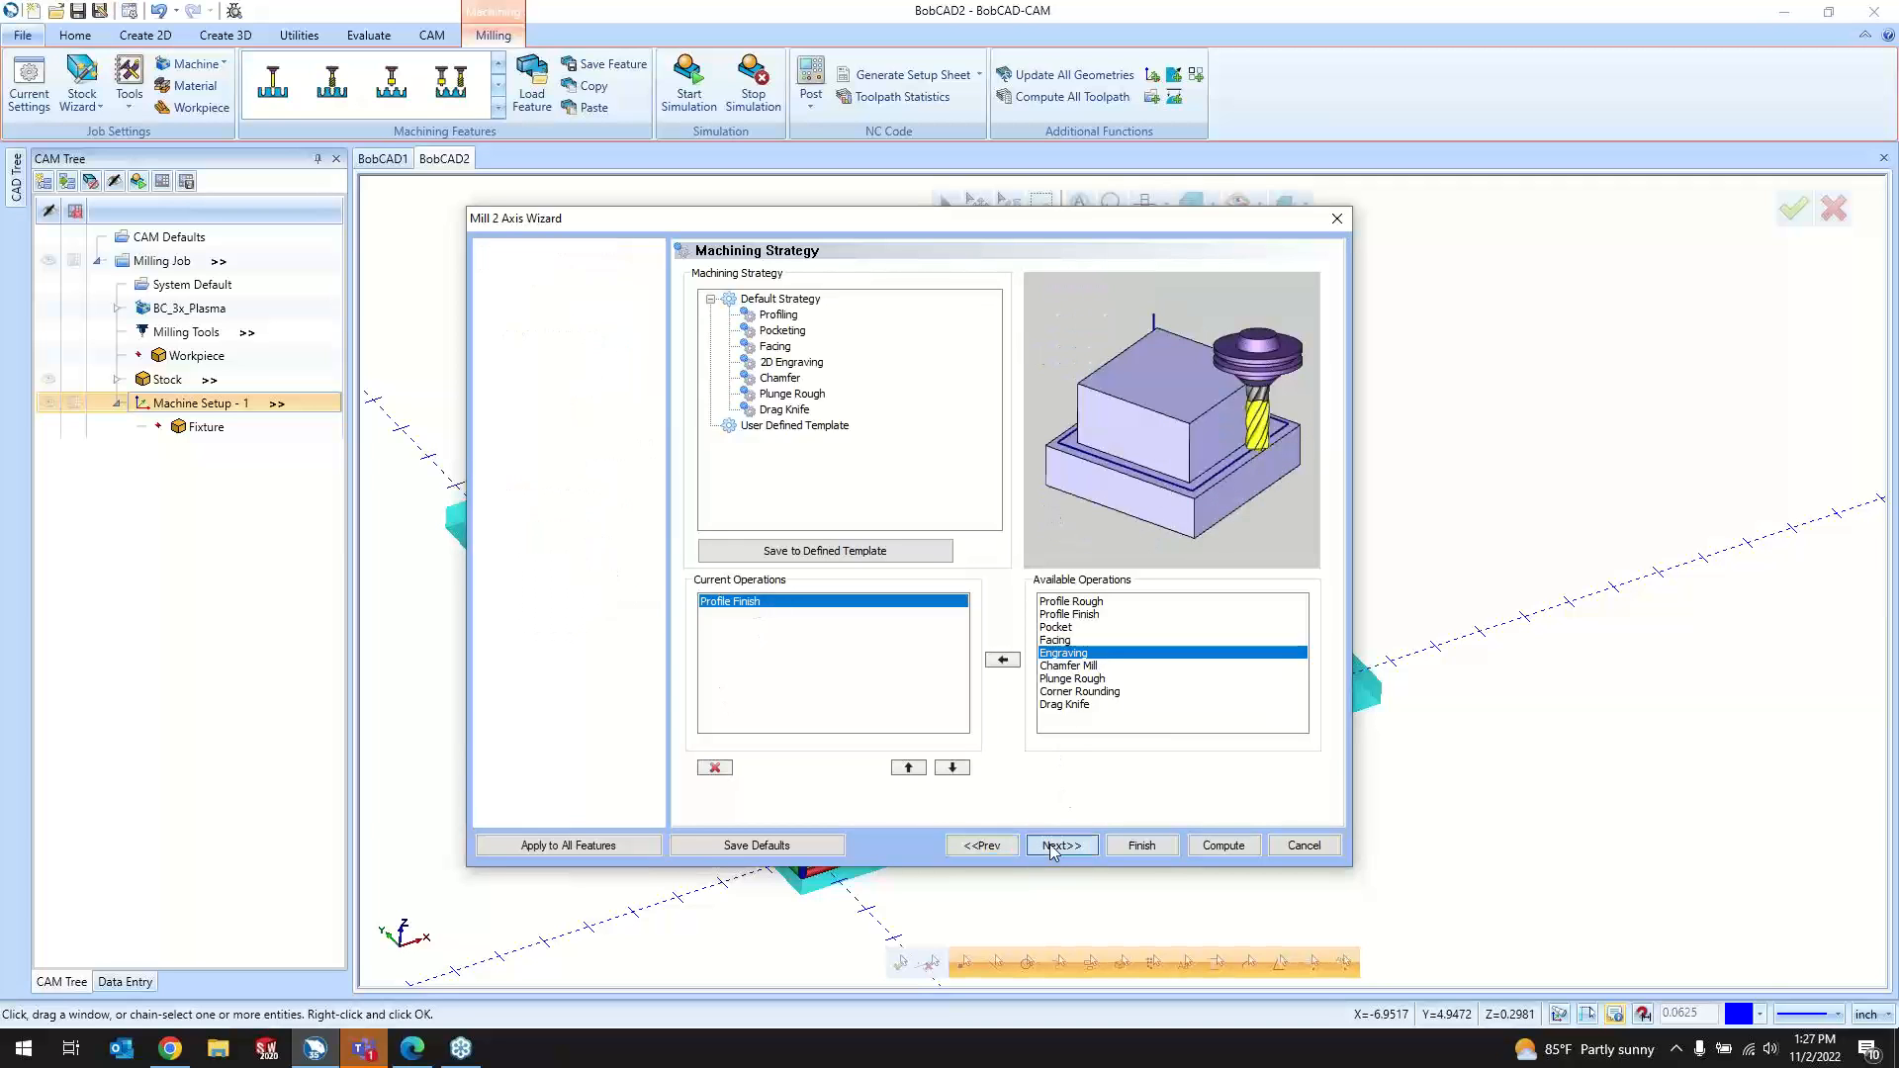
Step: Examine the tab previews for Chain 3, Chain 2 and Chain 1
click(790, 340)
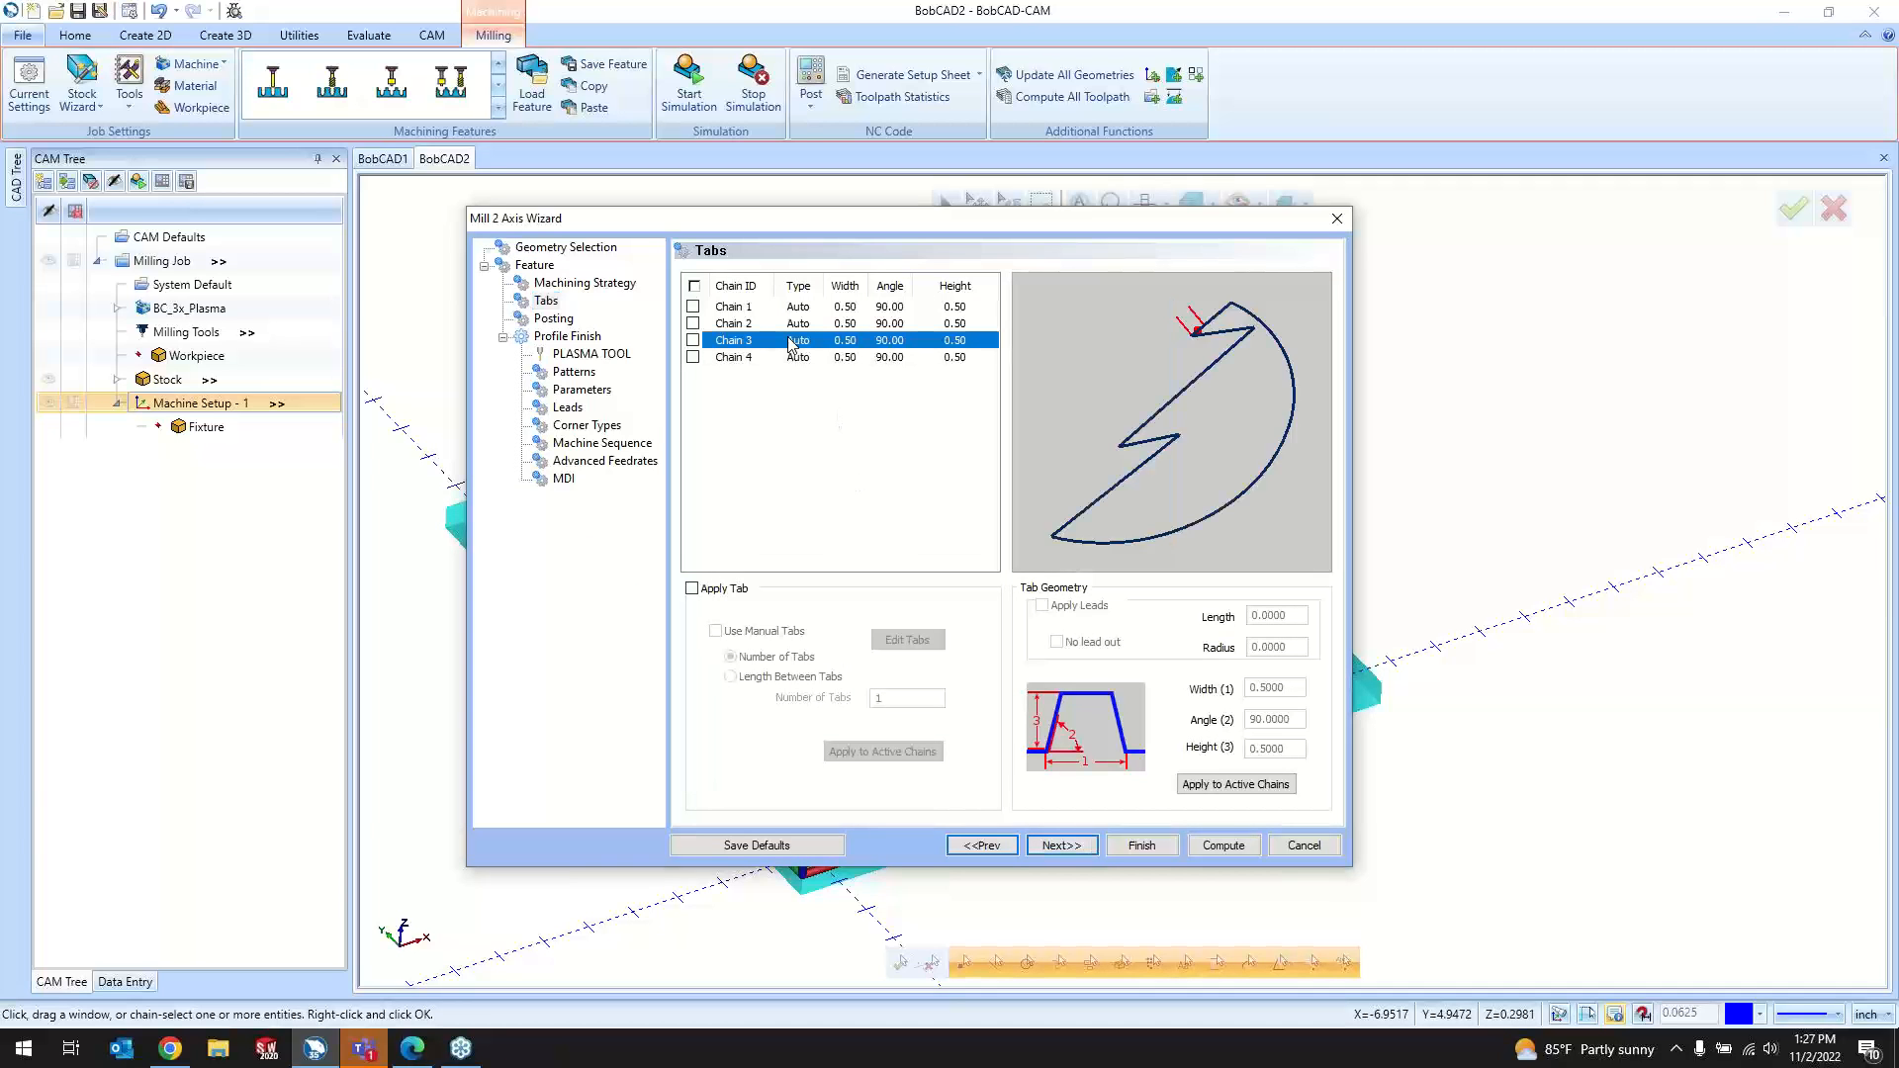
click(986, 325)
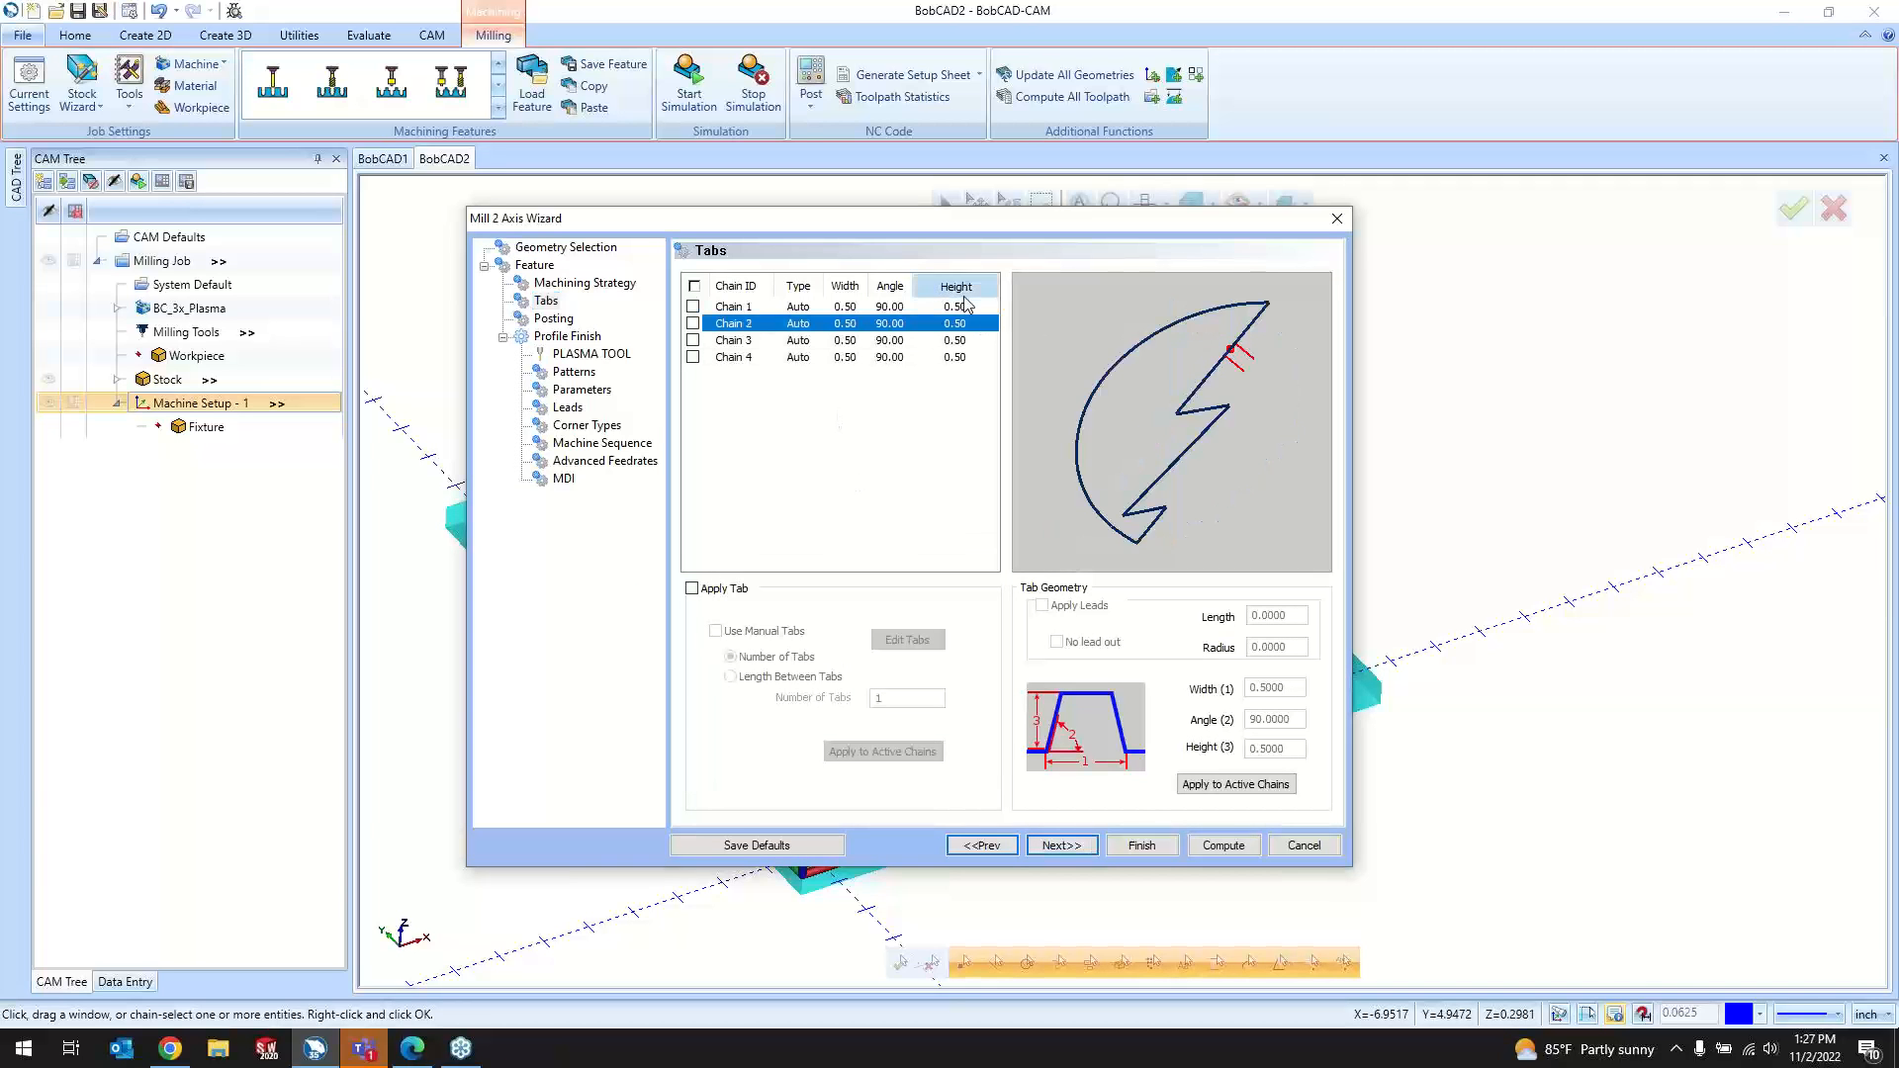
click(964, 307)
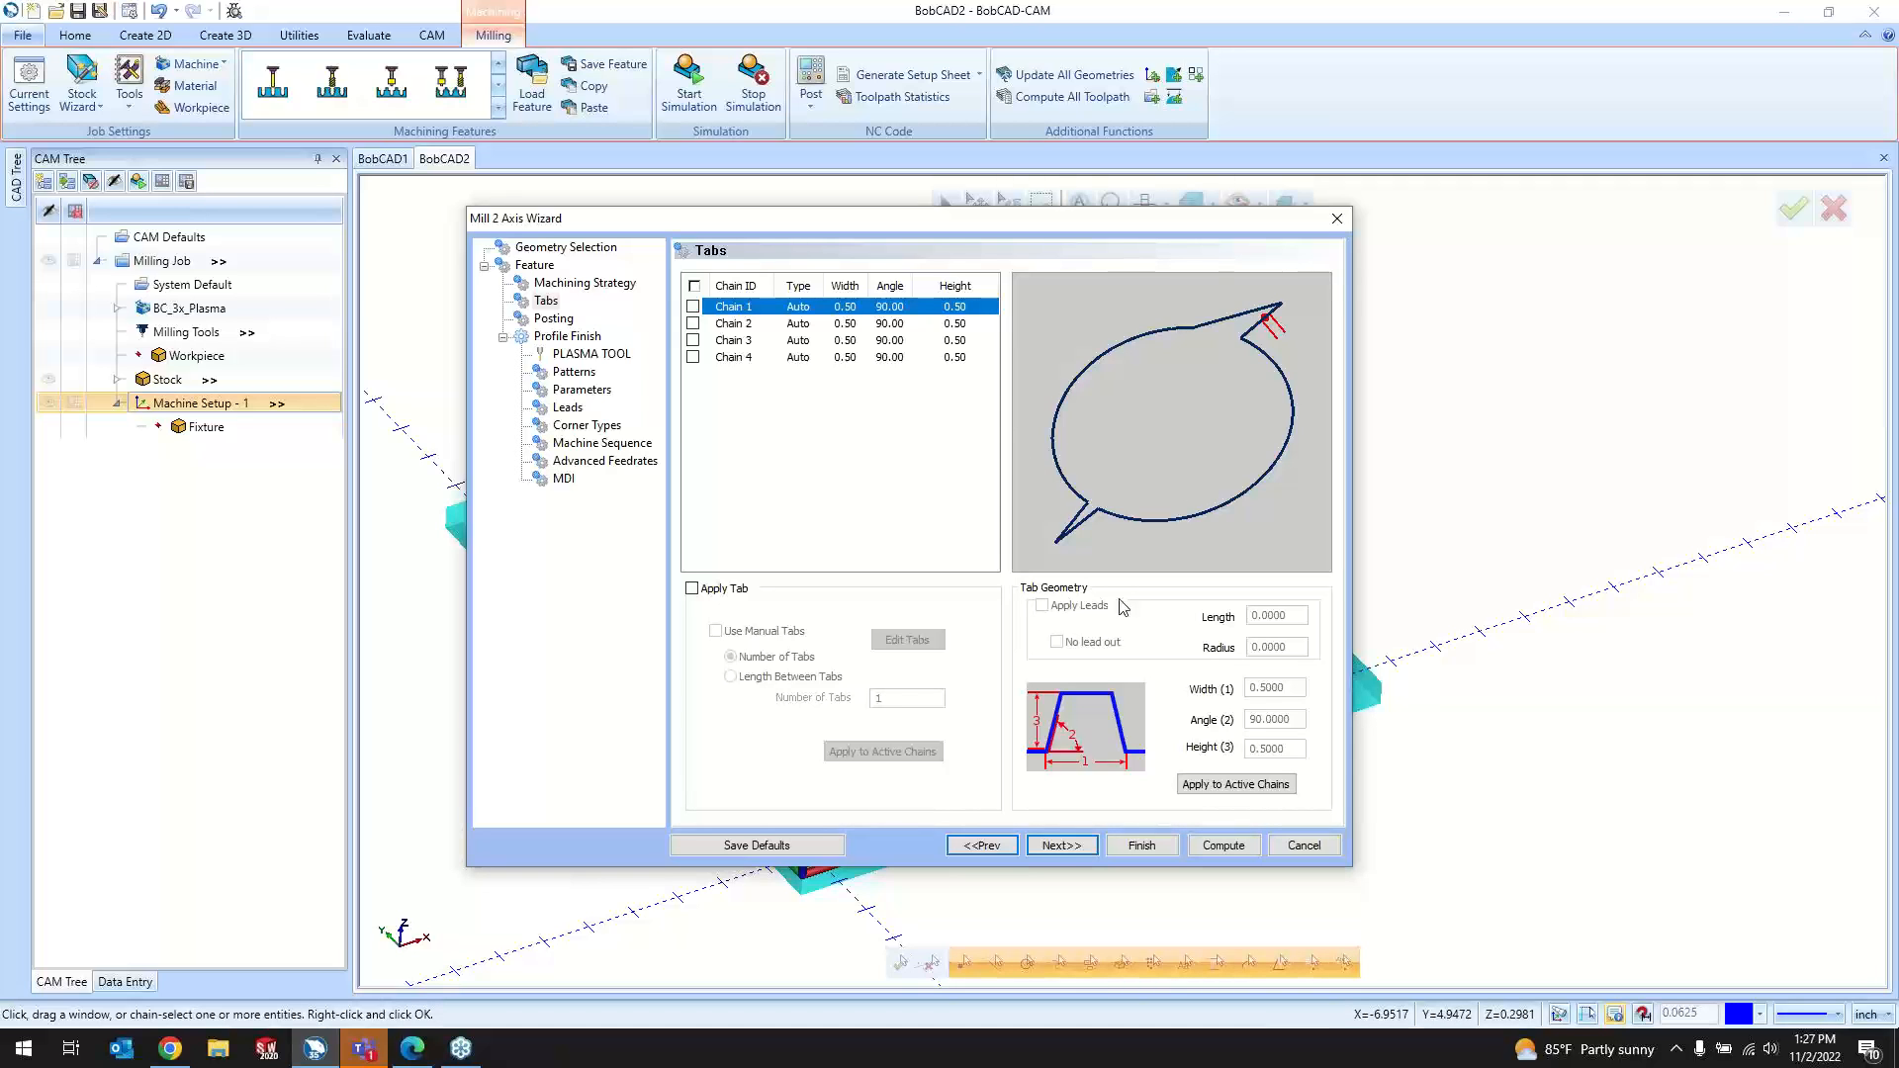
Step: Proceed to the posting parameters without applying tabs and open the work offset number choices
click(1058, 846)
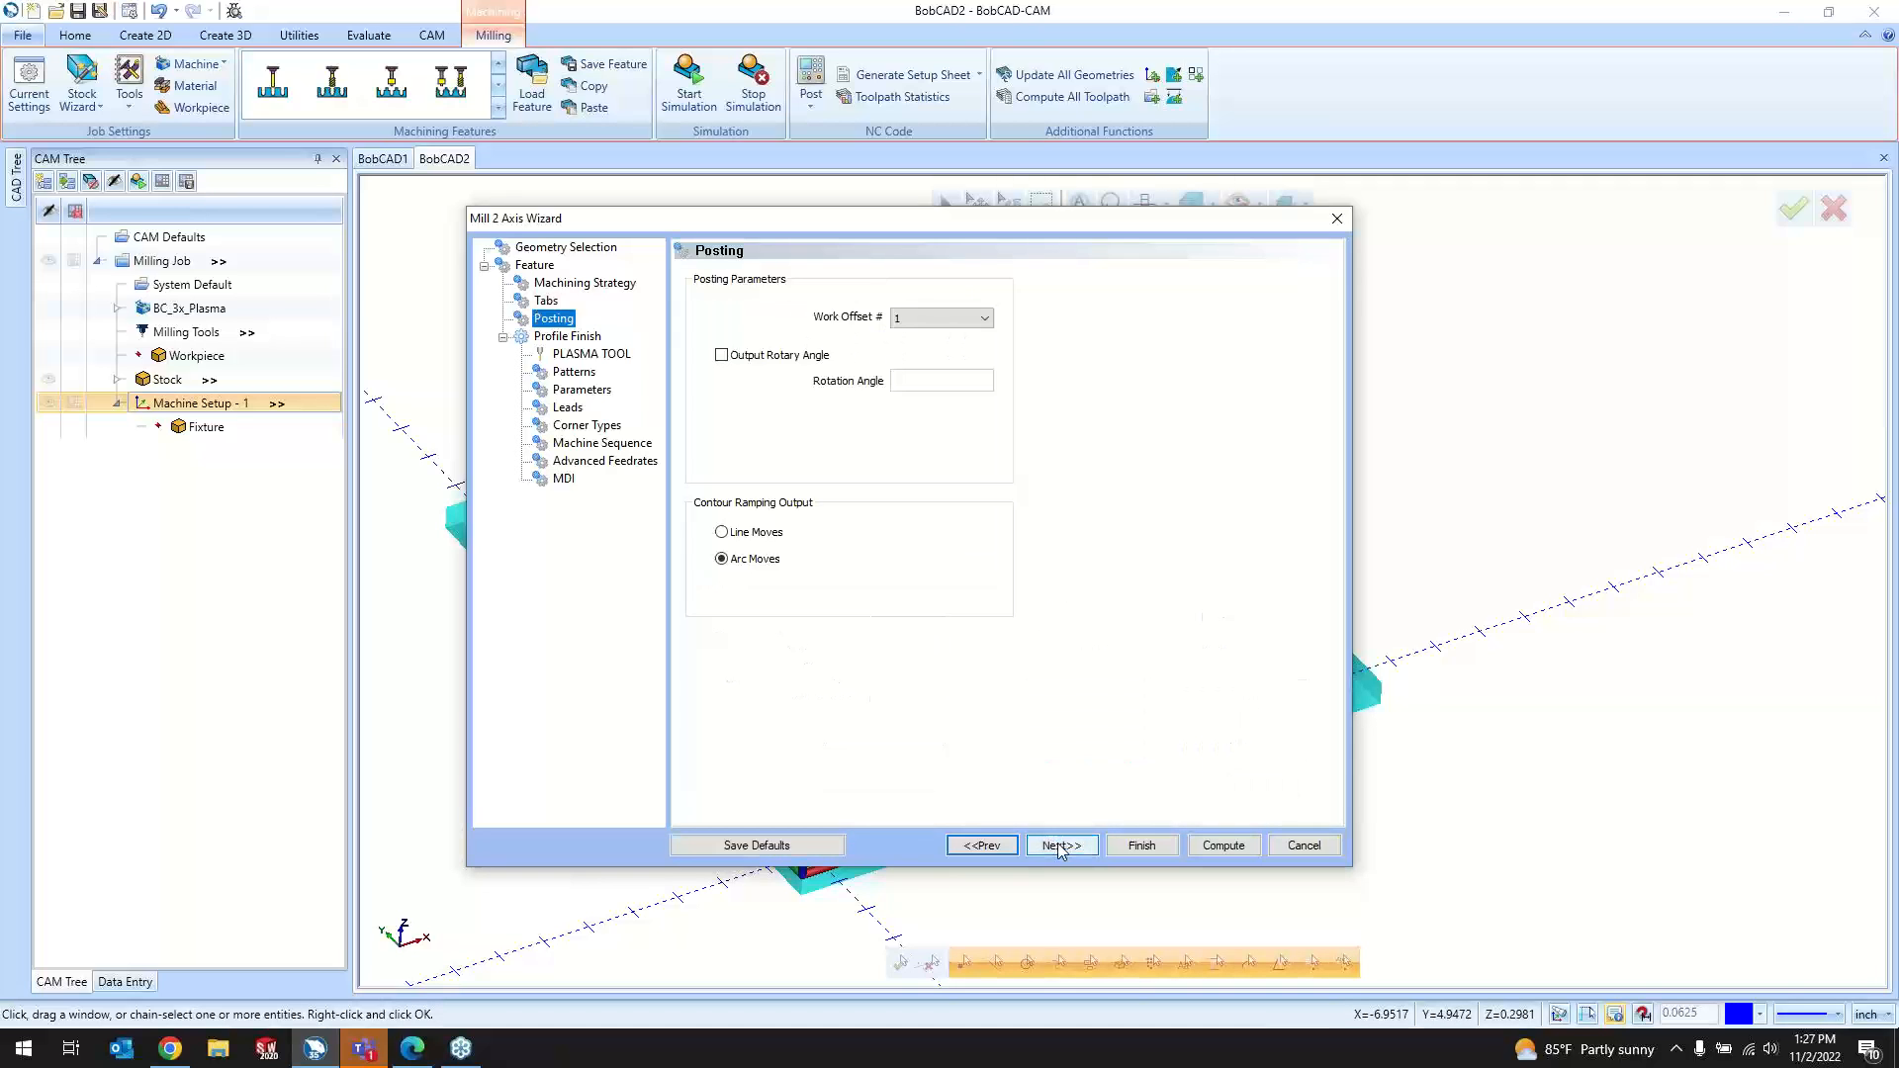
click(934, 319)
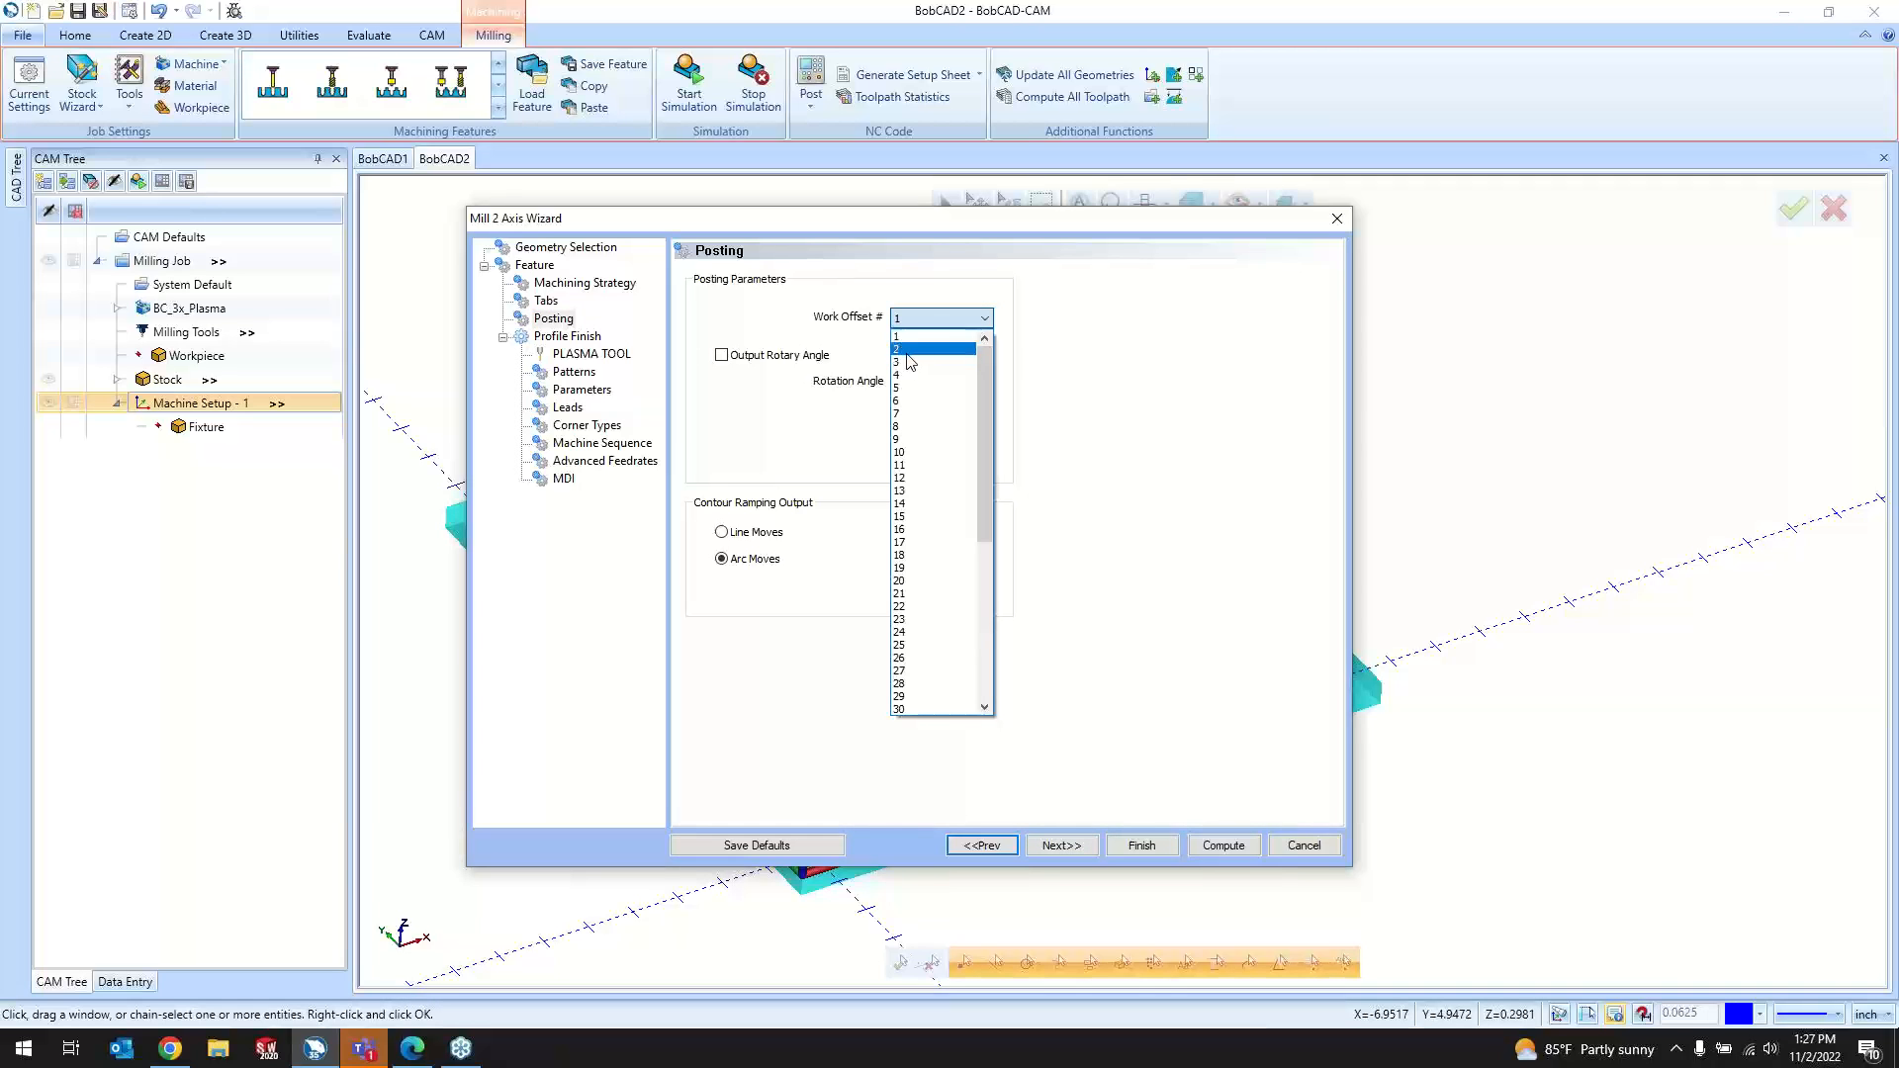
Step: Set the work offset number to 1 for posting and continue to the plasma tool settings
click(907, 338)
click(1067, 841)
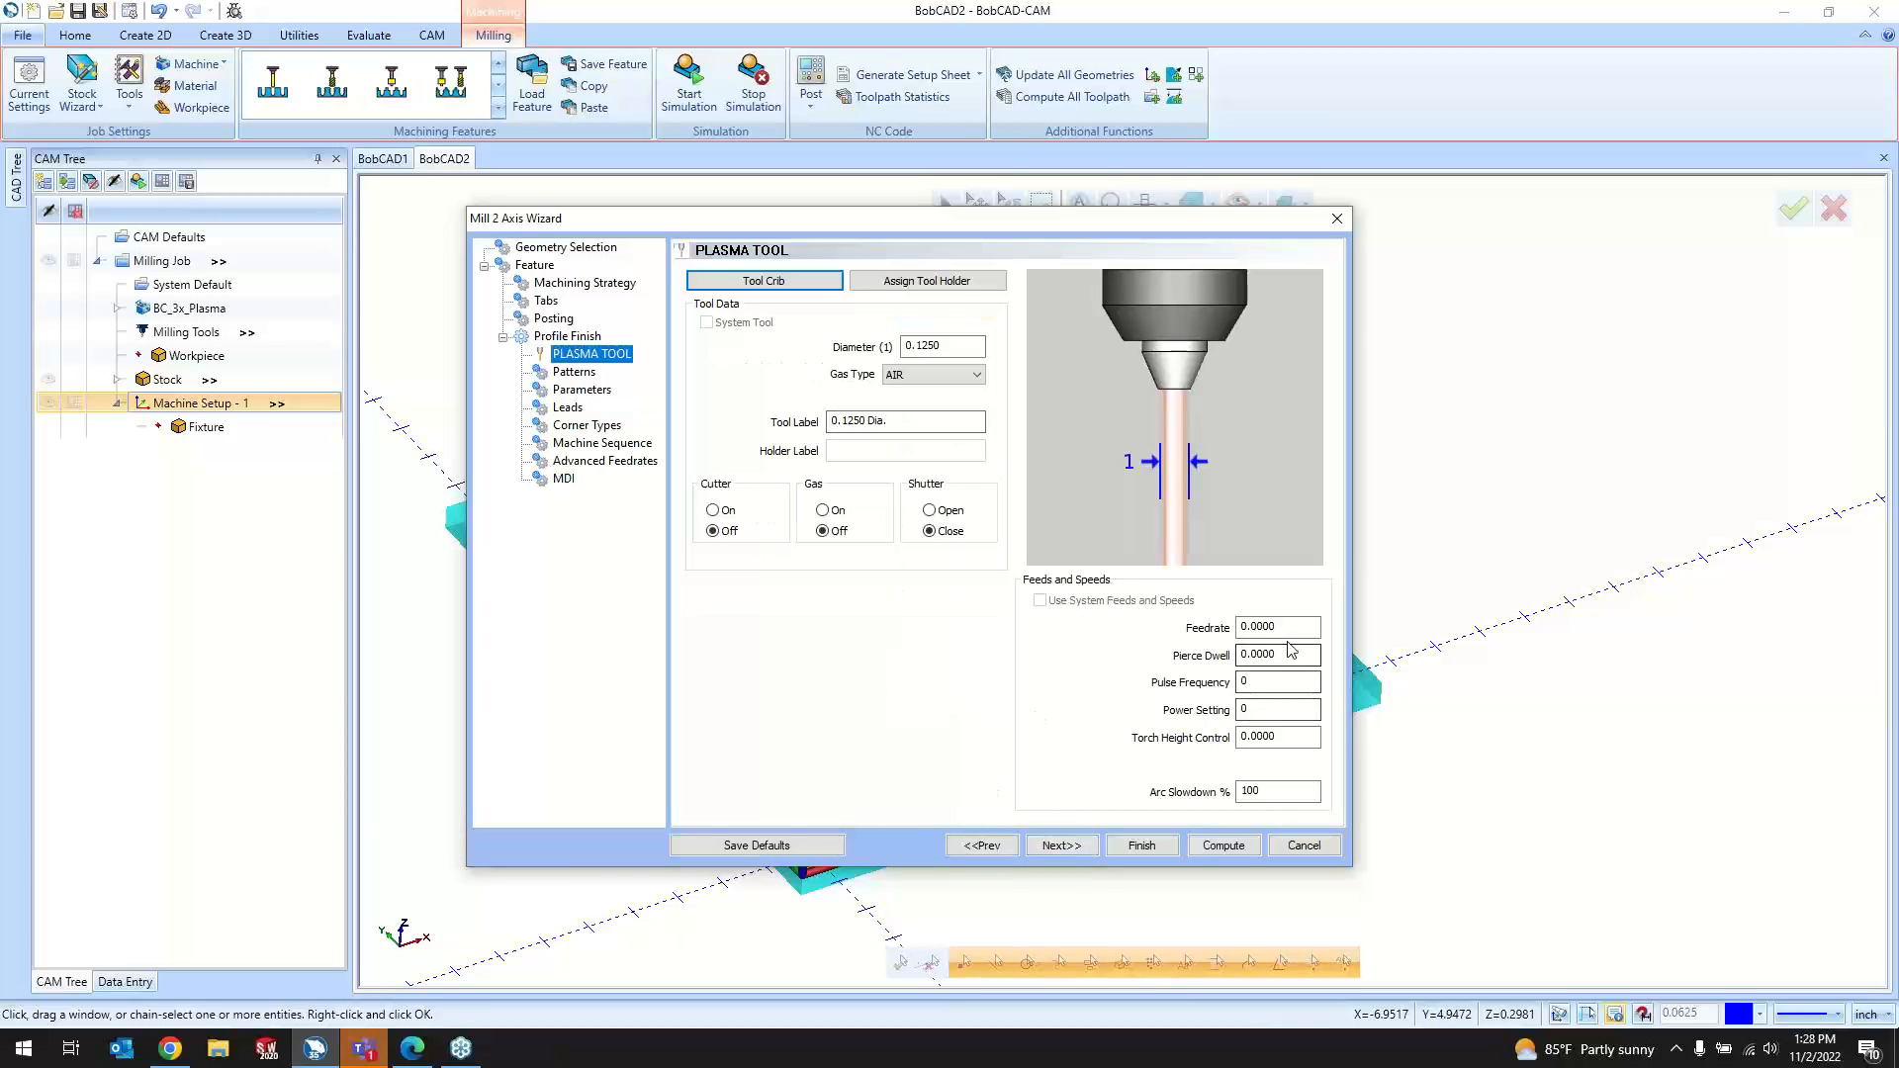
Step: Review the plasma tool's feedrate, diameter, pierce dwell and torch height control fields
click(1281, 629)
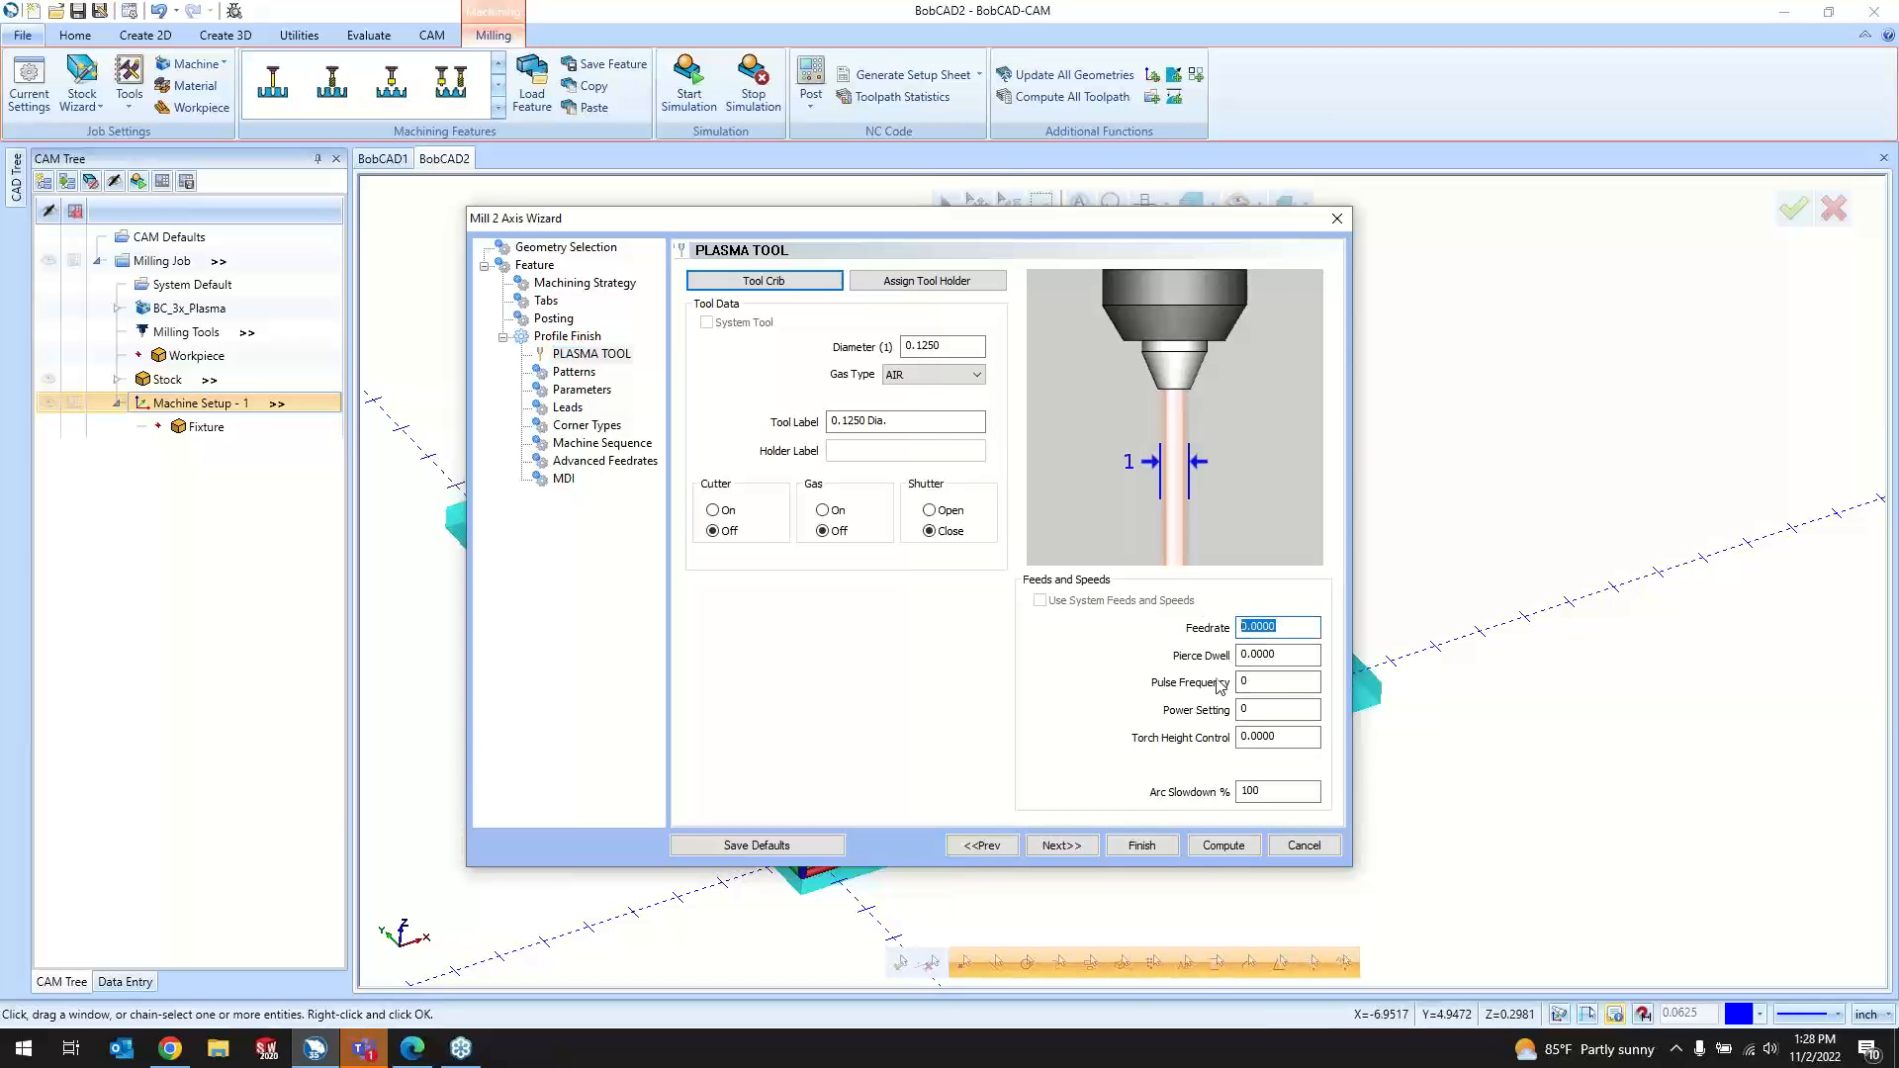
click(965, 346)
click(1292, 658)
click(1288, 740)
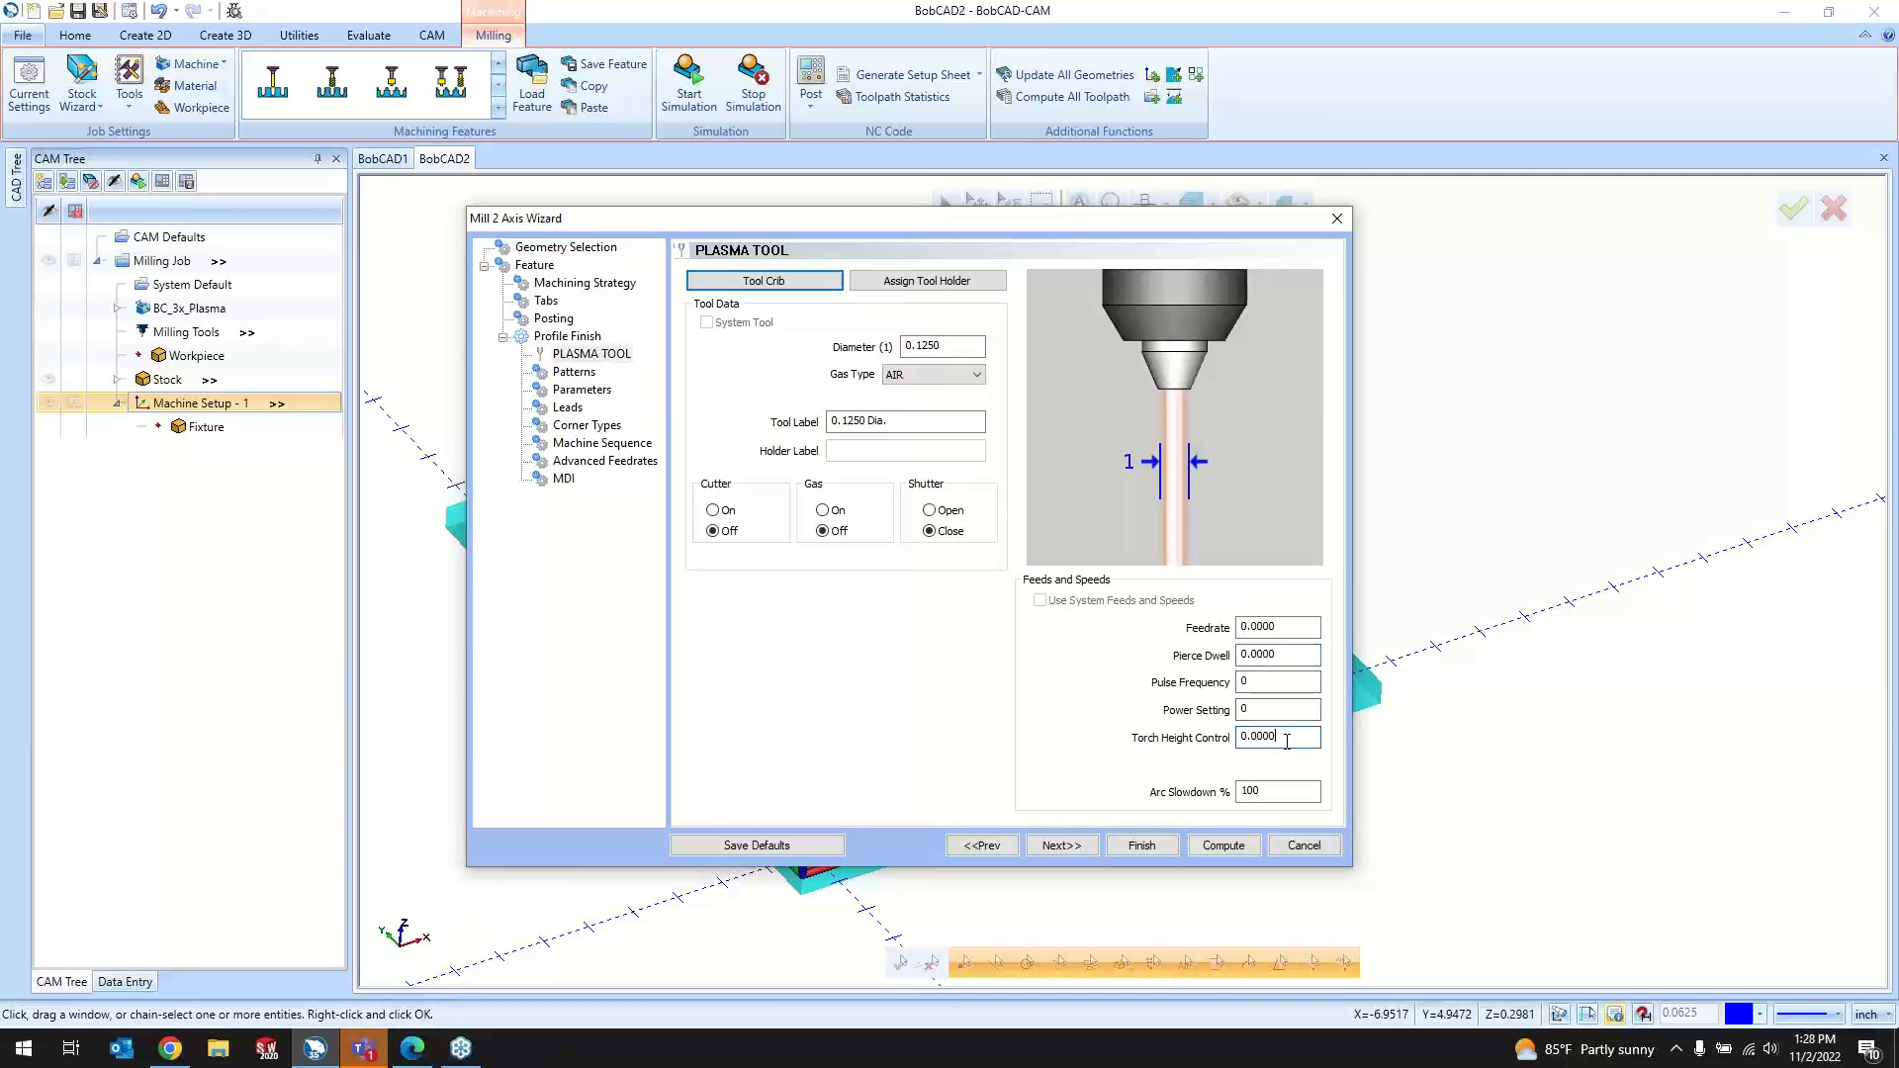
Step: Add the 1/2" steel plasma tool from the tool library to the tool crib and use it for the profile cut
click(774, 285)
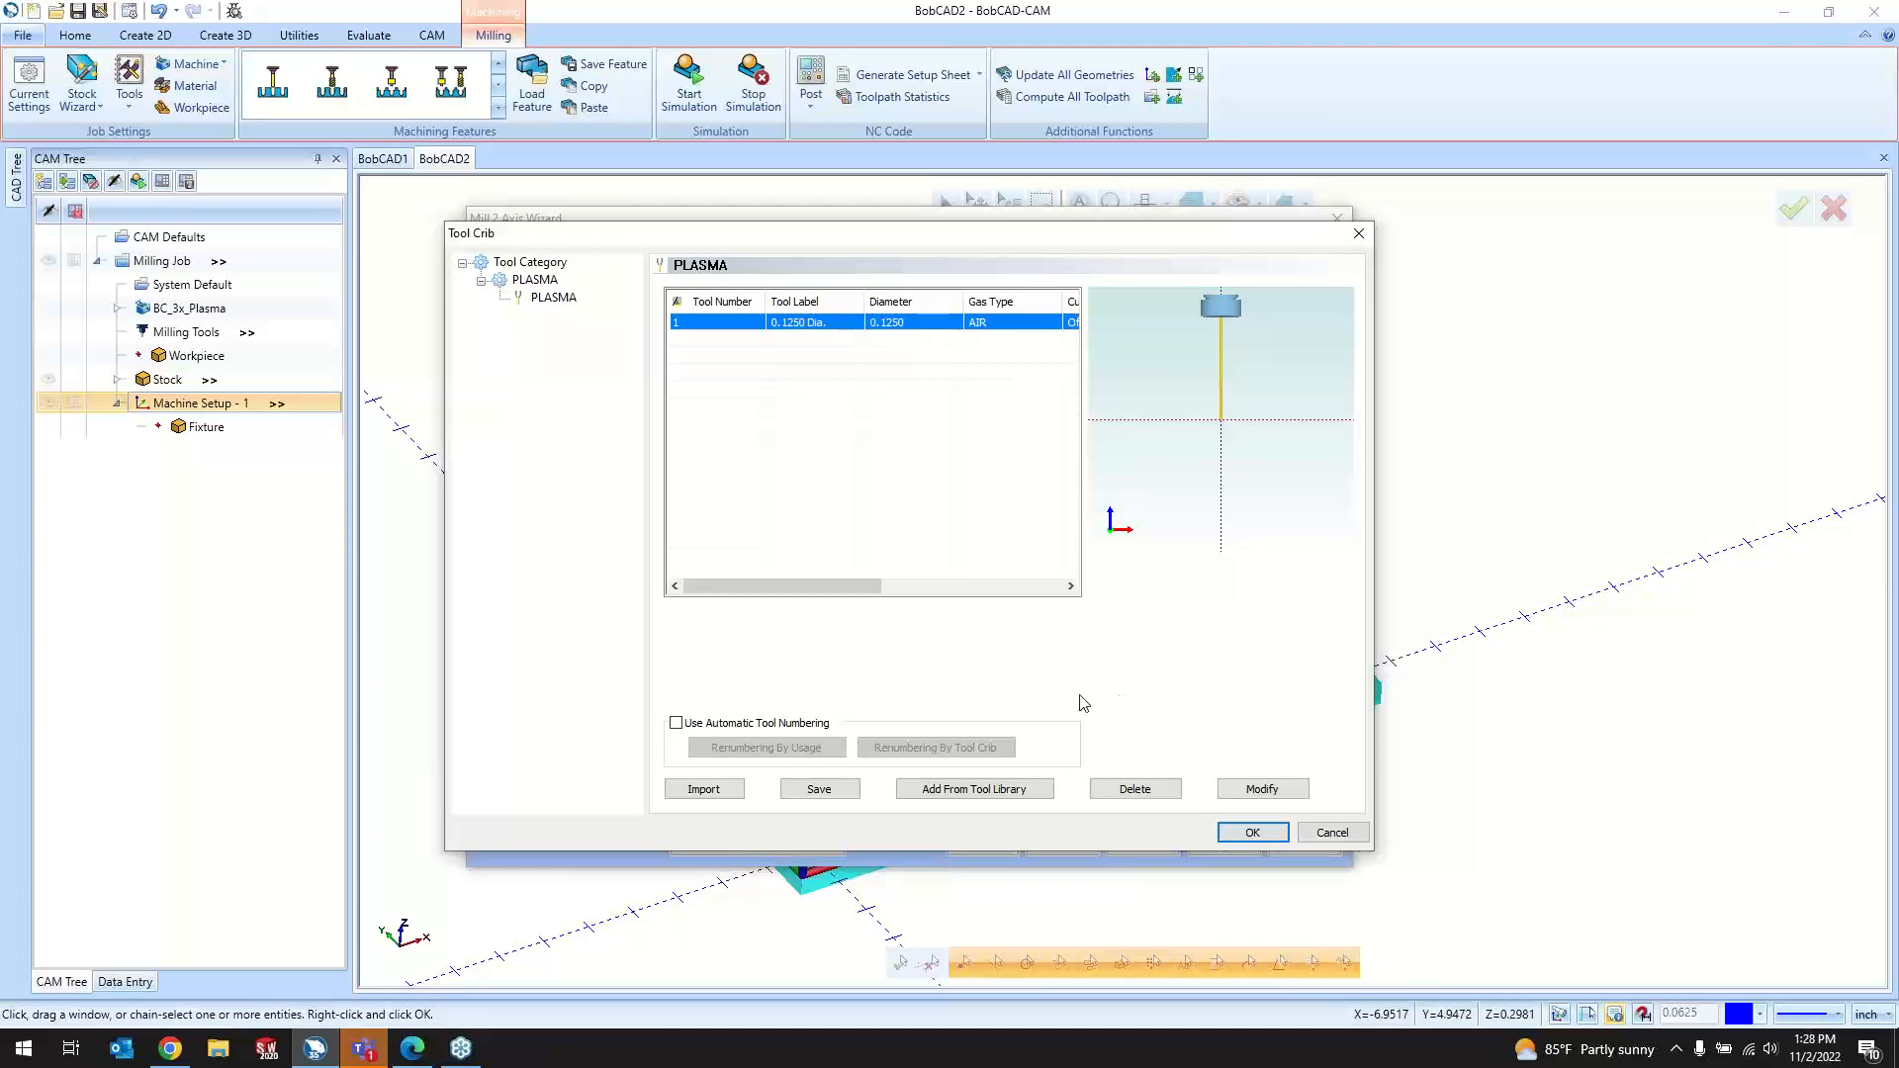
click(1034, 789)
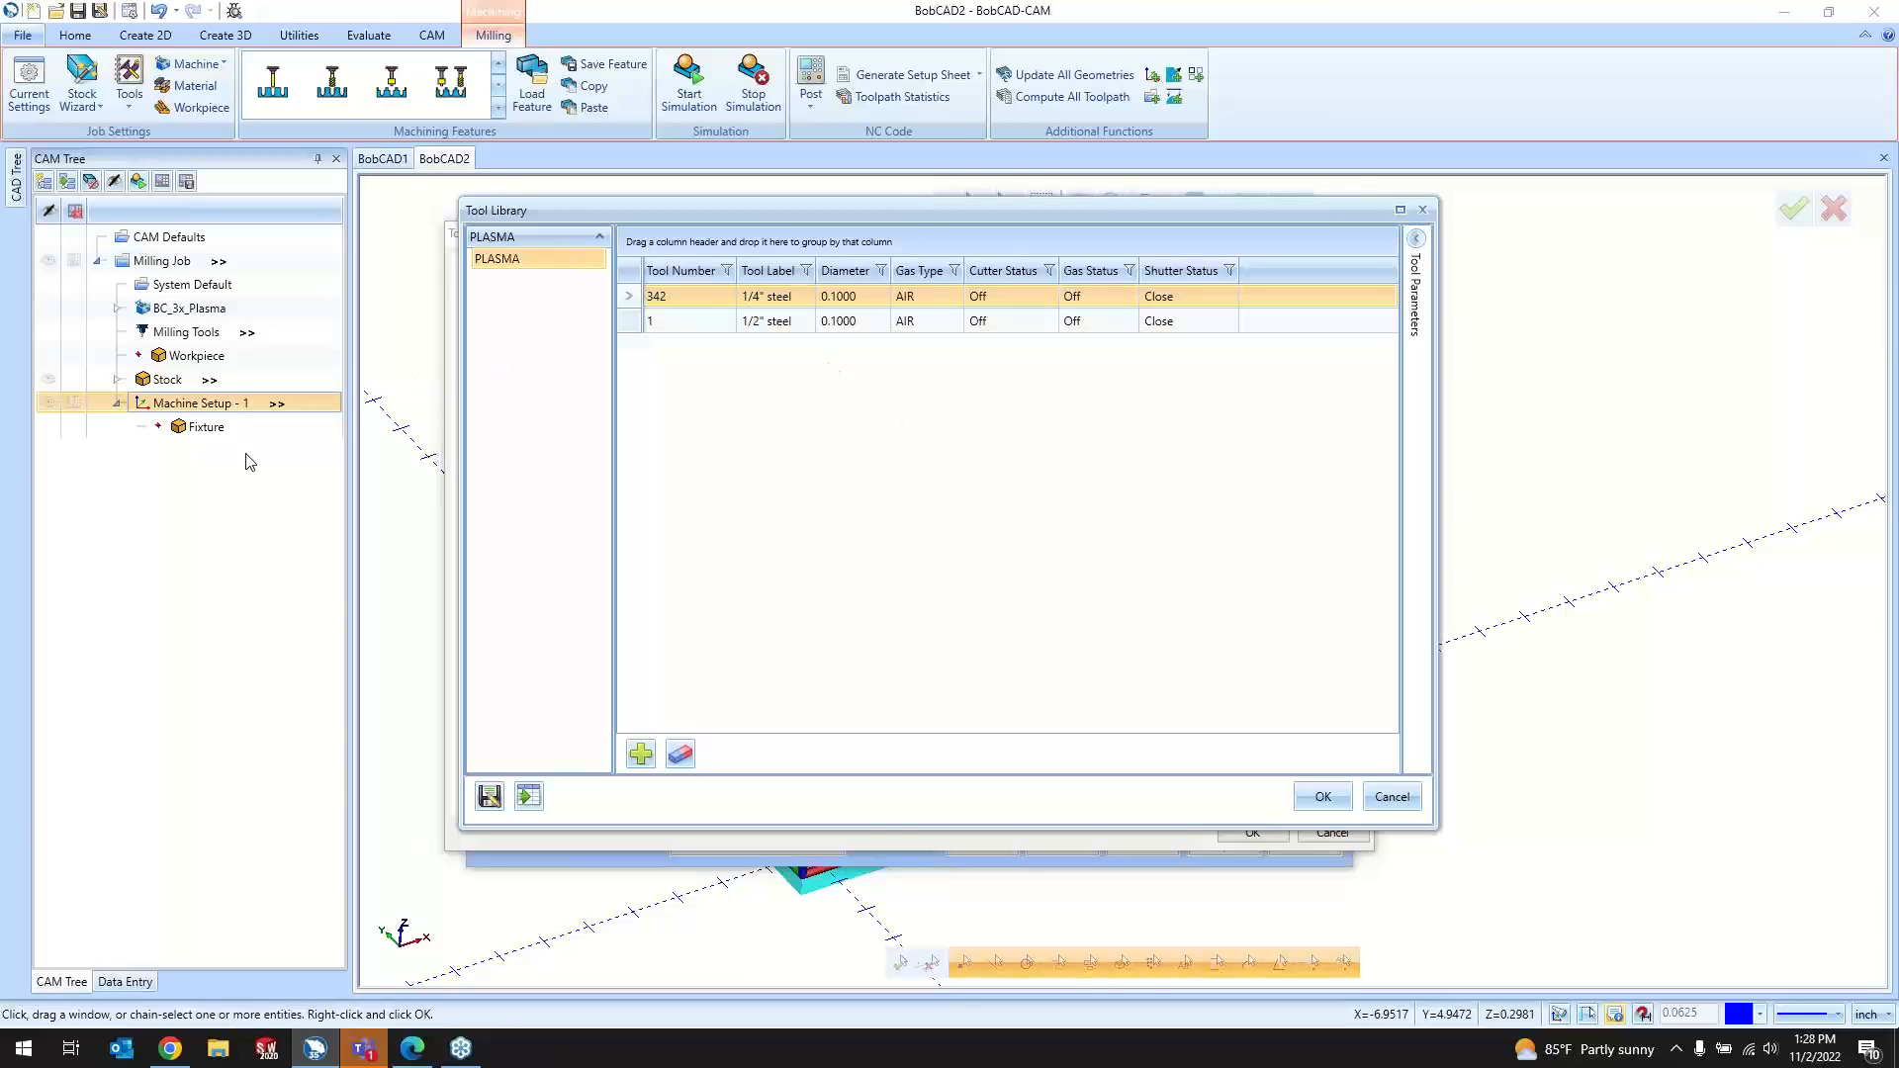
click(748, 334)
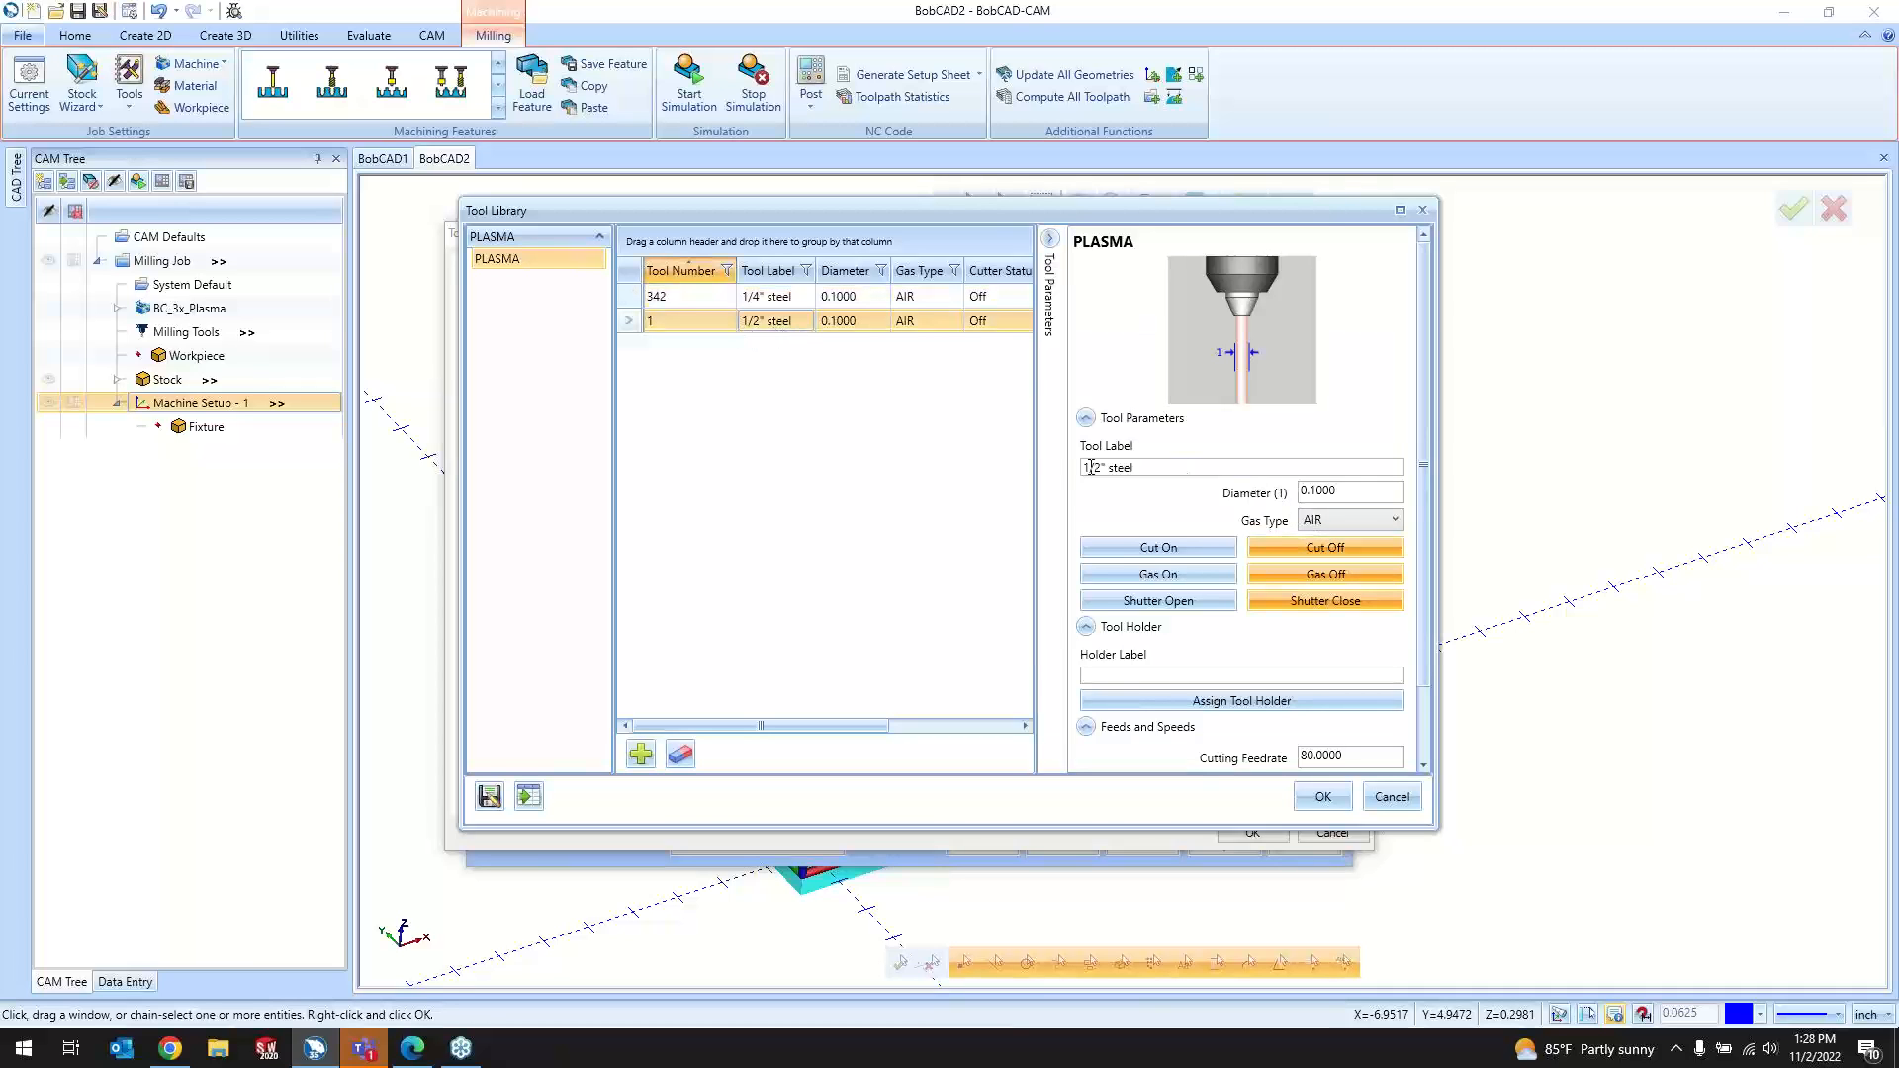
scroll(1220, 475, down, 1)
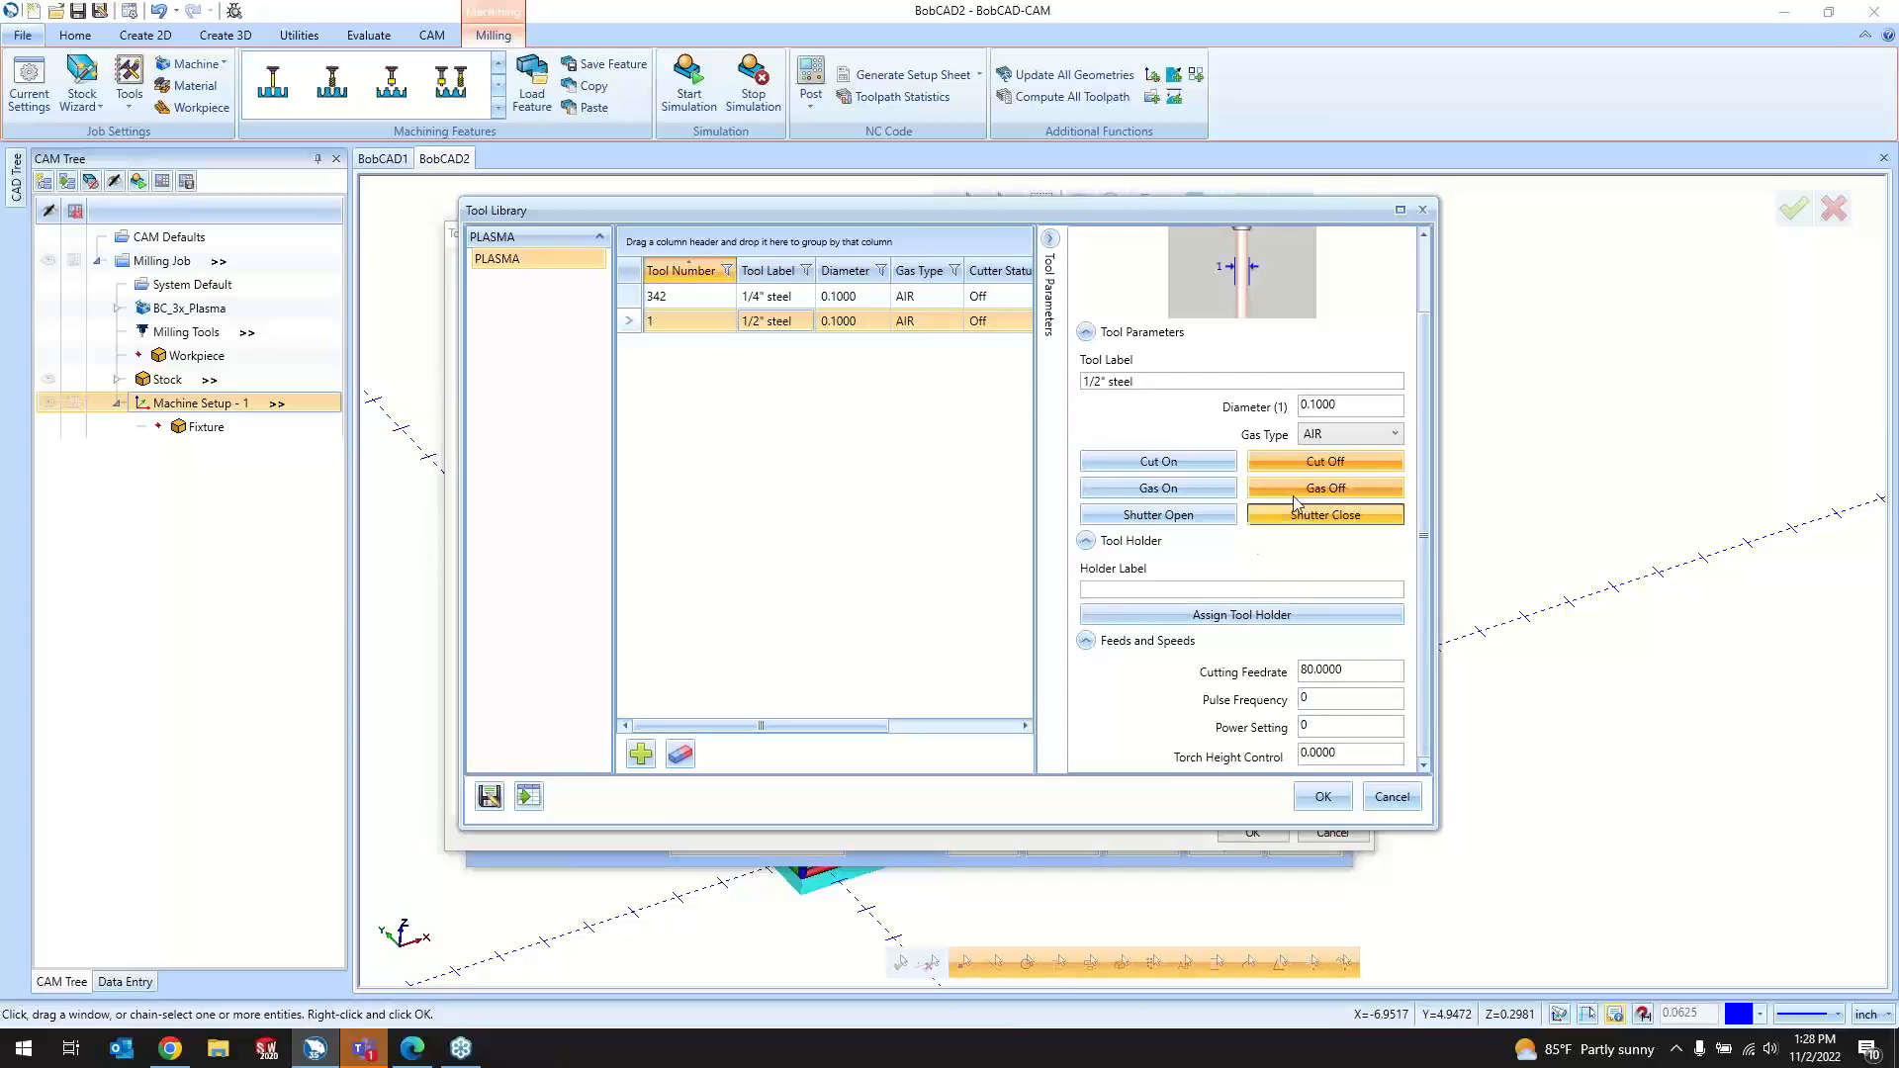
click(1308, 803)
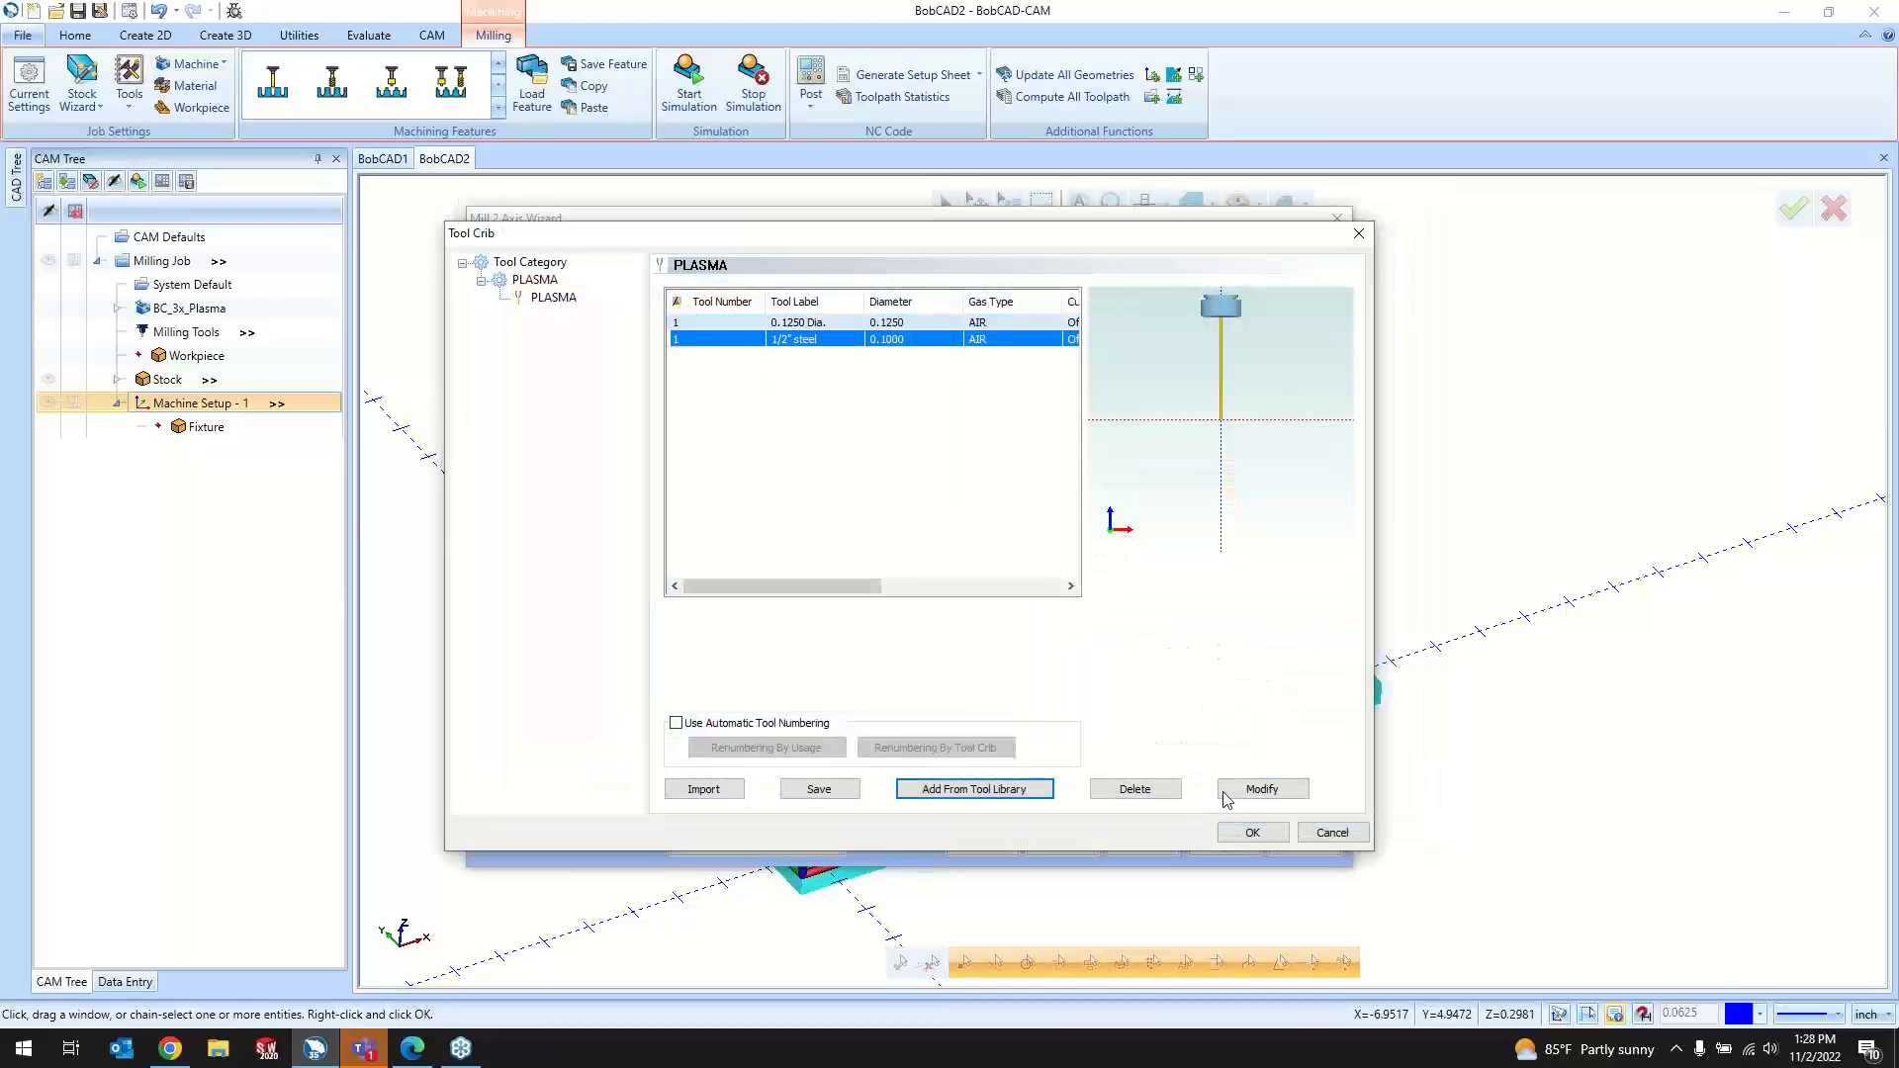
click(1254, 833)
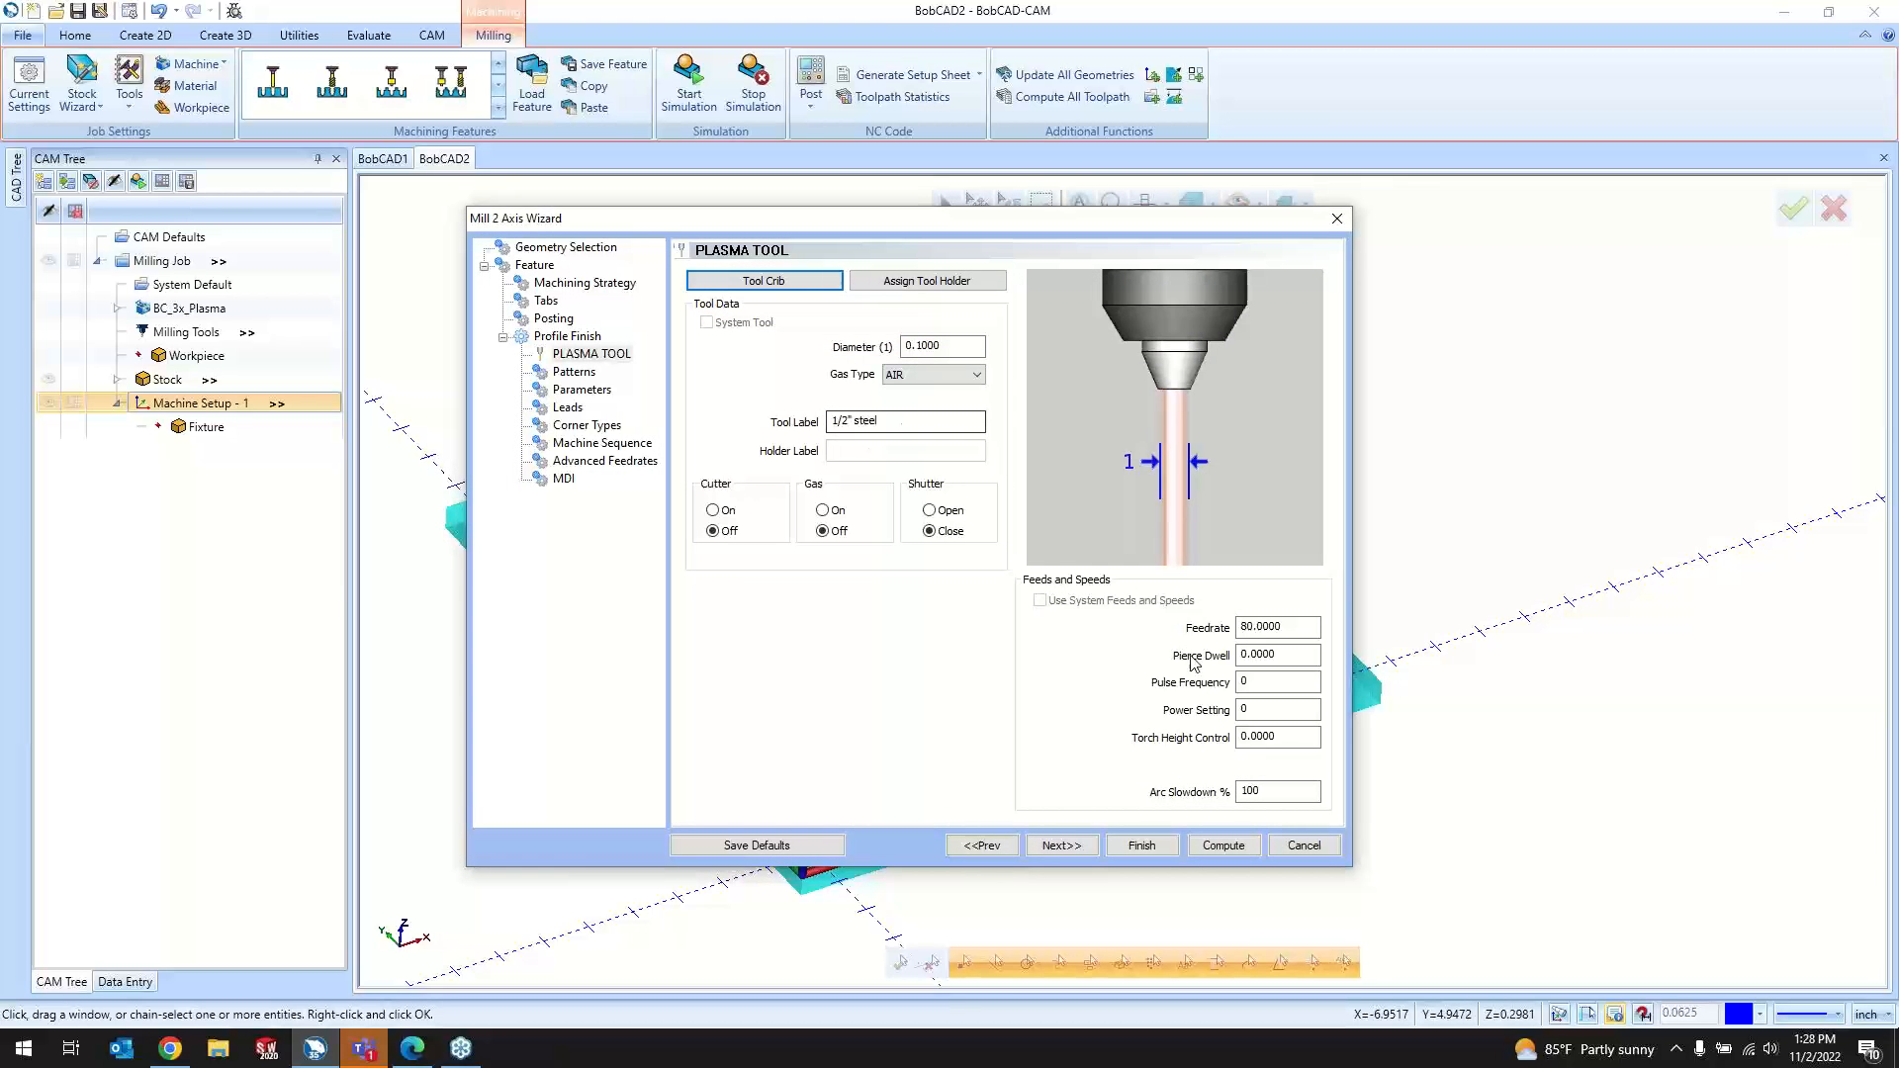
Step: Keep the pattern, parameter and lead settings, and try the Loop Length, Triangle and Bisect Line types for the external corners
click(1061, 846)
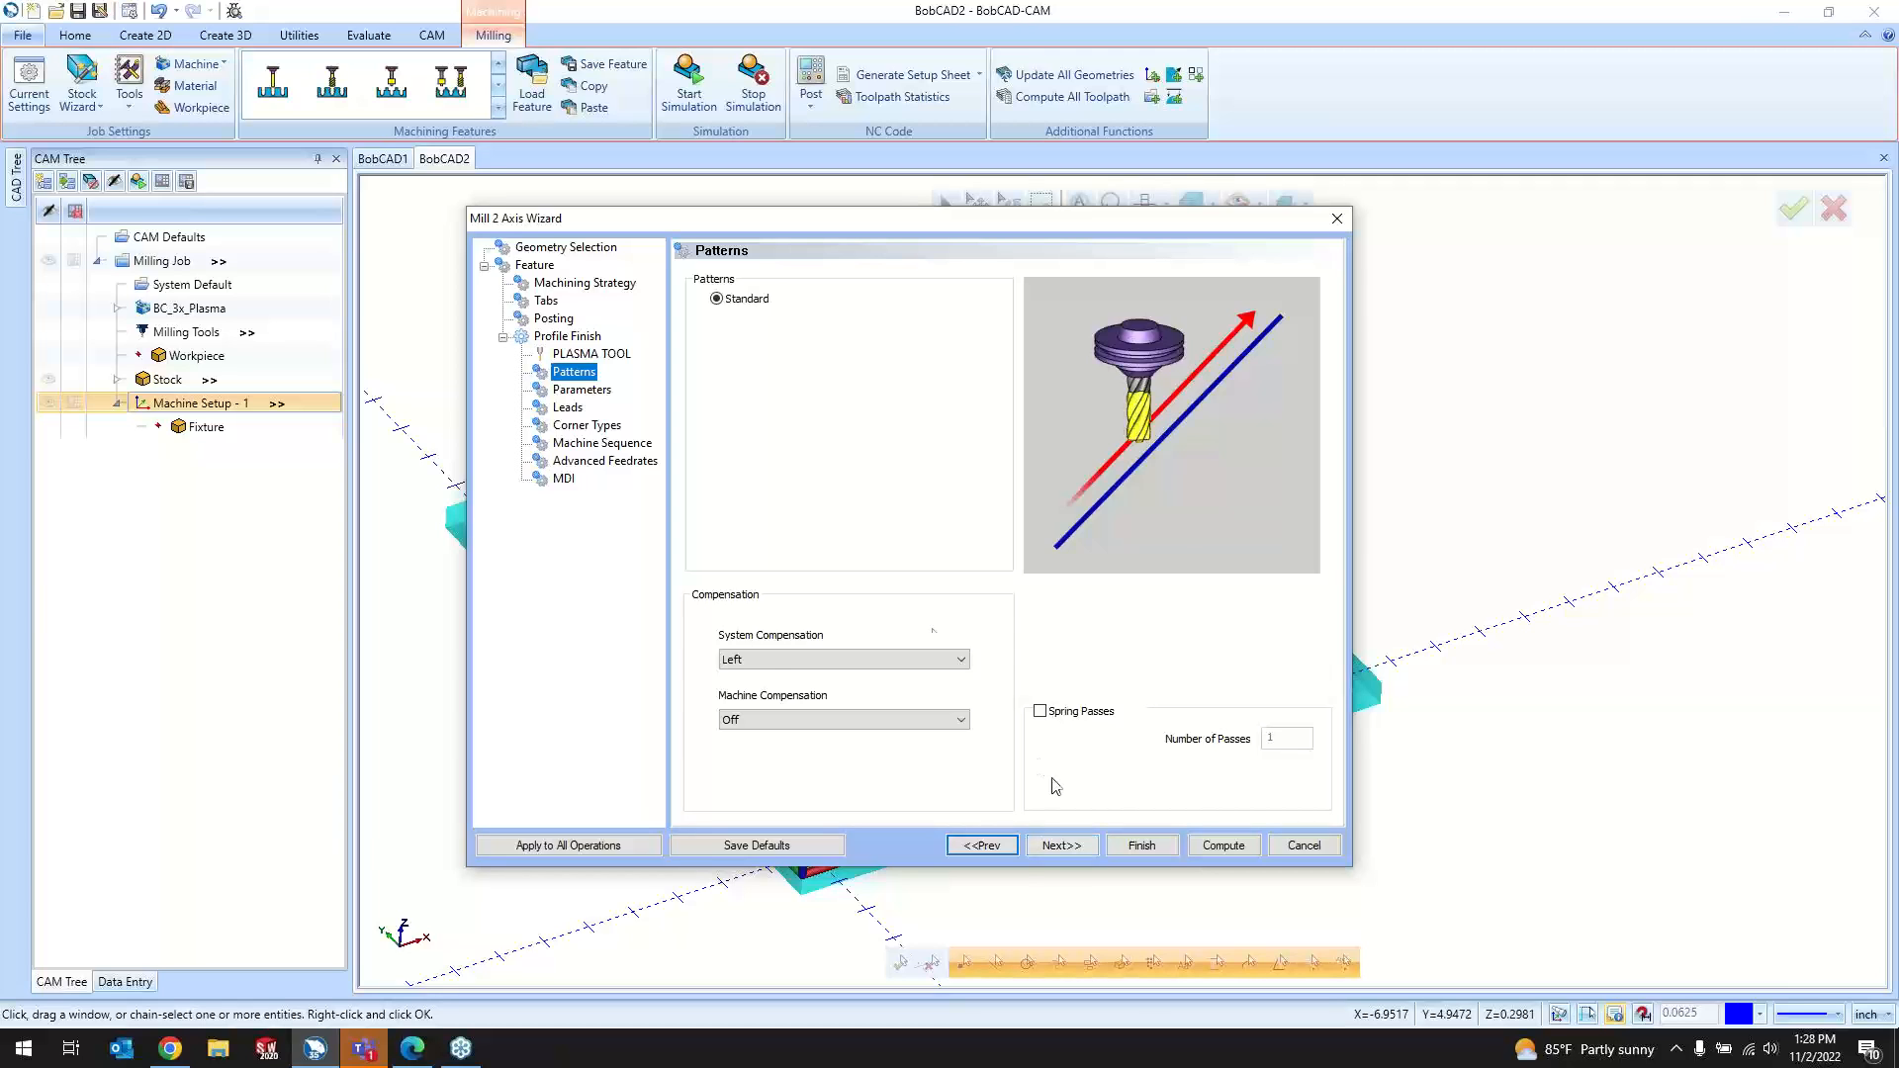
click(1078, 845)
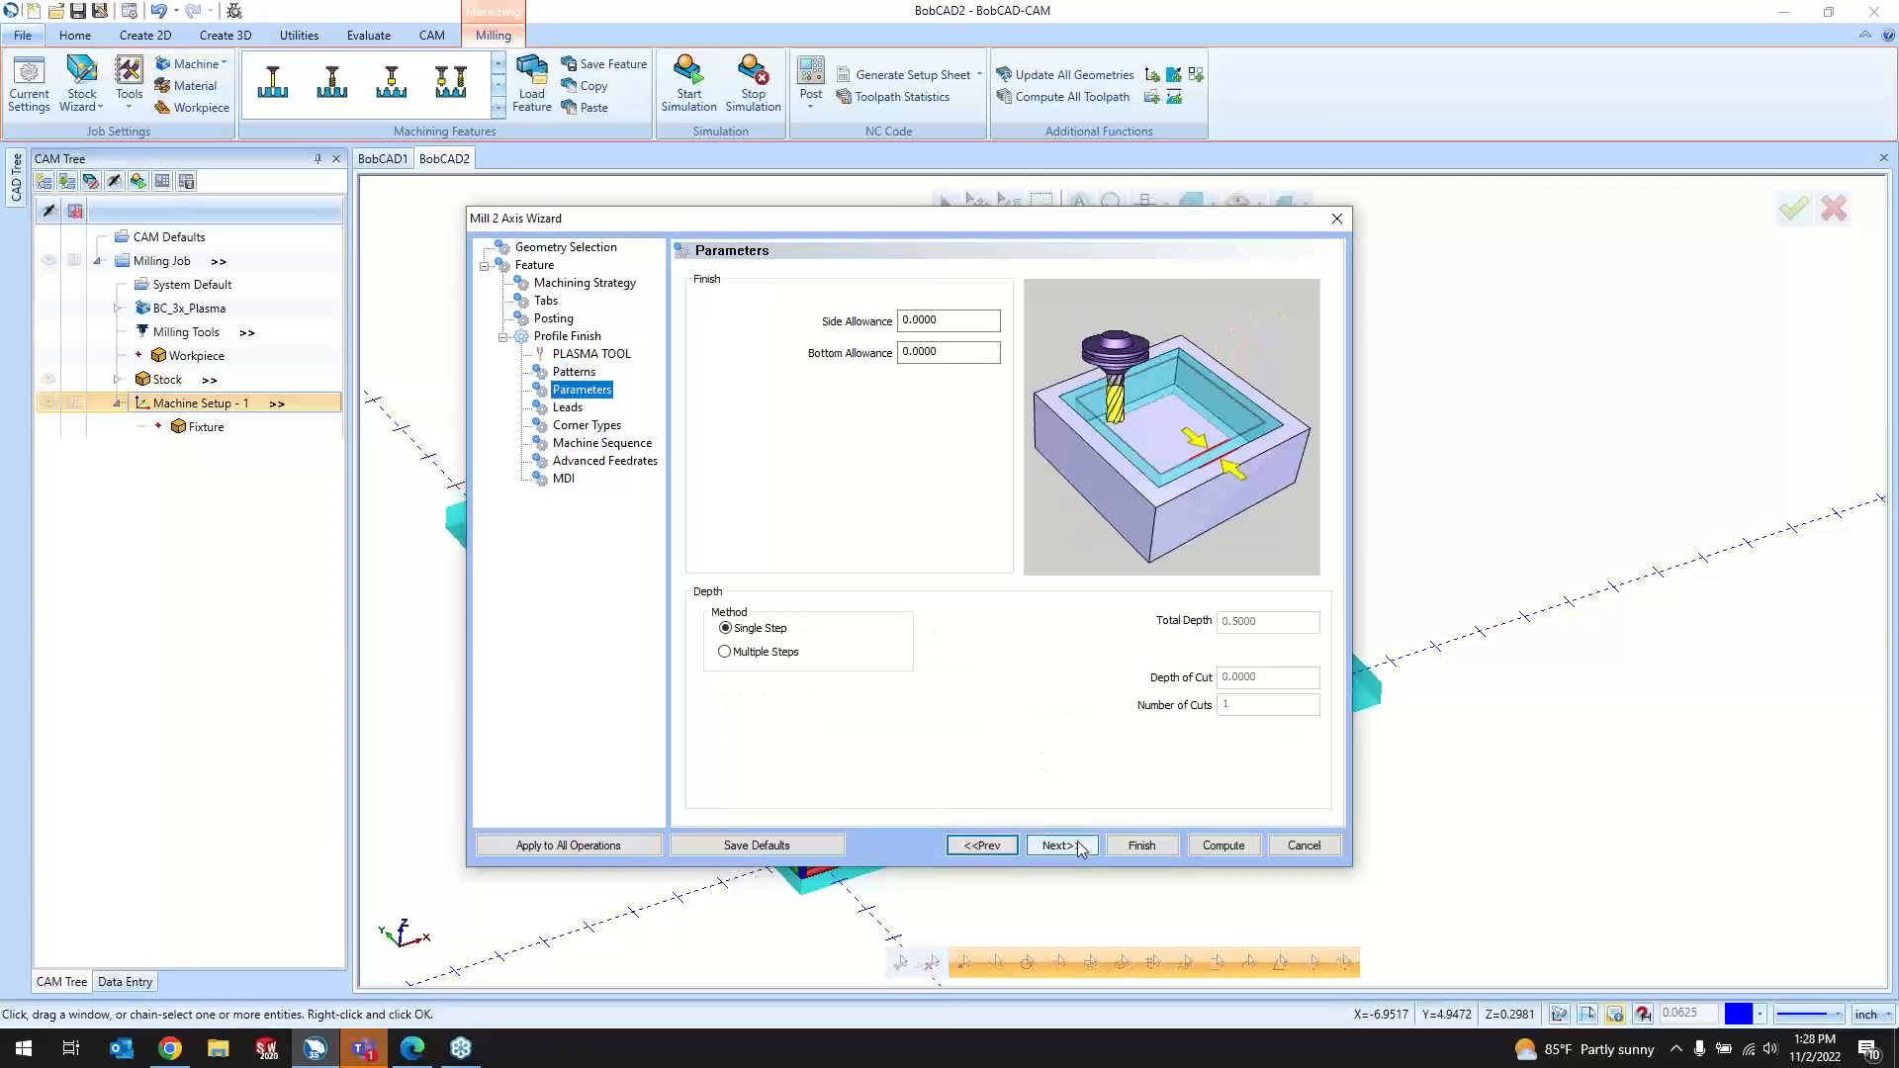
click(1054, 849)
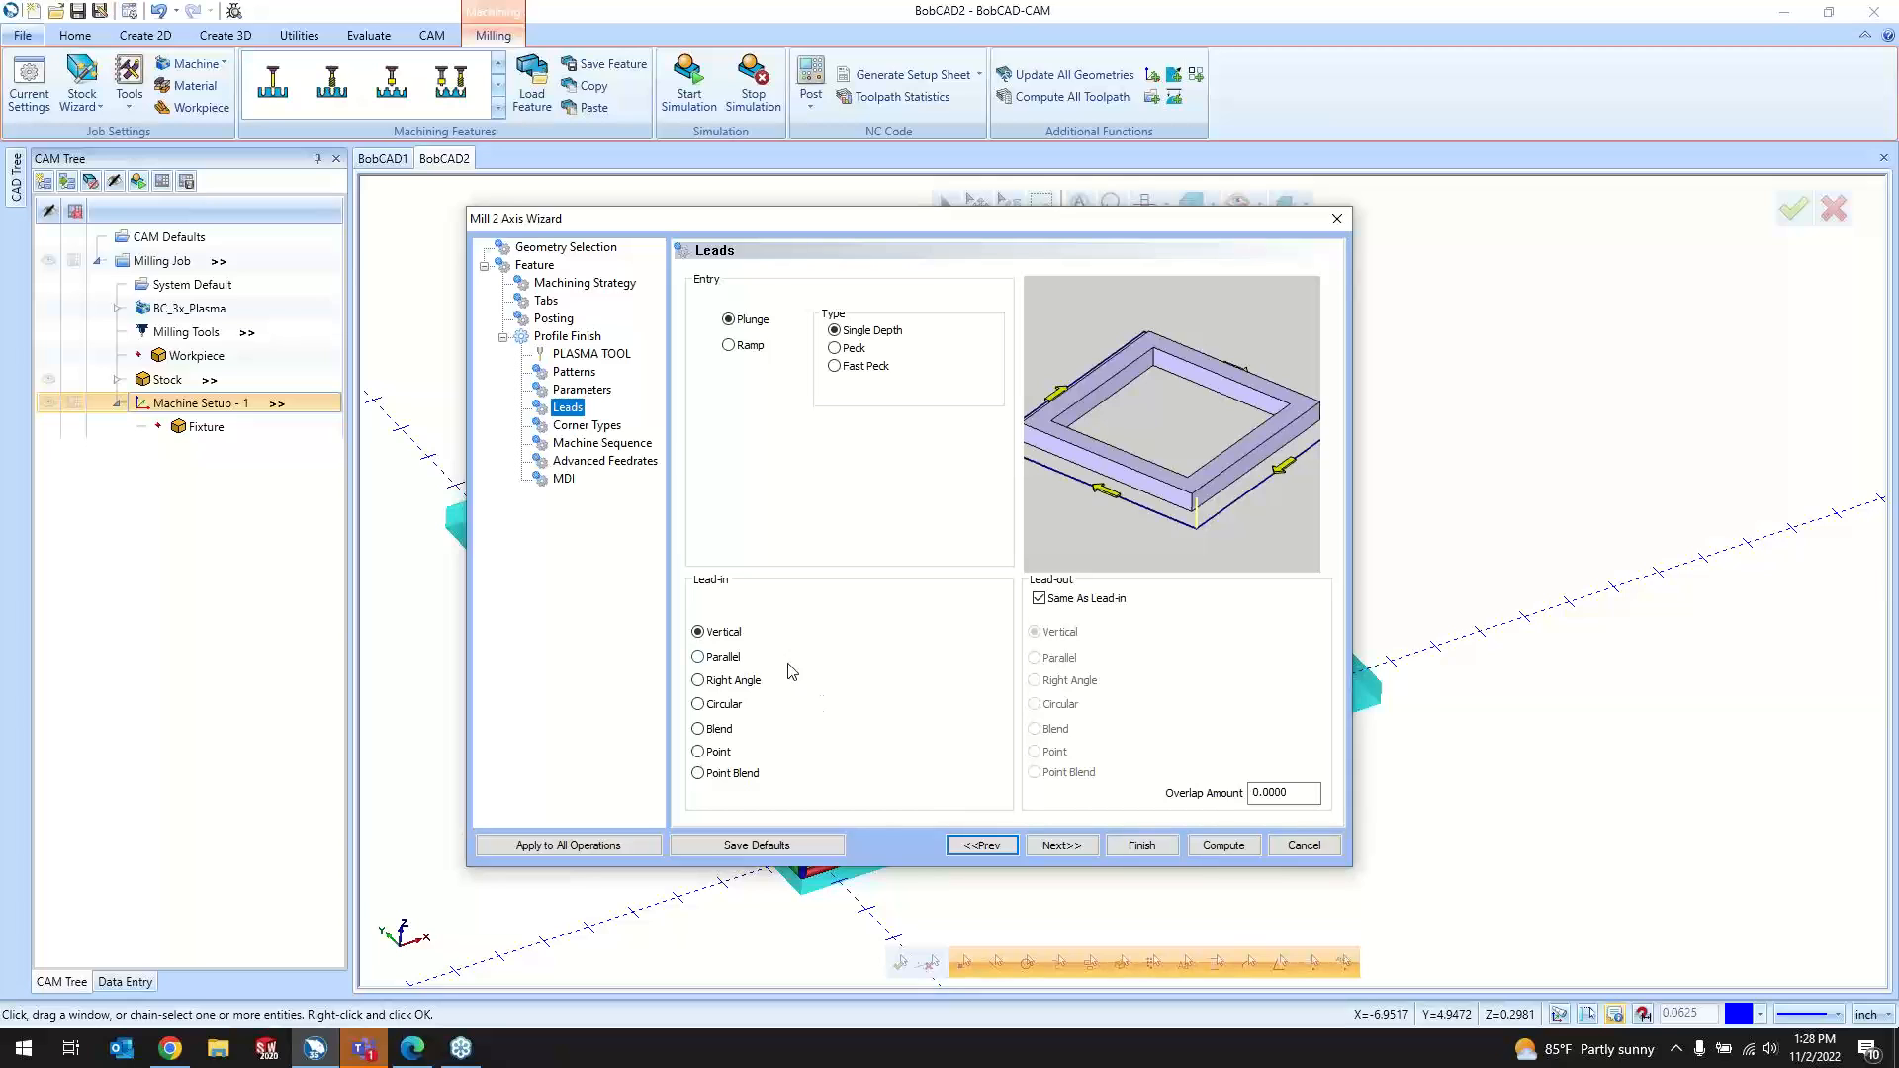
click(1051, 847)
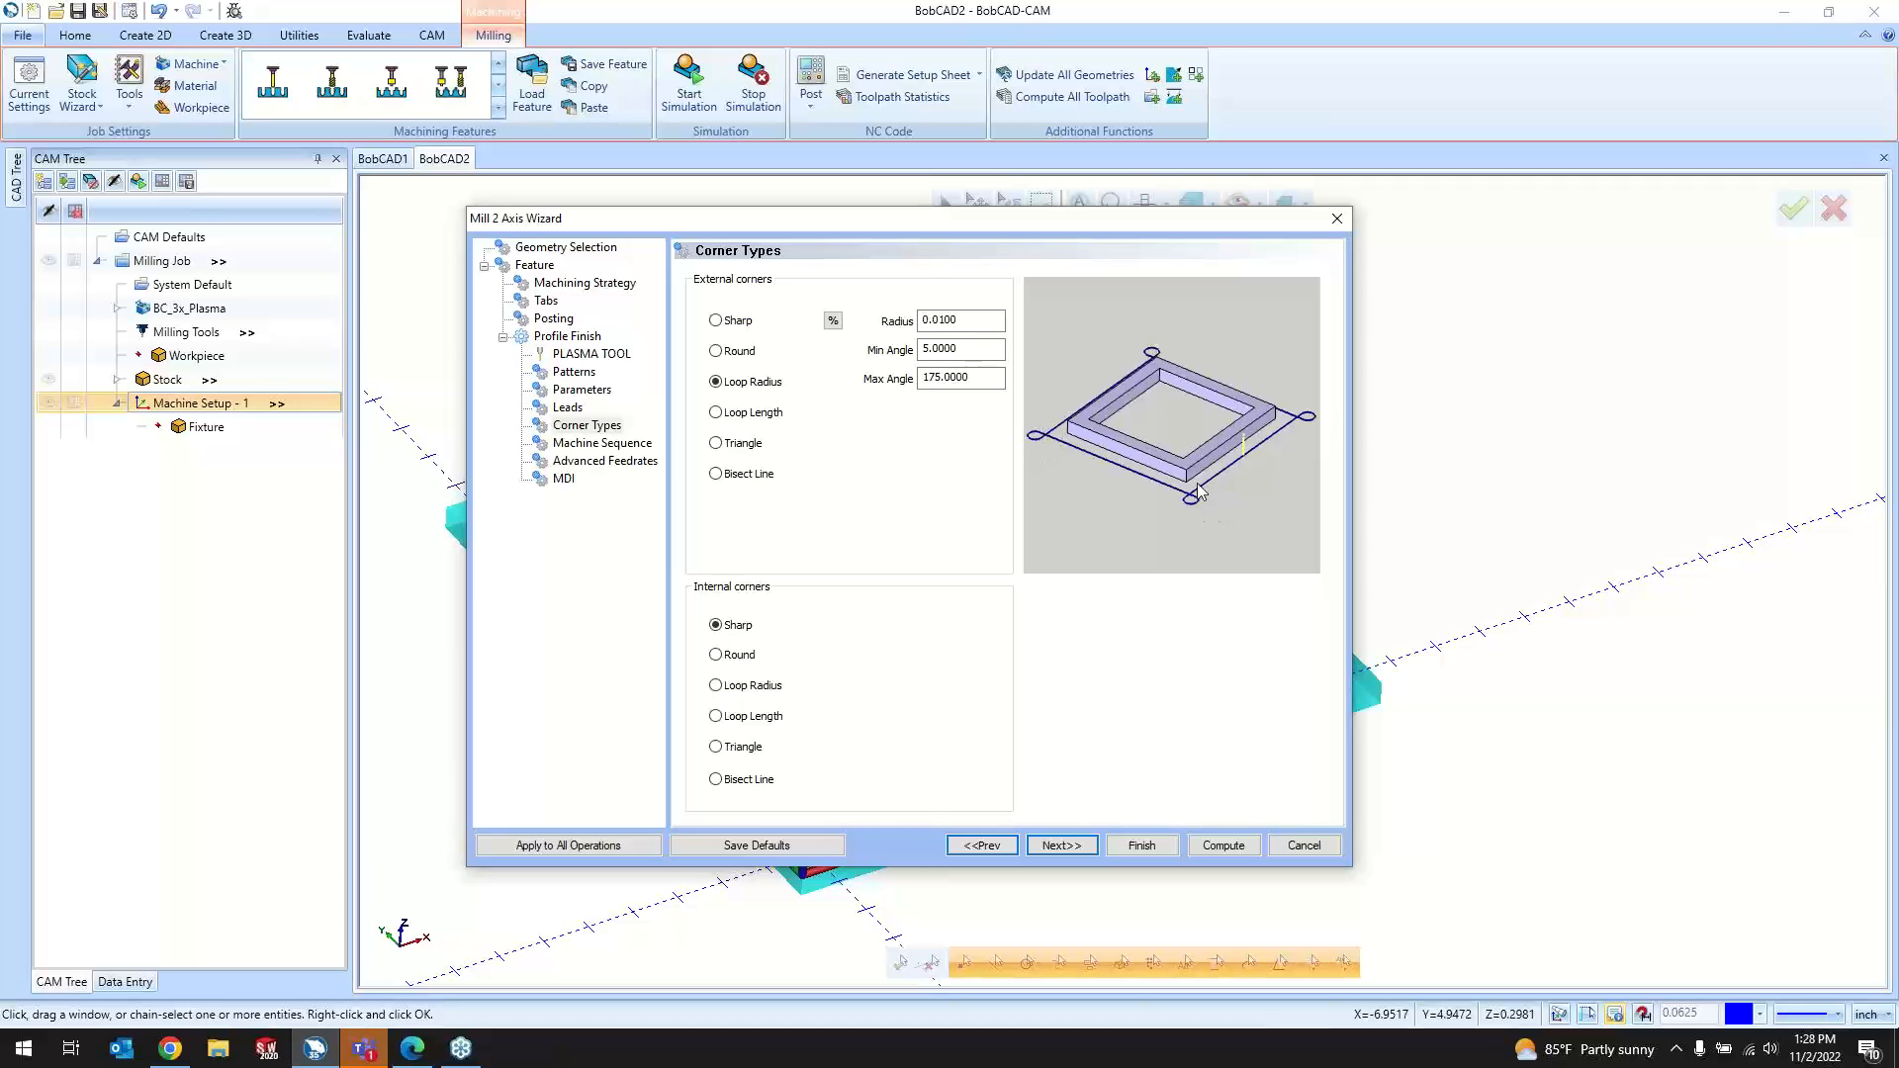
click(754, 414)
click(750, 443)
click(762, 475)
click(1062, 844)
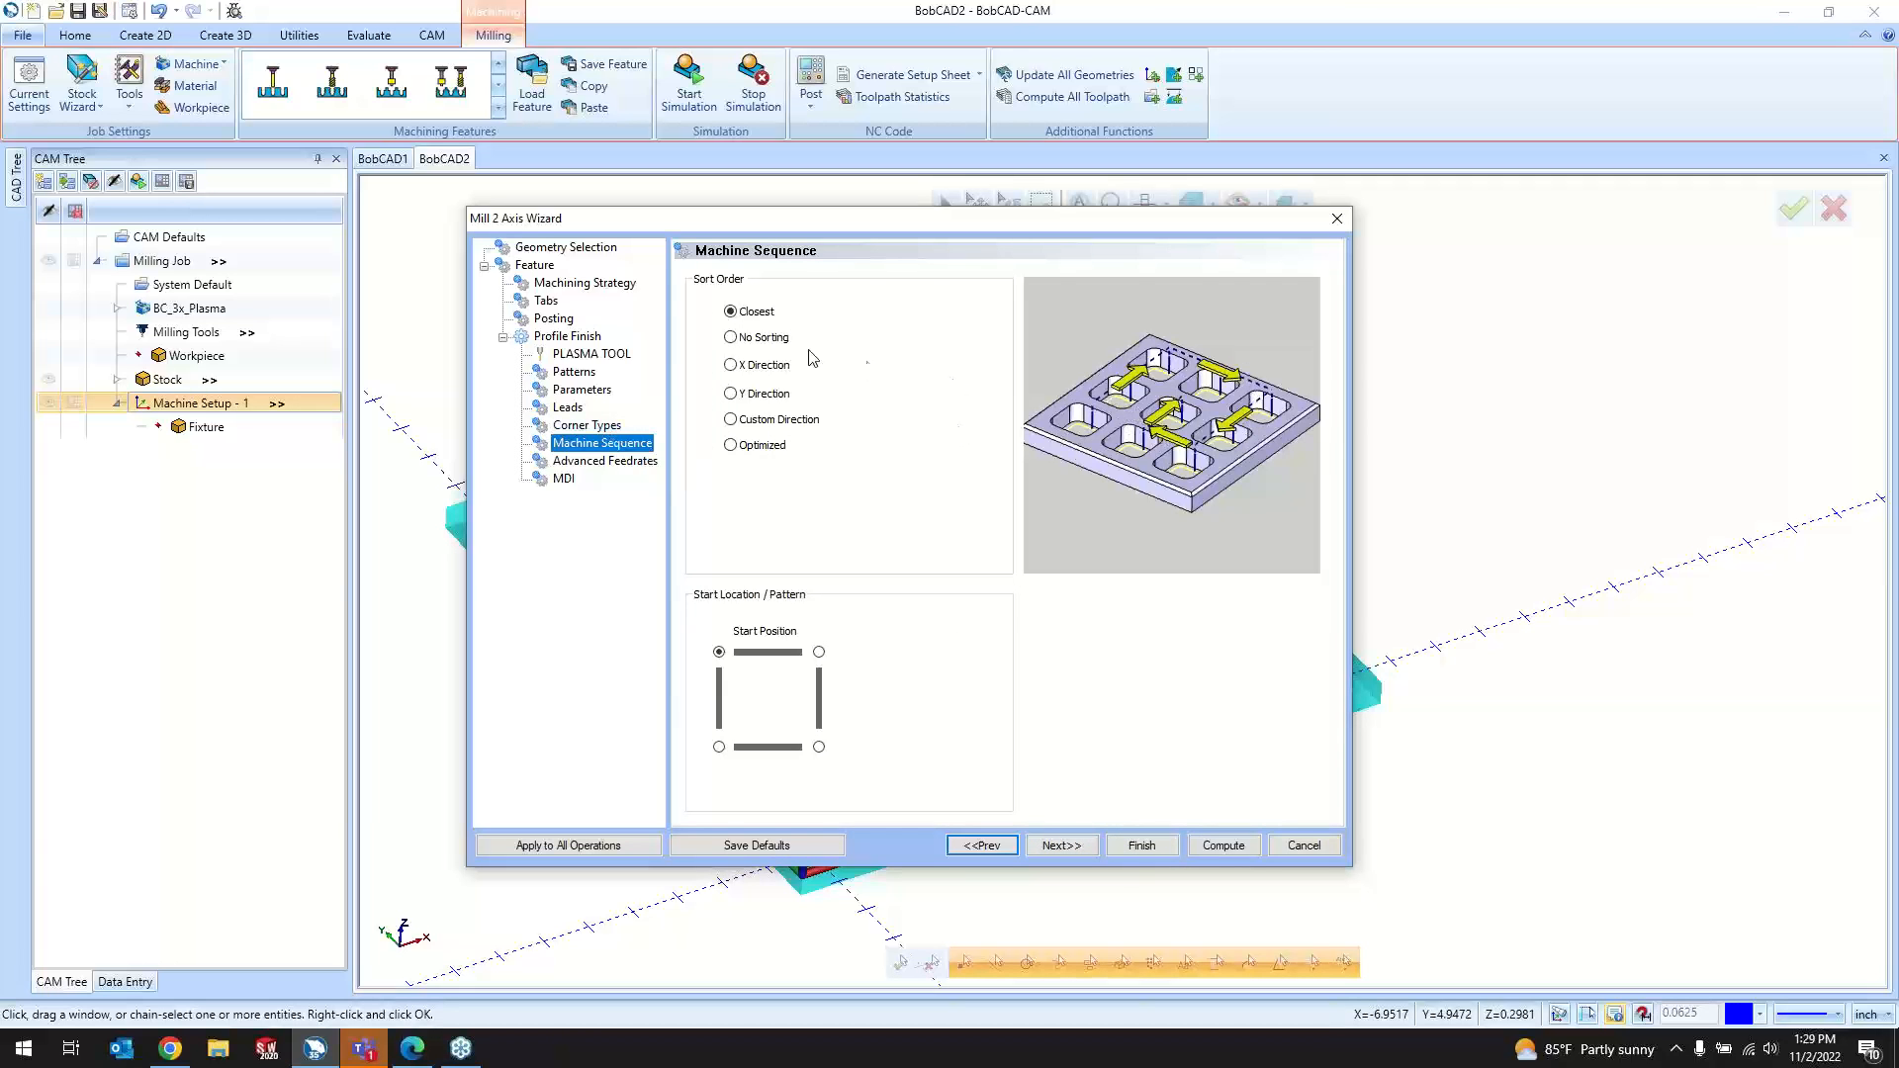
Step: Preview the No Sorting, X Direction and Y Direction sort orders, return to Closest, and compute the toolpath
click(748, 341)
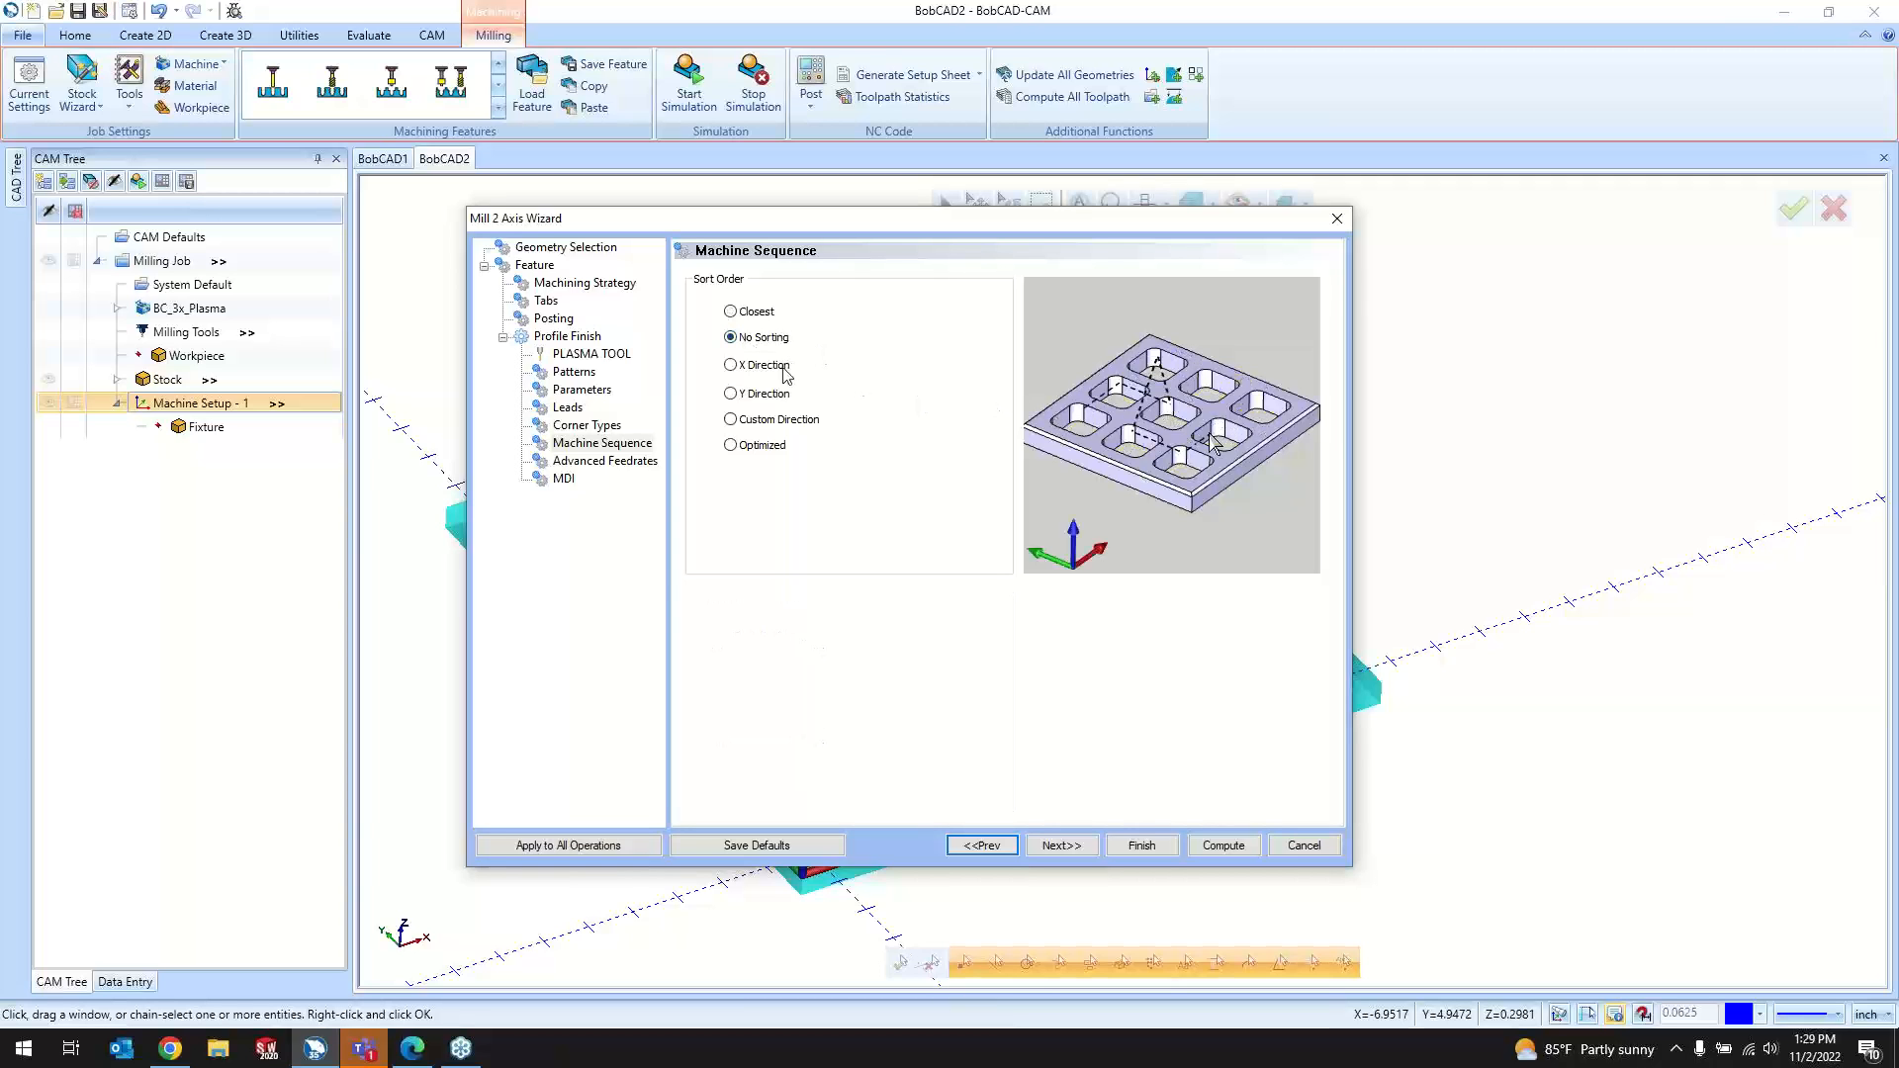
click(784, 368)
click(774, 397)
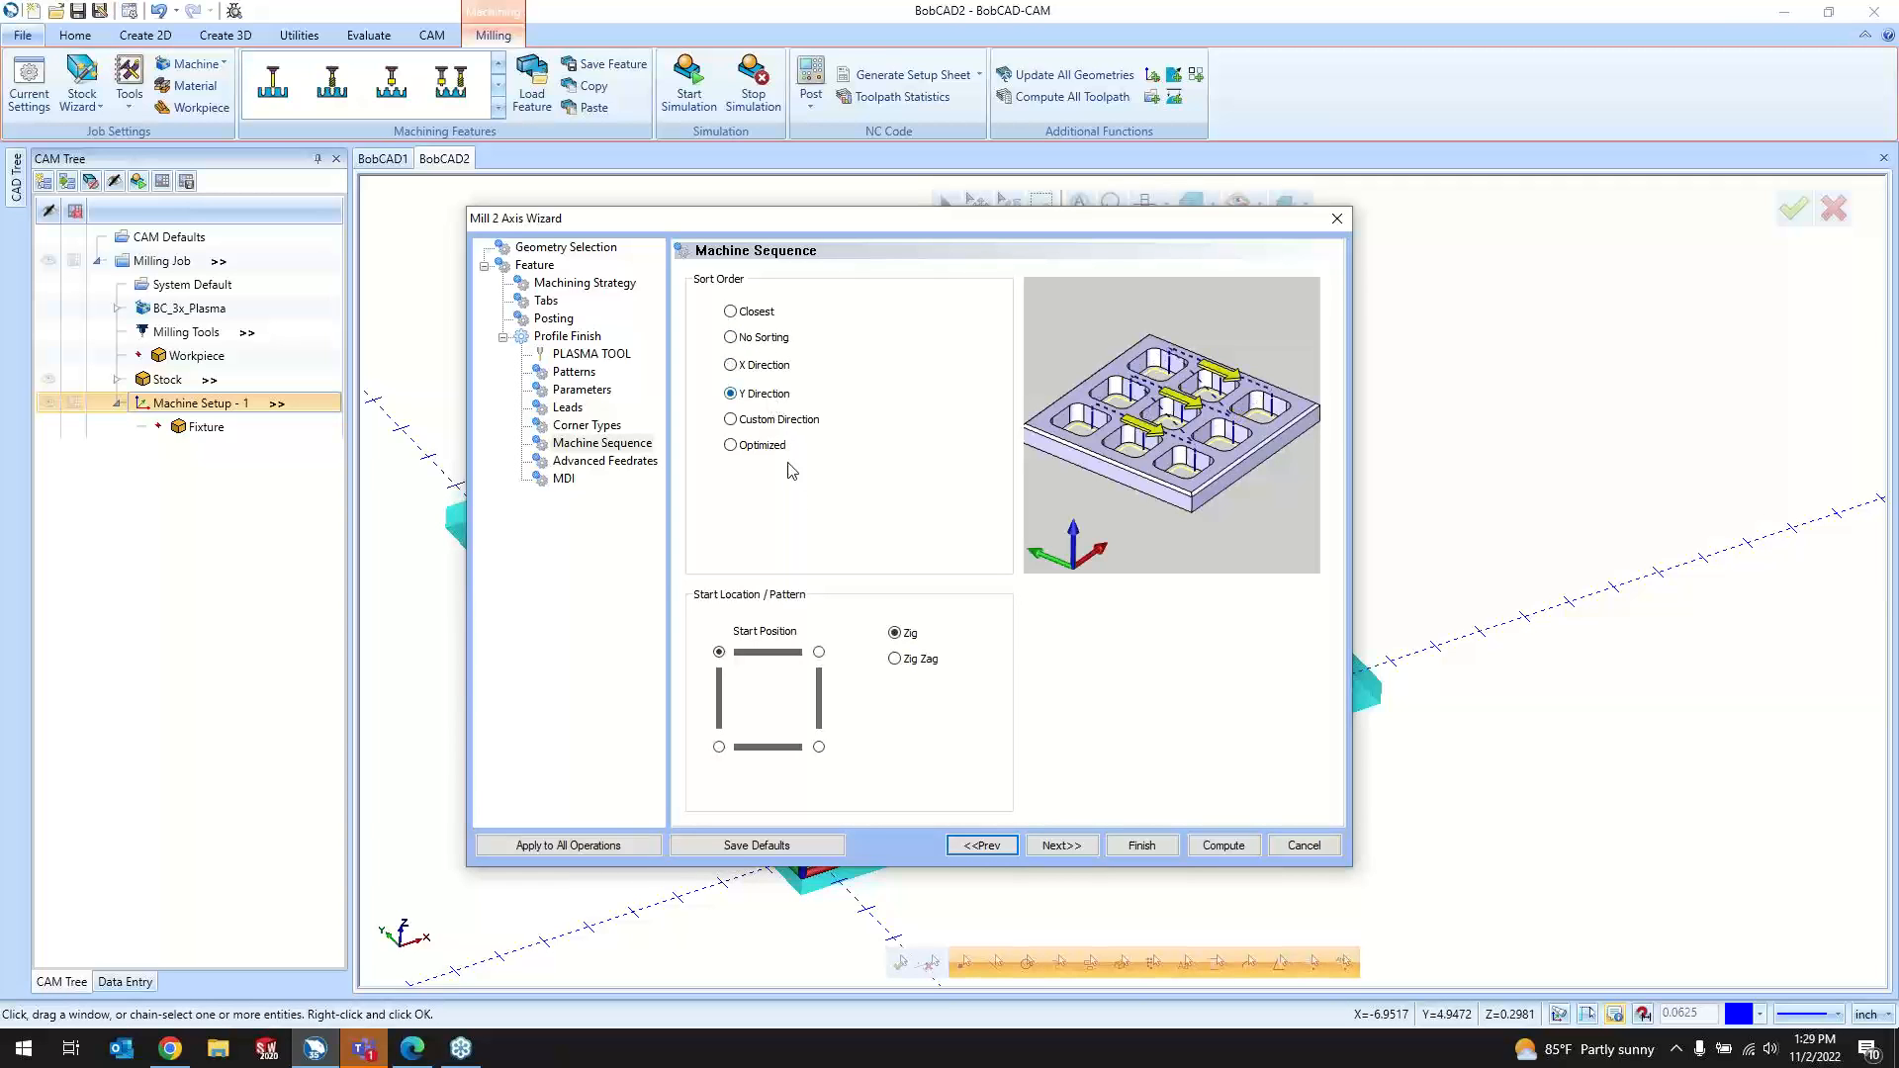
click(764, 319)
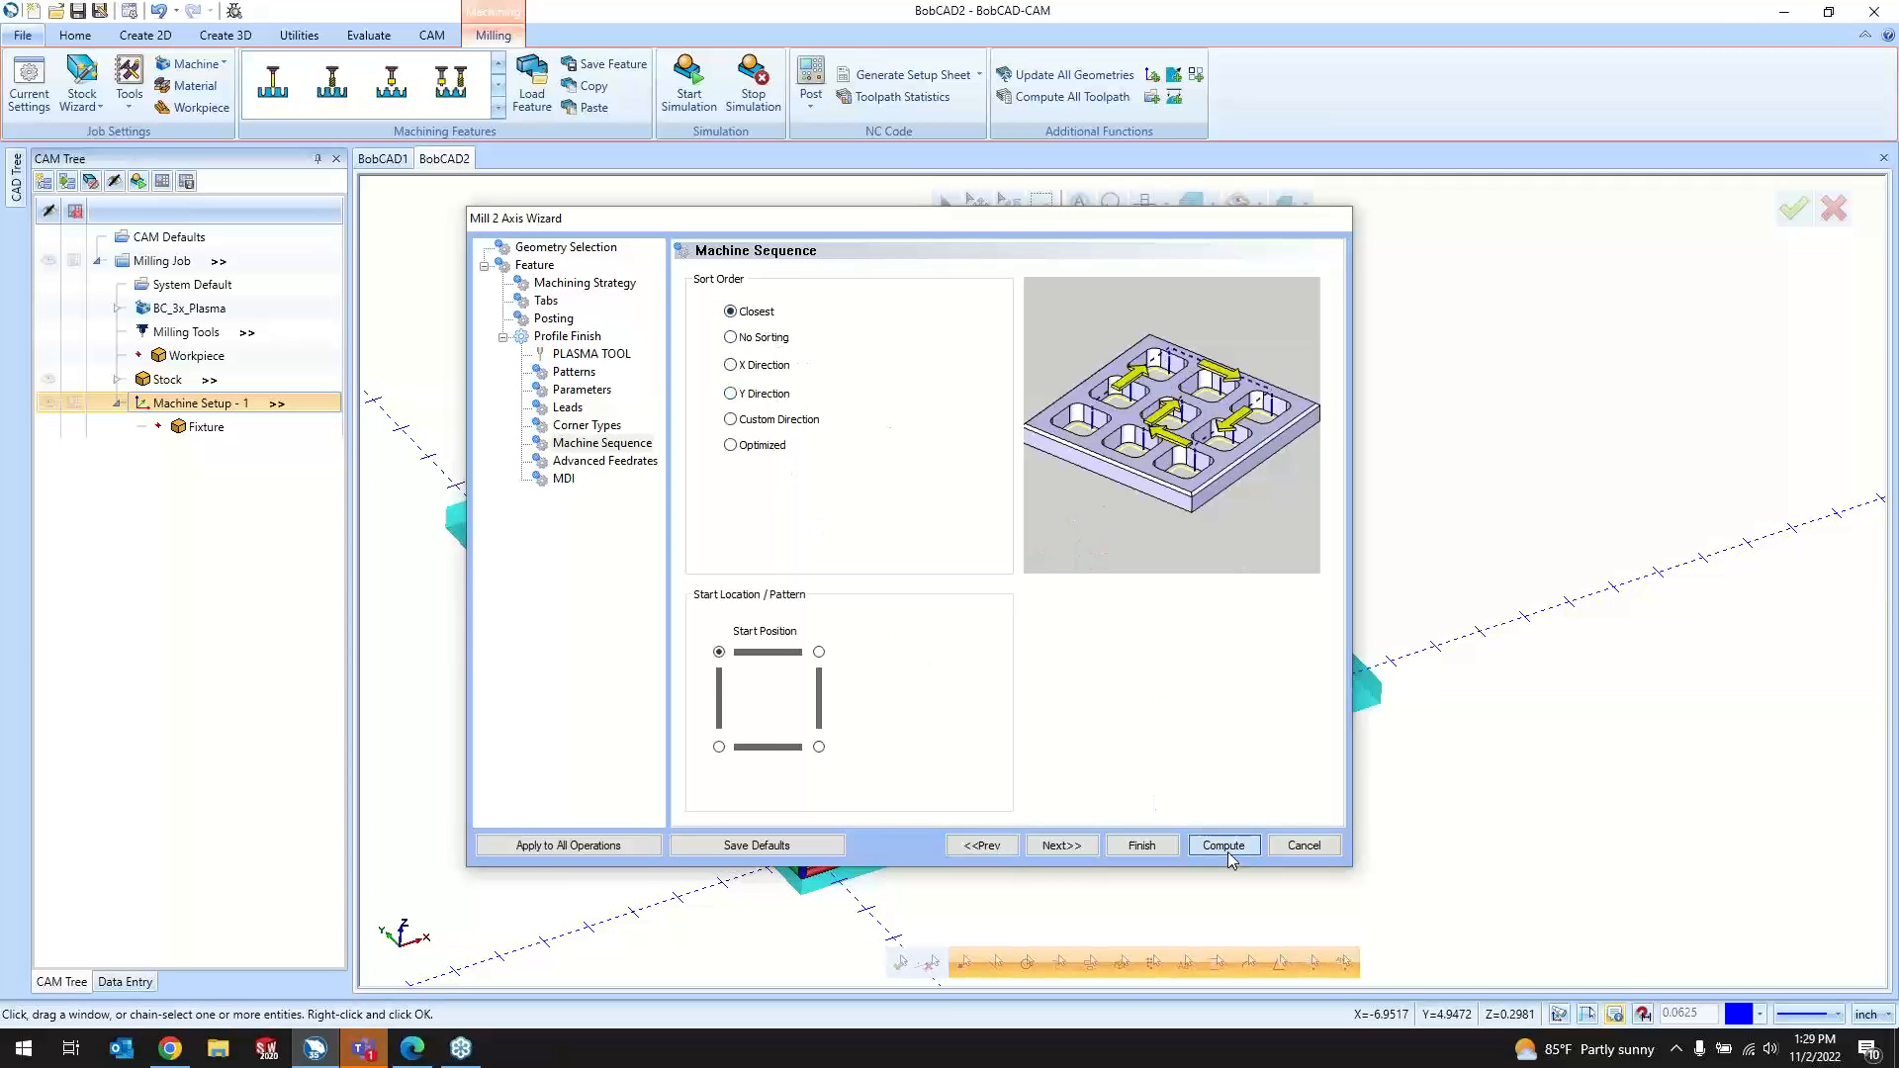
click(1224, 847)
Step: Inspect the computed toolpath from above, checking the offset and rapid moves around the lightning bolt's tips and the origin
click(1144, 206)
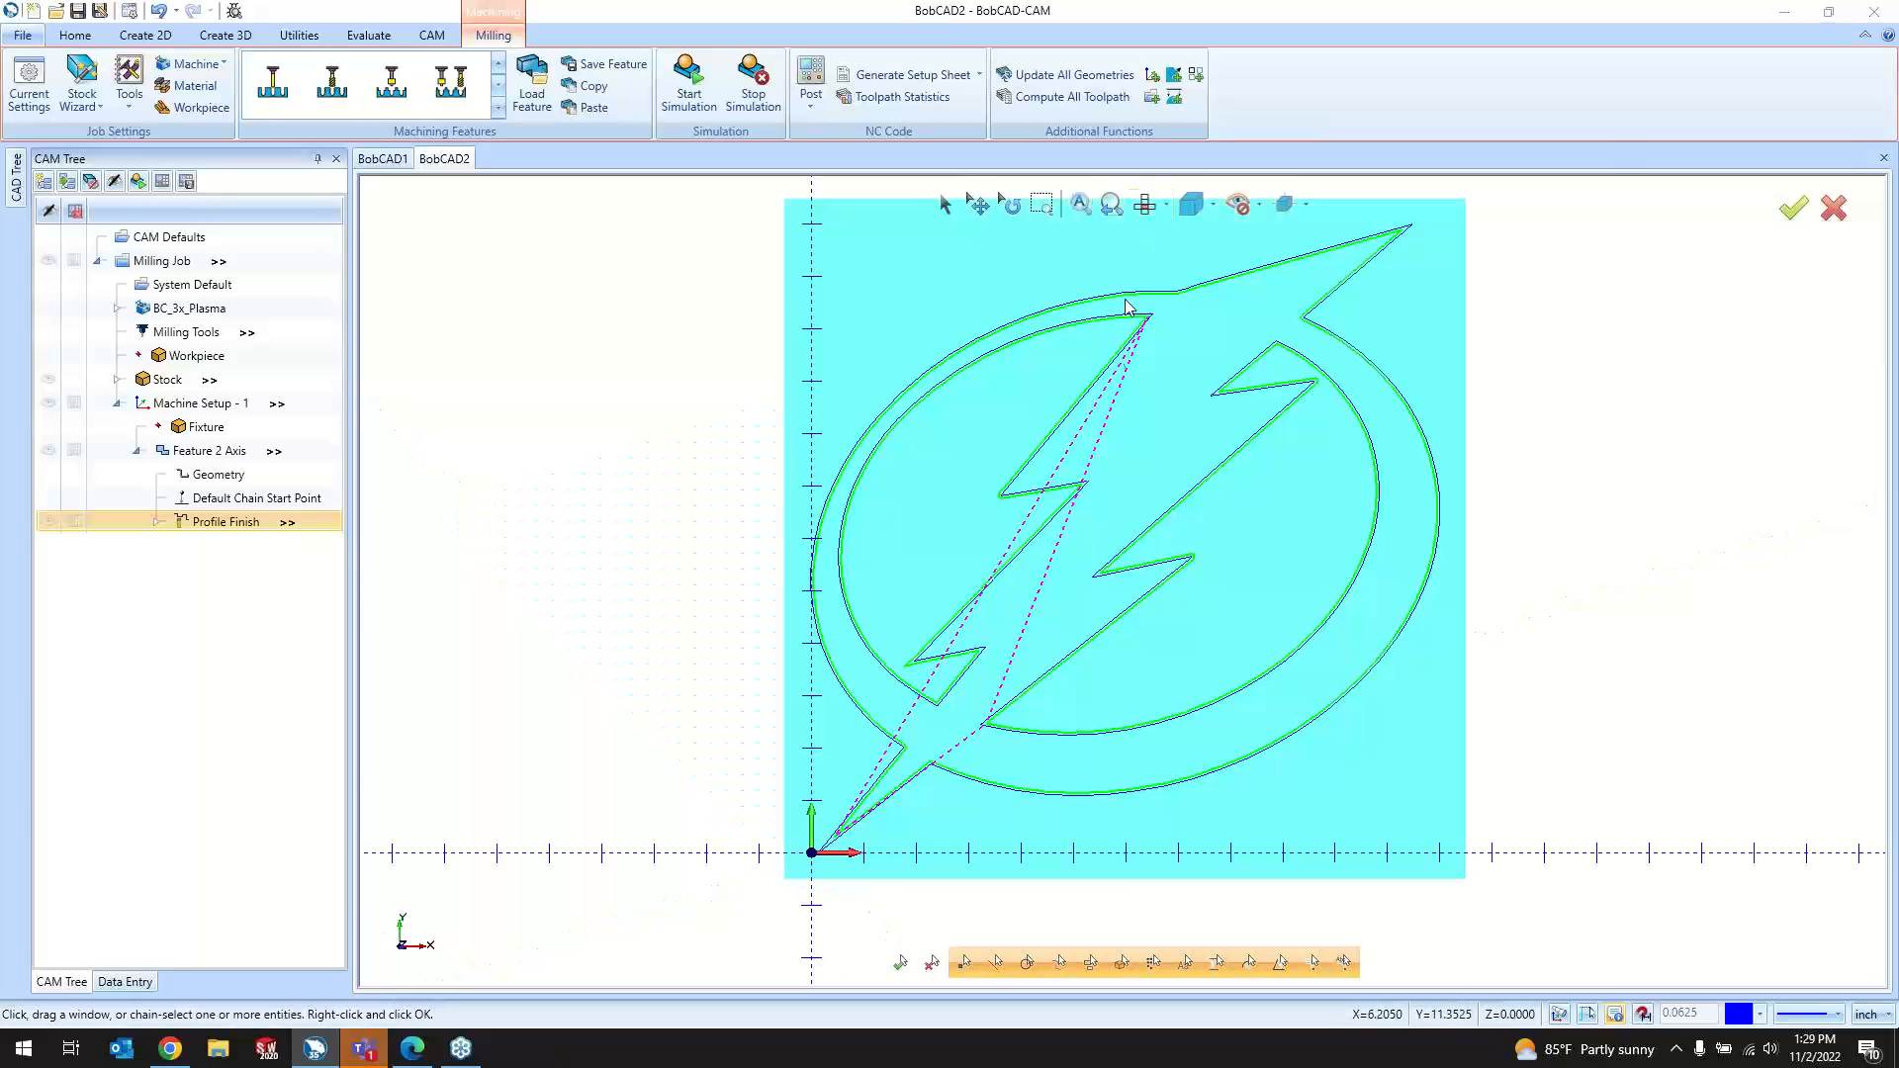
scroll(1124, 341, up, 5)
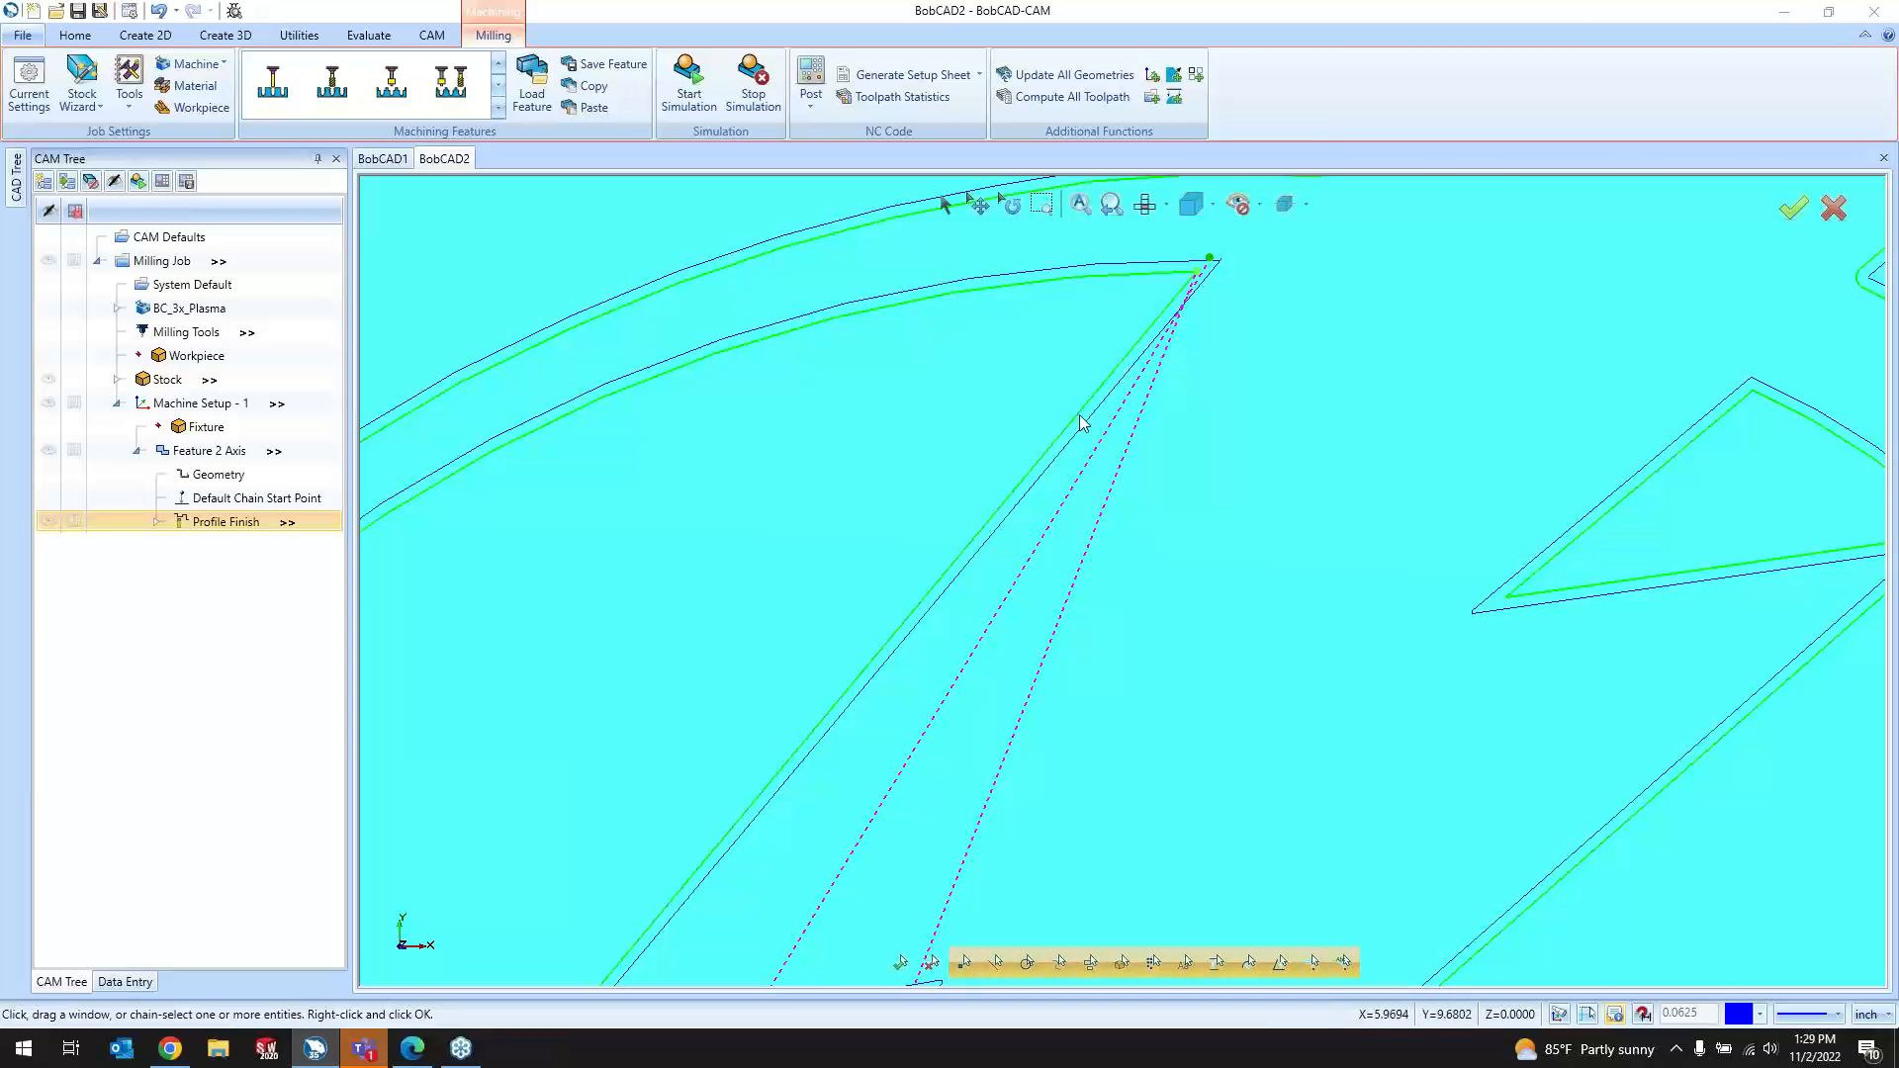
scroll(1000, 554, down, 5)
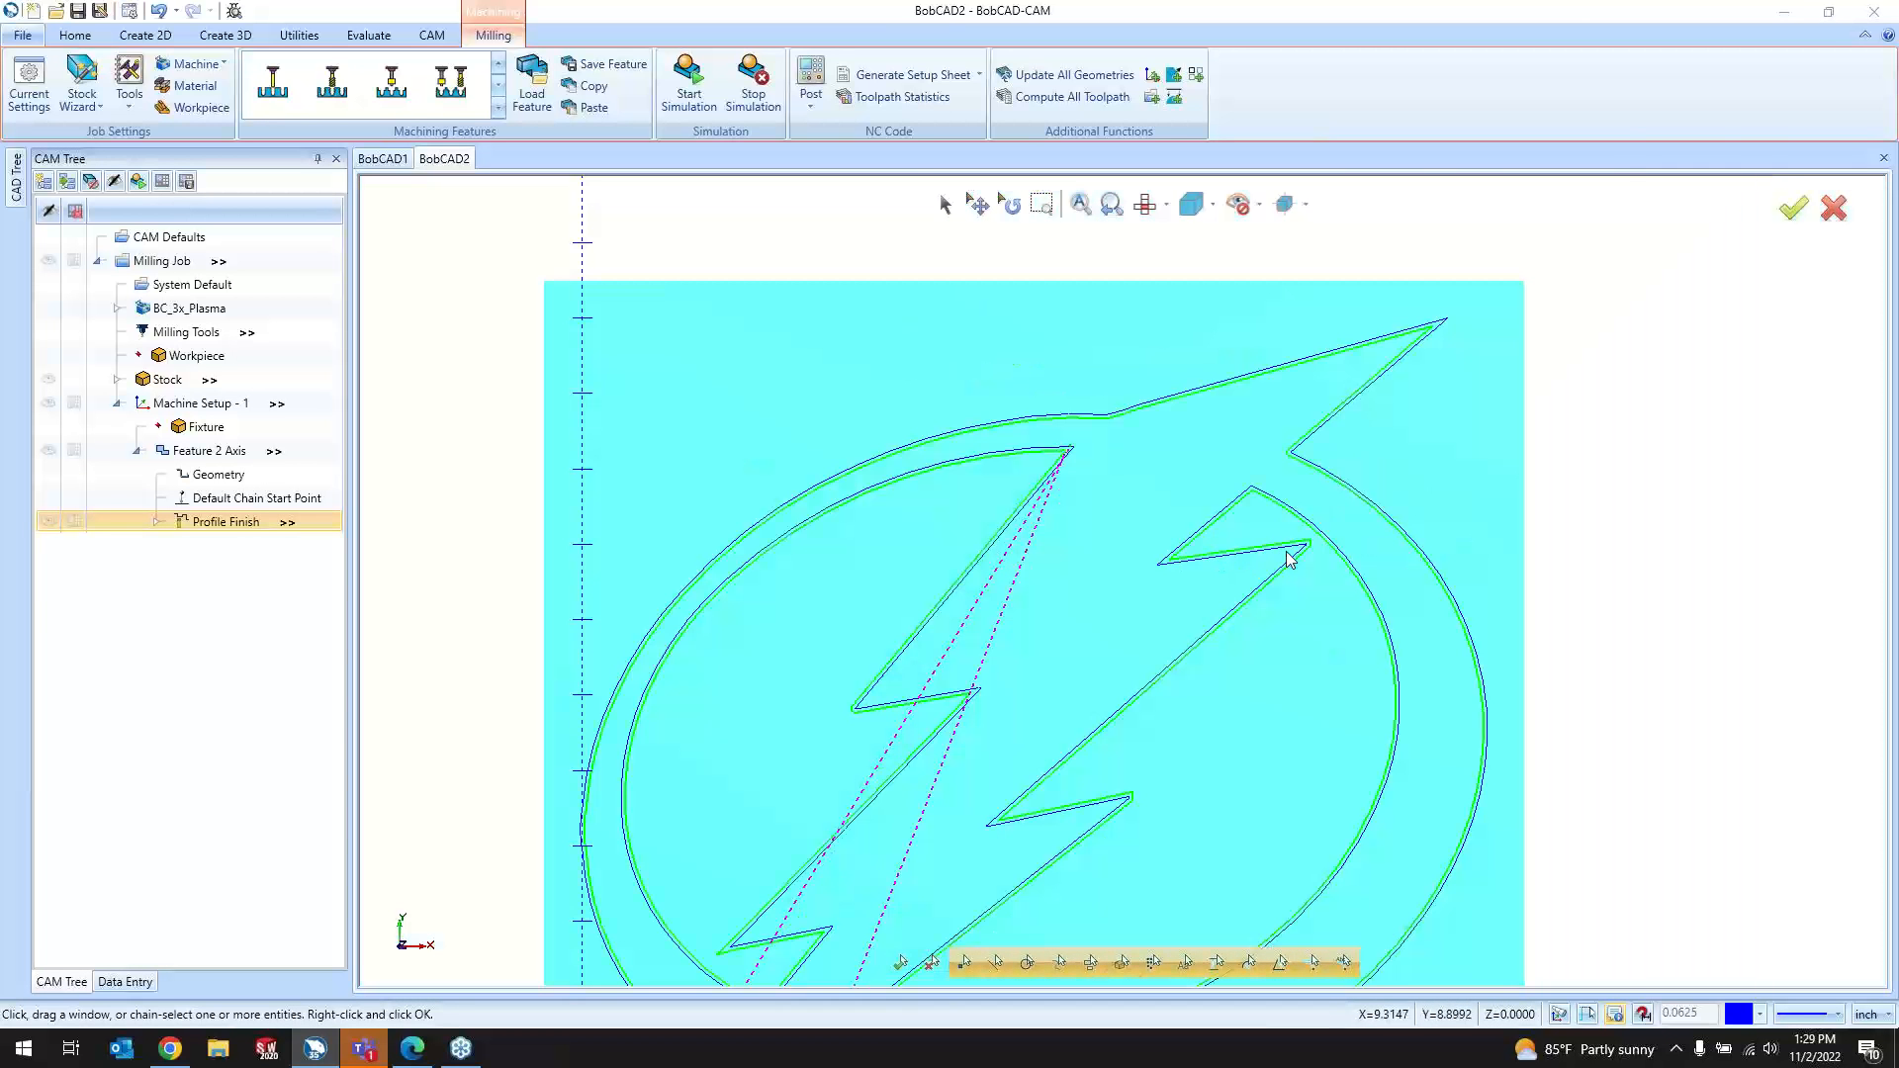
scroll(1296, 549, up, 3)
scroll(1321, 522, down, 5)
scroll(1322, 522, down, 1)
scroll(916, 851, up, 10)
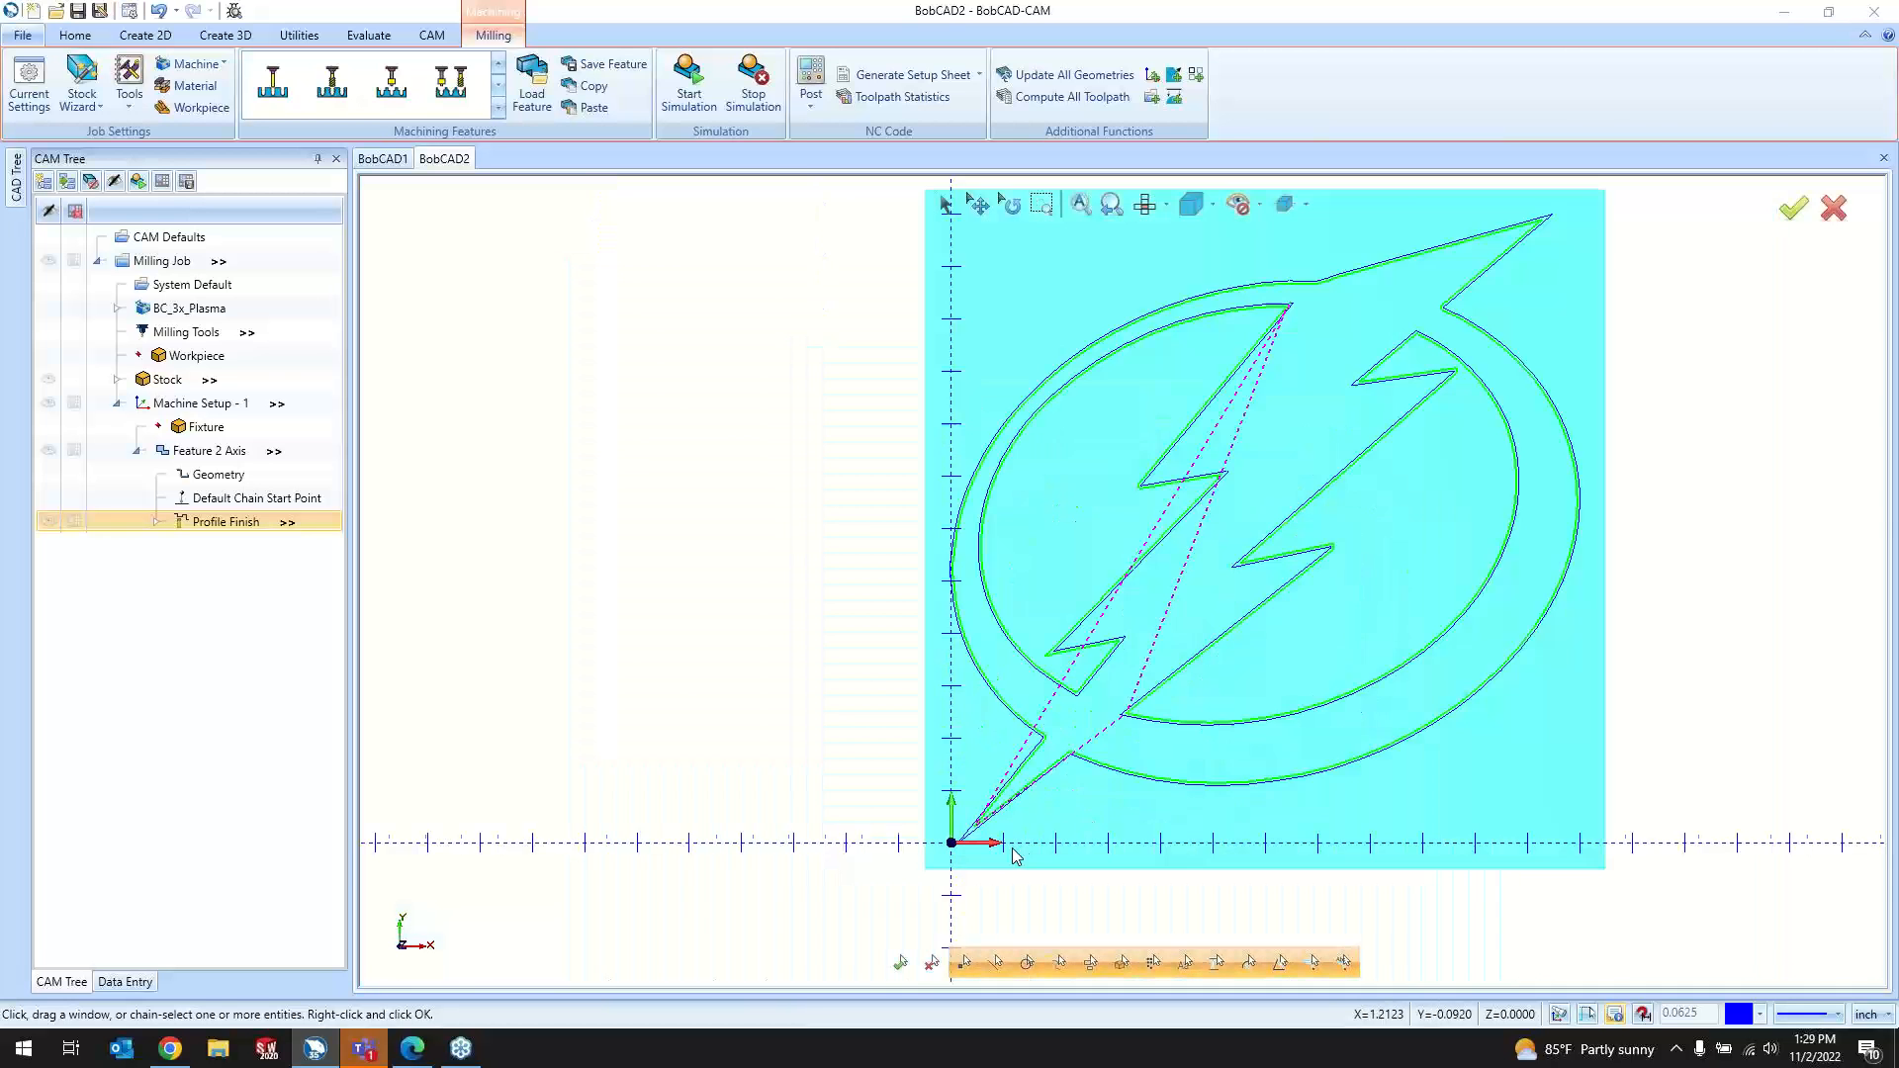
scroll(1029, 754, down, 10)
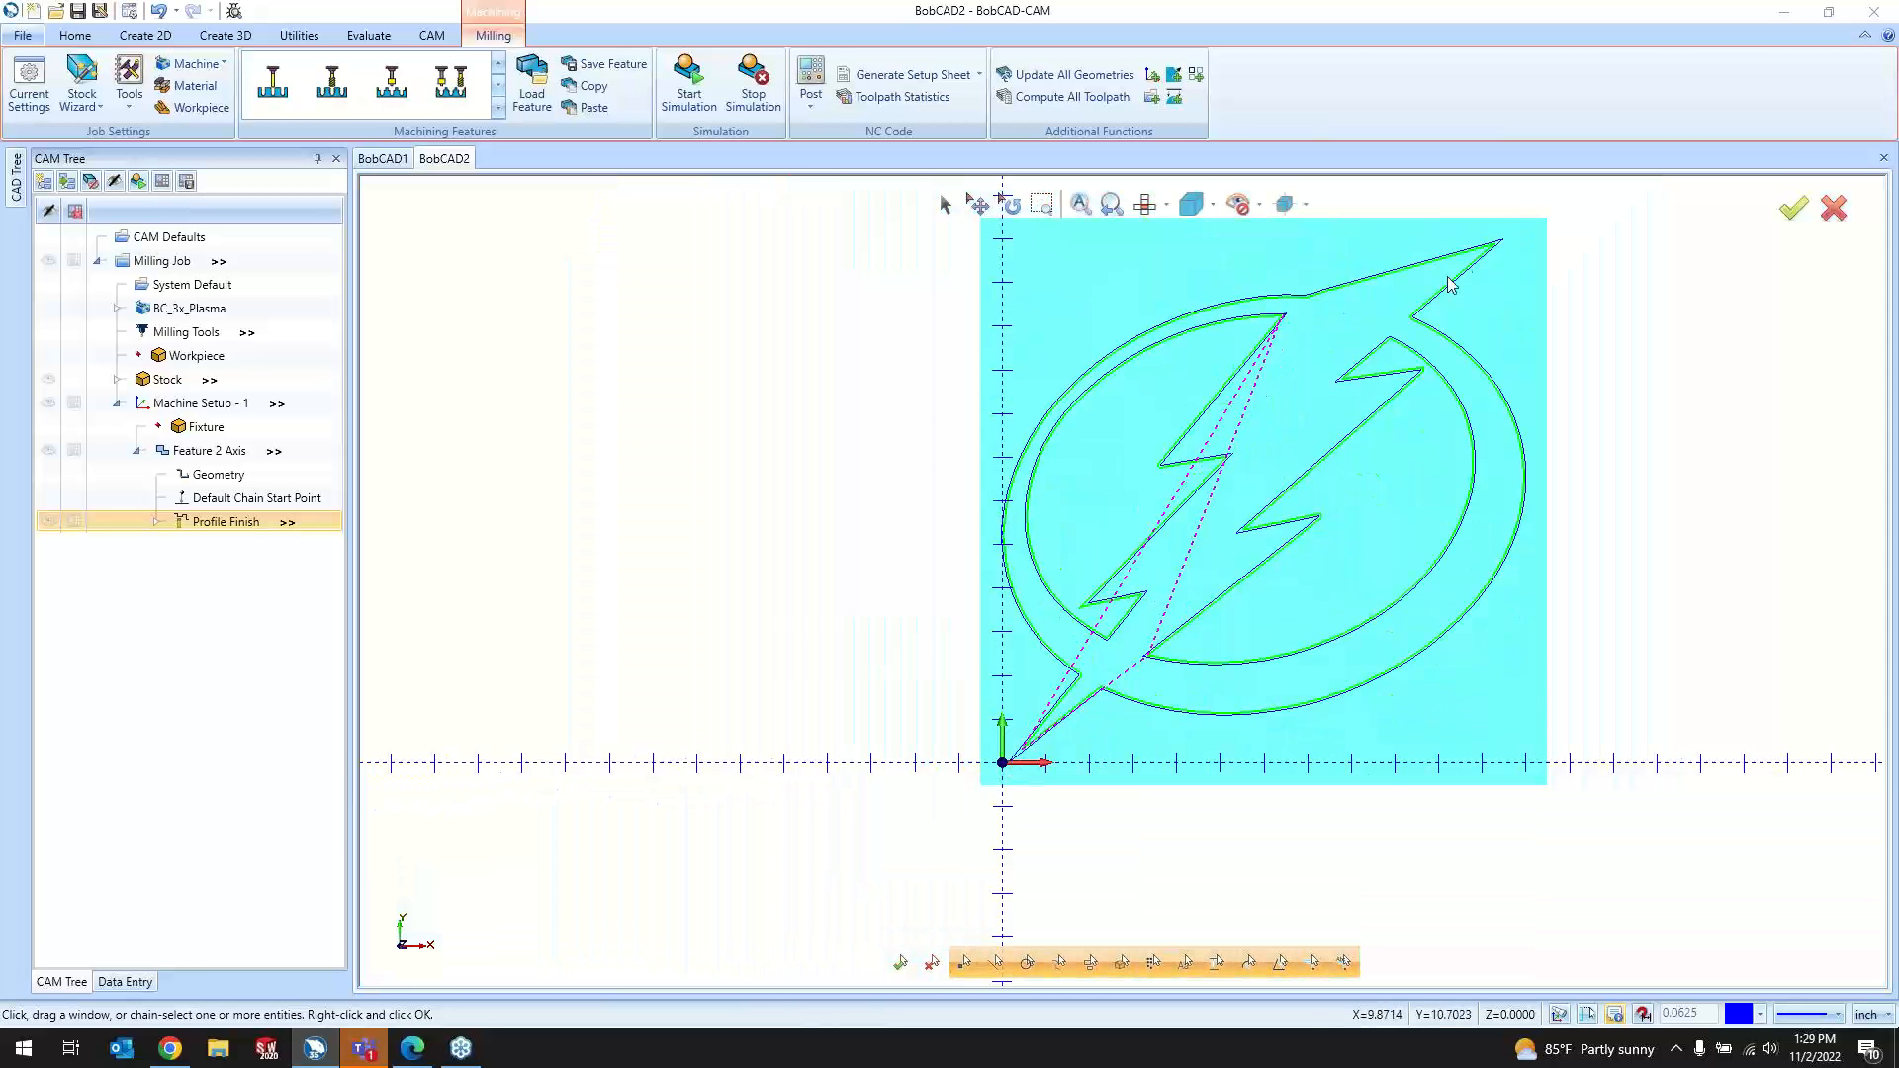
scroll(1504, 255, up, 3)
scroll(1329, 323, down, 2)
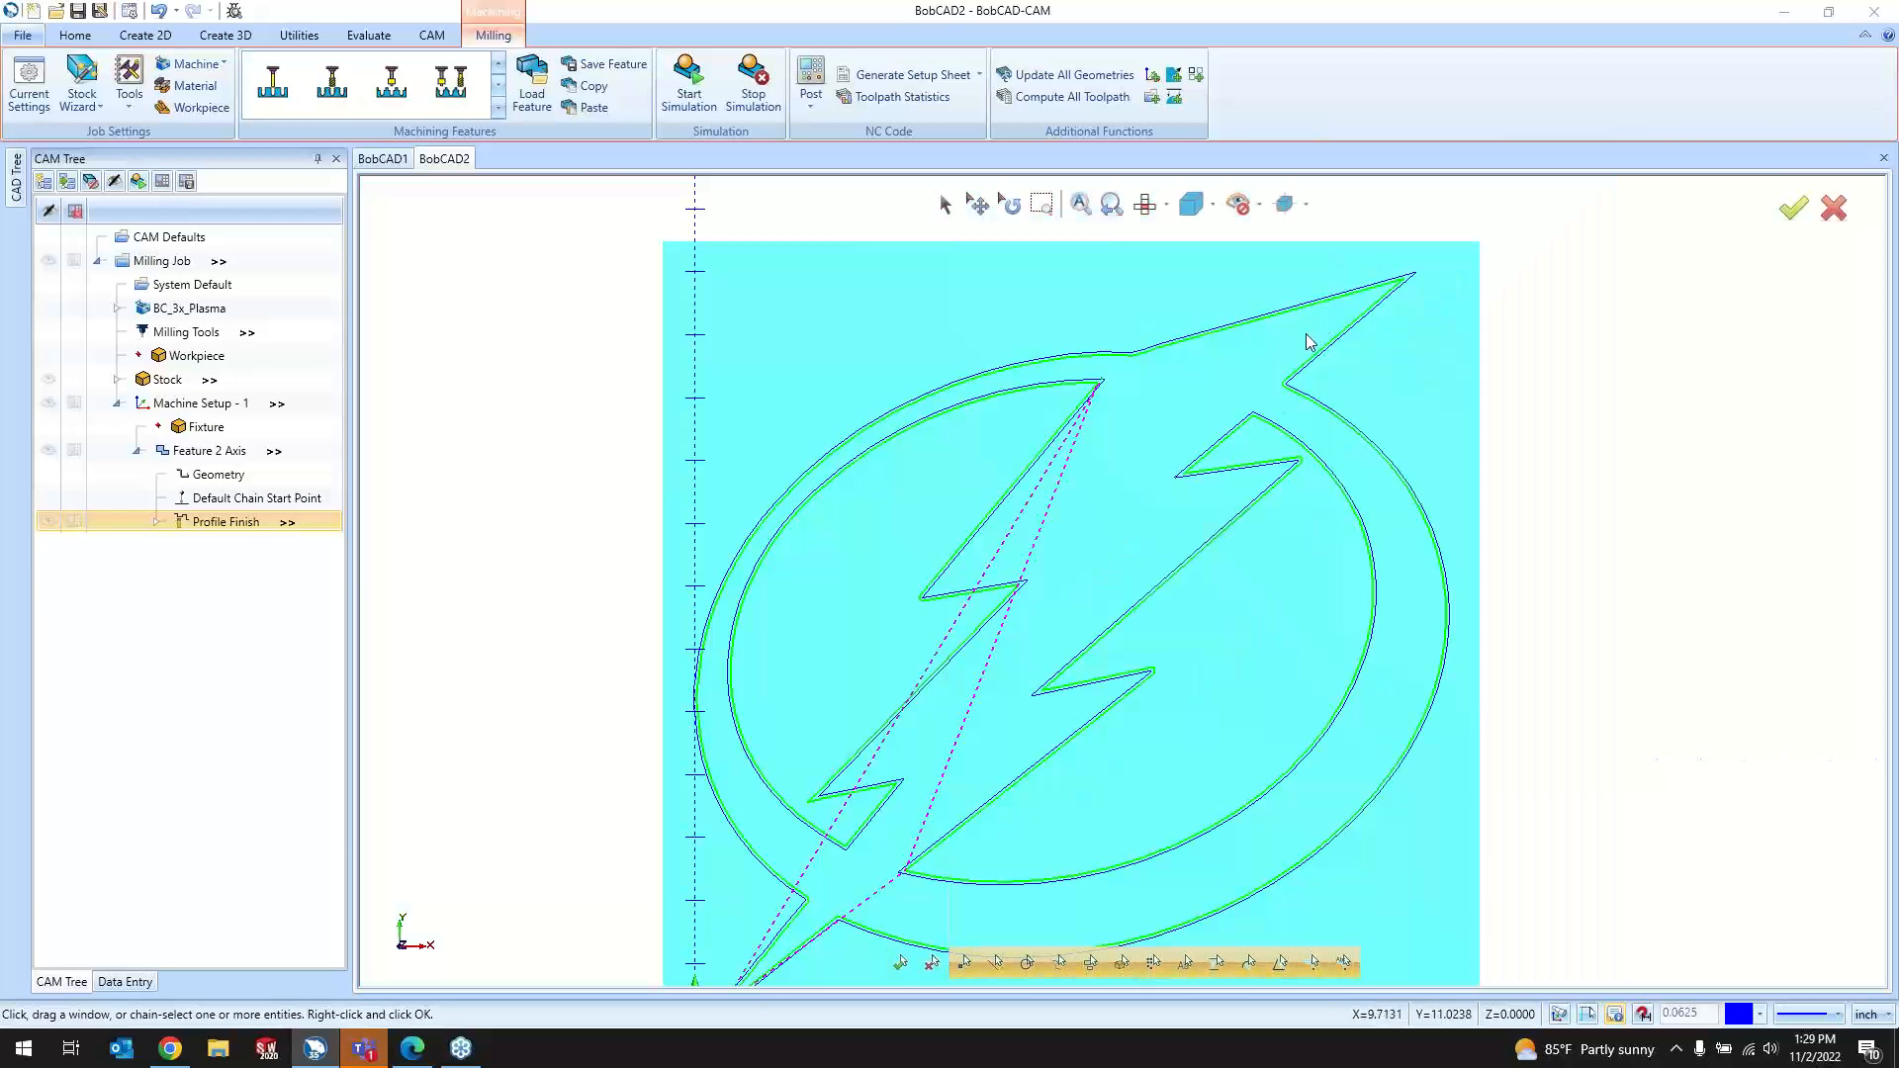
scroll(1187, 314, down, 2)
scroll(890, 844, up, 6)
scroll(810, 791, down, 3)
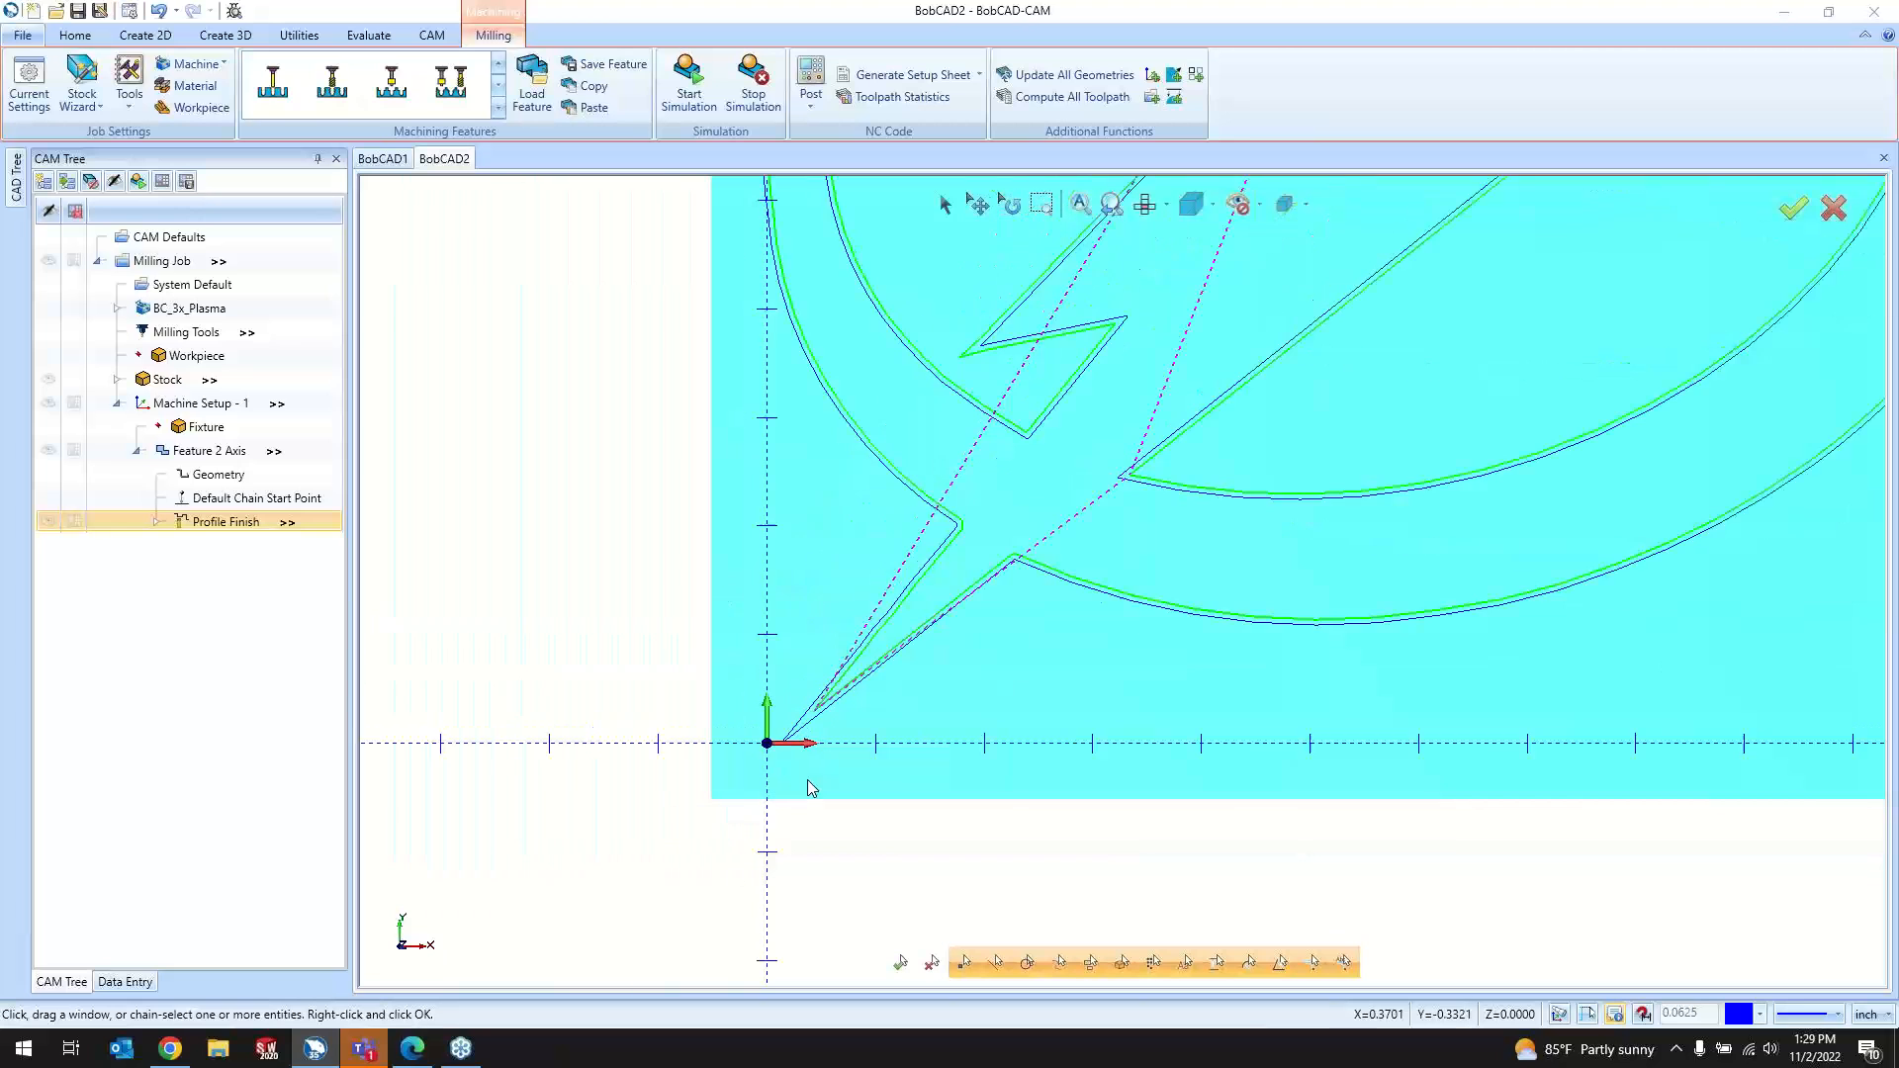
scroll(813, 701, up, 3)
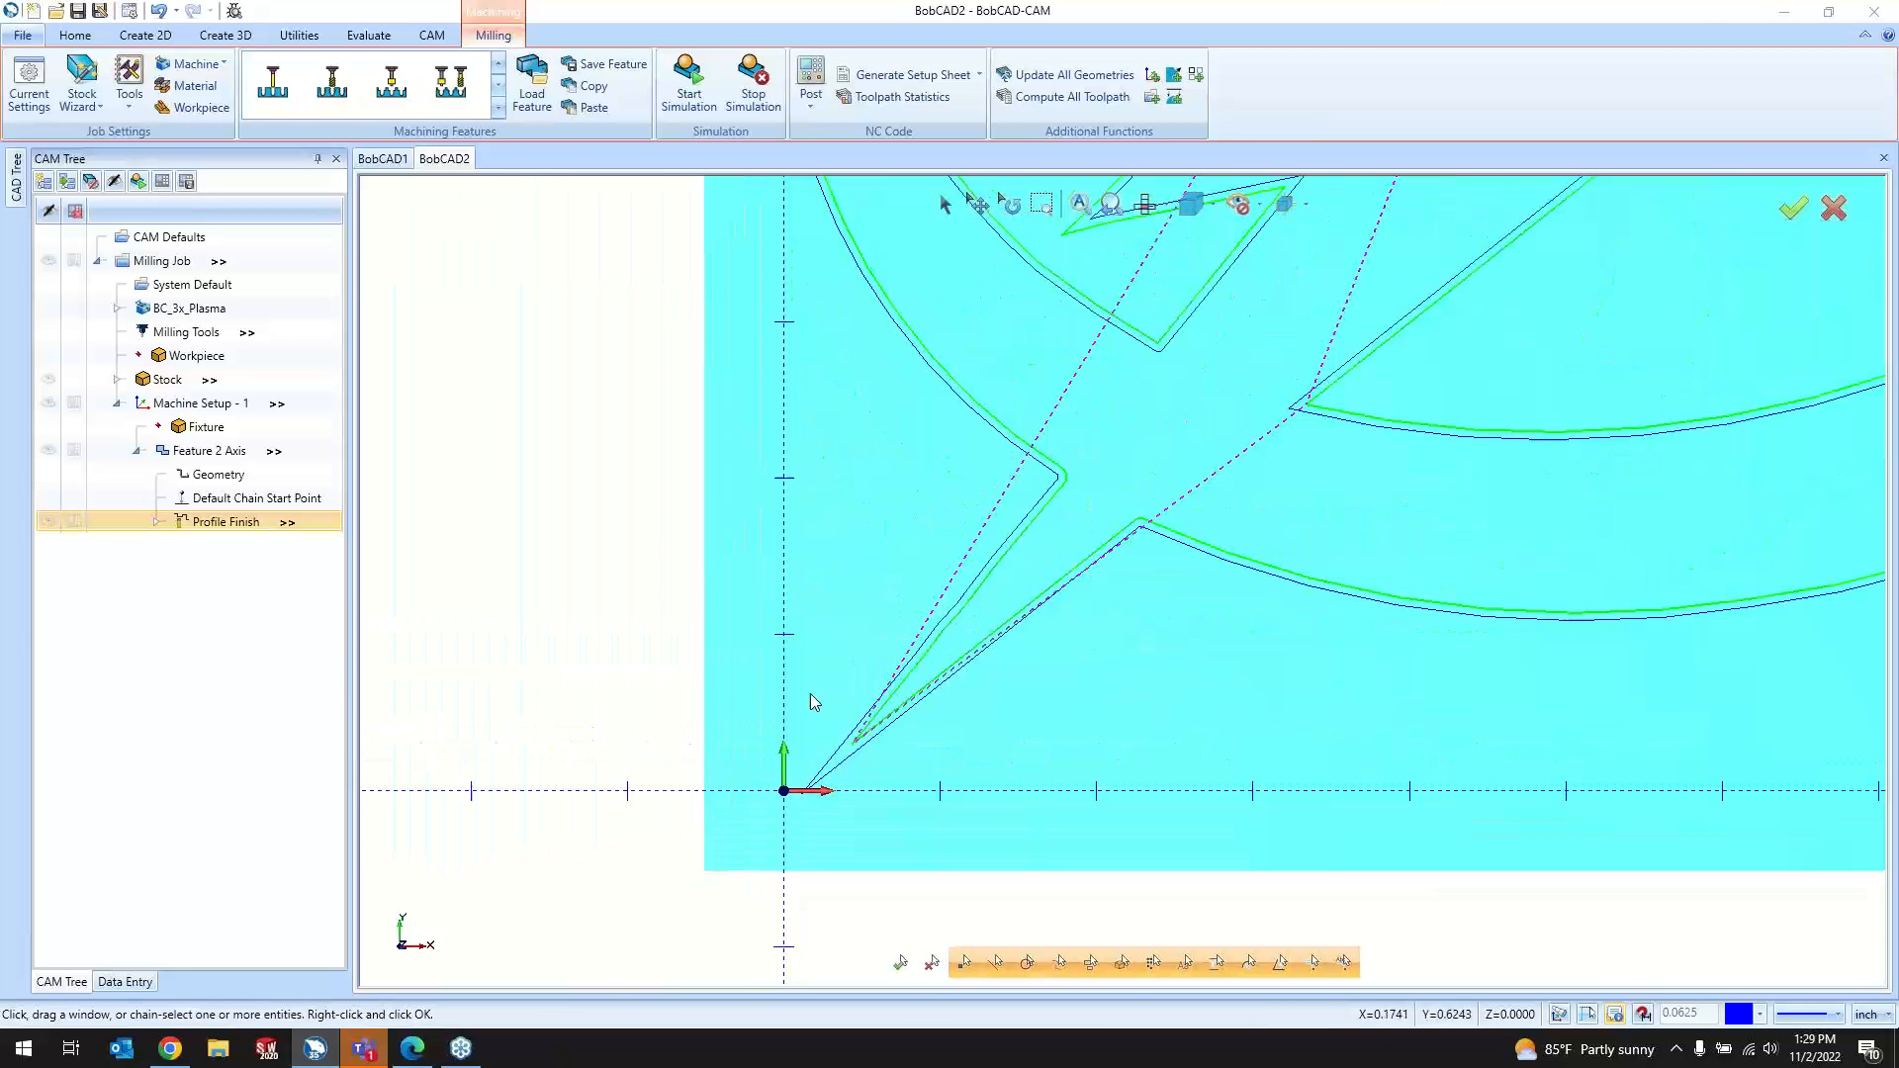
Step: Move the outer profile's chain start point from the tip at the origin to the middle of the long edge at the upper bolt tip
right_click(210, 509)
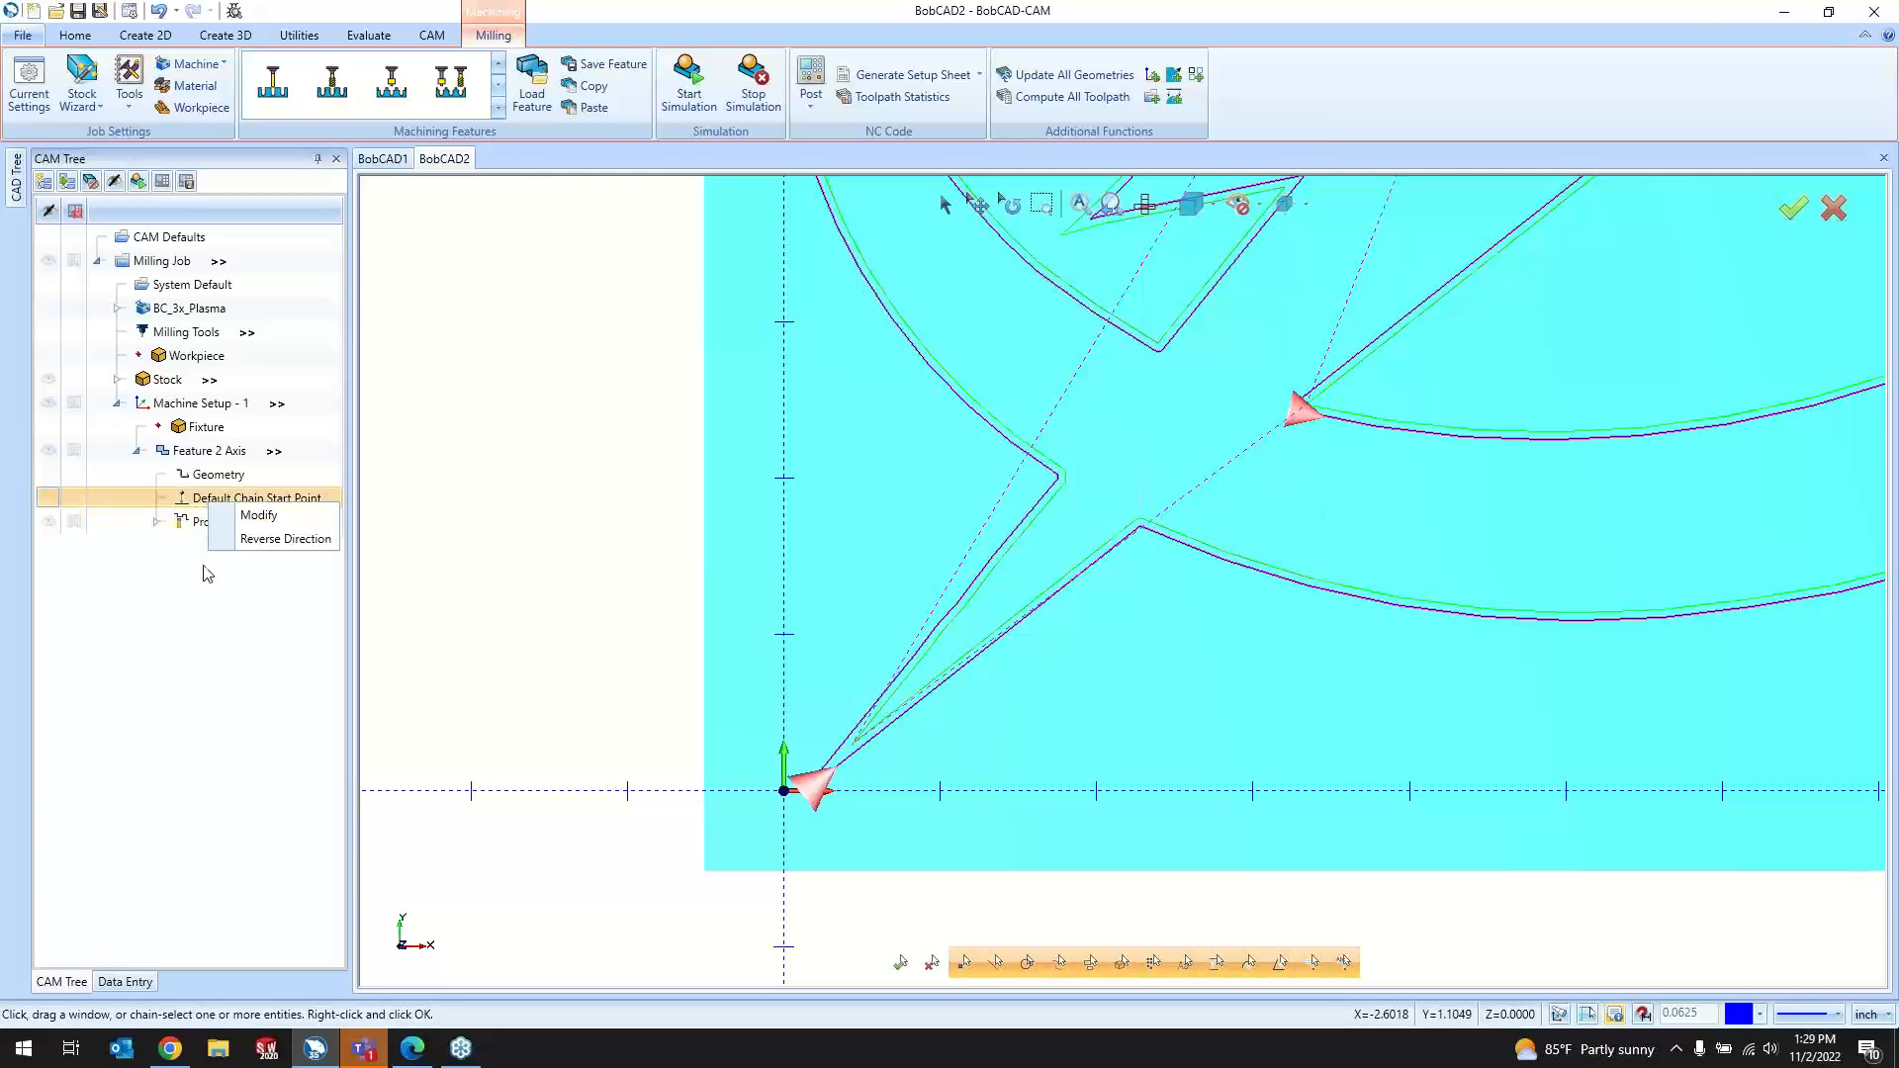
click(256, 515)
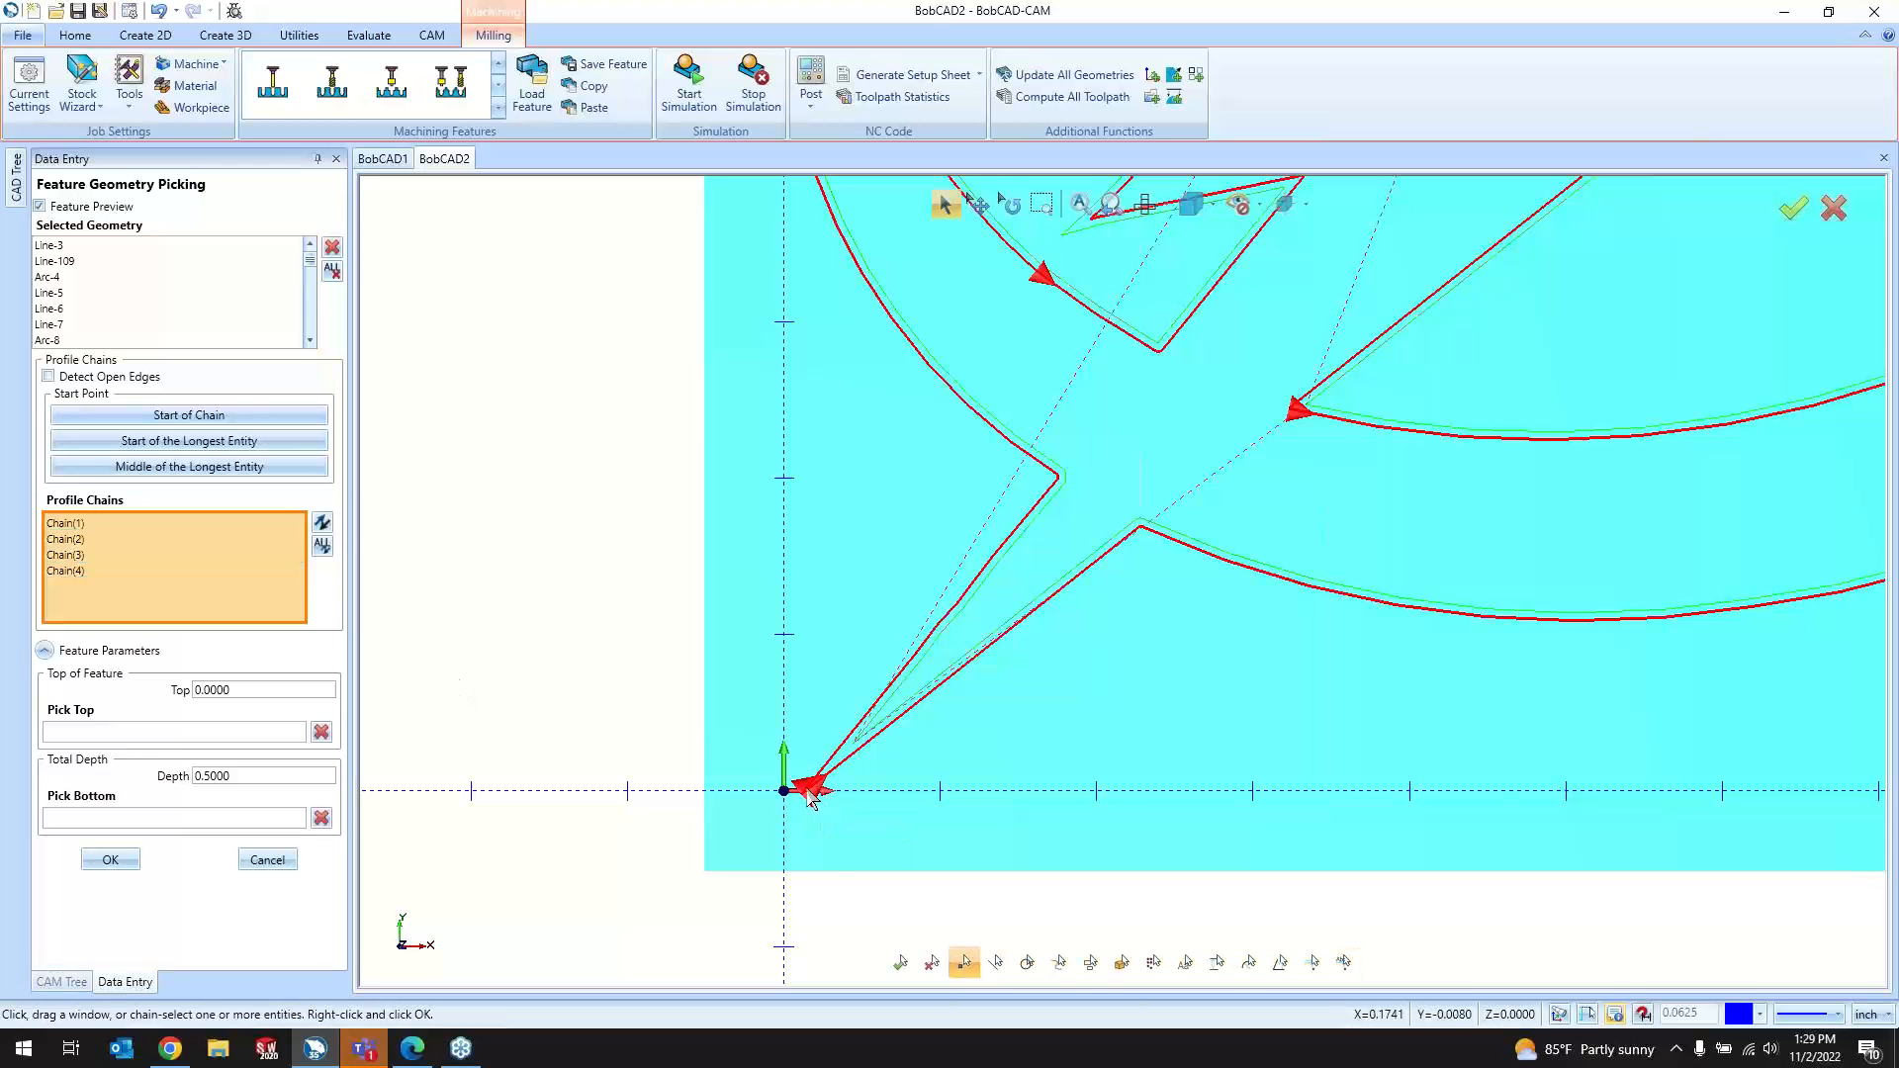
scroll(817, 796, down, 4)
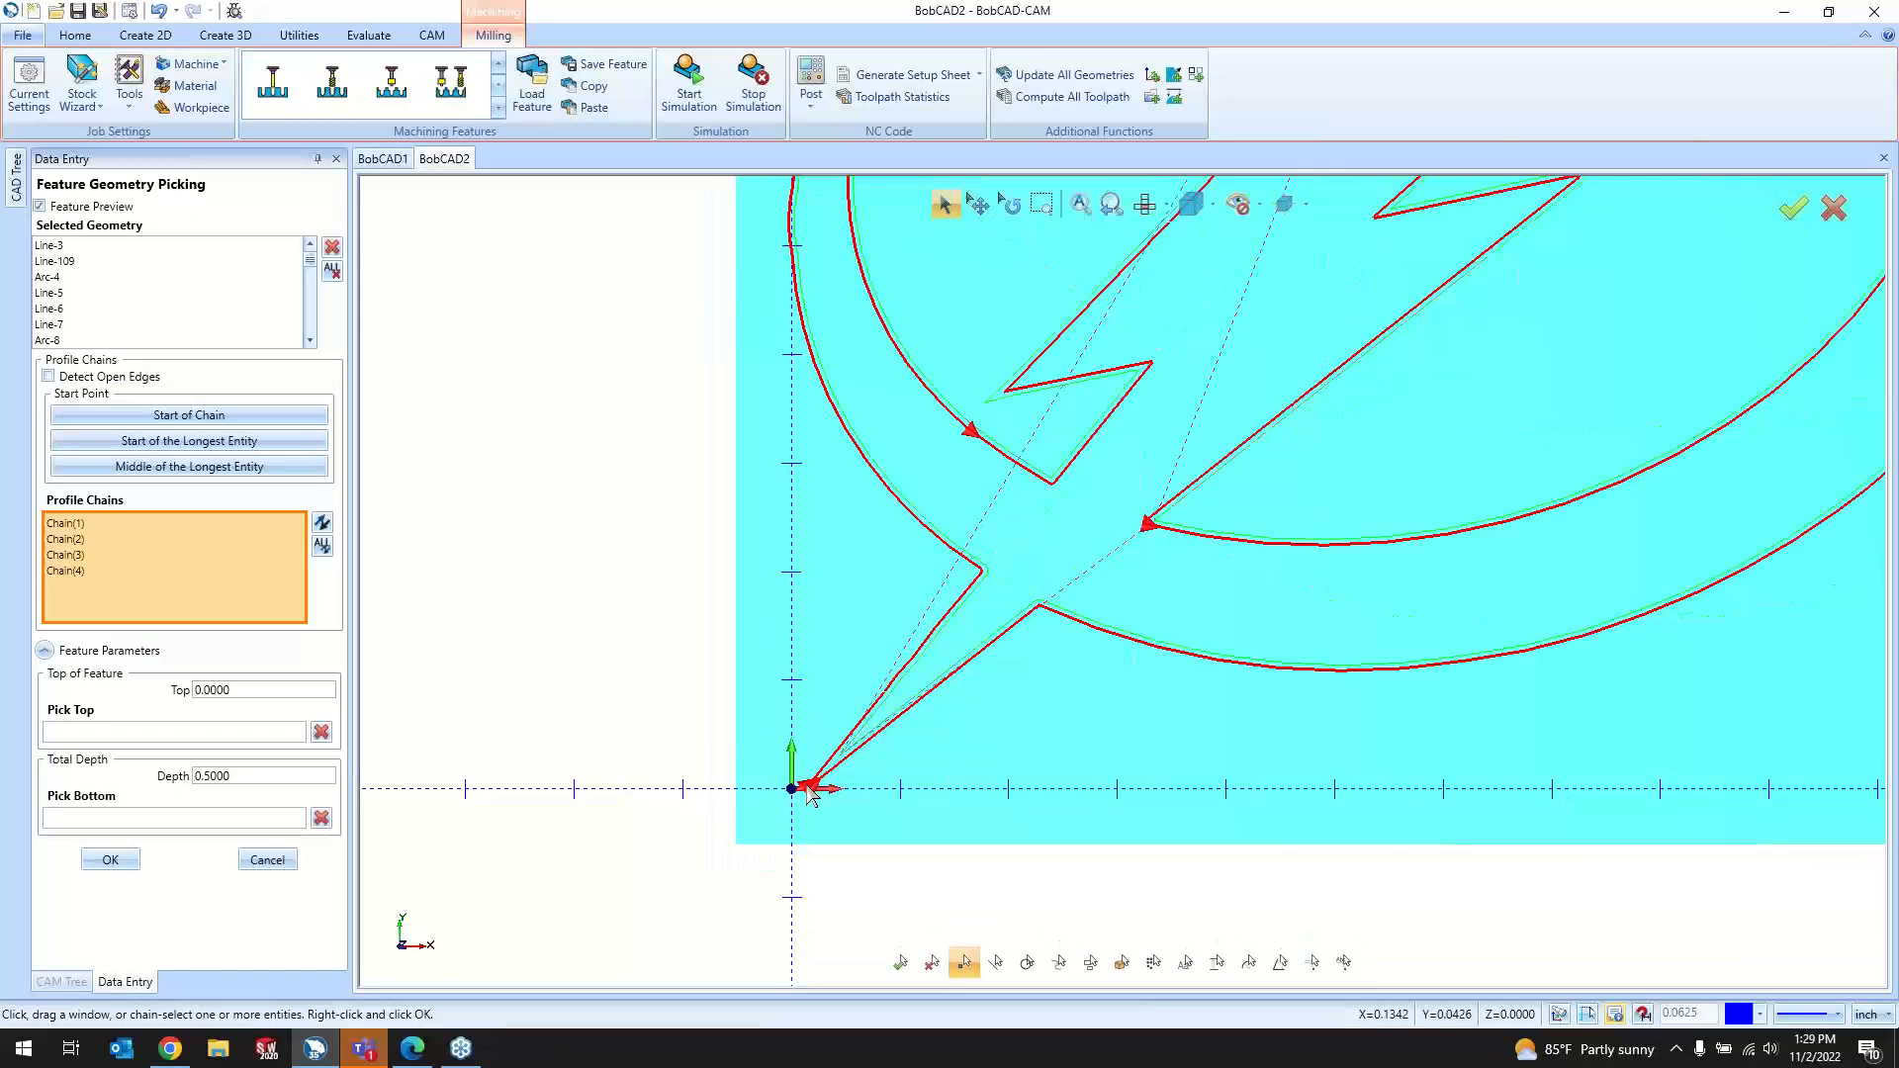
scroll(810, 792, down, 2)
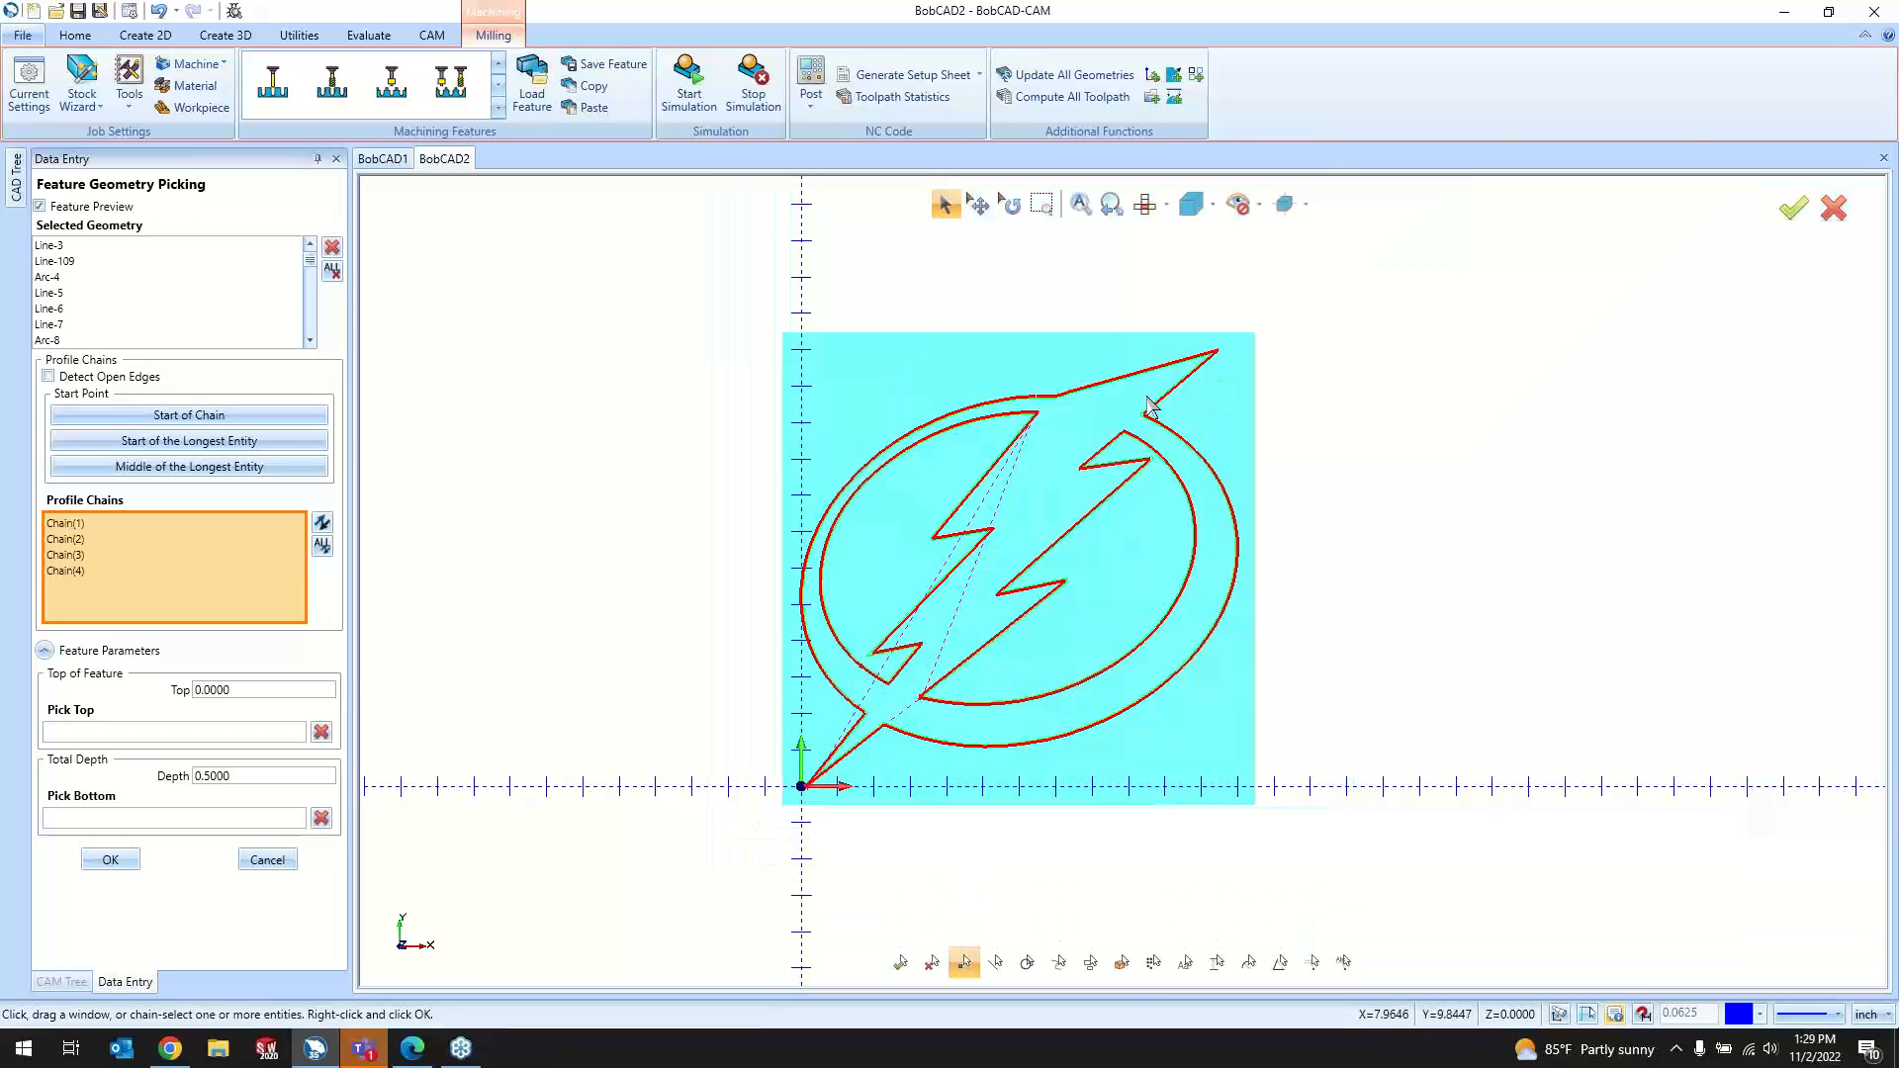
scroll(1137, 396, up, 3)
click(1058, 439)
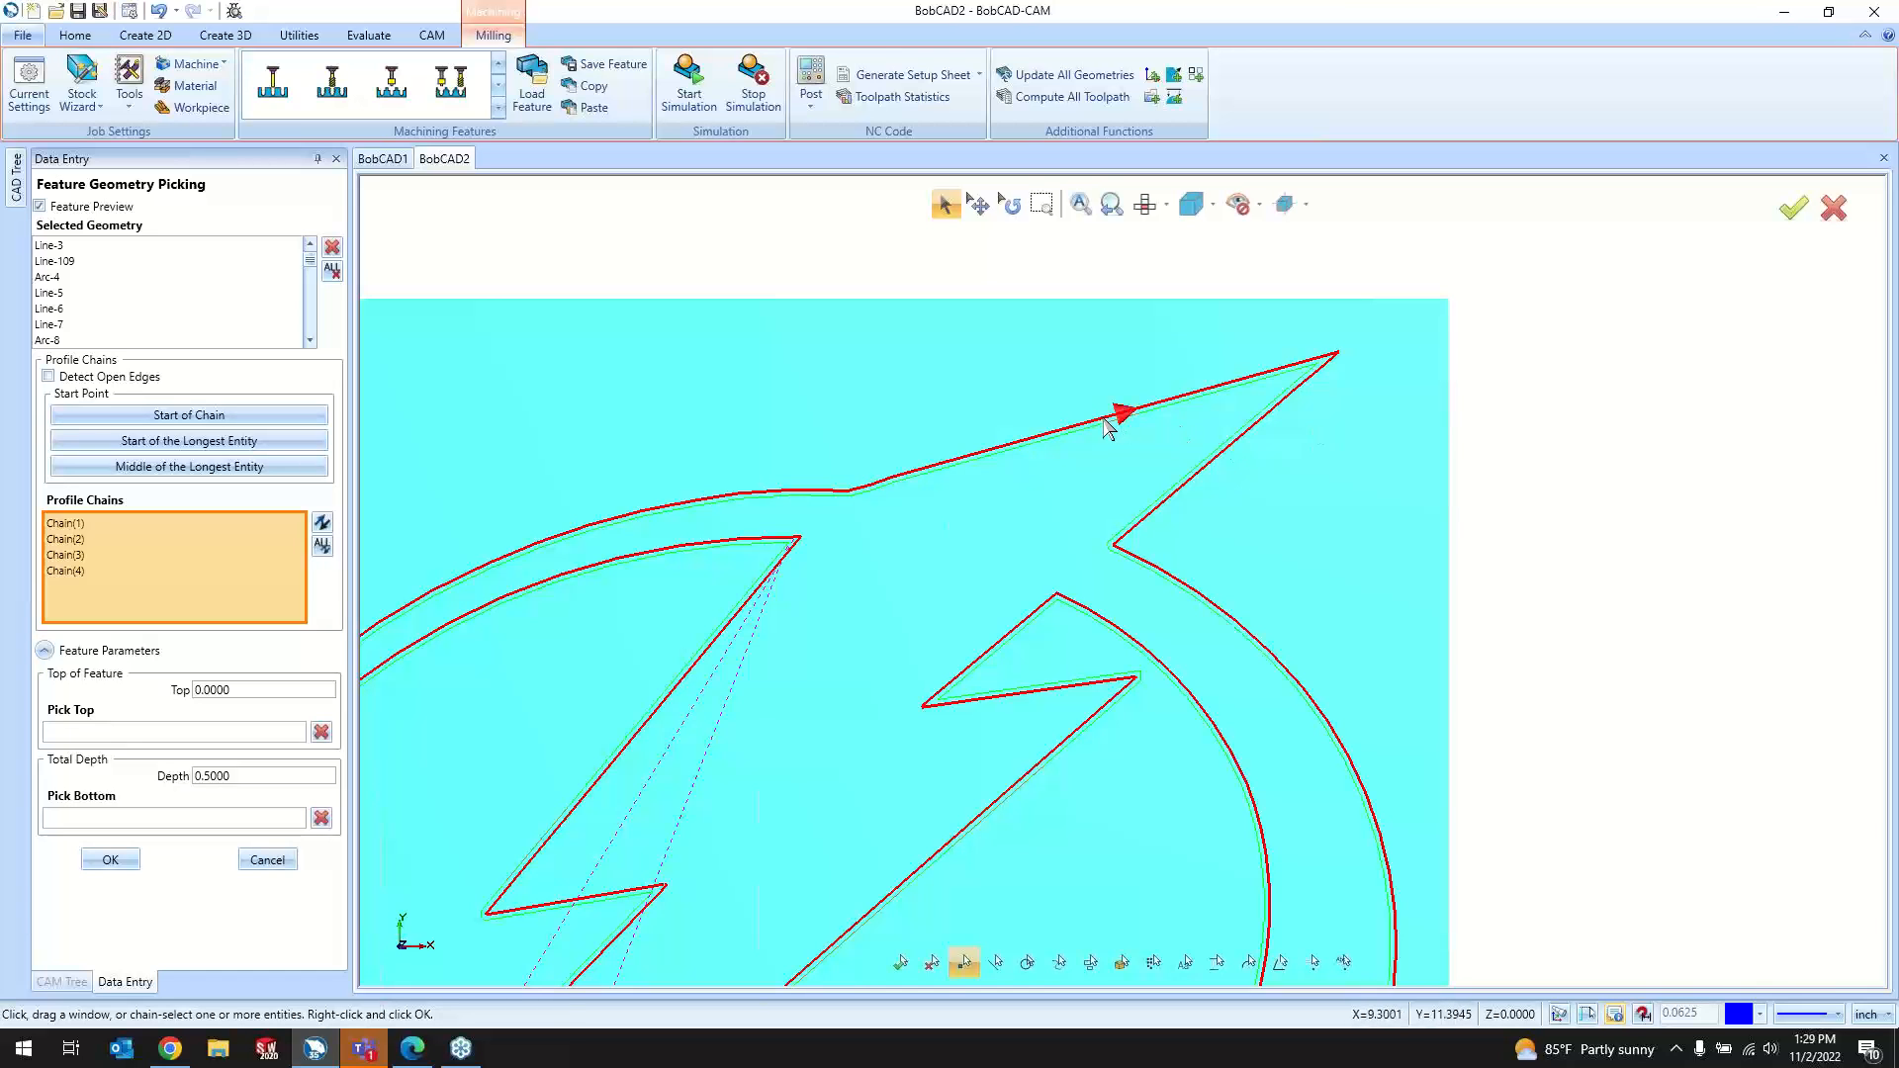
scroll(1121, 423, down, 4)
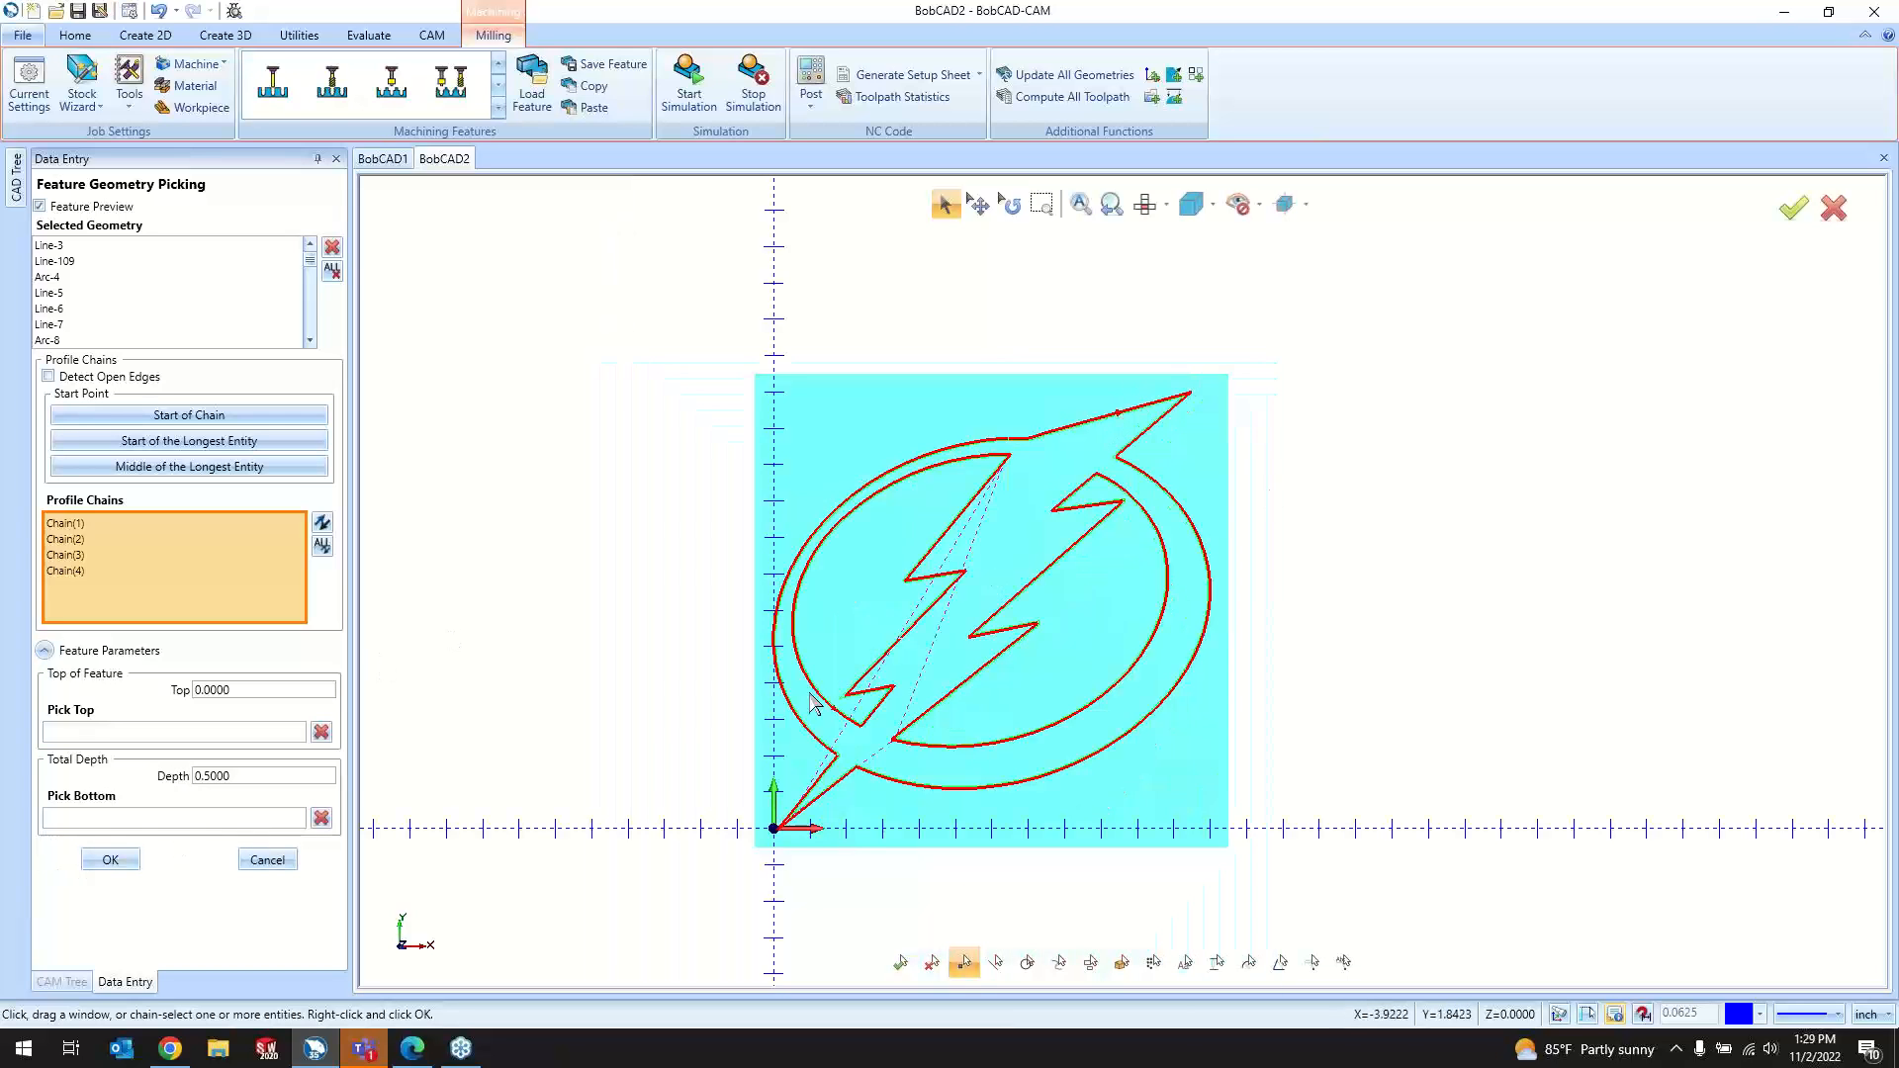
click(110, 859)
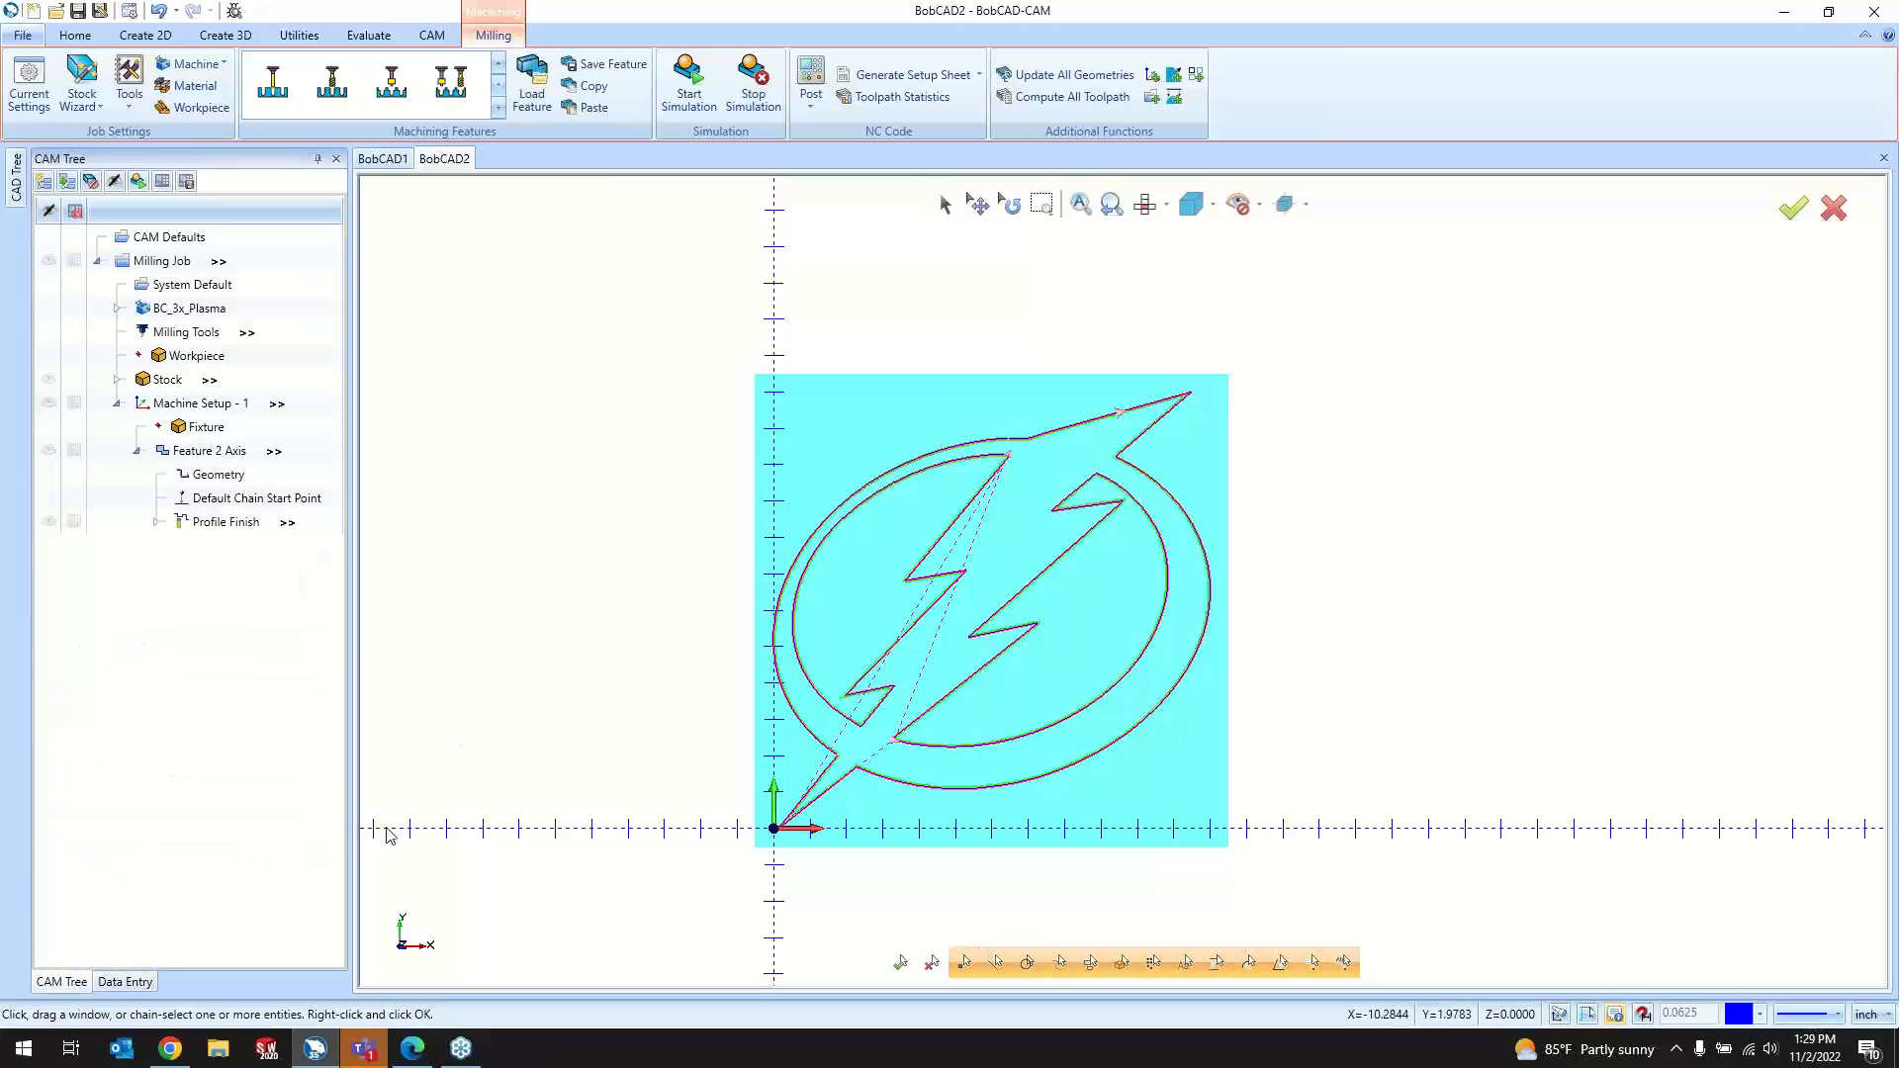
right_click(265, 498)
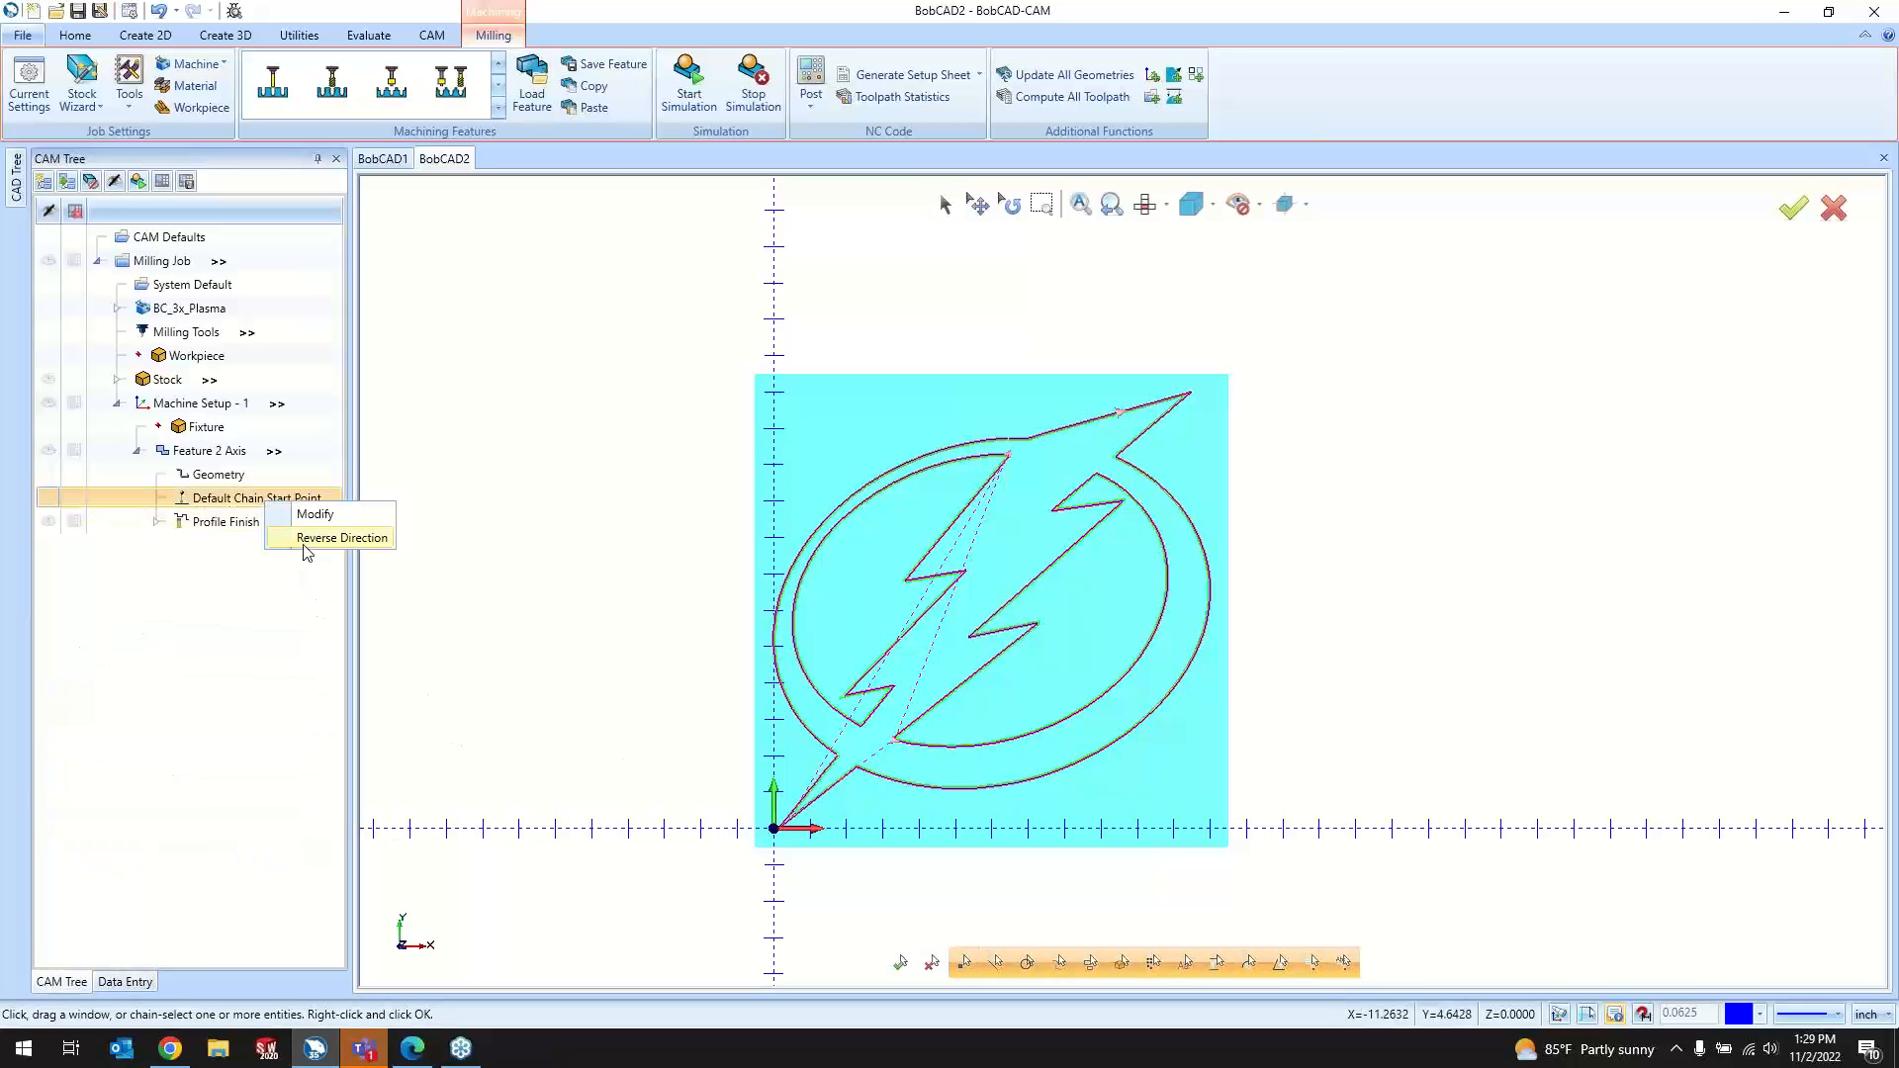
click(591, 701)
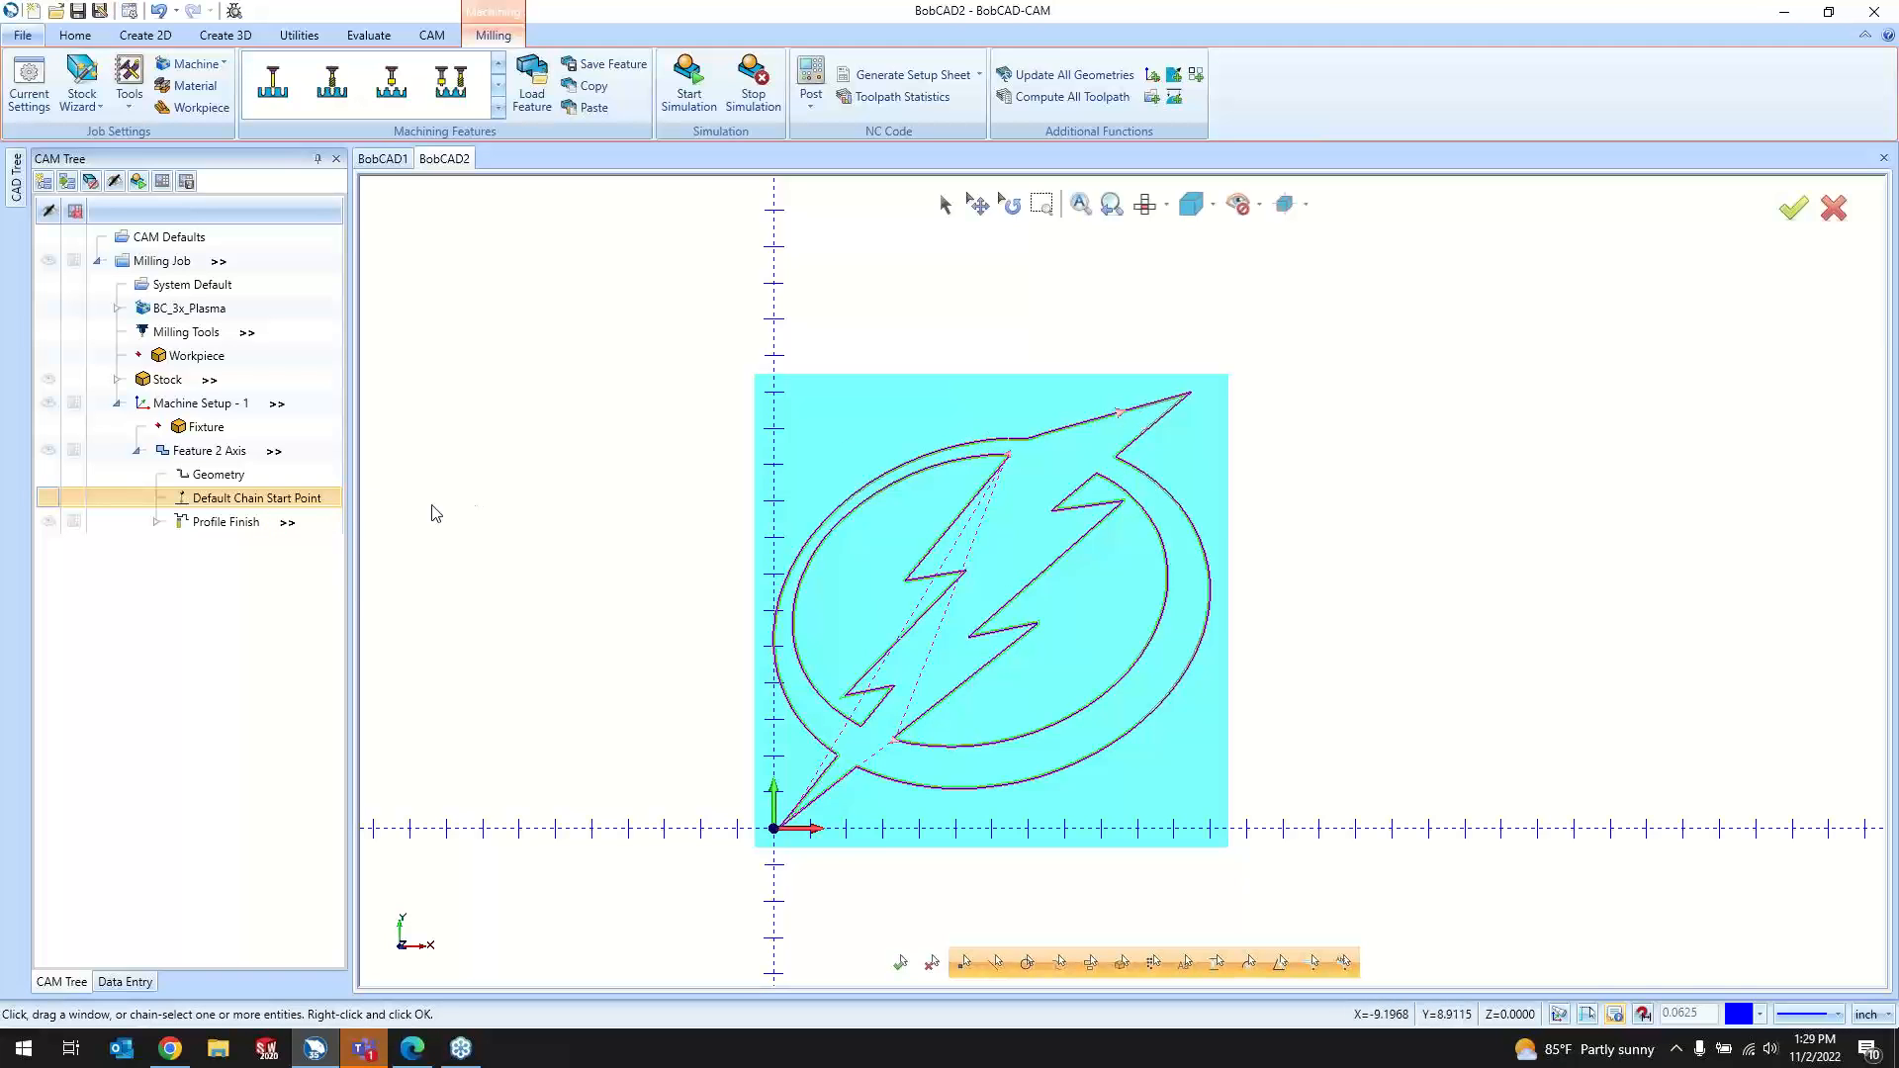
right_click(315, 502)
click(553, 453)
Step: Recompute the toolpath of the 2-axis feature and check the lead-in at the relocated start point on the upper bolt tip
right_click(210, 451)
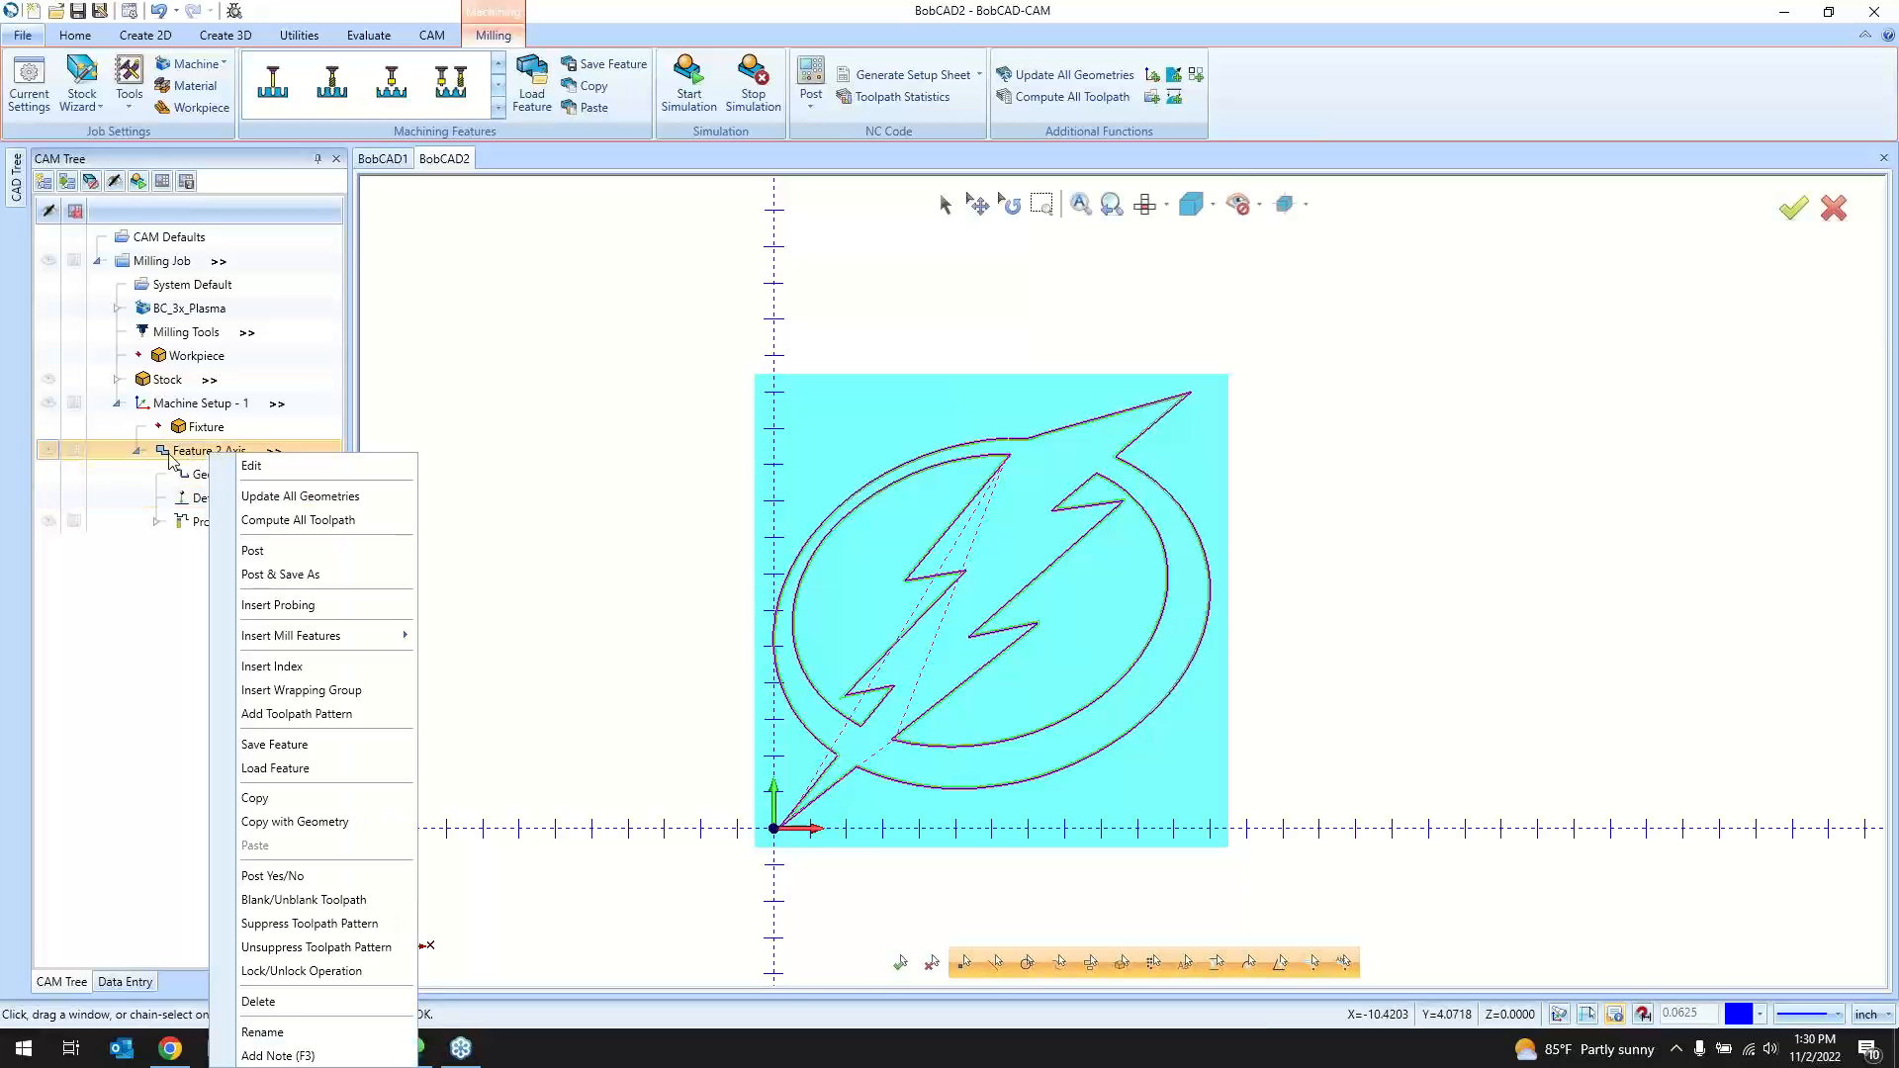
click(269, 521)
scroll(1091, 413, up, 5)
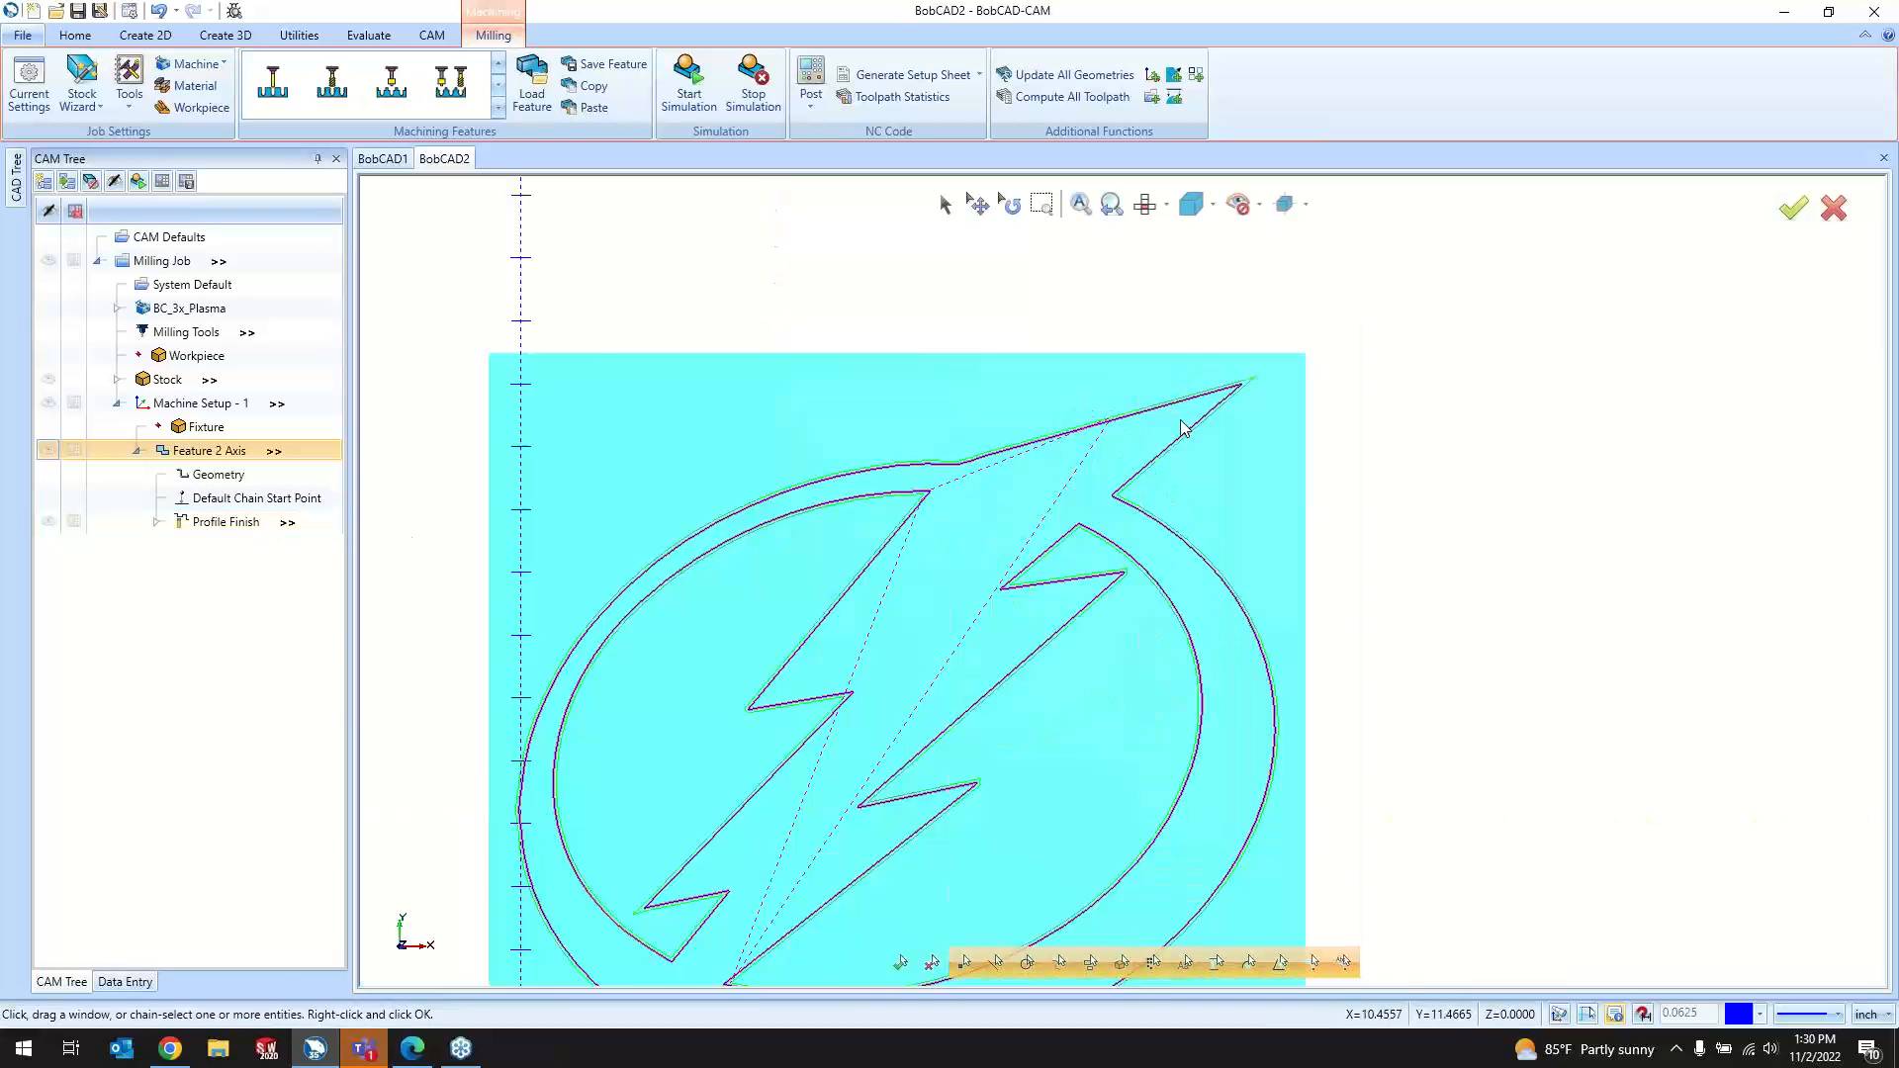
scroll(980, 402, up, 2)
scroll(971, 403, down, 8)
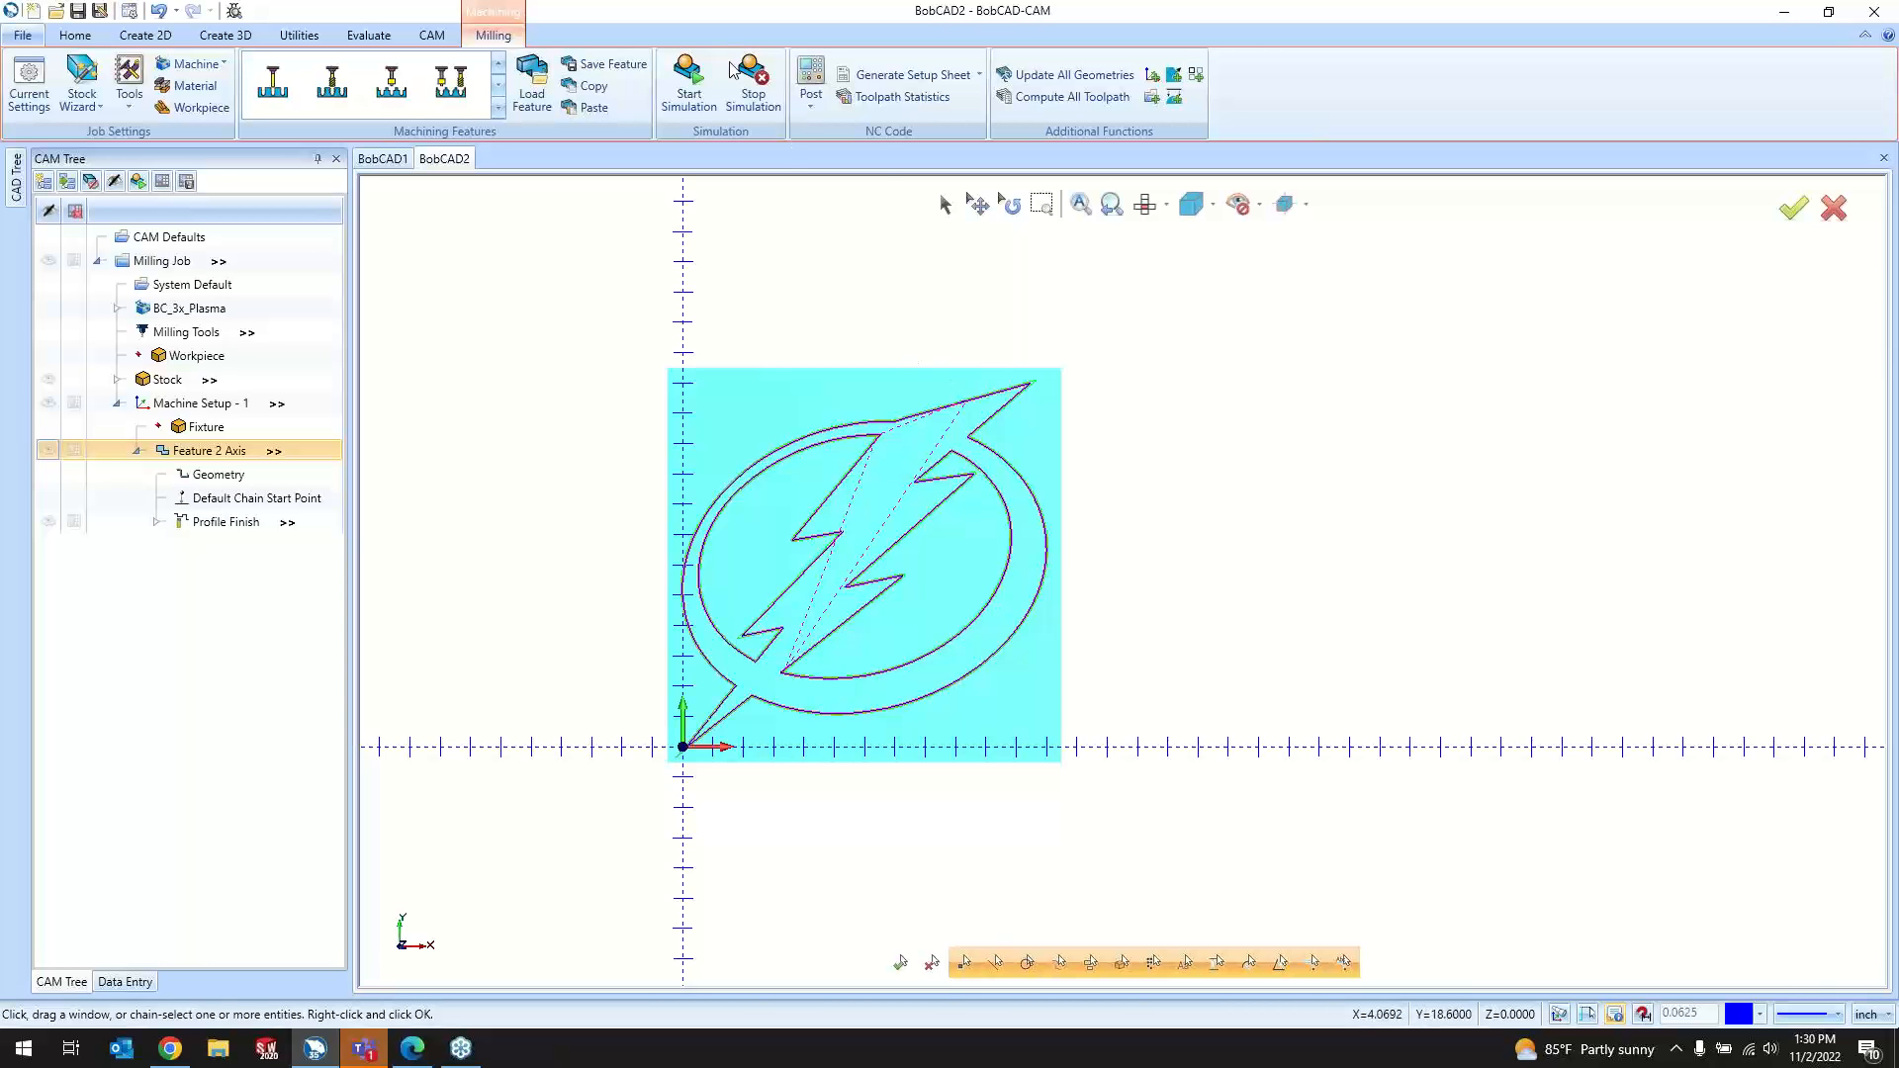
Step: Start the machining simulation, run the plasma cut at an adjusted run speed, and hide the toolpath display
click(690, 99)
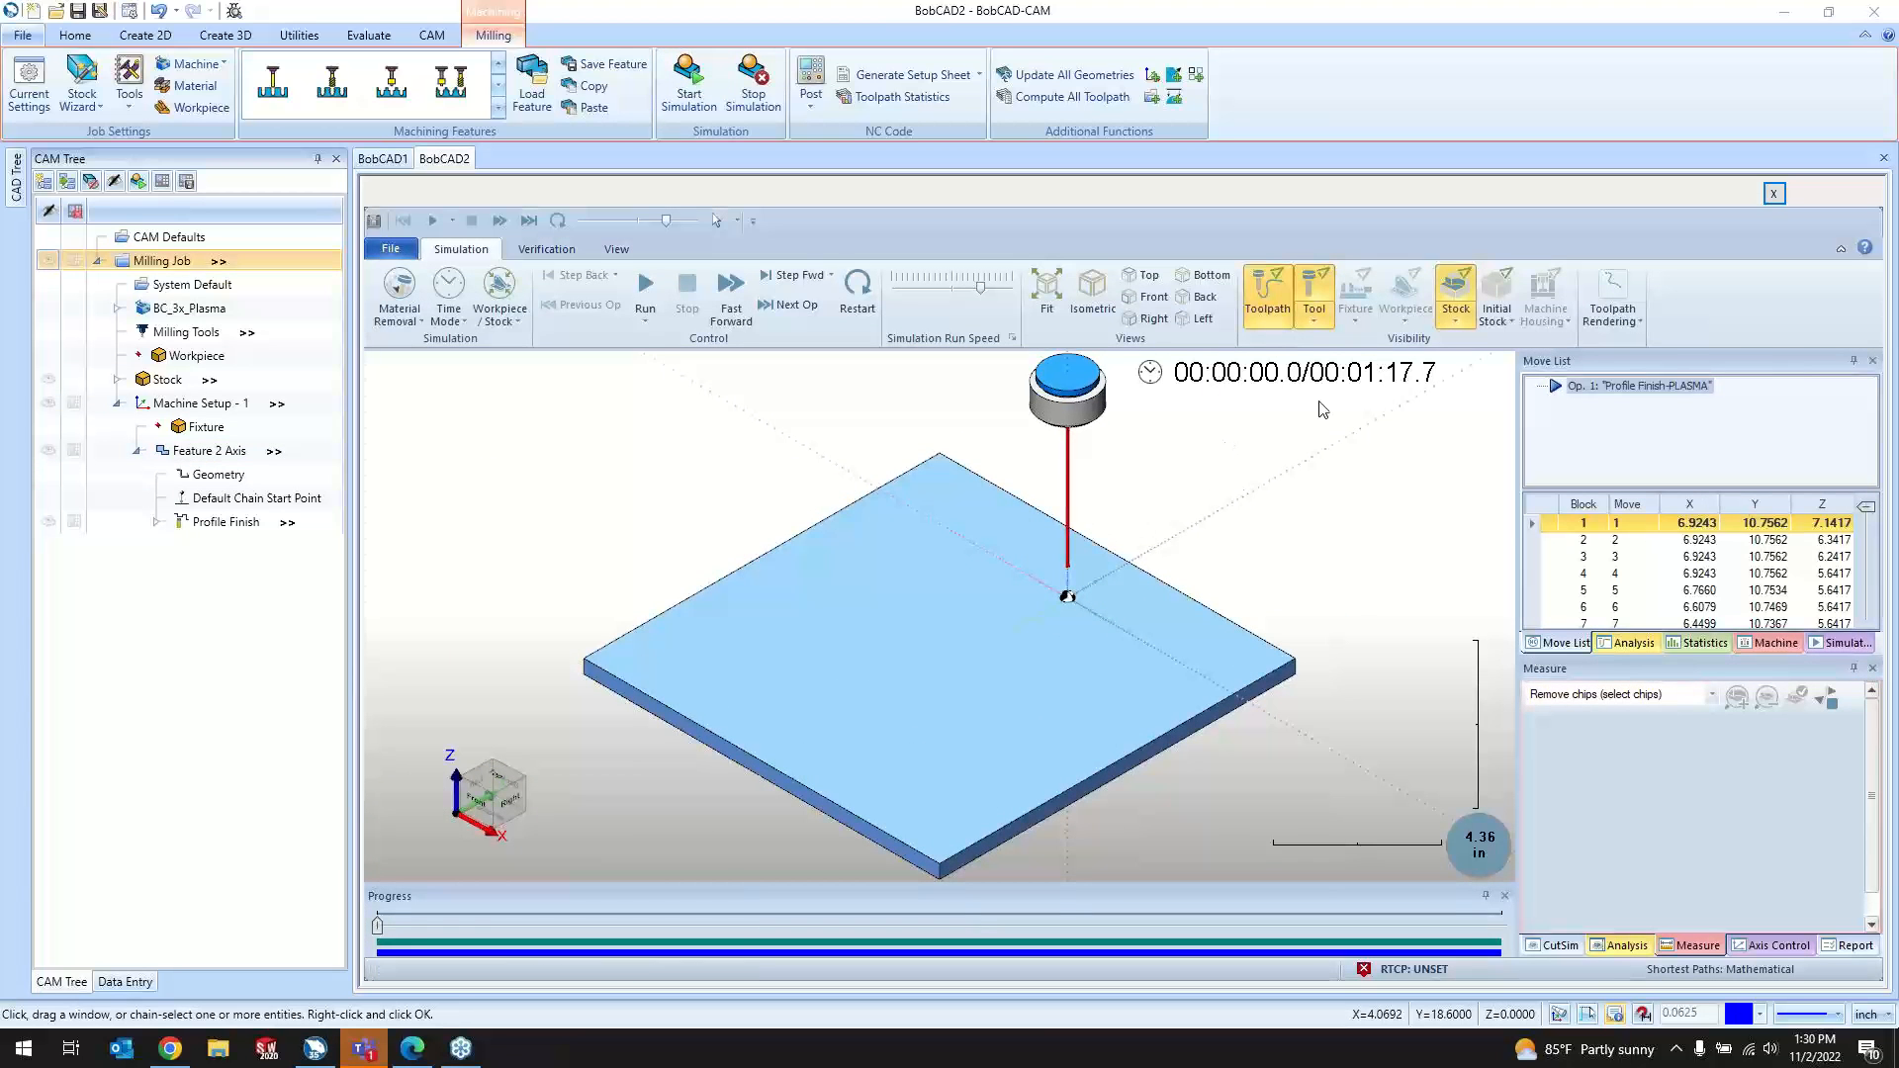
click(926, 293)
click(645, 292)
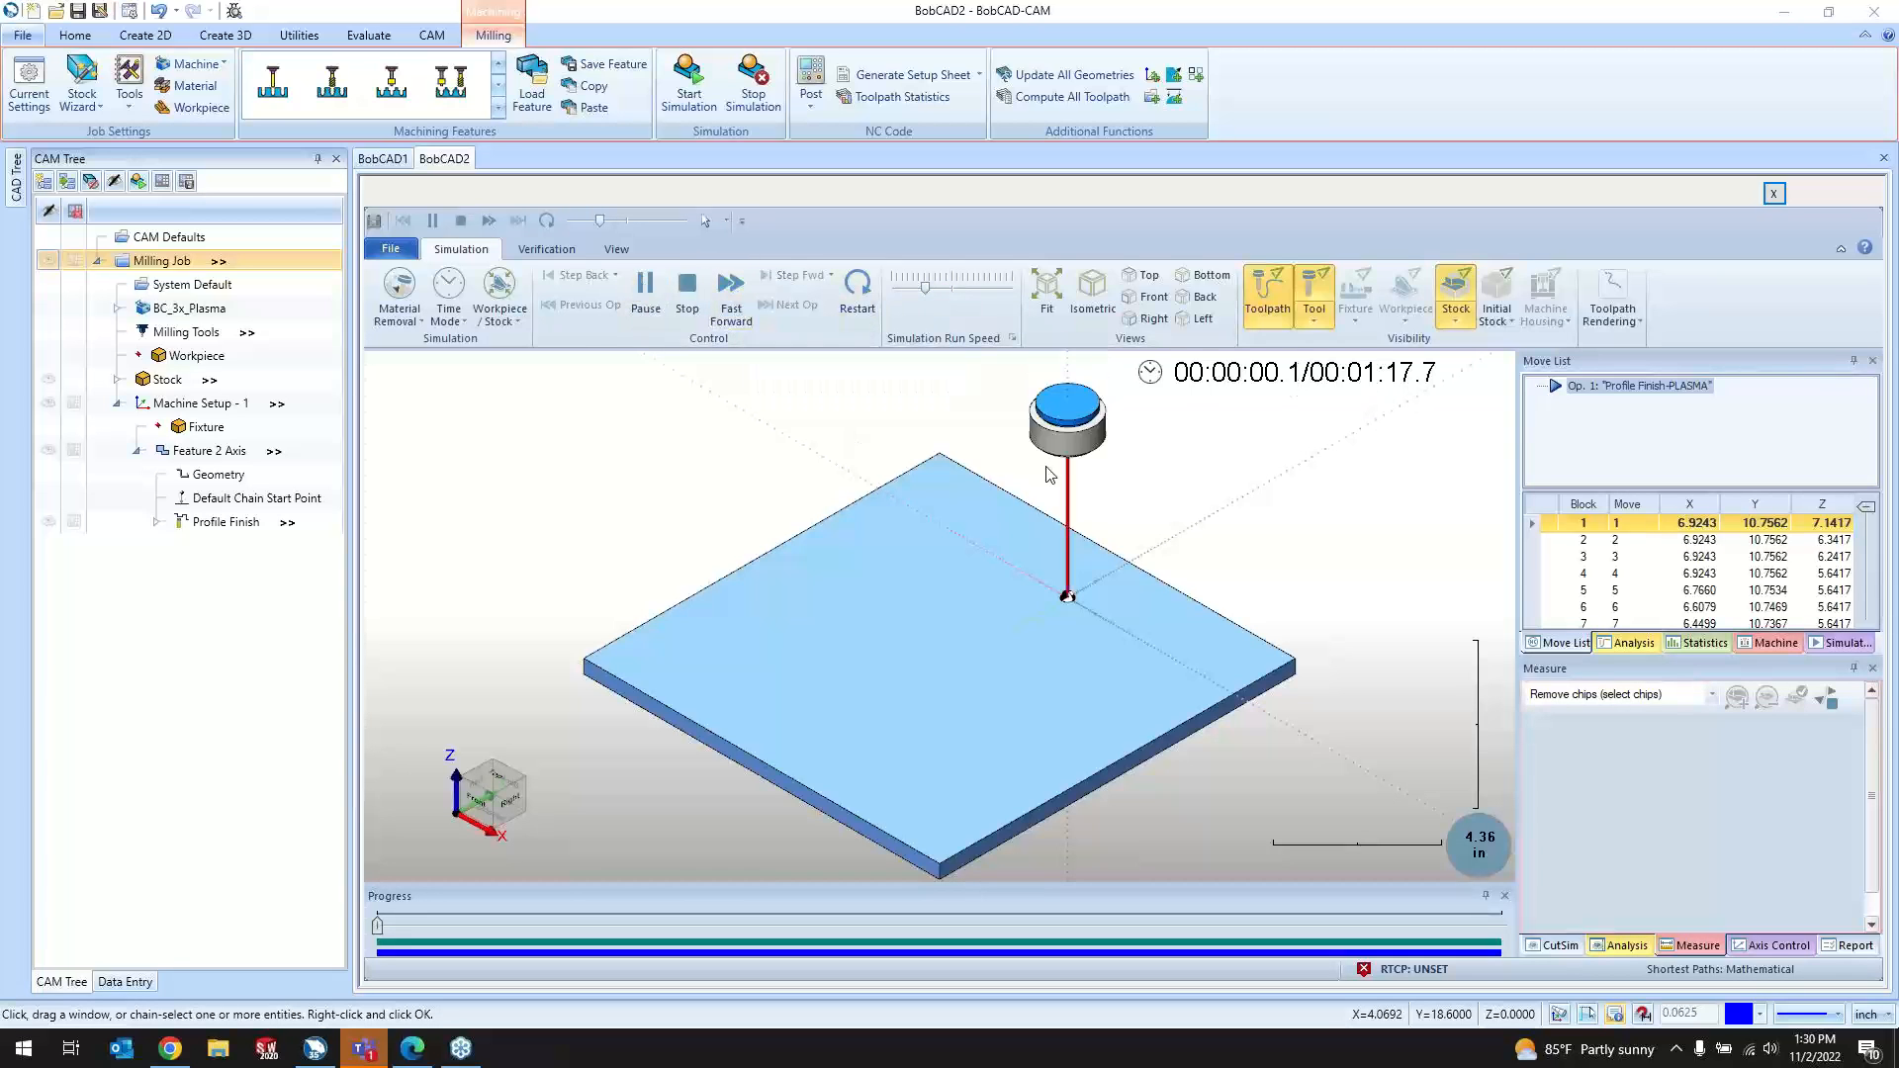
click(959, 287)
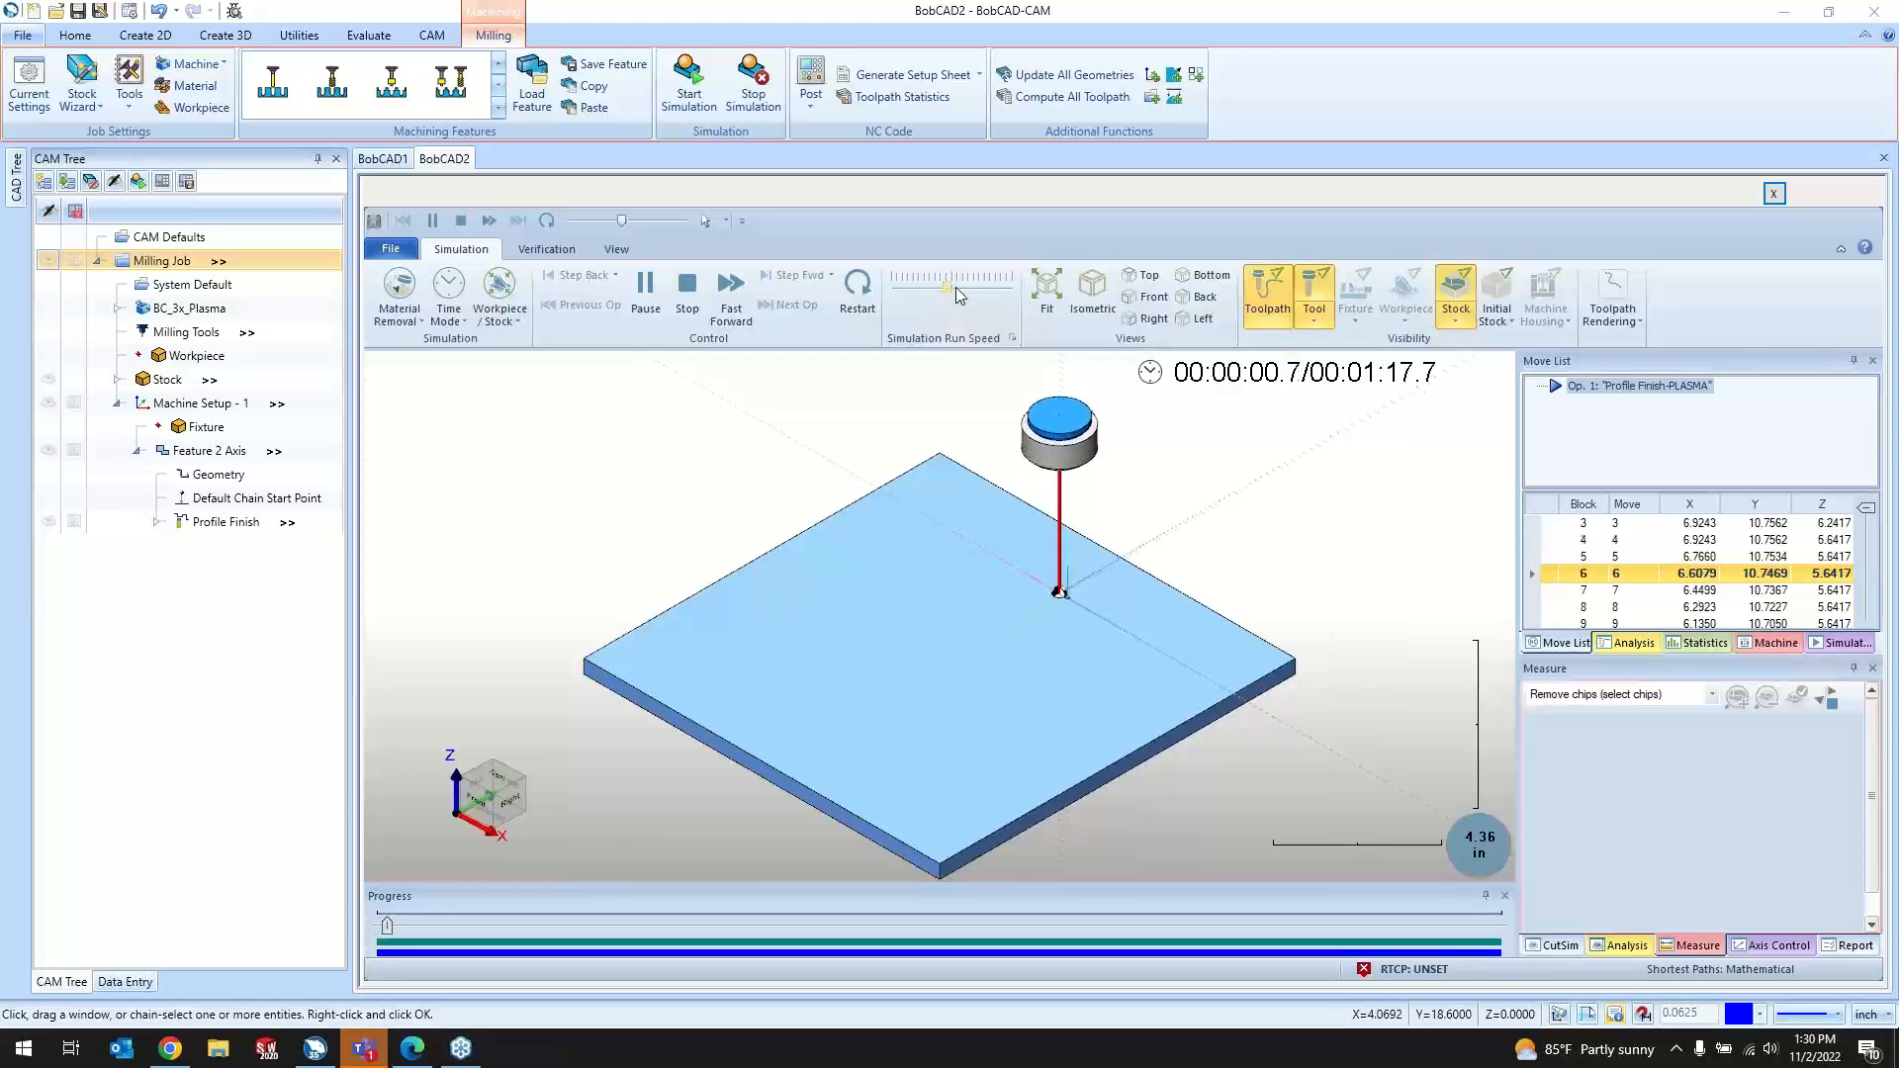
click(967, 288)
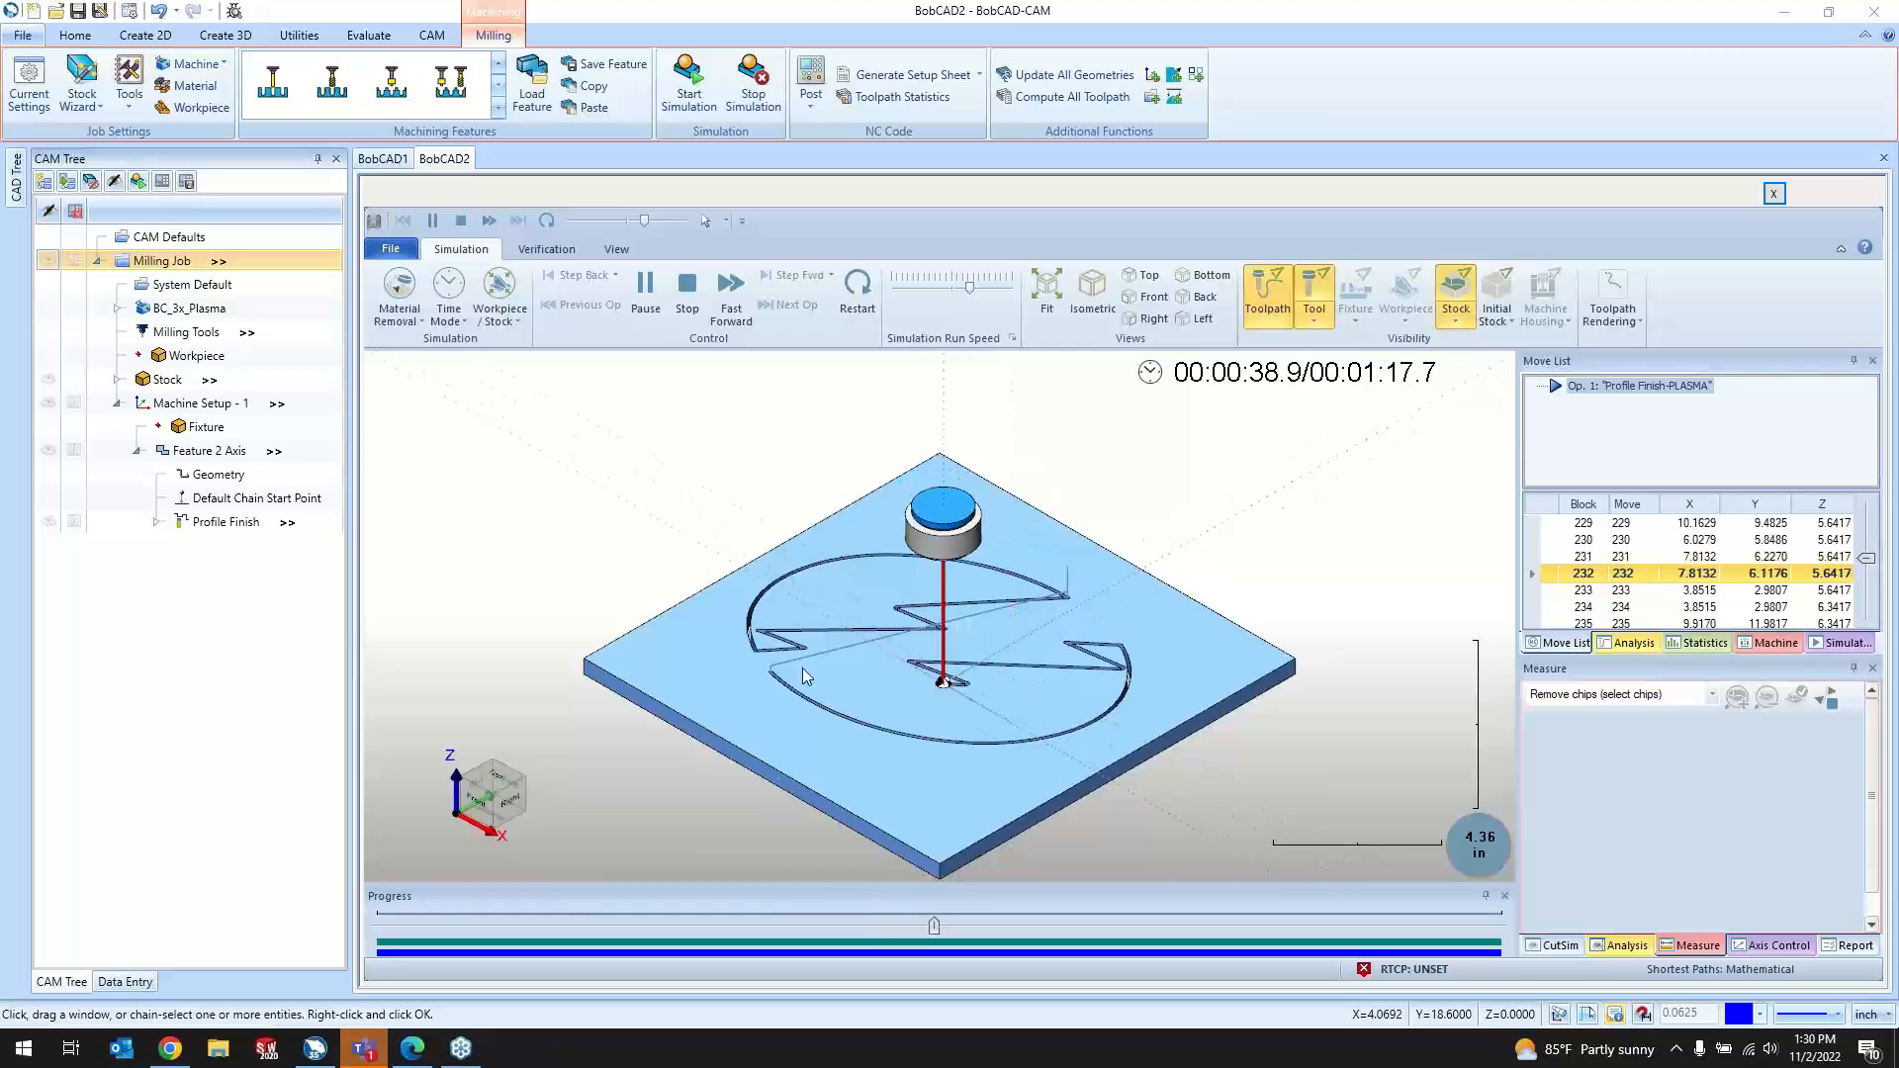
click(1267, 292)
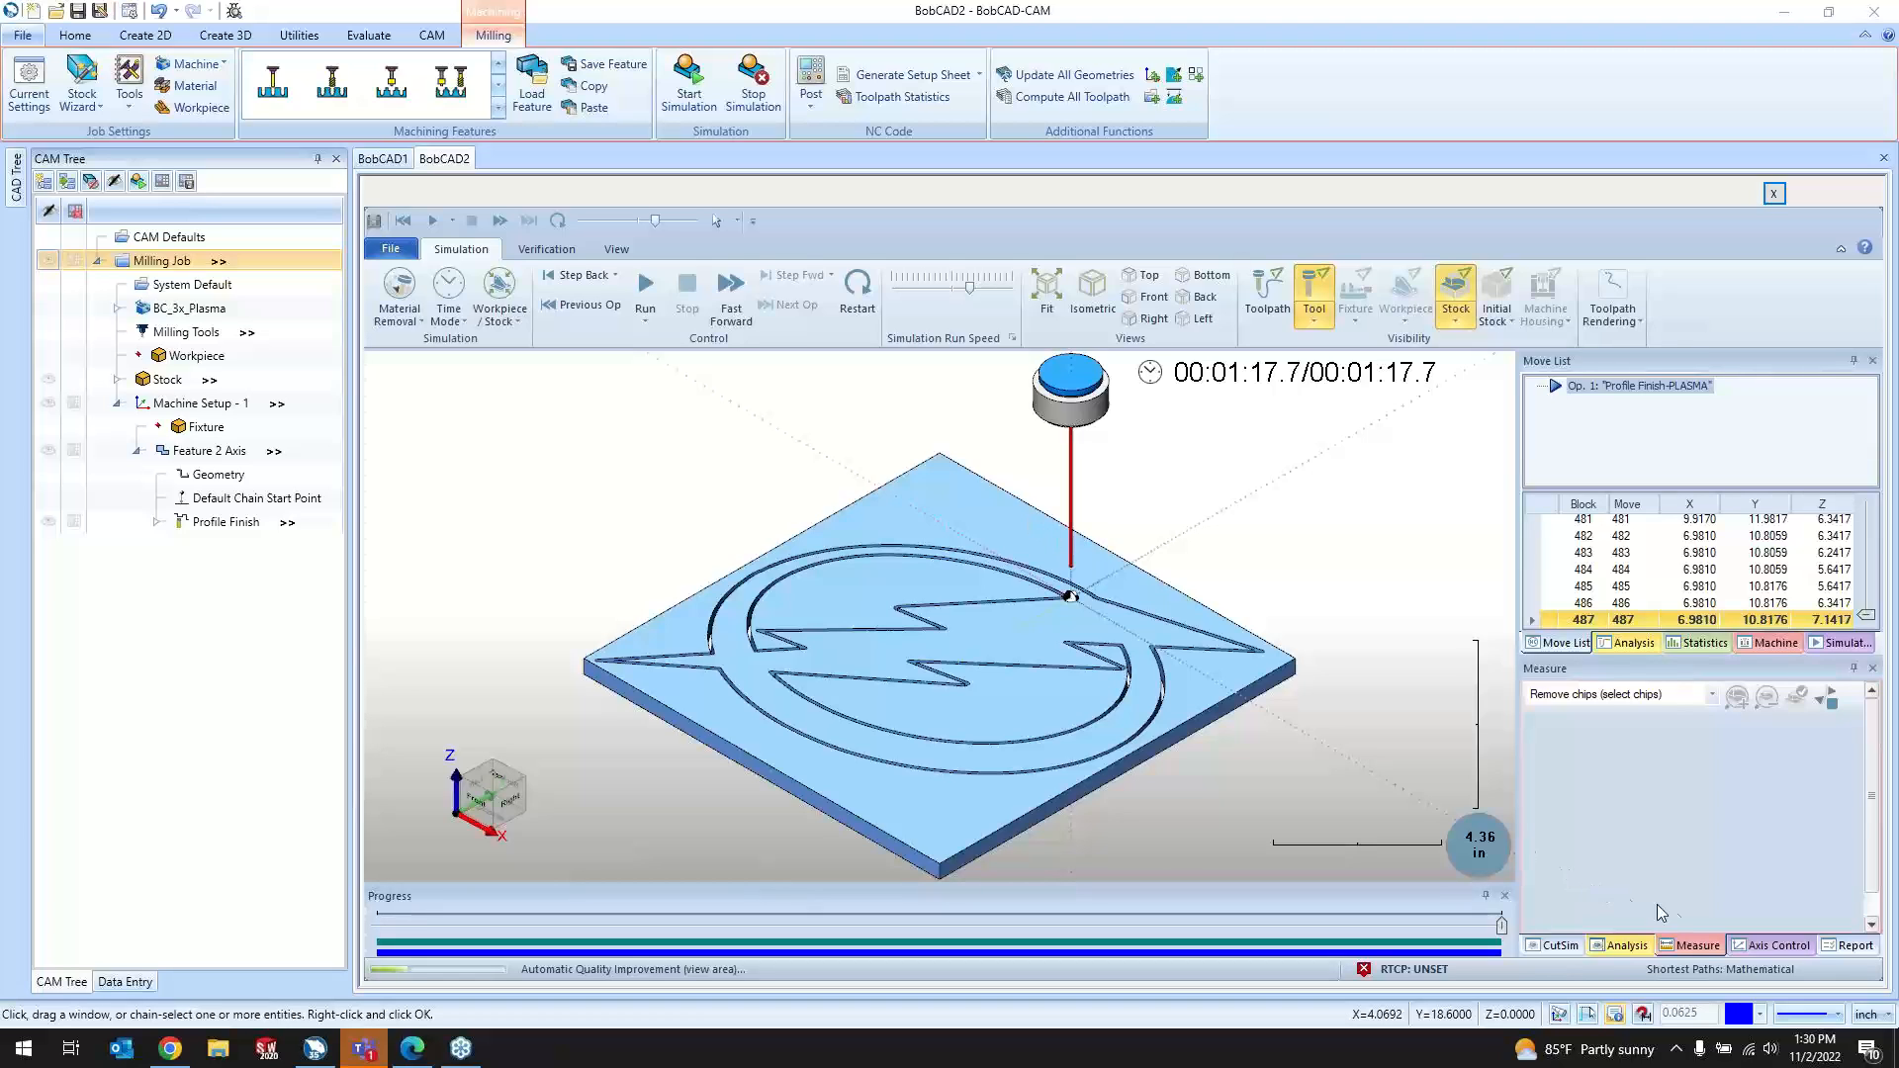
Step: Look through the simulation's measure modes, keeping Remove chips (select chips)
click(1677, 951)
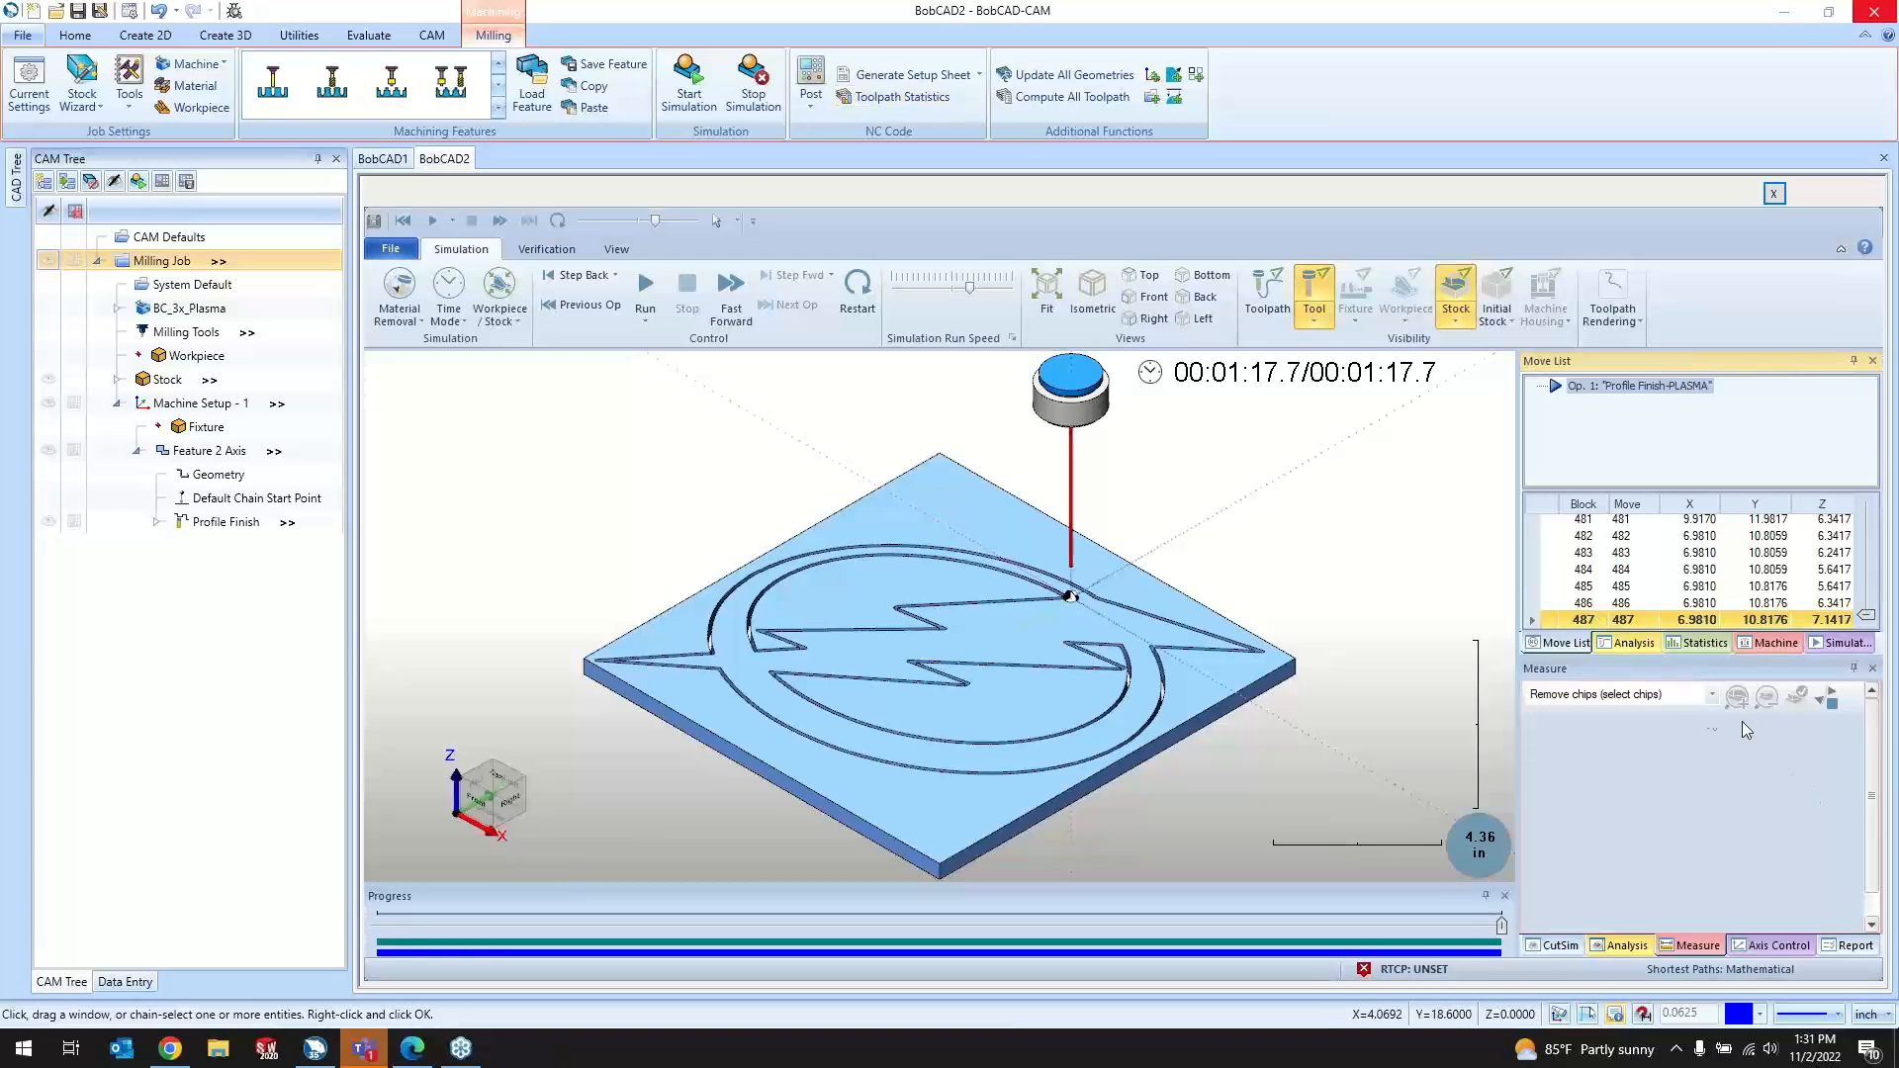
click(1672, 696)
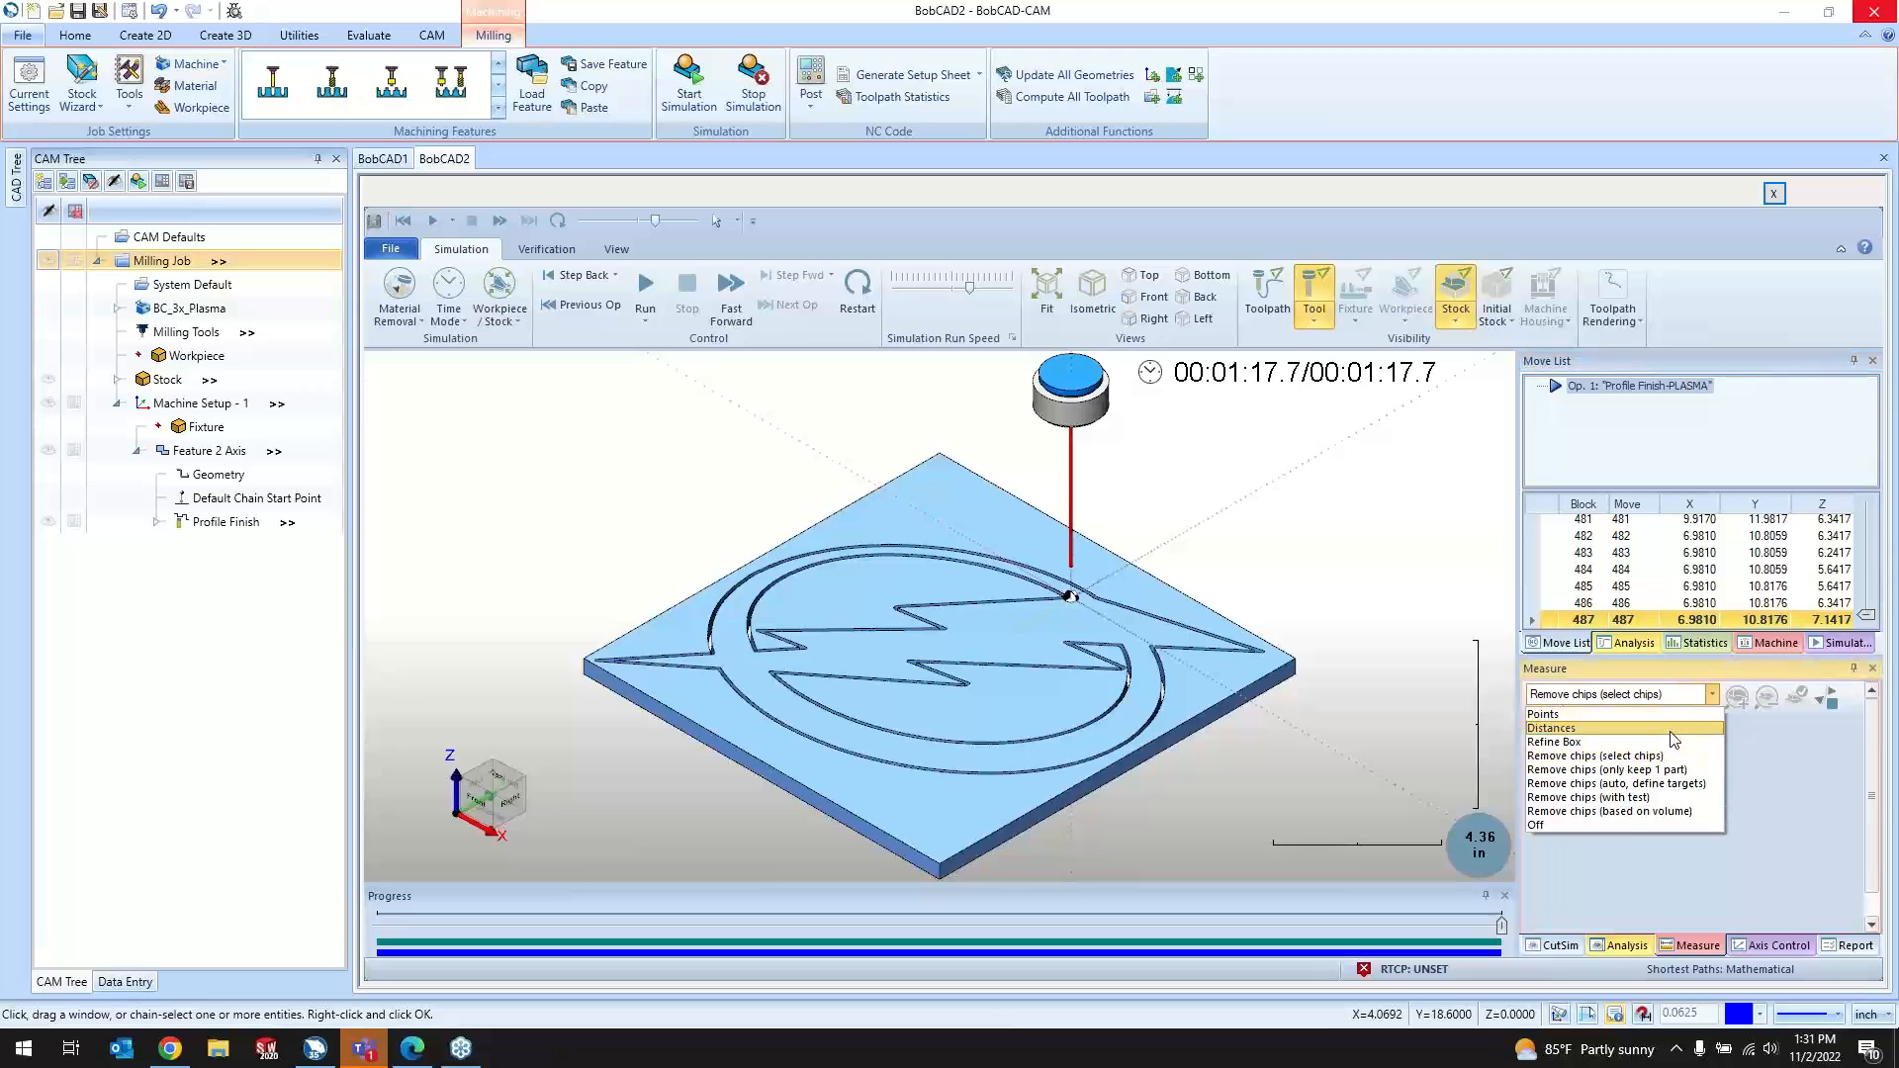
click(1650, 756)
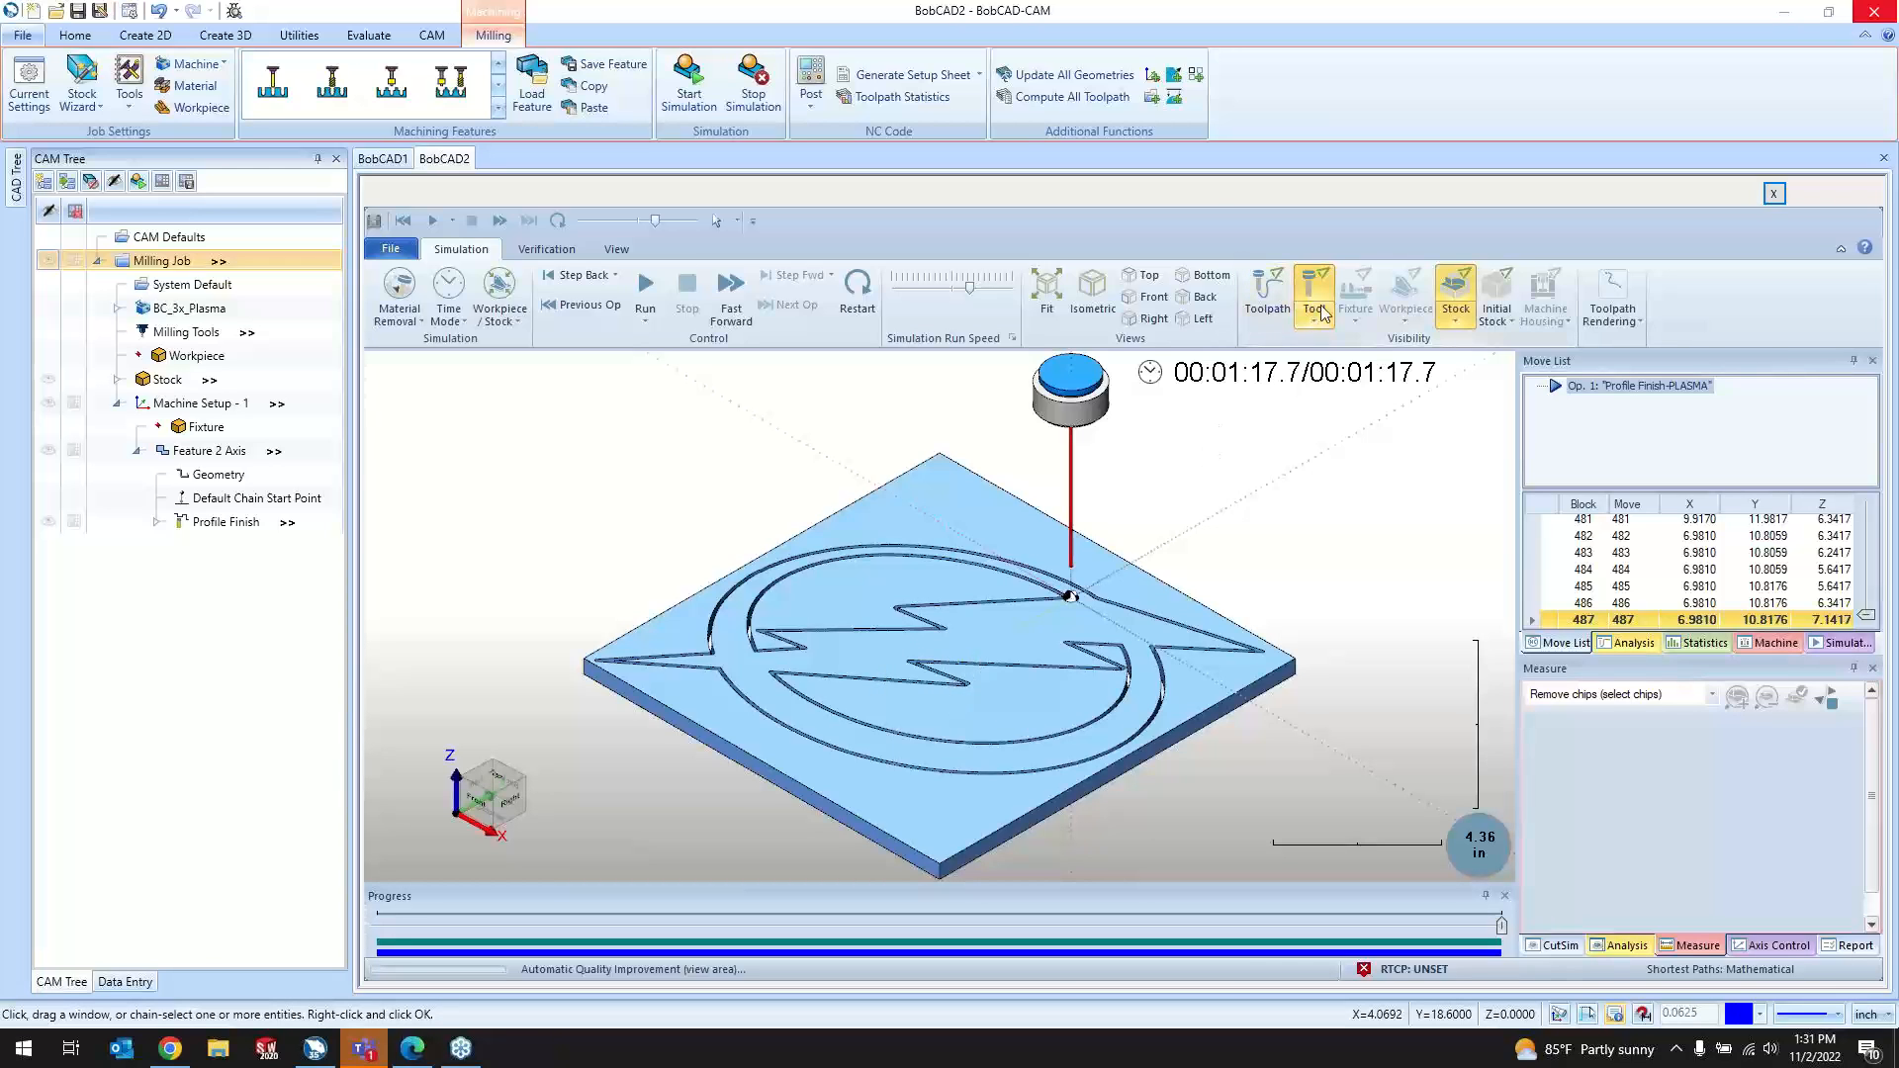
Step: Show the simulated stock as transparent and examine how the cuts pass through the plate along the emblem
click(1455, 321)
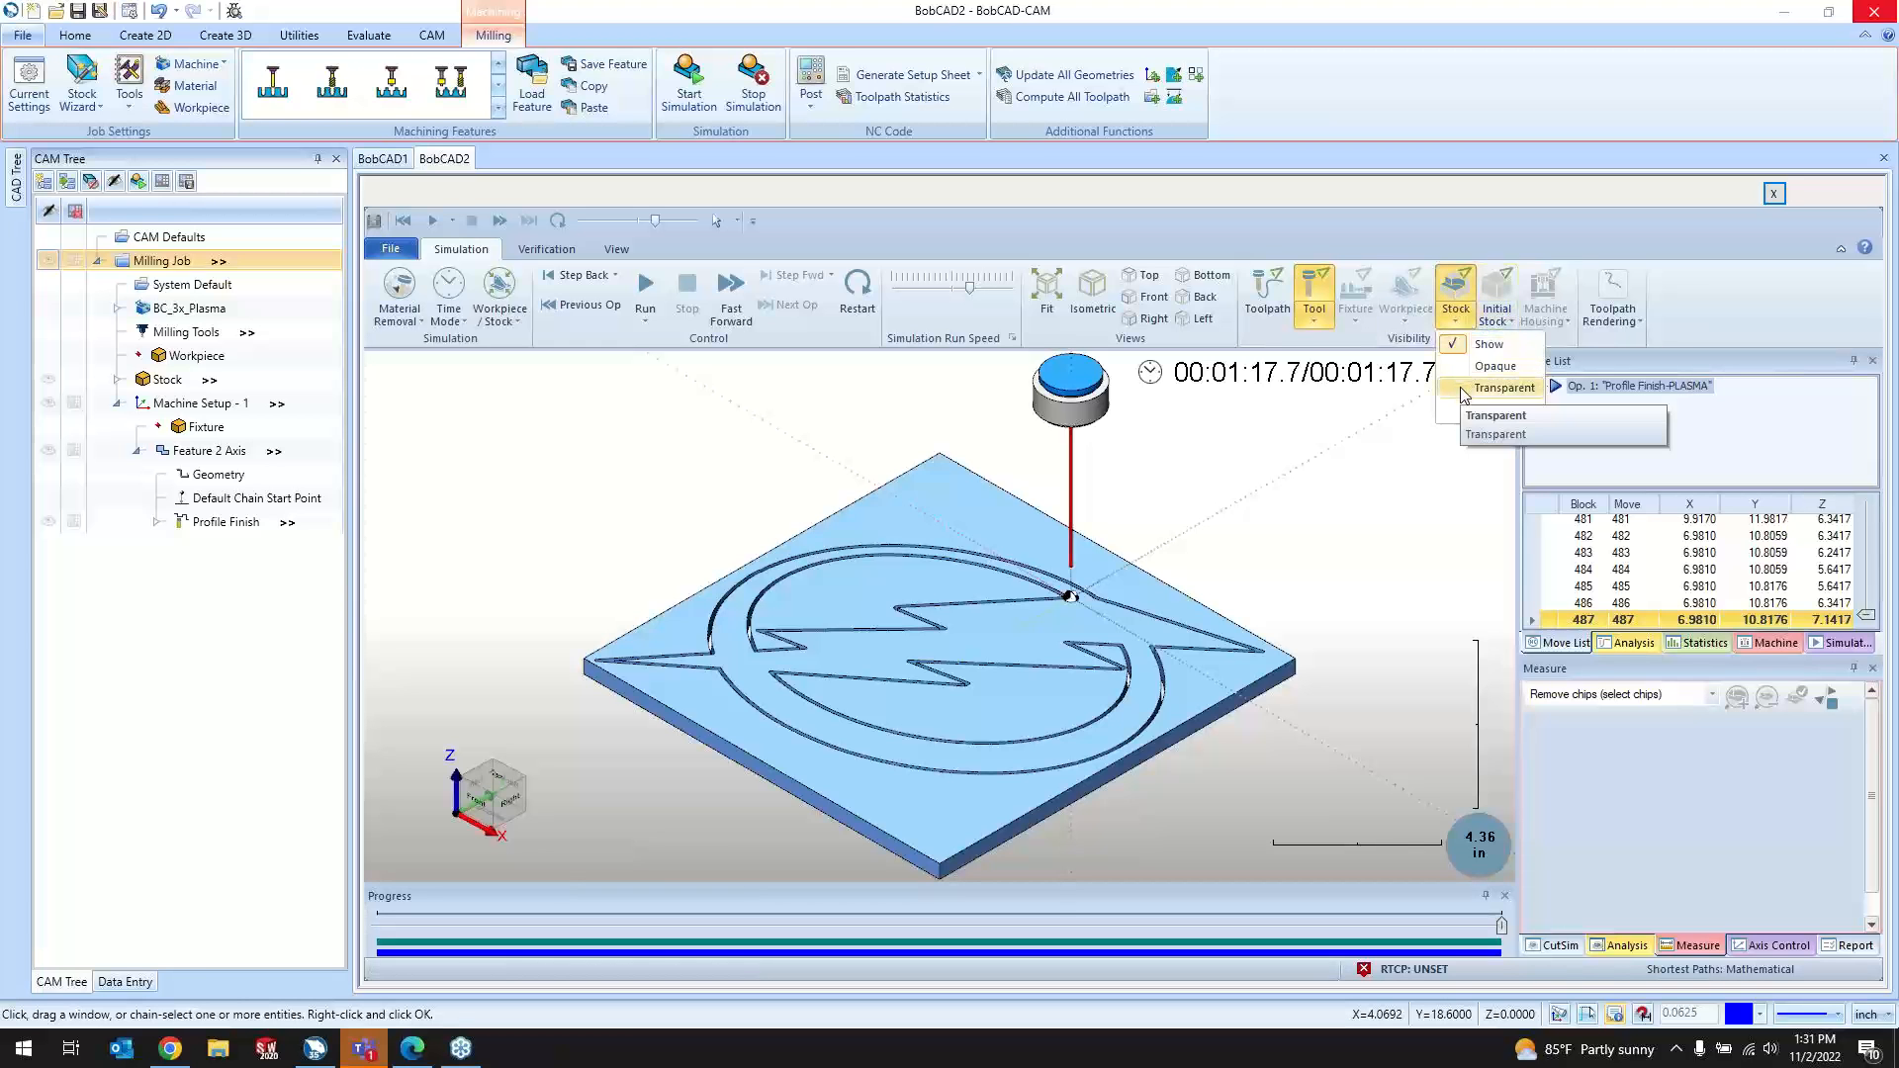
click(1504, 388)
scroll(748, 663, down, 2)
scroll(749, 662, up, 5)
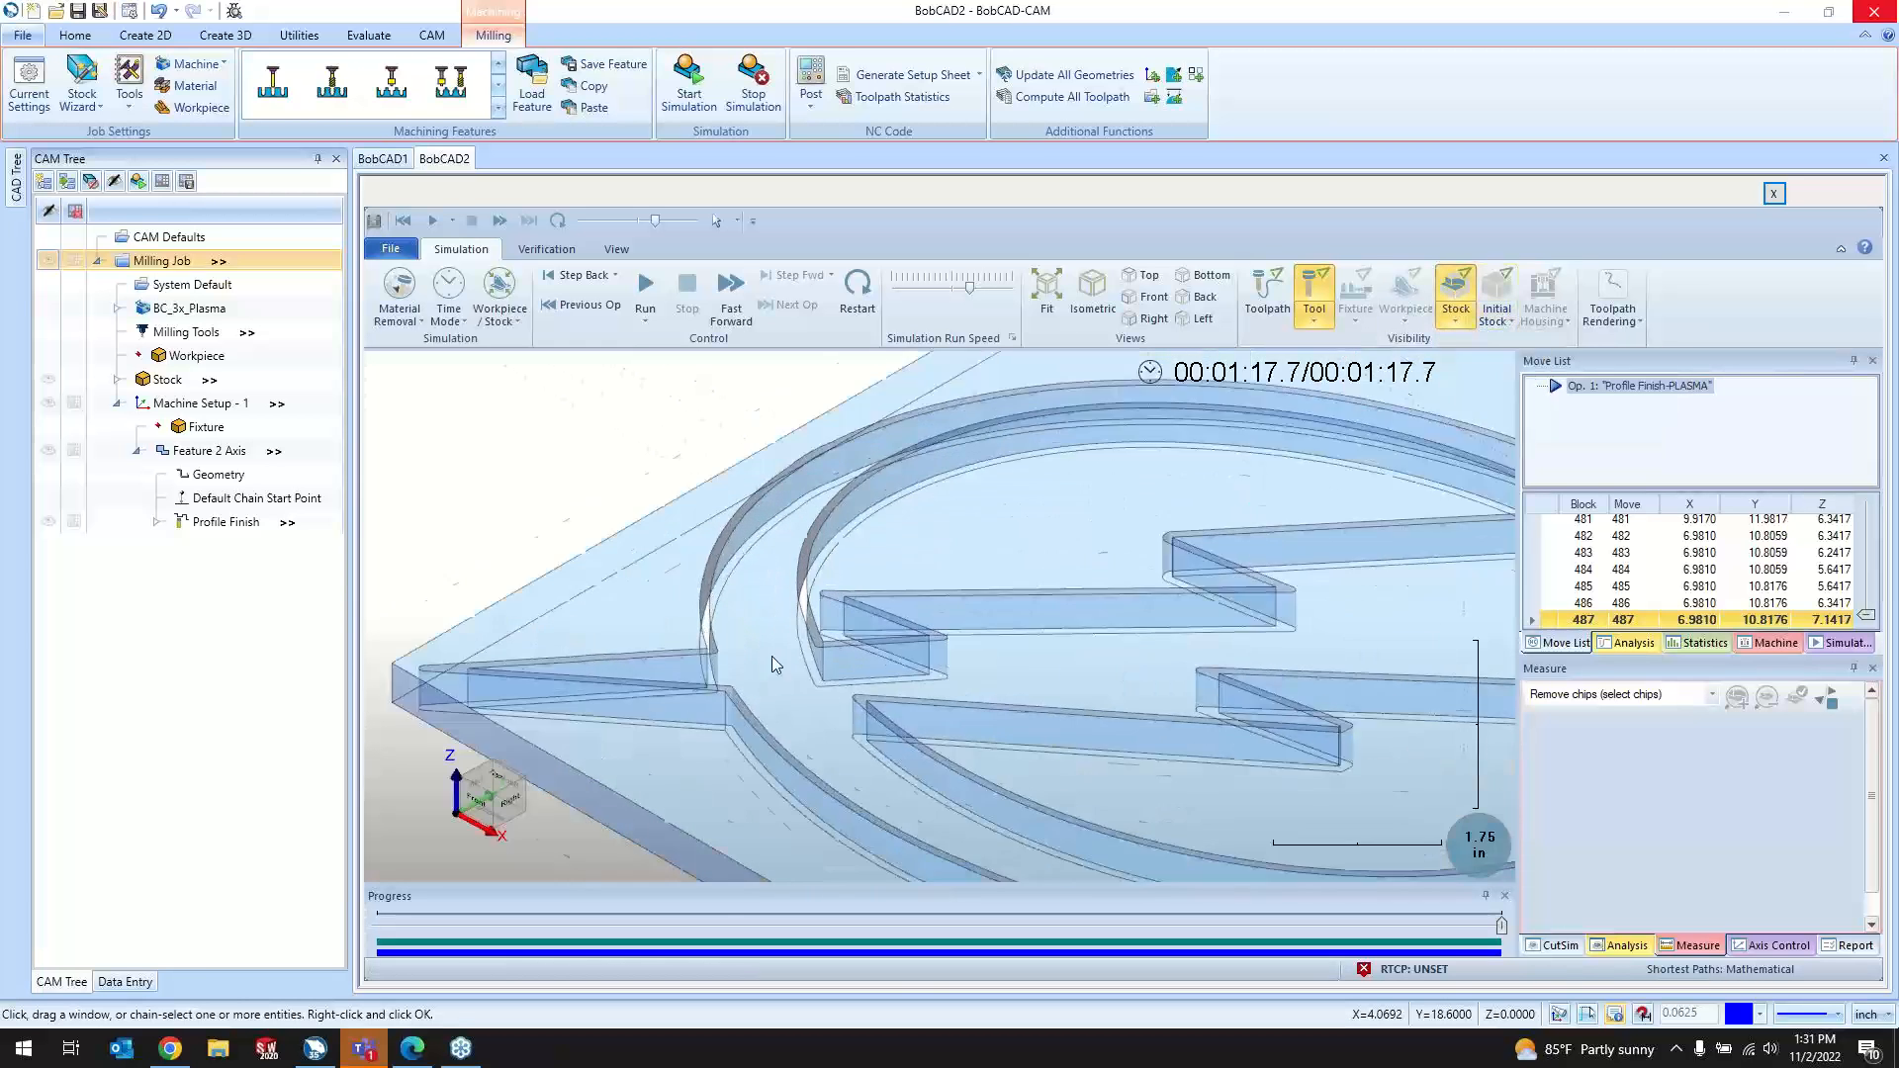
scroll(1425, 613, down, 3)
scroll(1446, 623, up, 3)
scroll(1447, 618, up, 1)
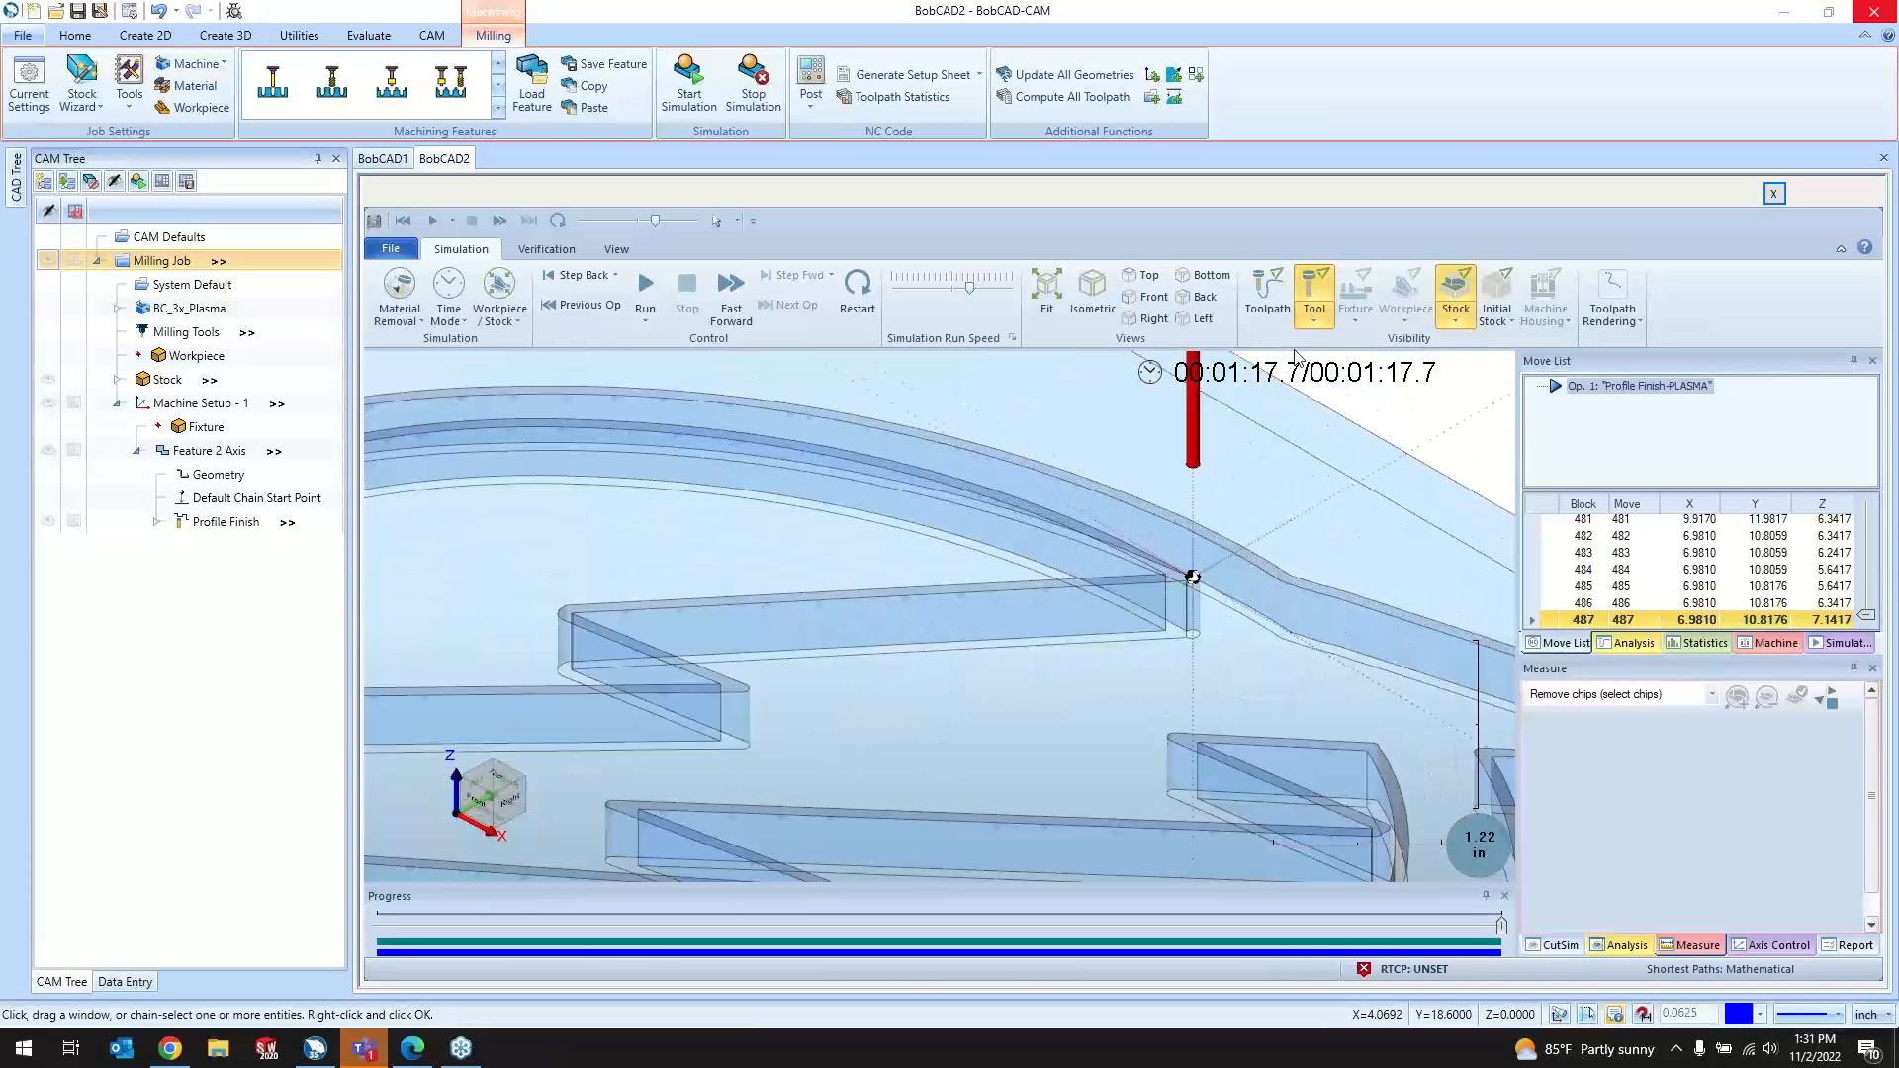
Step: Set the simulated stock's display to Opaque and bring the whole plate back into view
click(1446, 312)
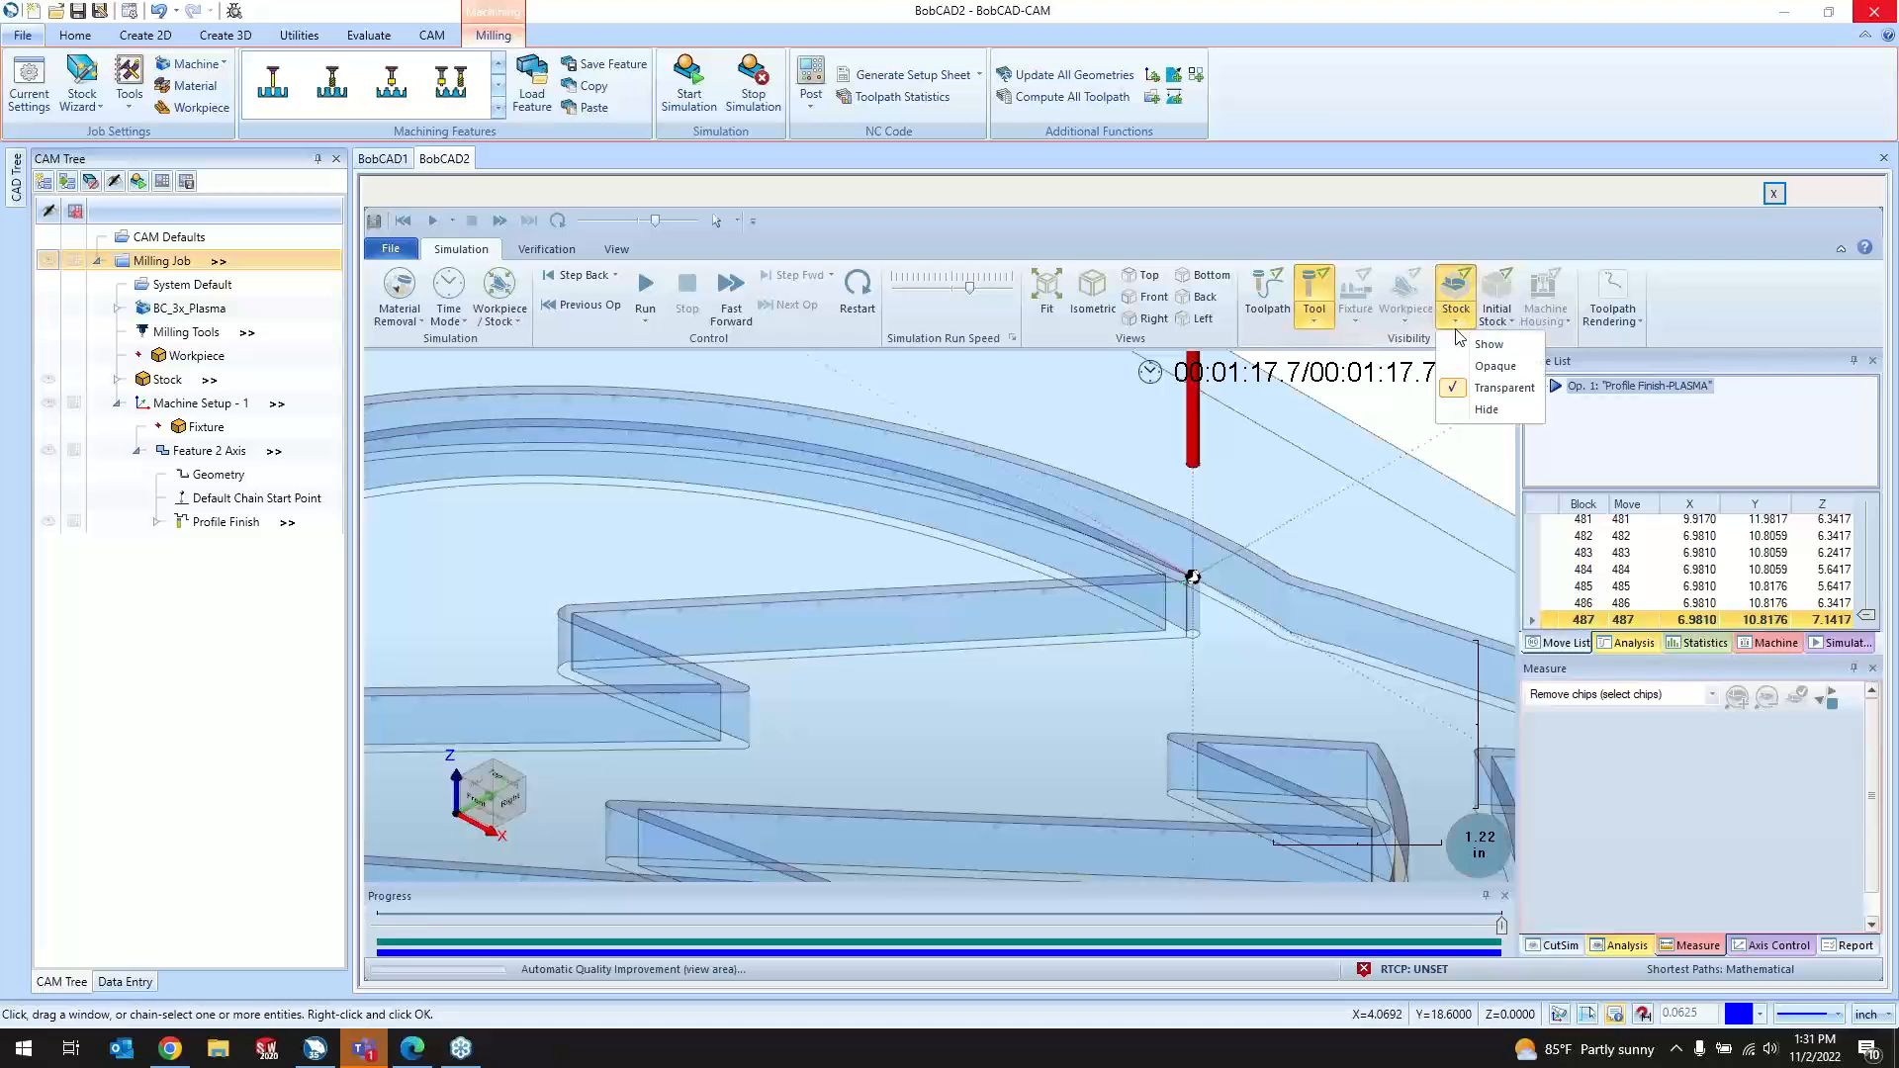
click(1488, 368)
scroll(946, 572, down, 4)
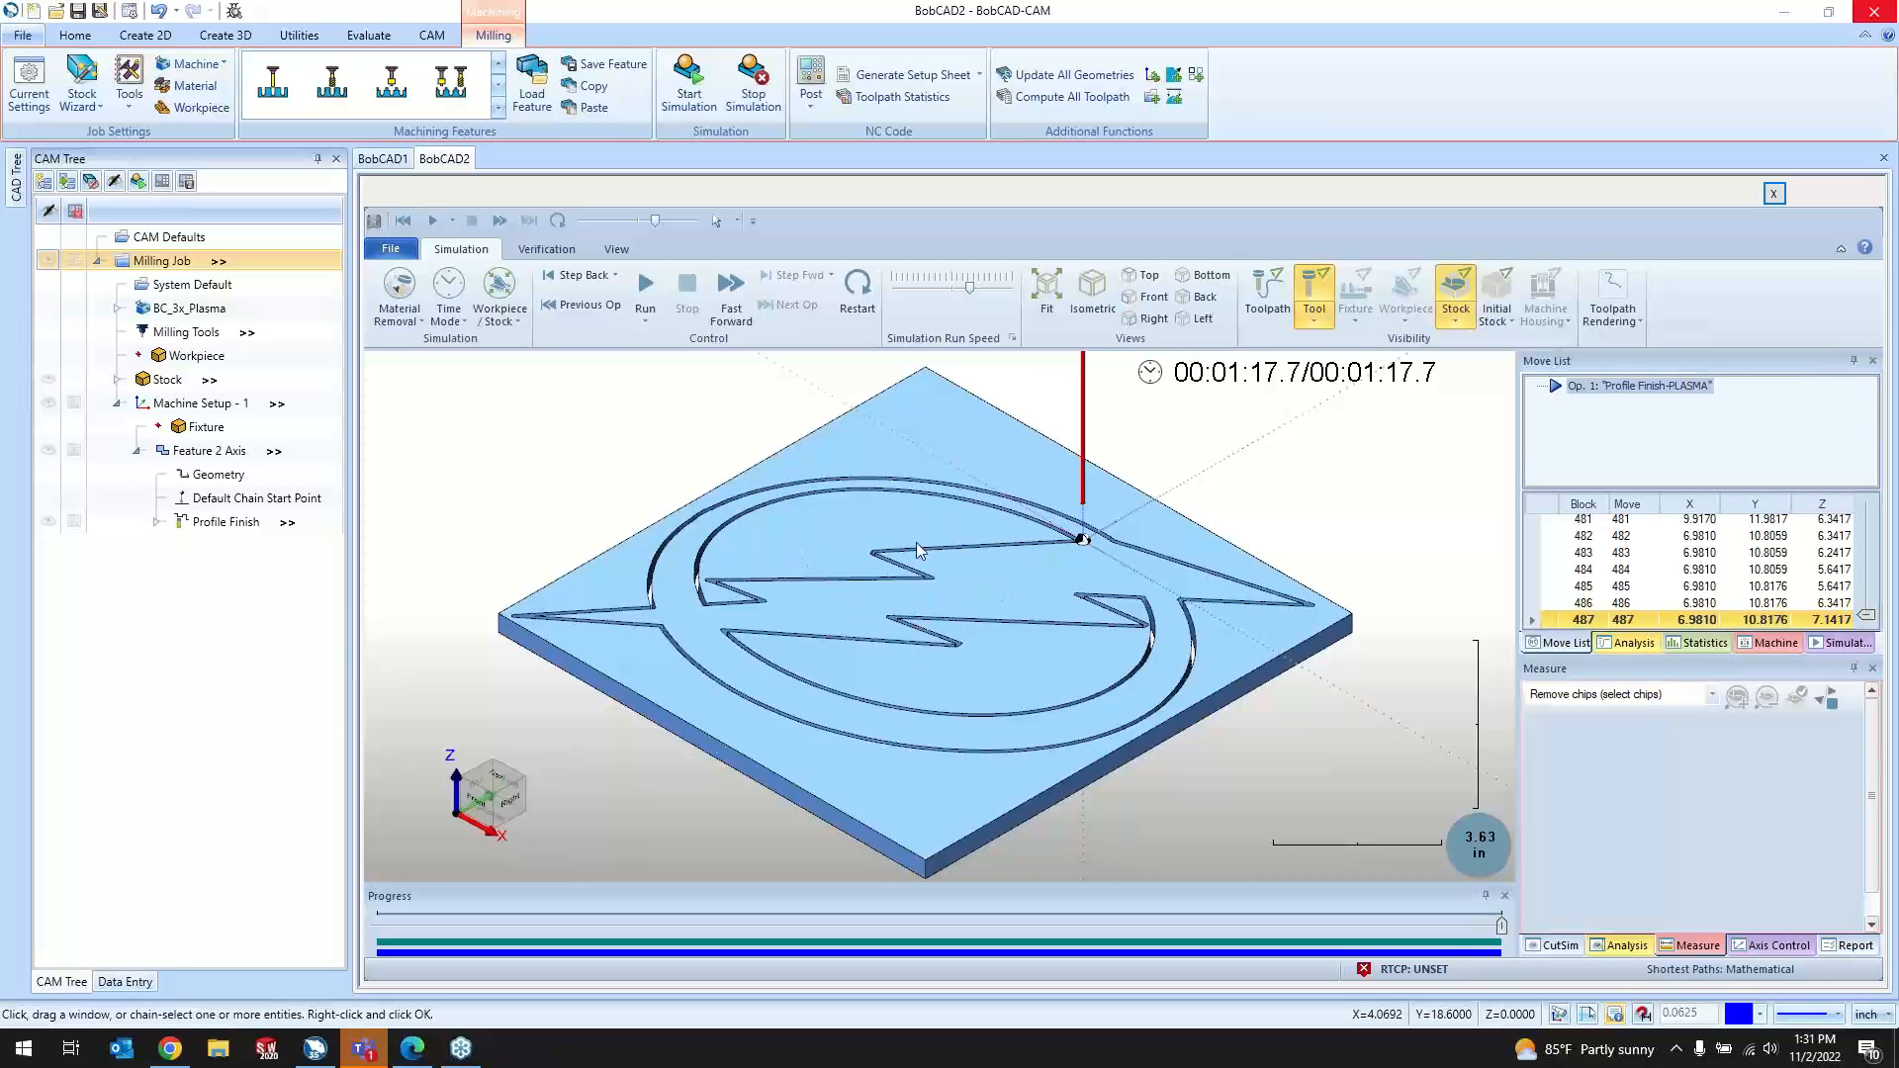
Step: Examine the simulated cut at an angle and from the top, focusing on the edges of the lower bolt tip
middle_drag(1025, 675, 752, 669)
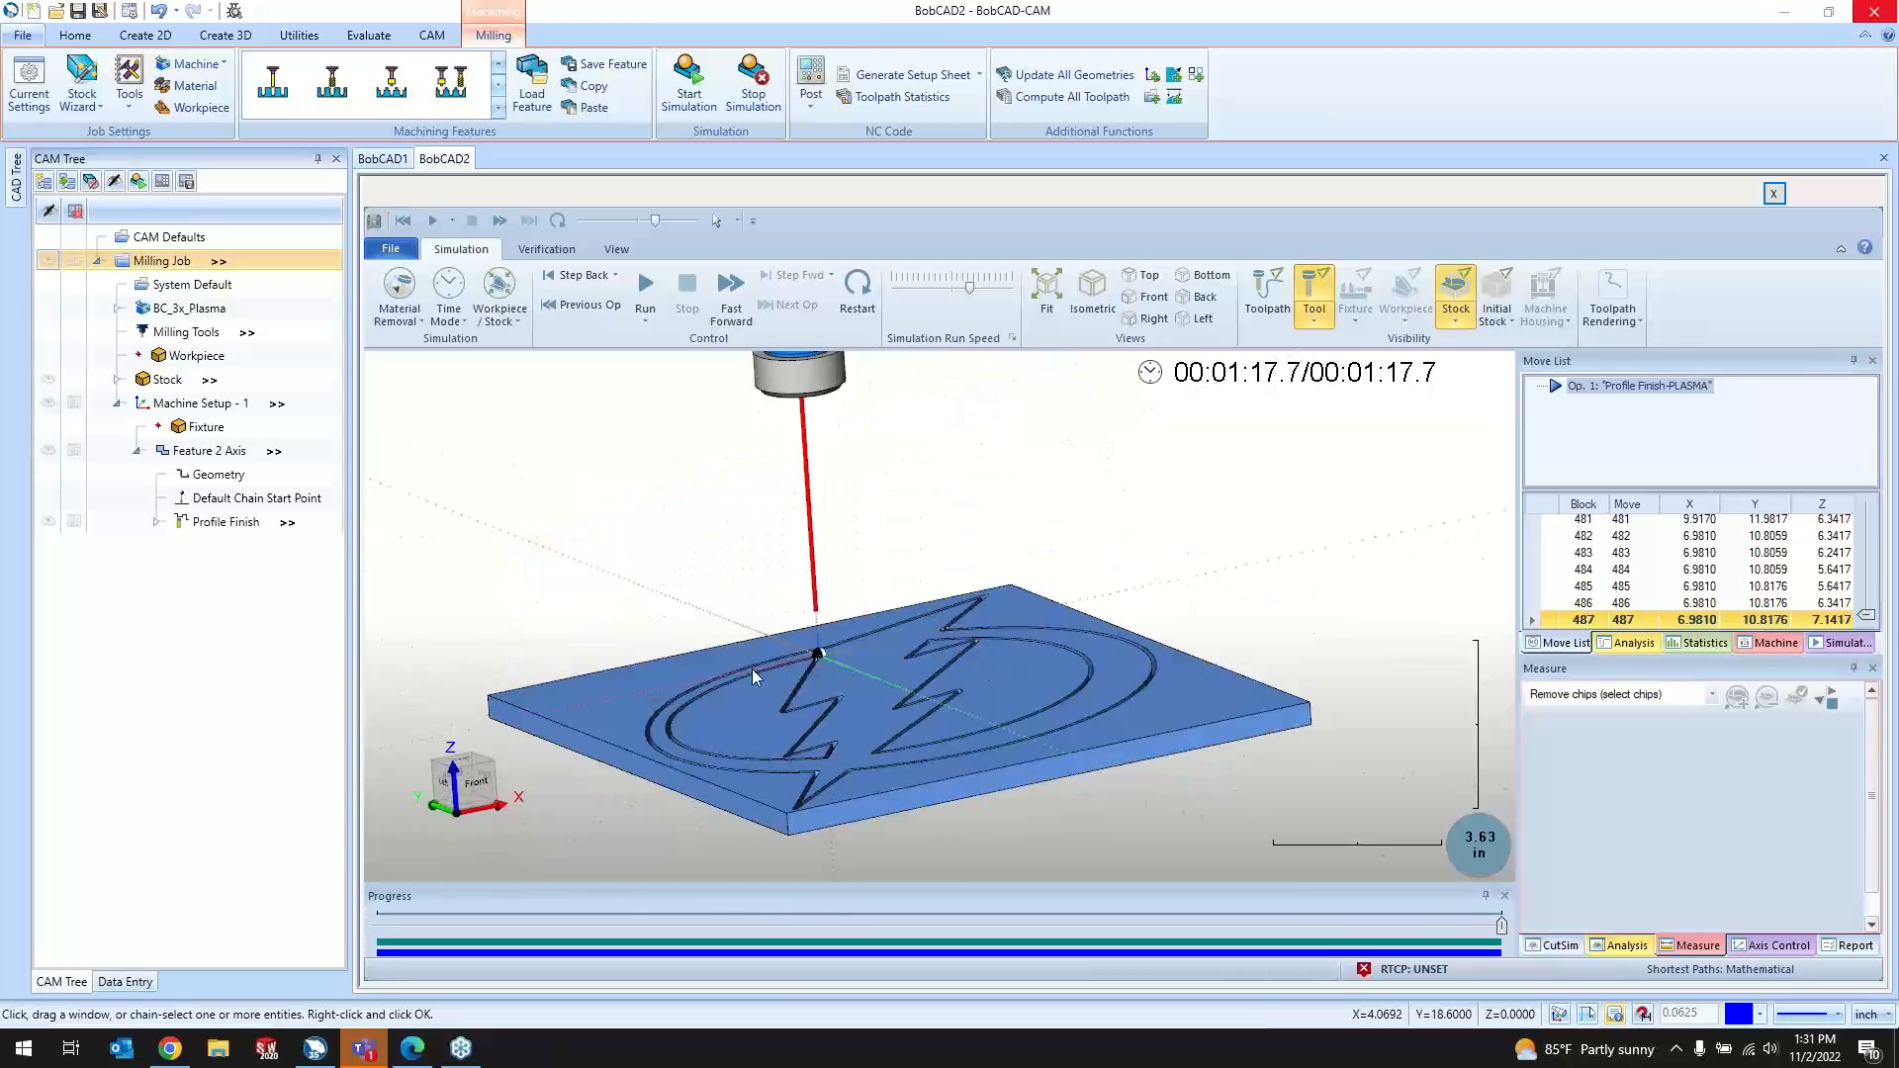
middle_drag(601, 721, 779, 739)
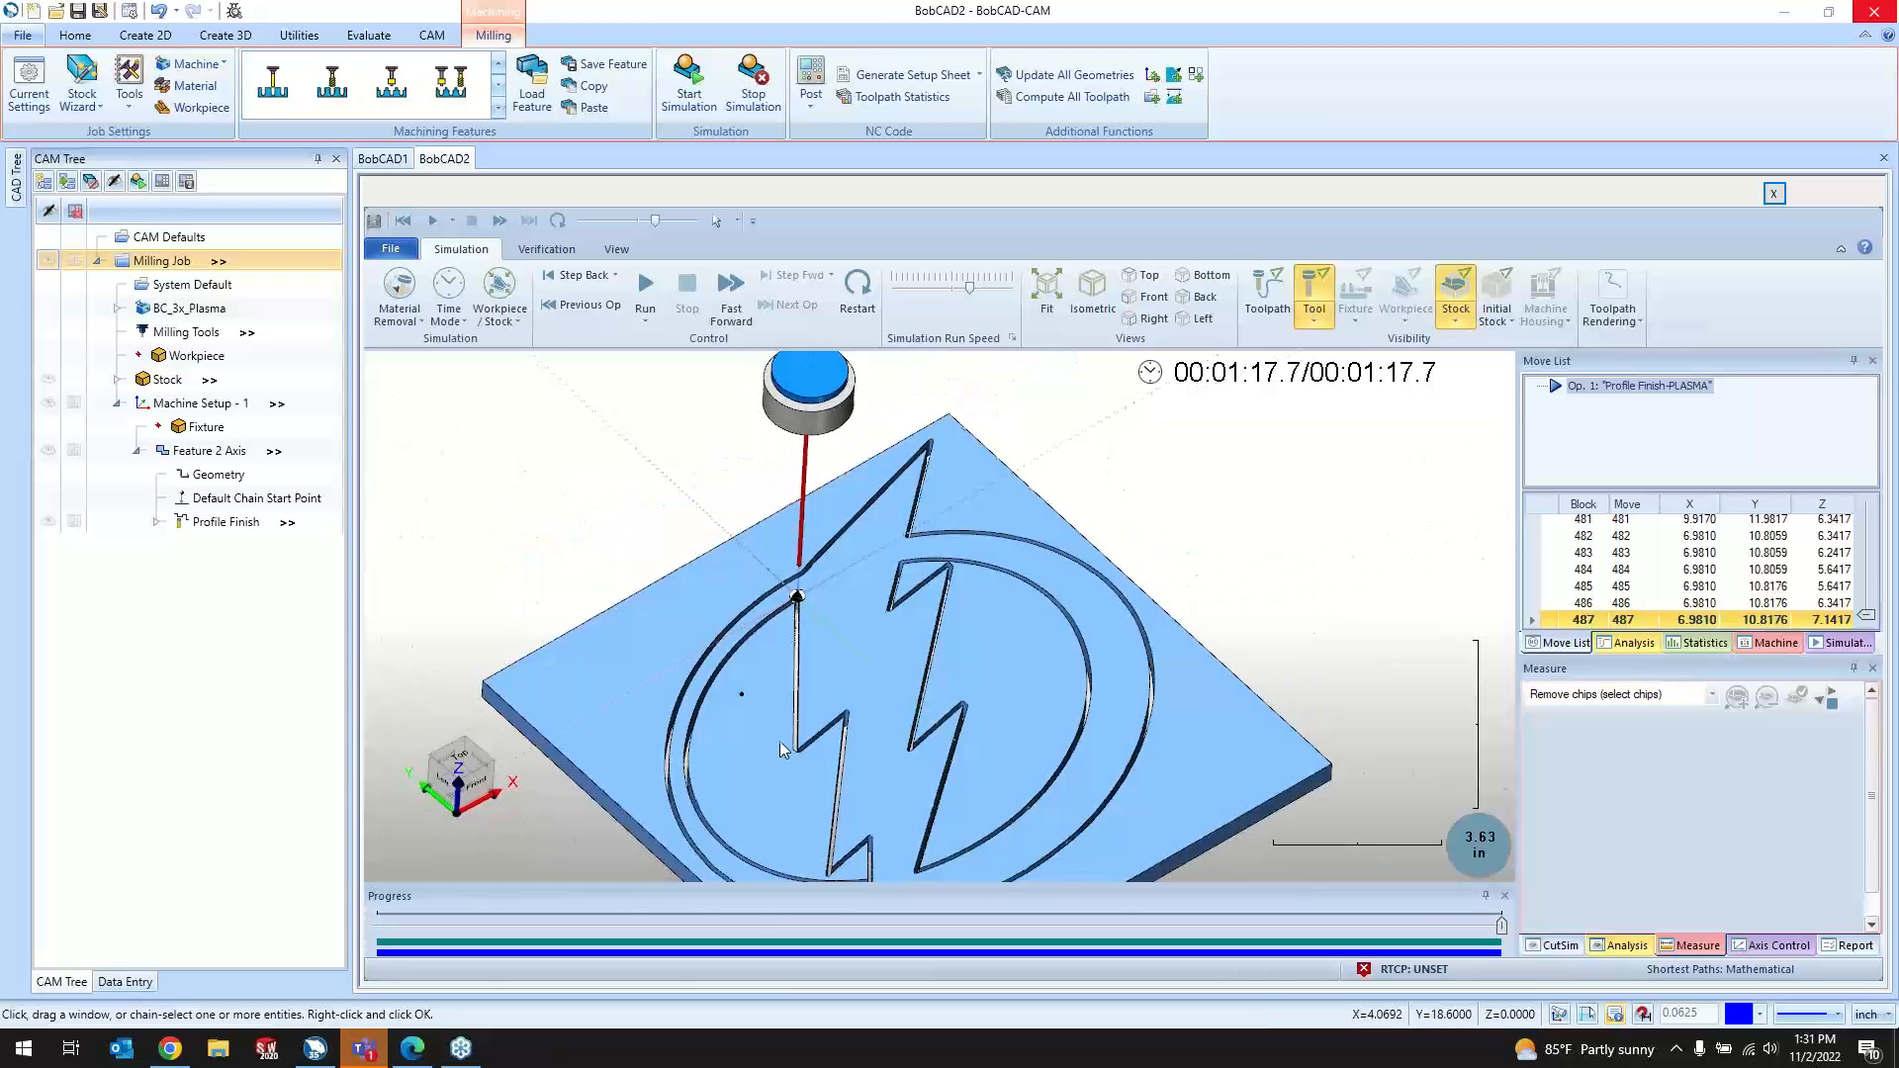
click(458, 767)
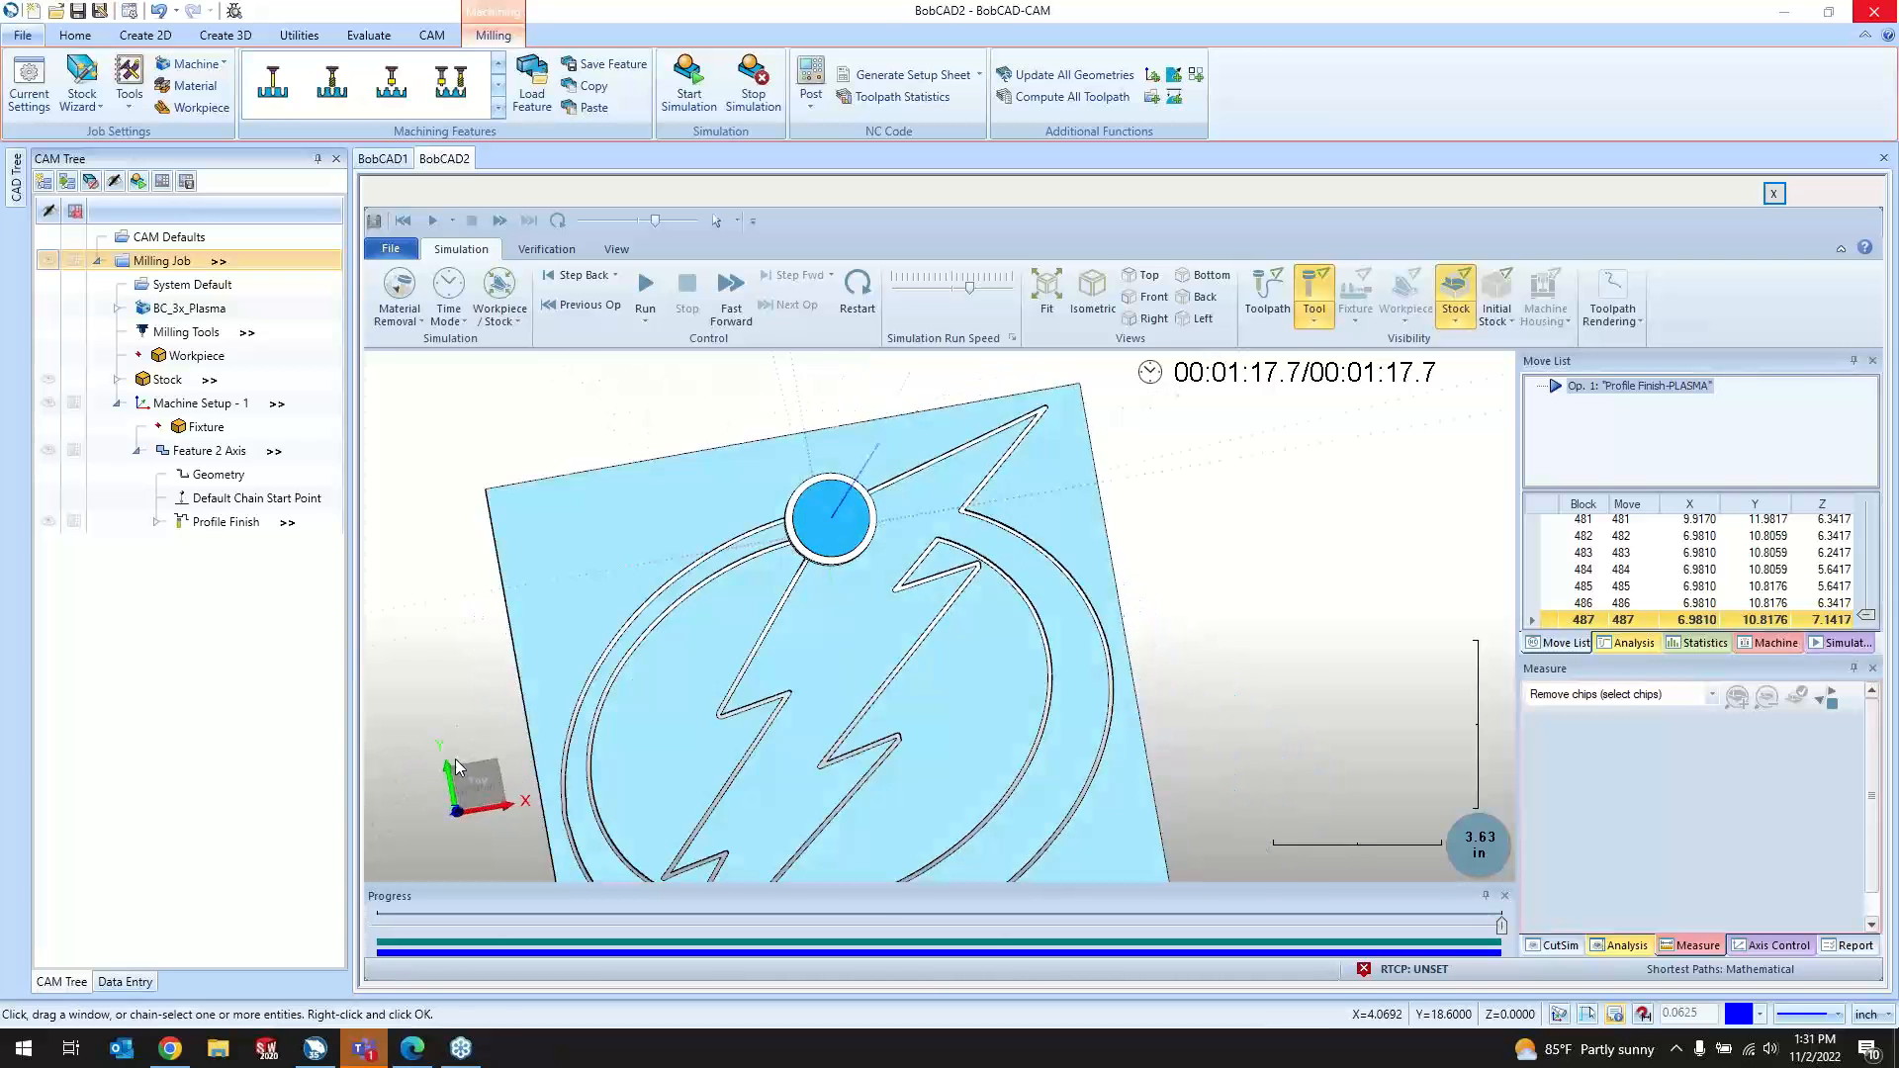
scroll(1026, 873, up, 10)
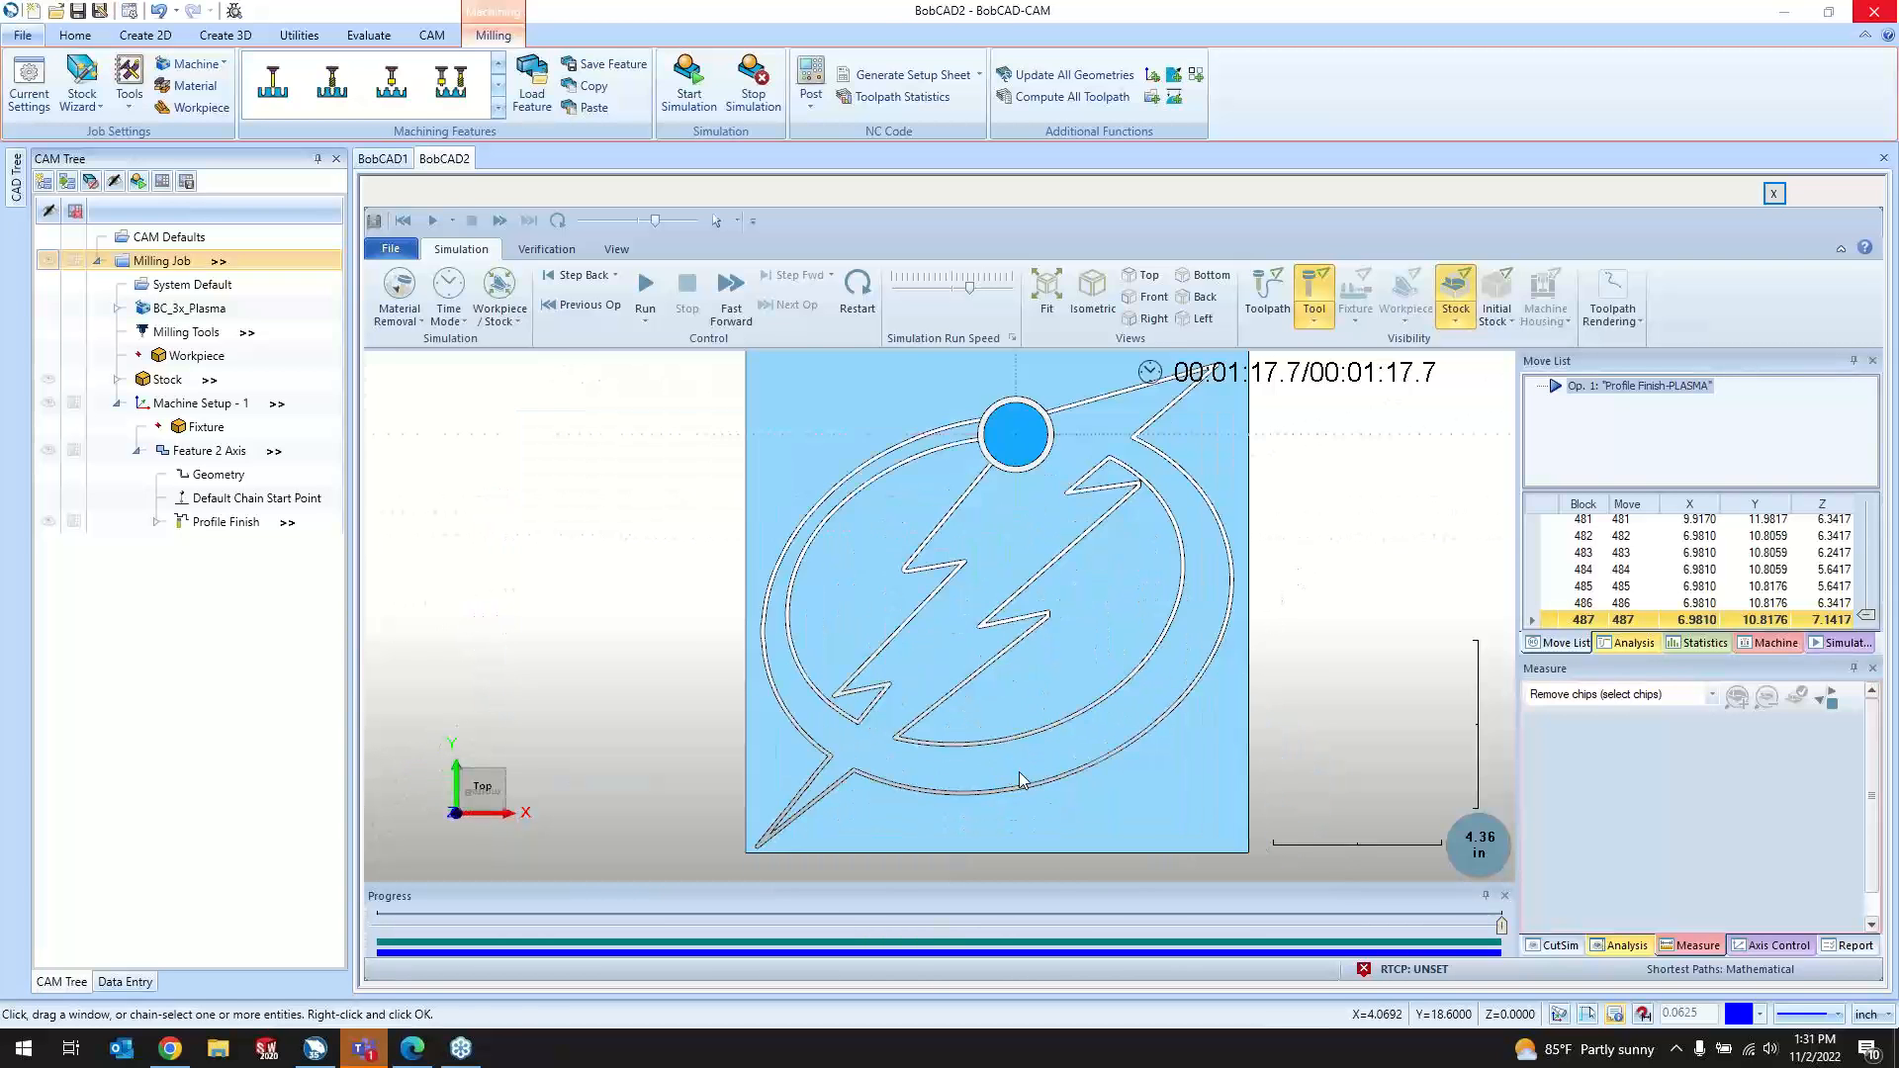
scroll(864, 693, down, 8)
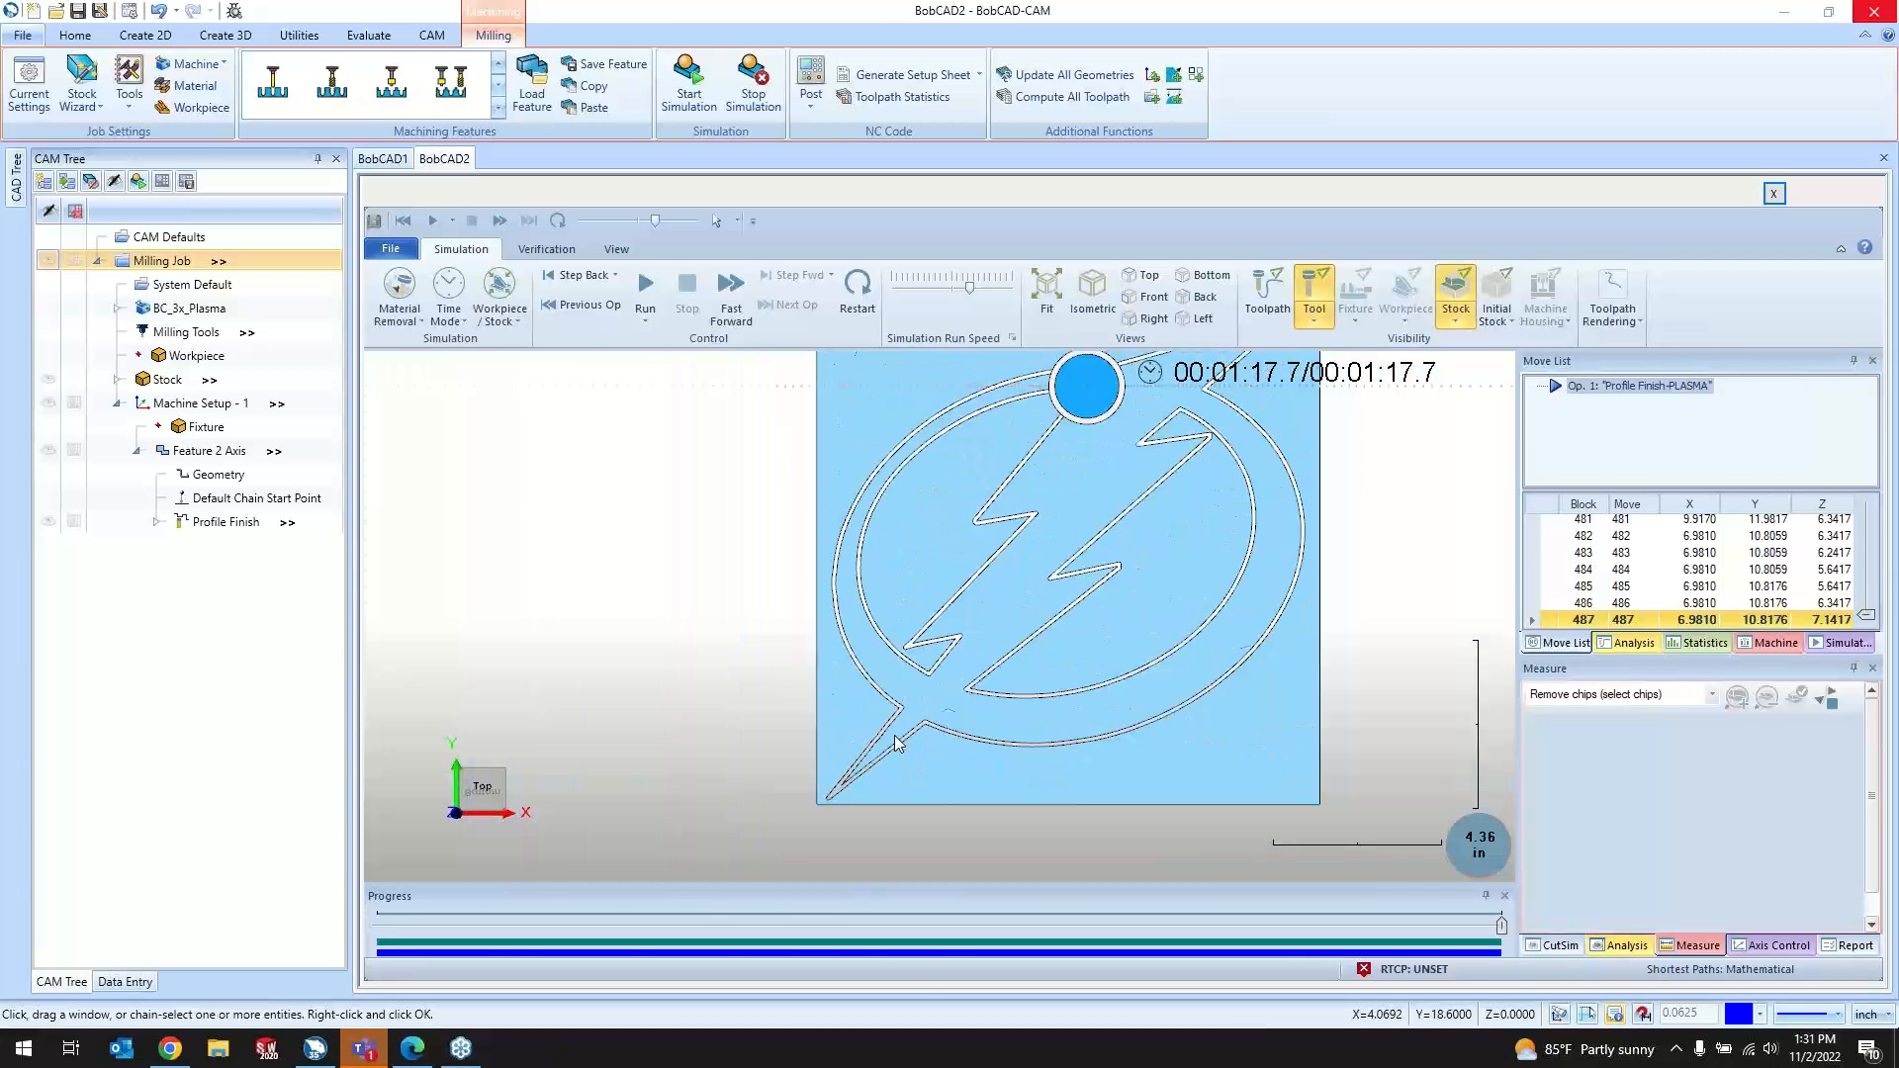
scroll(922, 792, up, 18)
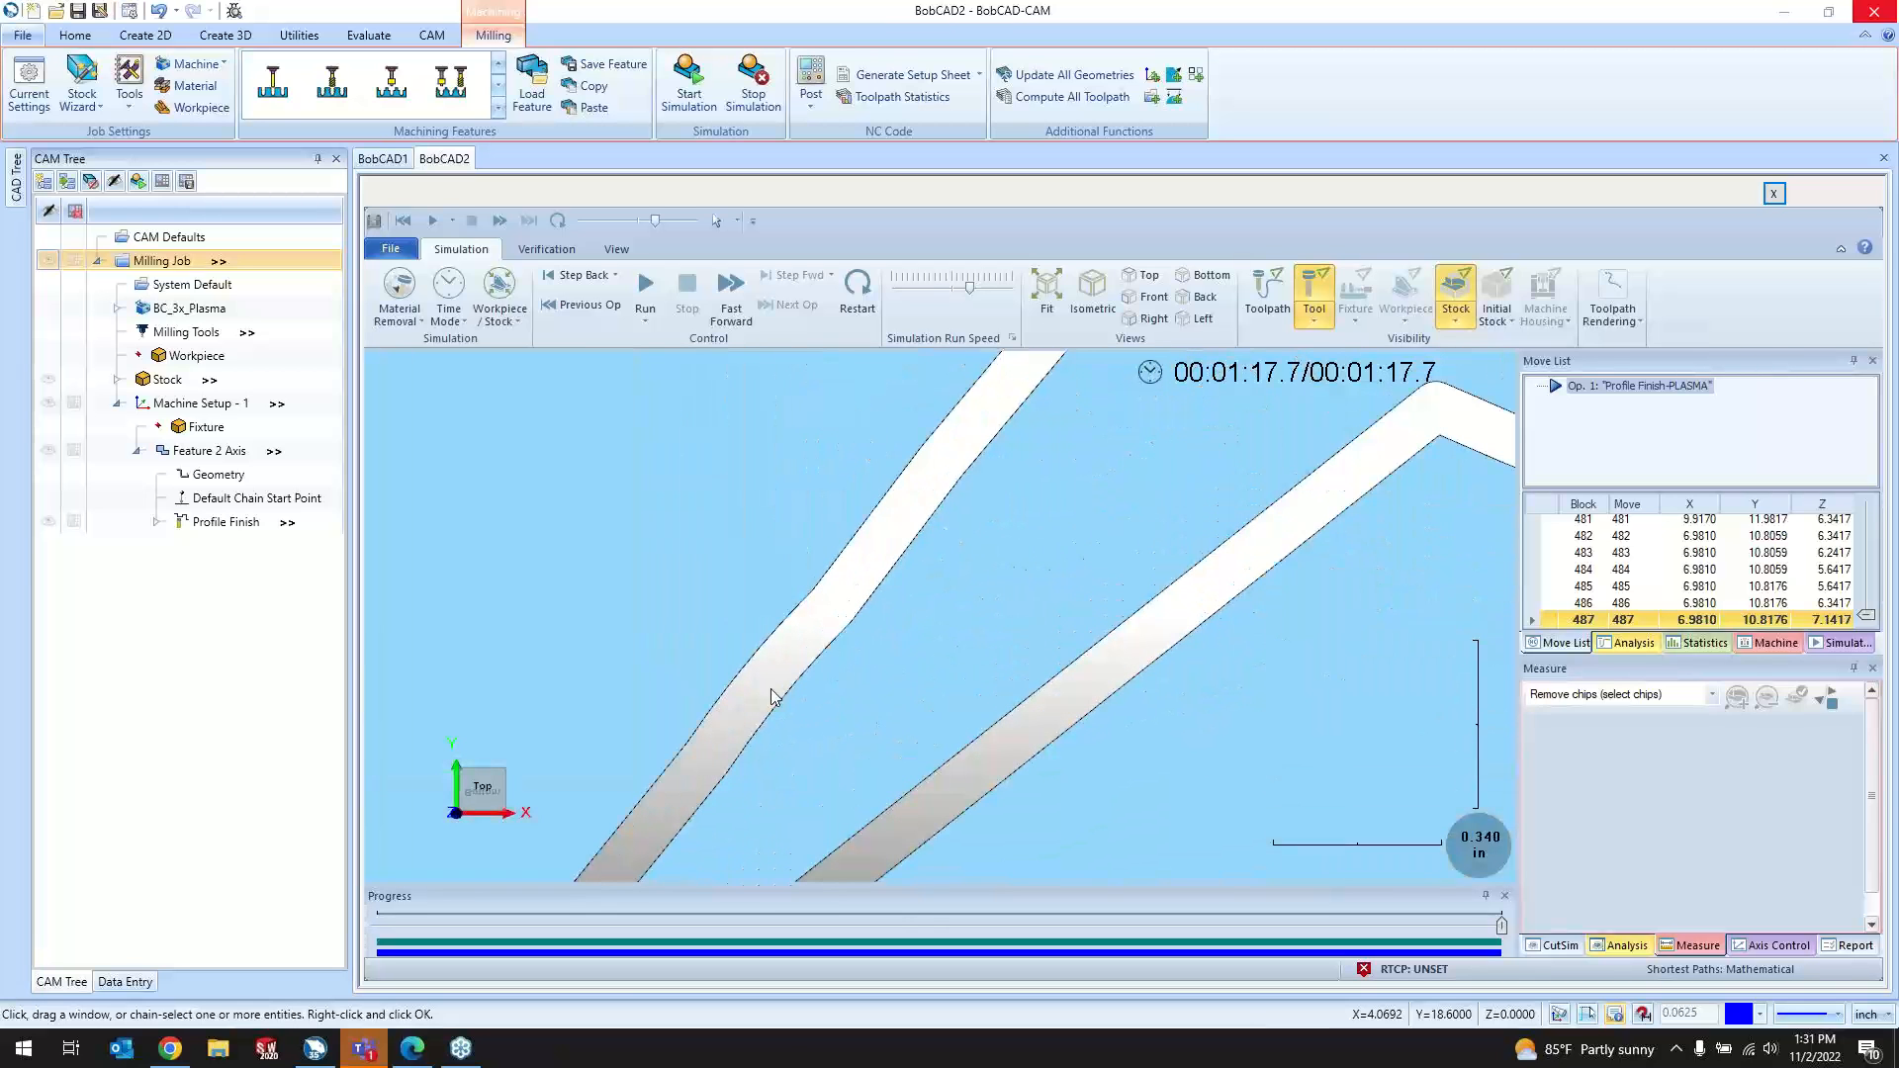
scroll(859, 744, down, 12)
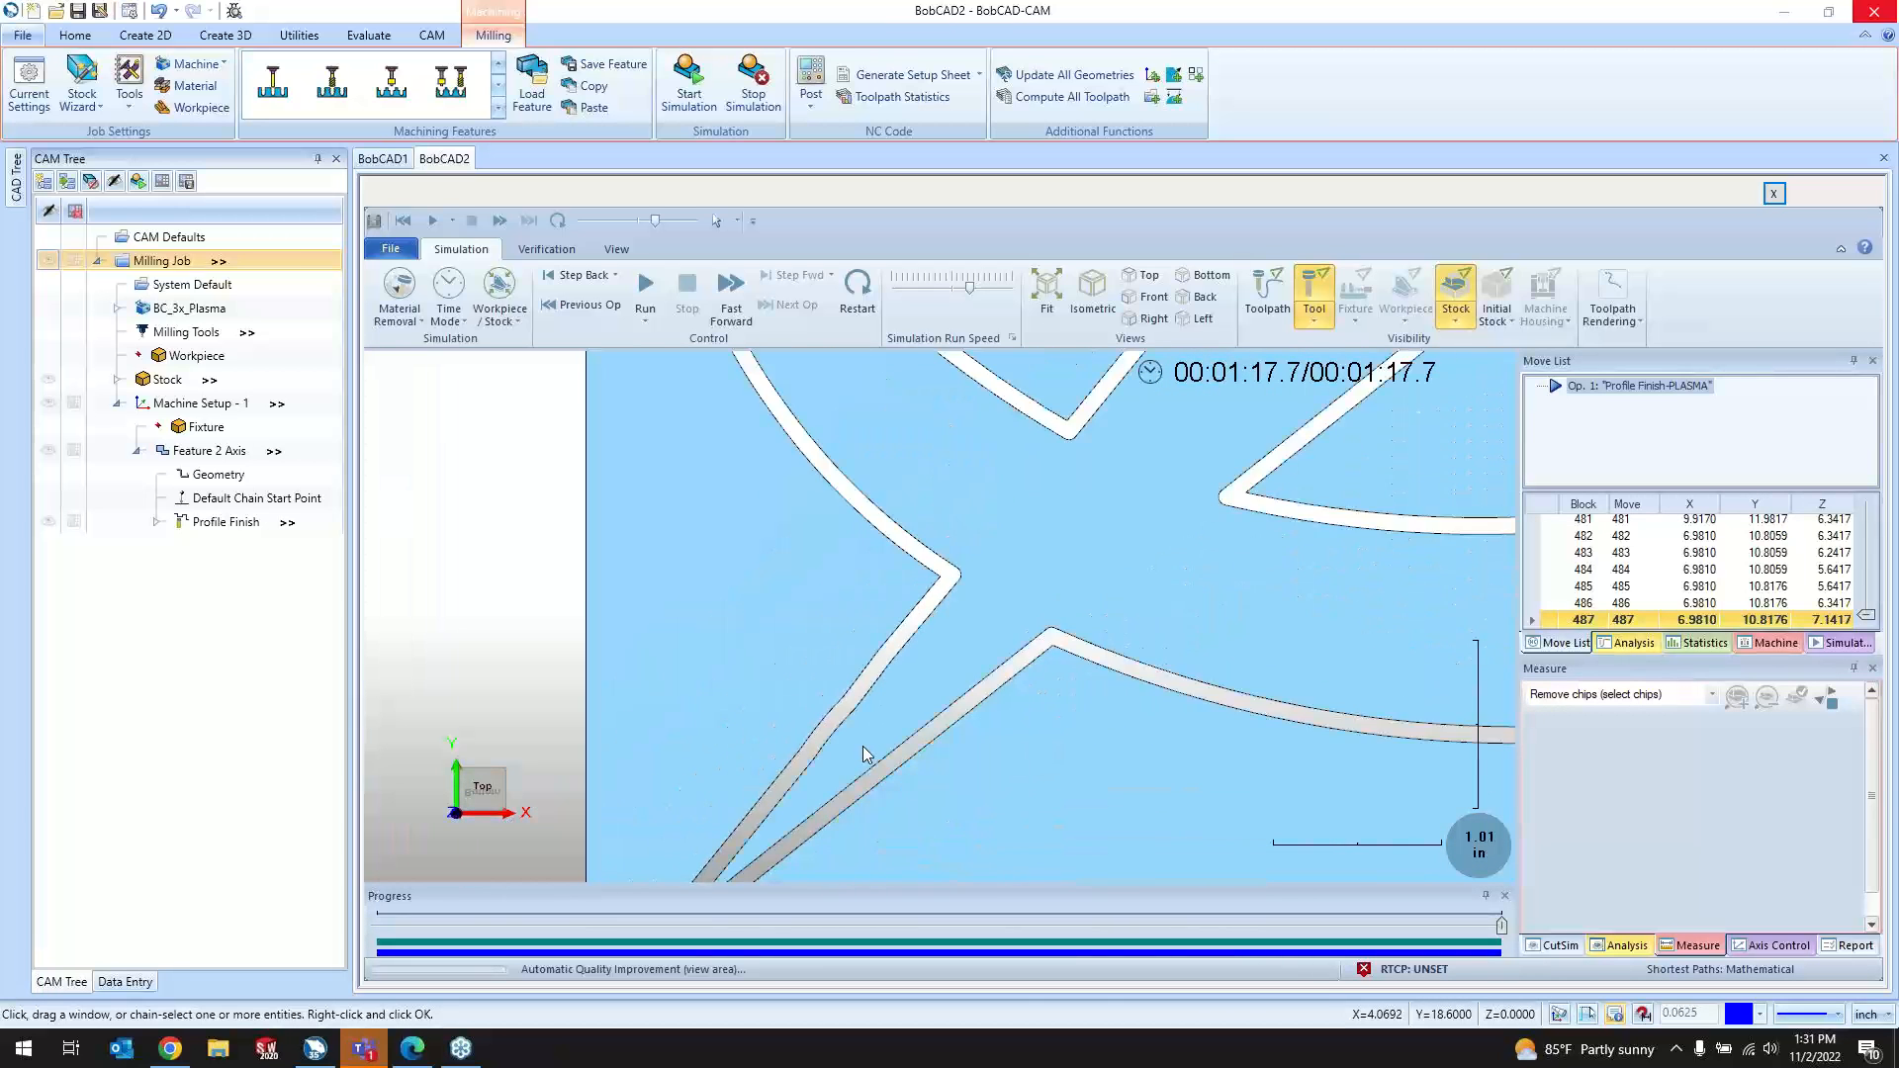
scroll(864, 753, down, 6)
scroll(903, 704, up, 5)
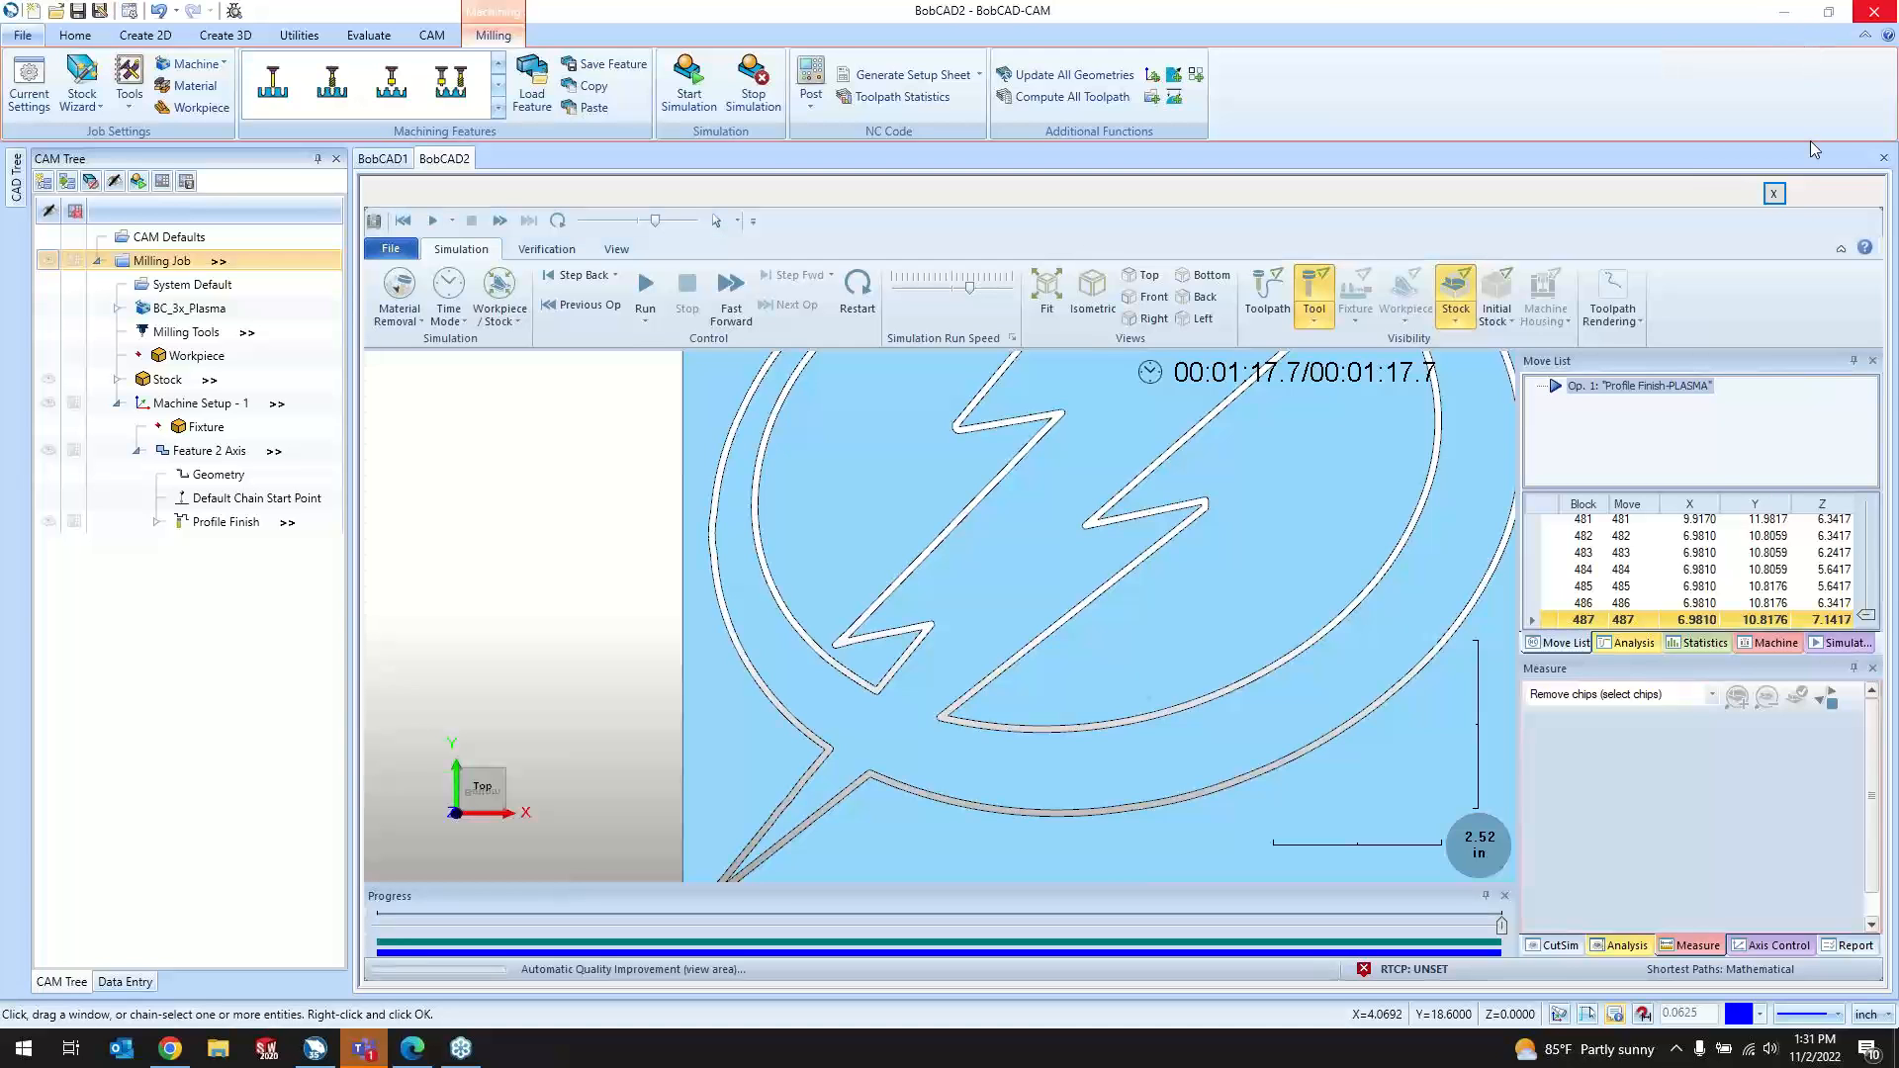
Step: Close the simulation and blank the Milling Job to hide its stock and toolpath
click(1774, 193)
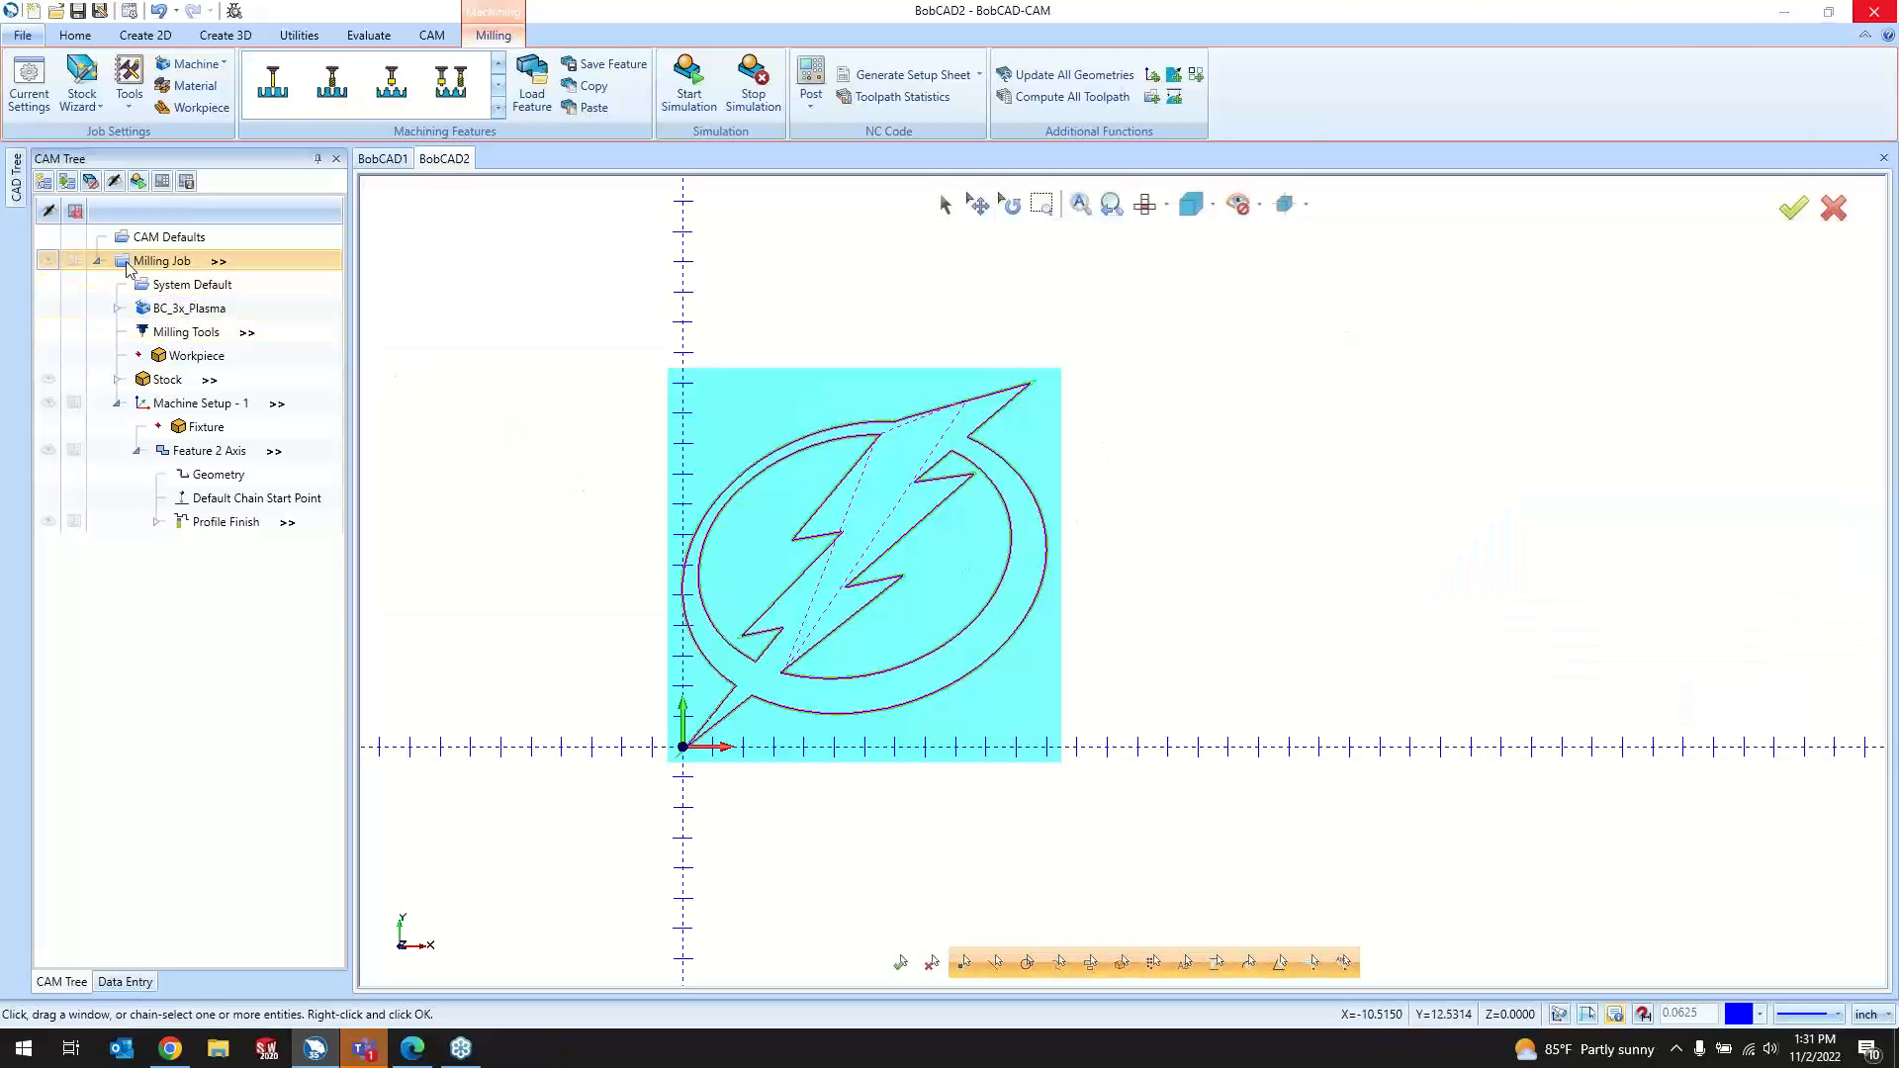
click(46, 261)
Step: Delete the short kinked line segment in the middle of the lower bolt tip's upper edge
scroll(678, 741, up, 10)
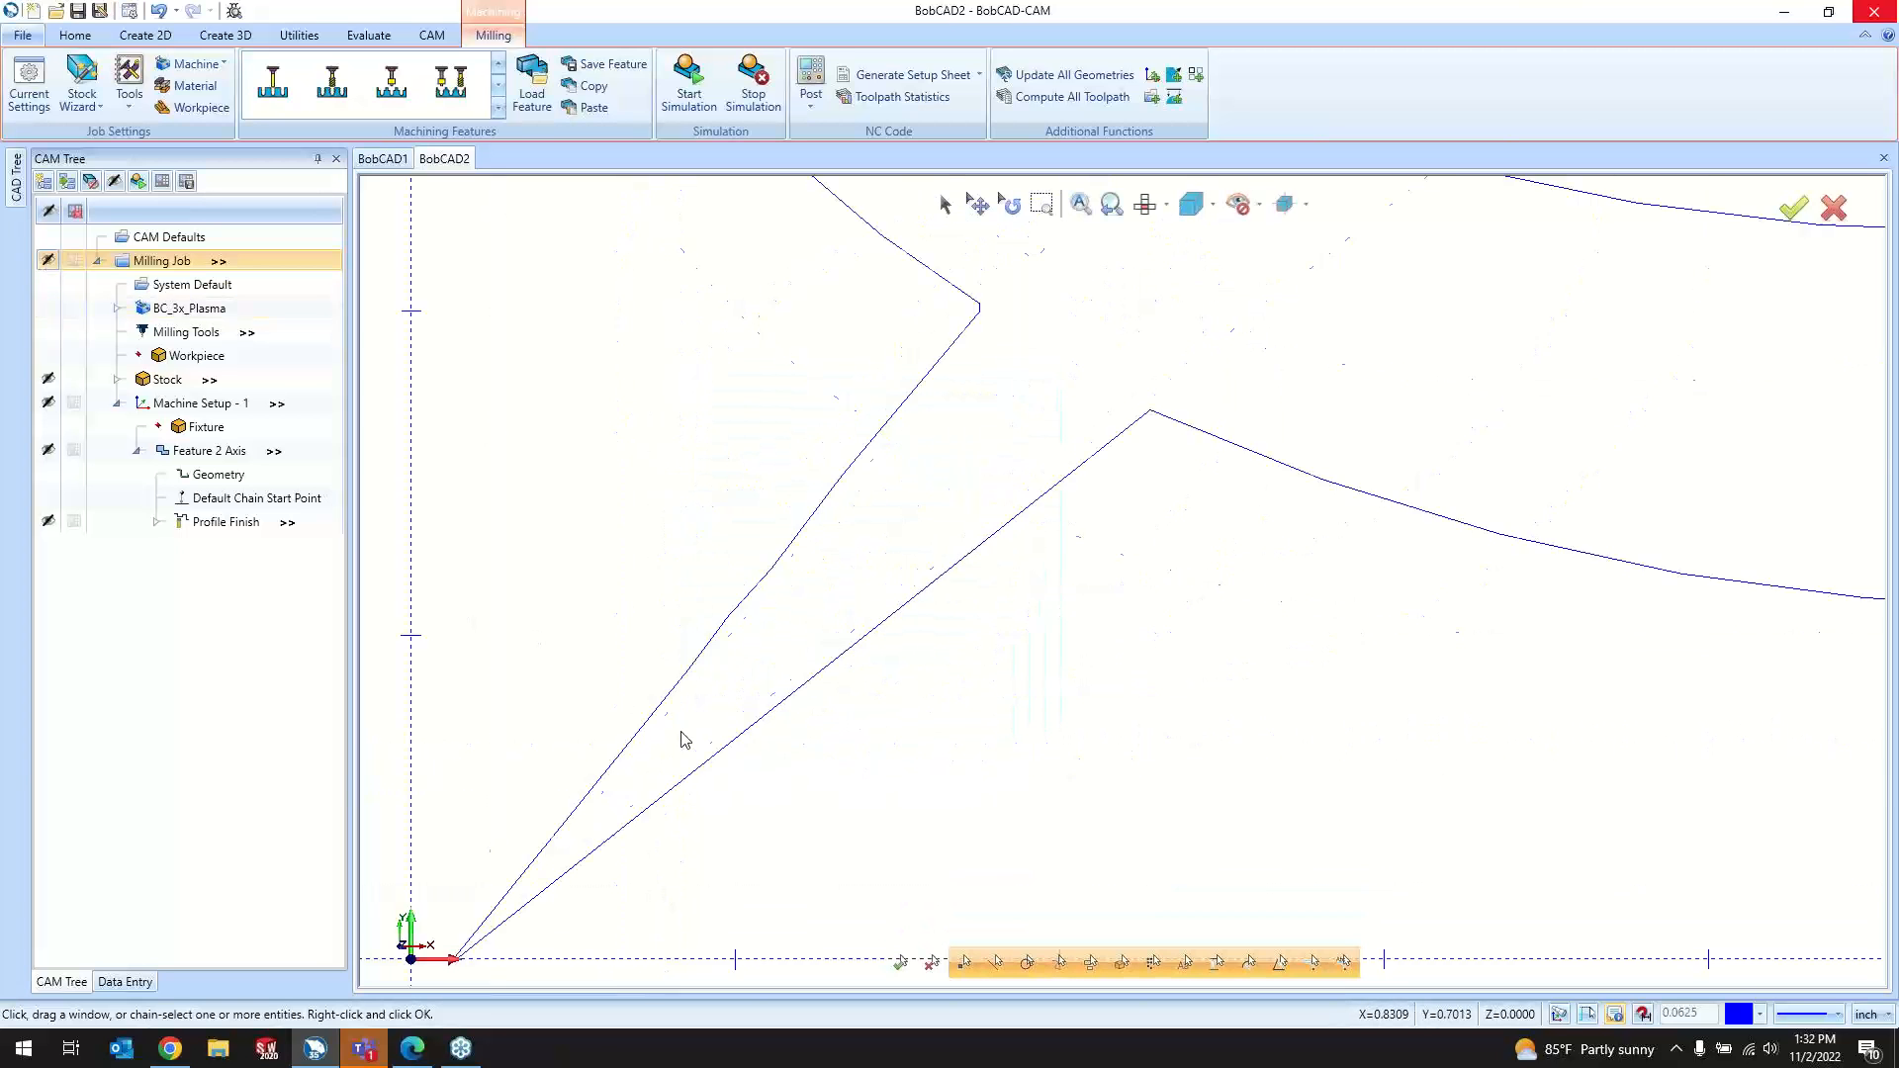
click(946, 204)
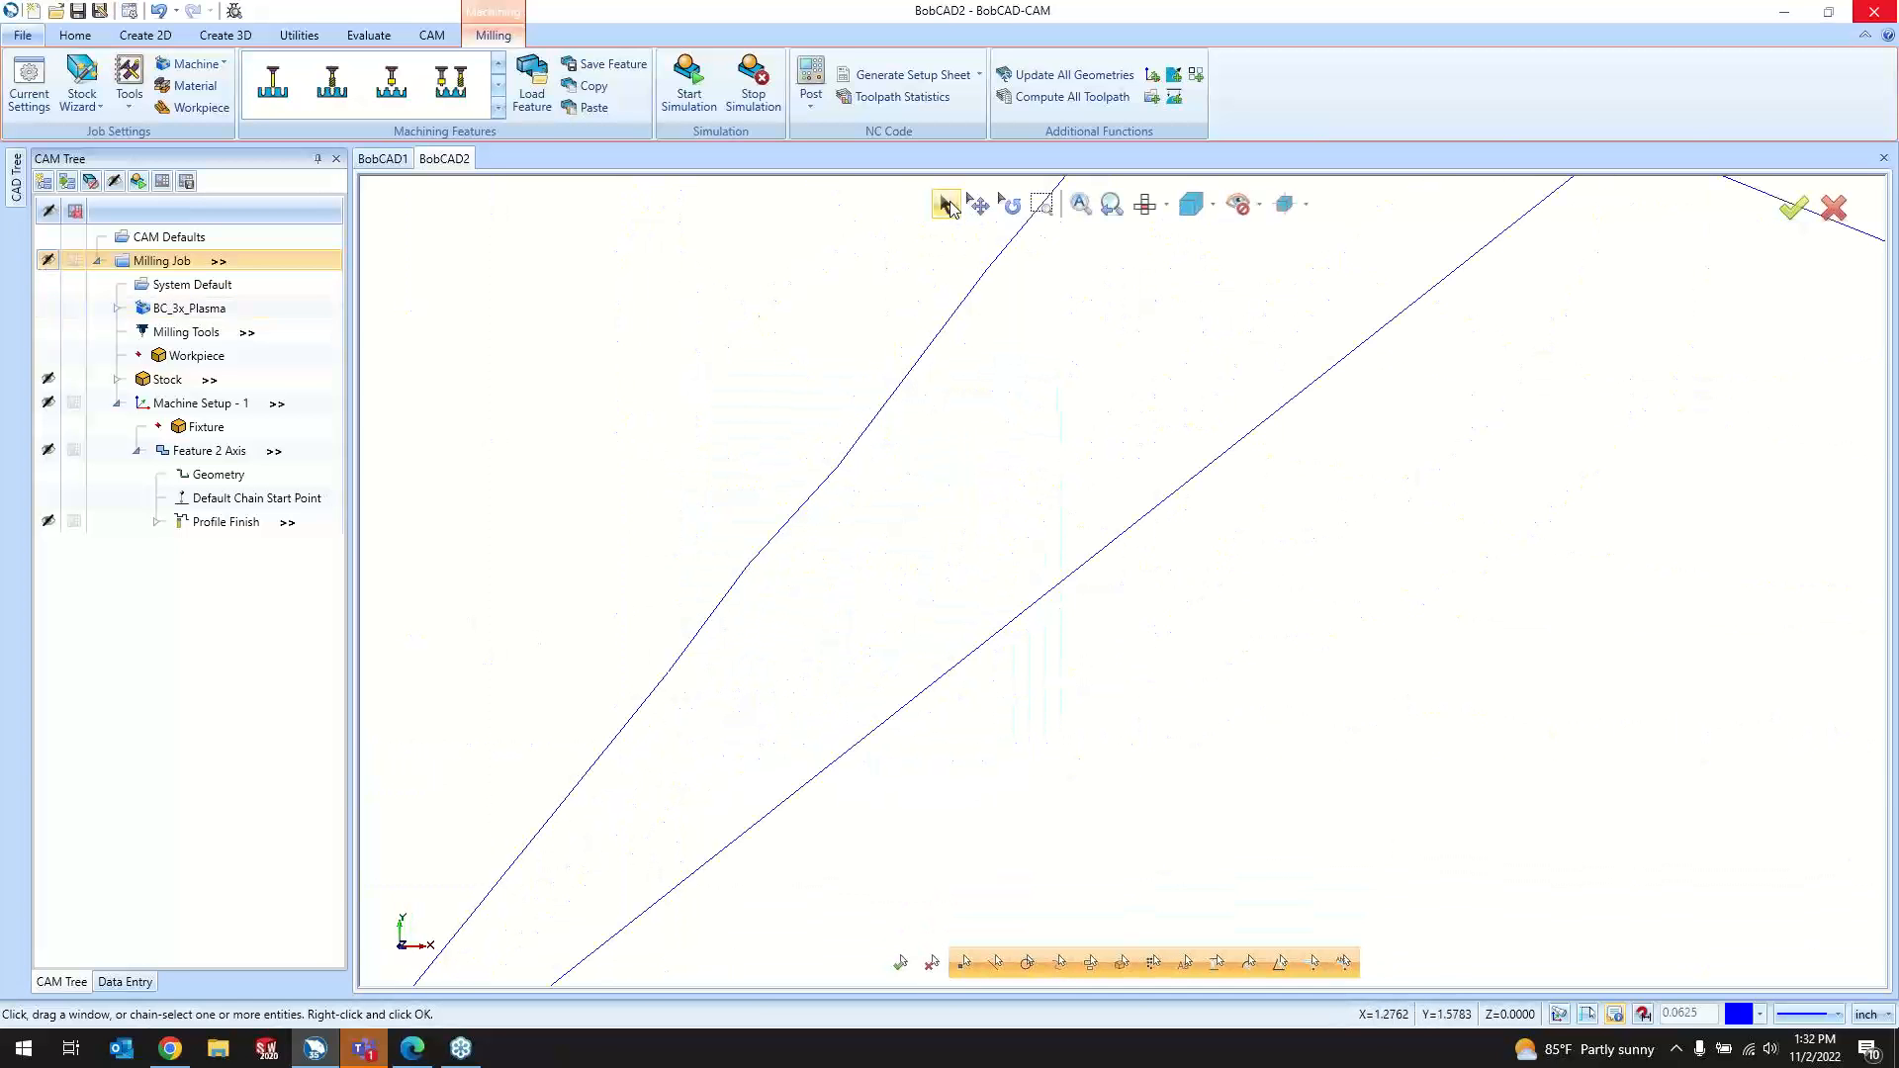
click(755, 561)
key(Delete)
scroll(875, 625, down, 5)
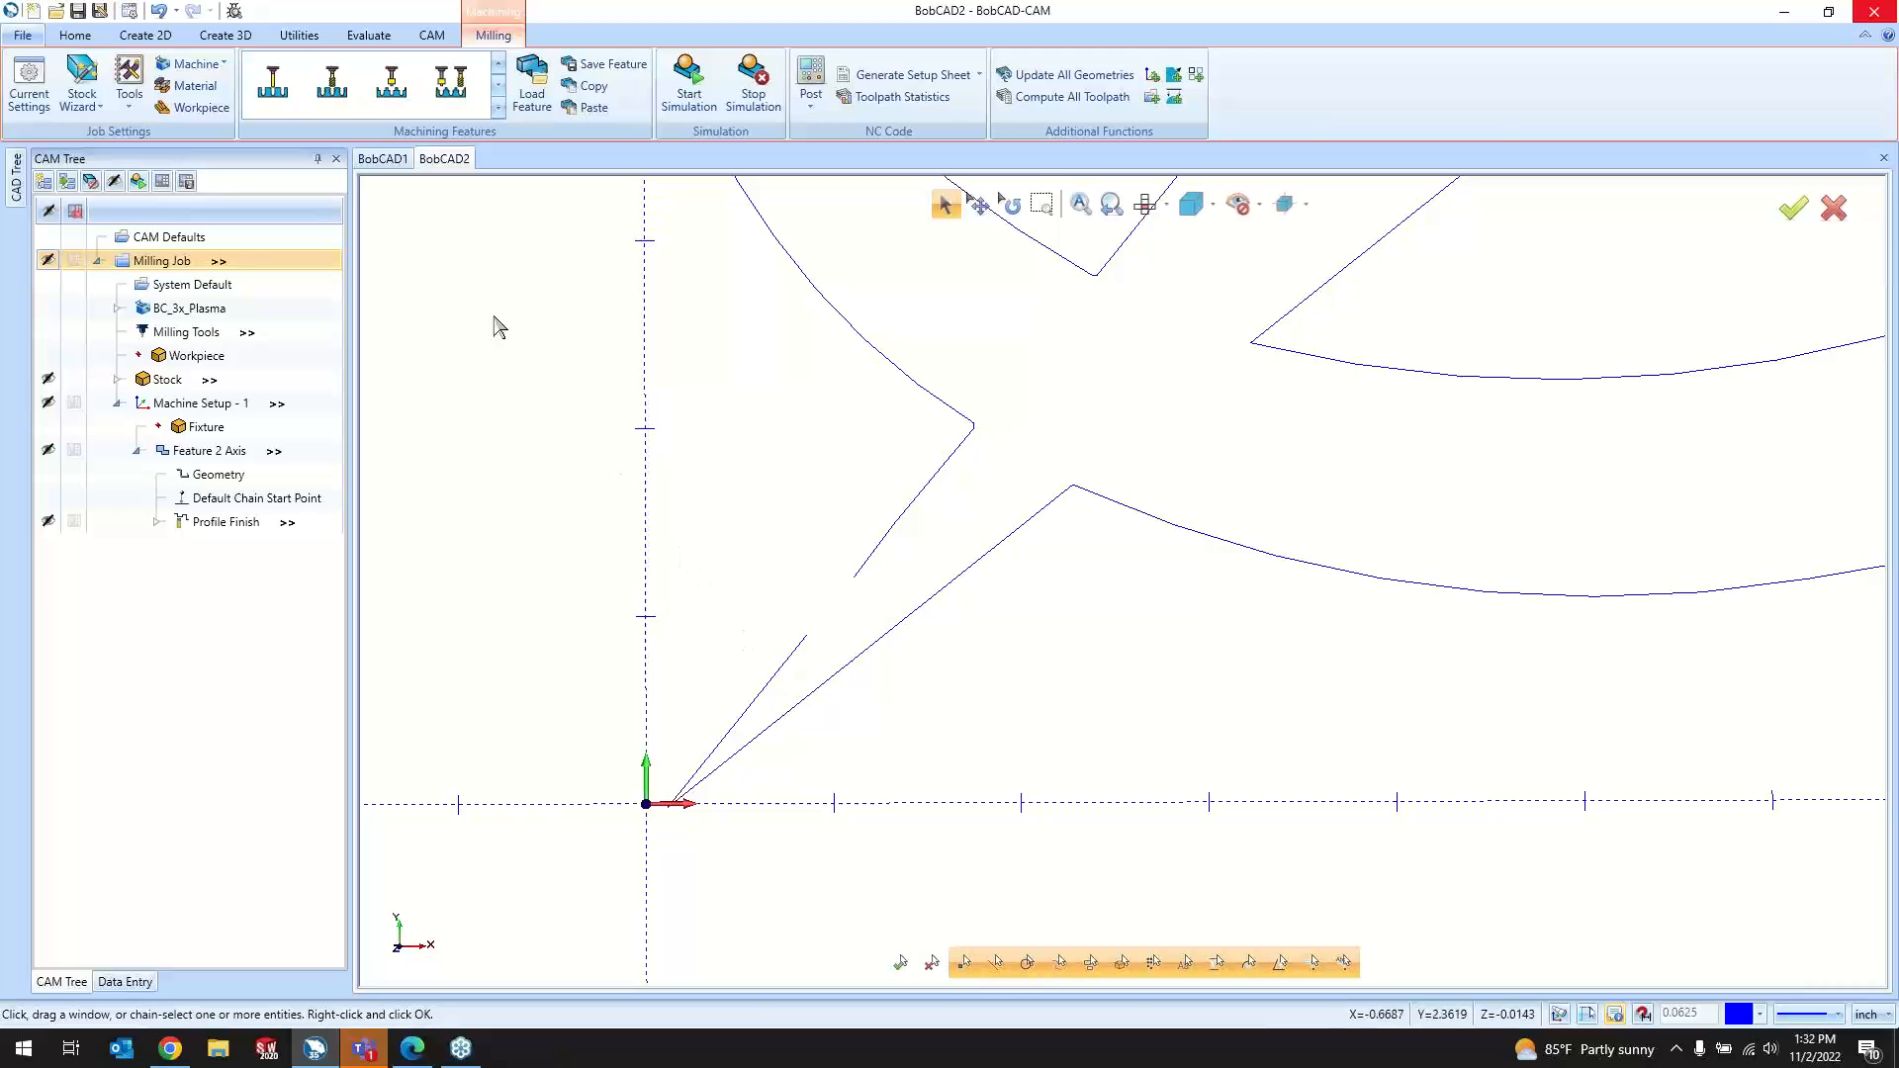
click(298, 34)
click(285, 79)
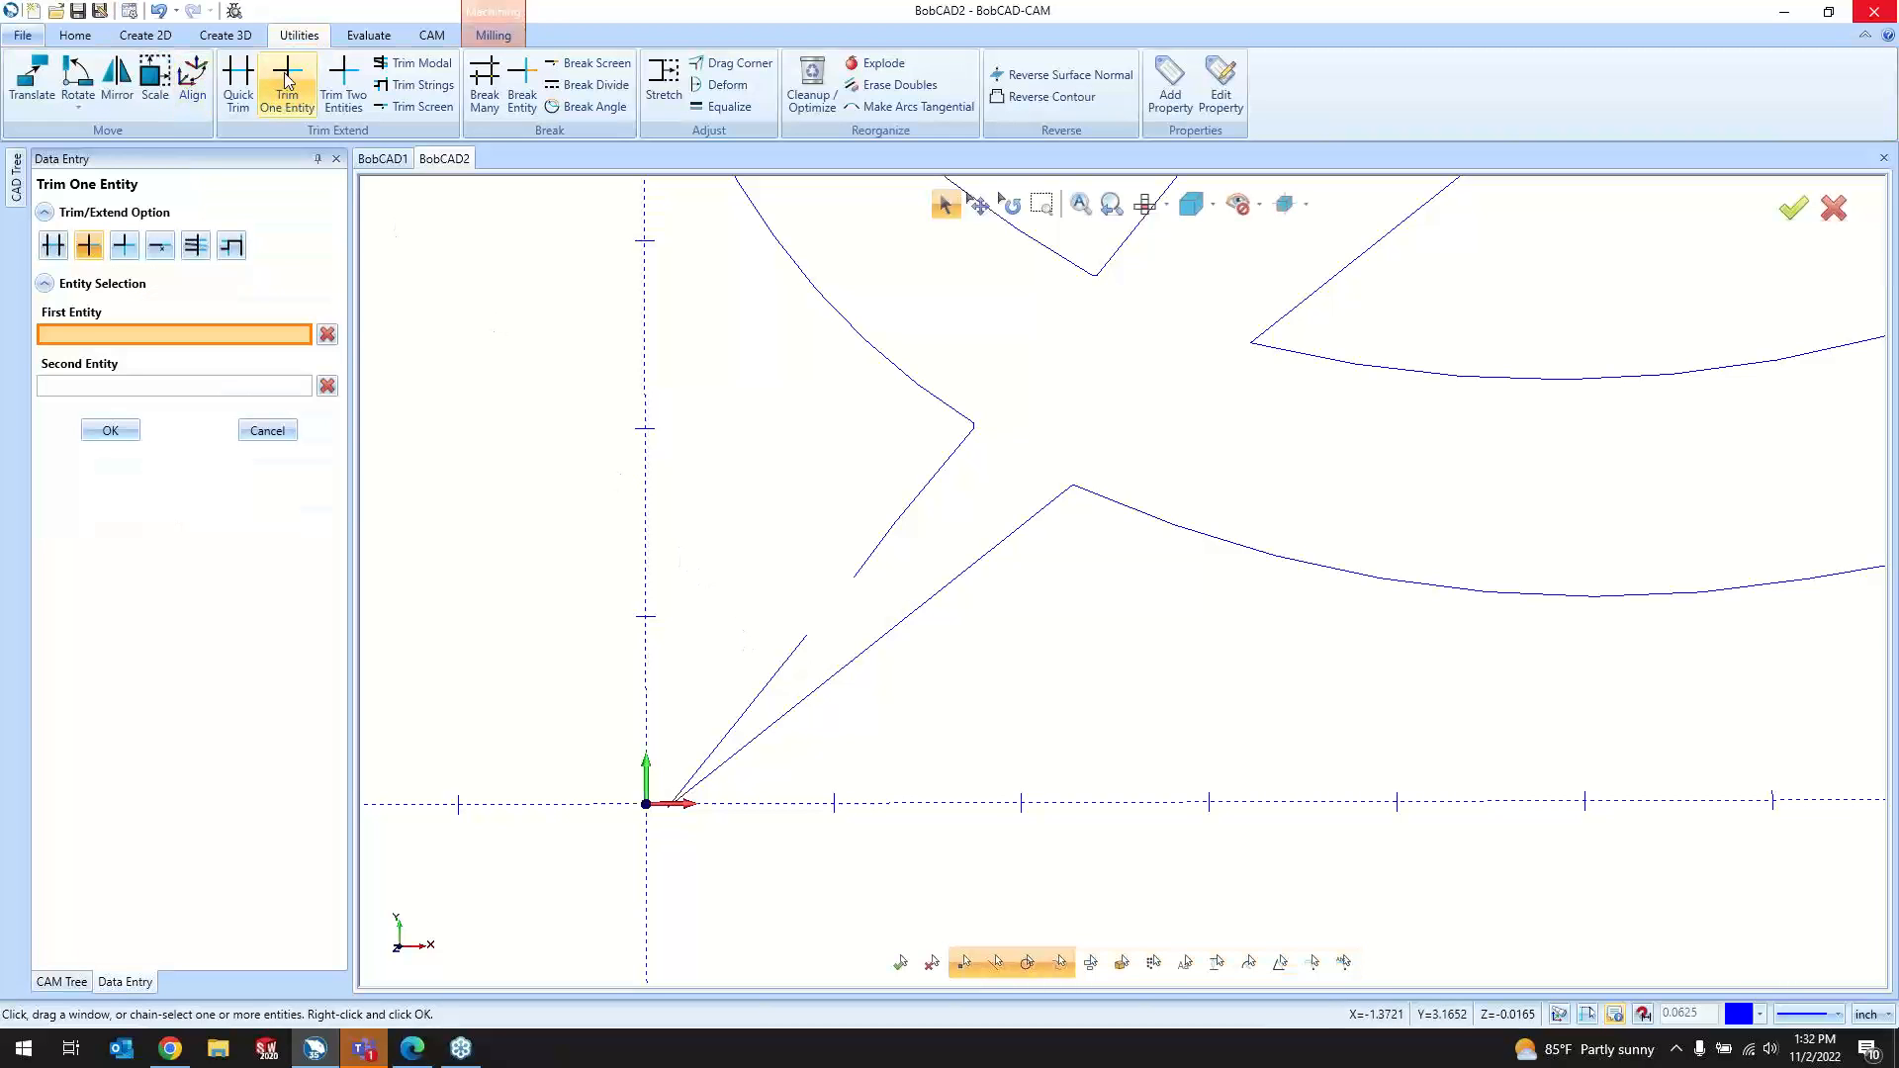
click(857, 573)
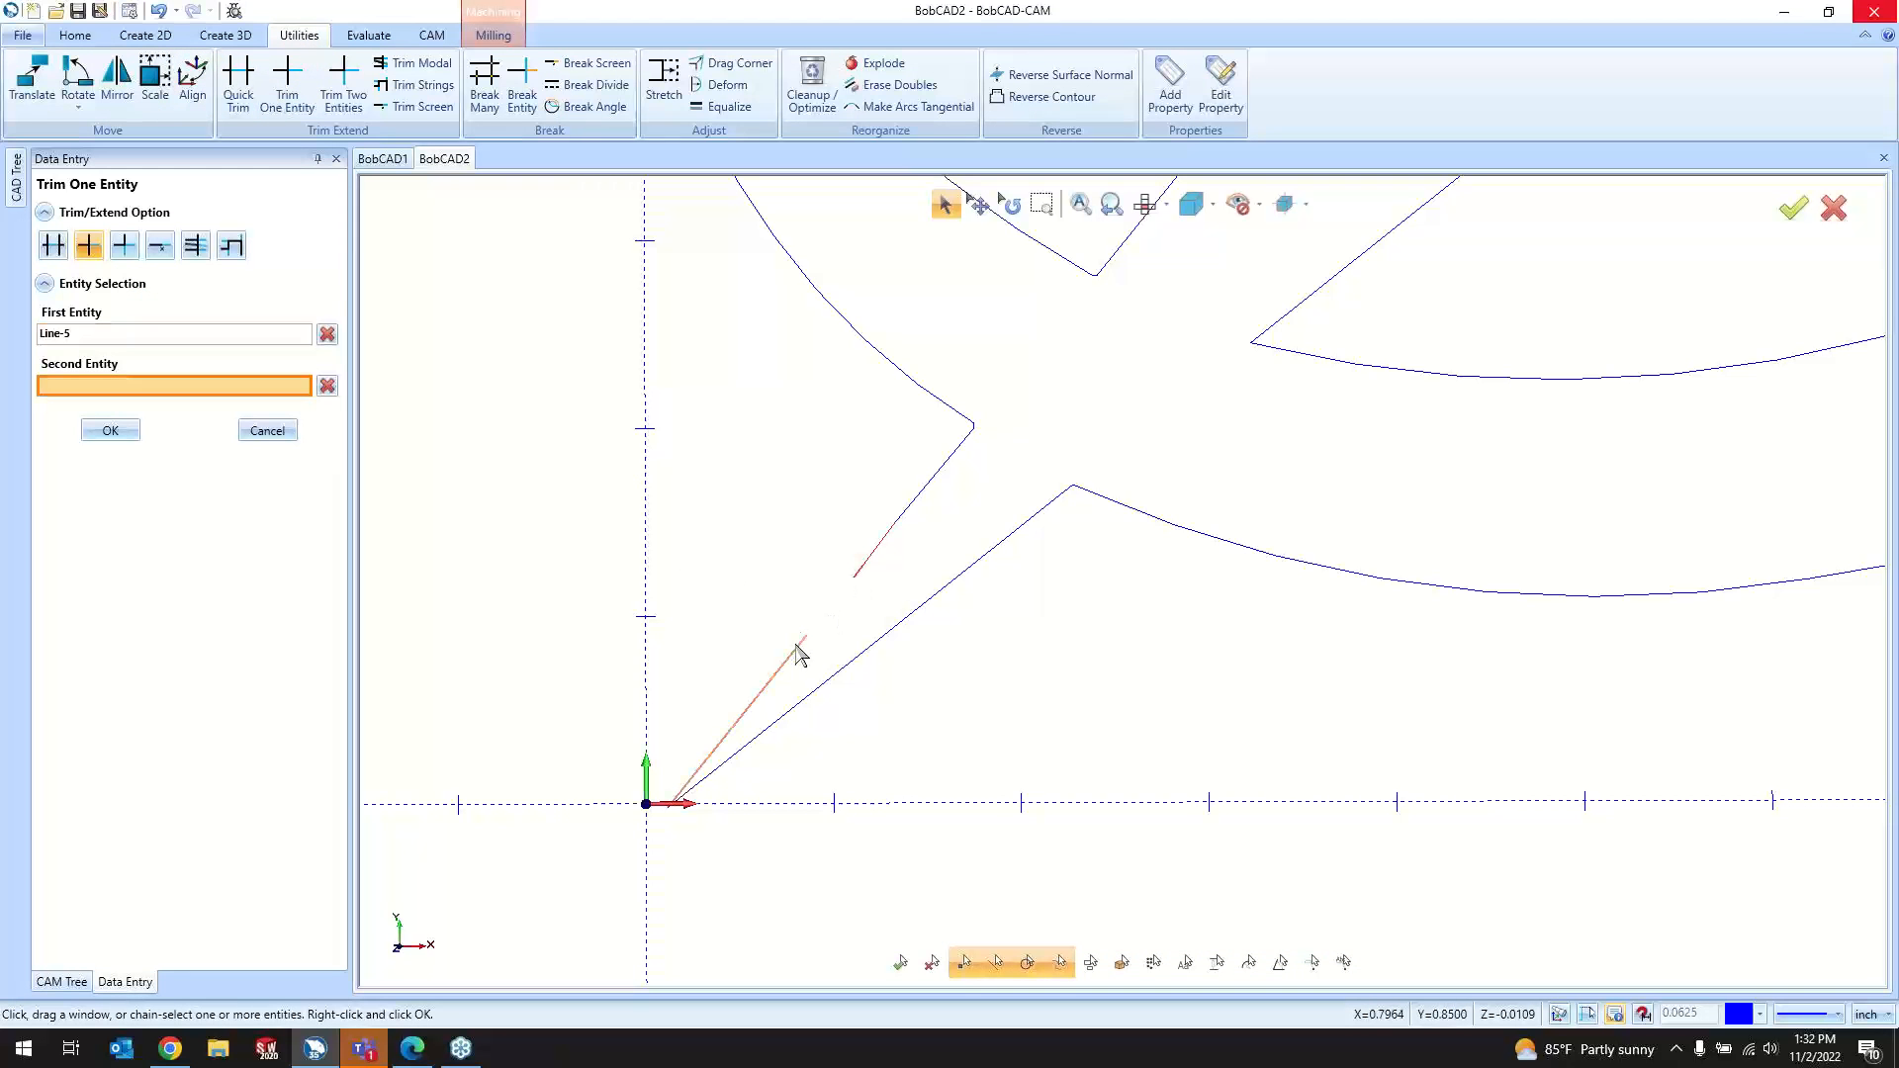
Step: Try Trim Two Entities on the two open lines beside the gap in the lower bolt tip, and undo the trim
click(344, 84)
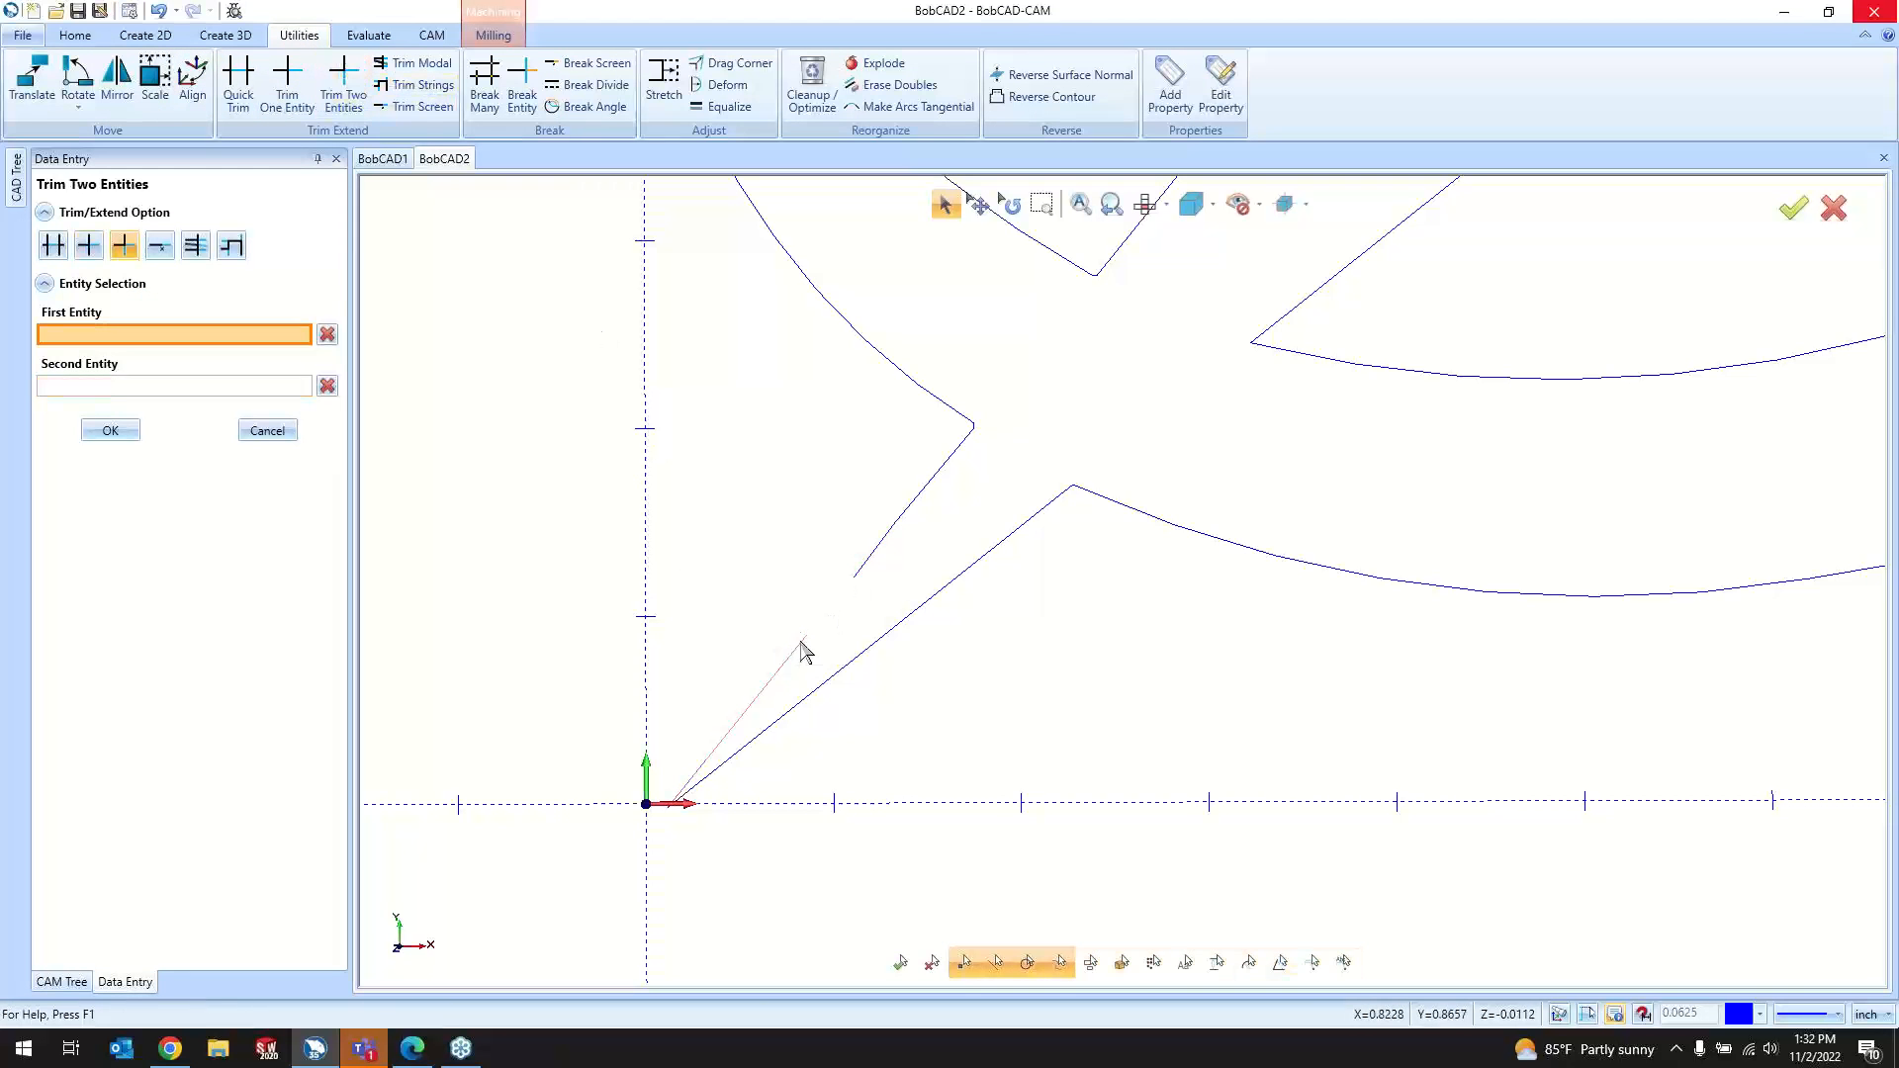
click(803, 645)
click(859, 582)
scroll(870, 573, up, 3)
scroll(861, 505, down, 1)
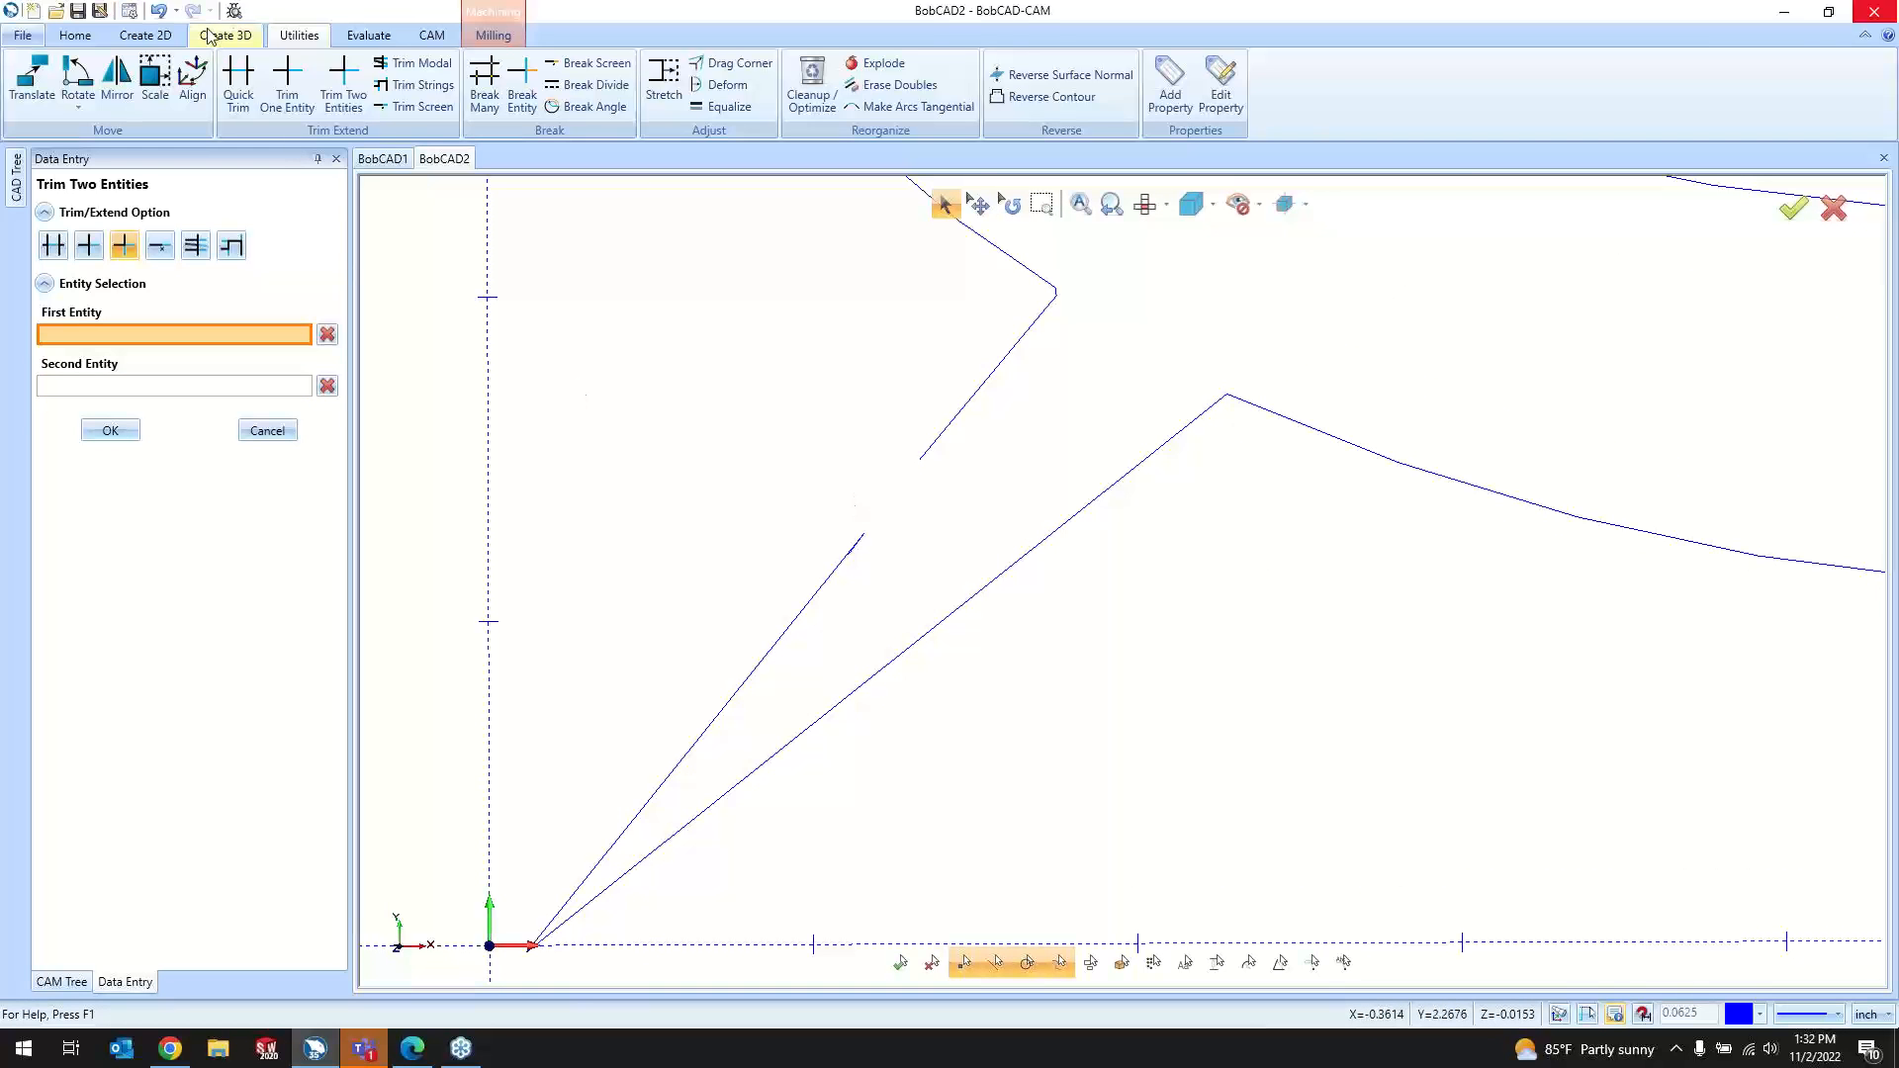
click(159, 15)
Step: Extend the two open lines until they meet and close the gap in the lower bolt tip, and end the trimming
click(741, 698)
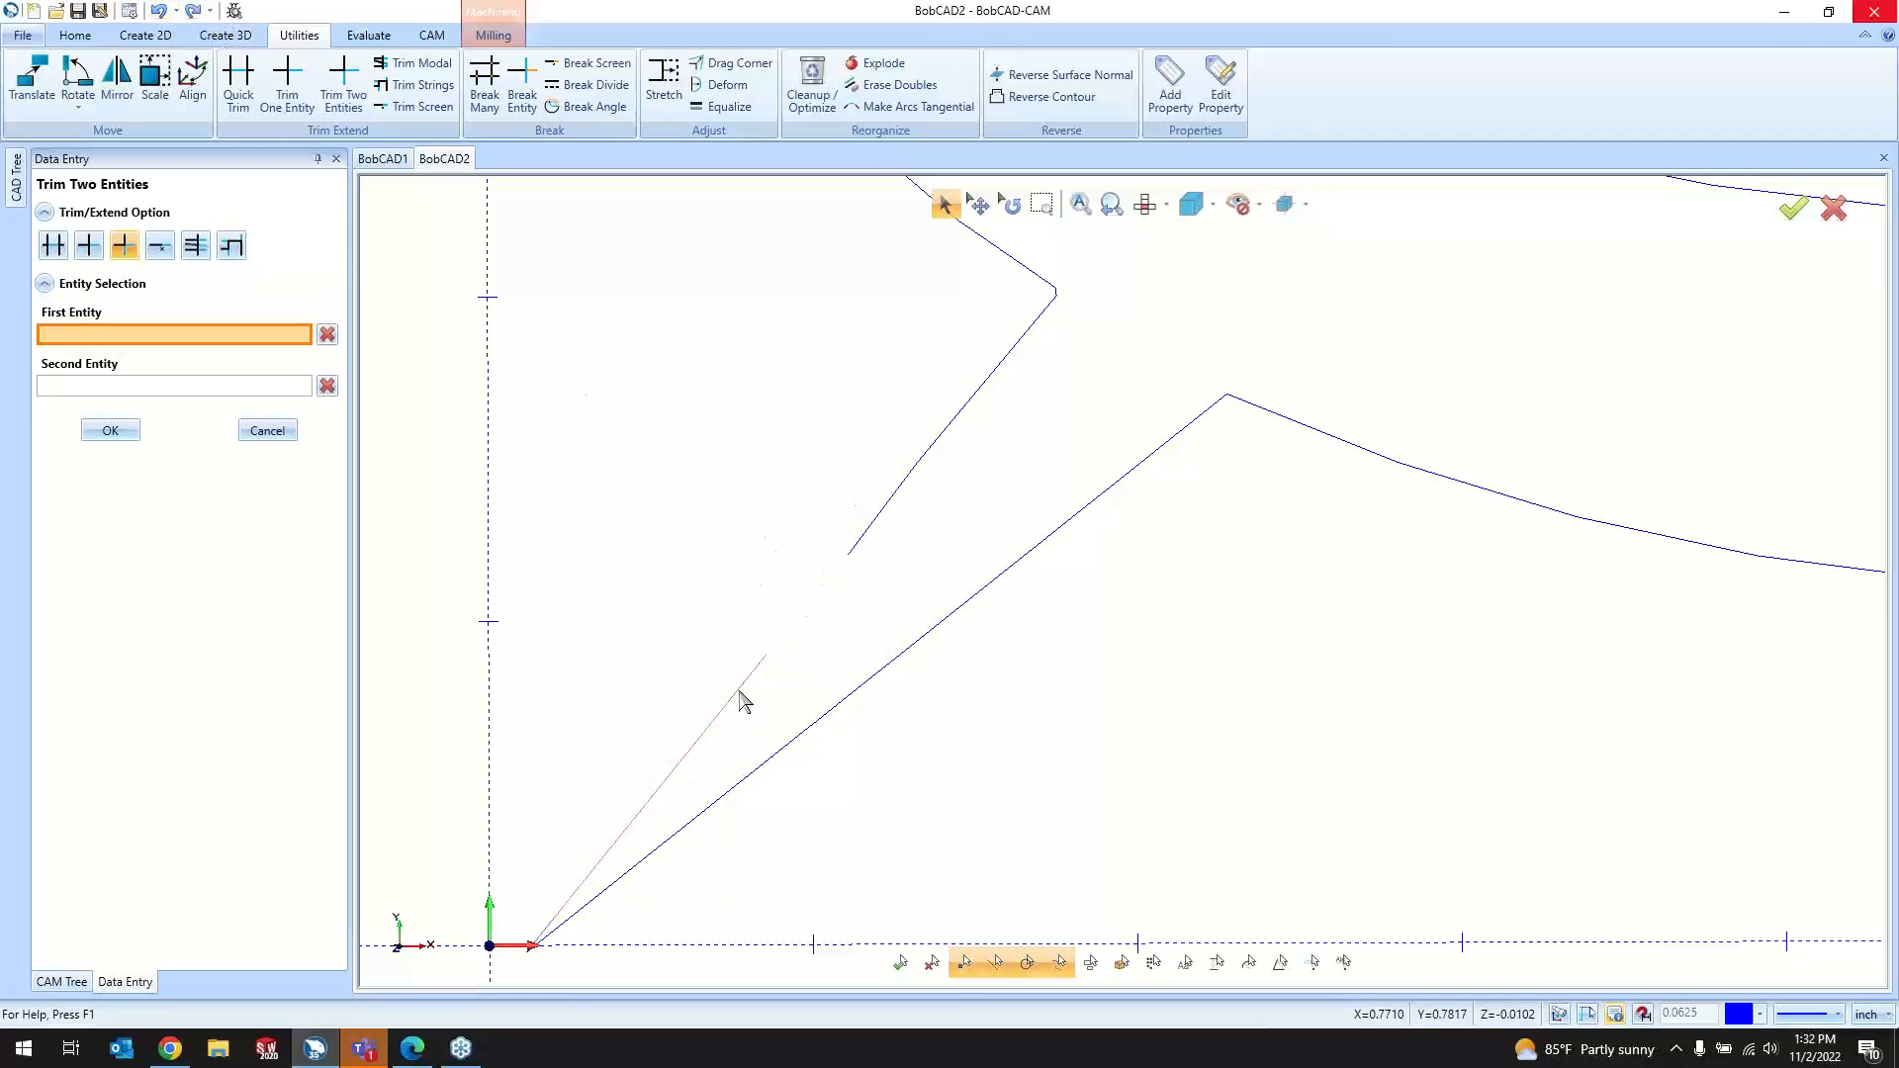
click(879, 529)
click(265, 432)
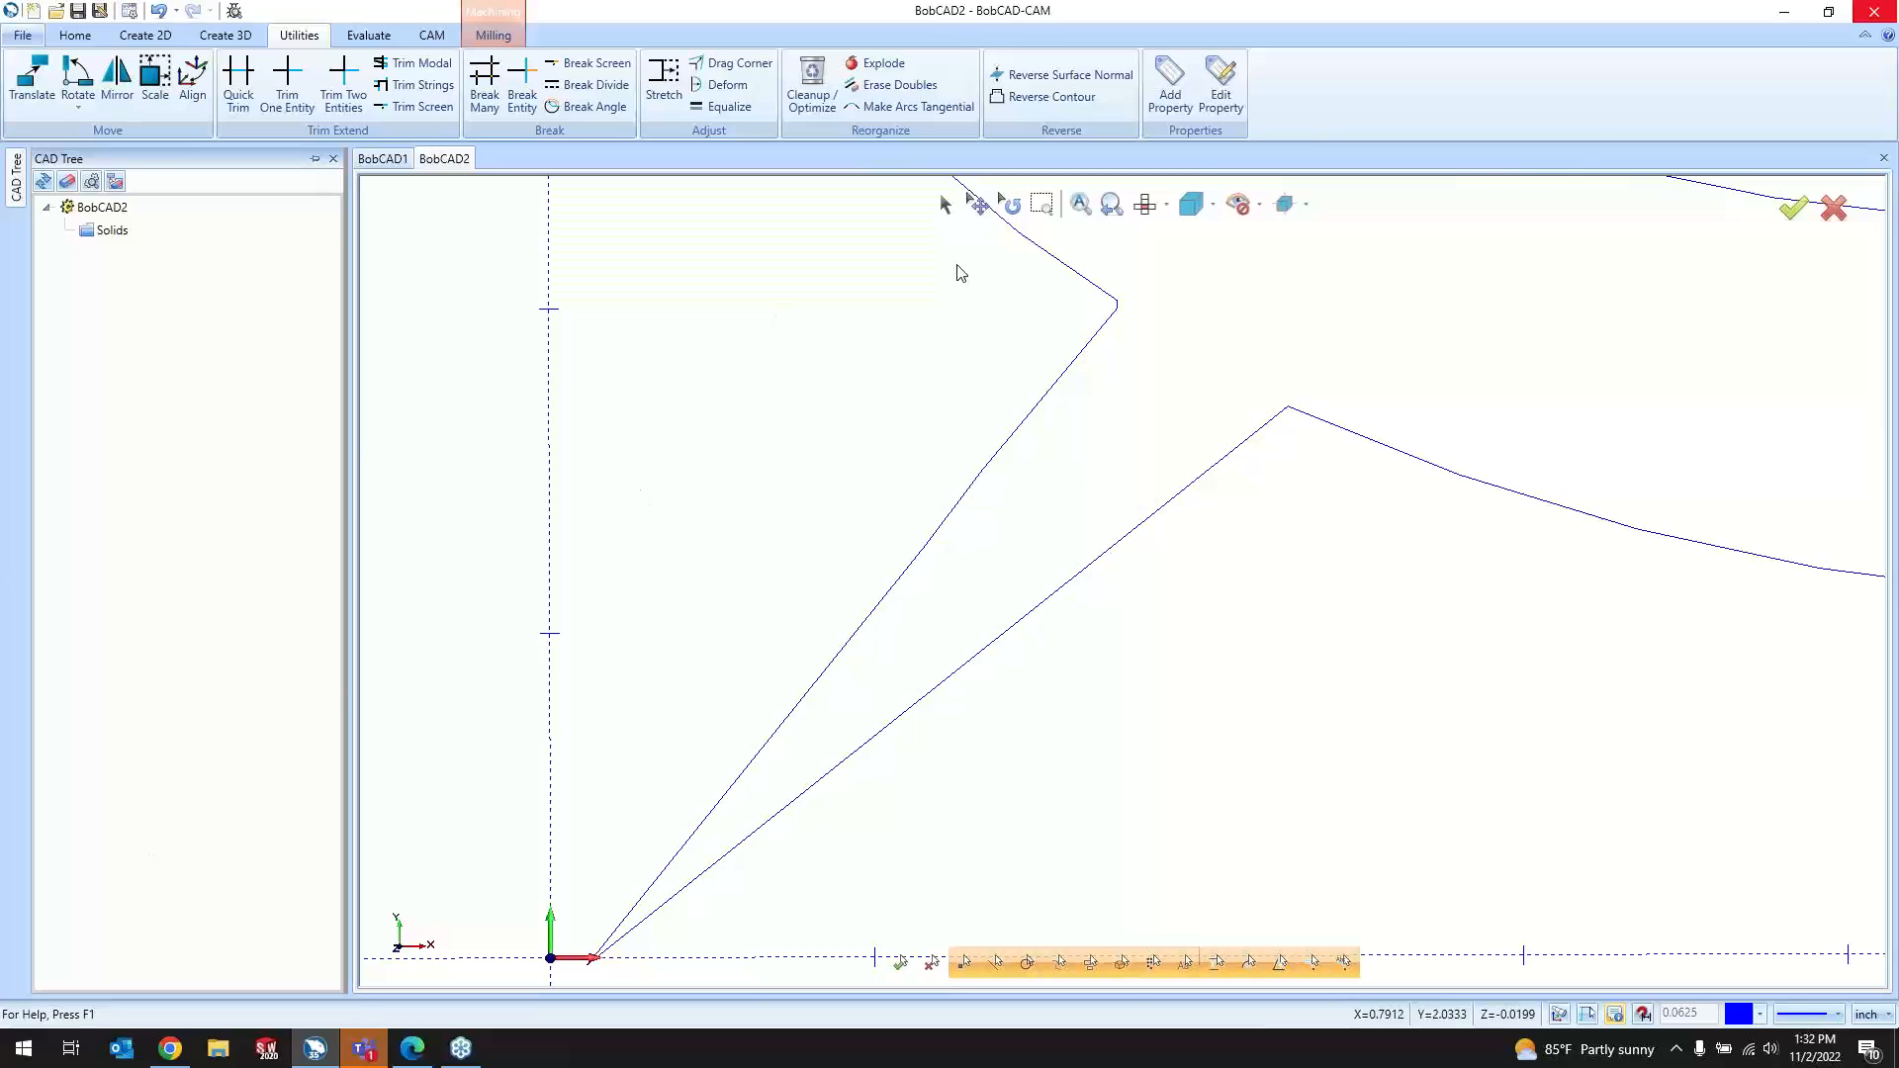
Step: Bring up the CAM Tree and check the Geometry selection of Feature 2 Axis around the lower bolt tip
right_click(1413, 81)
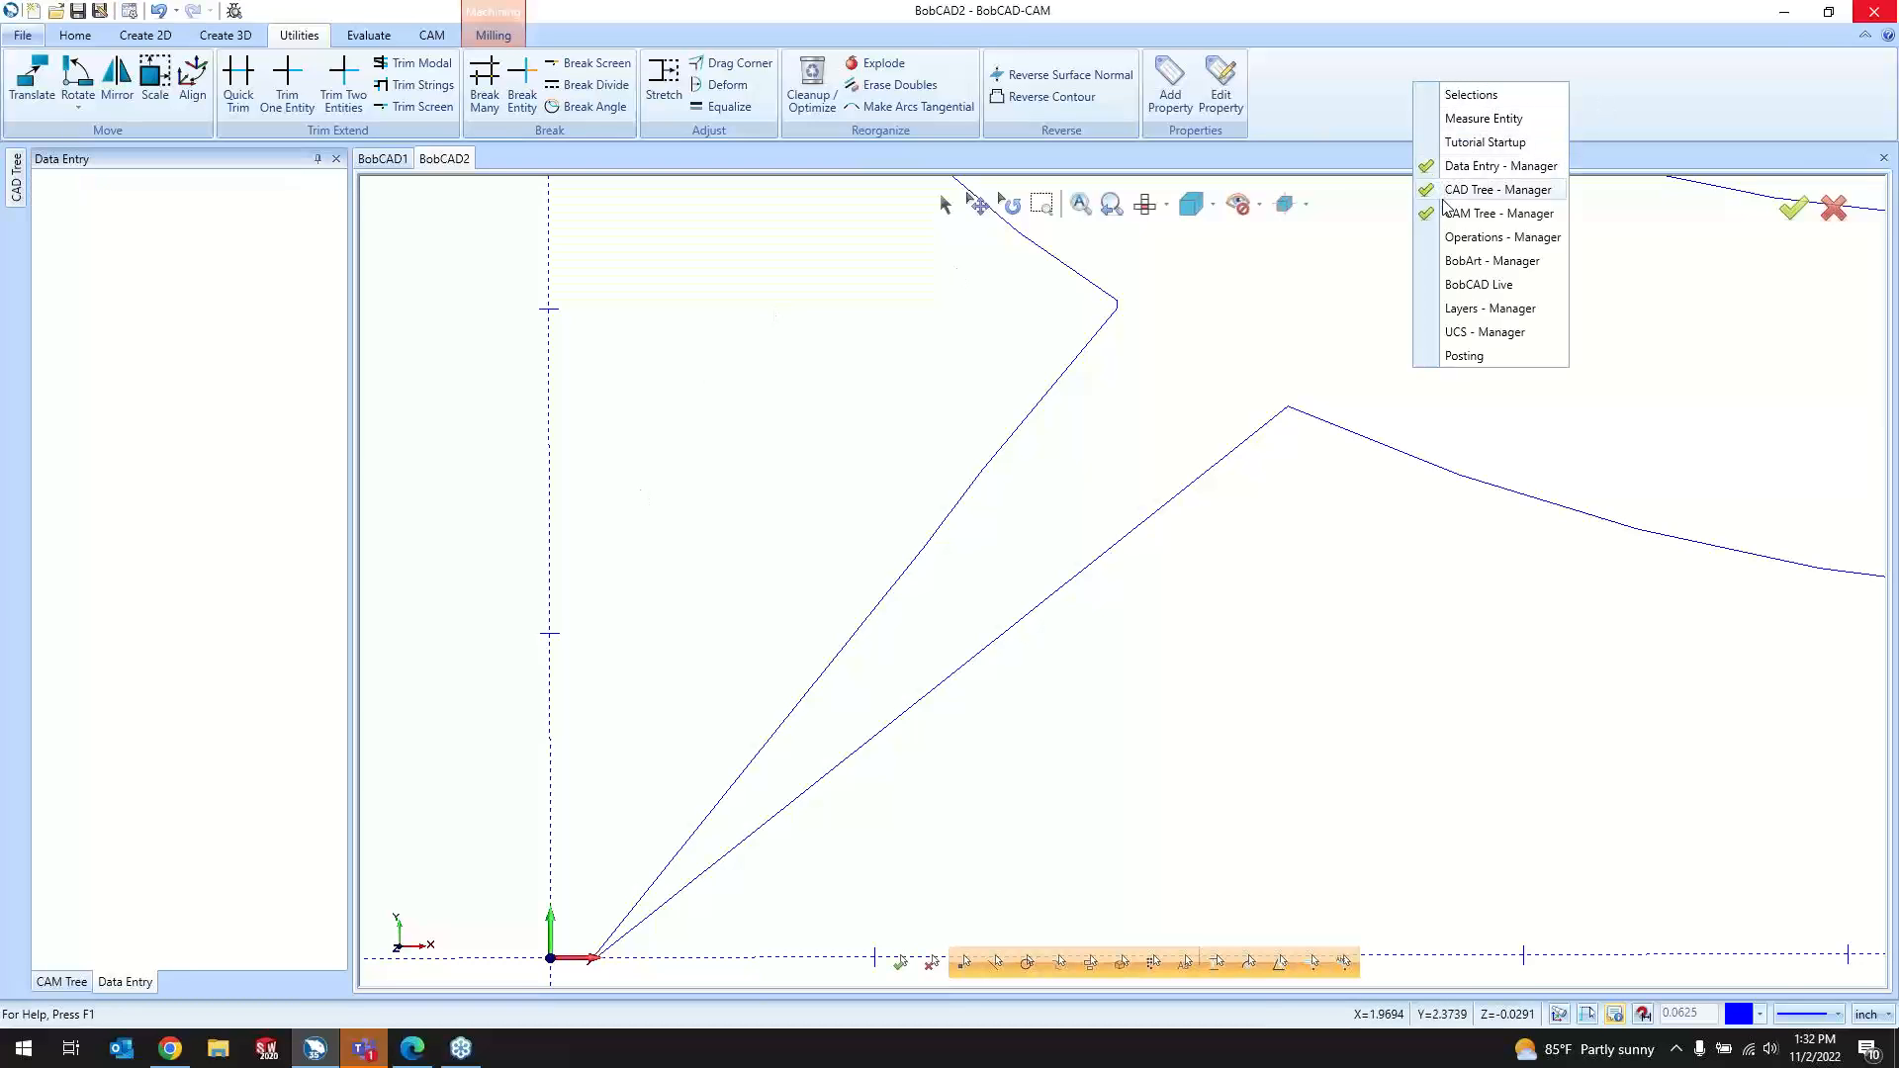
click(61, 981)
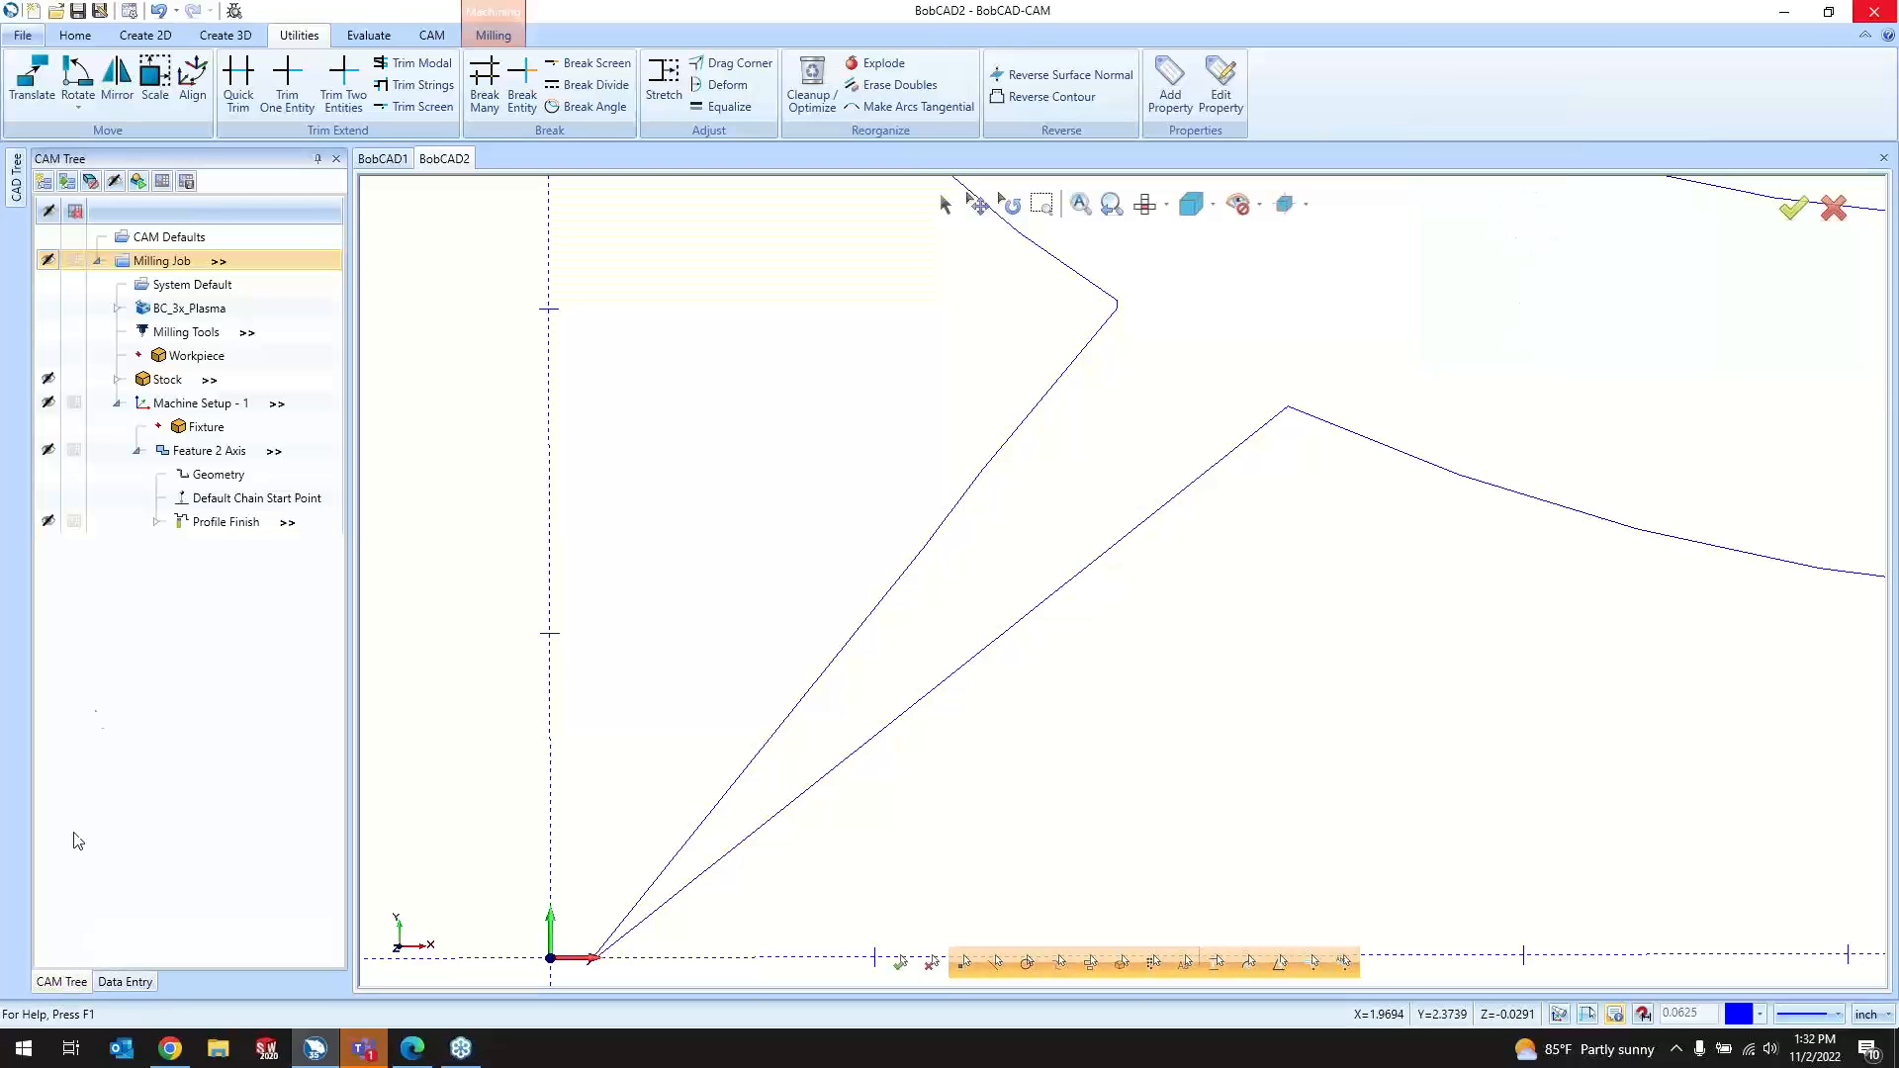
click(219, 476)
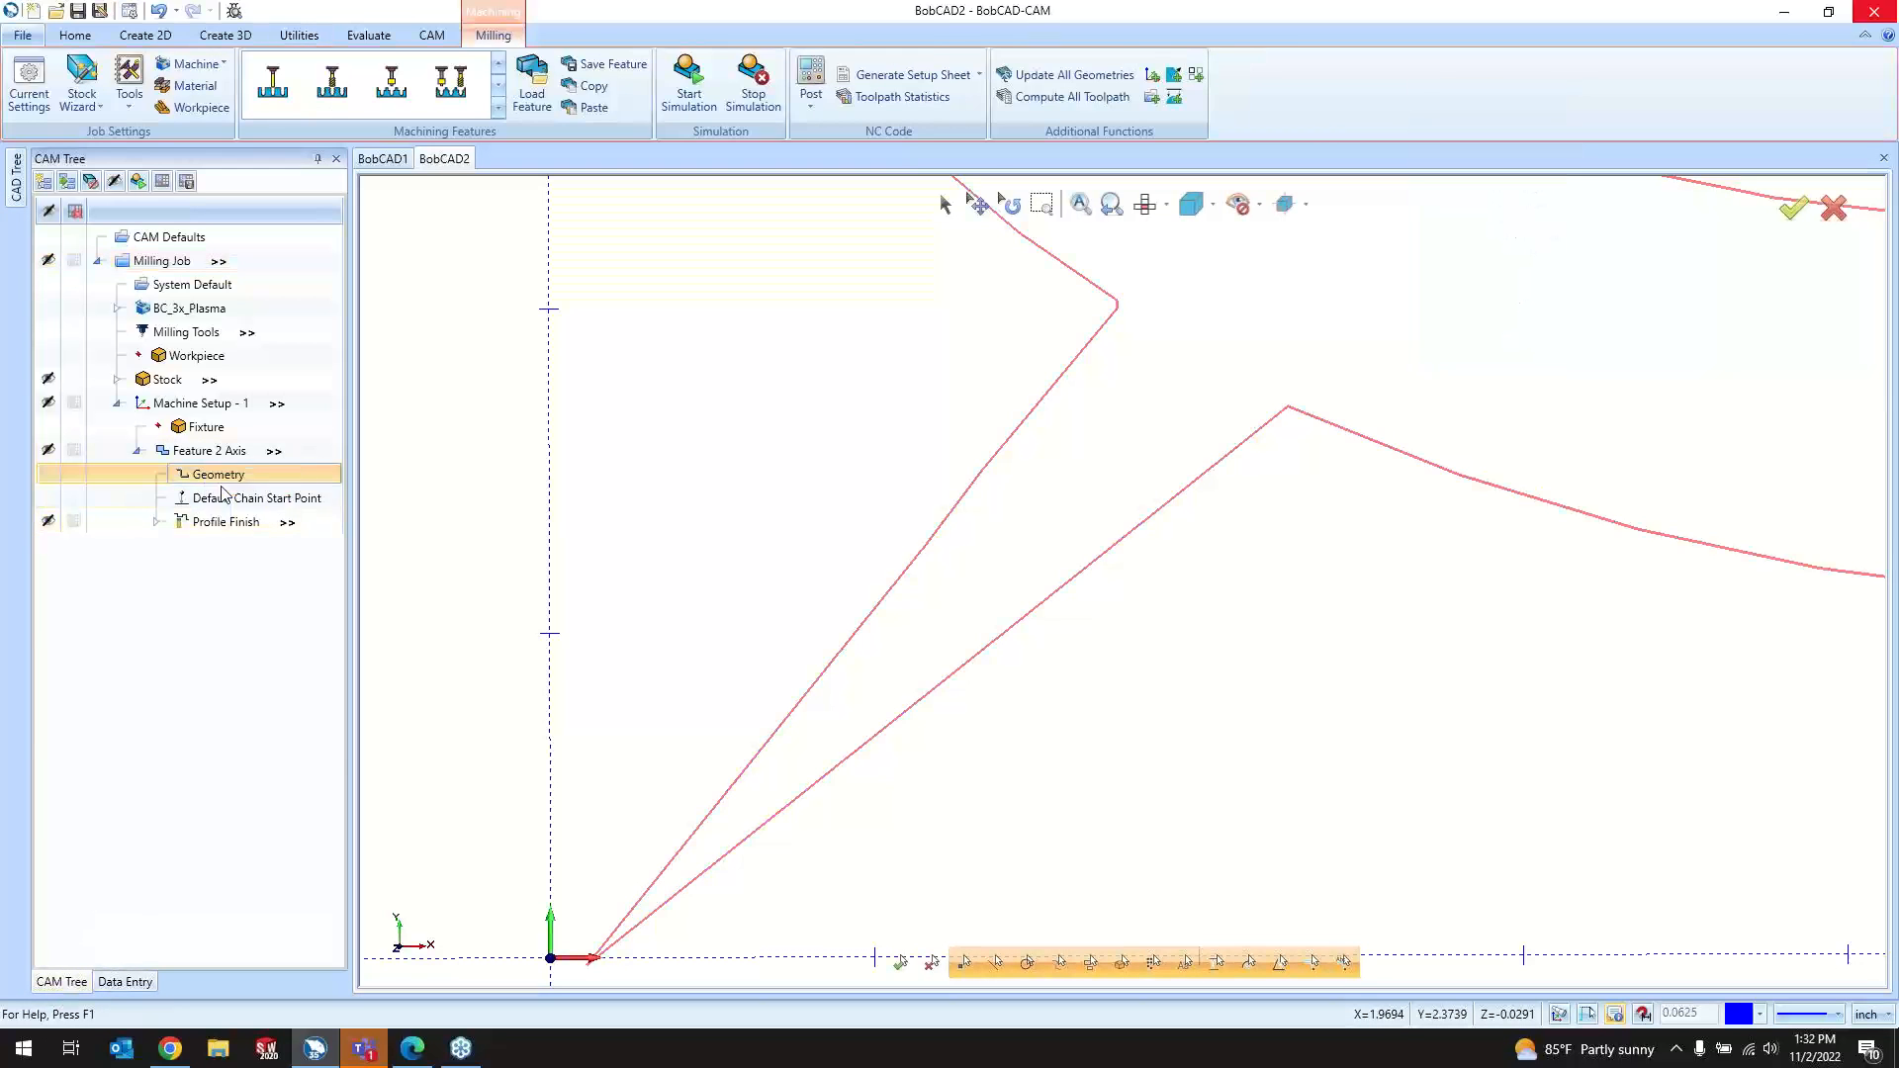
double_click(224, 485)
click(106, 860)
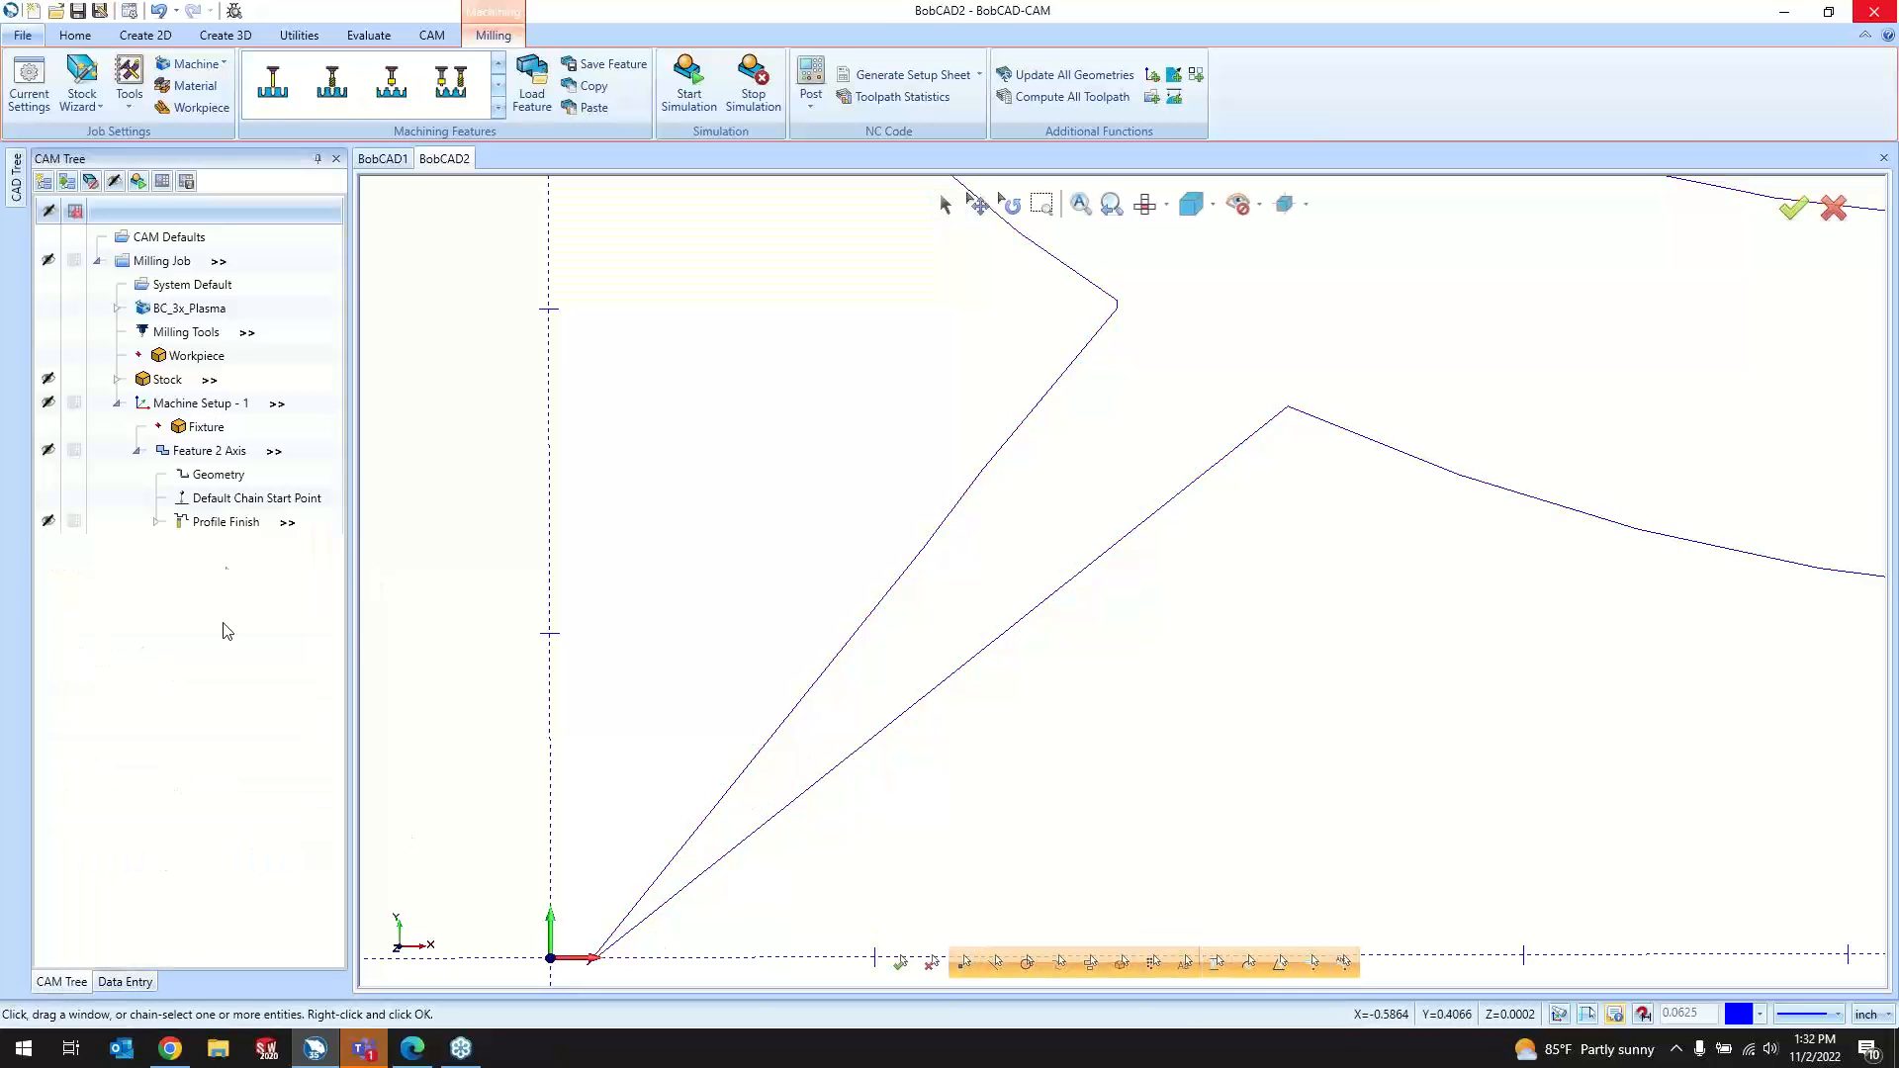
Step: Recompute the Feature 2 Axis toolpath from the edited geometry and display the Profile Finish path around the whole emblem
right_click(219, 450)
click(226, 523)
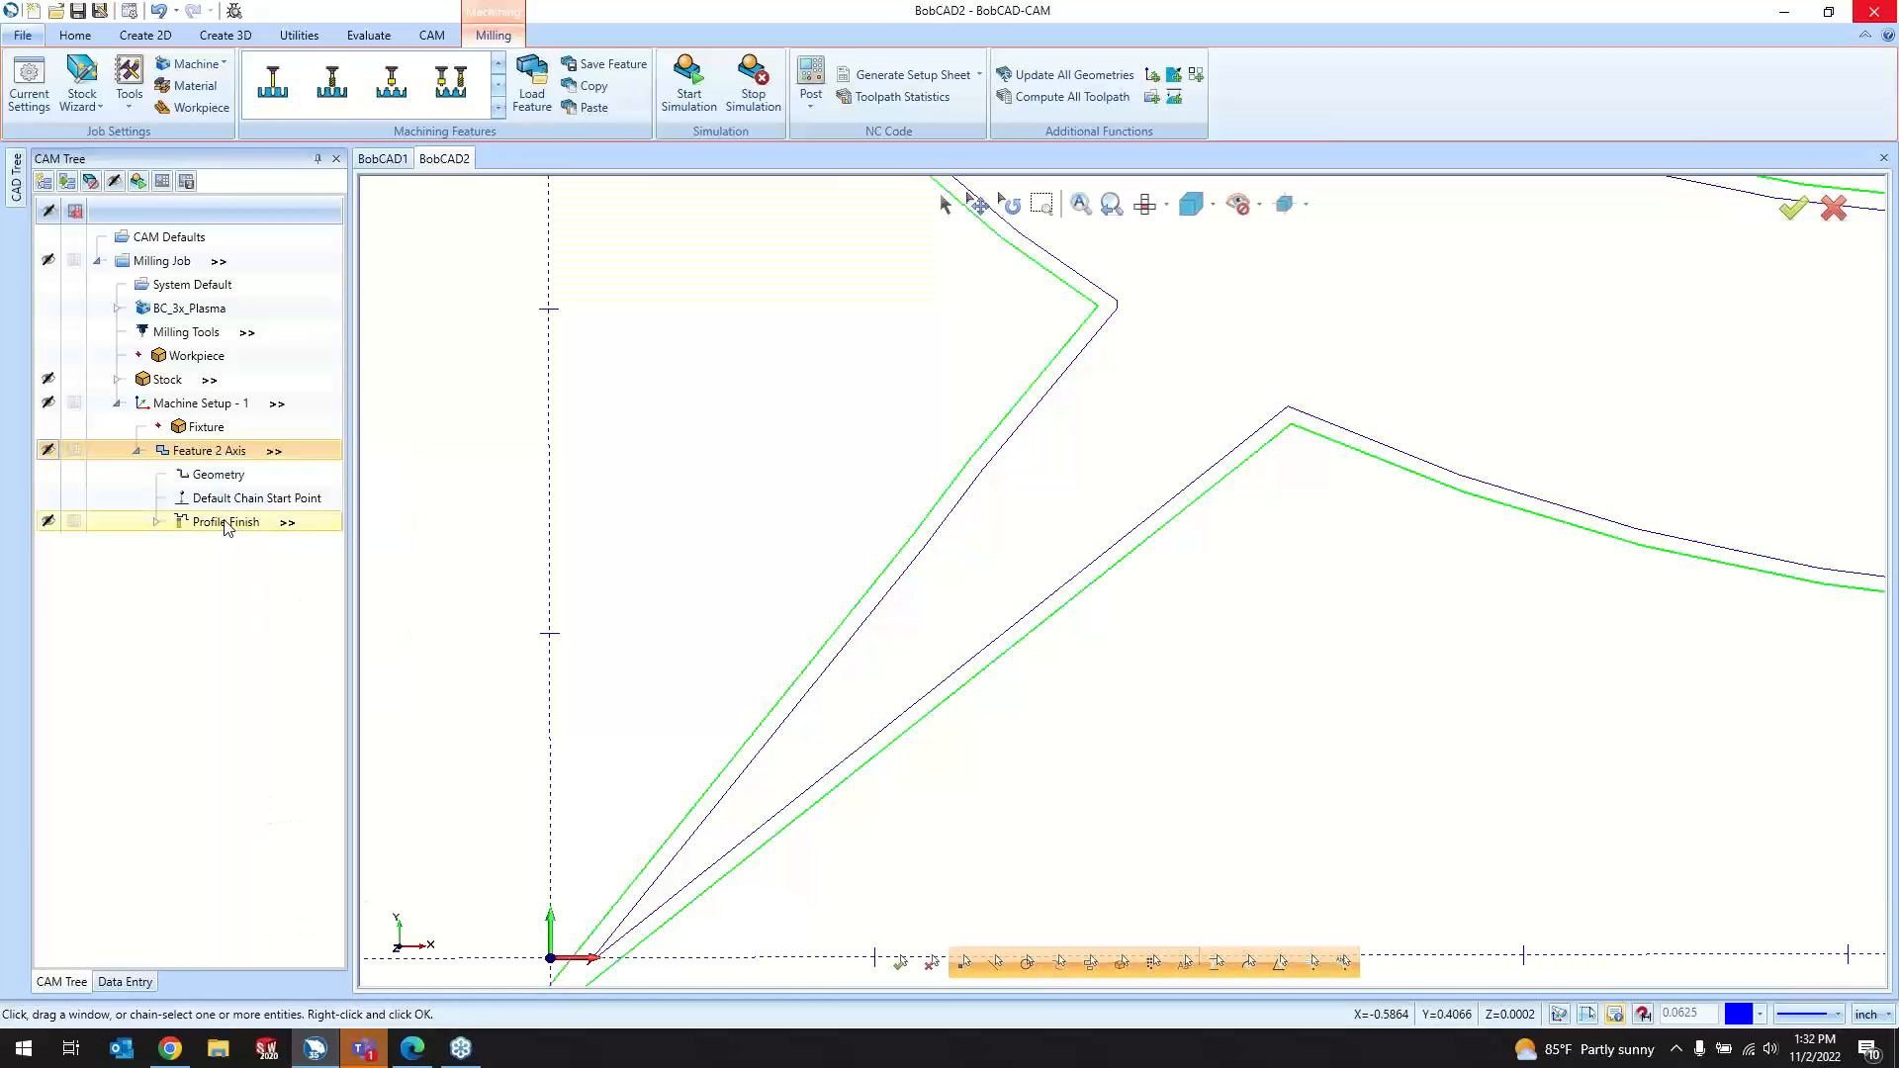
click(226, 523)
scroll(752, 657, down, 4)
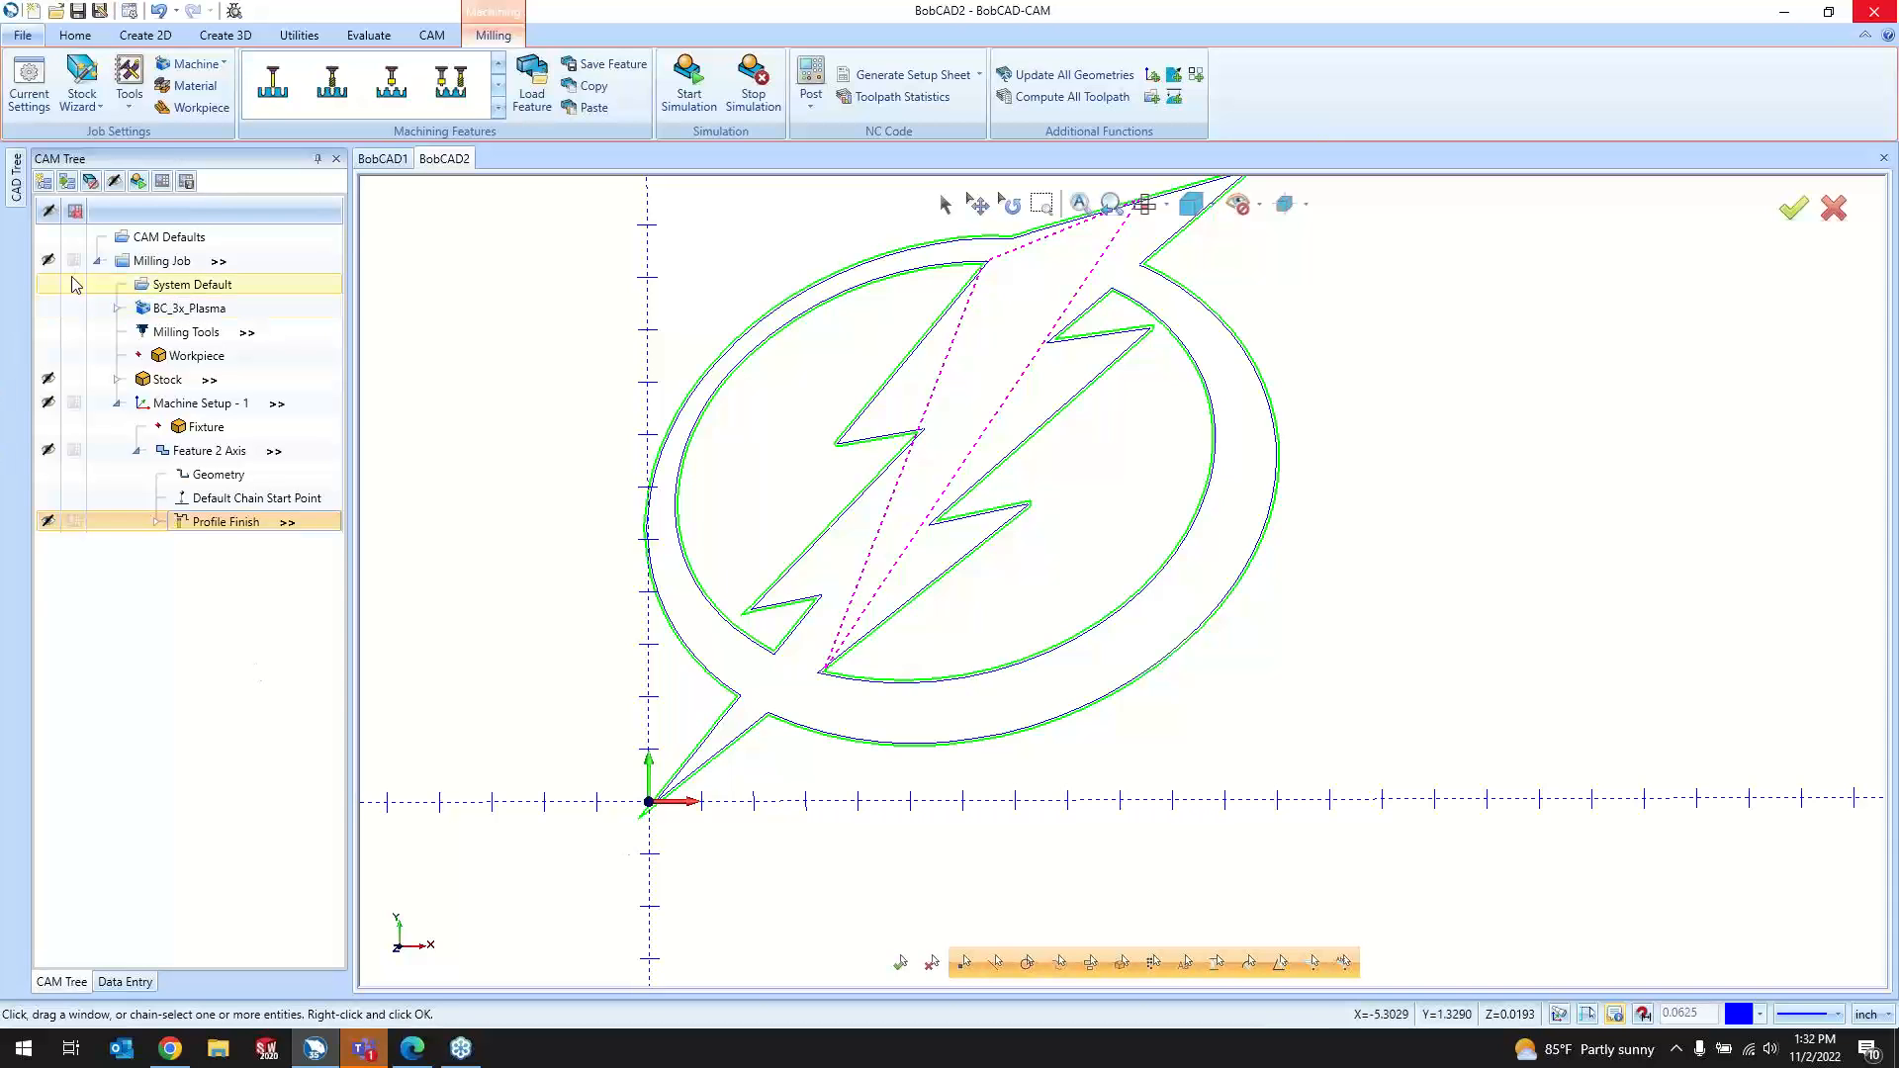
Step: Unblank the Milling Job to show its stock and toolpath, and post the NC code for the job
click(163, 261)
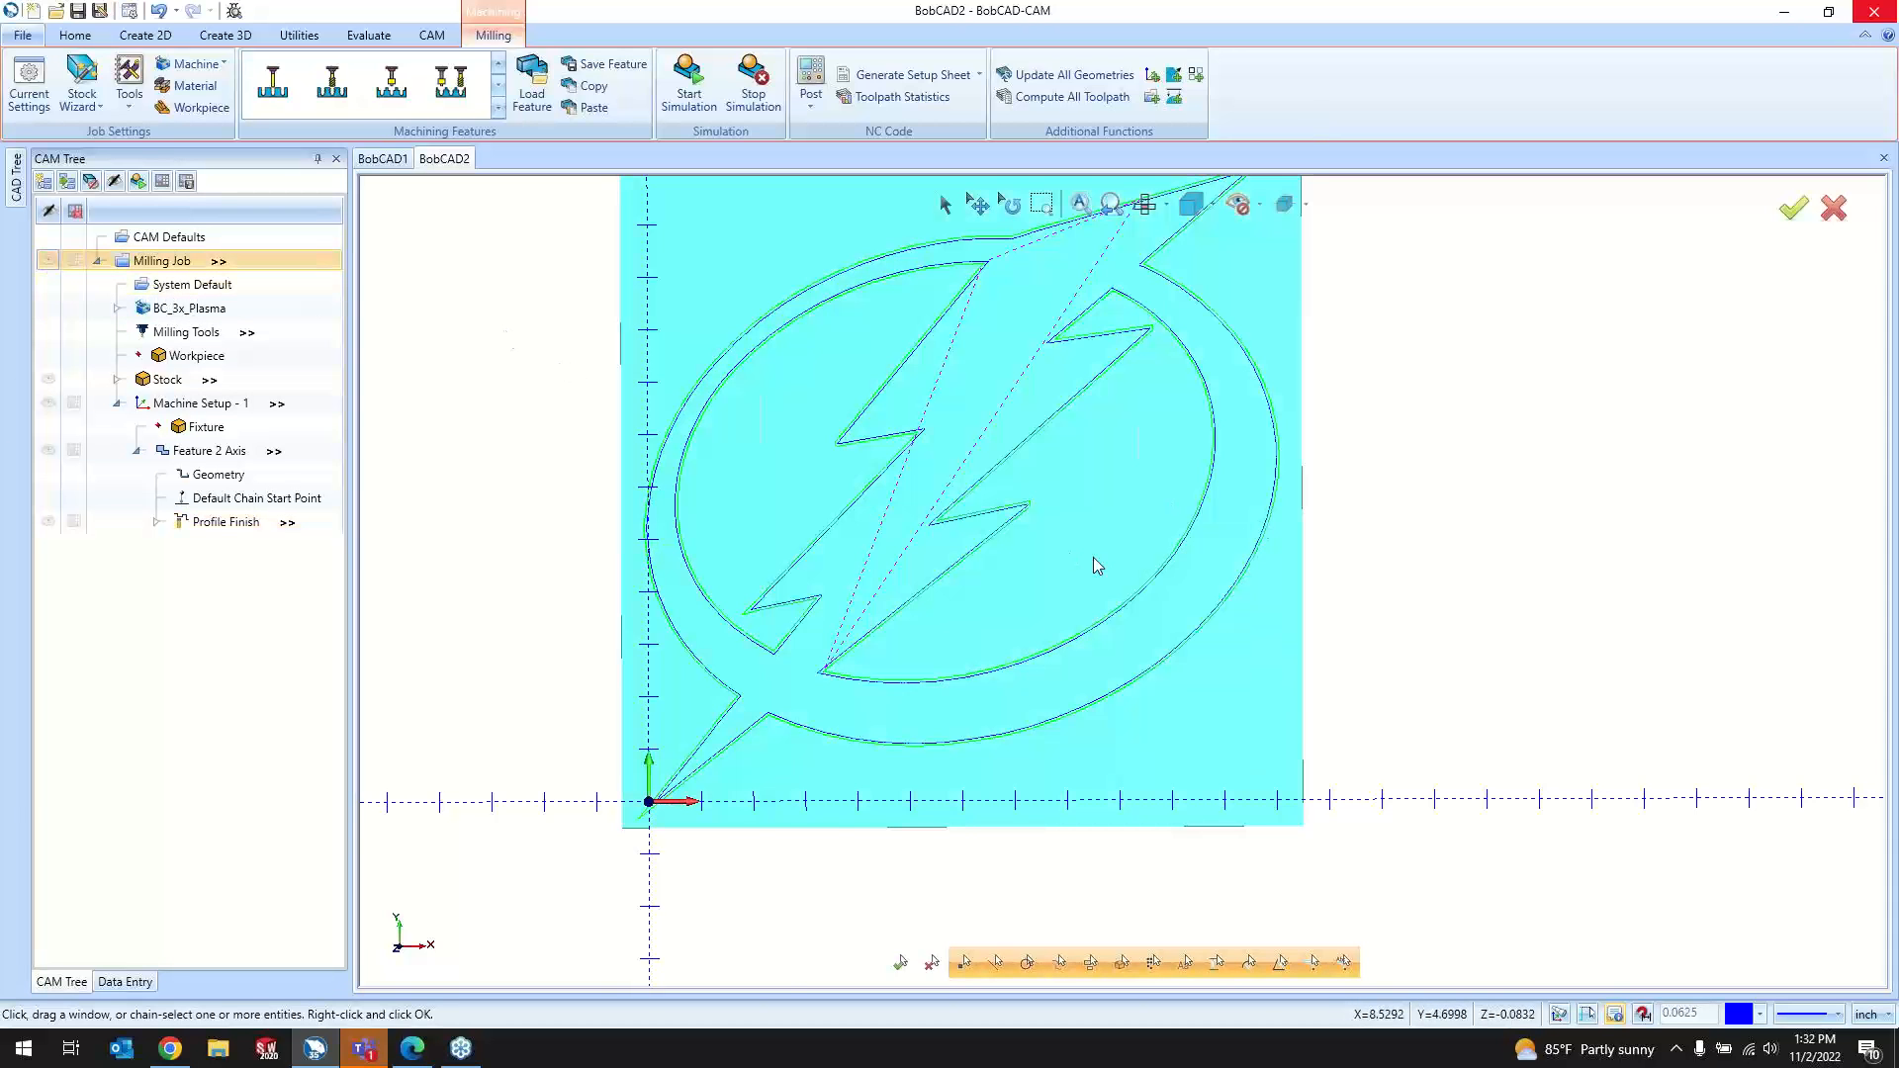
scroll(1094, 556, down, 1)
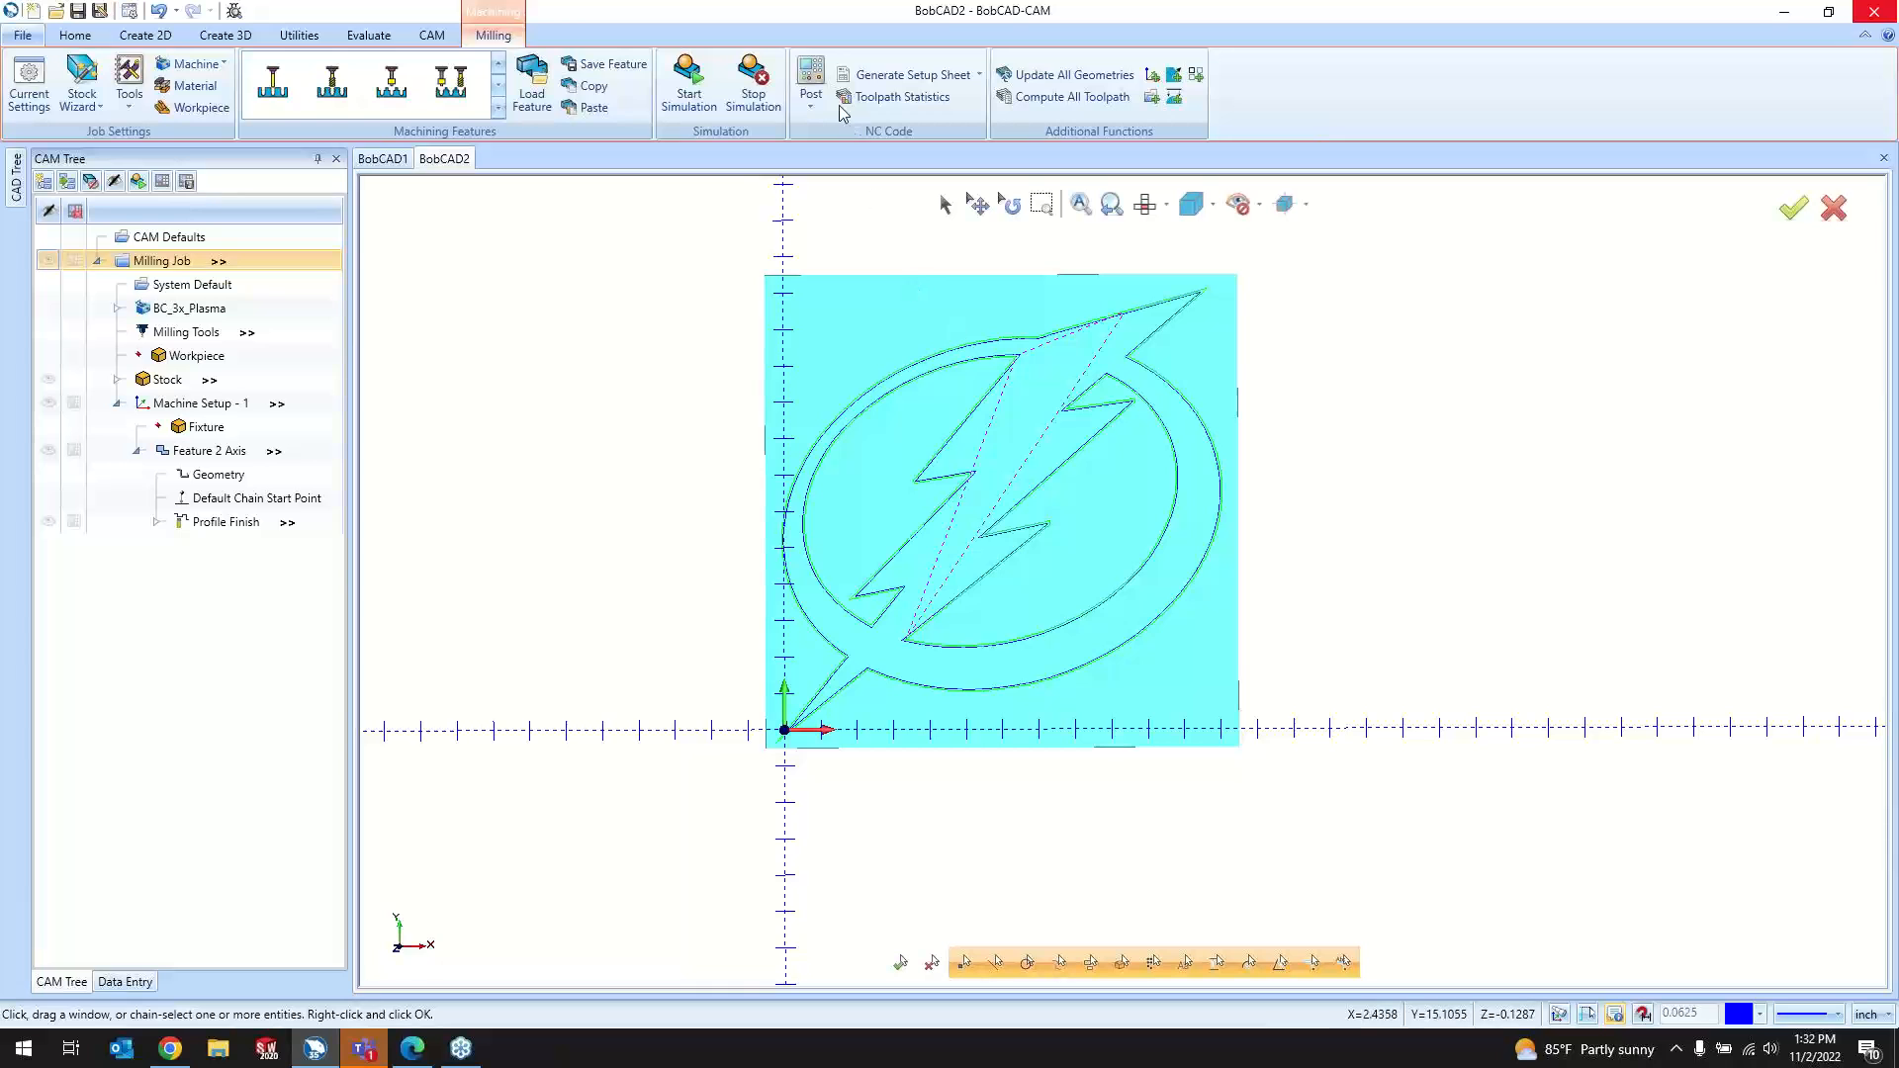
click(810, 79)
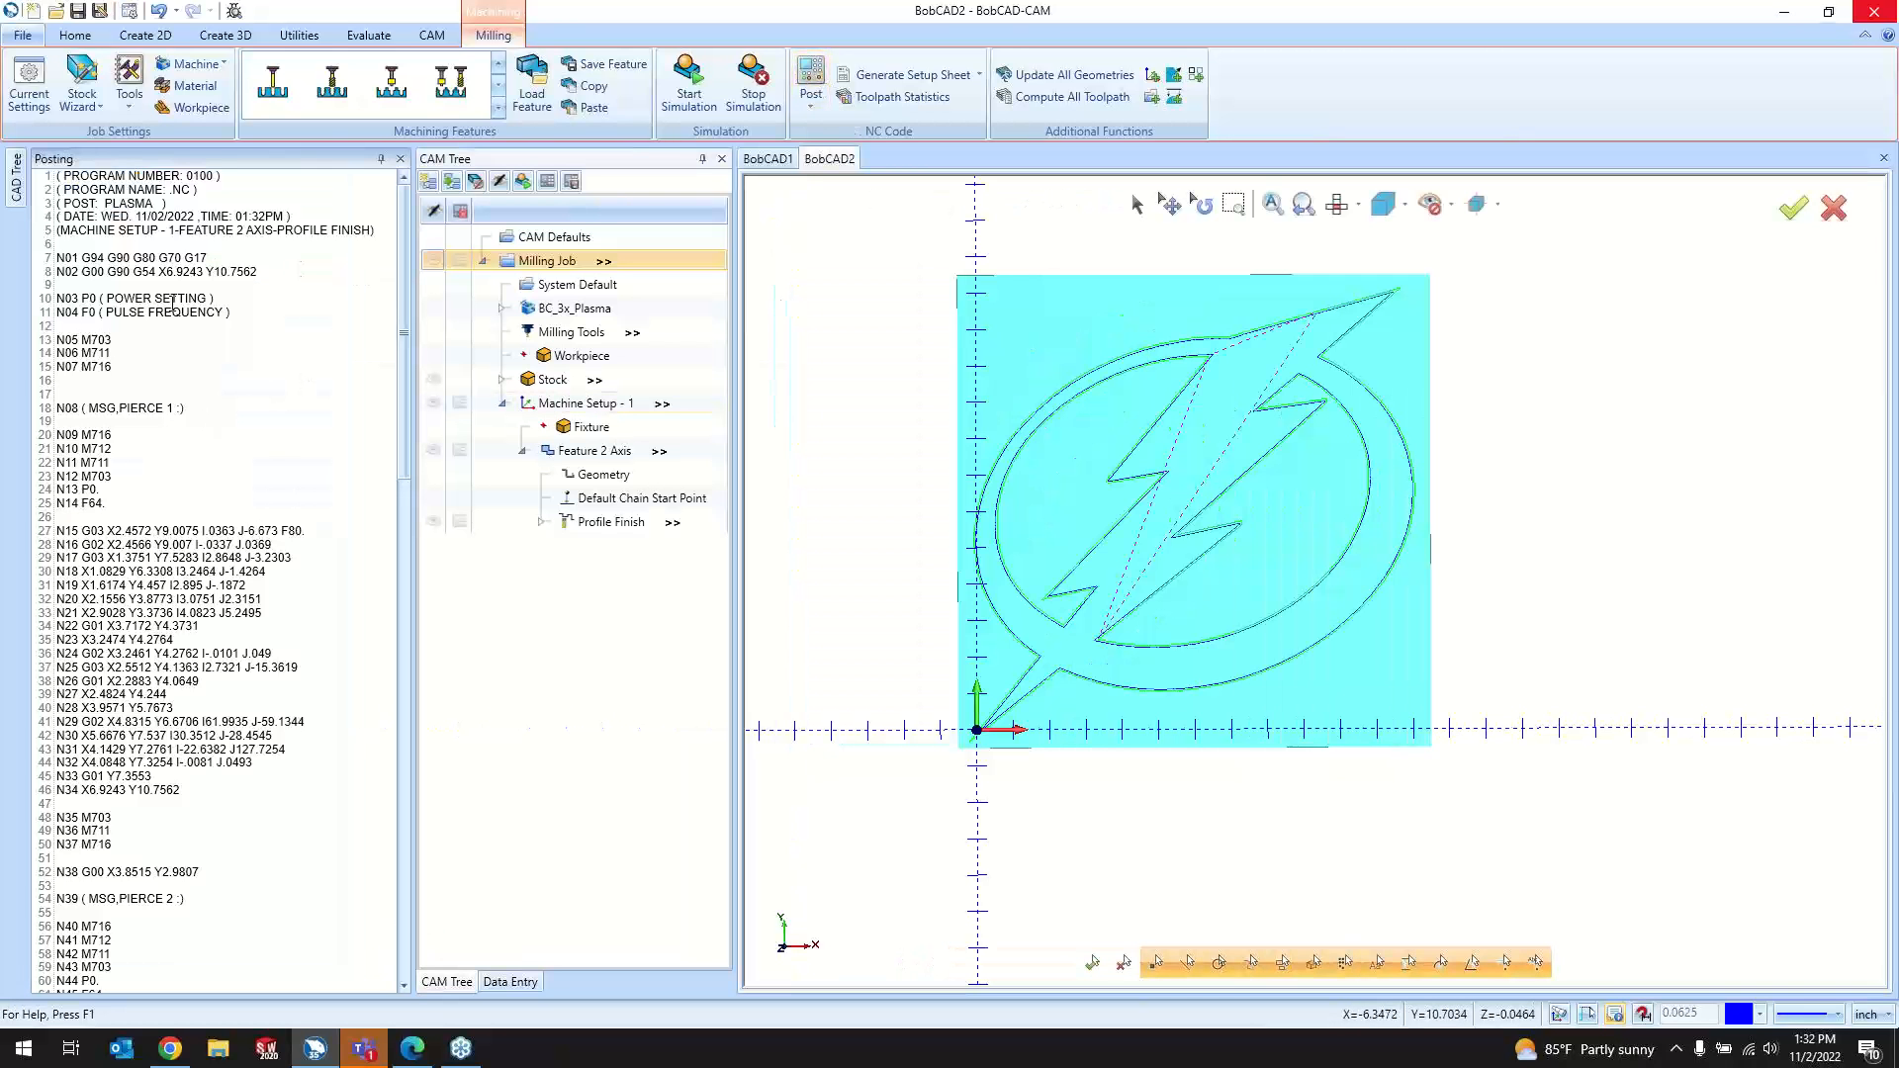
Step: Open the posted plasma program in the NC Editor and look through its pierce and cutting blocks
right_click(199, 349)
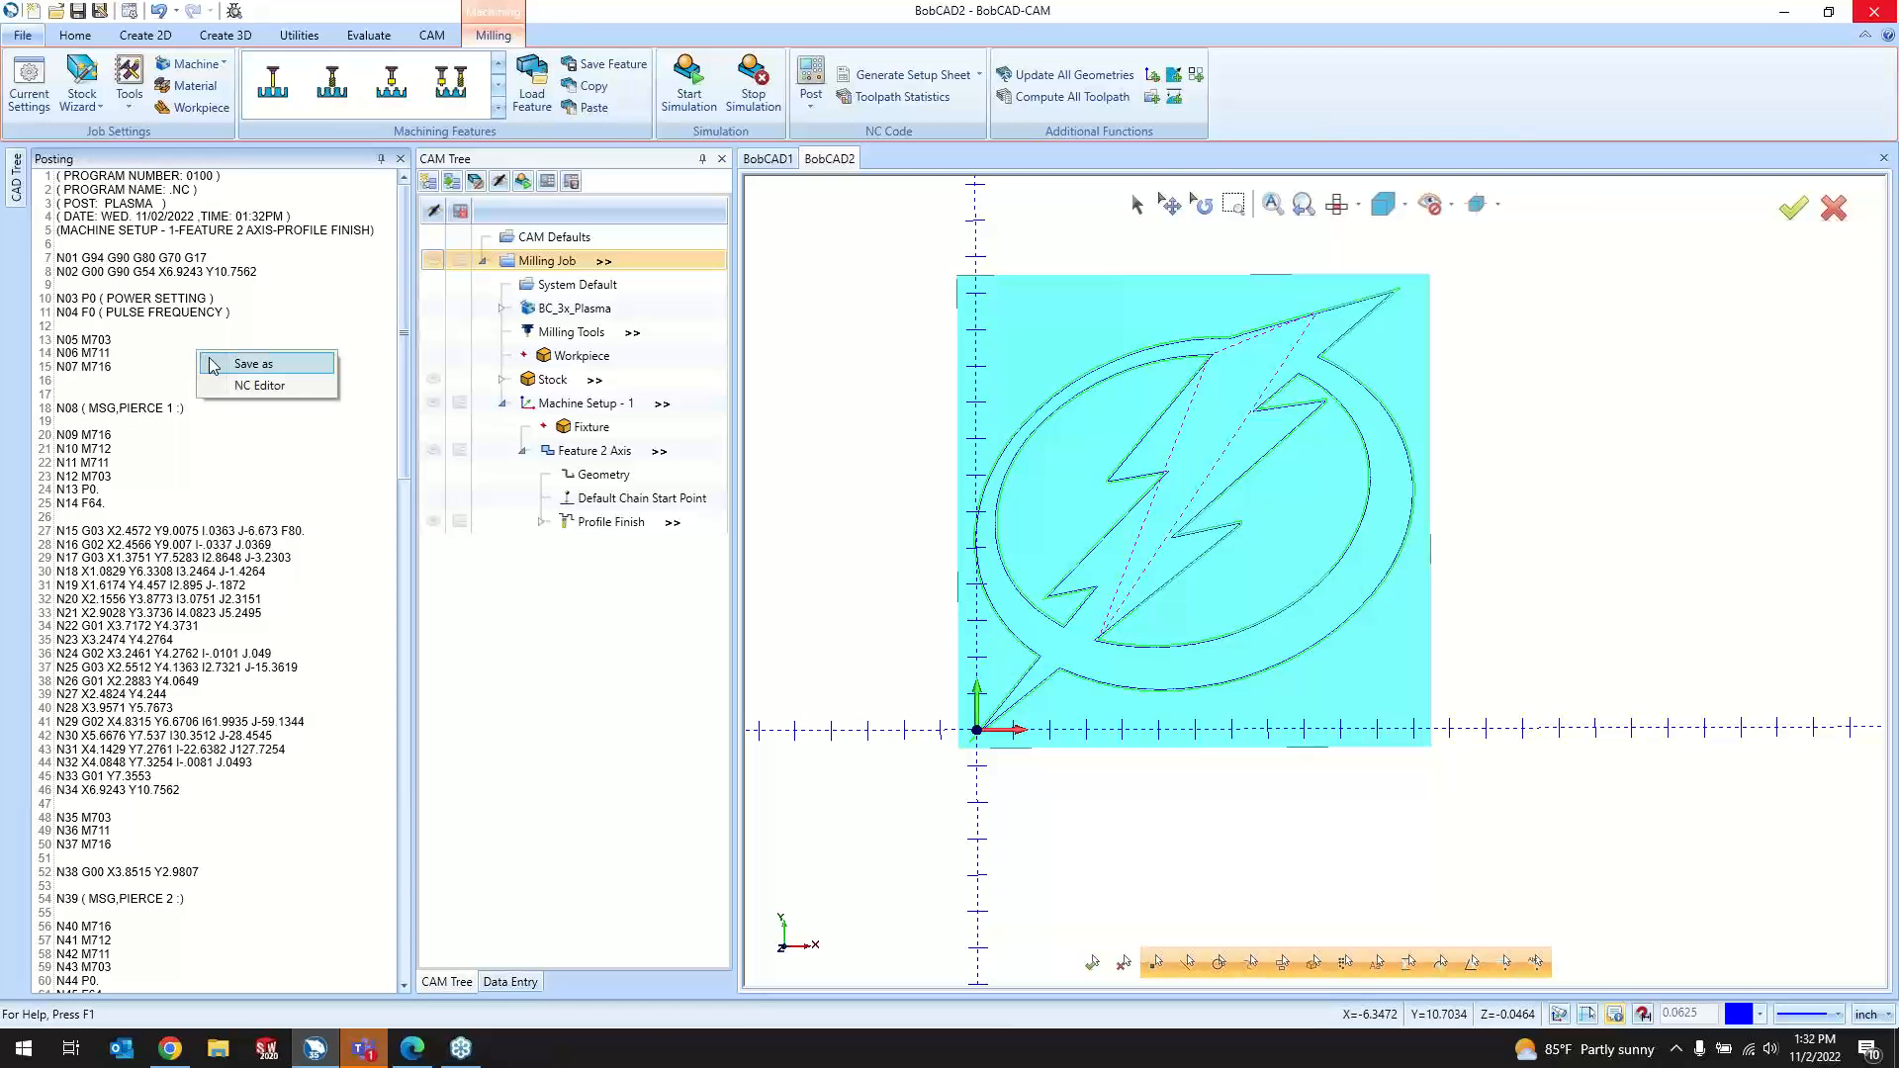
click(269, 386)
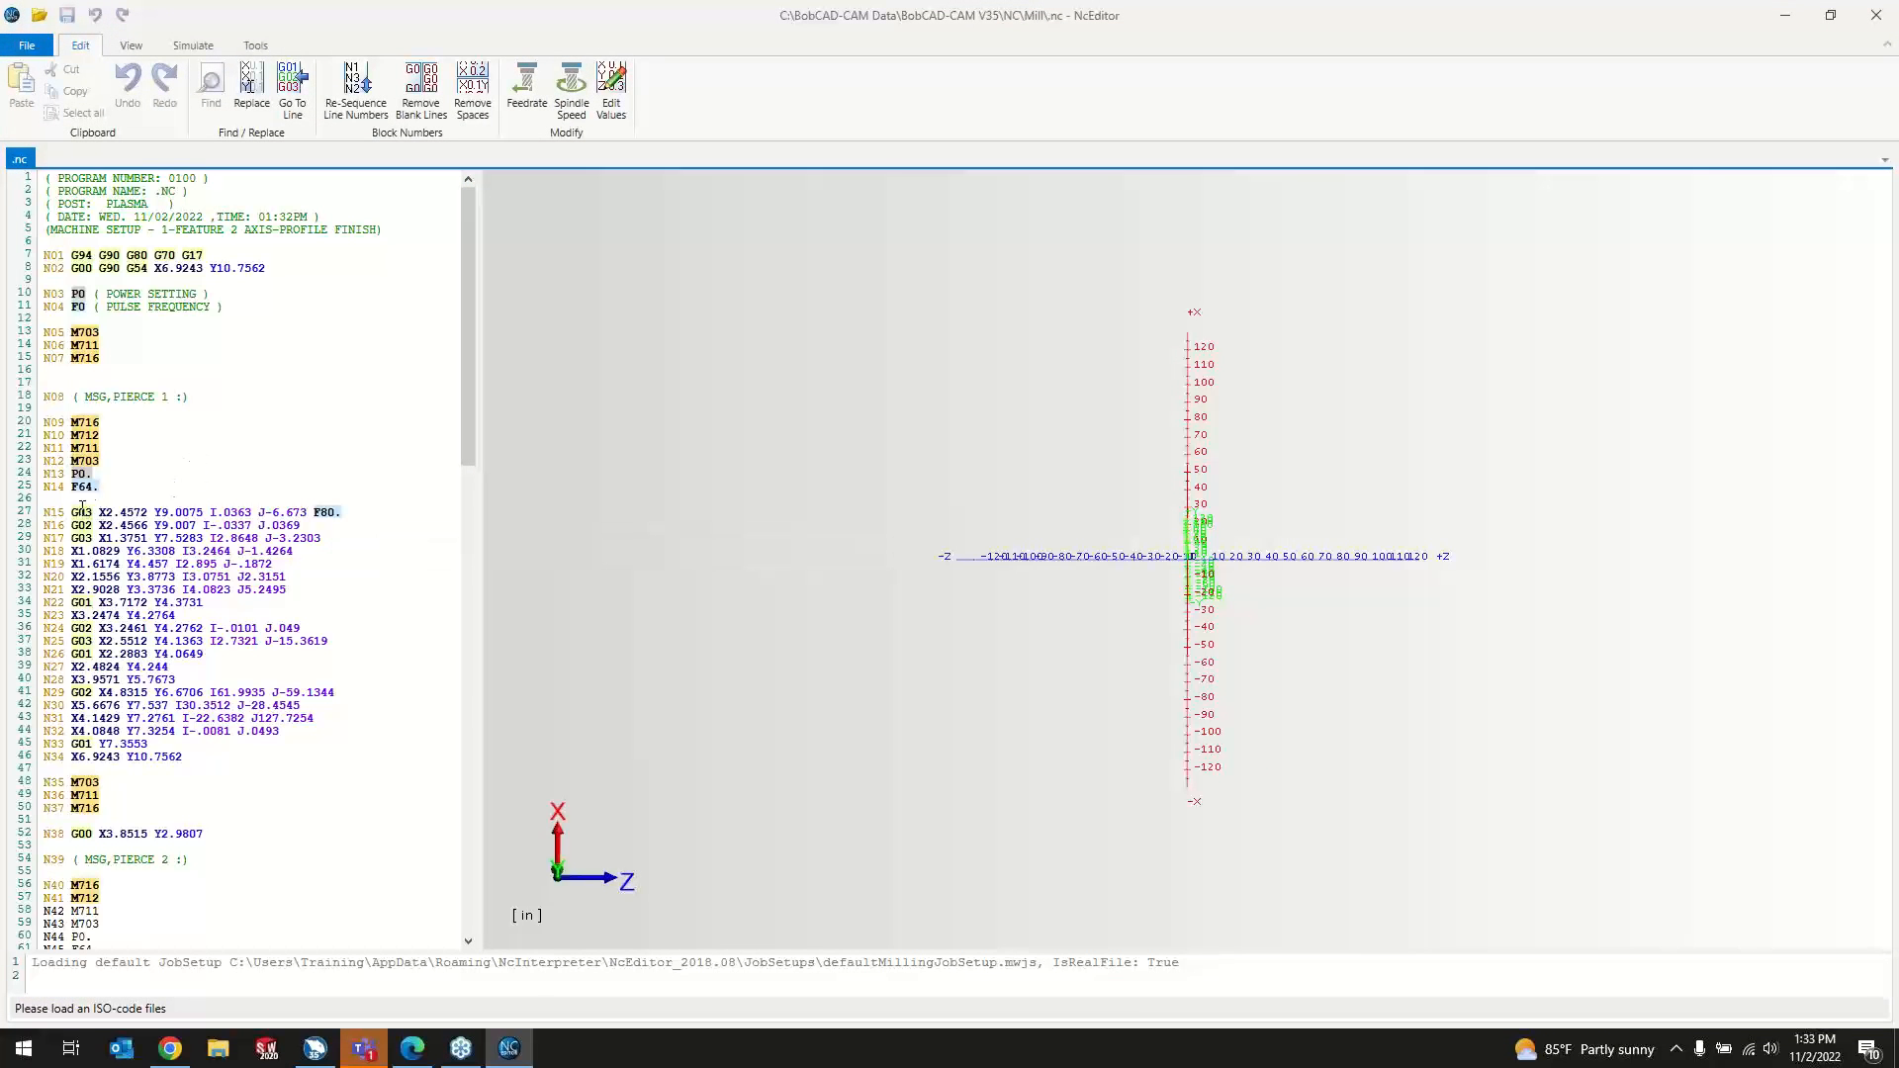
scroll(118, 629, down, 7)
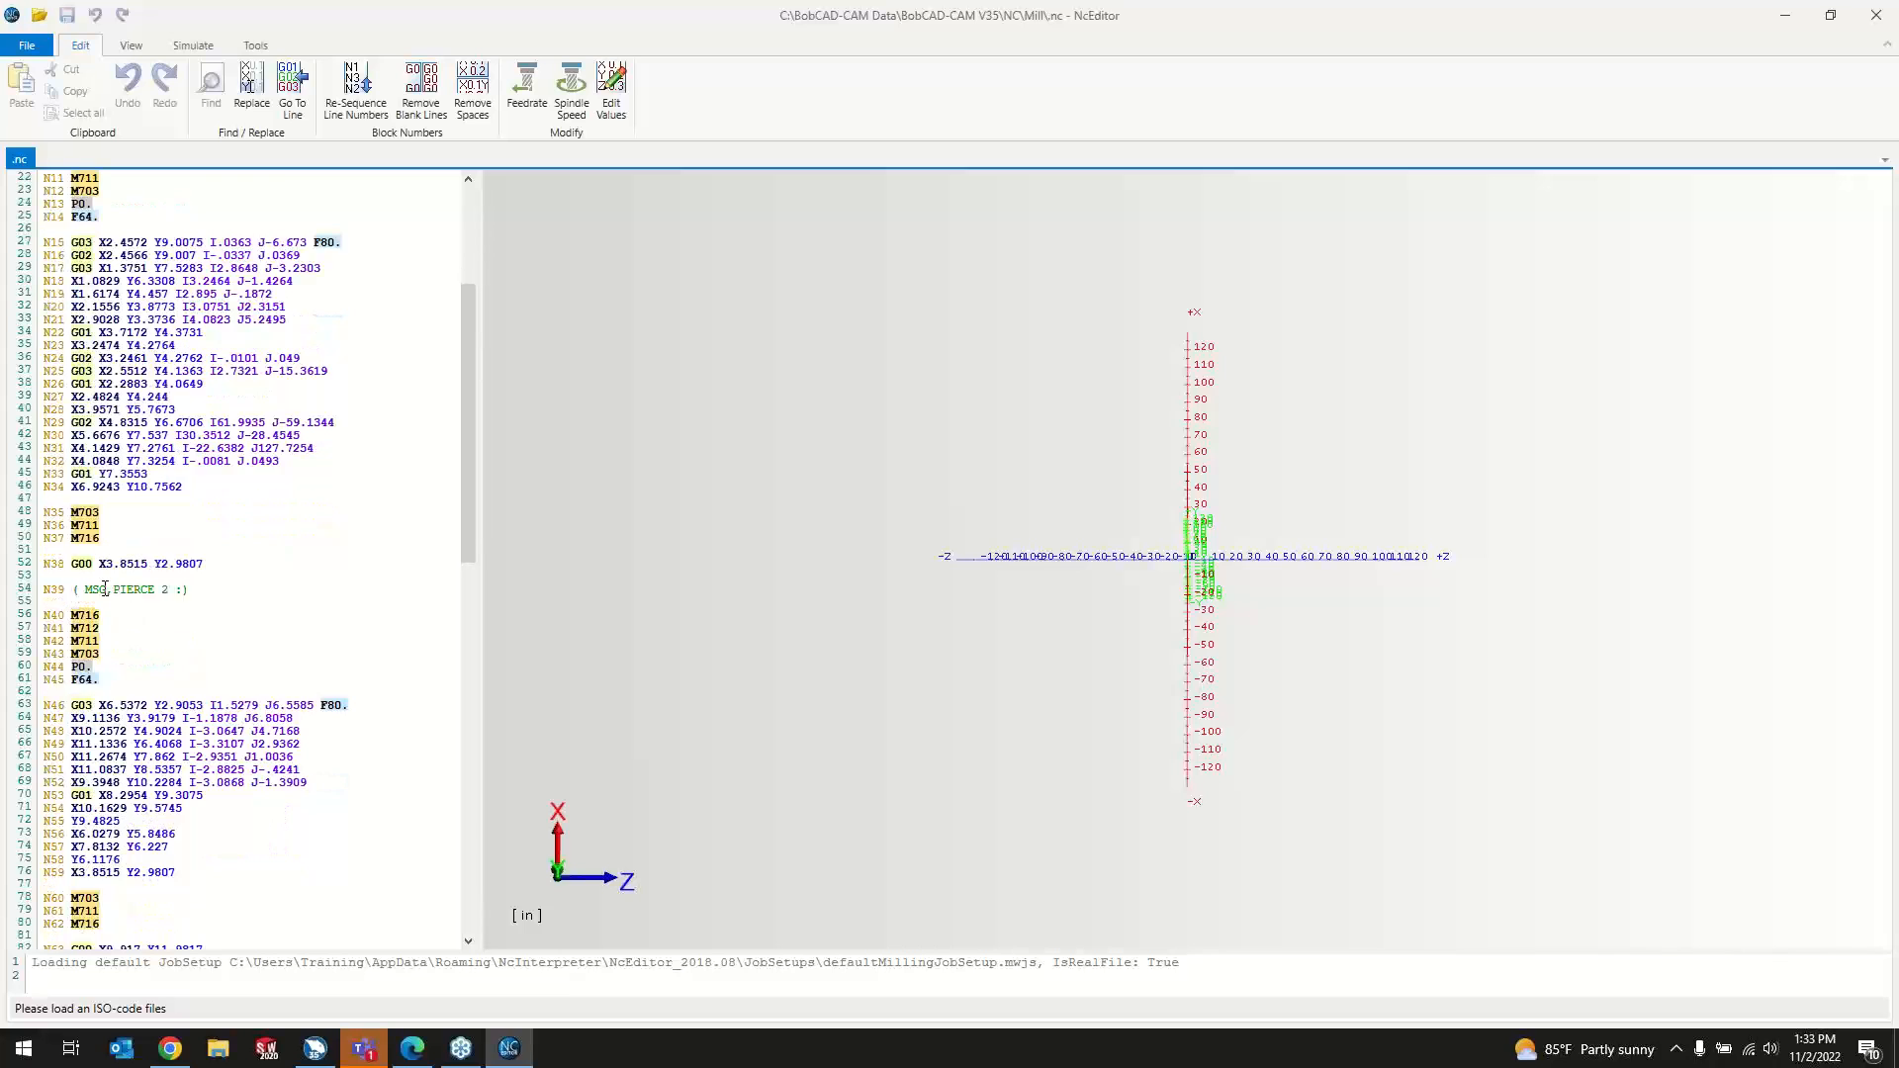
click(99, 600)
scroll(241, 606, down, 8)
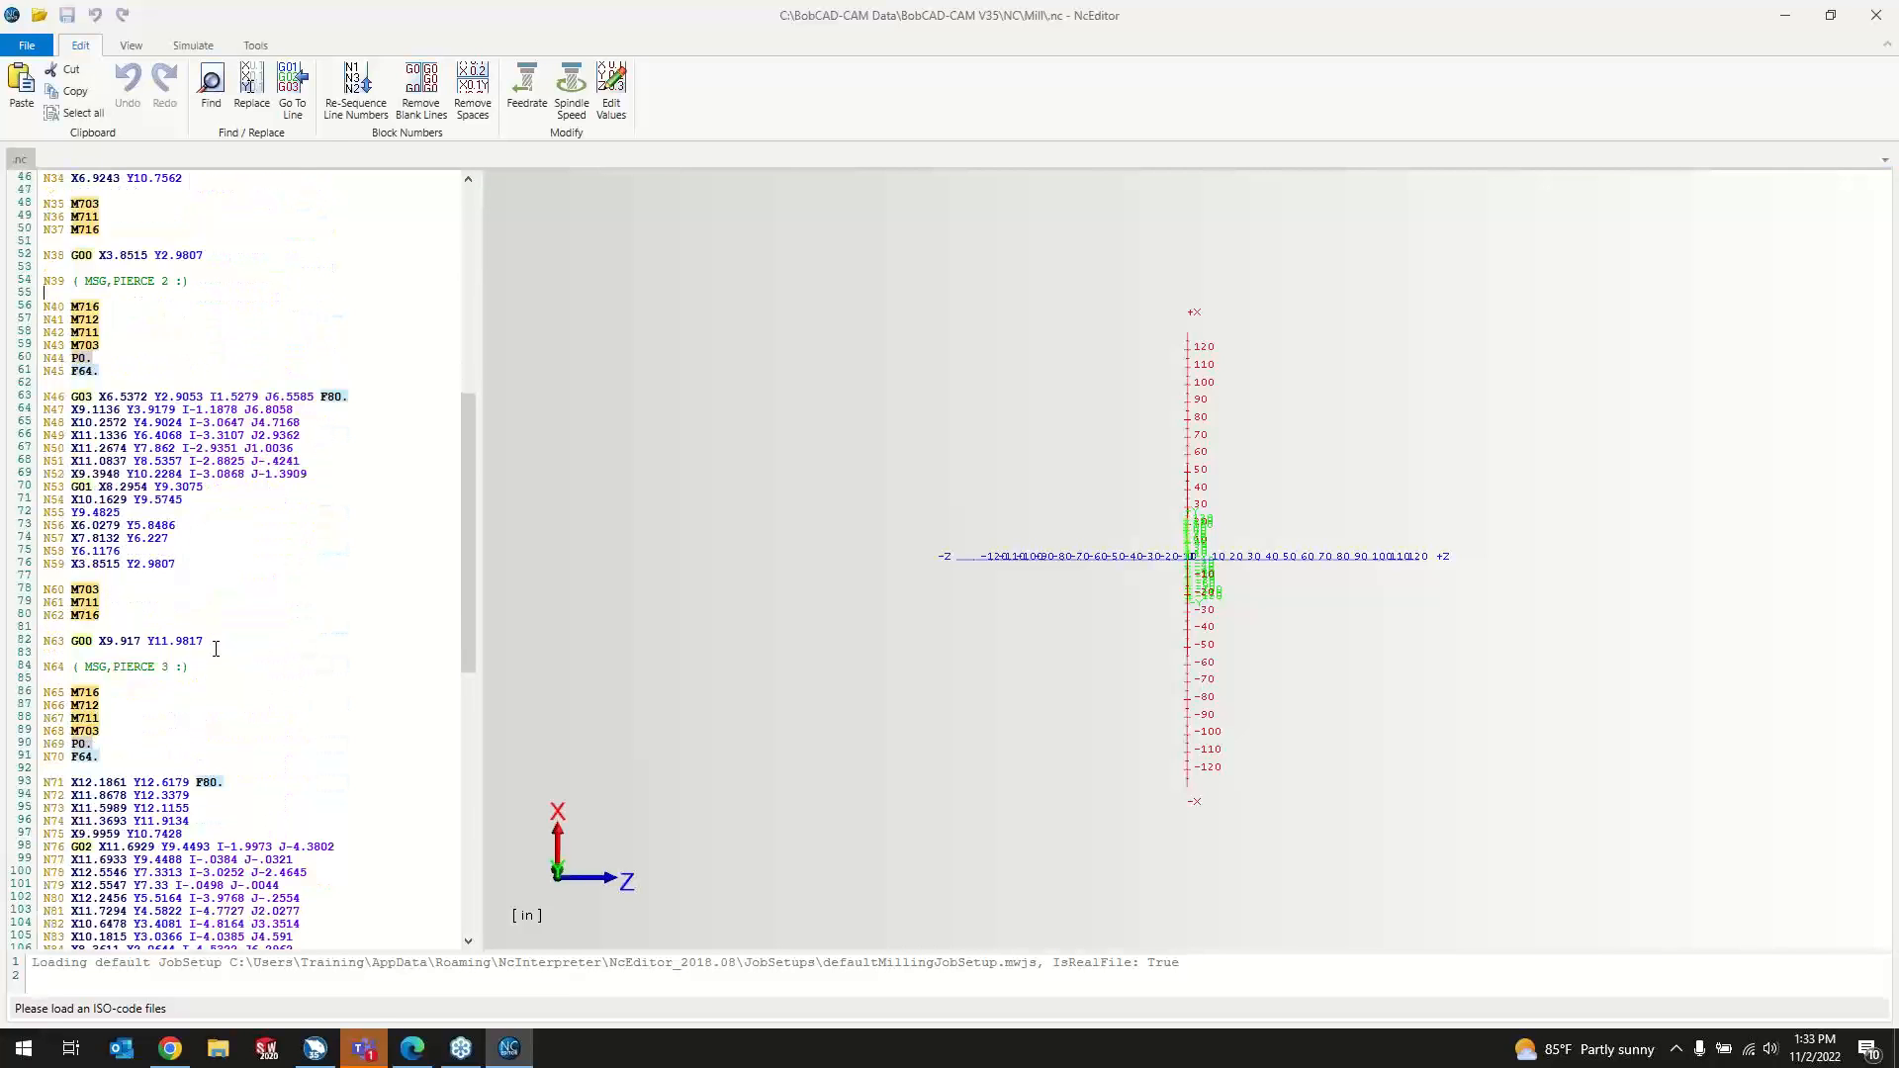
Step: Review the serial connection settings for a DNC transfer, including the baud rate options, and close the NC Editor
click(258, 52)
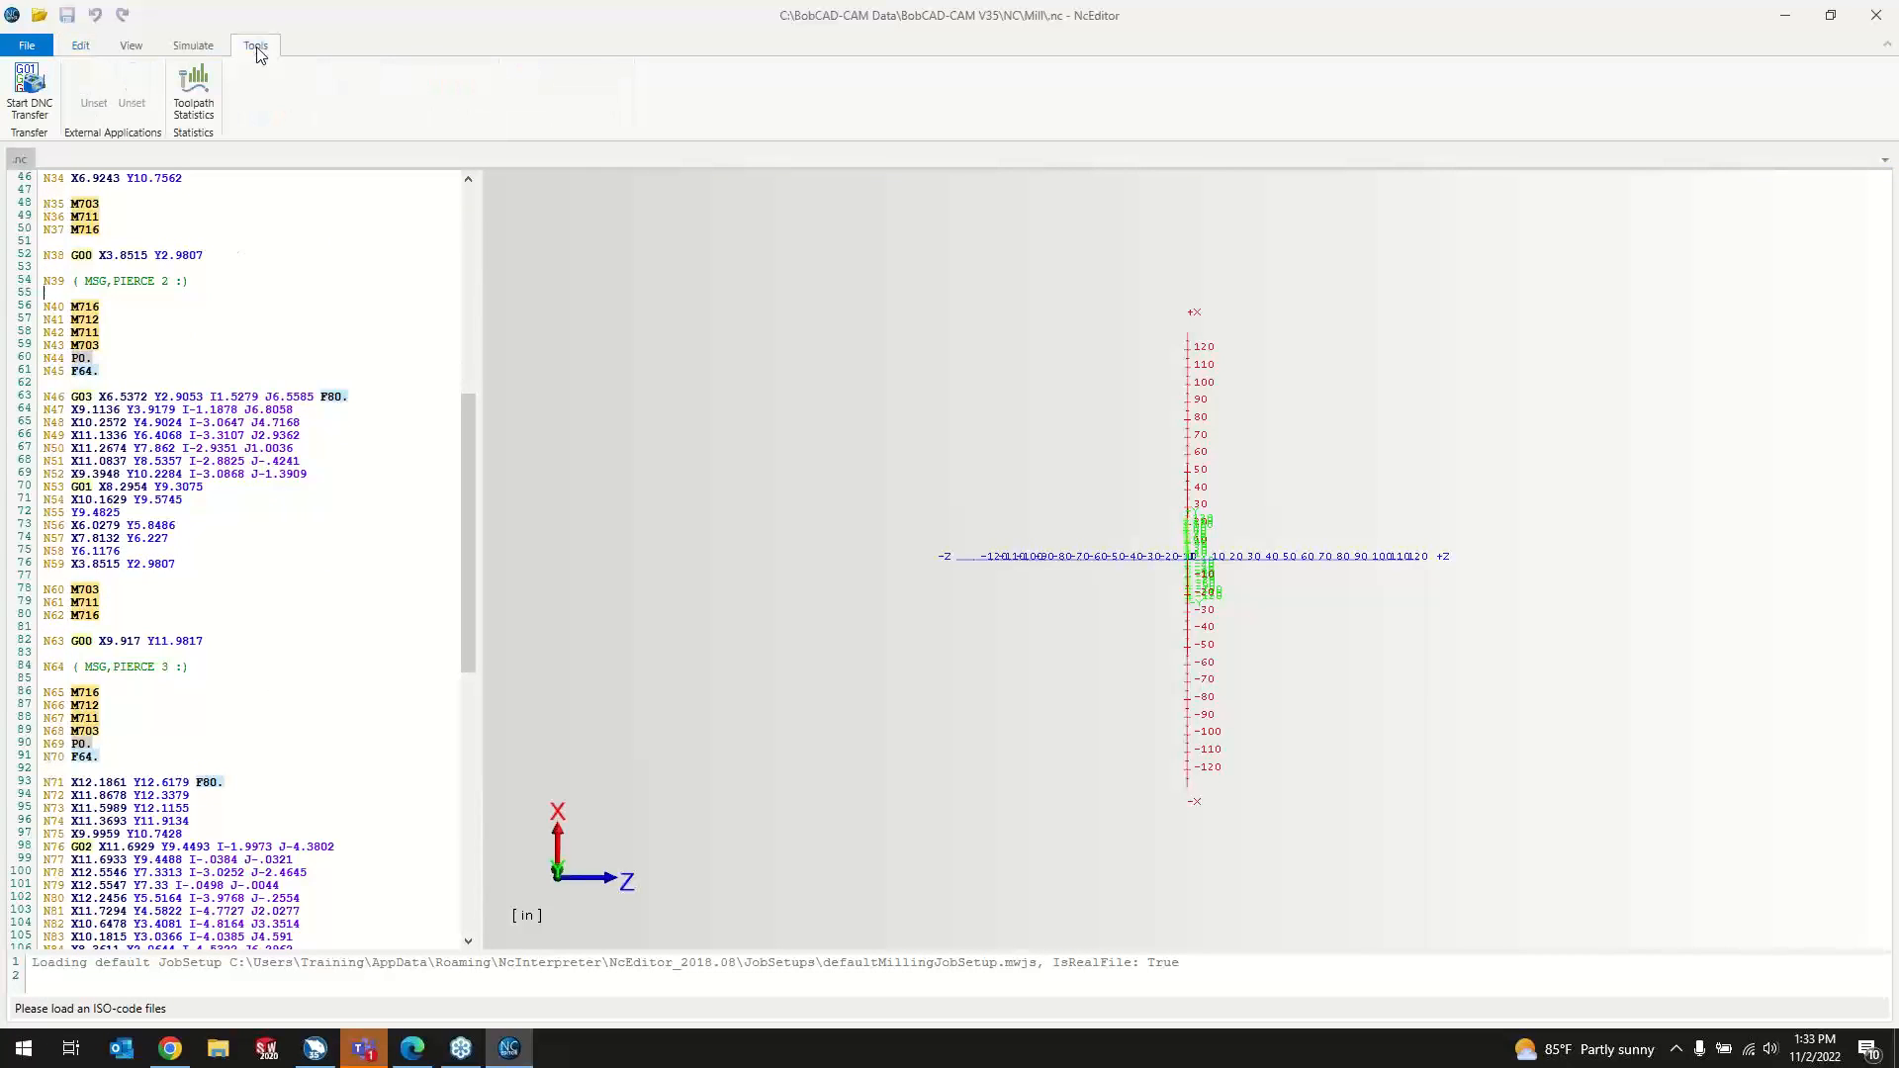
click(33, 99)
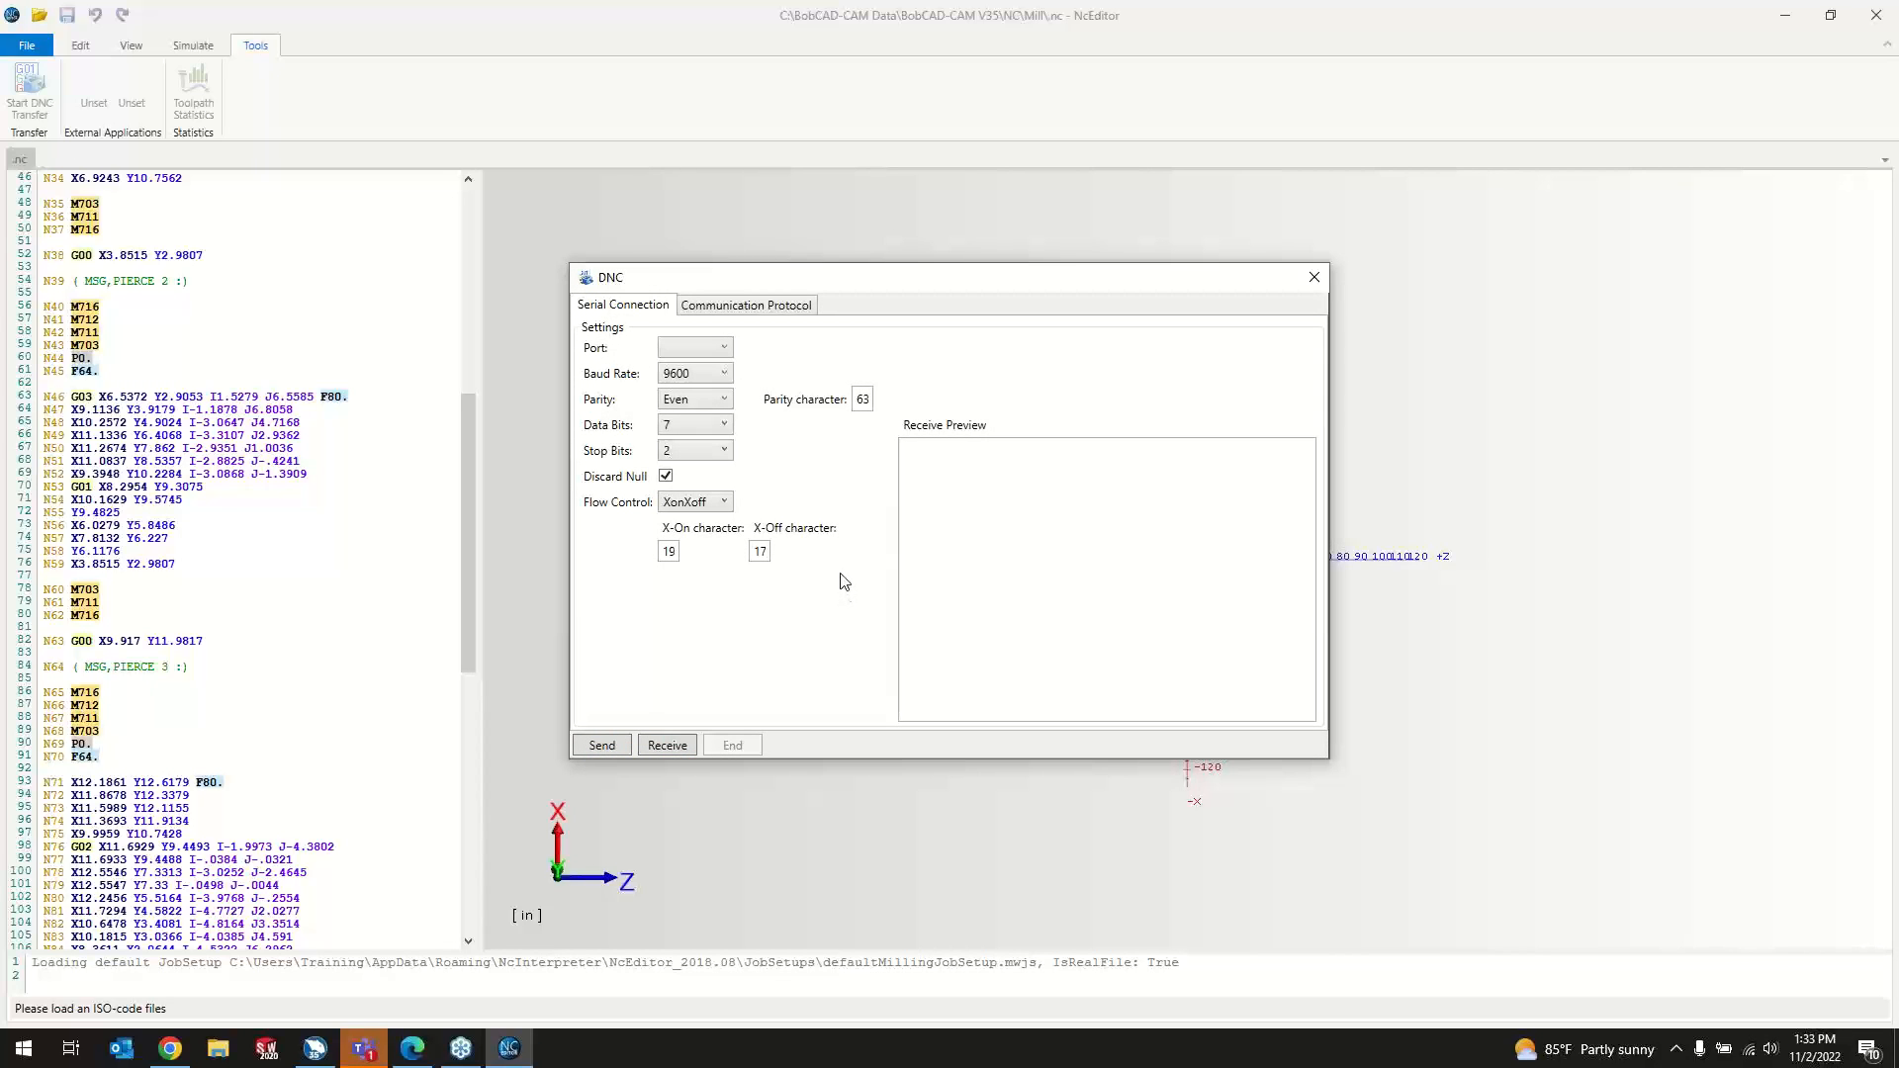
click(705, 373)
click(1007, 375)
click(1314, 277)
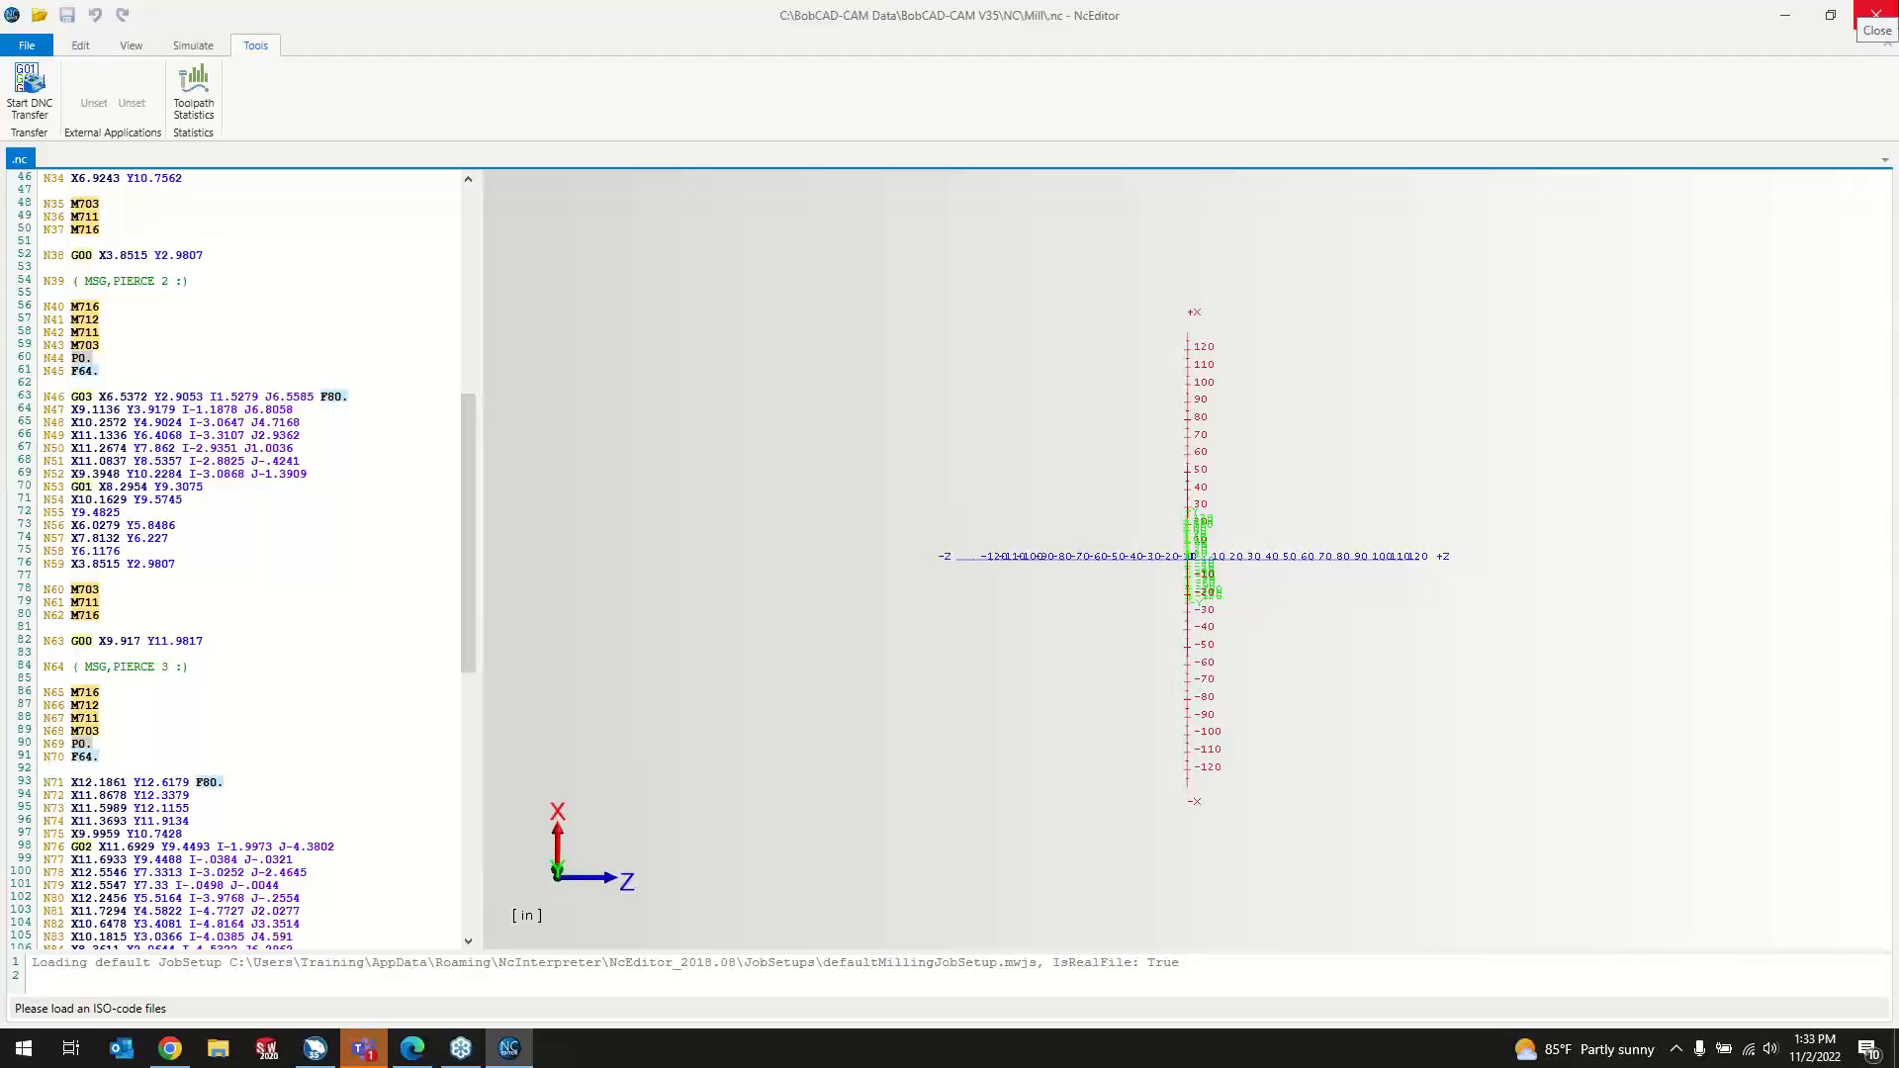
click(1874, 12)
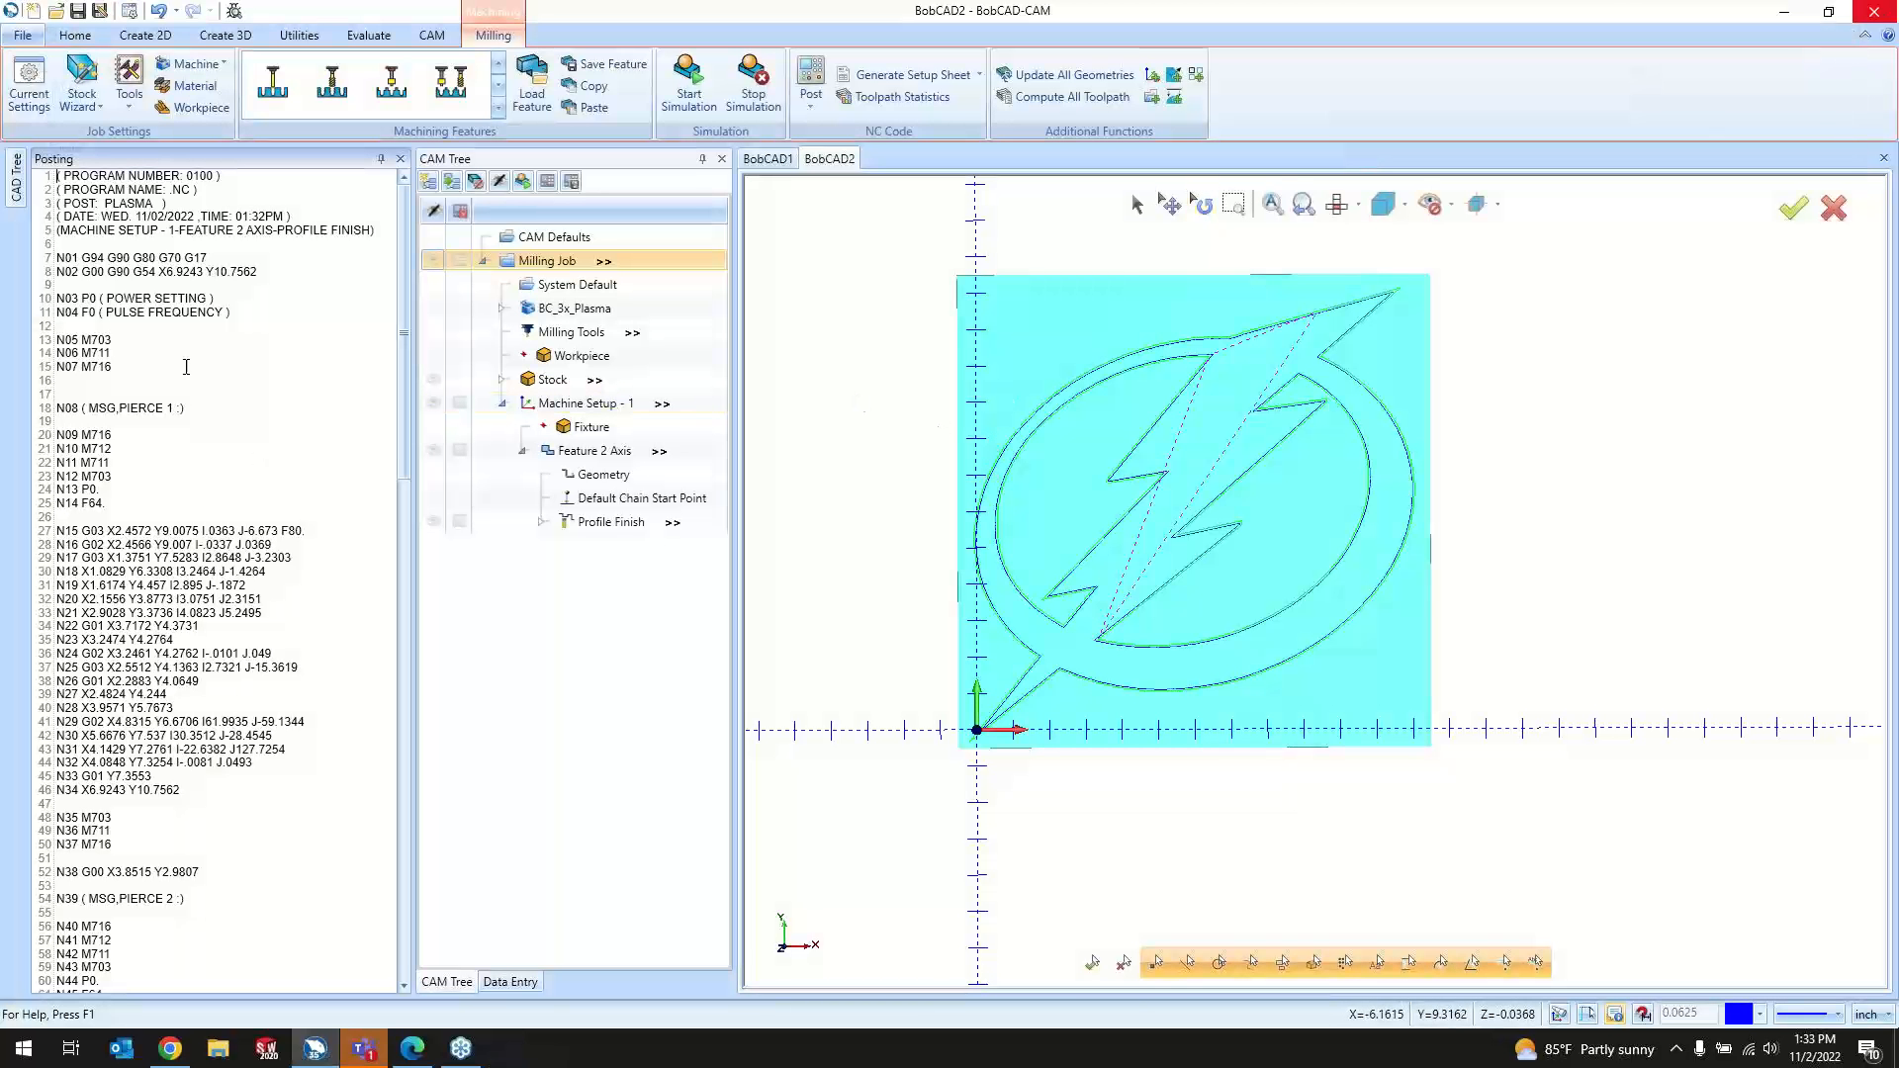
right_click(216, 404)
click(241, 416)
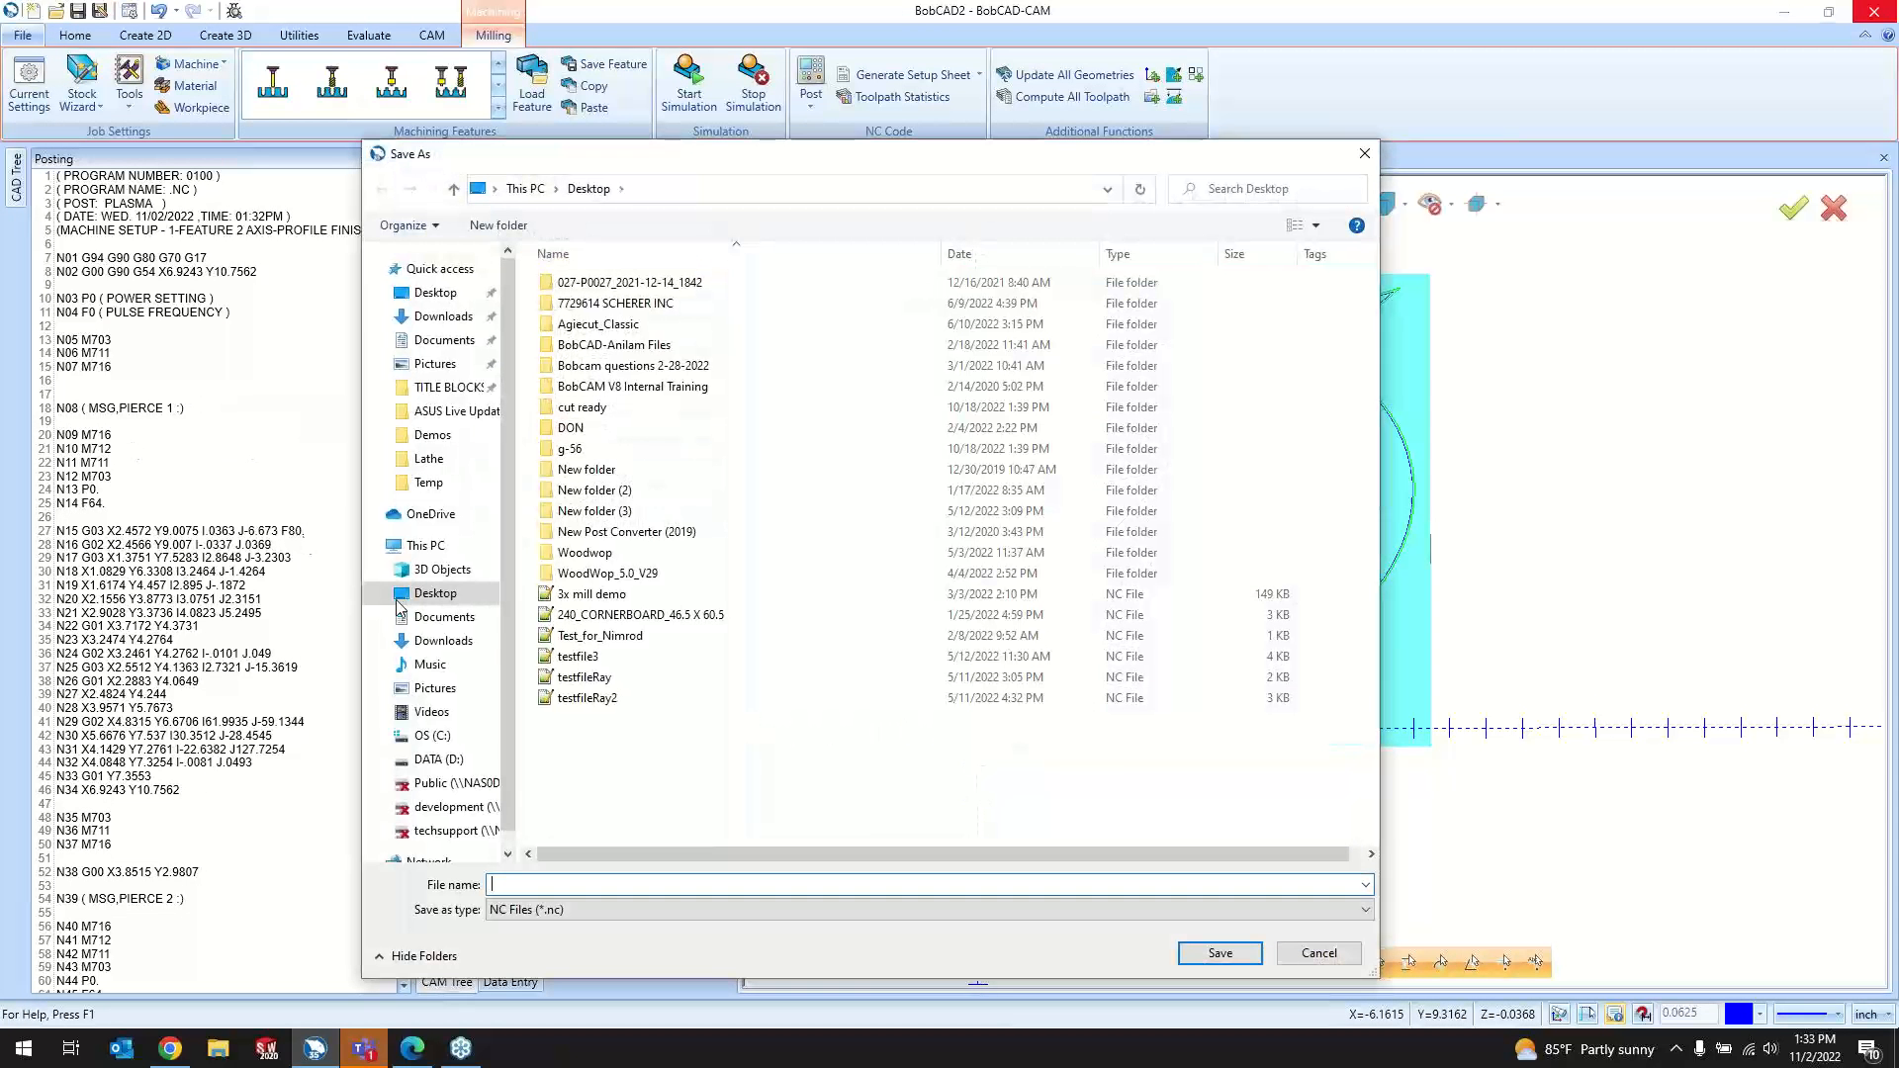
click(1317, 955)
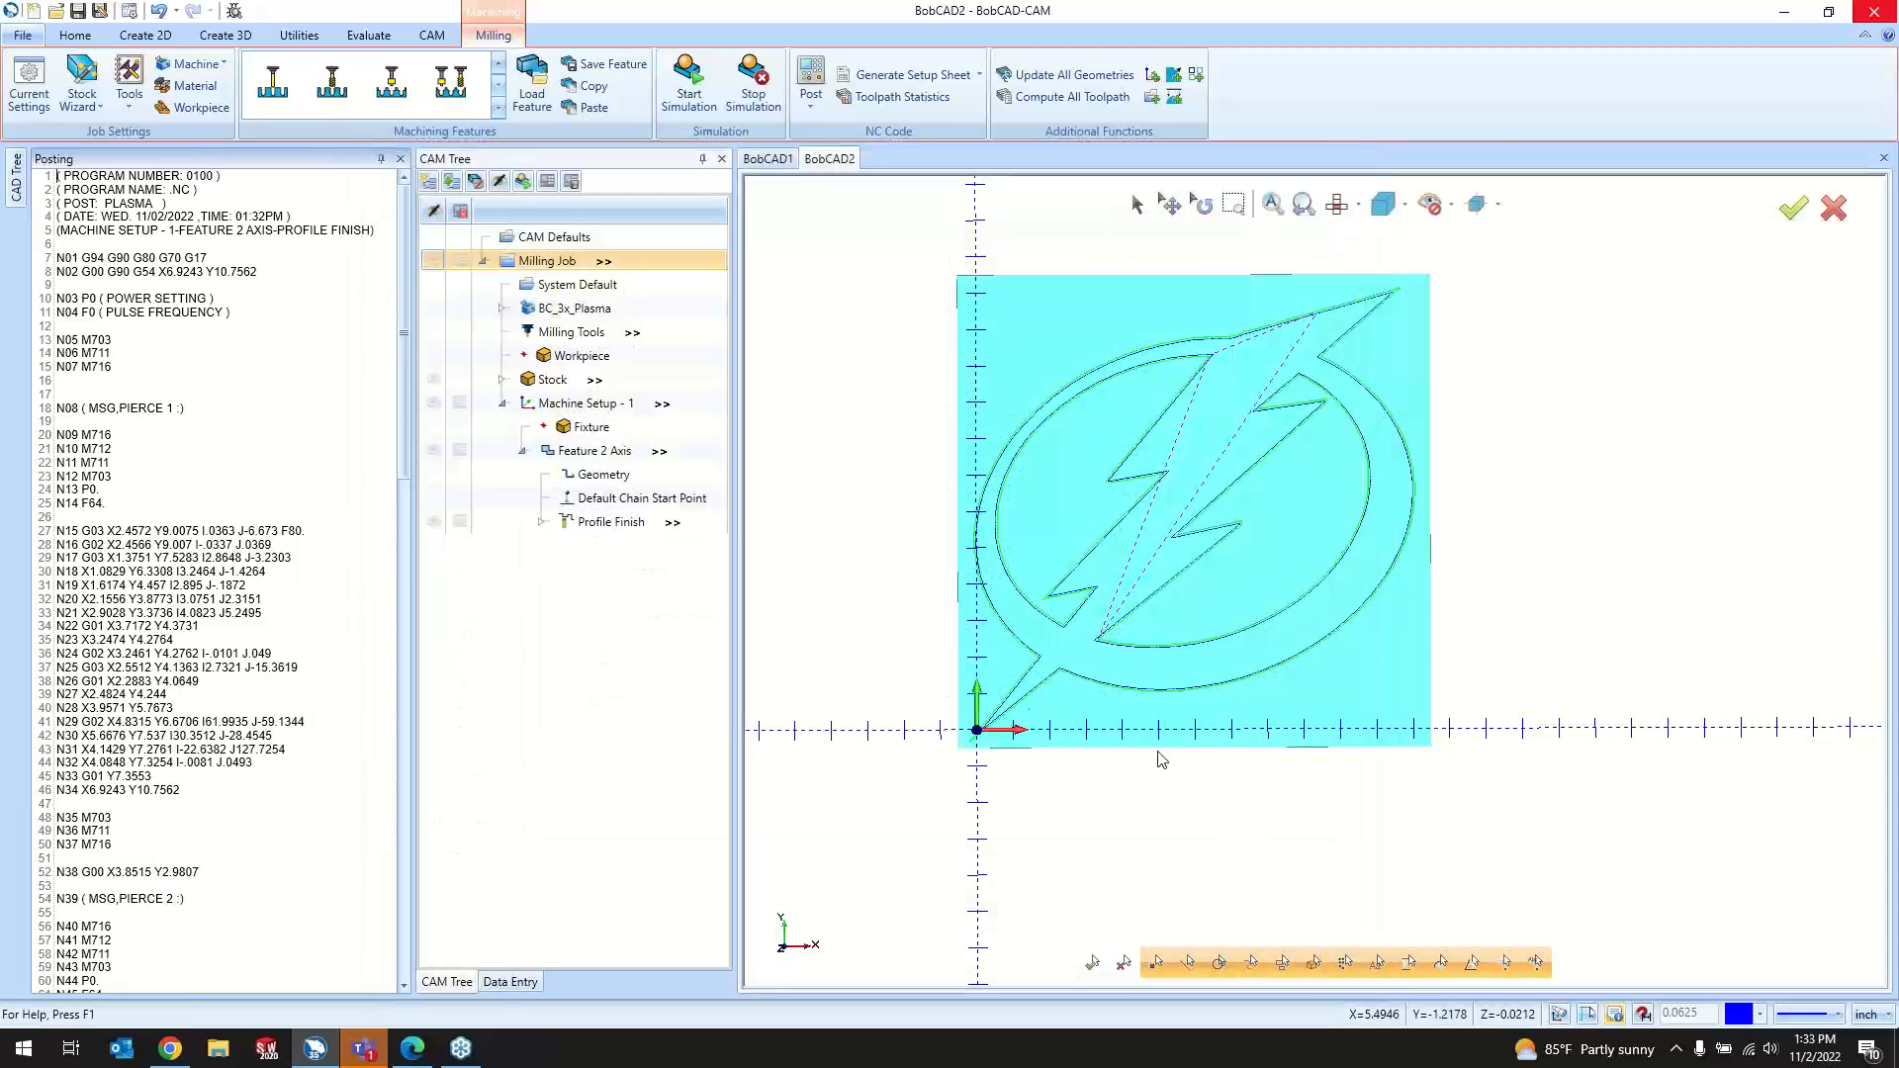
Step: Close the posted code, blank the Milling Job so only the emblem geometry shows, and collapse the job
click(397, 159)
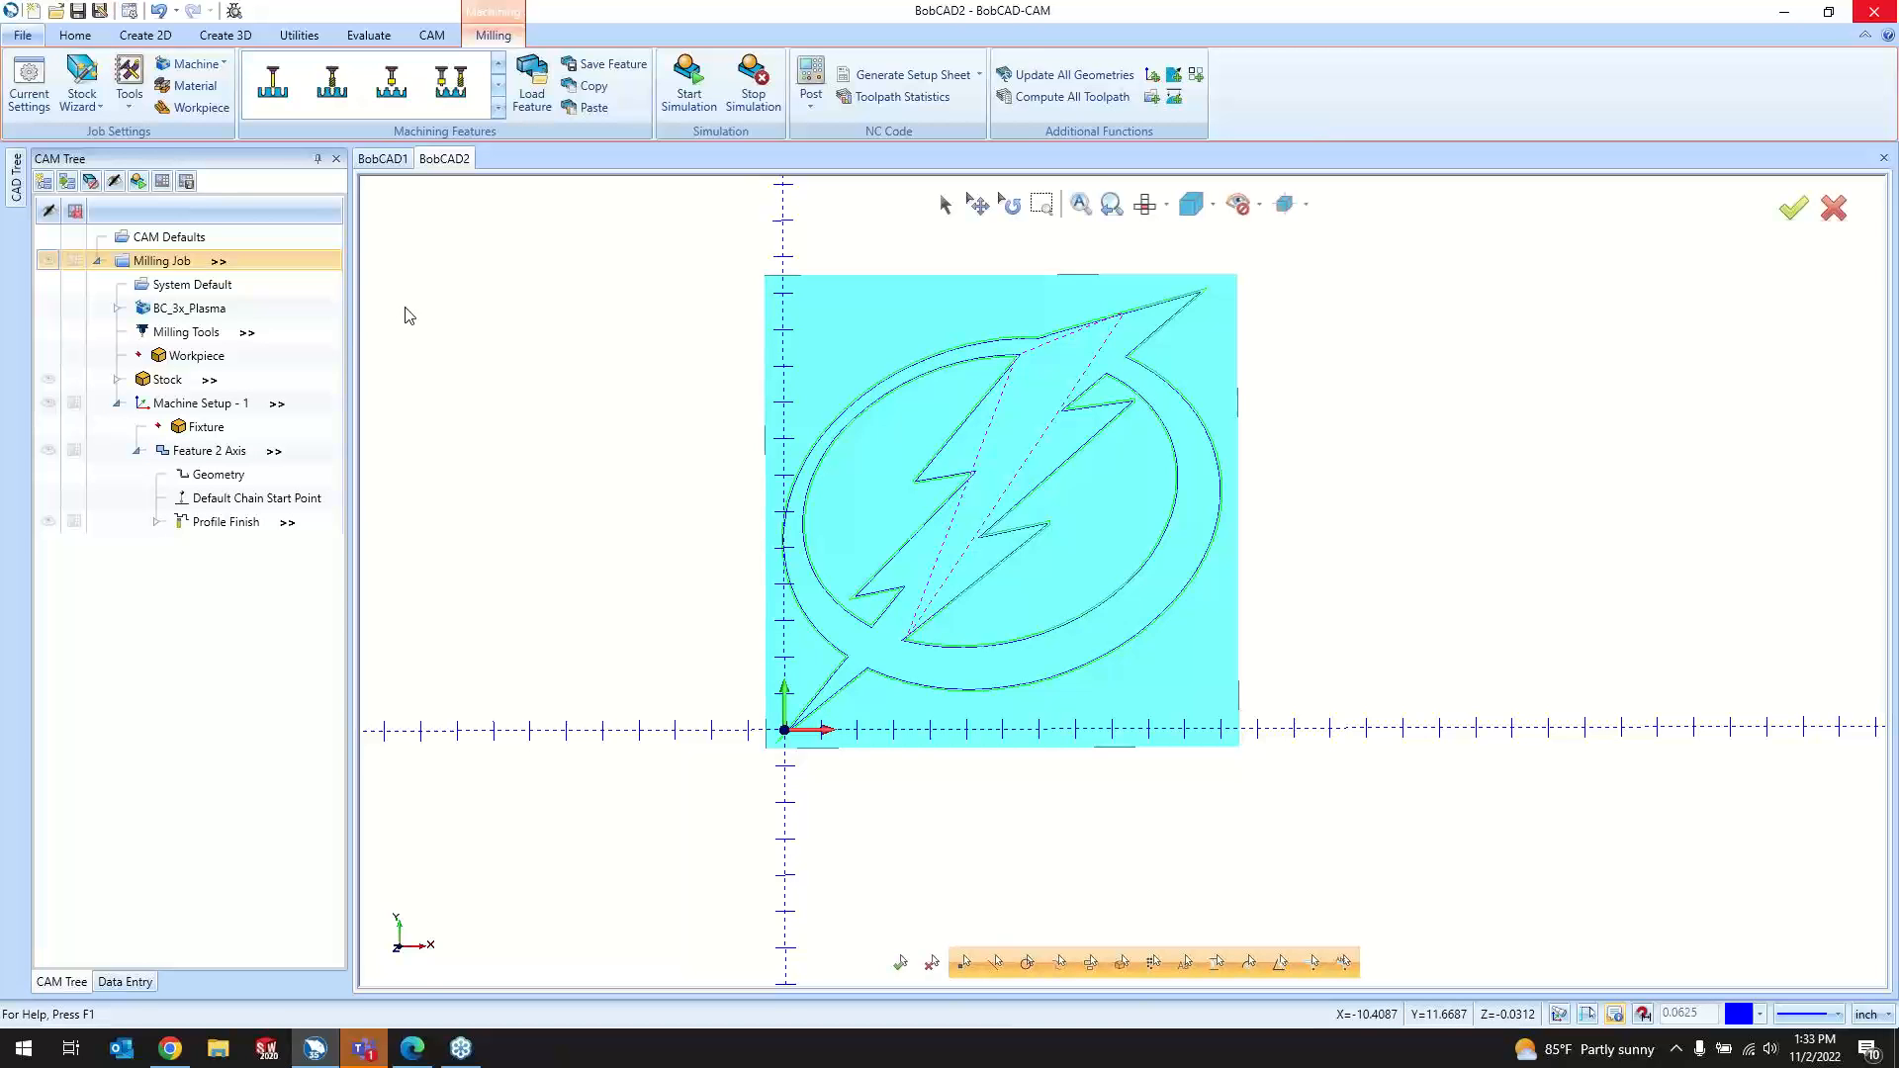
click(48, 260)
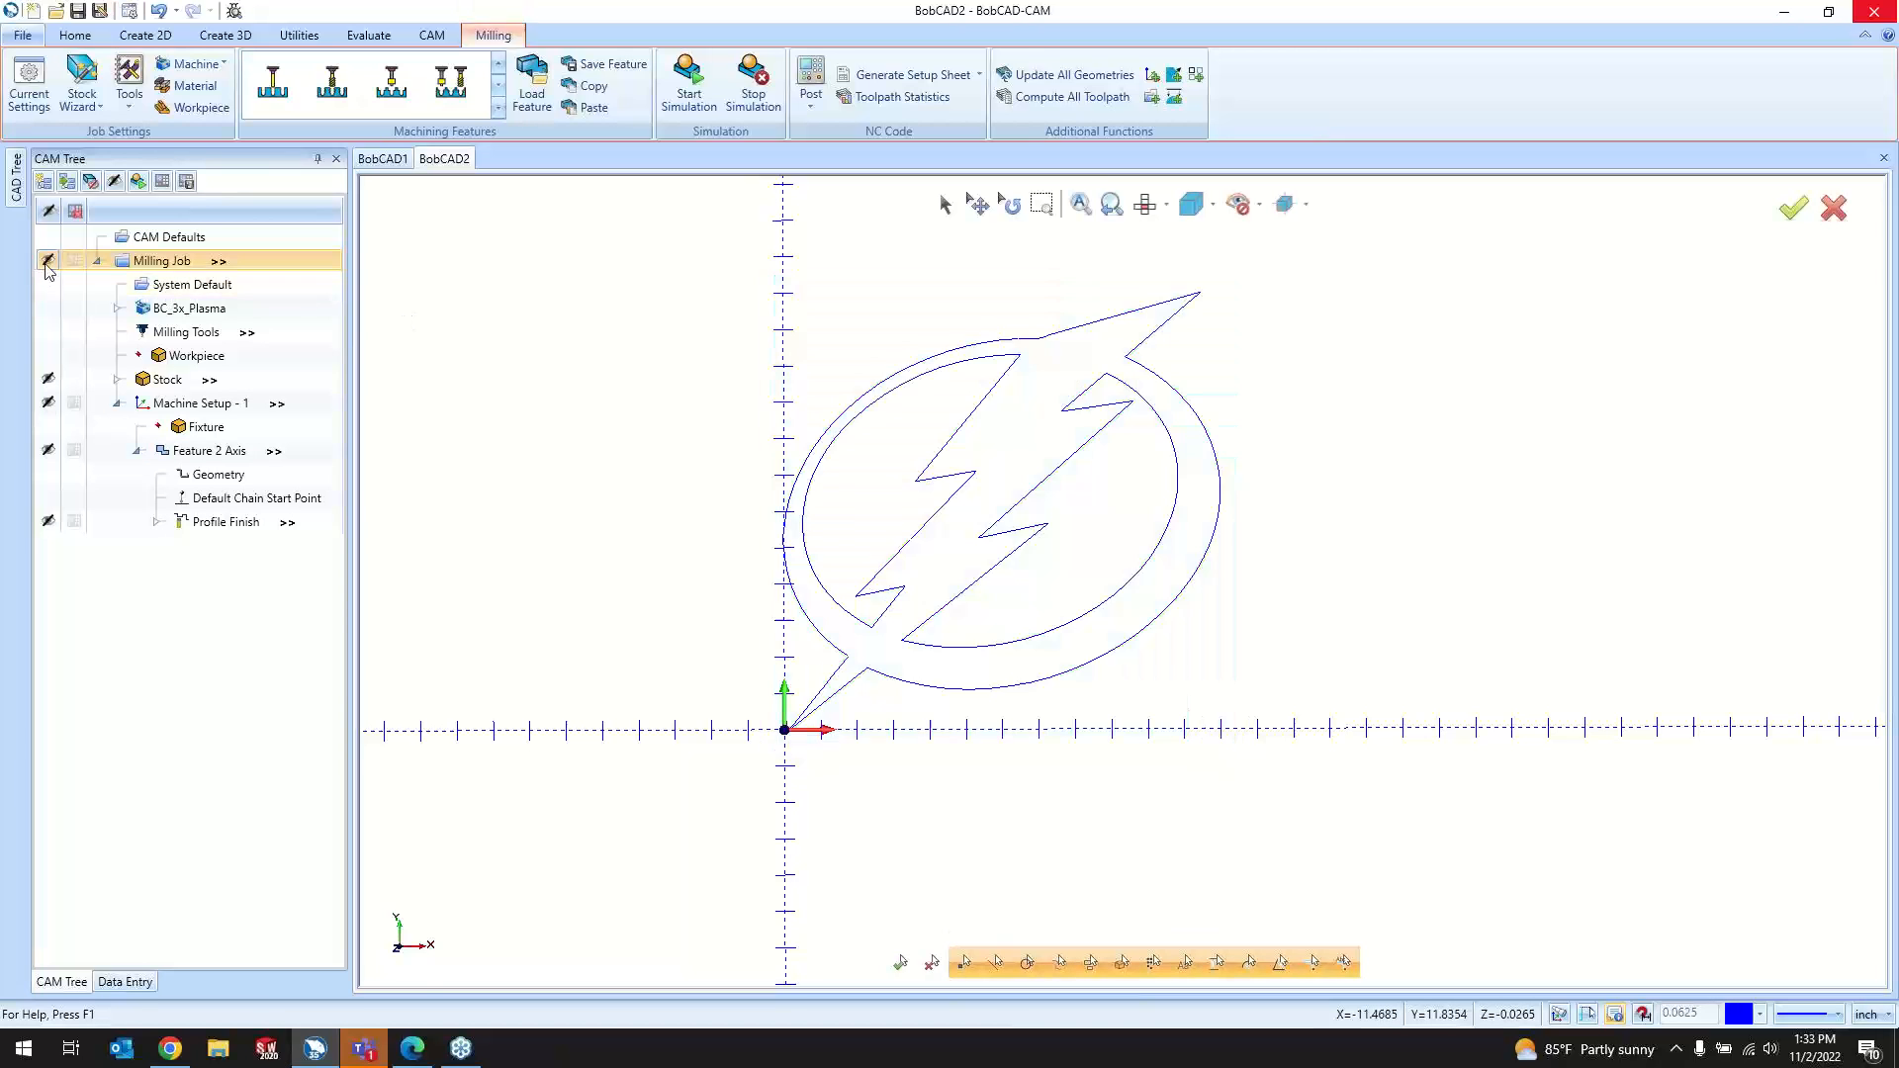
click(97, 260)
Step: Try an Extrude Boss of the whole emblem outline with a distance of 1.0000, check the preview from above, and cancel it
scroll(752, 643, down, 2)
middle_drag(1192, 635, 687, 752)
scroll(783, 587, up, 2)
scroll(762, 599, up, 2)
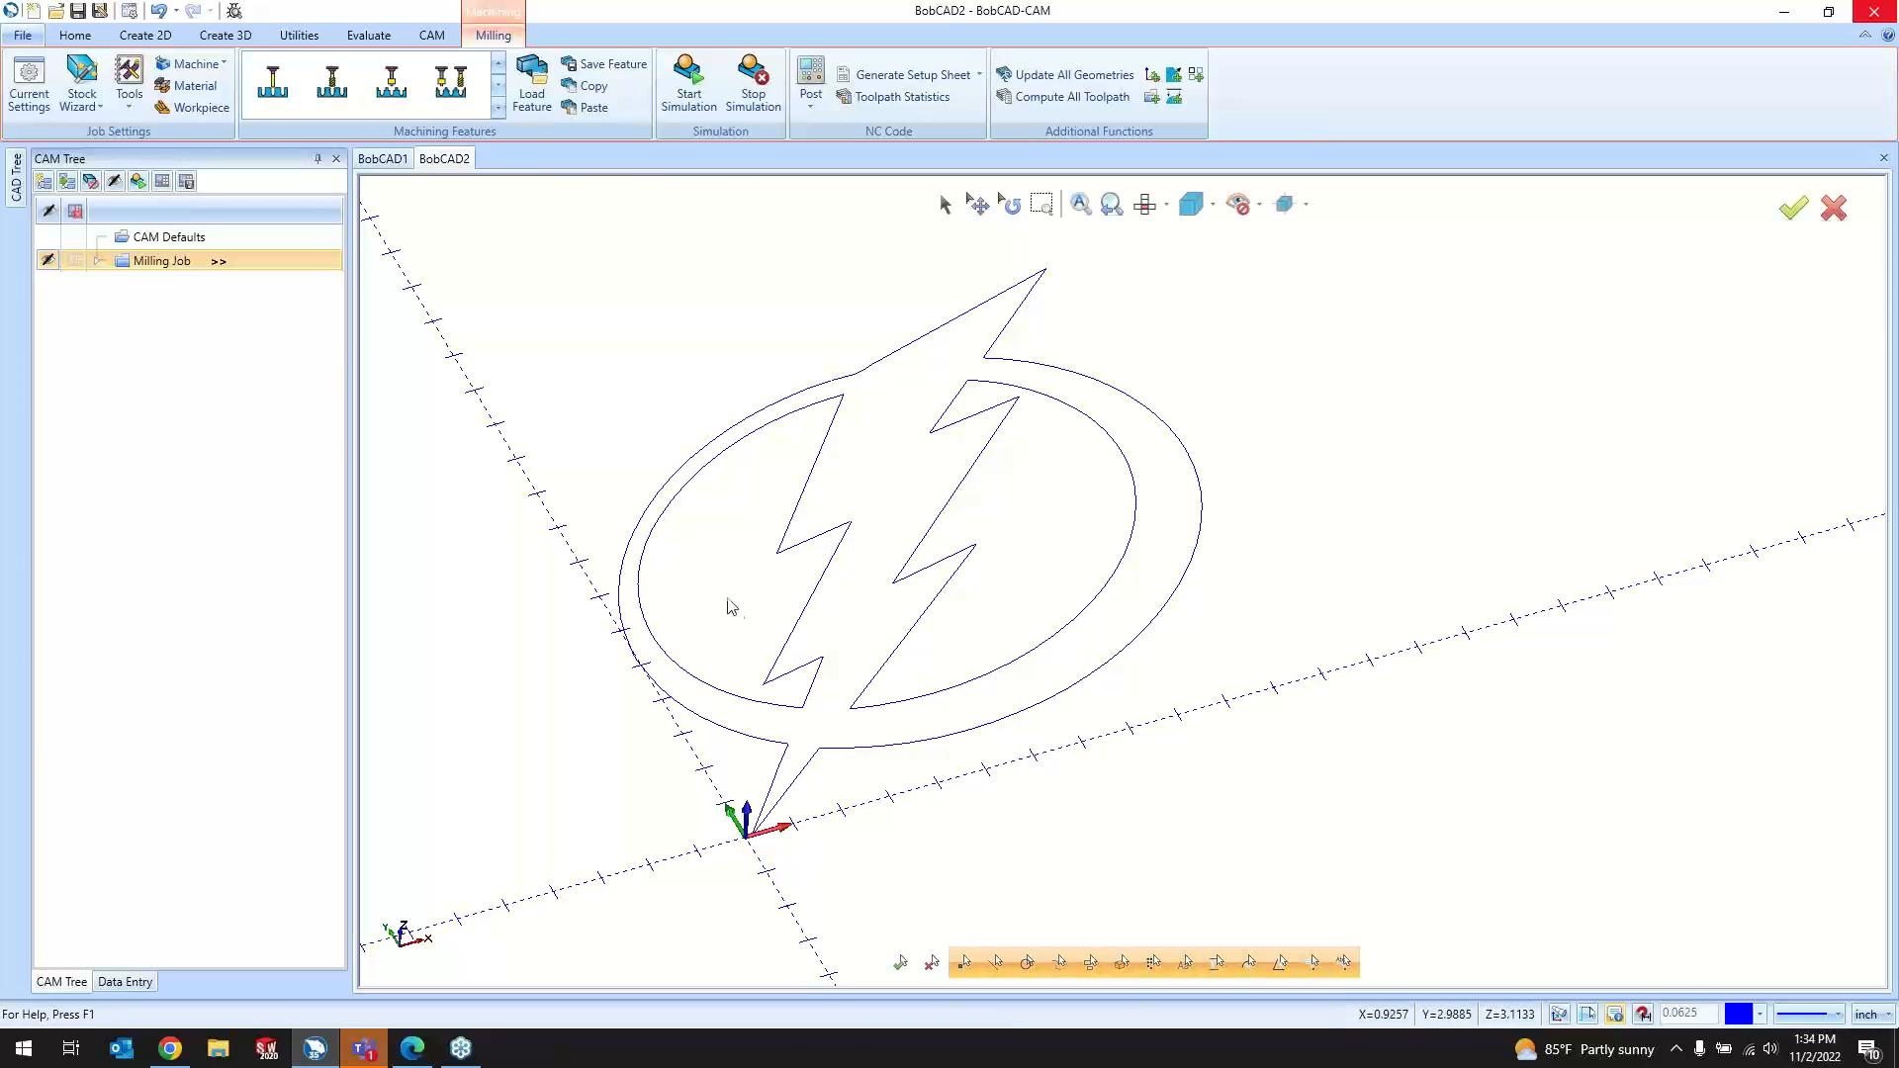
click(228, 37)
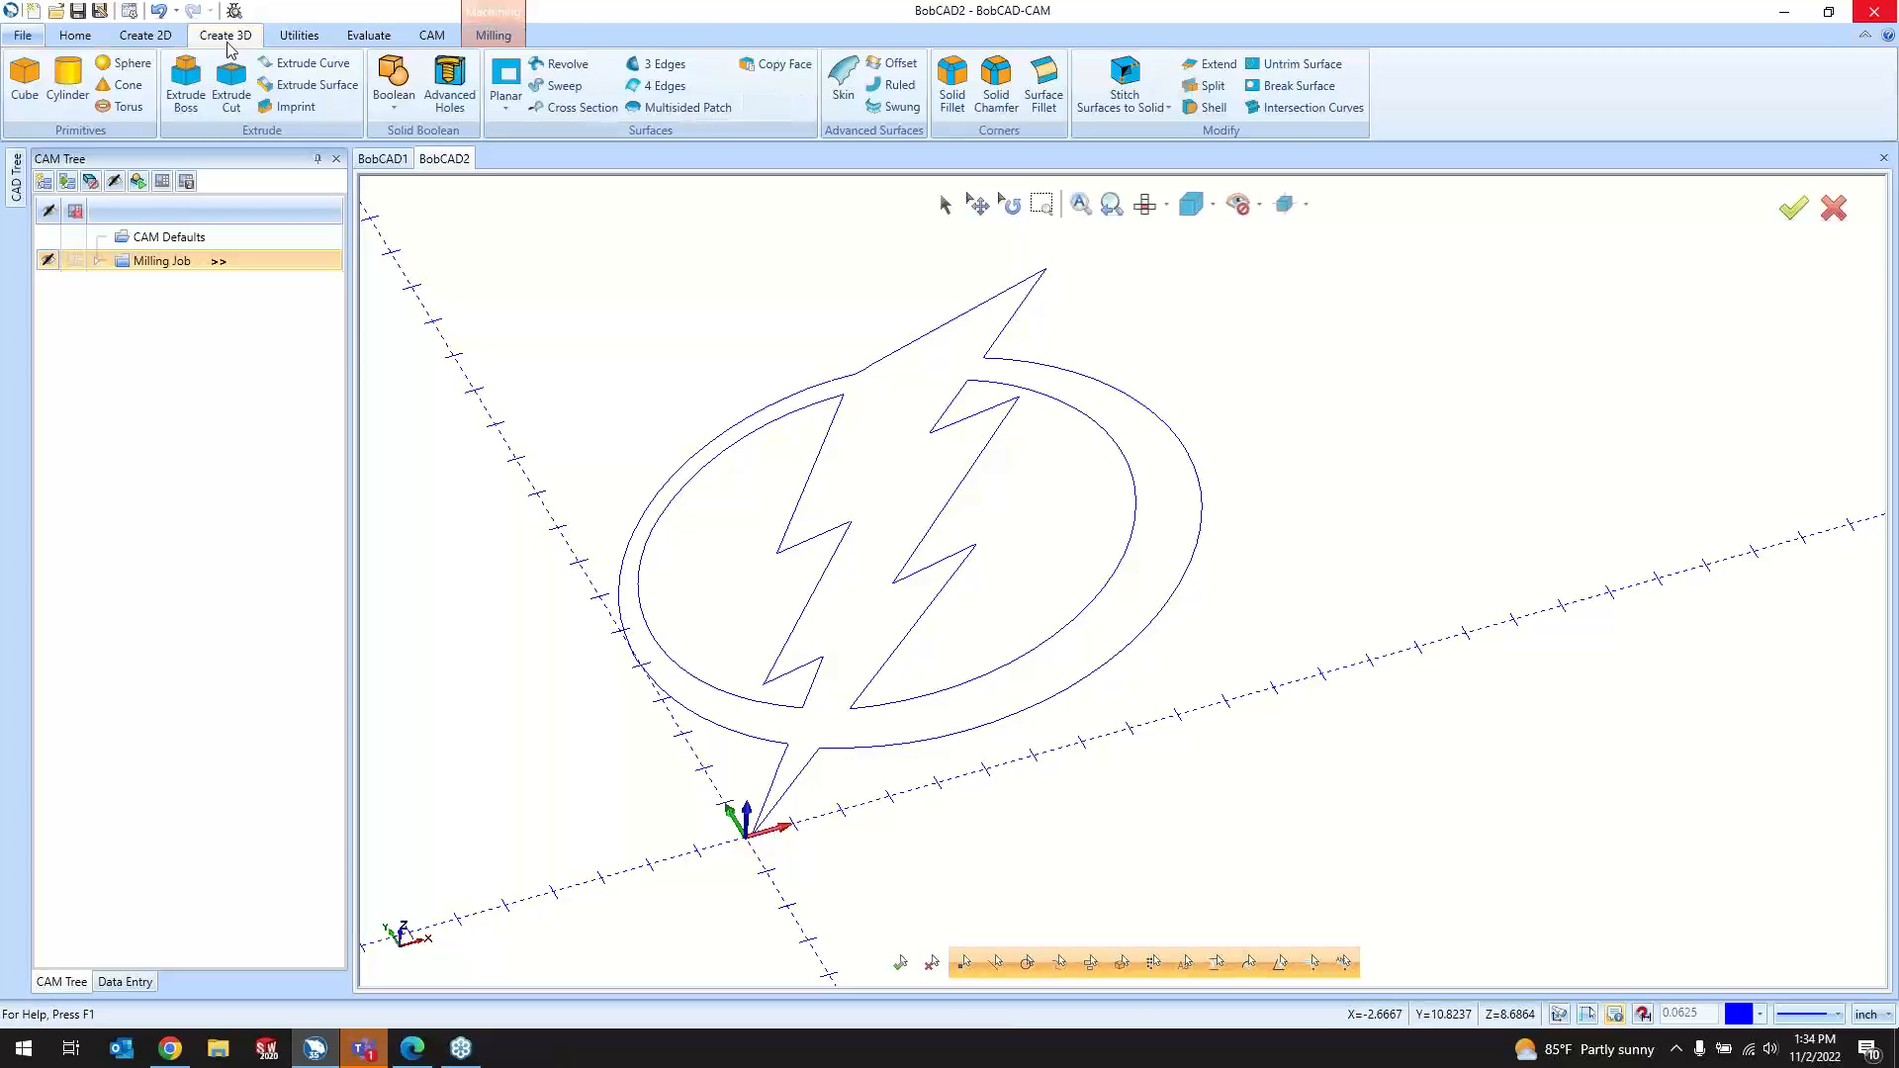
click(186, 79)
scroll(792, 661, down, 2)
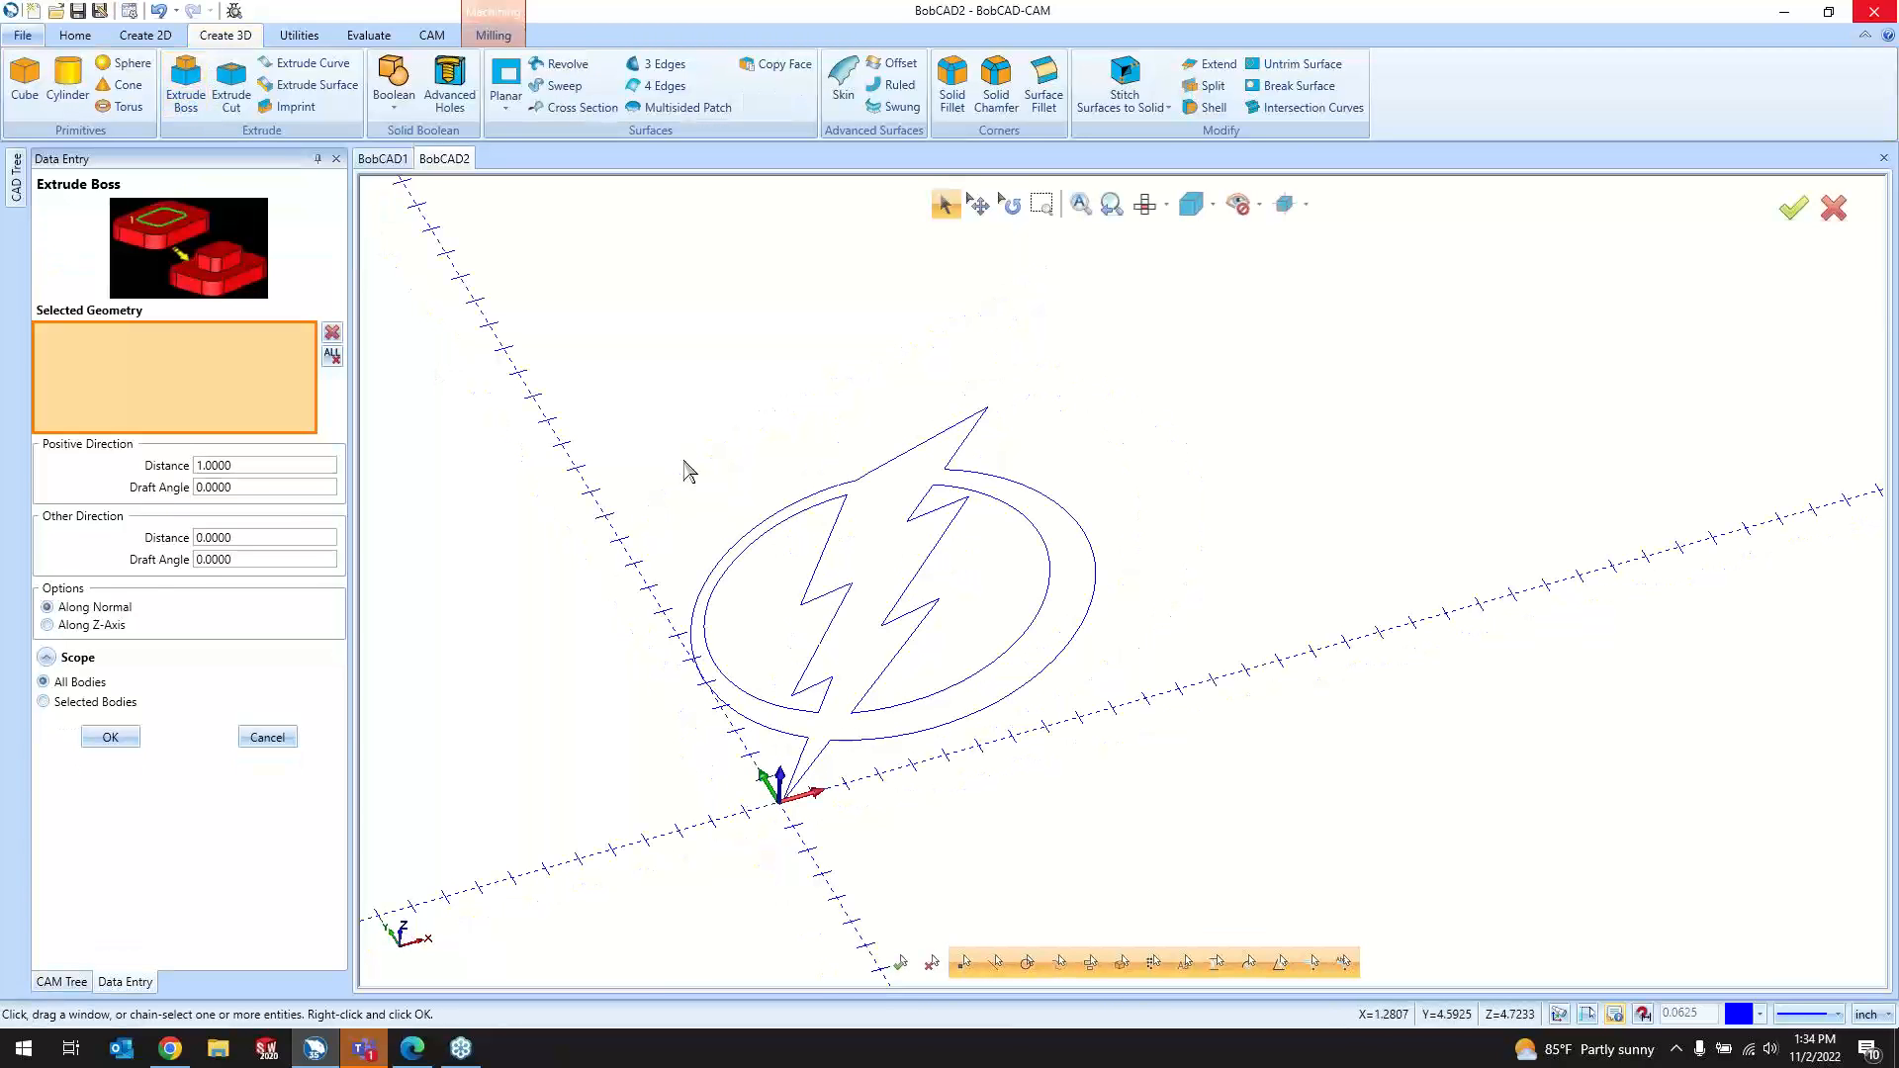
drag(506, 289, 1246, 867)
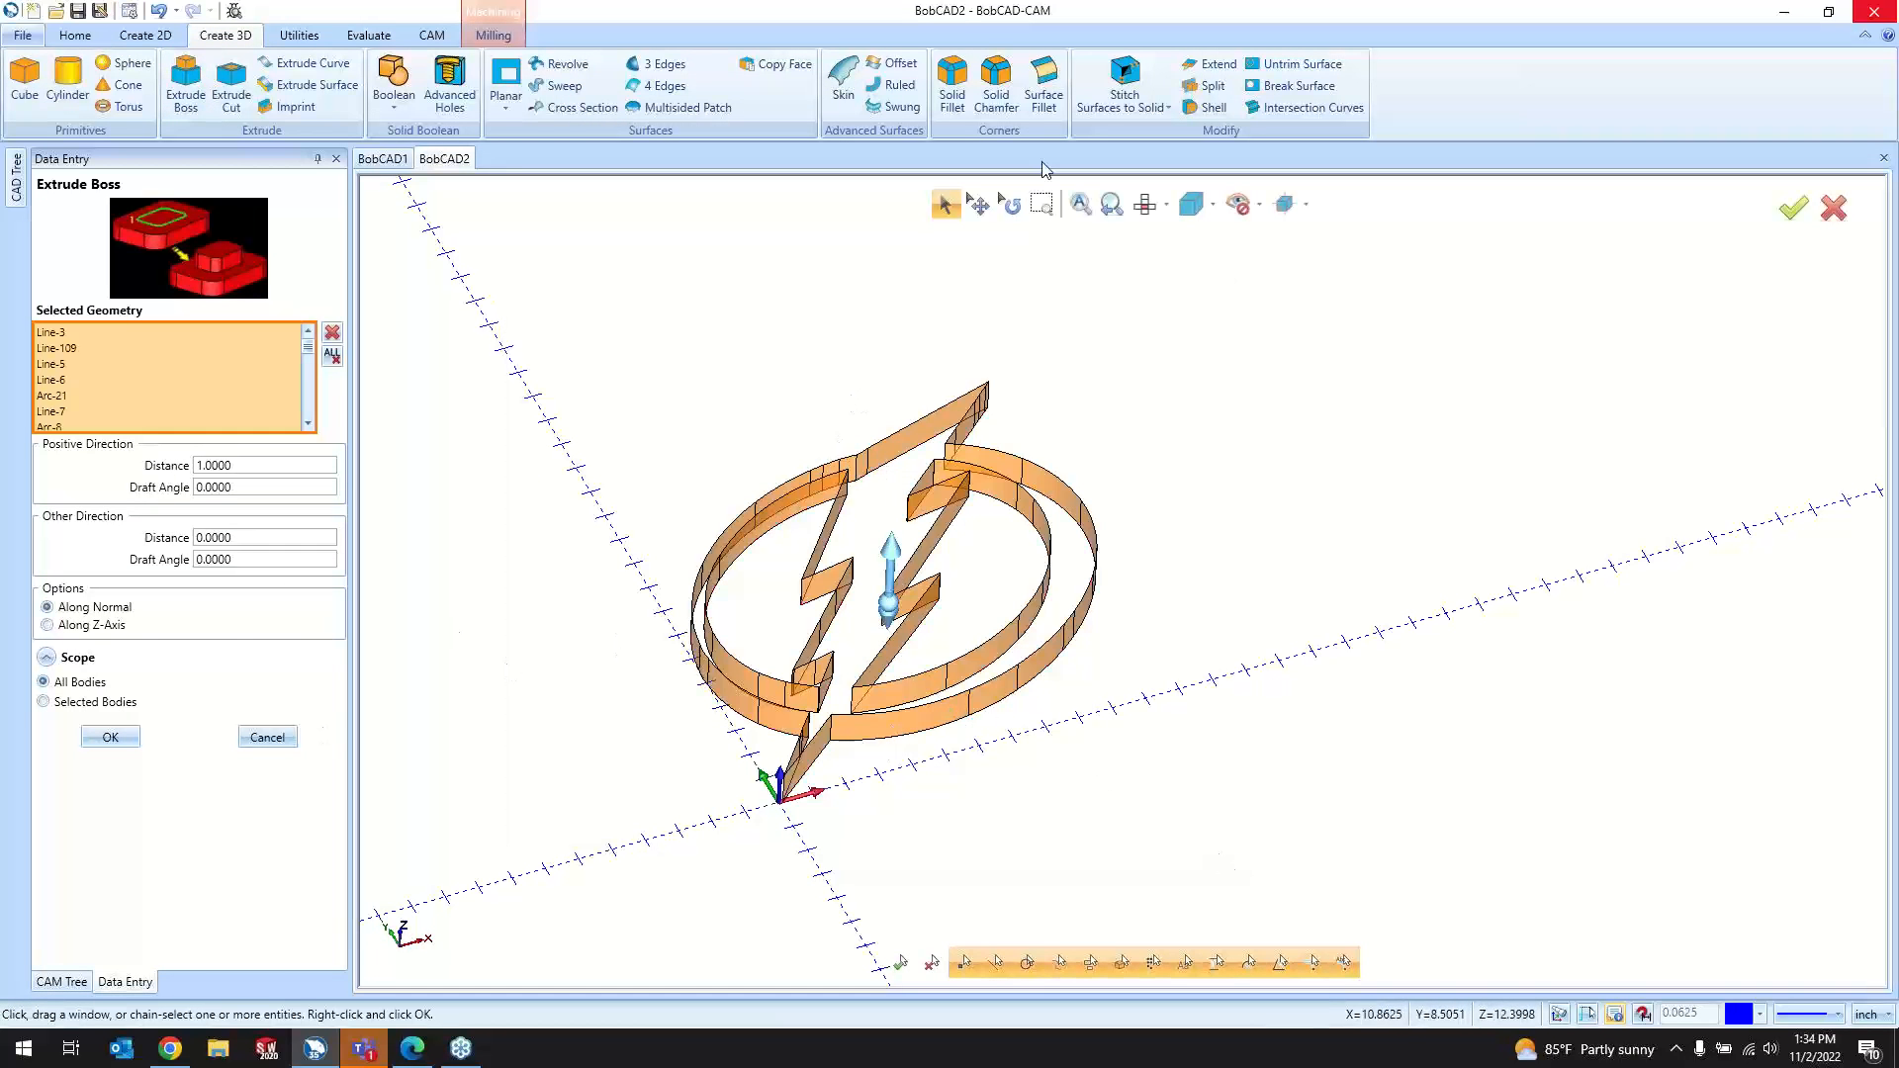
click(1145, 203)
scroll(865, 757, up, 4)
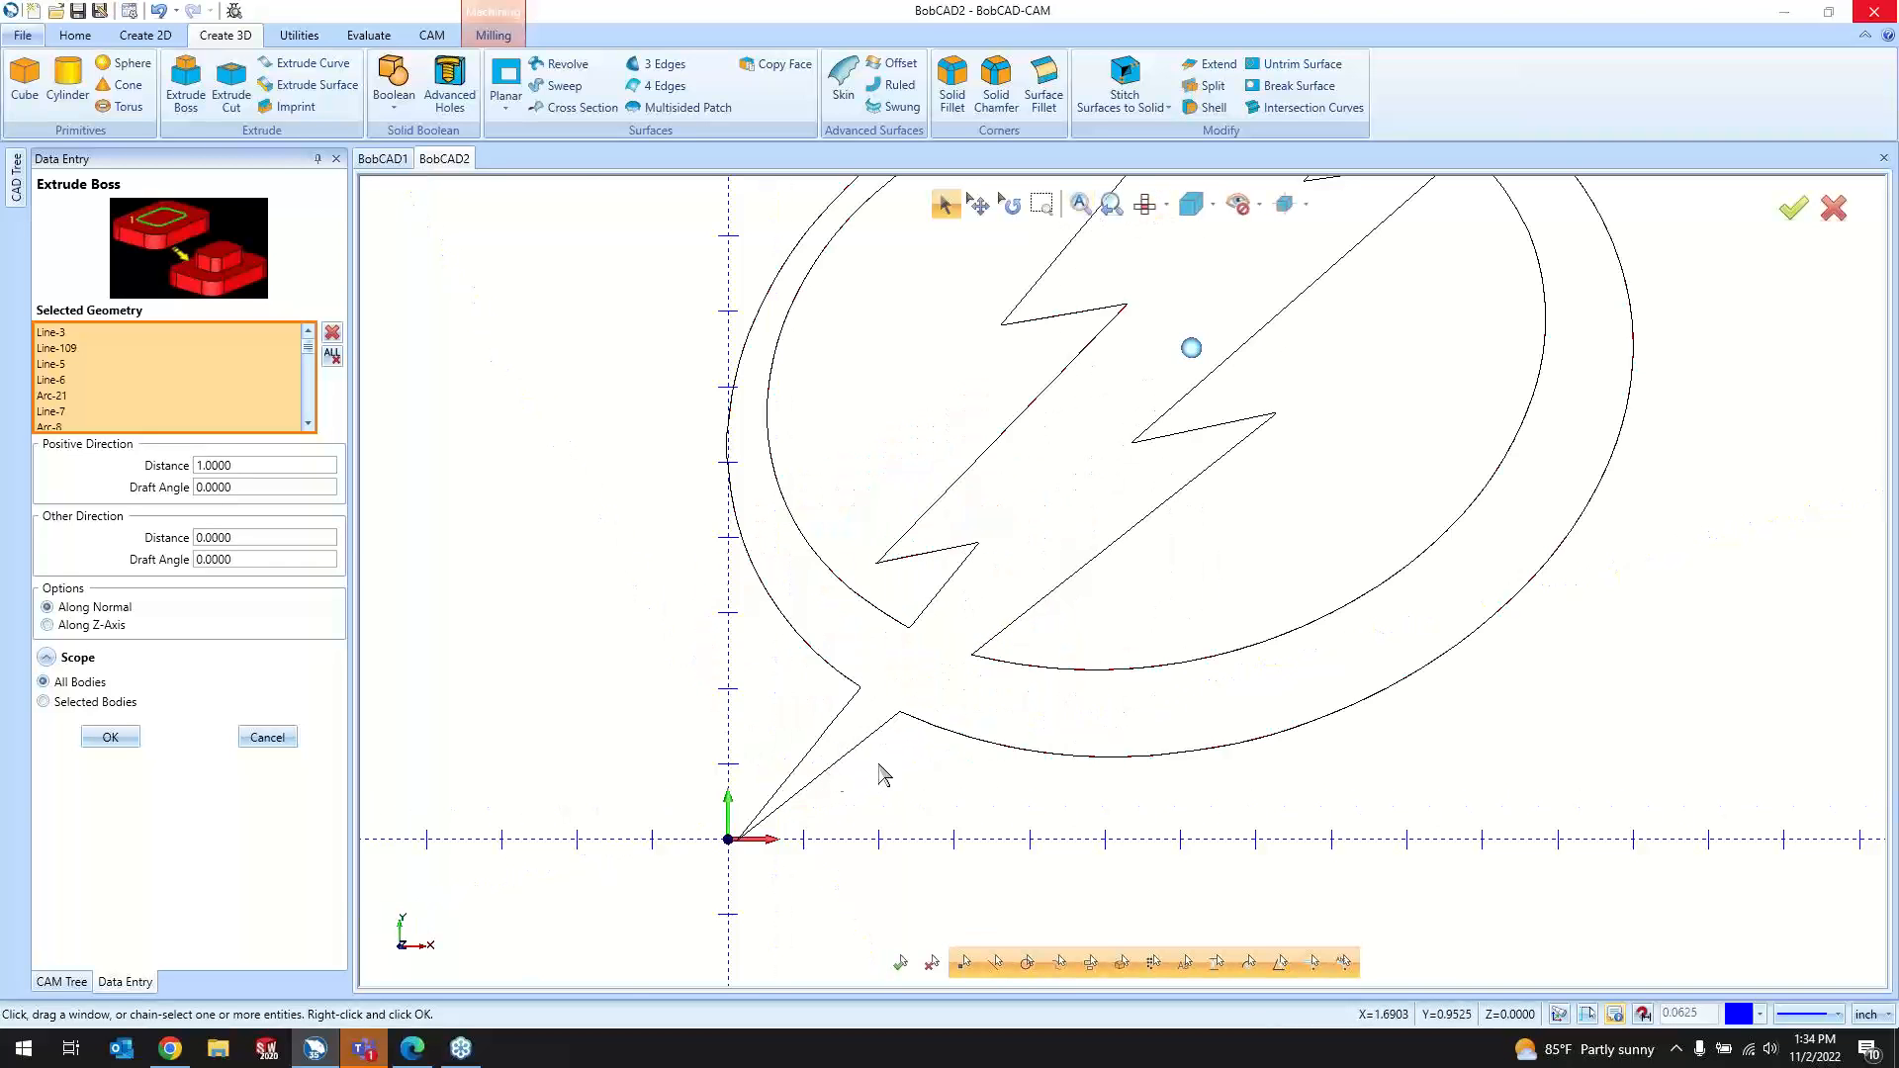
scroll(964, 767, down, 3)
click(267, 738)
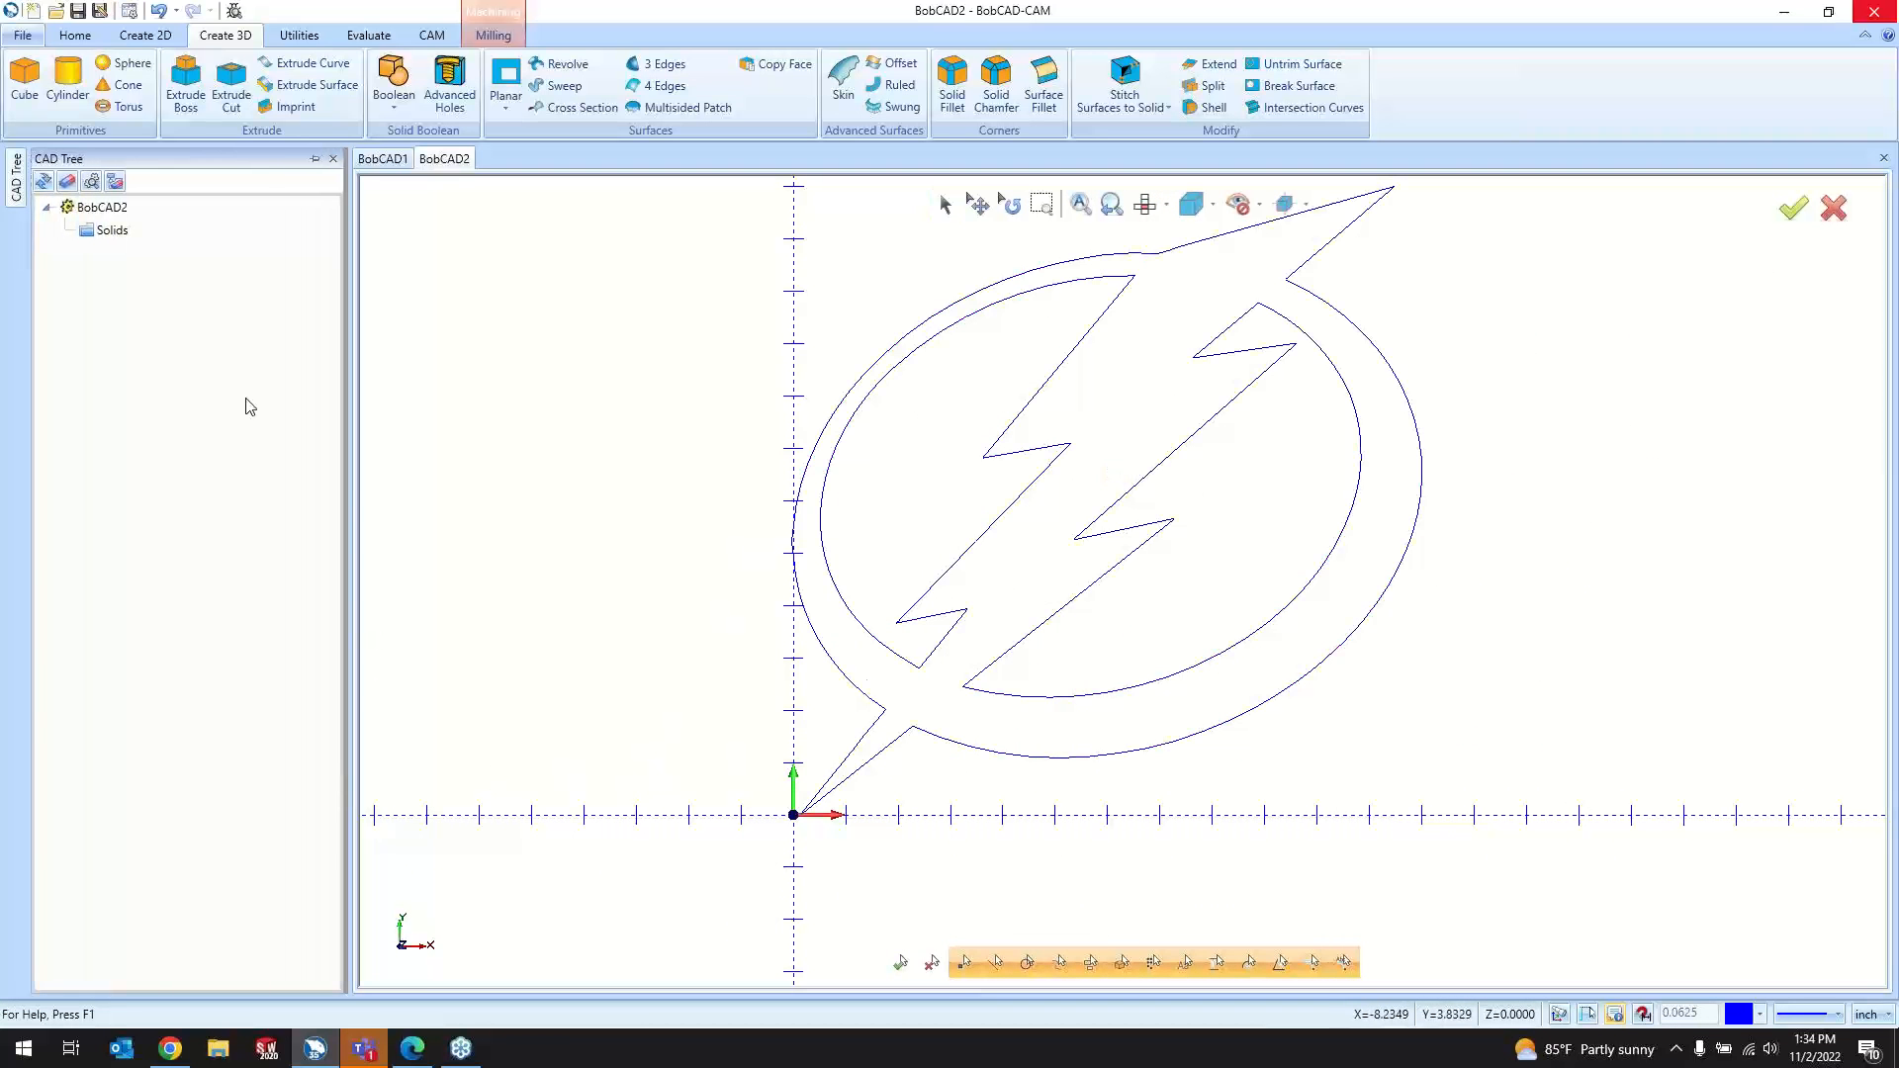
Step: Examine the upper corner where the bolt notch meets the inner oval for a gap between the two entities
scroll(831, 663, down, 1)
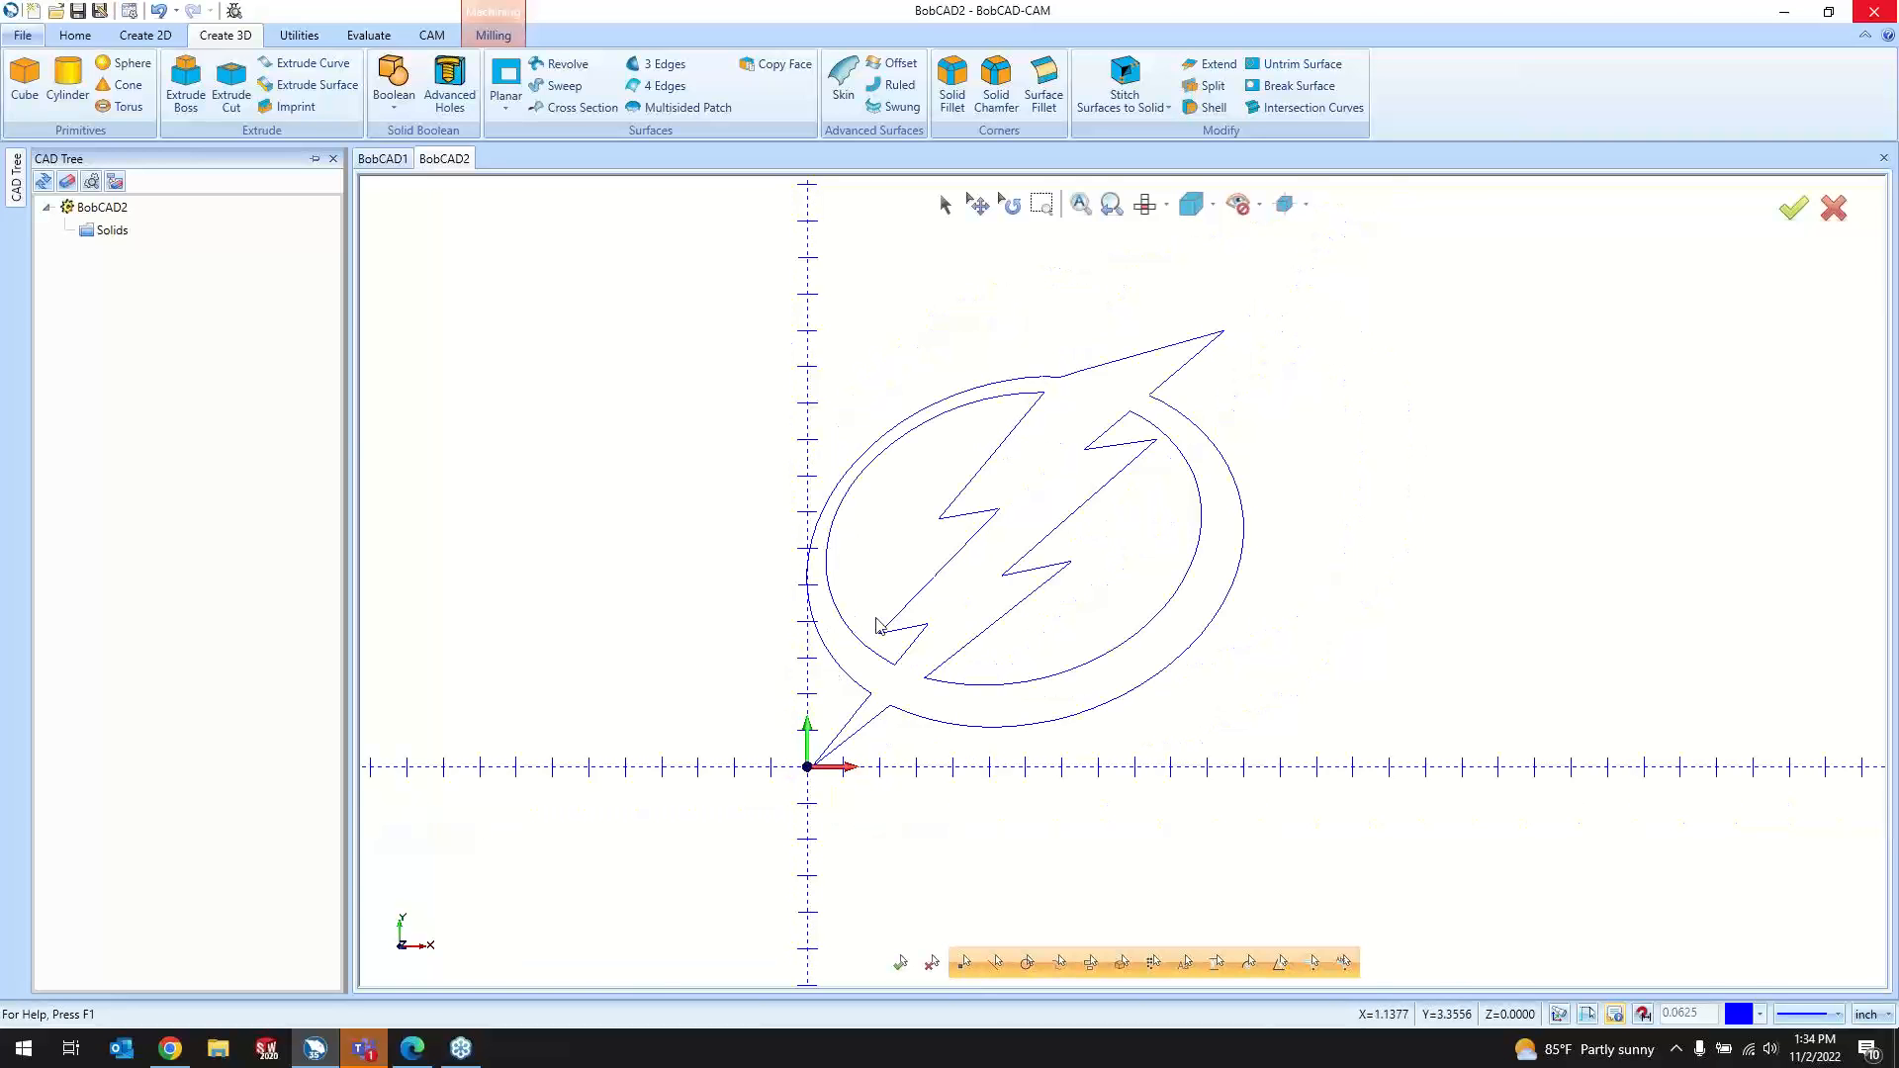
scroll(1136, 445, up, 5)
scroll(1136, 465, up, 3)
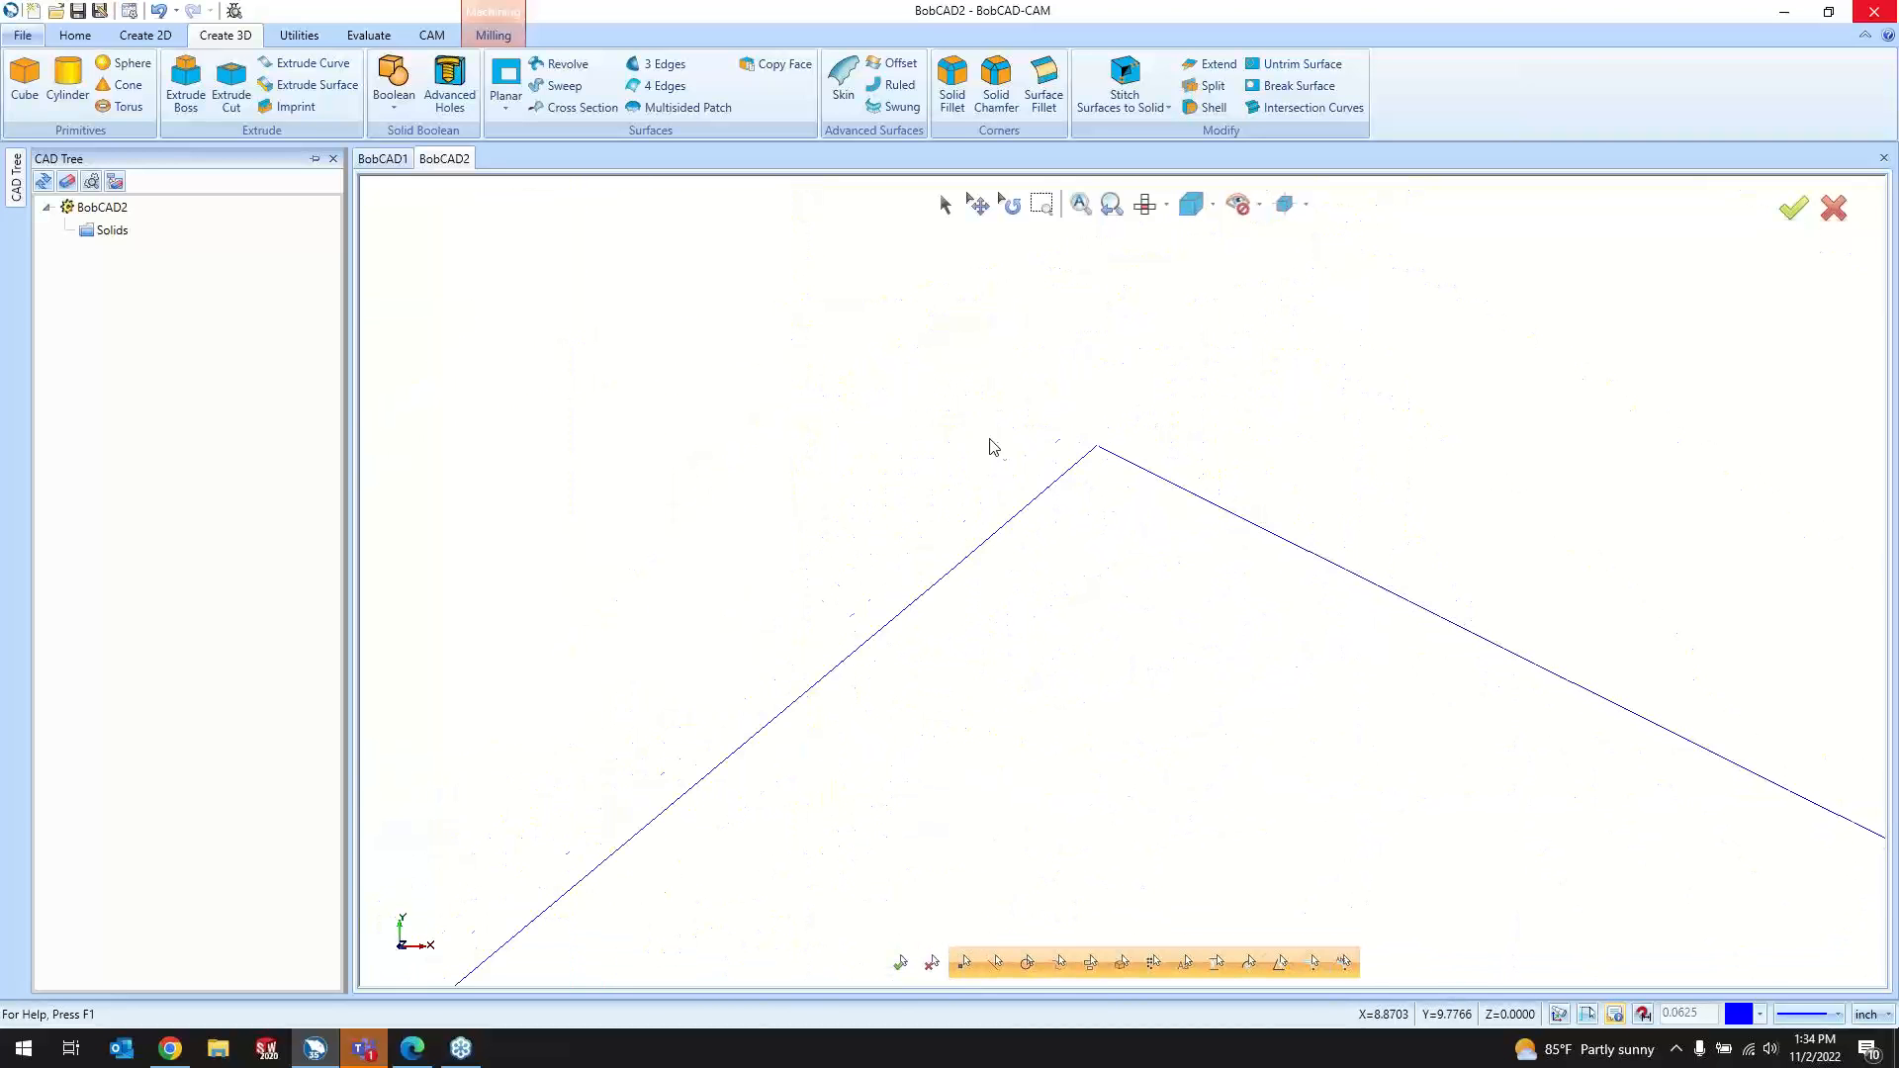
scroll(1115, 464, up, 1)
middle_drag(1073, 431, 1026, 396)
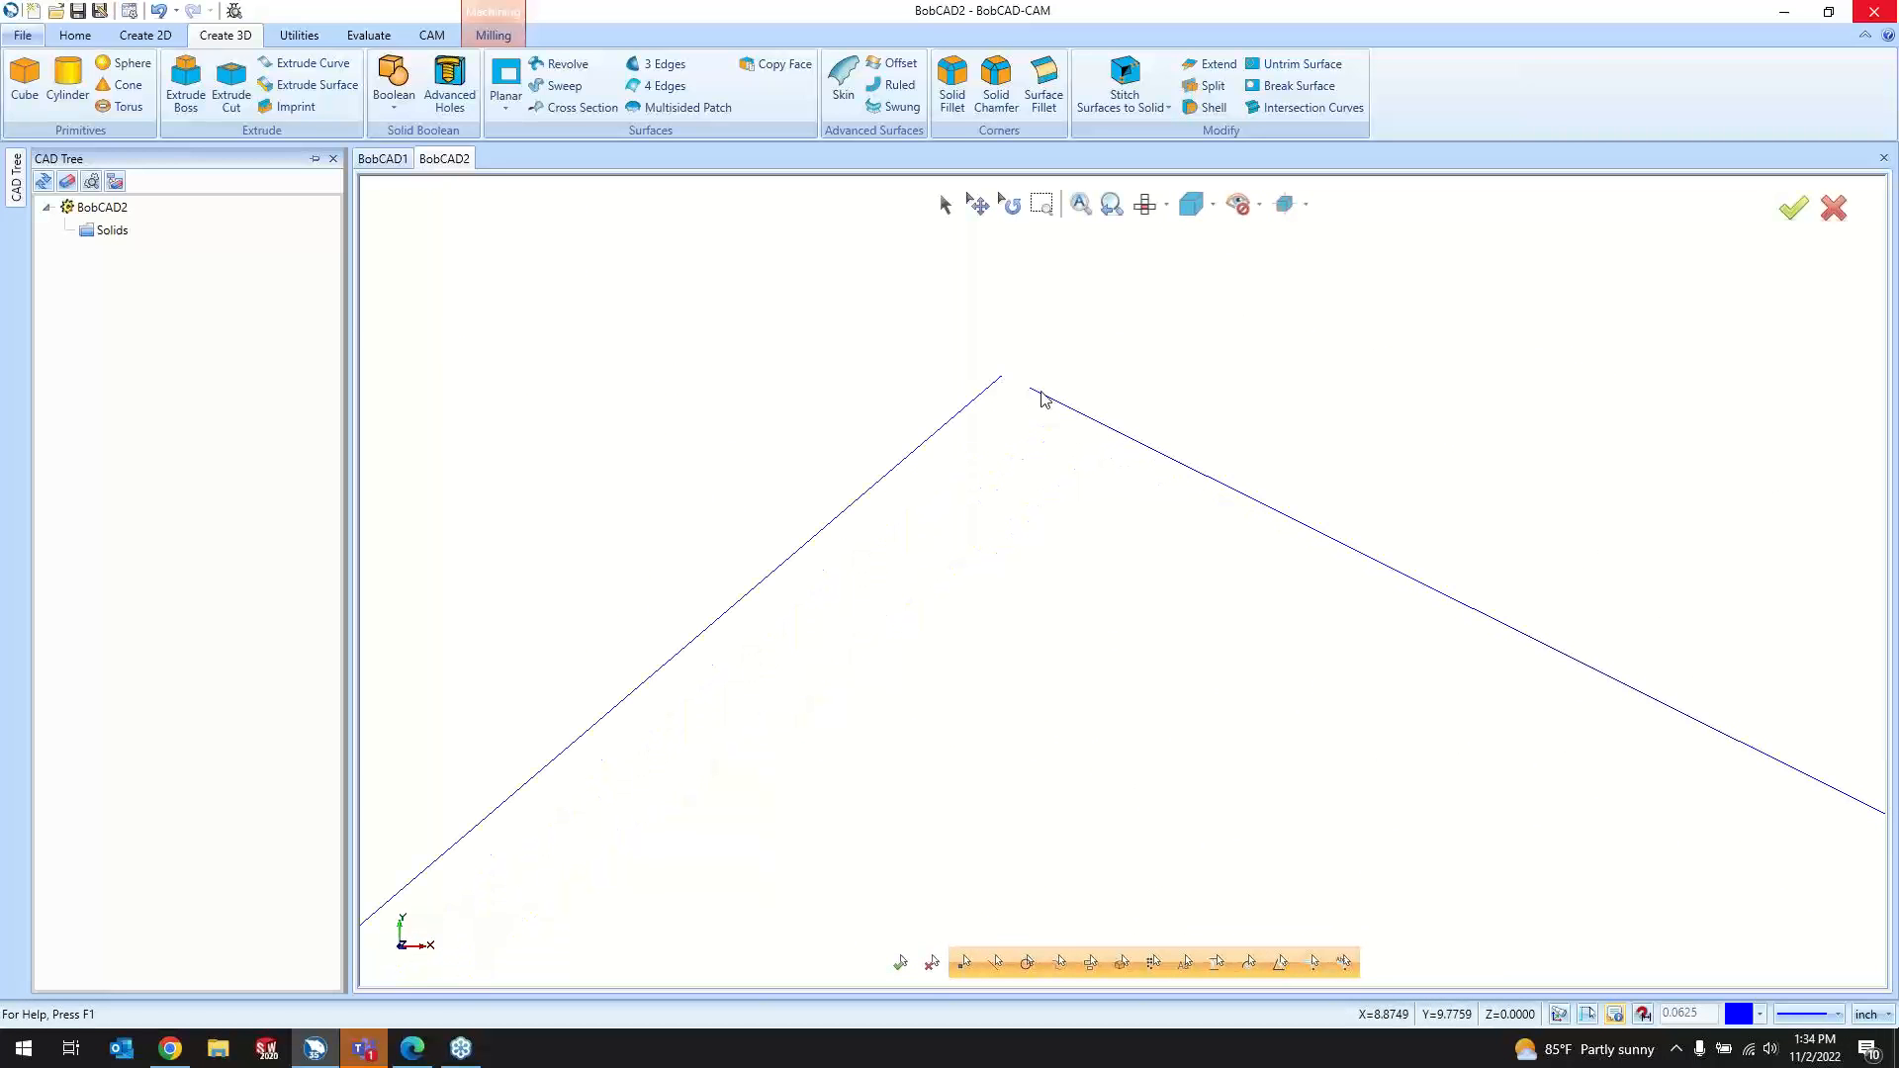
scroll(1015, 399, down, 3)
scroll(1015, 398, up, 3)
scroll(1014, 398, down, 5)
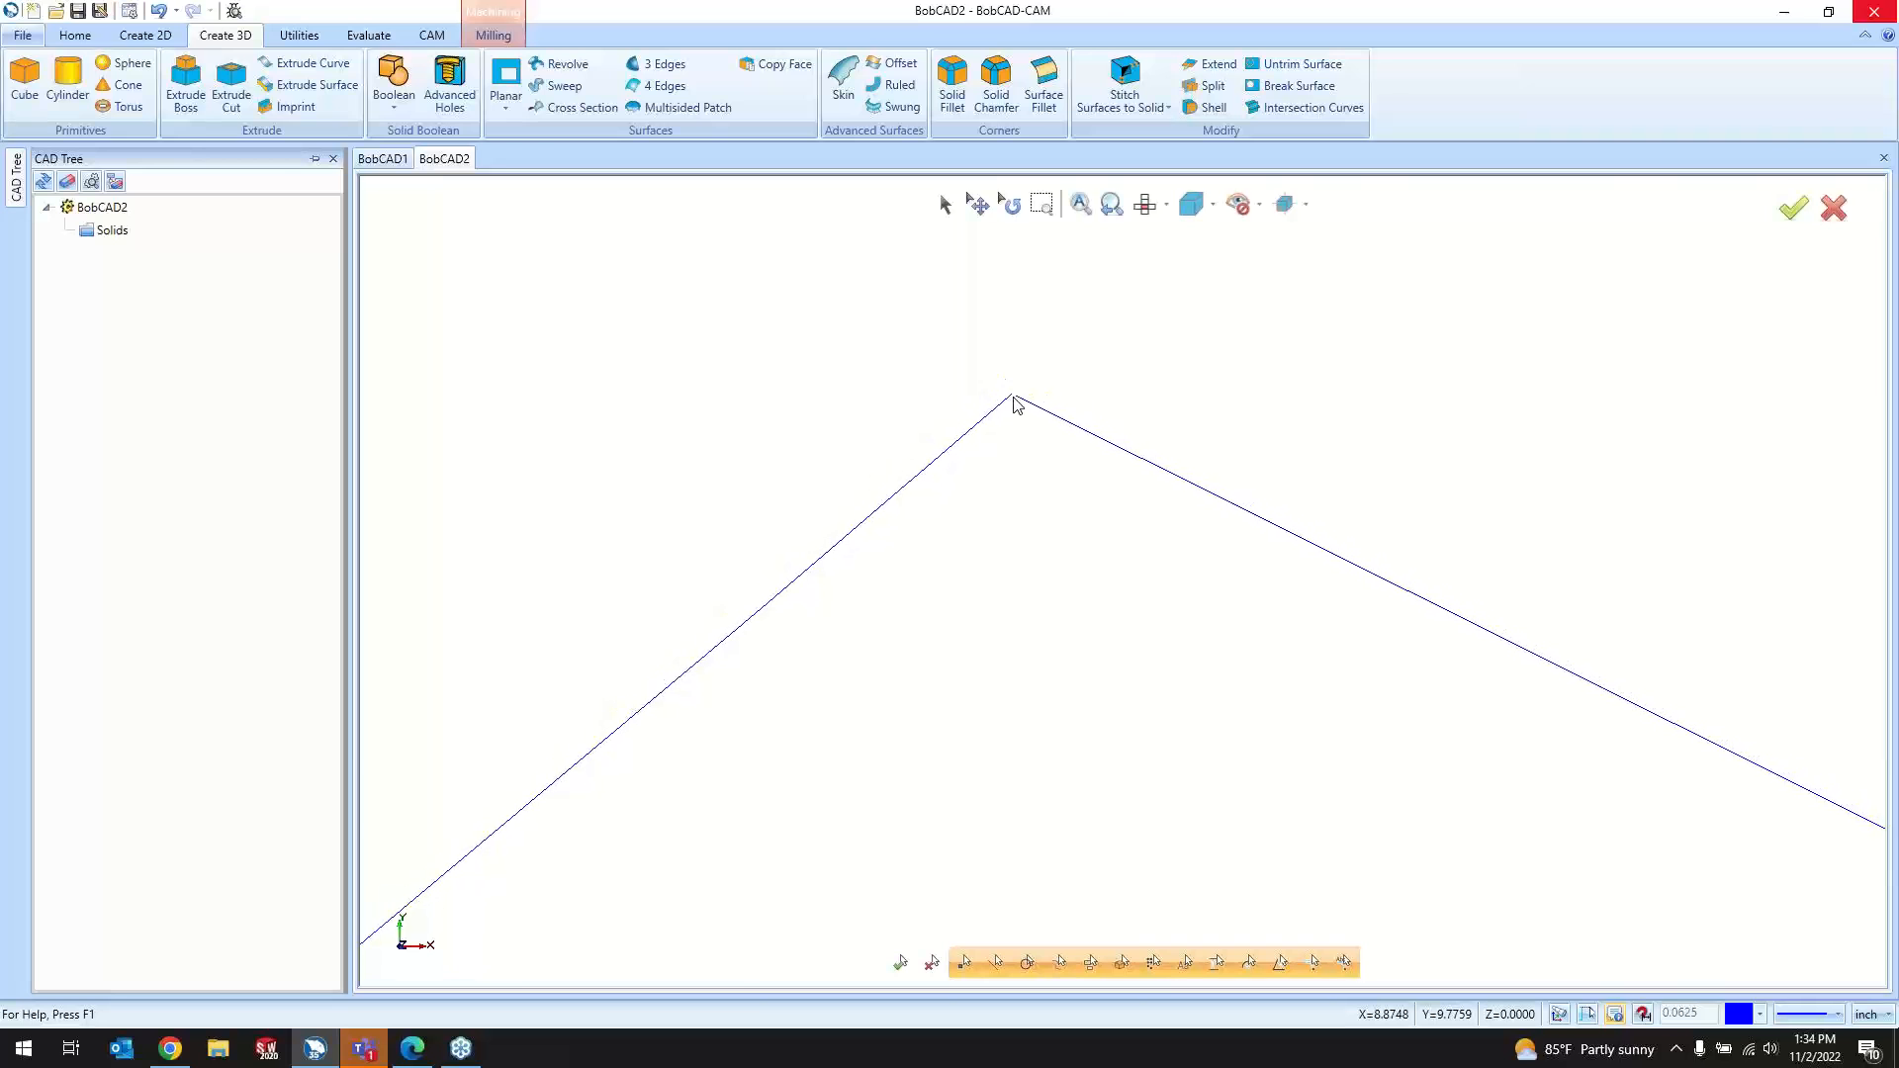
scroll(1012, 400, down, 6)
scroll(1015, 402, up, 7)
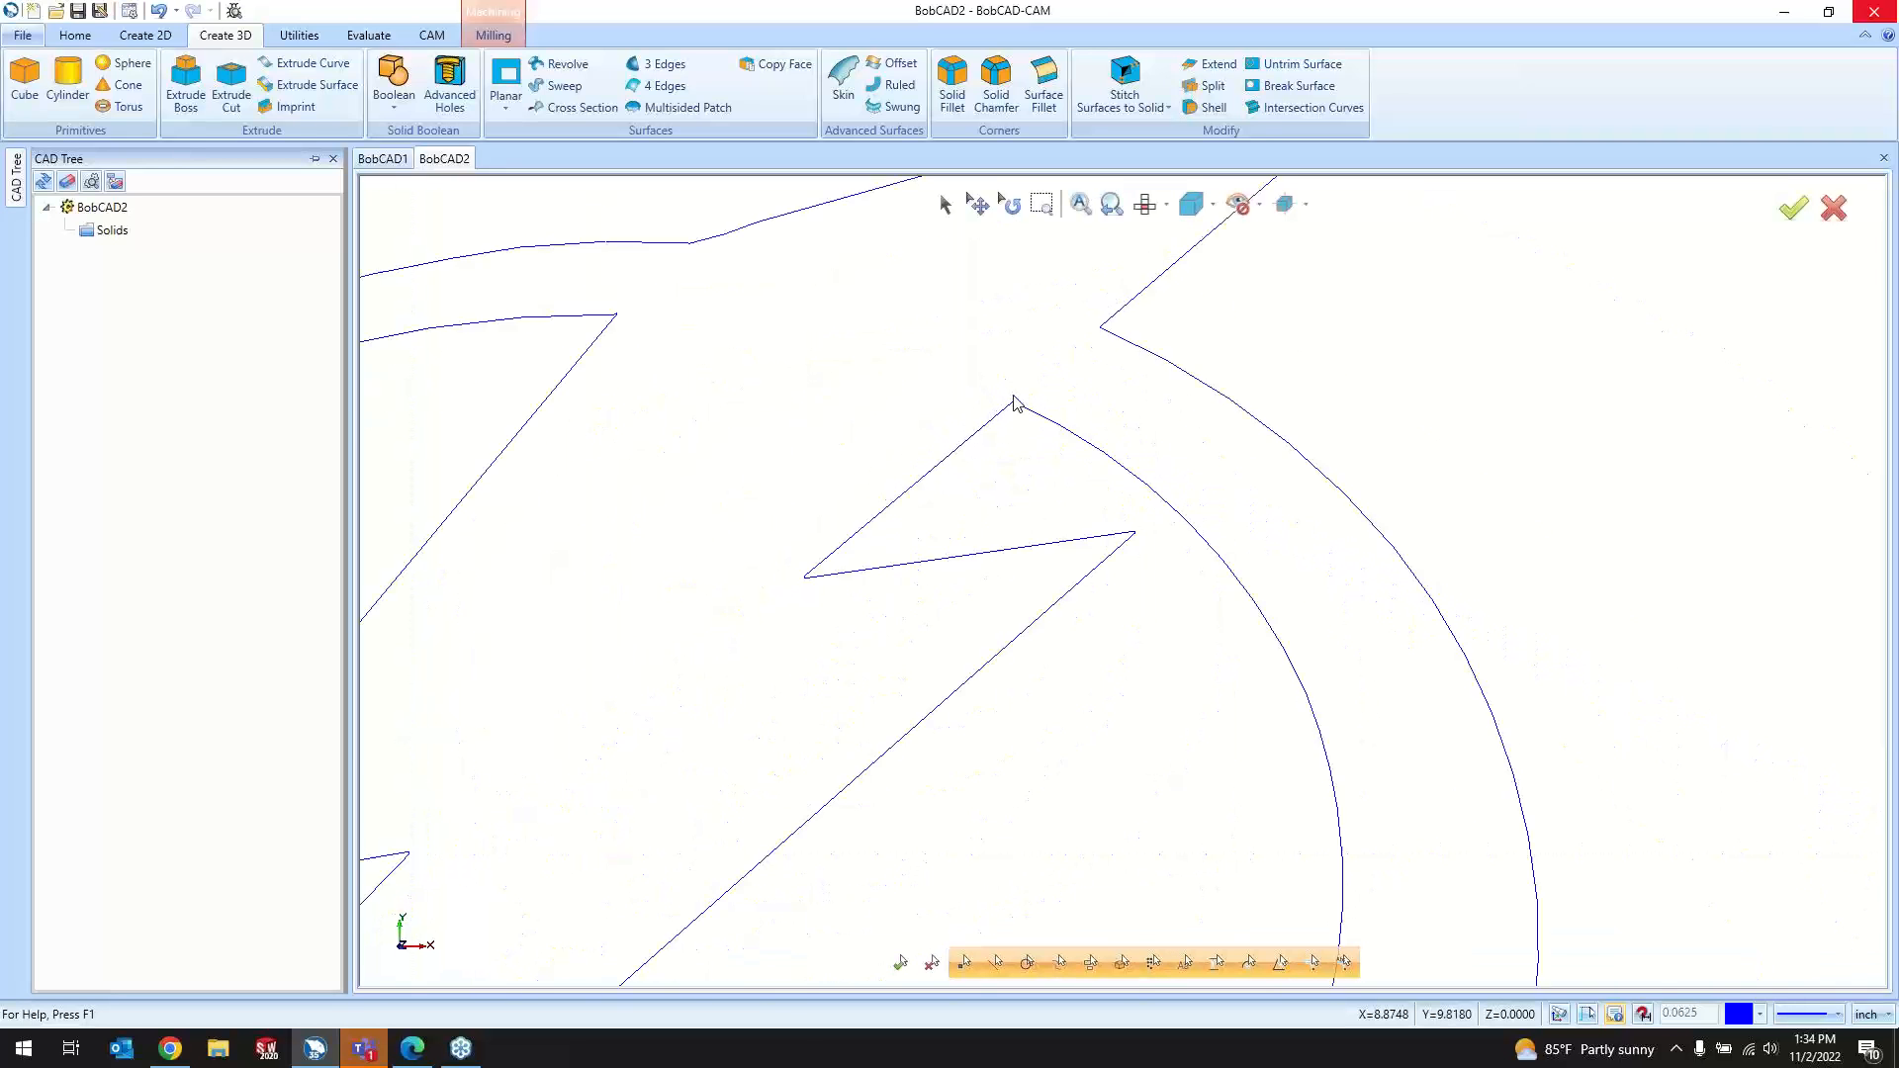
scroll(1027, 422, up, 8)
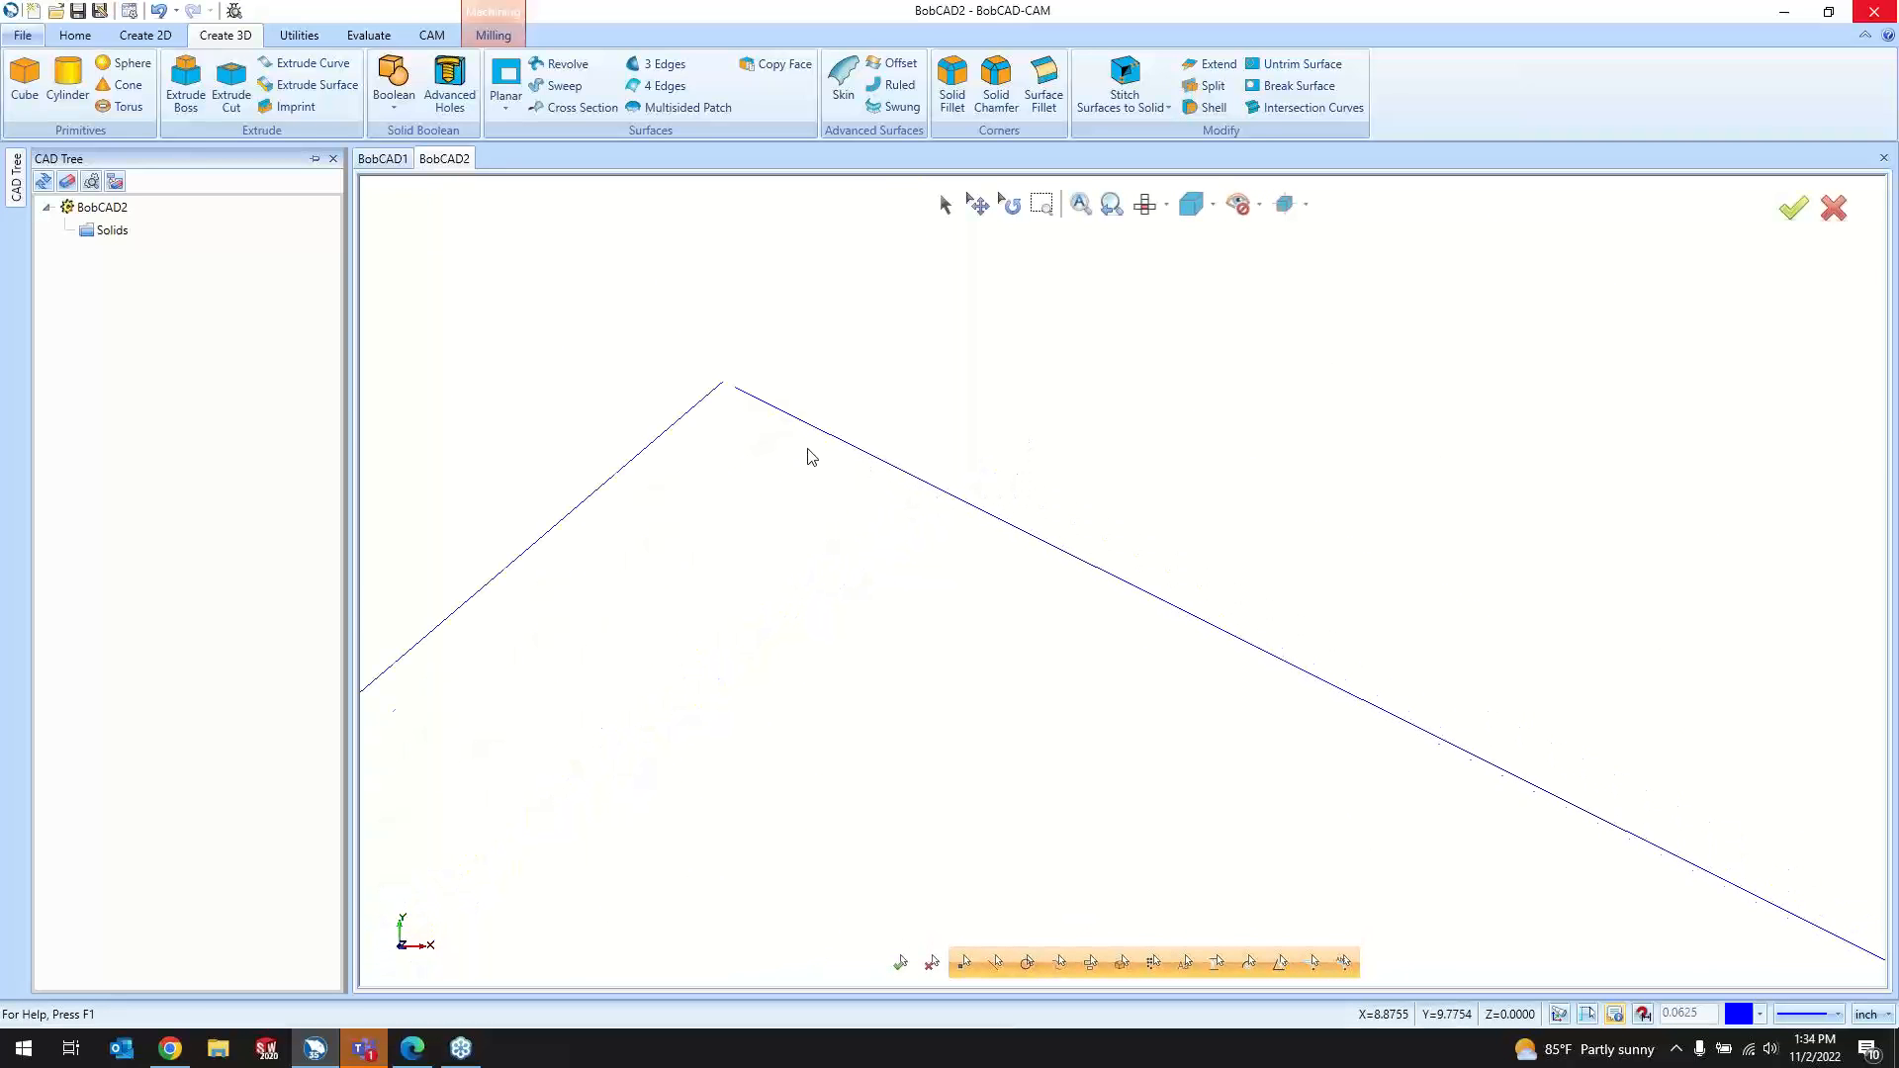
scroll(1068, 531, down, 10)
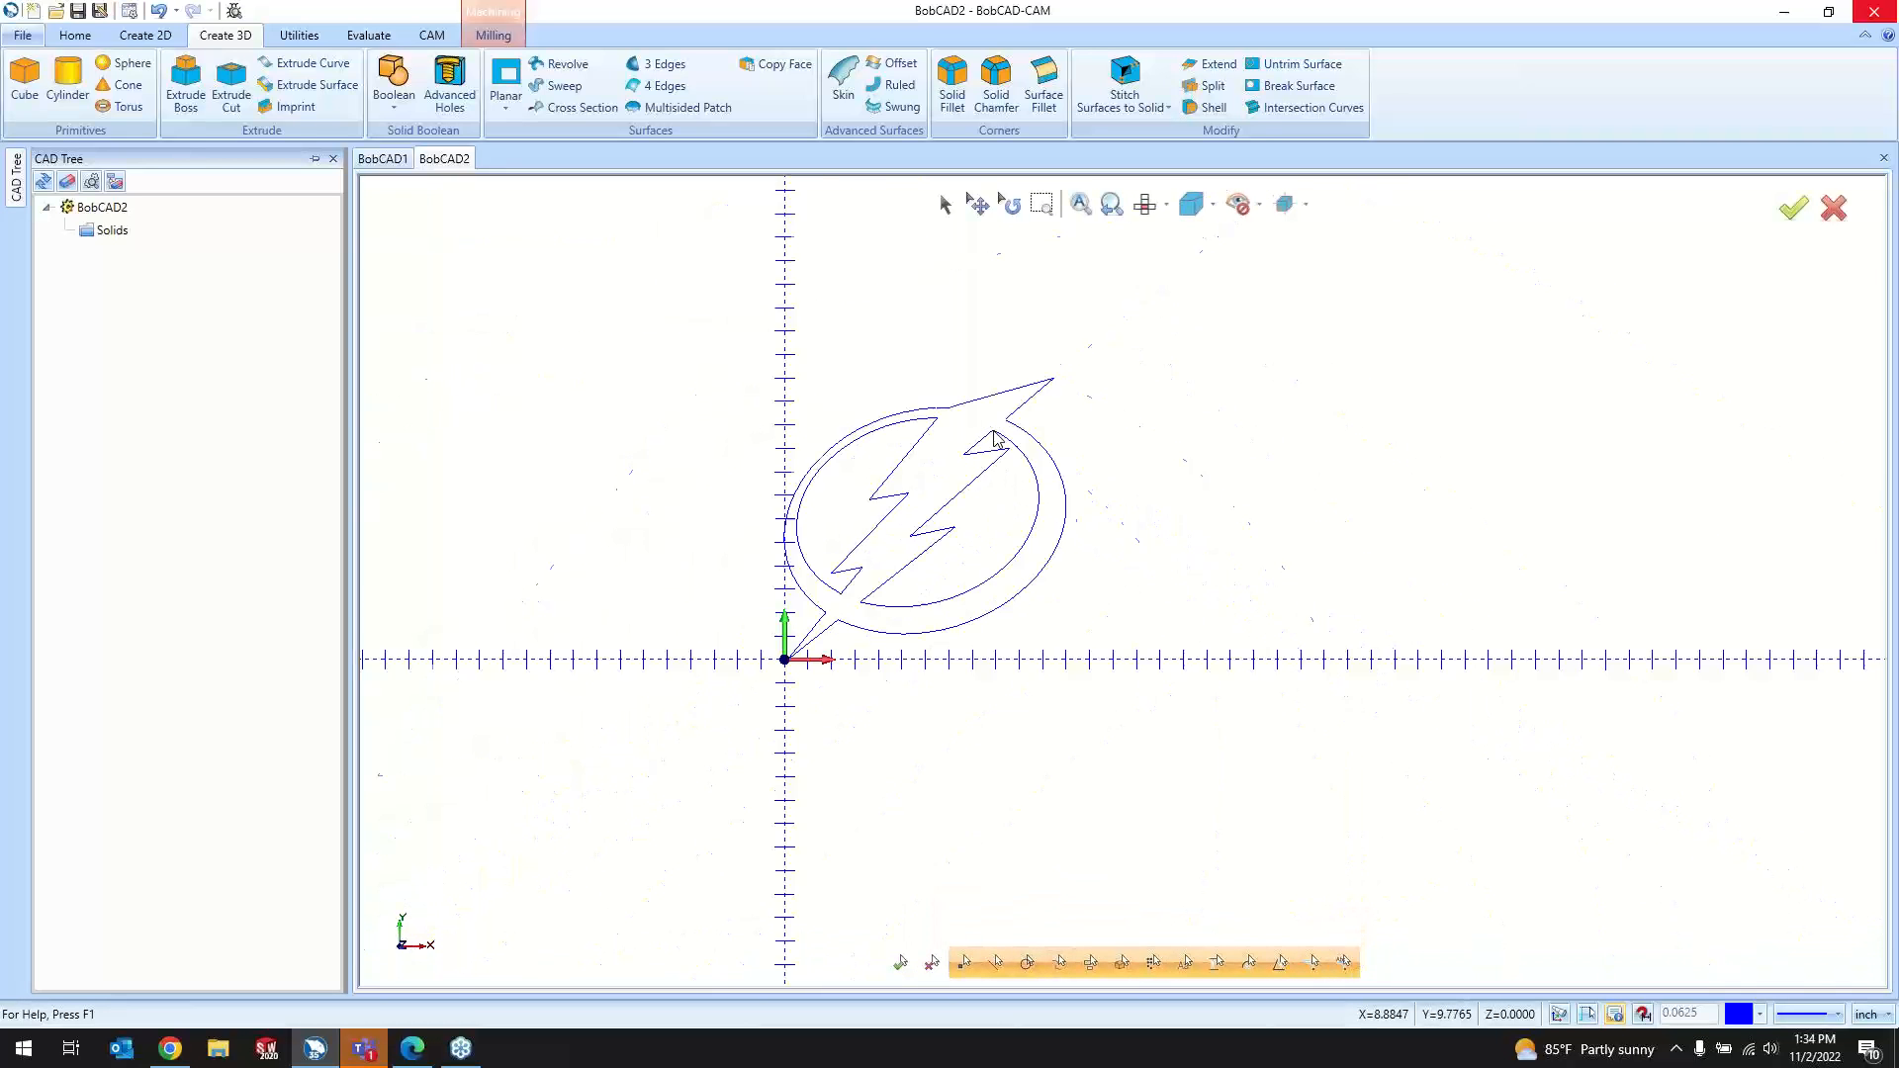
scroll(1070, 450, up, 5)
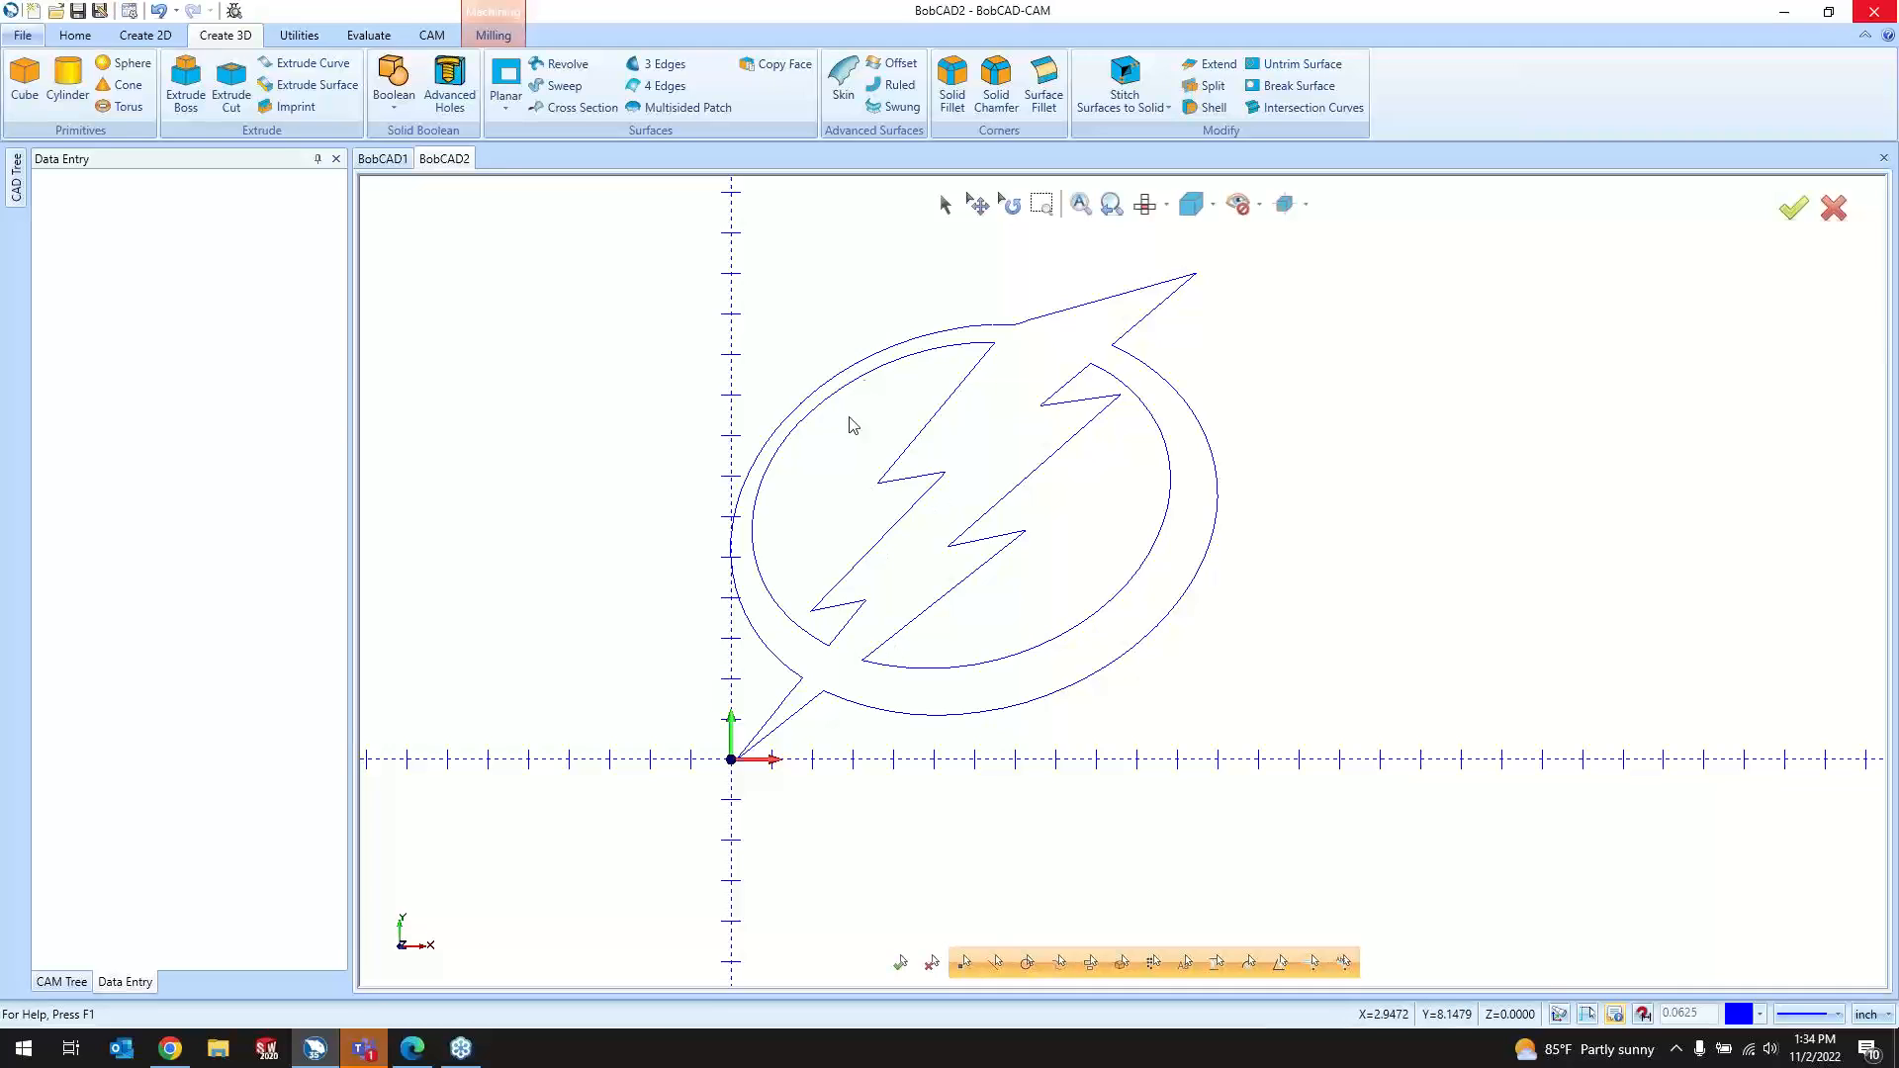
Step: Chain-select the inner contour around the emblem's left half and examine its oval arcs and upper corner for breaks or stray segments
click(944, 204)
click(809, 463)
scroll(816, 435, up, 10)
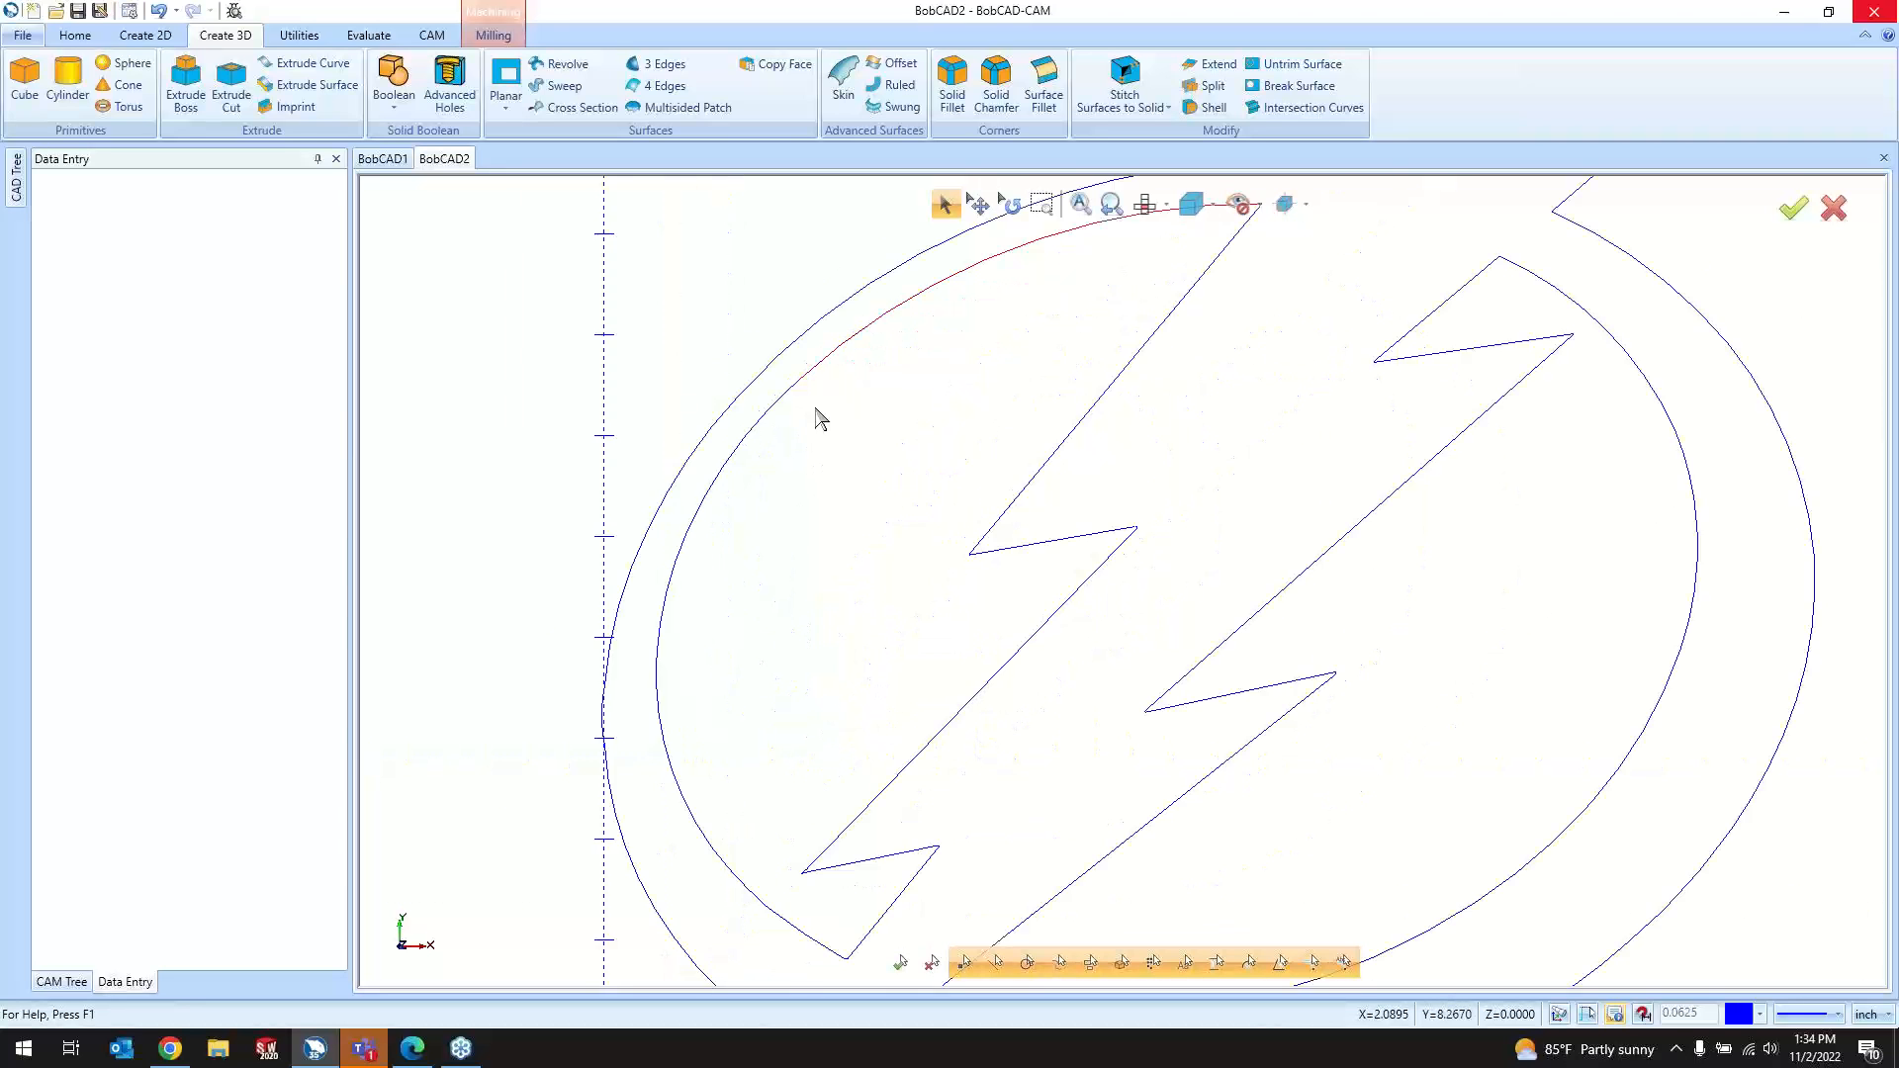
middle_drag(751, 323, 705, 537)
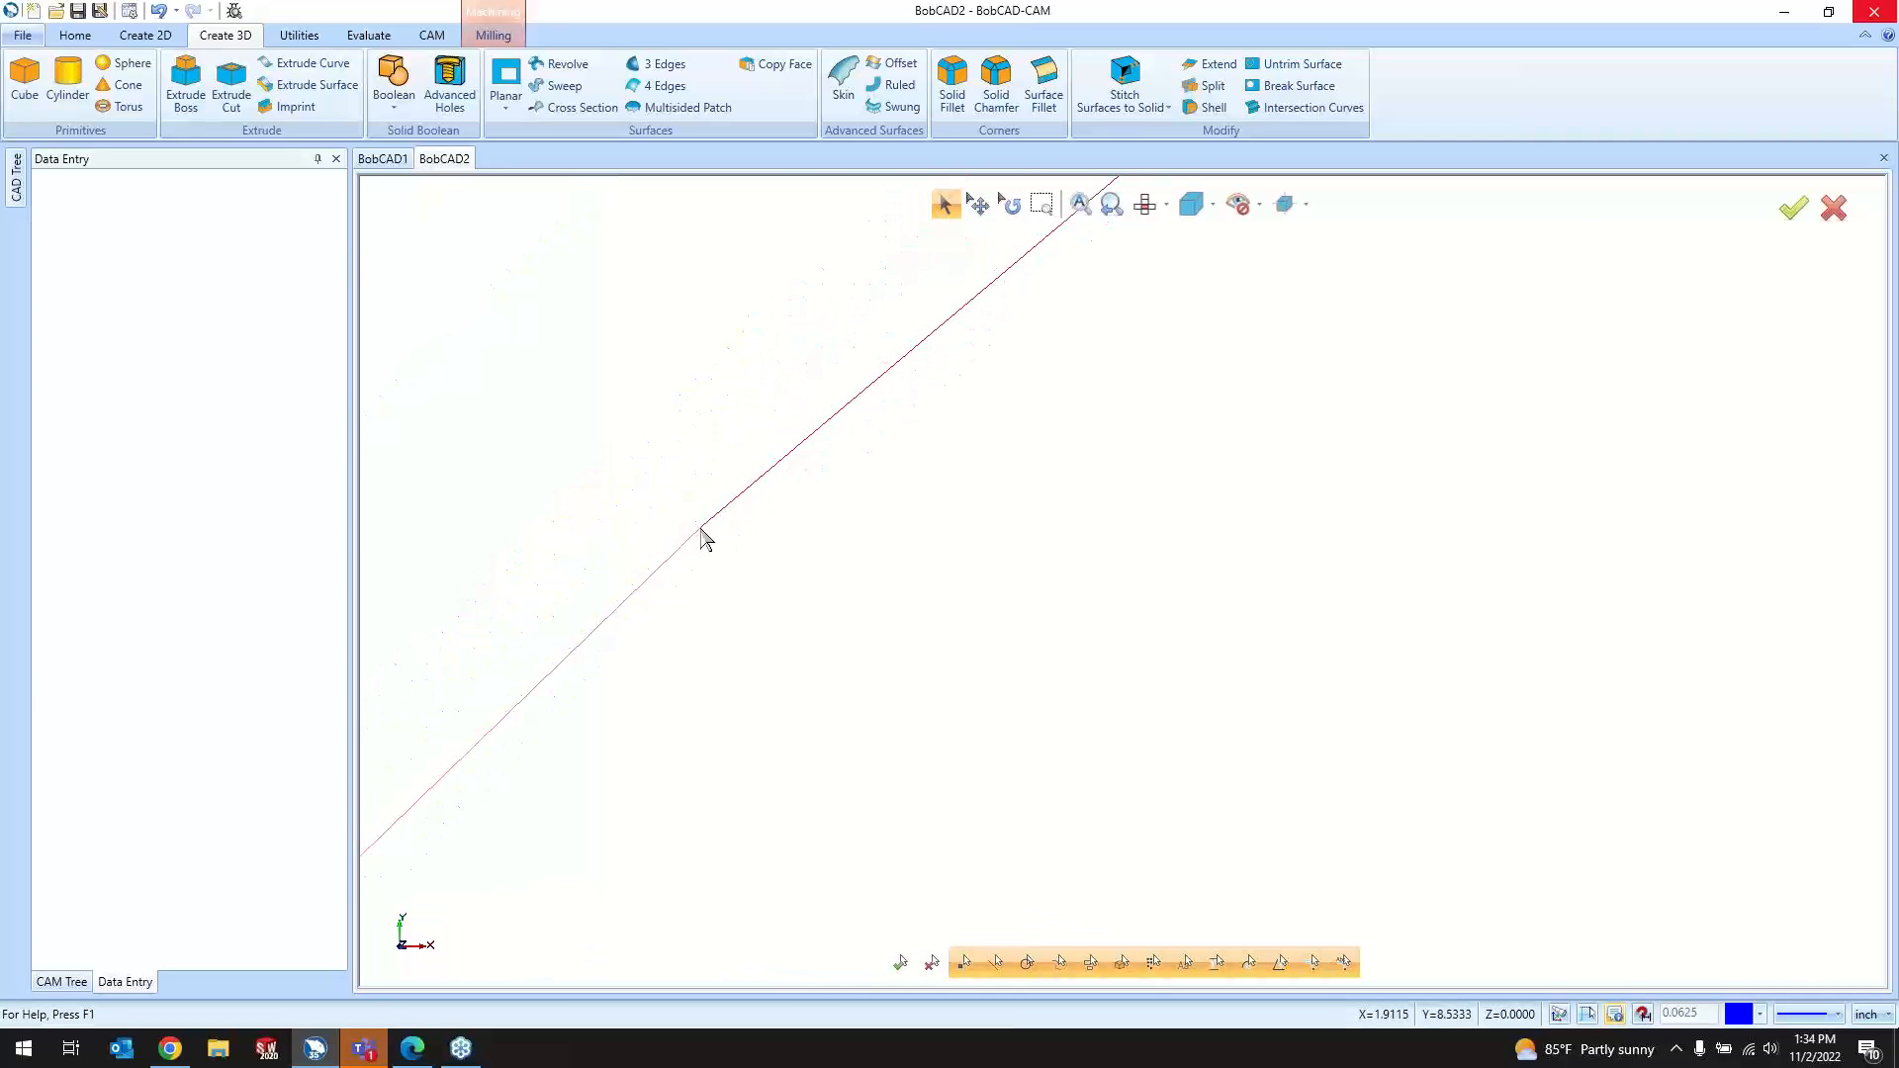
scroll(702, 537, down, 10)
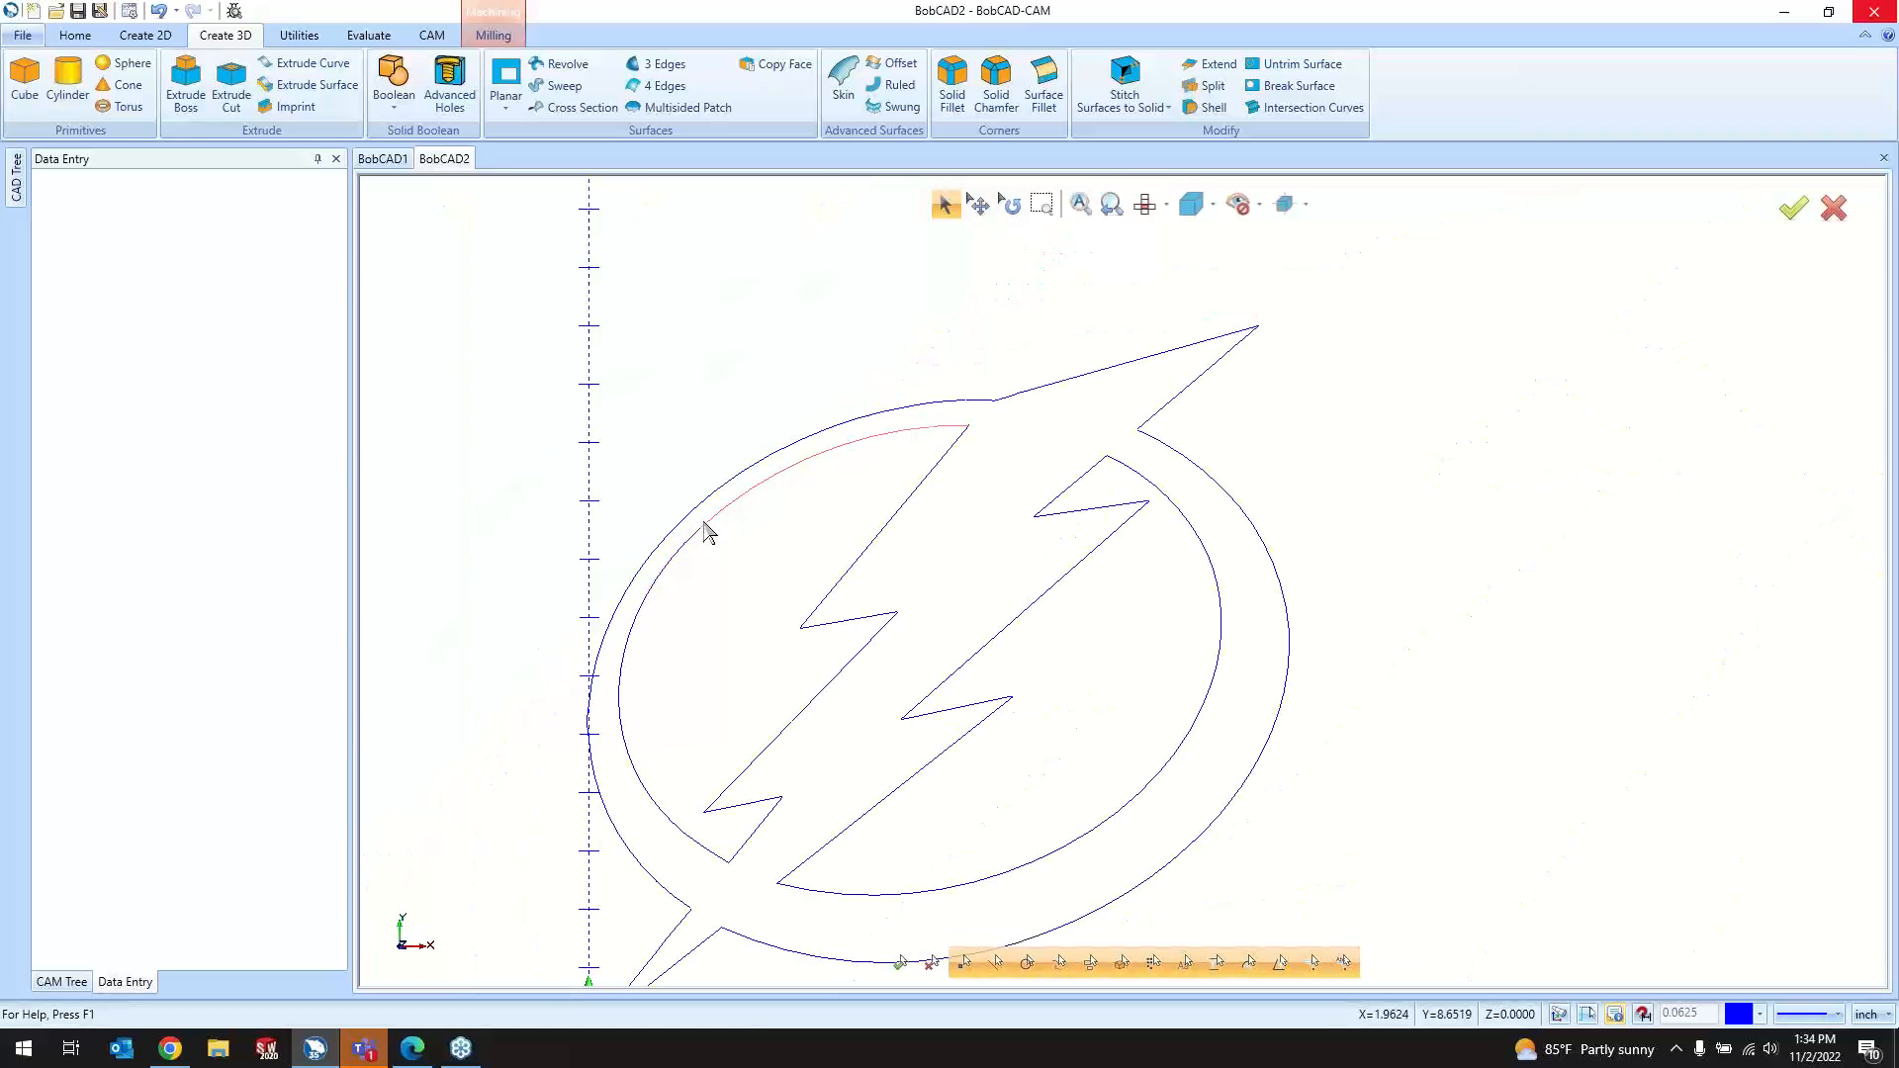
scroll(966, 423, up, 10)
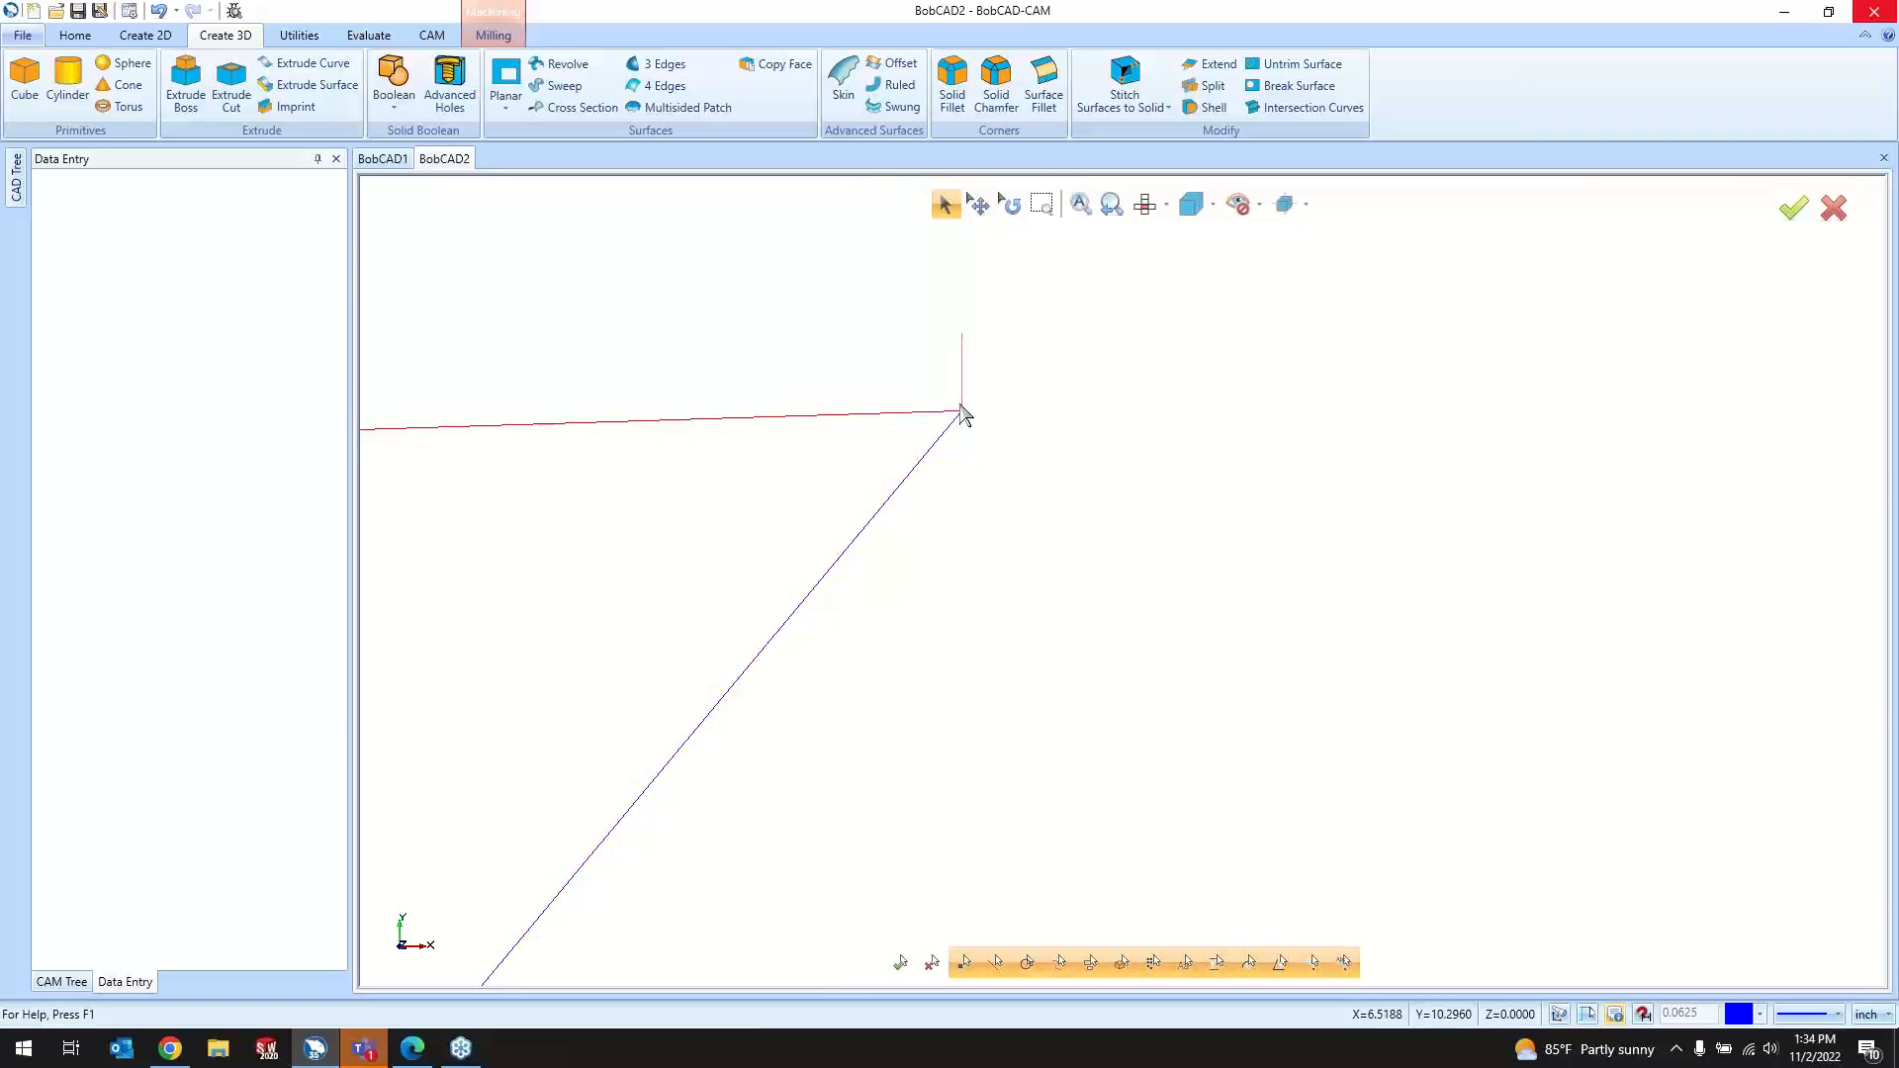
scroll(960, 403, up, 2)
middle_drag(960, 403, 925, 648)
scroll(947, 566, up, 5)
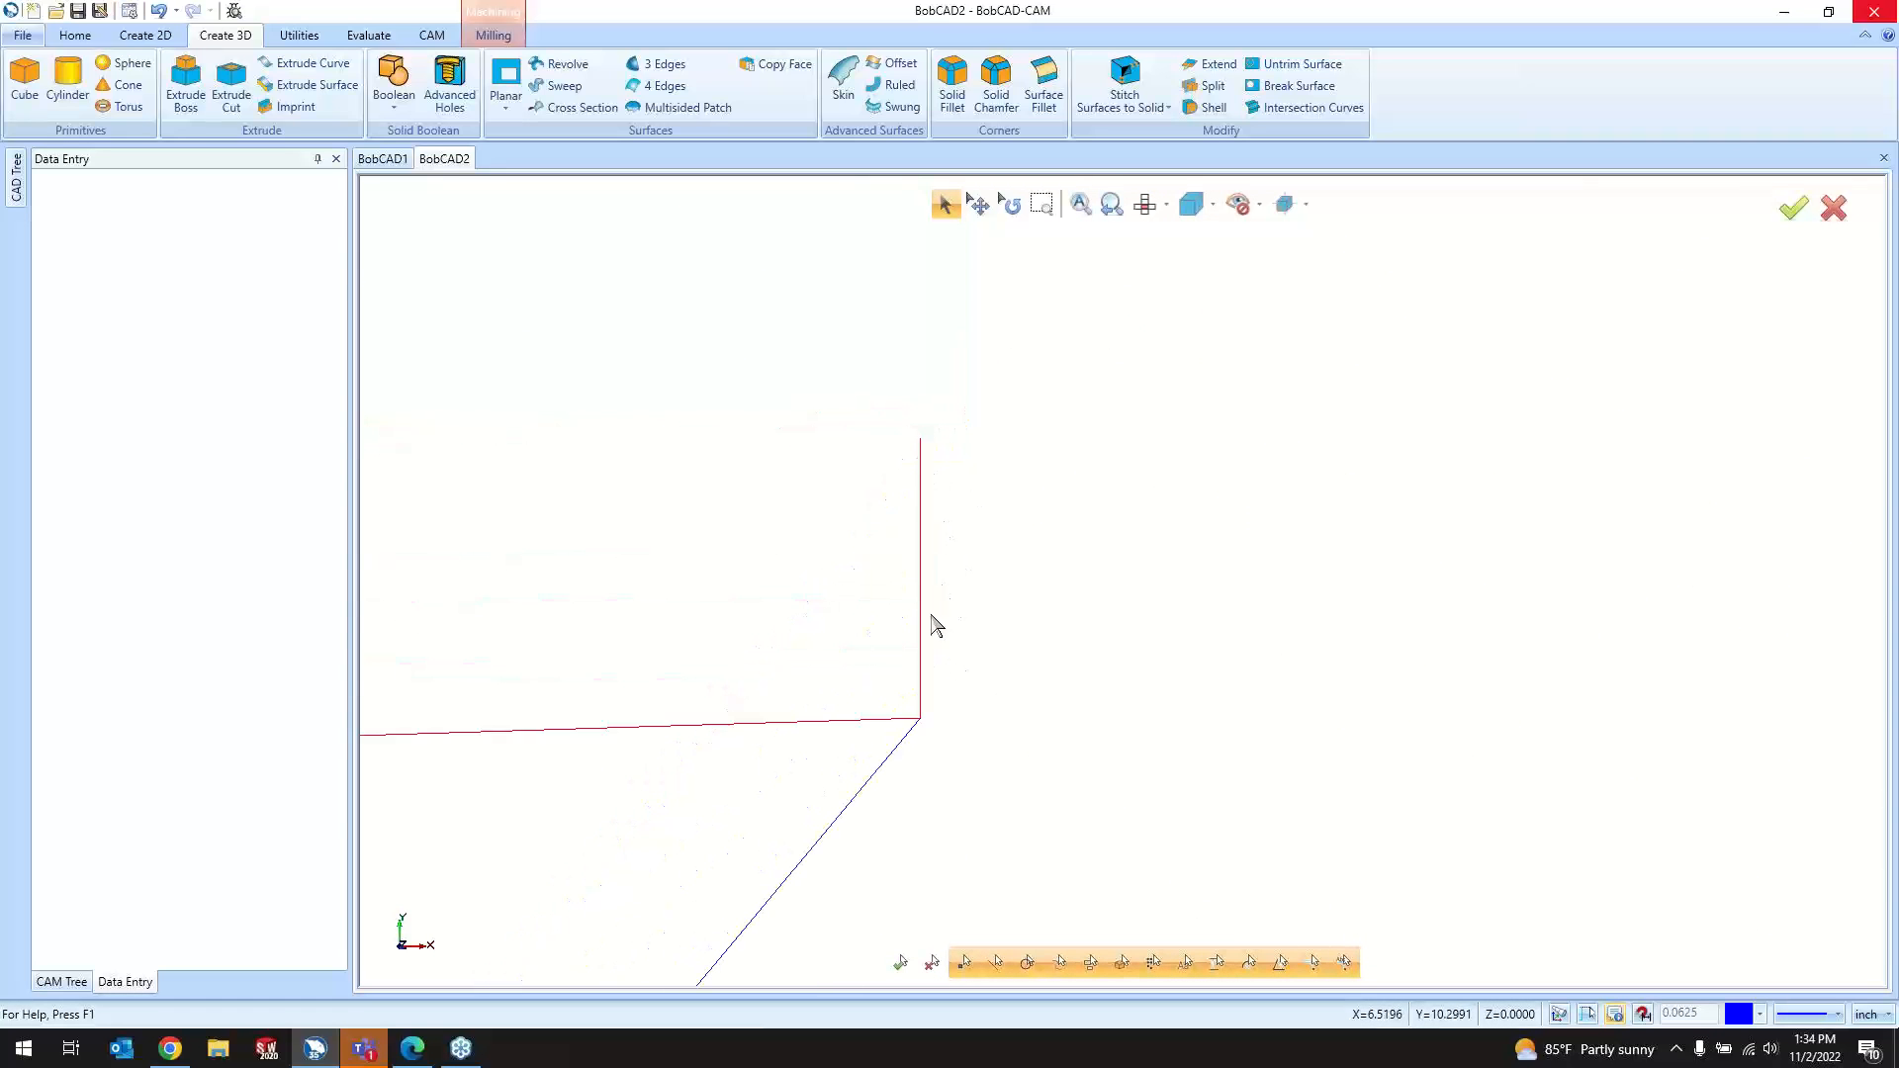
Step: Clear the selection, review the Tabs settings of Feature 2 Axis, close its wizard without changes, and collapse the Milling Job
right_click(969, 522)
click(1000, 556)
click(99, 261)
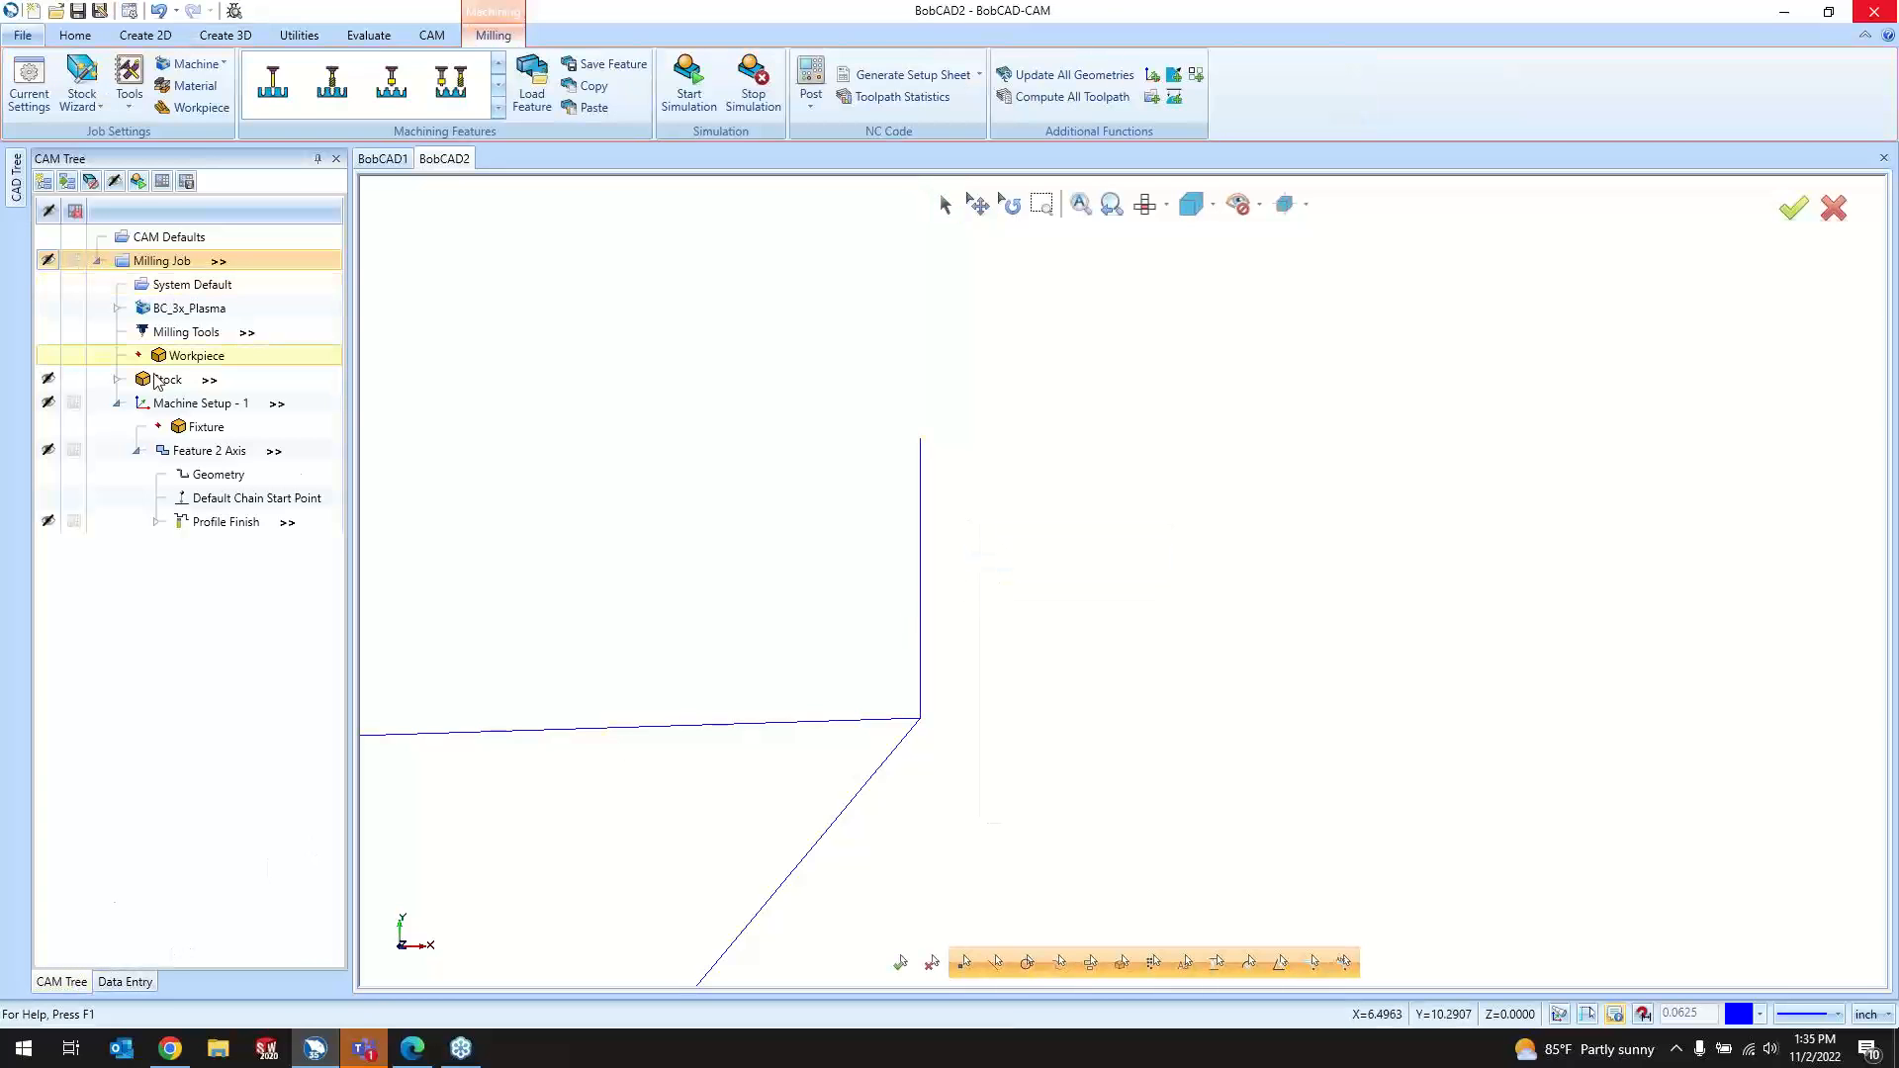
double_click(211, 450)
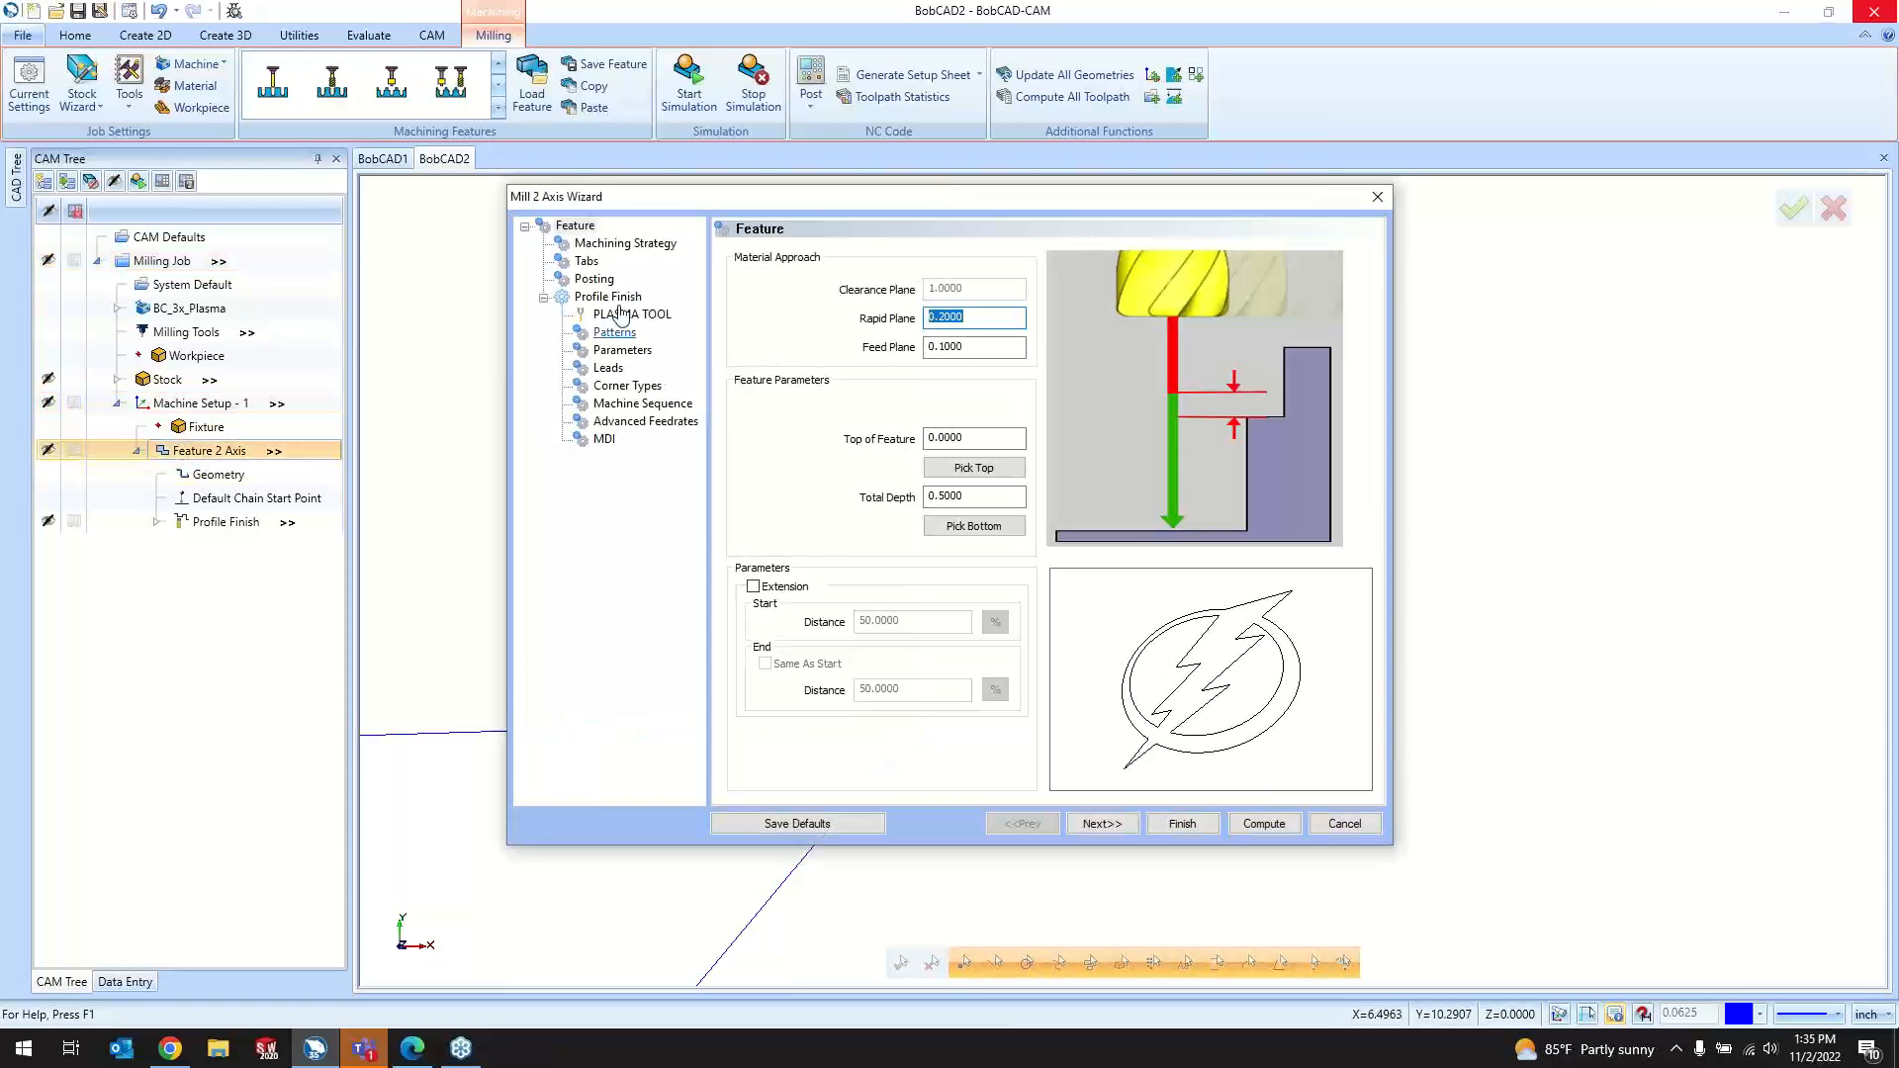
click(586, 261)
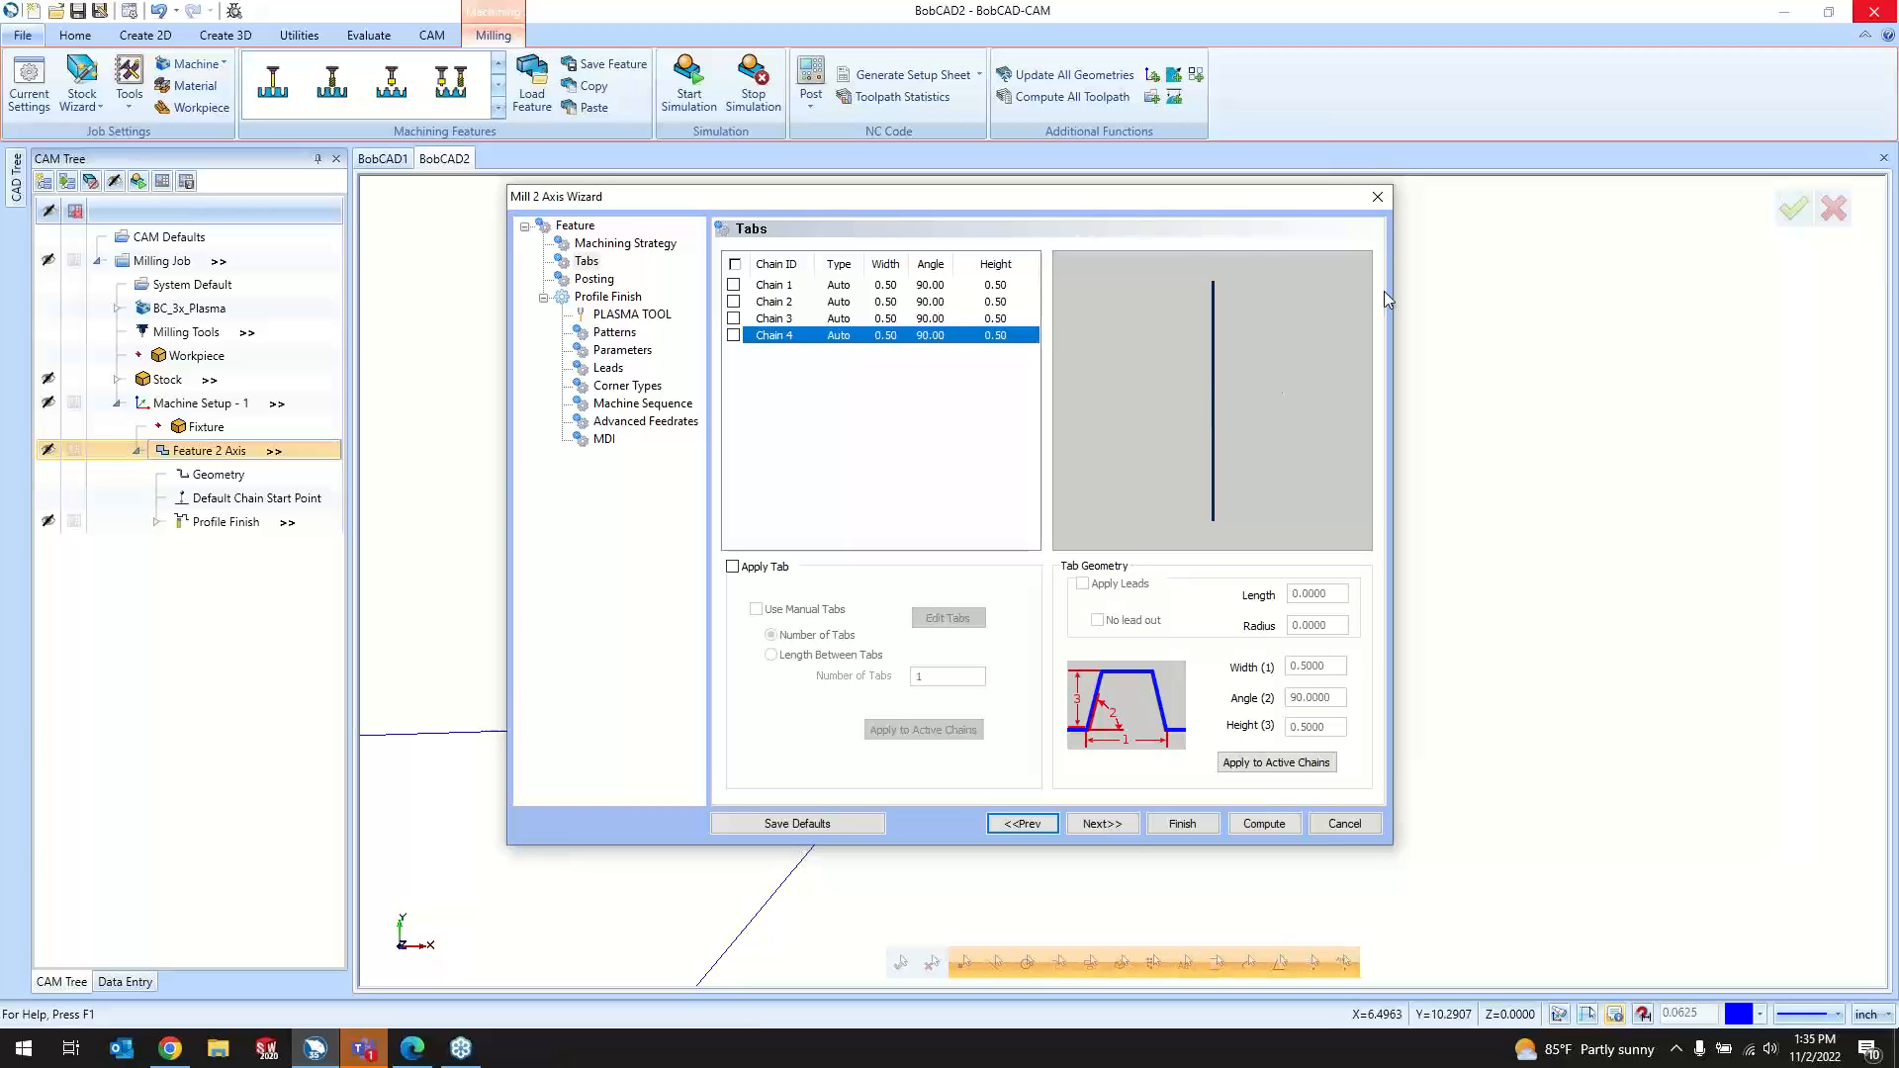
click(1377, 196)
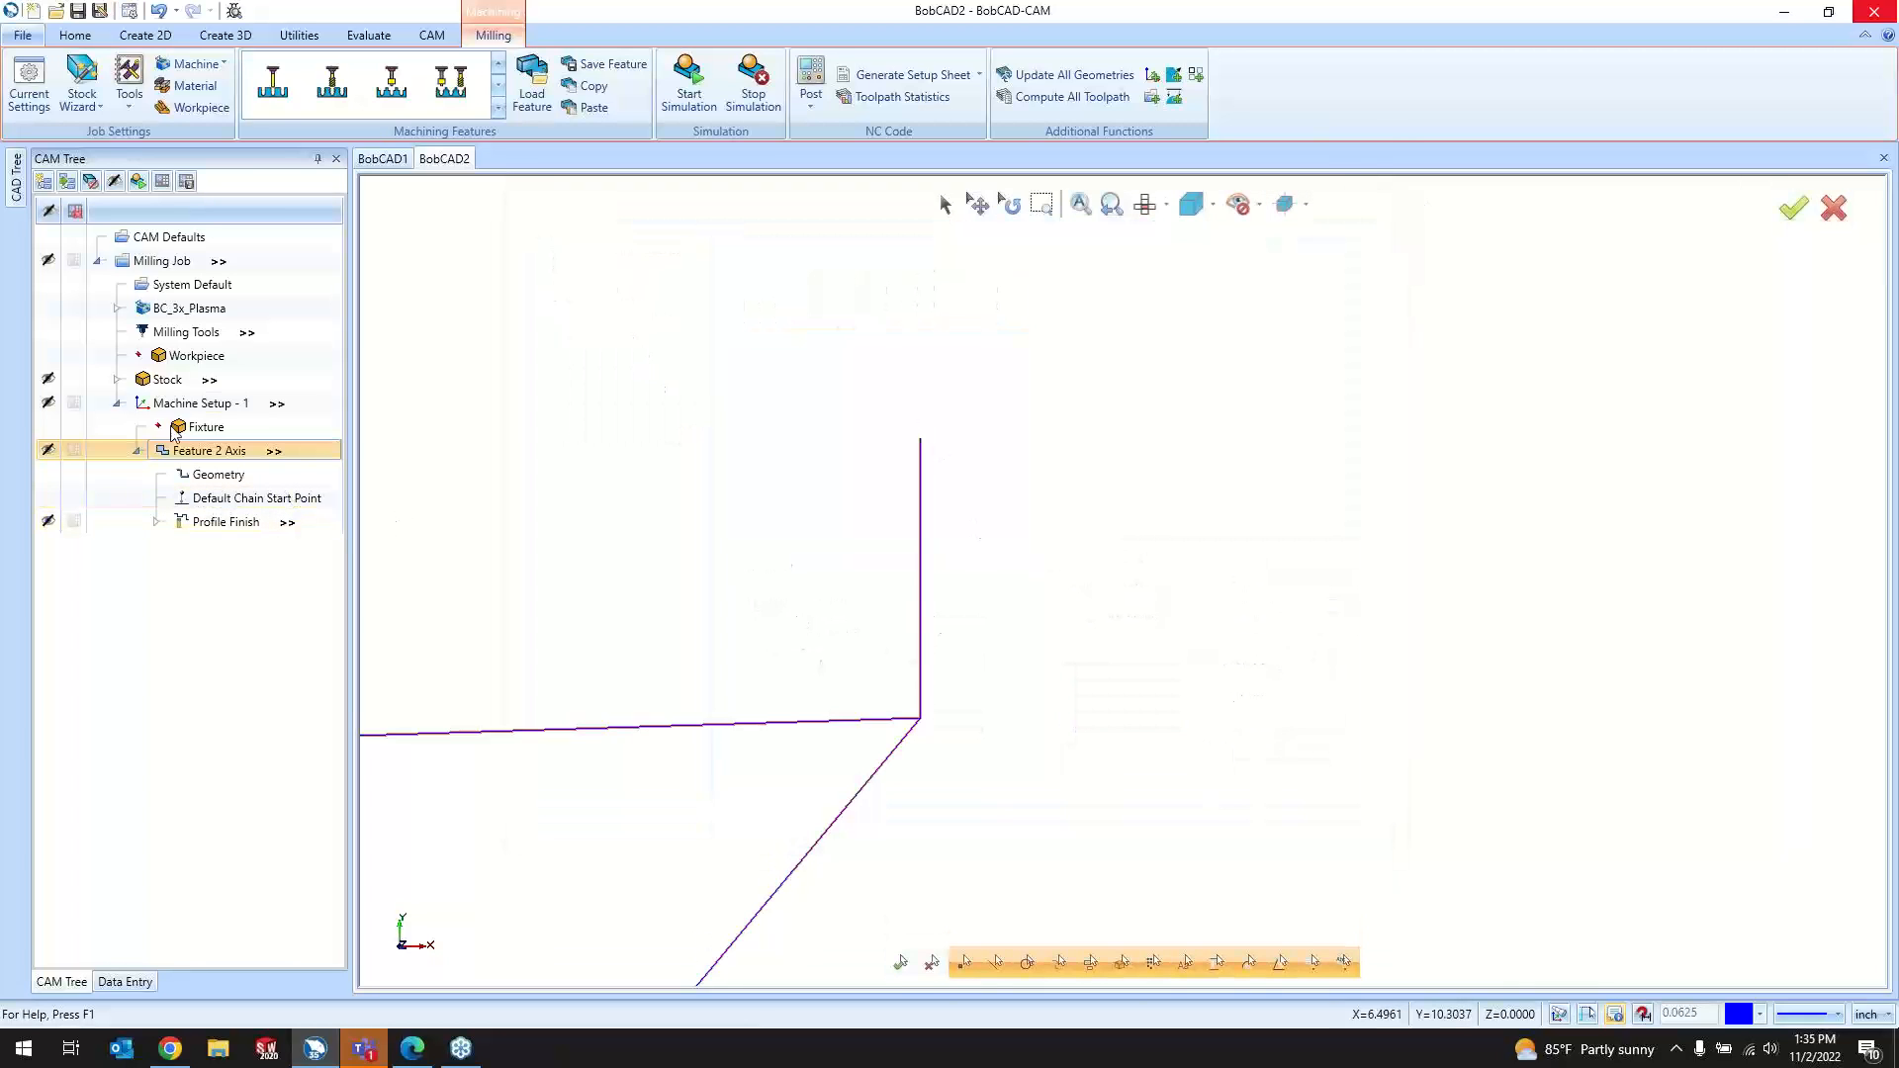
click(56, 265)
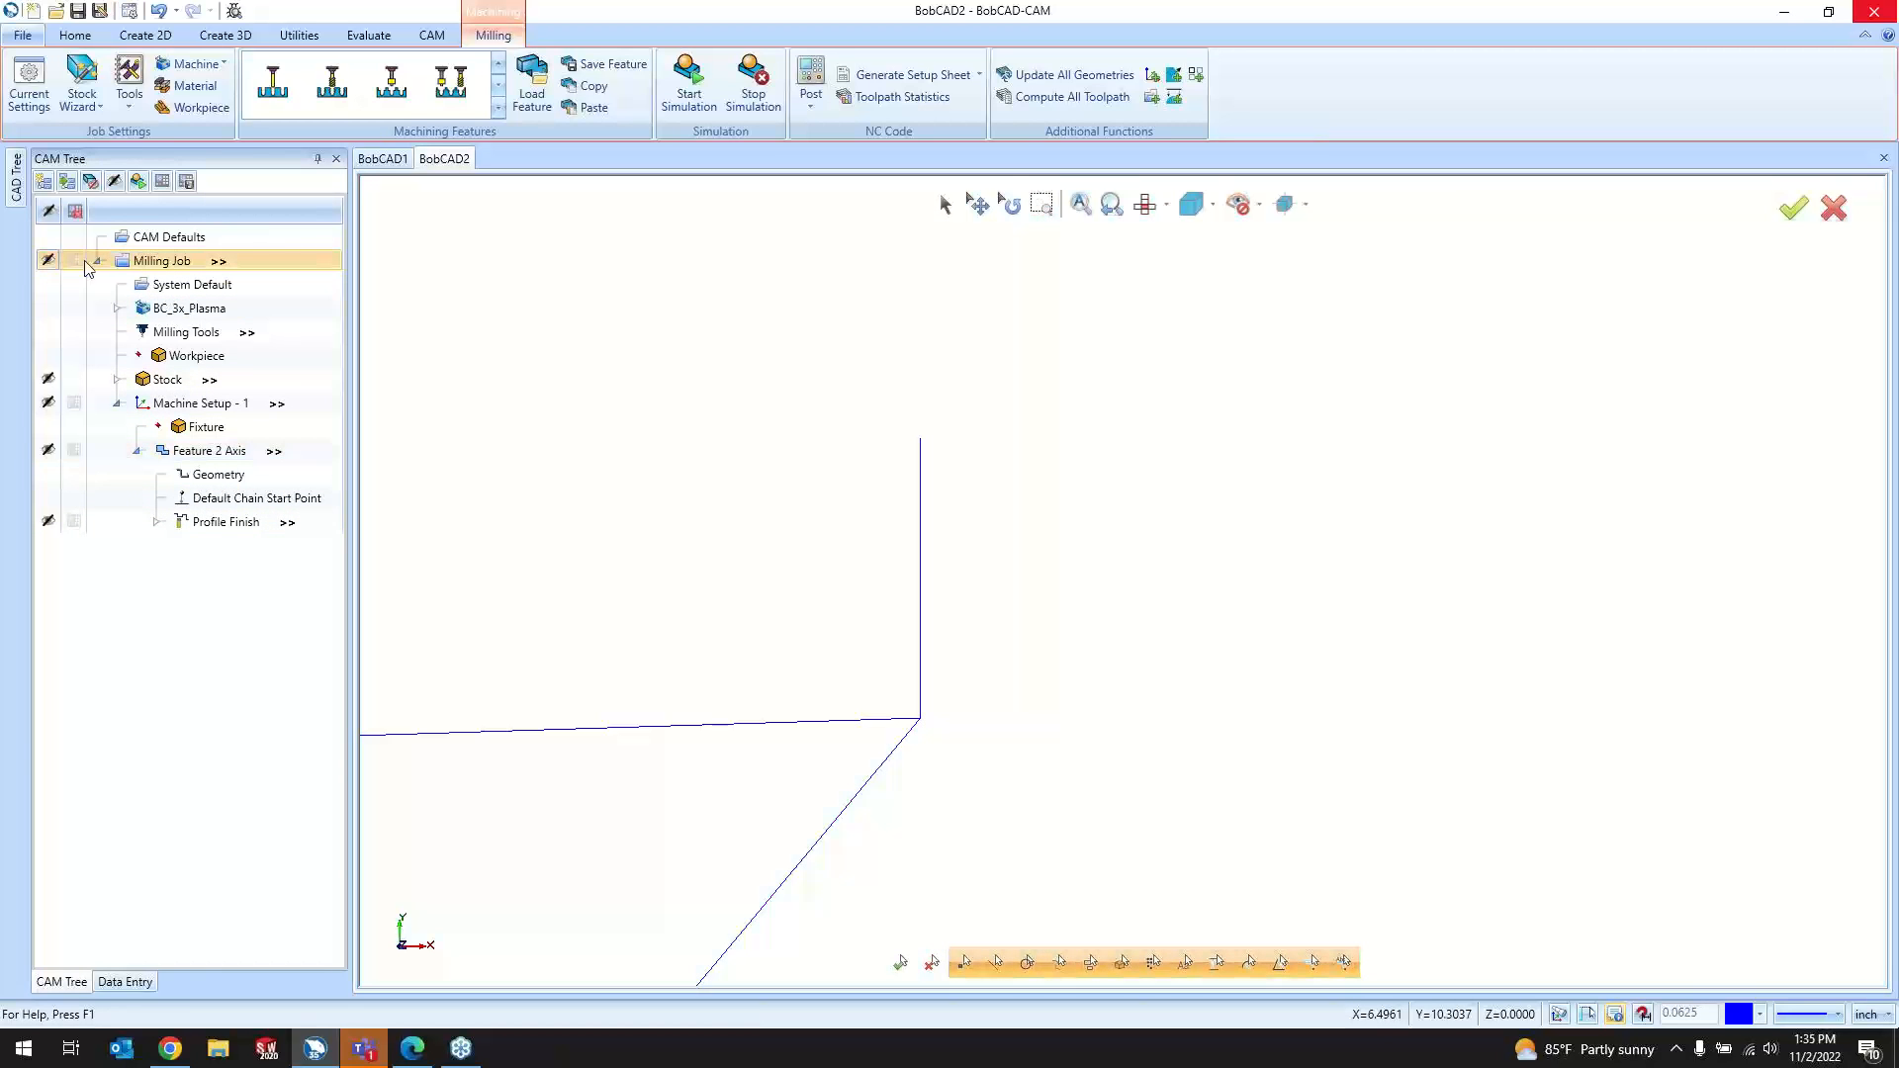
click(97, 261)
Step: Delete the short stray vertical line at the upper corner of the left inner contour
scroll(948, 516, down, 4)
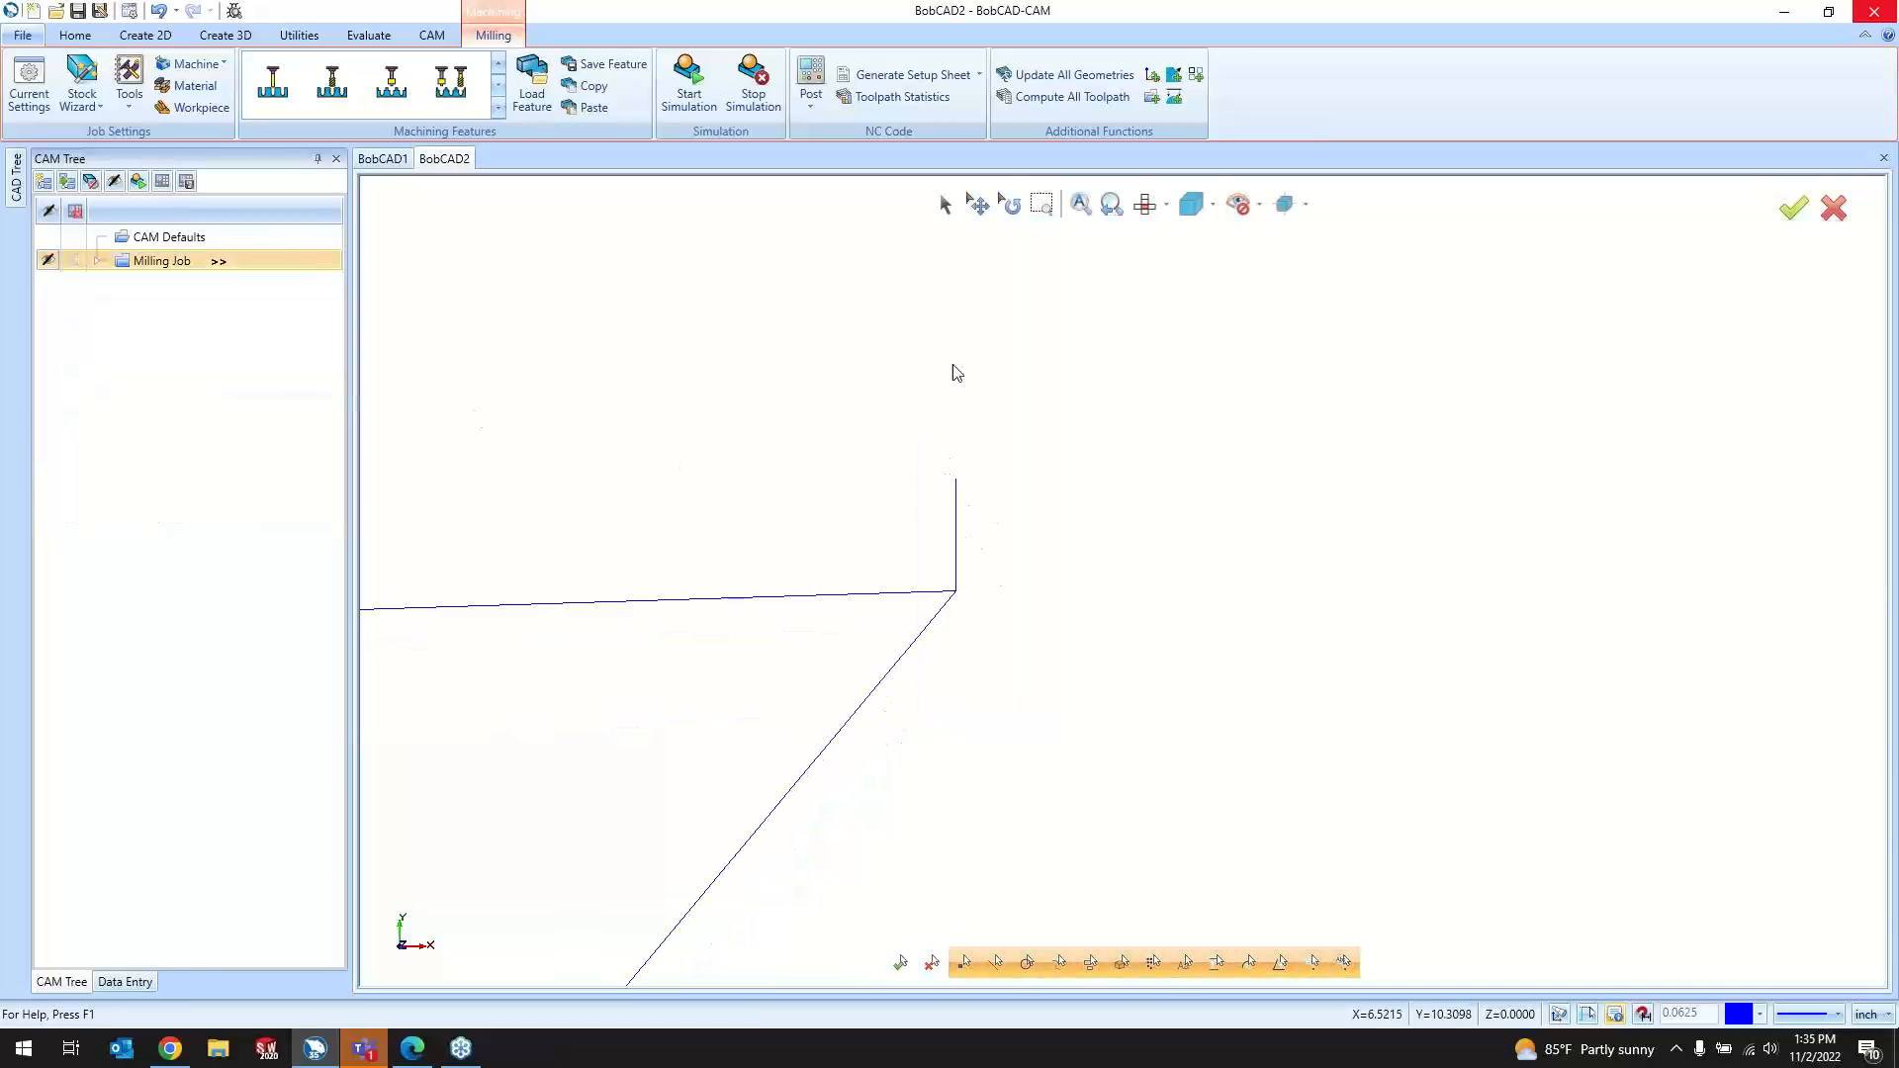
click(946, 205)
click(956, 509)
scroll(1029, 599, down, 4)
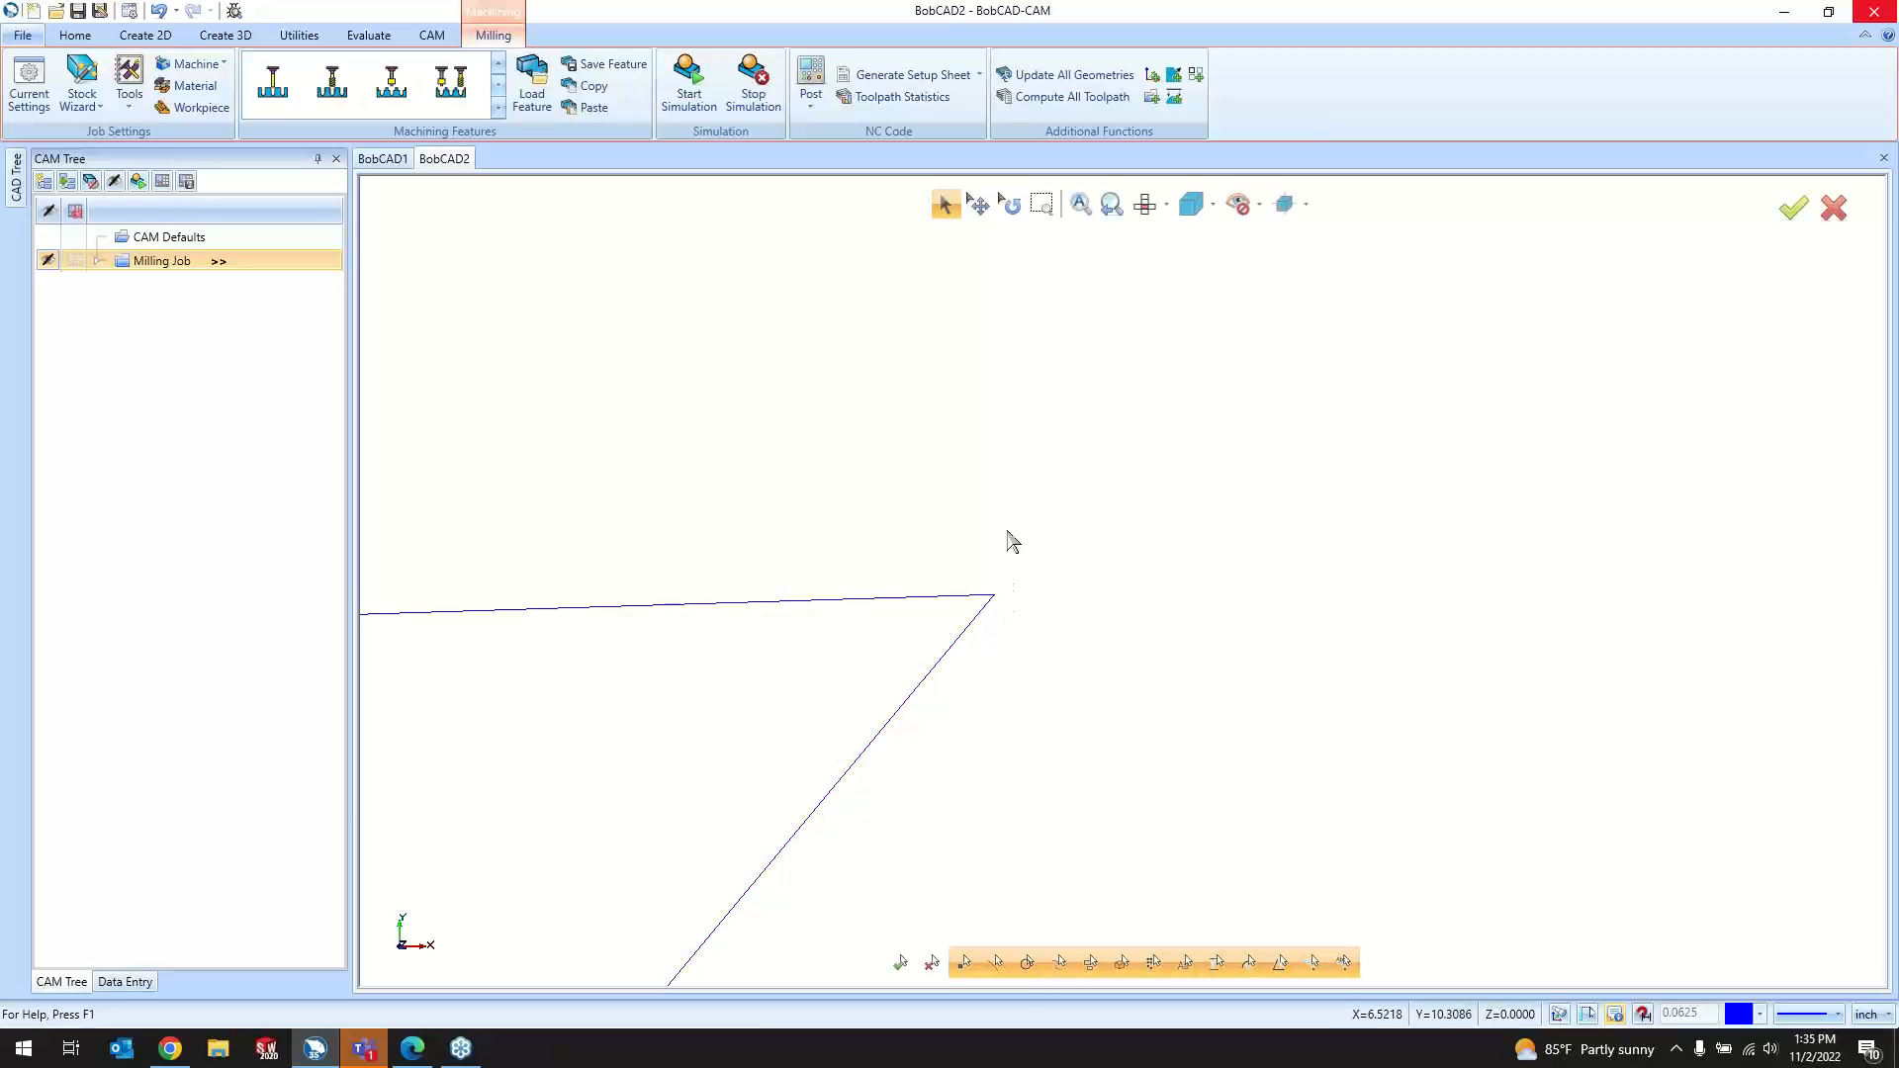
Step: Chain-select the emblem contours to check that they are closed, and examine the upper corner of the right inner contour
click(295, 38)
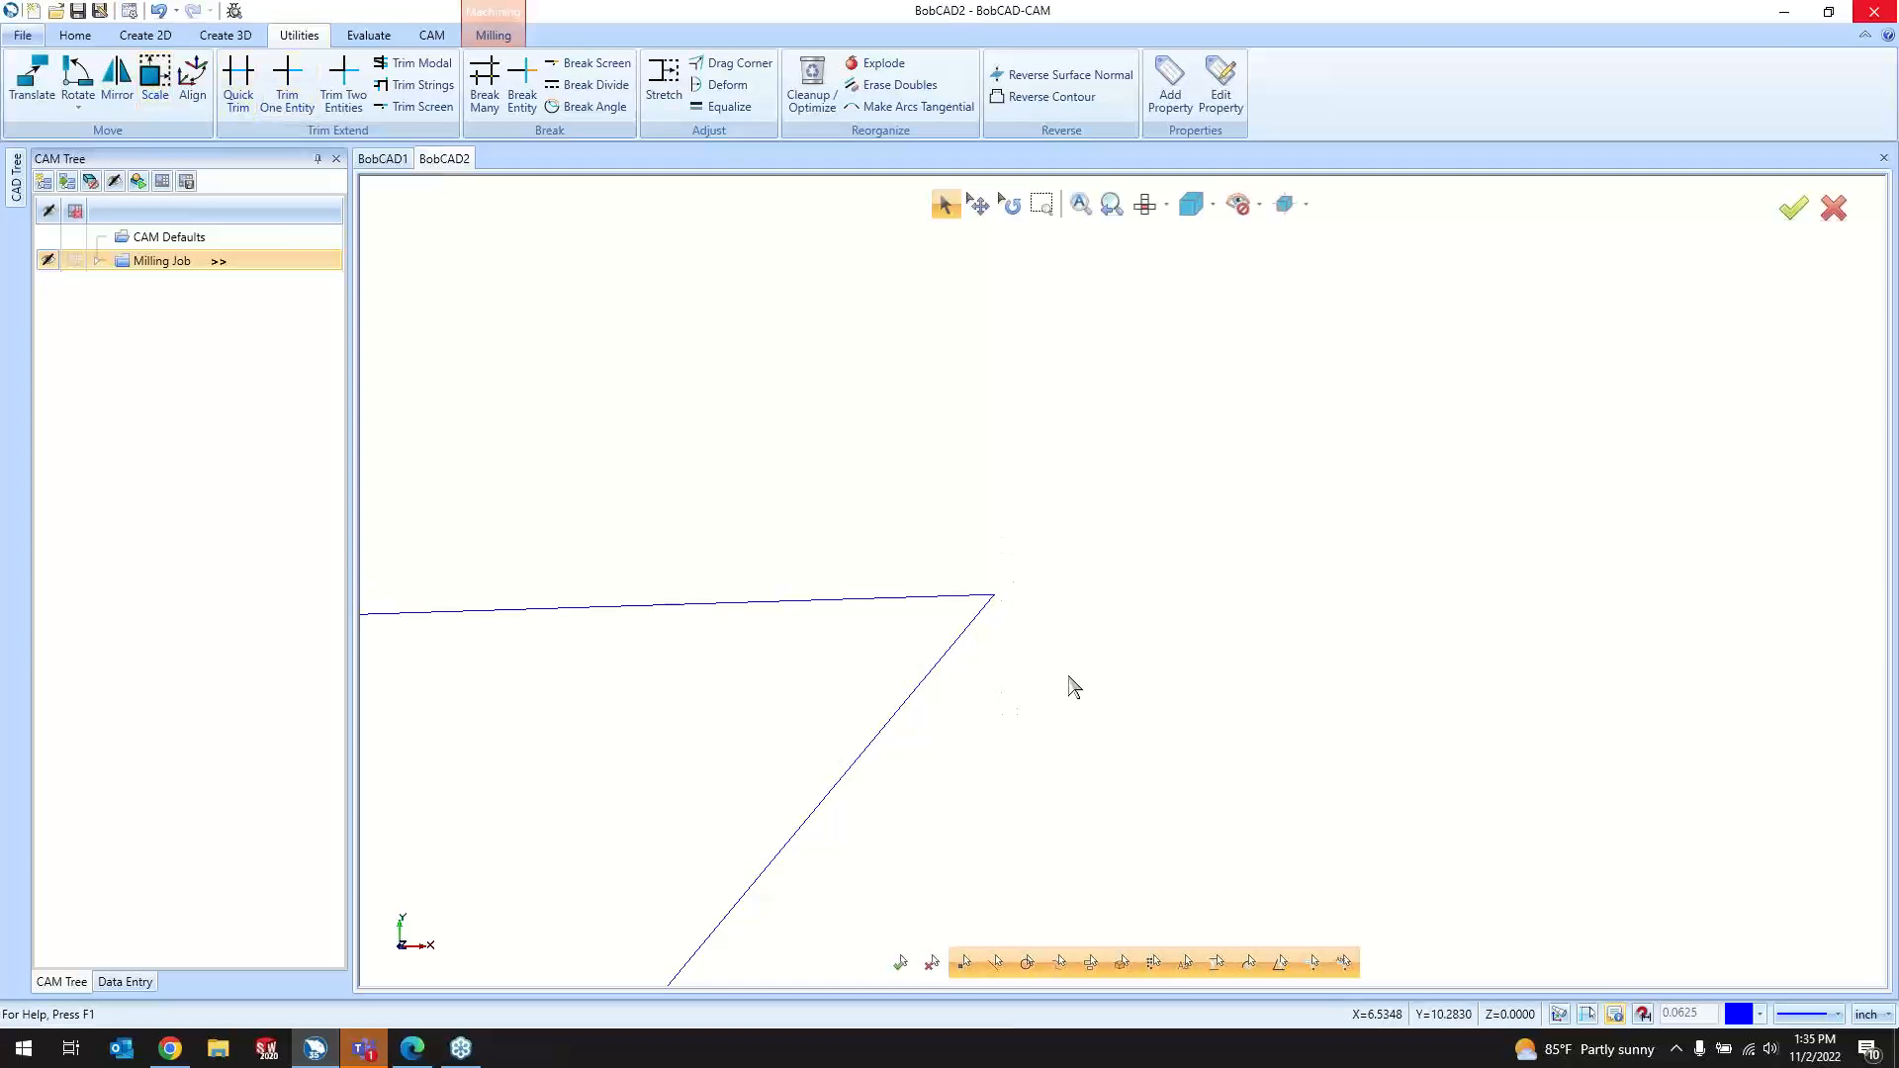
scroll(1034, 584, down, 6)
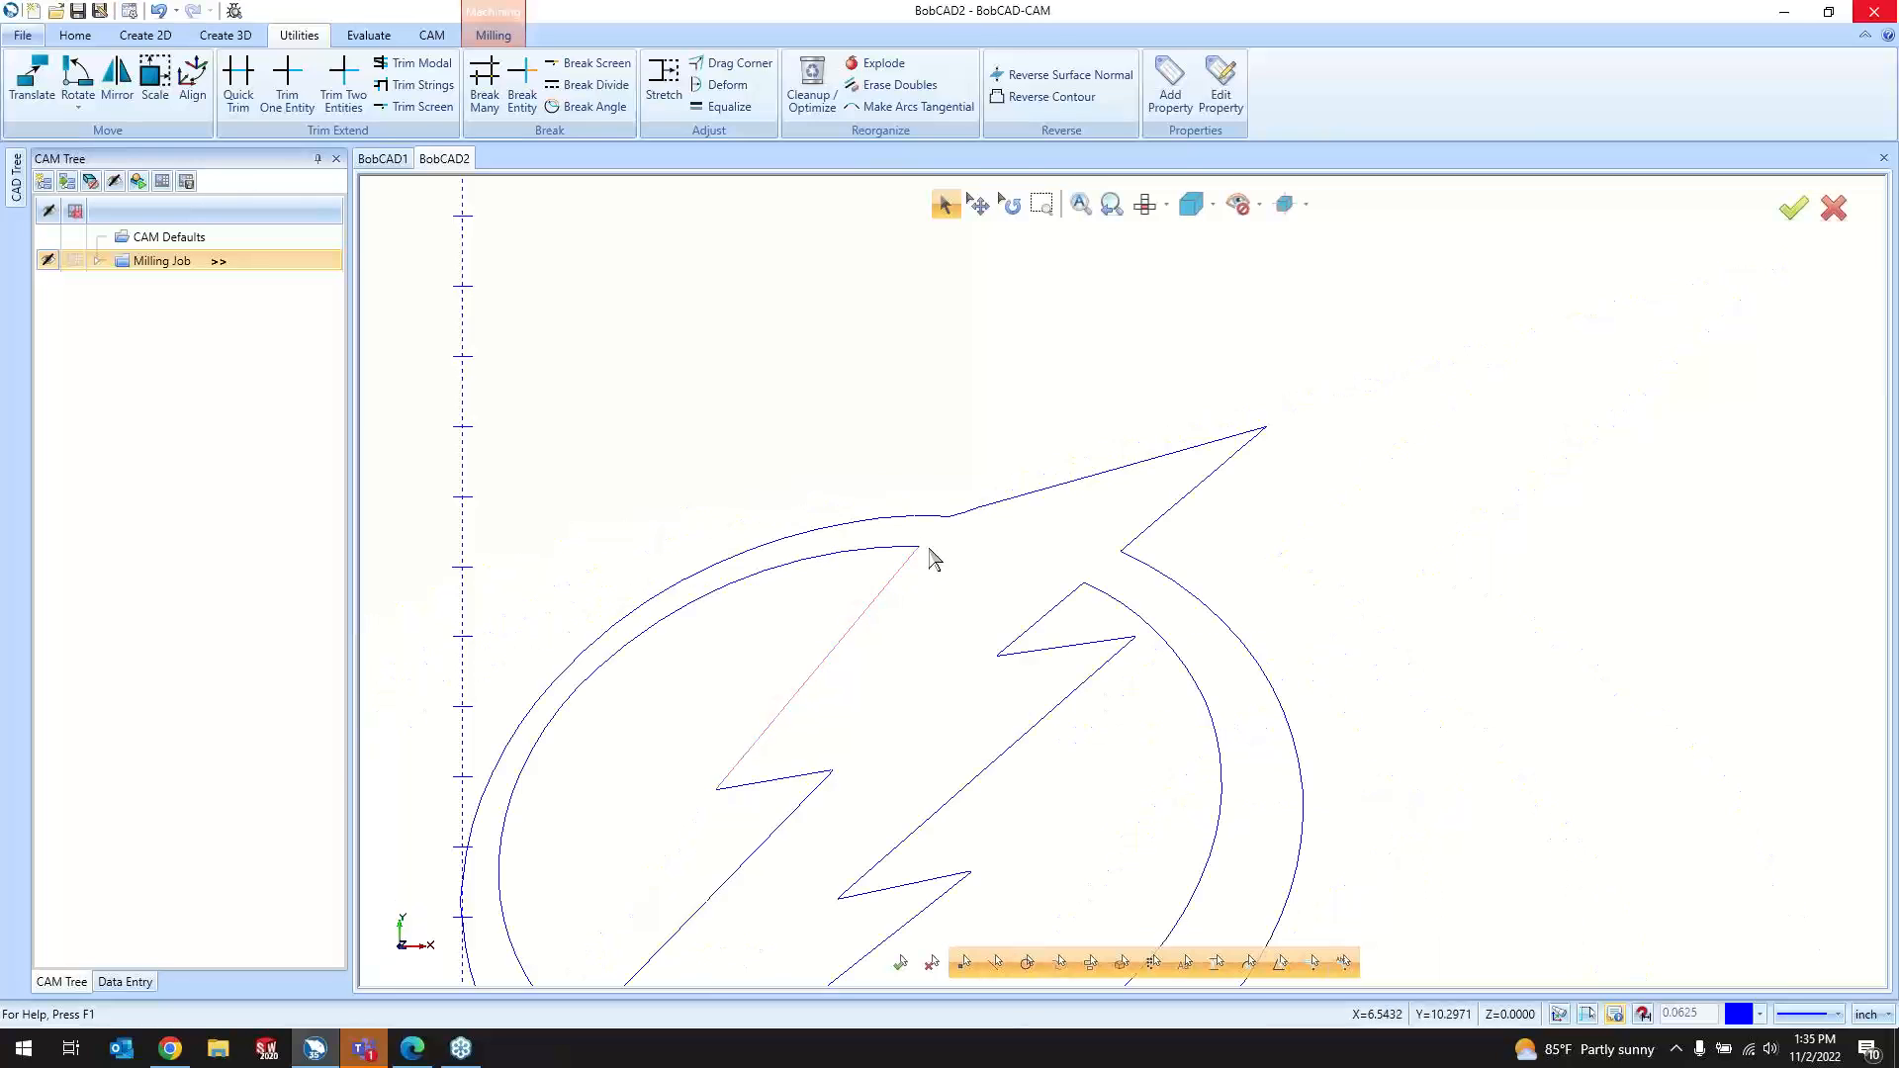
scroll(1067, 554, down, 2)
right_click(857, 336)
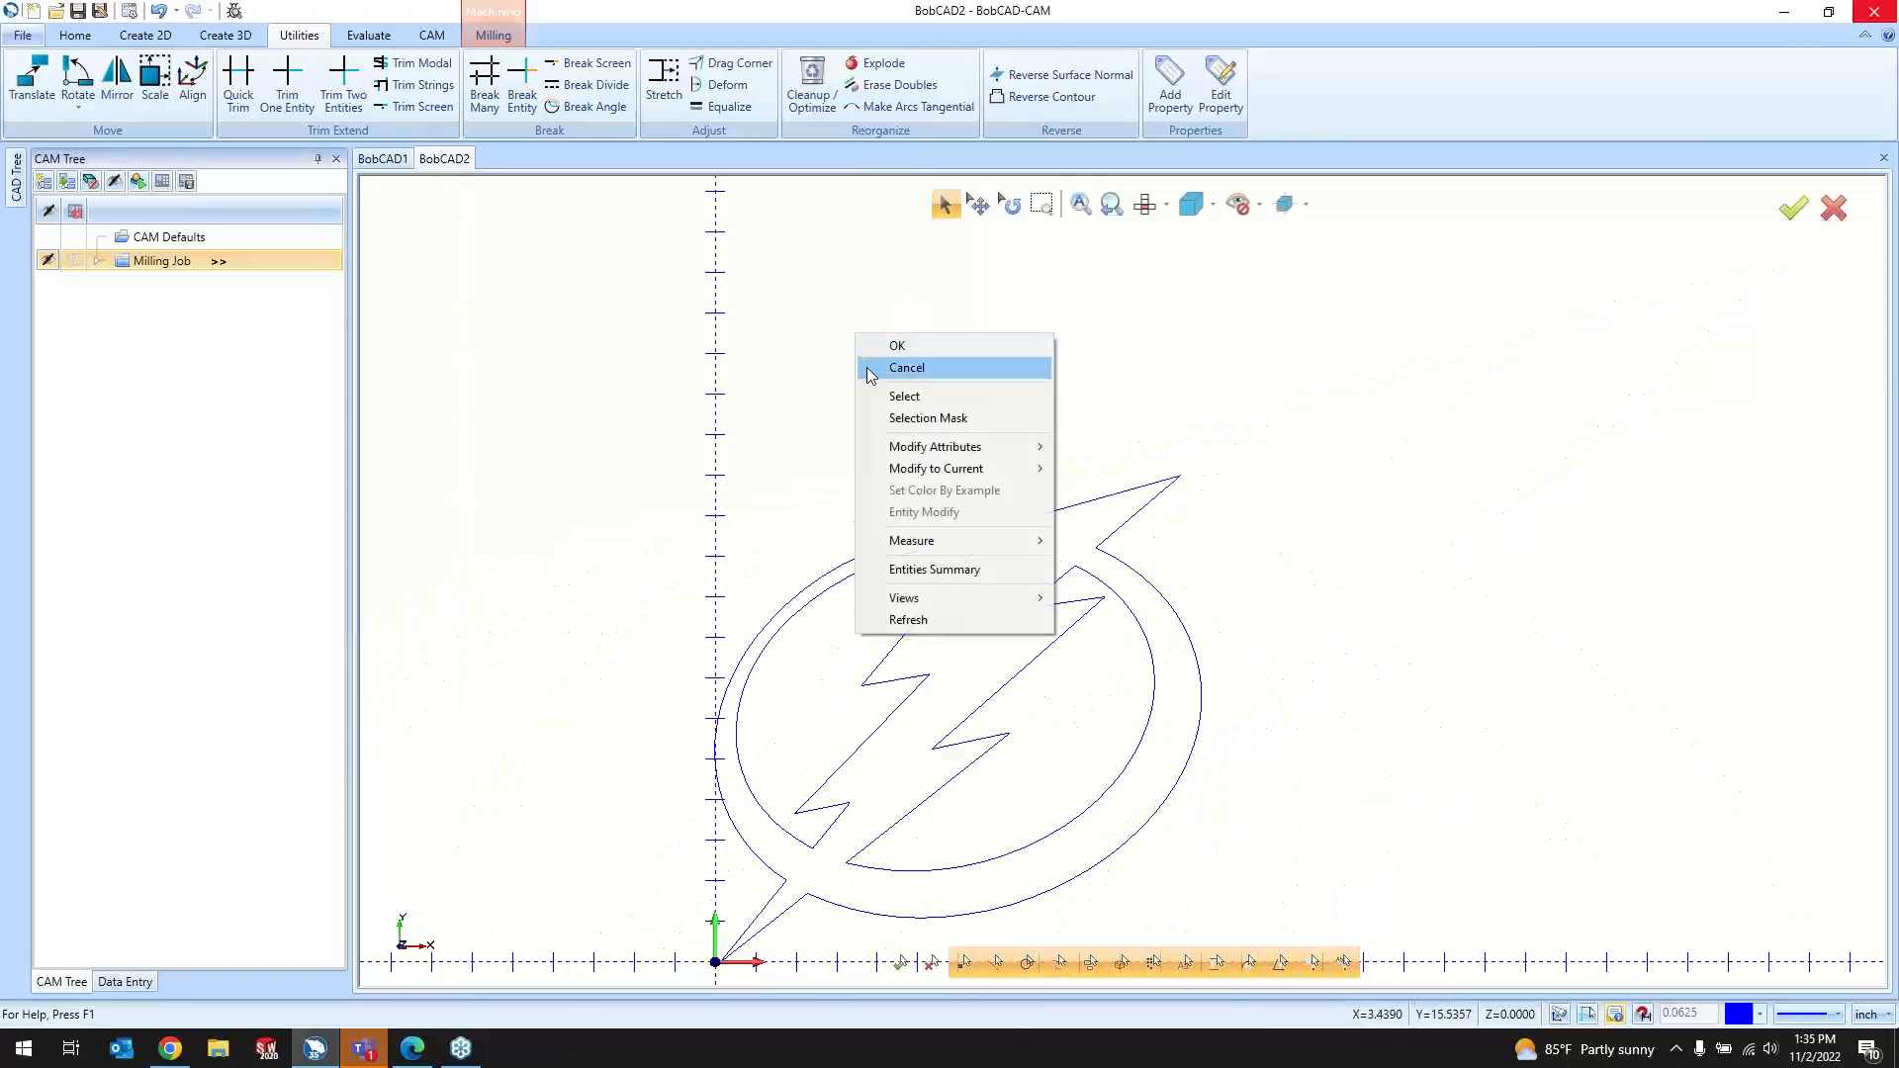
click(870, 368)
click(945, 205)
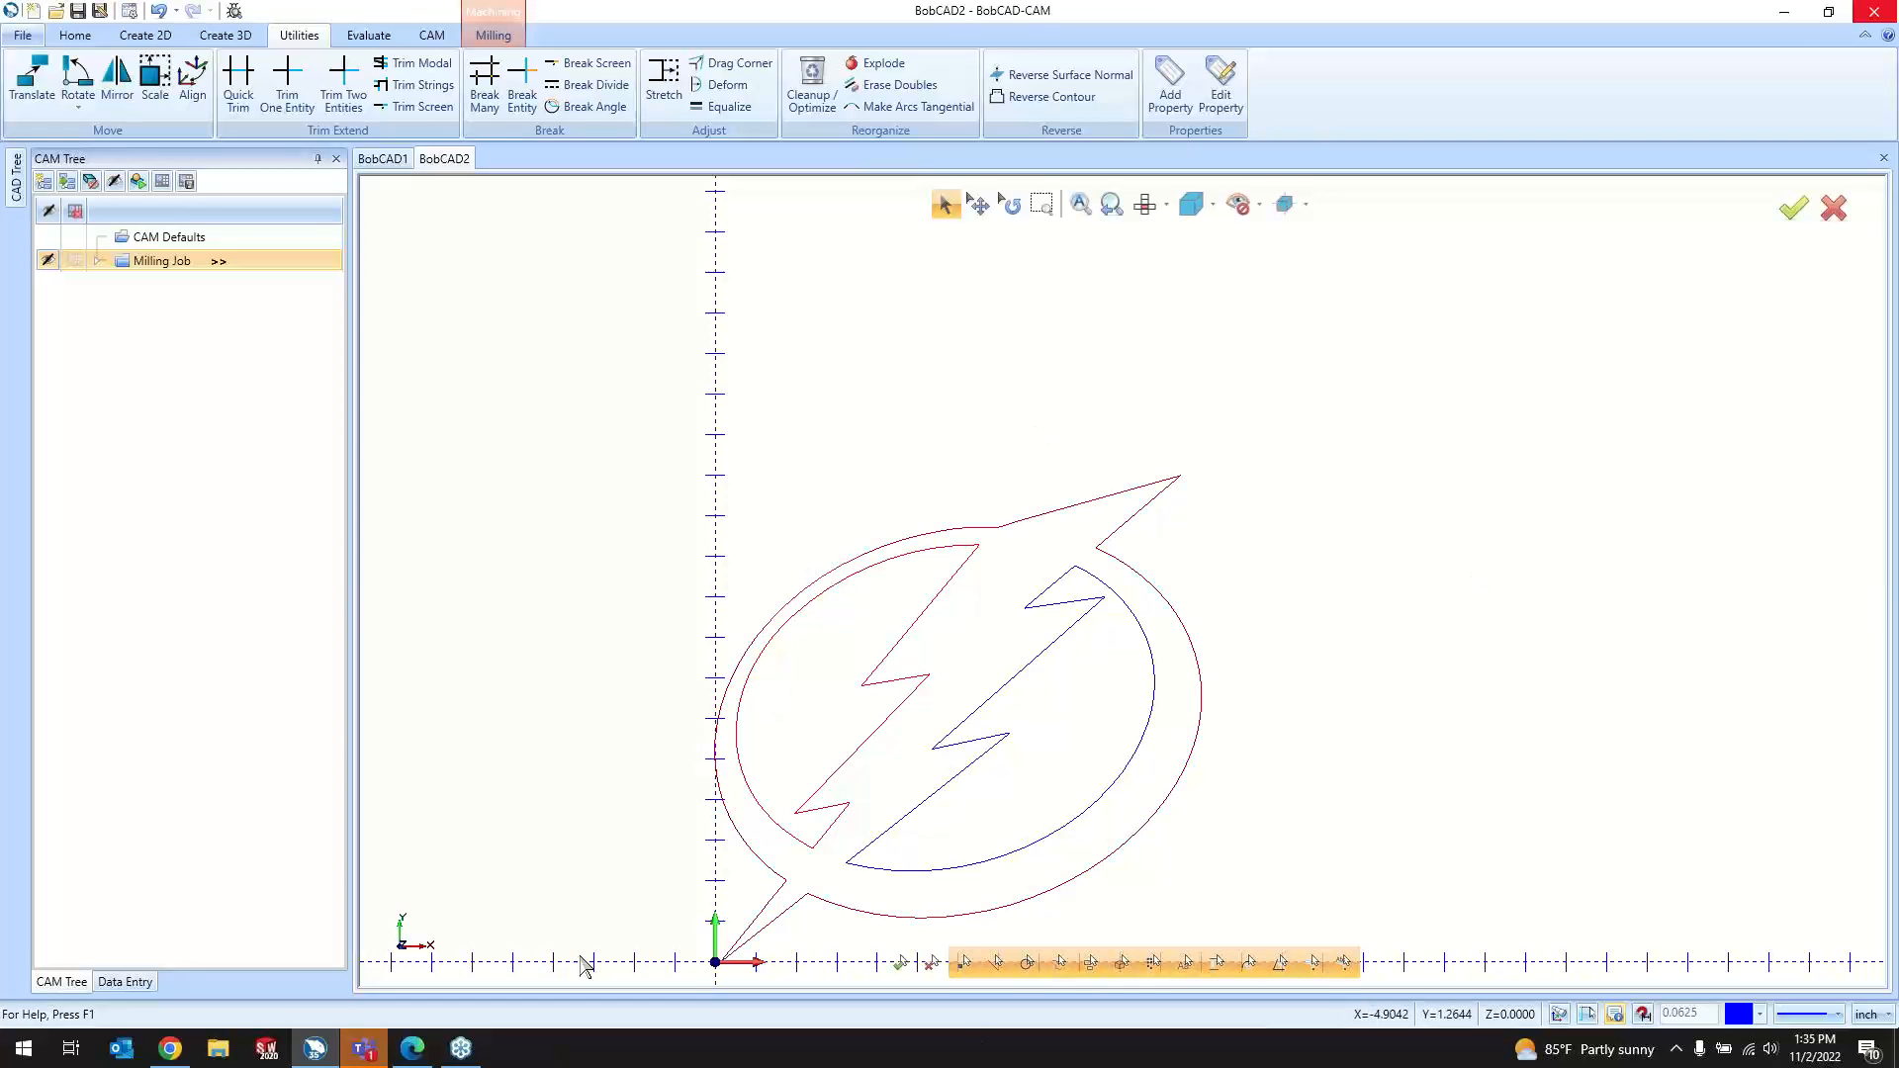
scroll(1077, 560, up, 8)
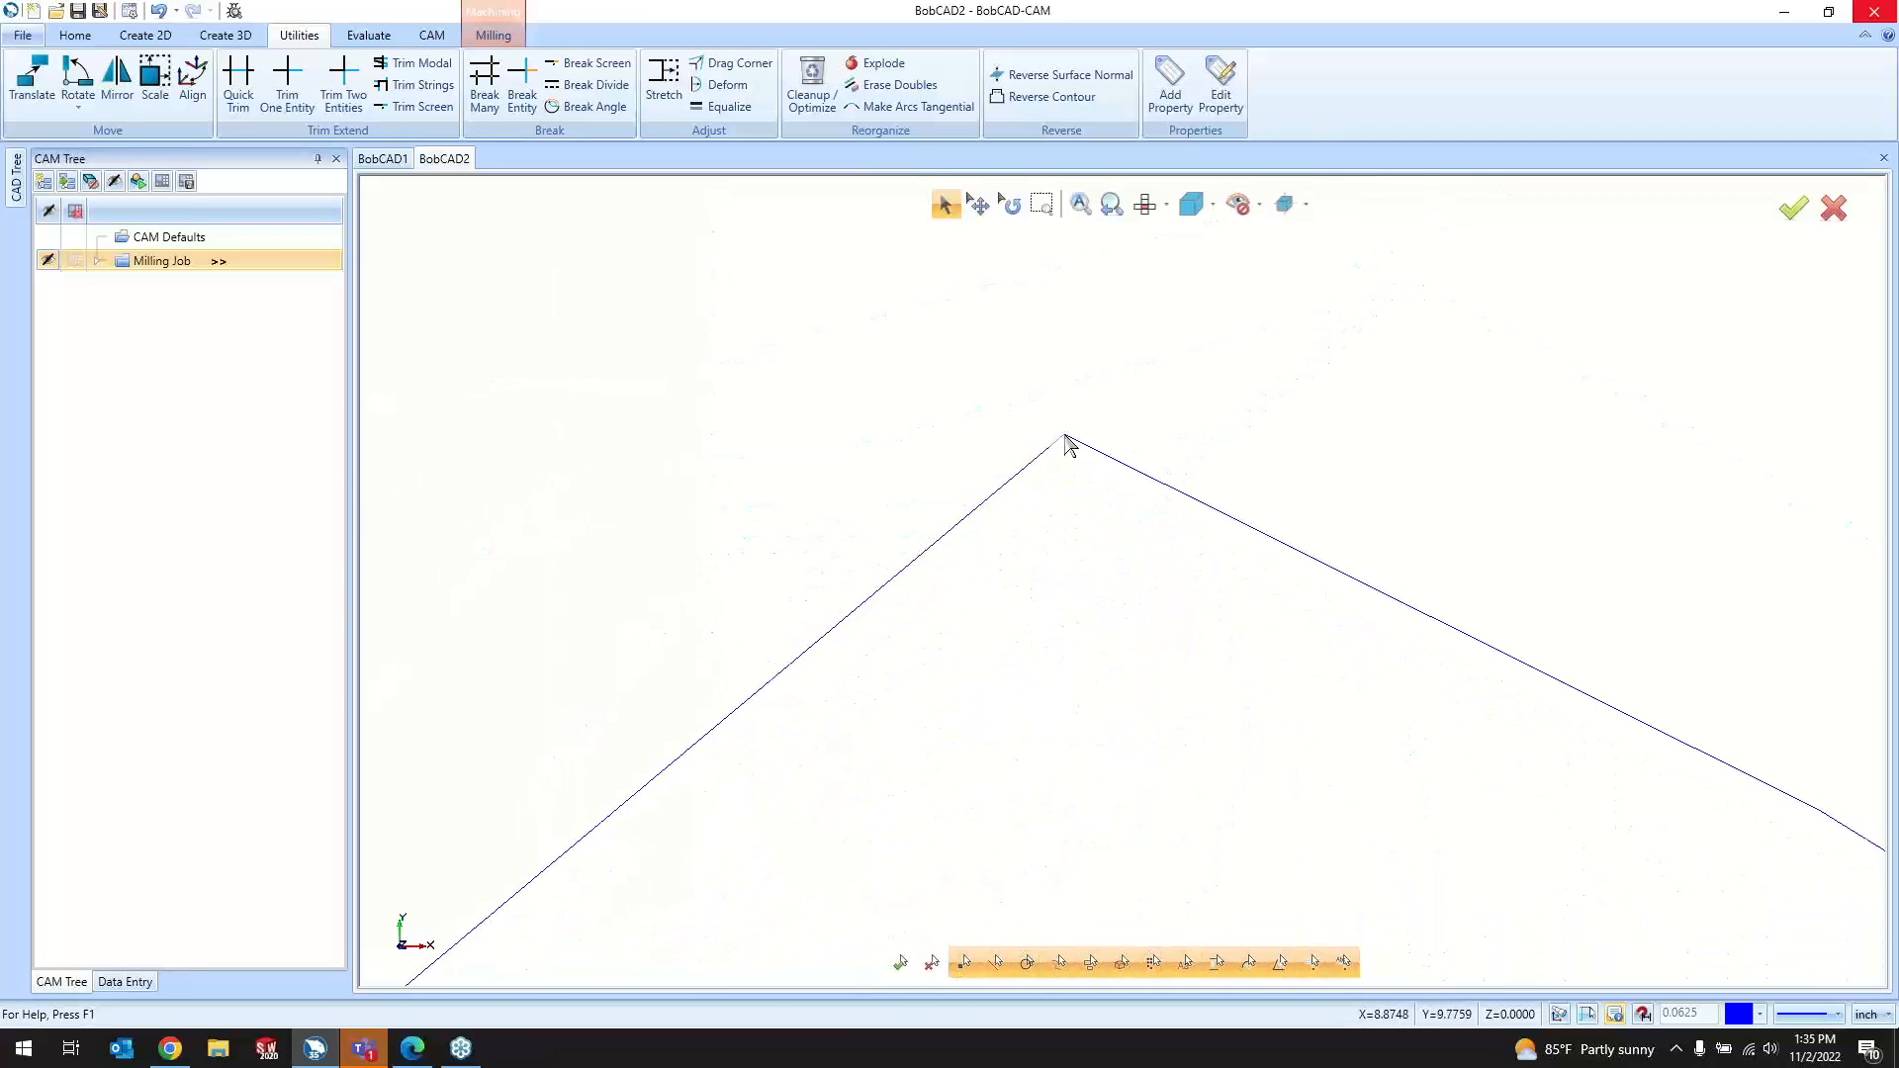
scroll(1064, 443, down, 8)
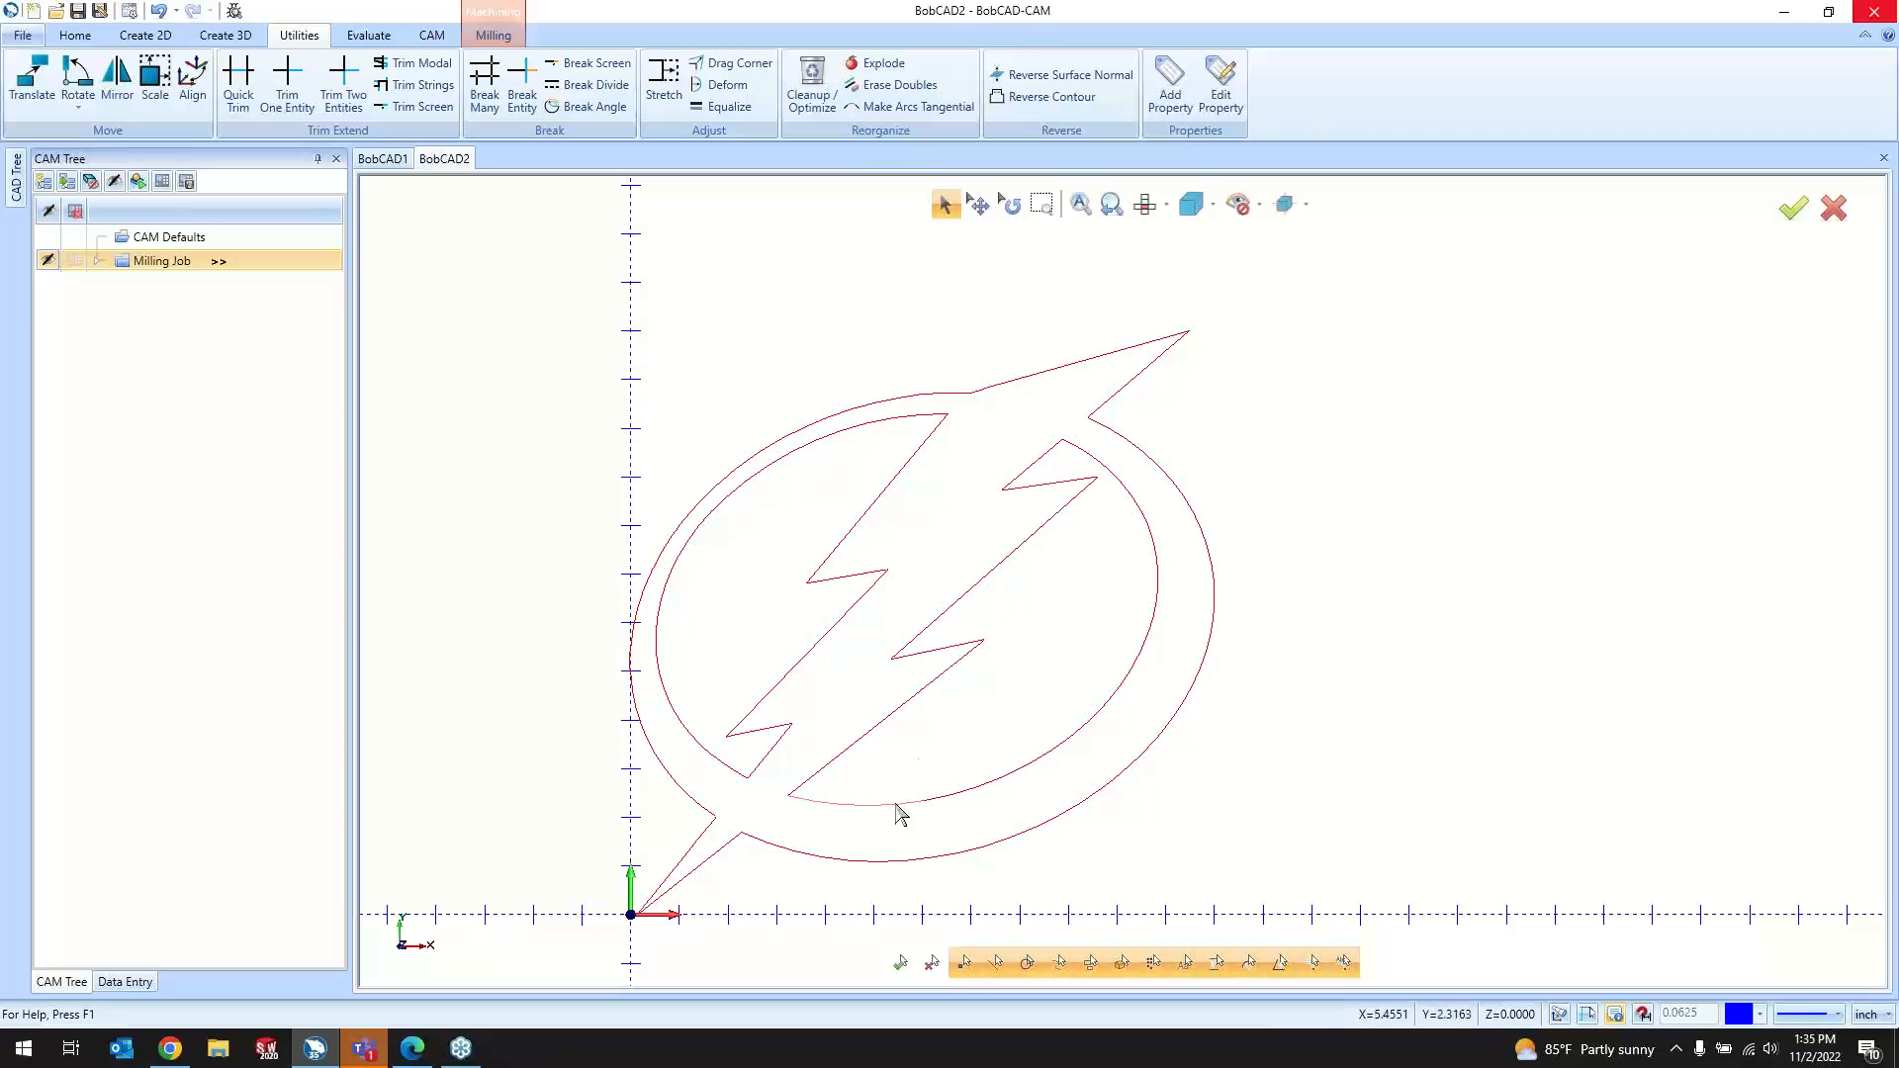
Step: Clear the selection and close the gap at the right inner contour's upper corner by trimming the arc and line with Trim Two Entities
right_click(1040, 591)
key(Escape)
scroll(1059, 445, up, 8)
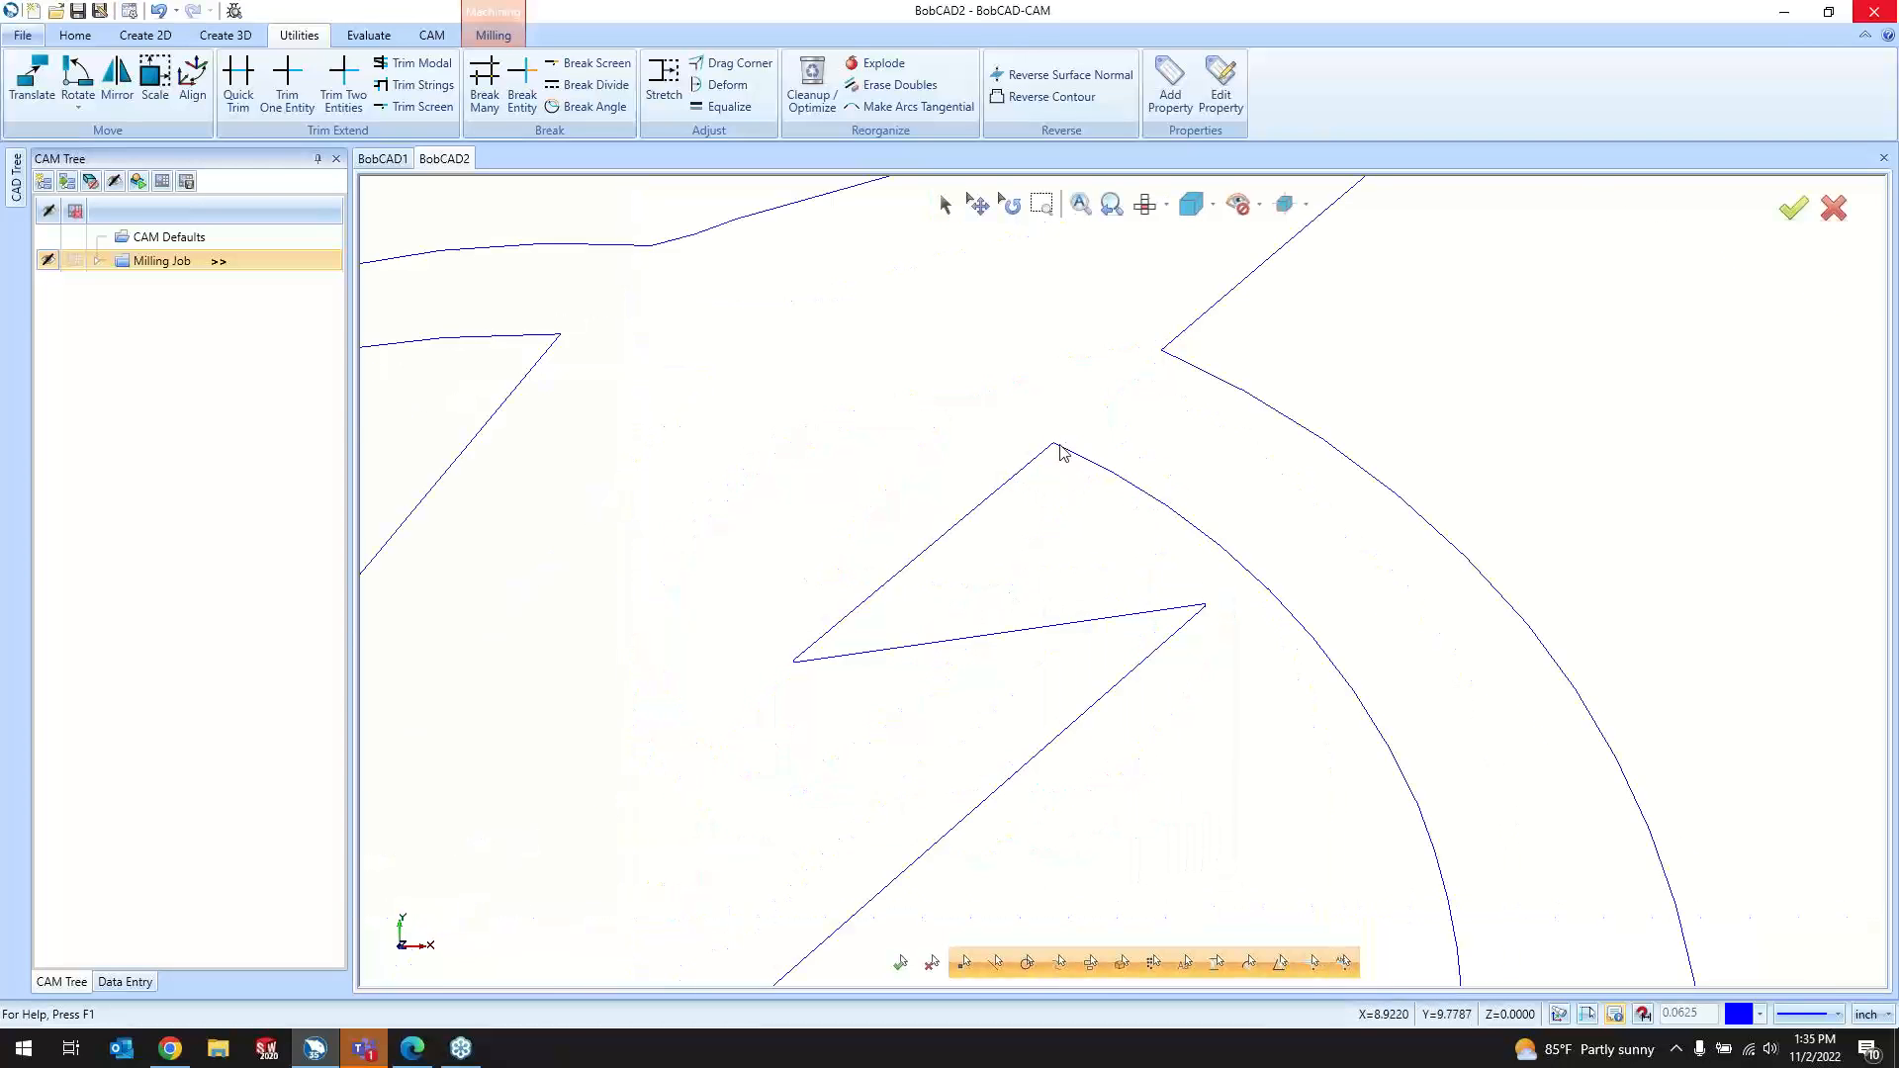
scroll(1065, 445, up, 3)
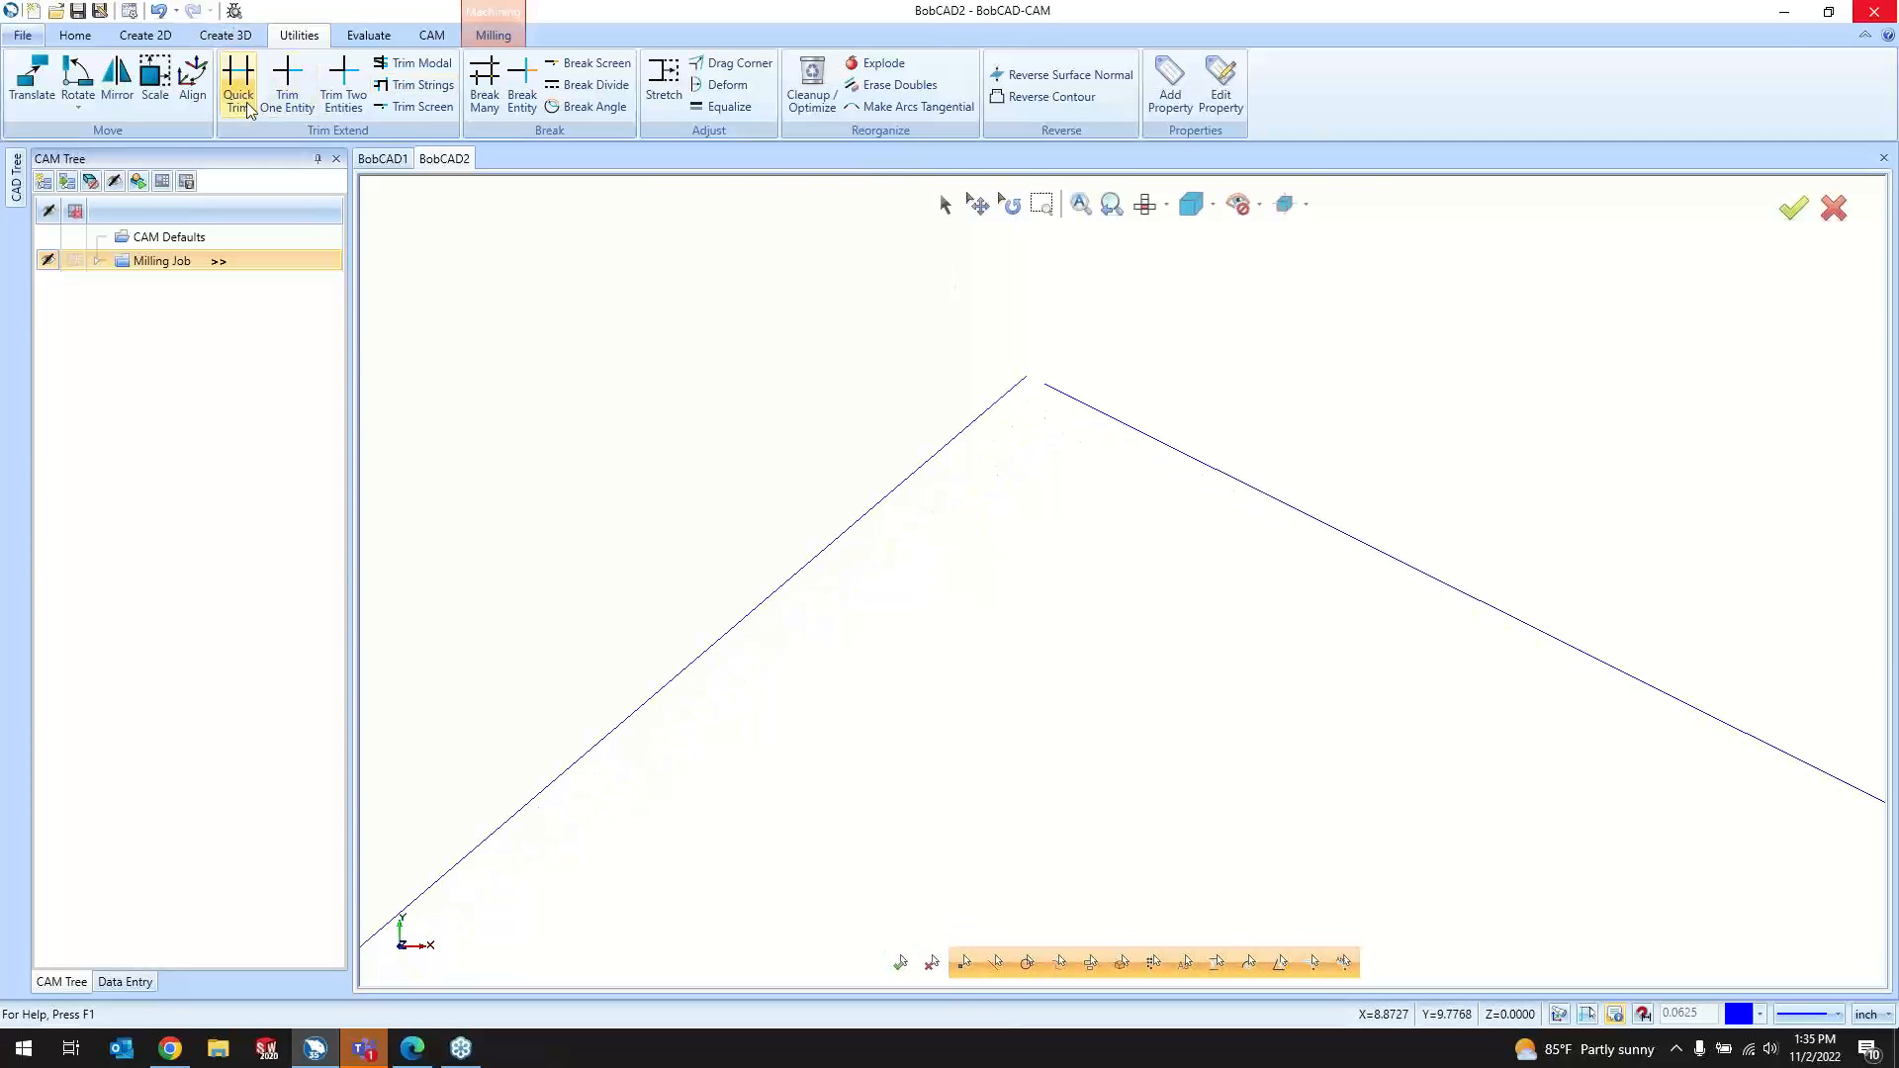
click(344, 99)
click(1070, 400)
click(996, 413)
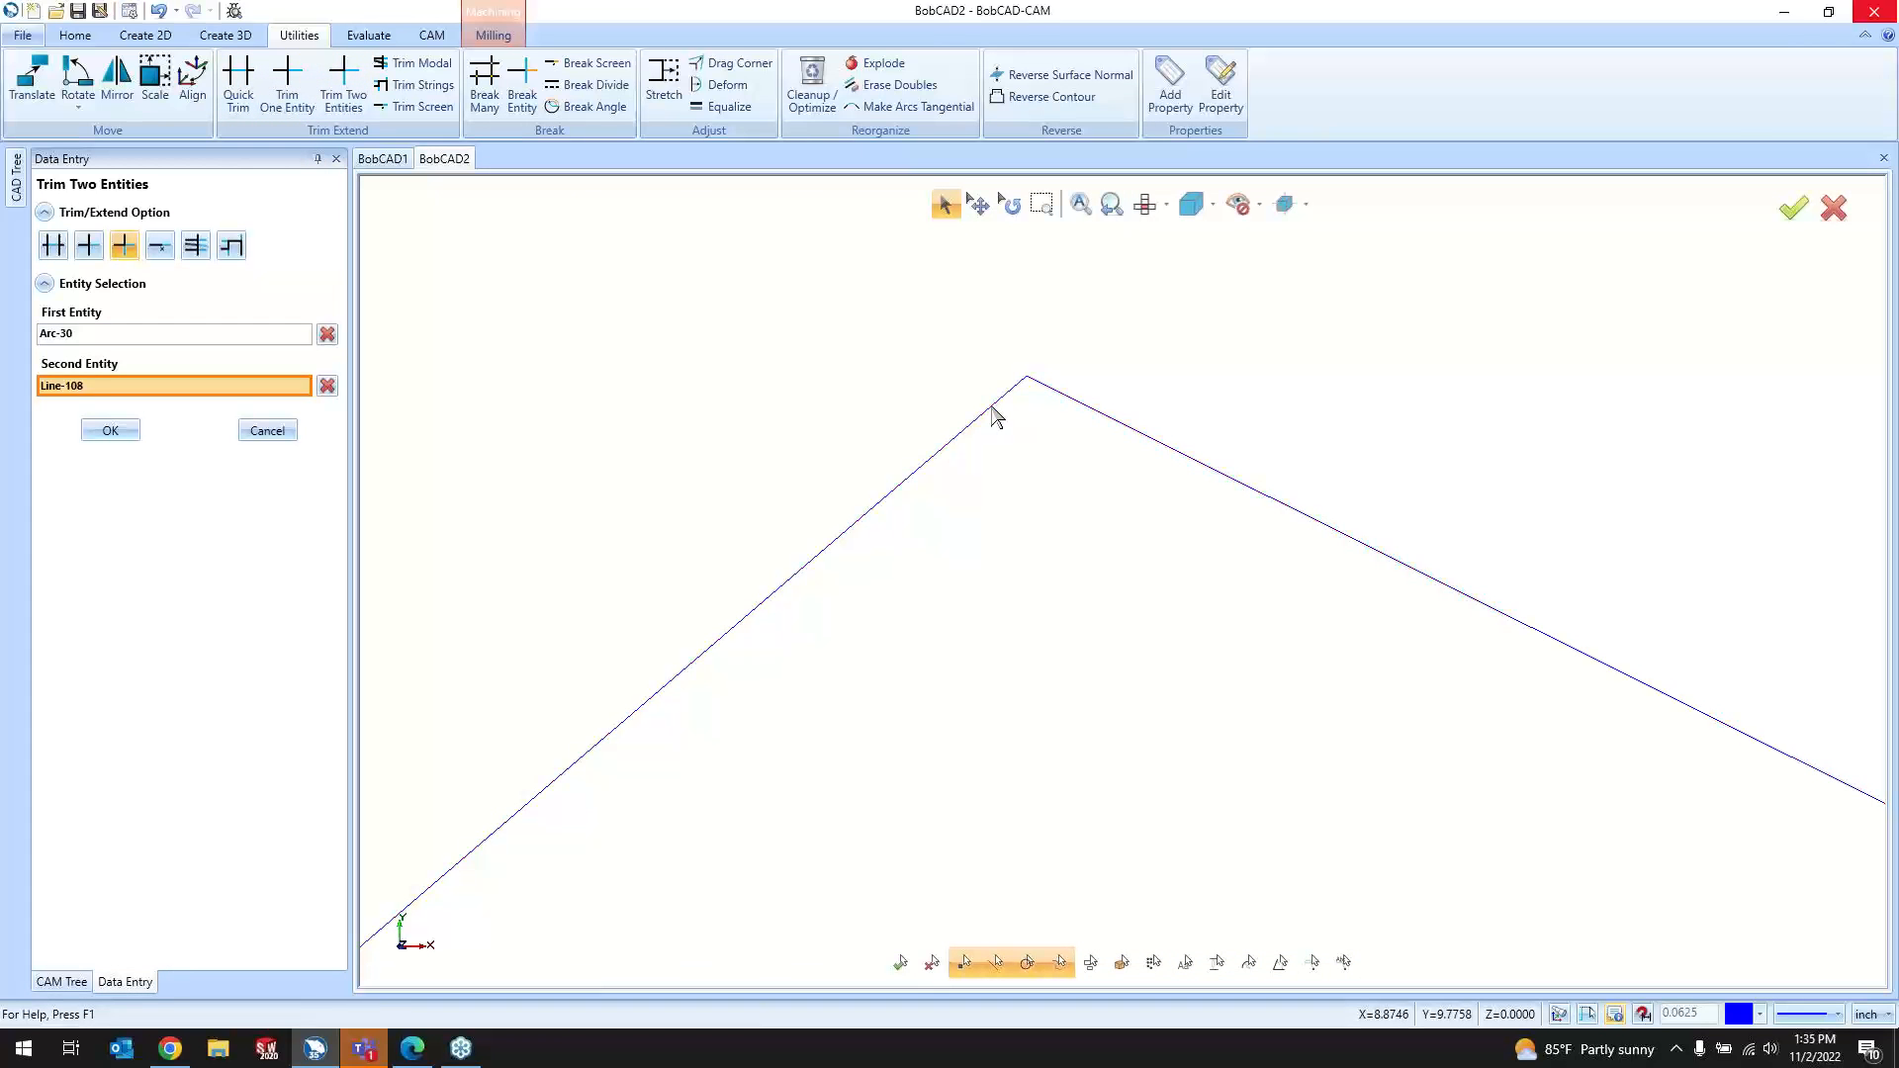
click(269, 432)
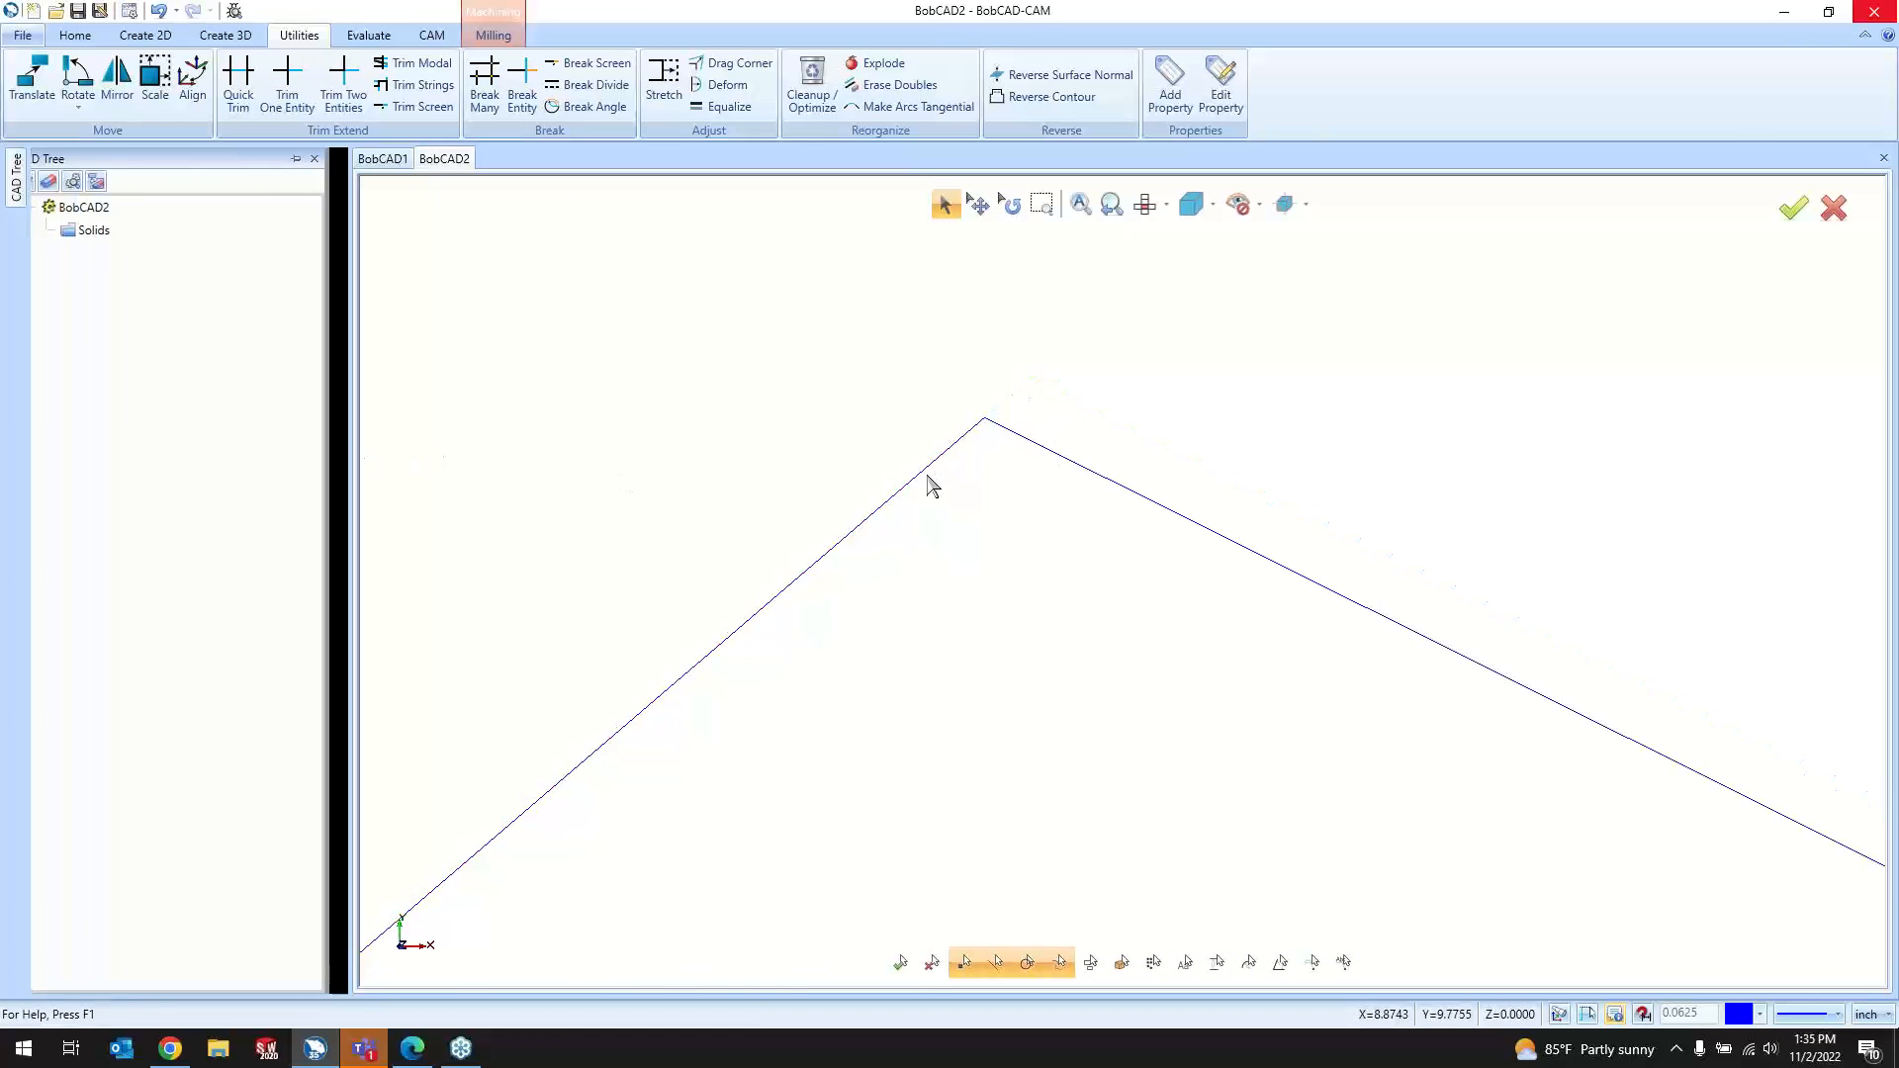
Step: Undo the last four geometry repairs, back through the Trim Two and Delete operations that followed Remove Bounding Geometry
scroll(1216, 442, down, 6)
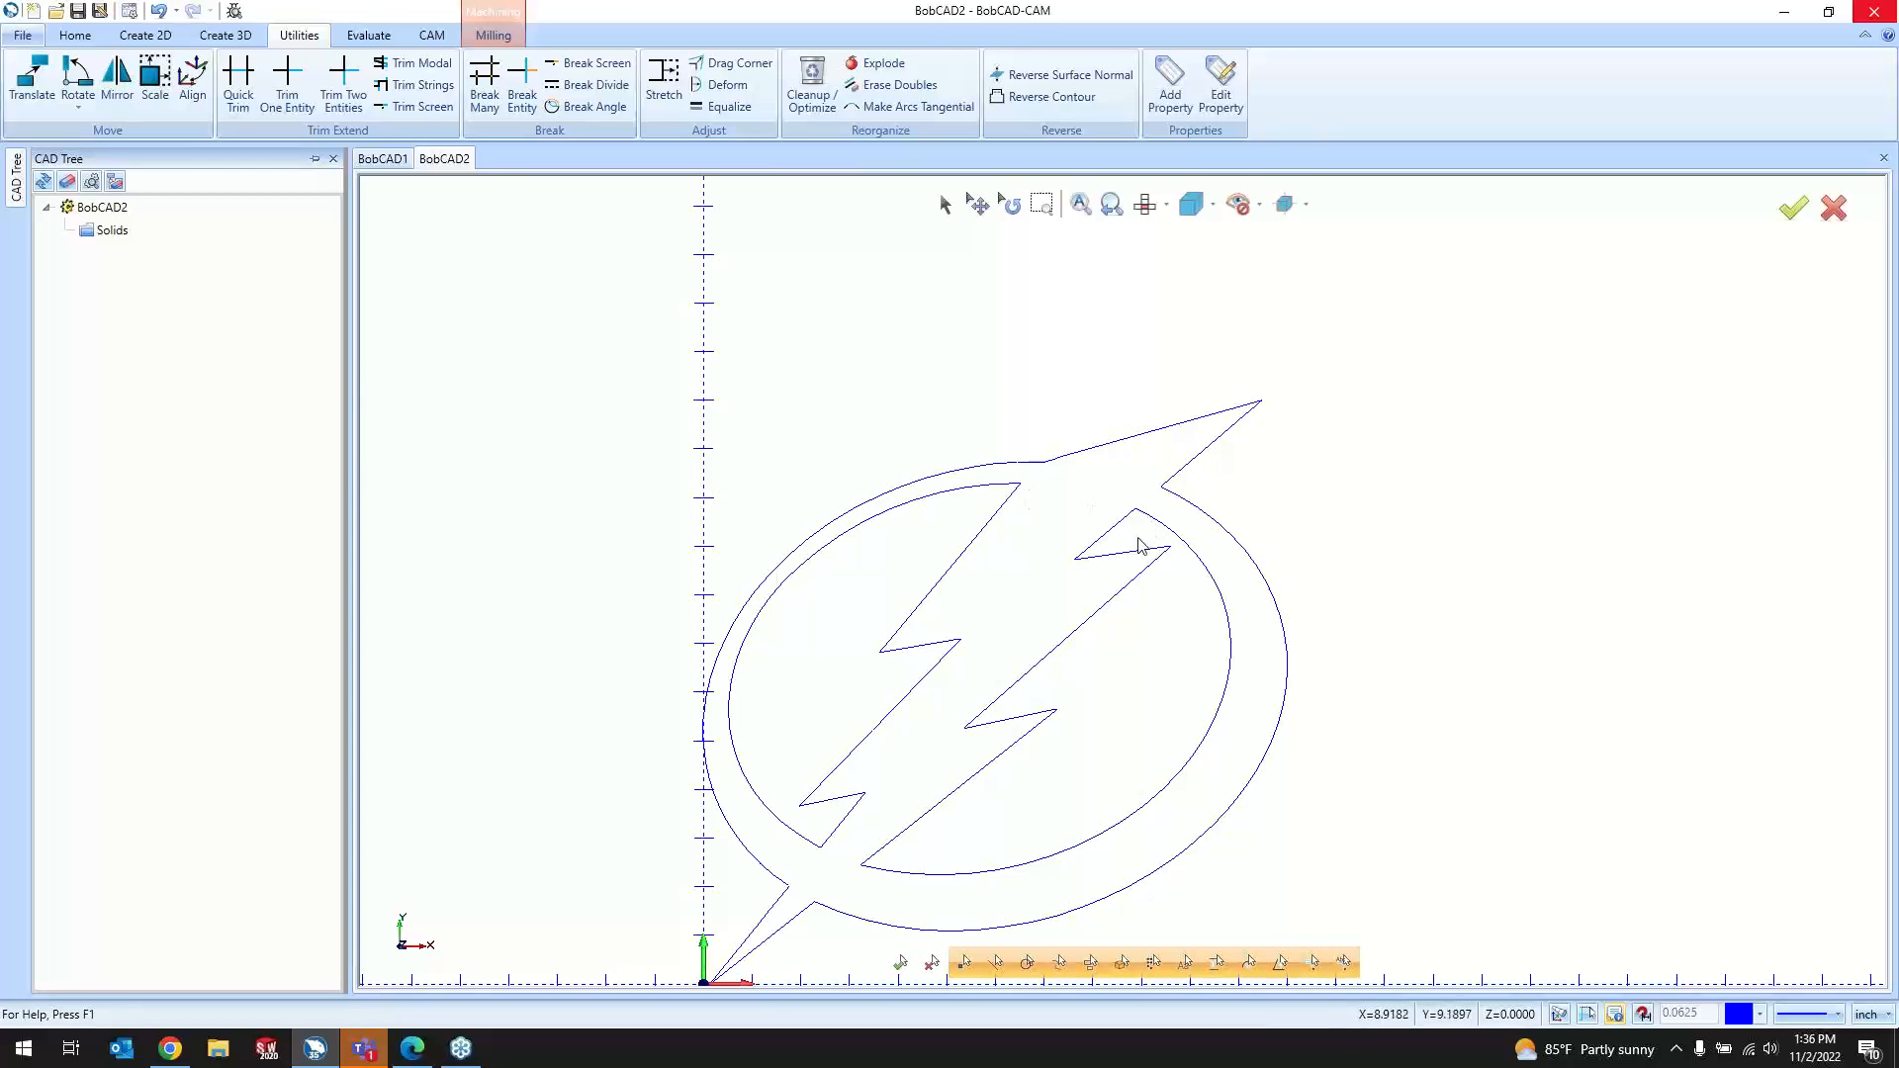
click(159, 12)
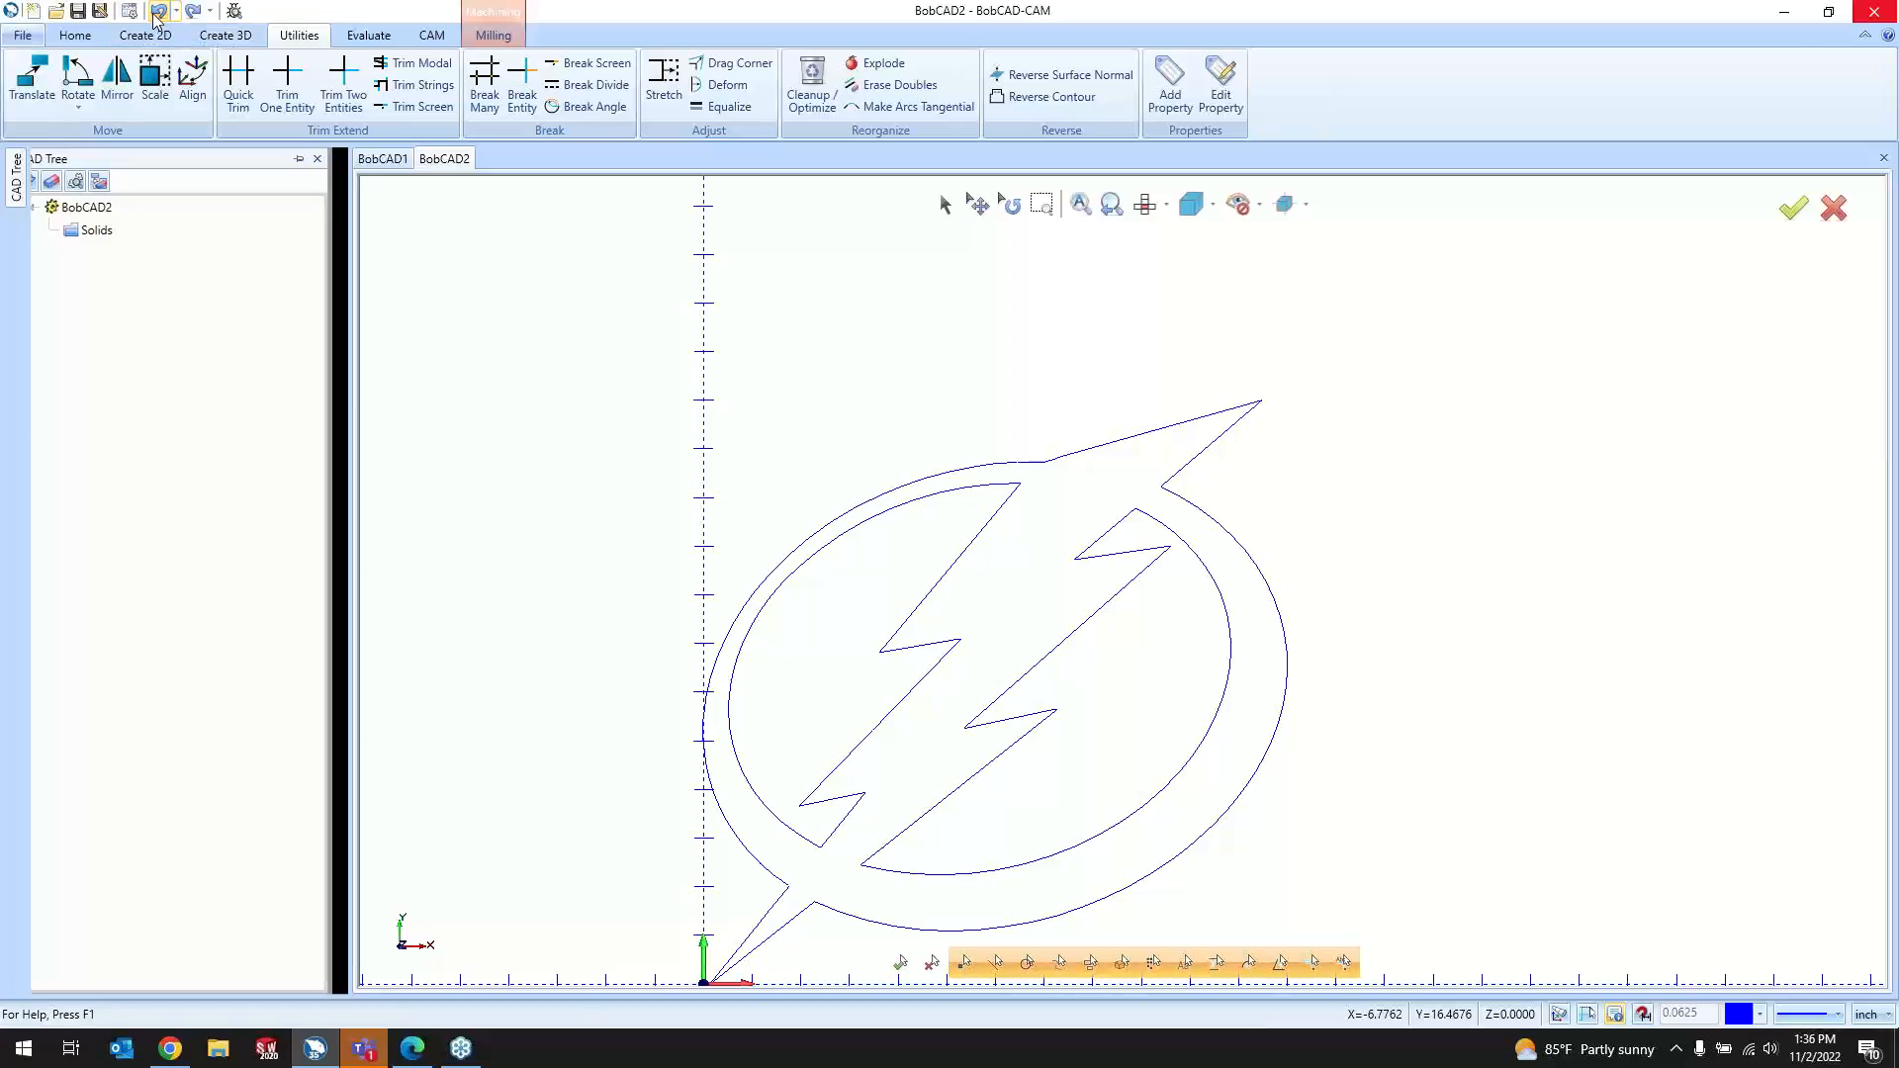
click(177, 14)
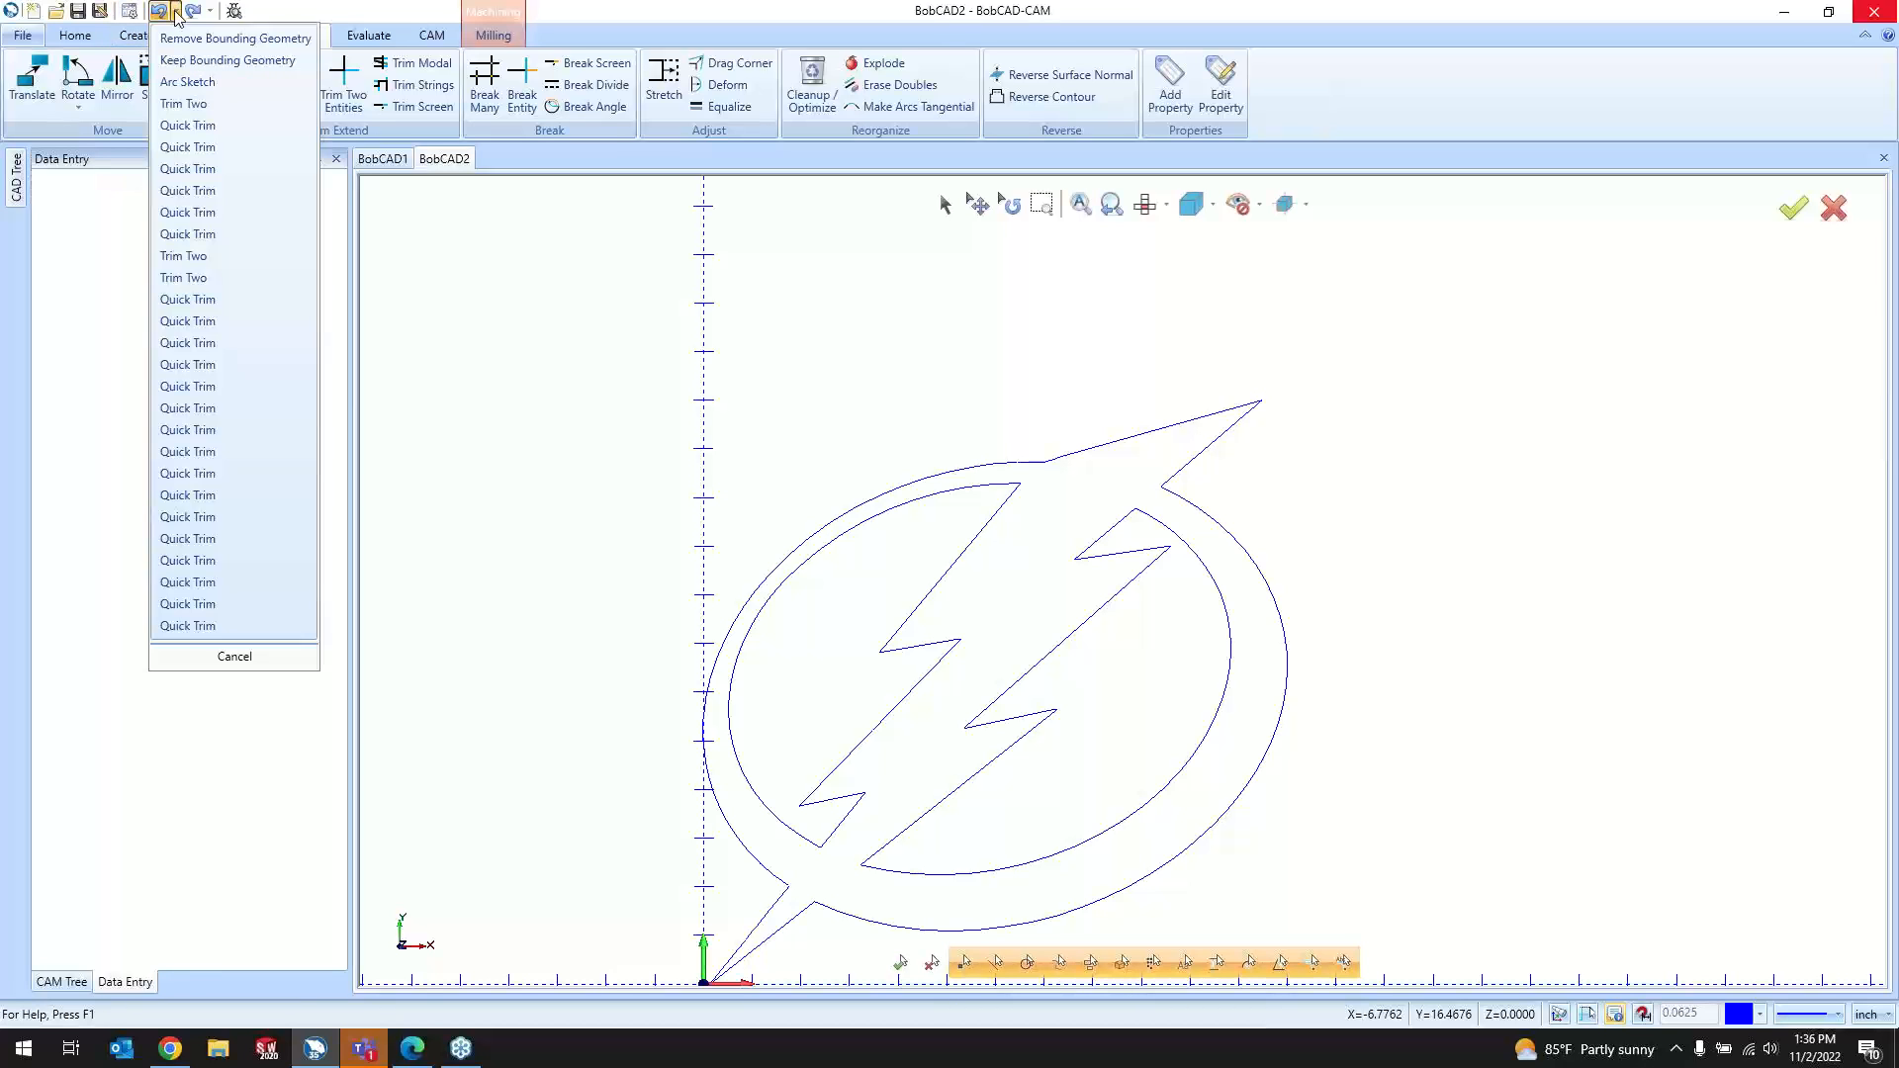
click(196, 18)
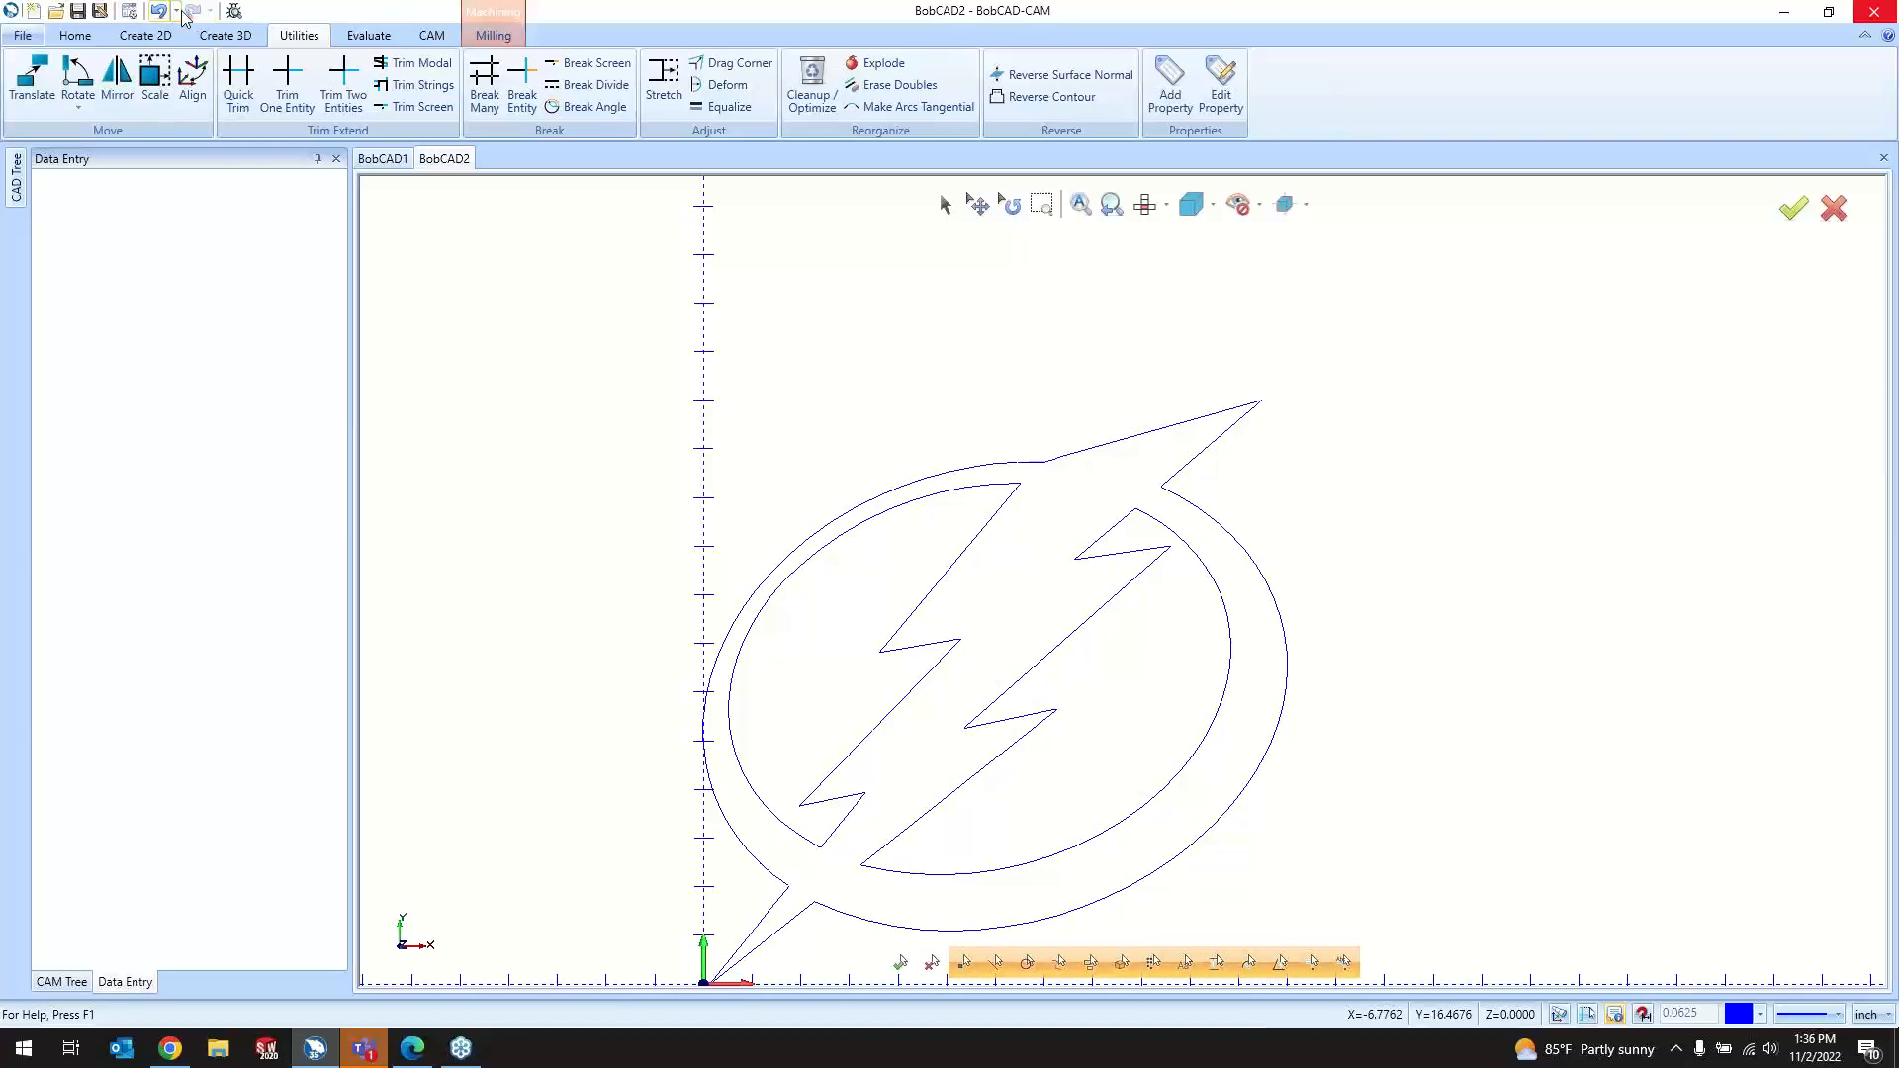
click(176, 12)
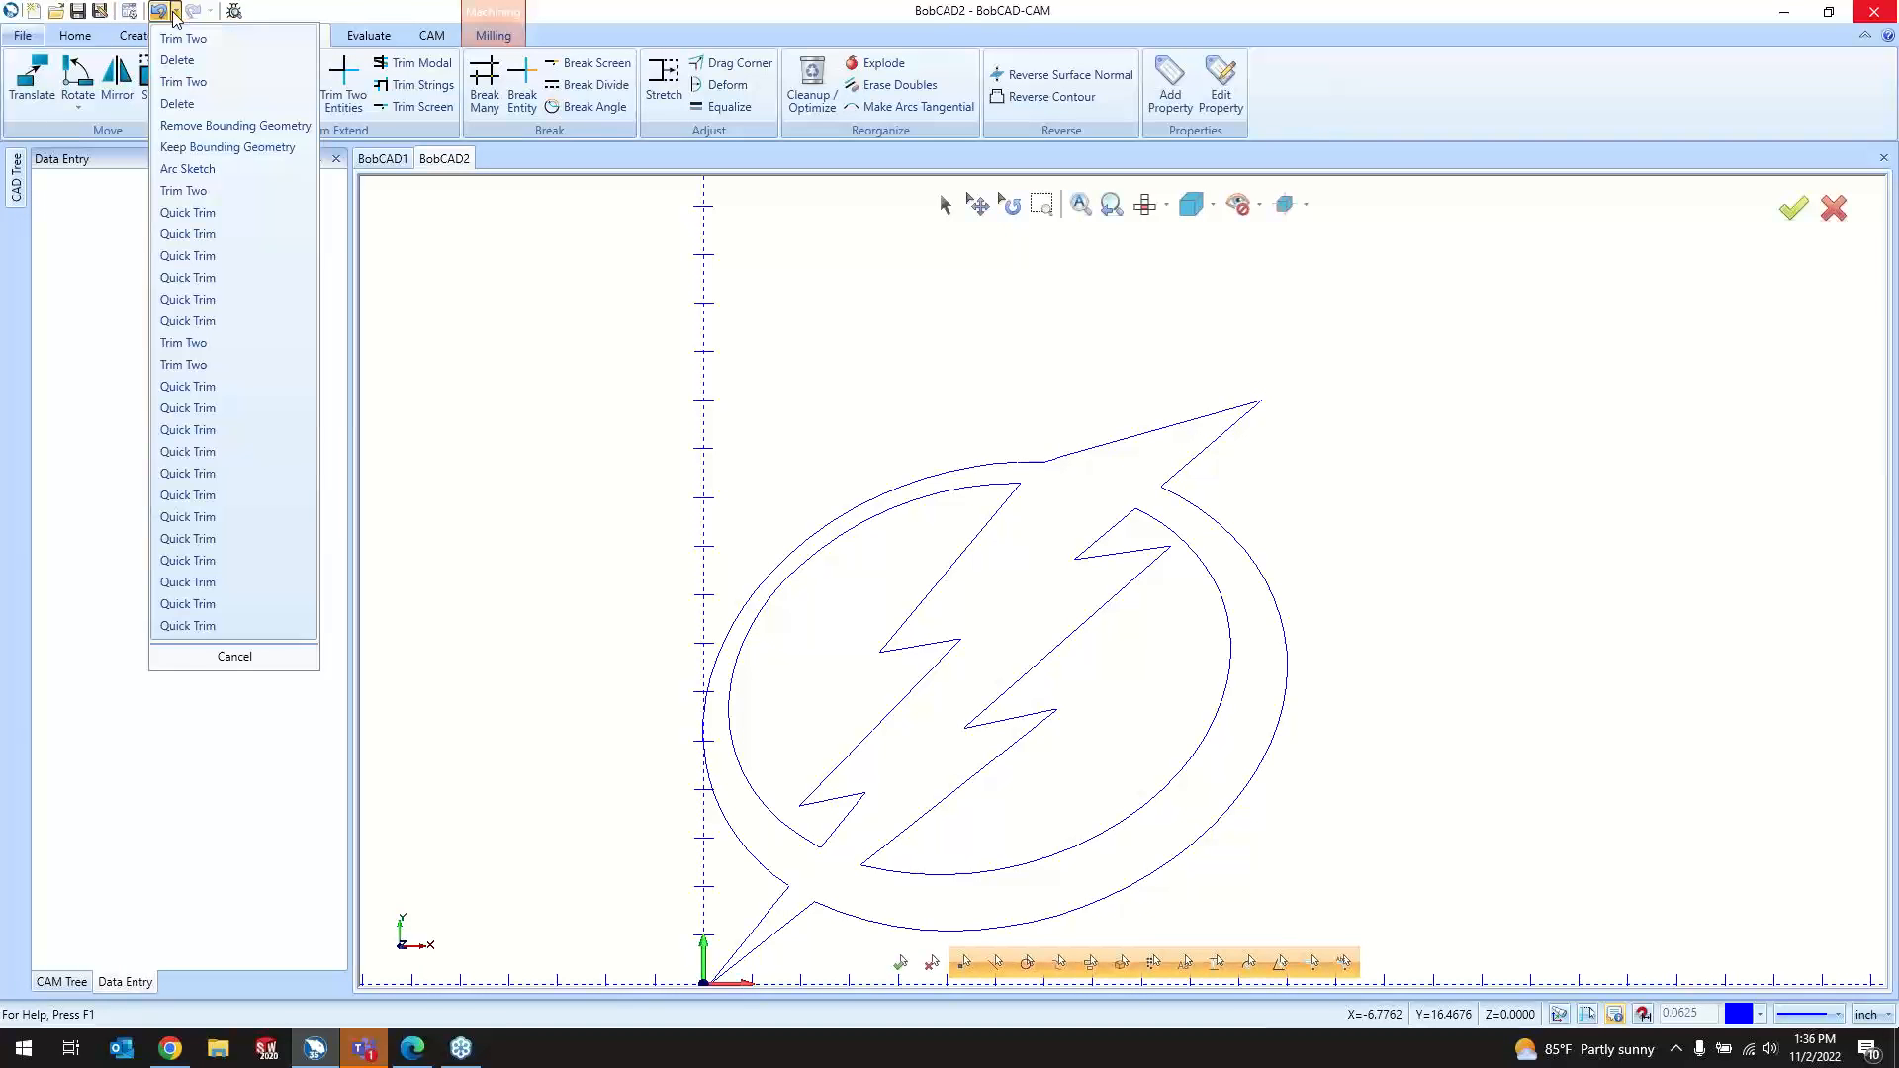
click(194, 102)
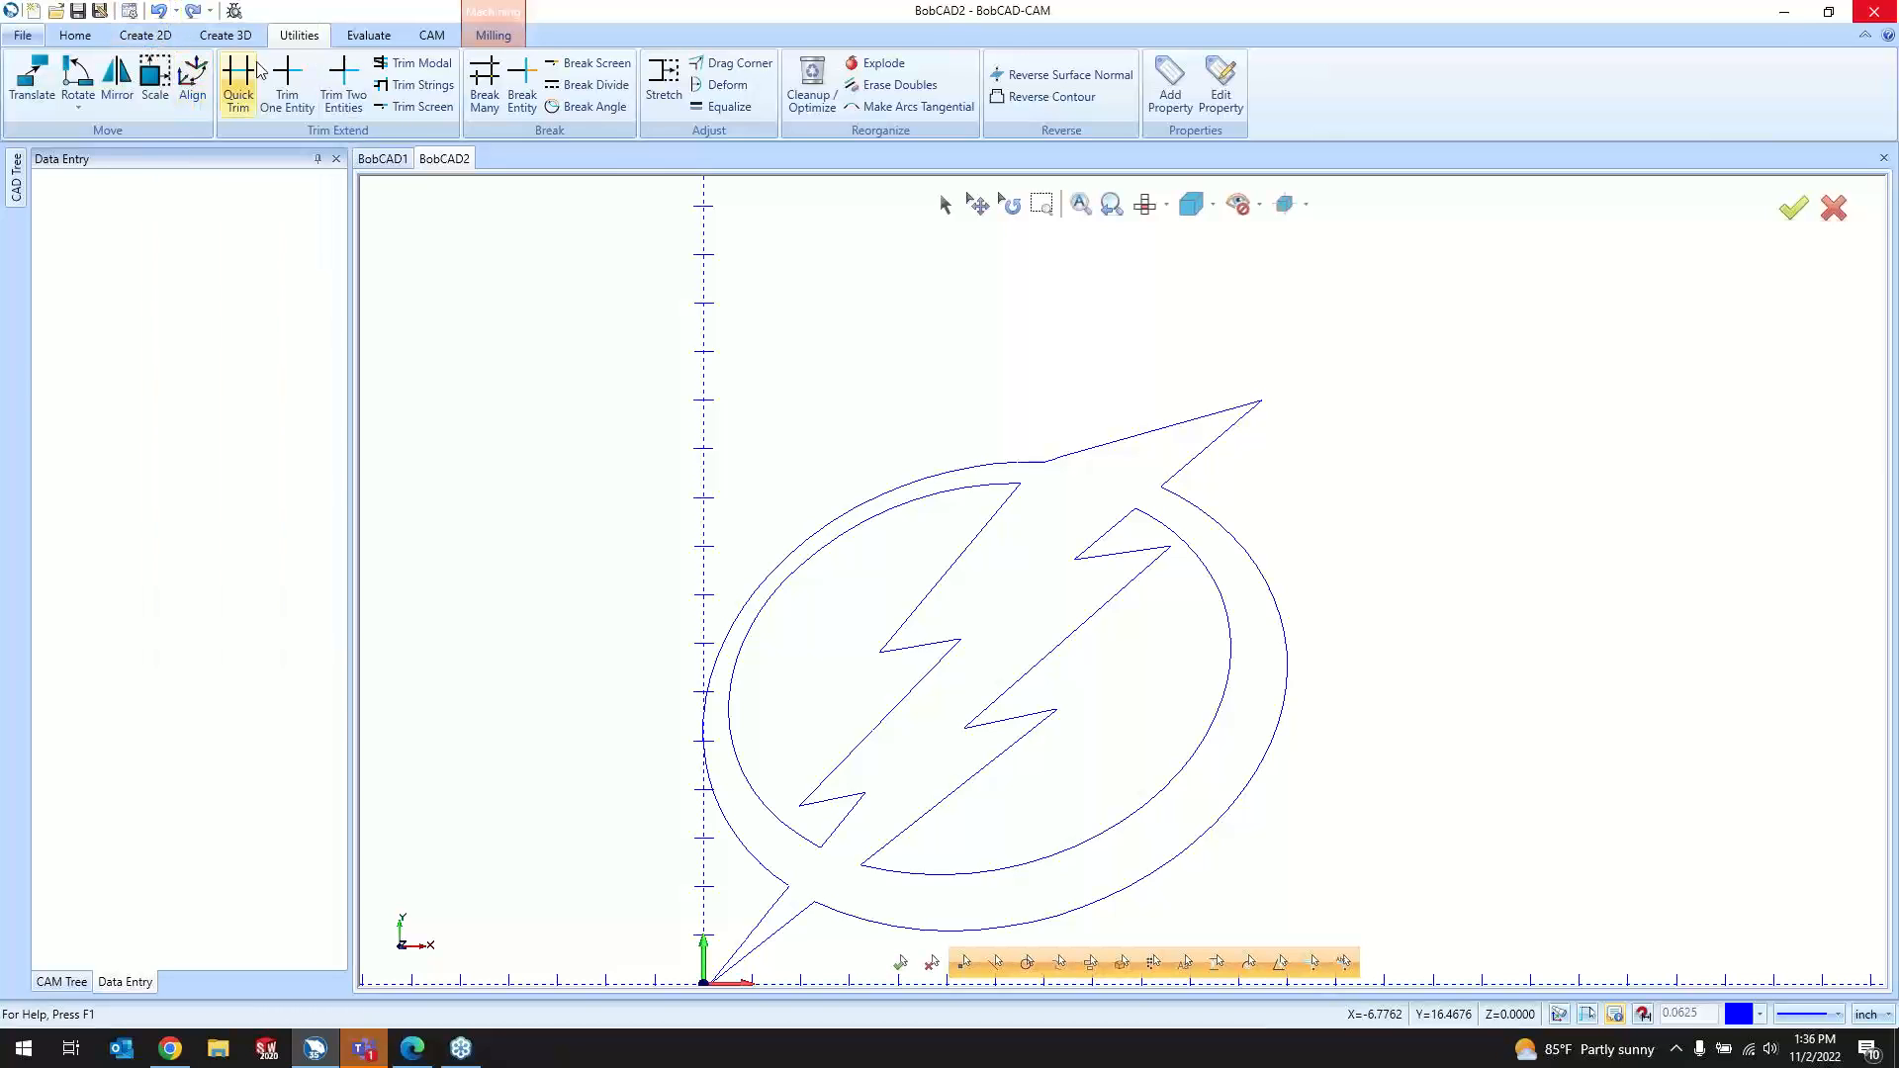
Step: Chain-select the left inner contour to find where the chain stops, inspect its upper corner, and clear the selection
click(944, 205)
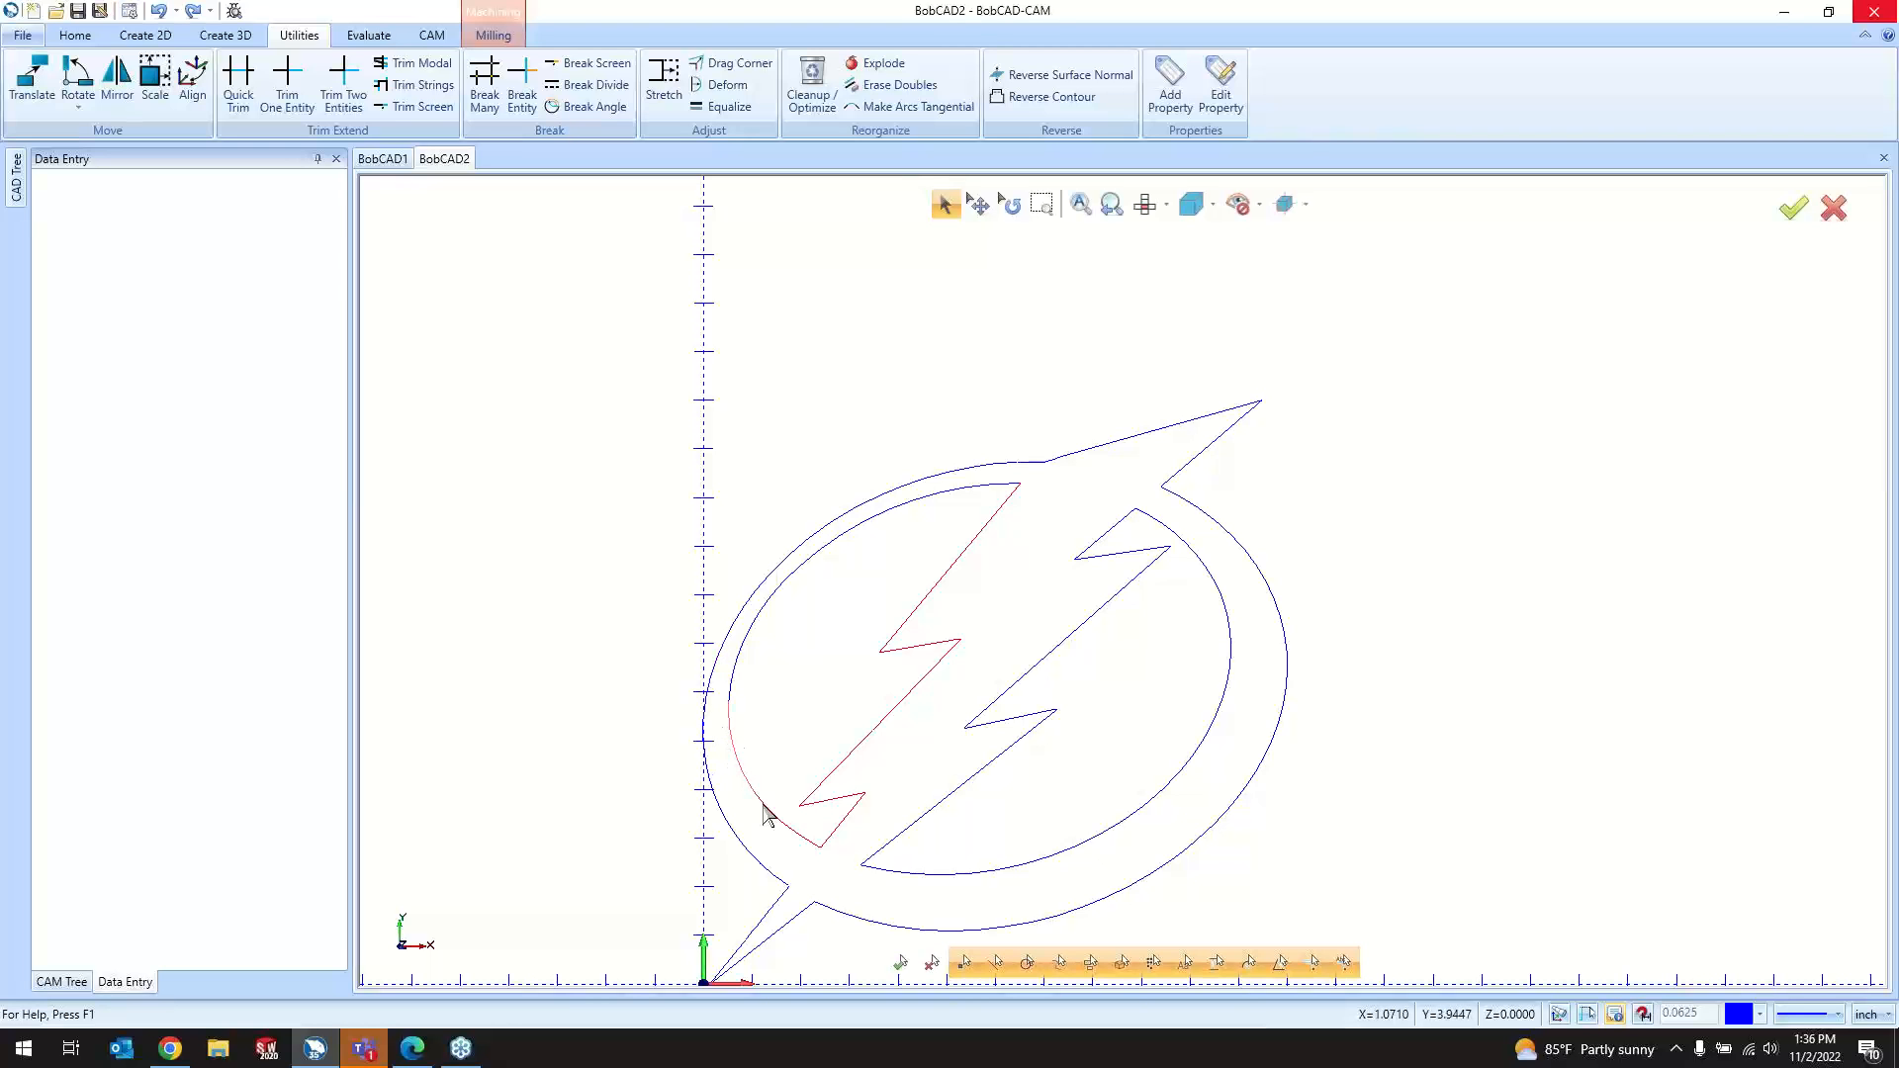
scroll(1021, 497, up, 5)
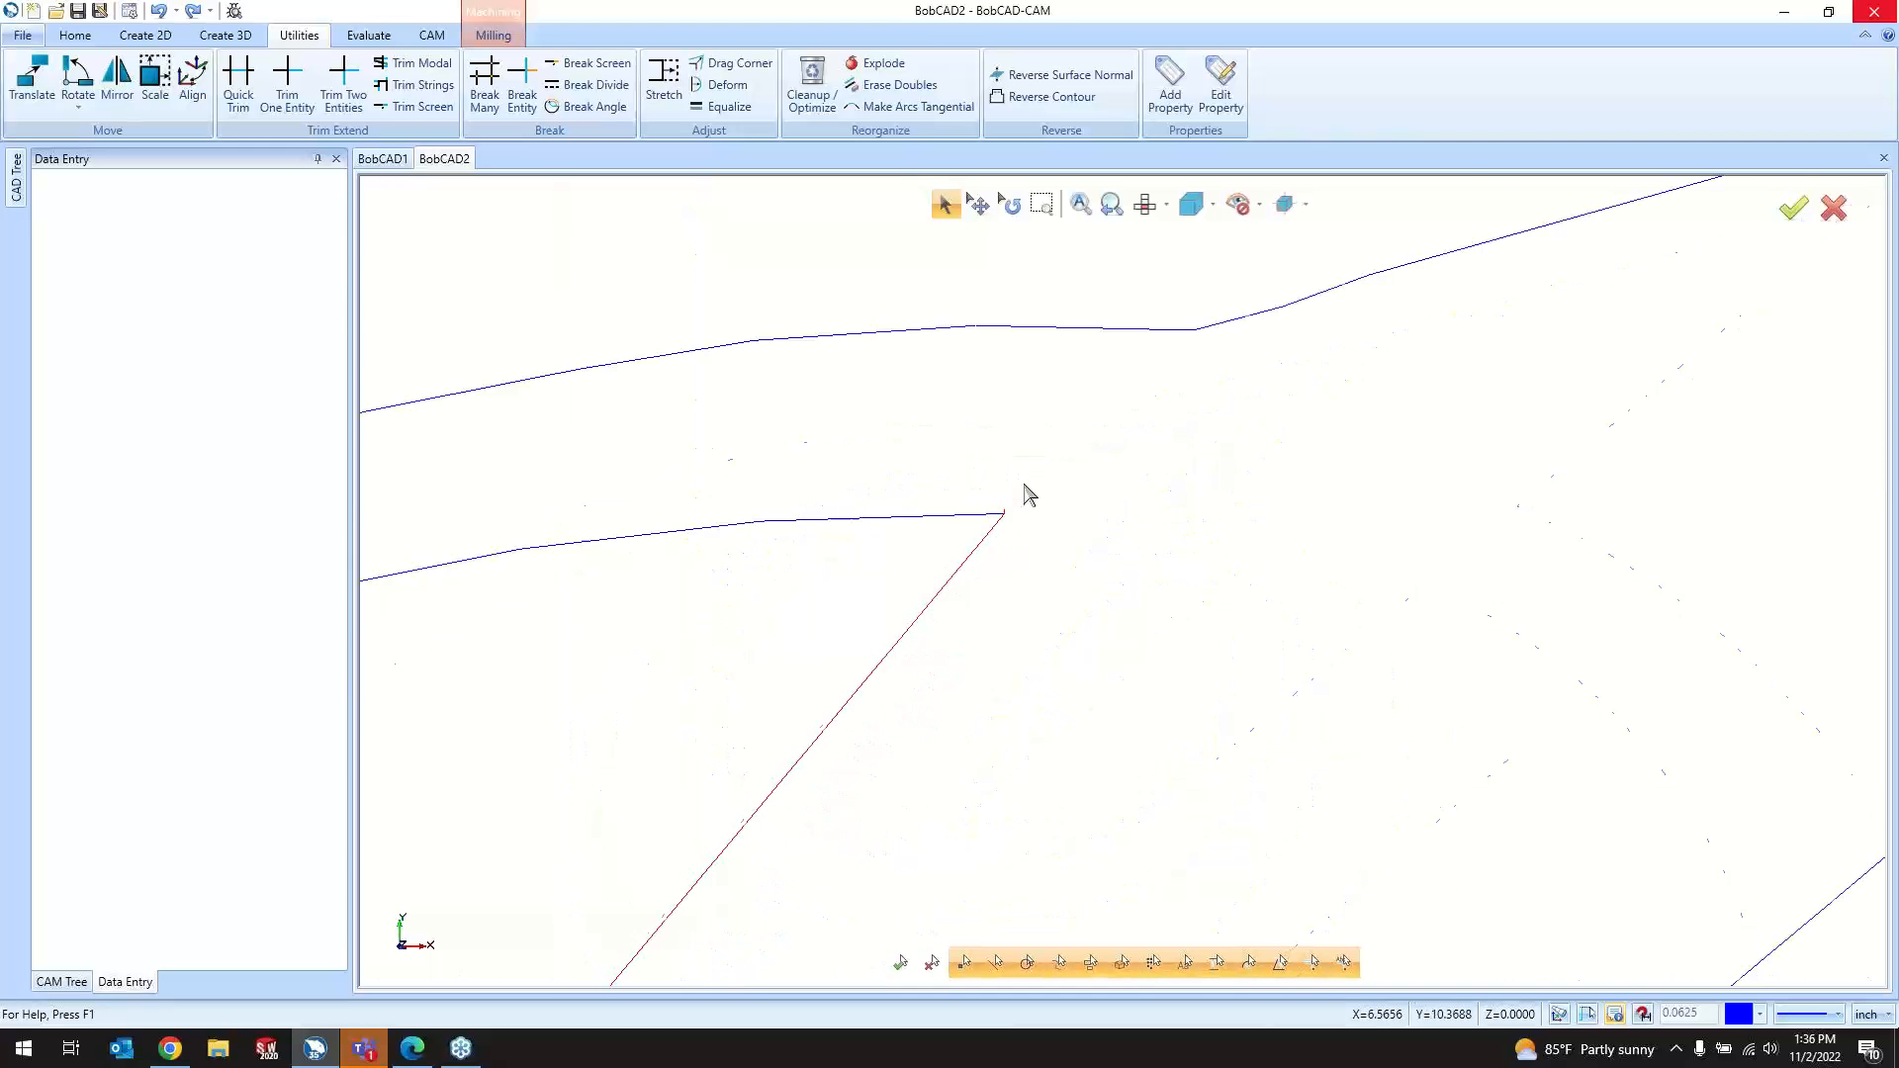
scroll(1007, 518, down, 5)
right_click(552, 316)
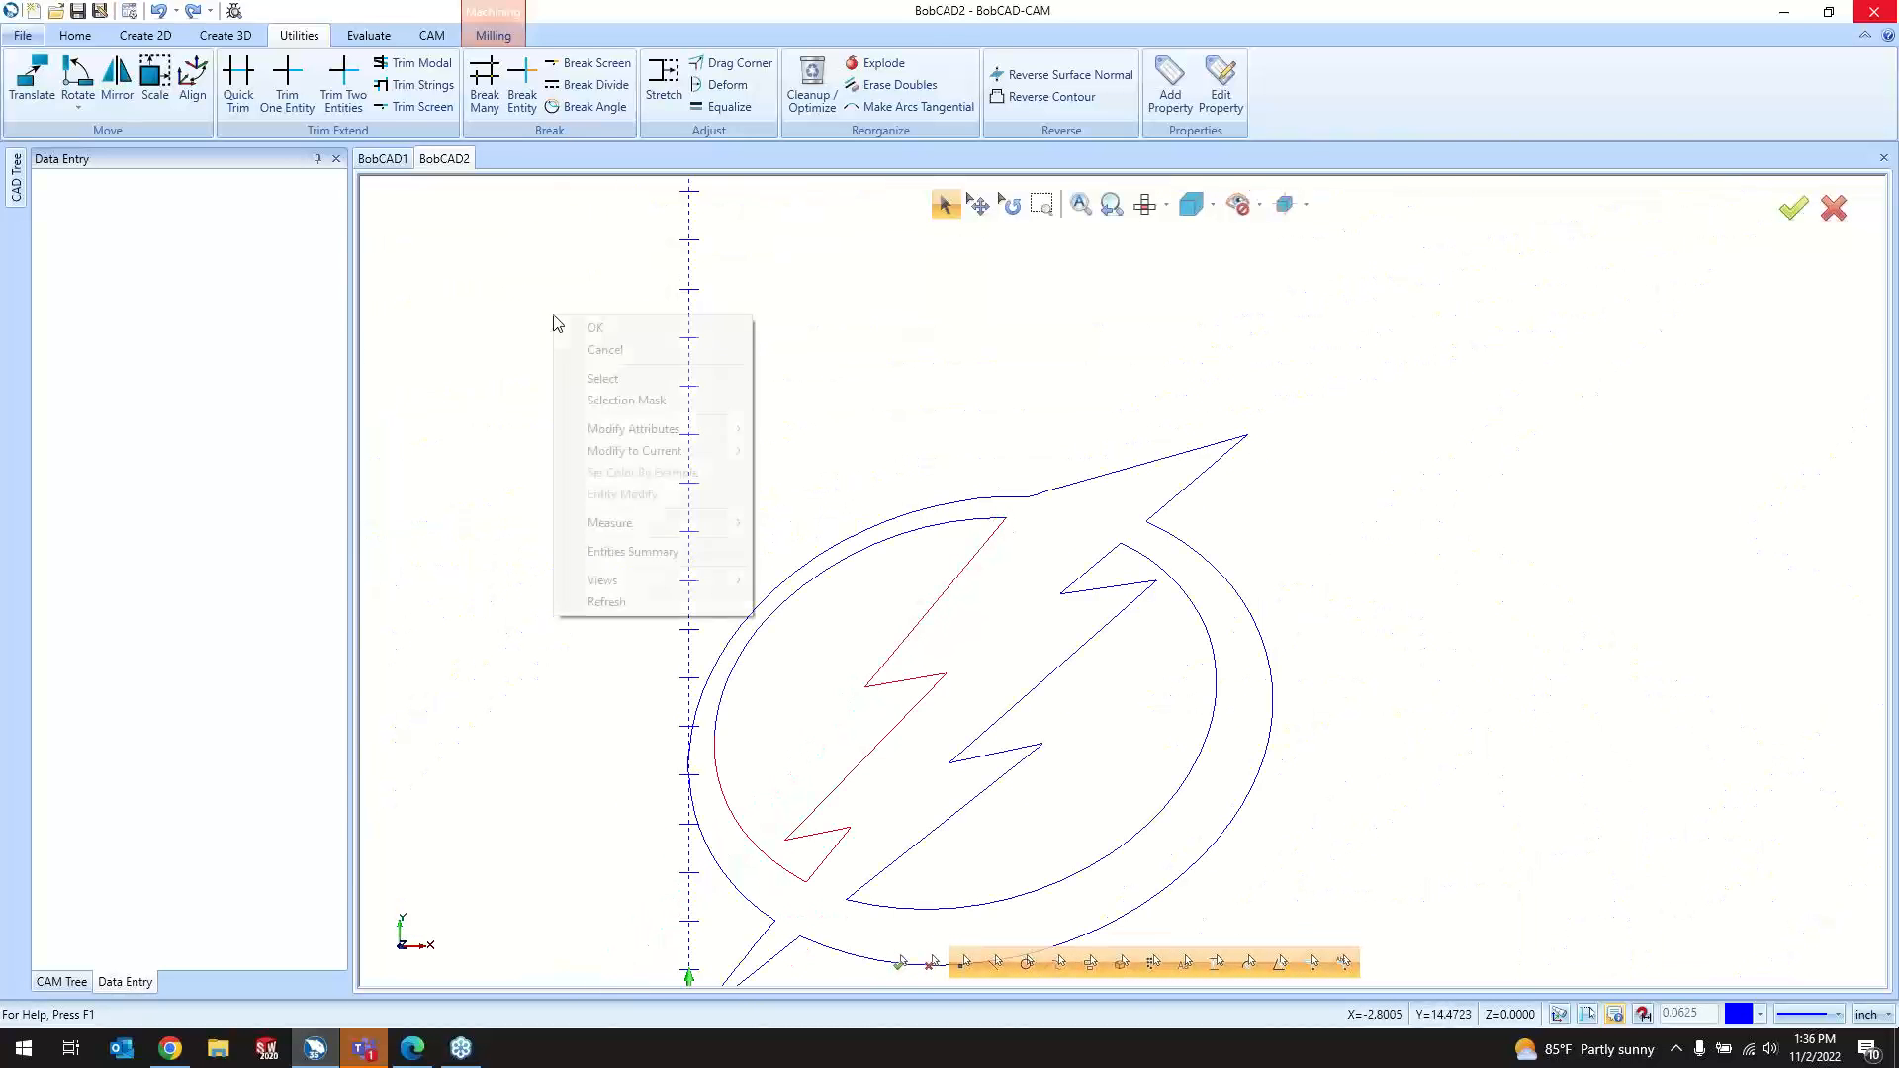
click(568, 346)
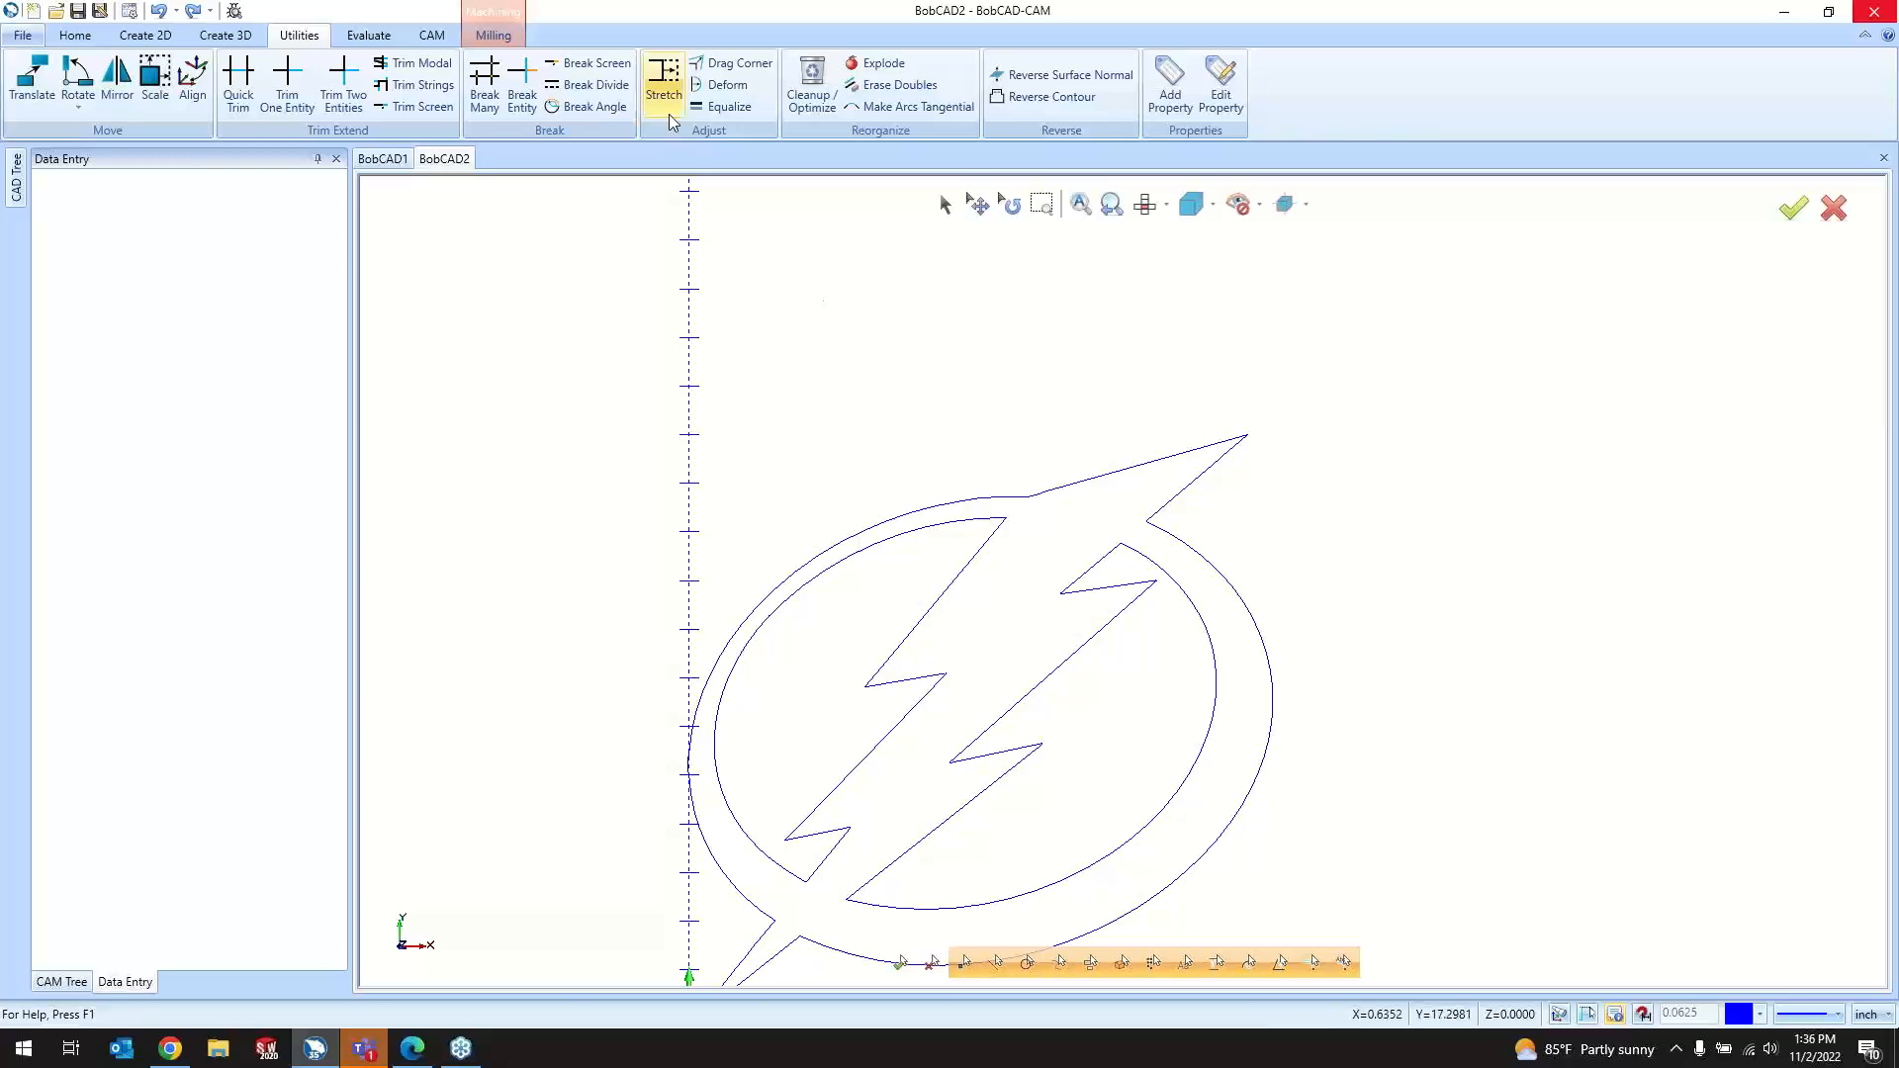
Step: Redo the undone Trim Two and Delete repairs and inspect the left inner contour's upper corner
click(177, 11)
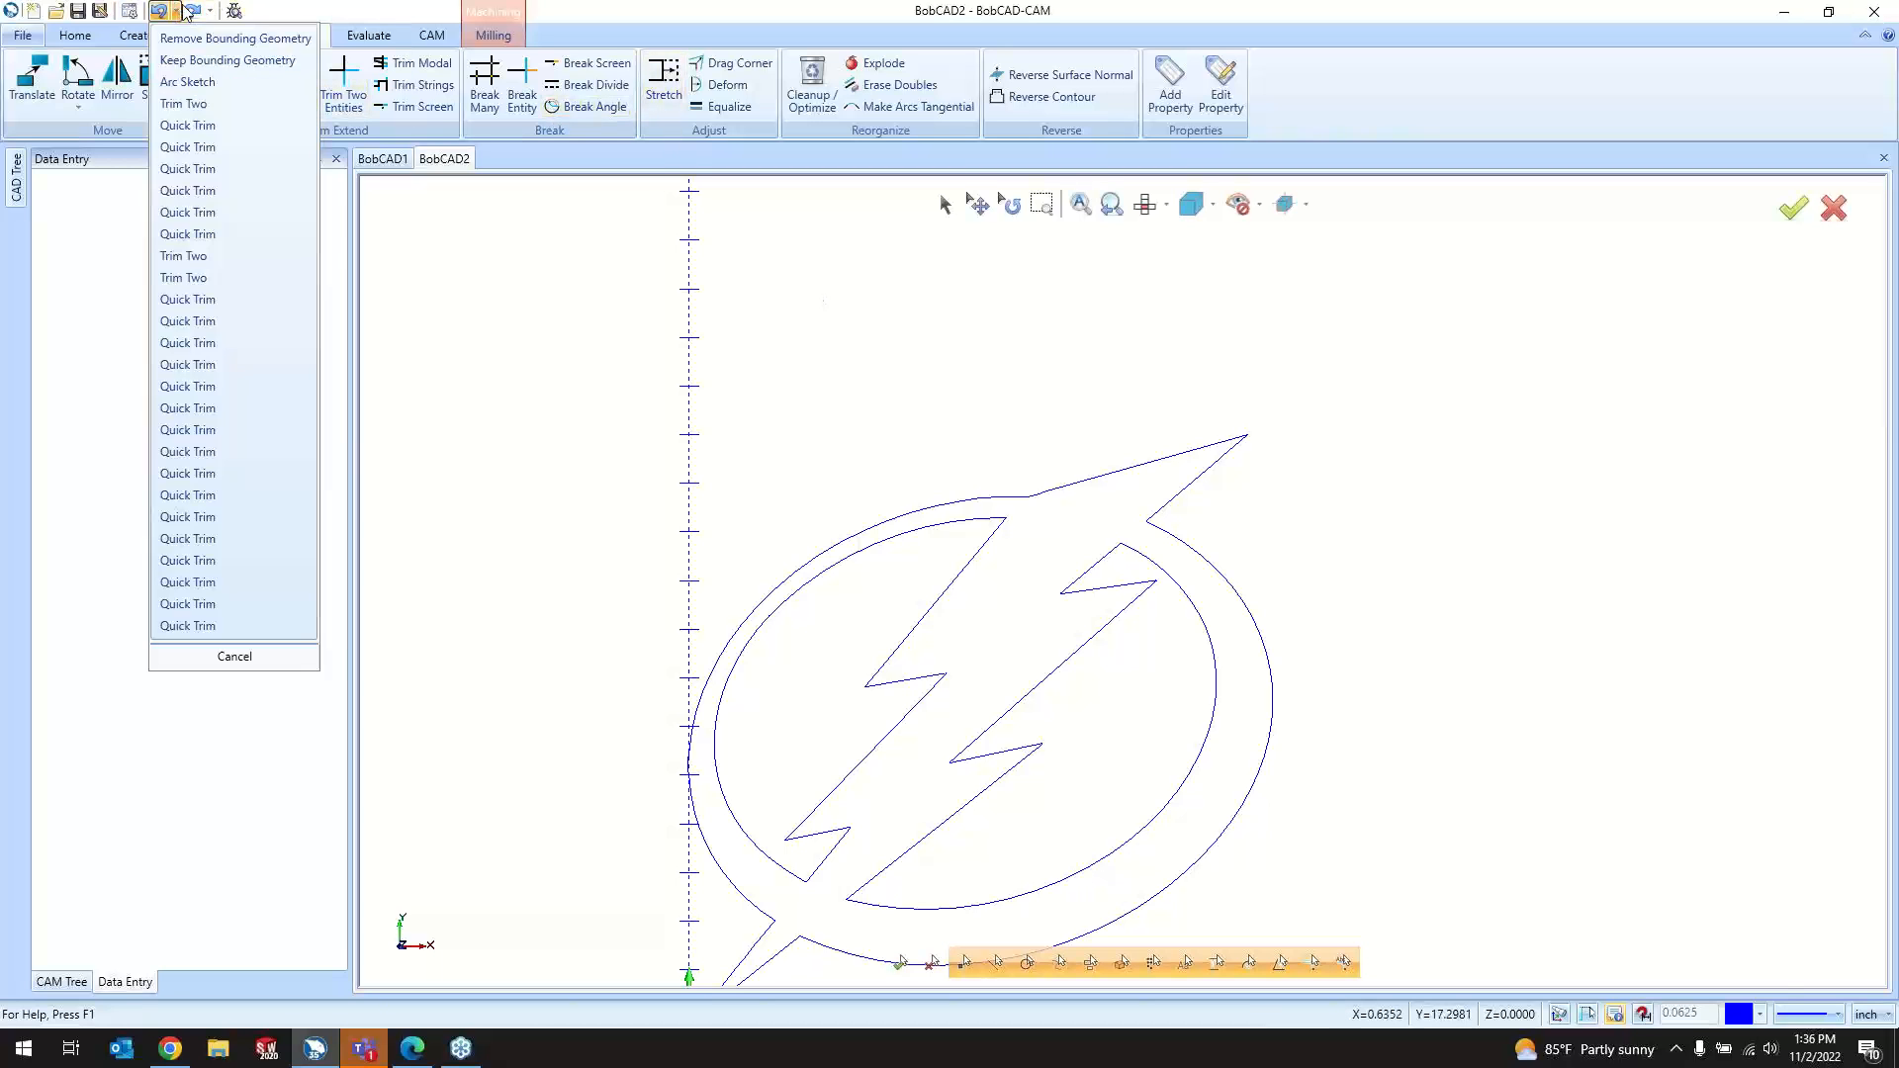
click(198, 12)
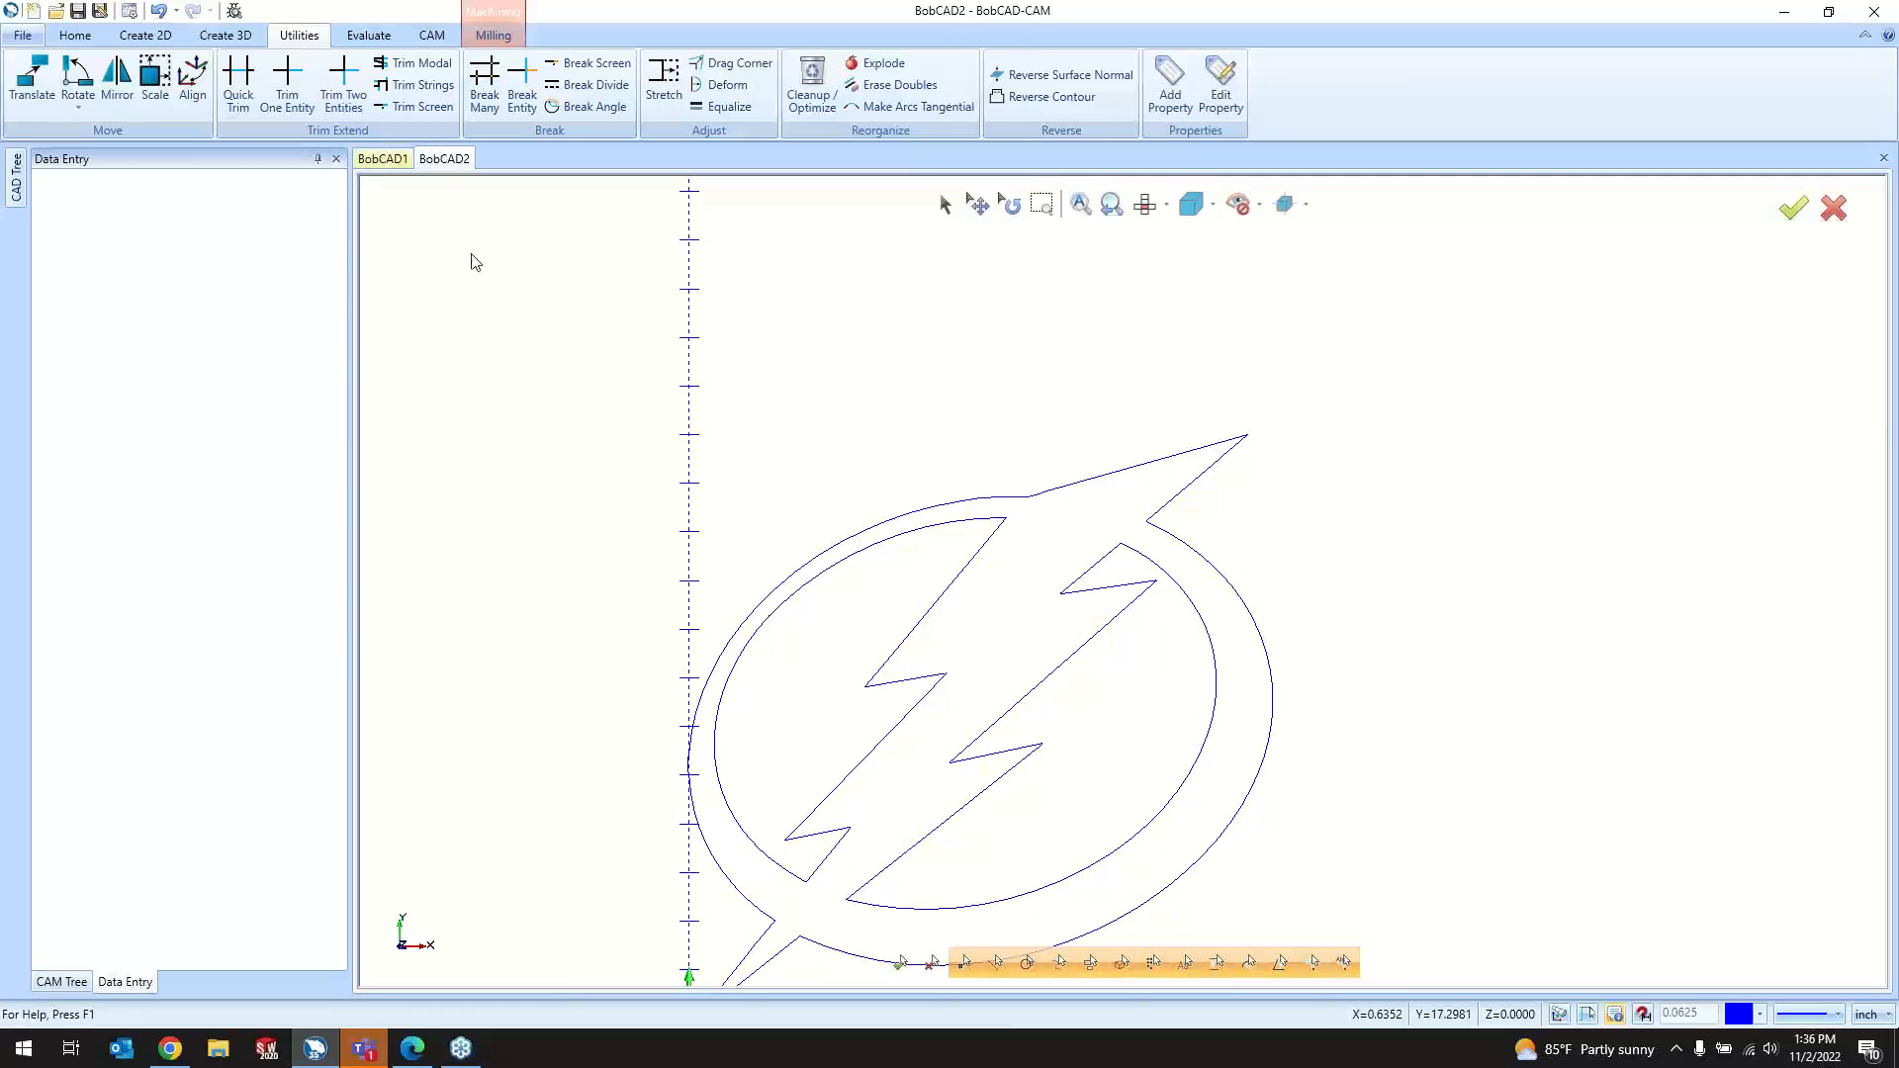
scroll(1004, 539, up, 6)
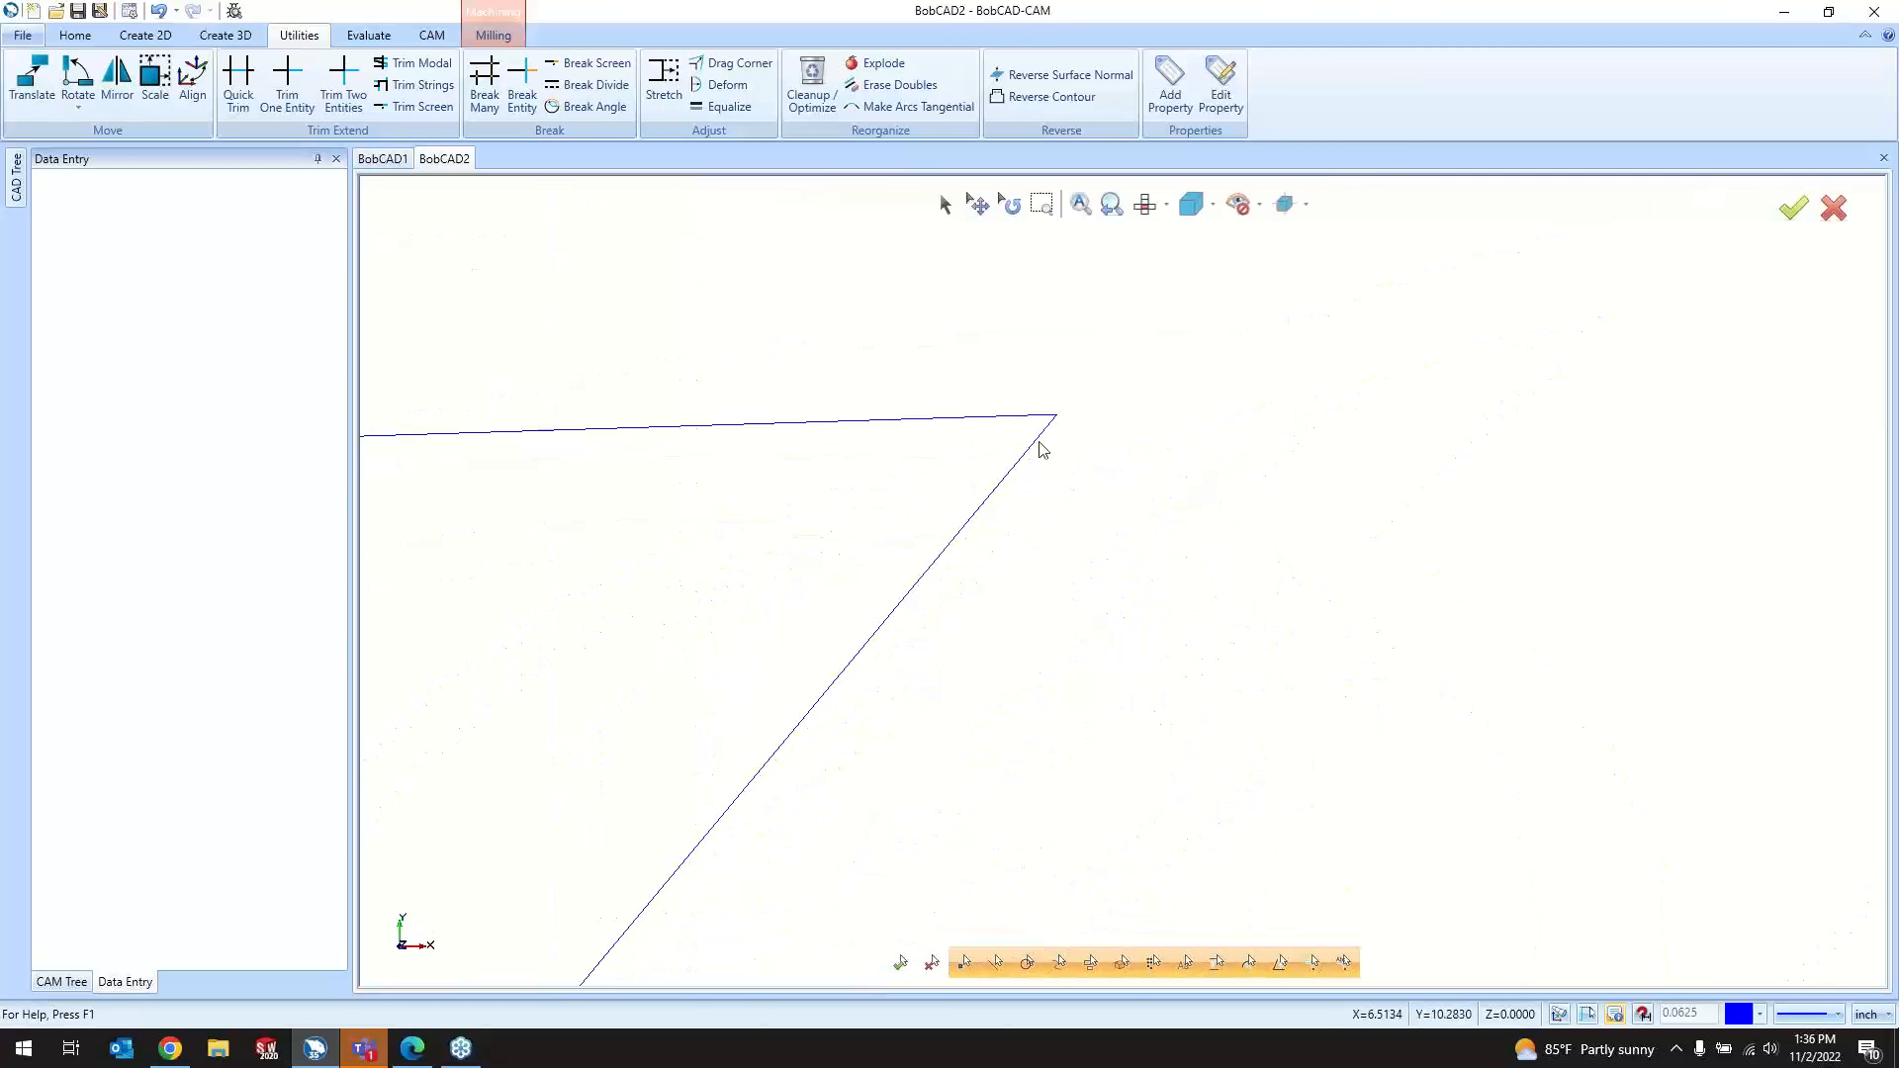
Step: Extrude all of the emblem's outlines together as a boss with a 1.0 inch positive distance, and undo the extrusion
scroll(1118, 458, down, 5)
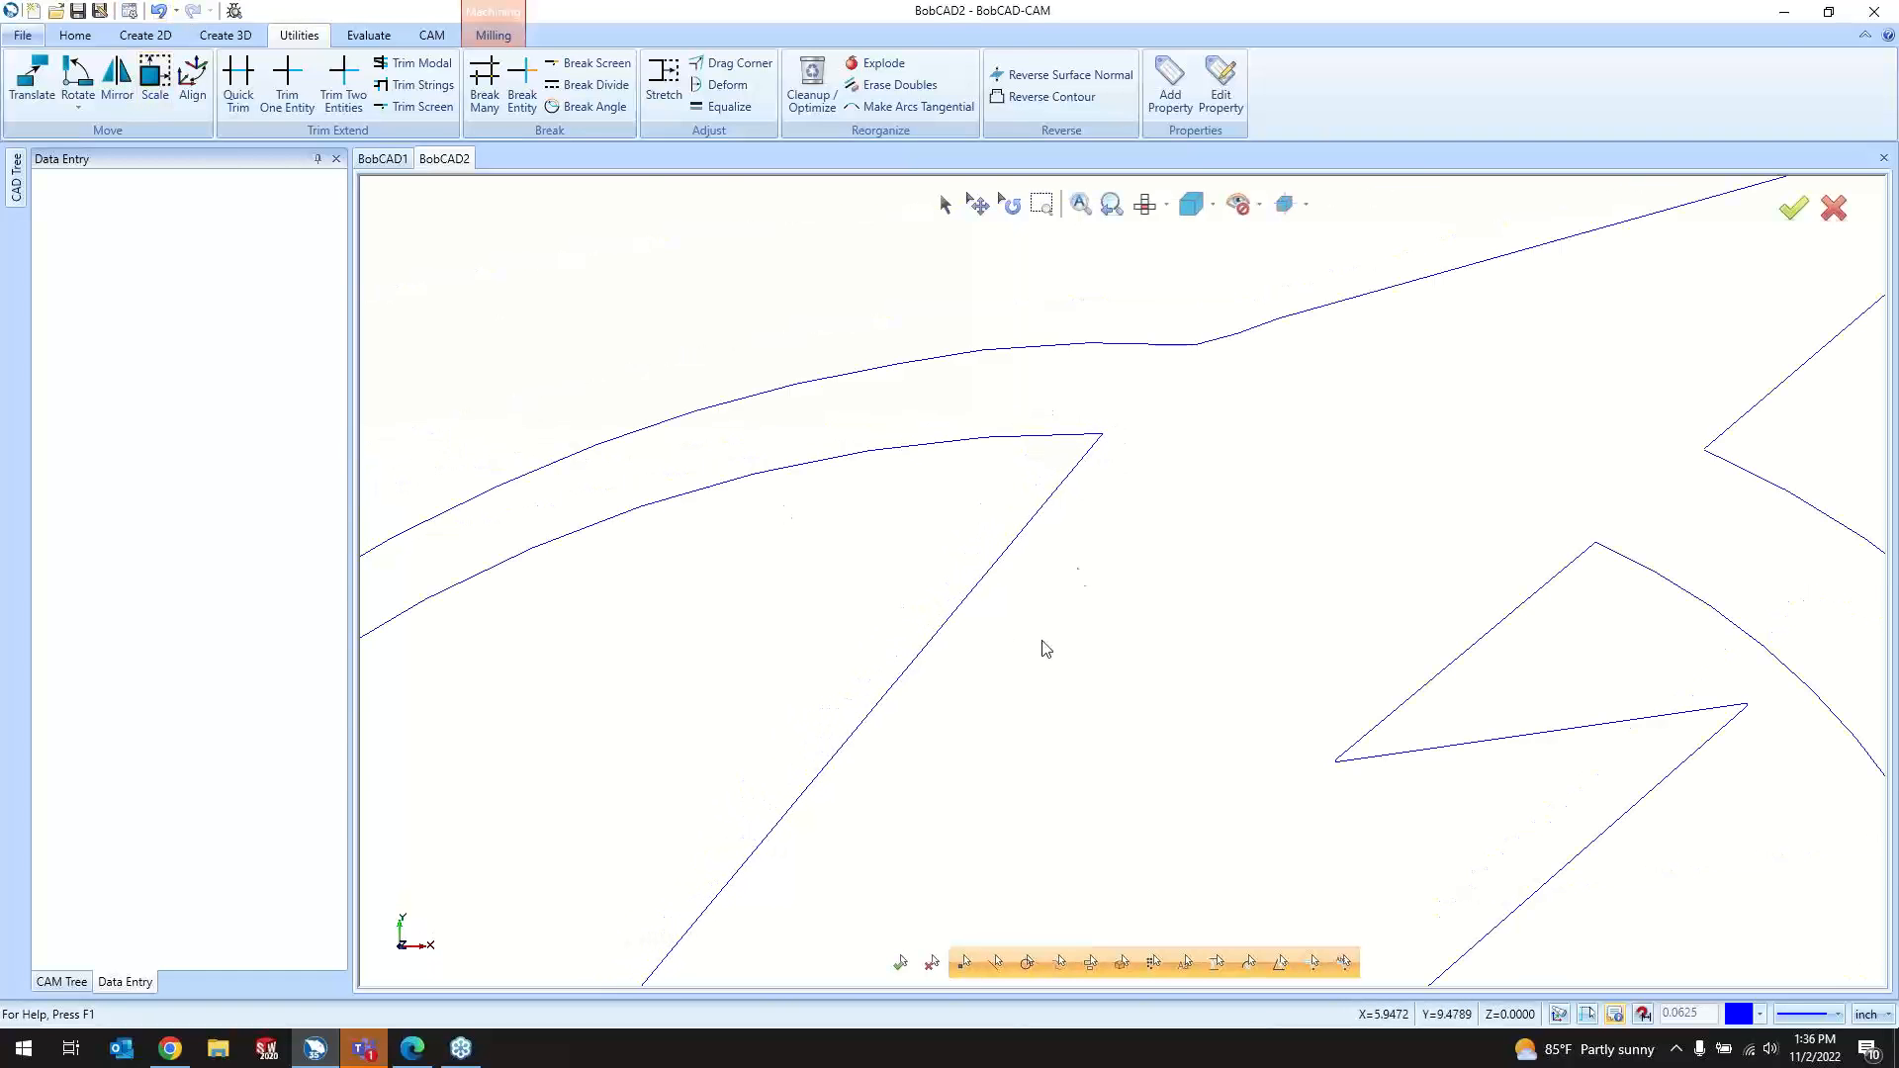
scroll(1103, 465, down, 3)
scroll(1103, 465, down, 2)
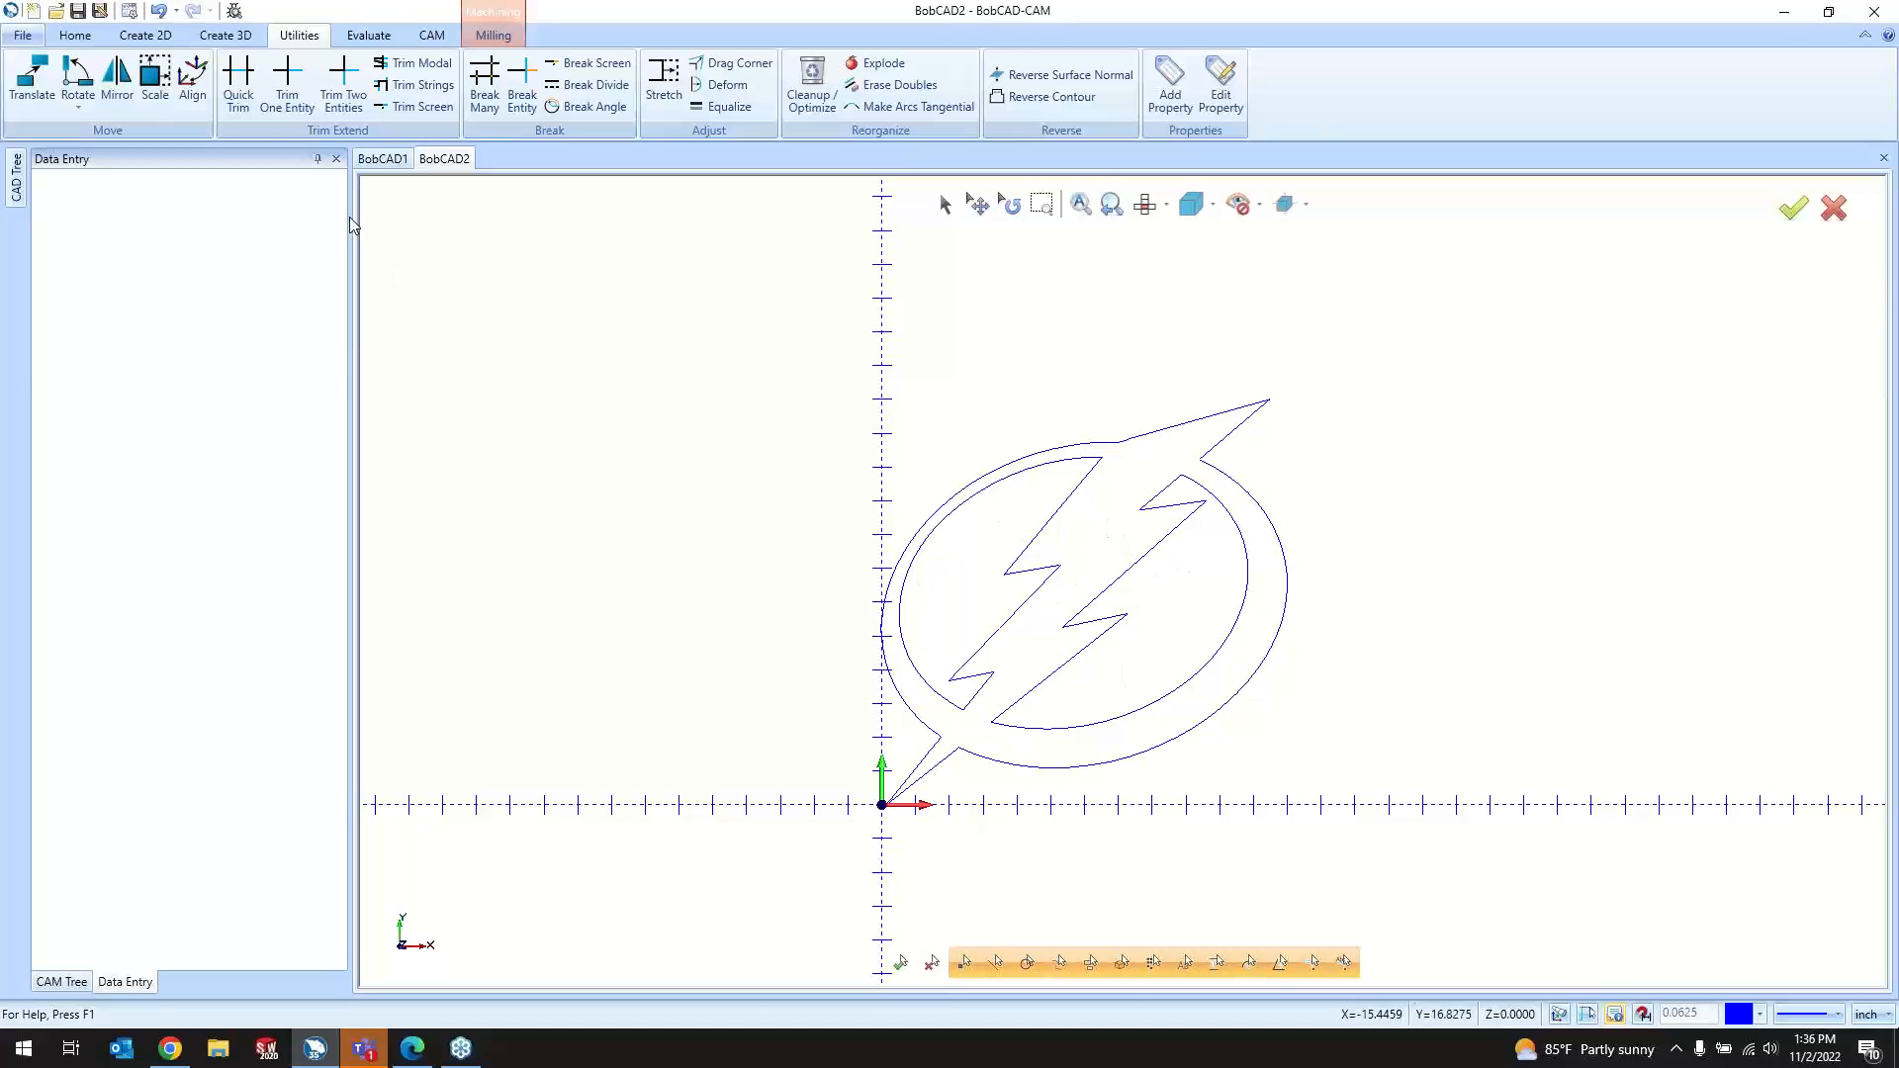
click(228, 36)
click(198, 100)
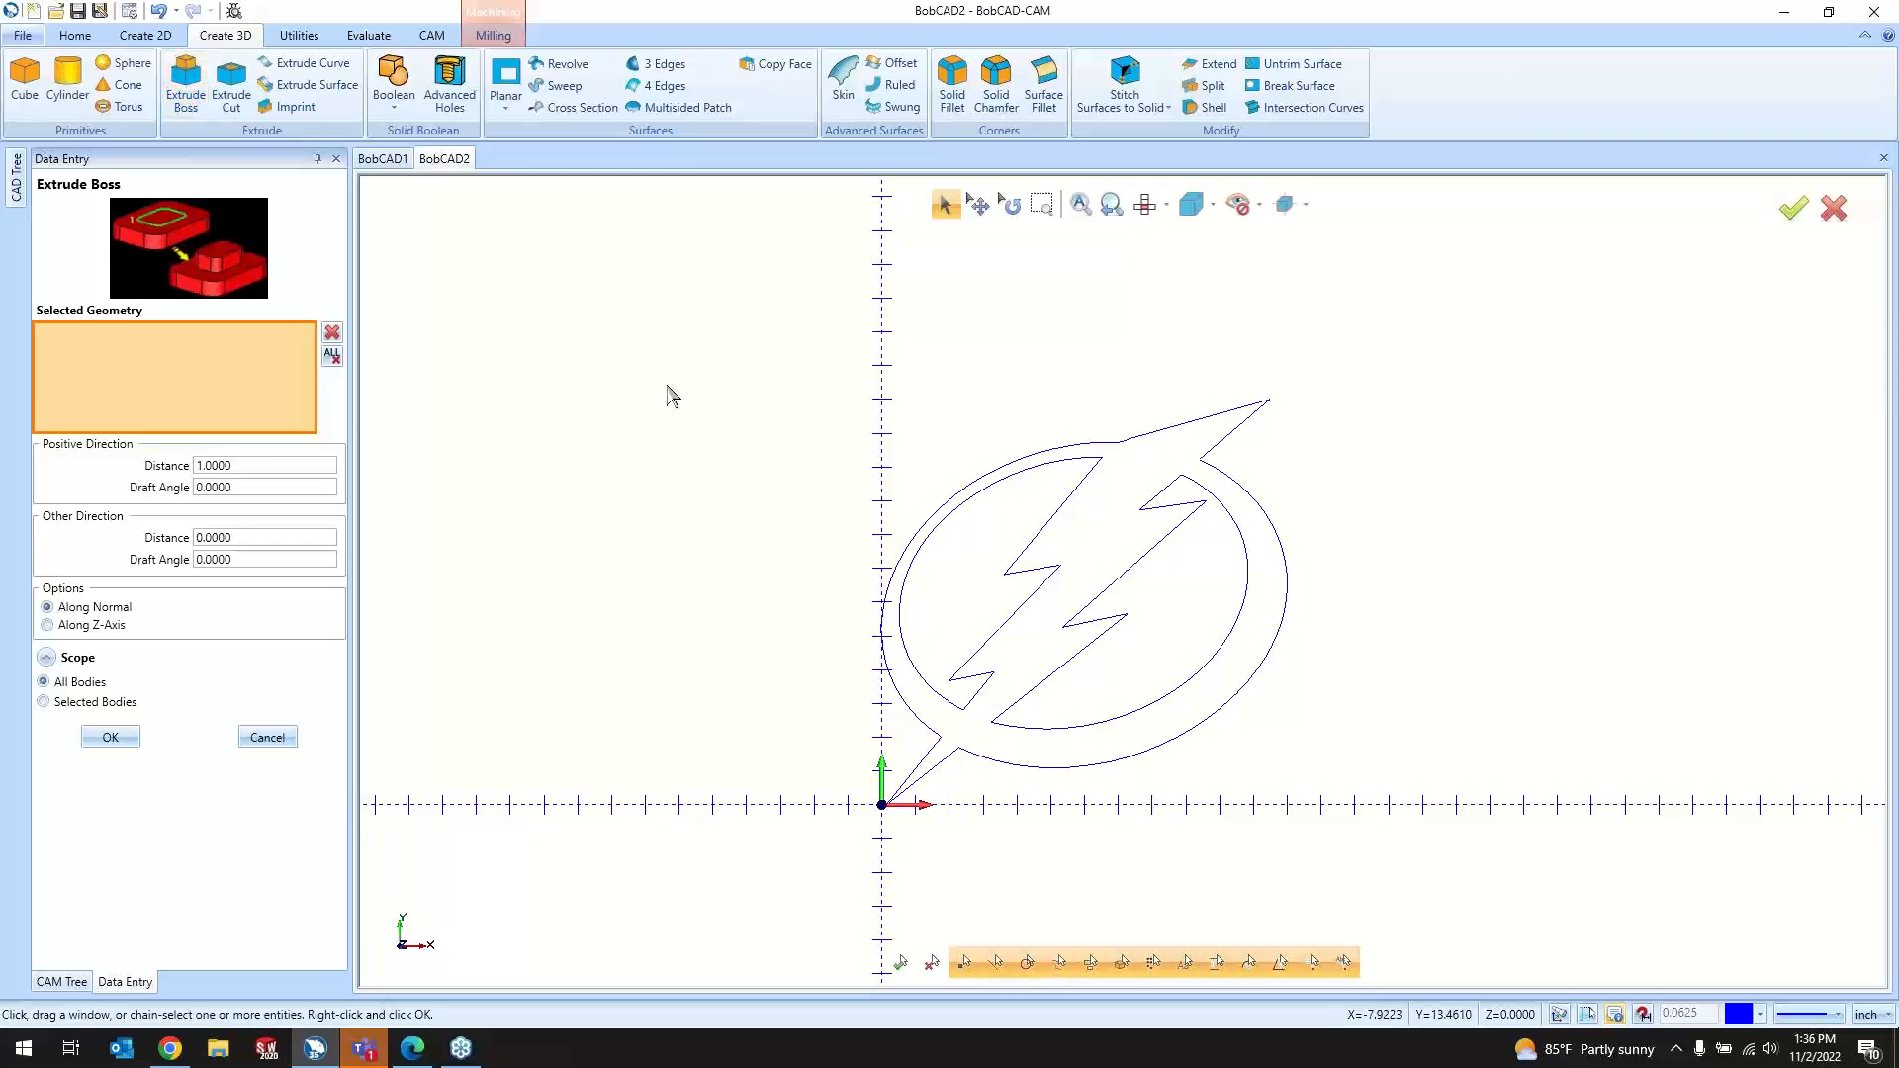
drag(764, 325, 1394, 863)
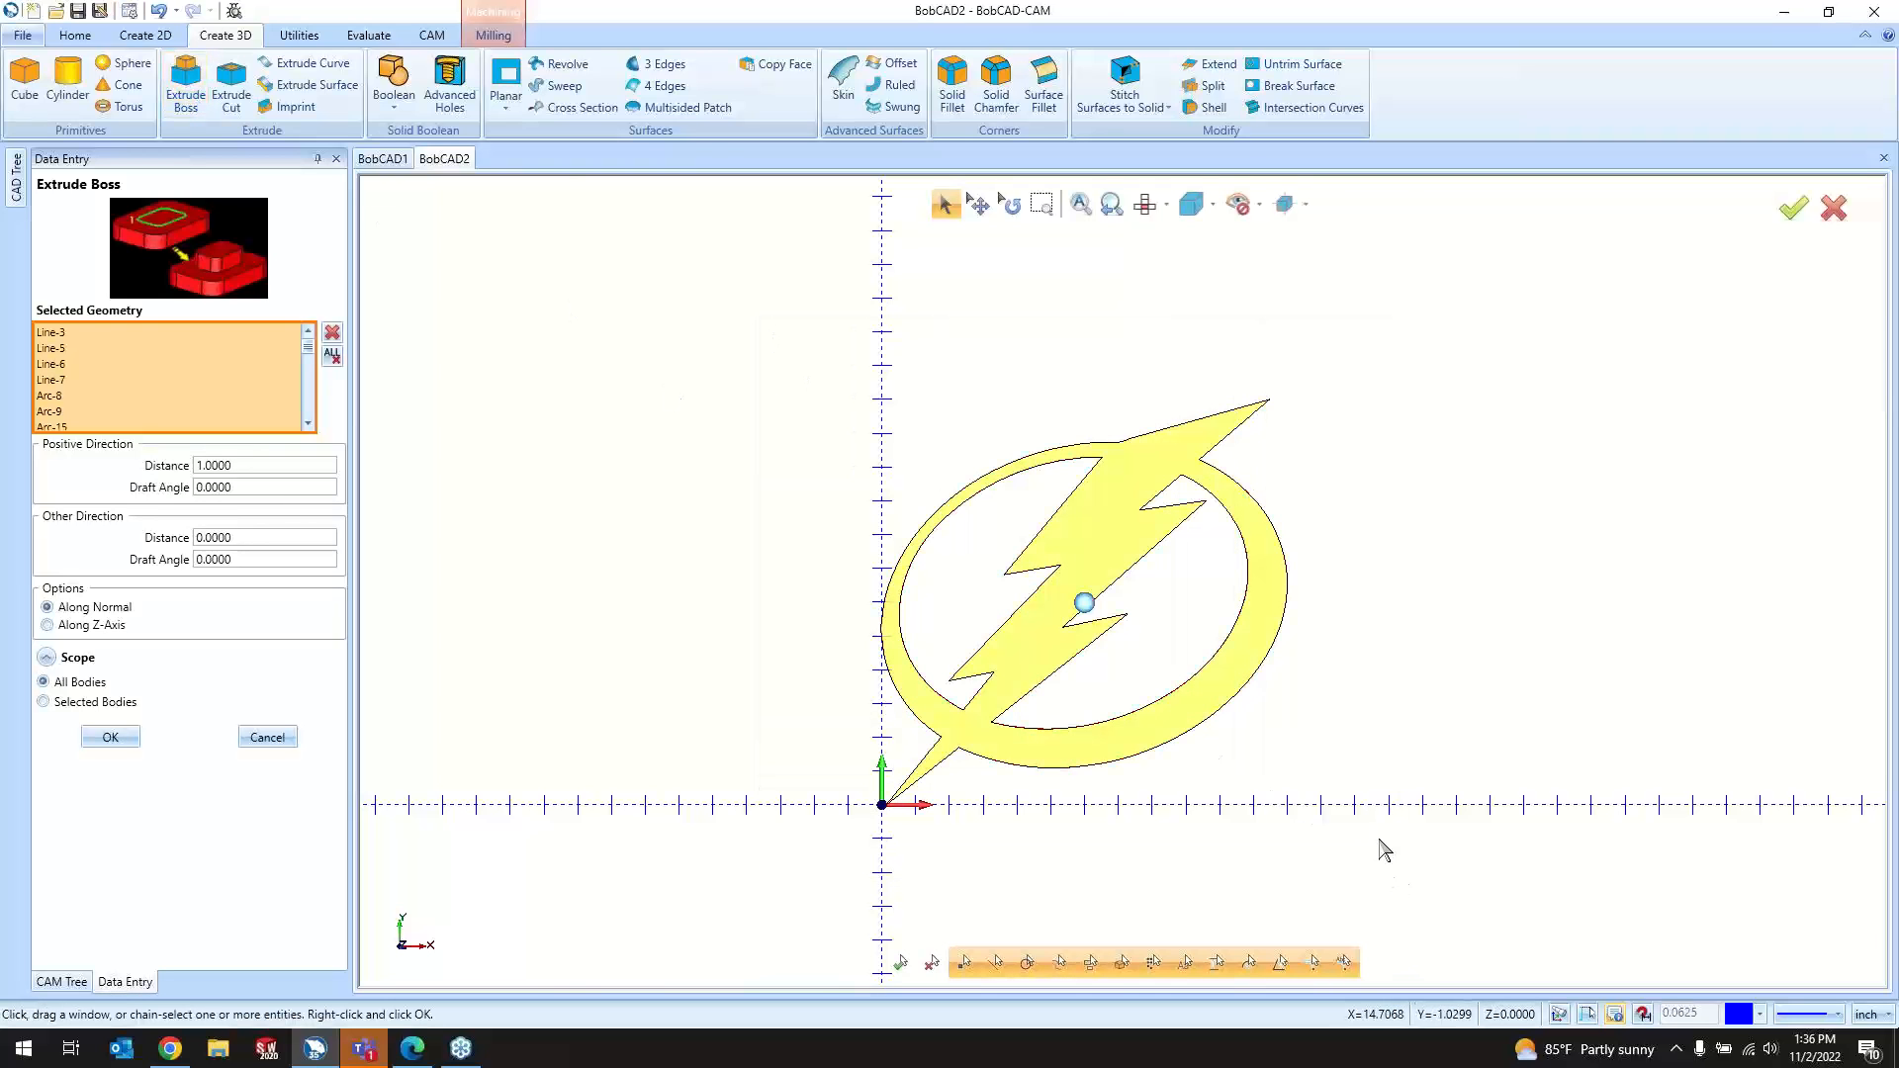
middle_drag(1440, 739, 1456, 733)
middle_drag(770, 568, 815, 542)
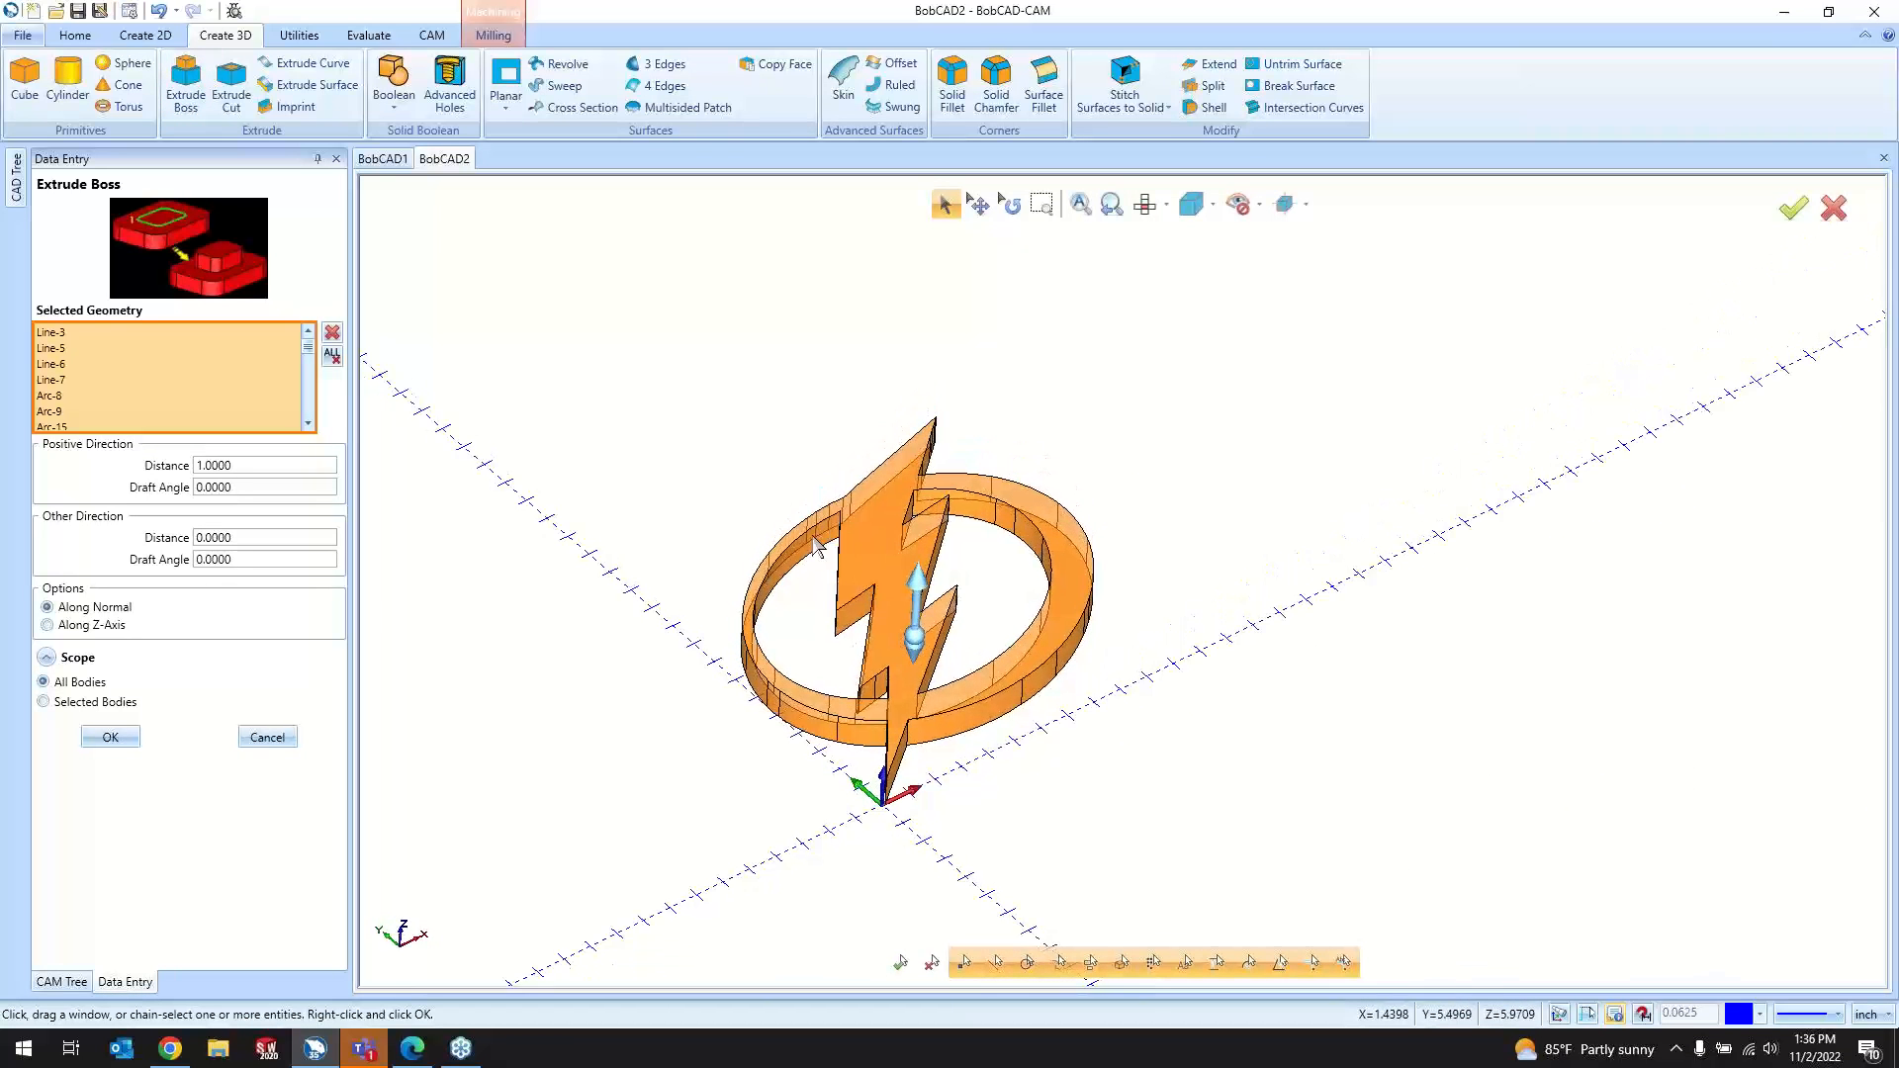
scroll(802, 729, up, 3)
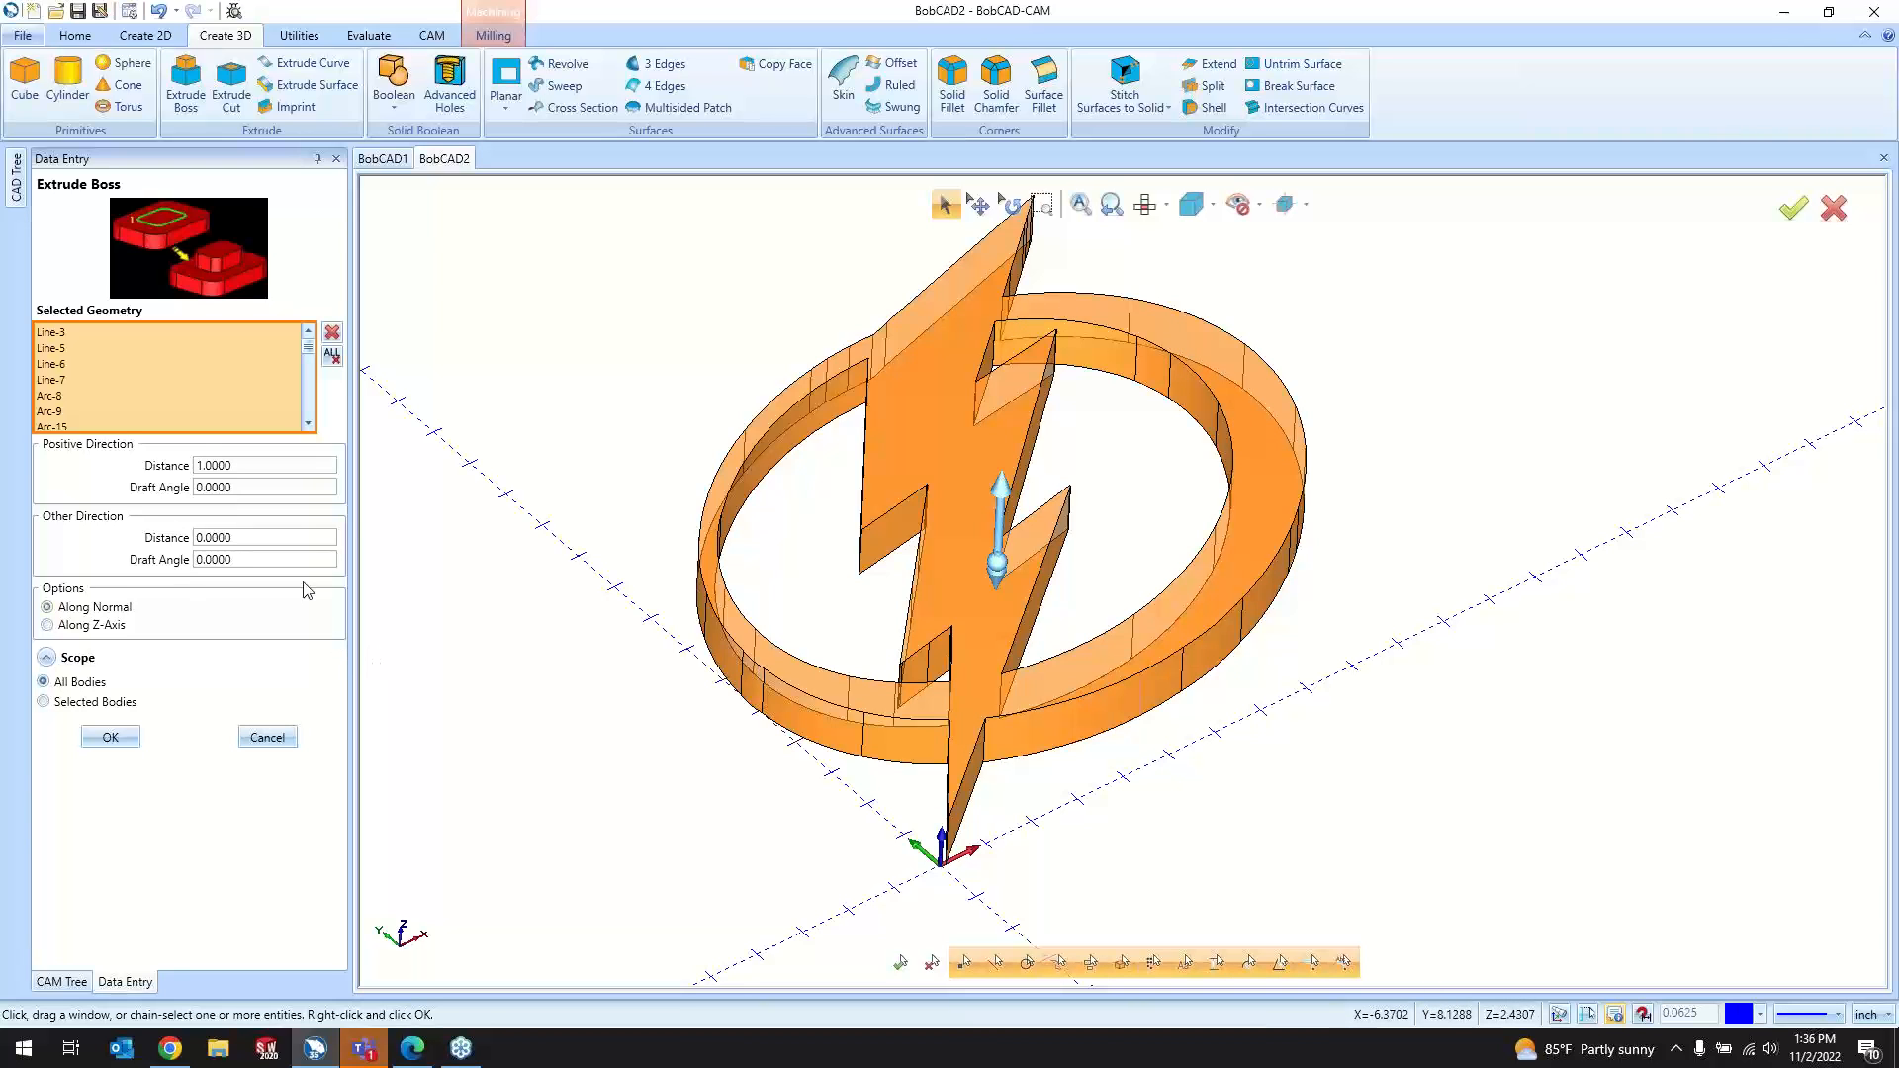
click(111, 741)
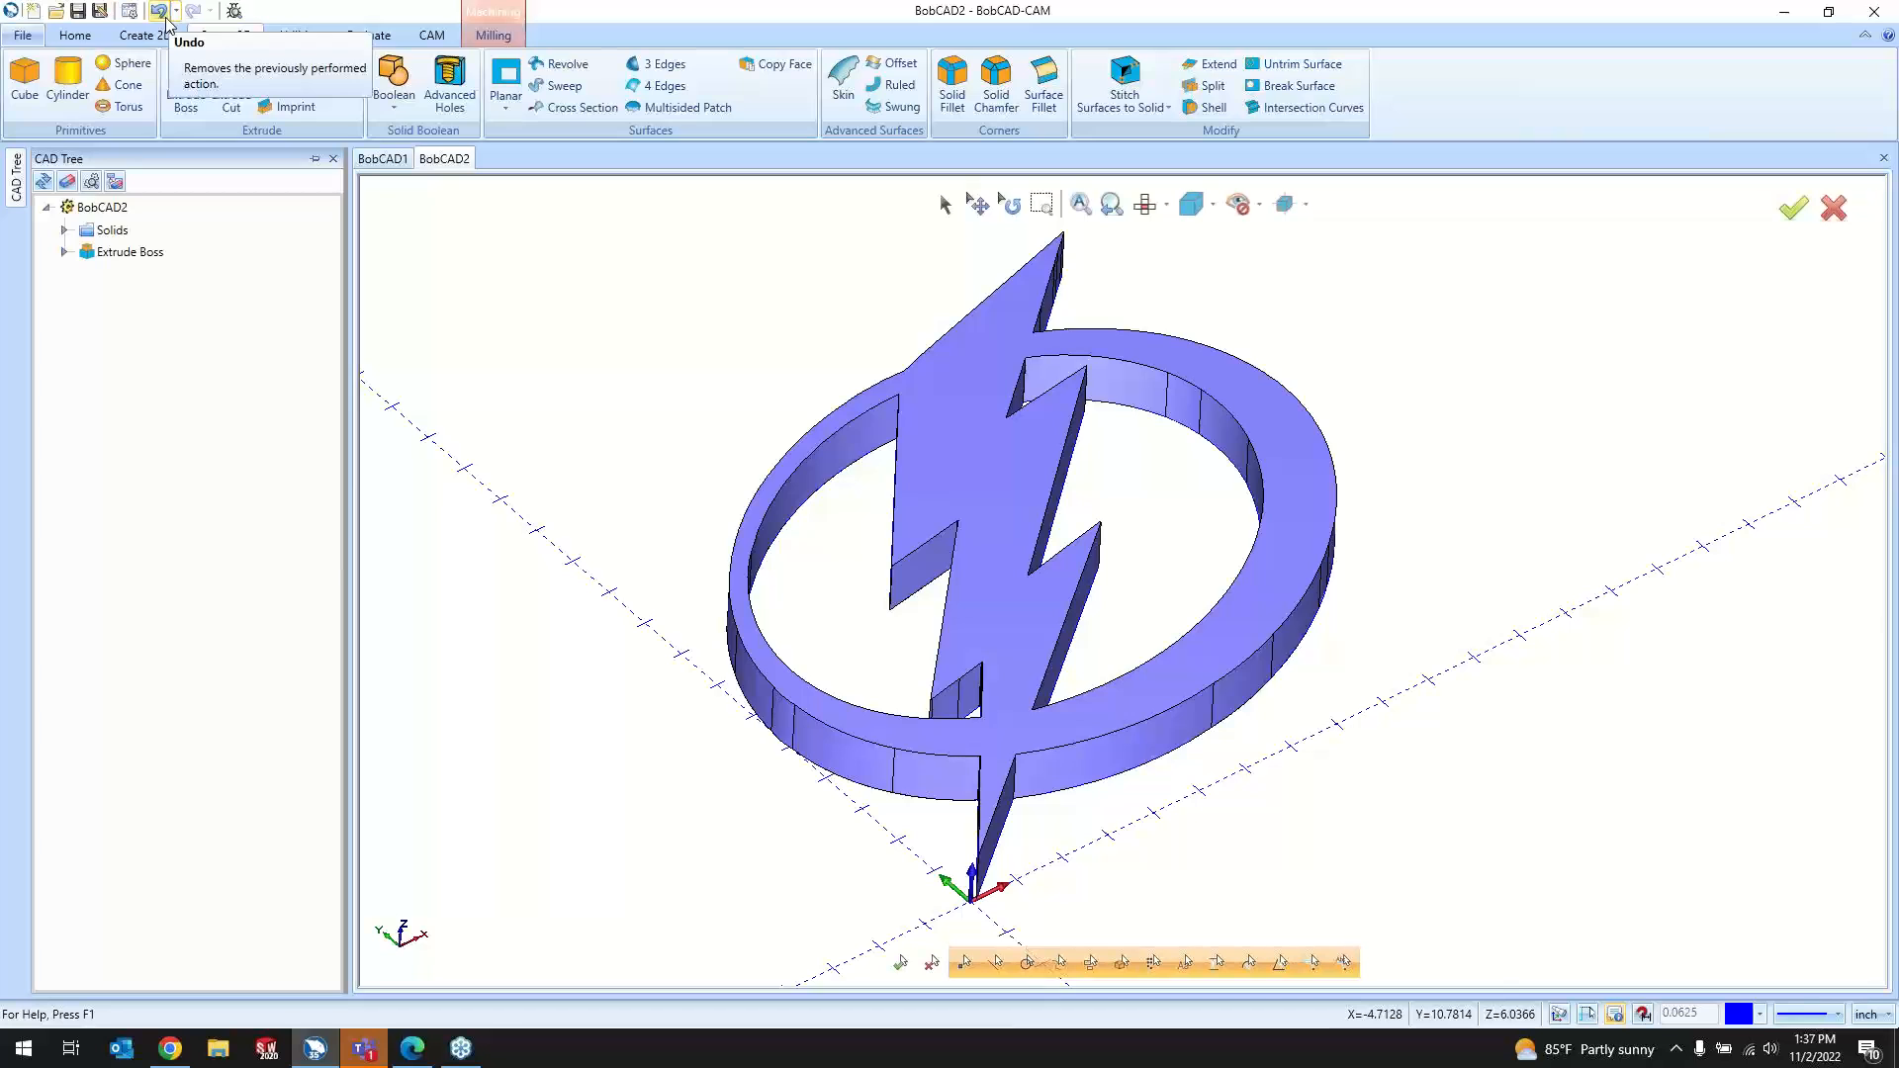
click(160, 13)
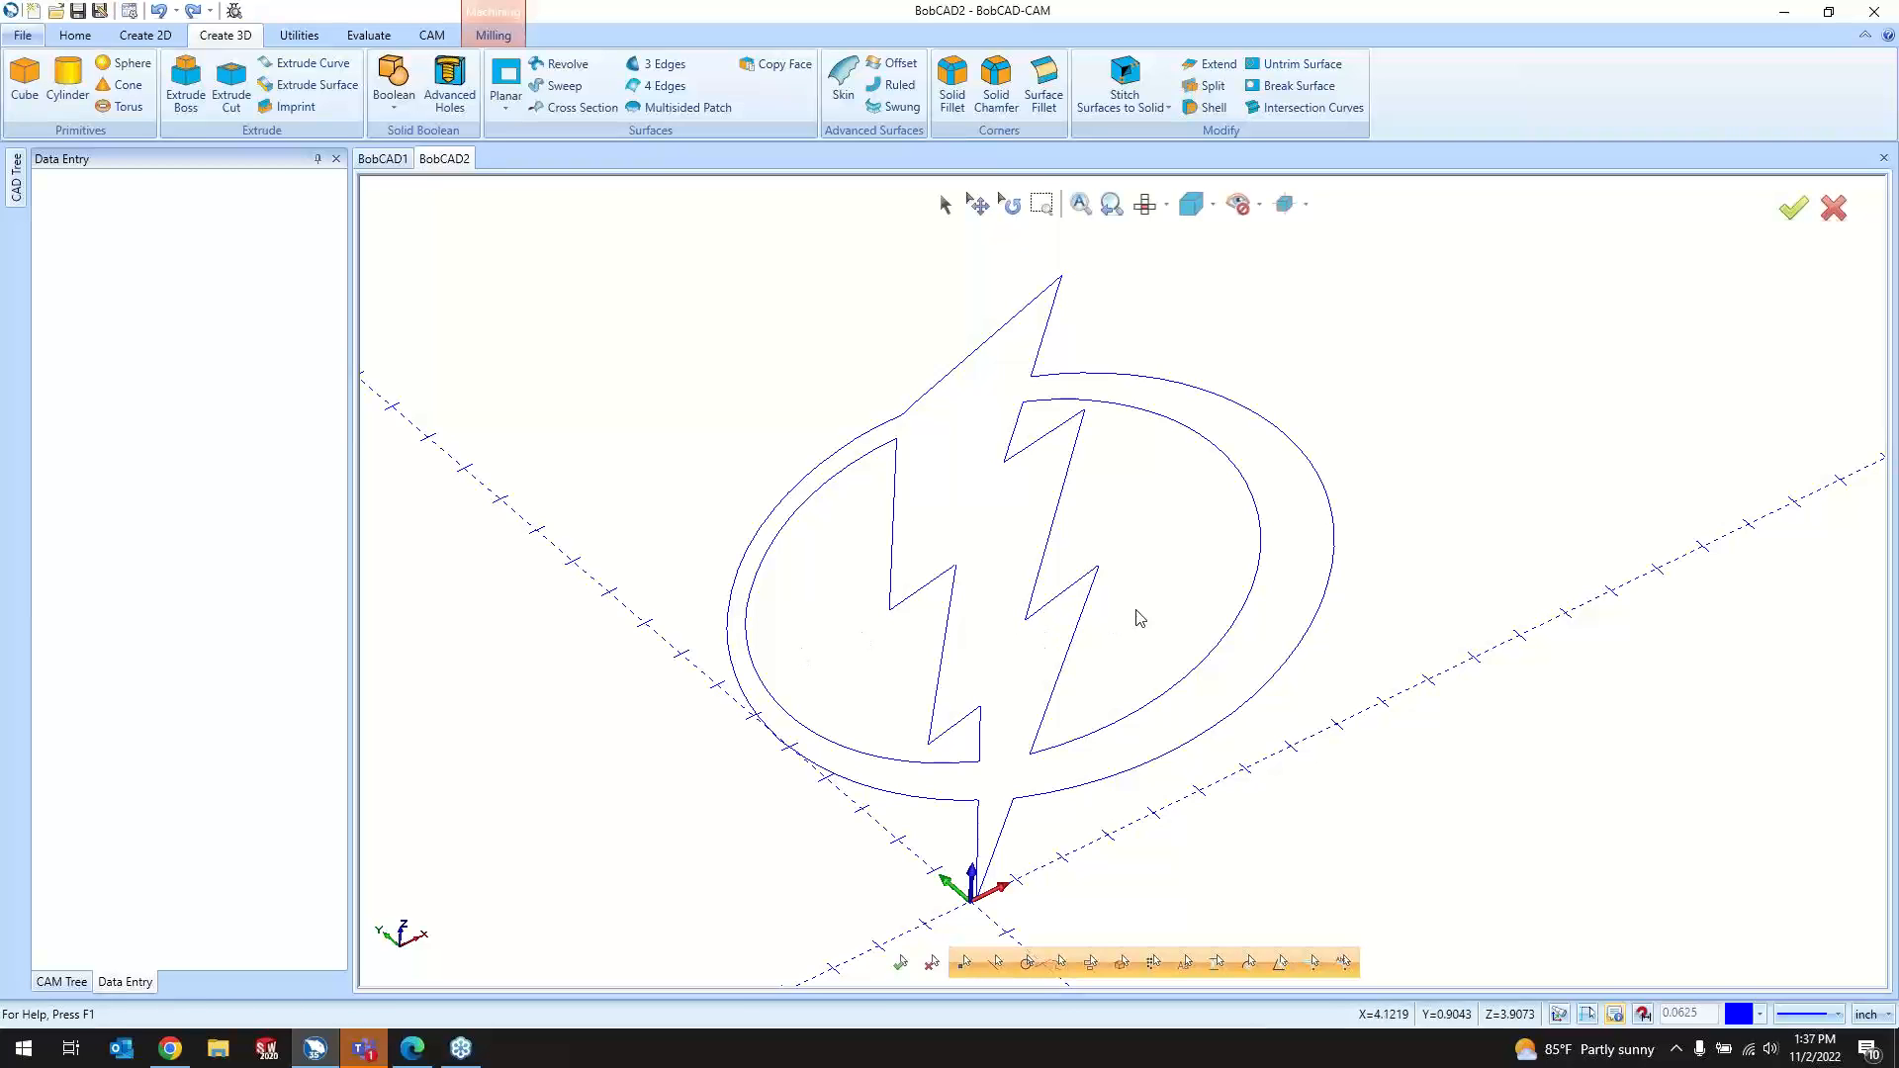
Step: Extrude only the emblem's outer outline as a boss with a 1.0 inch positive distance
click(185, 81)
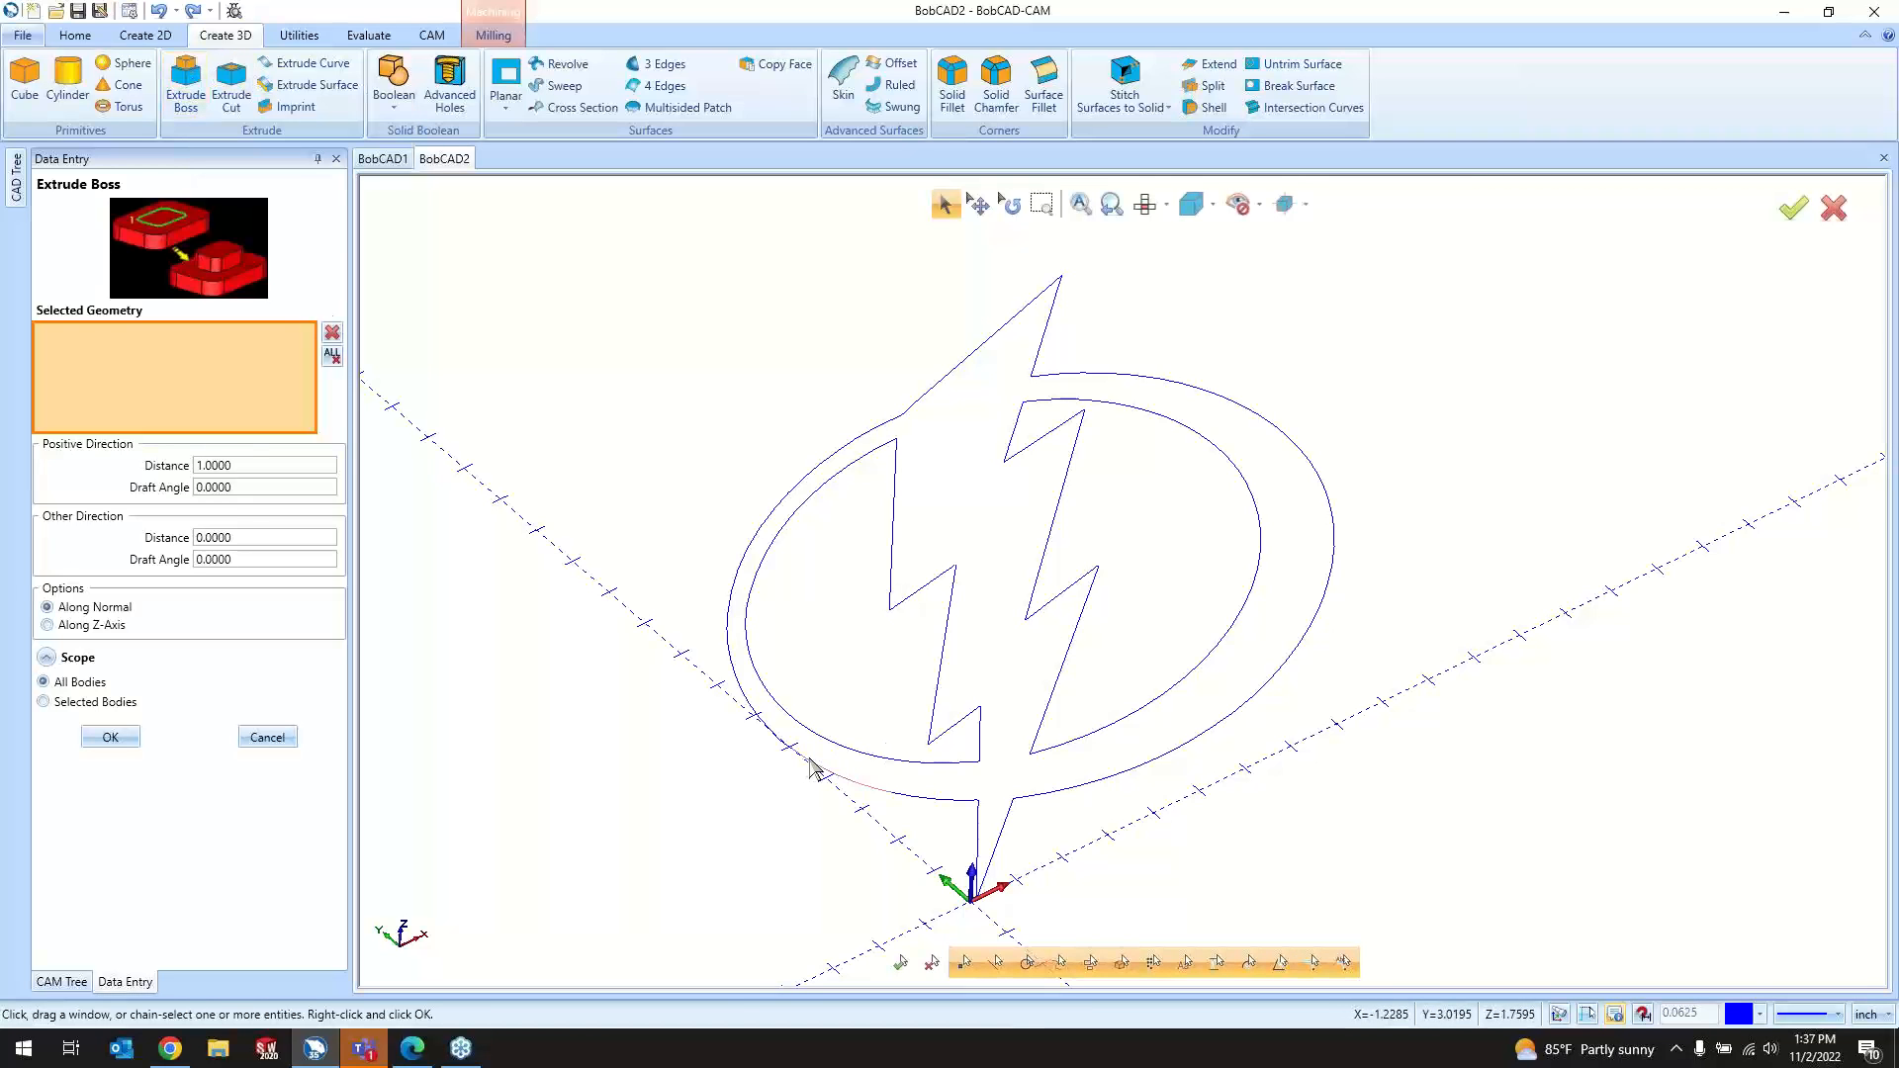
click(811, 769)
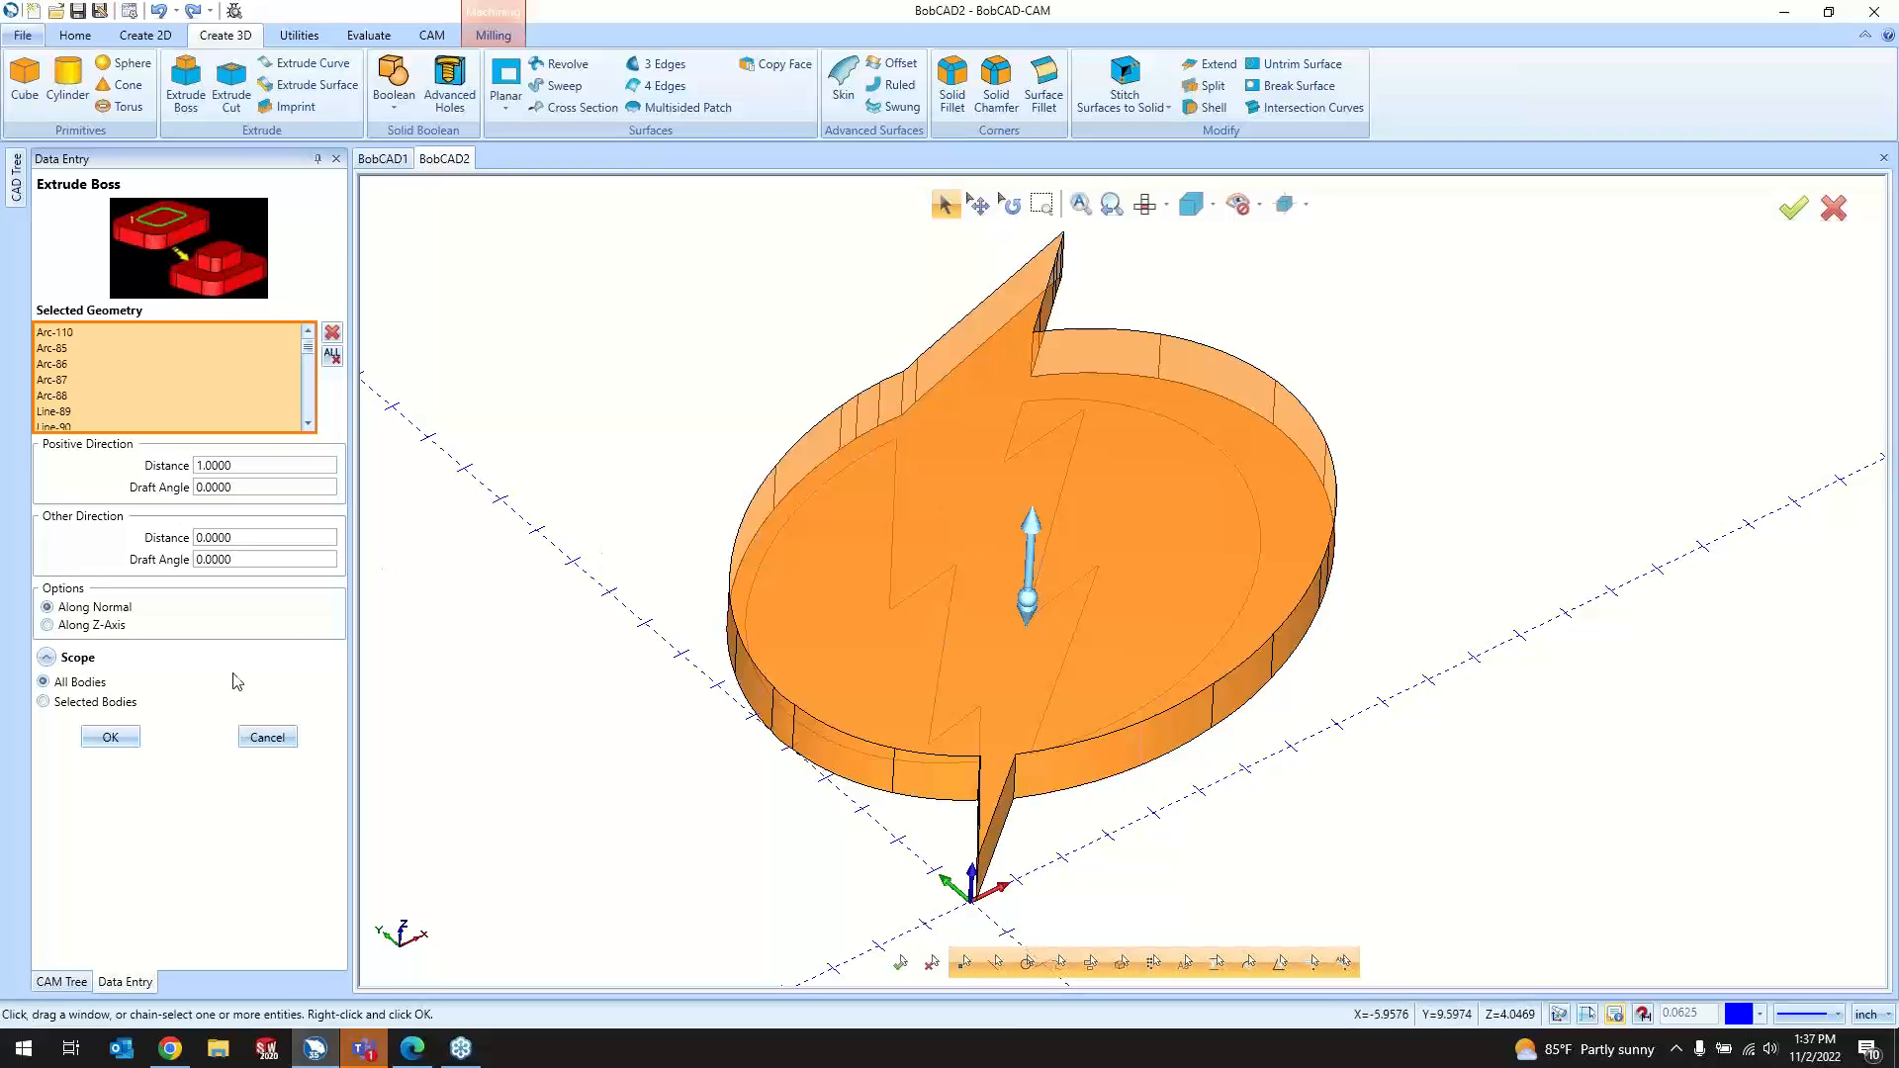
click(109, 737)
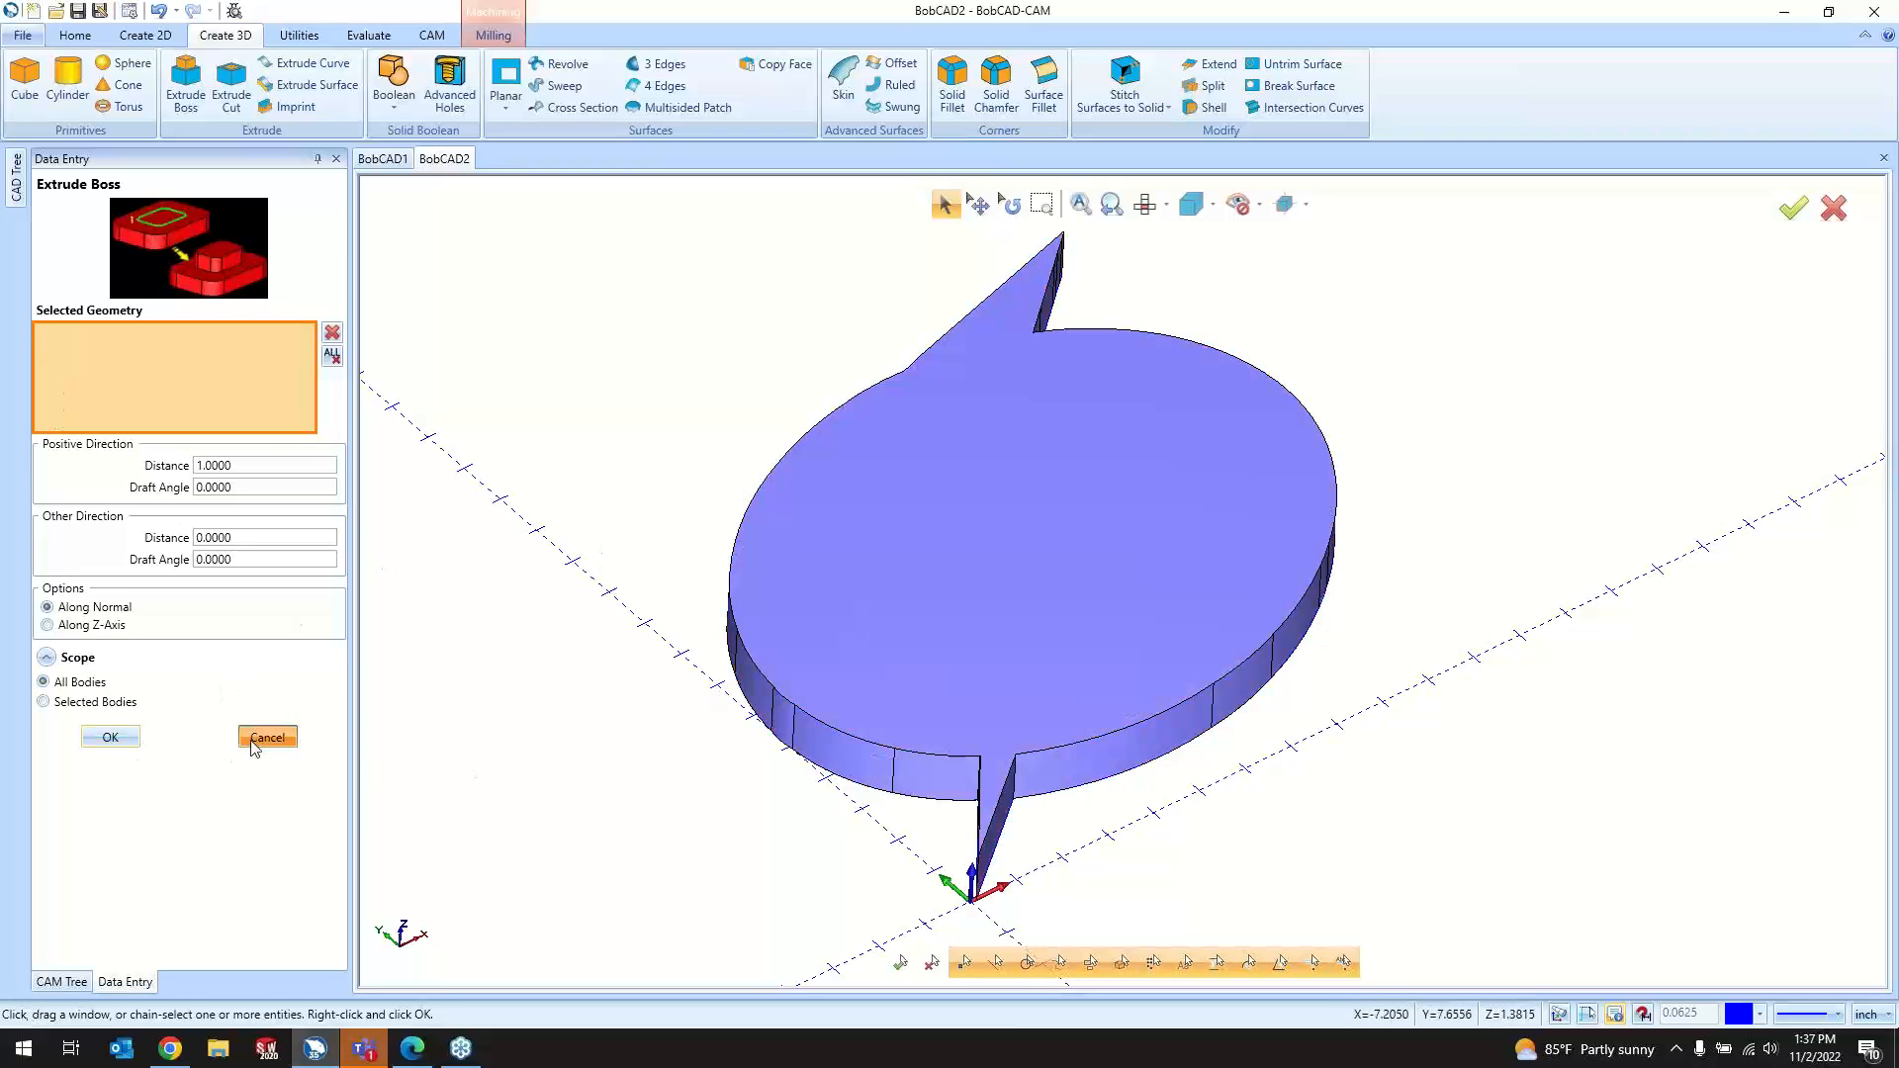
click(267, 737)
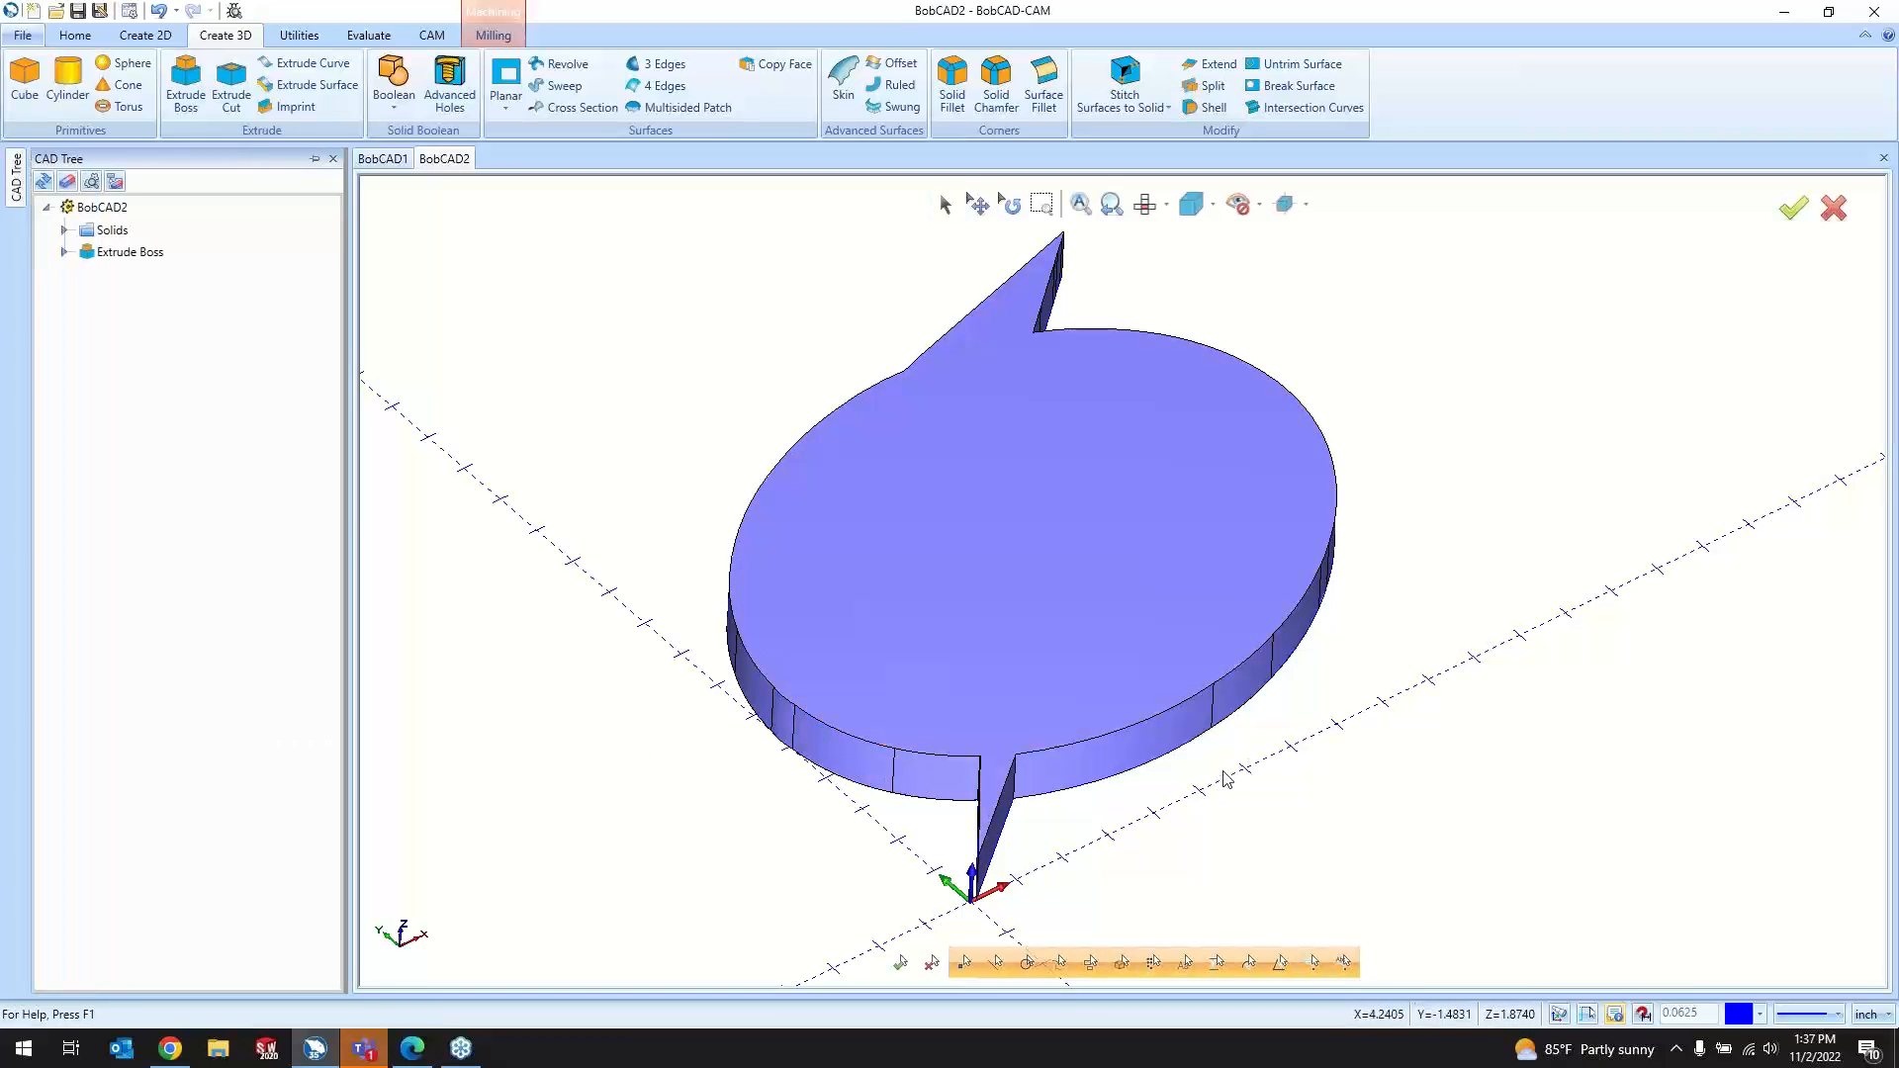
Step: Set up an Extrude Boss of the outer outline with positive distance 0 and other-direction distance 1.0 inch
click(194, 59)
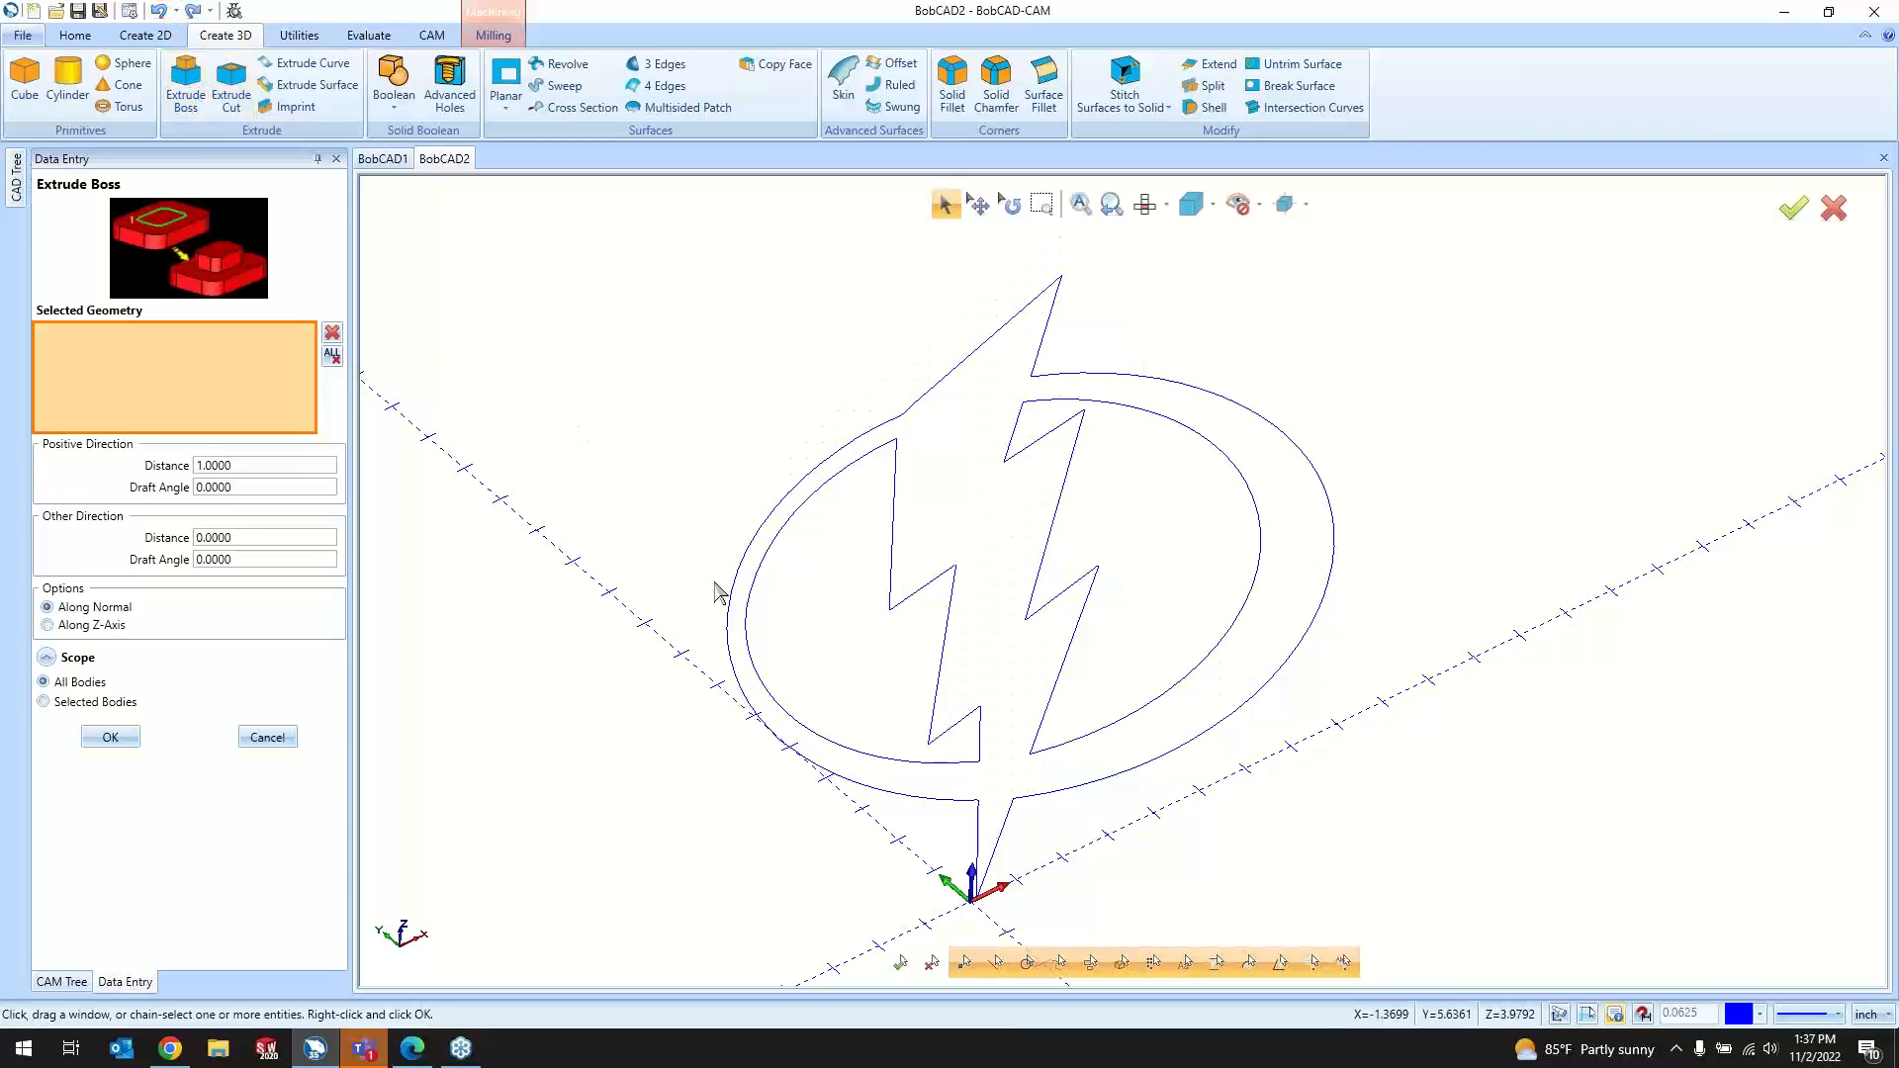
click(734, 605)
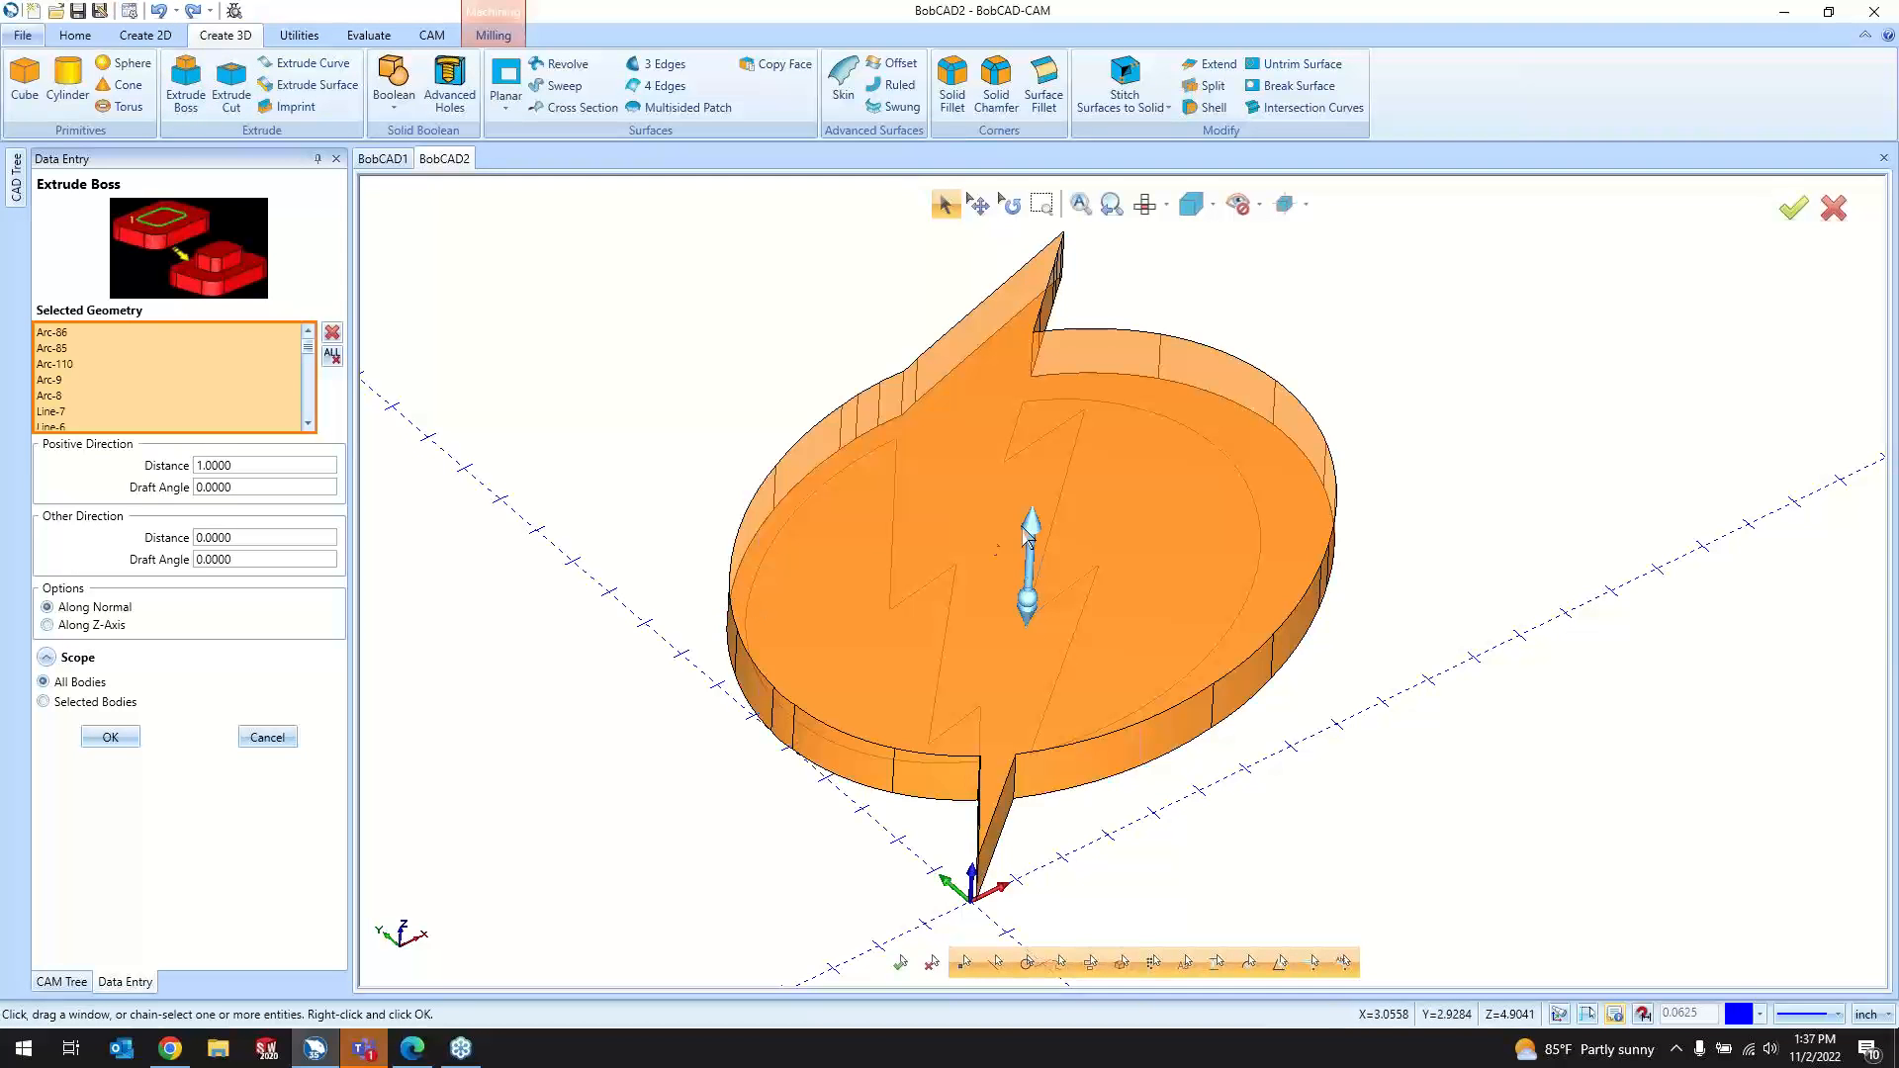
double_click(257, 465)
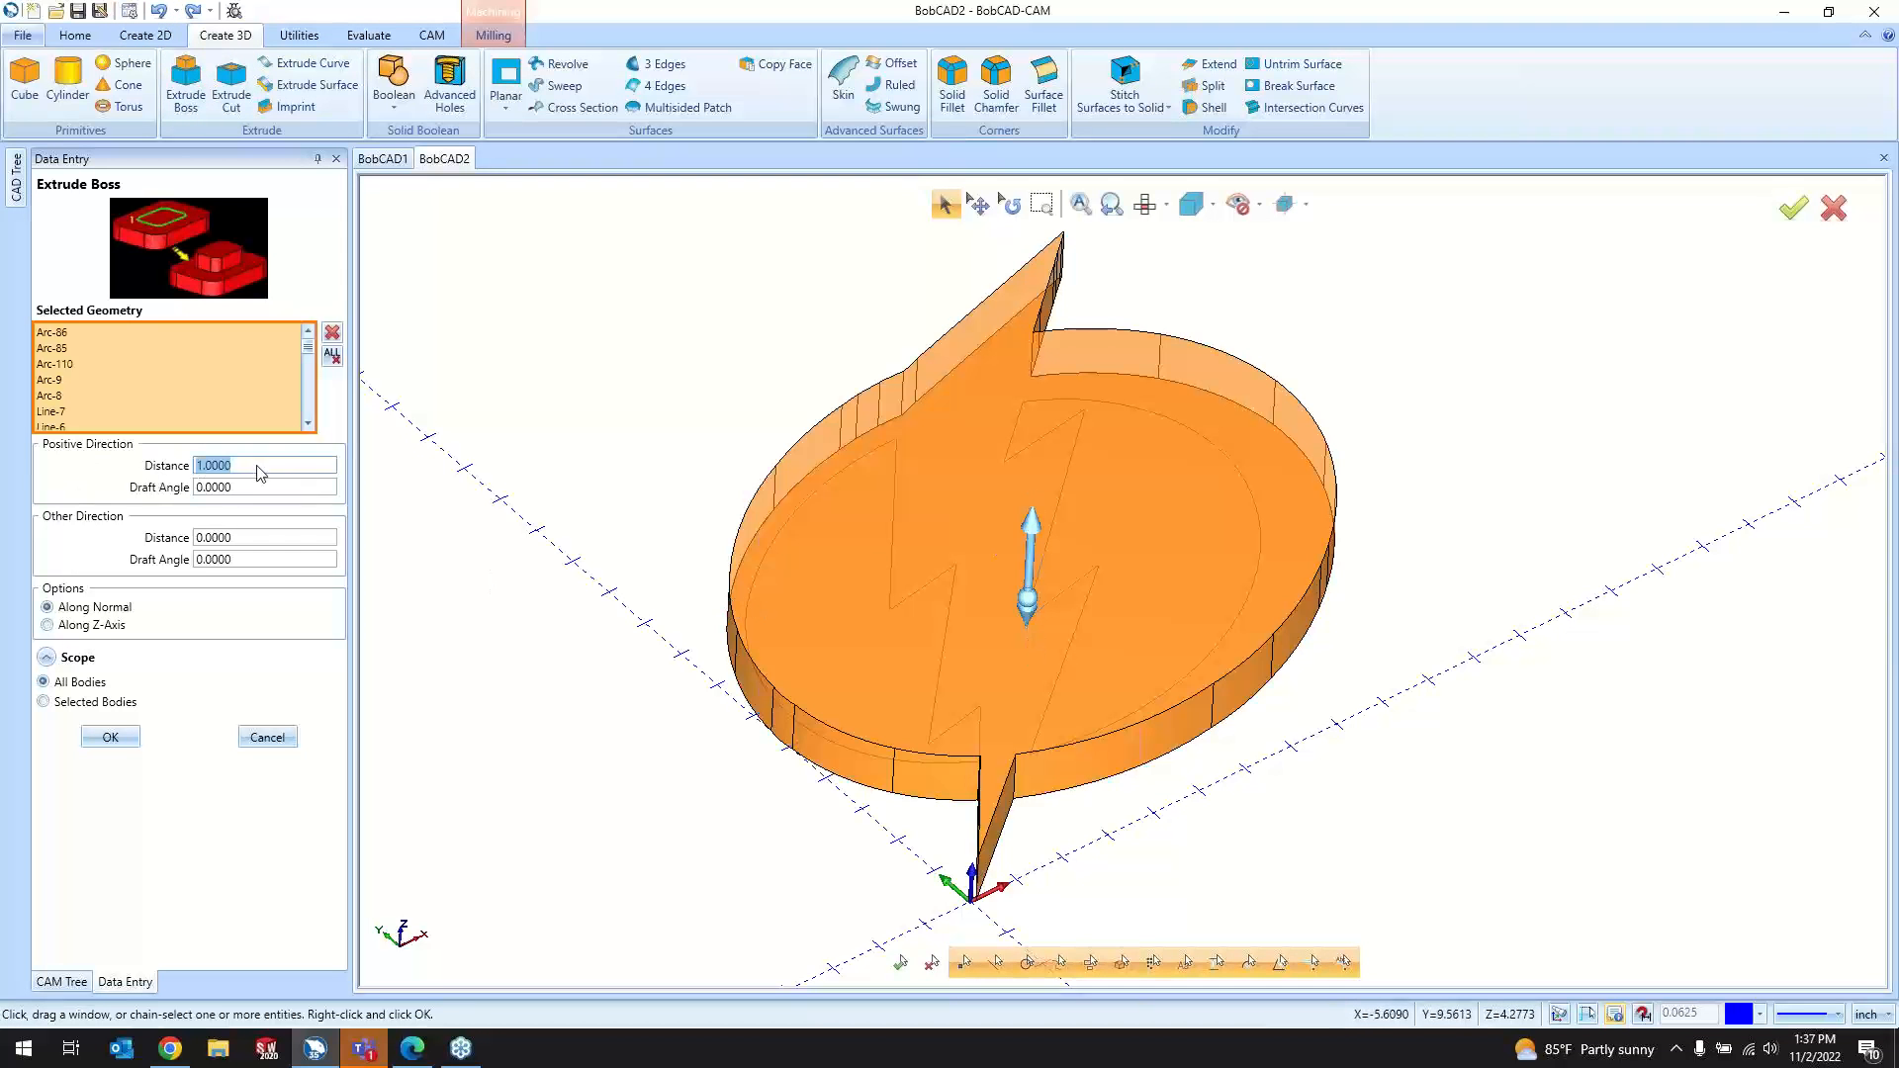
text(0)
key(Tab)
double_click(254, 537)
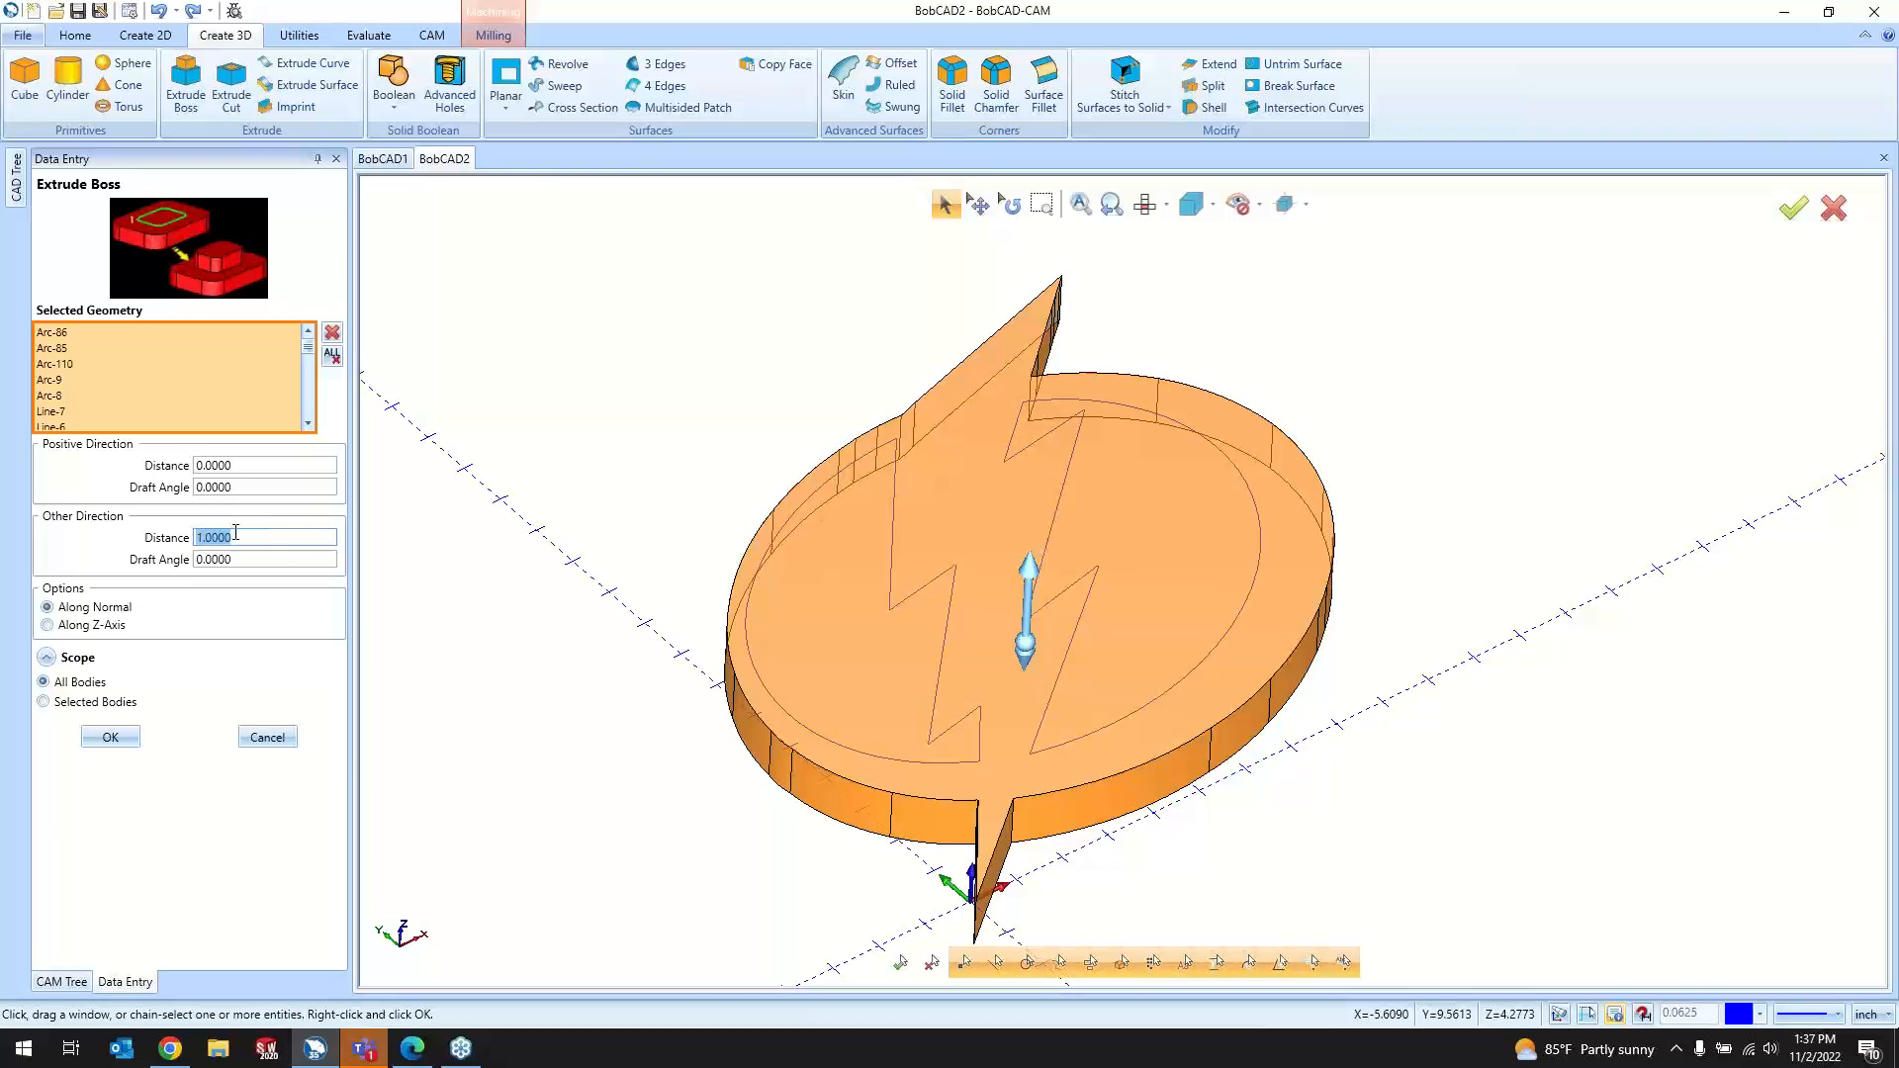
middle_drag(1148, 788, 1135, 747)
scroll(1084, 749, down, 2)
scroll(1064, 915, up, 2)
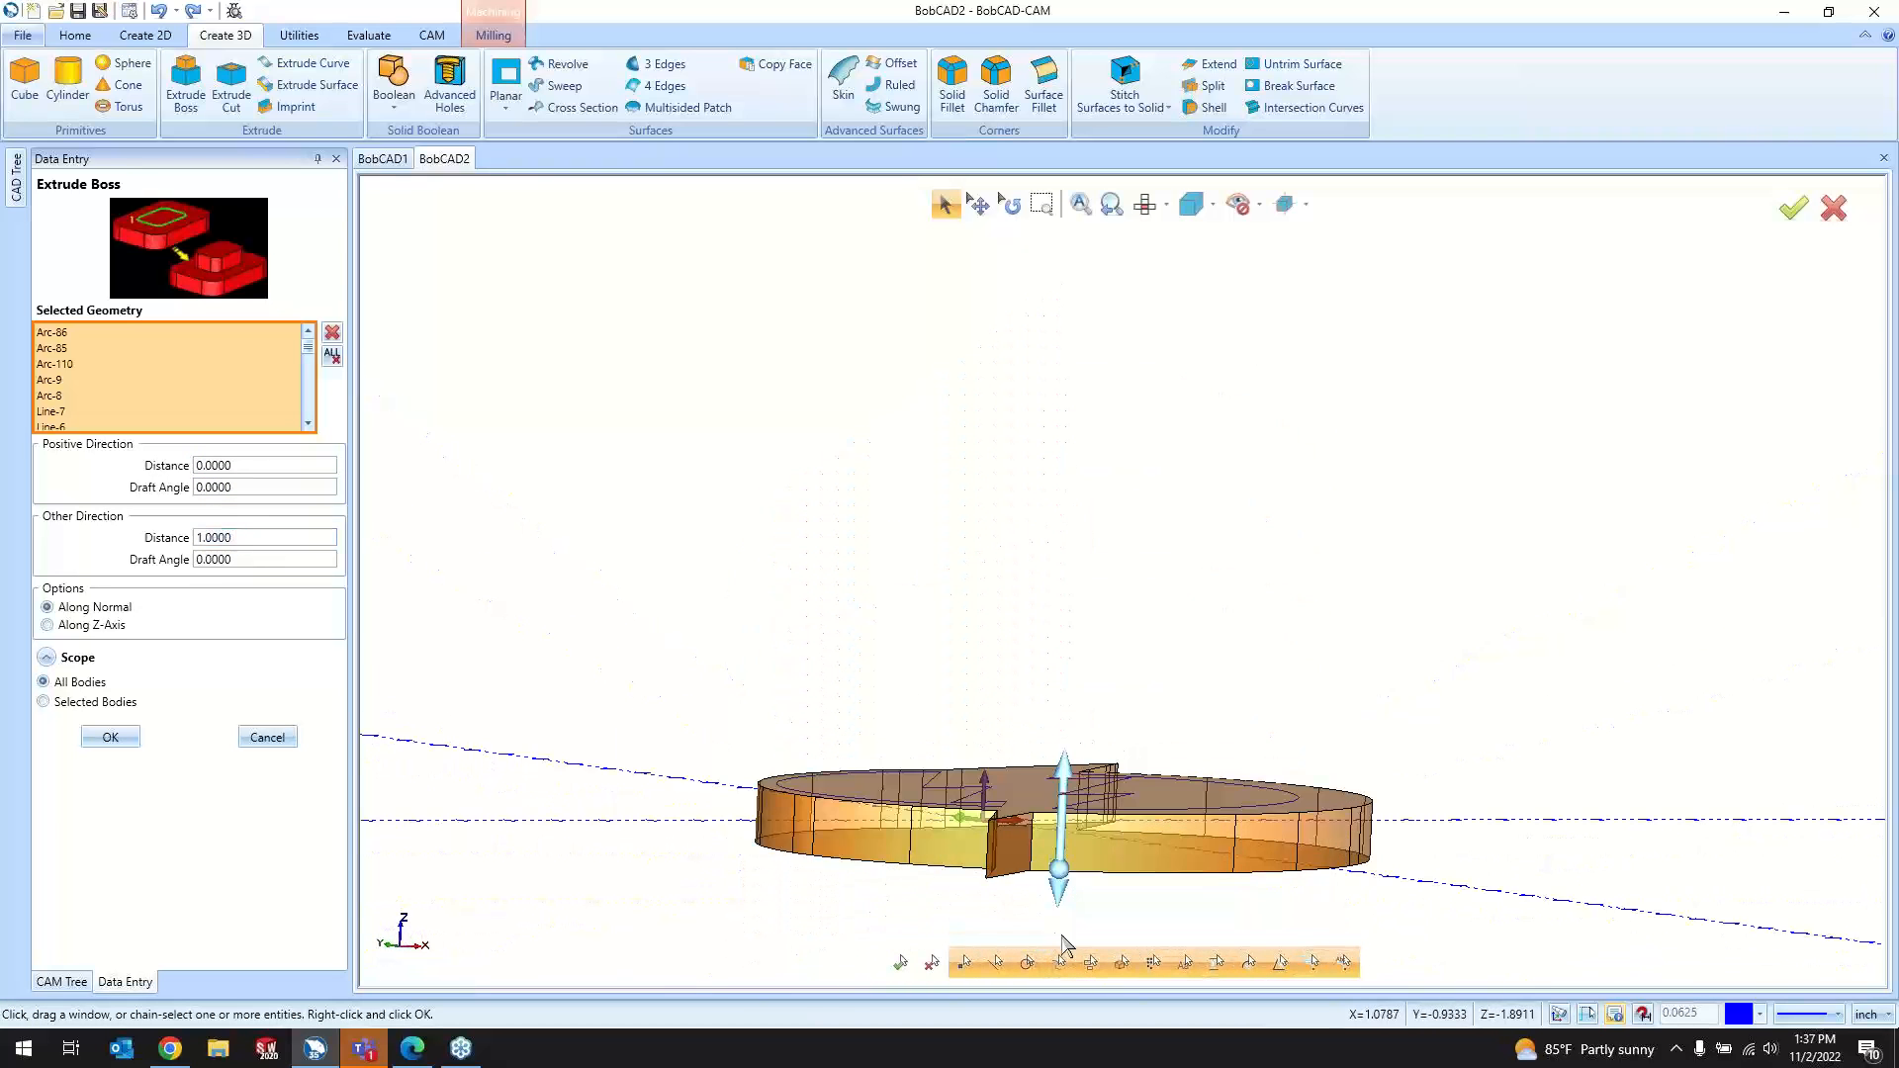
middle_drag(1145, 826, 1143, 863)
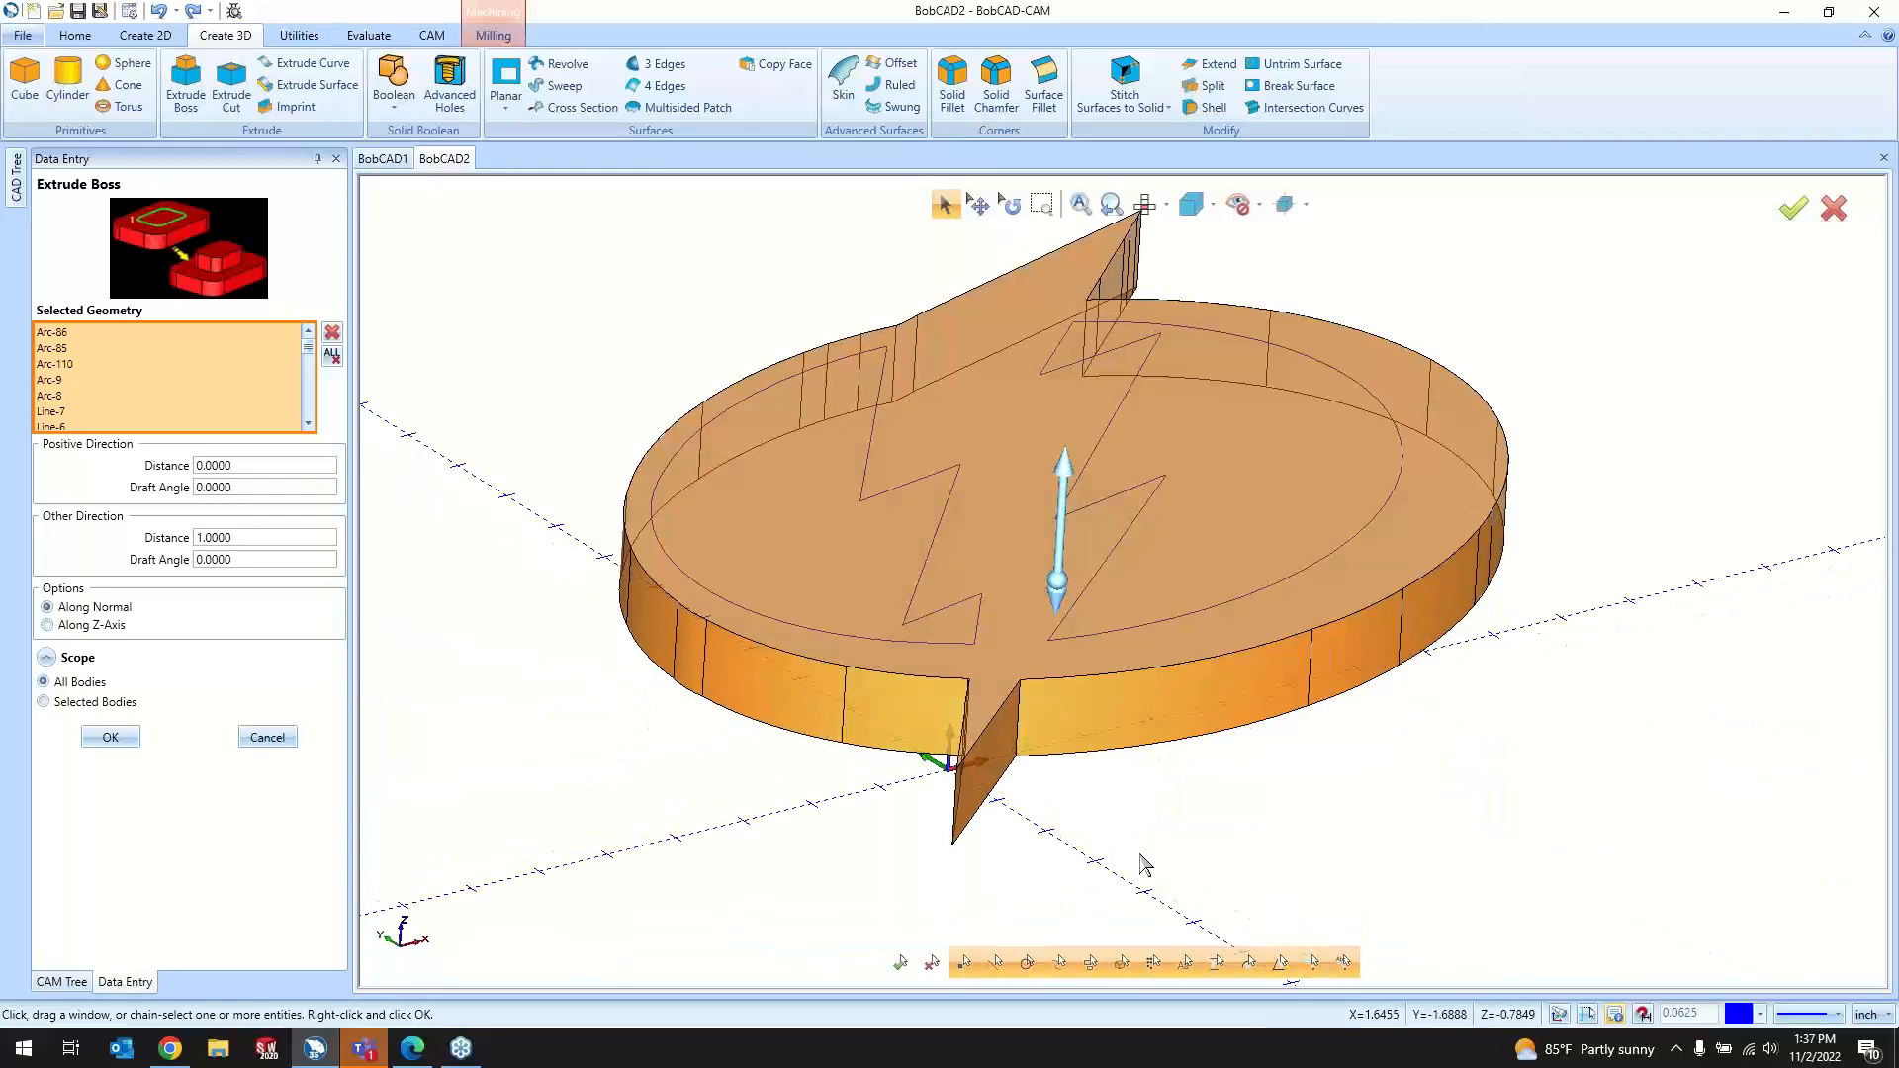
Step: Try an other-direction draft angle of 5 degrees and inspect the tapered preview at the emblem's tips from below and the side
drag(247, 561, 151, 565)
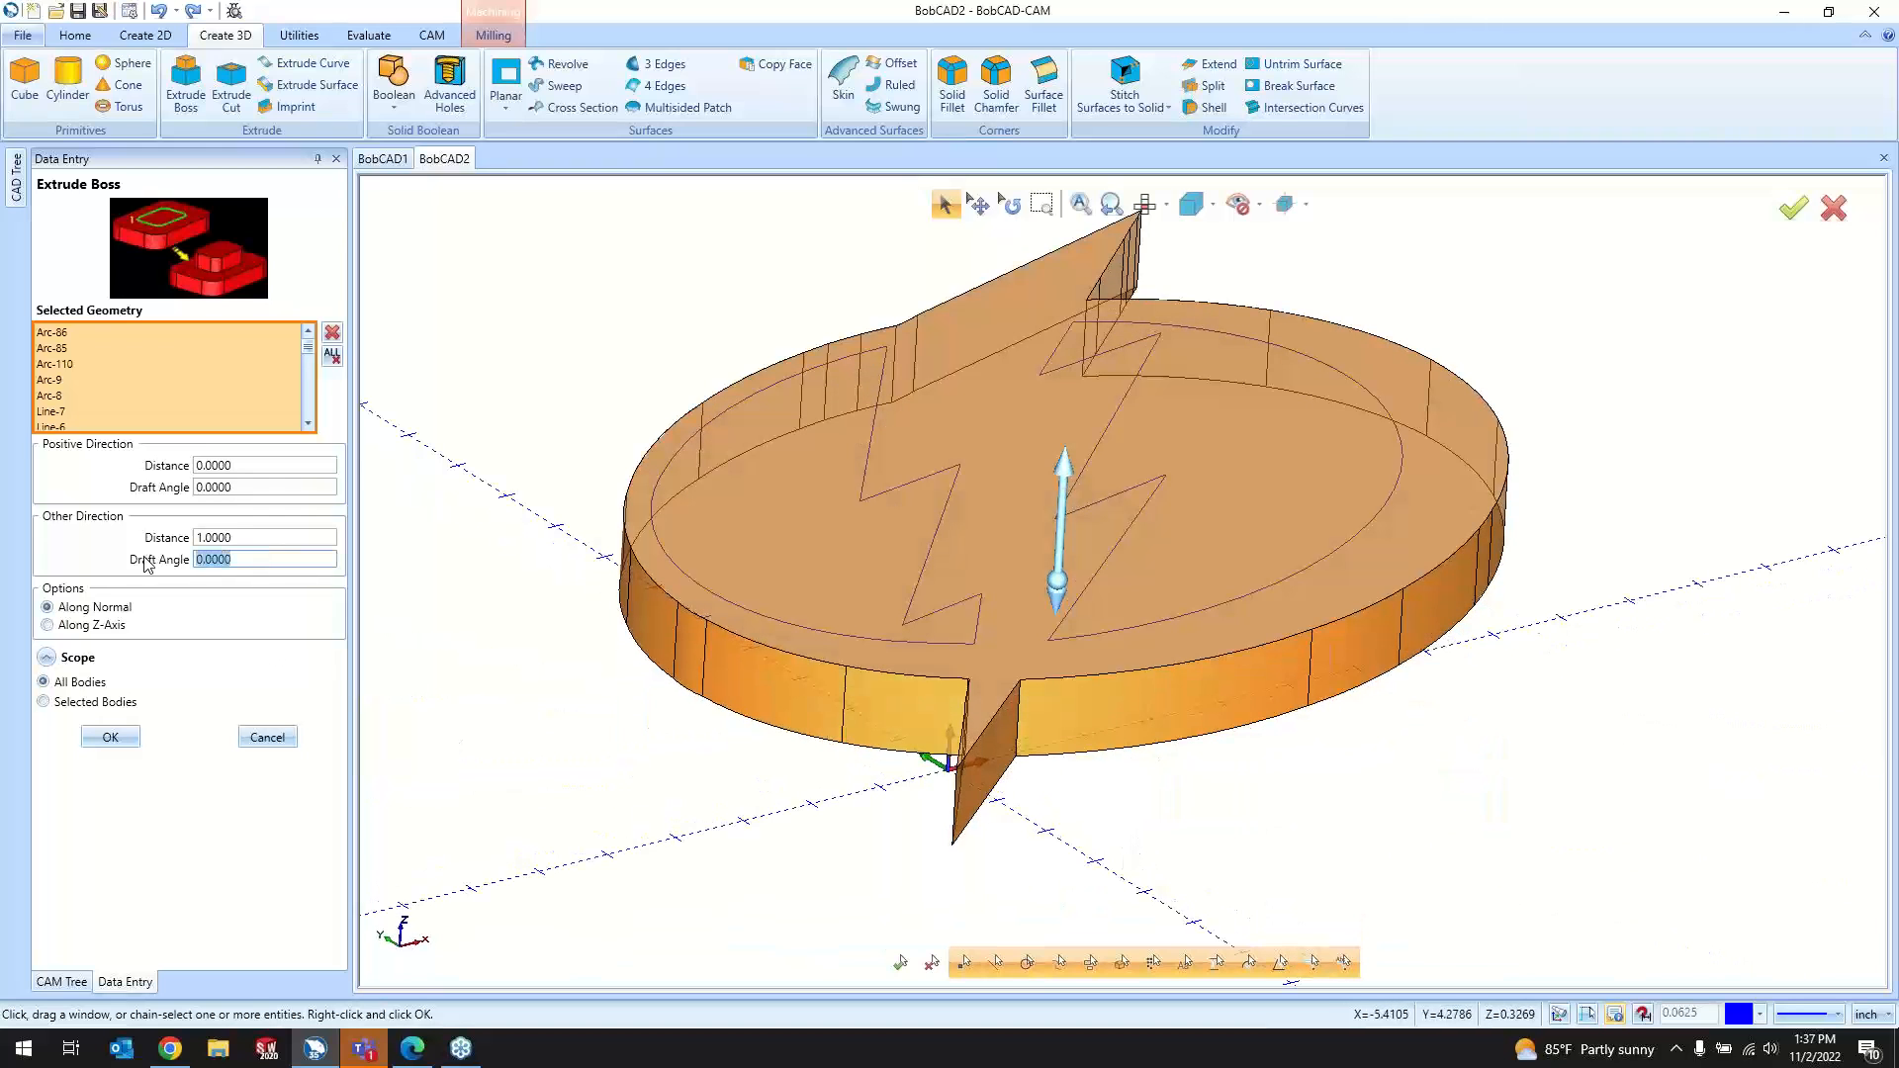
text(5)
key(Tab)
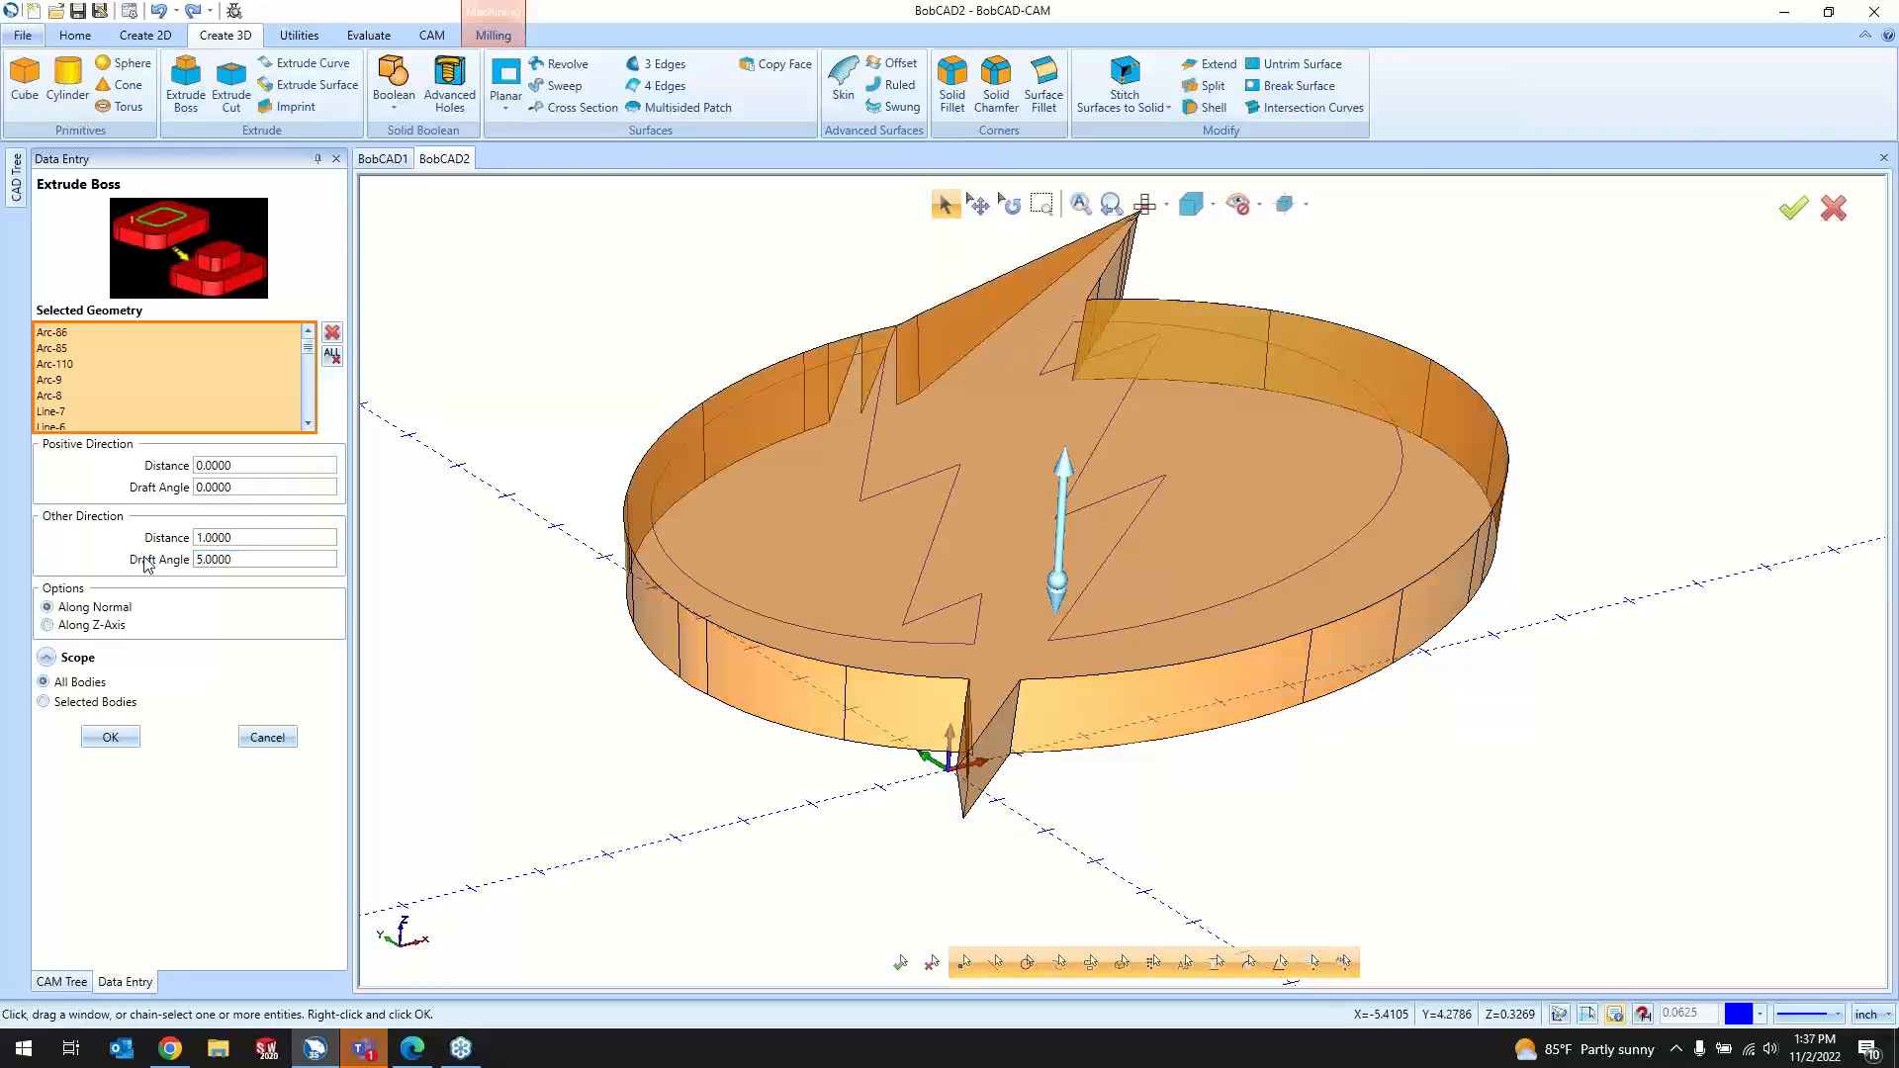
middle_drag(910, 754, 937, 657)
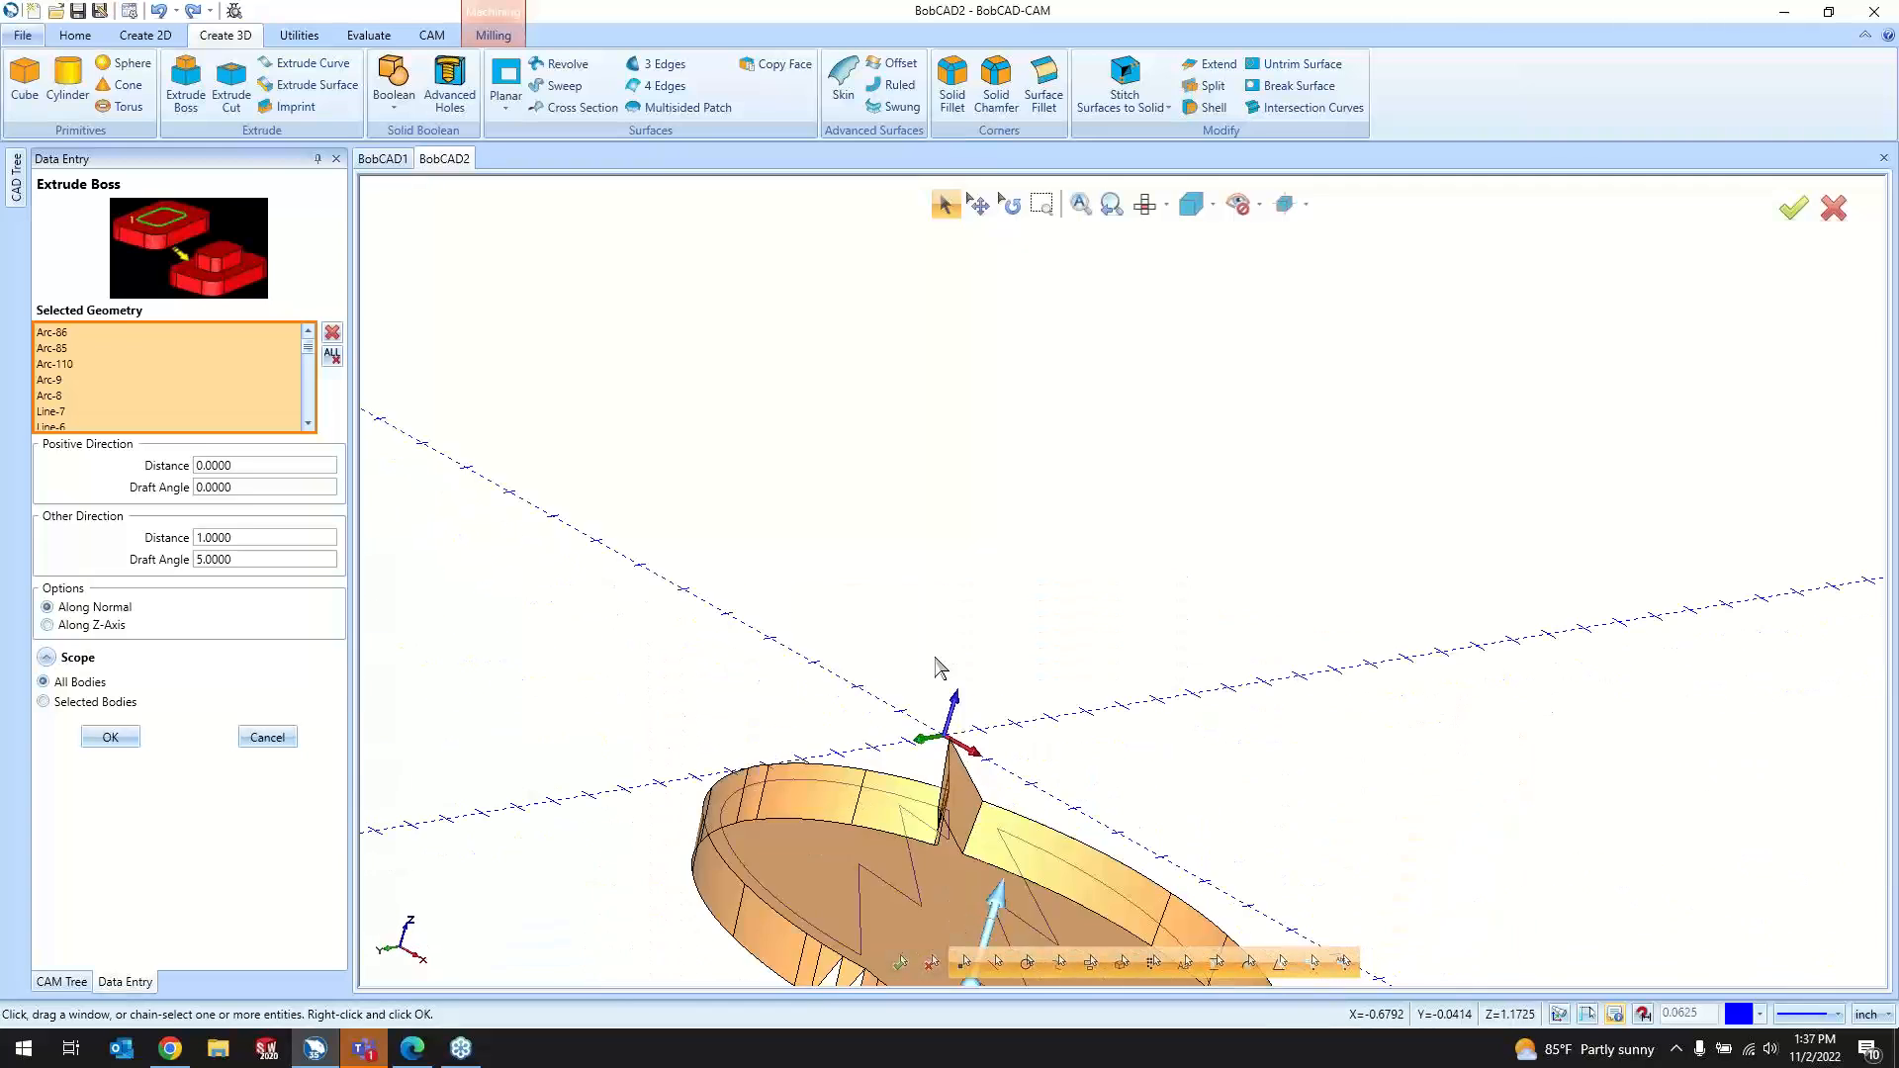
scroll(947, 783, up, 3)
scroll(979, 552, down, 2)
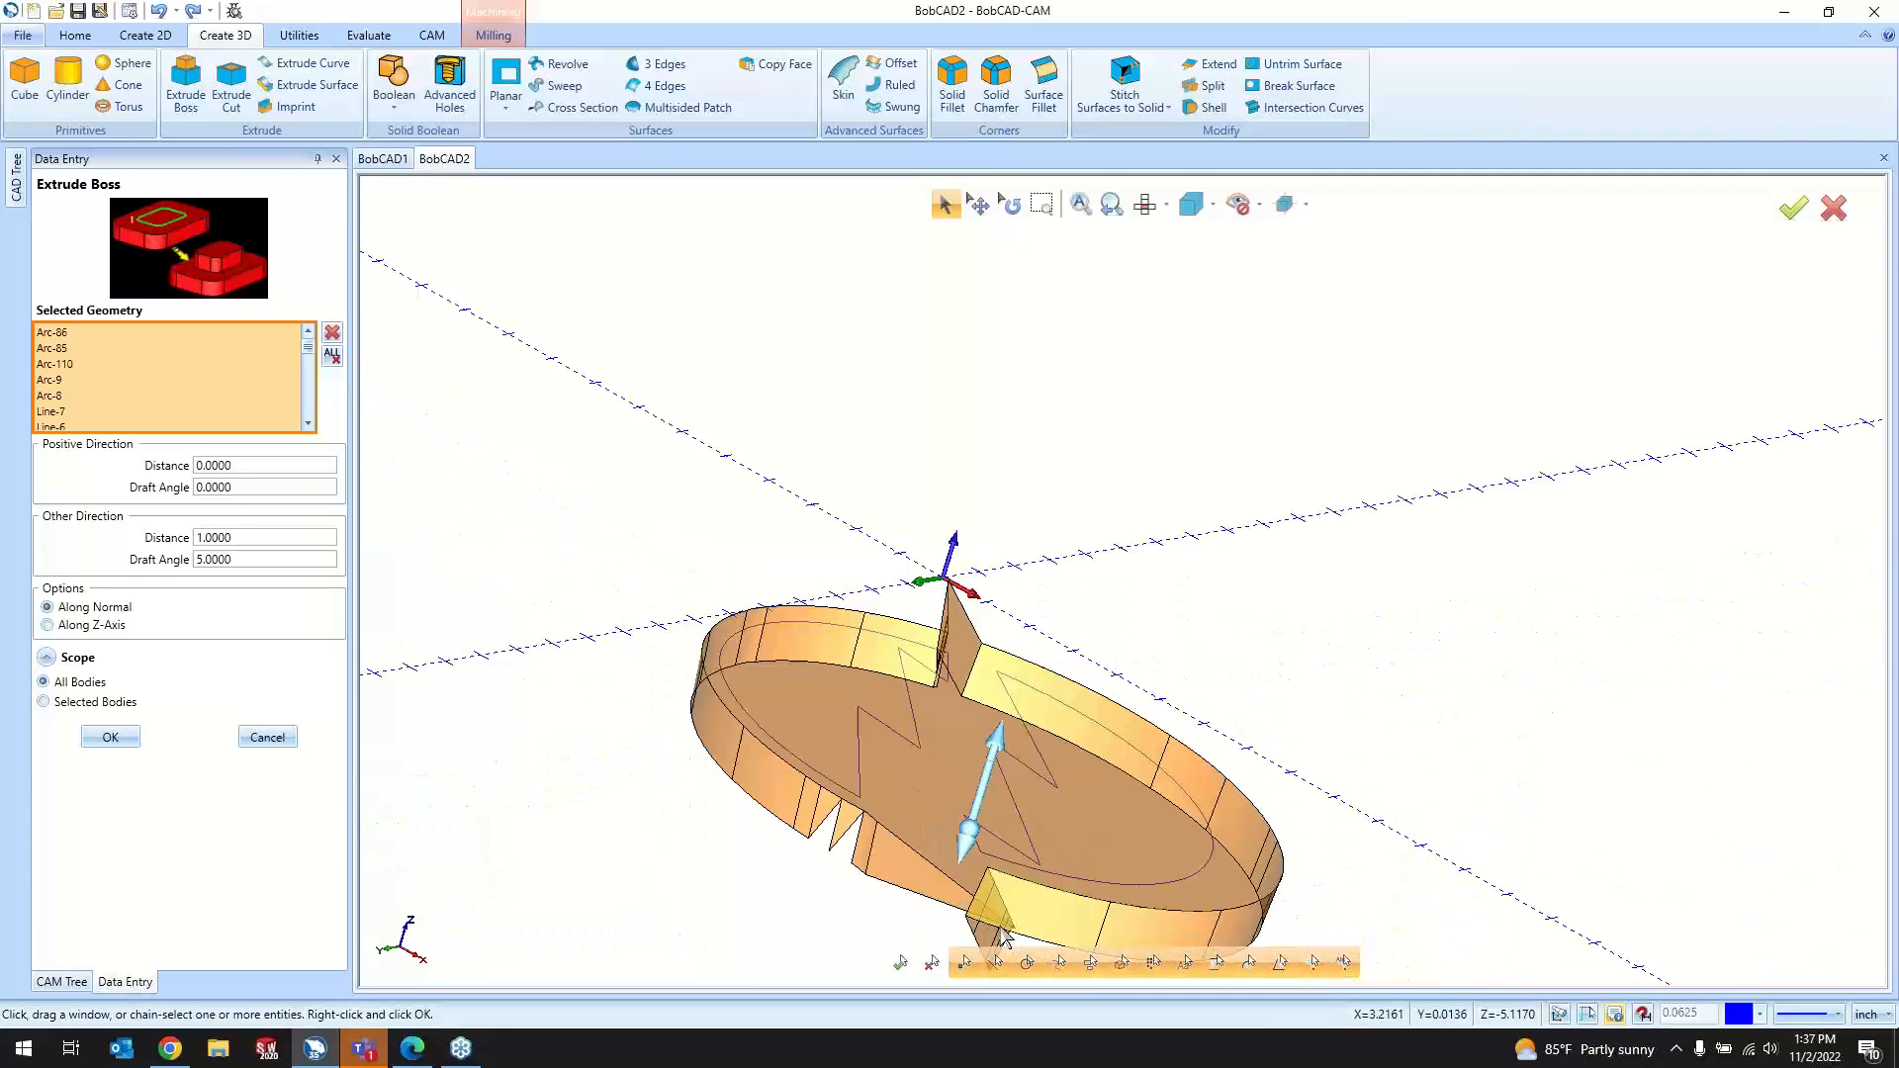
middle_drag(936, 555, 849, 495)
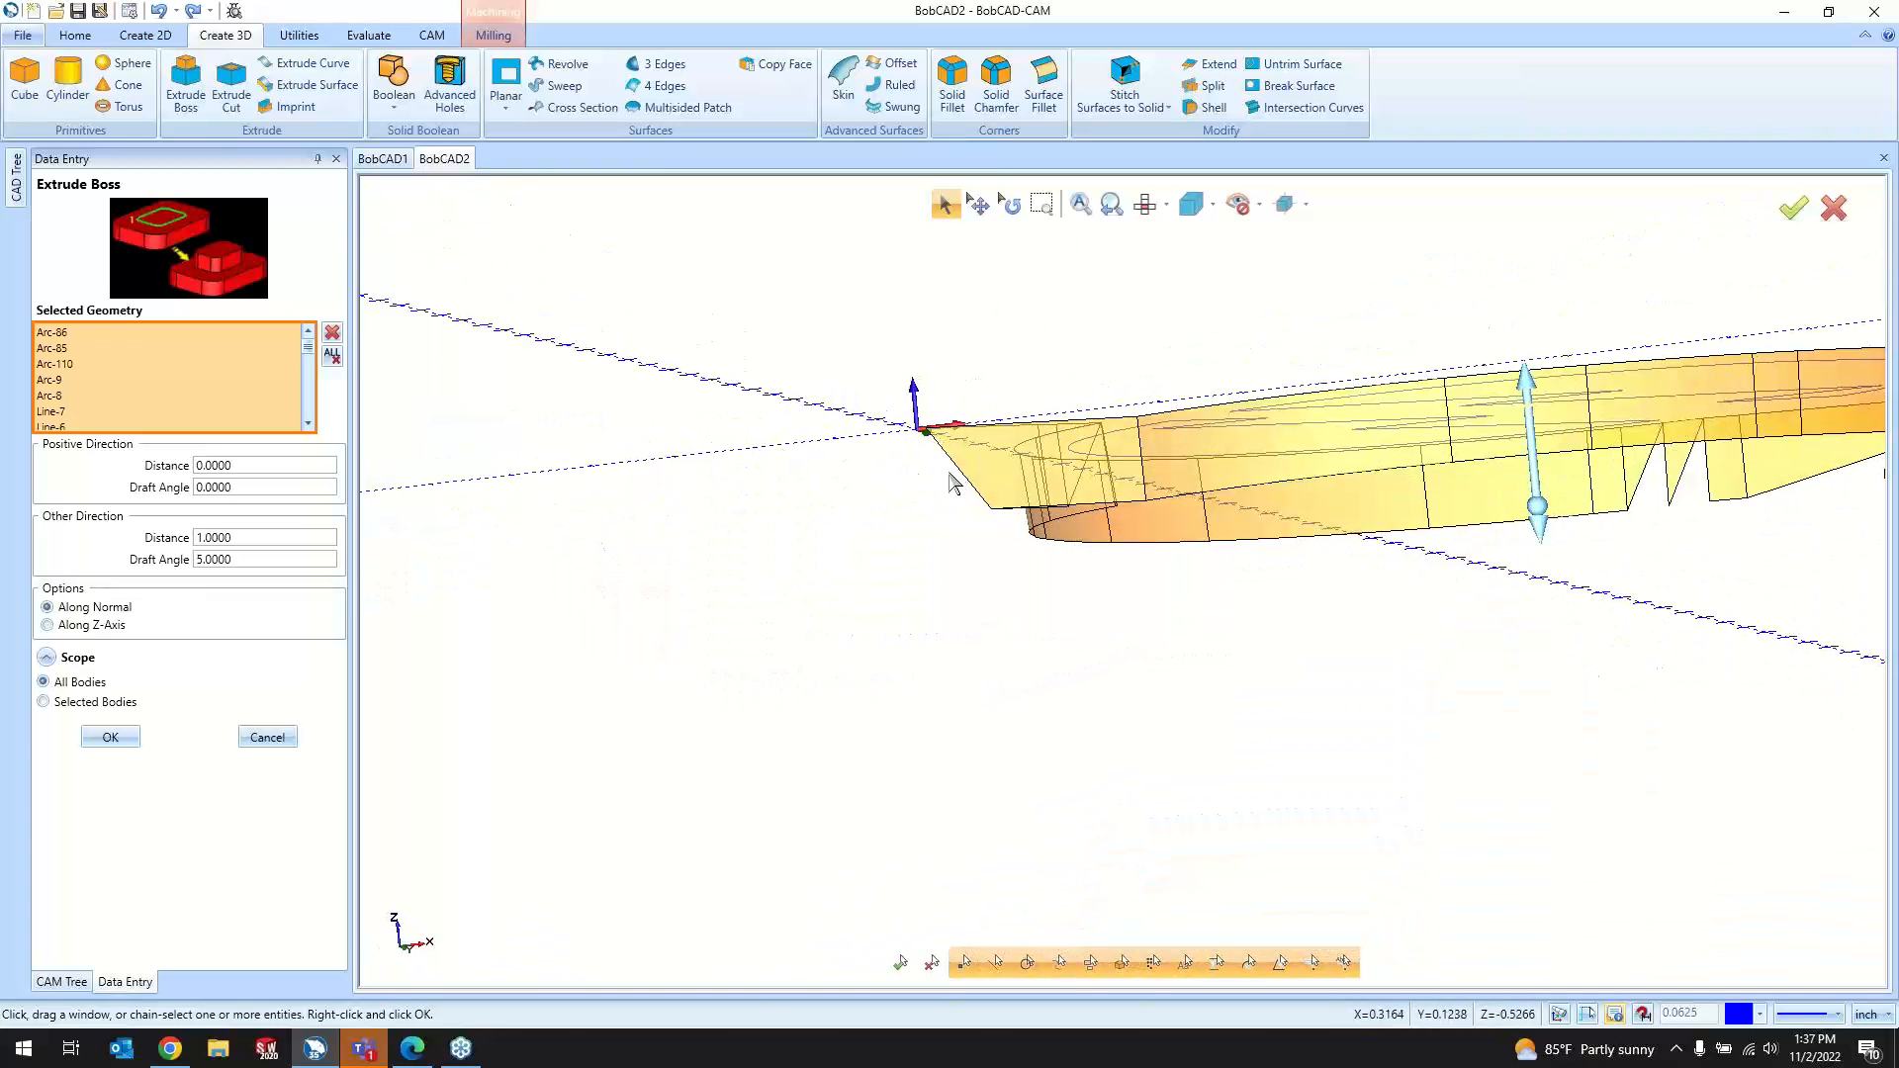
Step: Set the other-direction draft angle to 0 and create the boss from the outer outline
double_click(214, 565)
text(0)
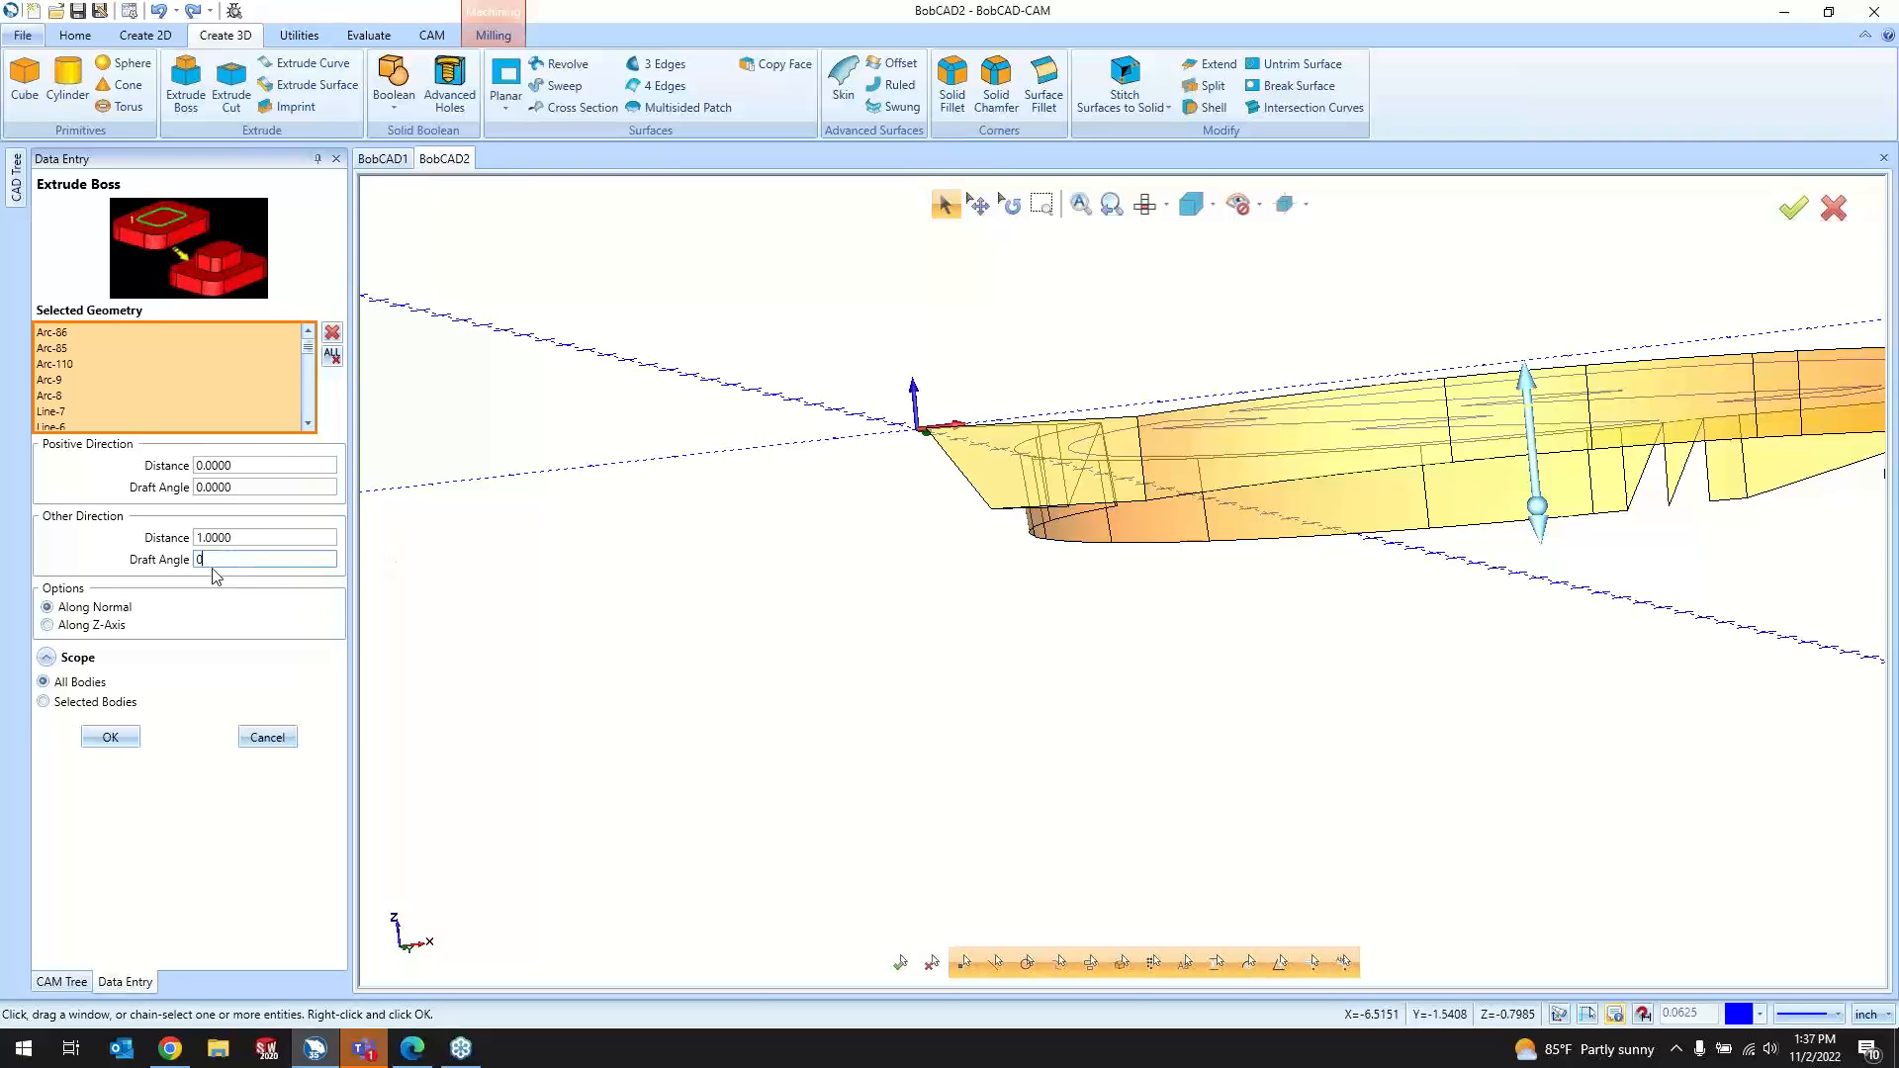
key(Tab)
middle_drag(890, 356, 1208, 379)
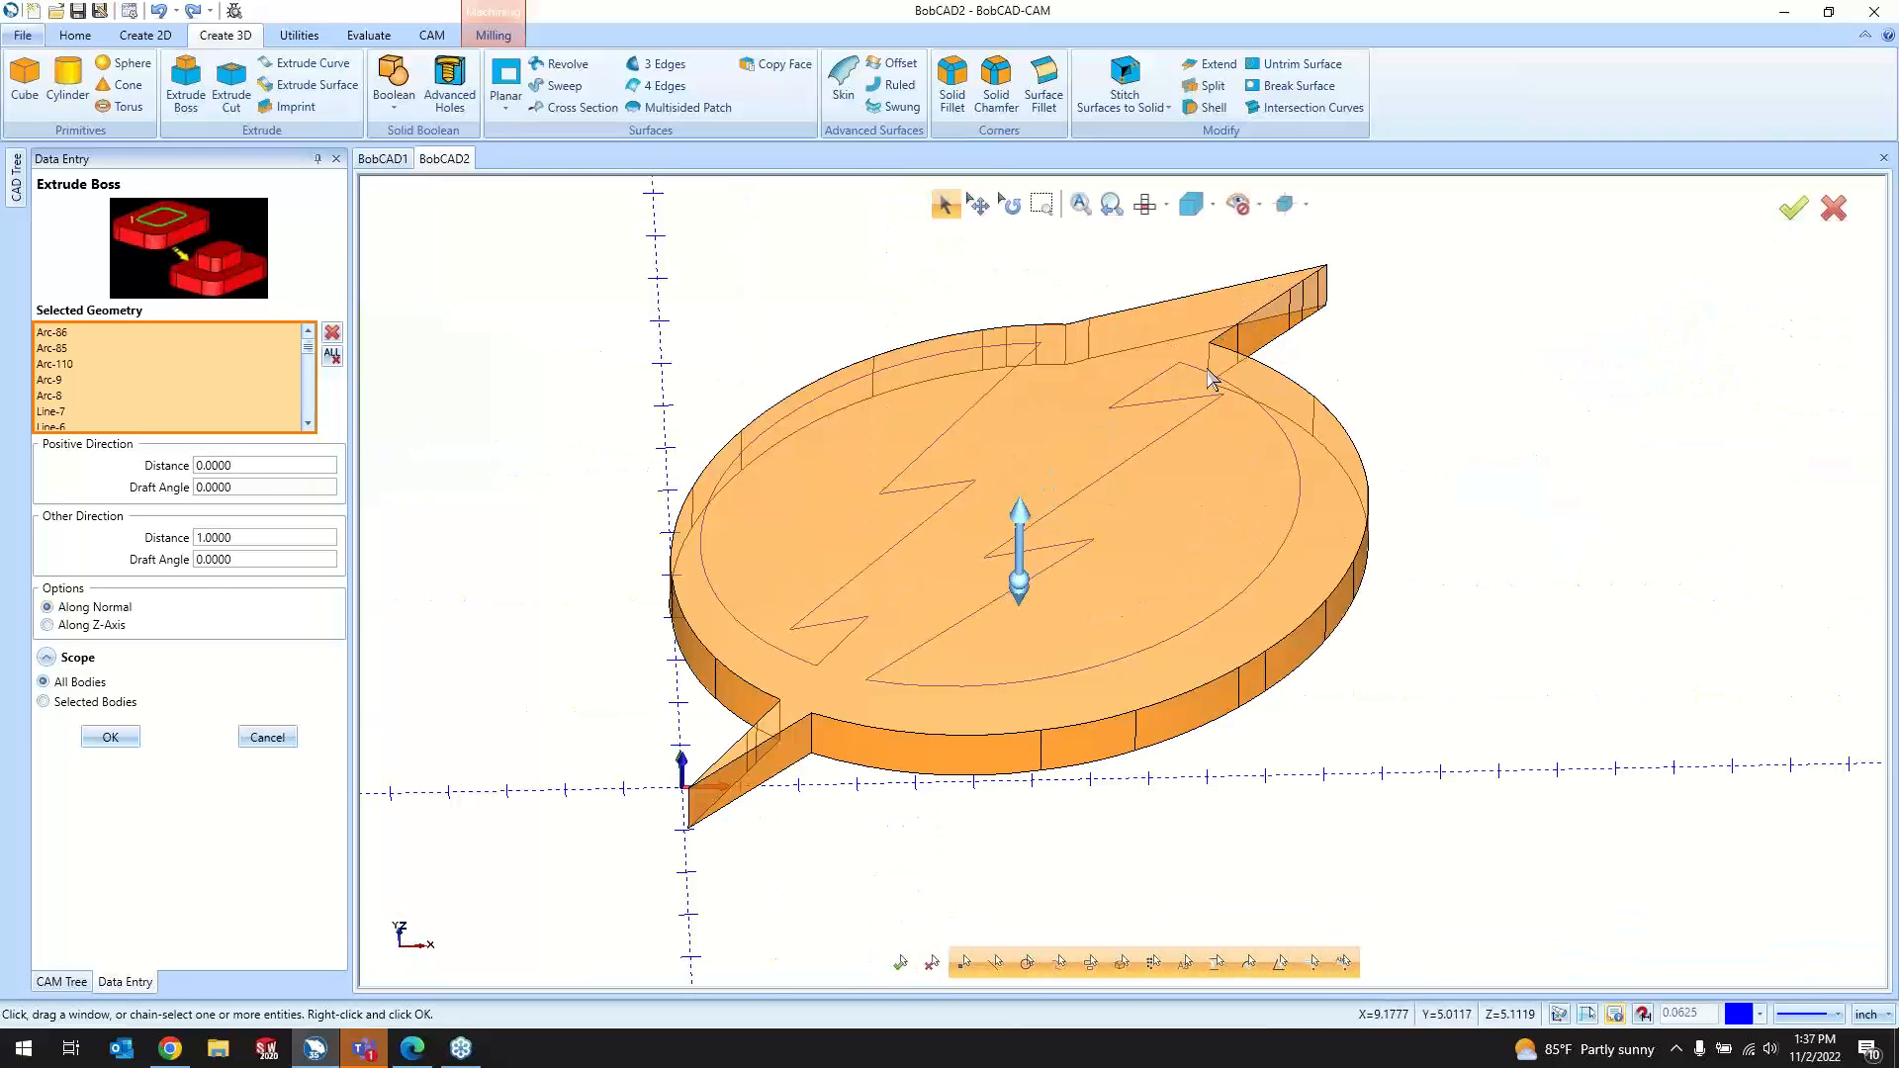
click(99, 743)
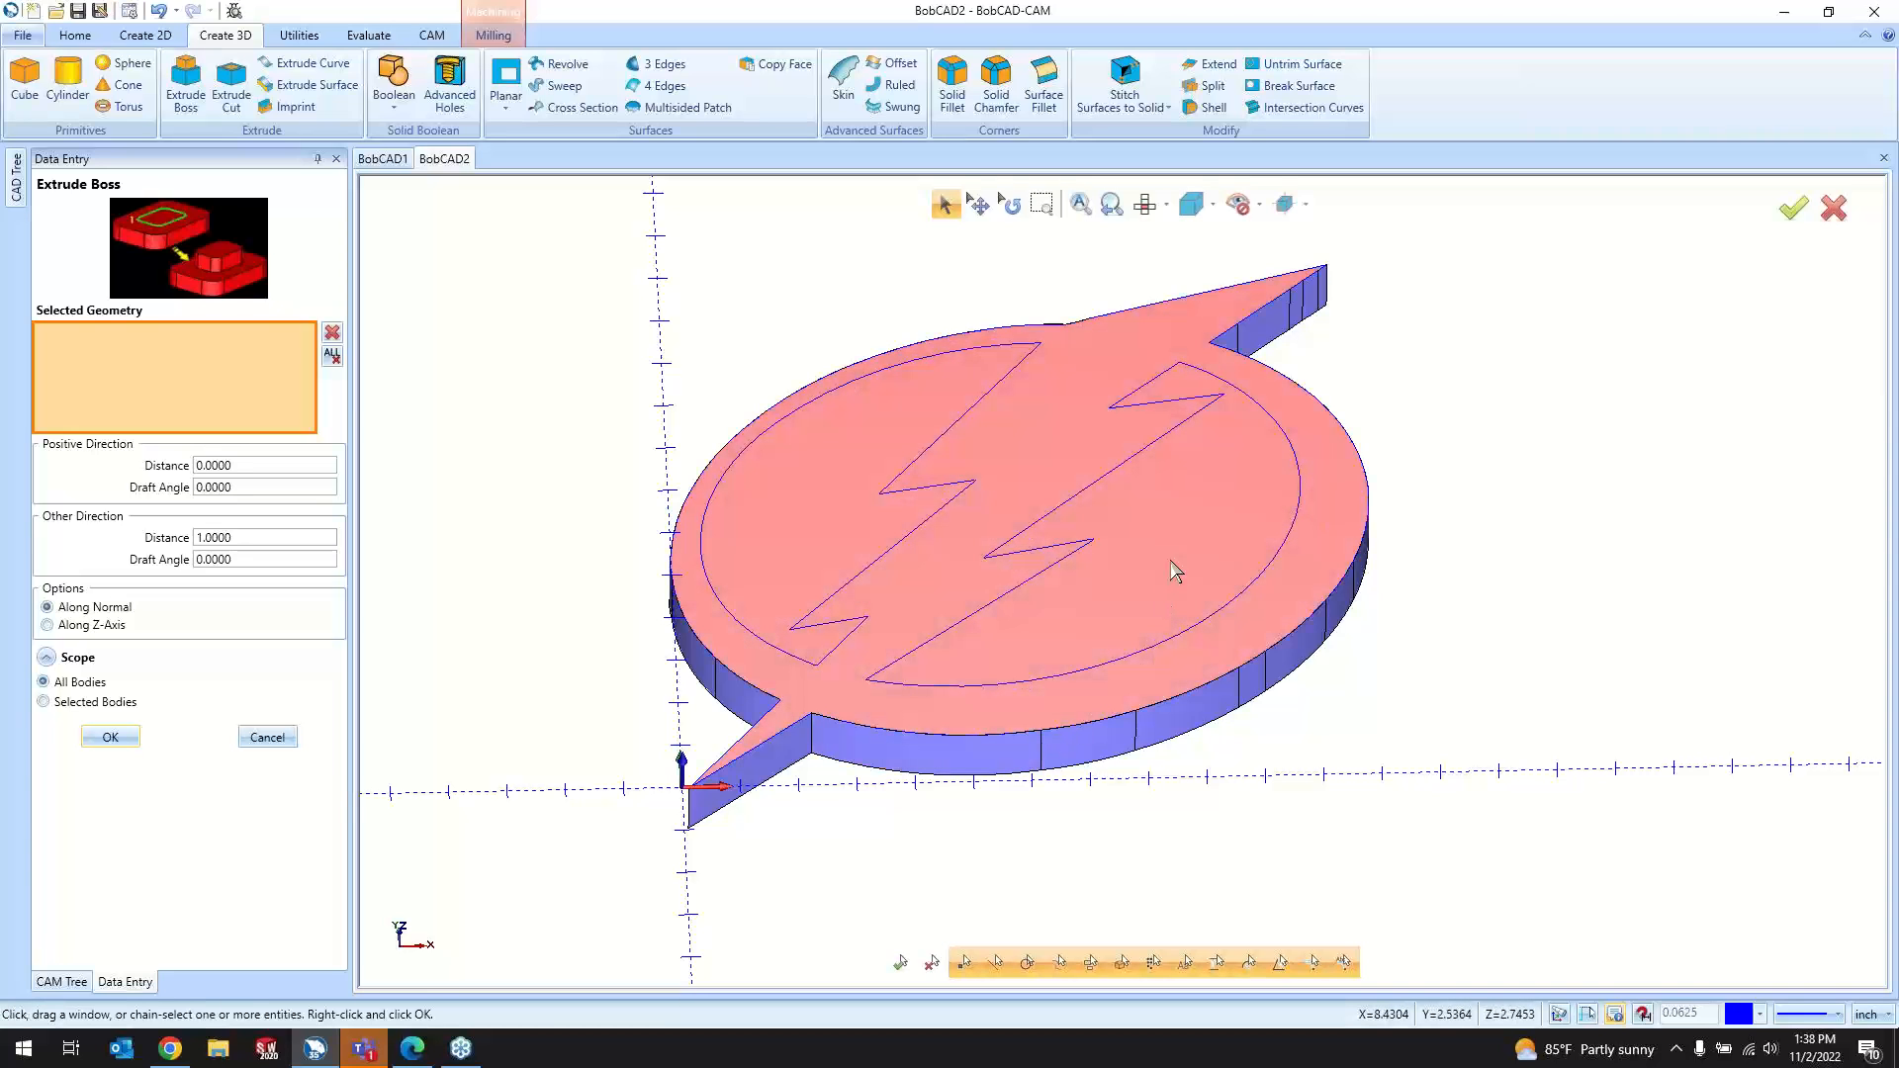
Step: Leave the extrude commands, pin the CAD Tree open and show the Layers manager
click(230, 87)
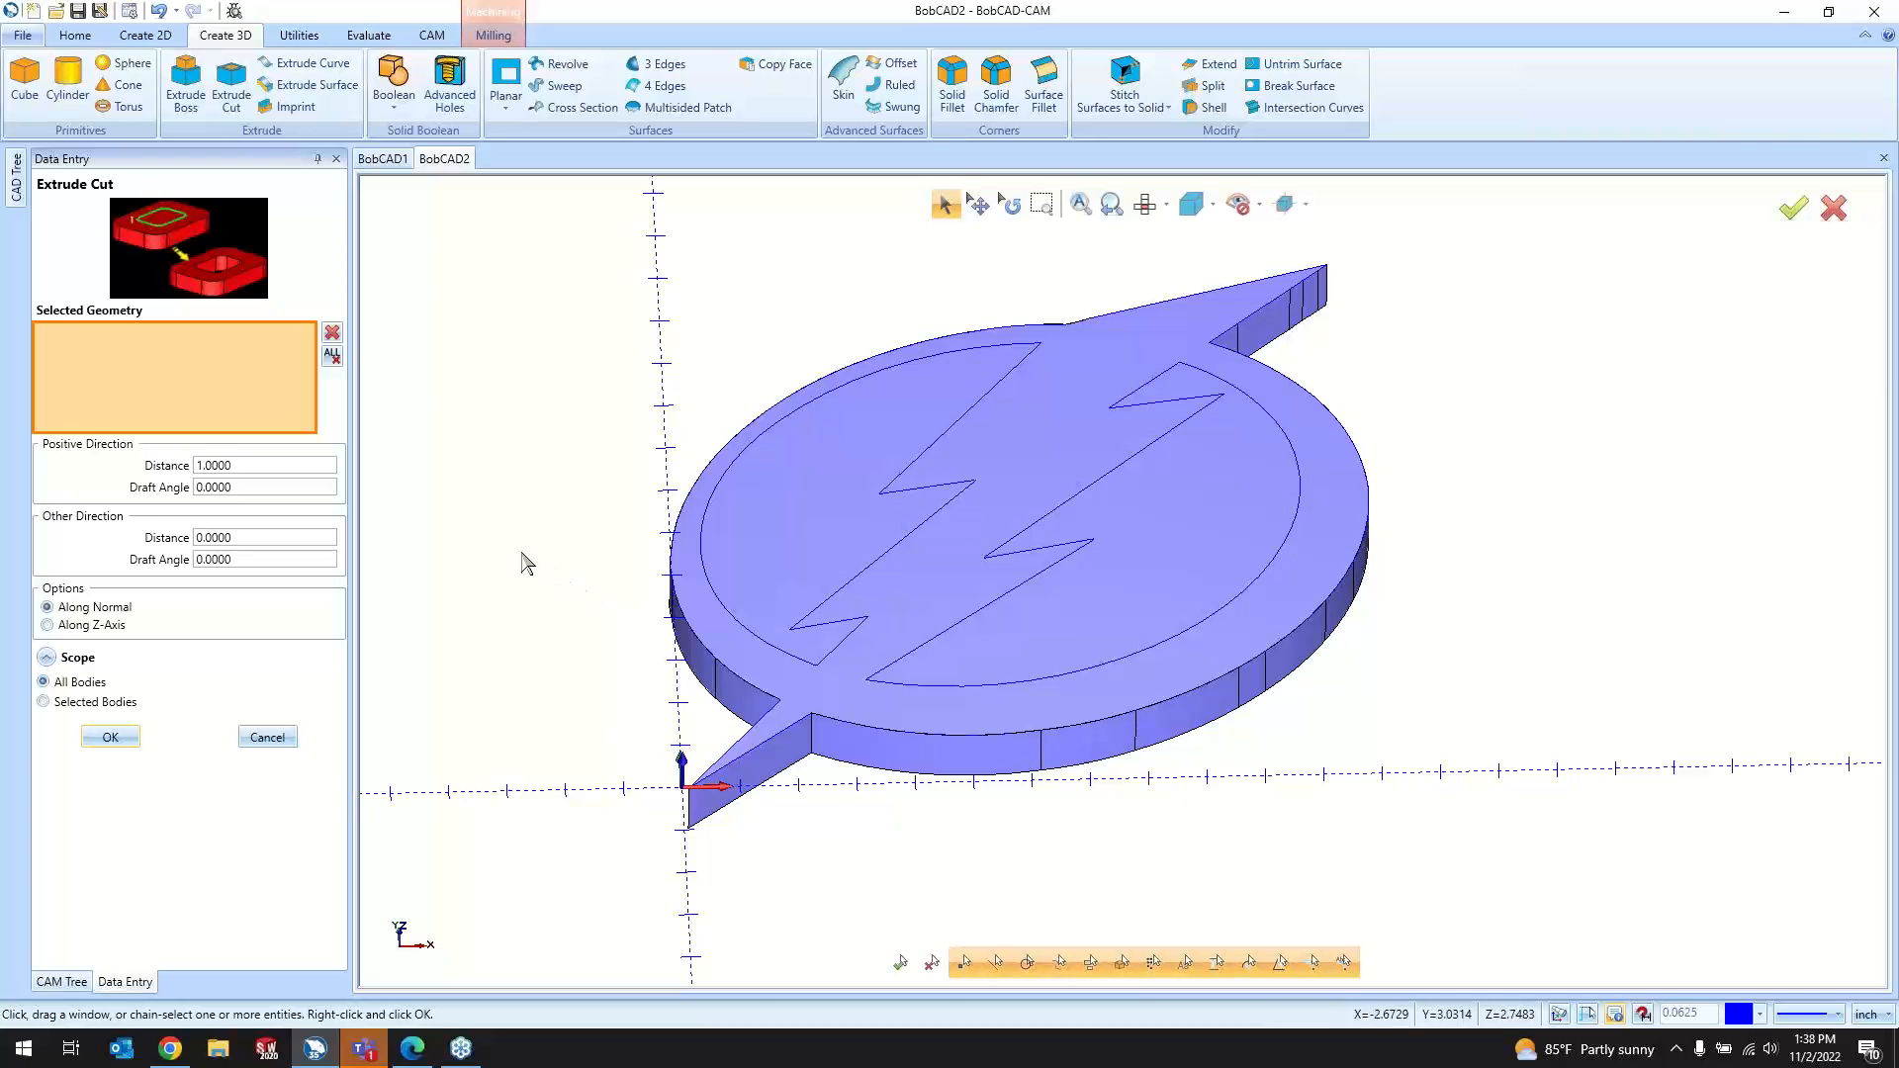
click(268, 738)
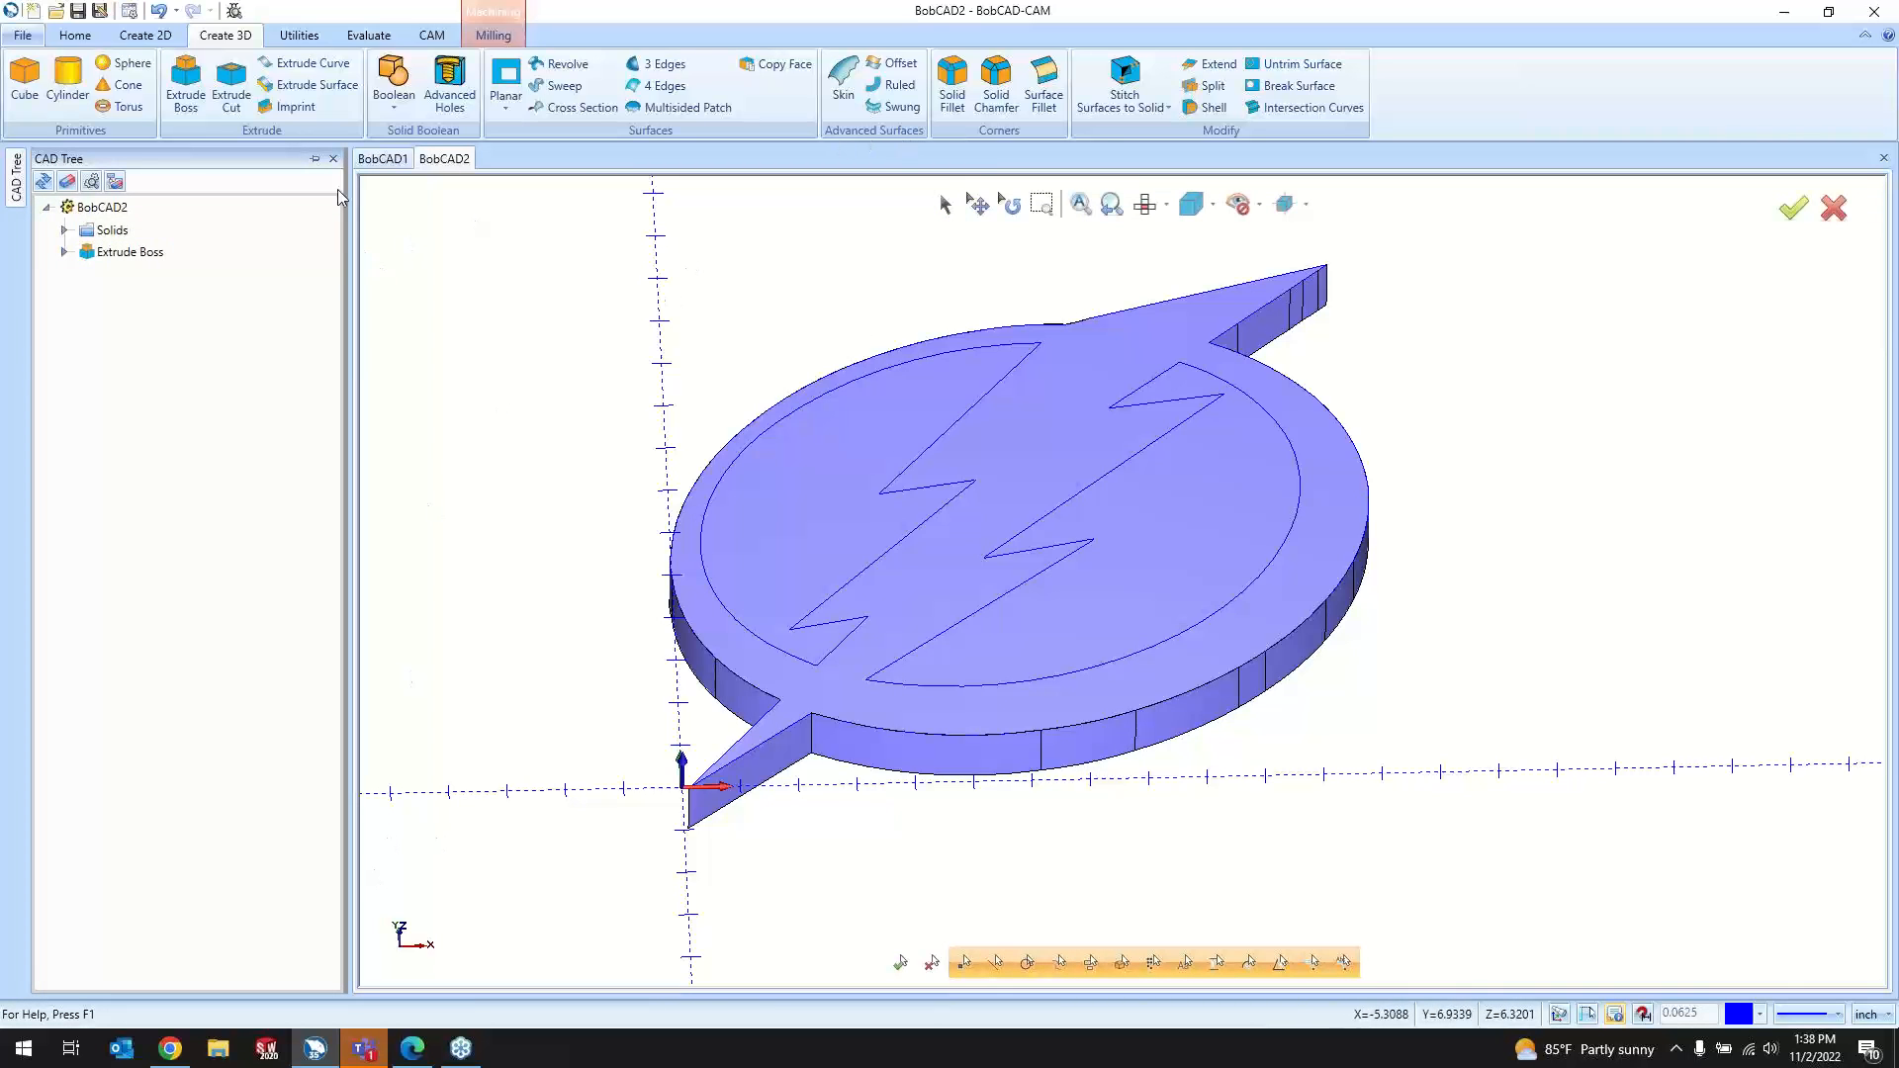
click(317, 160)
right_click(1510, 93)
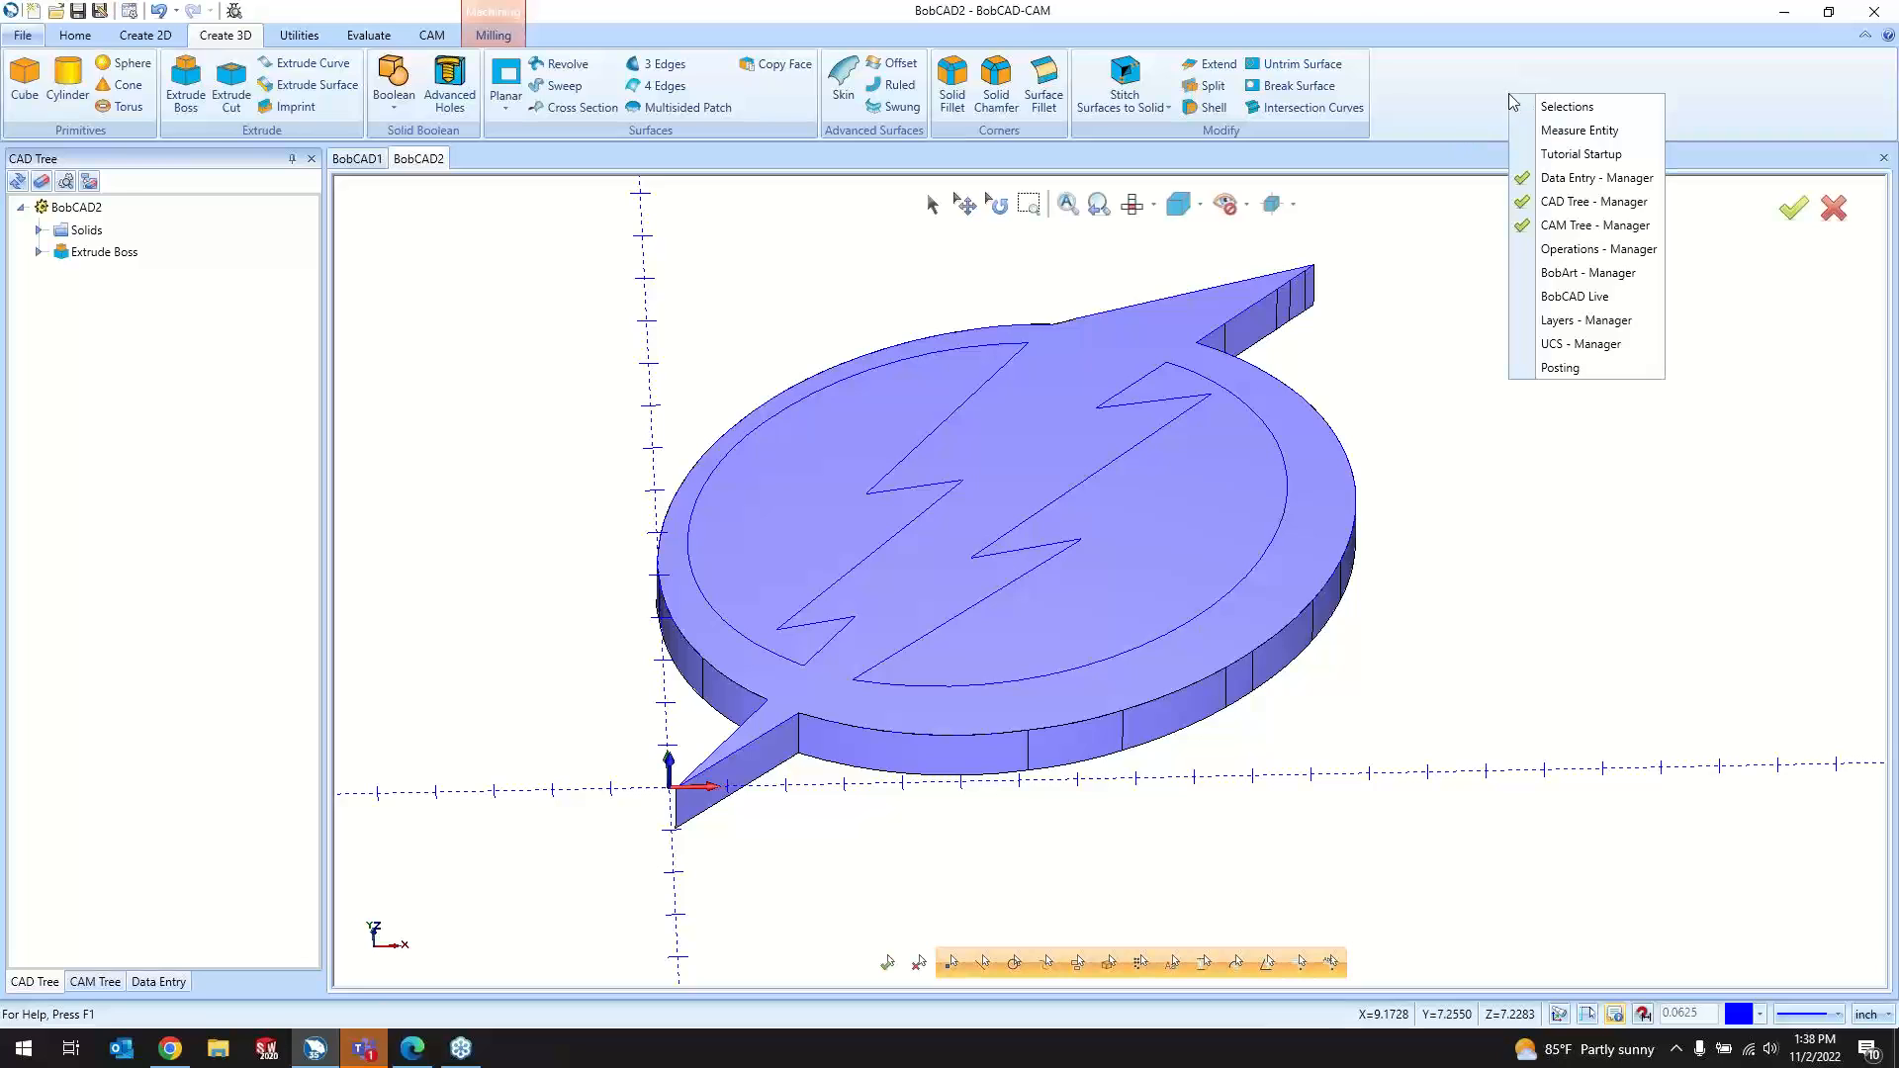
click(1572, 320)
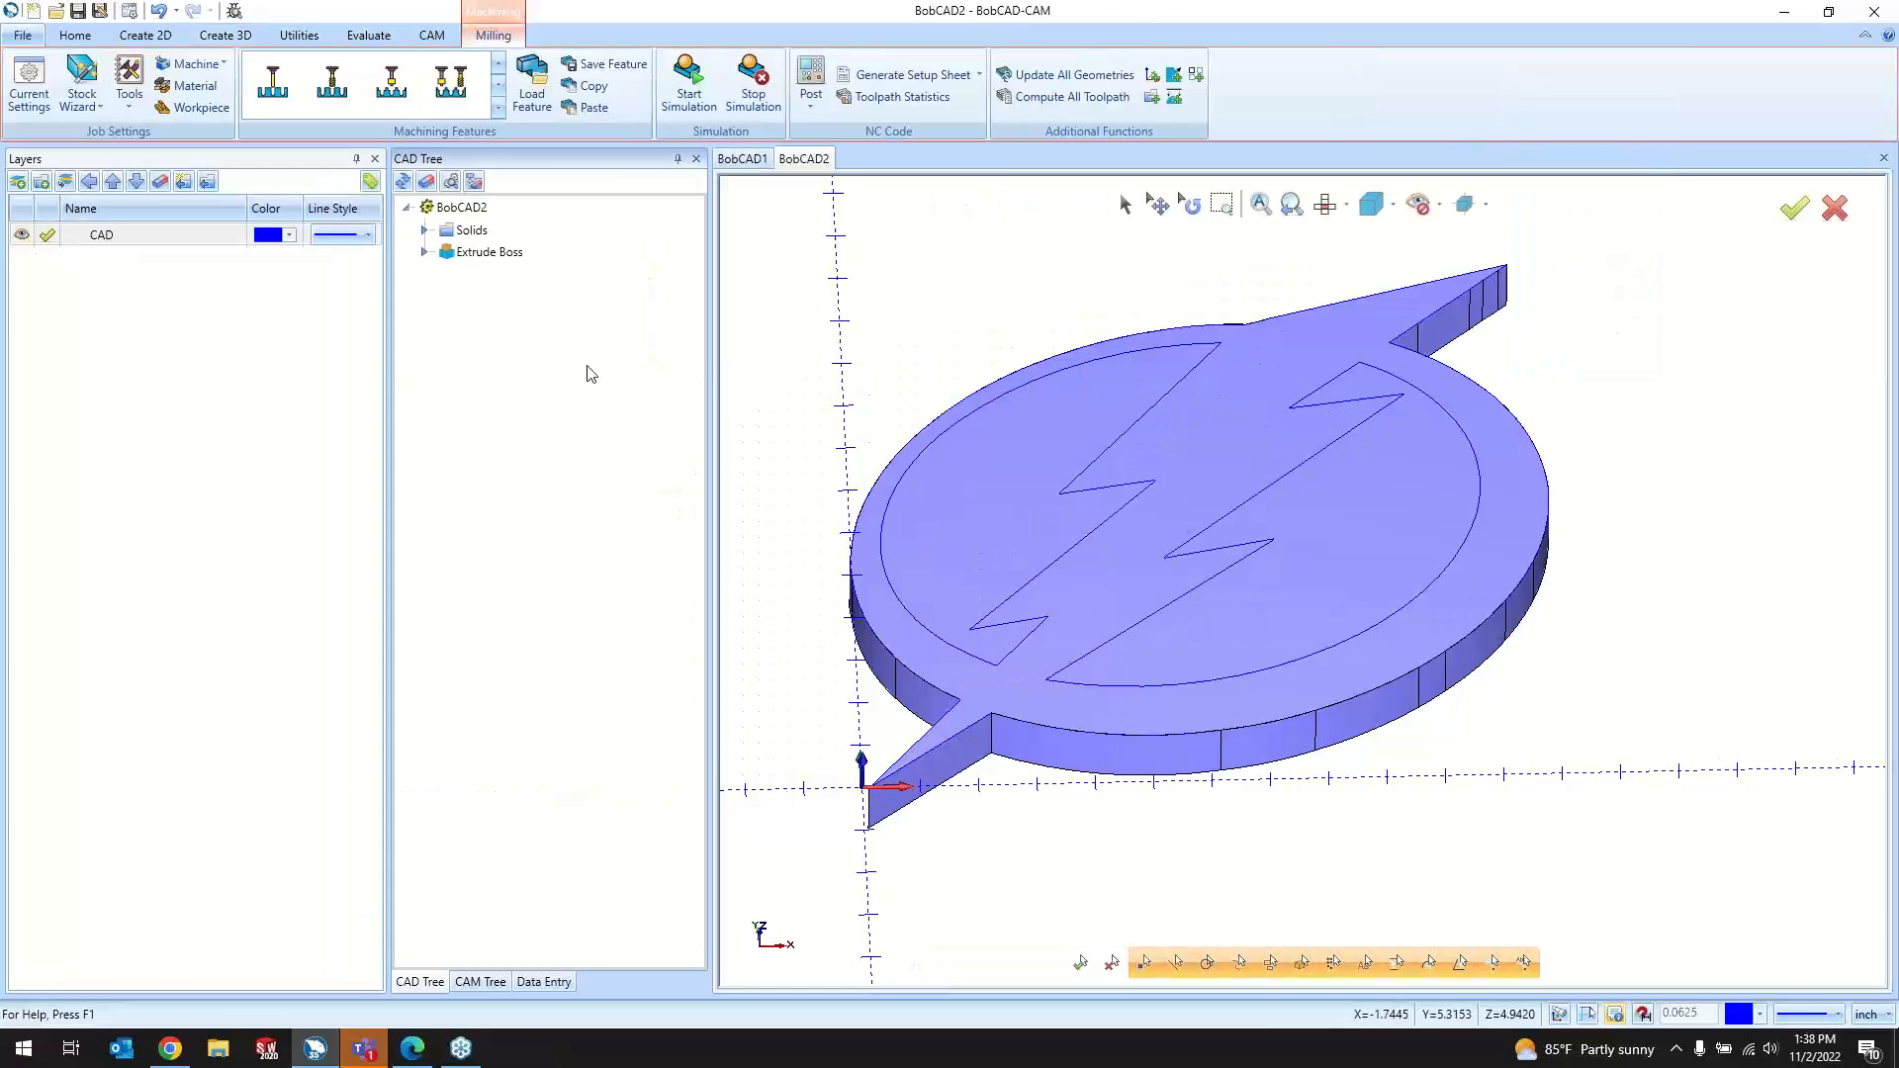
Step: Add a new layer below the CAD layer in the Layers manager
right_click(229, 369)
click(196, 352)
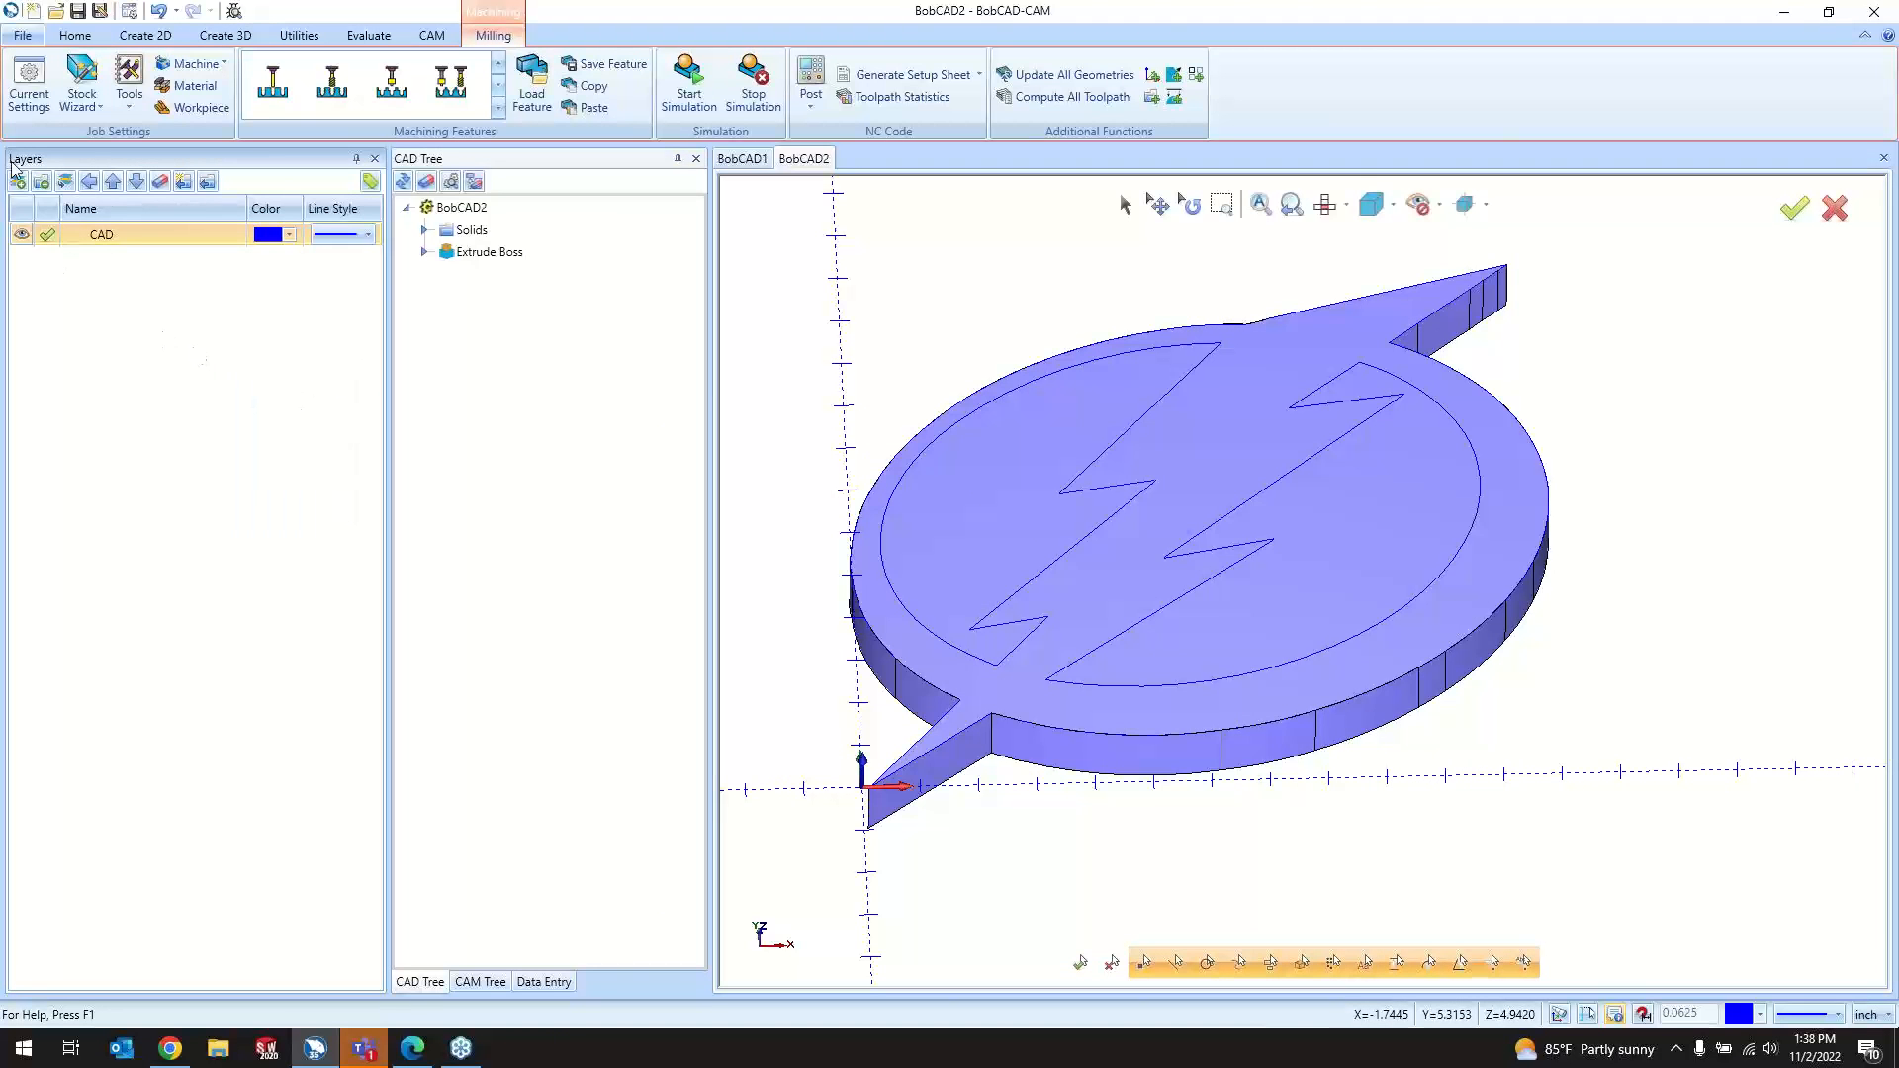
right_click(144, 349)
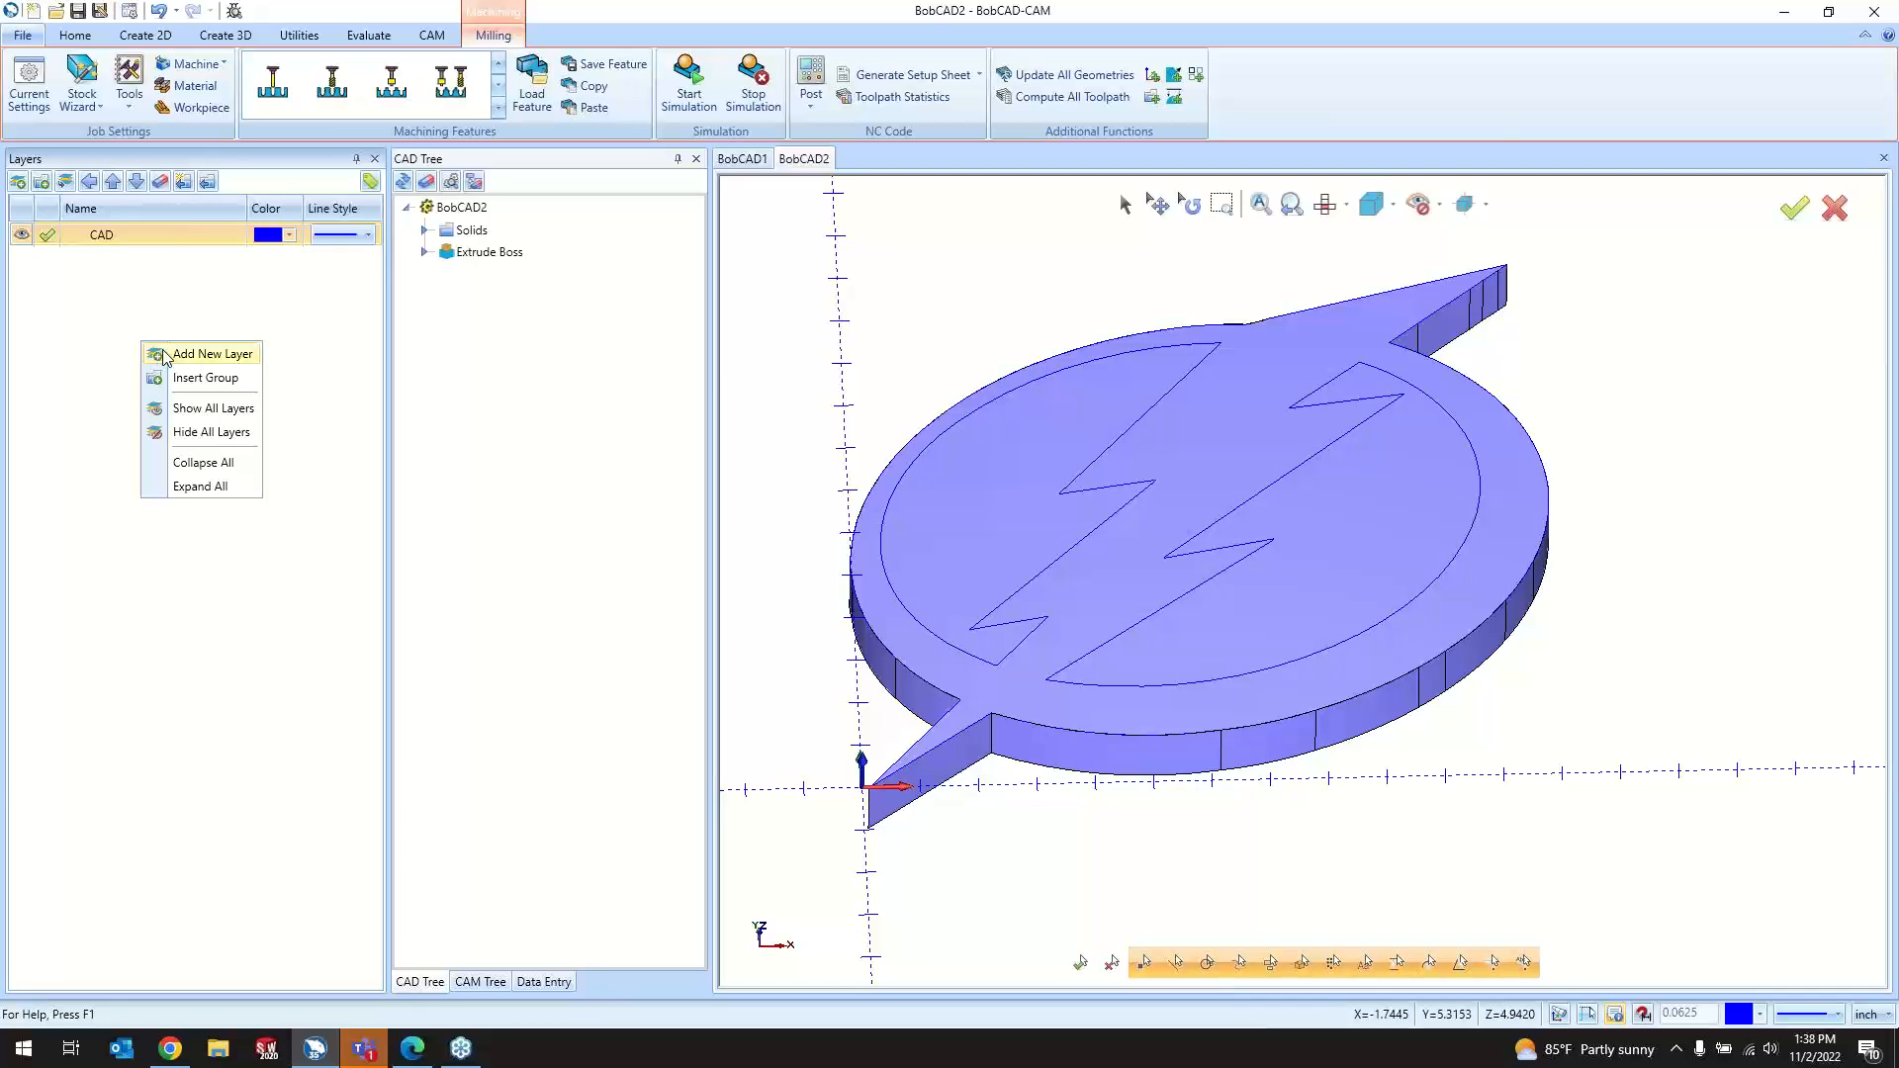
click(165, 355)
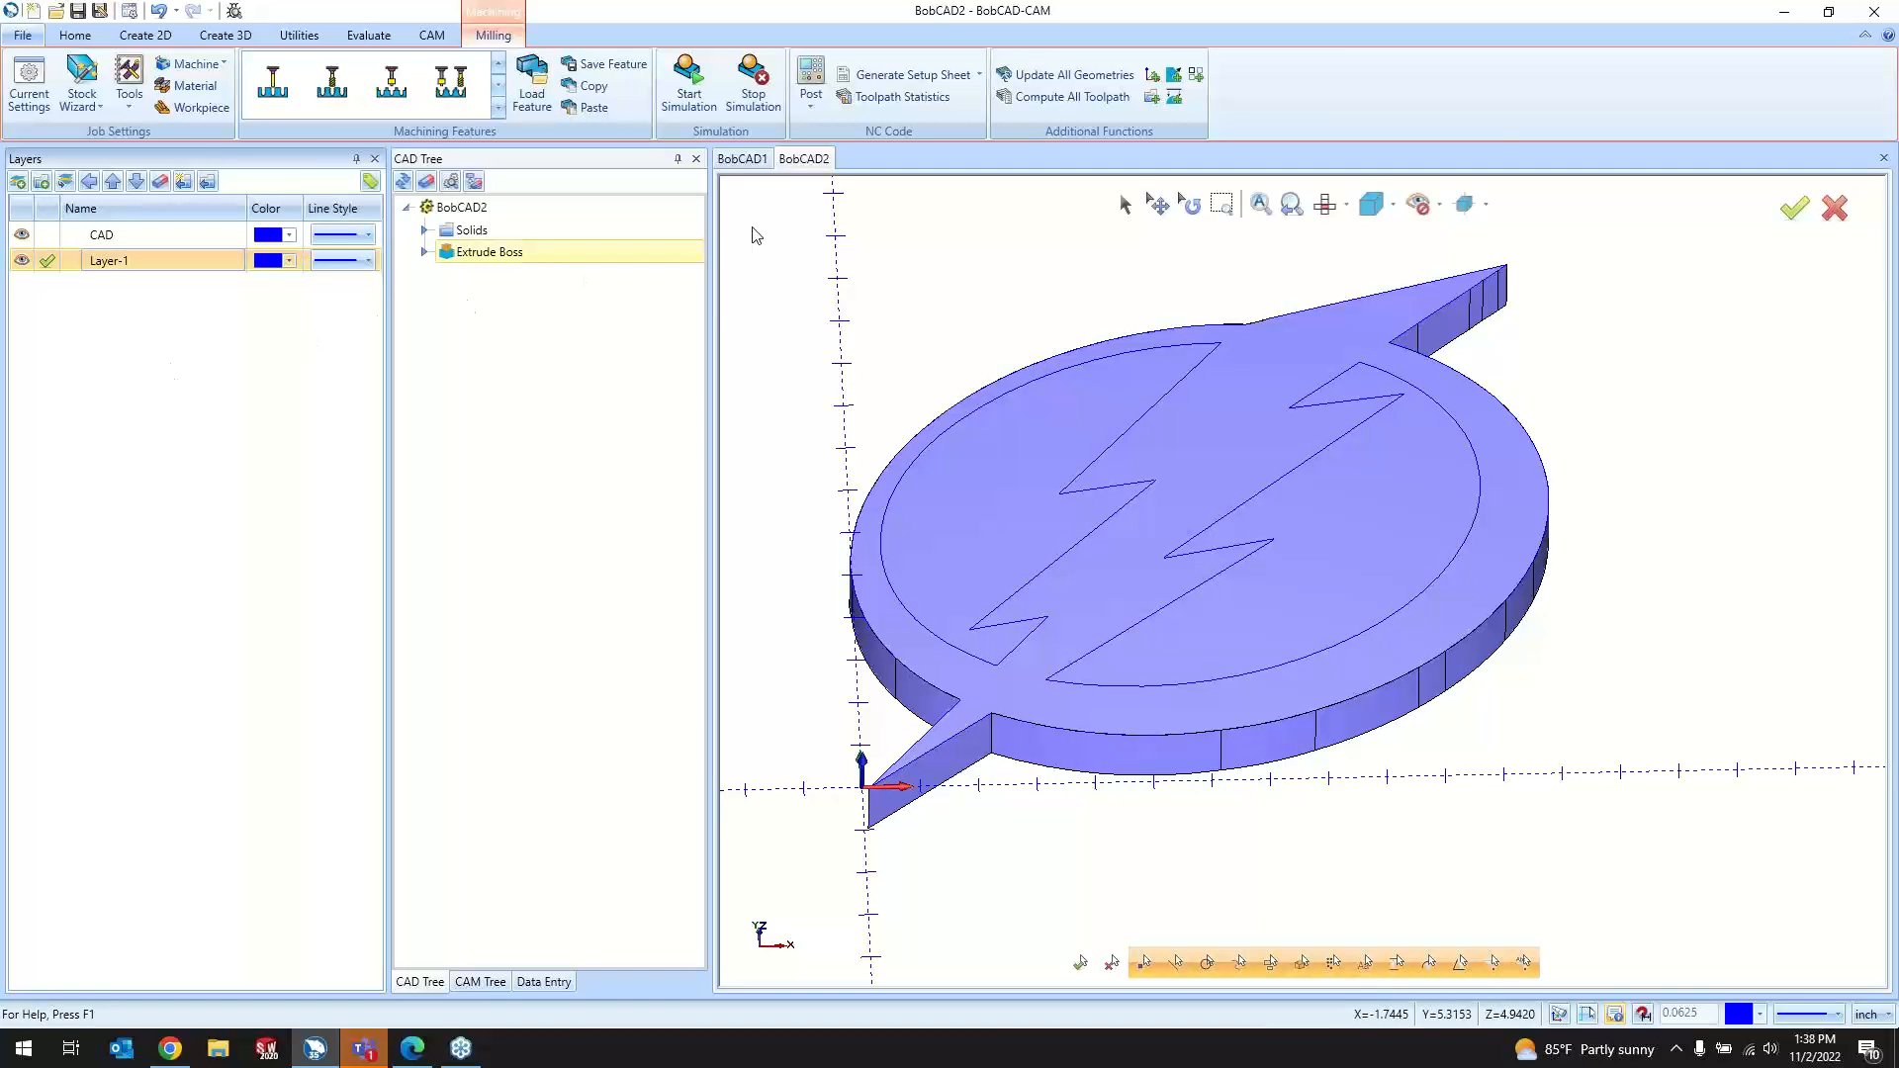
Step: Move the extruded emblem solid onto Layer-1 by modifying its layer attribute
click(1125, 204)
click(1052, 474)
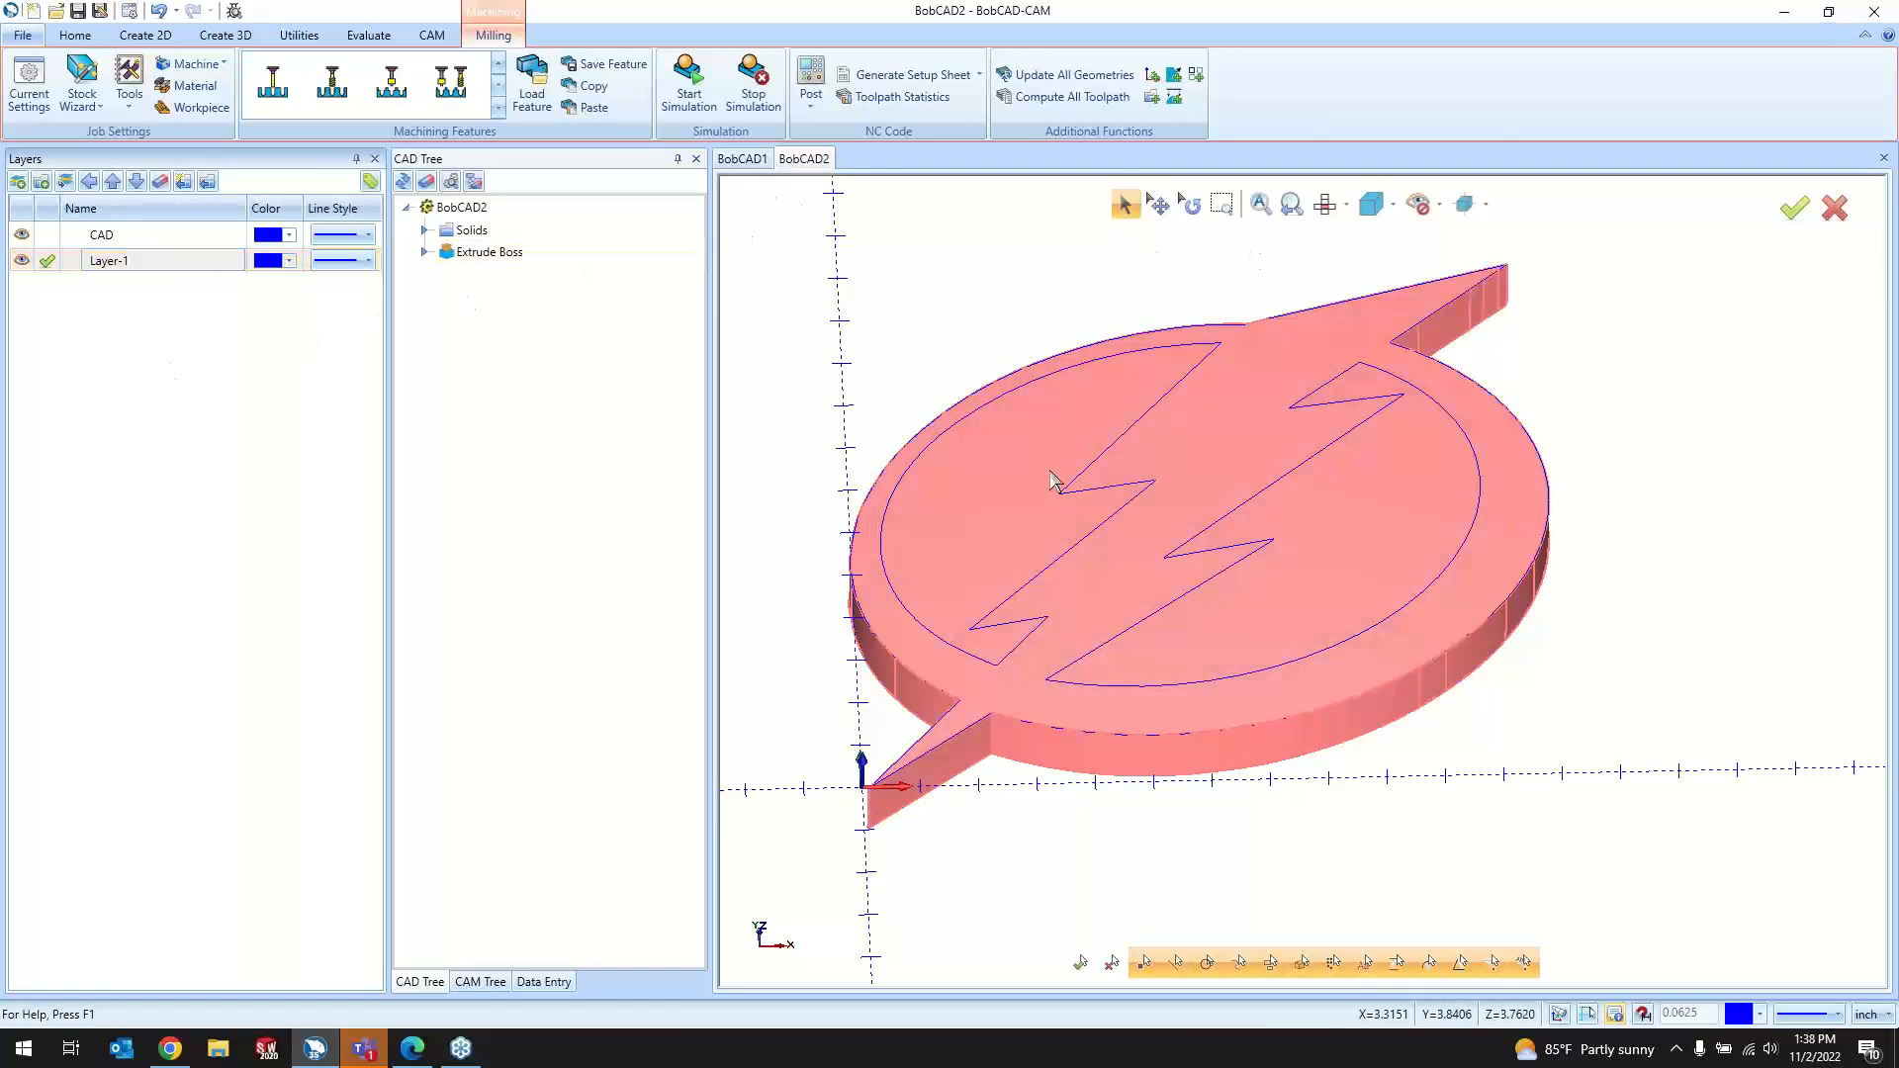
right_click(840, 272)
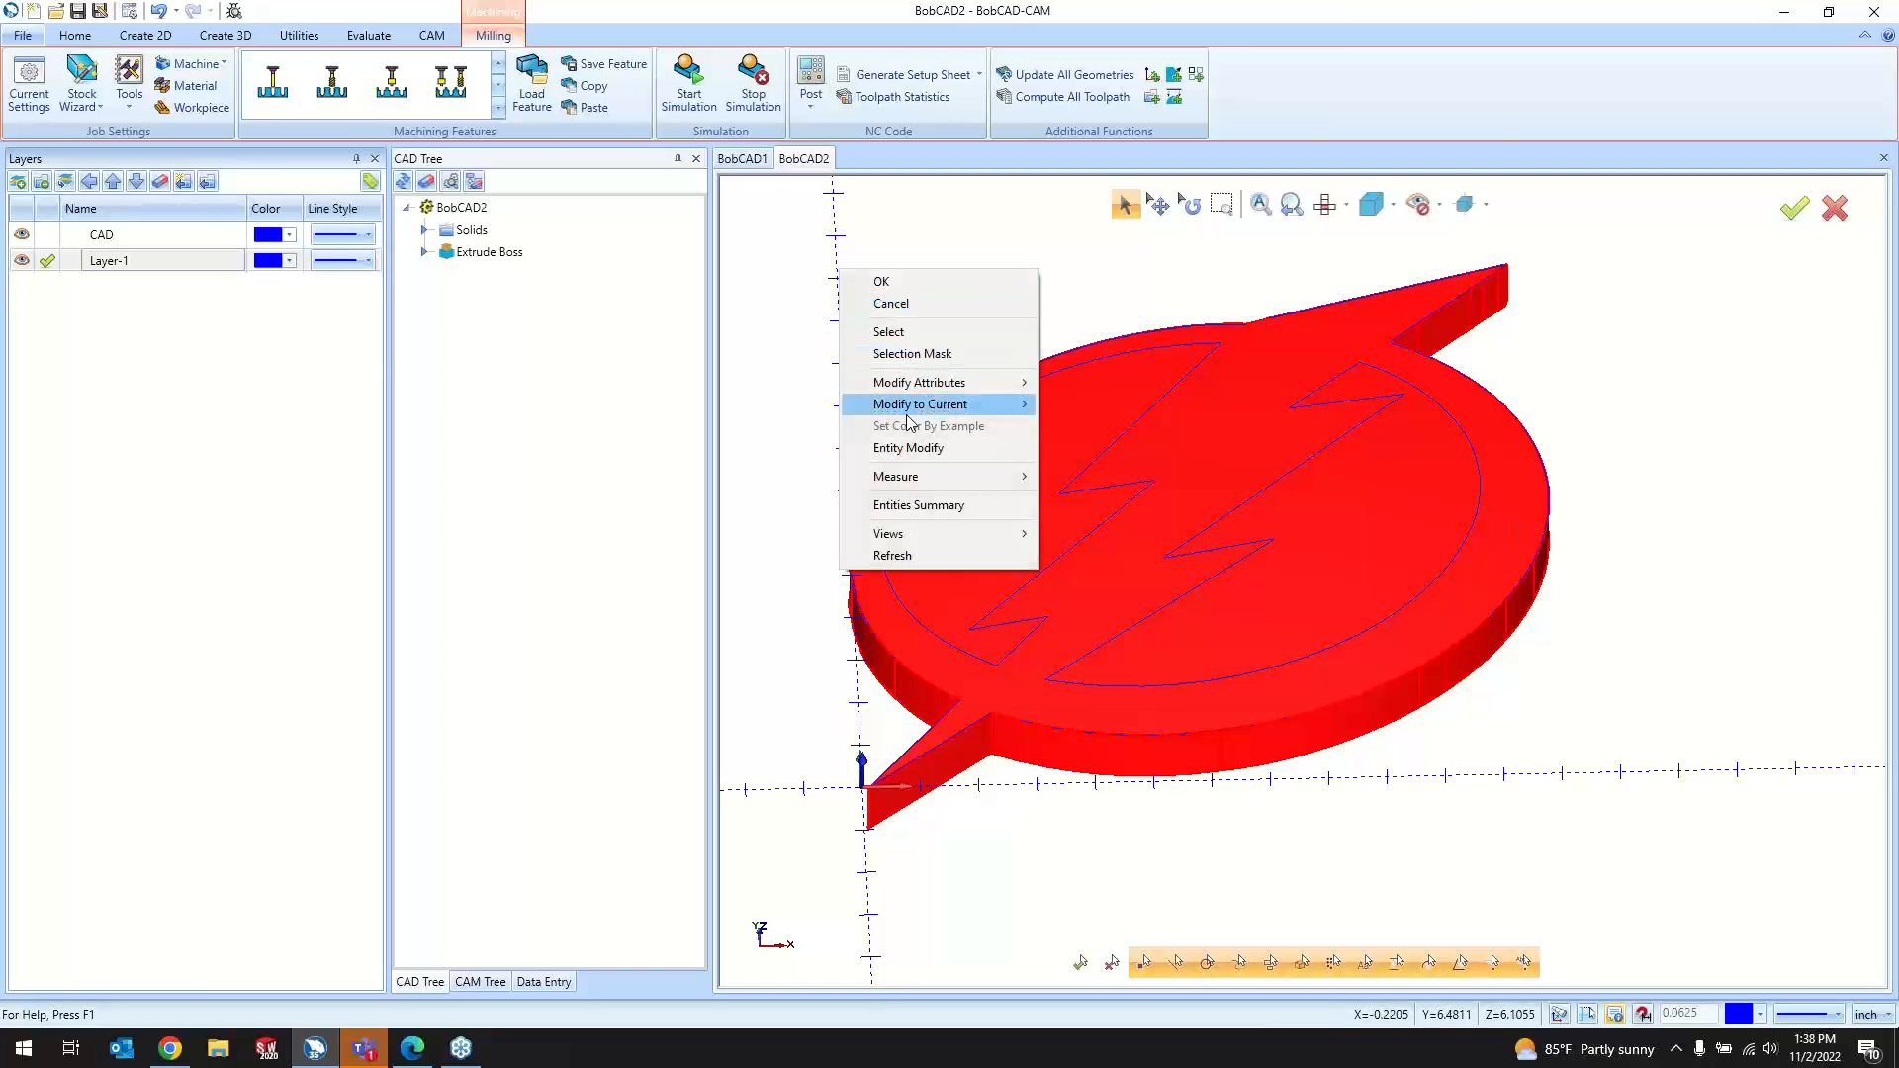
mouse_move(968, 392)
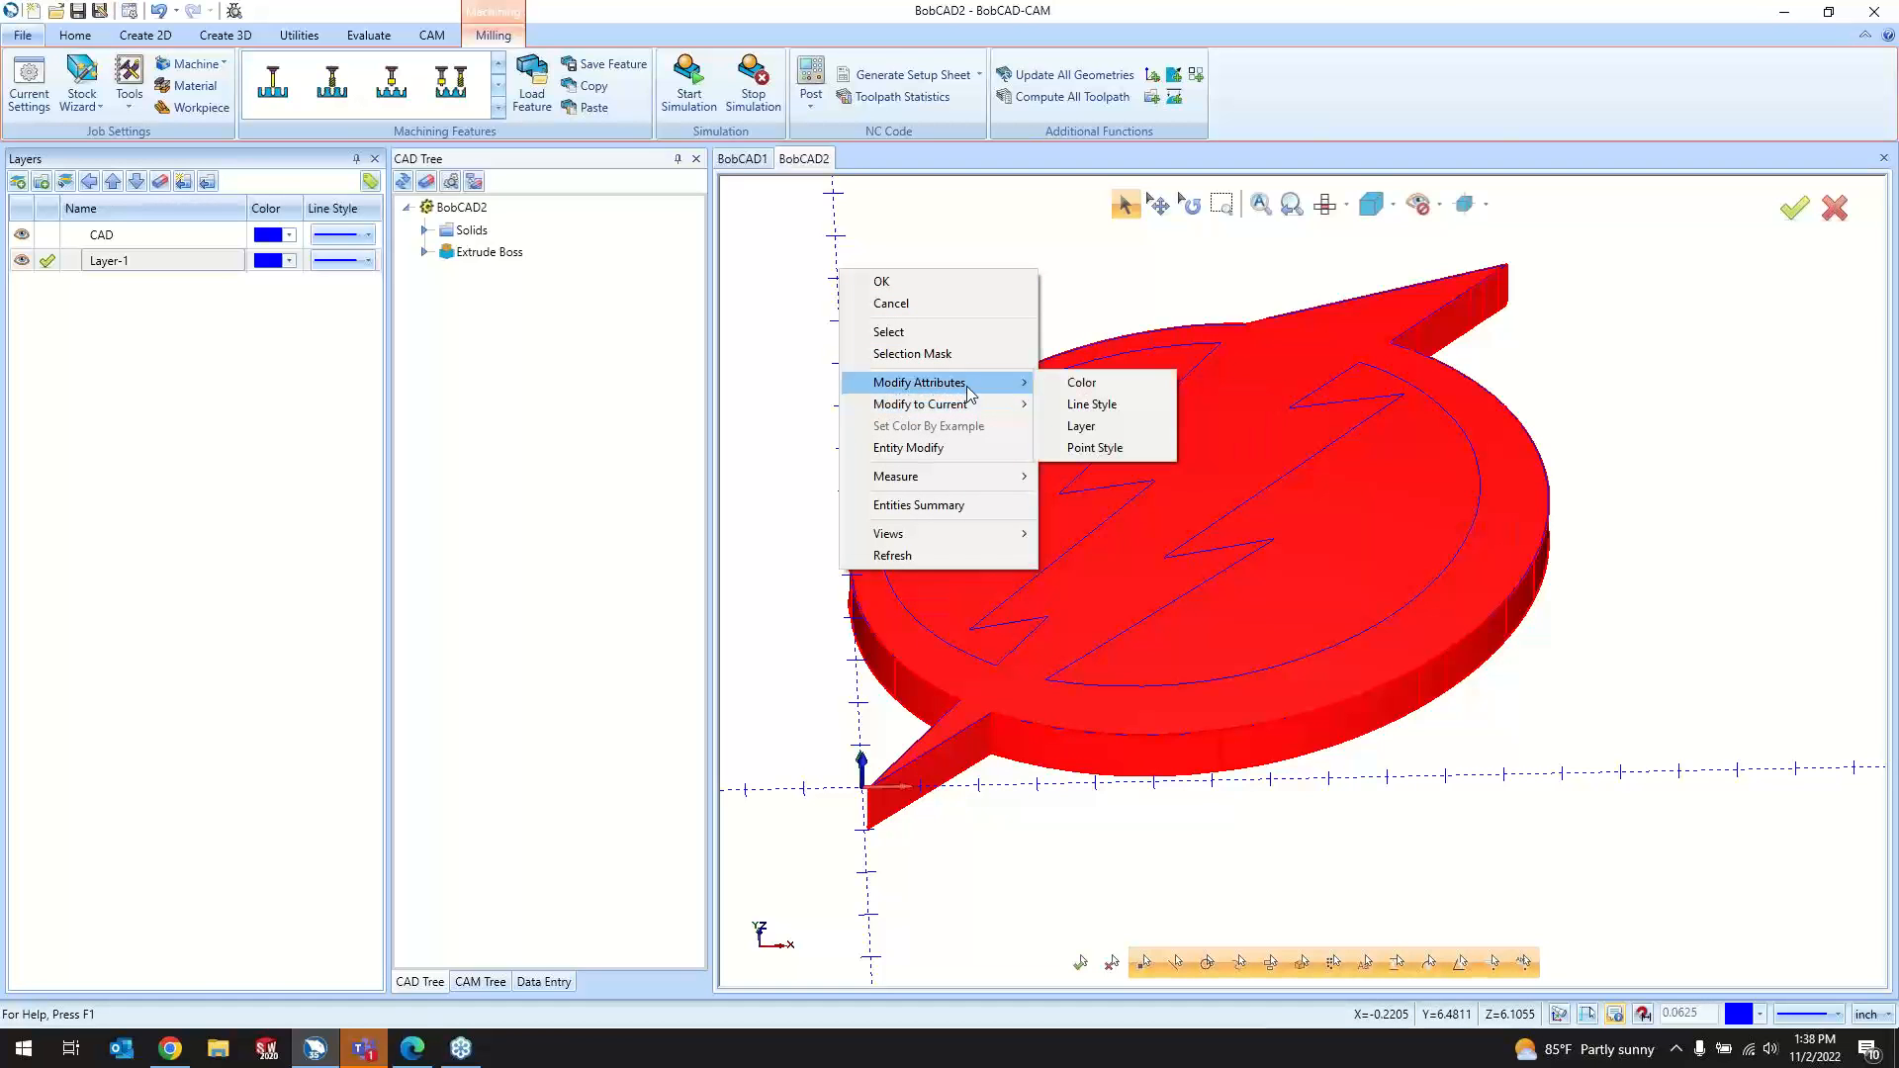
click(1104, 425)
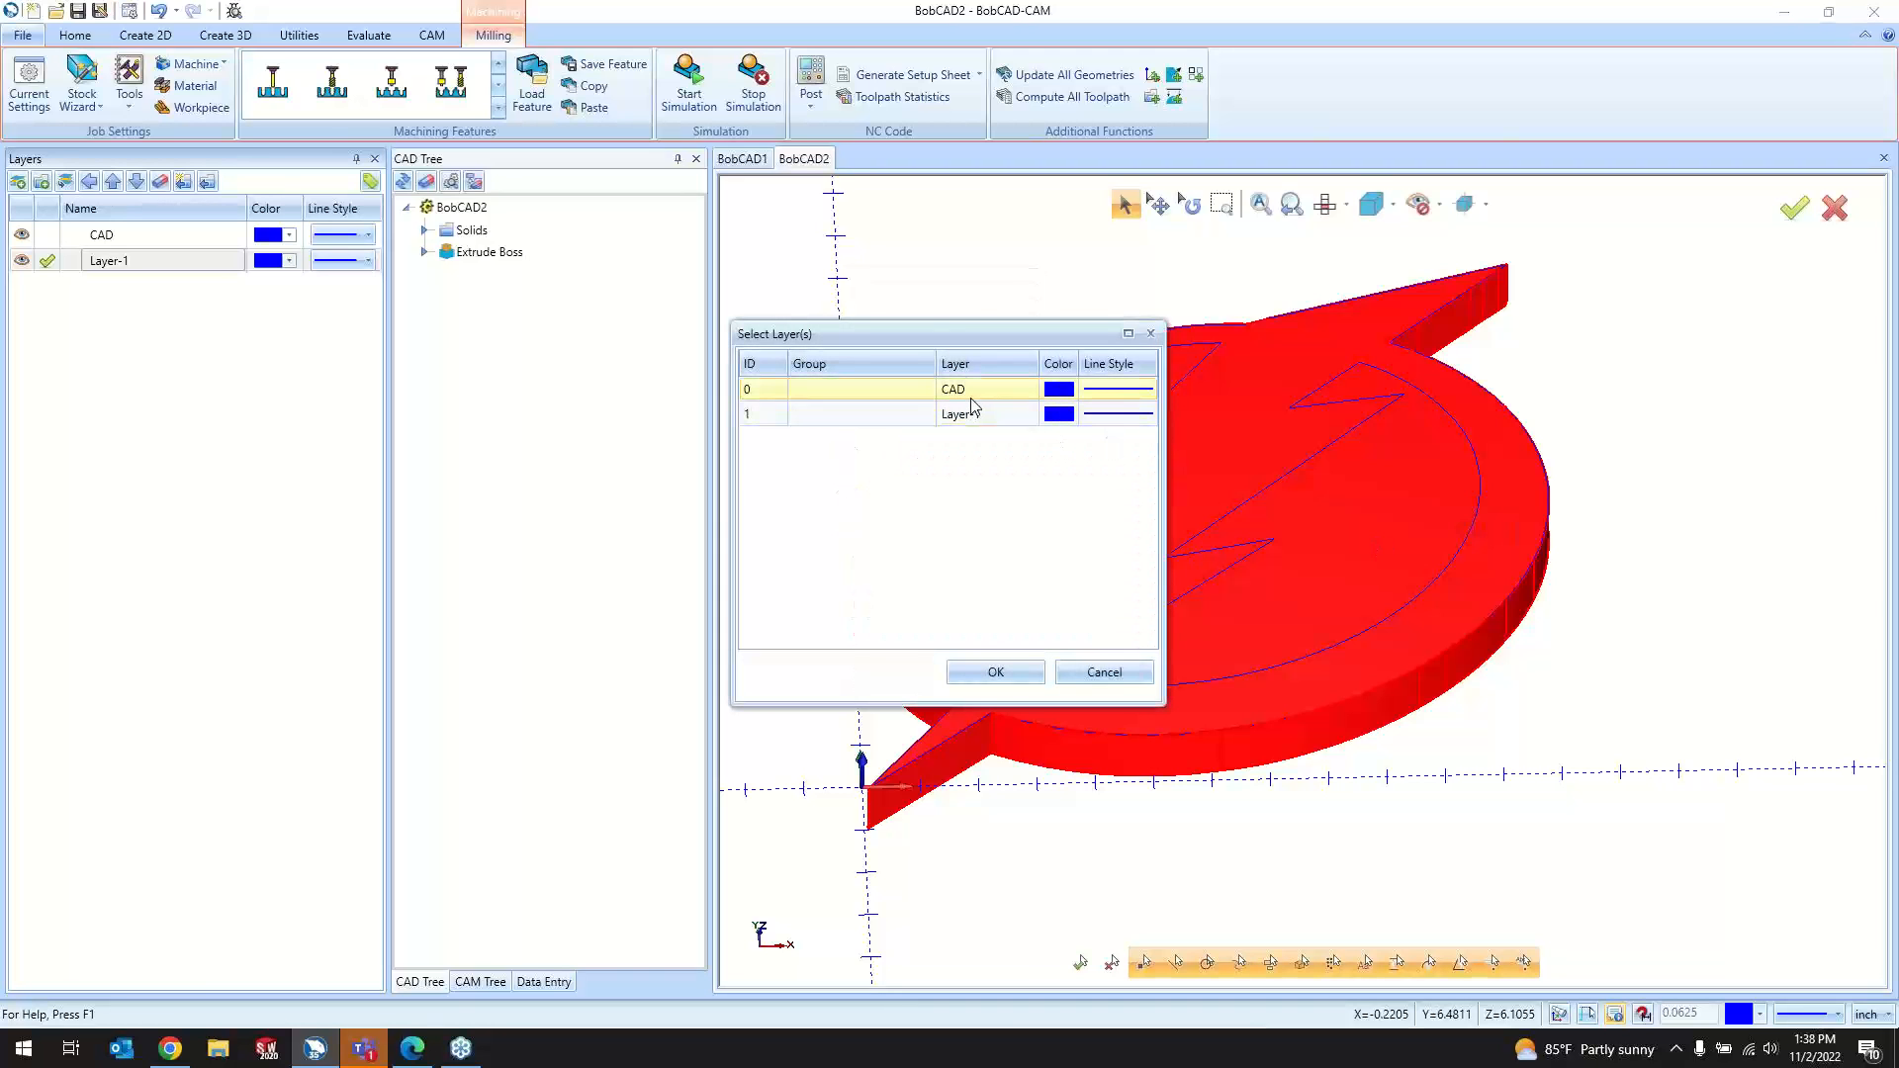
click(972, 396)
click(910, 414)
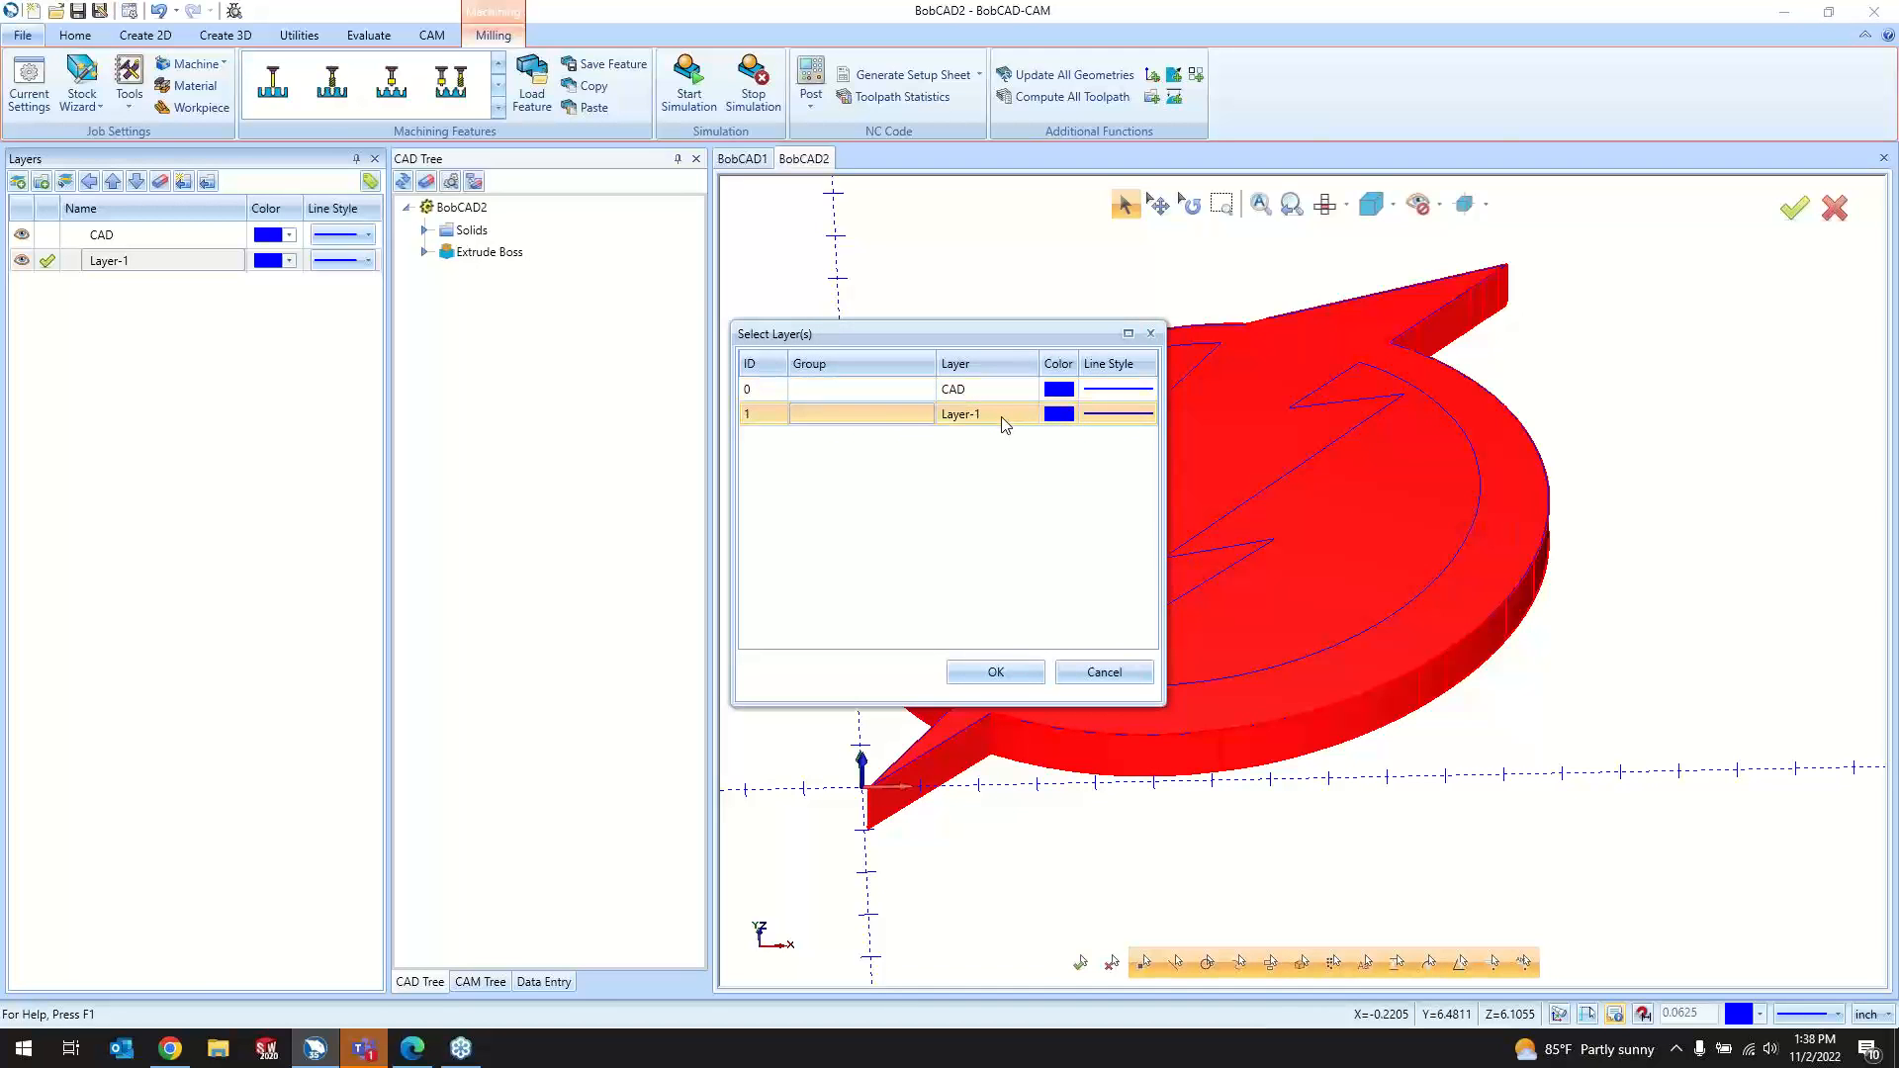
click(997, 673)
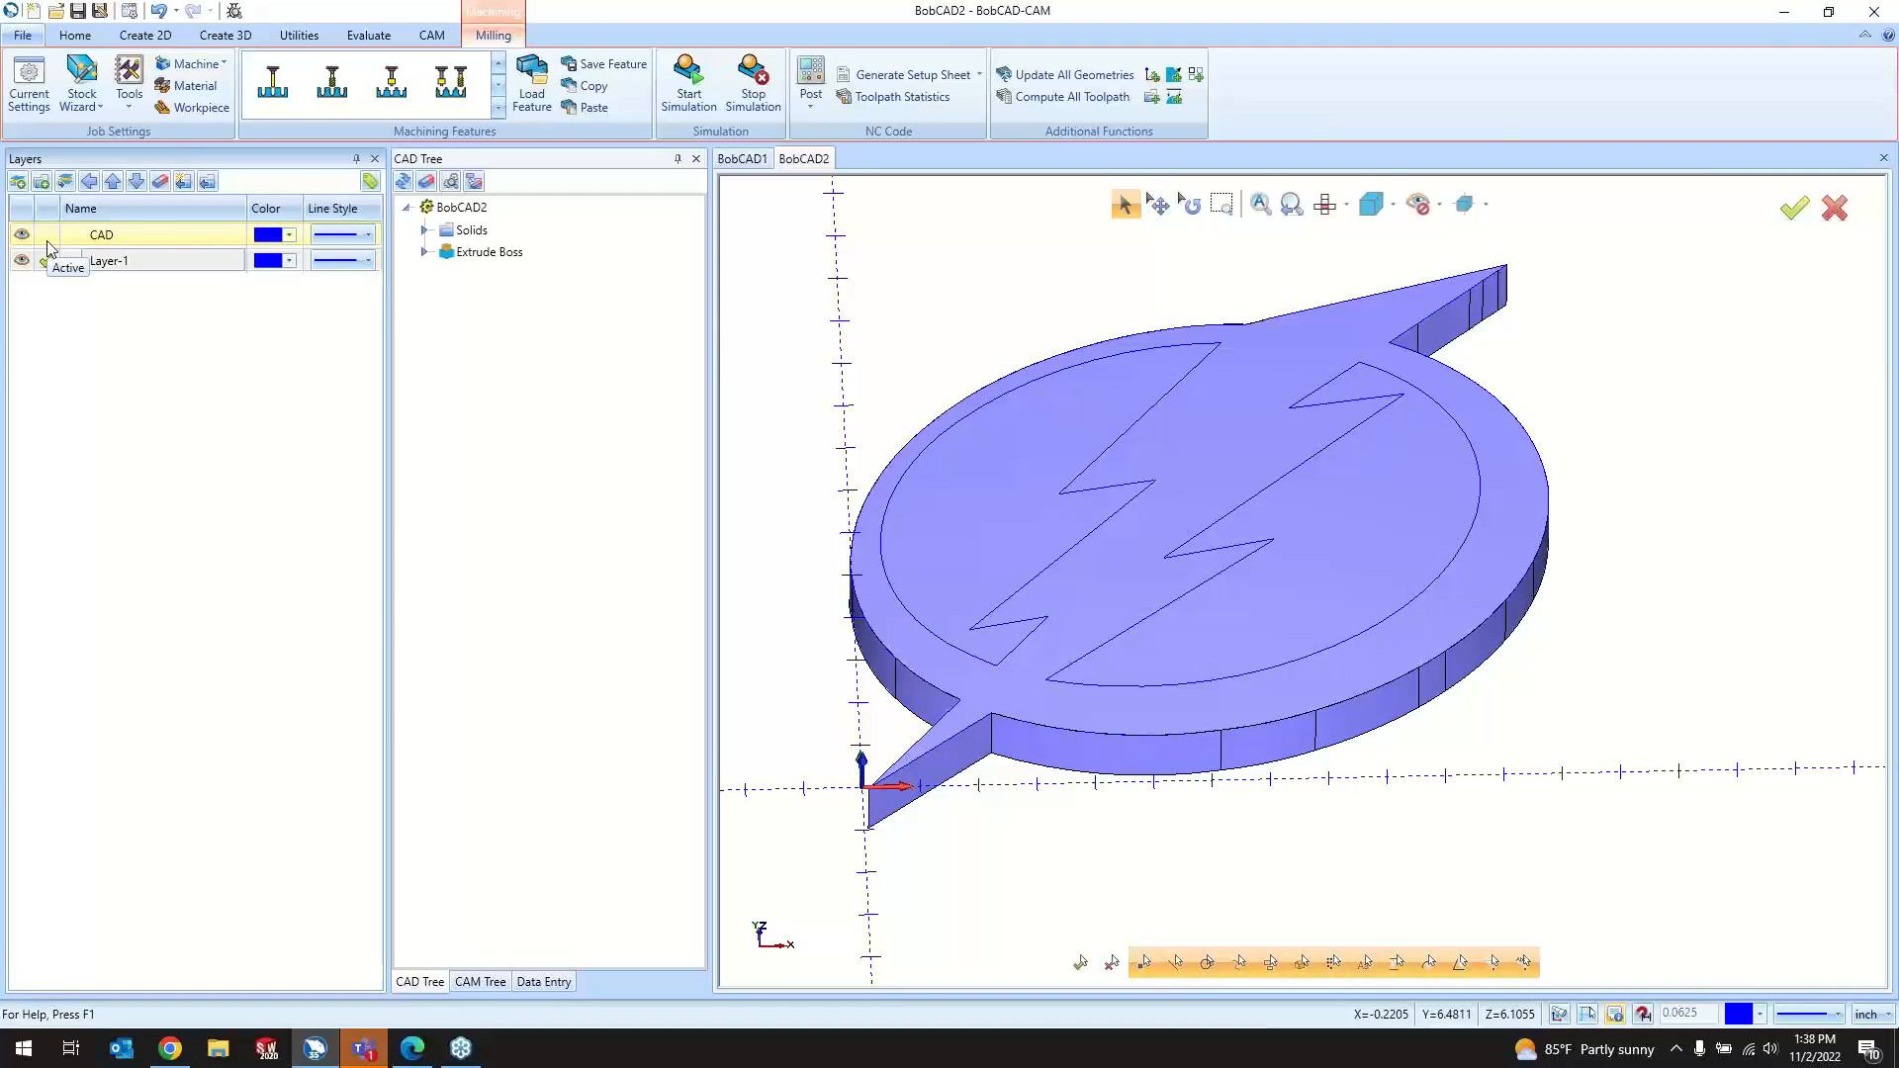
Step: Make CAD the active layer and hide Layer-1, leaving only the emblem's wireframe displayed
click(46, 237)
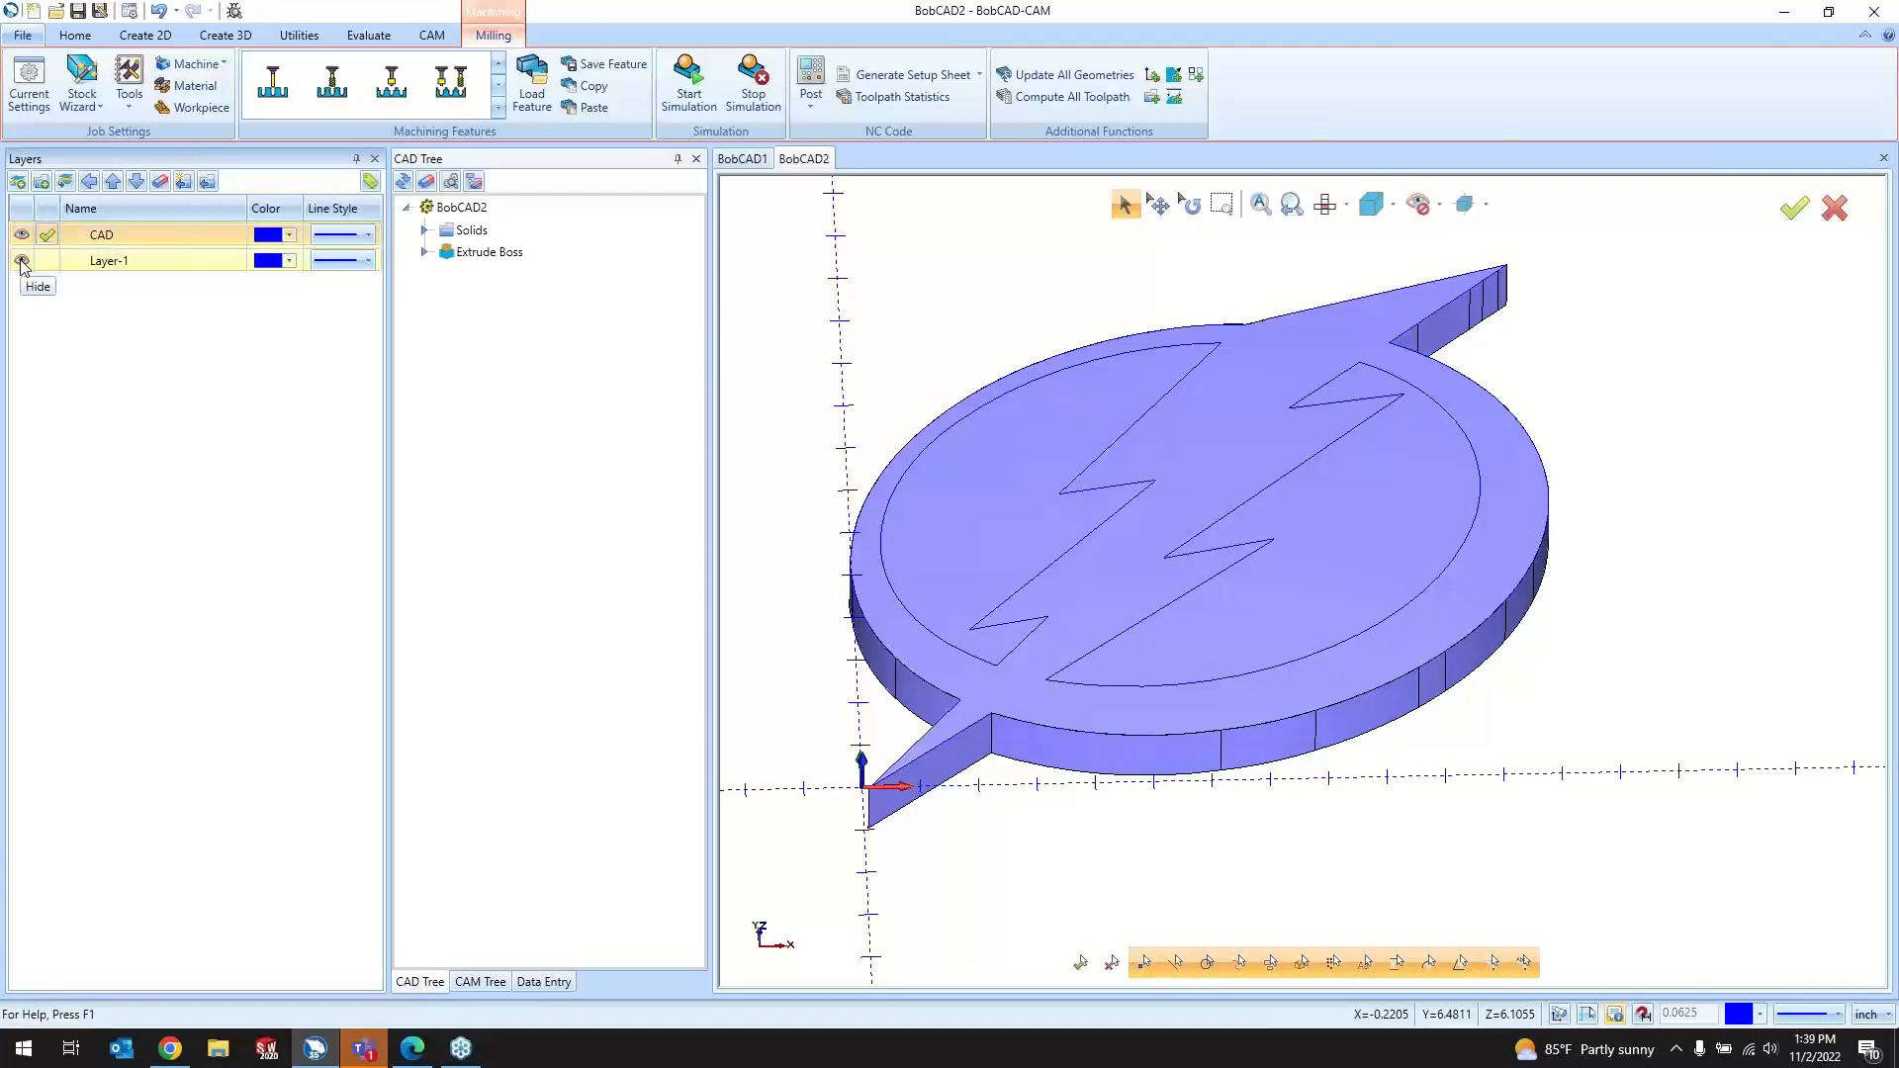
click(22, 261)
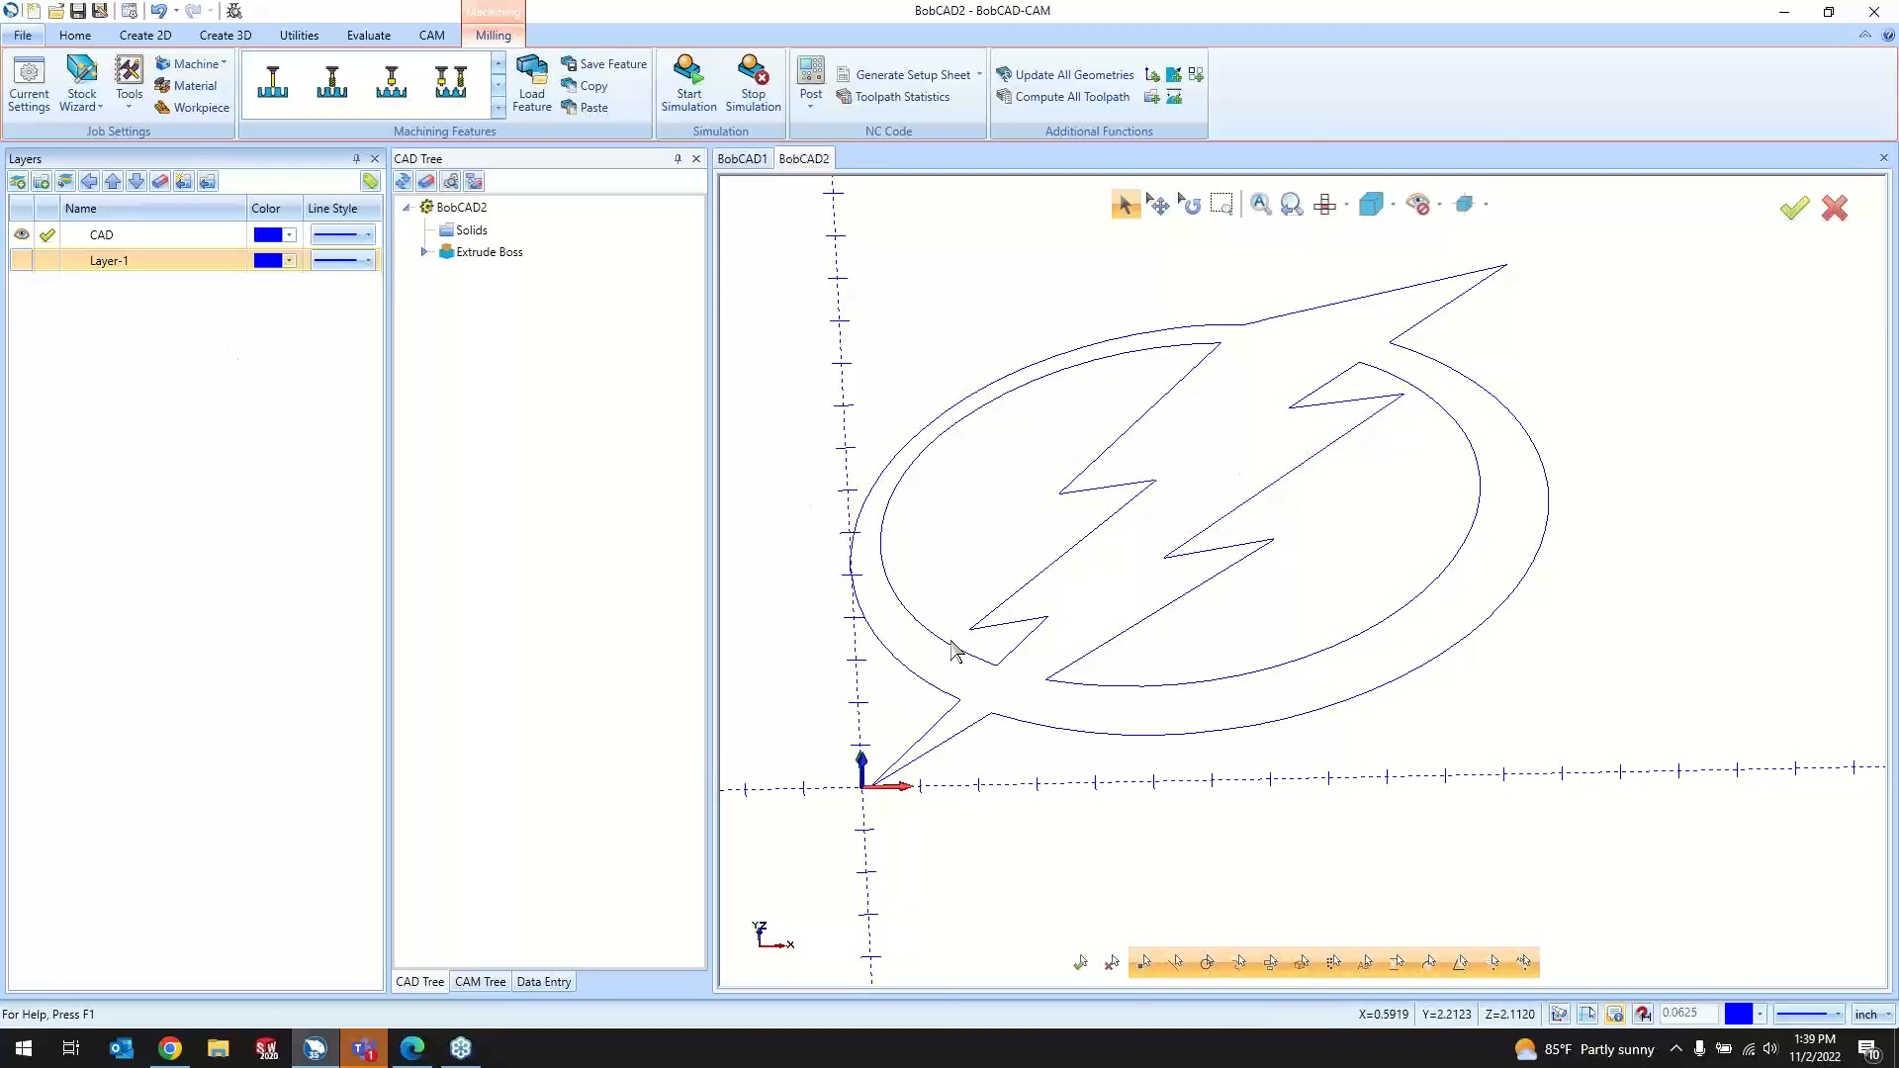
scroll(1122, 692, down, 2)
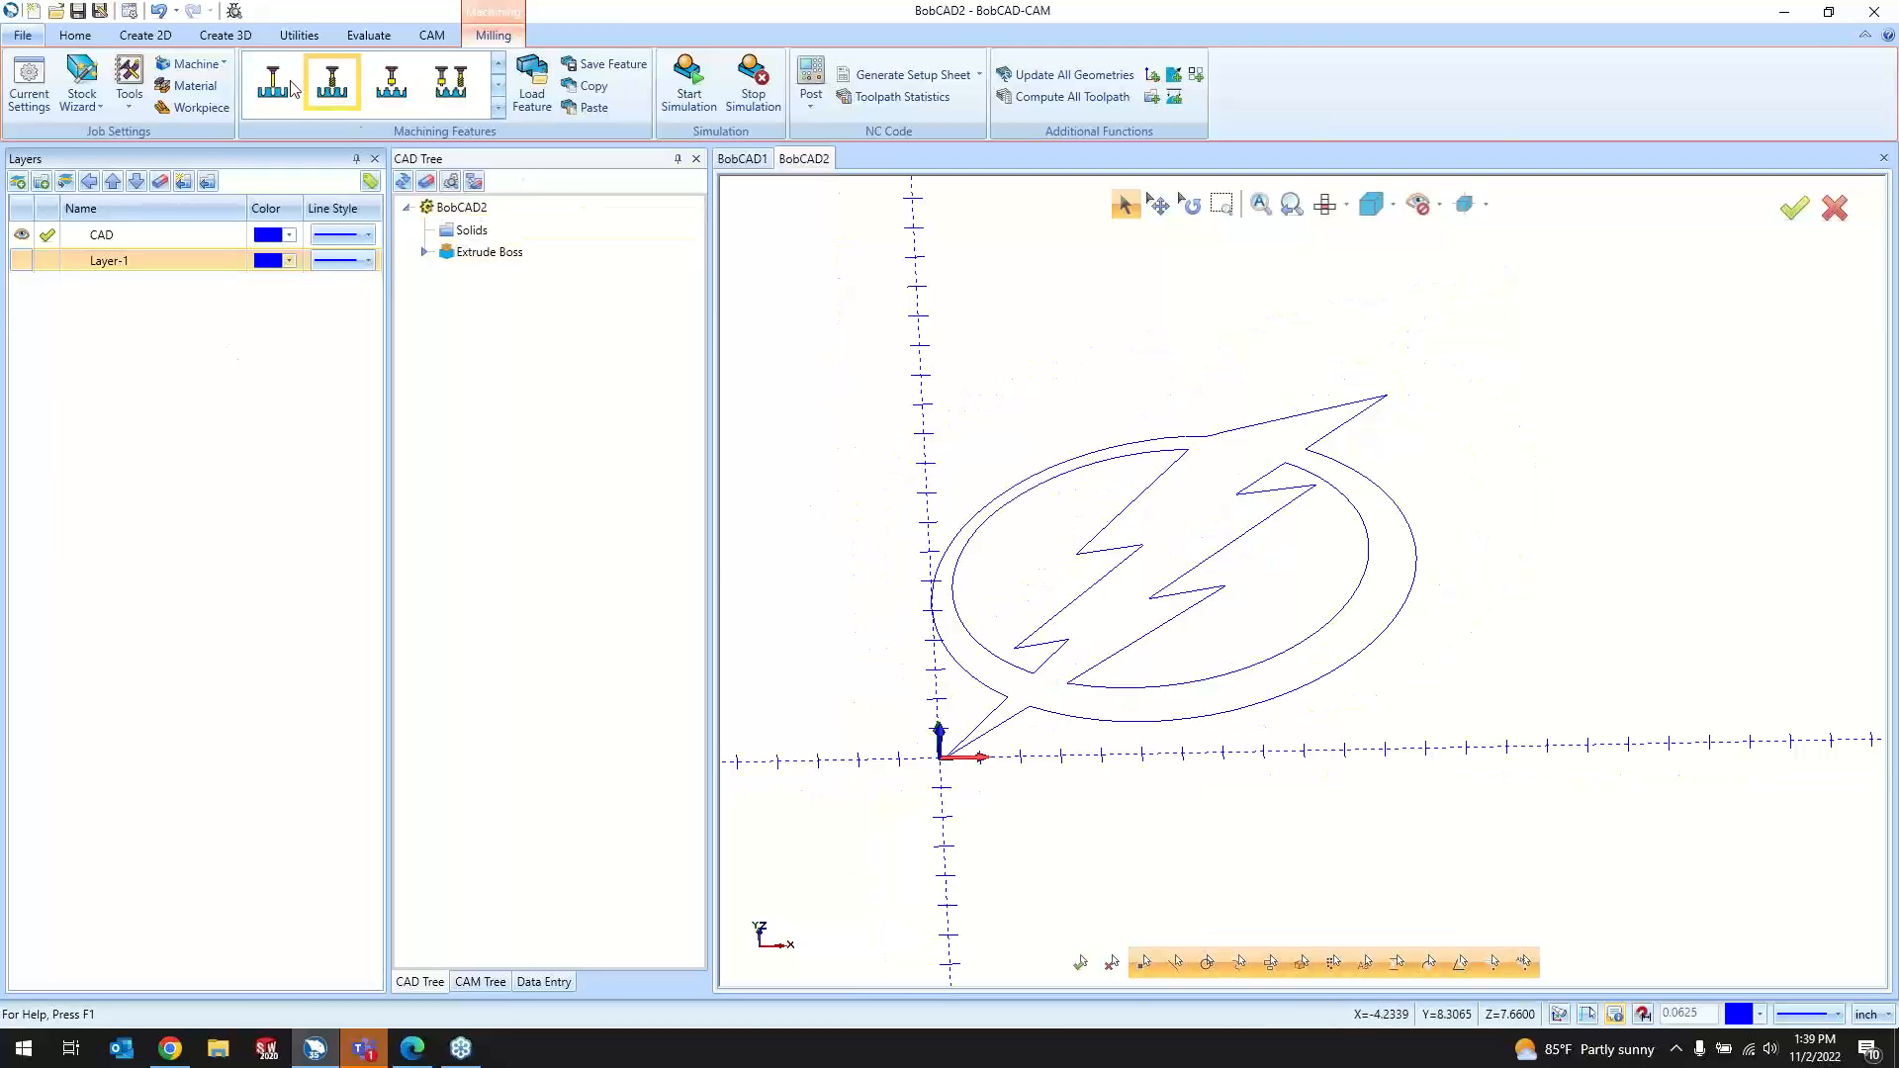
Step: Extrude Cut both inner outlines with an other-direction distance of 2 inches, showing Layer-1 again before creating the cut
click(207, 36)
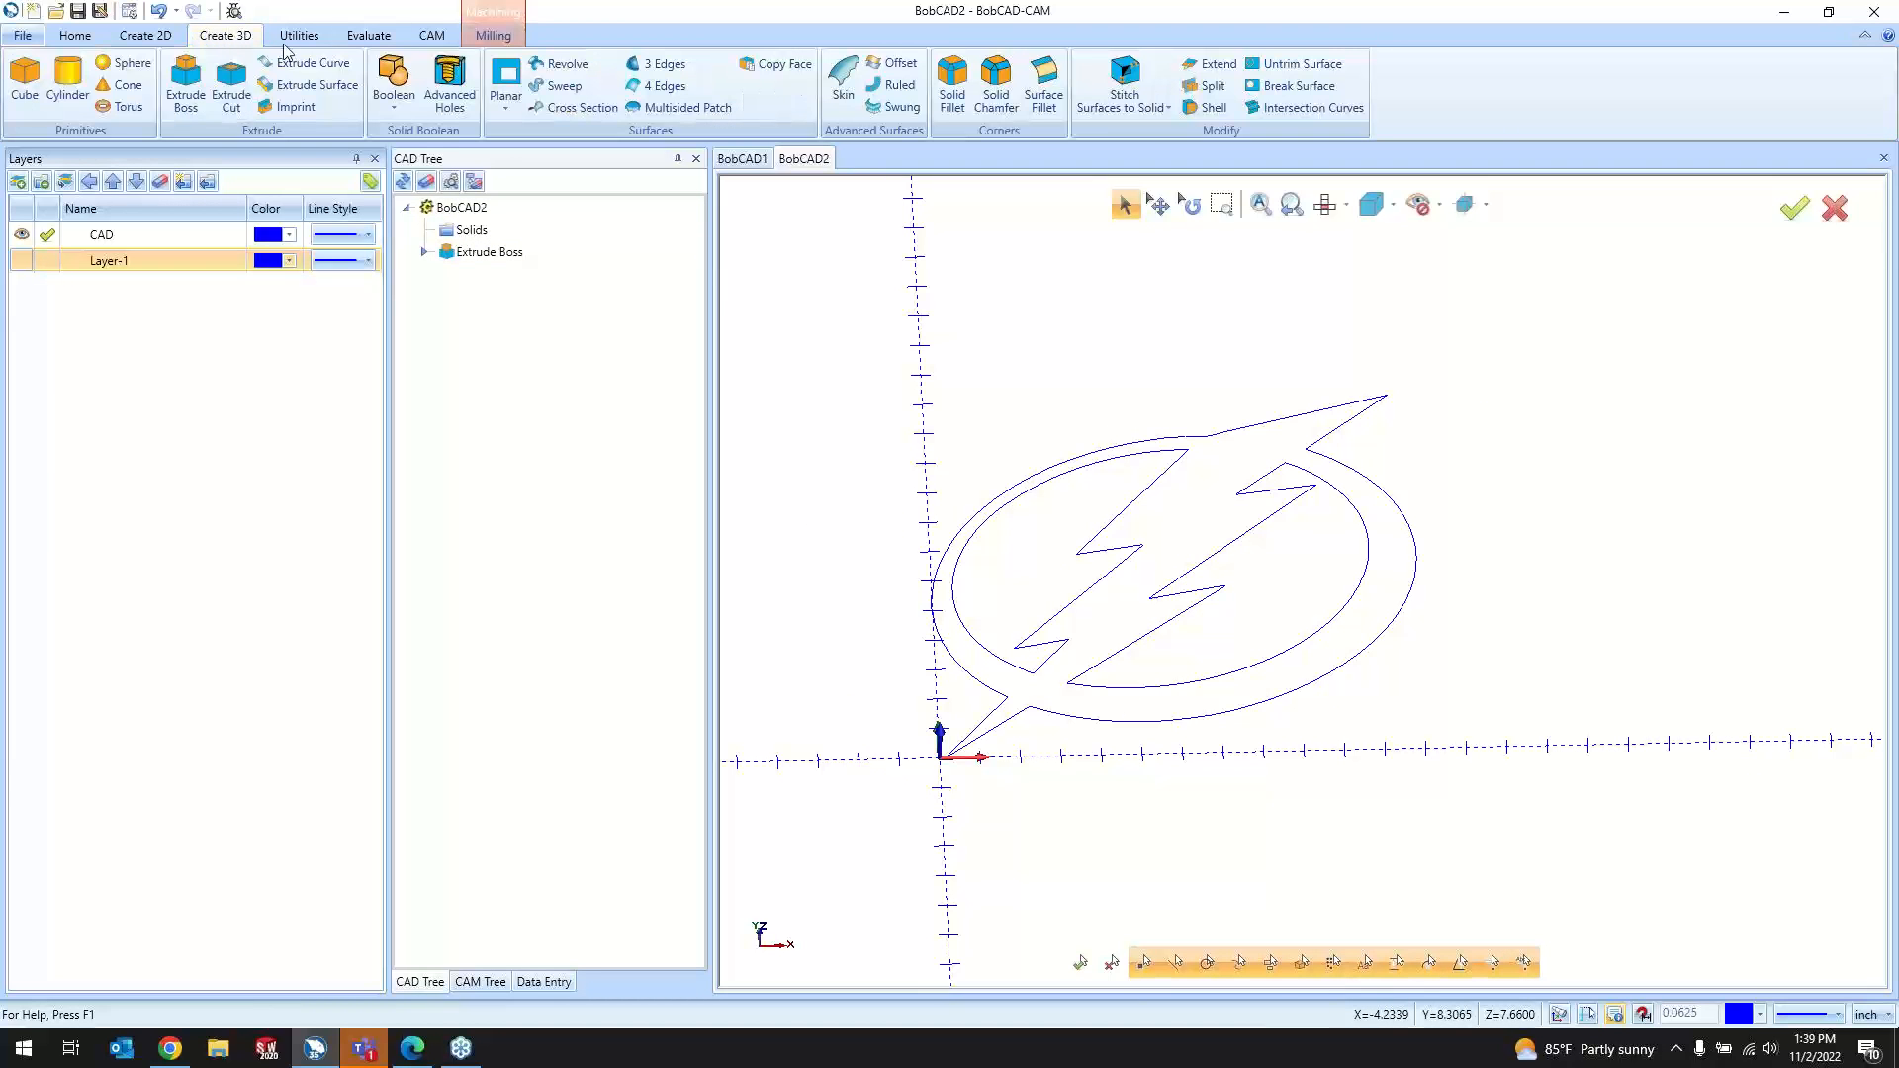
click(230, 84)
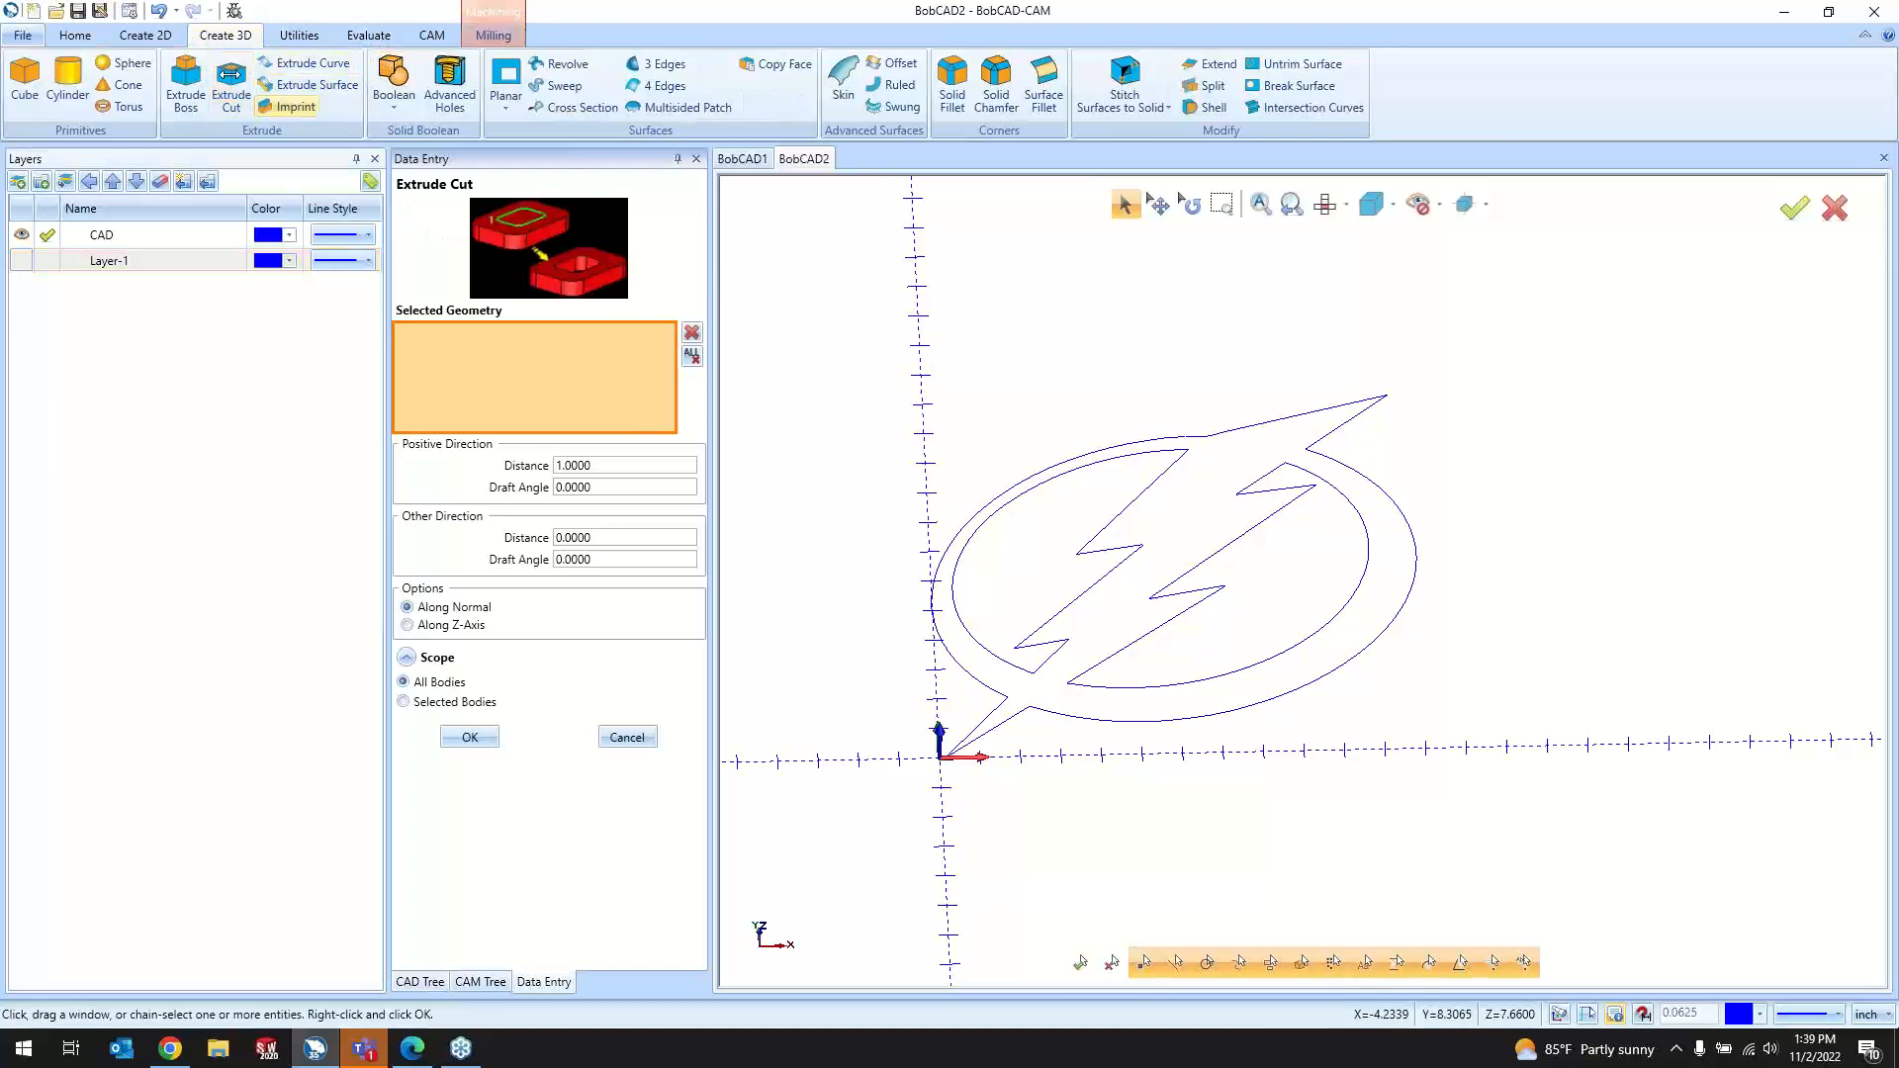
click(1115, 529)
click(1239, 541)
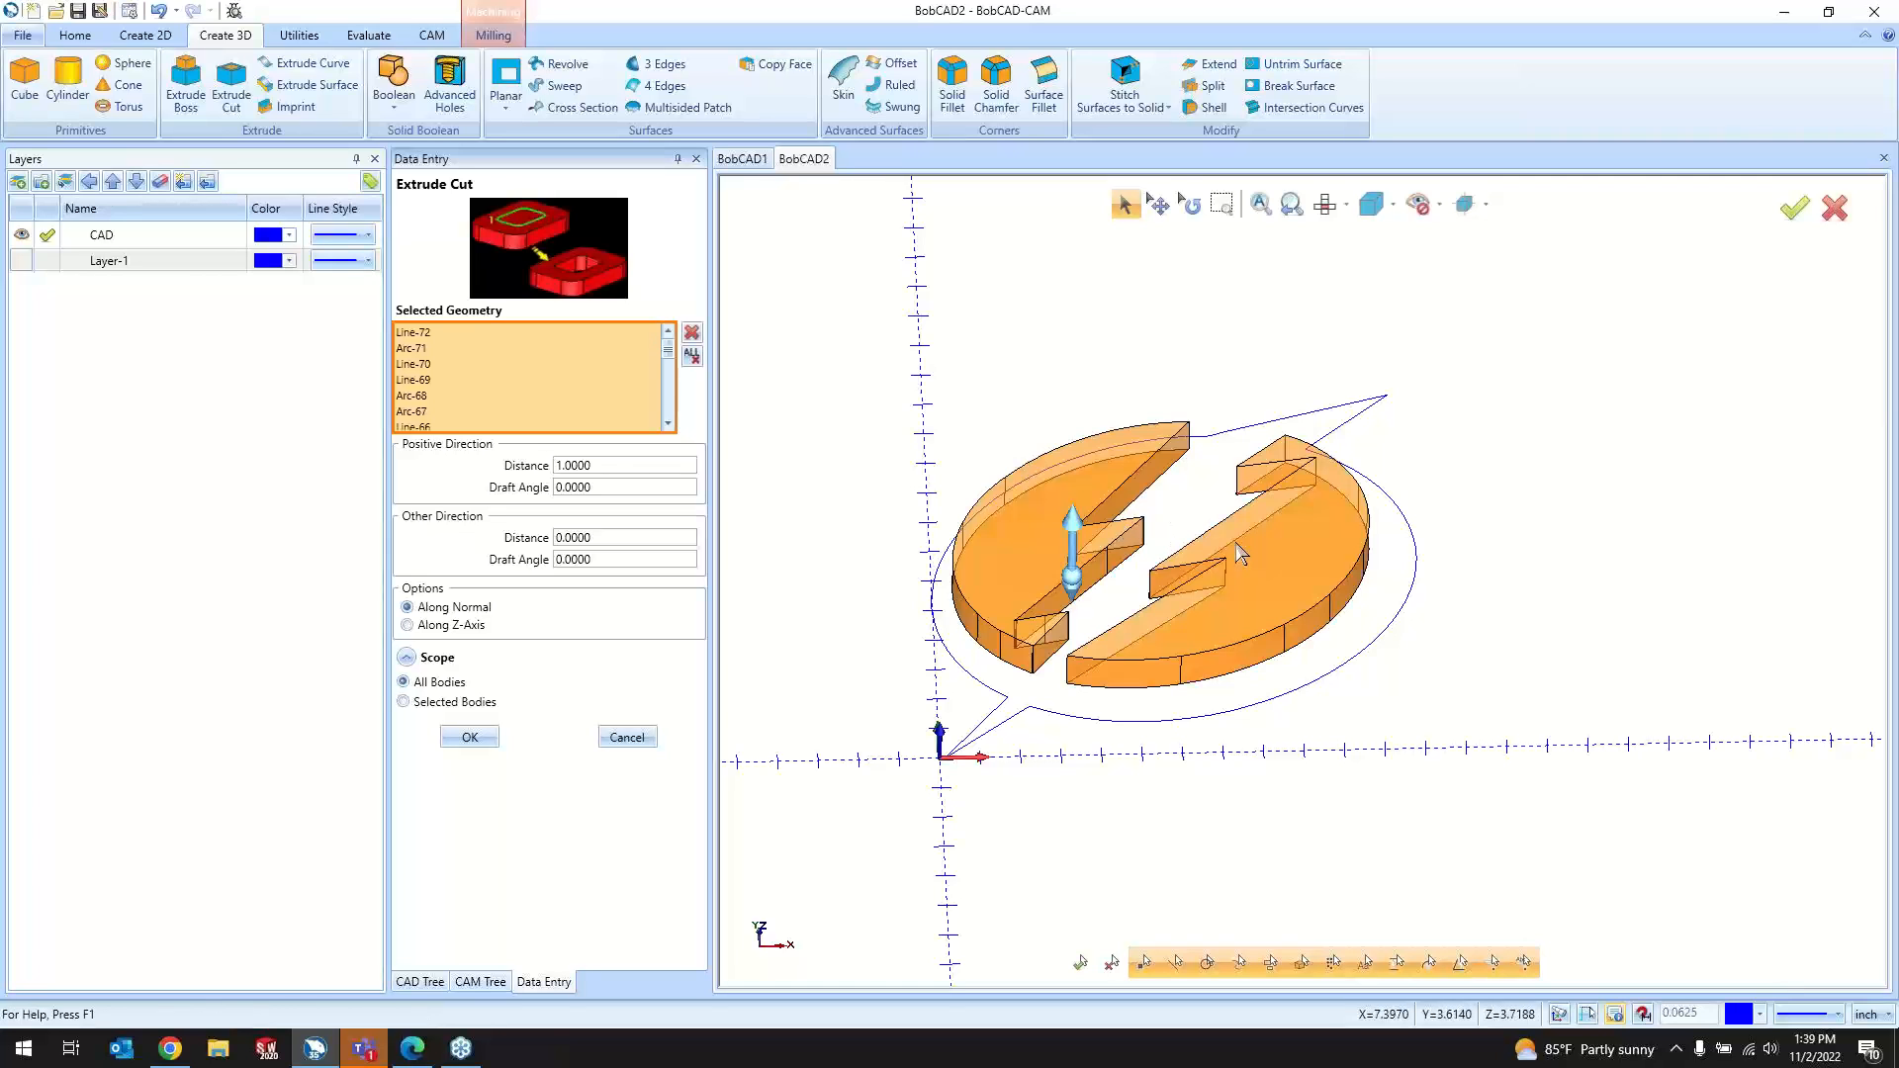
drag(617, 539, 542, 542)
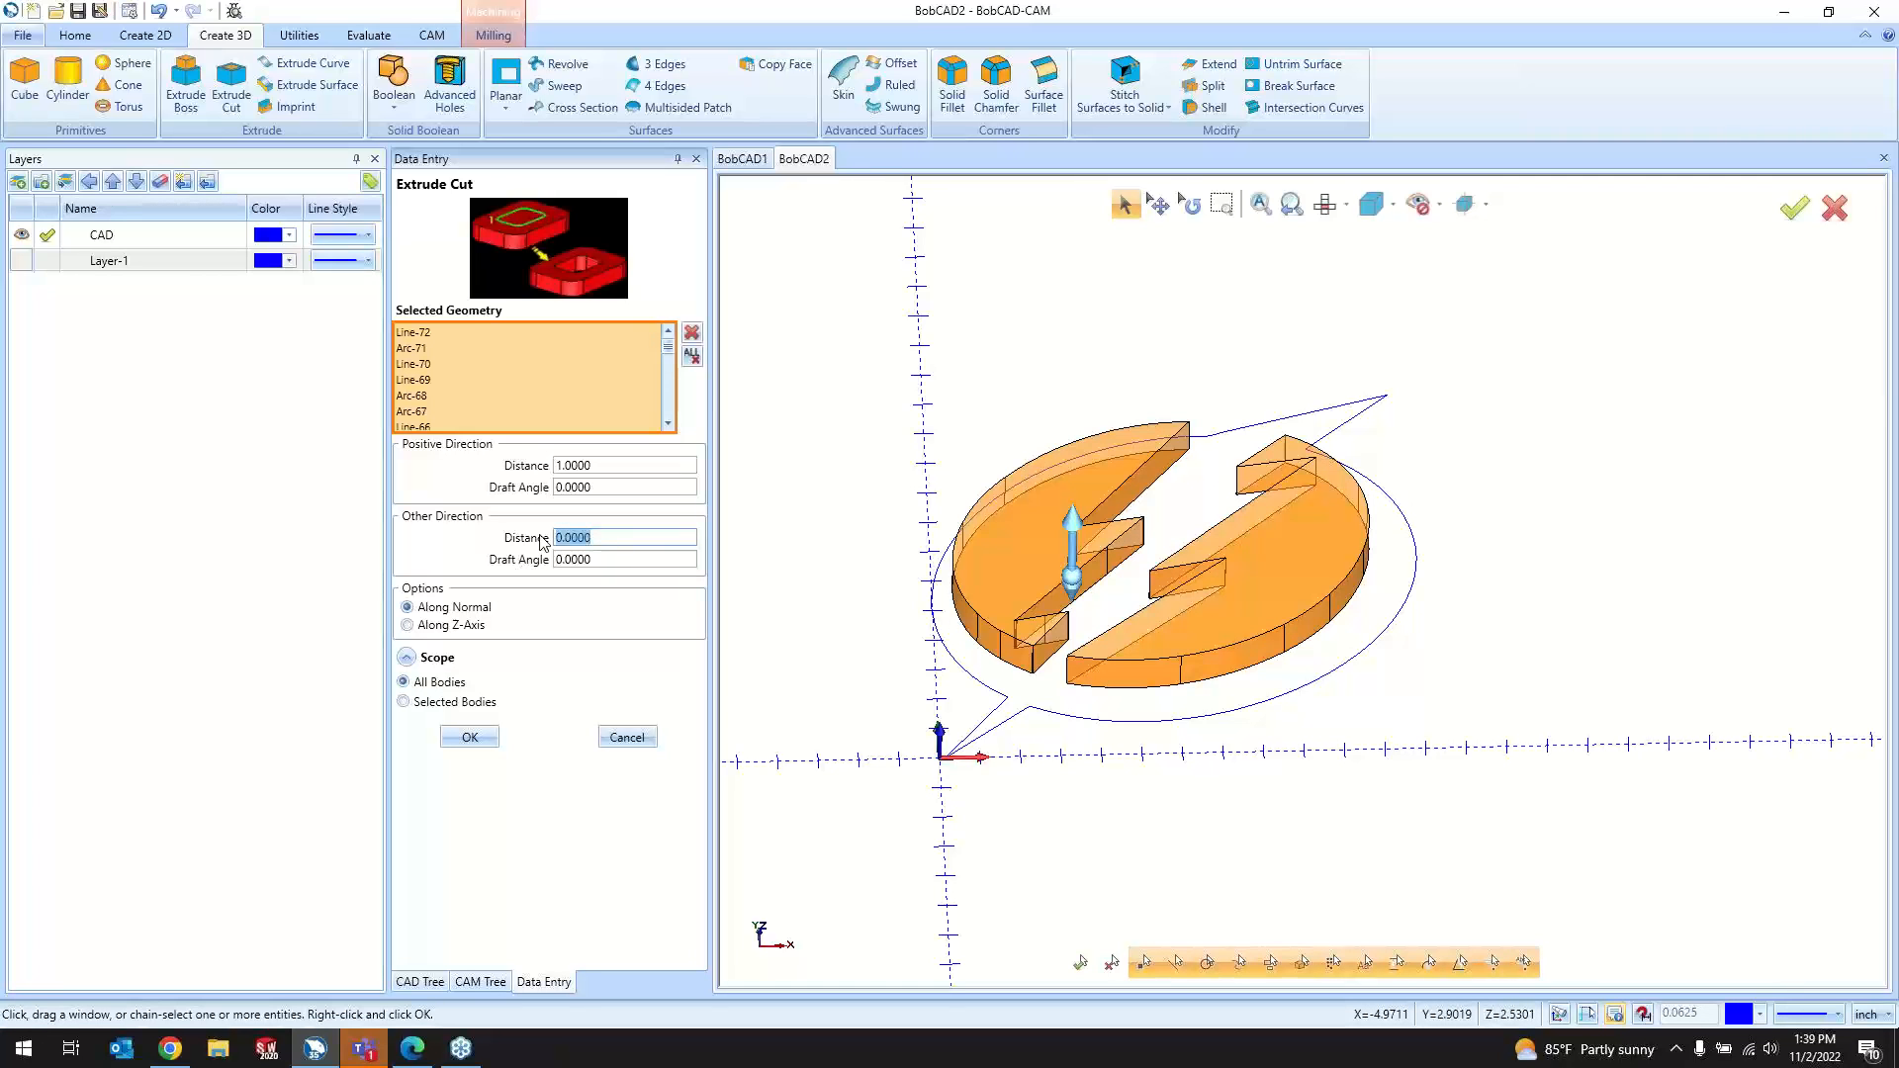
text(2)
key(Tab)
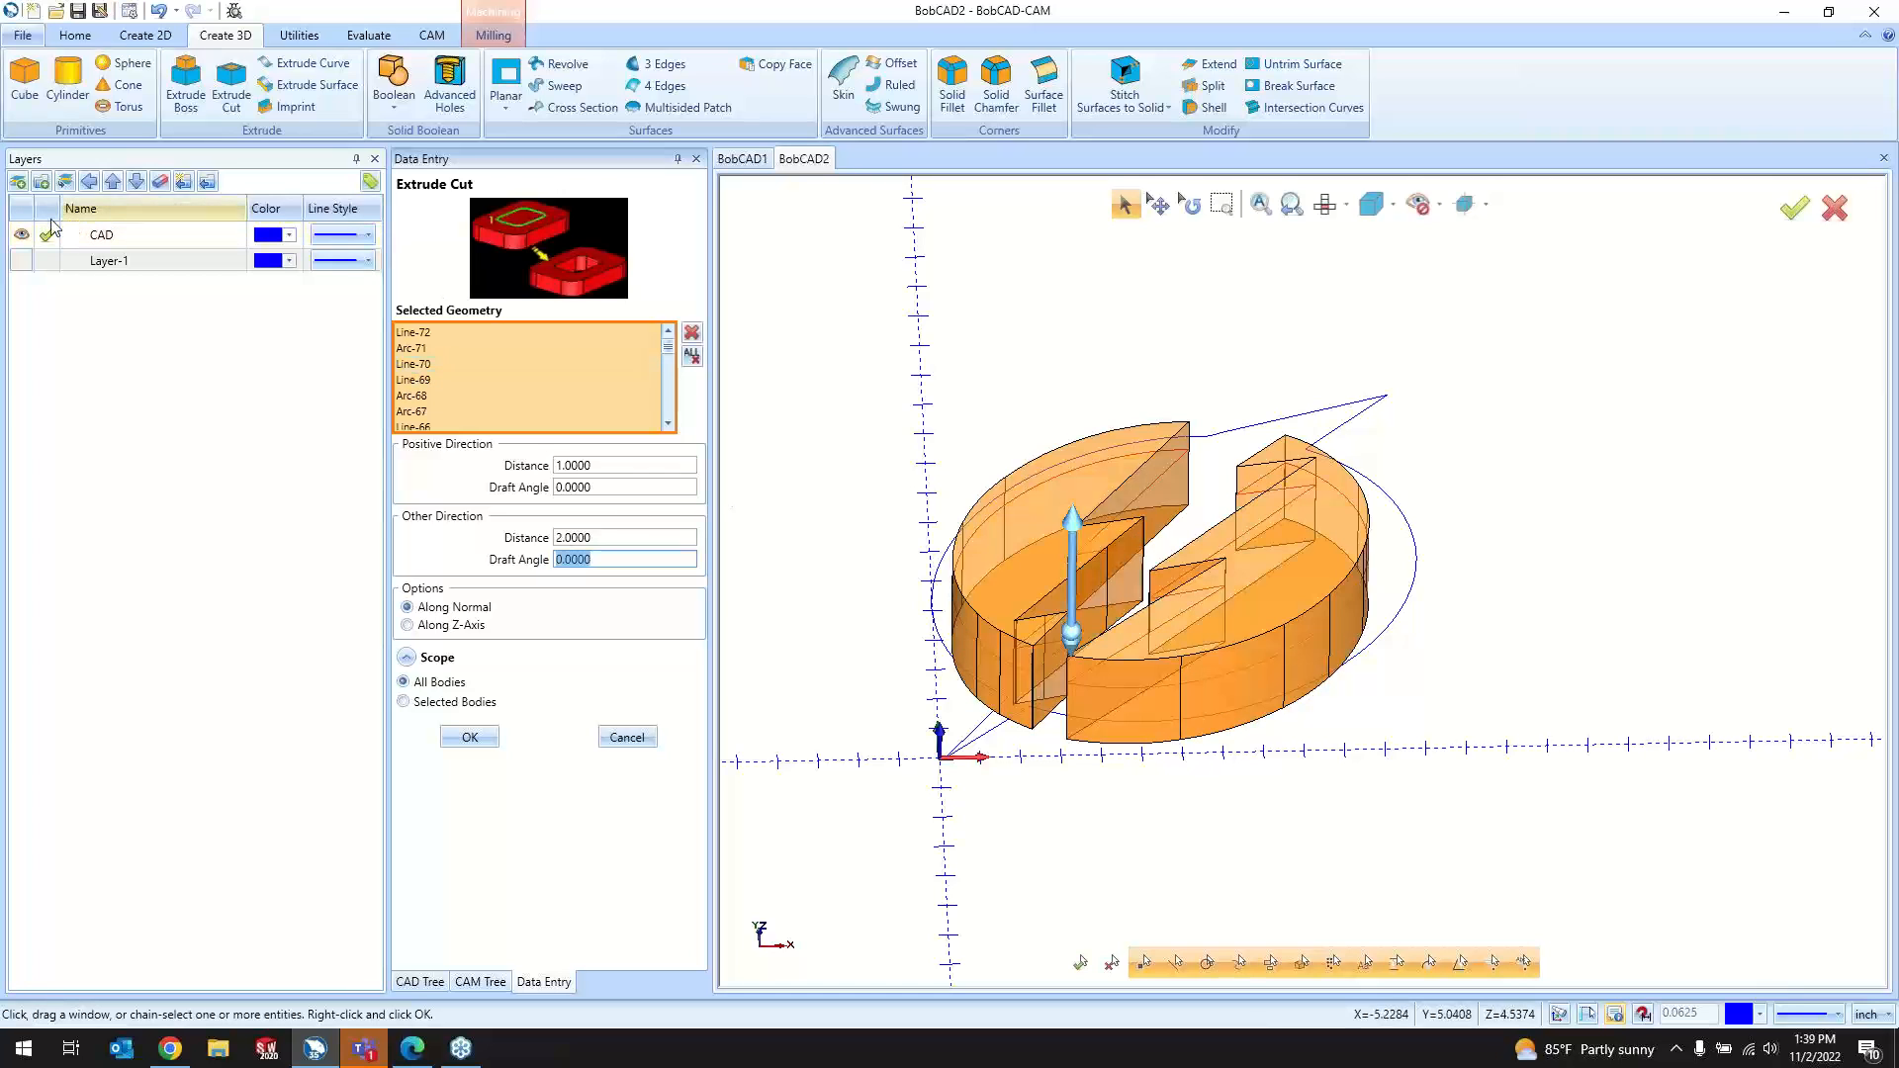
click(24, 260)
click(467, 736)
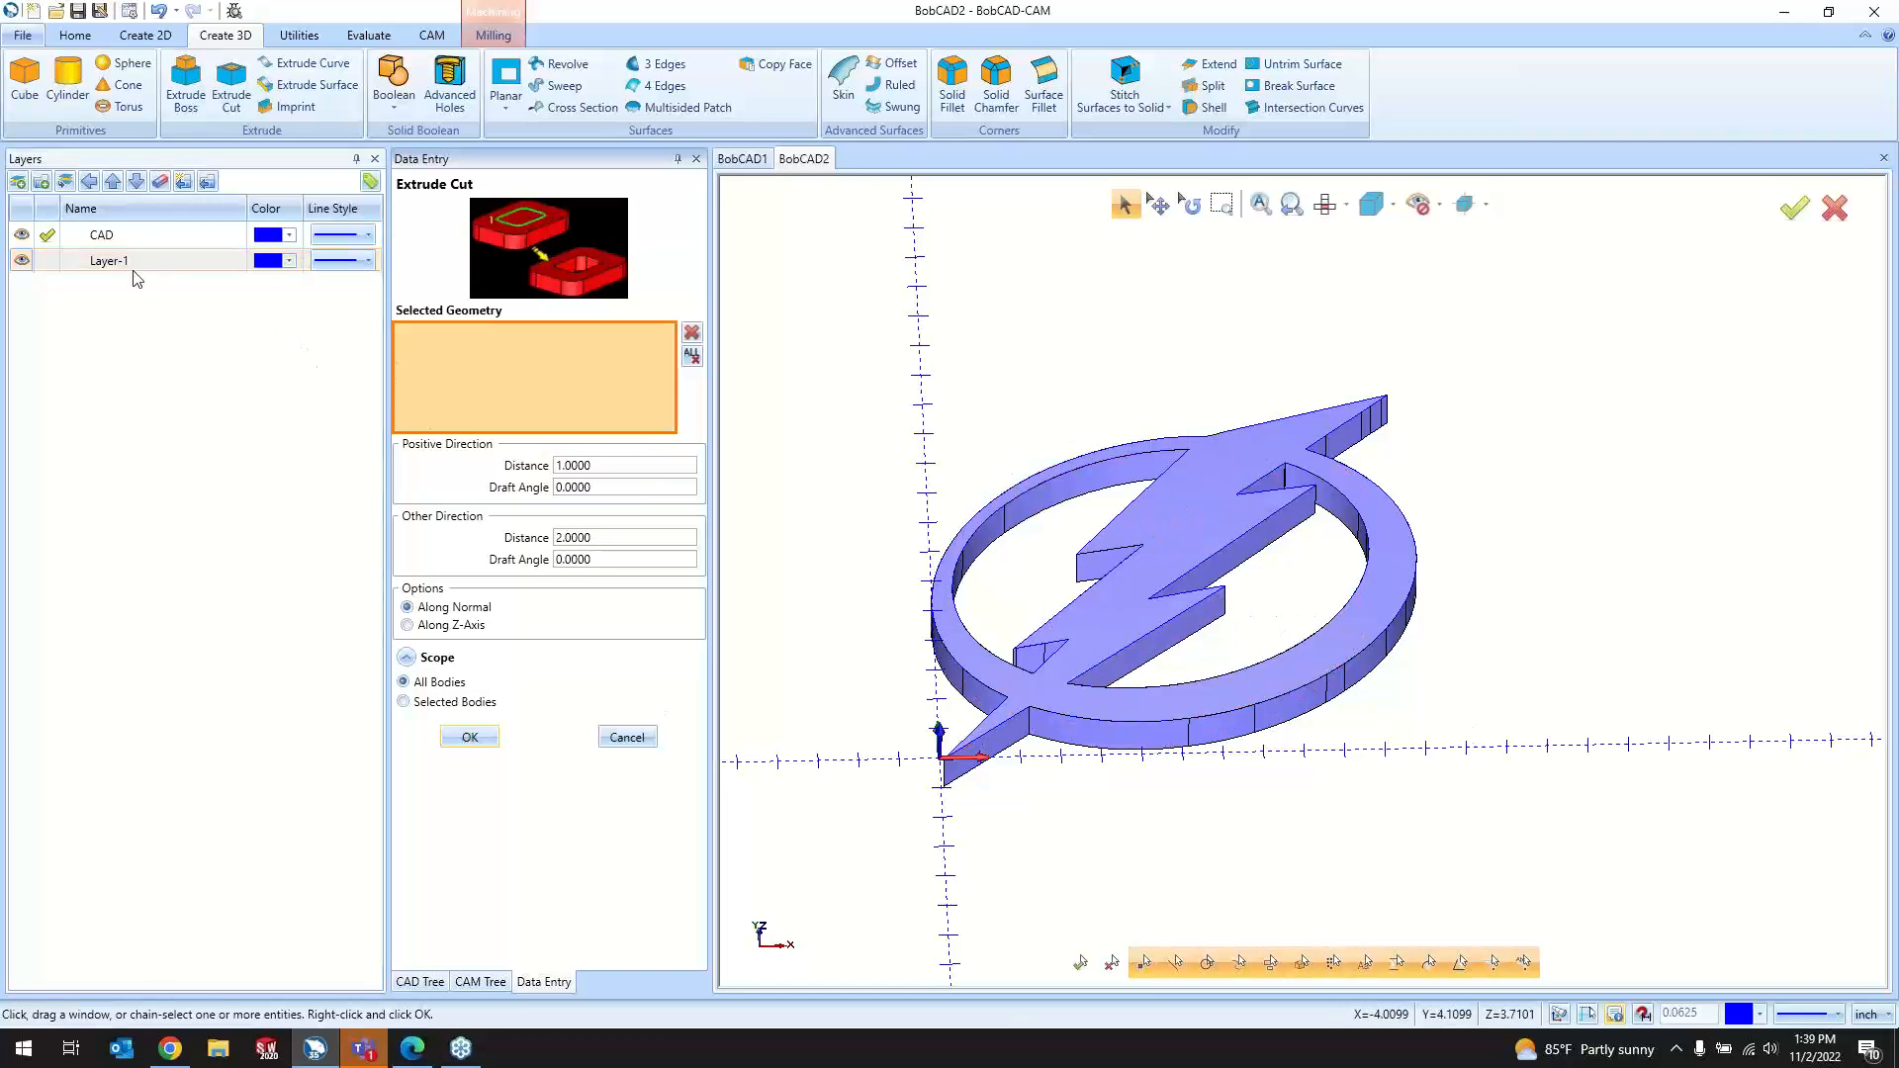
Step: Undo the through cut, hide Layer-1 and cut both inner outlines with an other-direction distance of 0.5 inch
click(158, 14)
click(22, 261)
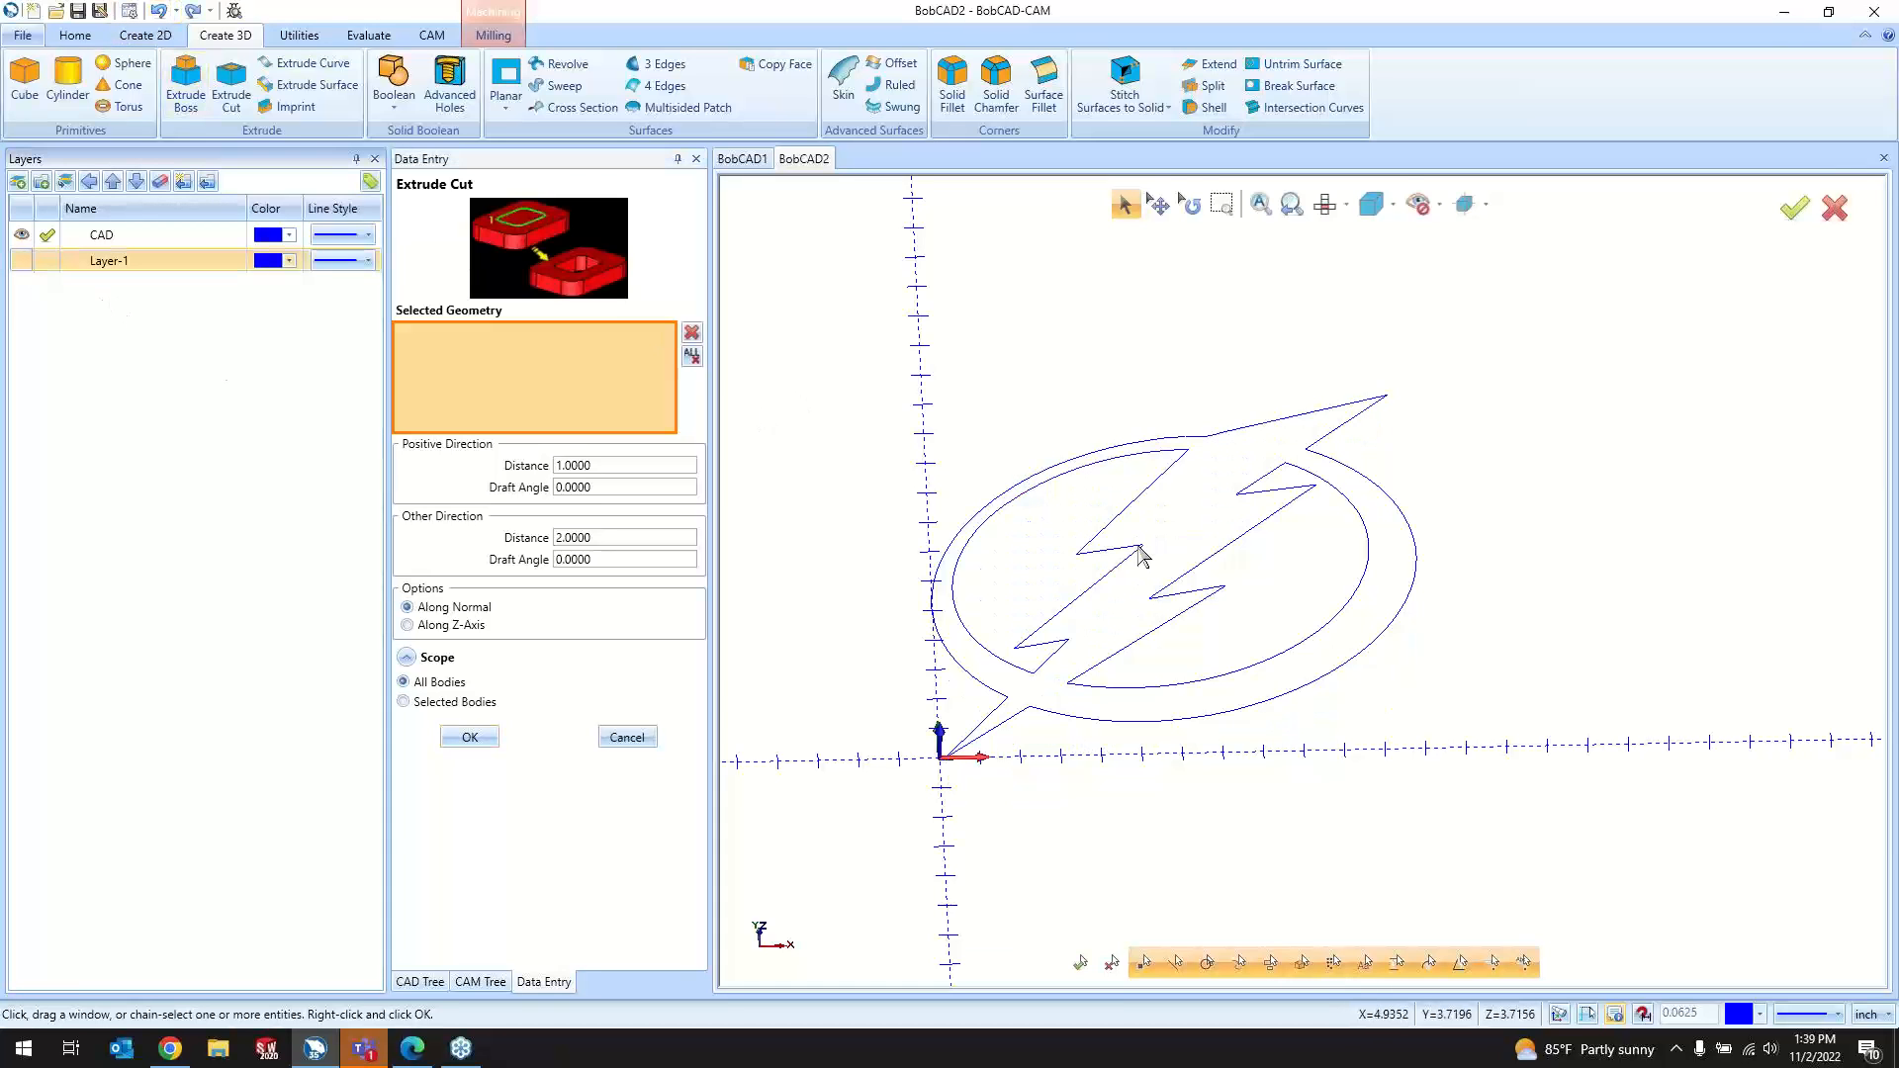
click(1106, 541)
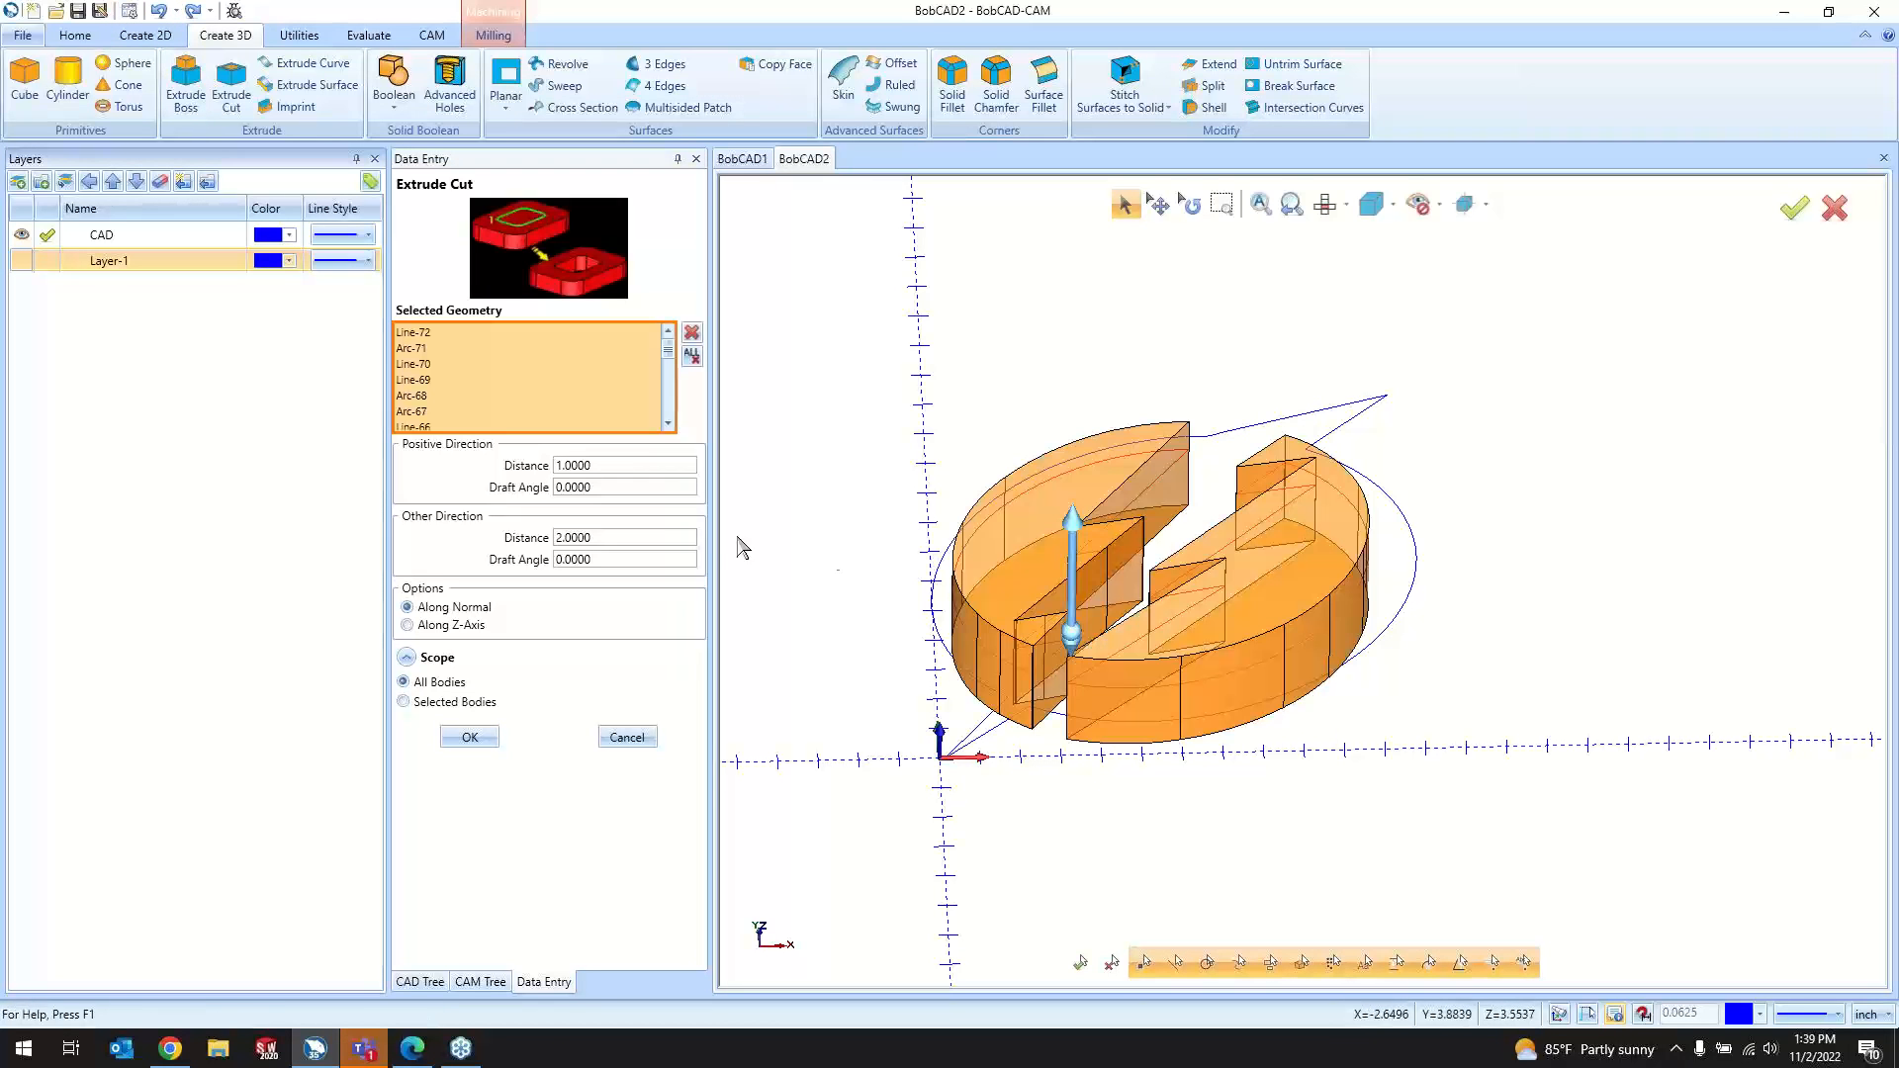
drag(636, 537, 503, 541)
text(.5)
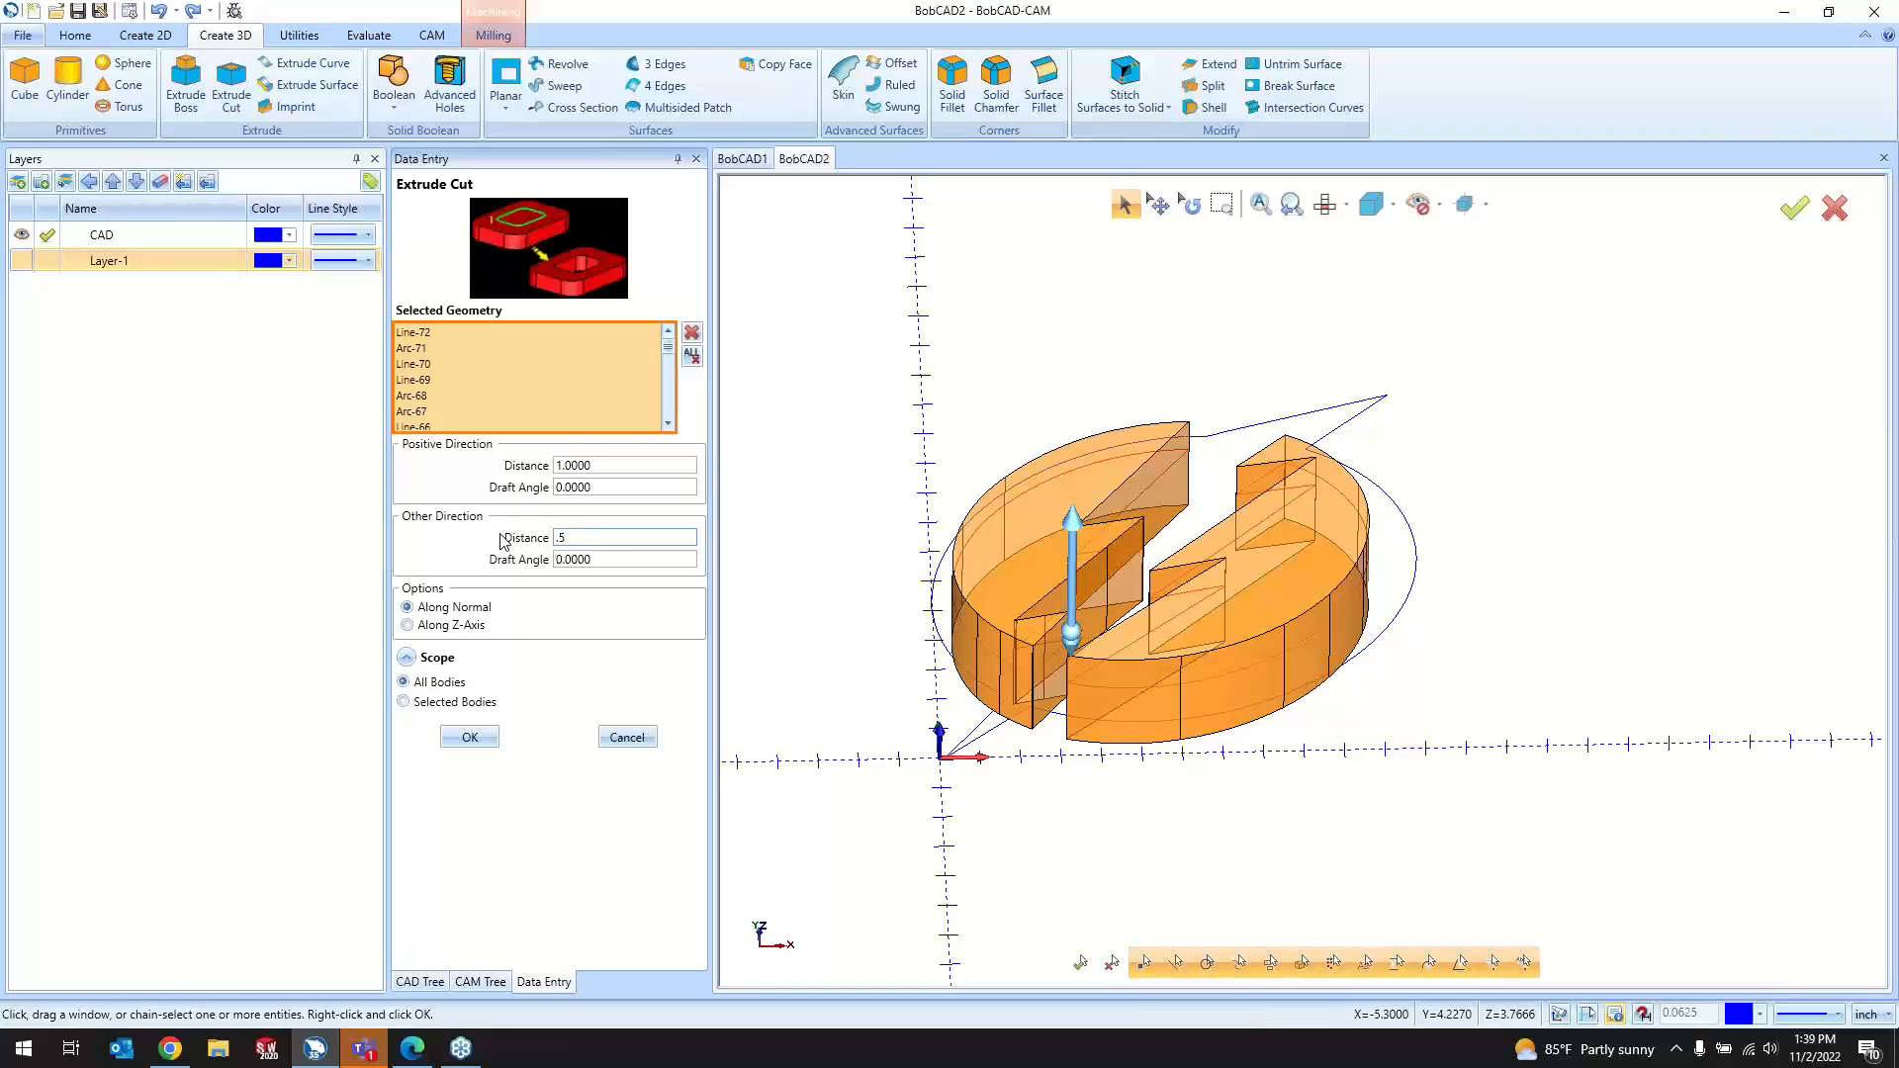
key(Tab)
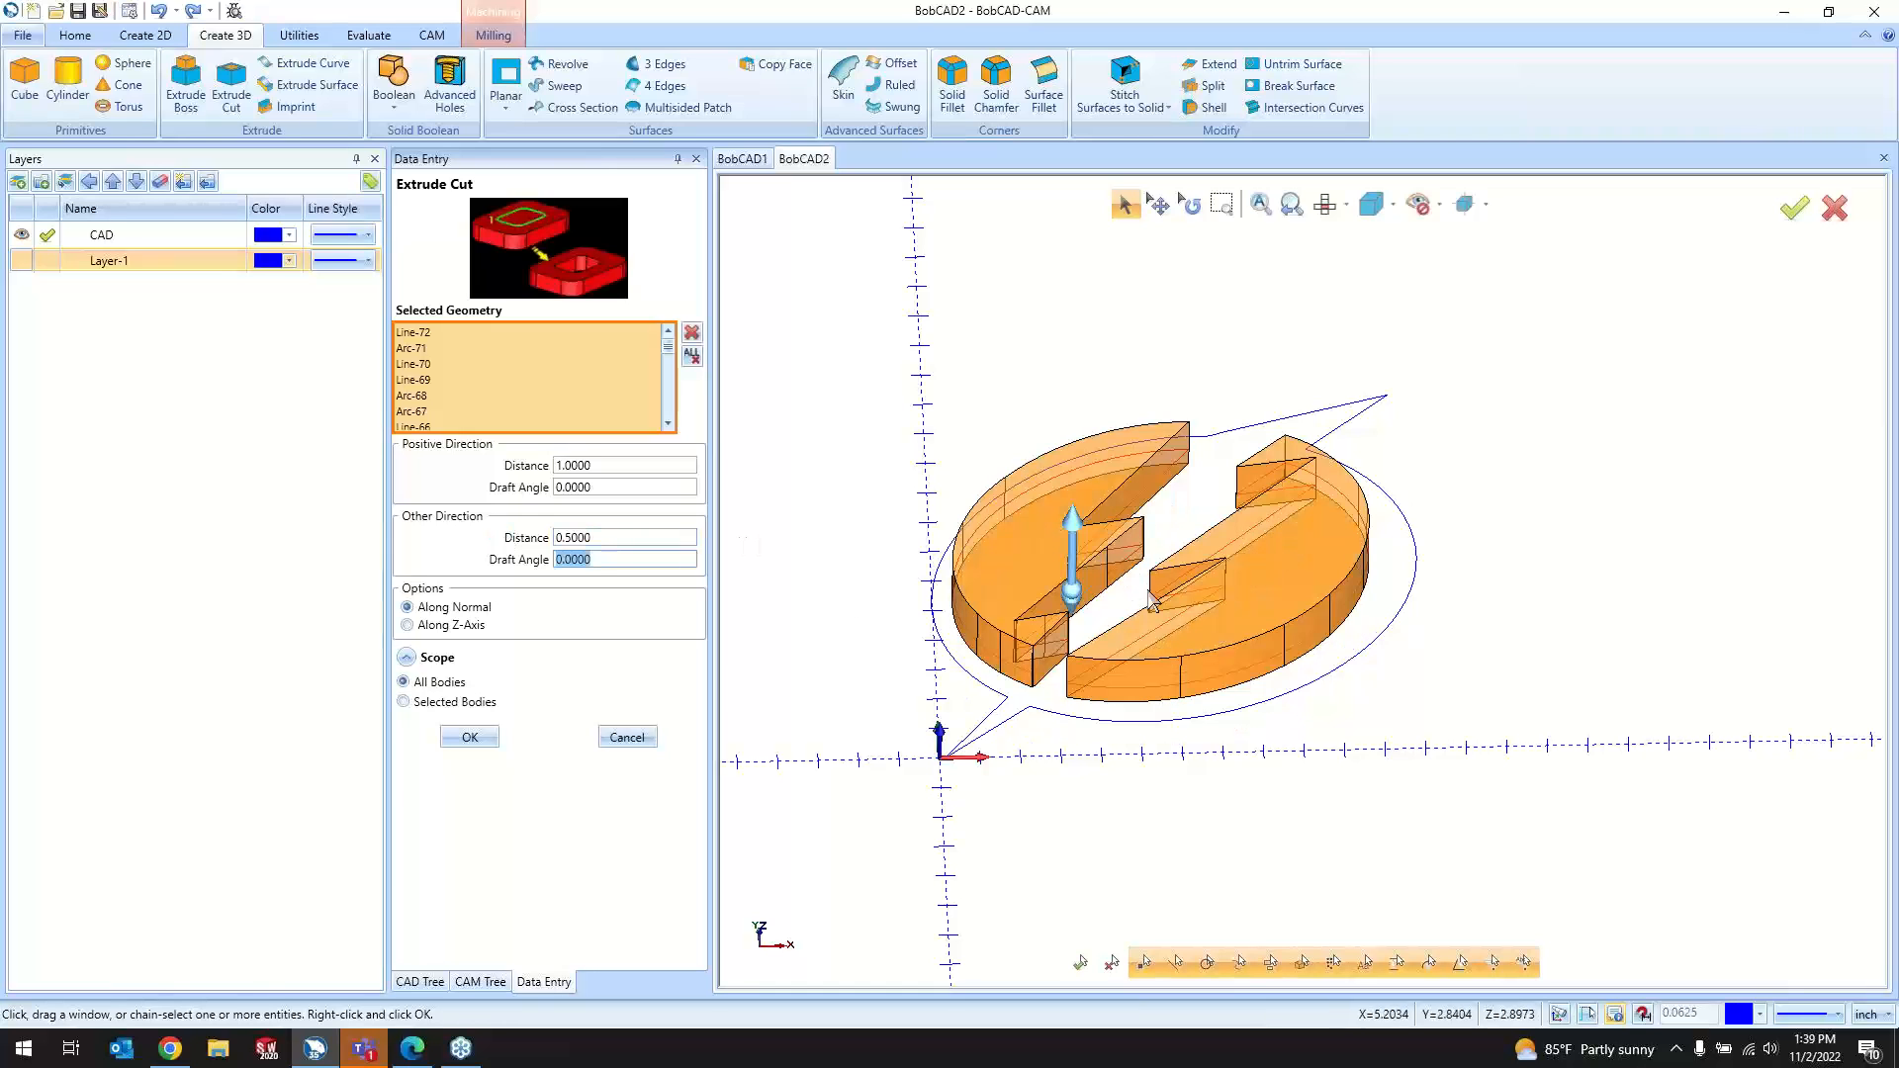
click(481, 734)
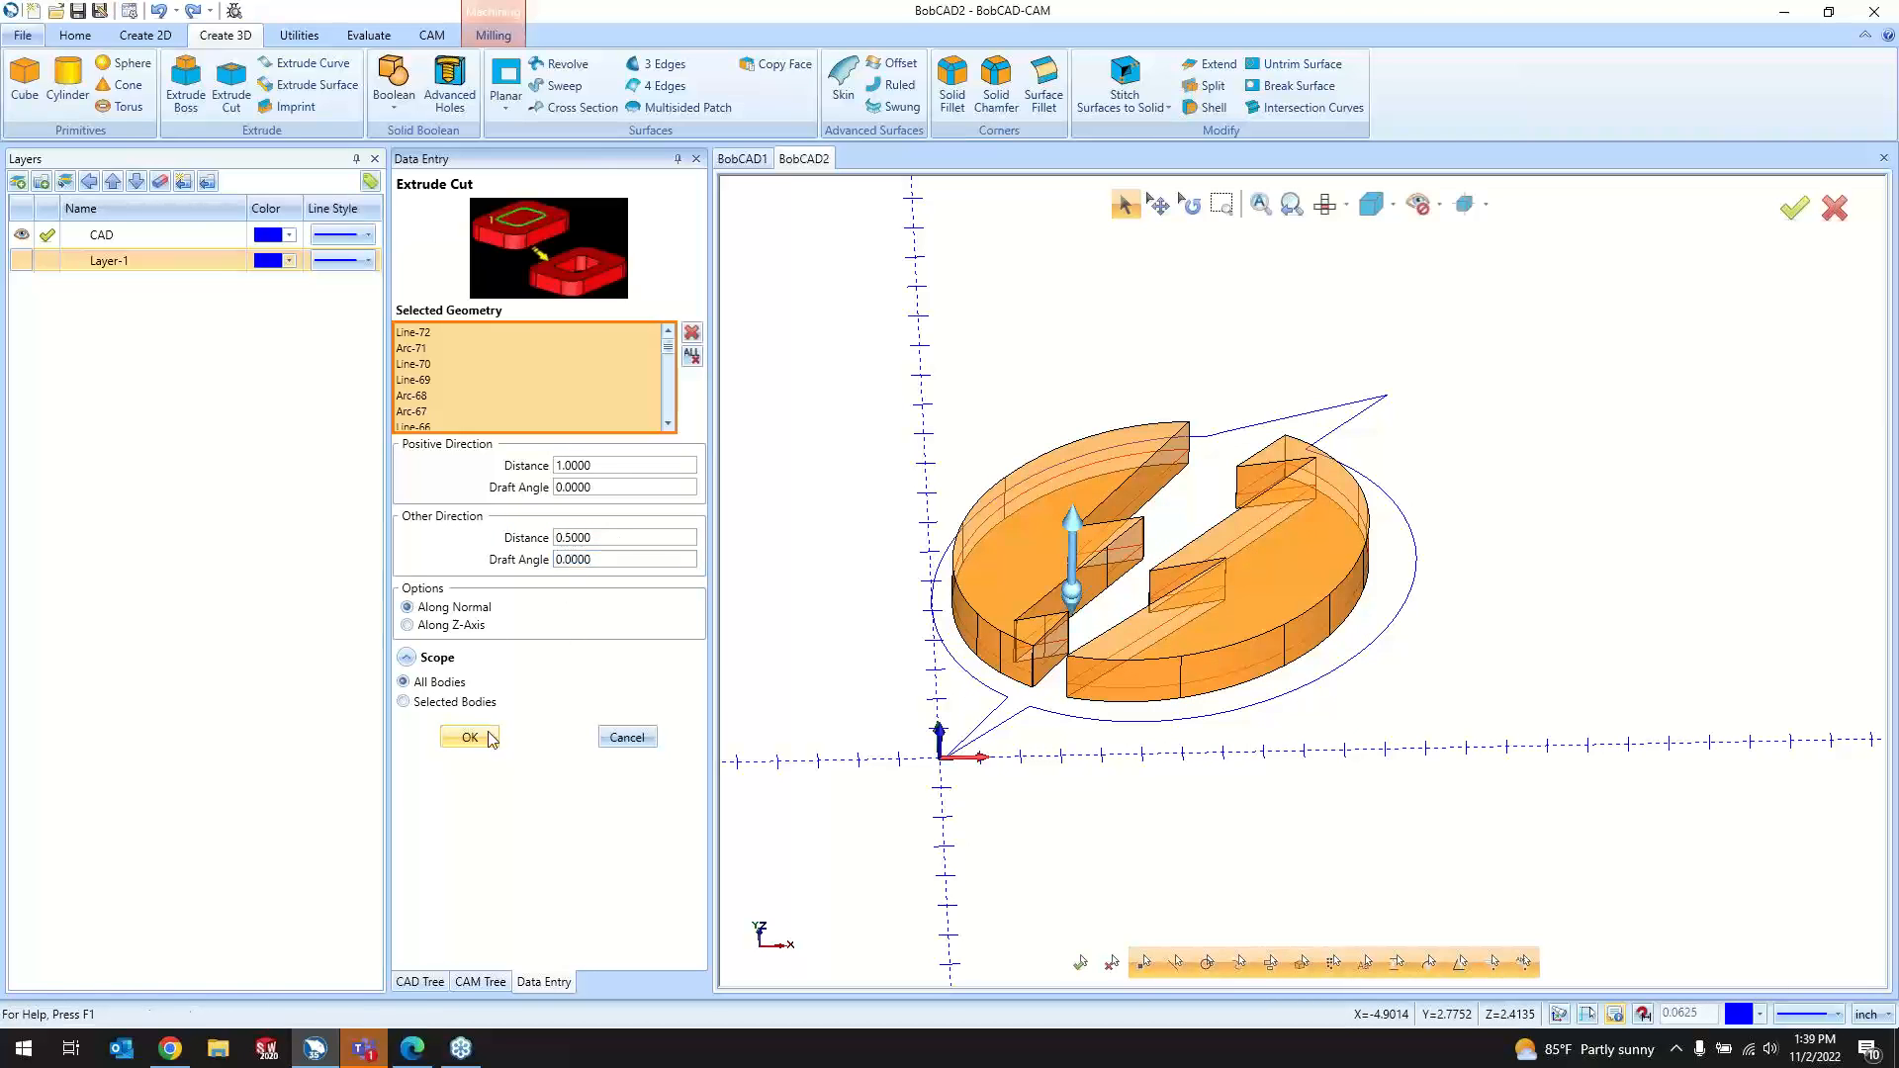
Step: Show Layer-1 and examine the recessed pockets on either side of the lightning bolt
click(21, 260)
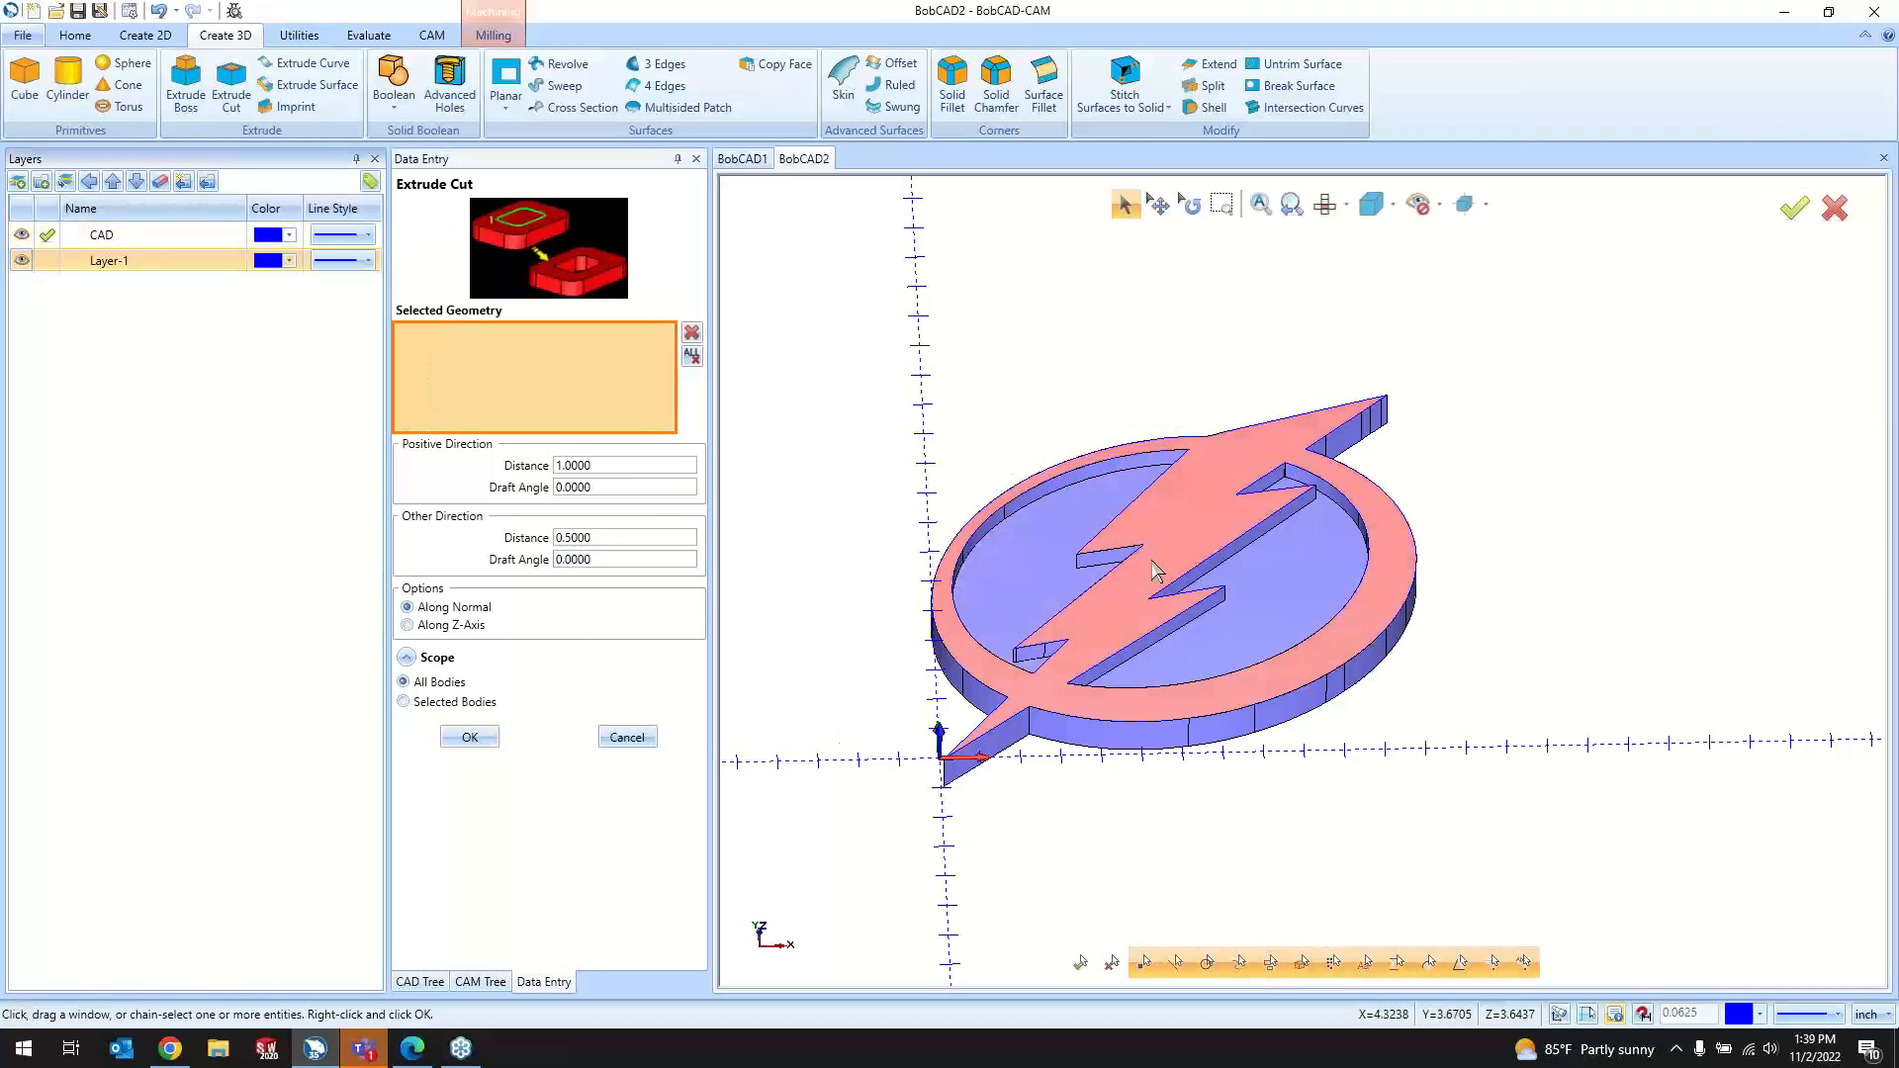
middle_drag(1152, 560, 1325, 769)
scroll(1263, 777, down, 2)
scroll(1343, 709, up, 4)
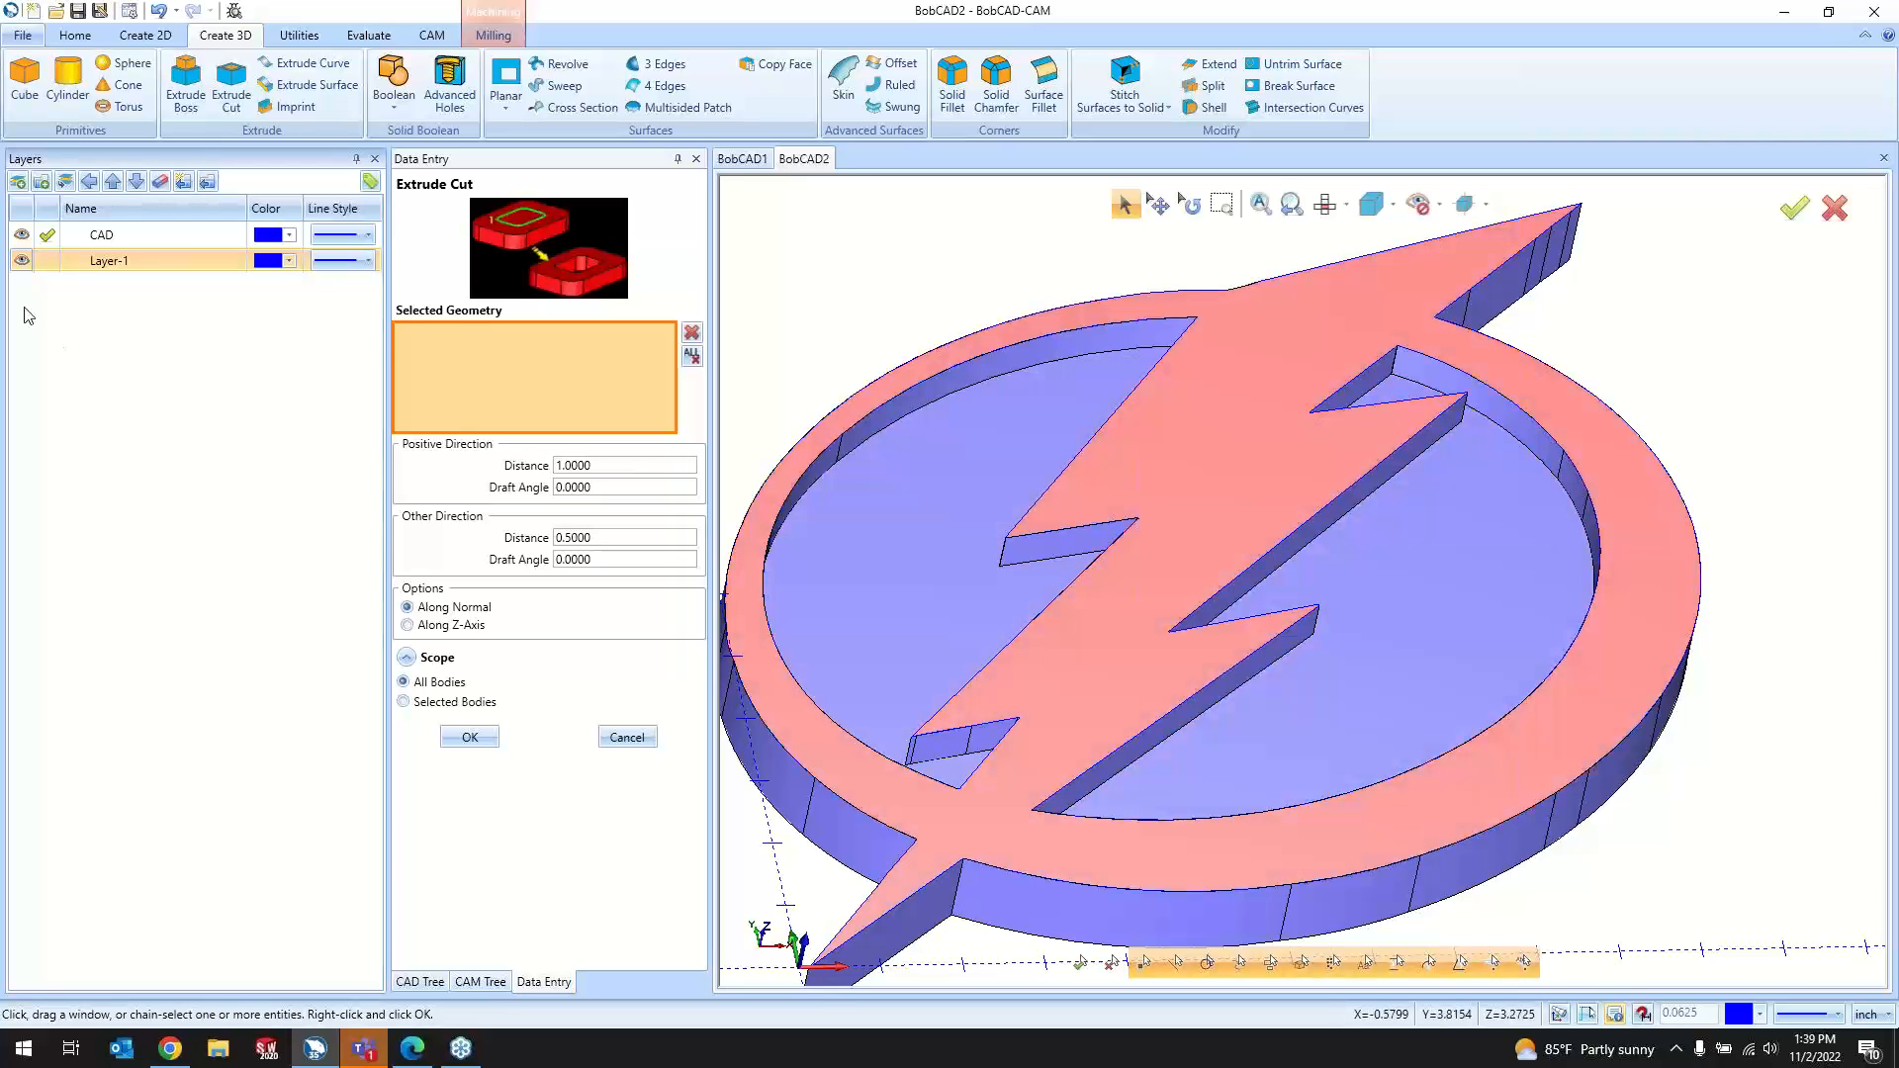
Step: Undo the pocket cut, reselect both inner outlines for Extrude Cut with Layer-1 hidden, and show the layer again
click(158, 12)
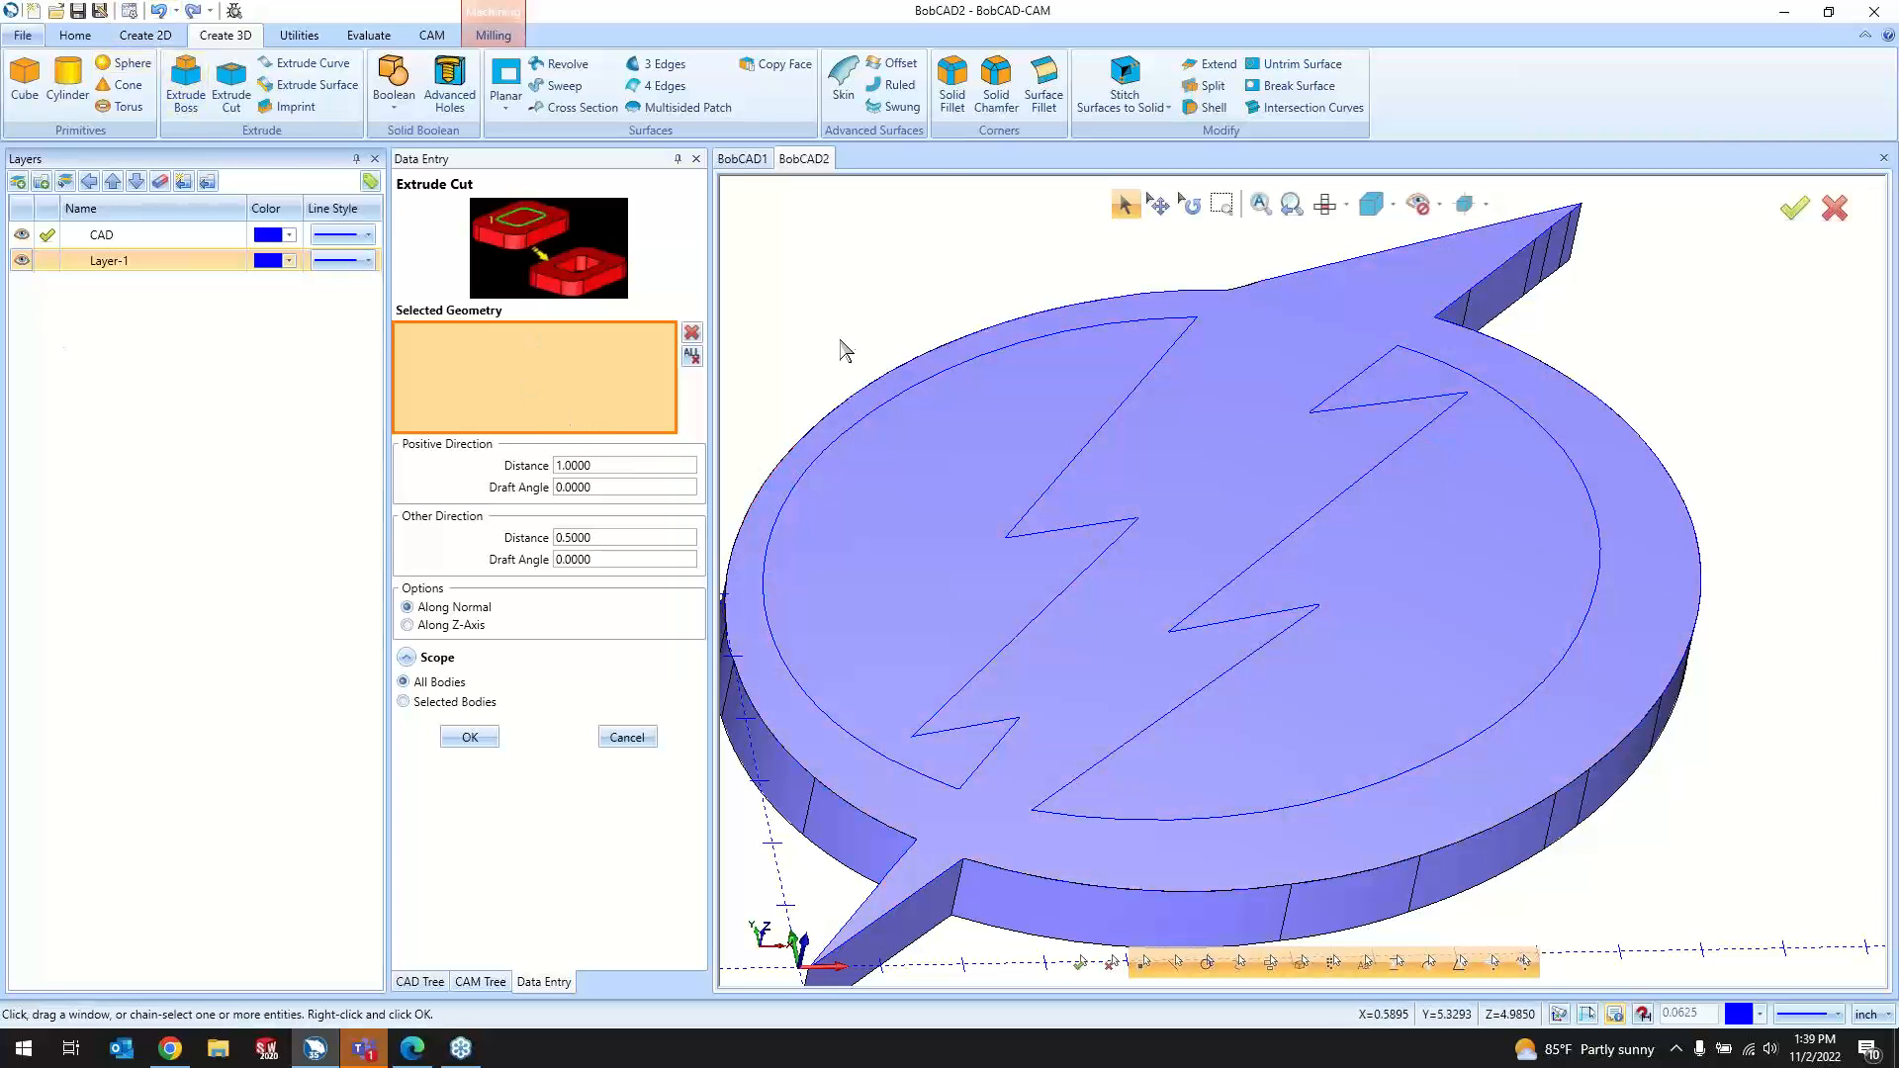
click(21, 261)
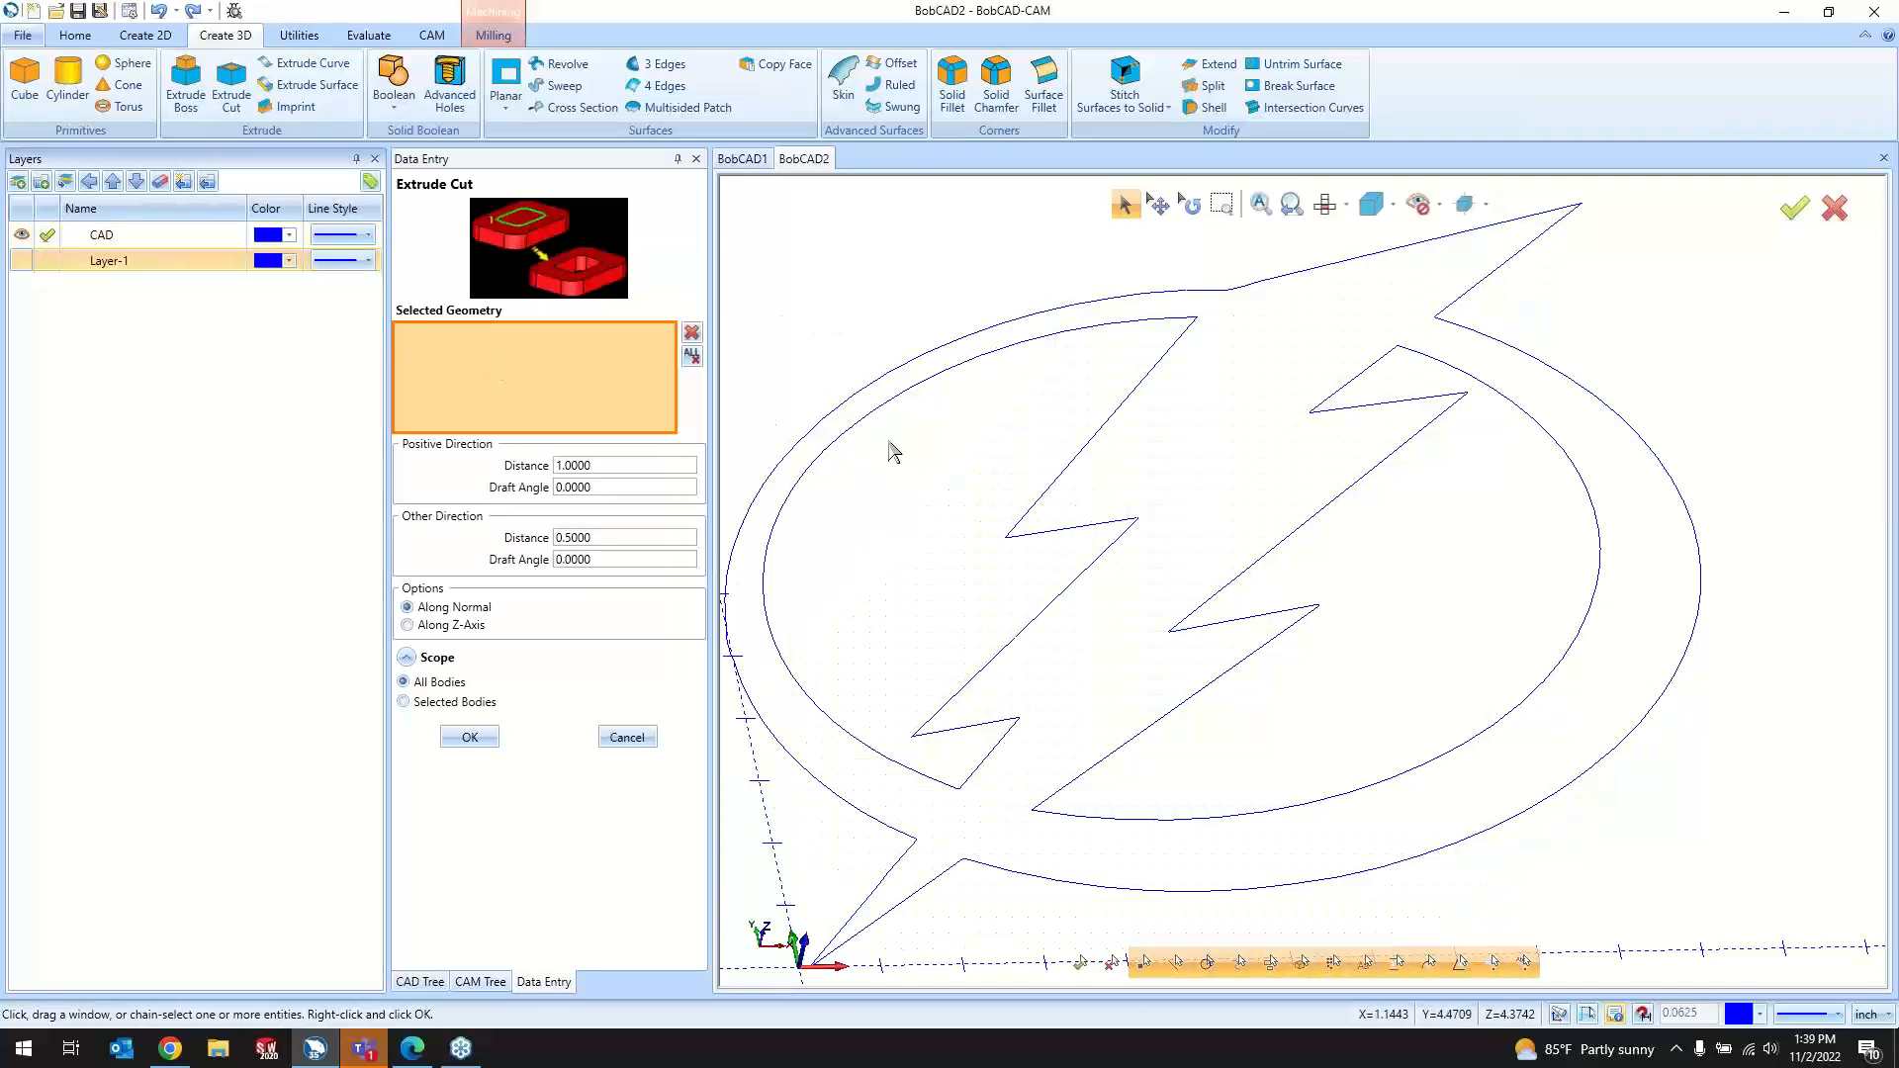
click(858, 436)
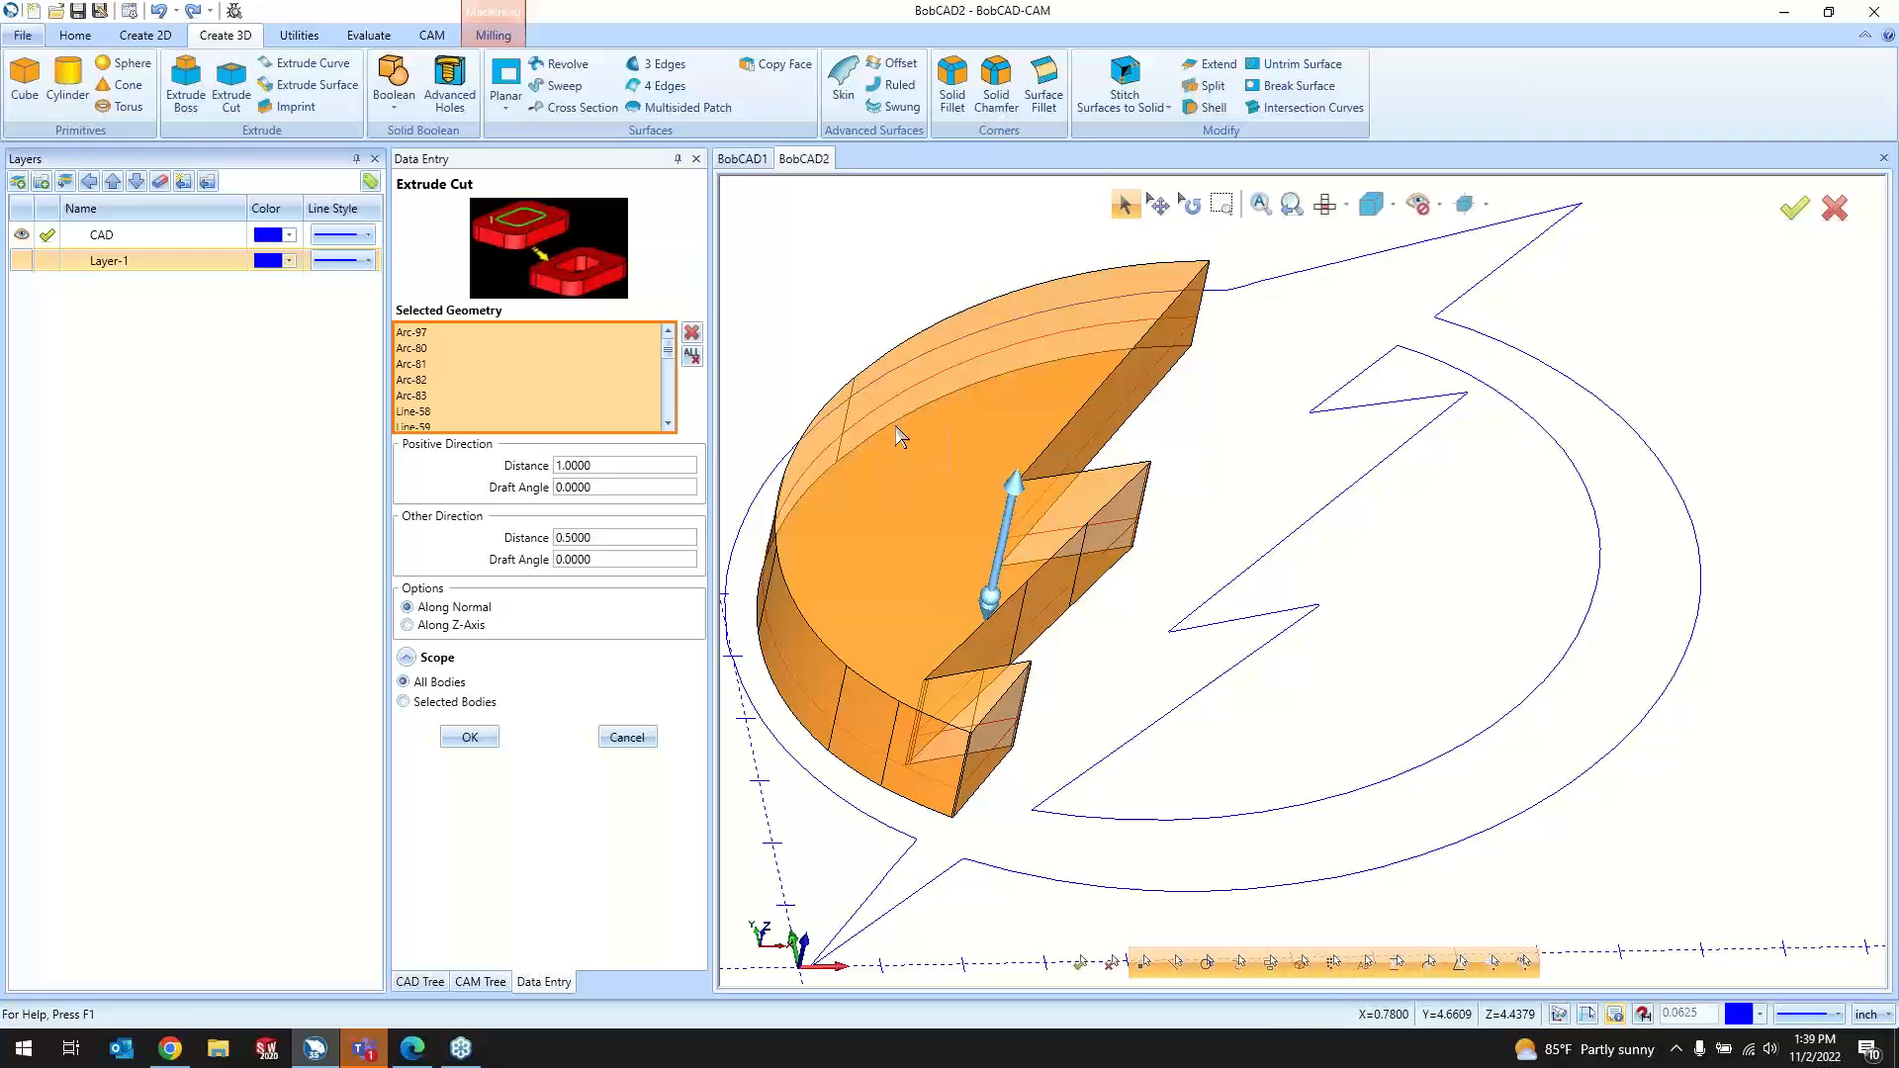
click(1369, 472)
click(21, 261)
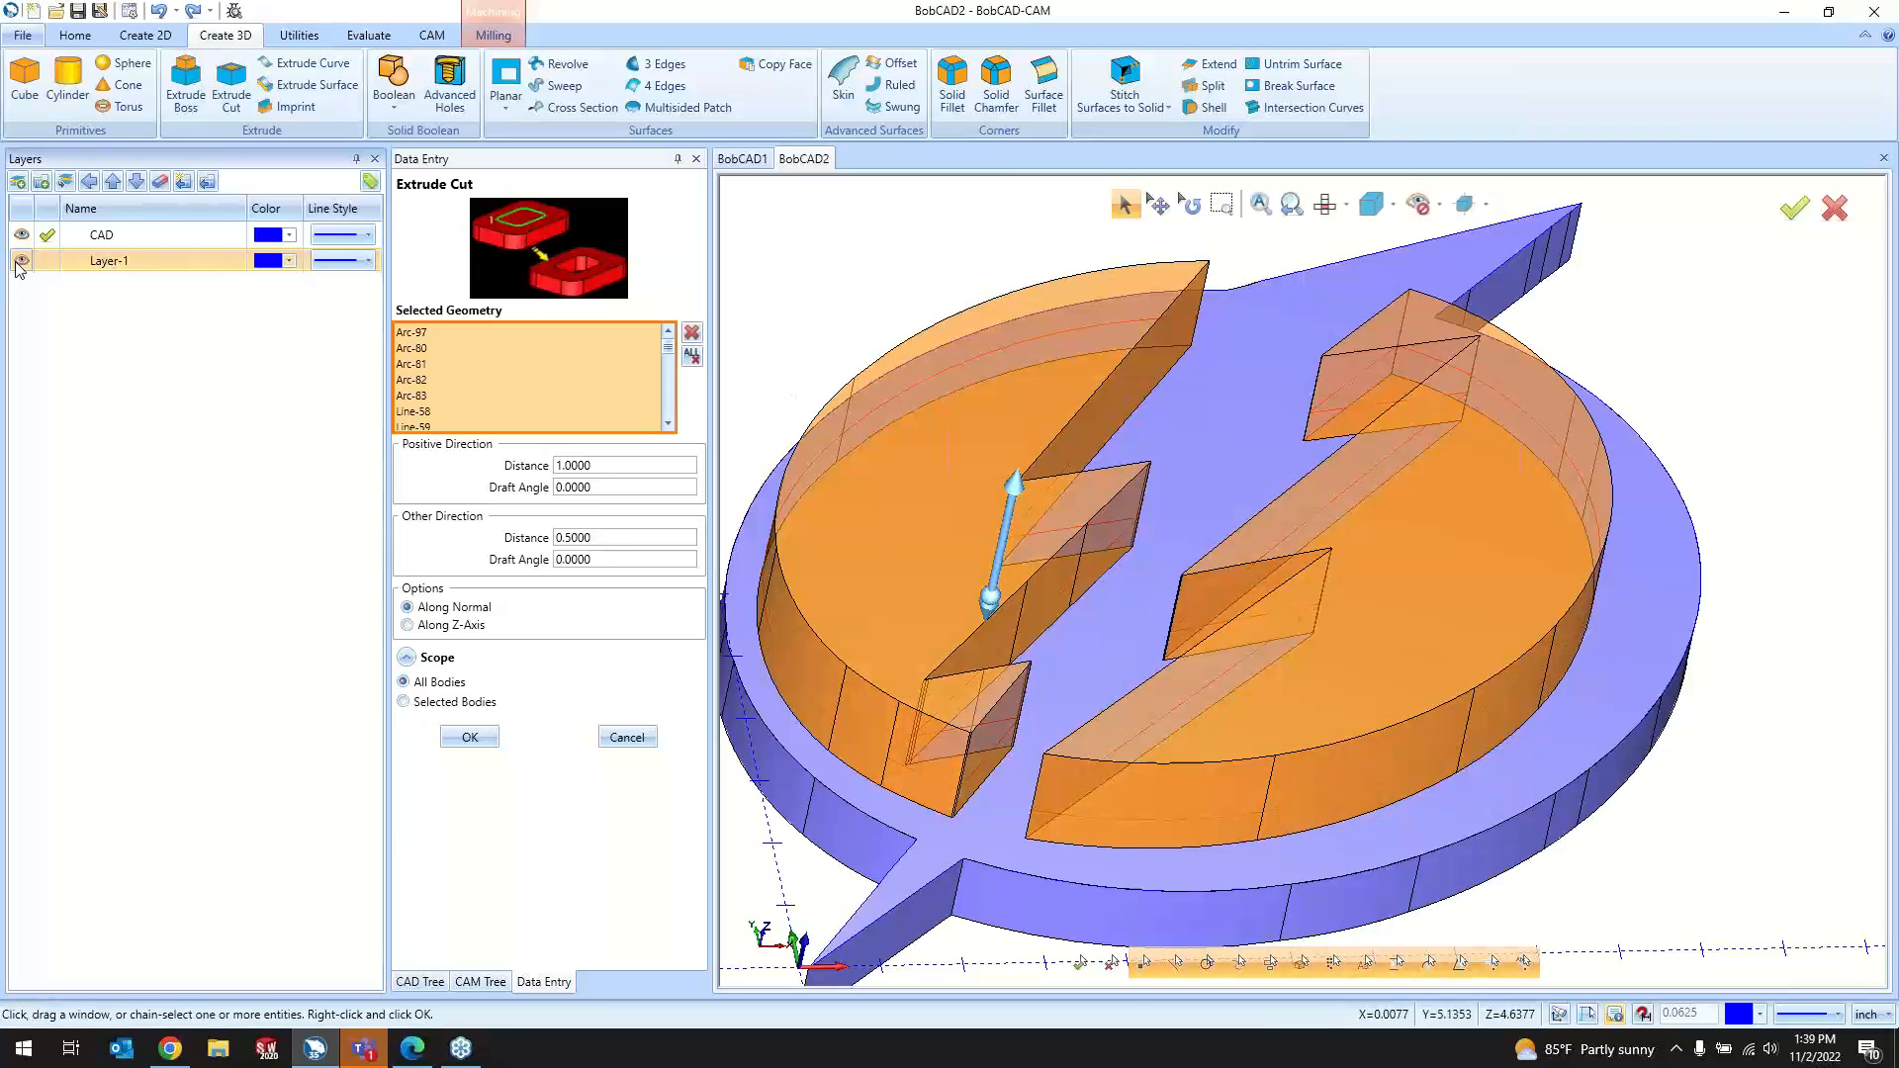
Step: Try an other-direction draft angle of 10 degrees on the Extrude Cut of the inner outlines
click(518, 563)
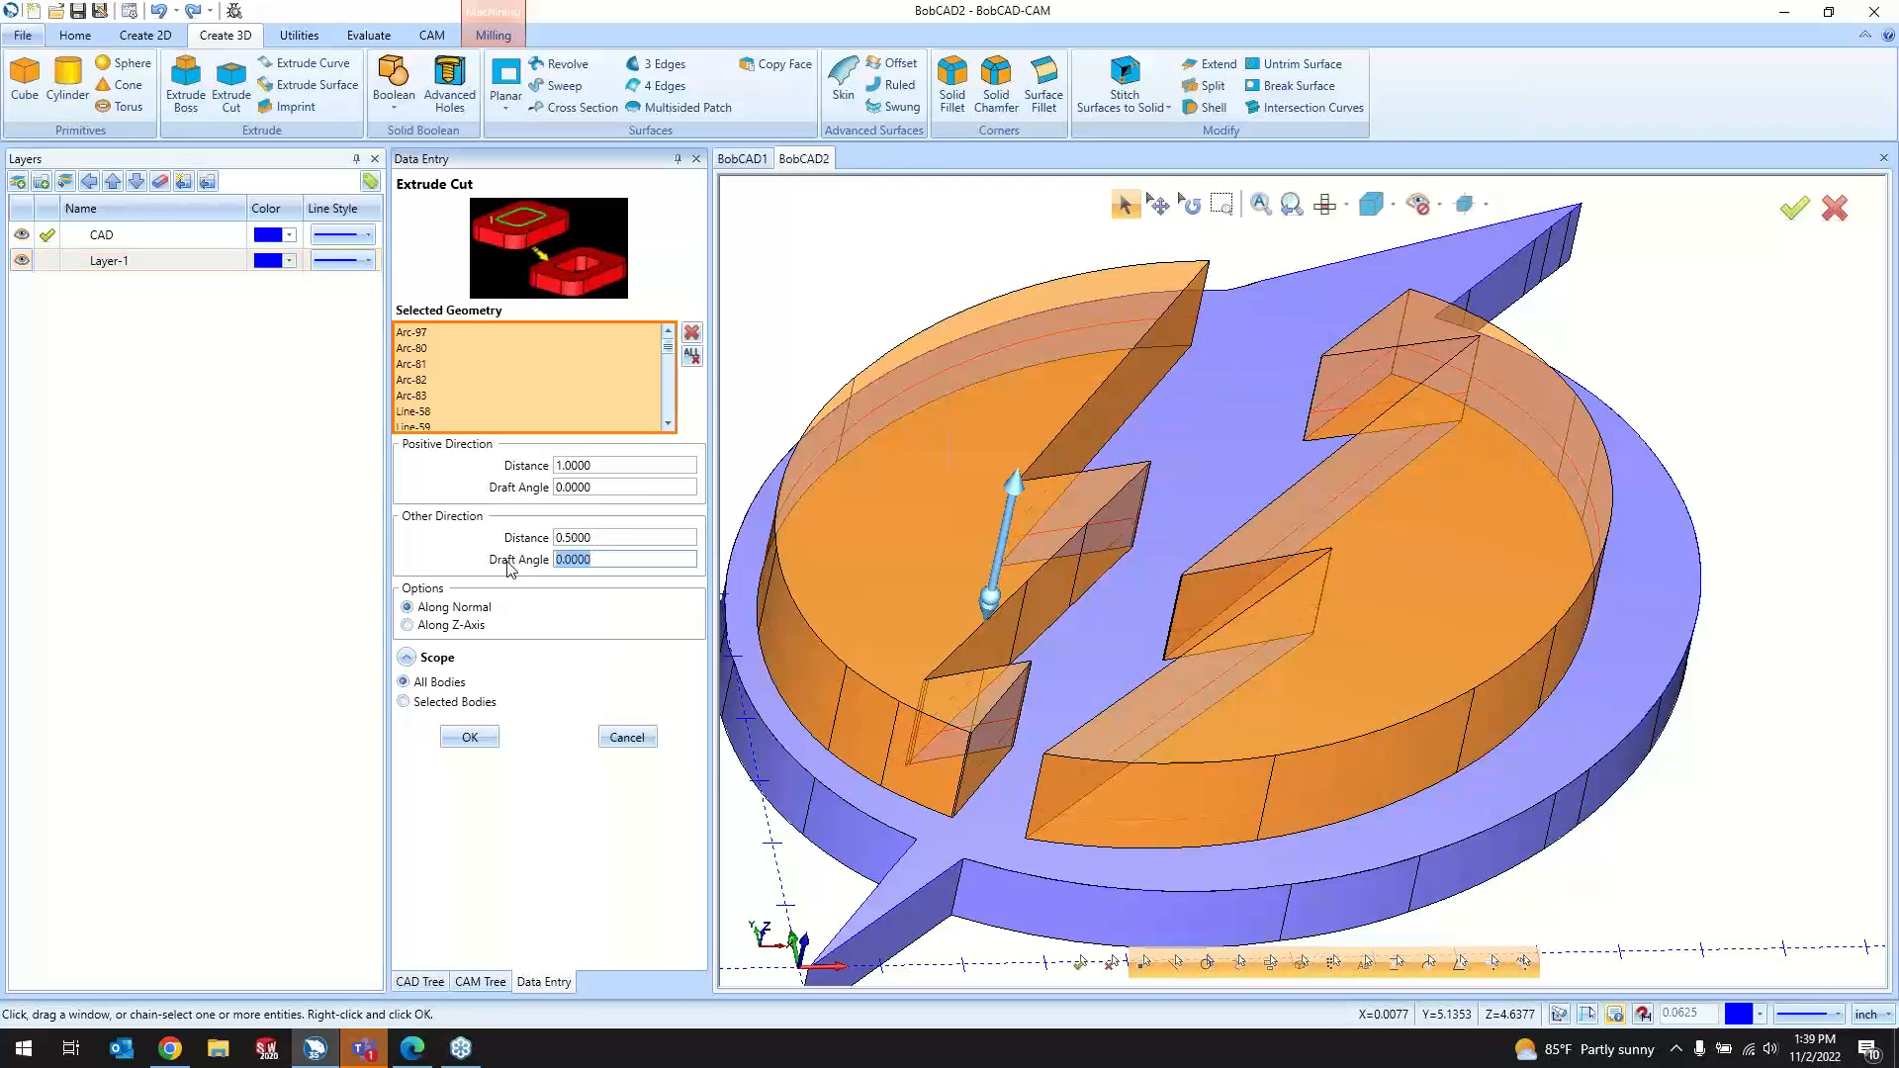
text(10)
key(Tab)
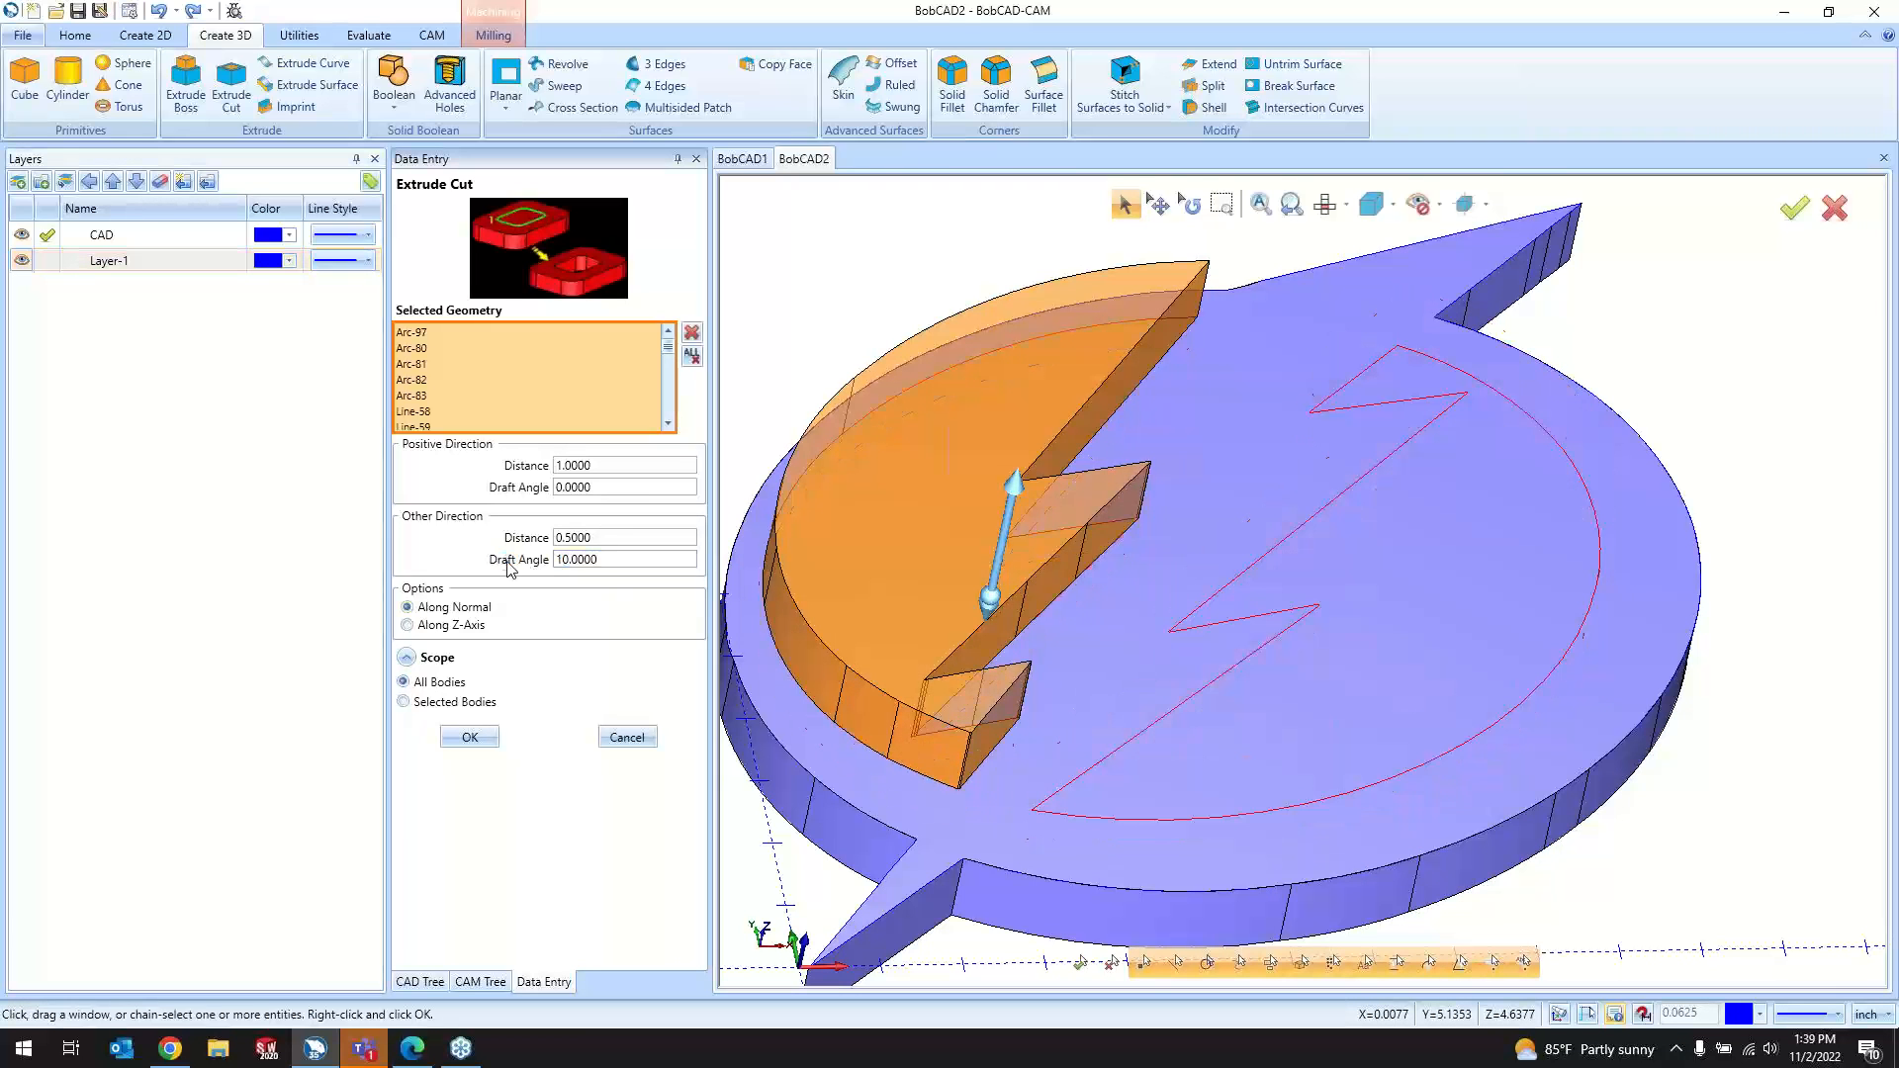
Step: Set the cut's other-direction draft angle to 5 degrees and create the tapered pockets
click(561, 560)
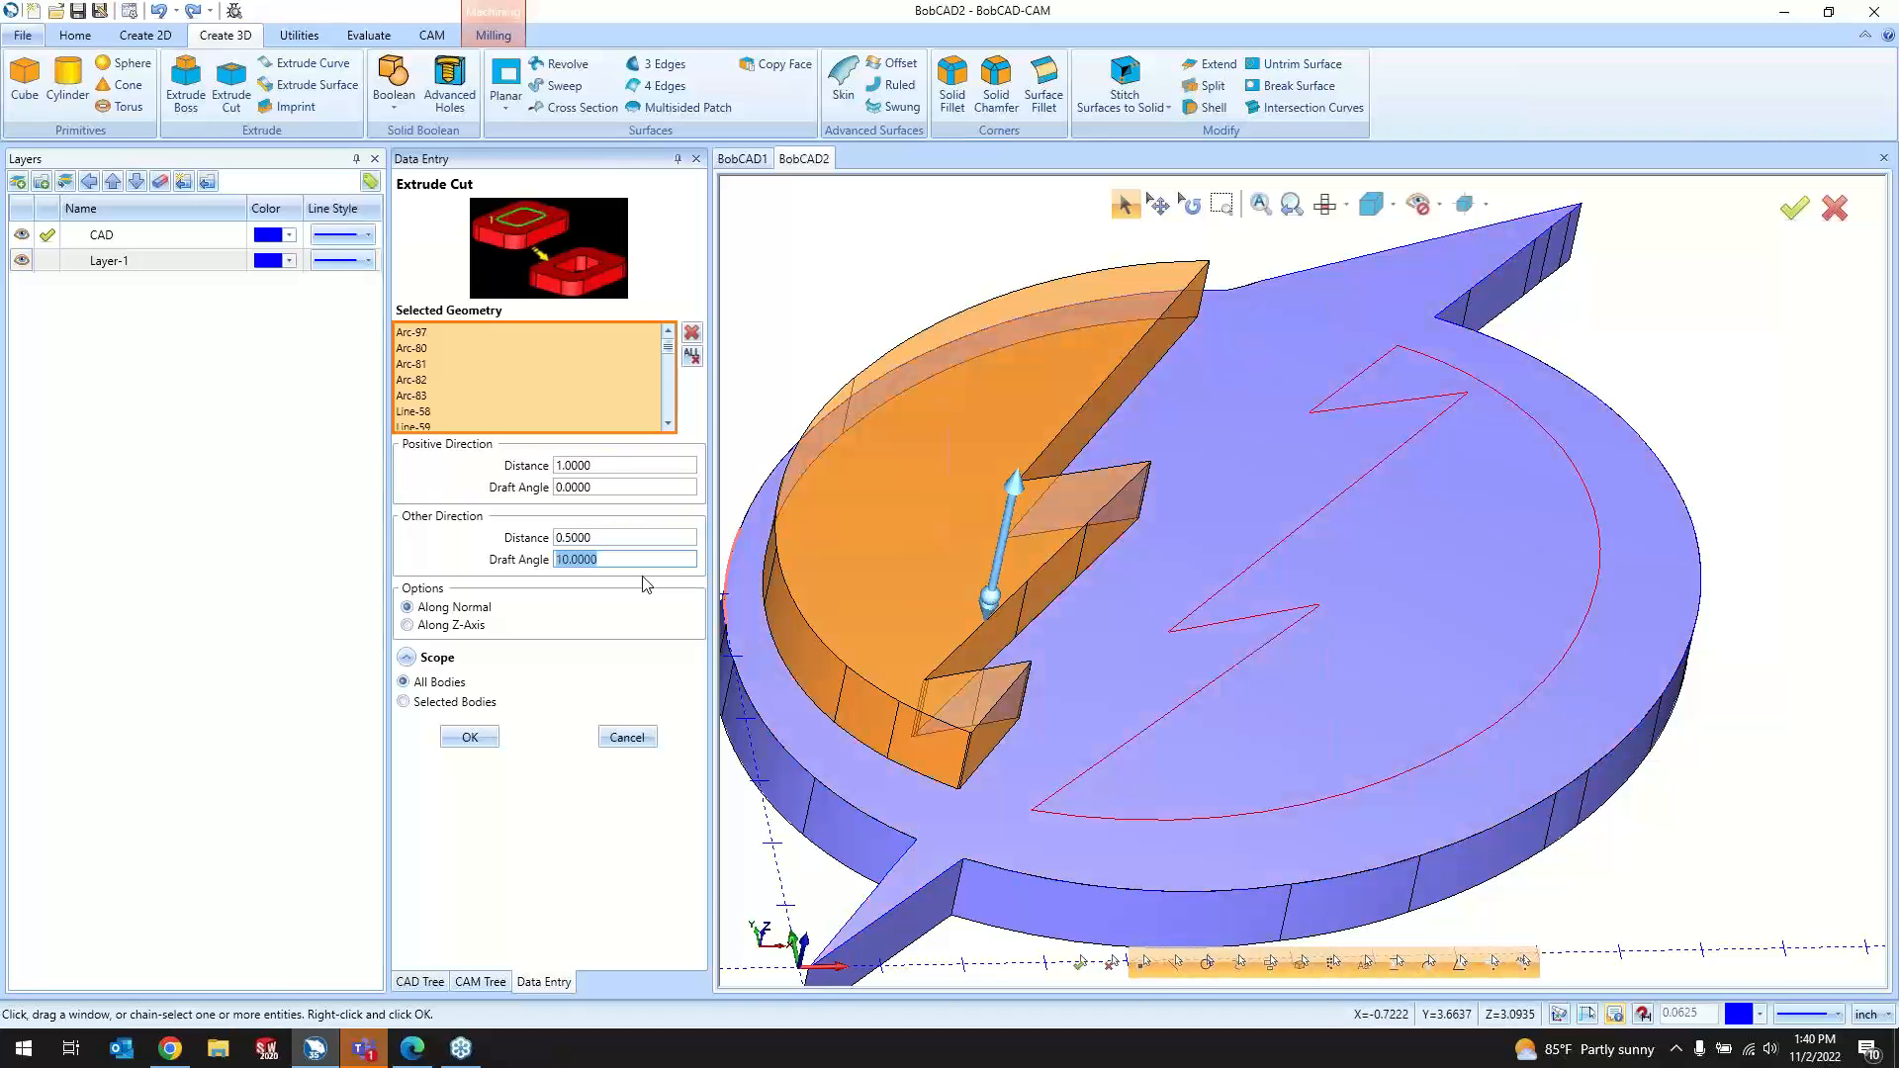
text(5)
key(Tab)
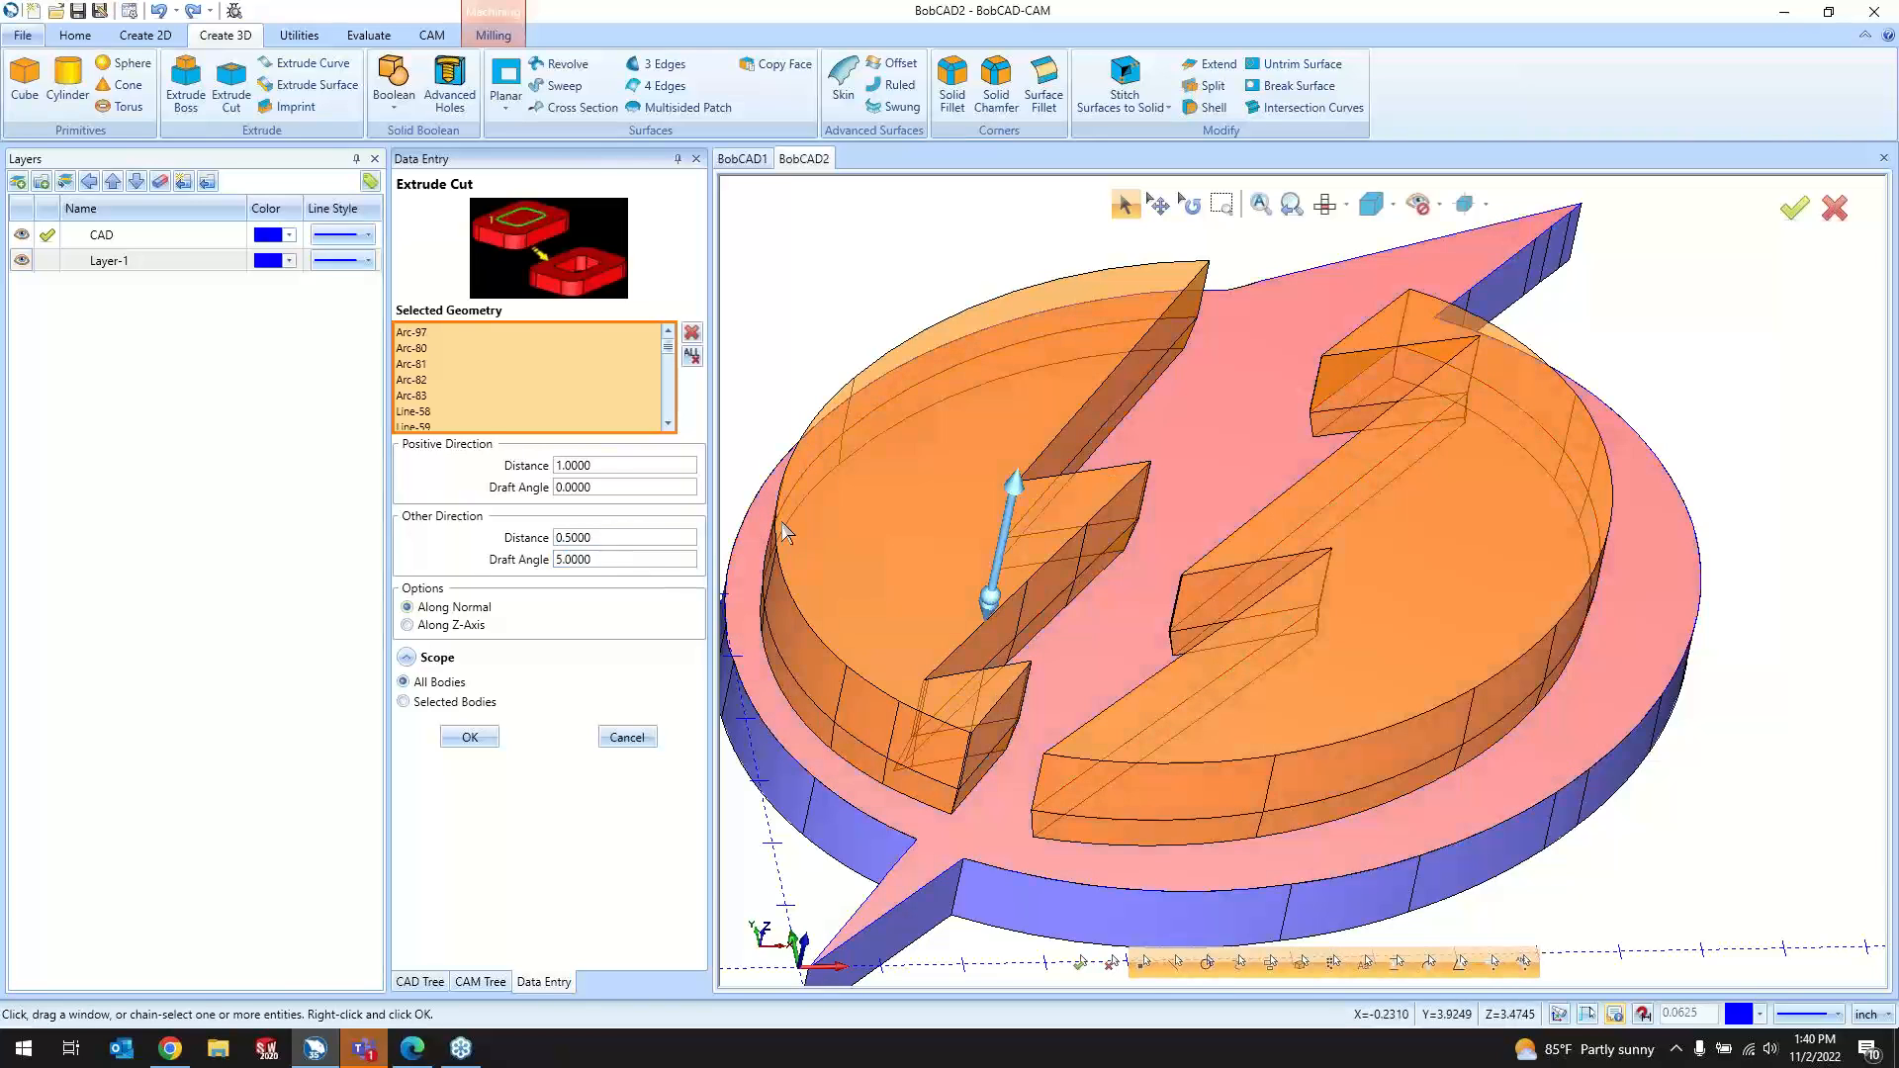
click(469, 738)
Step: Examine the tapered pocket walls around the lightning bolt from several angles and close up
scroll(936, 688, down, 2)
middle_drag(1121, 736, 958, 682)
scroll(959, 683, down, 4)
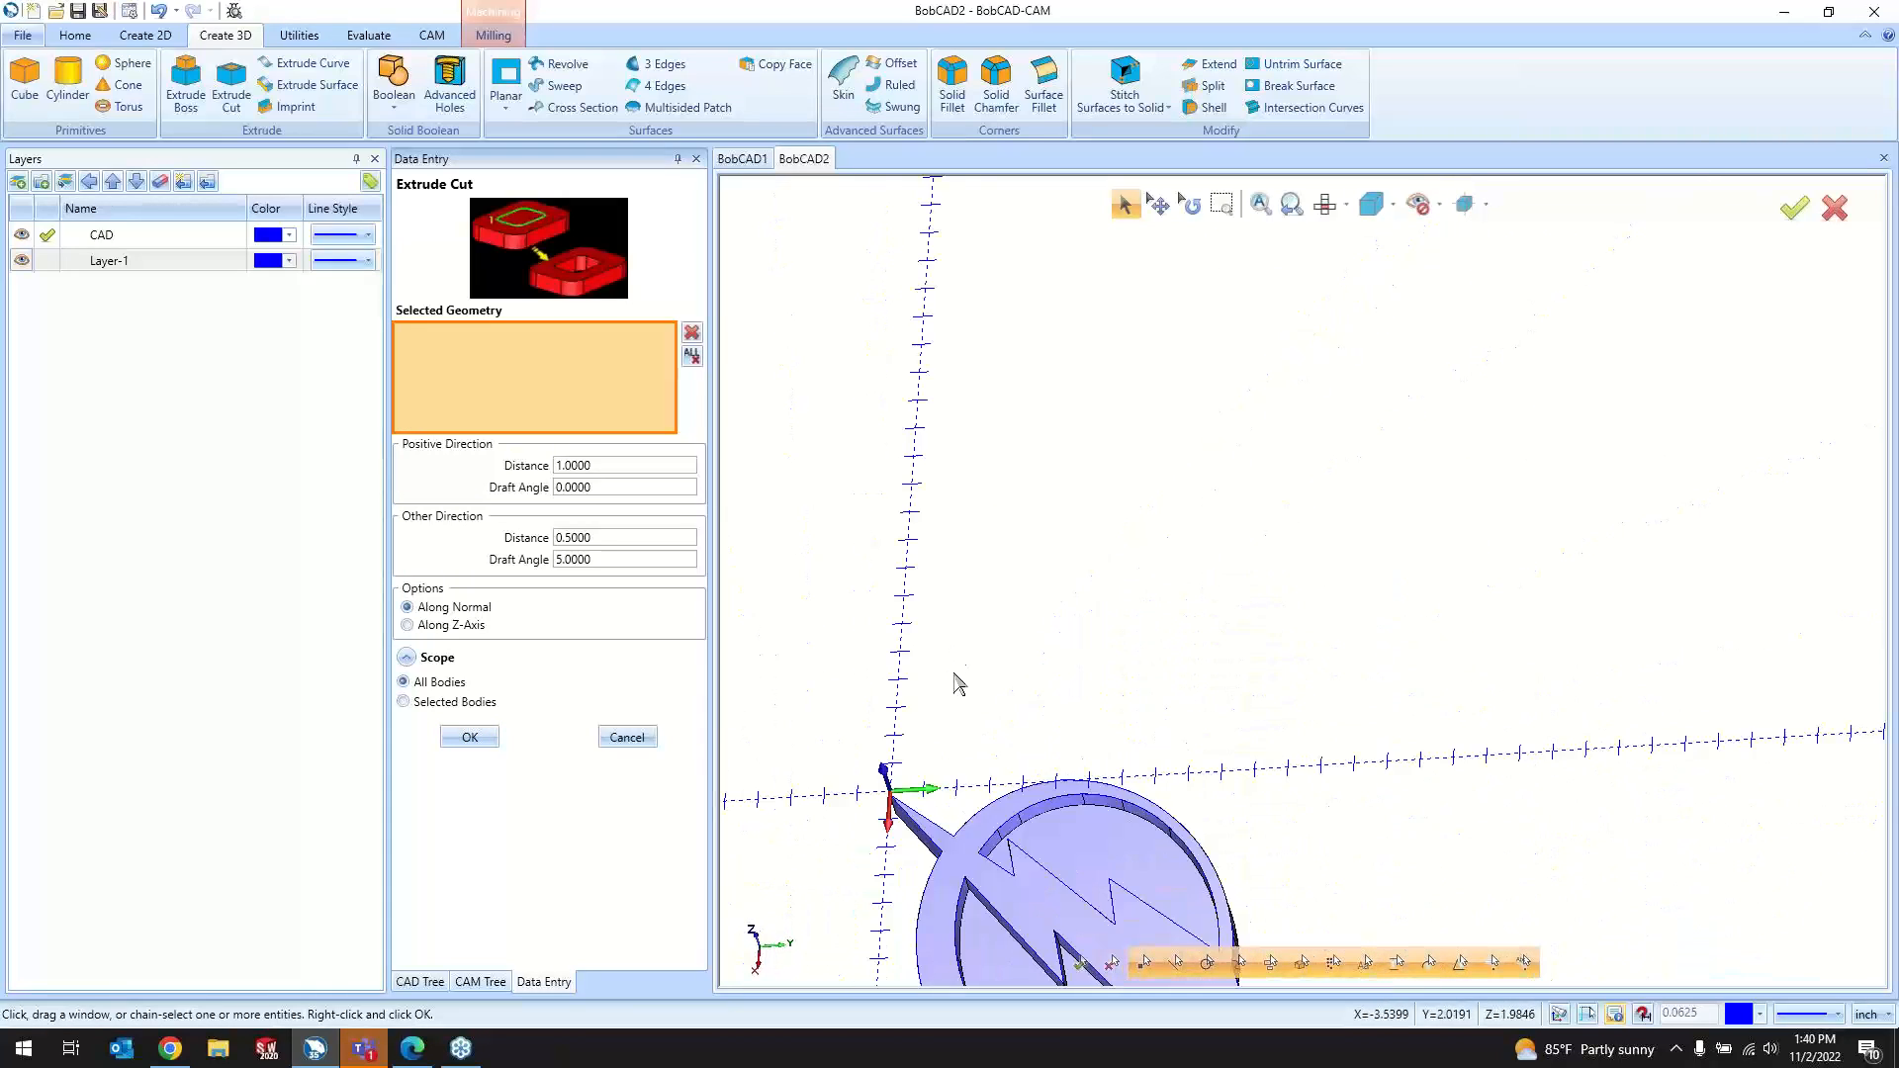
scroll(984, 894, up, 6)
middle_drag(977, 748, 1061, 438)
scroll(1060, 443, up, 3)
scroll(1061, 443, down, 3)
middle_drag(773, 605, 835, 681)
scroll(835, 683, down, 4)
scroll(872, 546, up, 4)
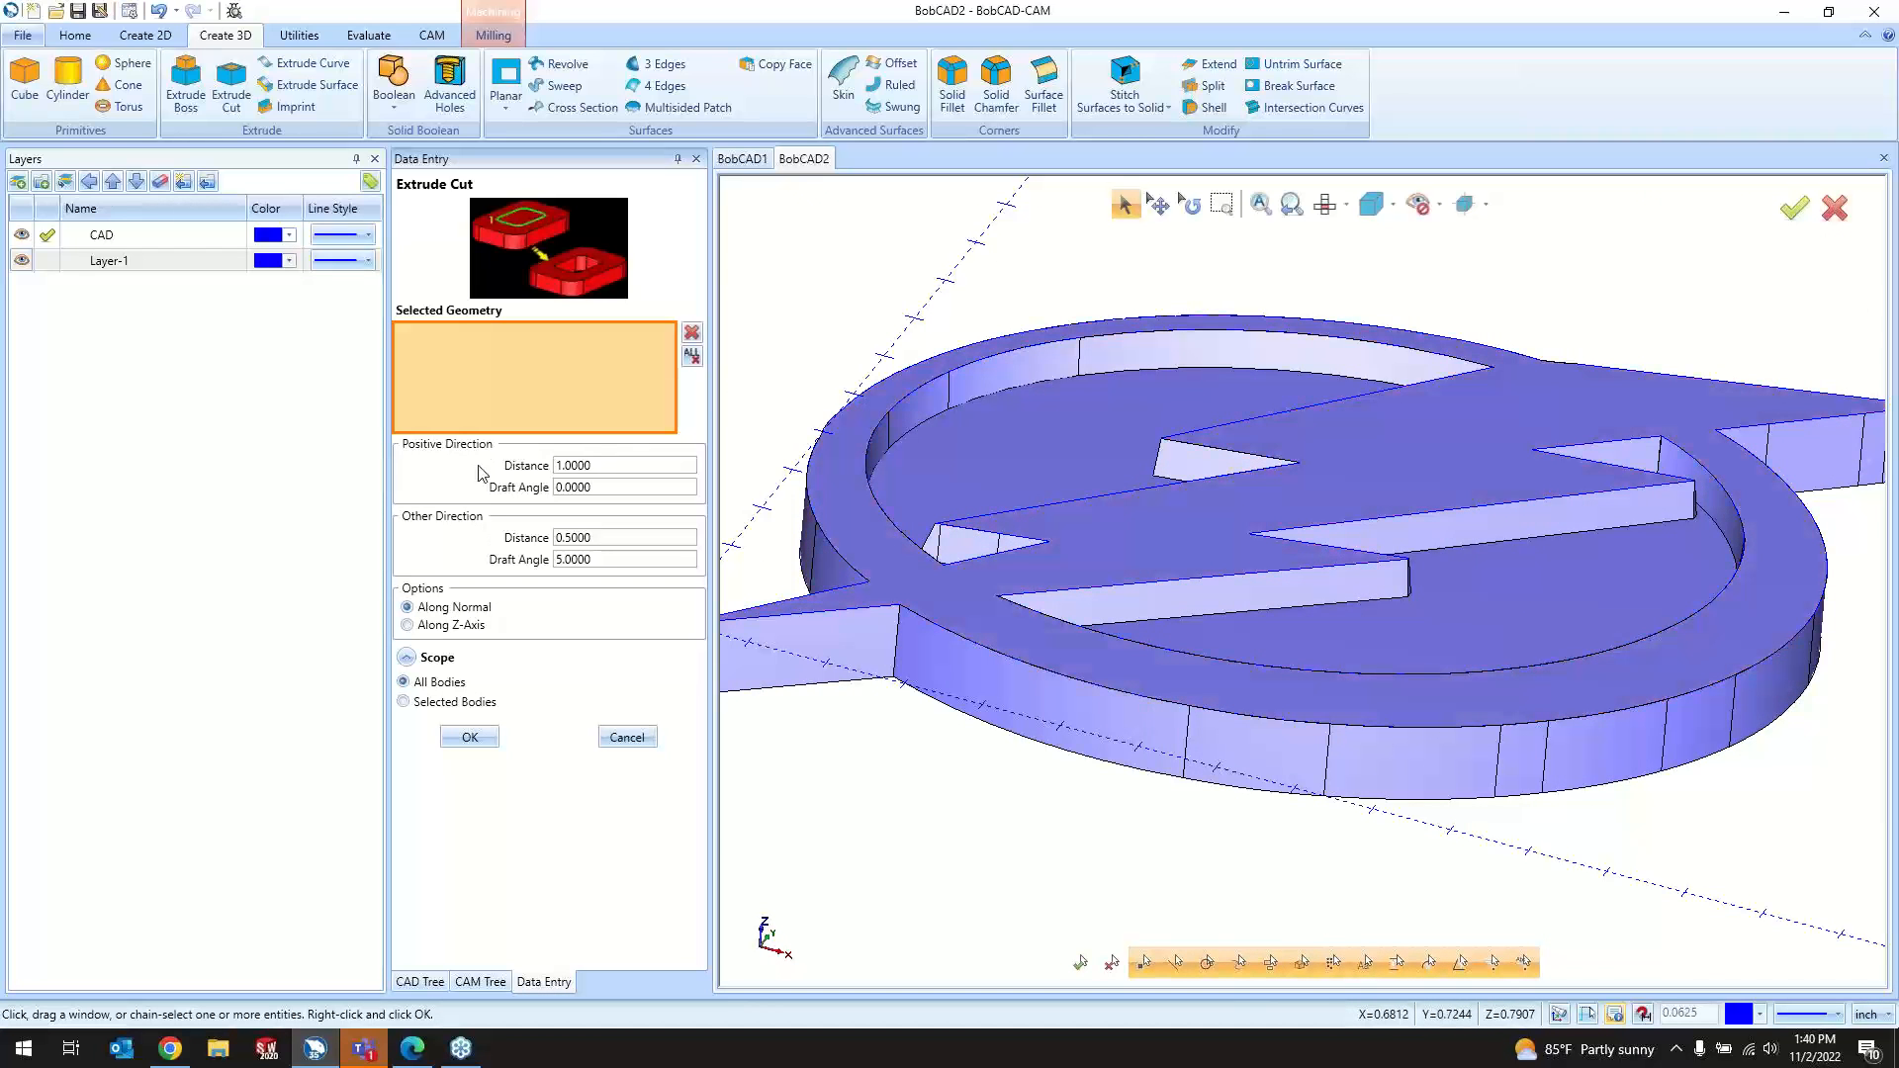
Step: Leave Extrude Cut and undo both the drafted pocket cut and the emblem's extruded boss
click(627, 737)
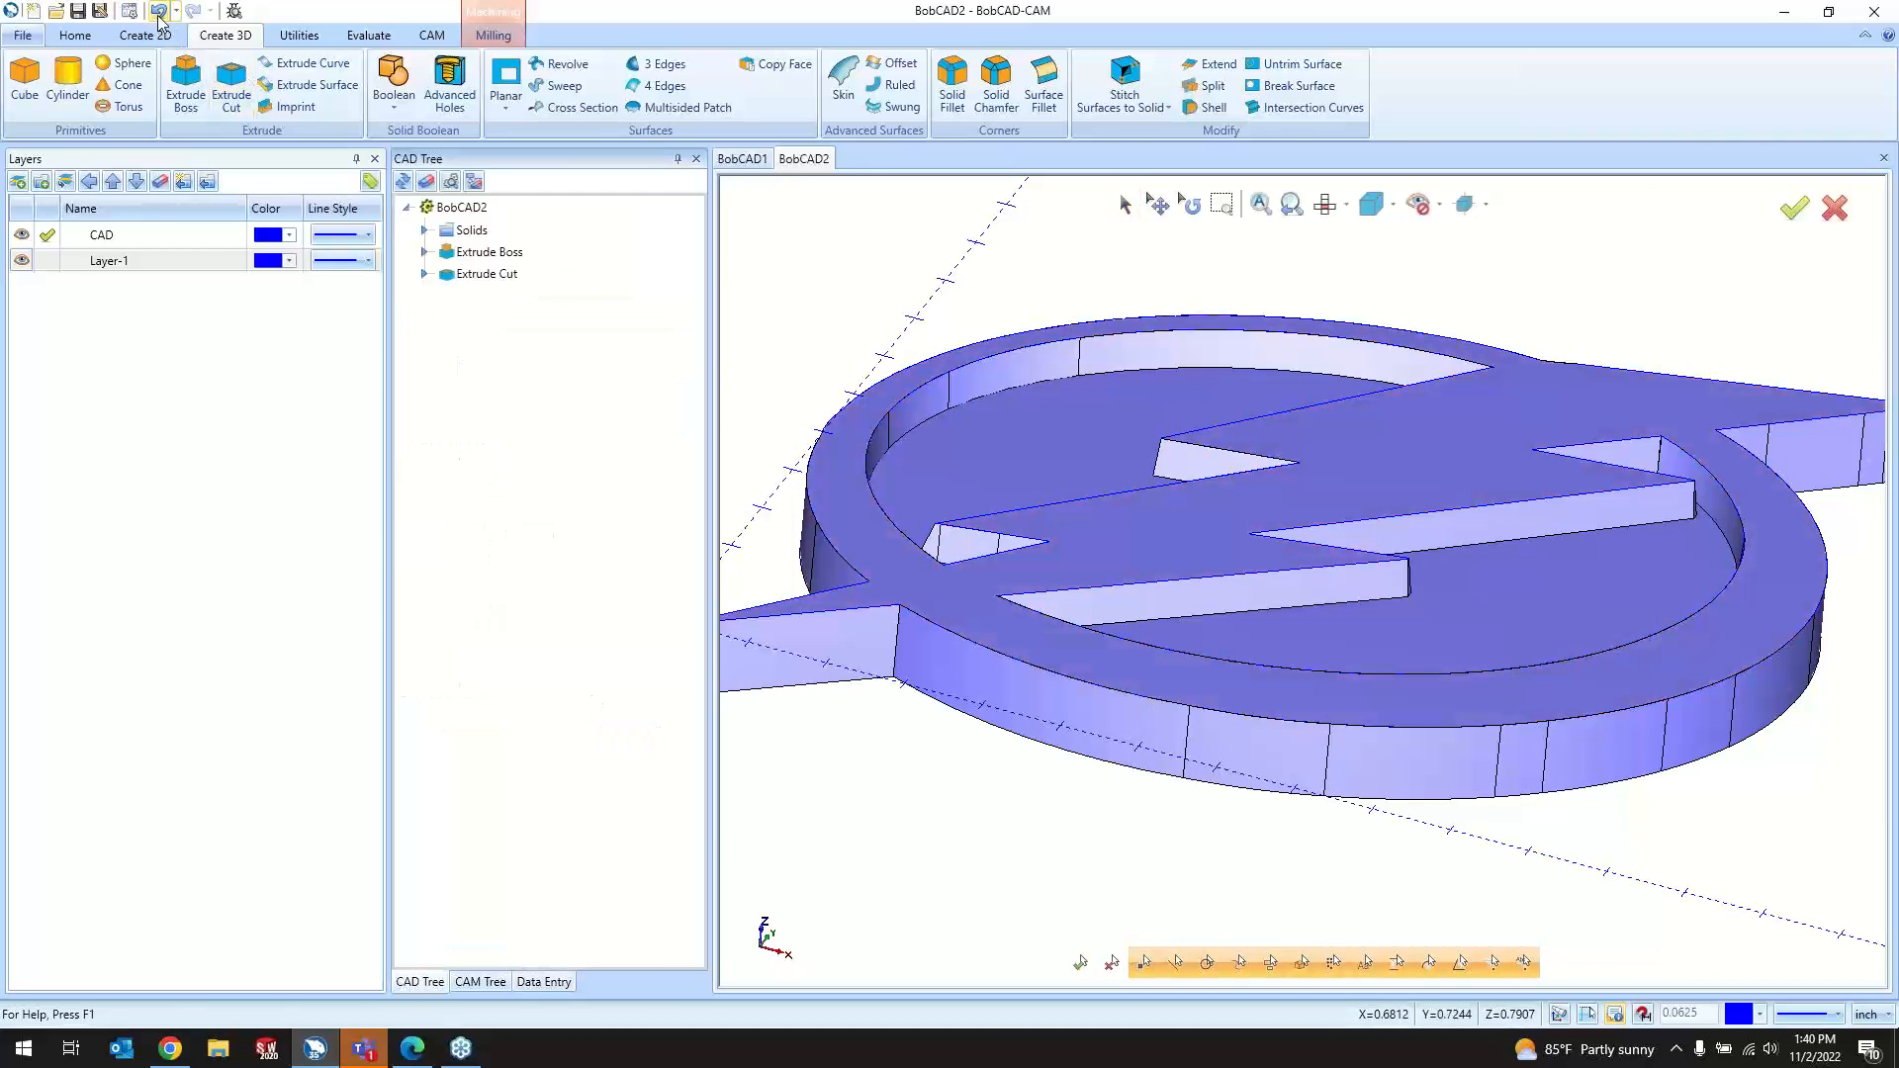
click(158, 12)
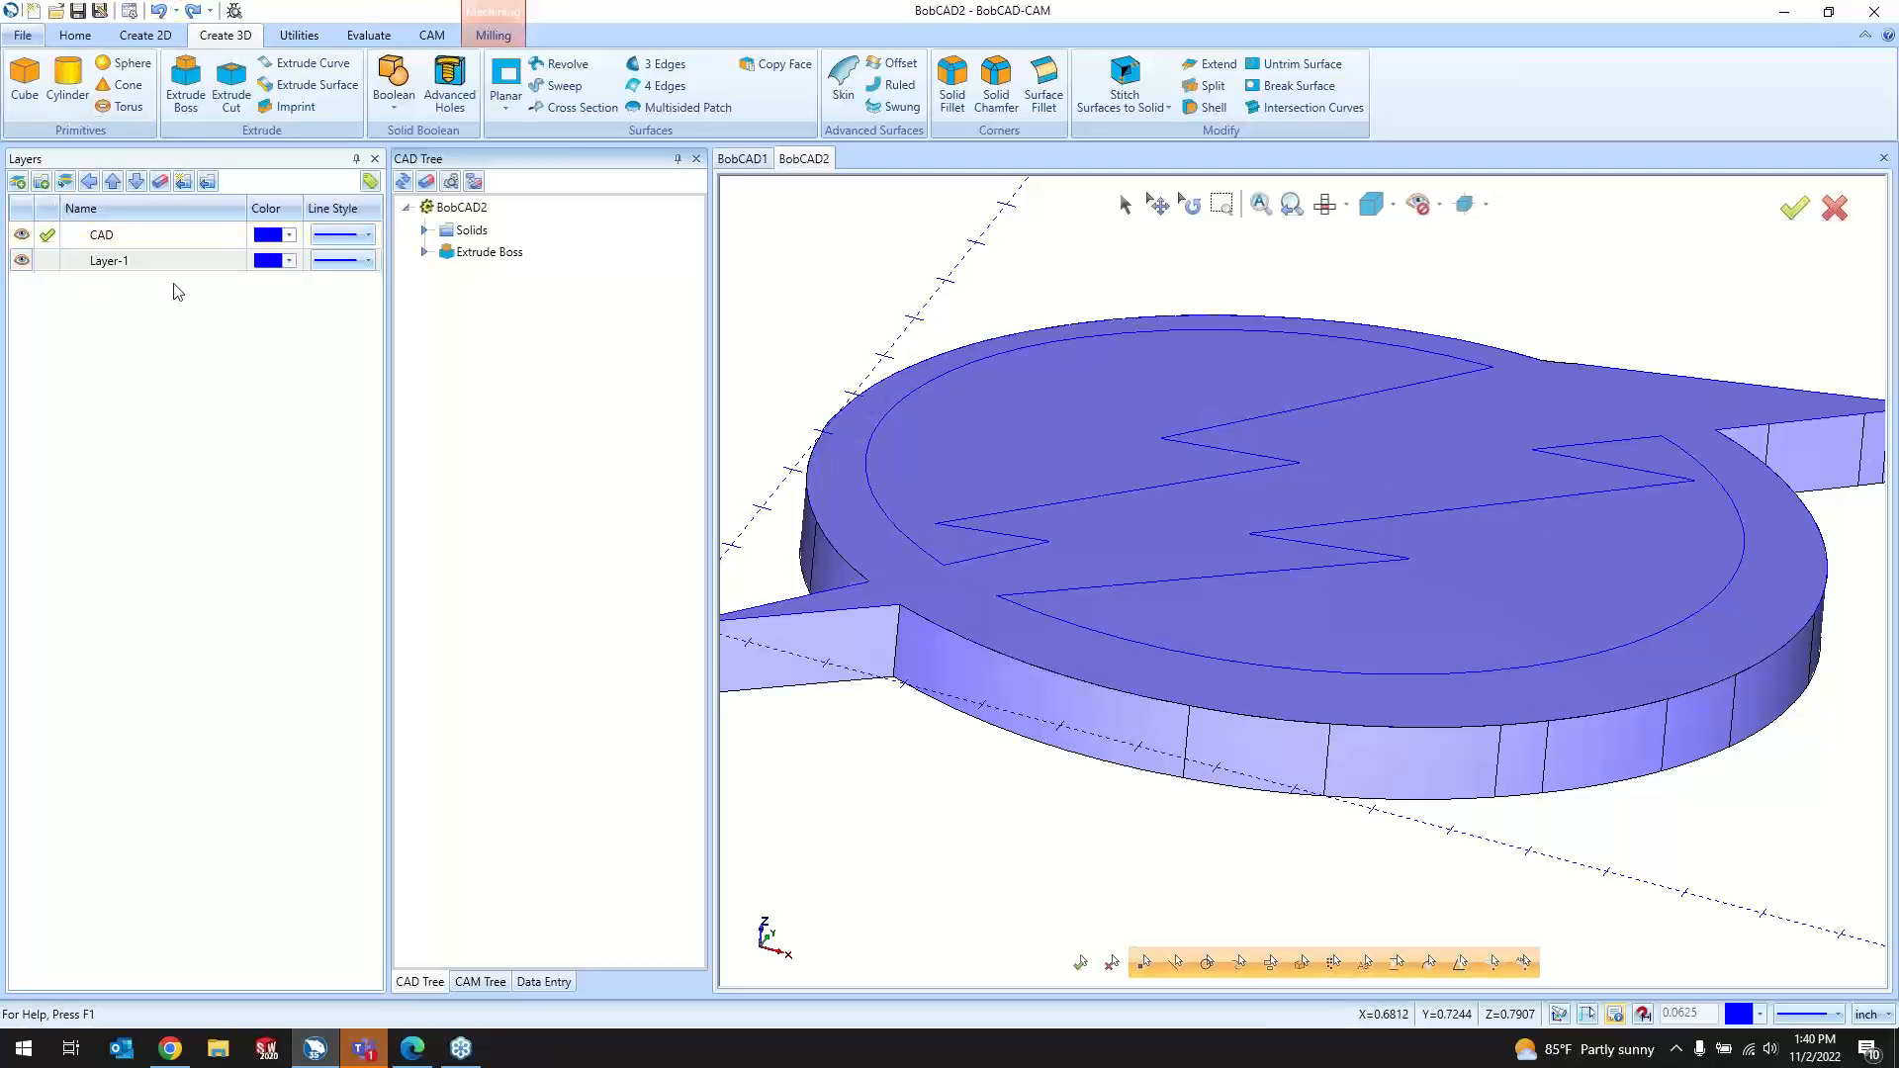
click(156, 12)
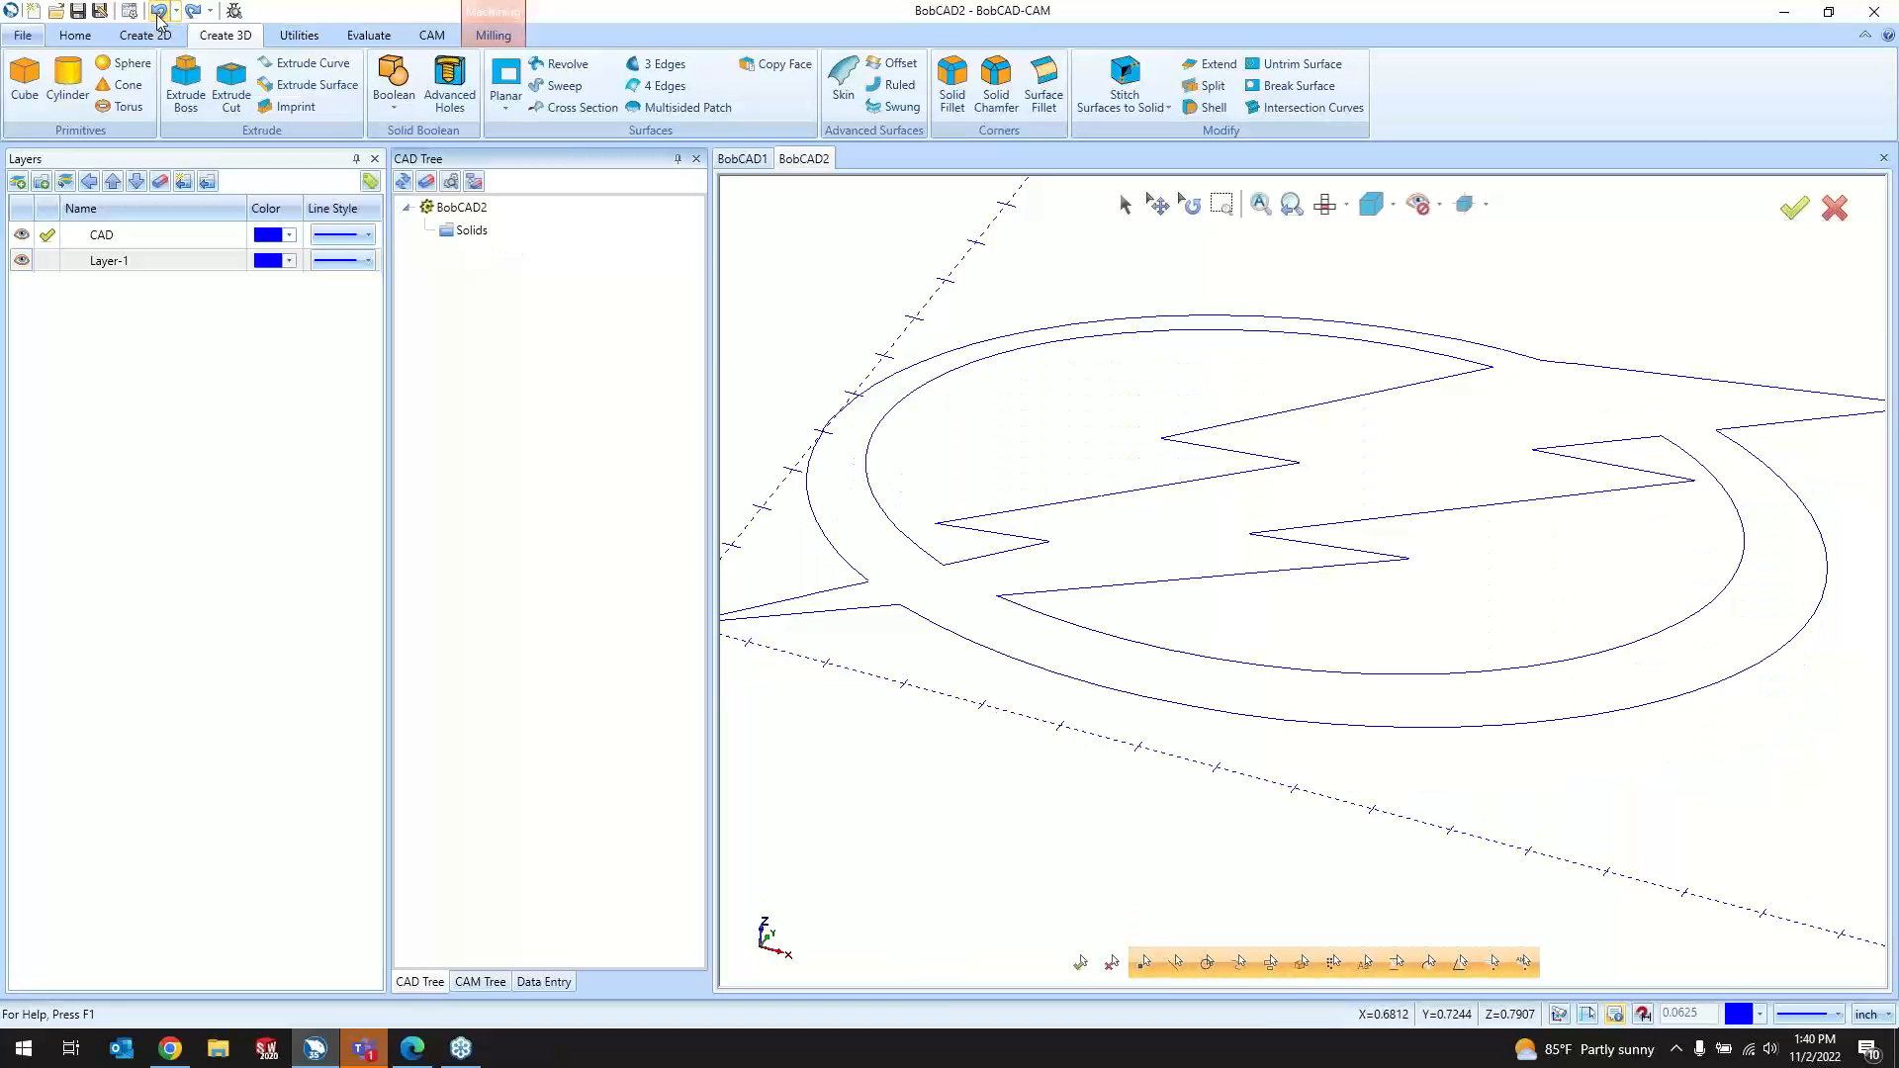
Step: Close the layer manager, leaving more room for the emblem outlines
scroll(792, 495, down, 2)
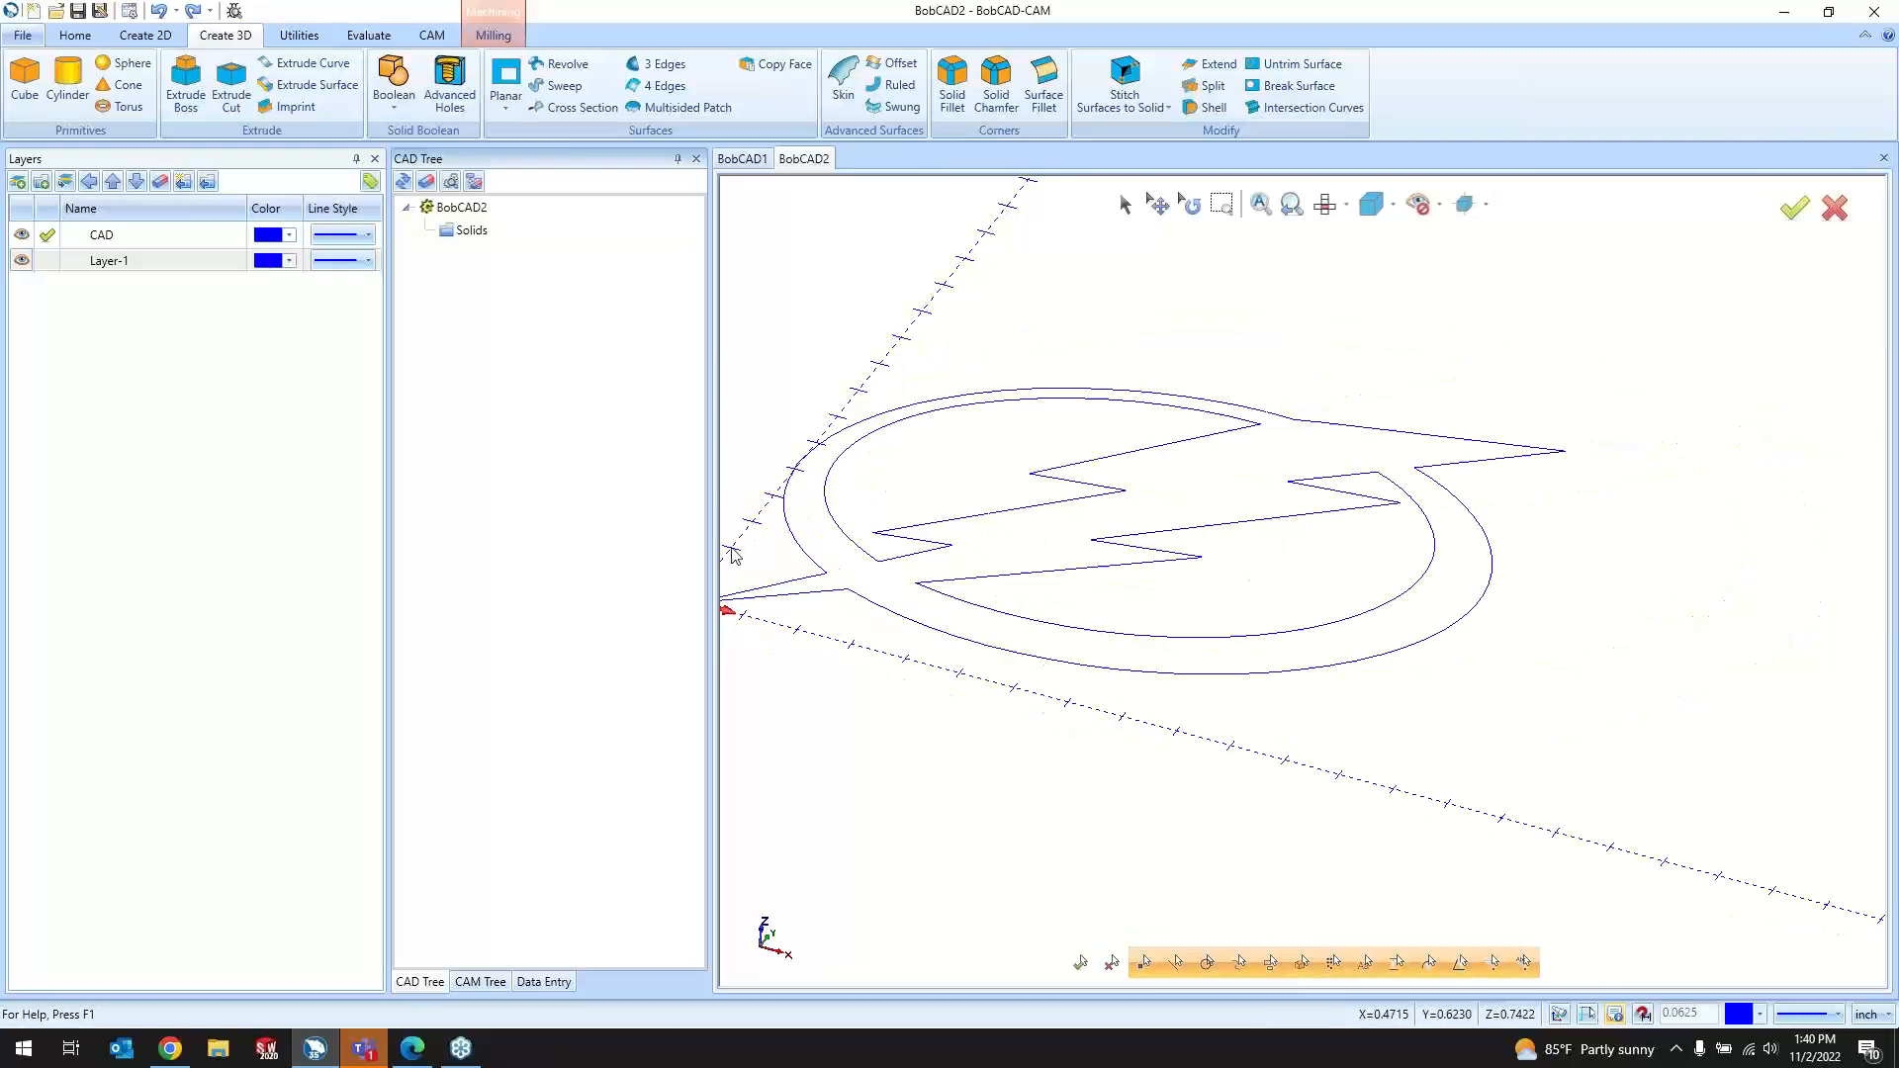
click(375, 159)
middle_drag(577, 690, 614, 716)
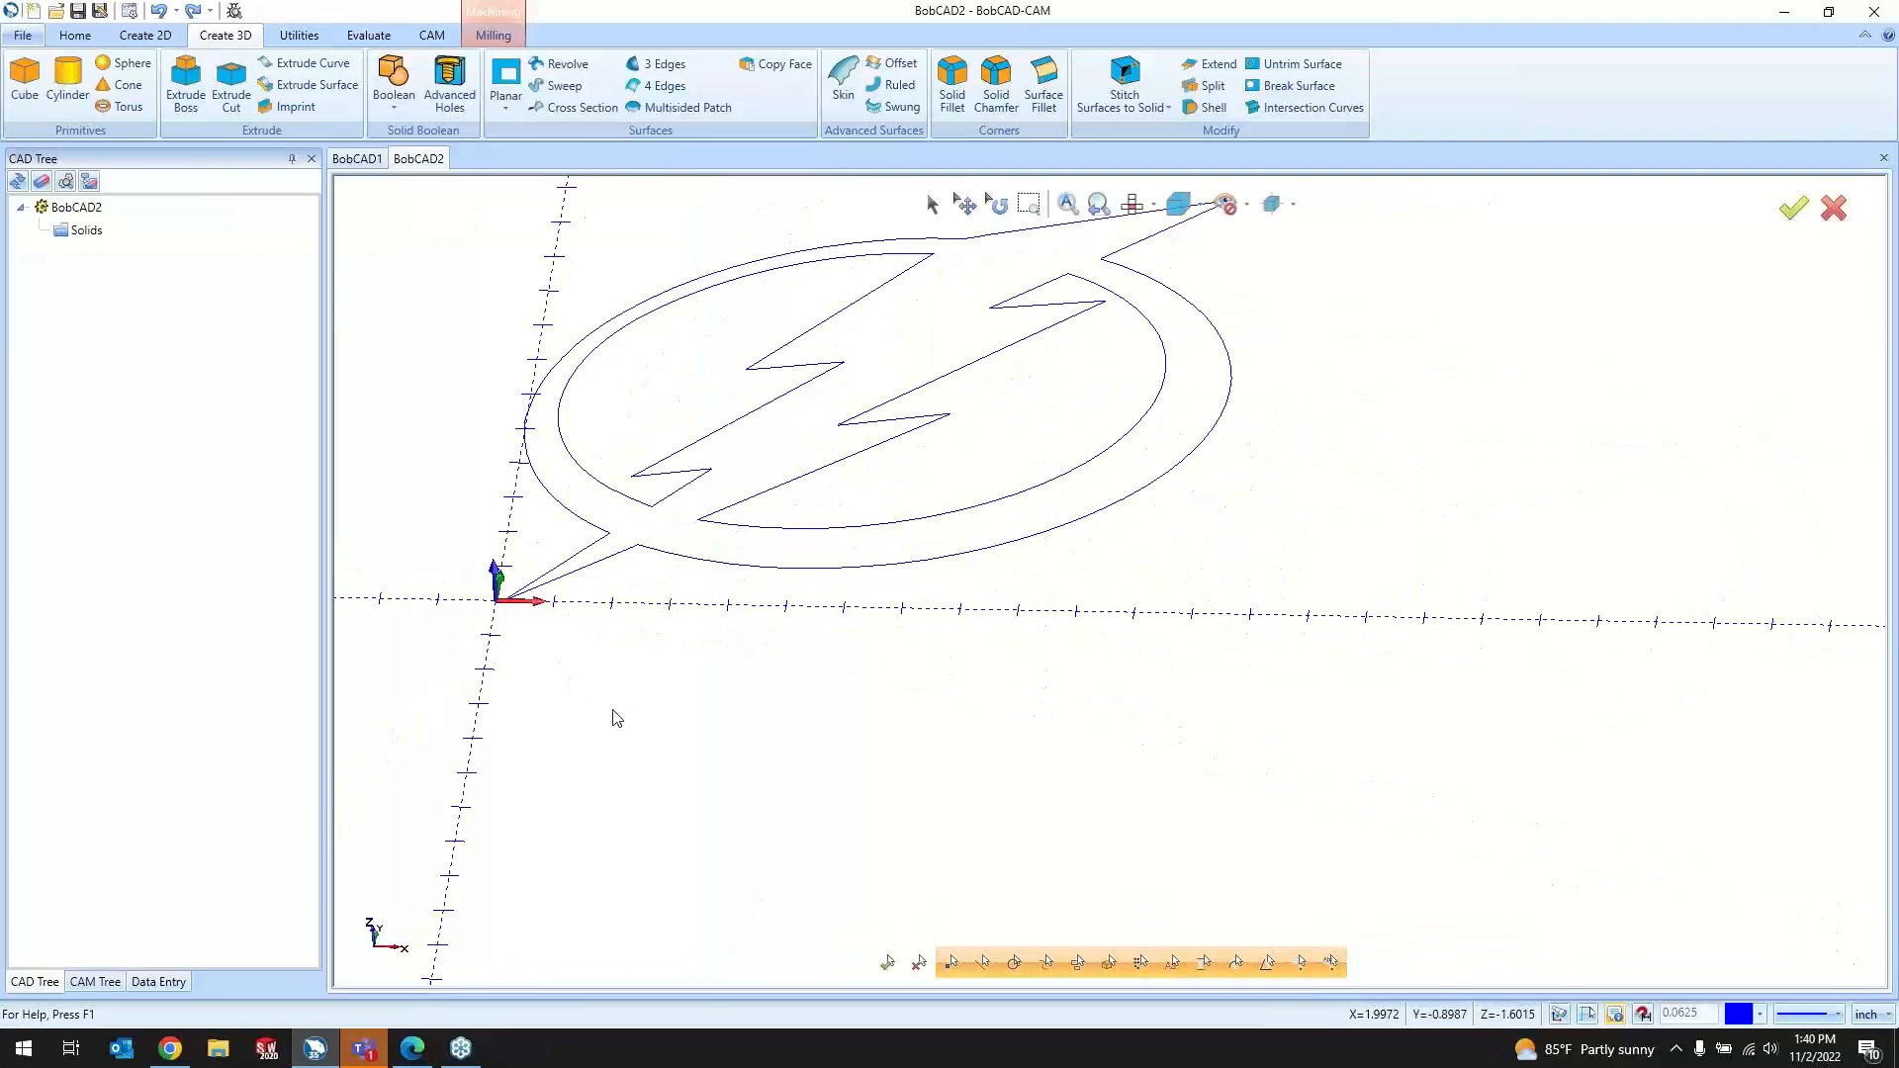
scroll(672, 757, down, 4)
scroll(498, 646, up, 5)
middle_drag(948, 651, 860, 721)
scroll(861, 721, down, 4)
scroll(1011, 604, up, 2)
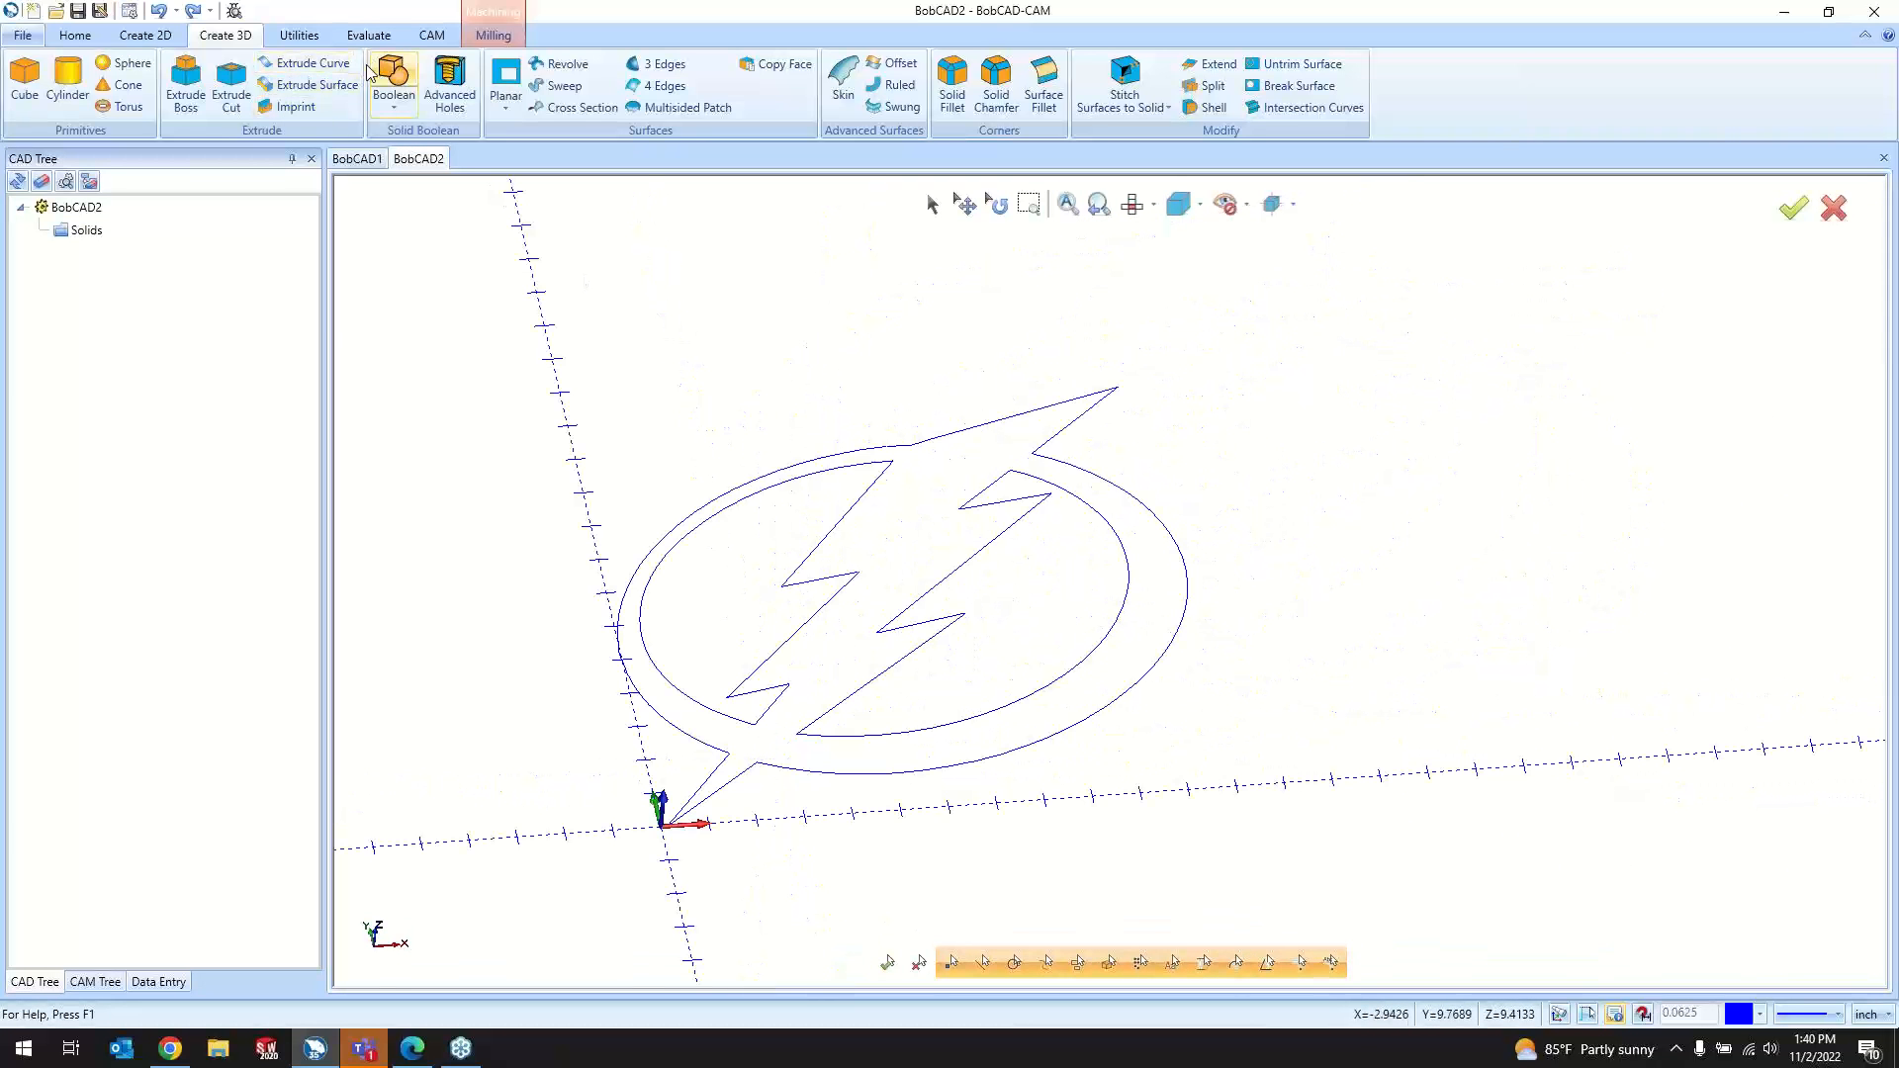
Step: Extrude the emblem's outer outline as a boss, 1.0 inch in the other direction
click(186, 87)
click(620, 621)
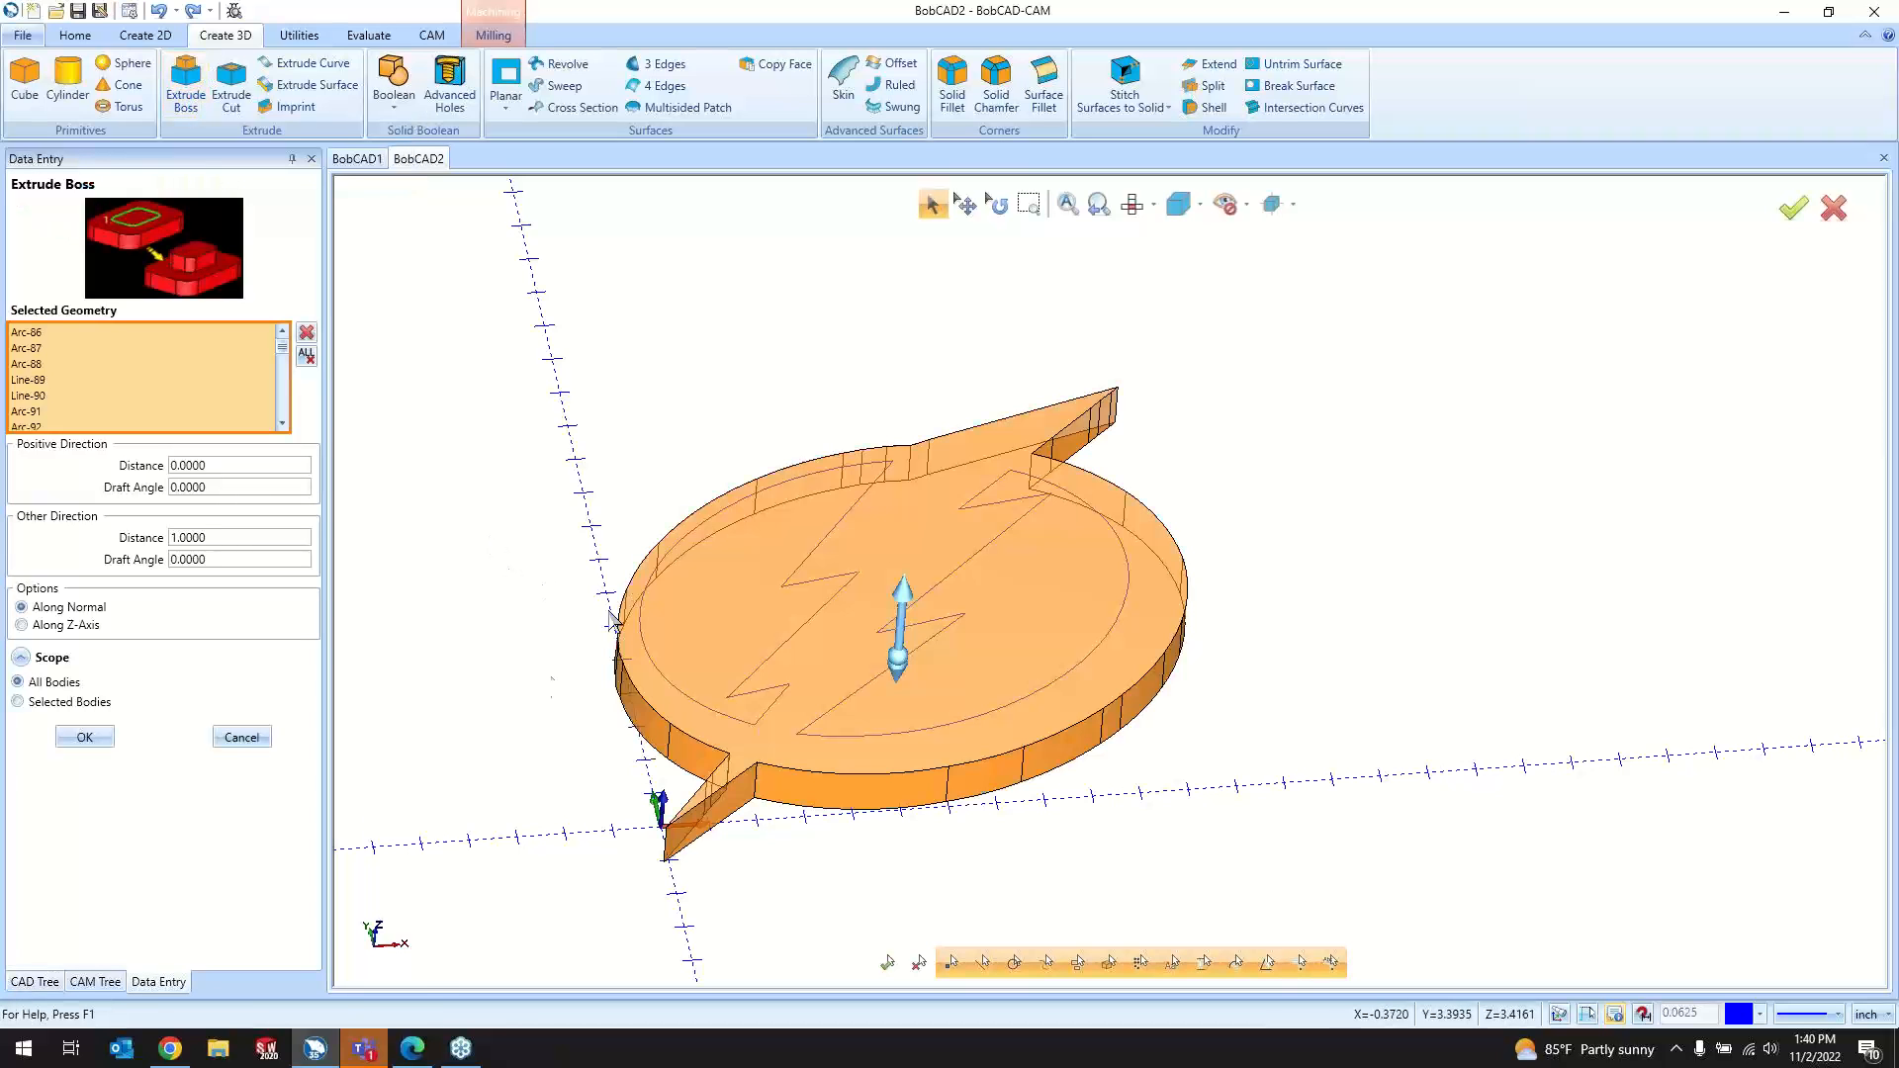
click(216, 540)
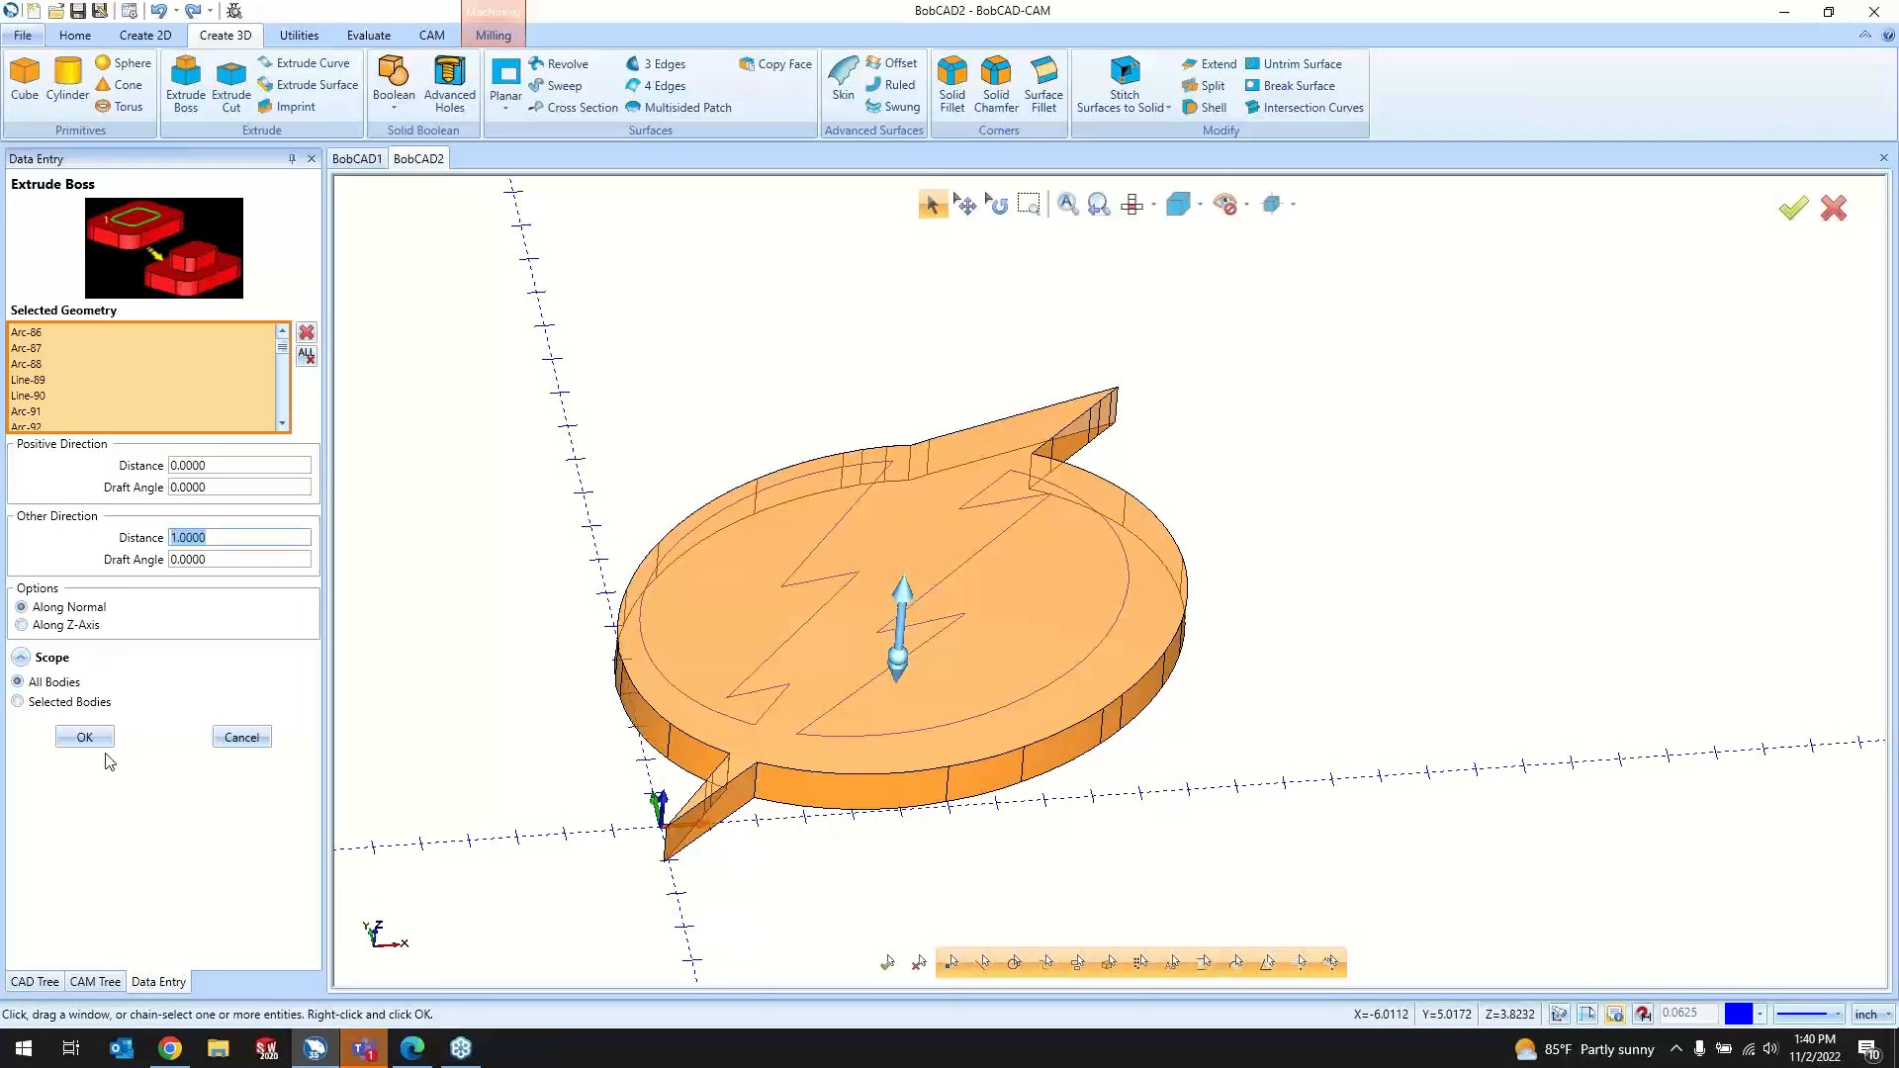
click(82, 738)
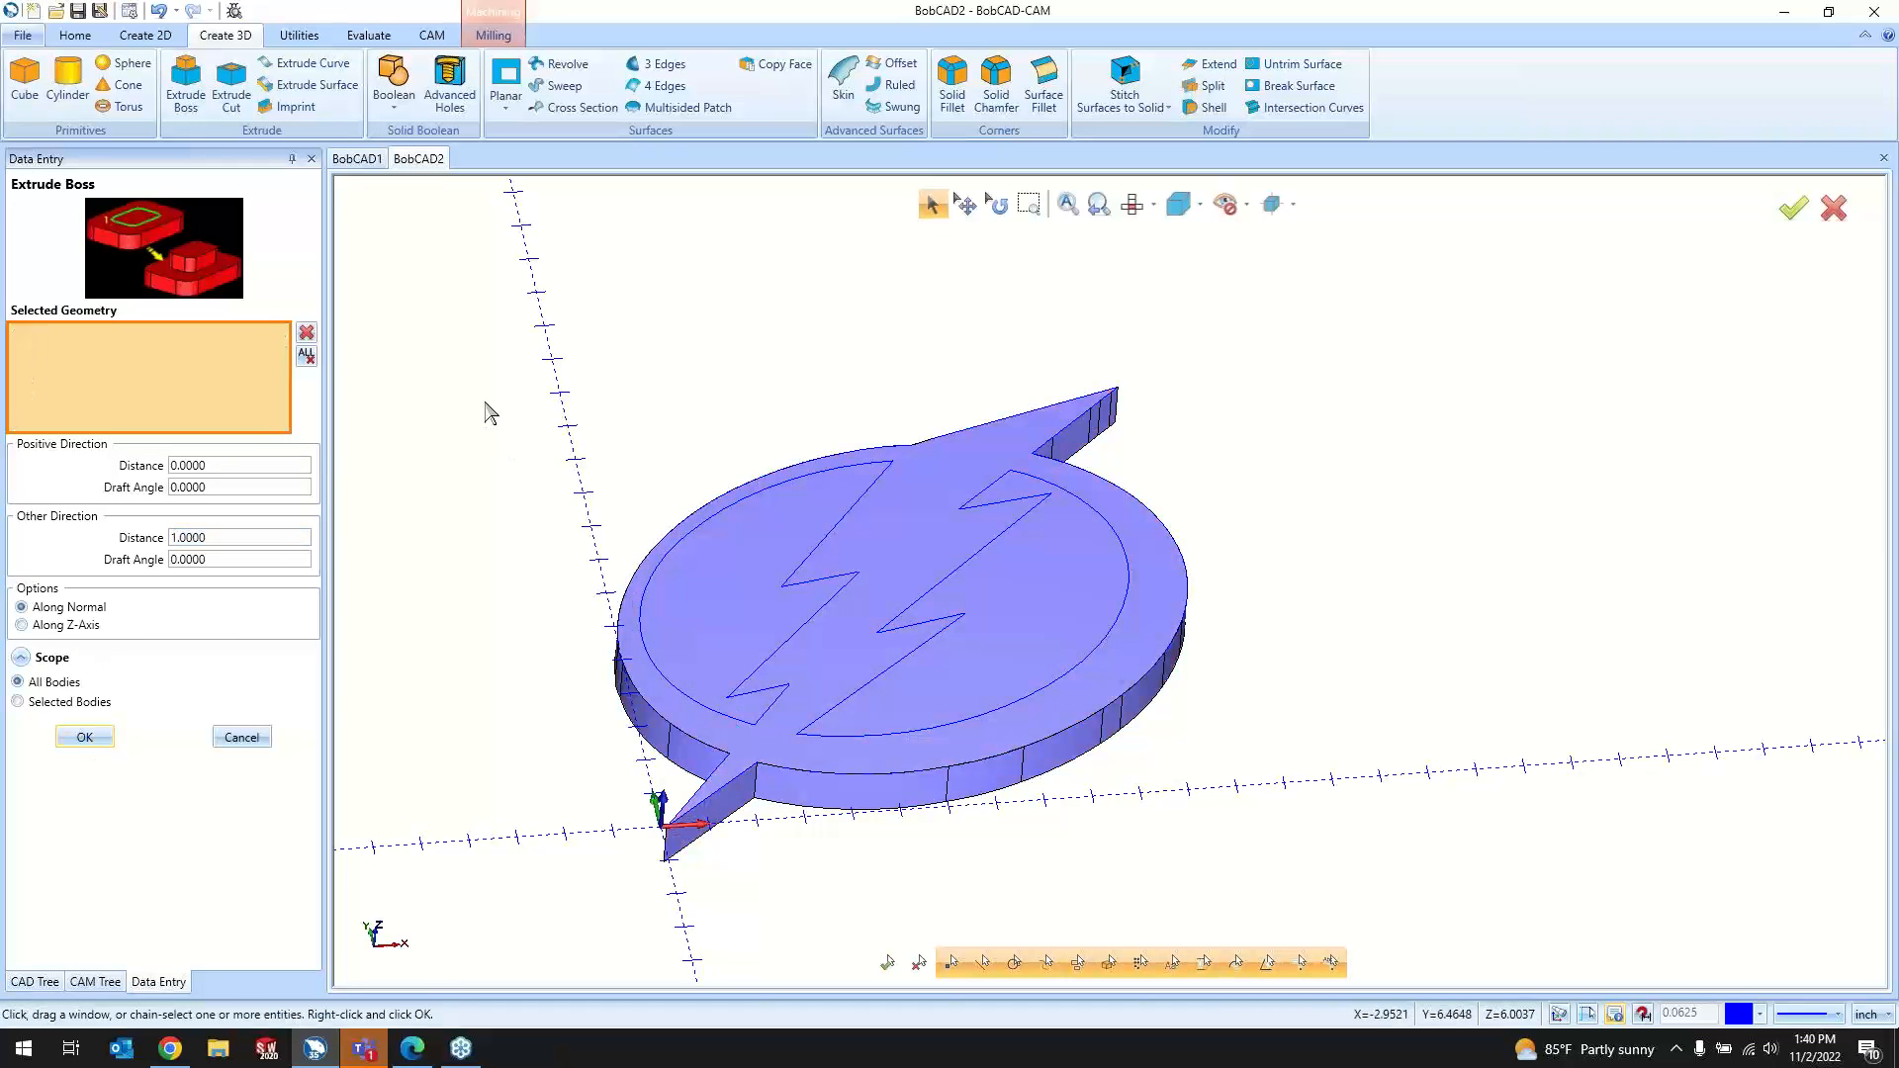
Step: Cut the two inner outlines out of the boss, using 0.5 inch in the other direction and a 5-degree draft angle
click(233, 103)
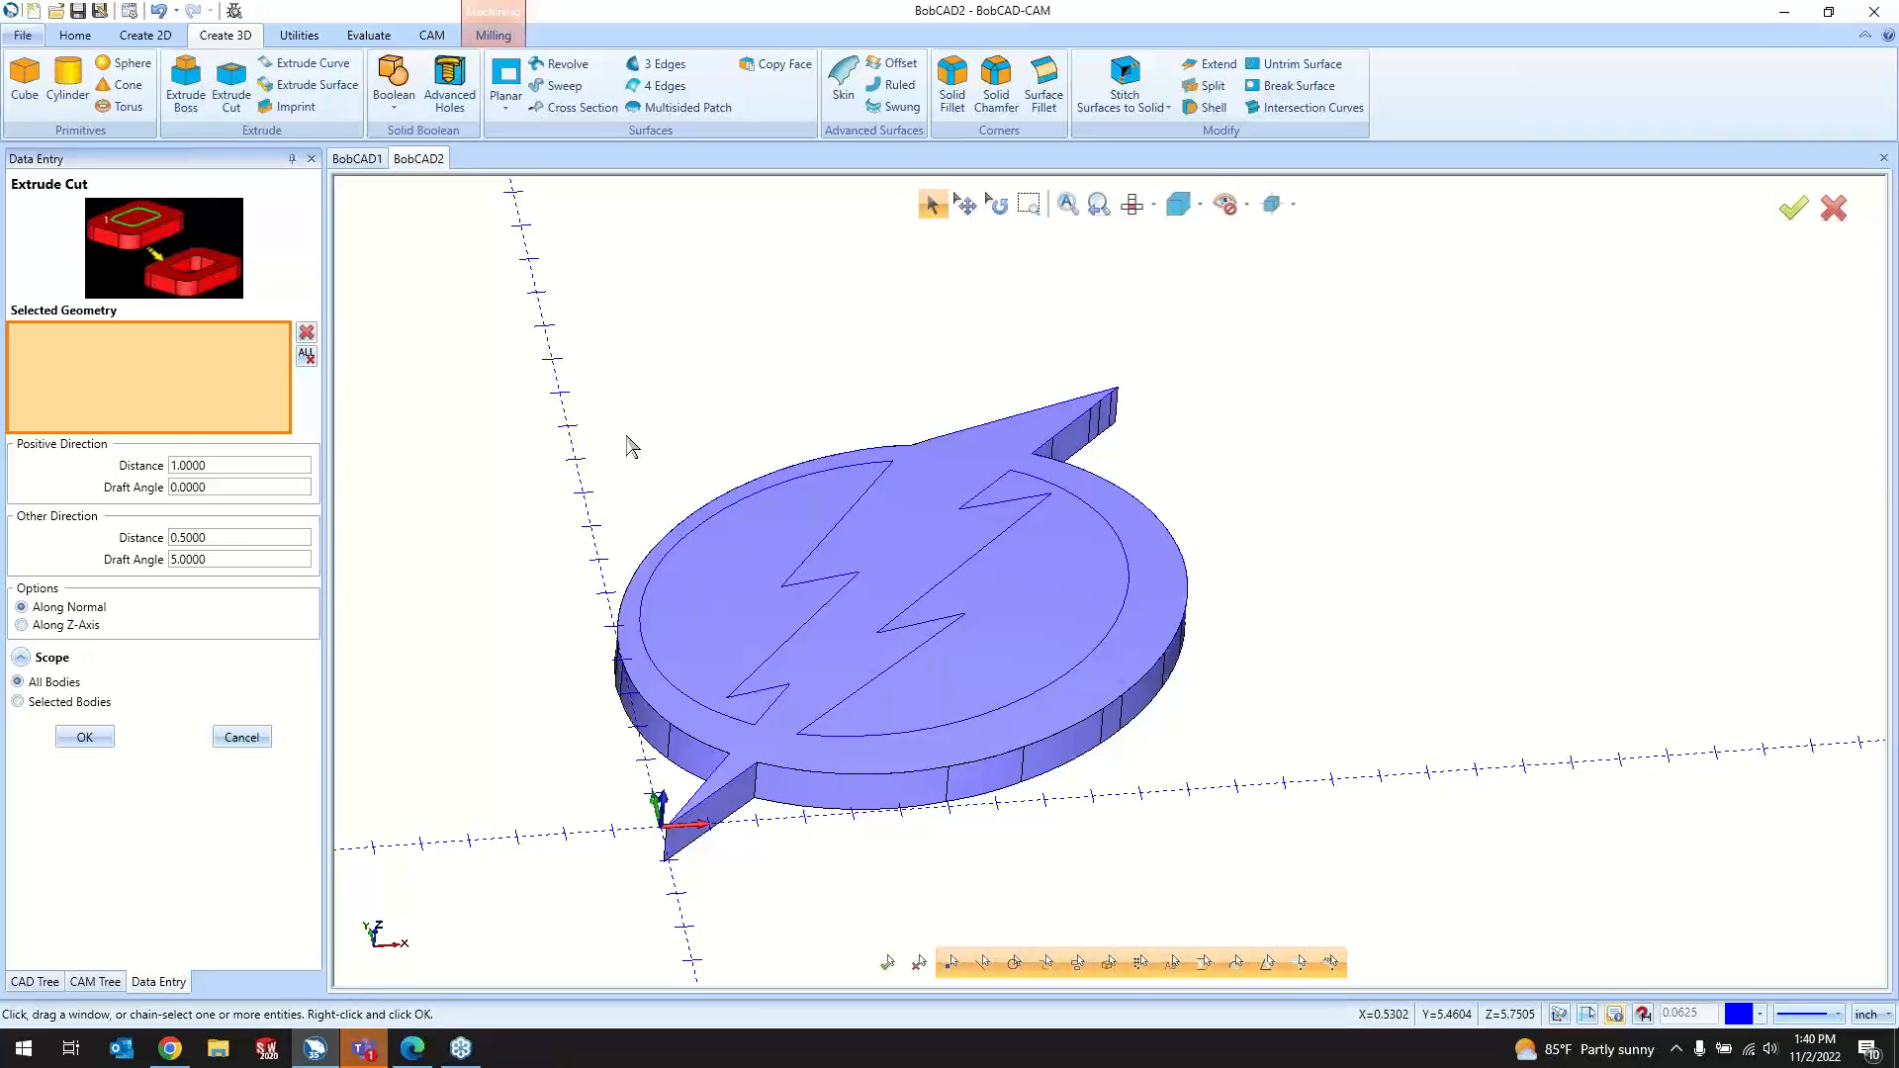
key(w)
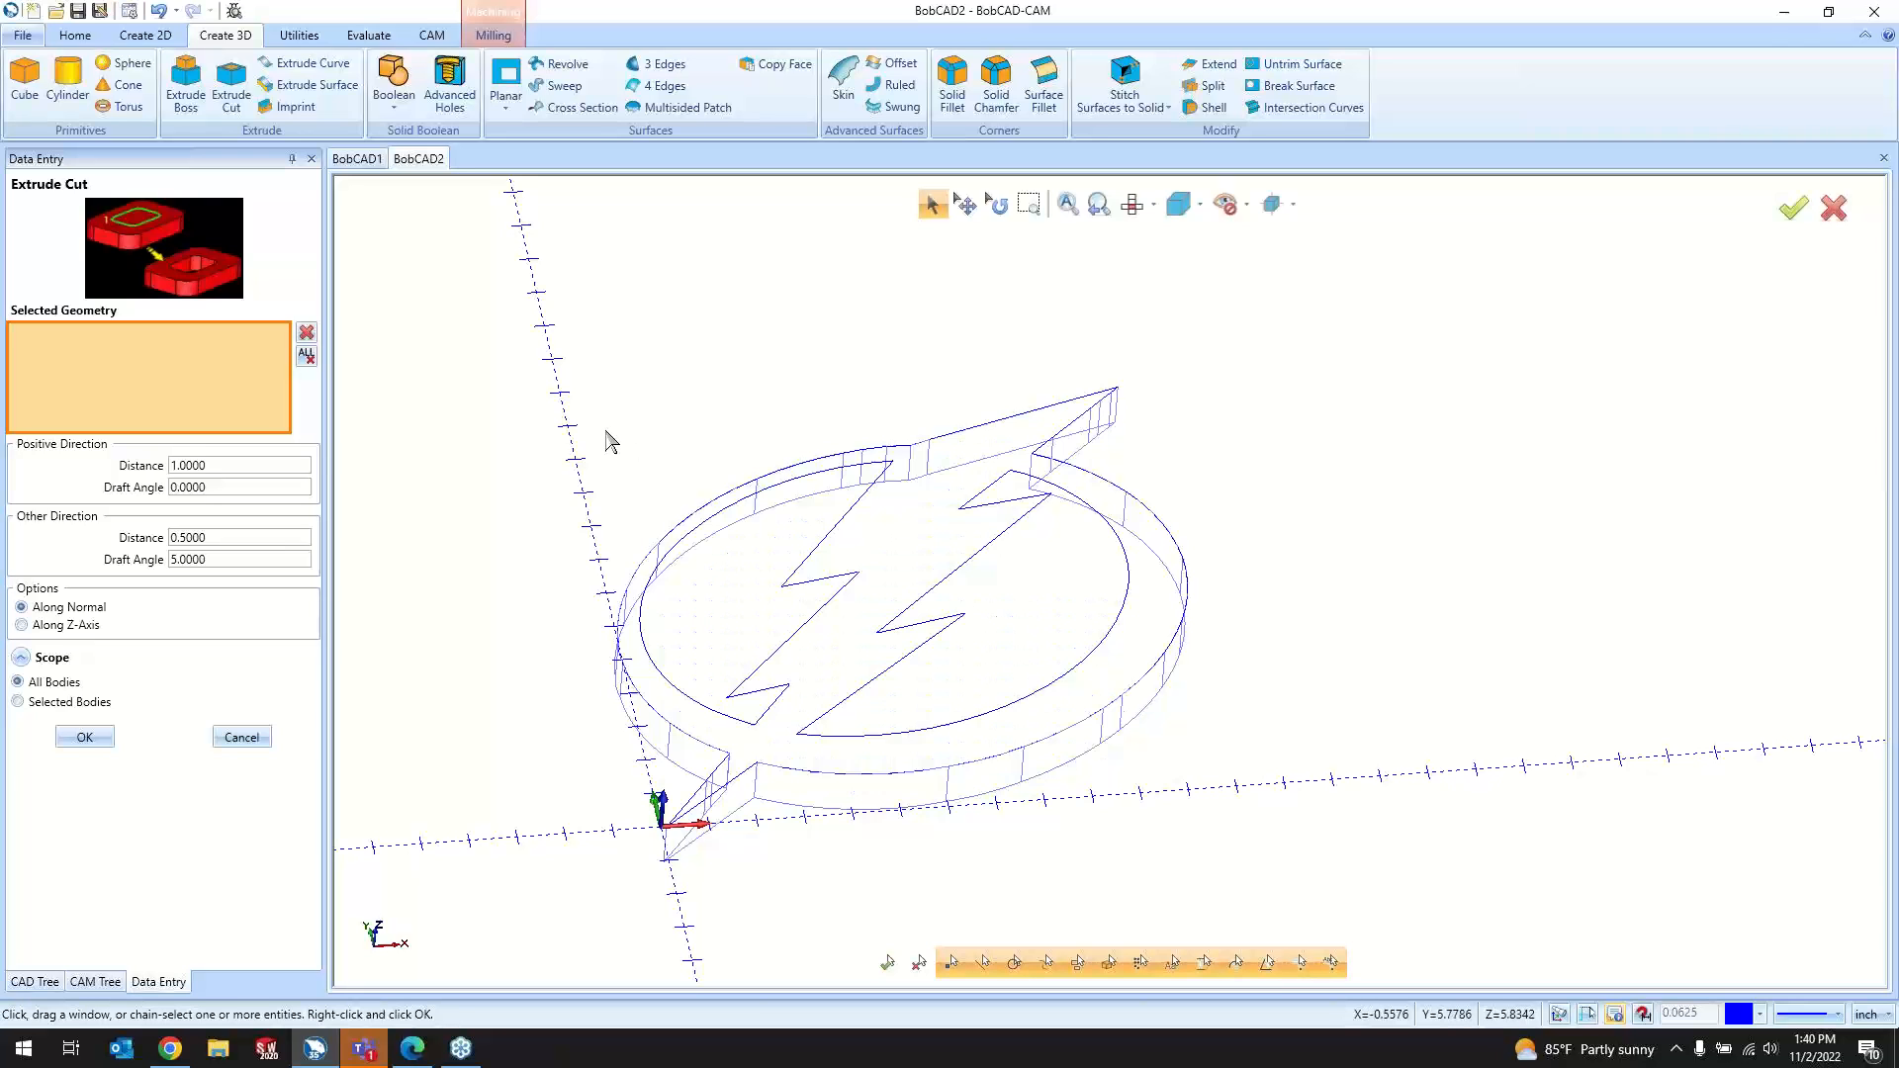
mouse_move(606, 432)
middle_down()
mouse_move(615, 450)
mouse_move(624, 403)
mouse_move(657, 403)
middle_up()
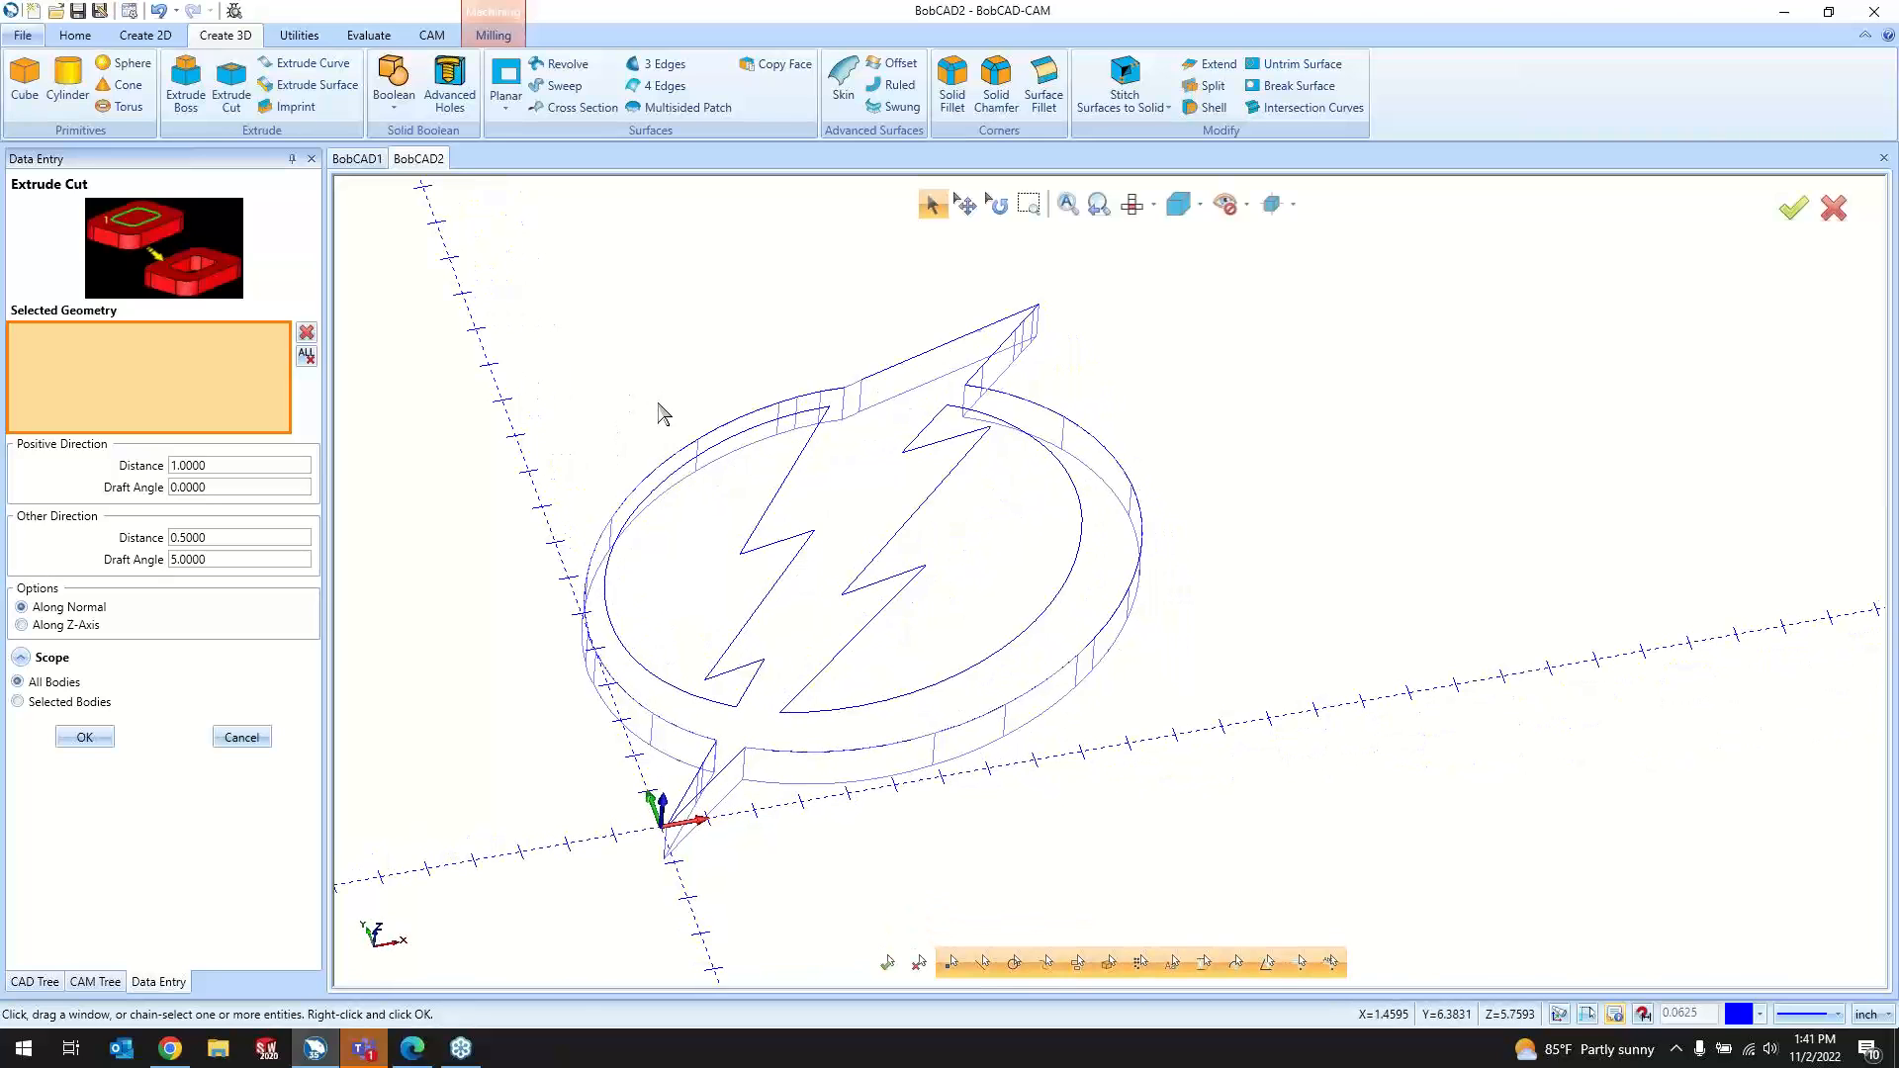
key(w)
key(ctrl+w)
key(ctrl+w)
key(ctrl+w)
click(771, 529)
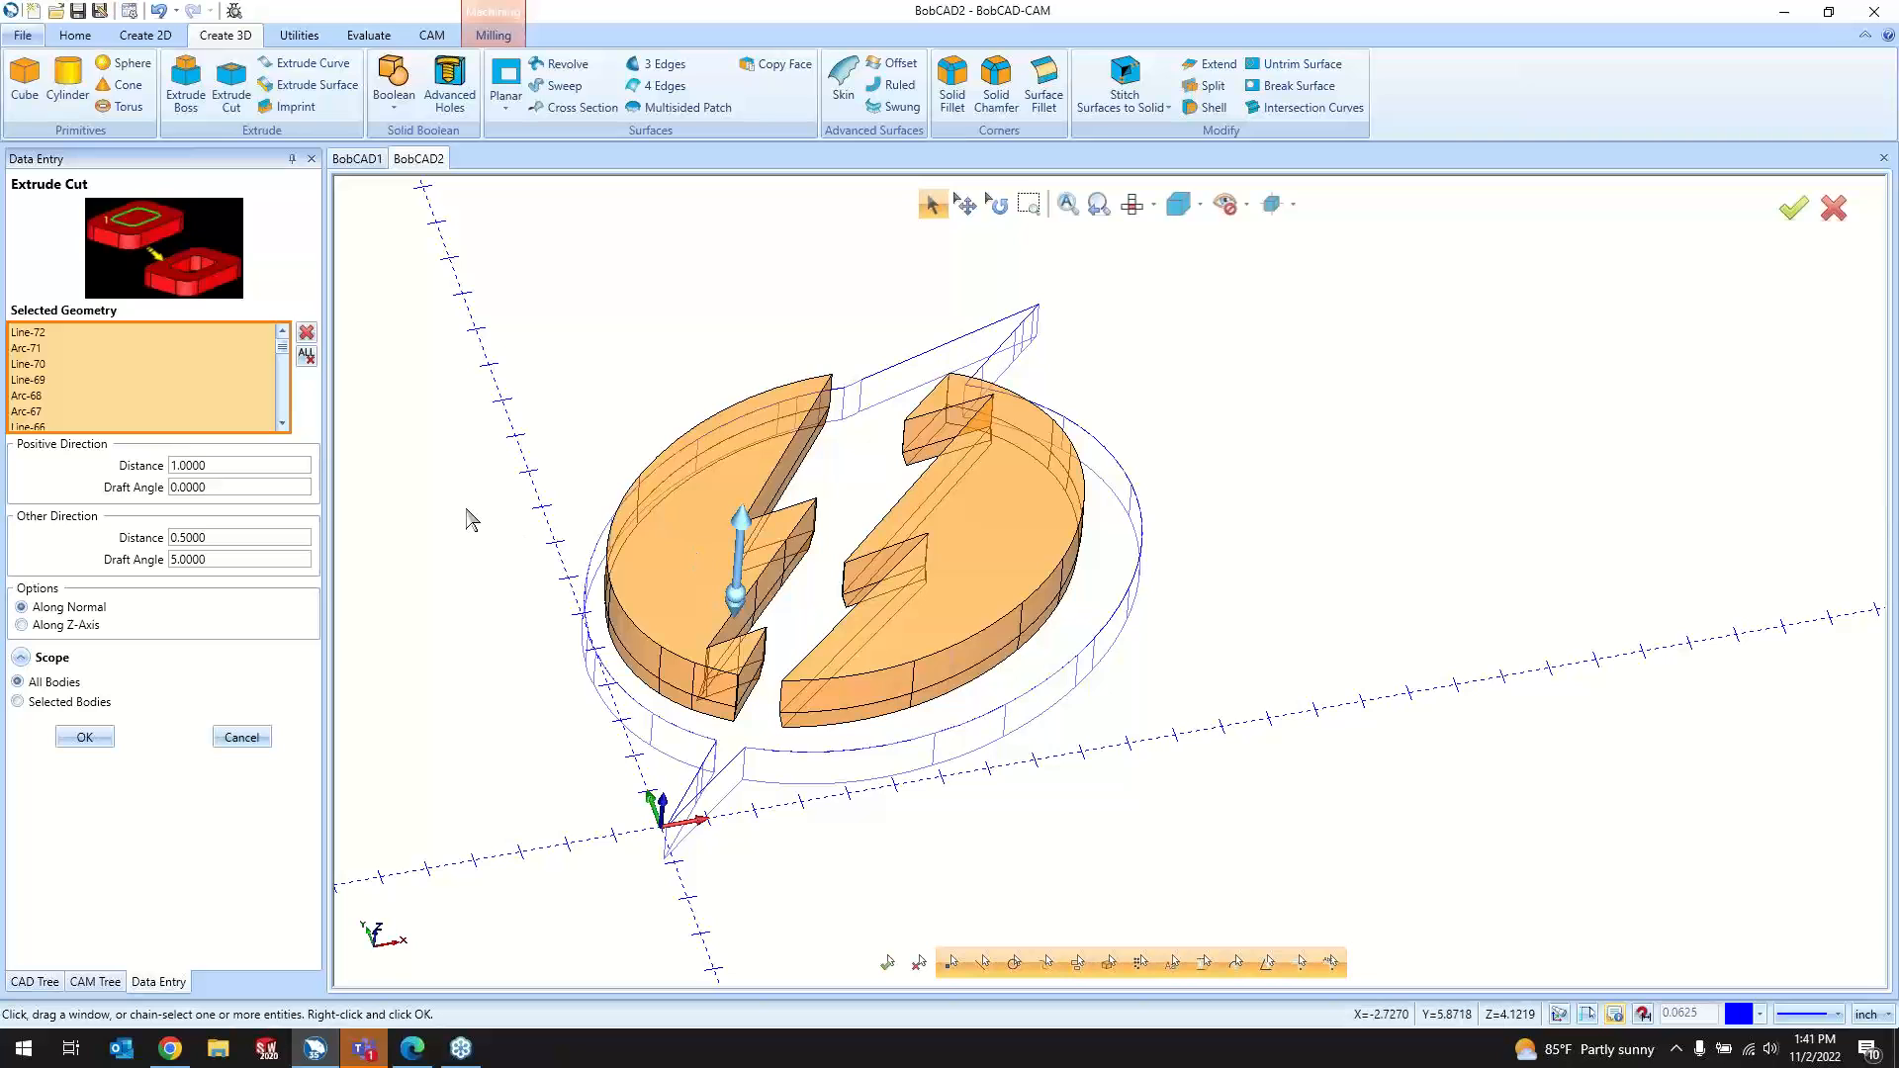
key(ctrl+w)
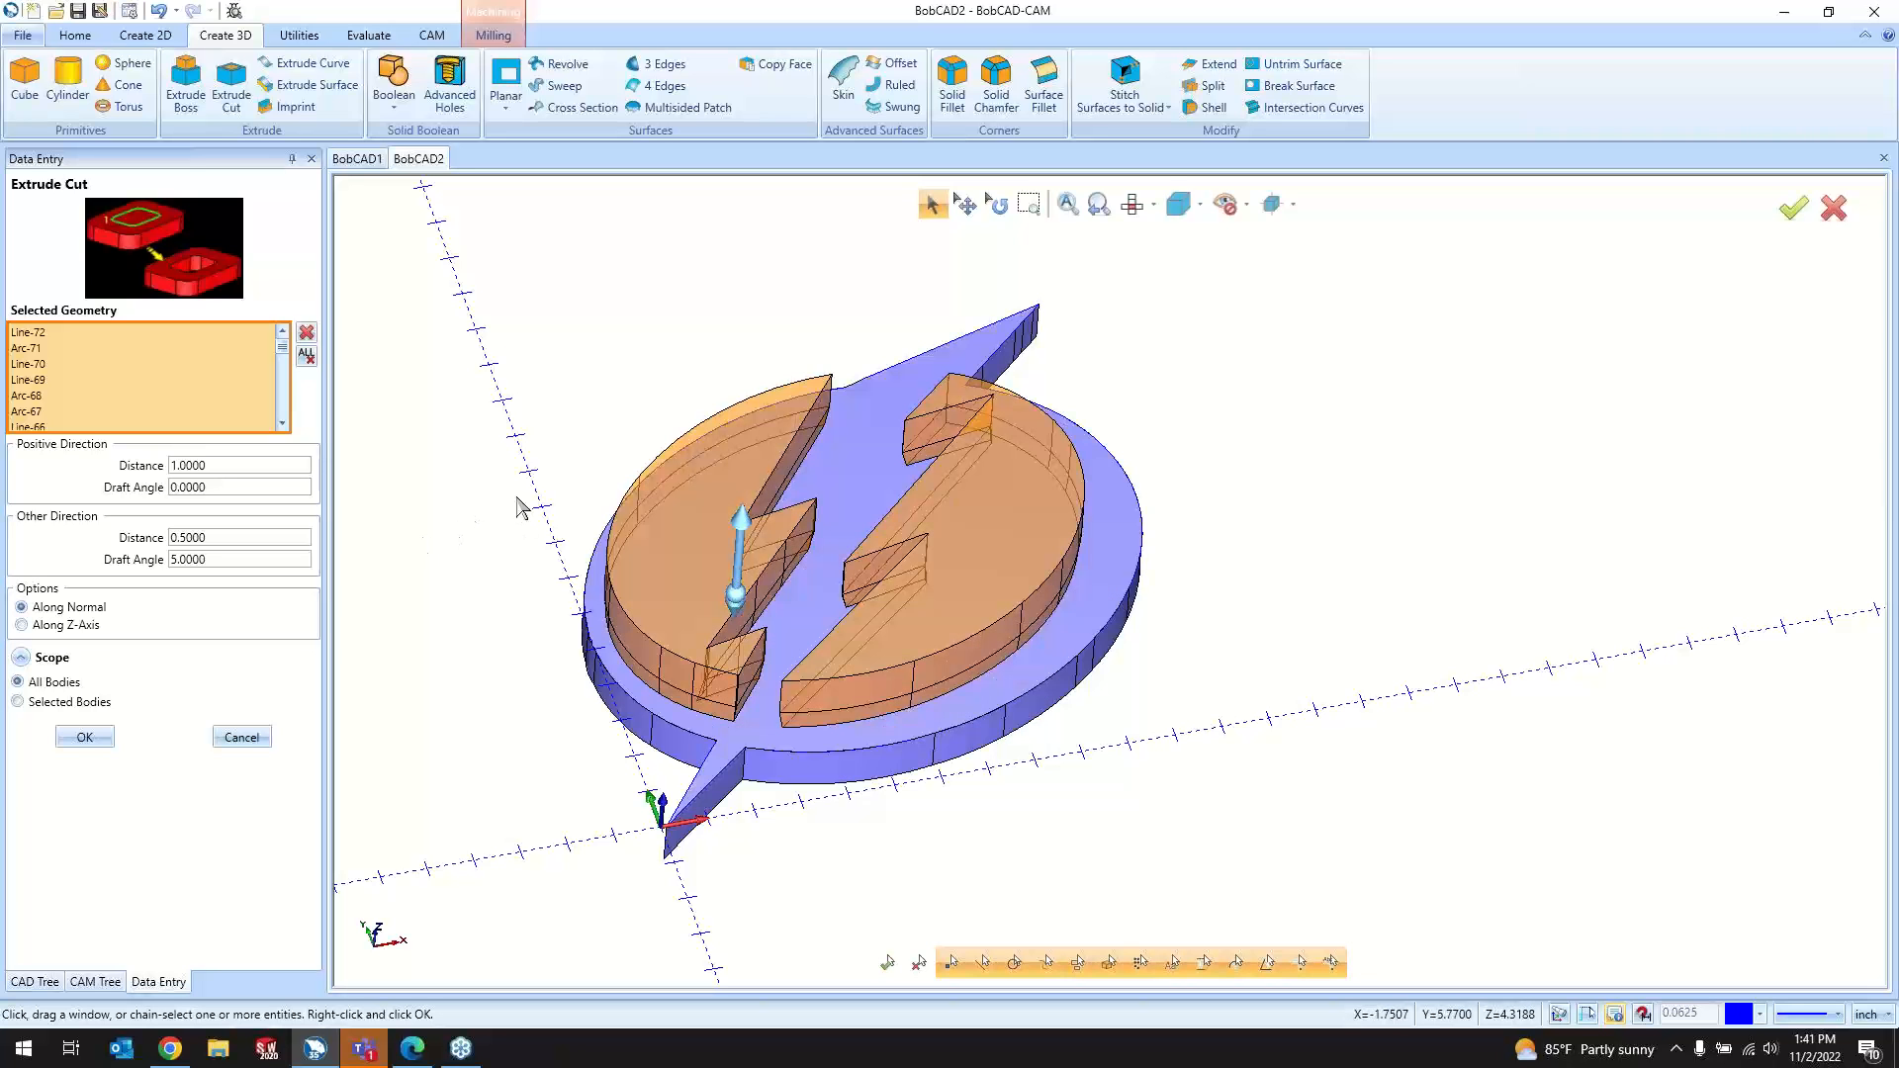
key(ctrl+w)
key(ctrl+w)
click(84, 738)
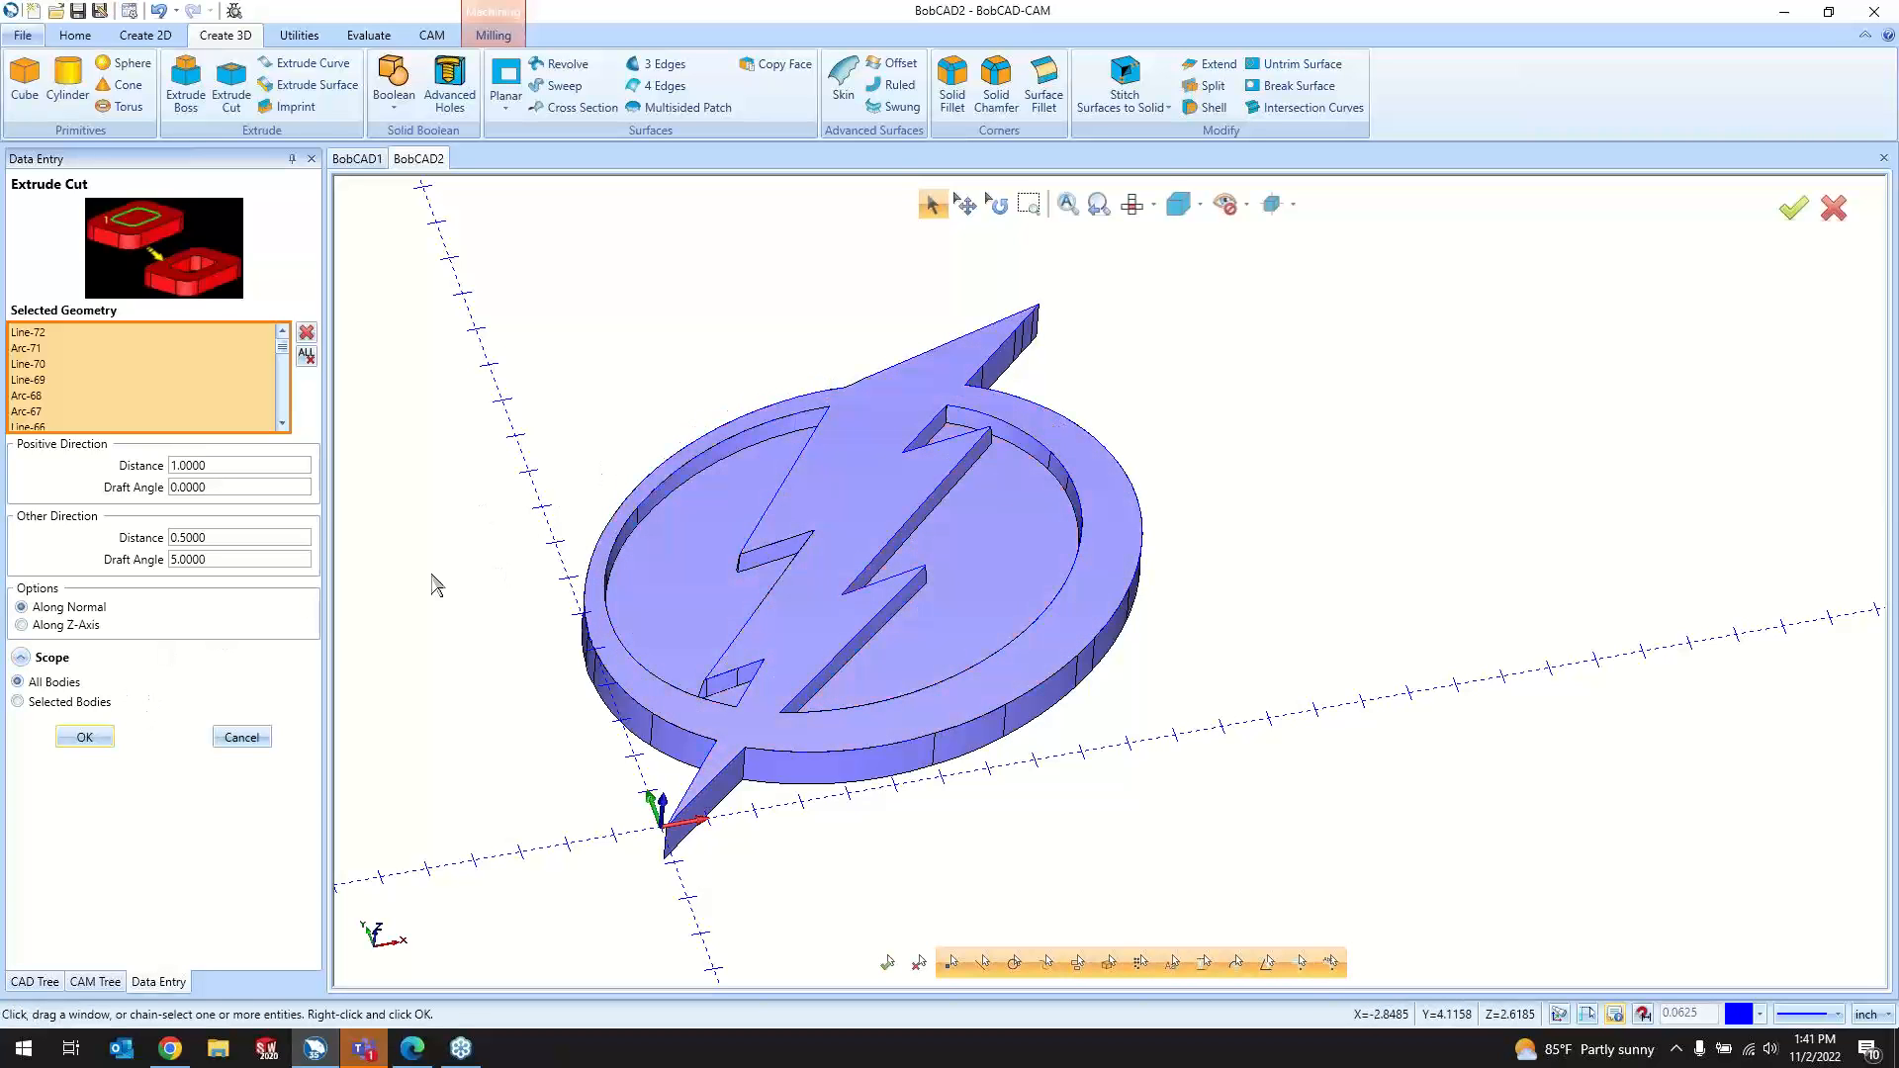
Step: Leave Extrude Cut and undo the pocket cut and the emblem boss
click(248, 741)
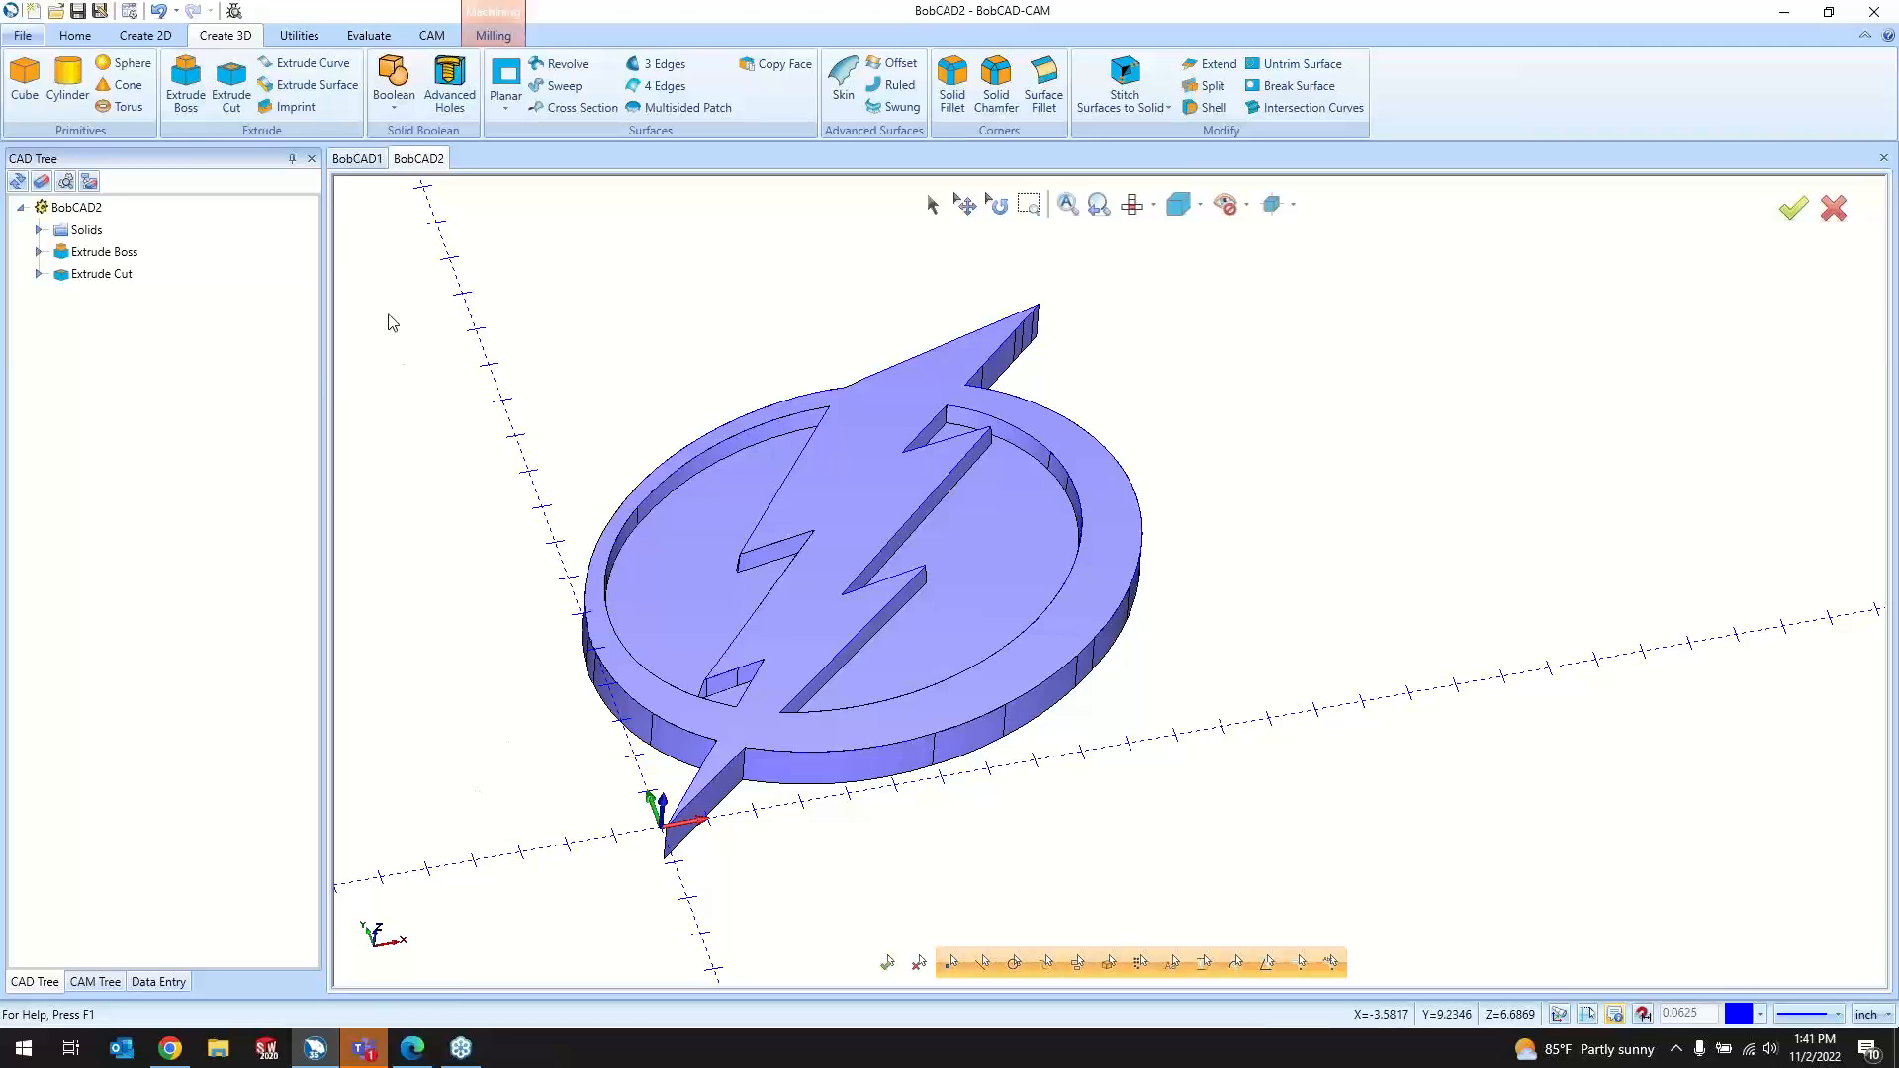
click(159, 12)
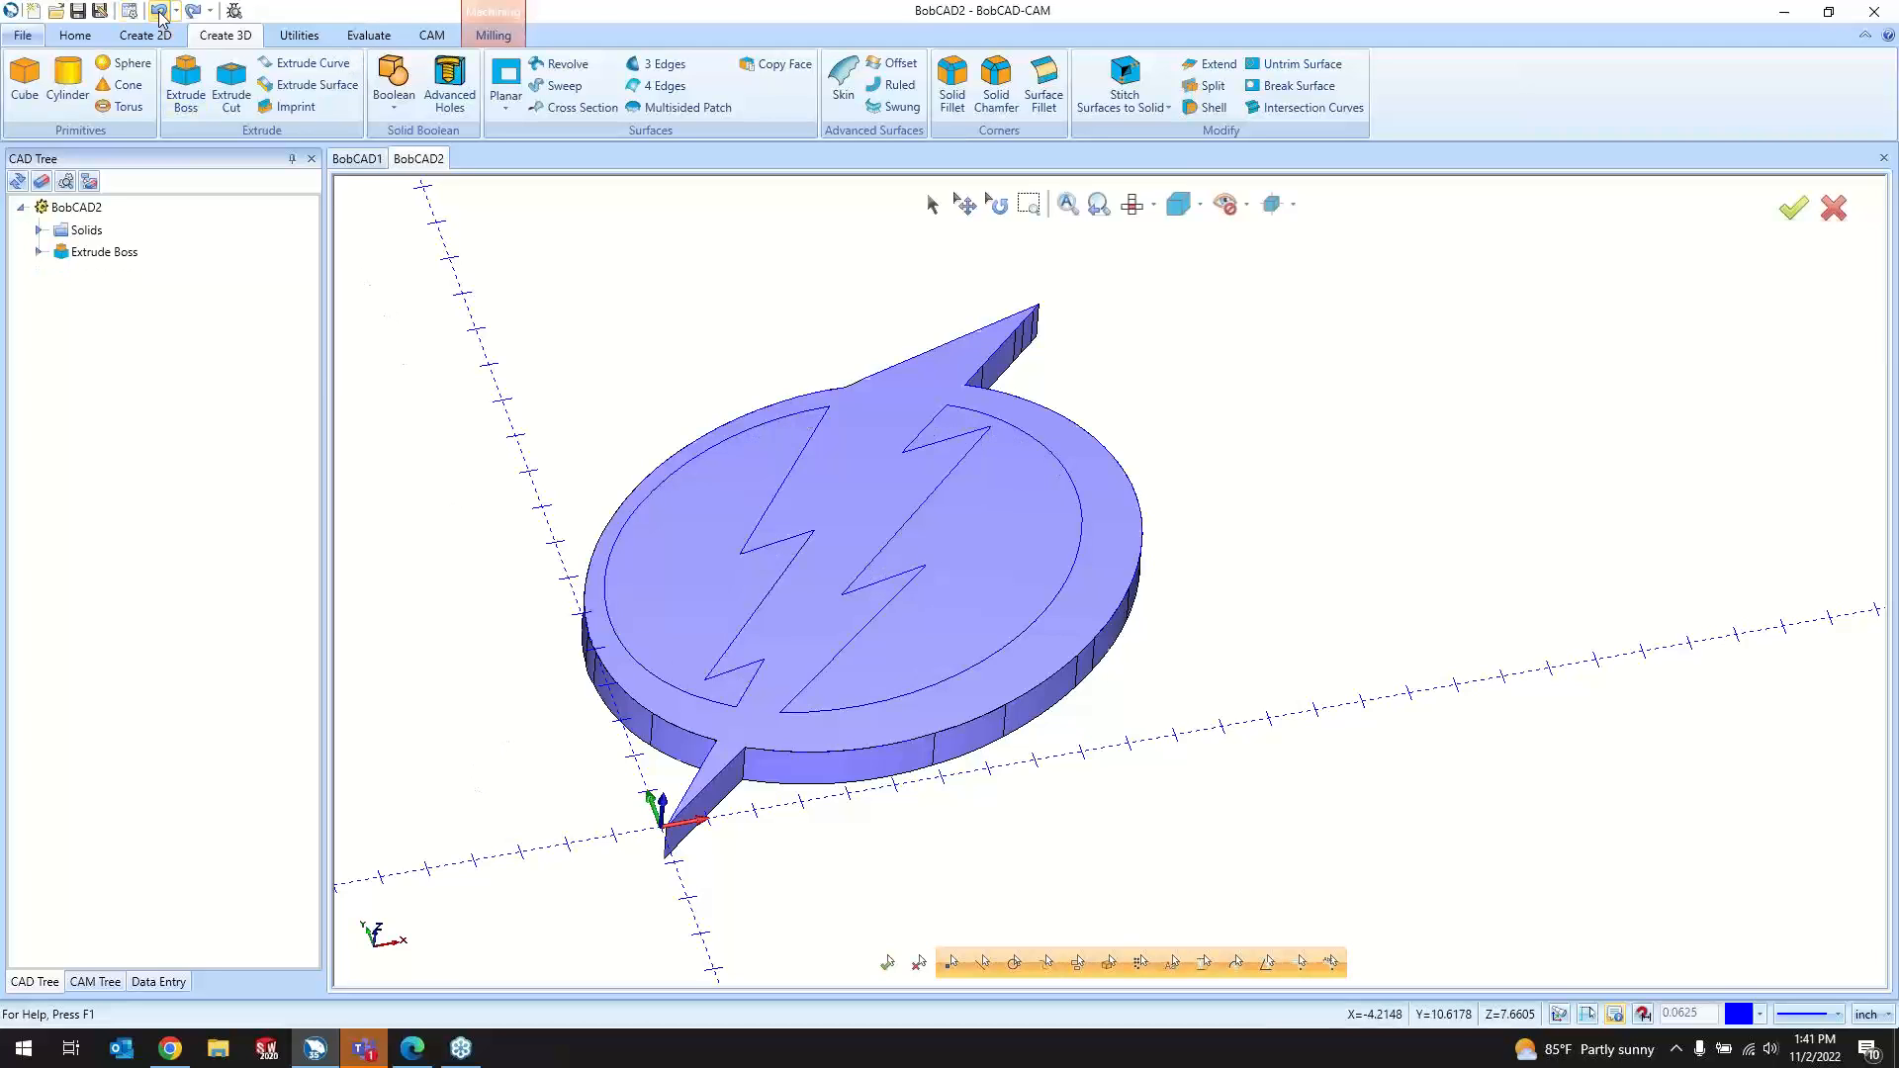
click(159, 12)
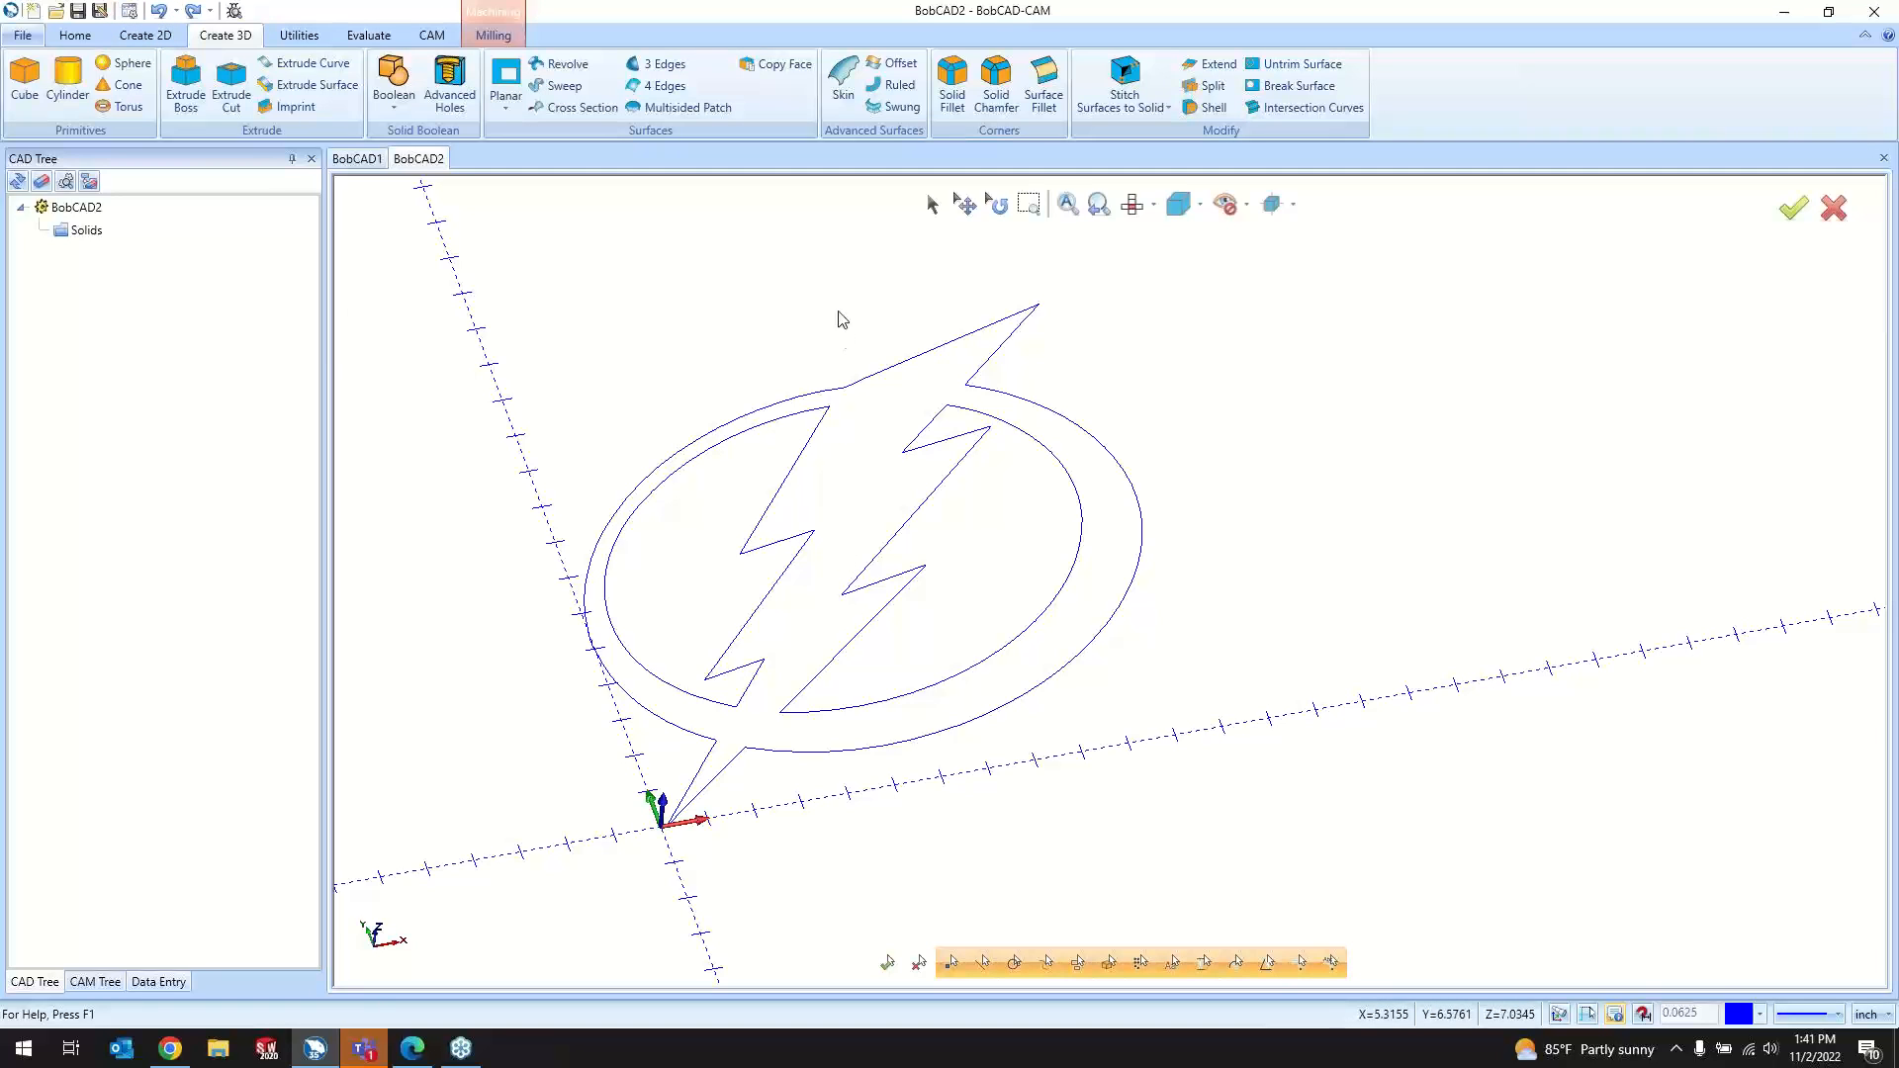
Step: Create a planar surface from all of the emblem's outlines
click(507, 89)
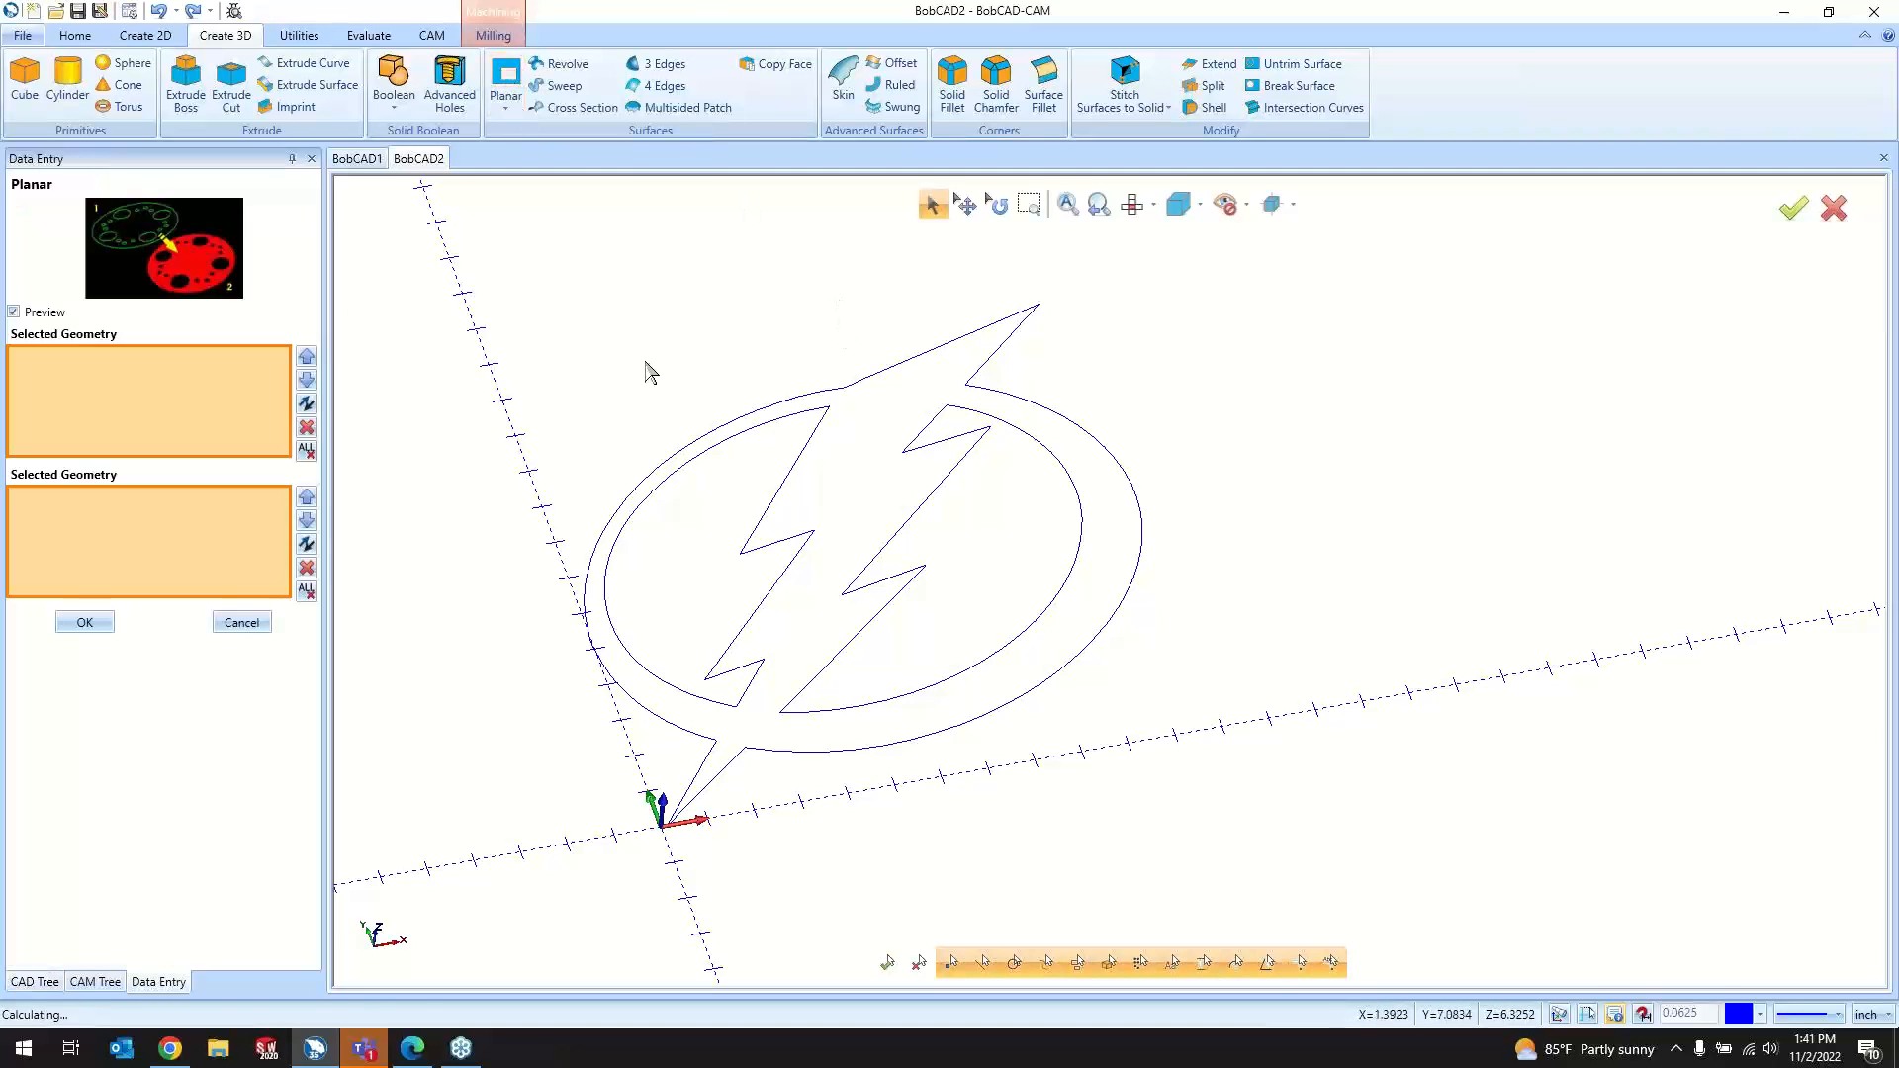
drag(492, 262, 1303, 880)
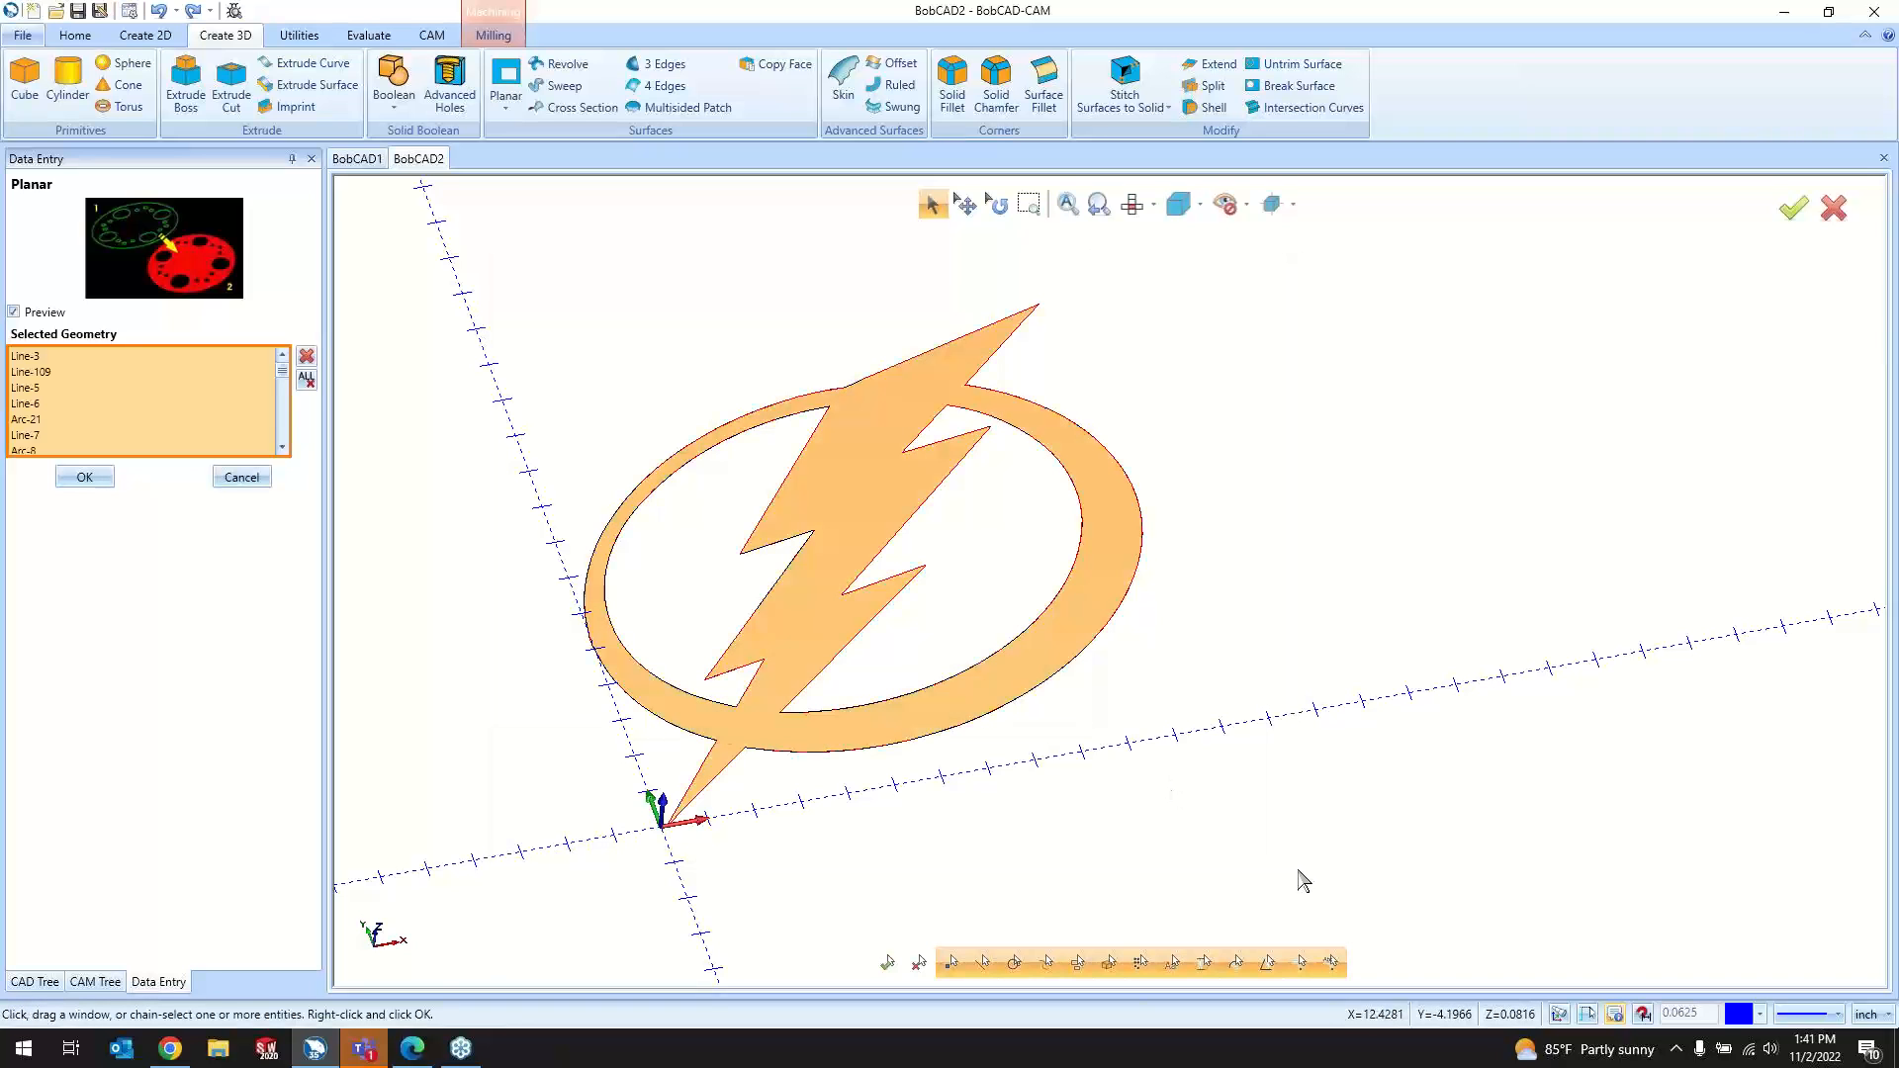
click(85, 478)
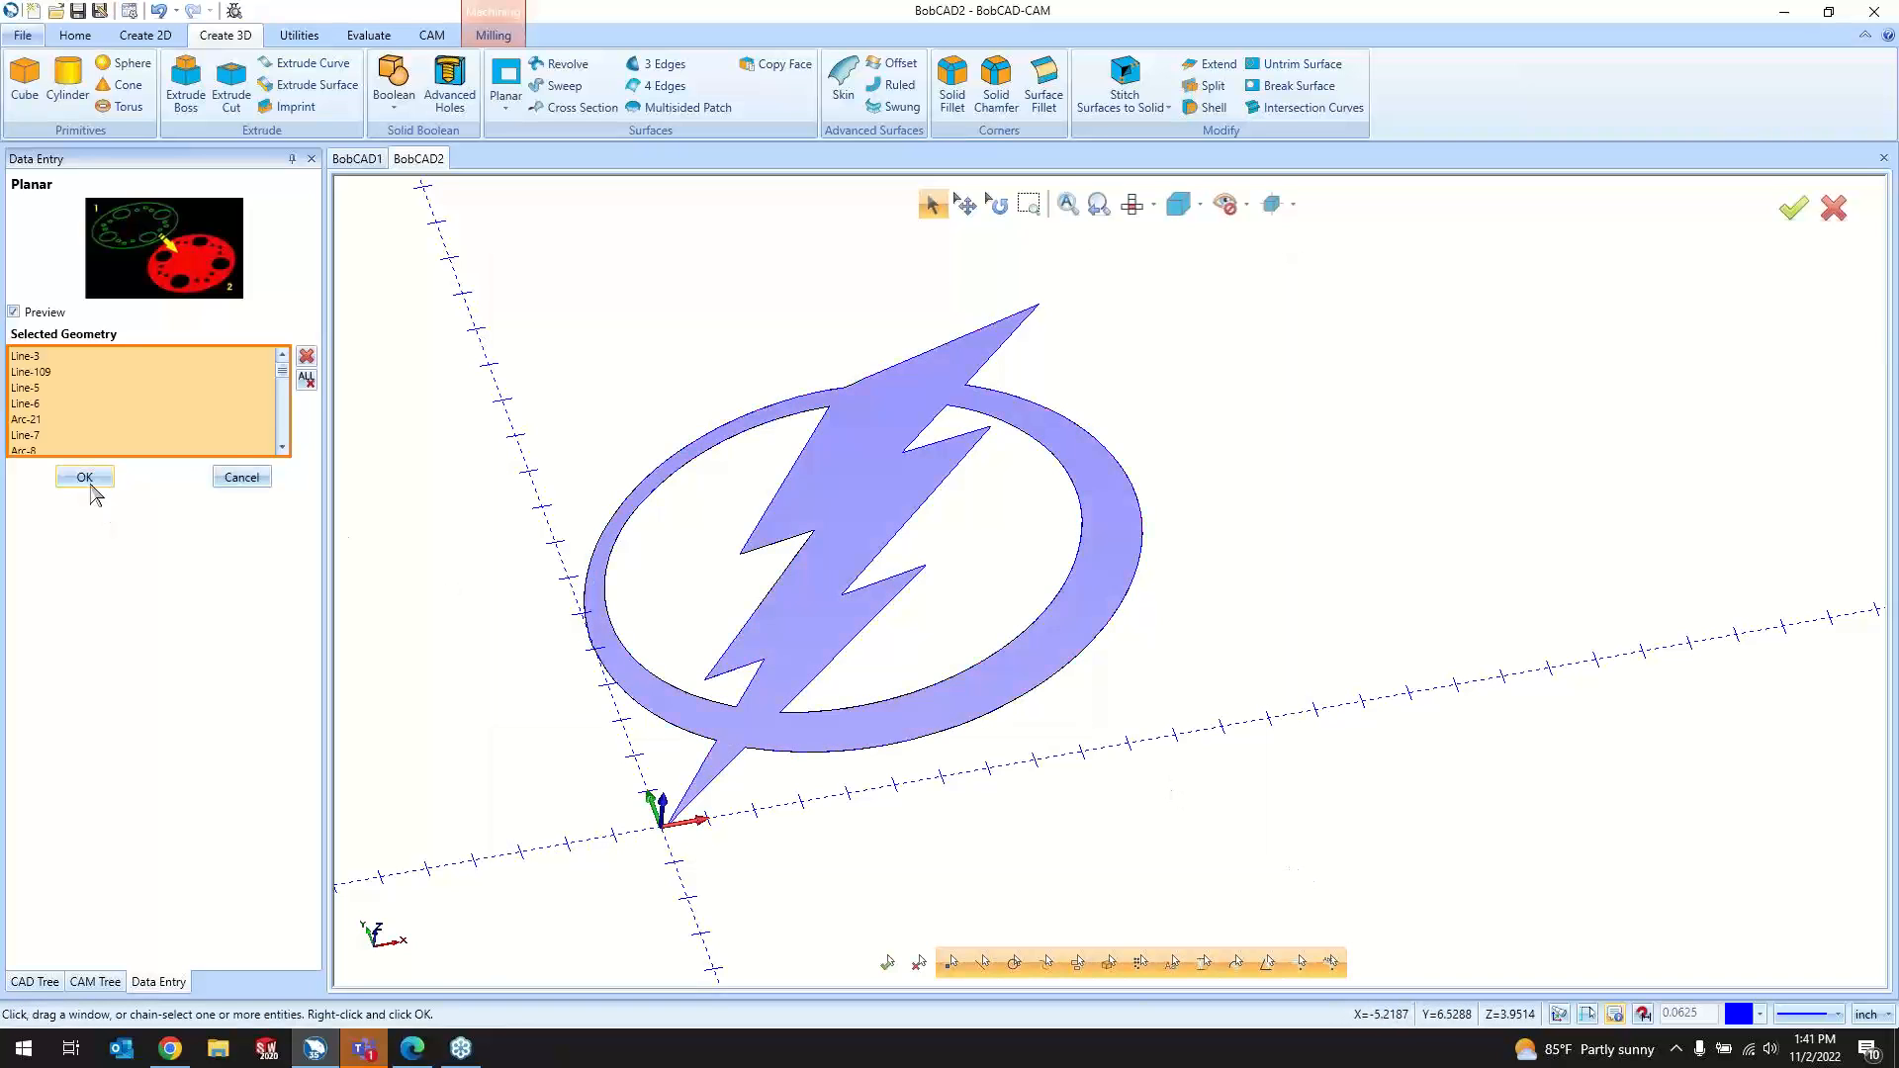
middle_drag(905, 829, 1050, 633)
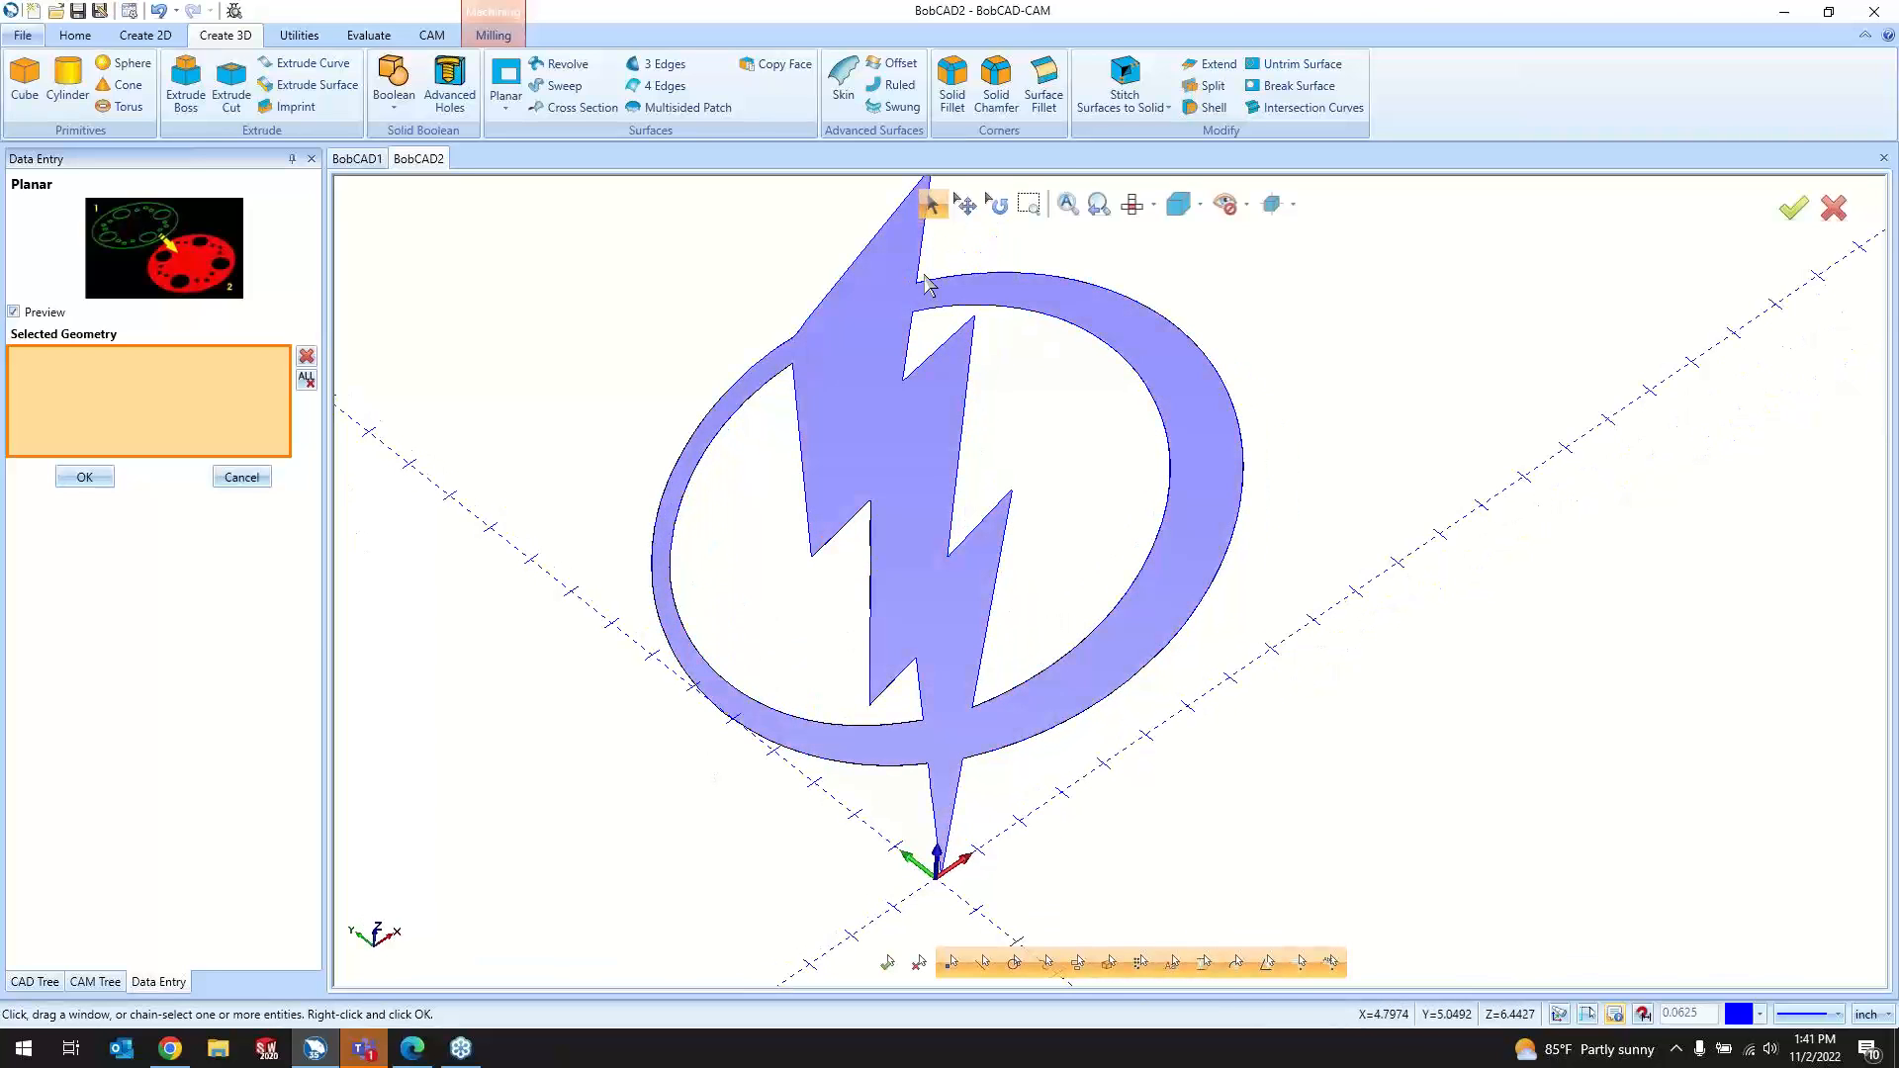
click(831, 79)
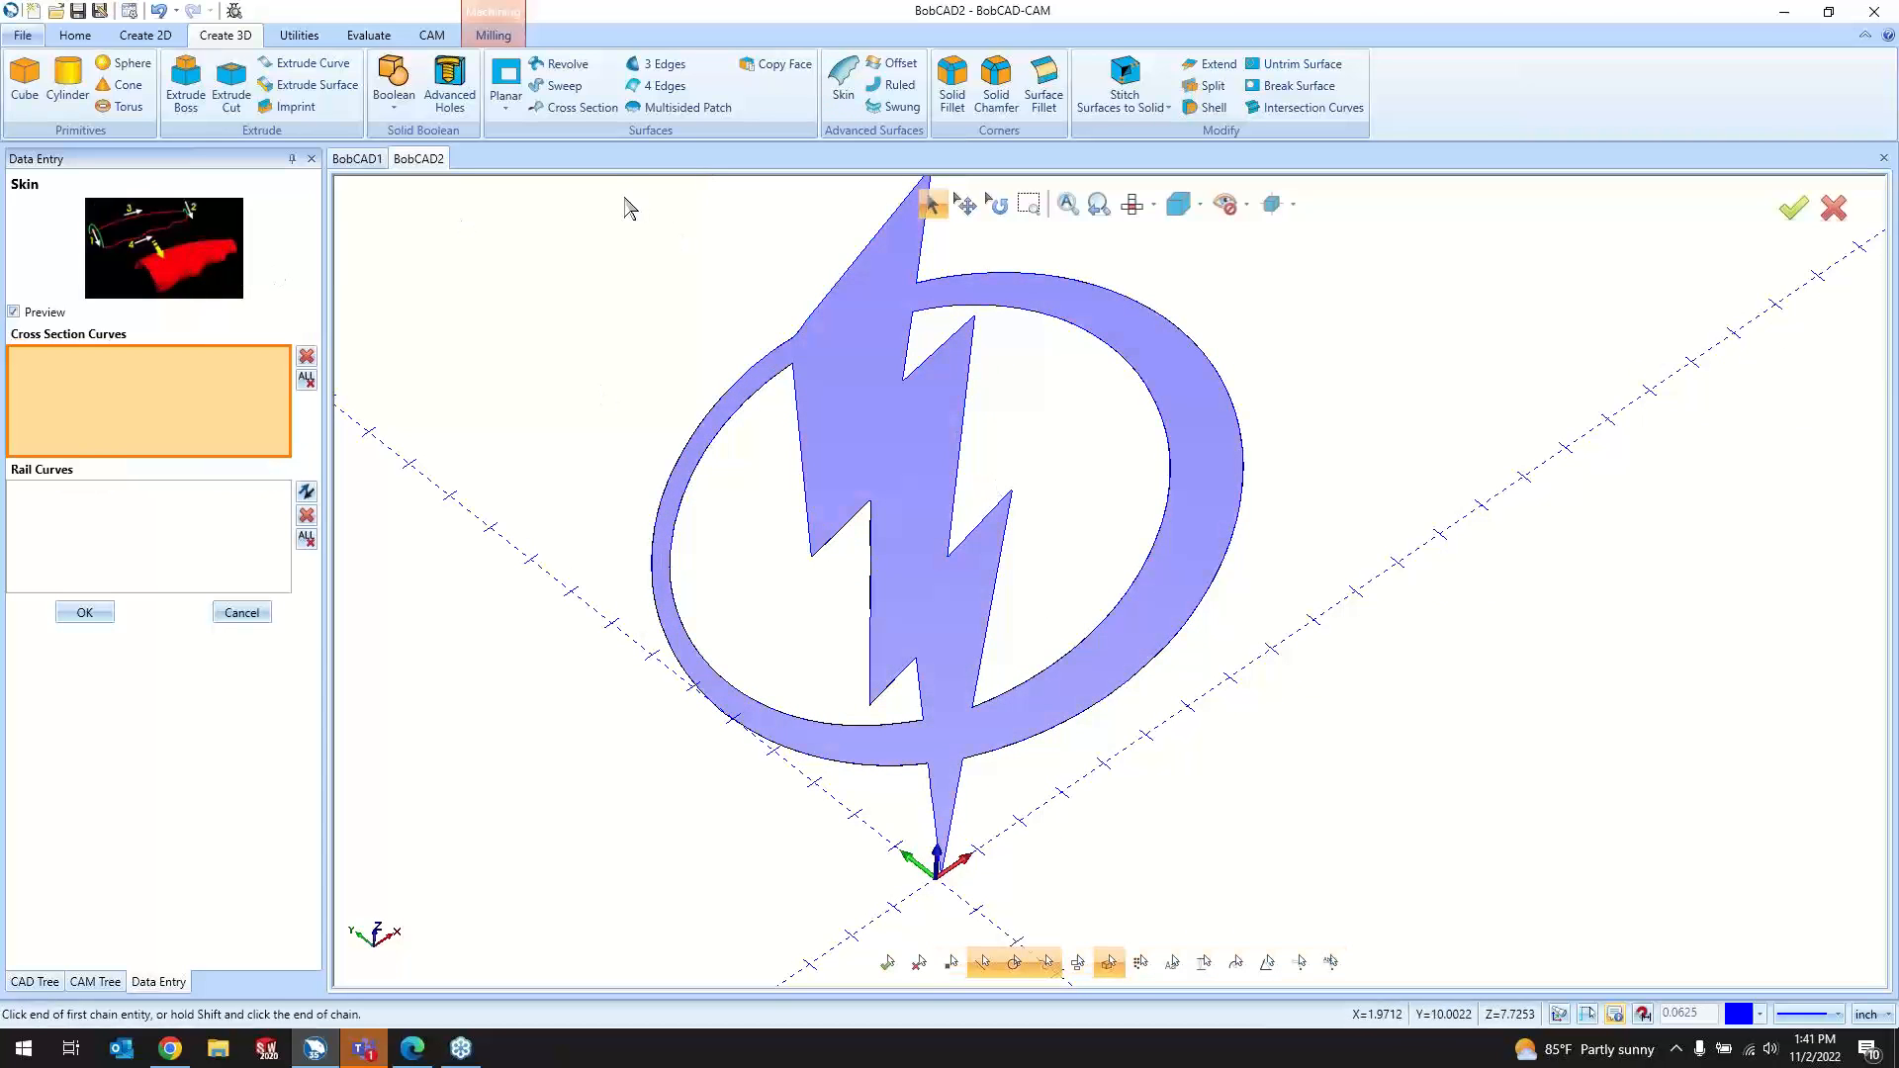
click(560, 63)
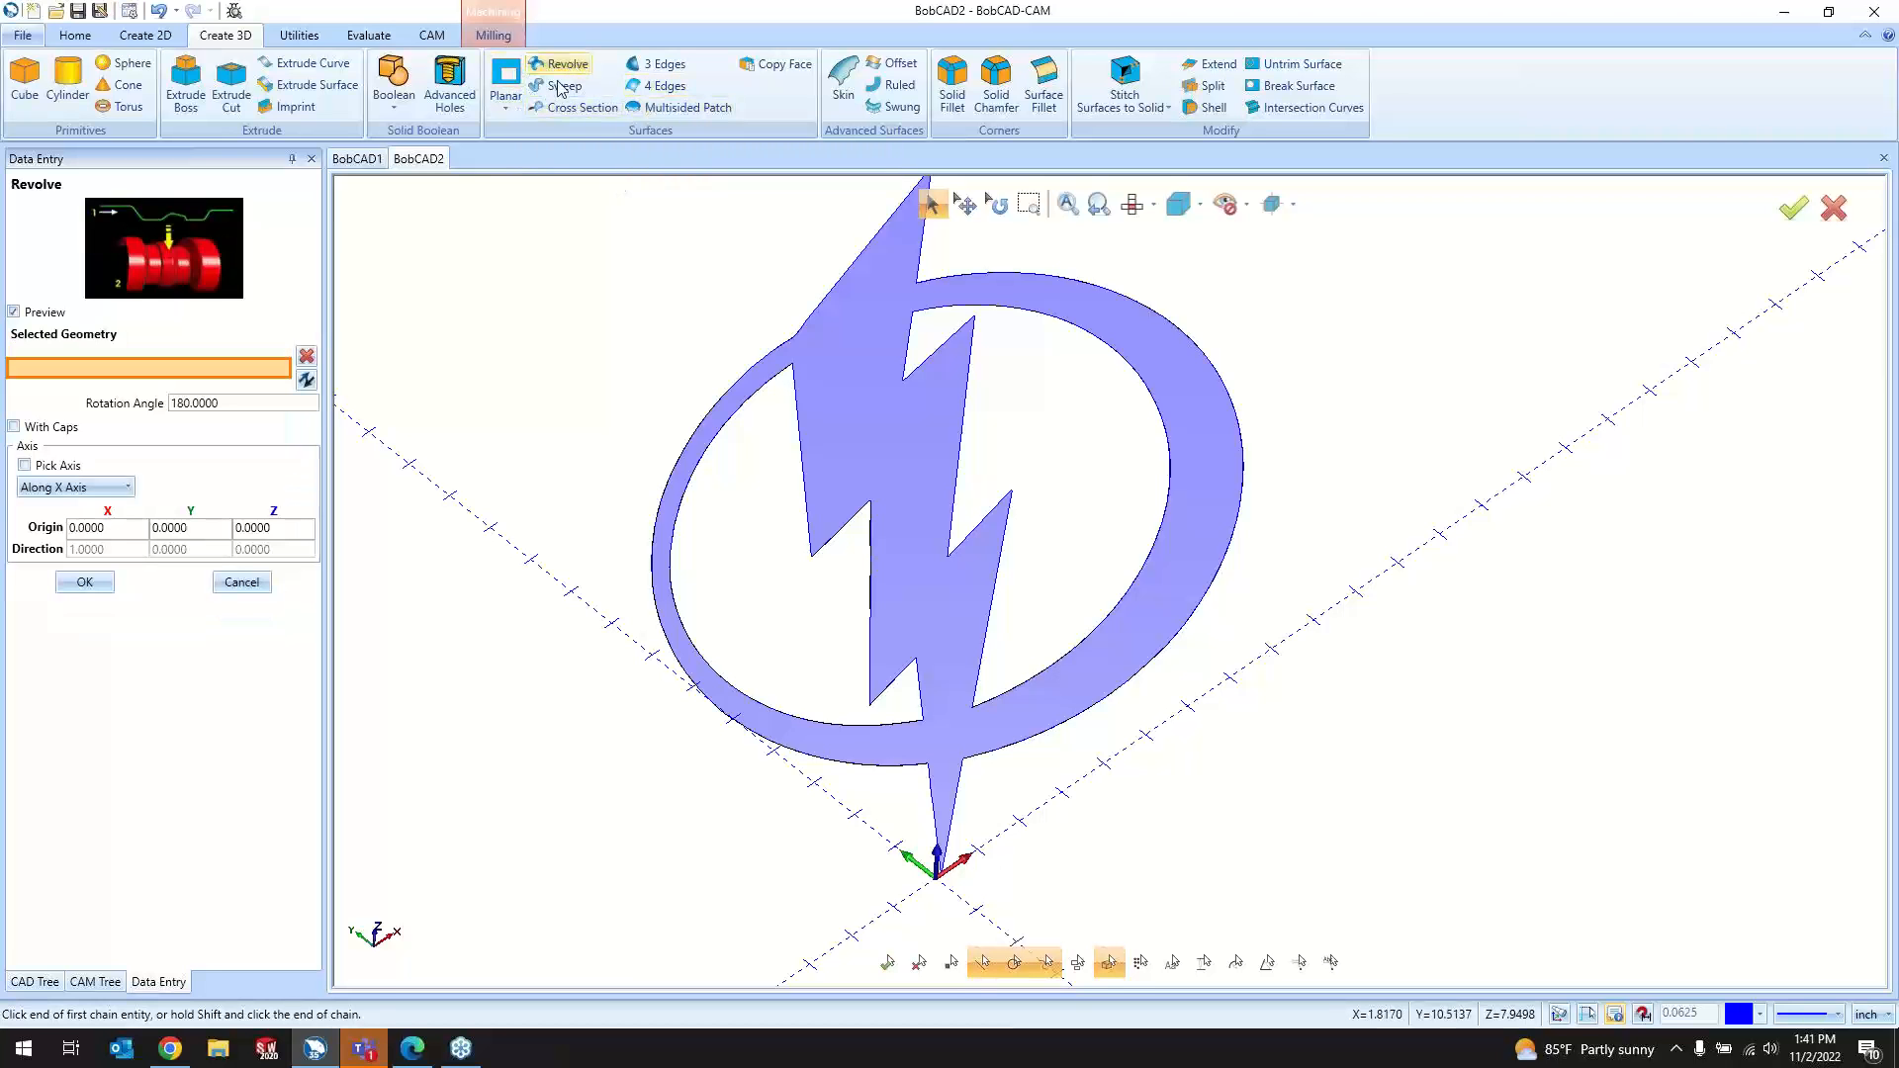
click(241, 558)
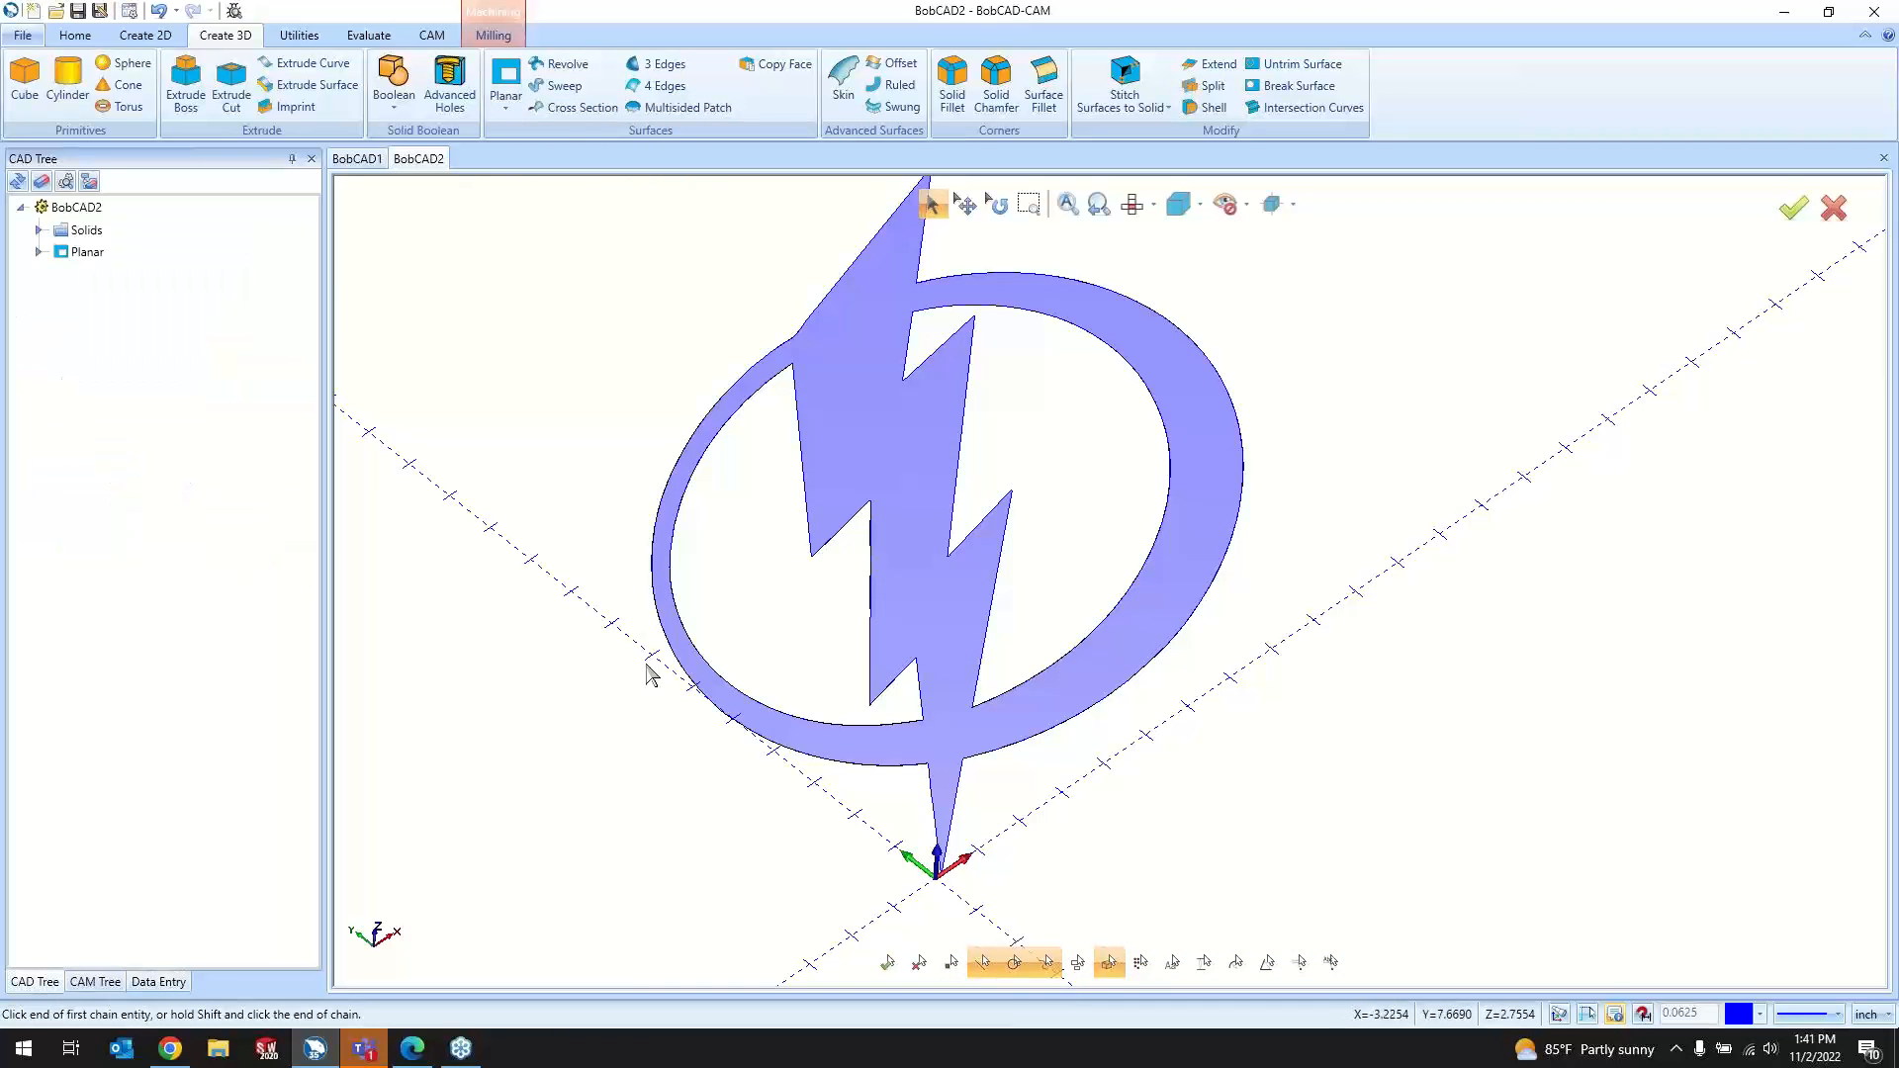
scroll(733, 605, down, 3)
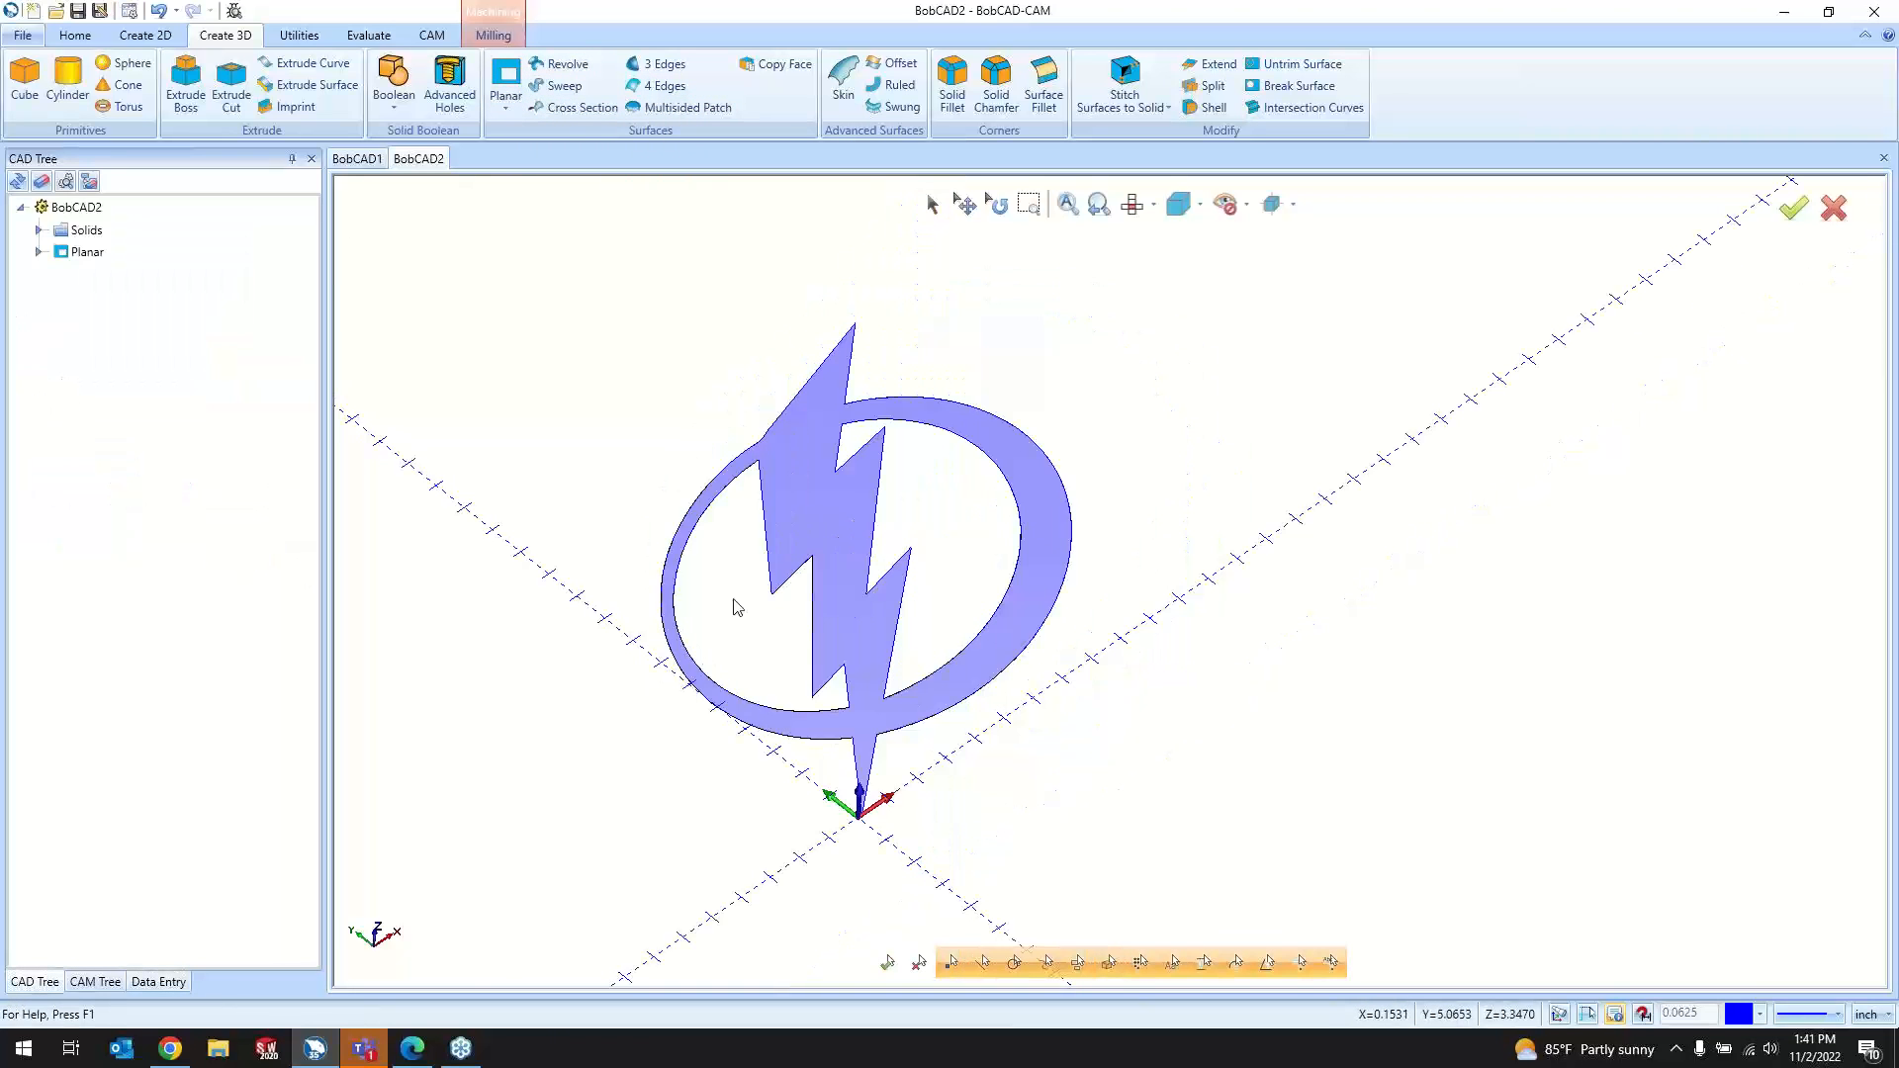
click(178, 39)
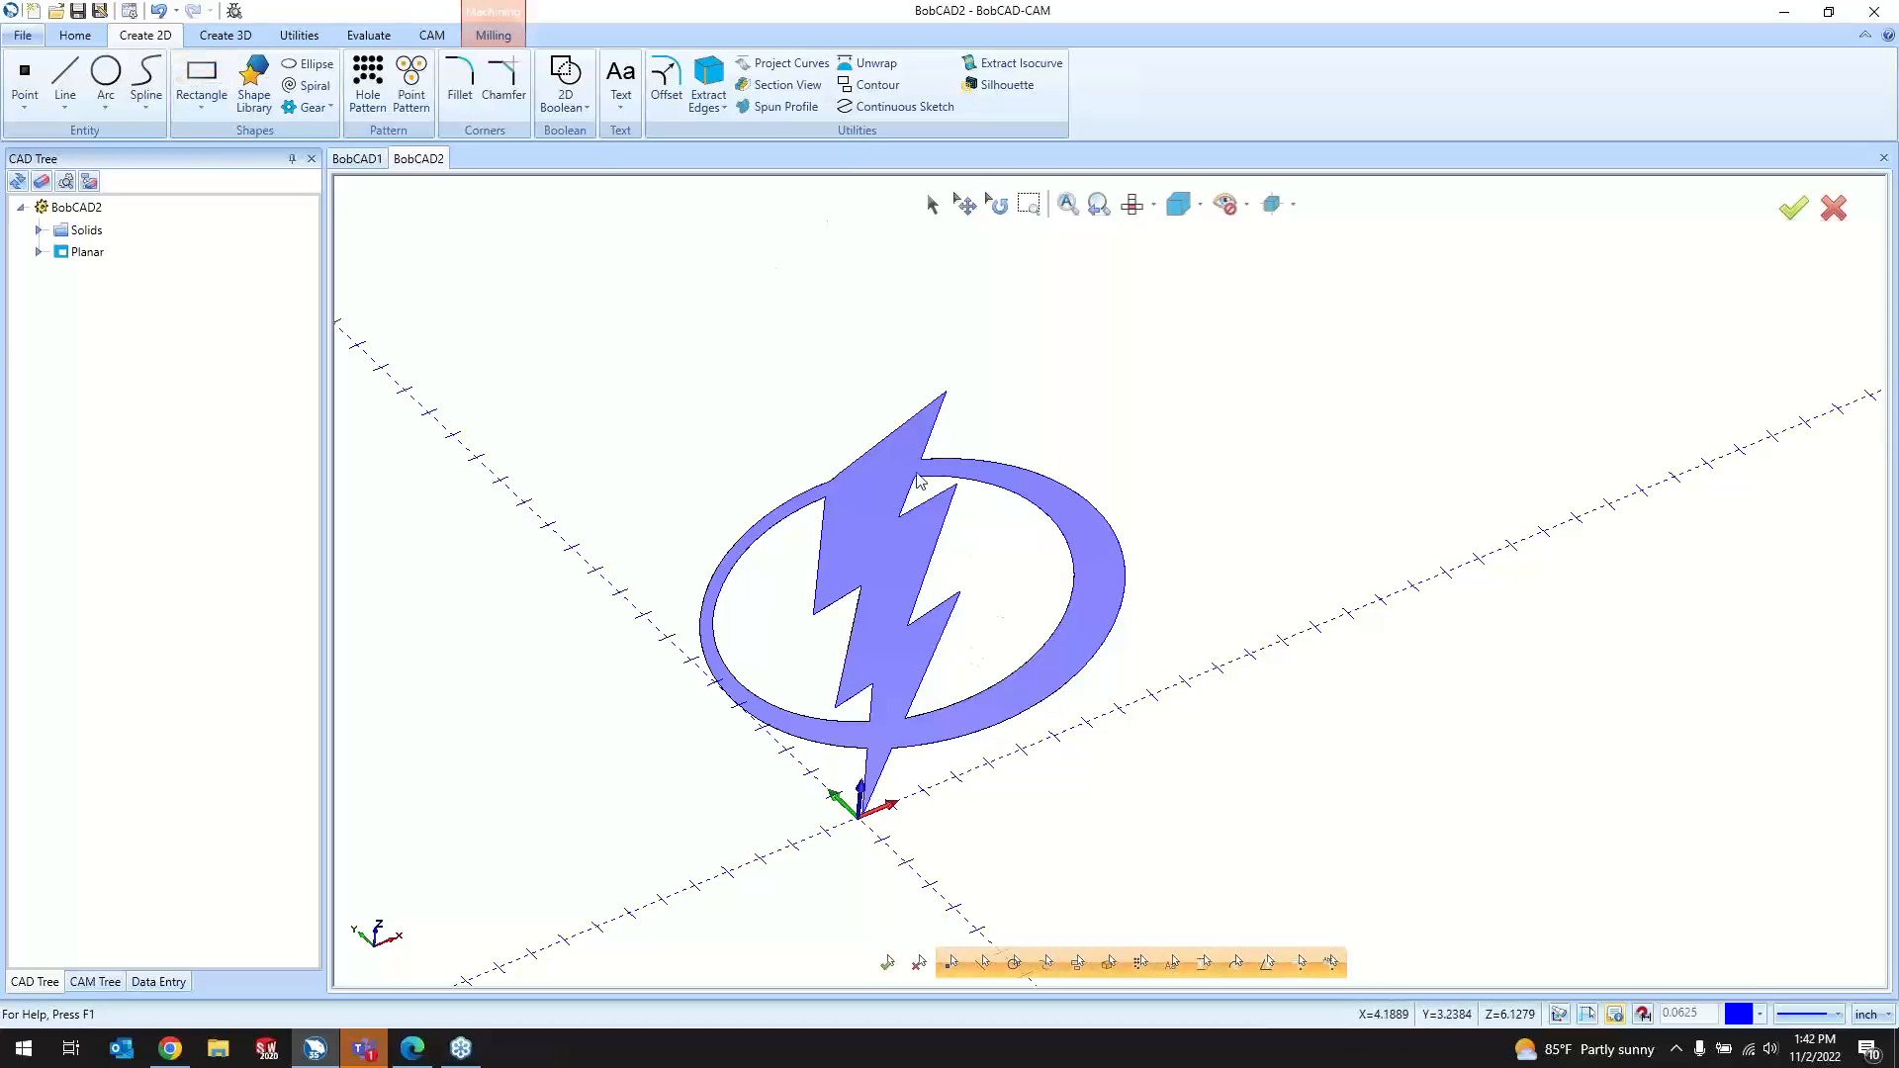
click(301, 37)
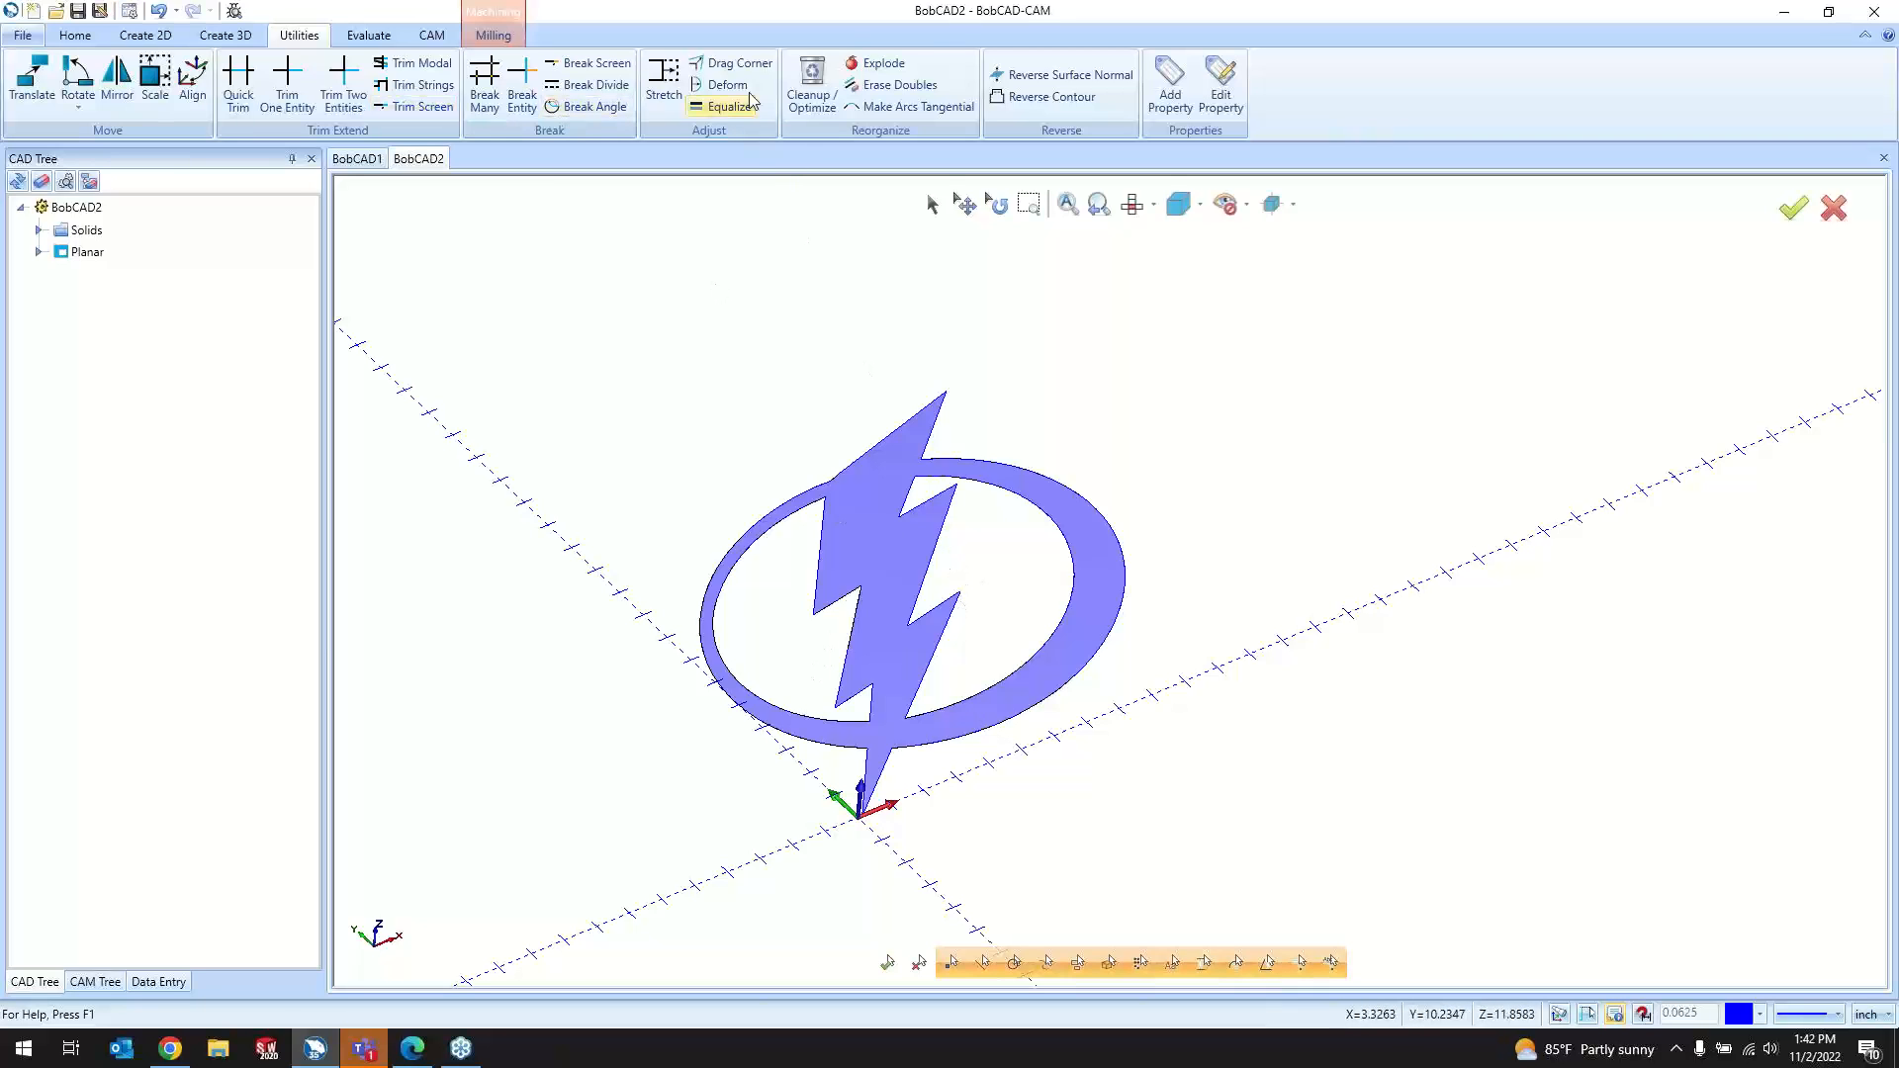
Step: Undo the planar surface and switch to the top view of the emblem
click(158, 10)
click(1128, 208)
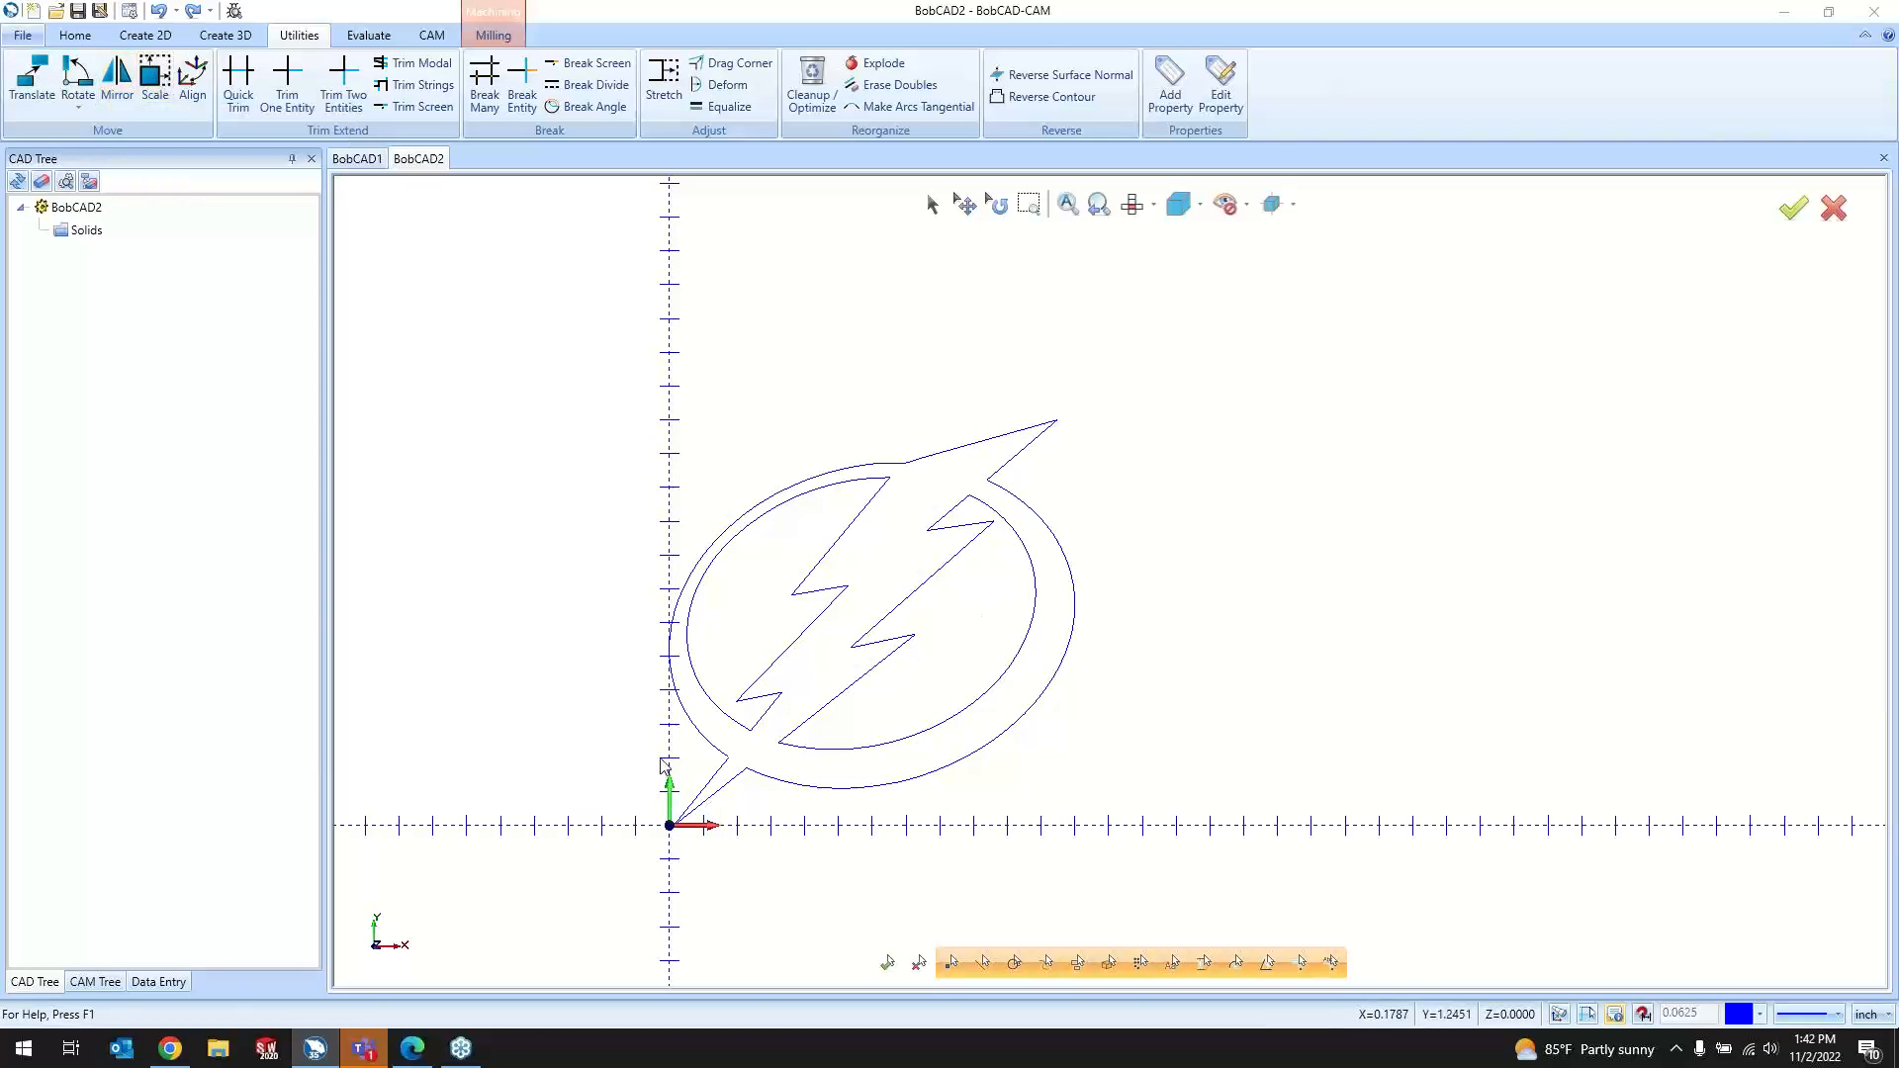
Step: Select all of the emblem's outlines for the Scale command and preview a uniform scale factor of 0.5
click(154, 77)
drag(538, 241, 1340, 871)
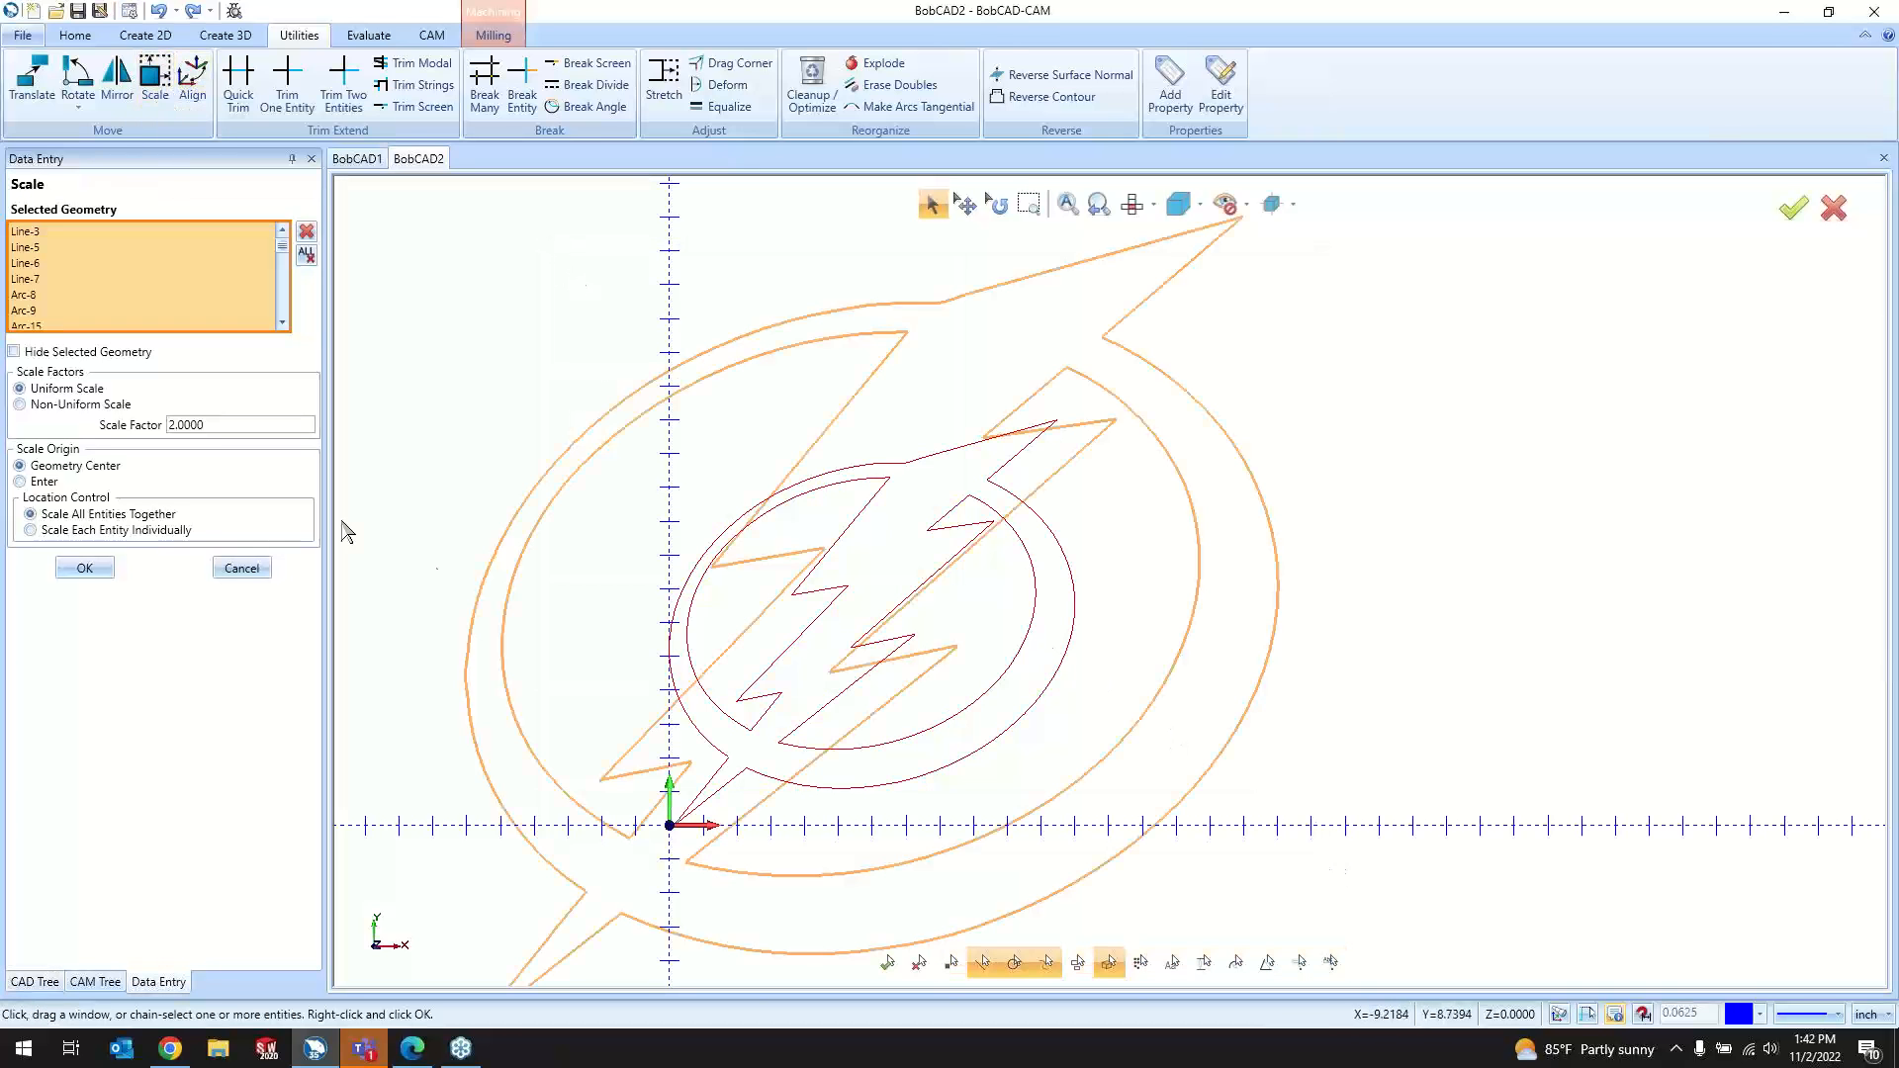
drag(245, 421, 133, 440)
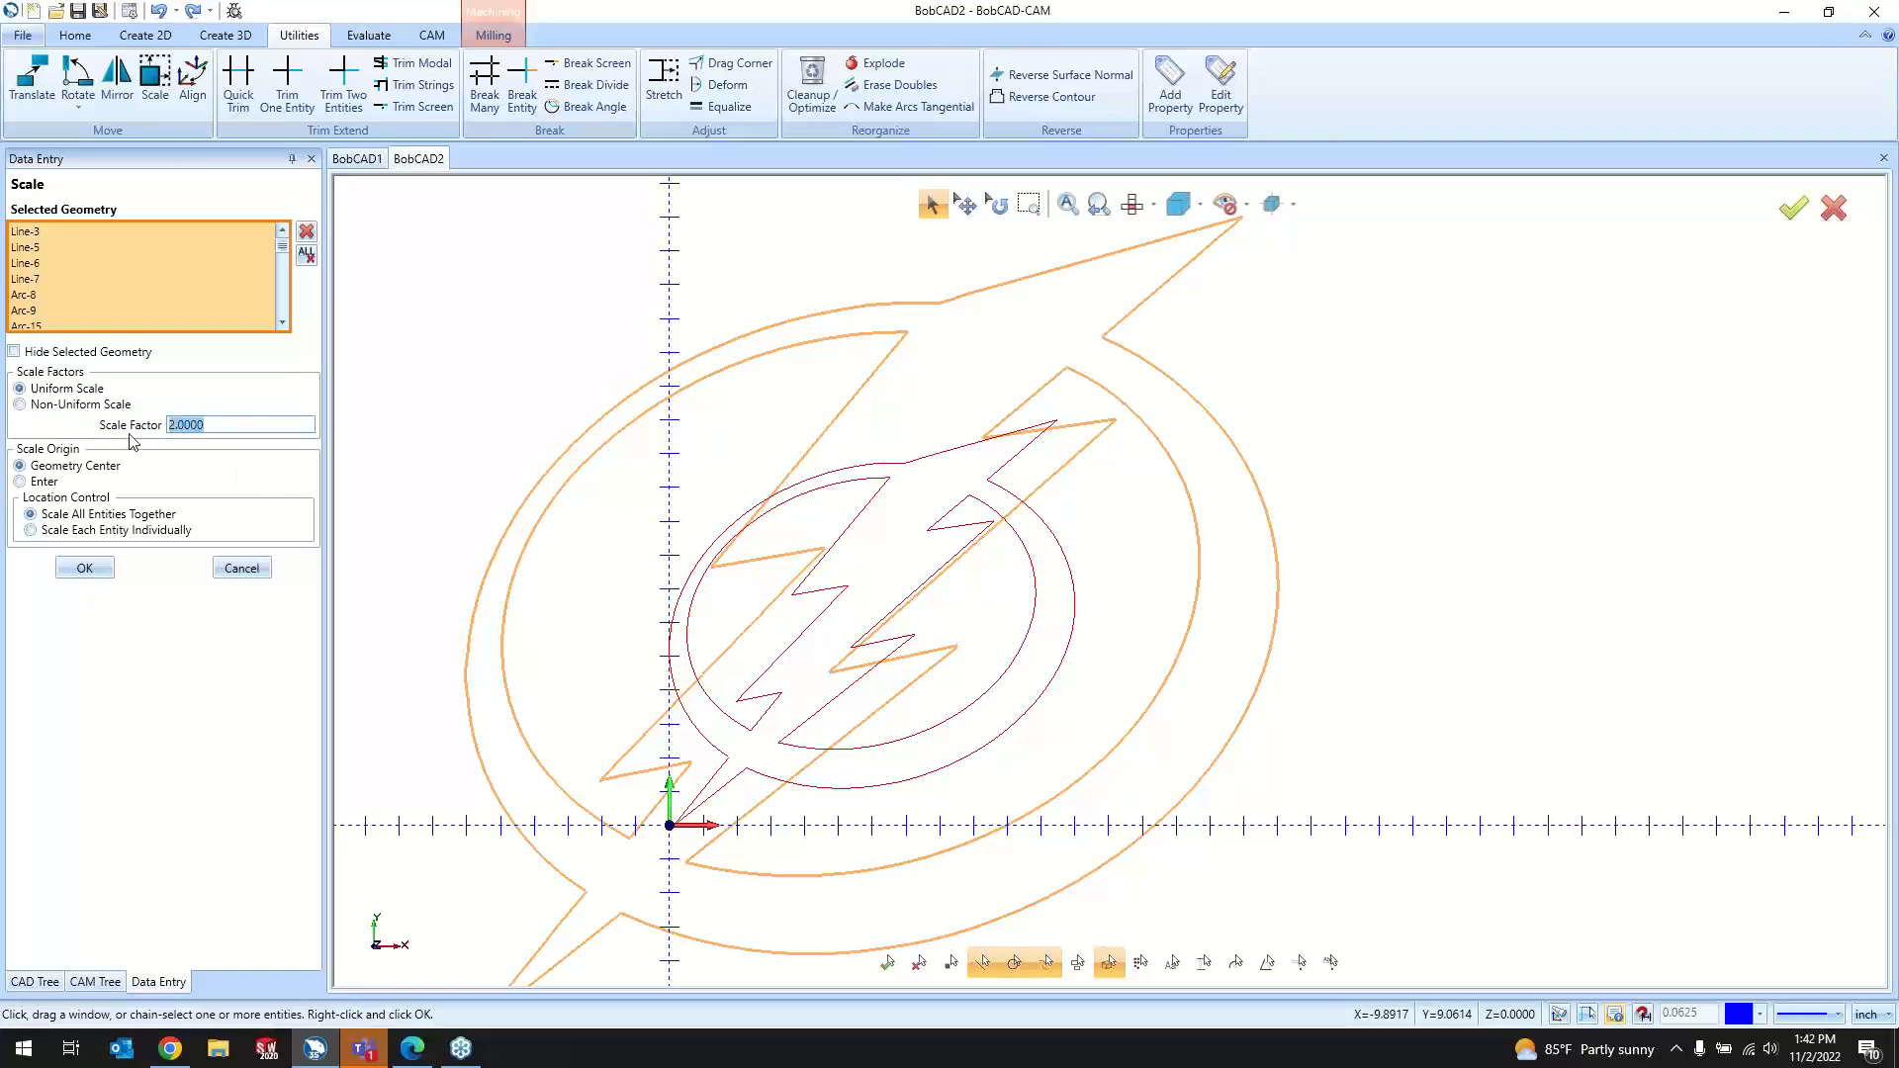
text(.5)
key(Tab)
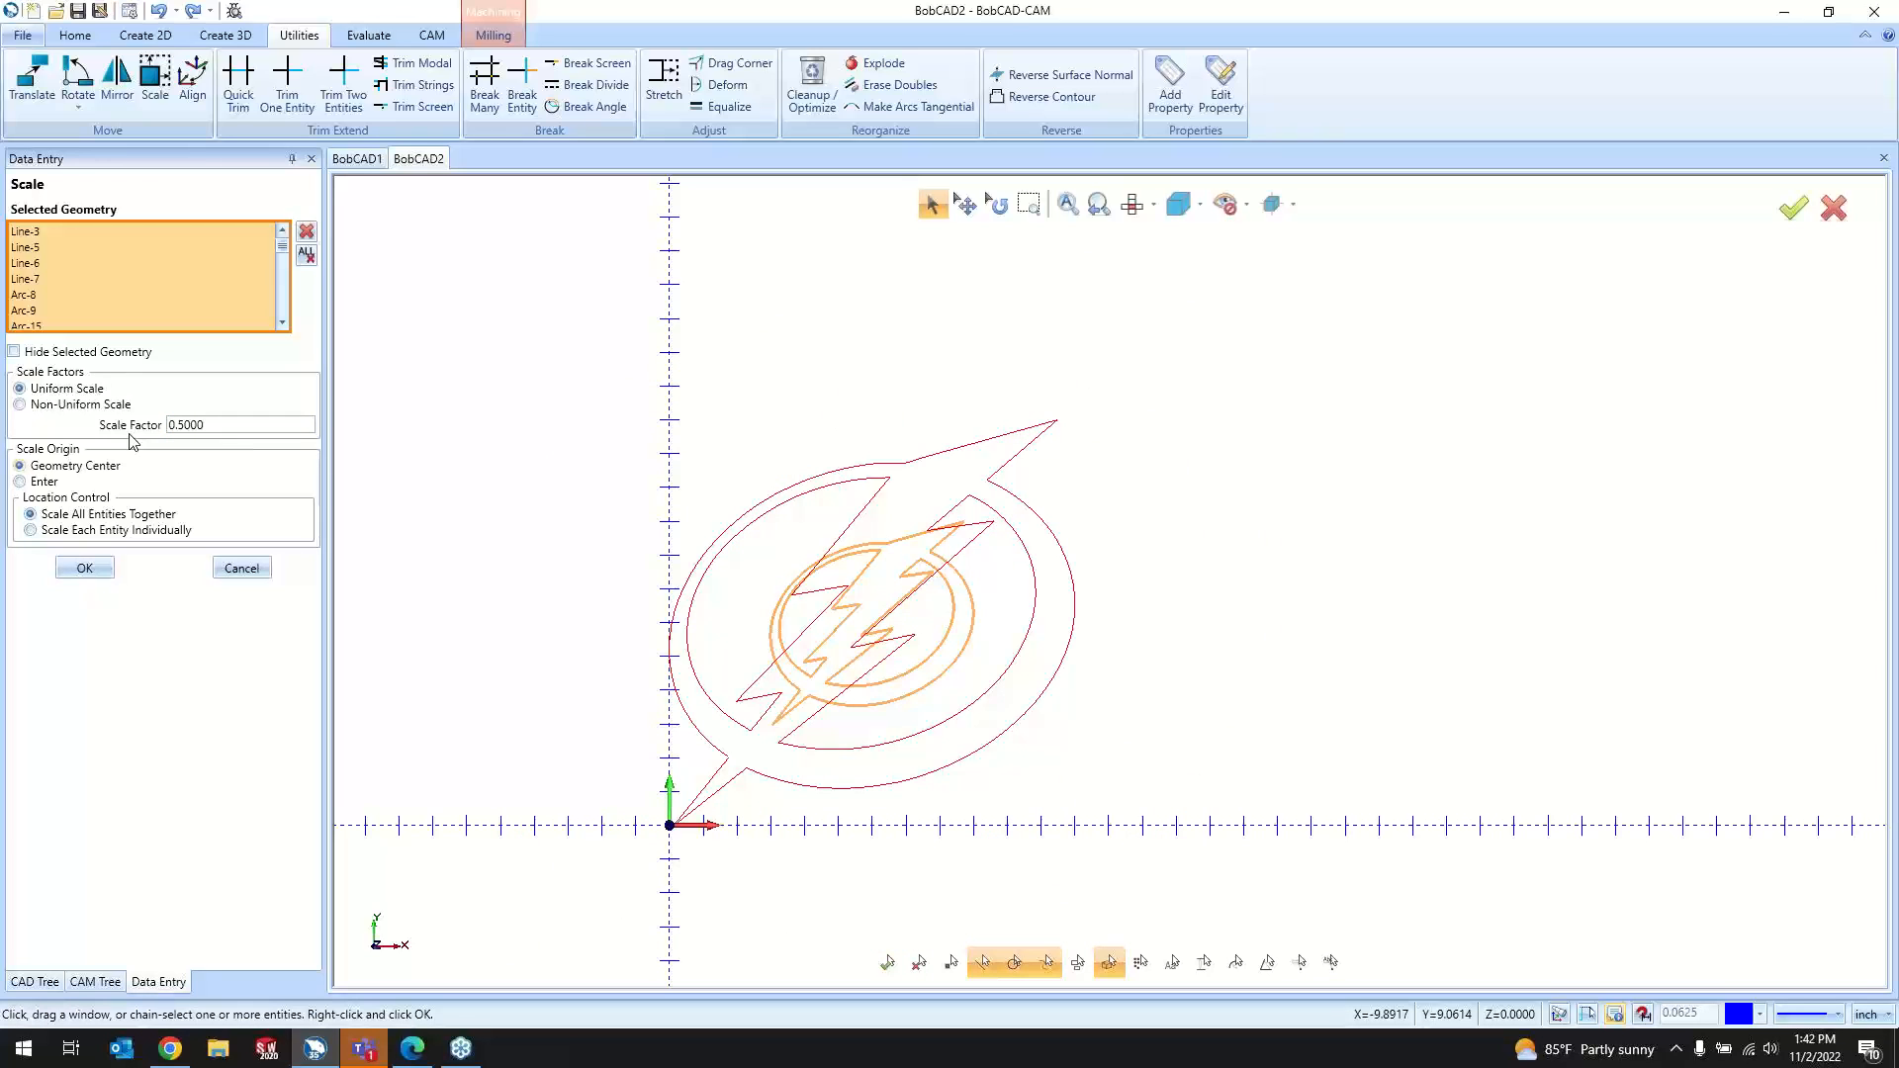
Step: Try a uniform scale factor of 0.75 on the emblem outlines
drag(237, 422, 132, 437)
text(.)
text(75)
key(Return)
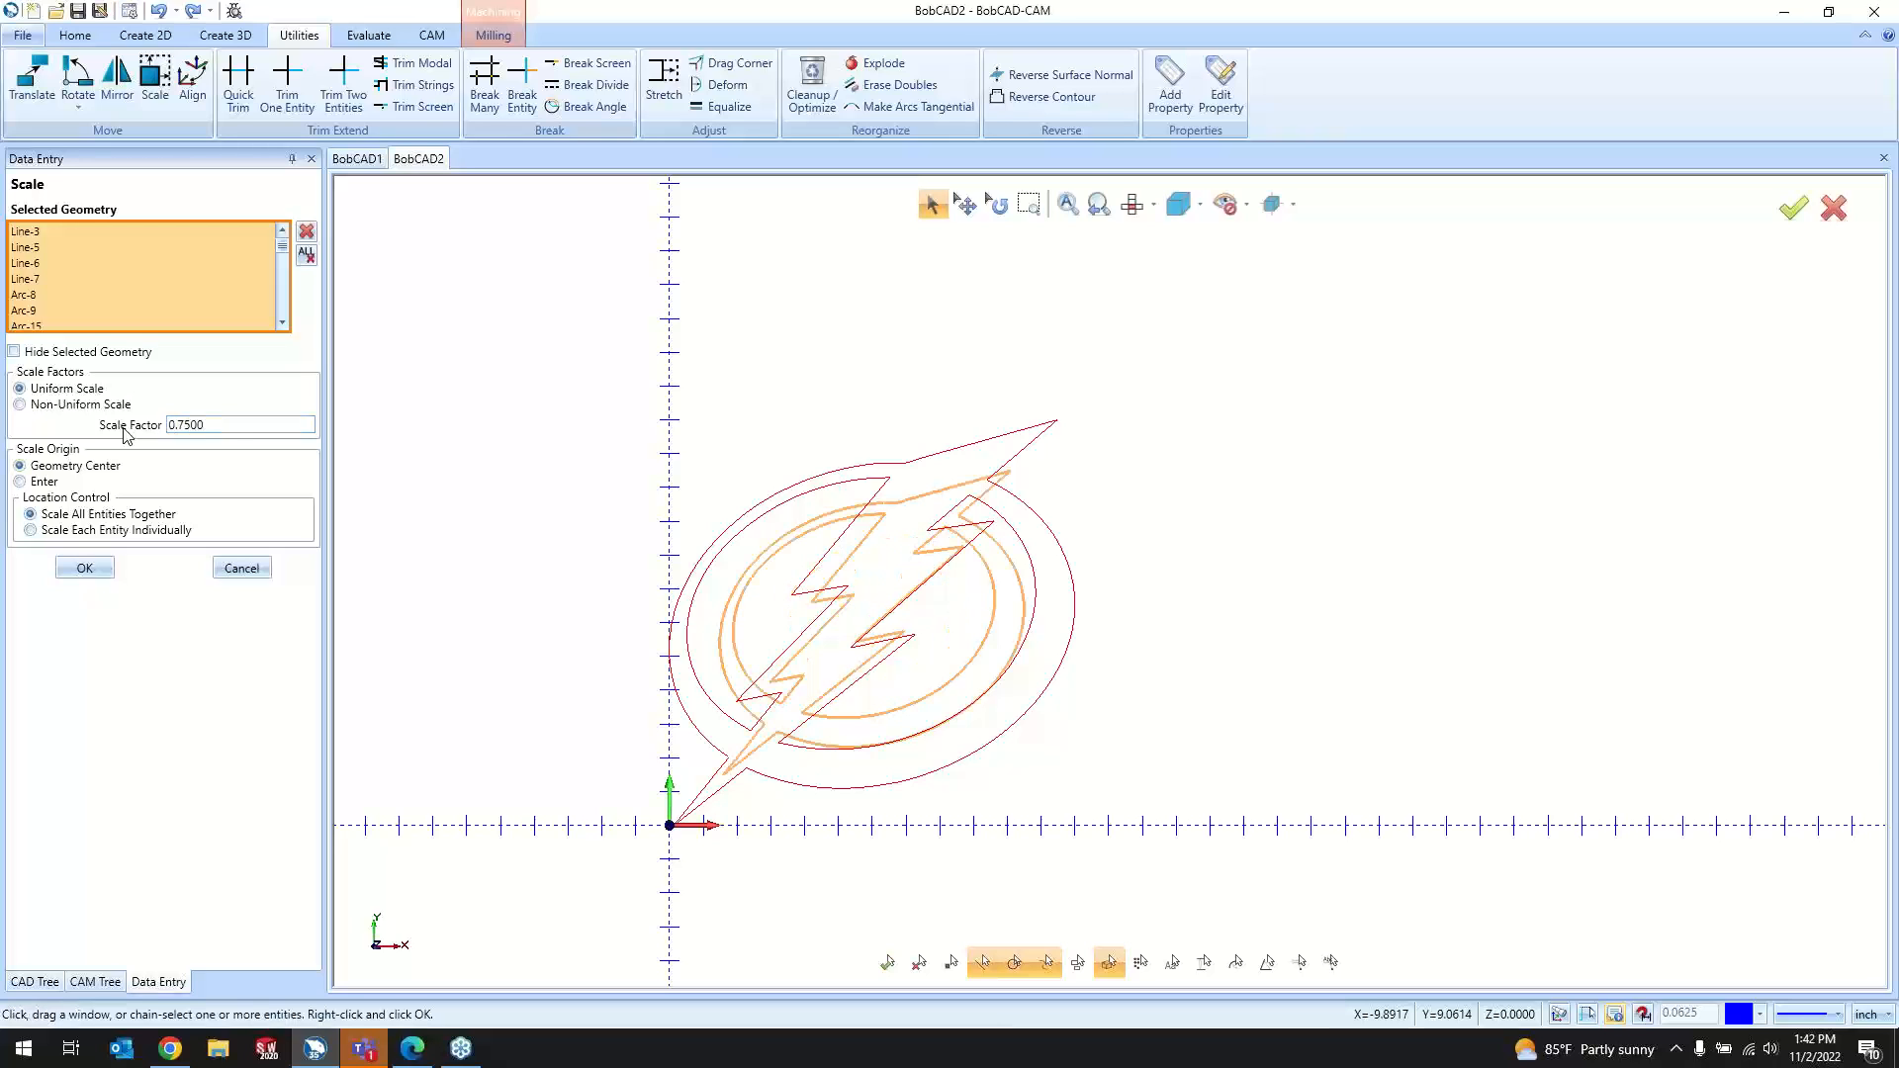
Step: Try a uniform scale factor of 50 on the outlines and set the factor back to 0.5
click(184, 427)
text(50)
key(Return)
click(236, 427)
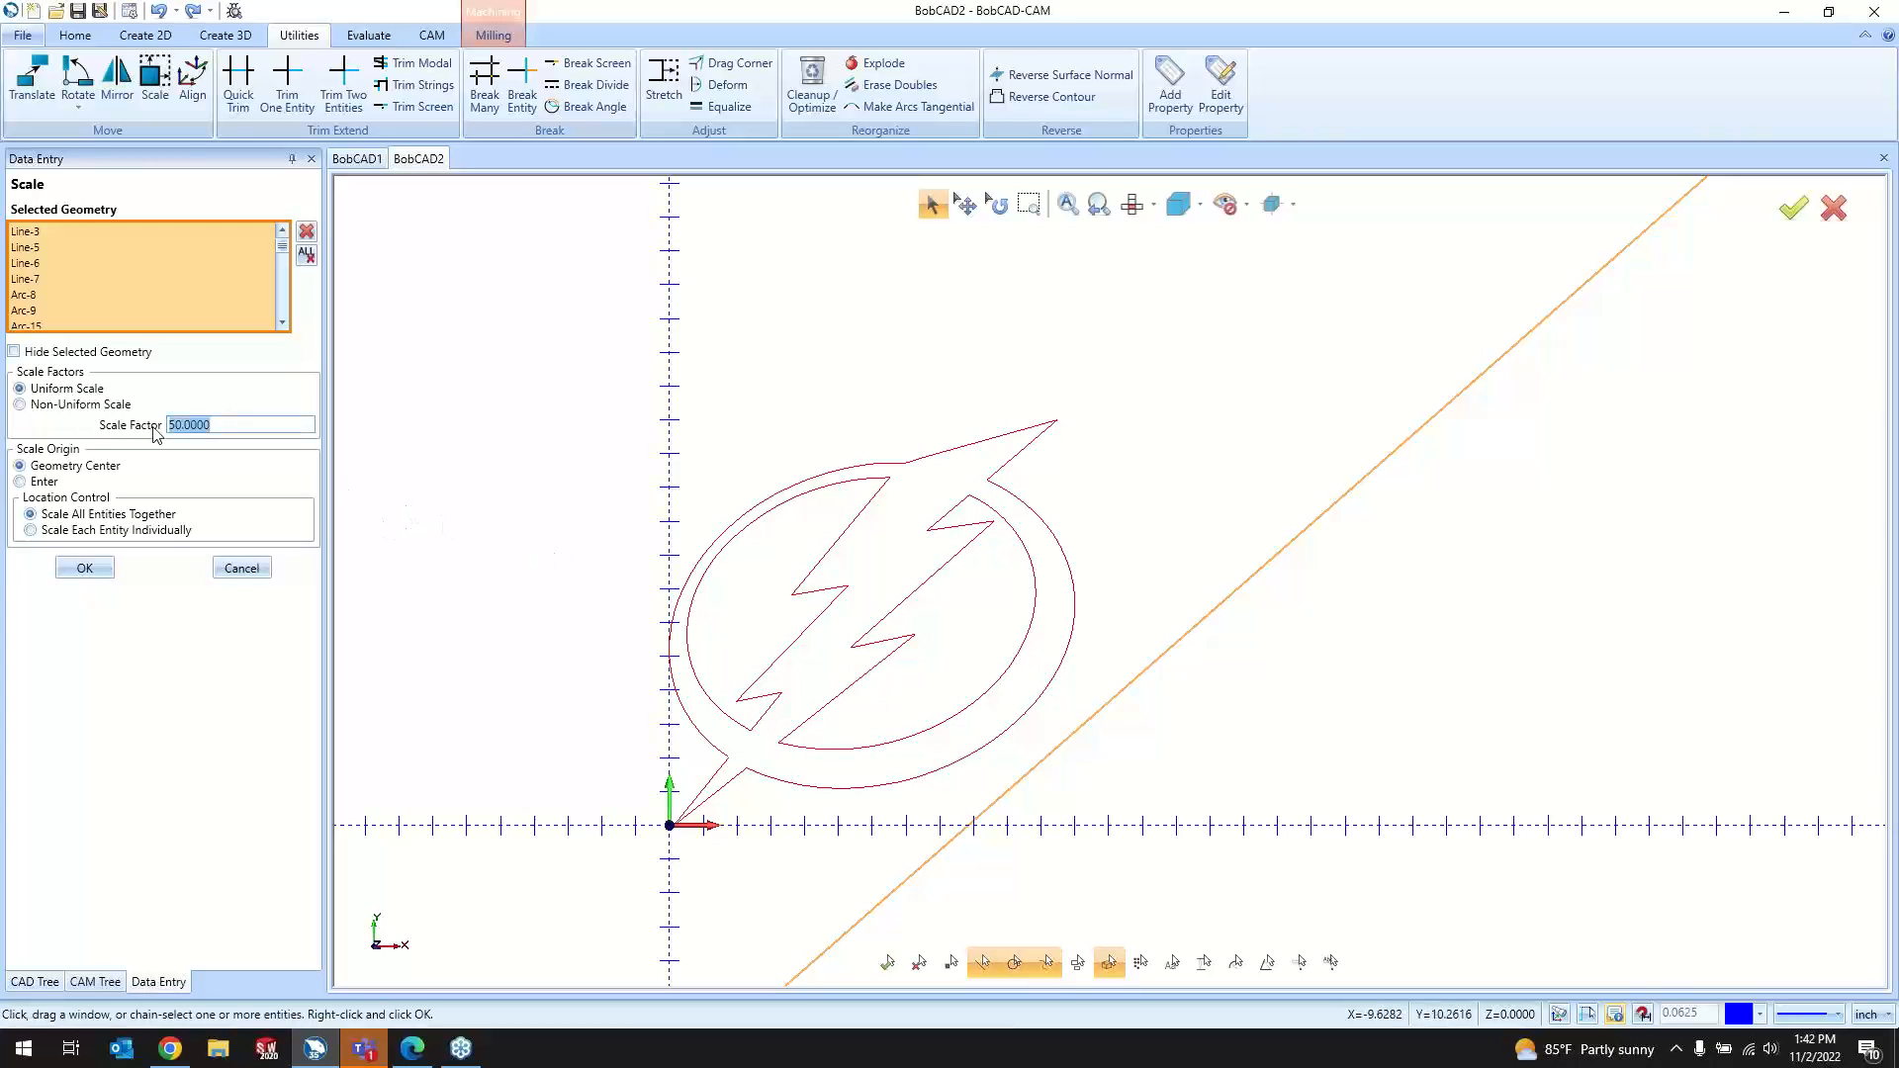
key(BackSpace)
key(Tab)
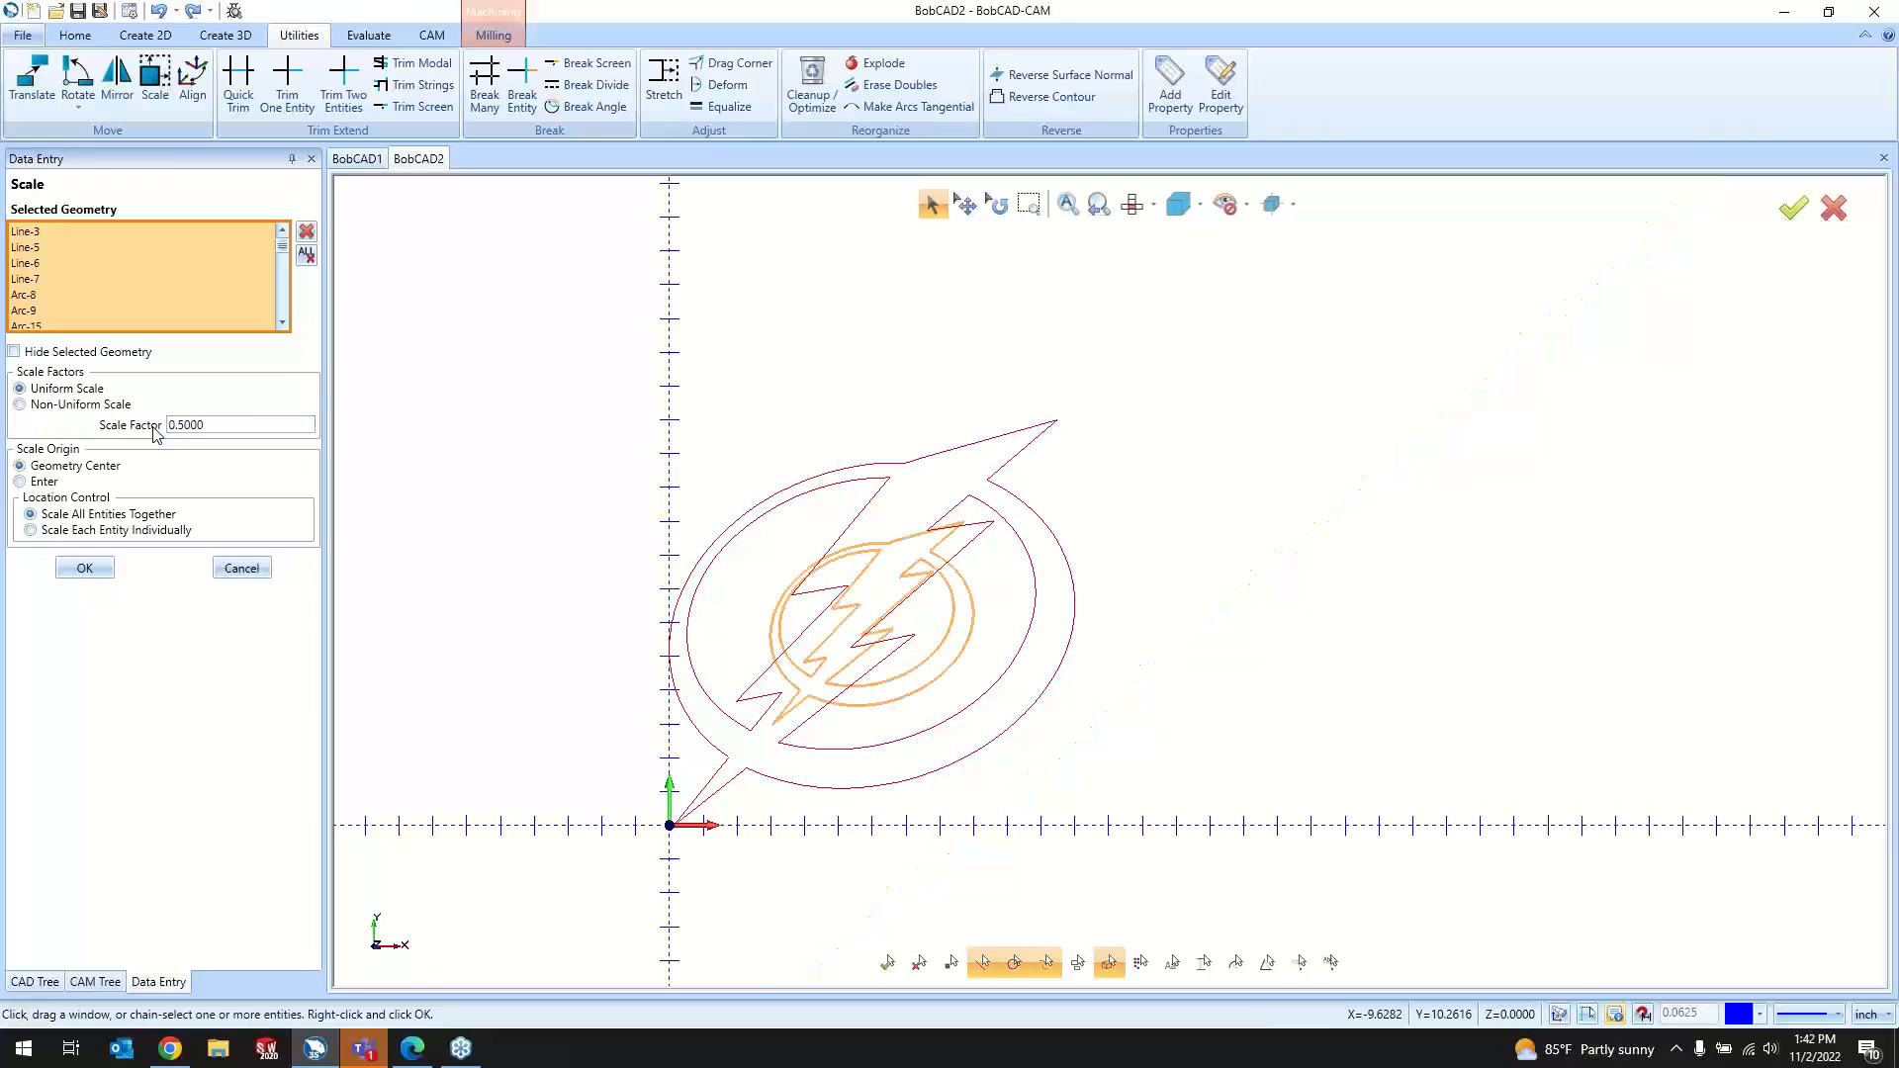
Step: Switch the emblem's scaling to non-uniform and set the X factor to 1
click(48, 406)
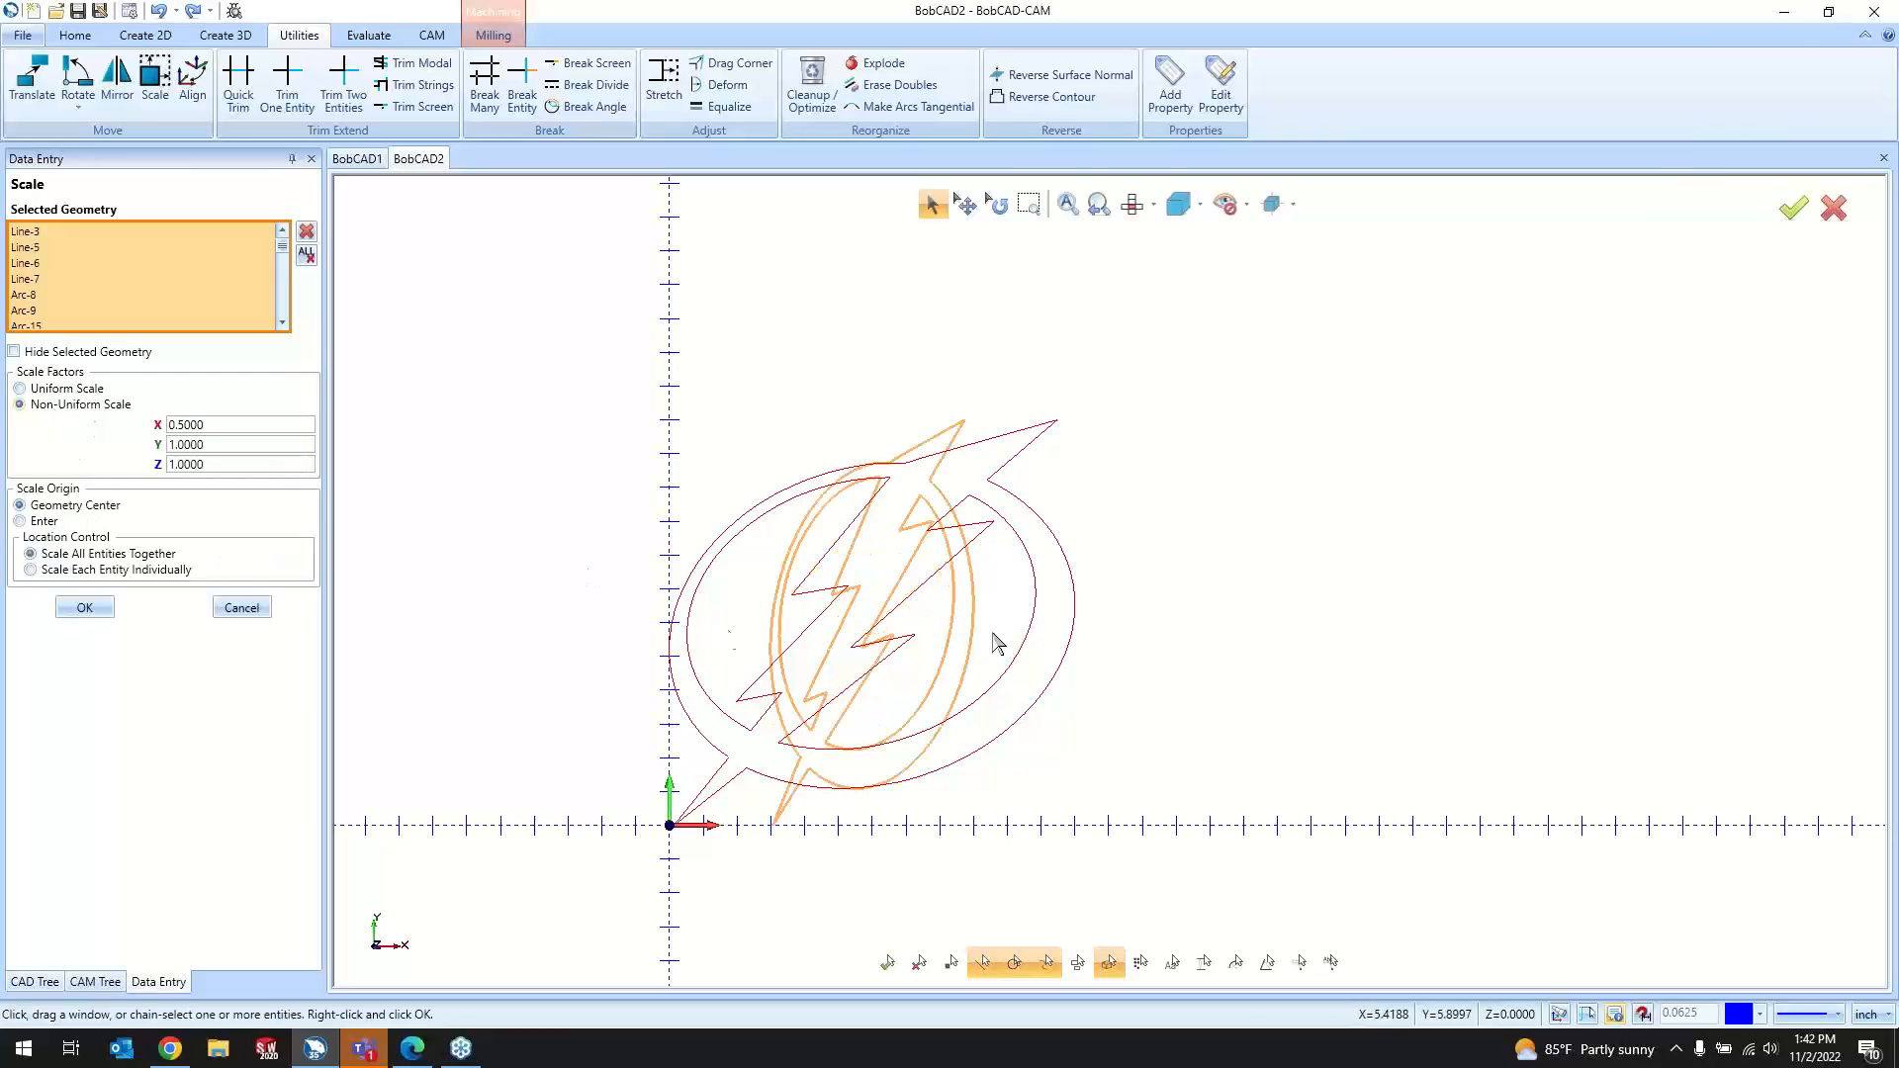
drag(310, 424, 169, 435)
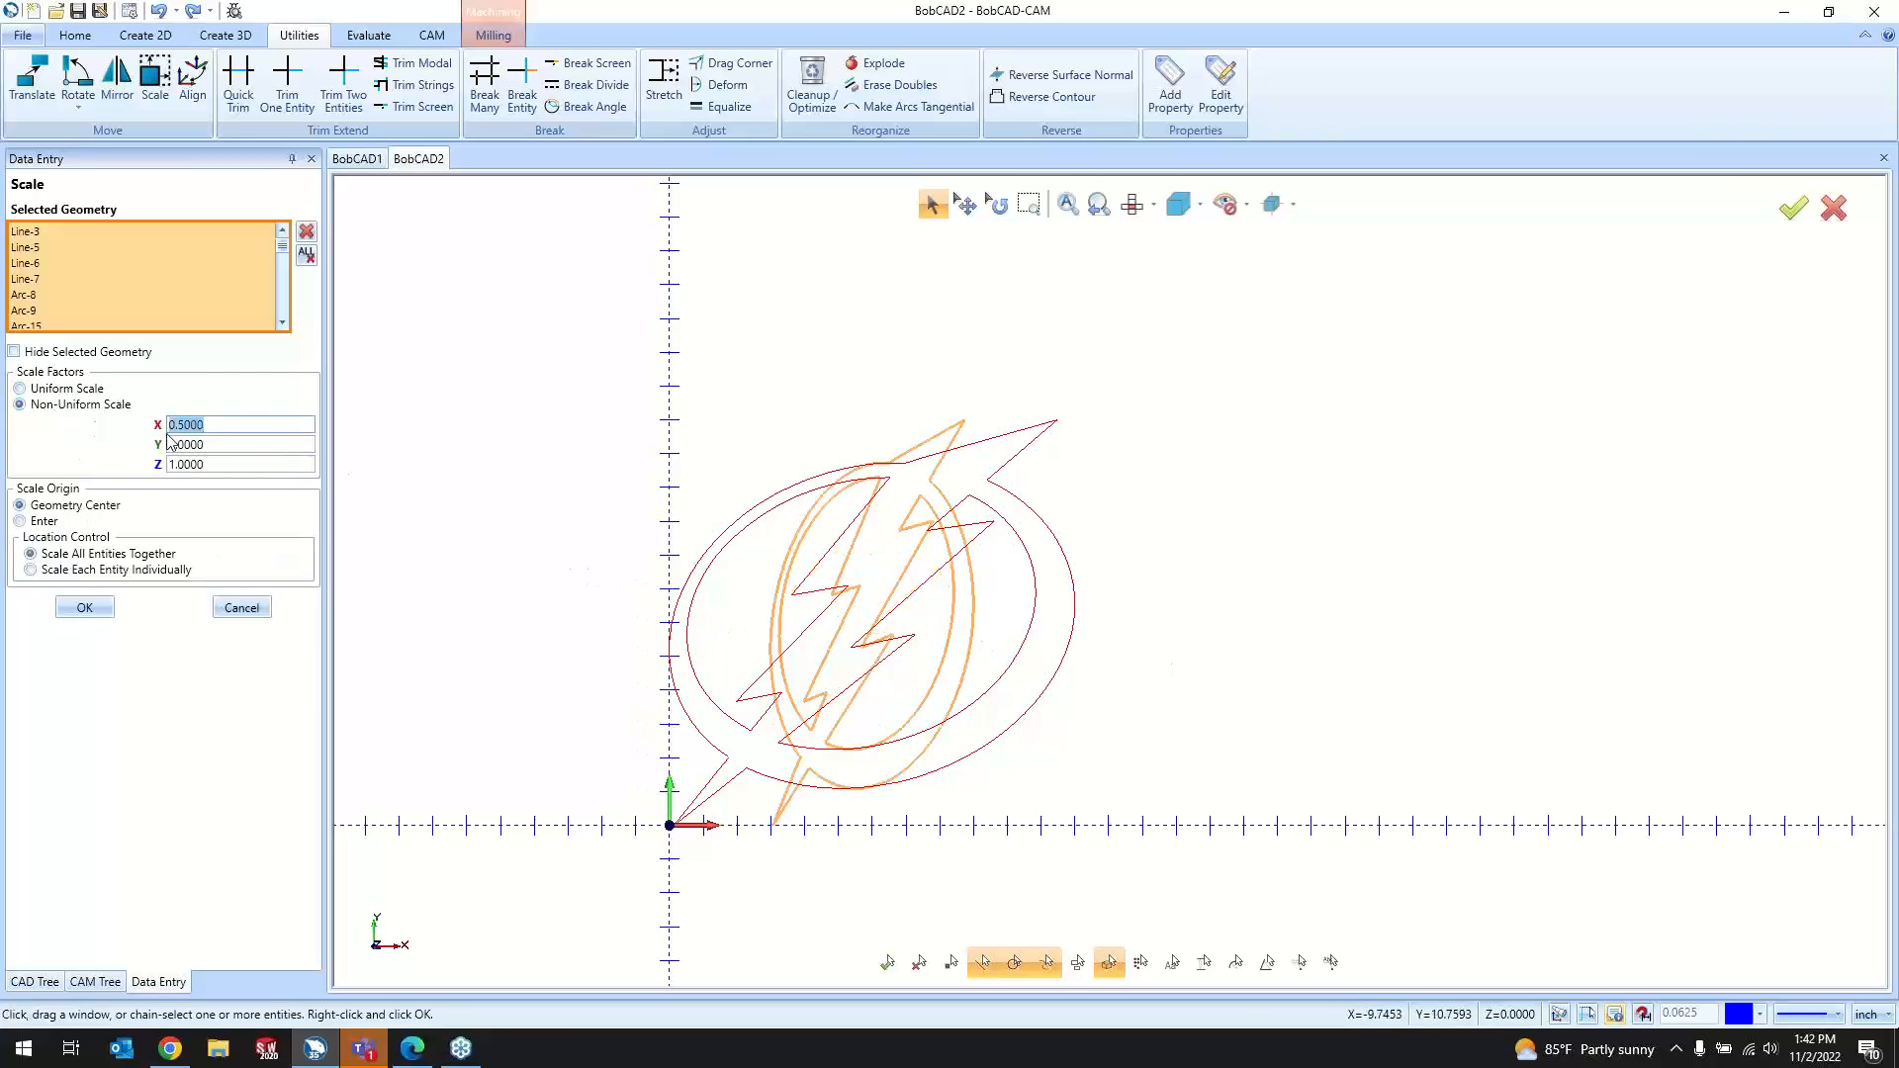
text(1)
key(Tab)
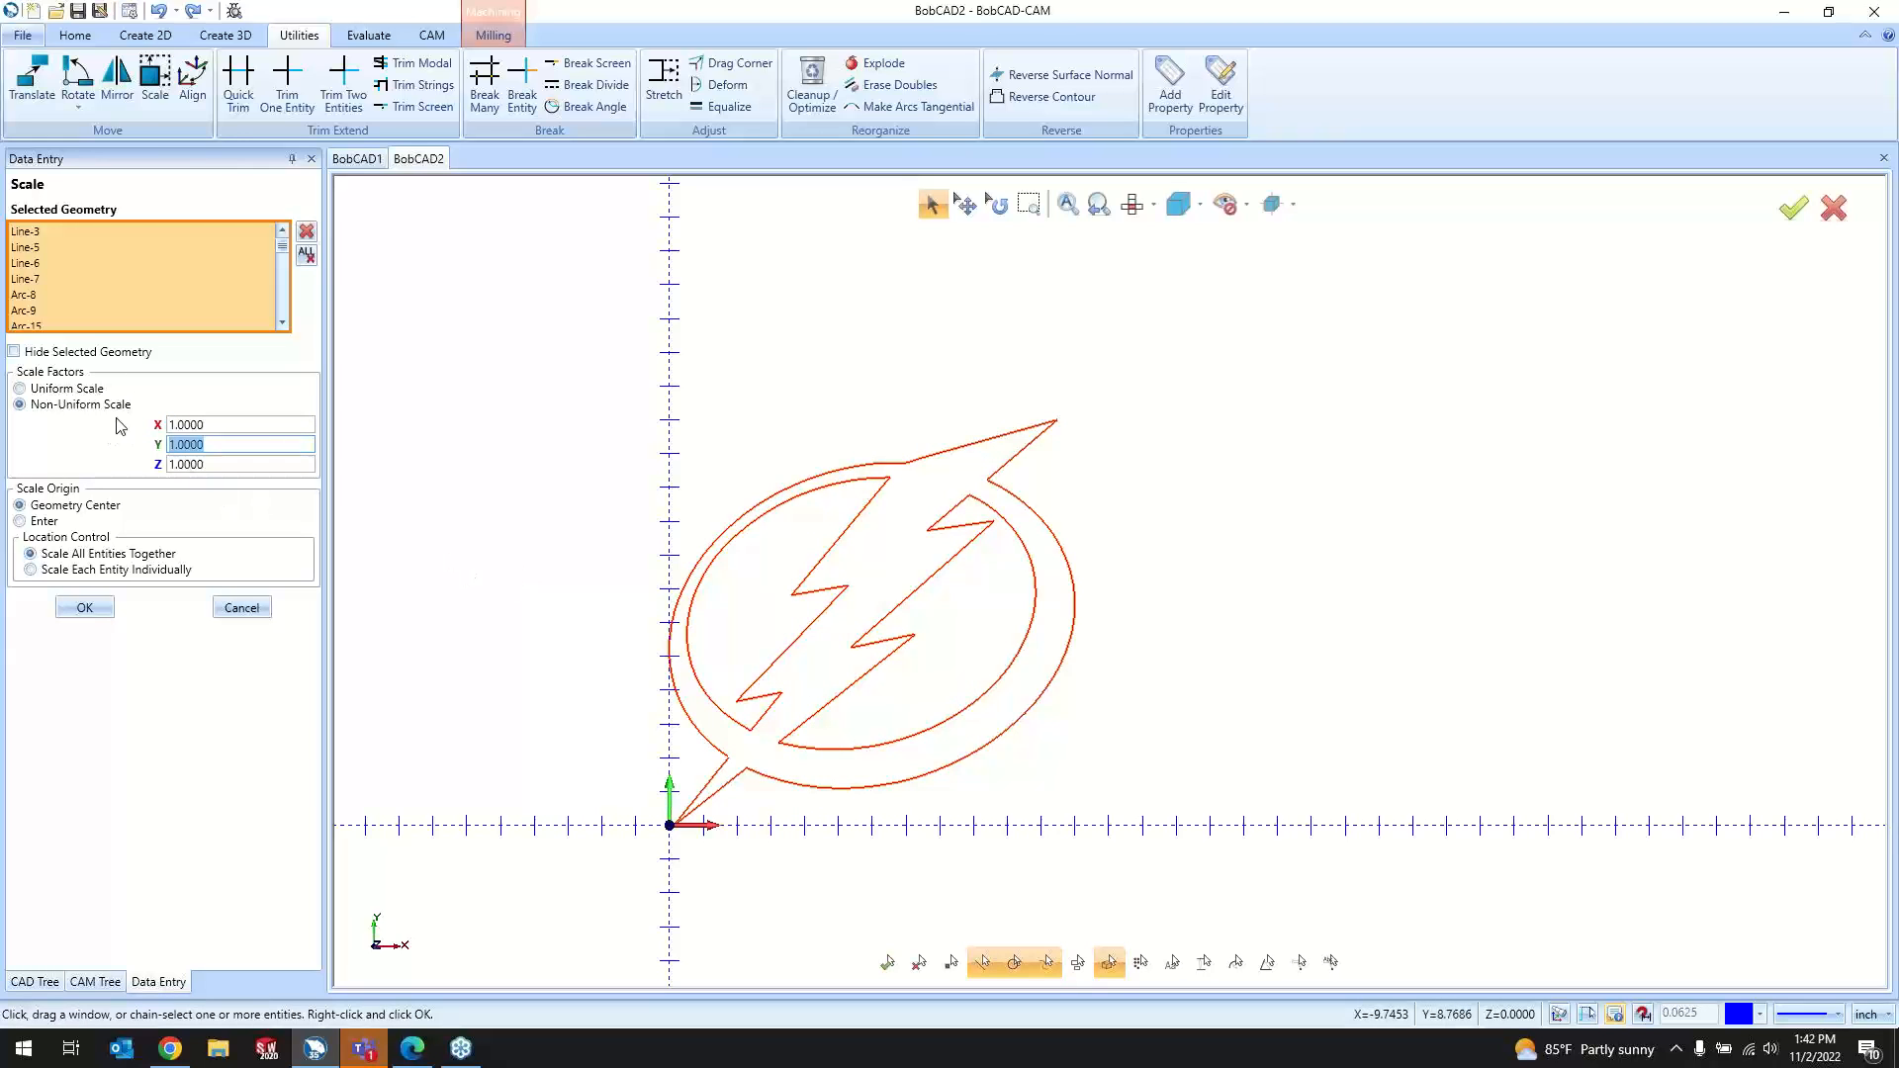
Step: Try a non-uniform scale of 0.9 in X and 1.25 in Y on the emblem outlines and undo the scaling
drag(217, 425, 164, 434)
text(.)
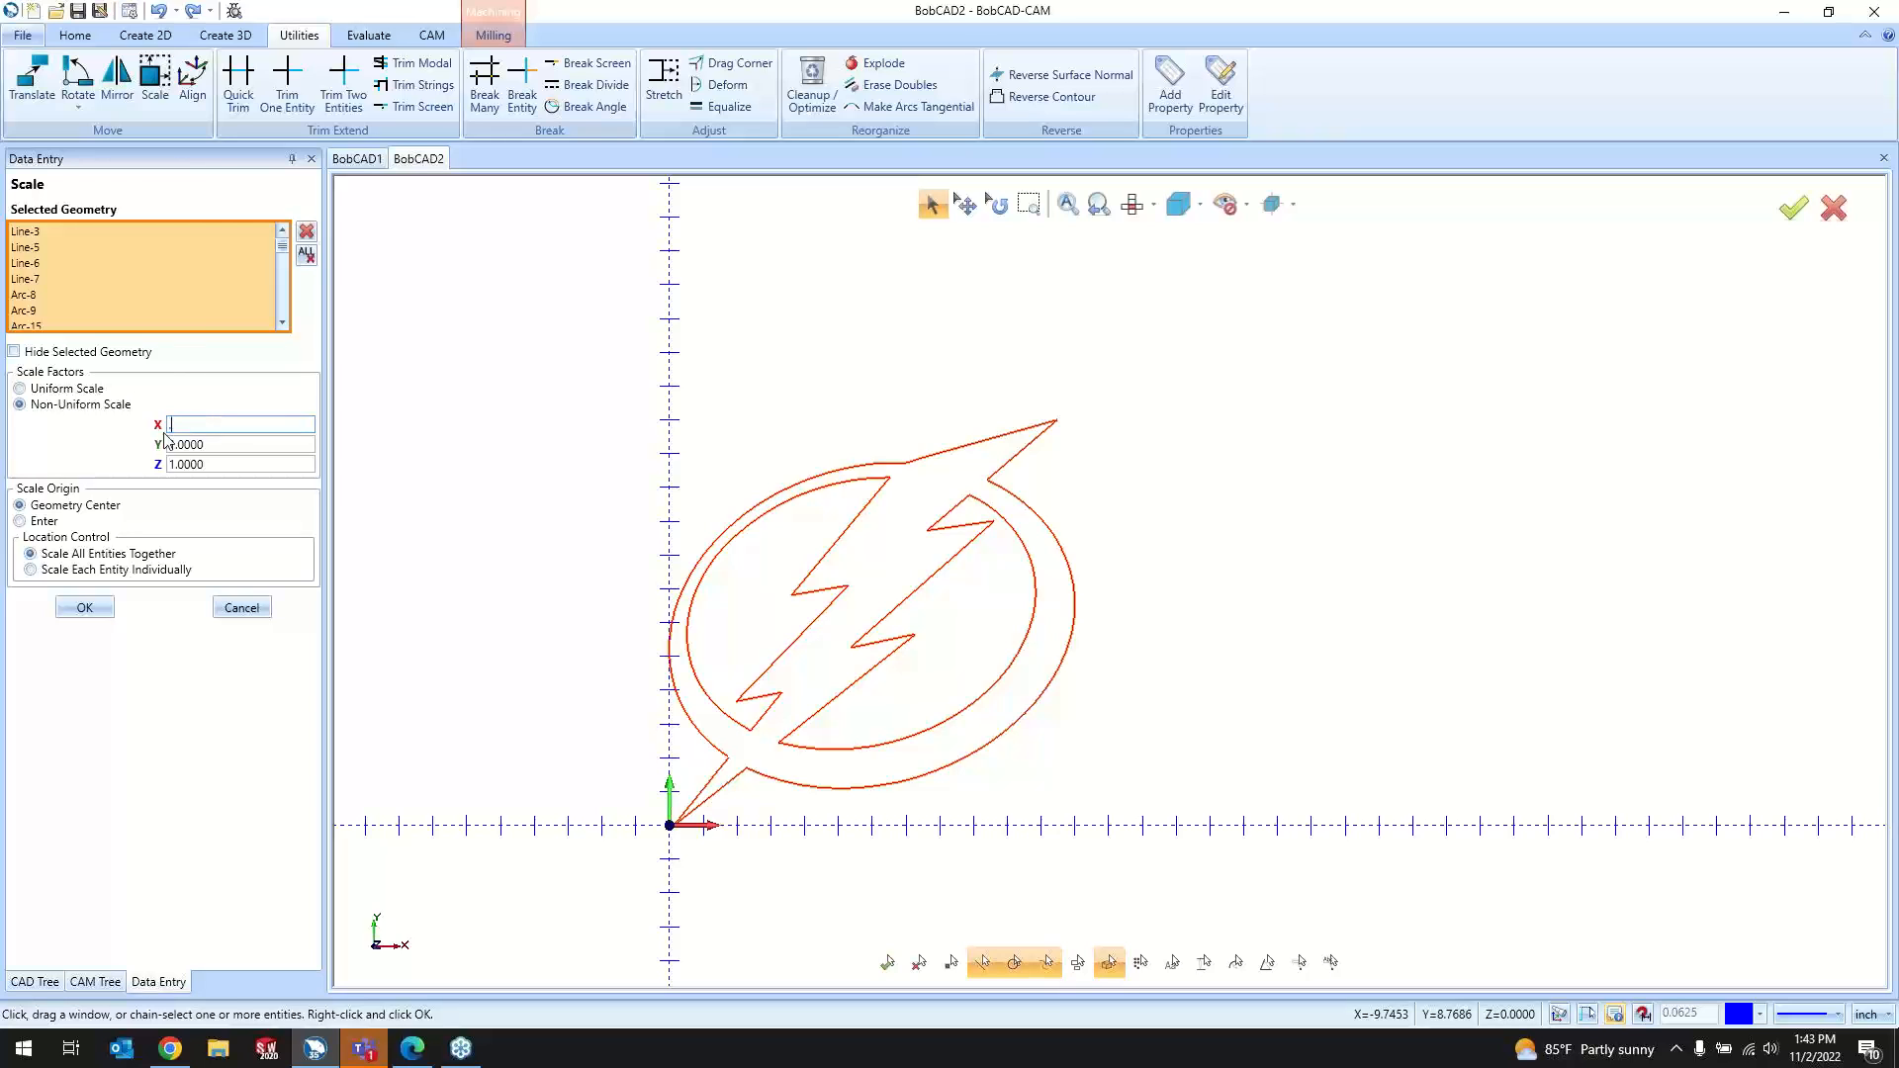
text(9)
key(Tab)
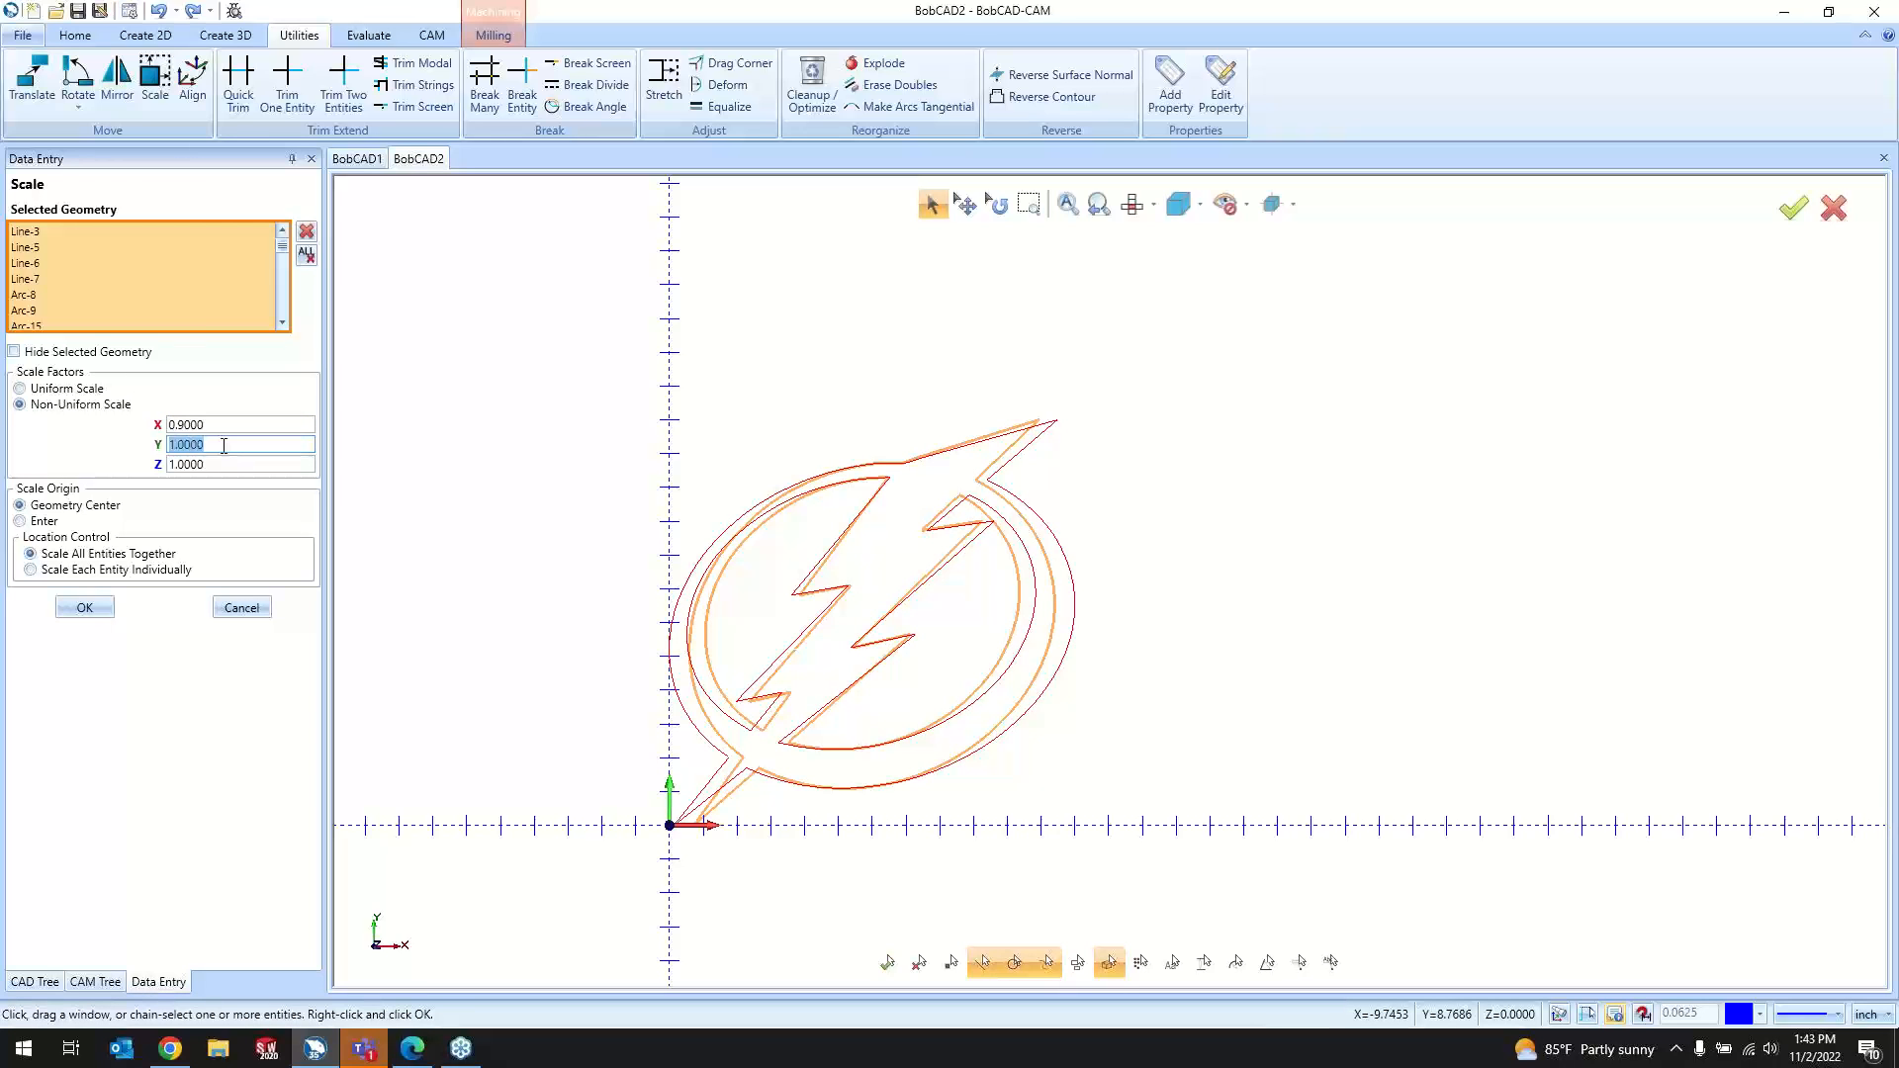
text(1.25)
key(Tab)
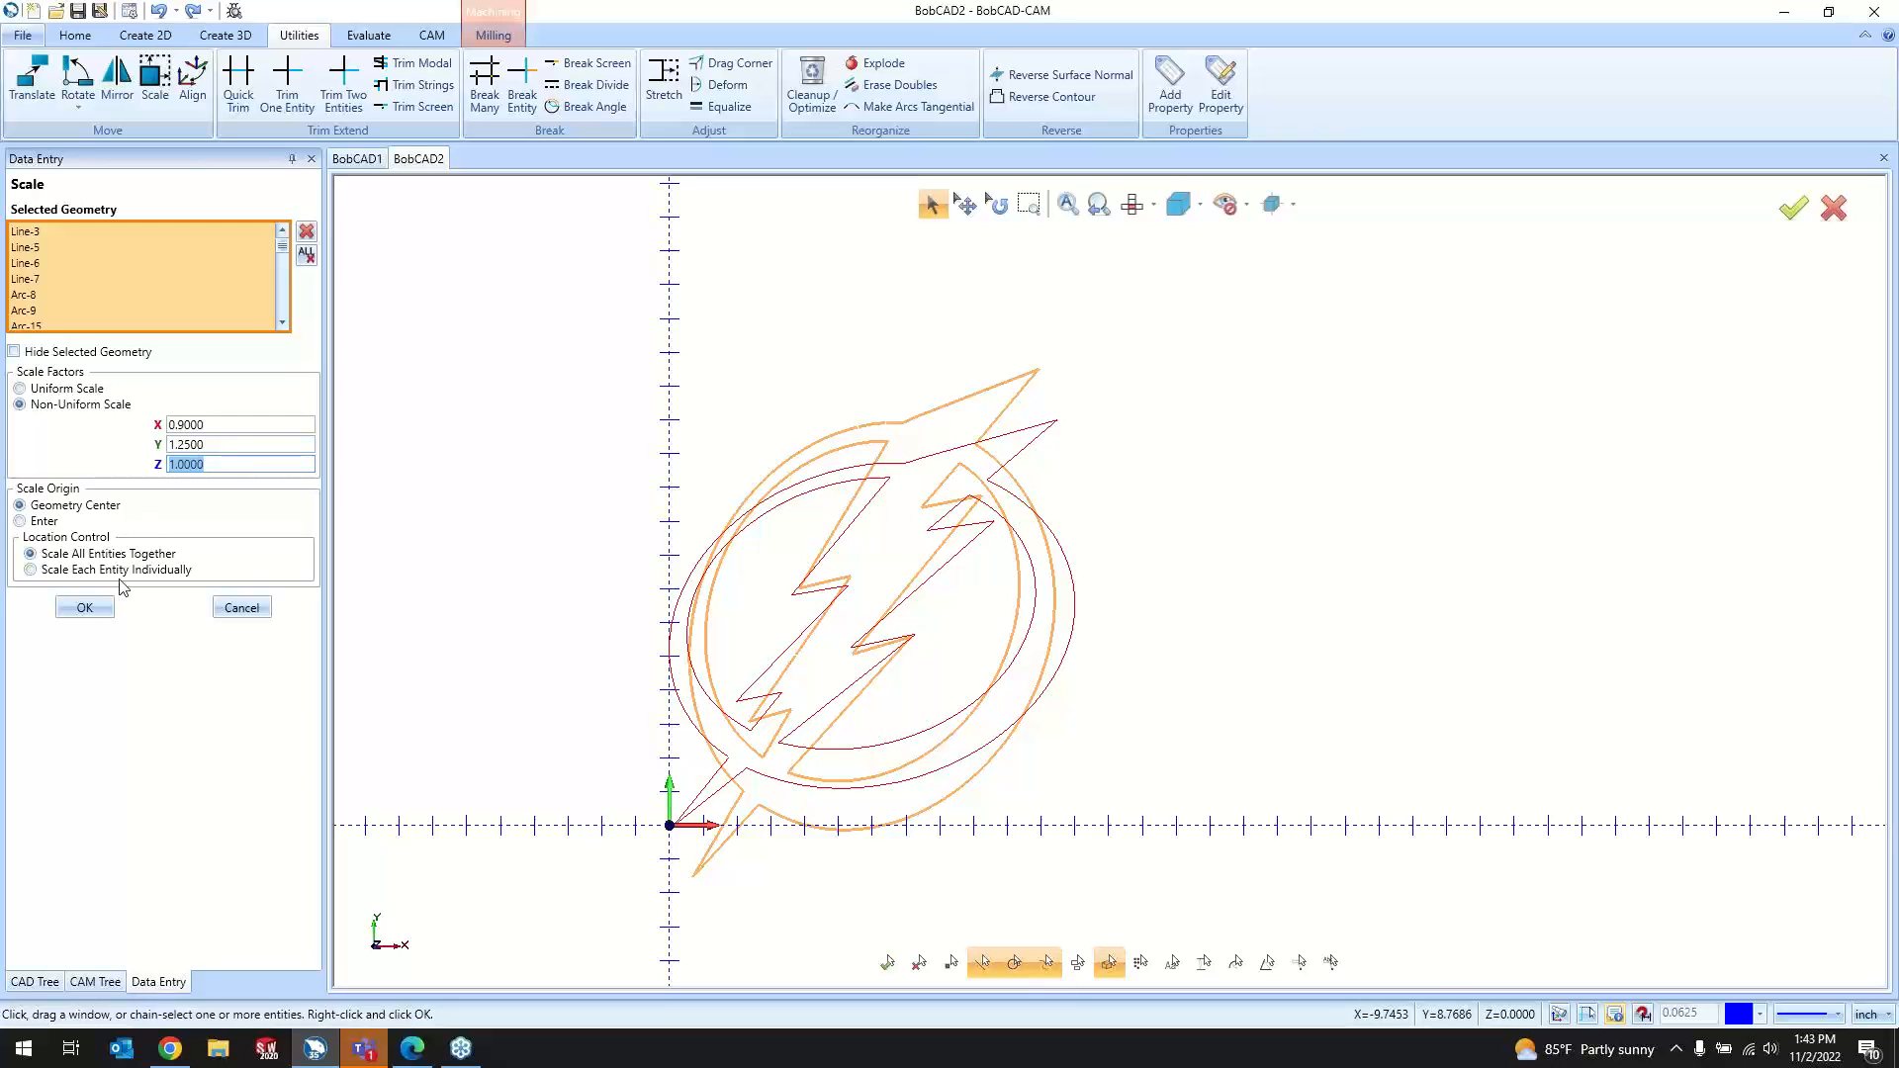
click(85, 607)
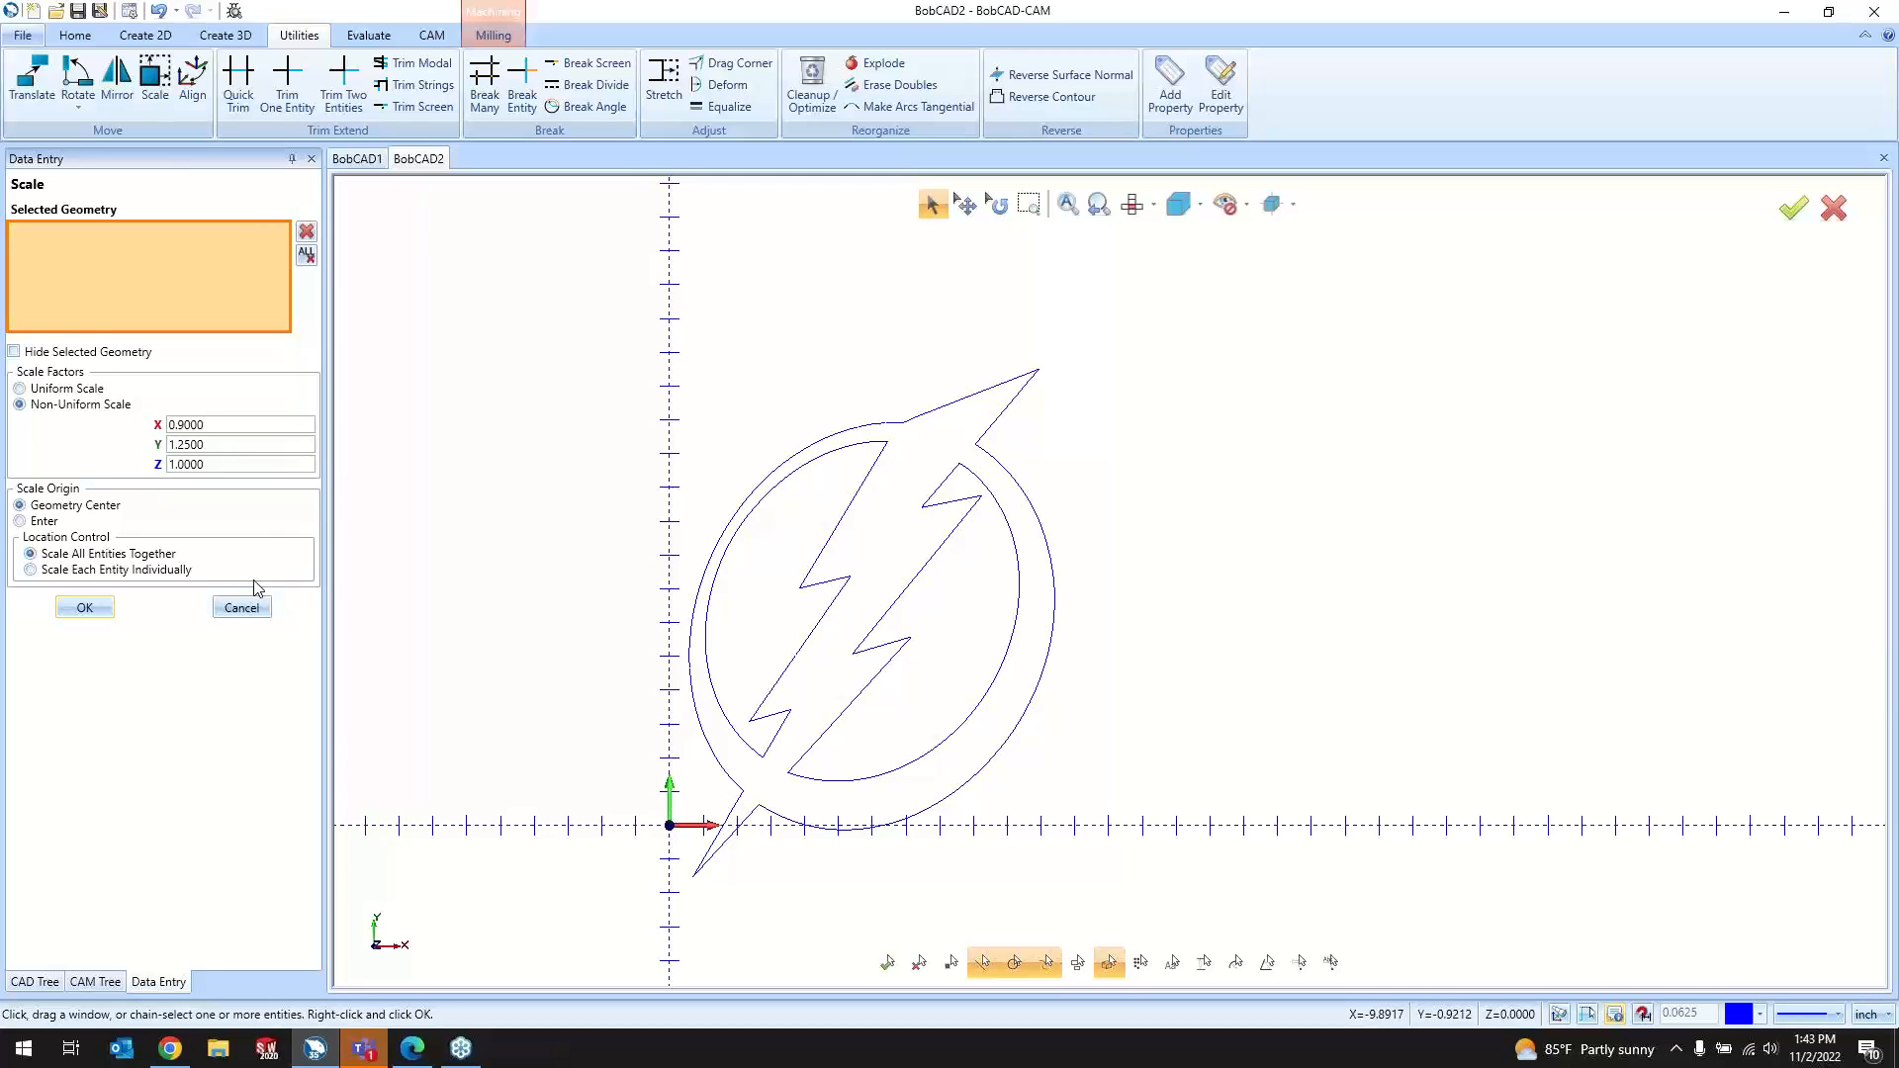
click(244, 608)
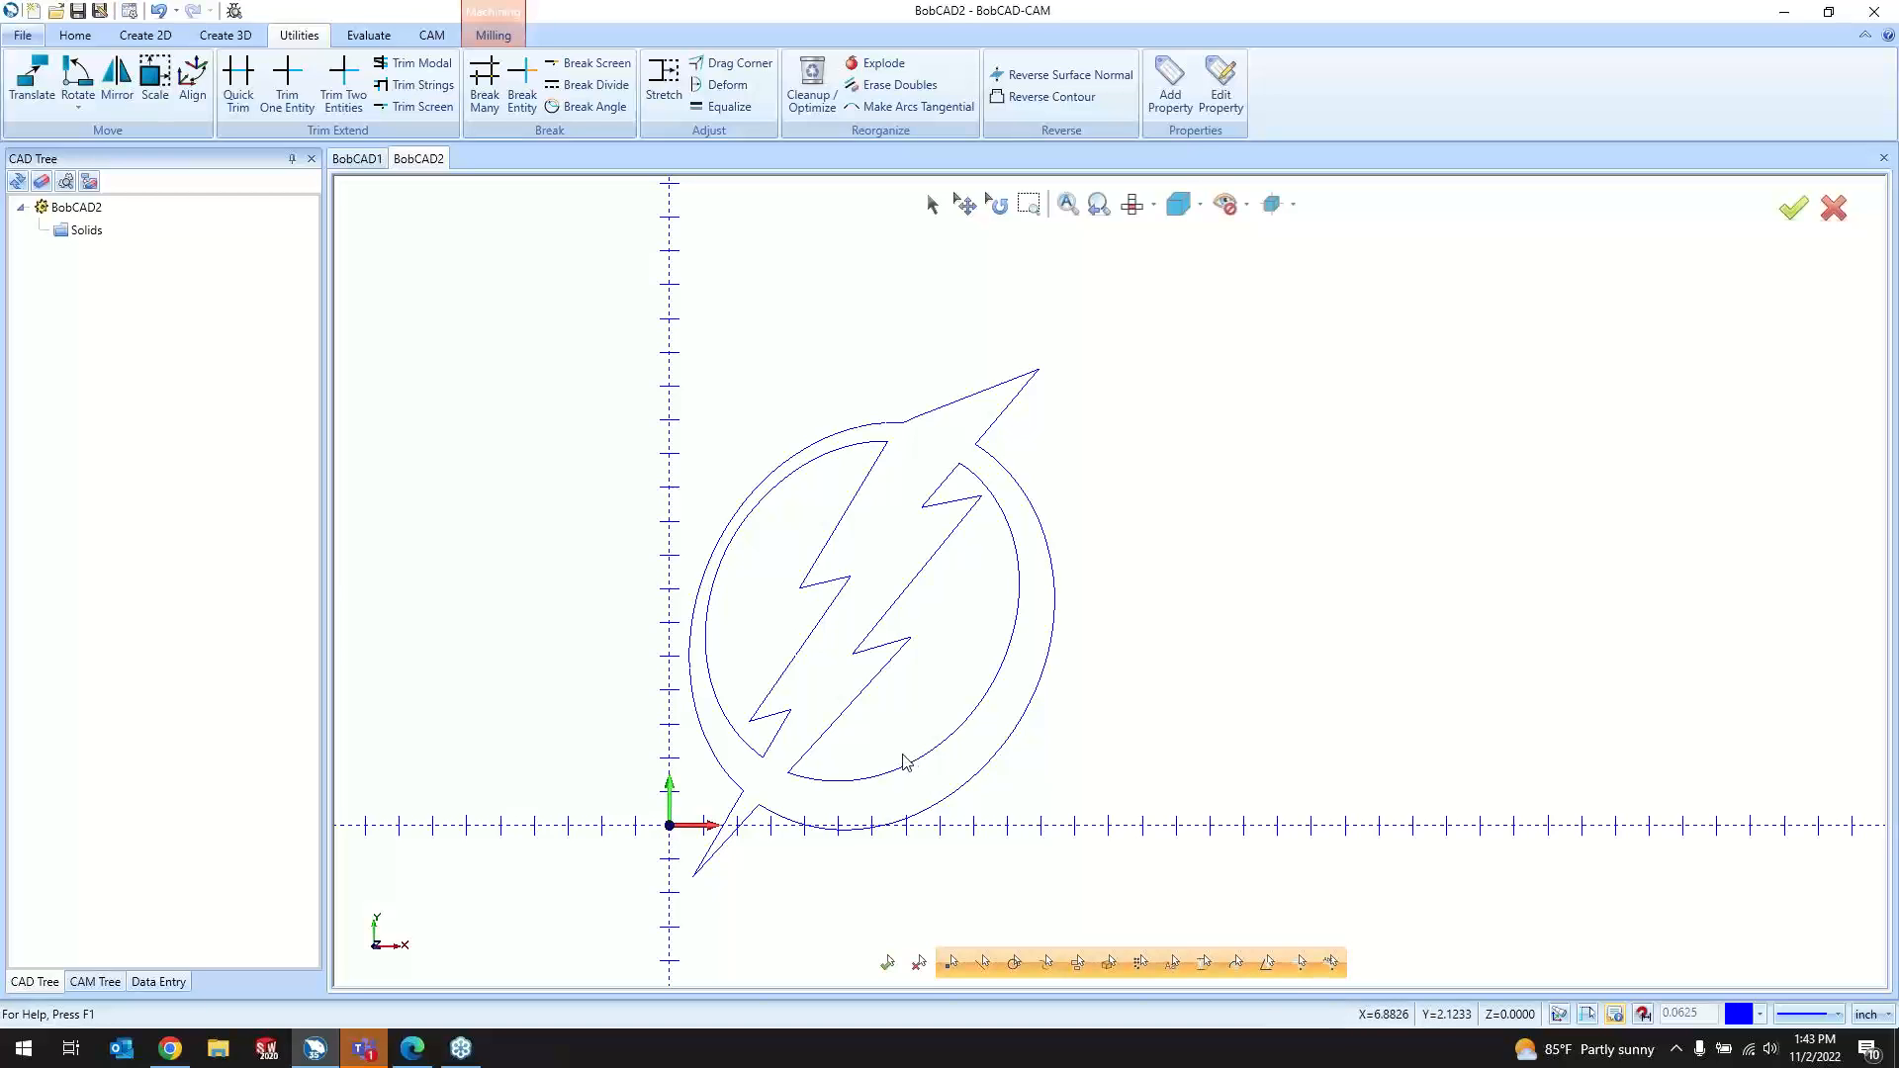
click(158, 11)
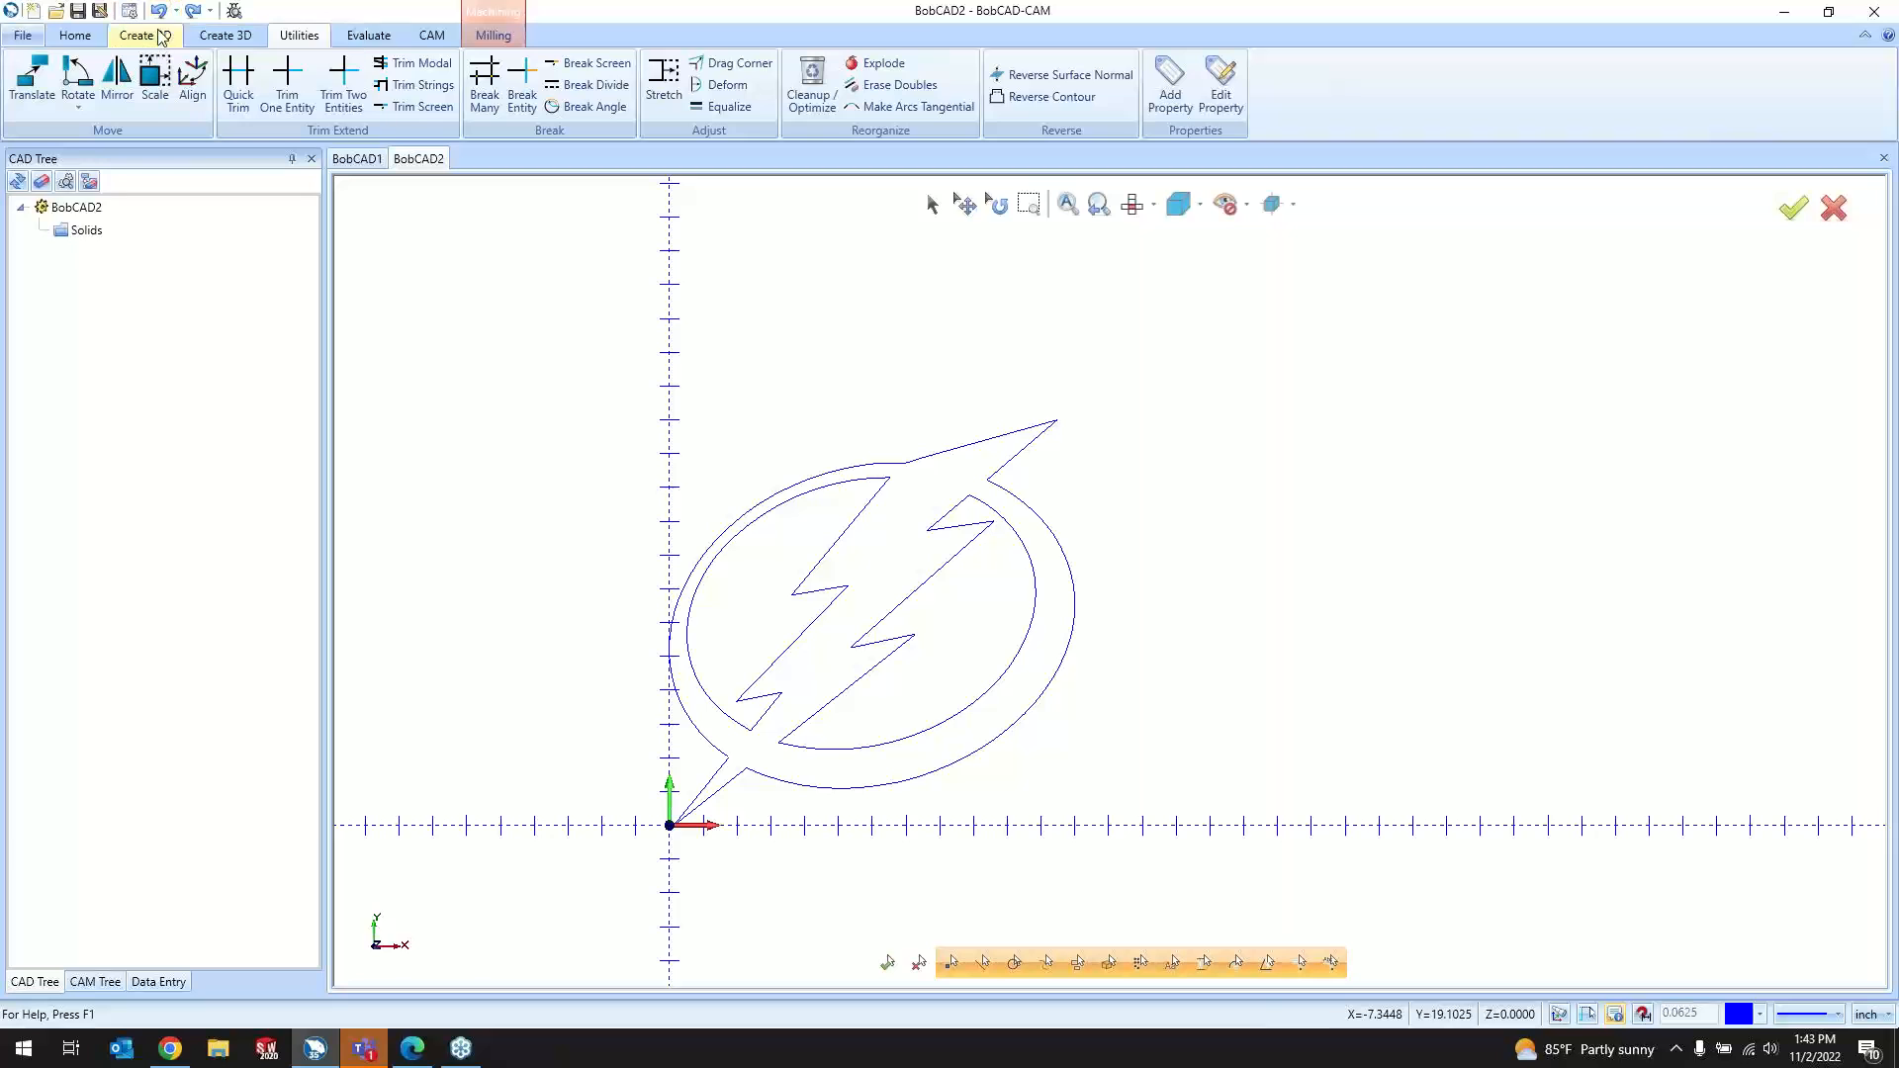
Step: Delete the short arc of the emblem's outer outline that crosses the vertical axis
click(933, 208)
scroll(708, 645, up, 10)
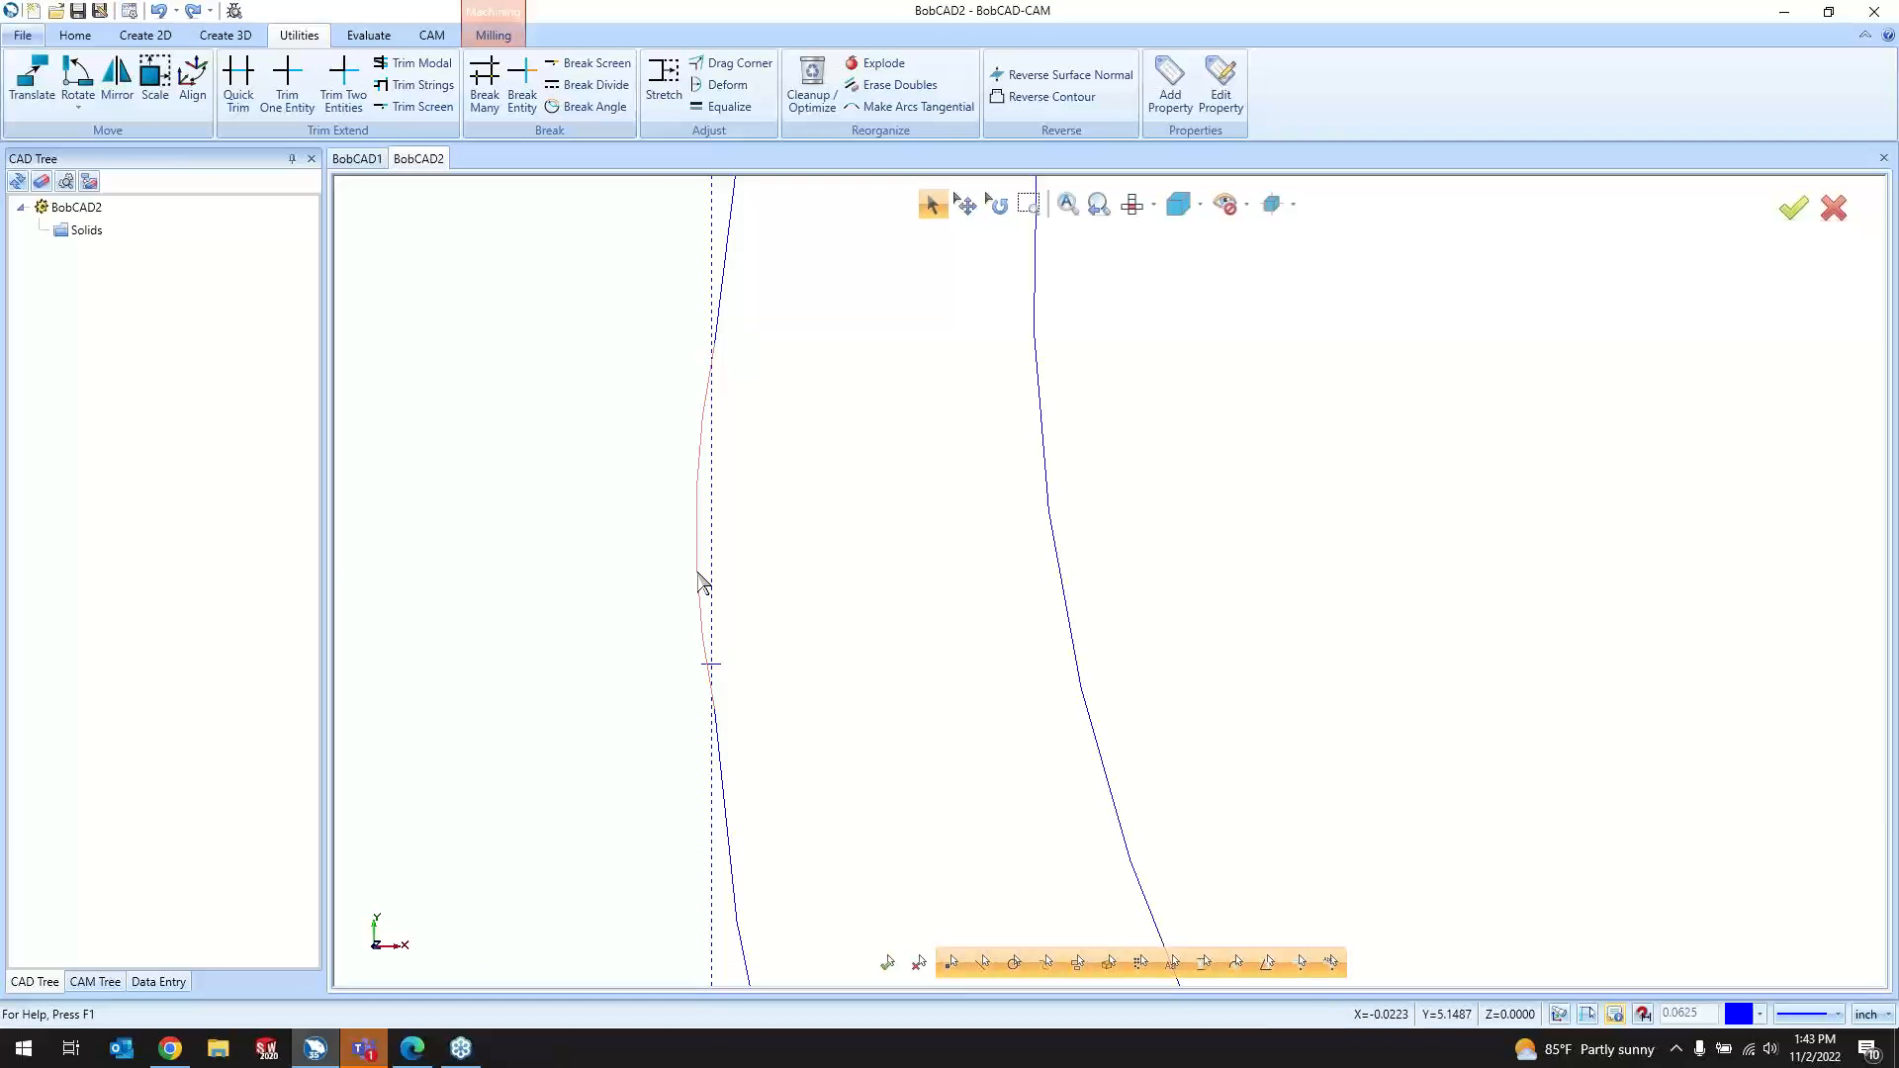
click(701, 581)
Step: Bridge the gap in the outer outline with a straight line joining its two open ends
click(145, 38)
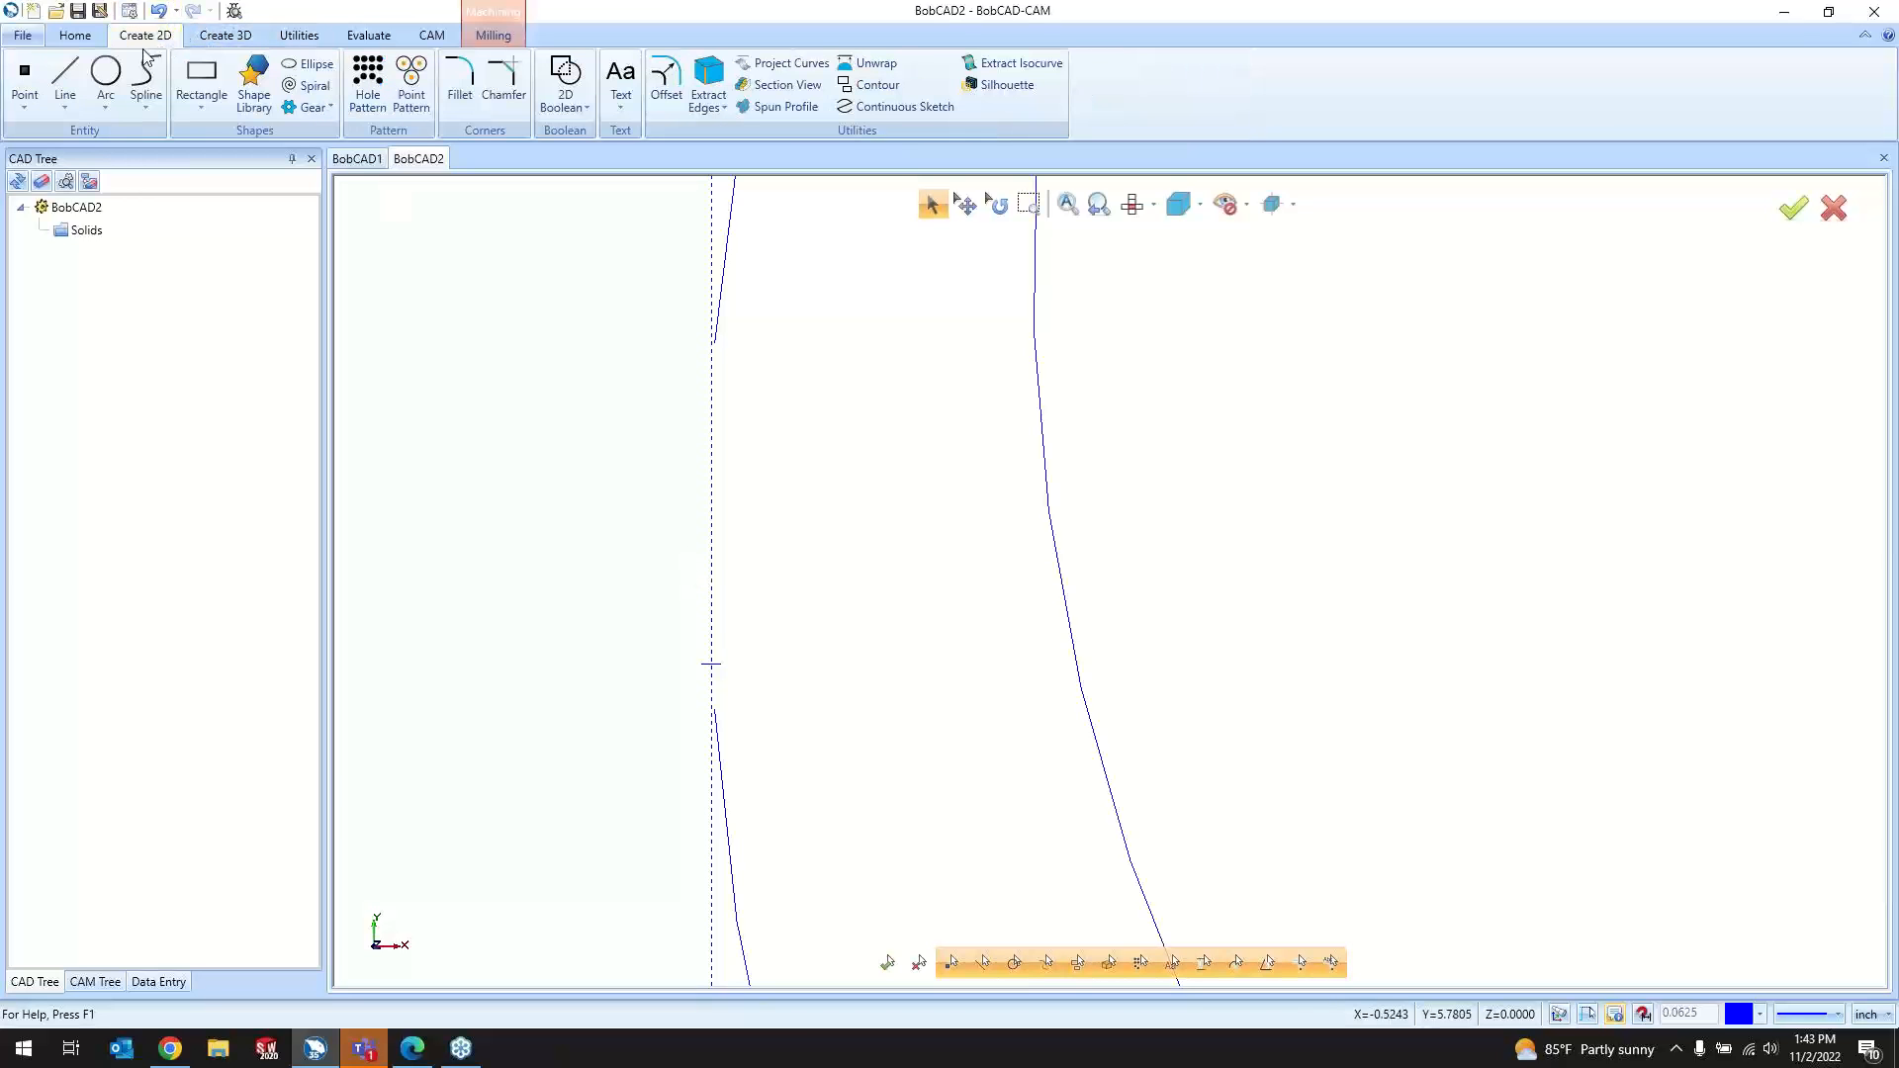
click(66, 81)
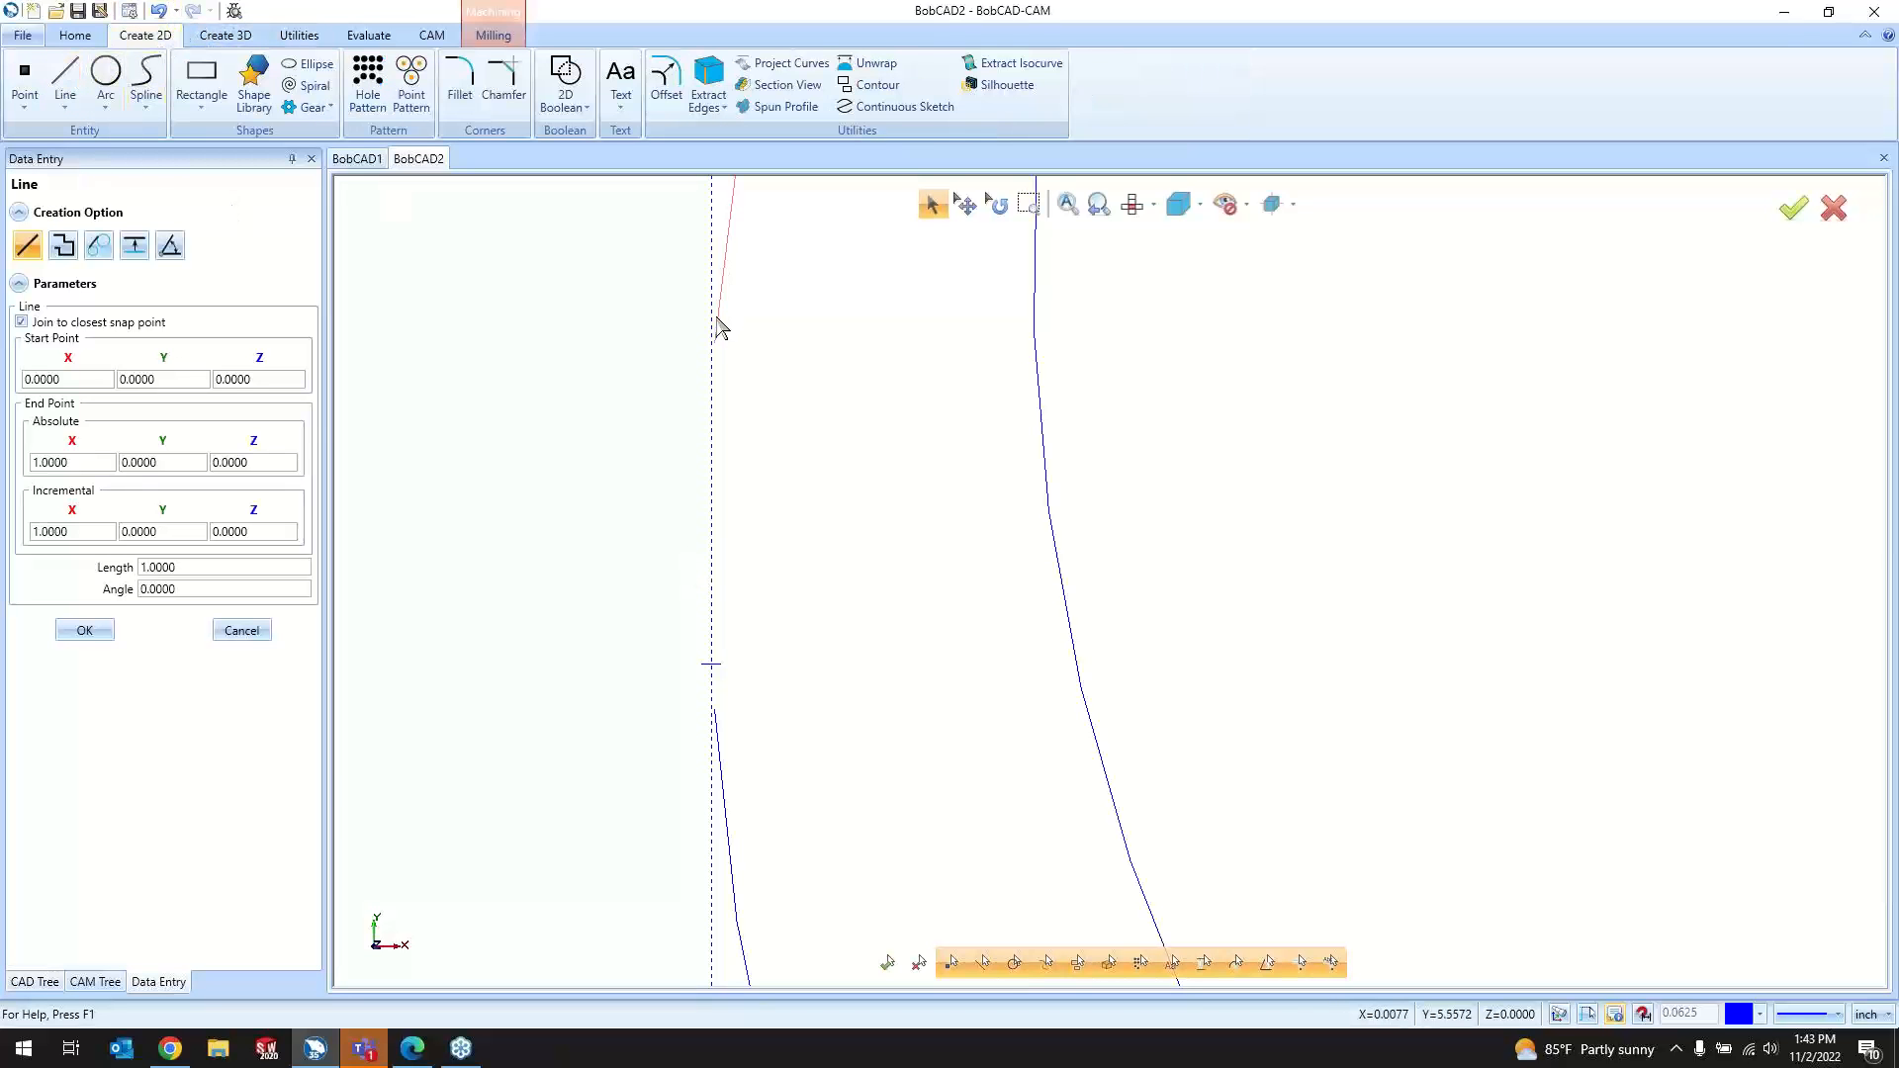
click(715, 346)
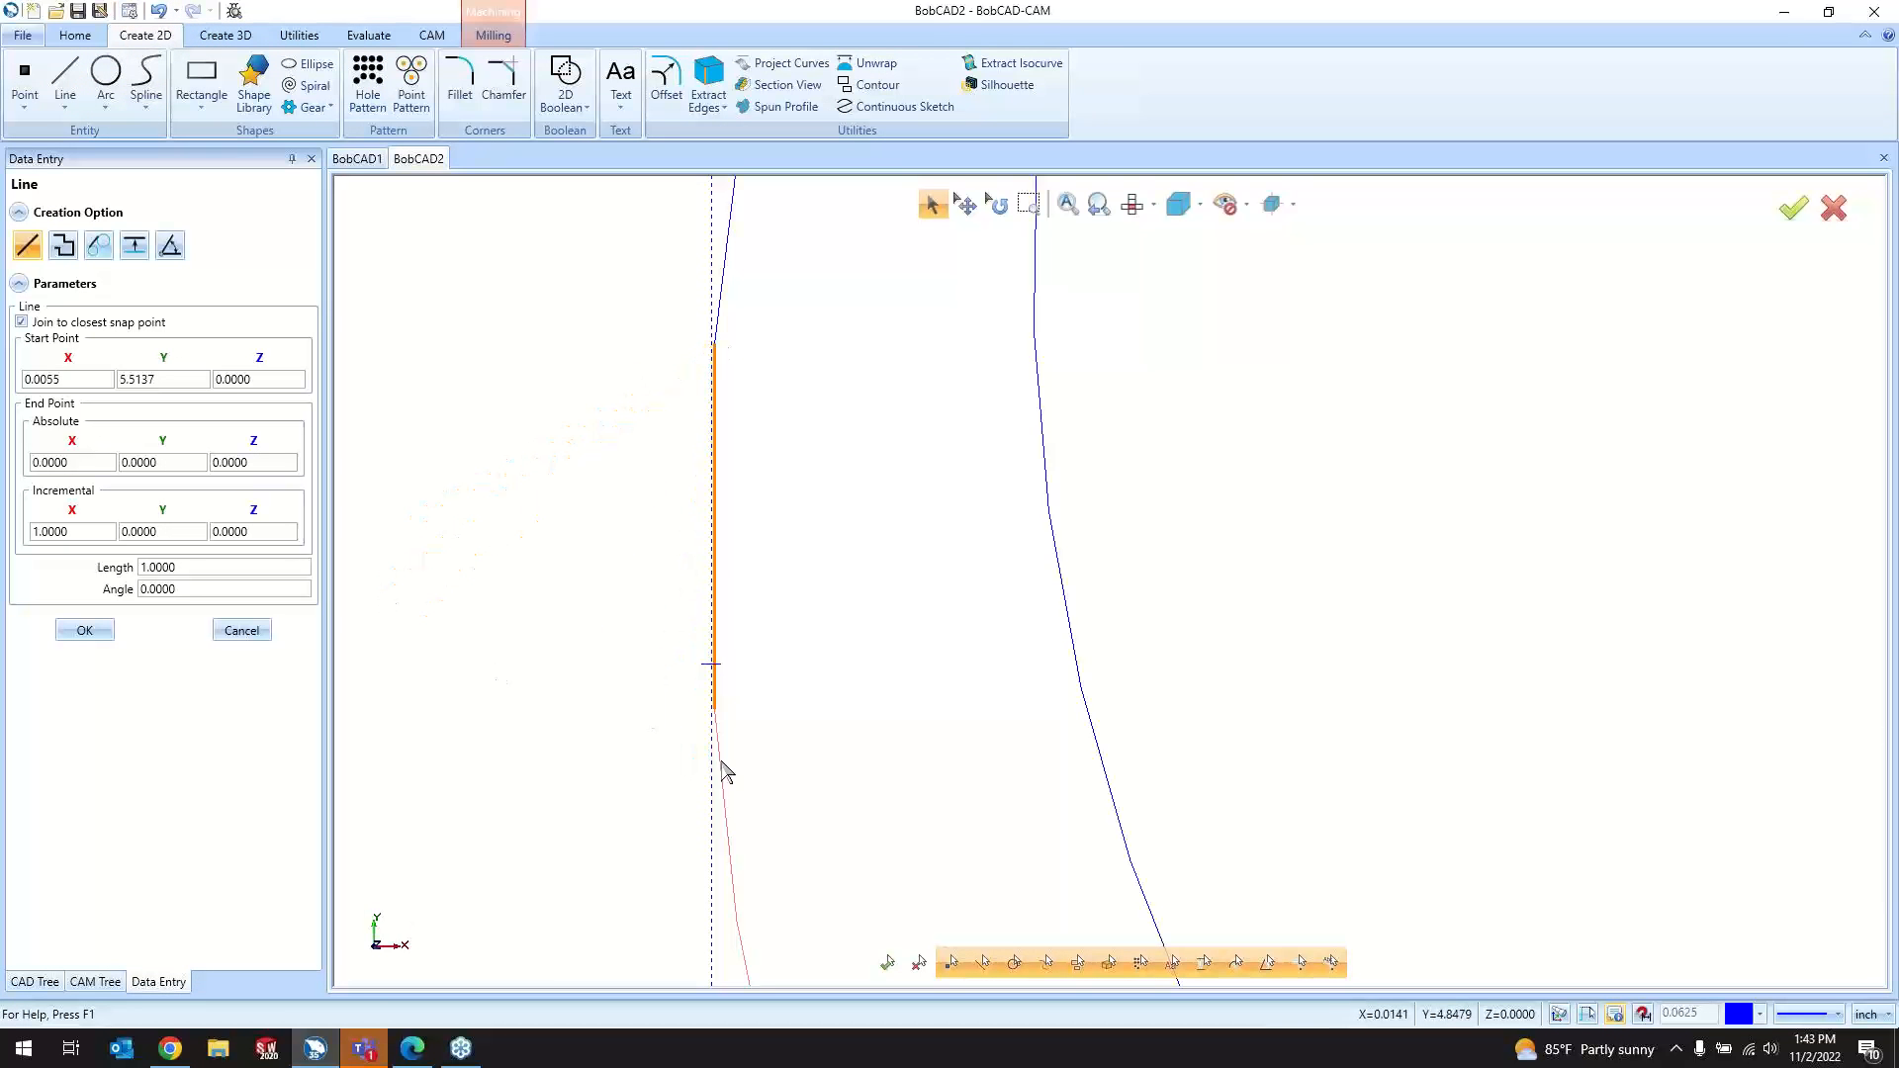
click(715, 714)
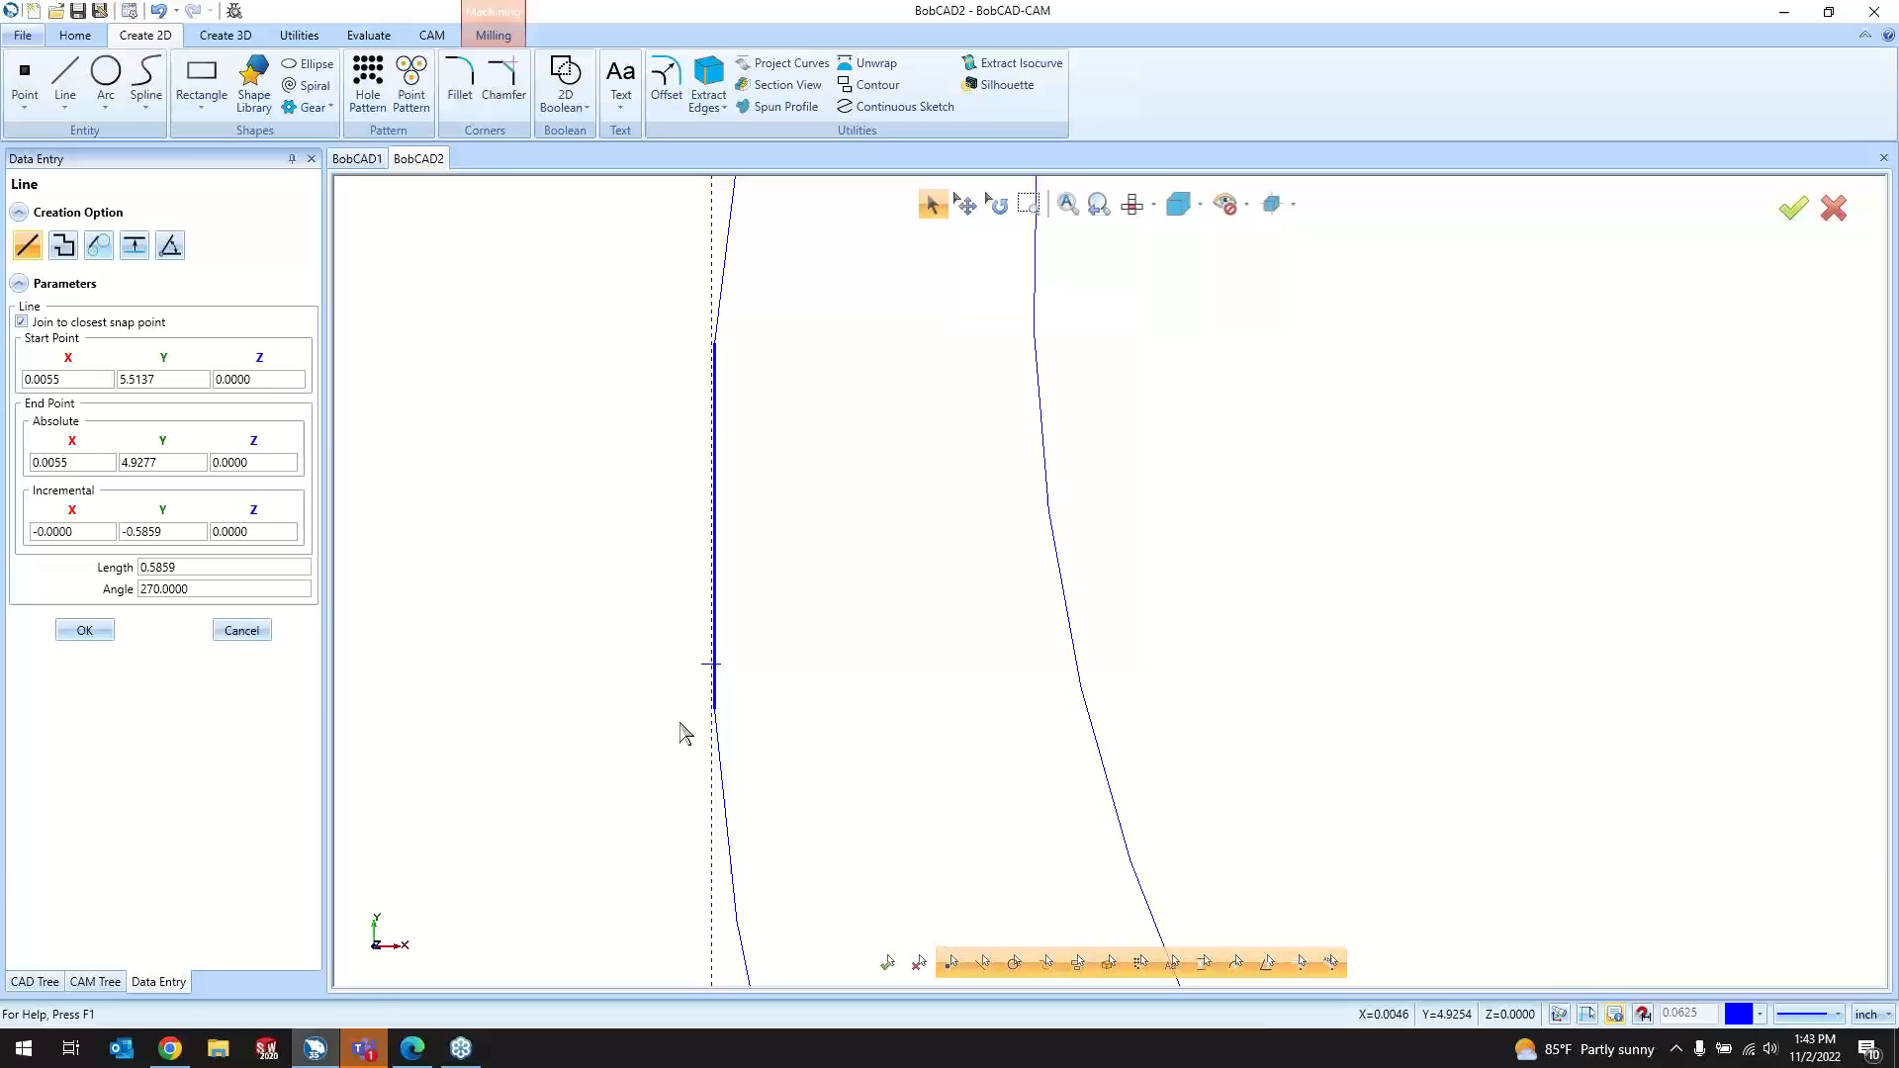
click(253, 638)
scroll(640, 708, down, 10)
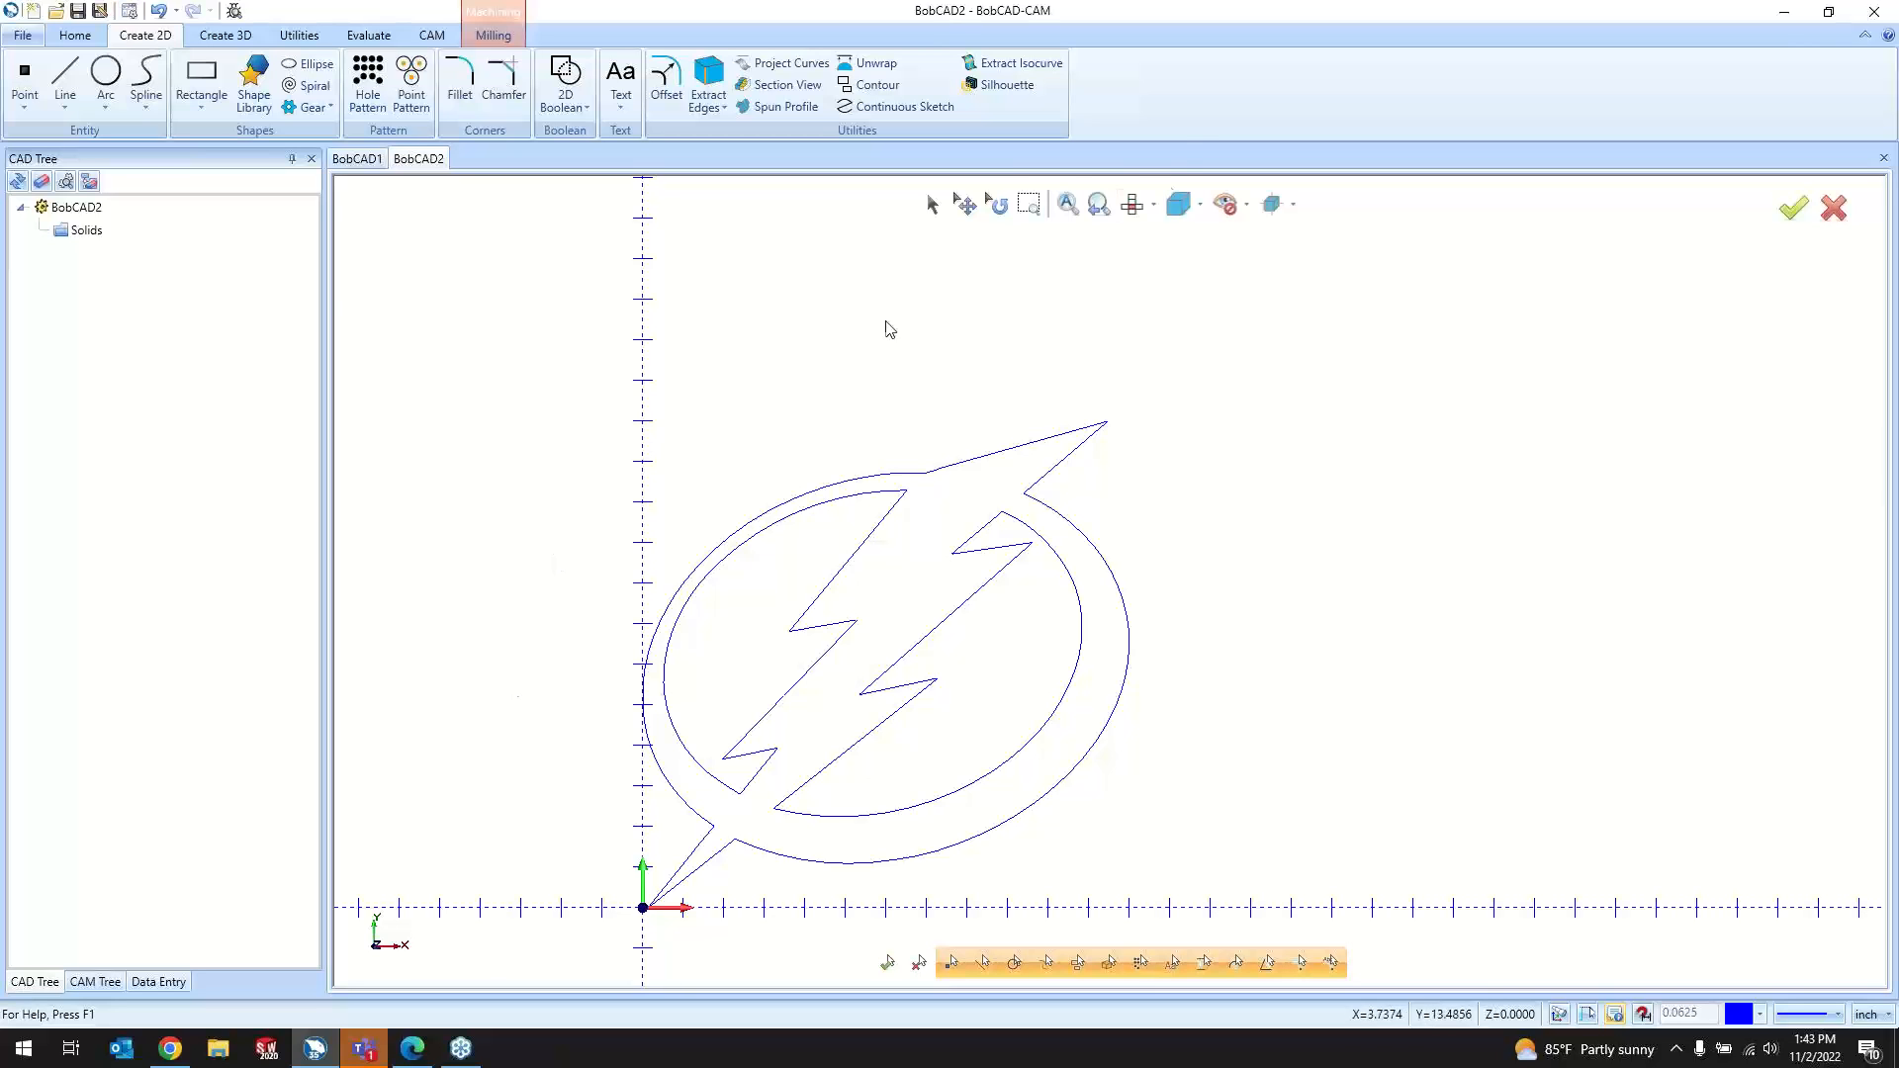
Step: Display the BobArt manager and dock it together with the other managers
right_click(1184, 116)
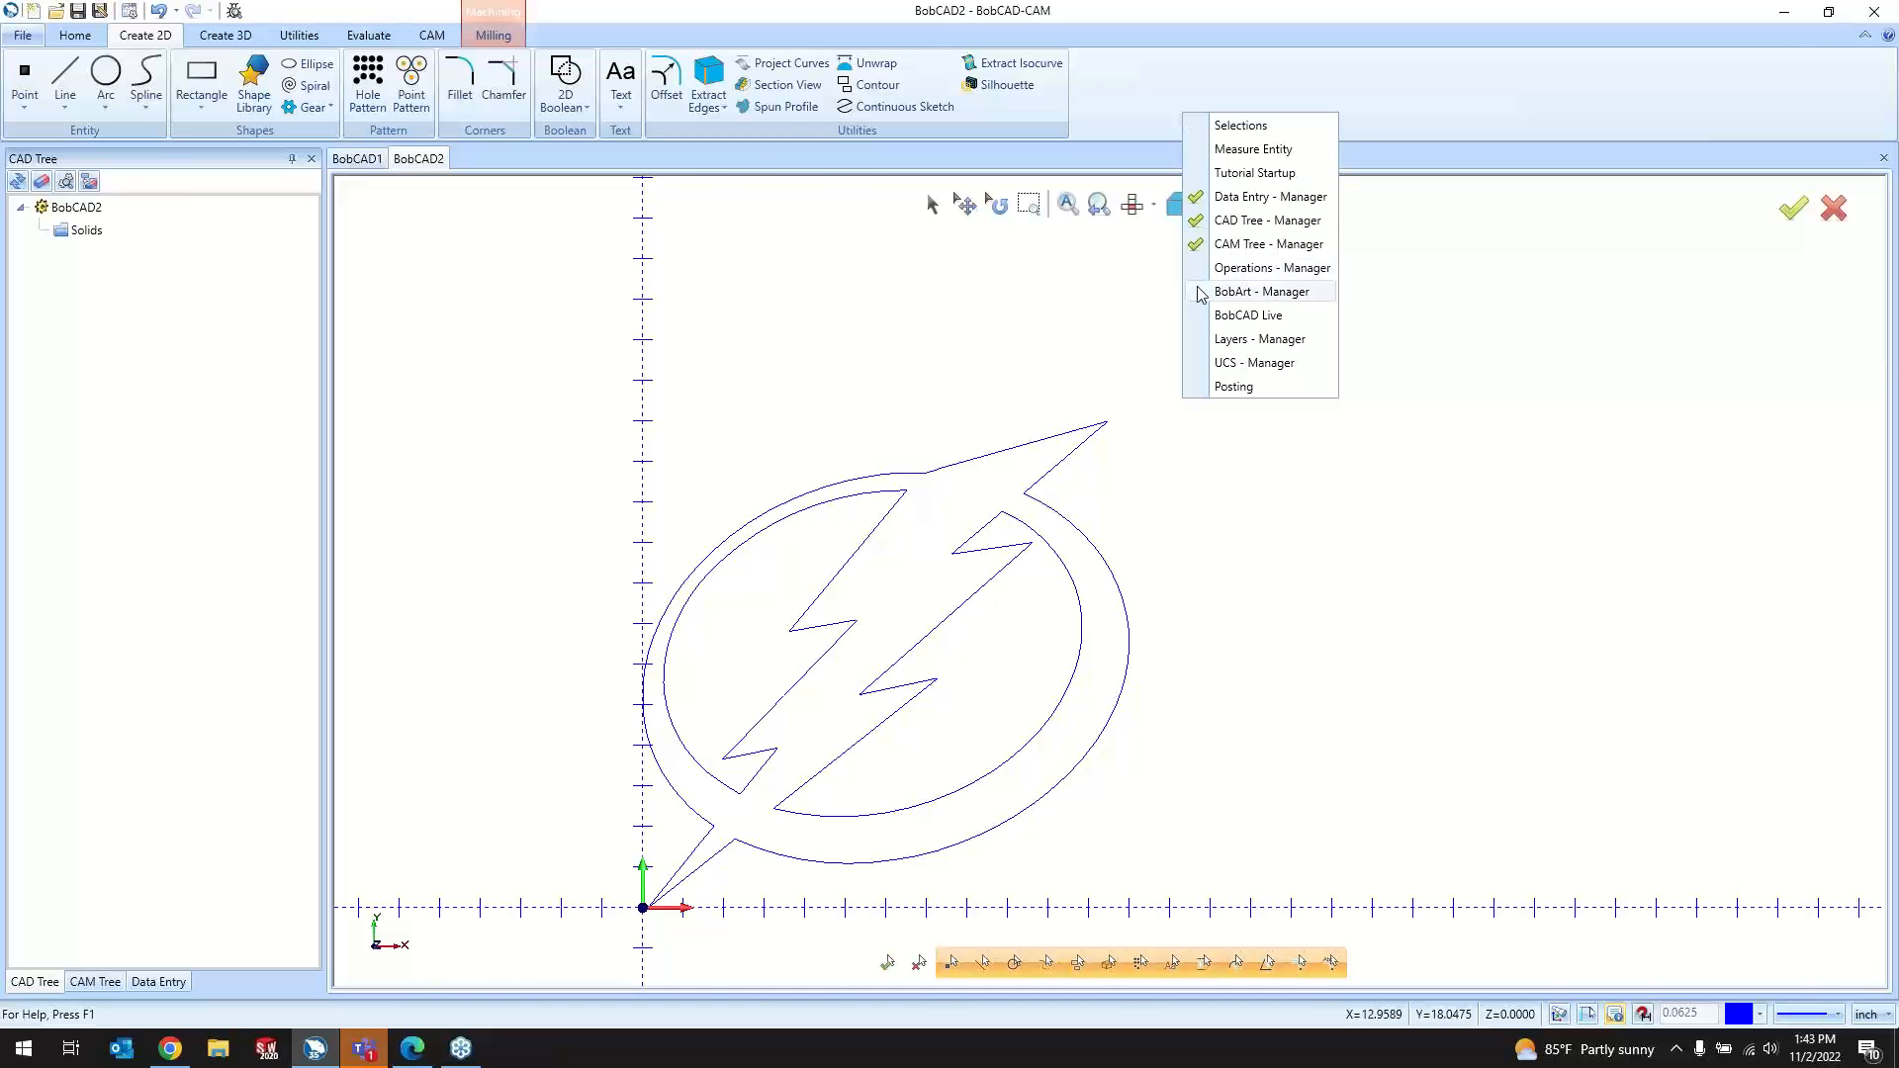
click(1261, 291)
drag(191, 170, 166, 579)
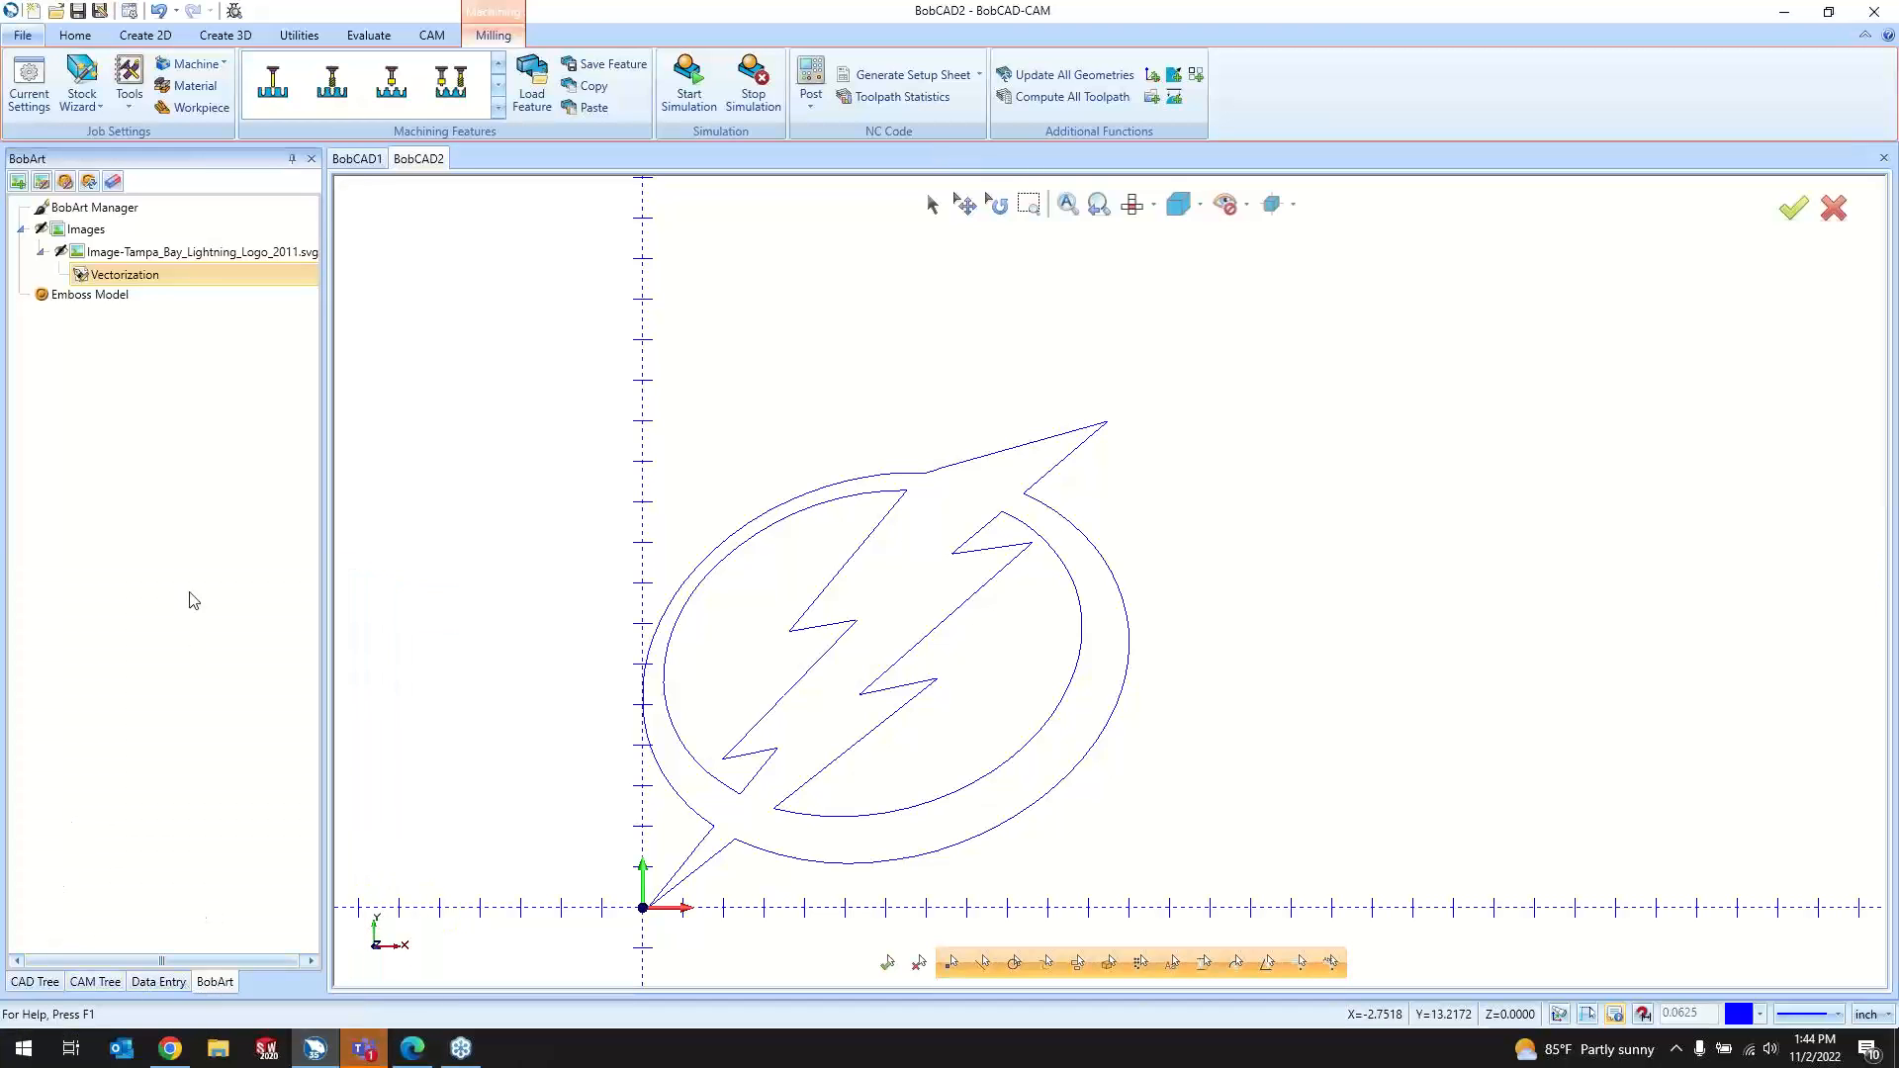
Step: Show the Tampa_Bay_Lightning_Logo_2011.svg image behind the outlines, compare it with the edited joints of the ring, and hide the image again
right_click(163, 251)
click(207, 339)
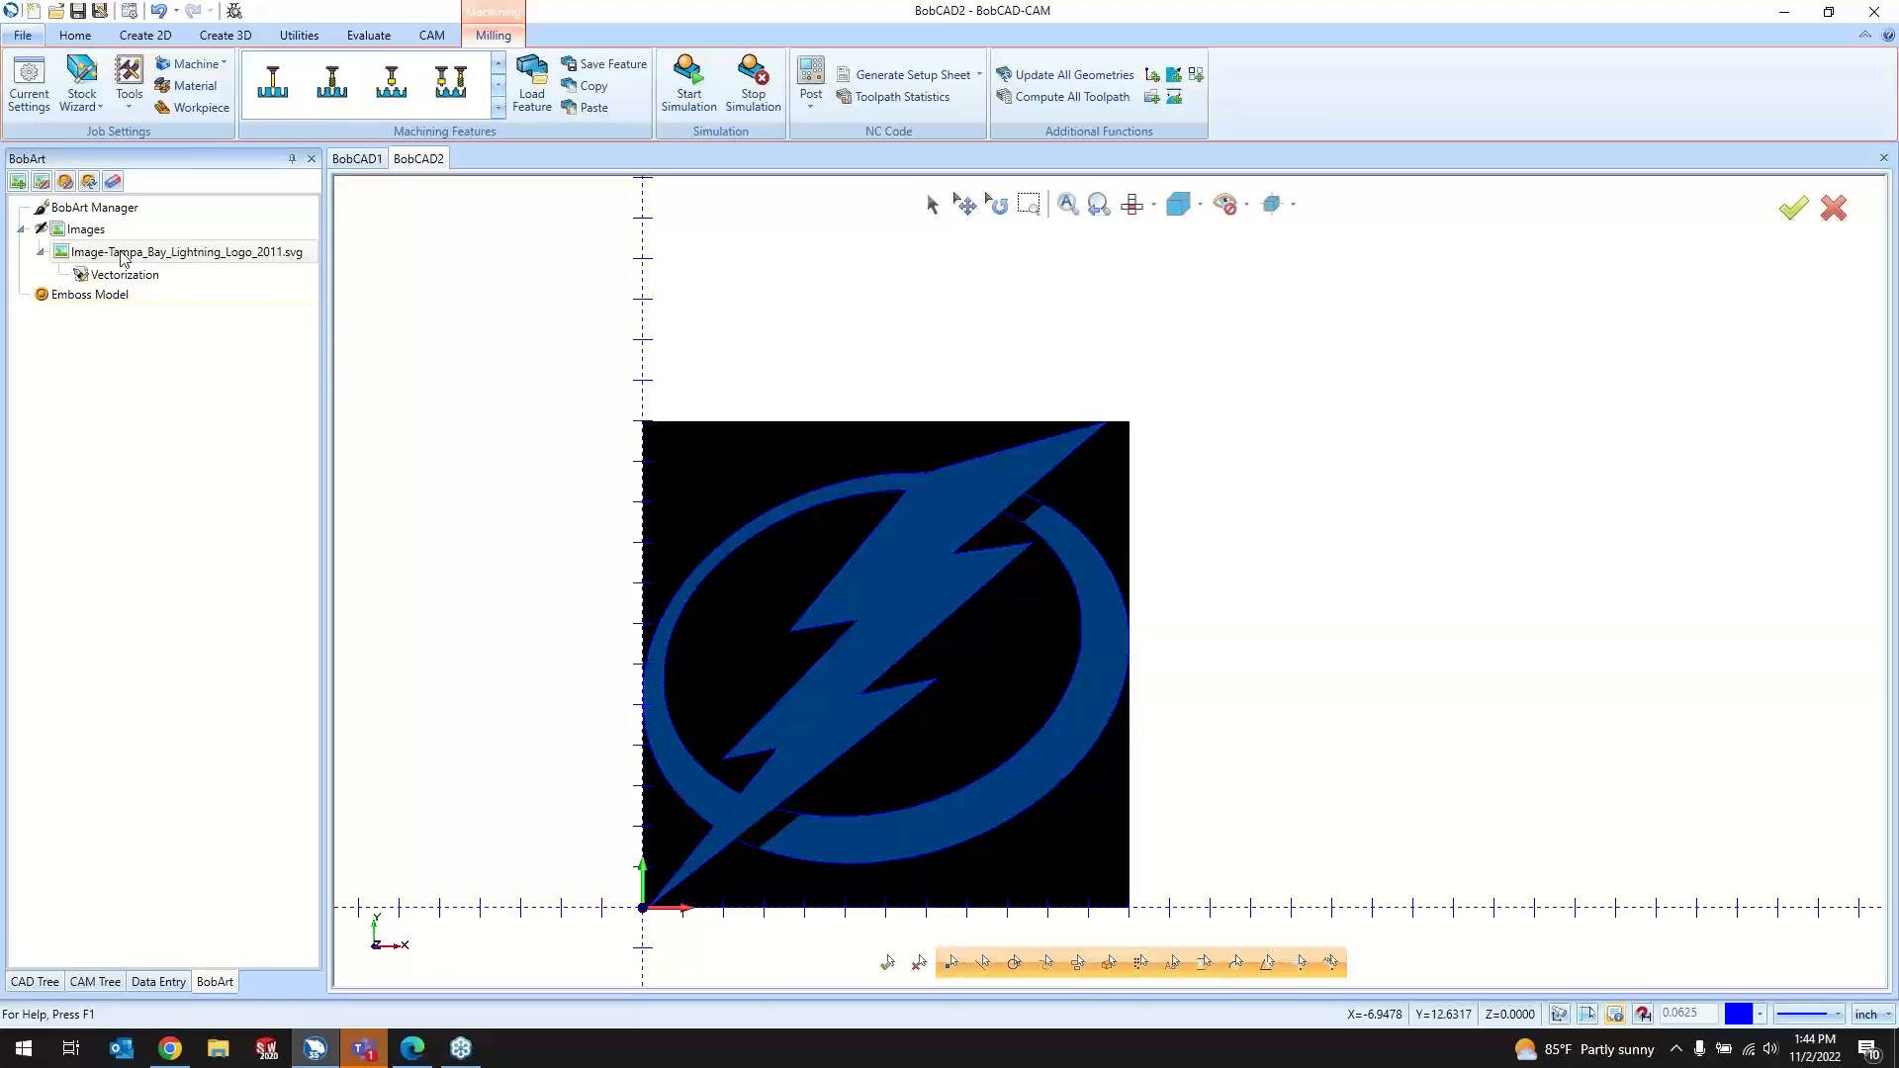
right_click(161, 252)
click(194, 527)
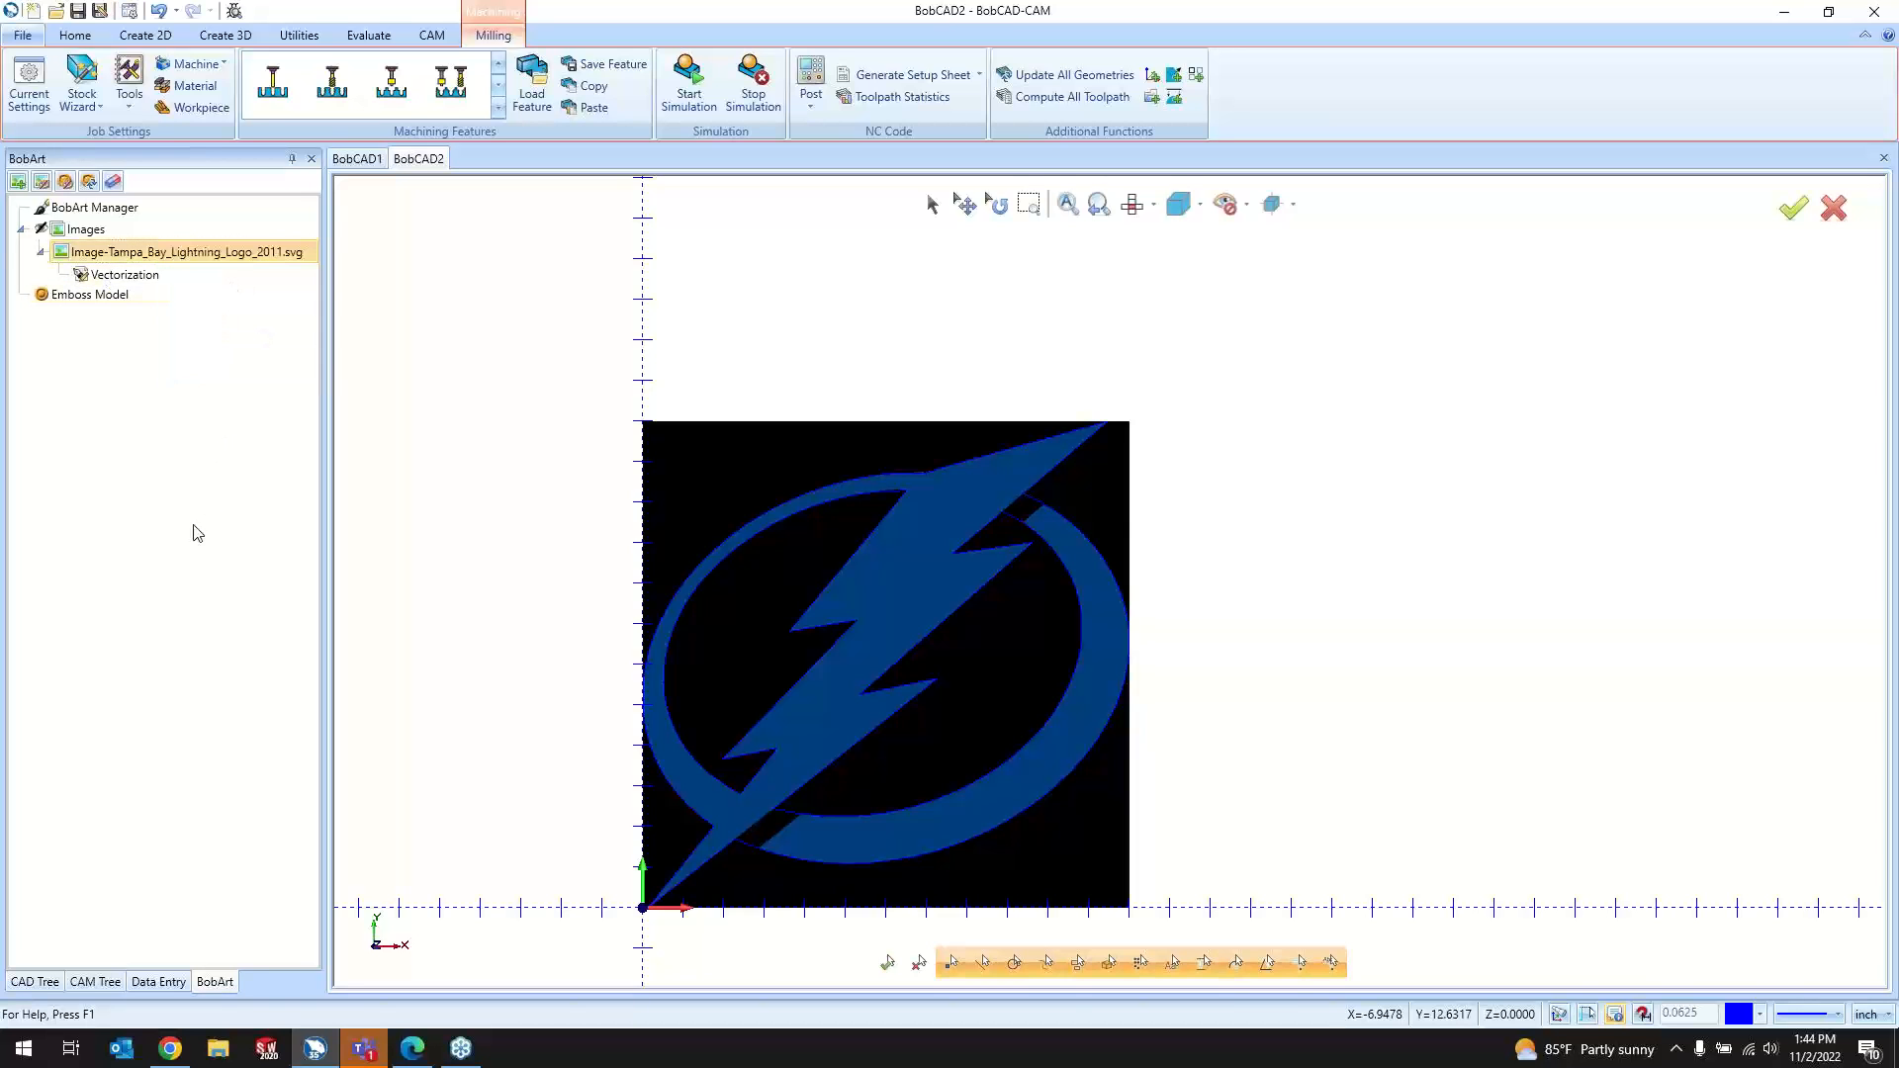
scroll(944, 504, up, 5)
scroll(843, 432, up, 2)
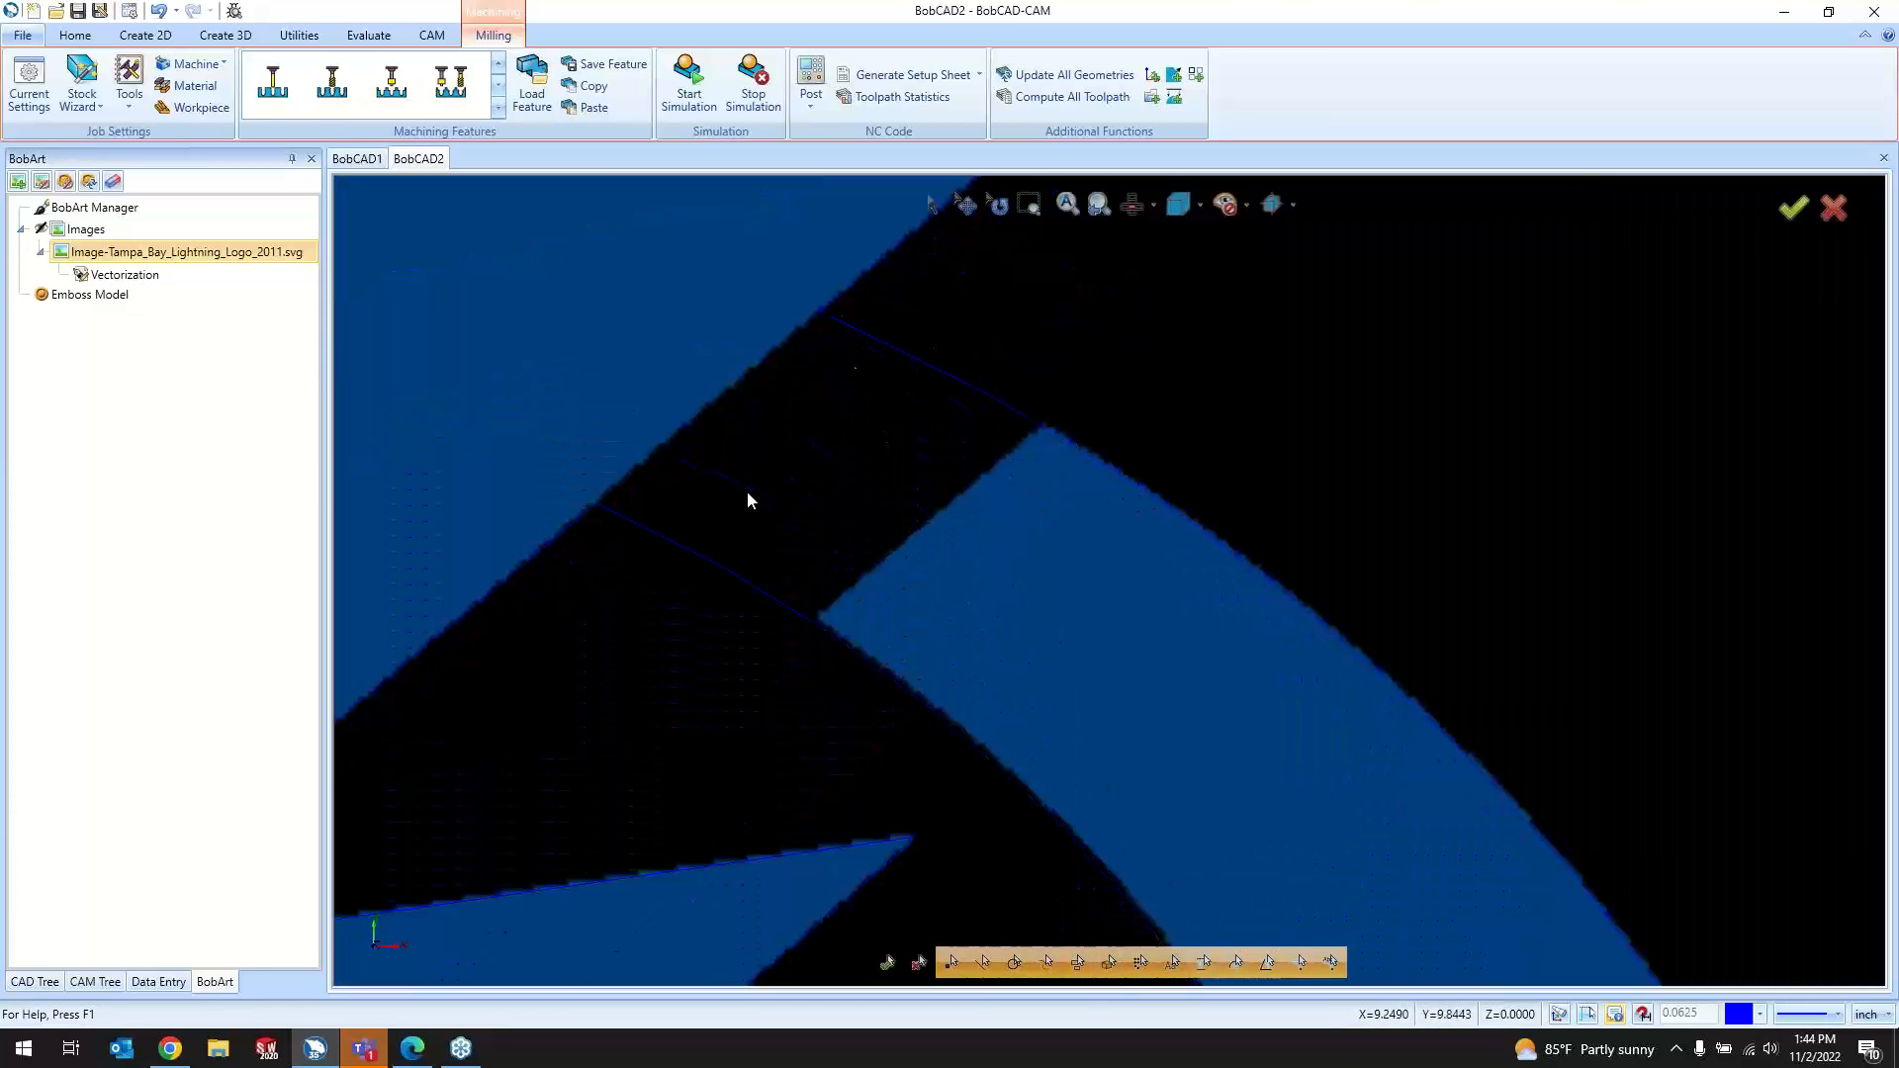
scroll(1135, 466, down, 5)
scroll(957, 644, up, 2)
scroll(930, 682, down, 1)
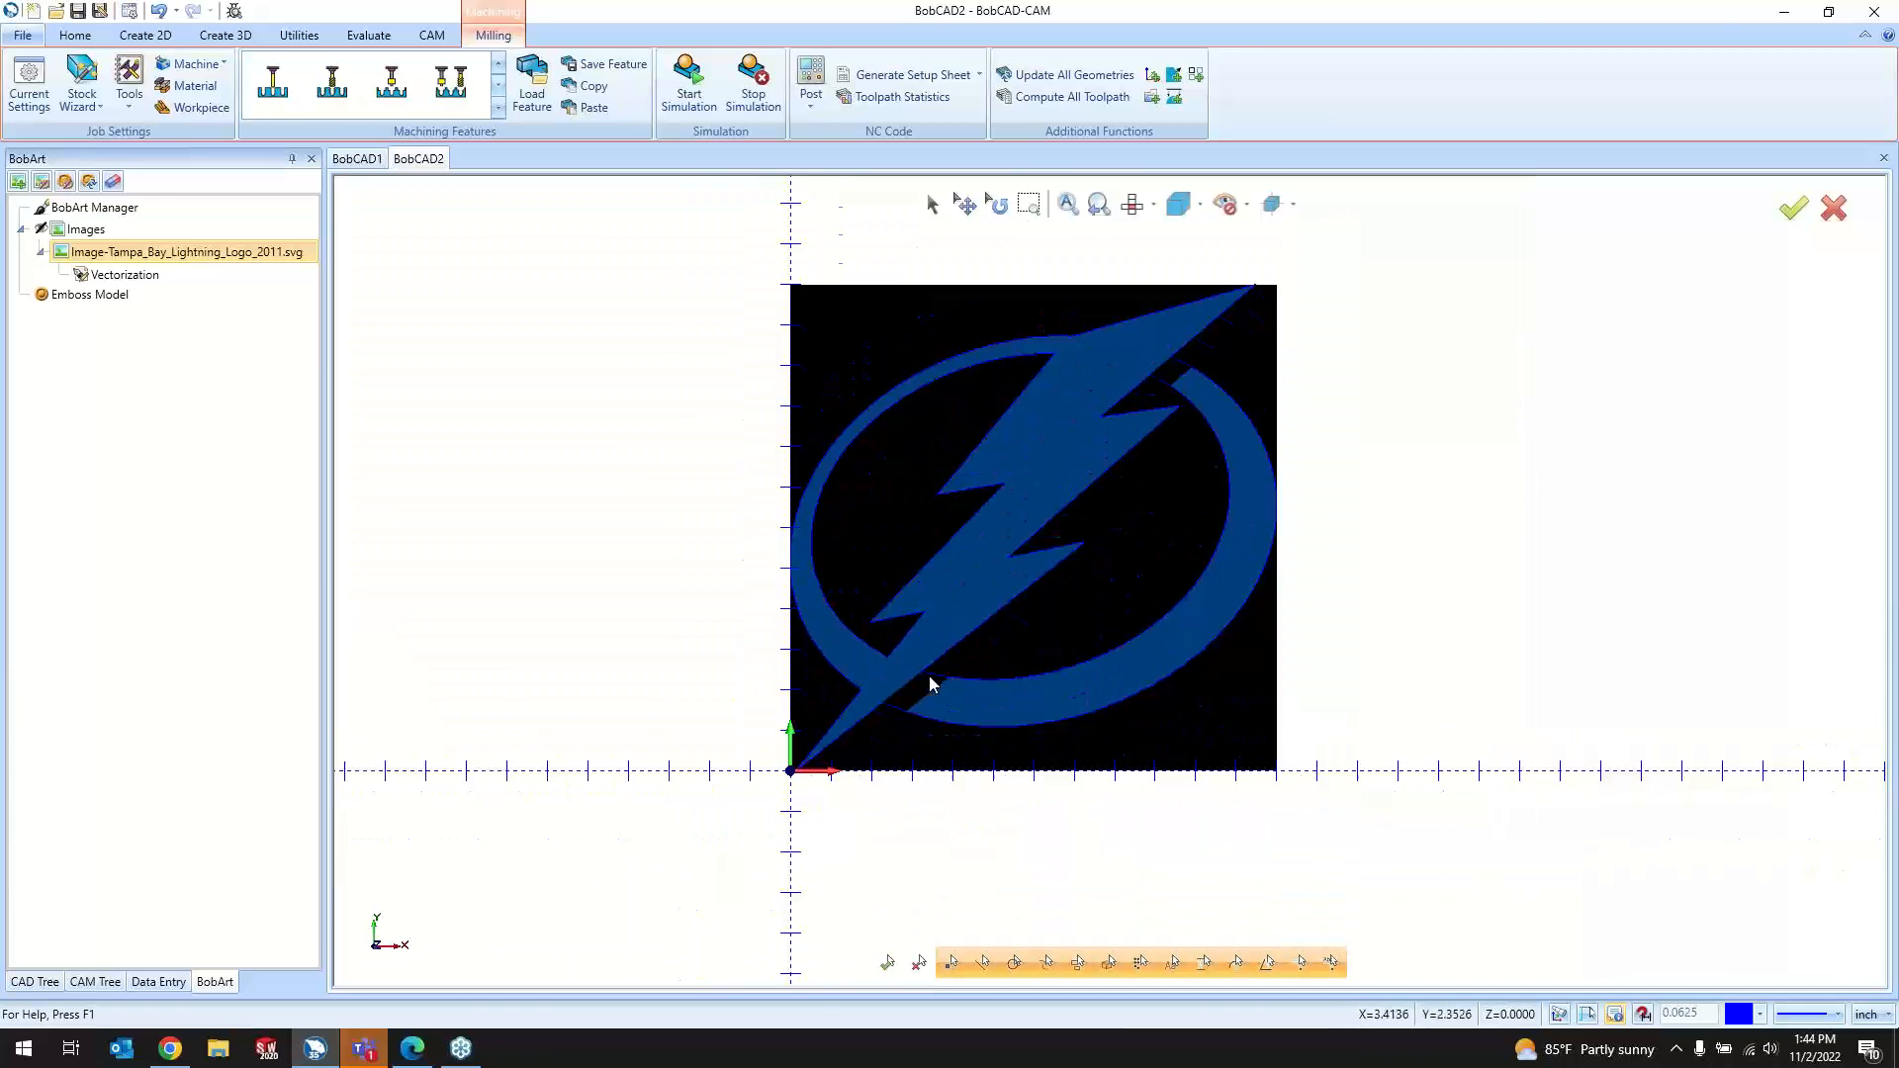
scroll(929, 675, down, 1)
right_click(179, 253)
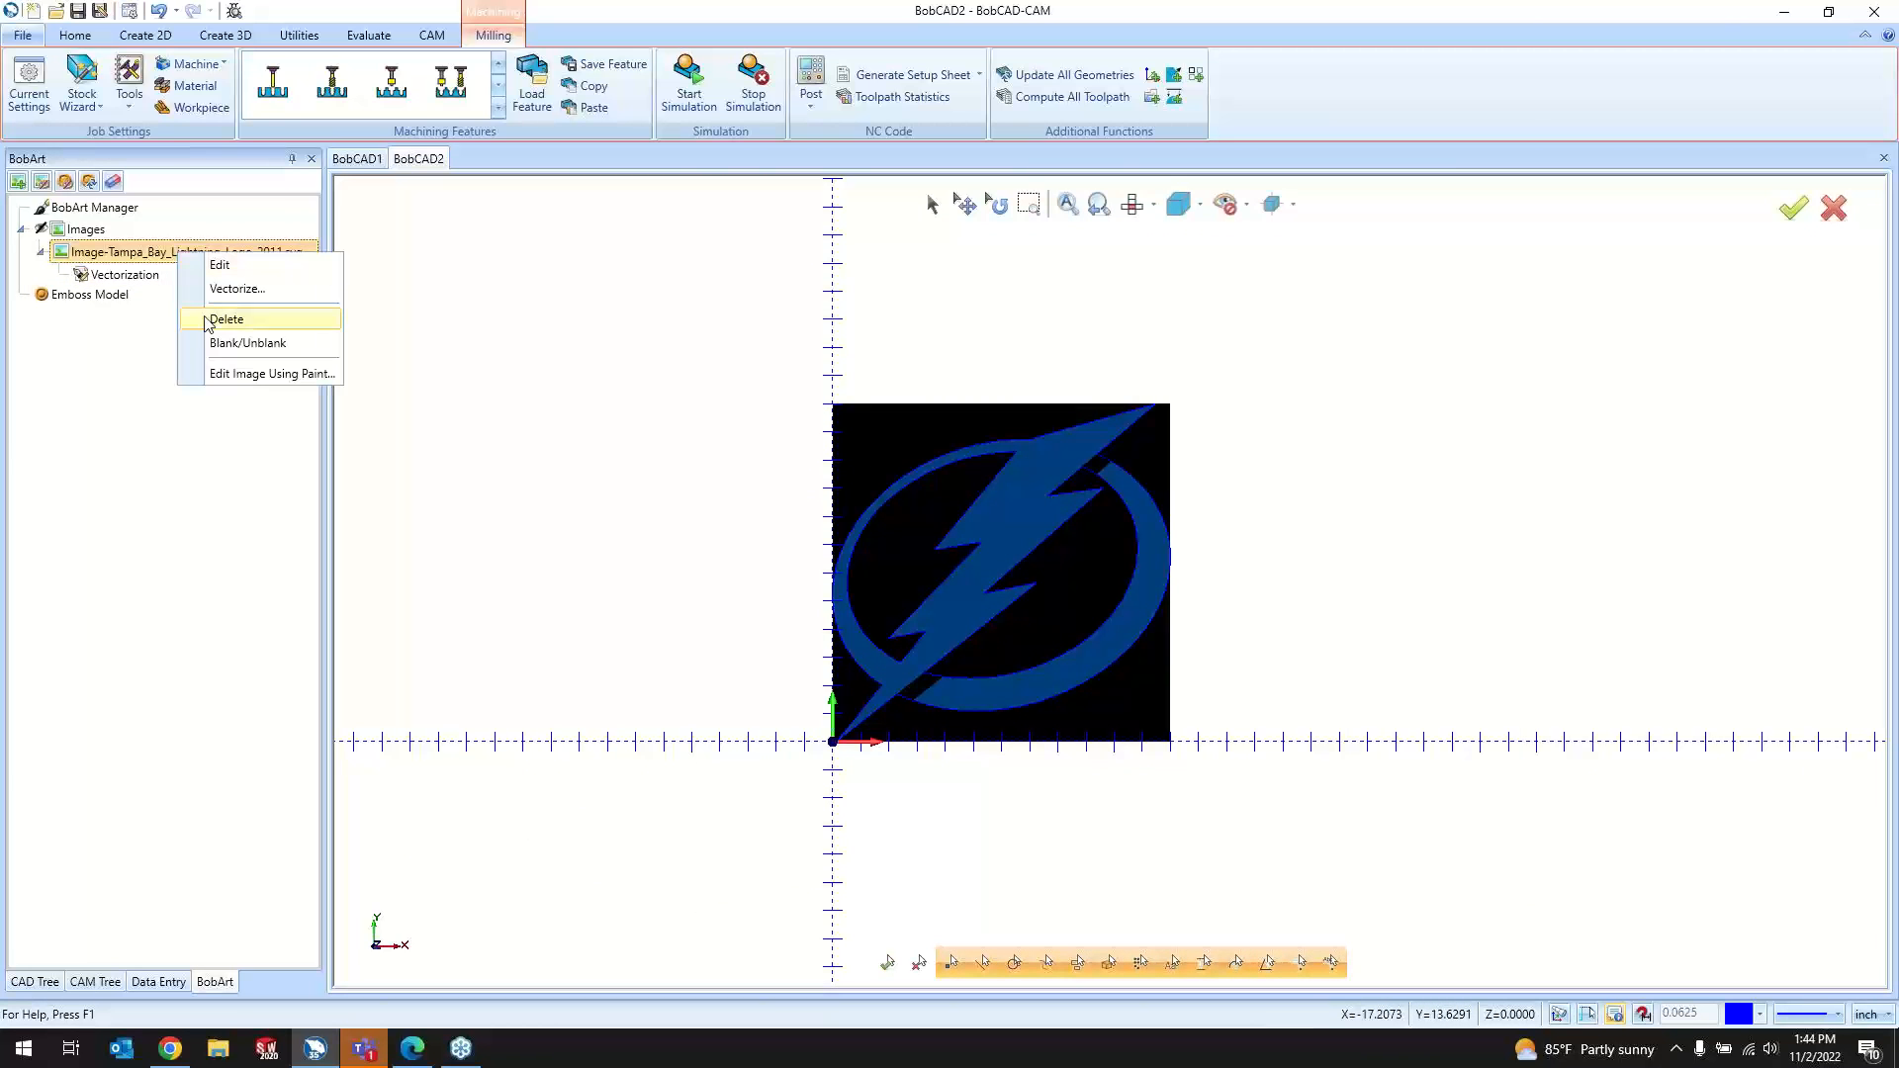
click(216, 343)
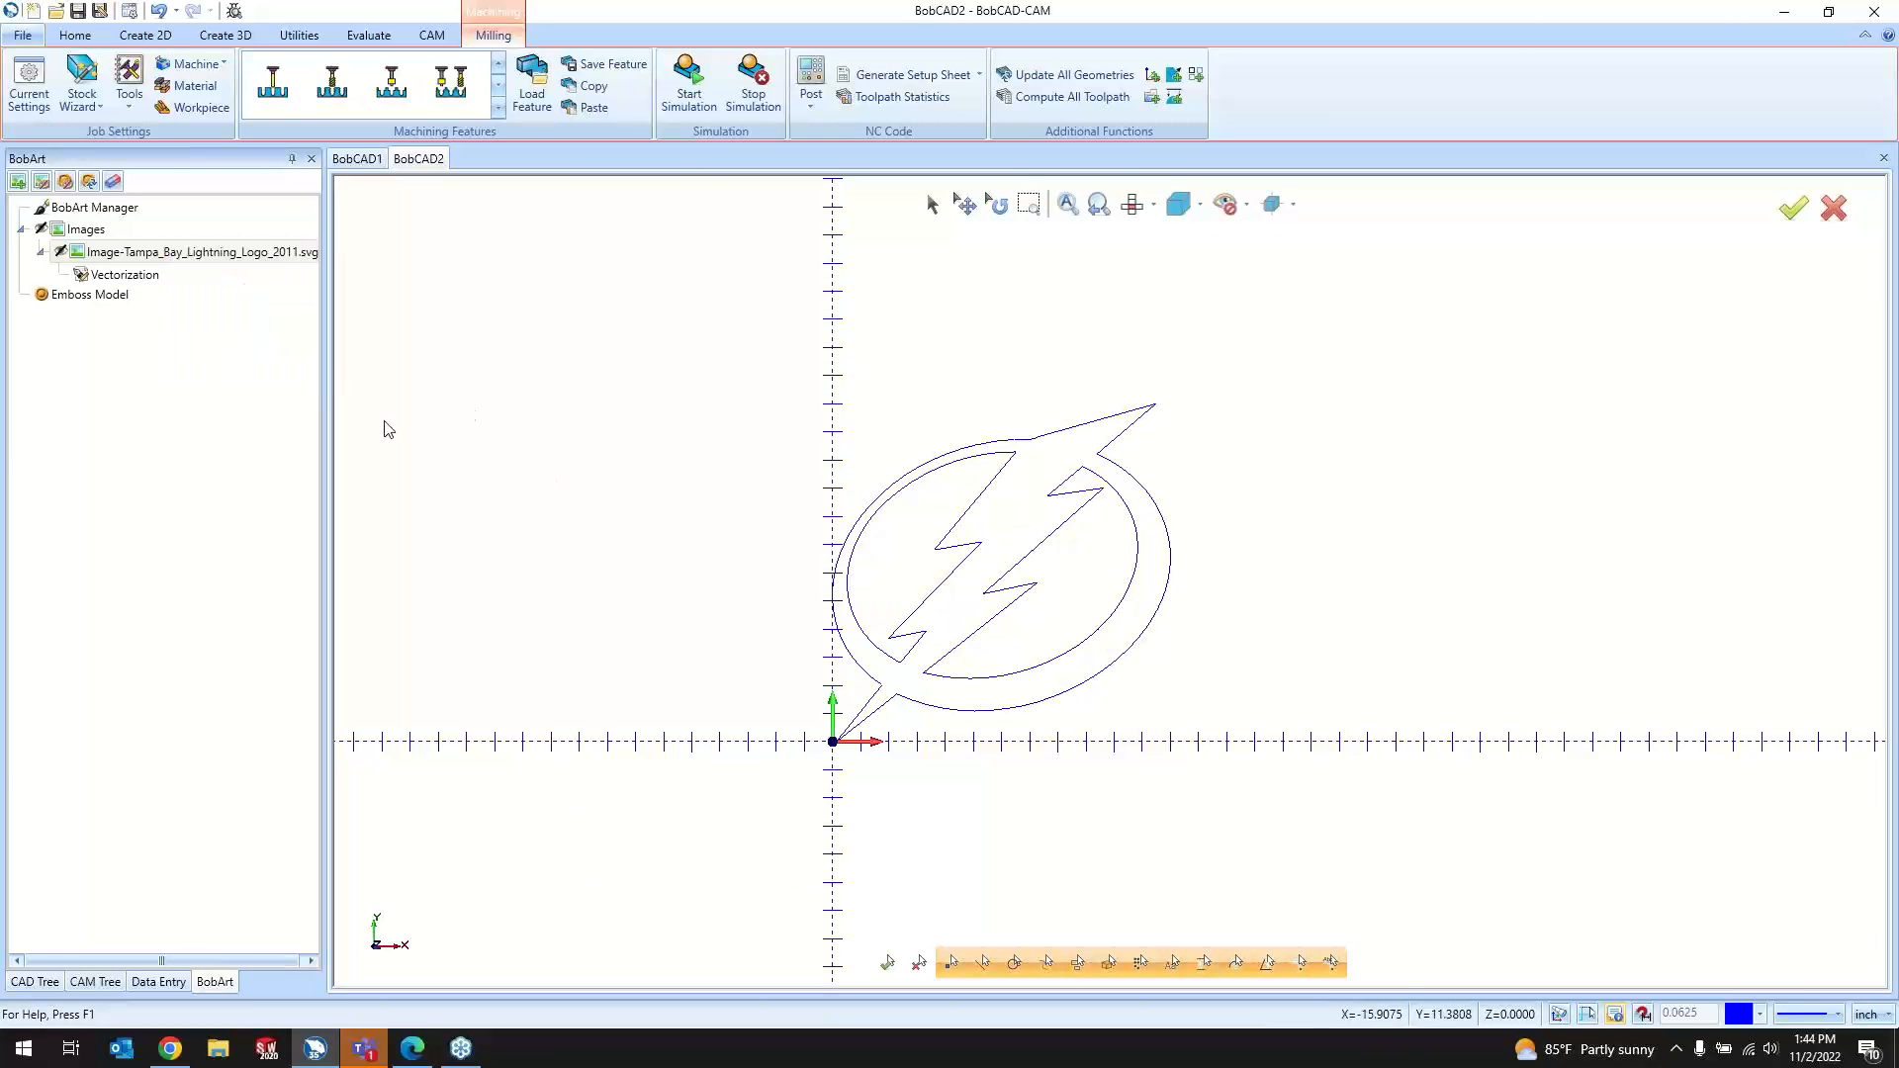
Step: Start a regular emboss on the emboss model and set its canvas size to 12 in X and 12 in Y
click(132, 299)
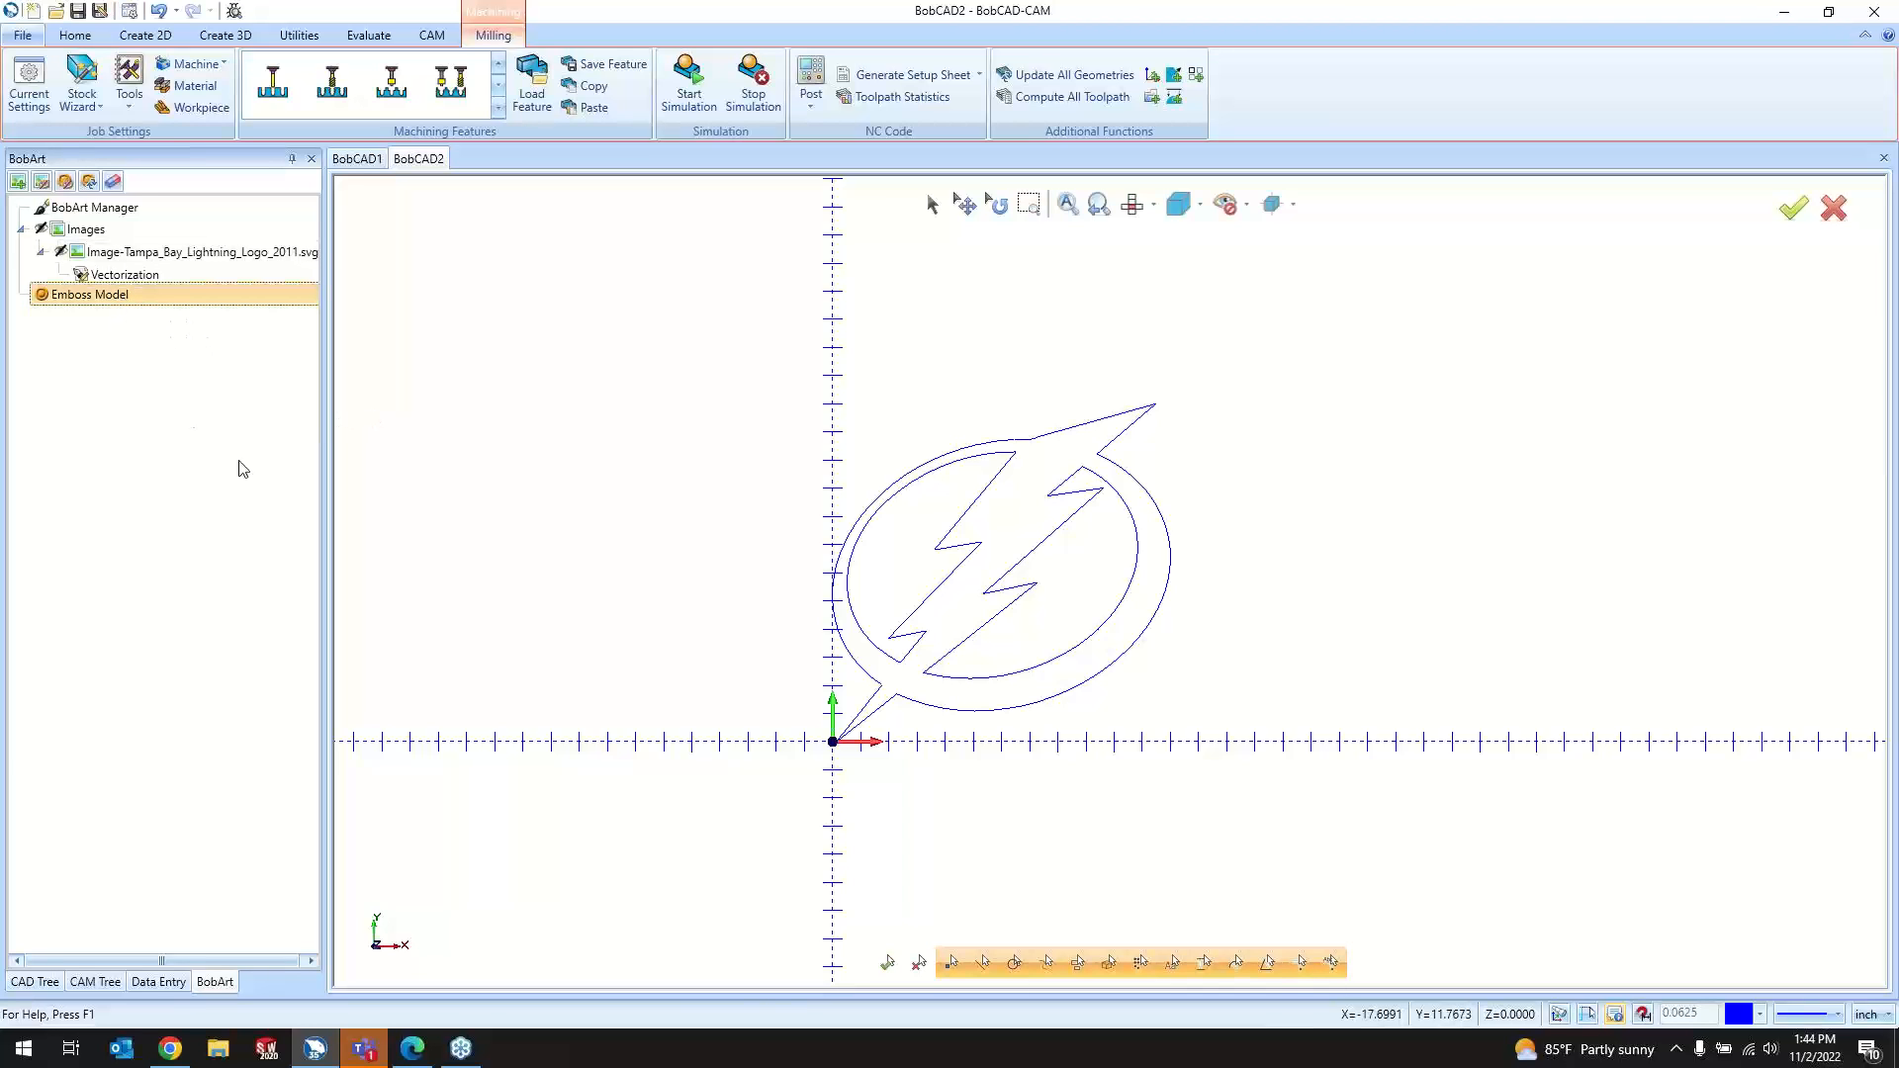
right_click(216, 307)
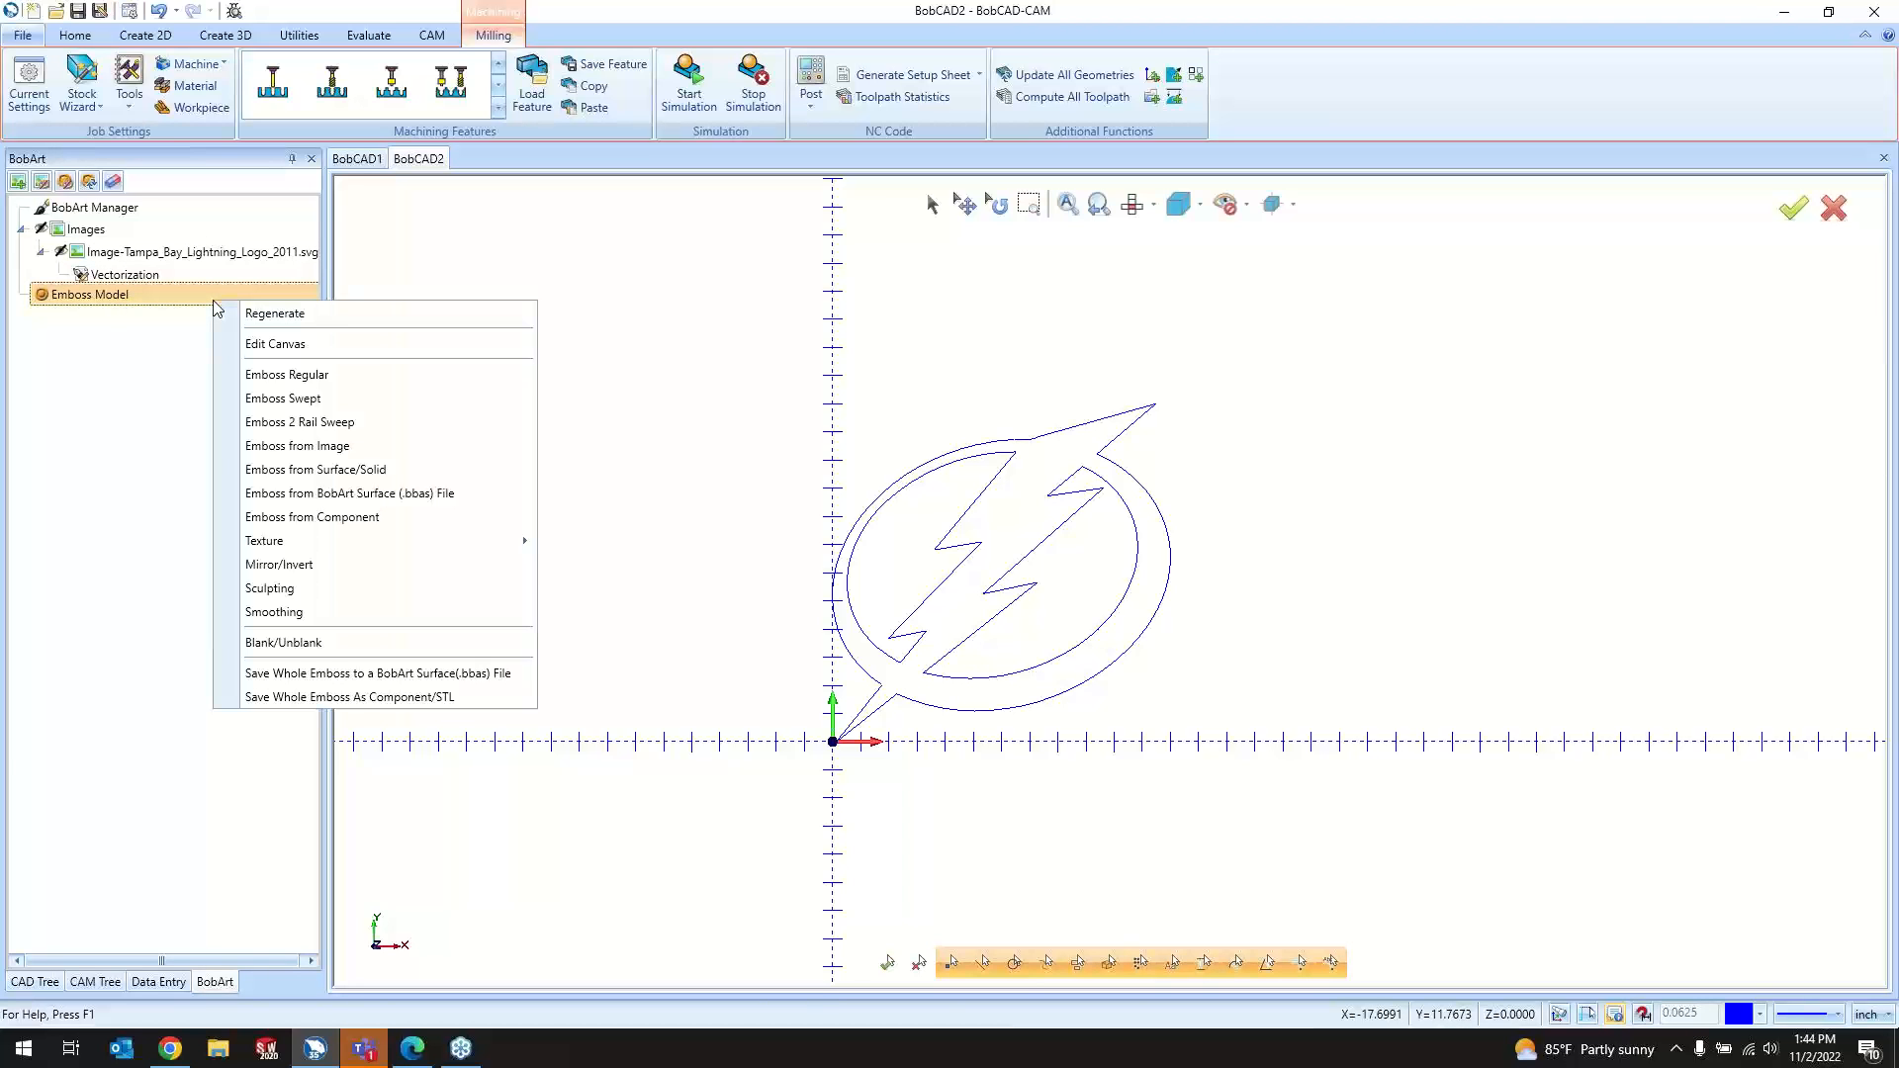
click(372, 379)
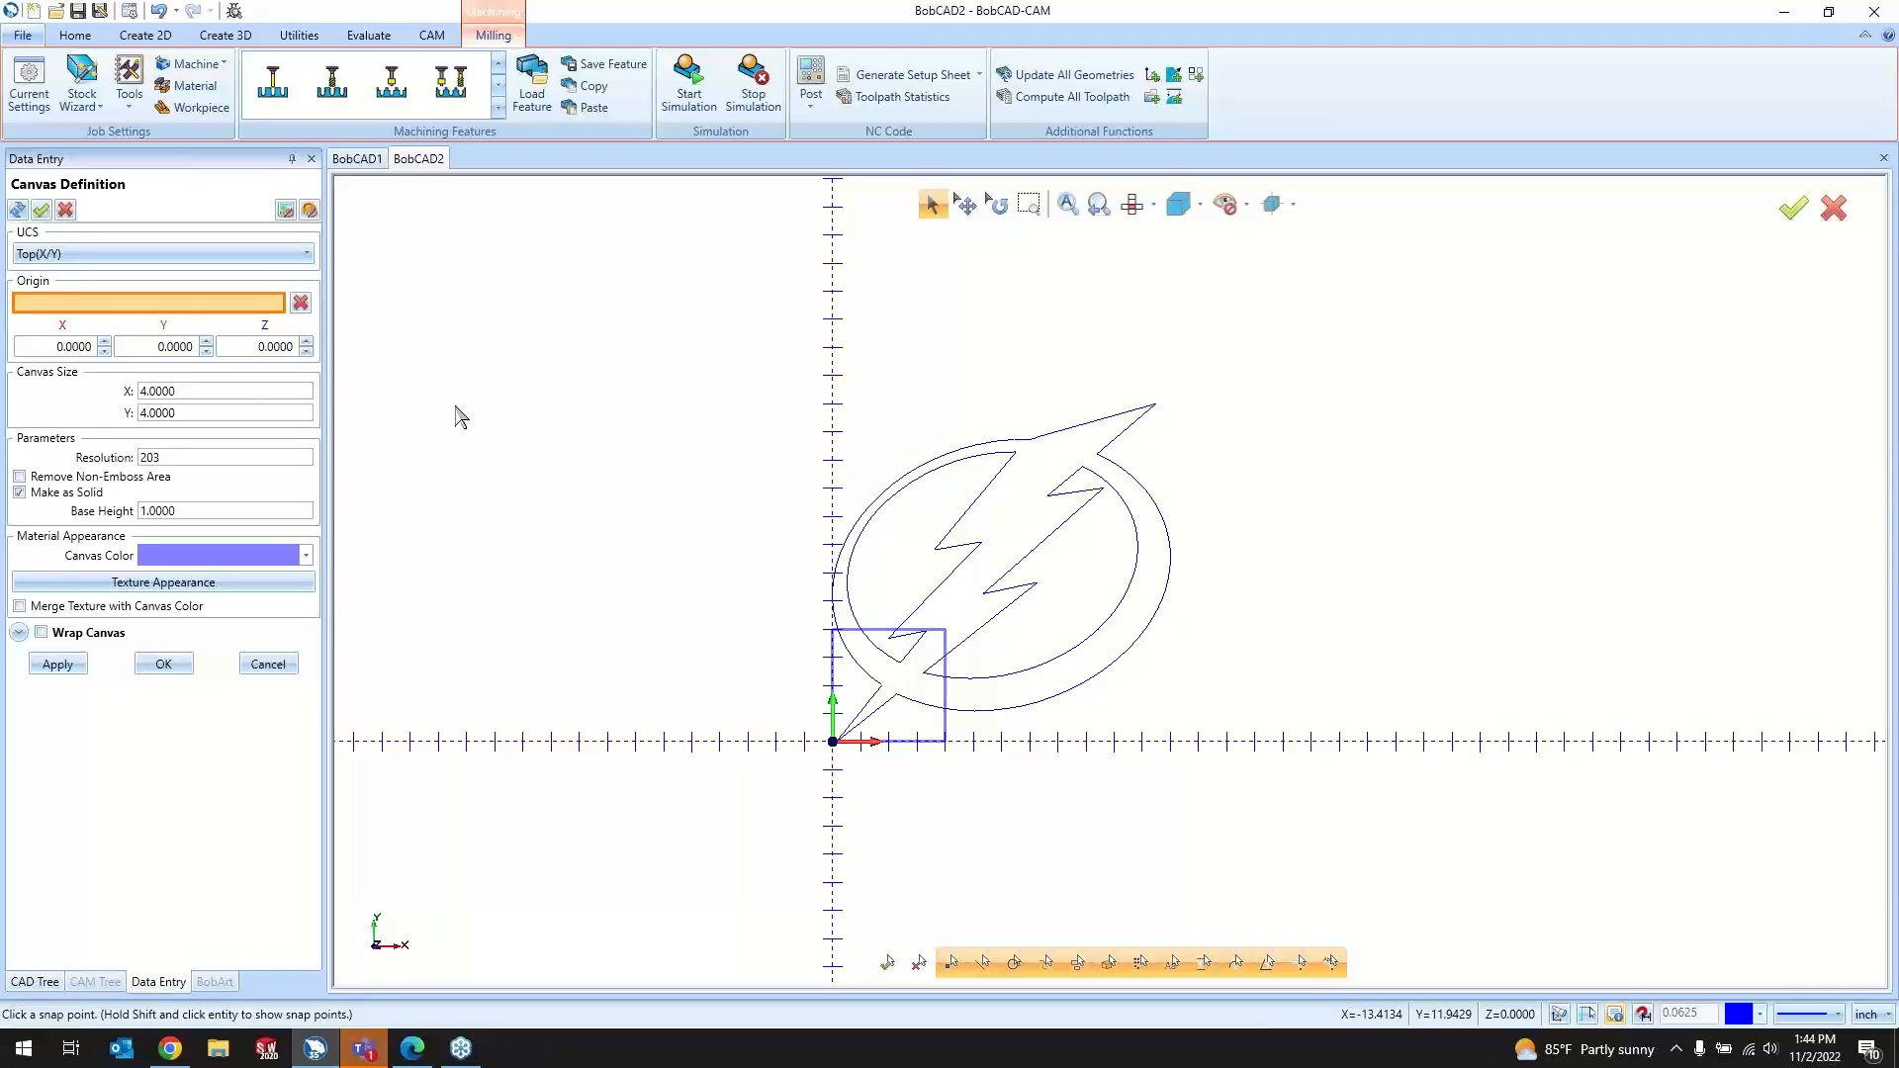
click(204, 391)
text(12)
key(Tab)
text(12)
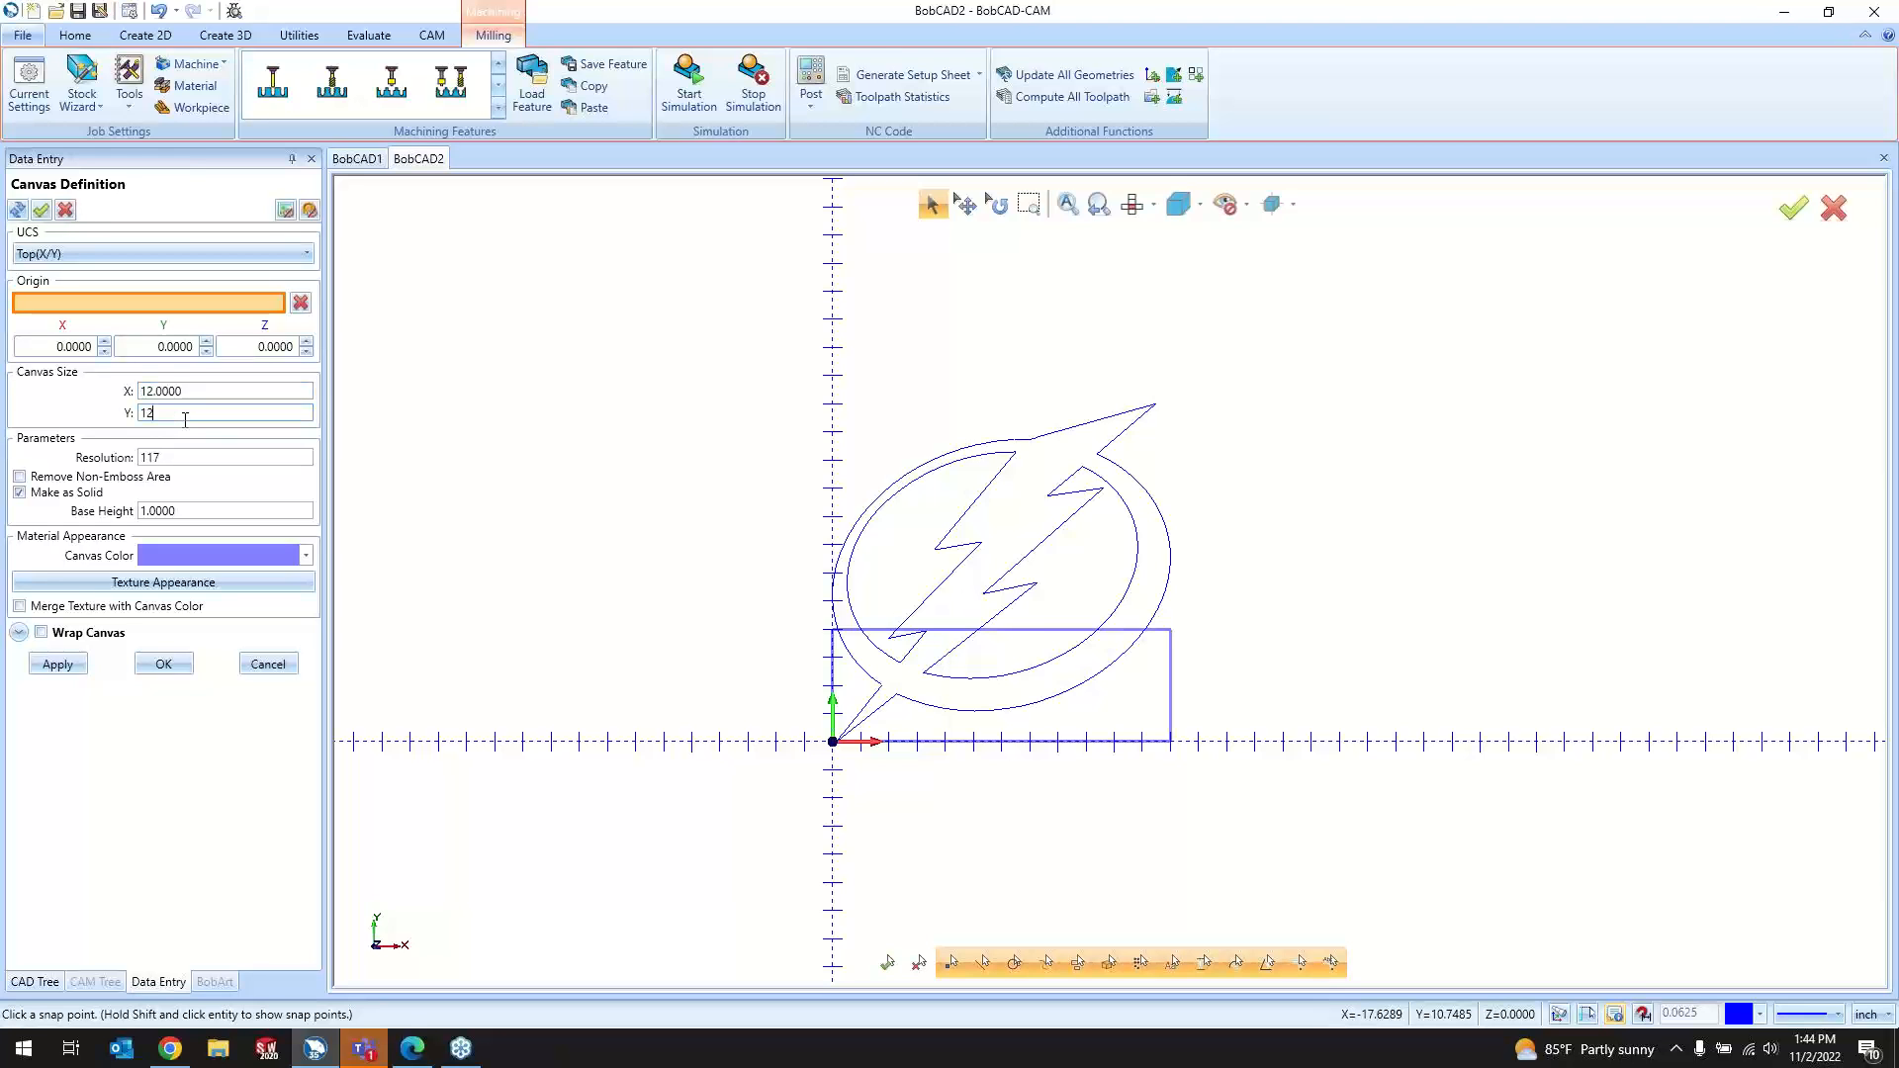
key(Tab)
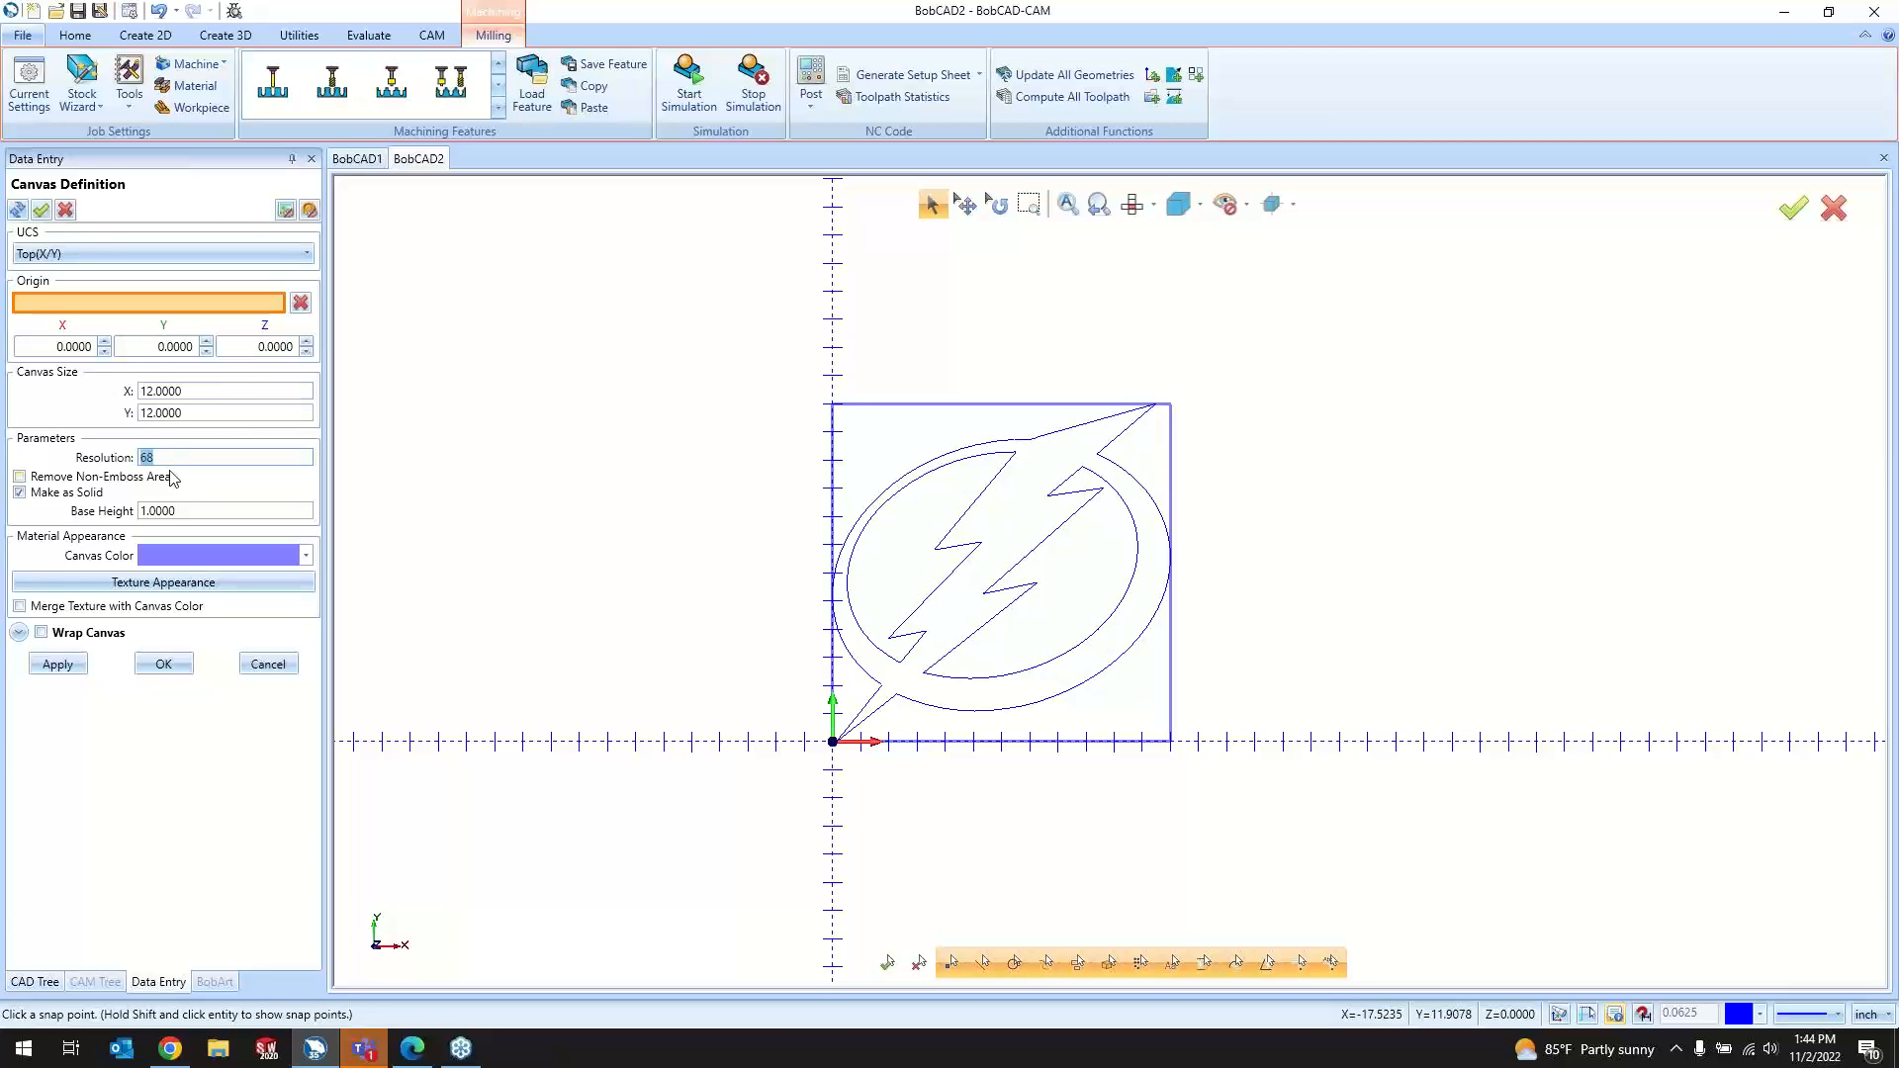
Step: Preview the Diamond Plate and Bronze metal textures and the Cherry wood texture for the canvas, and dismiss the texture selection
click(124, 589)
click(671, 391)
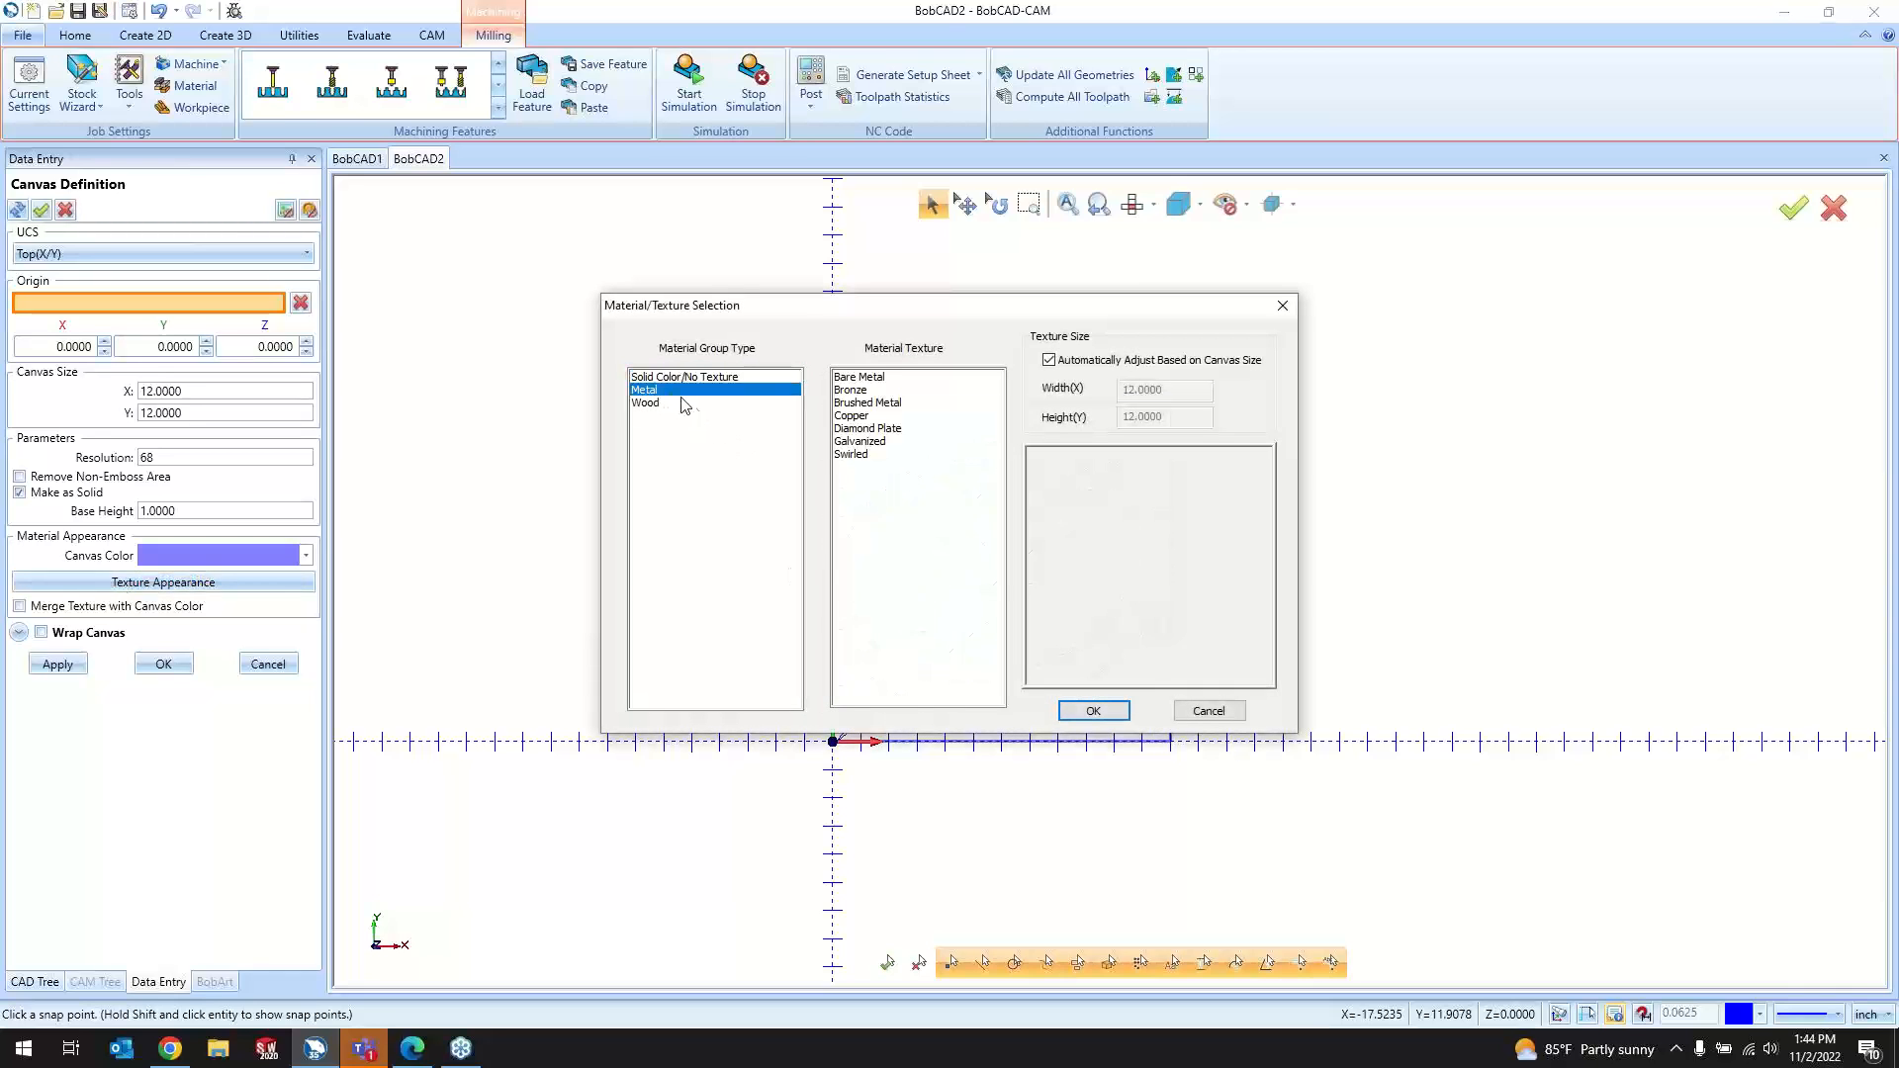
click(838, 429)
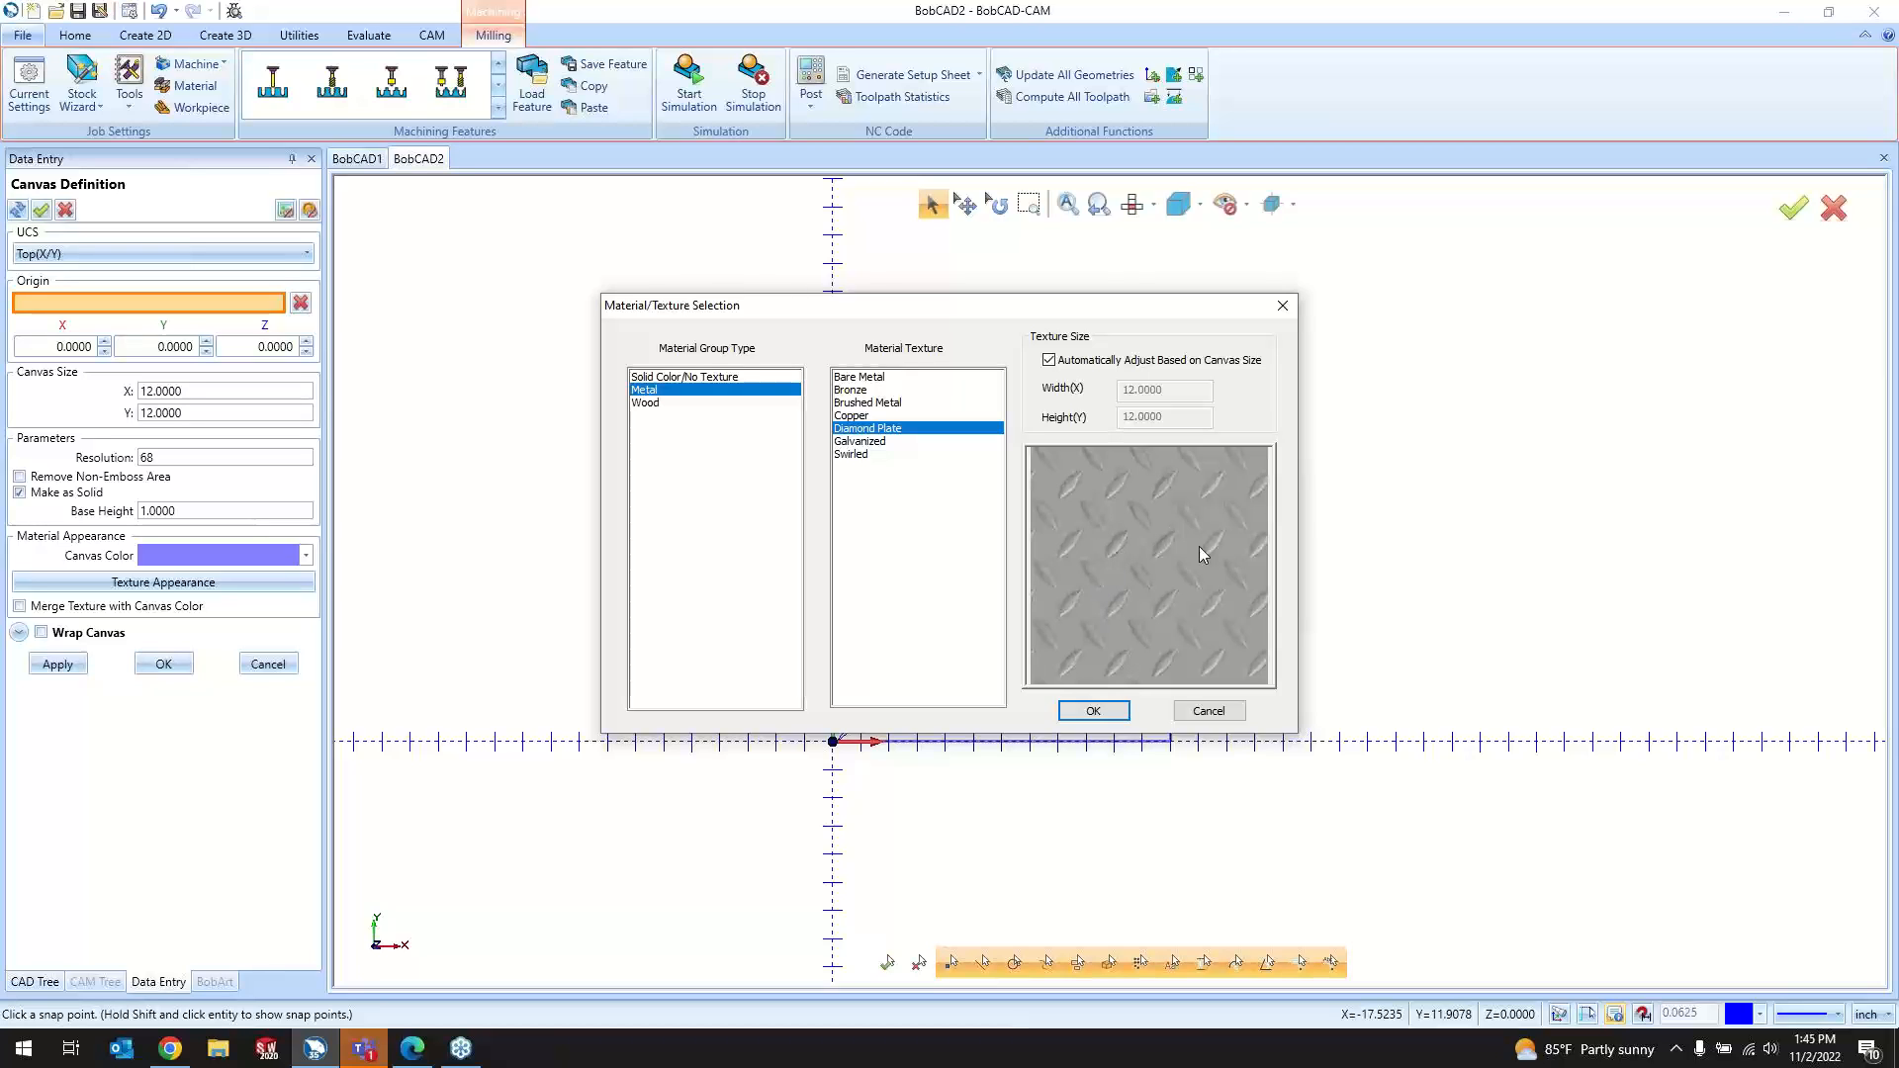
click(895, 394)
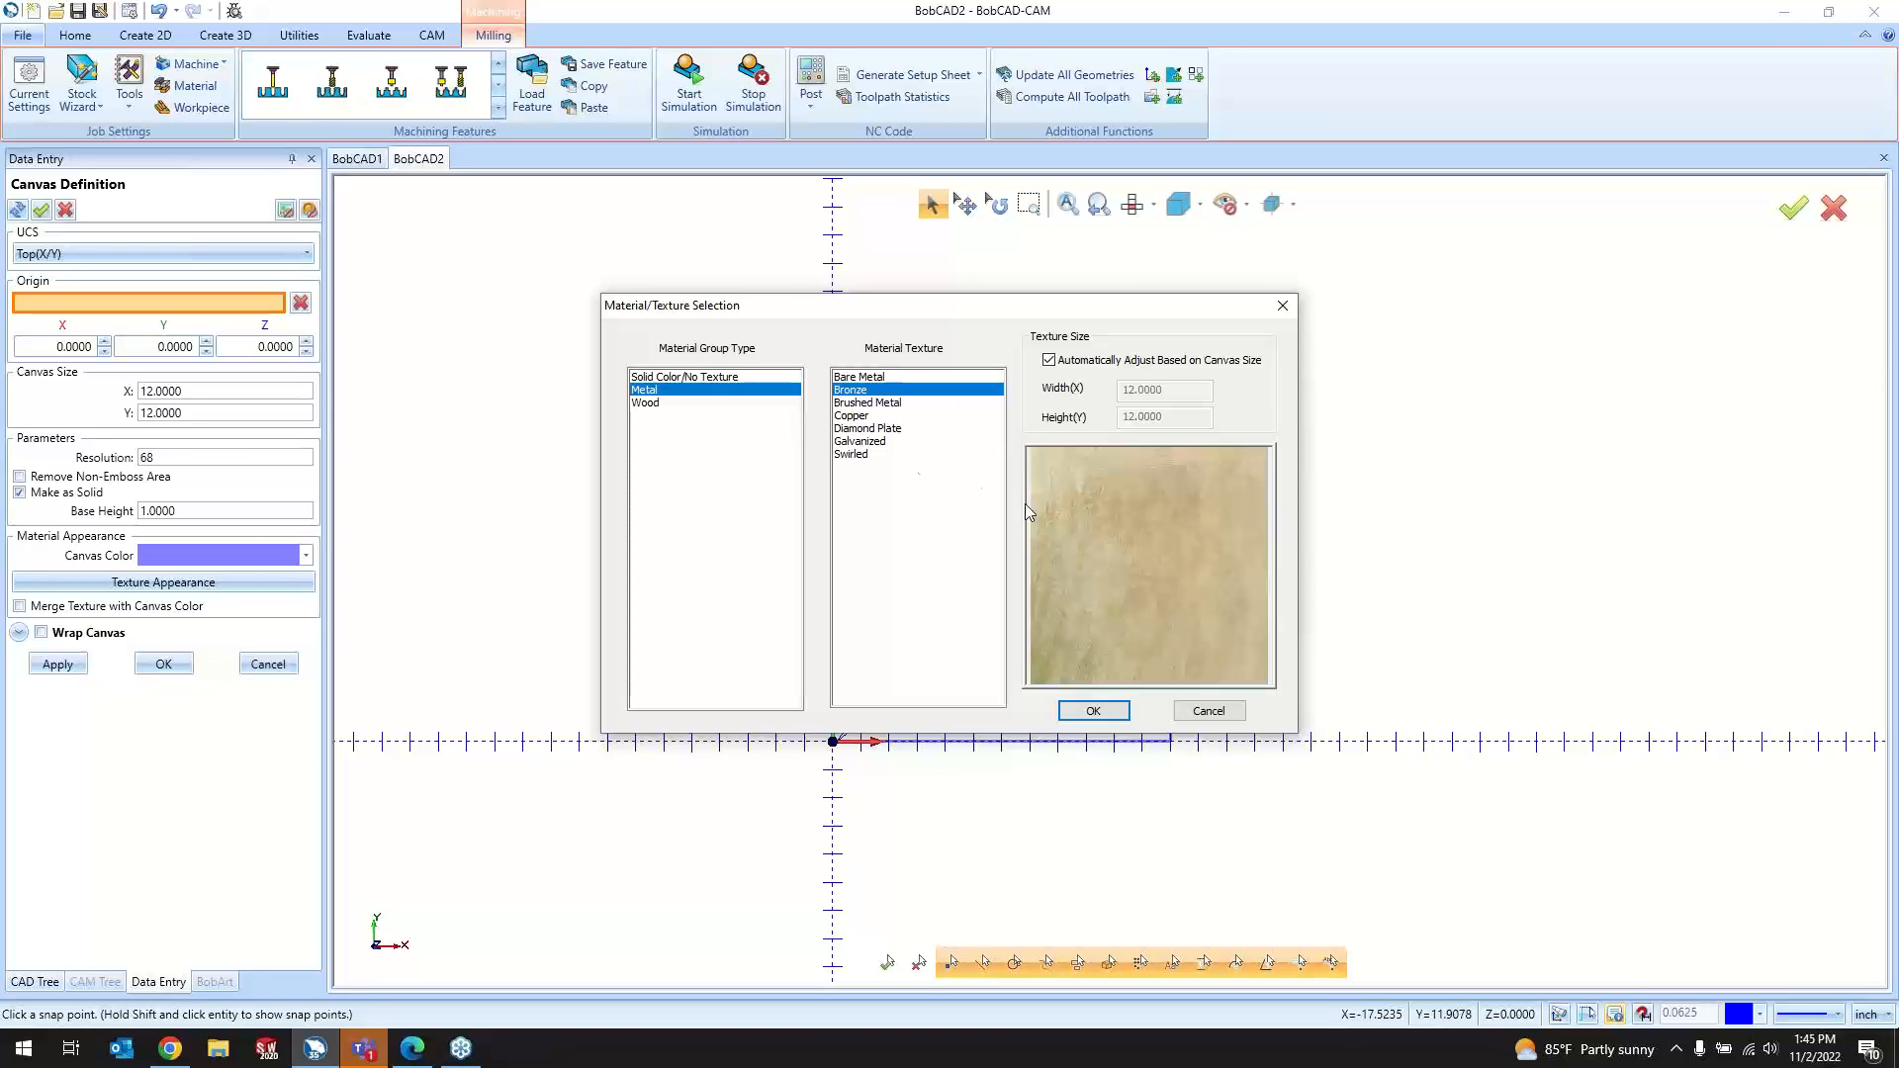
click(867, 403)
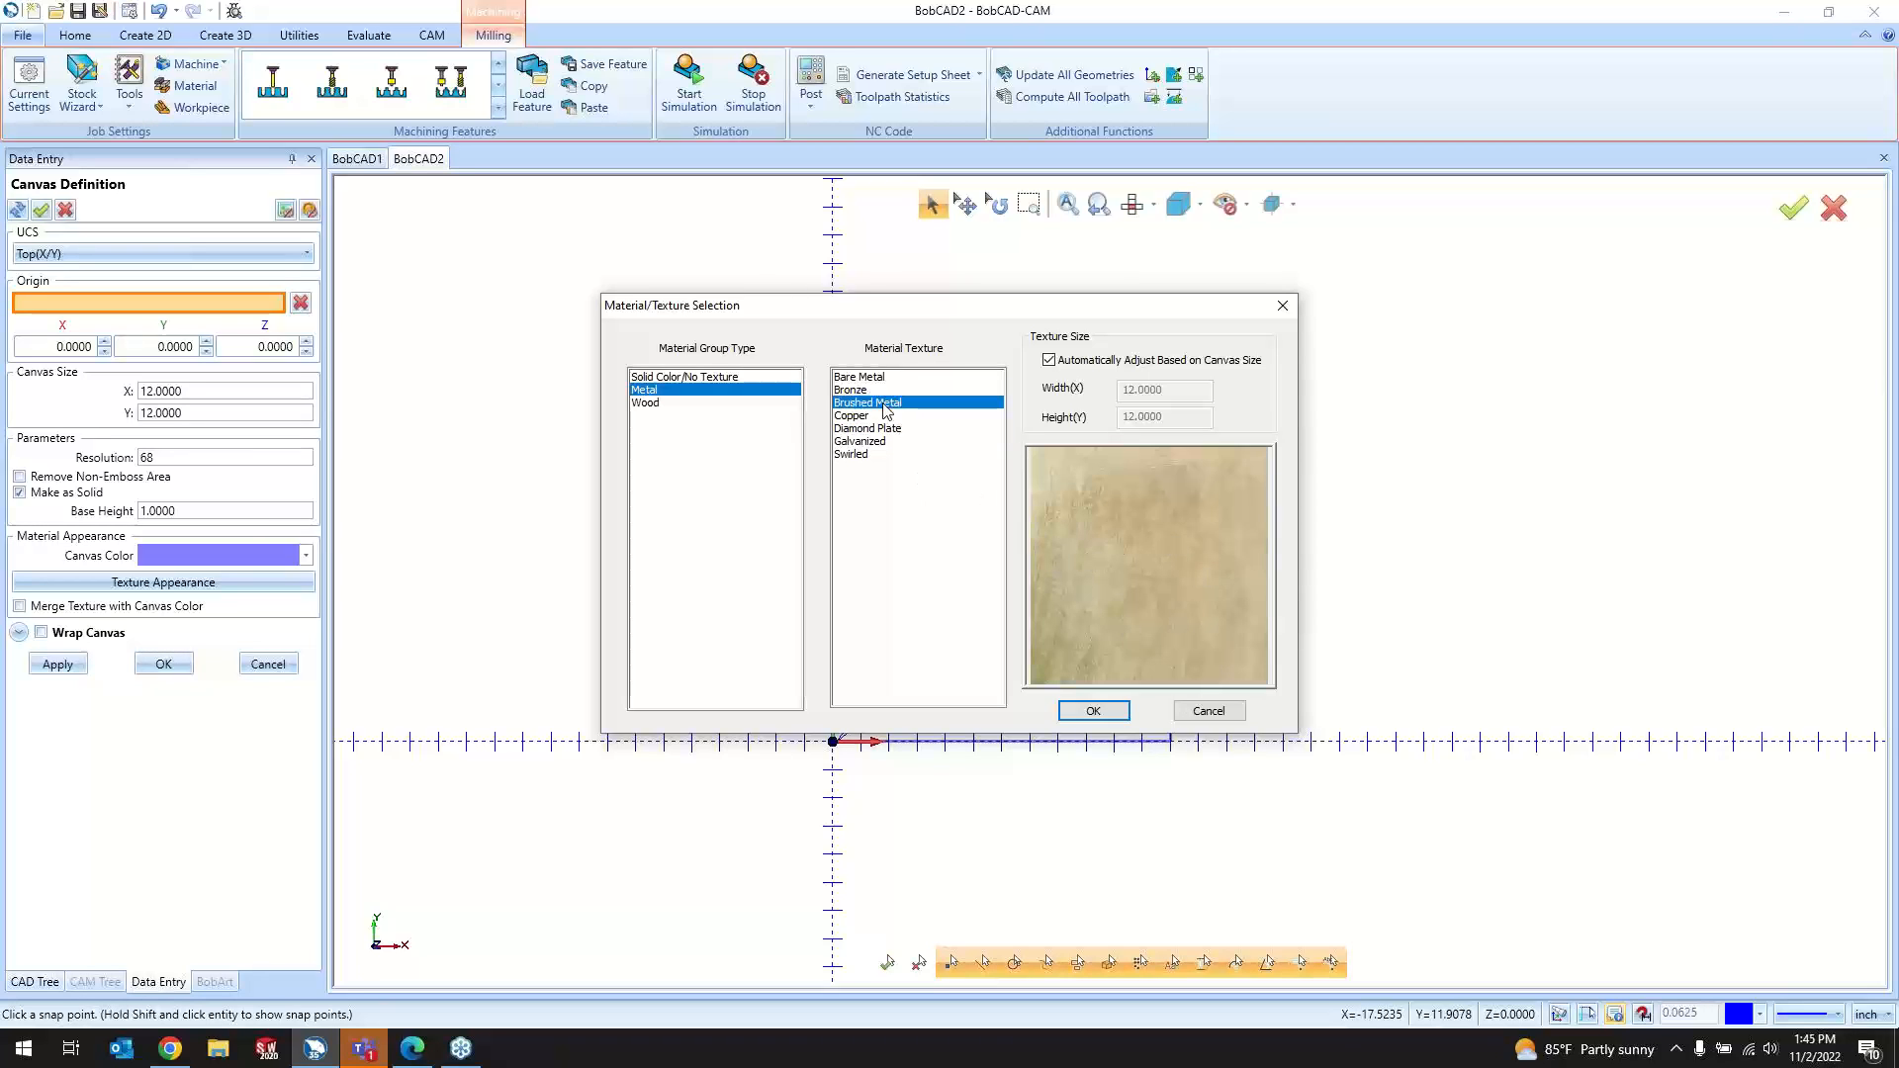
click(693, 404)
click(888, 455)
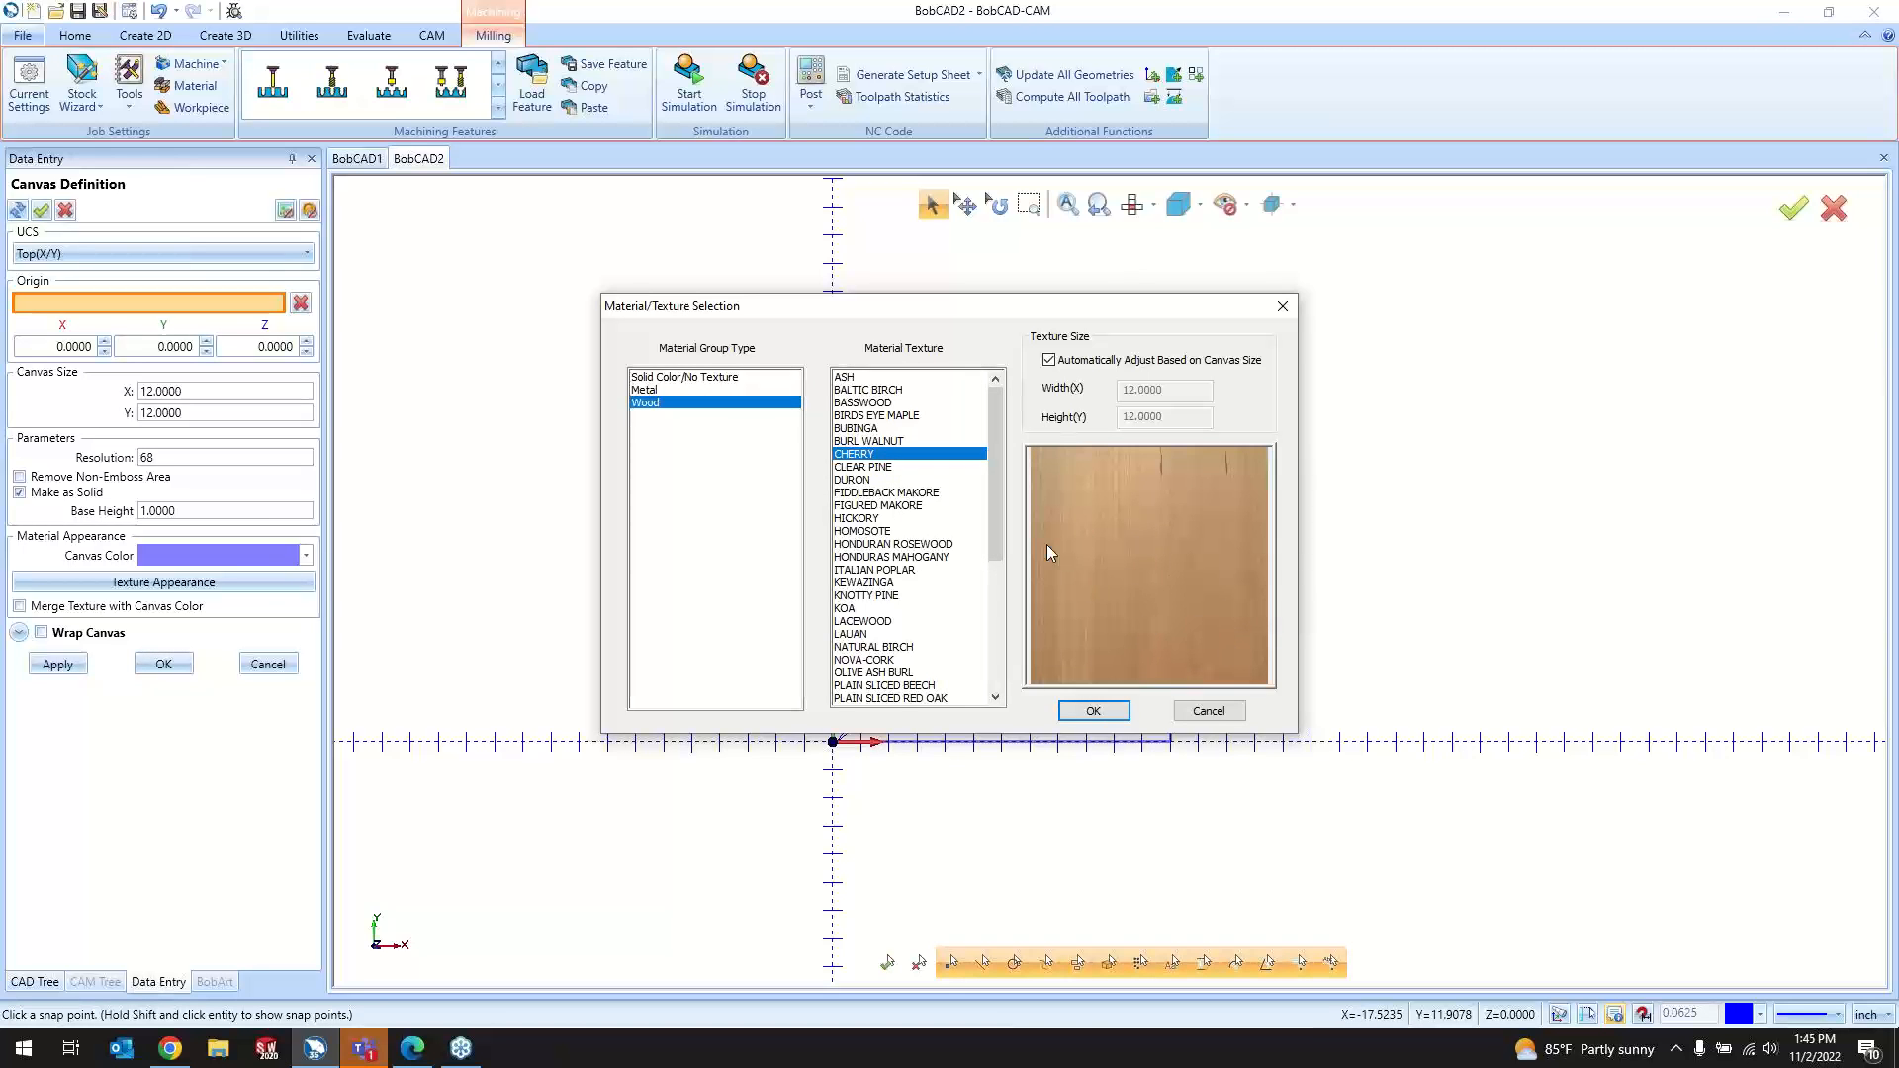
click(1201, 713)
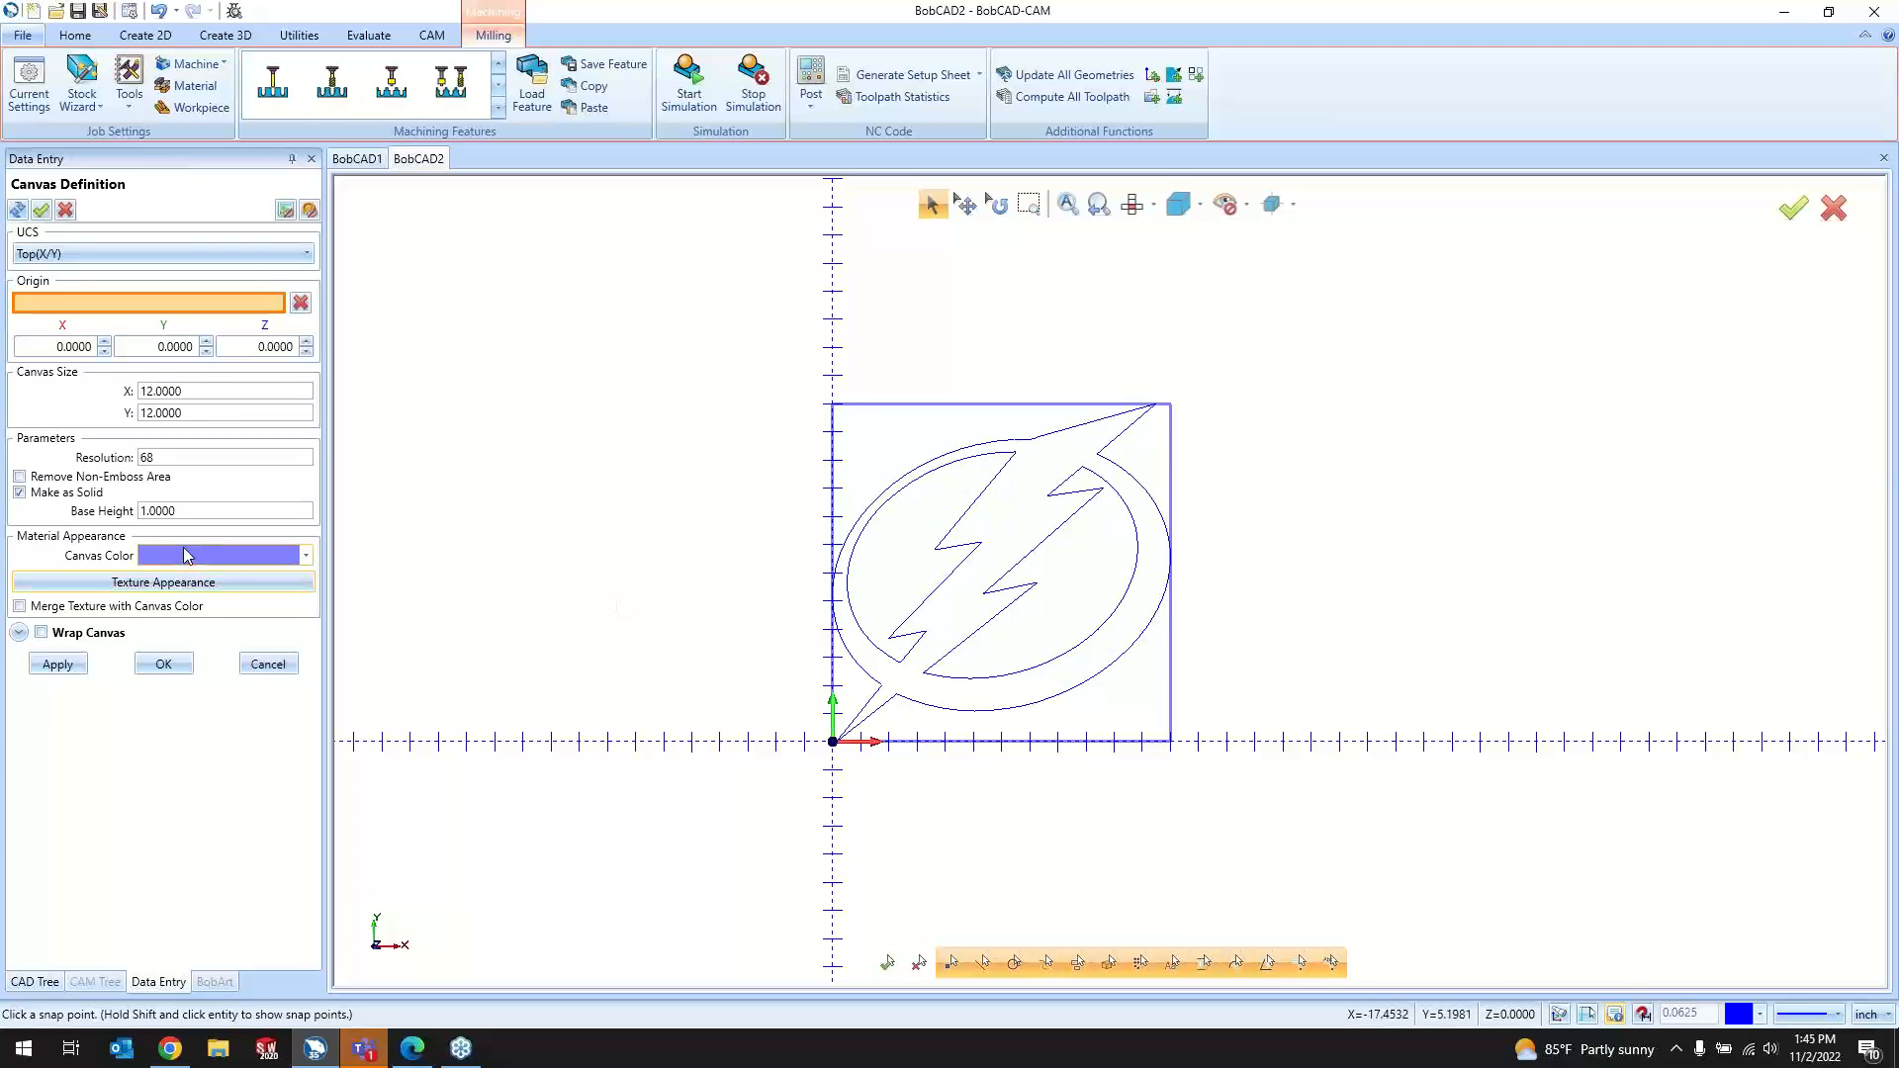
Step: Create the emboss canvas as a solid with a base height of 1
click(163, 664)
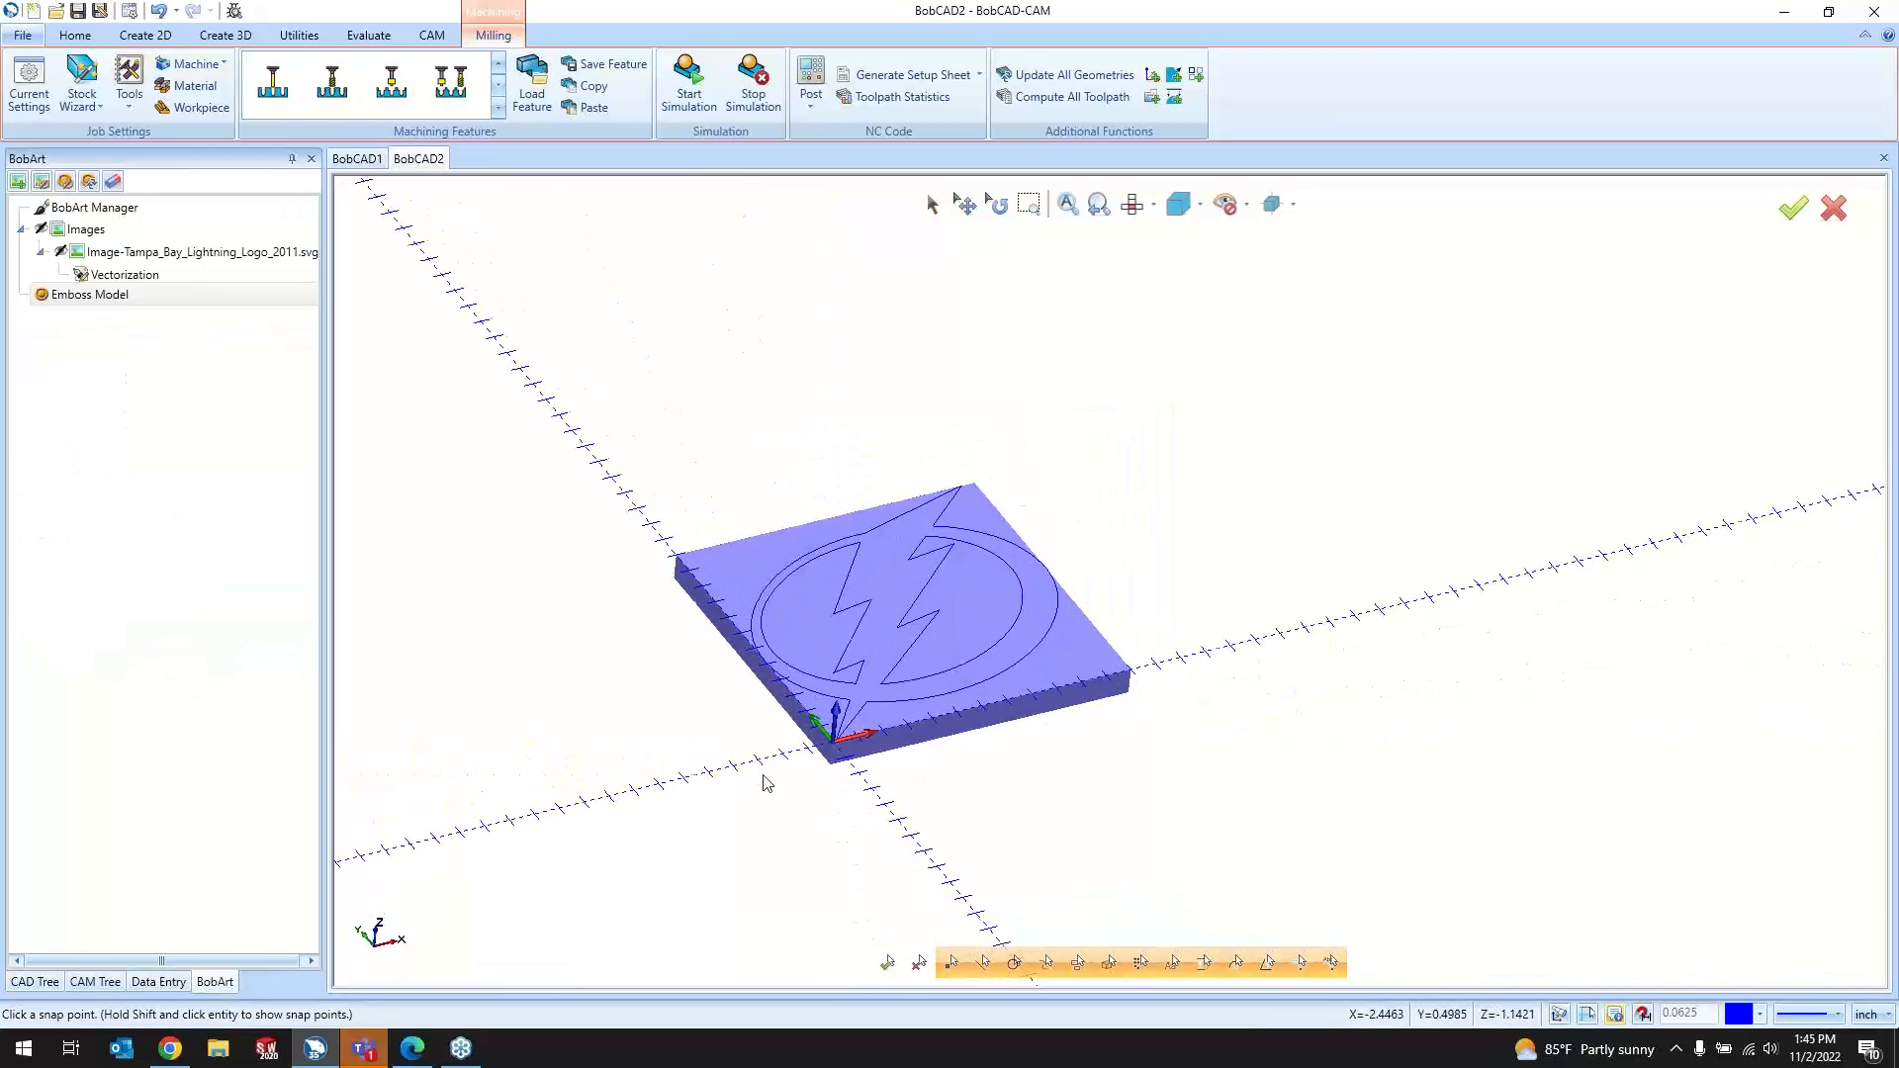
scroll(834, 705, down, 2)
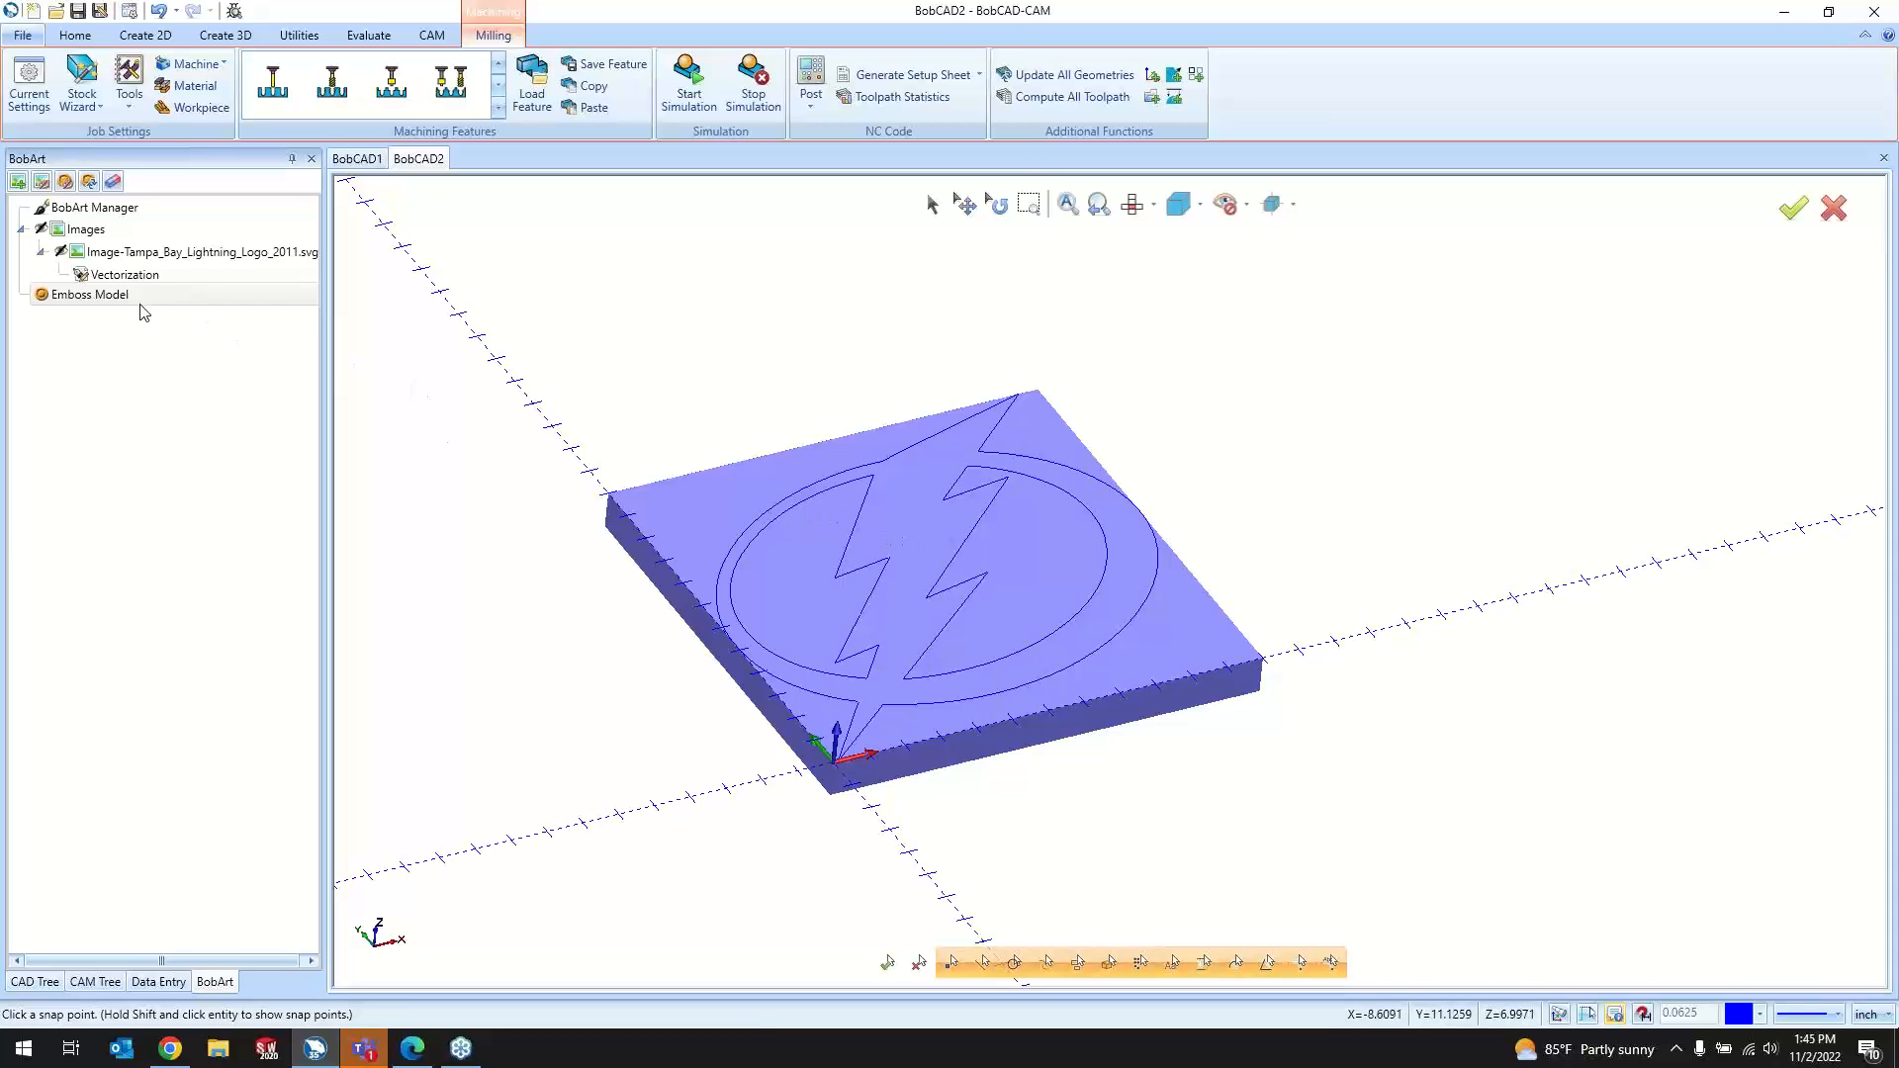
Step: Start a regular emboss in Add mode on the emboss model and set its convex arc cross-section radius to about 0.37
right_click(69, 300)
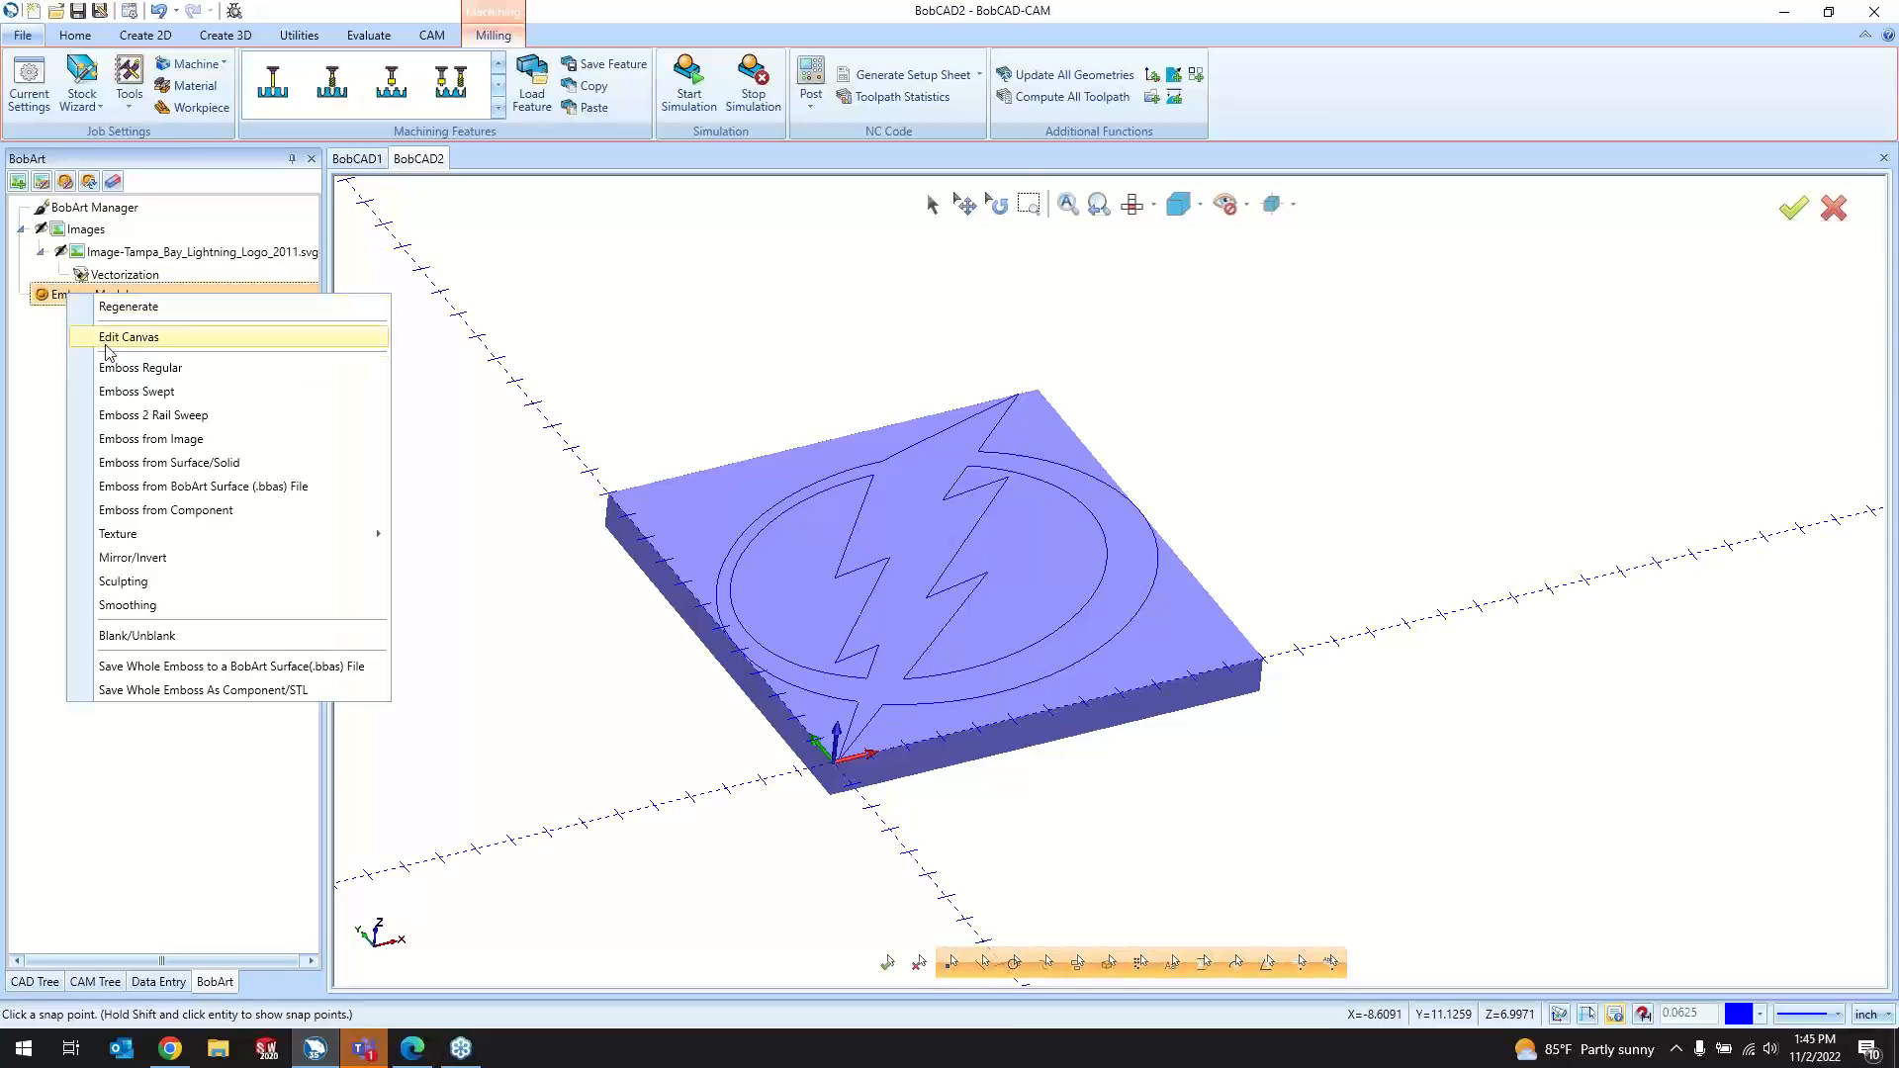
click(116, 369)
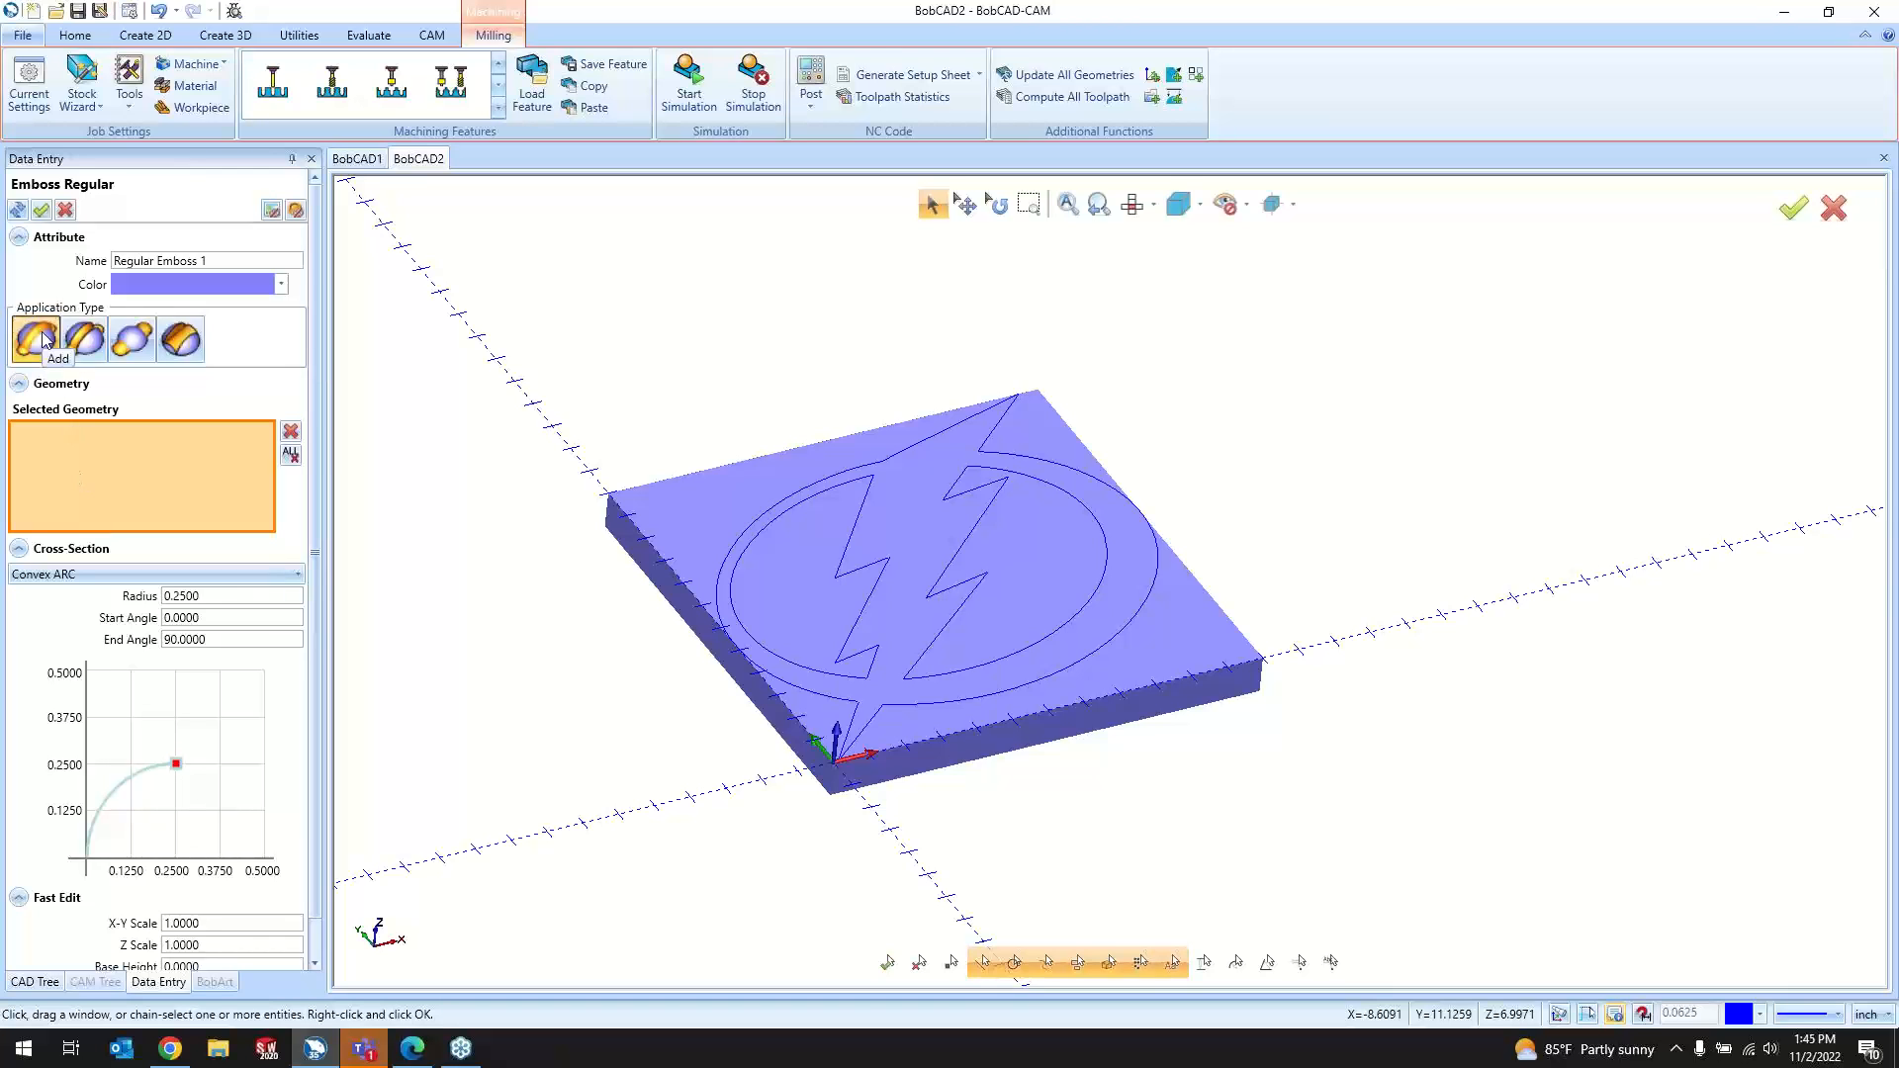
drag(176, 764, 220, 717)
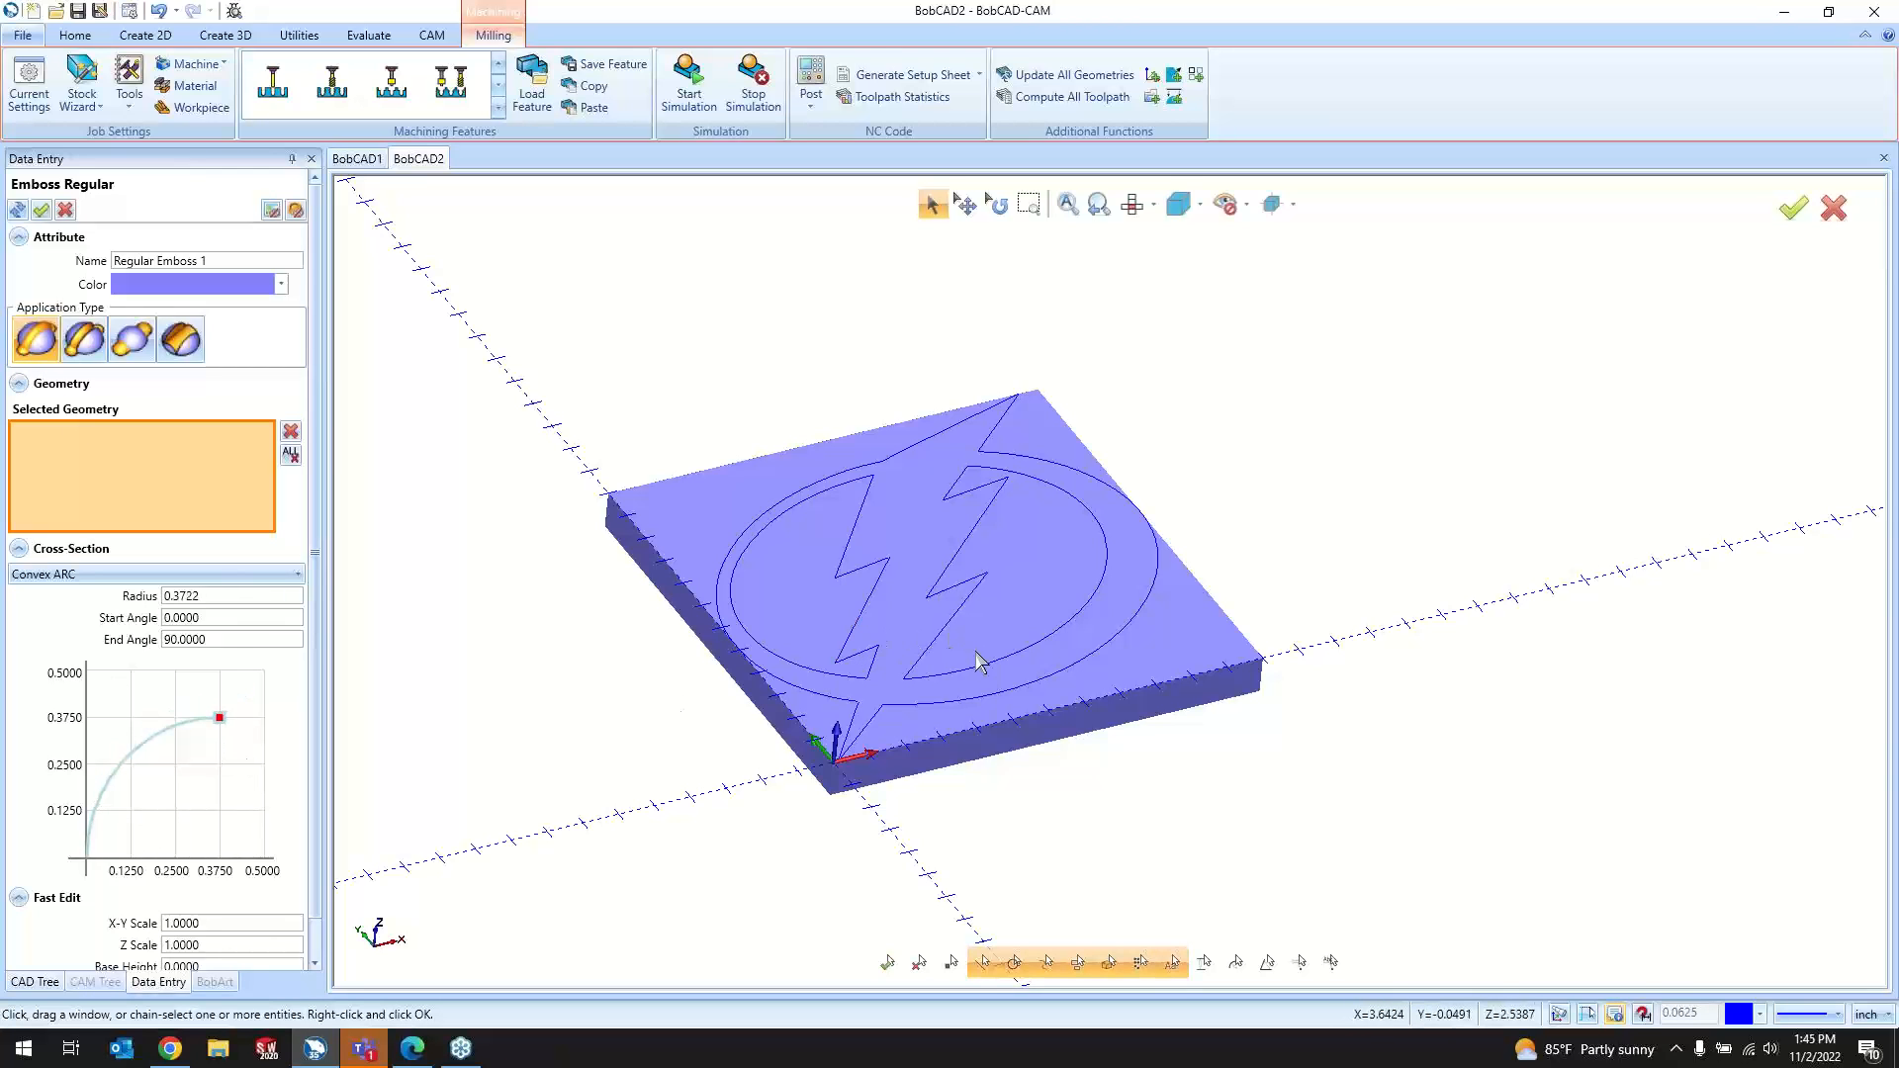
middle_drag(1094, 644, 1015, 645)
scroll(981, 707, up, 2)
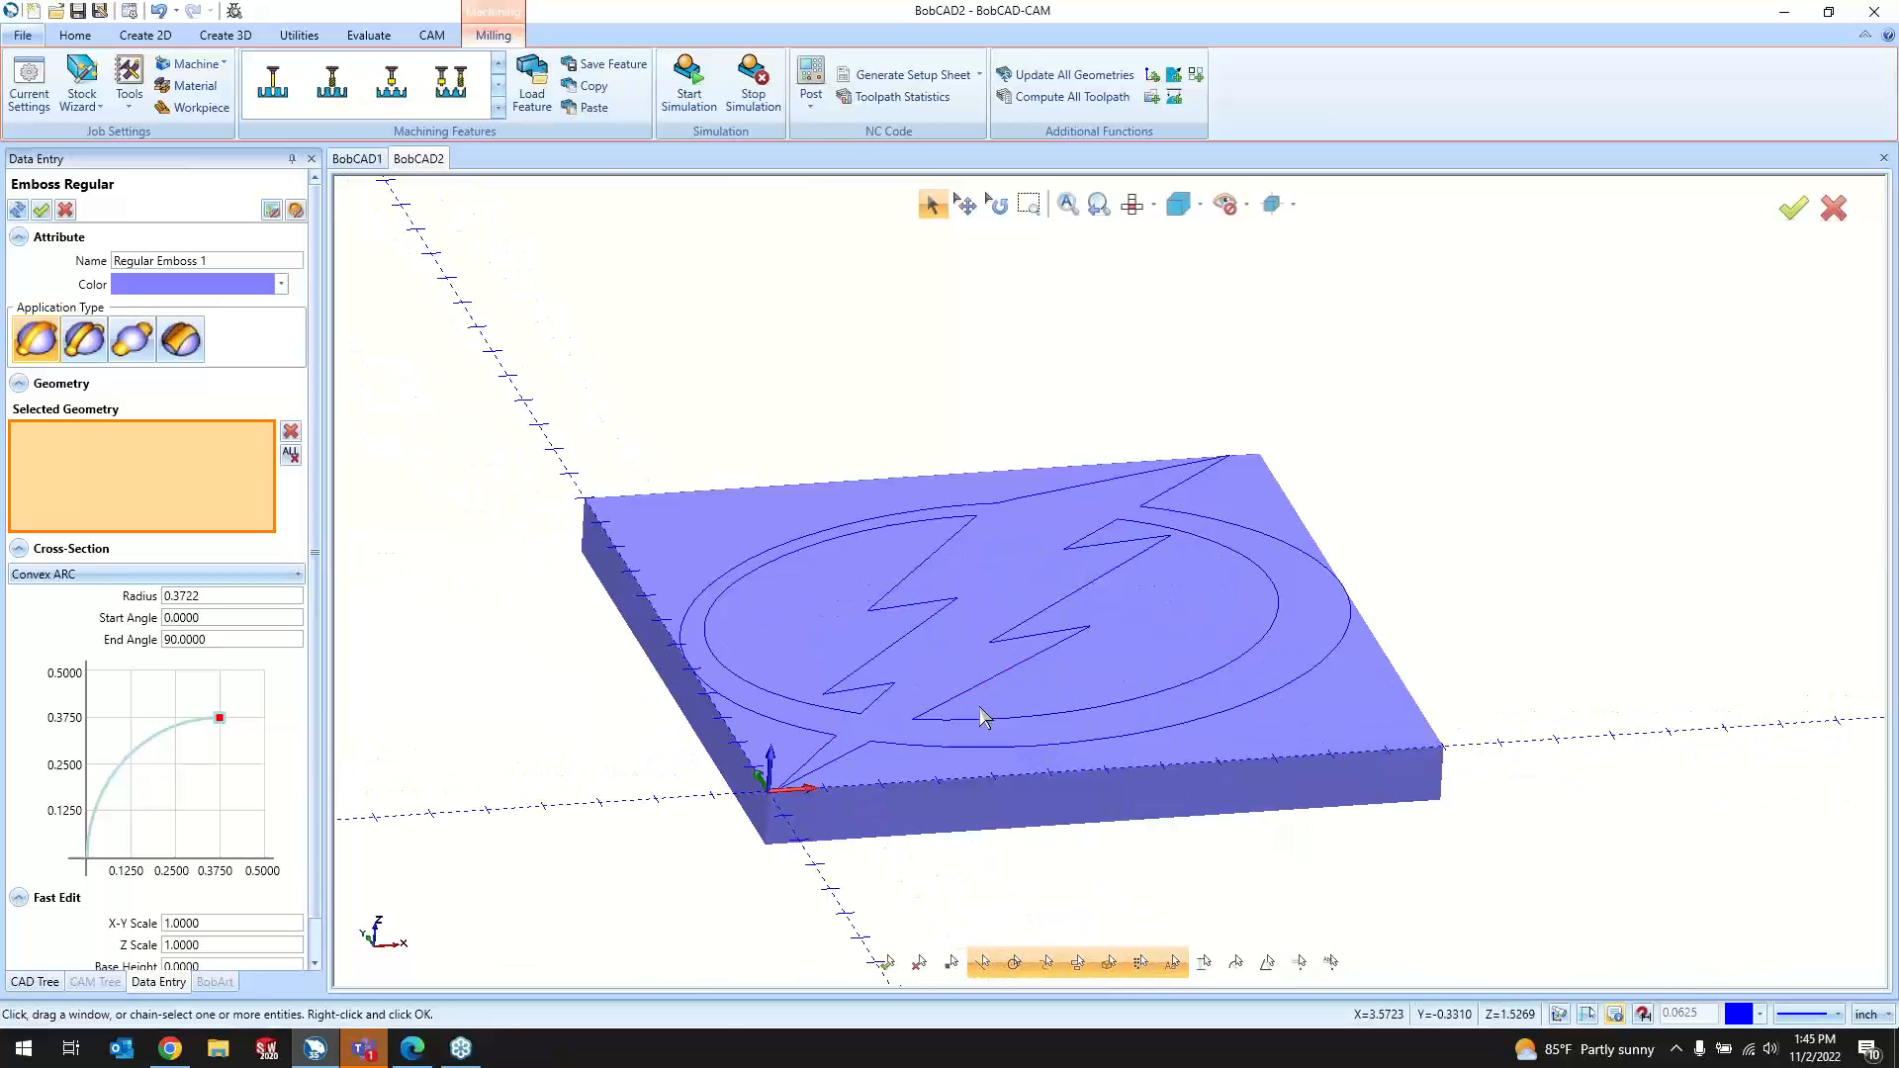
middle_drag(952, 714, 967, 726)
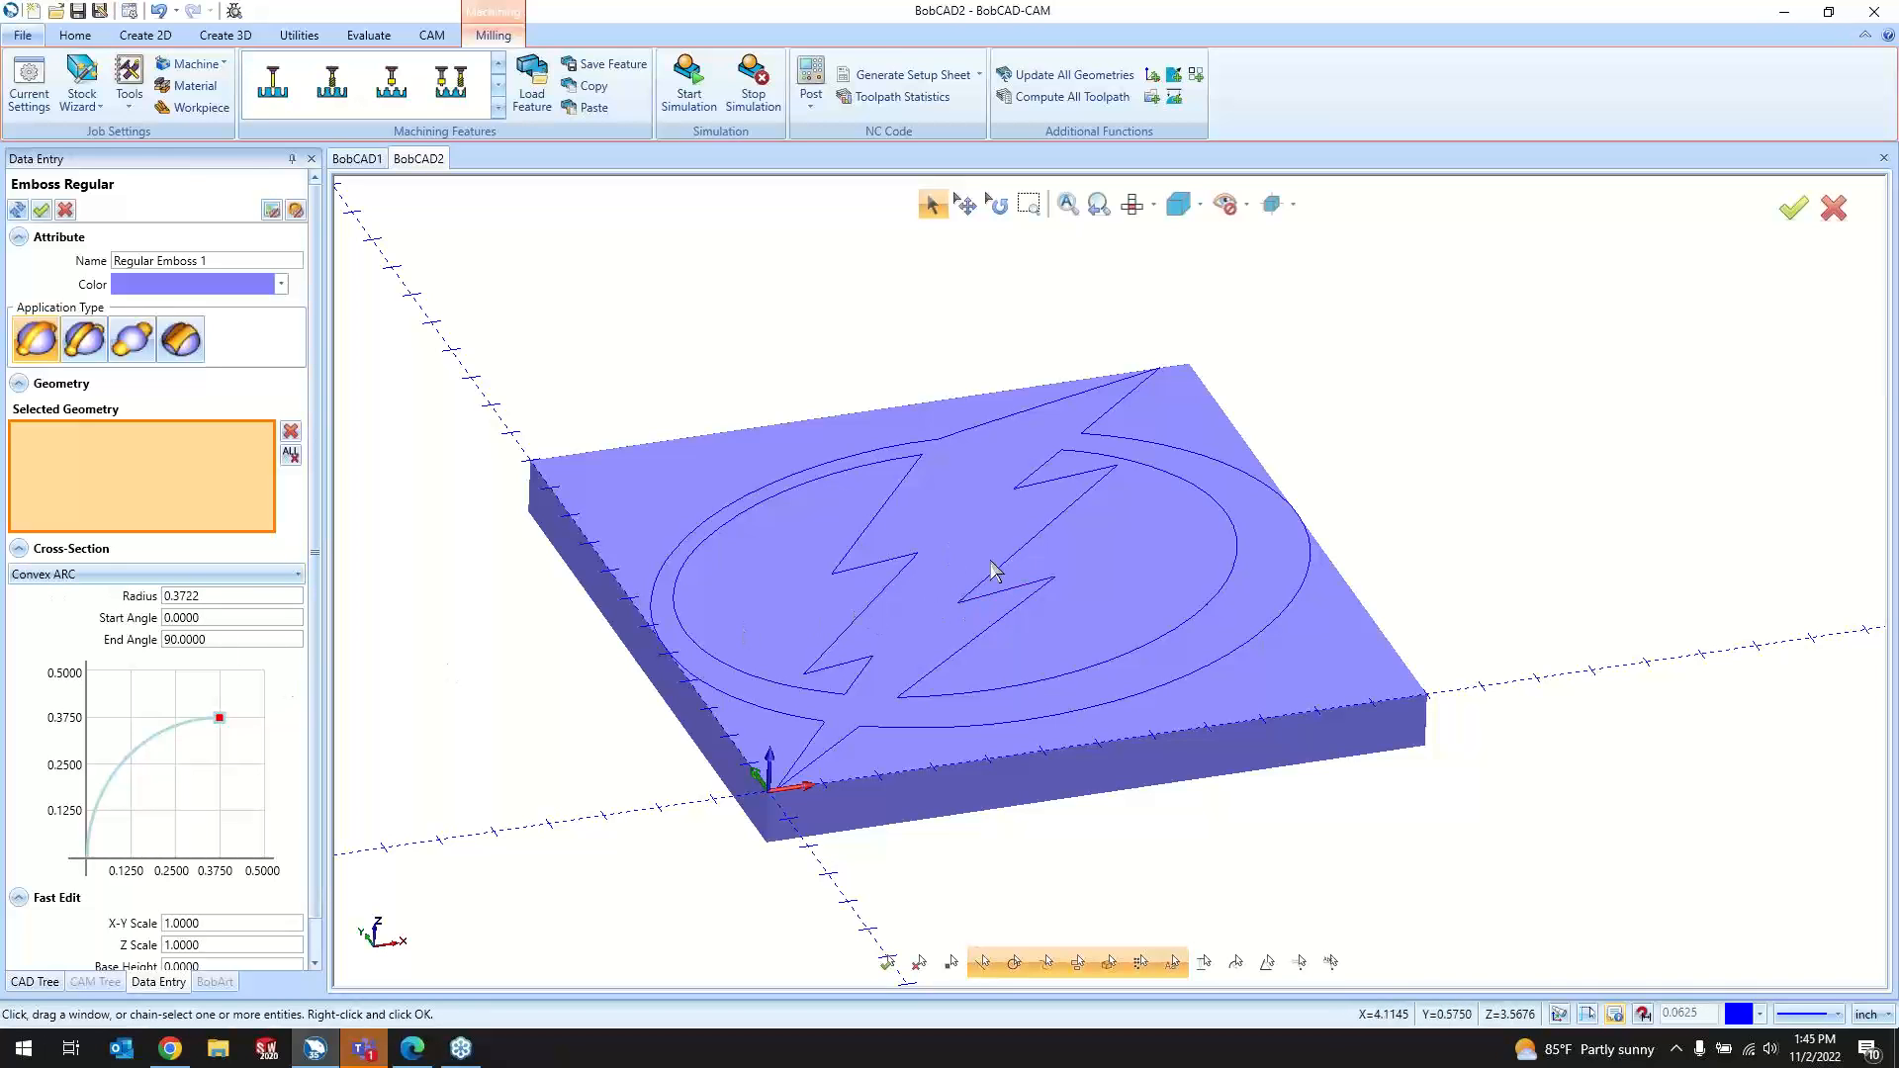
Step: Try the Concave ARC cross-section and a Line cross-section with a slope angle of about 38.9 degrees
click(243, 576)
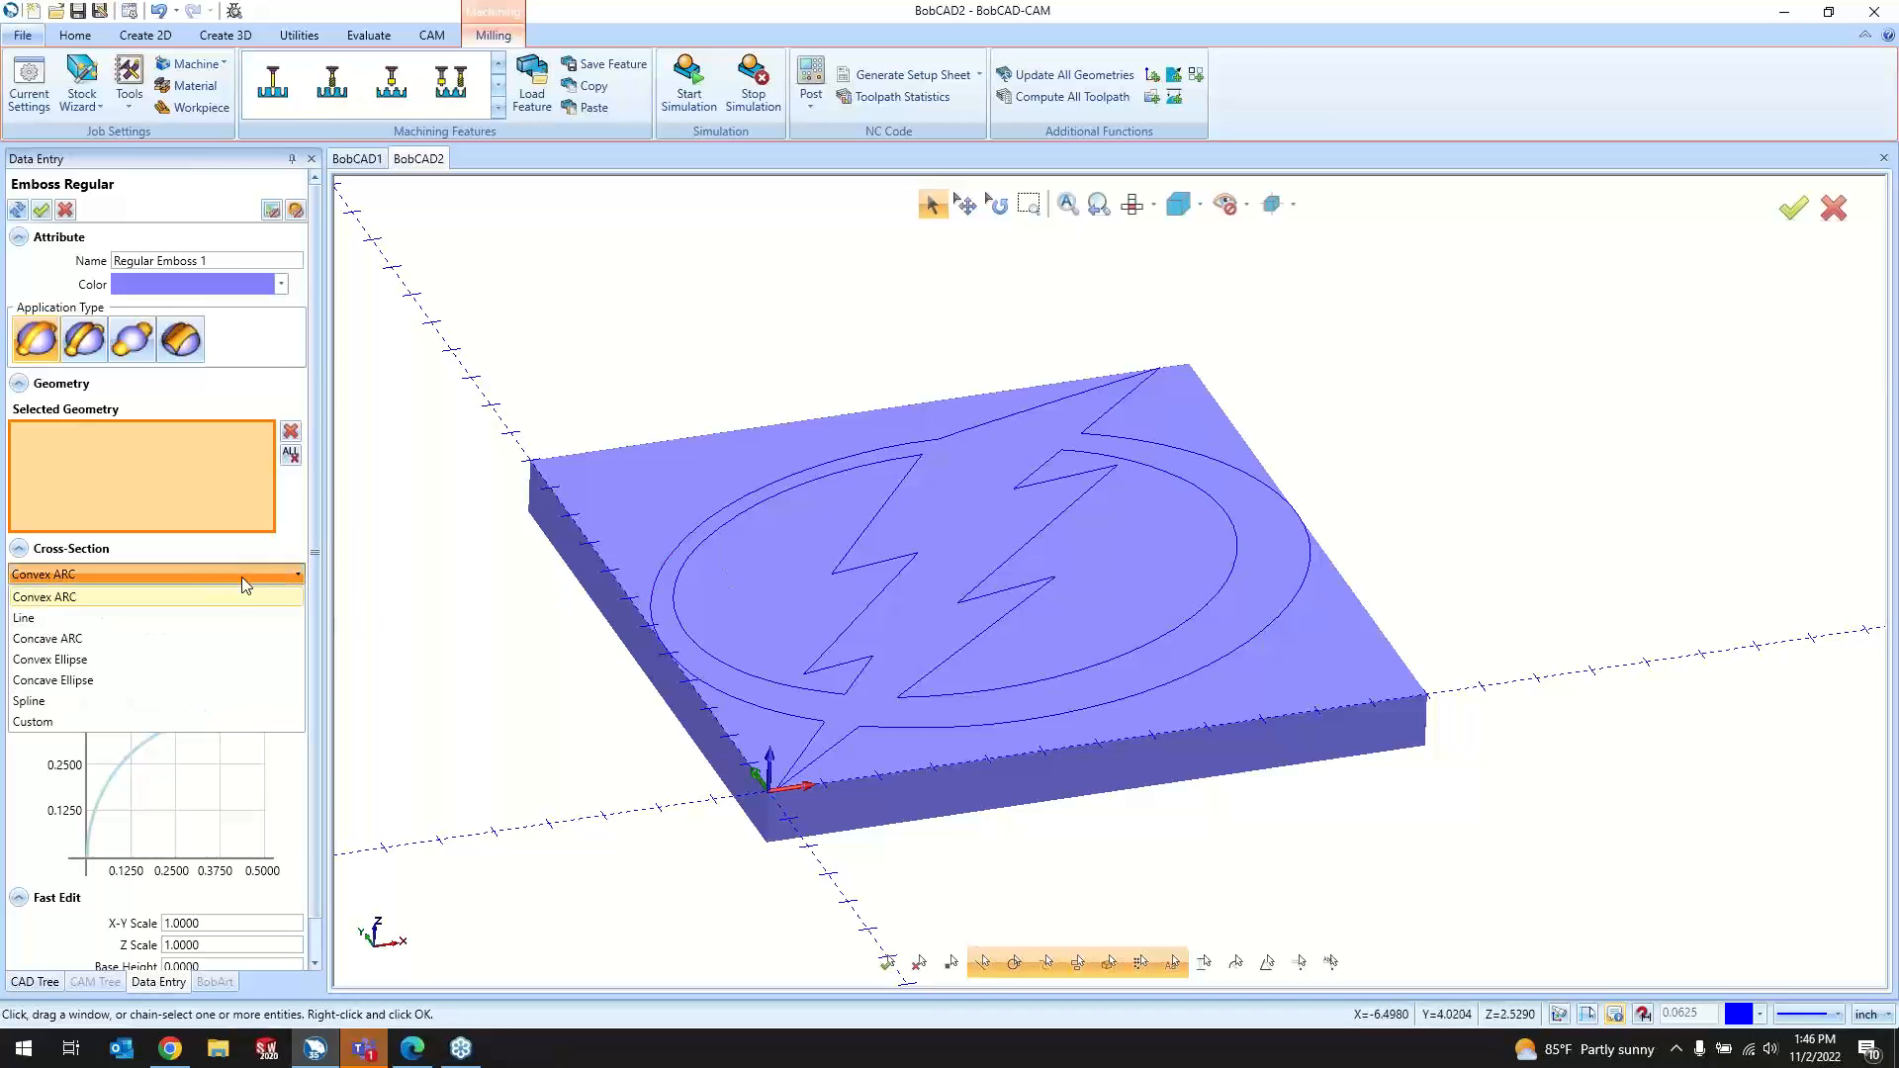
click(211, 640)
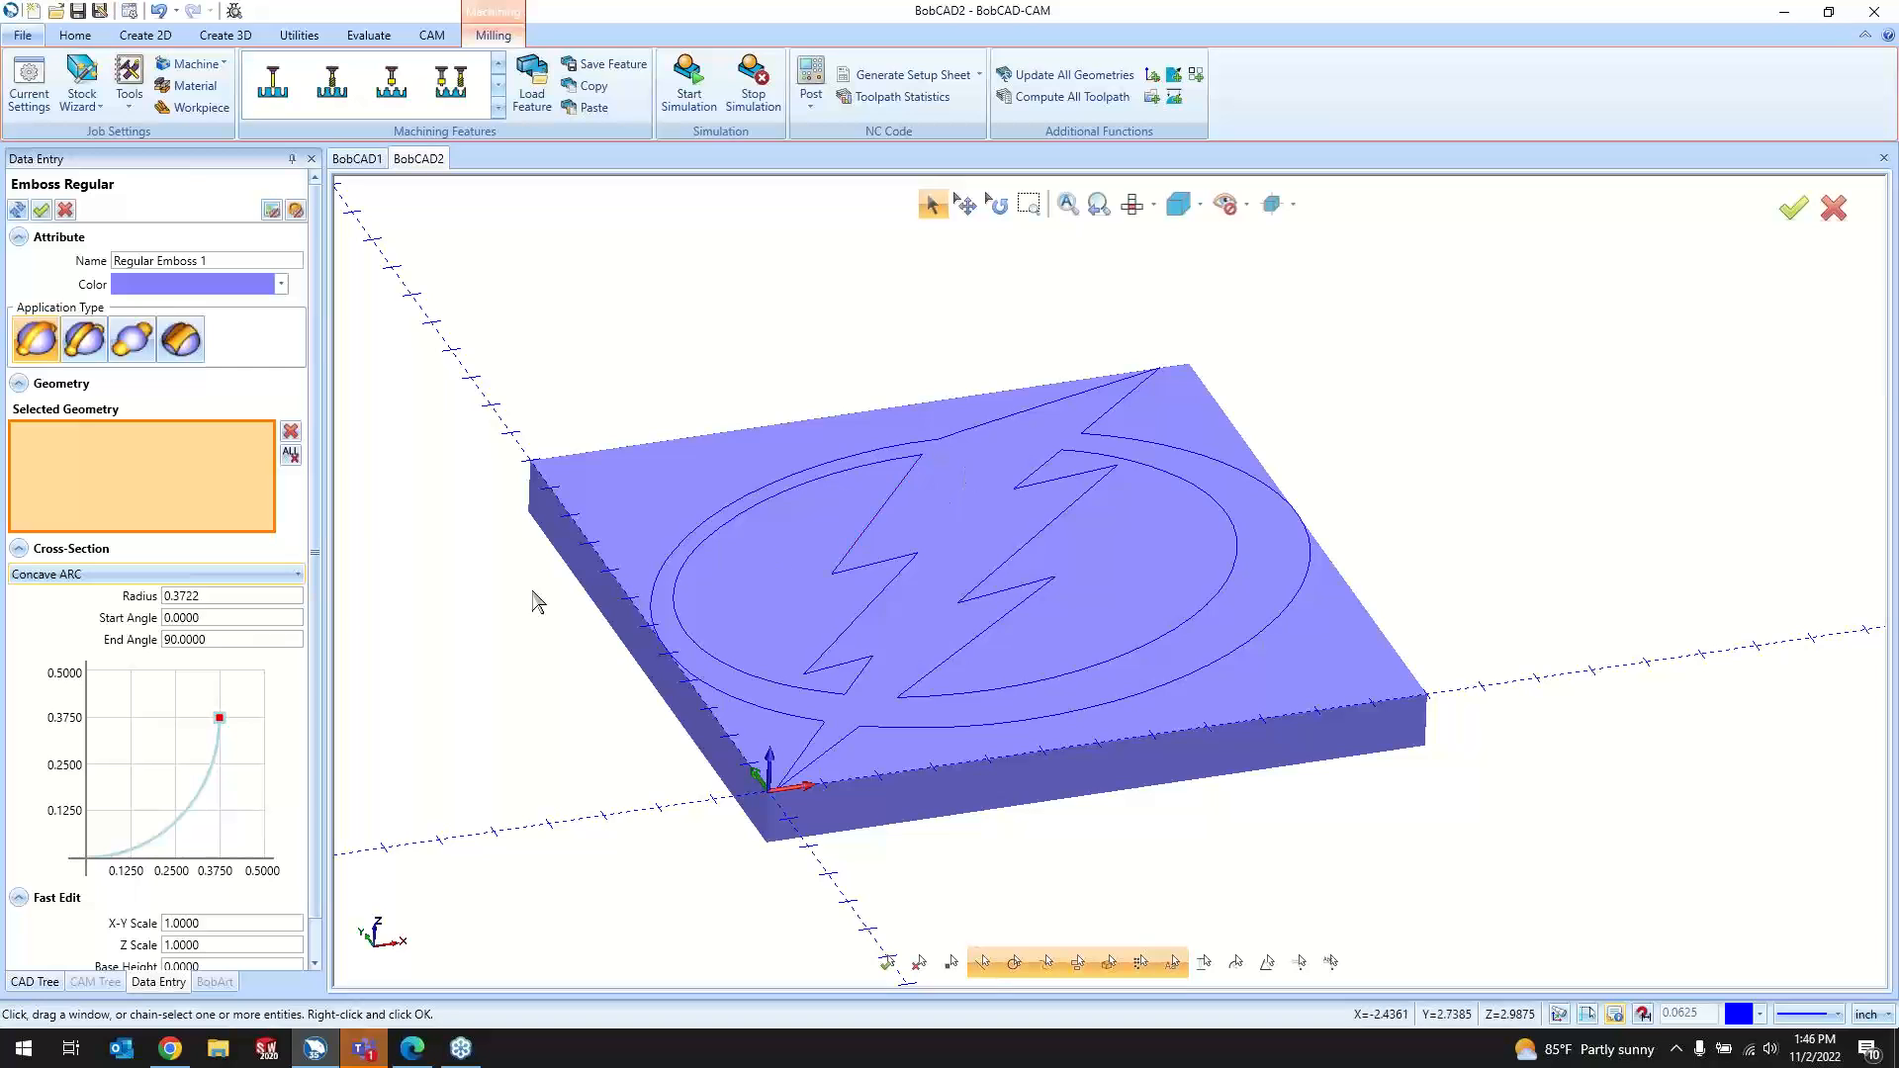
click(264, 574)
click(249, 618)
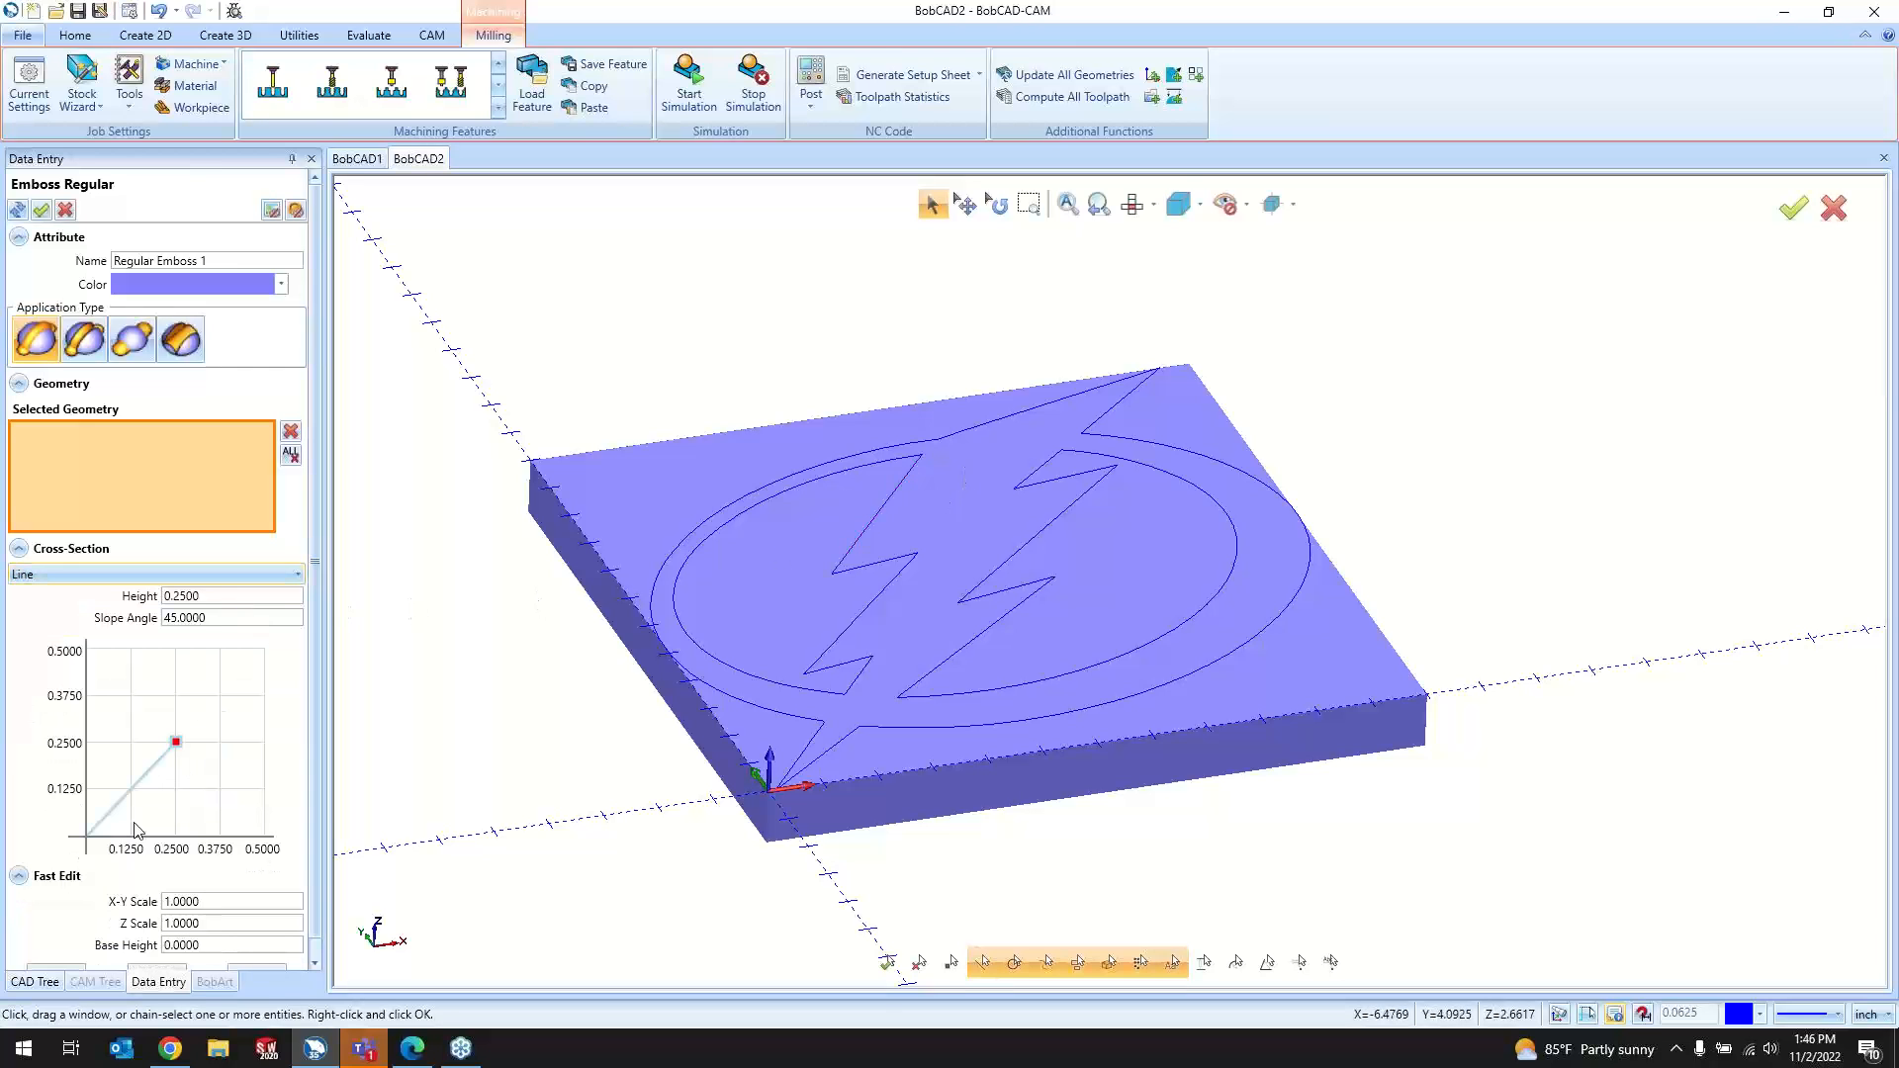
drag(183, 754, 239, 716)
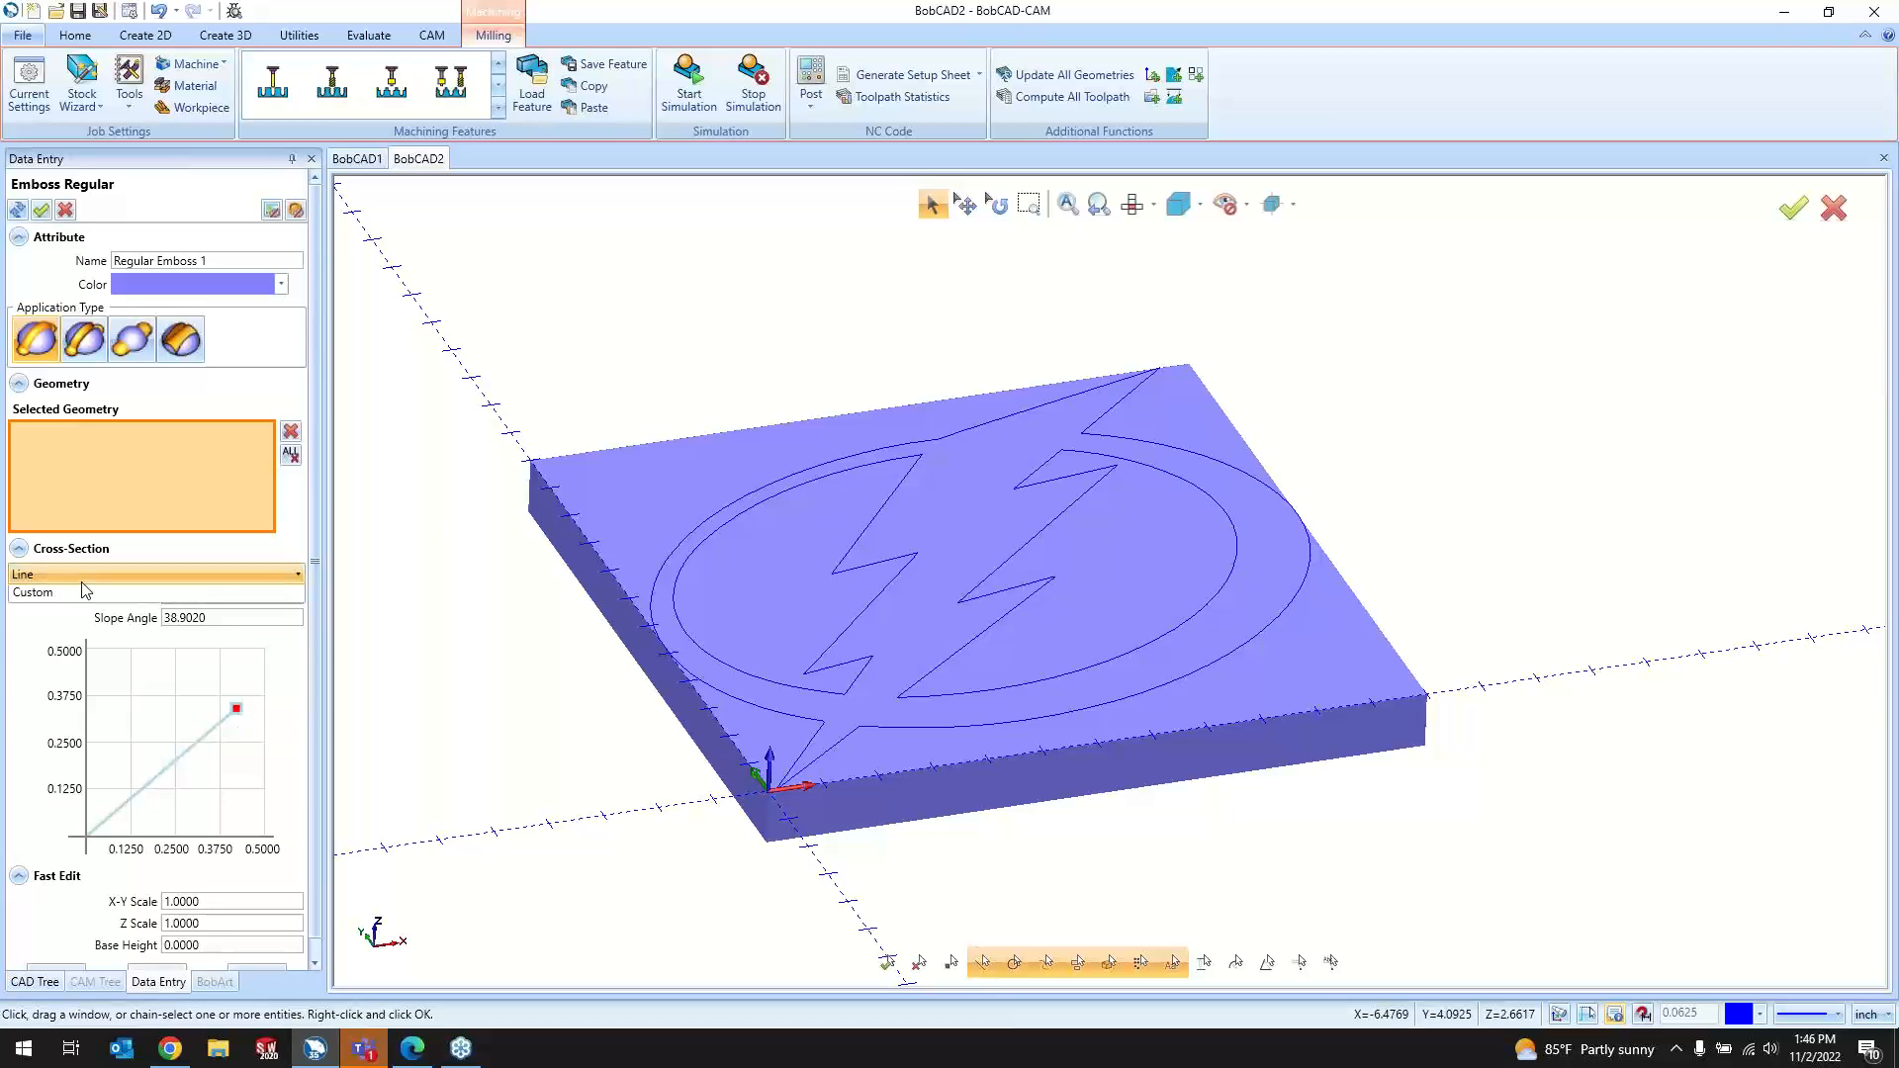
Step: Try a Convex Ellipse cross-section with radii of about 0.88 by 0.60, and a Convex ARC with a radius of 1.5
click(98, 576)
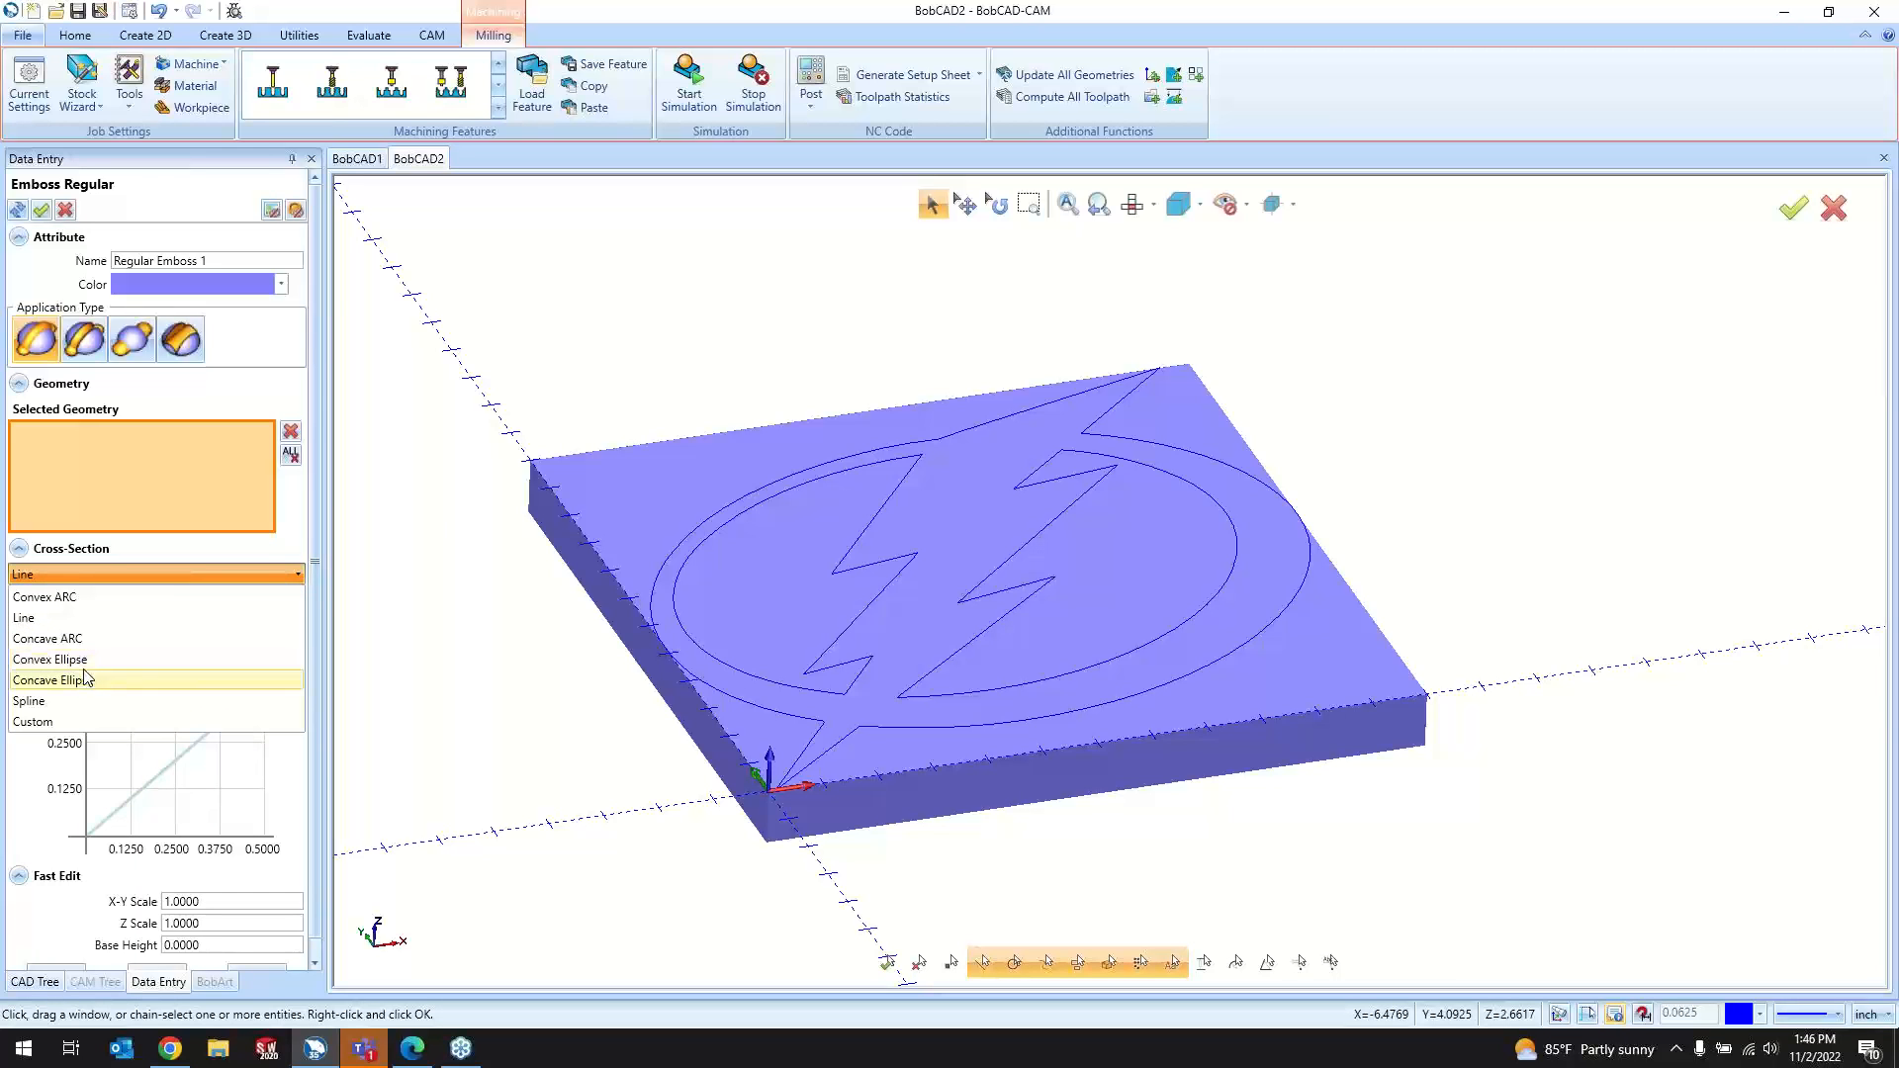
click(87, 659)
drag(177, 818, 244, 723)
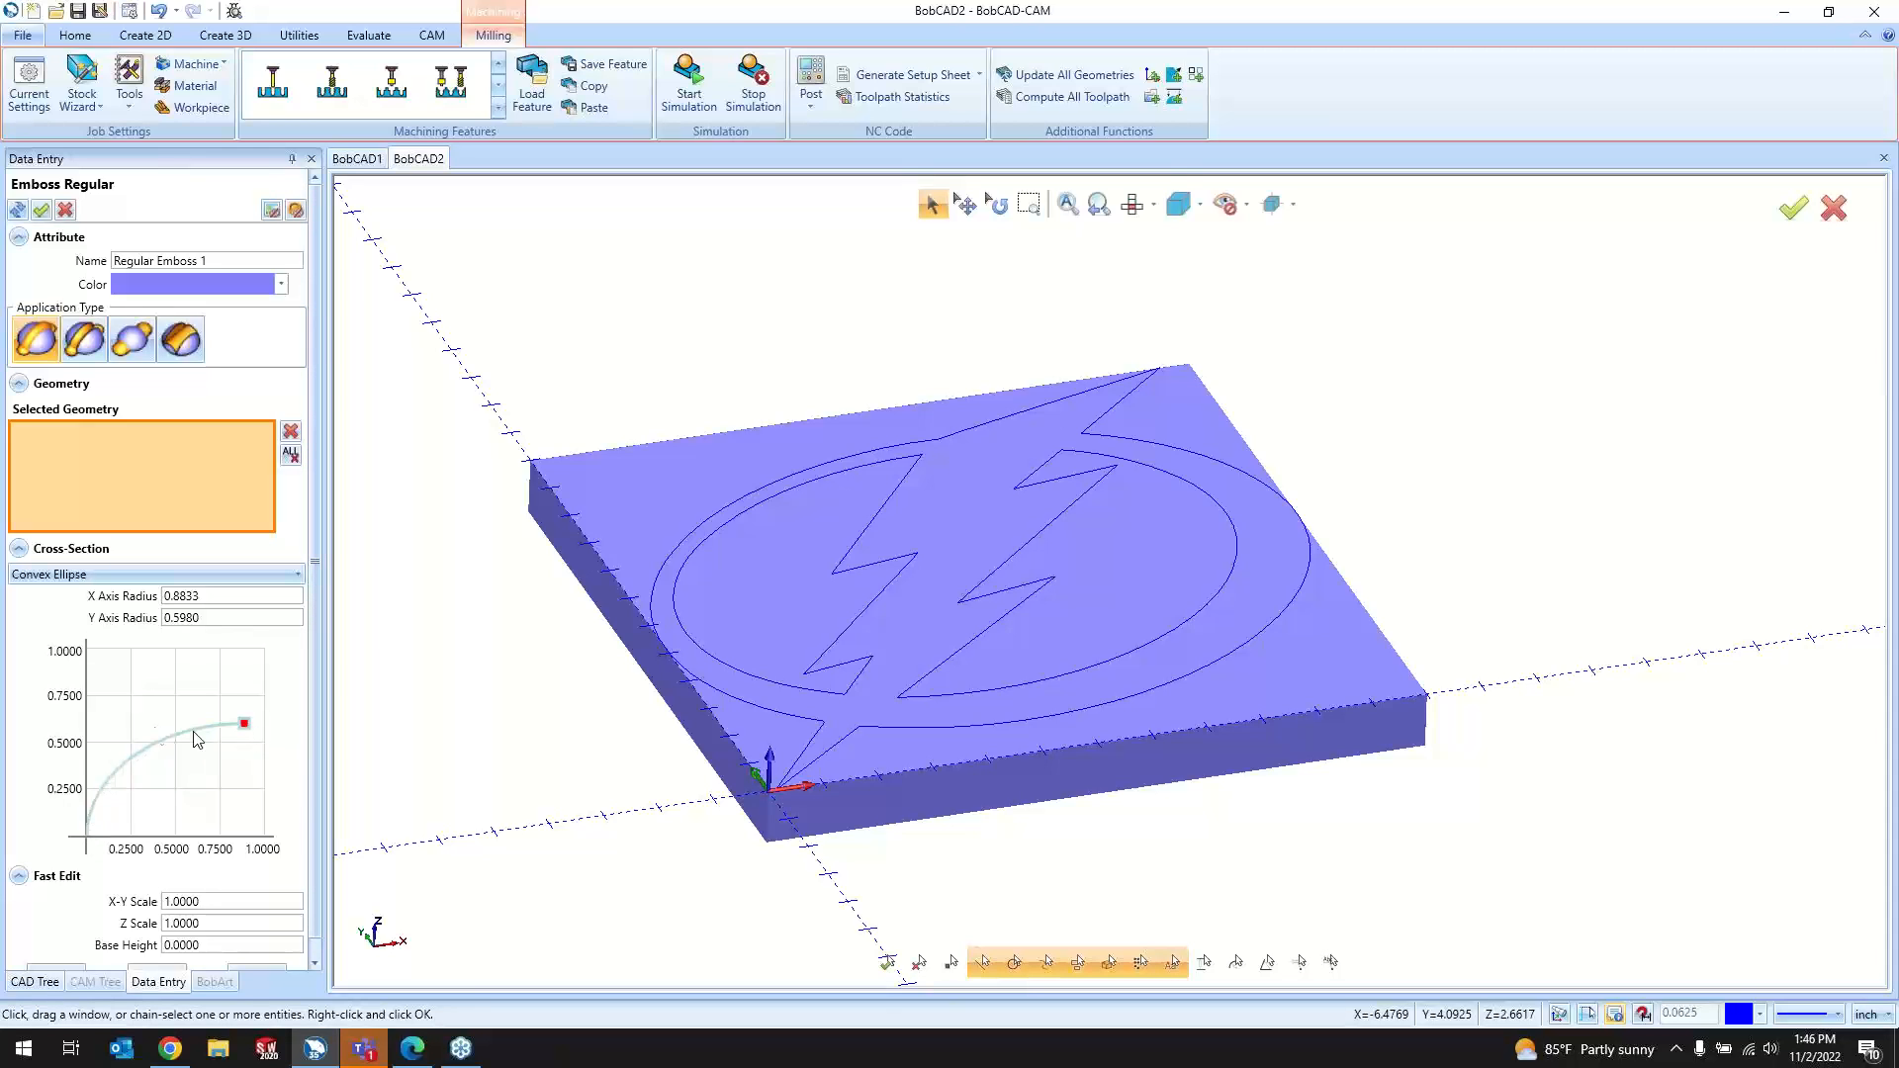
click(93, 575)
click(89, 598)
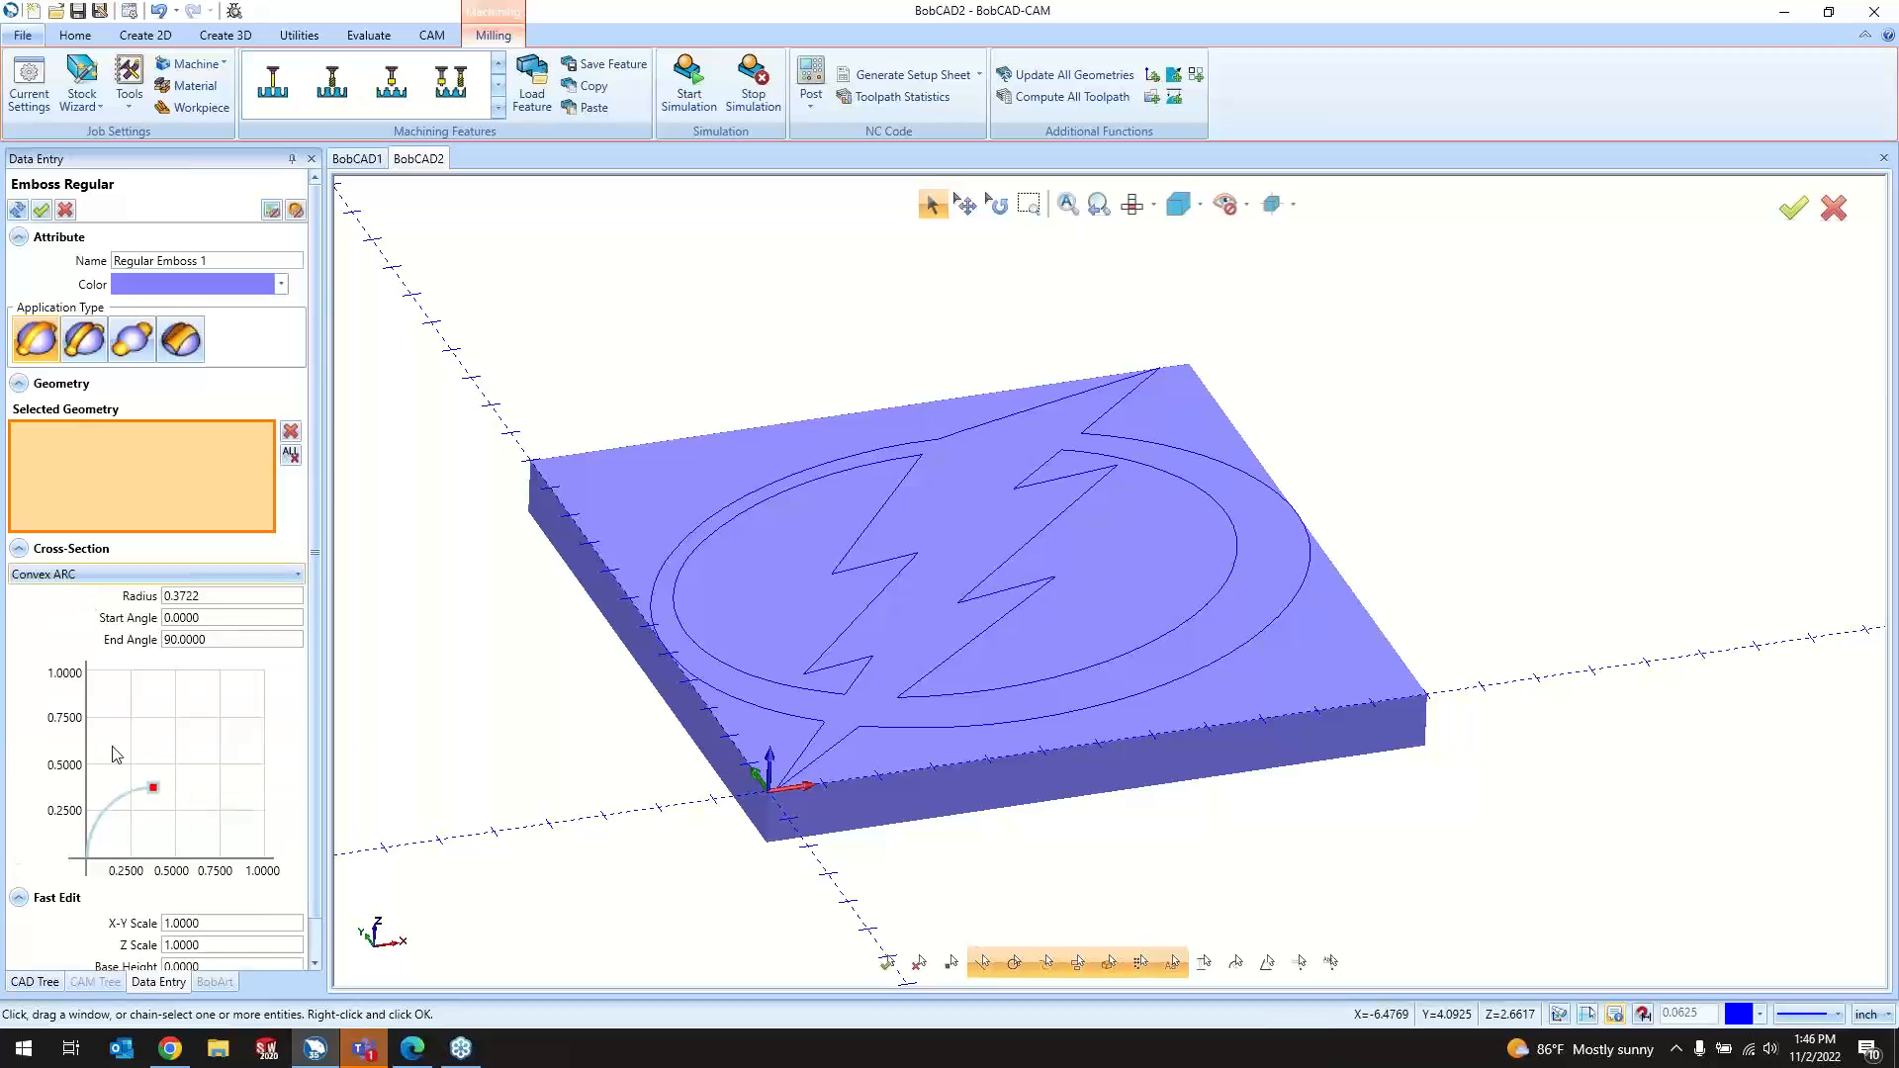
drag(148, 797, 220, 718)
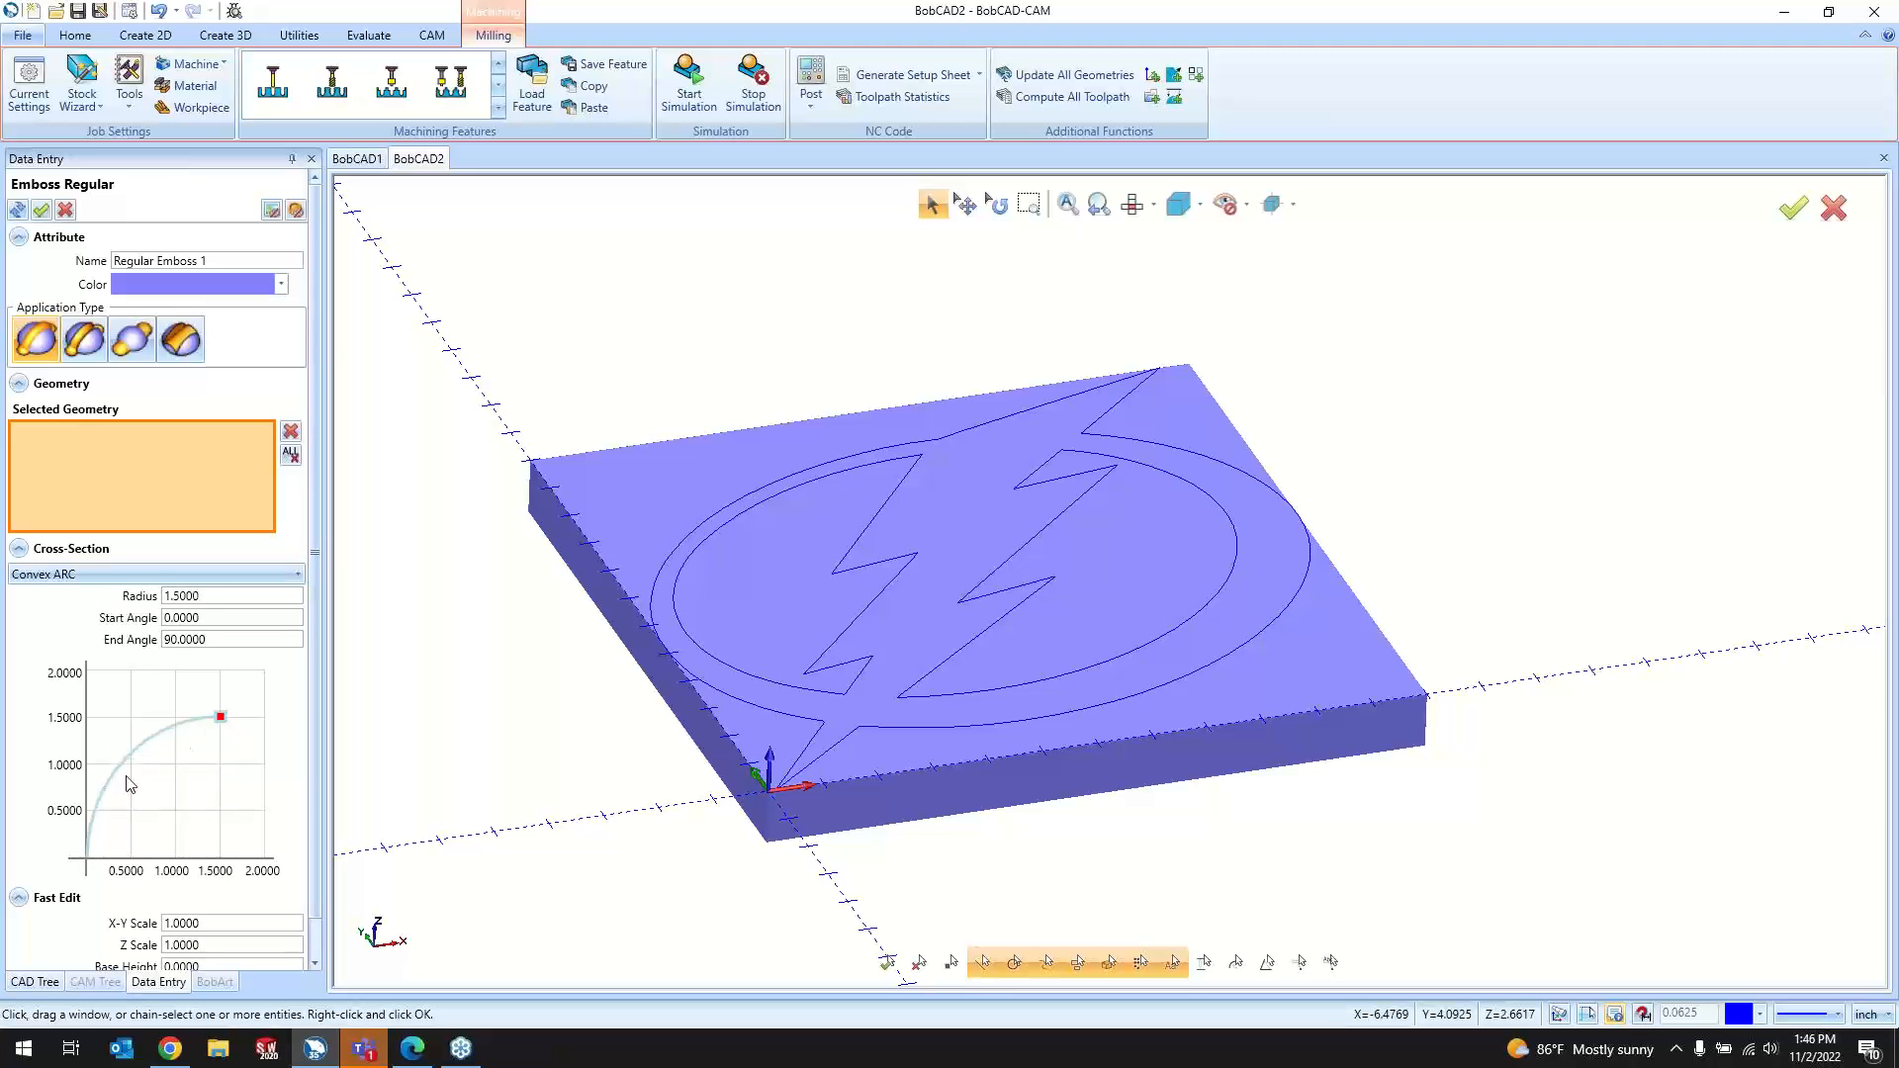
Step: Choose a Spline cross-section and place point 3 at about 0.861, 0.551 and point 2 at about 0.017, 0.456
click(94, 576)
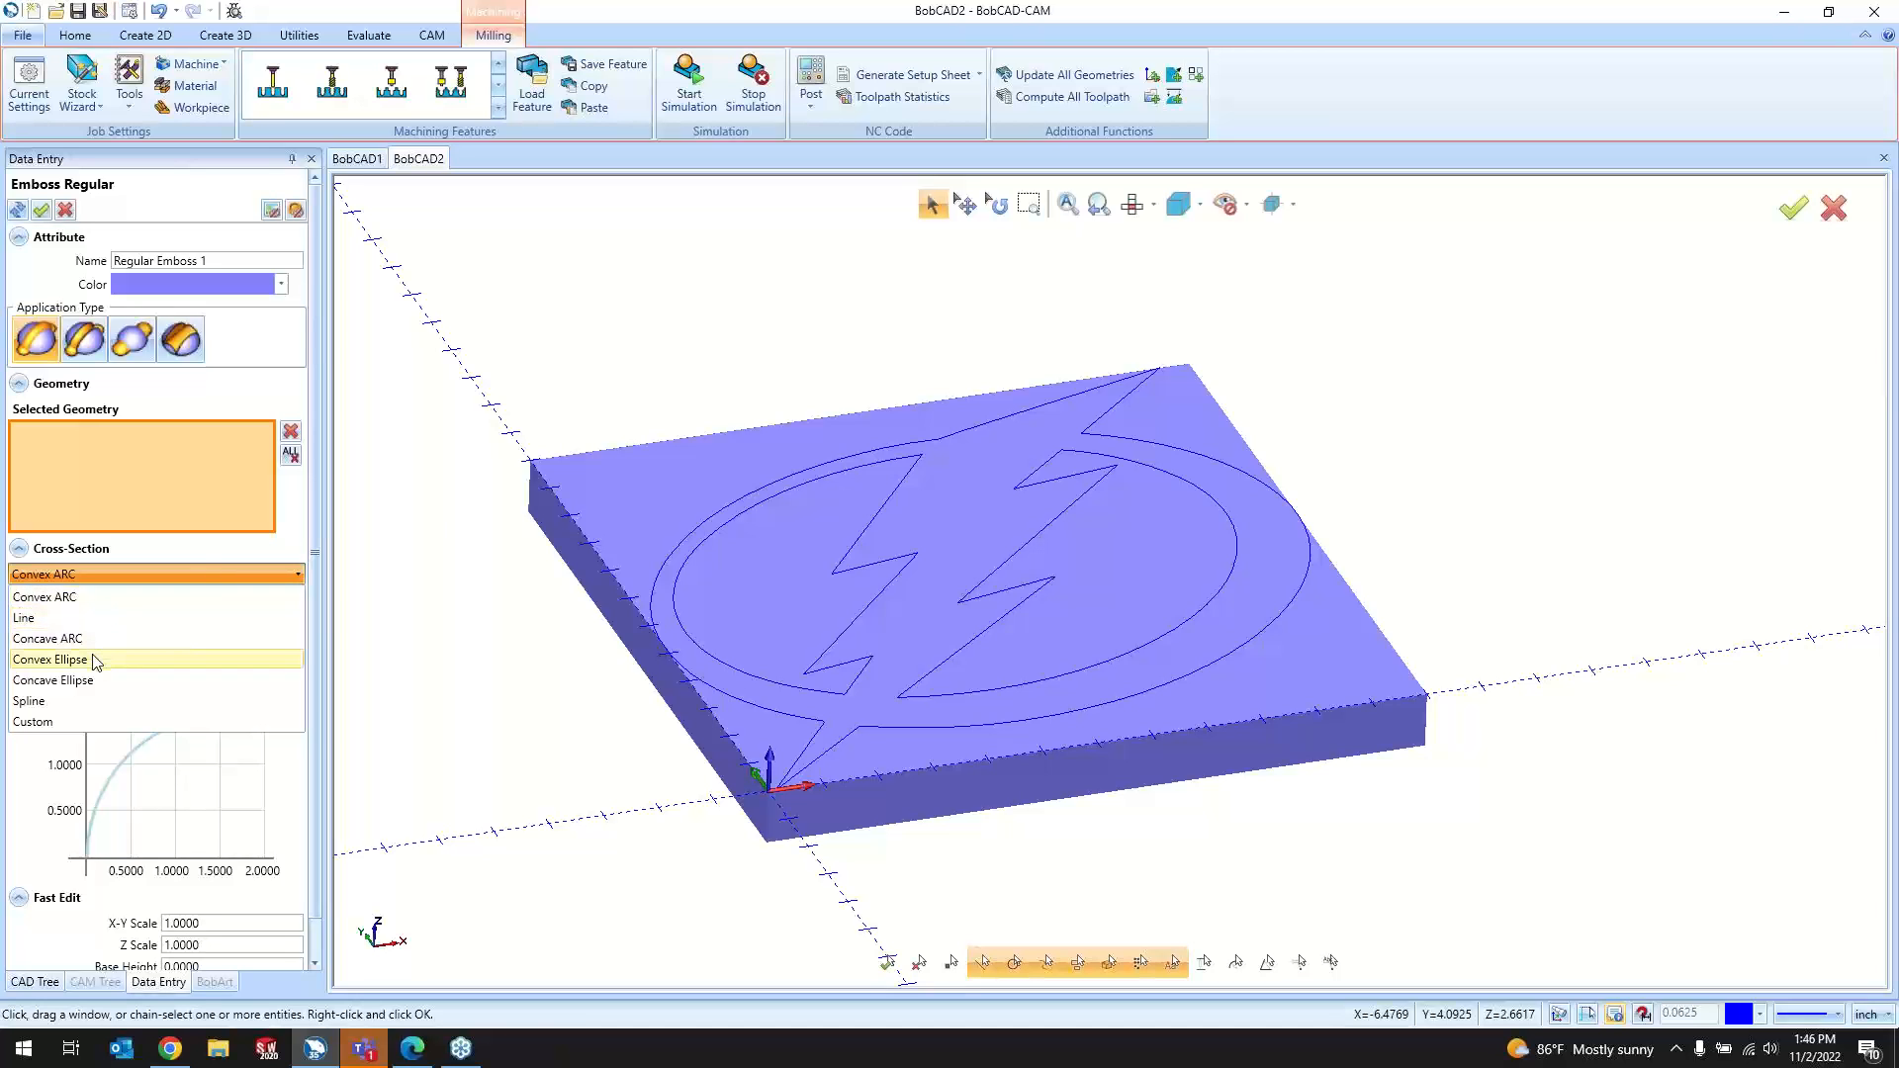
click(102, 703)
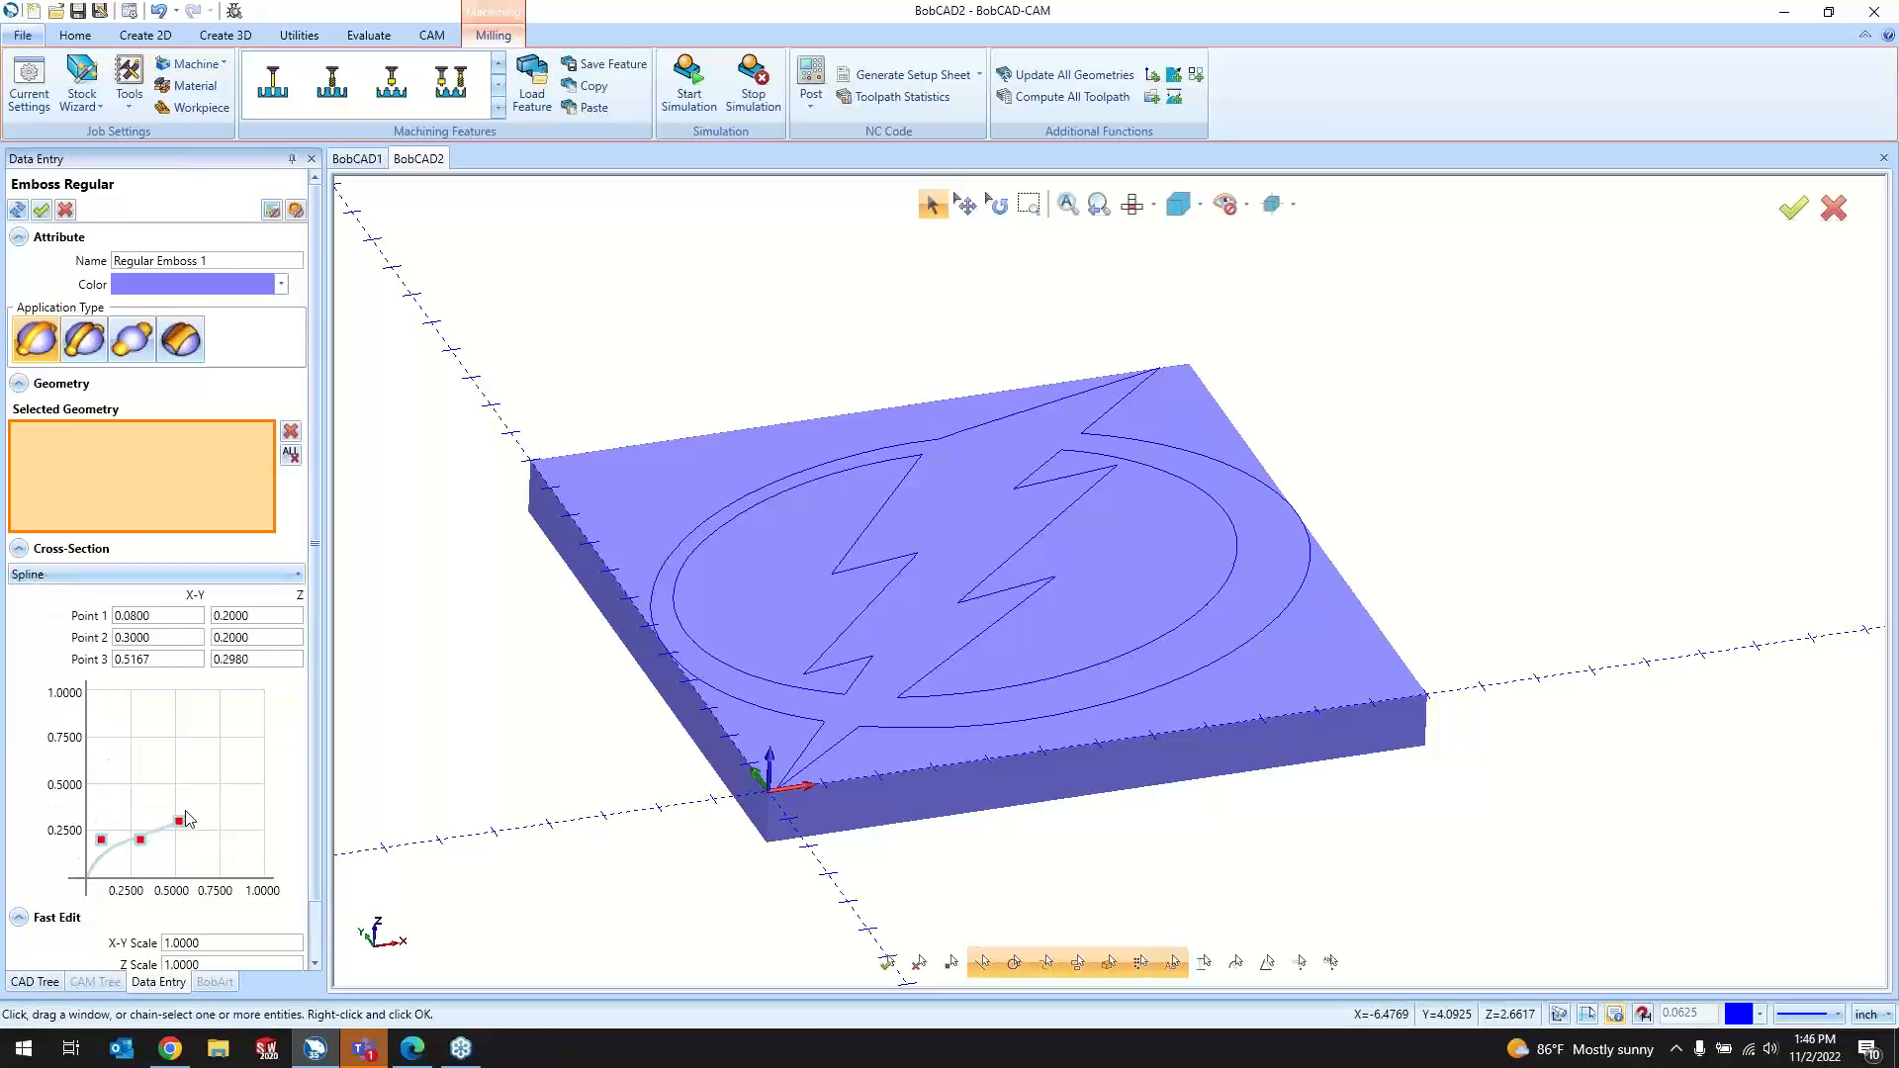
drag(176, 840, 240, 773)
drag(141, 840, 93, 800)
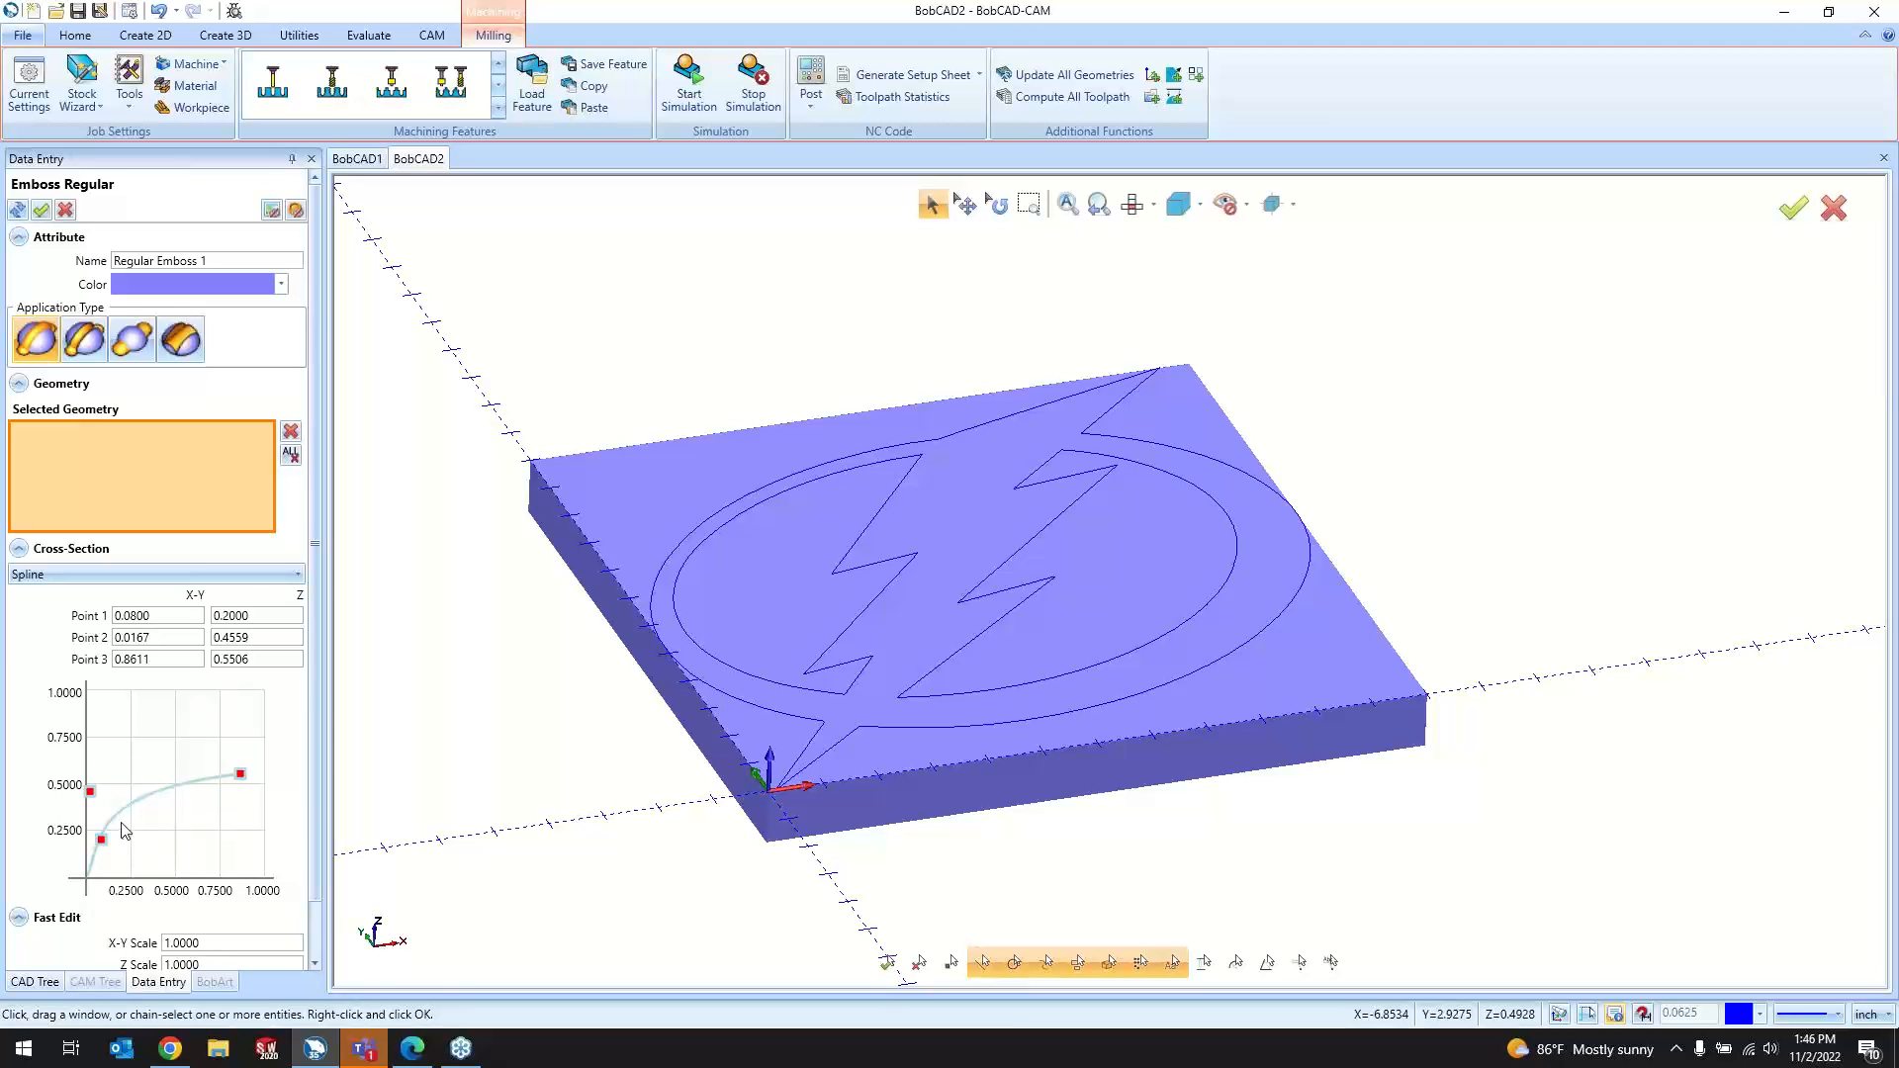
click(123, 575)
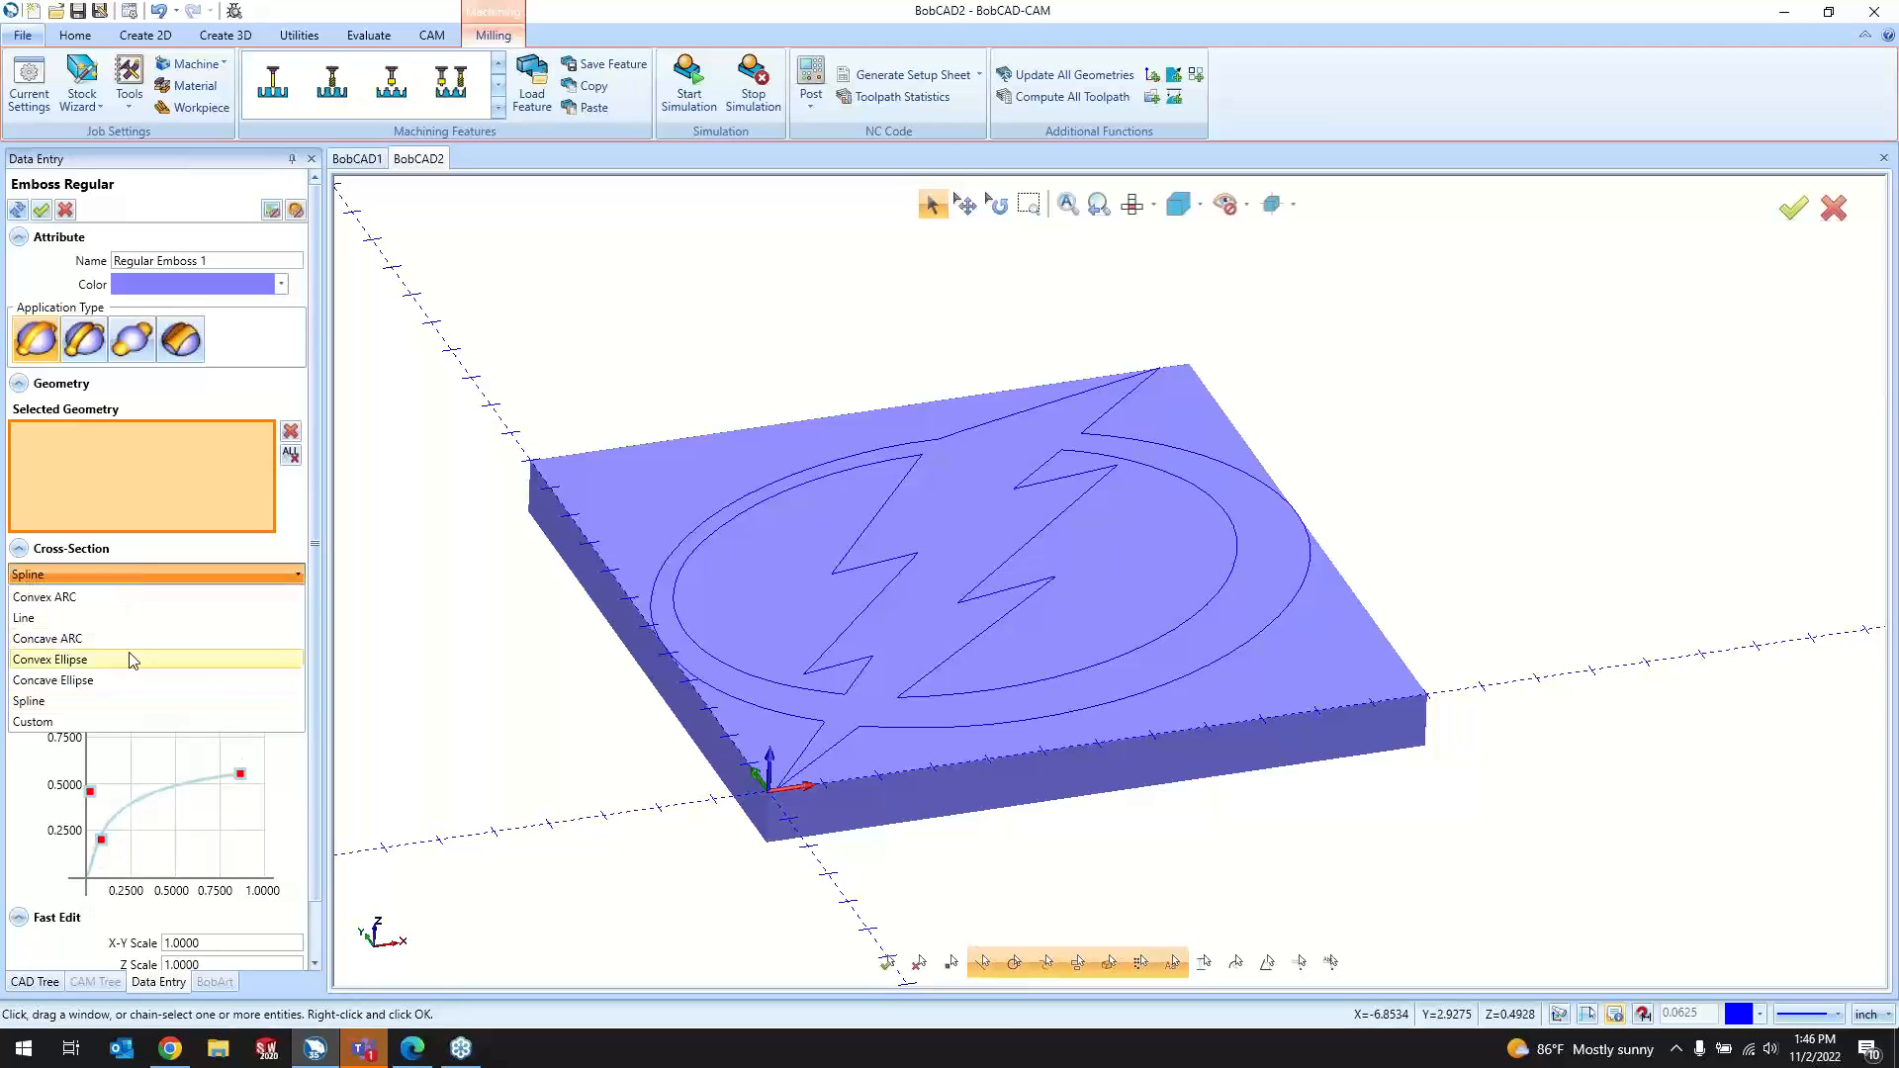
click(130, 702)
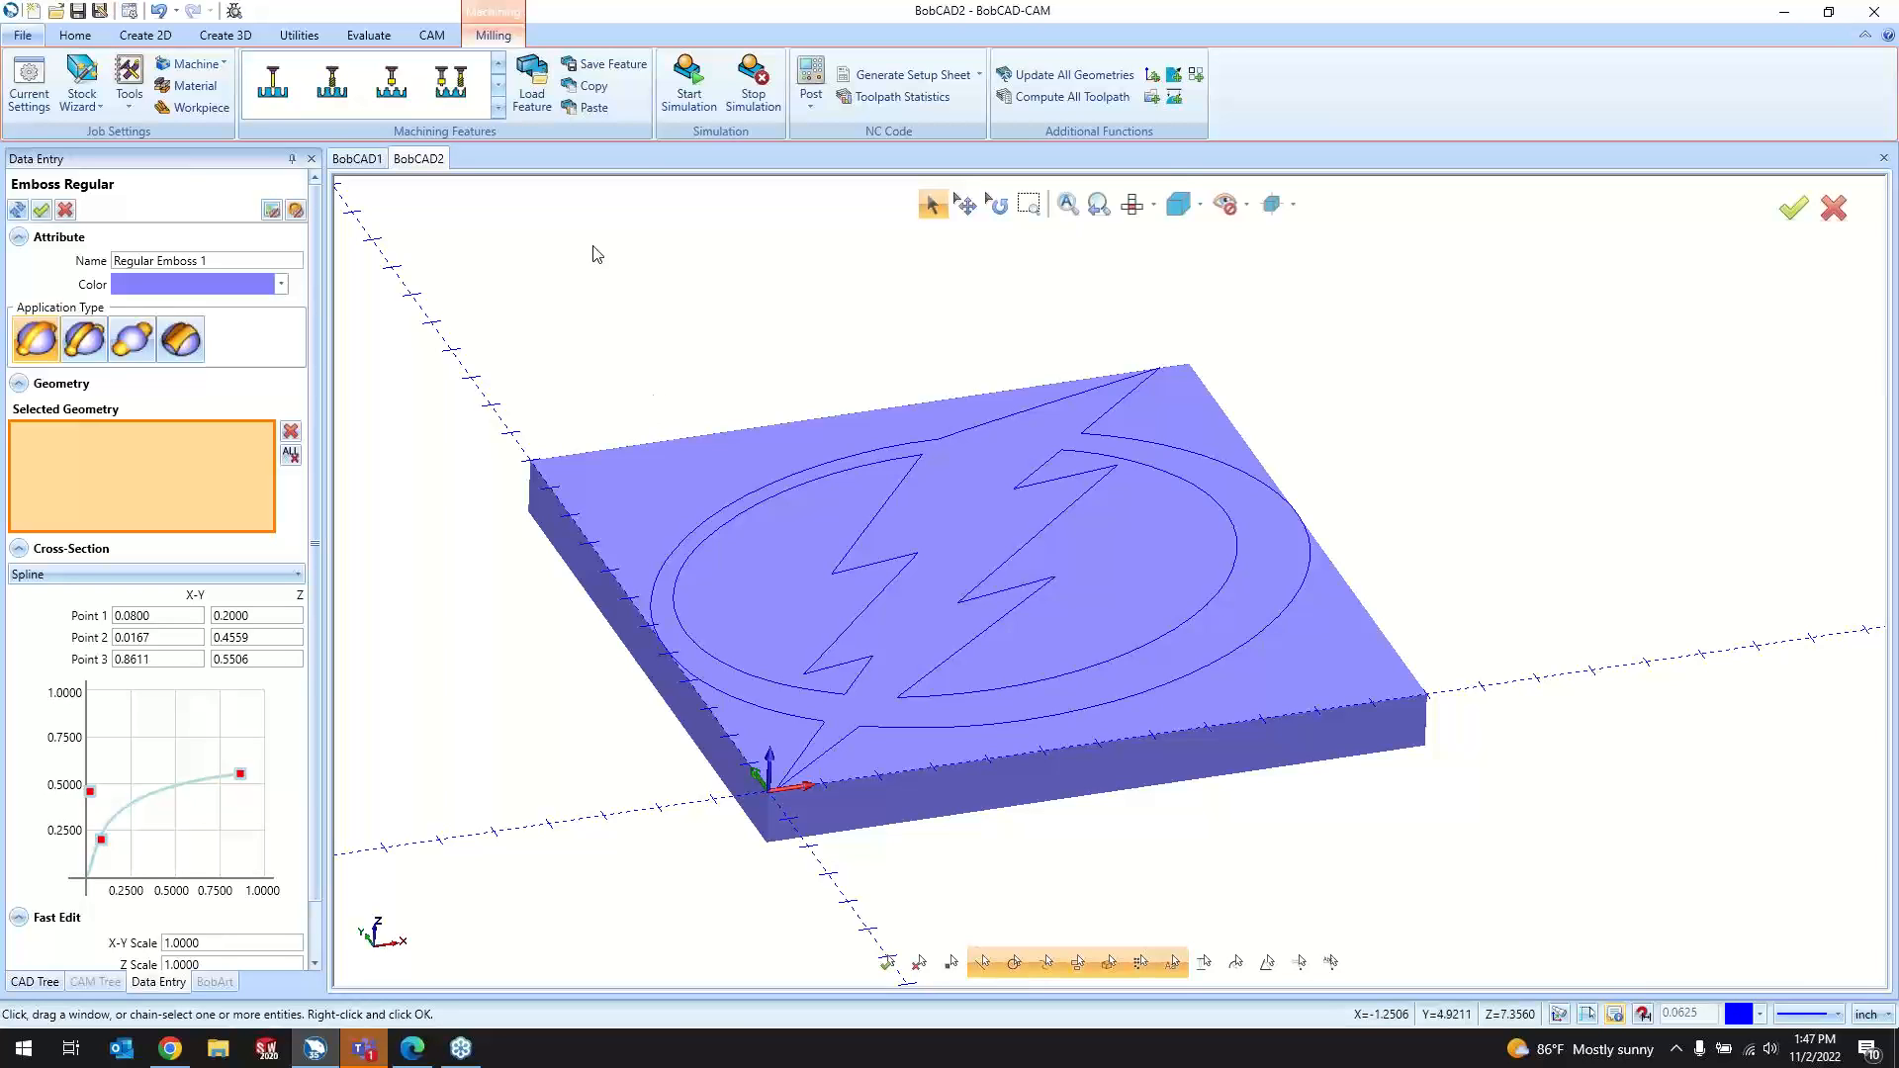
Step: Select the ring and lightning bolt outlines as the emboss geometry and create the regular emboss
click(227, 35)
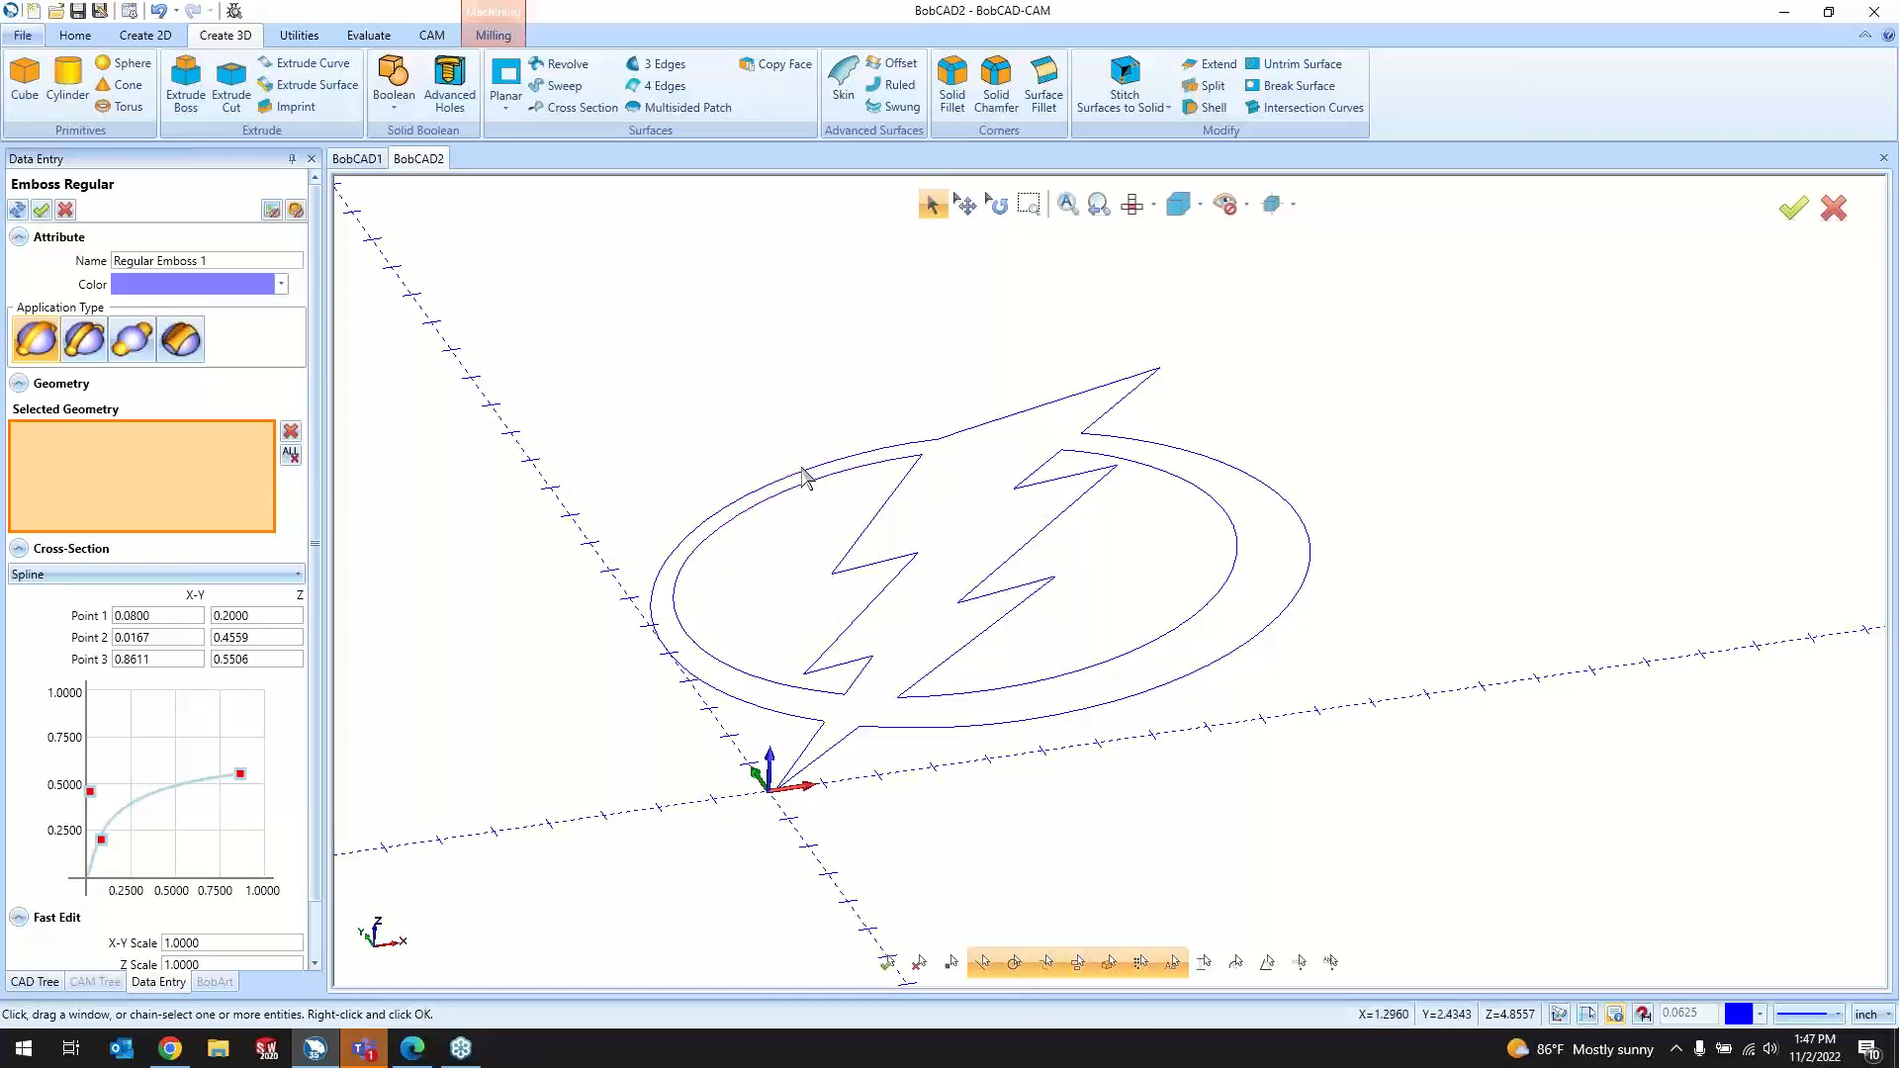
click(803, 479)
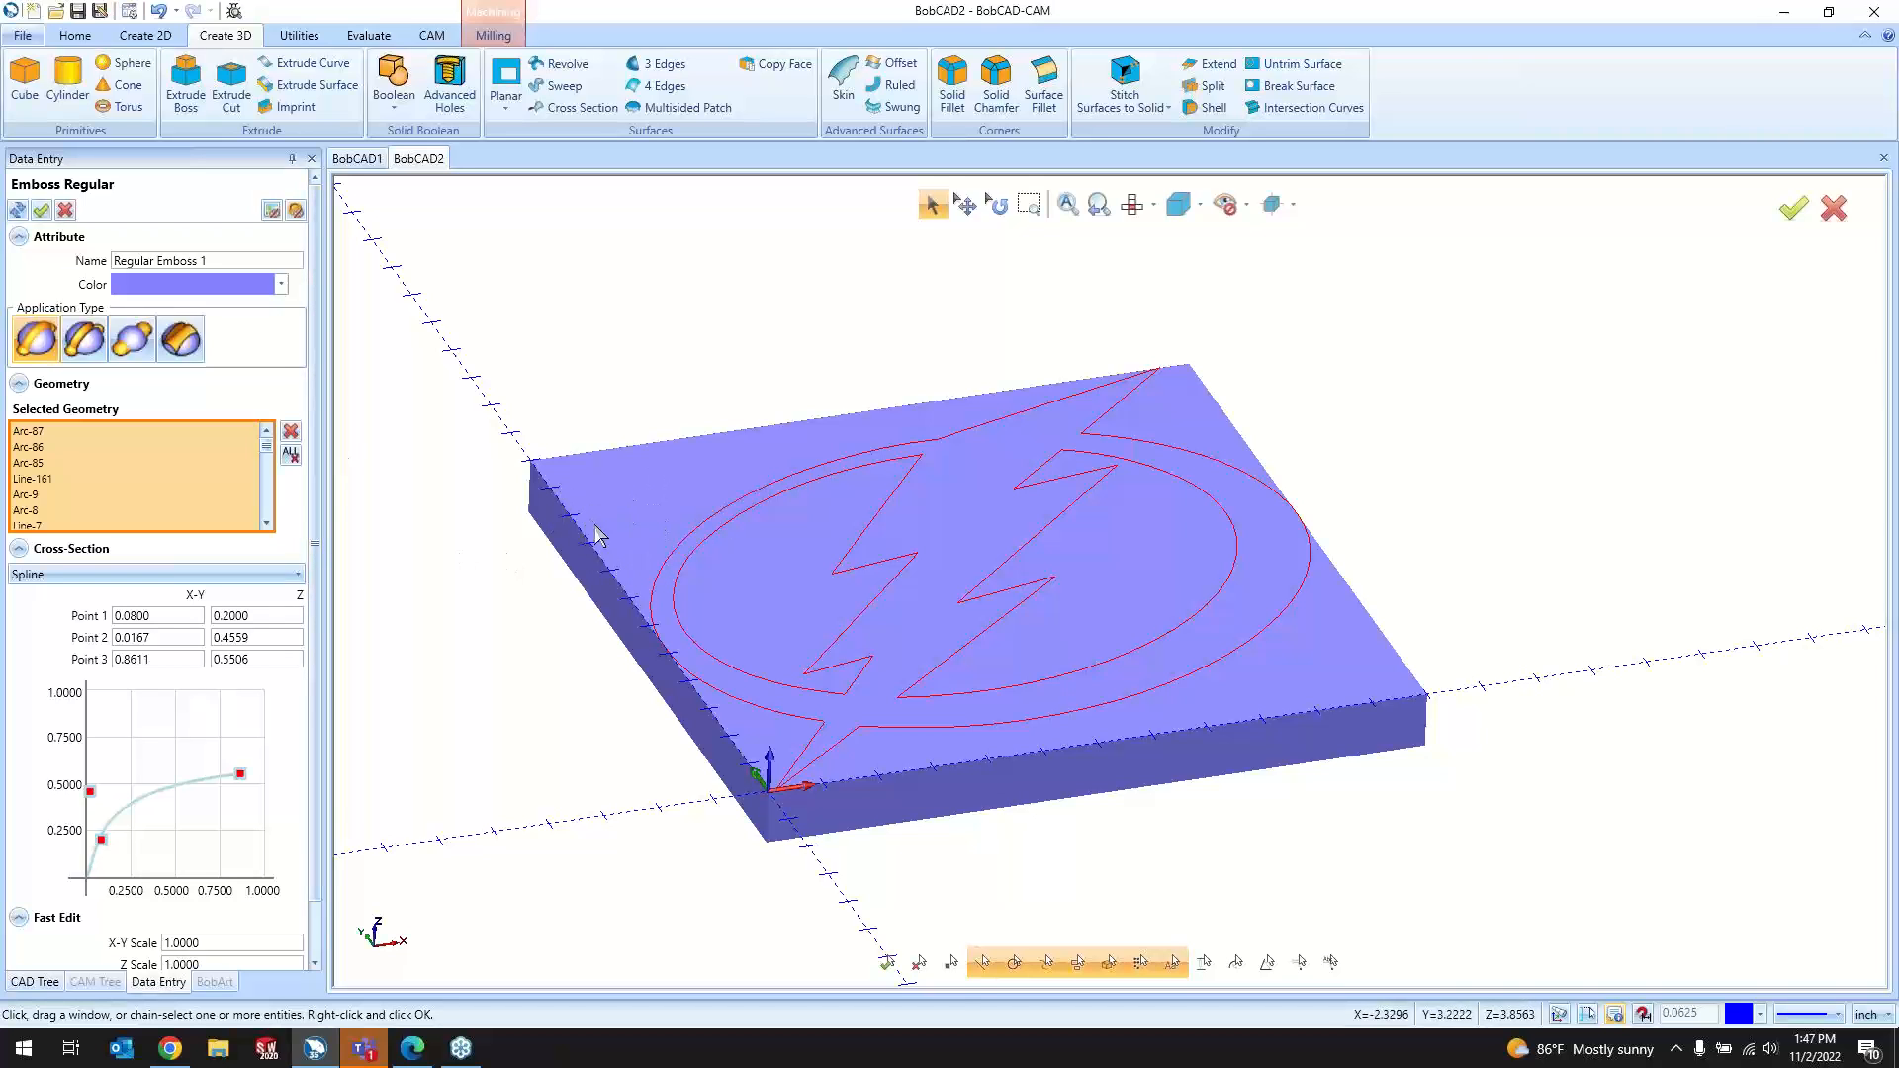
scroll(269, 732, down, 2)
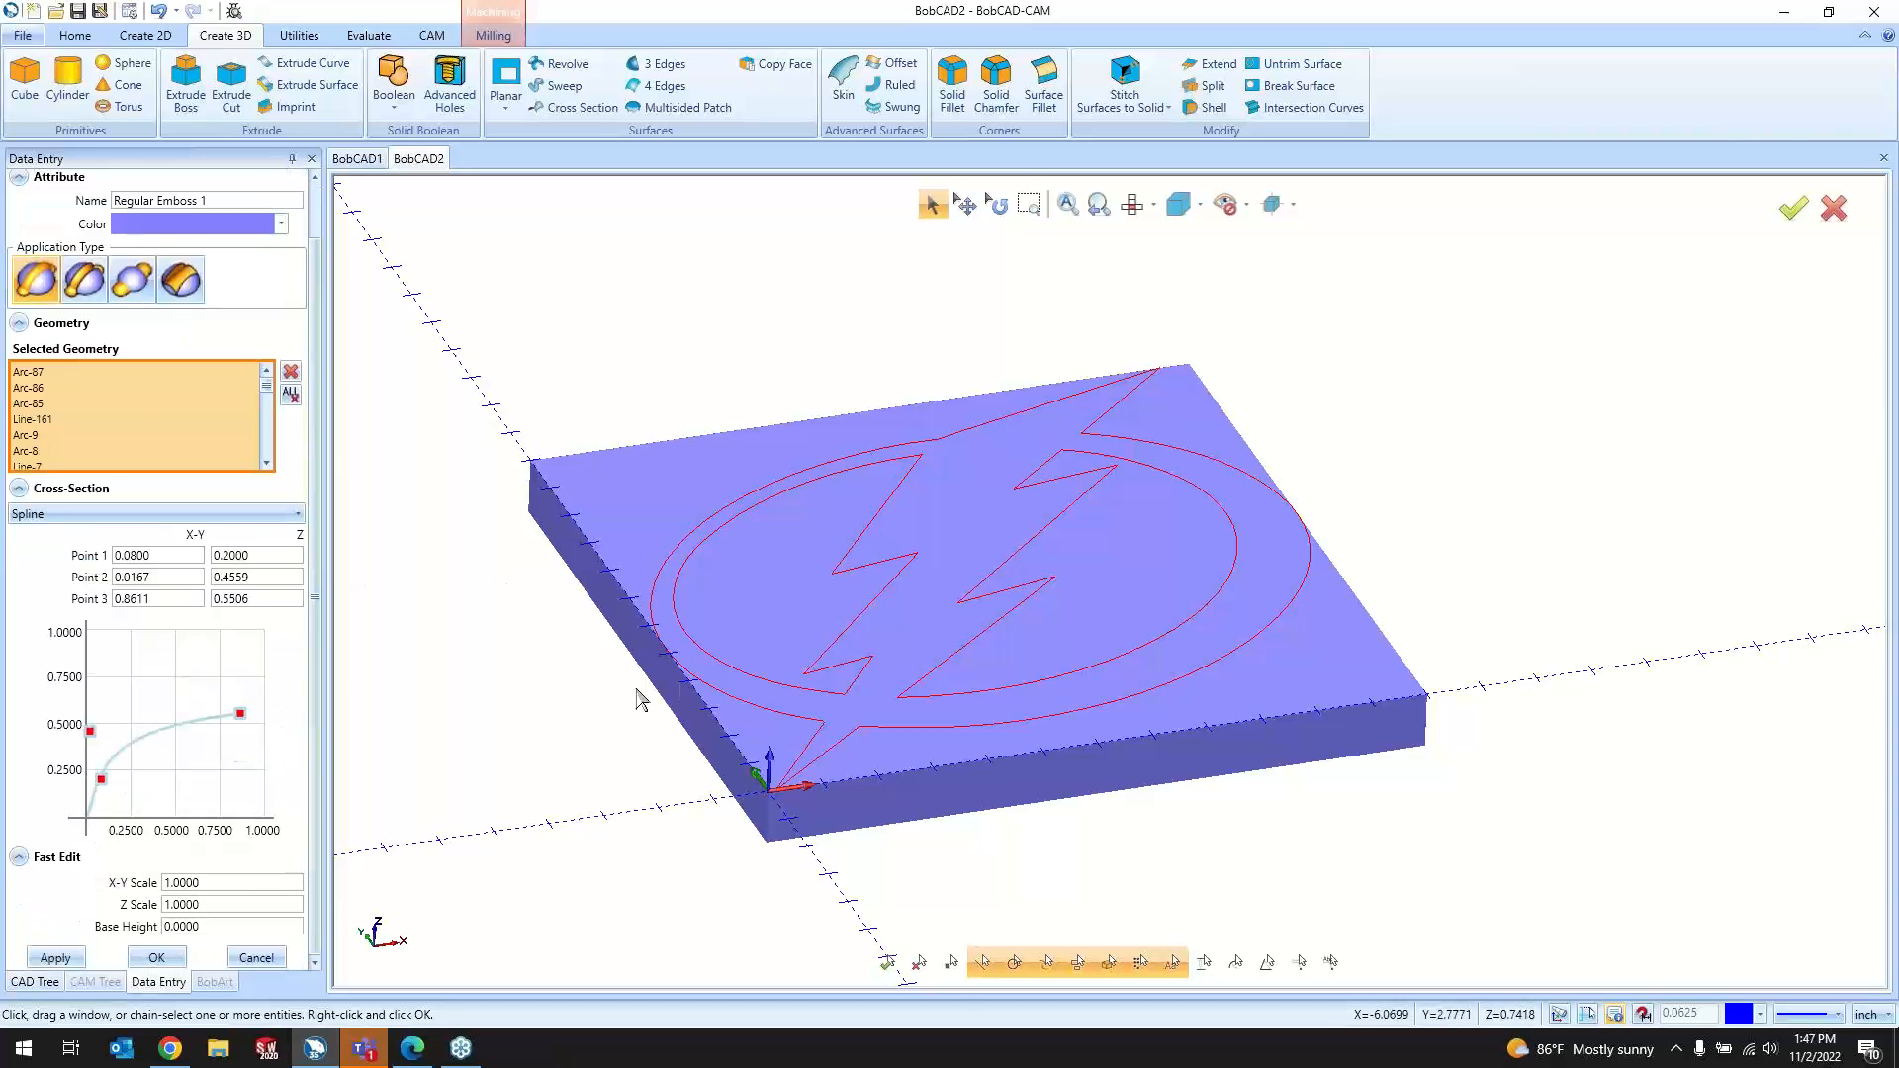
click(156, 957)
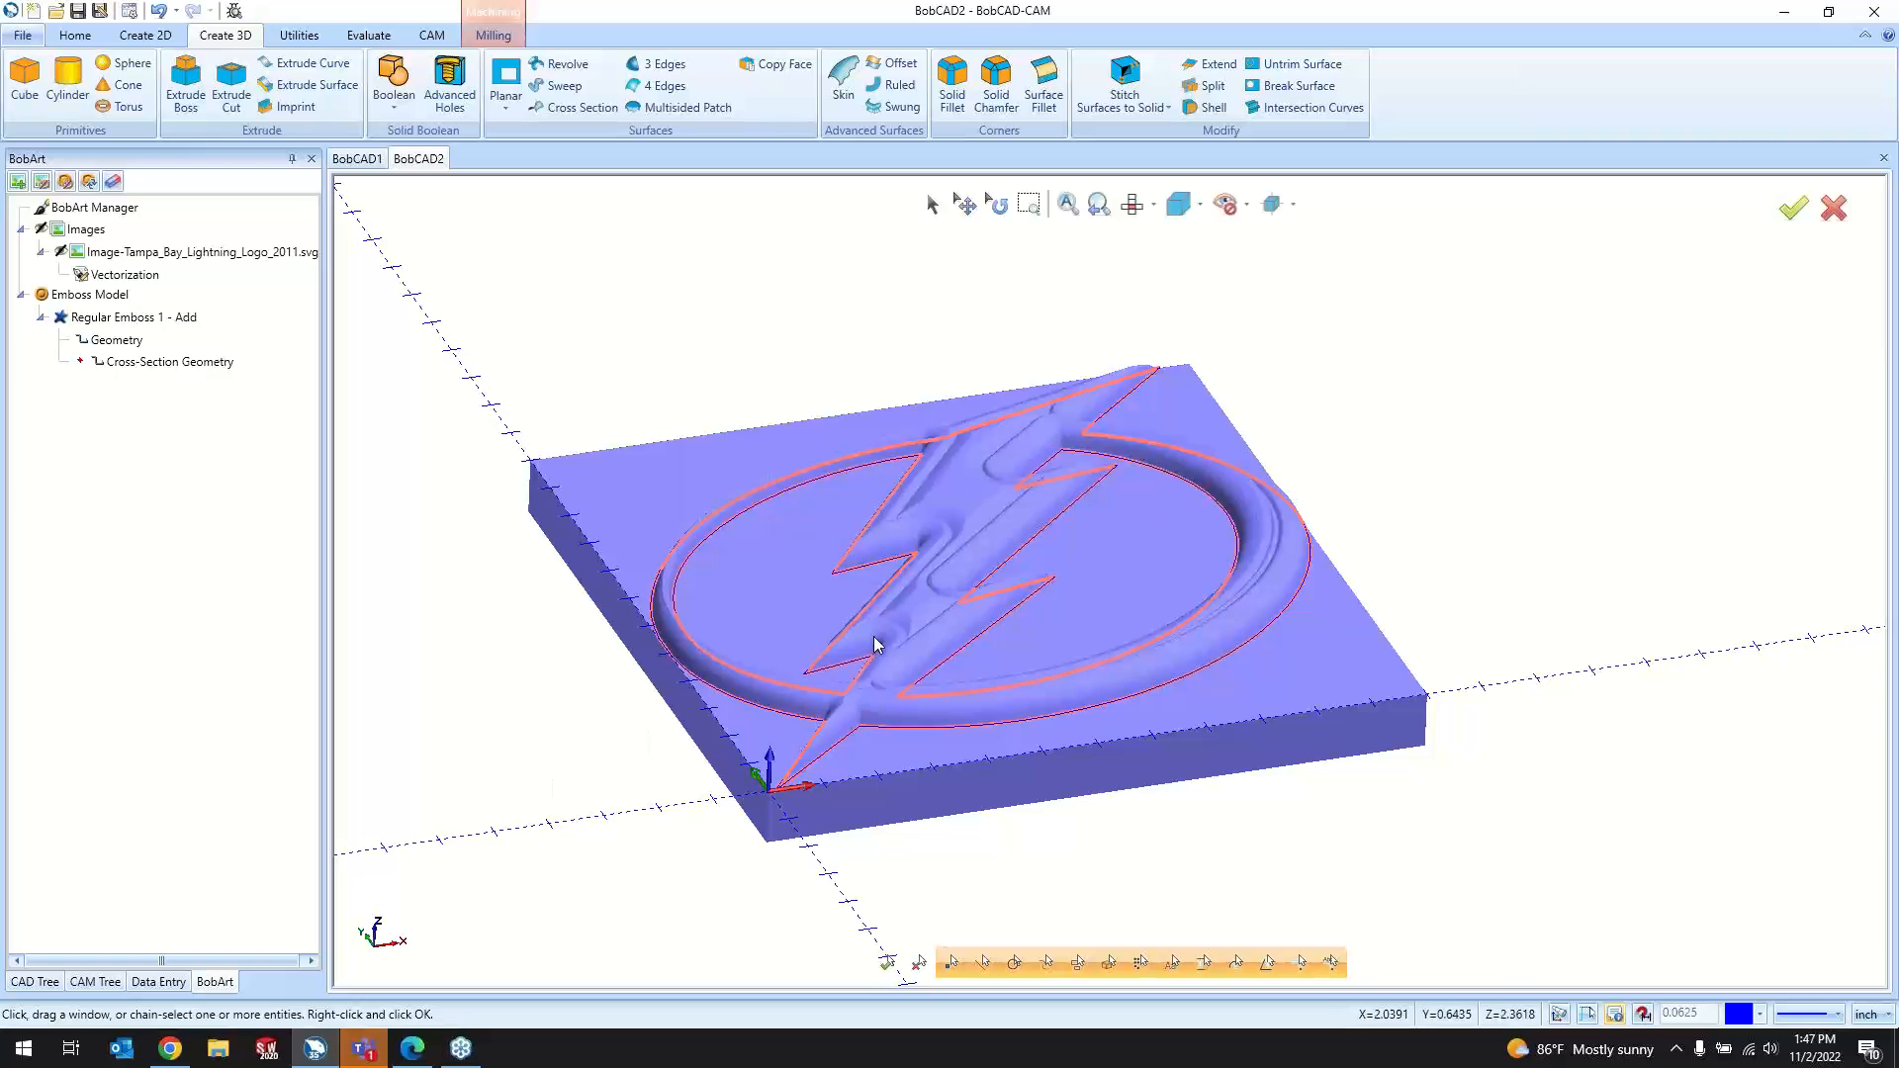
Step: Reshape the regular emboss's spline cross-section by moving its second point farther out and slightly higher, and regenerate the emboss
middle_drag(1043, 517, 1009, 801)
scroll(999, 608, up, 5)
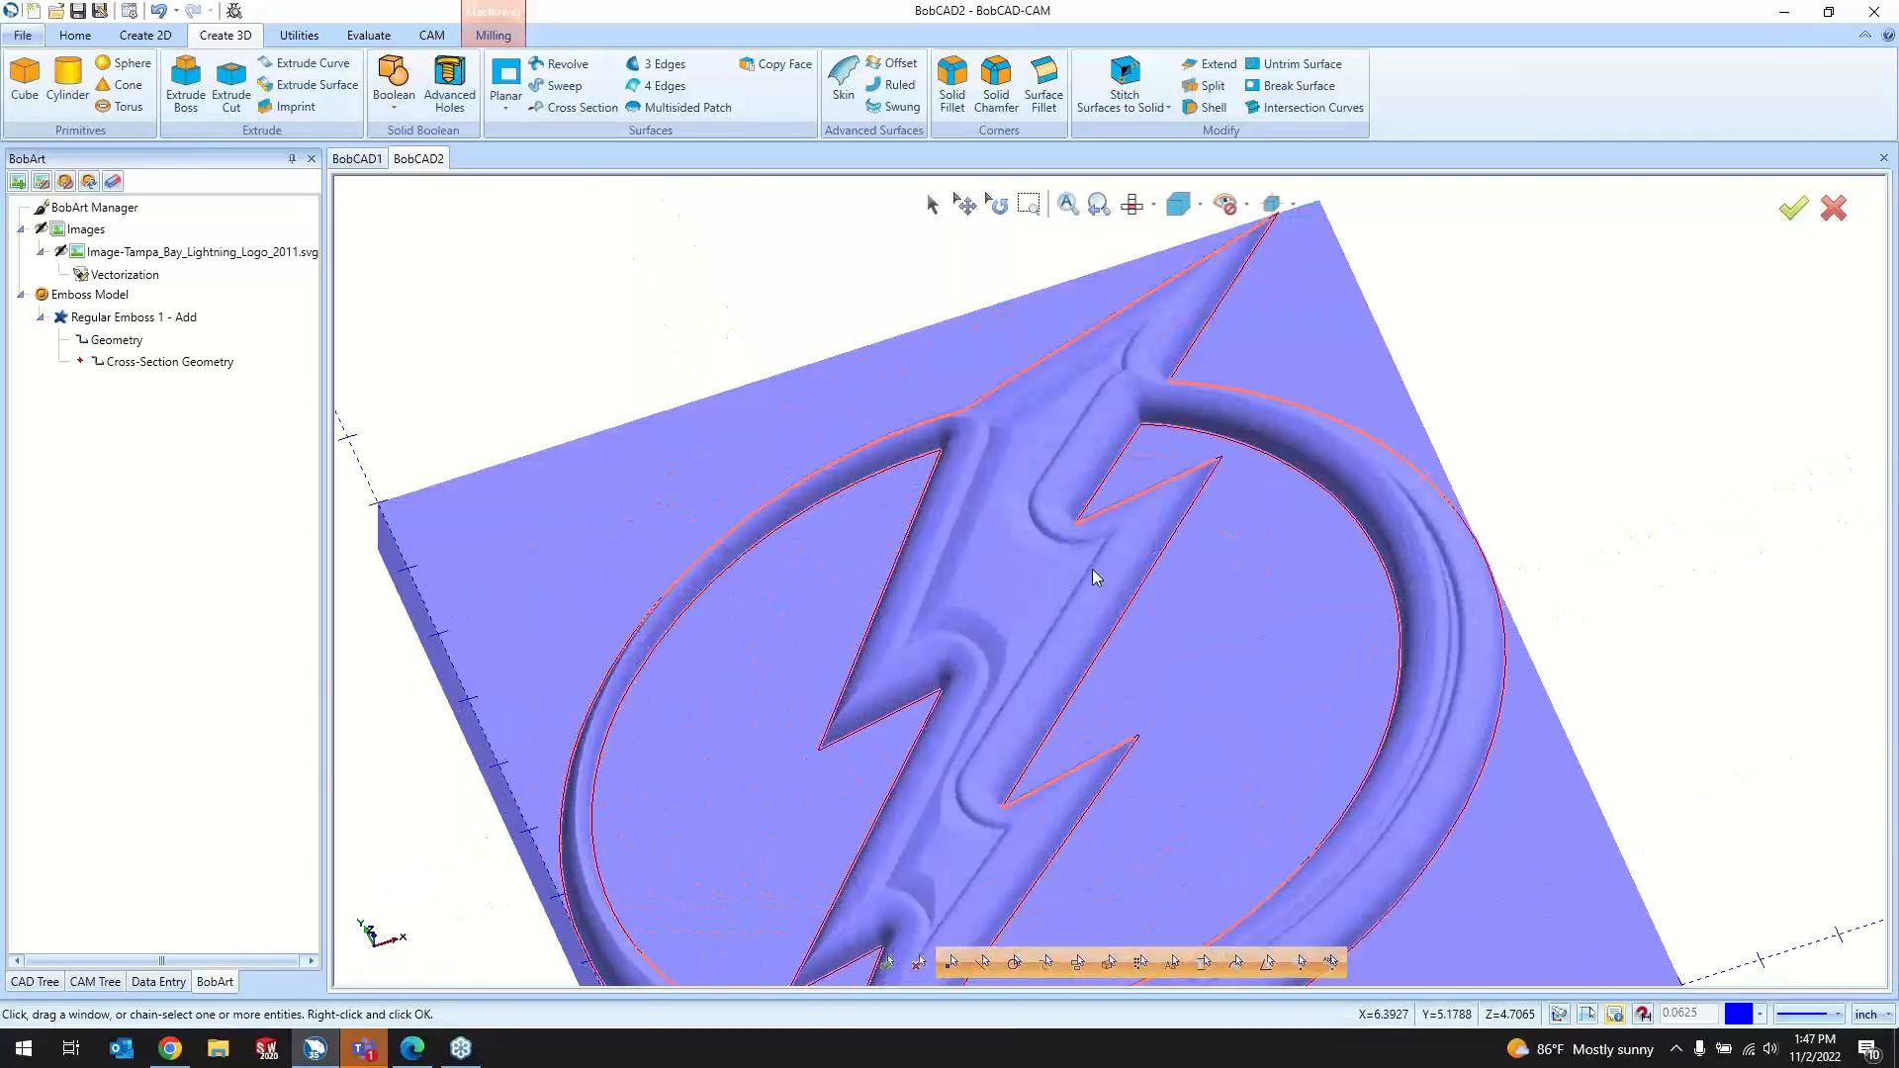
middle_drag(1038, 712, 1045, 662)
scroll(1046, 661, down, 5)
scroll(1024, 840, up, 7)
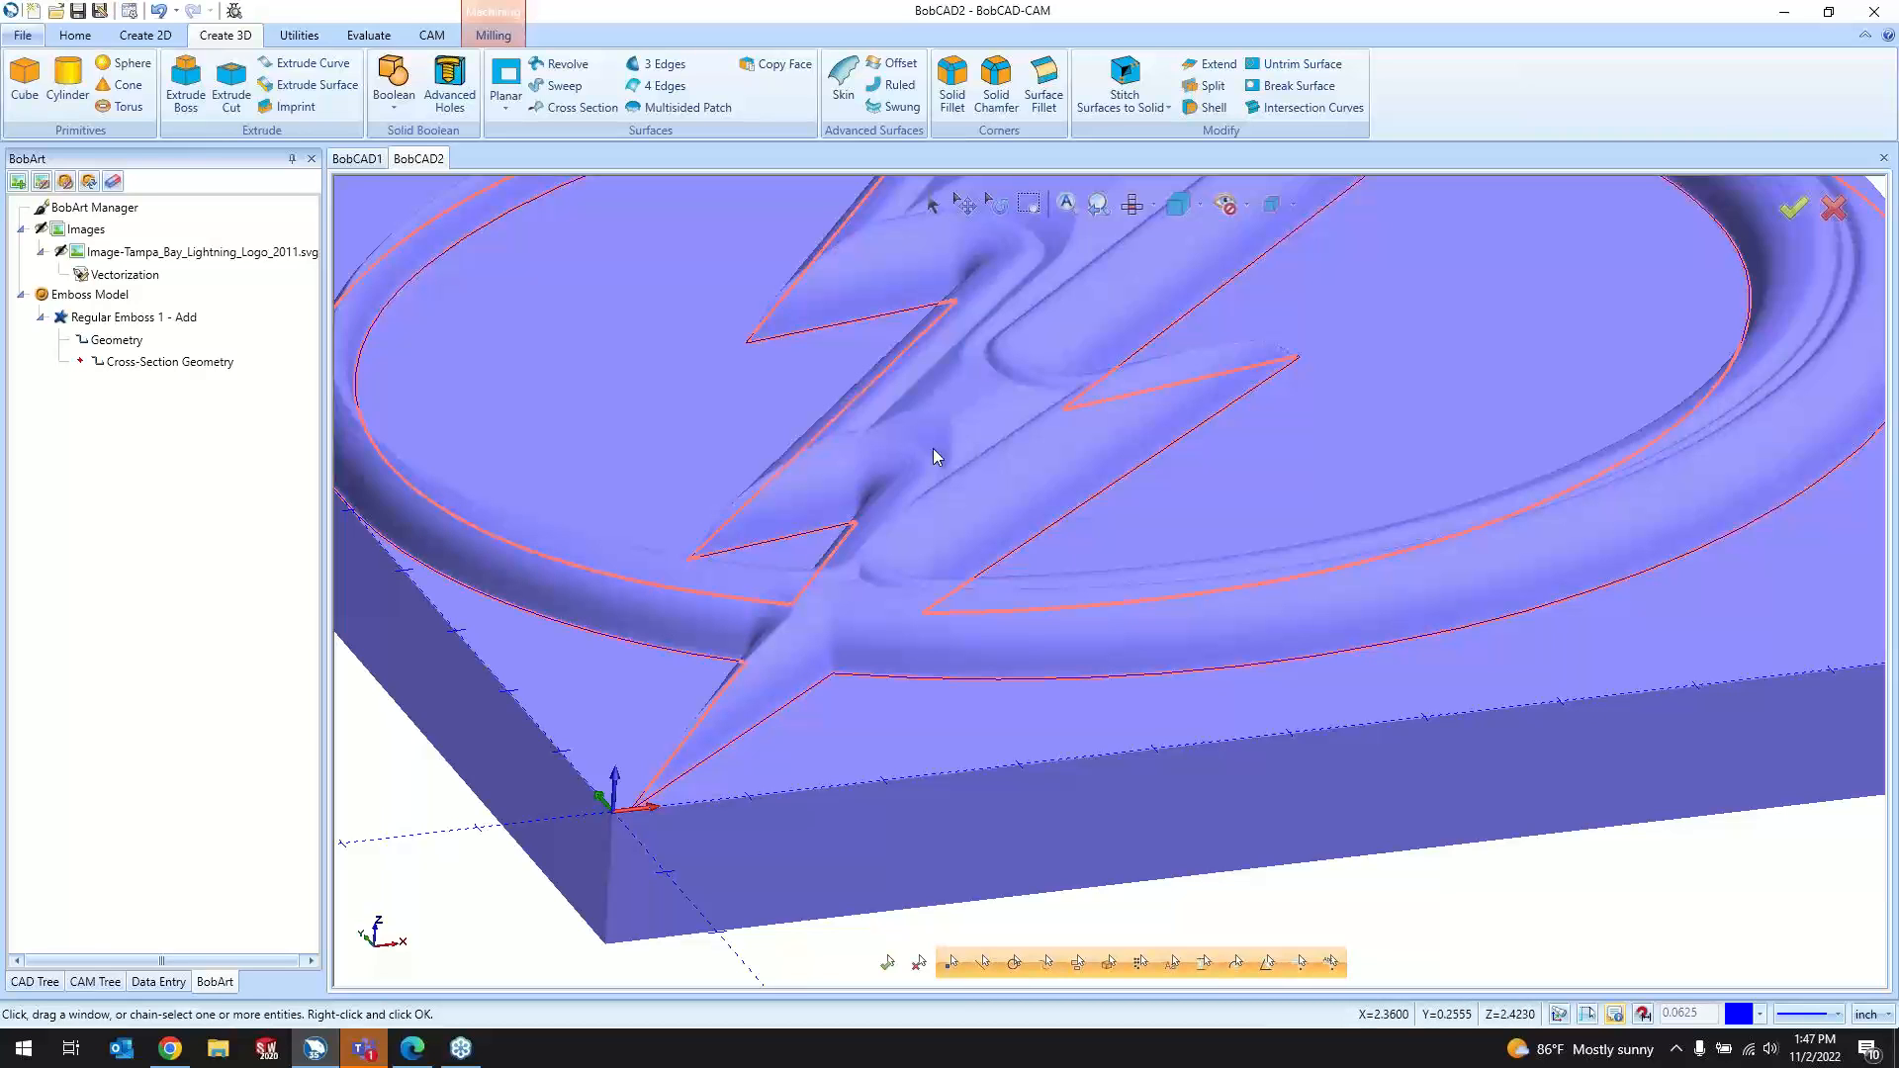
double_click(184, 317)
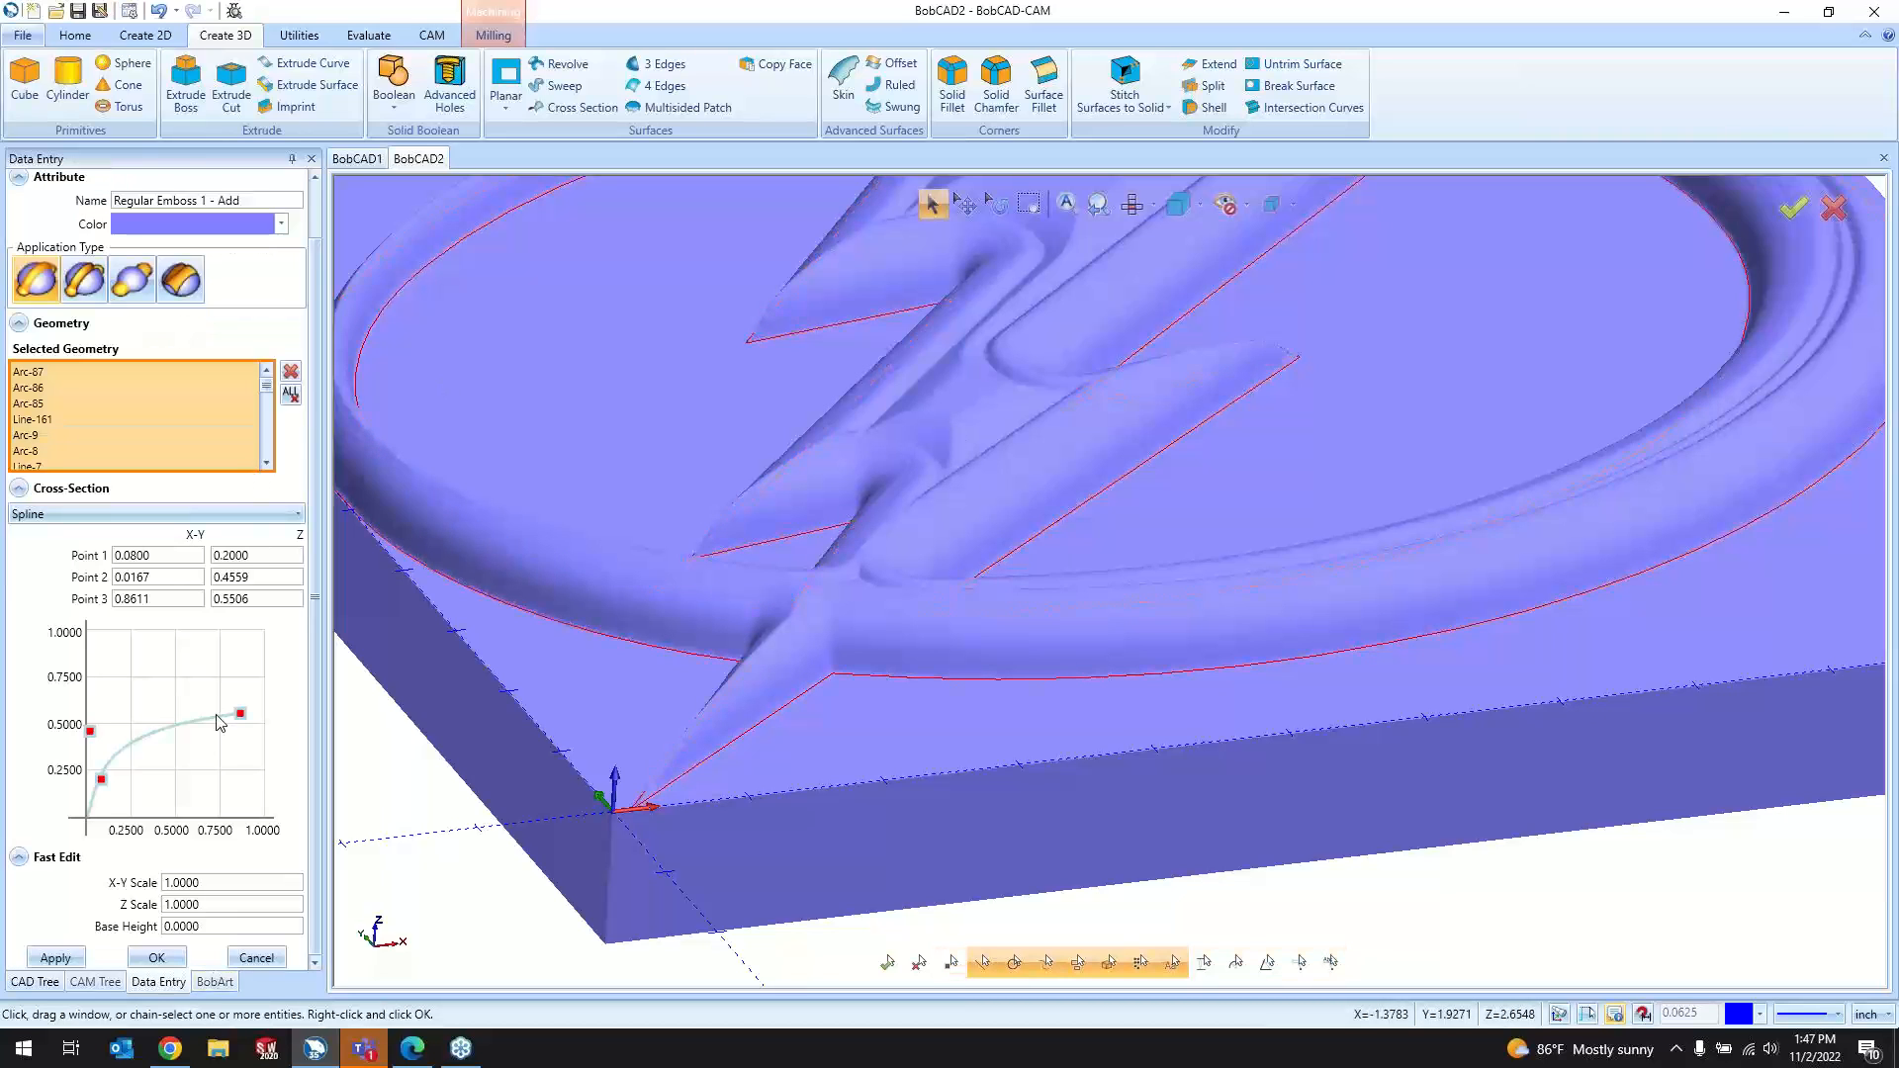
drag(90, 731, 145, 704)
click(157, 958)
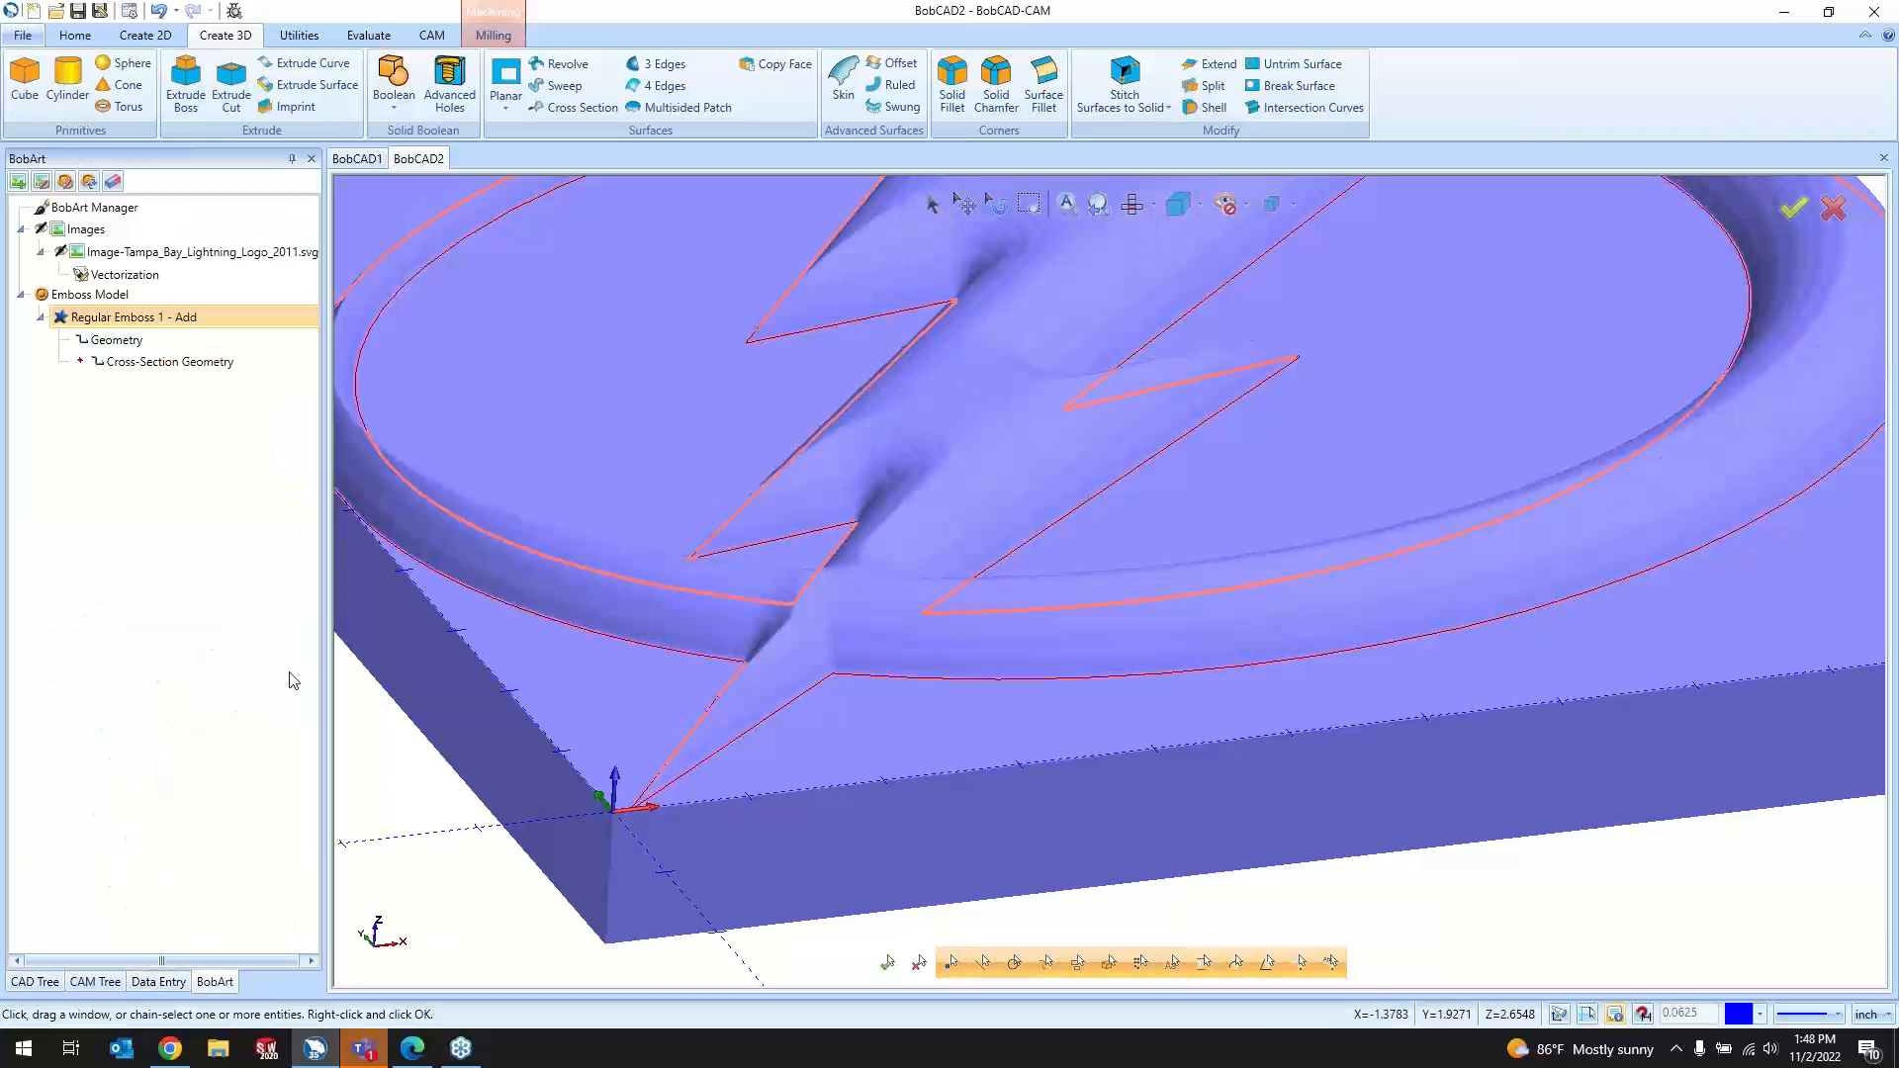
Step: Examine the reshaped emboss from above and at an angle, checking the bolt's inner corners, sharp tips and the ring joints
scroll(893, 568, up, 5)
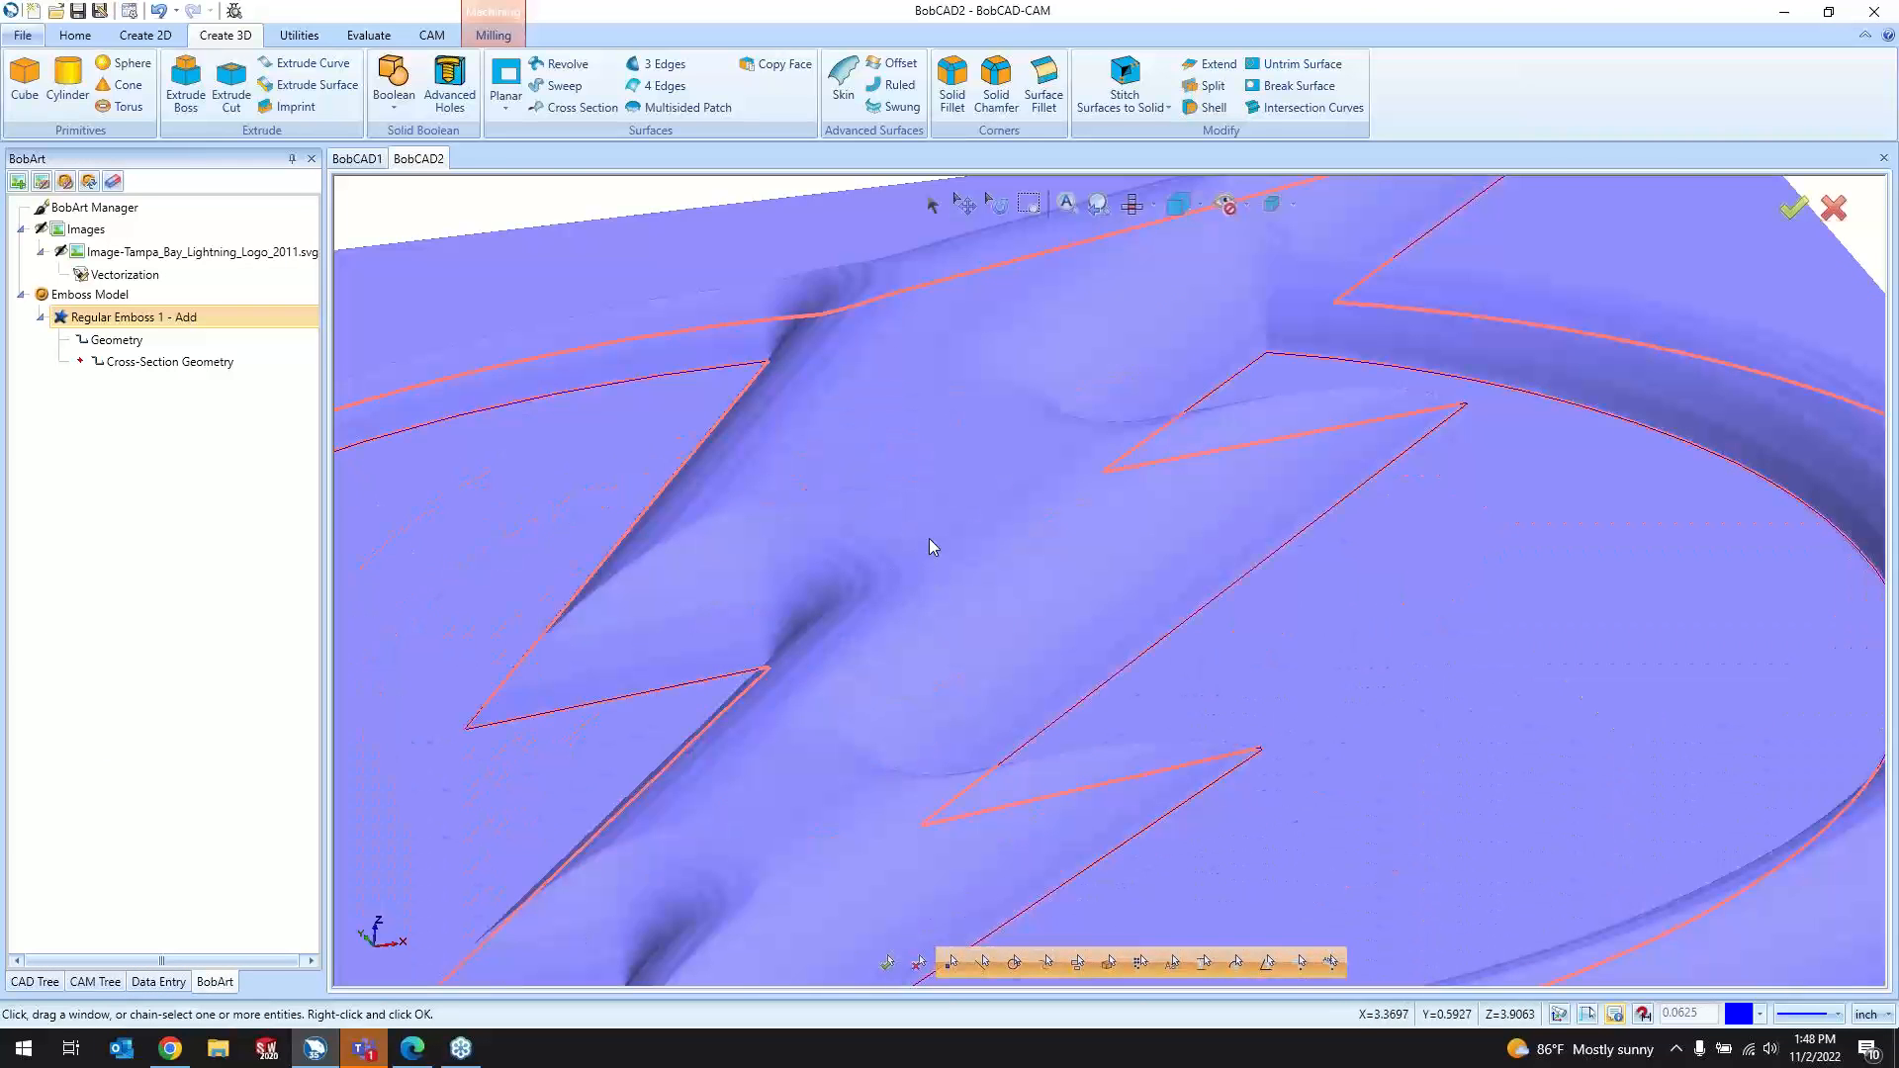
click(1131, 205)
scroll(965, 524, down, 5)
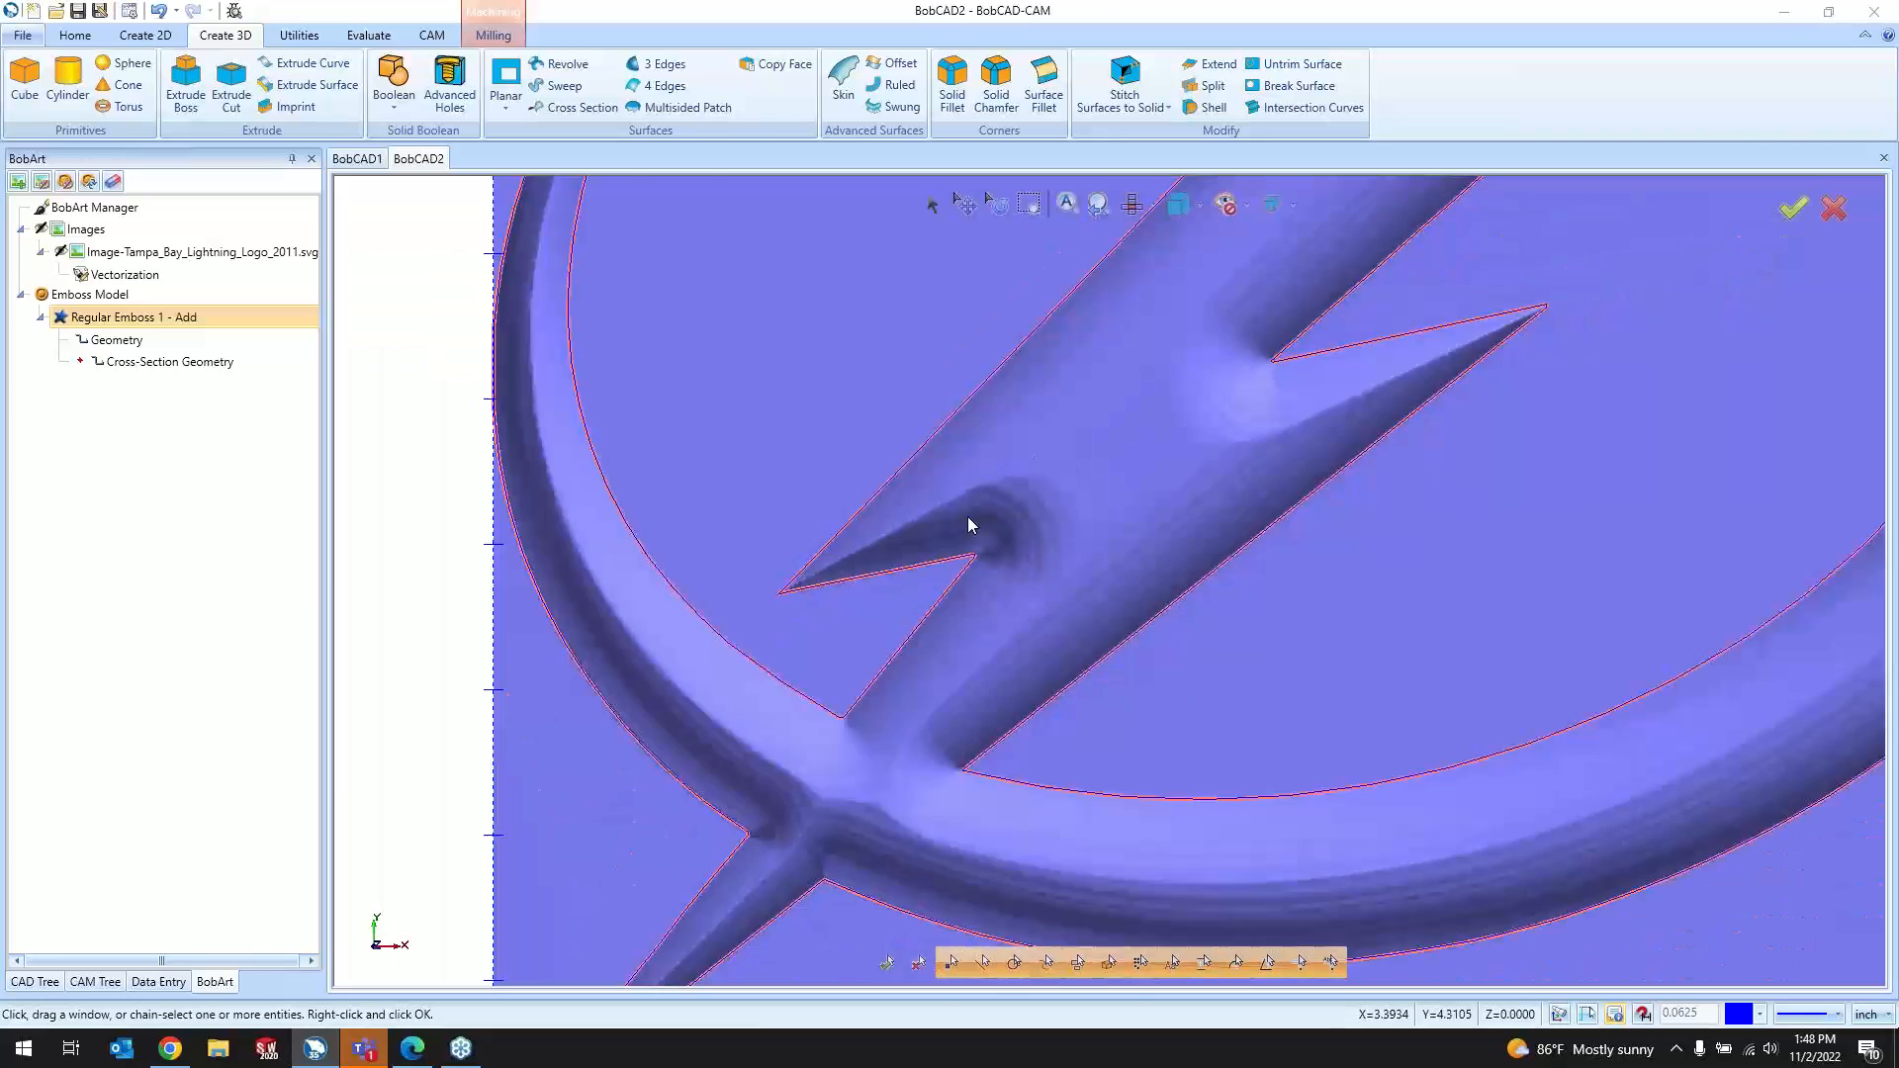
scroll(1161, 475, up, 5)
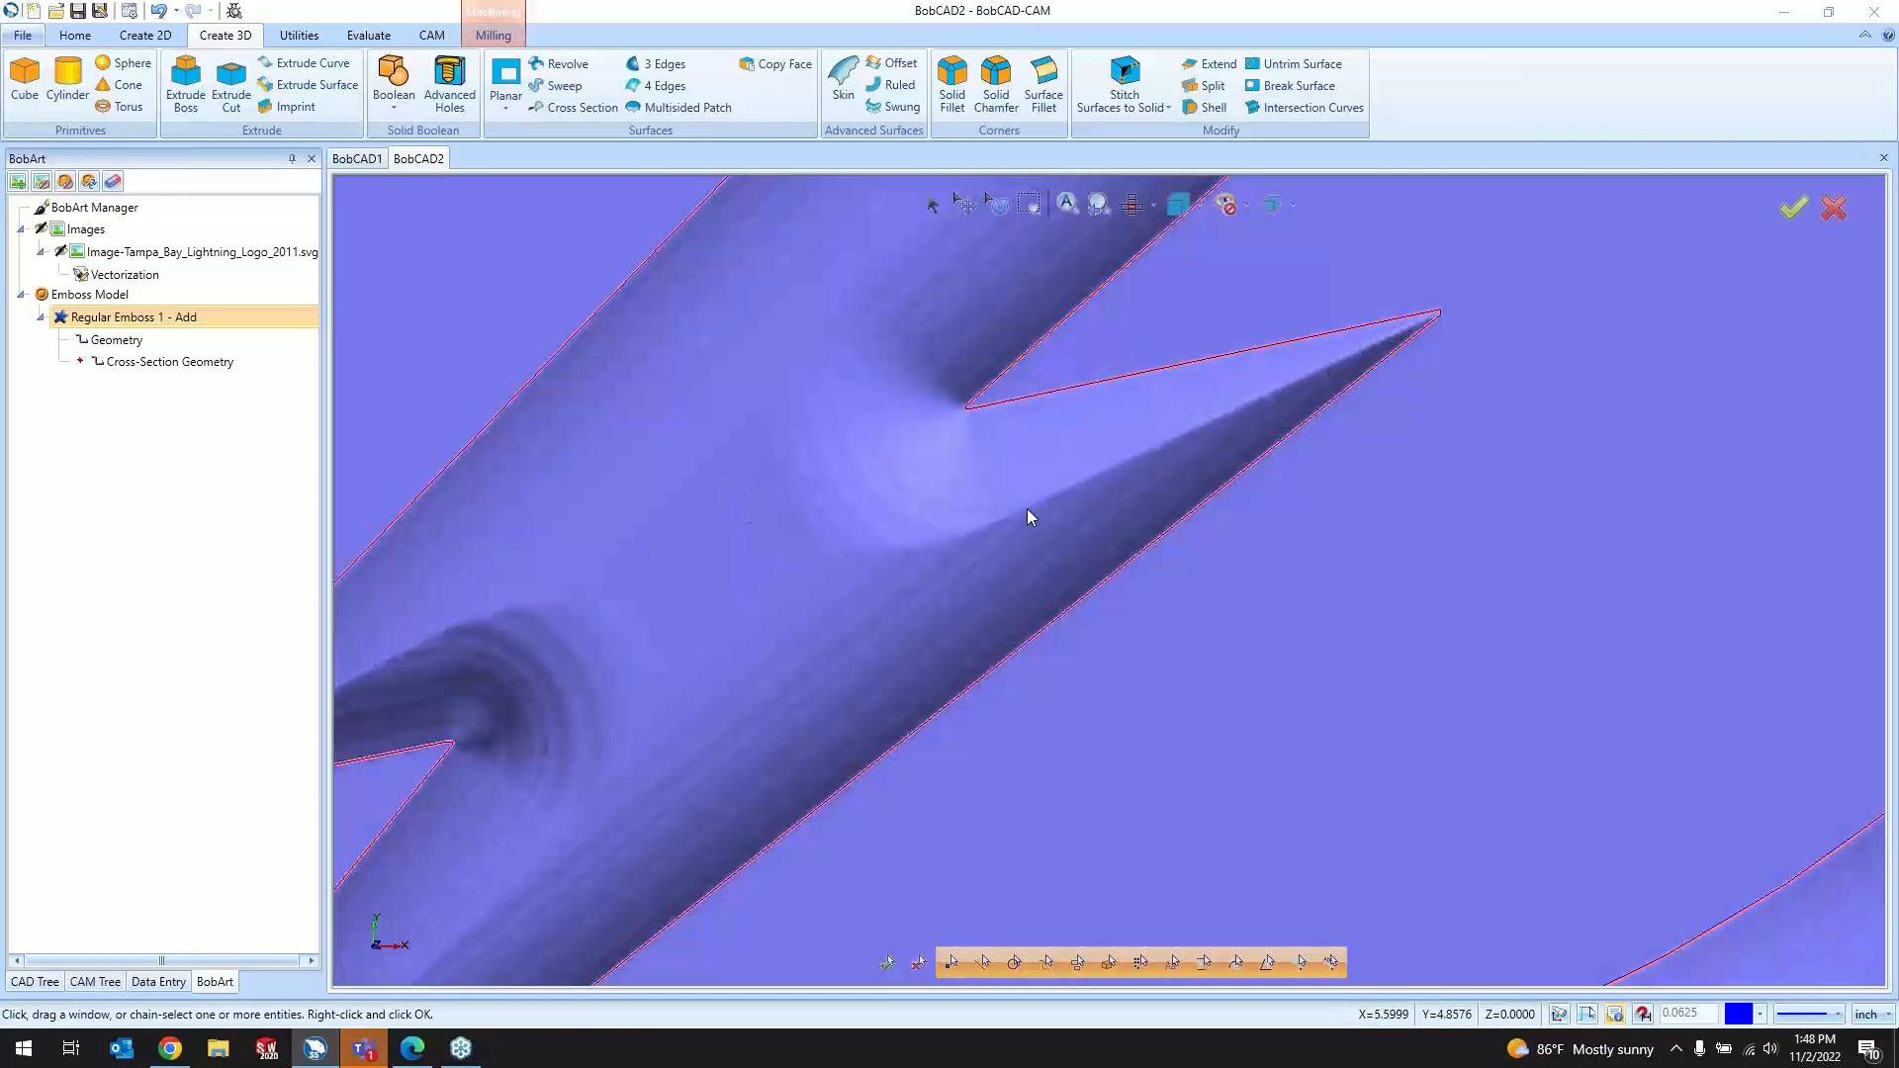
scroll(1035, 506, down, 5)
middle_drag(1038, 450, 1094, 601)
scroll(1065, 692, up, 5)
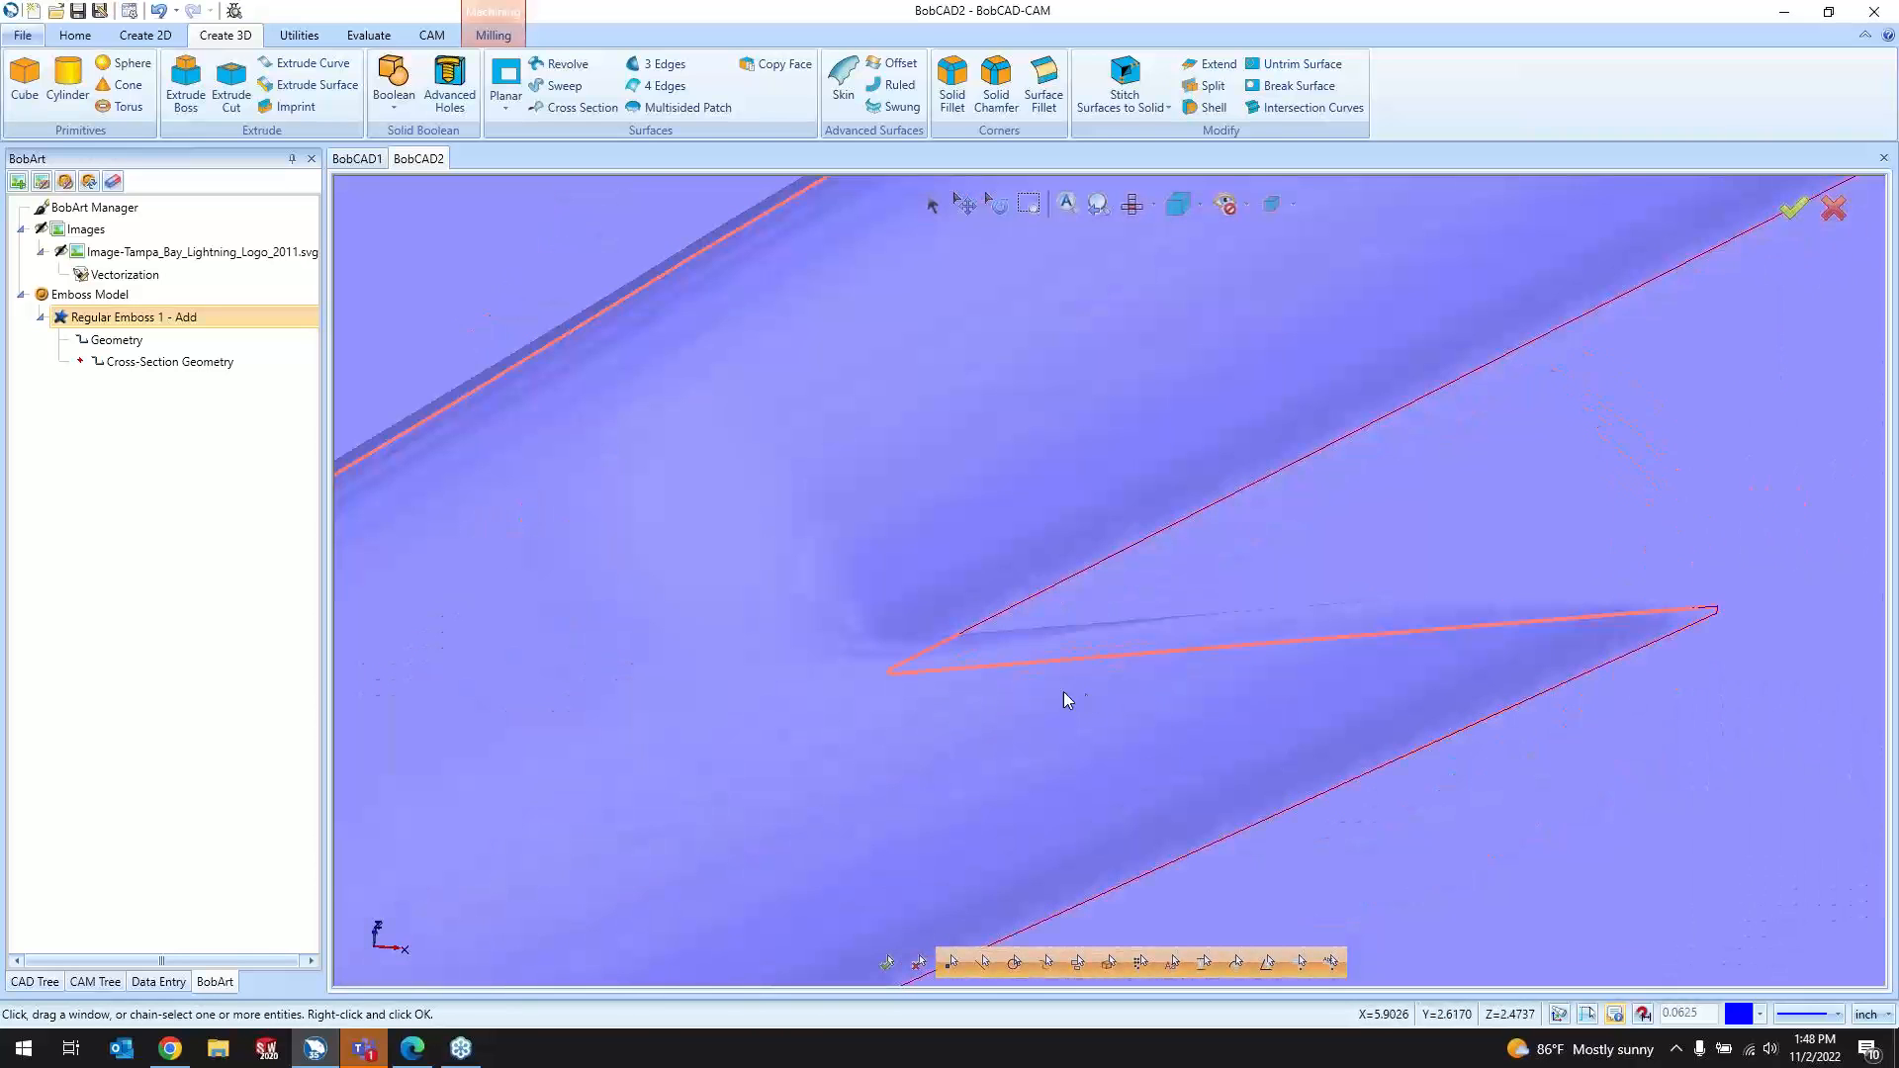
scroll(1049, 650, down, 5)
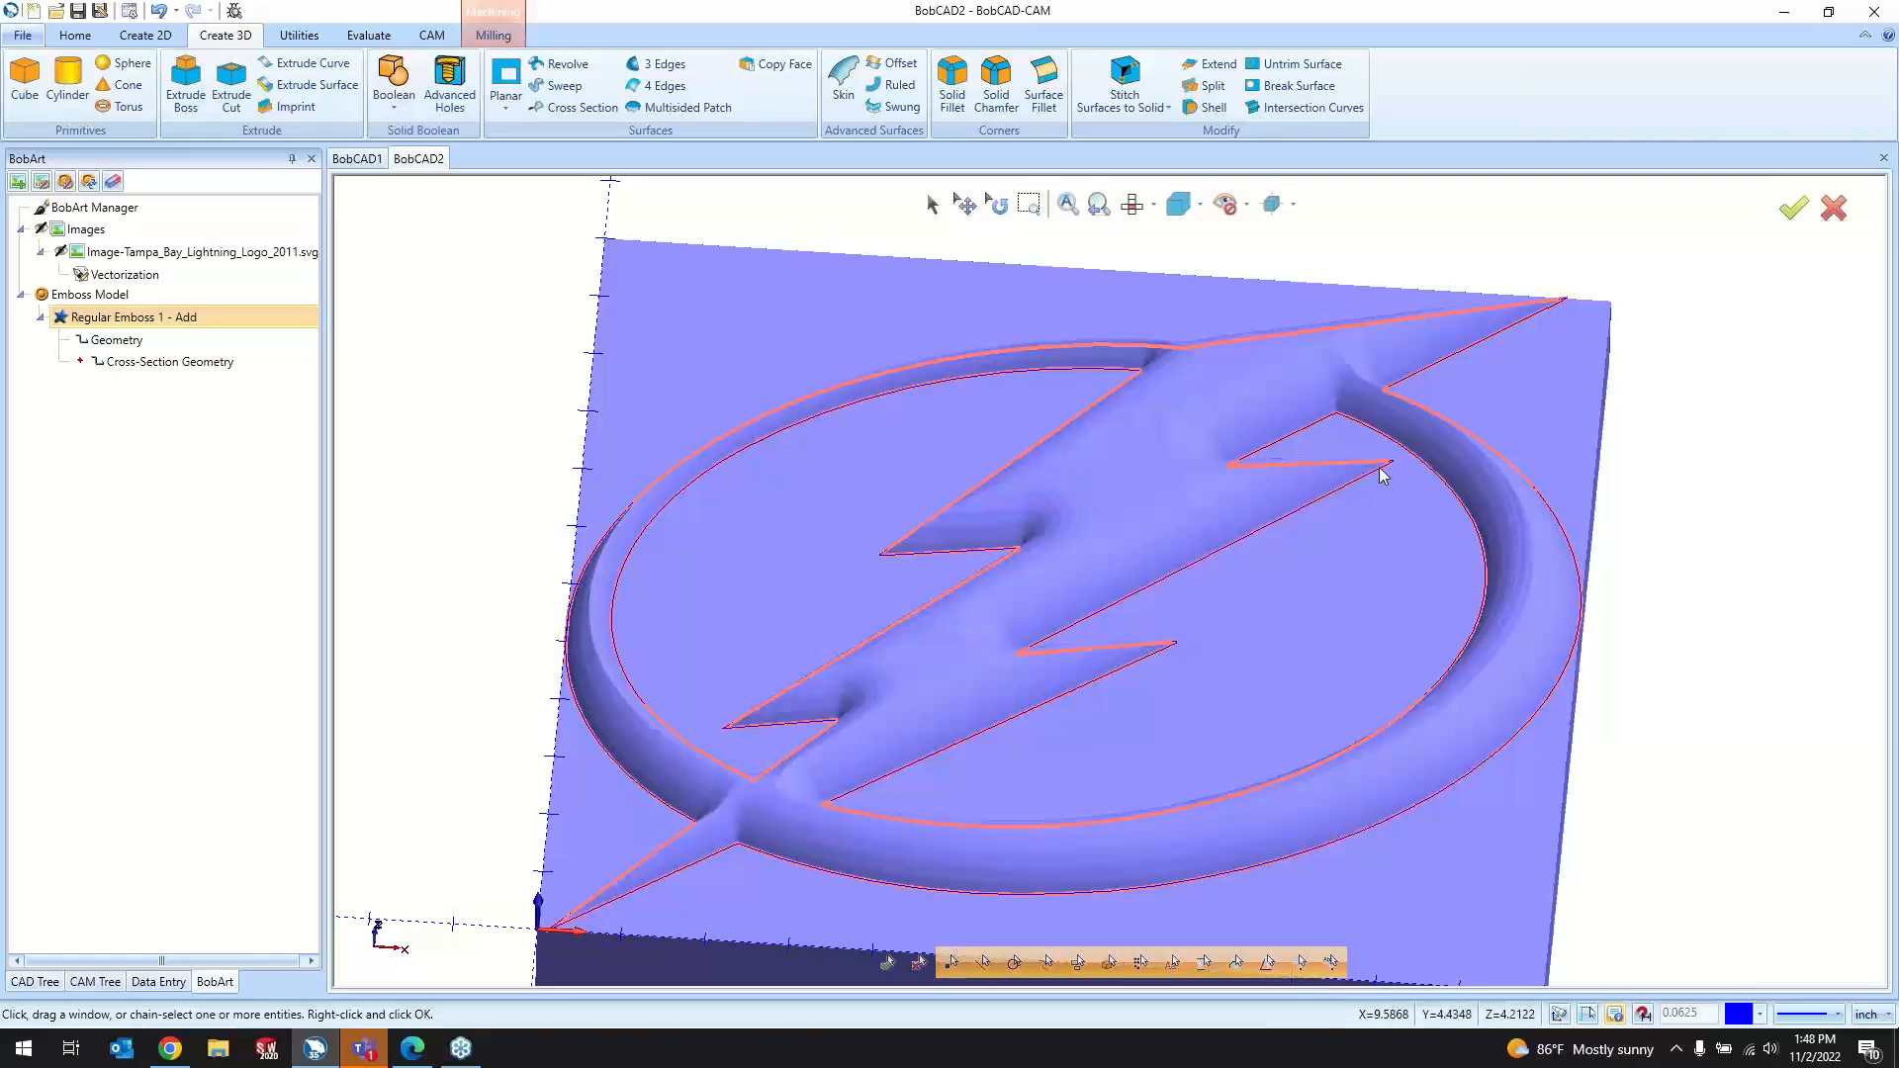
scroll(1359, 455, up, 5)
scroll(1348, 425, down, 5)
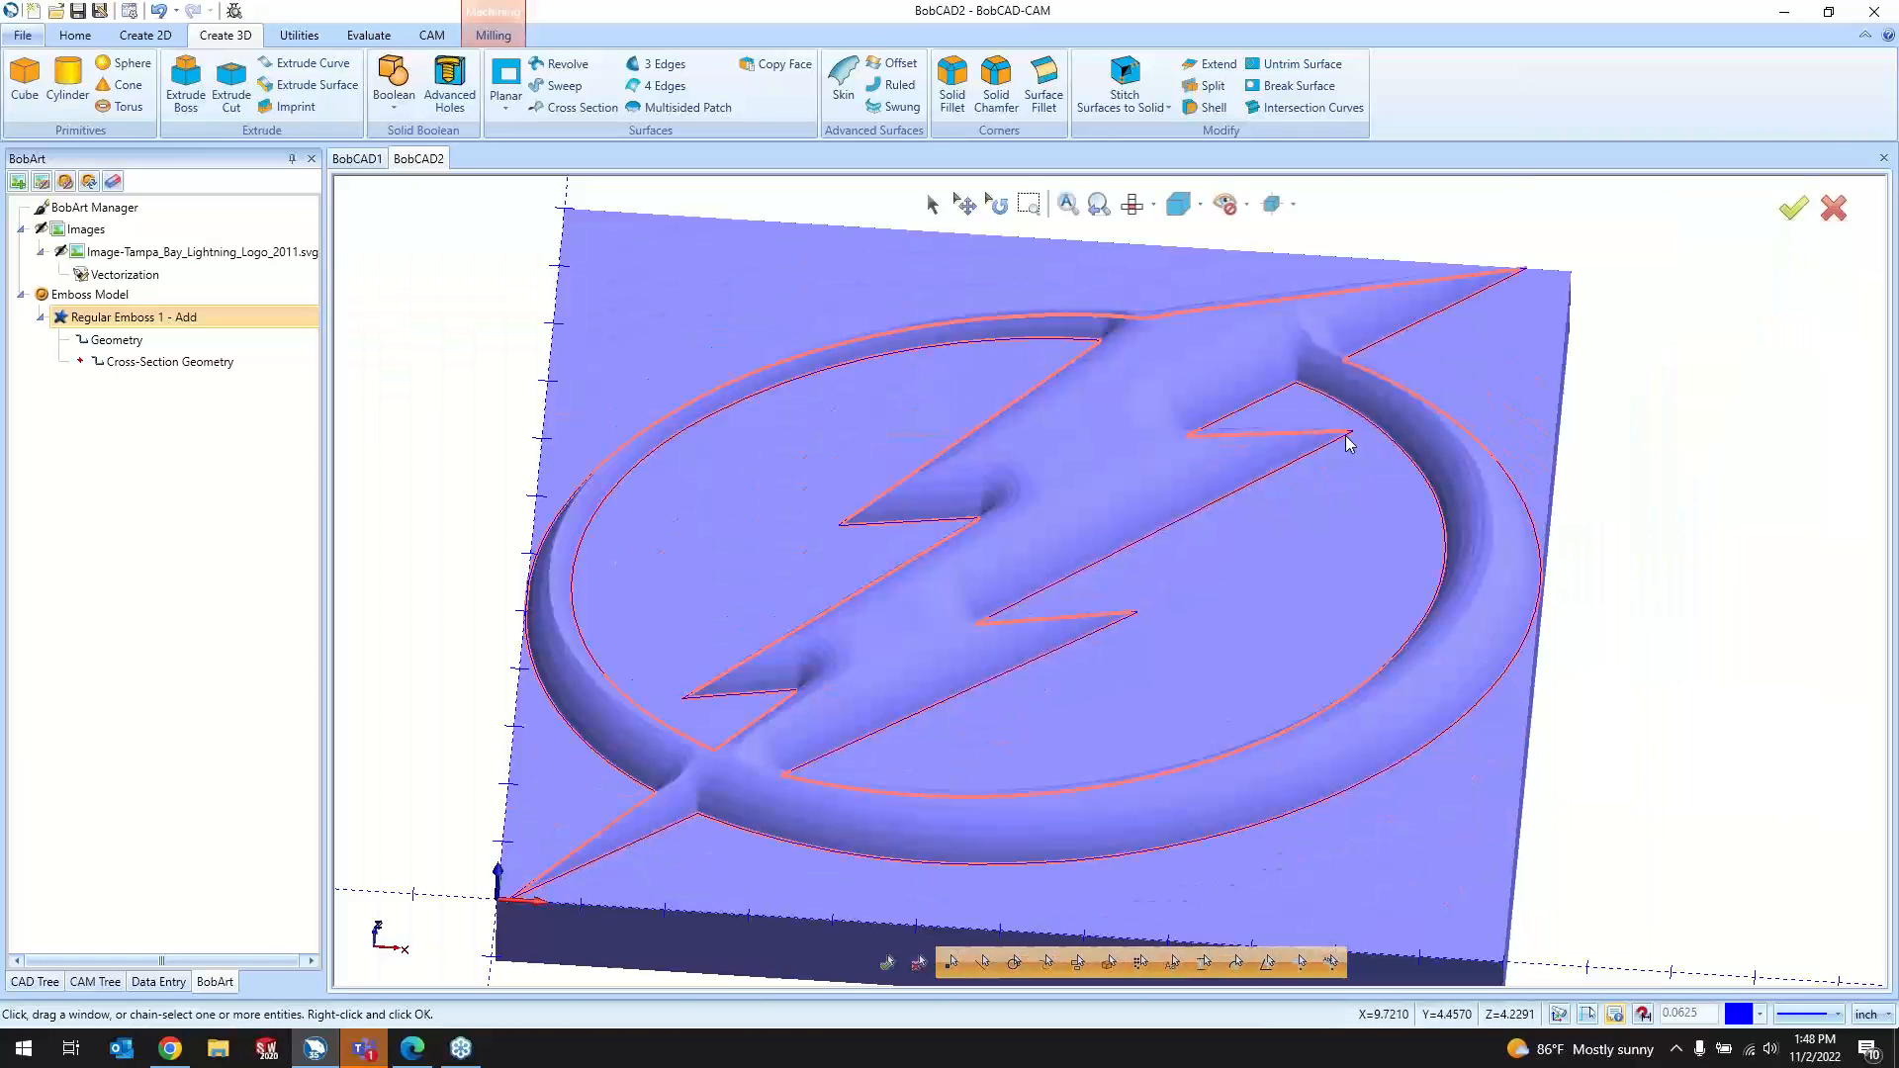
scroll(390, 658, down, 3)
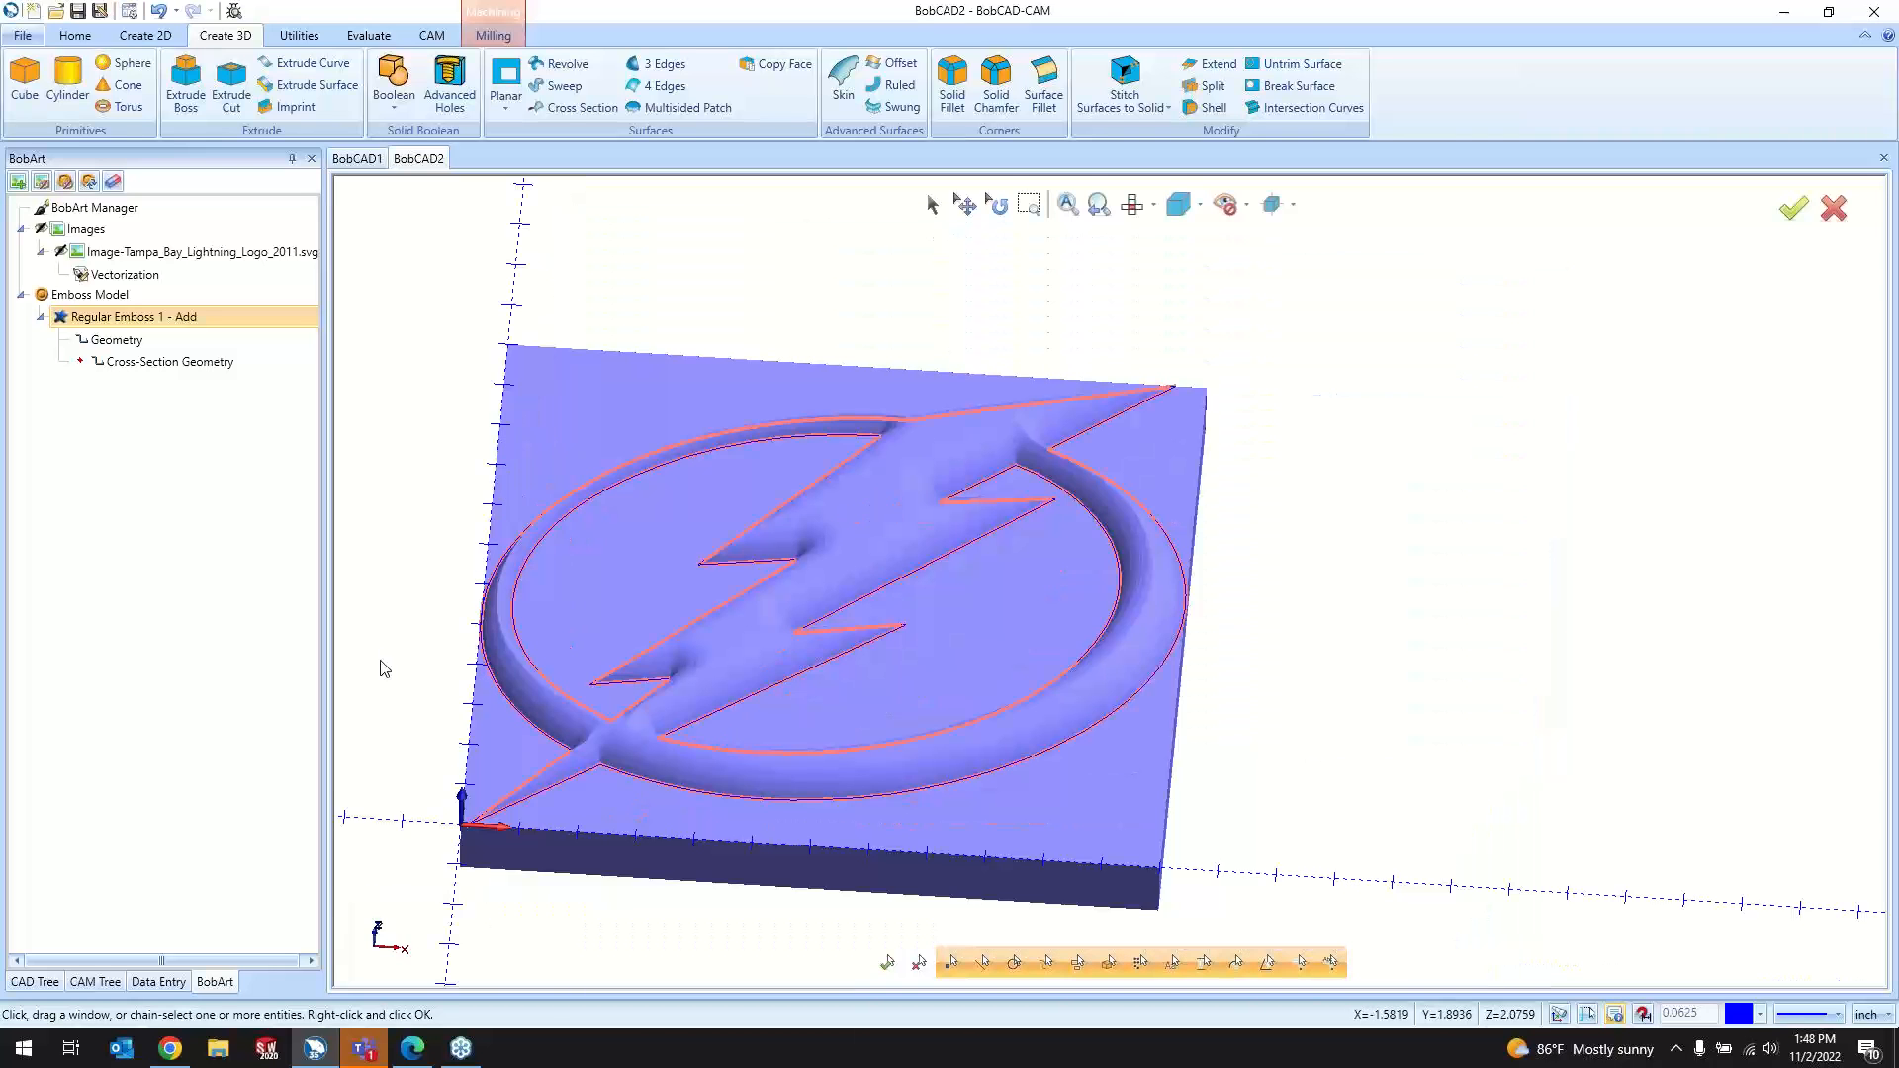
middle_drag(422, 716, 772, 673)
scroll(940, 539, up, 3)
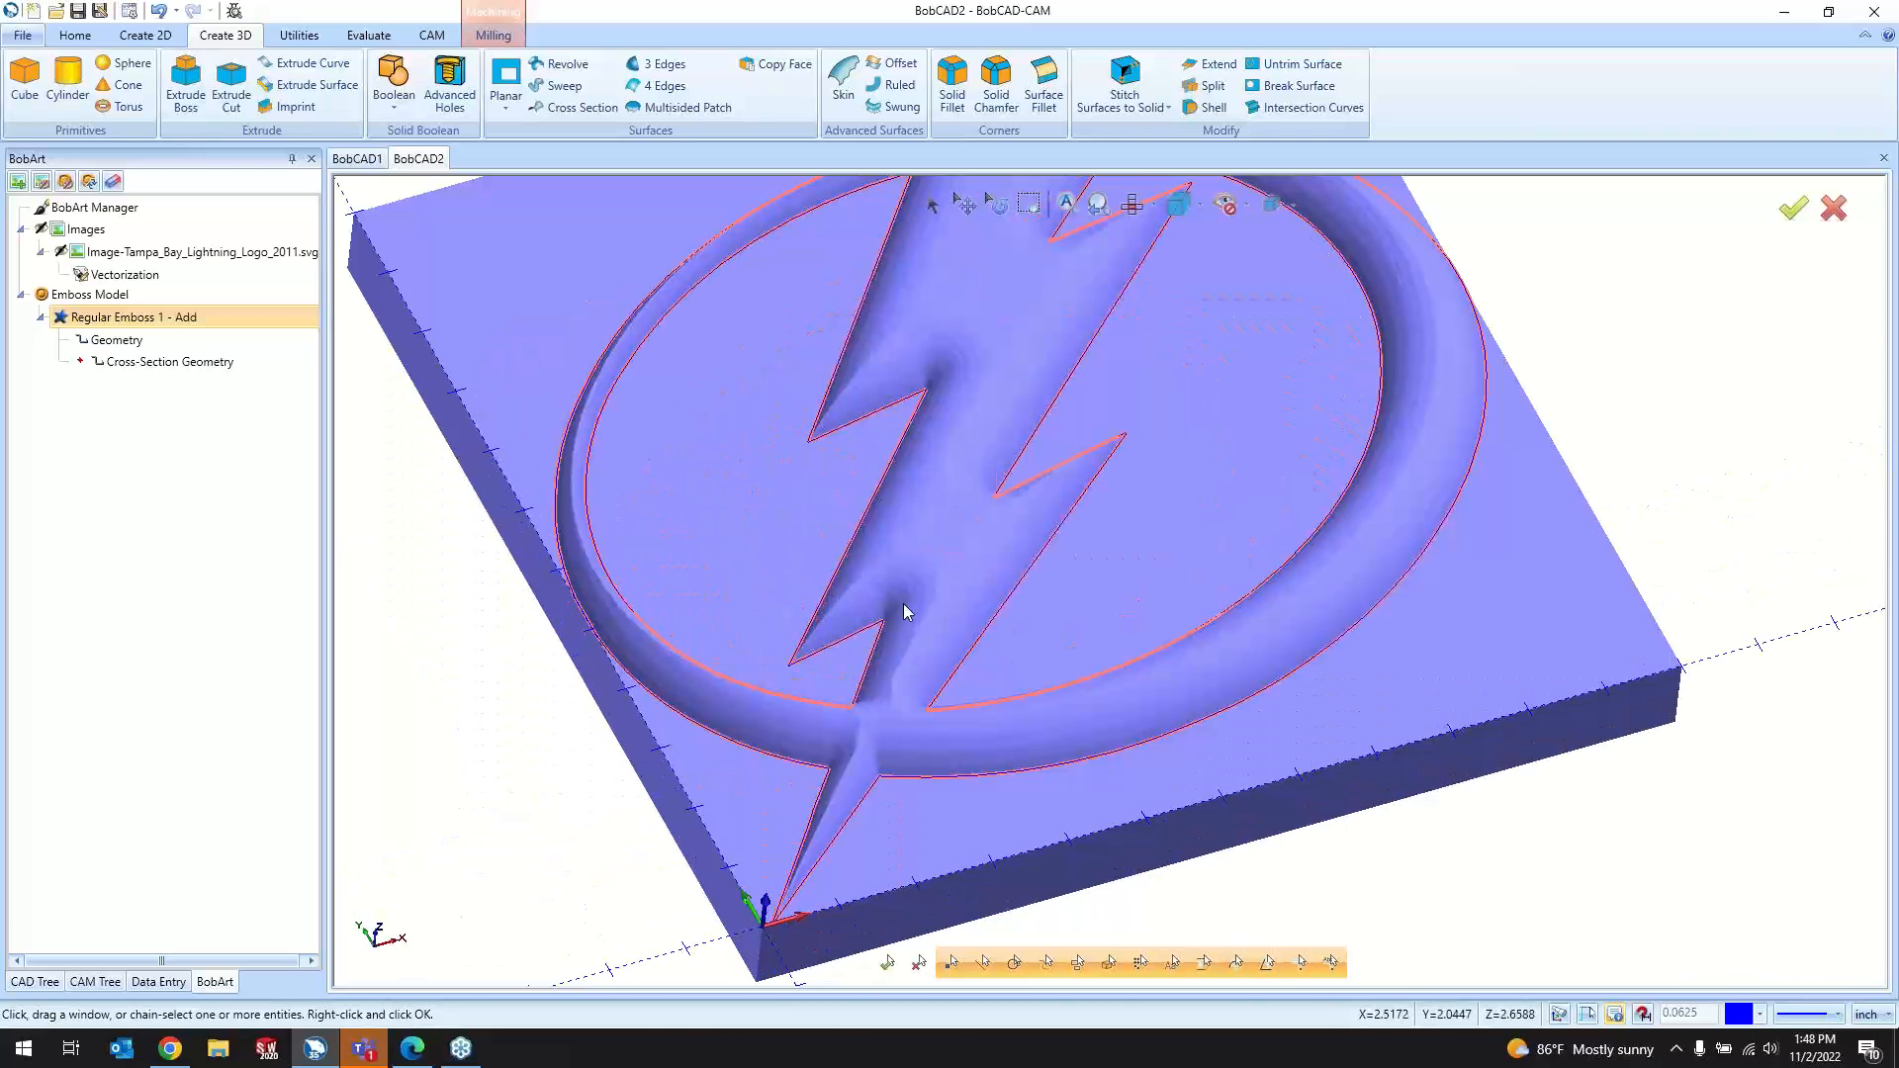
scroll(904, 603, down, 2)
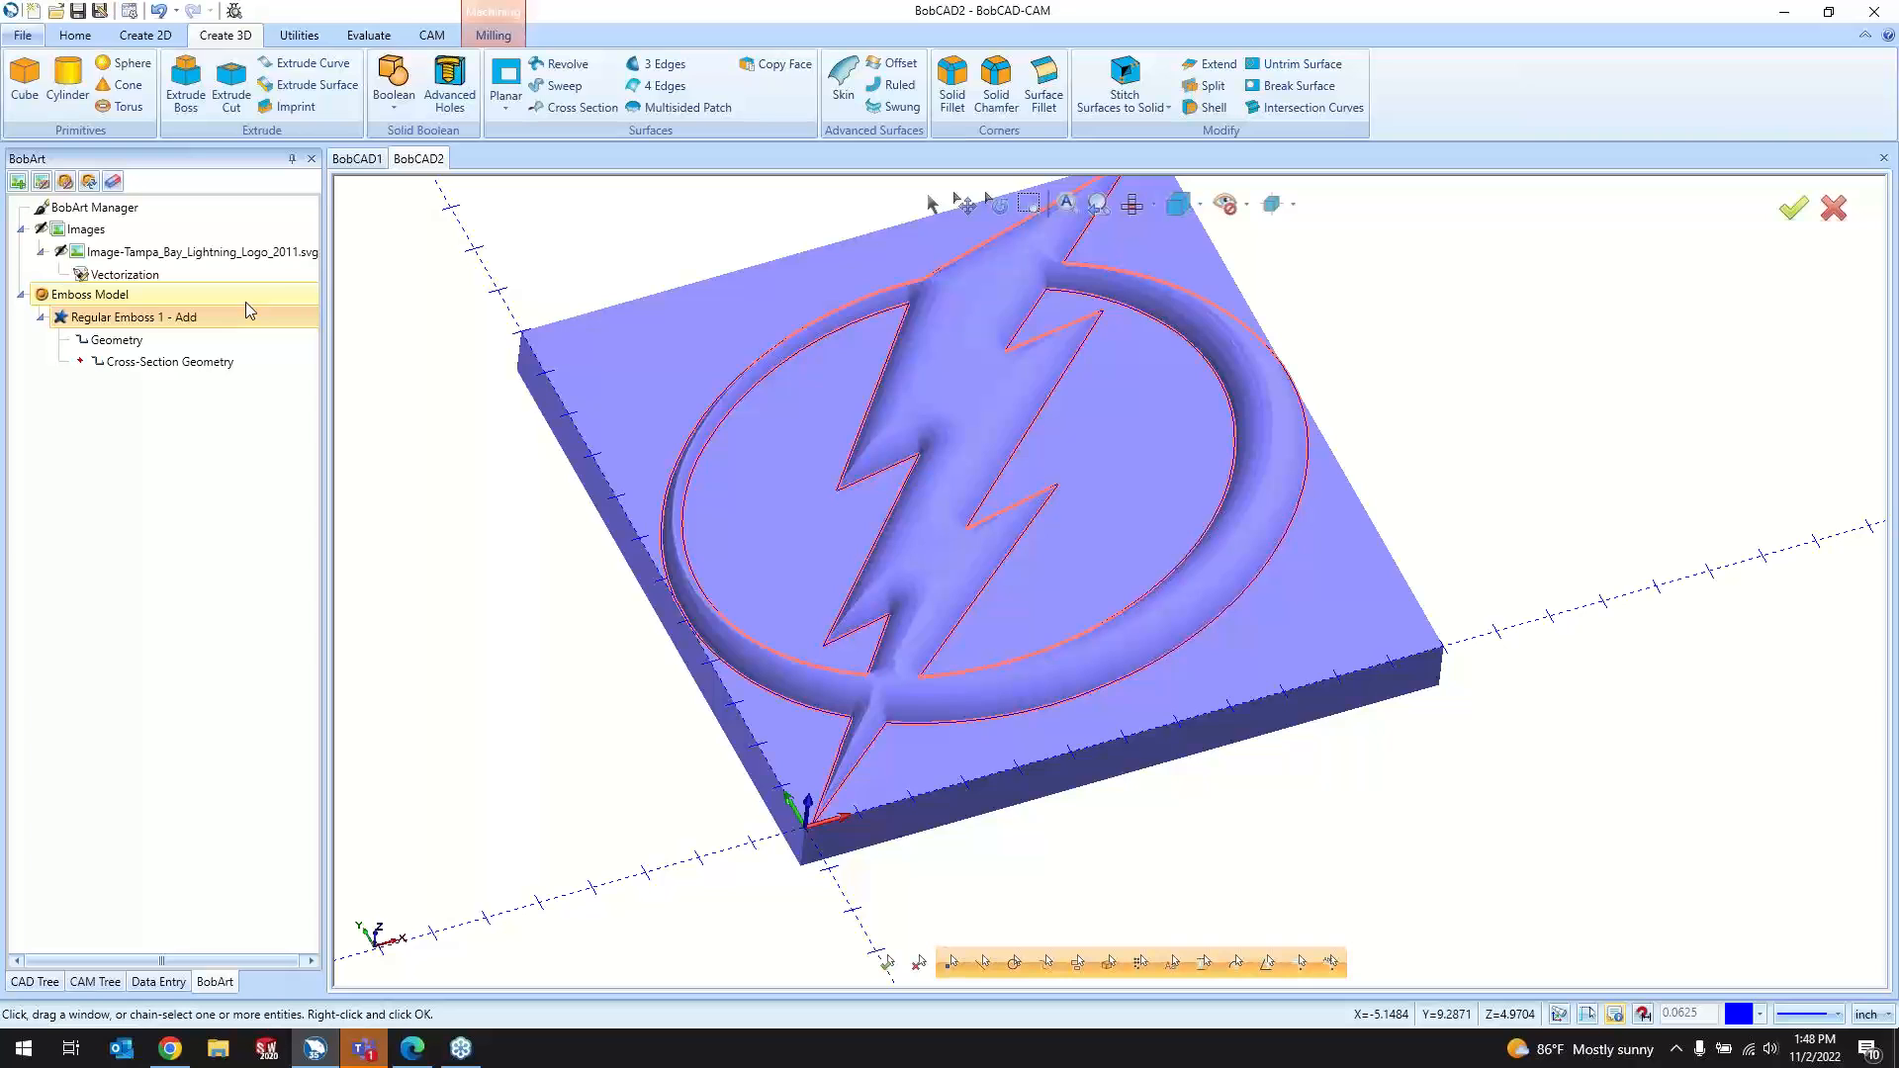
Step: Add a Smoothing feature covering the whole emboss model with a smoothing window size of 0.05 and regenerate the model
right_click(55, 297)
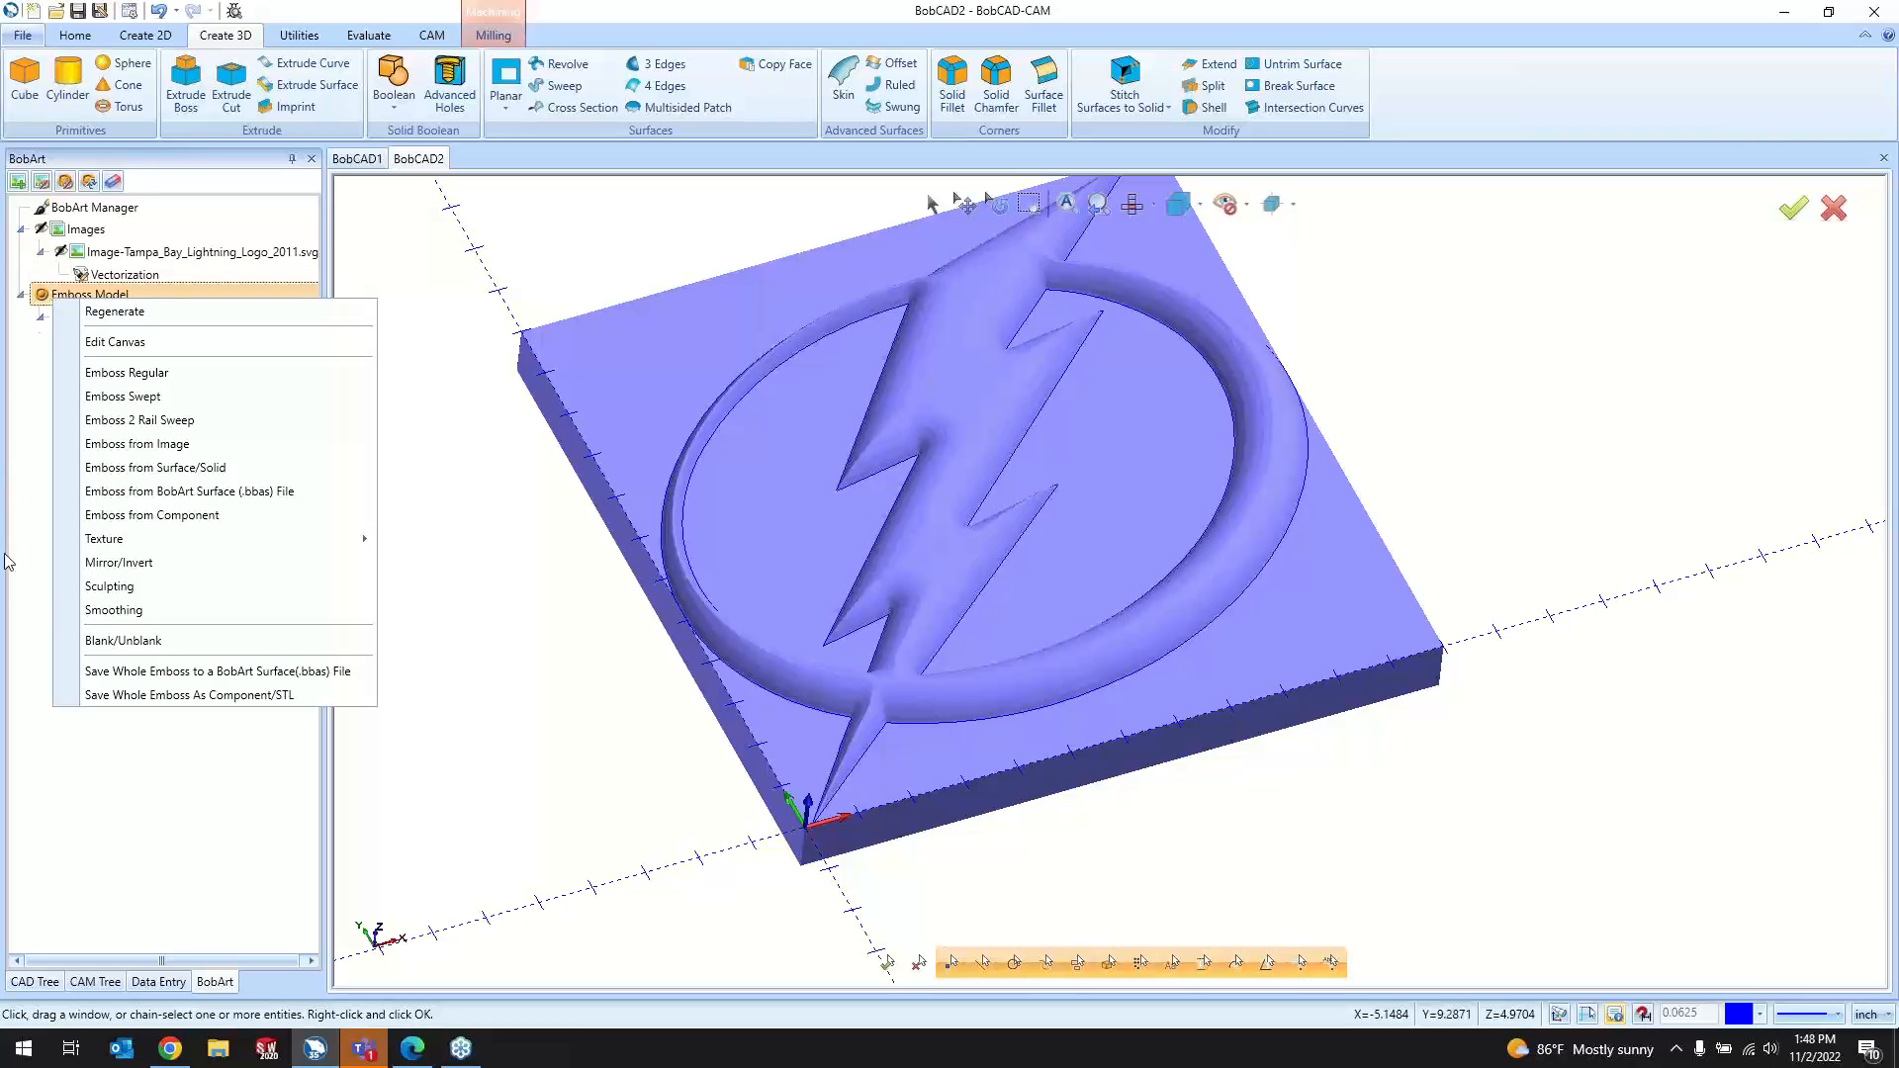
click(79, 612)
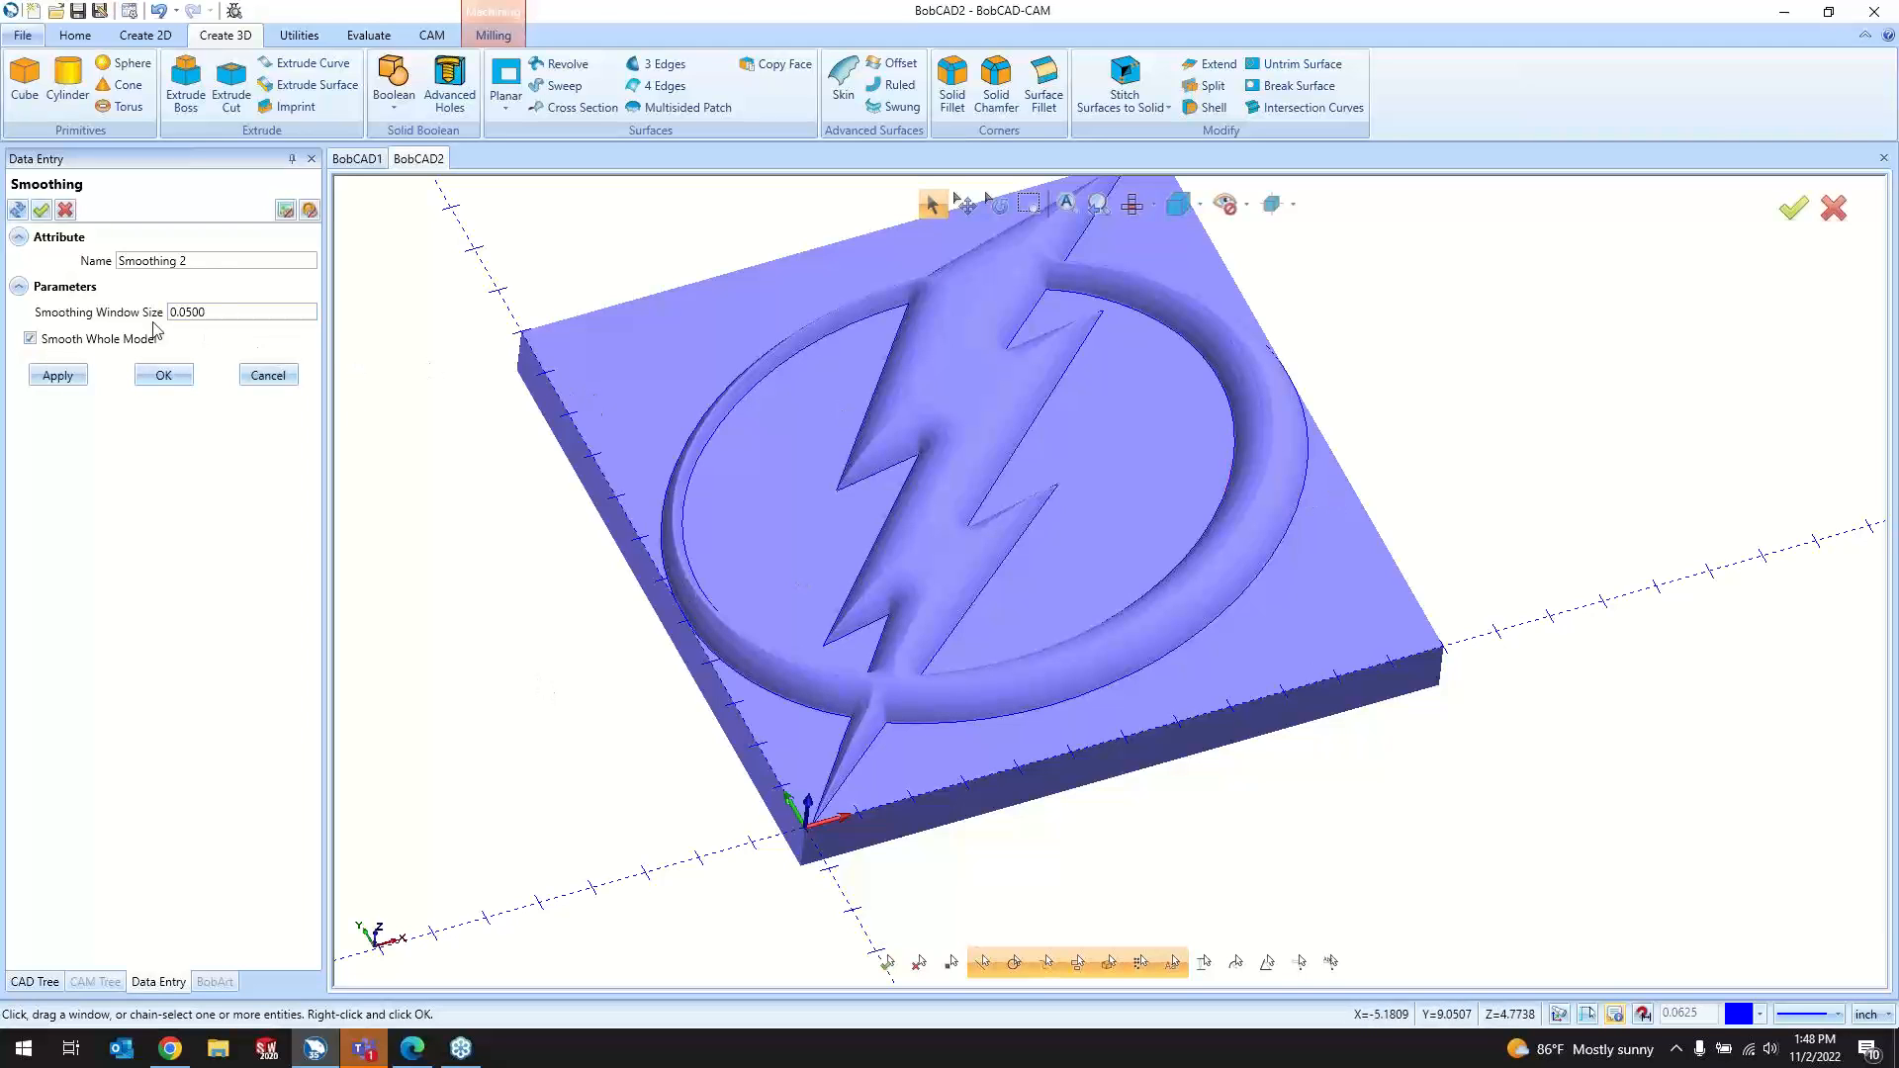
click(216, 314)
click(163, 375)
right_click(94, 295)
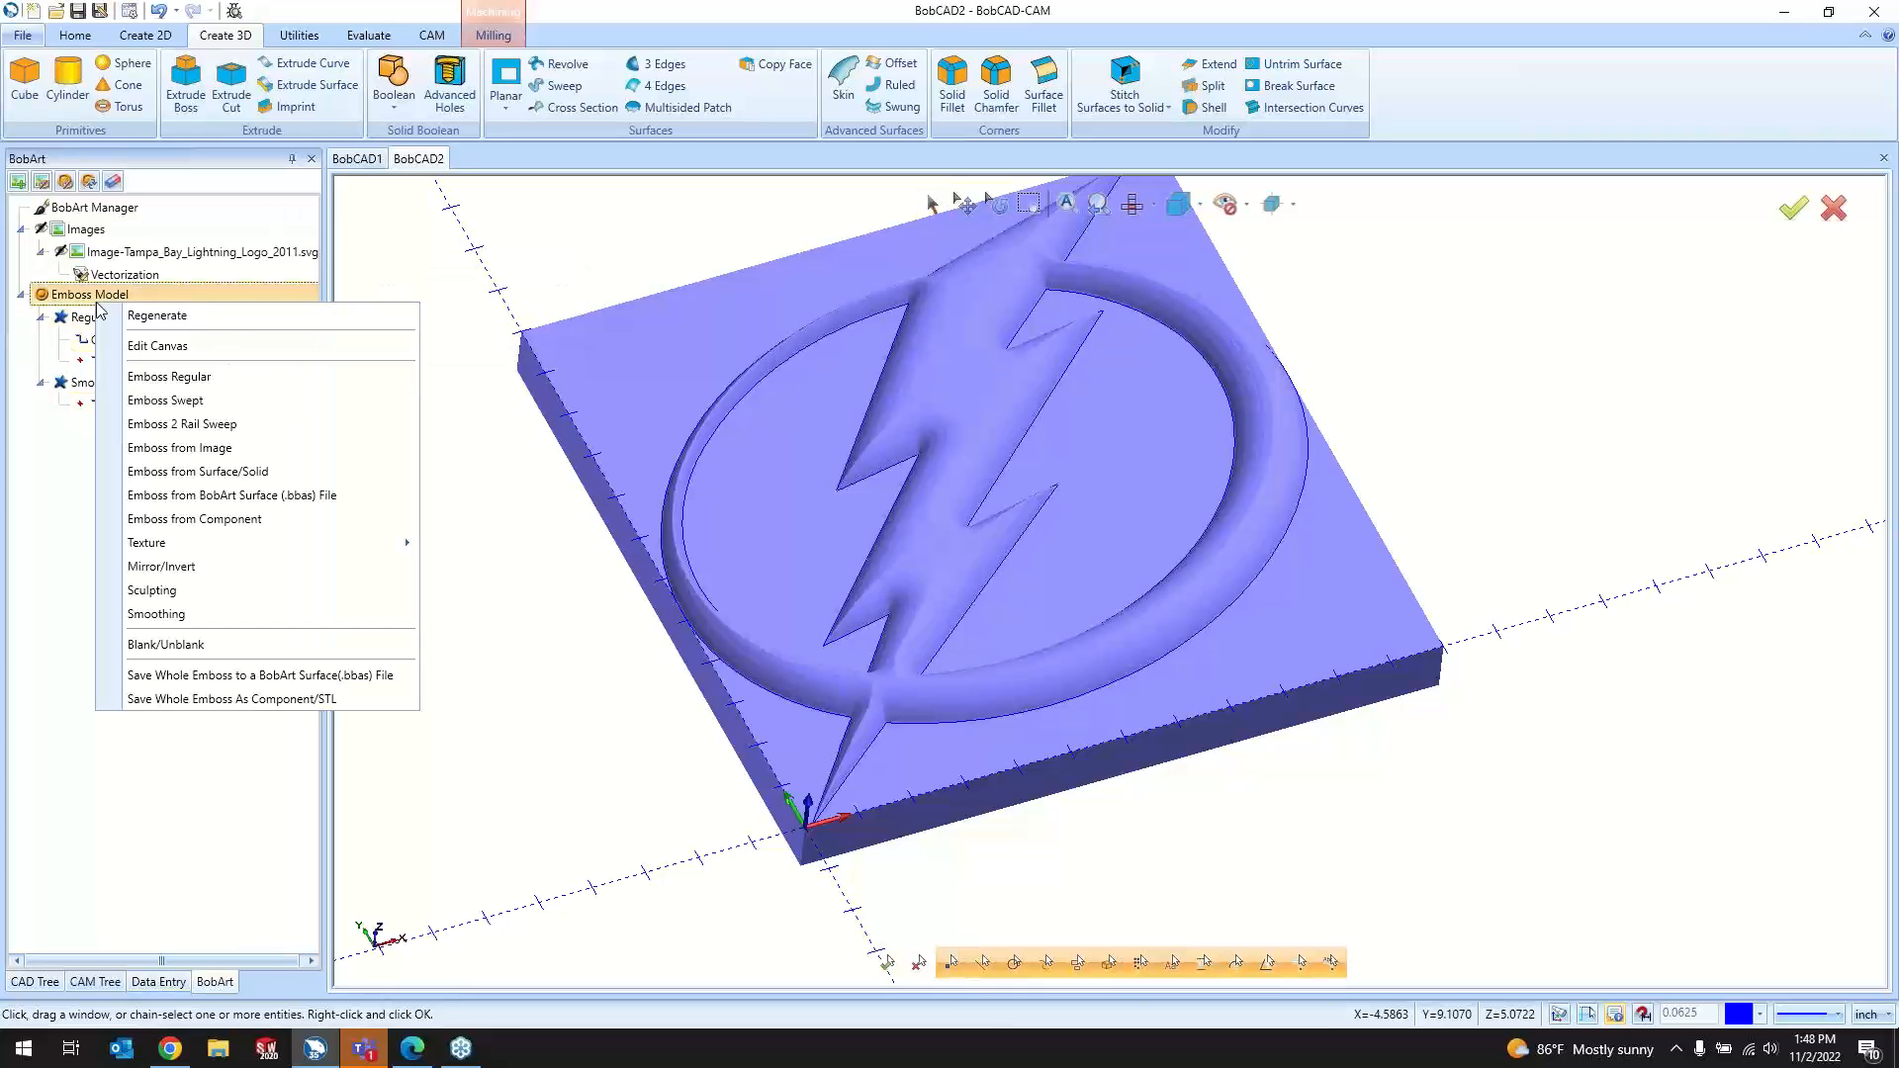
click(125, 320)
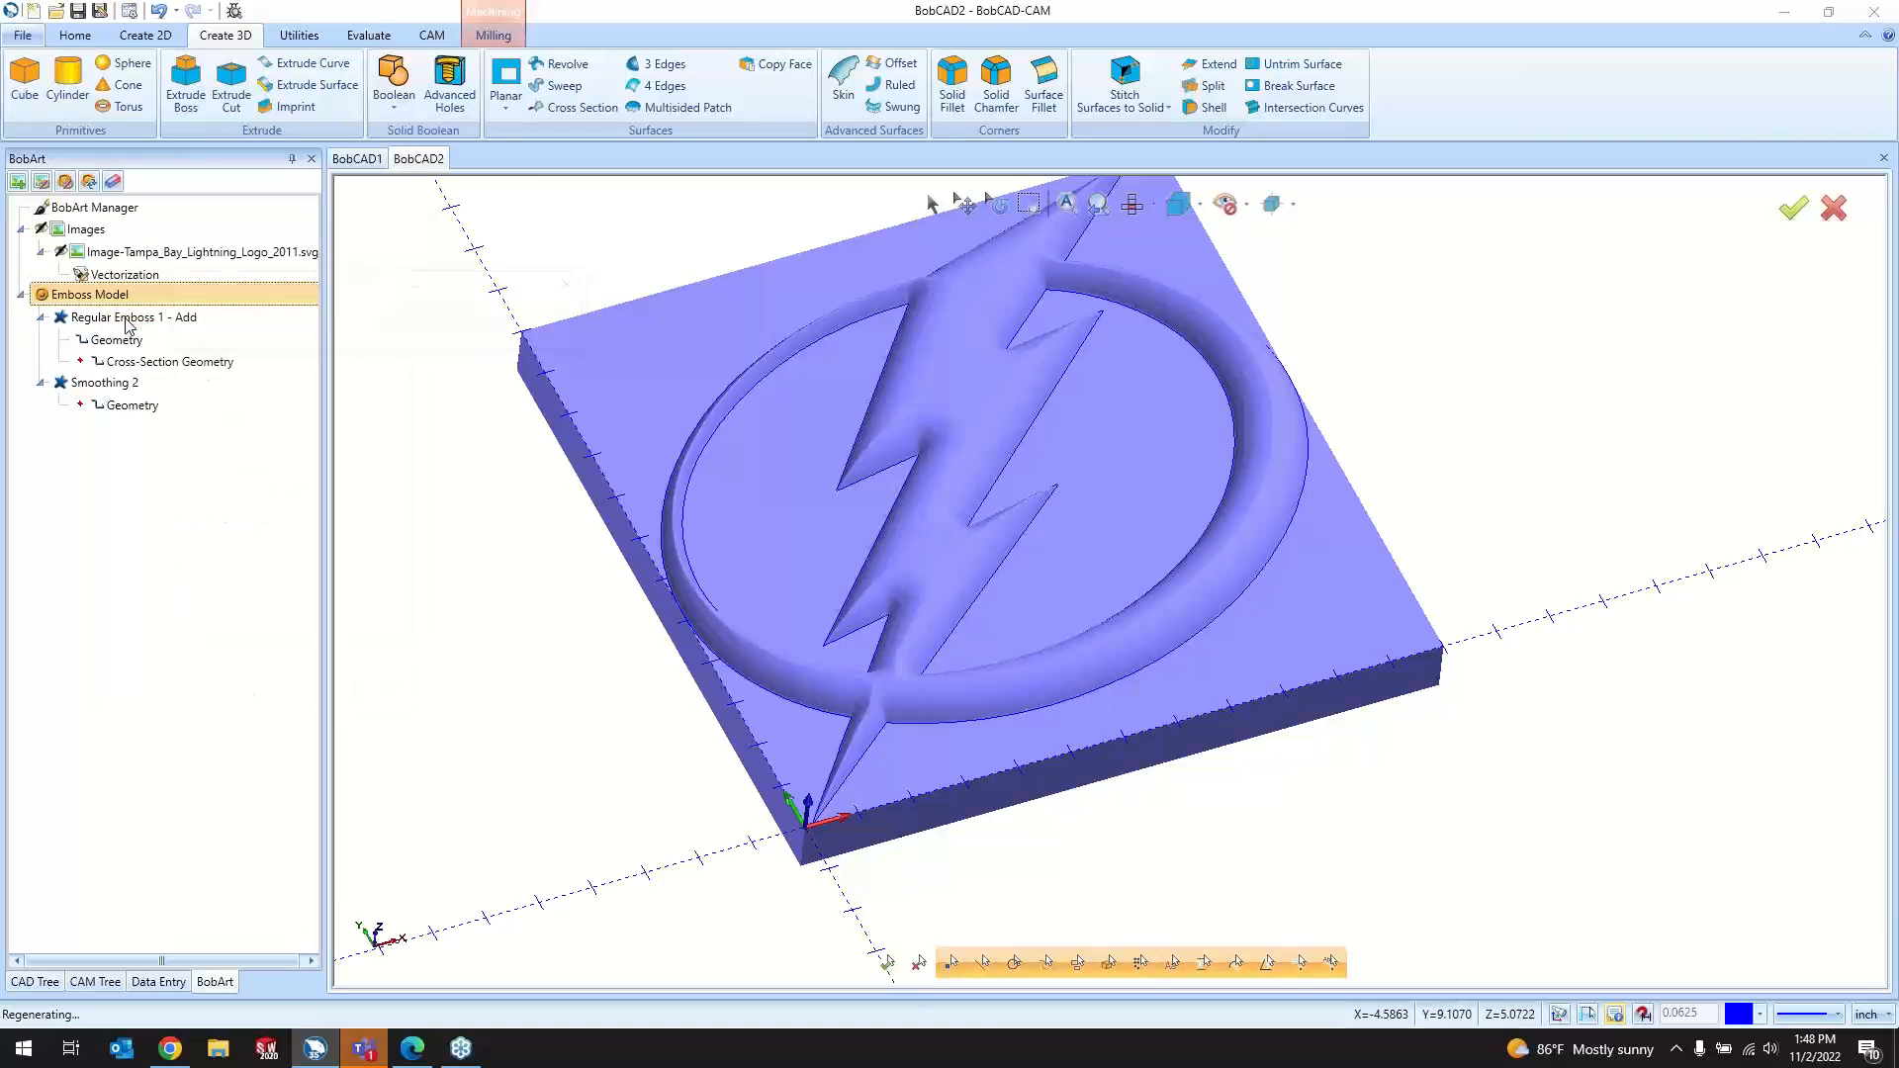
Step: Set the smoothing feature's window size to 0.02 and regenerate the emboss model
double_click(131, 385)
drag(217, 314, 189, 322)
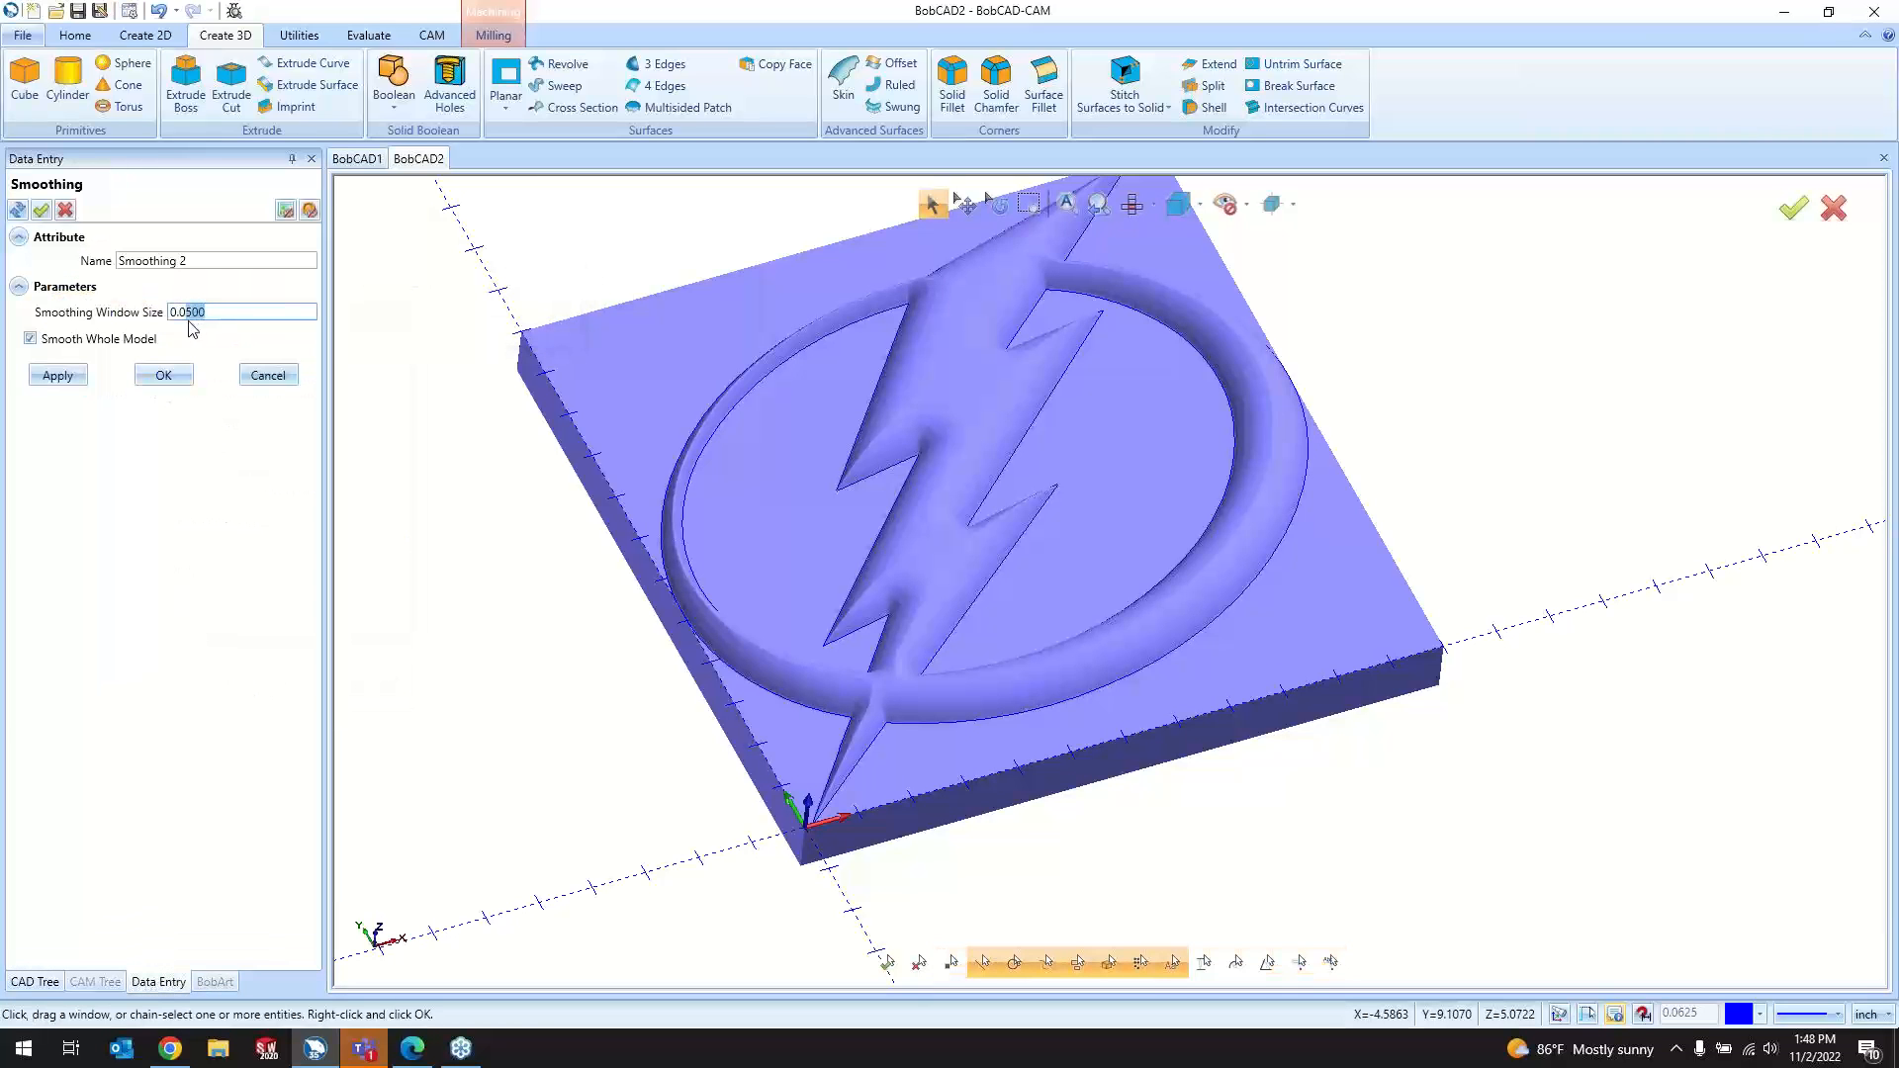
text(2)
click(164, 375)
right_click(158, 294)
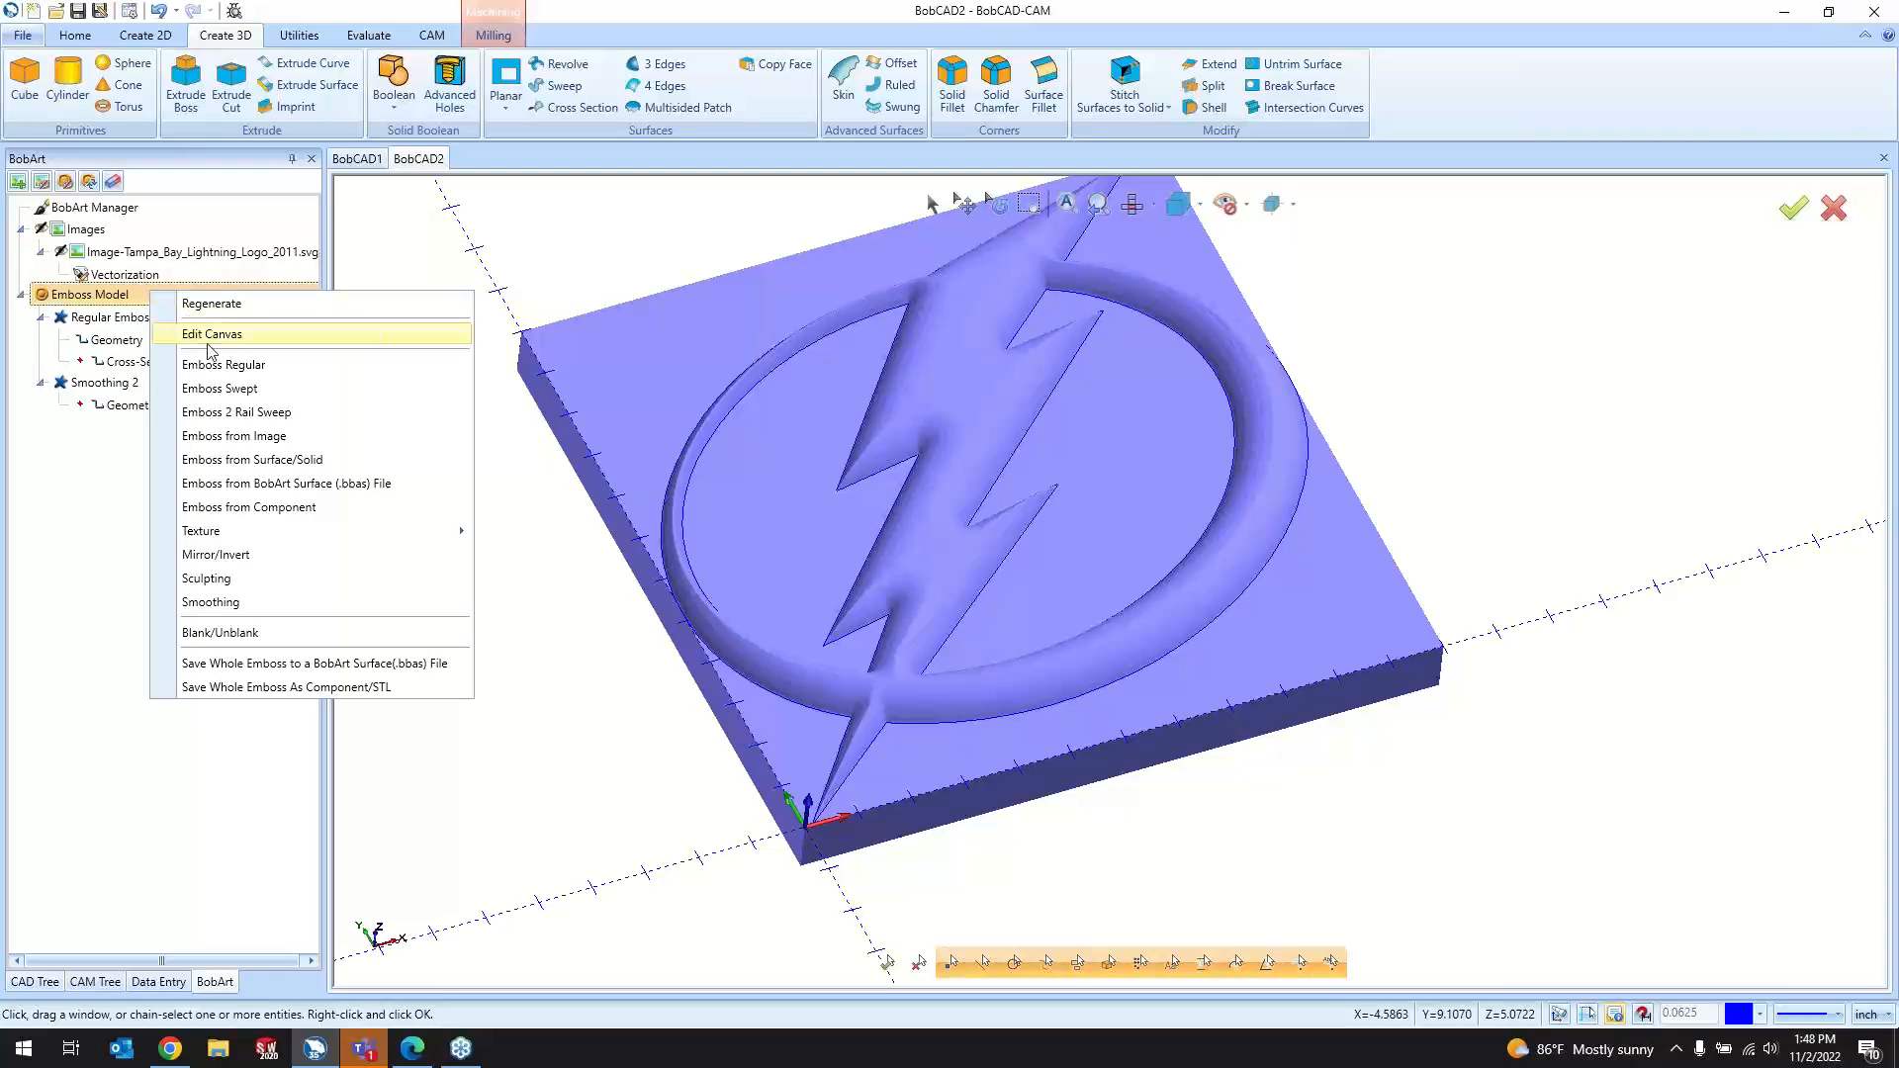
click(207, 297)
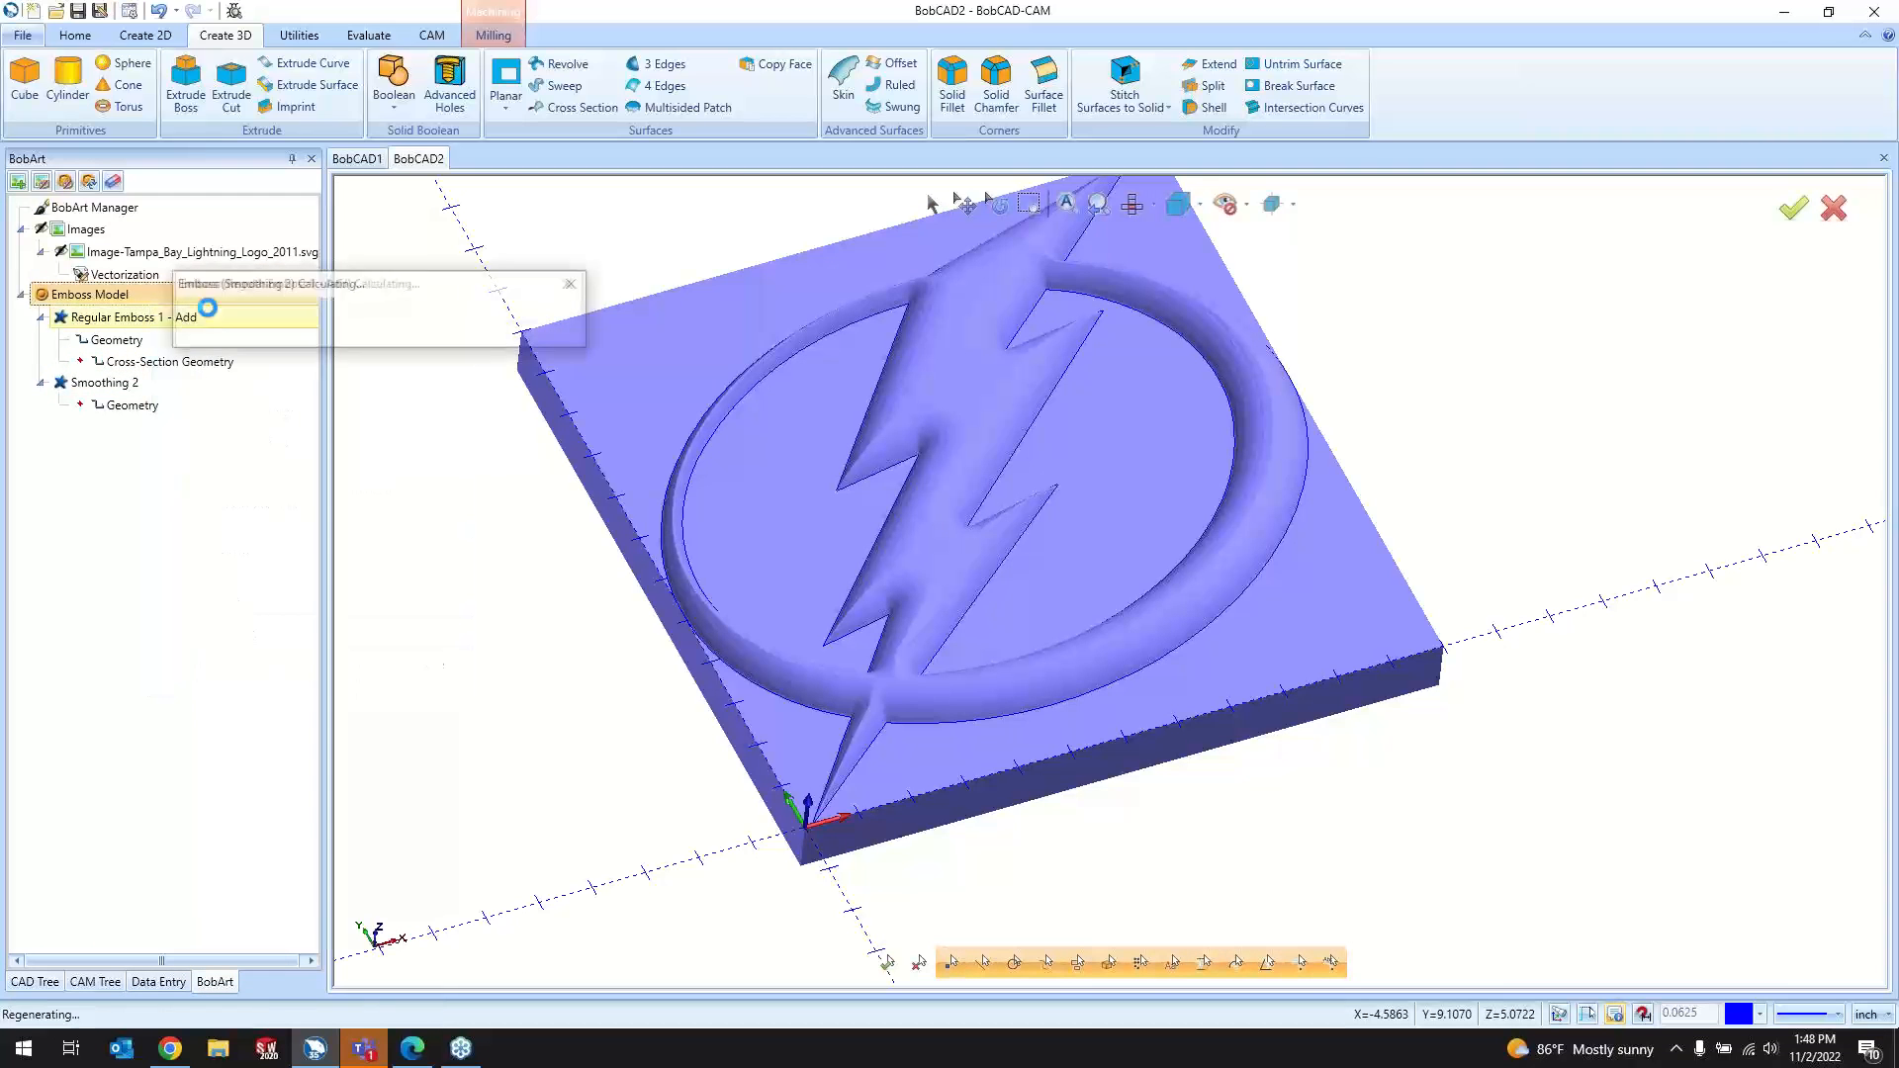
Step: Select the ring and lightning bolt outlines as the smoothing feature's geometry and regenerate the emboss model
double_click(170, 405)
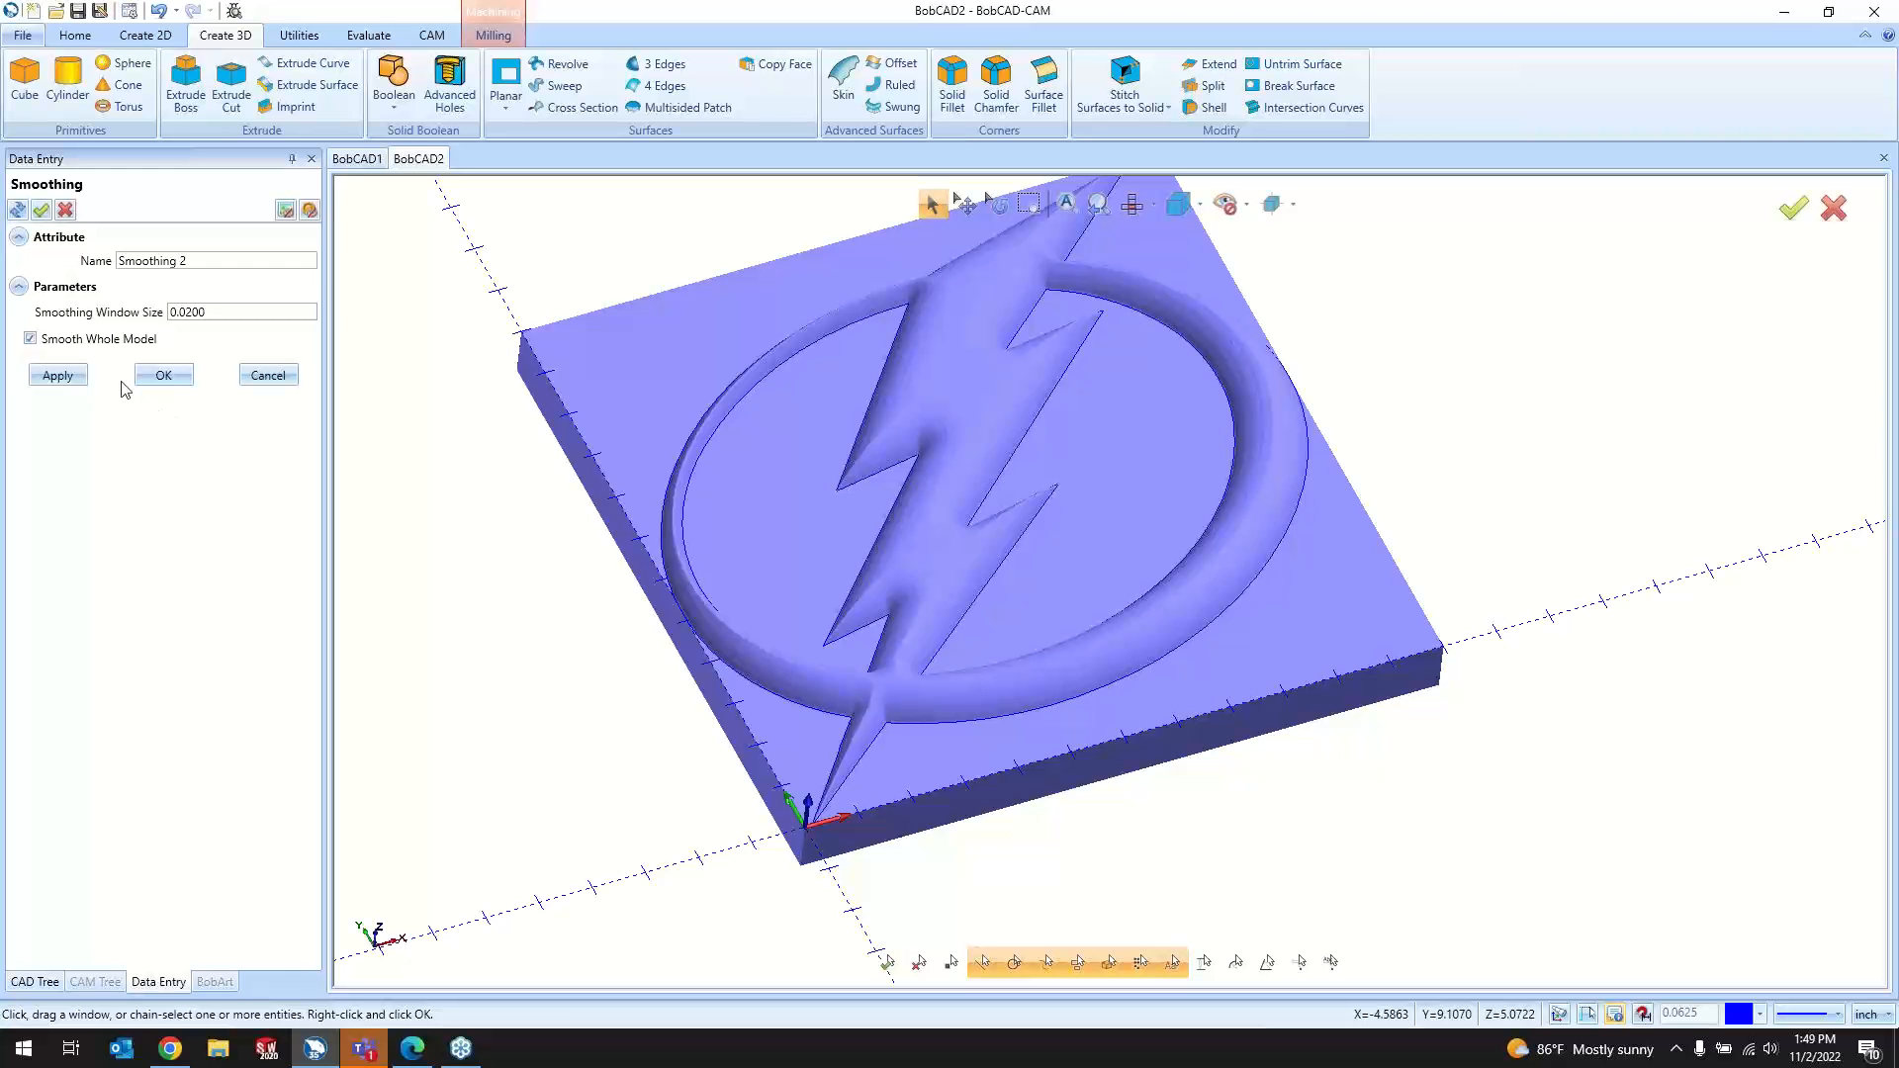
click(142, 380)
right_click(130, 405)
click(158, 414)
scroll(705, 612, down, 6)
drag(607, 381, 1080, 709)
scroll(779, 657, up, 5)
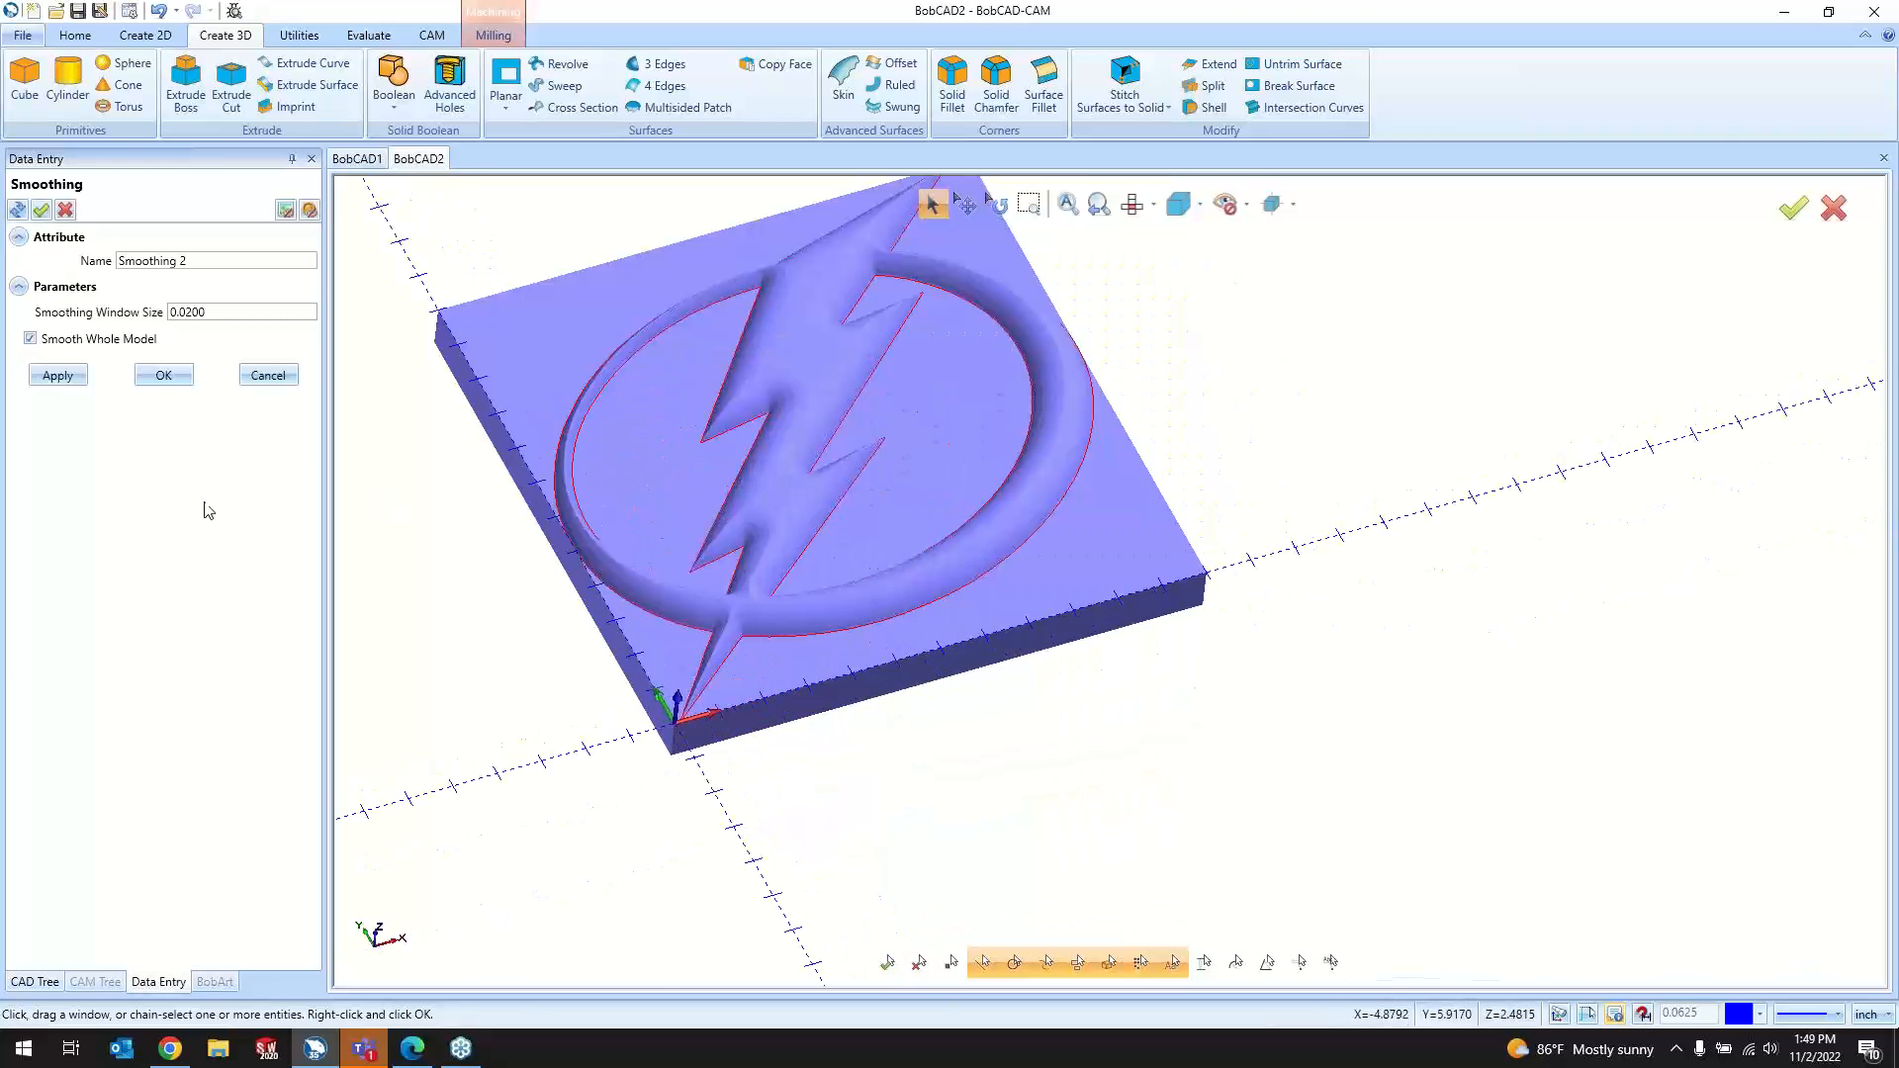
click(163, 375)
right_click(141, 298)
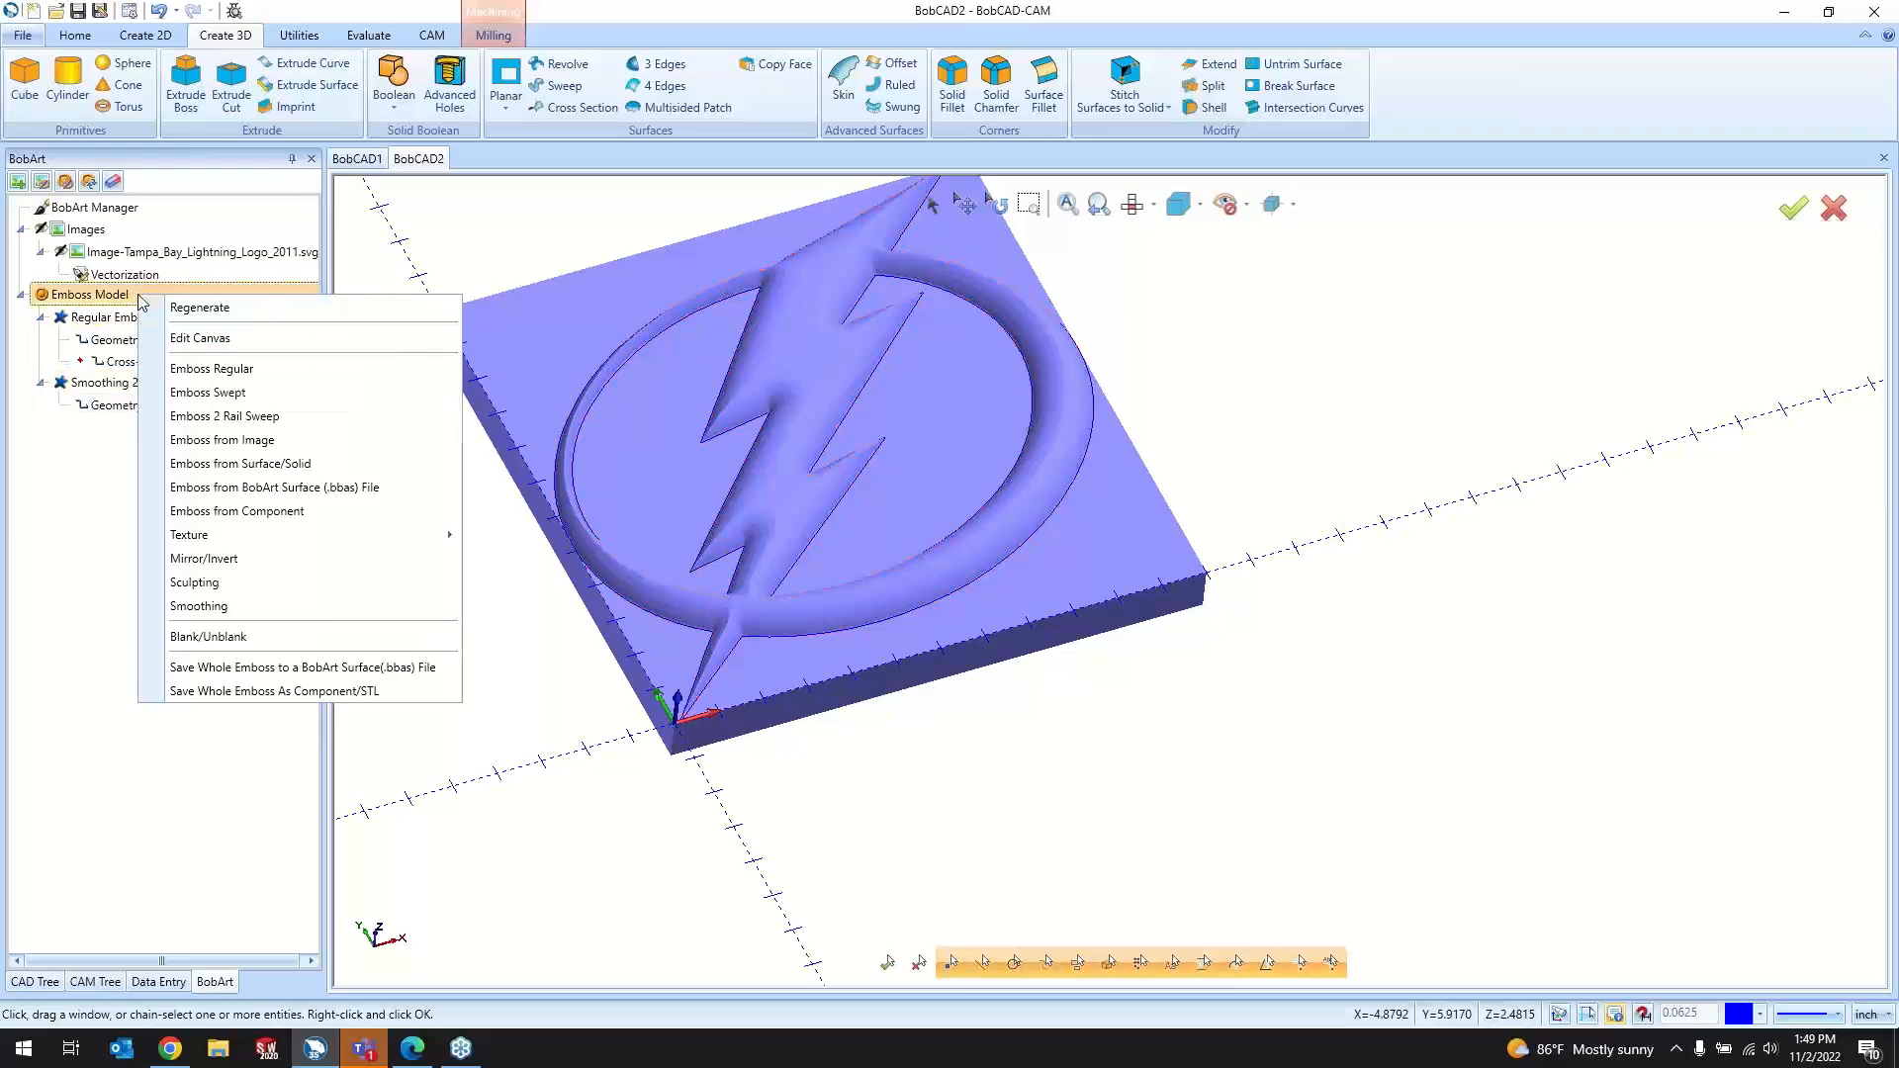
click(193, 308)
scroll(784, 504, up, 4)
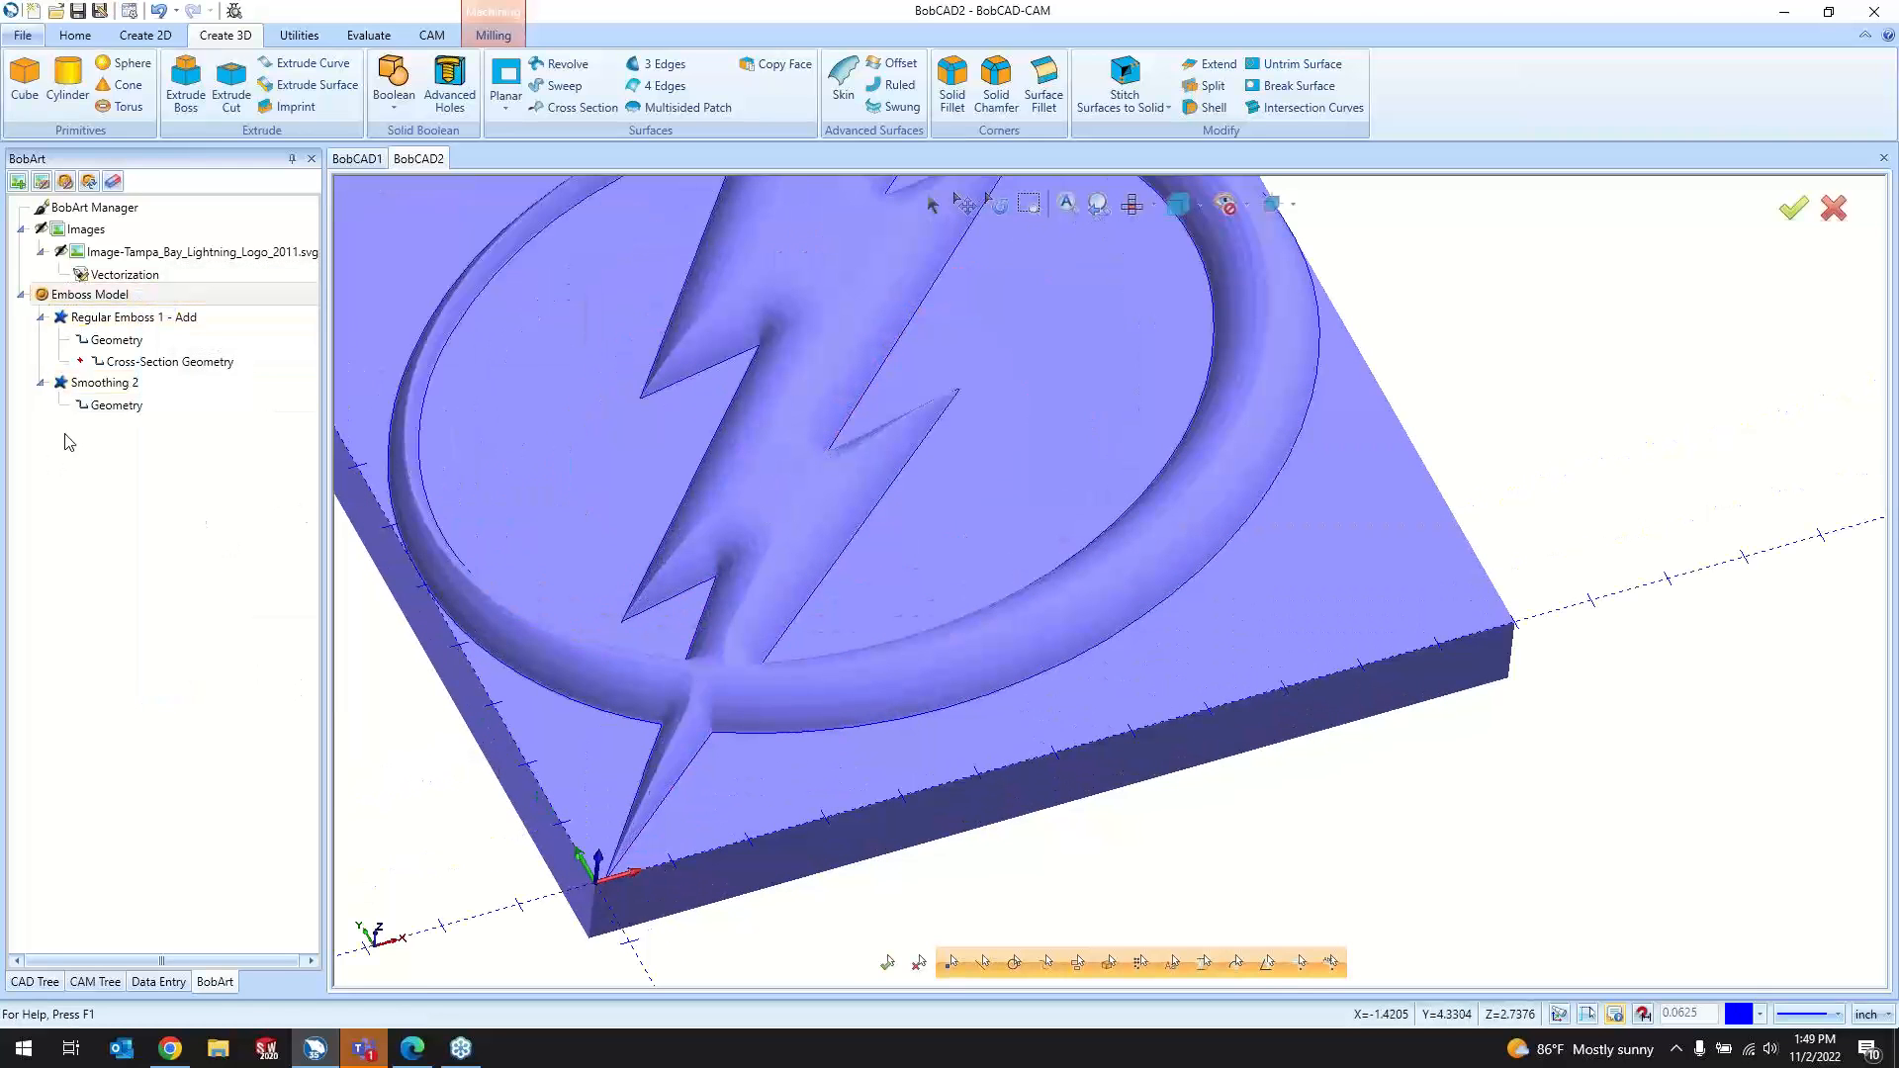
Step: Set the smoothing feature's window size to 0.1 and regenerate the emboss model
double_click(116, 386)
drag(211, 313, 185, 318)
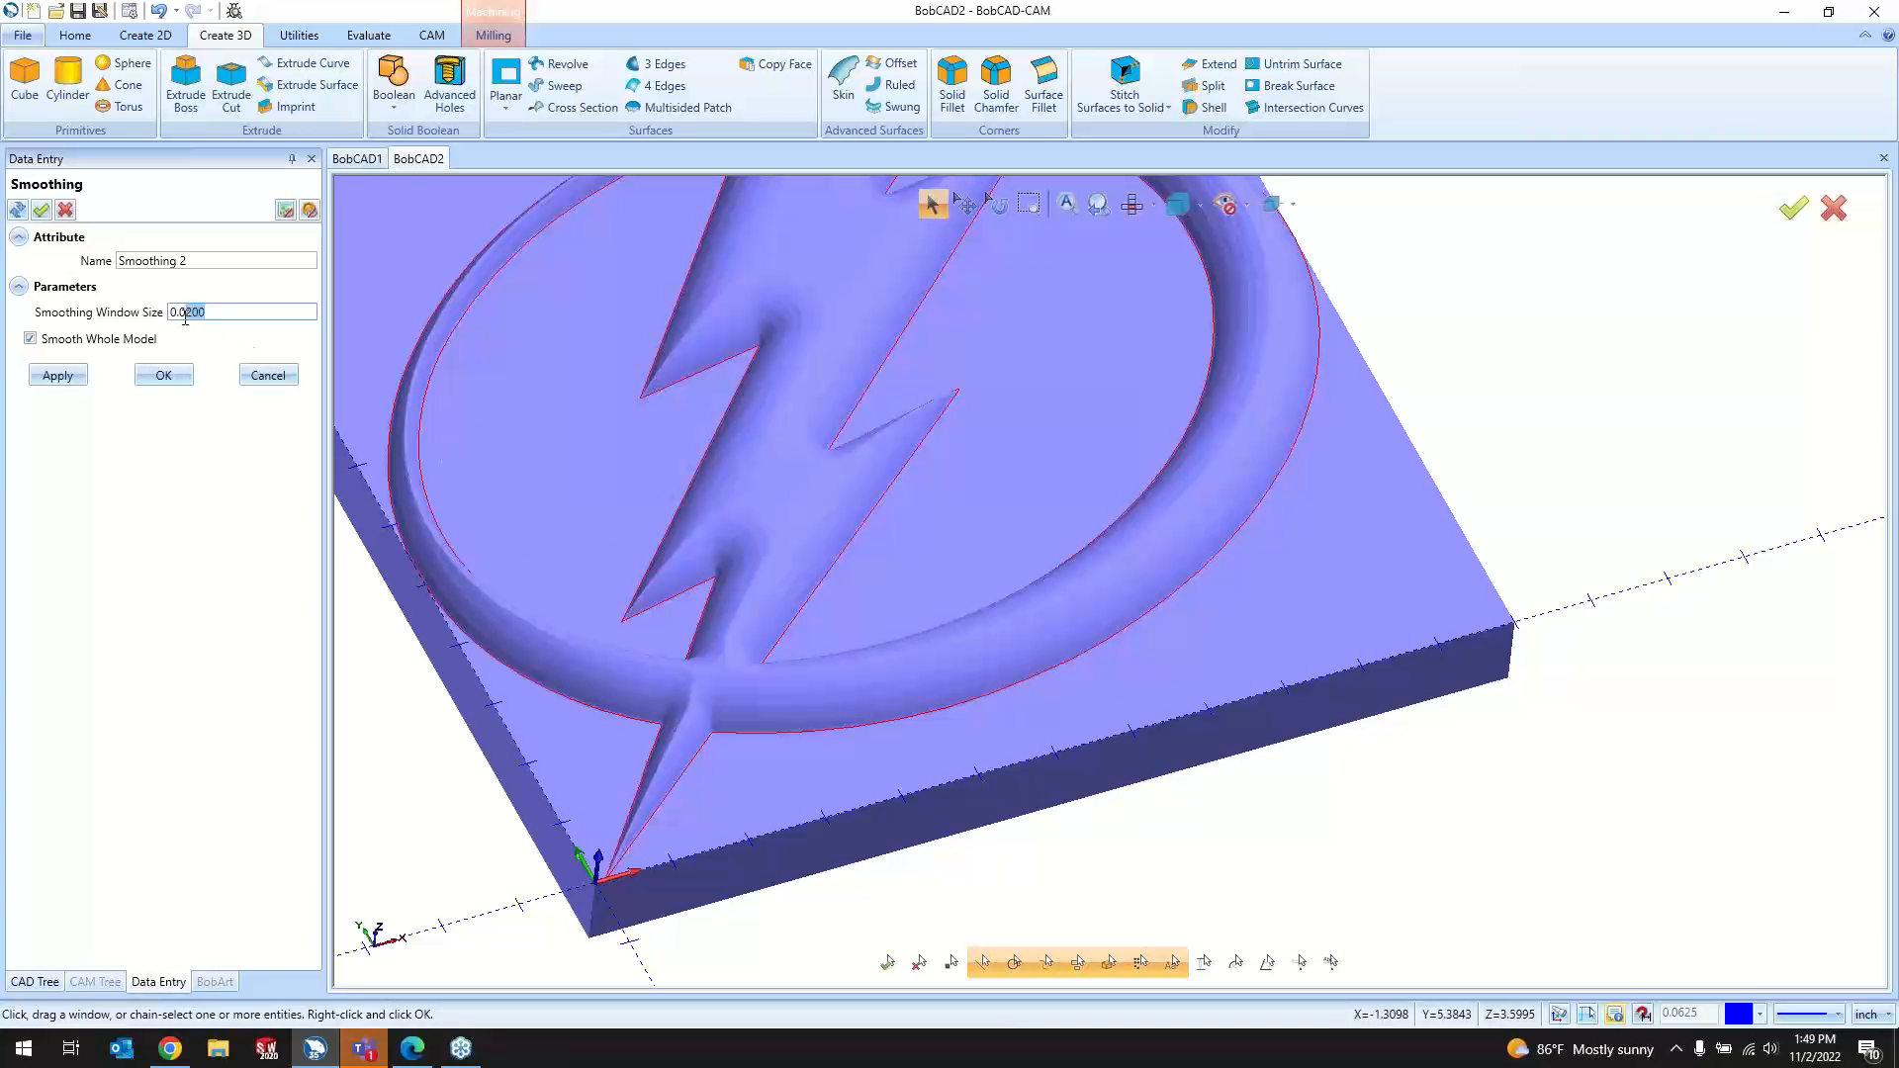
text(1000)
click(163, 375)
click(89, 294)
right_click(161, 297)
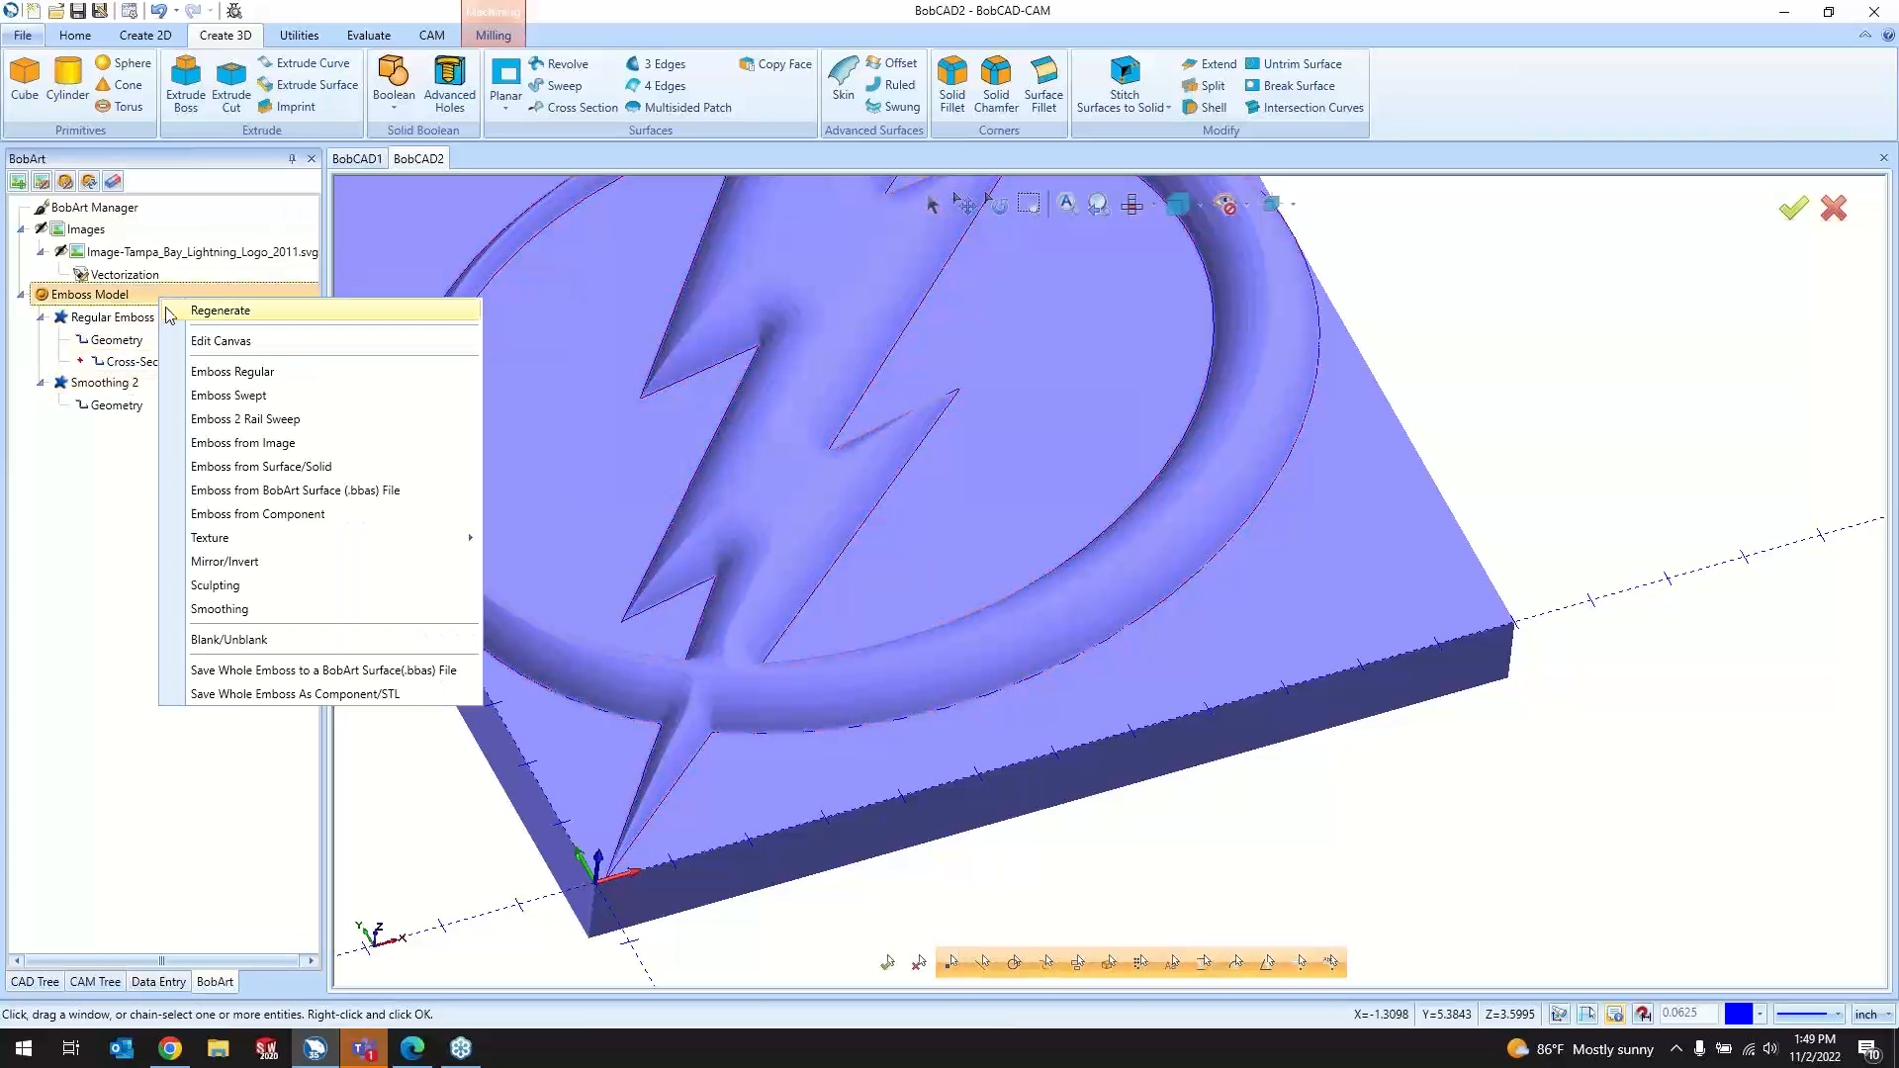
click(170, 313)
Step: Increase the smoothing window size to 0.25 and apply it to the emboss
double_click(109, 383)
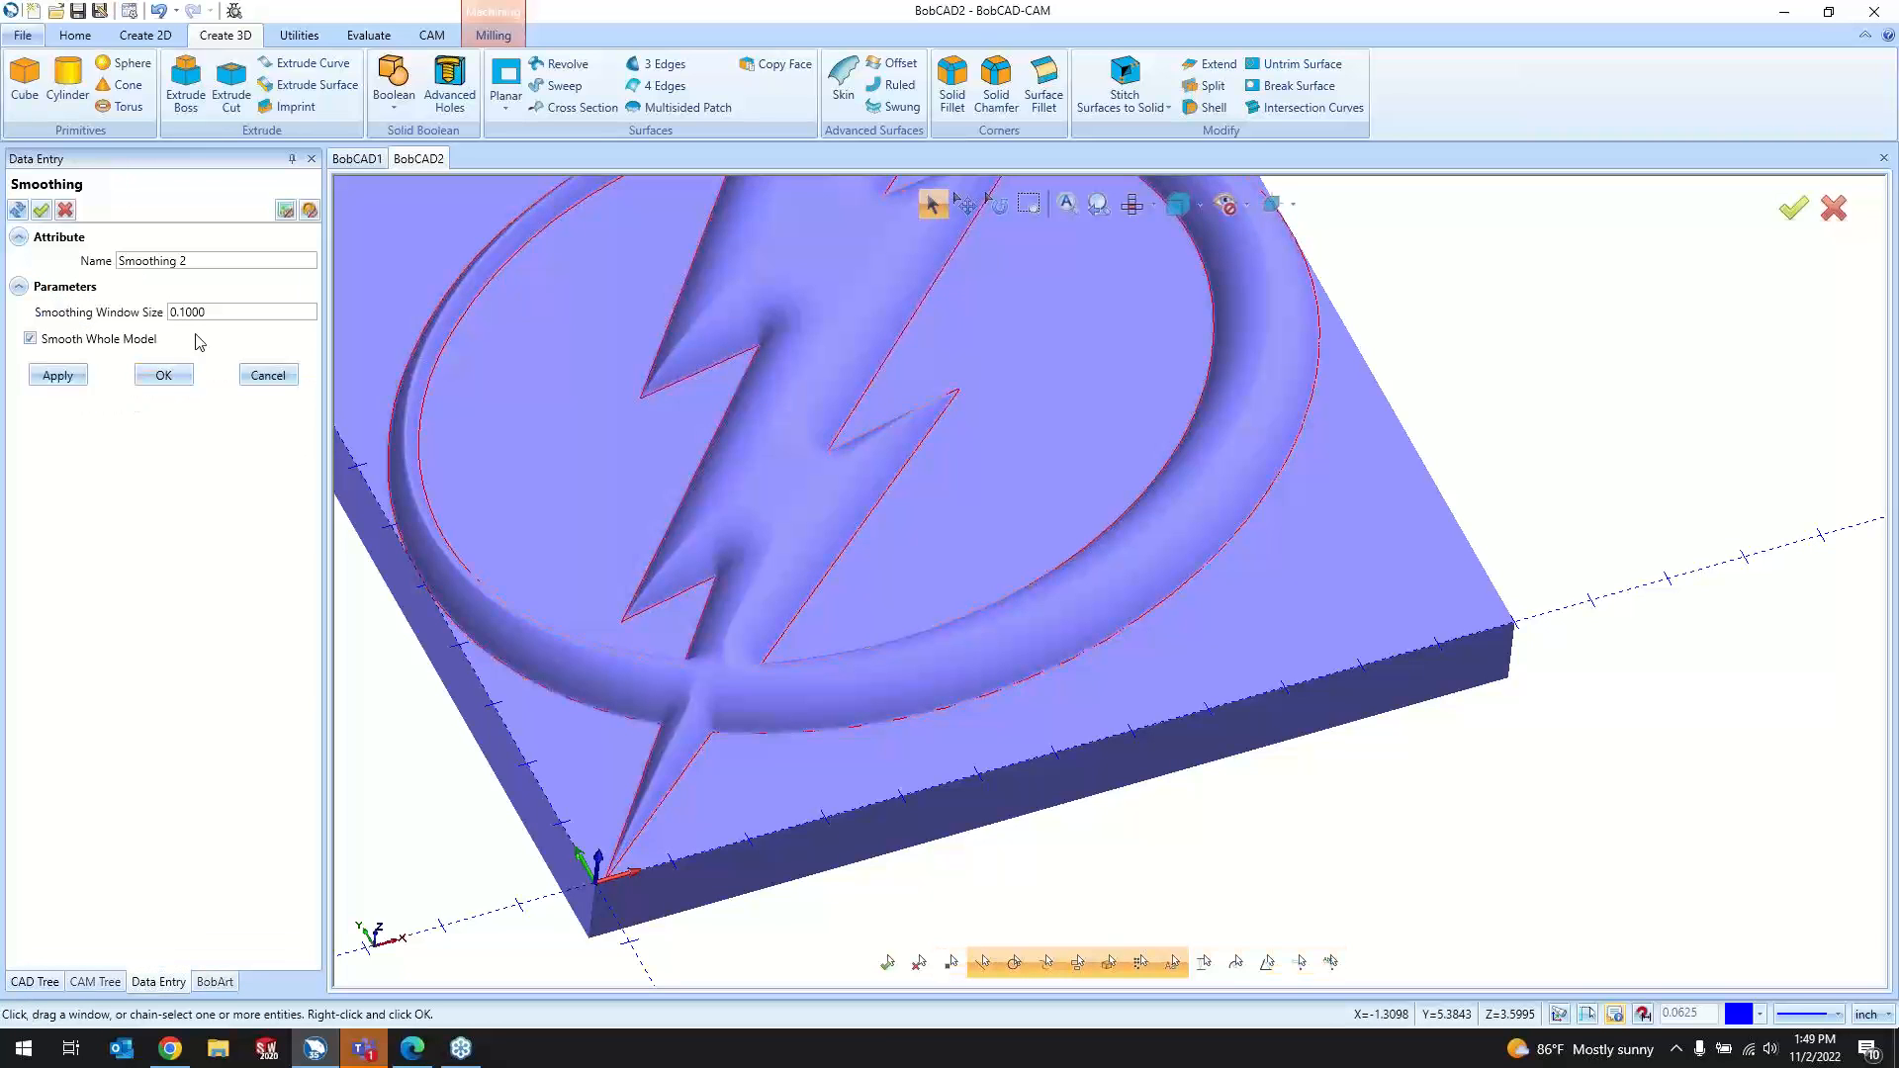
drag(211, 313, 161, 322)
text(.25)
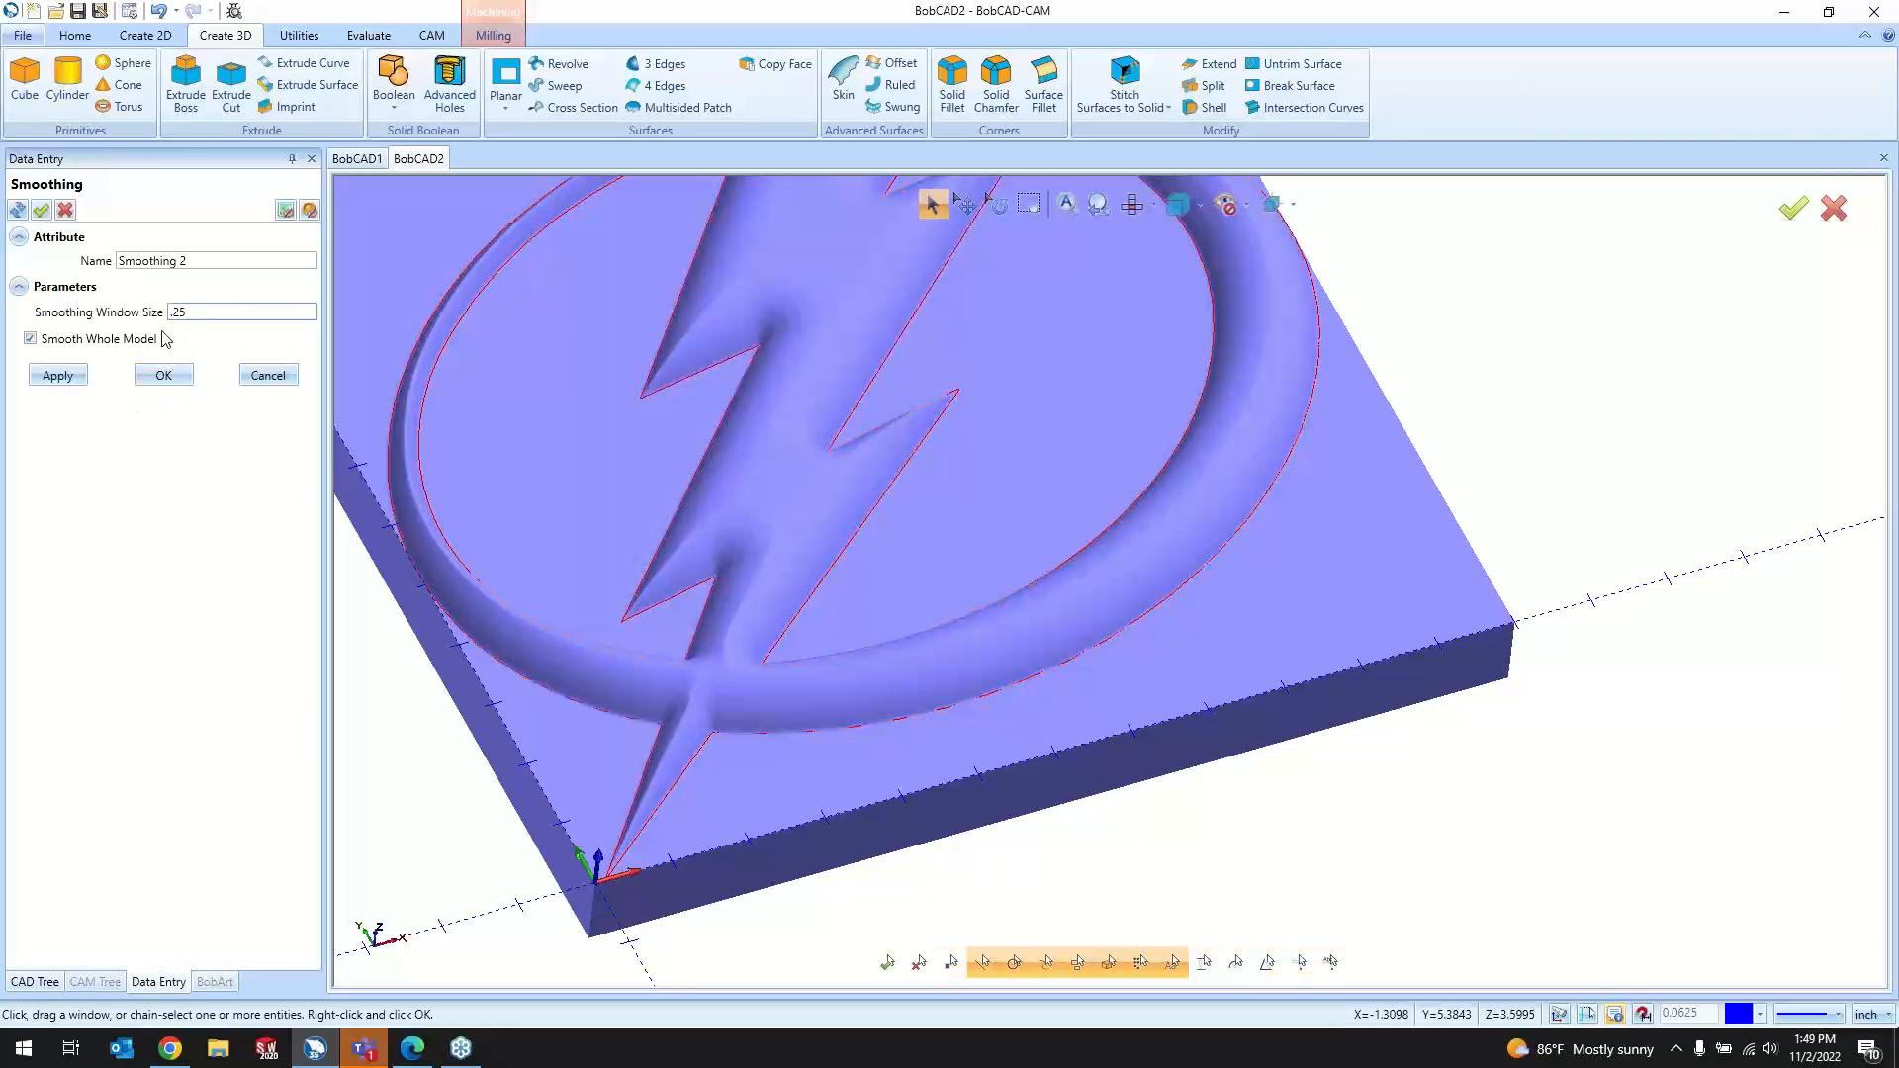
click(58, 374)
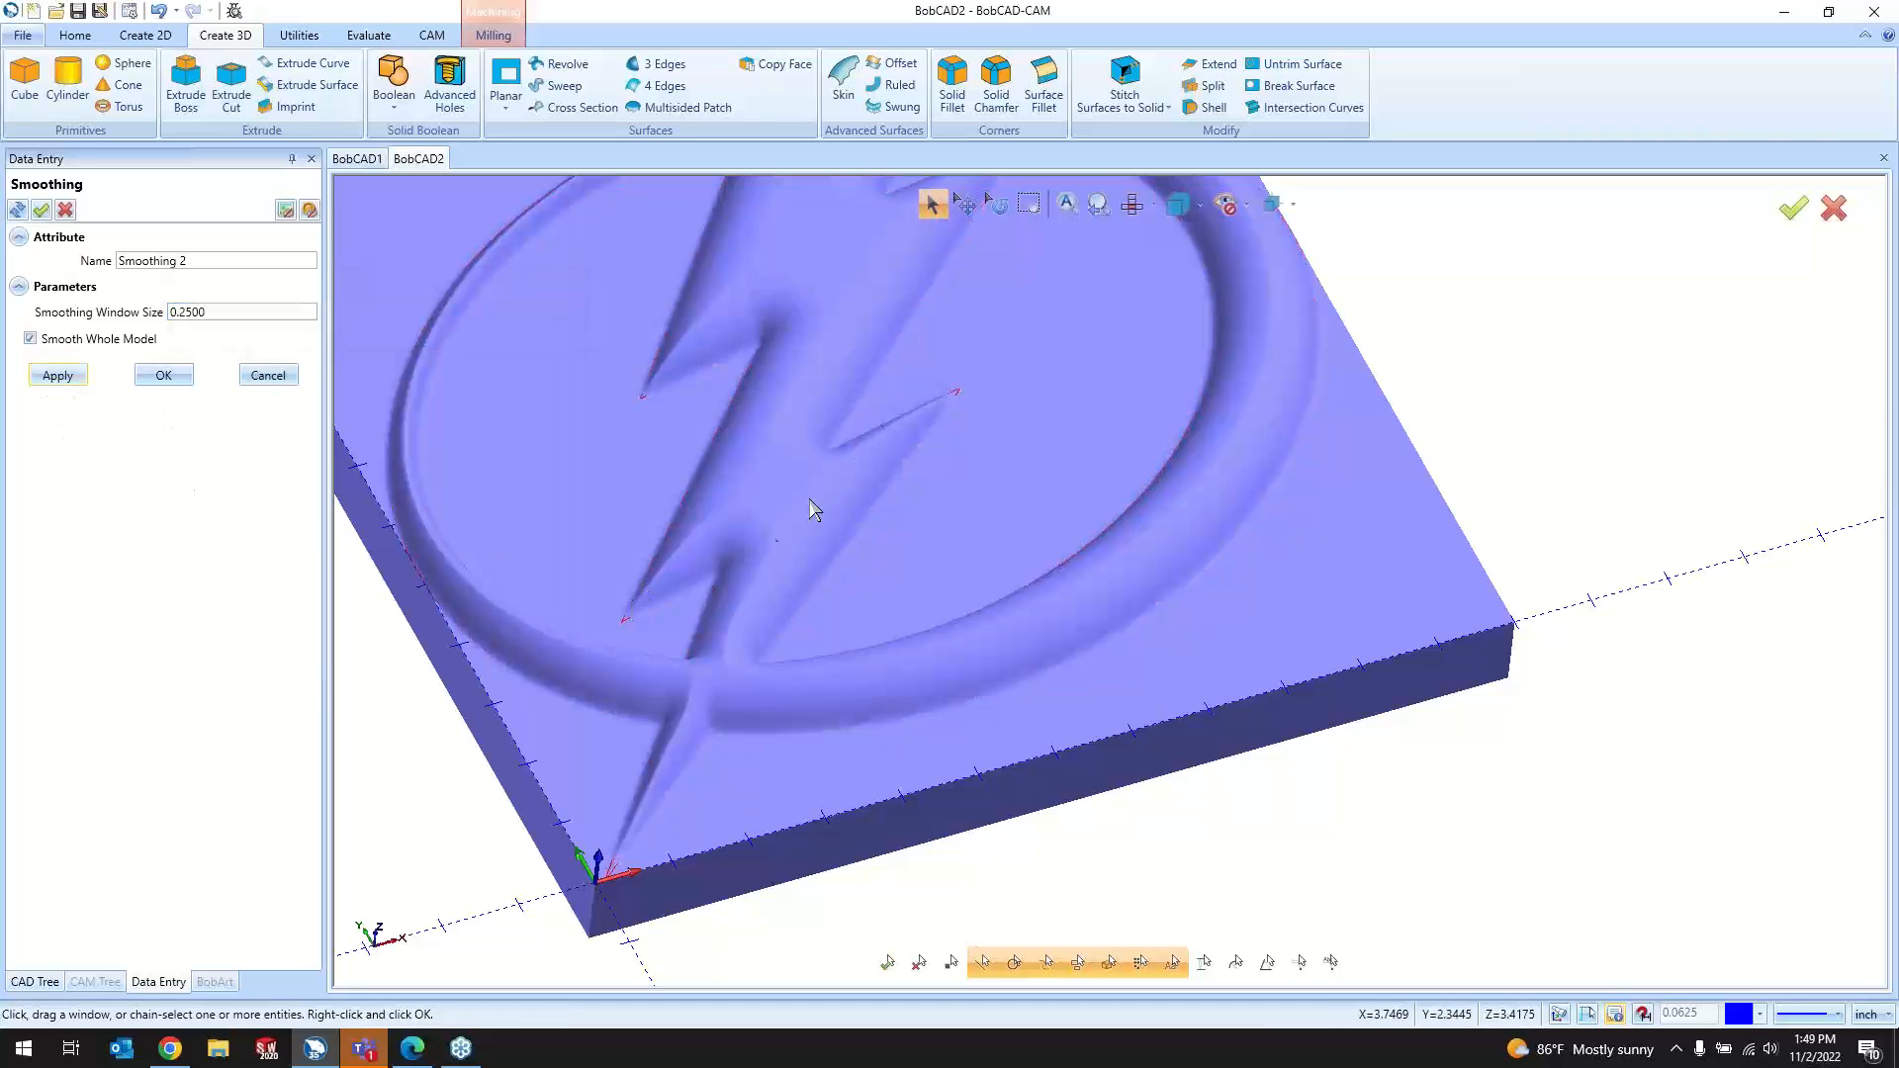
click(268, 375)
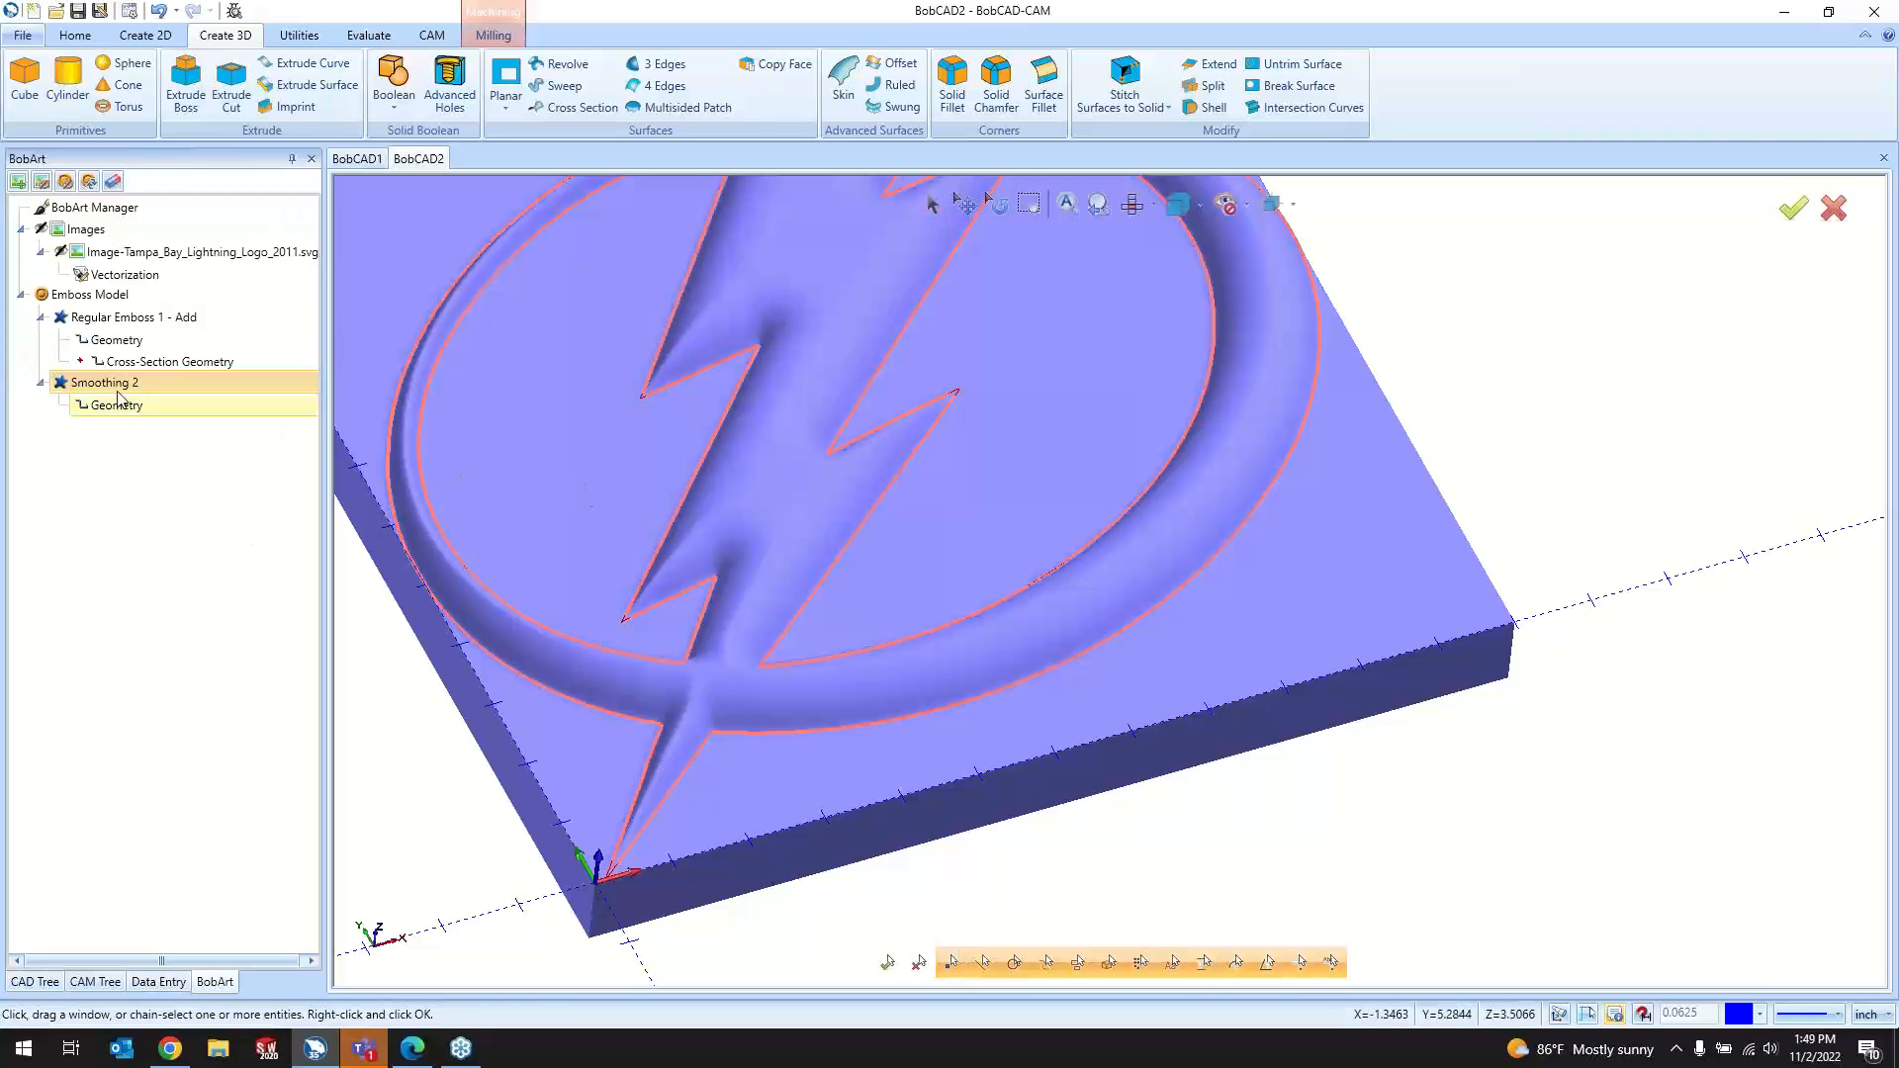
click(160, 375)
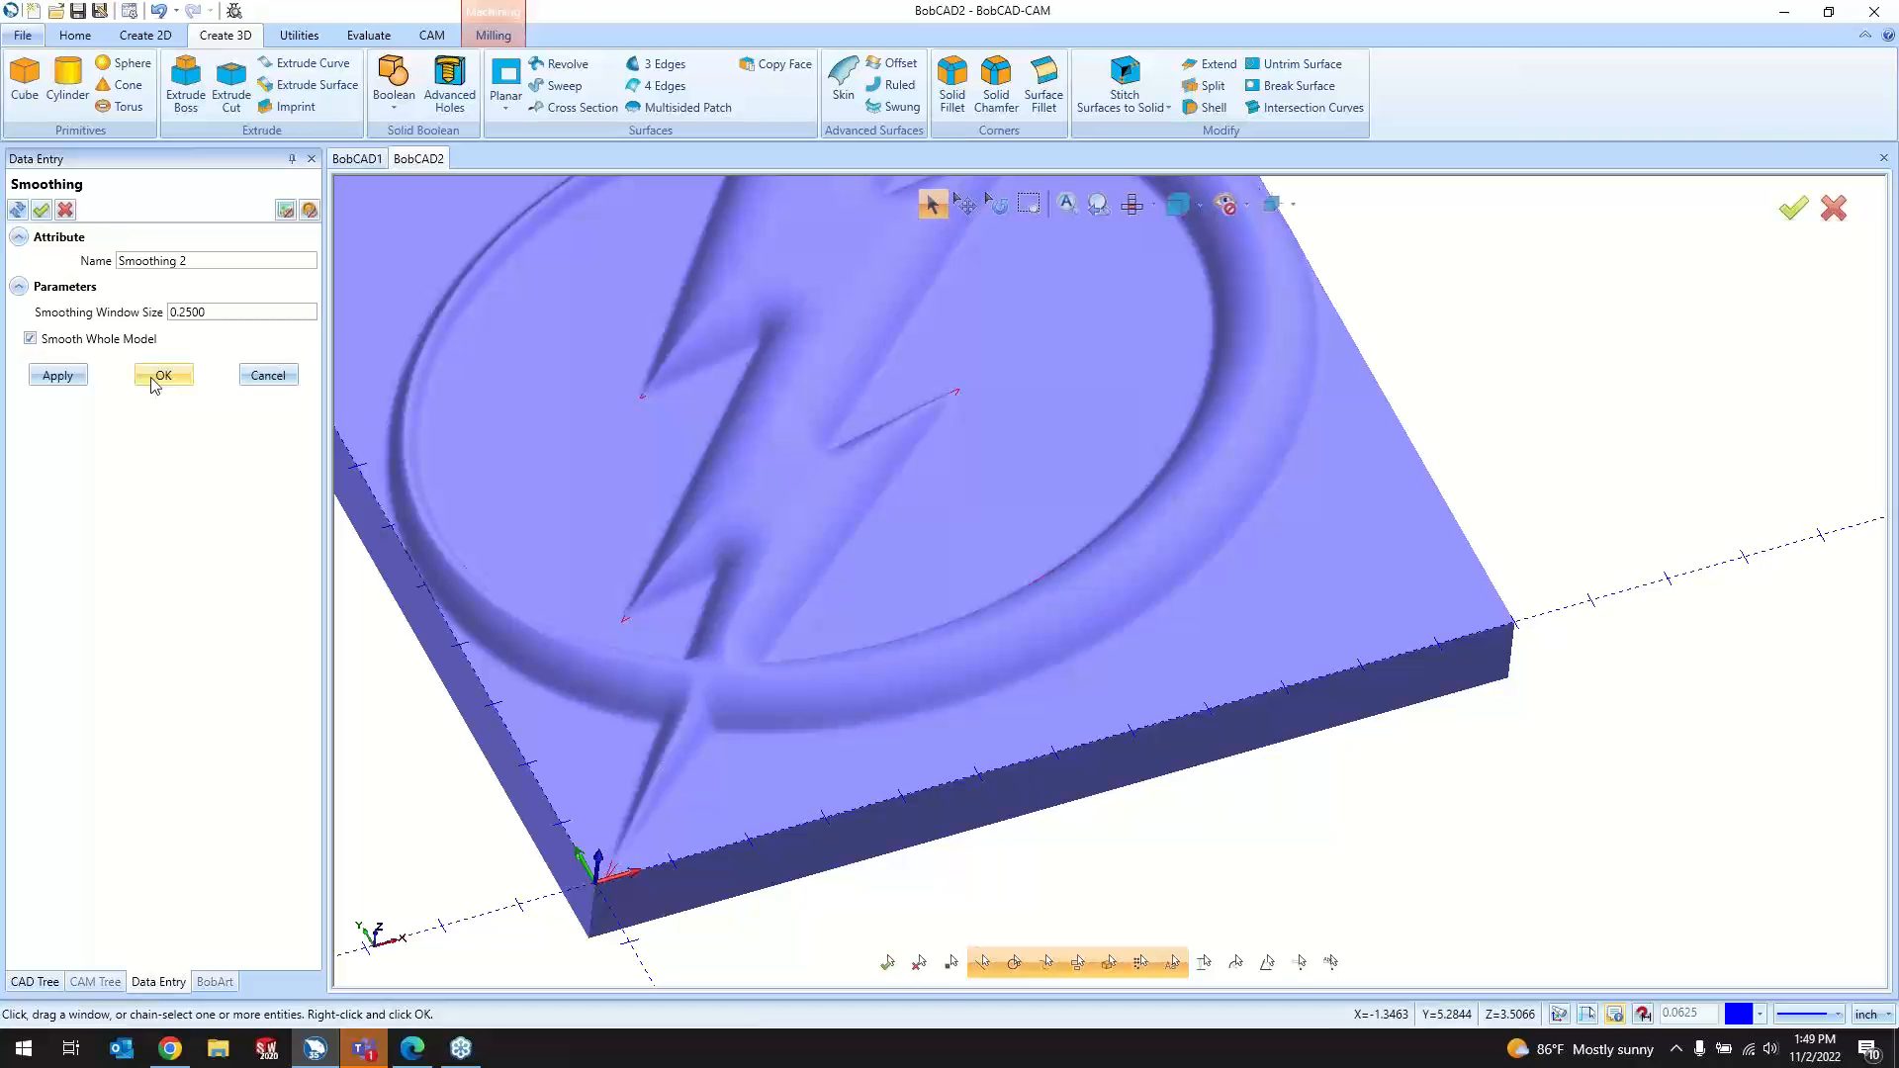
Step: Reduce the smoothing window size to 0.01 and check the bolt's lower joint with the ring
drag(222, 312, 176, 331)
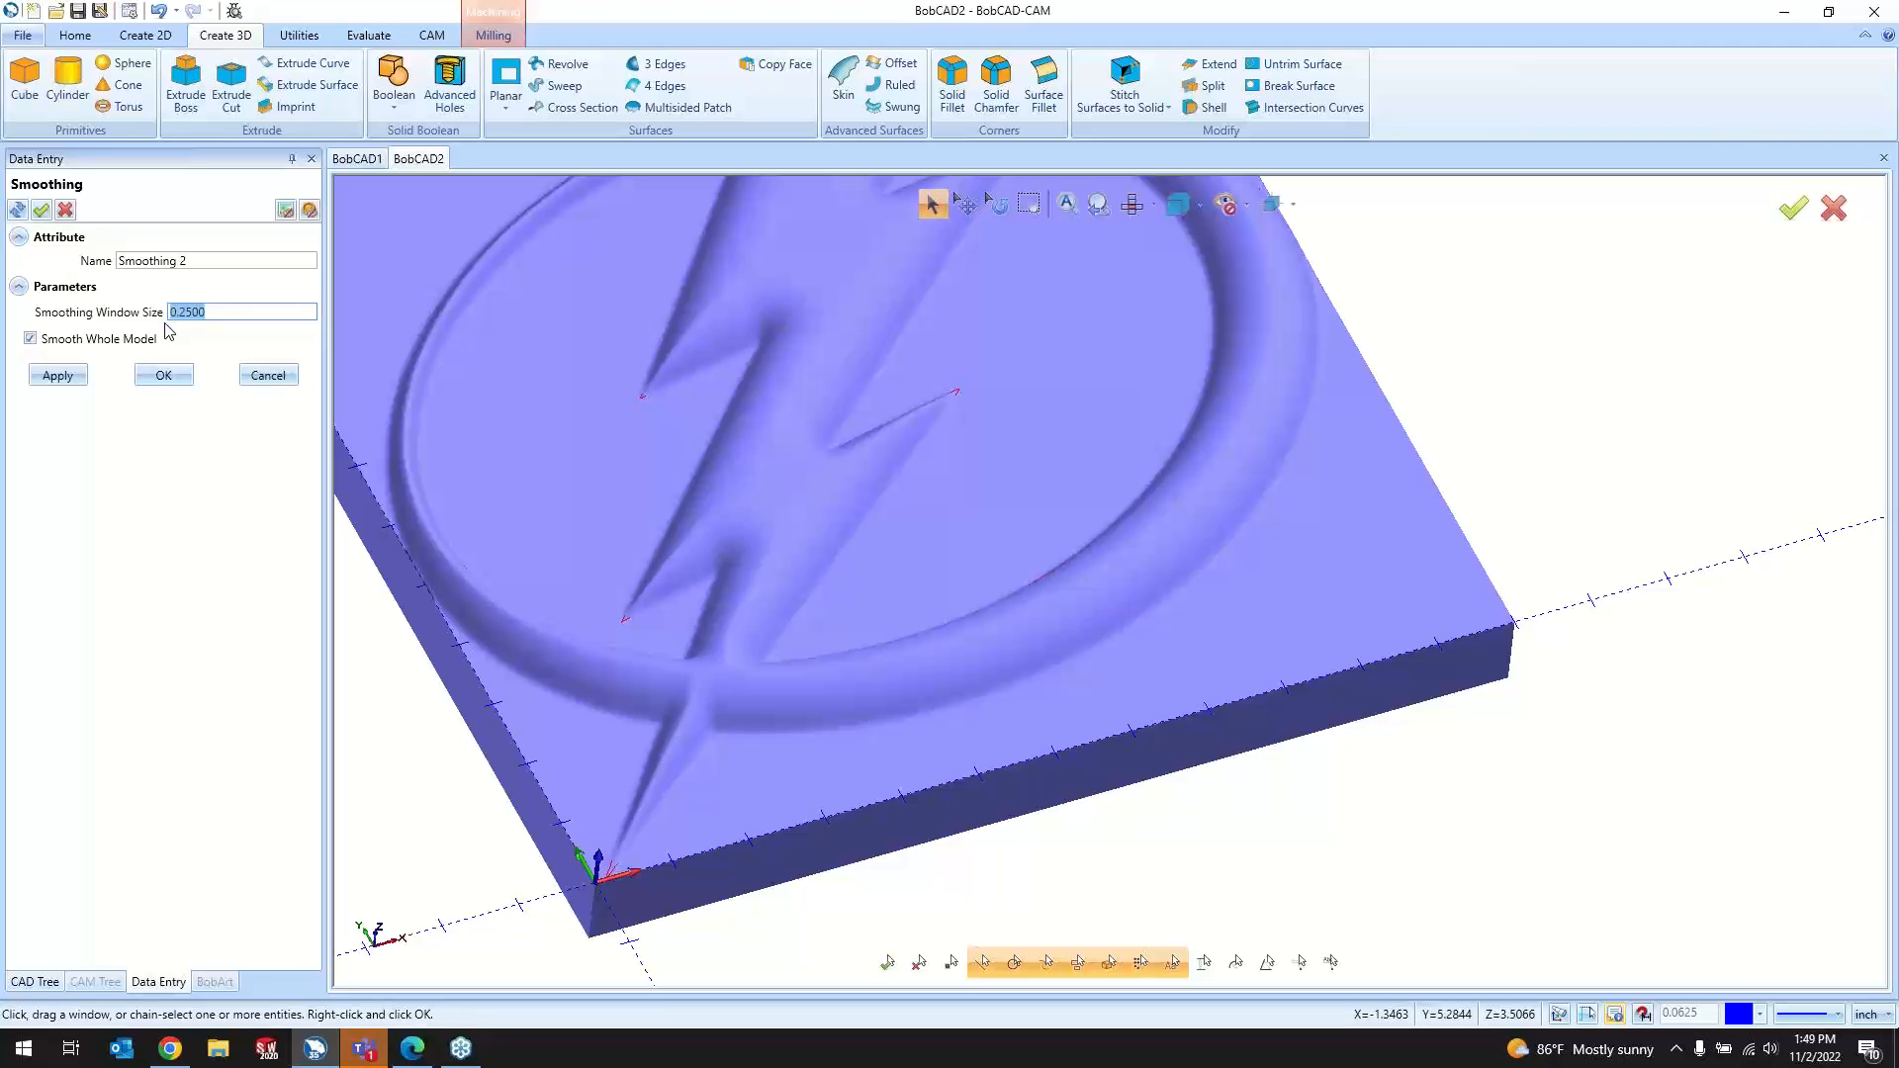
text(.01)
click(163, 375)
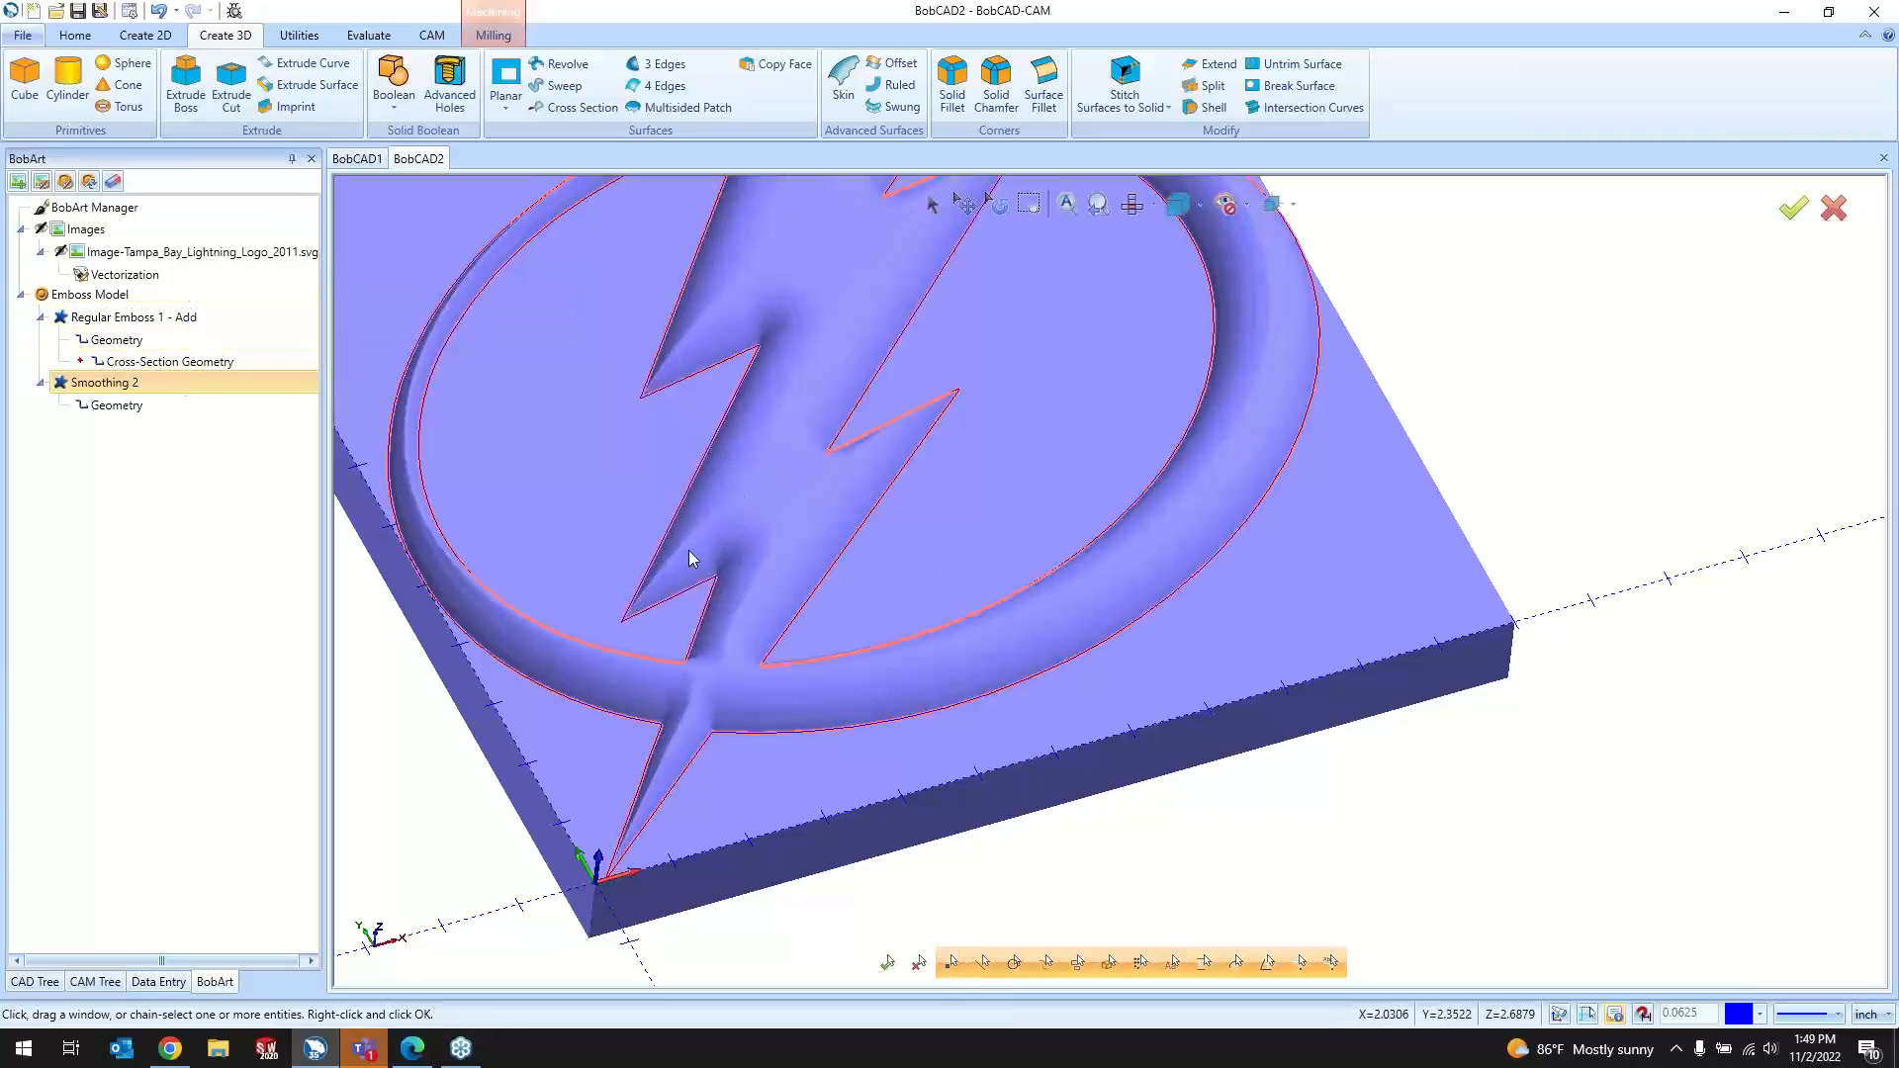
scroll(668, 537, up, 2)
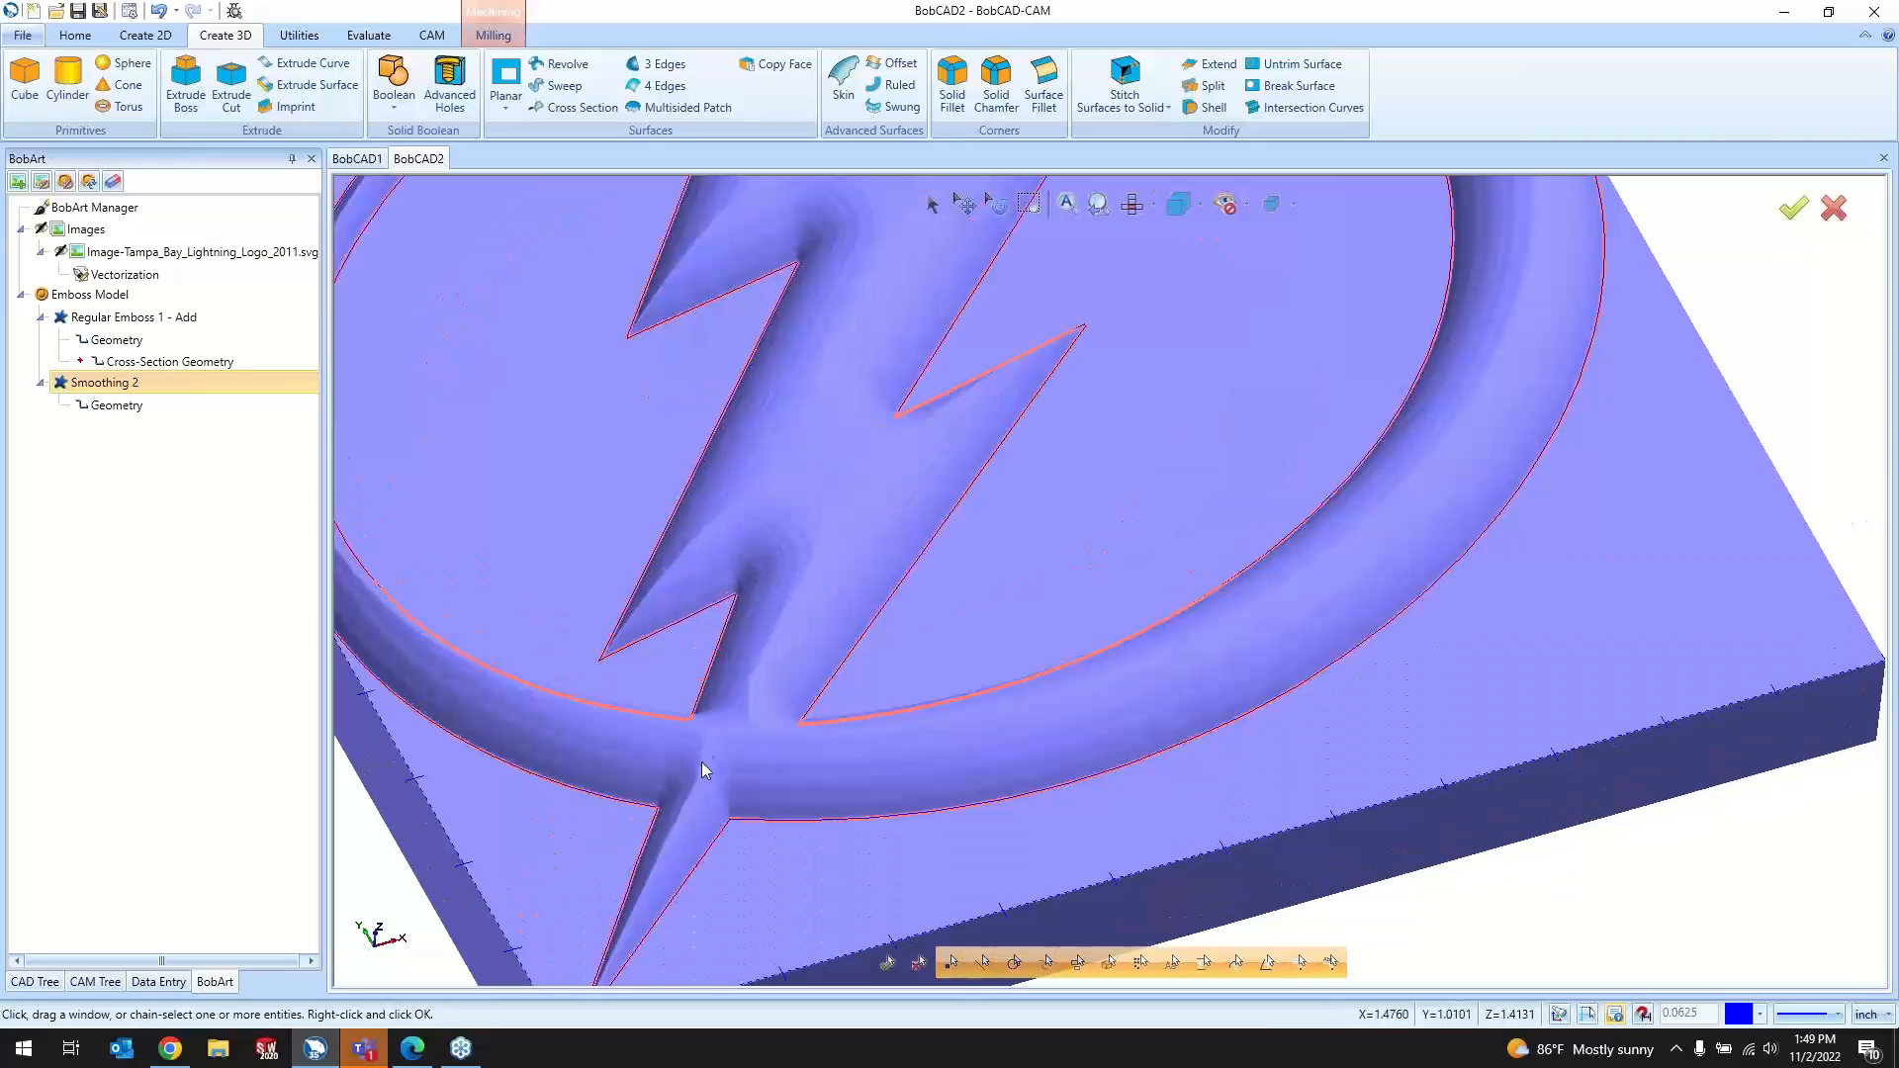
Step: Set the smoothing feature's window size back to 0.25 and accept it
double_click(176, 380)
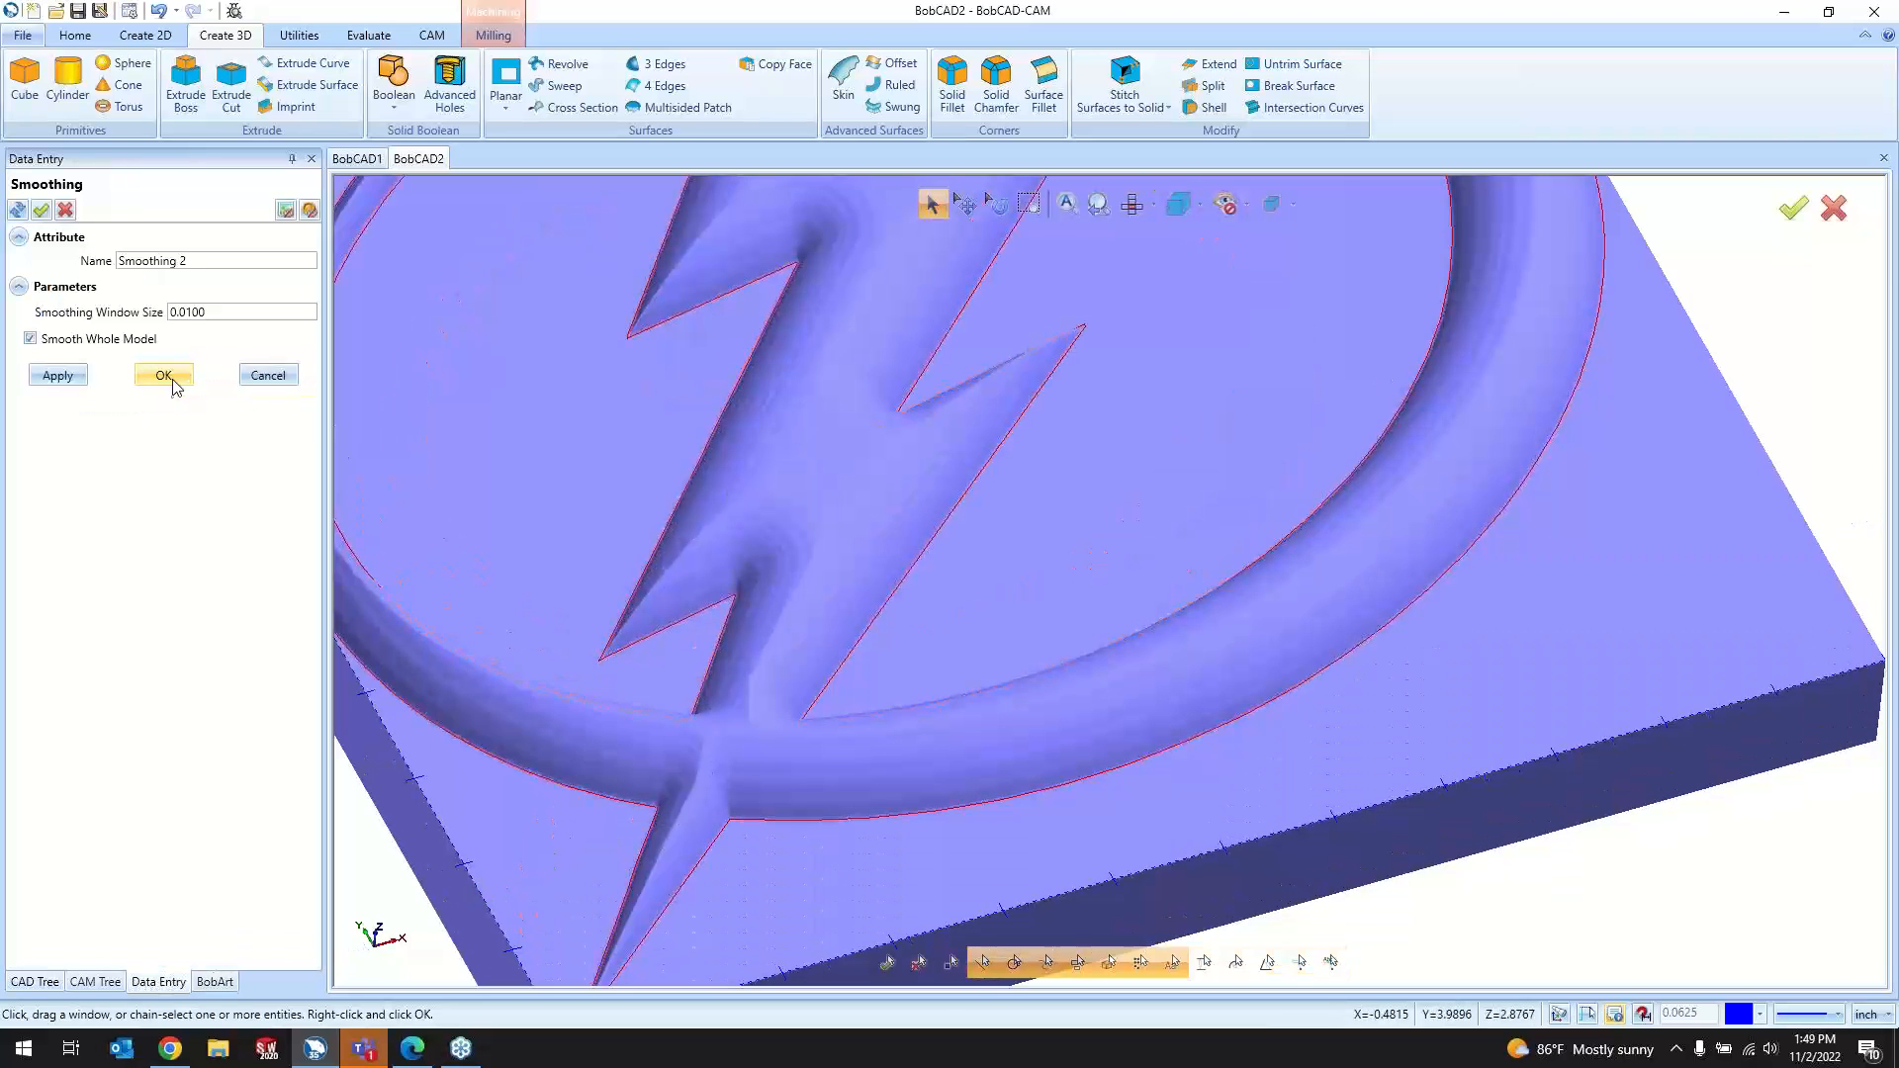
drag(223, 309, 151, 310)
text(.25)
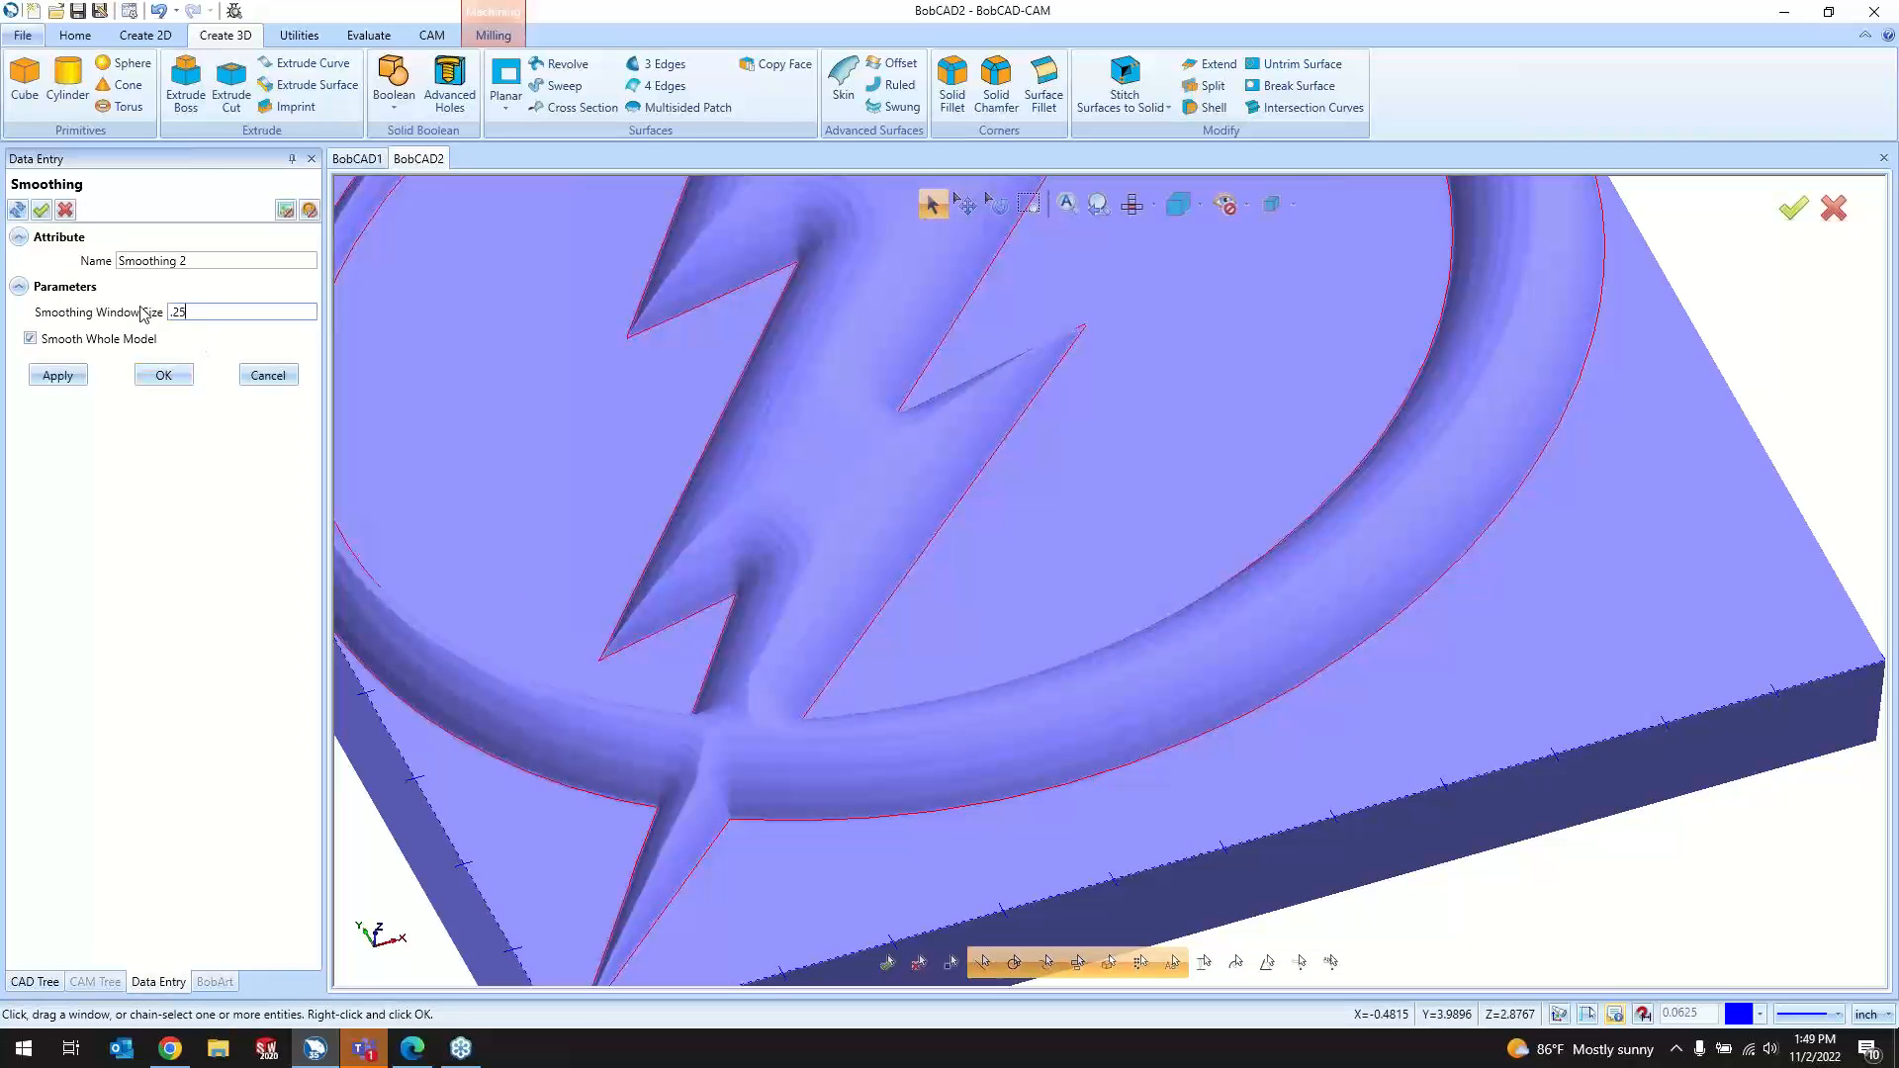
click(164, 375)
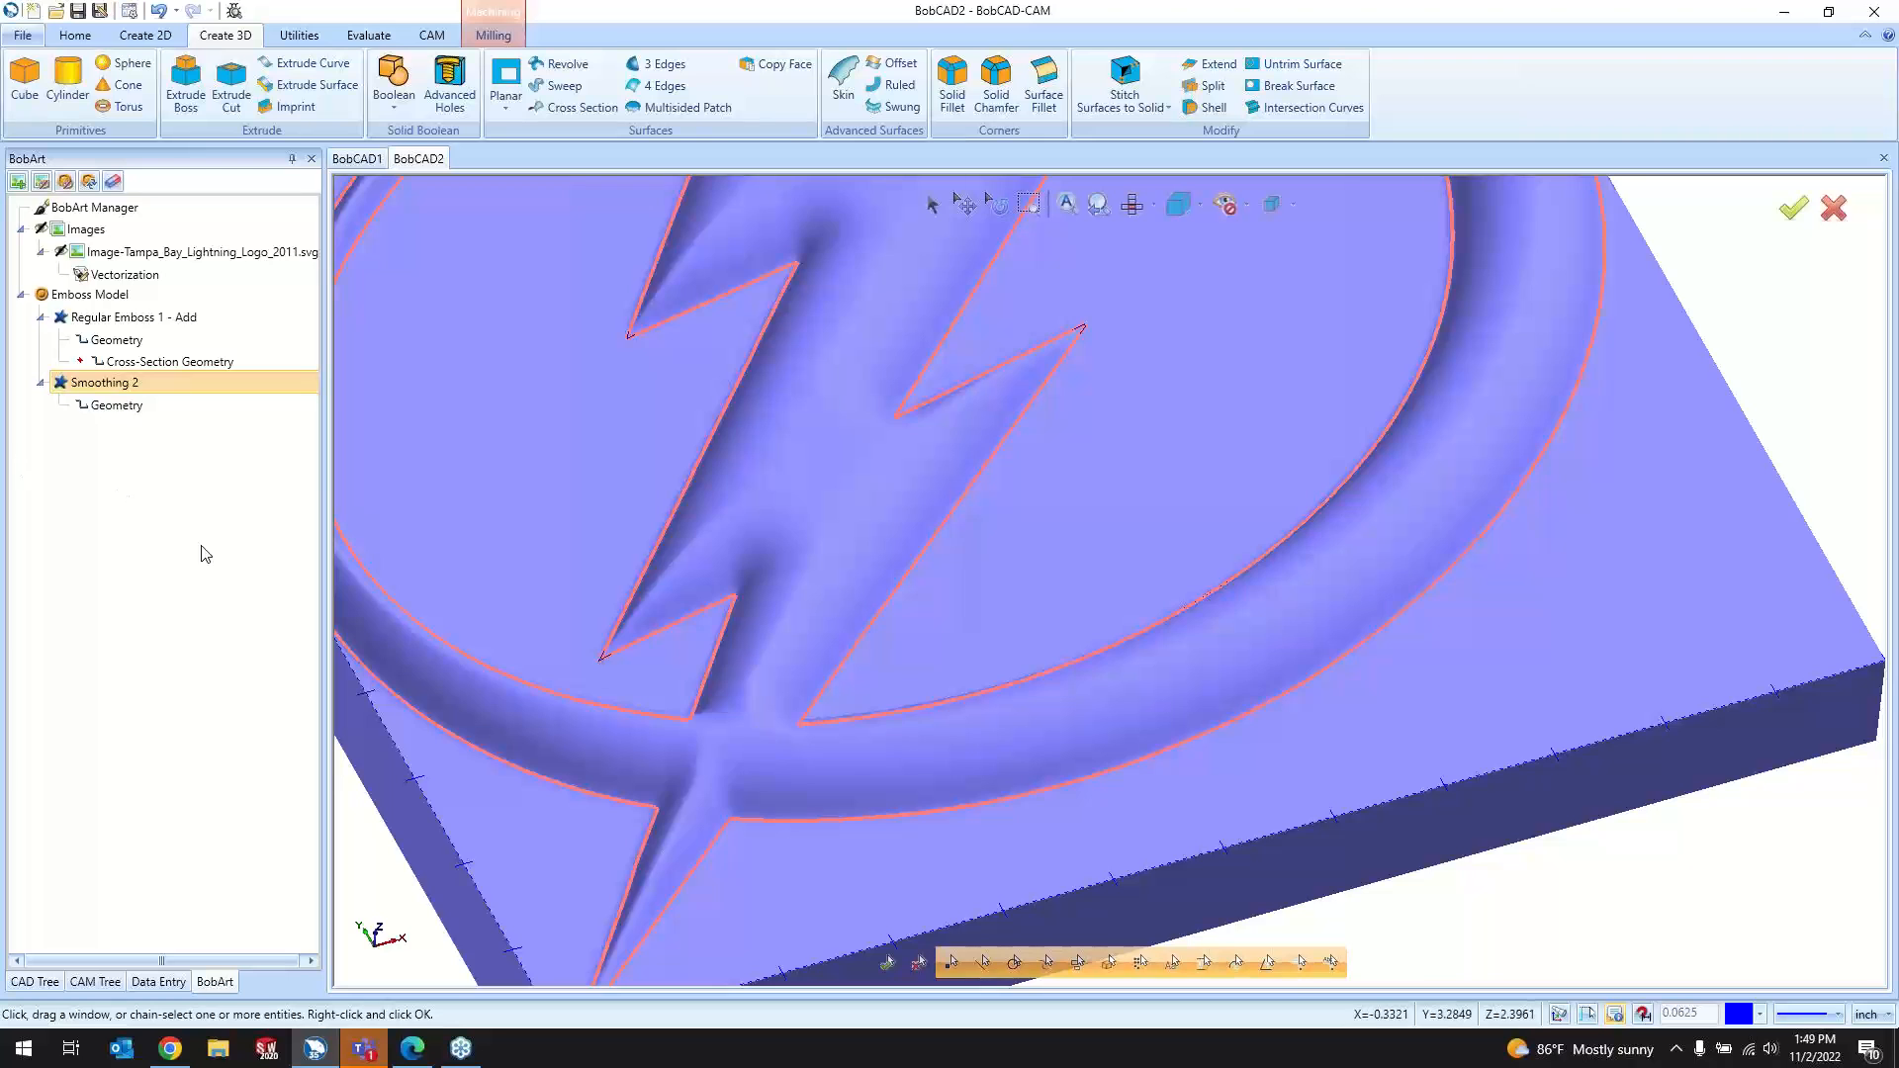
Step: Delete the smoothing feature from the emboss model
scroll(691, 715, down, 2)
scroll(691, 715, down, 2)
scroll(805, 239, up, 3)
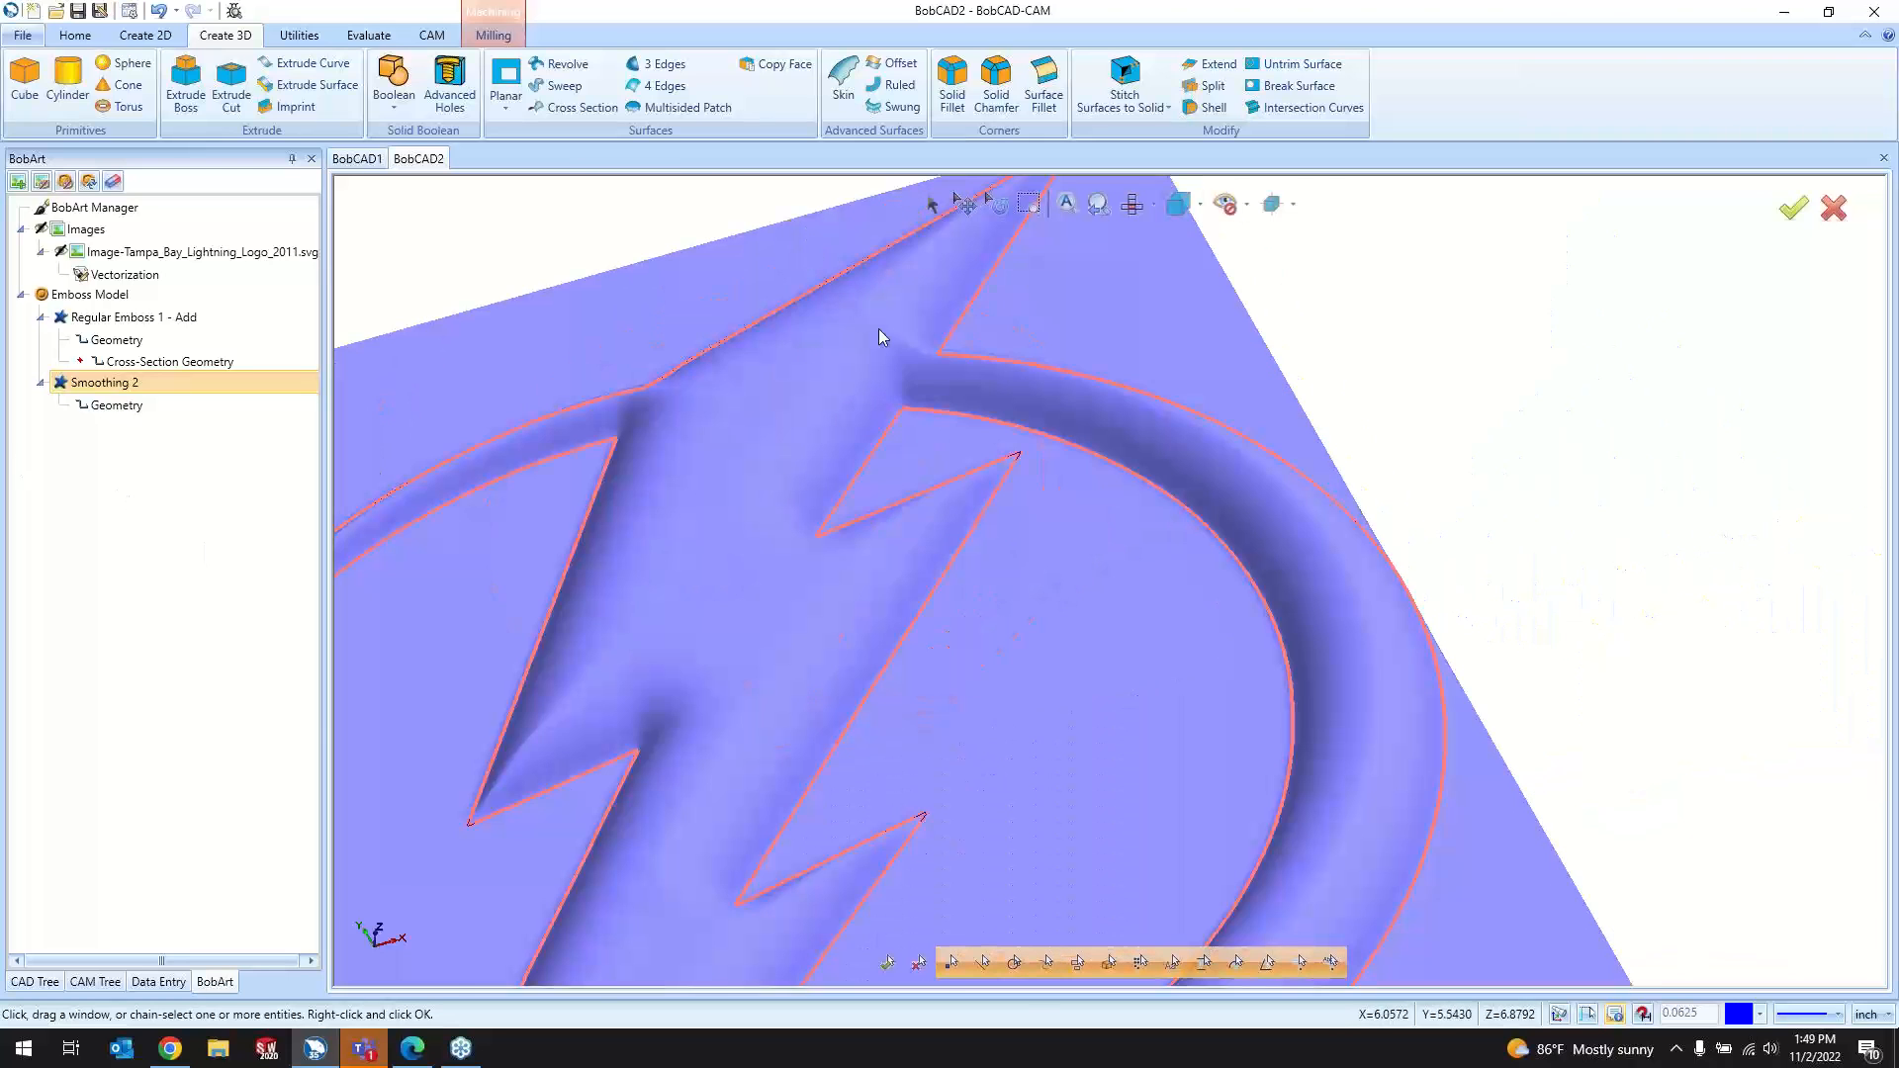
scroll(945, 374, down, 1)
scroll(945, 374, down, 2)
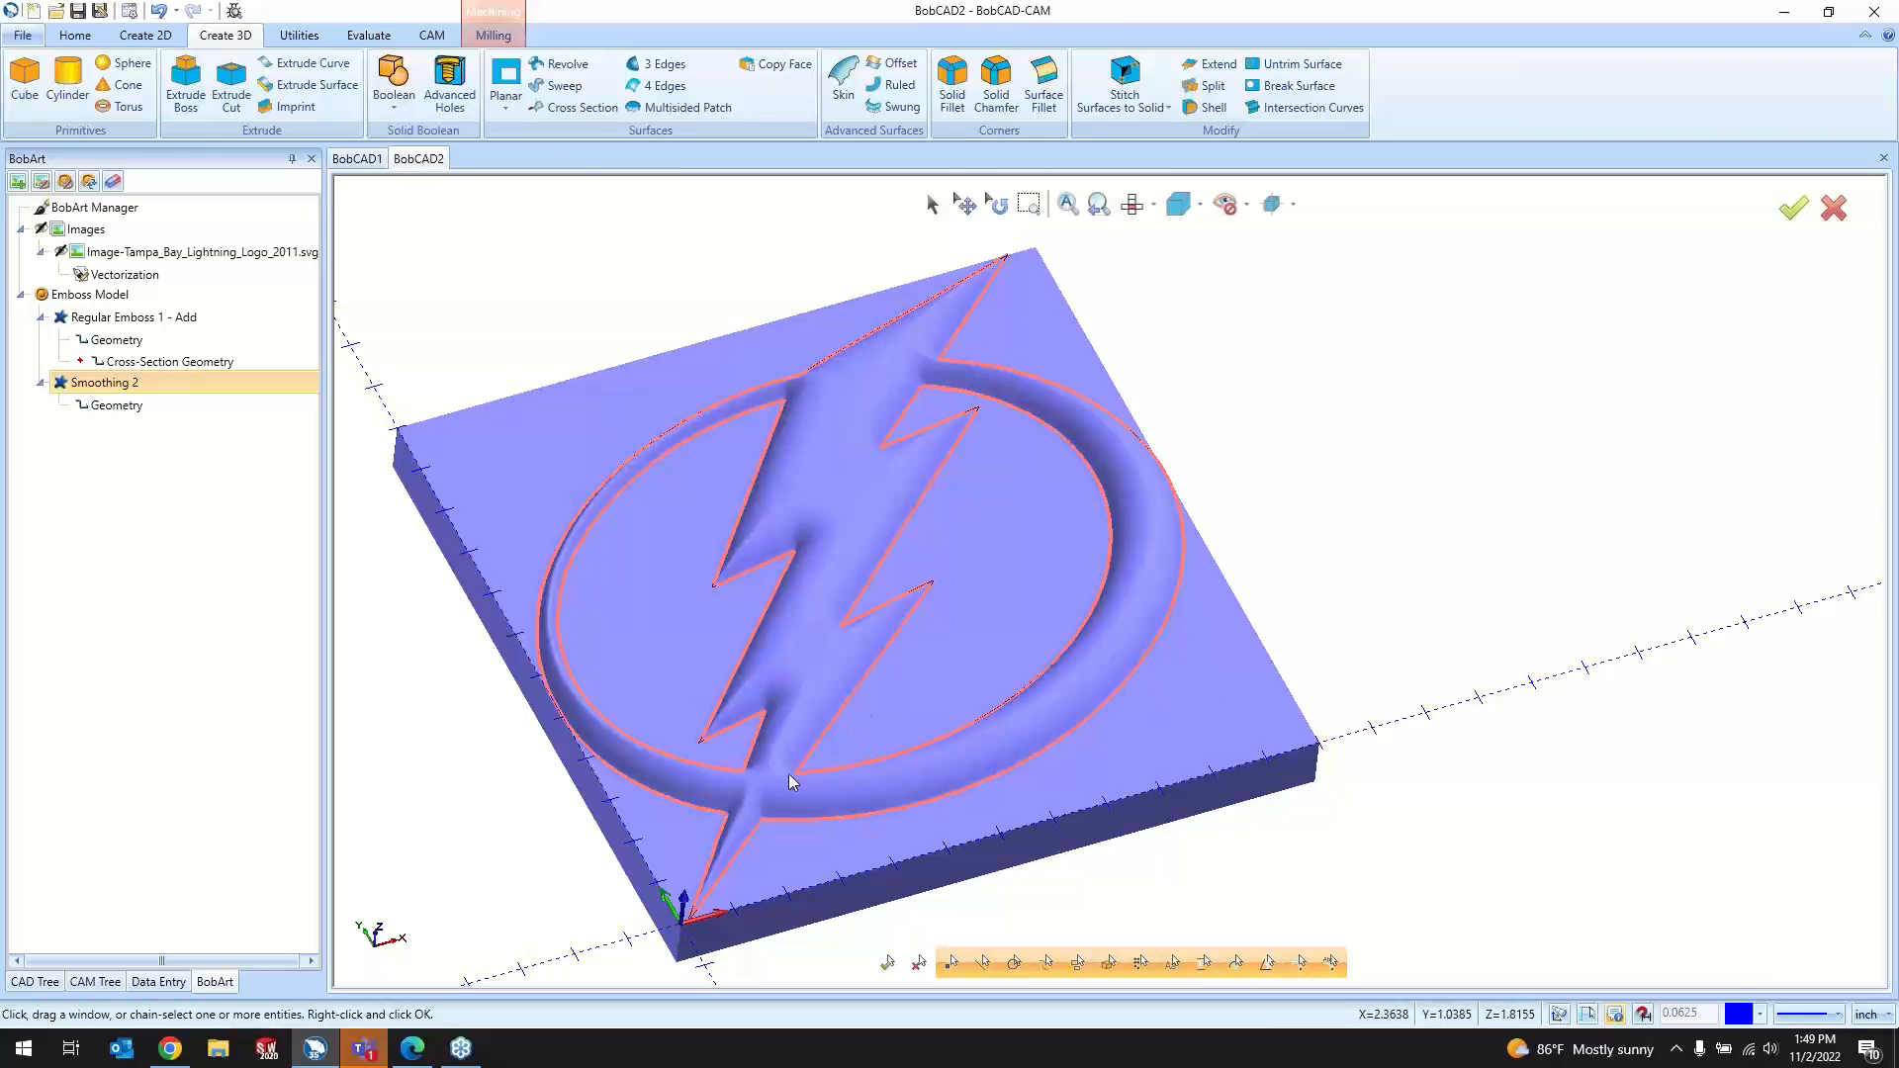
key(Delete)
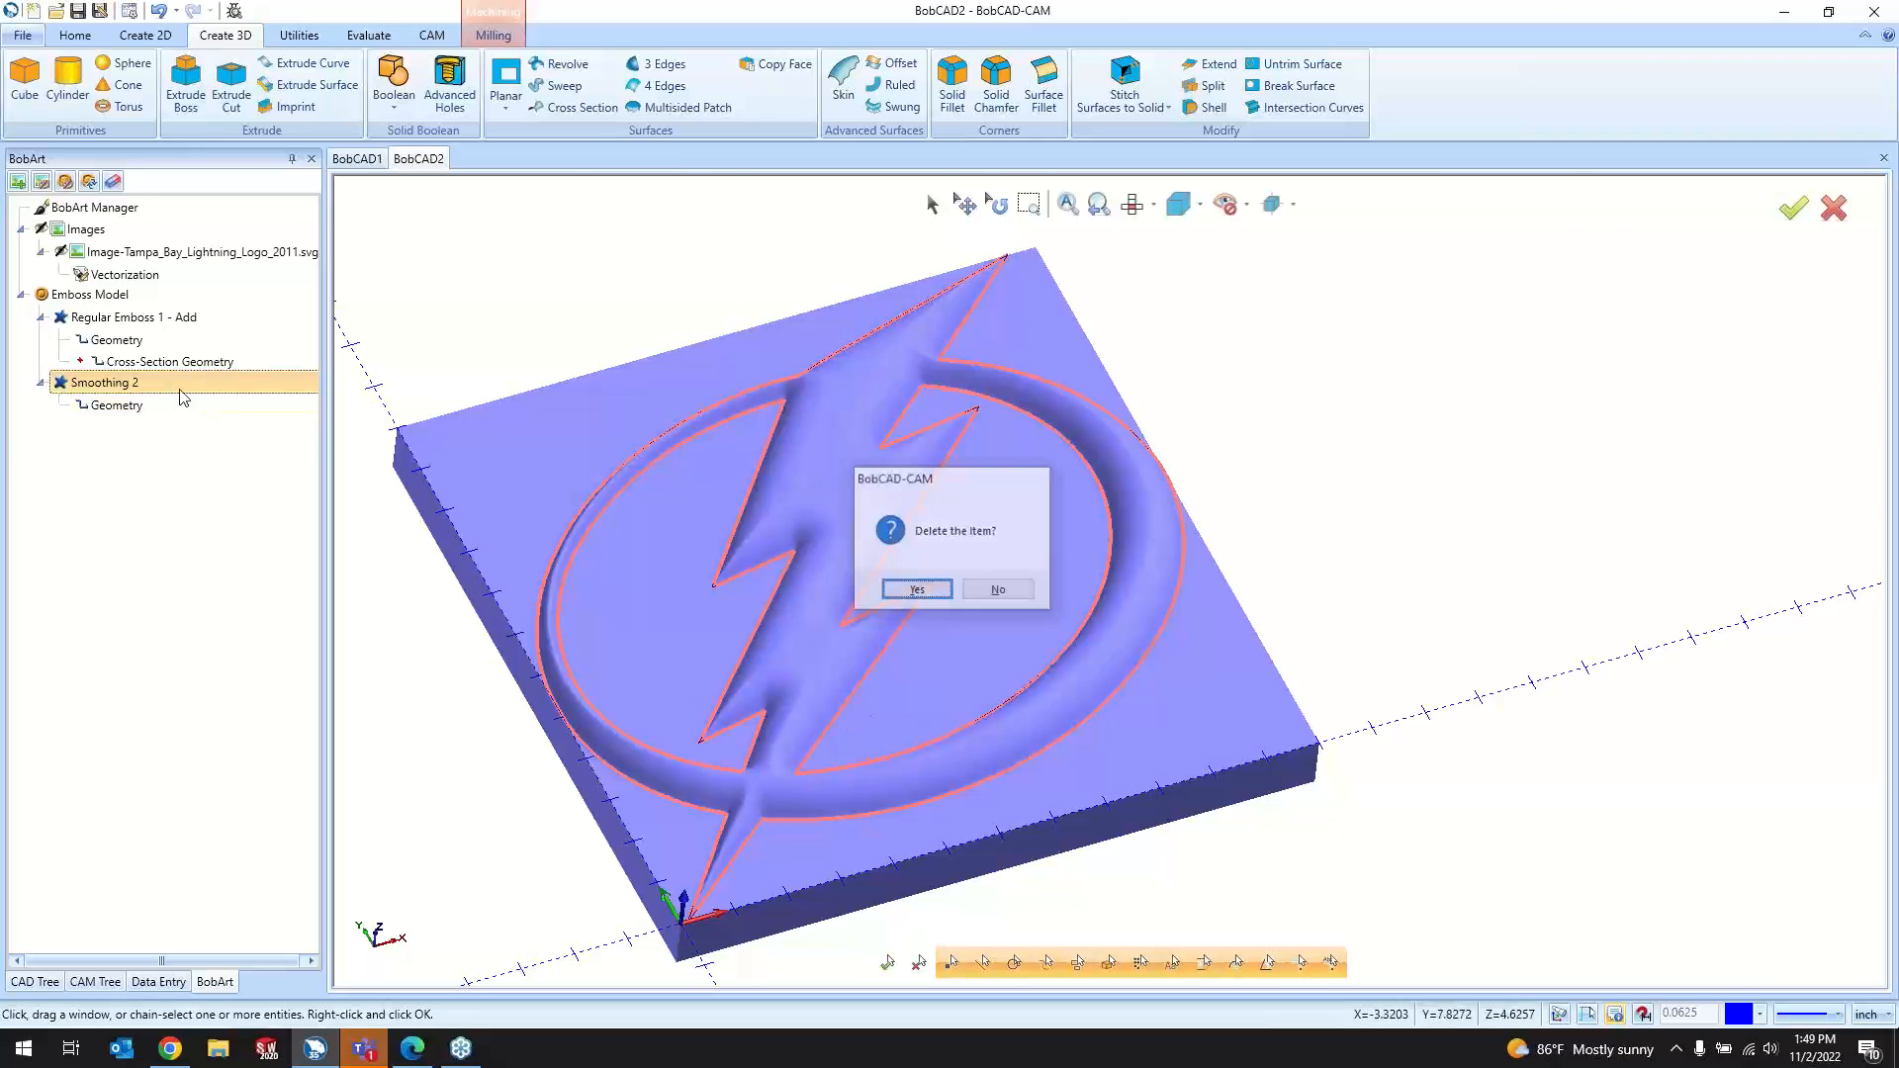
key(Return)
Step: Start Sculpting on the emboss model and carve grooves across the bolt's middle with Remove at diameter 0.25 and strength 0.05
right_click(142, 295)
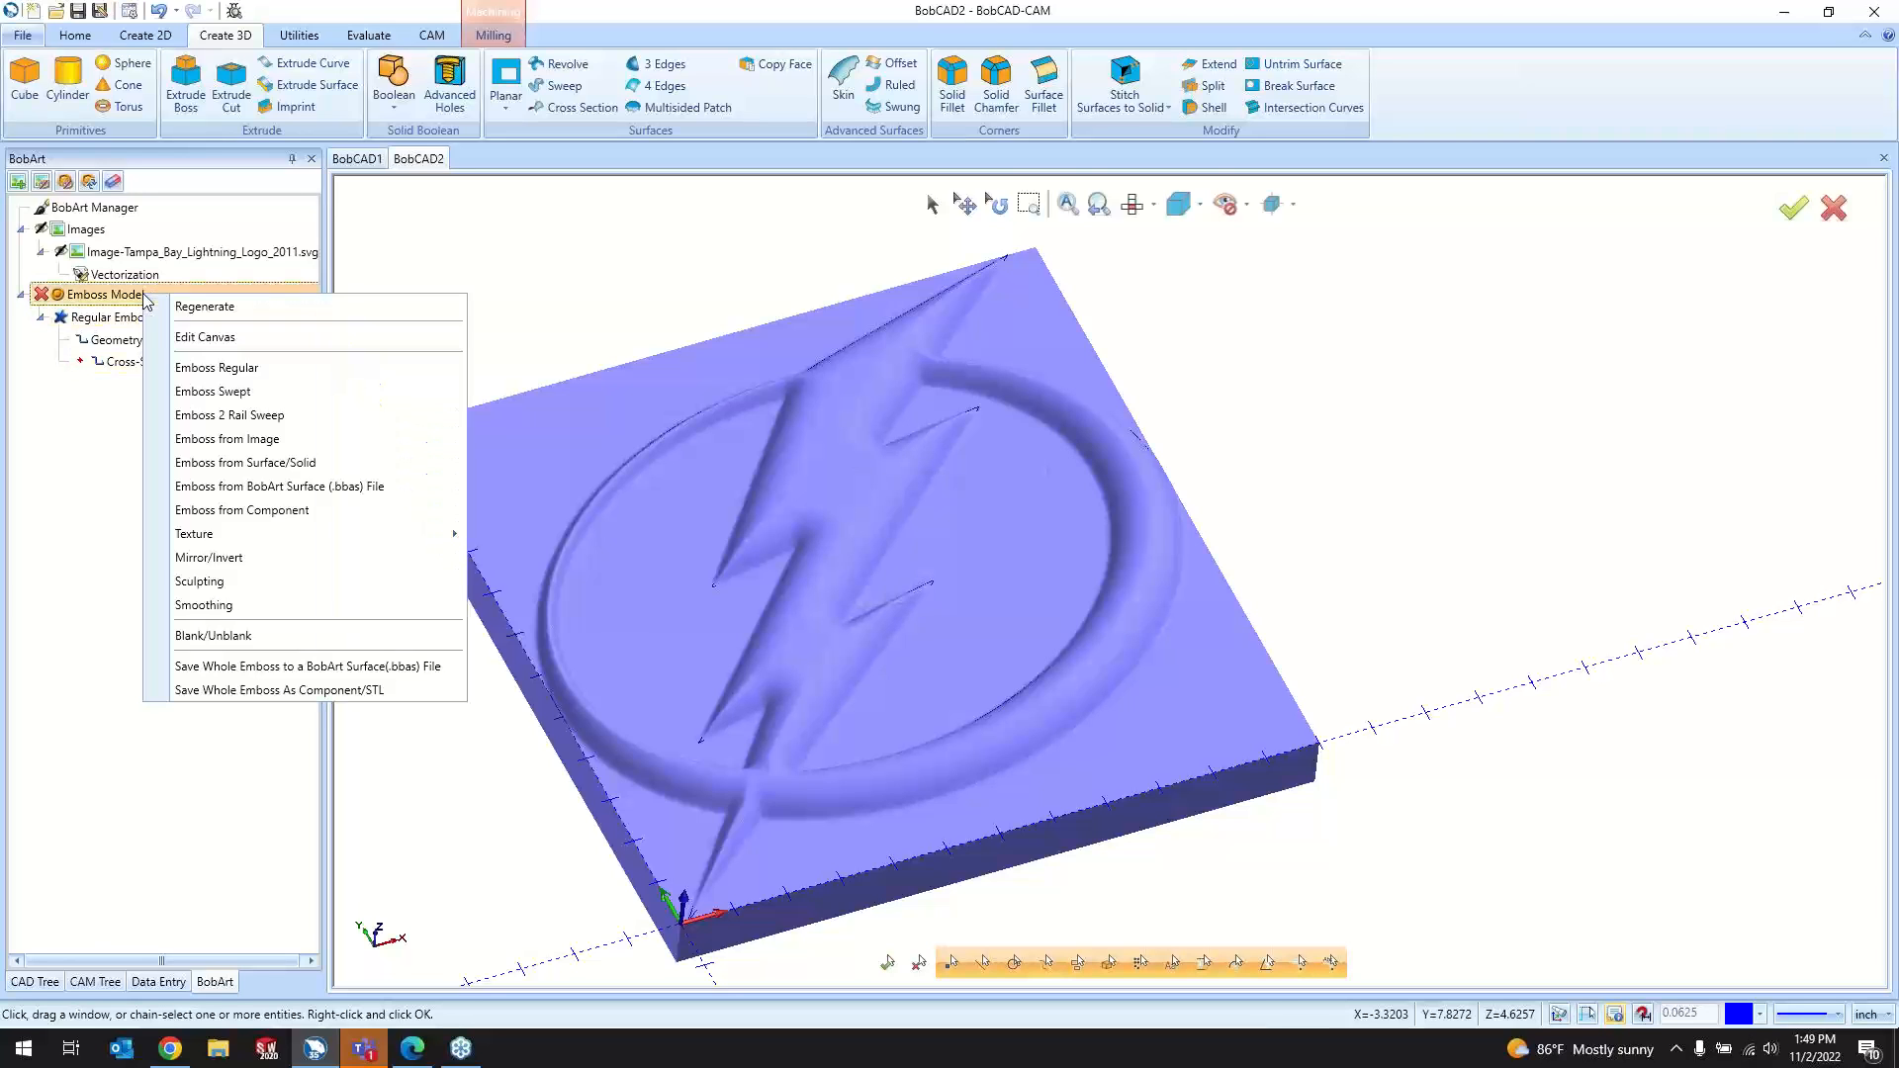
click(200, 582)
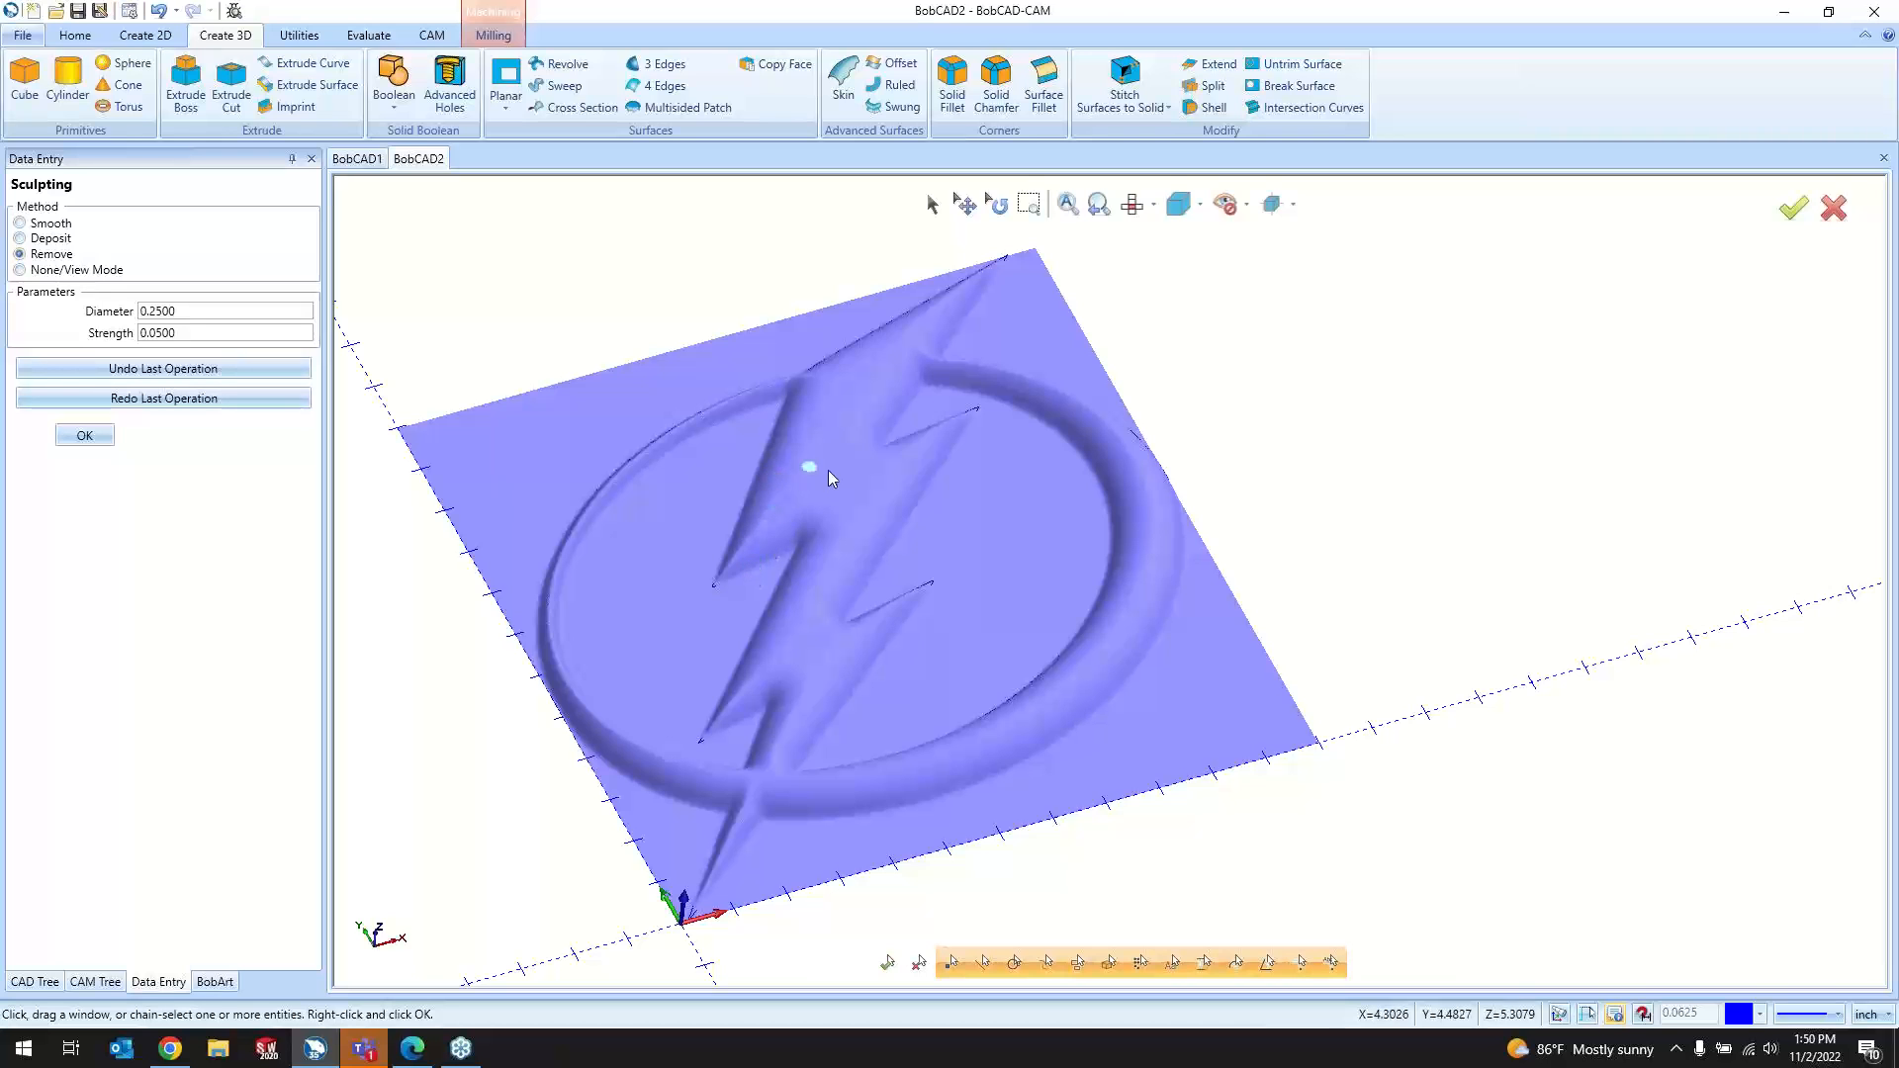
scroll(827, 478, up, 5)
scroll(1065, 494, down, 3)
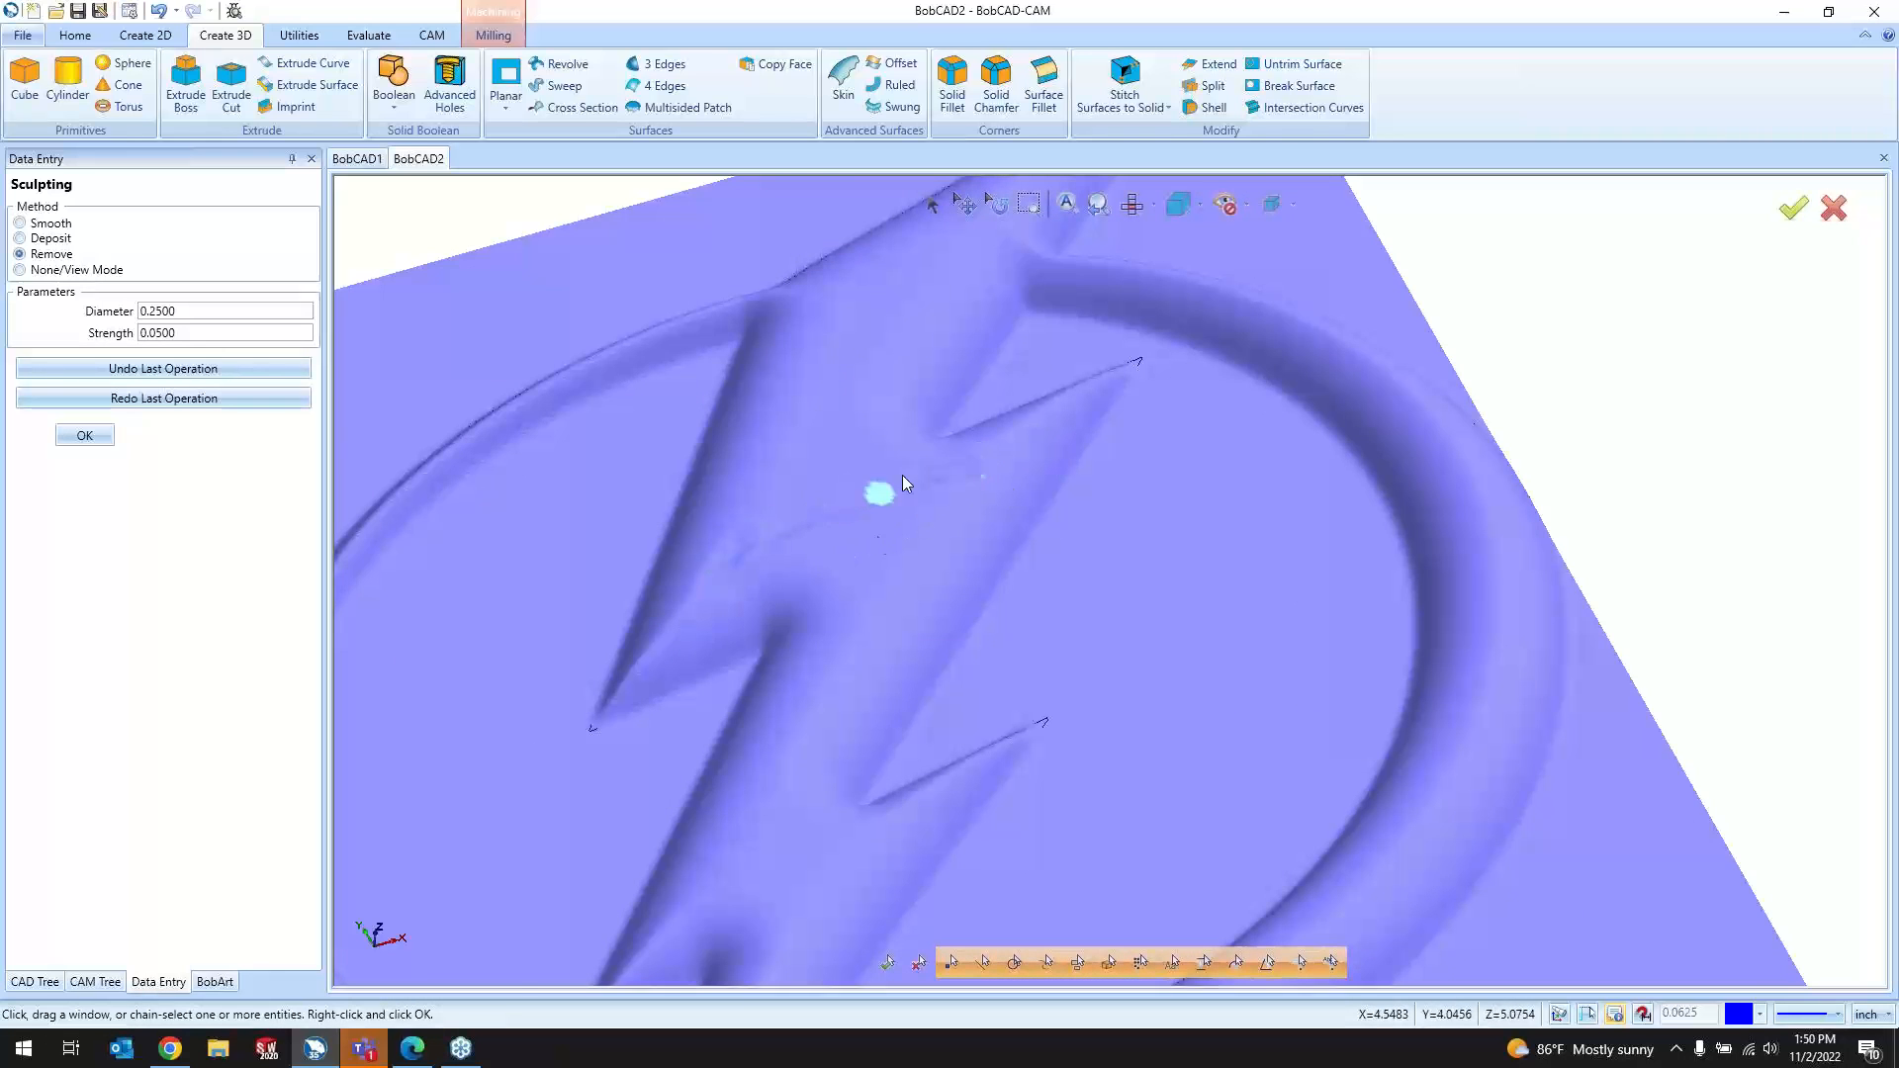
click(1126, 209)
scroll(1019, 643, down, 4)
scroll(1038, 658, up, 6)
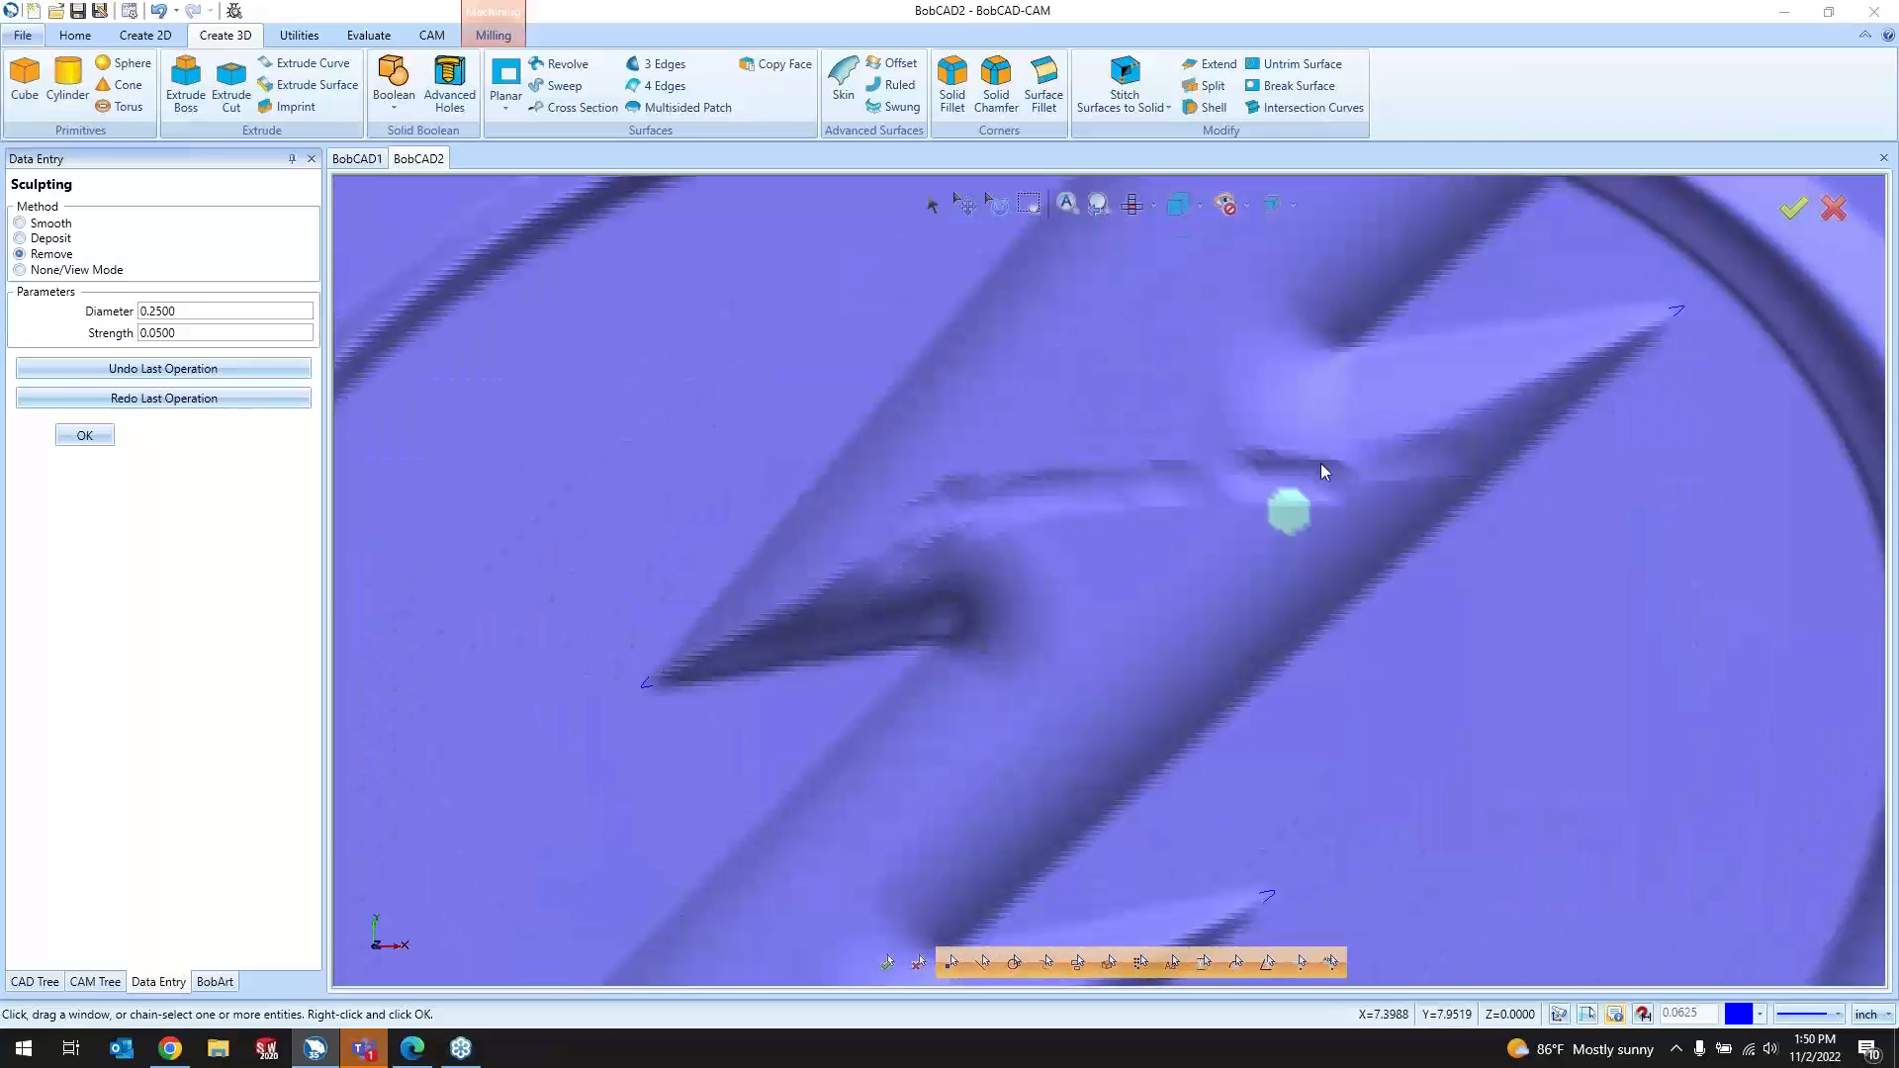
mouse_move(1109, 488)
mouse_down()
mouse_move(1386, 473)
mouse_move(1193, 444)
mouse_move(1150, 501)
mouse_move(979, 519)
mouse_up()
Step: Switch sculpting to Deposit and add a raised stroke across the bolt just above the carved grooves
click(50, 242)
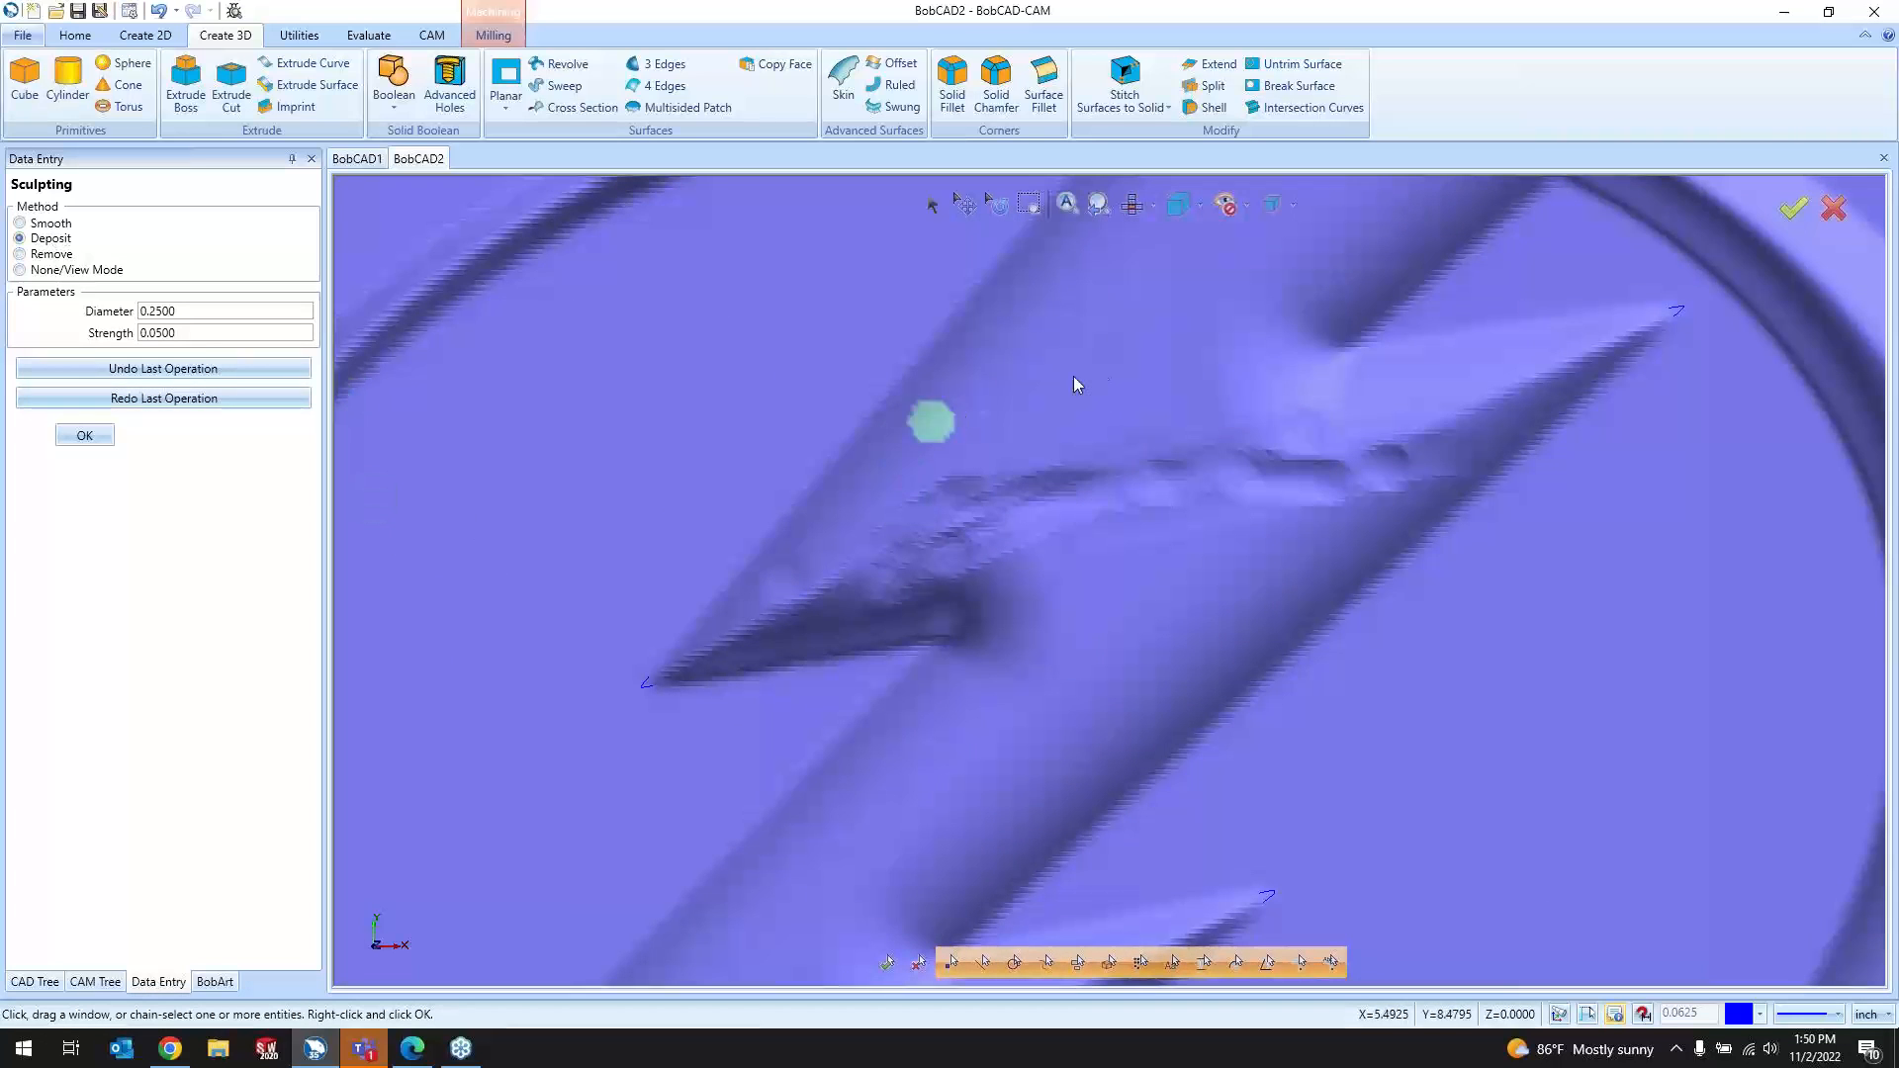
drag(1131, 362, 801, 486)
scroll(1017, 544, down, 3)
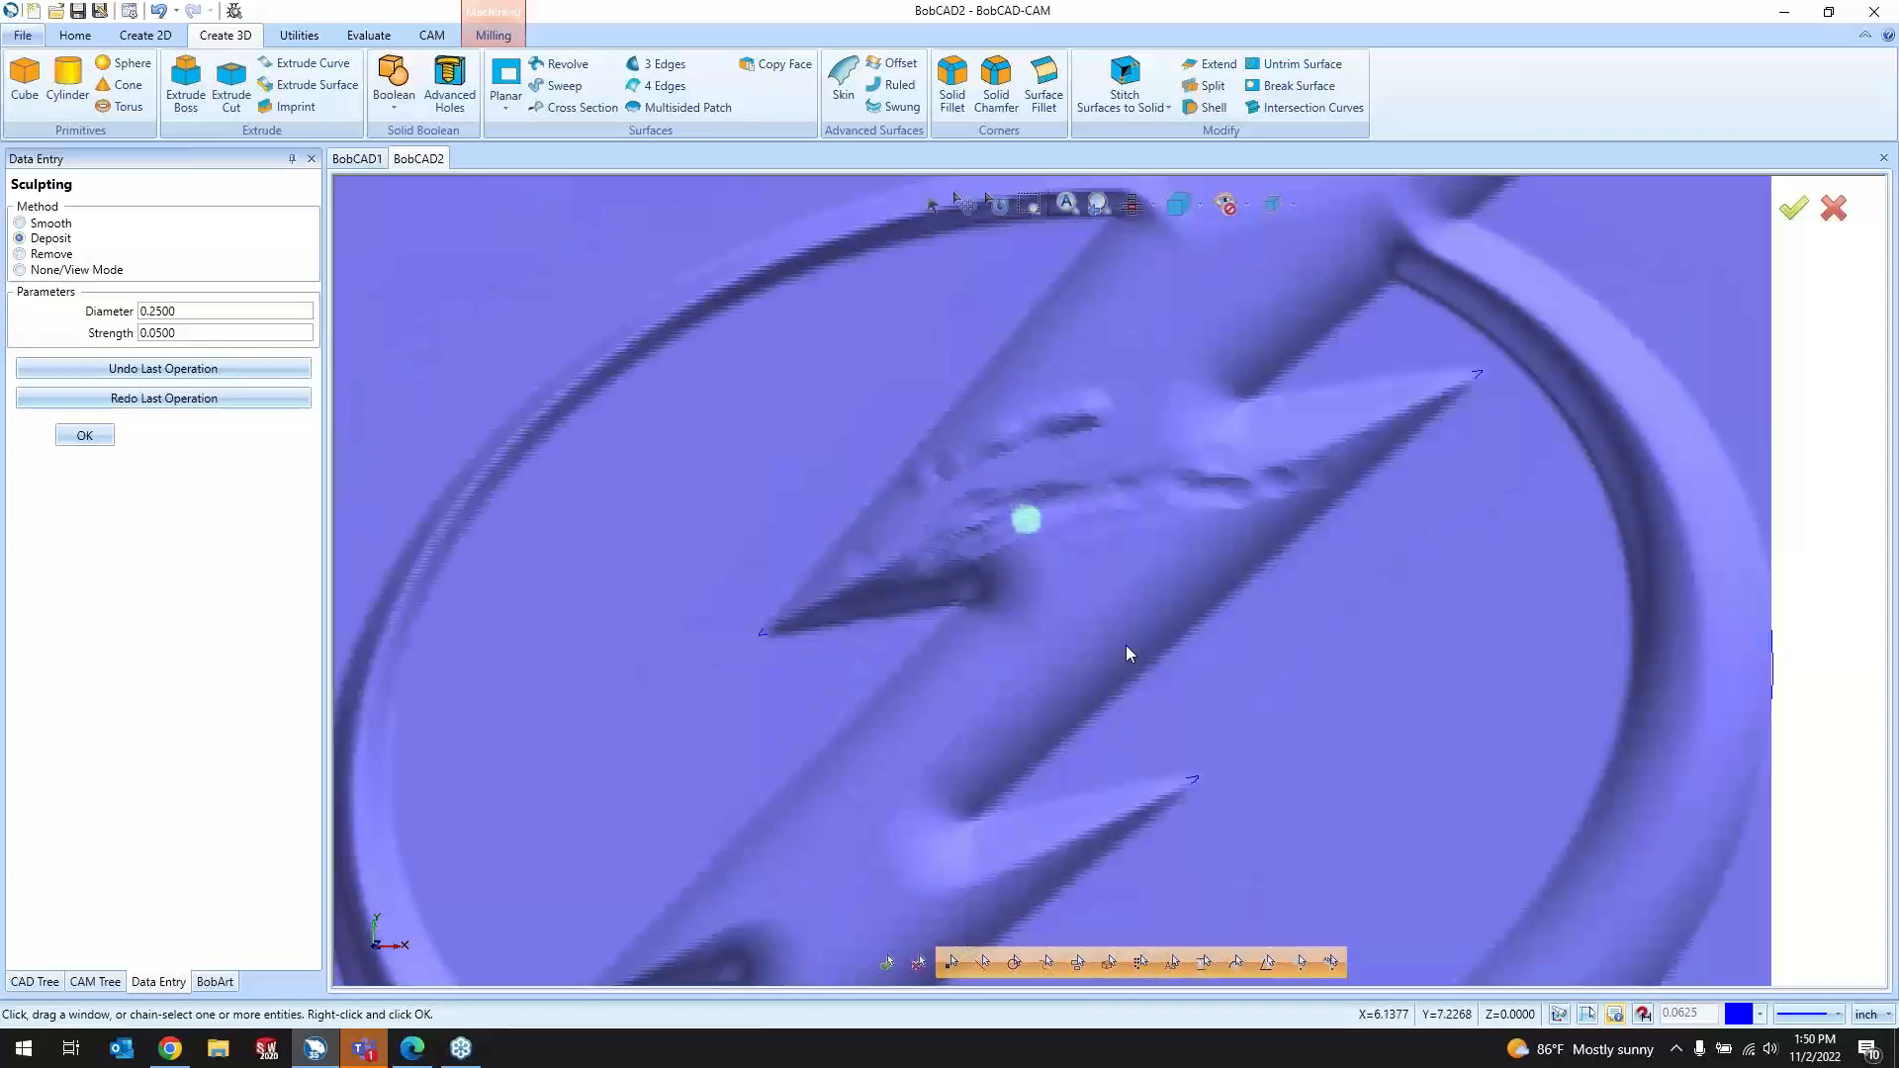
middle_drag(1214, 697, 1216, 518)
scroll(1056, 688, up, 3)
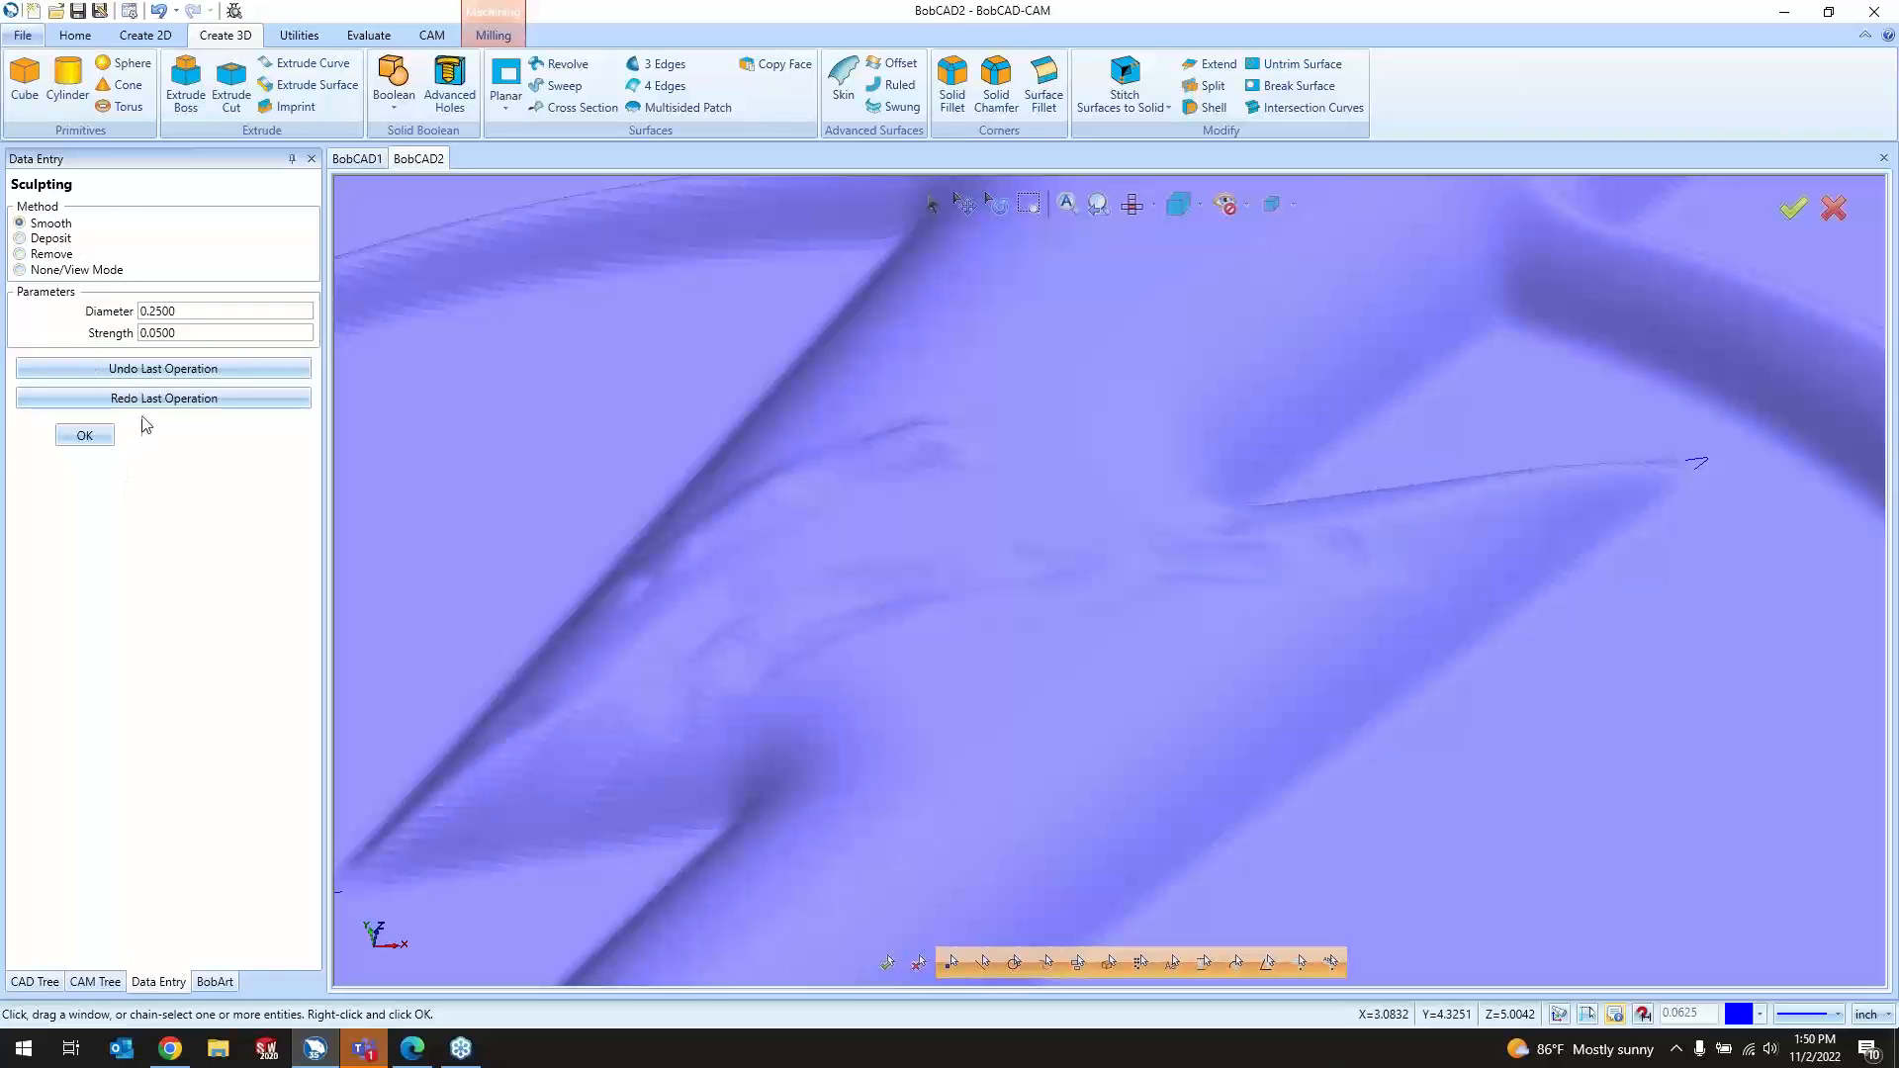
Step: Undo the sculpting strokes made across the middle of the bolt, one operation at a time
click(134, 377)
click(133, 377)
click(134, 377)
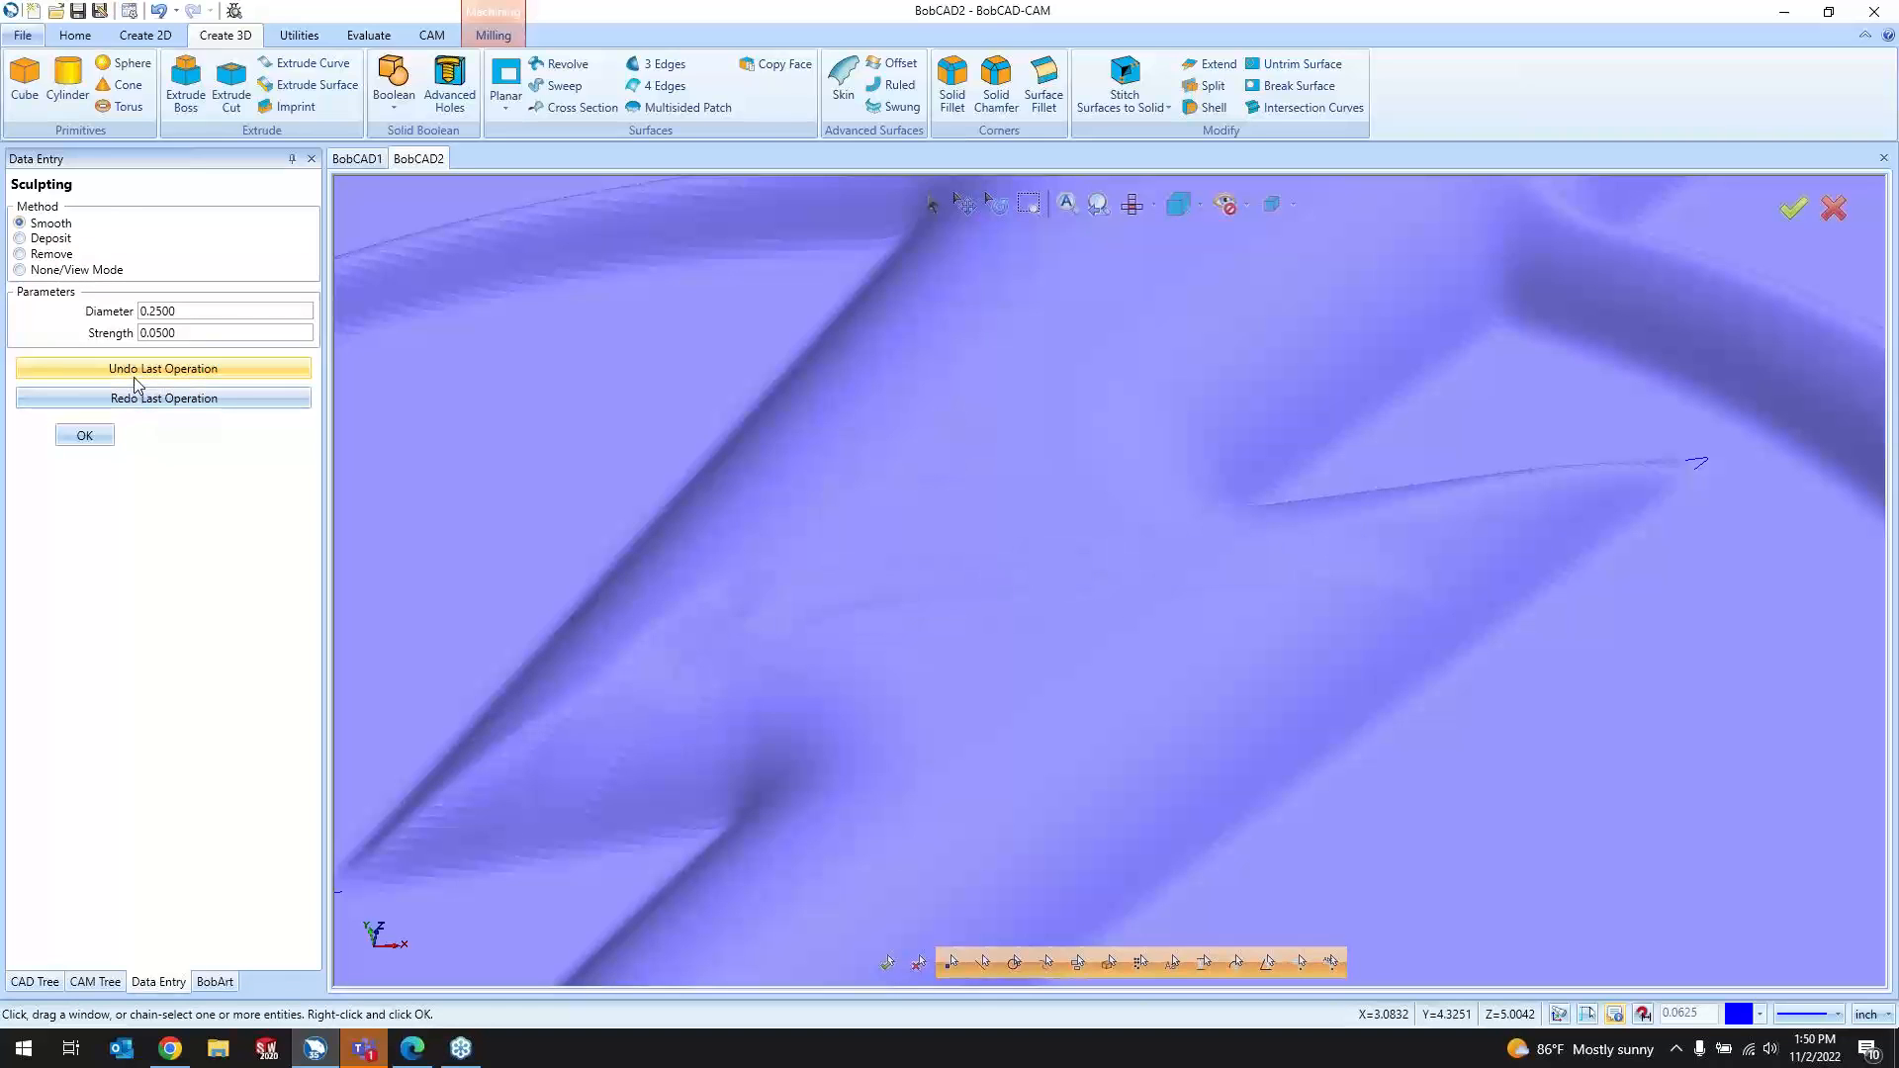
click(133, 376)
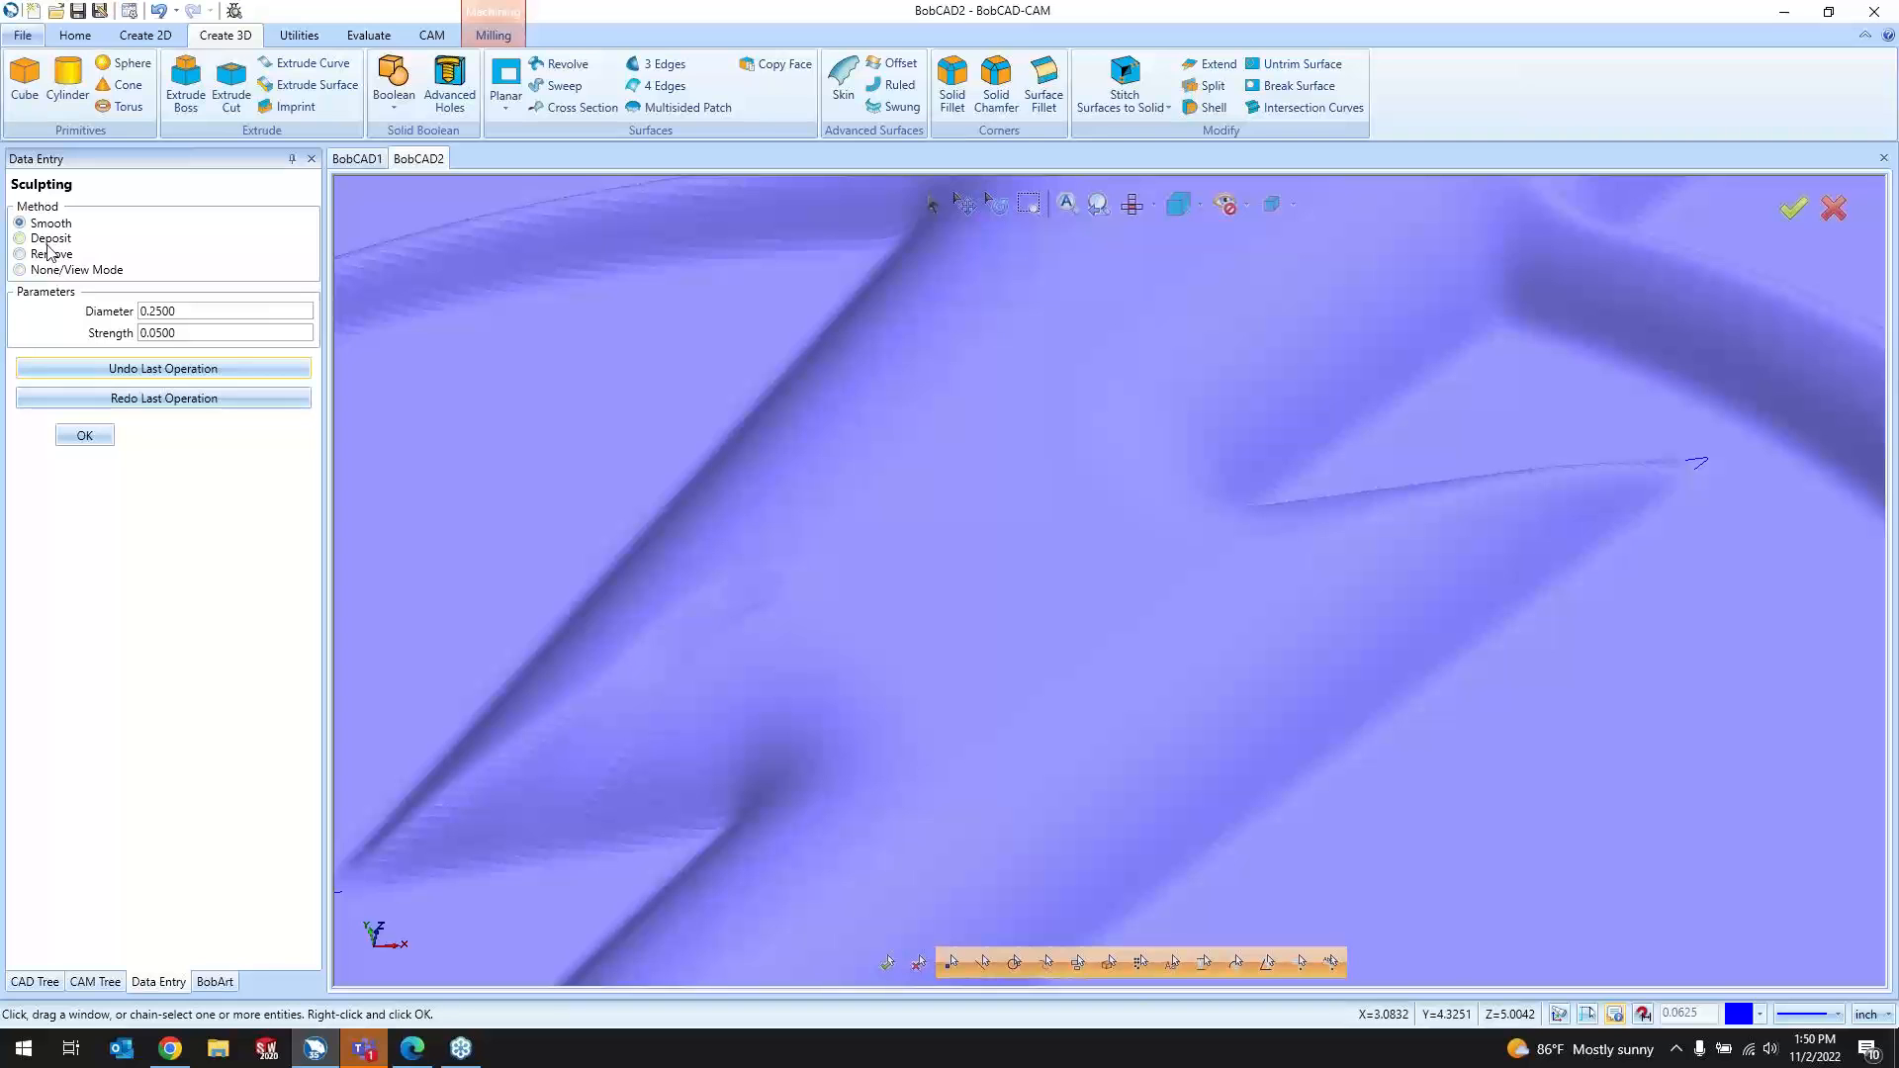
click(76, 367)
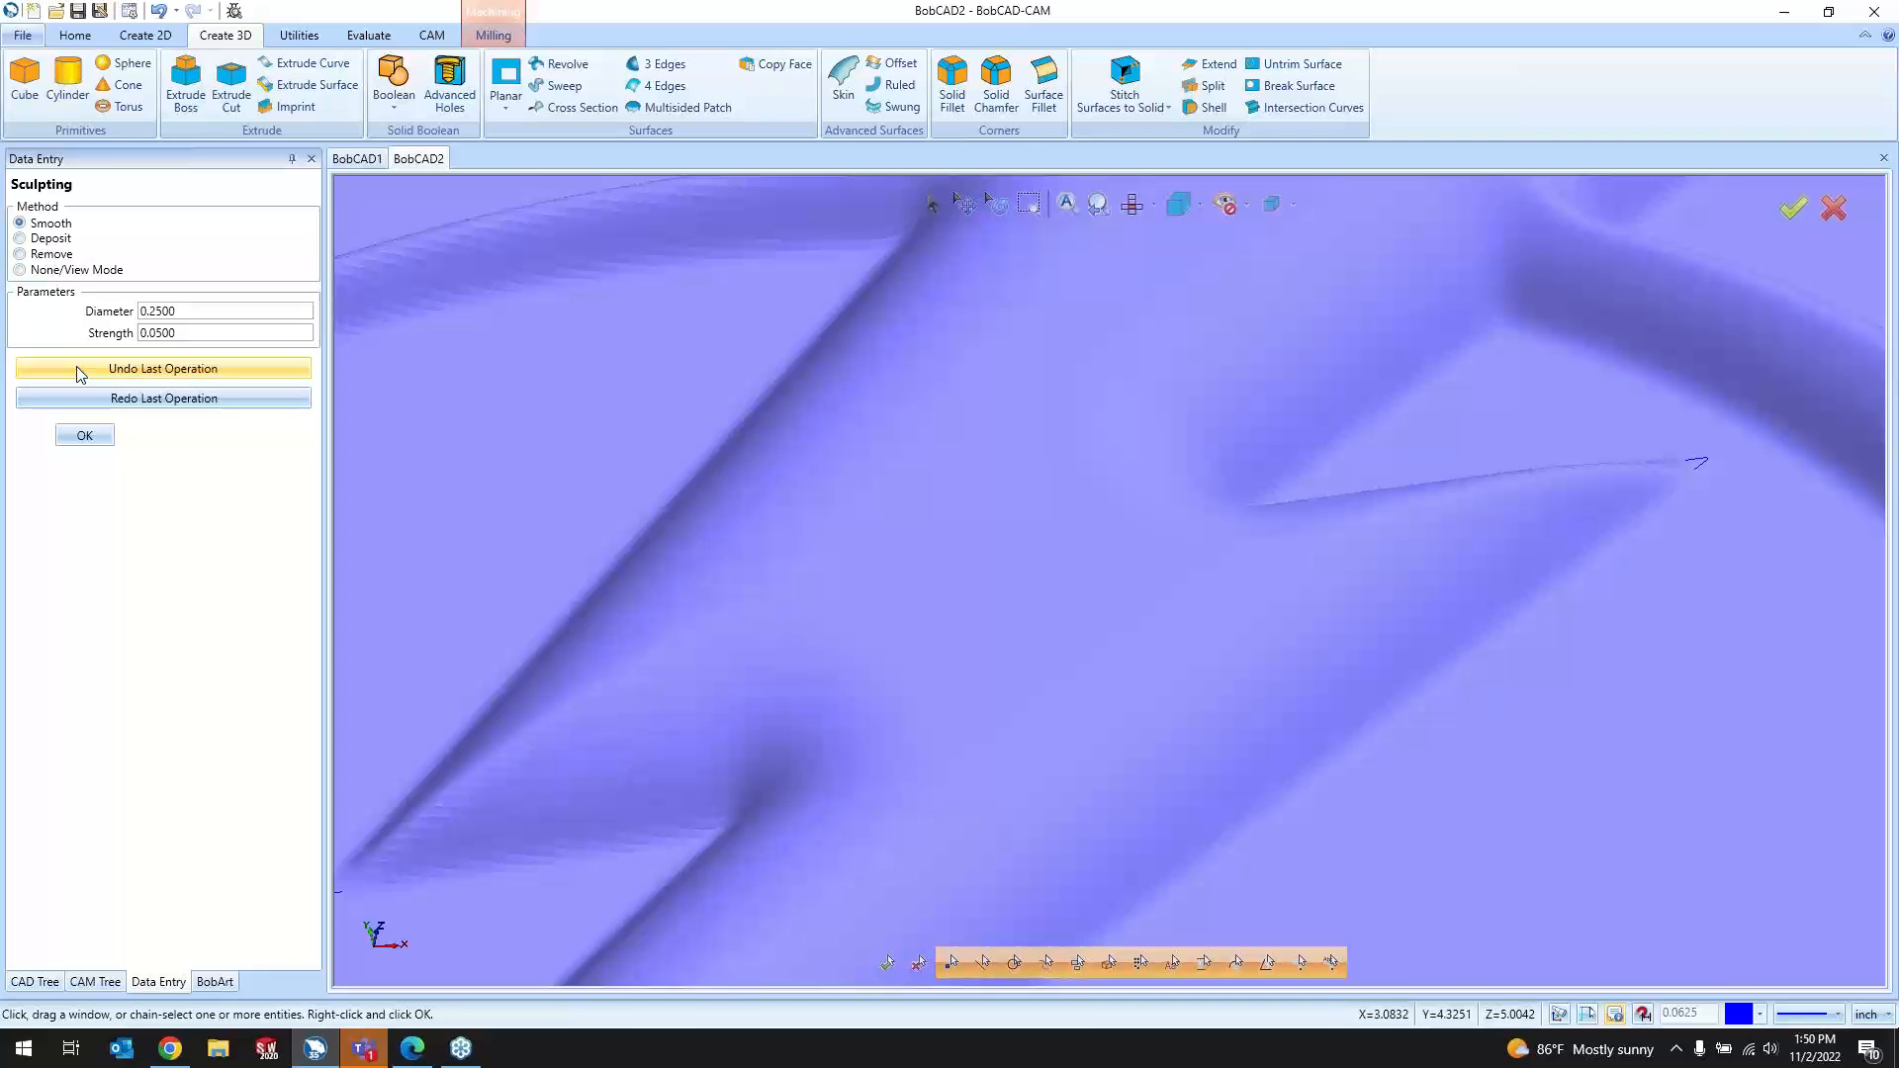
Step: Set the Smooth sculpting brush to diameter 1 and strength 0.1, working from a top view of the emblem
click(1133, 205)
scroll(912, 547, up, 3)
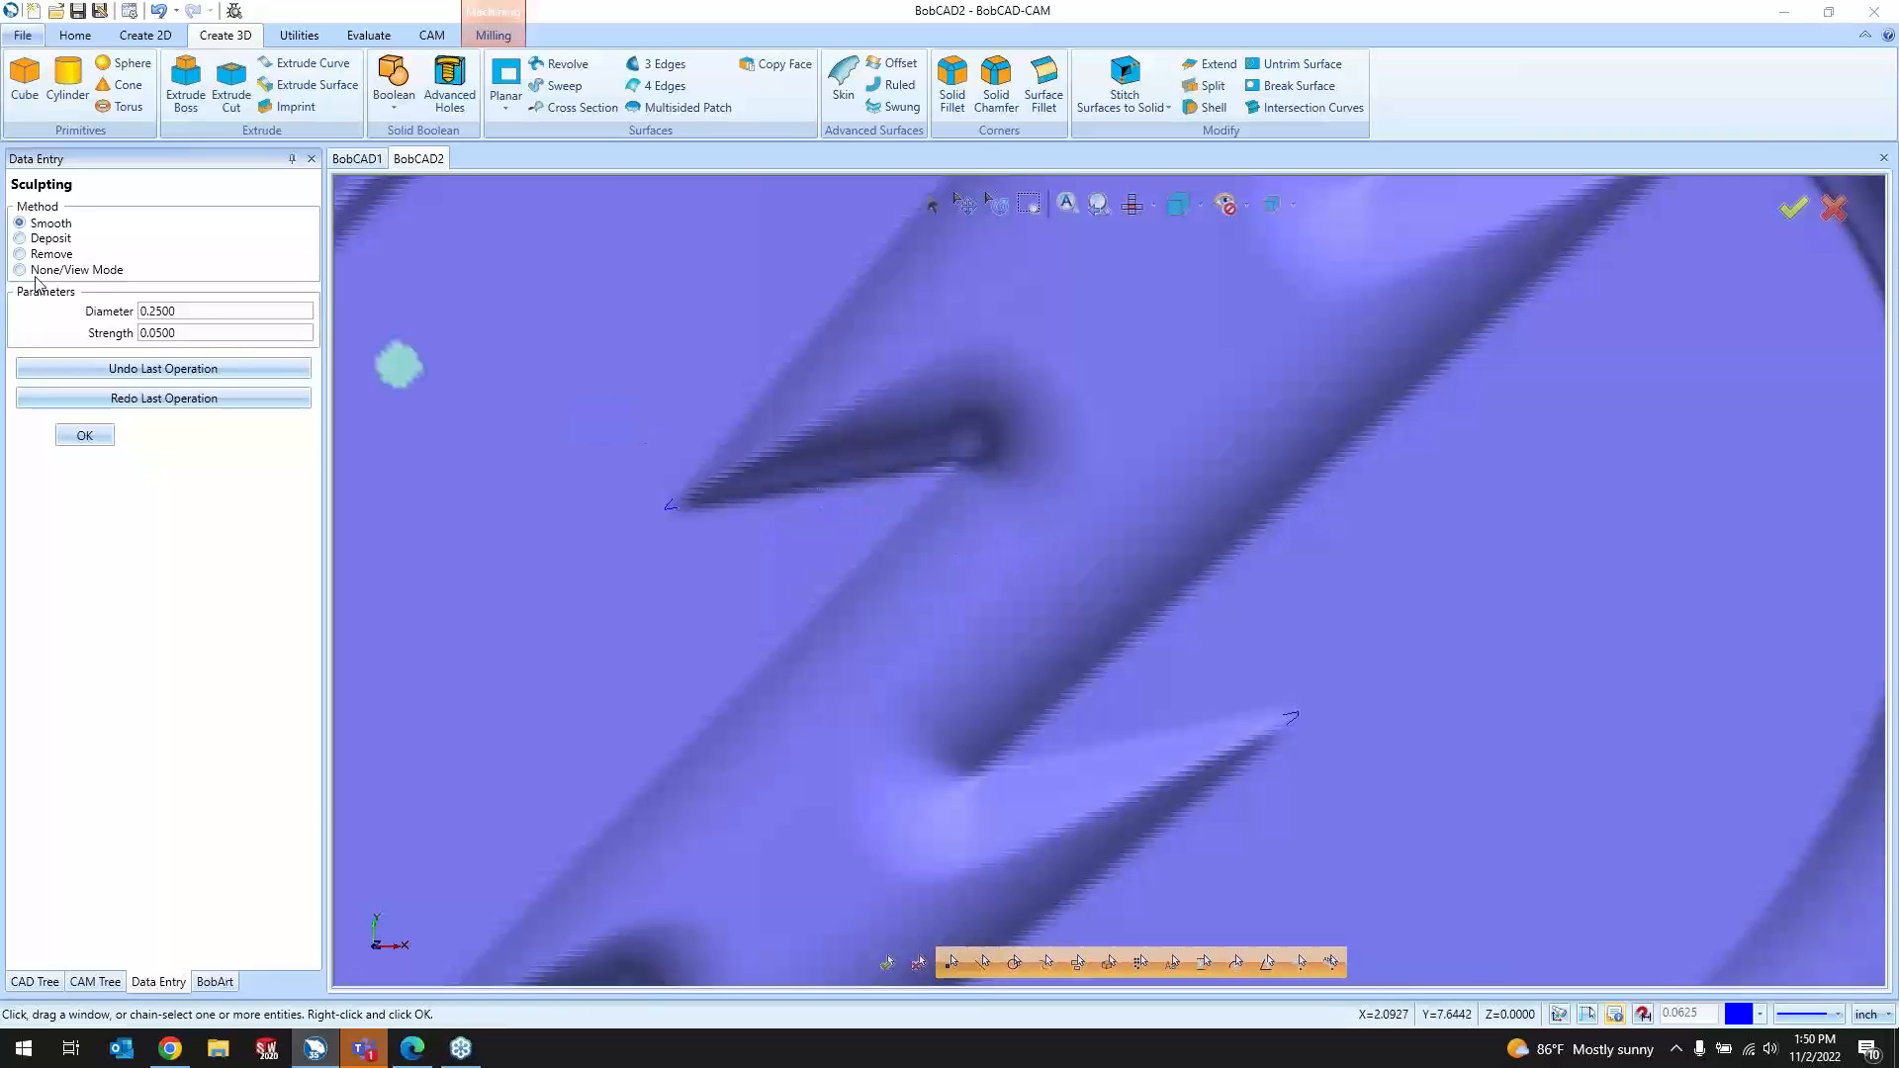
drag(200, 310, 7, 313)
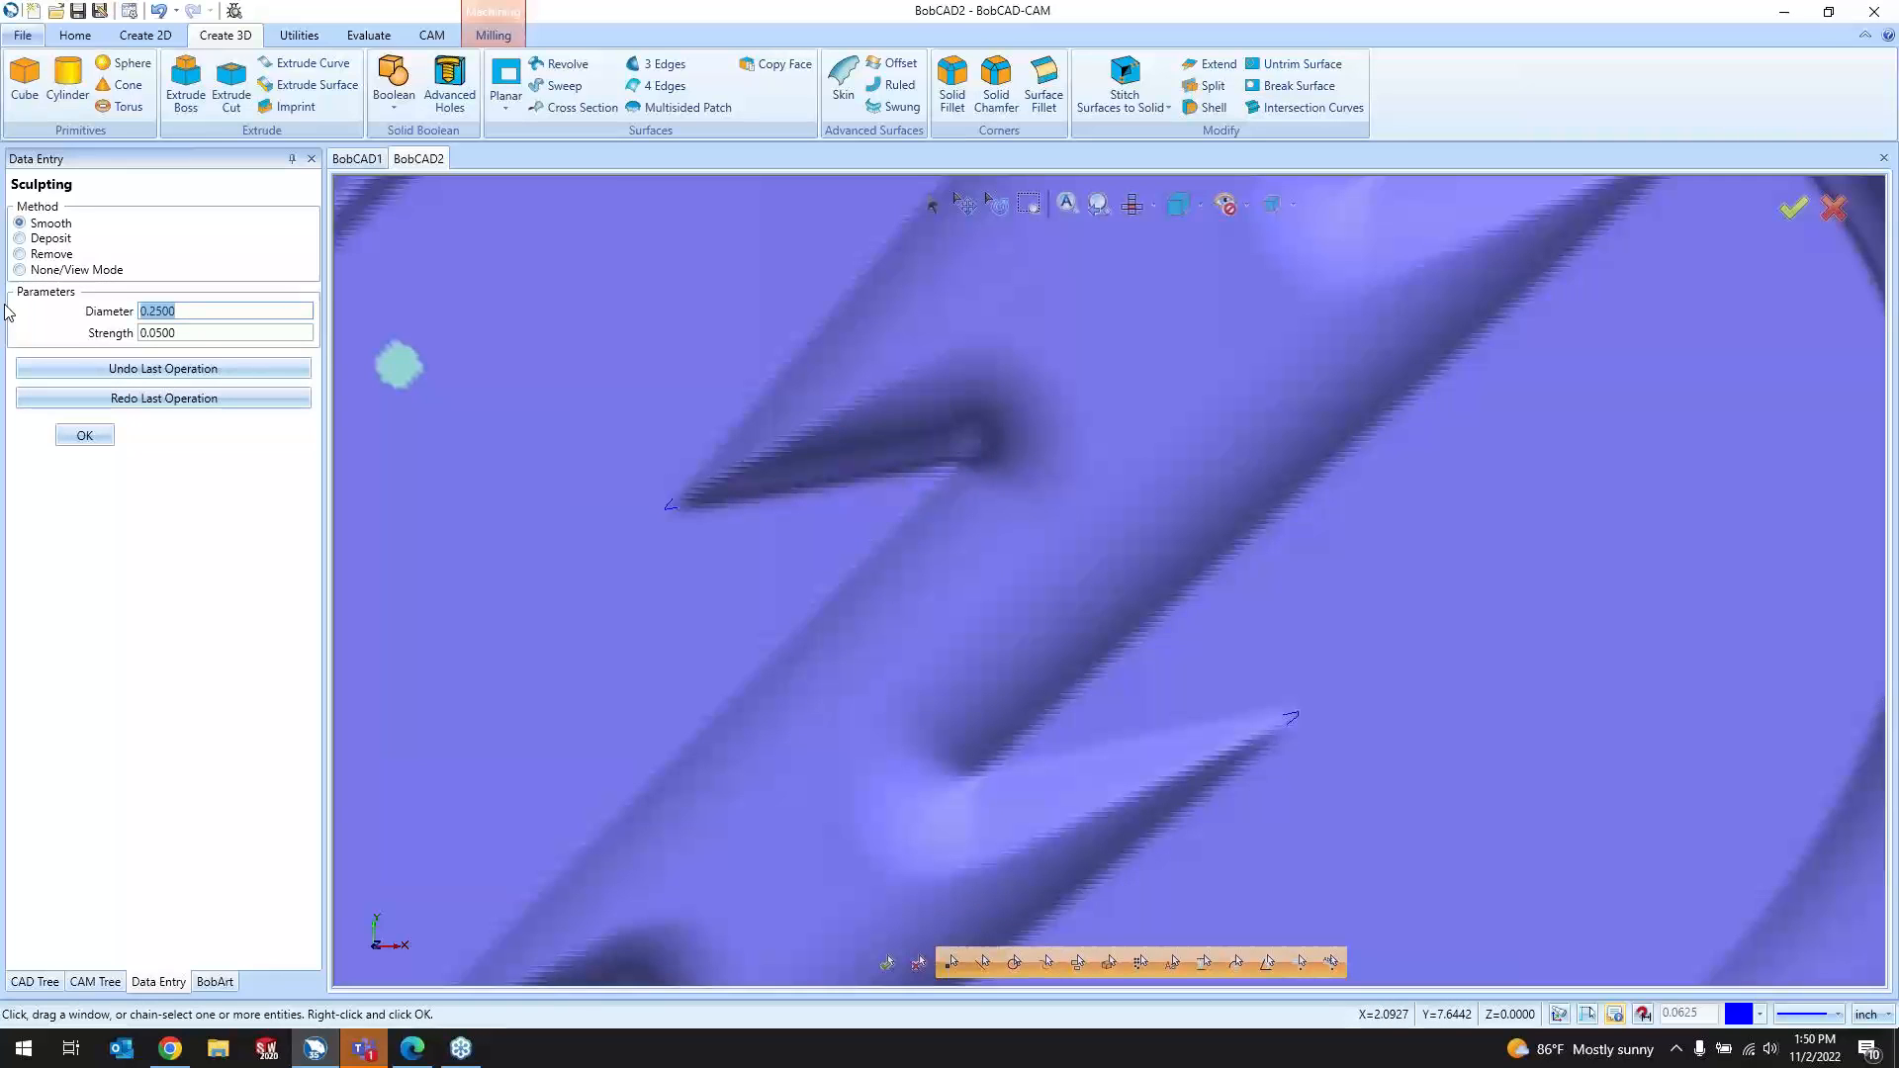
text(1)
click(260, 337)
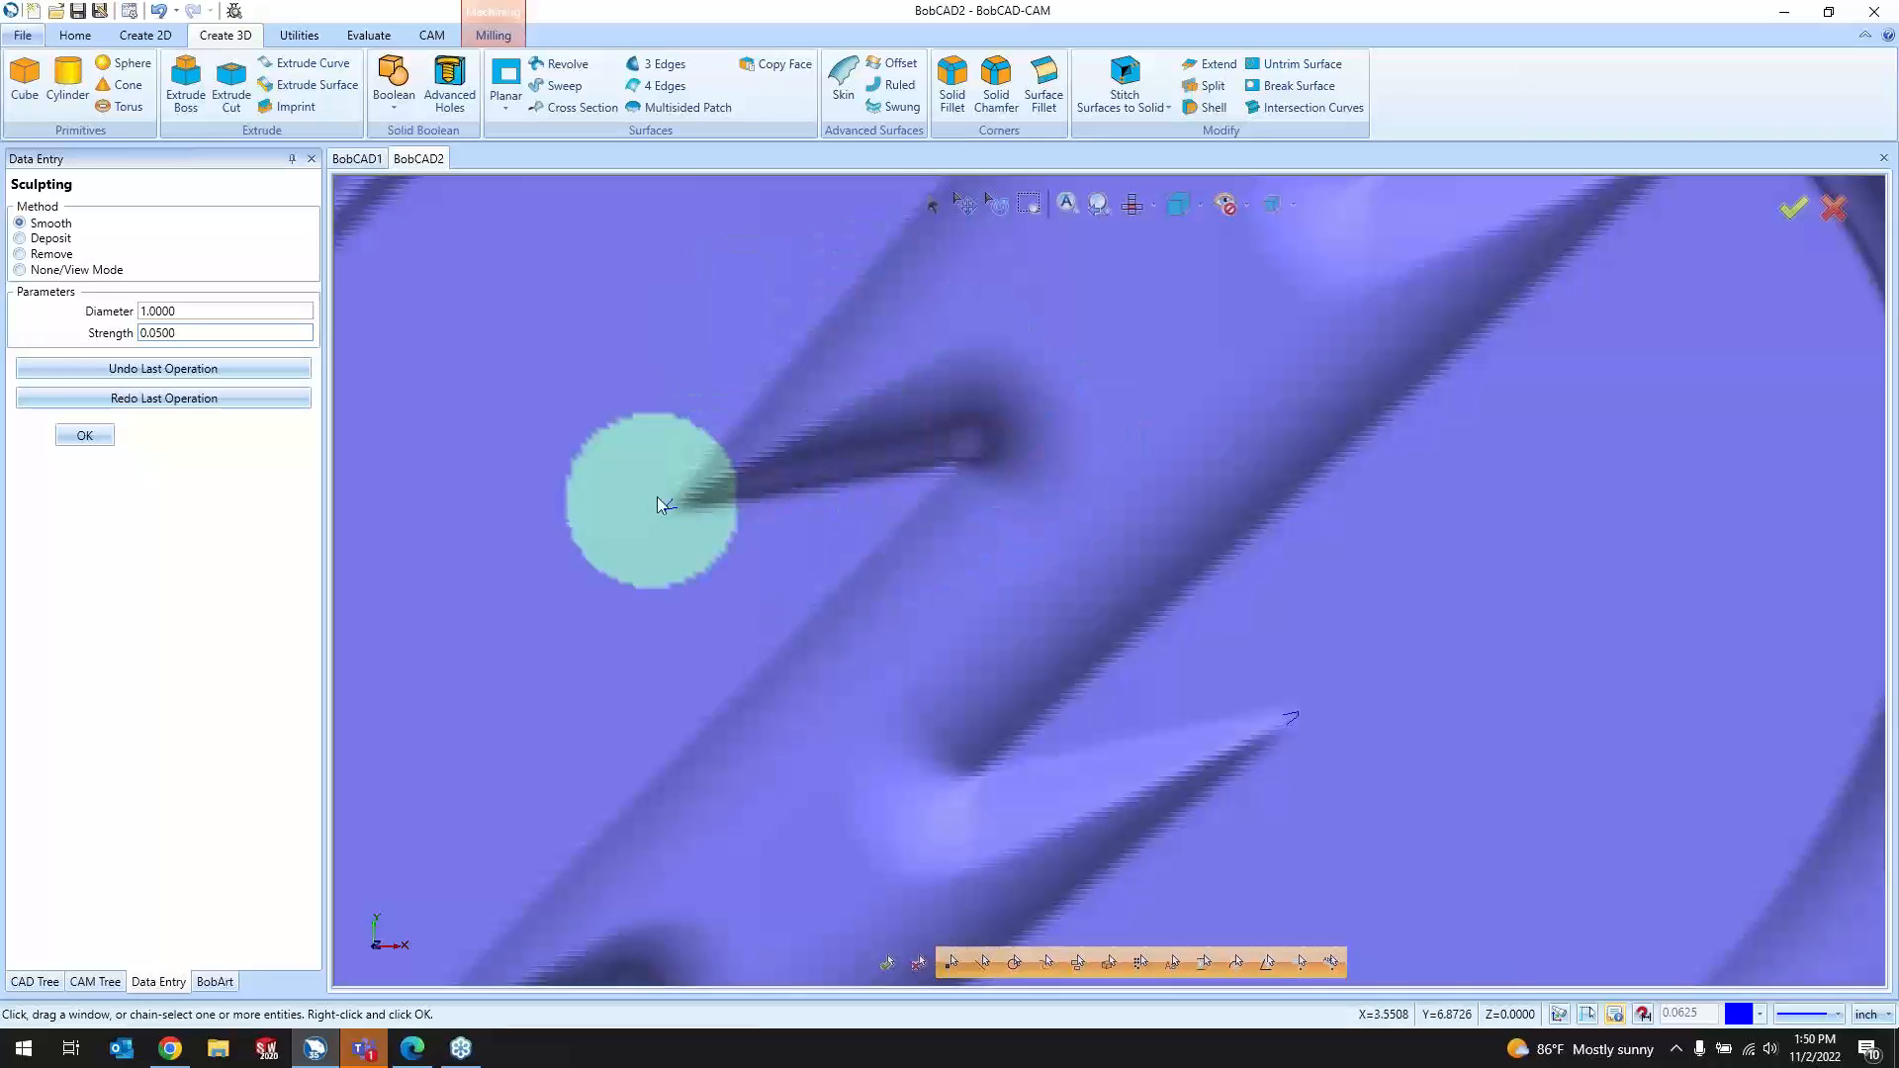
scroll(754, 548, down, 5)
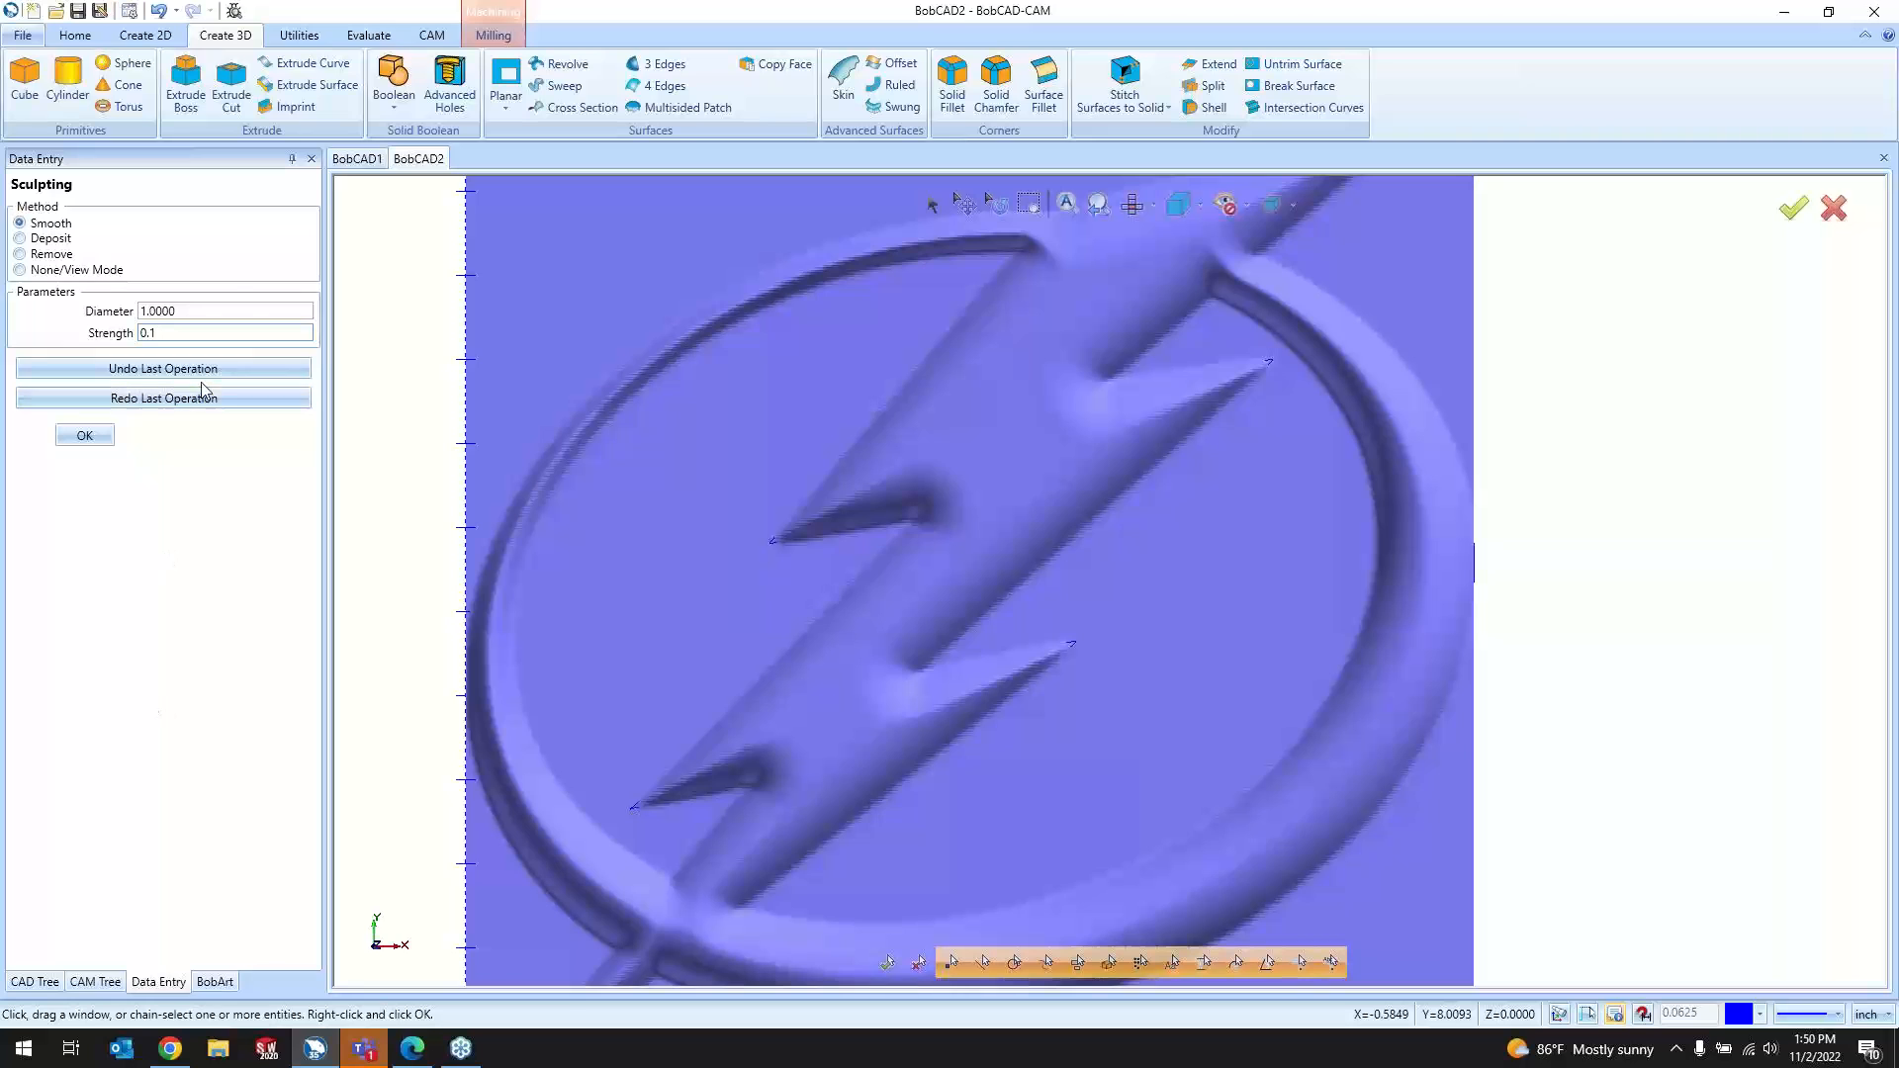
click(234, 309)
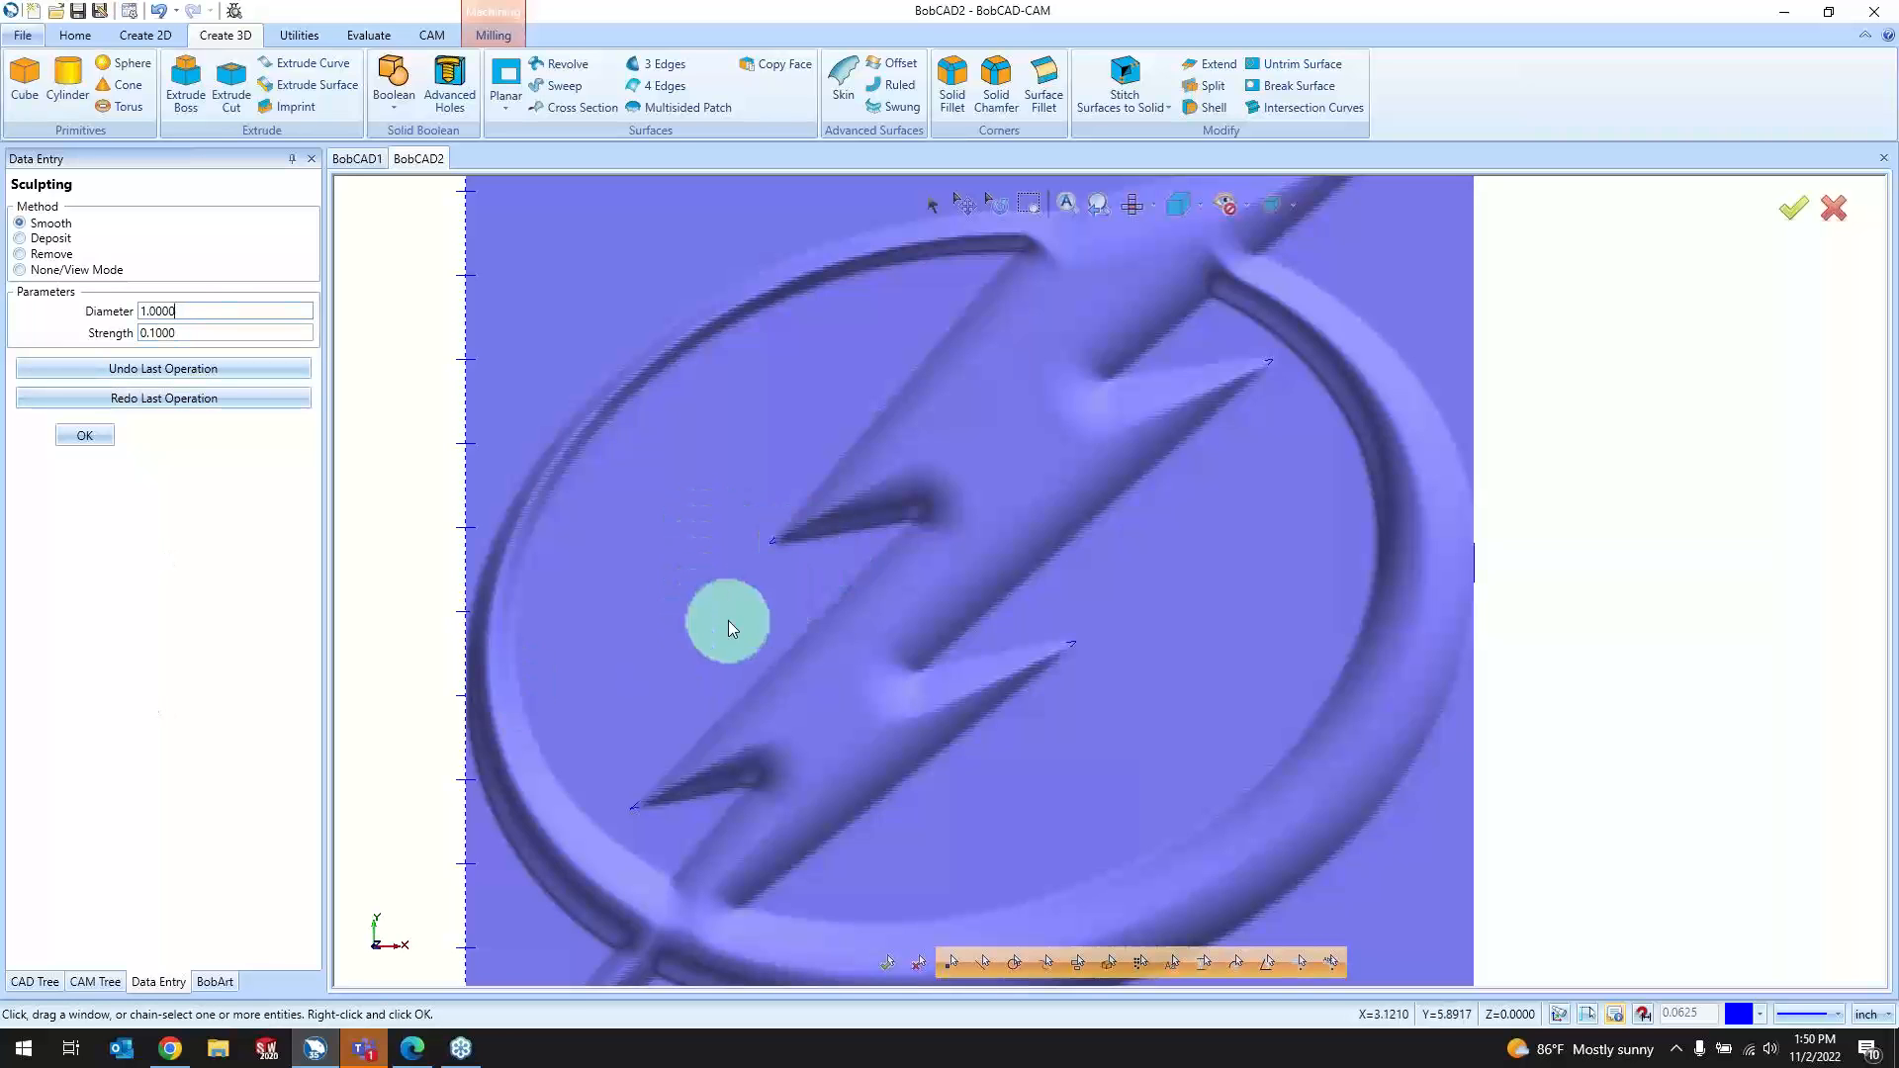
Step: Smooth the upper part of the bolt where it meets the ring on both sides, including the spike below
scroll(935, 498, down, 2)
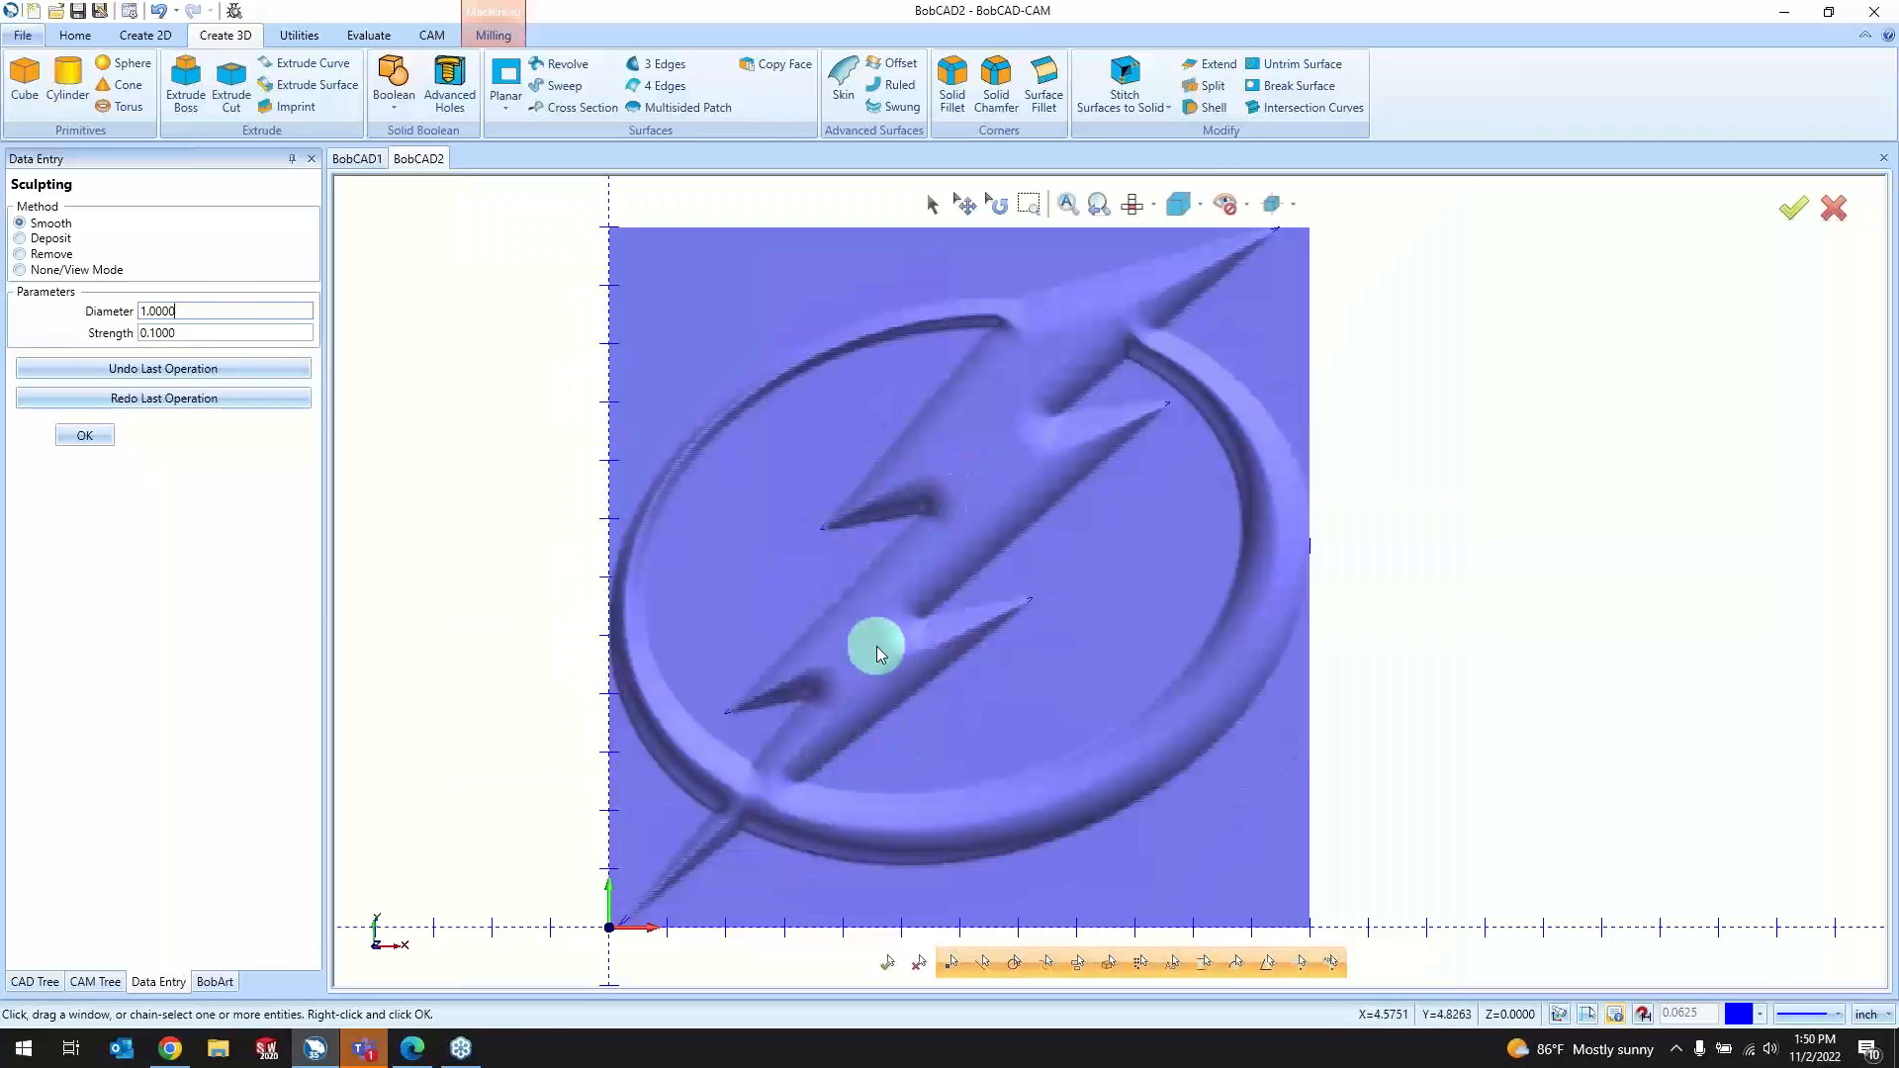
scroll(857, 559, down, 2)
scroll(1095, 448, up, 4)
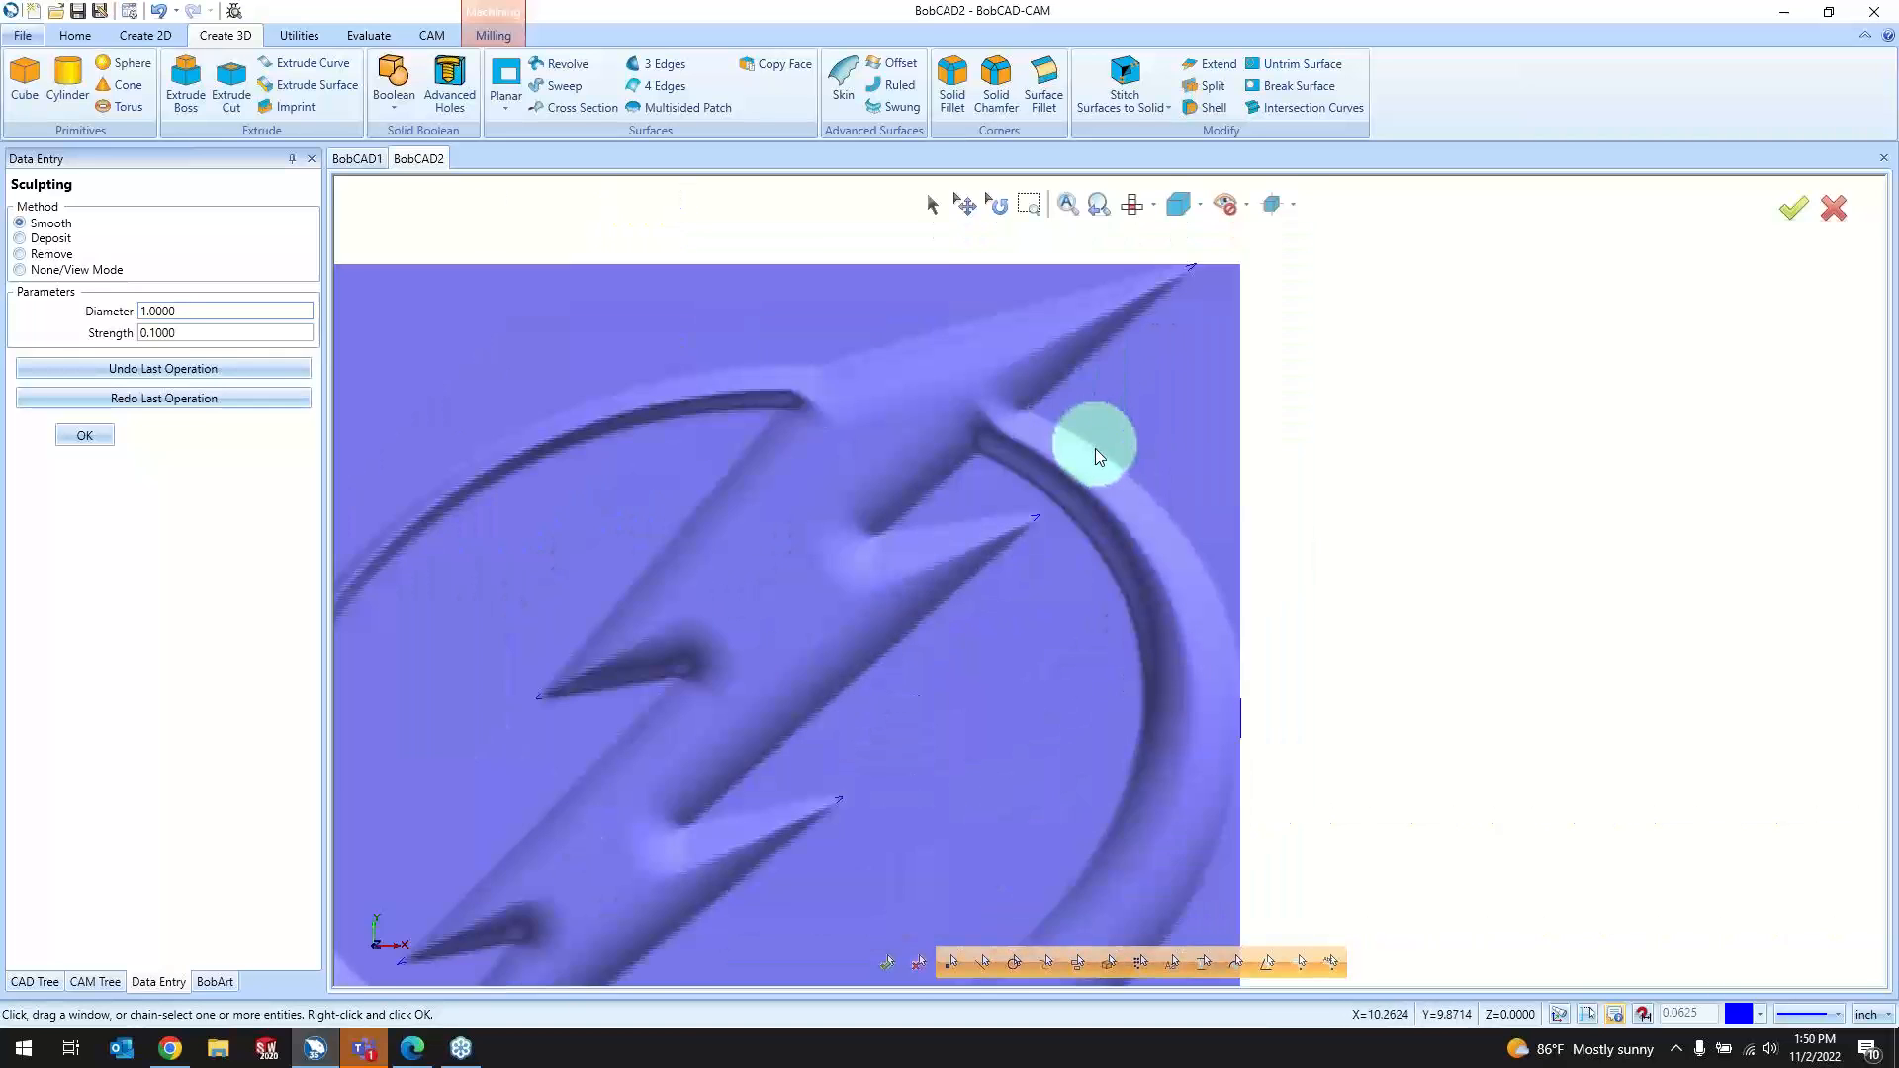
scroll(1095, 454, up, 1)
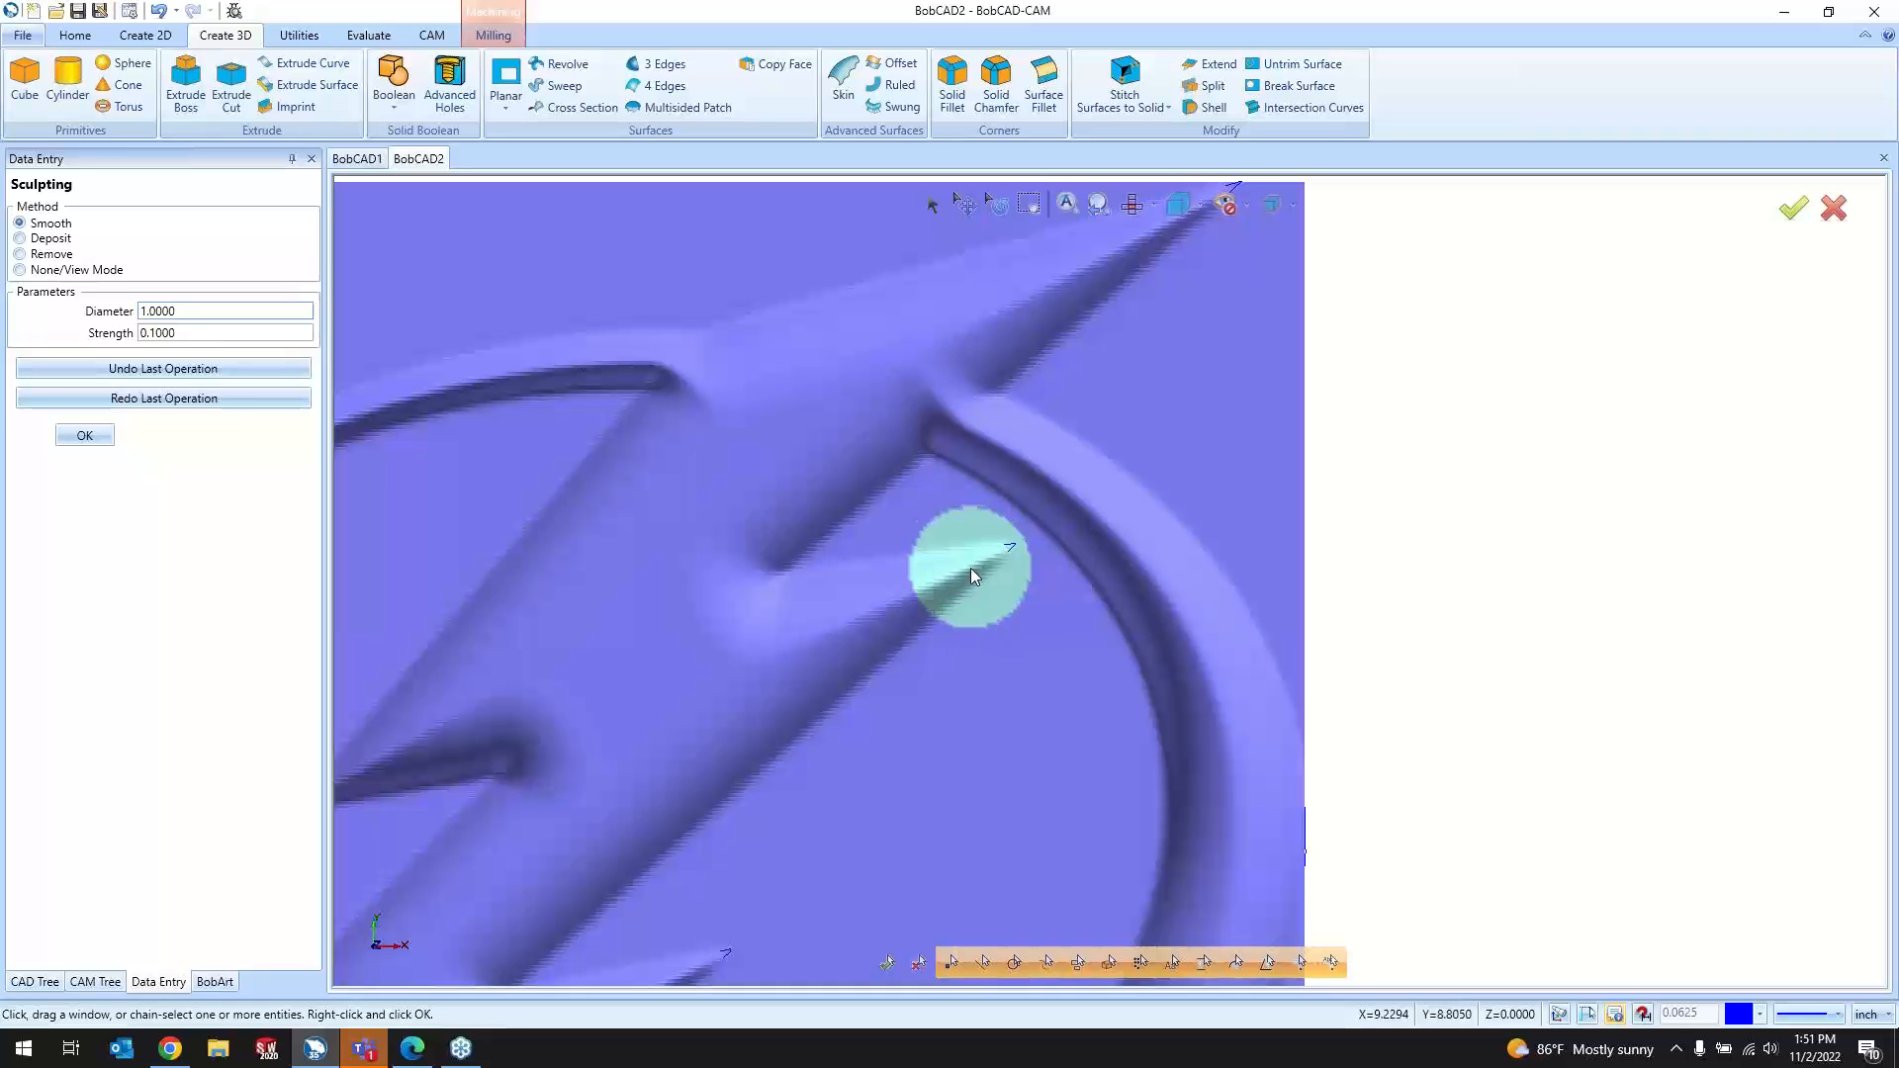
mouse_move(931, 446)
mouse_down()
mouse_move(965, 390)
mouse_move(882, 454)
mouse_move(890, 517)
mouse_move(1009, 386)
mouse_move(966, 394)
mouse_move(993, 411)
mouse_up()
mouse_move(632, 383)
mouse_down()
mouse_move(609, 412)
mouse_move(622, 574)
mouse_move(1023, 556)
mouse_move(882, 633)
mouse_move(912, 442)
mouse_move(751, 653)
mouse_move(991, 562)
mouse_move(738, 801)
mouse_move(904, 595)
mouse_move(957, 561)
mouse_up()
scroll(959, 549, down, 2)
mouse_move(855, 777)
middle_down()
mouse_move(767, 673)
mouse_move(832, 418)
middle_up()
scroll(832, 417, down, 3)
scroll(906, 713, up, 5)
middle_drag(1199, 660, 1179, 643)
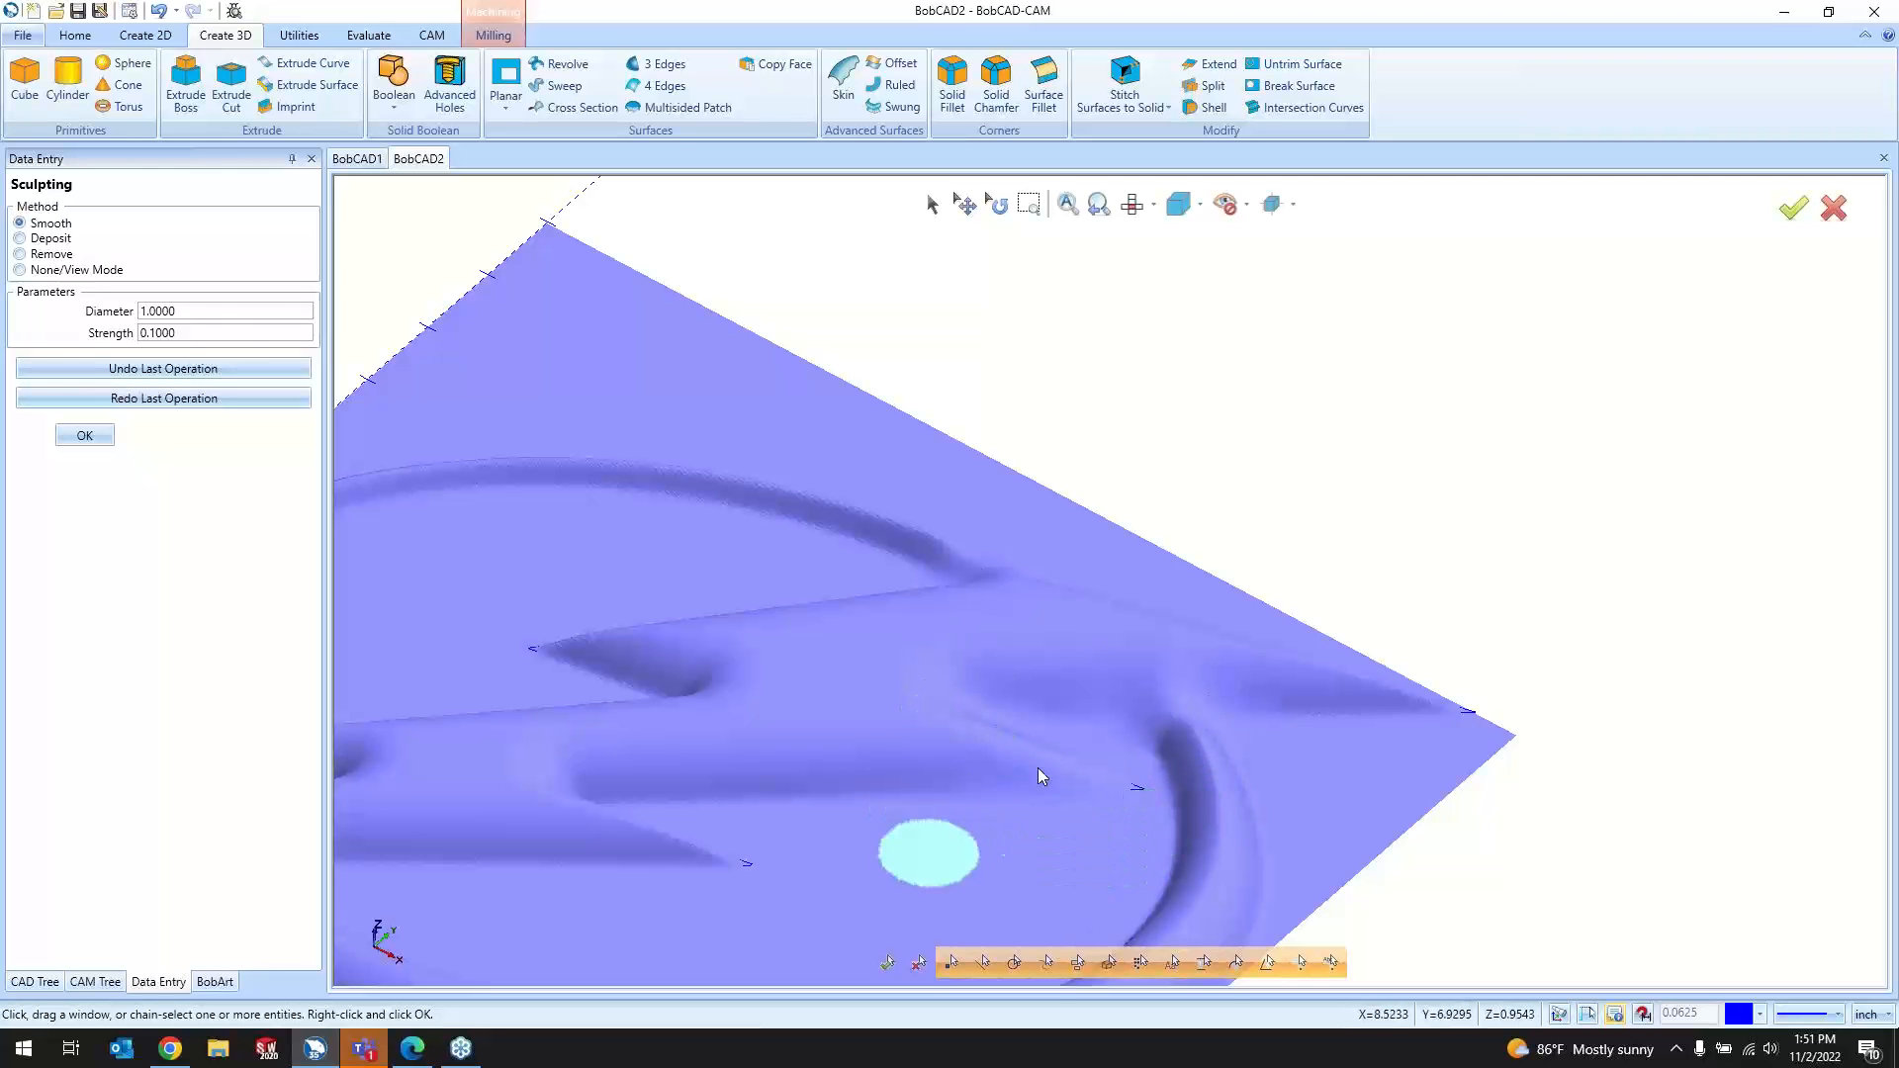
Step: Smooth the thin left side of the ring with brush strokes from its upper arc down toward the bolt's lower tip
click(1132, 204)
scroll(1175, 626, down, 6)
scroll(740, 429, up, 6)
scroll(787, 786, down, 4)
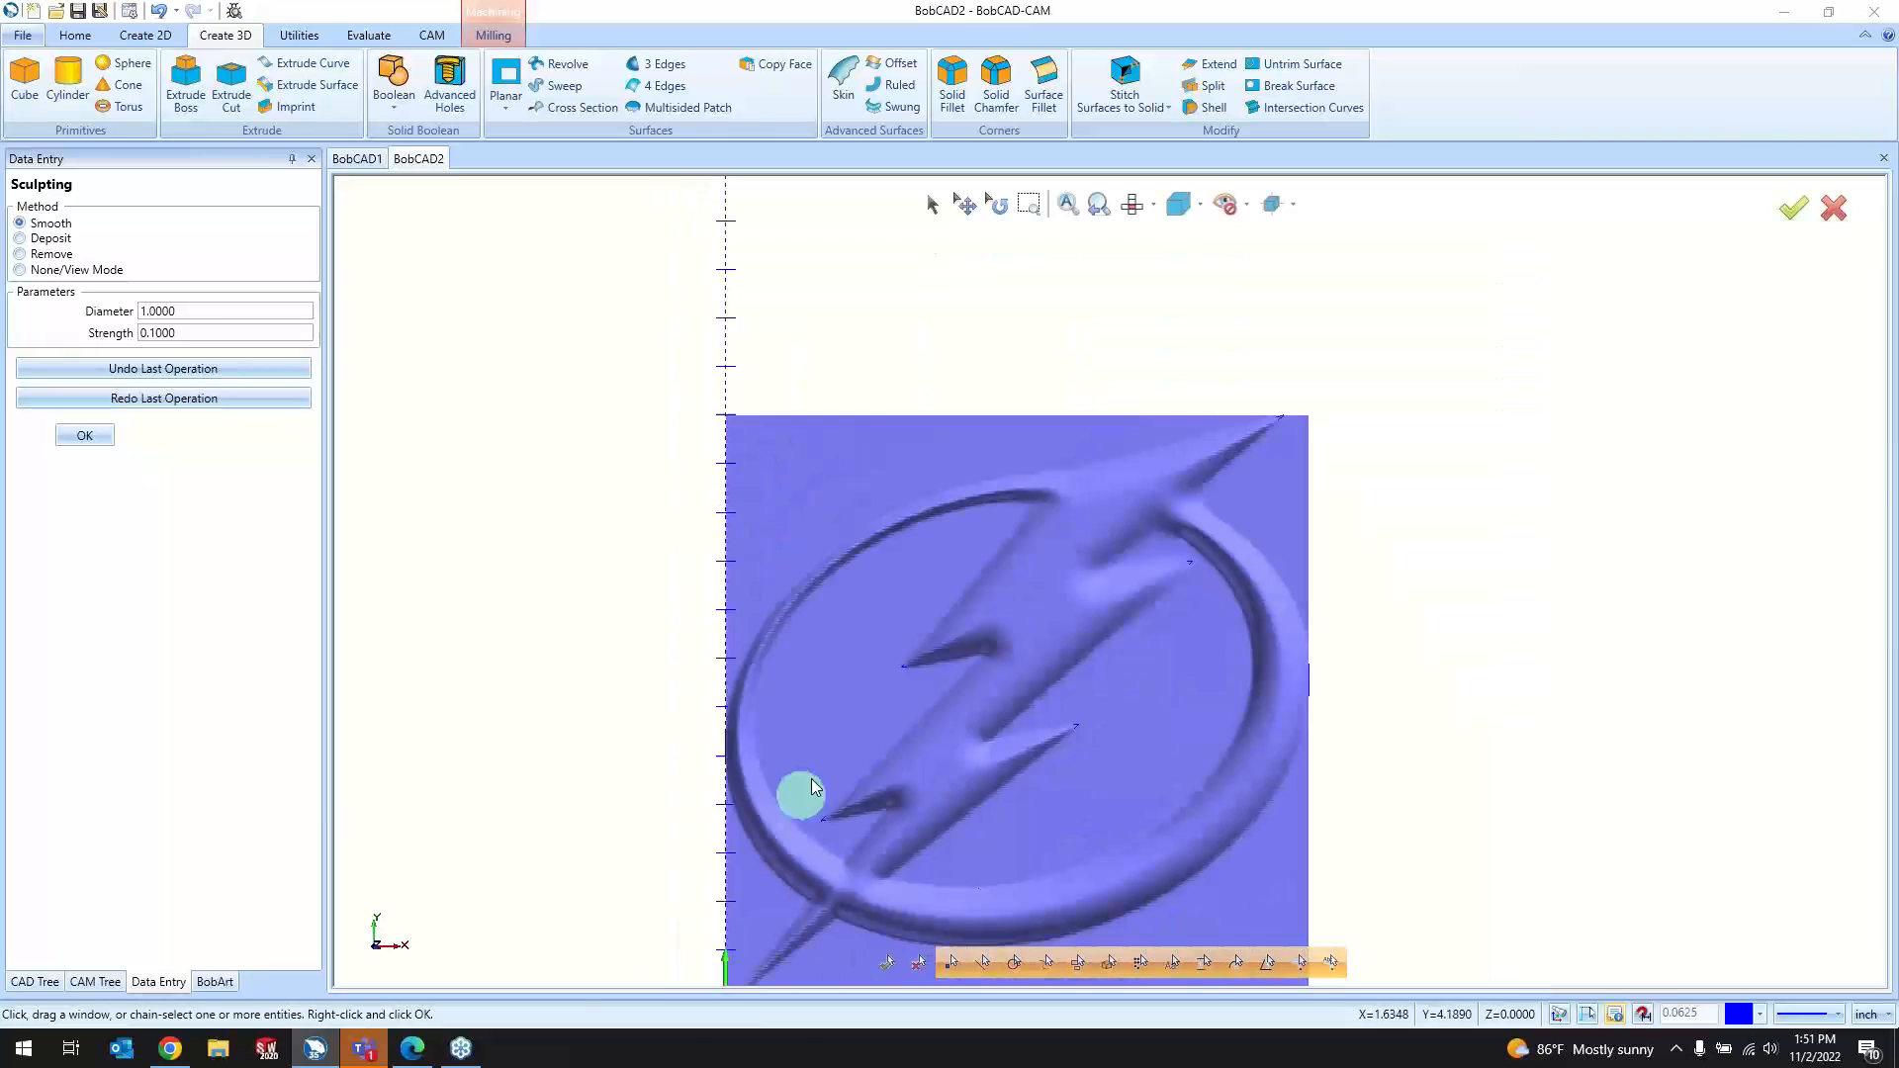
scroll(798, 634, up, 2)
mouse_move(1097, 444)
mouse_down()
mouse_move(936, 501)
mouse_move(952, 490)
mouse_move(967, 492)
mouse_move(738, 666)
mouse_move(712, 831)
mouse_move(882, 518)
mouse_move(1145, 451)
mouse_move(1112, 439)
mouse_move(914, 518)
mouse_up()
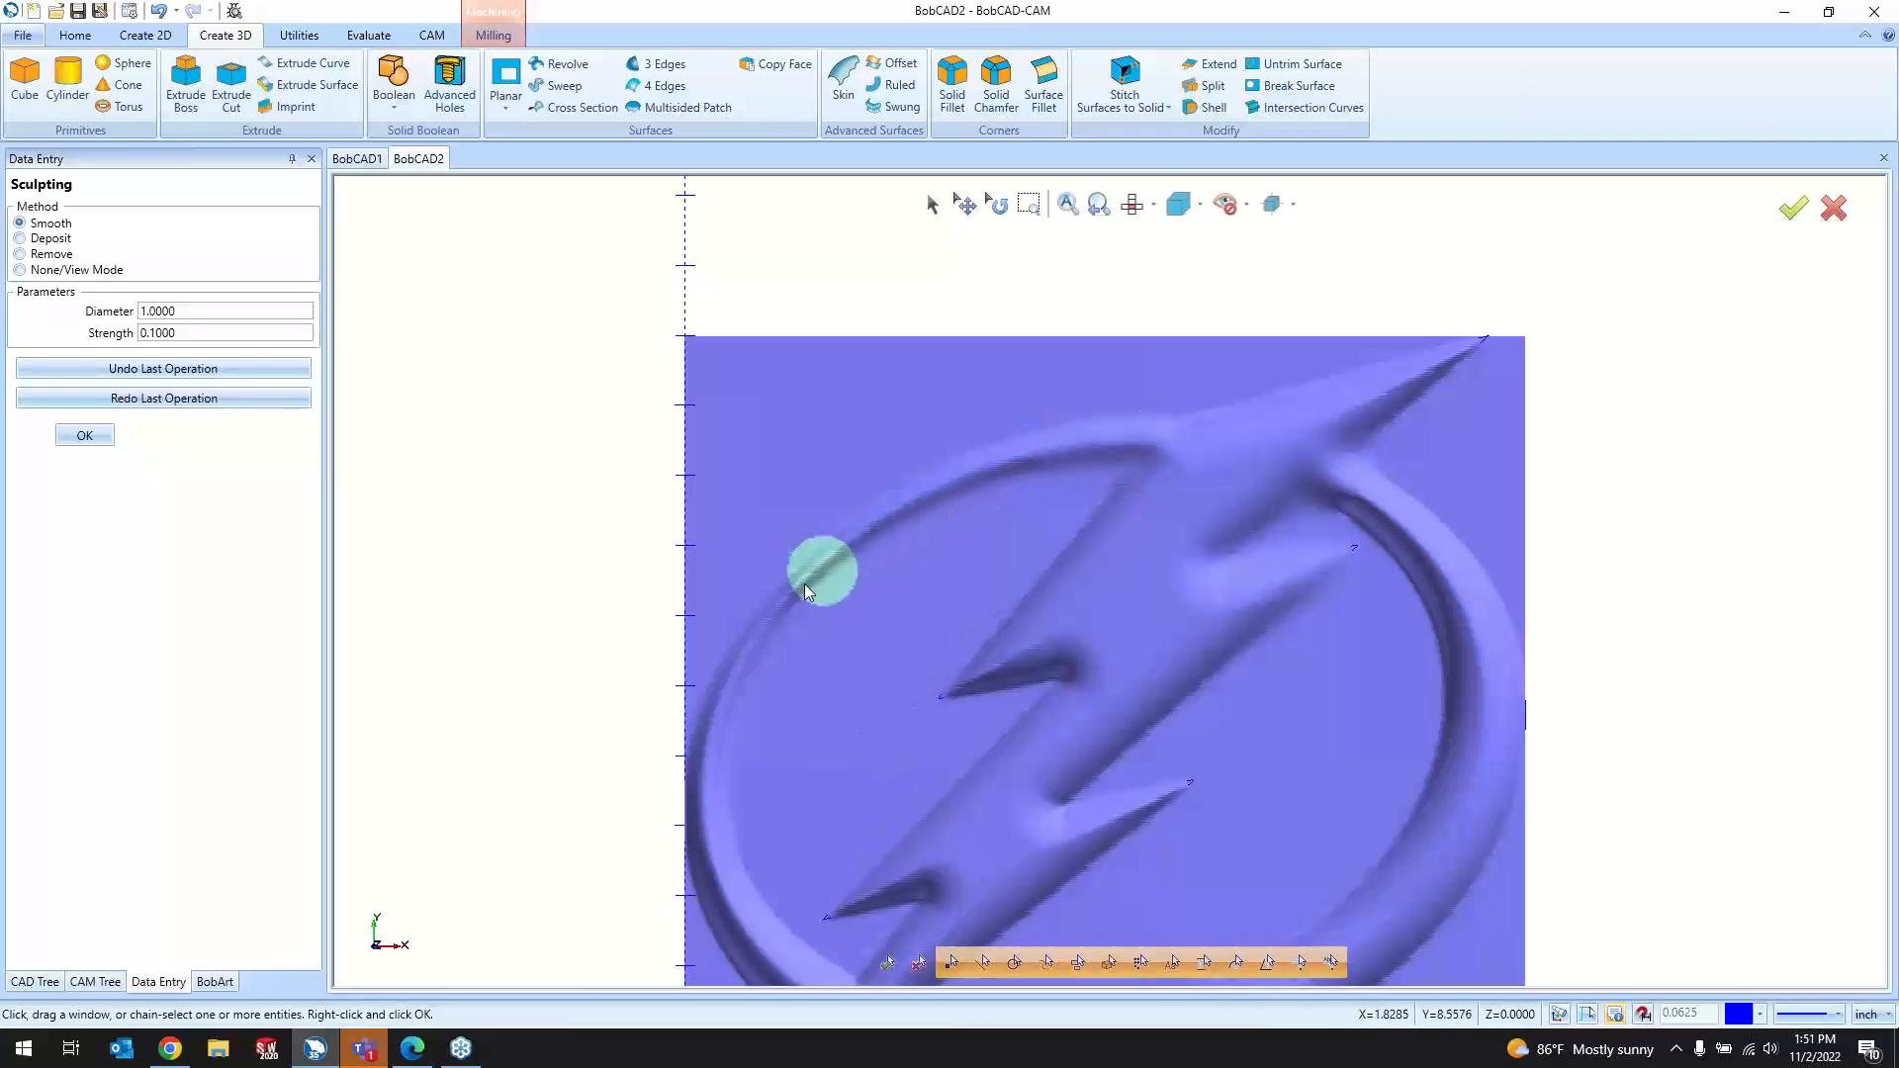
mouse_move(804, 584)
mouse_down()
mouse_move(703, 763)
mouse_move(717, 867)
mouse_up()
scroll(707, 341, down, 4)
scroll(714, 554, up, 2)
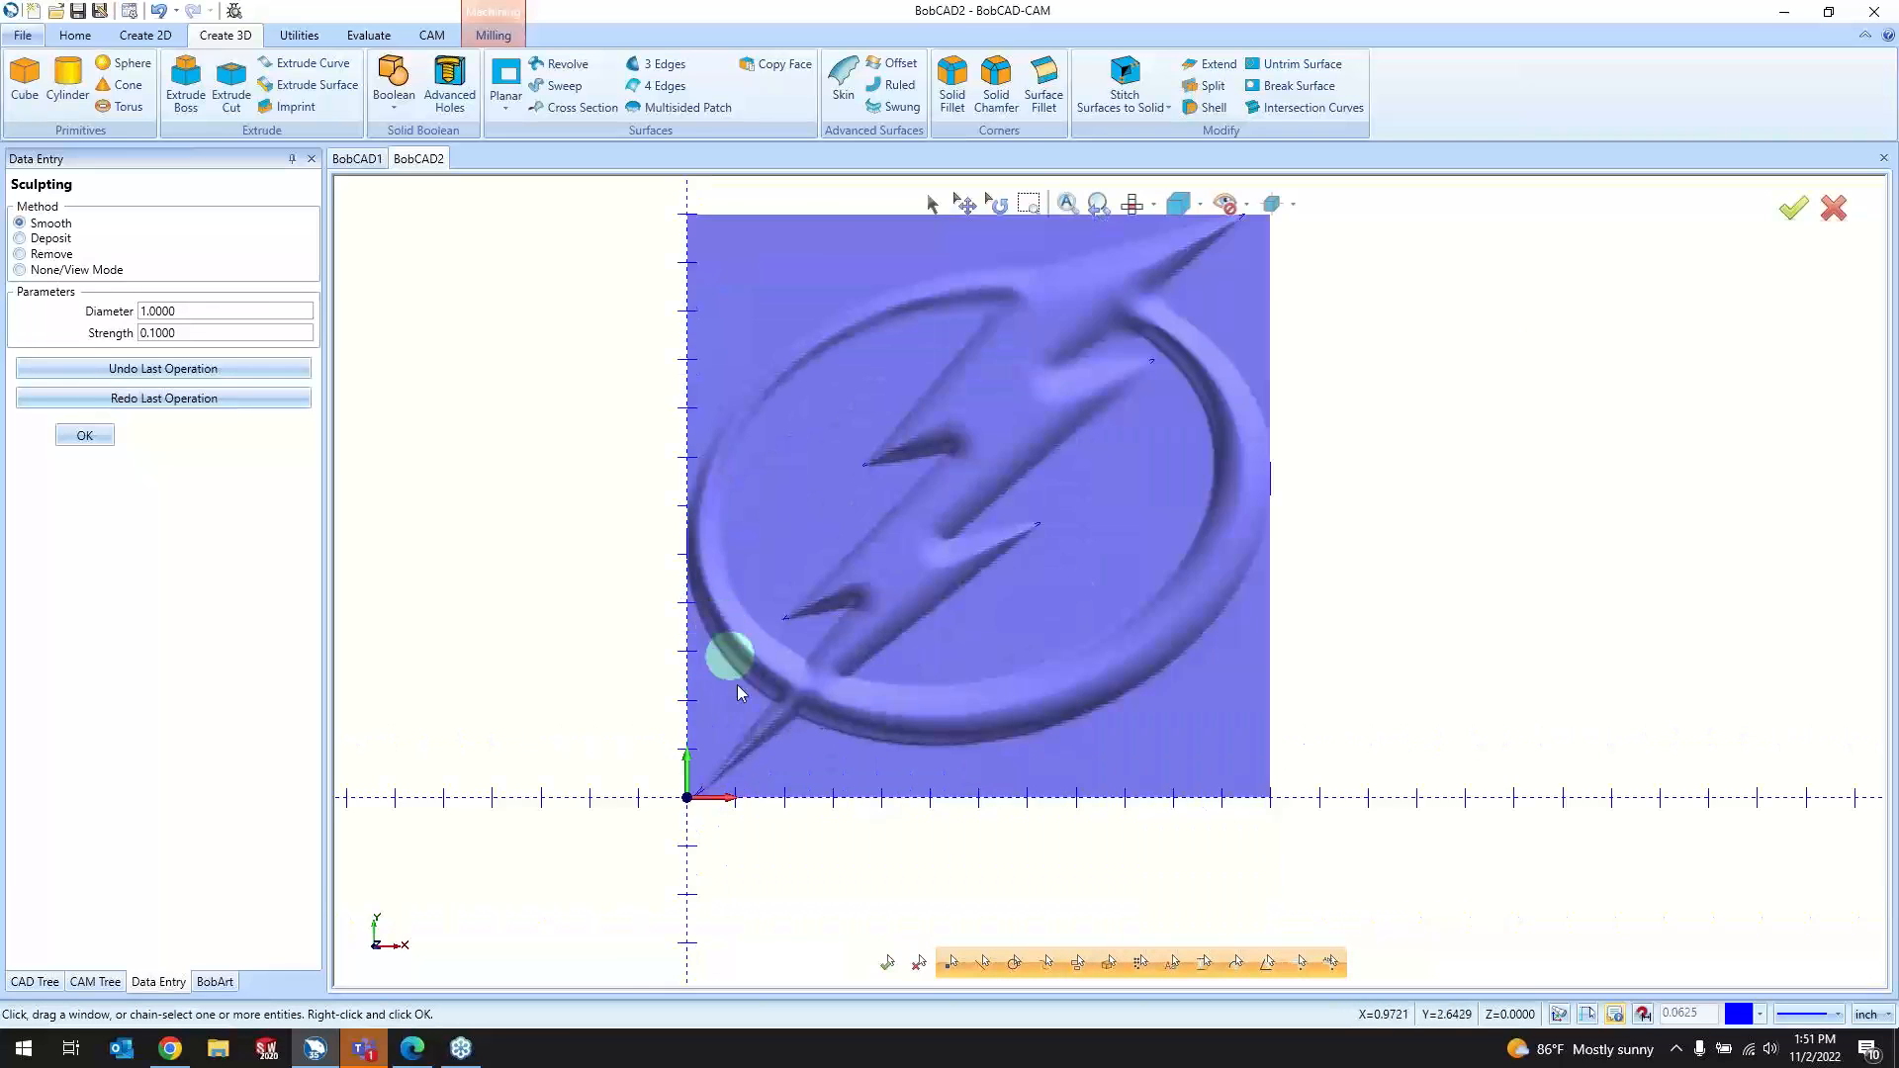
scroll(738, 685, up, 3)
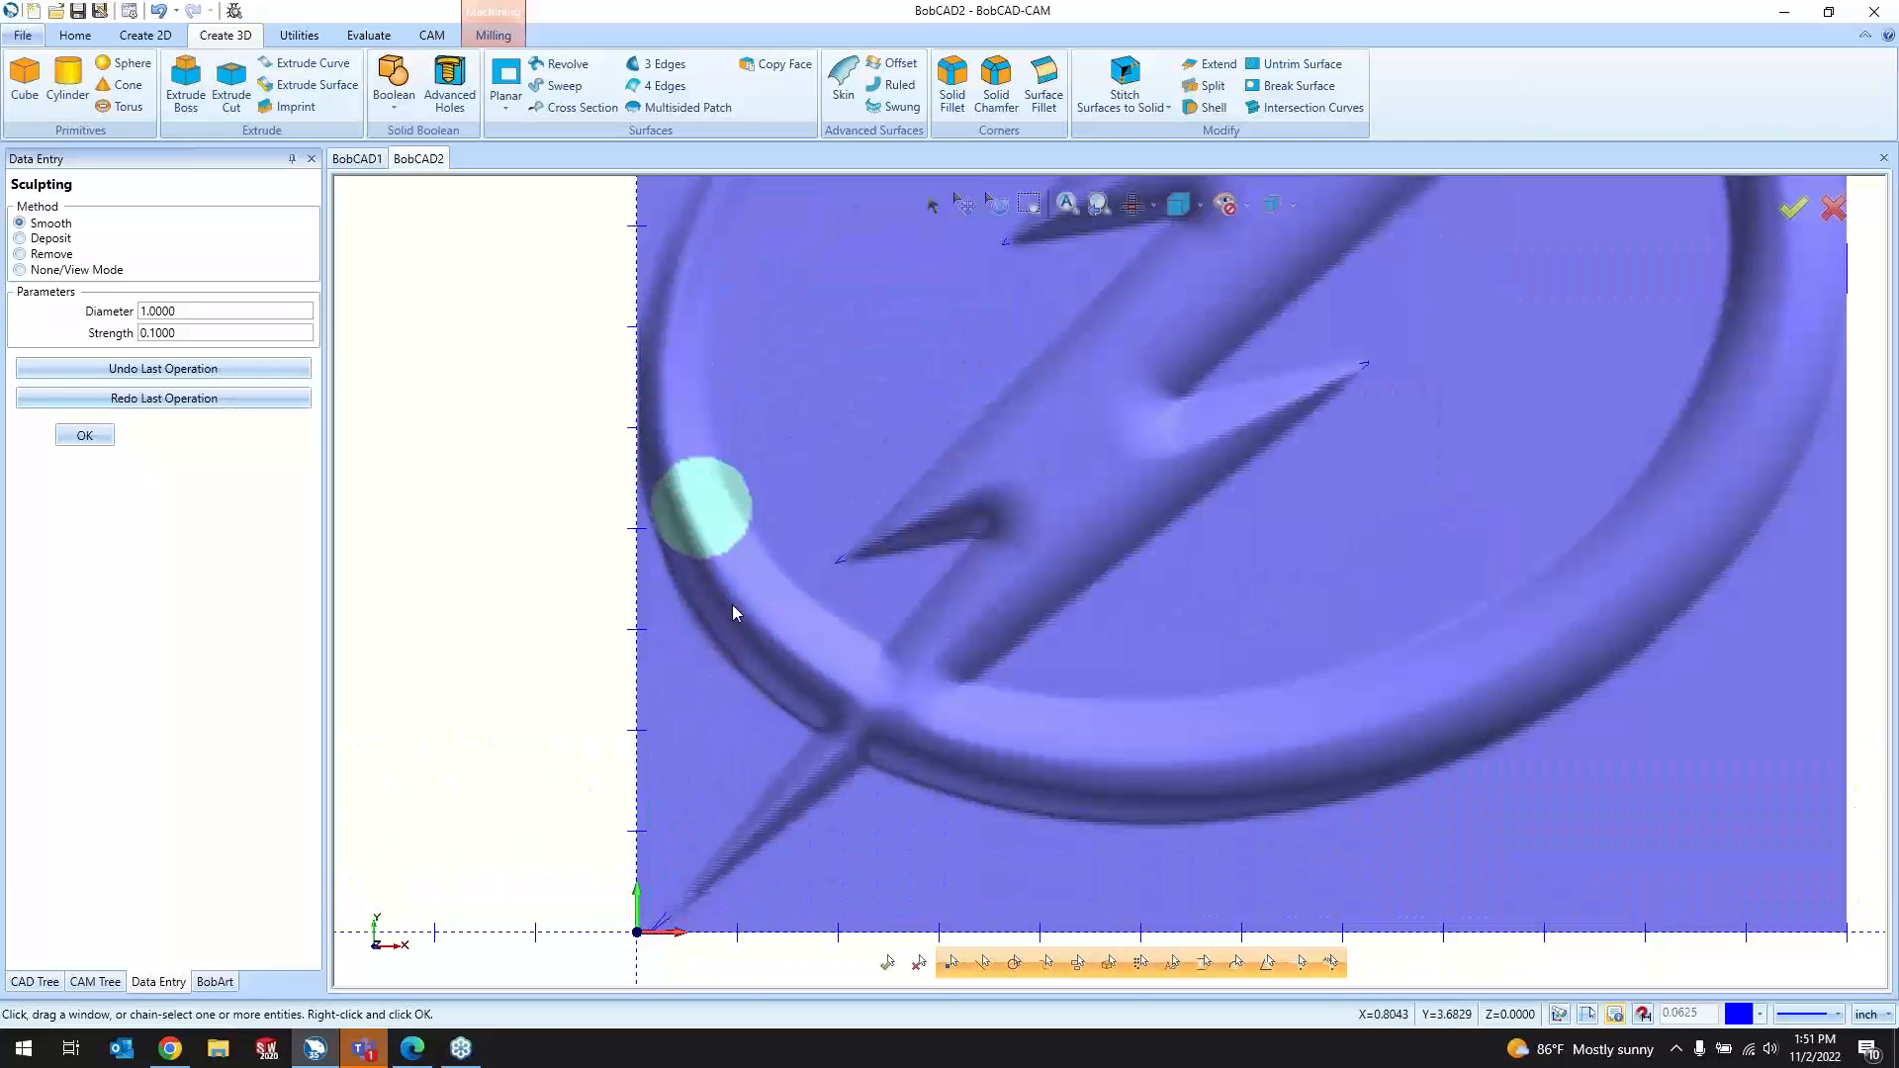
mouse_move(732, 604)
mouse_down()
mouse_move(770, 632)
mouse_move(868, 645)
mouse_move(723, 476)
mouse_move(815, 679)
mouse_move(788, 703)
mouse_move(672, 538)
mouse_move(757, 679)
mouse_move(713, 679)
mouse_move(658, 342)
mouse_up()
scroll(392, 648, down, 2)
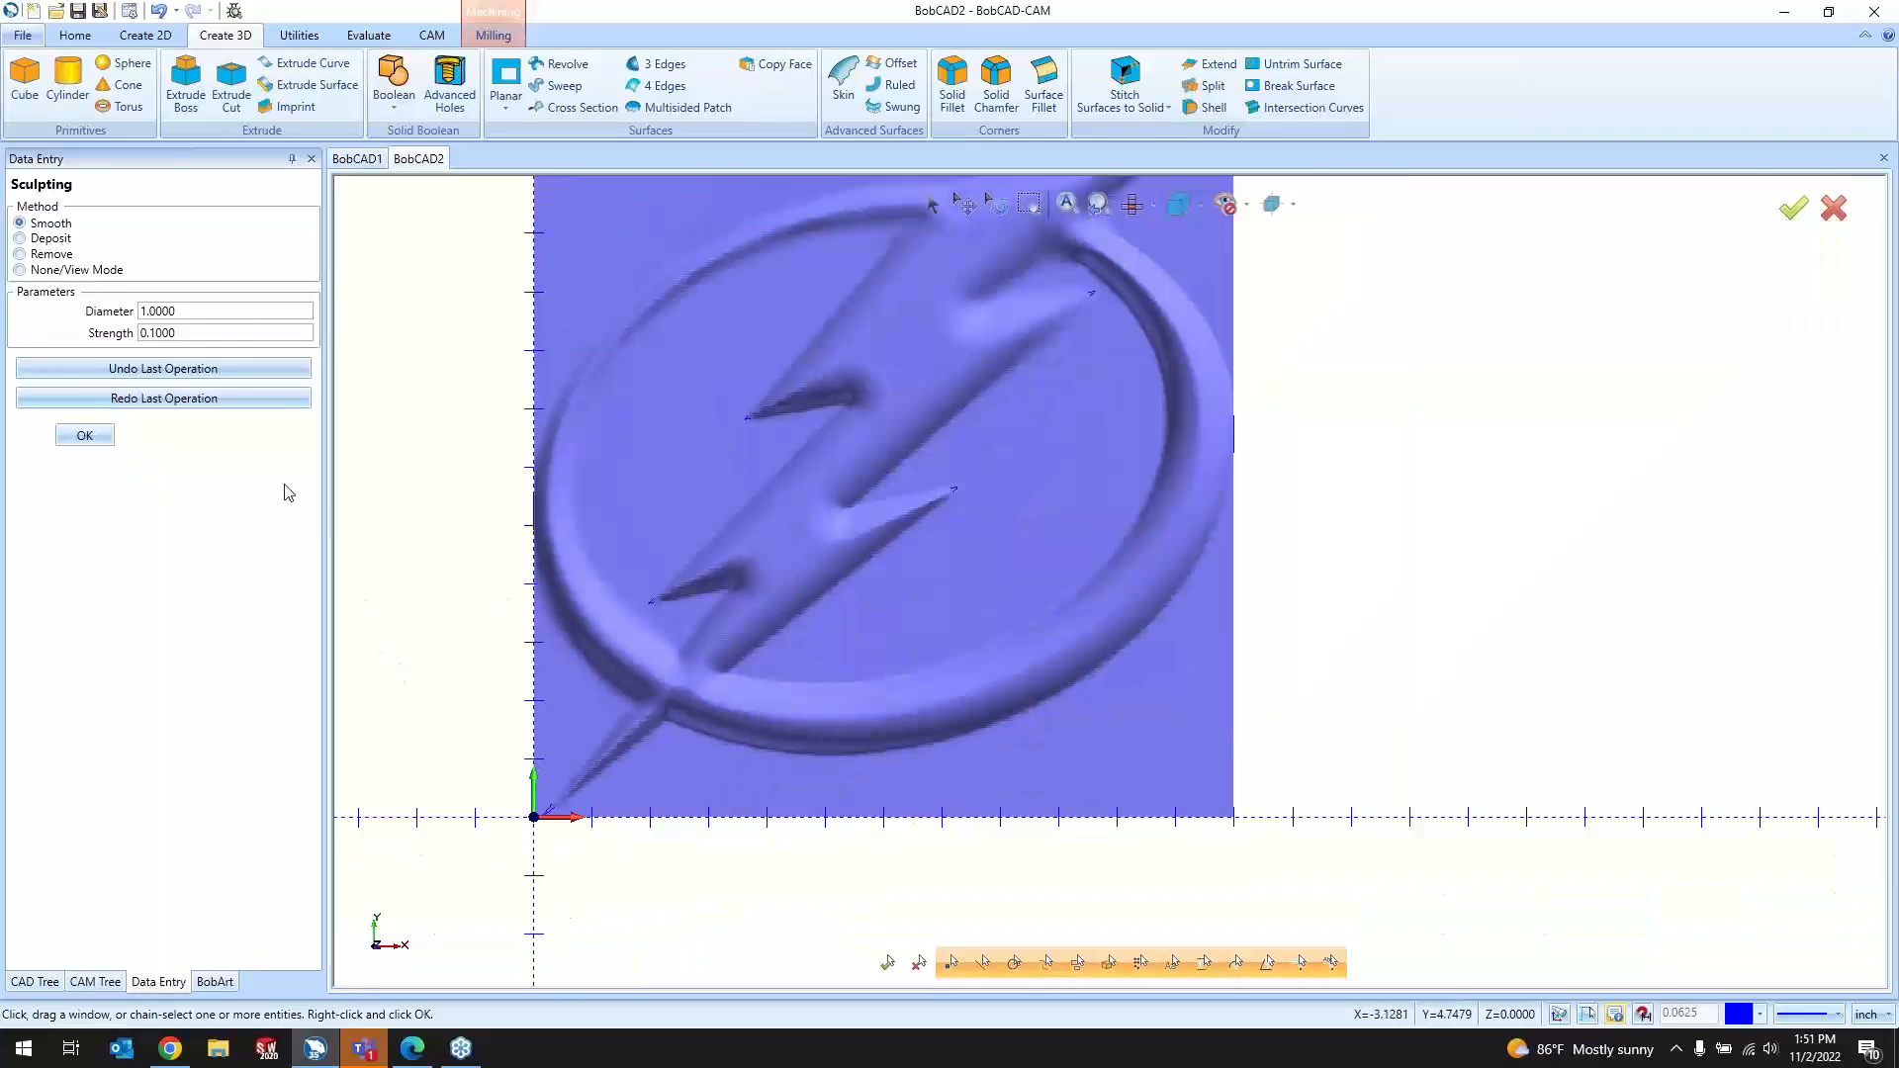
Step: Accept the sculpting and regenerate the emboss model
click(85, 436)
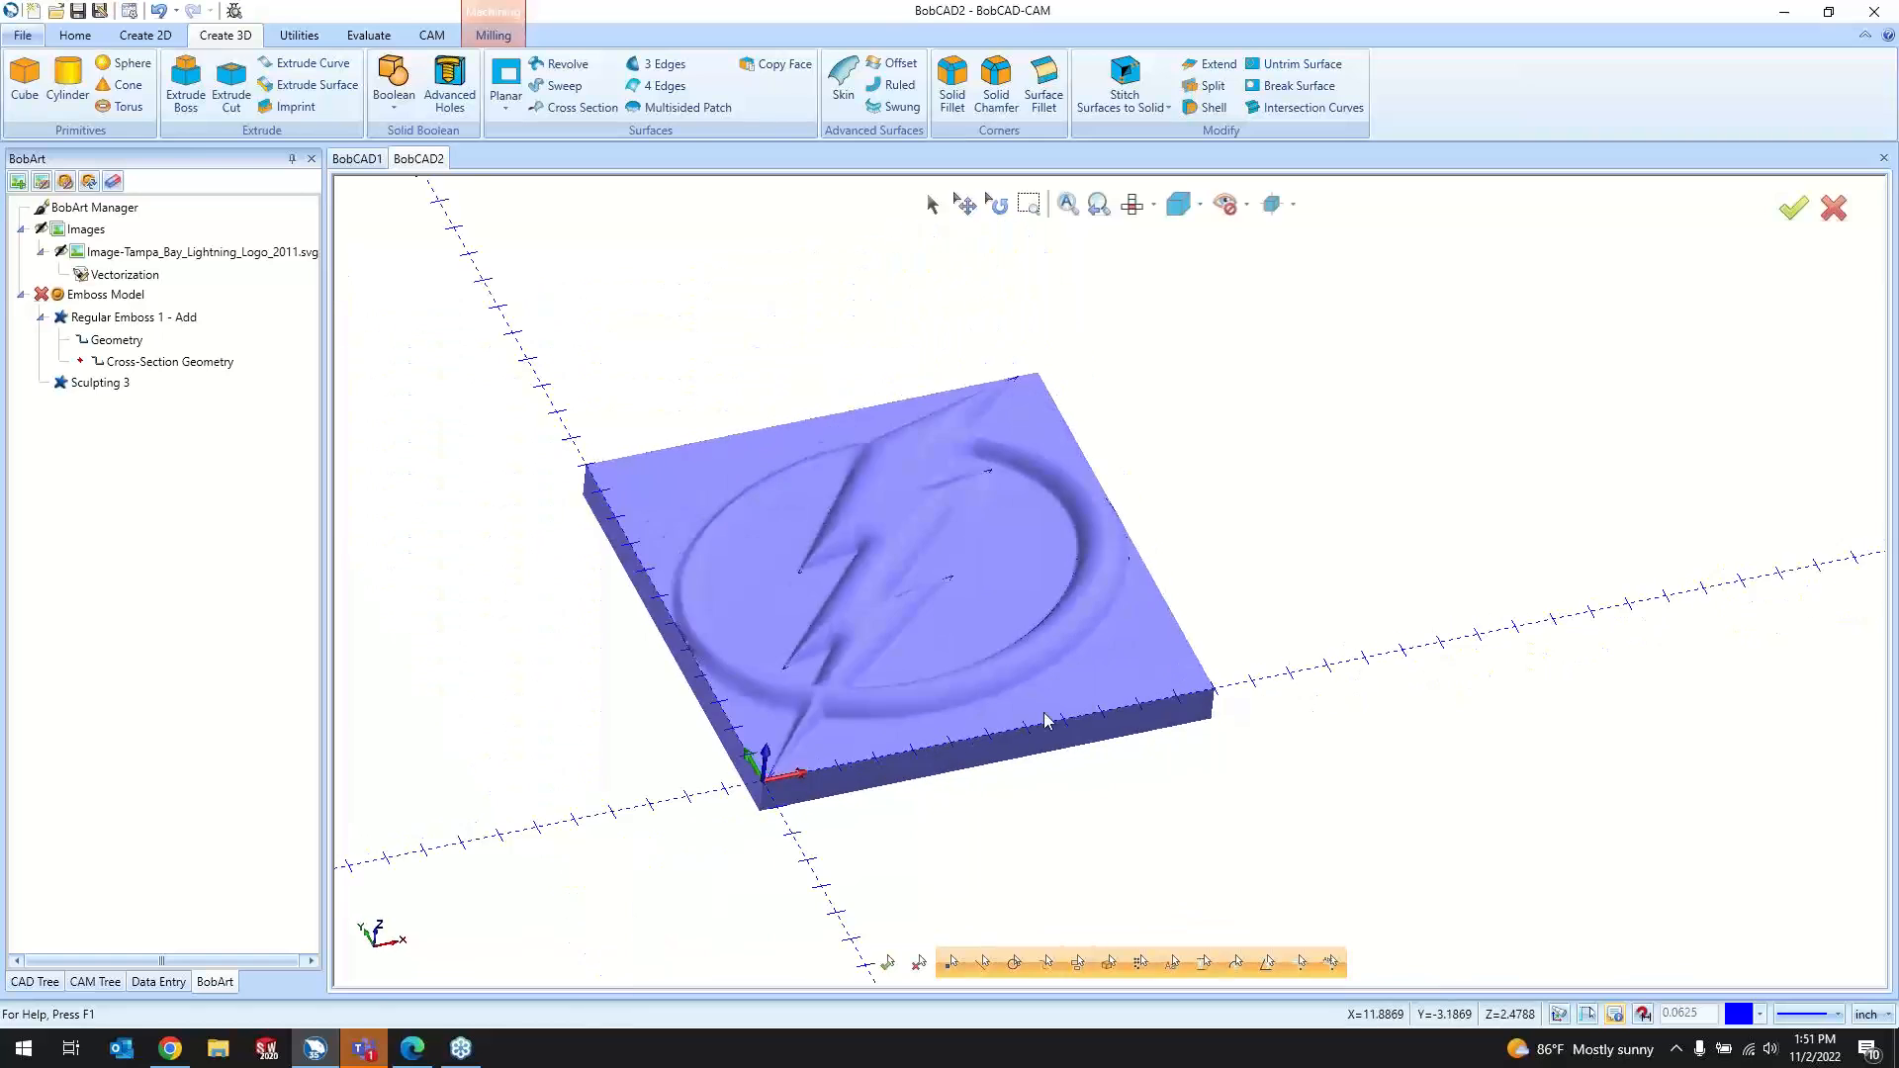
scroll(606, 678, up, 6)
scroll(805, 692, down, 4)
scroll(980, 550, up, 5)
scroll(406, 744, down, 2)
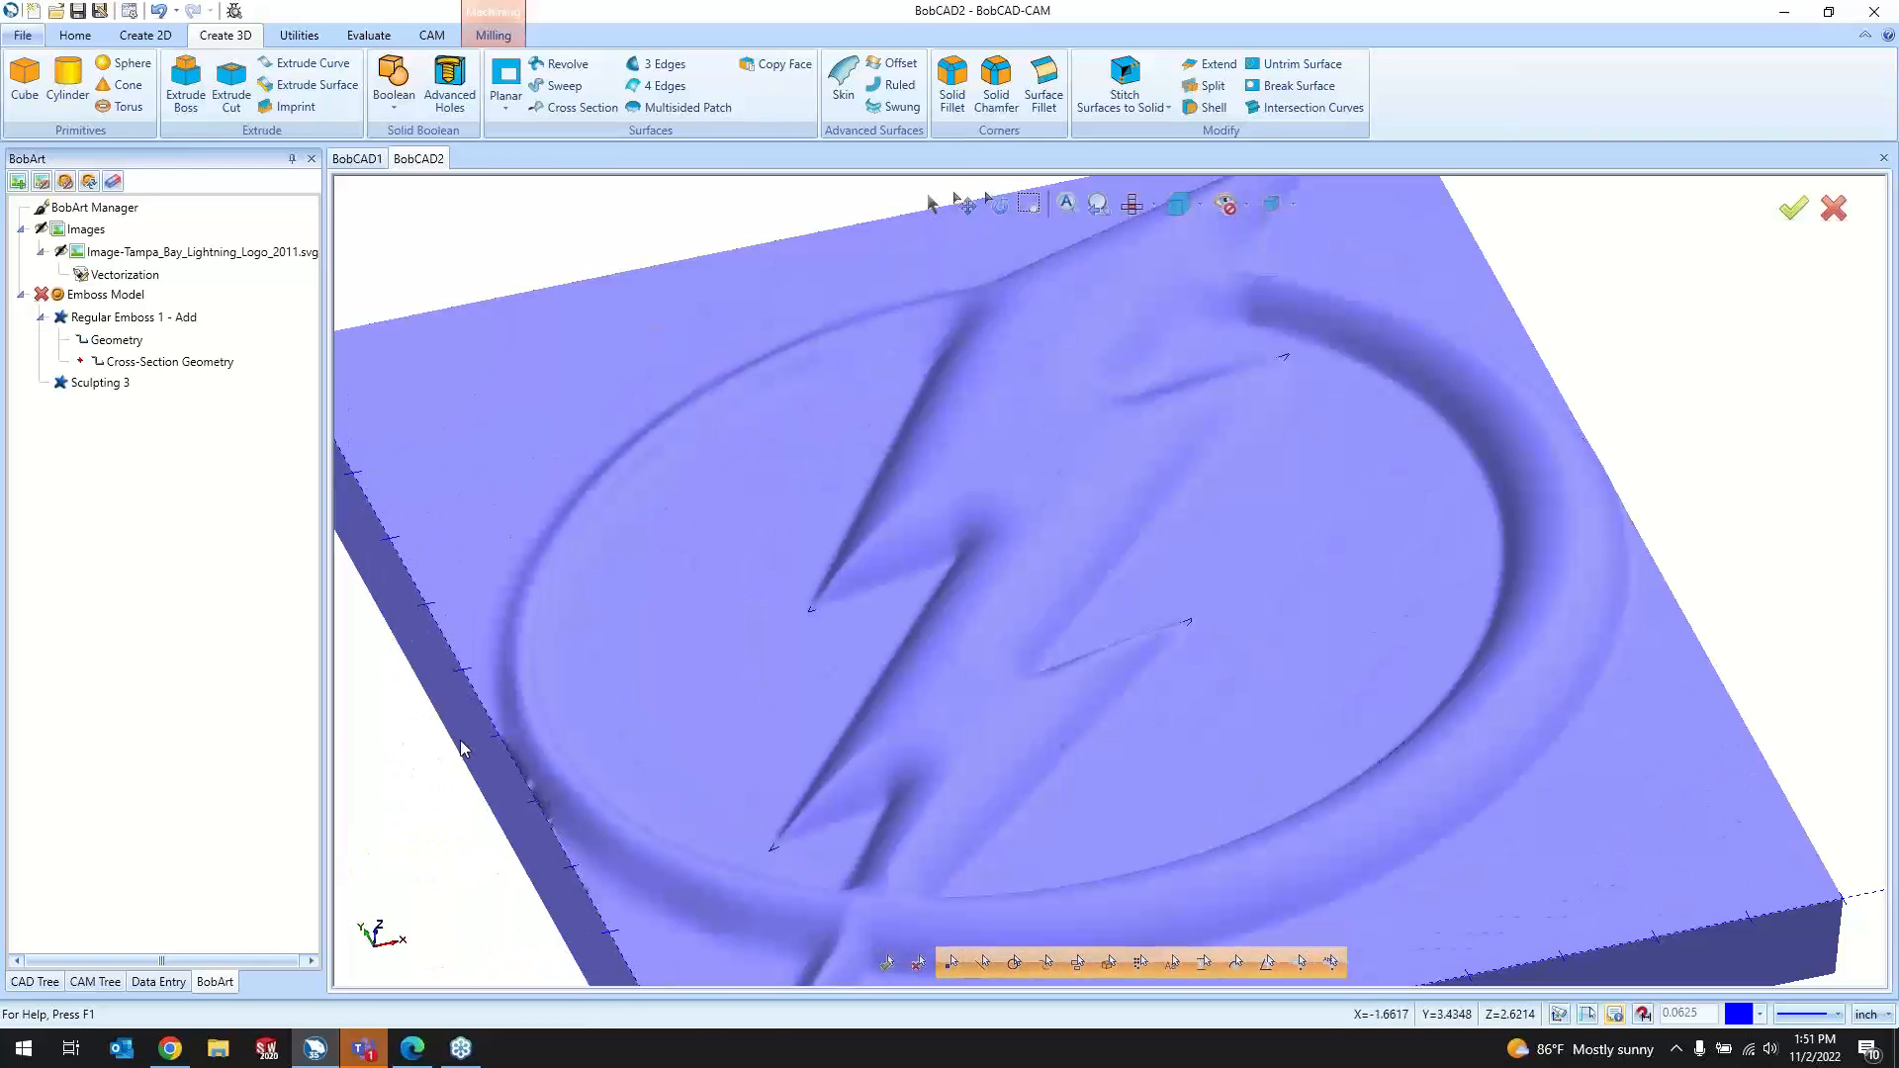
right_click(127, 301)
click(186, 311)
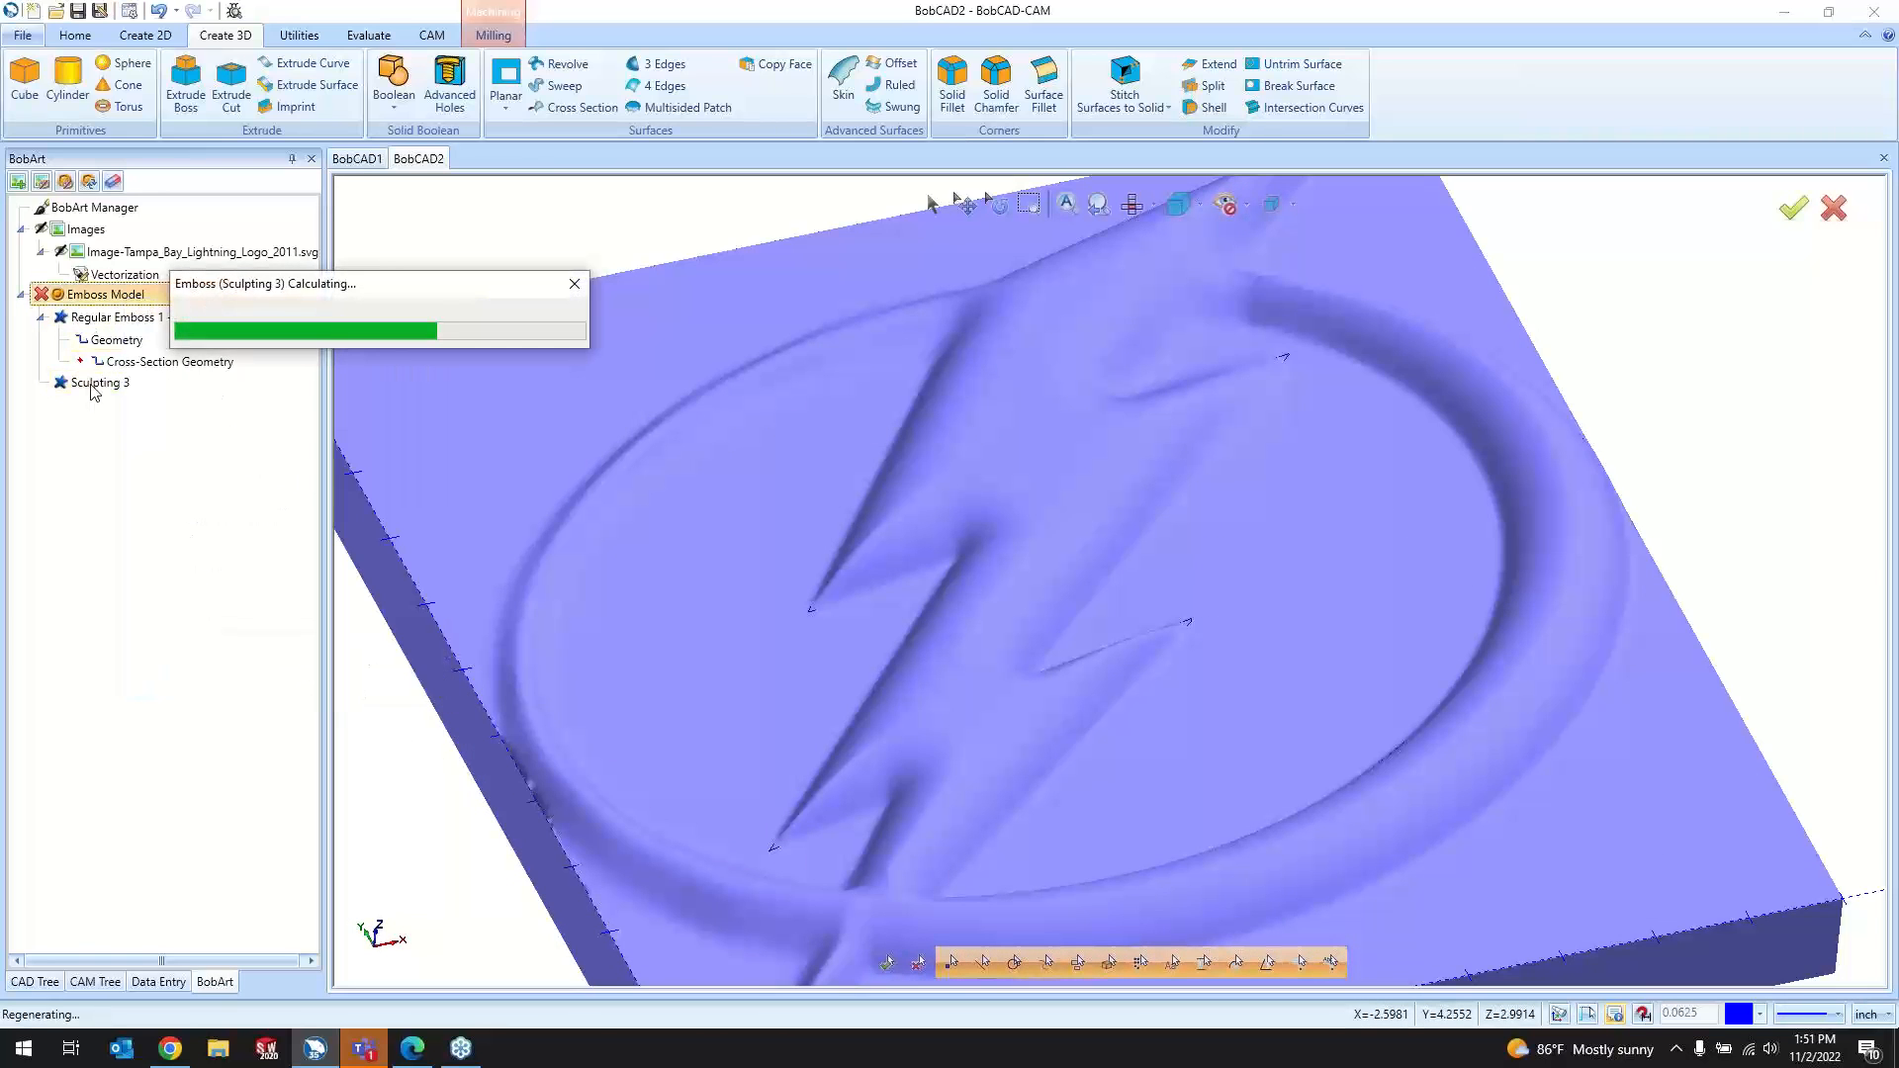
Step: Delete the sculpting feature and regenerate the emboss model from the regular emboss alone
right_click(92, 384)
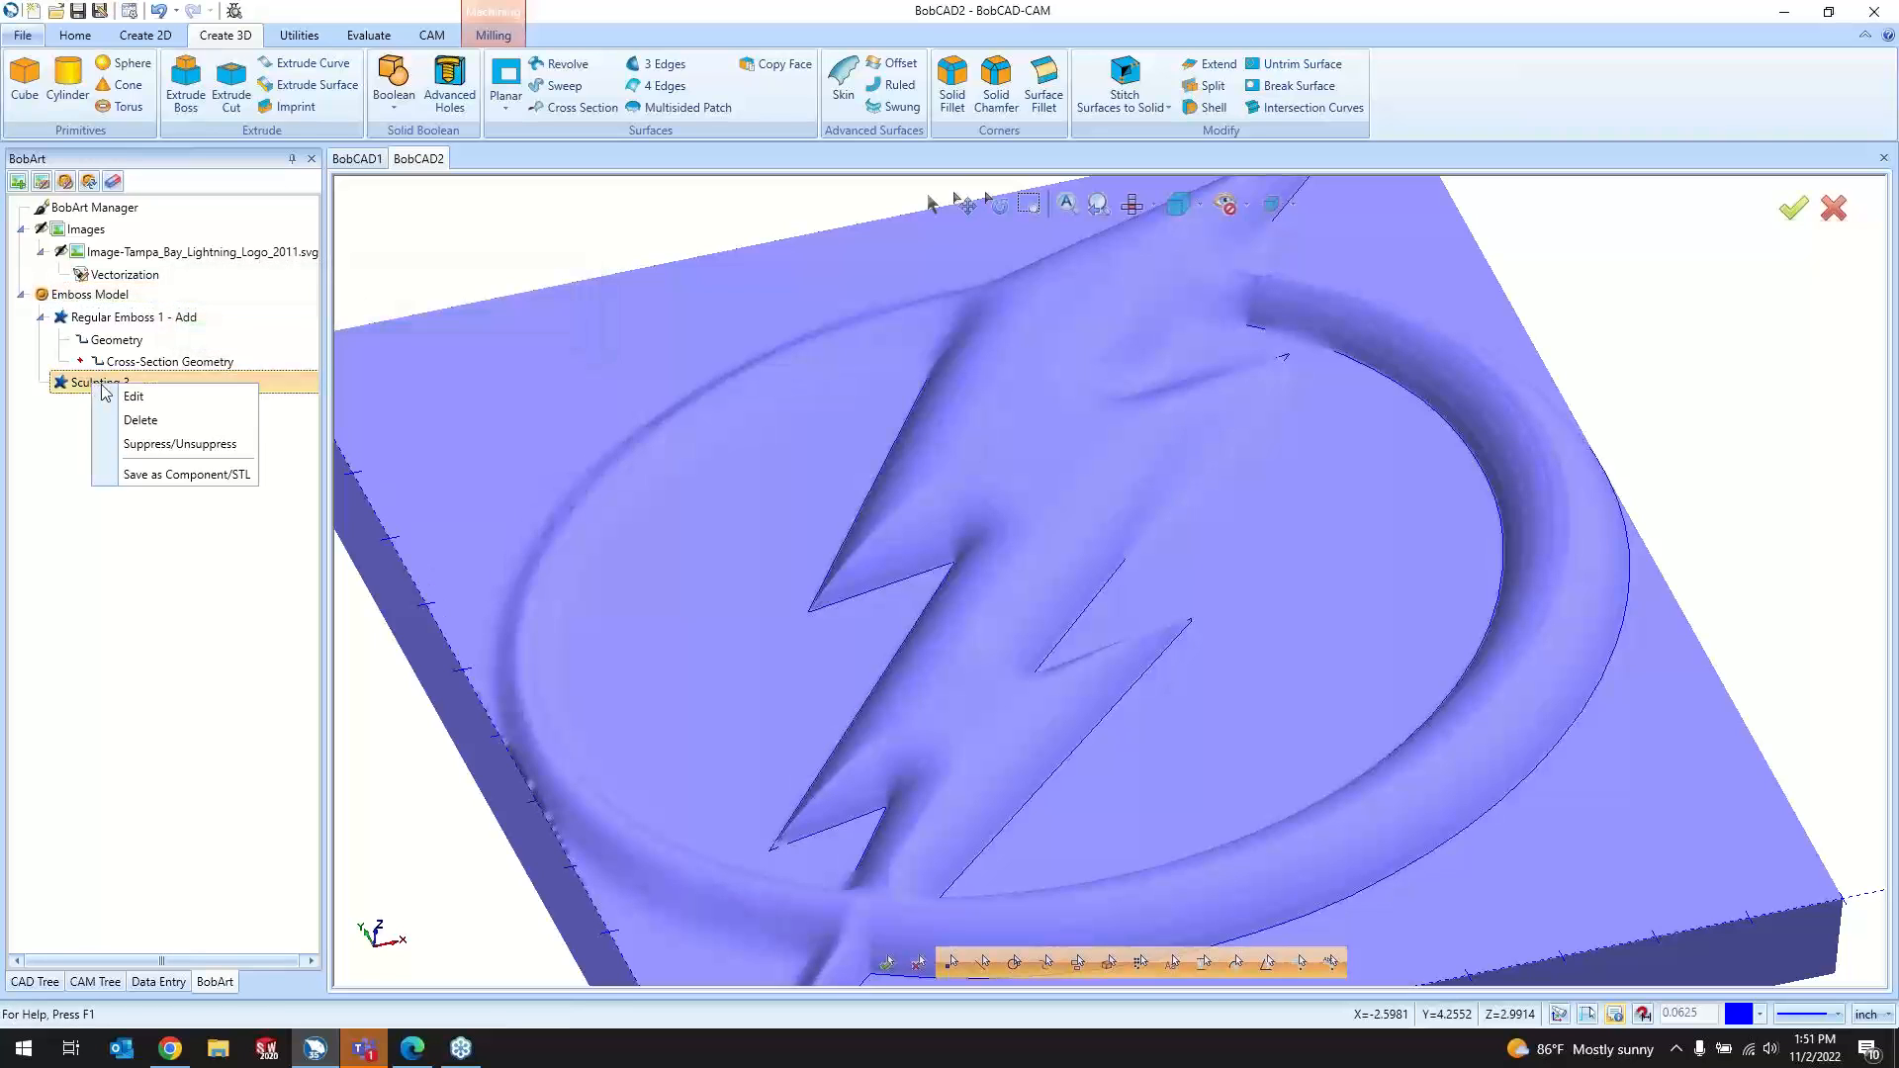
click(141, 423)
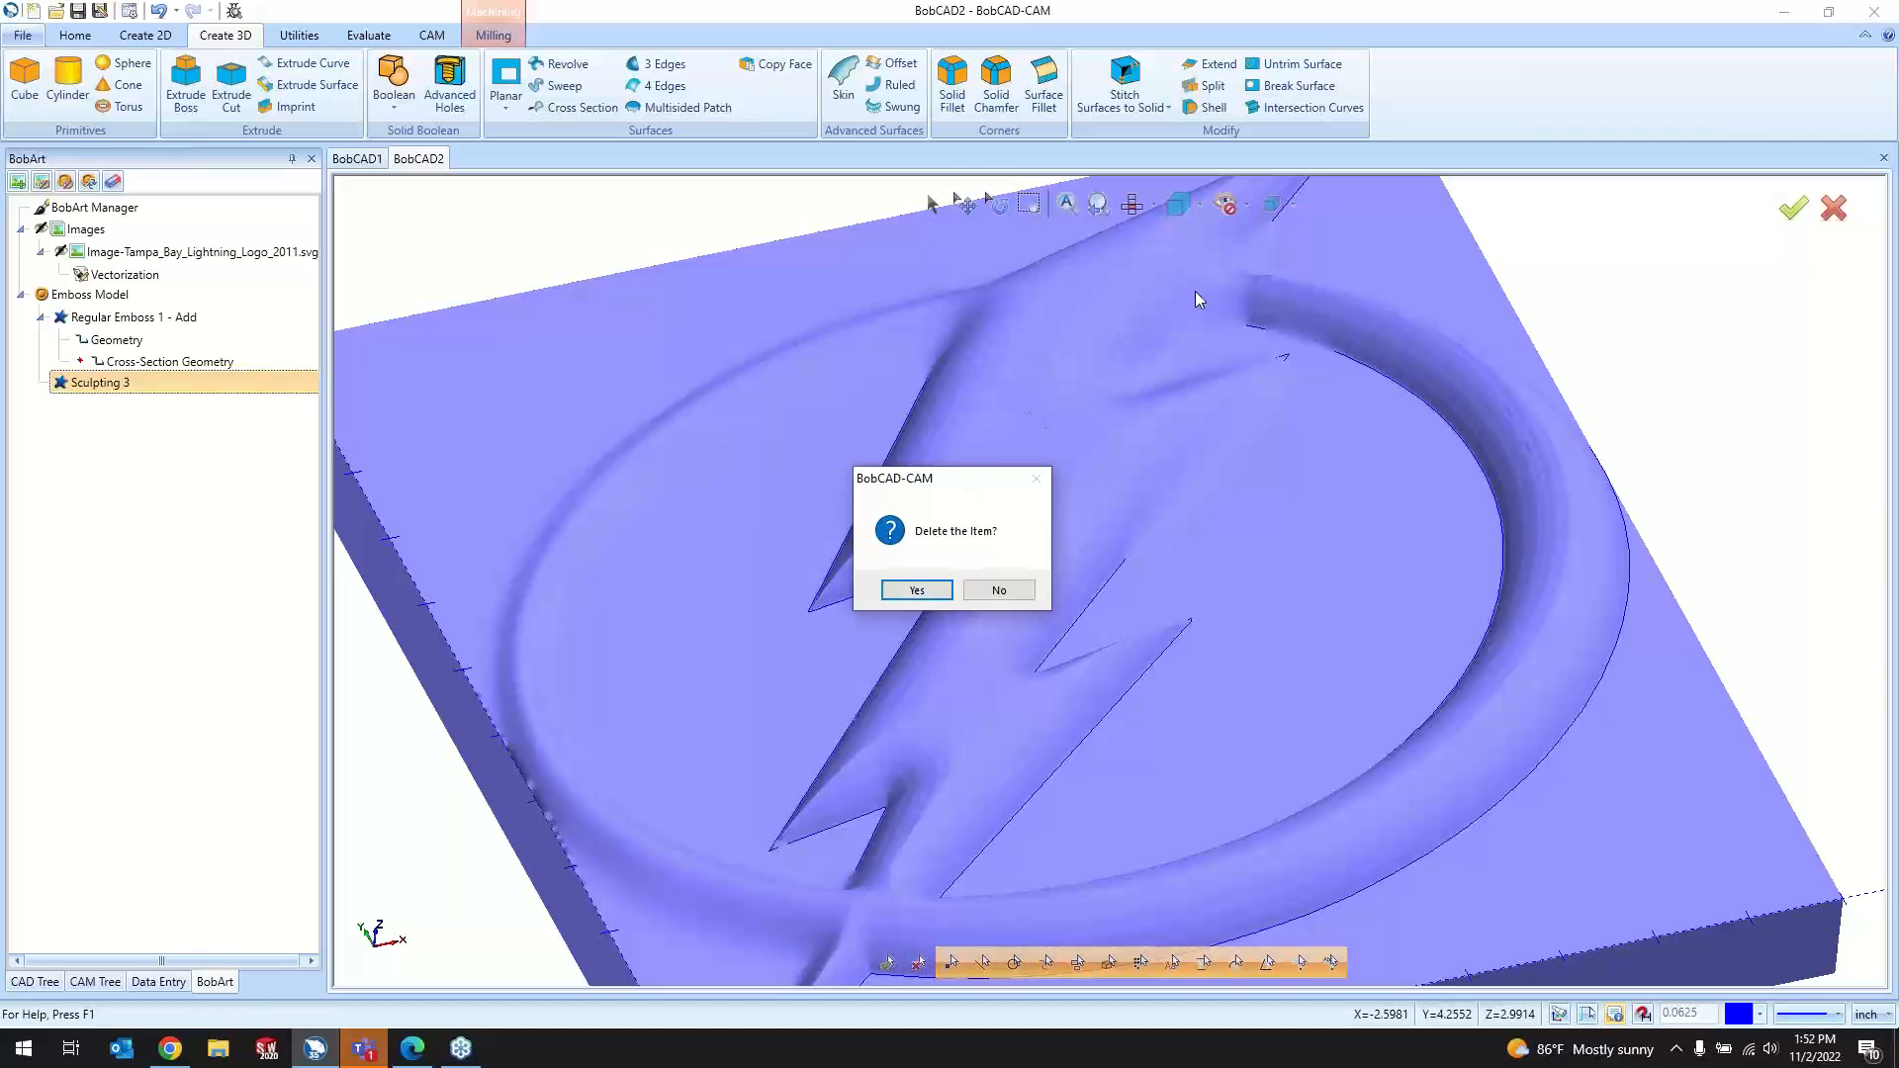
click(915, 591)
right_click(194, 297)
click(237, 305)
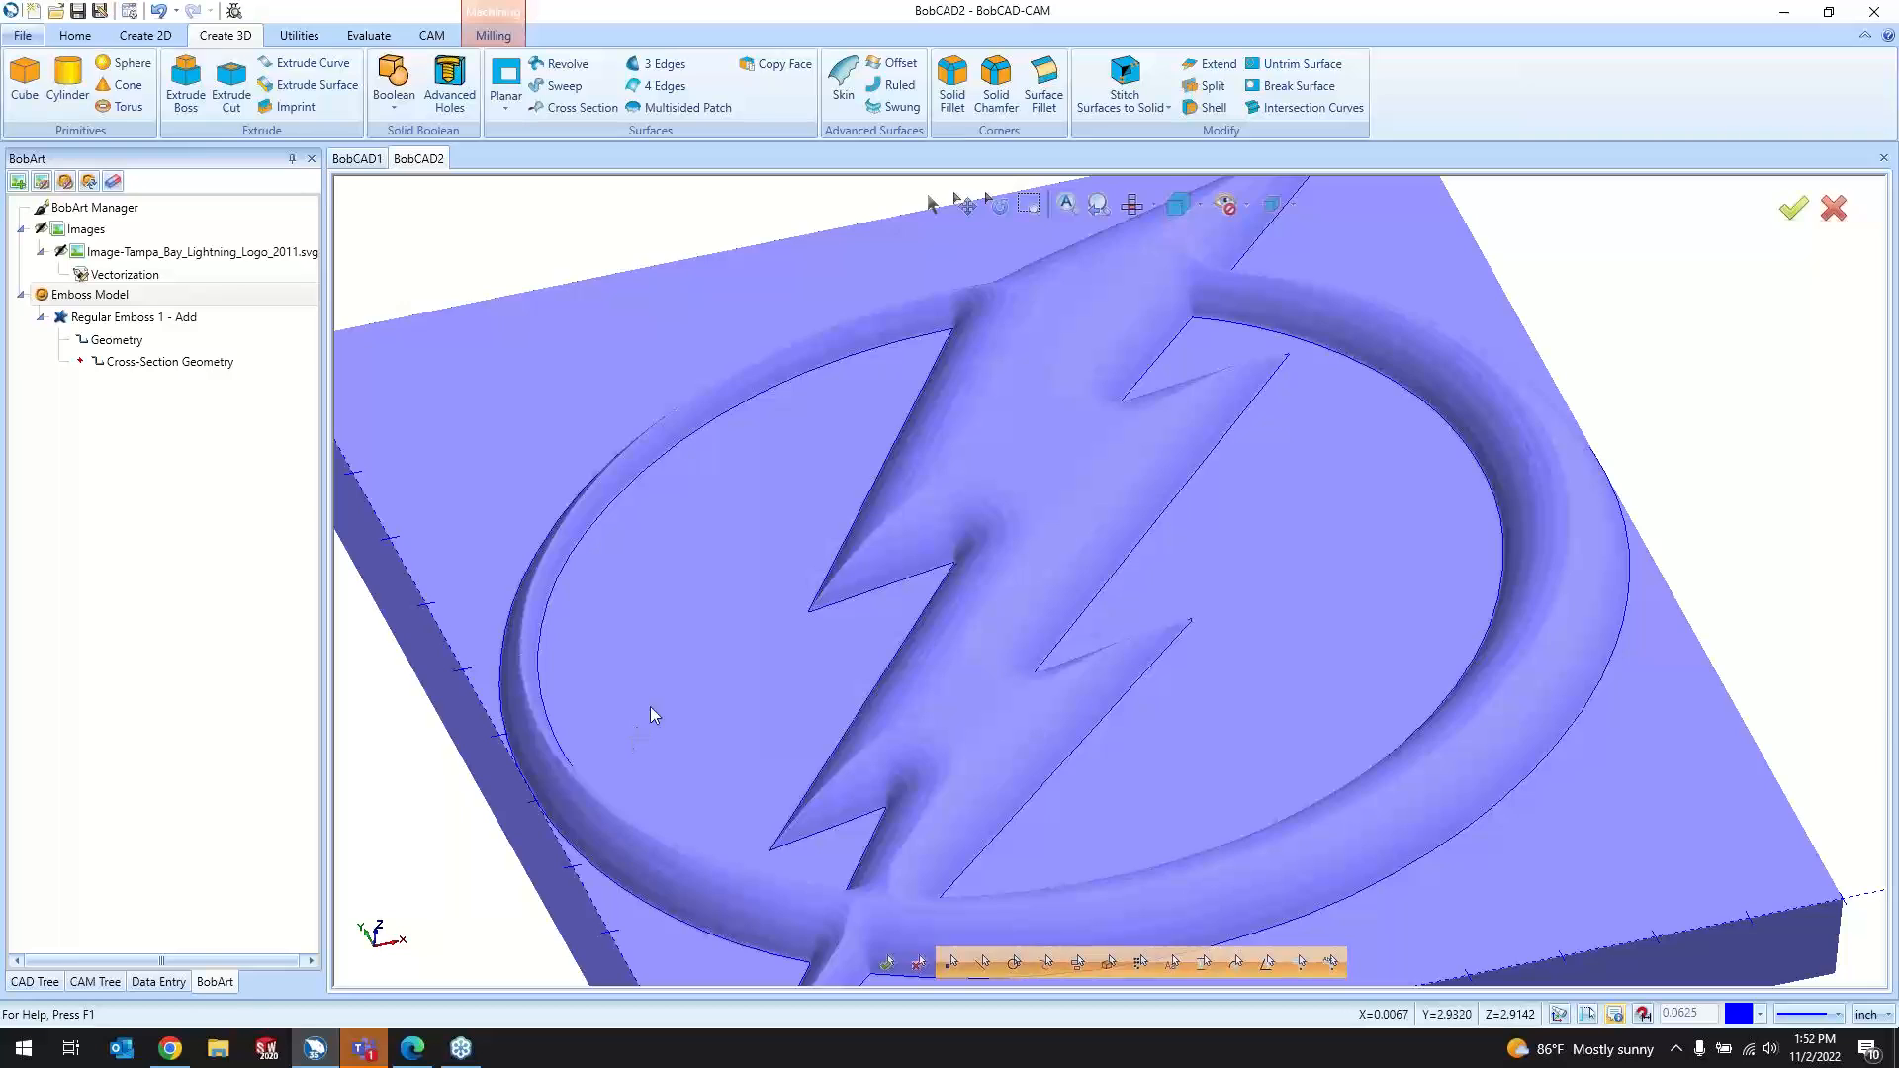
scroll(653, 708, down, 3)
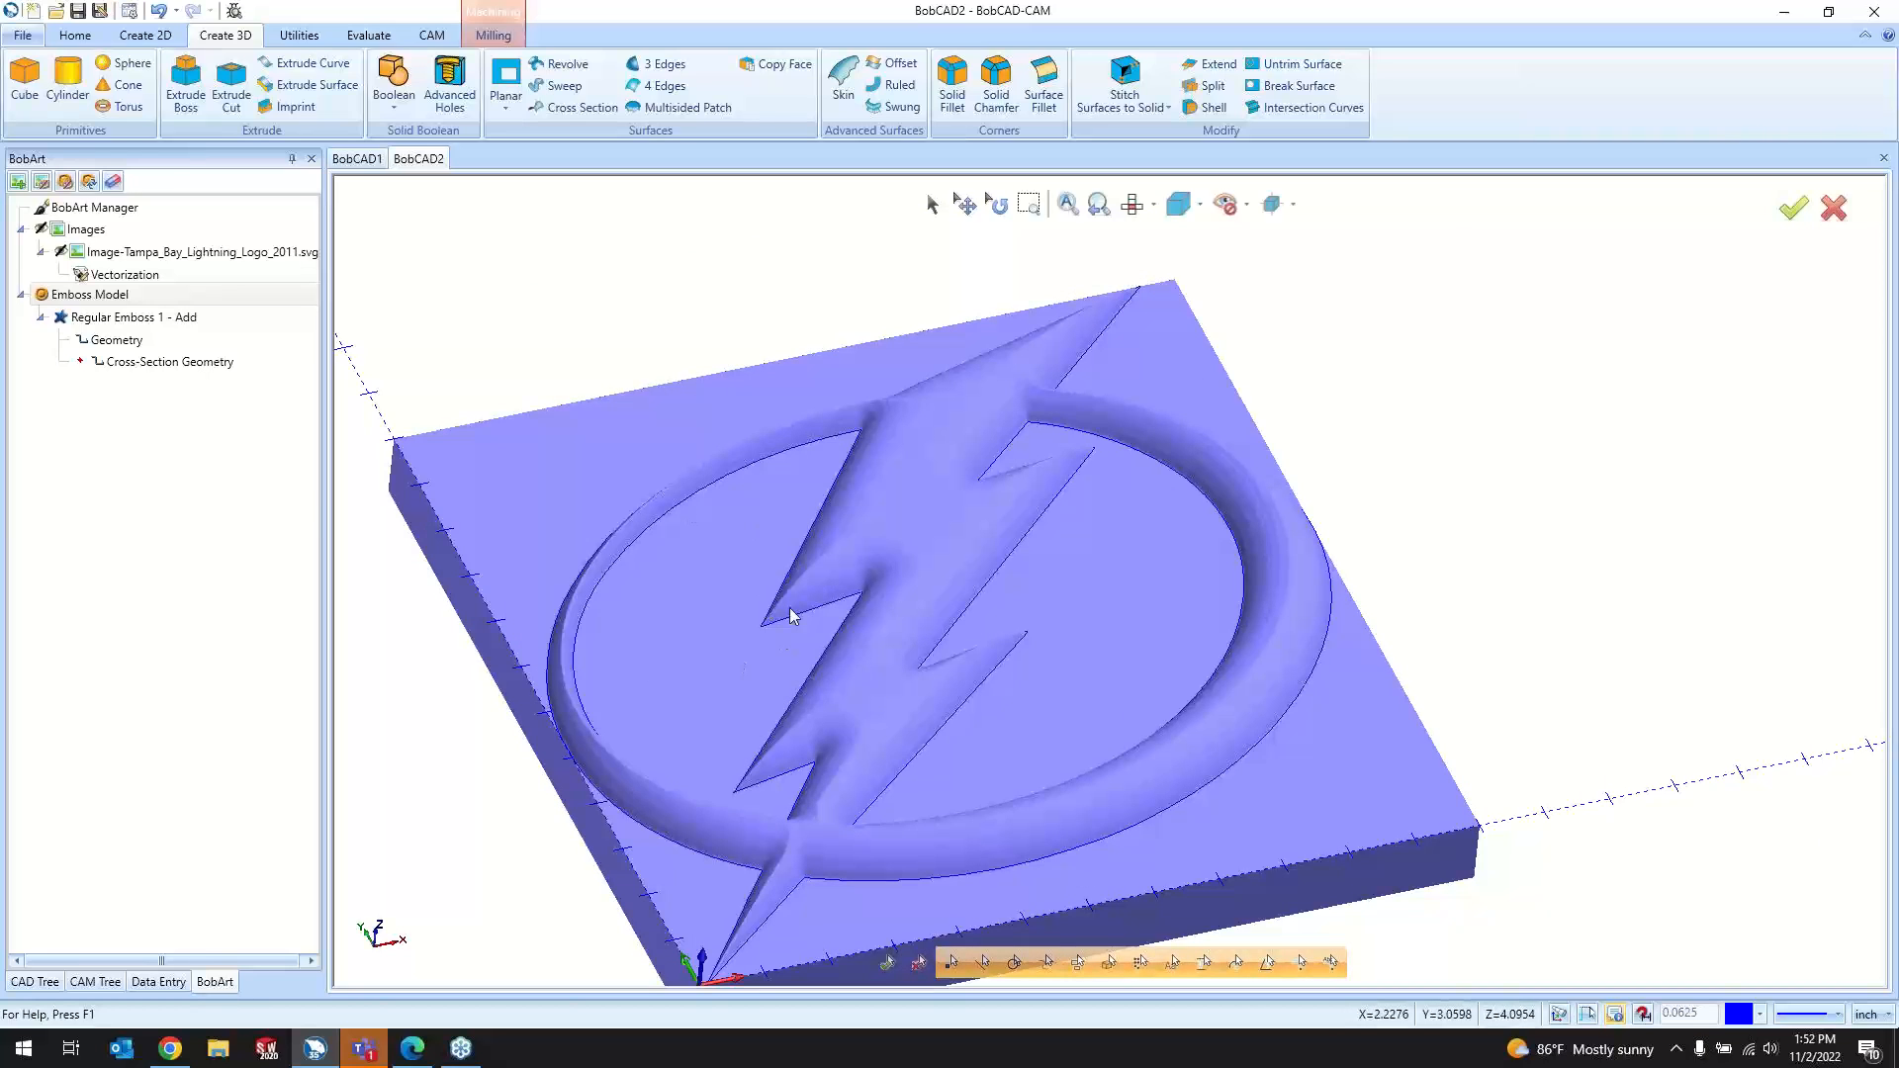
Step: Change the logo's Regular Emboss 1 application type from Add to Subtract and apply the edit
scroll(1125, 566, down, 2)
scroll(1132, 676, up, 2)
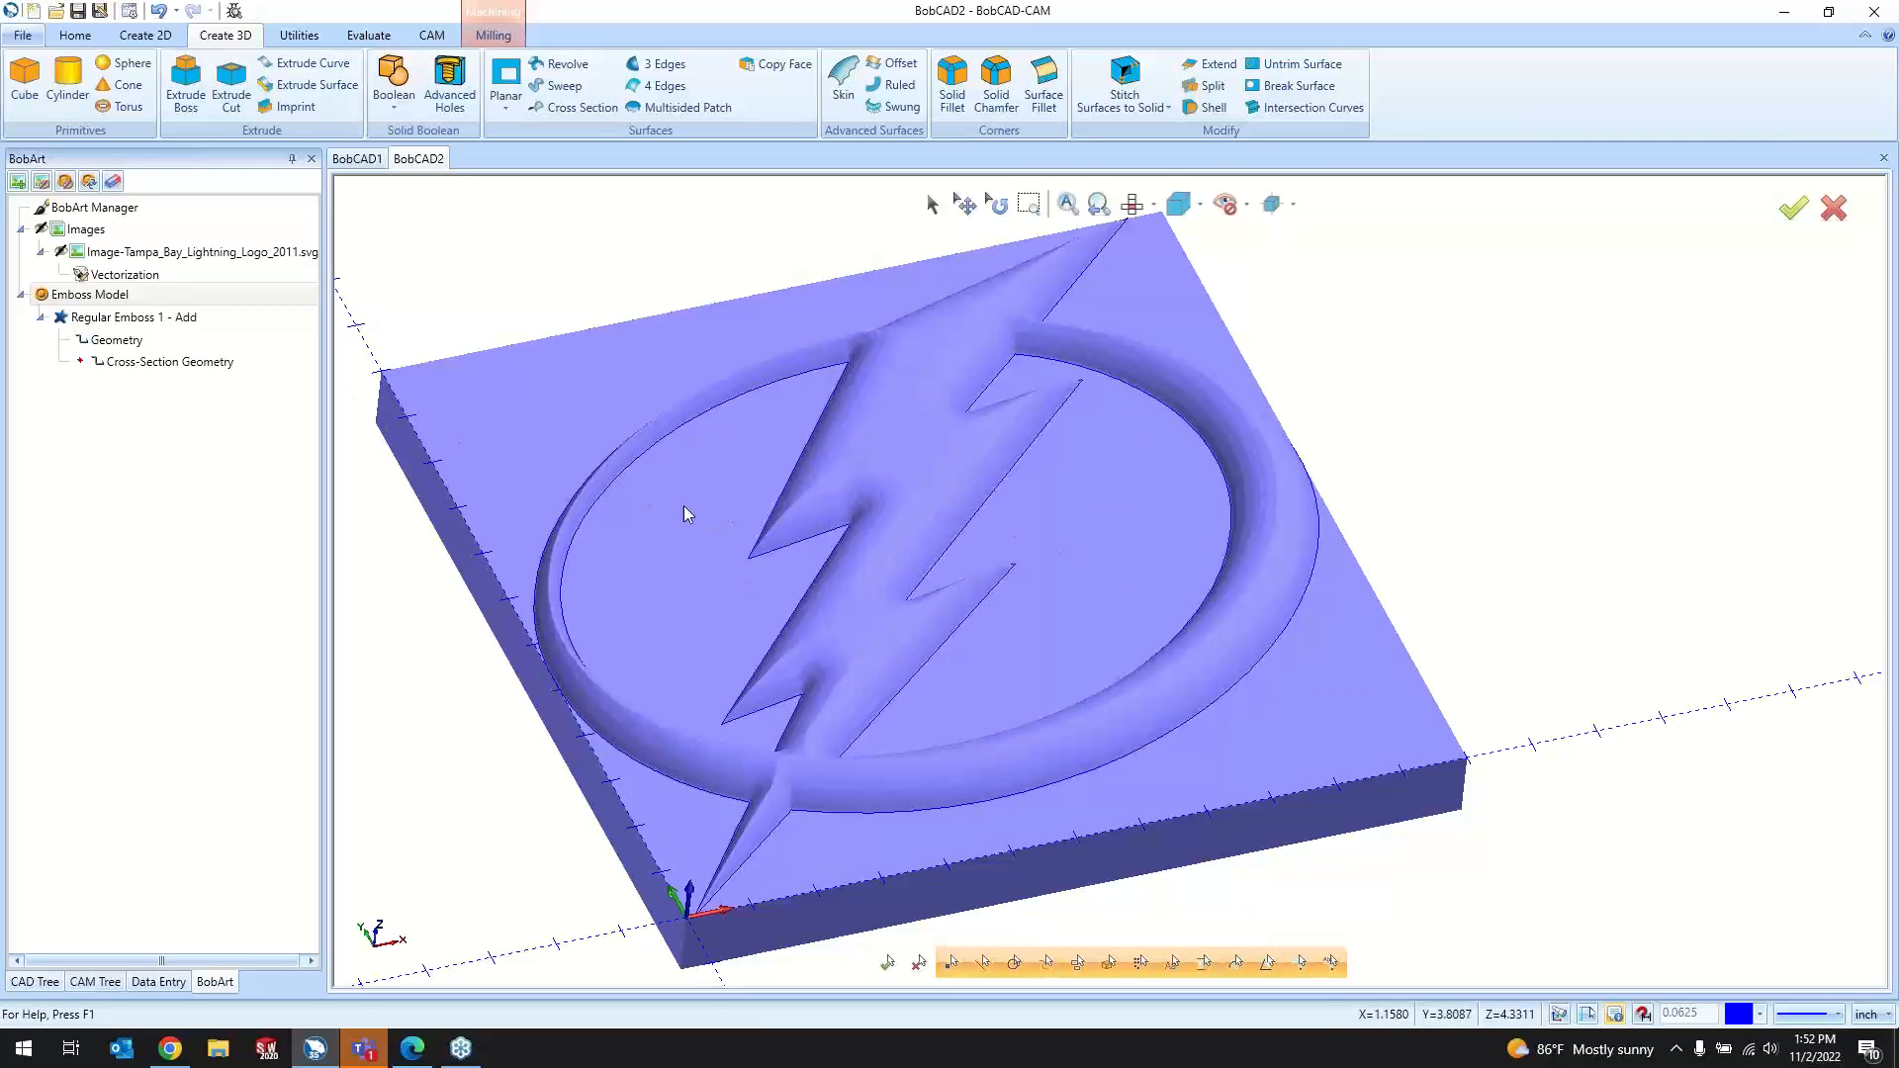
click(175, 320)
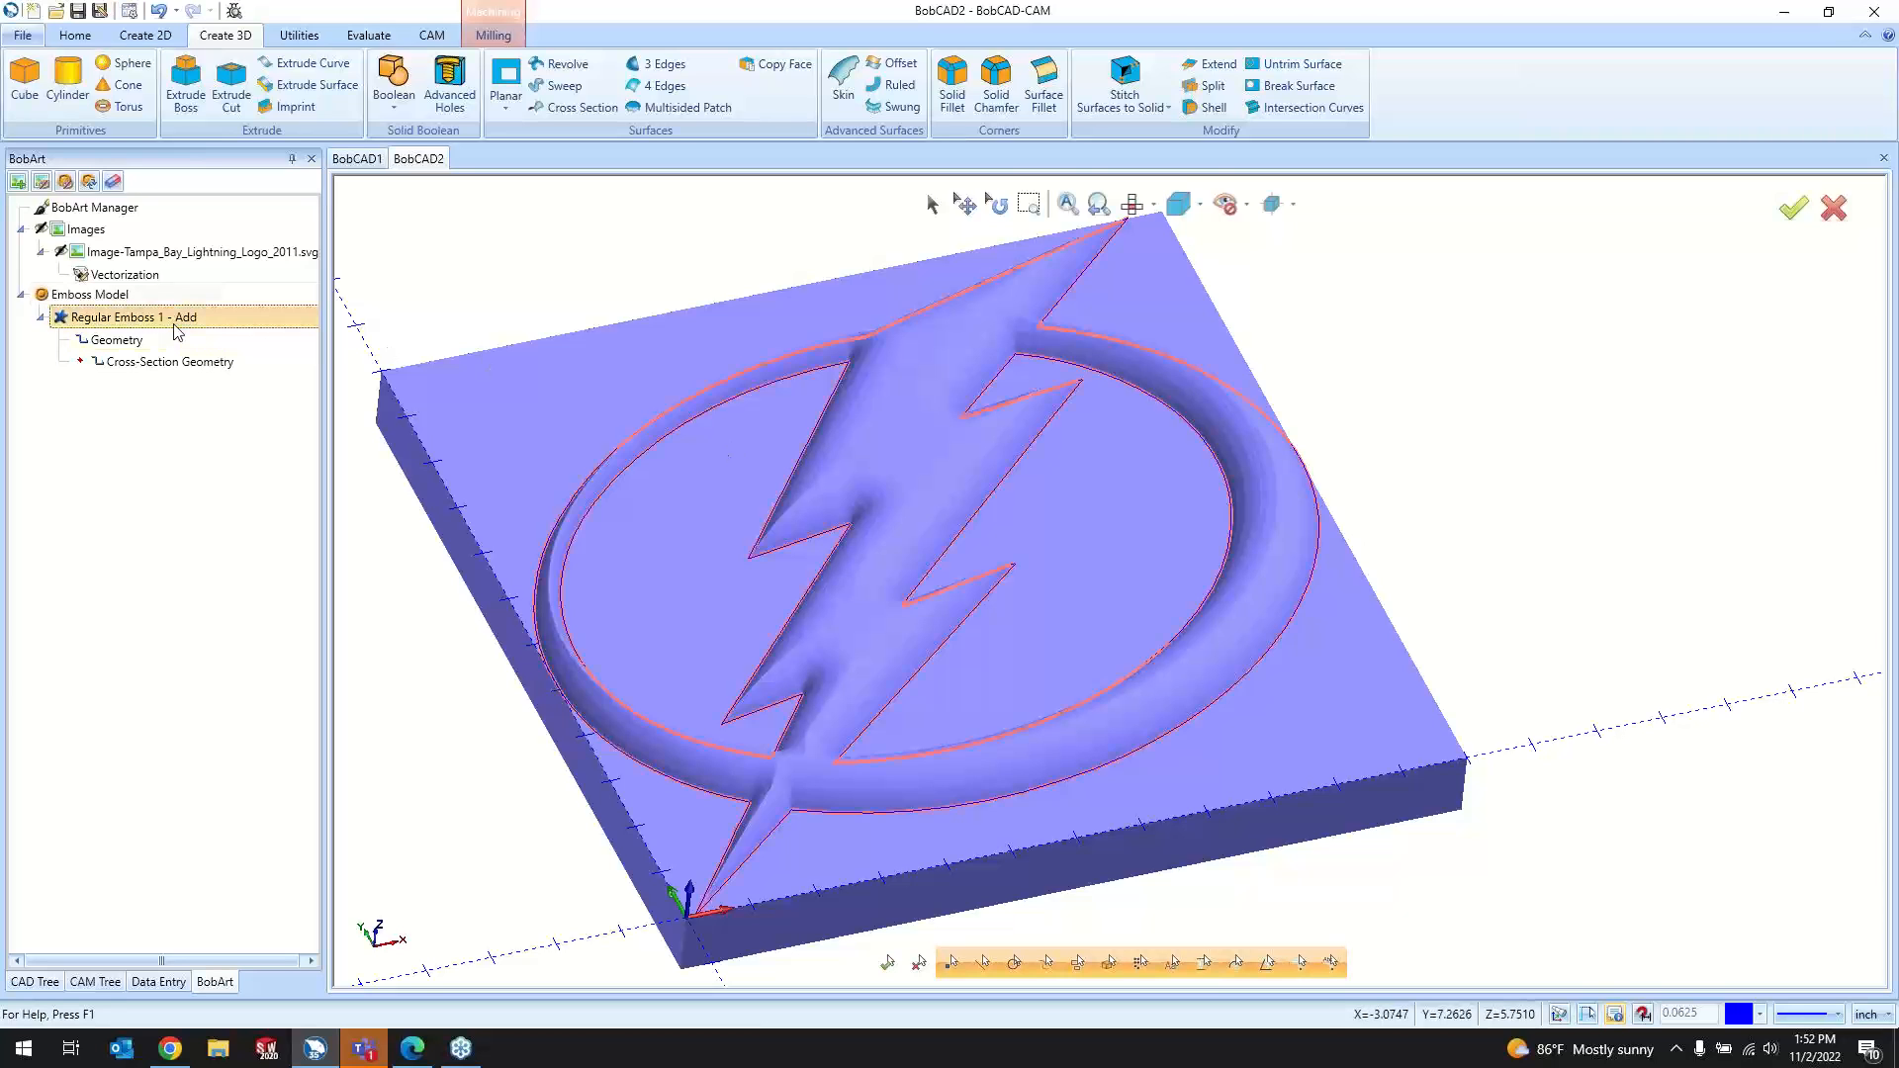
right_click(170, 326)
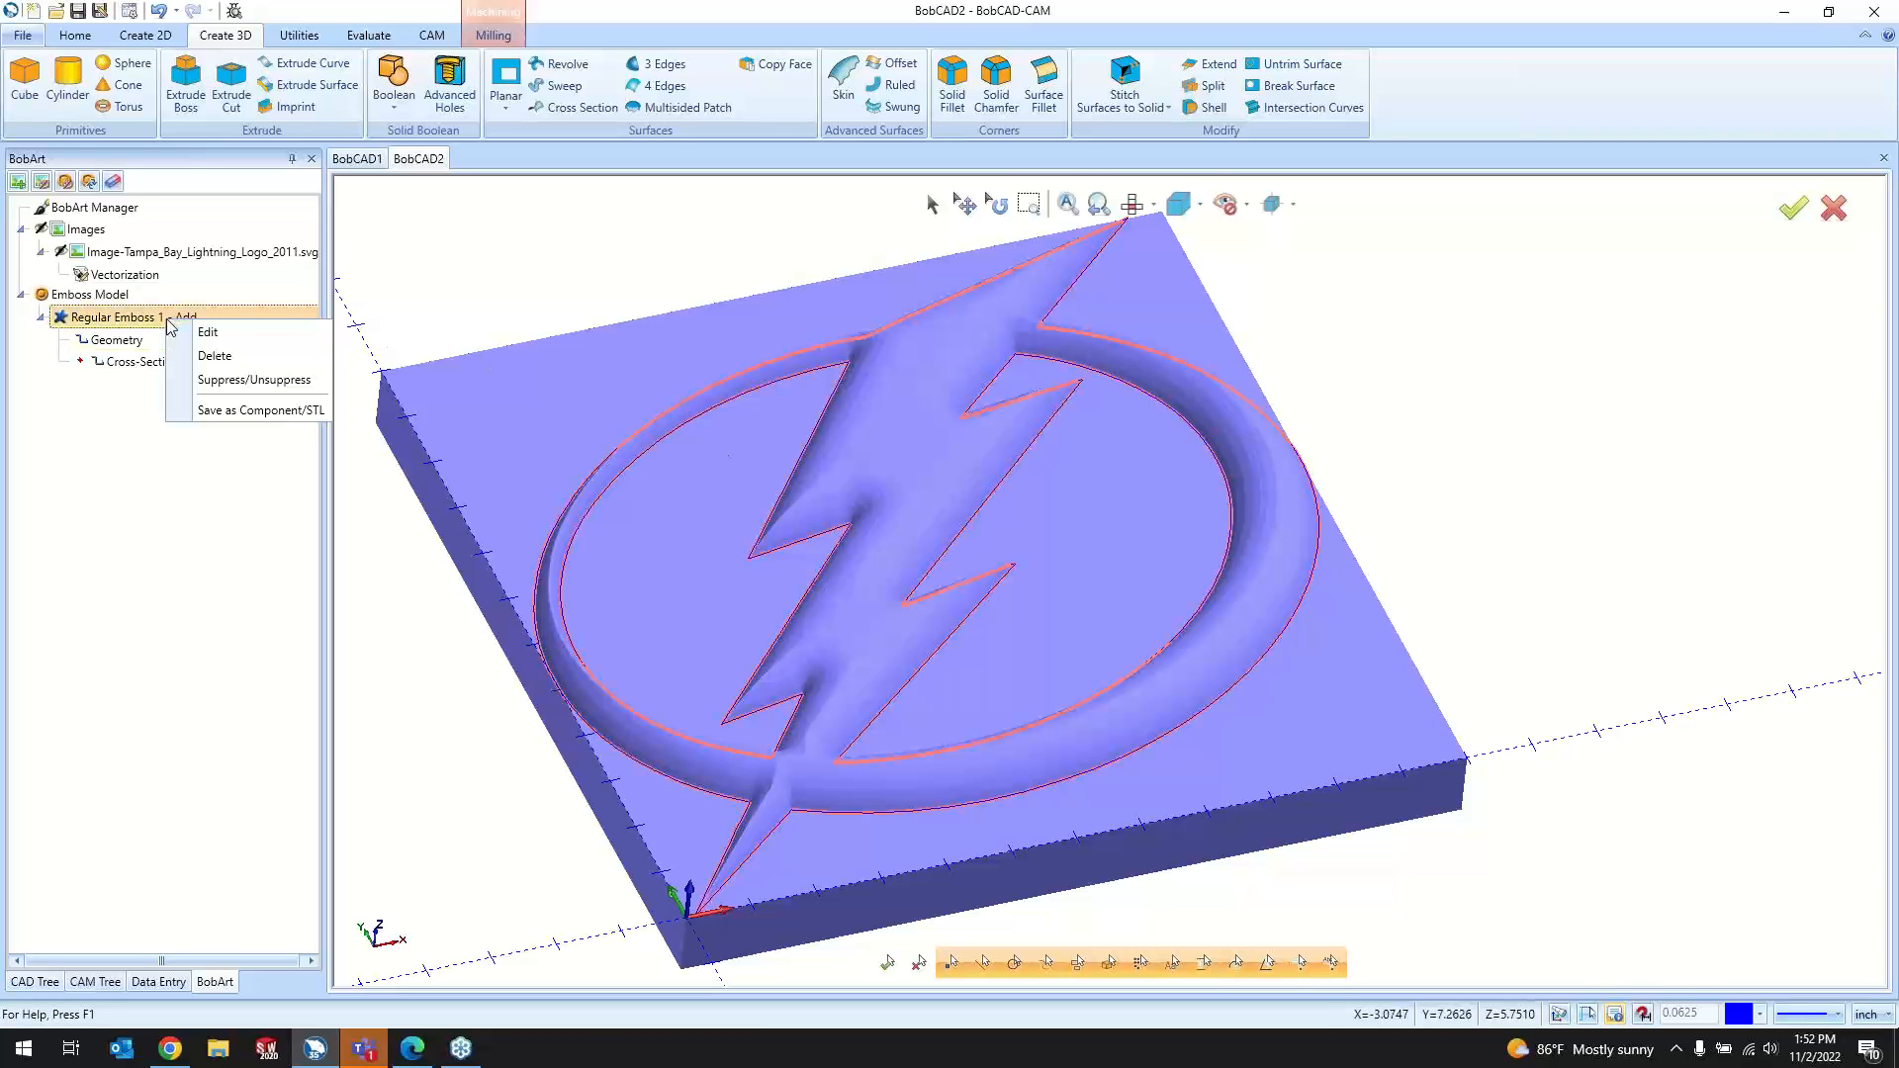
click(188, 332)
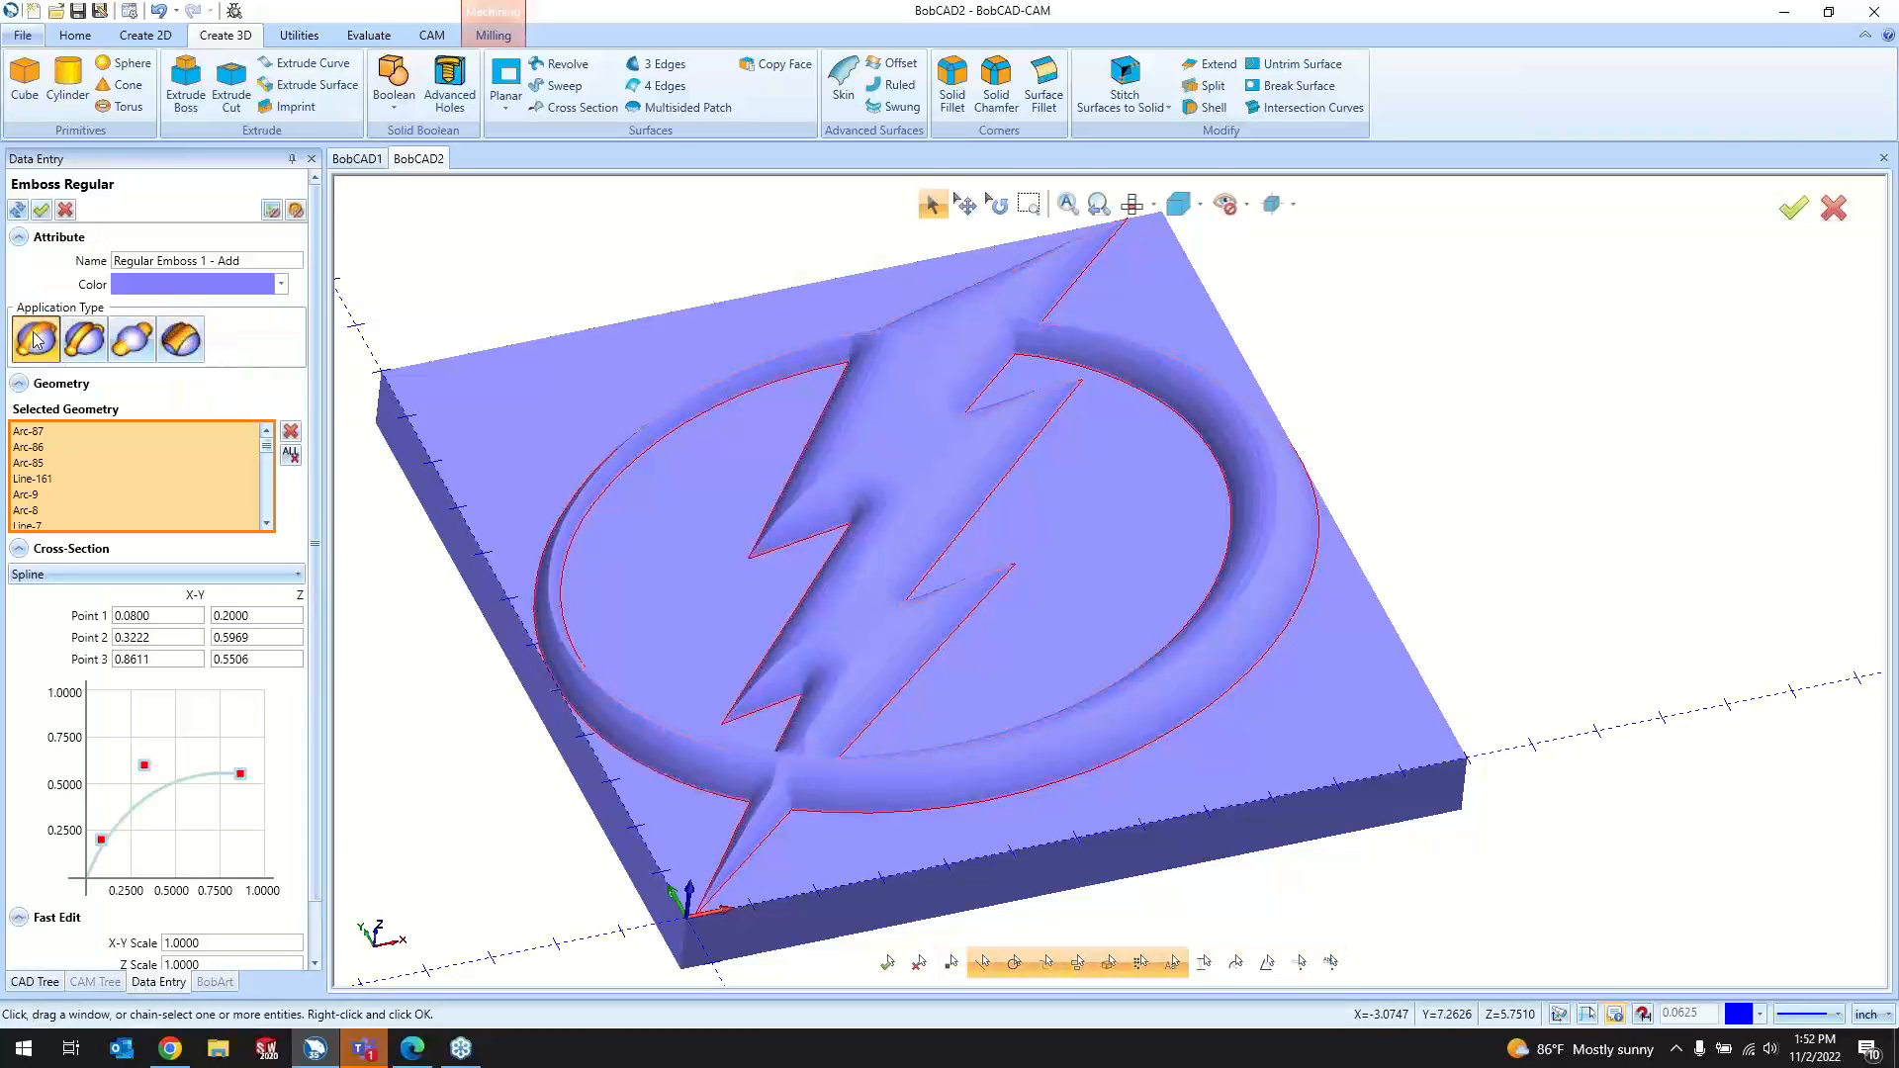
click(84, 338)
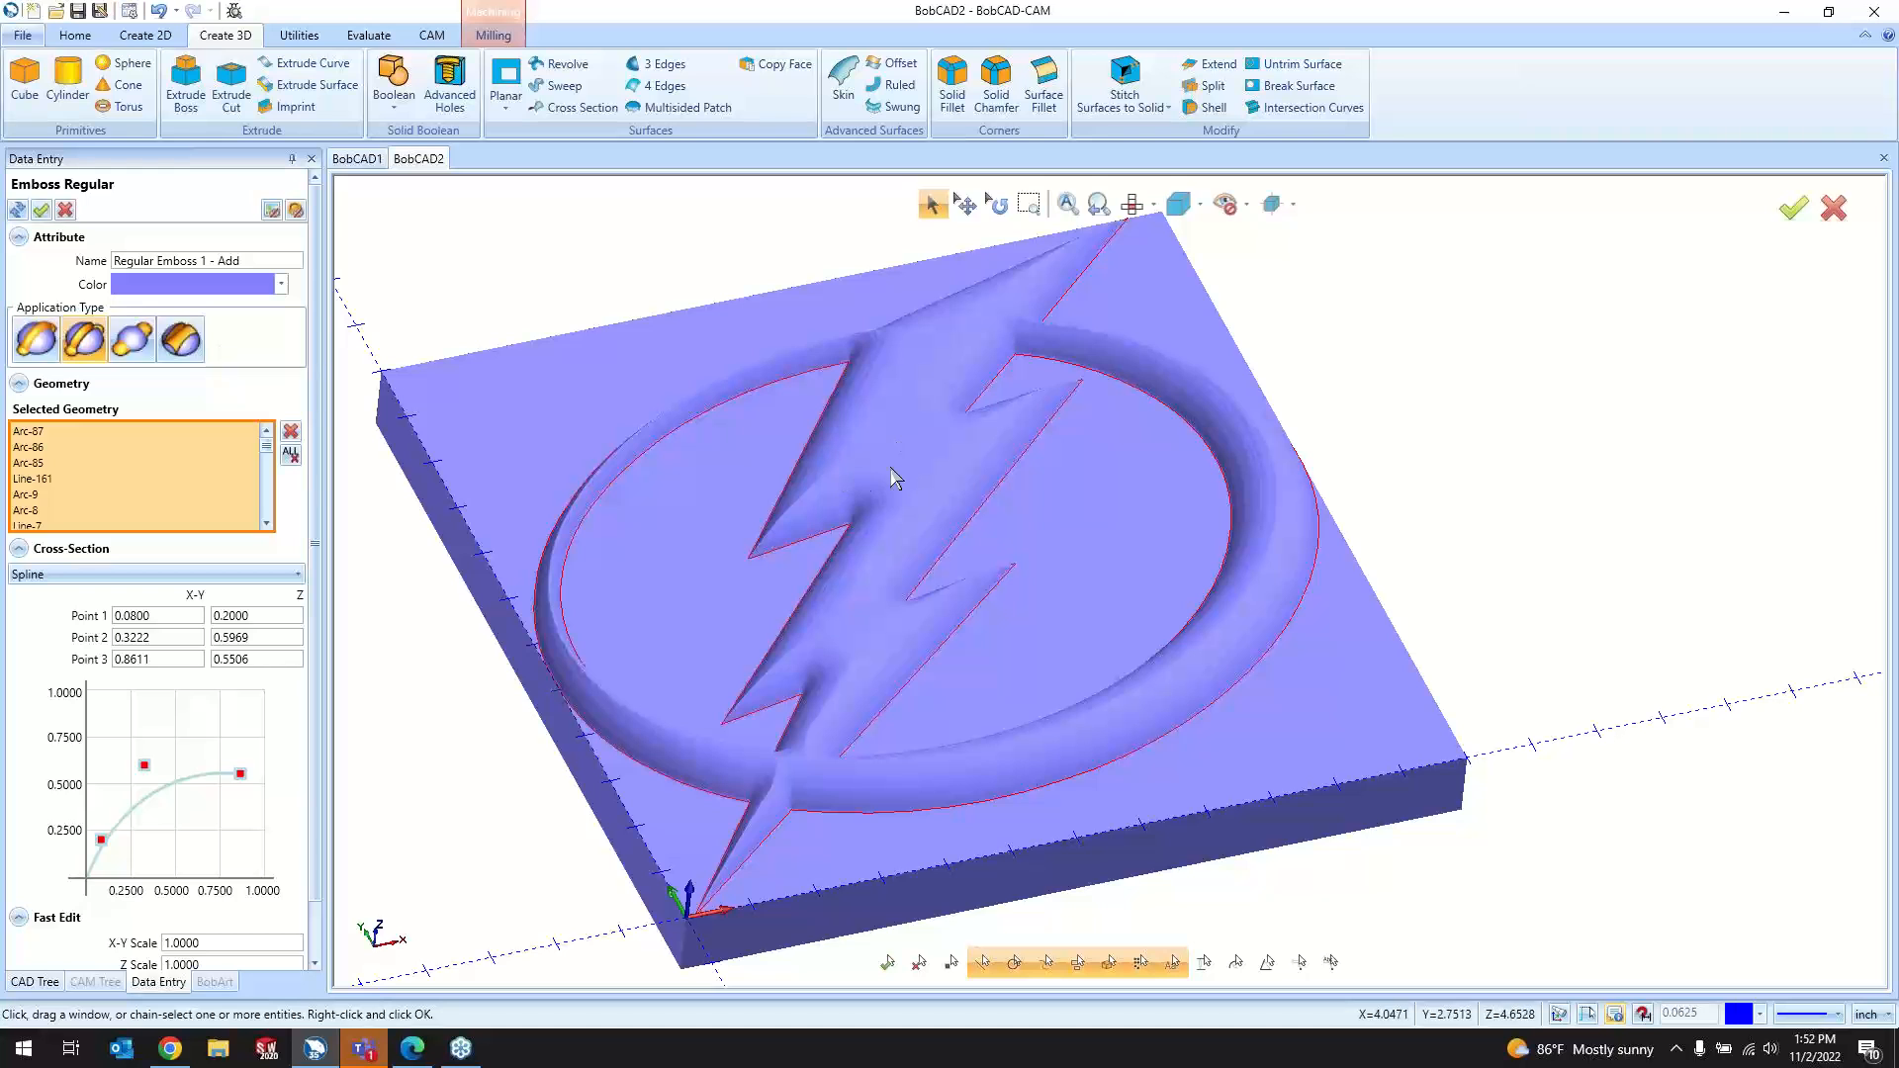
click(40, 210)
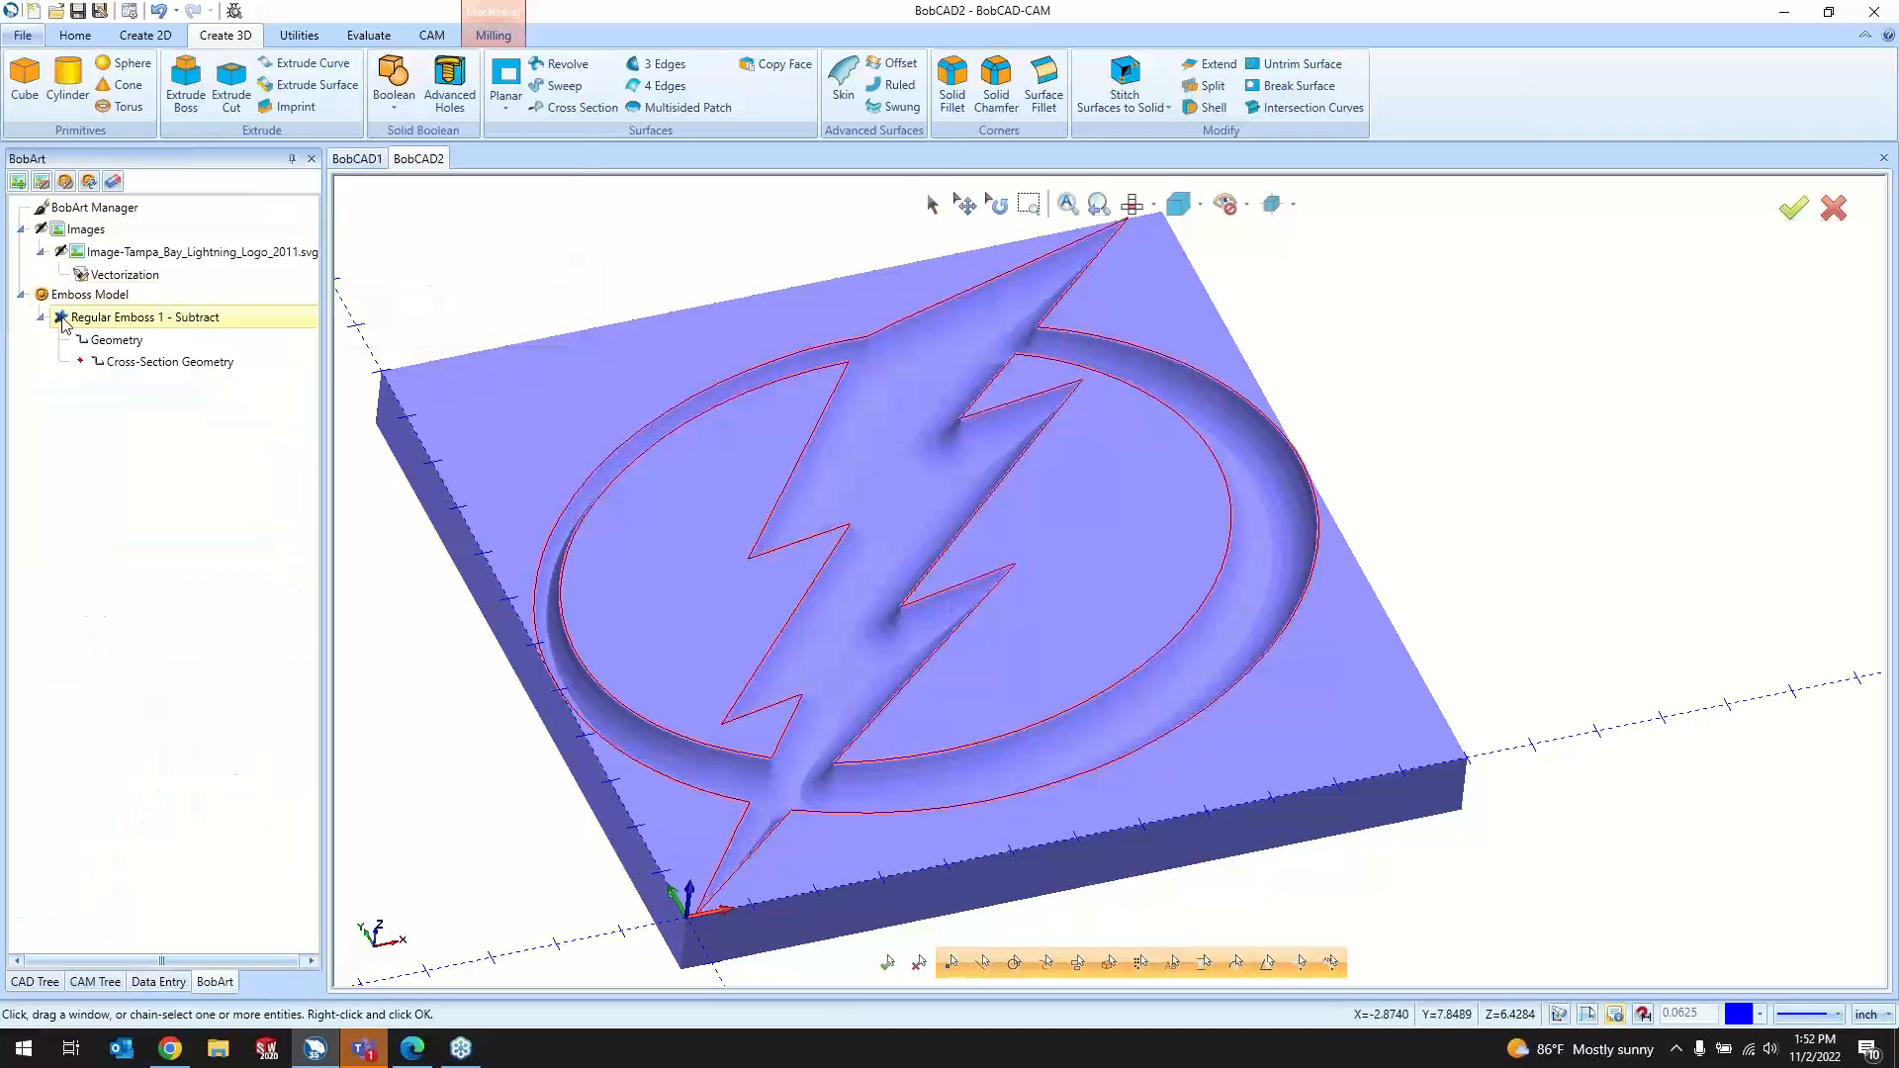
Step: Inspect the recessed lightning bolt and ring from several angles, including close-ups of the bolt's inner corners
middle_drag(1009, 615, 1187, 752)
scroll(1070, 738, down, 4)
scroll(856, 584, up, 5)
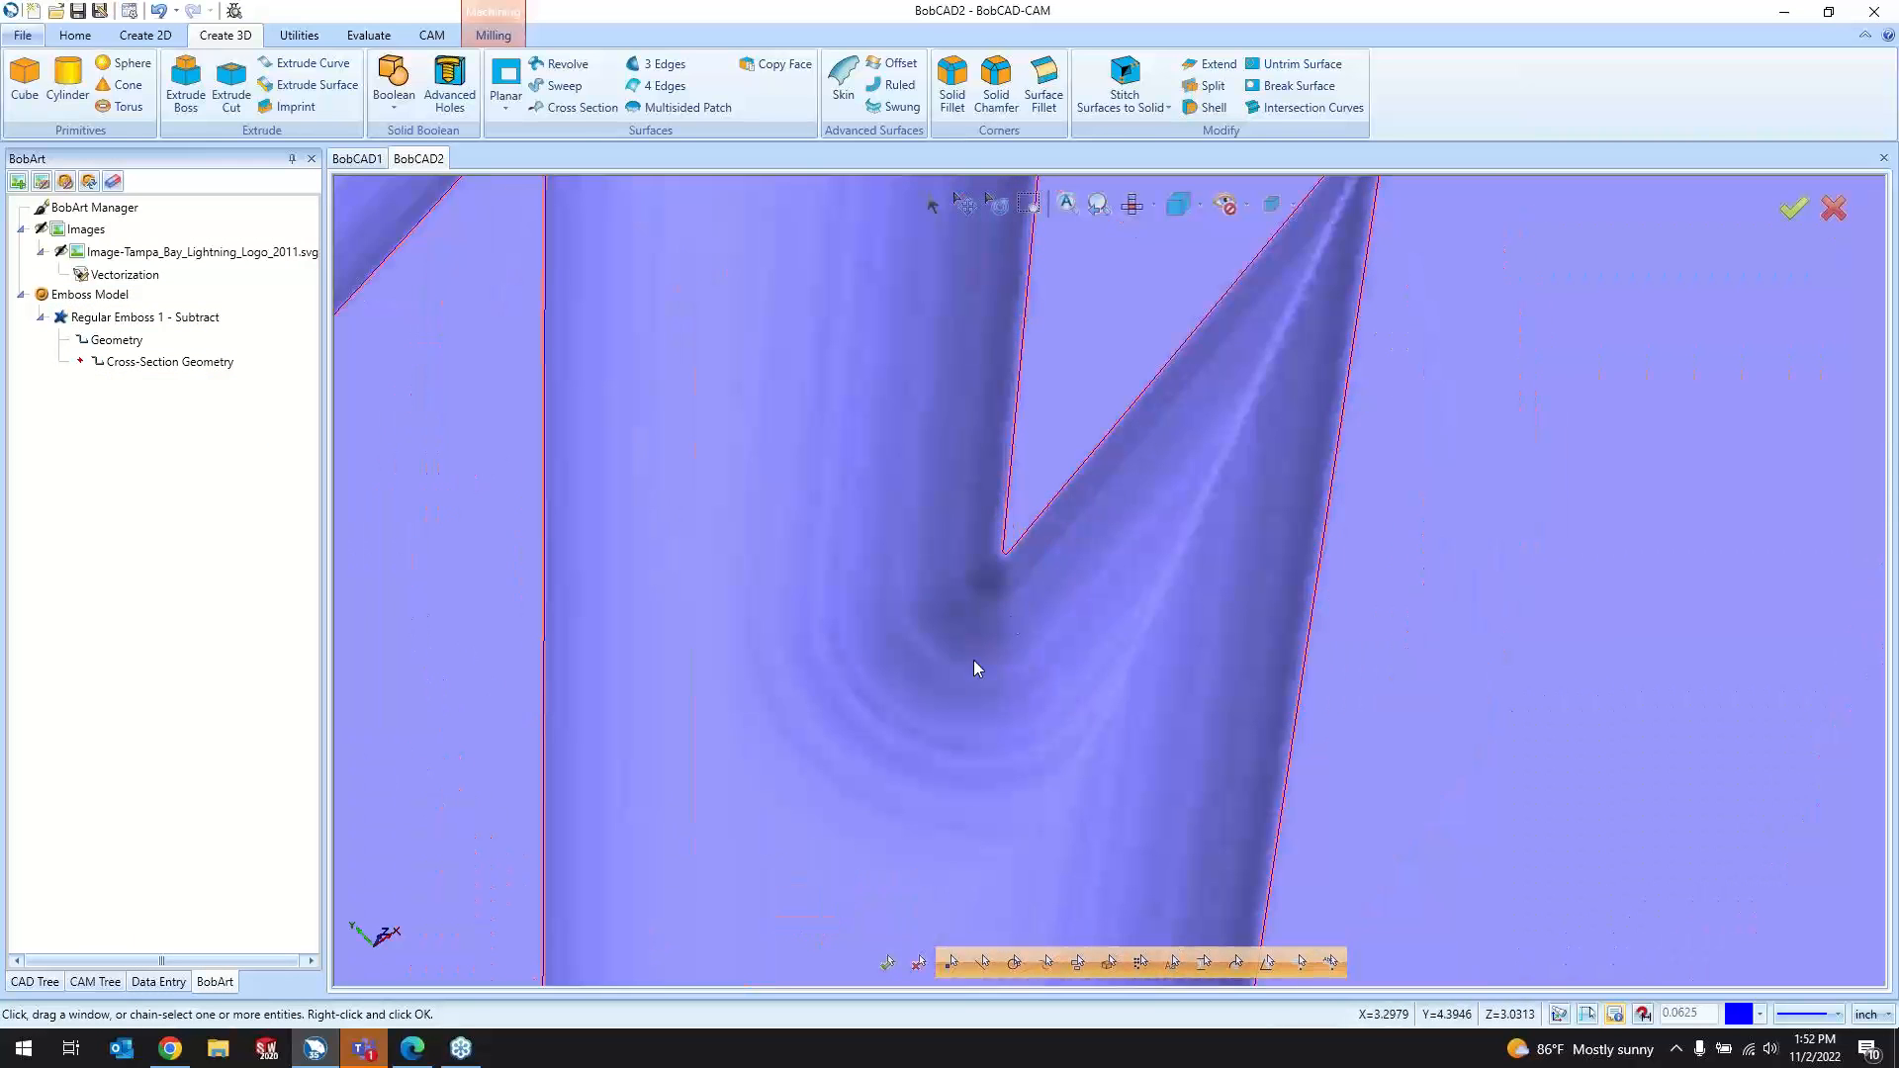
scroll(1022, 587, down, 5)
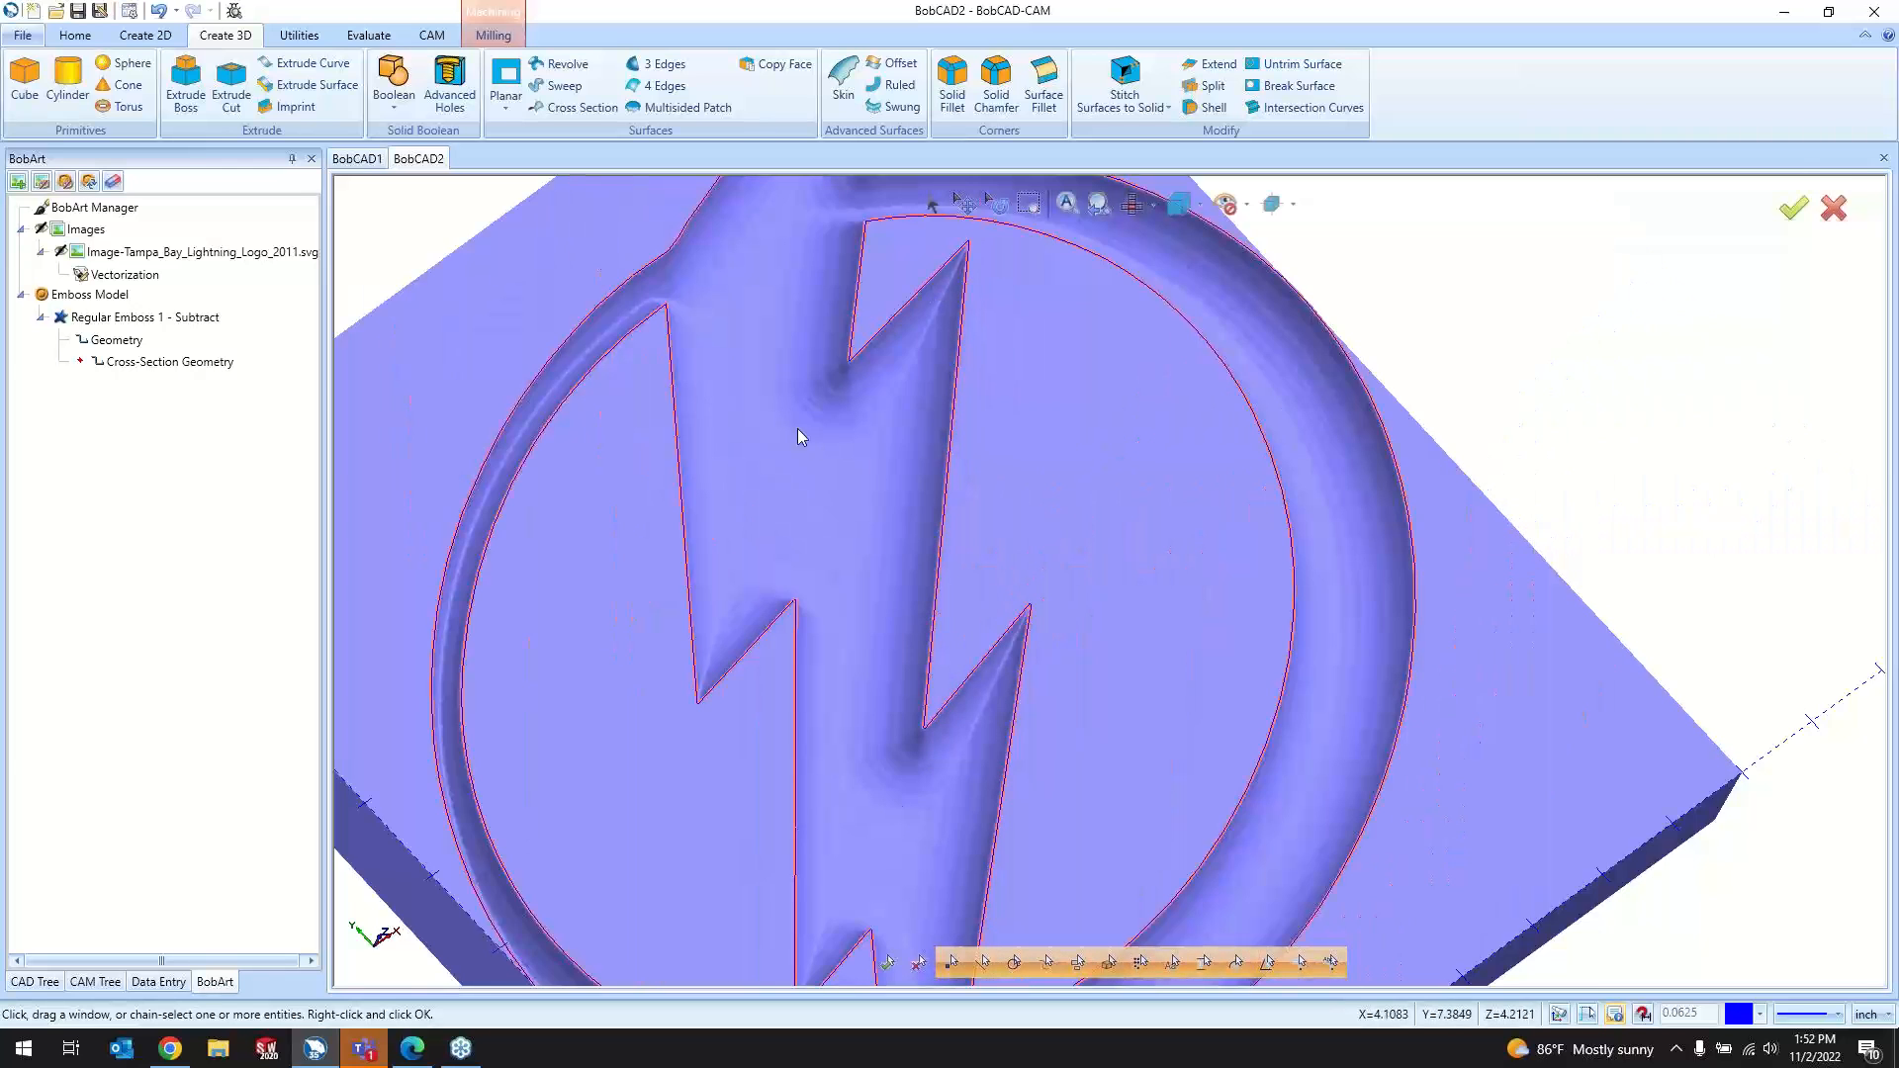
scroll(798, 471, down, 5)
scroll(806, 455, up, 6)
scroll(782, 554, down, 2)
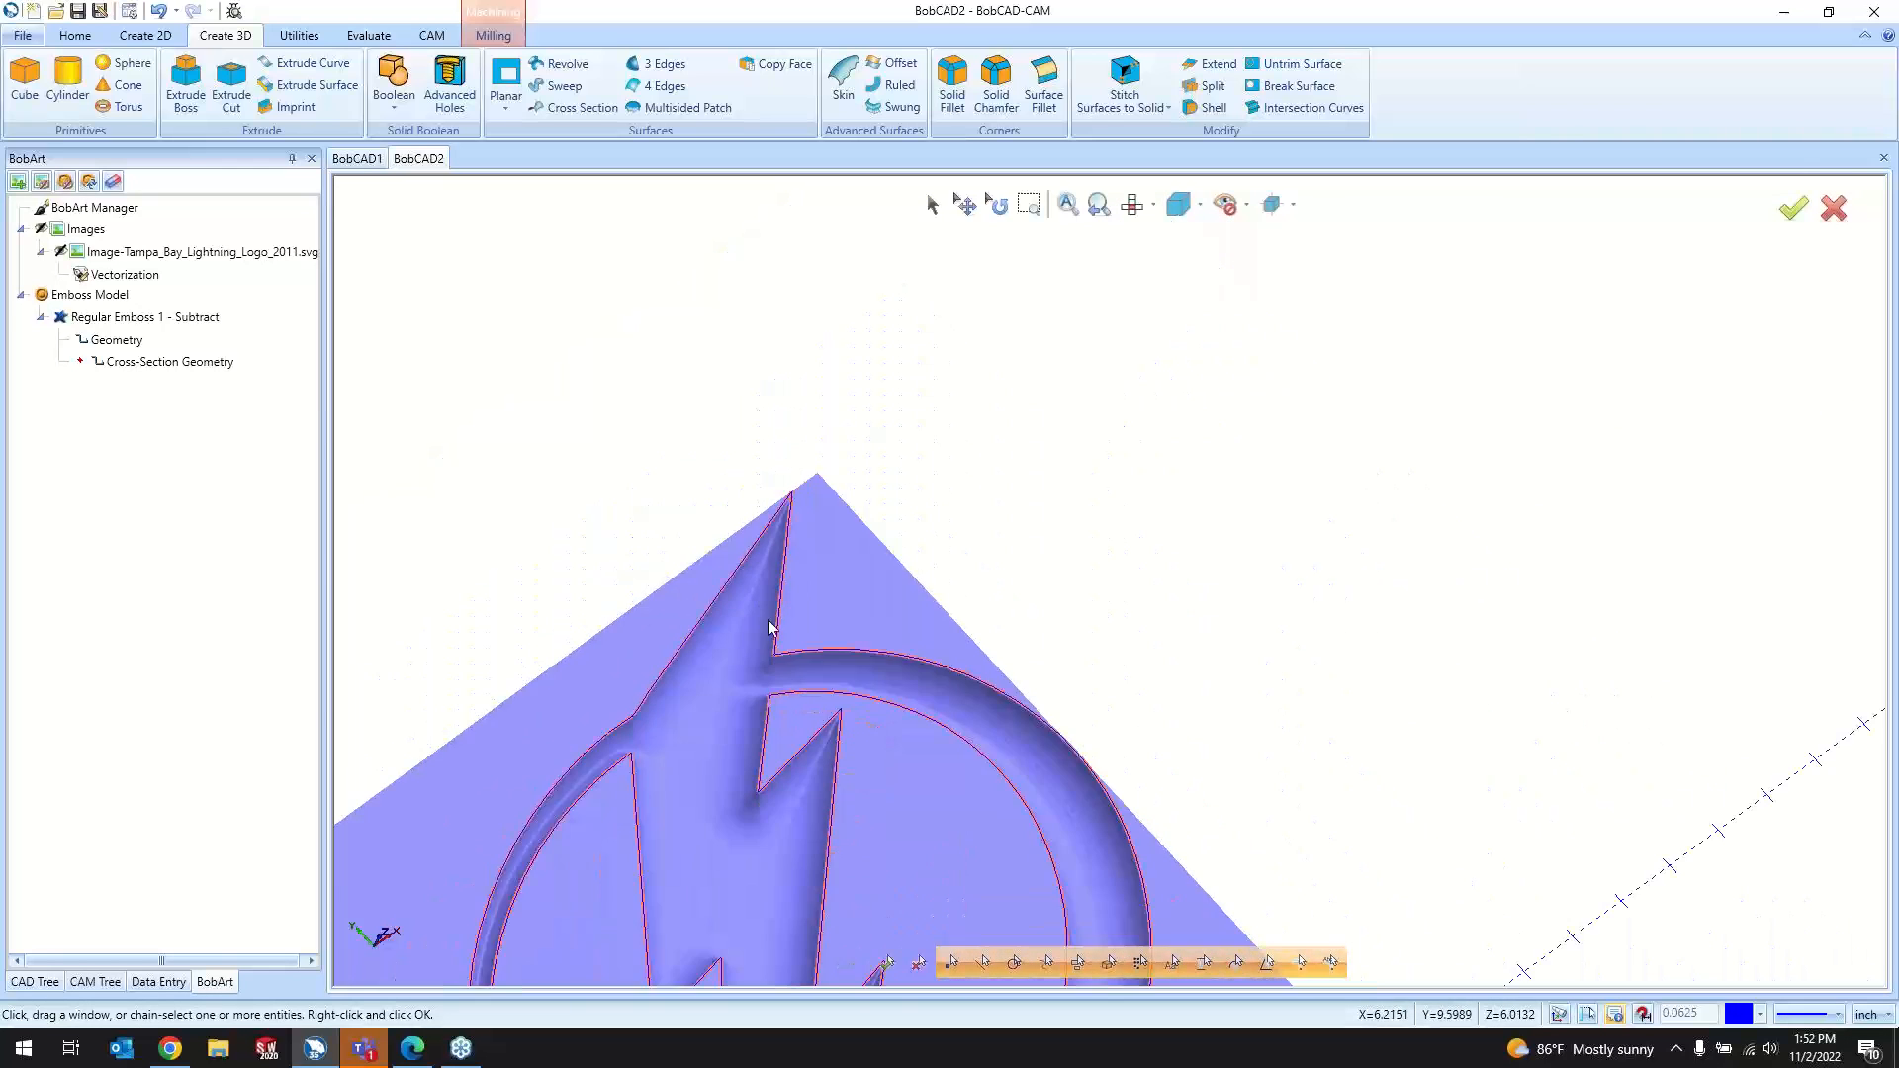
scroll(769, 627, down, 5)
scroll(792, 844, up, 5)
scroll(827, 656, down, 4)
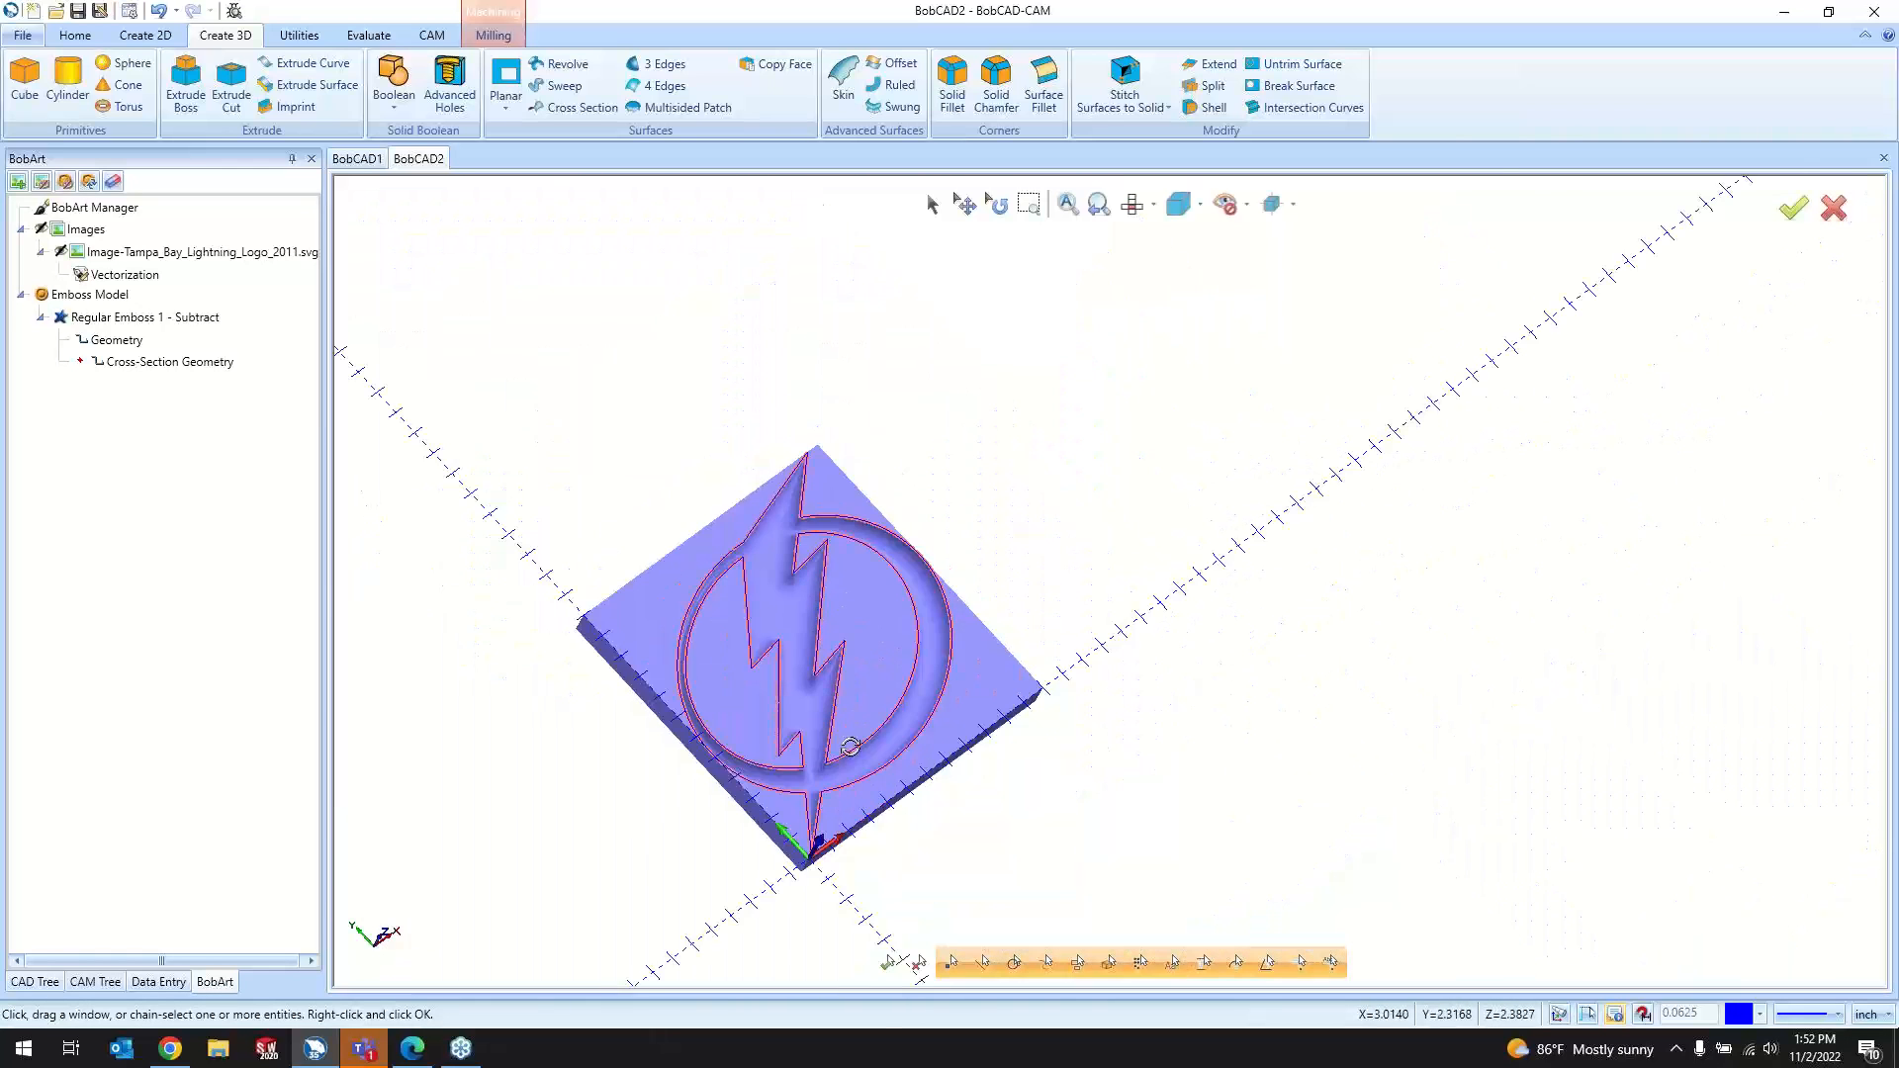
middle_drag(850, 746, 1019, 851)
scroll(1031, 861, up, 6)
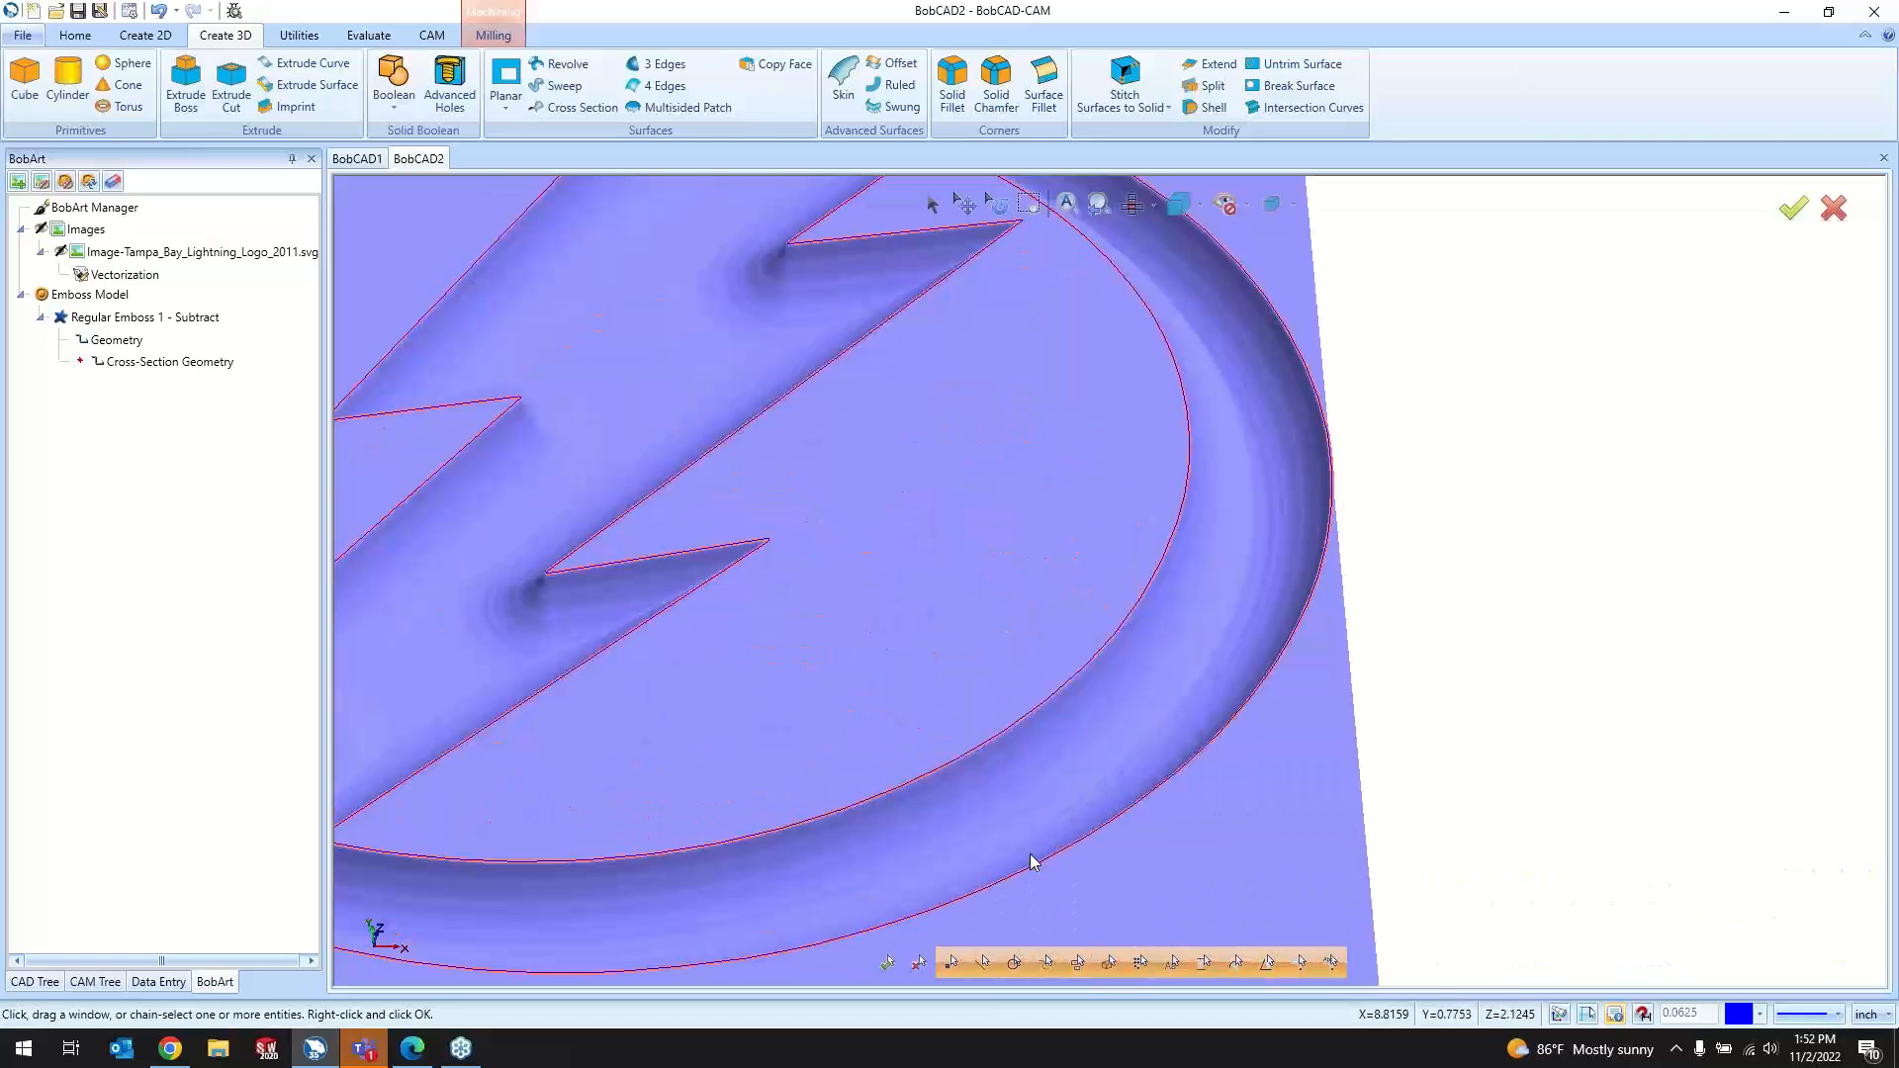
scroll(1270, 722, down, 5)
middle_drag(1270, 722, 1244, 710)
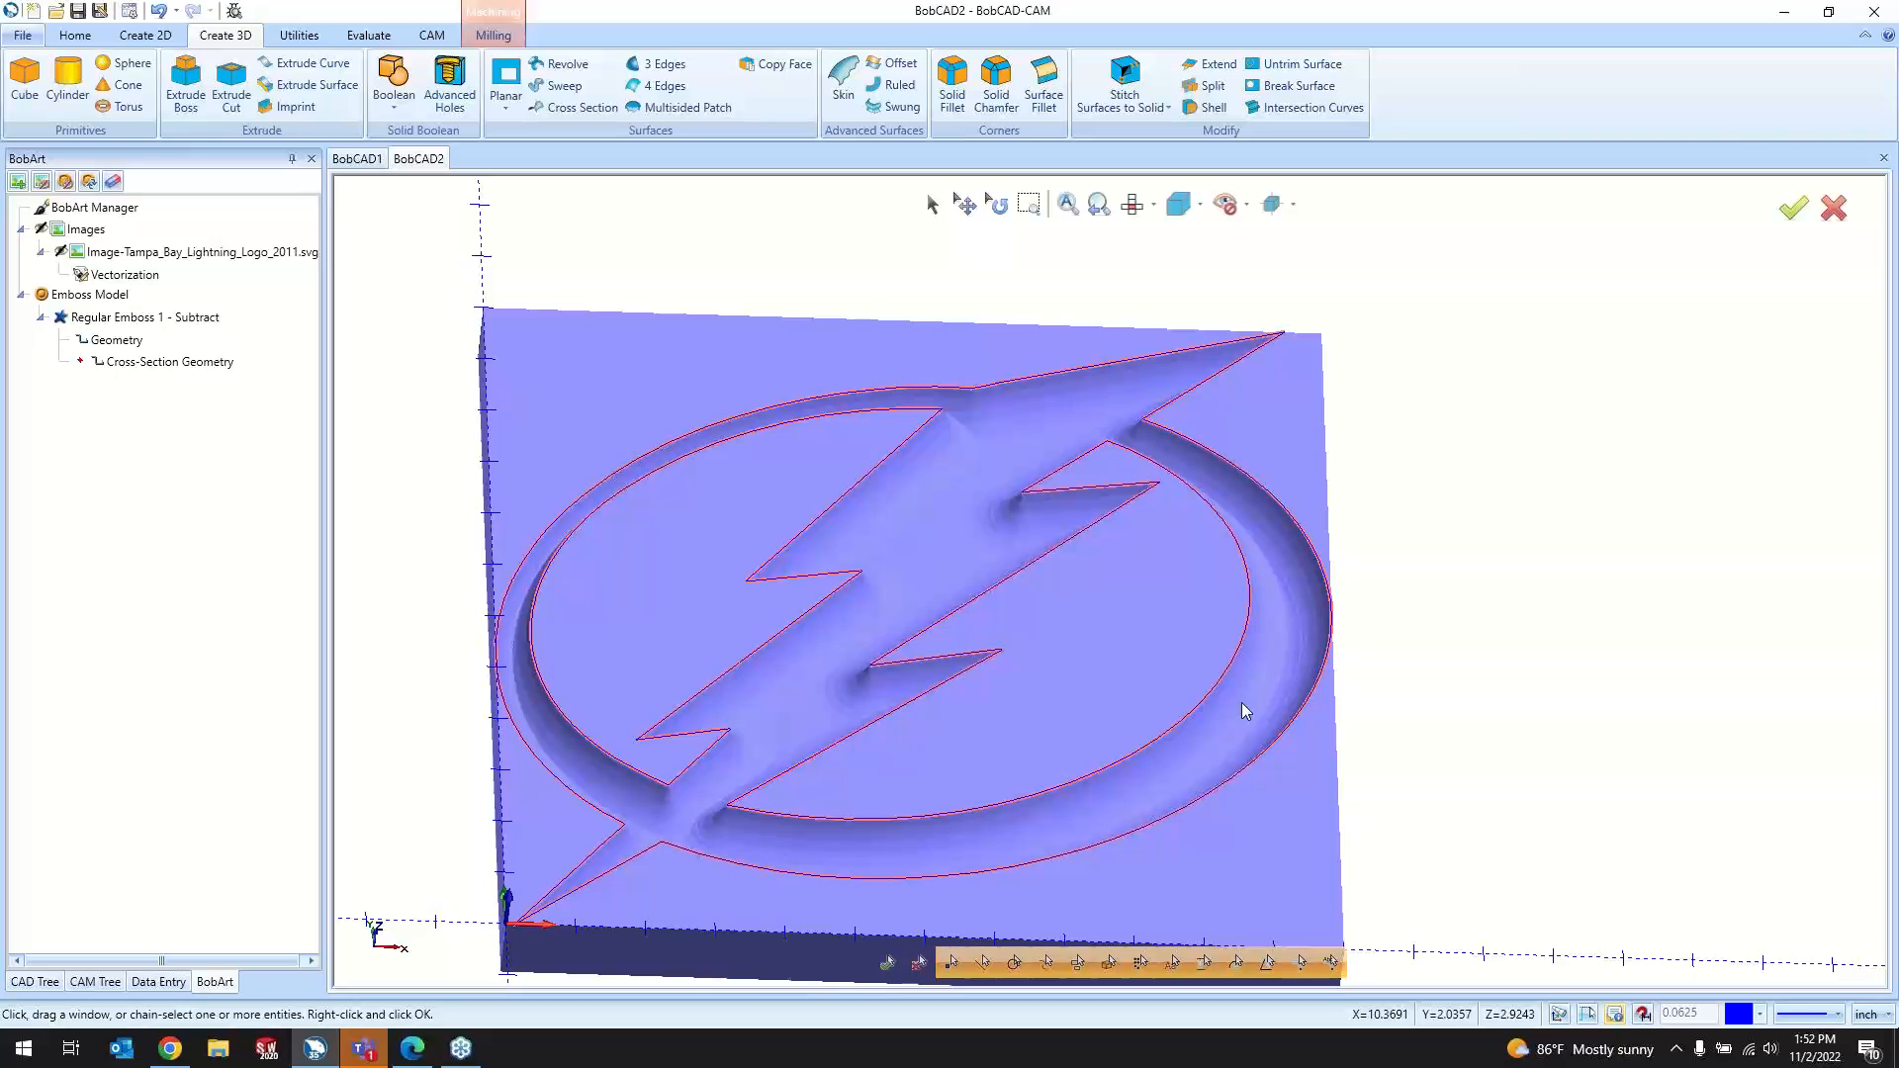
Step: Delete the Regular Emboss 1 feature and regenerate the emboss model
right_click(79, 297)
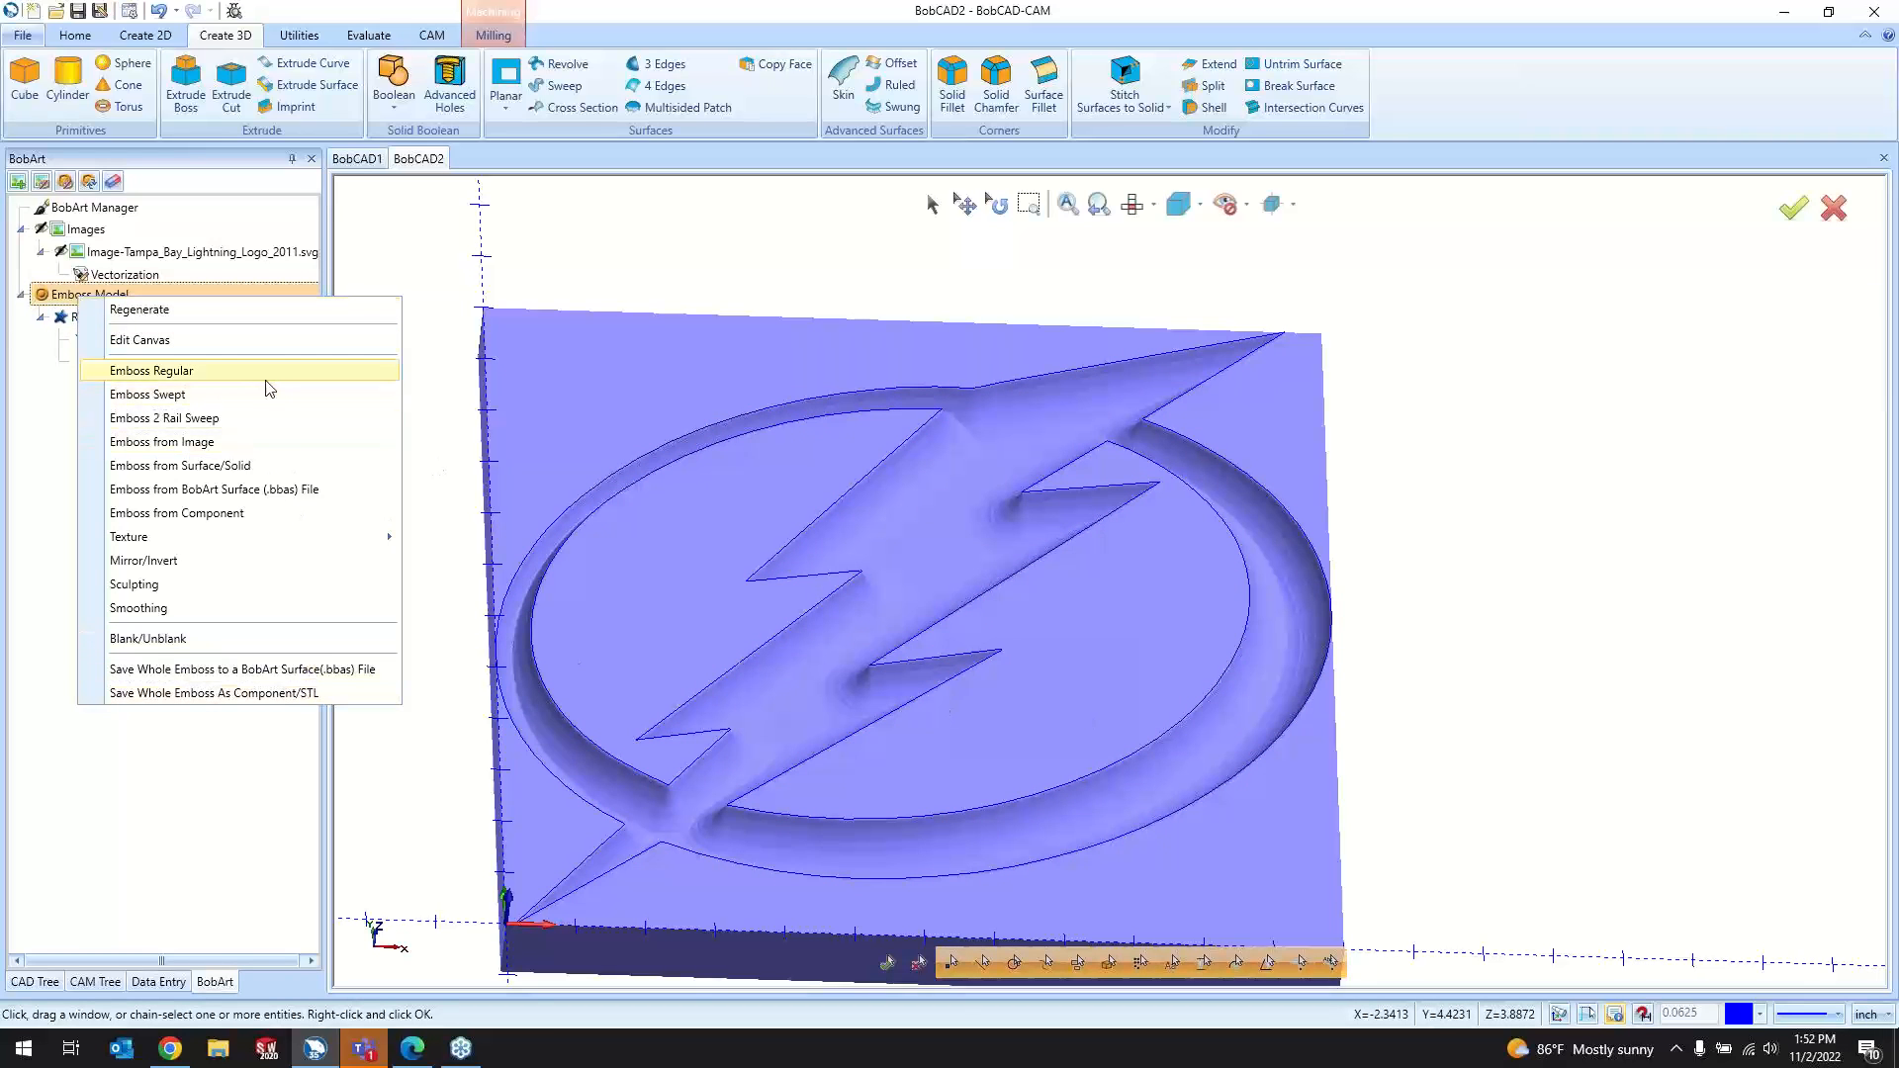
click(1071, 593)
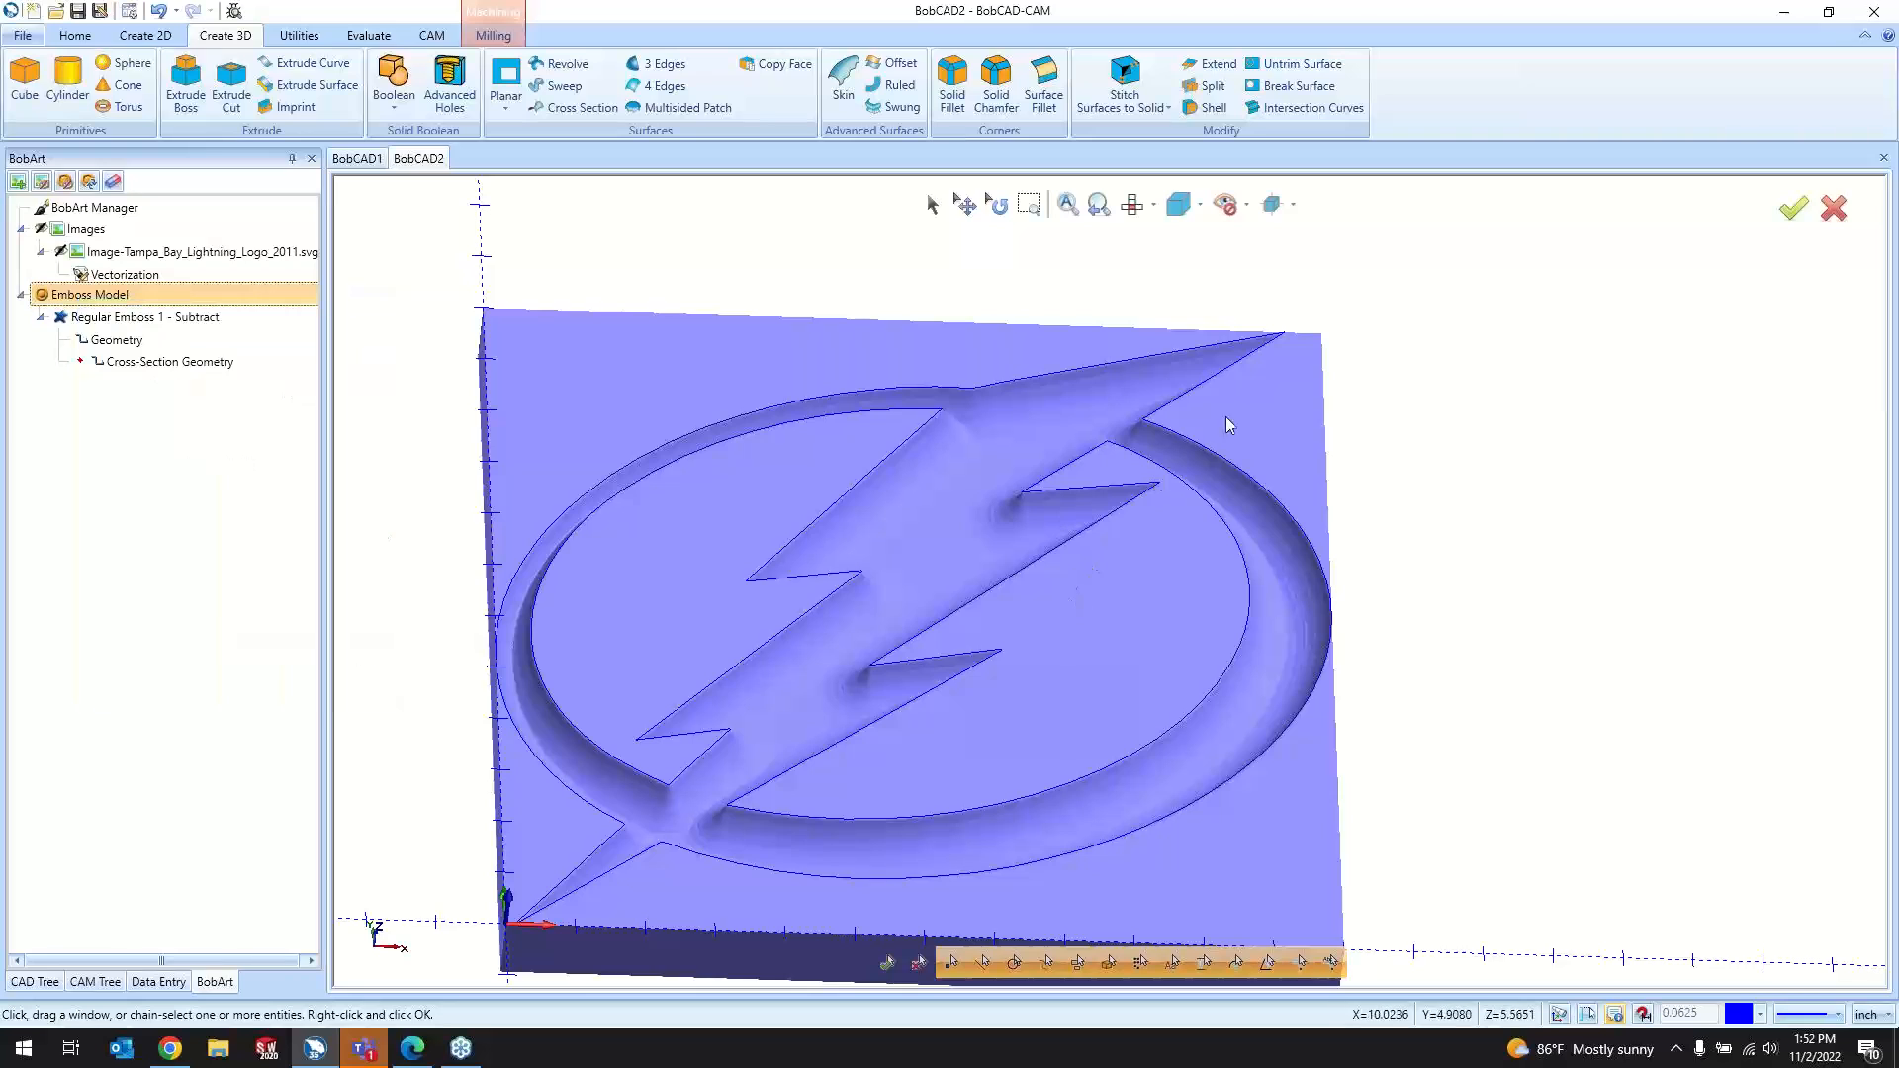
click(1263, 535)
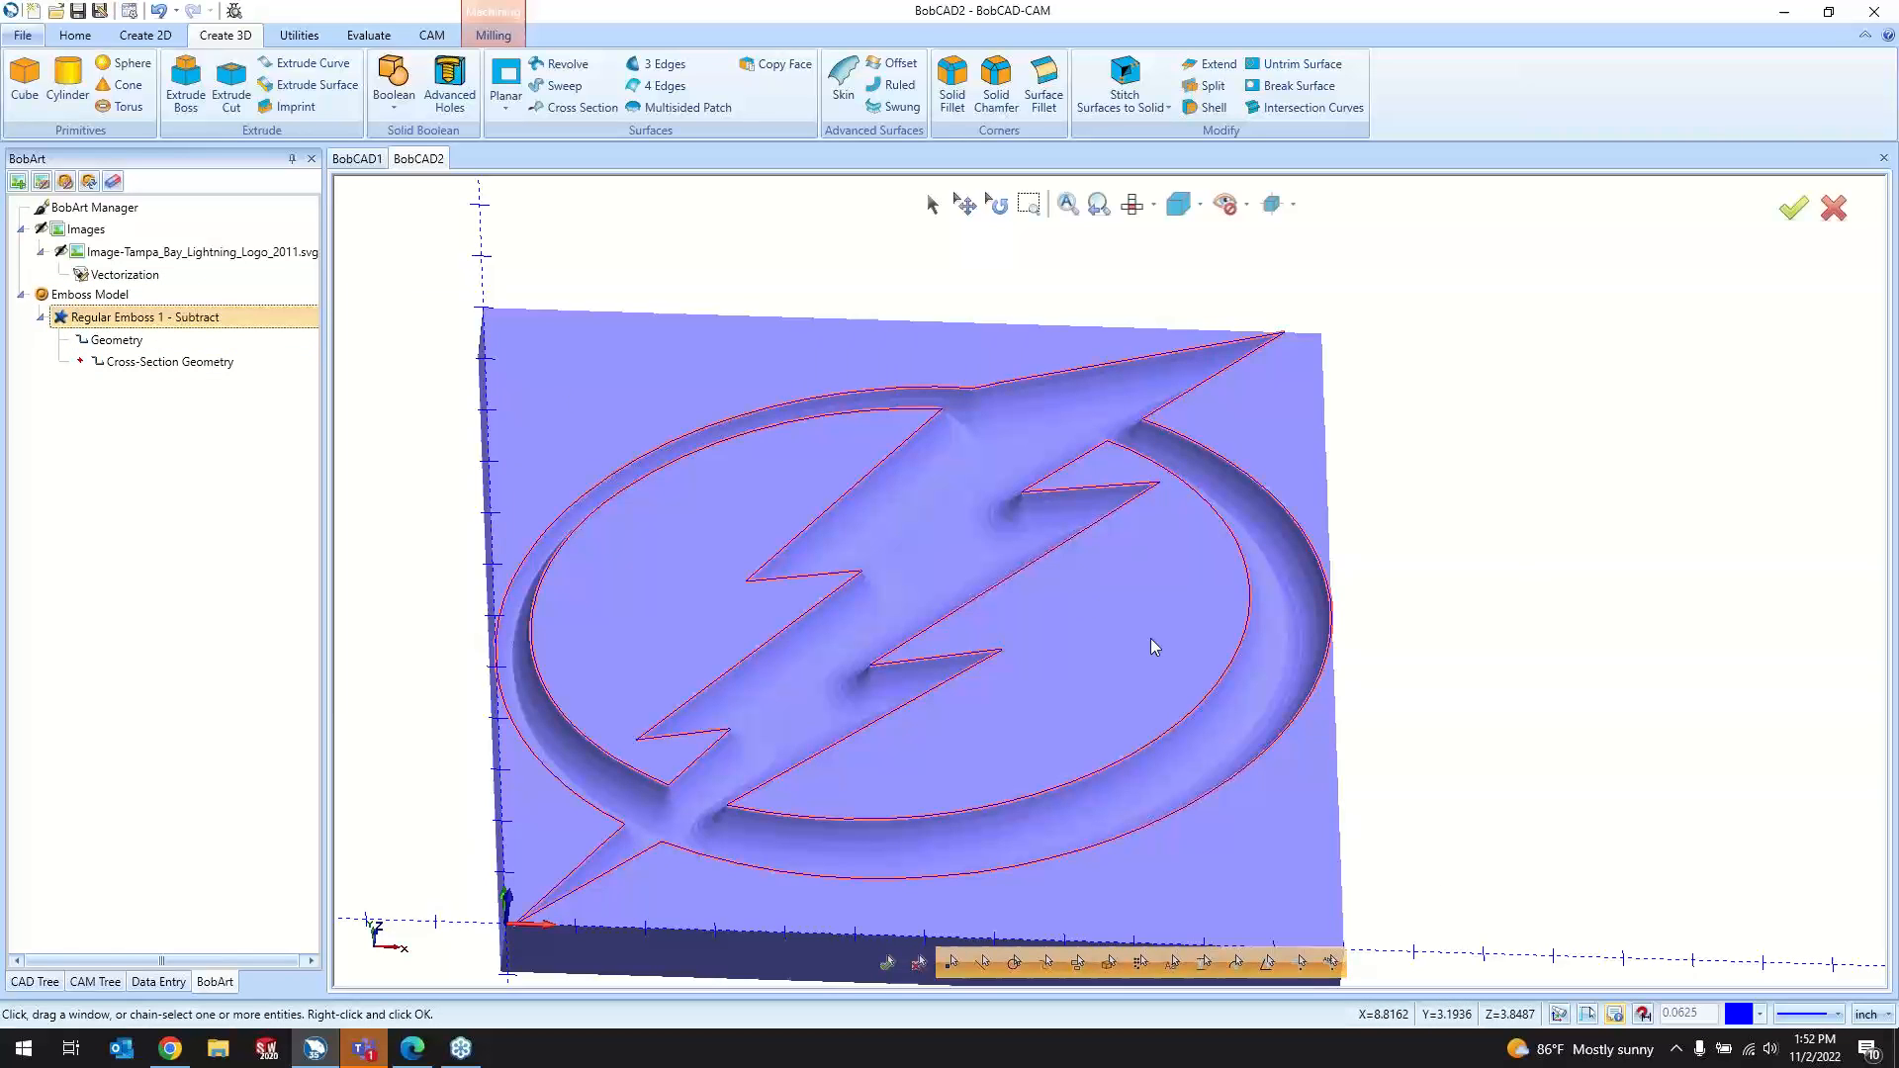
right_click(193, 314)
click(233, 344)
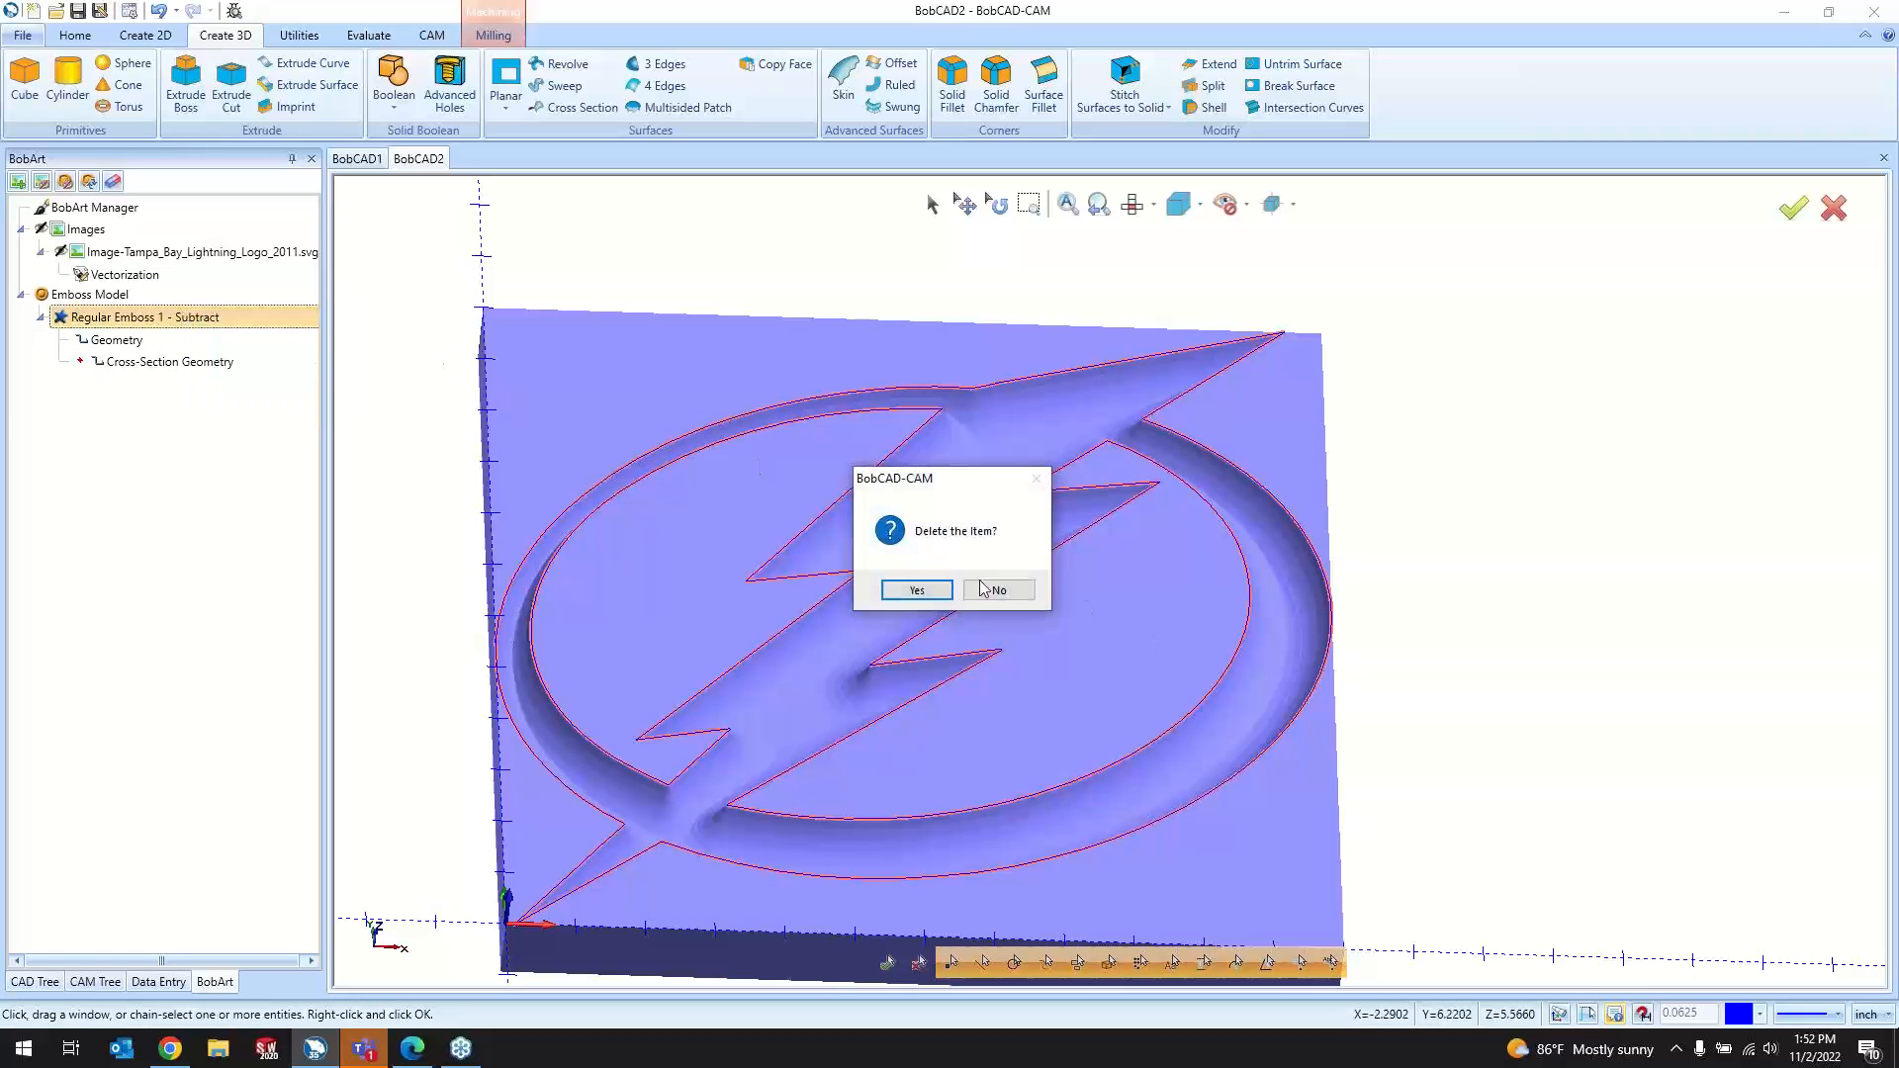
click(912, 590)
right_click(143, 297)
click(195, 316)
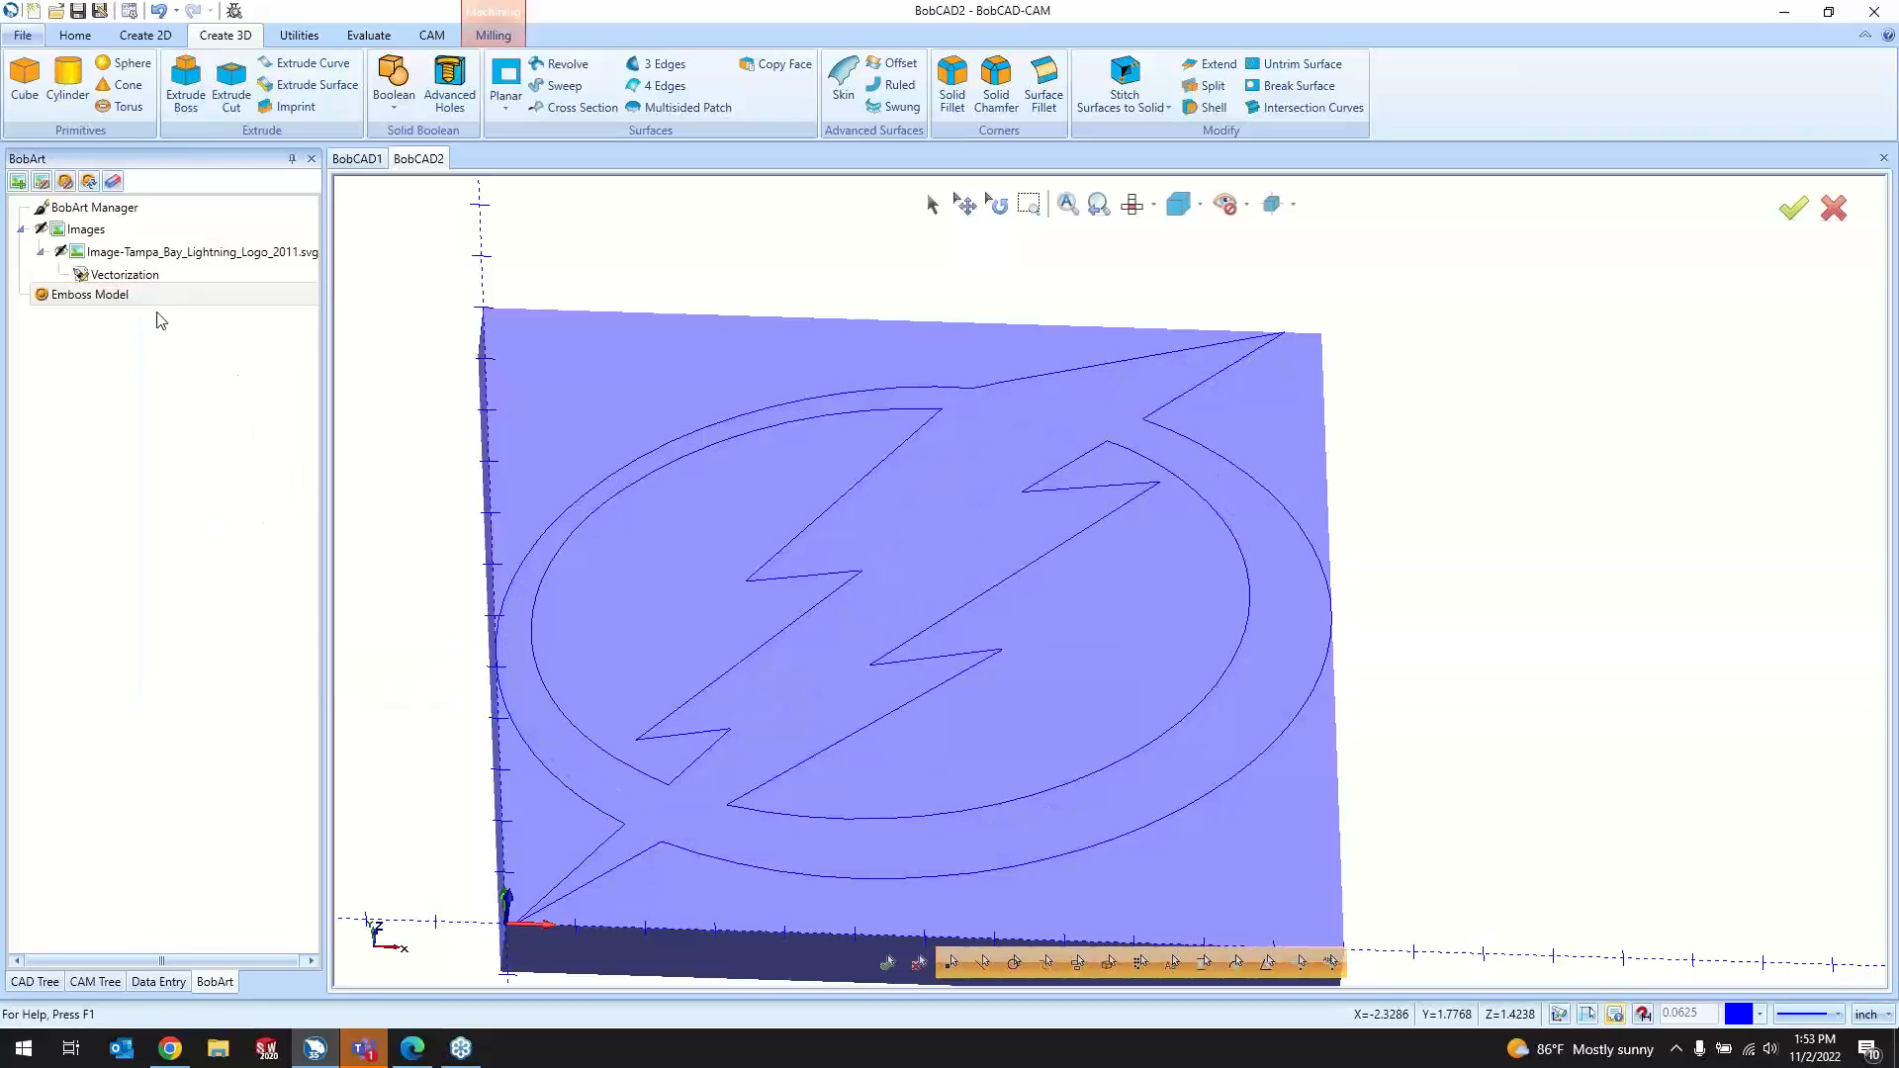
middle_drag(428, 518, 1091, 722)
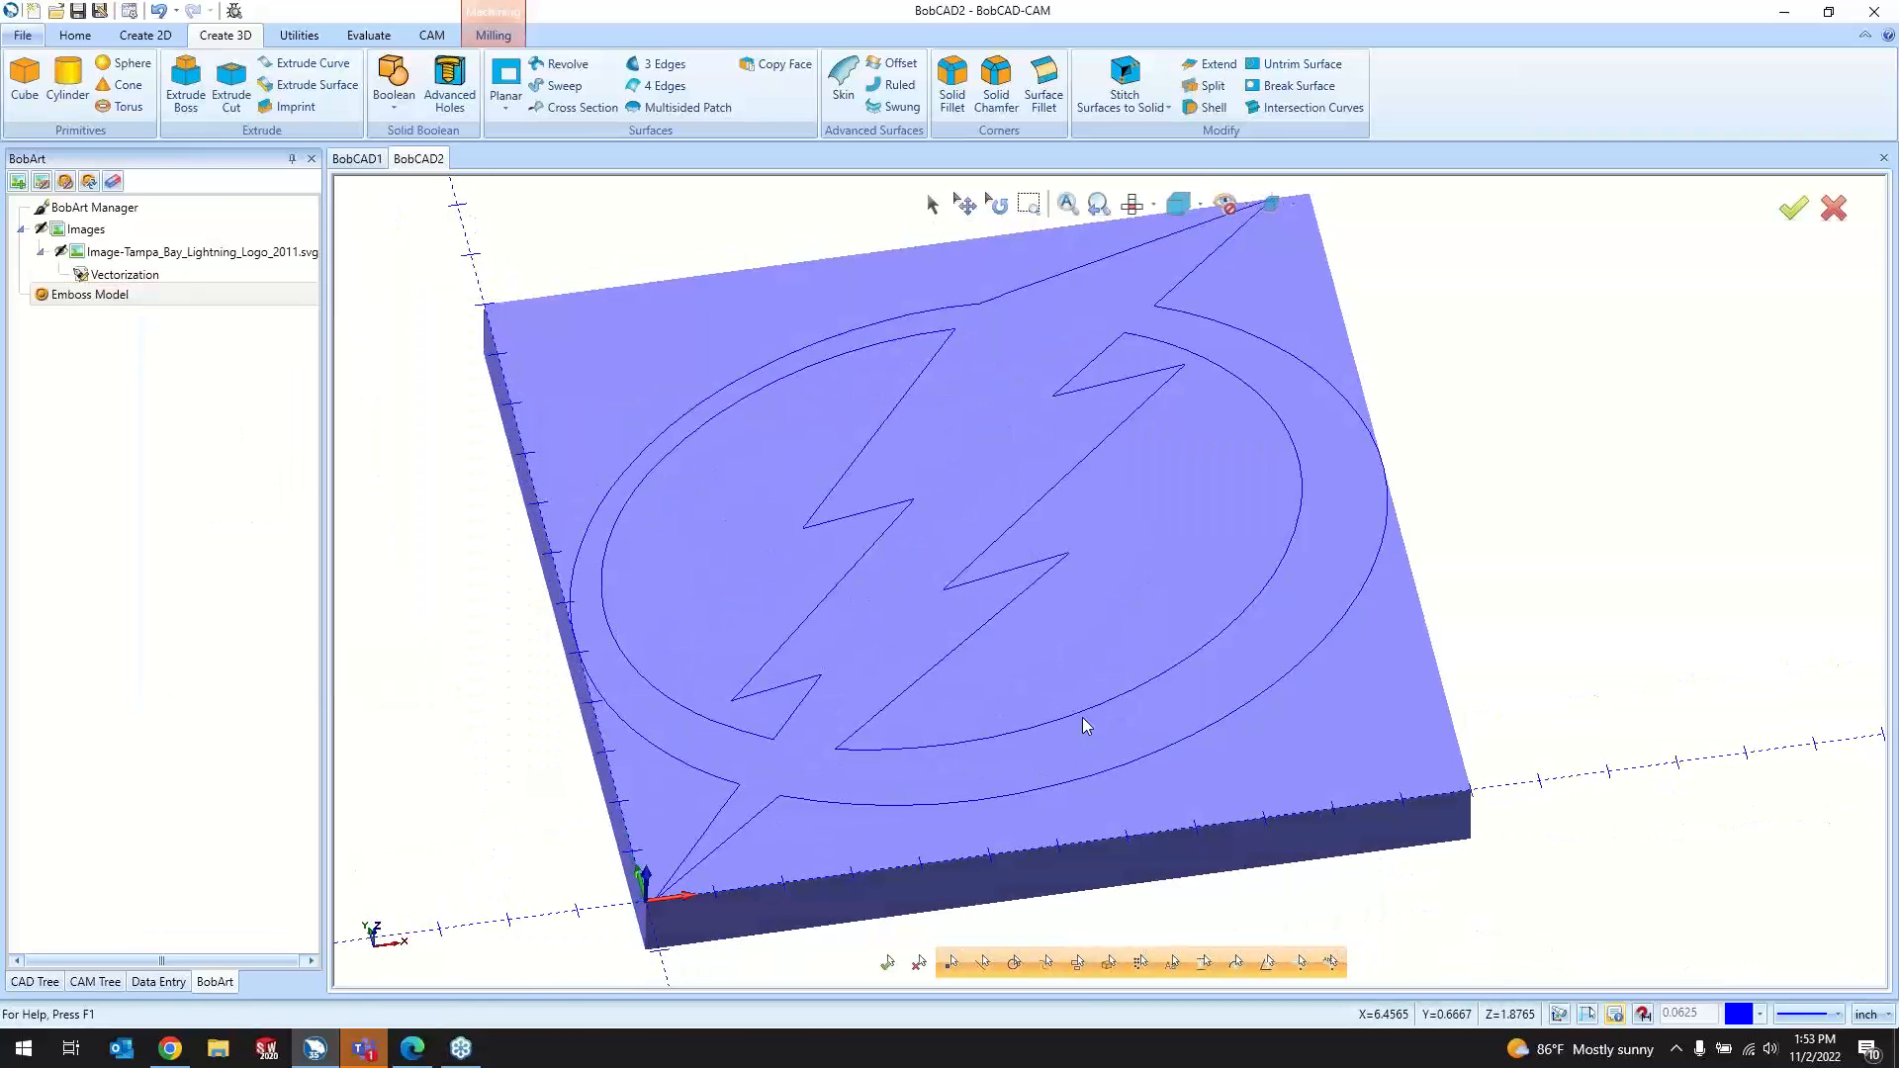
right_click(183, 297)
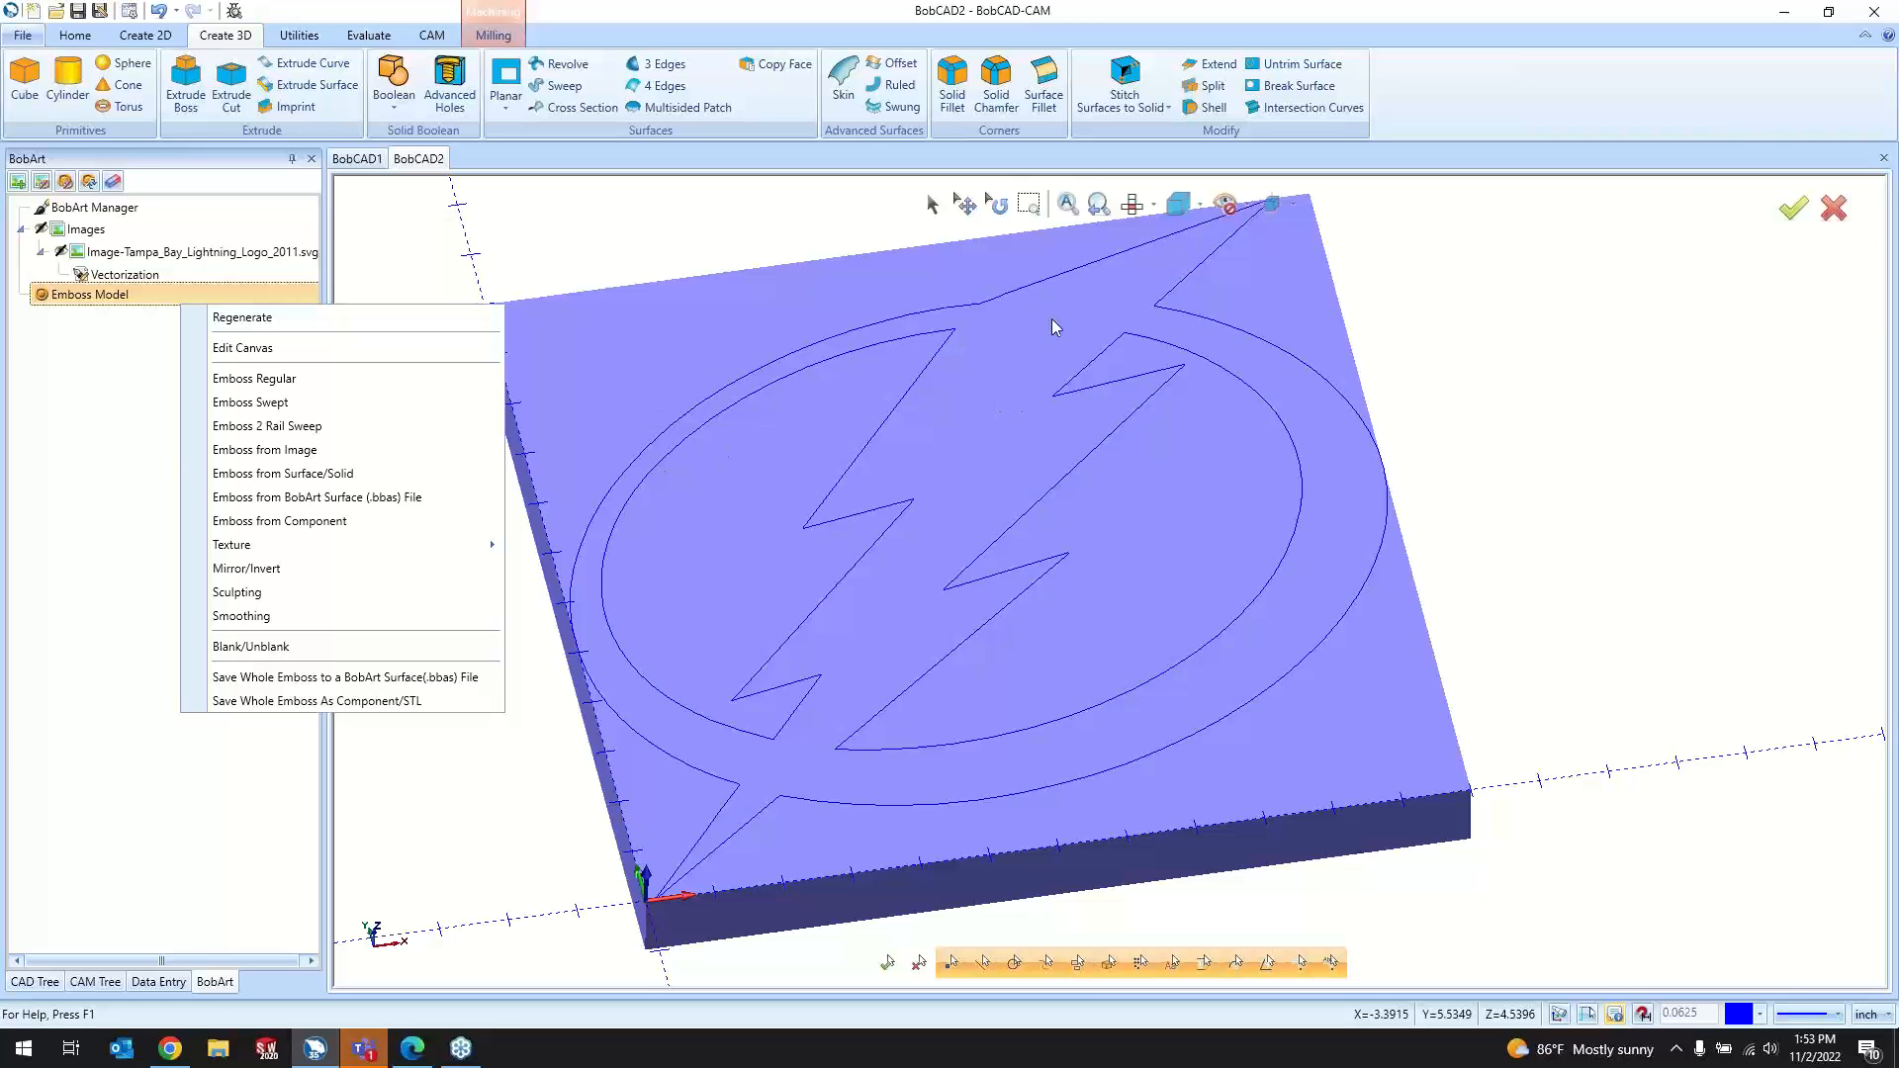
click(264, 450)
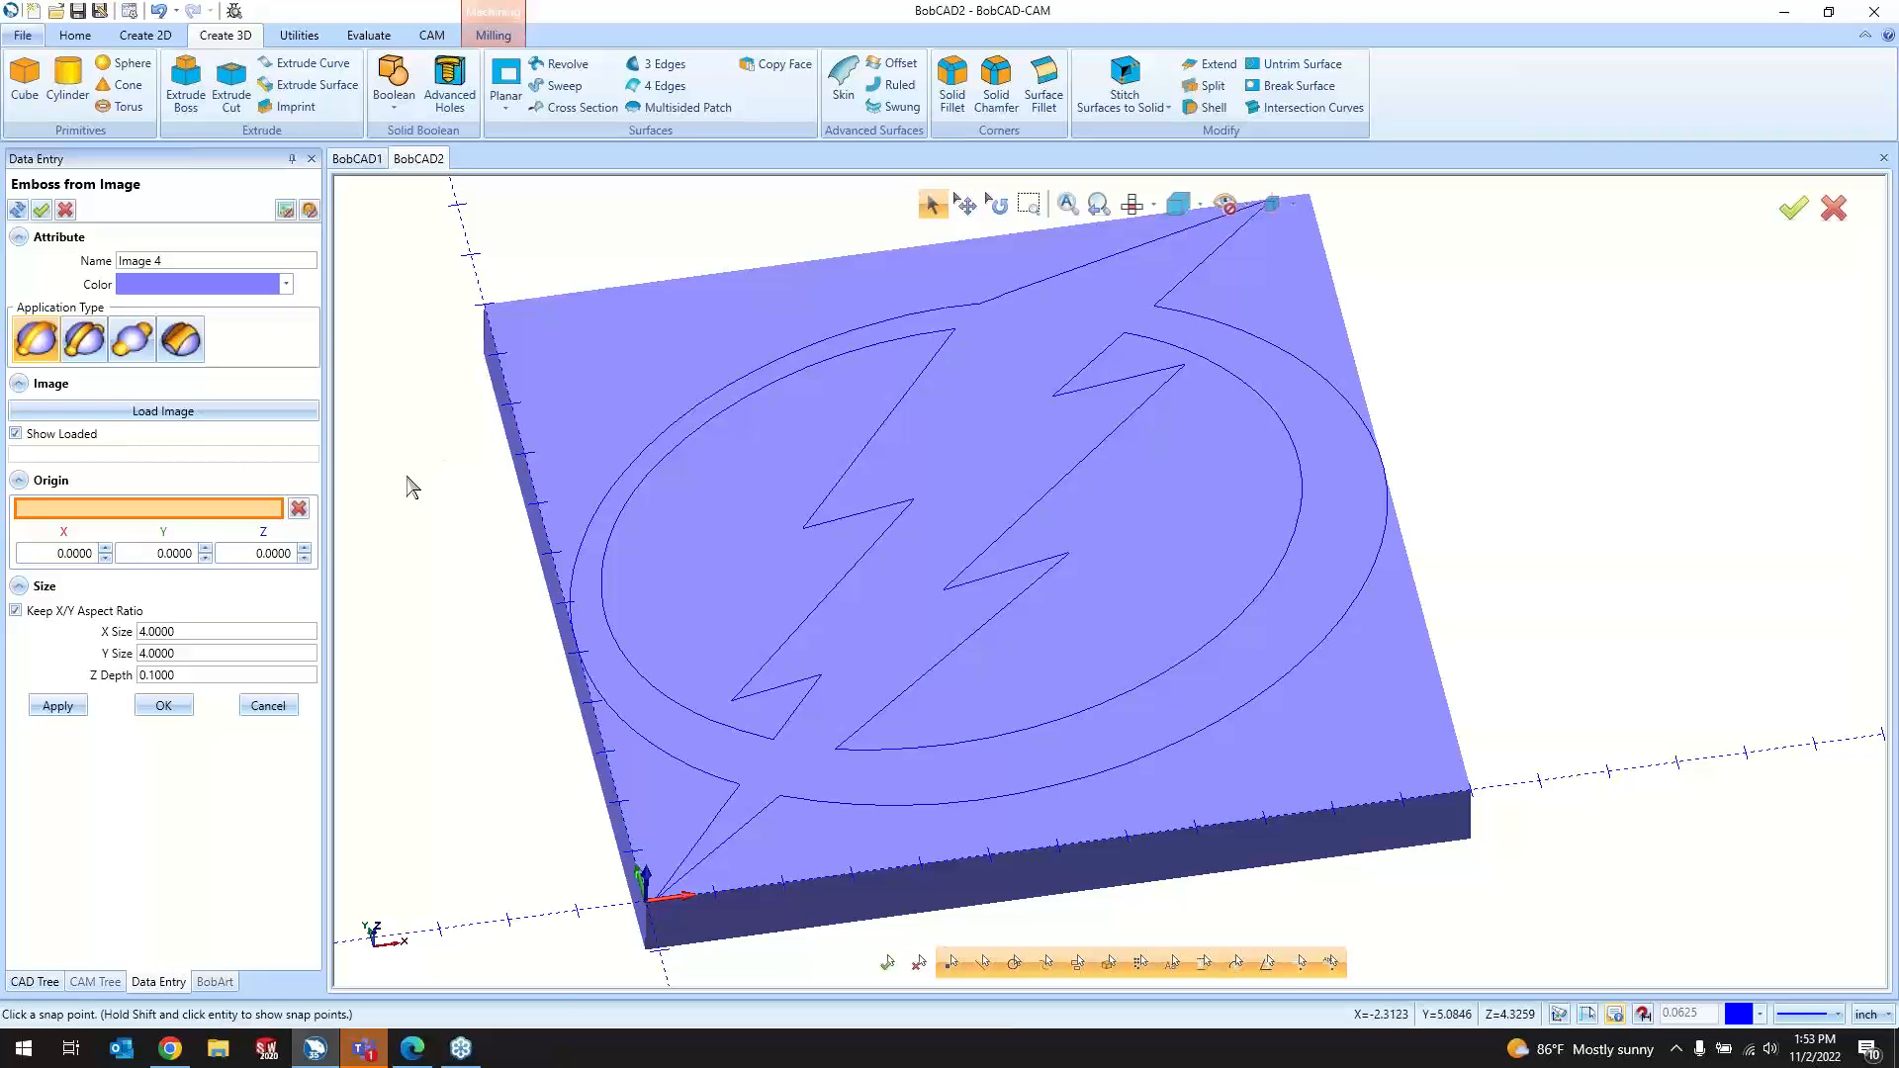
click(275, 714)
Step: Start an Emboss 2 Rail Sweep and select the entire logo outline as the Rail 1 geometry
right_click(161, 297)
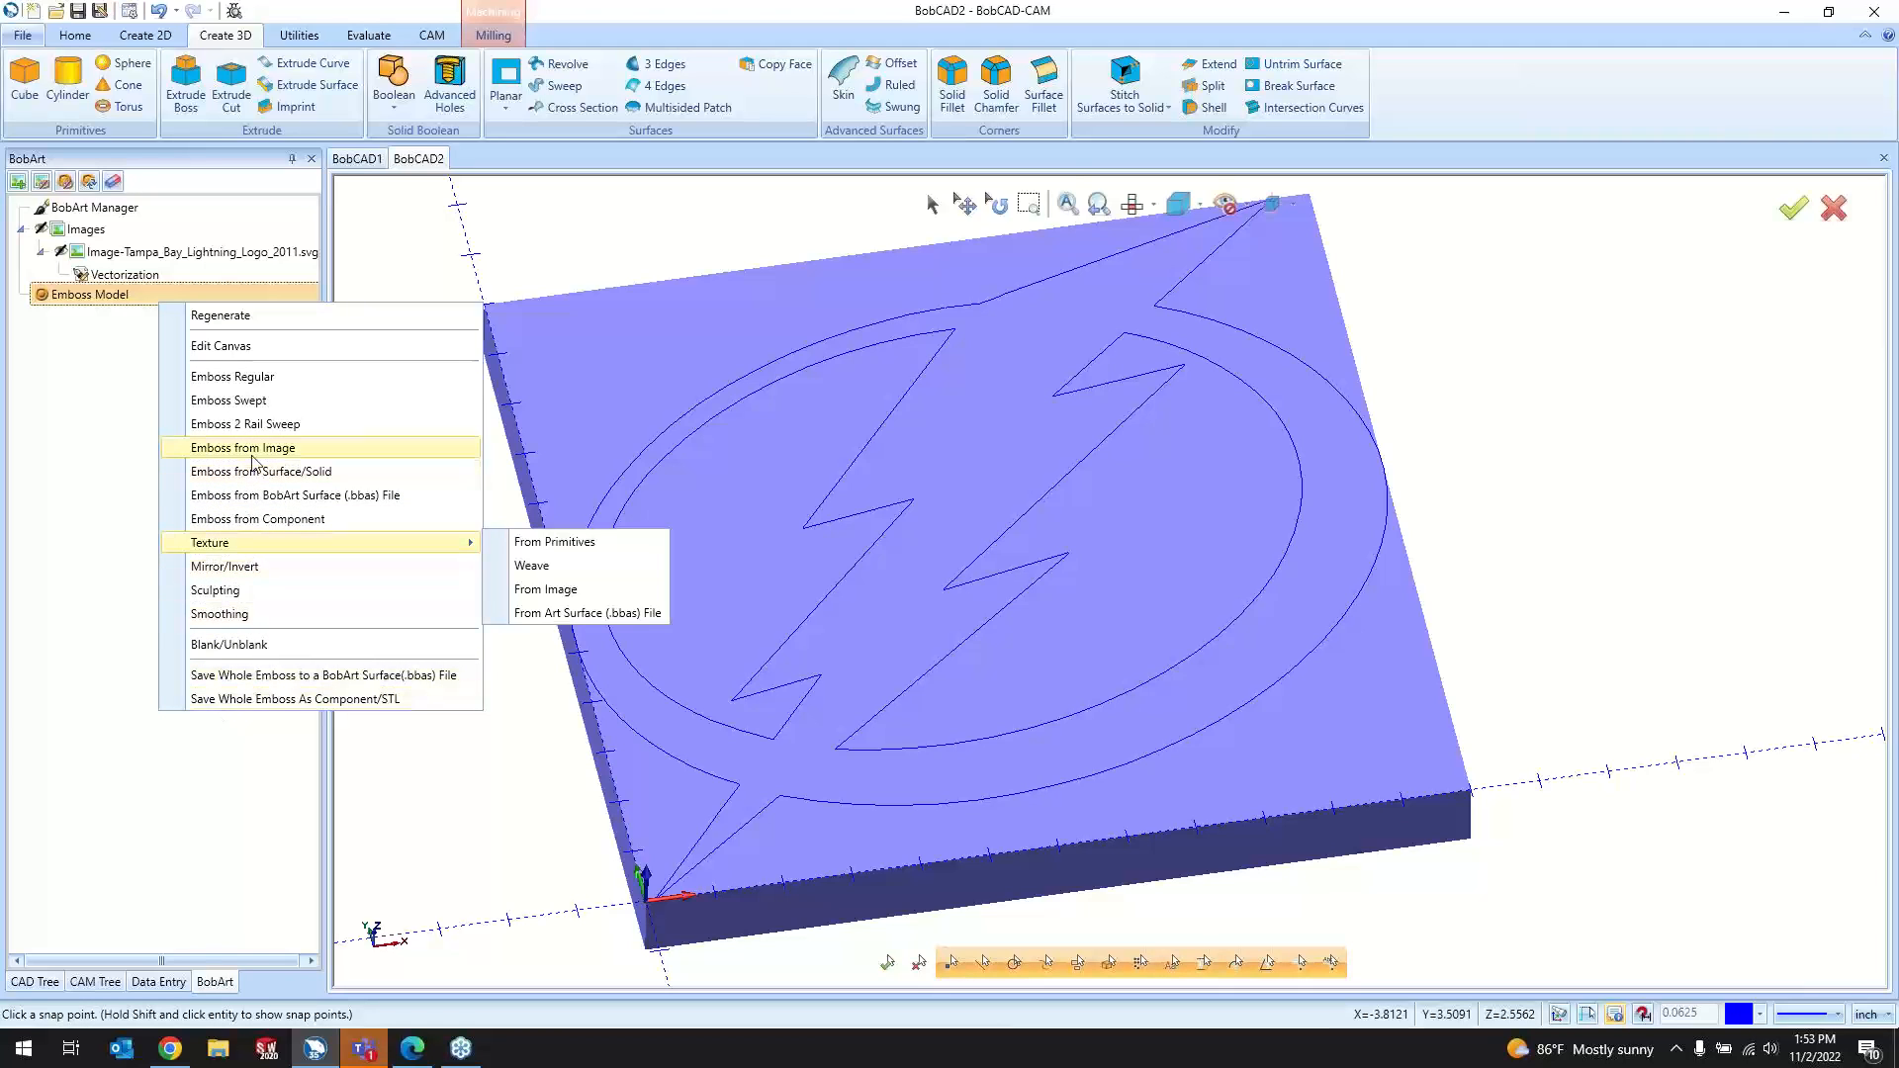
click(279, 423)
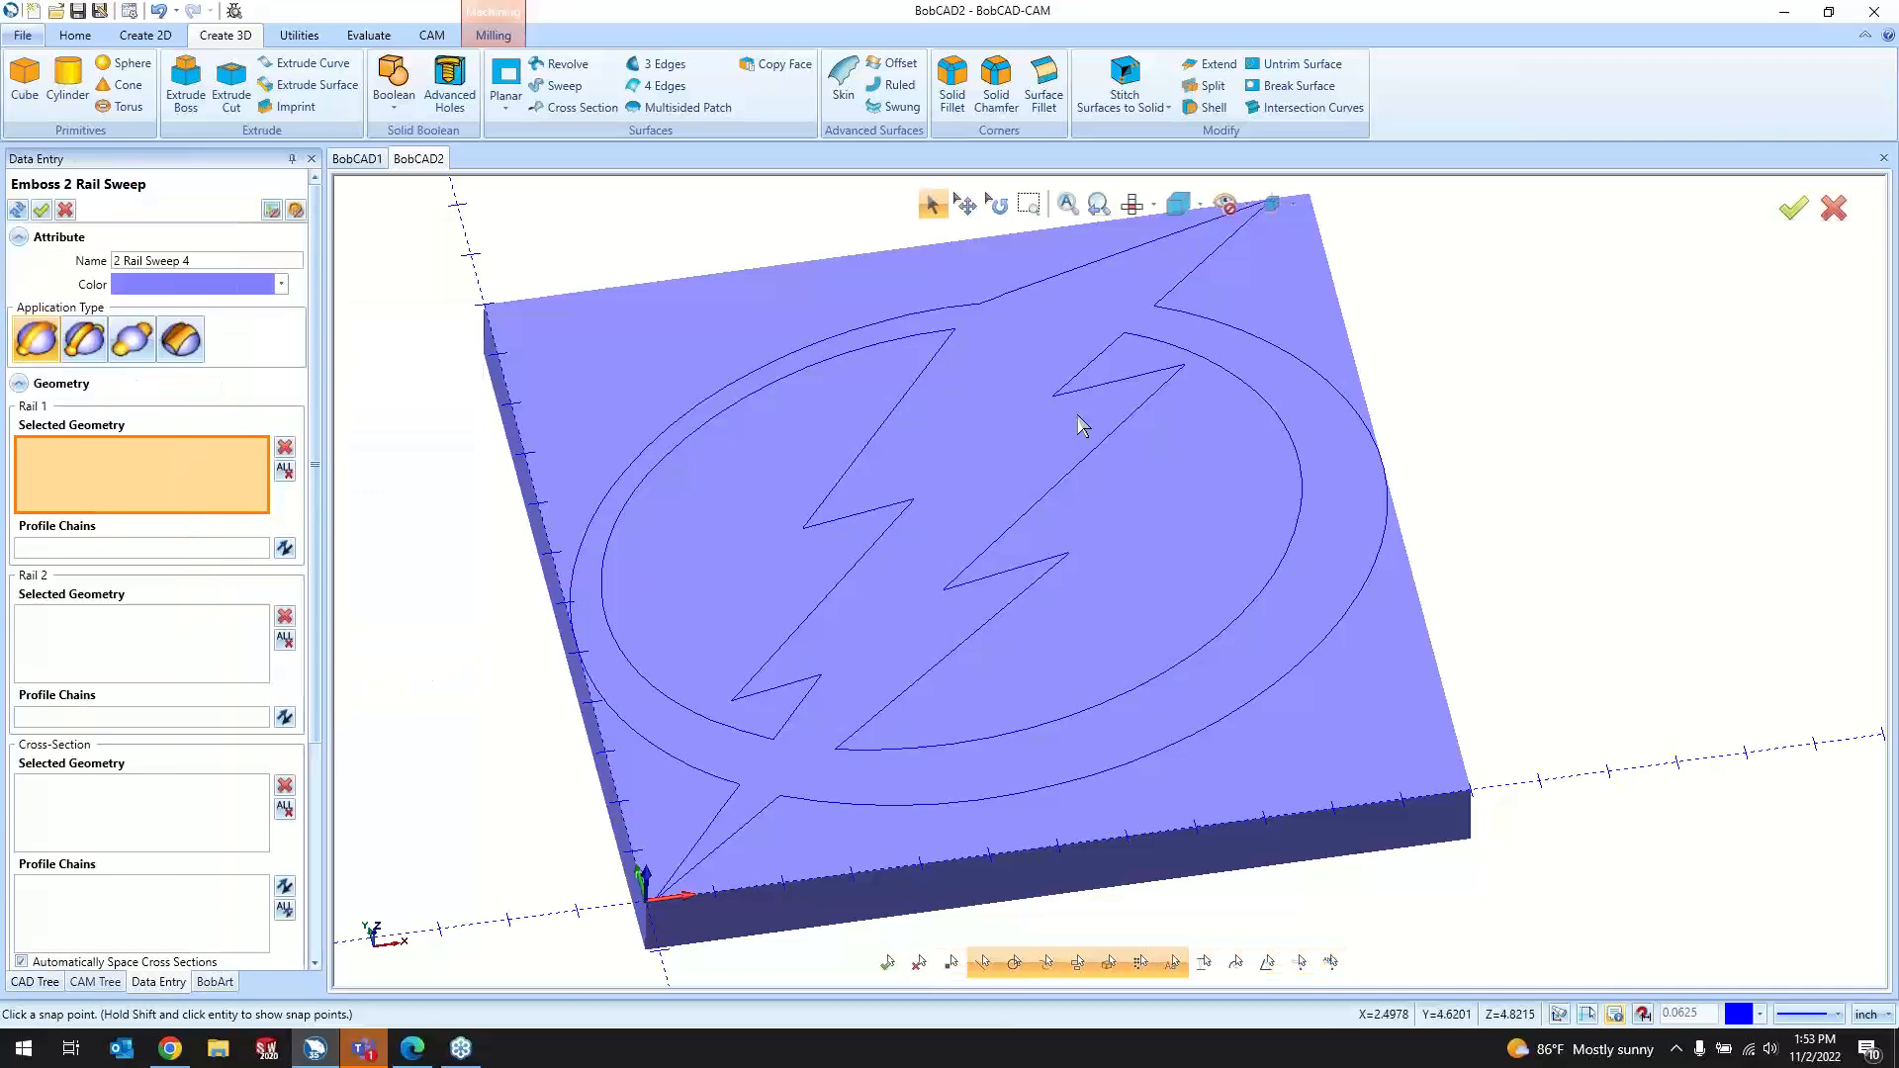
click(920, 394)
click(917, 386)
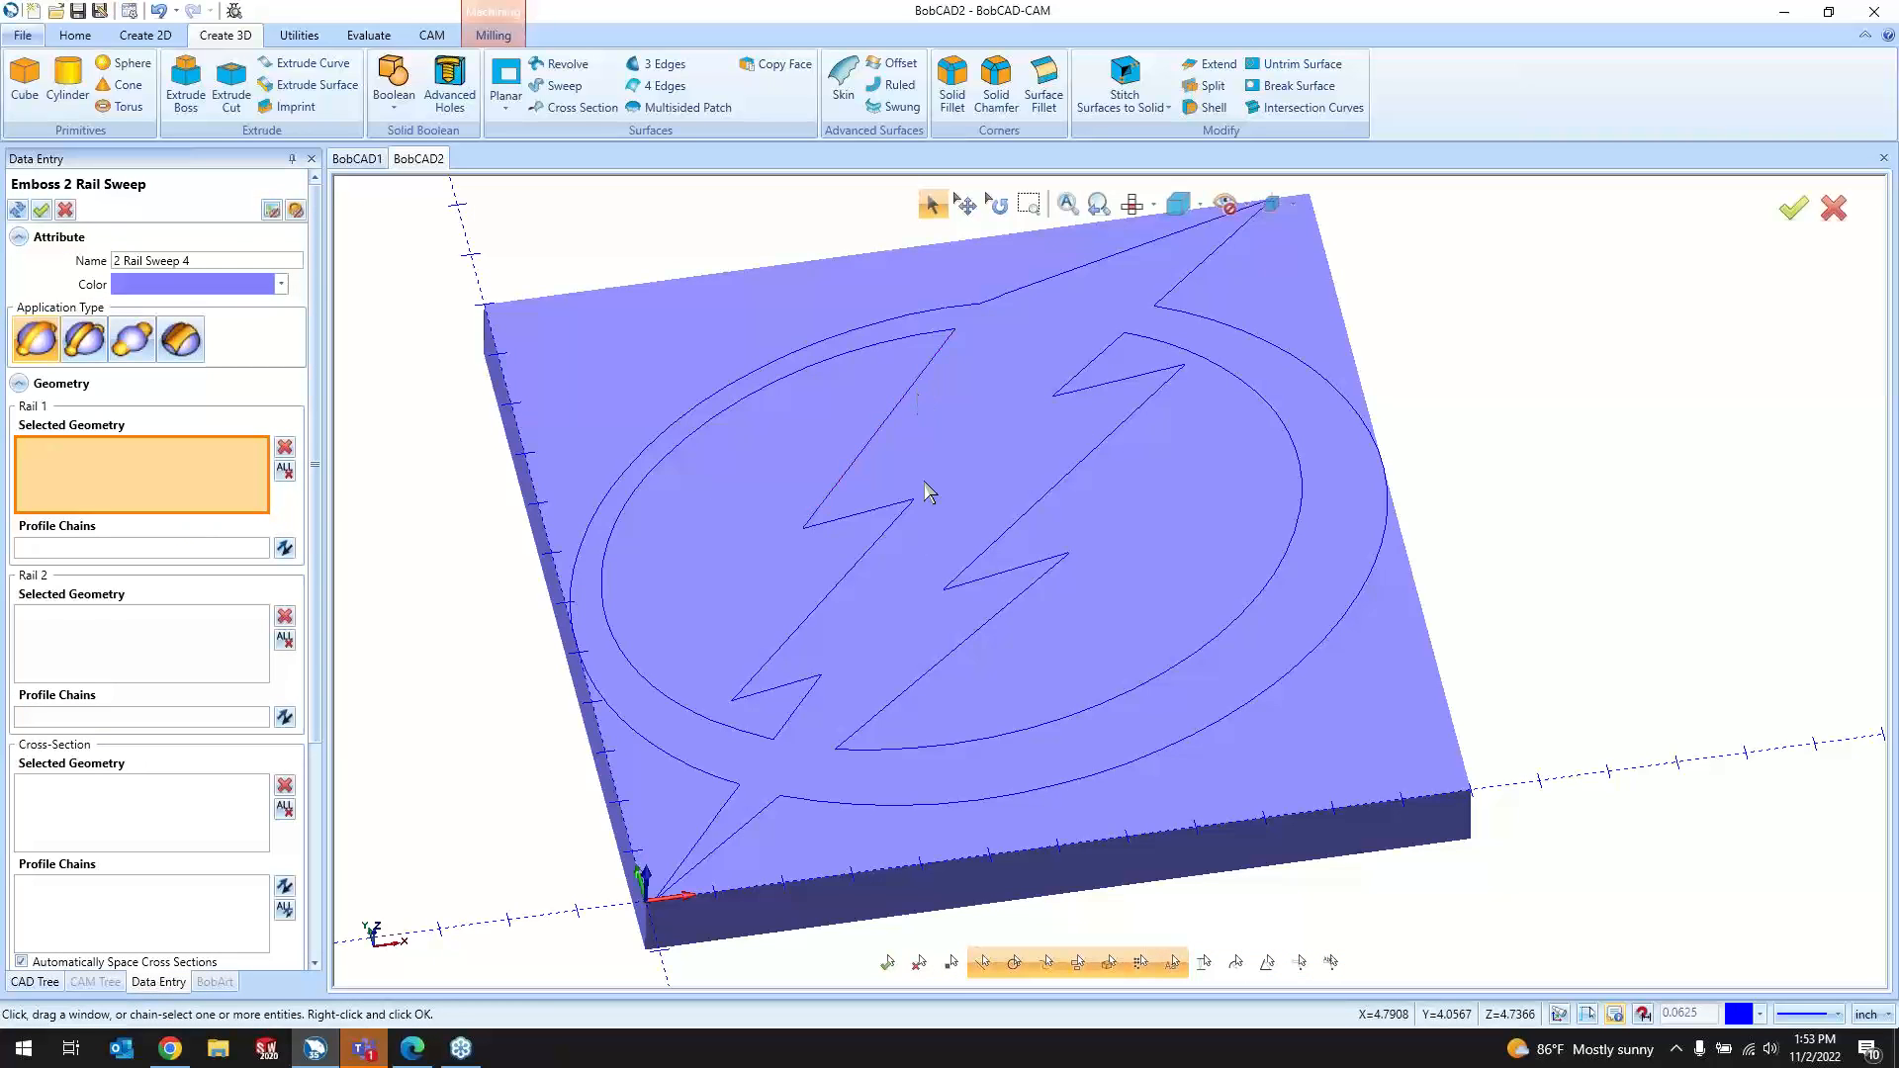
scroll(910, 549, down, 3)
drag(566, 306, 1336, 876)
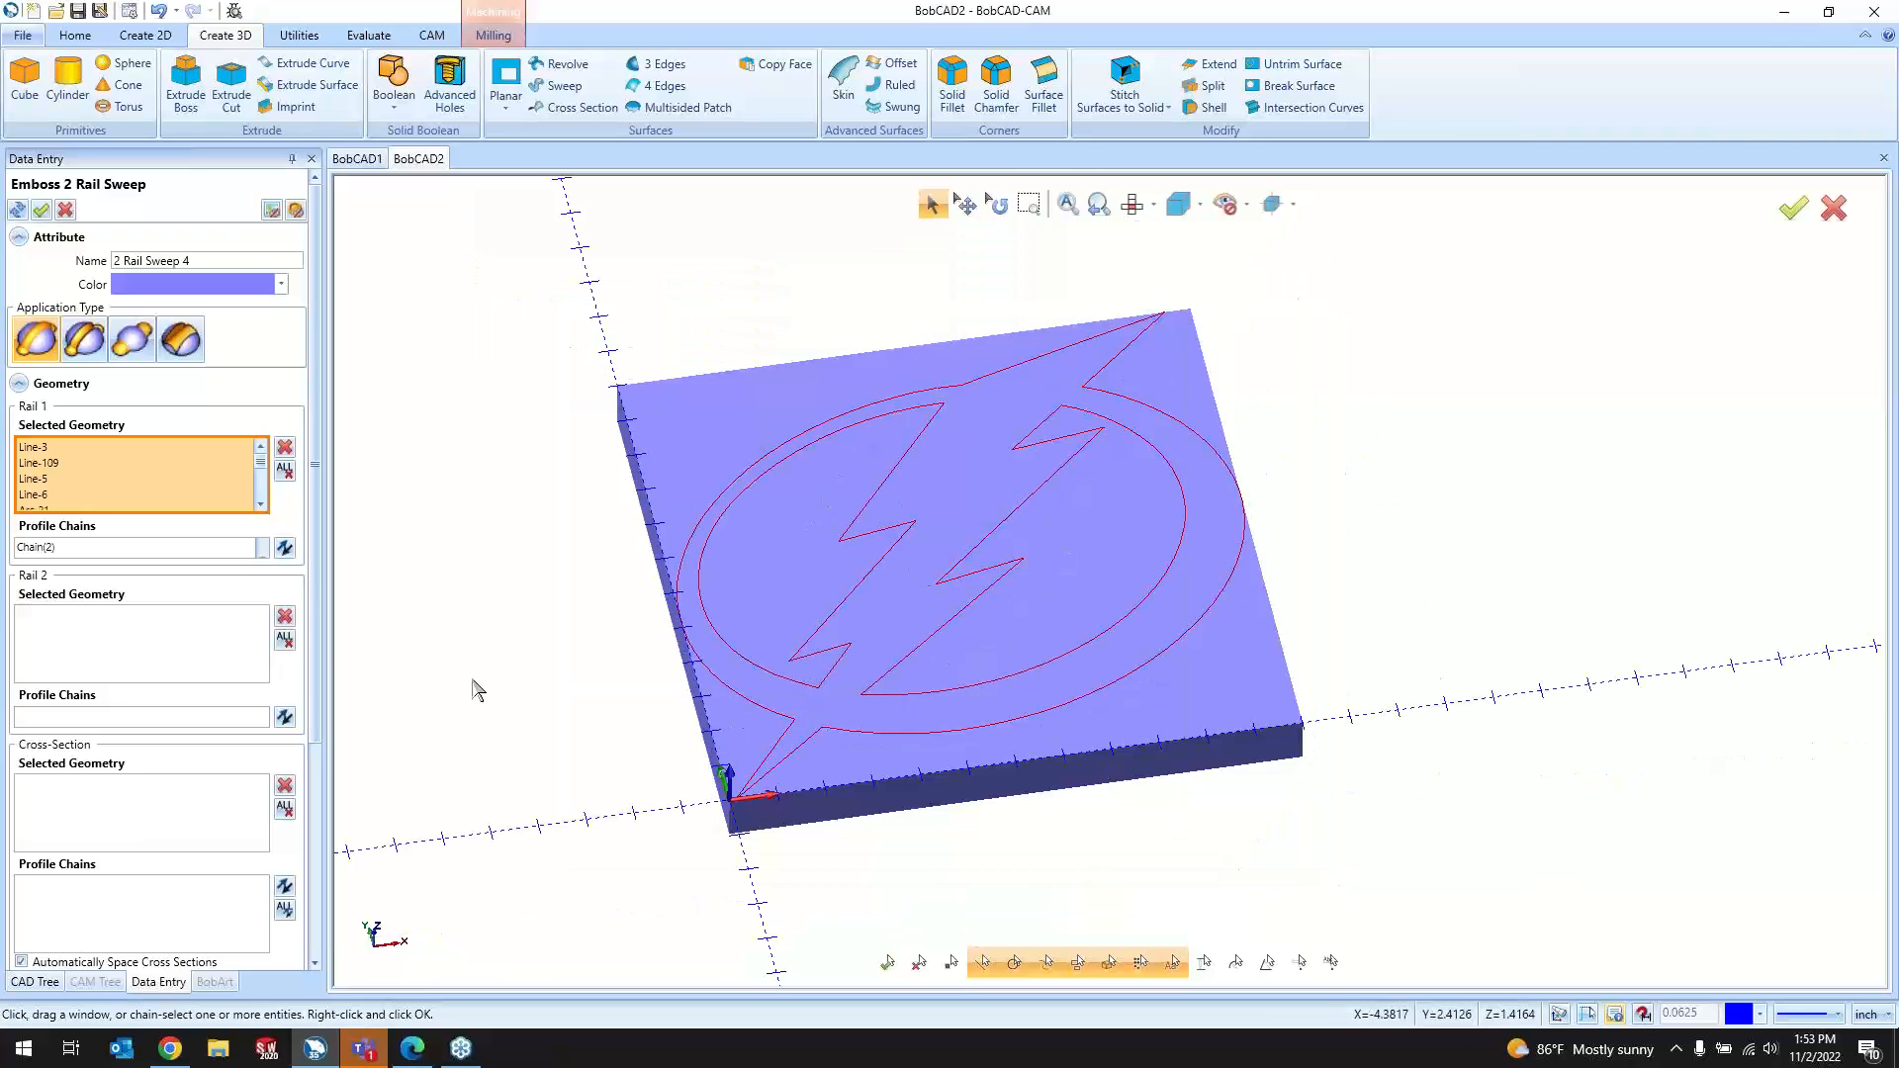
Step: Assign the bolt's upper-left edge as Rail 2 and its long middle-right edge as the cross-section, and create the sweep
click(190, 638)
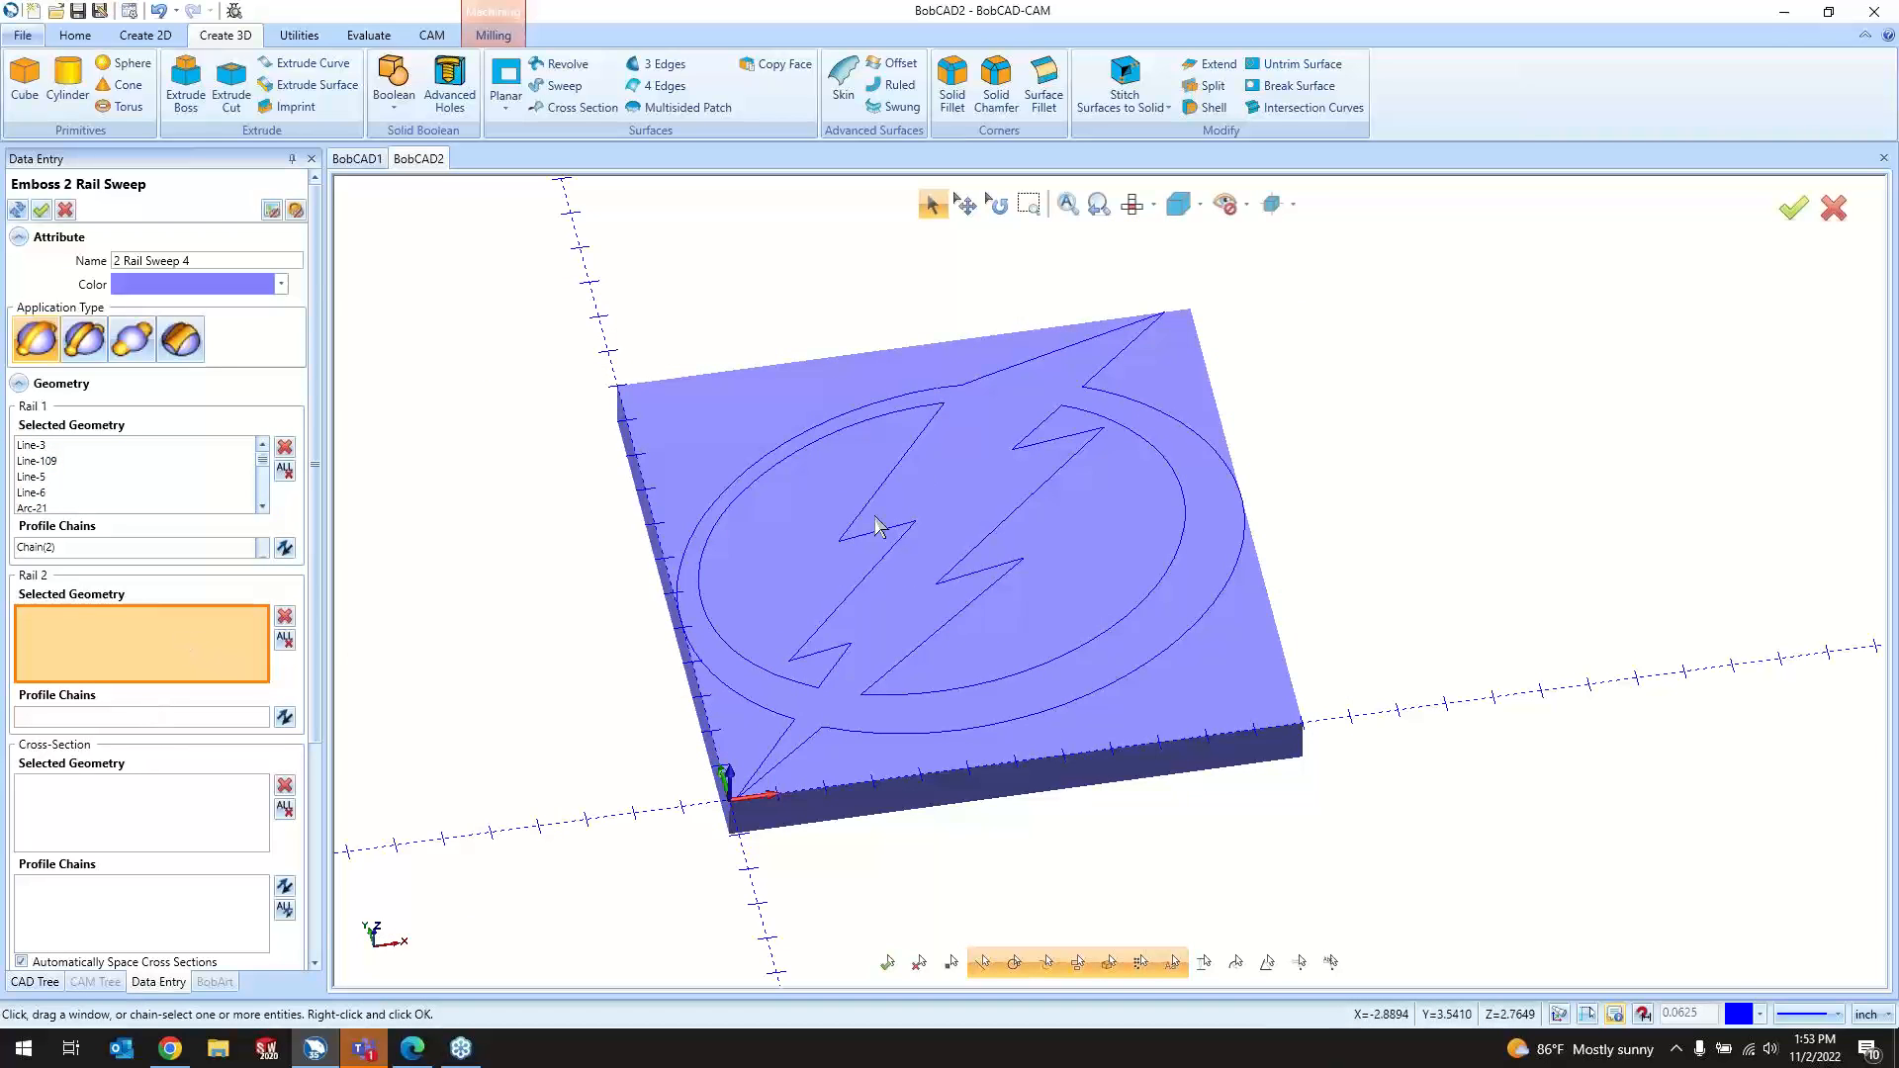
click(906, 454)
click(165, 813)
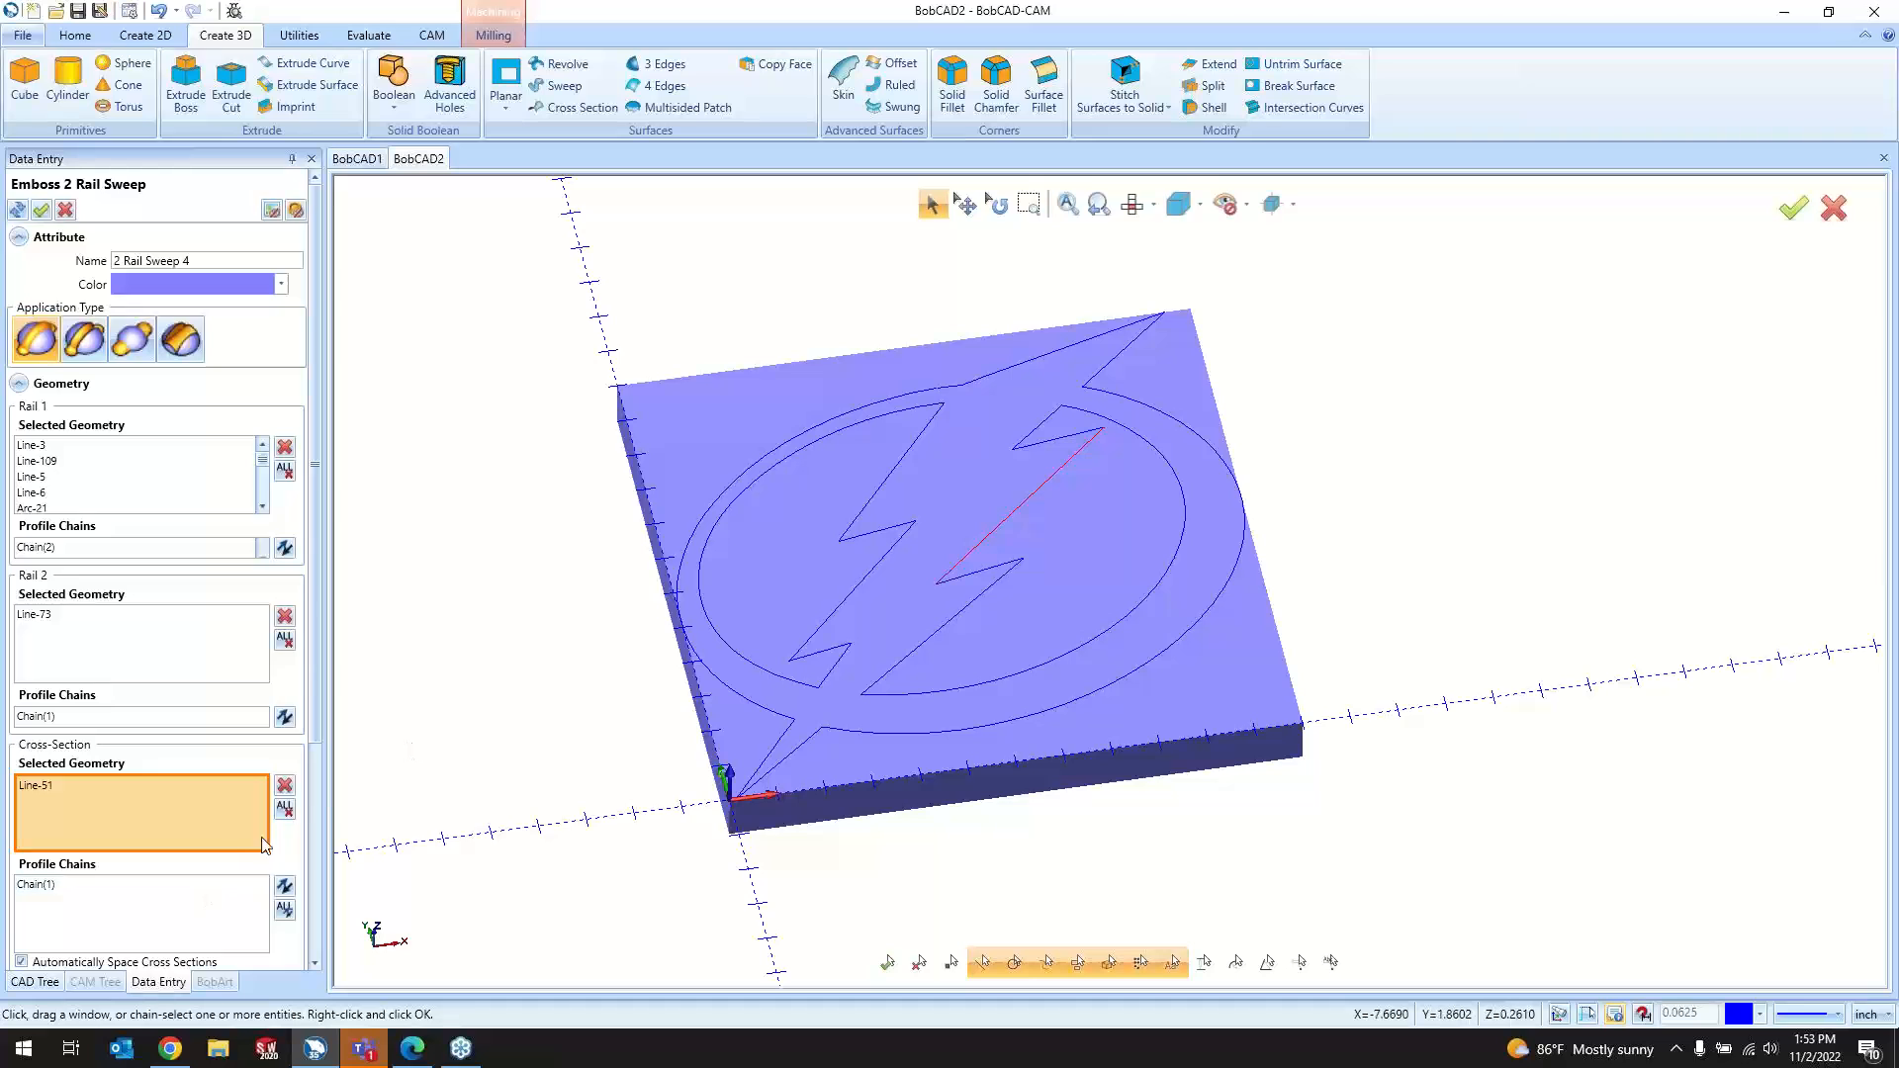
scroll(288, 862, down, 3)
scroll(247, 864, down, 1)
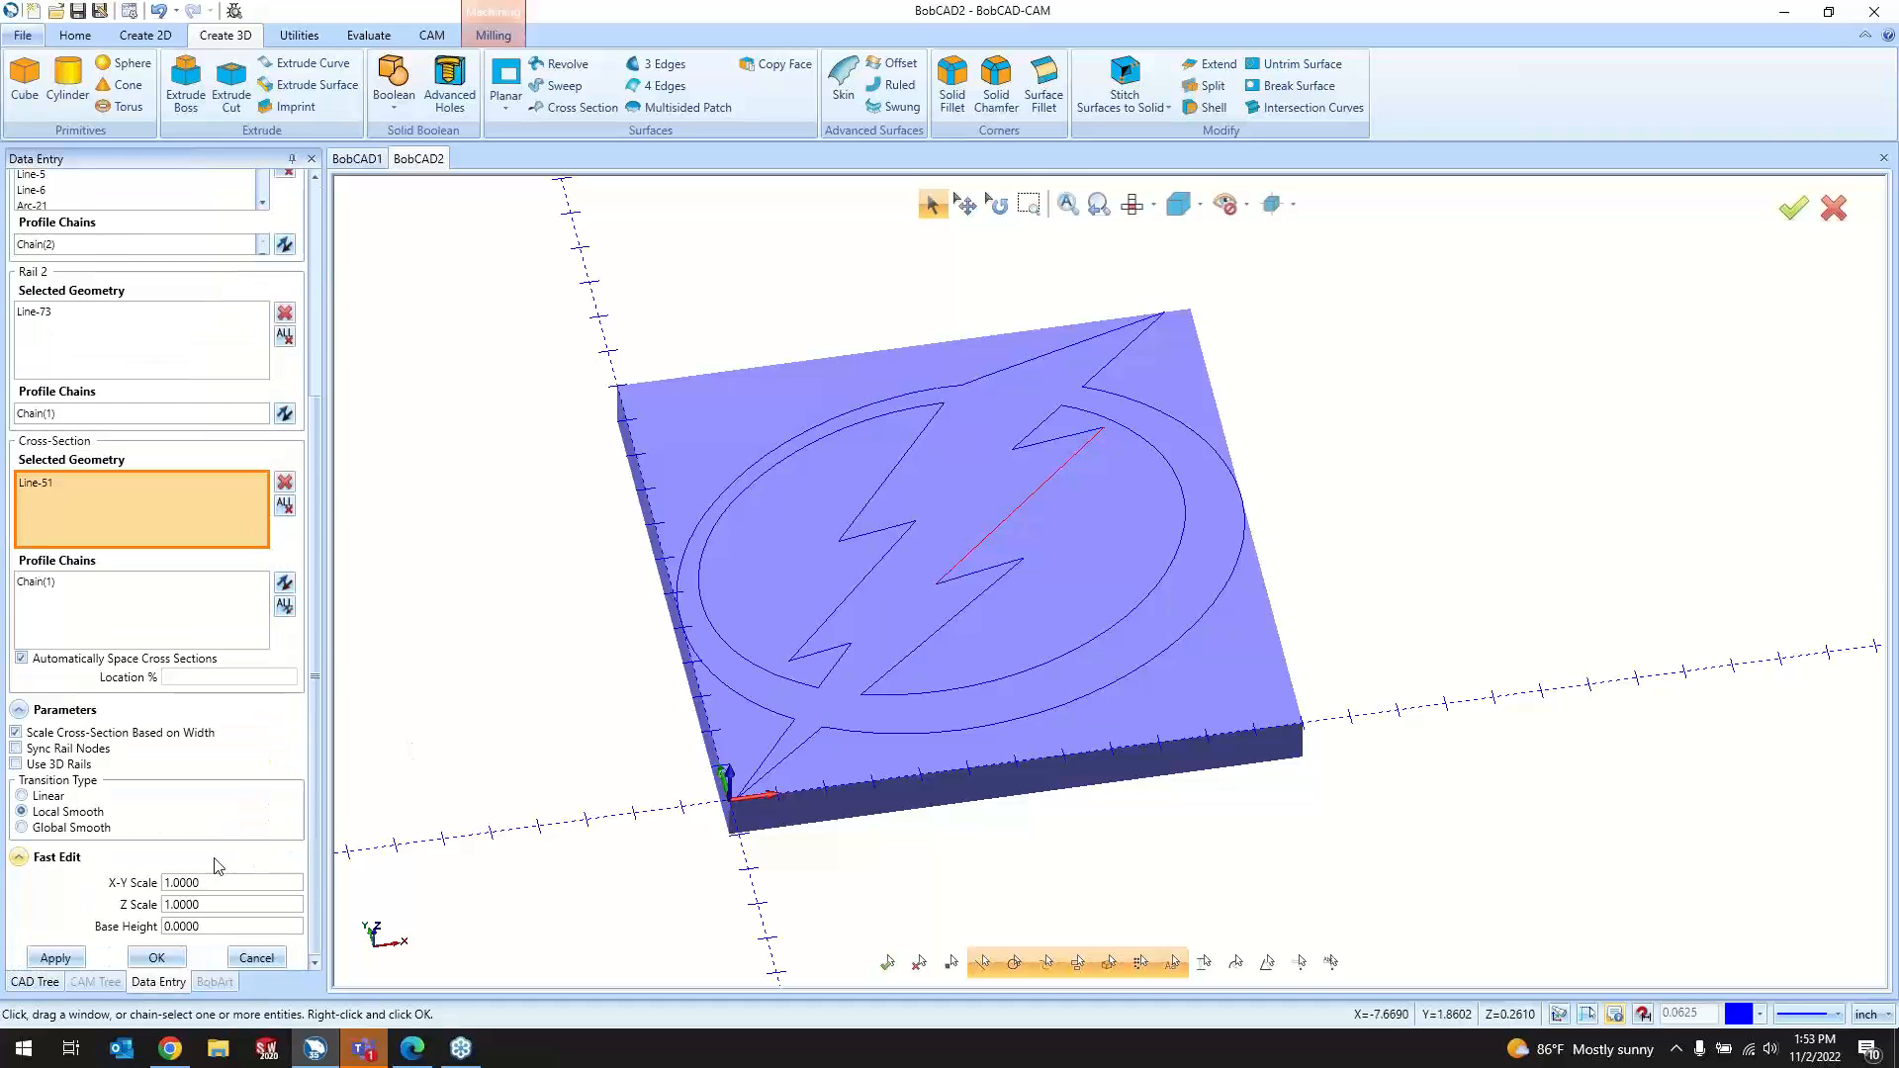
click(156, 958)
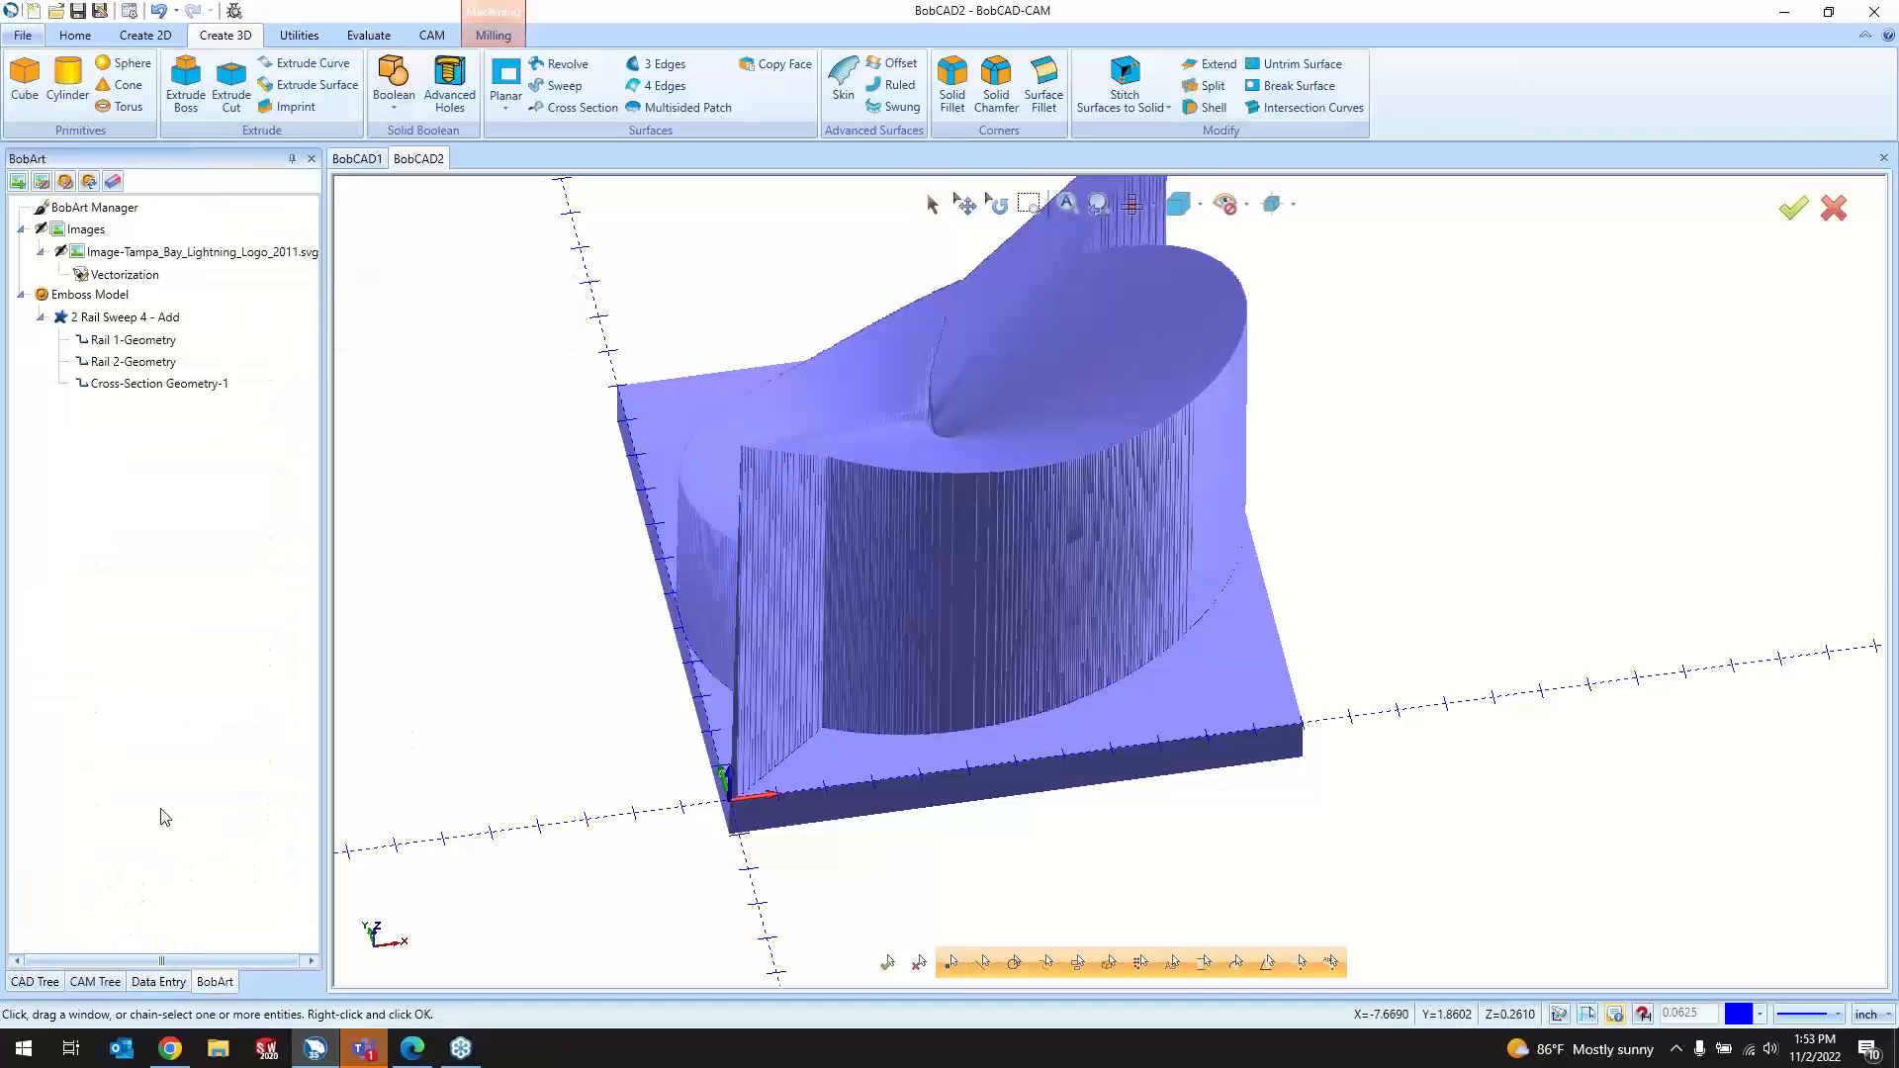
Step: Edit the 2 Rail Sweep emboss to remove all of its Rail 1 geometry and apply the change
double_click(241, 320)
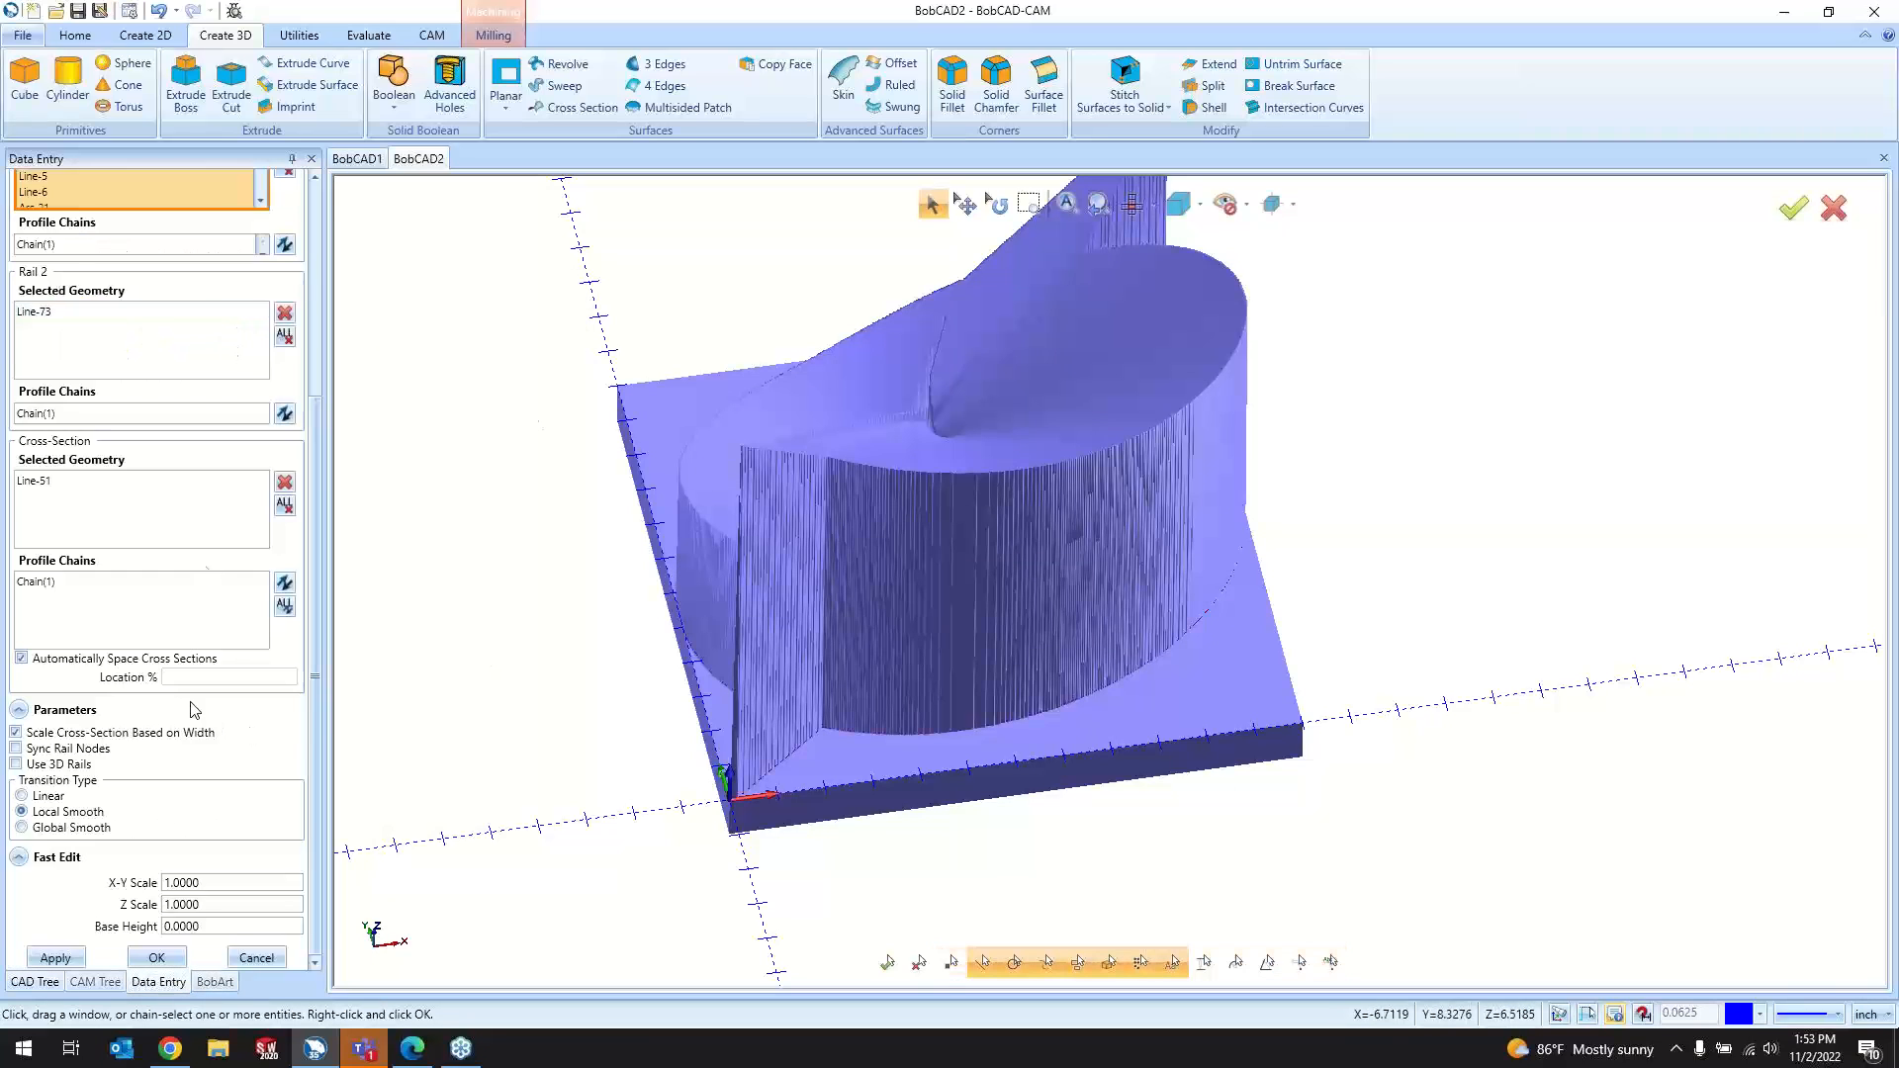
scroll(155, 435, up, 1)
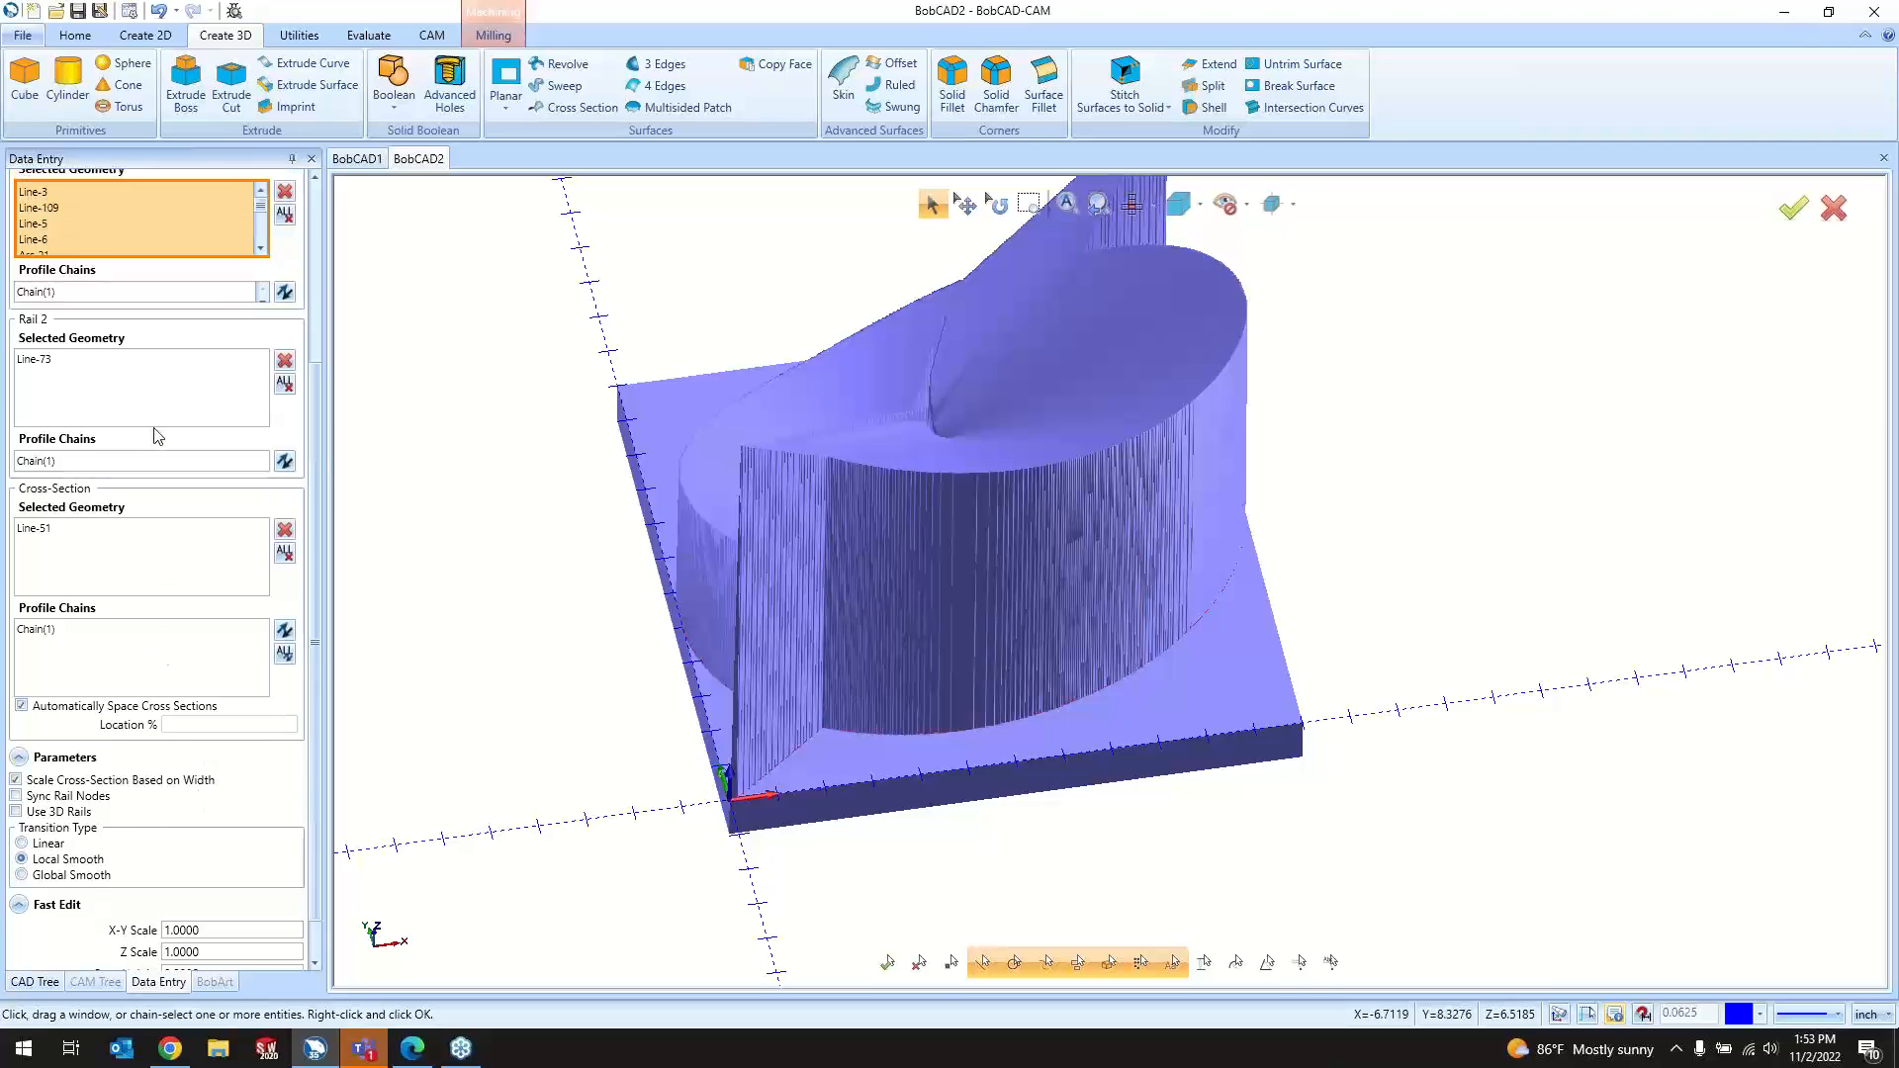
scroll(163, 346, up, 2)
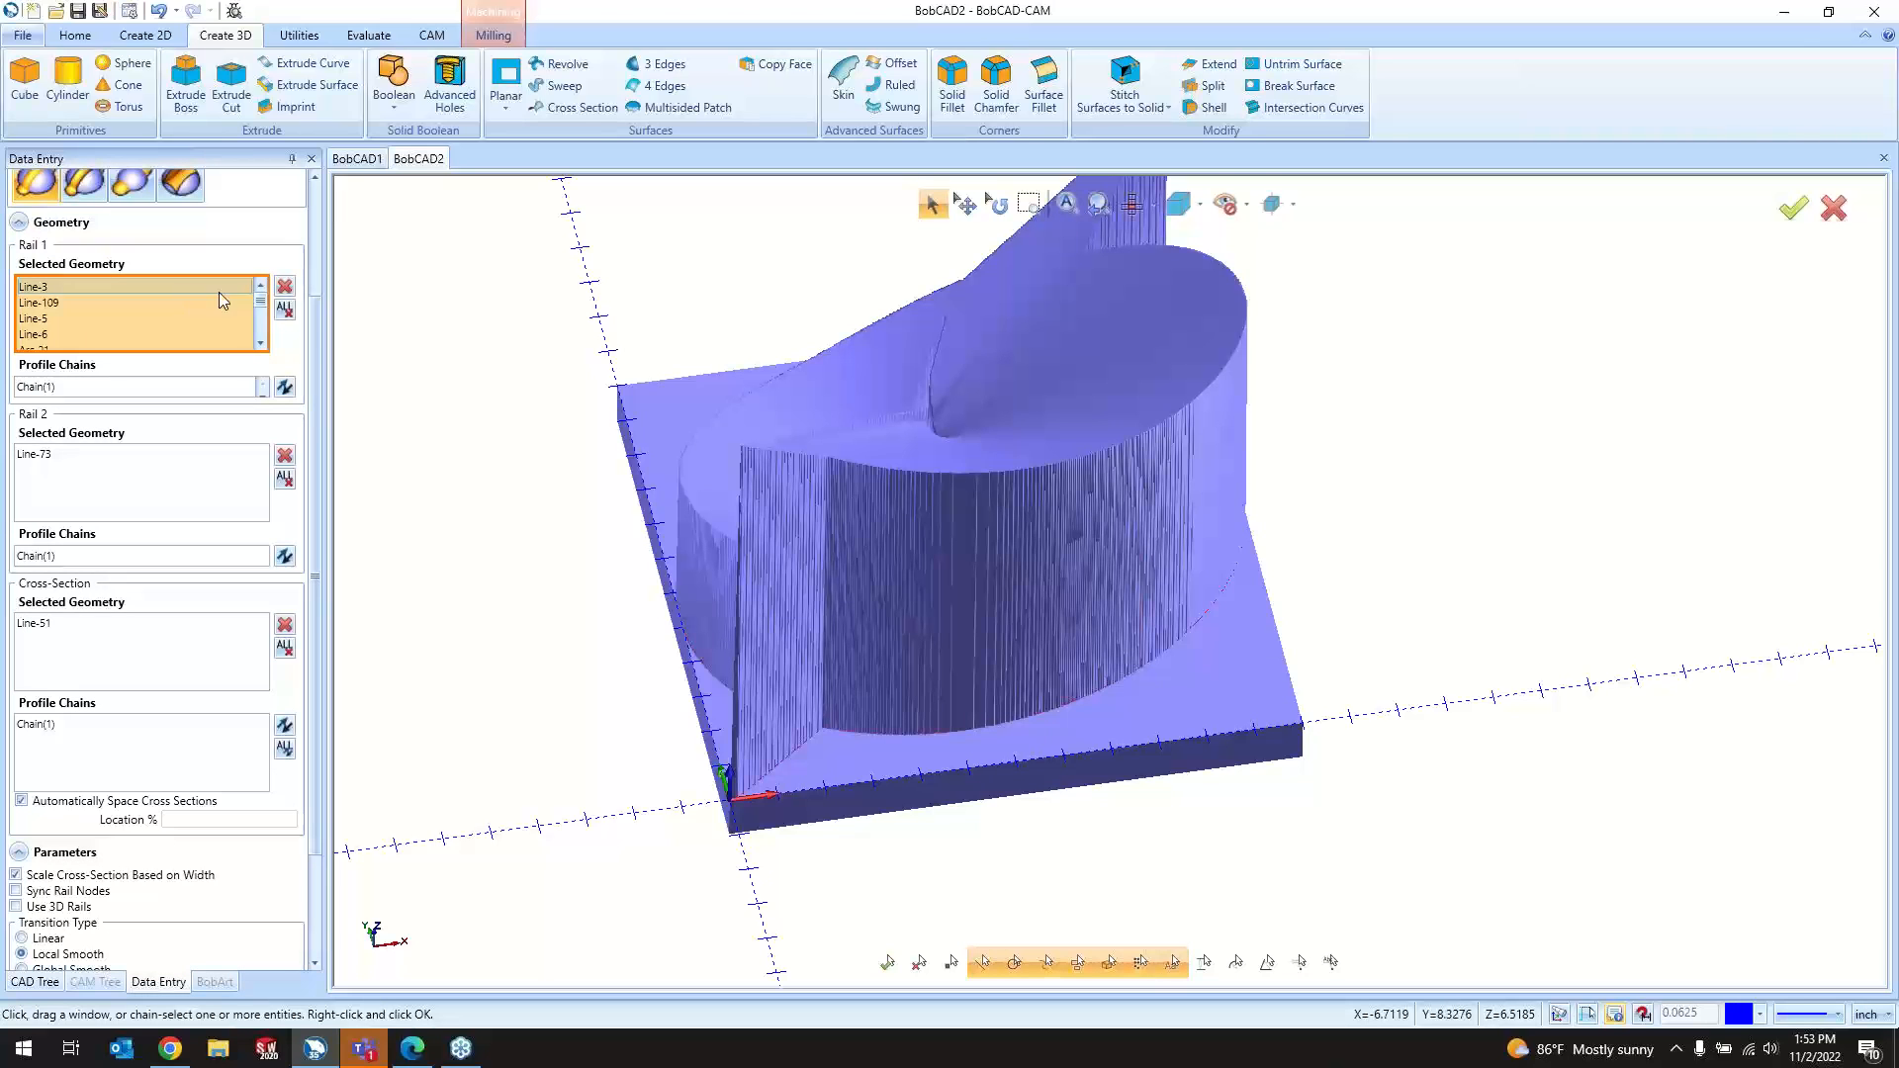
click(286, 310)
scroll(297, 376, down, 3)
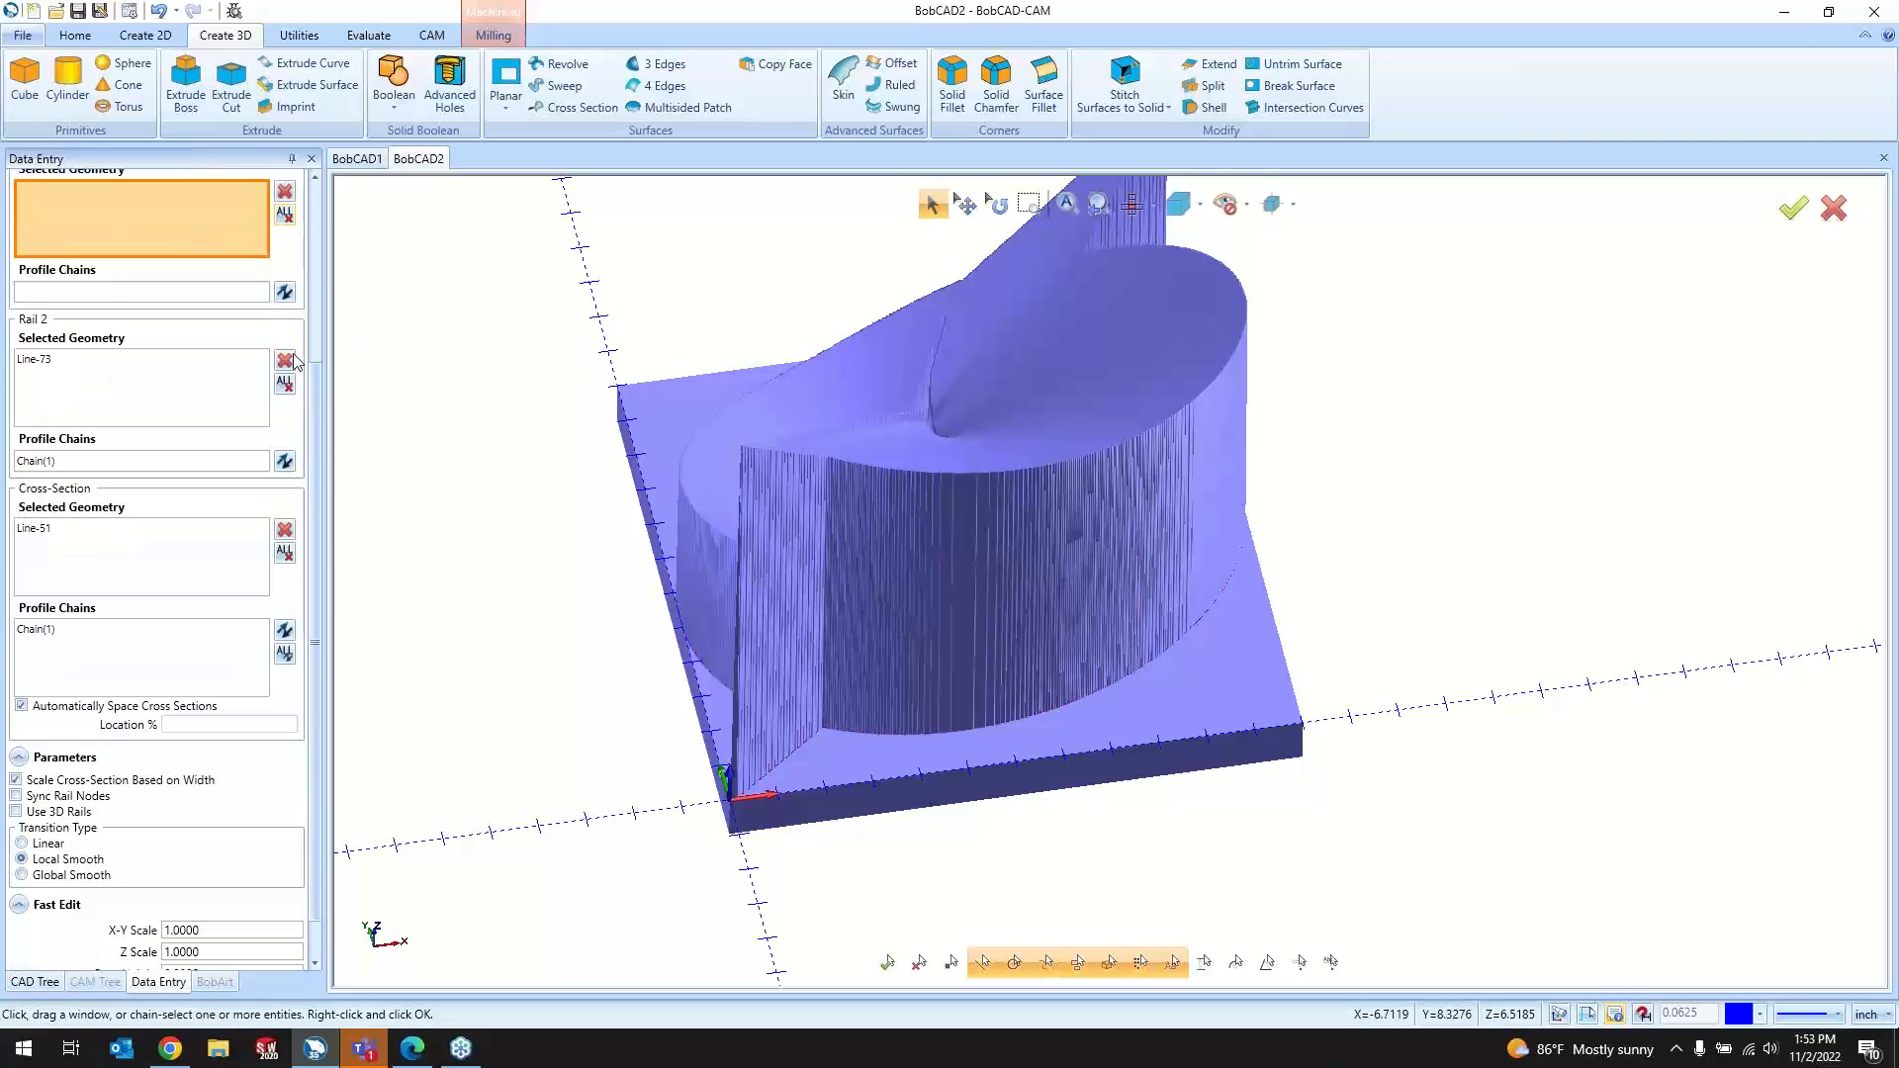
click(180, 956)
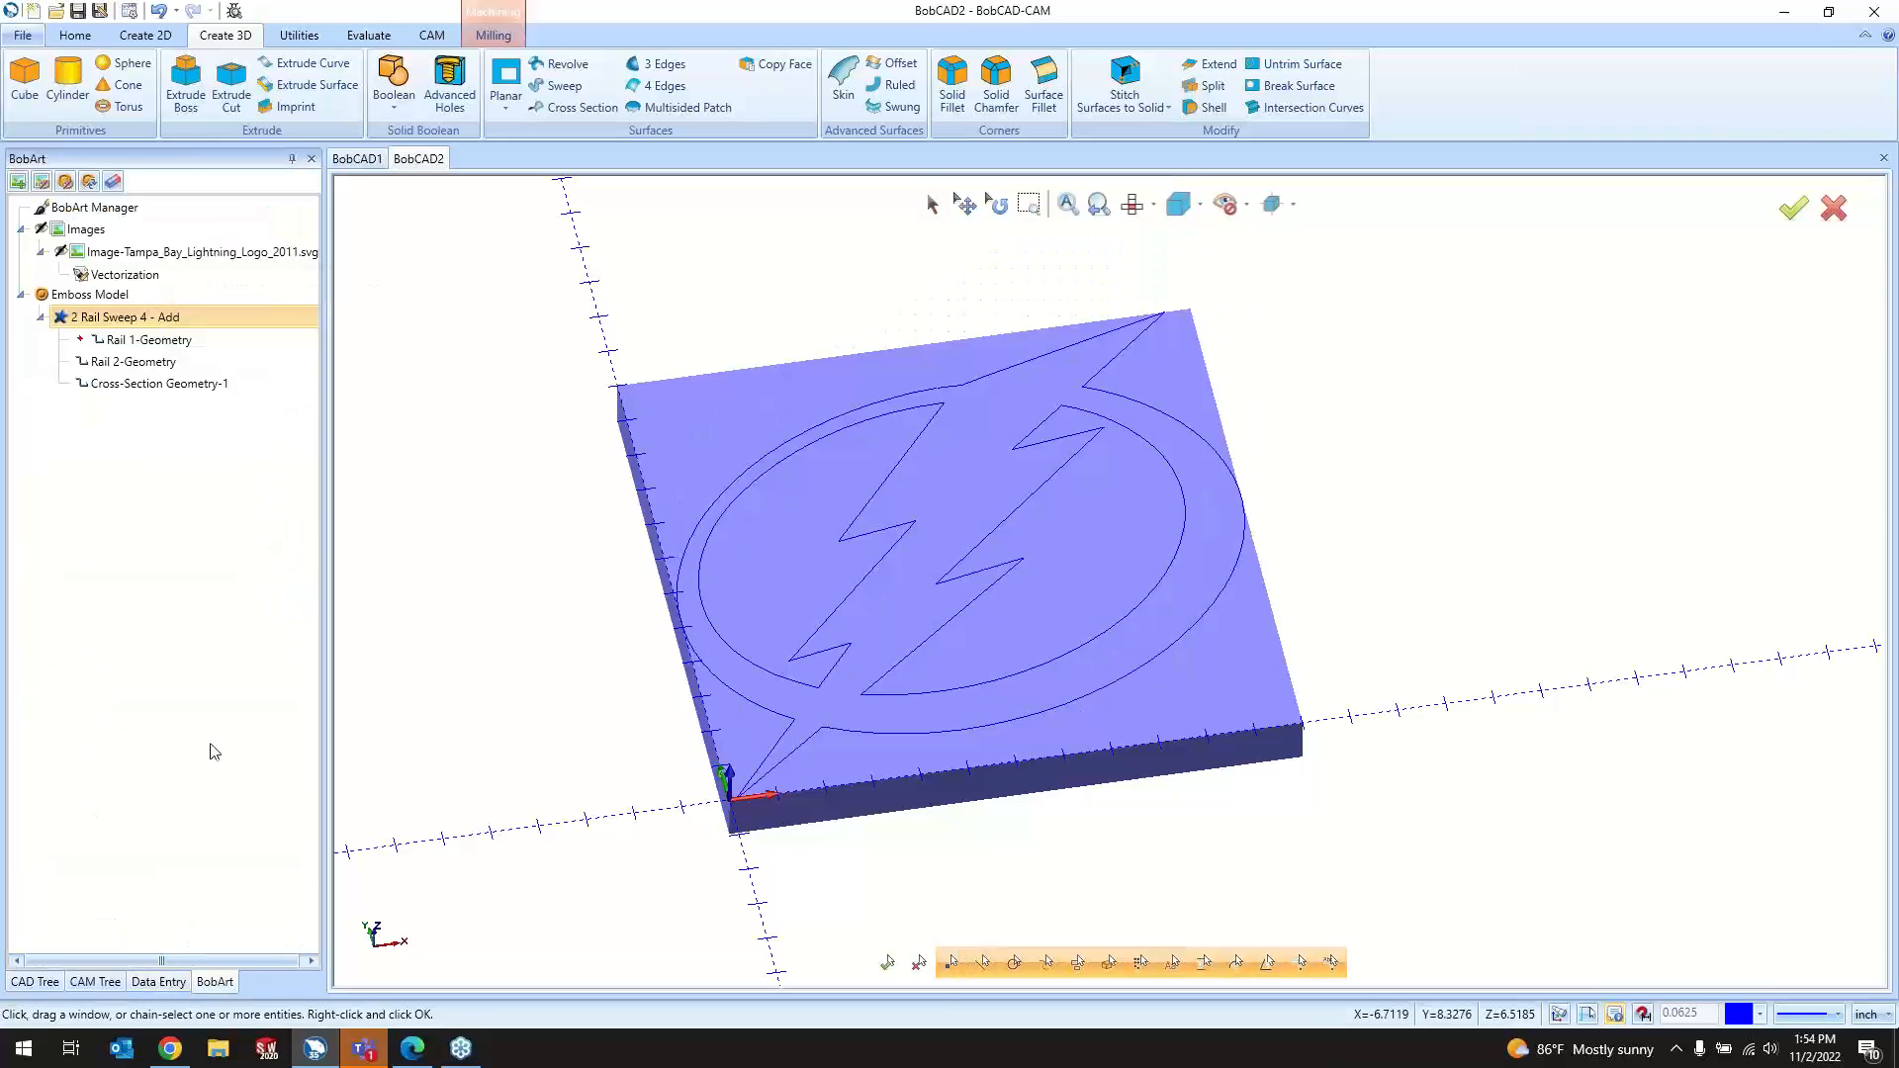
Step: Draw a straight line across the inside of the bolt, joining its upper-left edge to its long middle-right edge
double_click(120, 343)
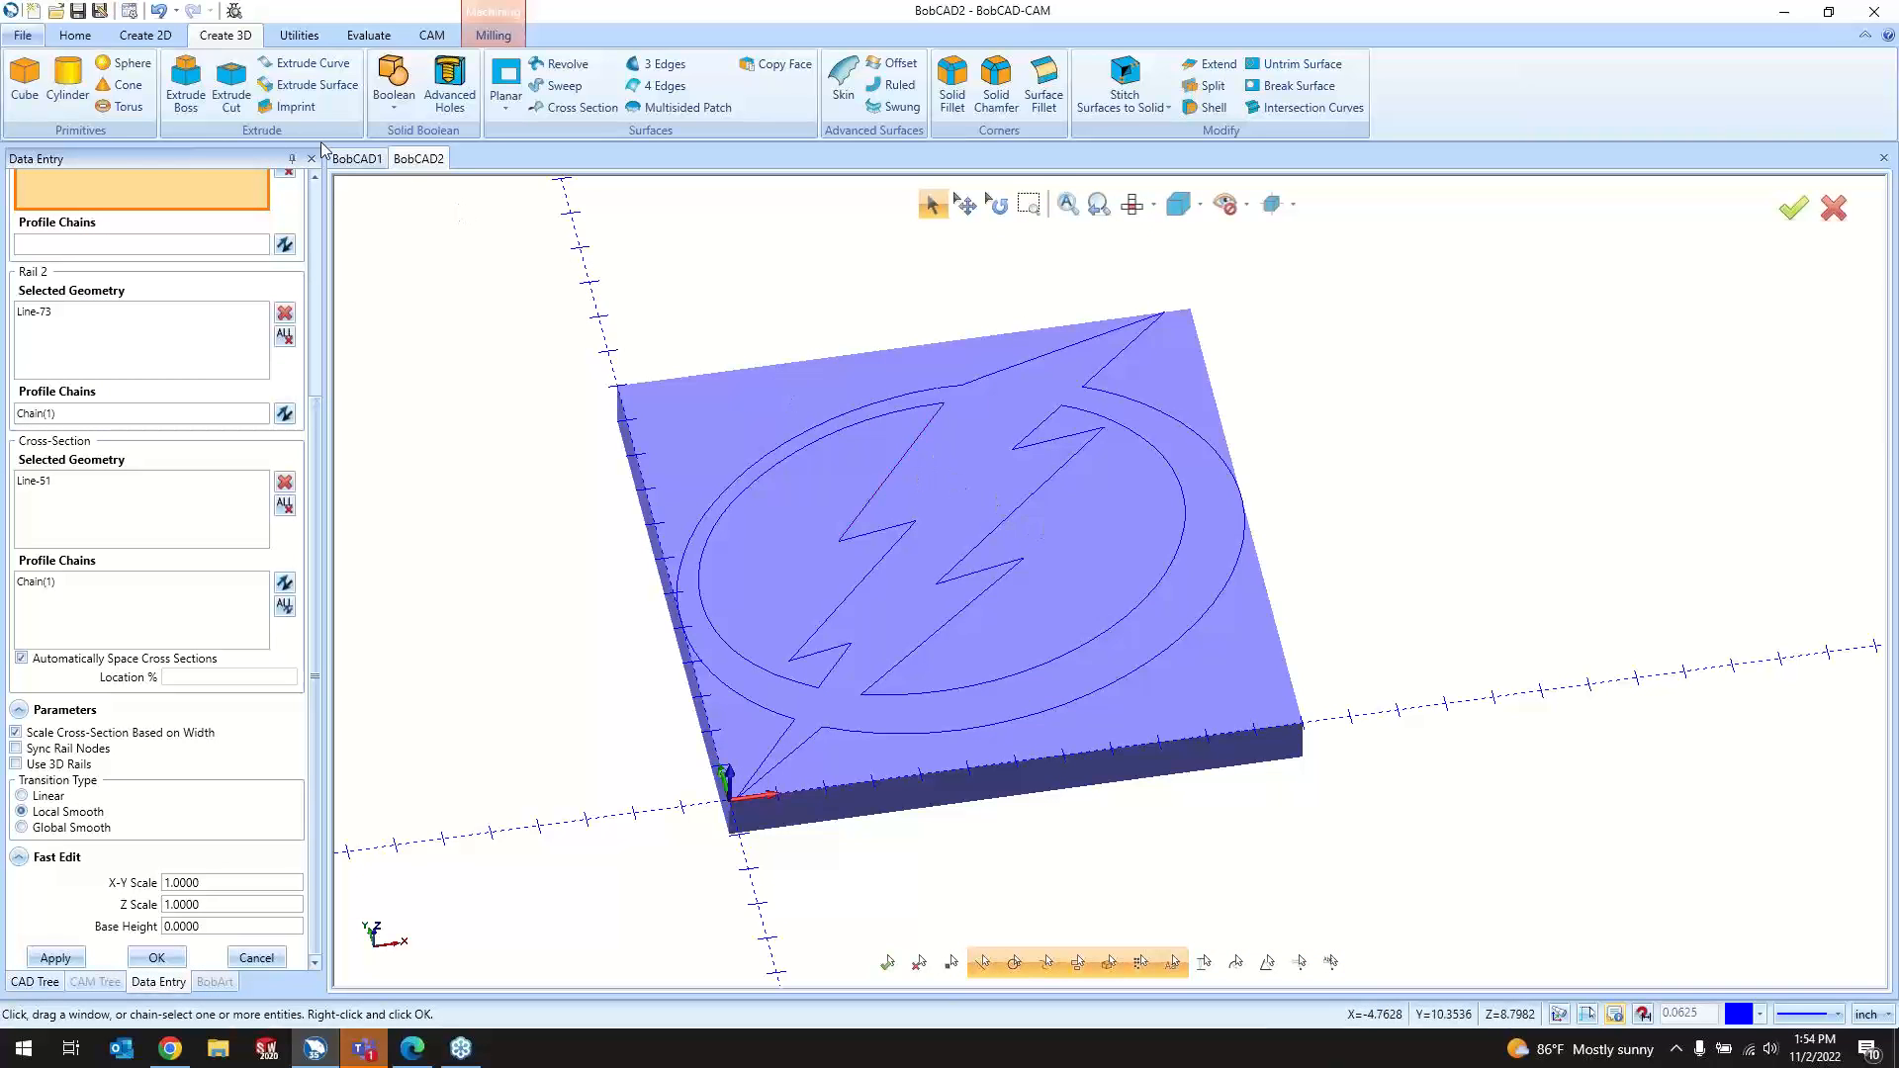
click(145, 36)
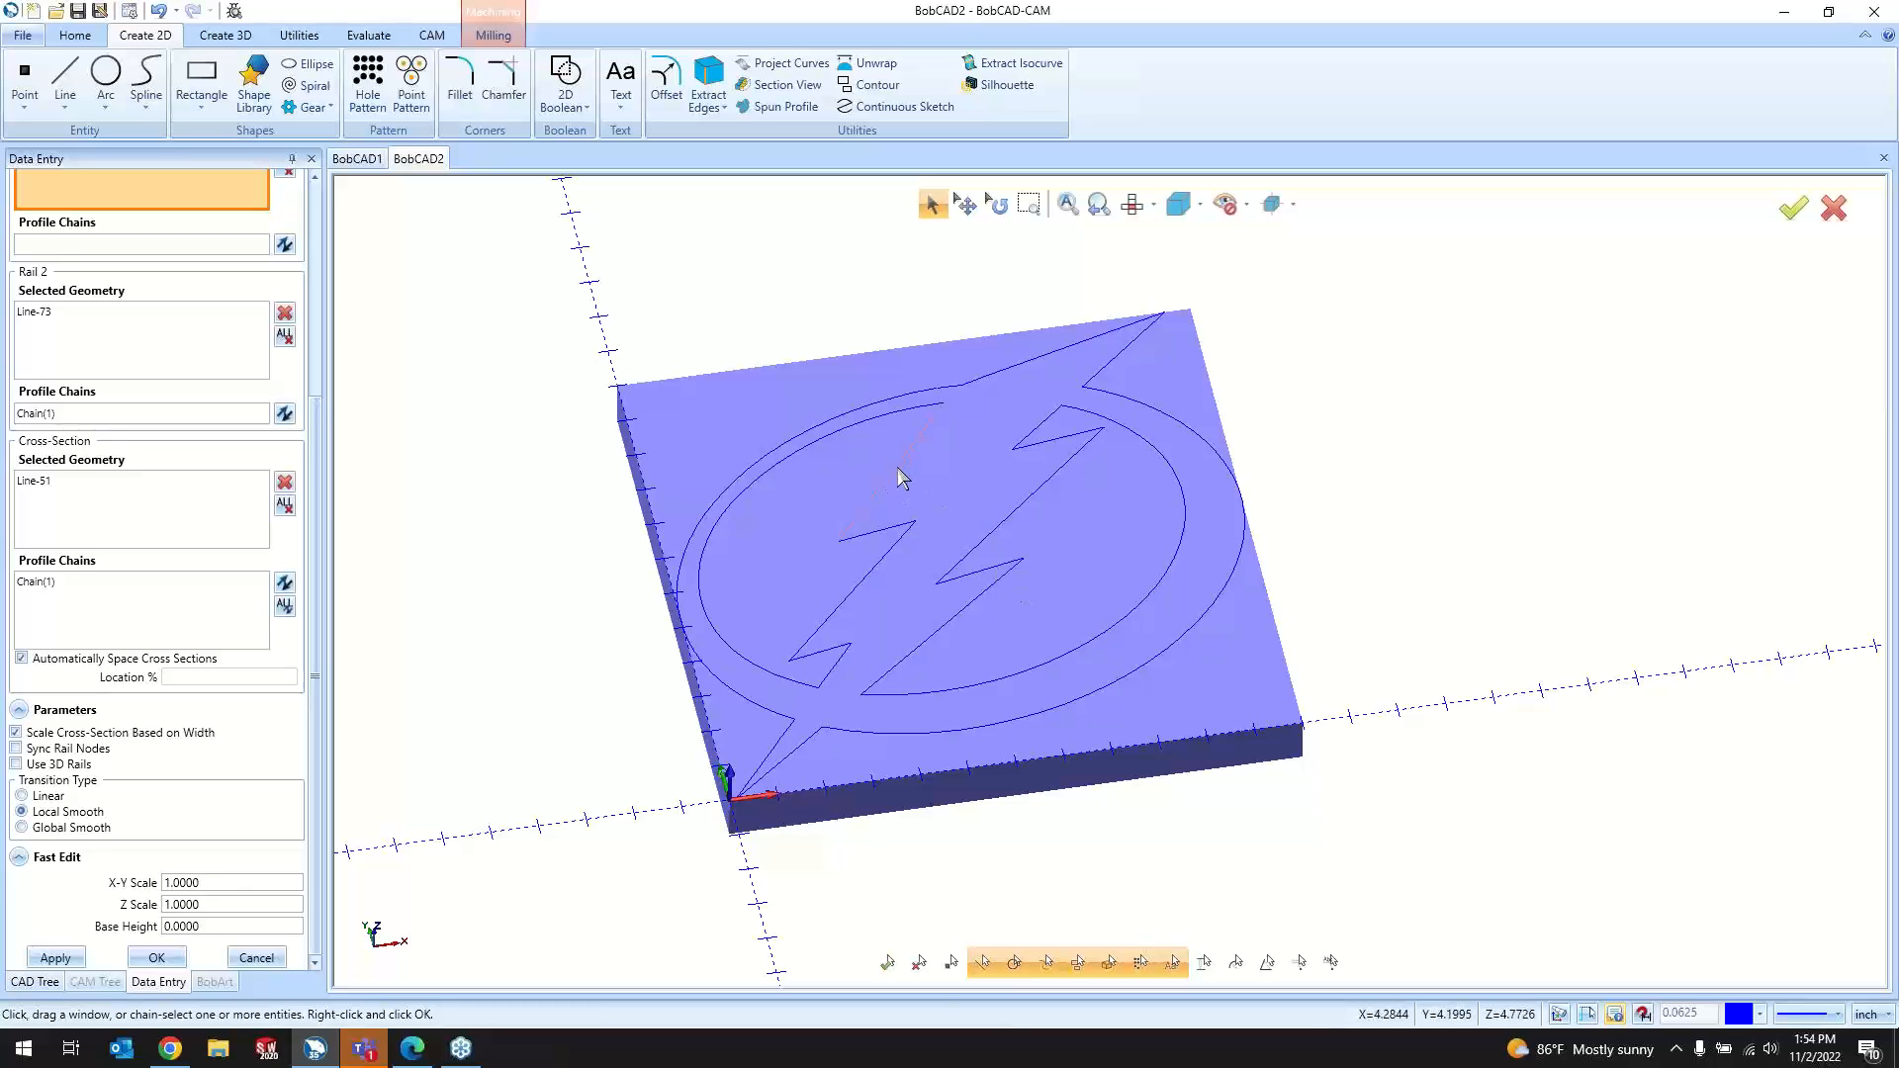
click(65, 79)
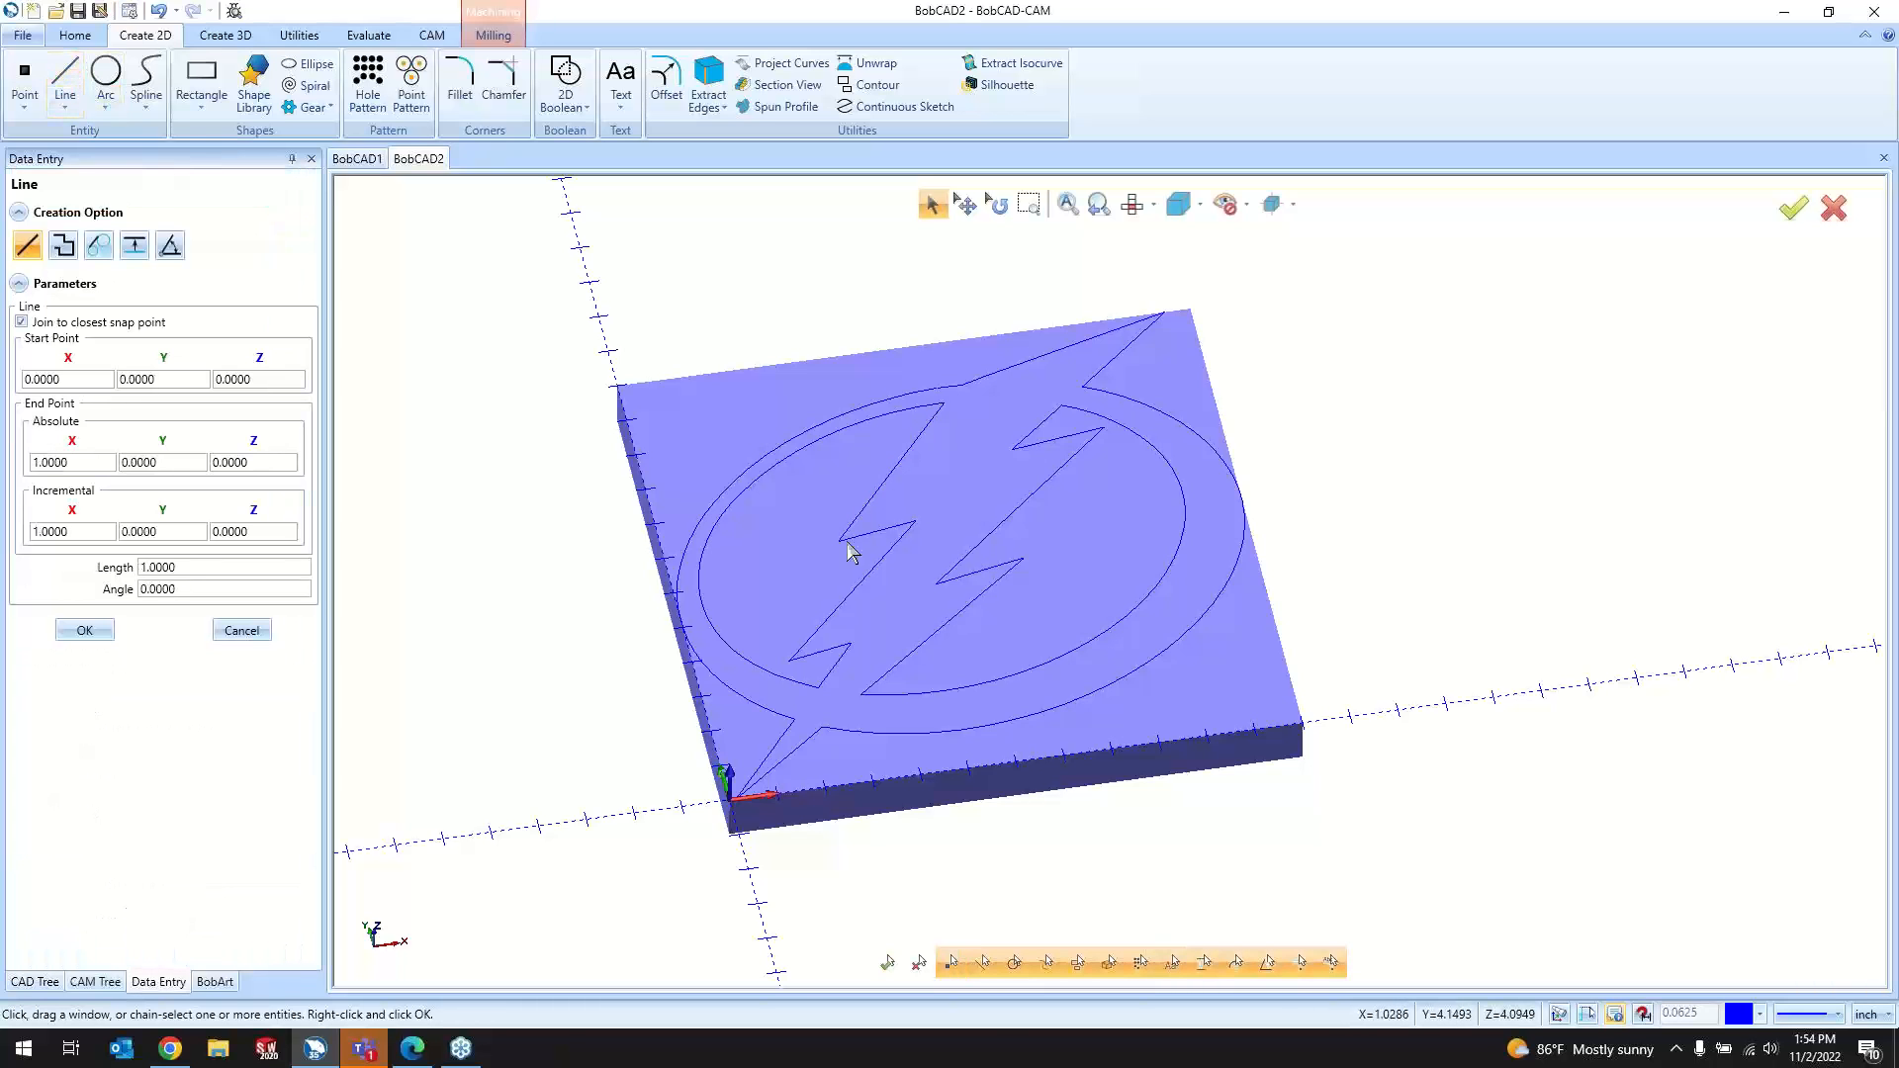
click(893, 472)
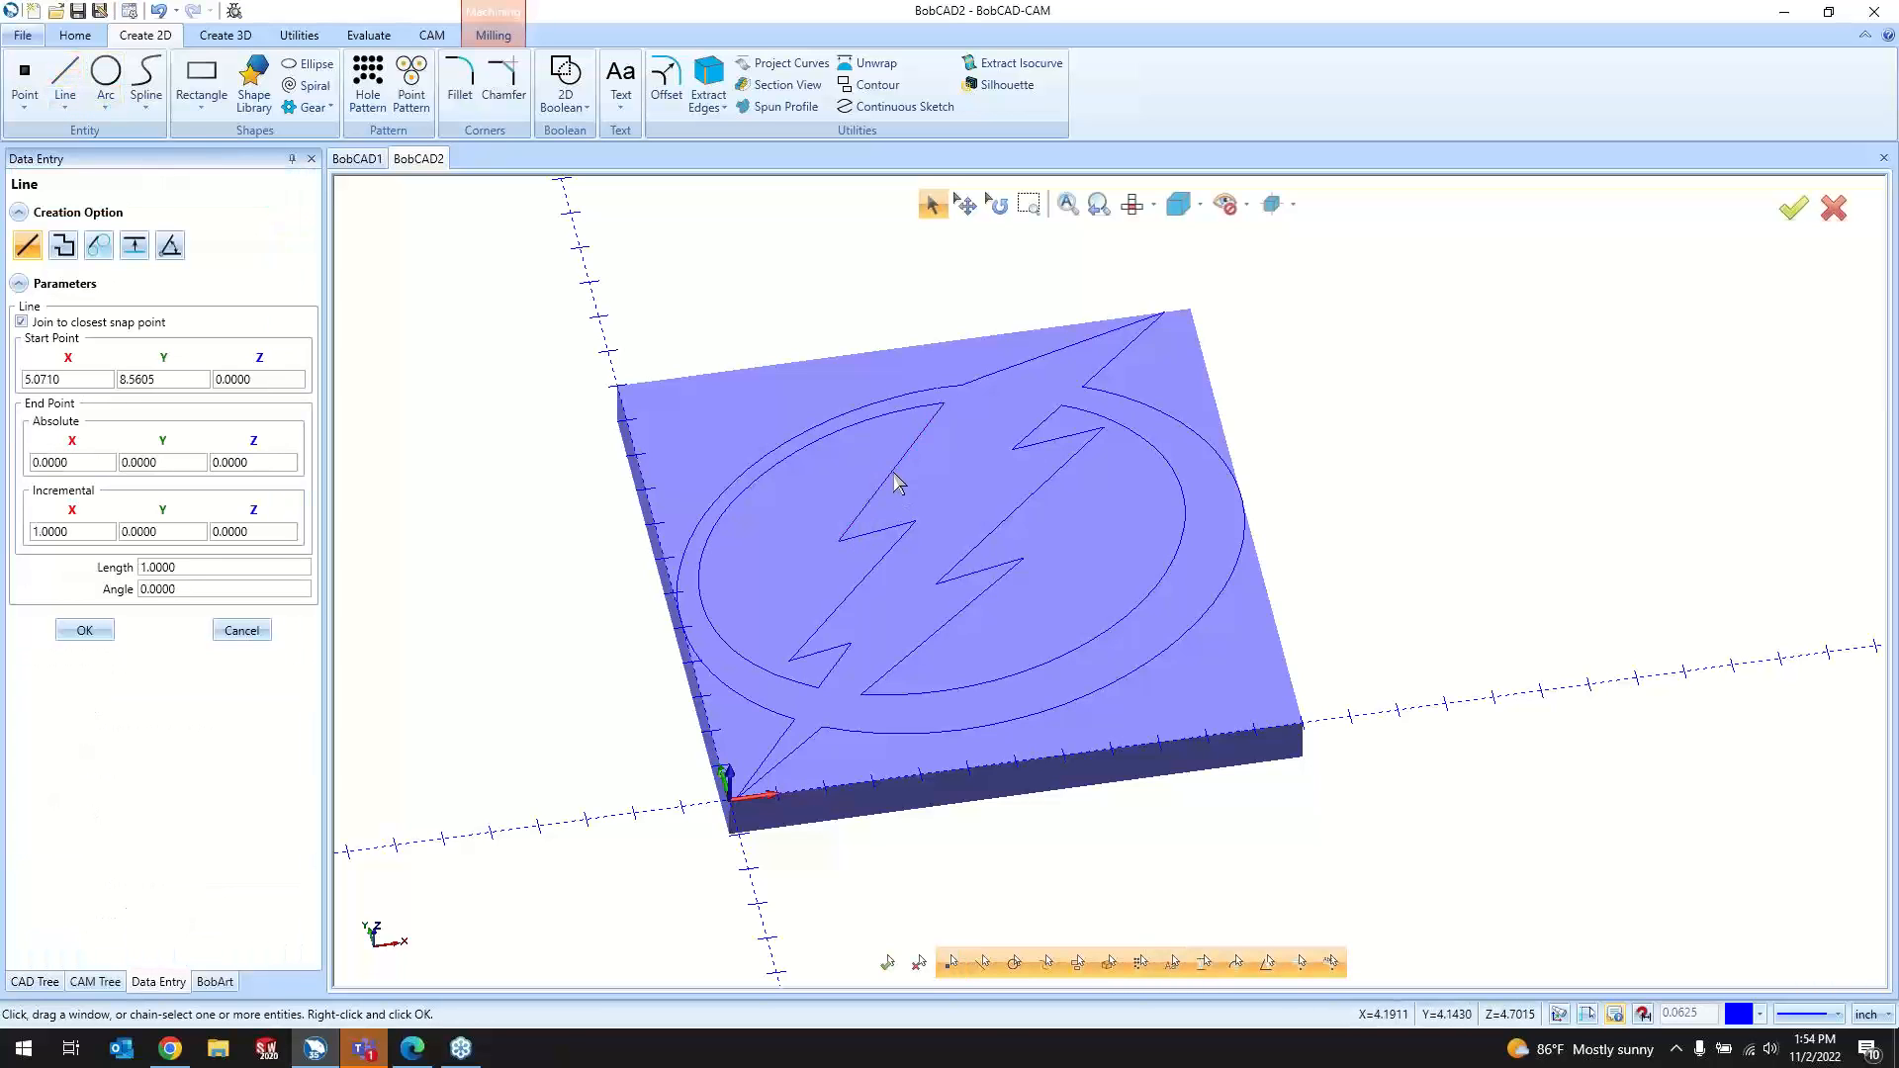
click(1019, 505)
click(242, 630)
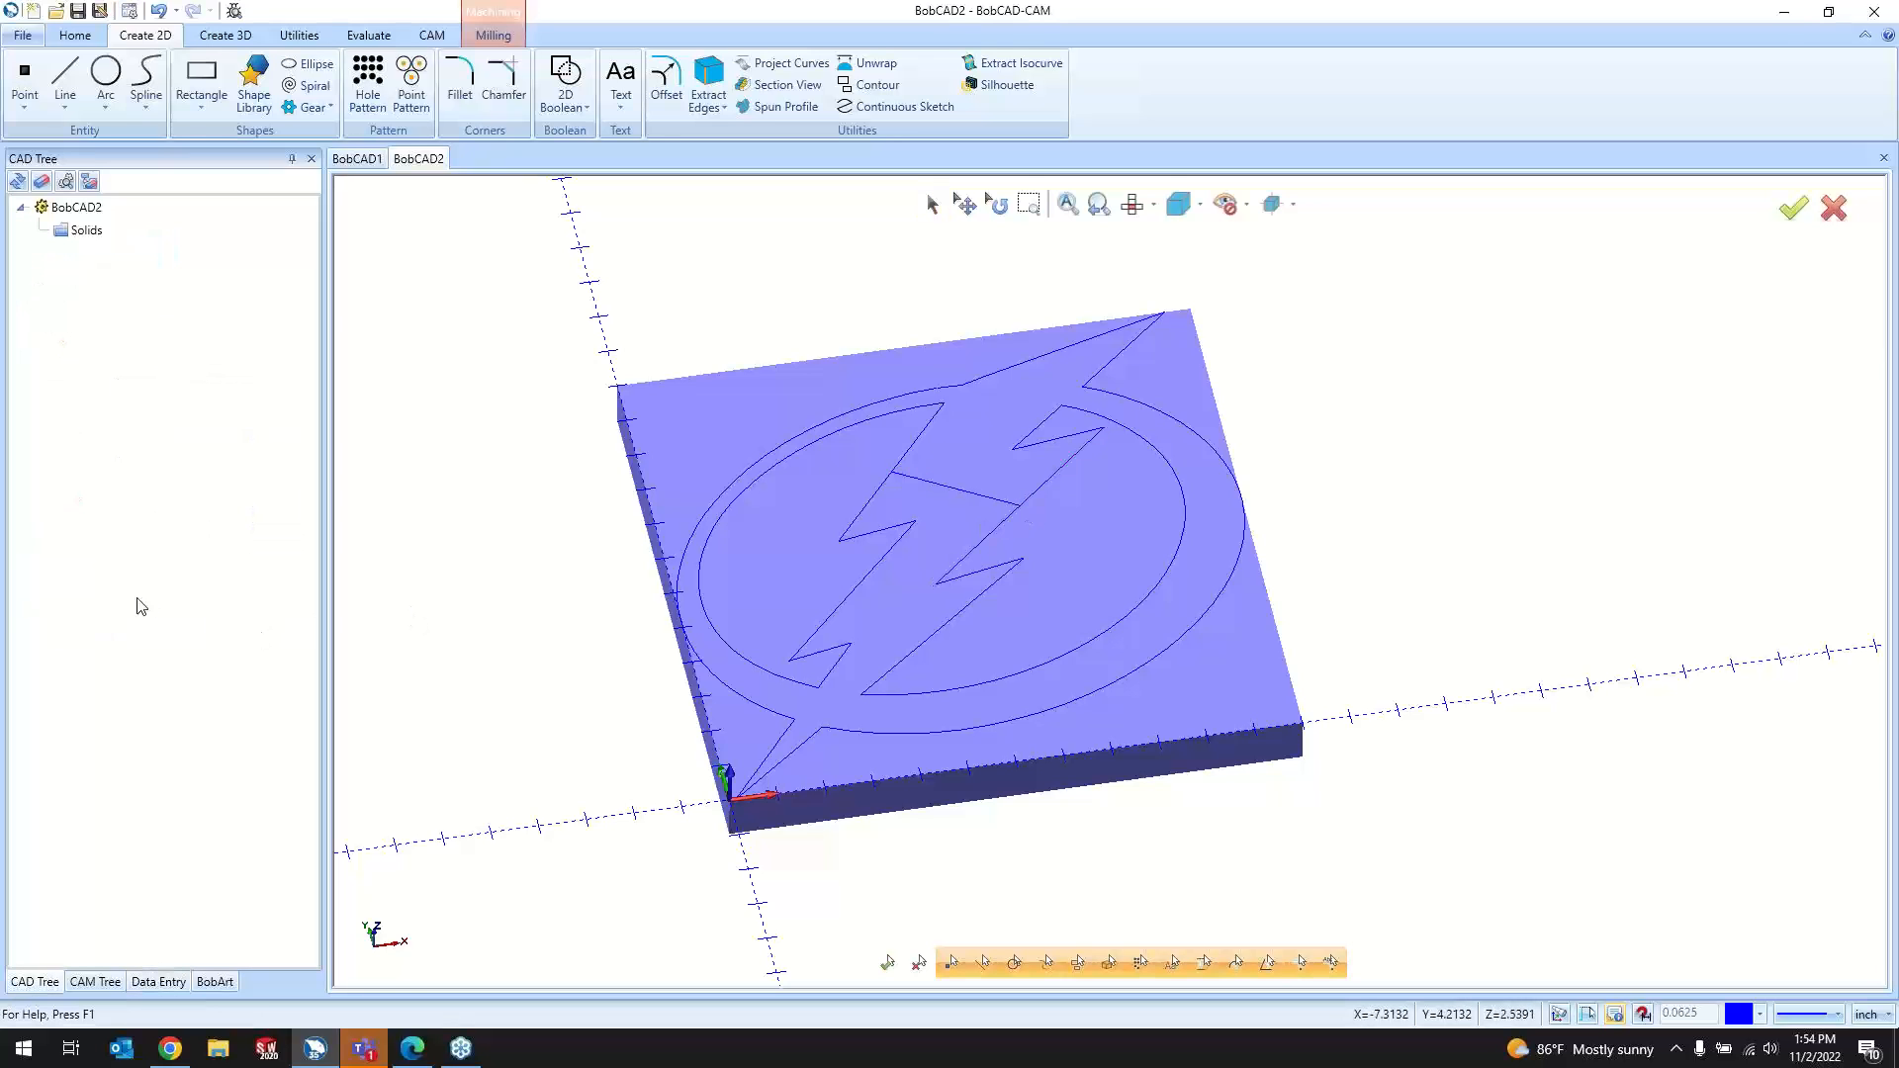
Step: Assign the new line across the bolt as the Rail 1 geometry of the 2 Rail Sweep and apply it
click(208, 982)
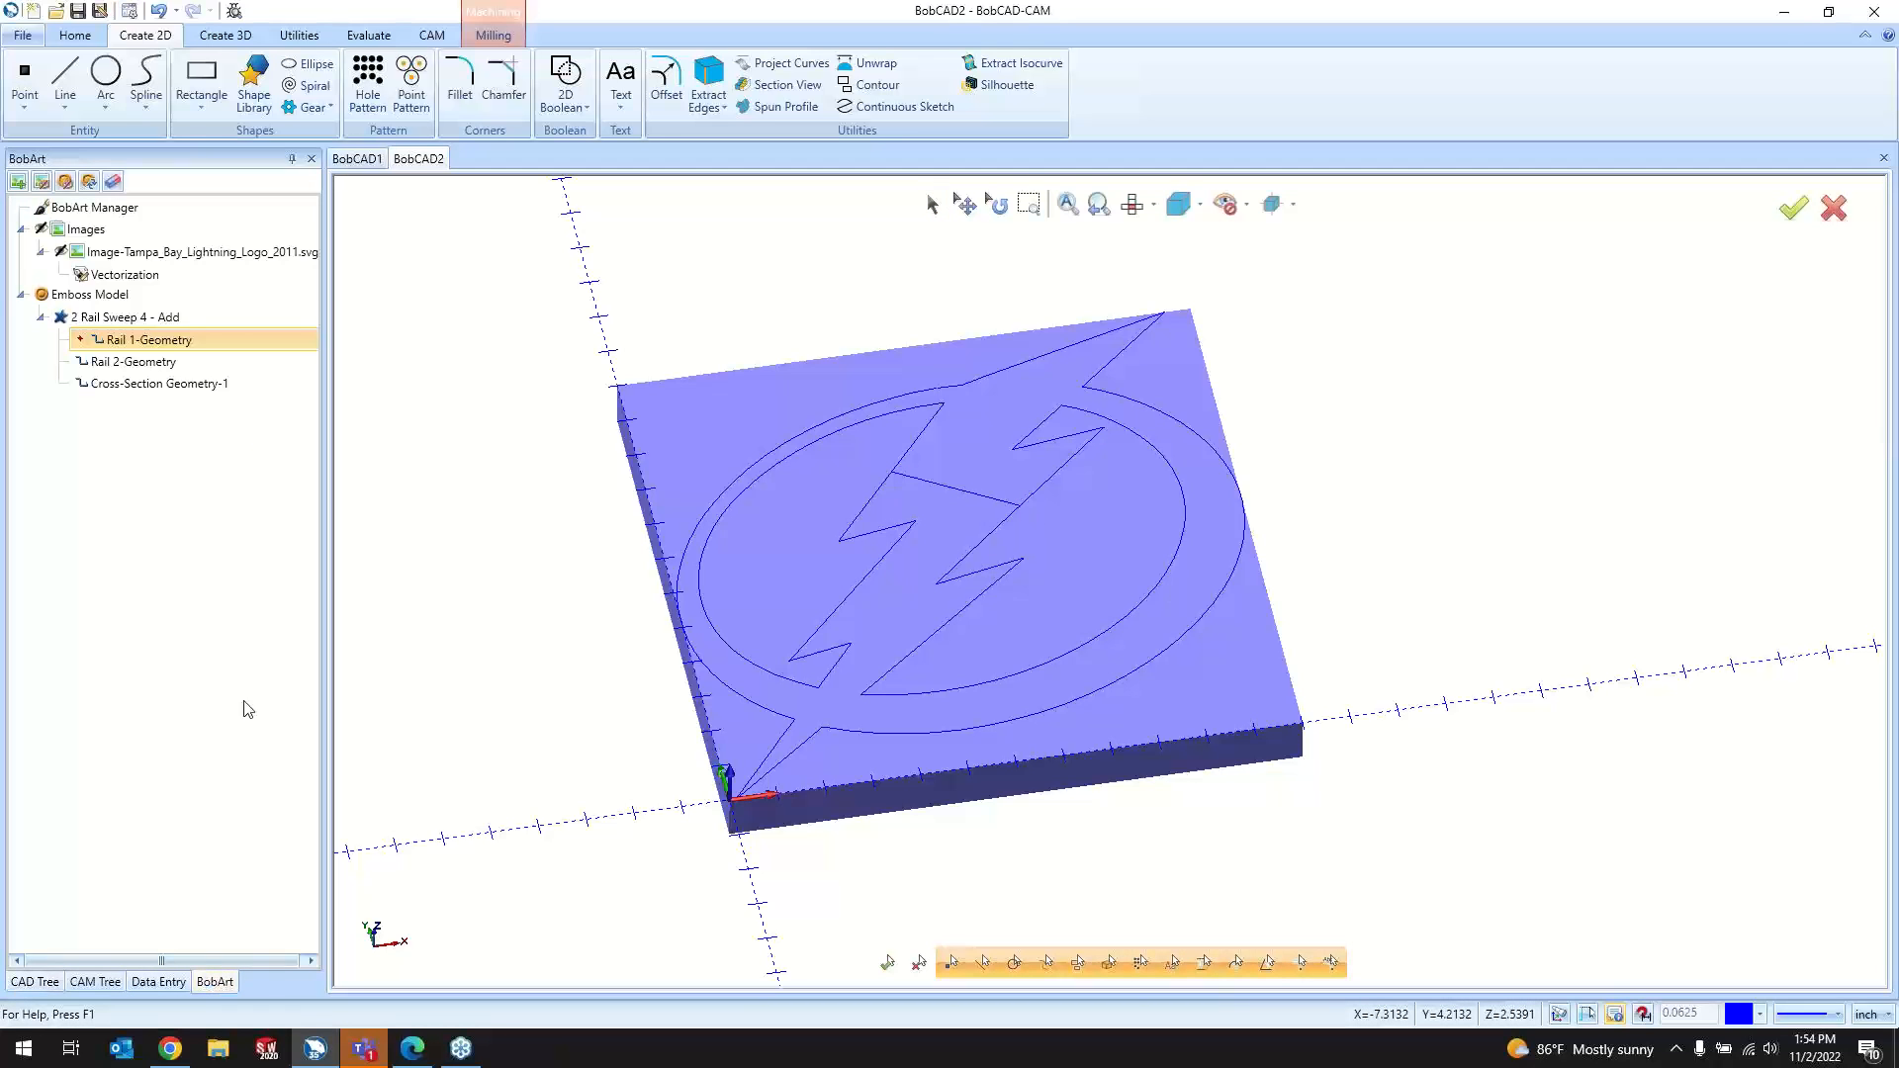
double_click(235, 354)
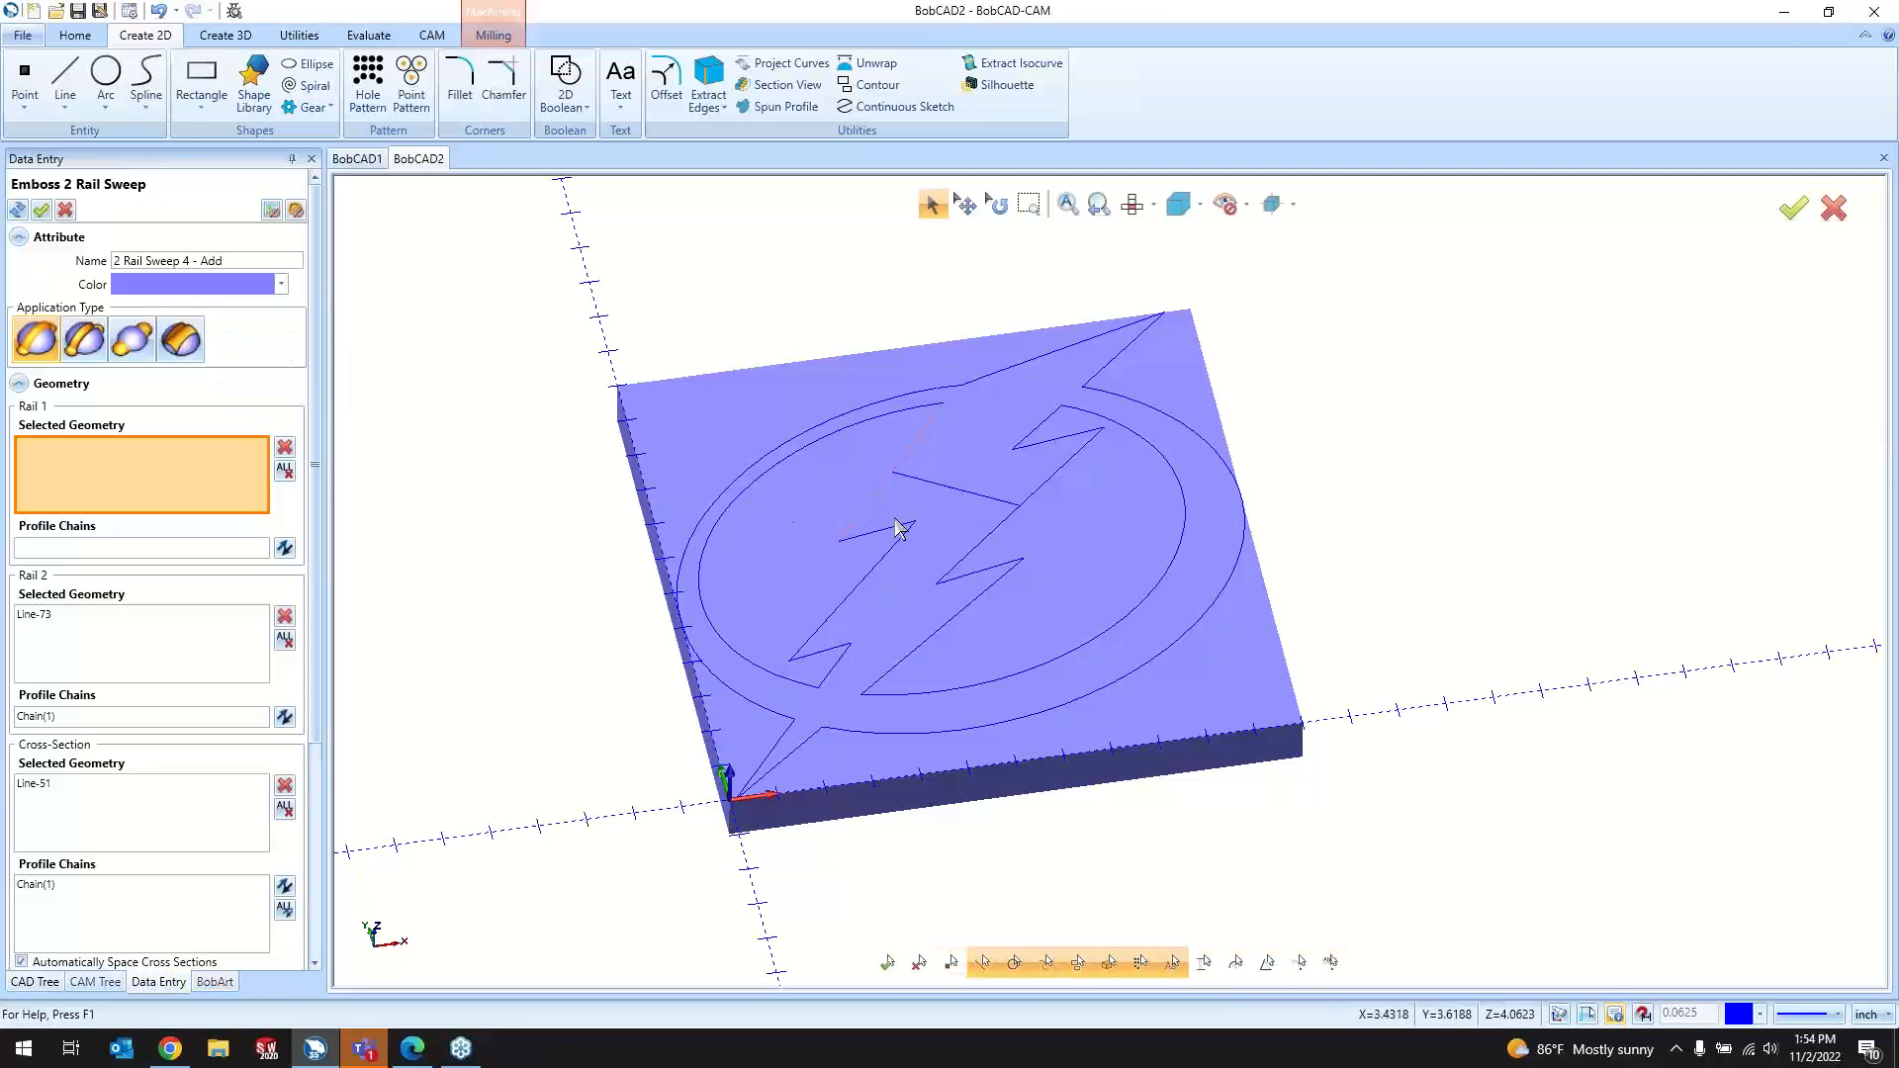
click(961, 492)
scroll(277, 841, down, 10)
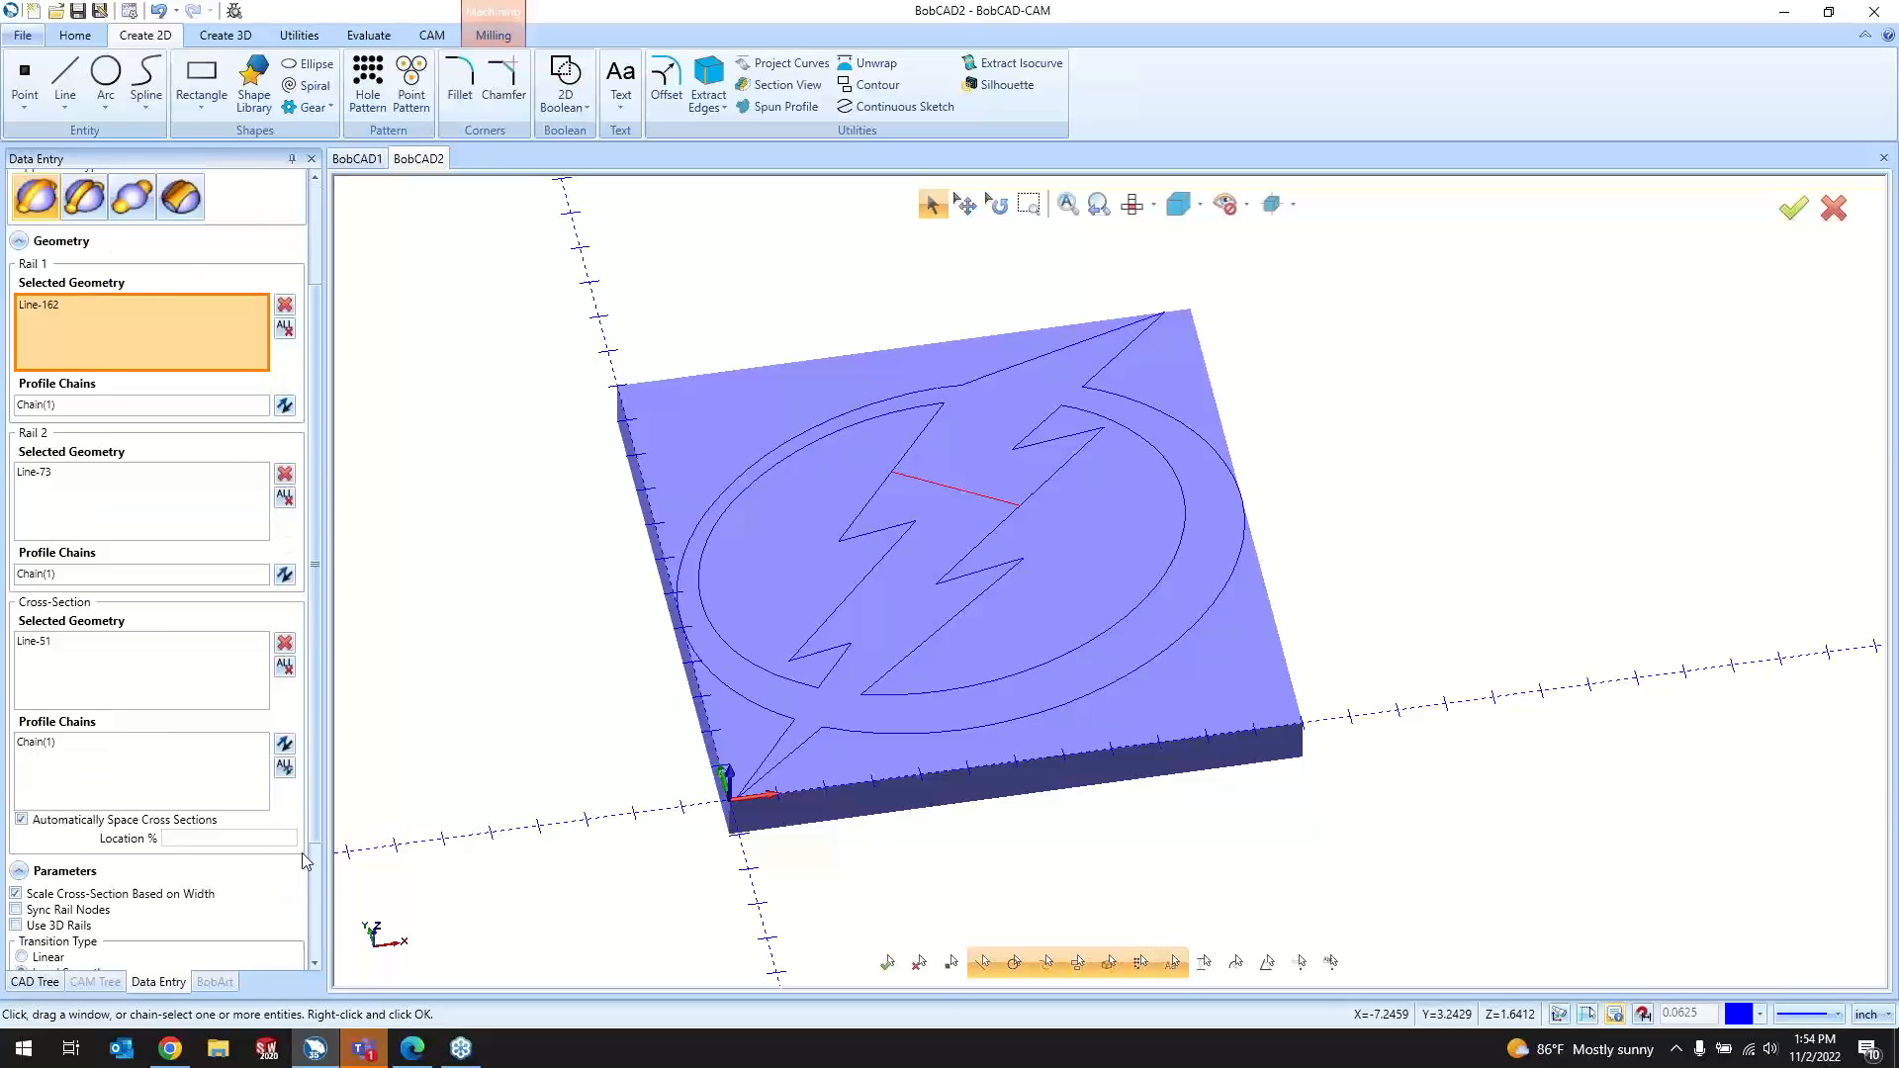
click(163, 957)
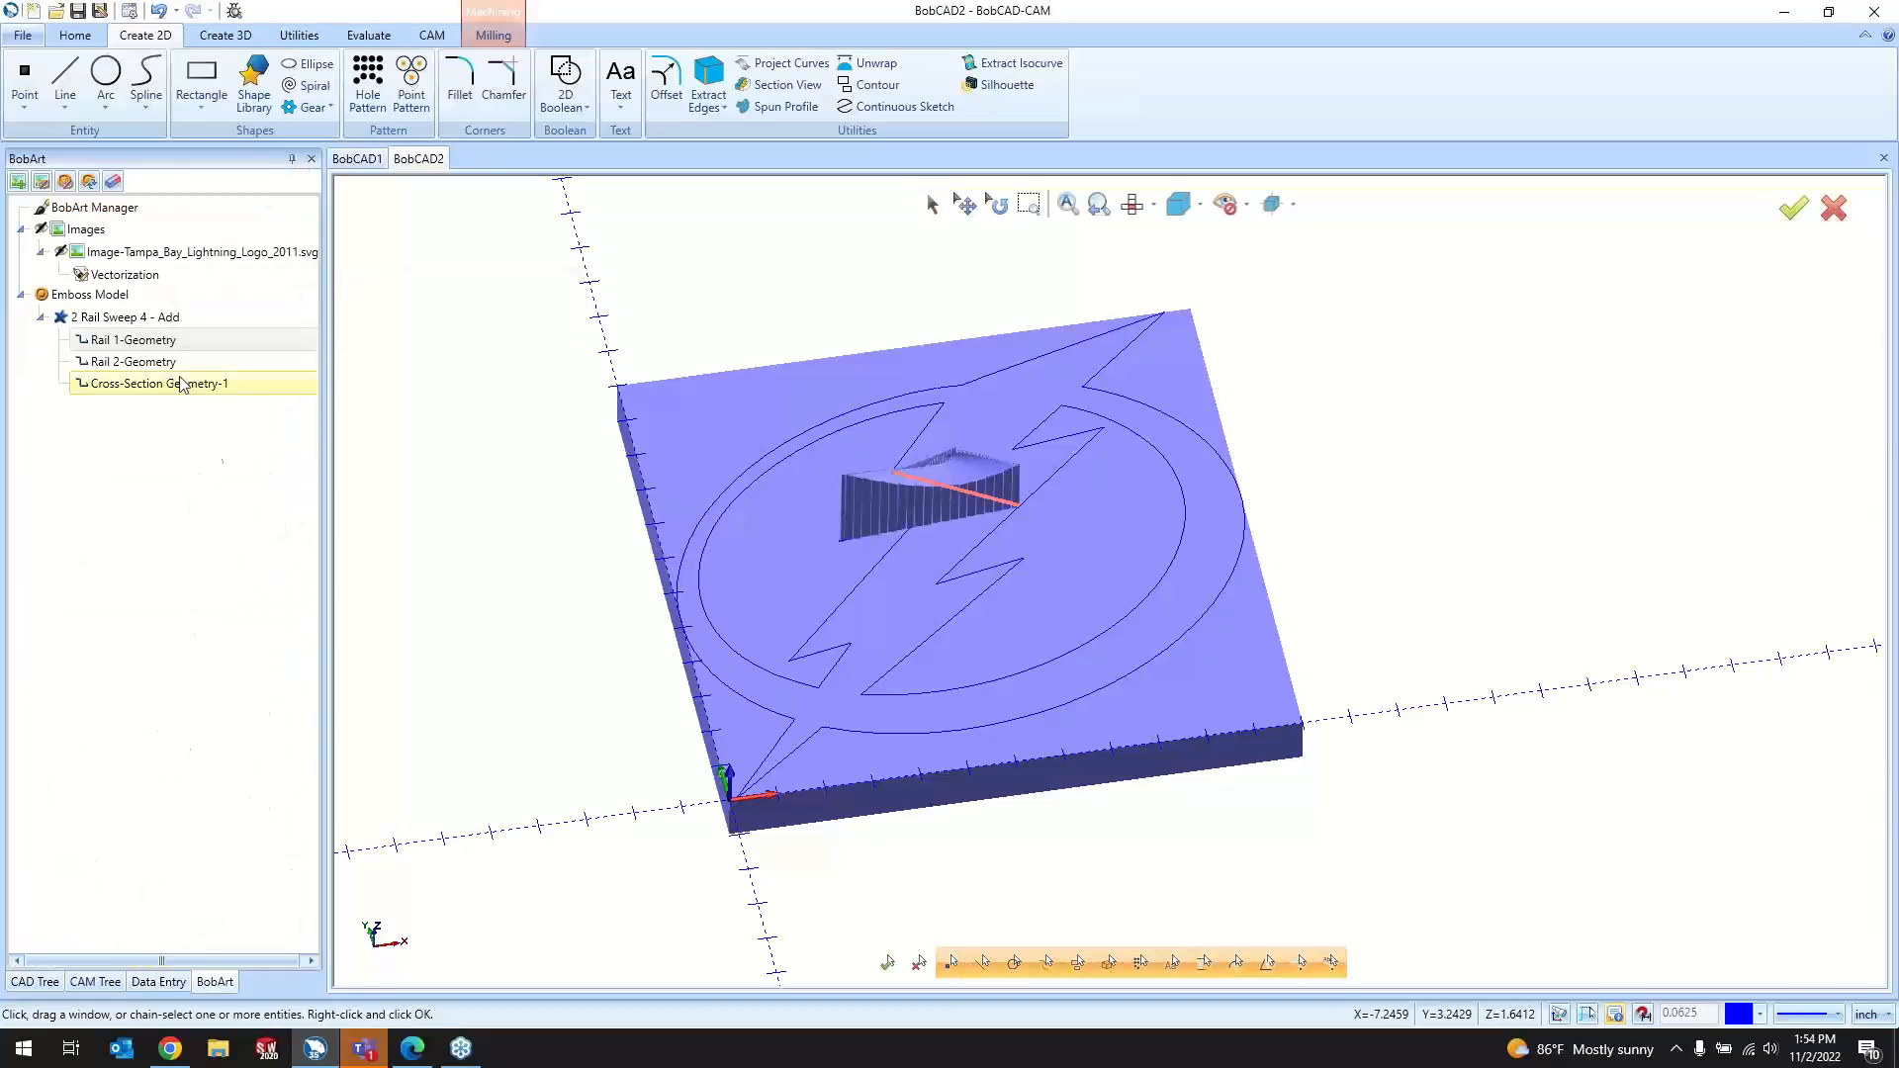
Step: Check which curves the 2 Rail Sweep uses and remove its Rail 1 geometry
click(145, 363)
click(154, 384)
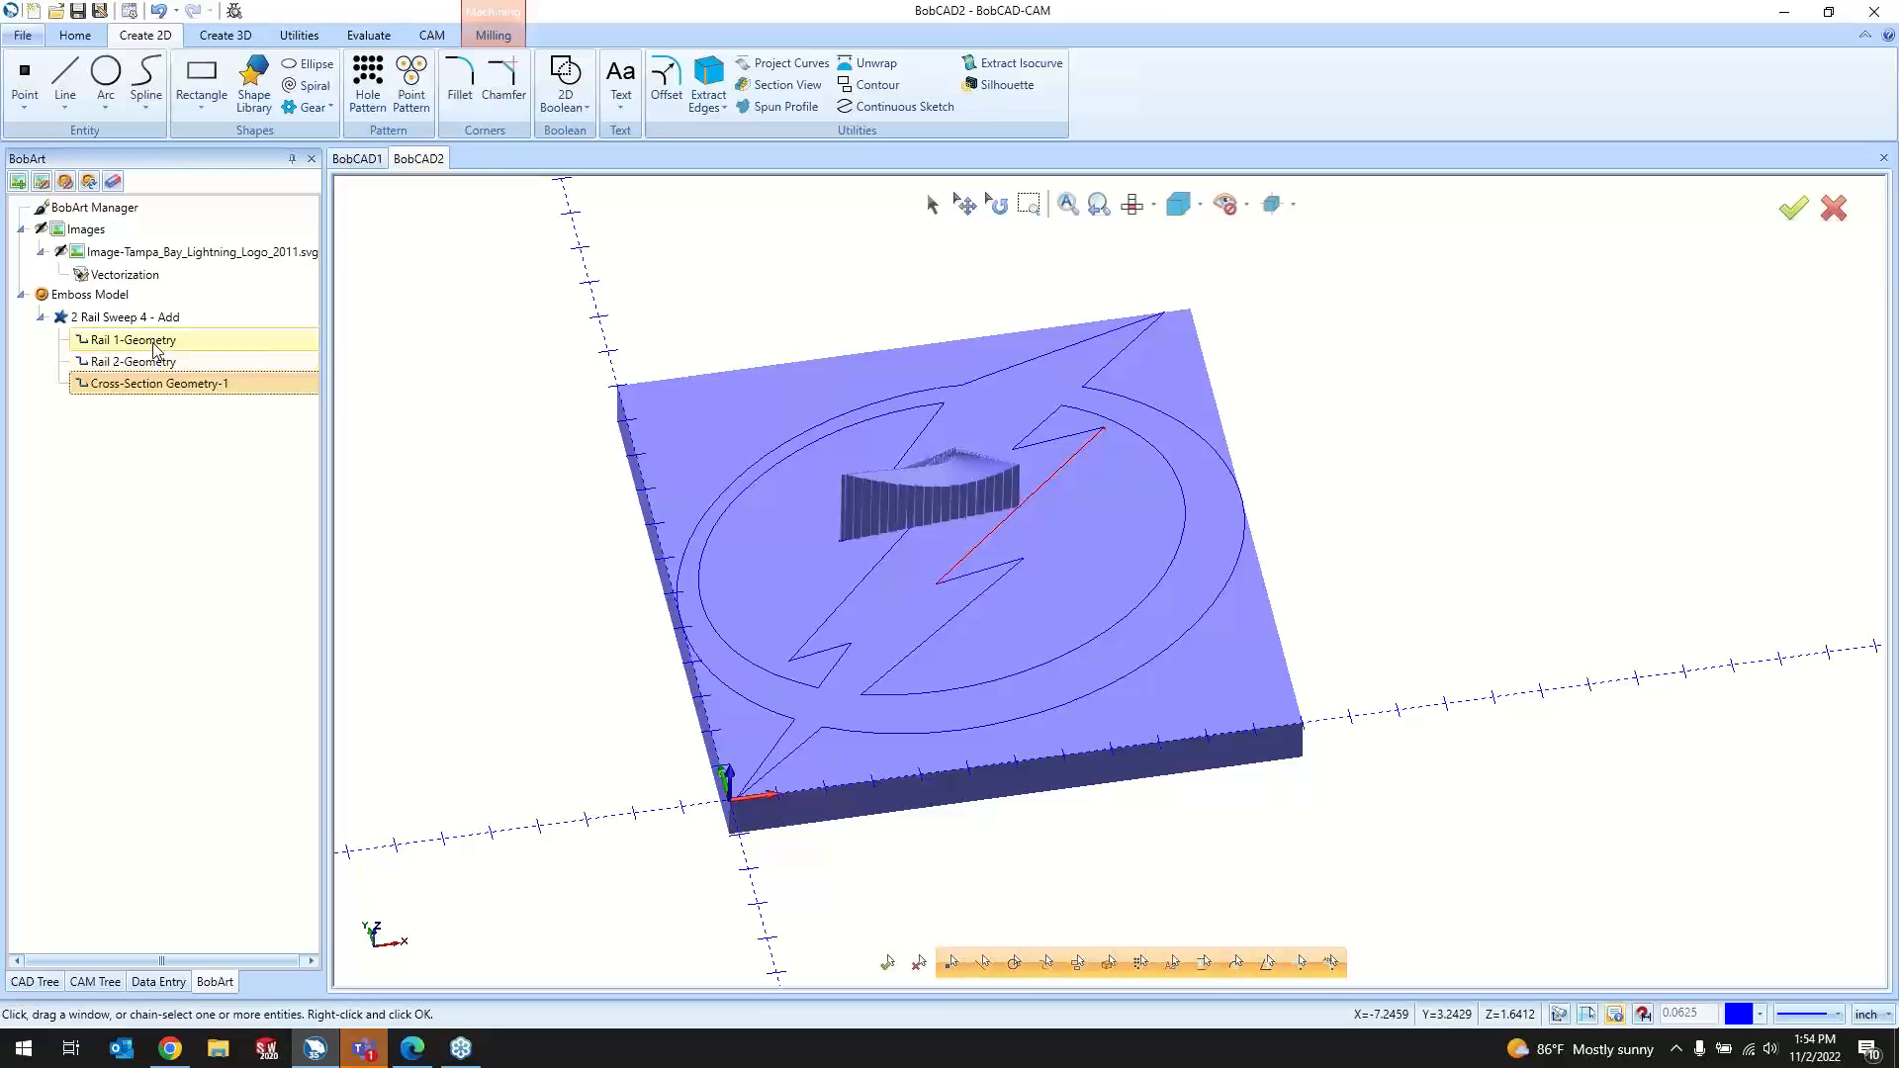
click(154, 346)
right_click(155, 350)
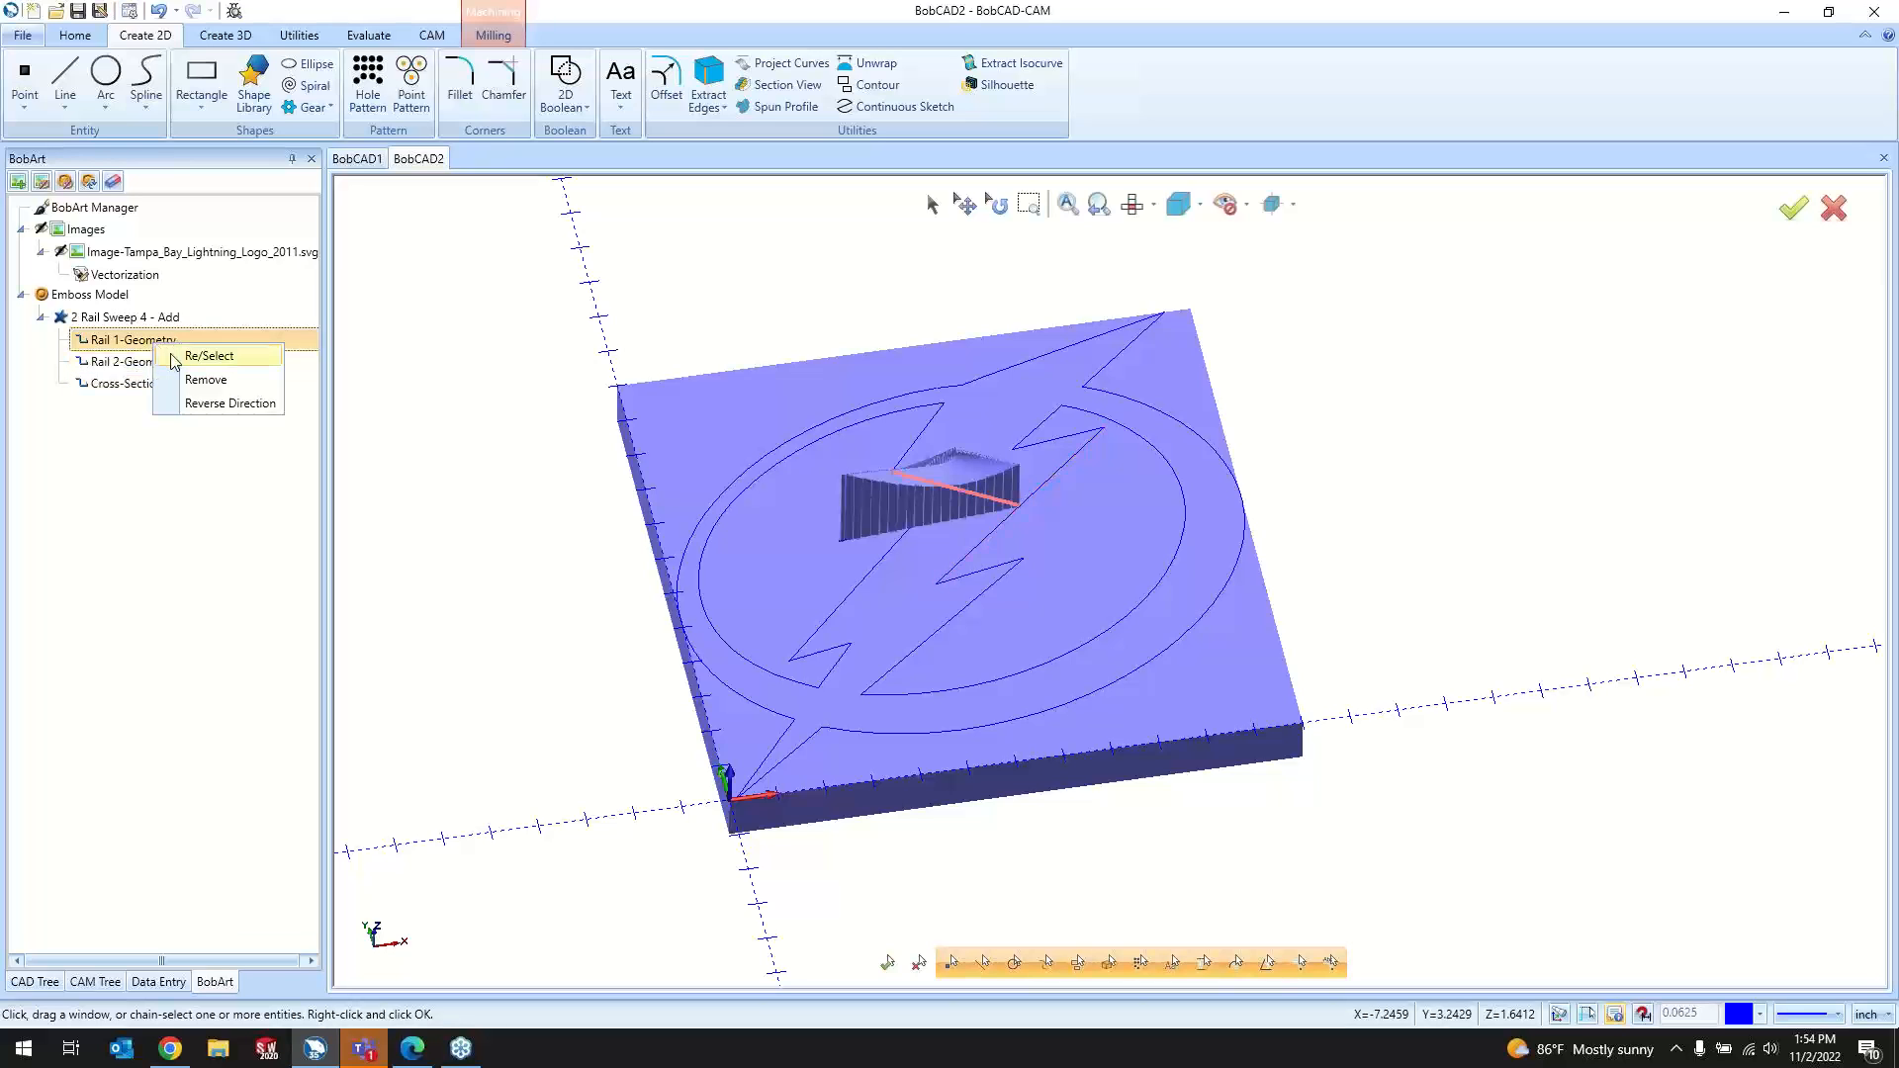
click(390, 297)
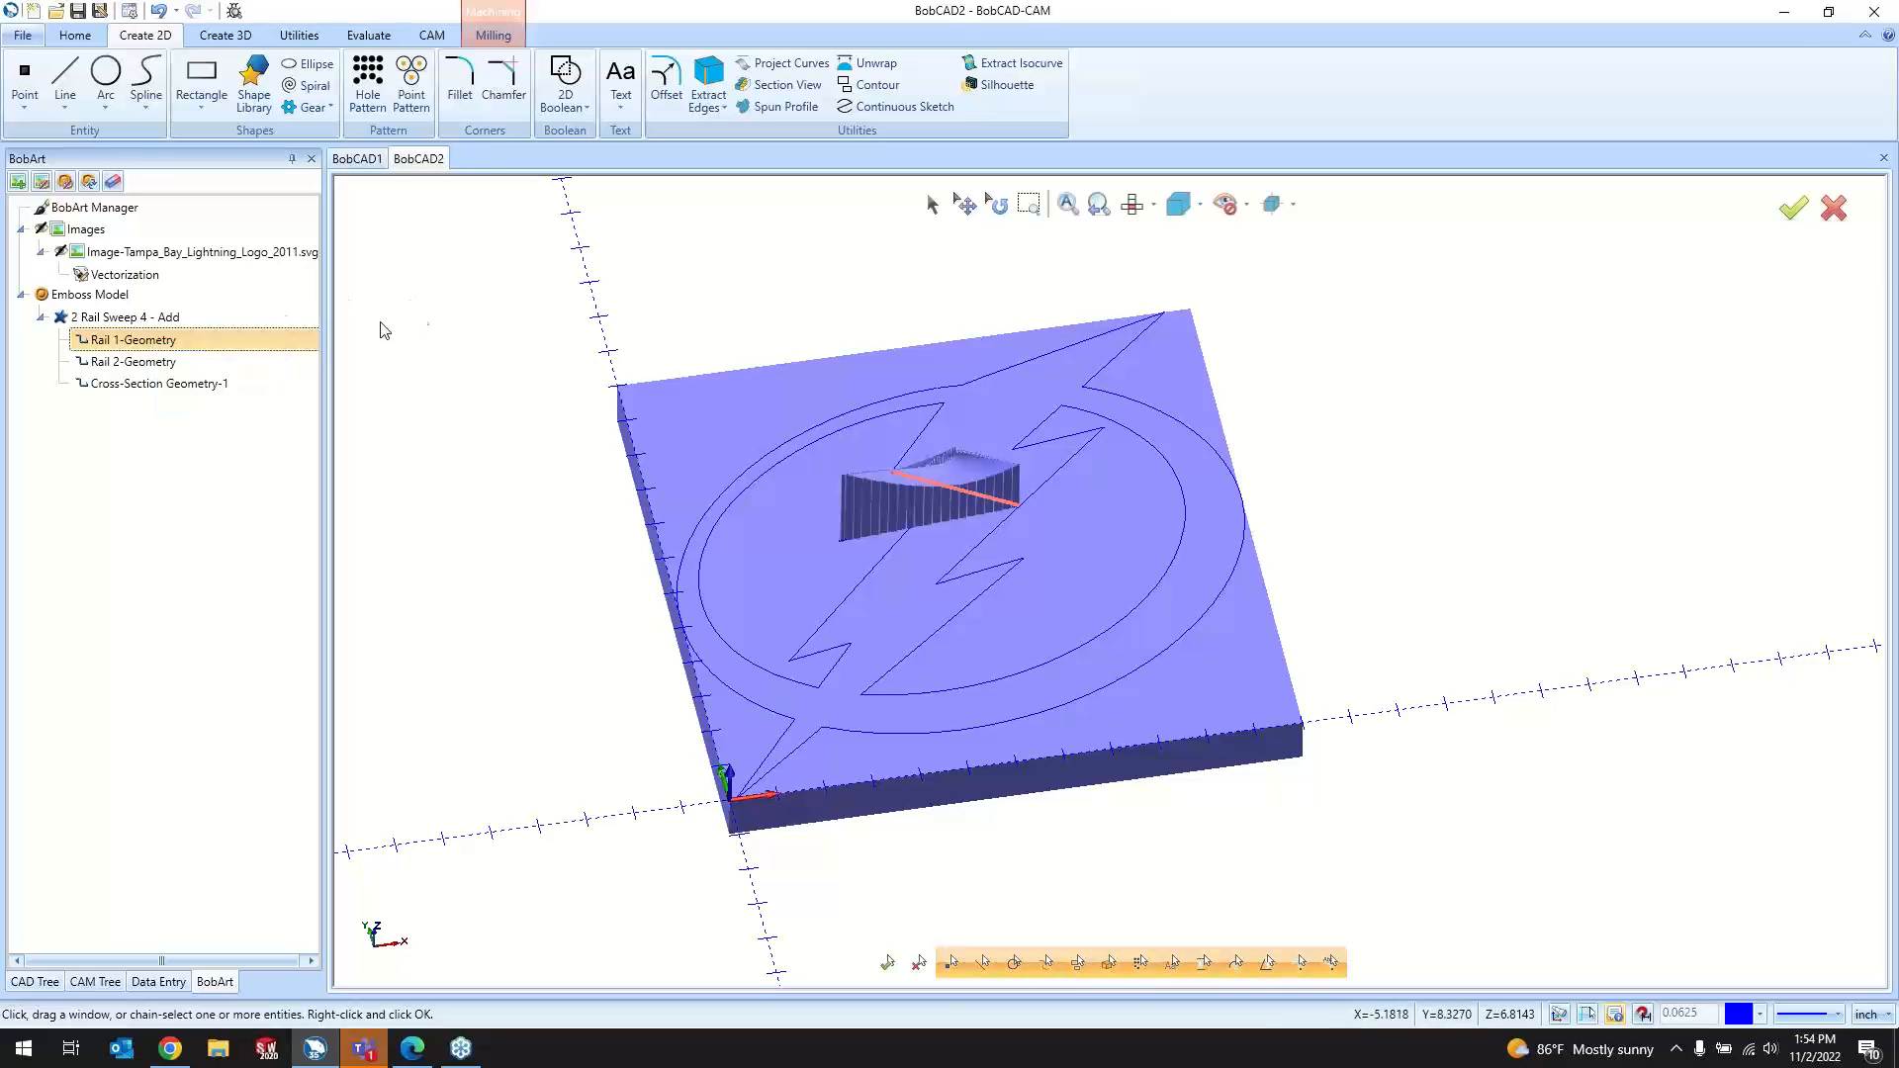
right_click(223, 340)
click(251, 373)
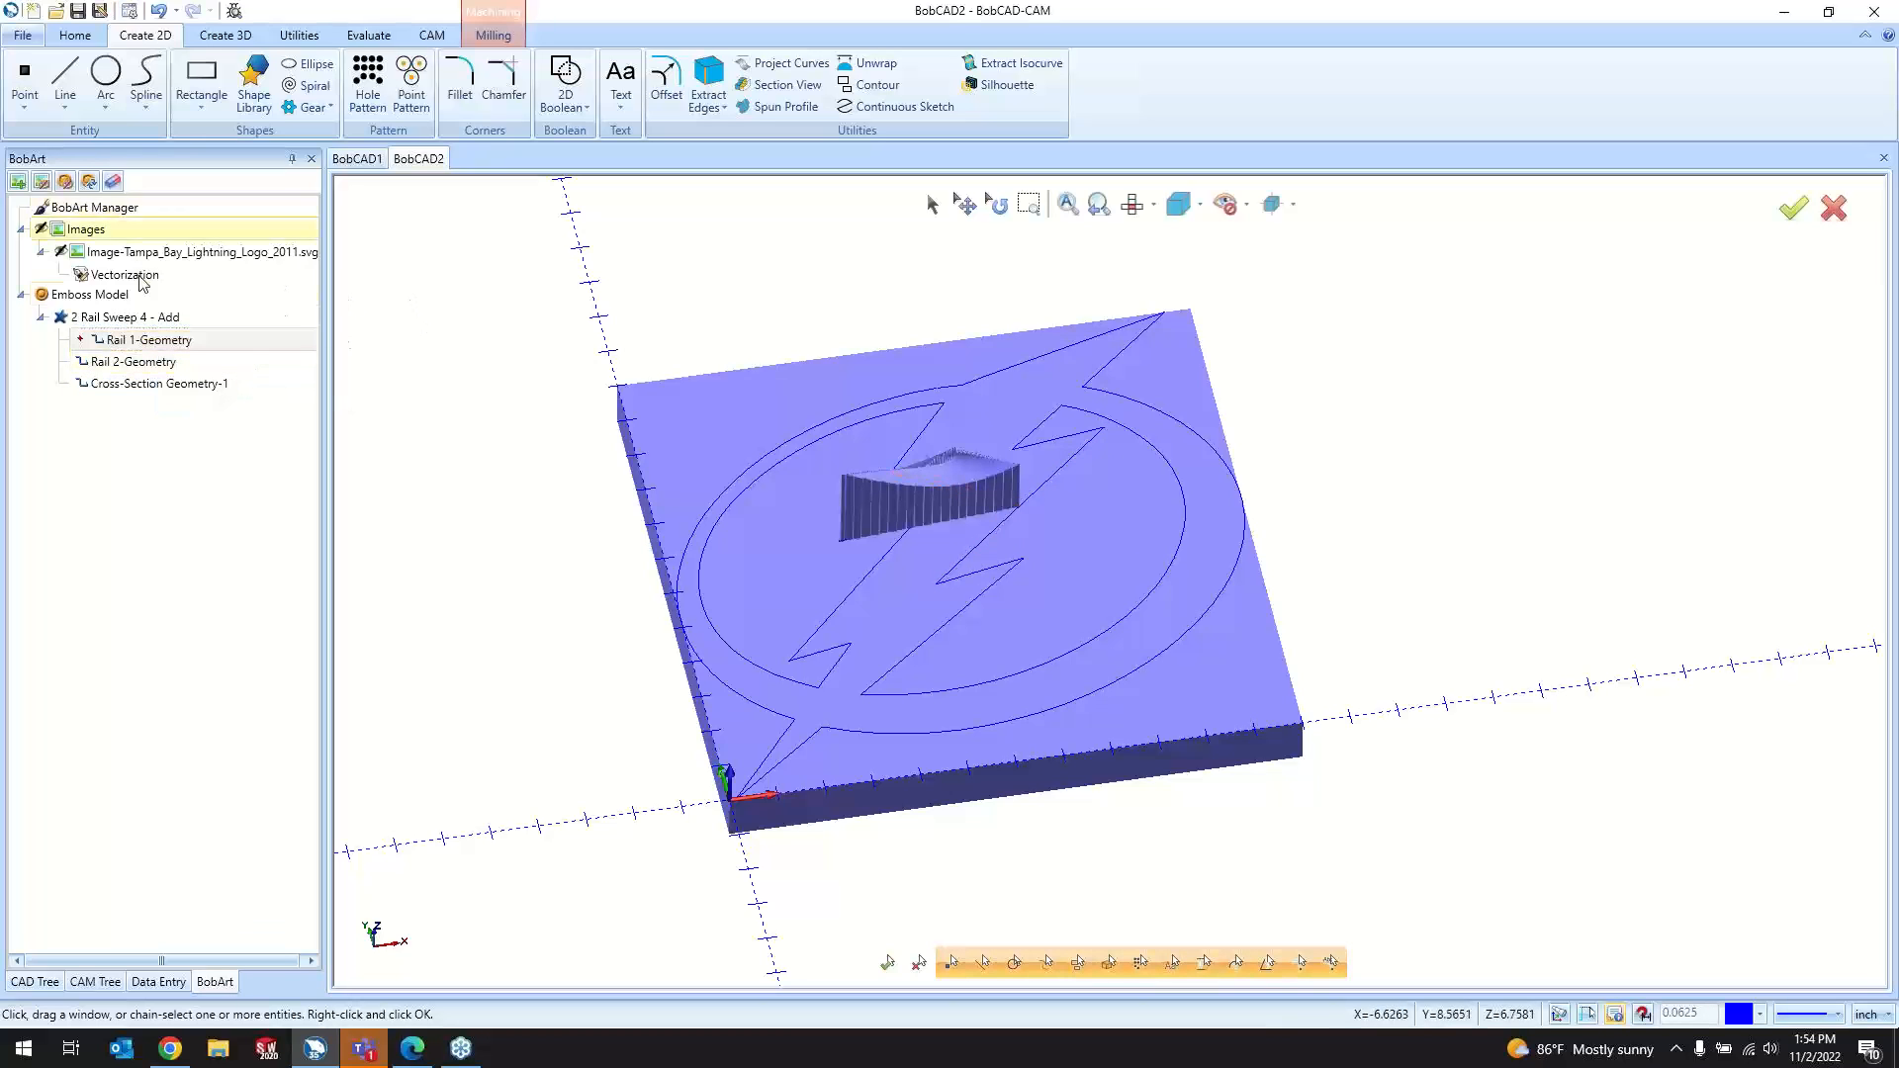
Step: Examine the Rail 2 and cross-section curves of the 2 Rail Sweep, including their start points
right_click(145, 317)
click(109, 360)
right_click(109, 361)
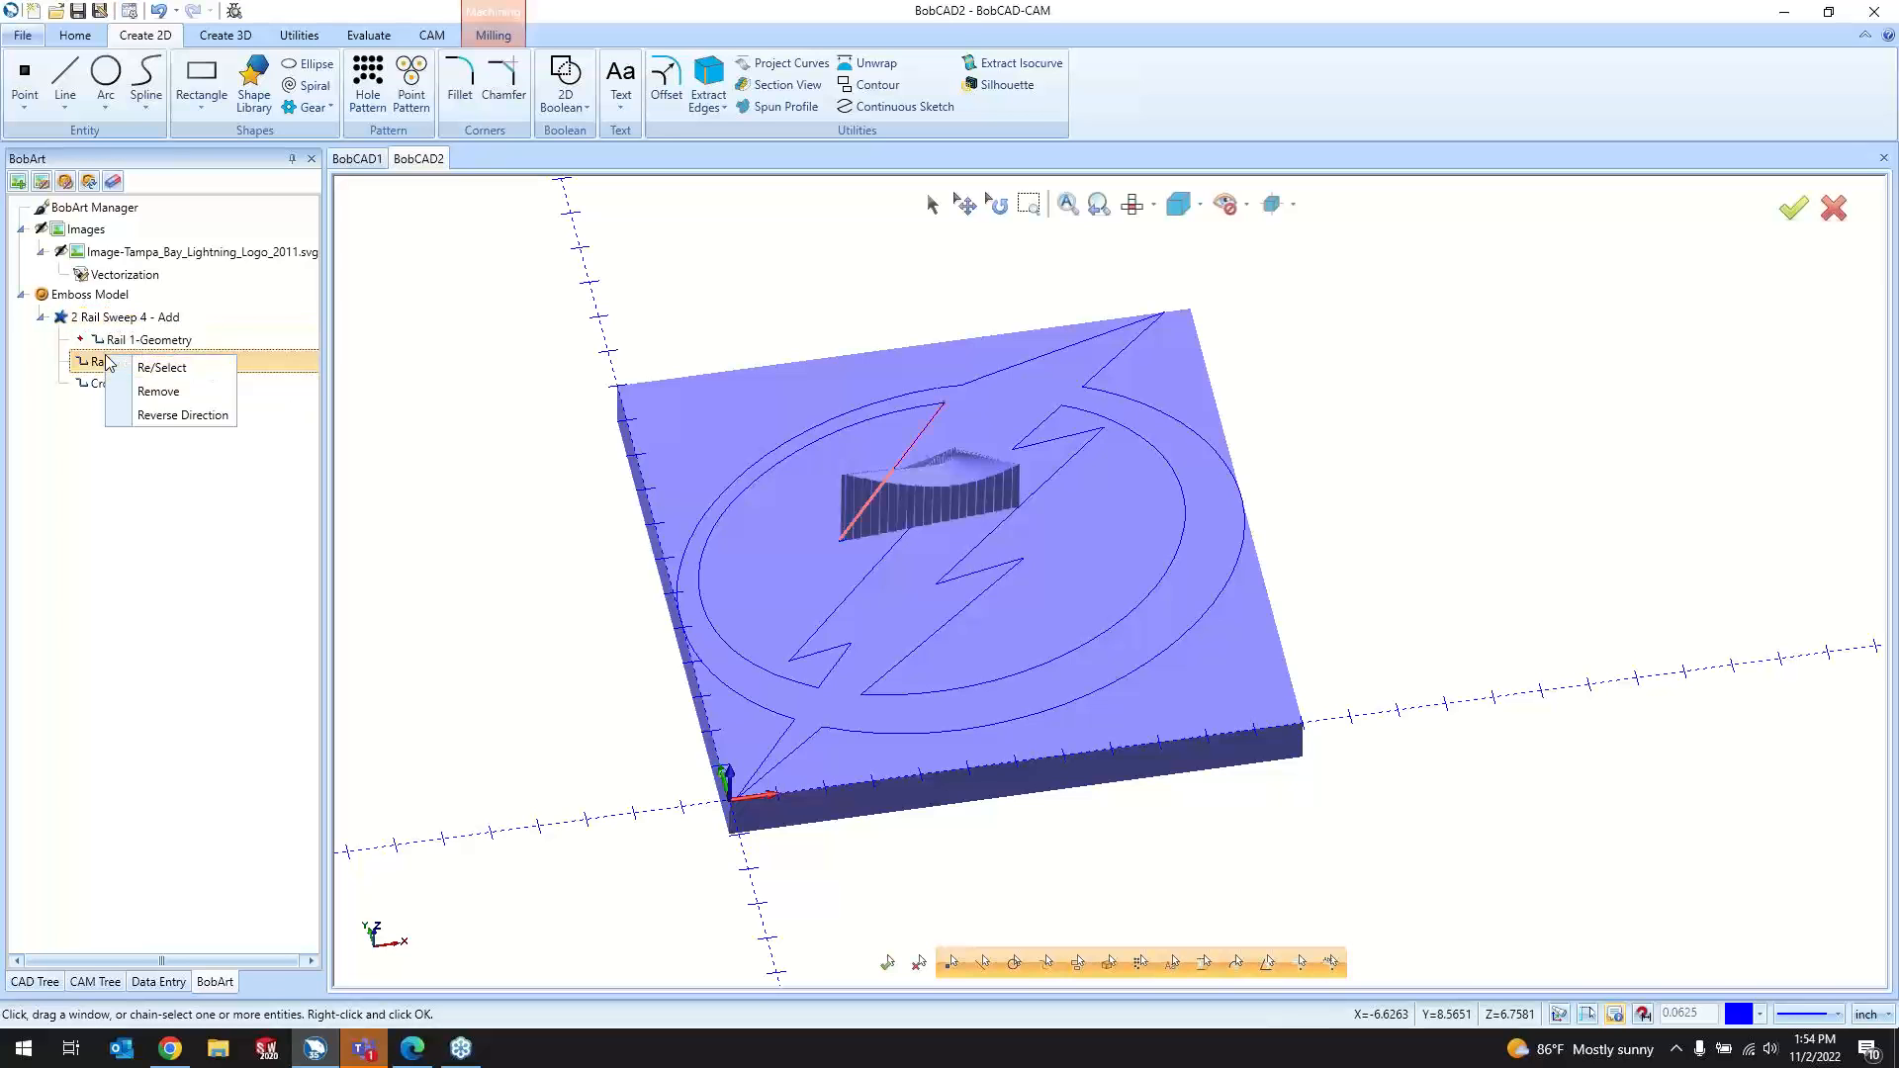
click(115, 528)
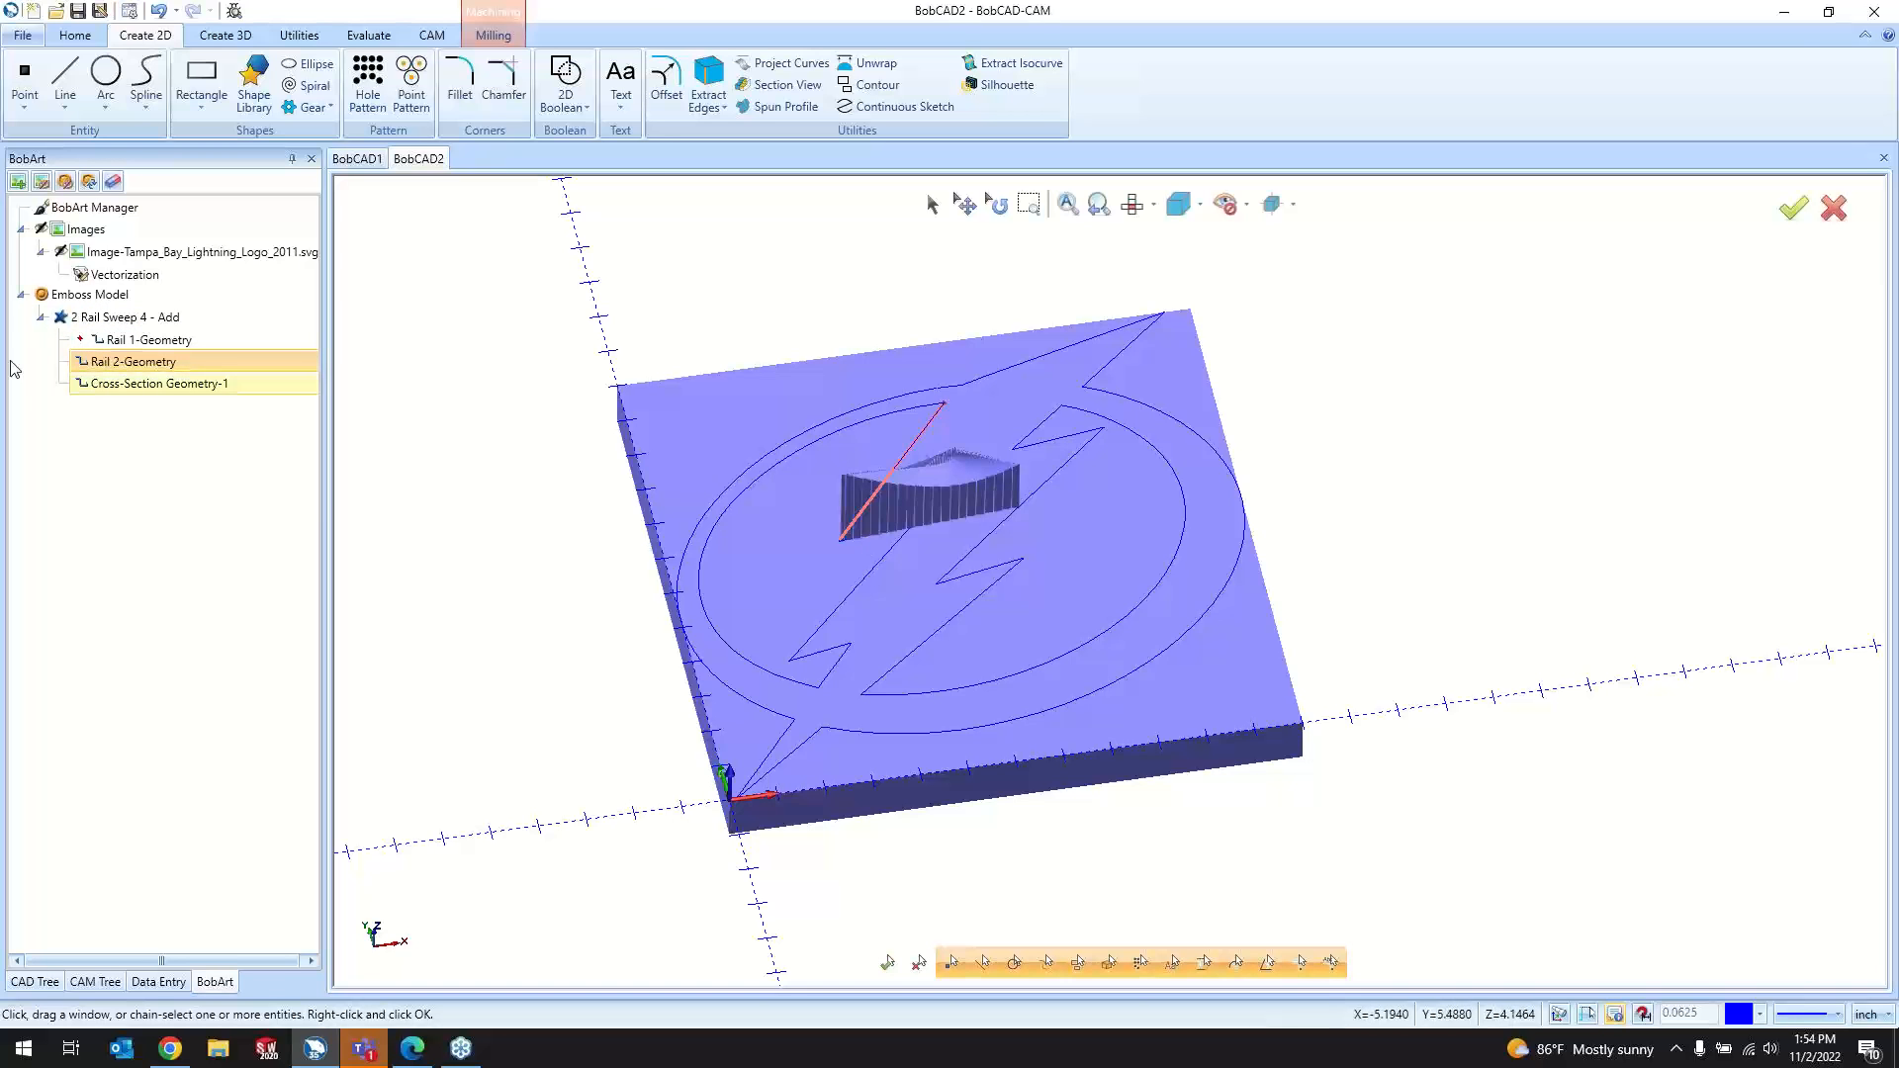
scroll(1007, 441, up, 5)
scroll(819, 336, up, 5)
scroll(894, 387, down, 7)
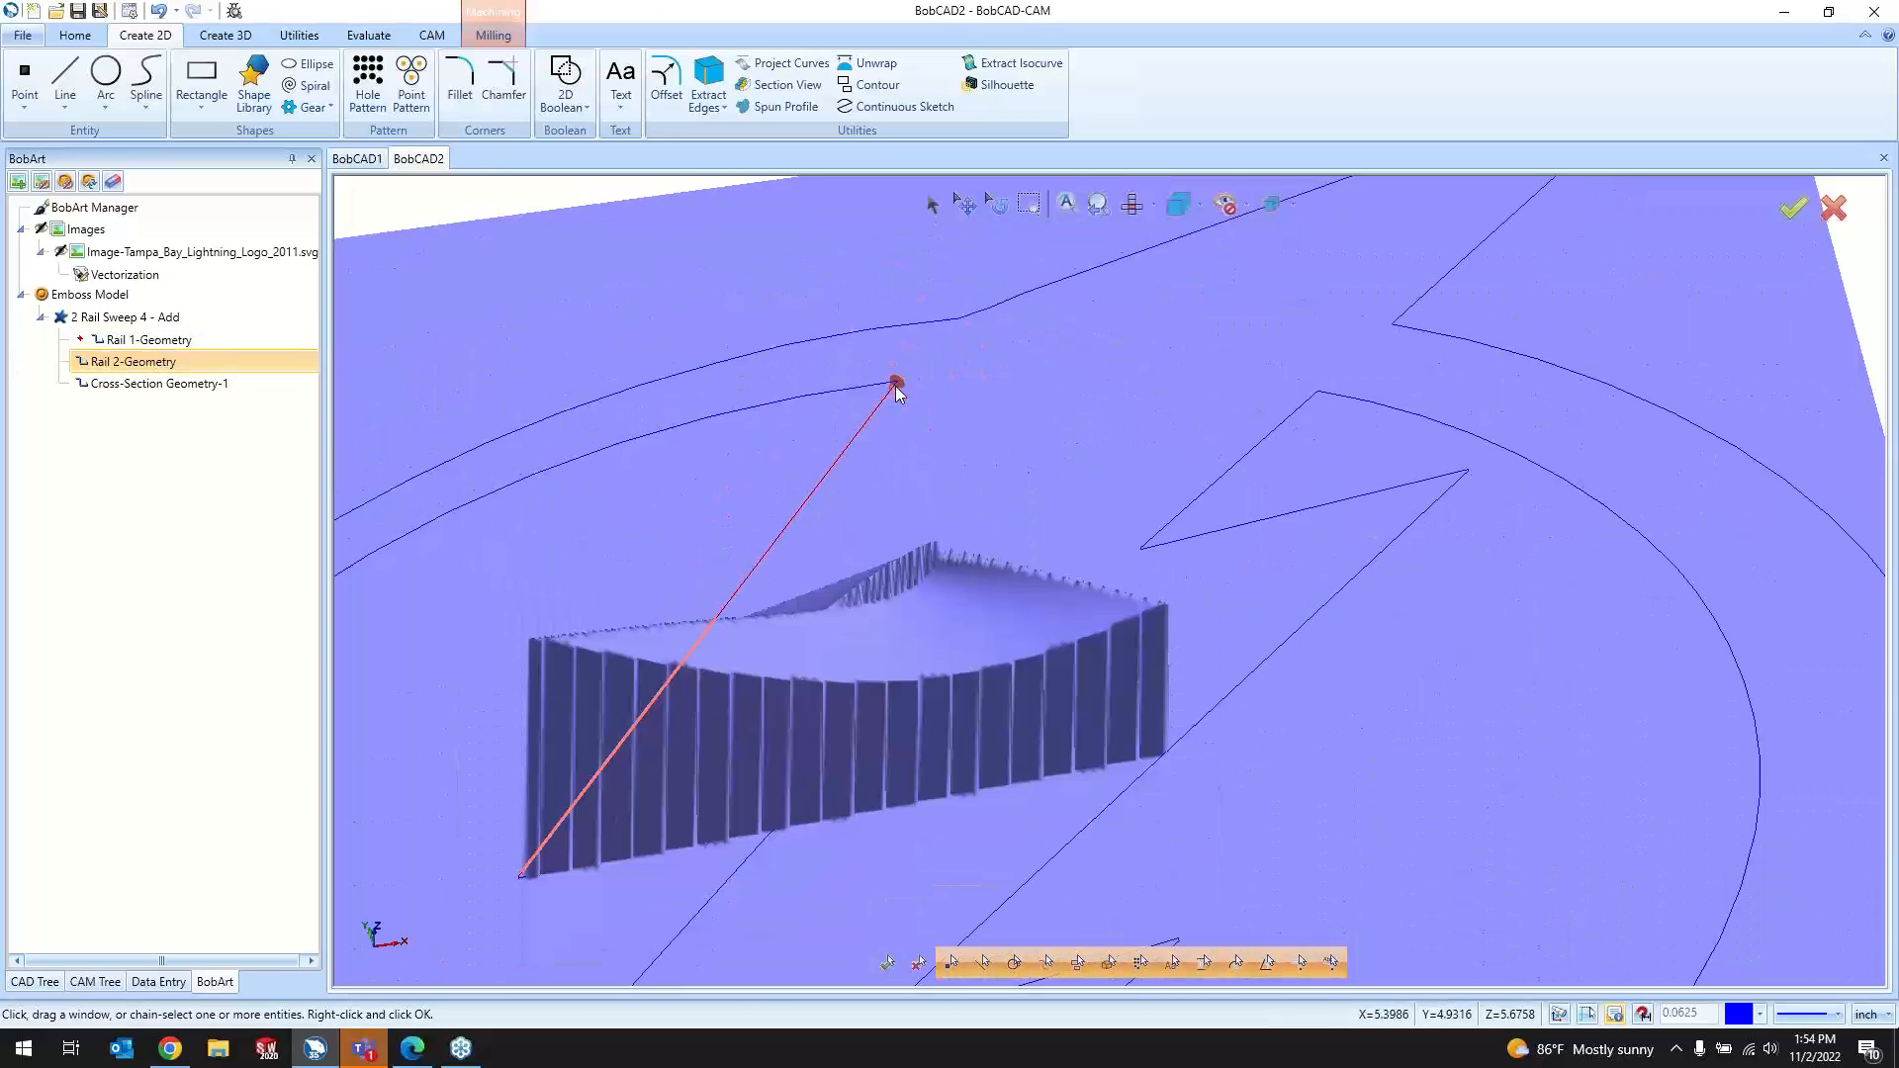
click(161, 383)
scroll(1500, 514, up, 5)
scroll(1500, 514, down, 4)
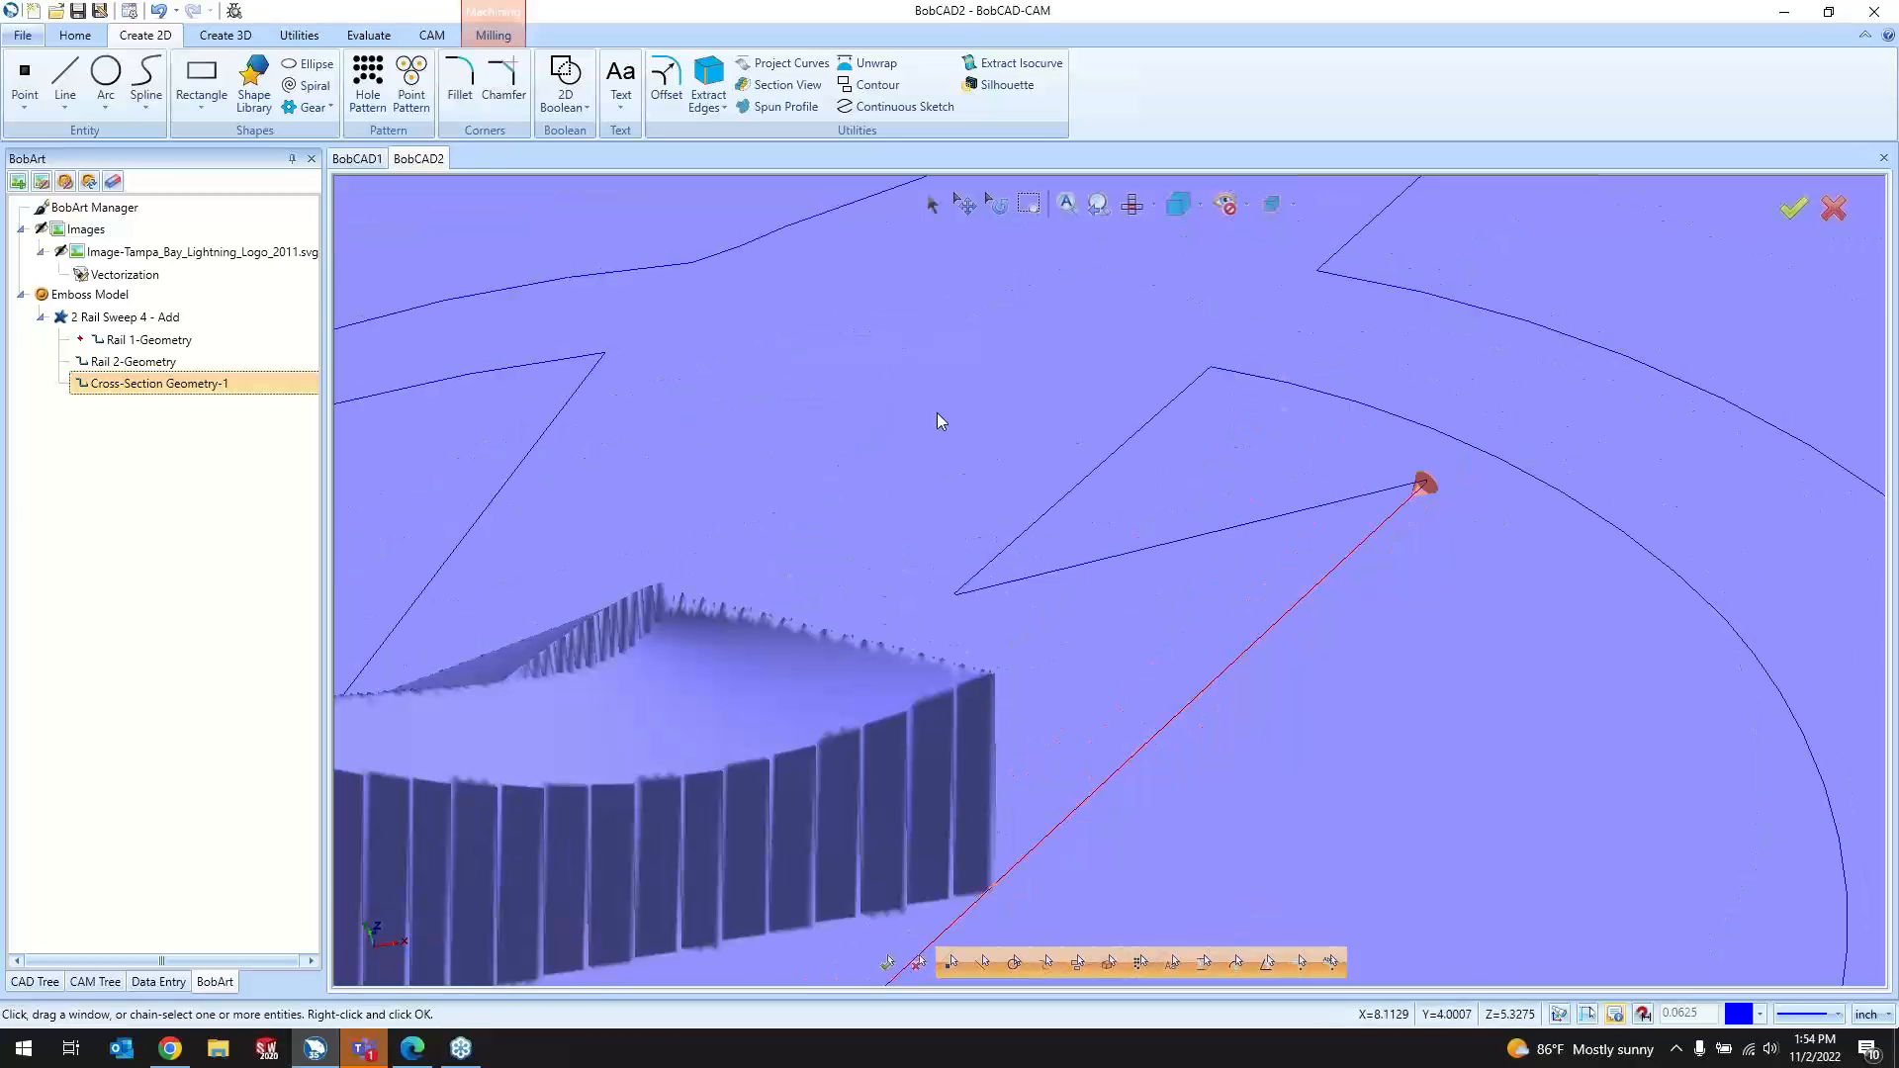
Step: Draw a short freehand diagonal line inside the upper bolt, crossing the connecting line between the bolt's two edges
click(66, 78)
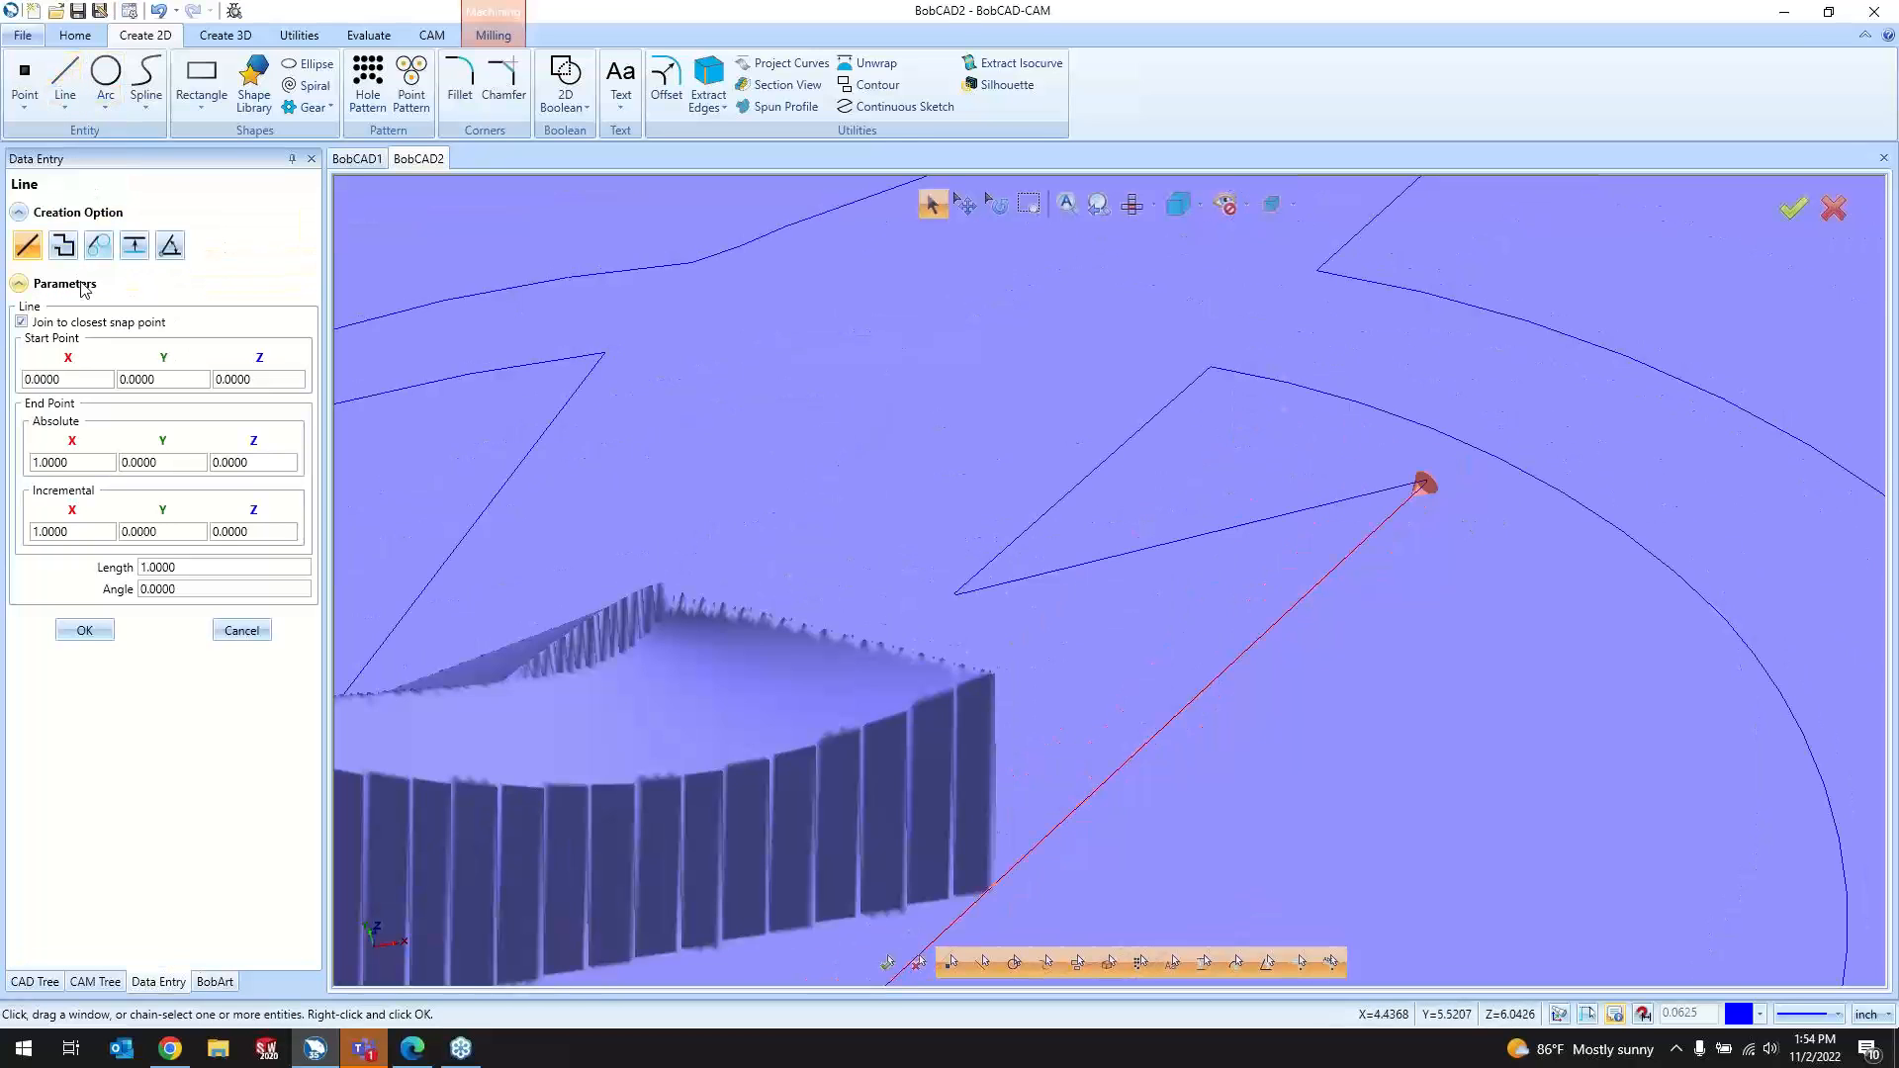
click(530, 918)
click(226, 635)
Step: Reselect the Rail 1 geometry of the 2 Rail Sweep as the short diagonal line inside the bolt and apply the change
click(95, 982)
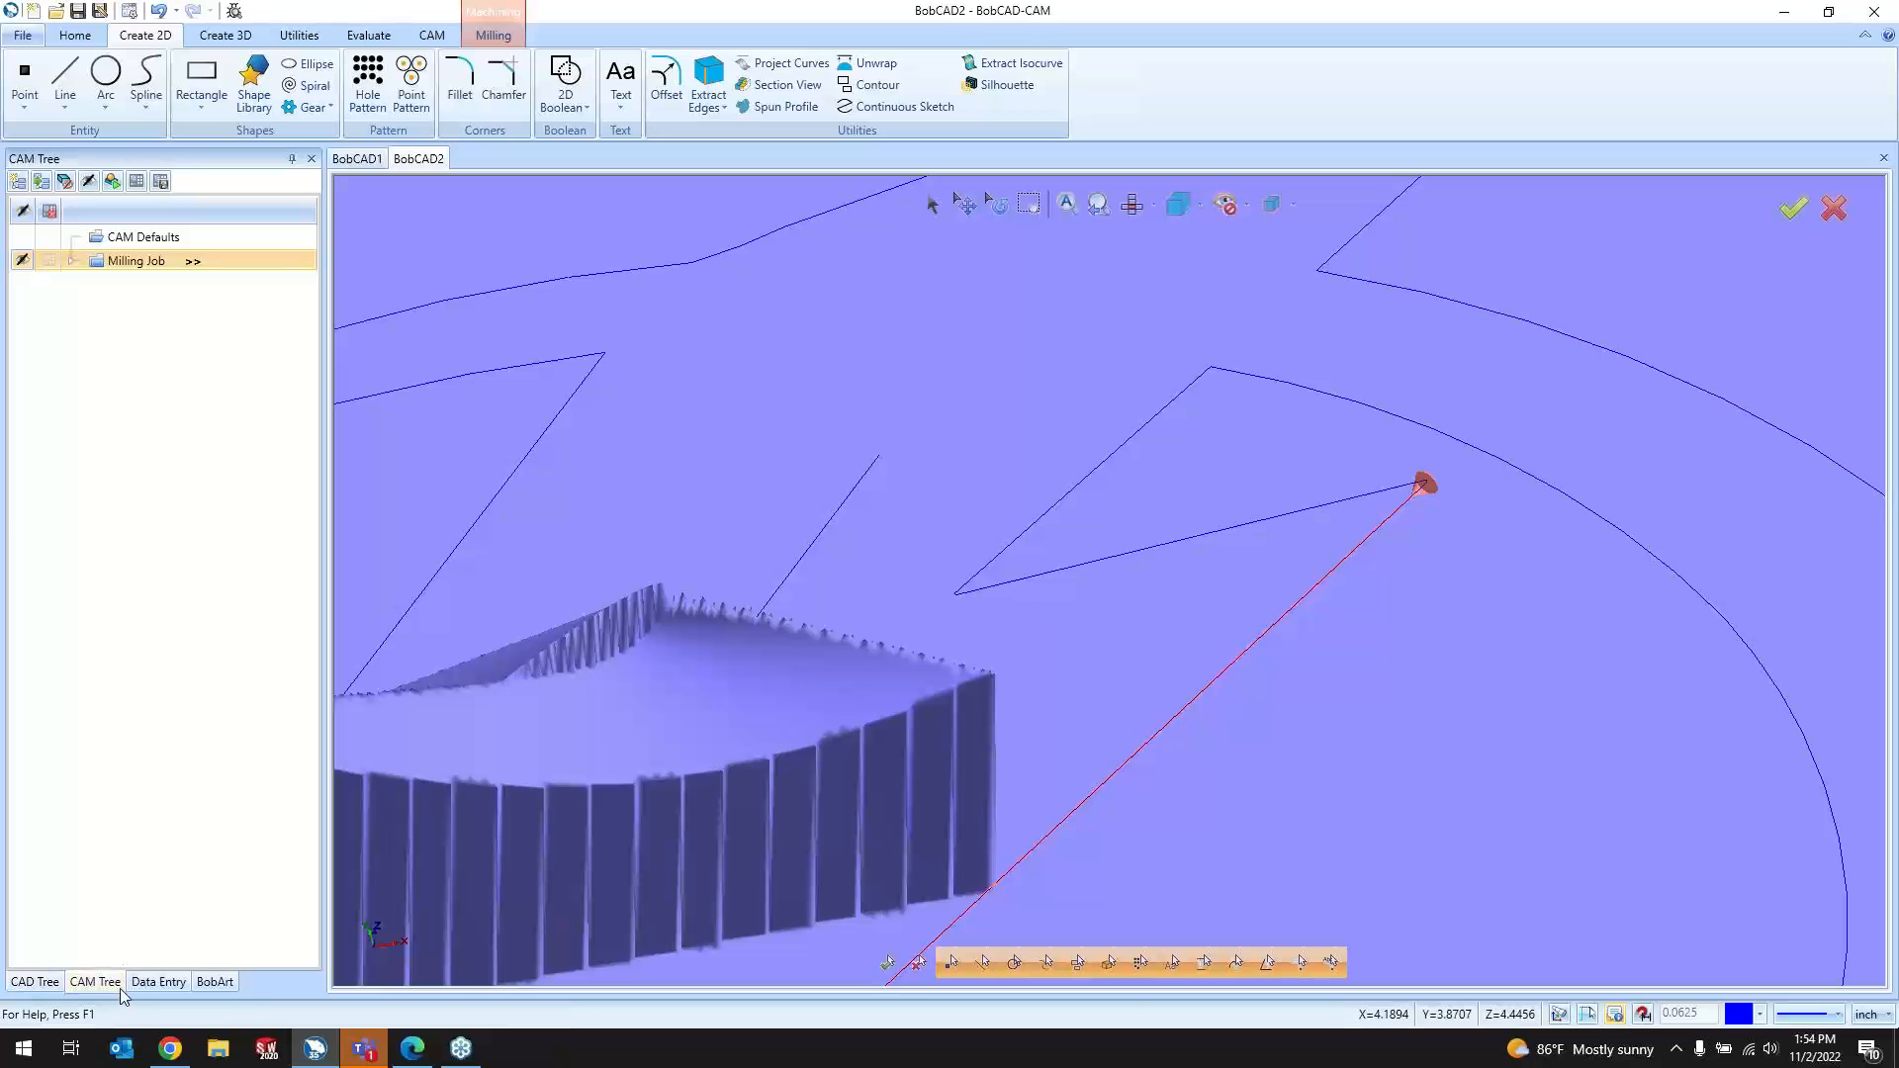
click(213, 981)
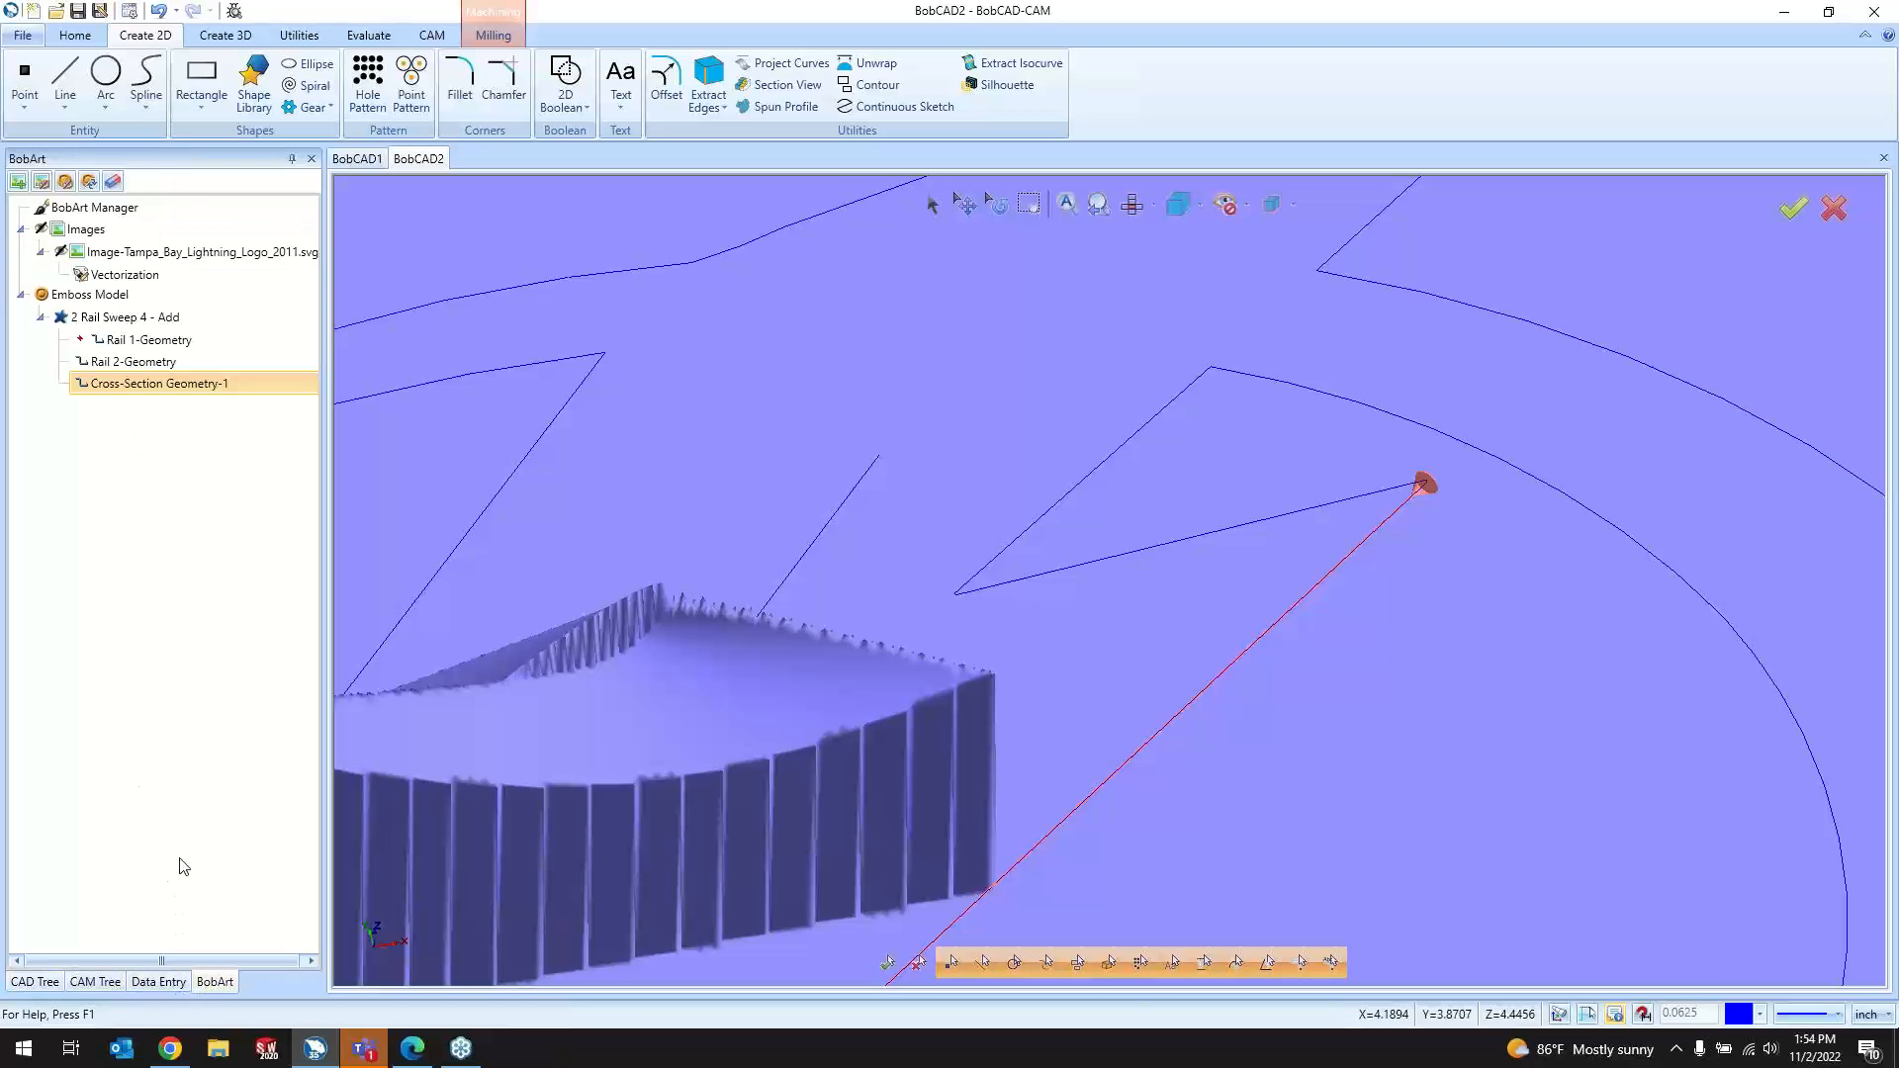
right_click(137, 341)
key(Escape)
right_click(146, 342)
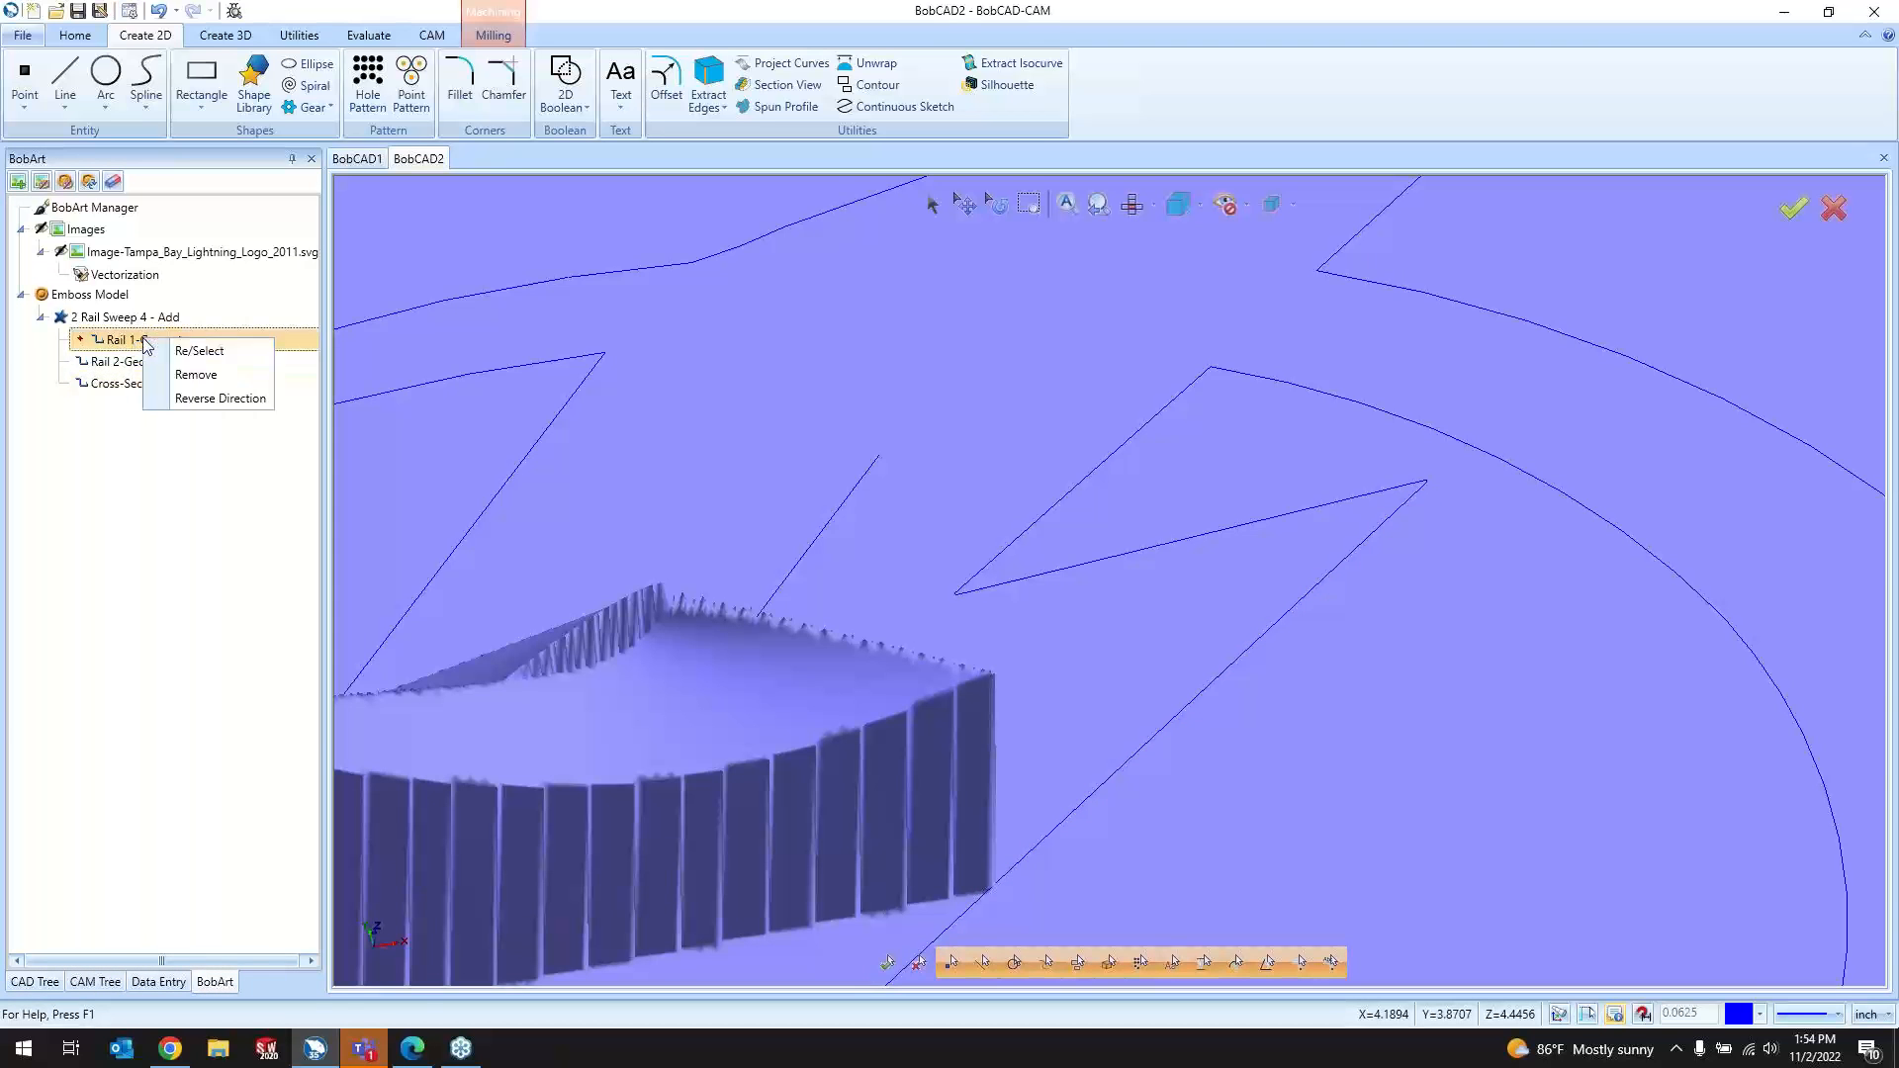
click(188, 353)
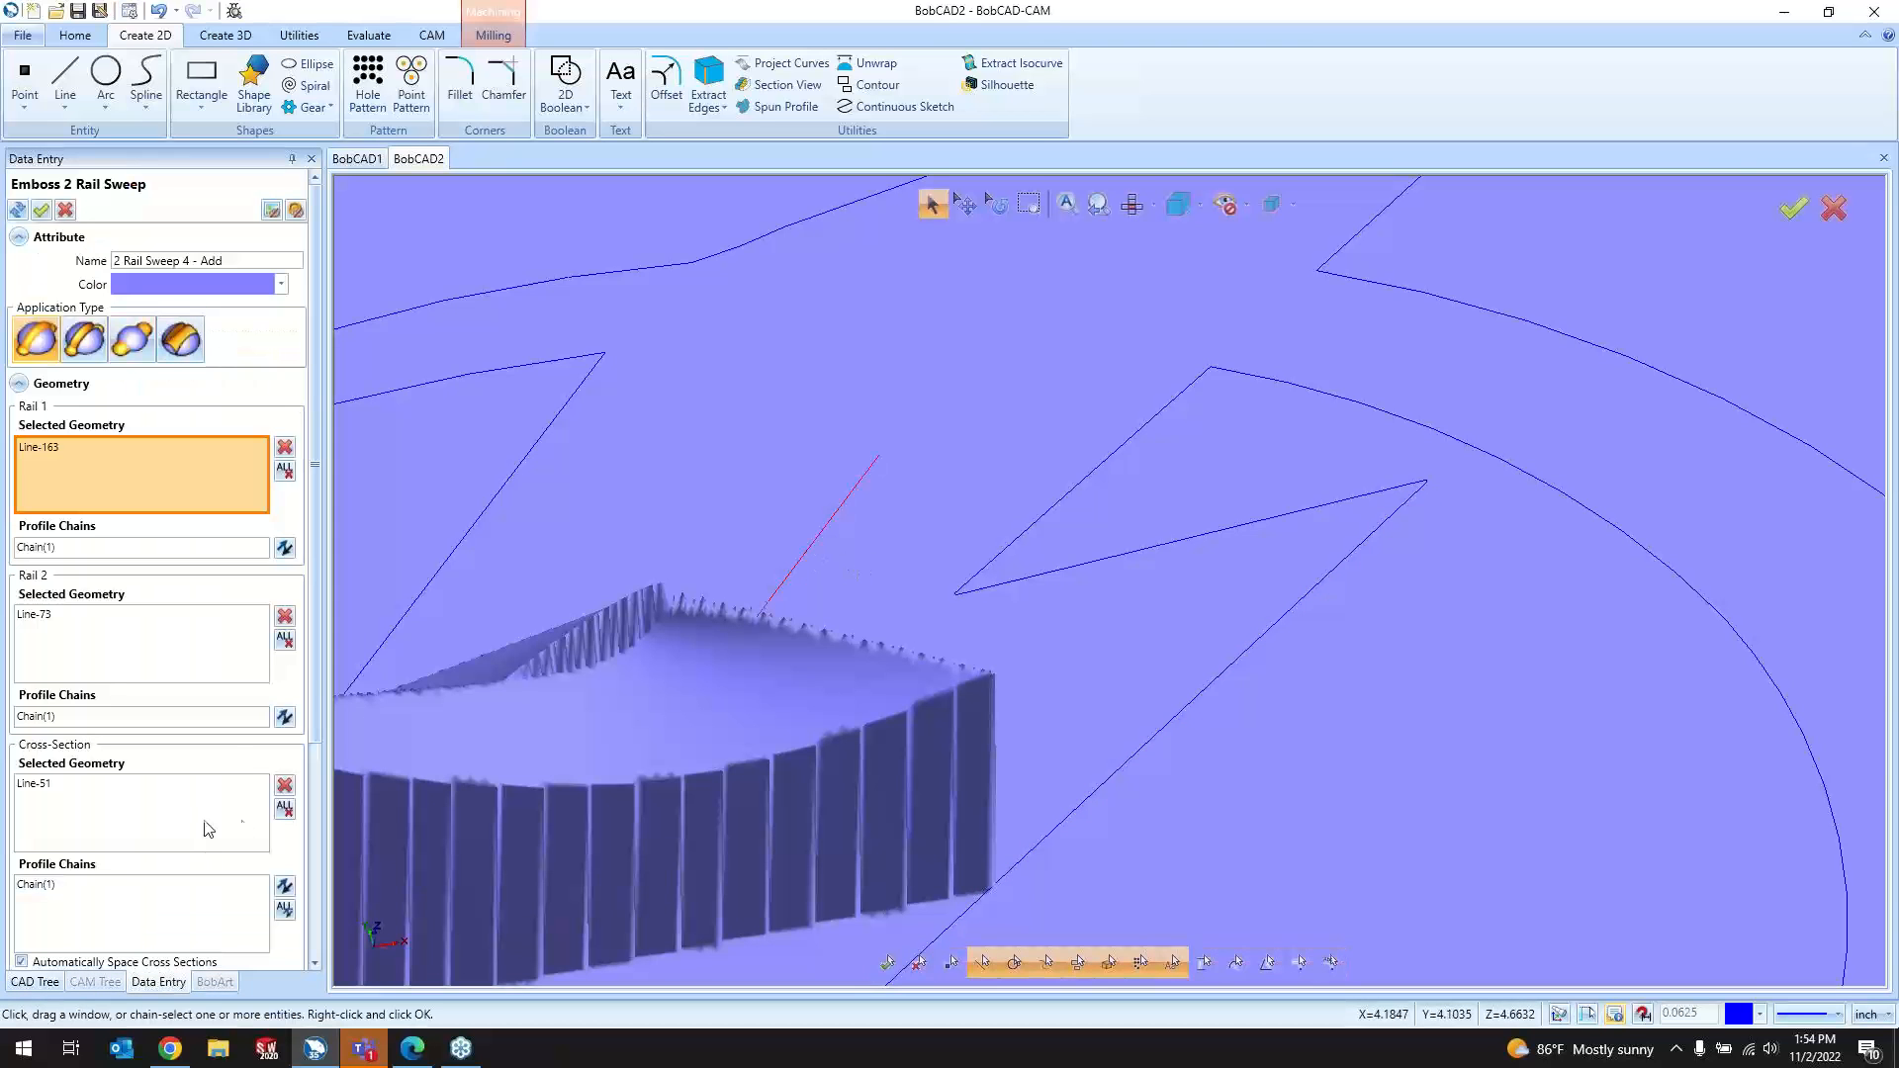
scroll(258, 835, down, 5)
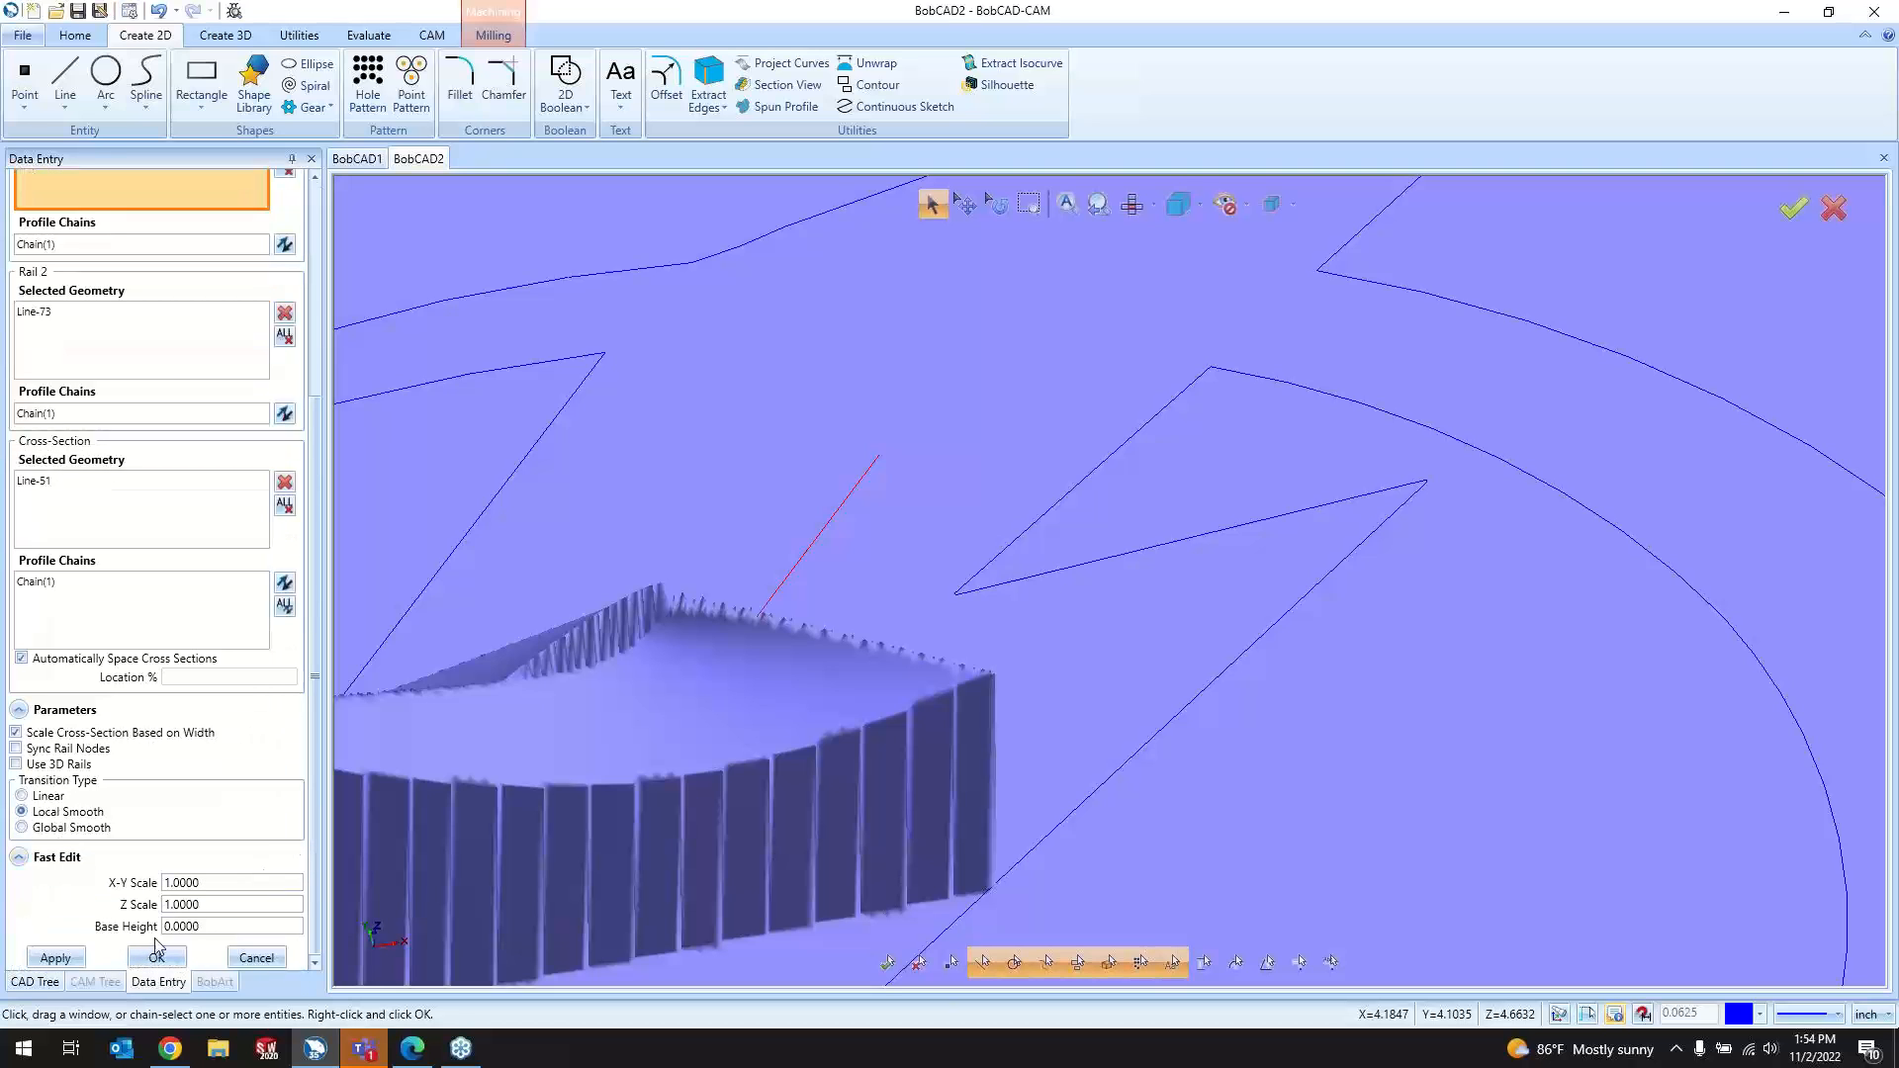
click(159, 957)
Step: Examine the shape of the updated 2 Rail Sweep on the bolt from several angles
scroll(1069, 601, down, 5)
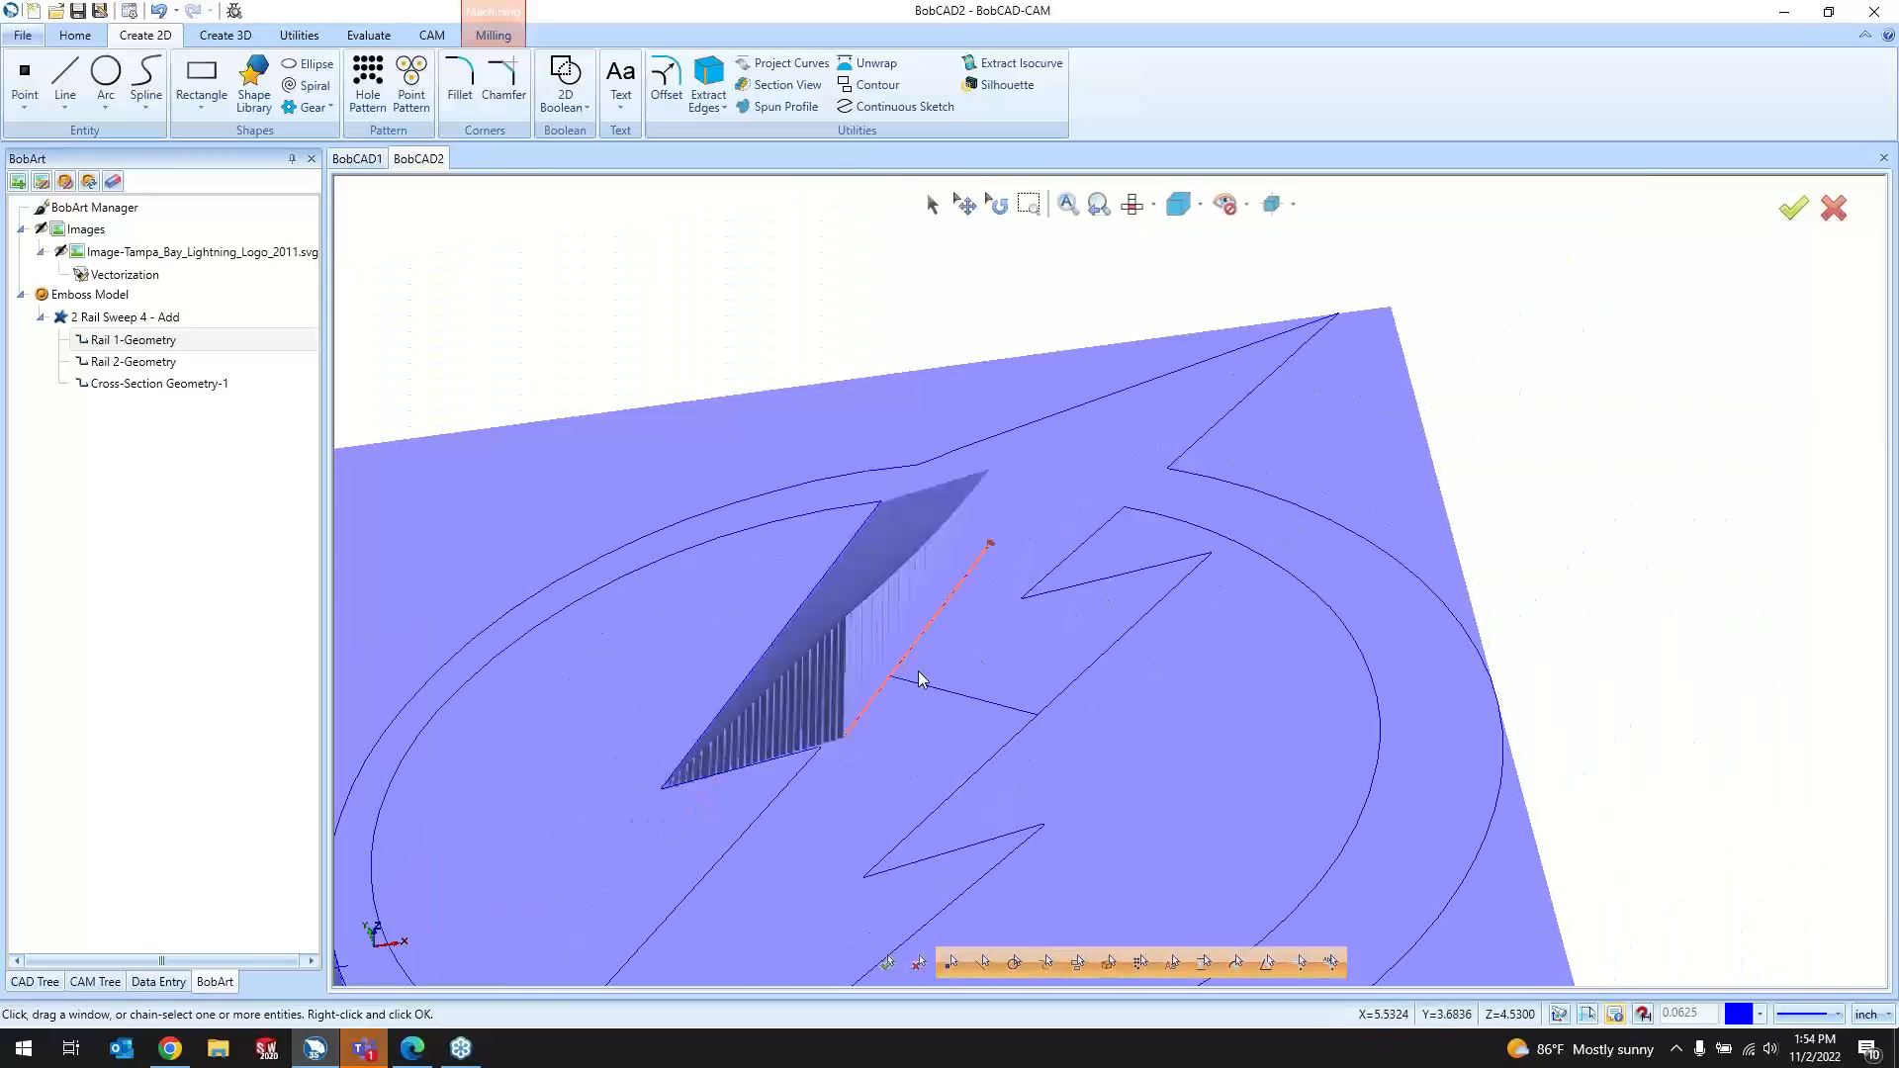
middle_drag(920, 674, 1073, 662)
scroll(1070, 660, down, 3)
scroll(643, 666, up, 5)
middle_drag(1070, 760, 1147, 751)
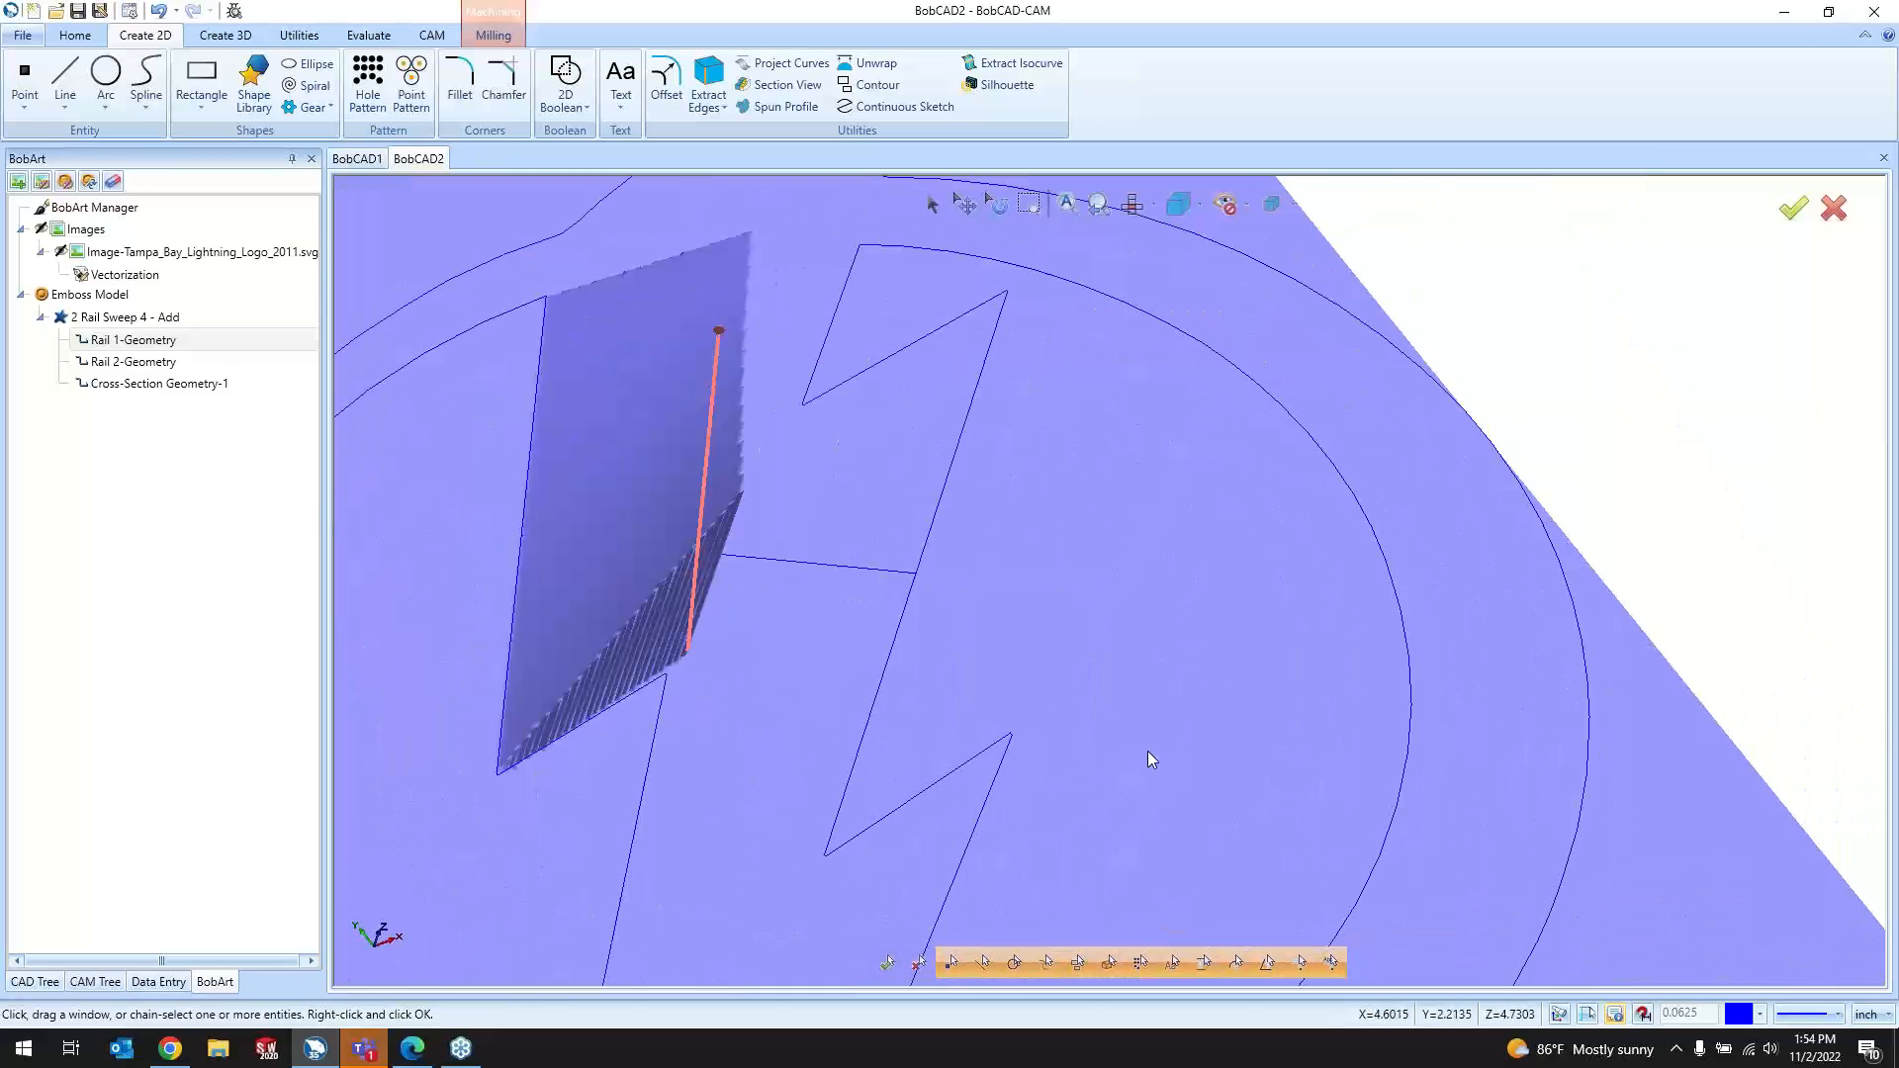
scroll(1147, 751, down, 4)
scroll(913, 655, up, 4)
middle_drag(916, 657, 903, 639)
scroll(902, 637, down, 5)
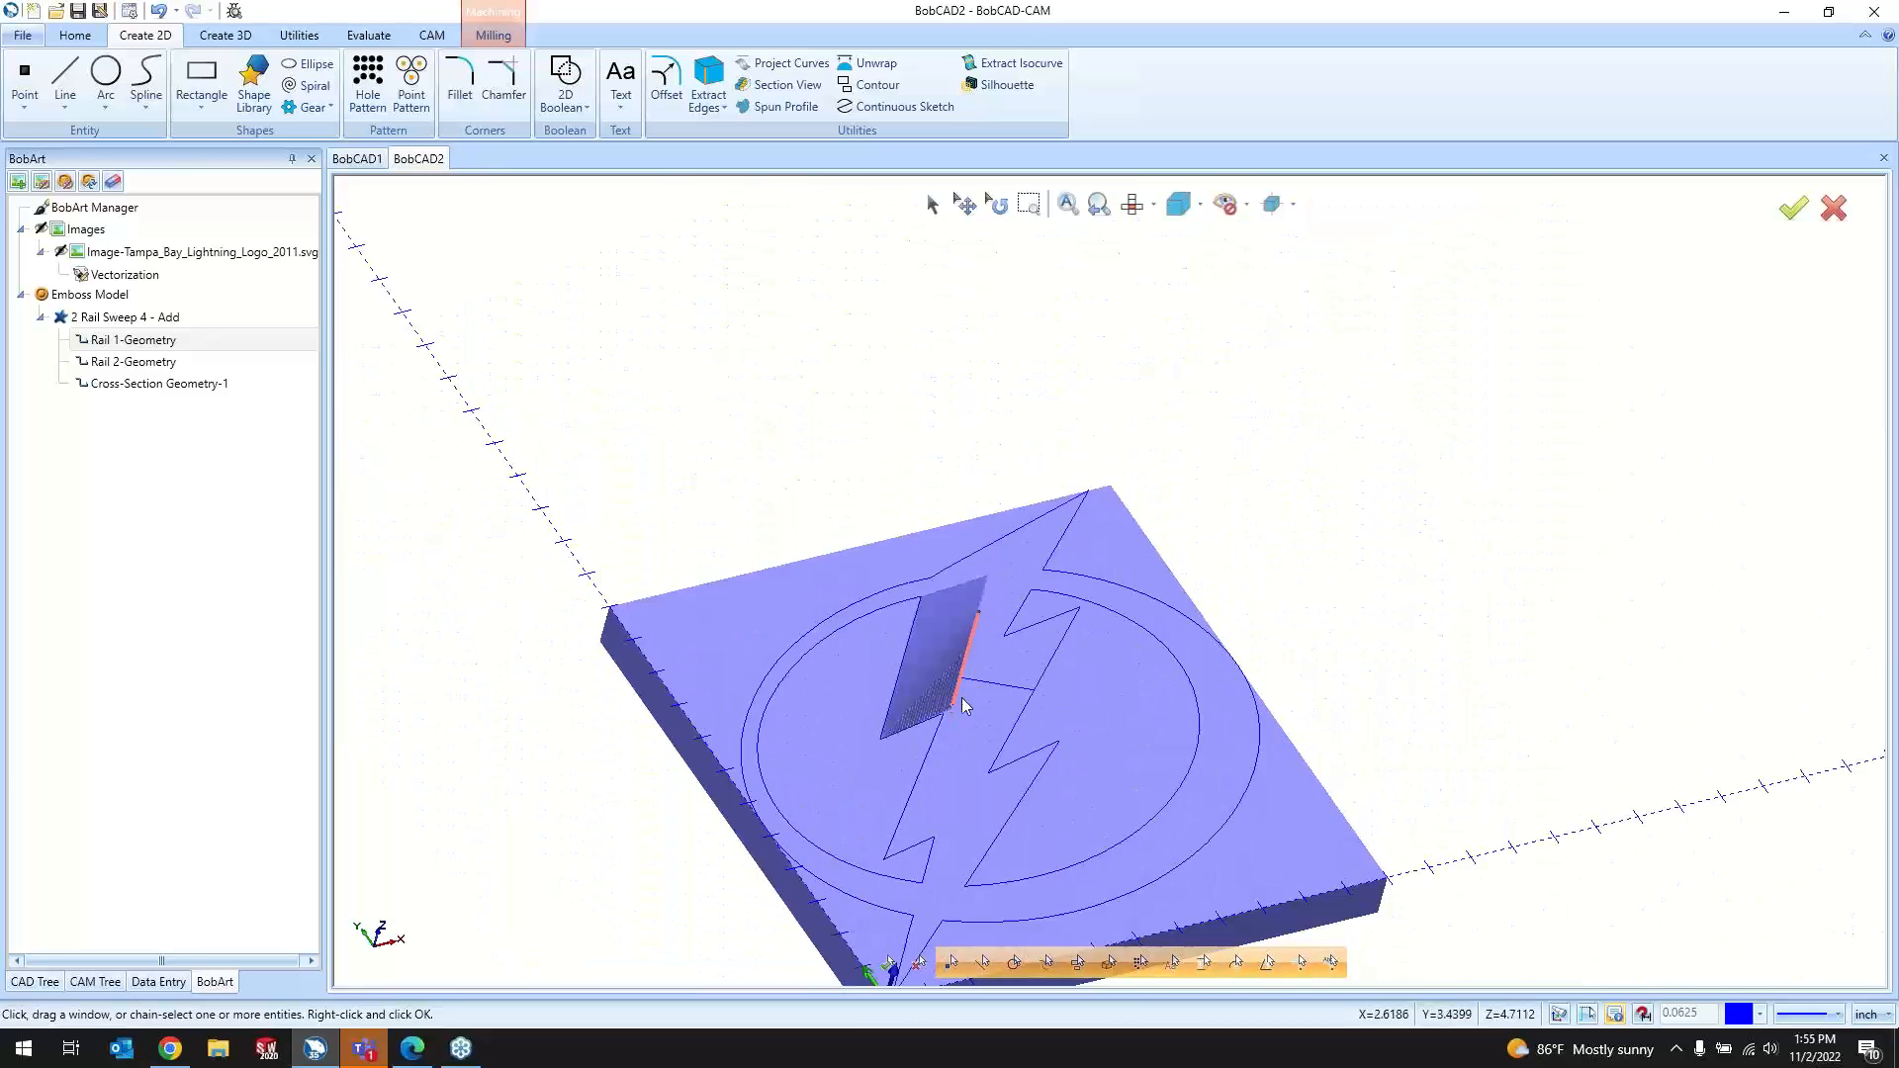
middle_drag(962, 698, 1061, 732)
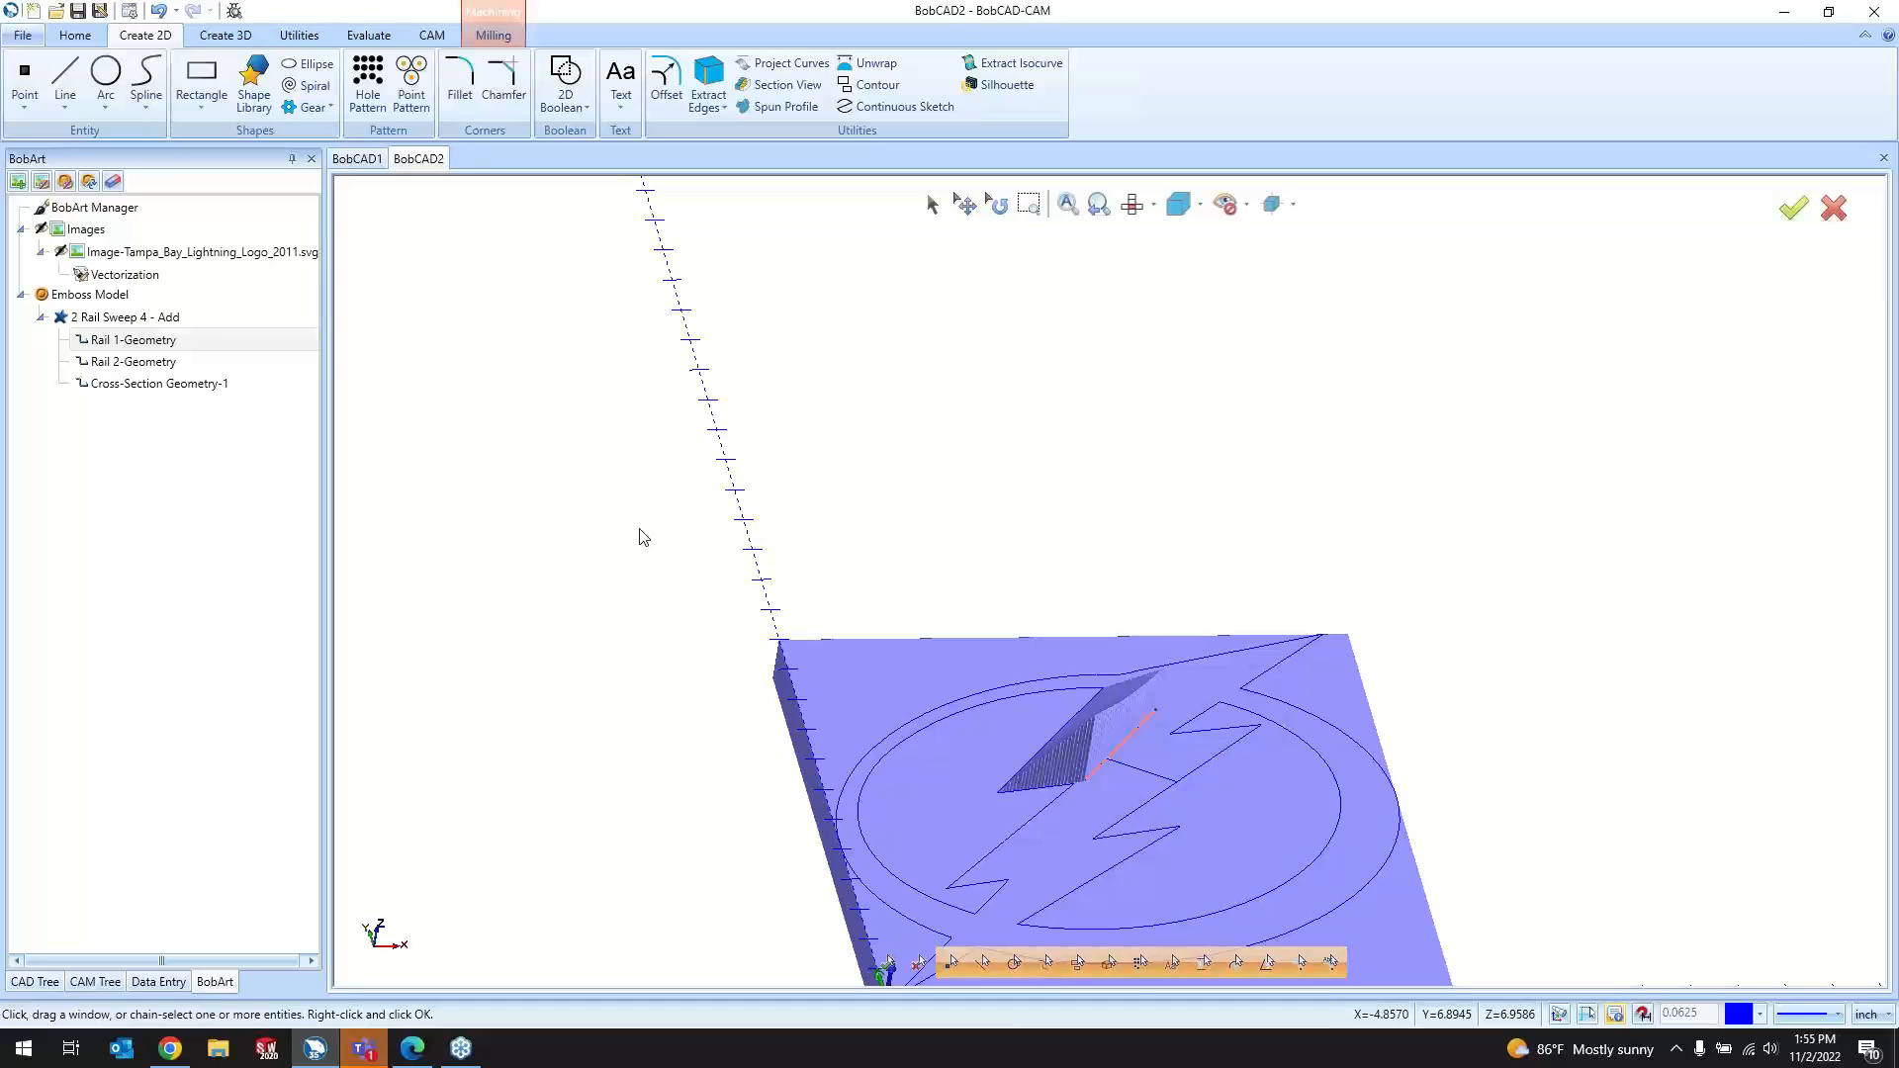
Step: Delete the 2 Rail Sweep 4 feature and regenerate the emboss model
click(252, 391)
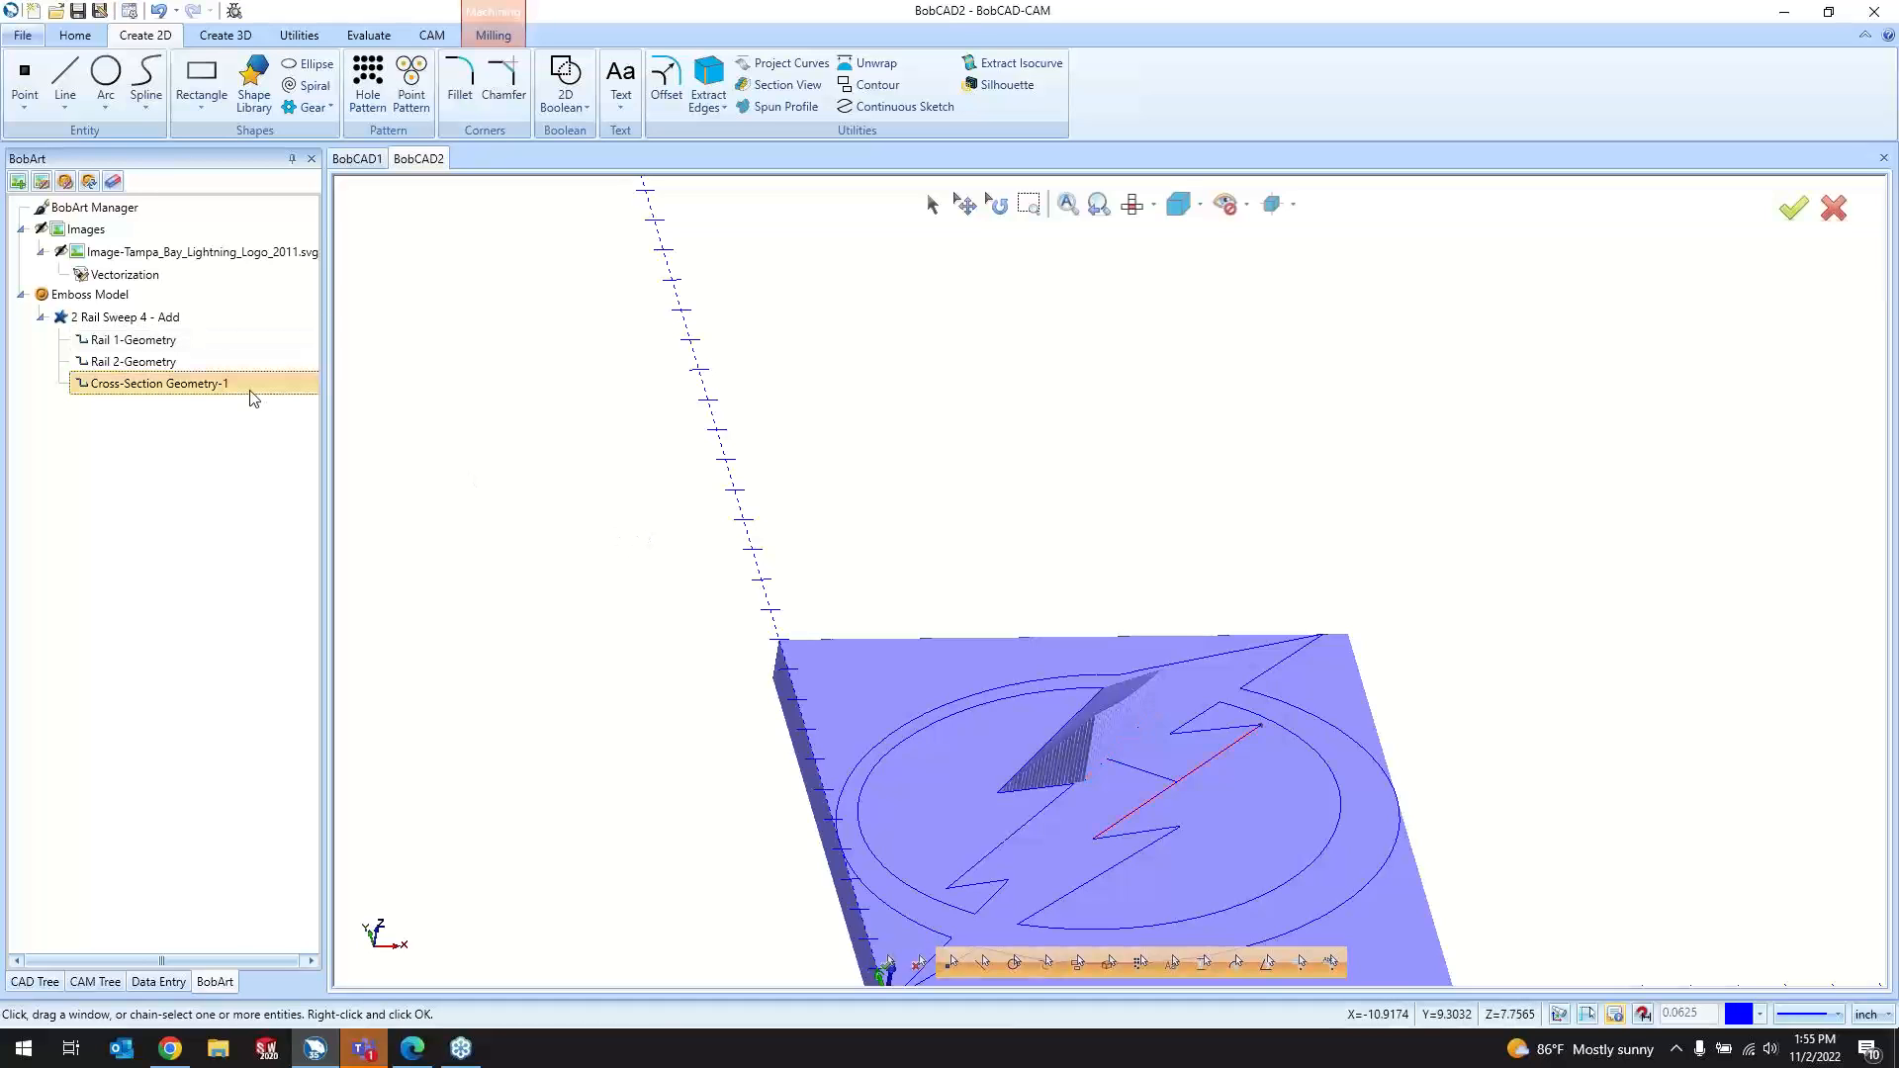
click(217, 324)
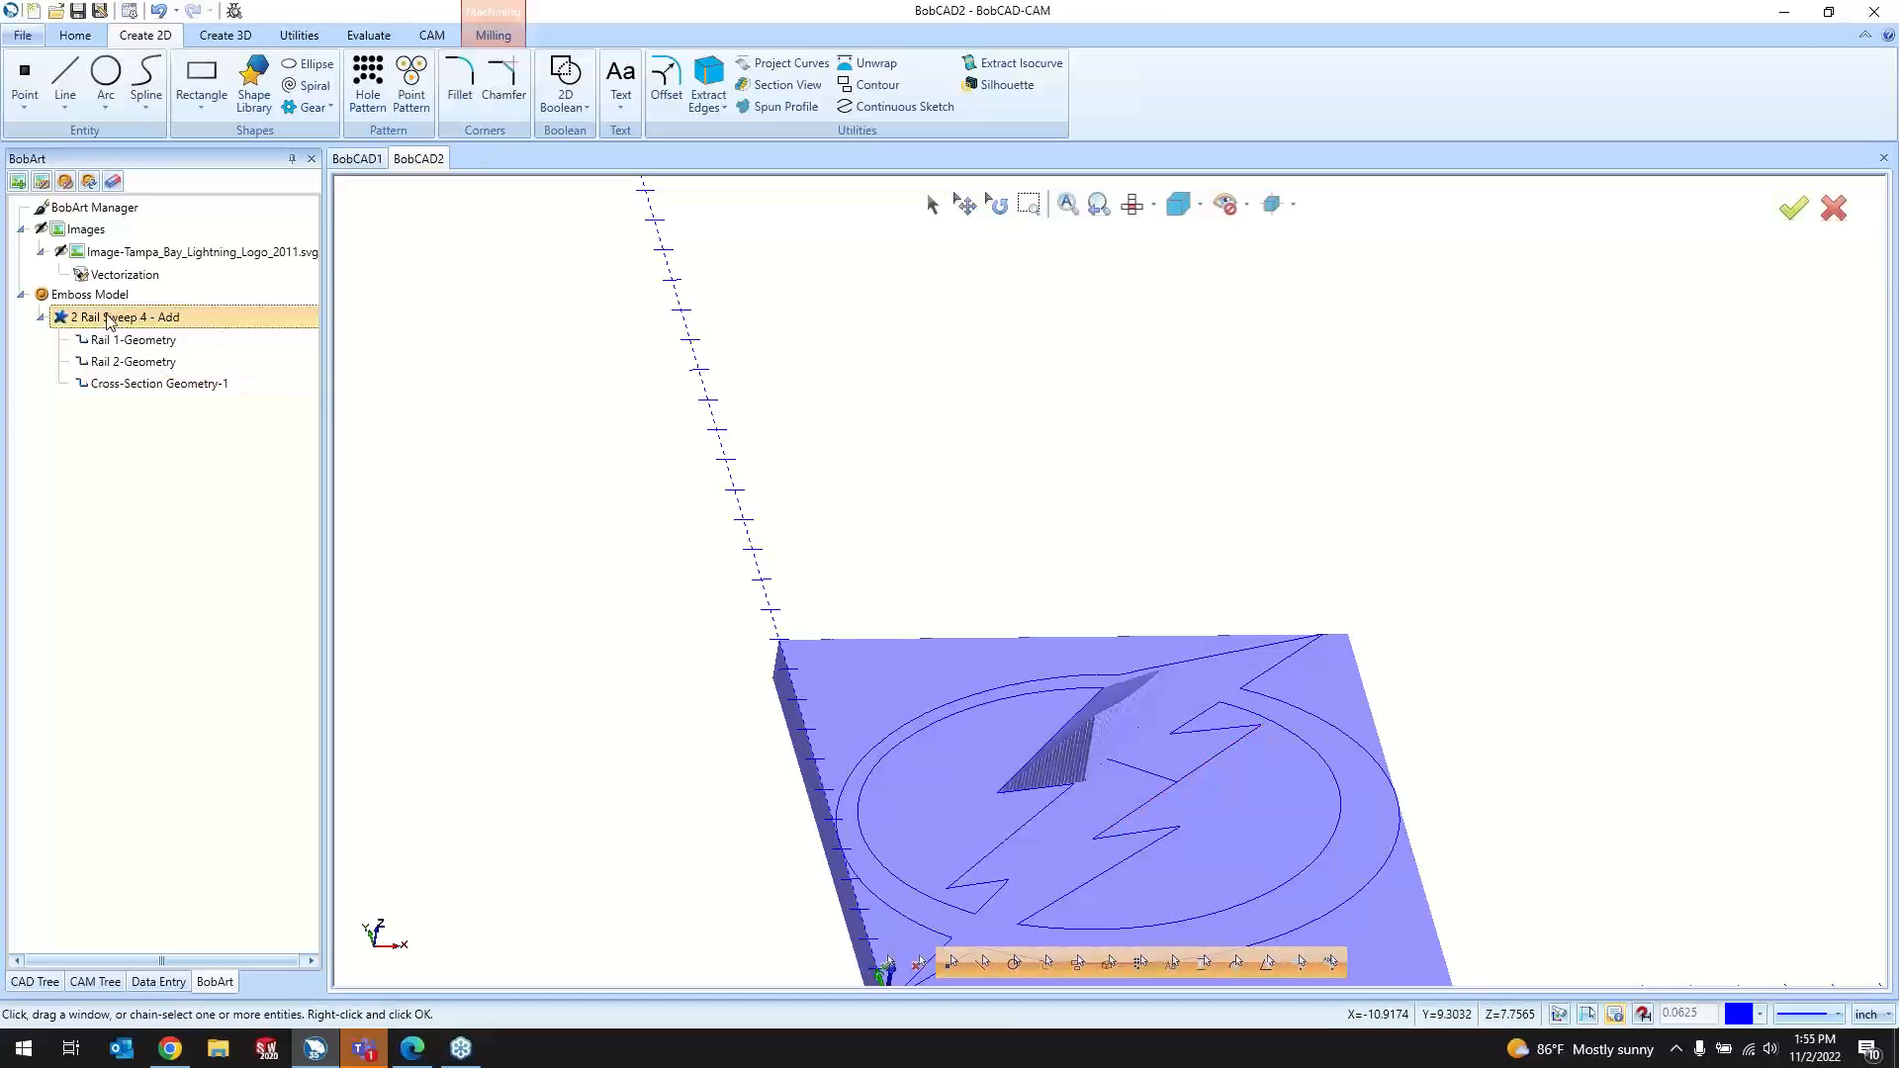
right_click(175, 324)
click(203, 353)
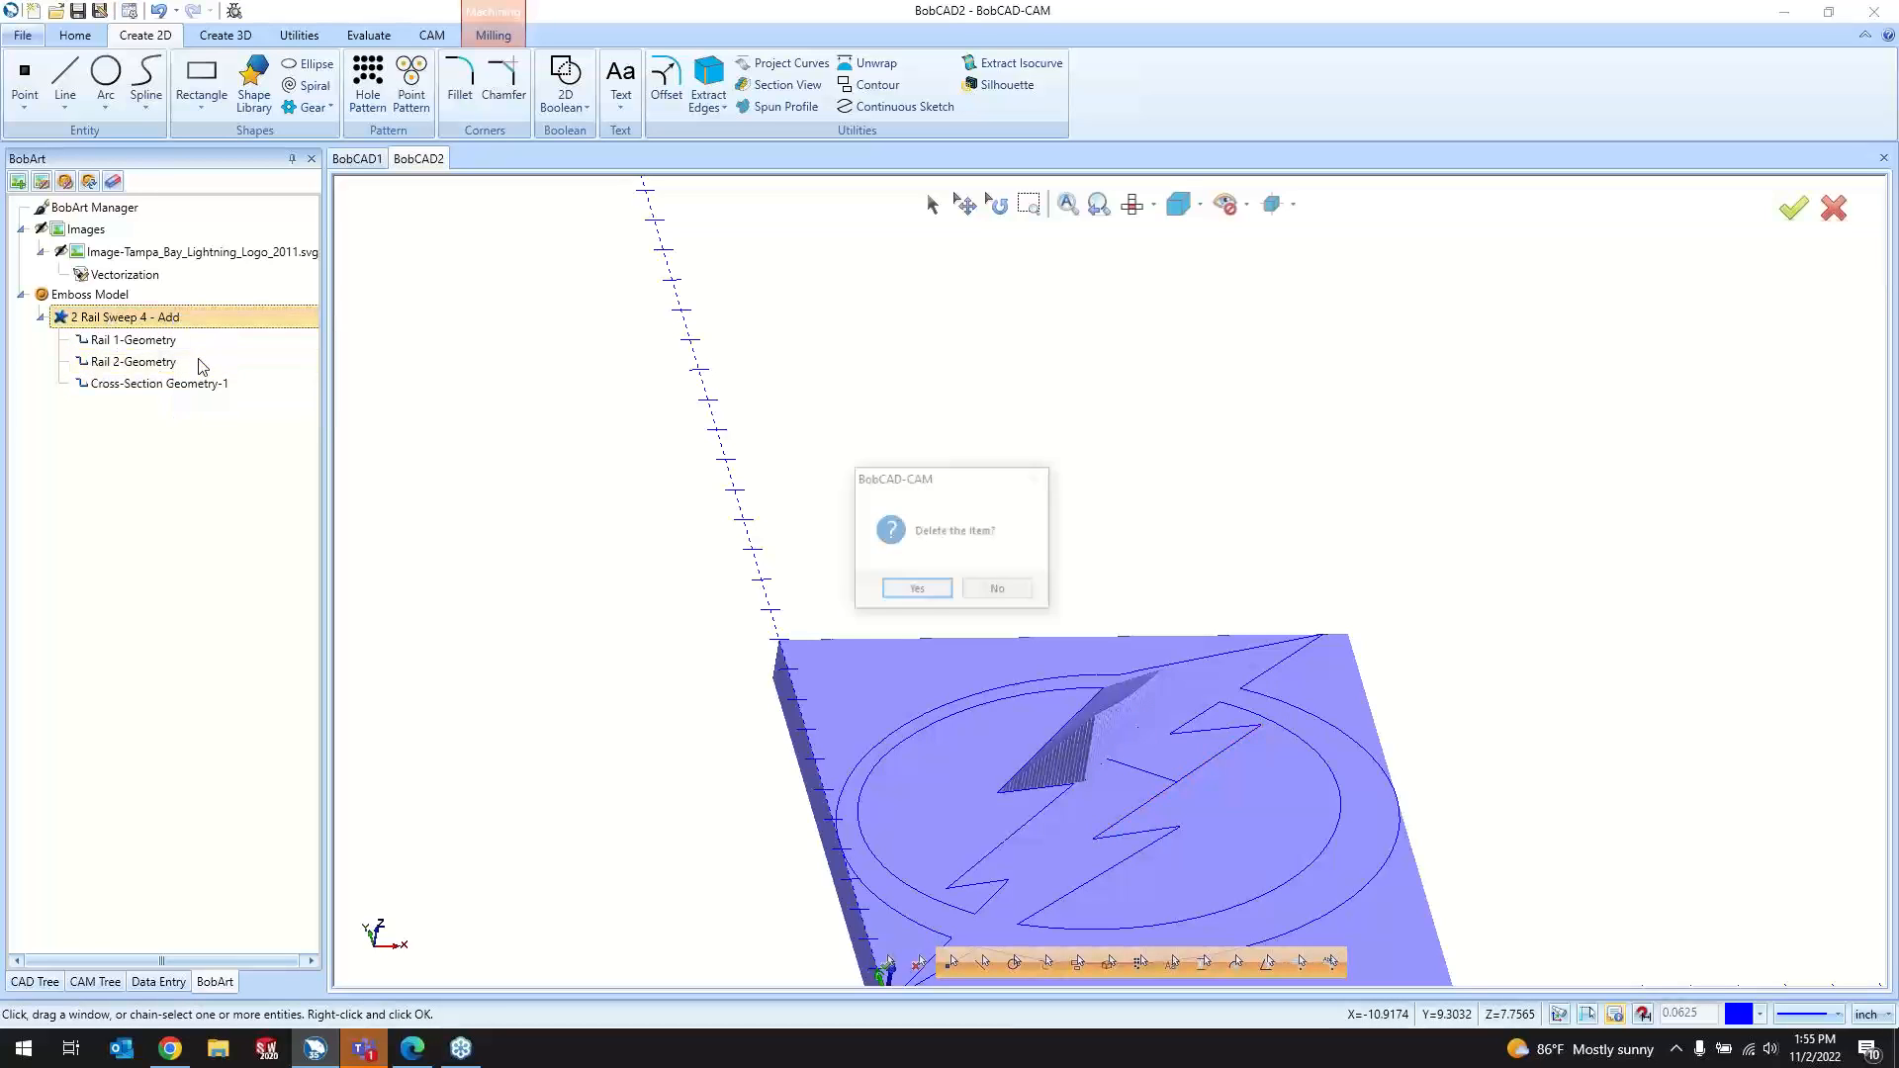
click(917, 588)
click(148, 294)
right_click(176, 294)
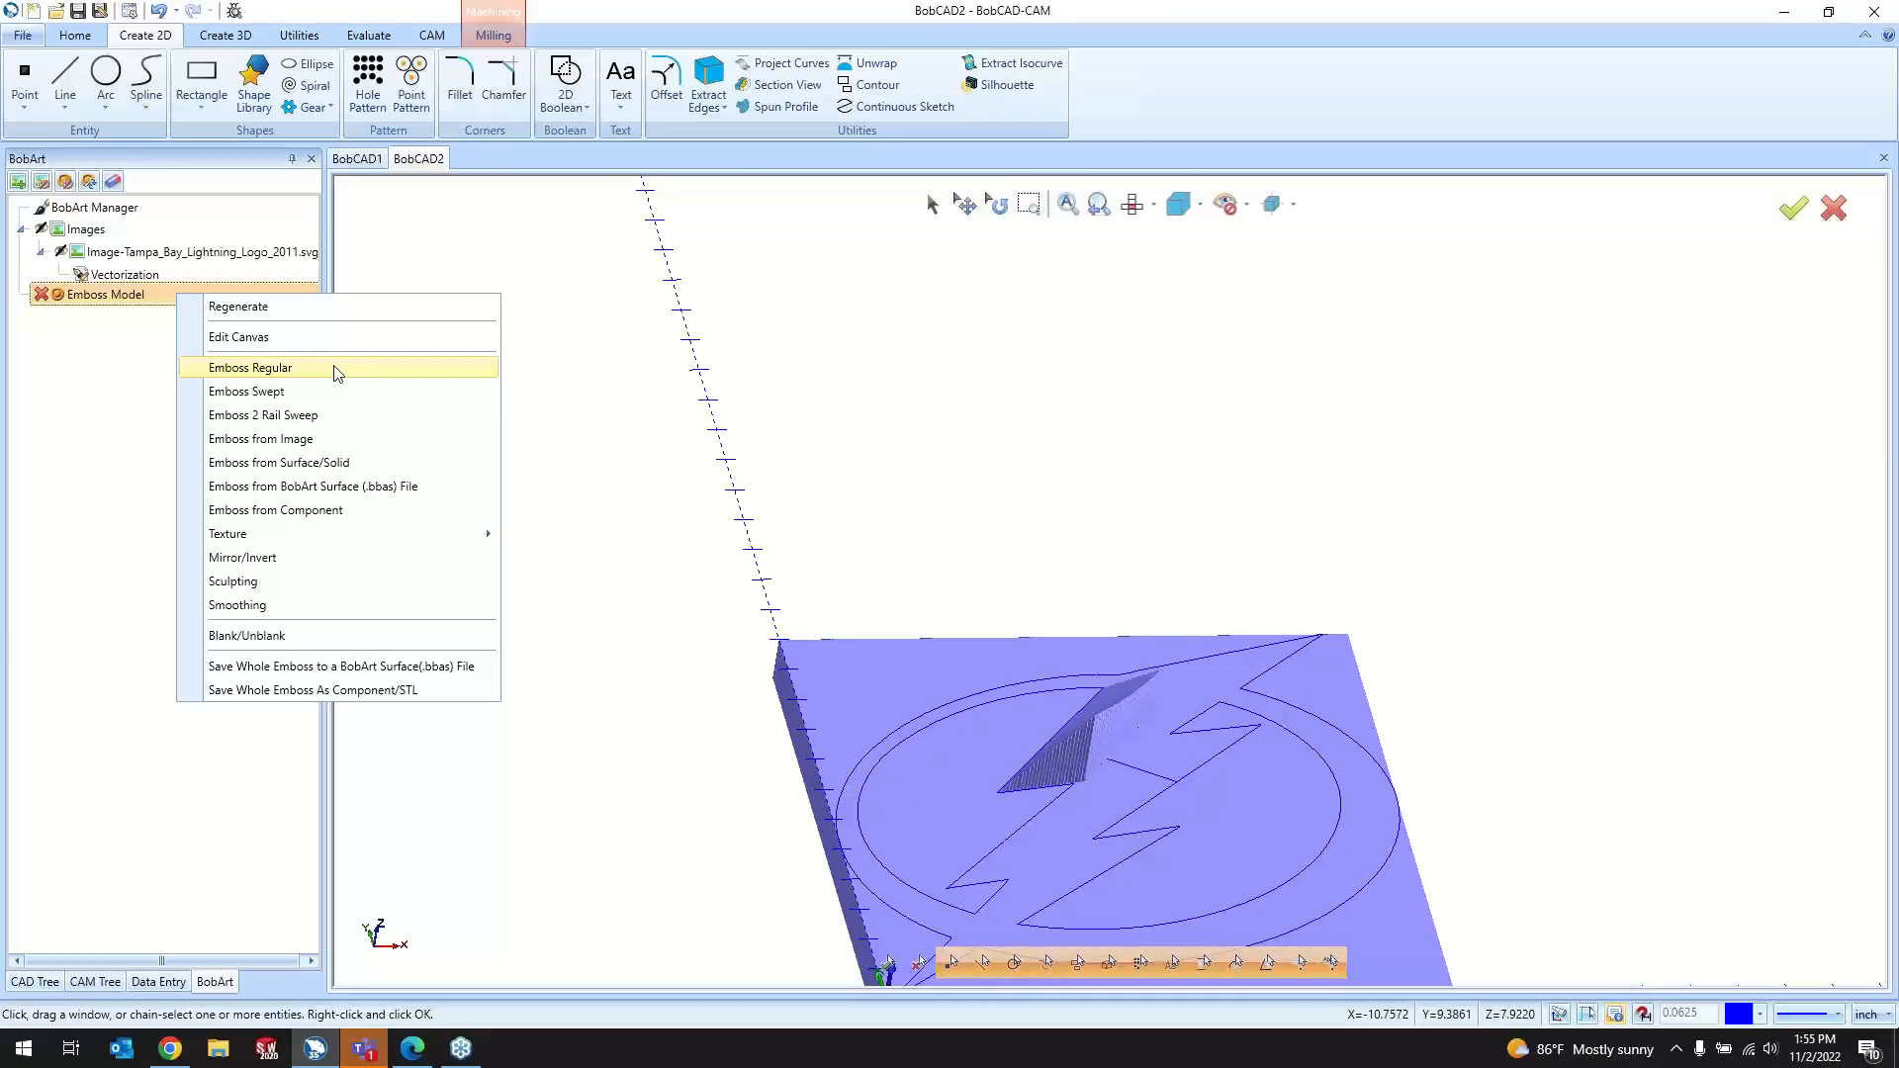
click(1139, 716)
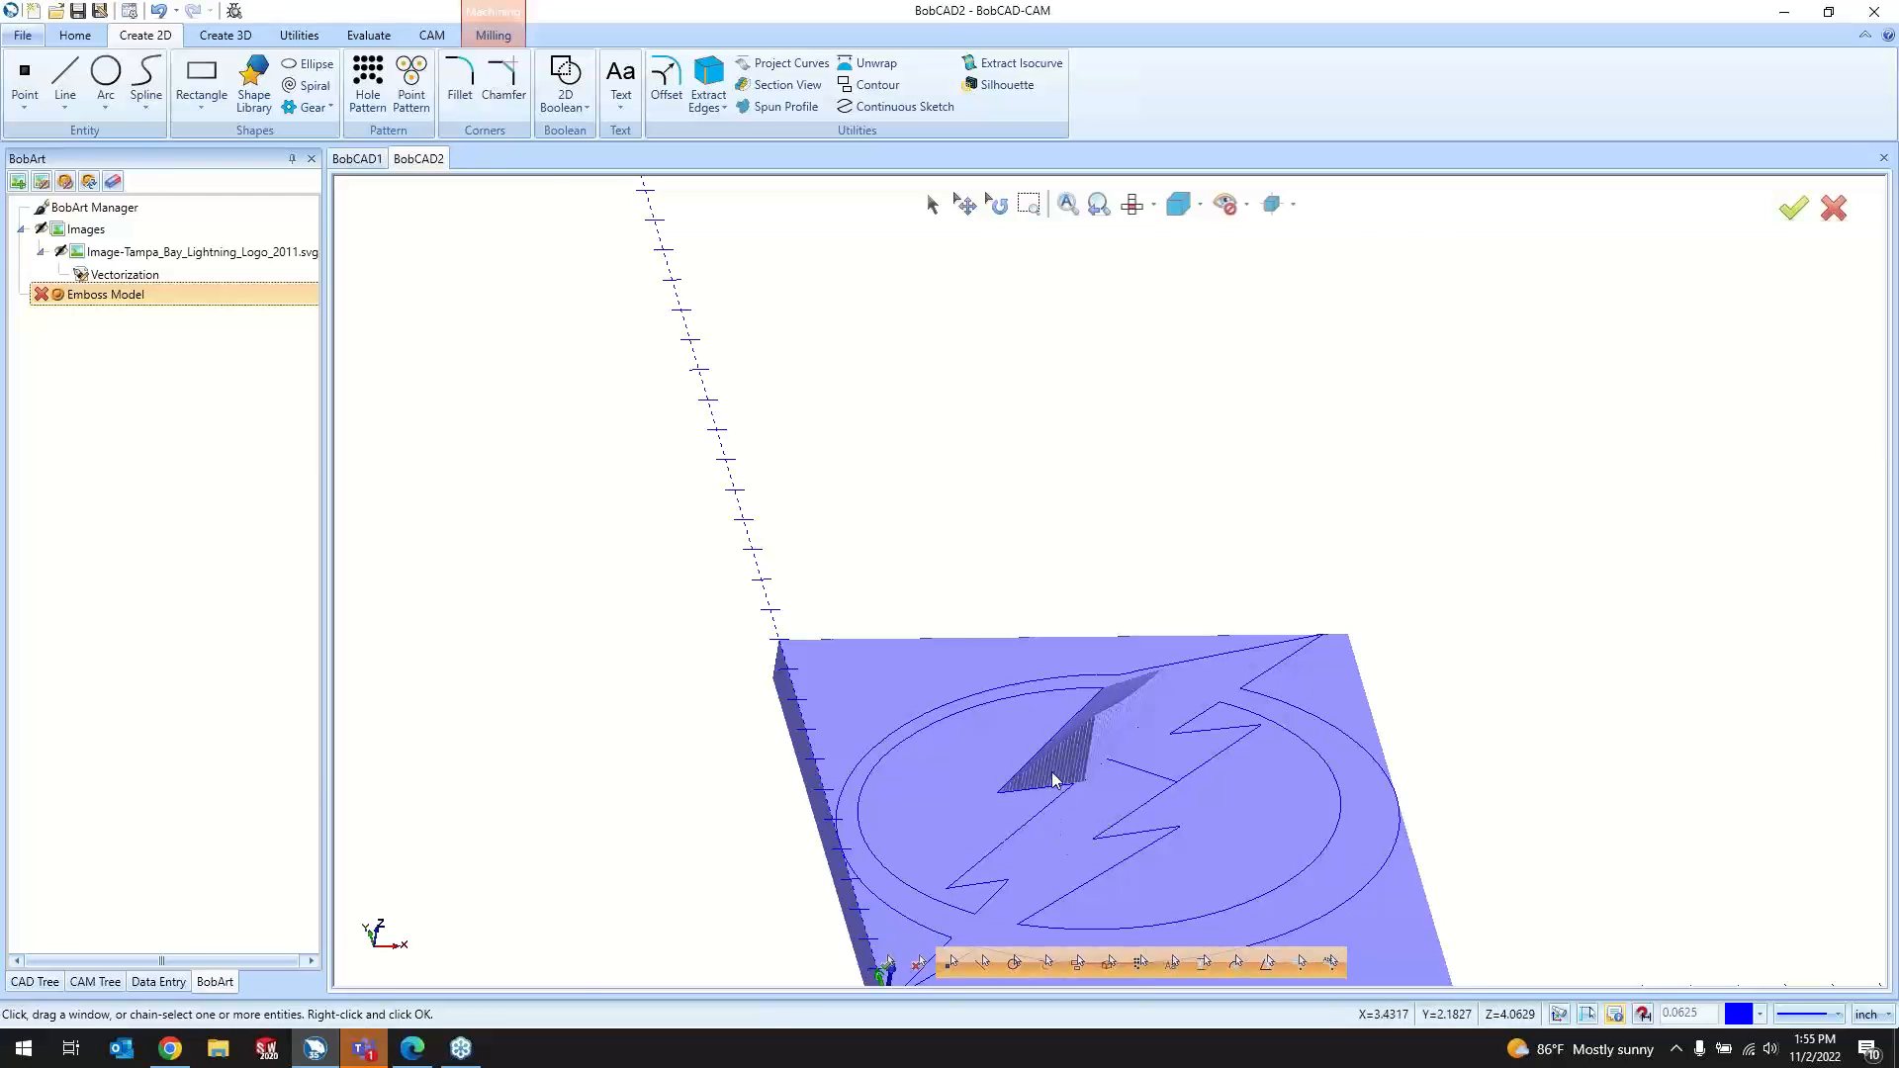
scroll(1069, 861, up, 2)
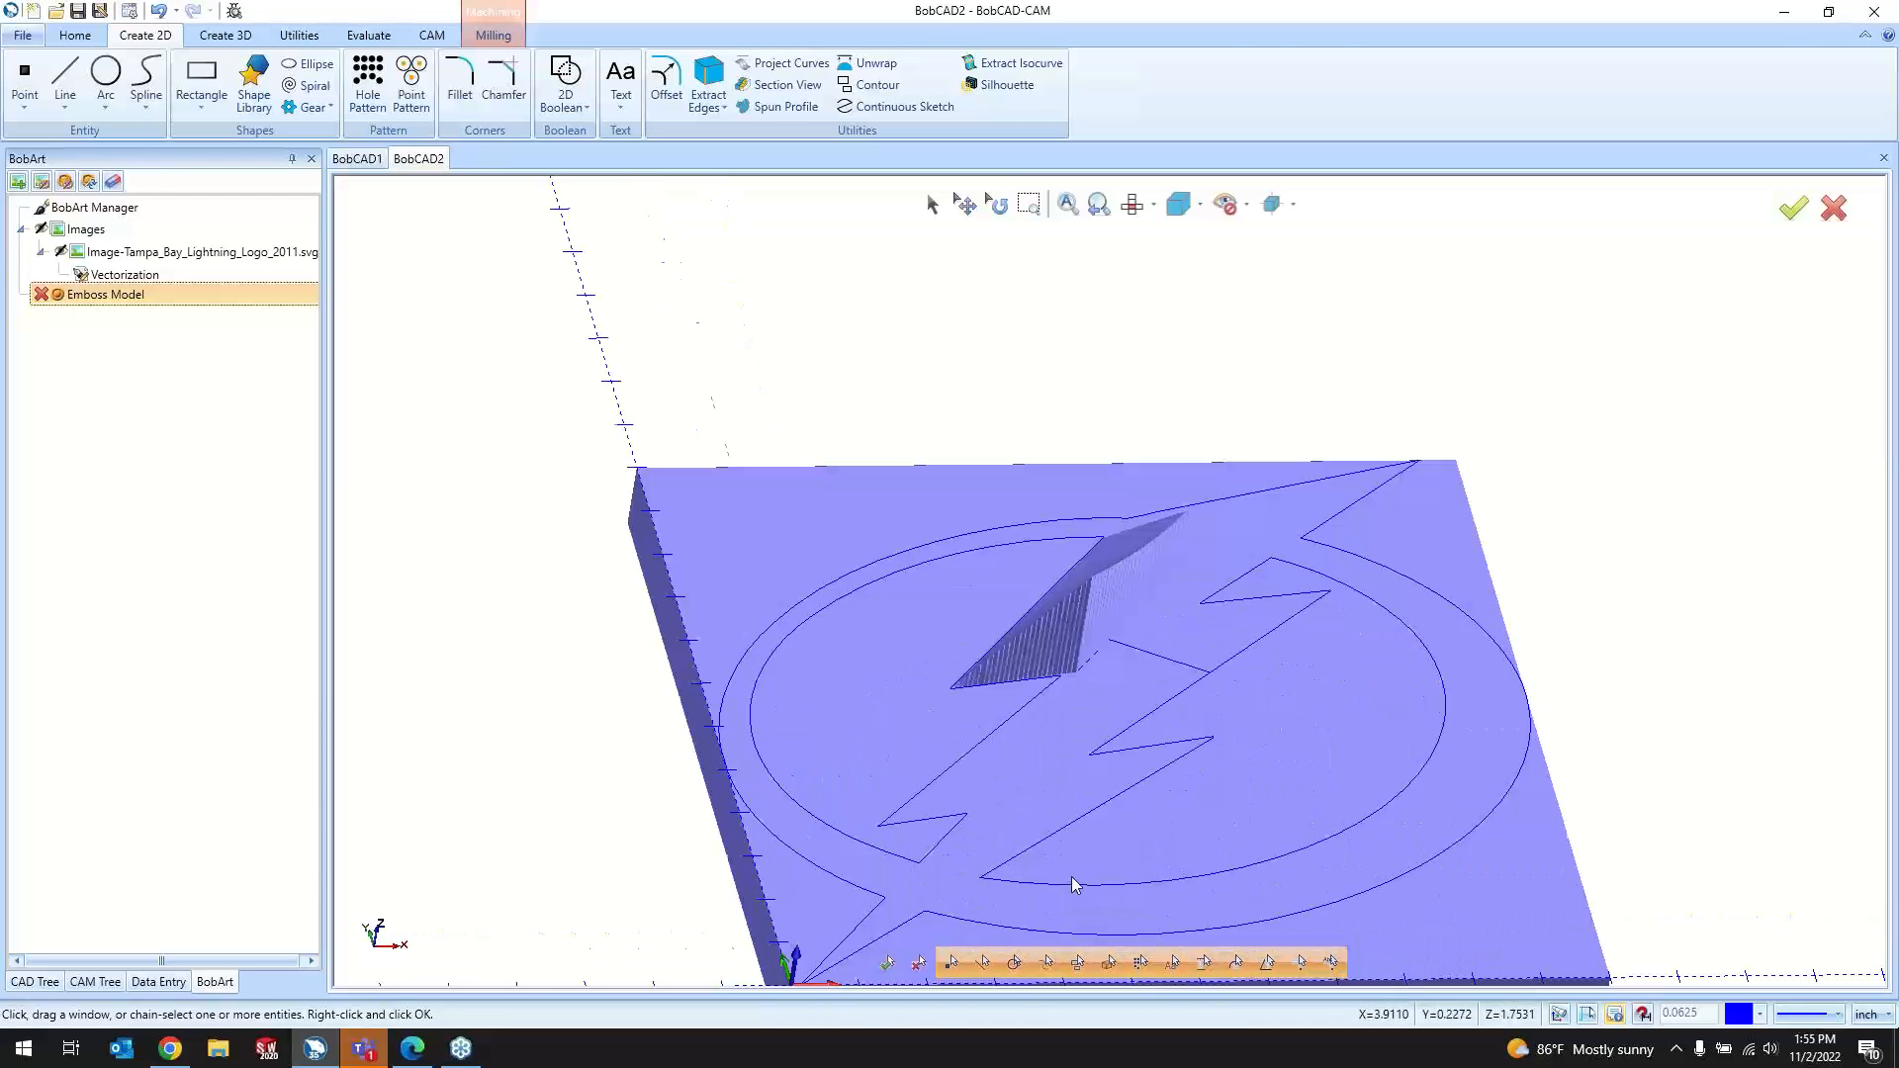
right_click(138, 297)
click(188, 318)
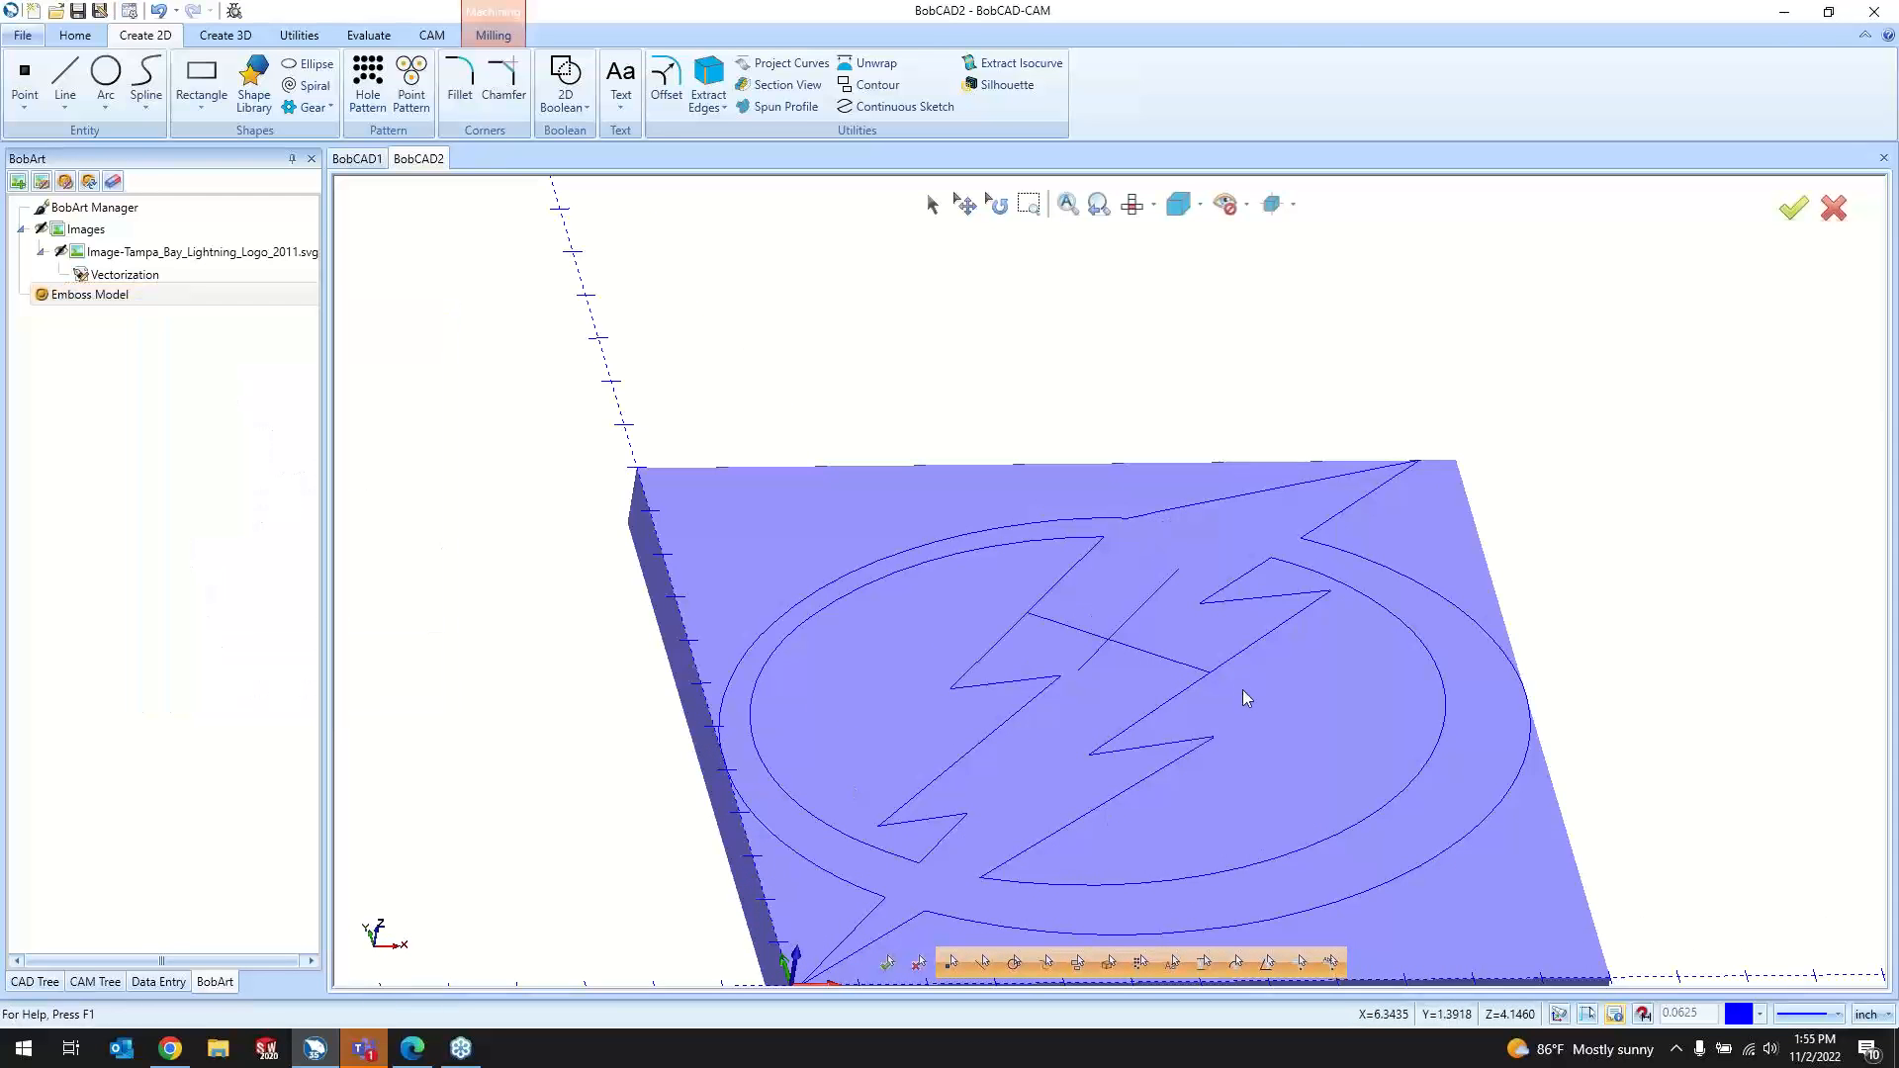
Step: Start a 2 rail sweep emboss using the upper bolt's two opposite long edges as Rail 1 and Rail 2
right_click(159, 301)
click(198, 420)
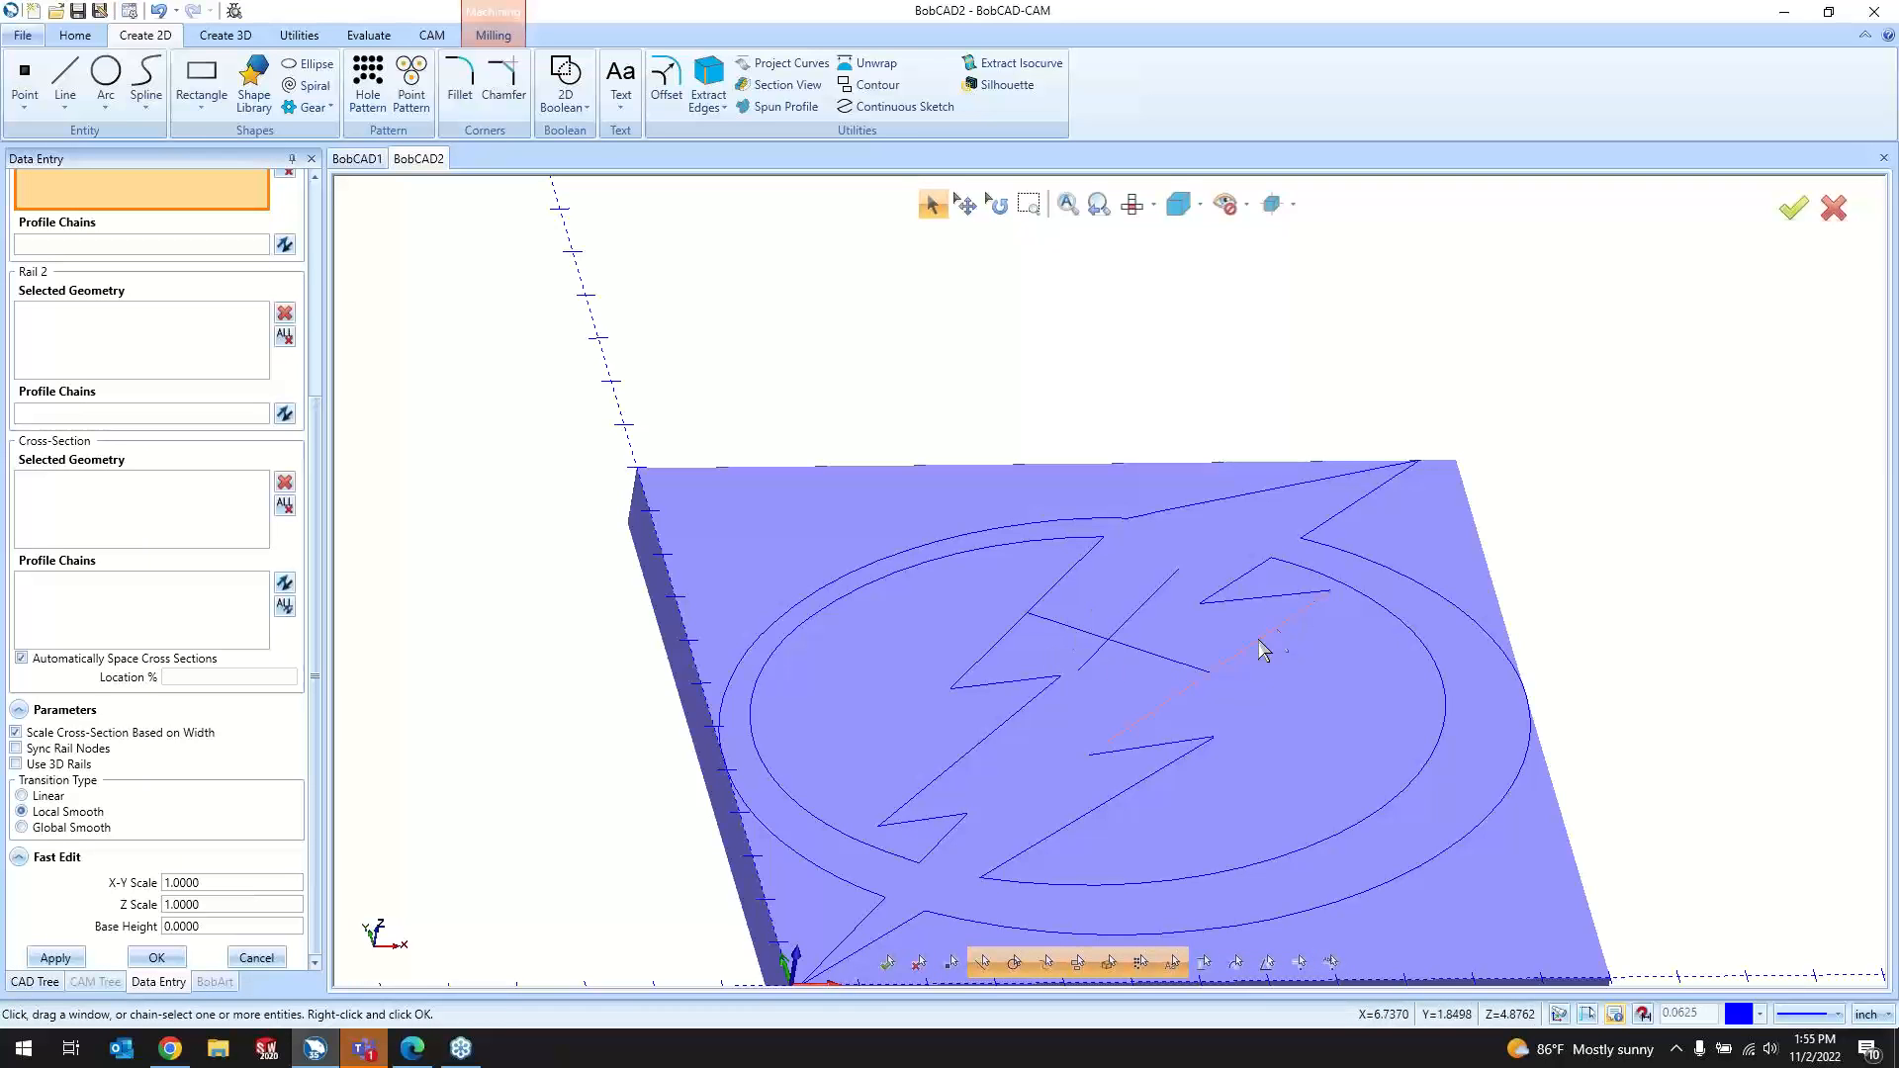
click(1060, 591)
scroll(554, 568, up, 3)
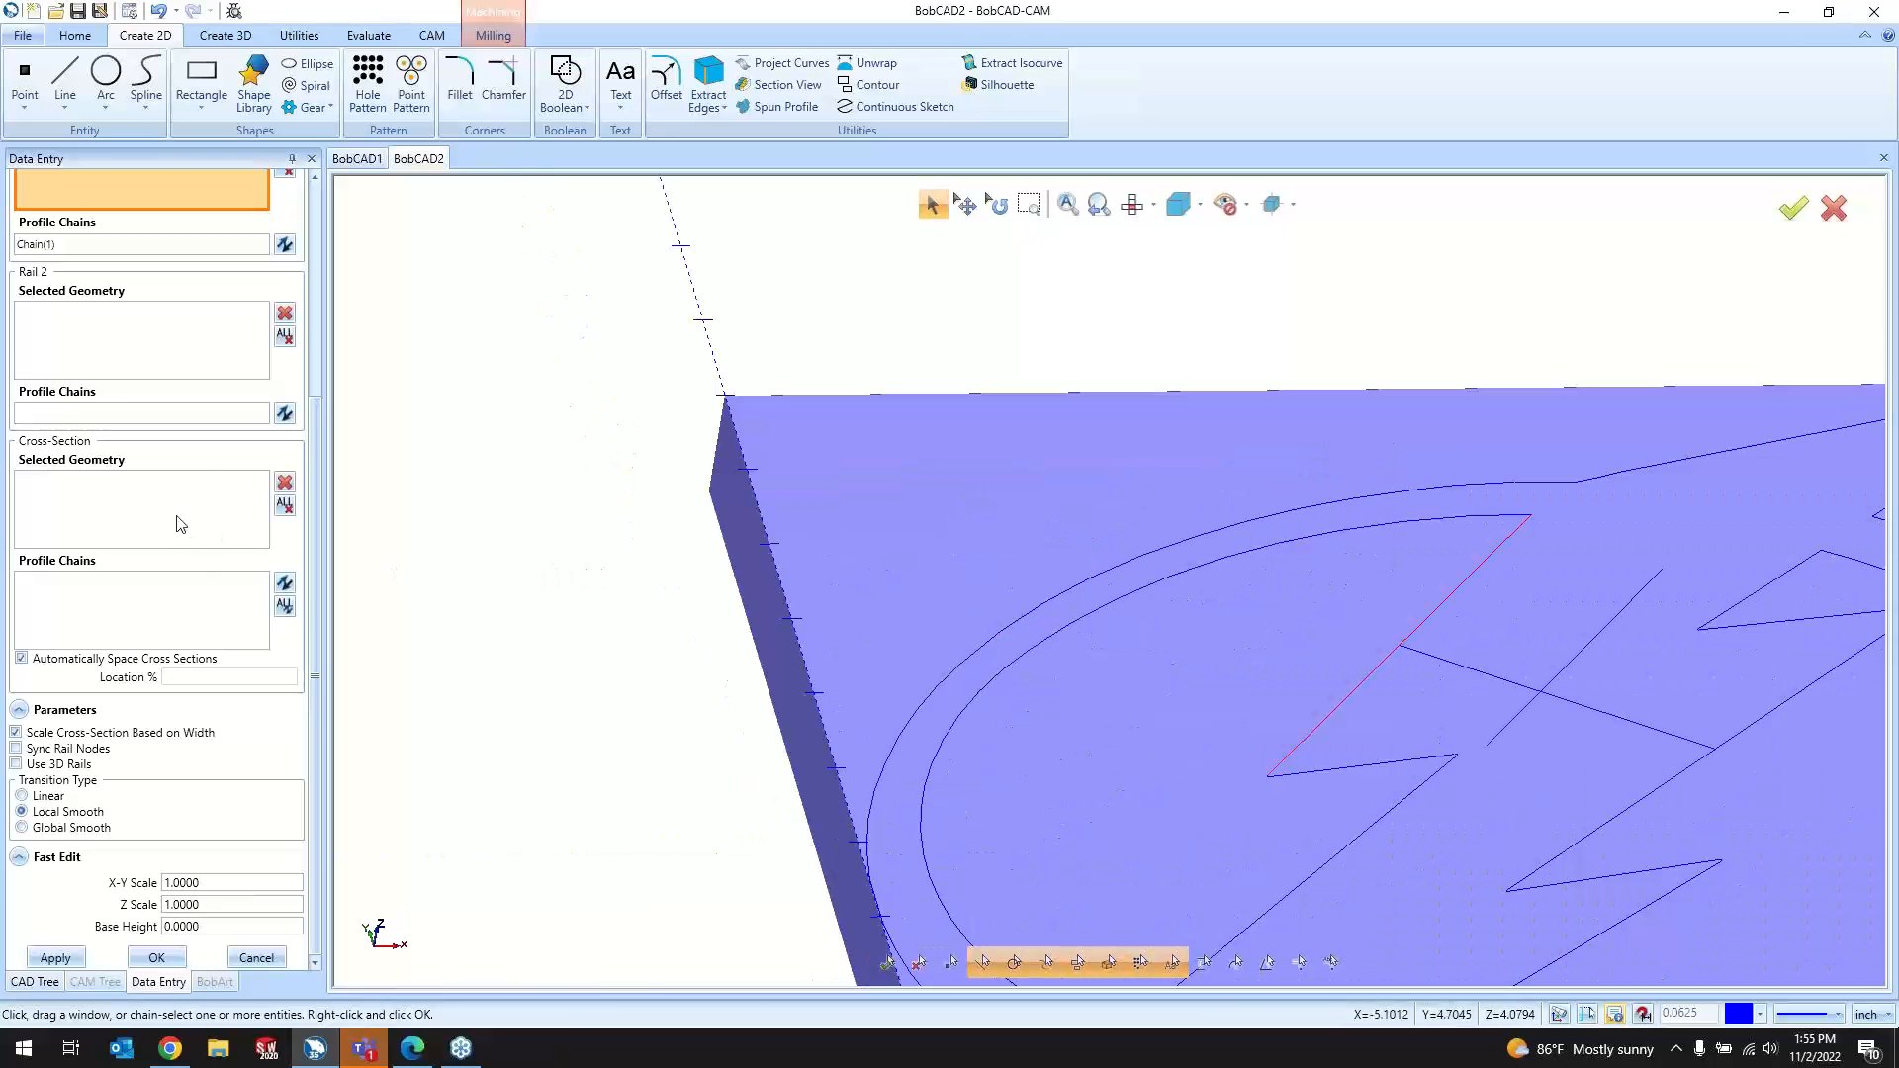
scroll(183, 524, up, 2)
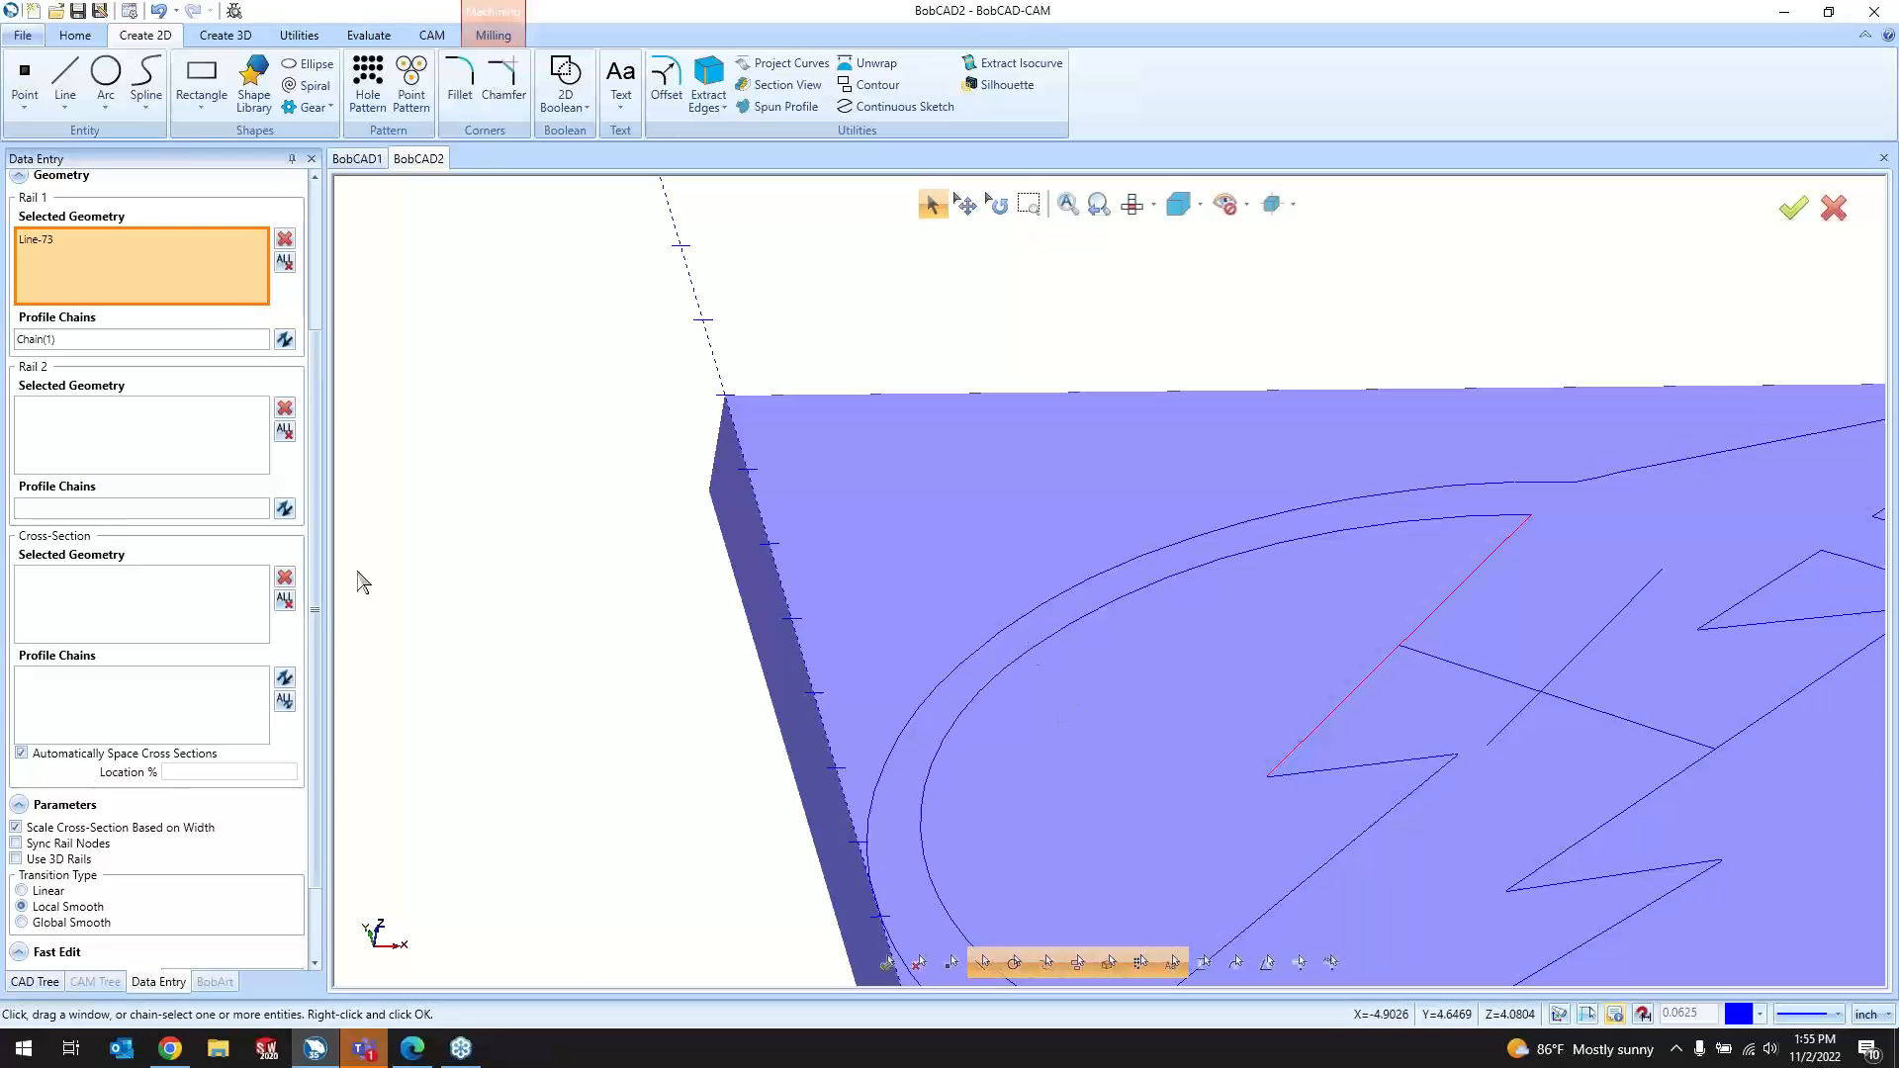
click(185, 592)
click(179, 464)
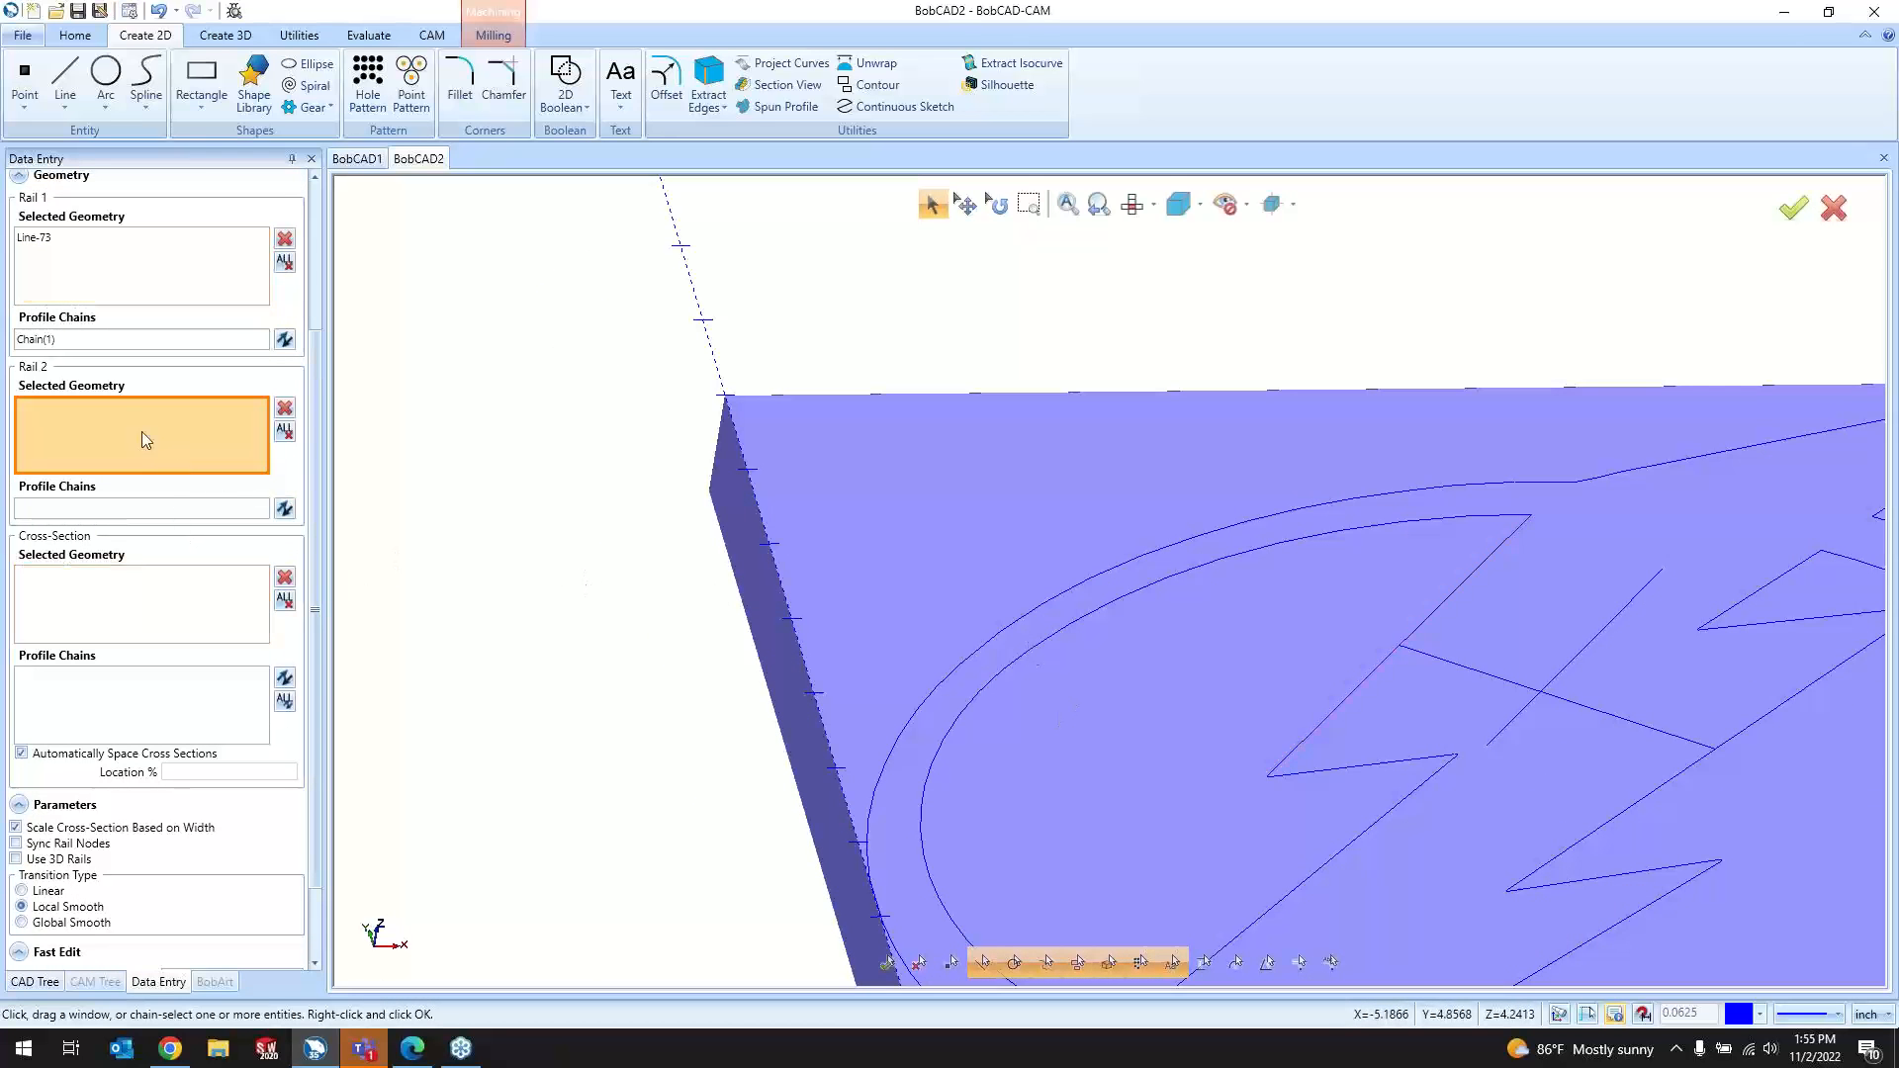
click(1667, 808)
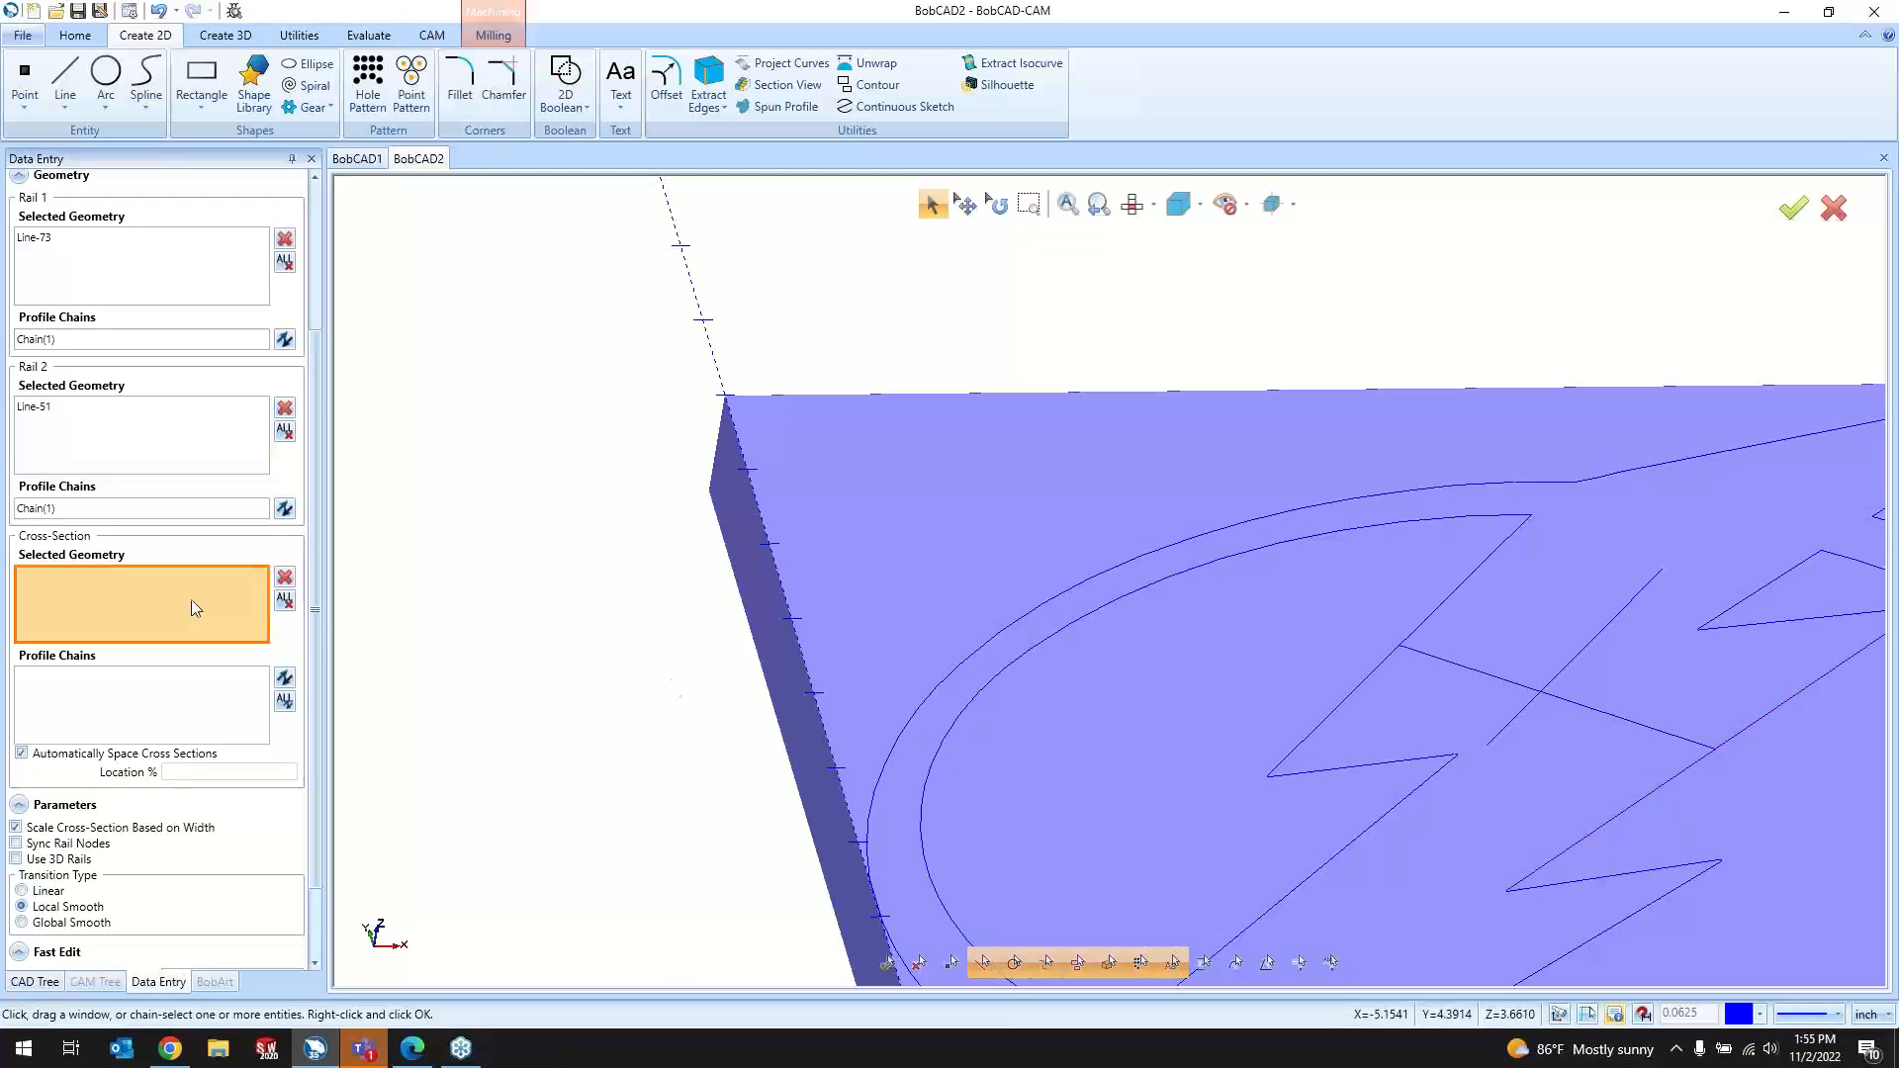
Step: Use the short diagonal line inside the bolt as the cross-section and create the 2 rail sweep
click(1571, 661)
scroll(242, 780, down, 2)
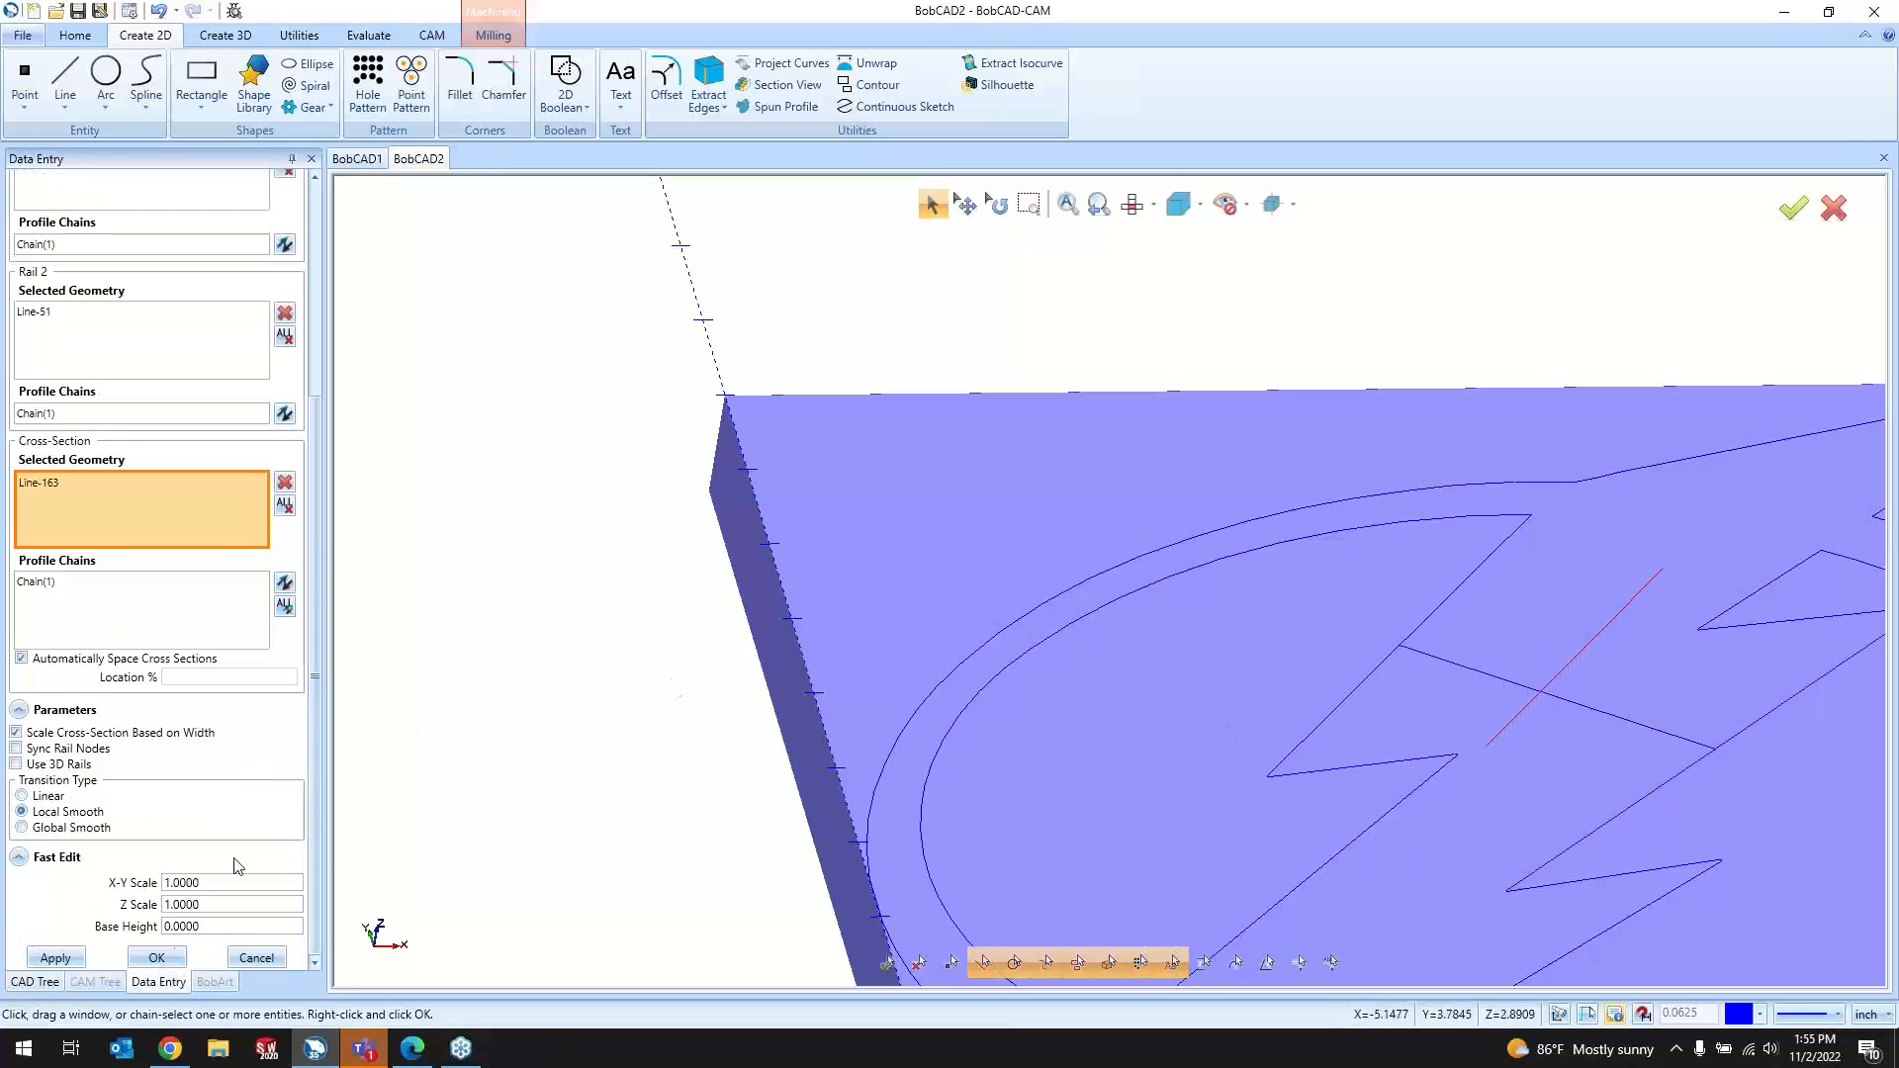
click(156, 957)
Step: Inspect the raised sweep on the bolt and delete the 2 Rail Sweep 5 feature
scroll(647, 601, down, 4)
scroll(940, 634, up, 3)
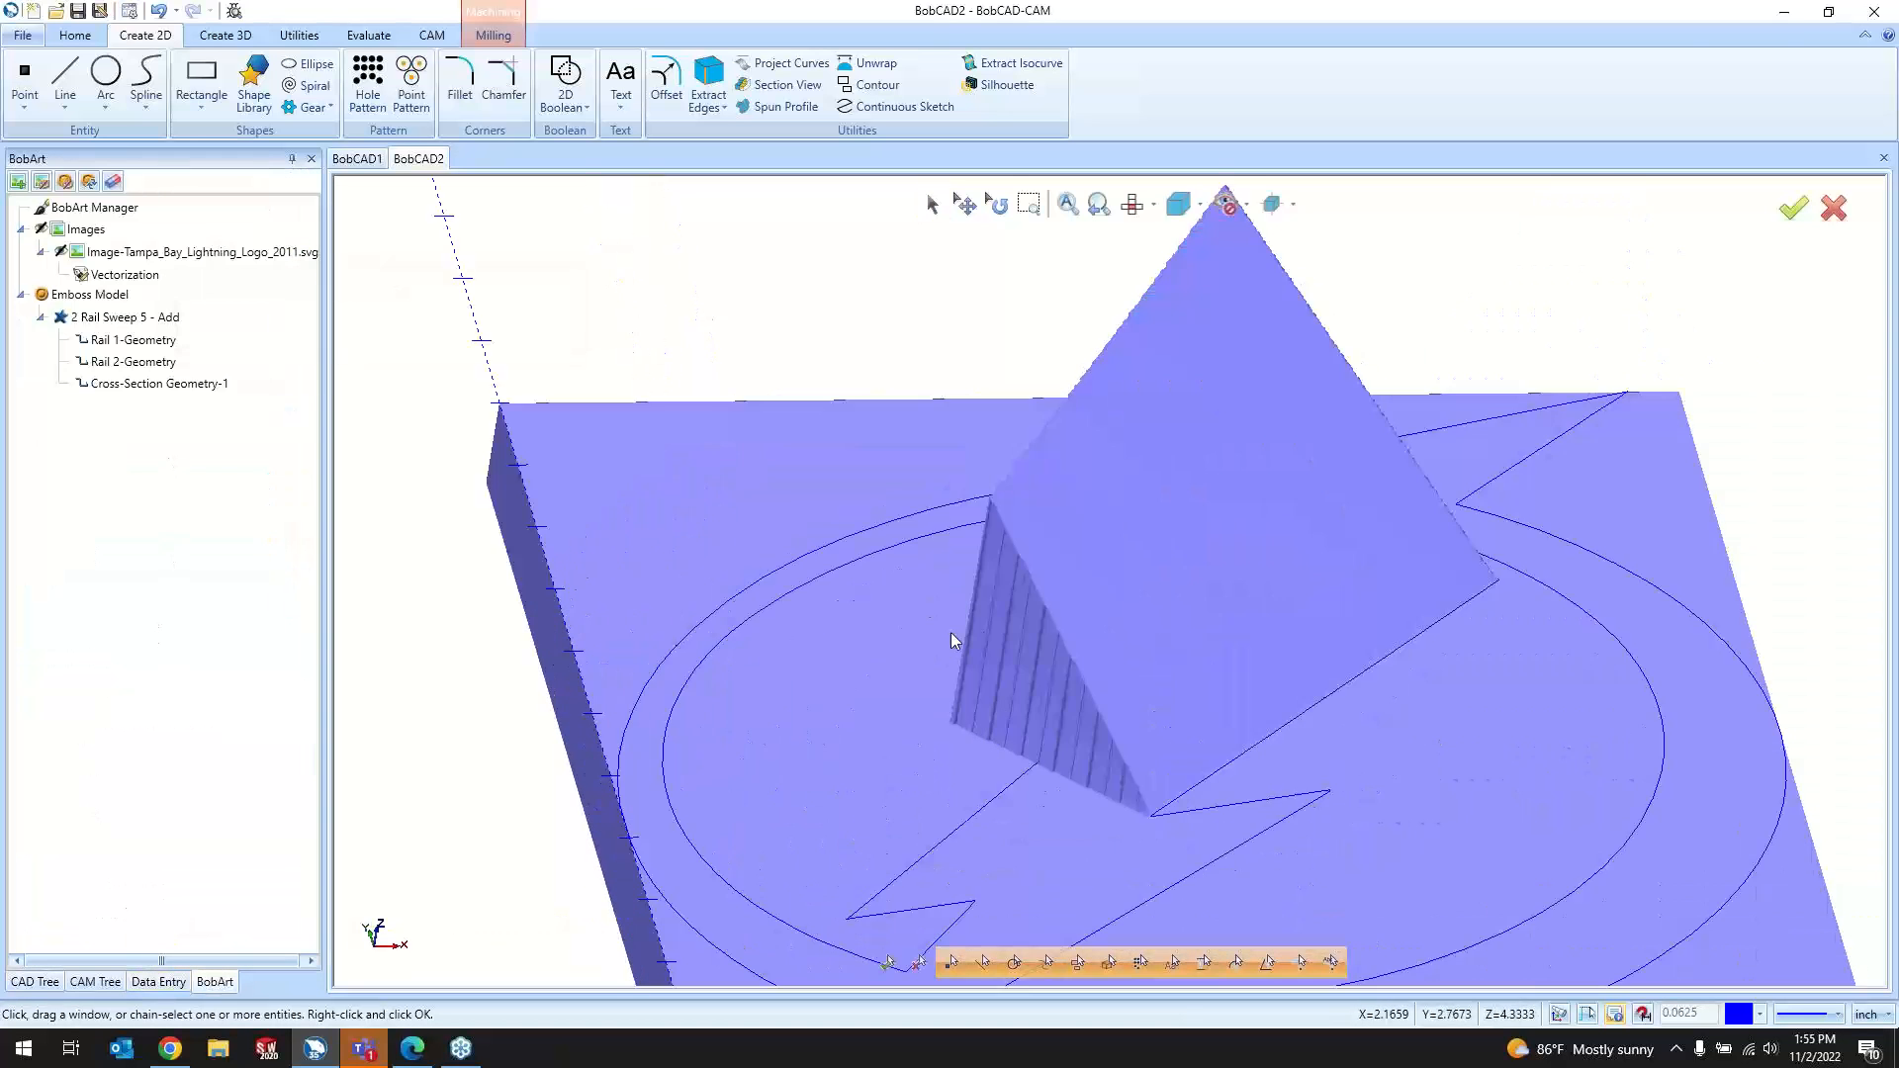
middle_drag(952, 632, 1211, 666)
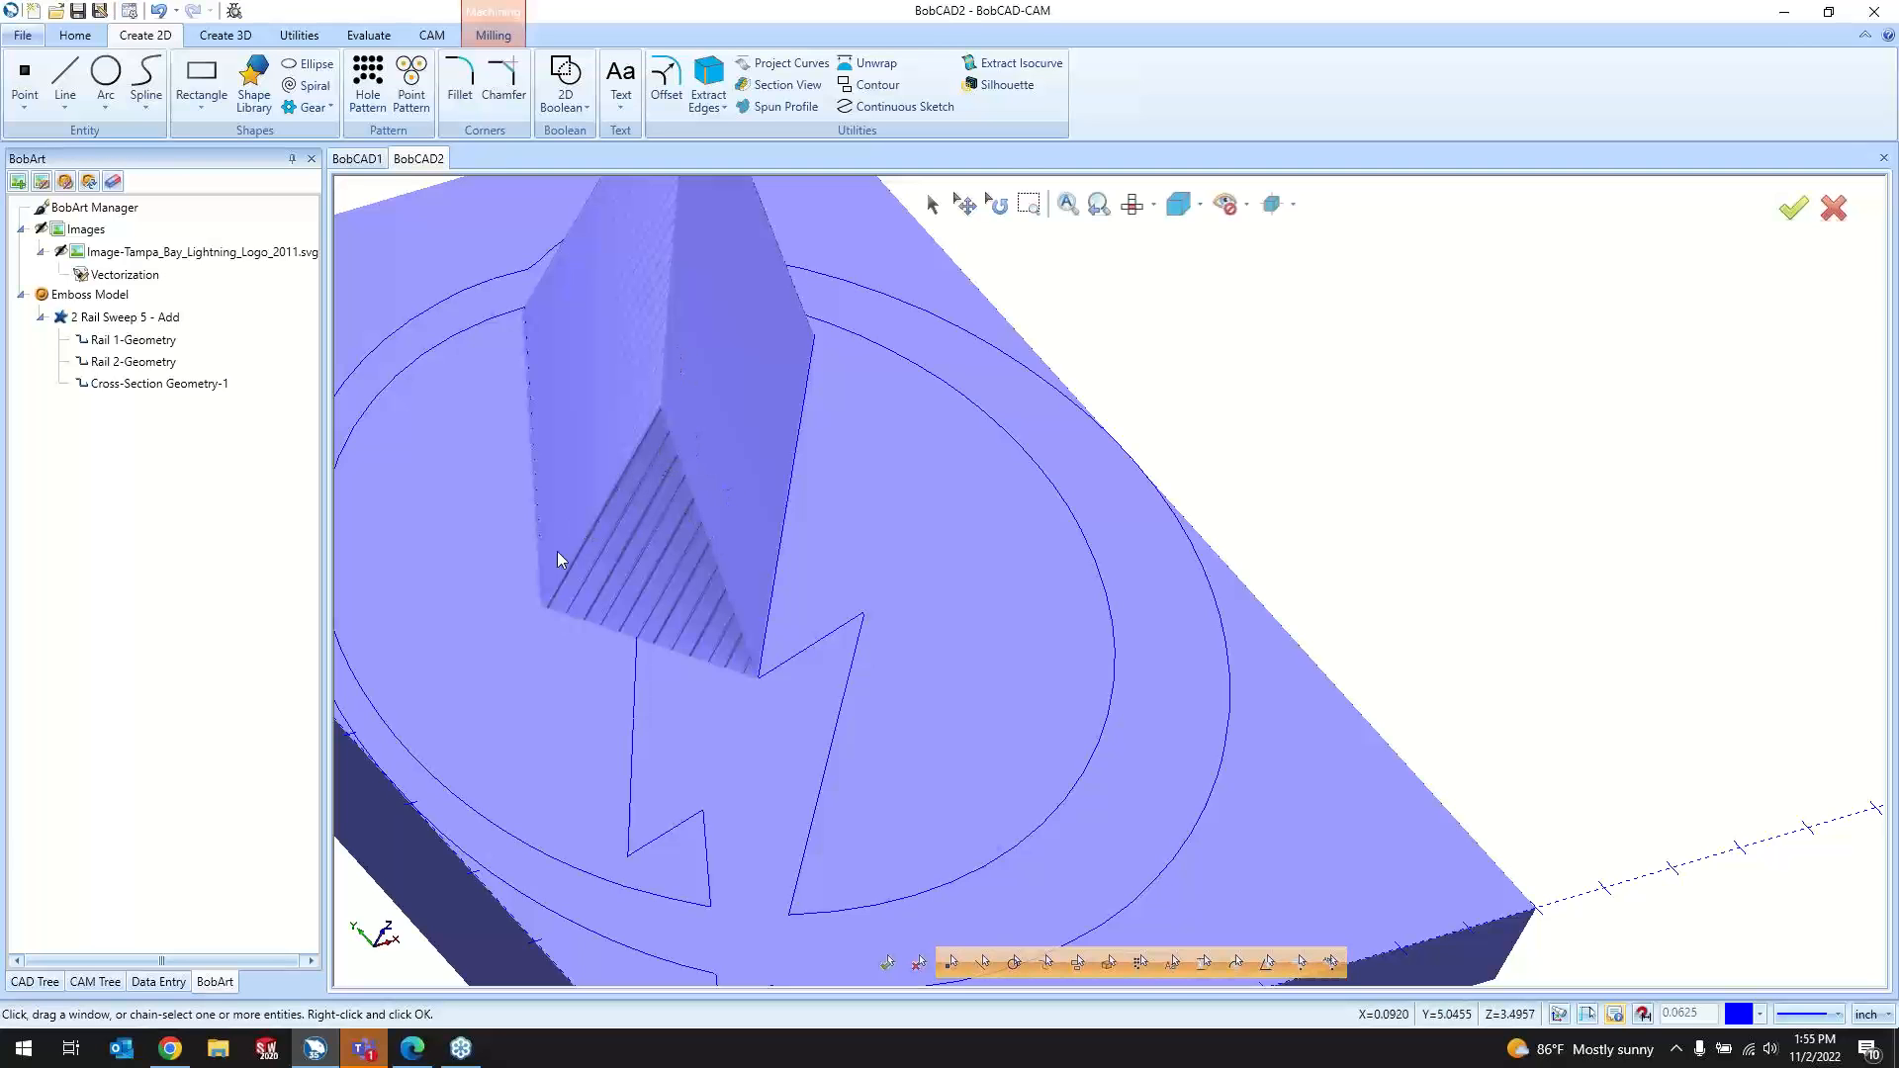
scroll(705, 698, down, 3)
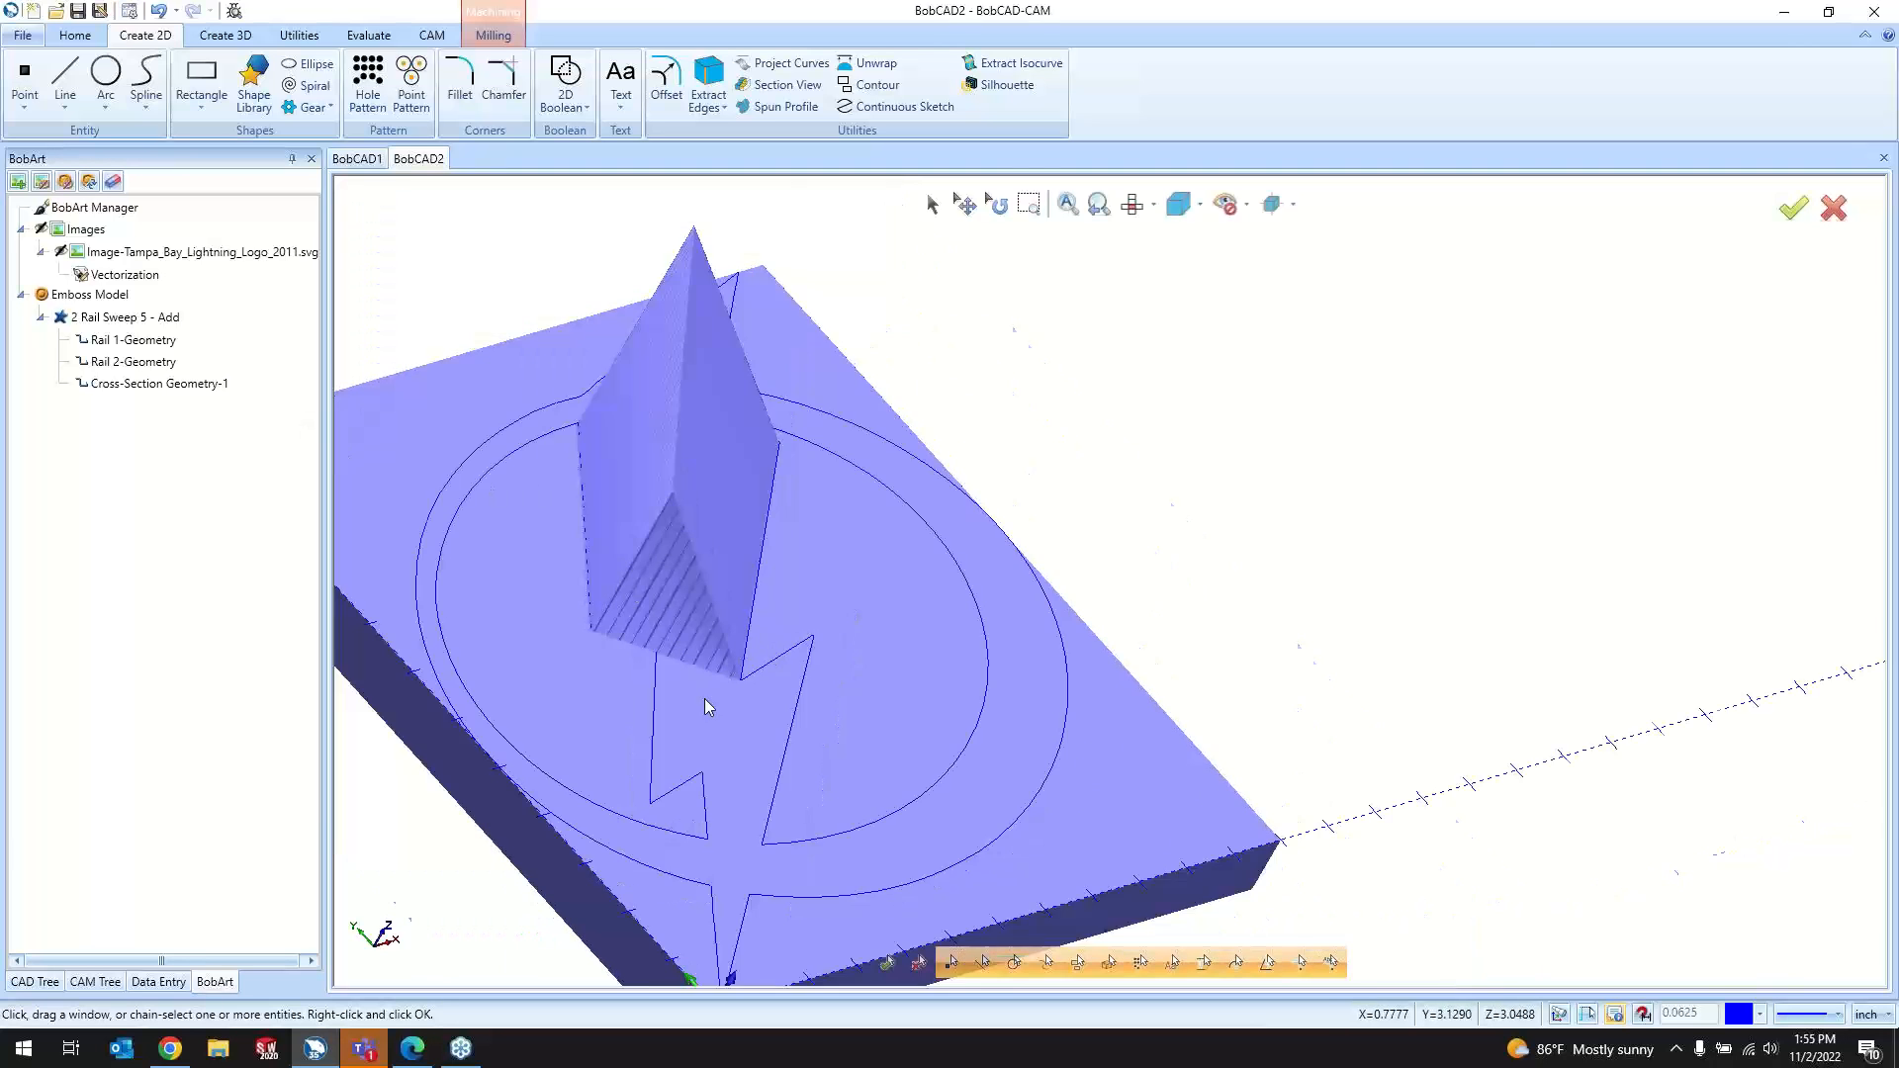
middle_drag(705, 699, 653, 689)
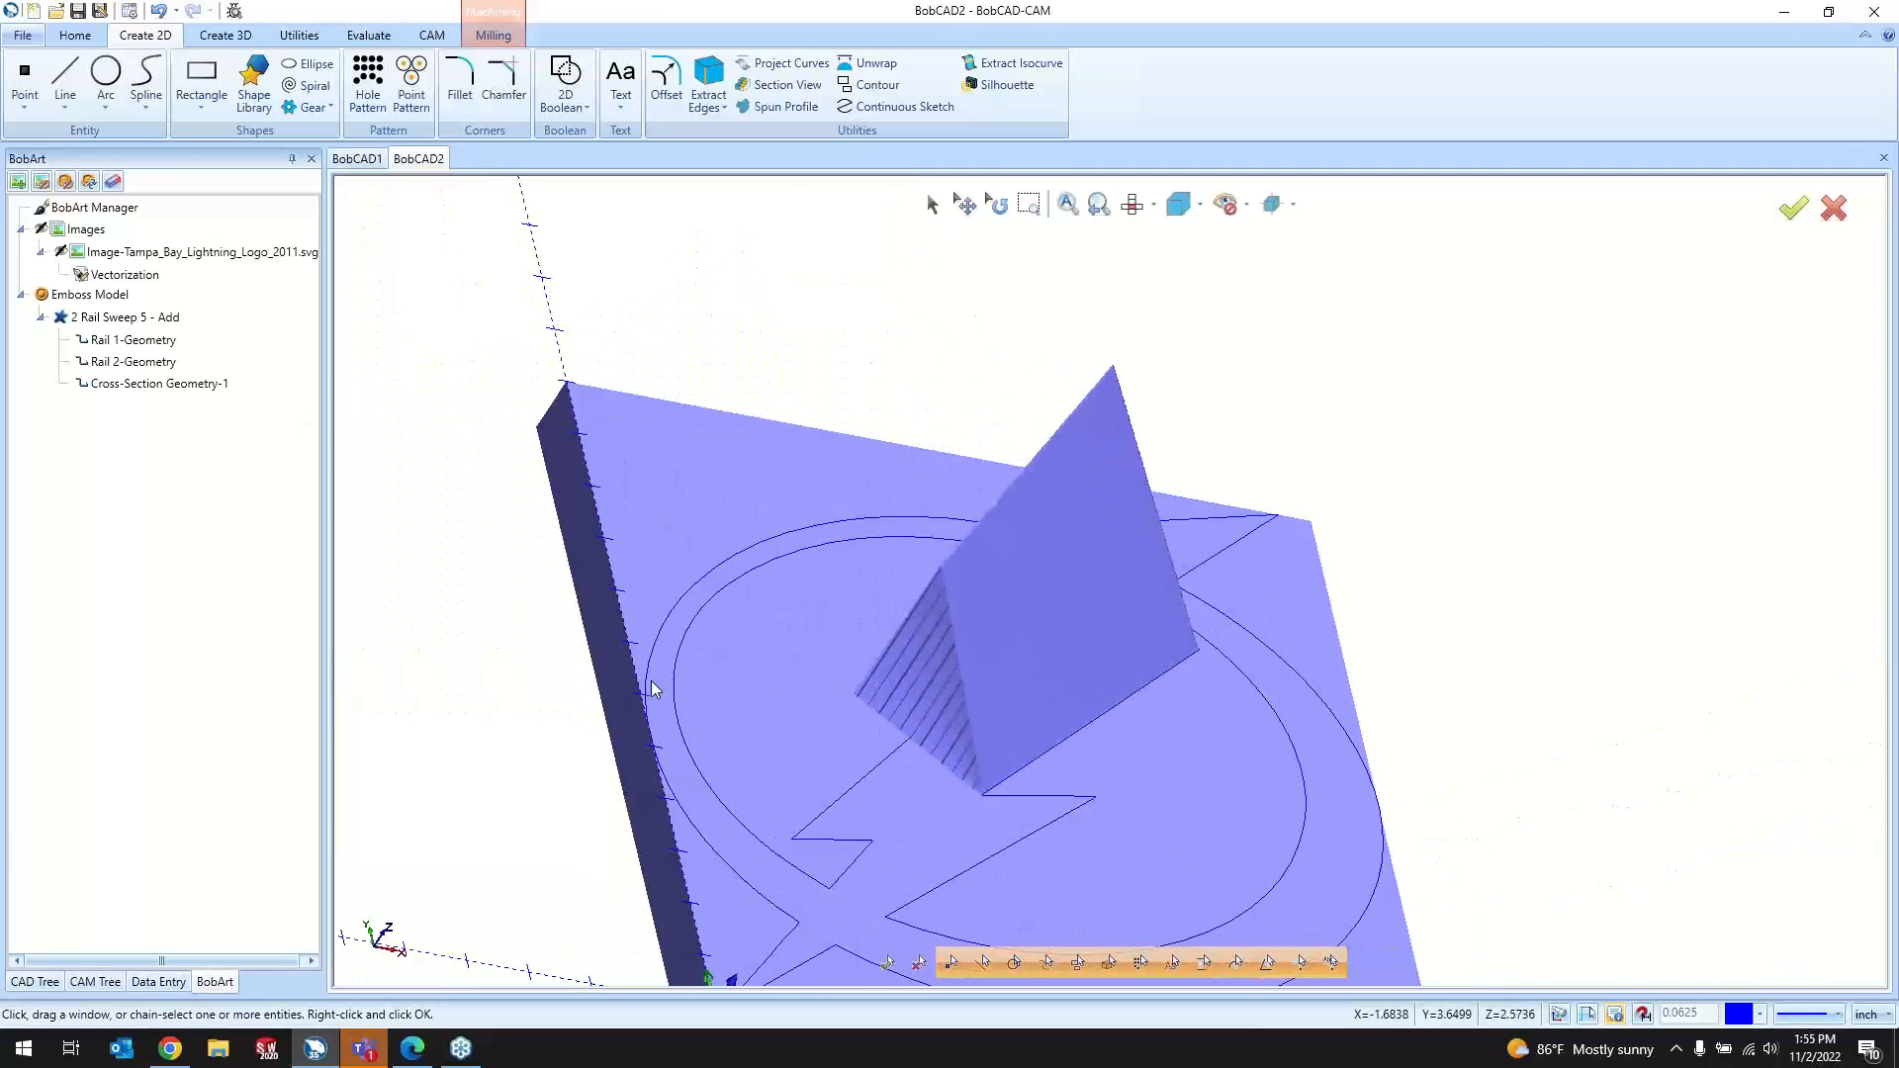
right_click(192, 327)
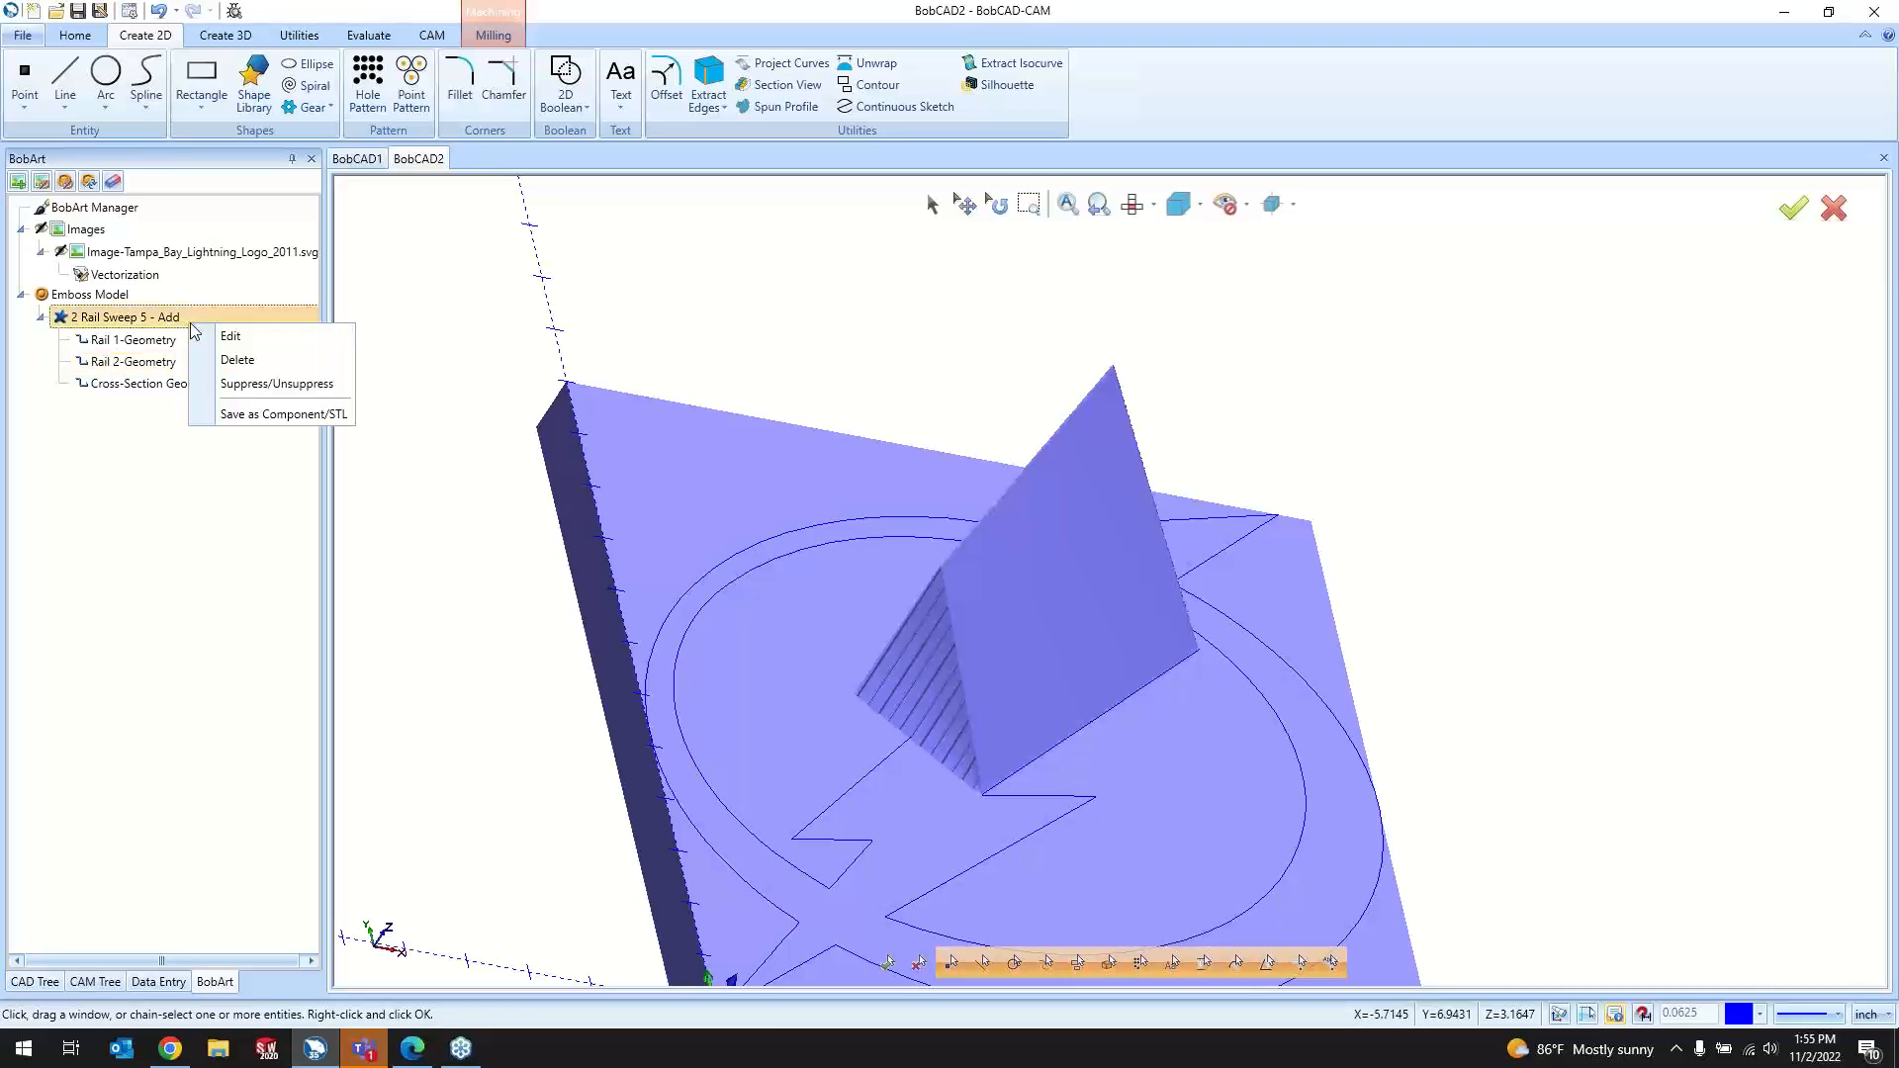
click(237, 360)
click(917, 591)
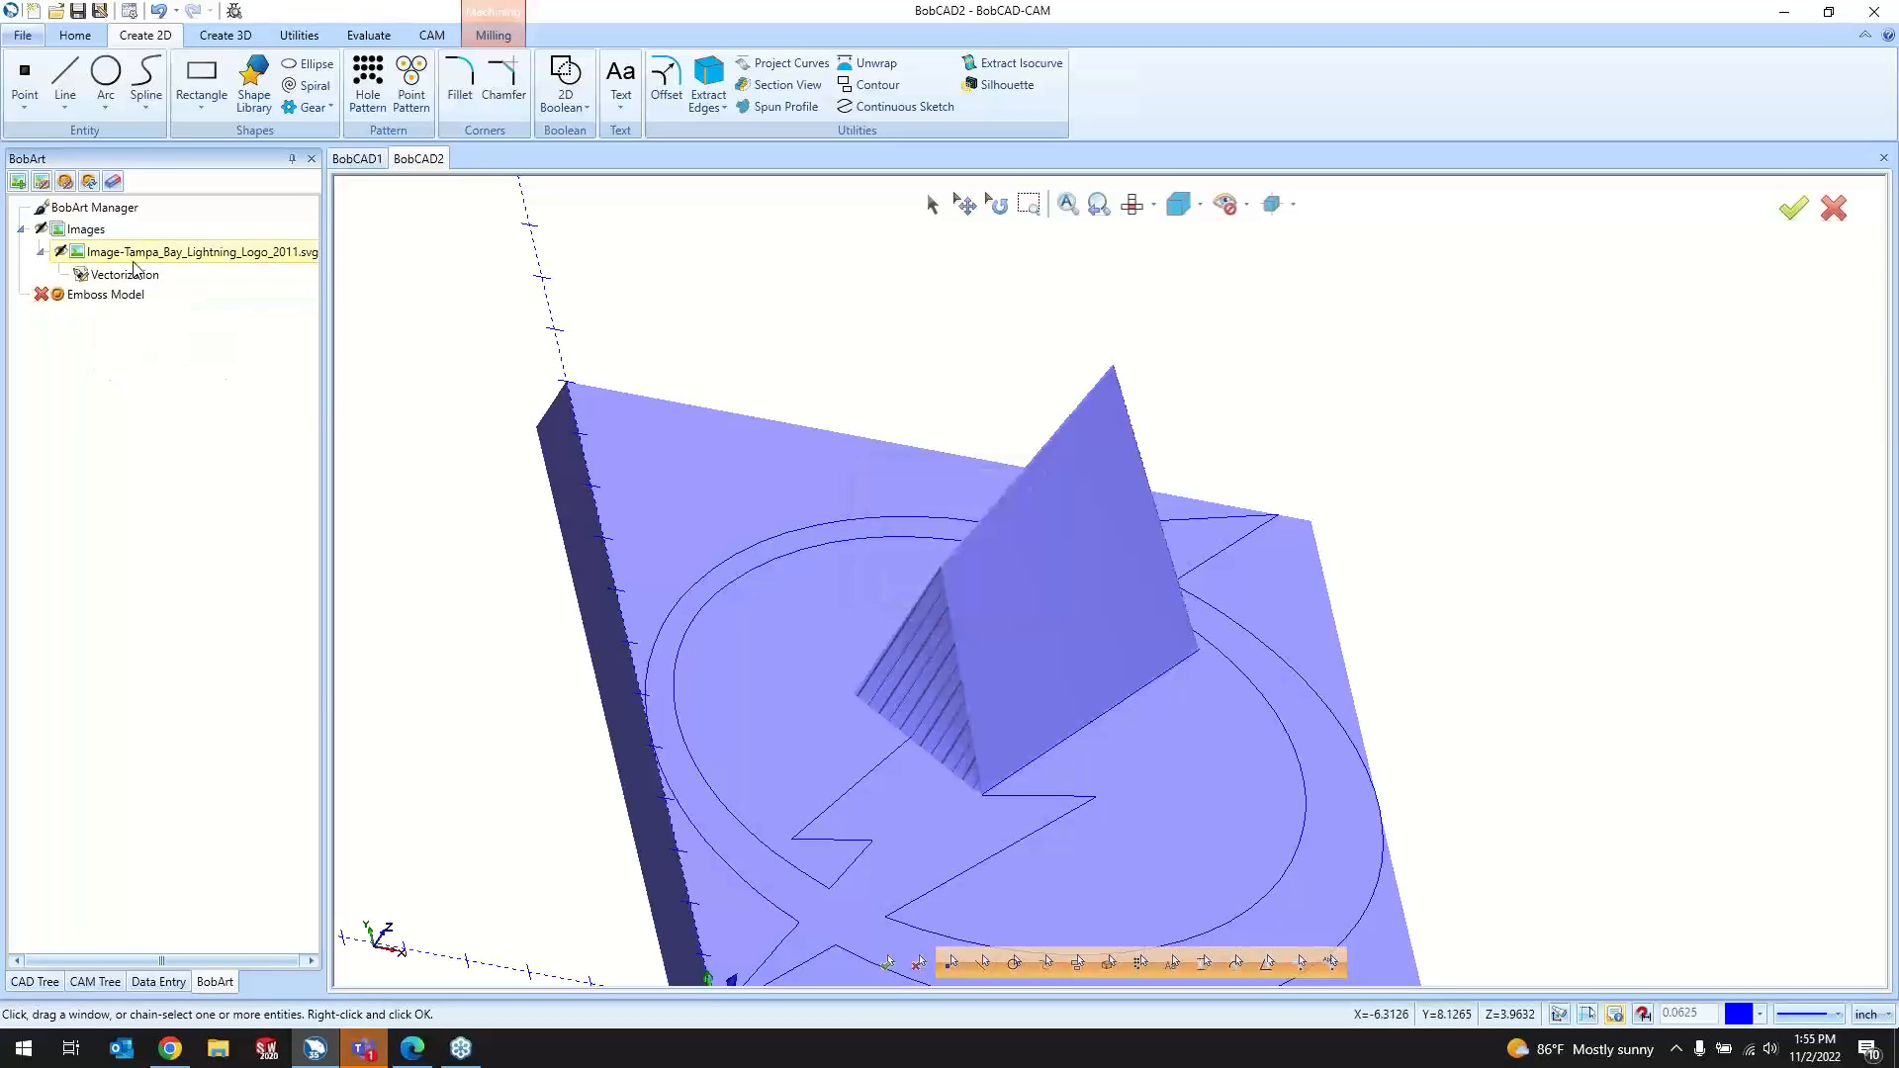
Step: Create a regular emboss from the logo geometry, subtracting material with a spline cross-section
right_click(132, 296)
click(197, 392)
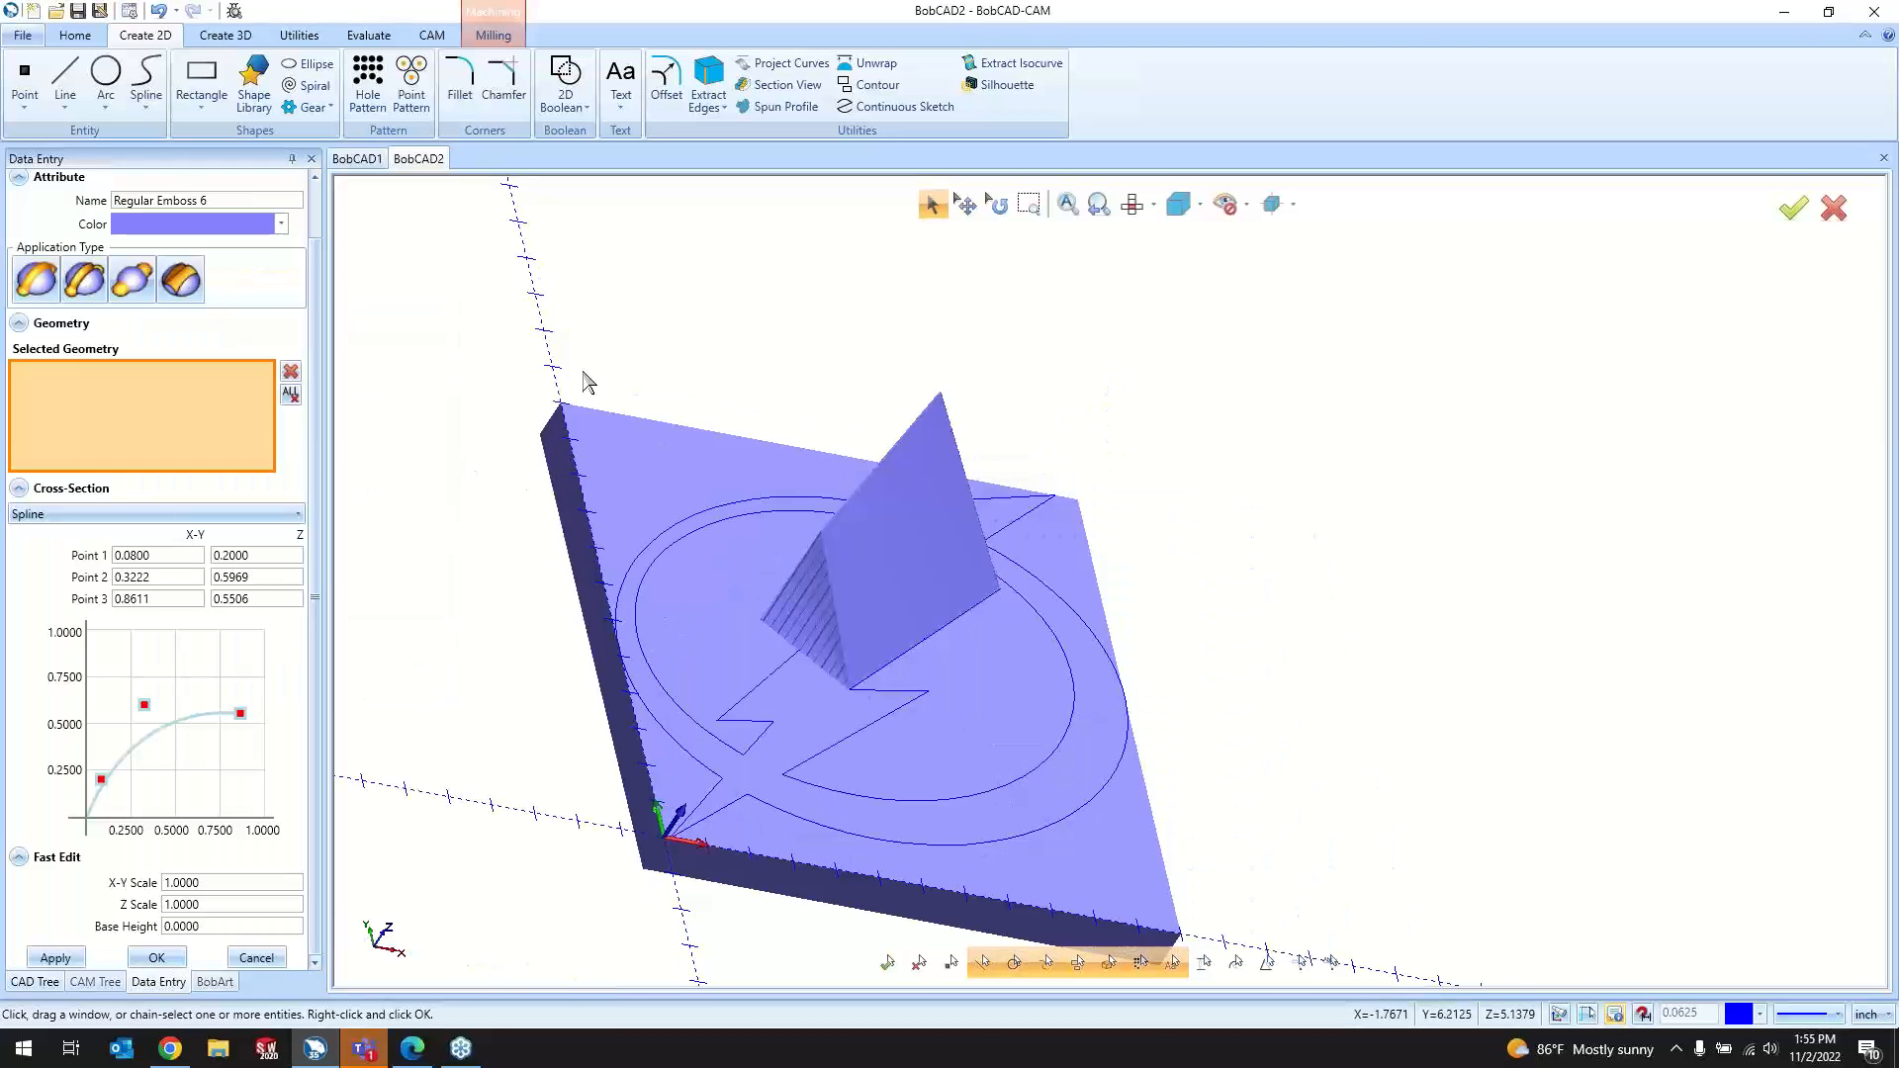
click(157, 958)
Step: Delete the short diagonal line, remove the connecting line from the emboss geometry and rebuild the regular emboss
click(157, 342)
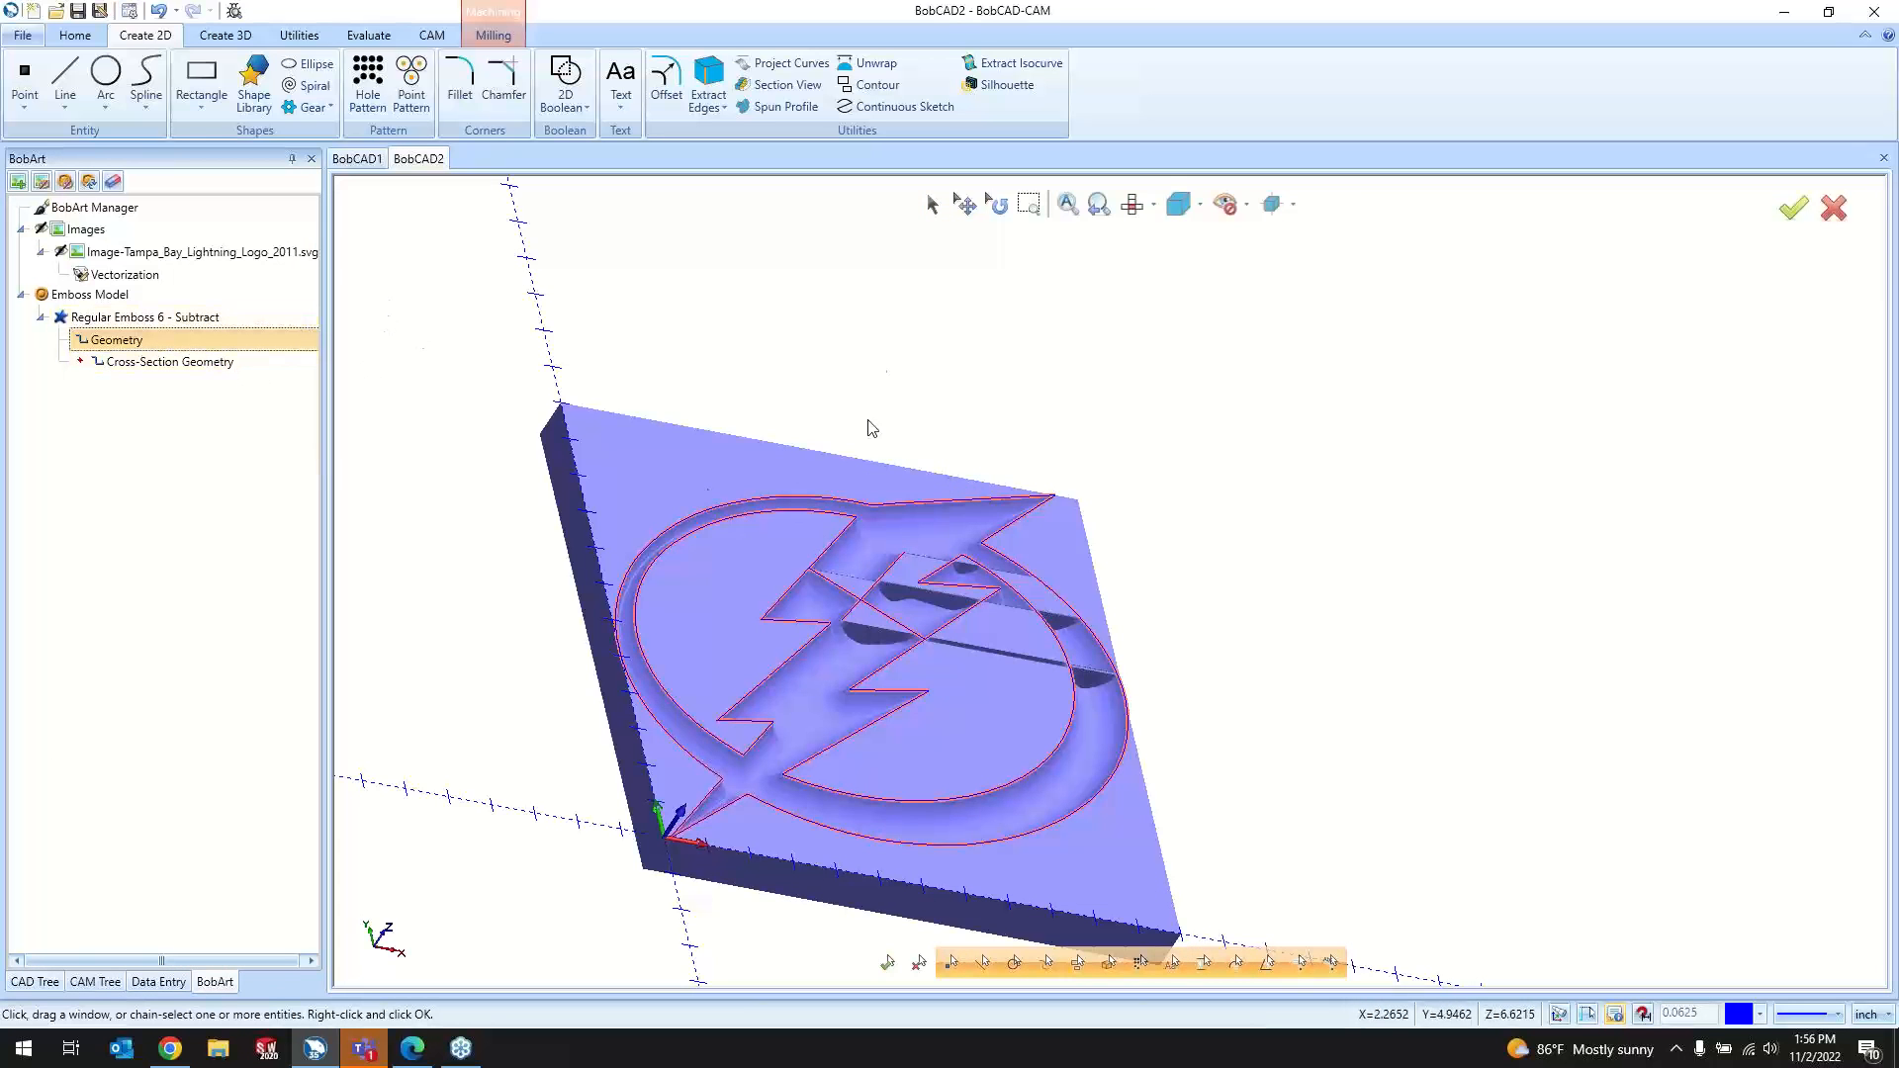
click(933, 205)
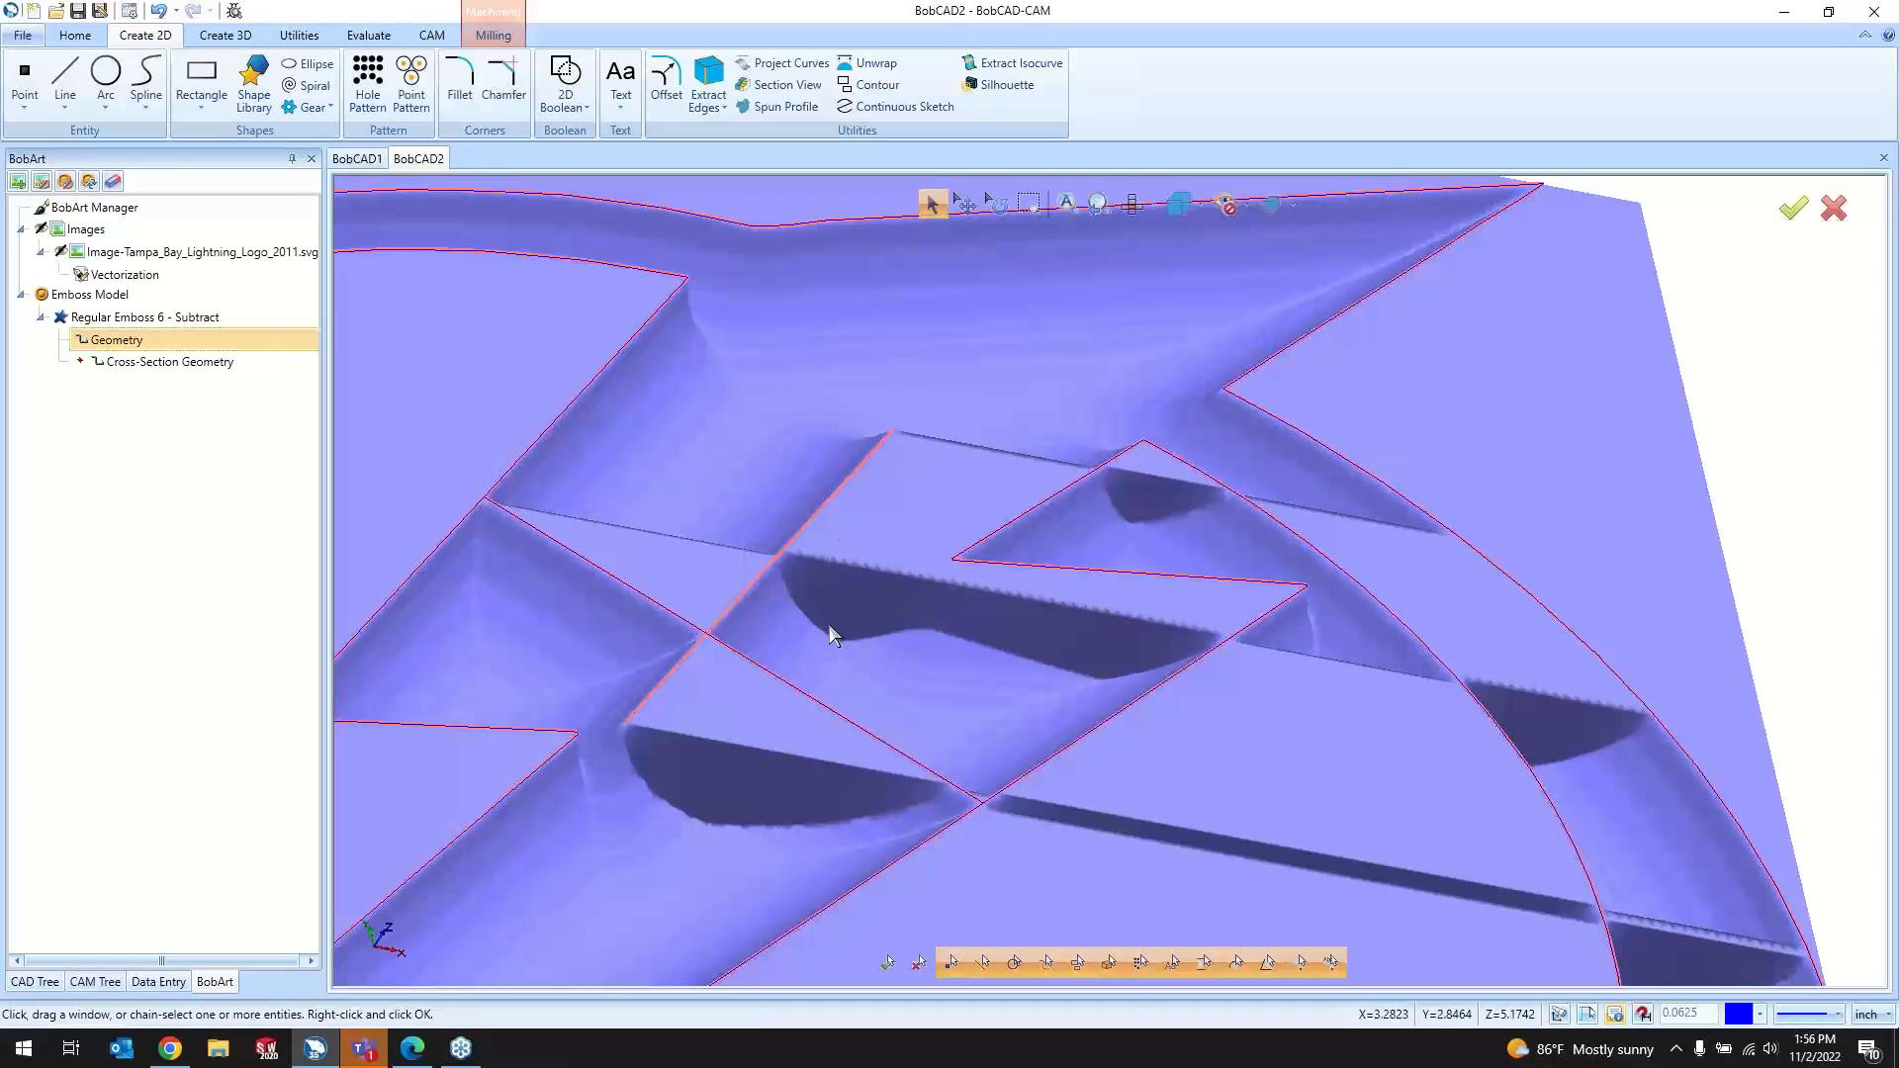
right_click(106, 339)
click(138, 350)
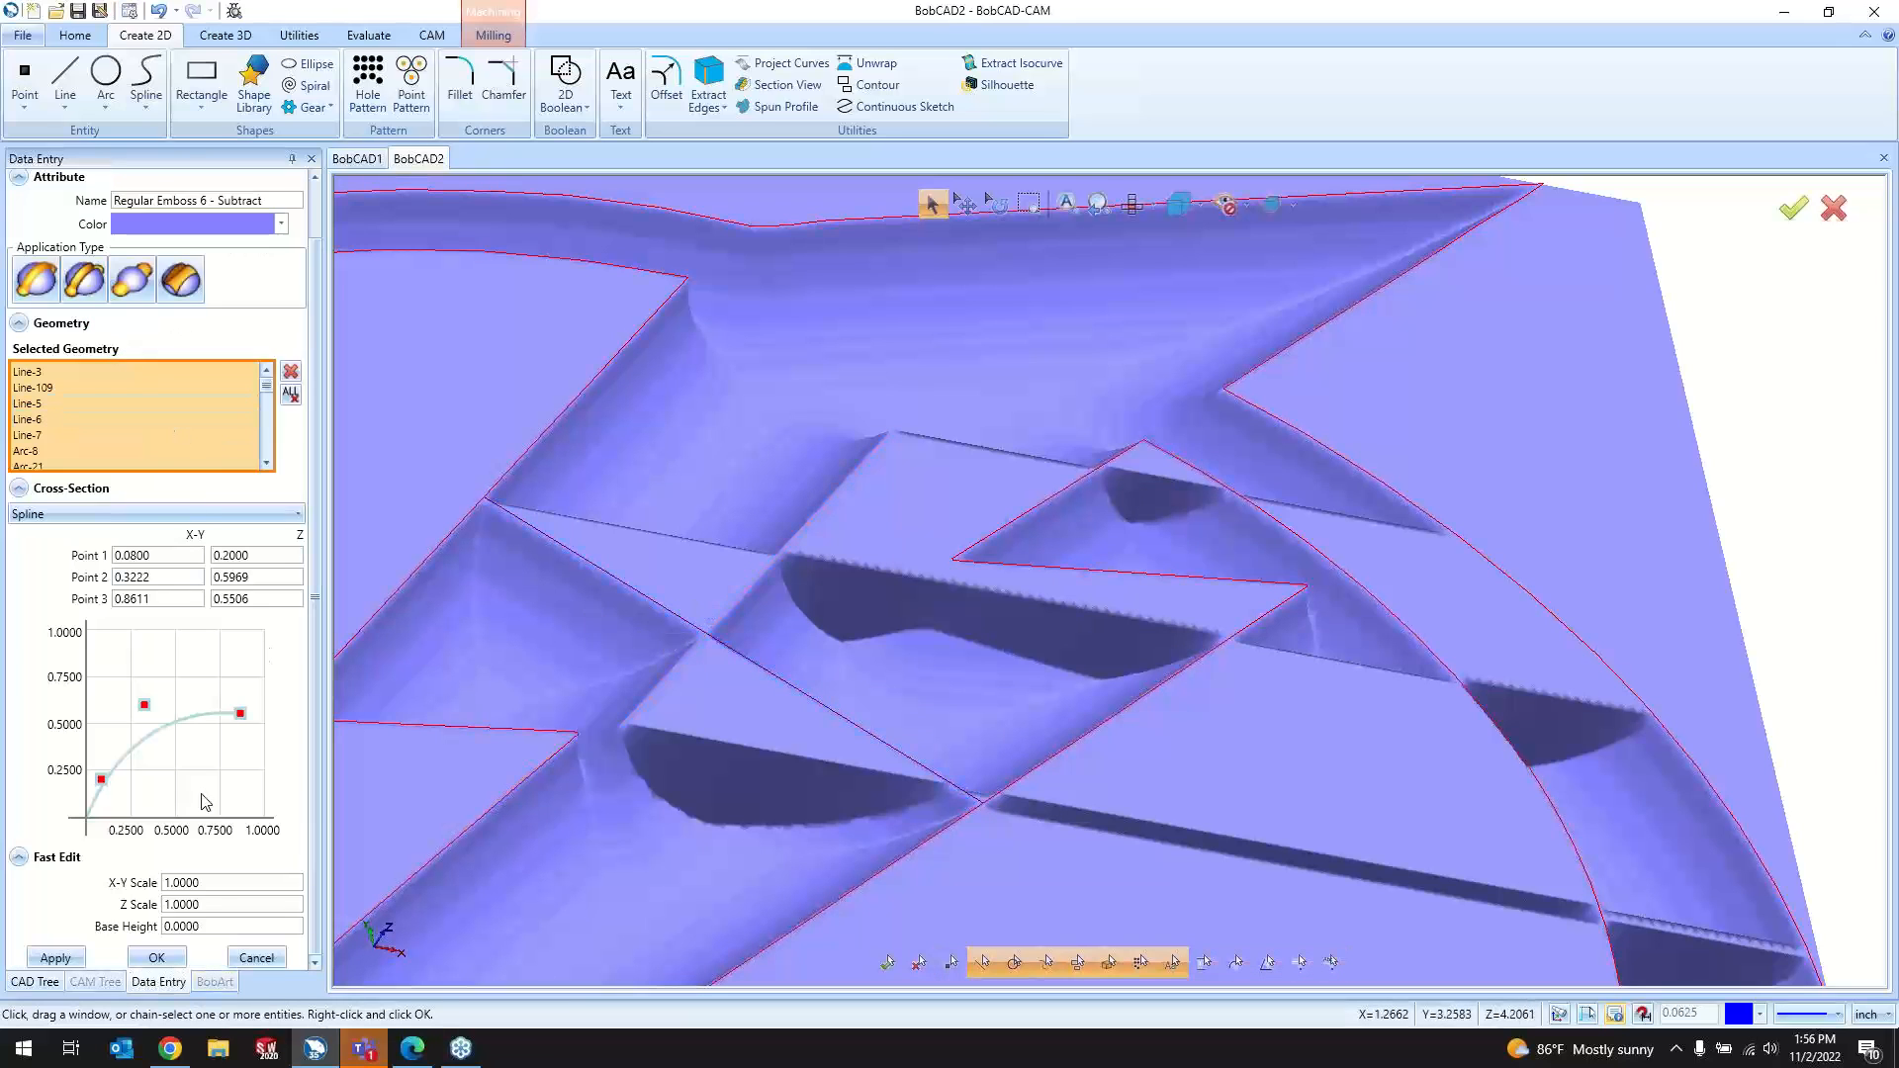
click(156, 958)
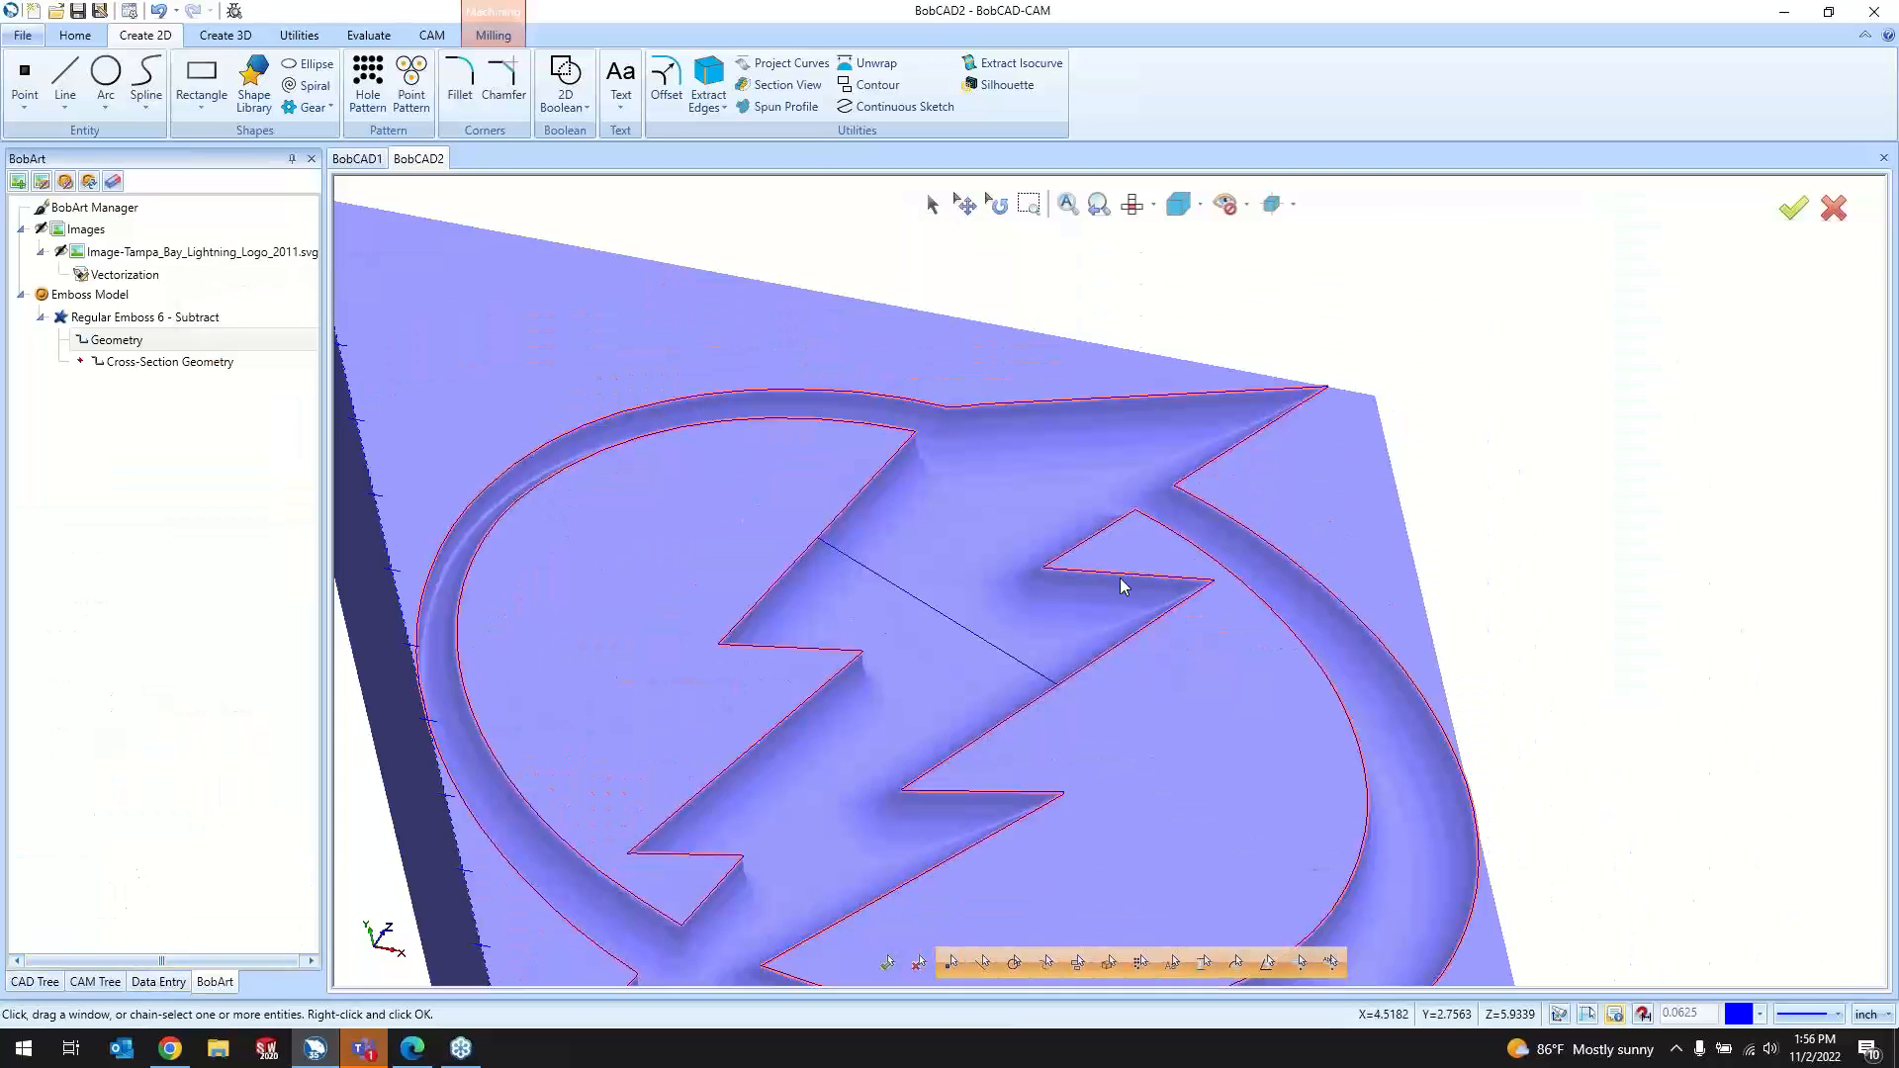
scroll(1120, 587, down, 2)
middle_drag(1089, 585, 1026, 572)
scroll(859, 615, down, 4)
scroll(996, 814, up, 4)
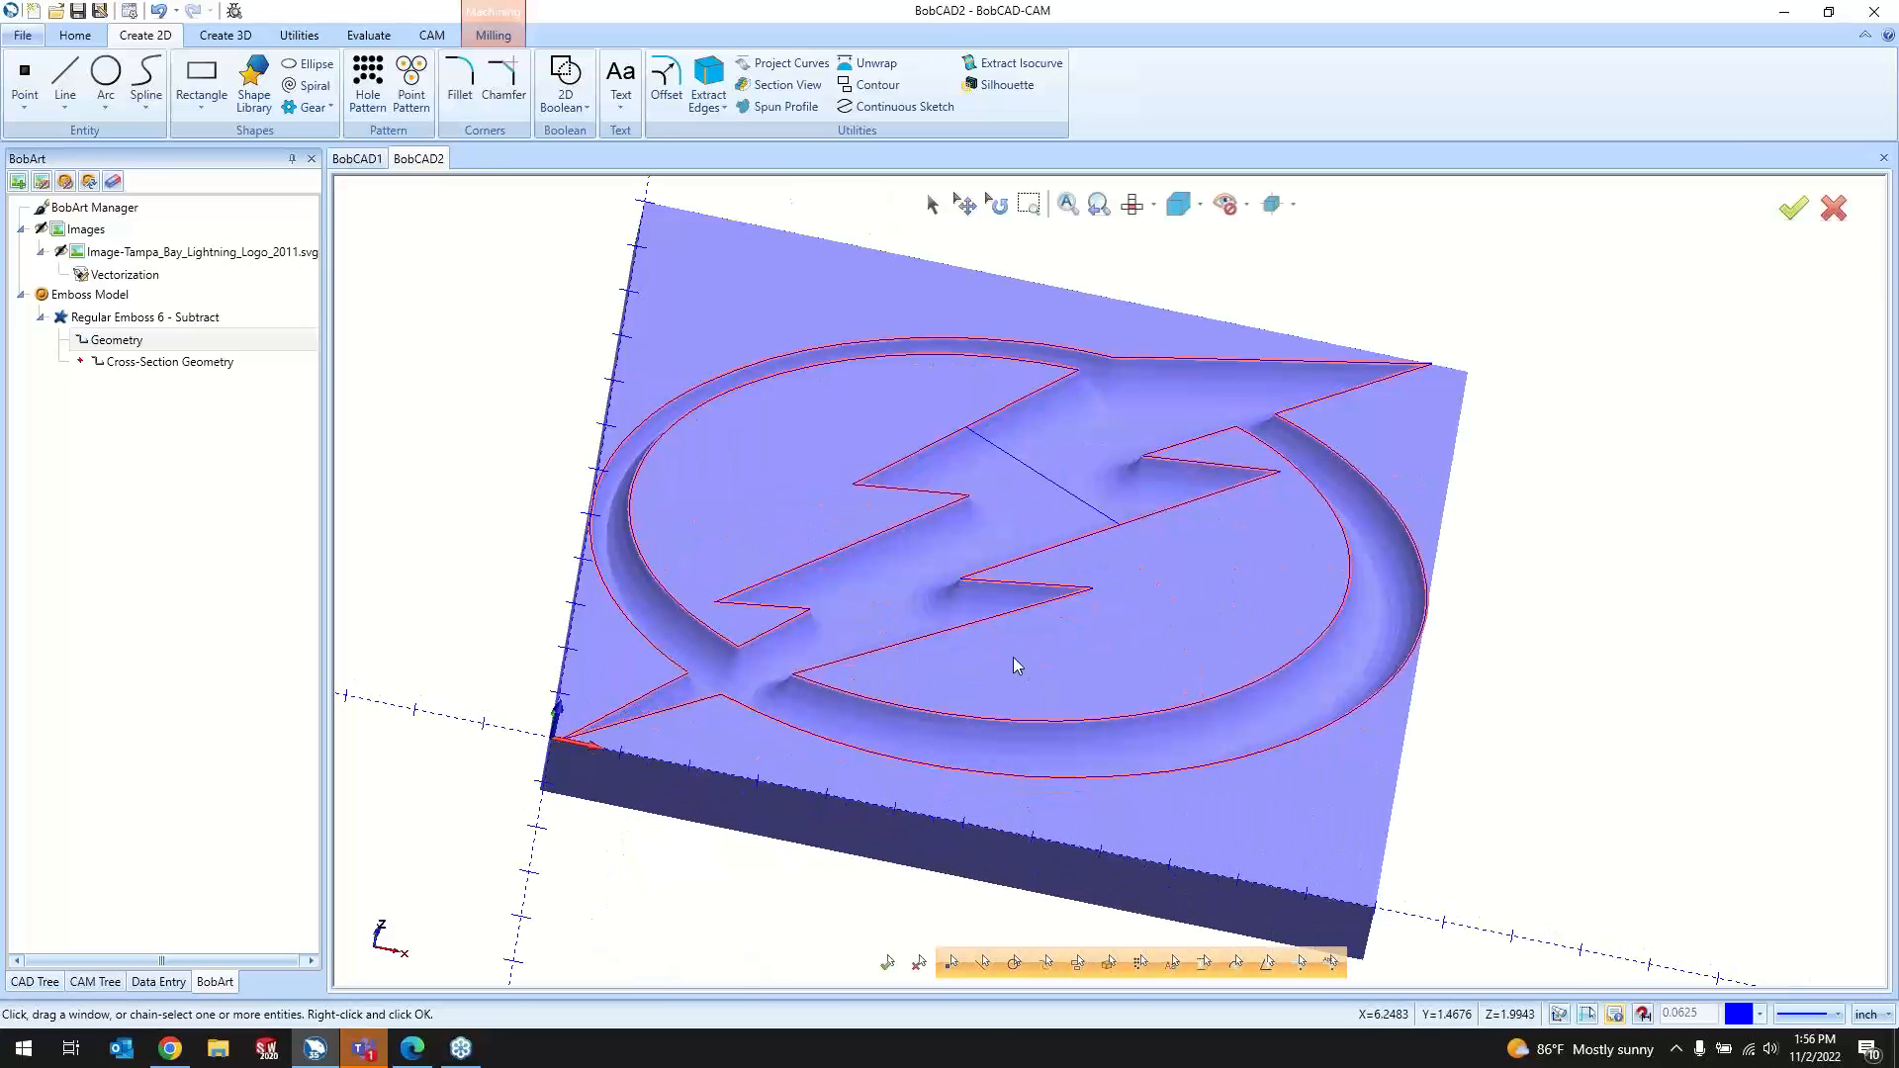
right_click(164, 299)
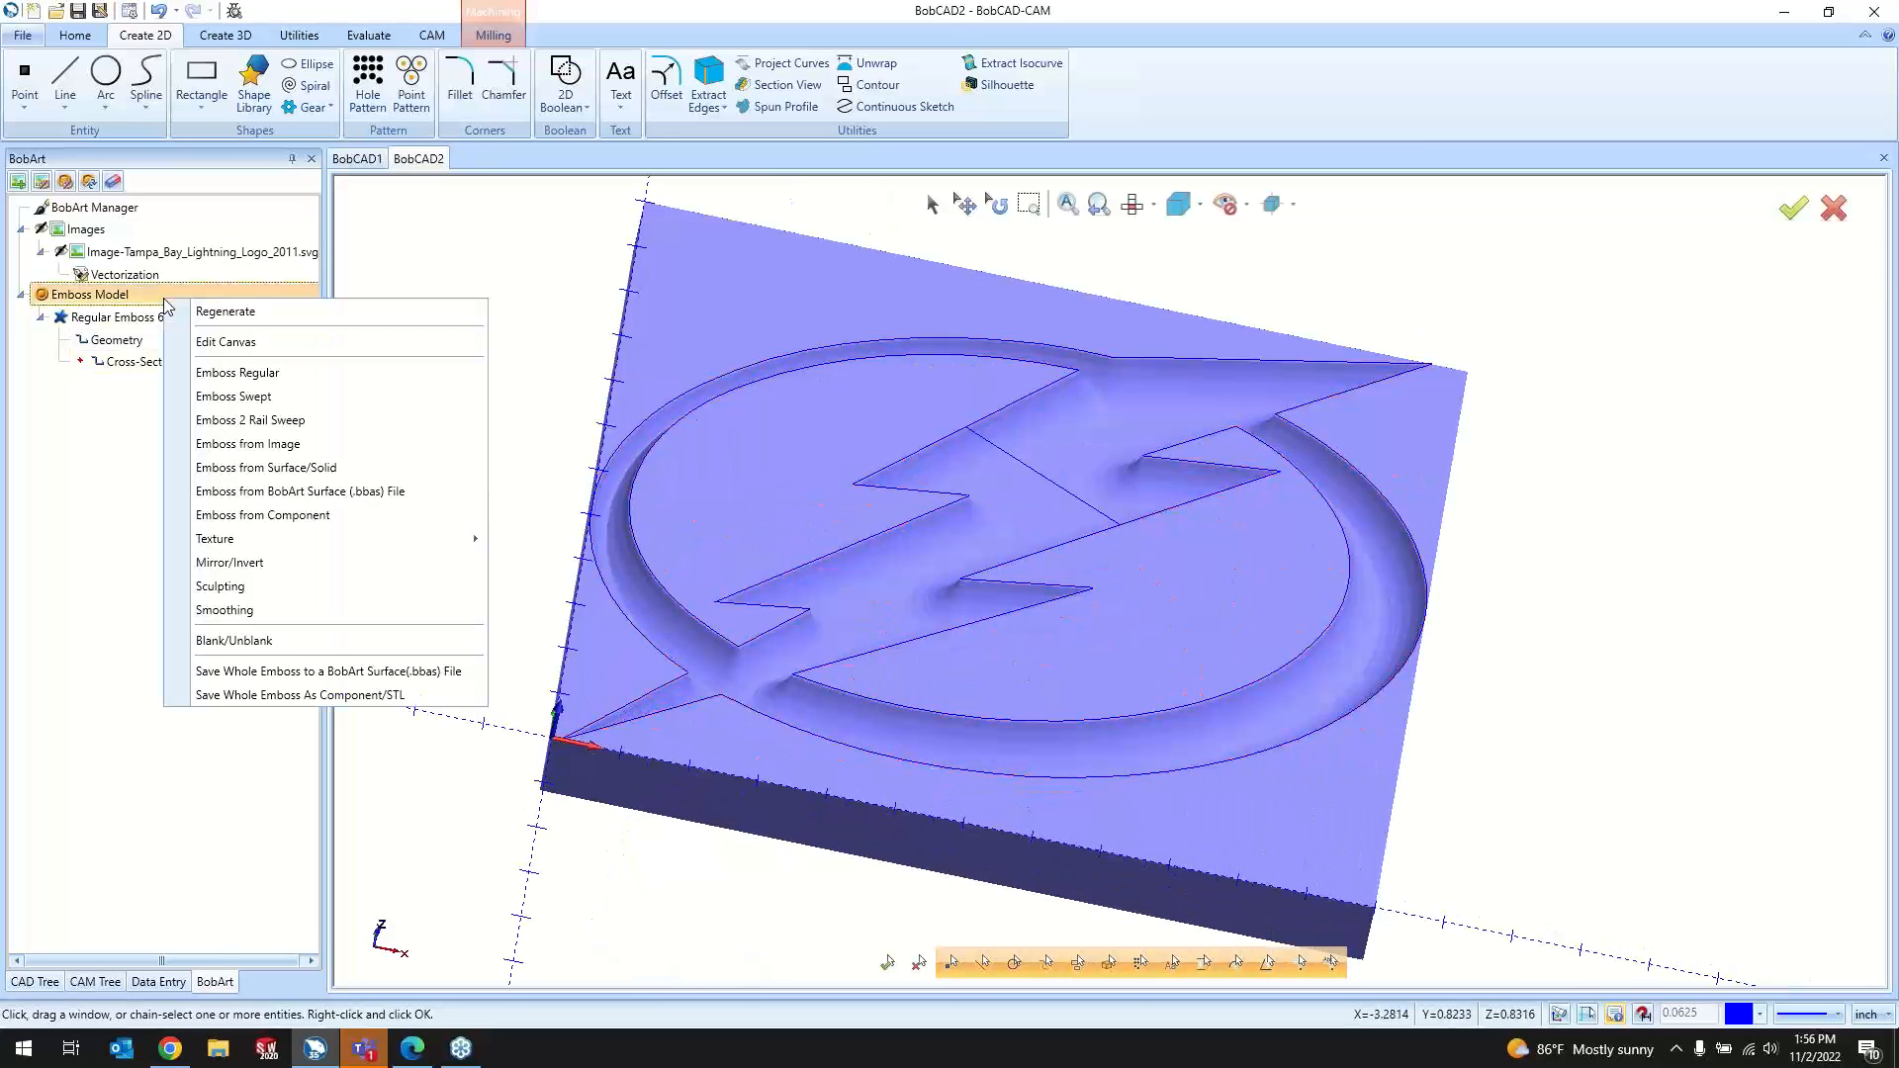
mouse_move(249, 542)
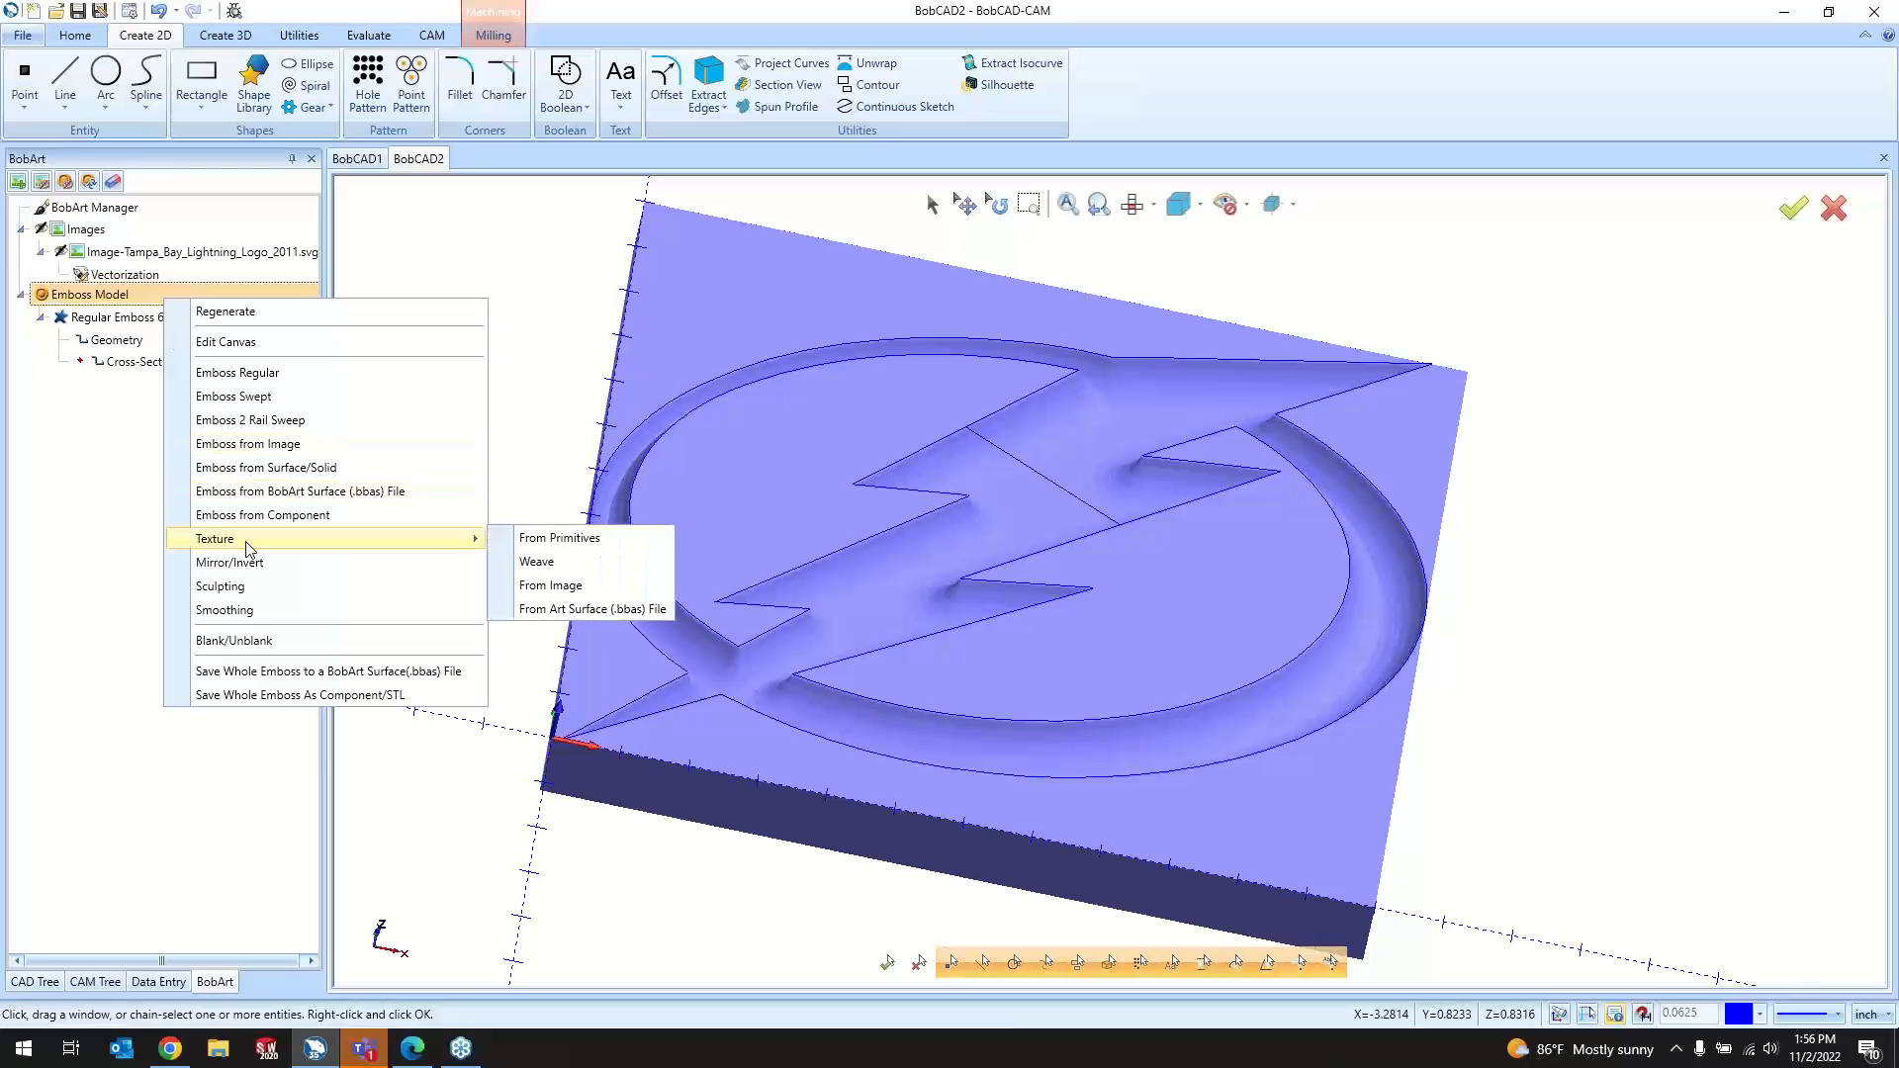
click(606, 543)
click(267, 838)
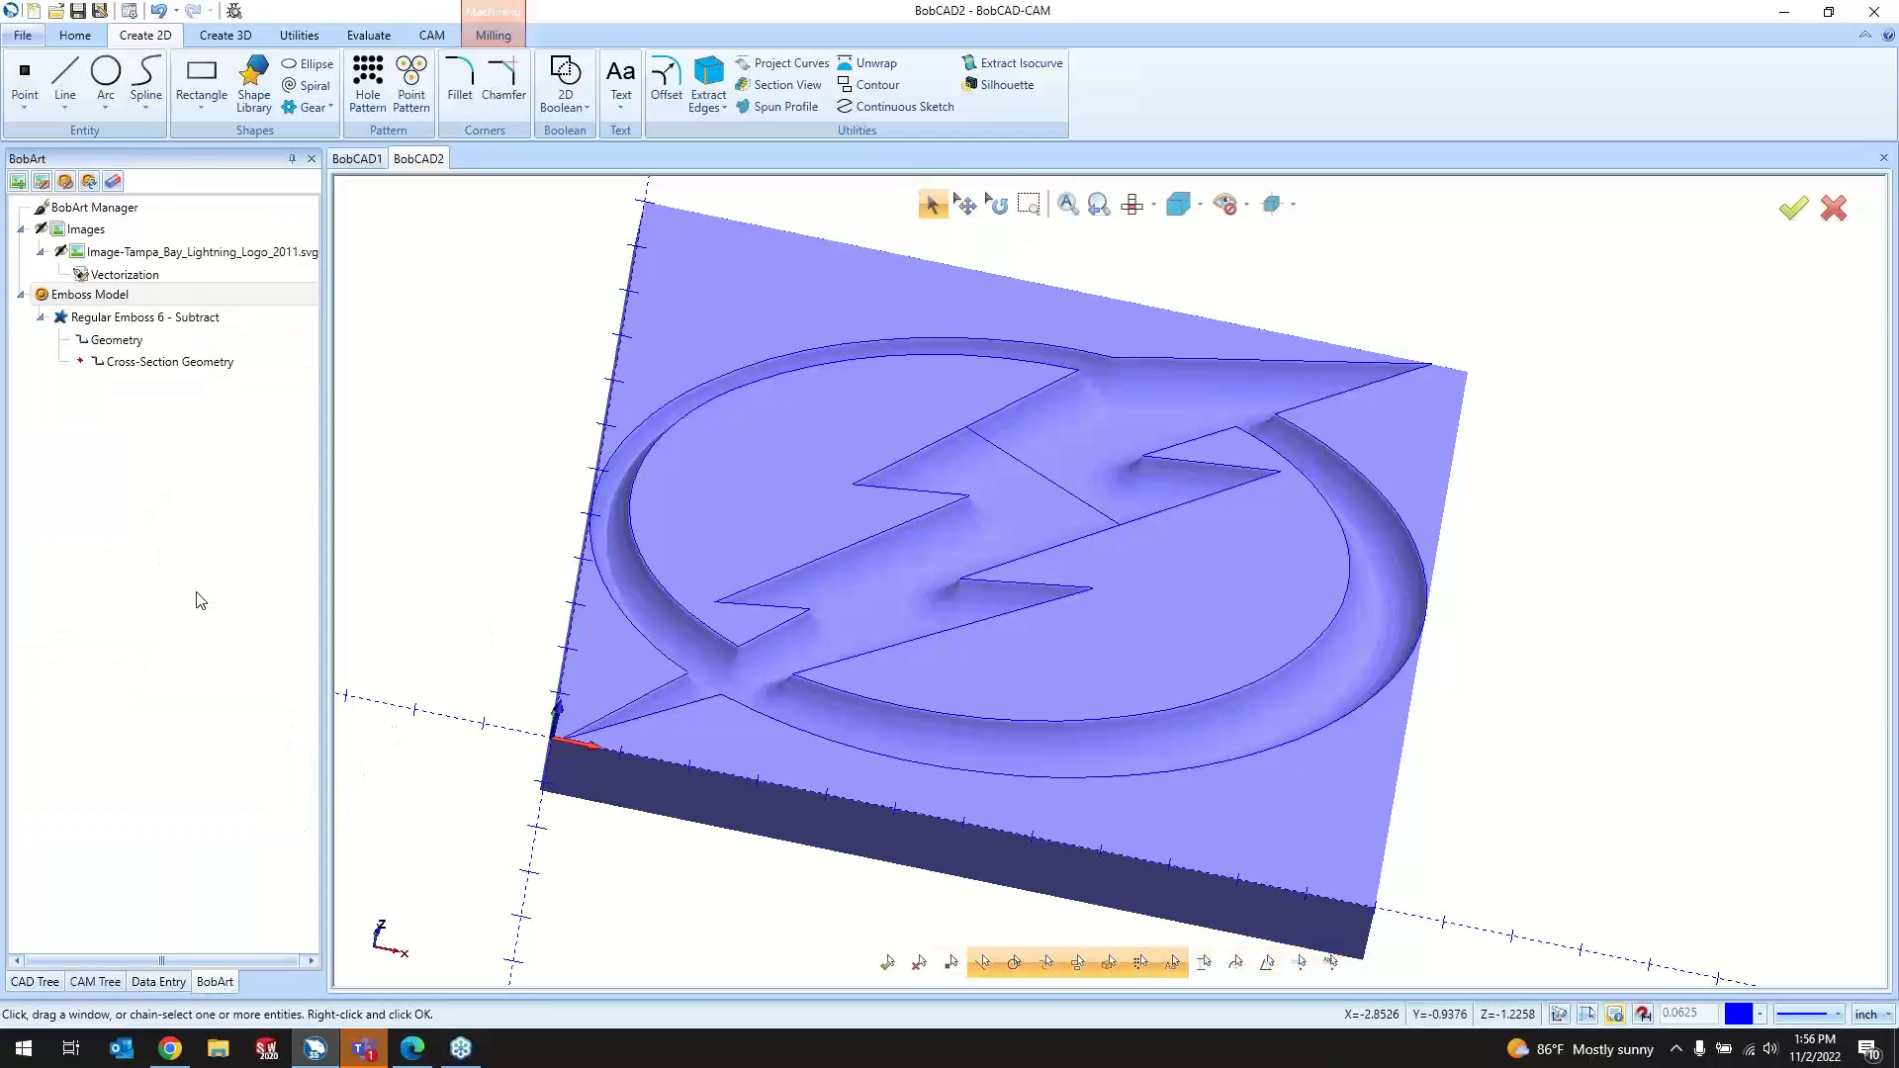
Step: Review the regular emboss feature's colour options, cross-section settings and selected geometry
right_click(141, 296)
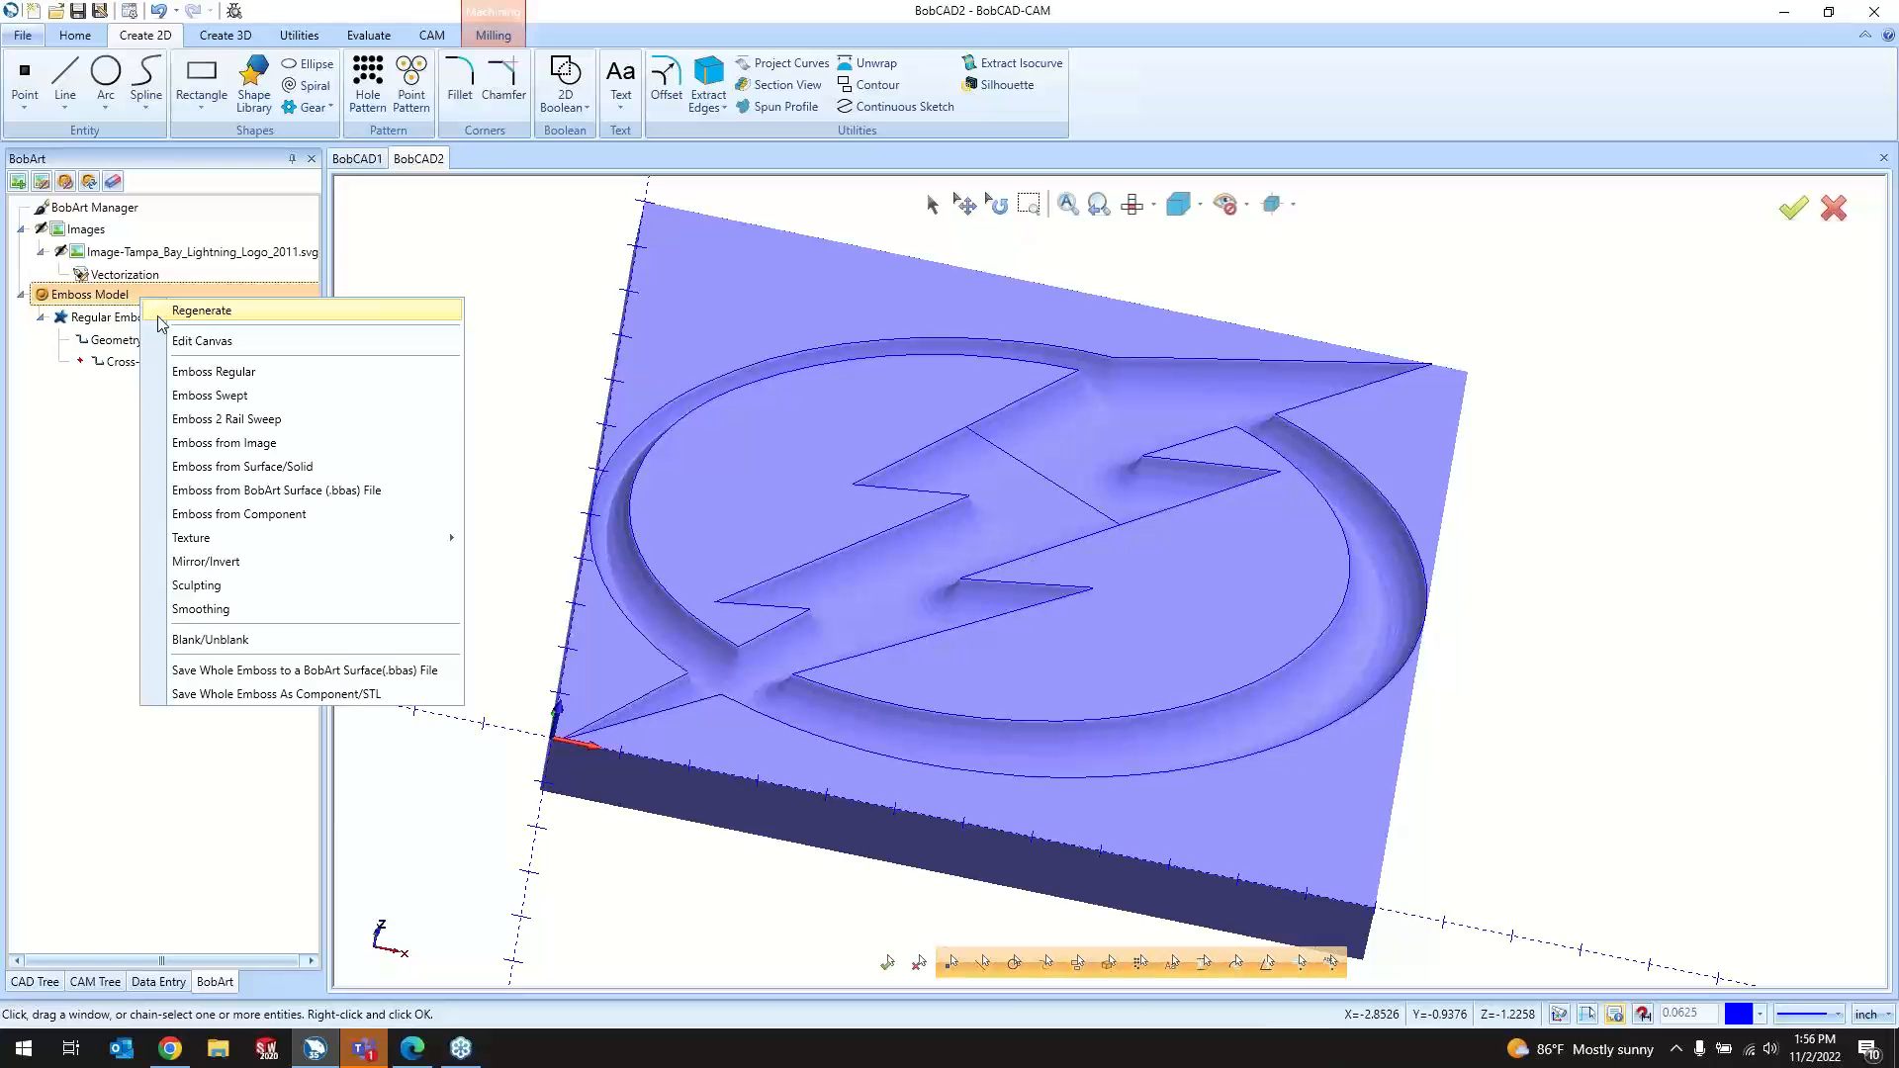
click(112, 334)
right_click(110, 321)
click(132, 327)
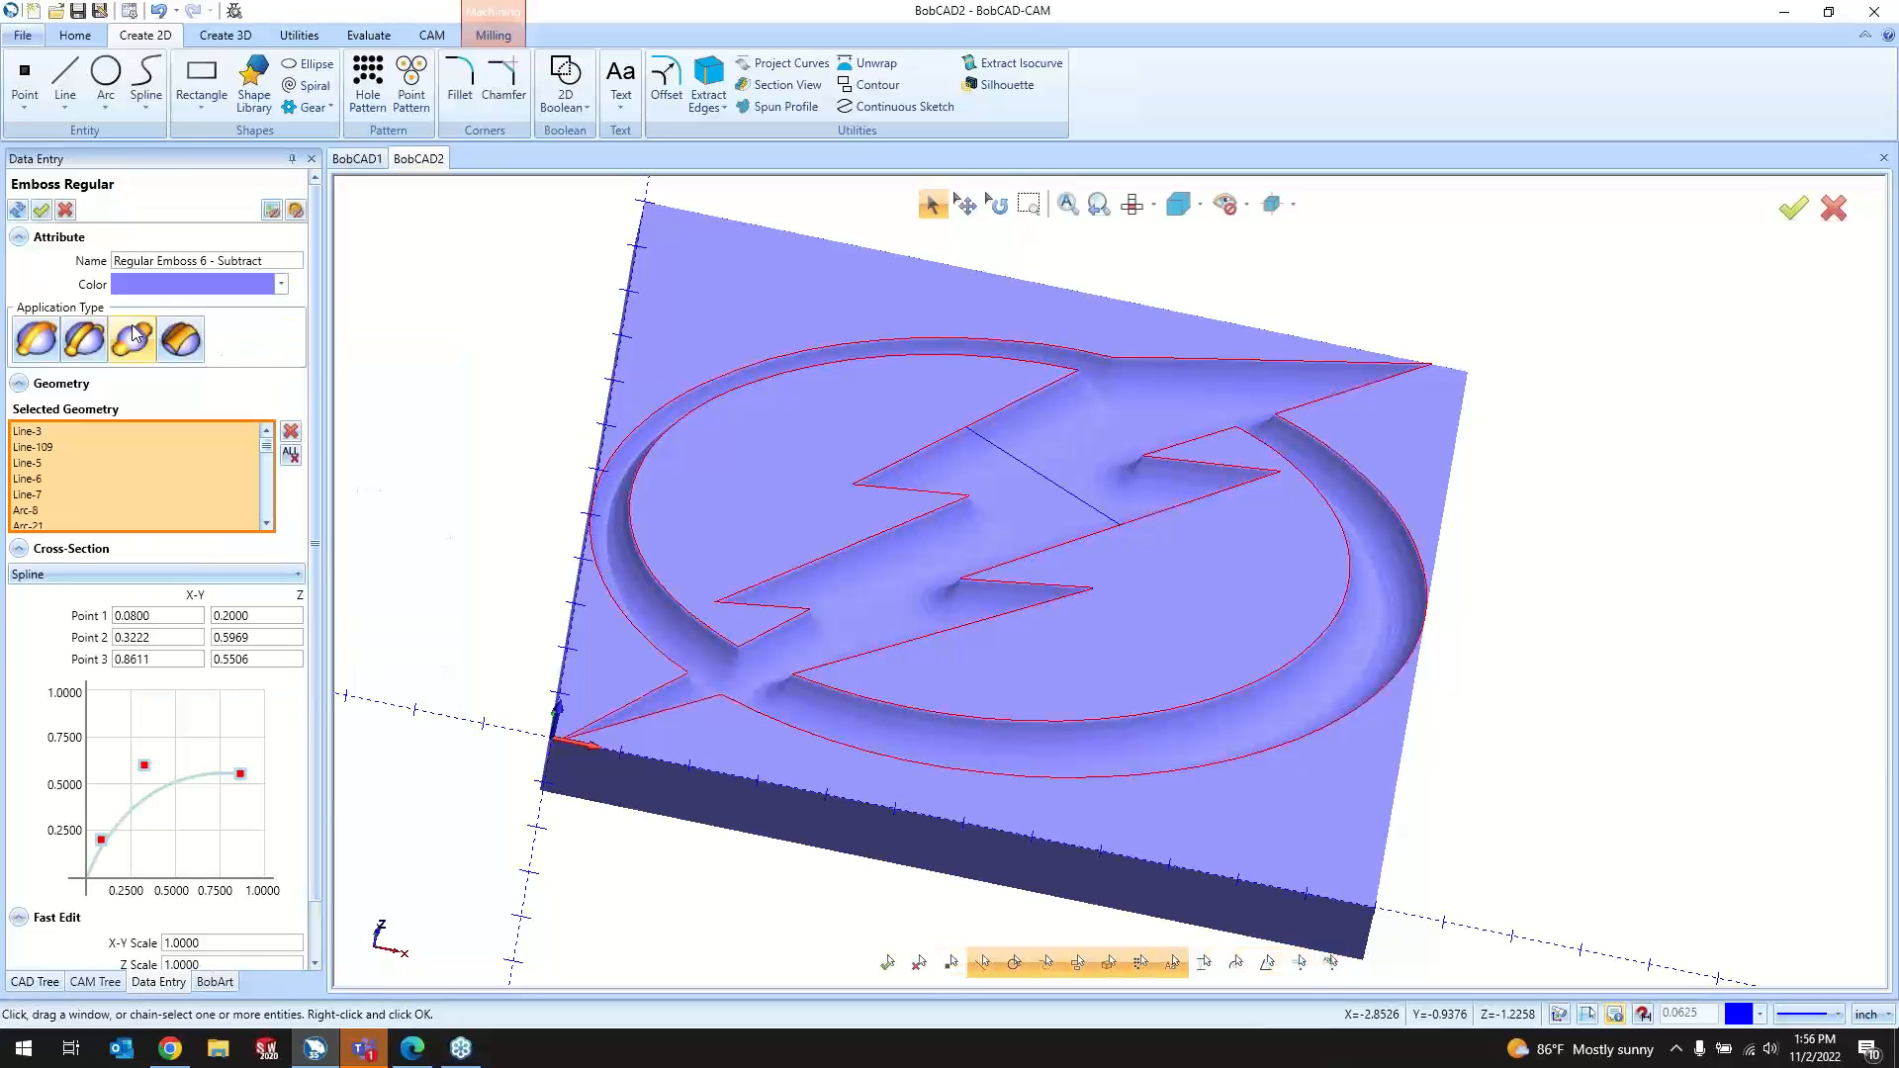
click(281, 285)
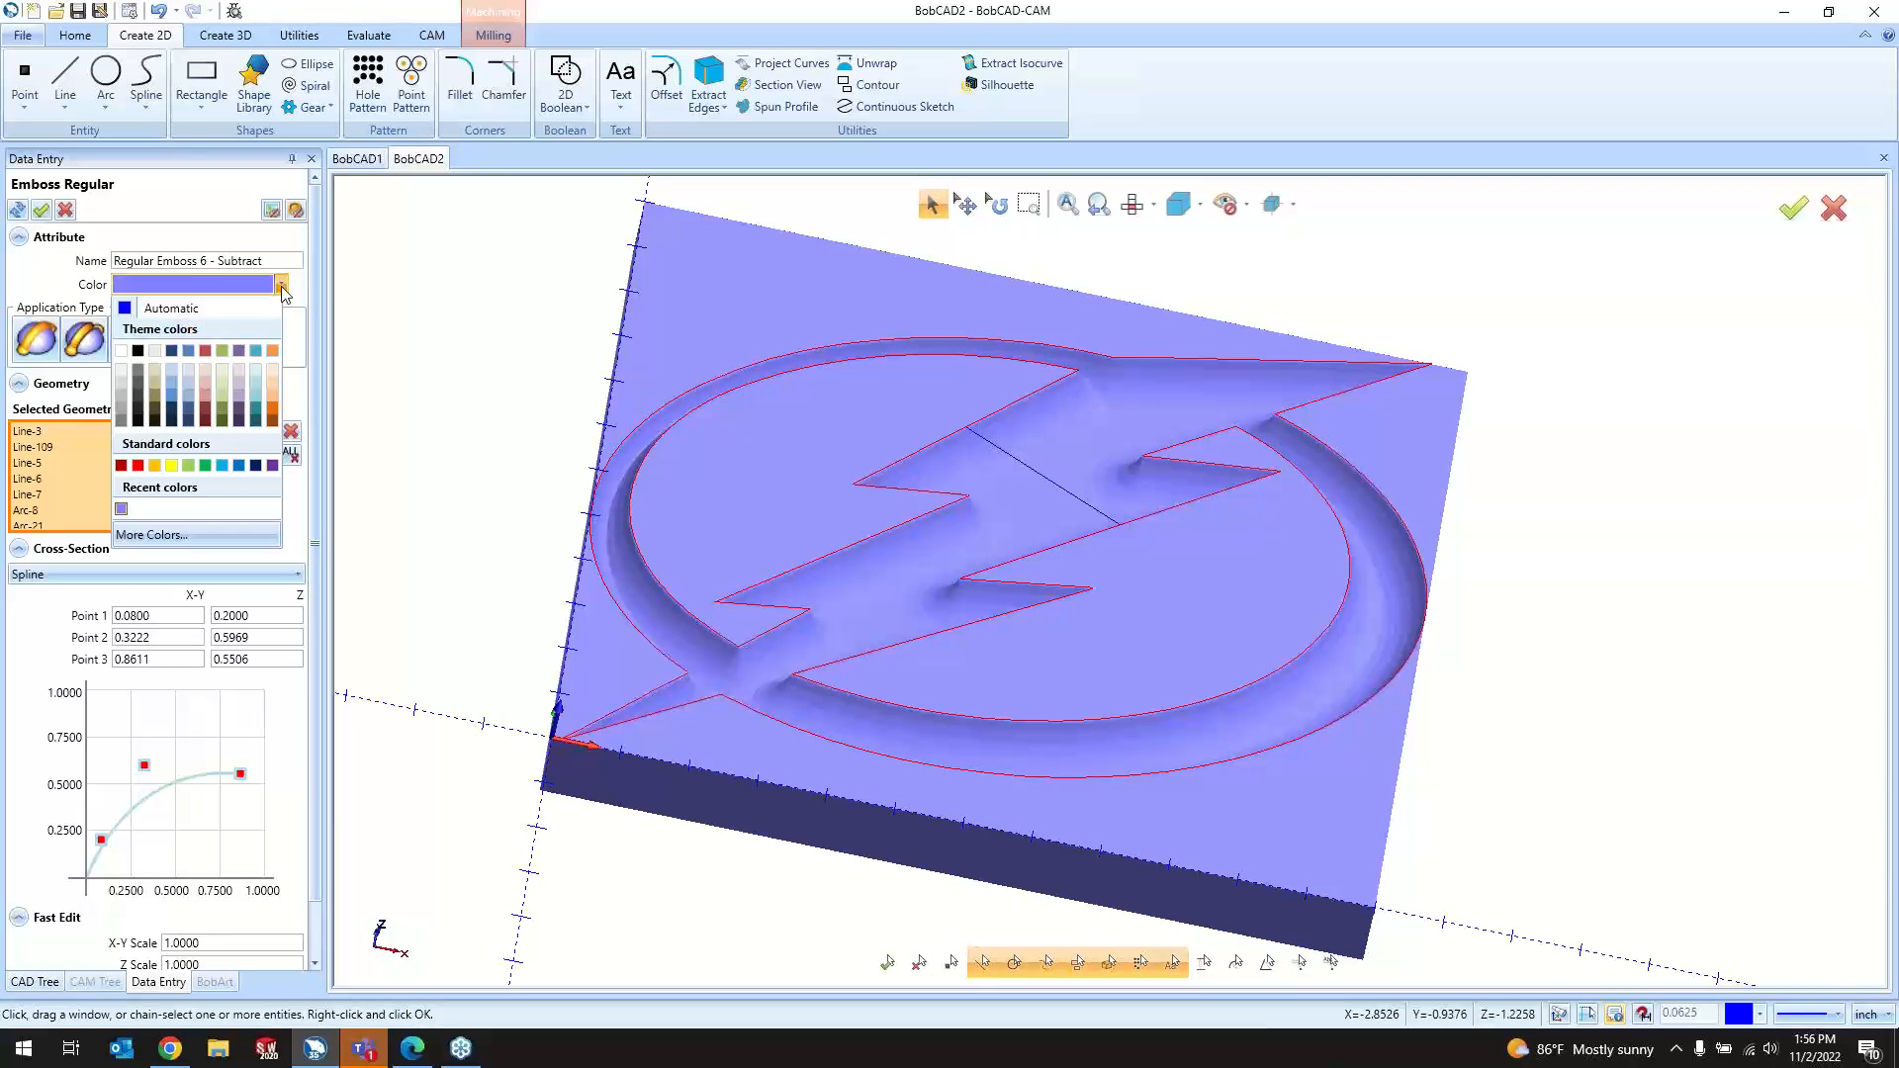
click(282, 285)
scroll(274, 739, down, 1)
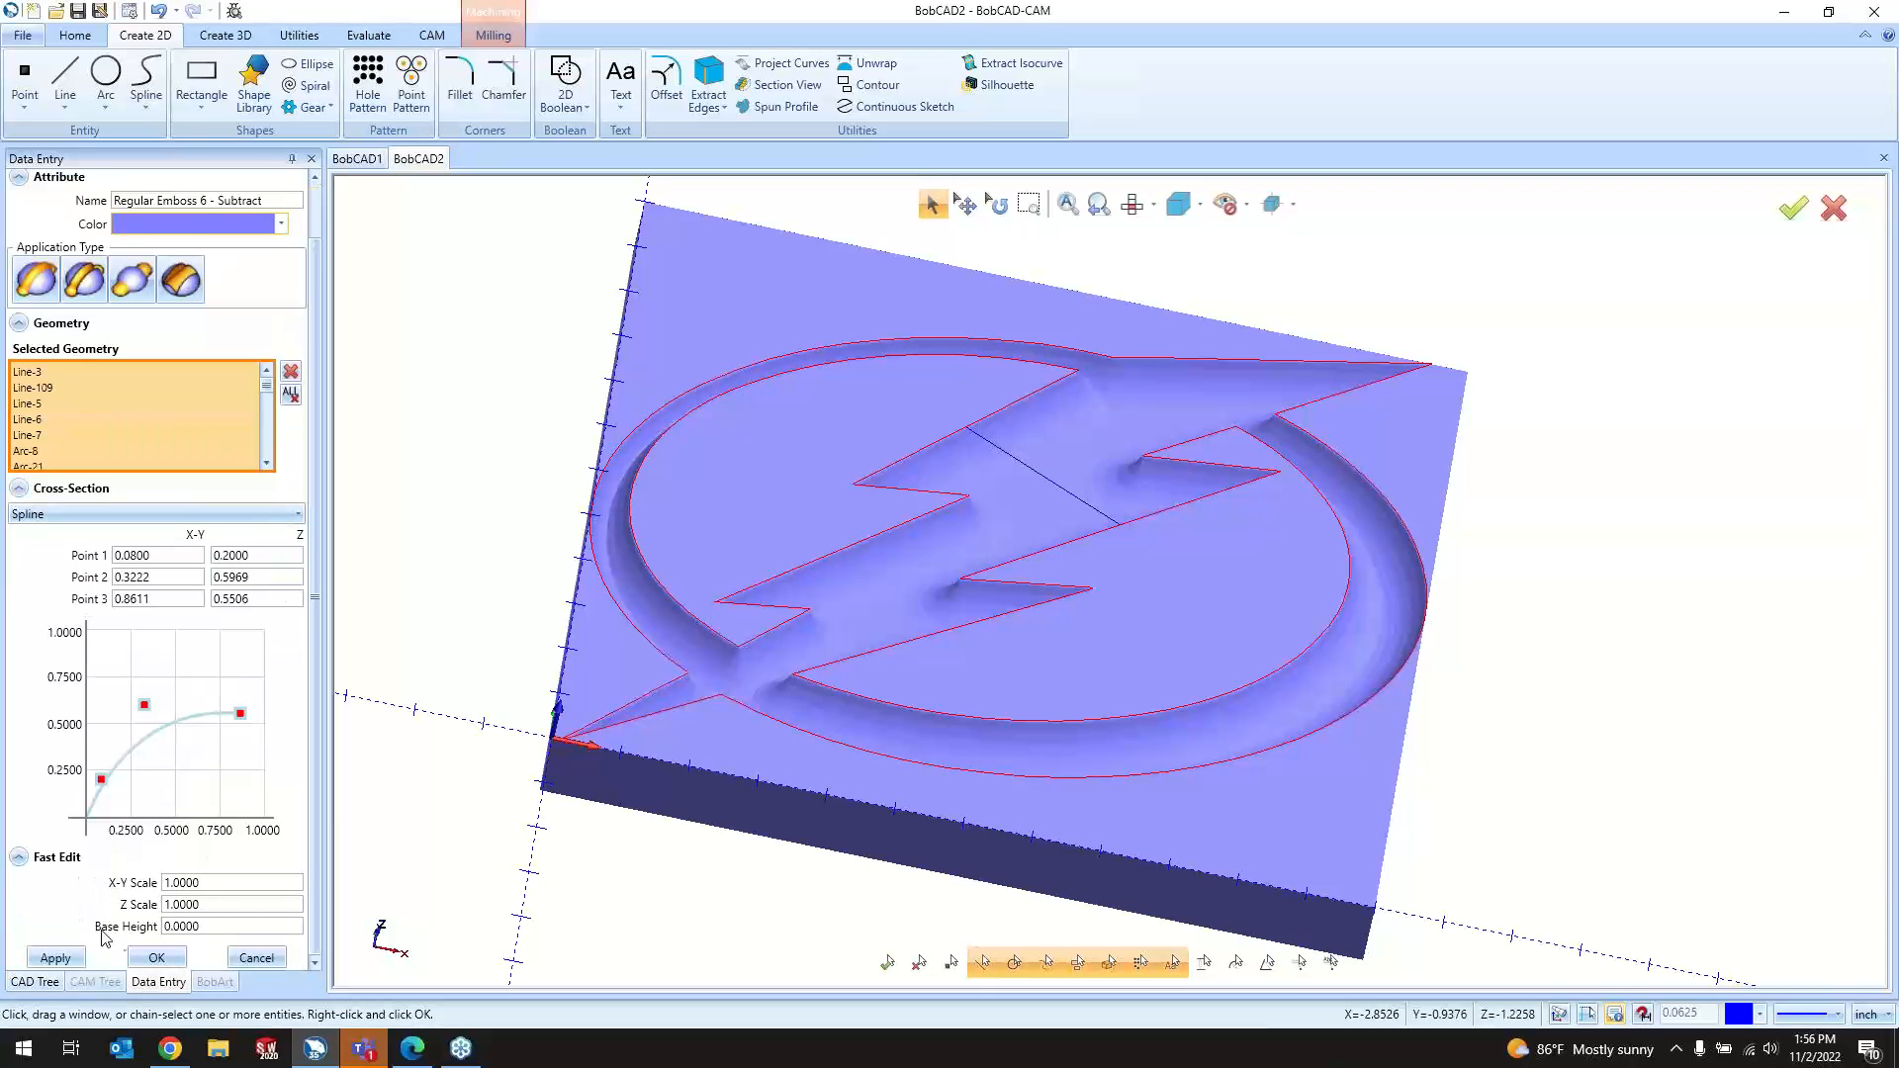
click(153, 958)
right_click(231, 317)
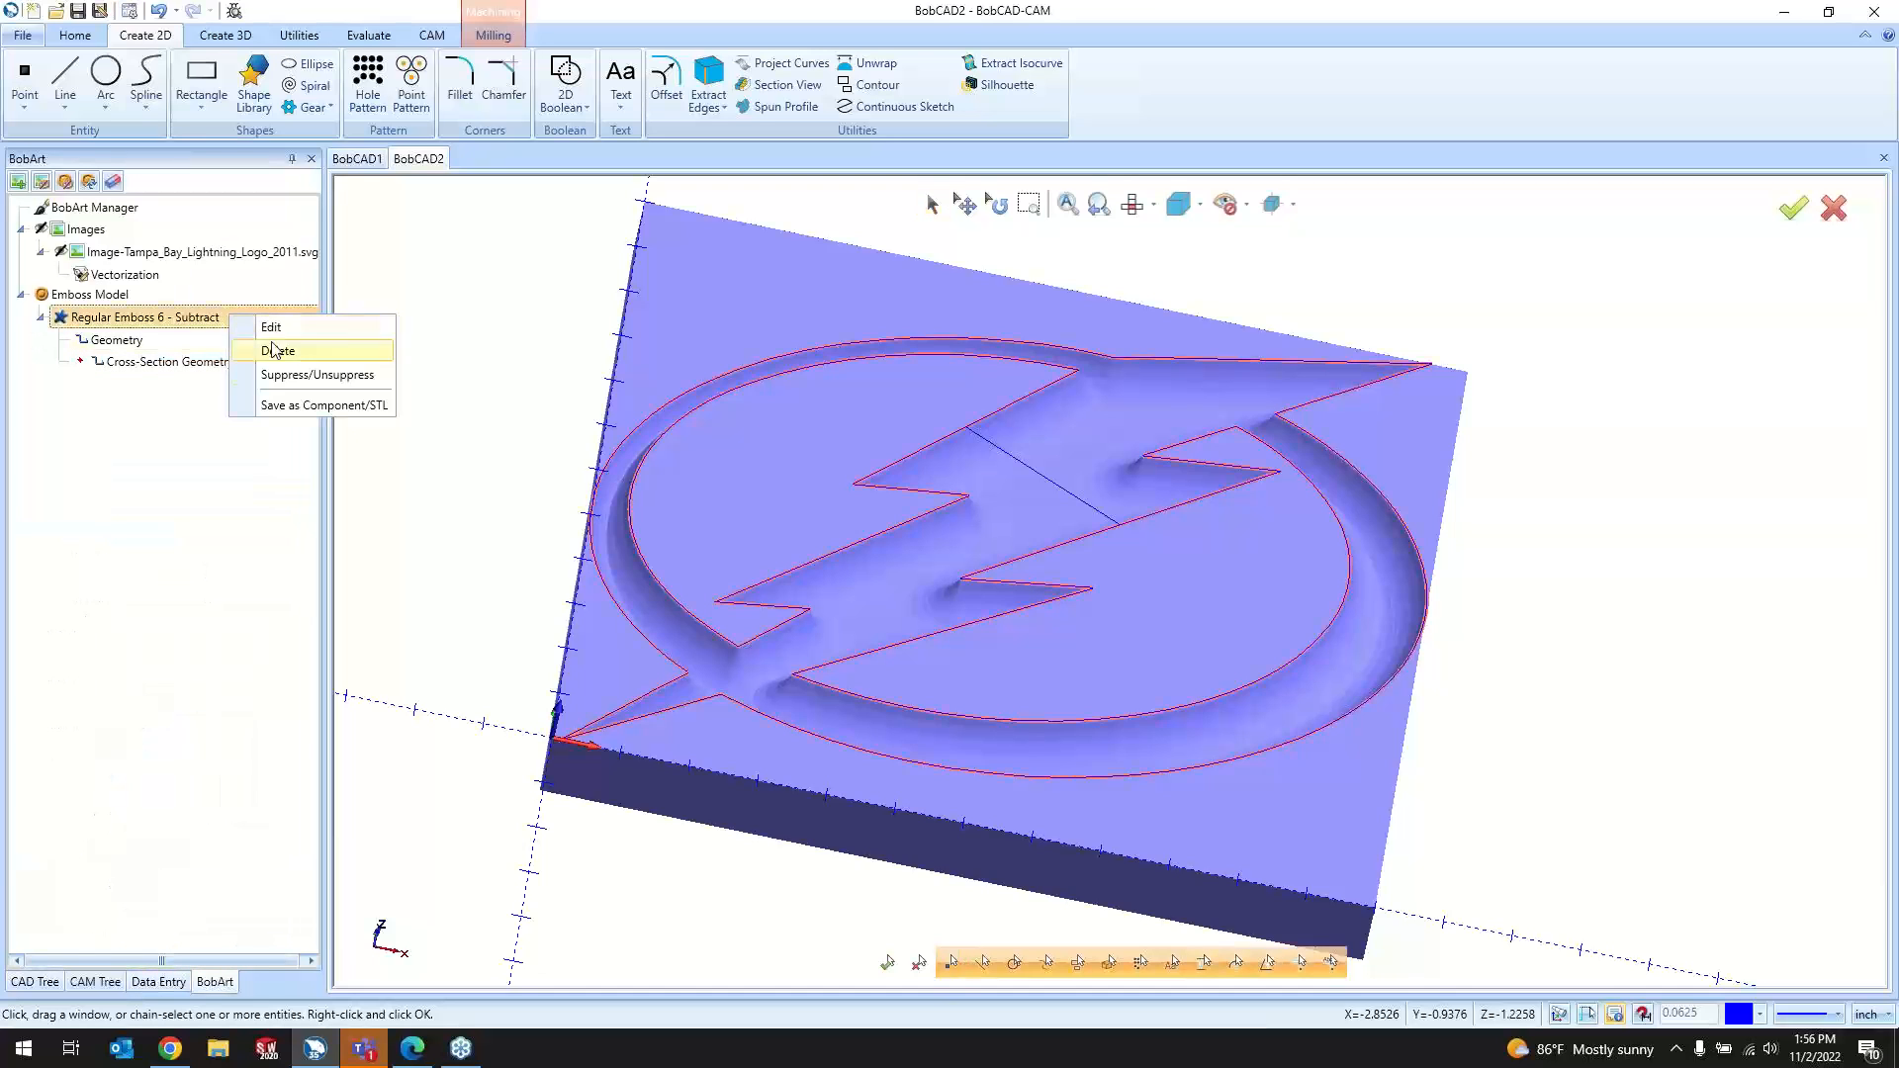
right_click(179, 363)
right_click(152, 344)
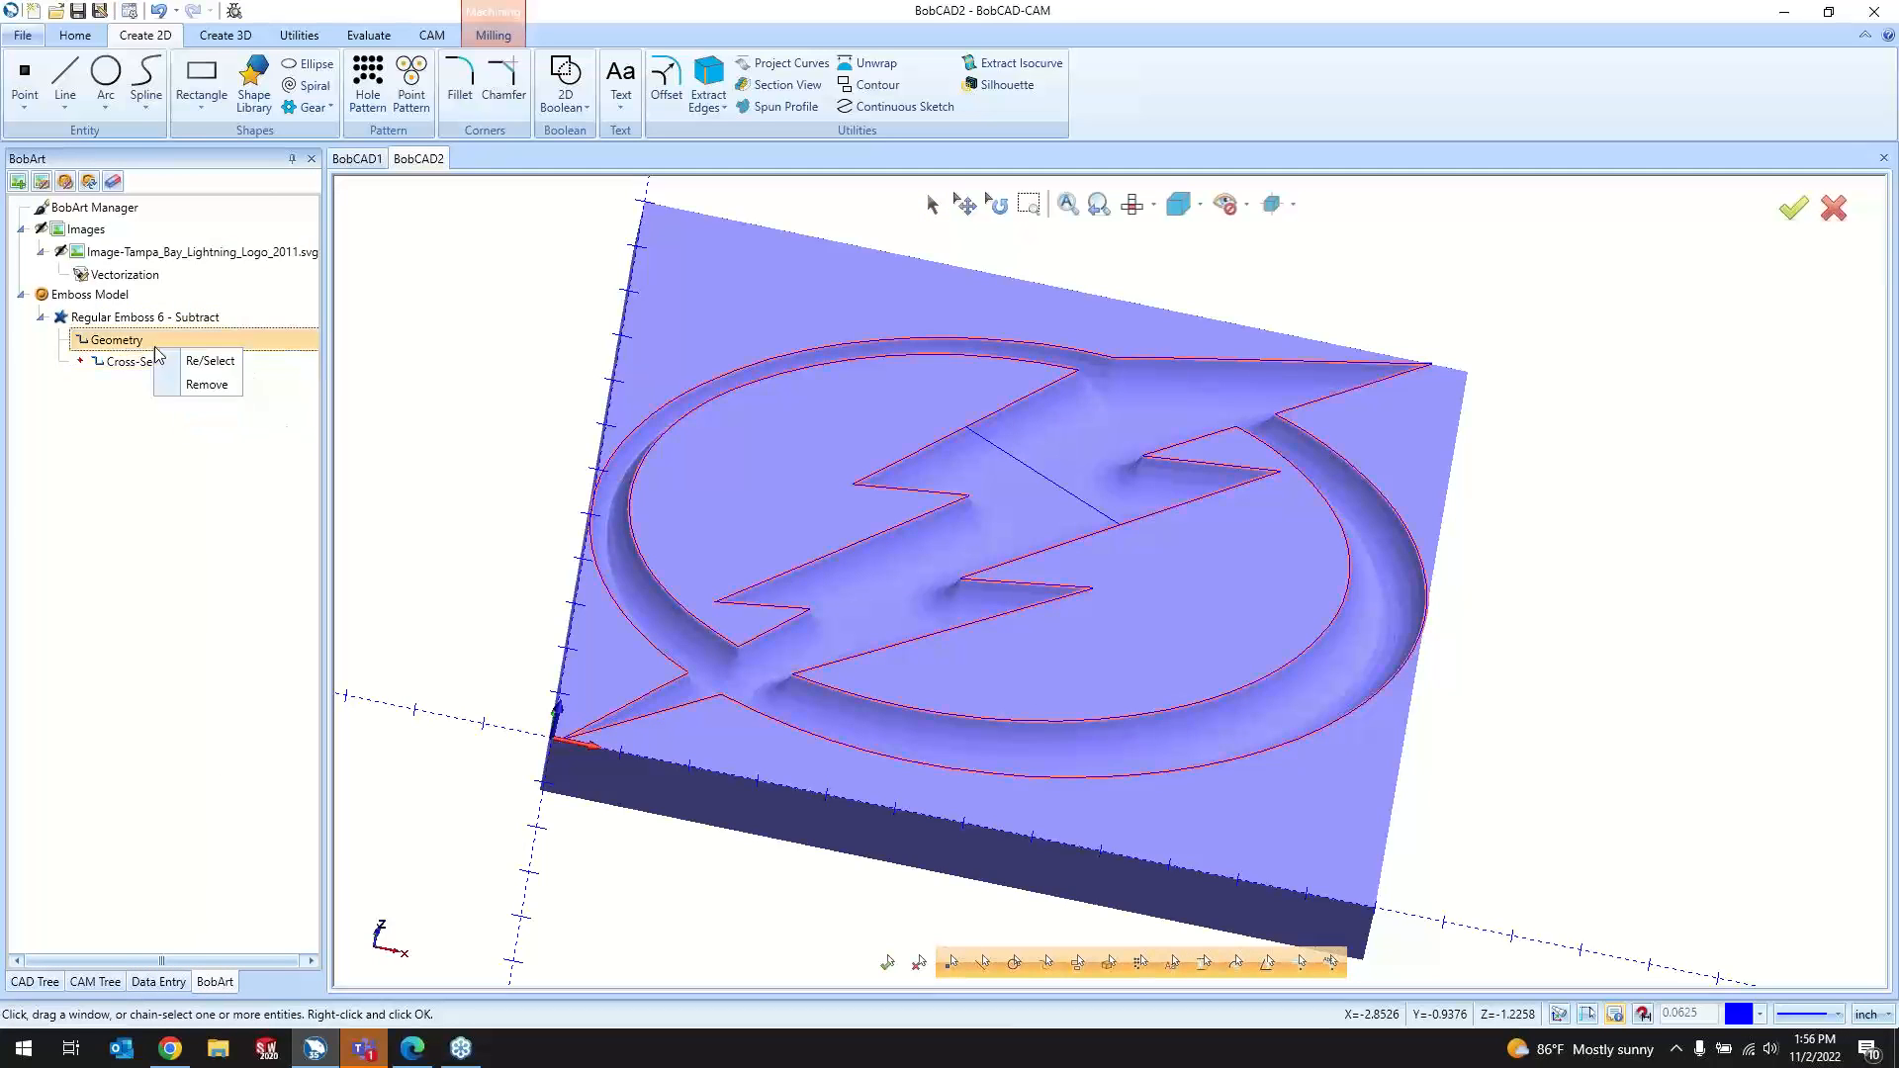
click(171, 357)
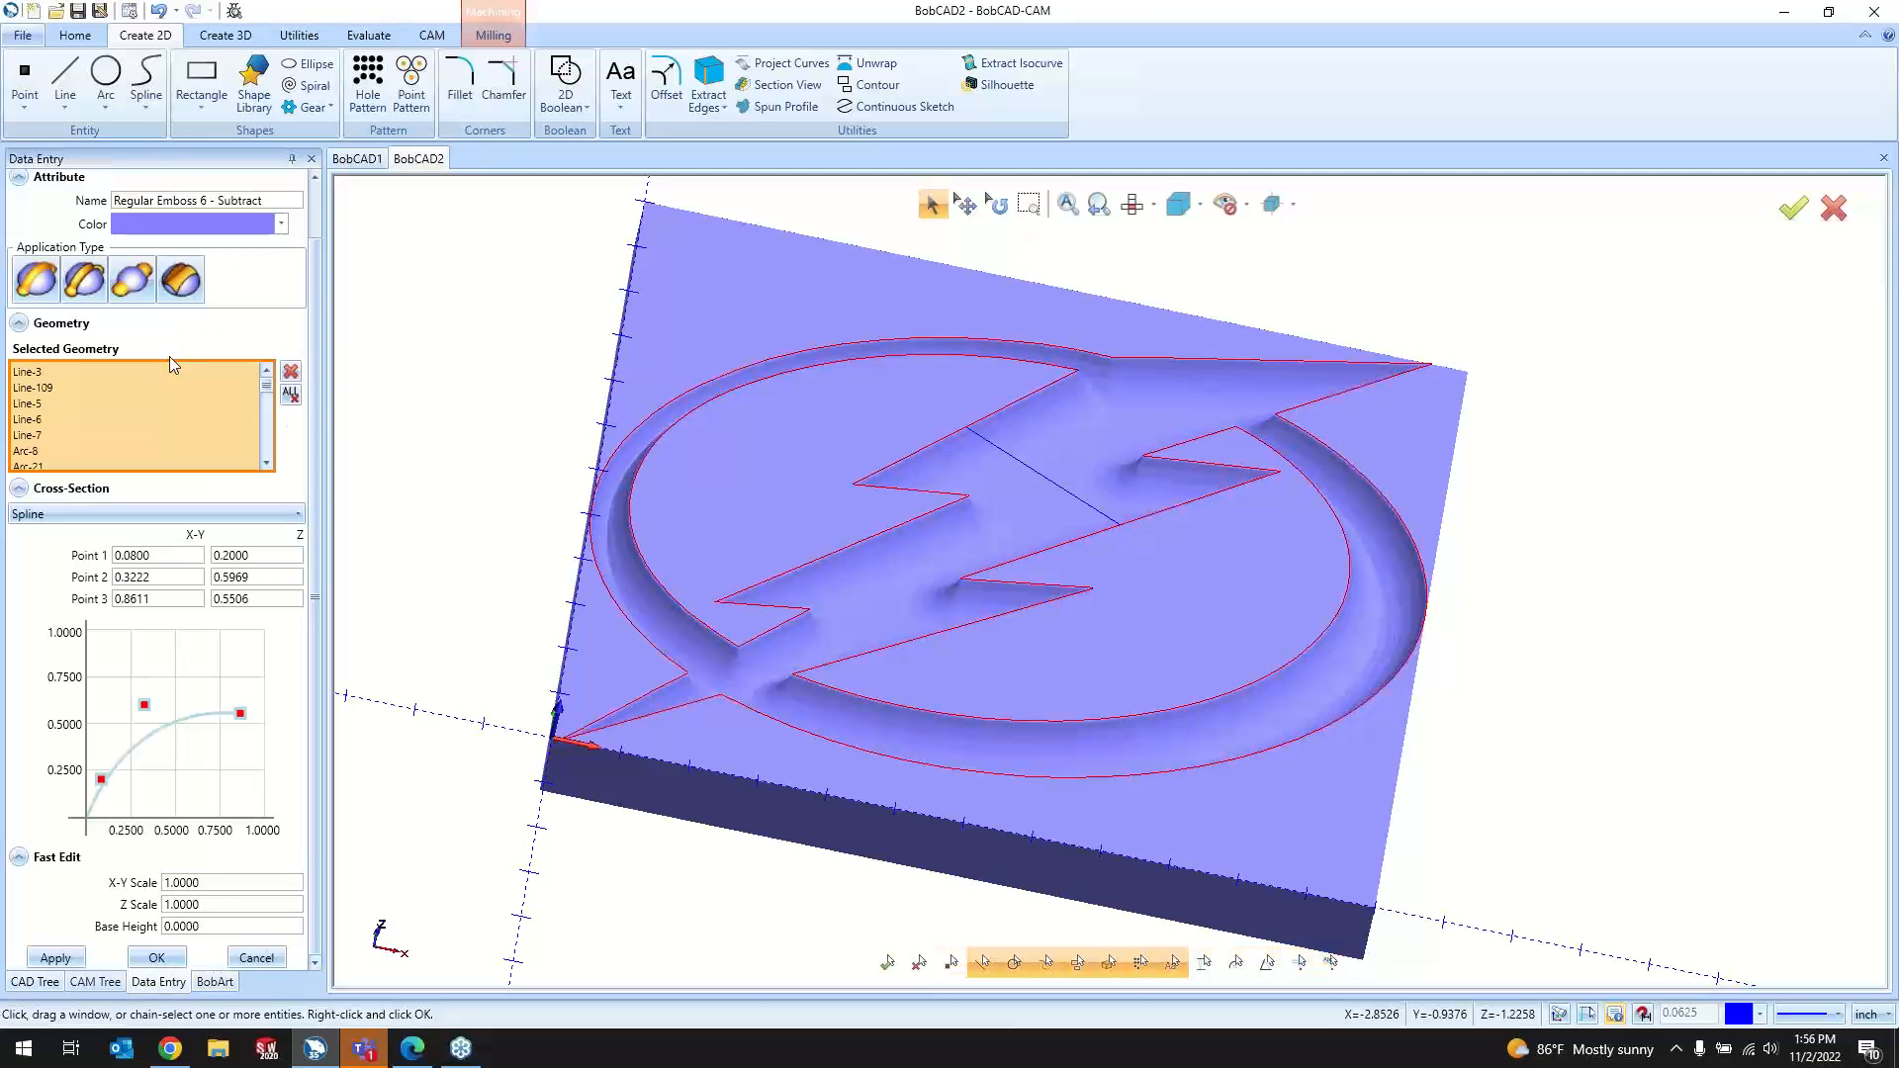
click(157, 958)
Step: Add a weave texture over the whole emboss model with the default curve, weave and convex arc settings
right_click(134, 295)
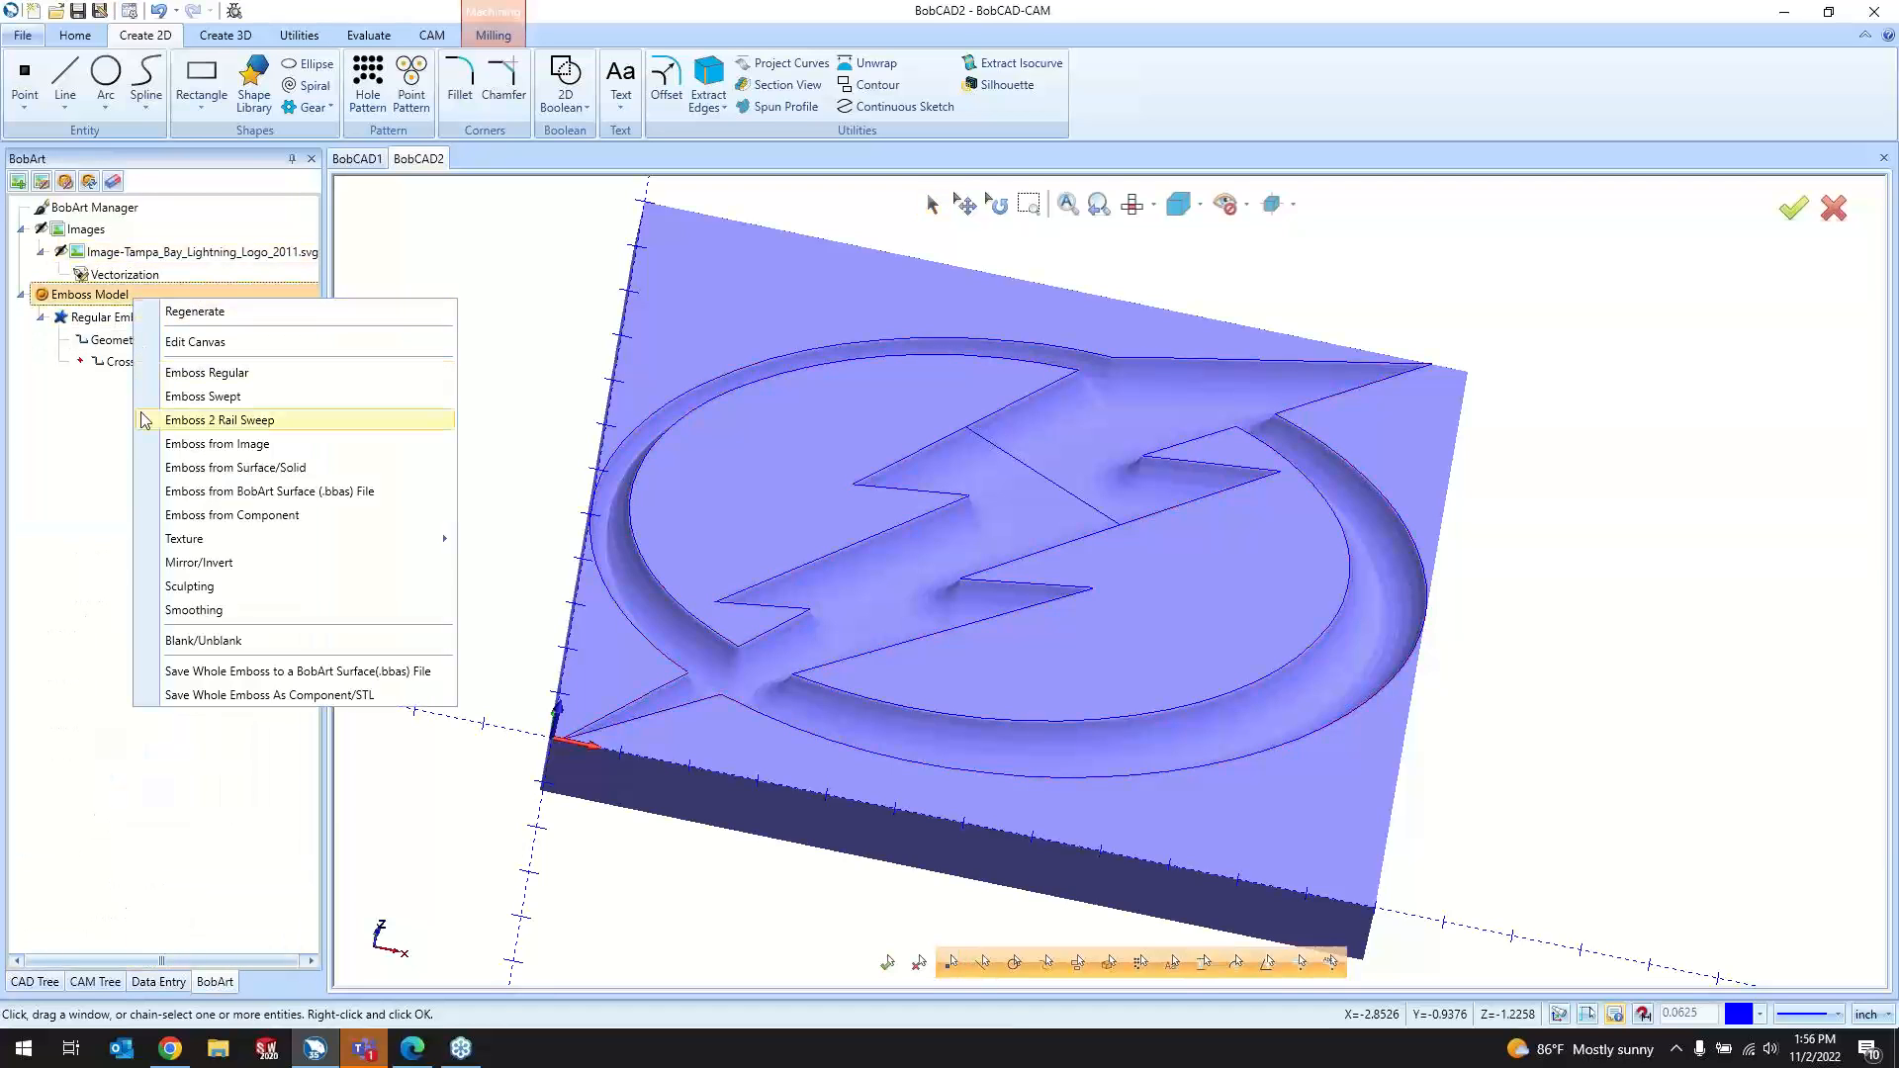
mouse_move(203, 540)
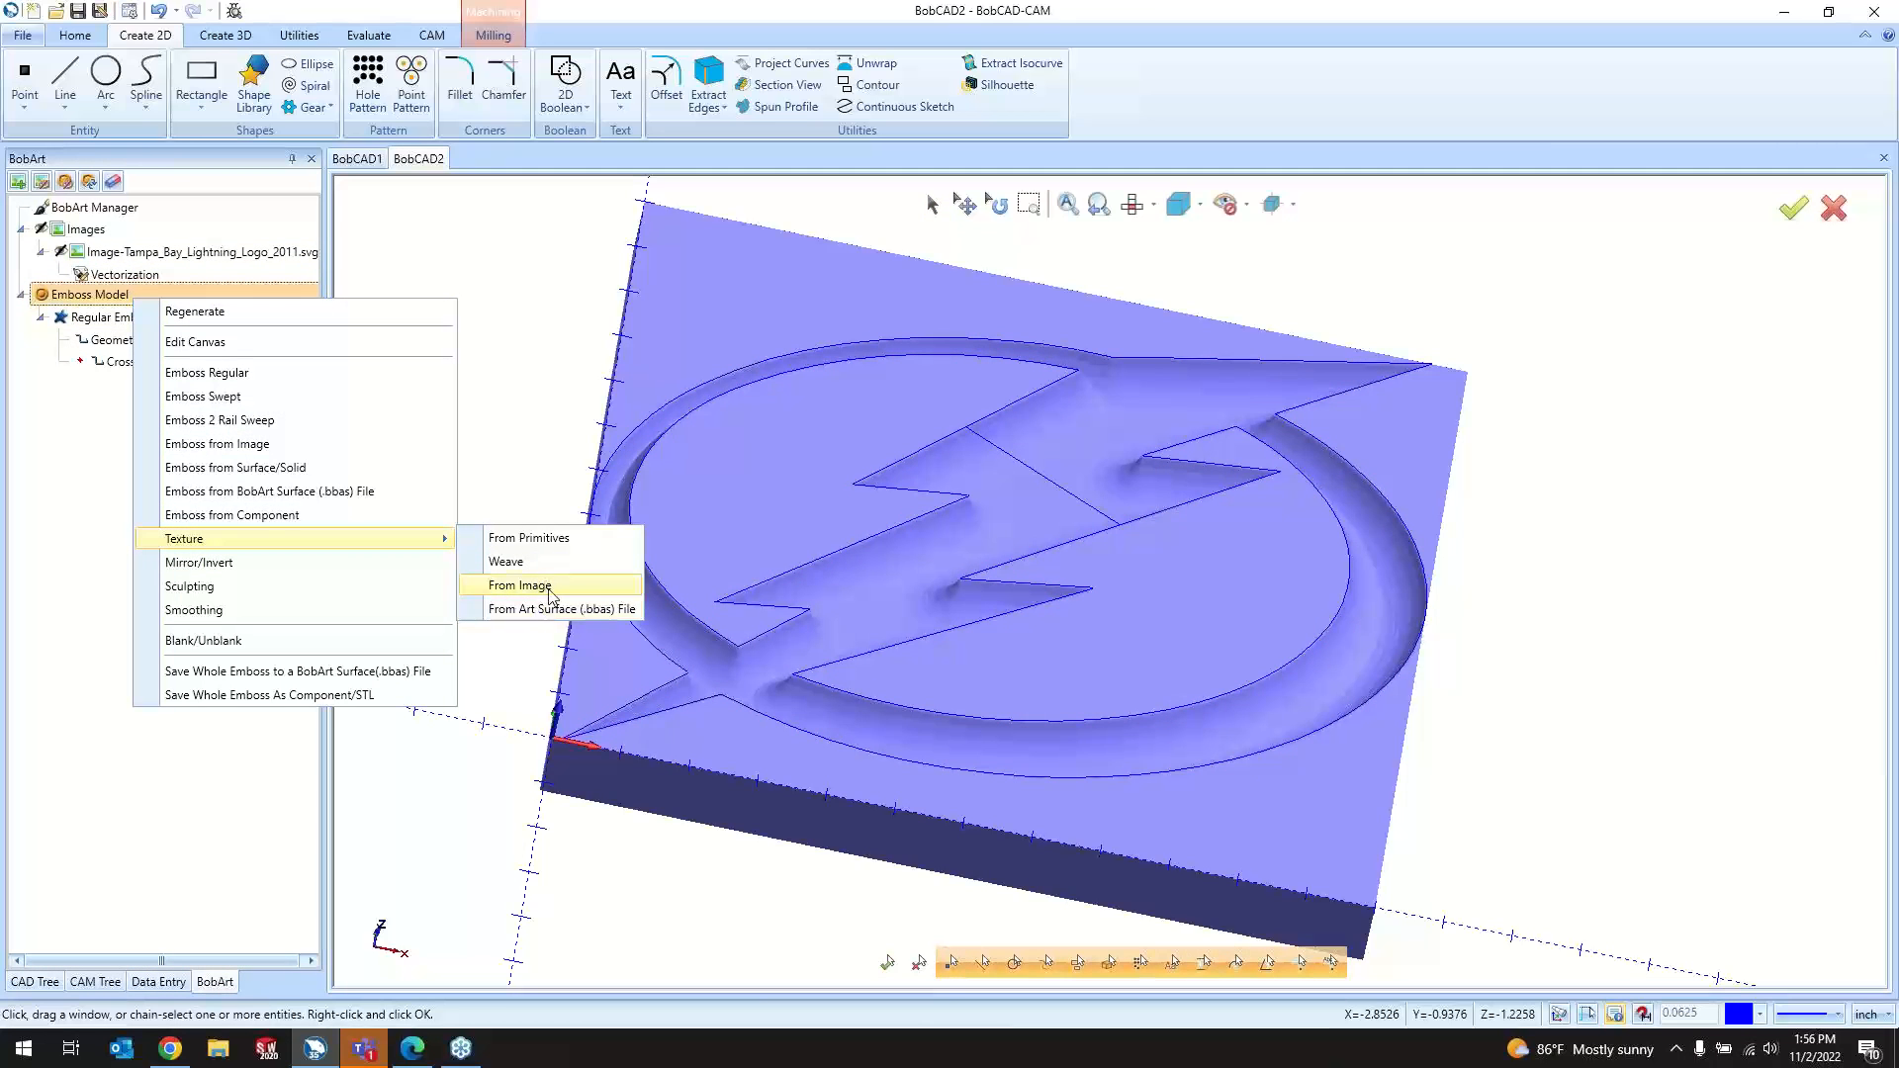
click(562, 570)
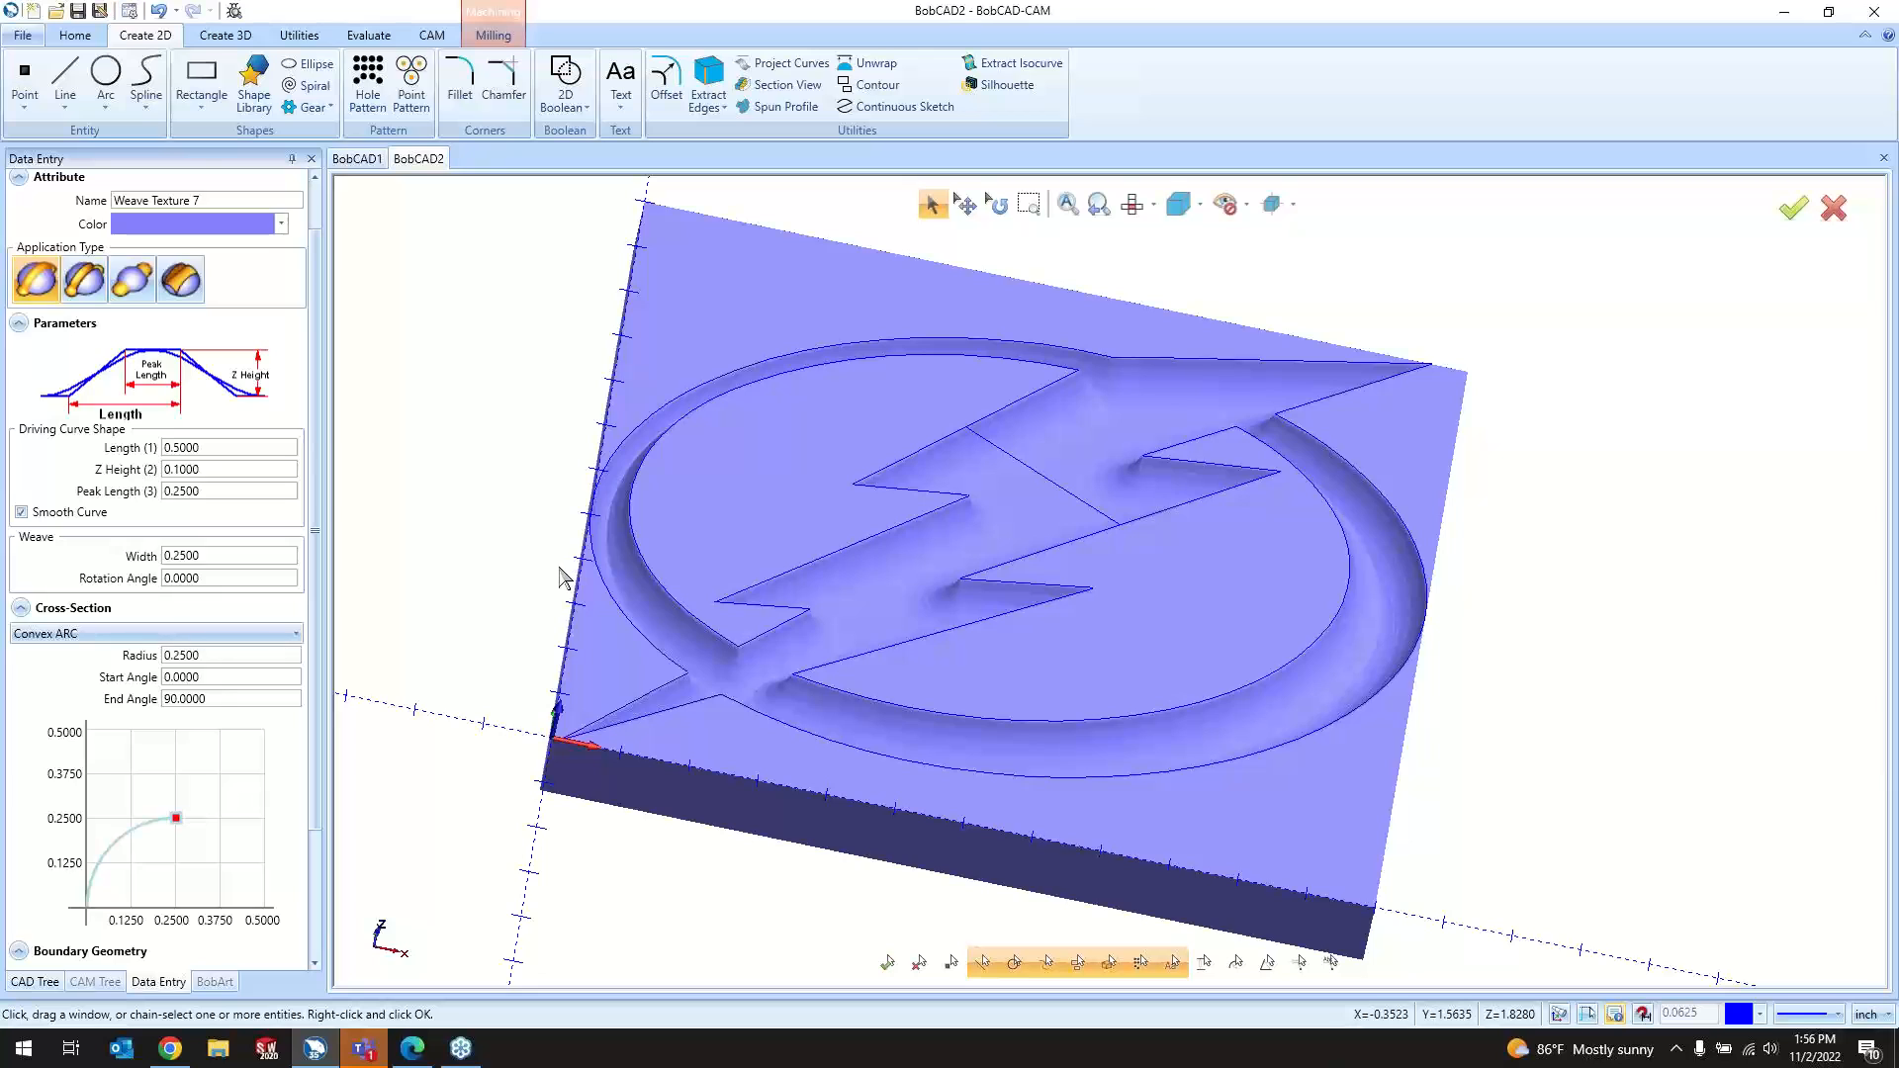
scroll(217, 640, down, 3)
click(159, 961)
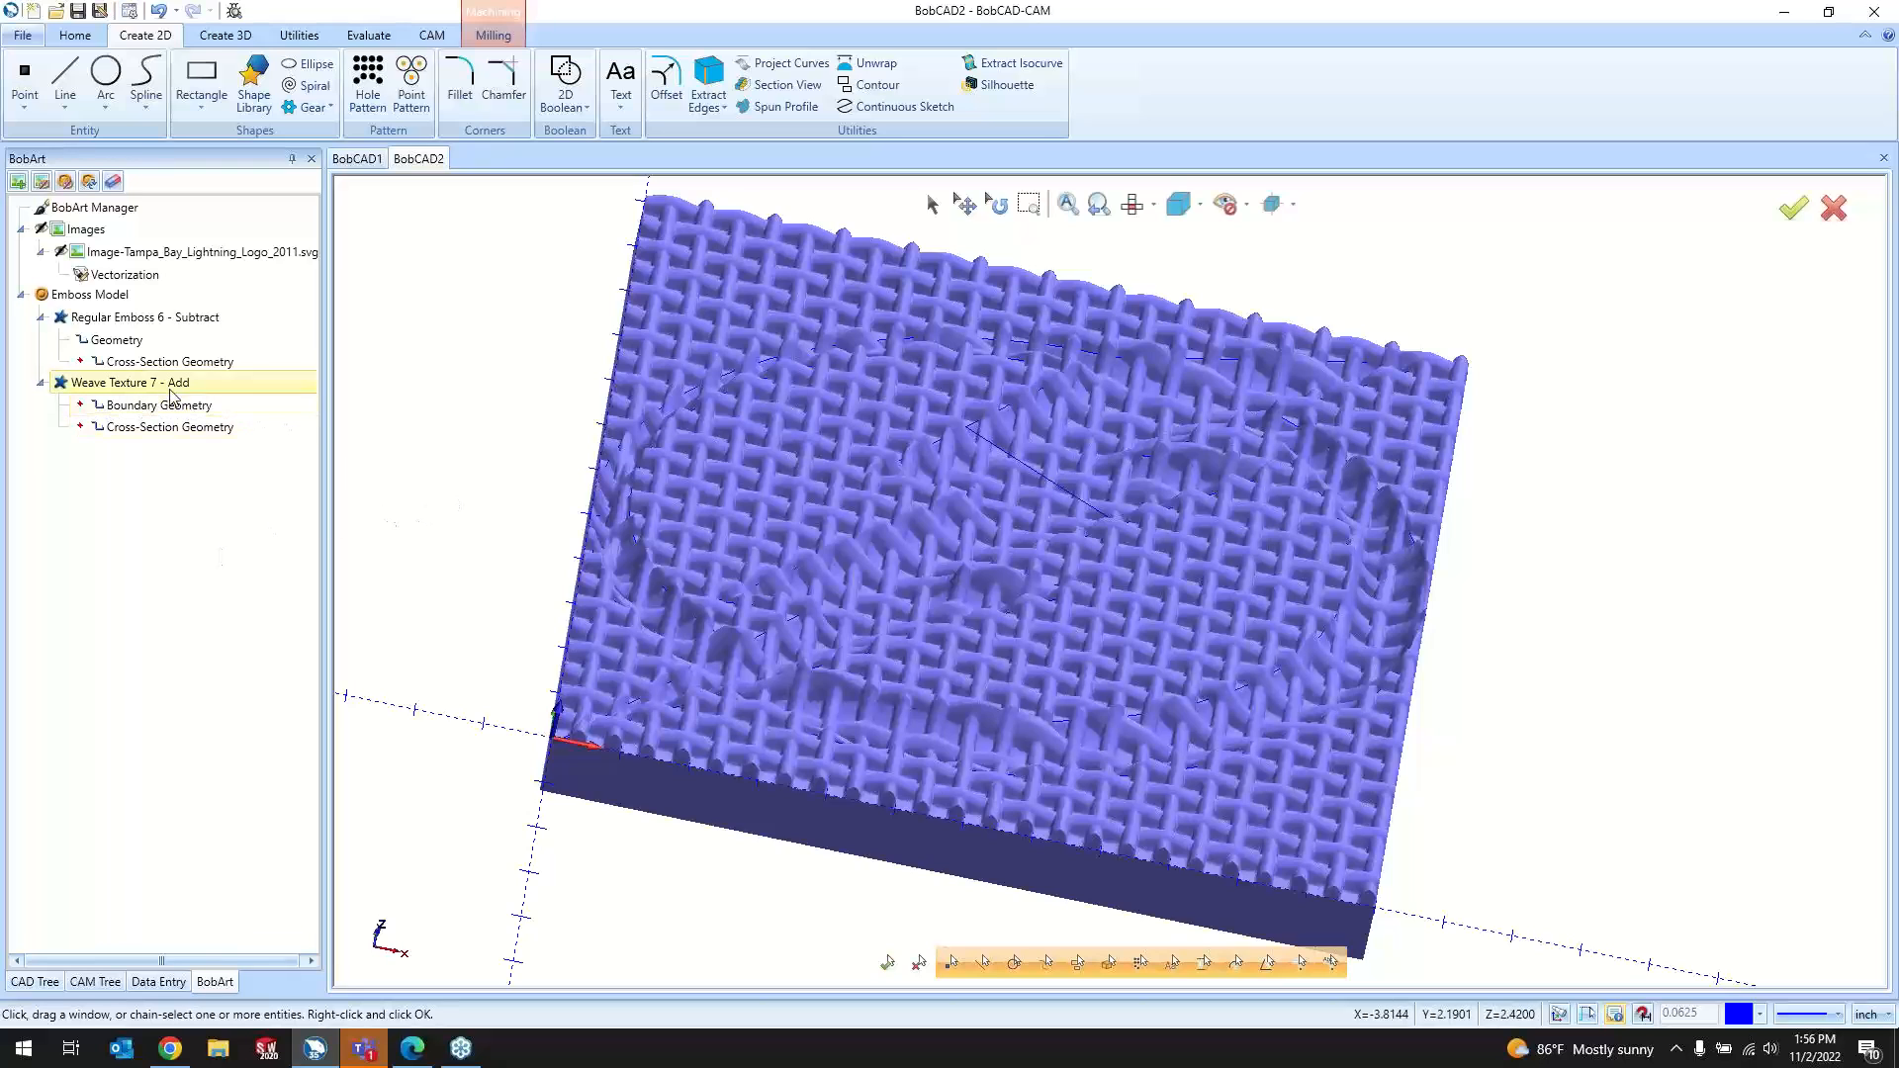
Step: Delete the Weave Texture 7 feature from the emboss model
click(170, 387)
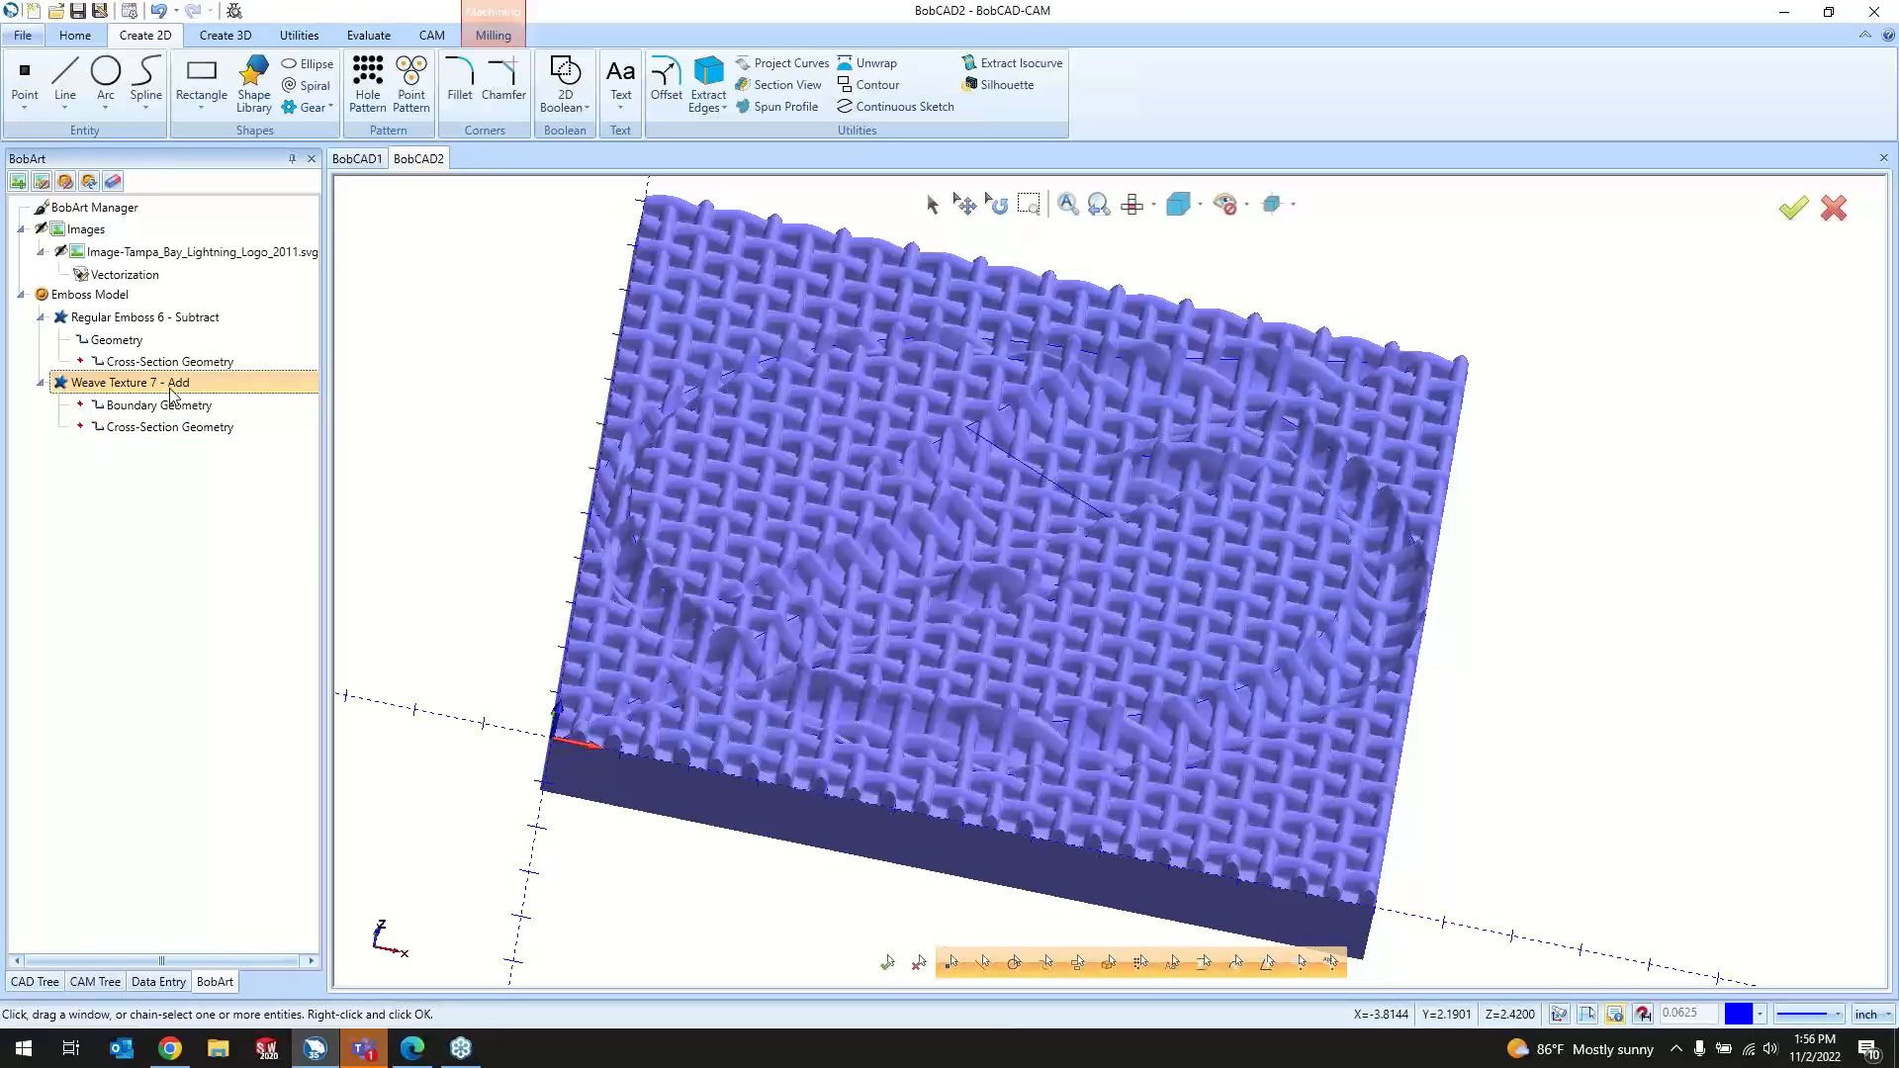
right_click(172, 391)
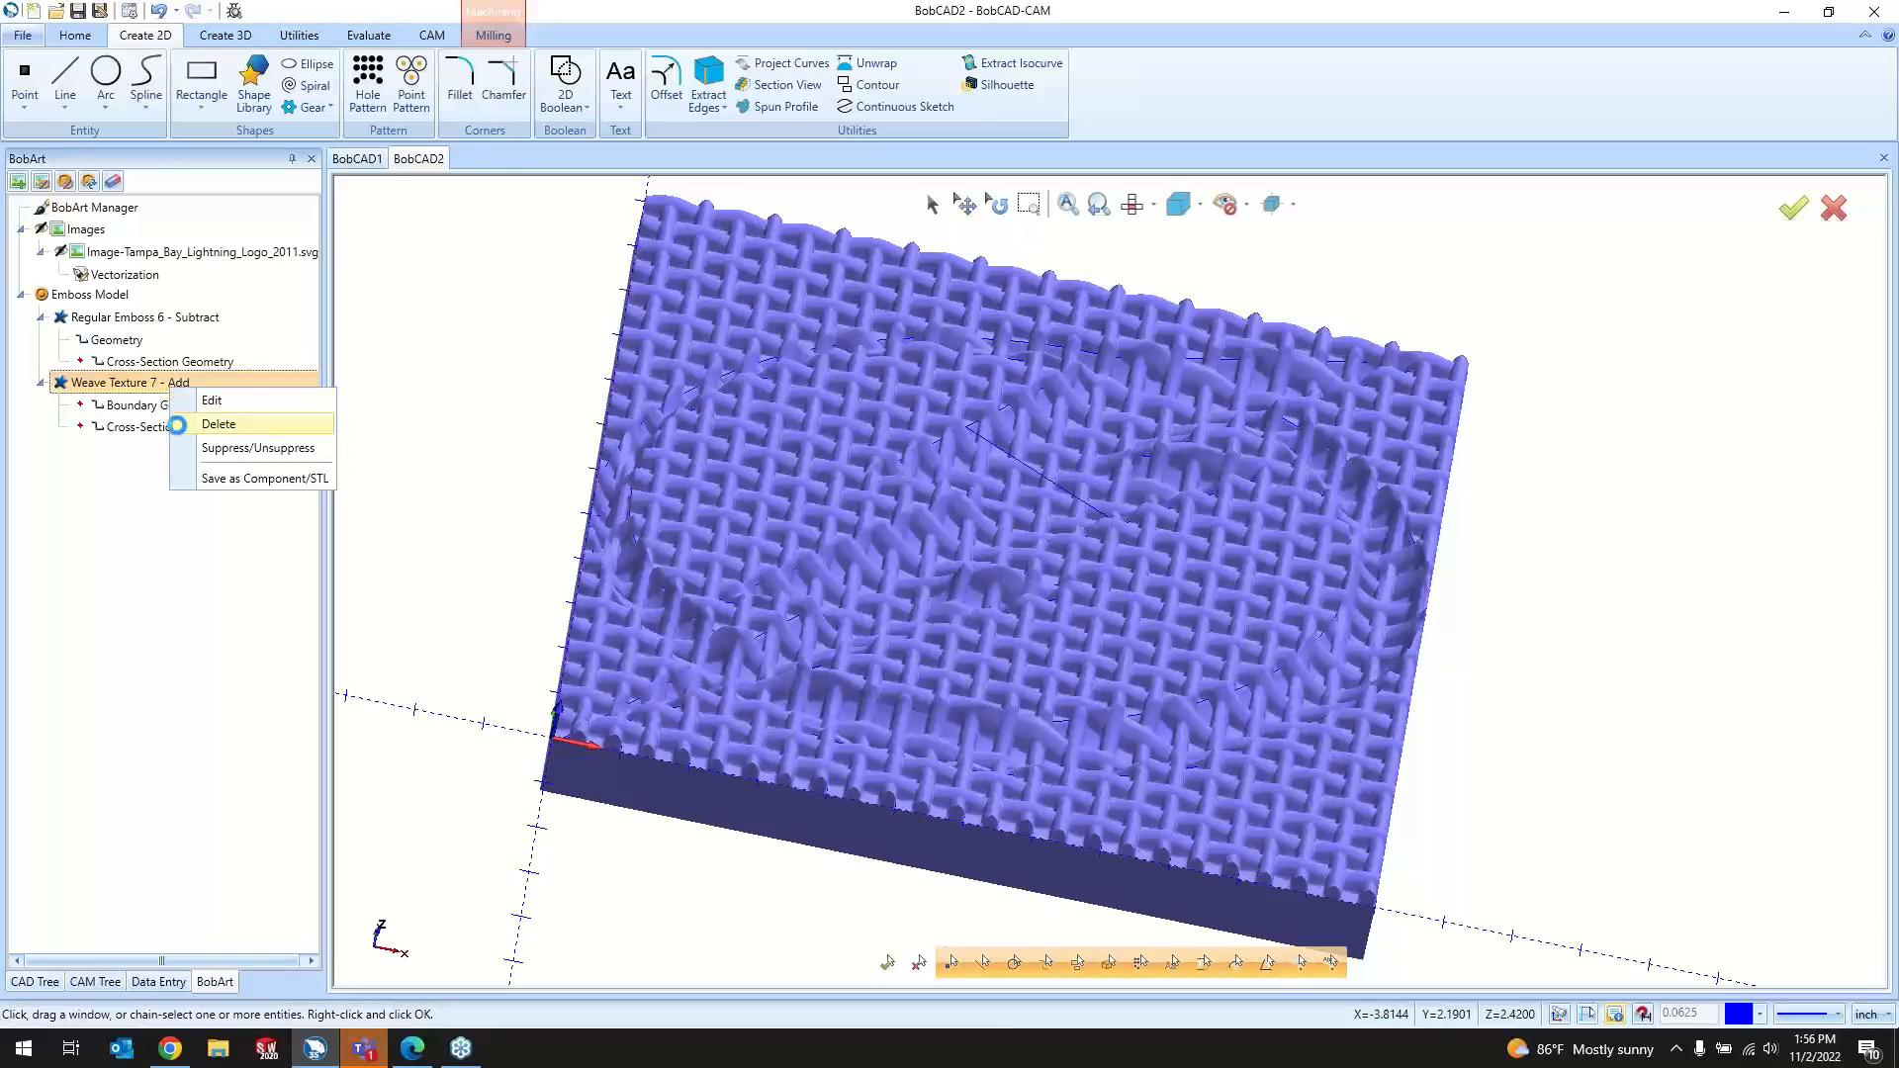
click(219, 424)
click(895, 590)
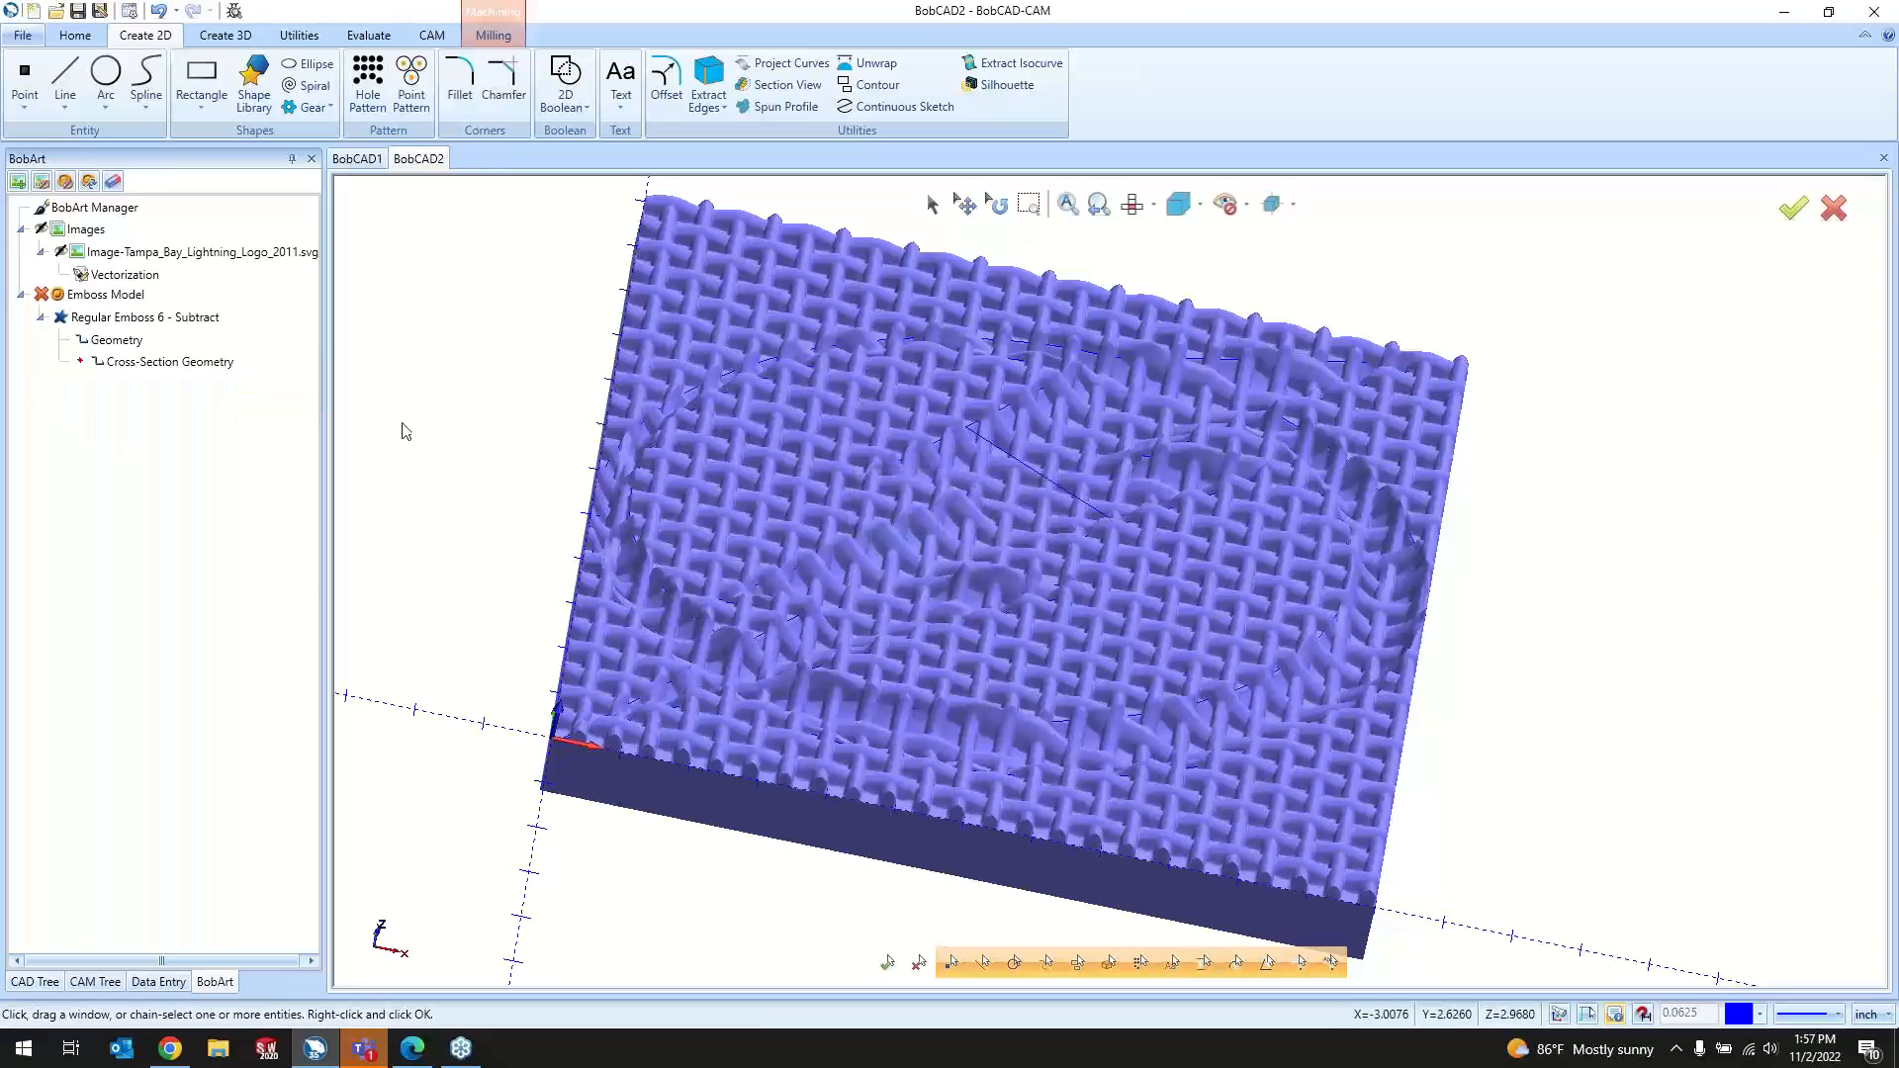
Step: Review the weave texture settings and the primitive texture's shape options for the emboss model without adding either texture
right_click(164, 300)
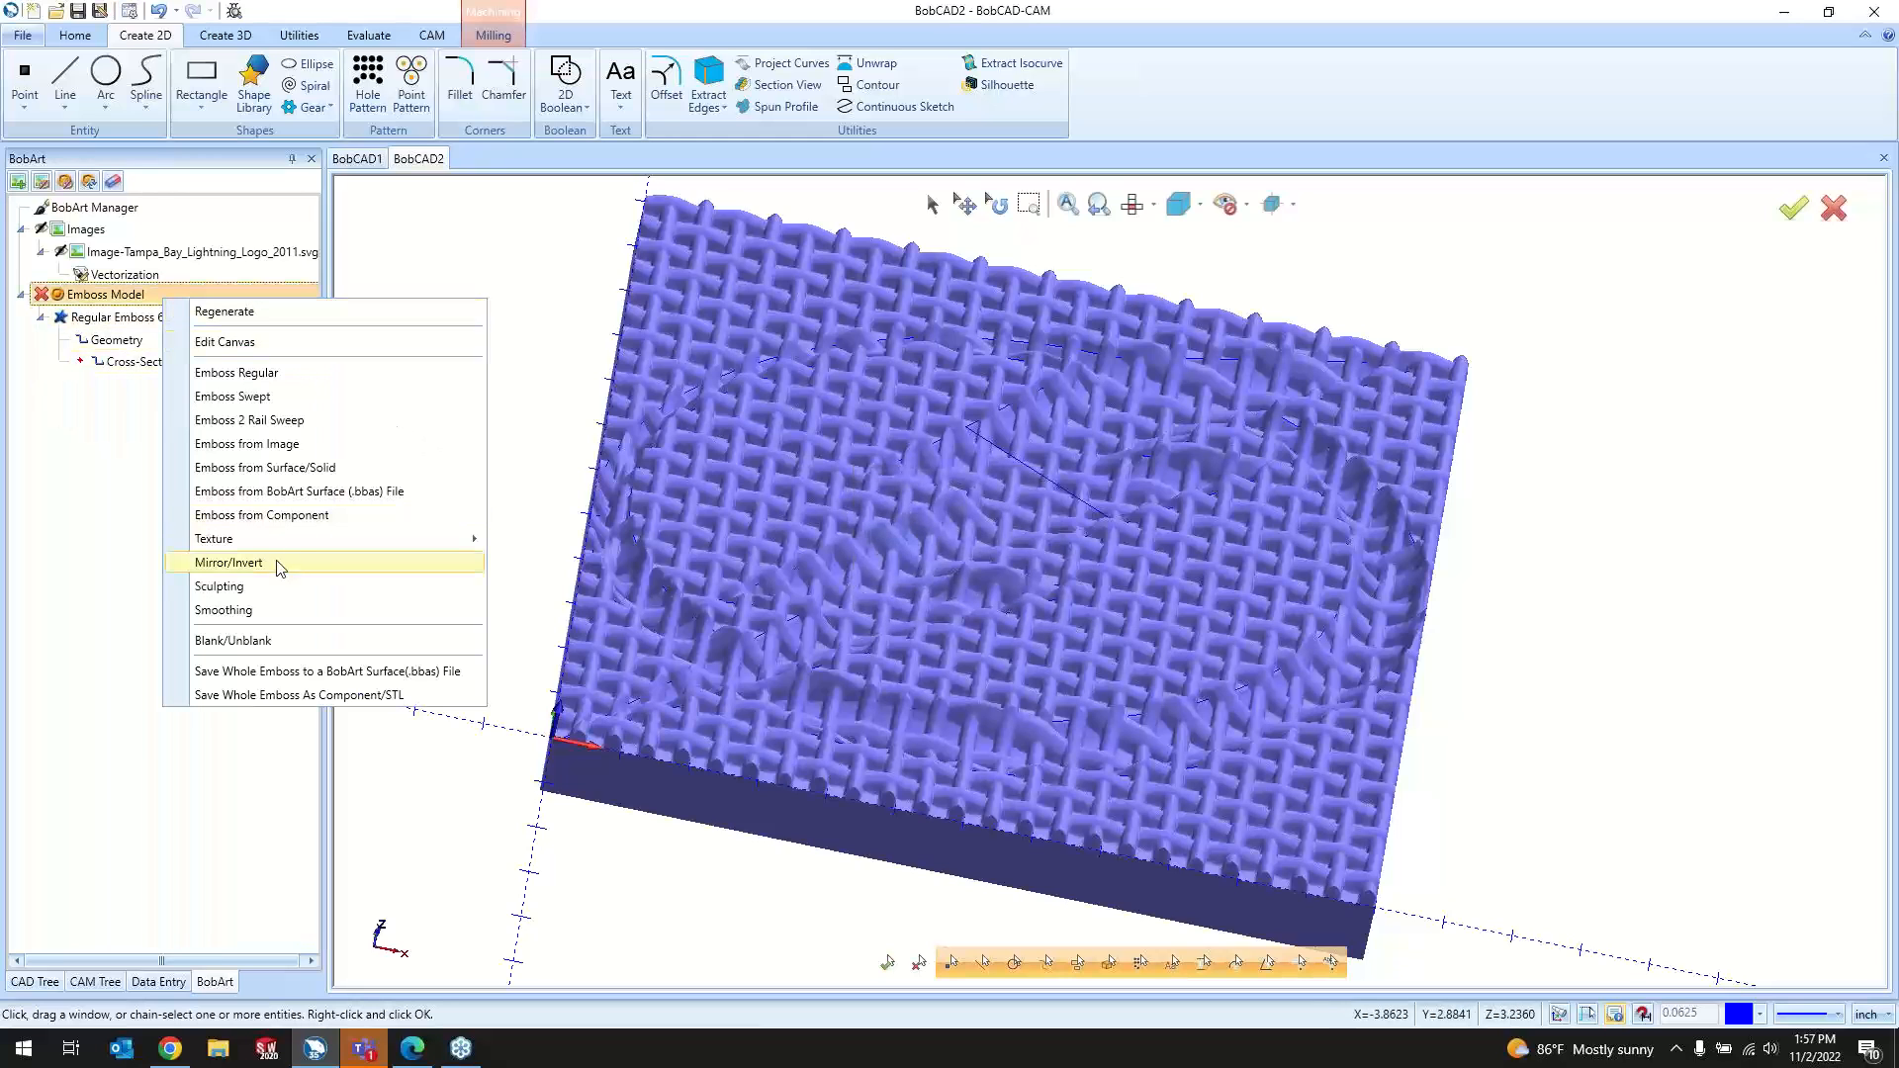
mouse_move(405, 539)
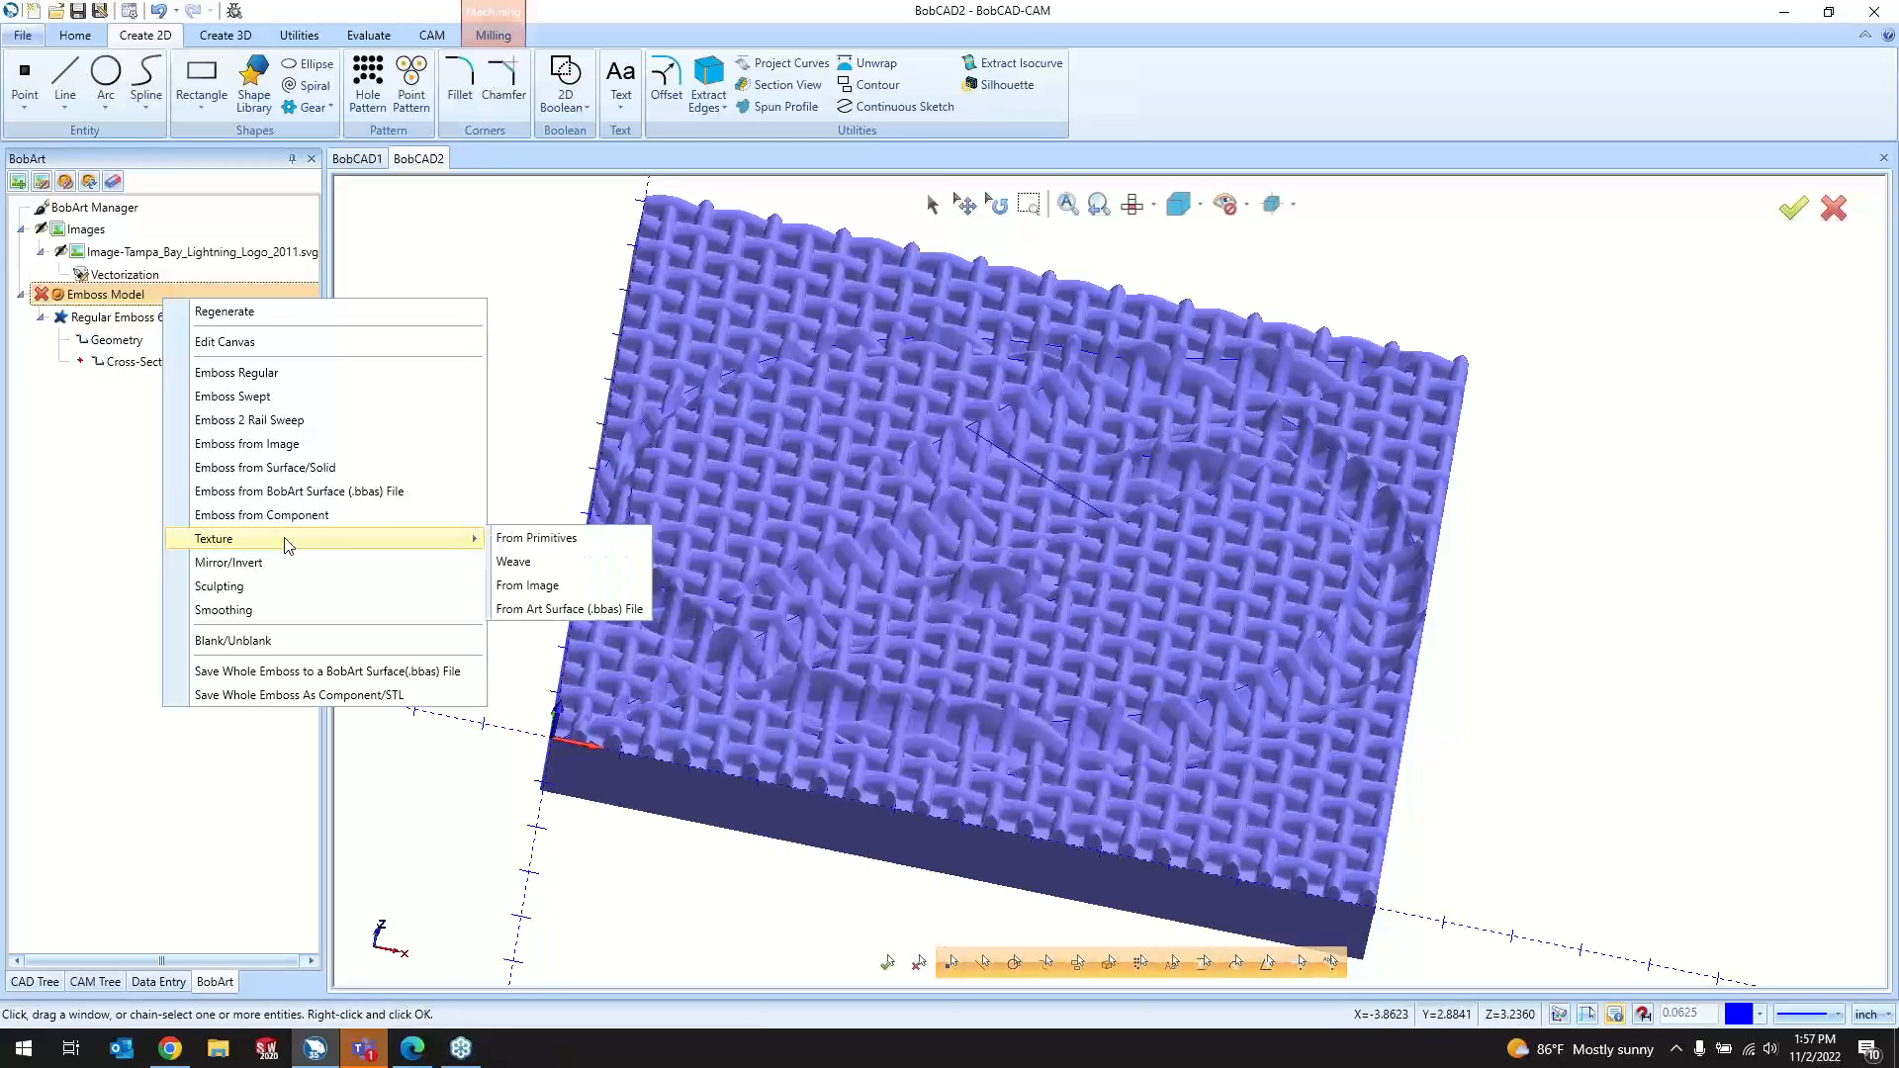
click(539, 560)
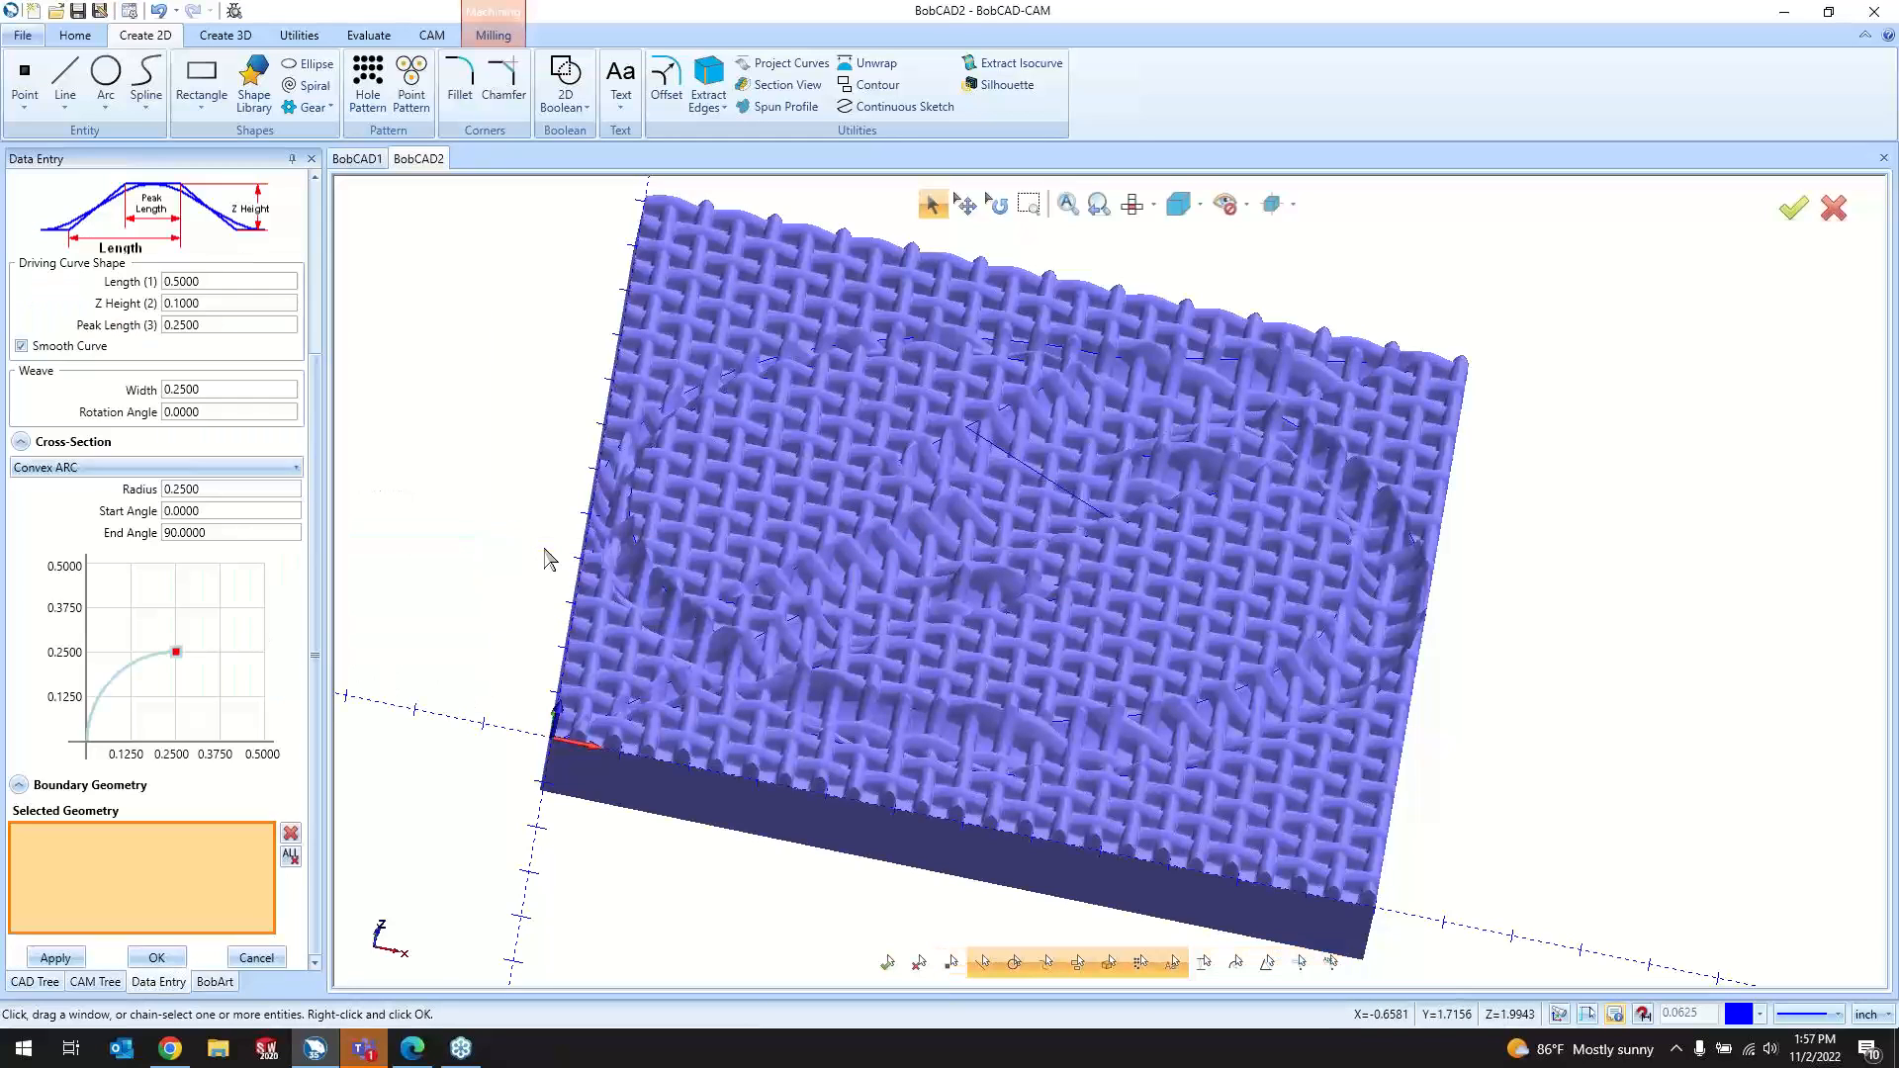
click(268, 958)
right_click(179, 295)
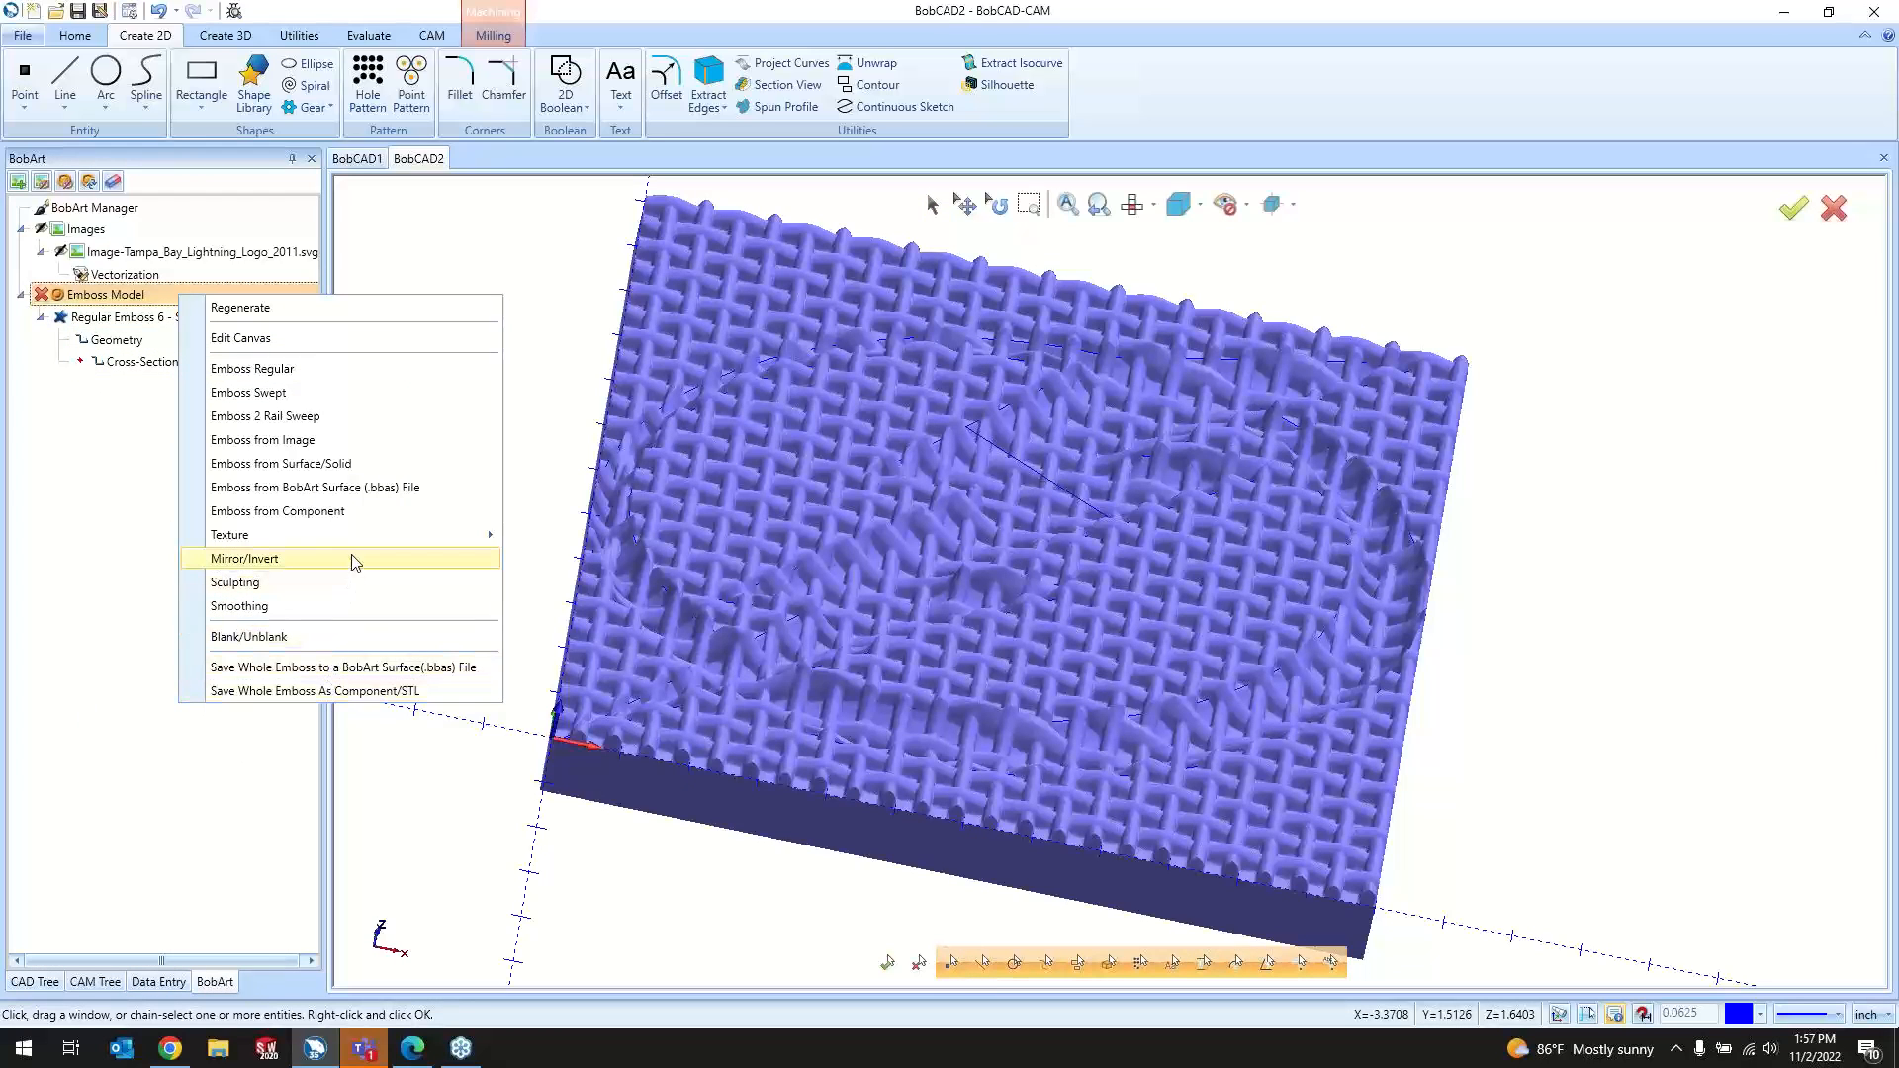
mouse_move(475, 535)
click(578, 539)
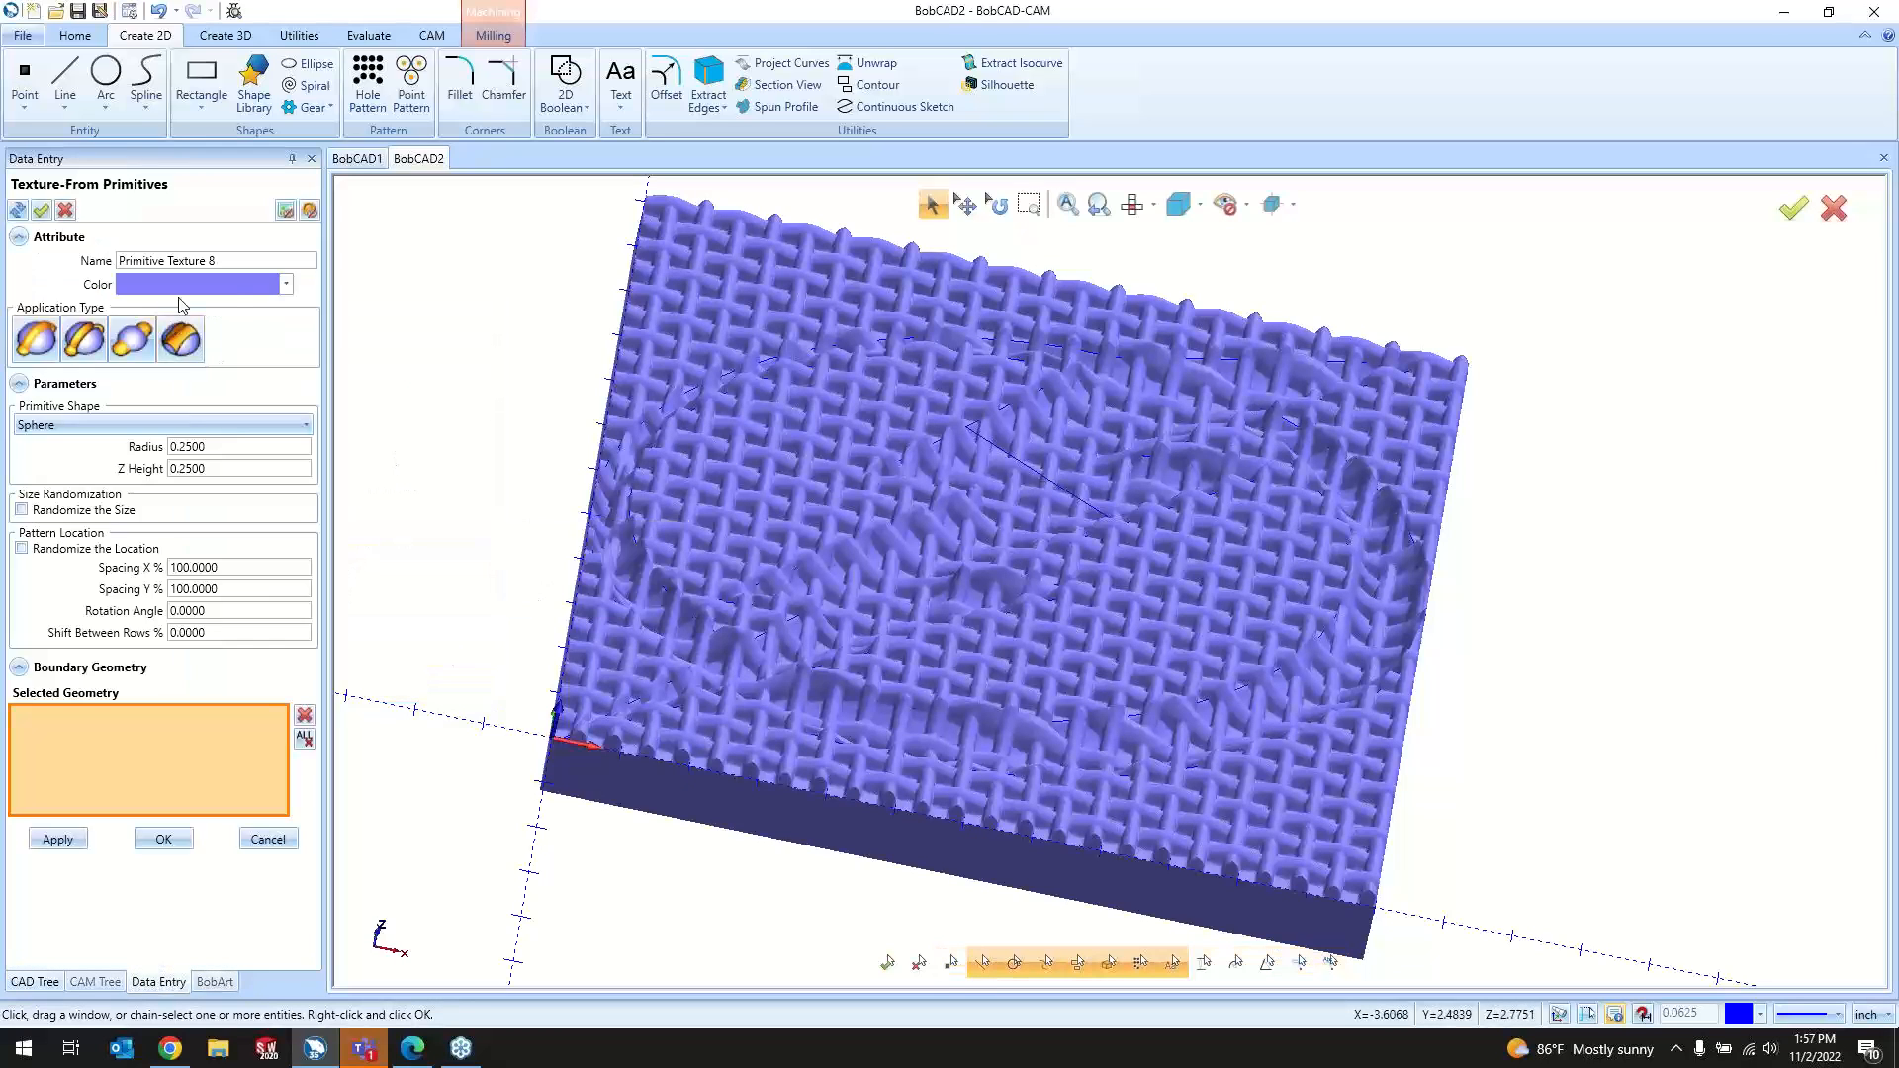
click(174, 424)
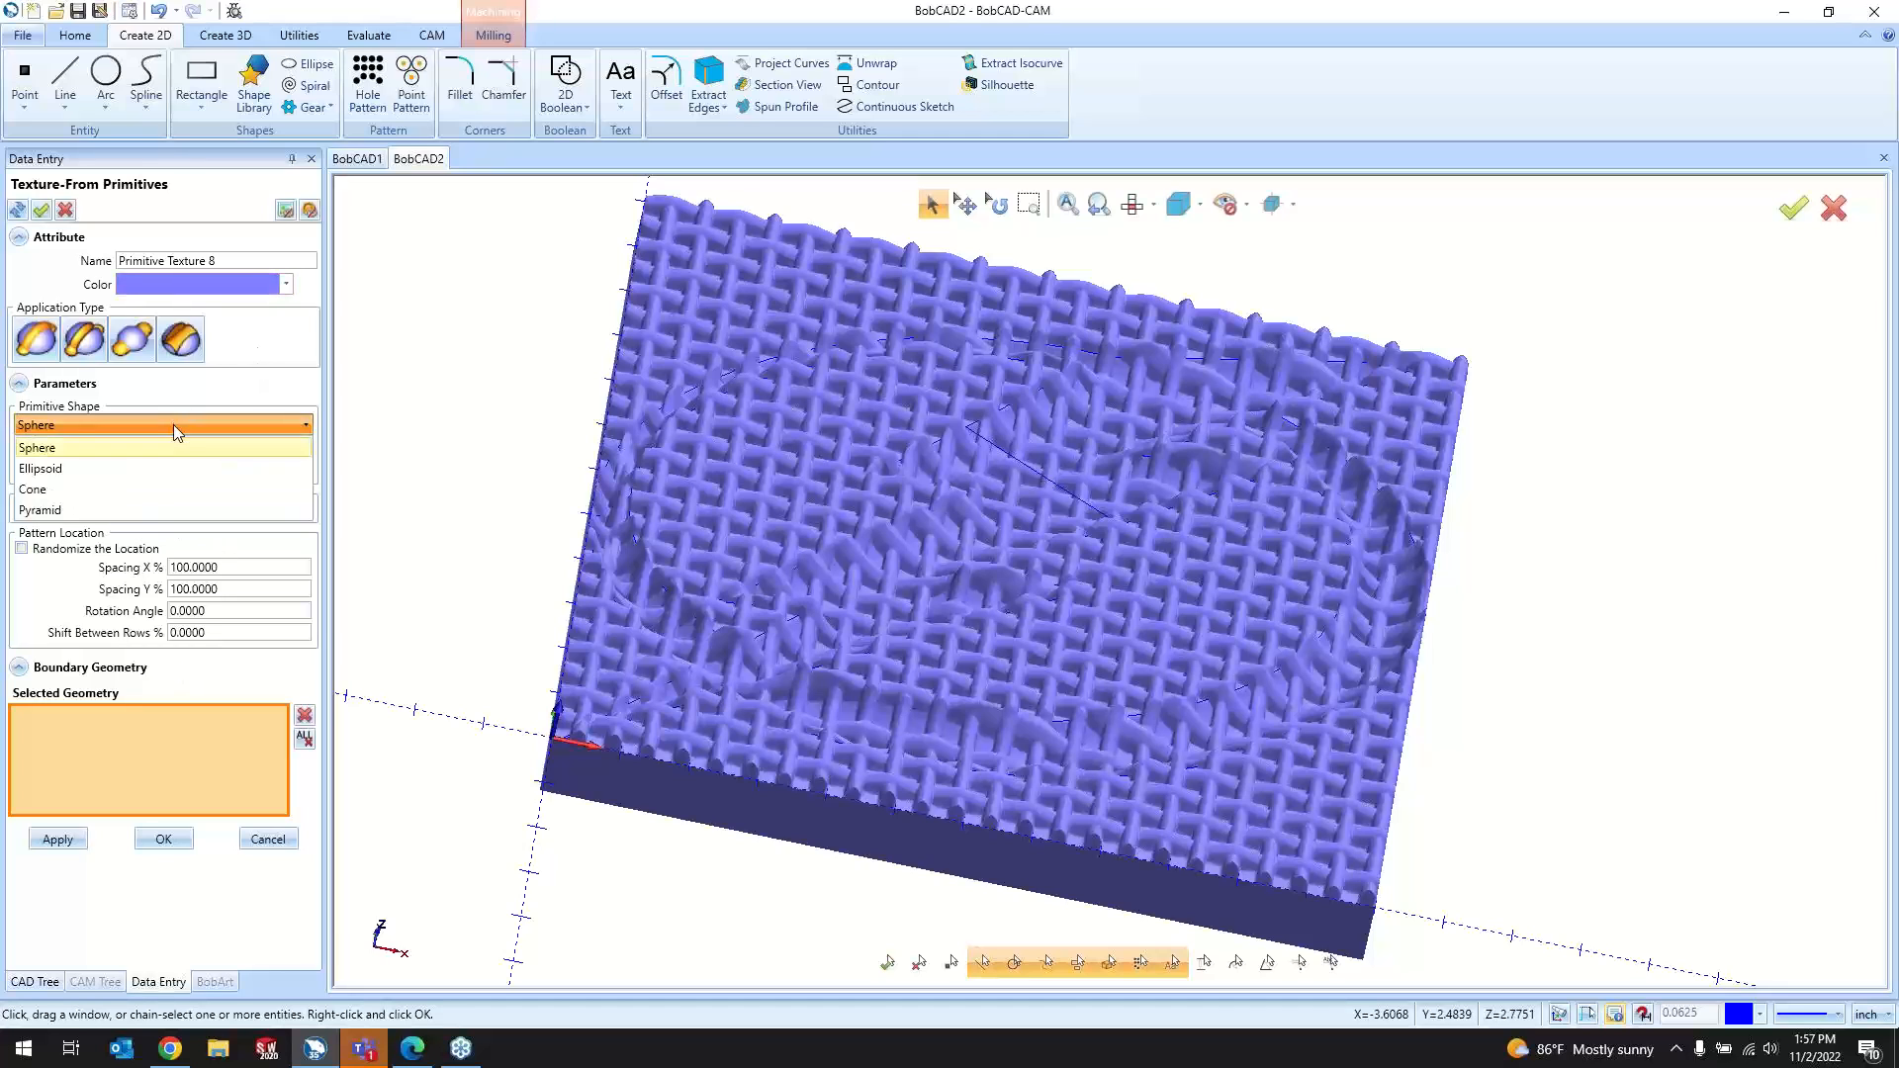
click(265, 848)
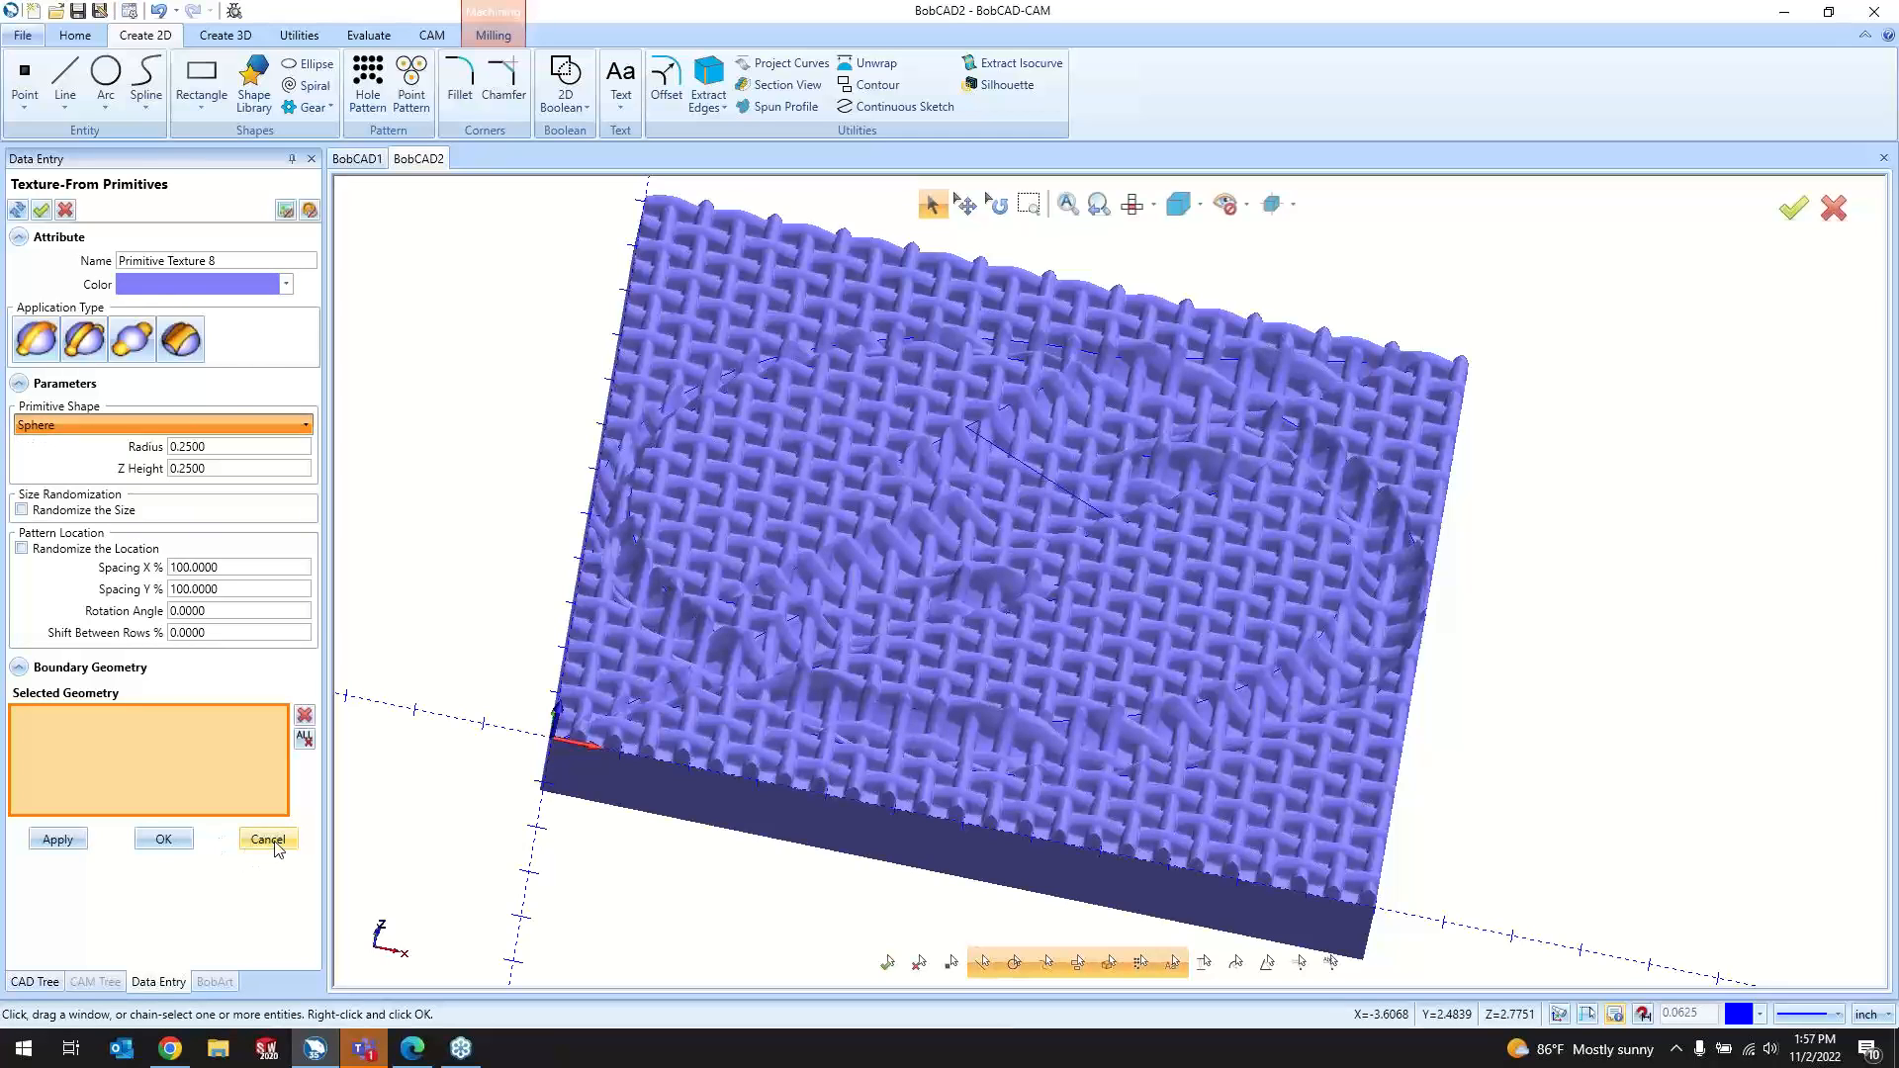
click(267, 838)
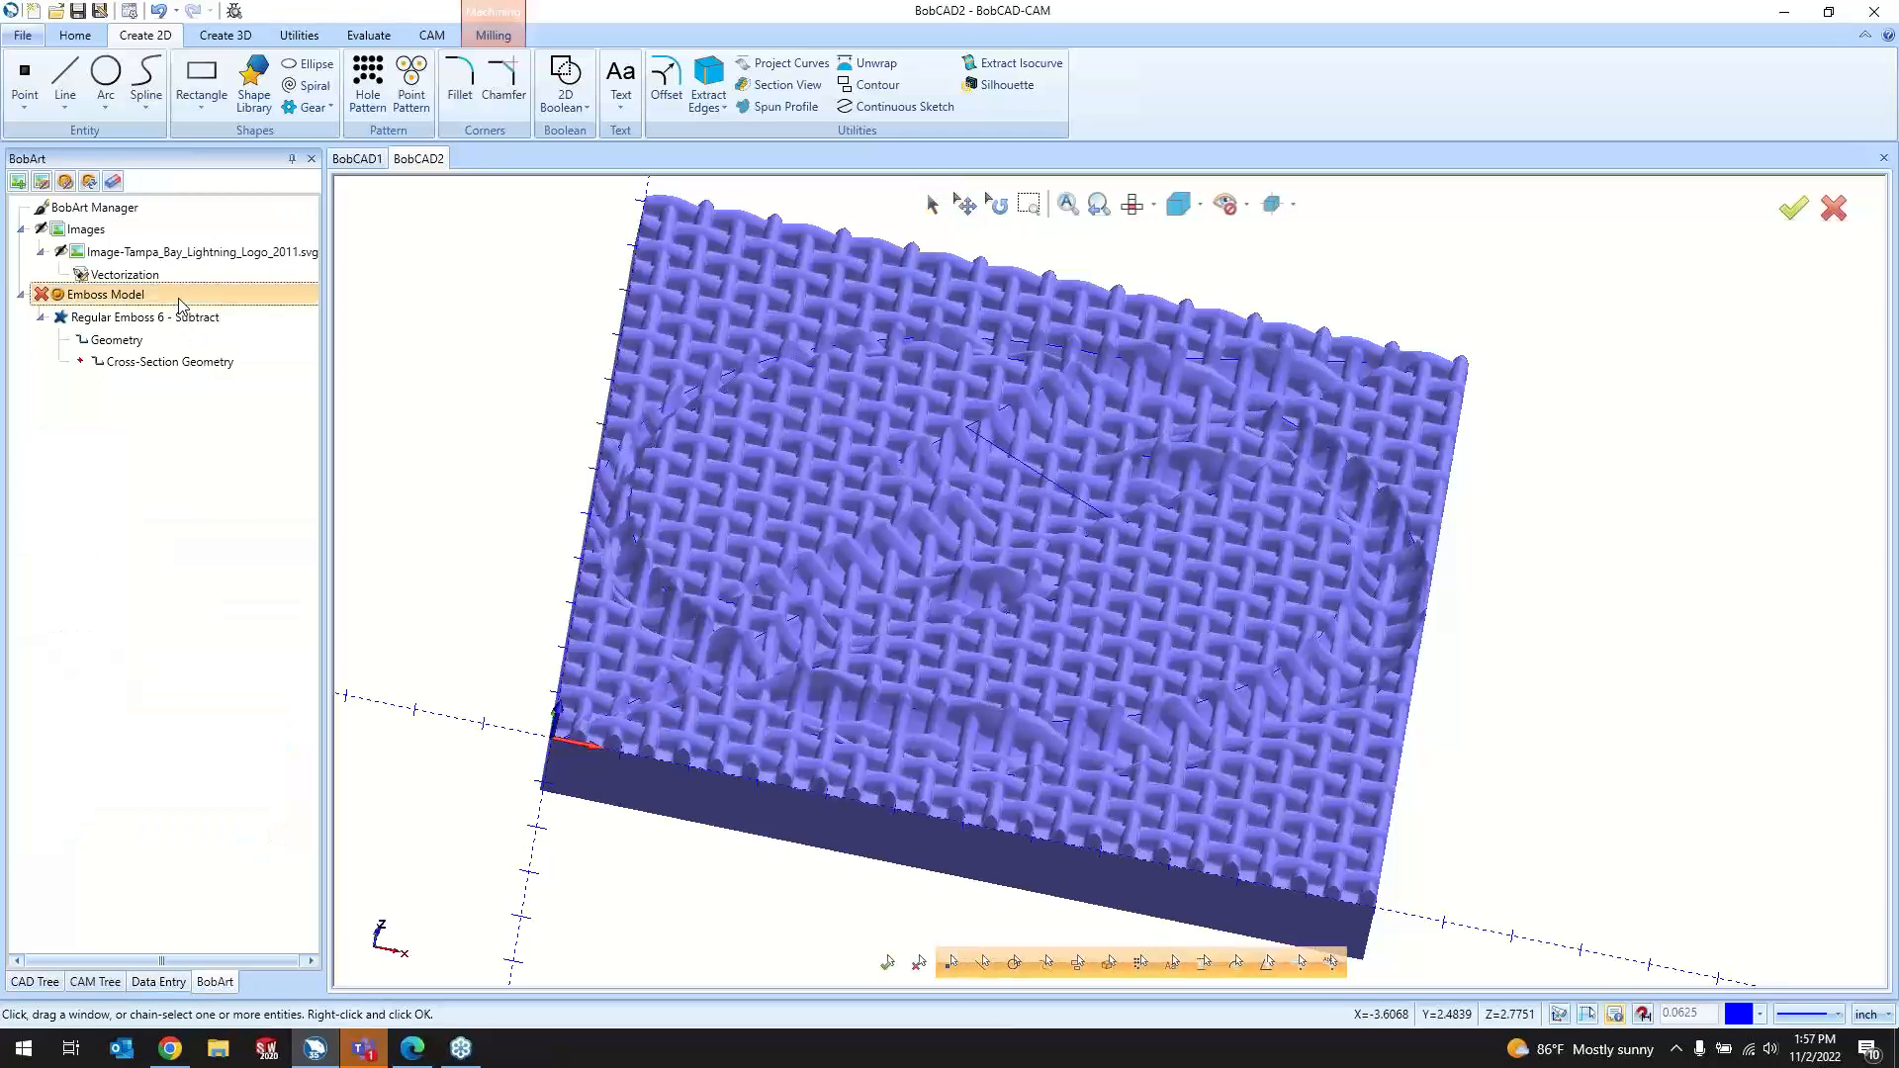
Step: Delete the subtractive regular emboss feature and regenerate the emboss model
right_click(183, 296)
click(205, 312)
click(204, 317)
right_click(205, 317)
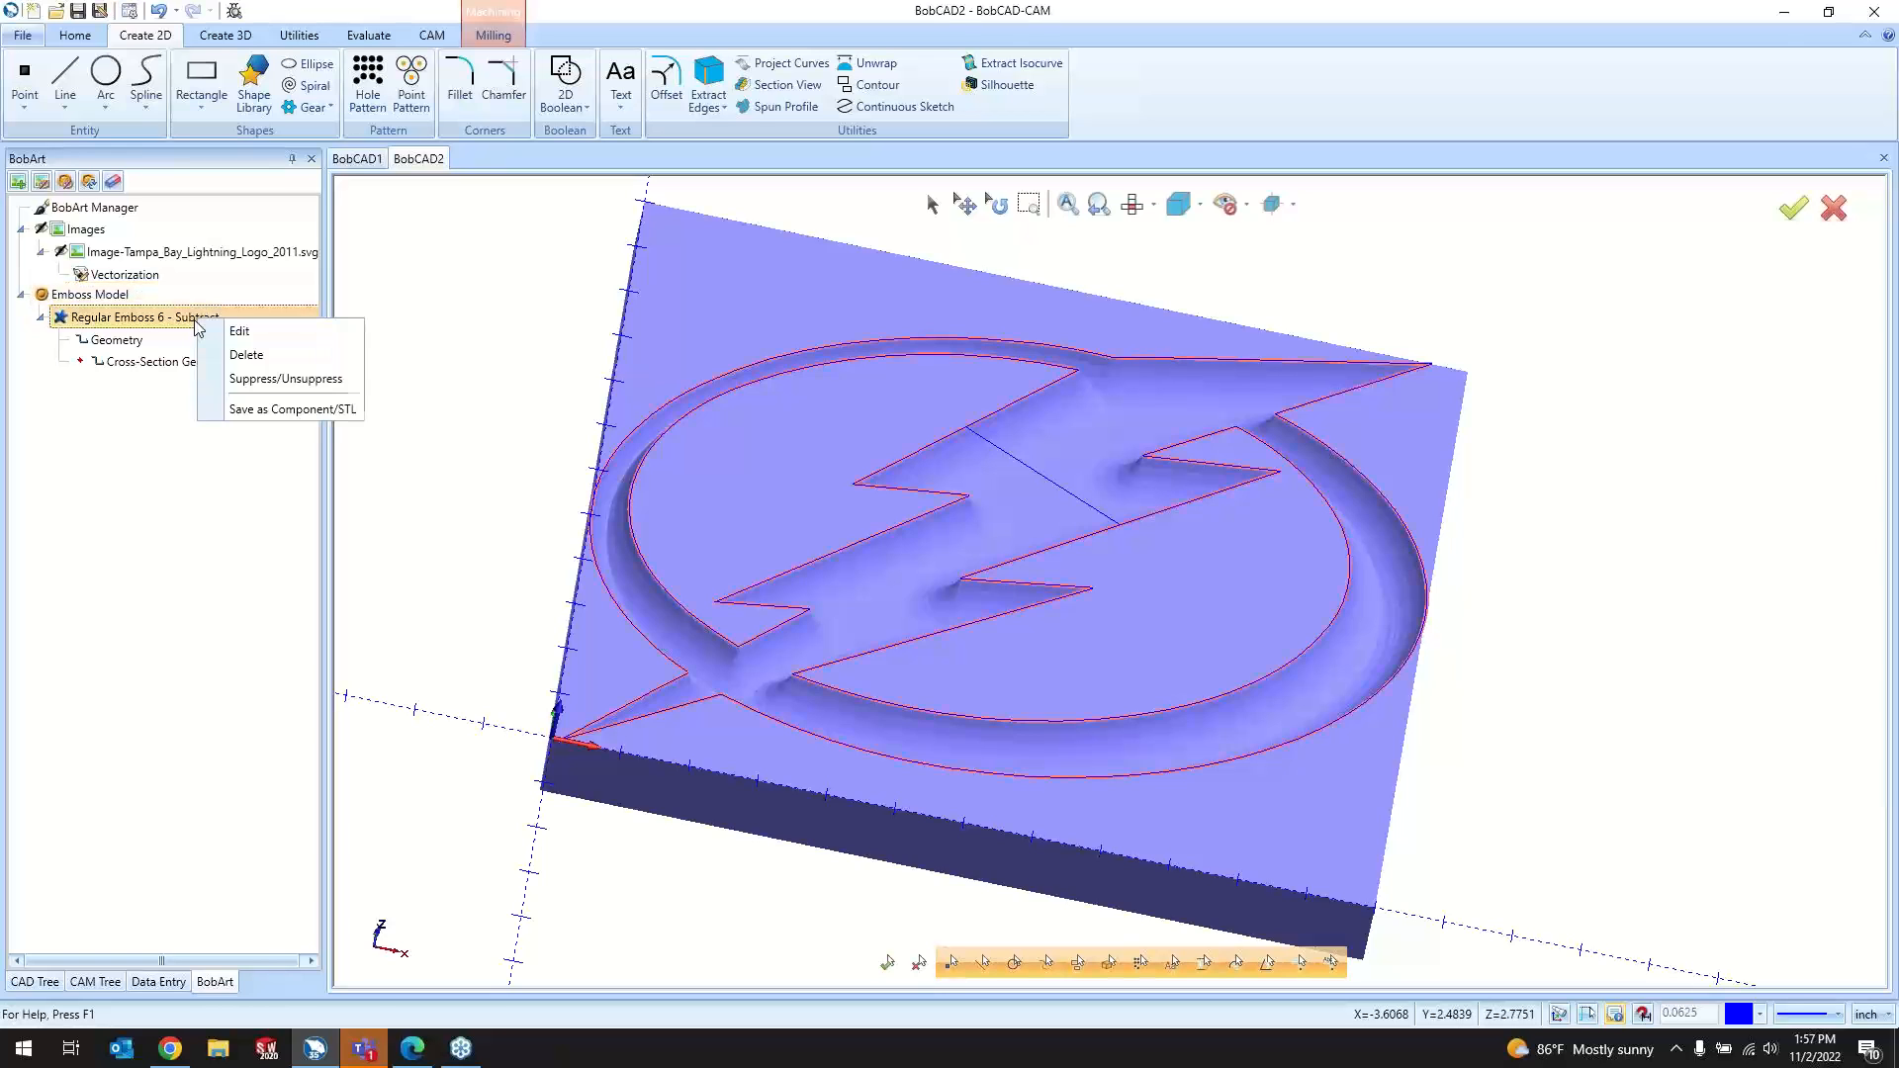
click(239, 352)
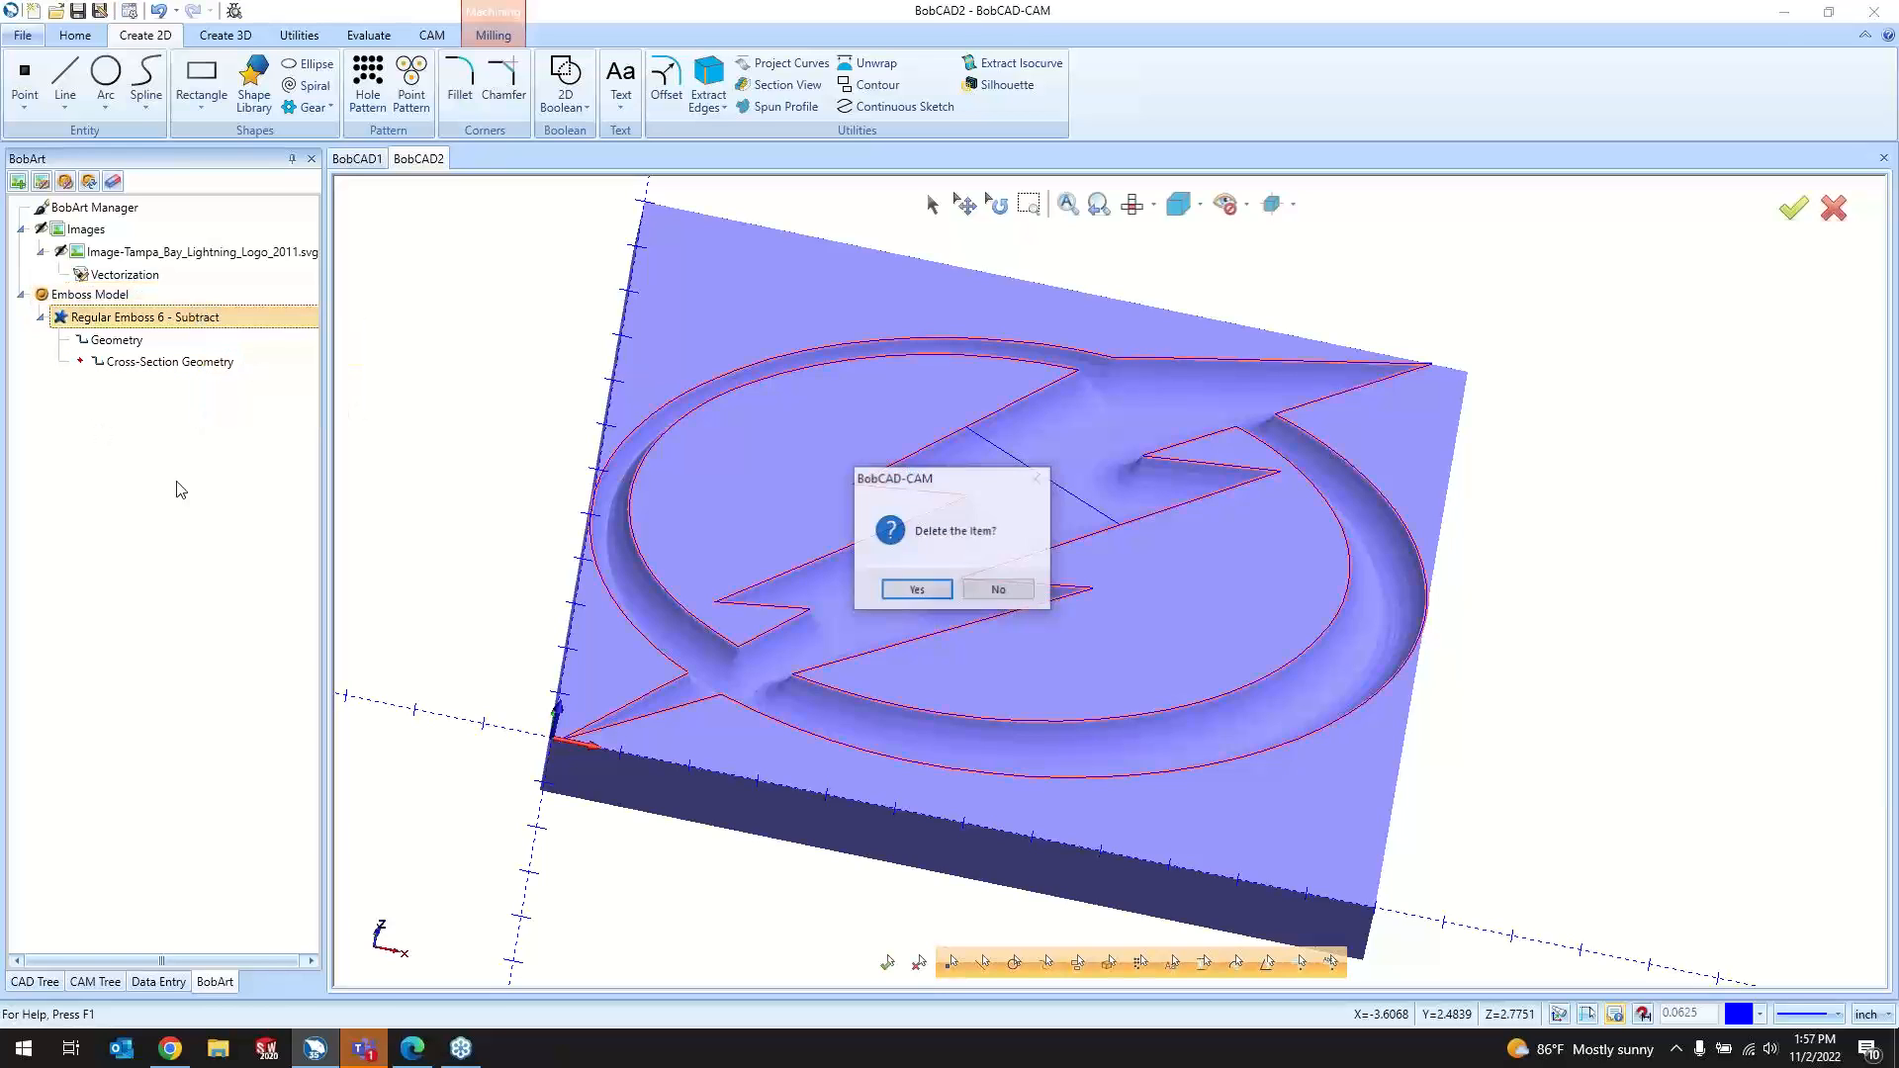
click(915, 591)
click(148, 297)
right_click(148, 297)
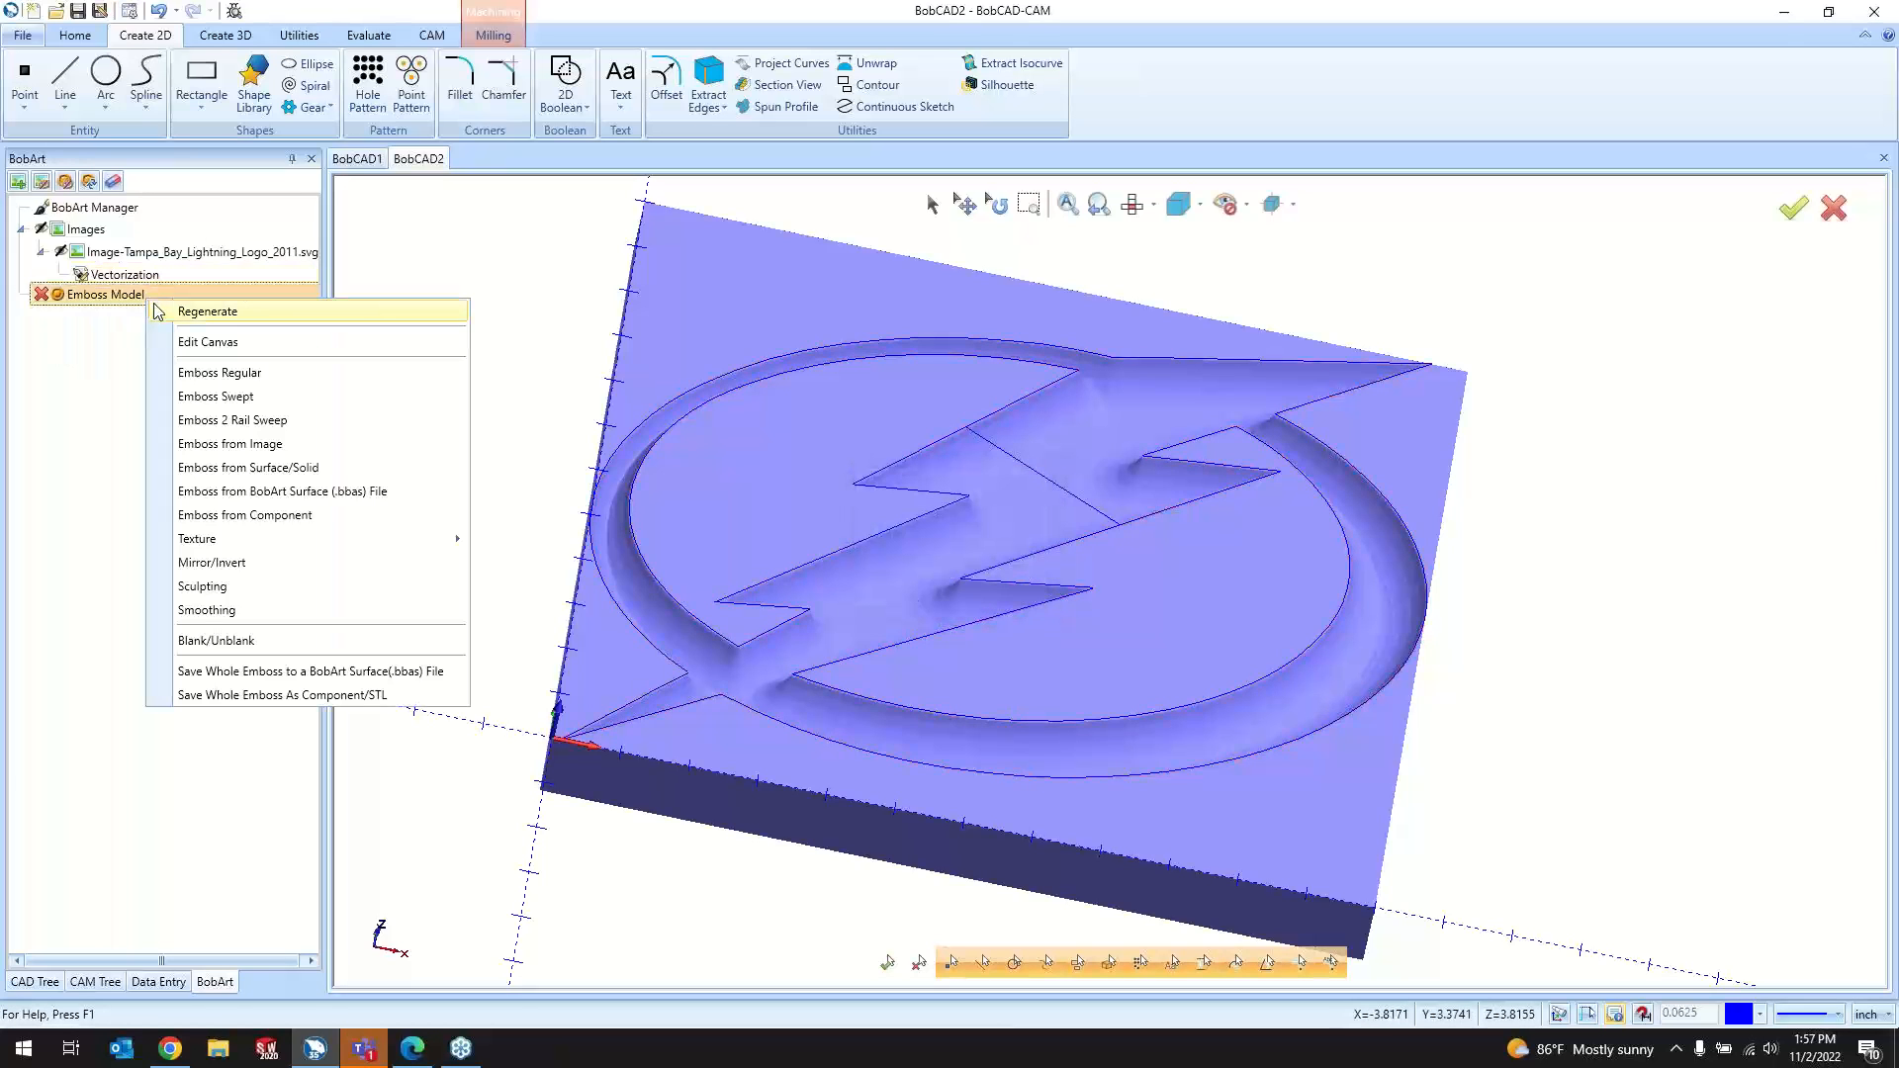
click(174, 313)
Step: Leave the canvas definition unchanged and delete the short line crossing the middle of the lightning bolt
right_click(165, 294)
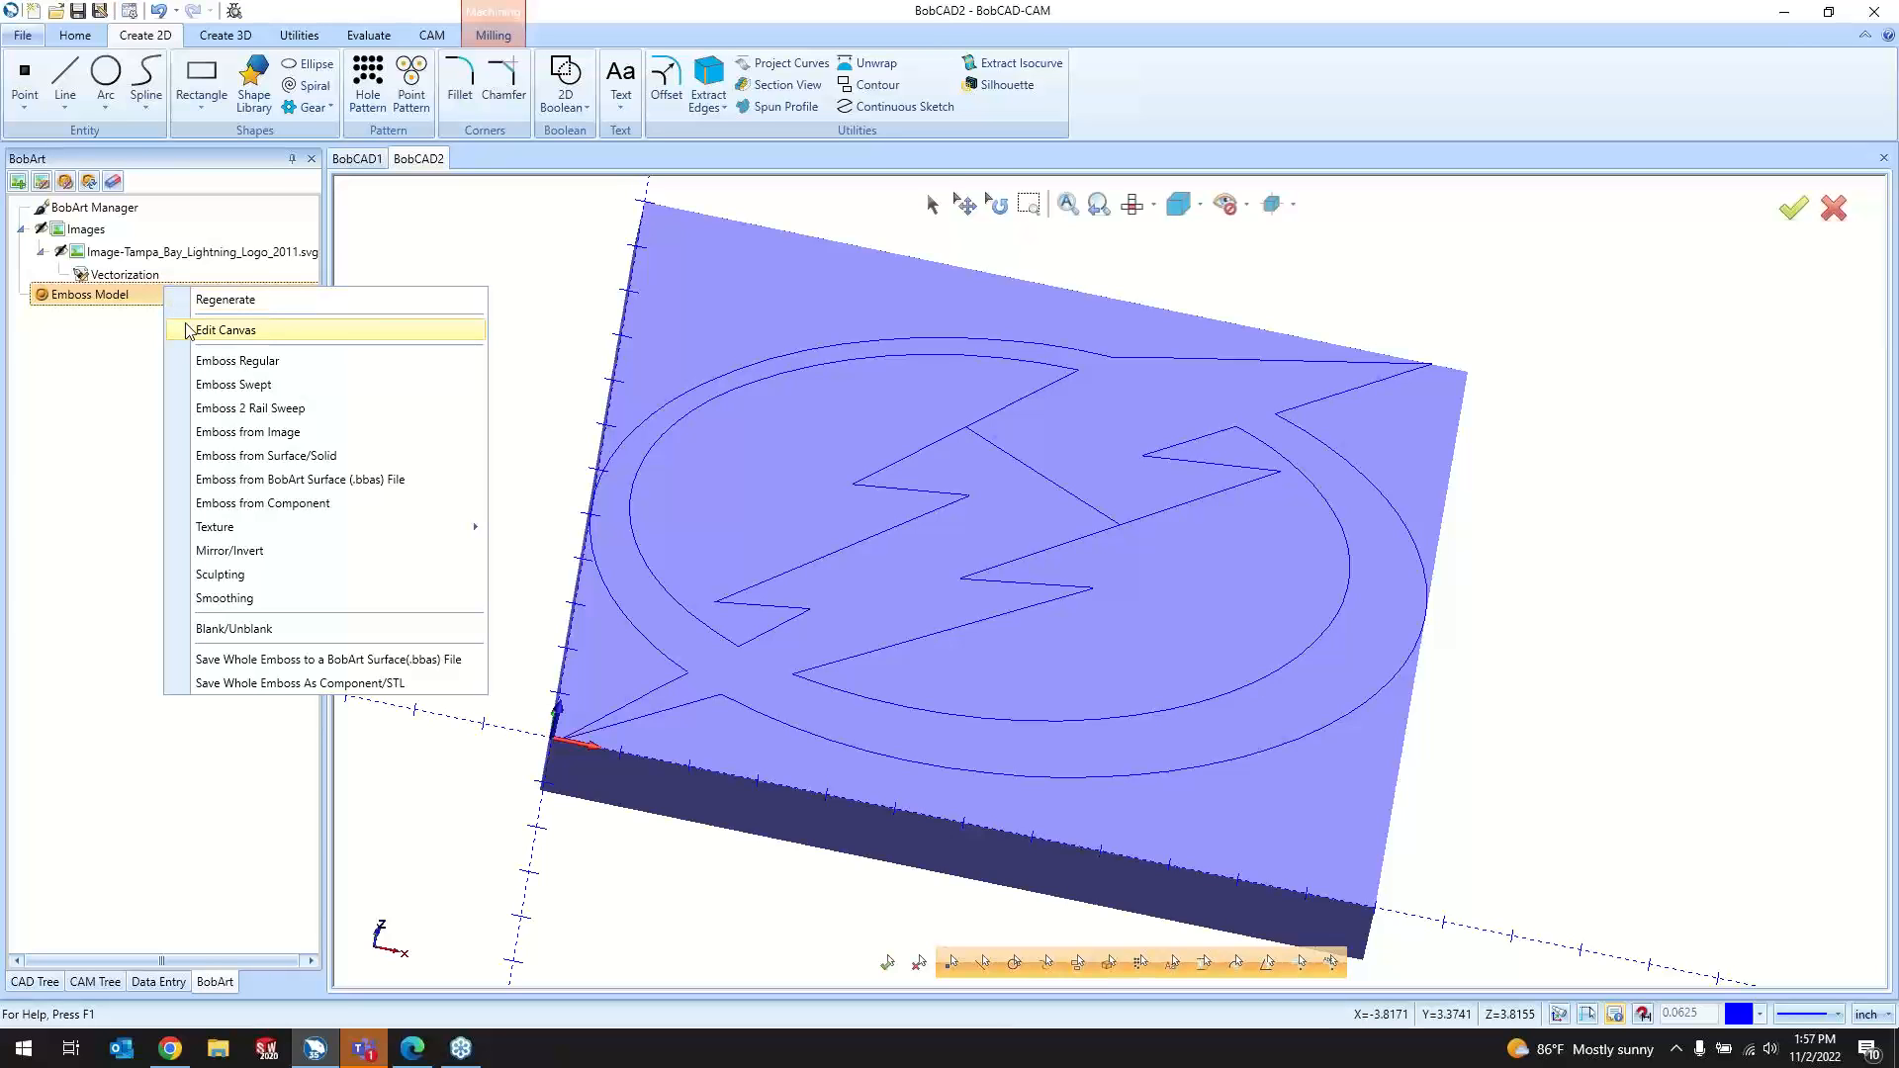
click(188, 331)
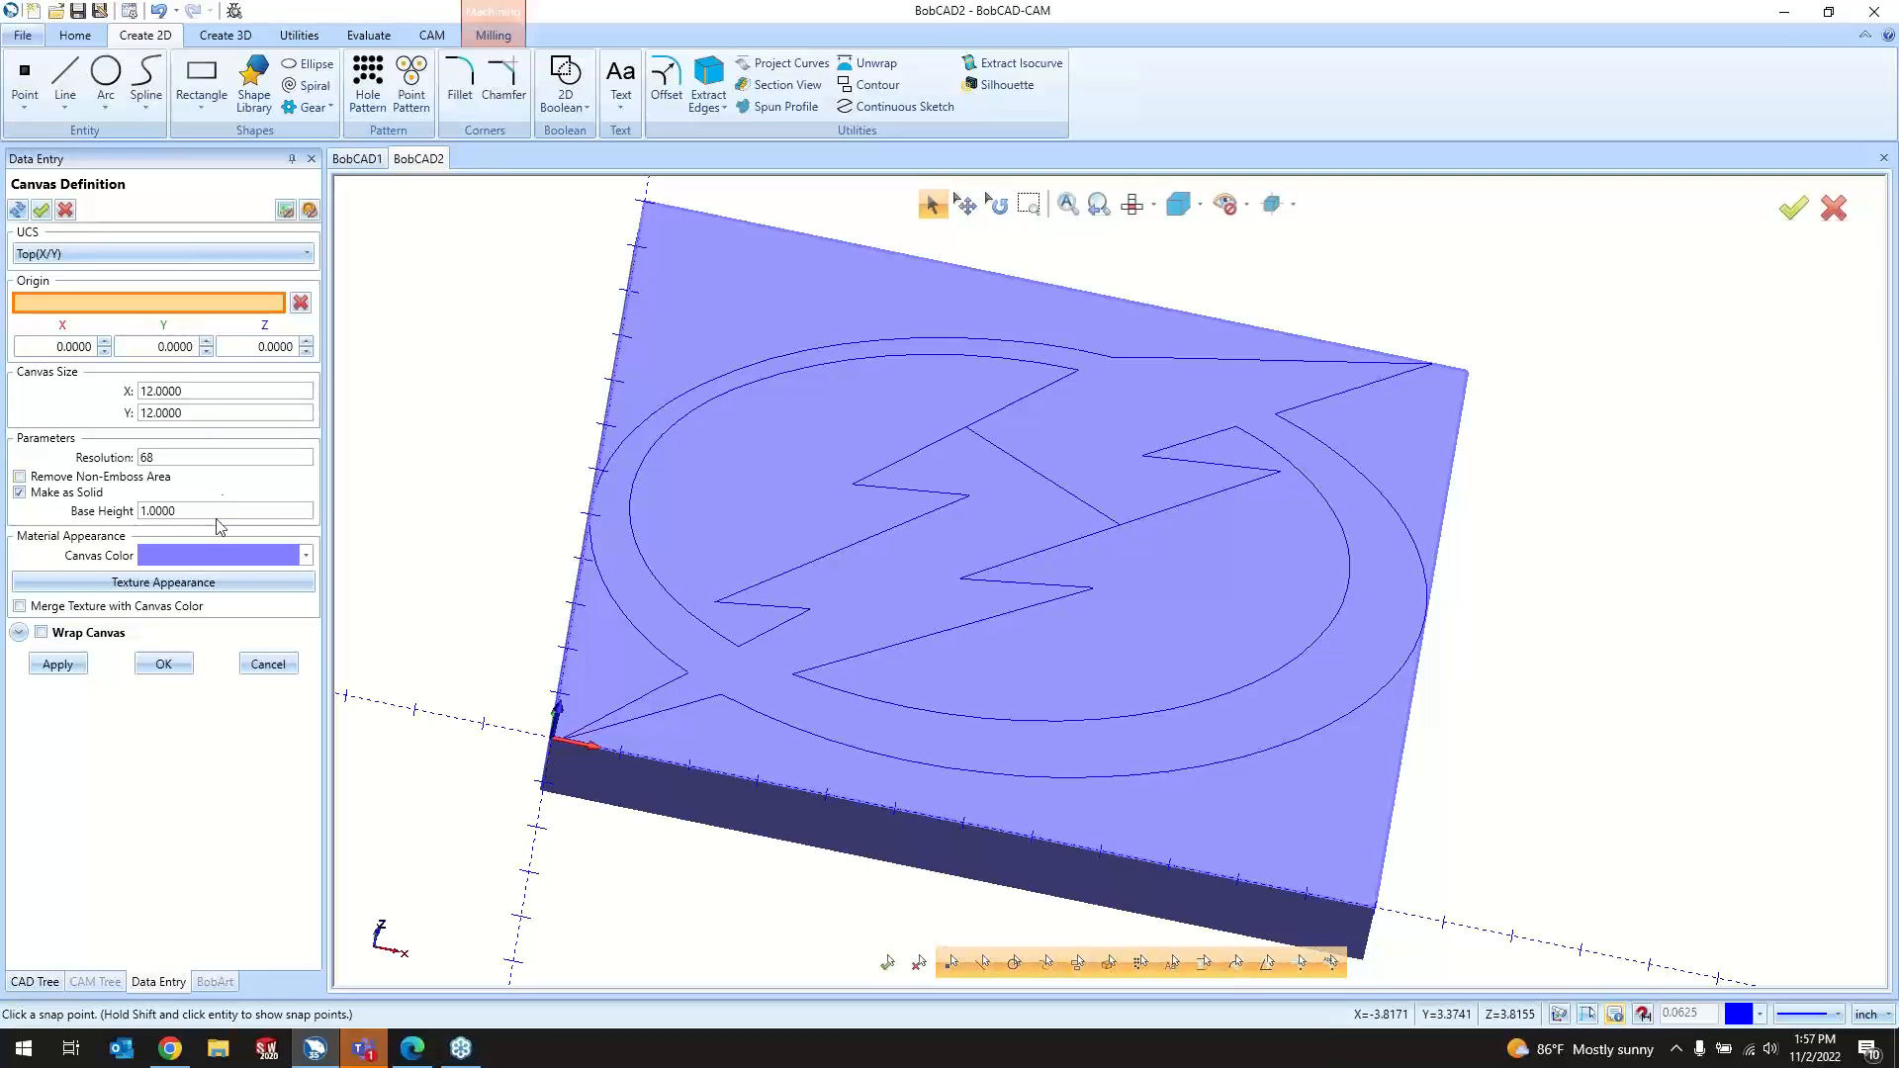
middle_drag(505, 484, 762, 636)
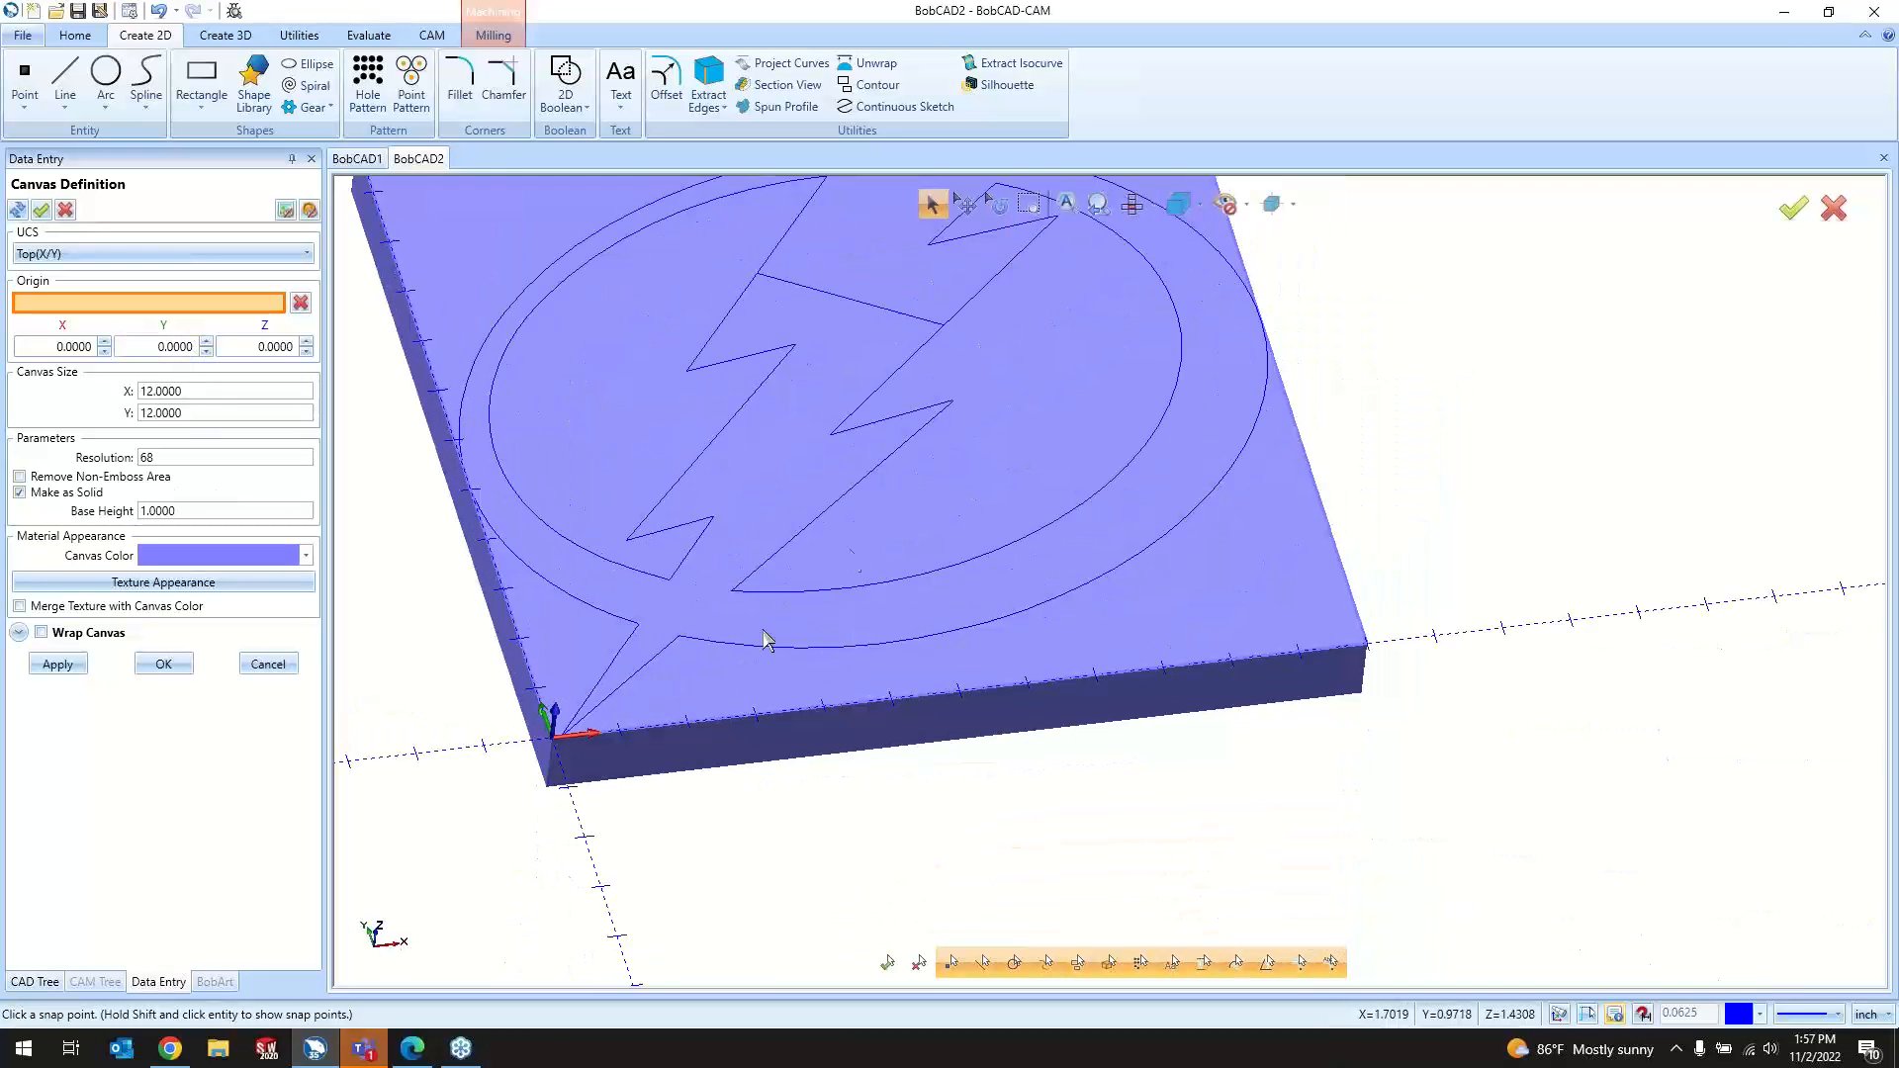
right_click(917, 338)
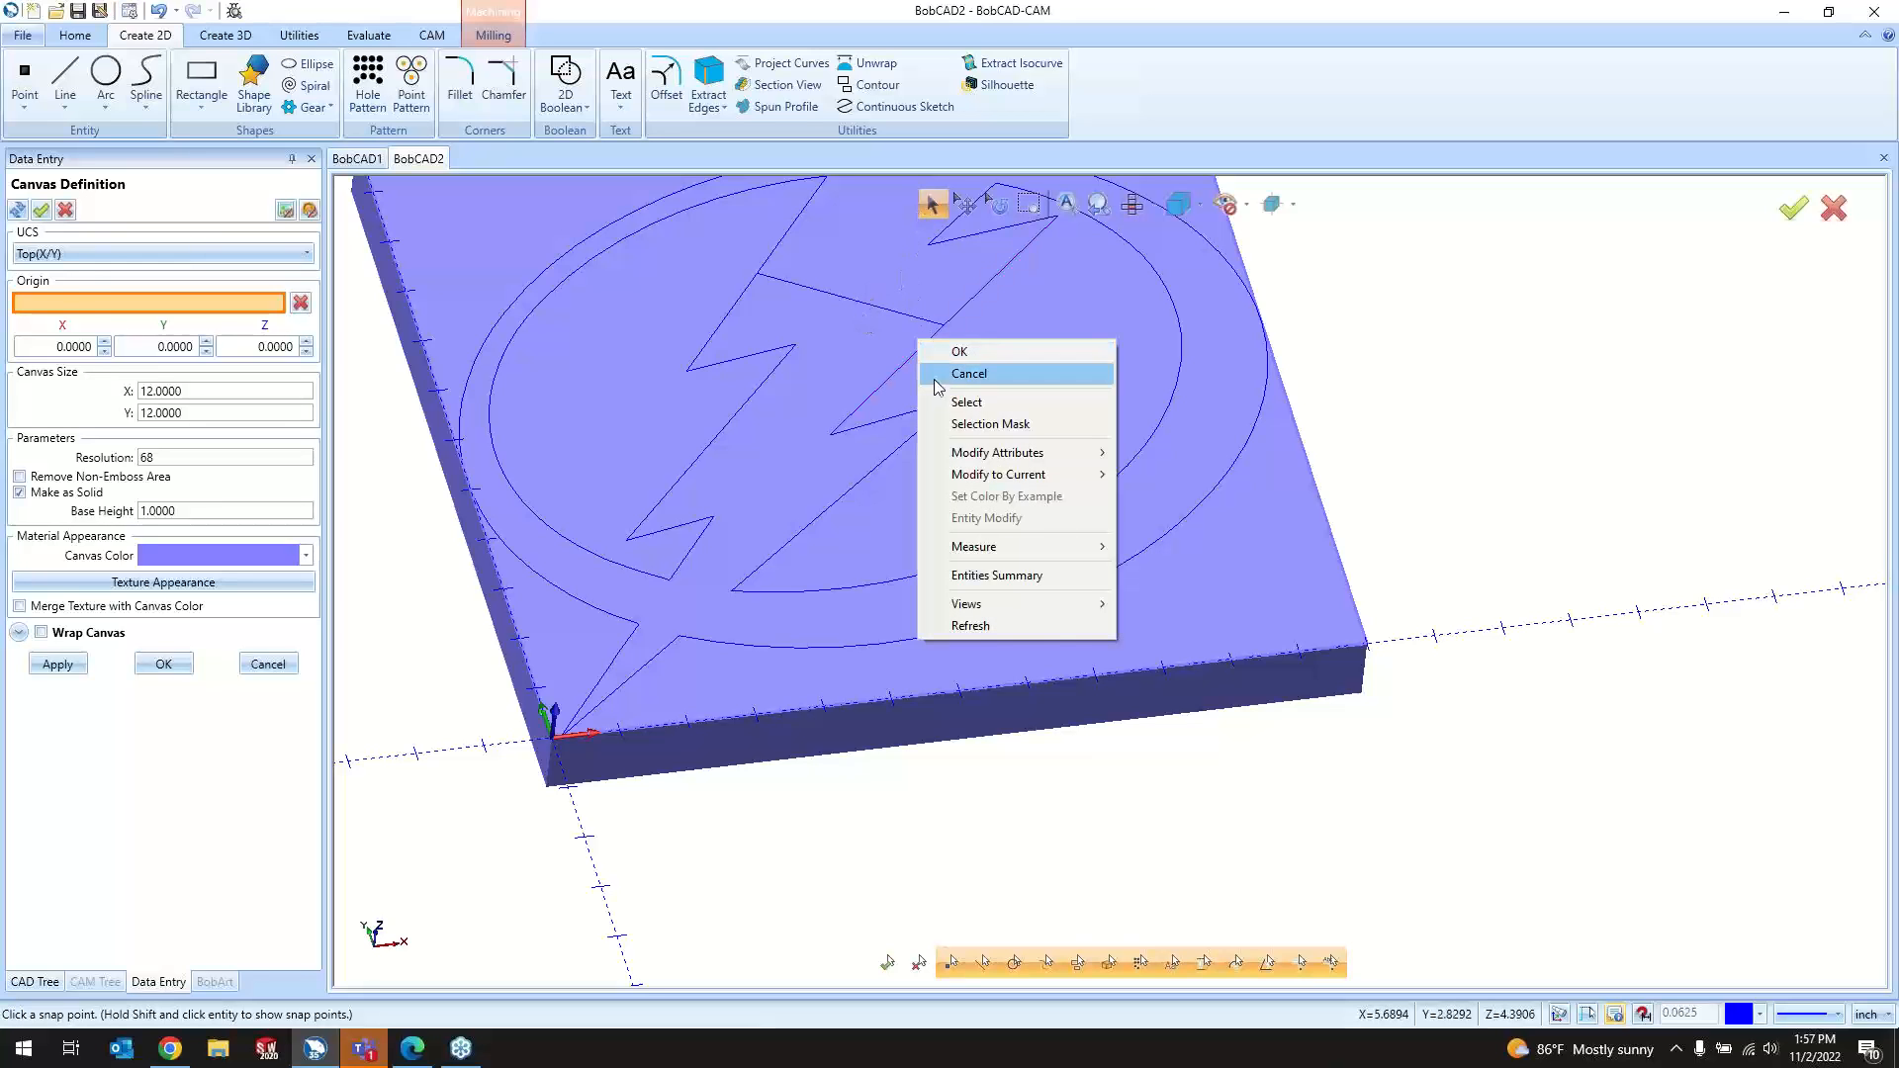
click(949, 375)
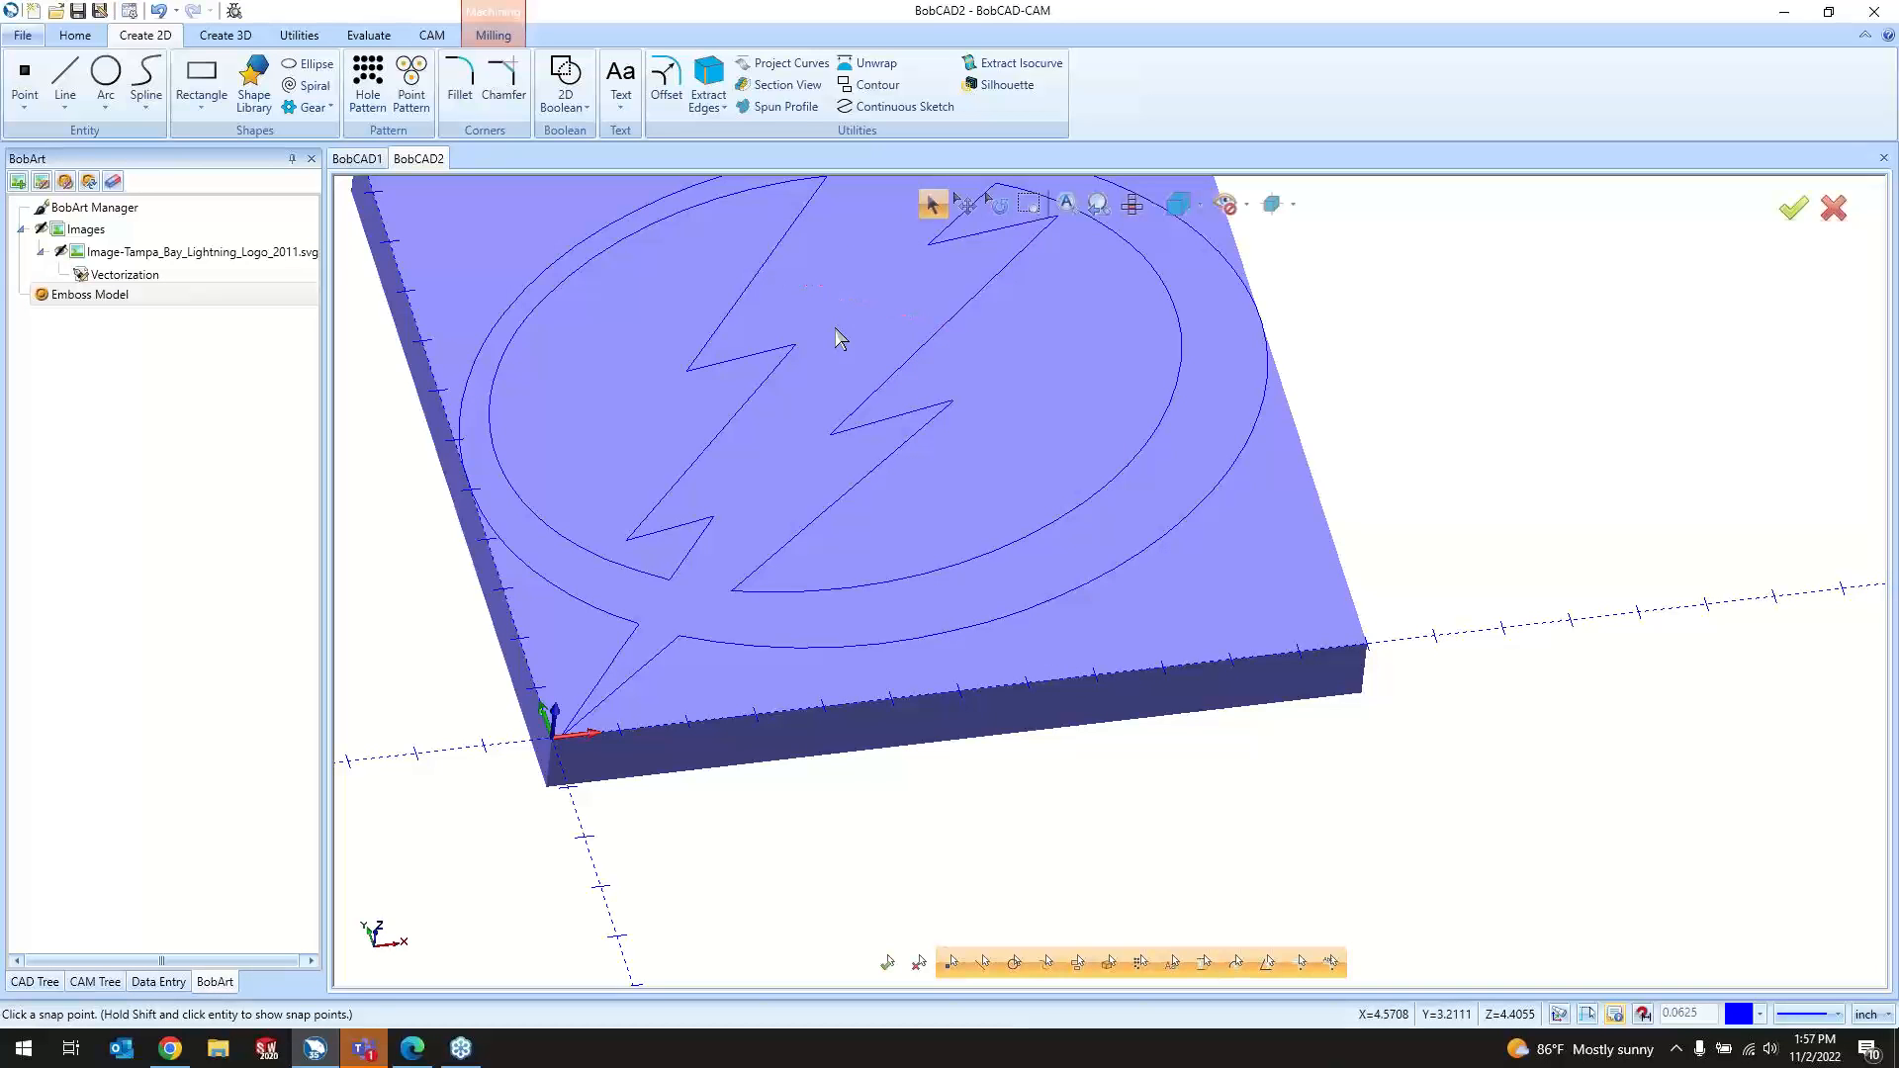
scroll(781, 774, down, 3)
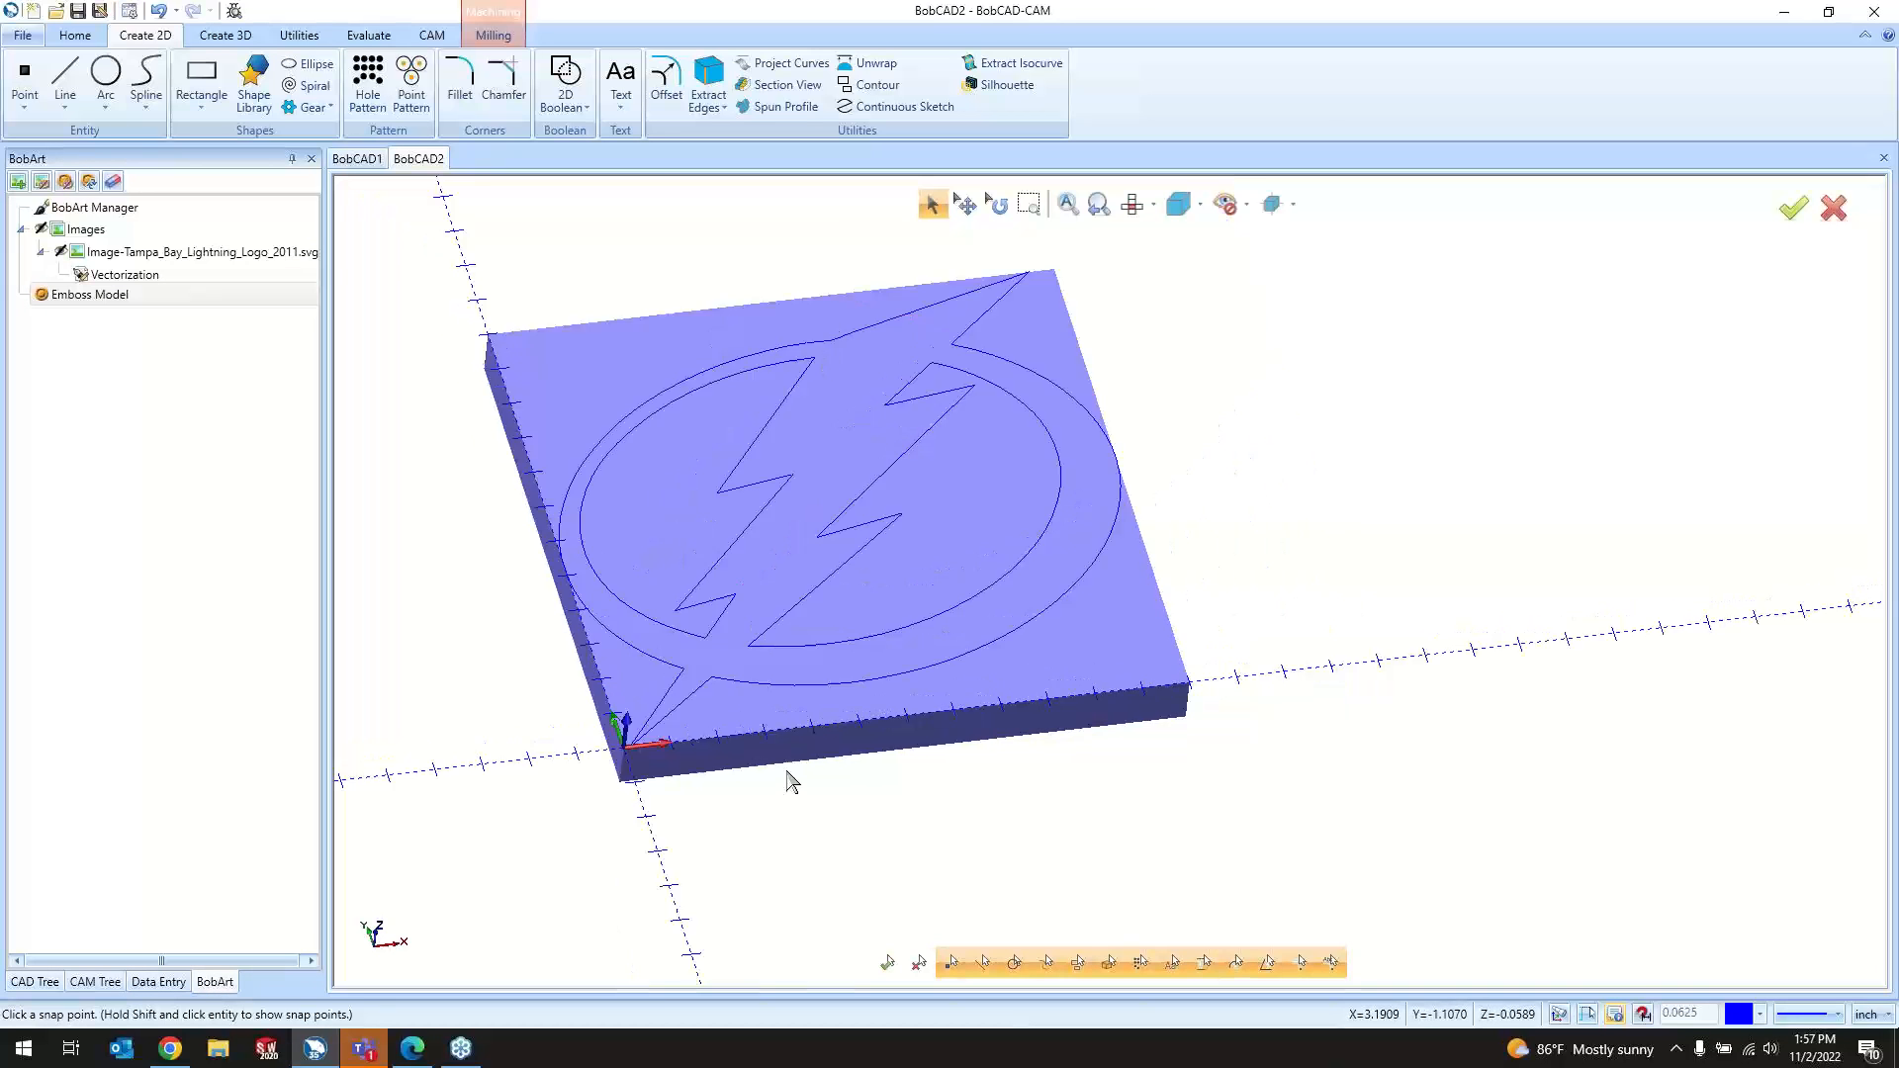
Step: Set the canvas base height to 0
right_click(200, 295)
click(223, 332)
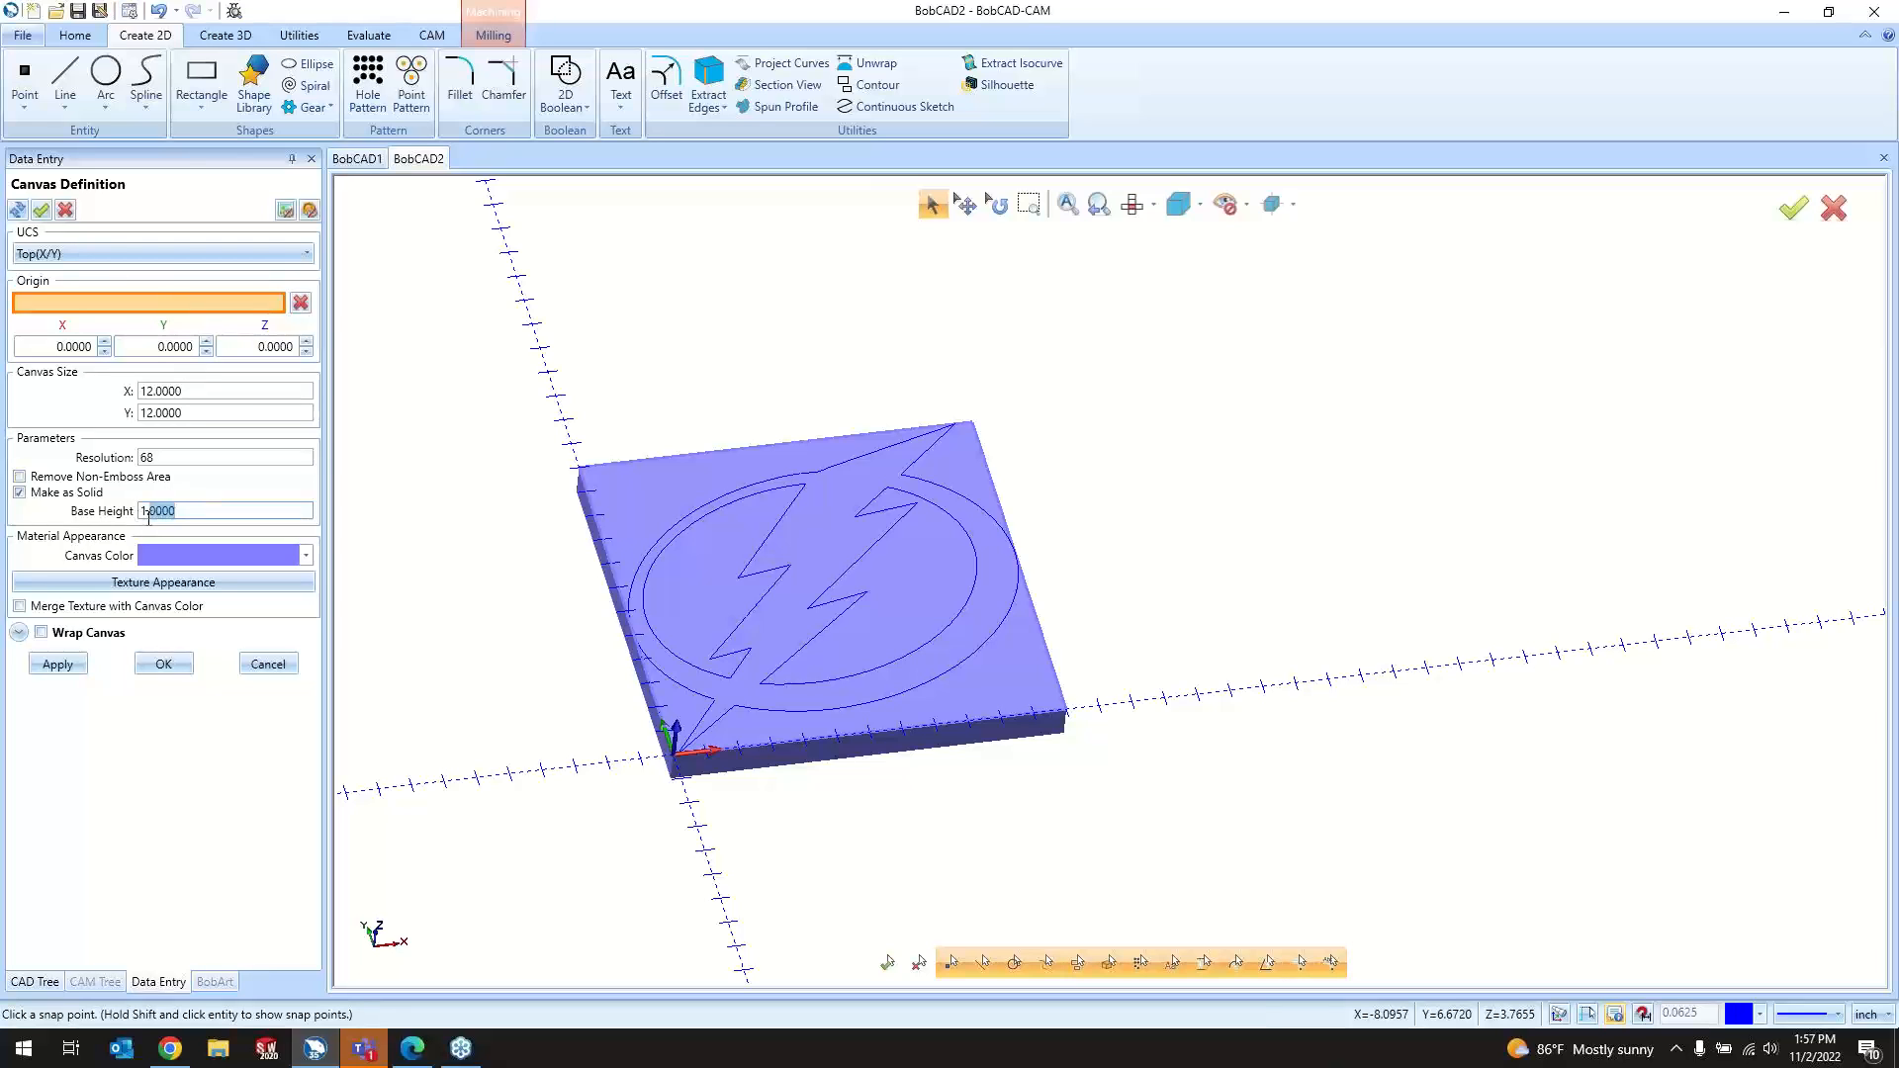
click(178, 667)
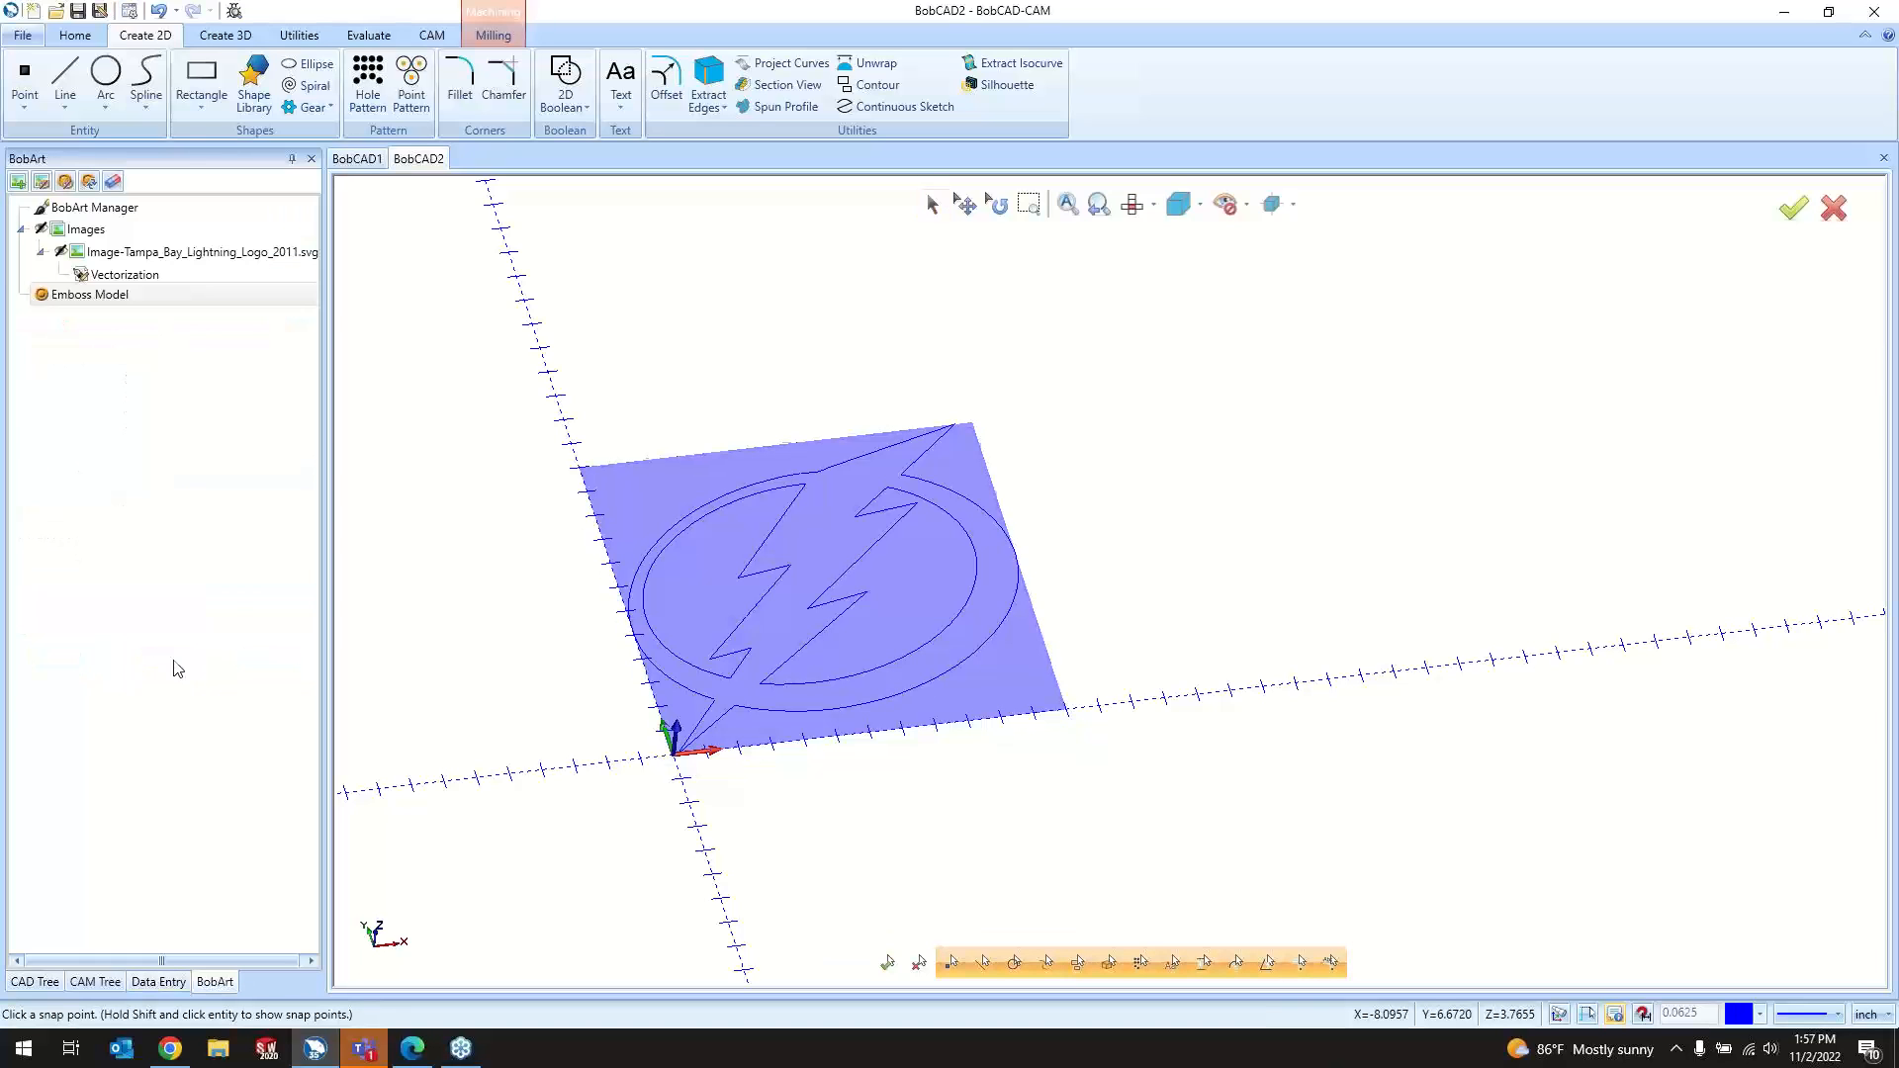
Step: Edit the emboss model's canvas and set its base height to 1
right_click(172, 294)
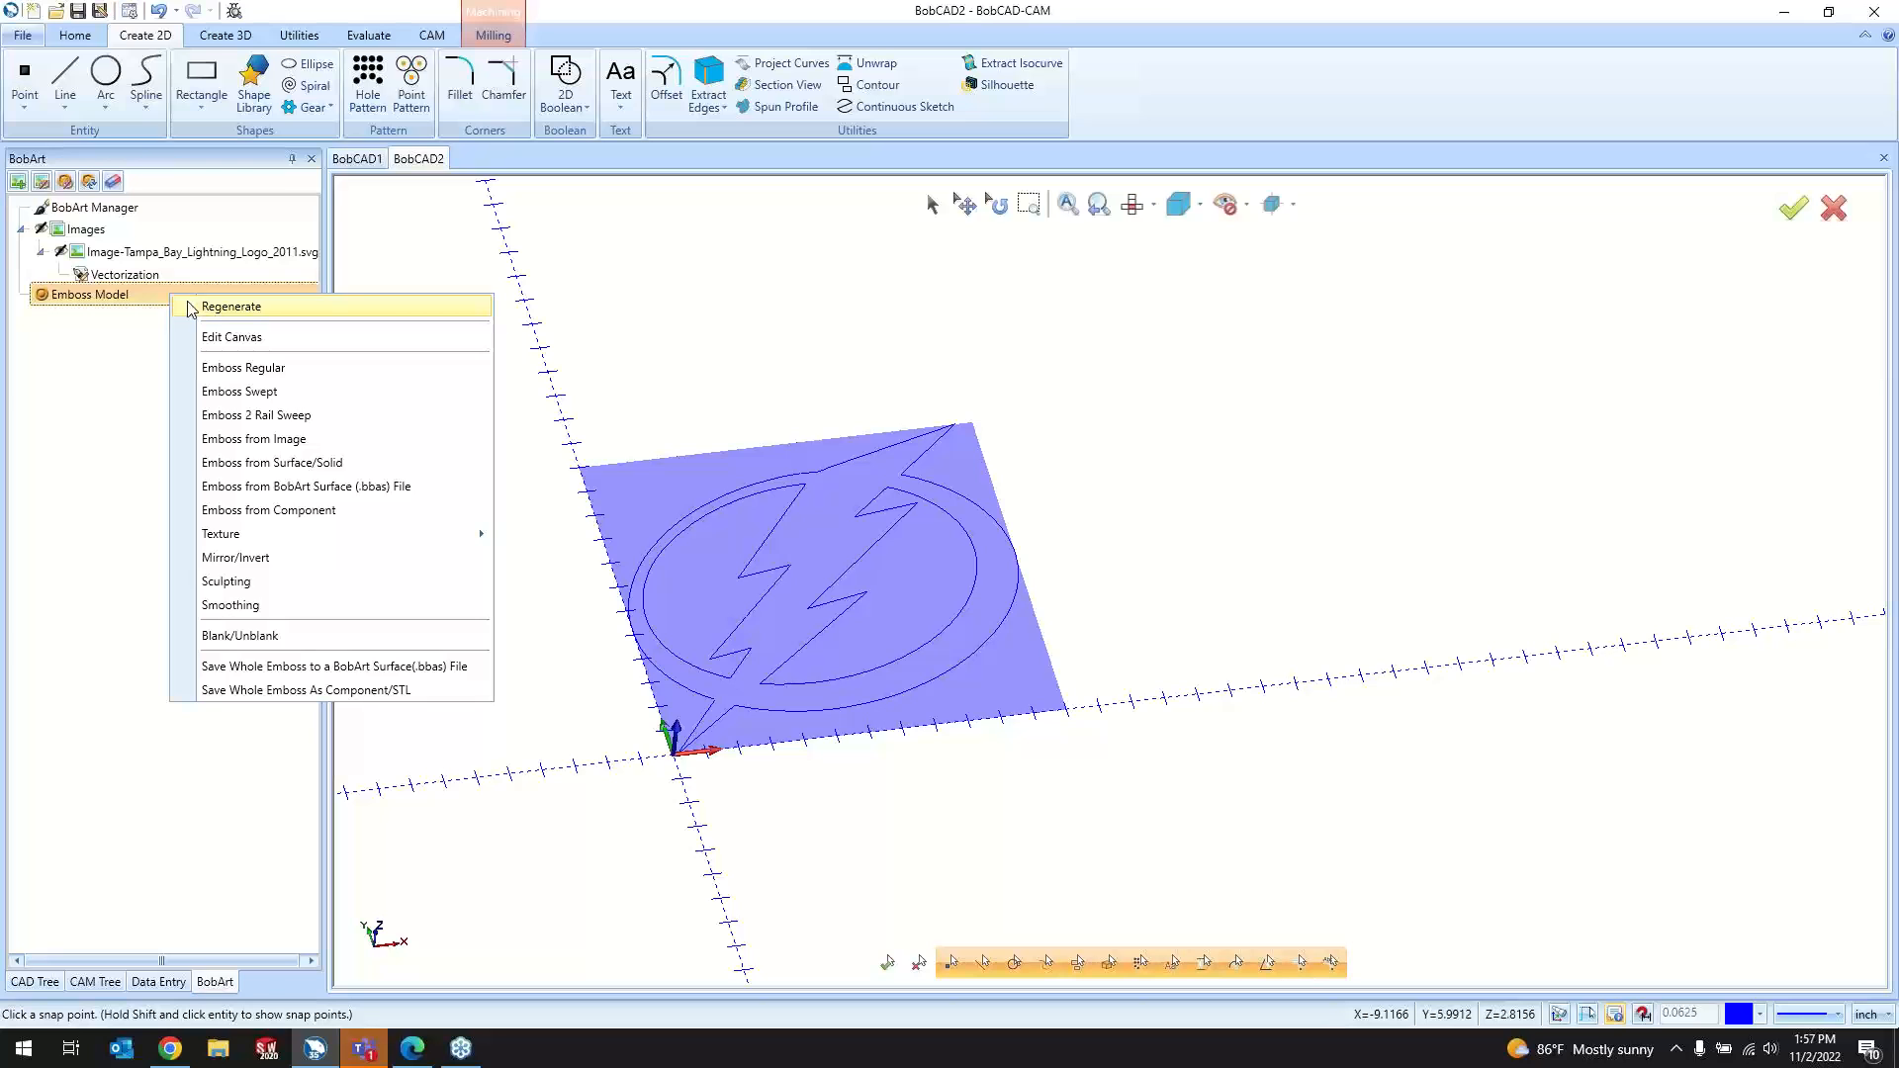
click(202, 337)
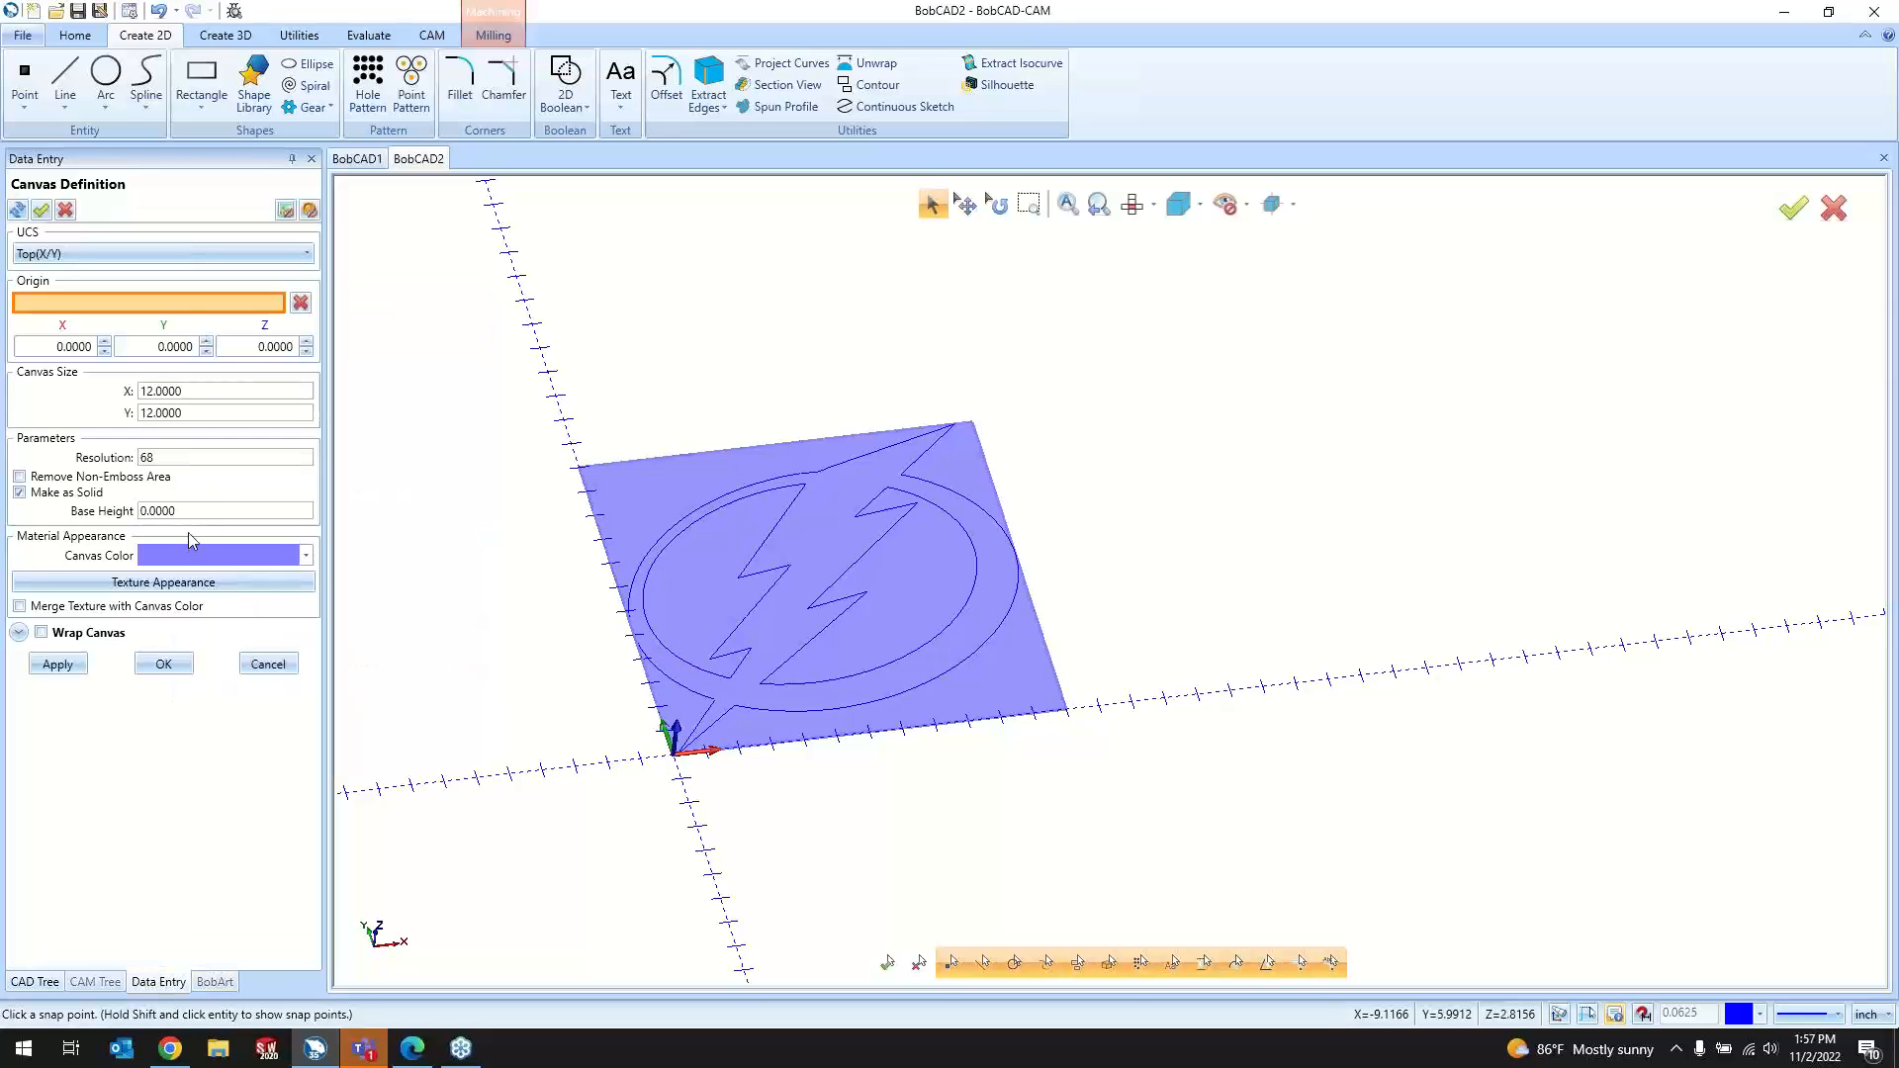
drag(150, 511, 125, 521)
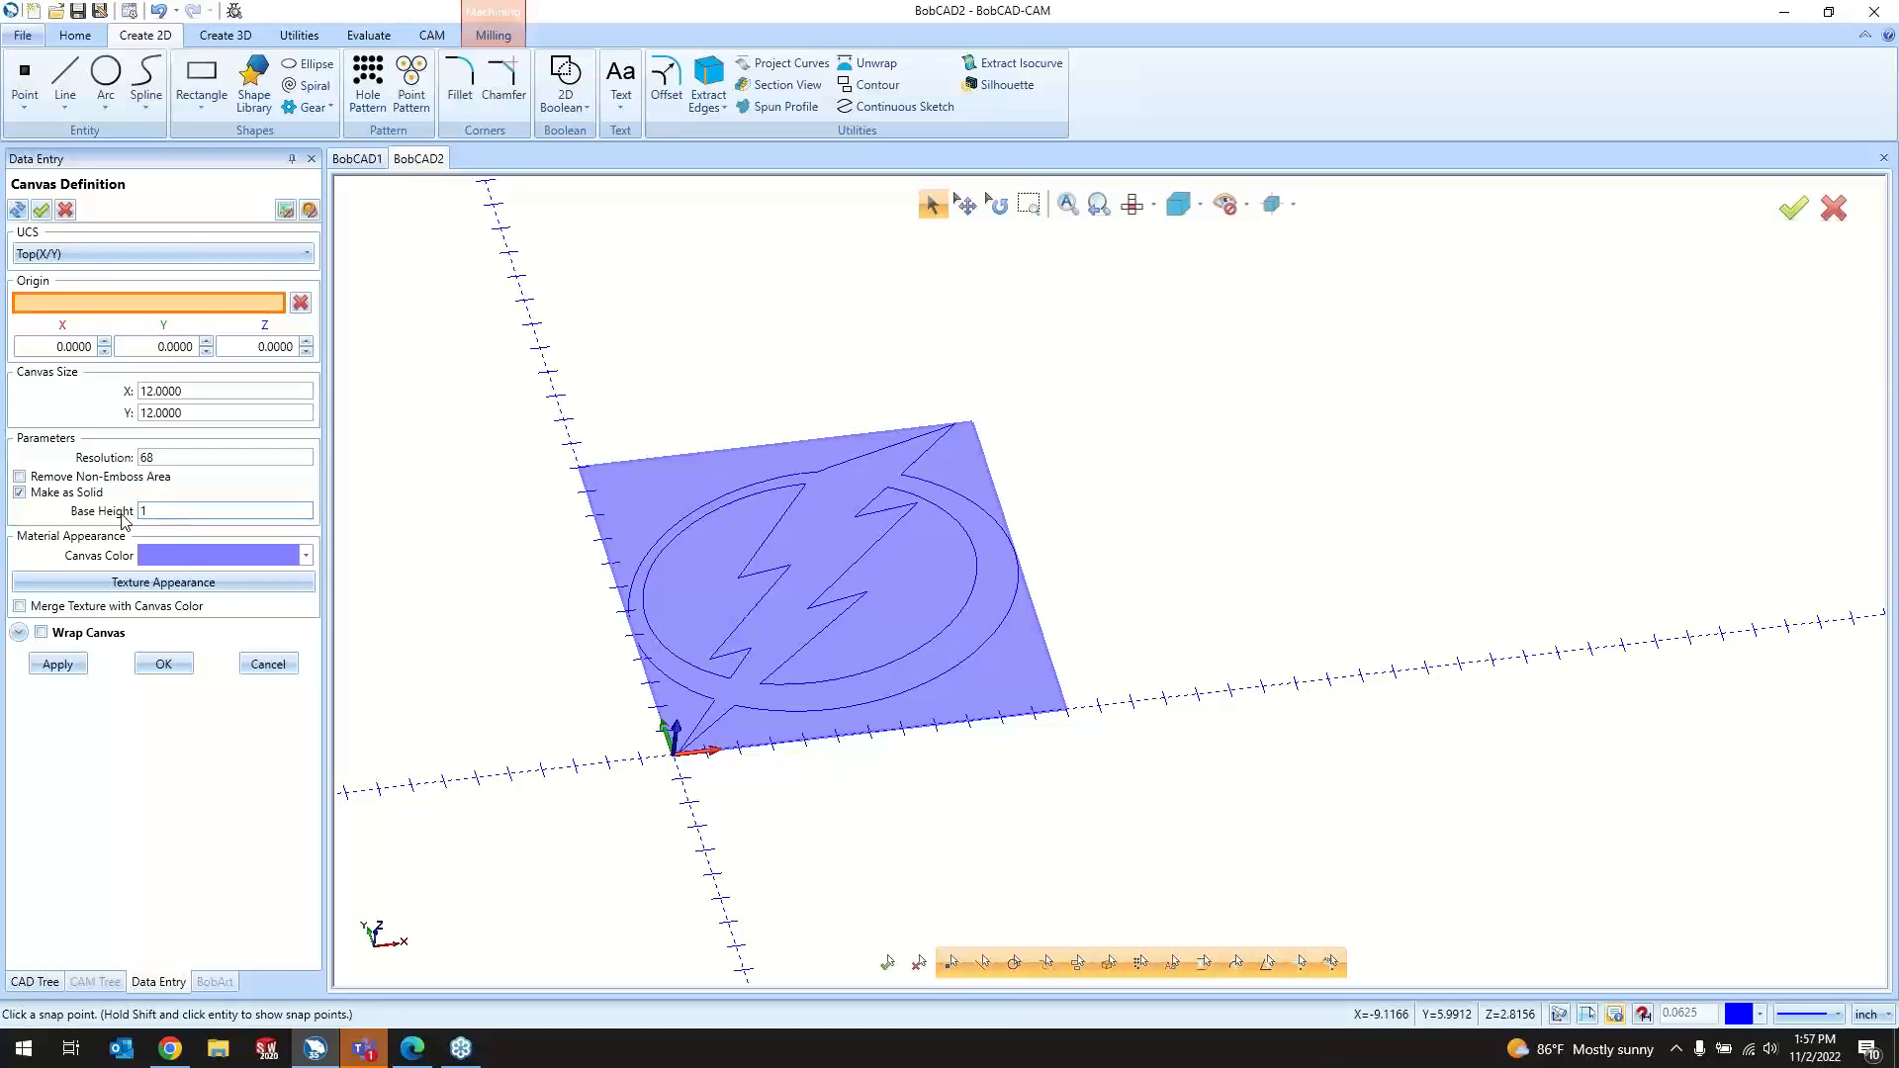
Step: Give the canvas the Cherry texture from the Wood materials and merge the texture with the canvas color
click(164, 582)
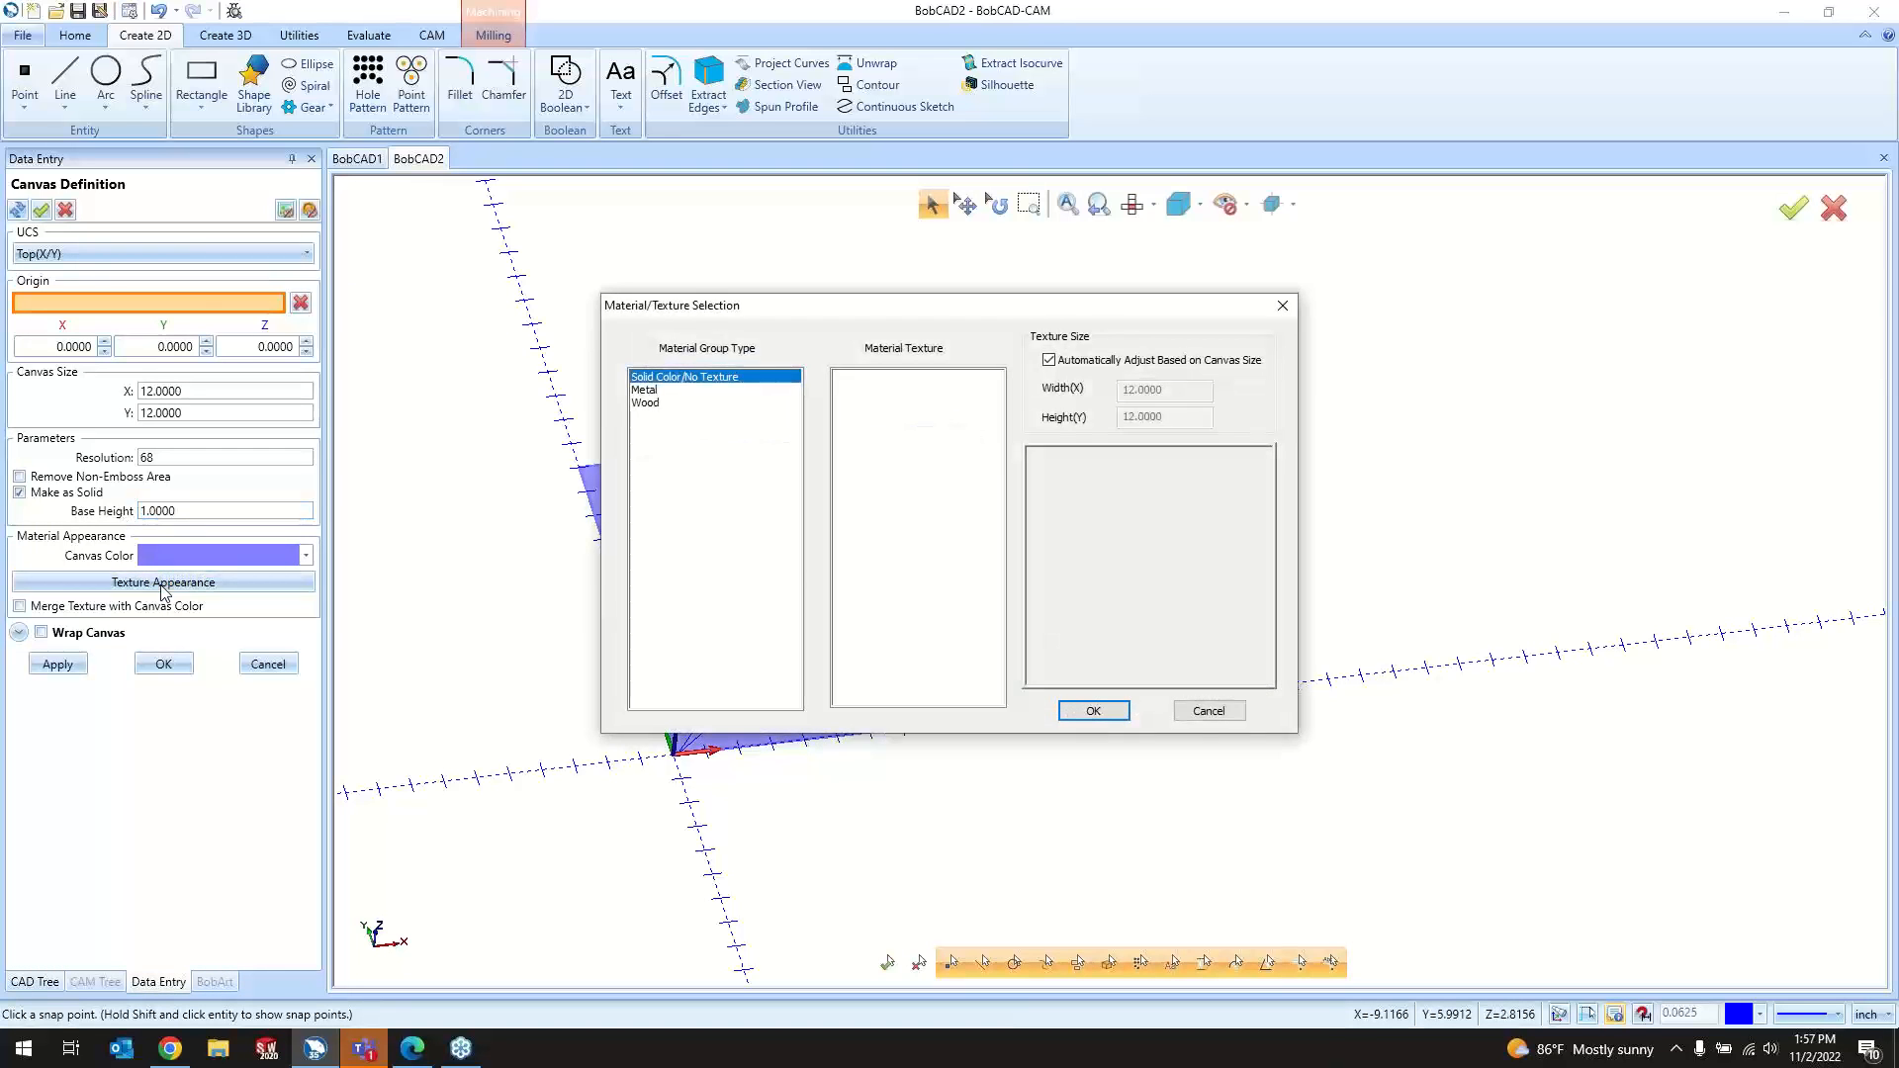
click(661, 402)
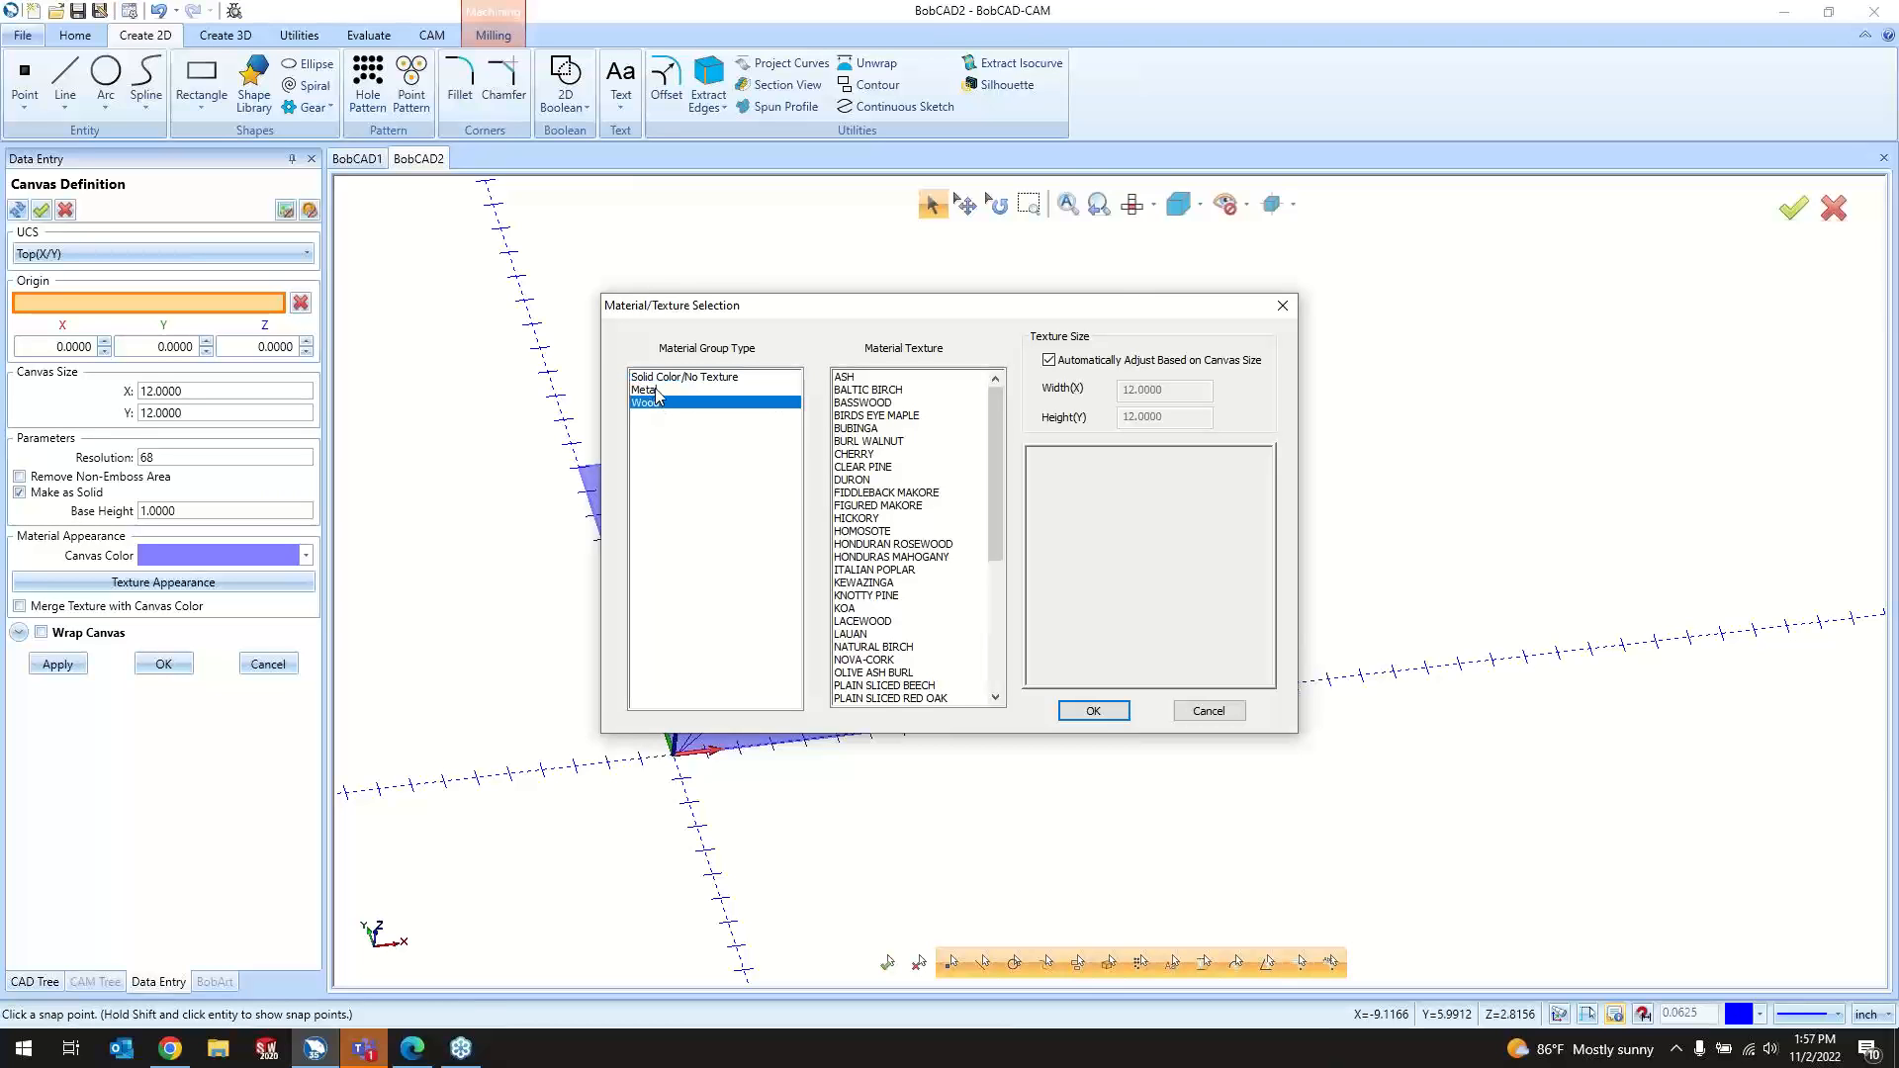
scroll(890, 539, down, 6)
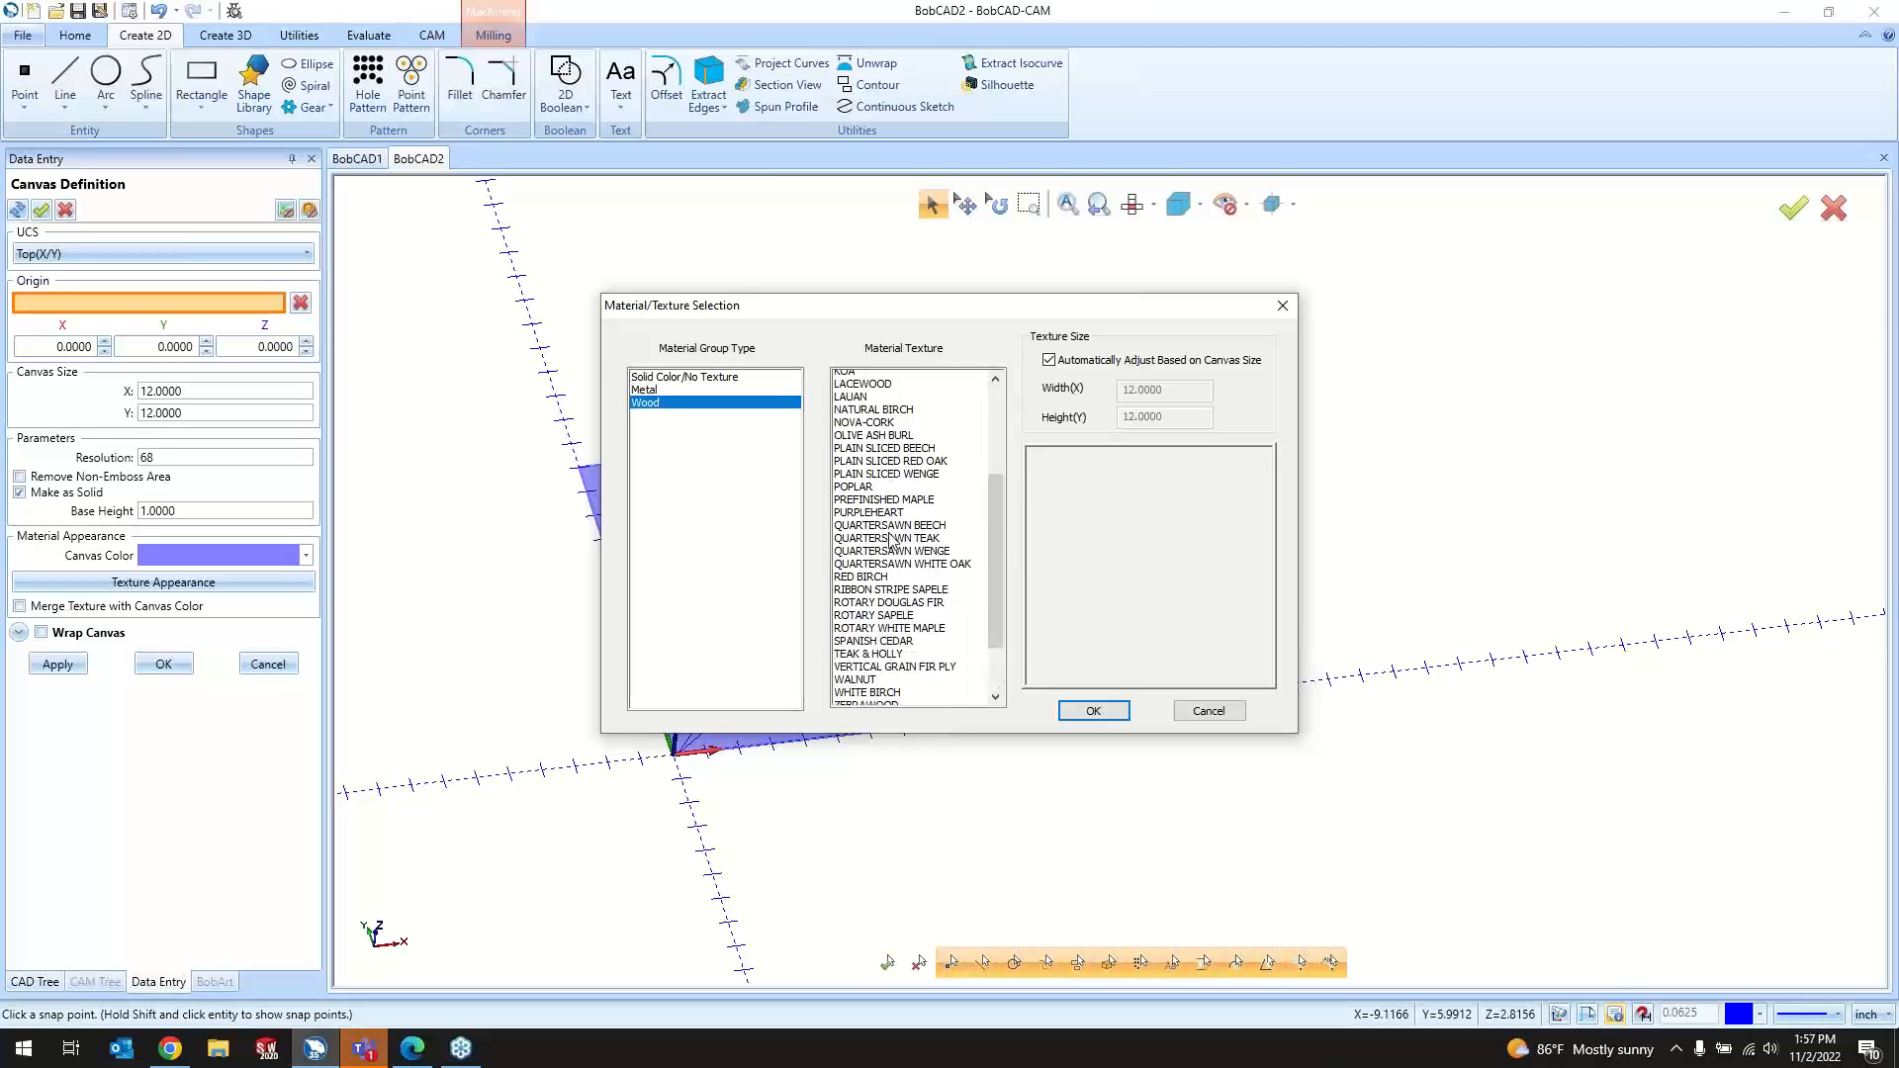
scroll(890, 539, up, 6)
click(867, 455)
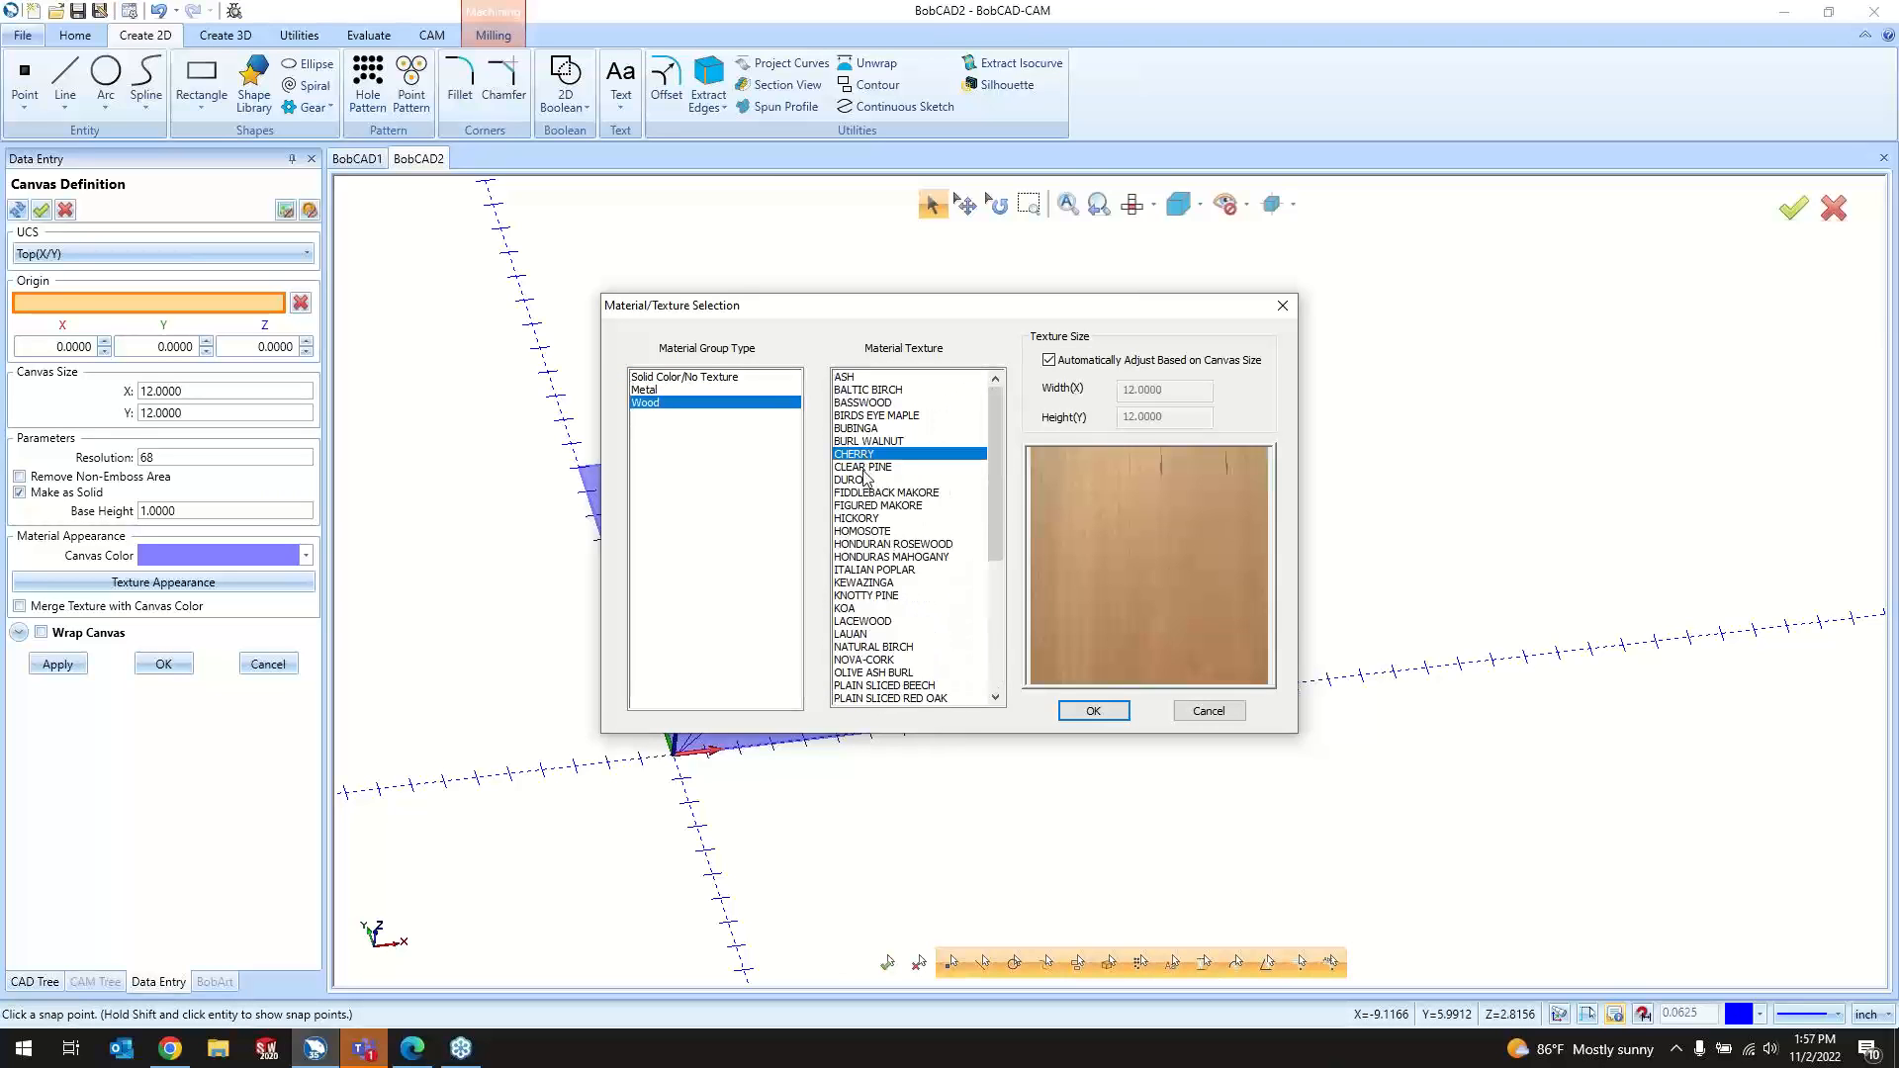
scroll(870, 534, down, 1)
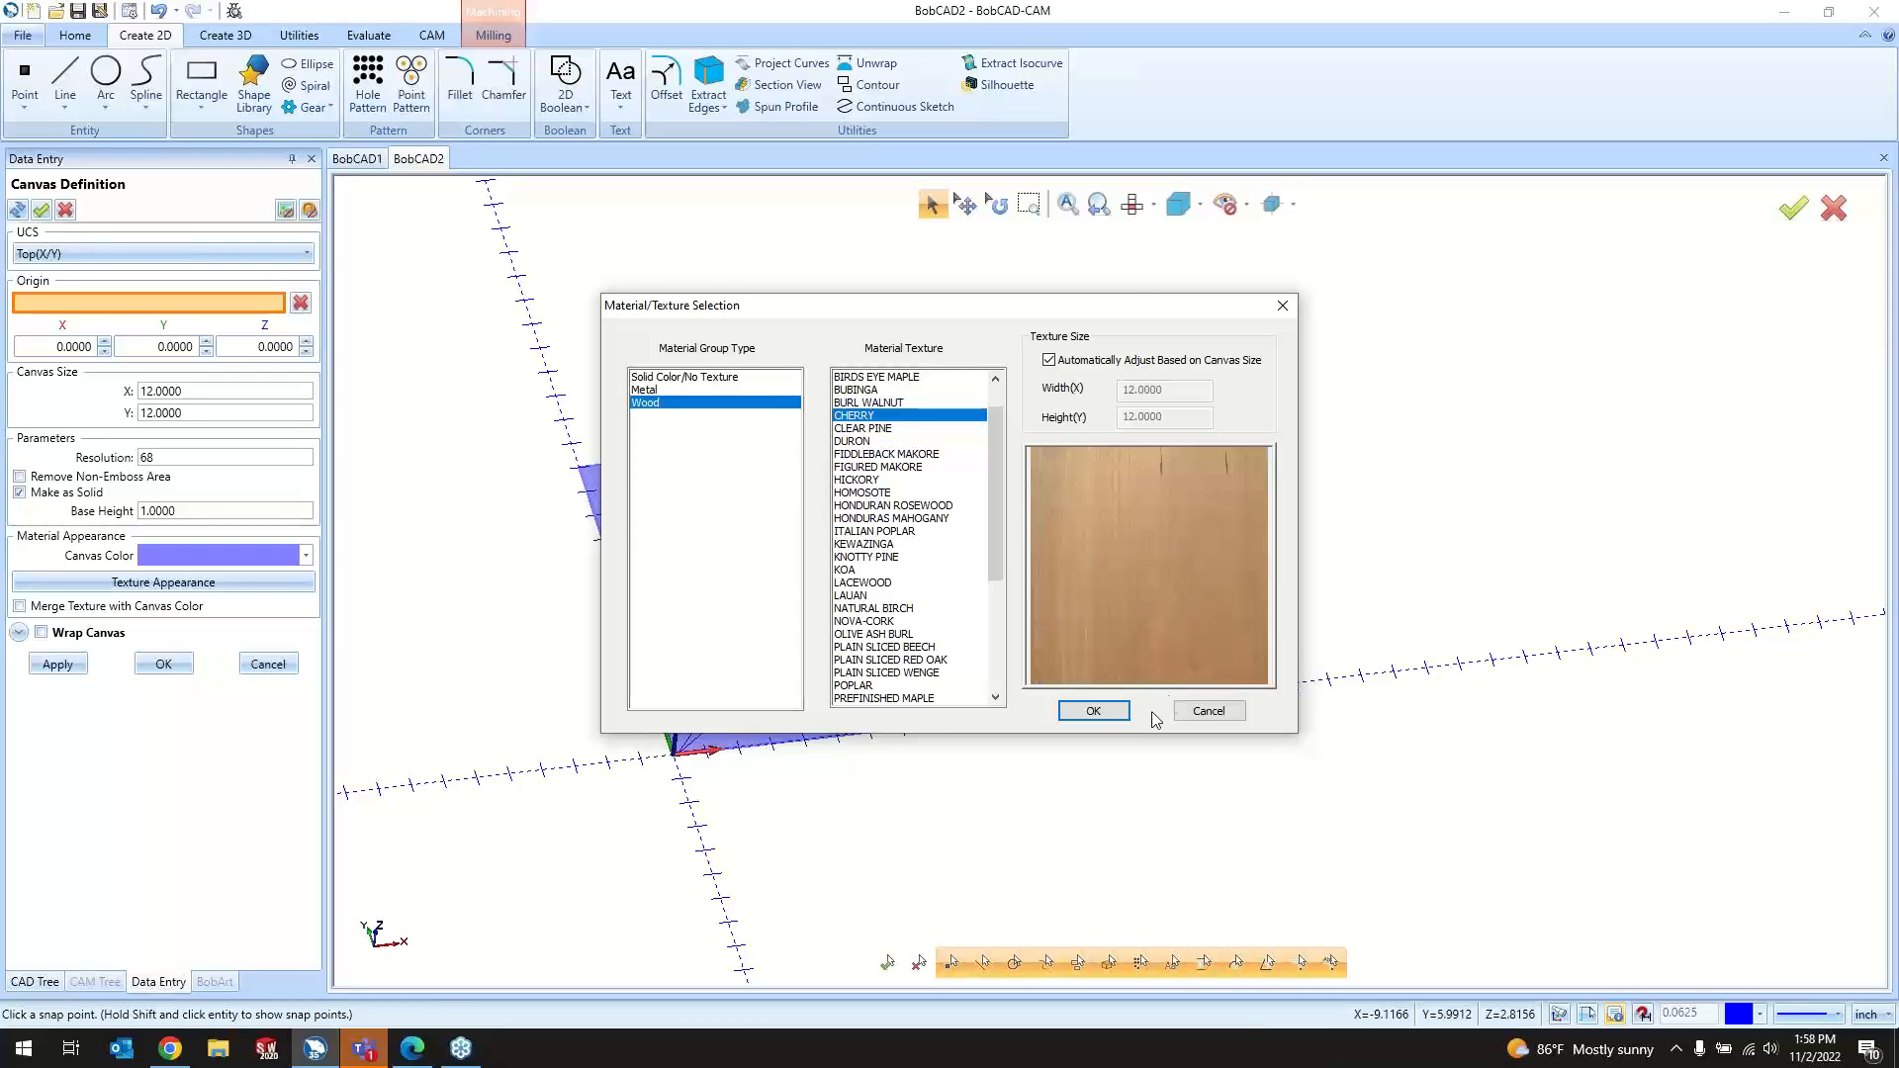
click(1113, 713)
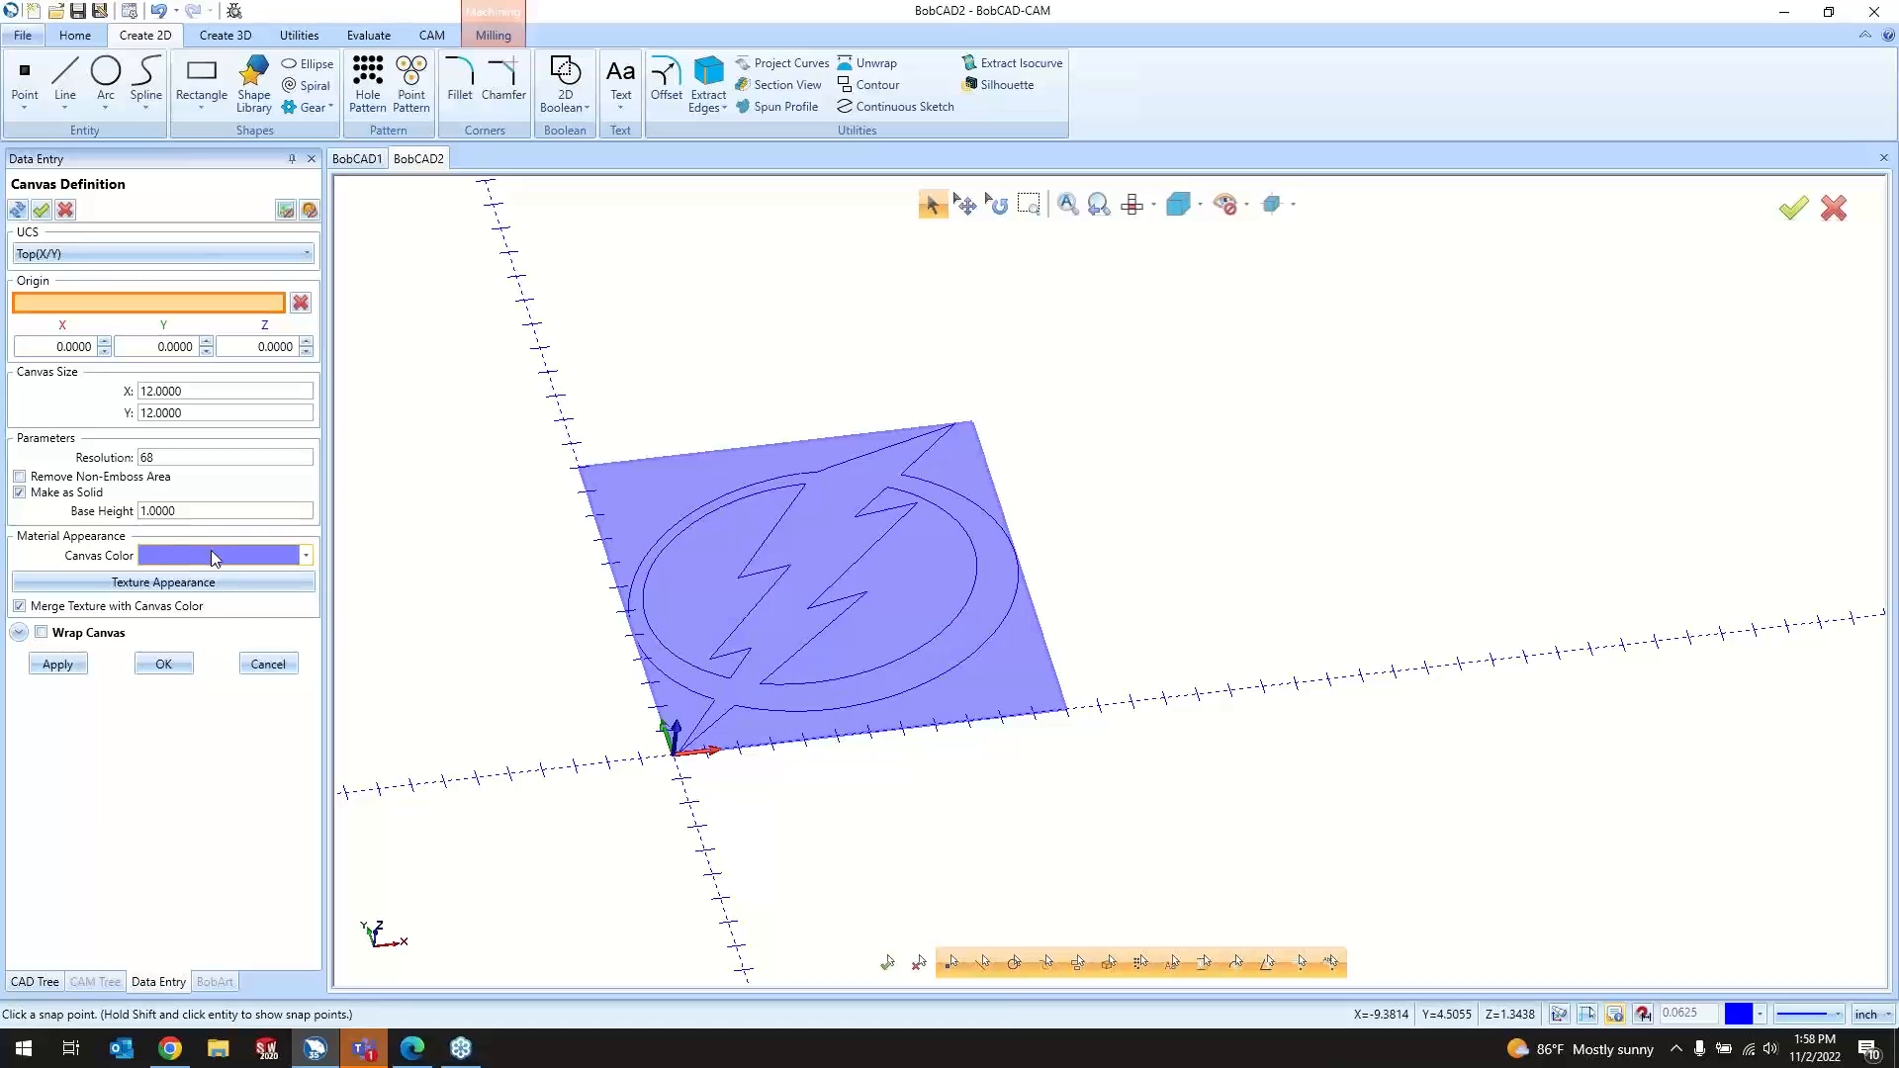
Step: Set the canvas color to light orange and accept the canvas definition
click(306, 556)
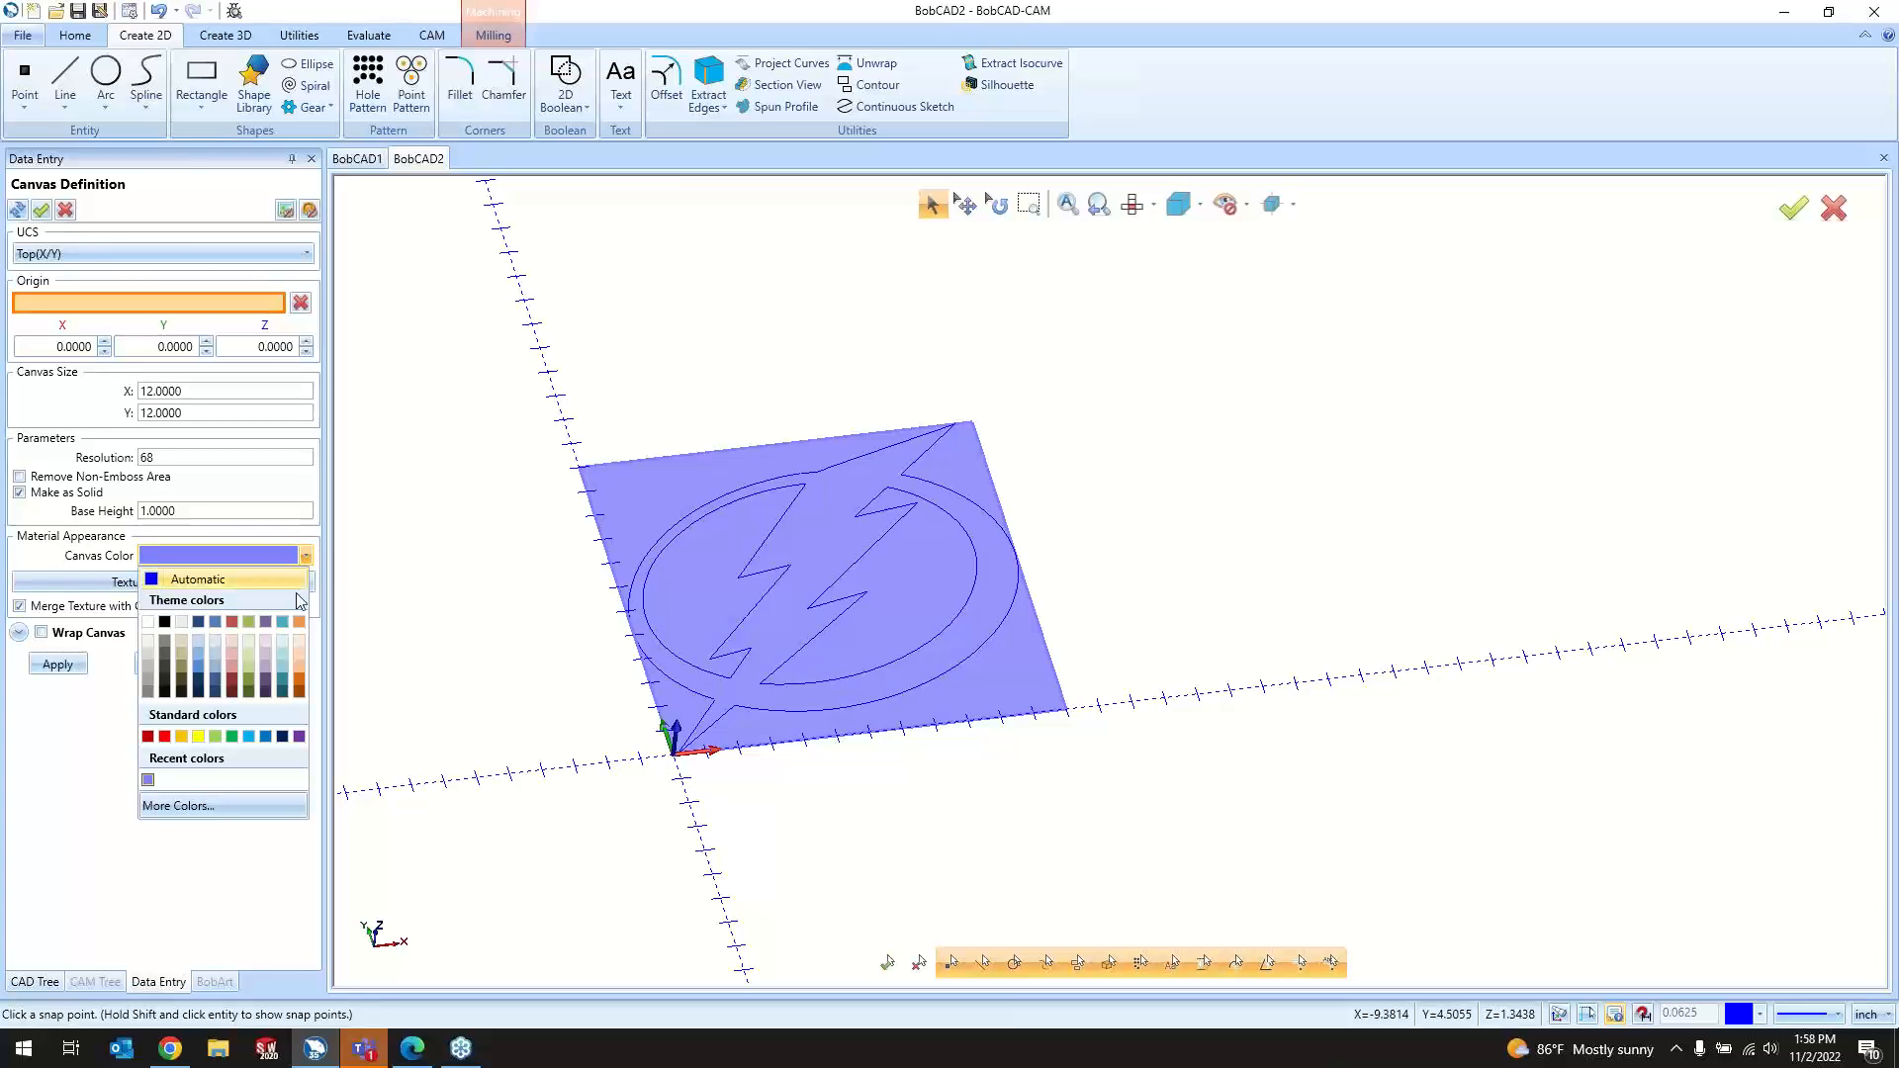
click(299, 659)
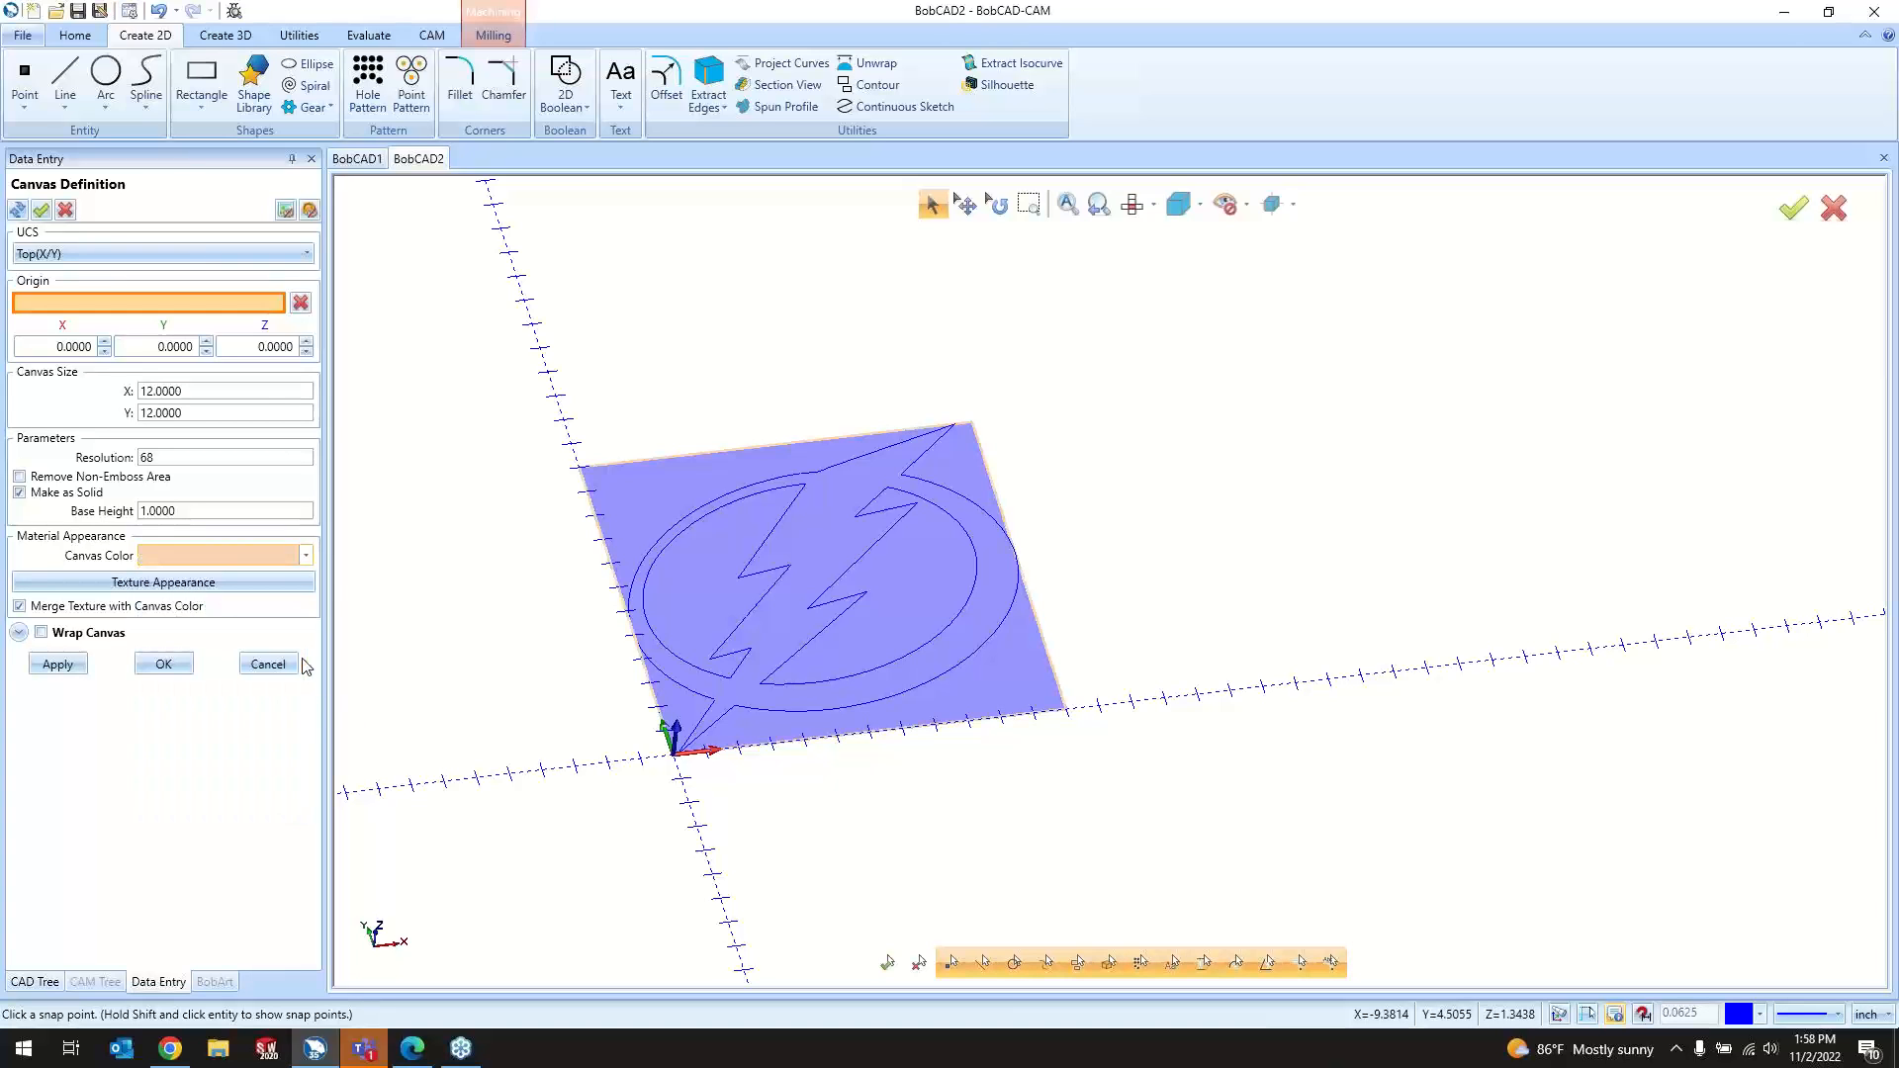
click(160, 664)
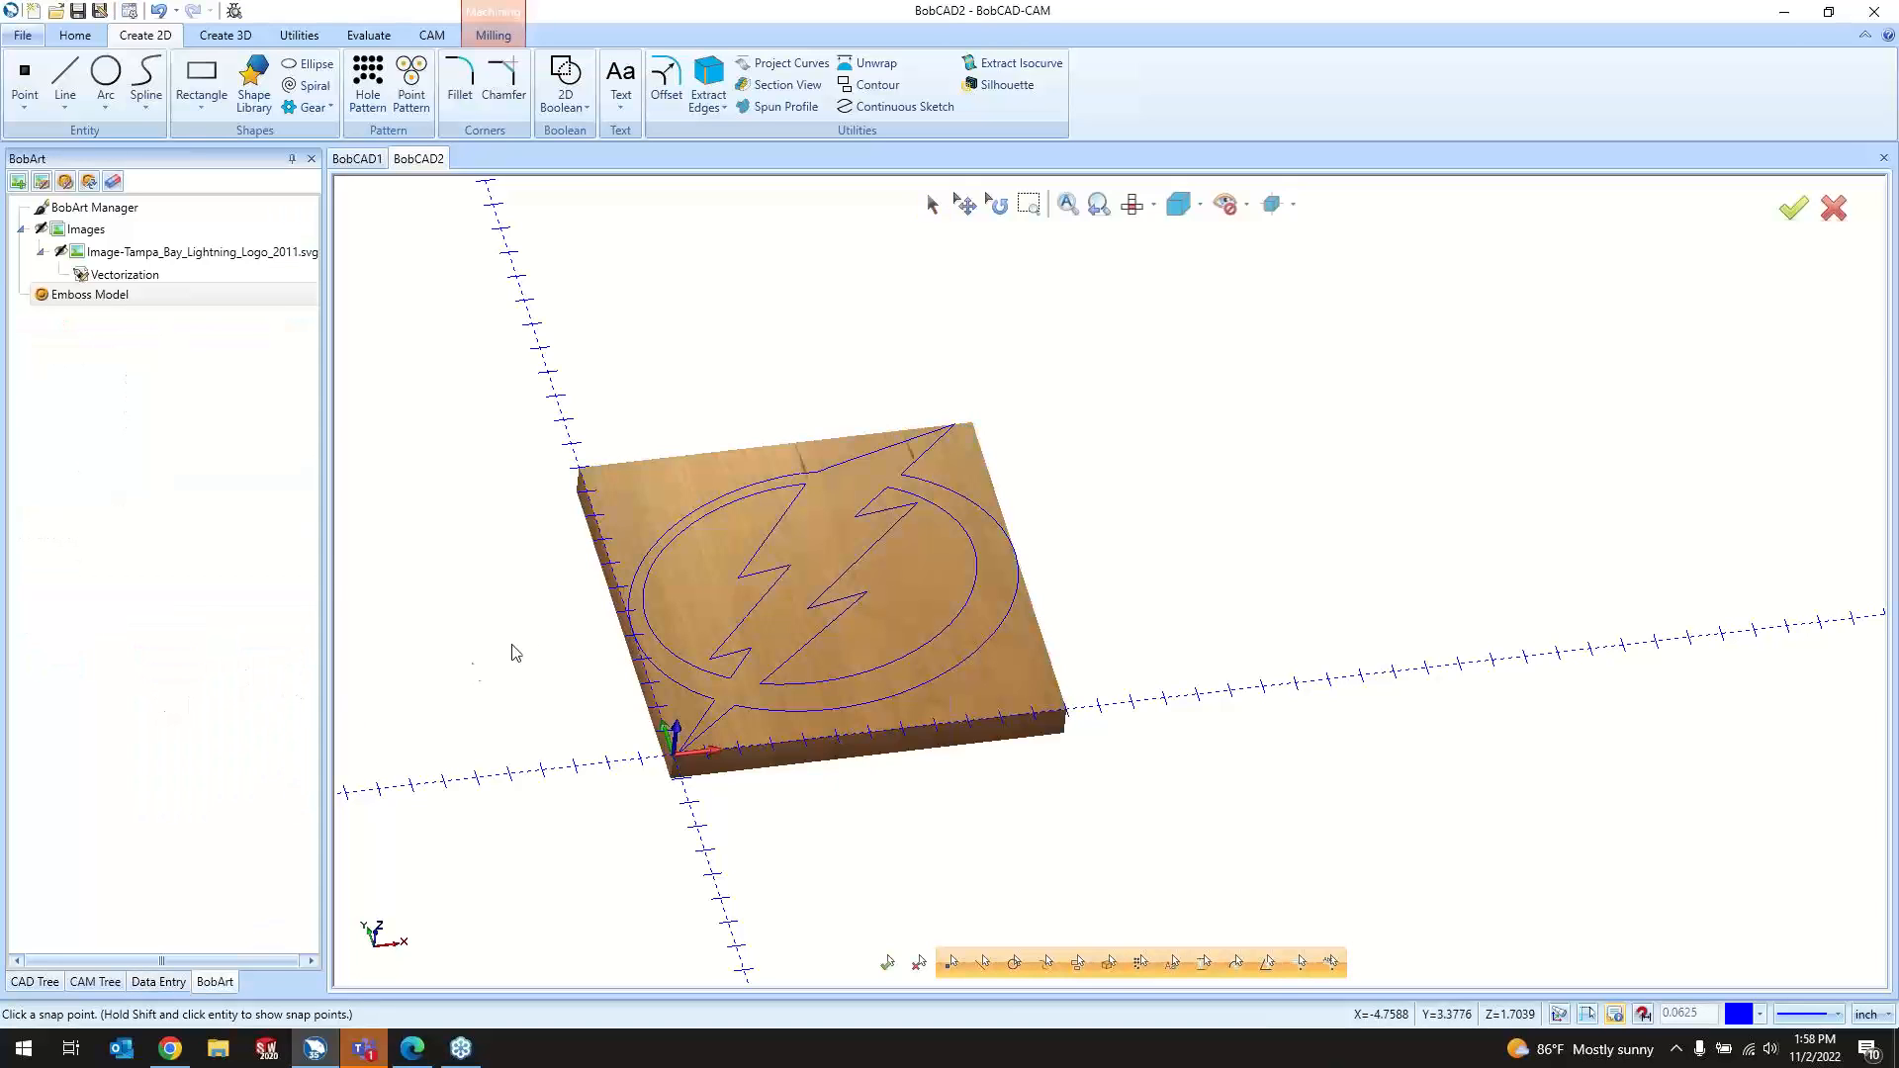
Step: Start a regular emboss on the wood canvas and select the entire logo outline as its geometry
scroll(599, 604, up, 2)
scroll(598, 603, down, 1)
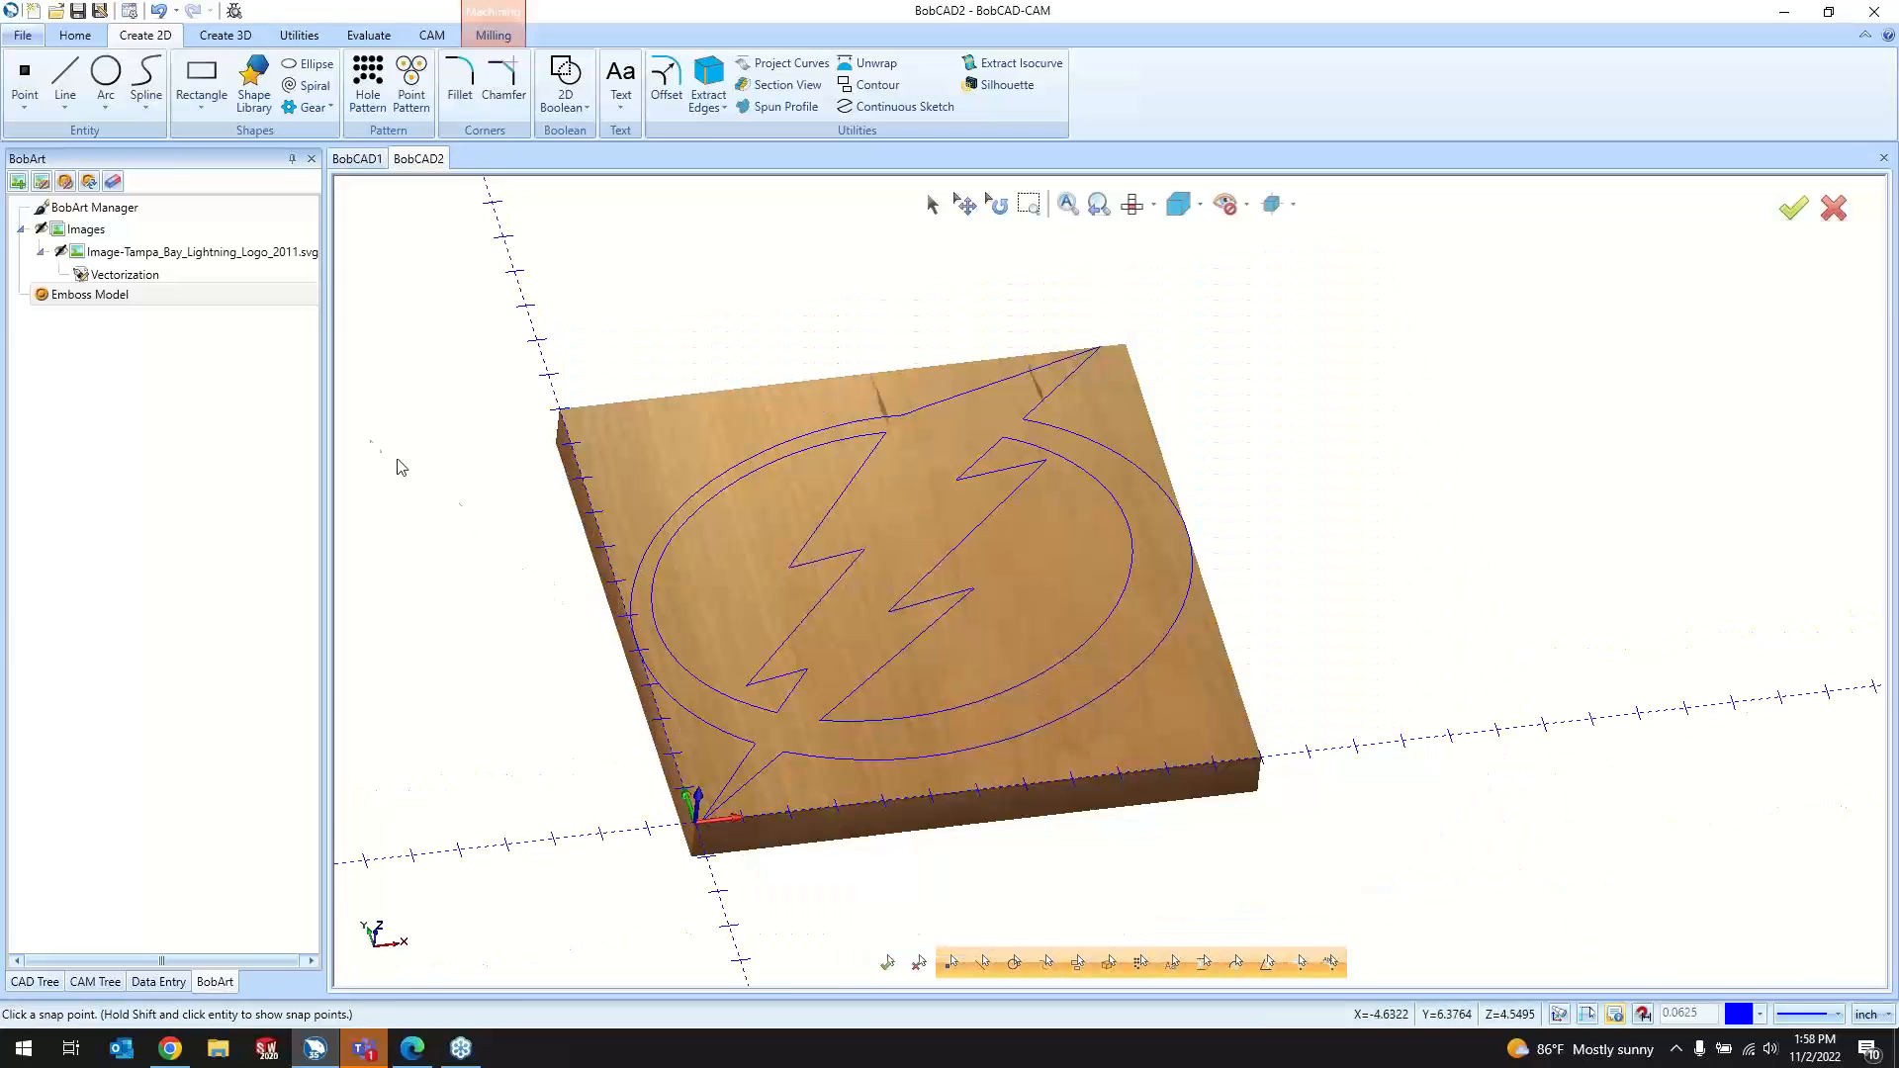
right_click(163, 293)
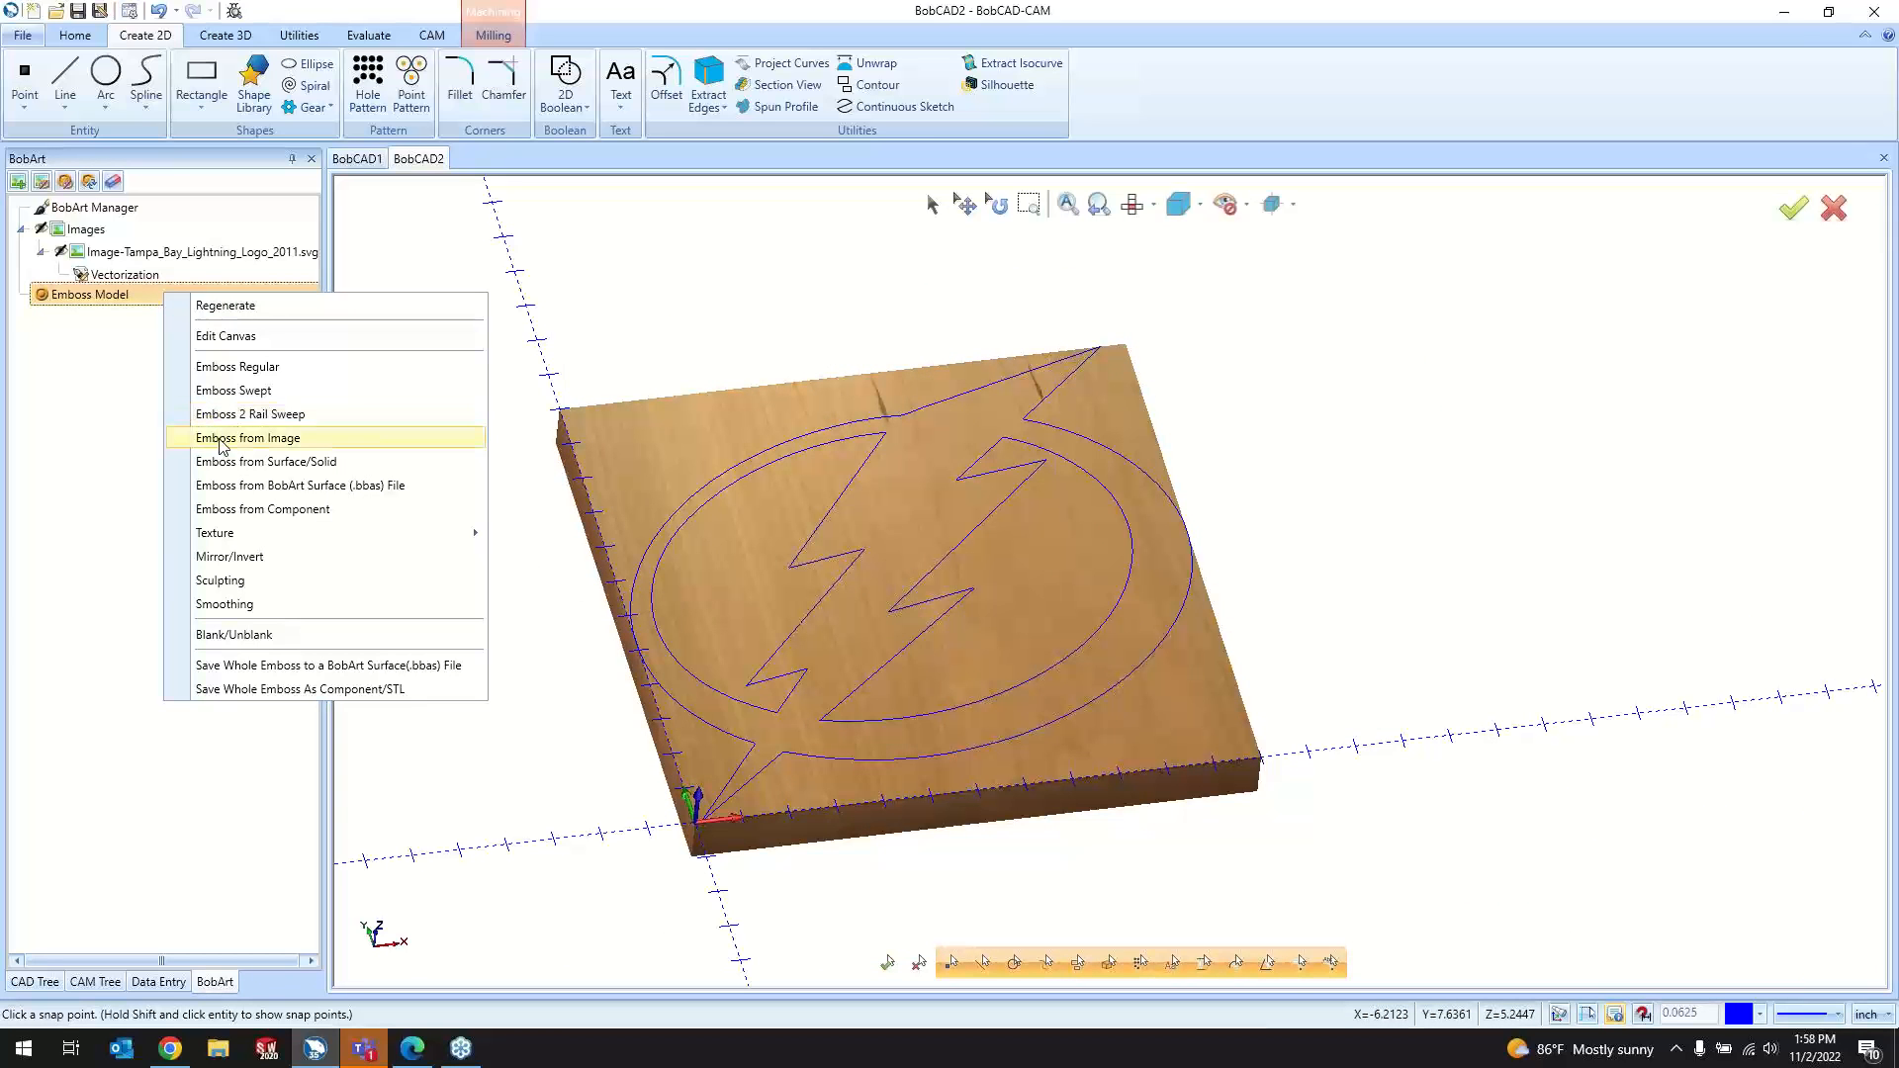
click(227, 367)
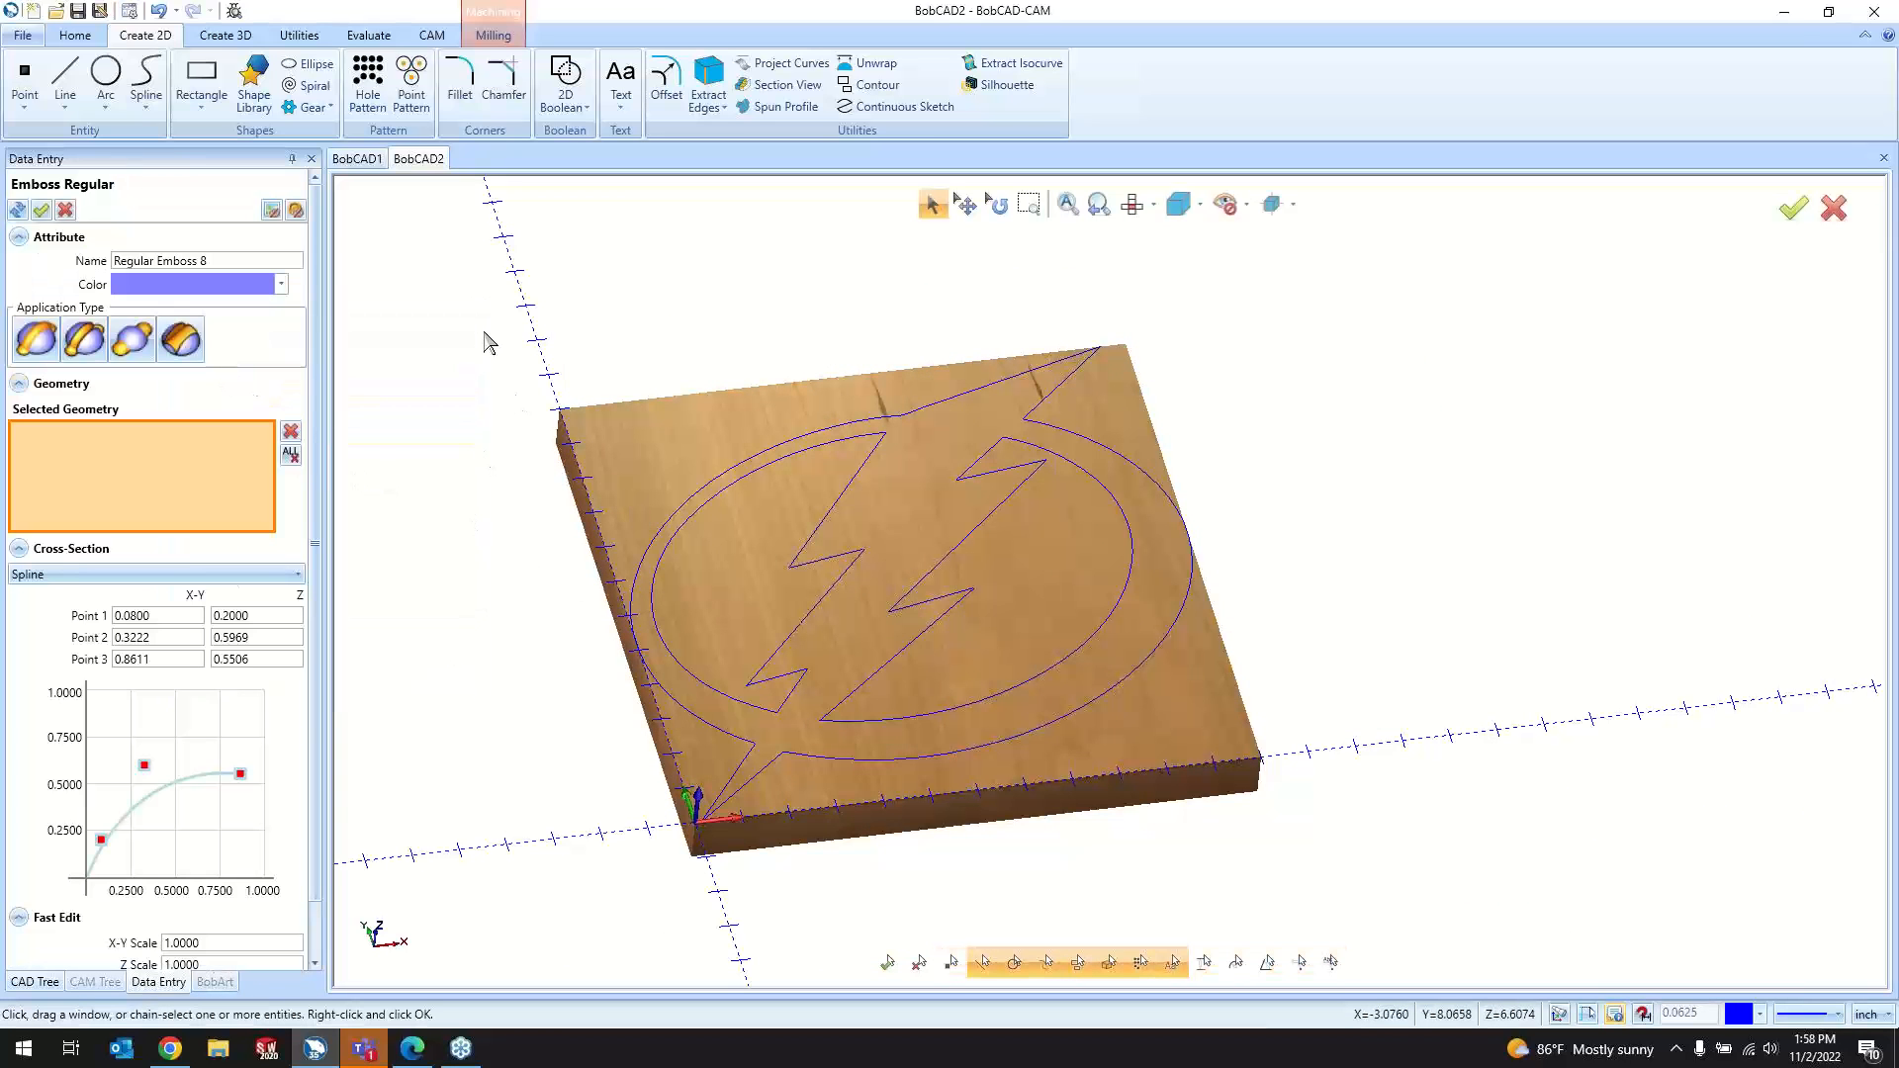
drag(488, 341, 1378, 897)
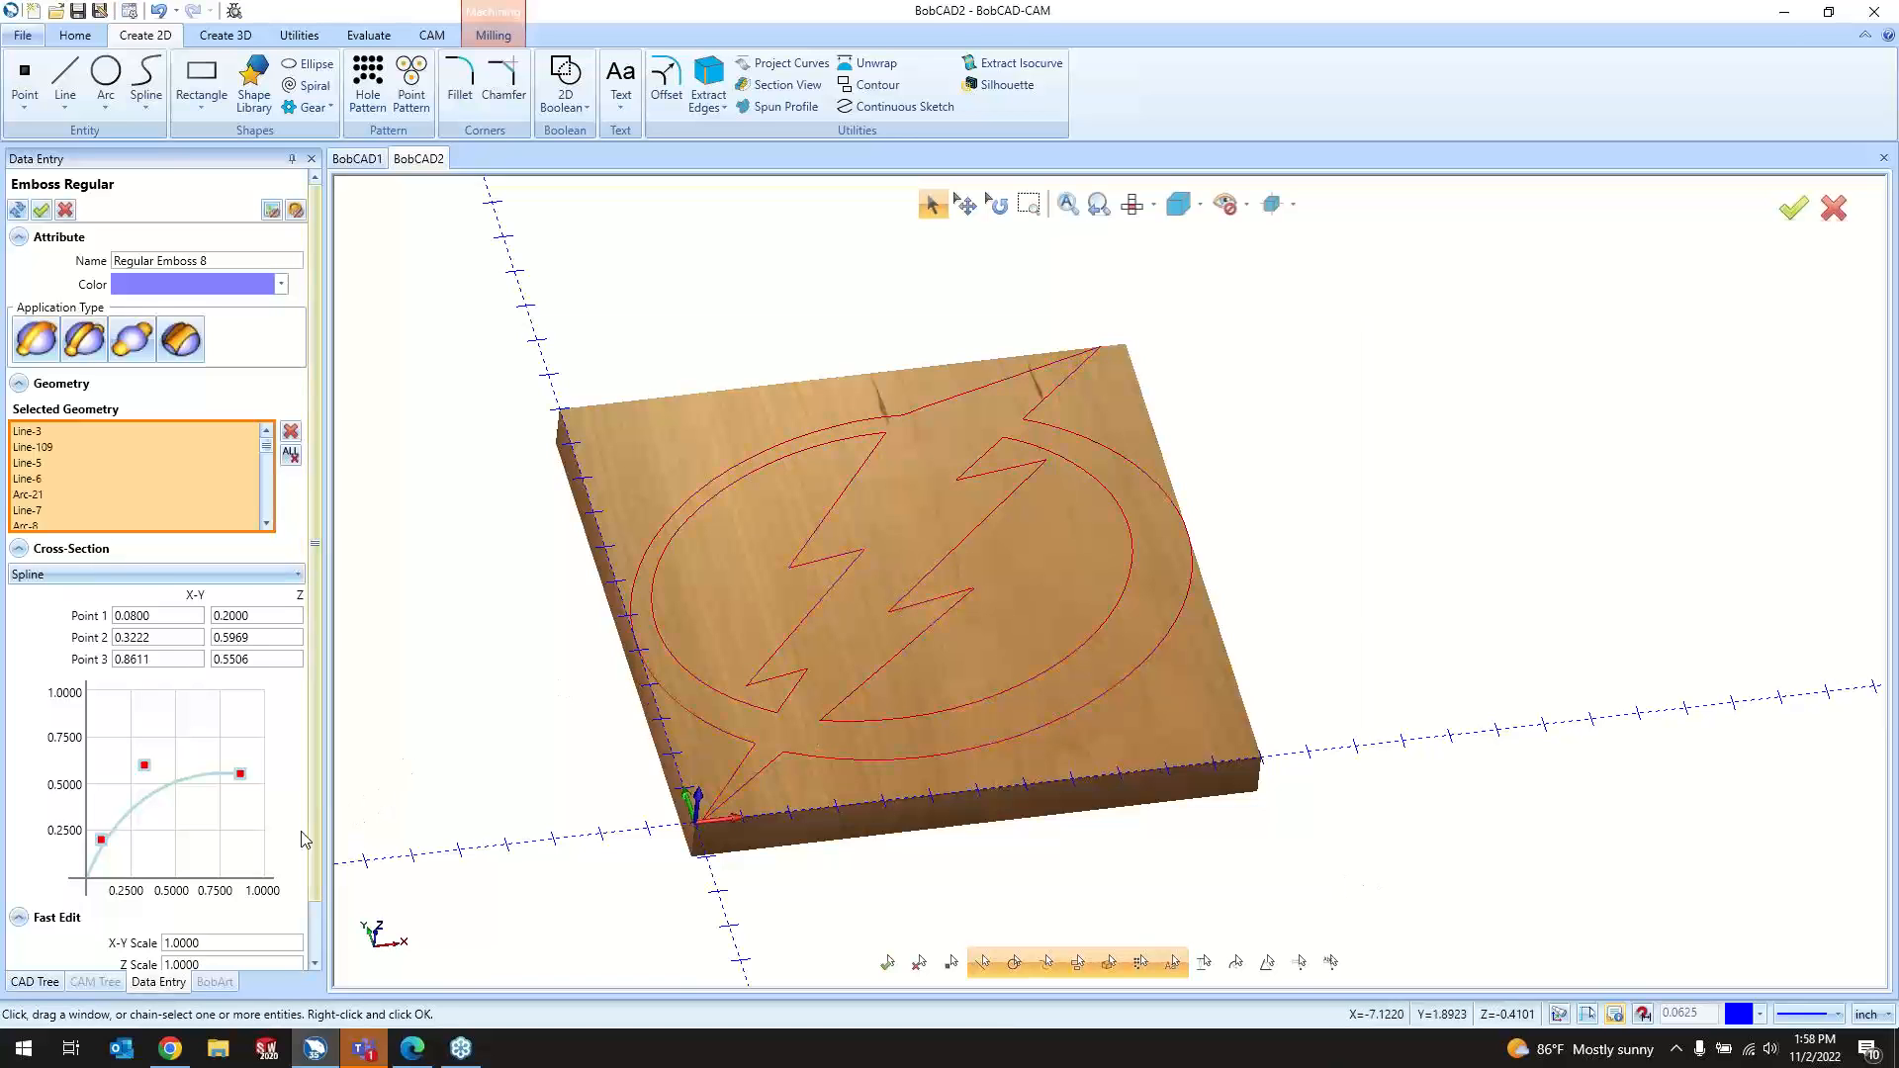
Step: Accept the regular emboss of the logo outline and change its application type from Subtract to Add
scroll(287, 853, down, 1)
click(183, 956)
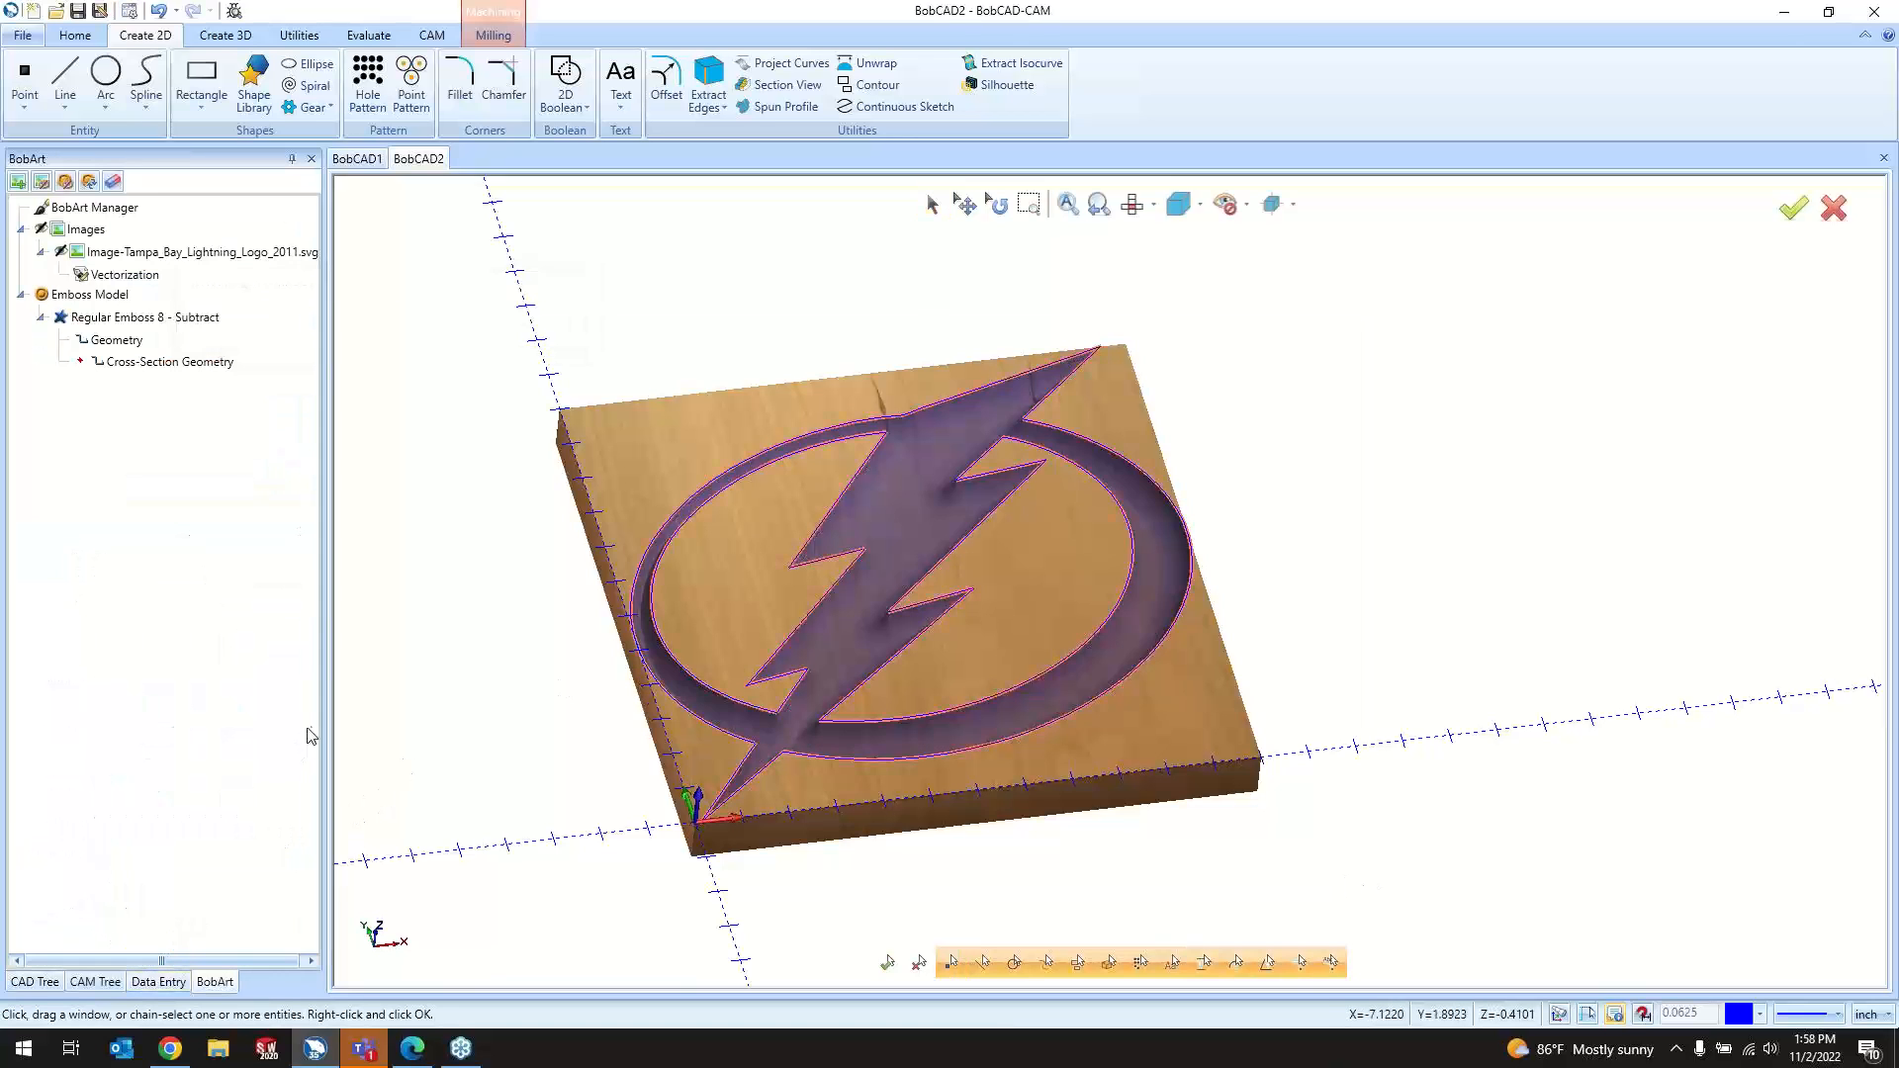
right_click(163, 319)
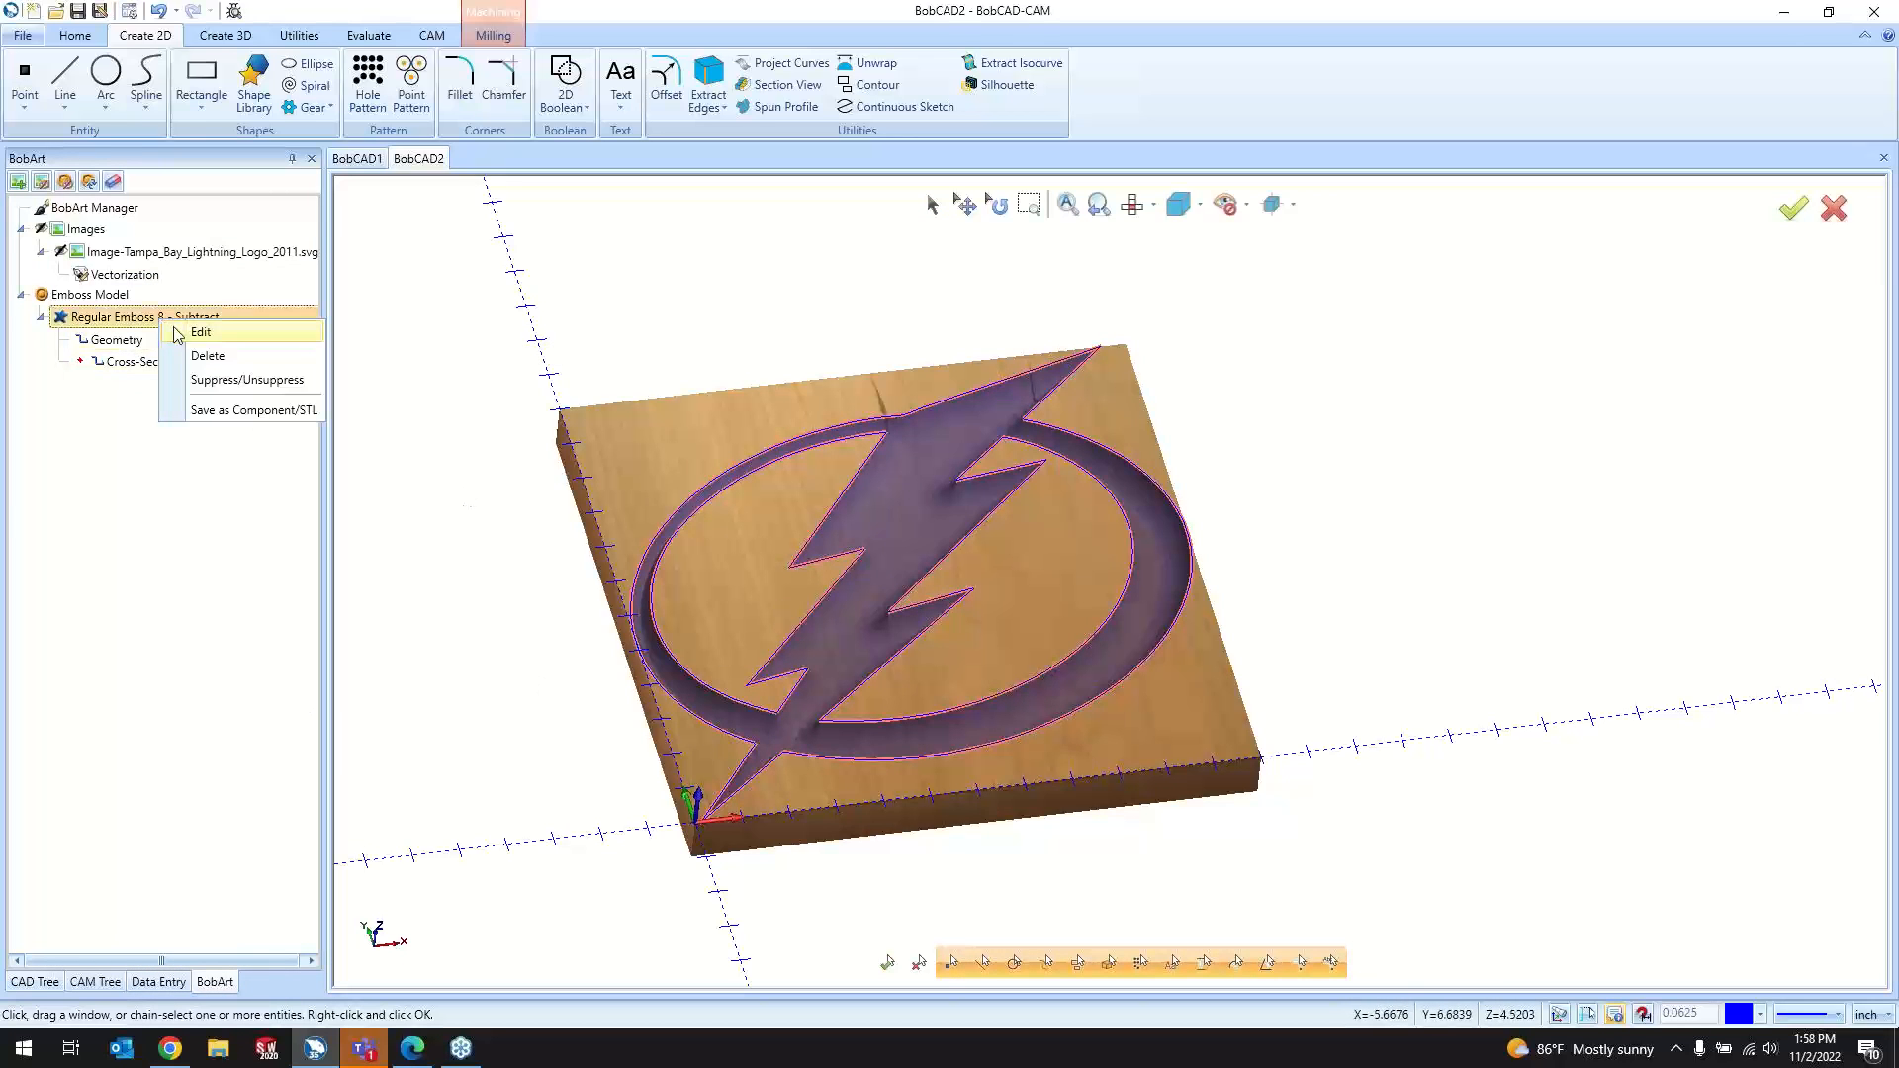
click(178, 335)
click(37, 280)
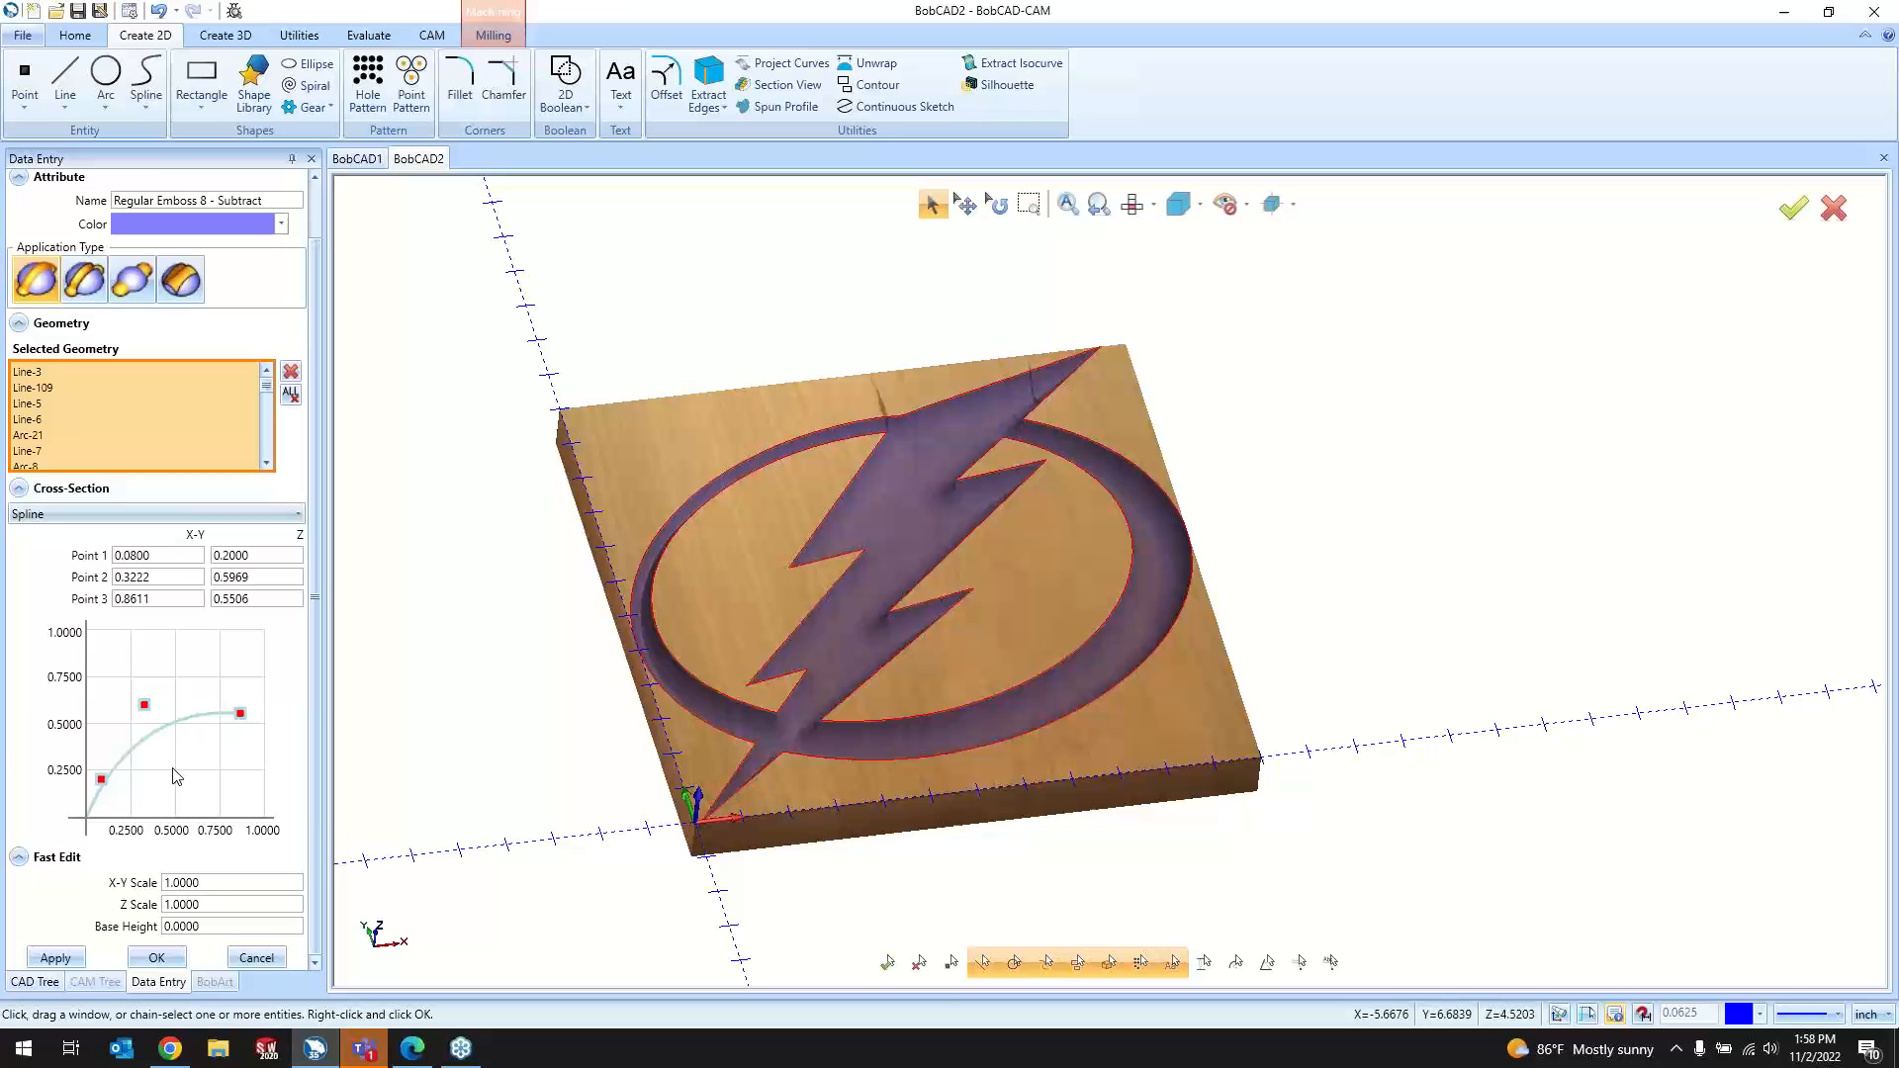
click(157, 957)
Step: Examine the logo emboss up close on the wood canvas and review its regular emboss settings
middle_drag(965, 685, 994, 714)
scroll(1128, 704, up, 5)
scroll(1187, 687, up, 2)
scroll(1157, 678, down, 4)
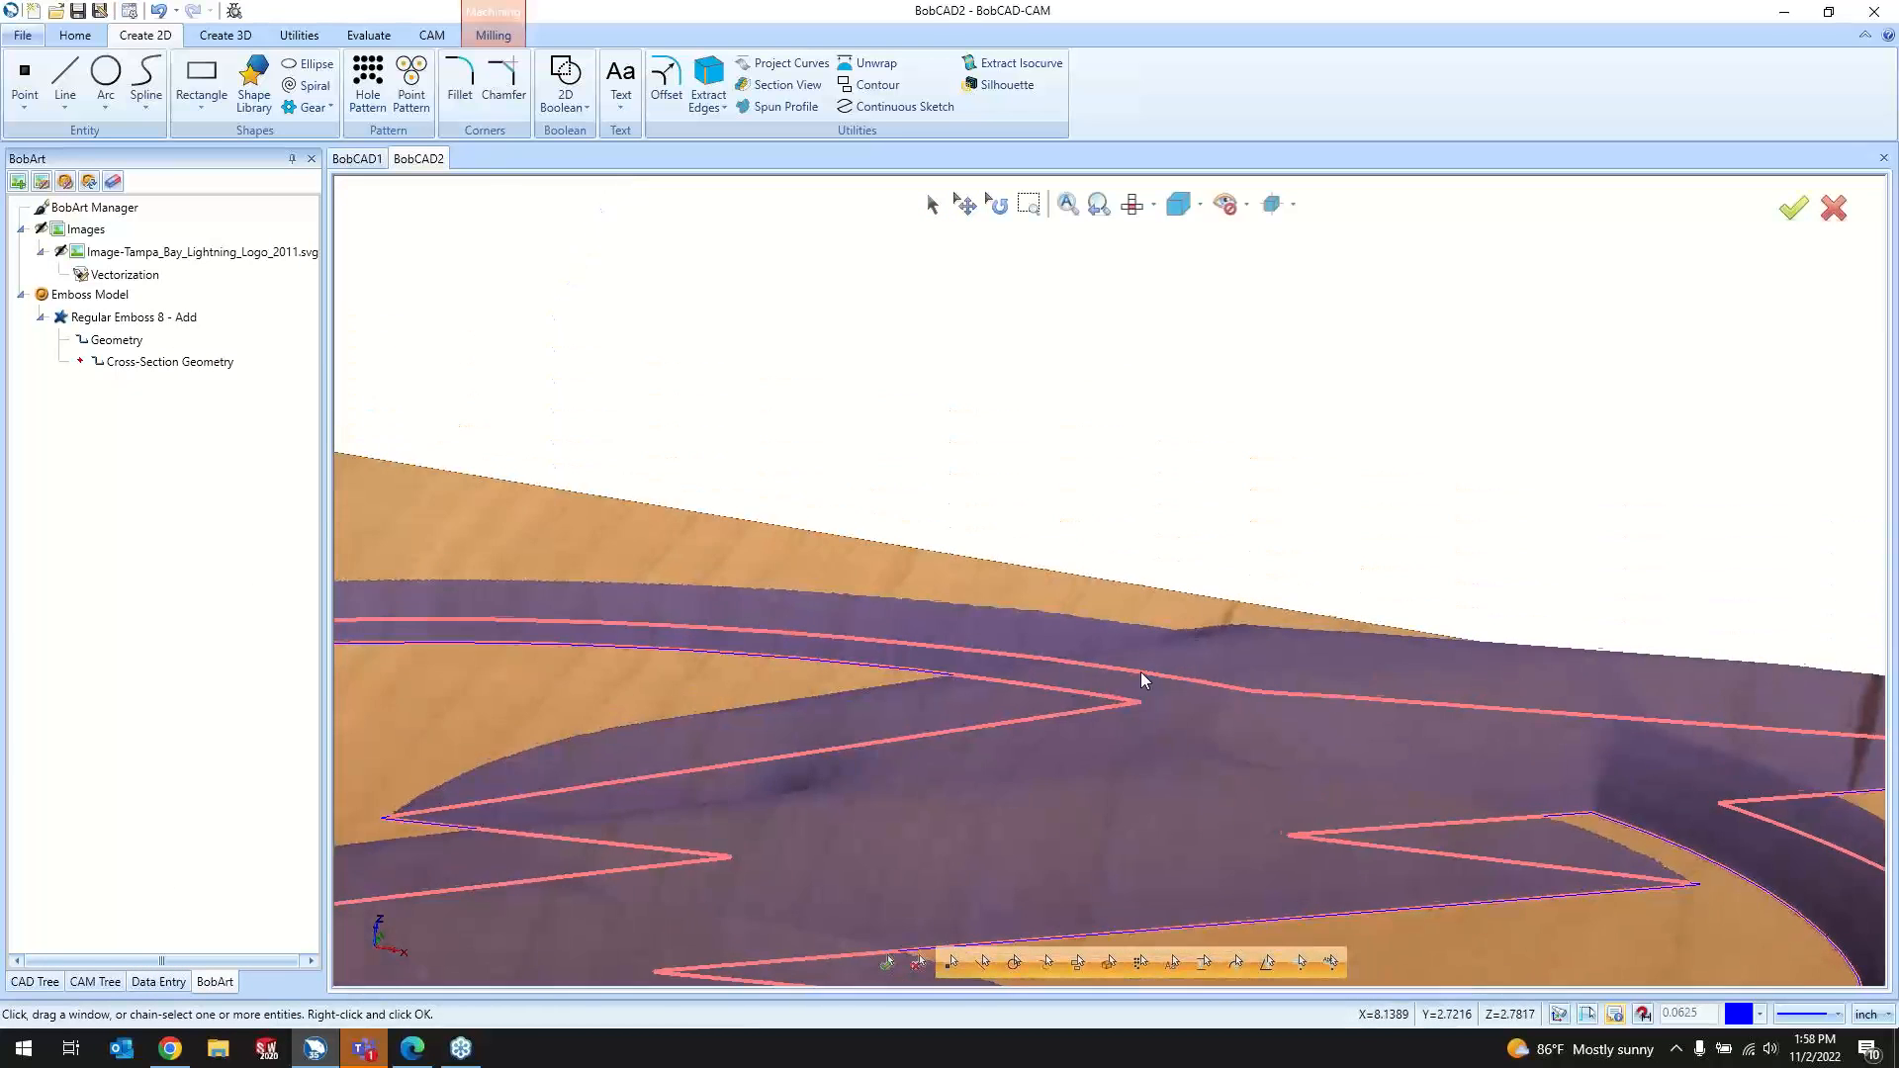
scroll(1086, 775, up, 5)
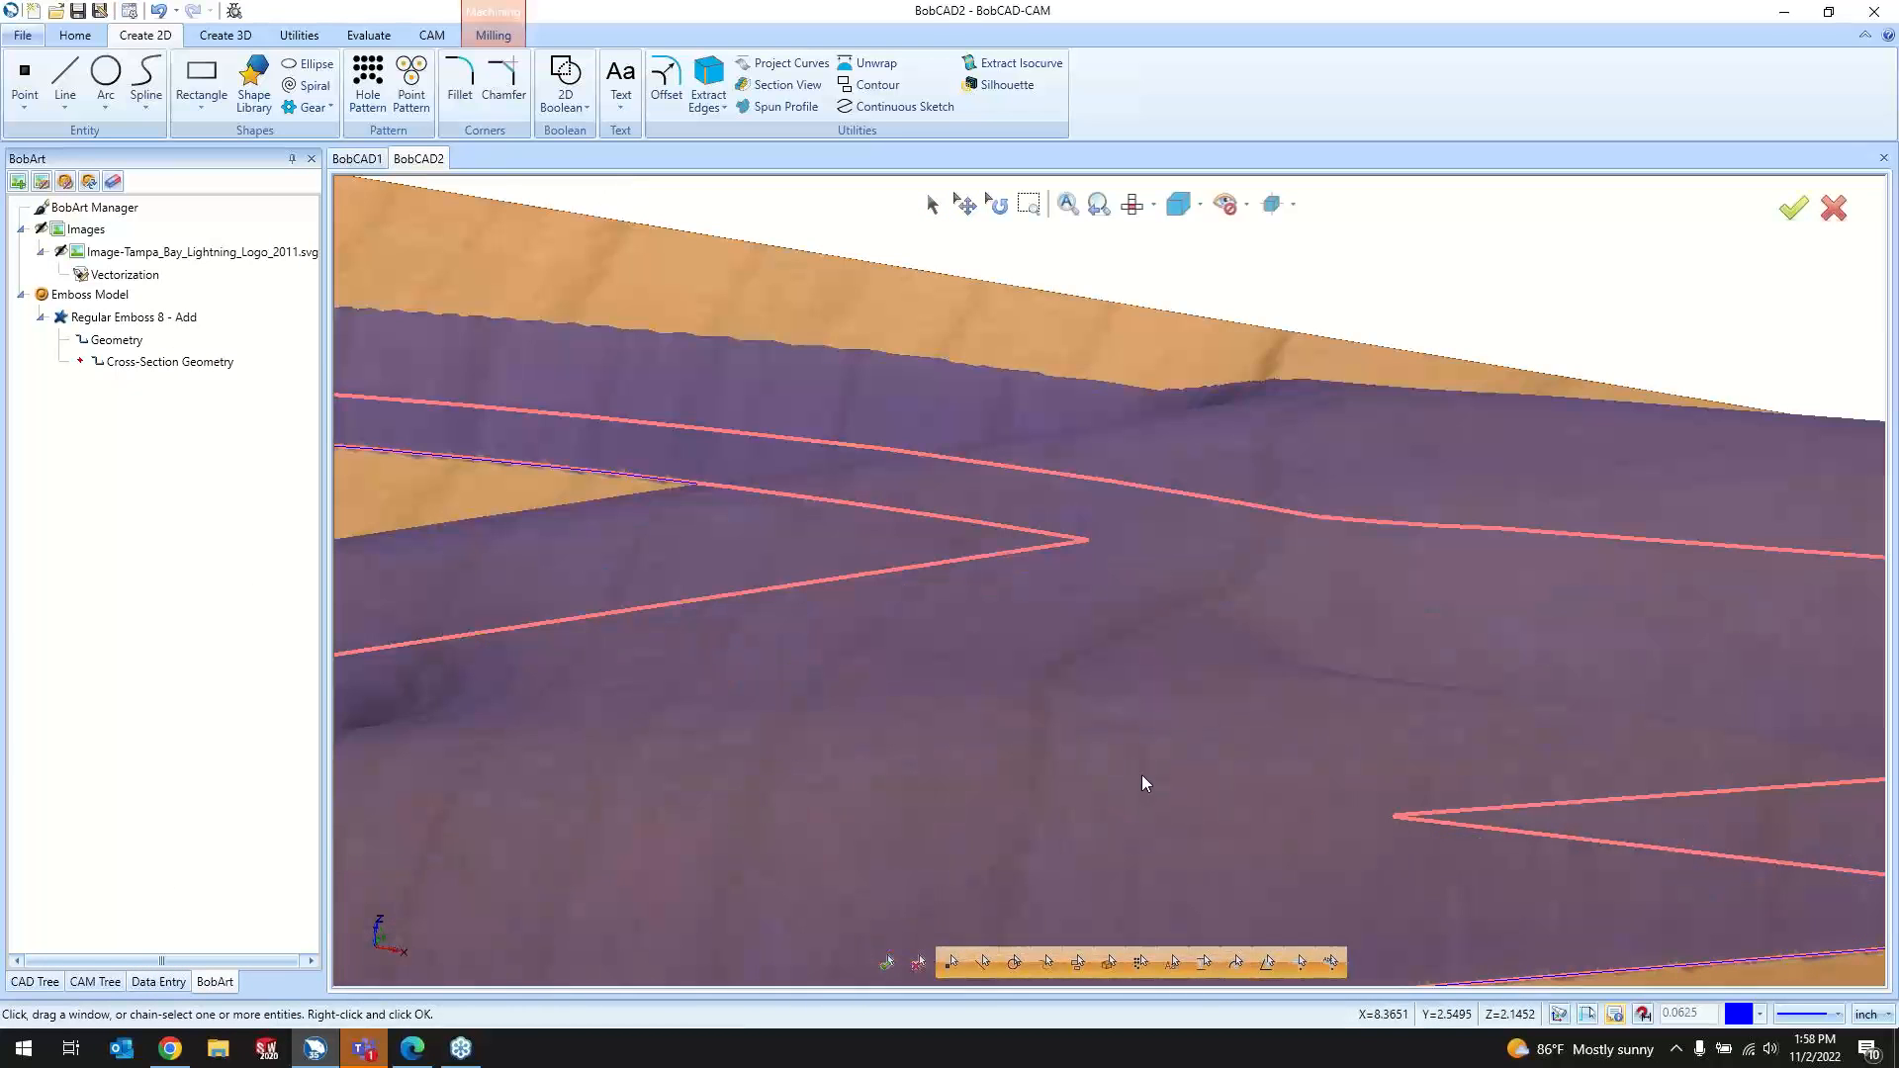
scroll(1141, 774, down, 6)
middle_drag(1084, 763, 1024, 551)
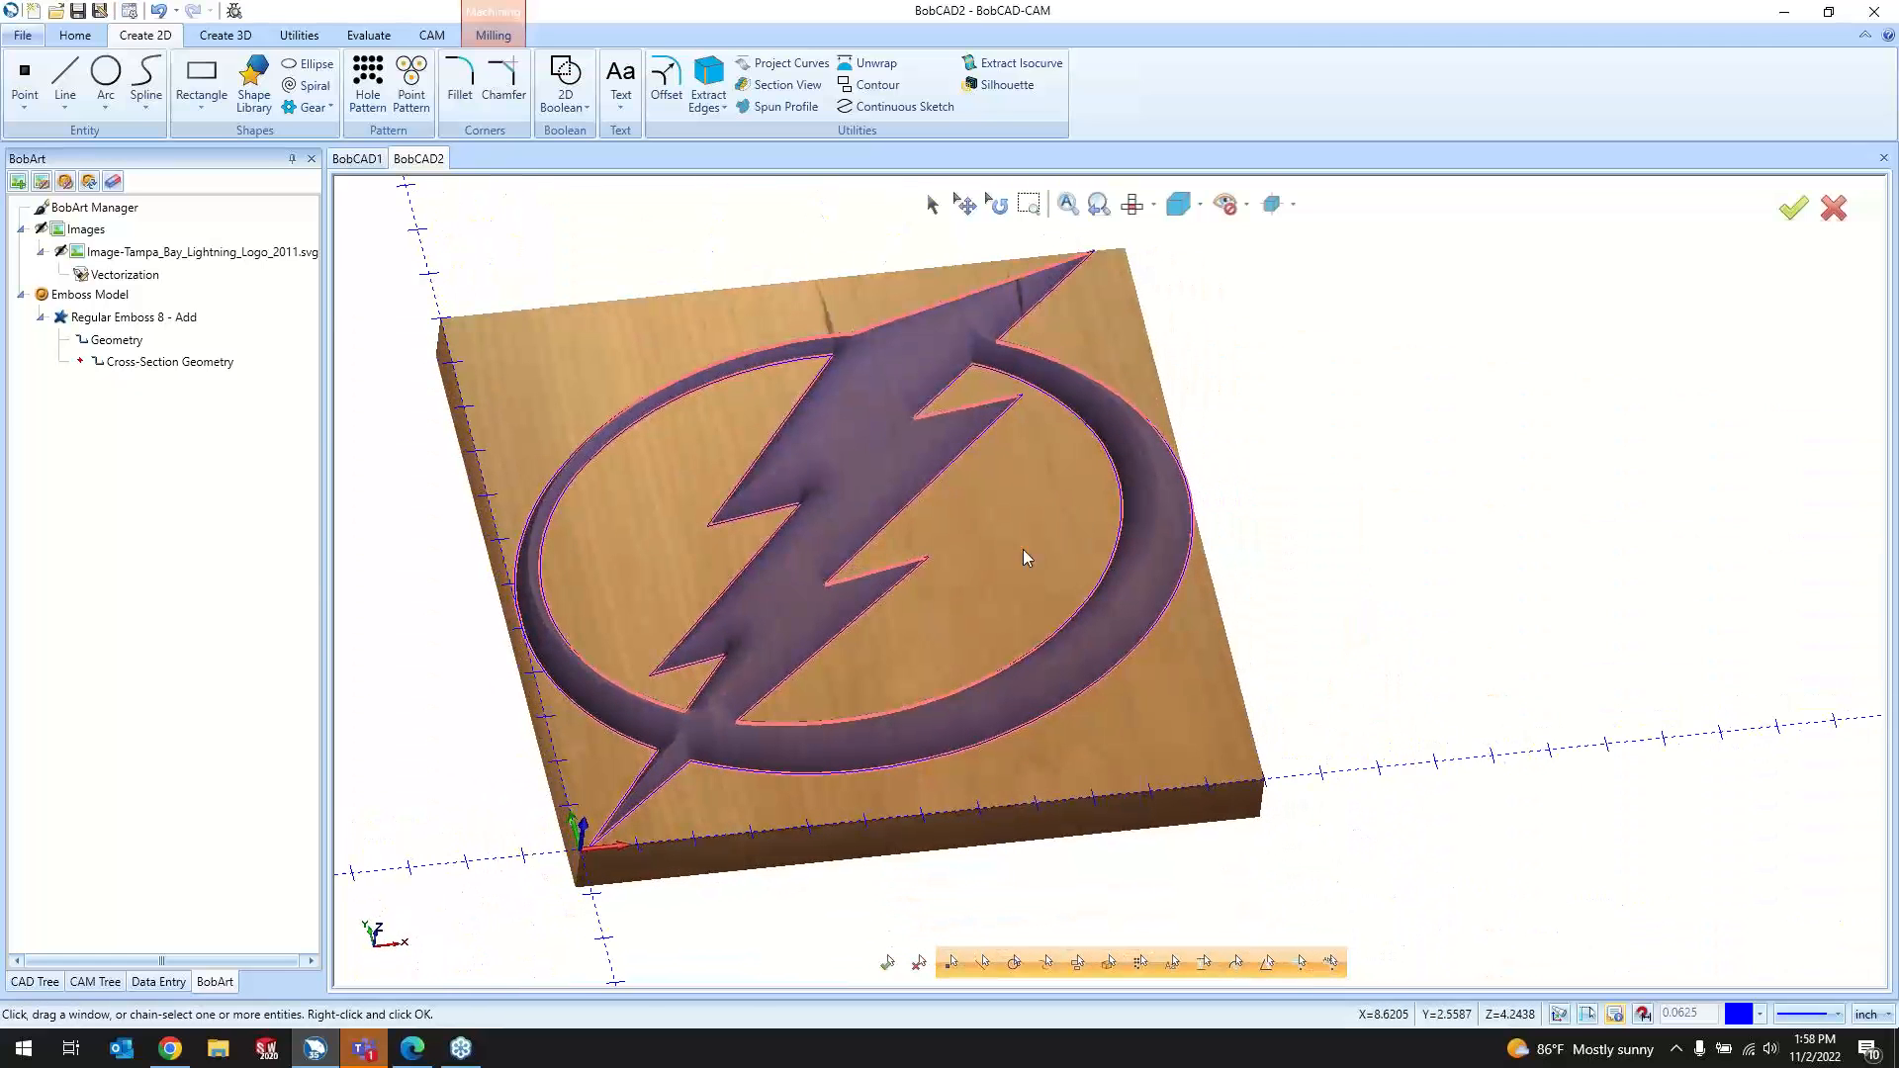
right_click(239, 330)
click(247, 333)
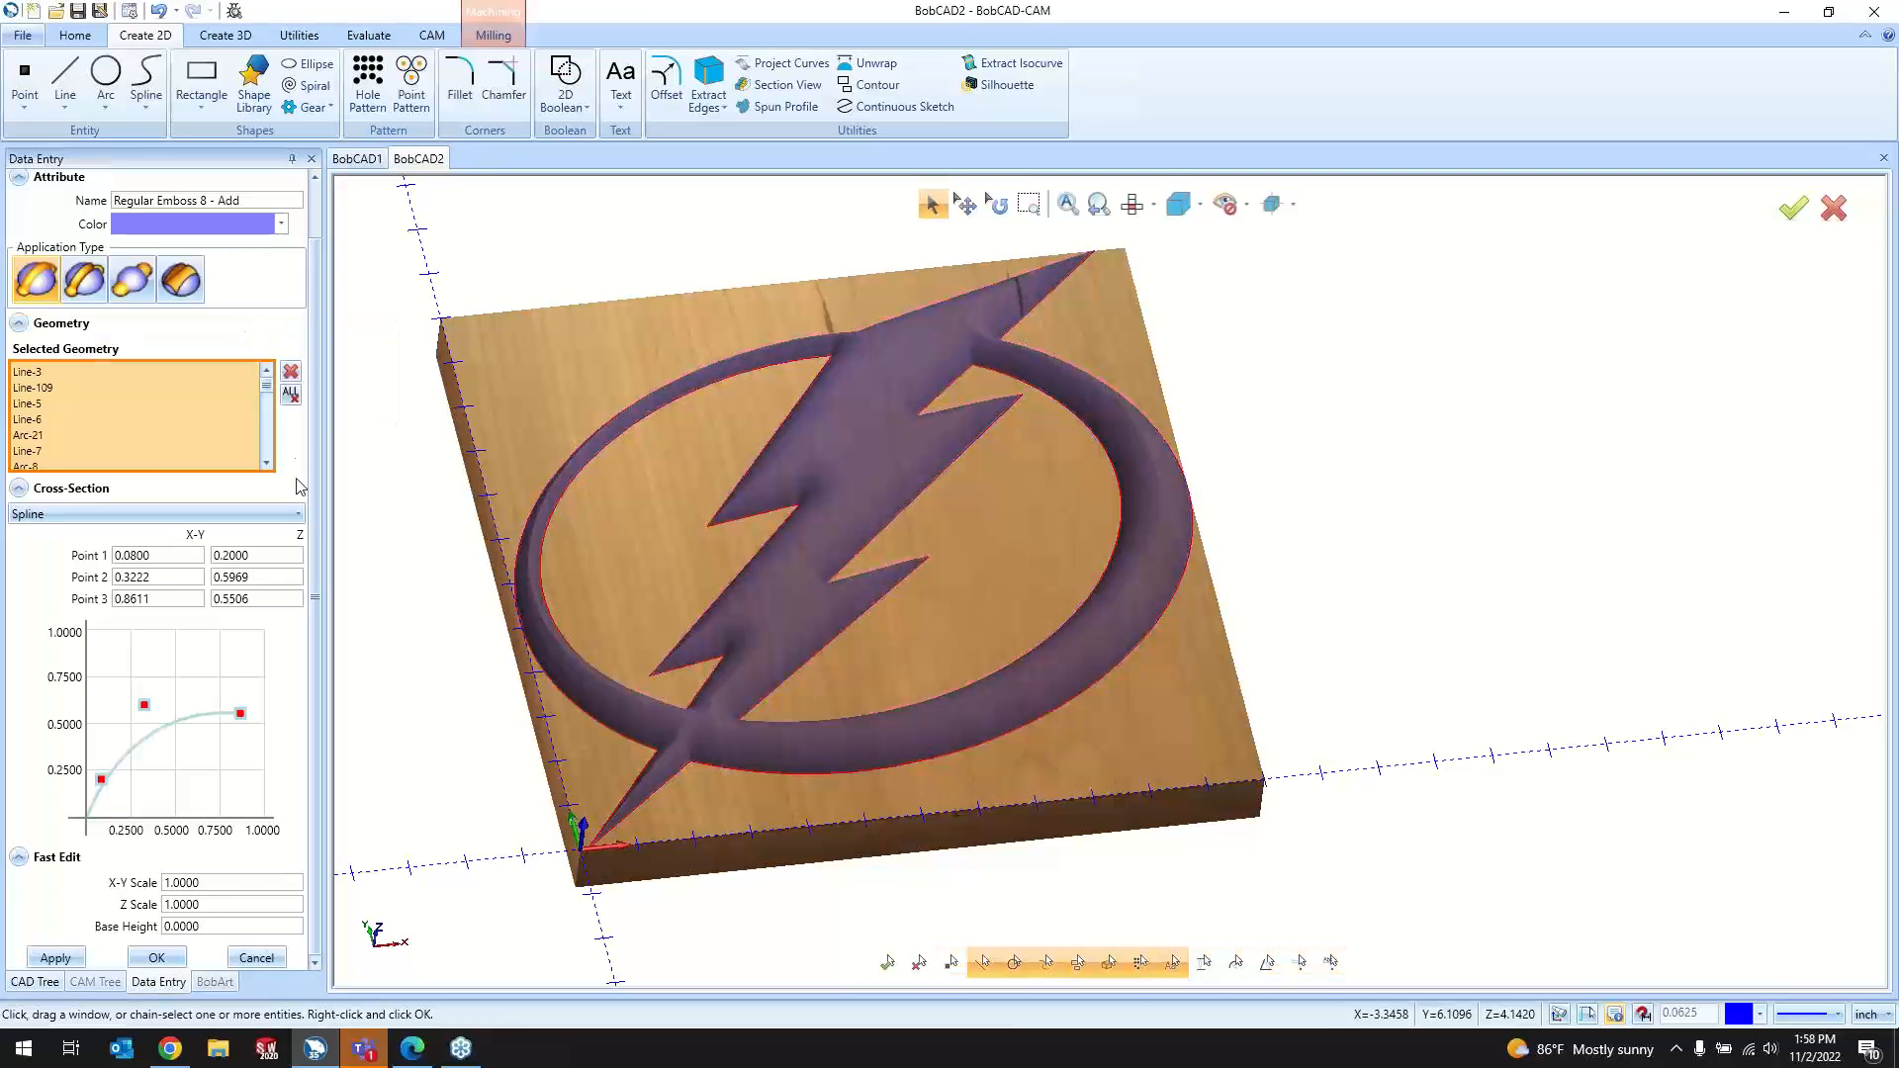
right_click(411, 482)
click(435, 510)
Step: Edit the emboss model's canvas and give it the Diamond Plate texture from the Metal materials
right_click(133, 294)
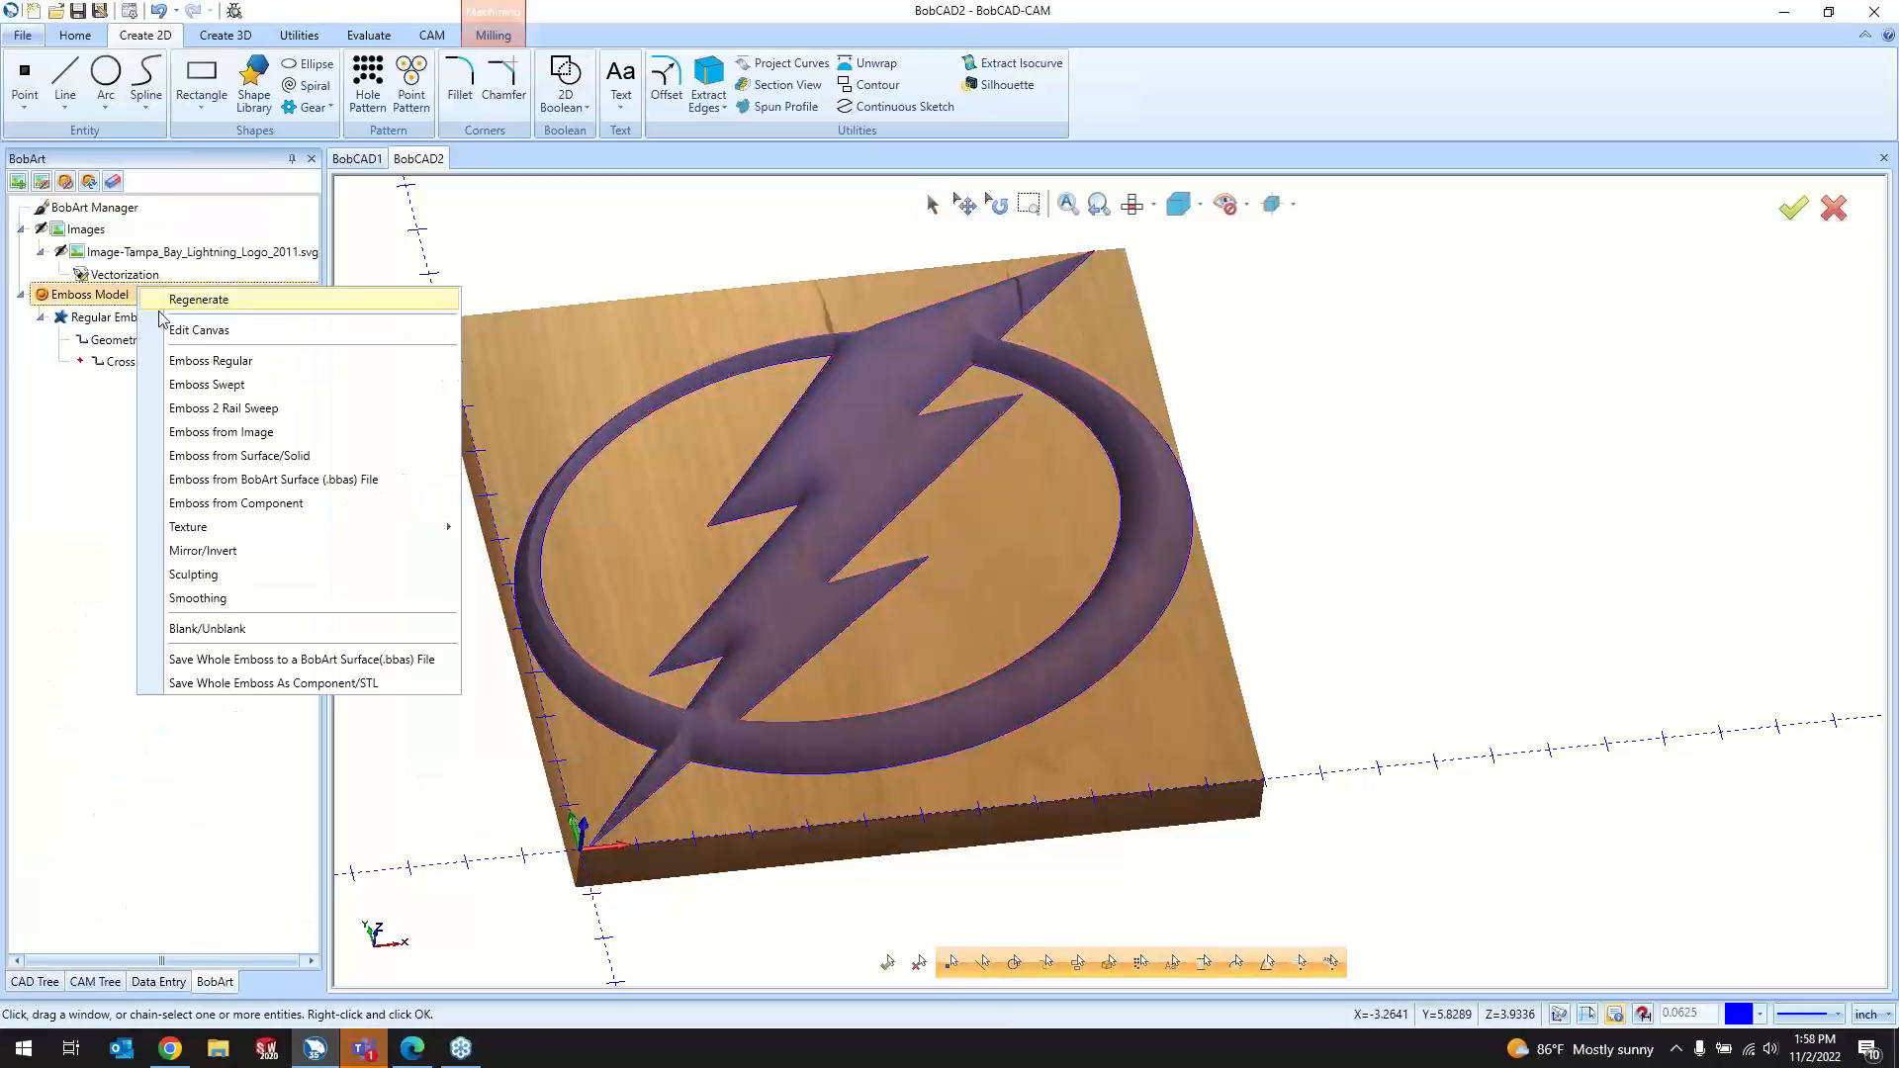
click(198, 330)
click(198, 582)
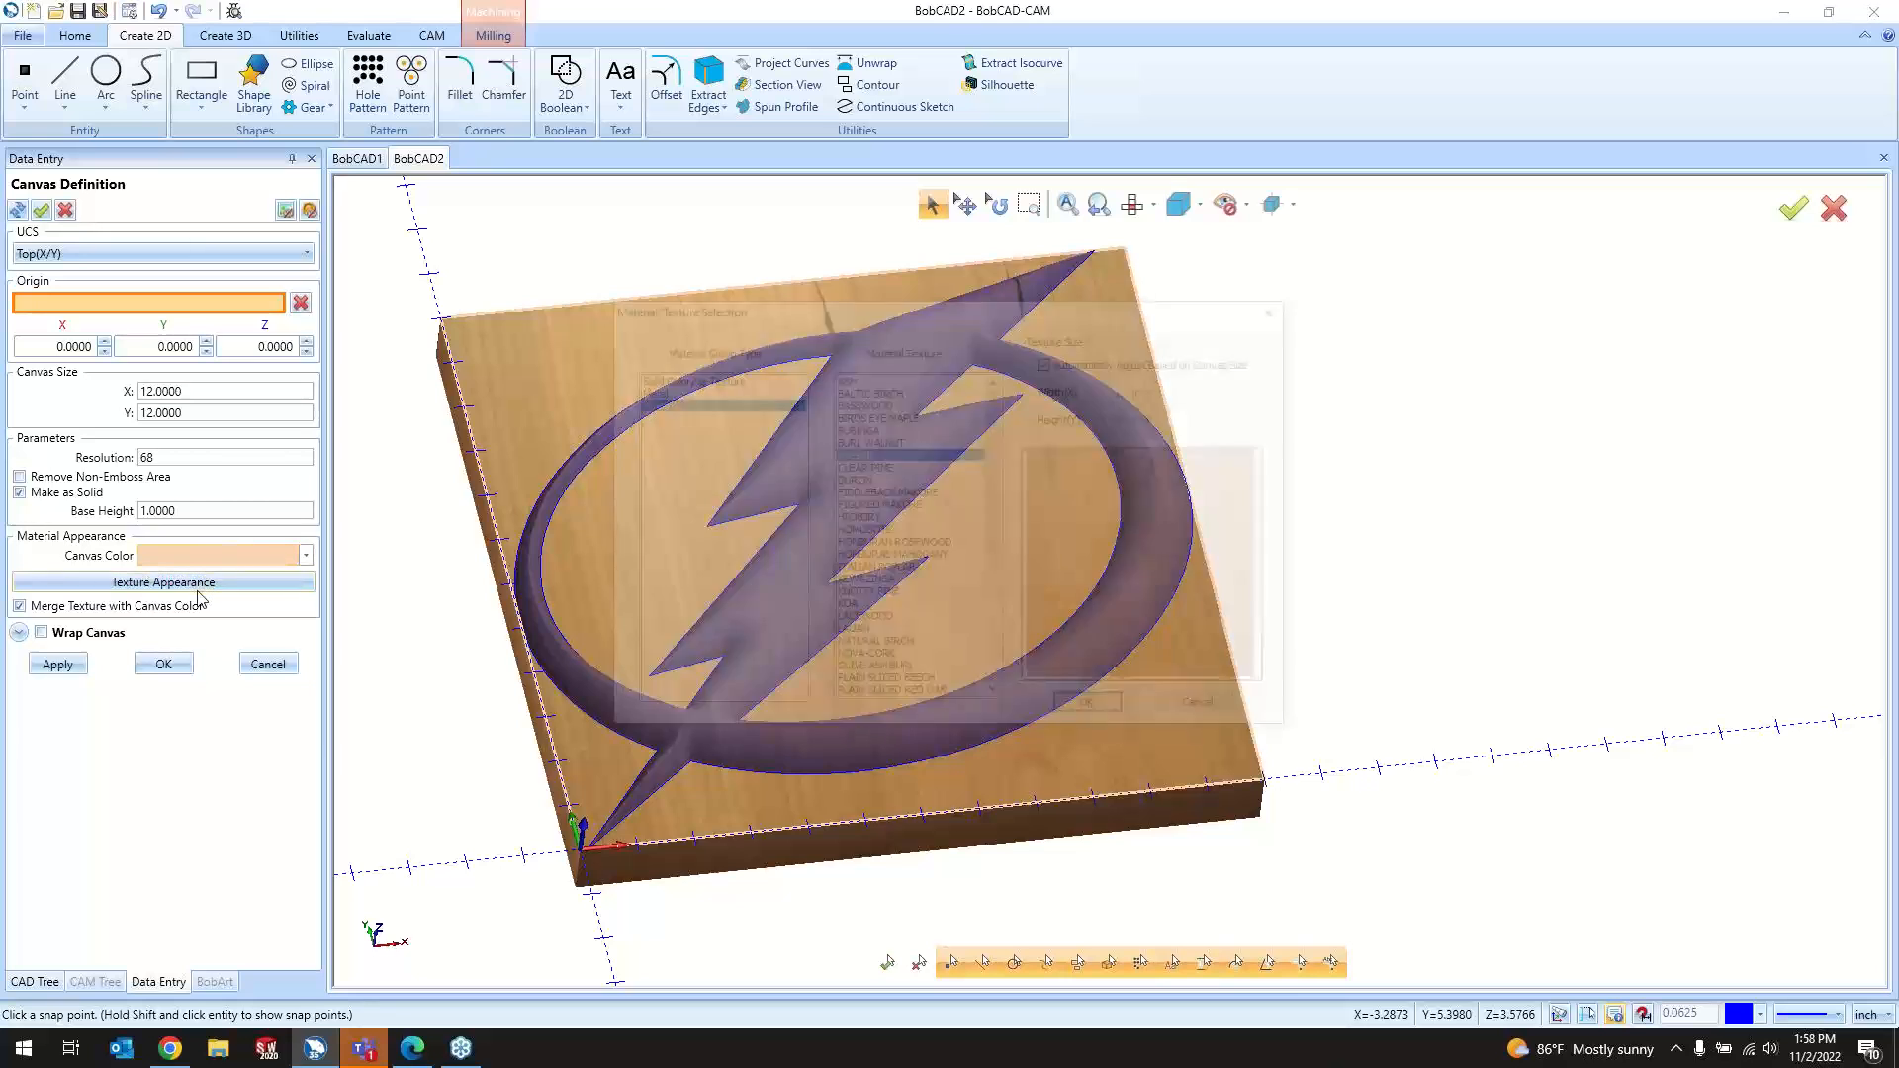
click(720, 390)
click(852, 416)
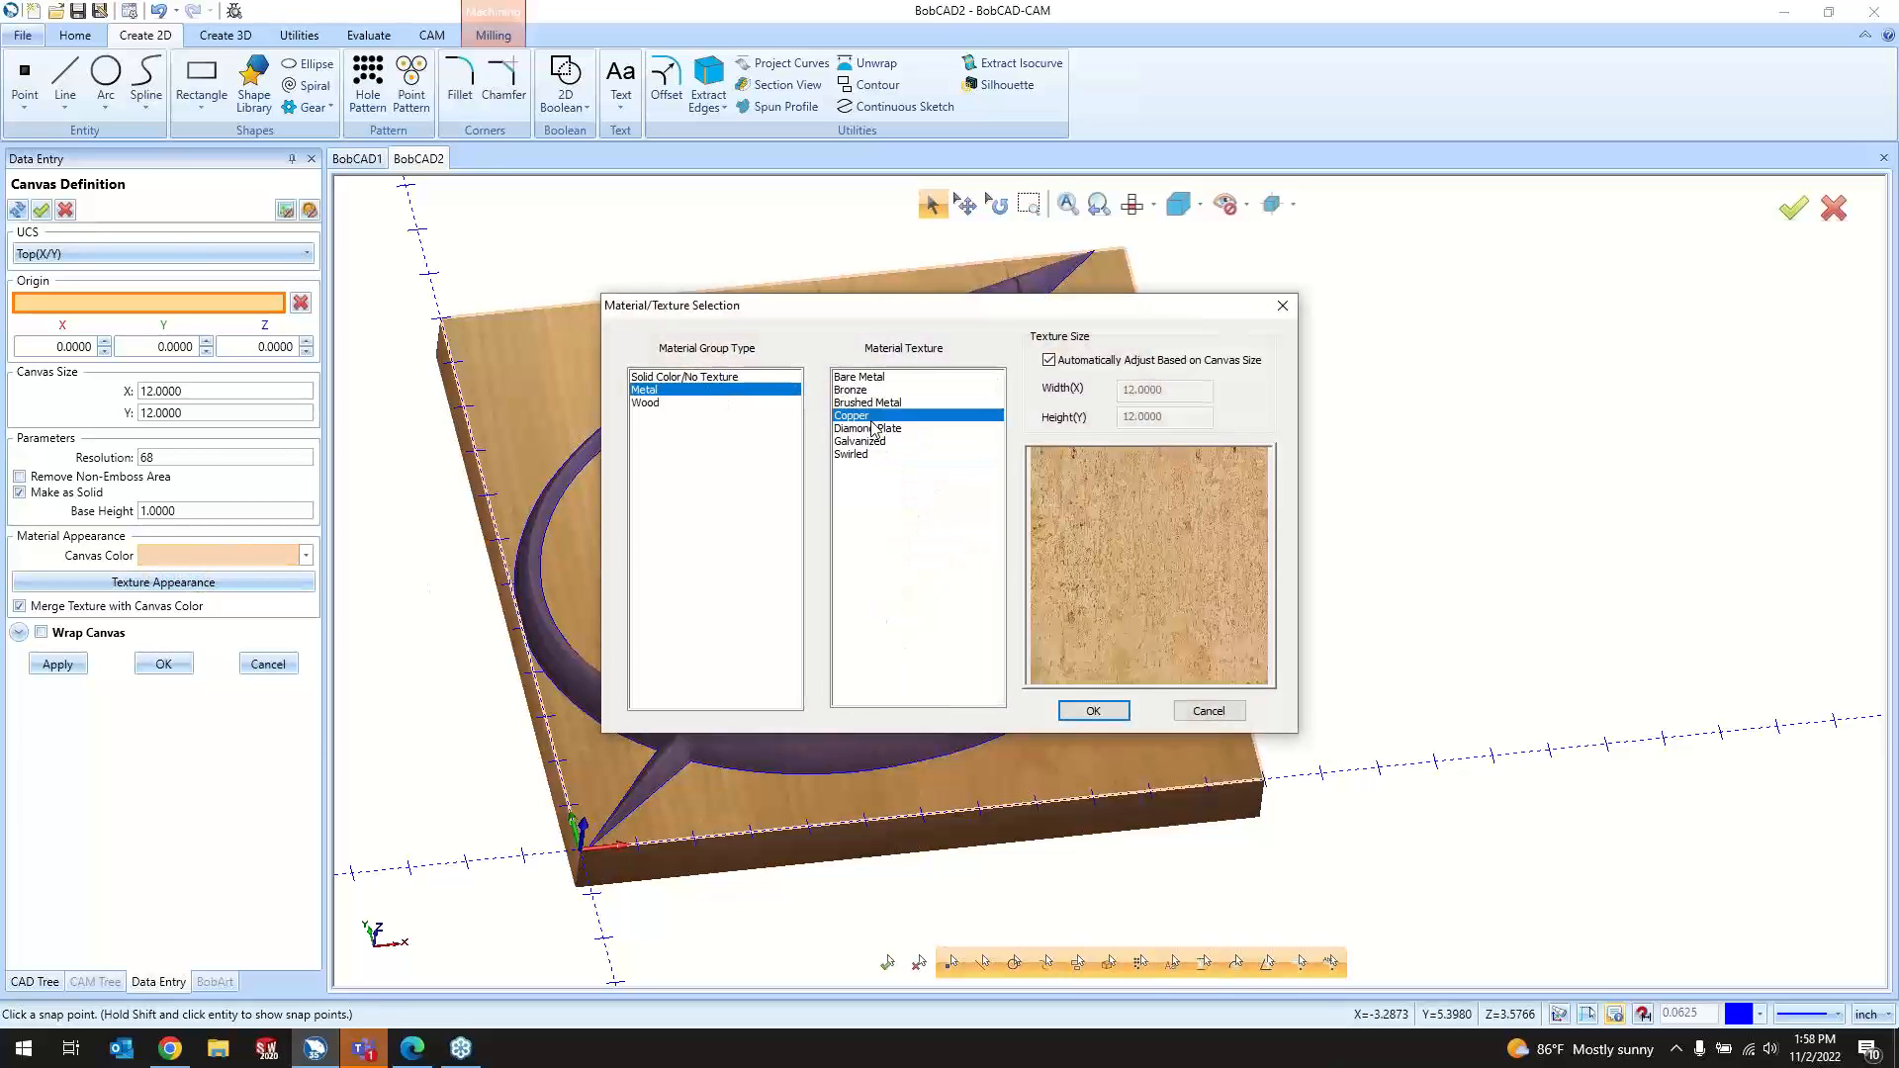
click(866, 428)
click(1093, 710)
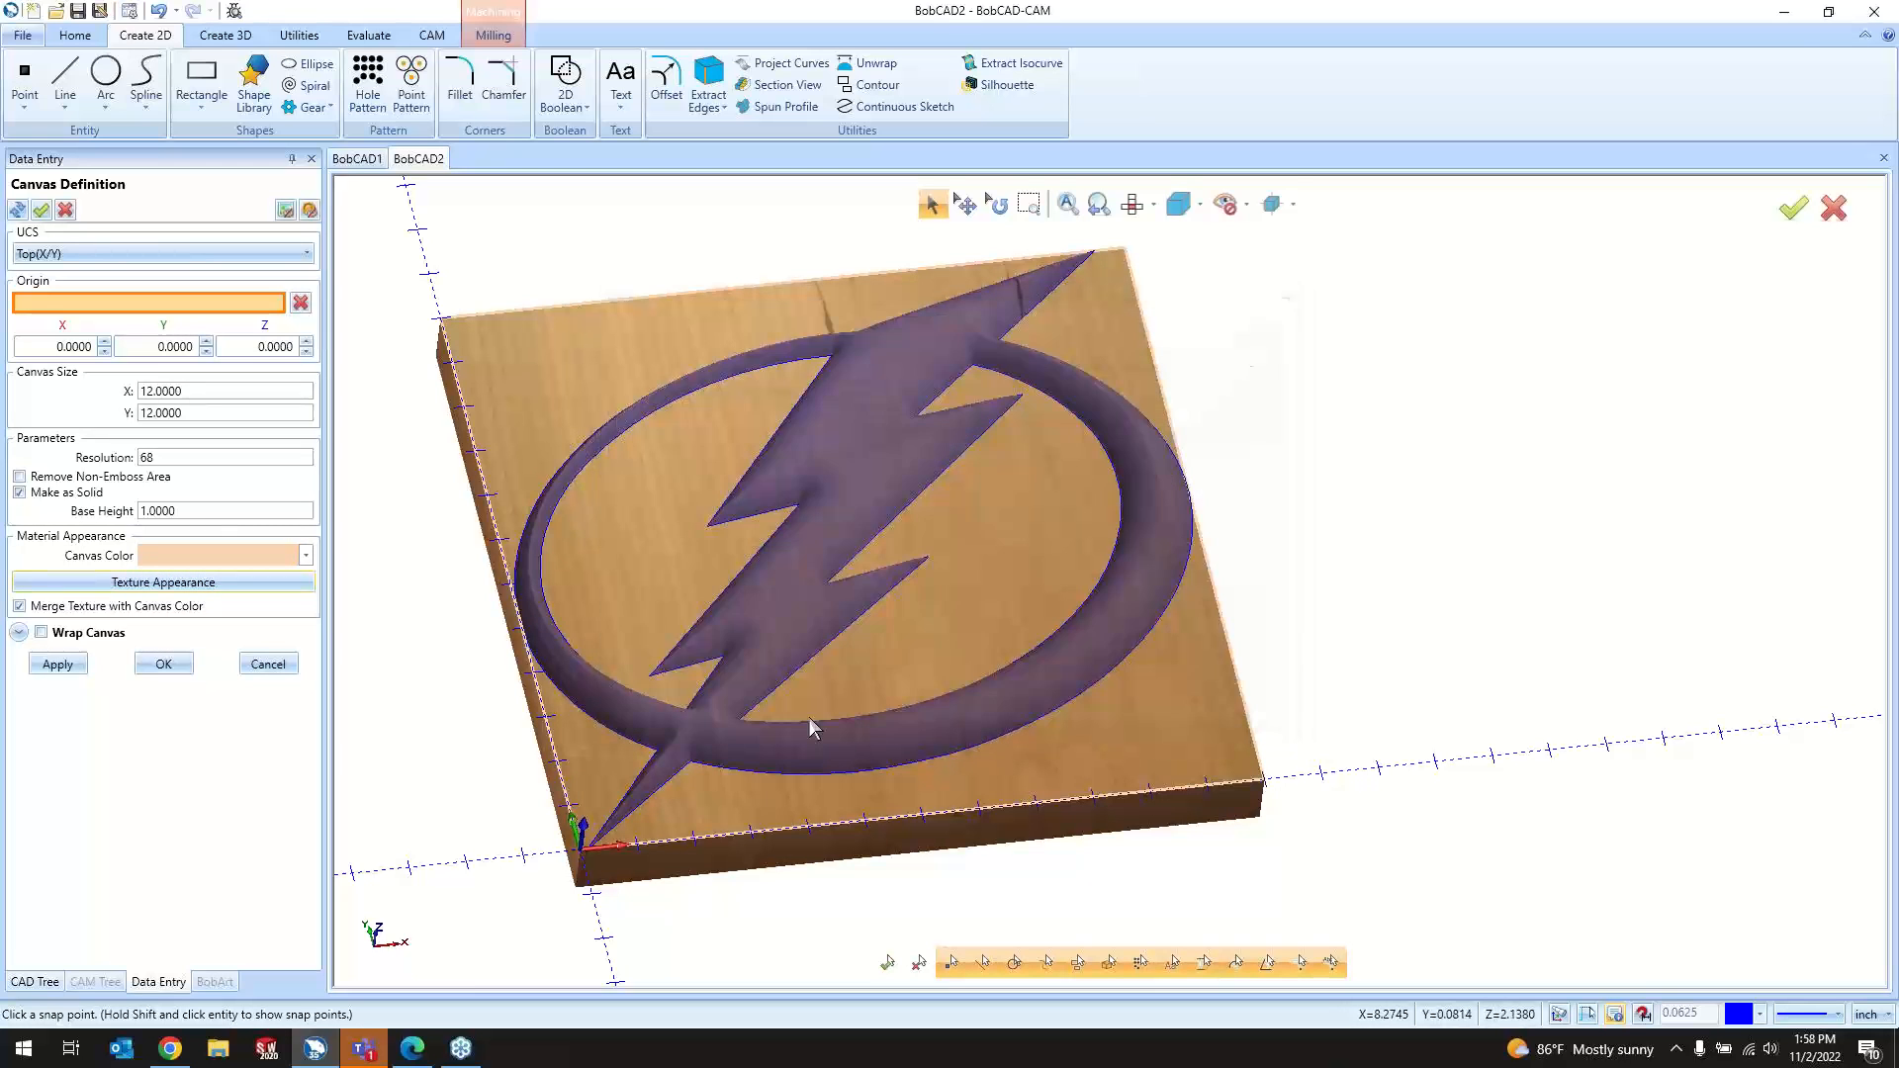
click(164, 664)
Step: Examine the diamond plate canvas and the logo emboss from several angles and distances
middle_drag(436, 555, 789, 556)
scroll(757, 821, up, 5)
mouse_move(774, 839)
middle_down()
mouse_move(837, 804)
mouse_move(799, 822)
middle_up()
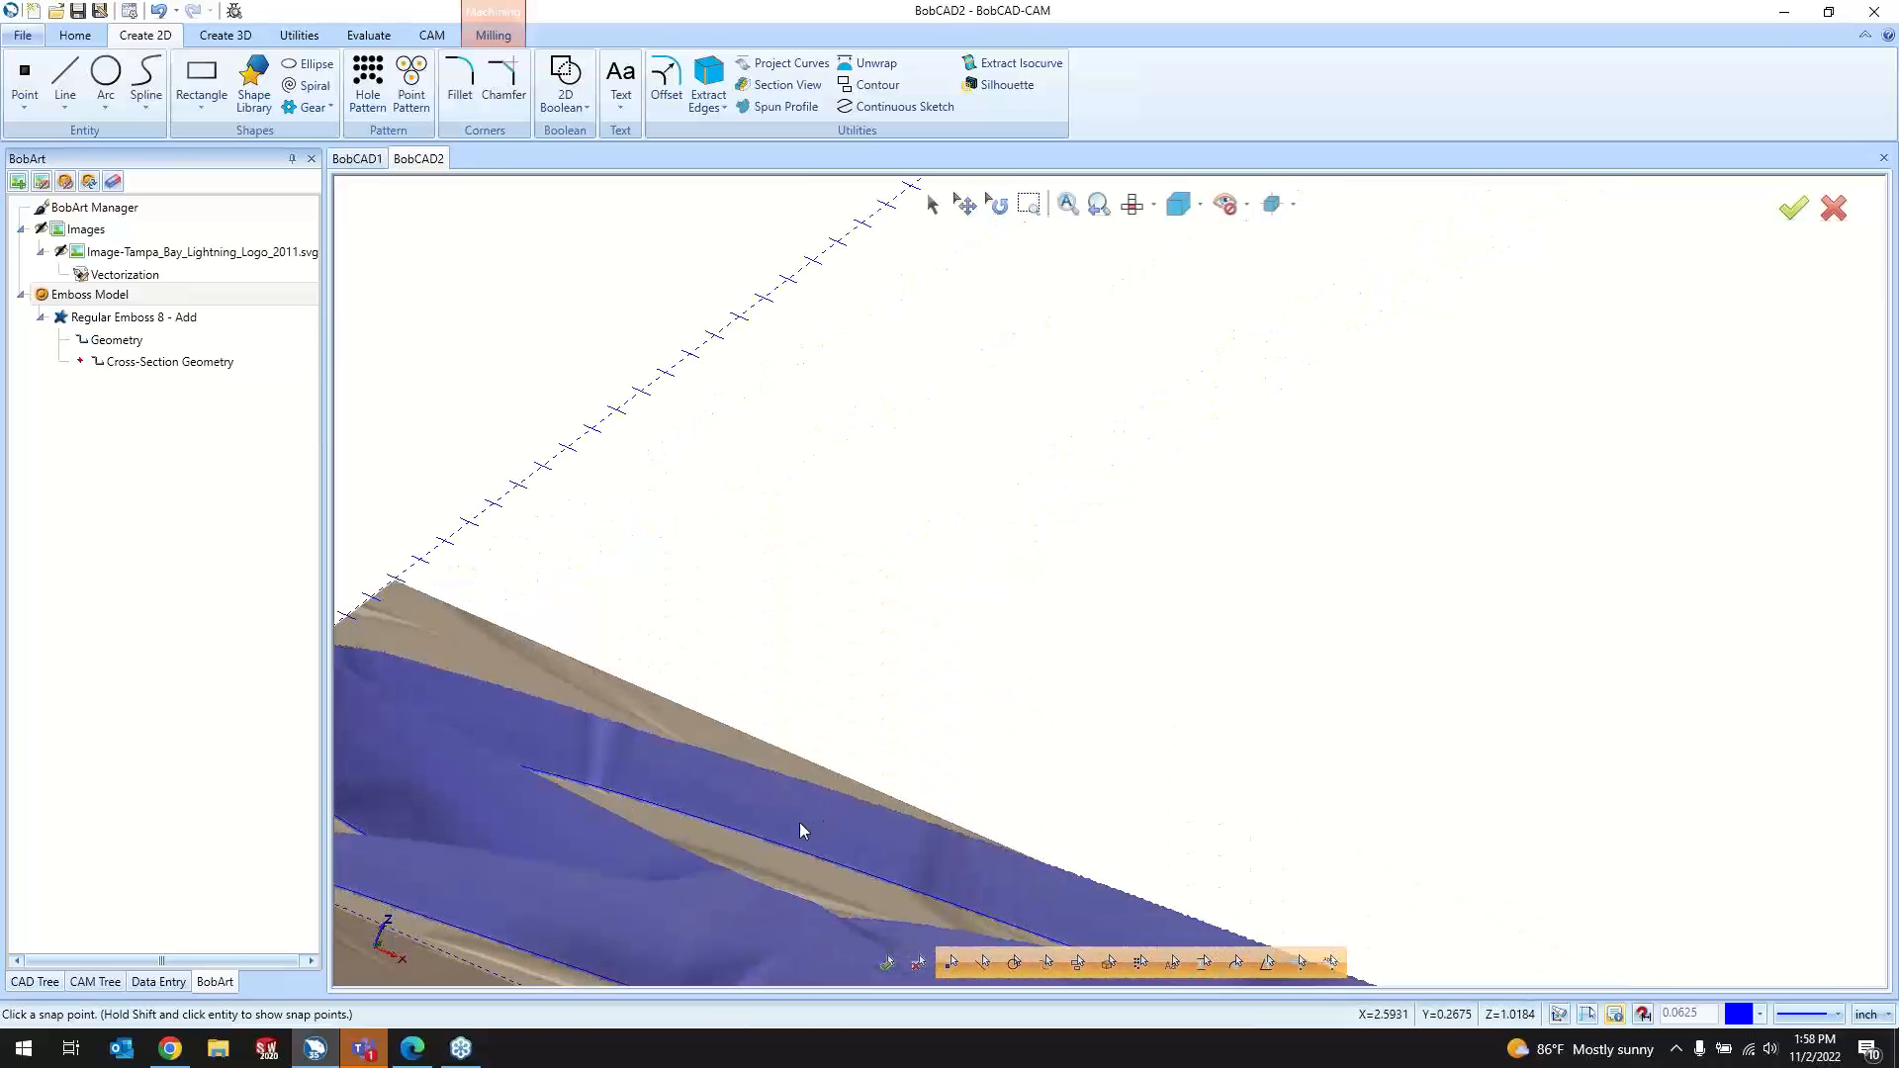
scroll(697, 746, down, 6)
middle_drag(697, 745, 1117, 732)
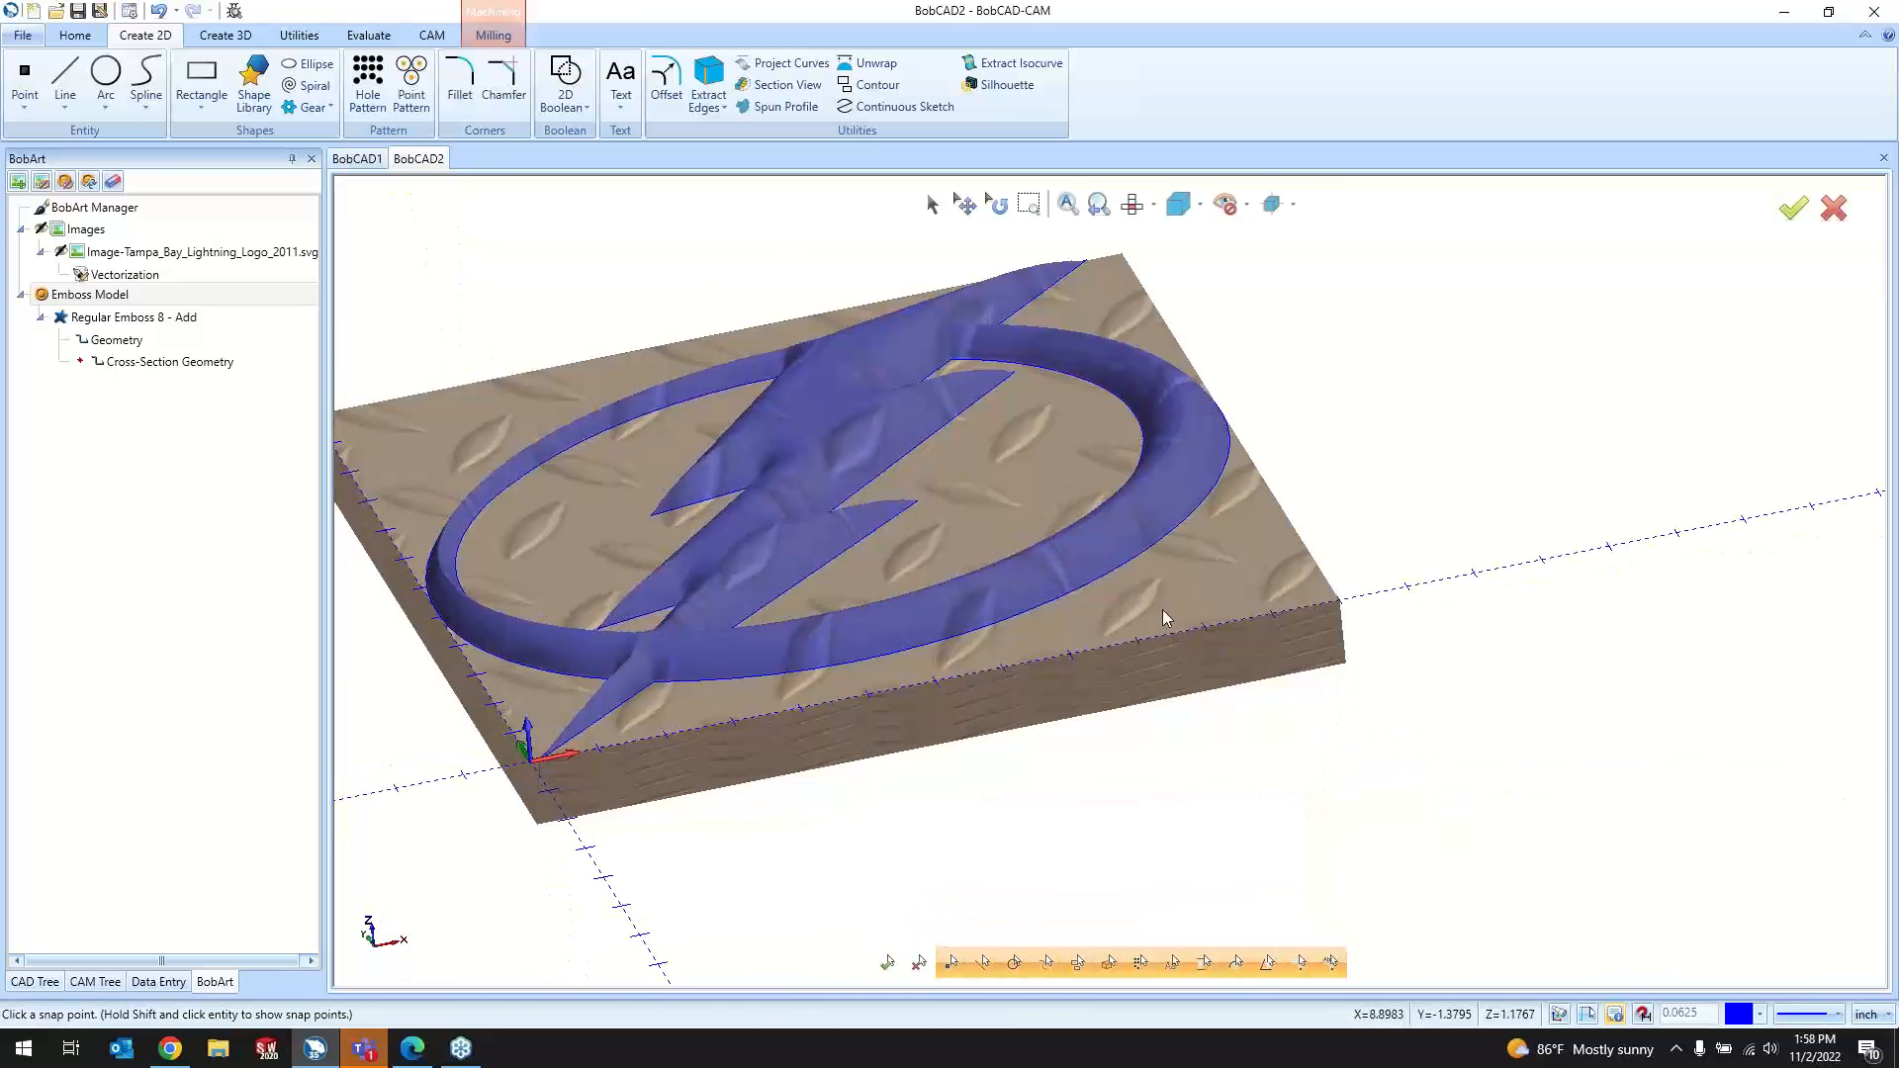
middle_drag(1161, 609, 1174, 744)
scroll(1174, 747, down, 3)
scroll(1039, 559, down, 3)
middle_drag(1028, 470, 1054, 529)
scroll(1054, 534, up, 4)
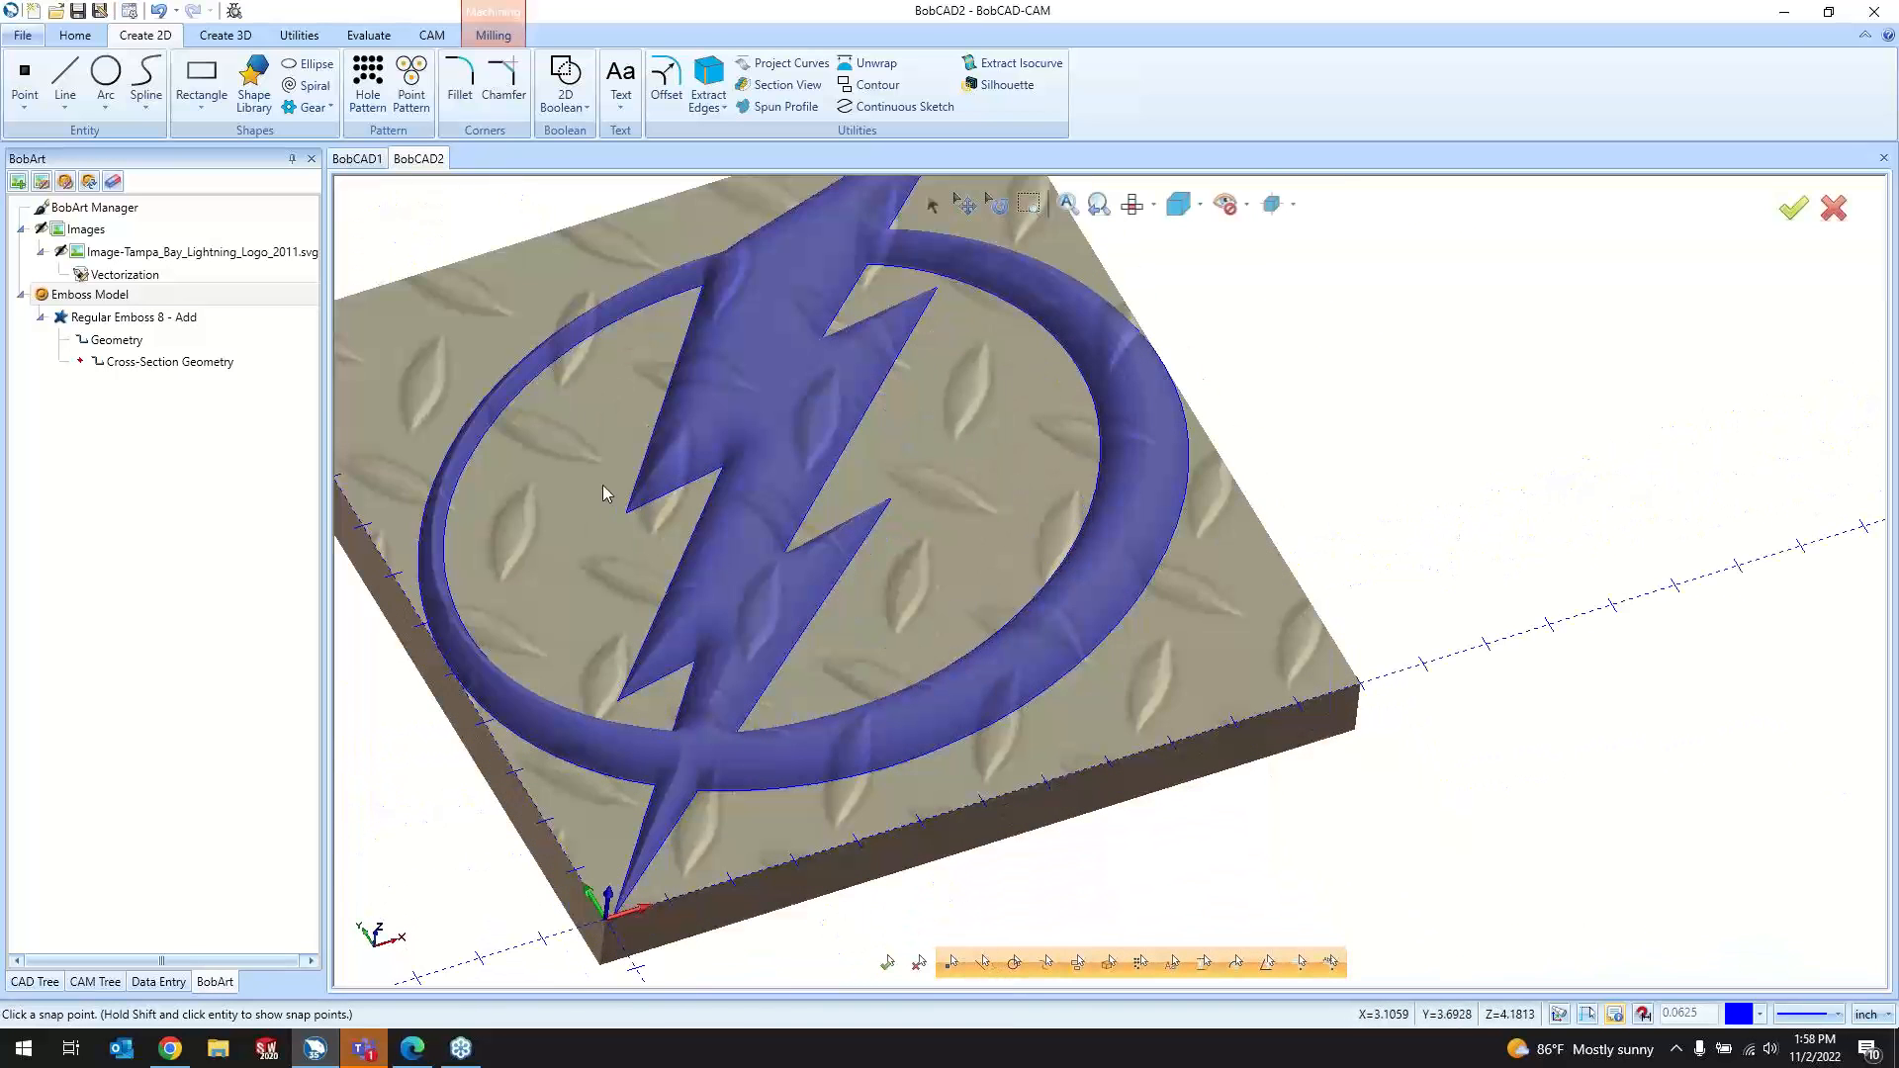
right_click(158, 316)
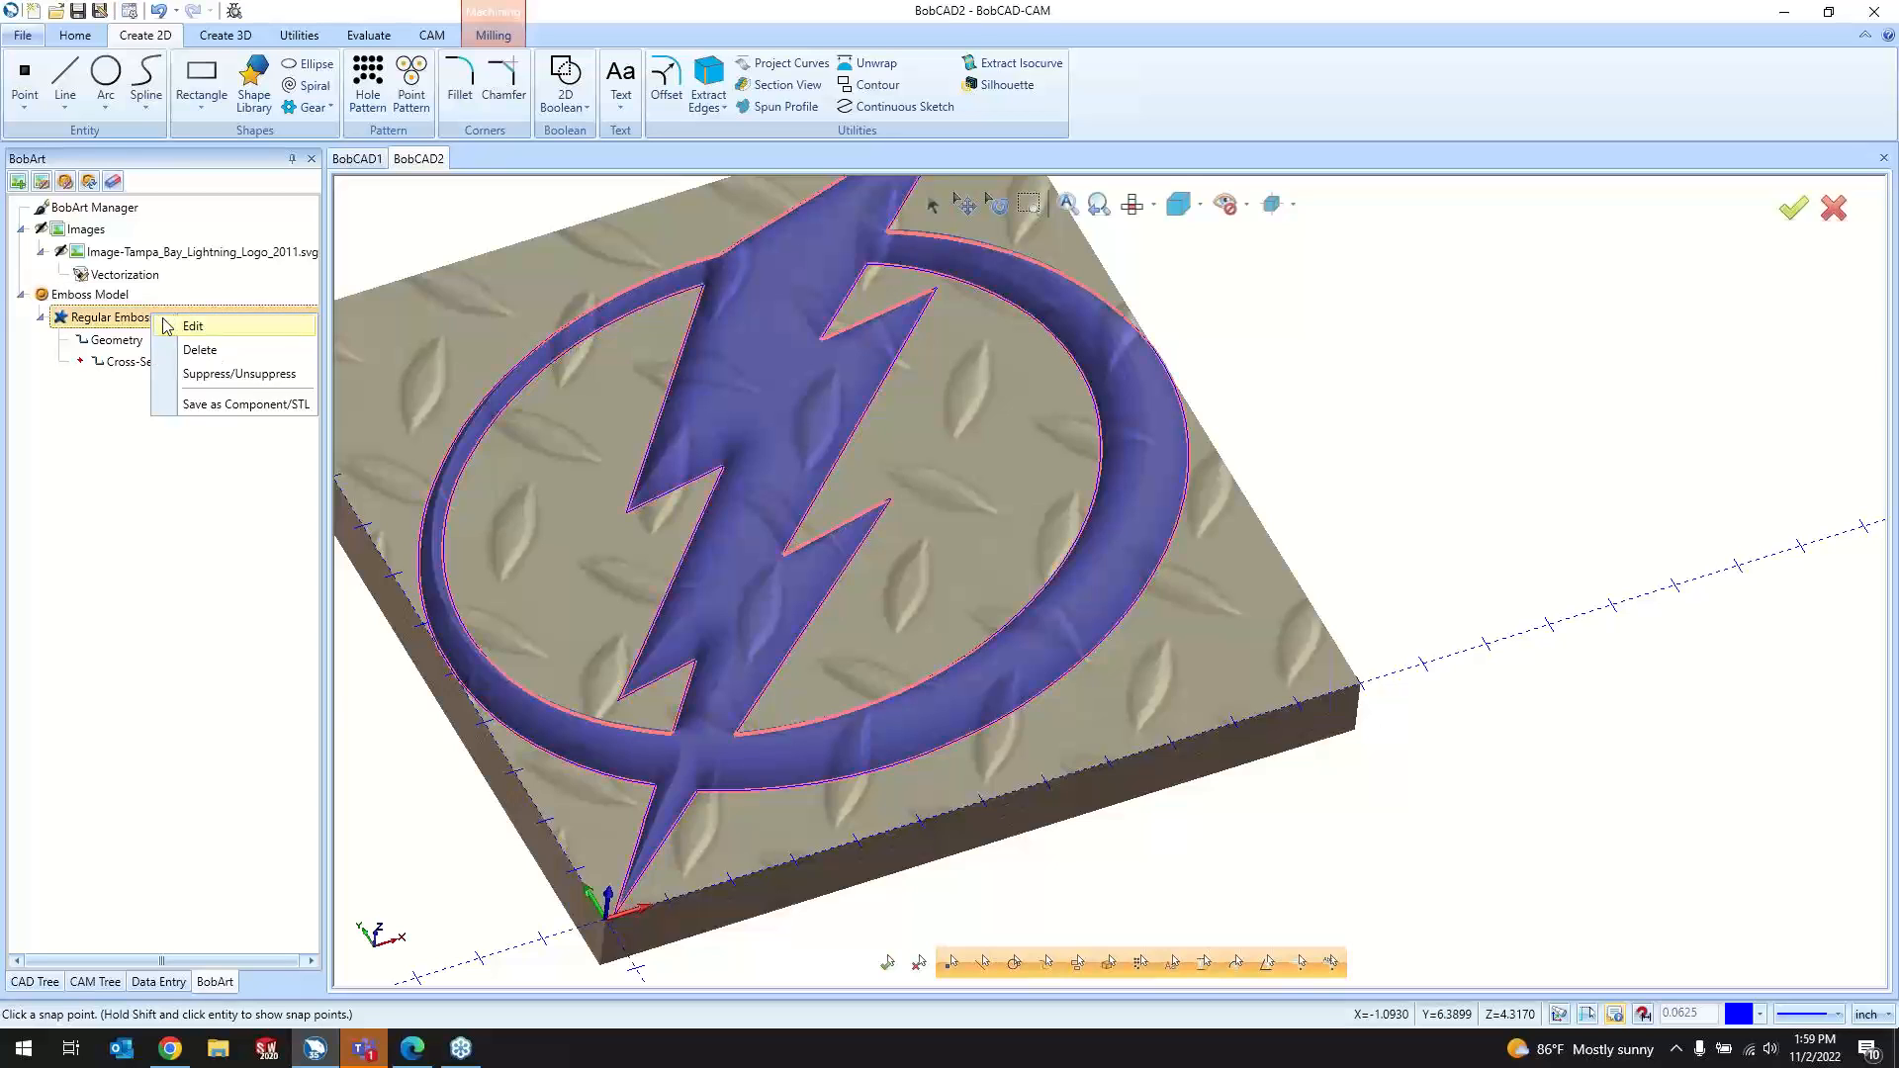
Step: Edit the canvas again and apply the Cherry texture from the Wood materials
right_click(140, 296)
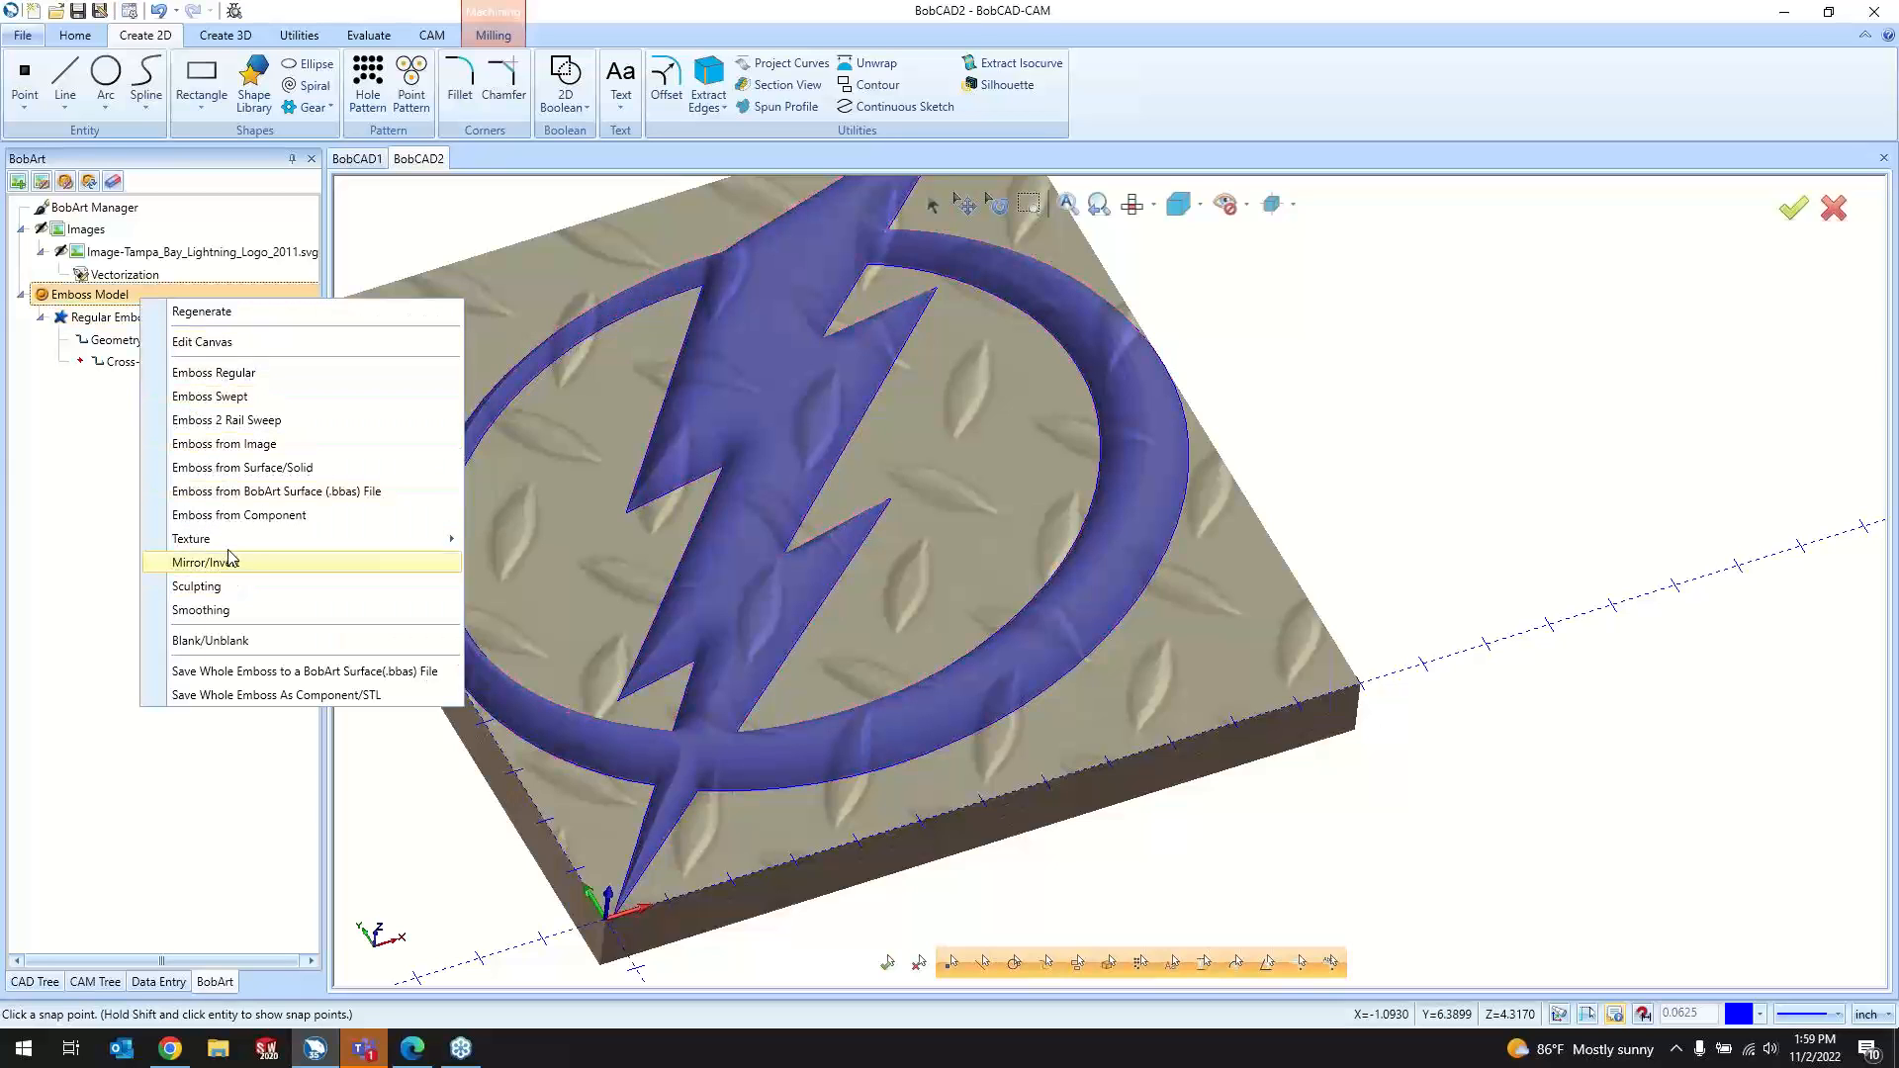
mouse_move(237, 539)
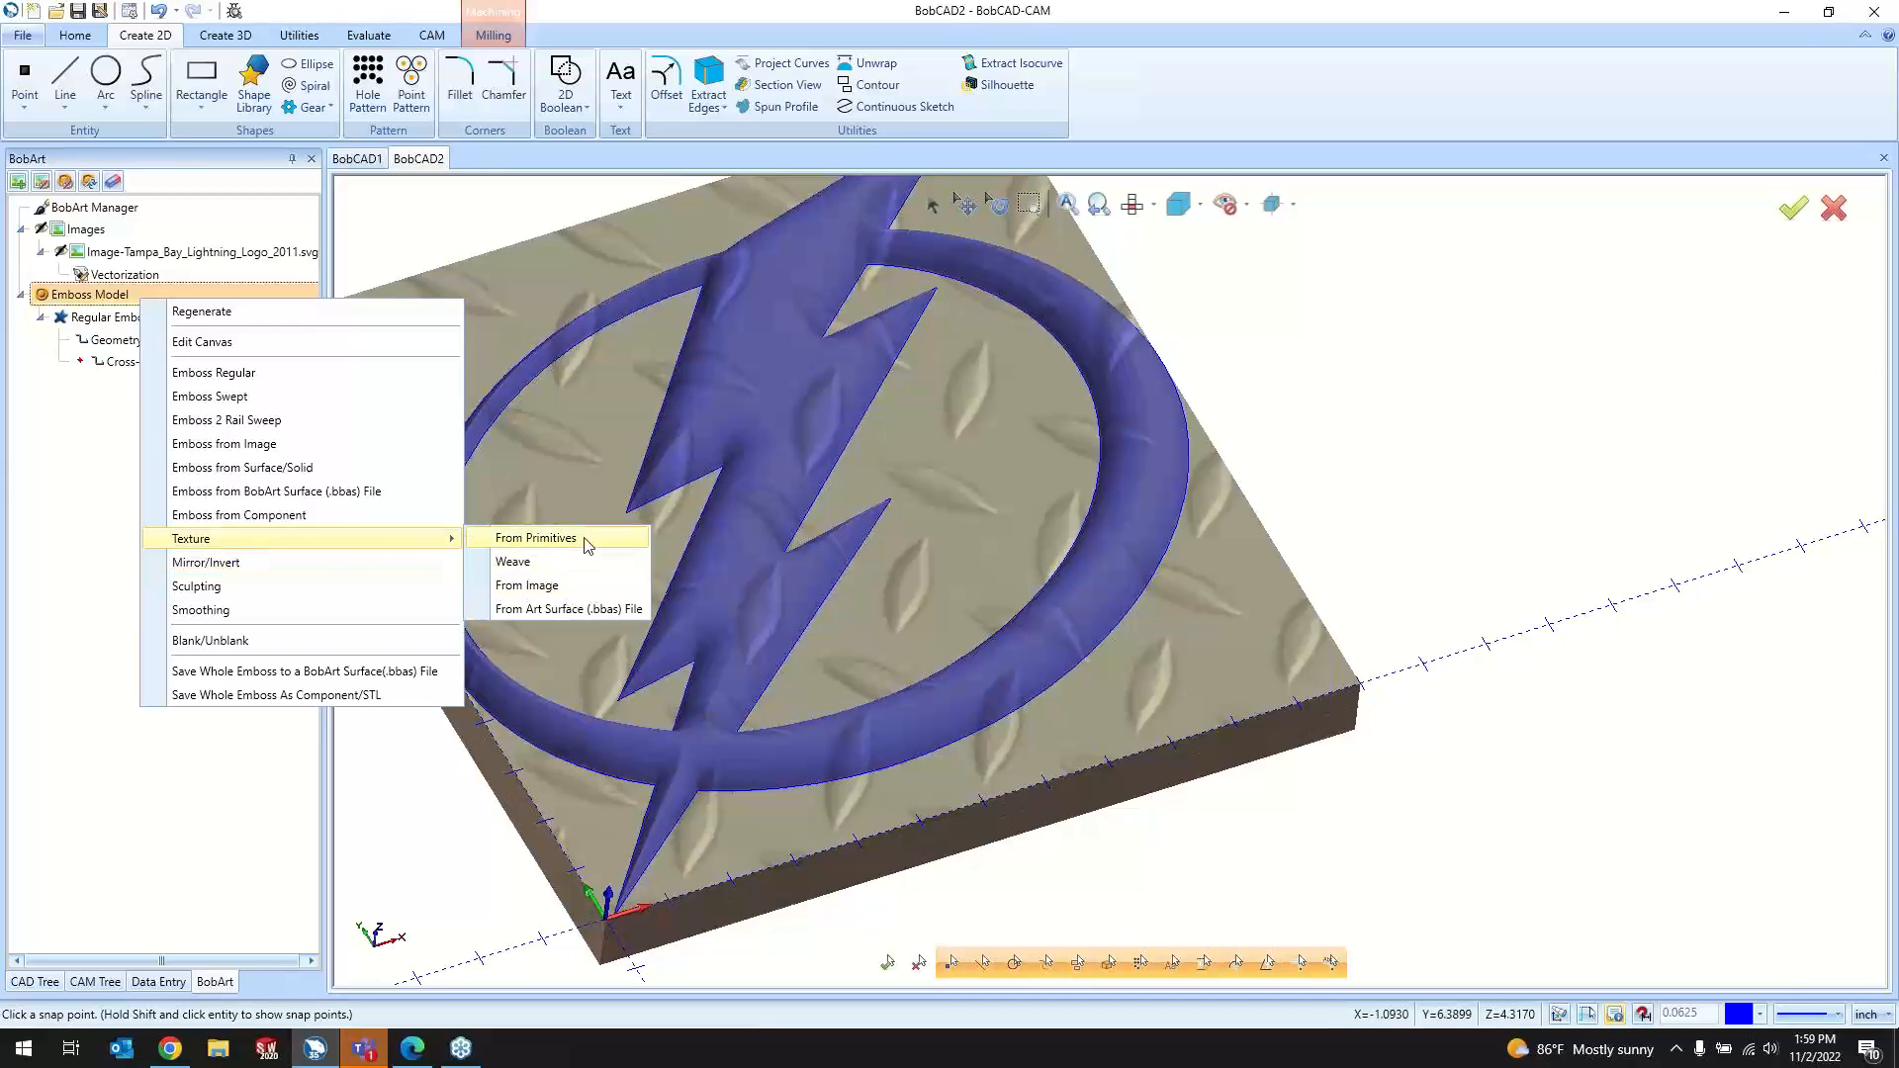
click(213, 343)
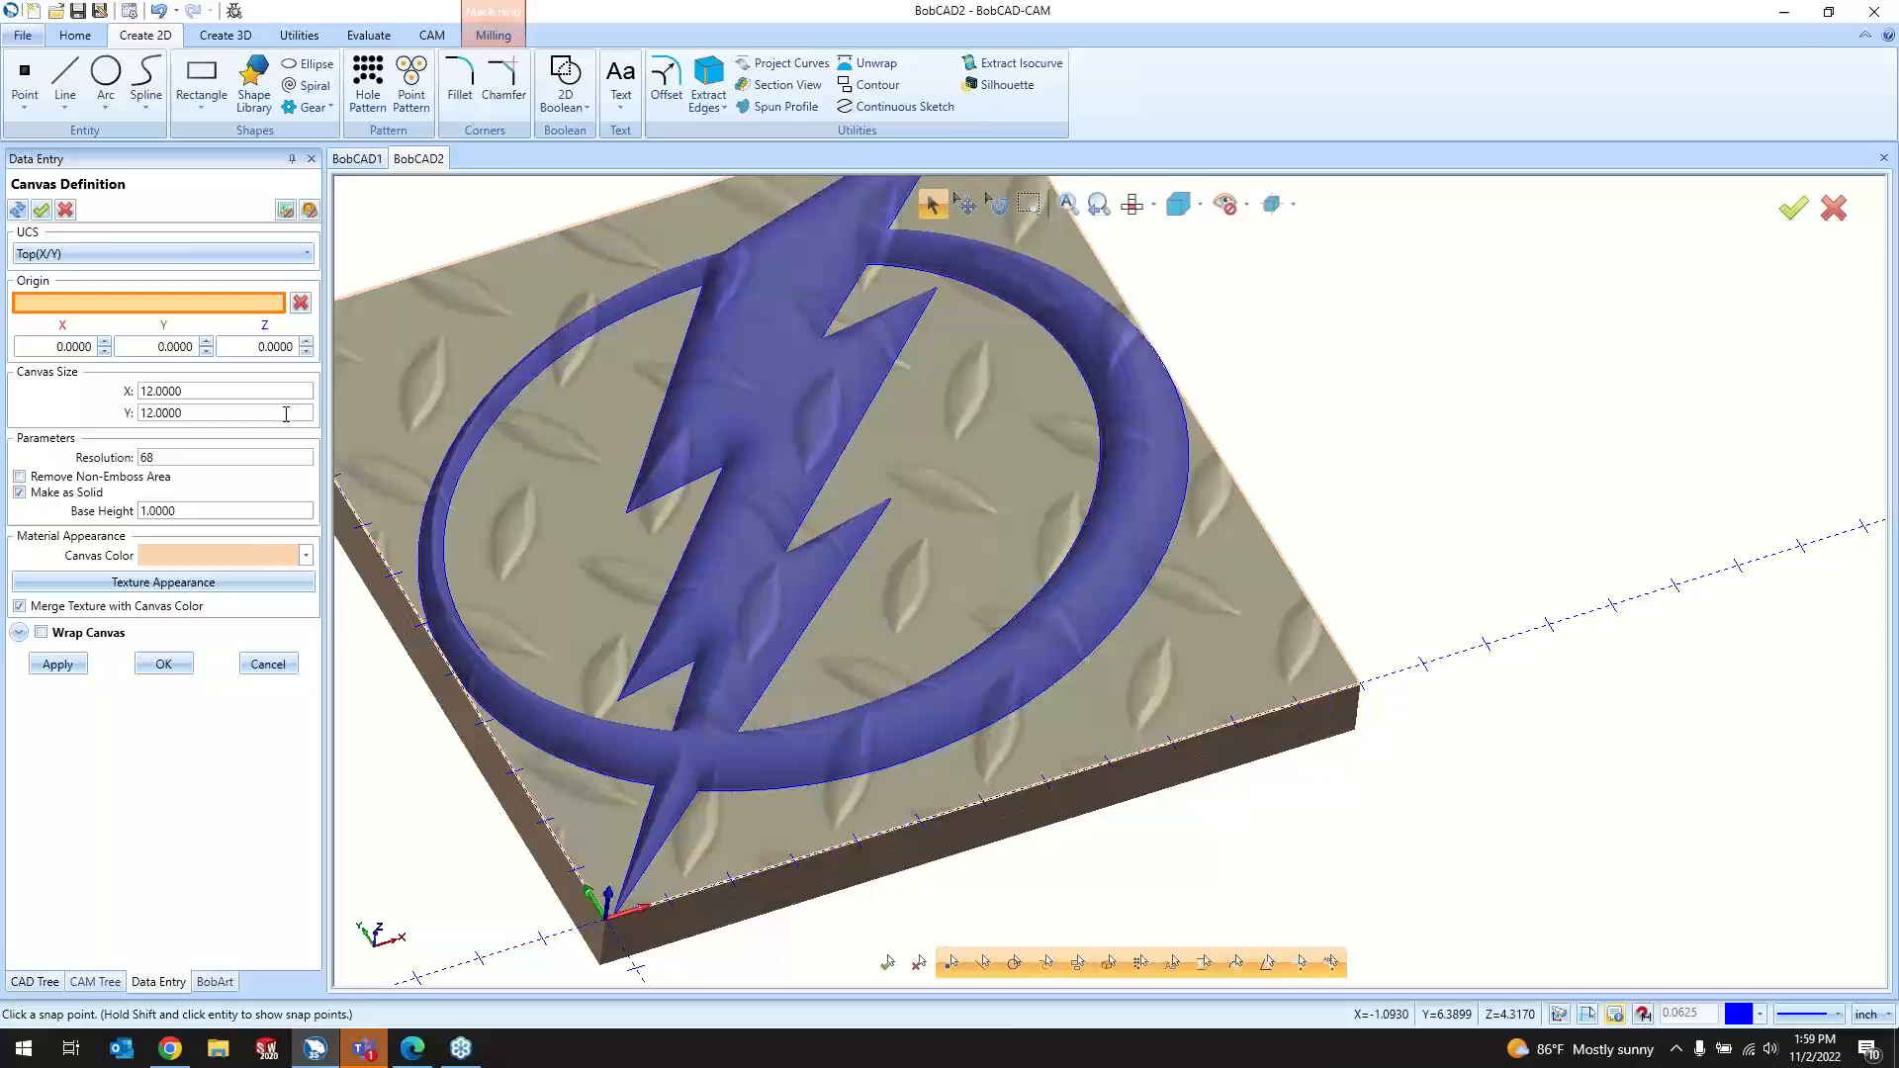
click(242, 580)
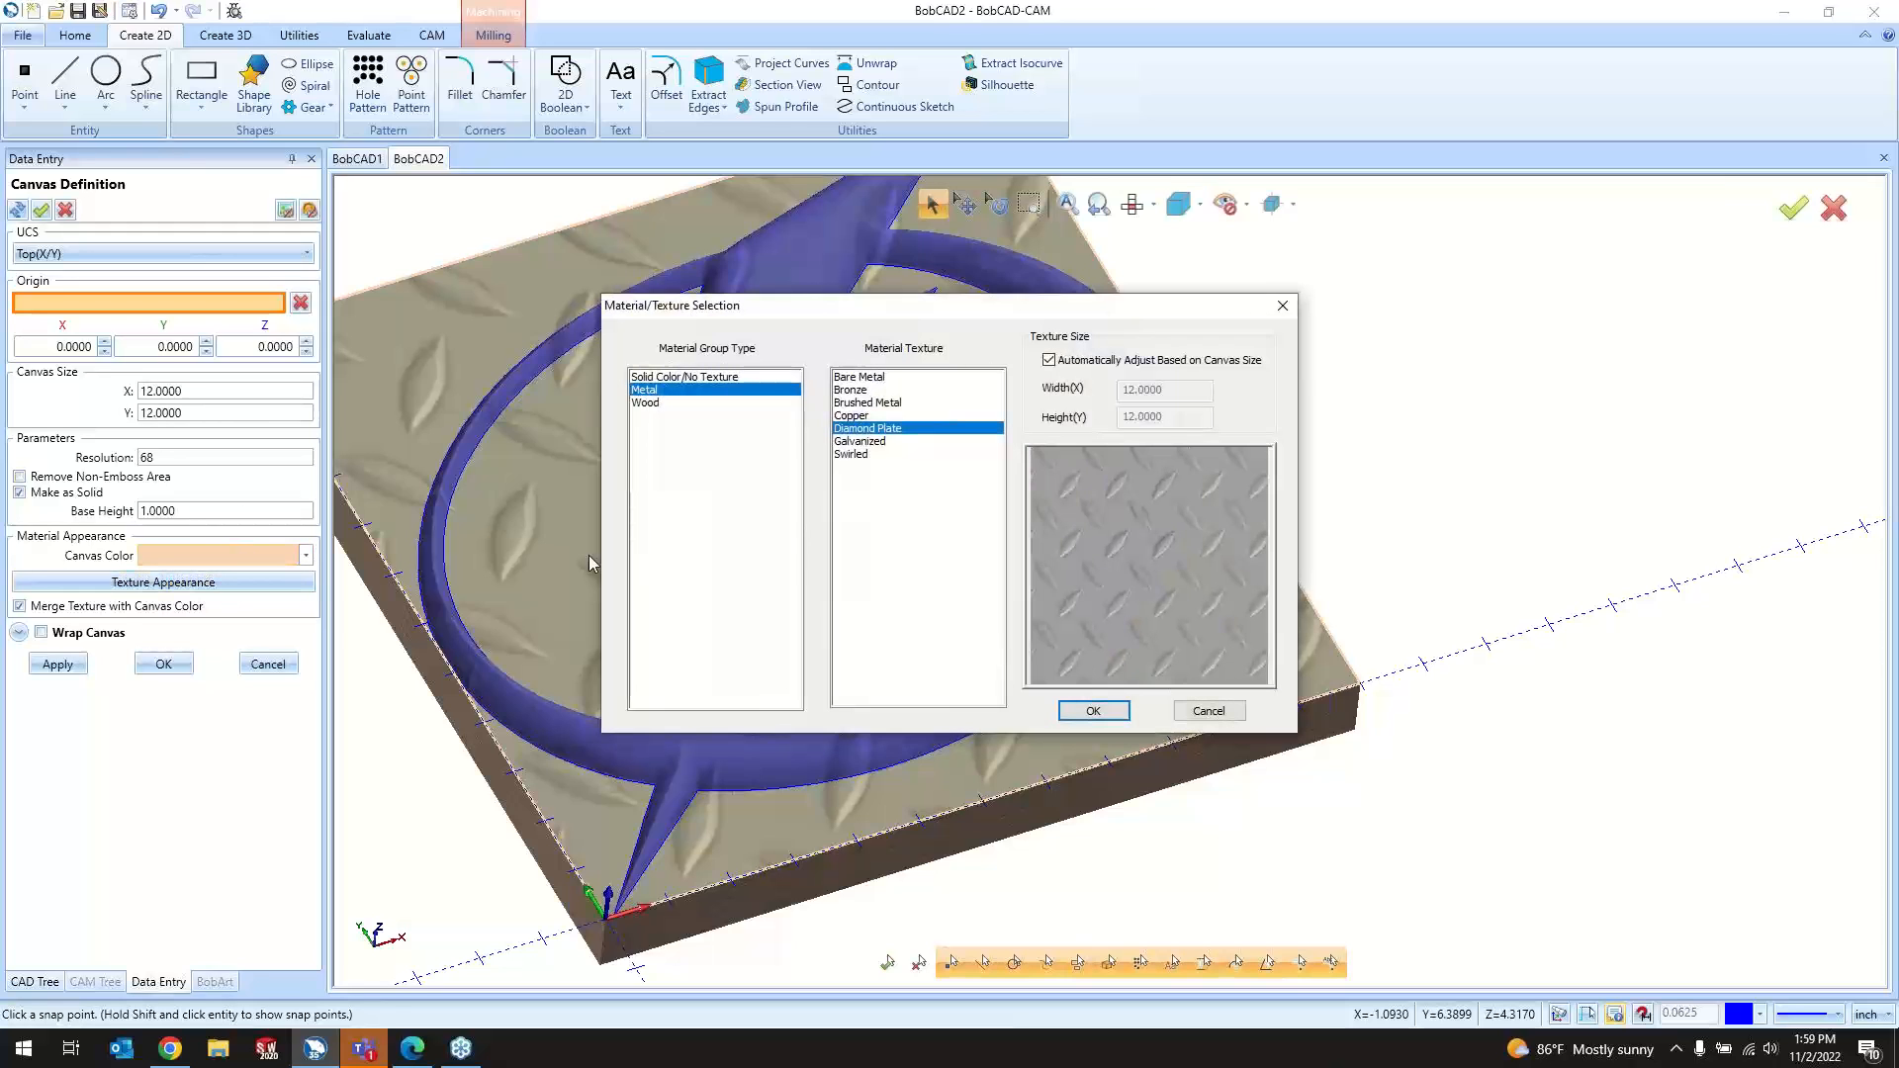
click(709, 403)
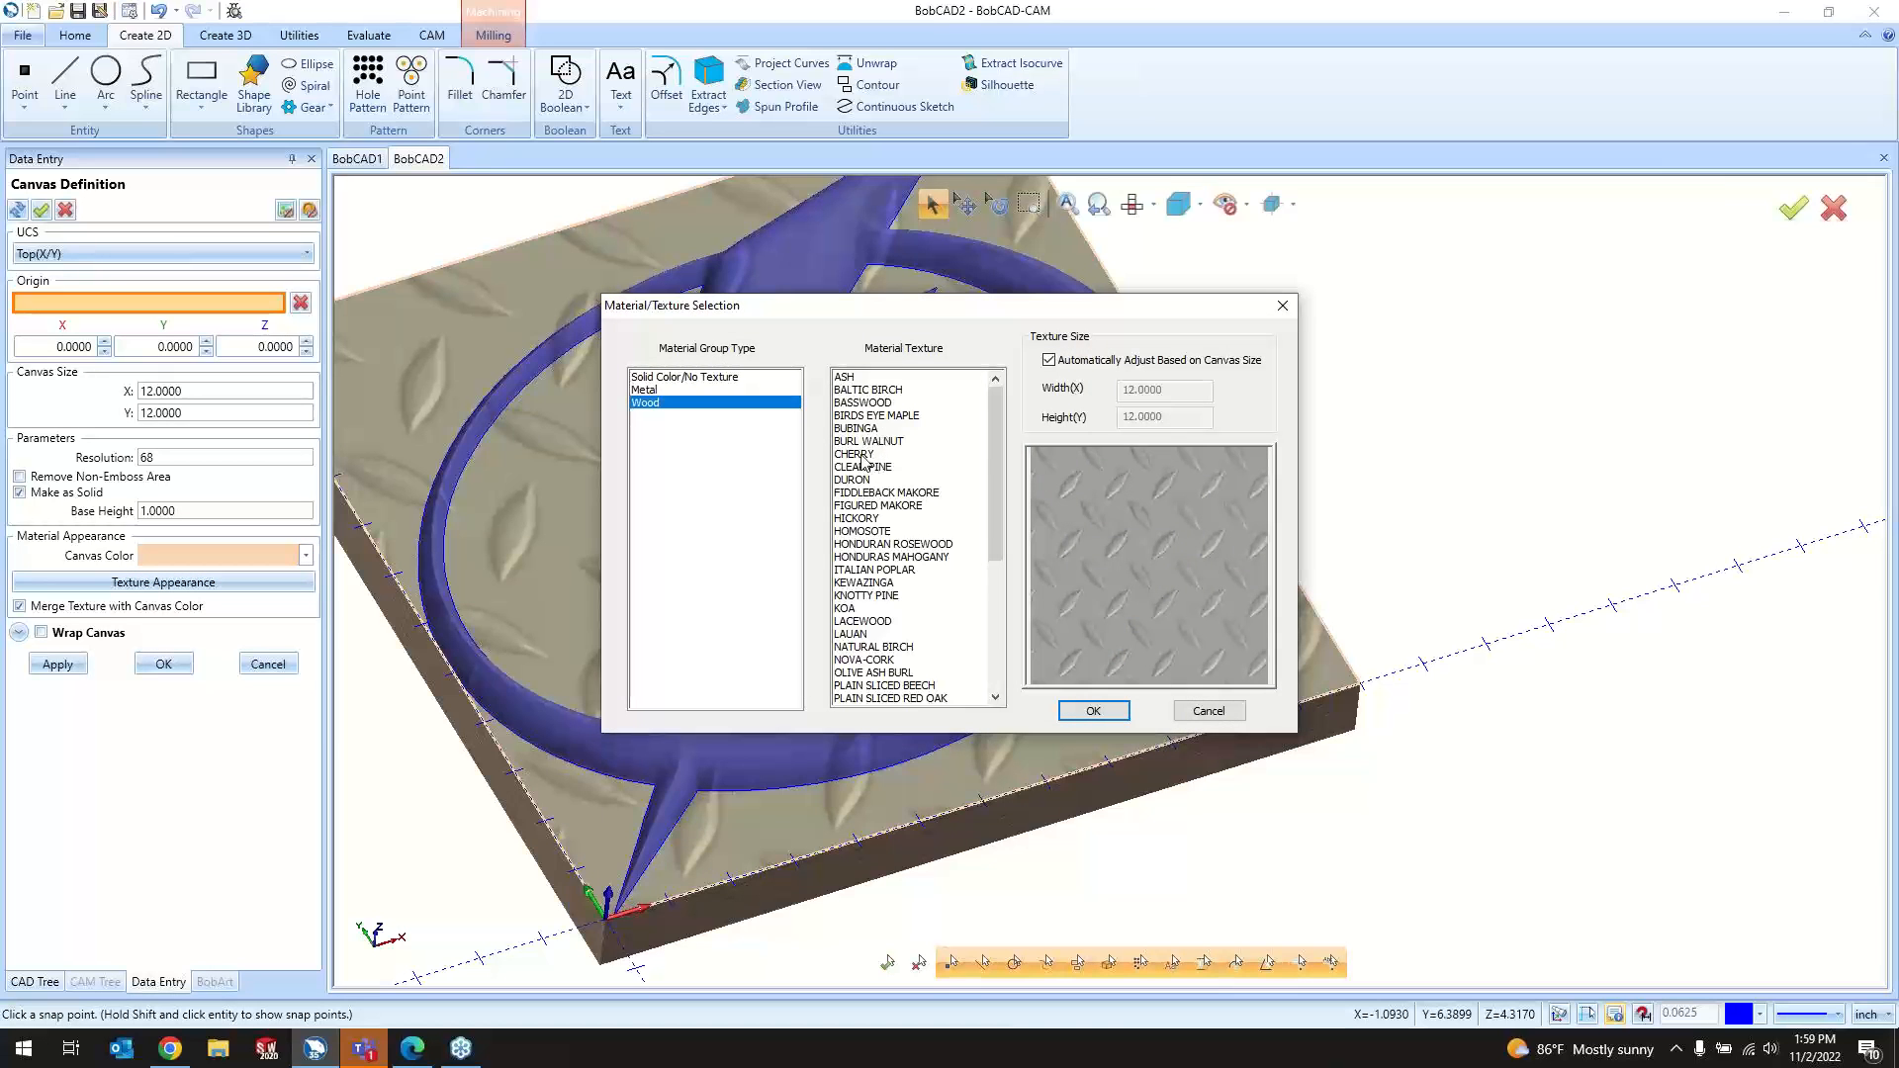
click(863, 455)
click(1092, 710)
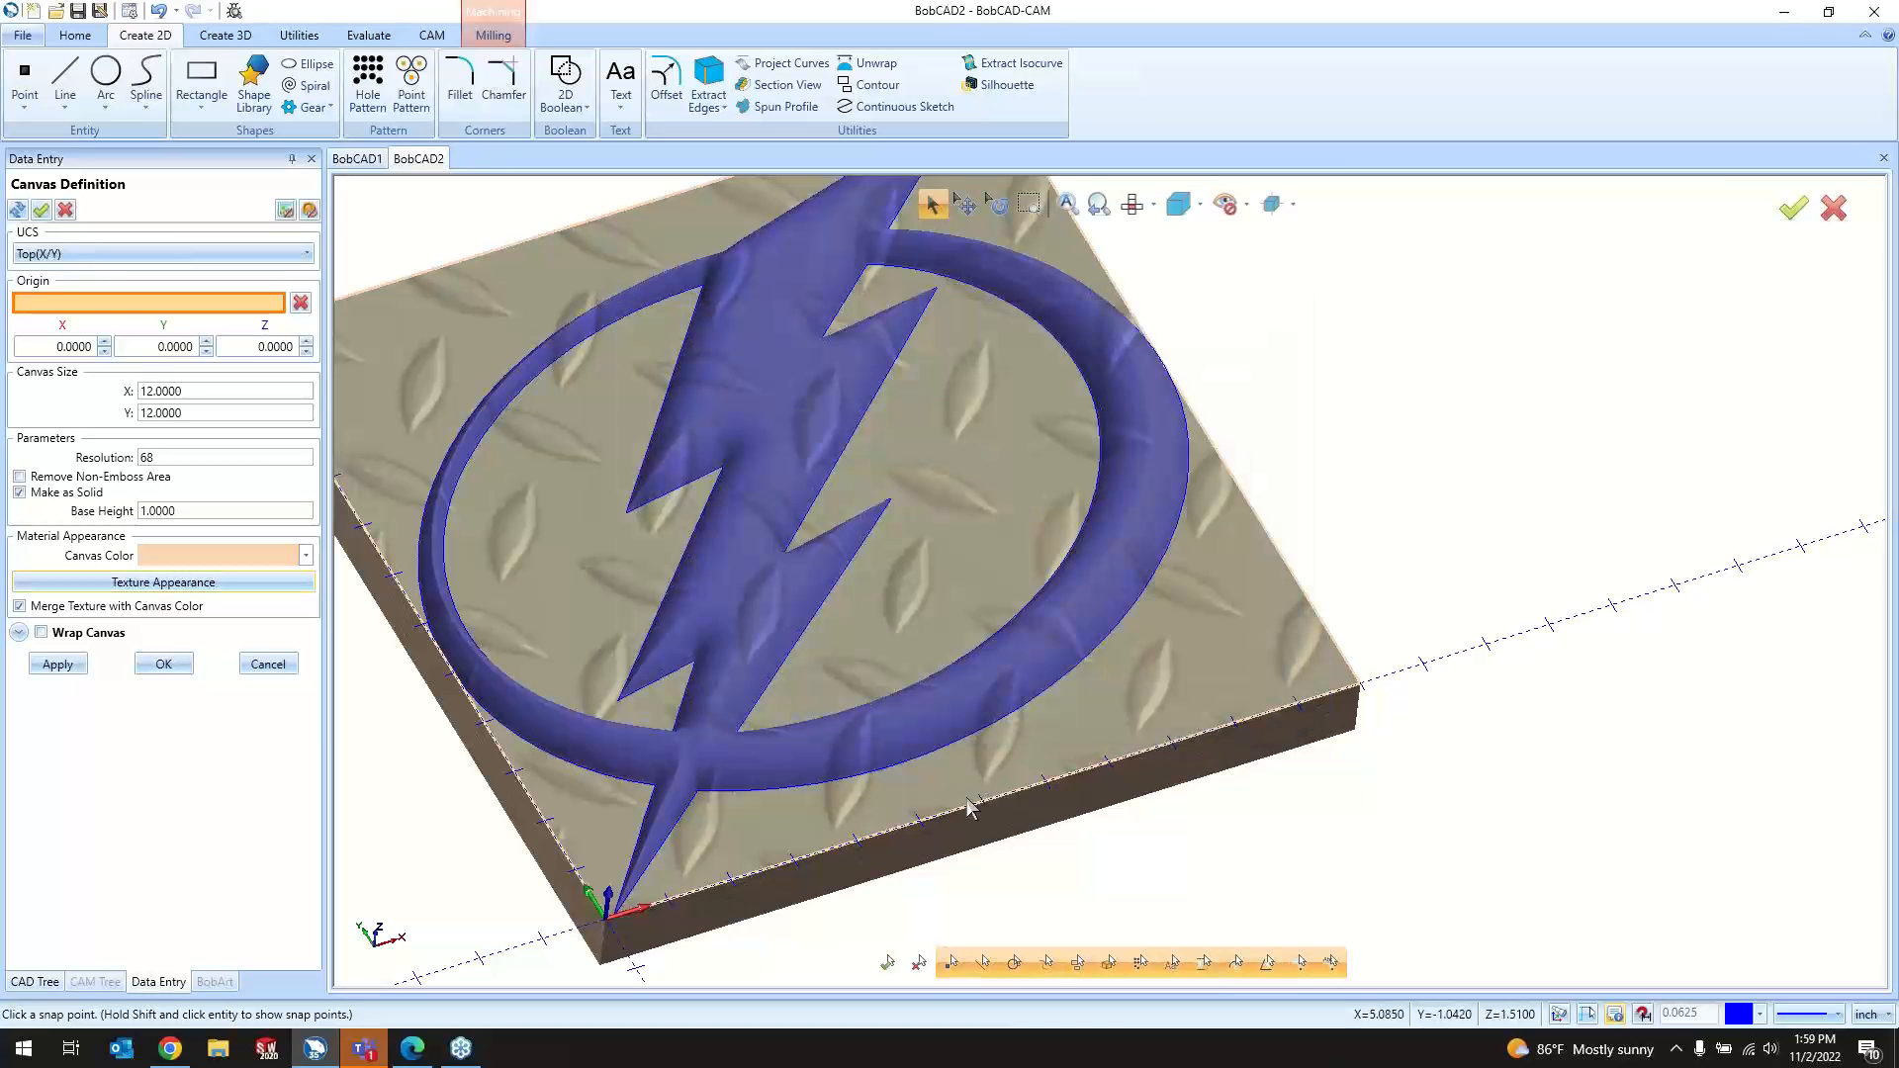
click(164, 664)
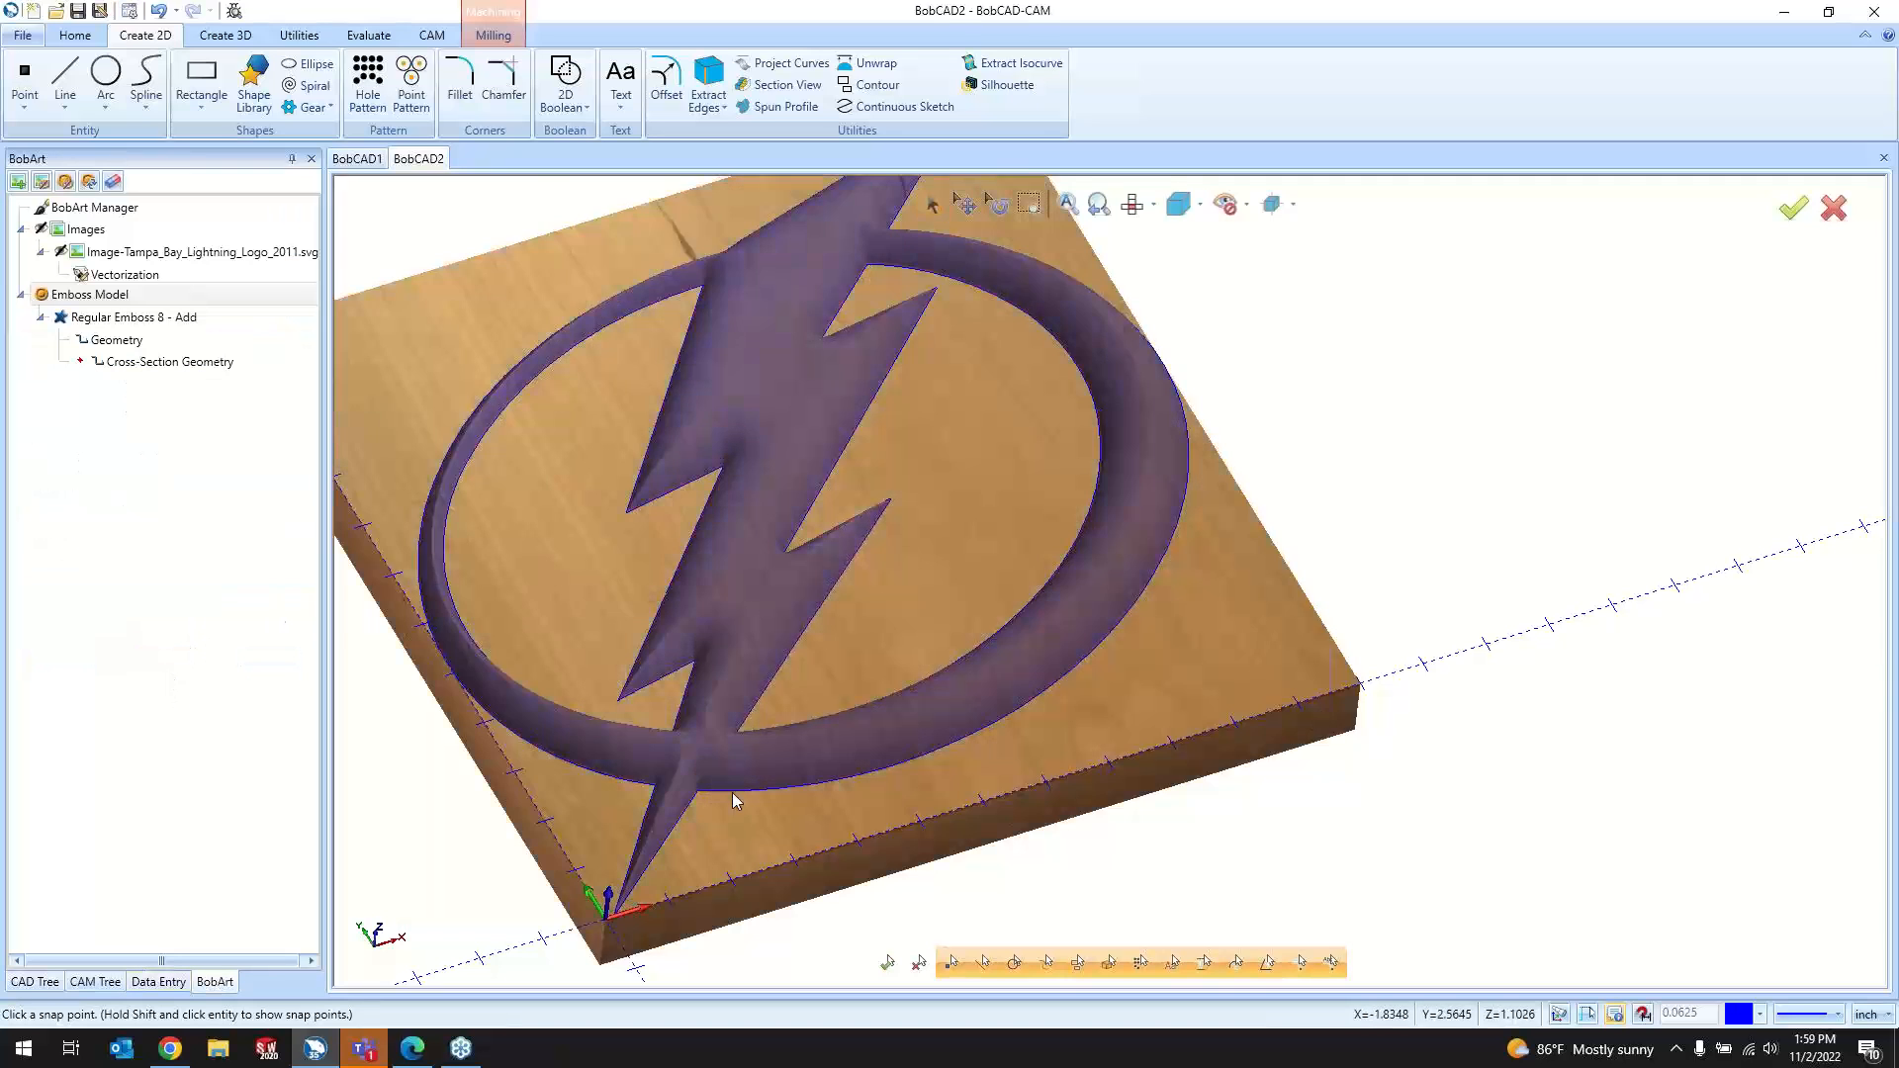
middle_drag(733, 792, 1227, 737)
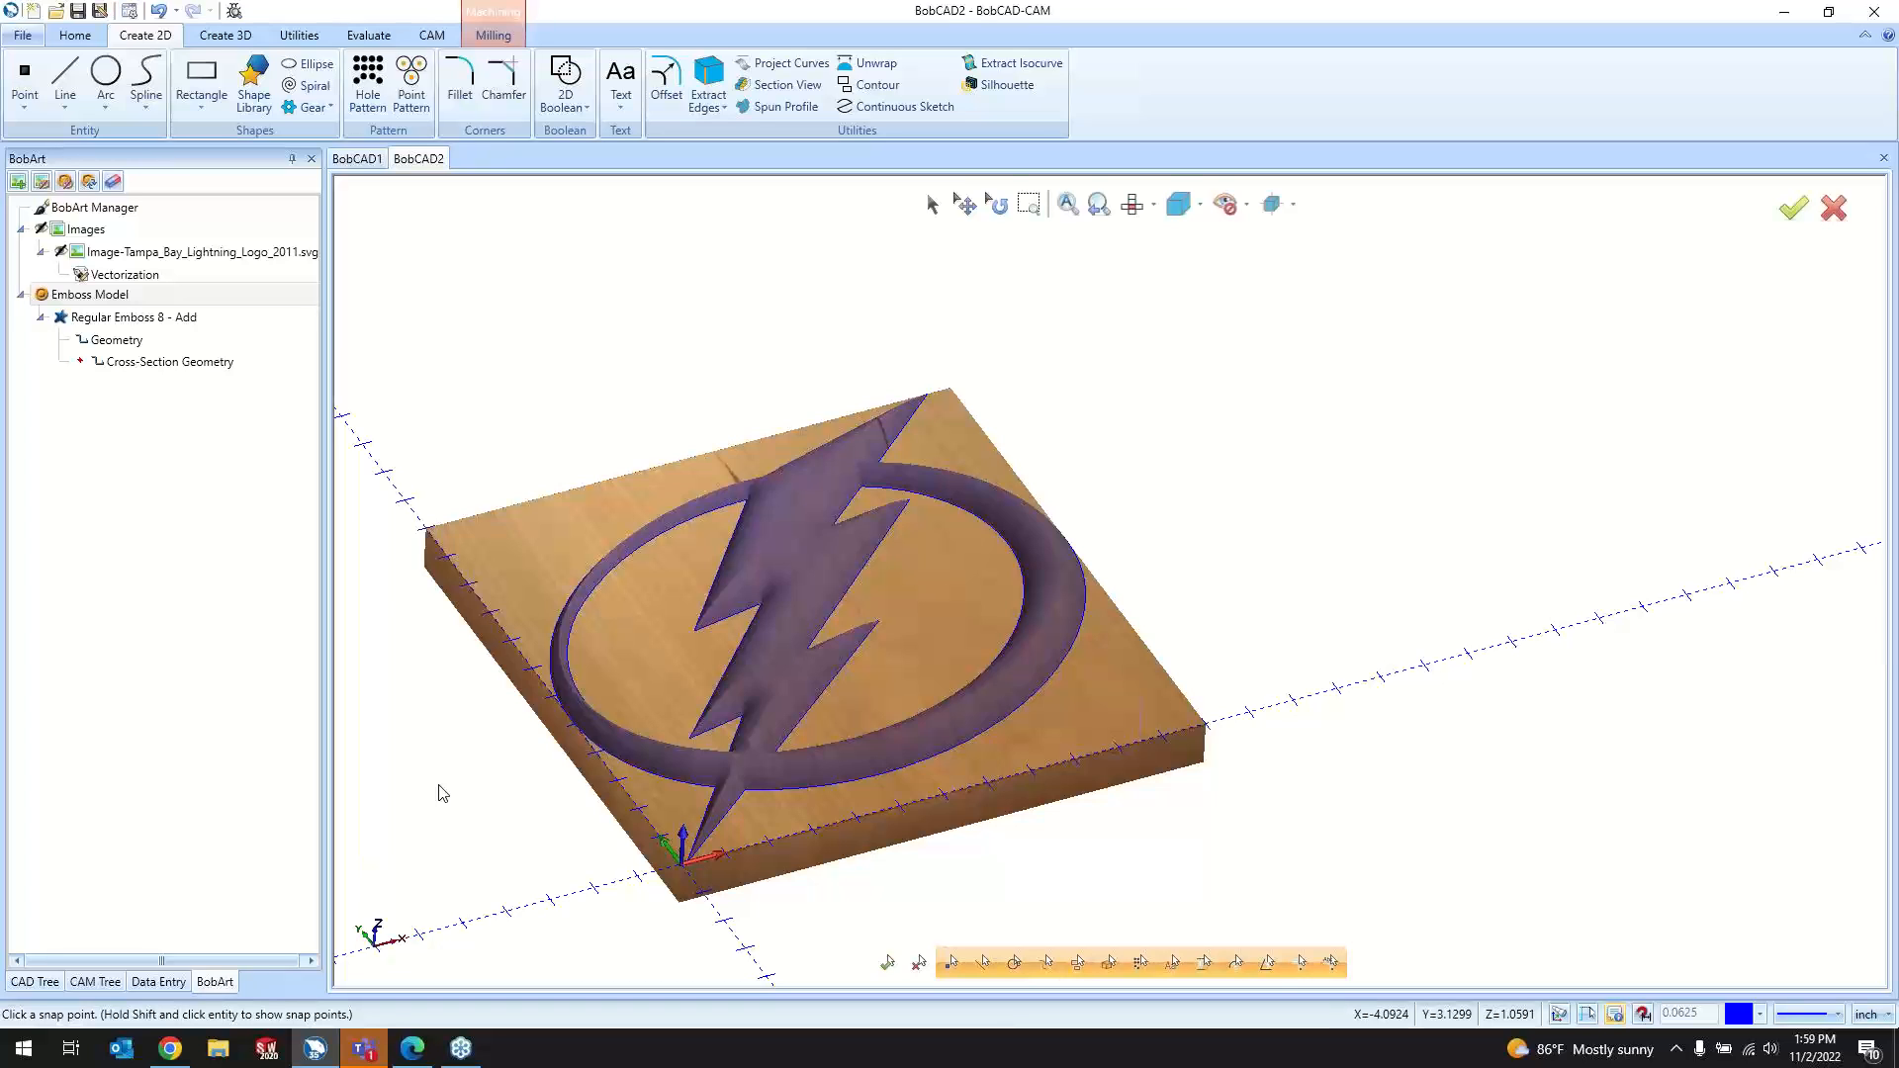
Step: Blank the emboss model and look at the logo wireframe from the top
click(109, 231)
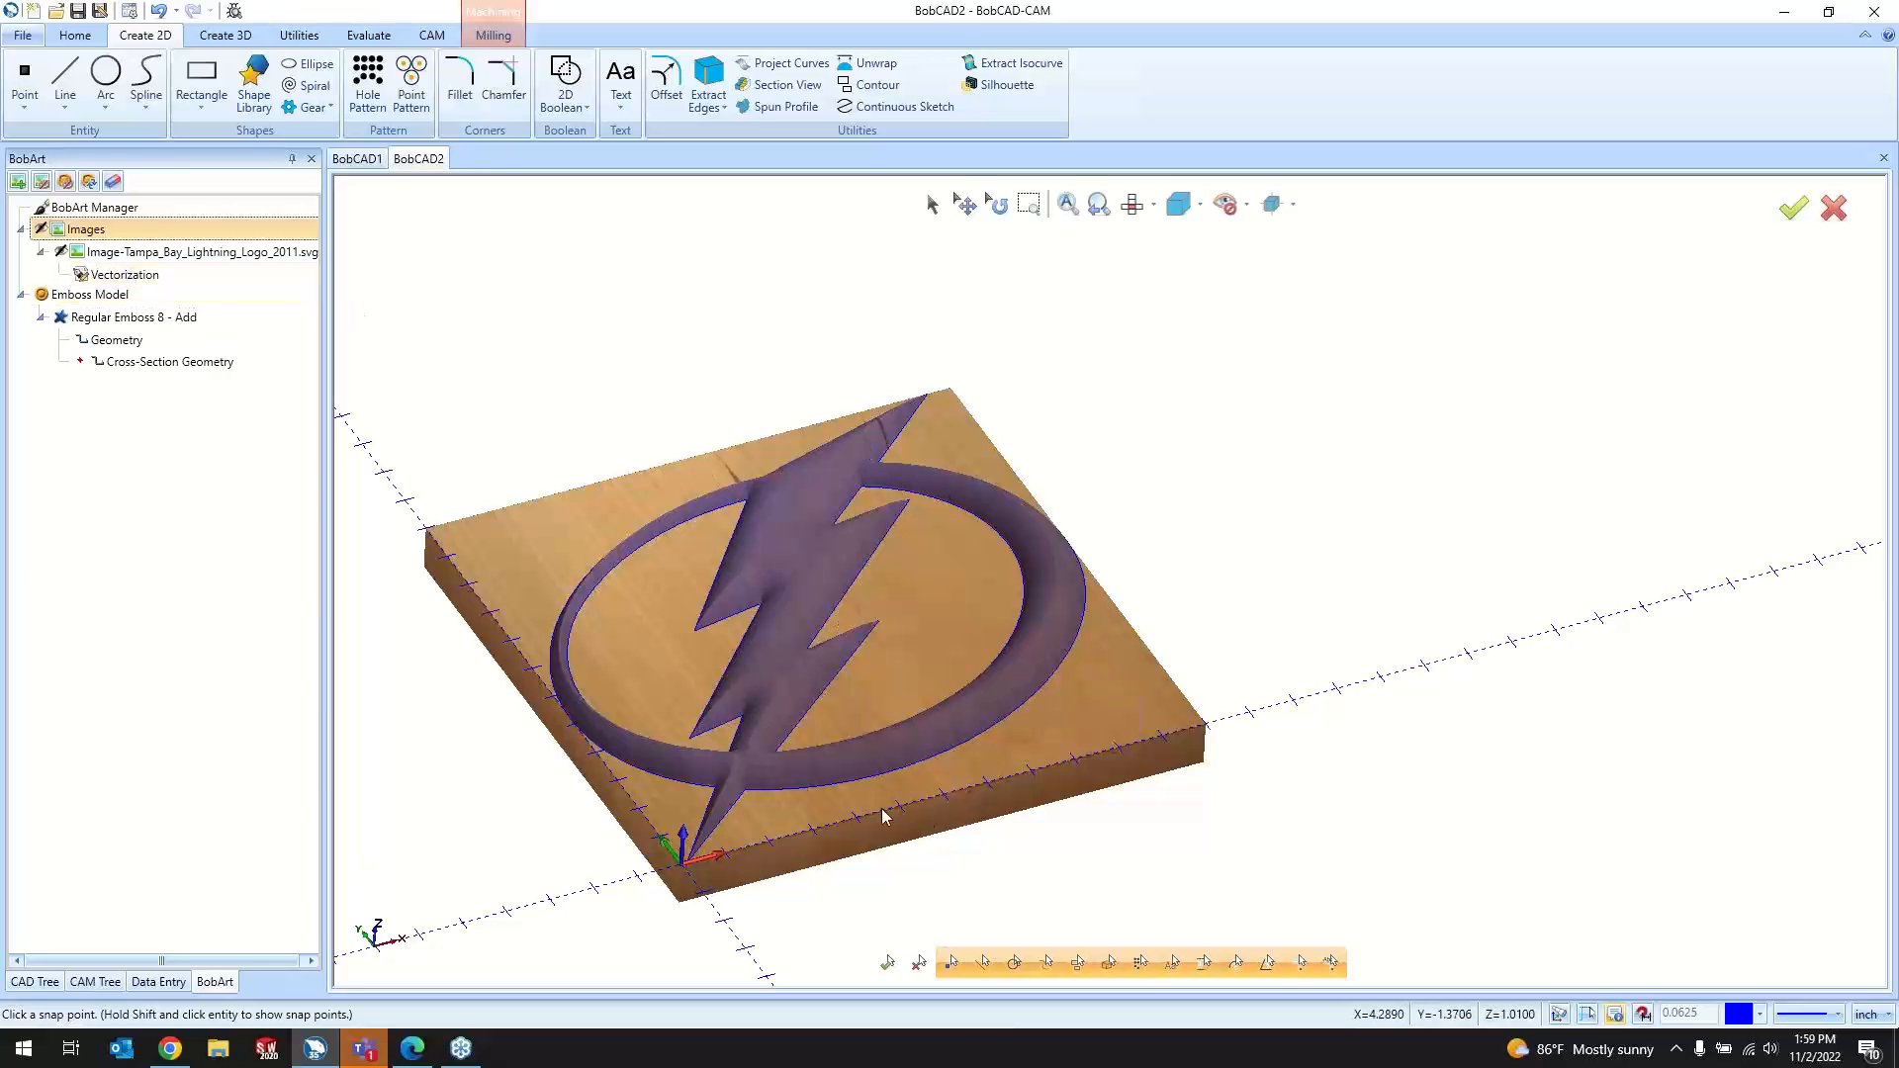
right_click(118, 294)
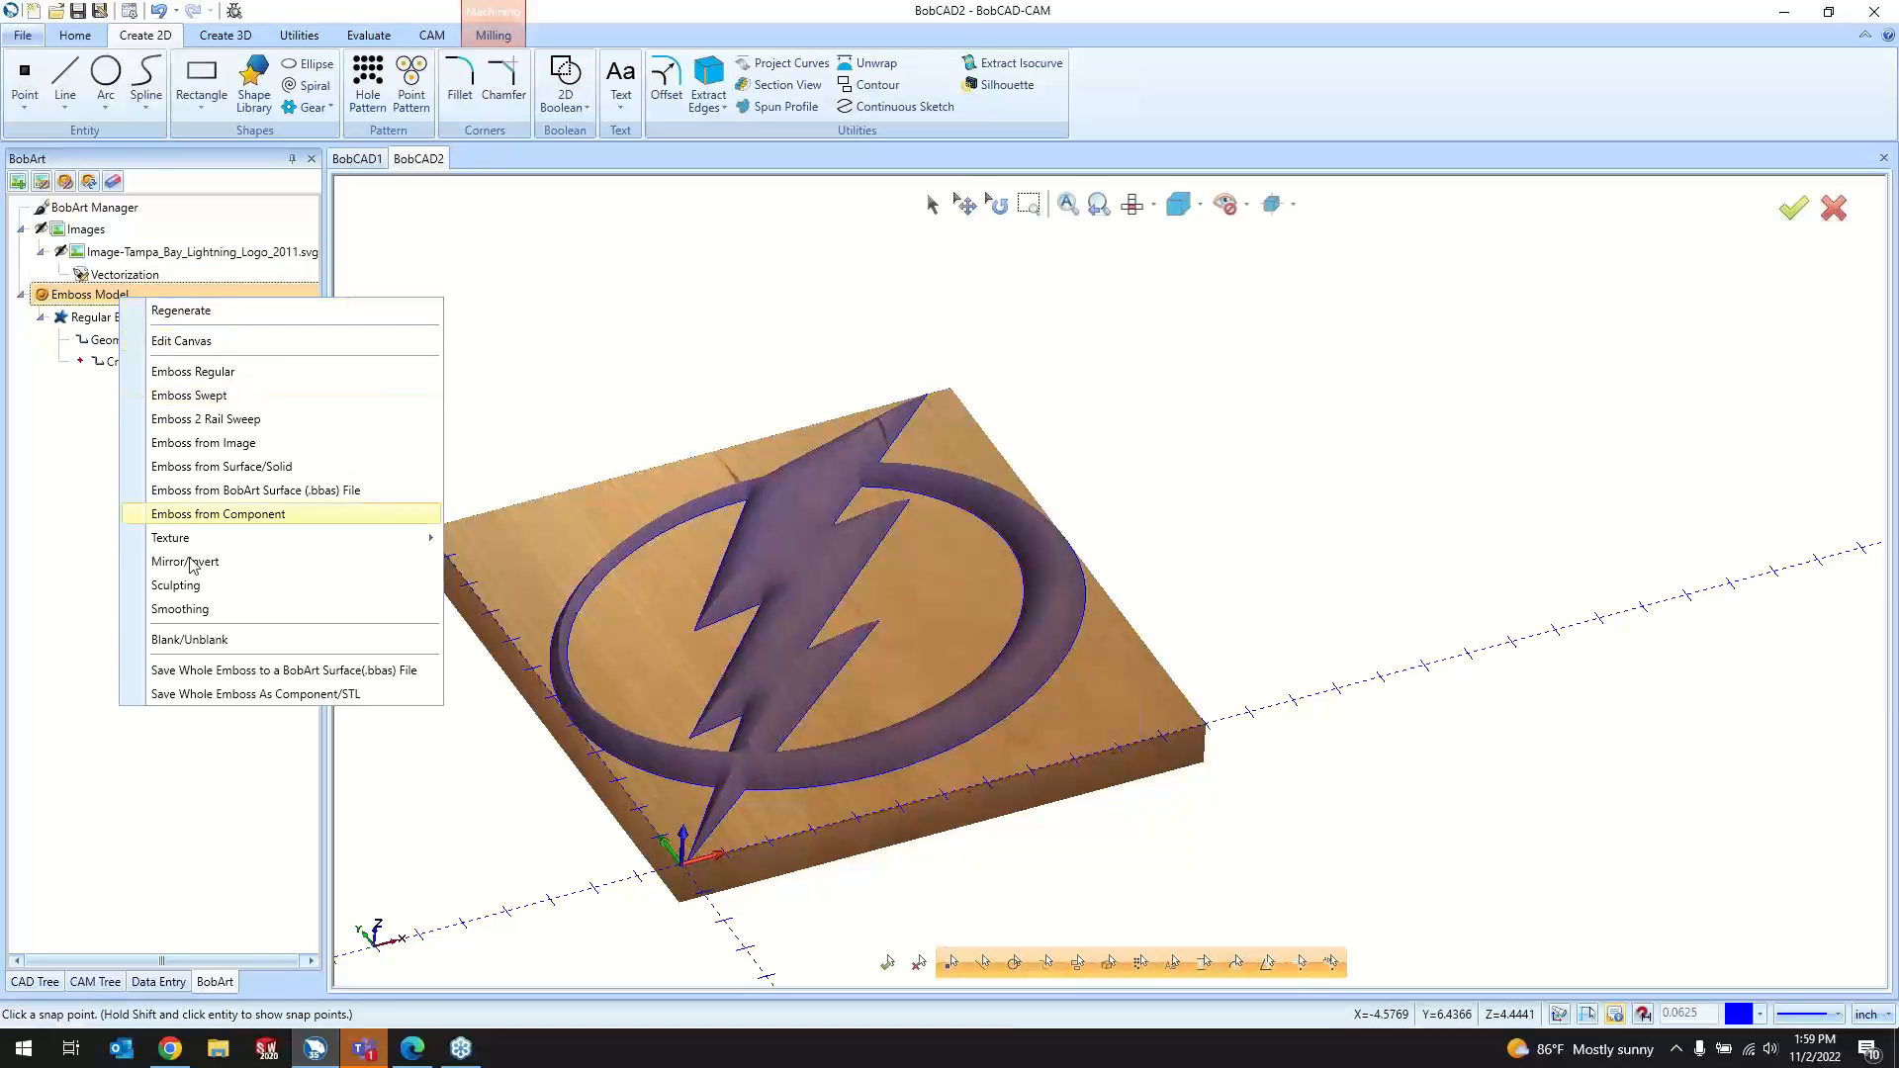
click(189, 639)
click(1131, 204)
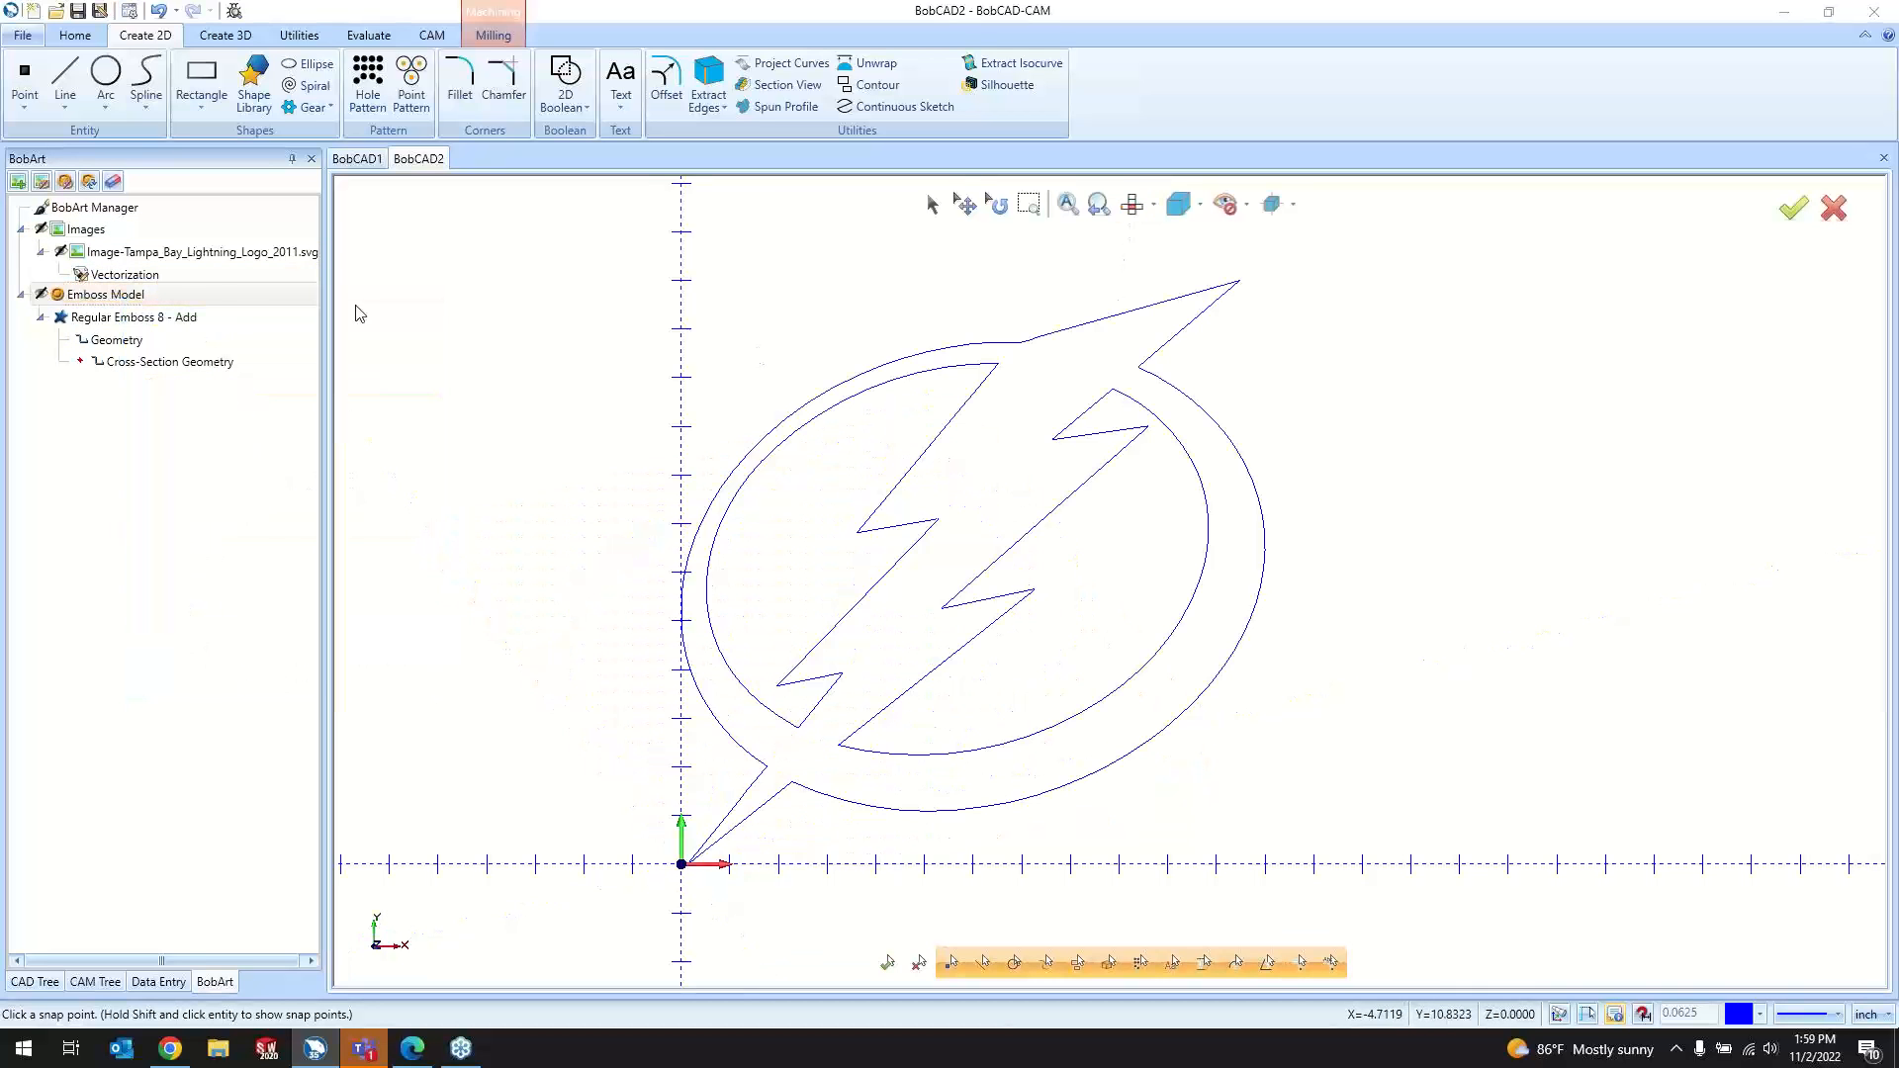
Step: Unblank the Tampa Bay Lightning logo image to show it, and blank it again
right_click(206, 253)
click(234, 343)
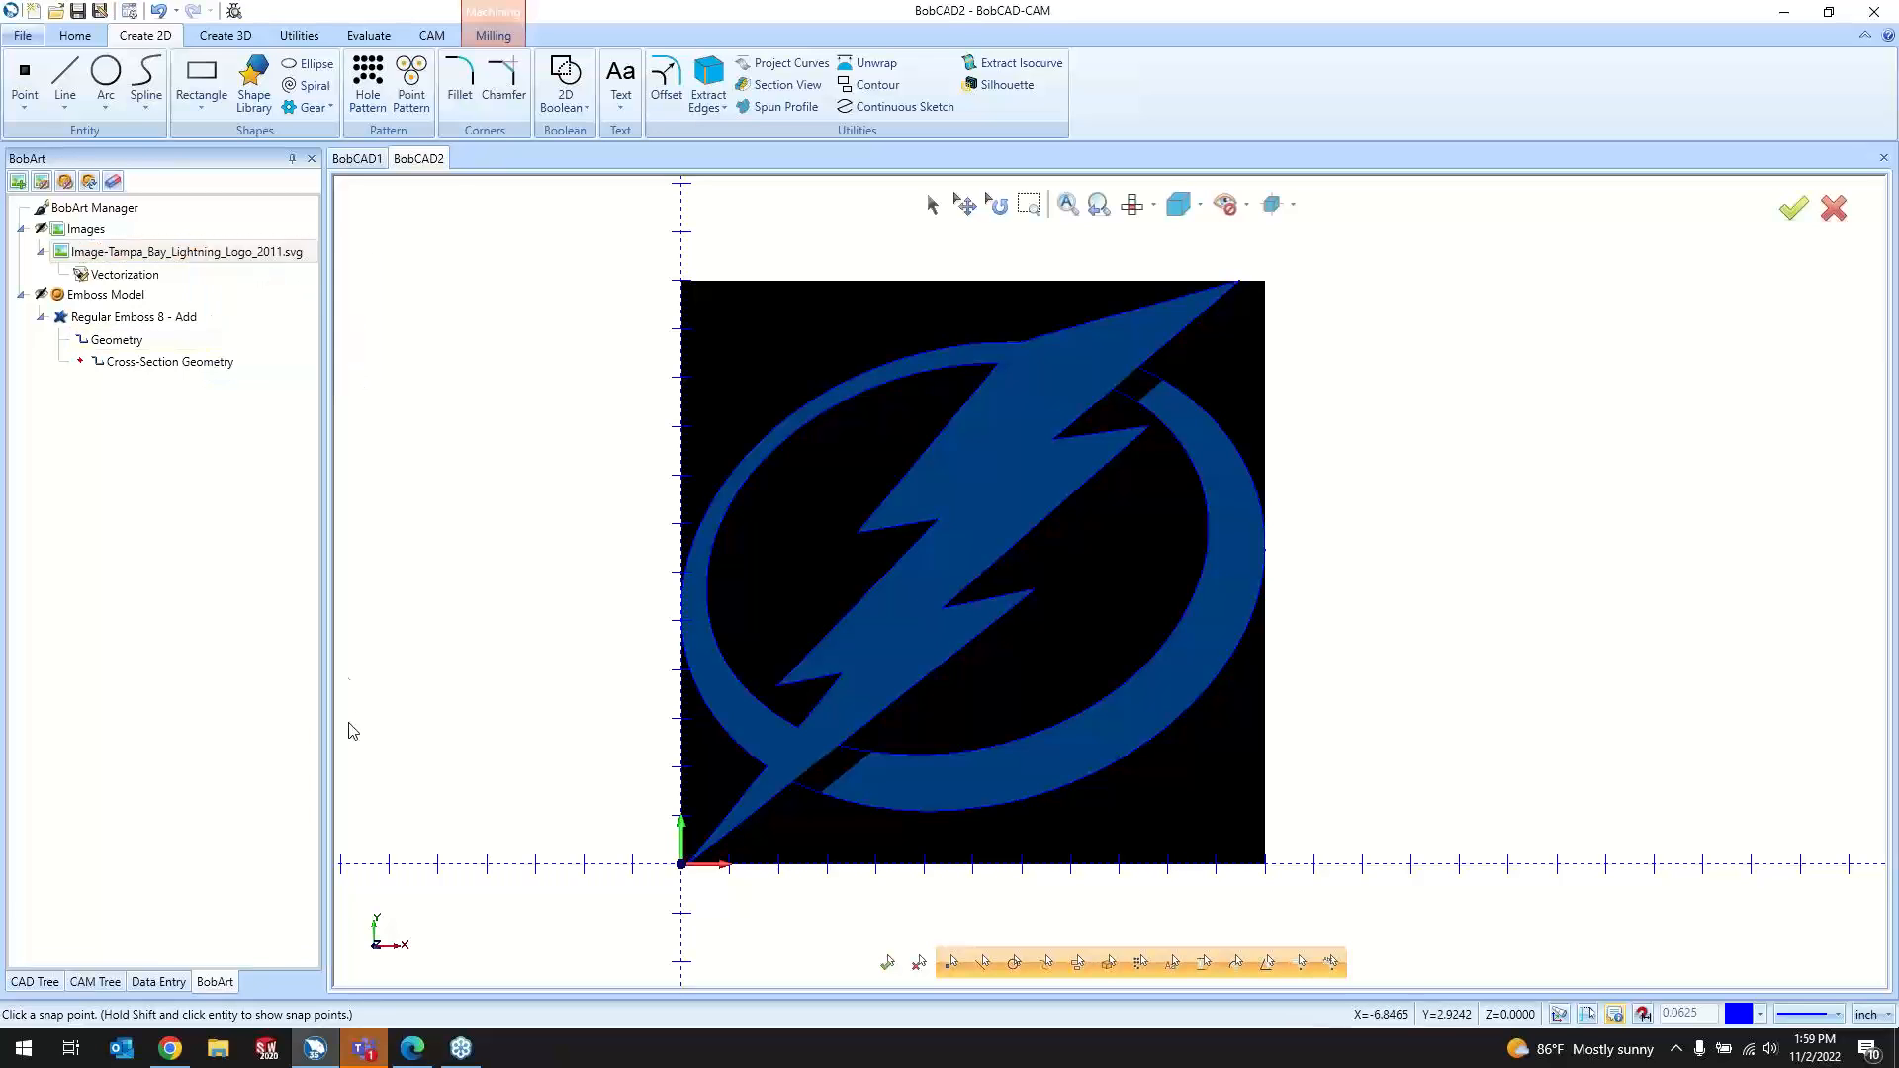
right_click(191, 253)
click(198, 339)
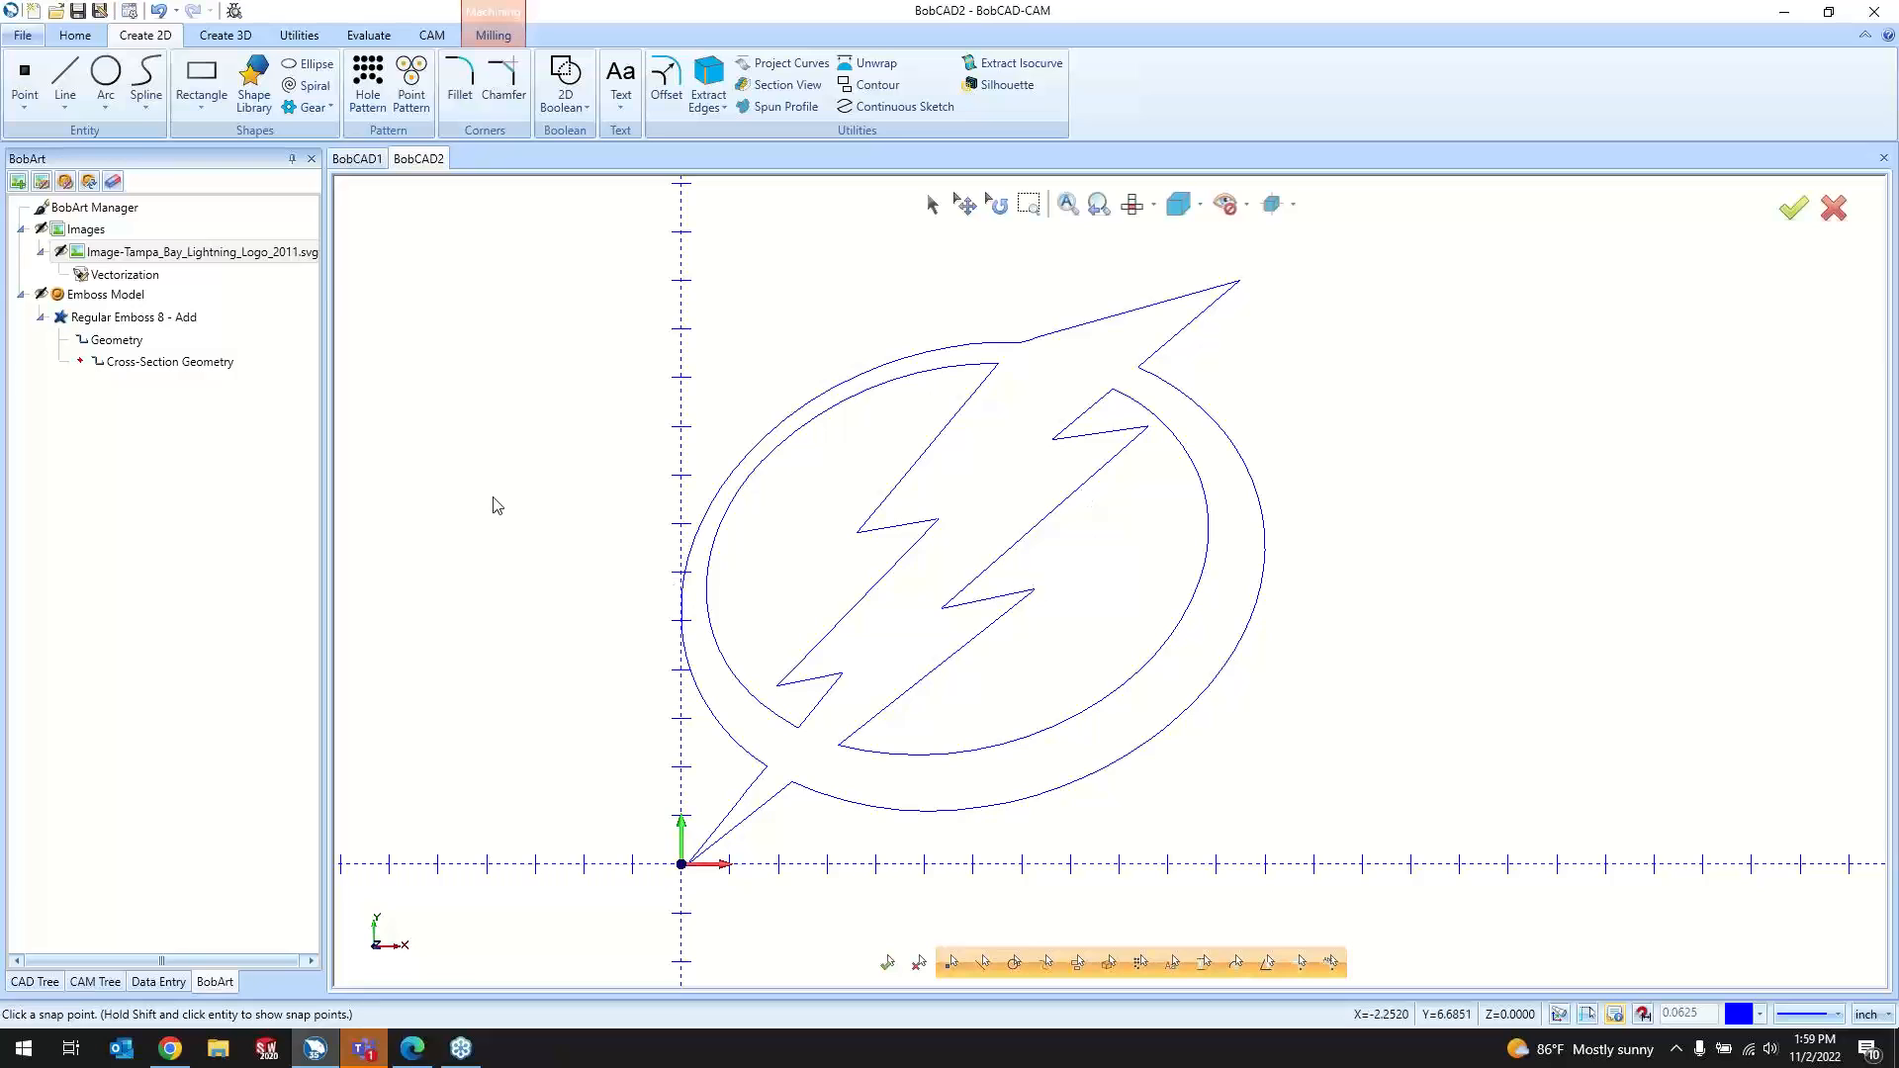
Step: Unblank the emboss model to show the wood canvas, and blank it again
right_click(208, 294)
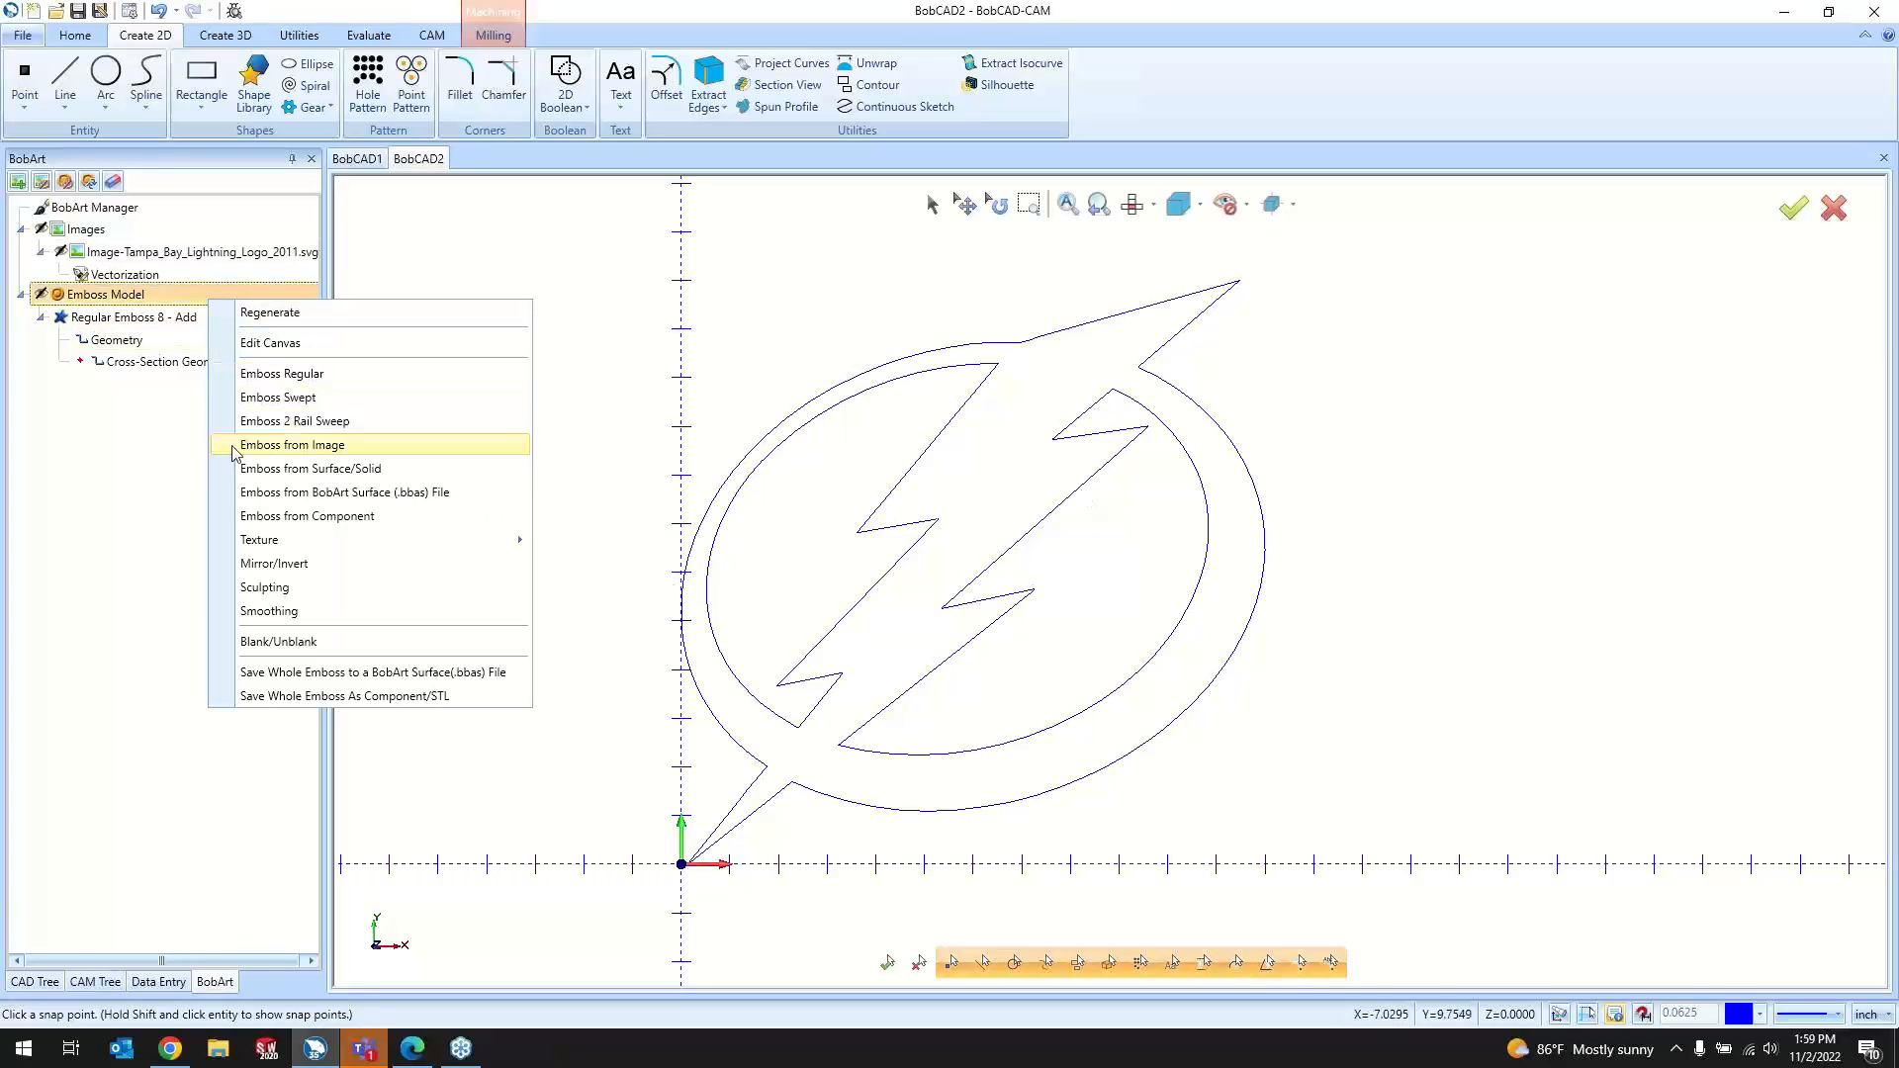
click(288, 641)
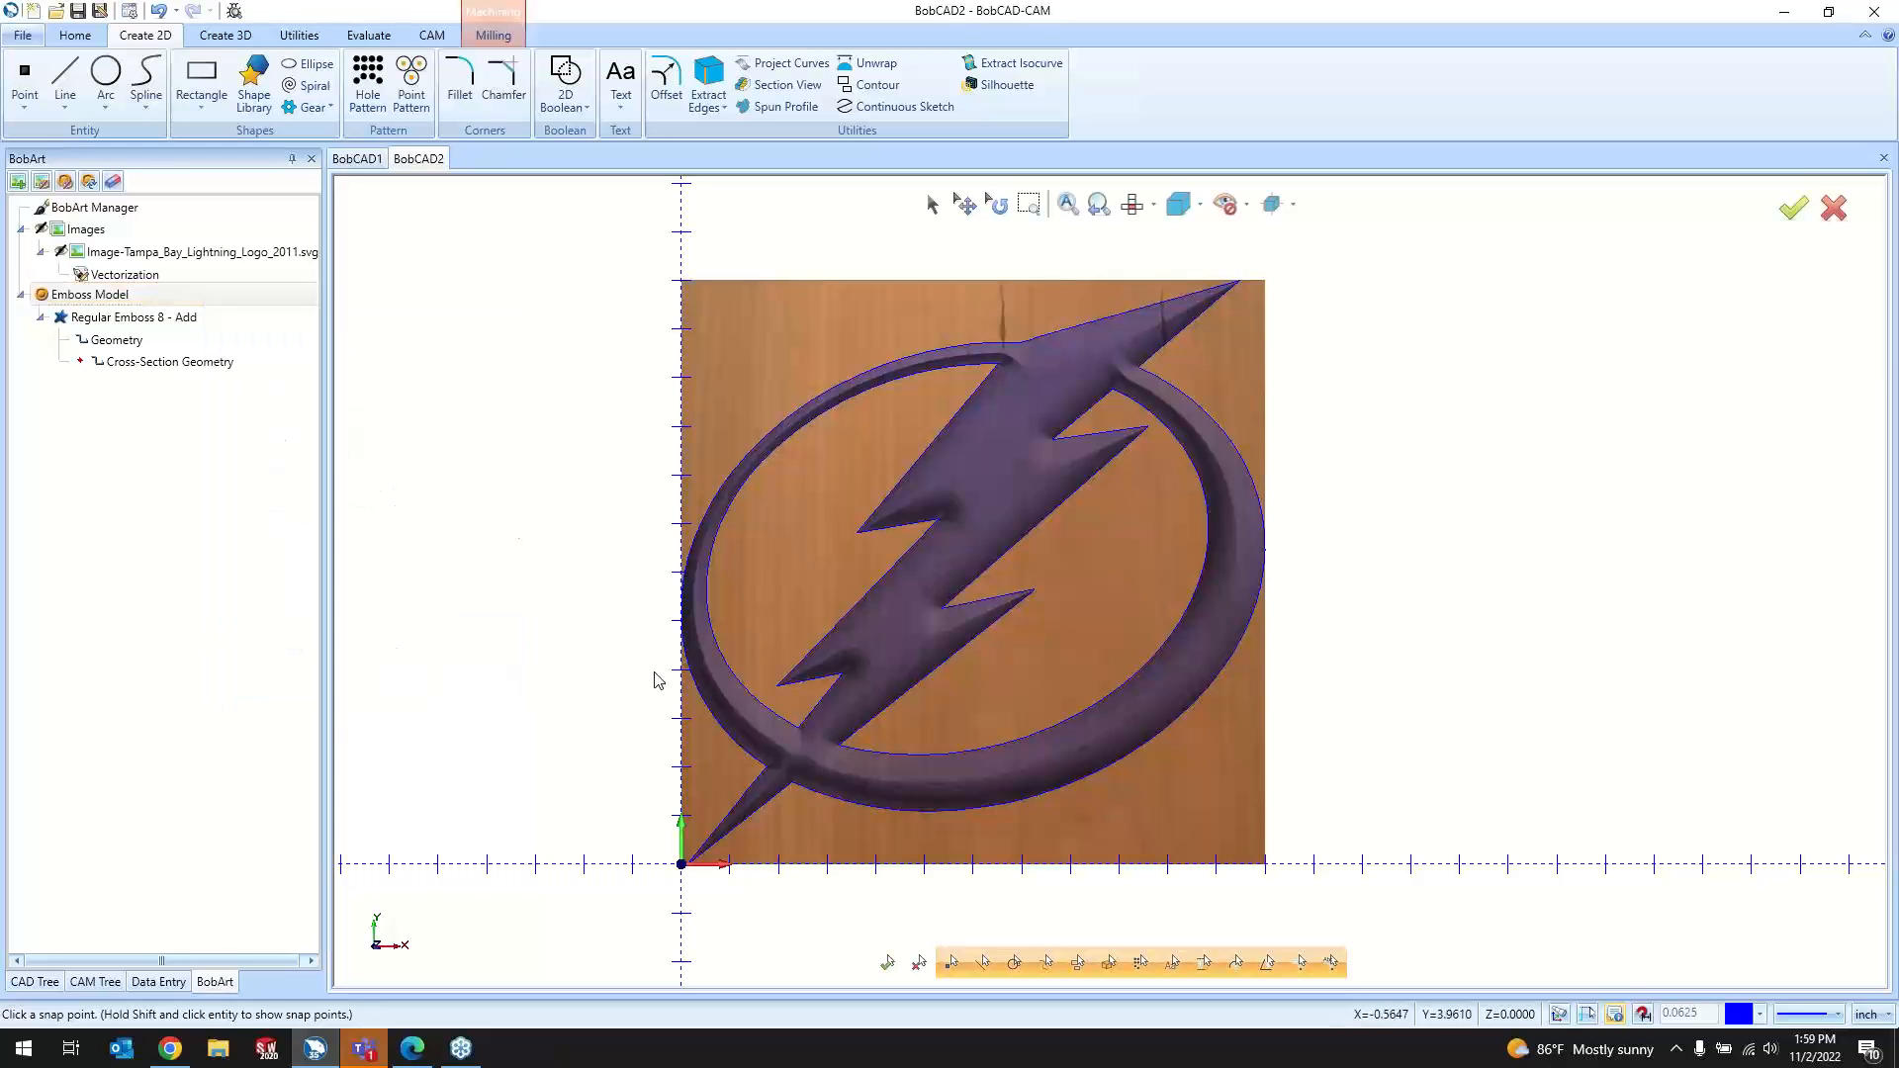
right_click(146, 297)
click(276, 634)
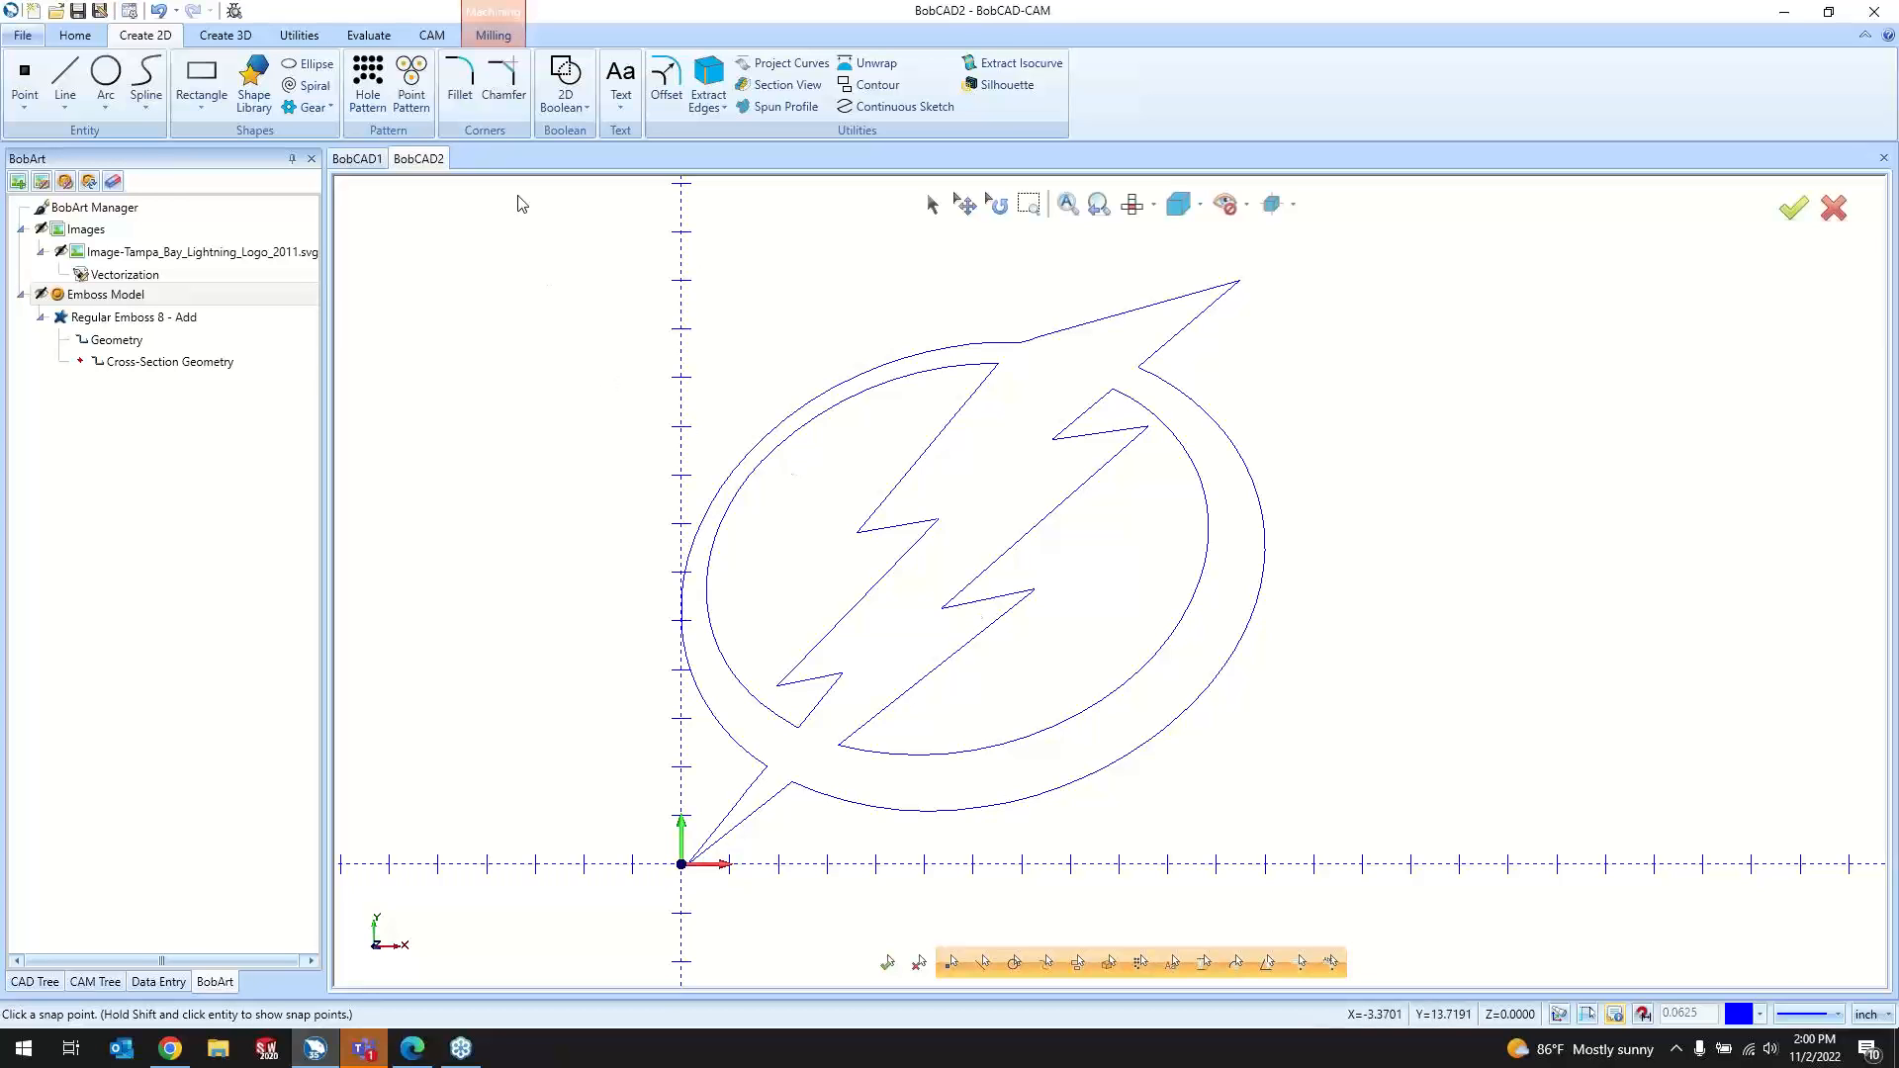
Step: Show the milling job's stock and toolpath around the logo geometry, and return to the BobArt manager
click(226, 35)
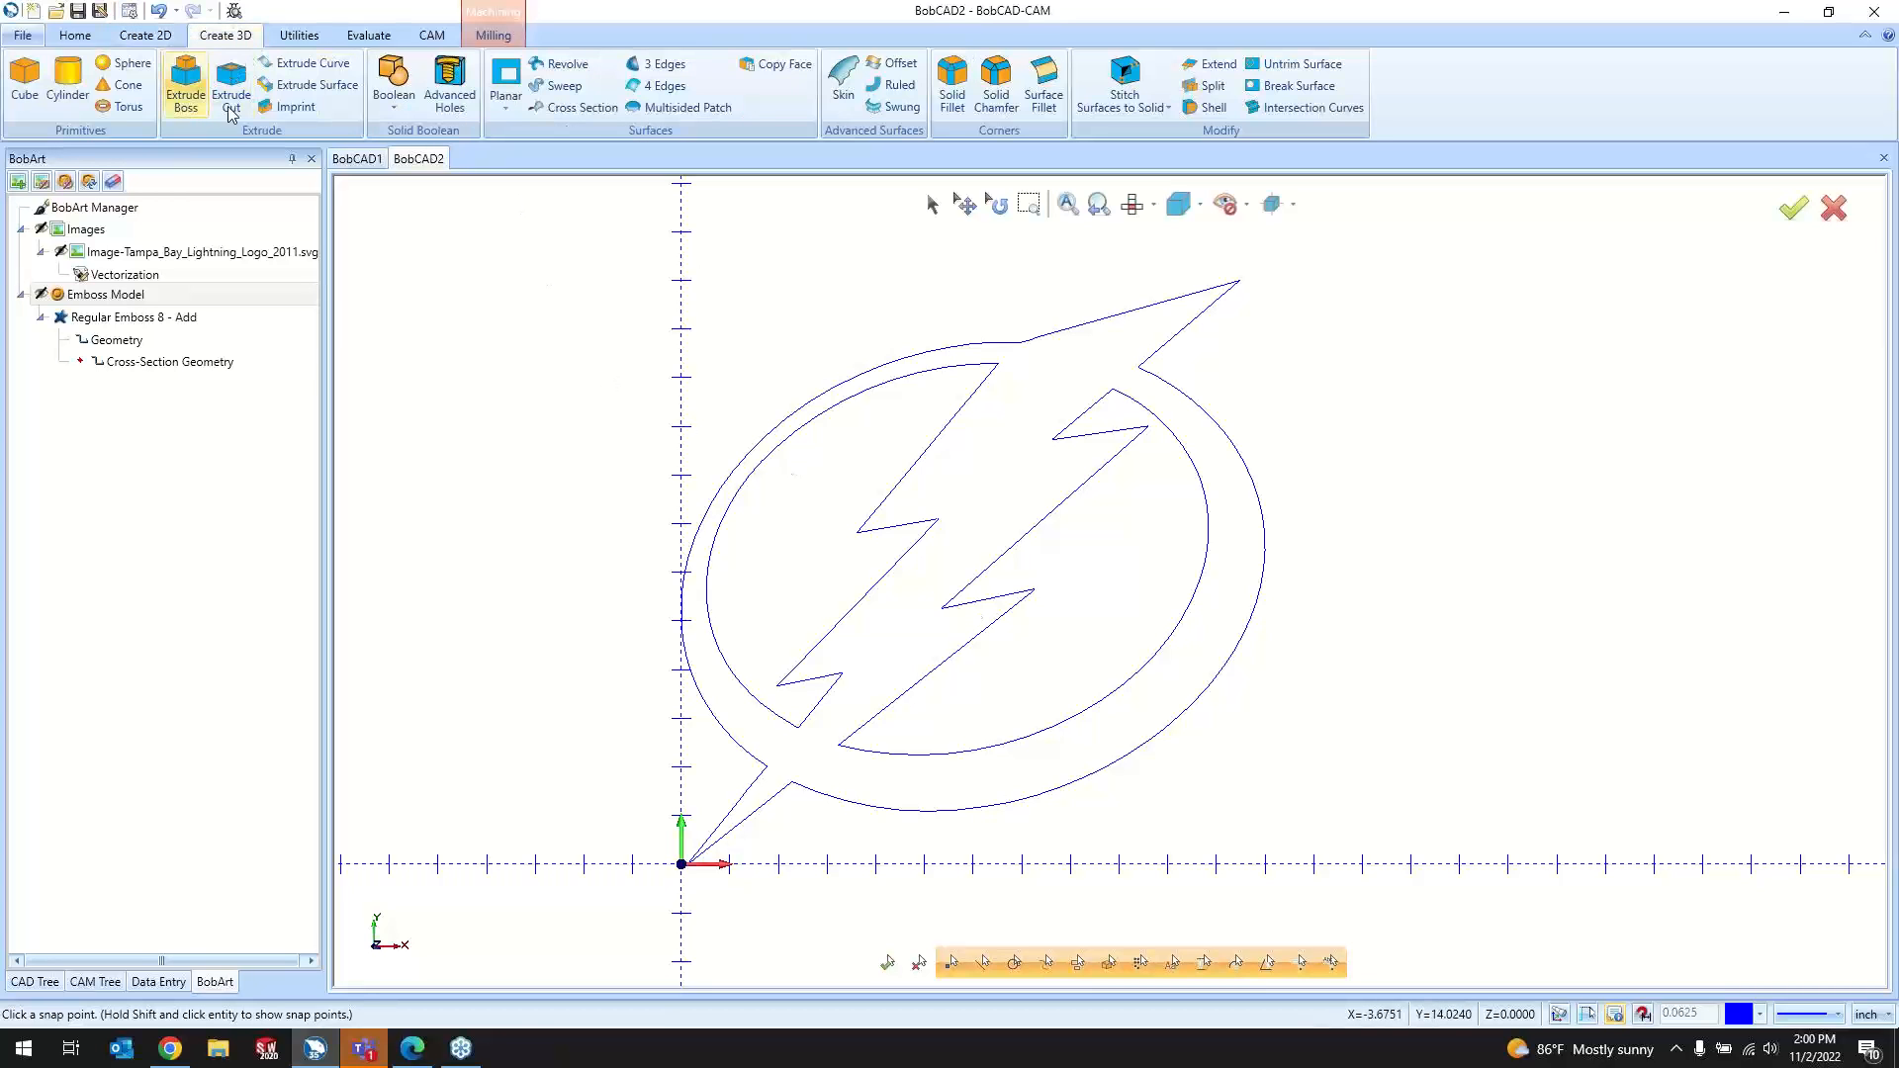
click(97, 982)
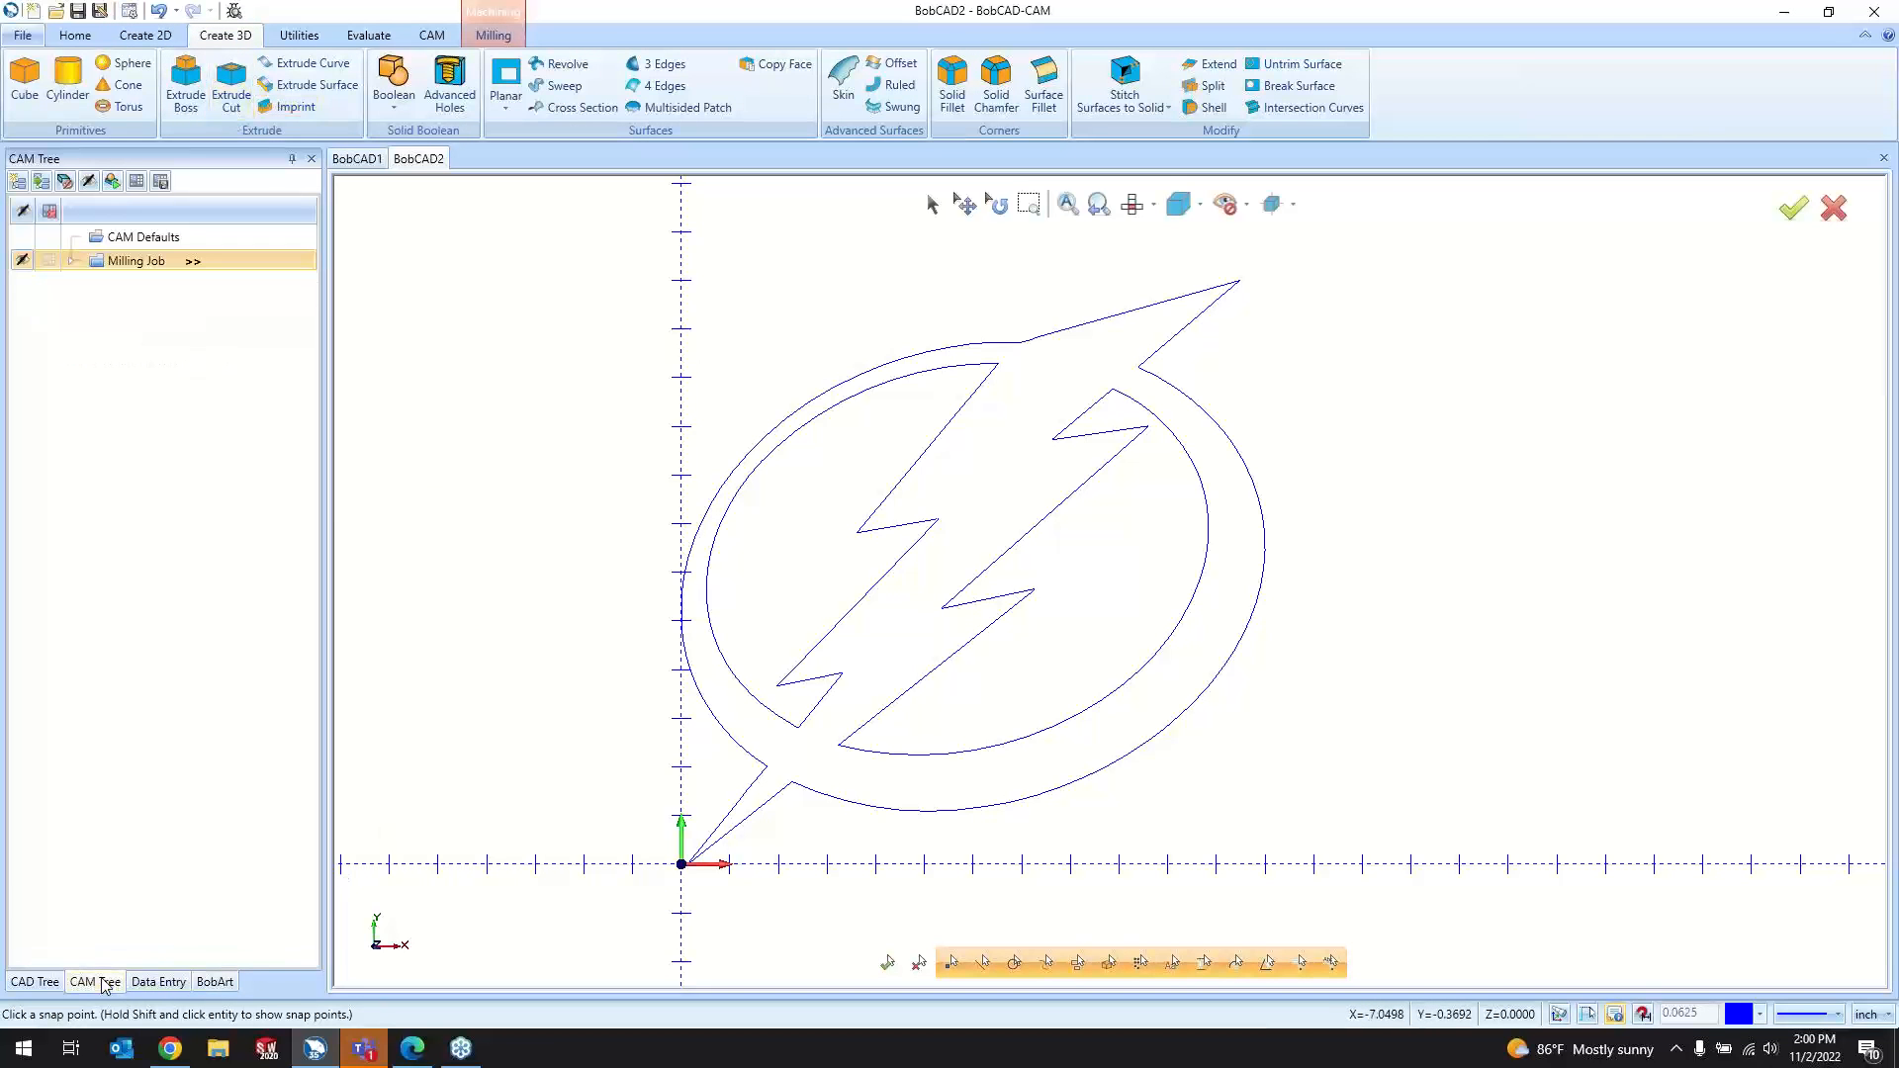
click(24, 261)
middle_drag(1263, 732, 709, 742)
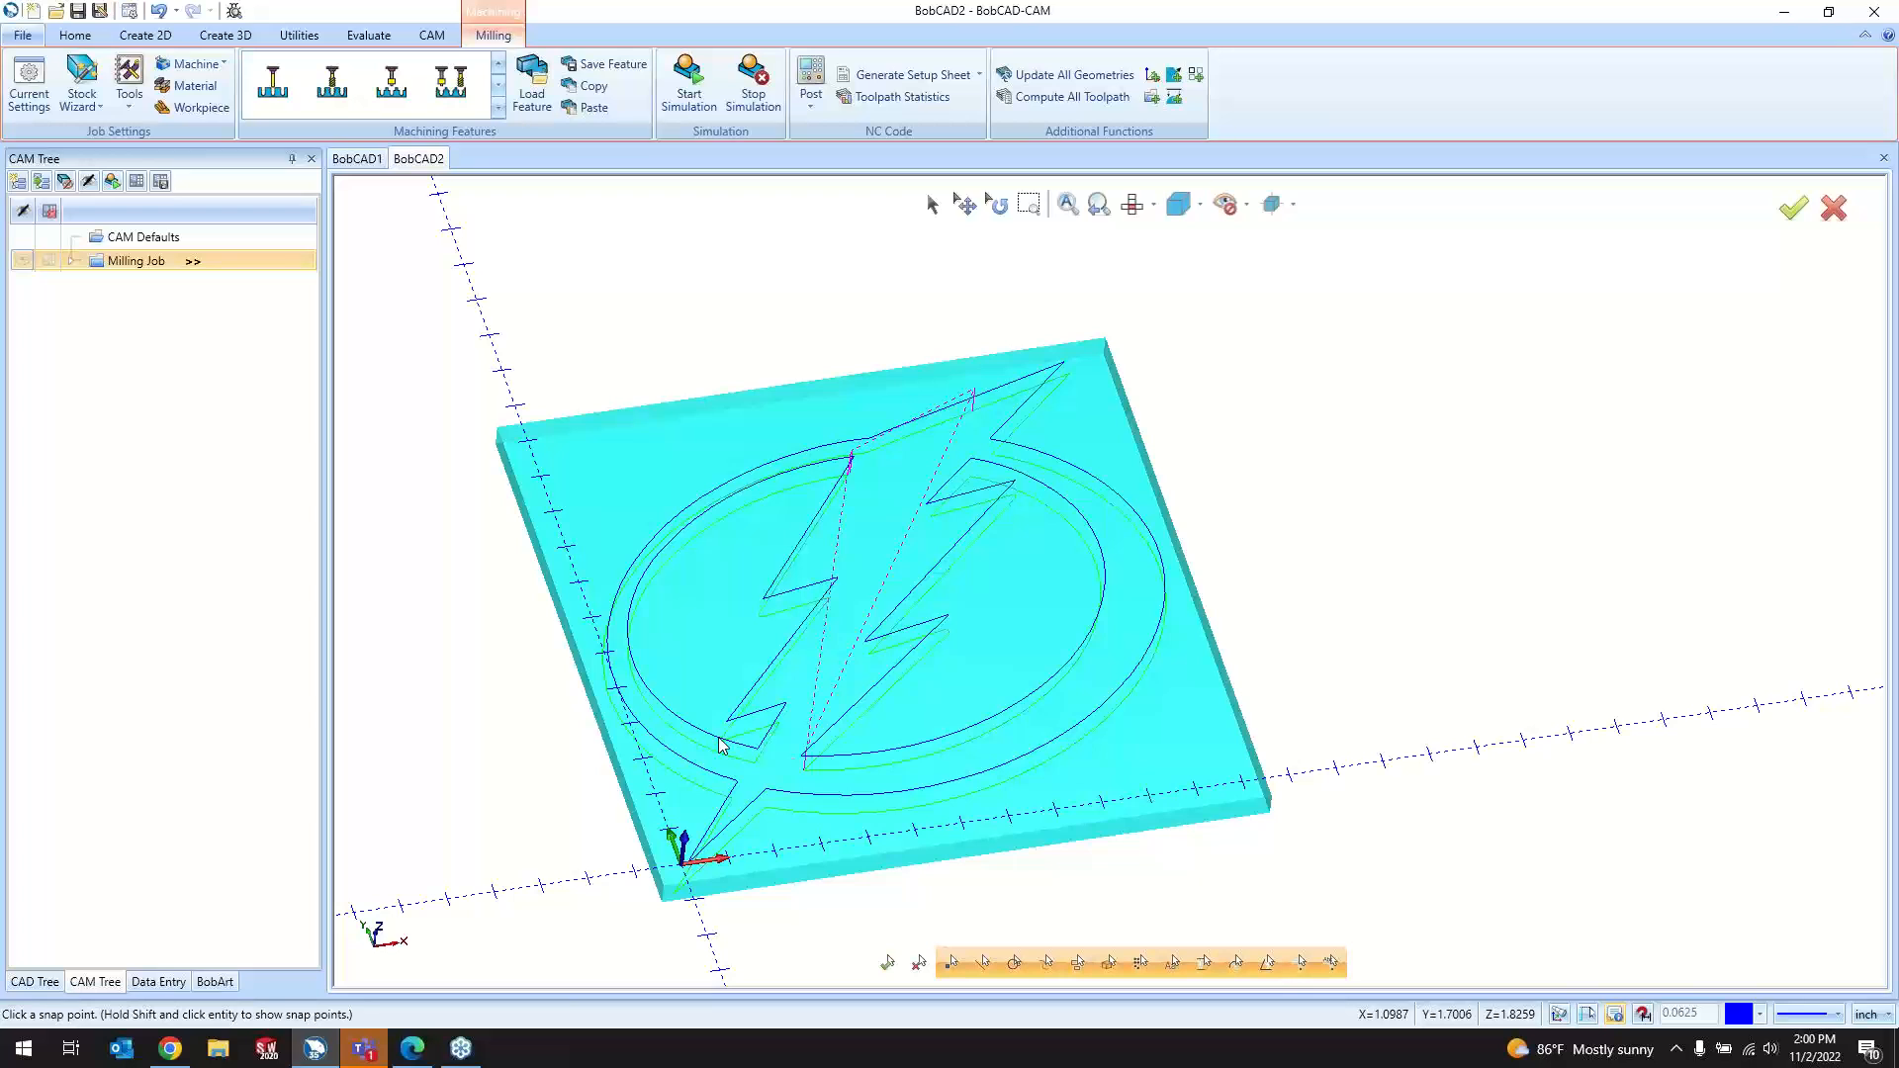
click(215, 983)
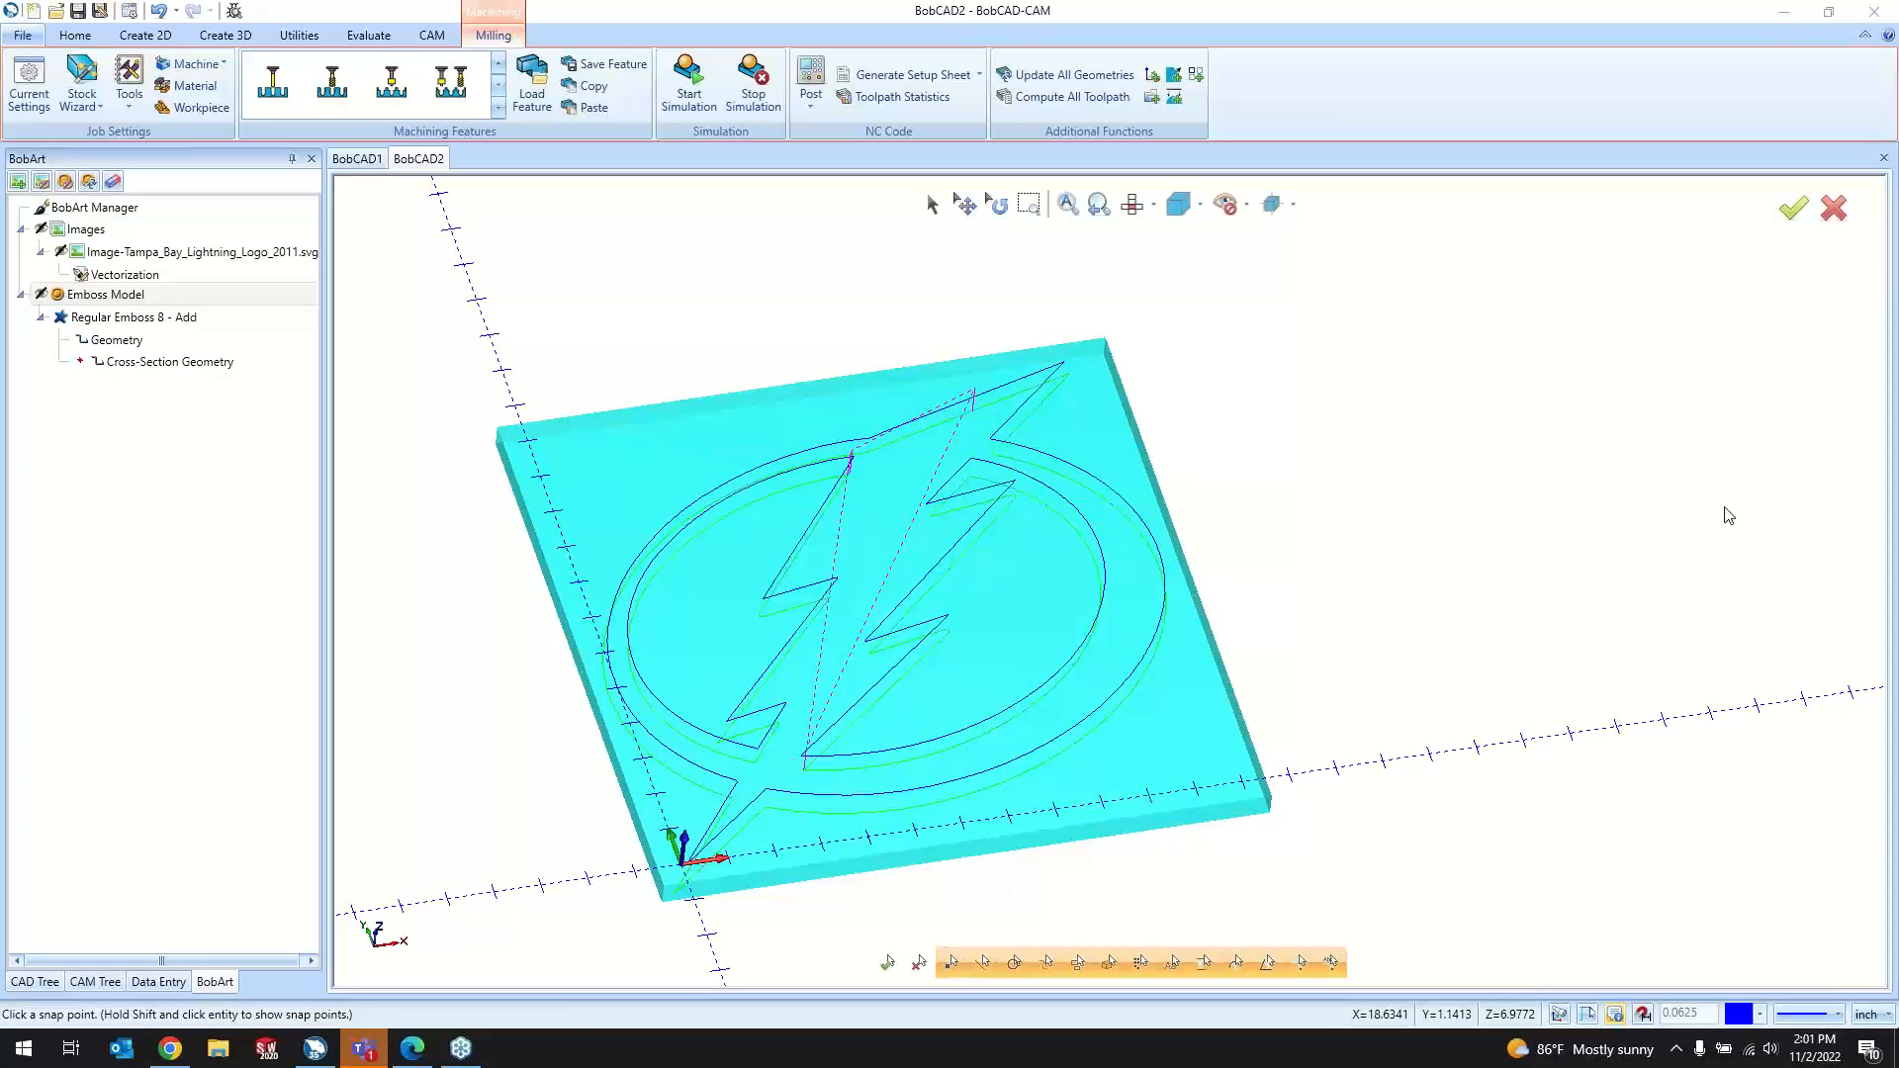
Step: Unblank the emboss model to inspect the raised logo from a low angle, and blank it again
right_click(178, 315)
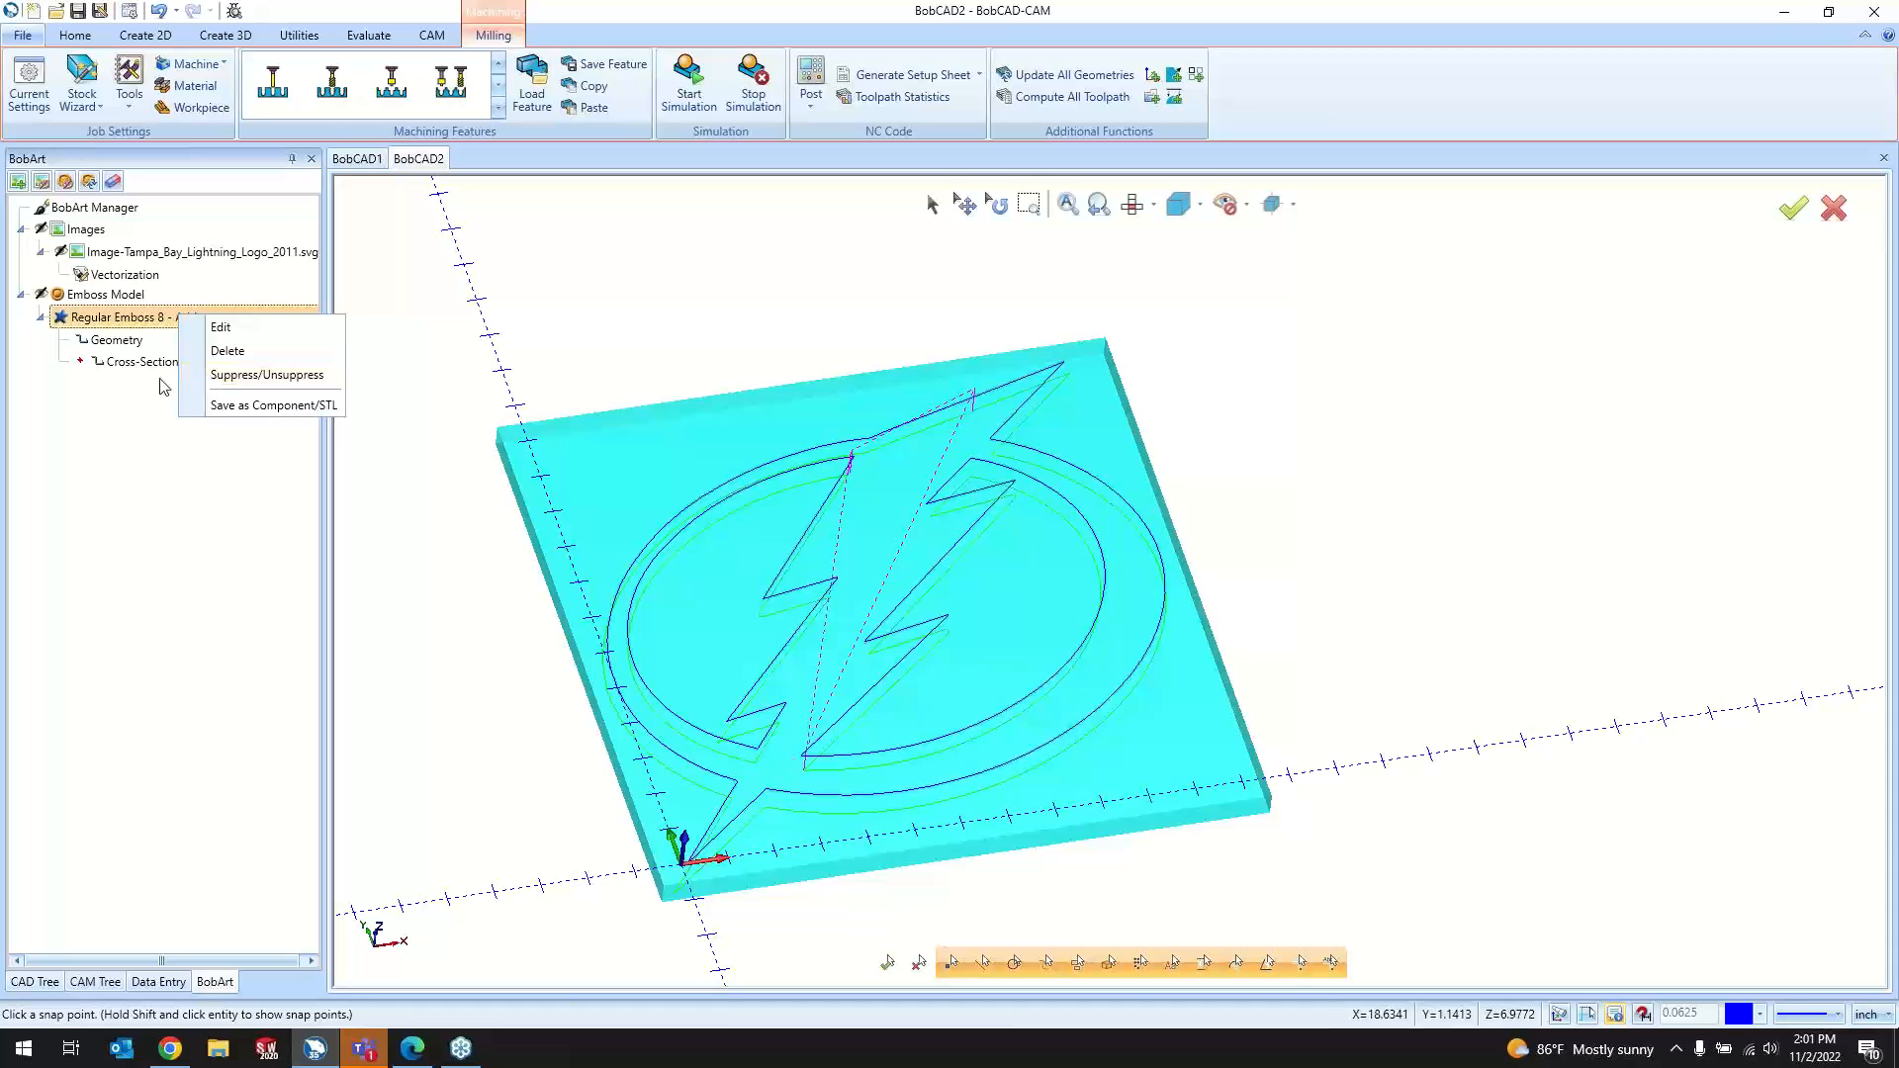
click(121, 500)
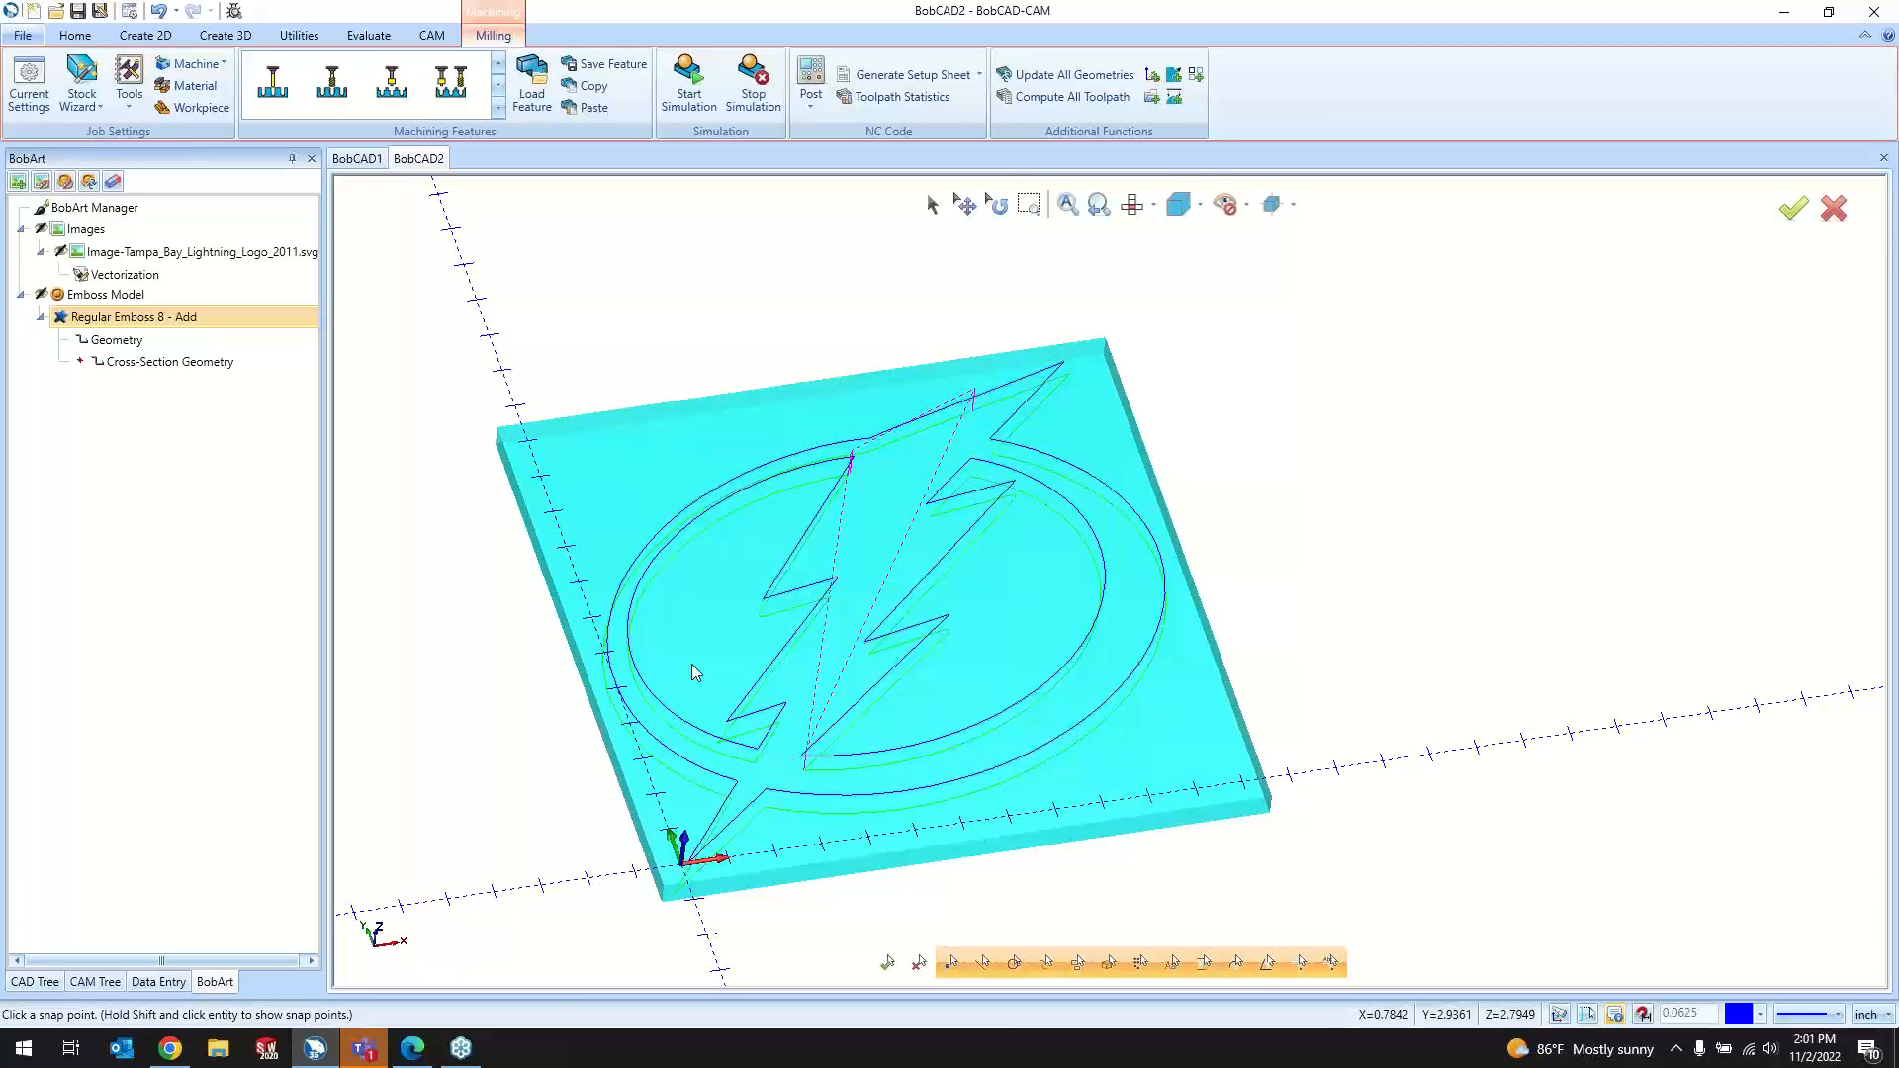
right_click(172, 295)
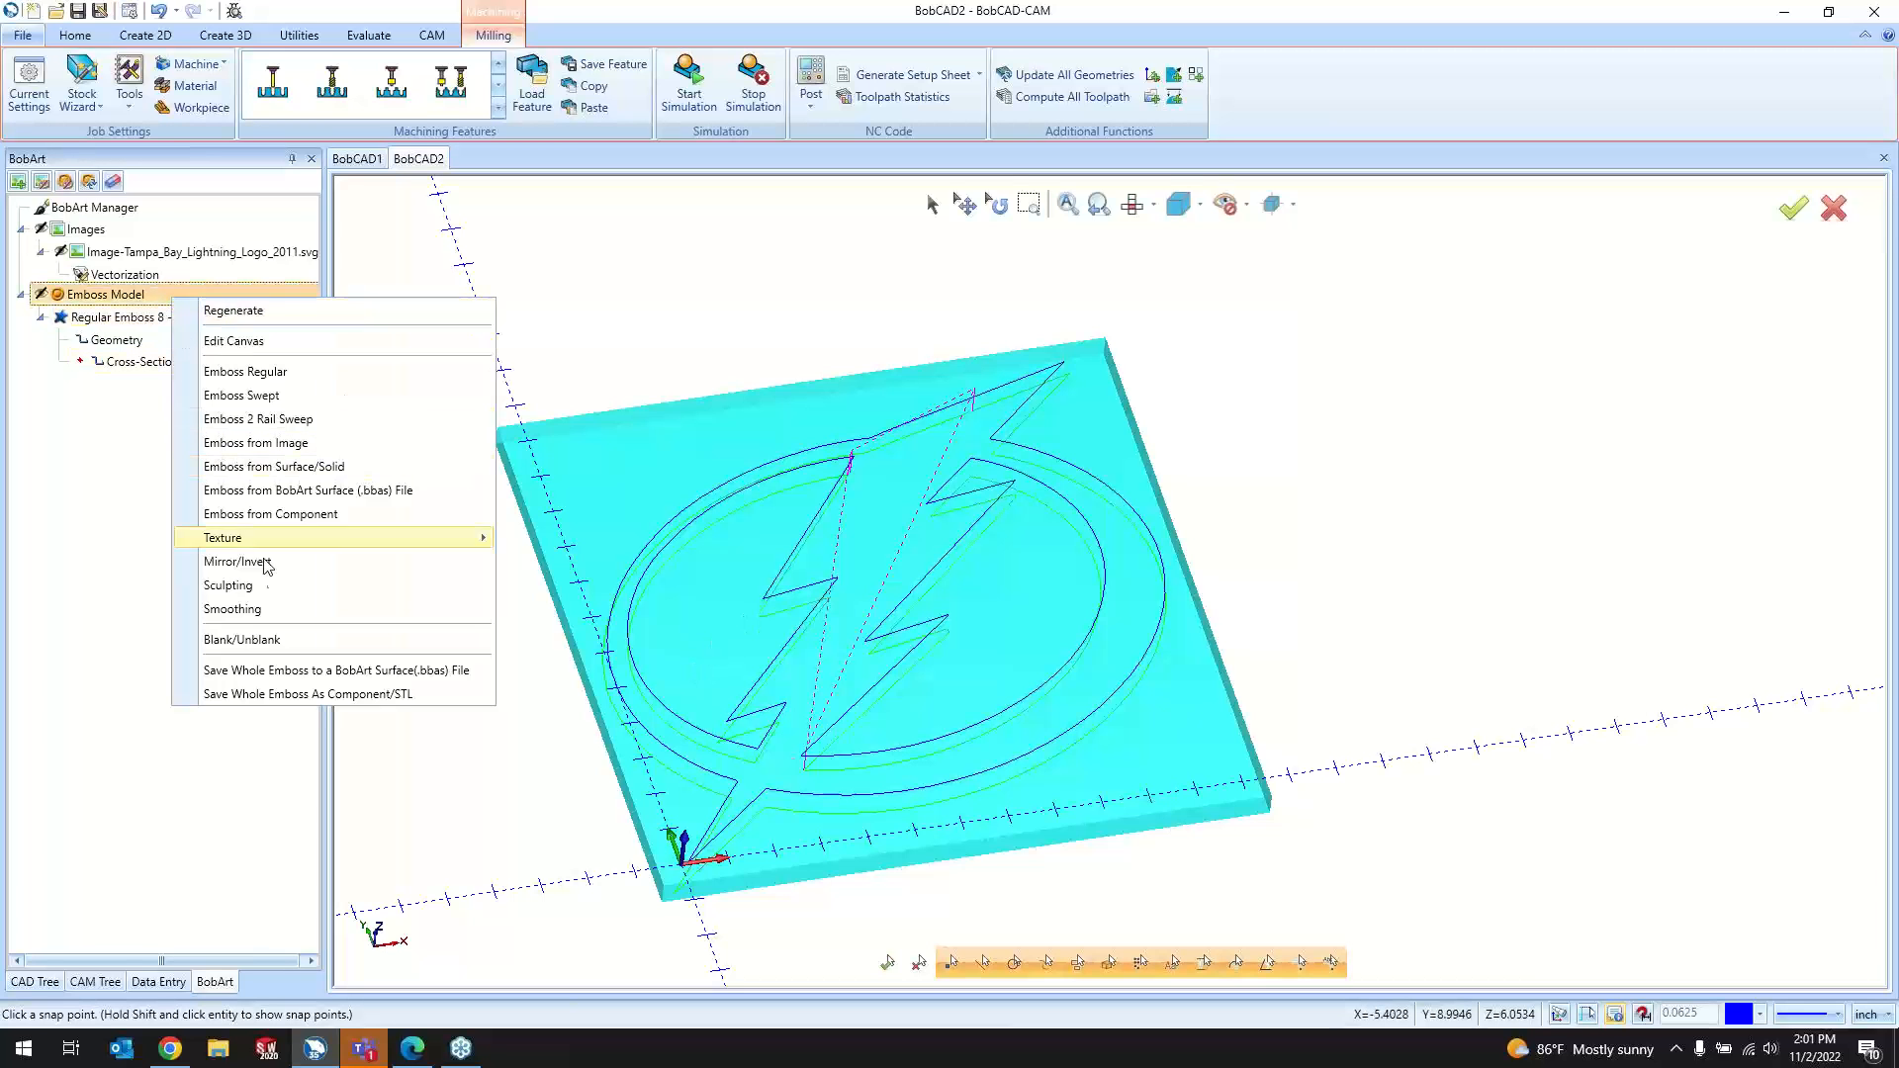
click(276, 640)
middle_drag(929, 519, 737, 595)
scroll(737, 594, down, 2)
scroll(785, 666, up, 5)
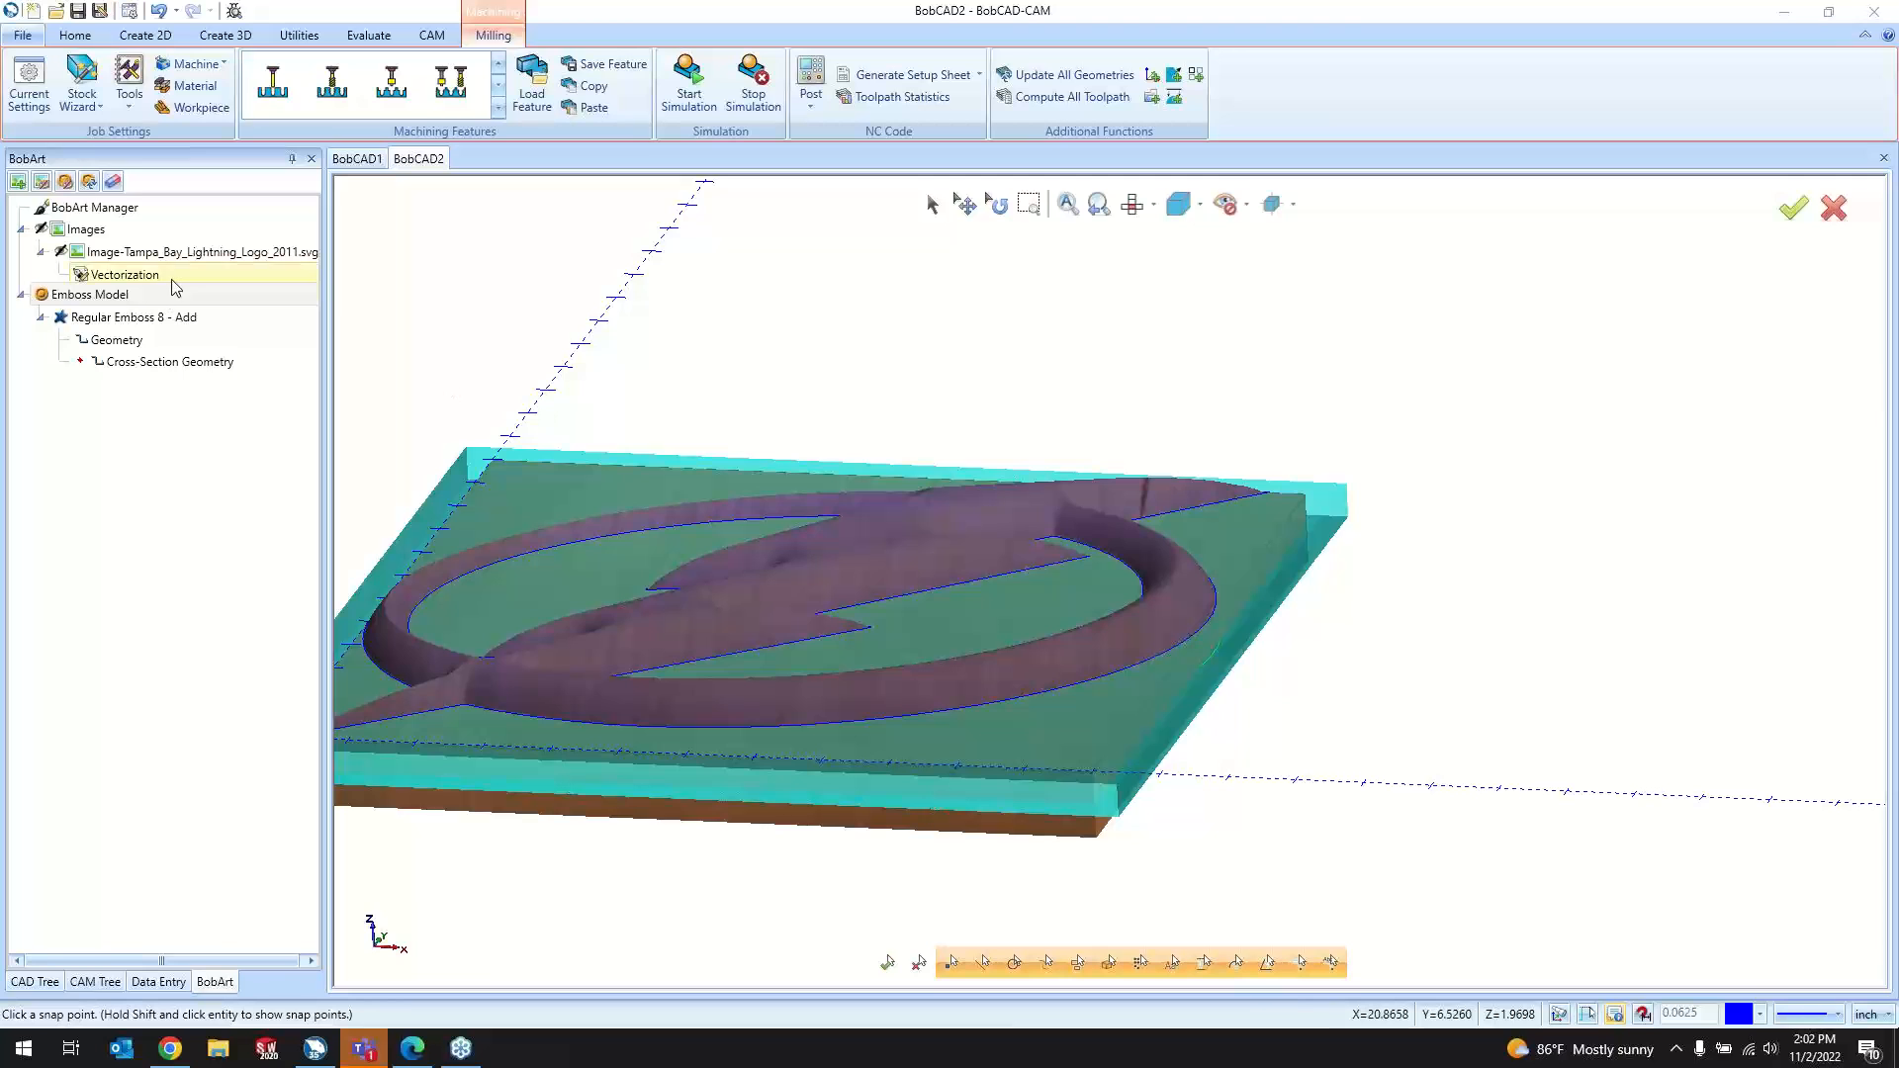
right_click(30, 301)
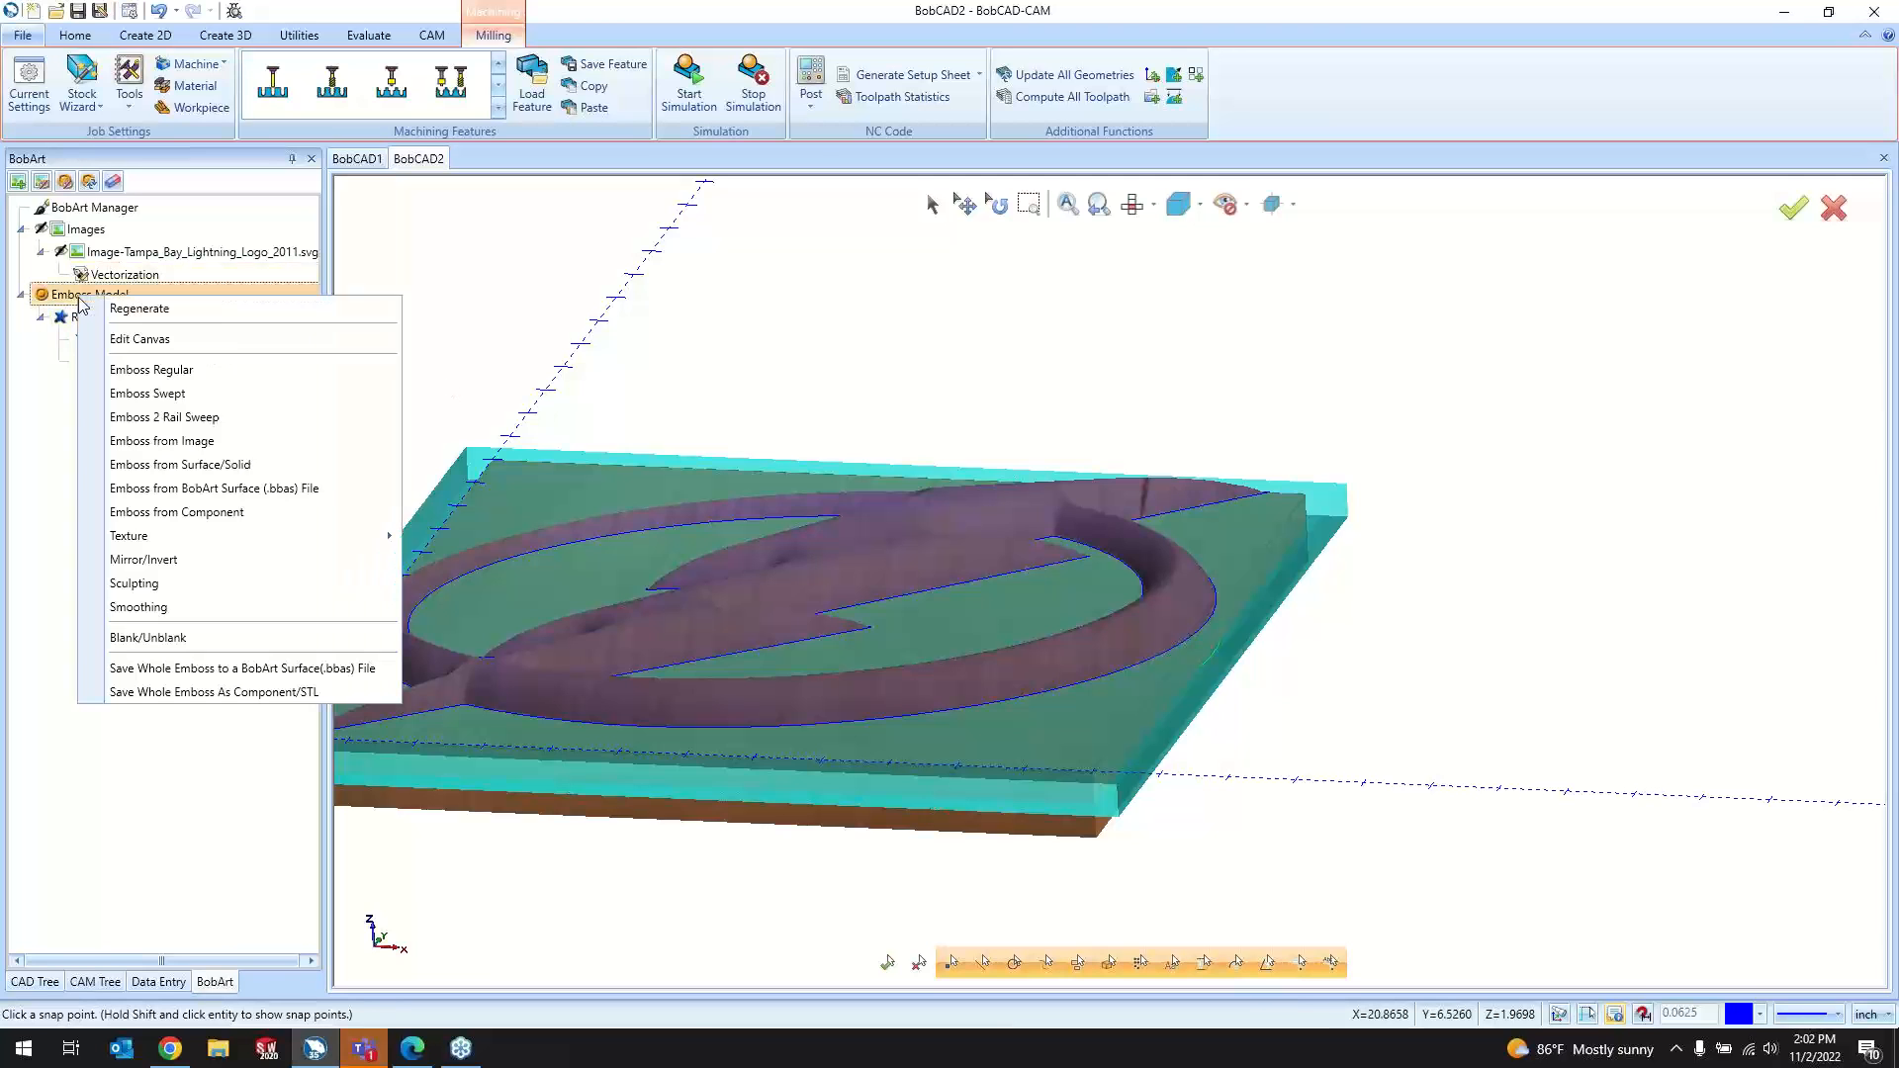
click(211, 643)
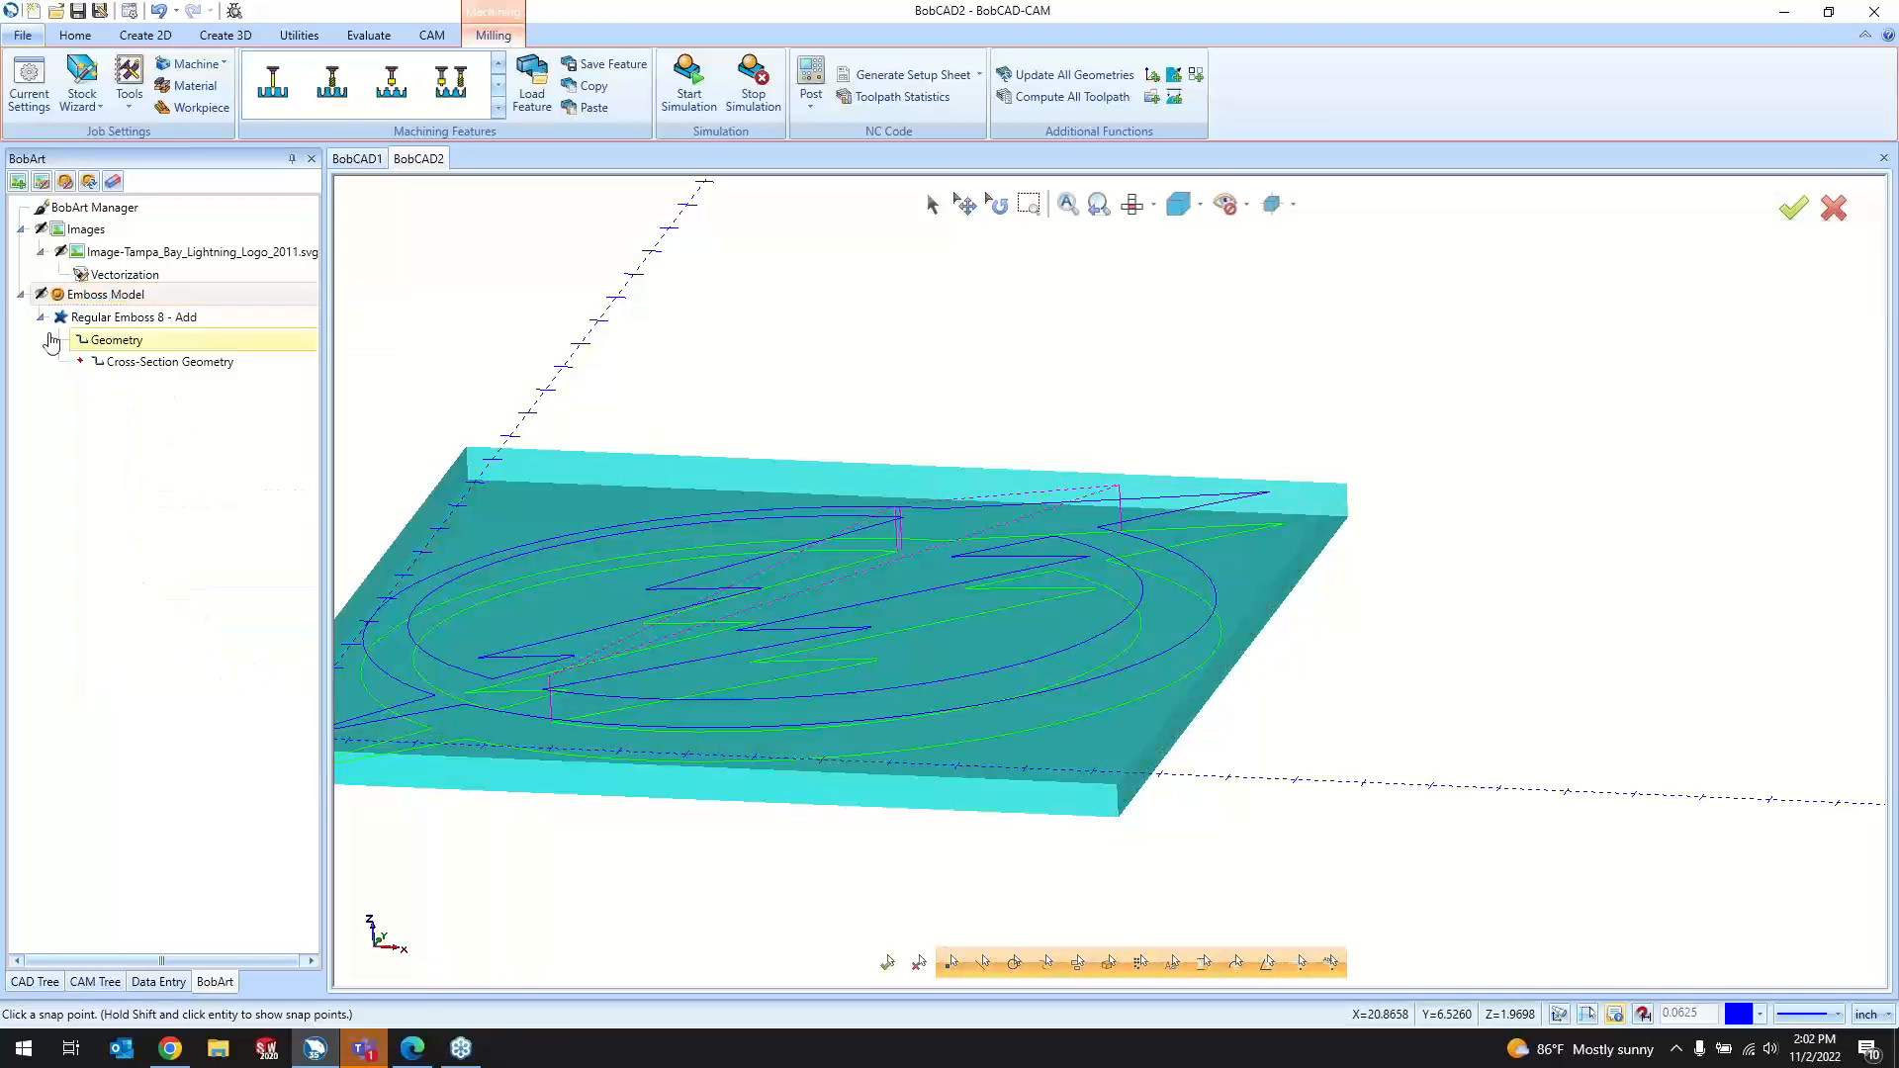
Step: Hide the milling job's stock and geometry display, and return to the BobArt manager
click(121, 983)
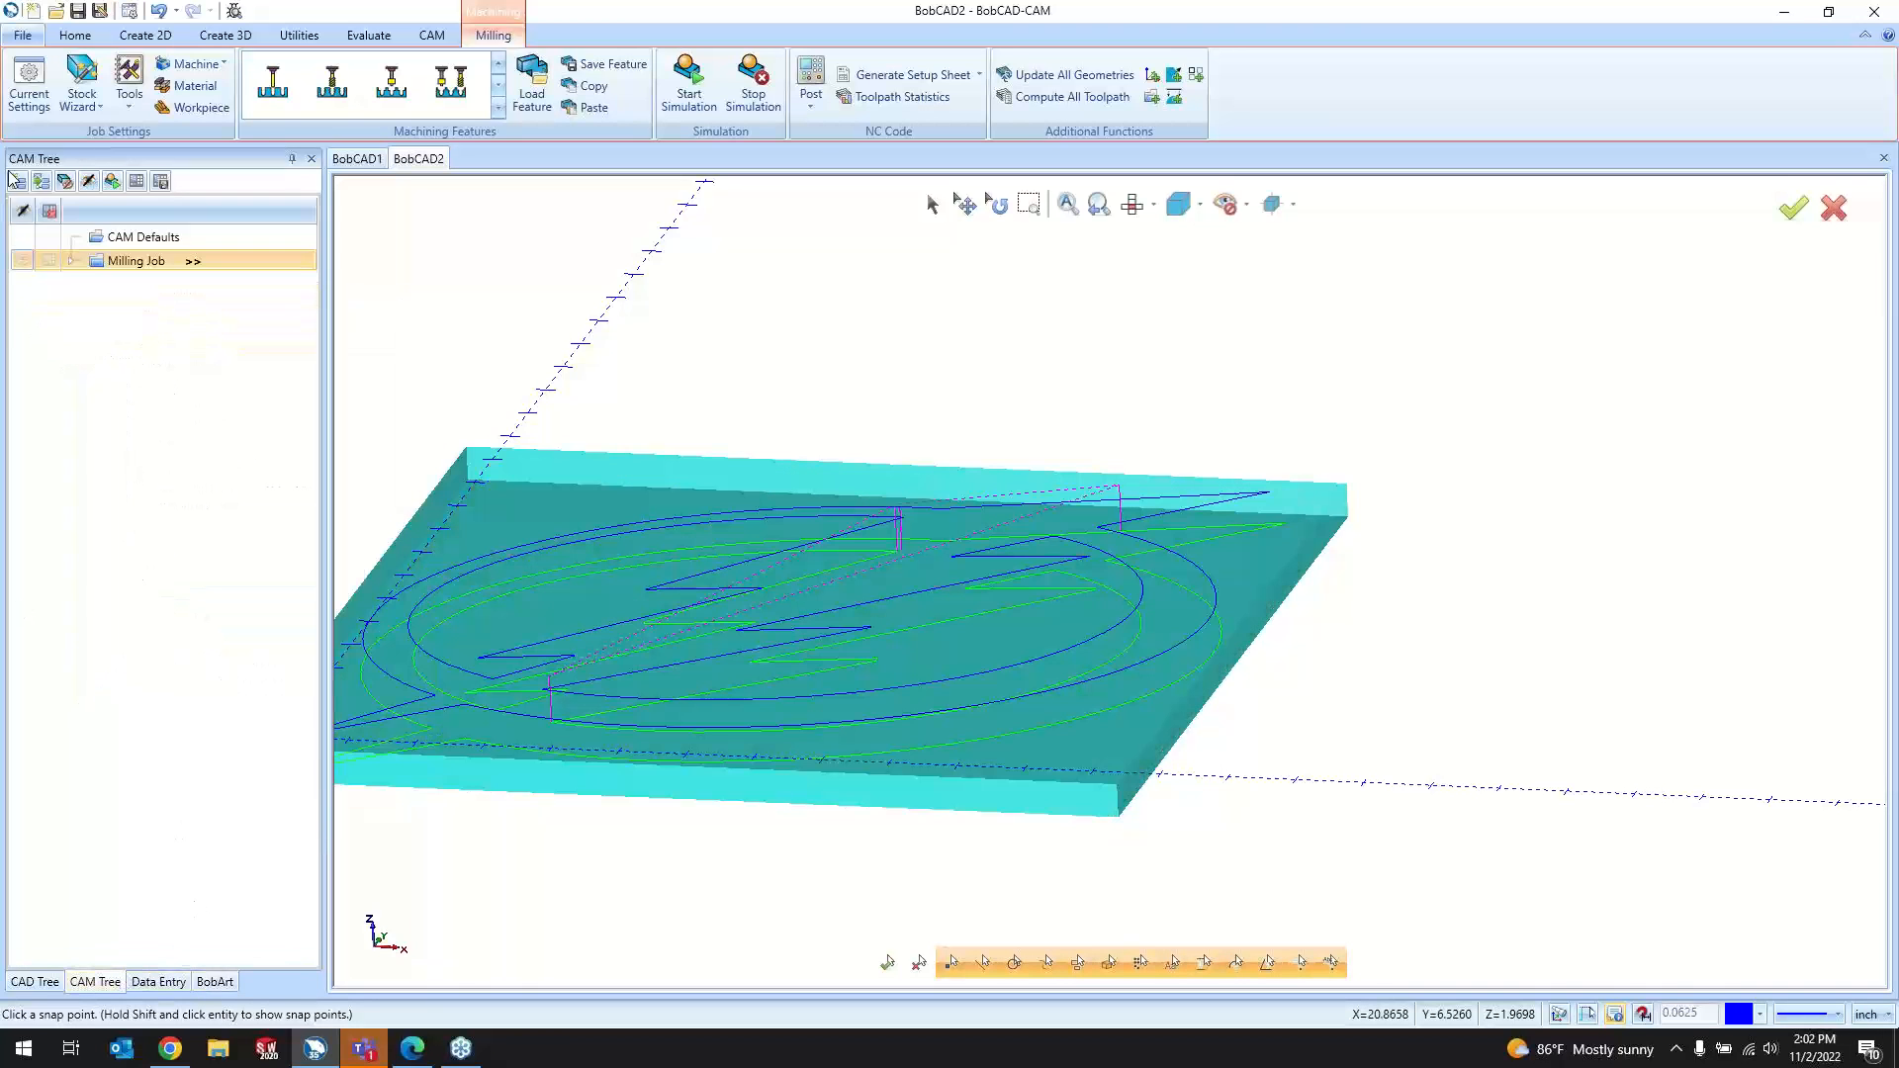
click(22, 260)
click(158, 983)
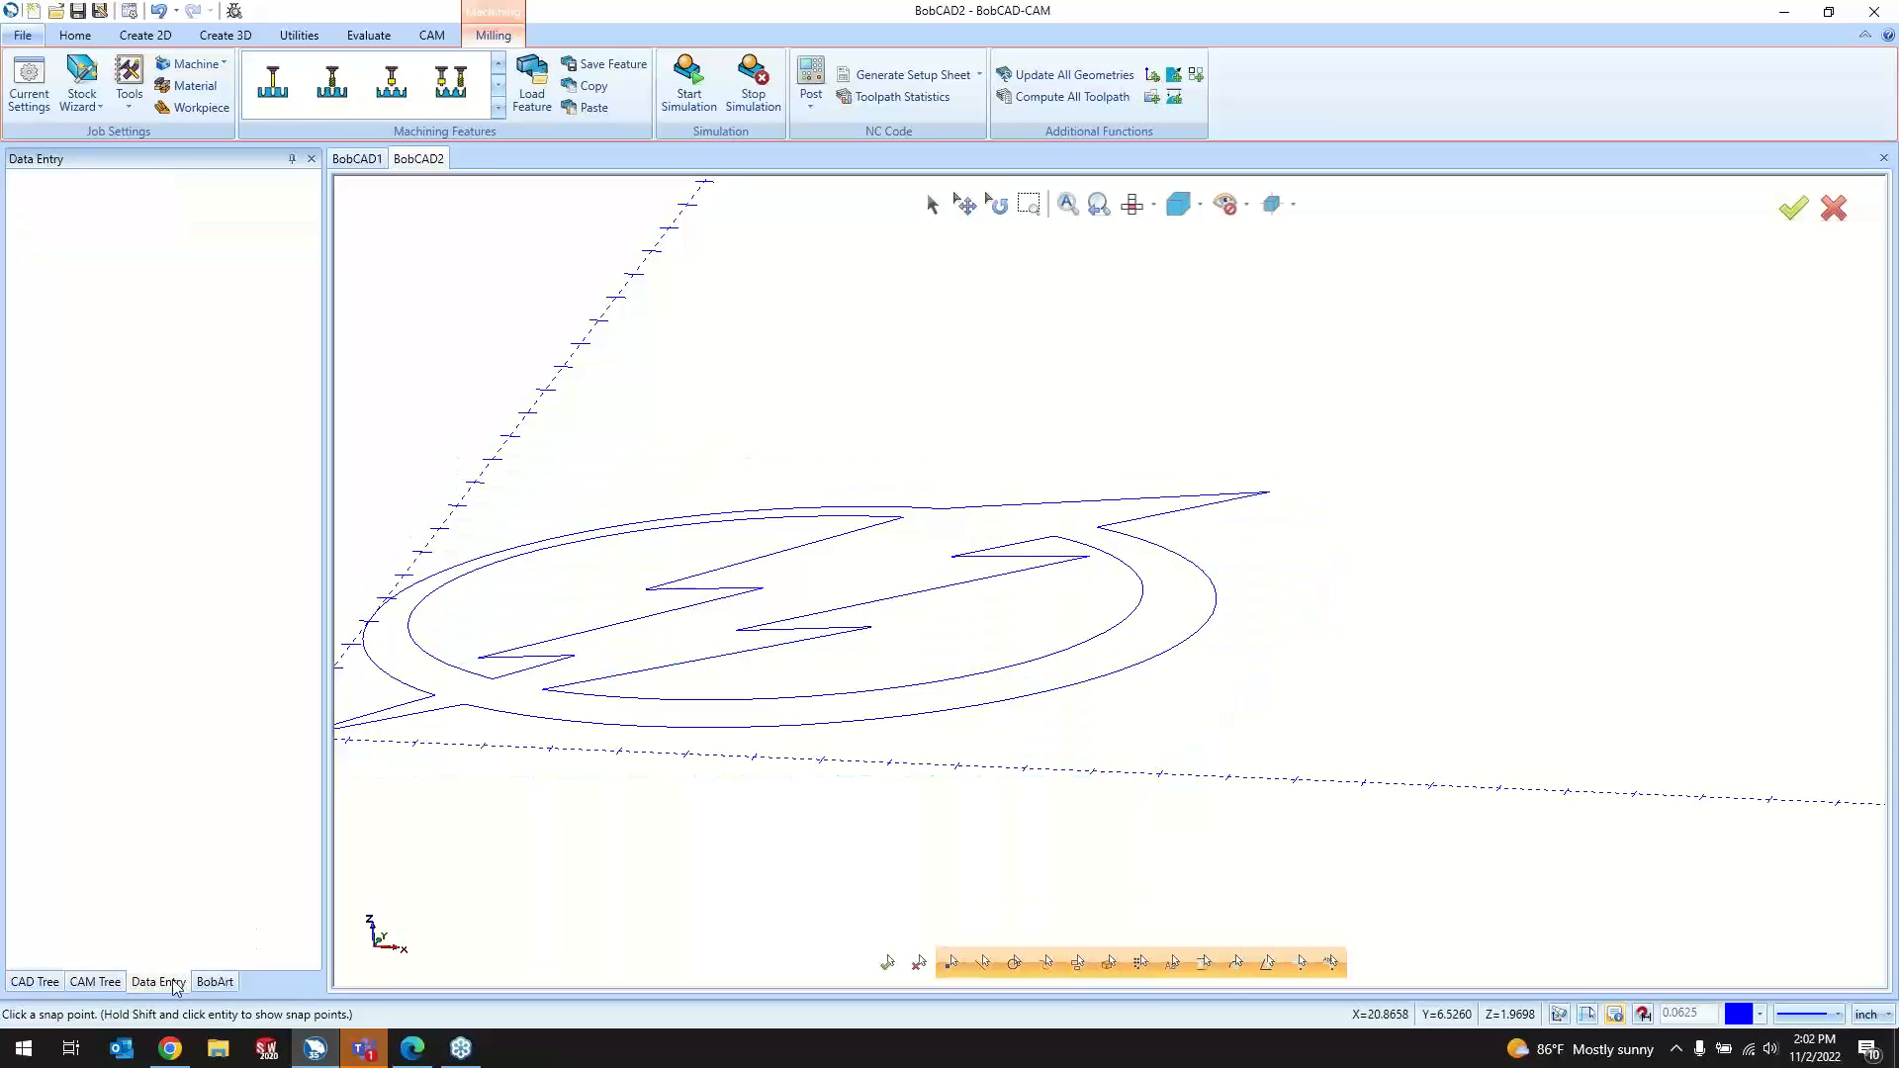
click(214, 982)
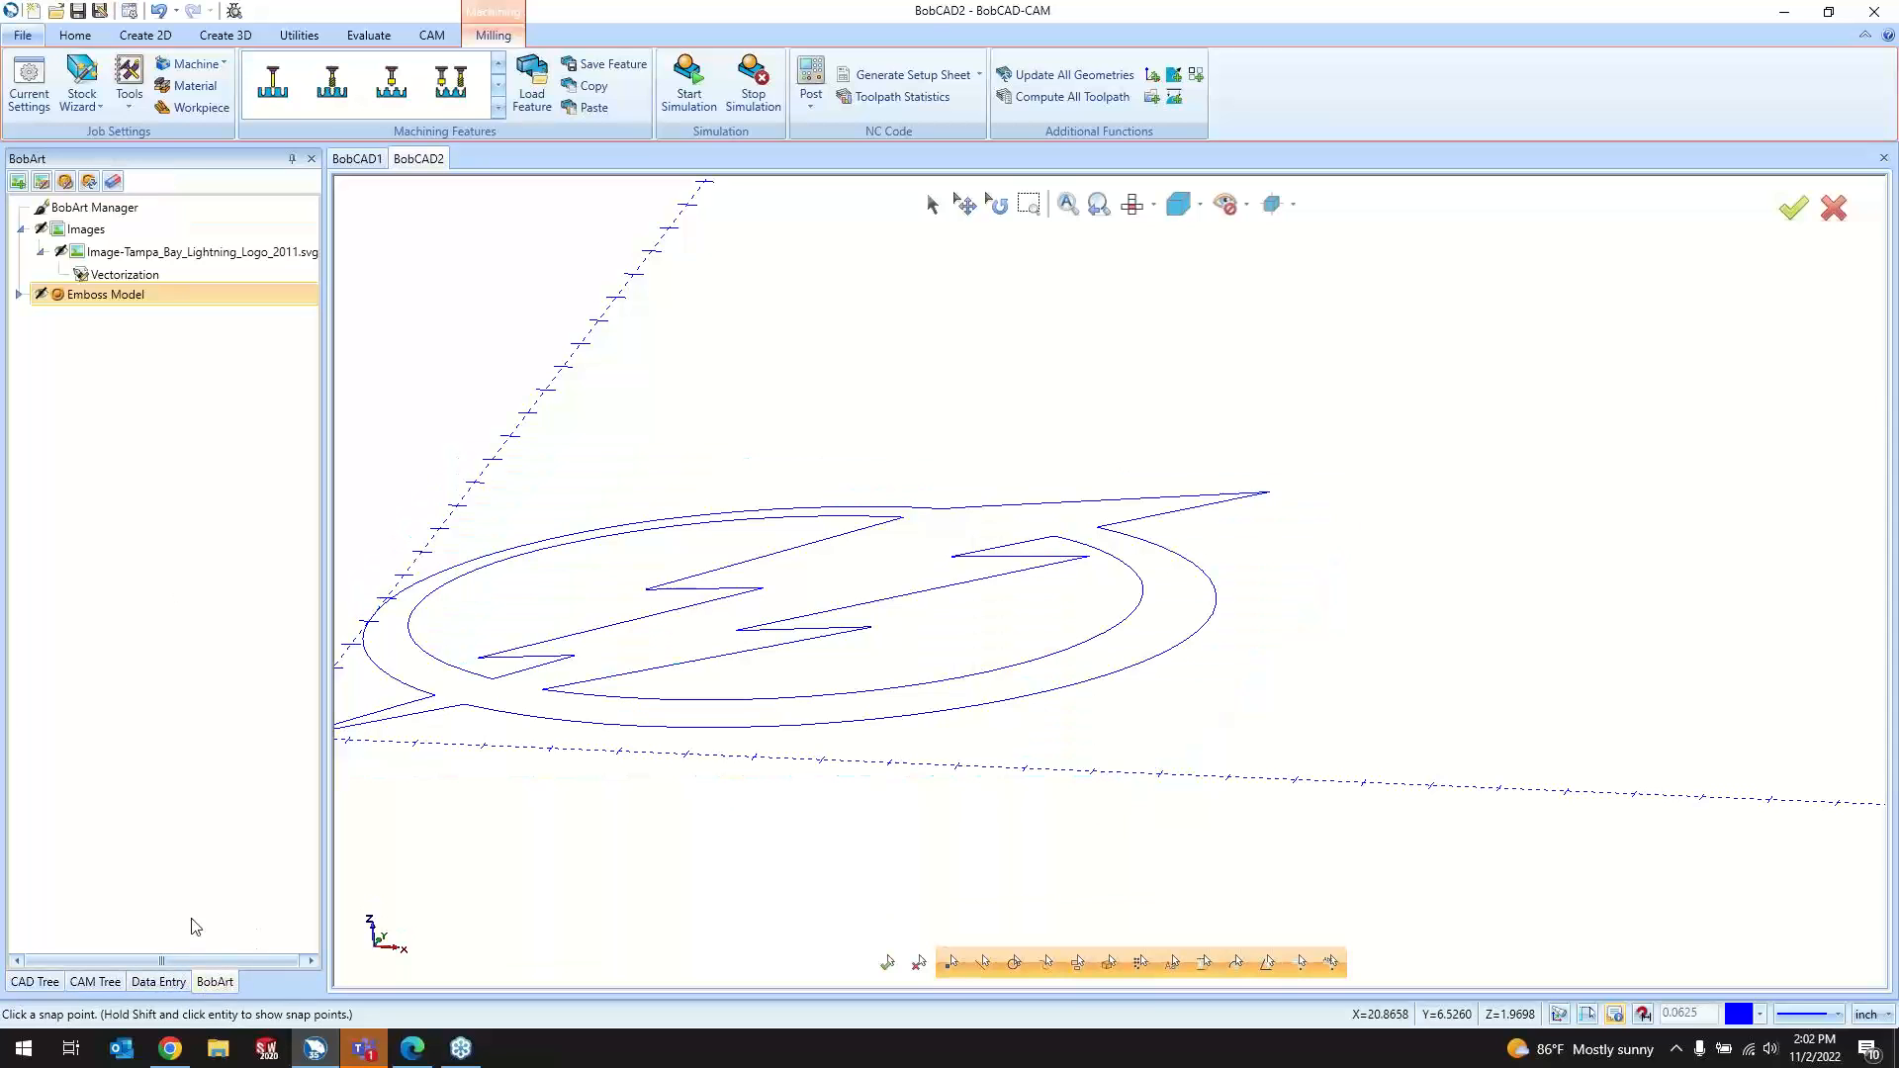
Step: Open the logo image's vectorization settings, look at them with the image in top view, and cancel
right_click(107, 276)
click(127, 280)
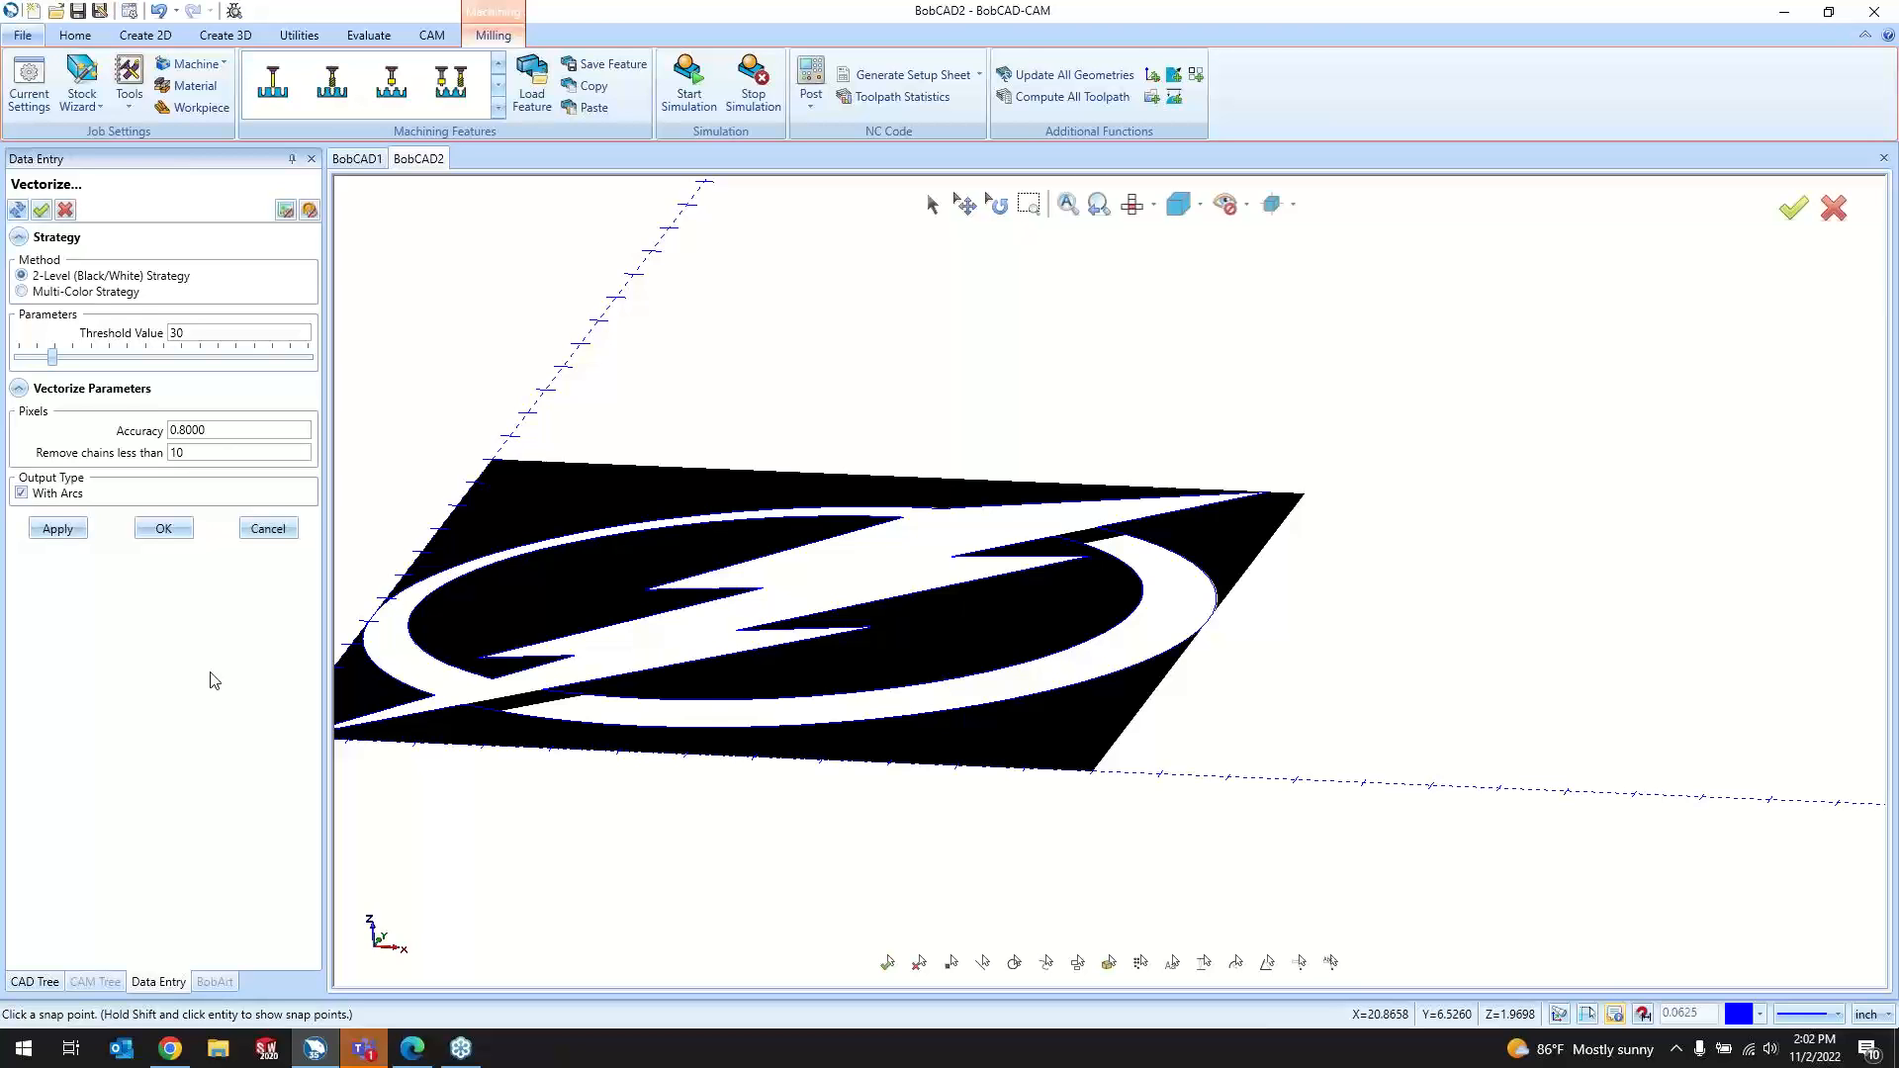
scroll(980, 683, down, 3)
click(1132, 205)
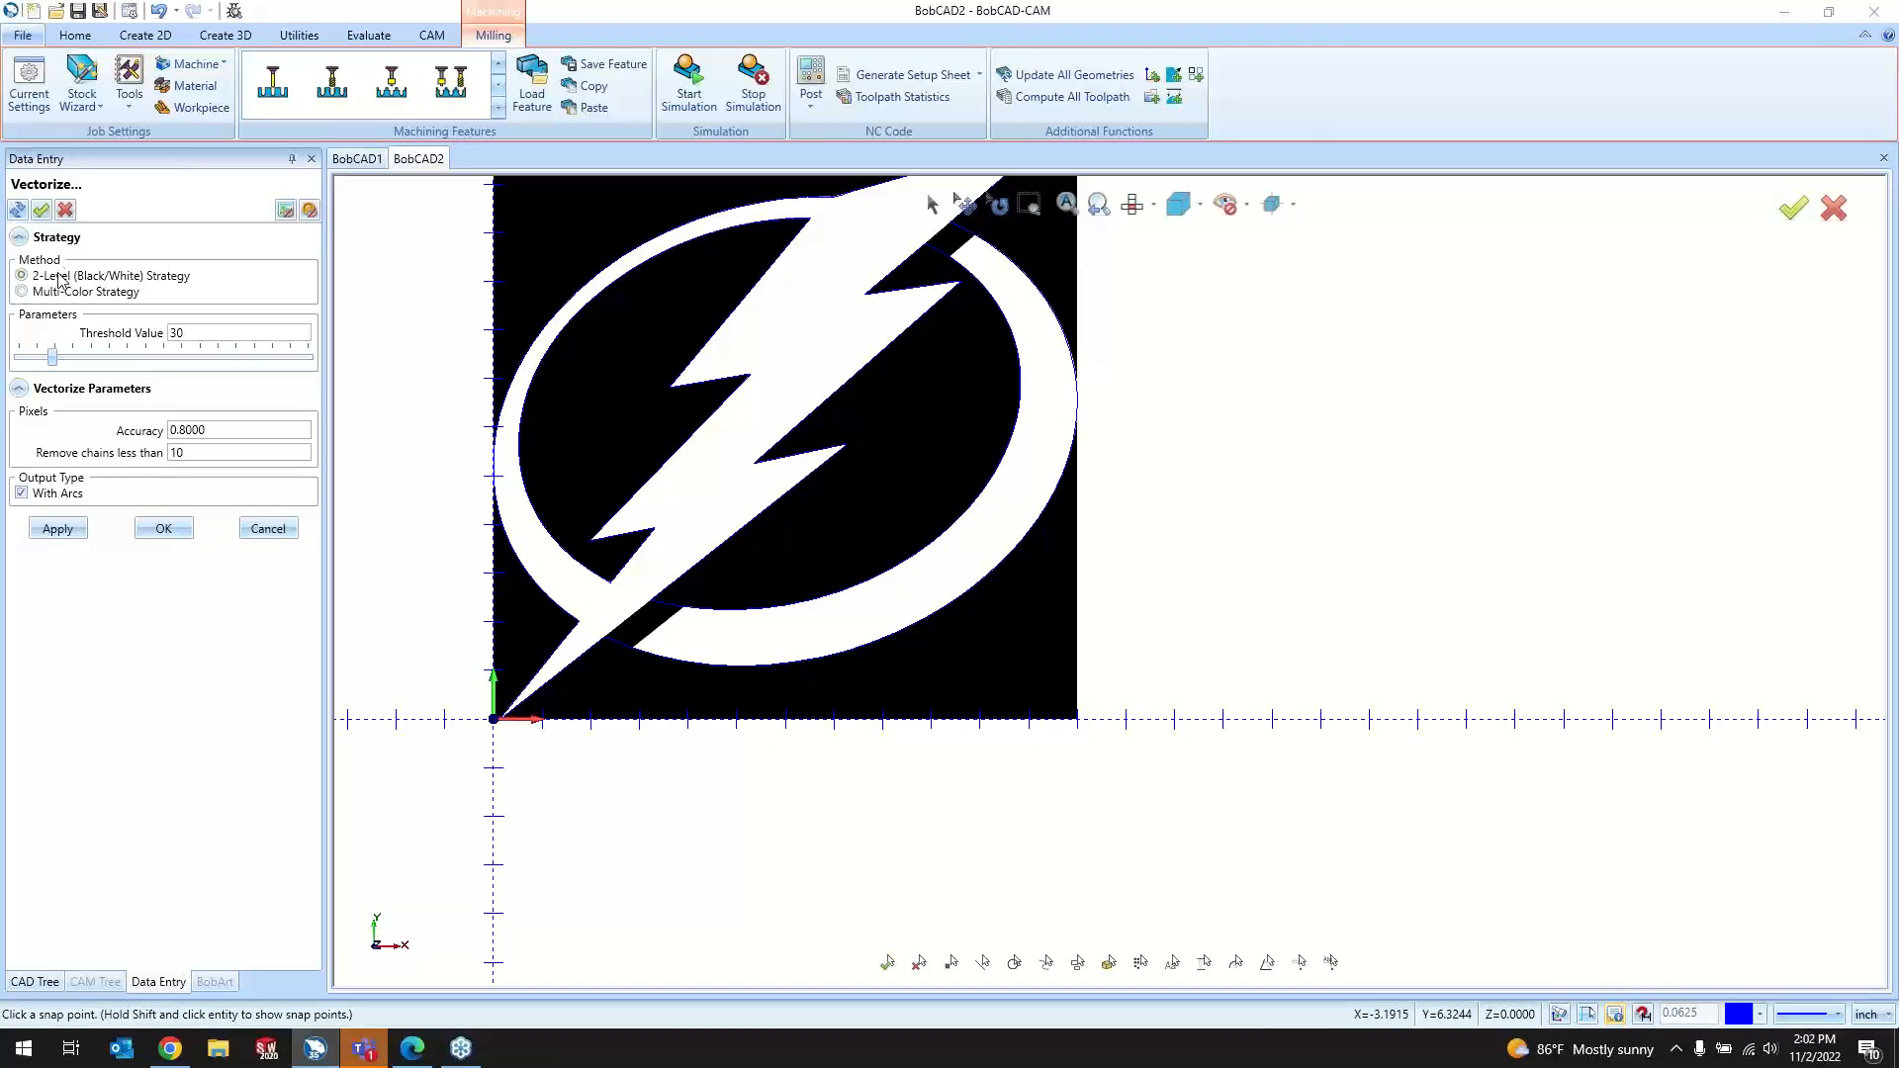
click(282, 534)
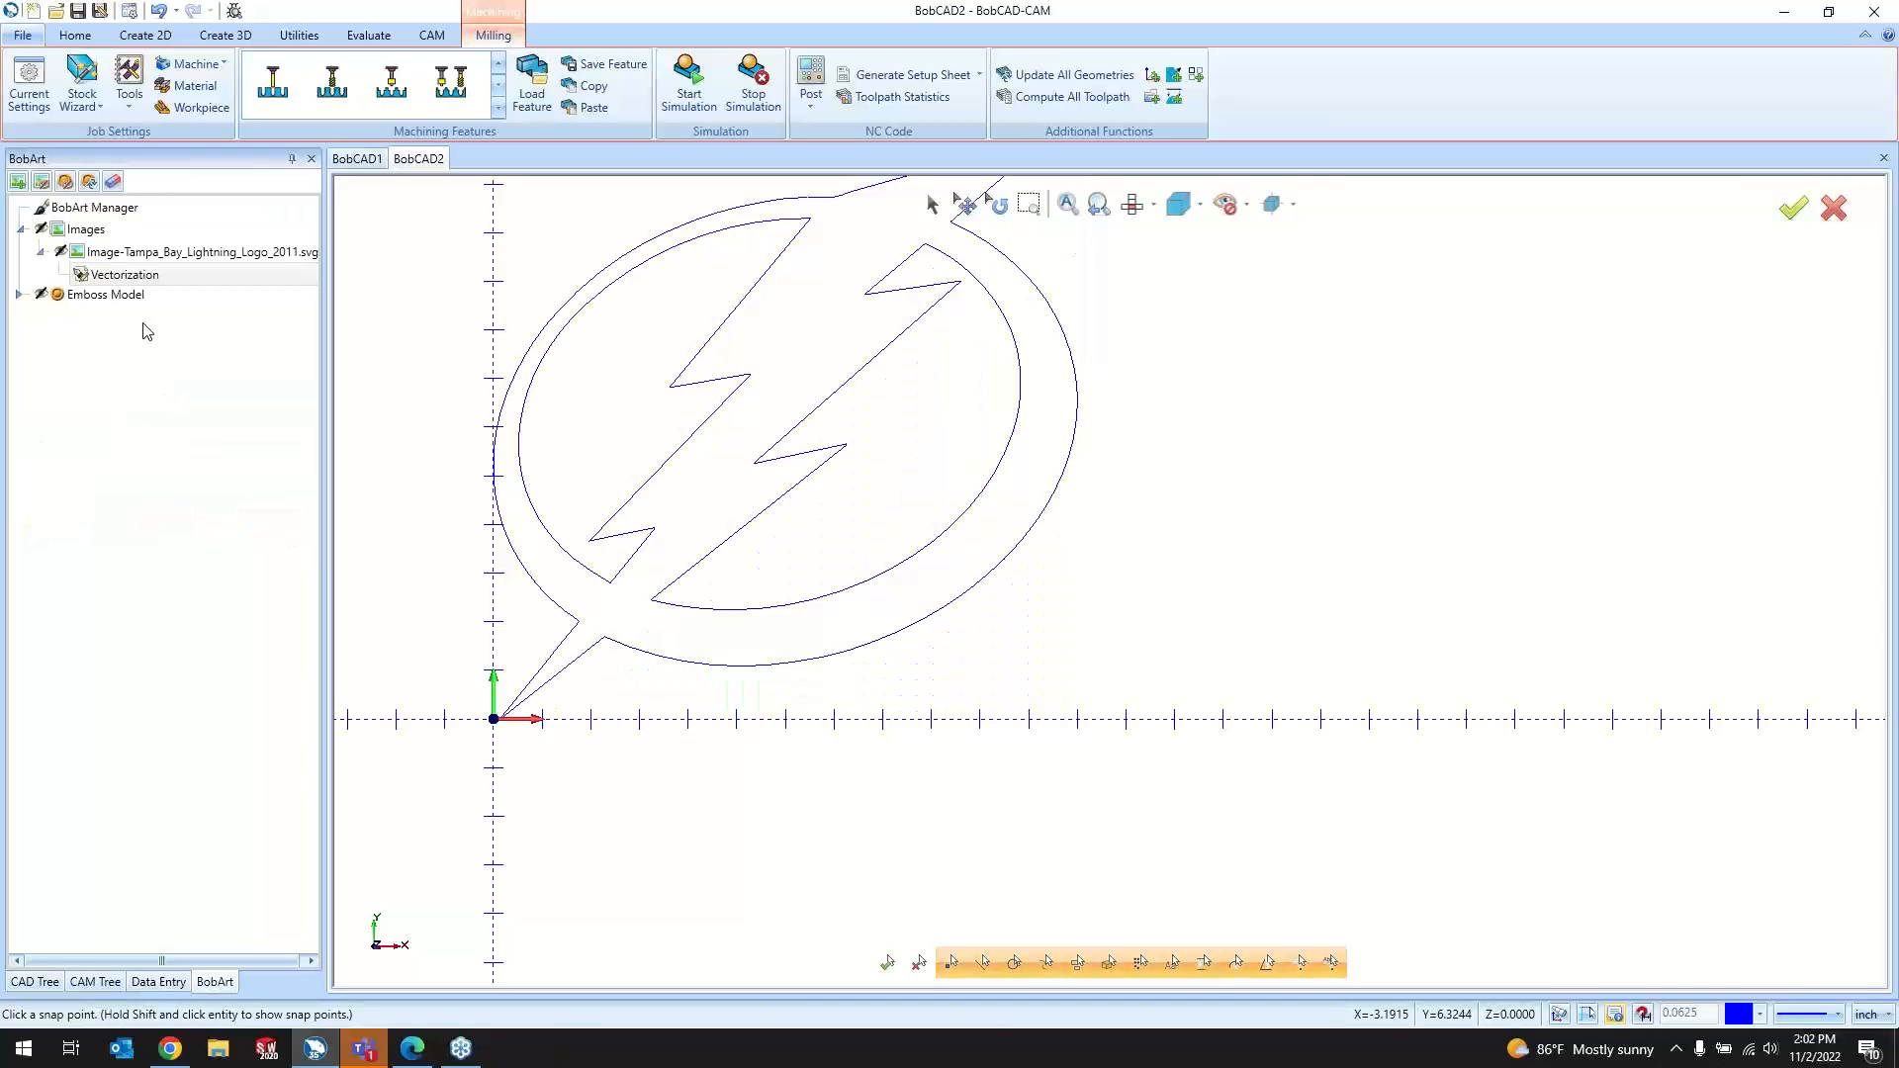
Step: Delete the Tampa Bay Lightning logo image from the BobArt images
click(128, 255)
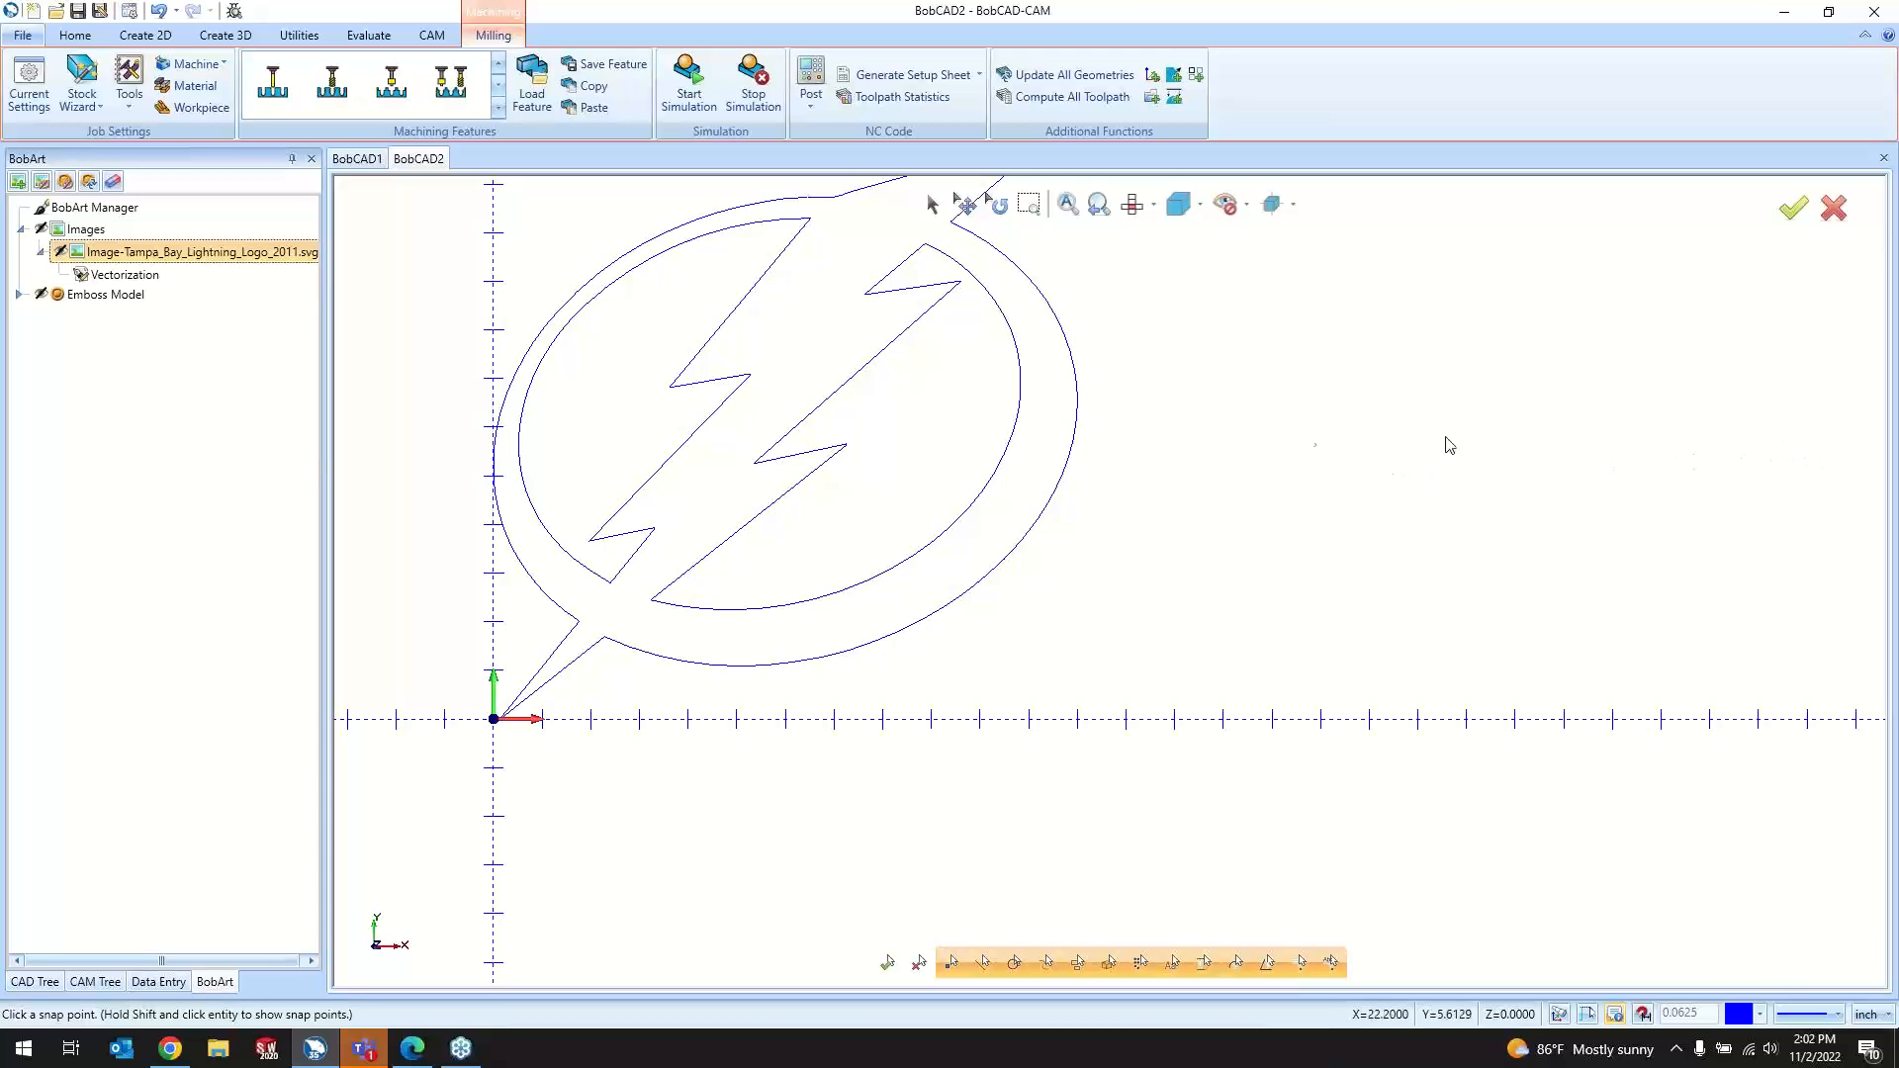
right_click(162, 257)
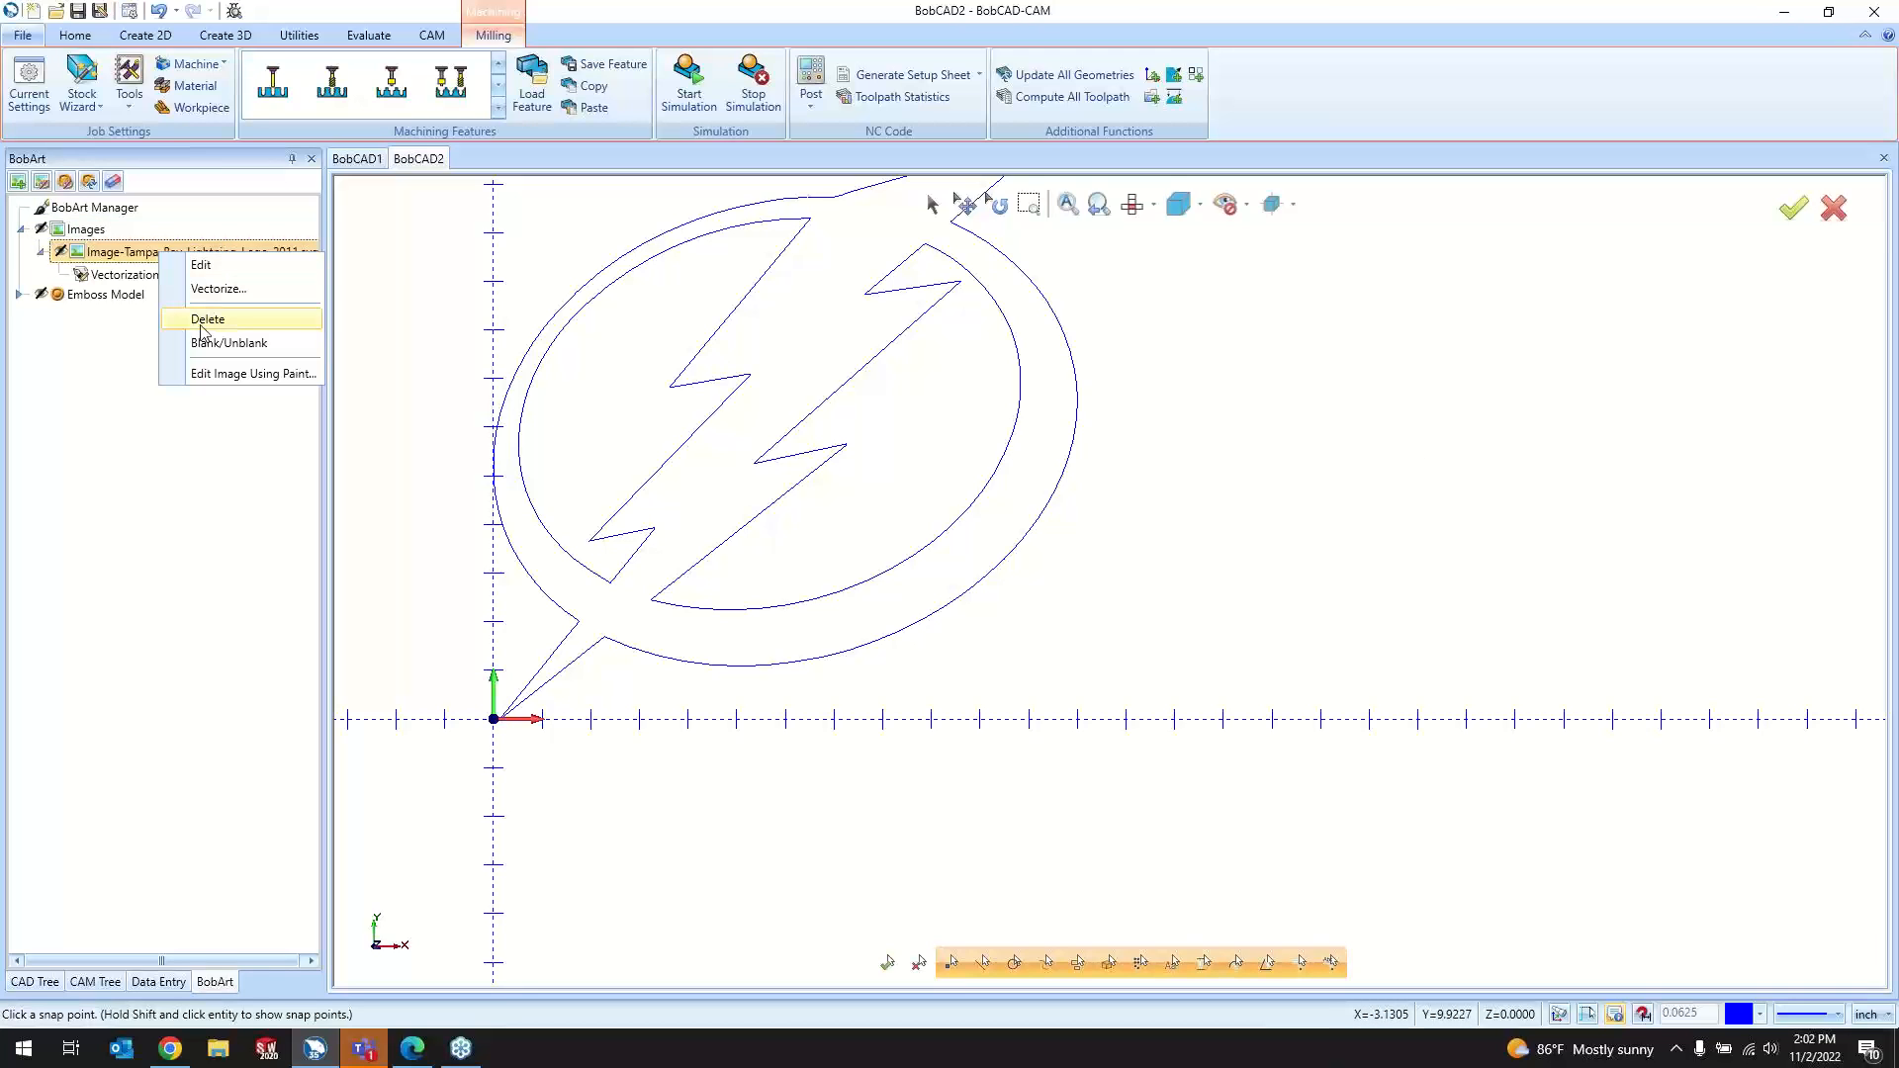
click(207, 319)
click(918, 590)
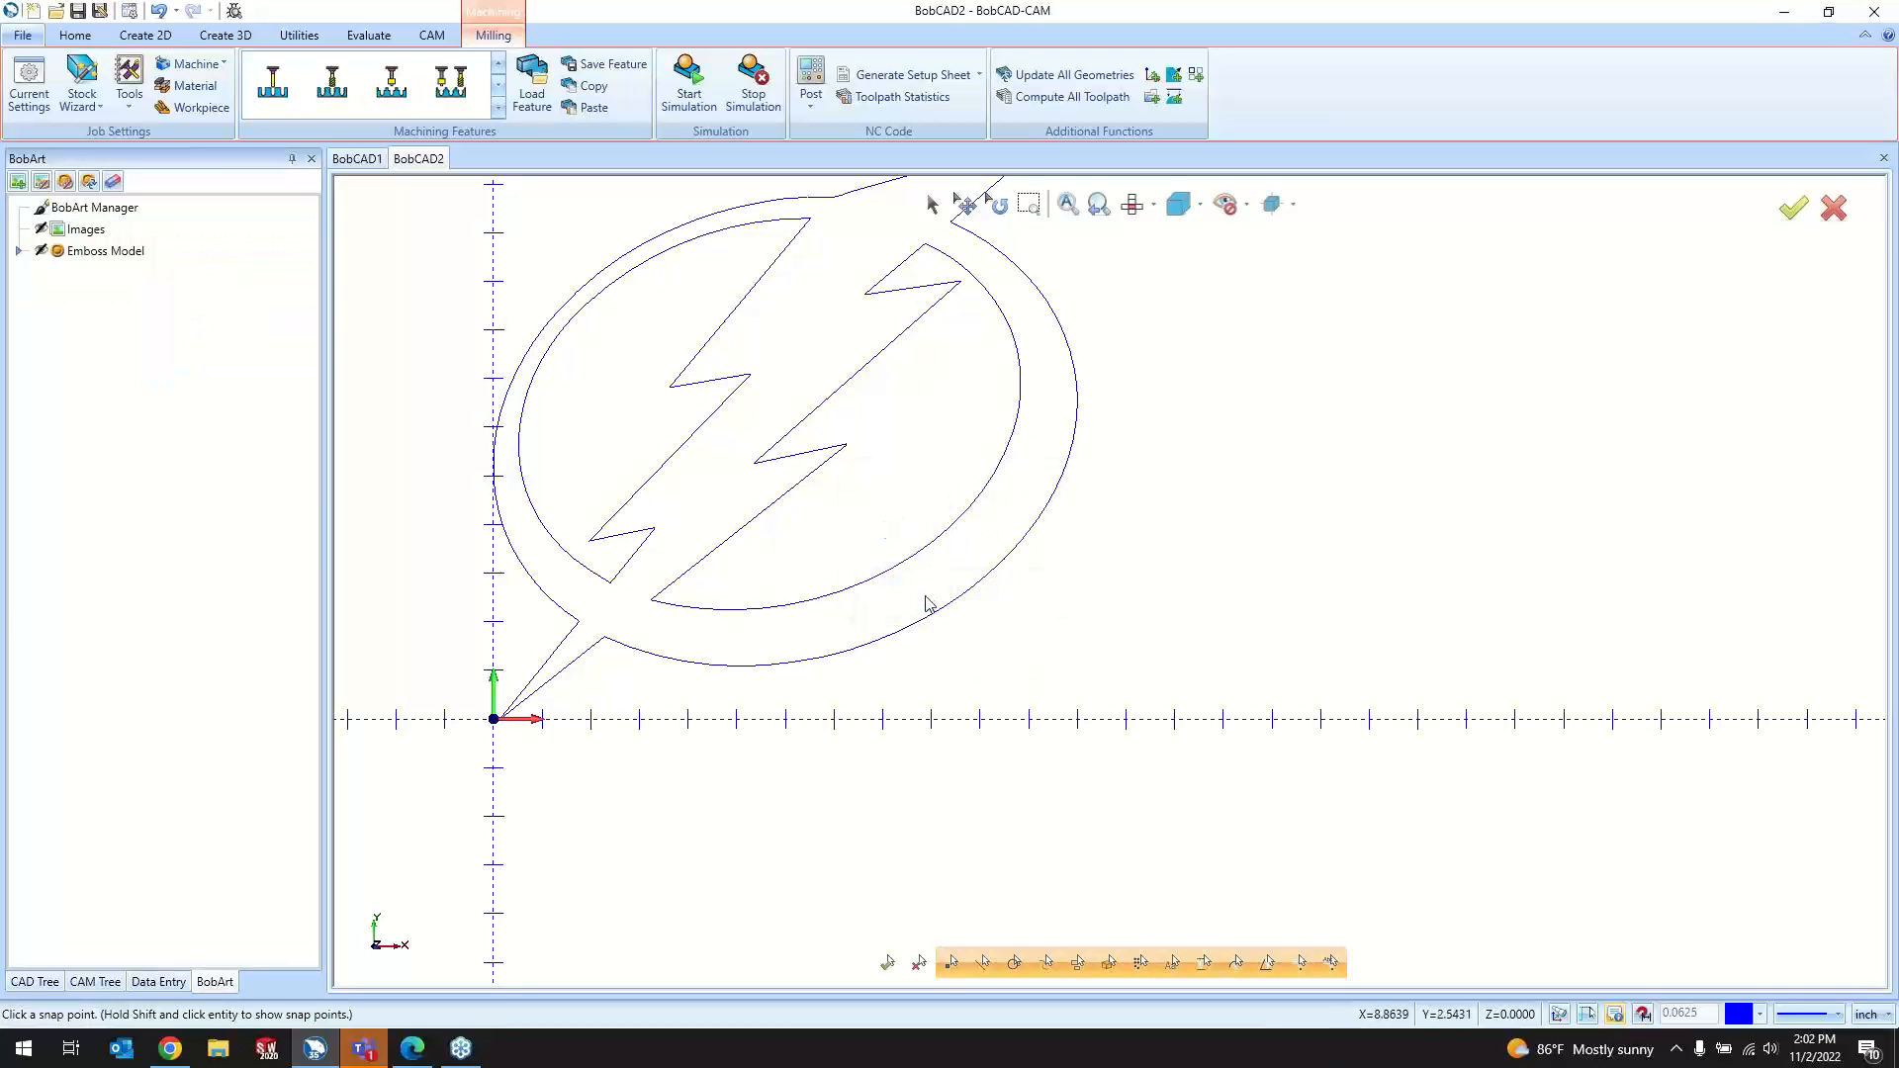
click(121, 229)
right_click(121, 229)
click(183, 237)
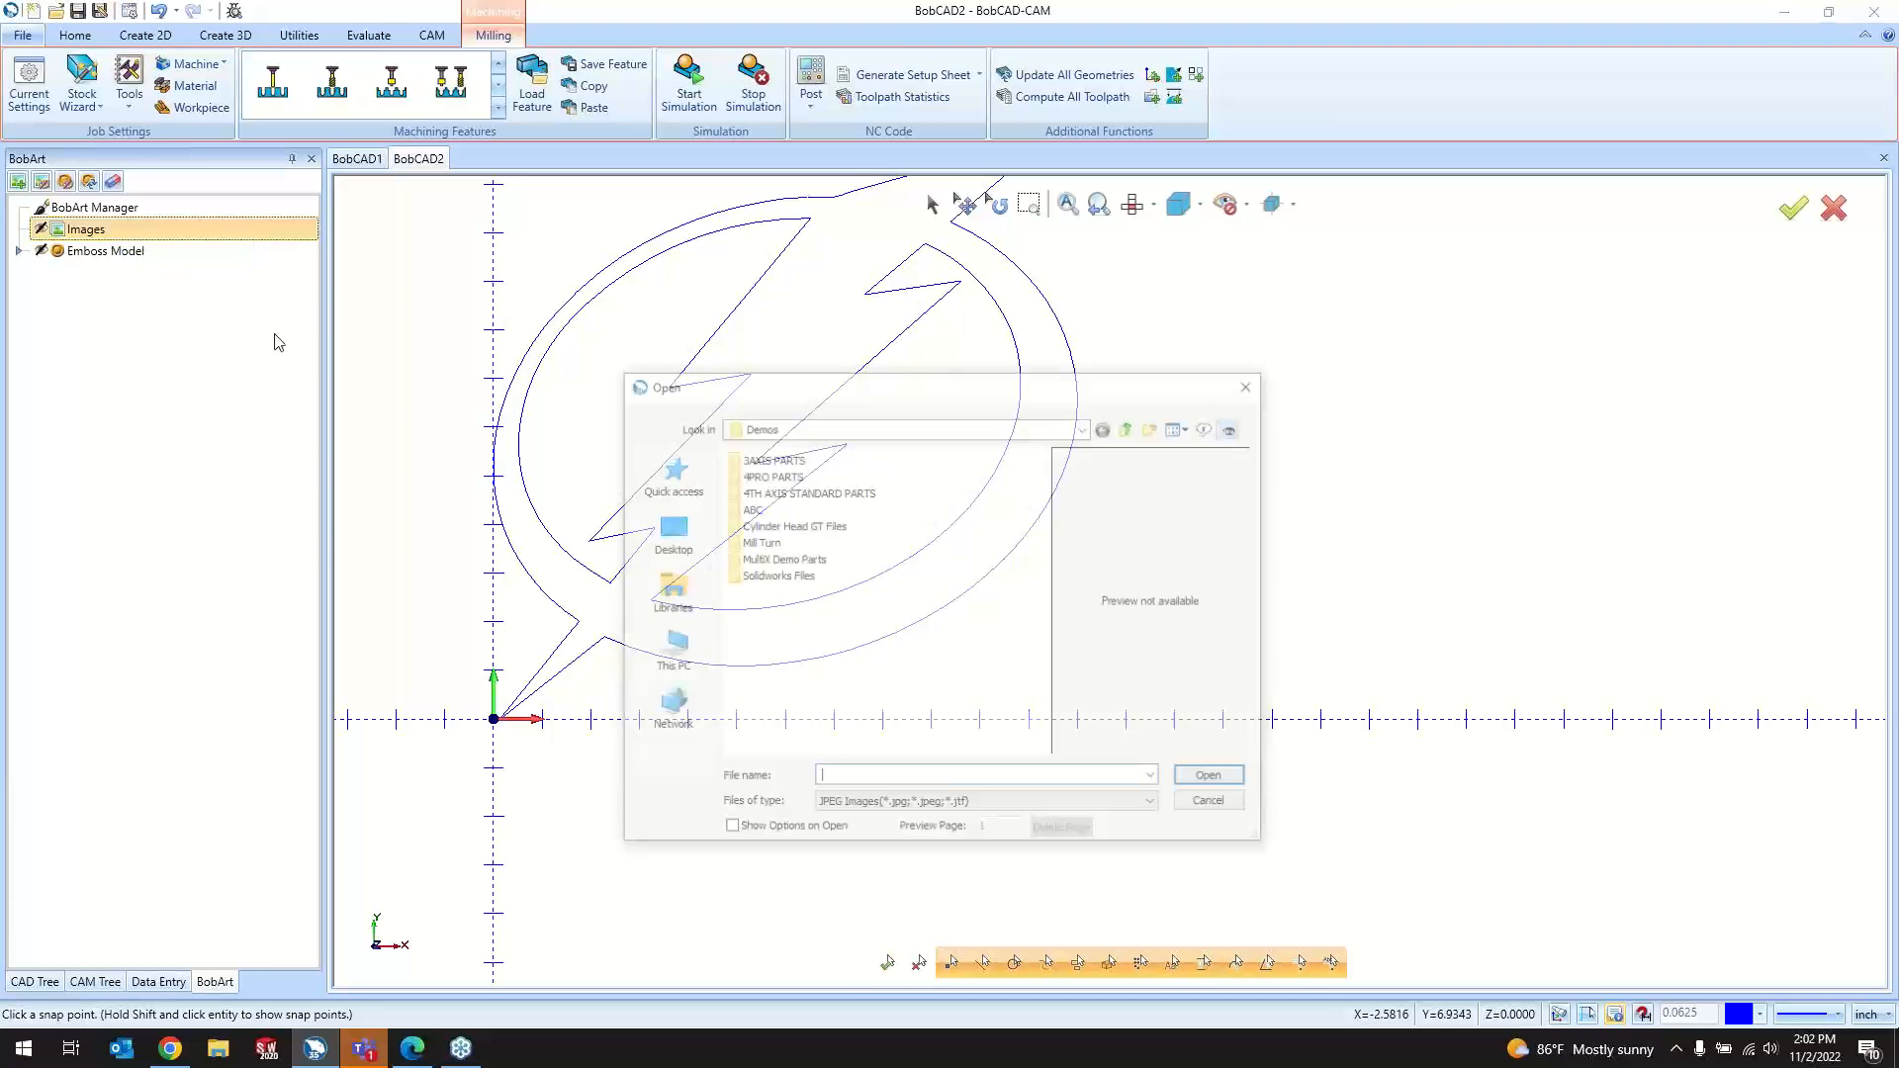
click(1204, 797)
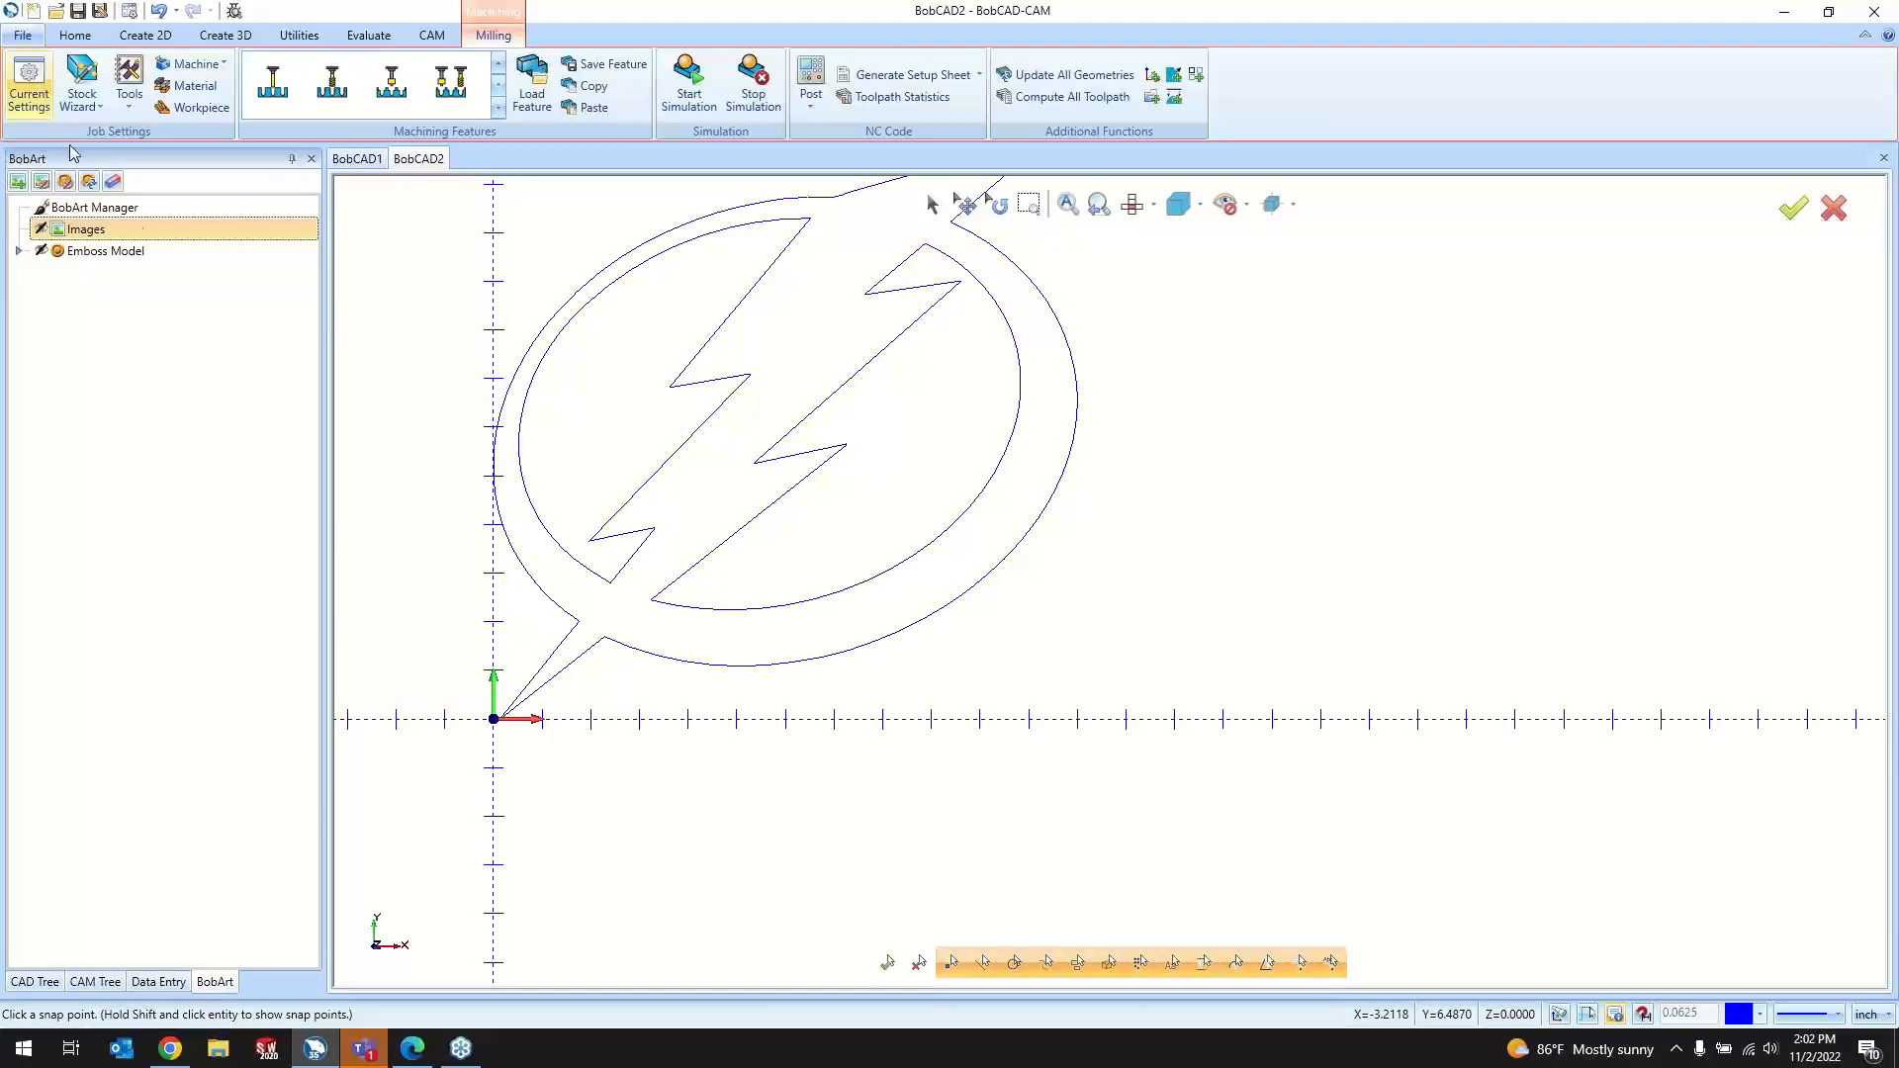
Step: Show the layers manager, make Layer-1 the active layer, and hide the CAD layer that holds the old logo wireframe
scroll(678, 658, down, 3)
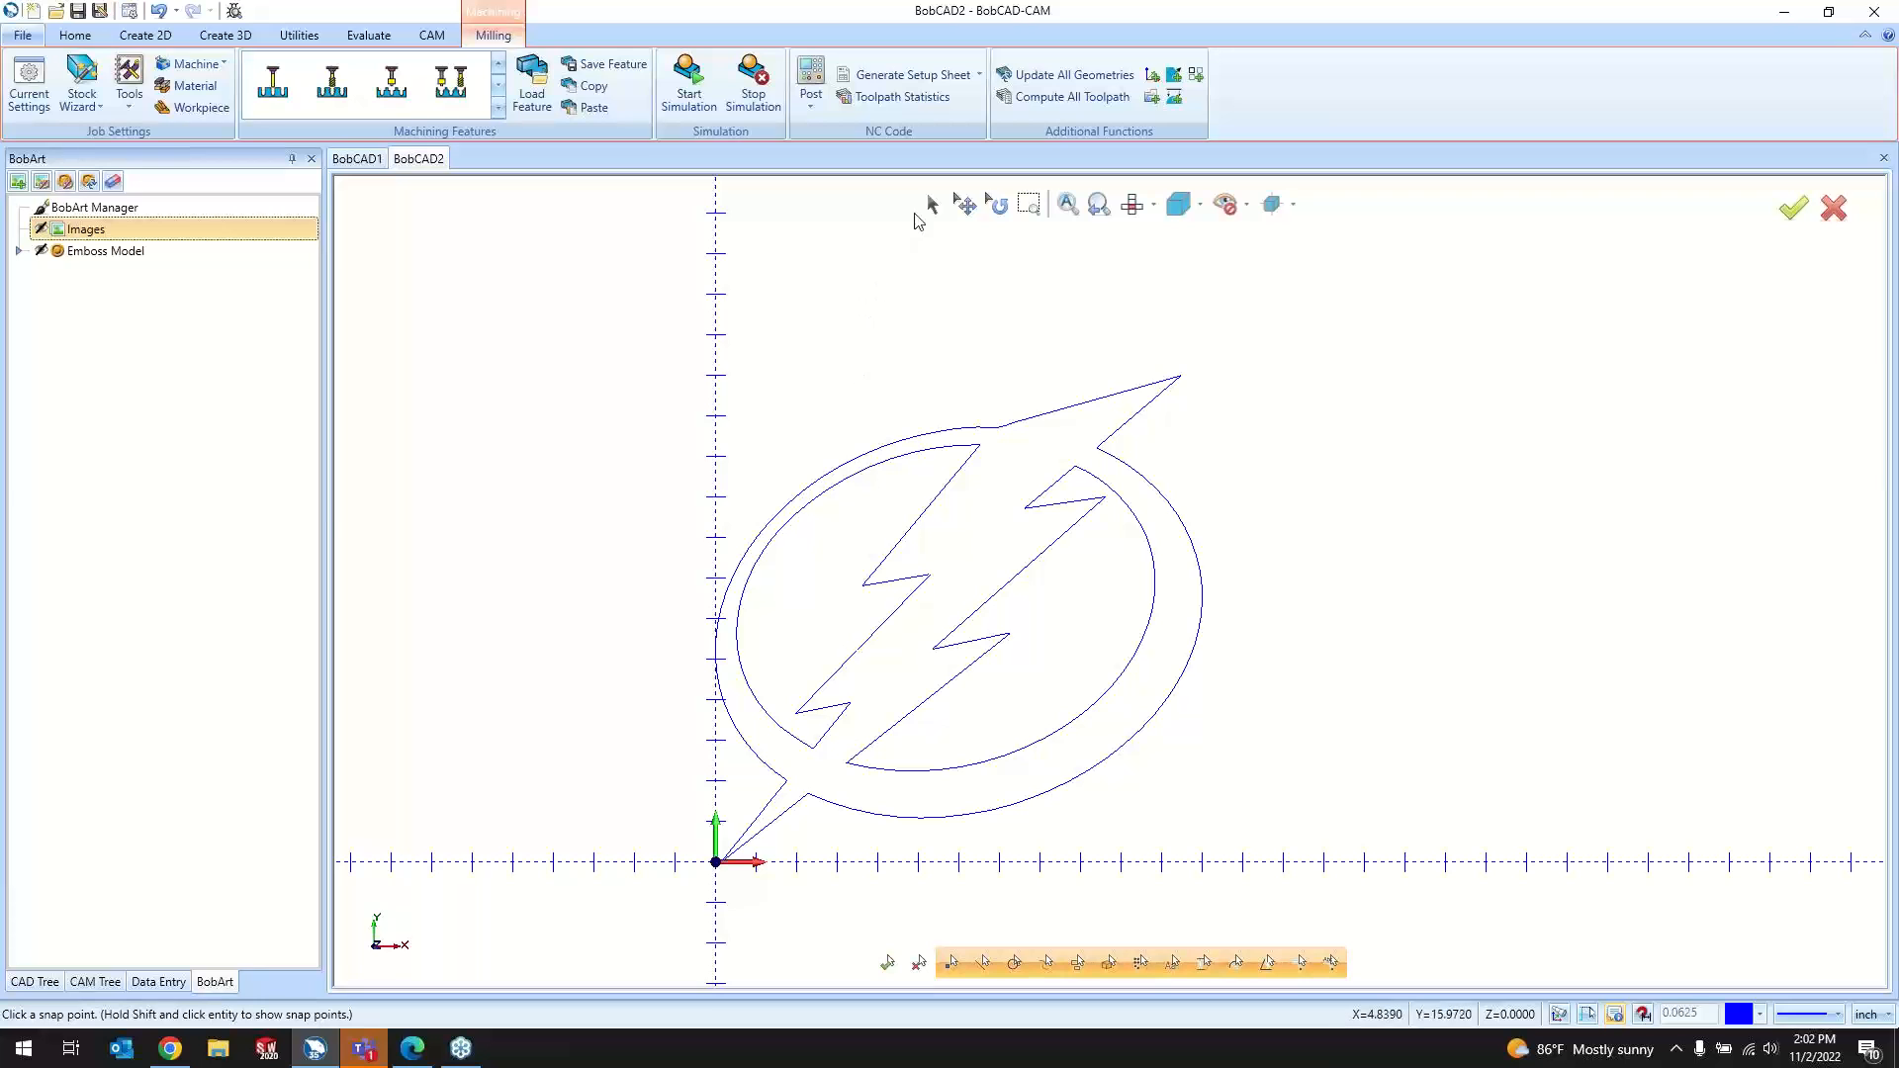
click(35, 981)
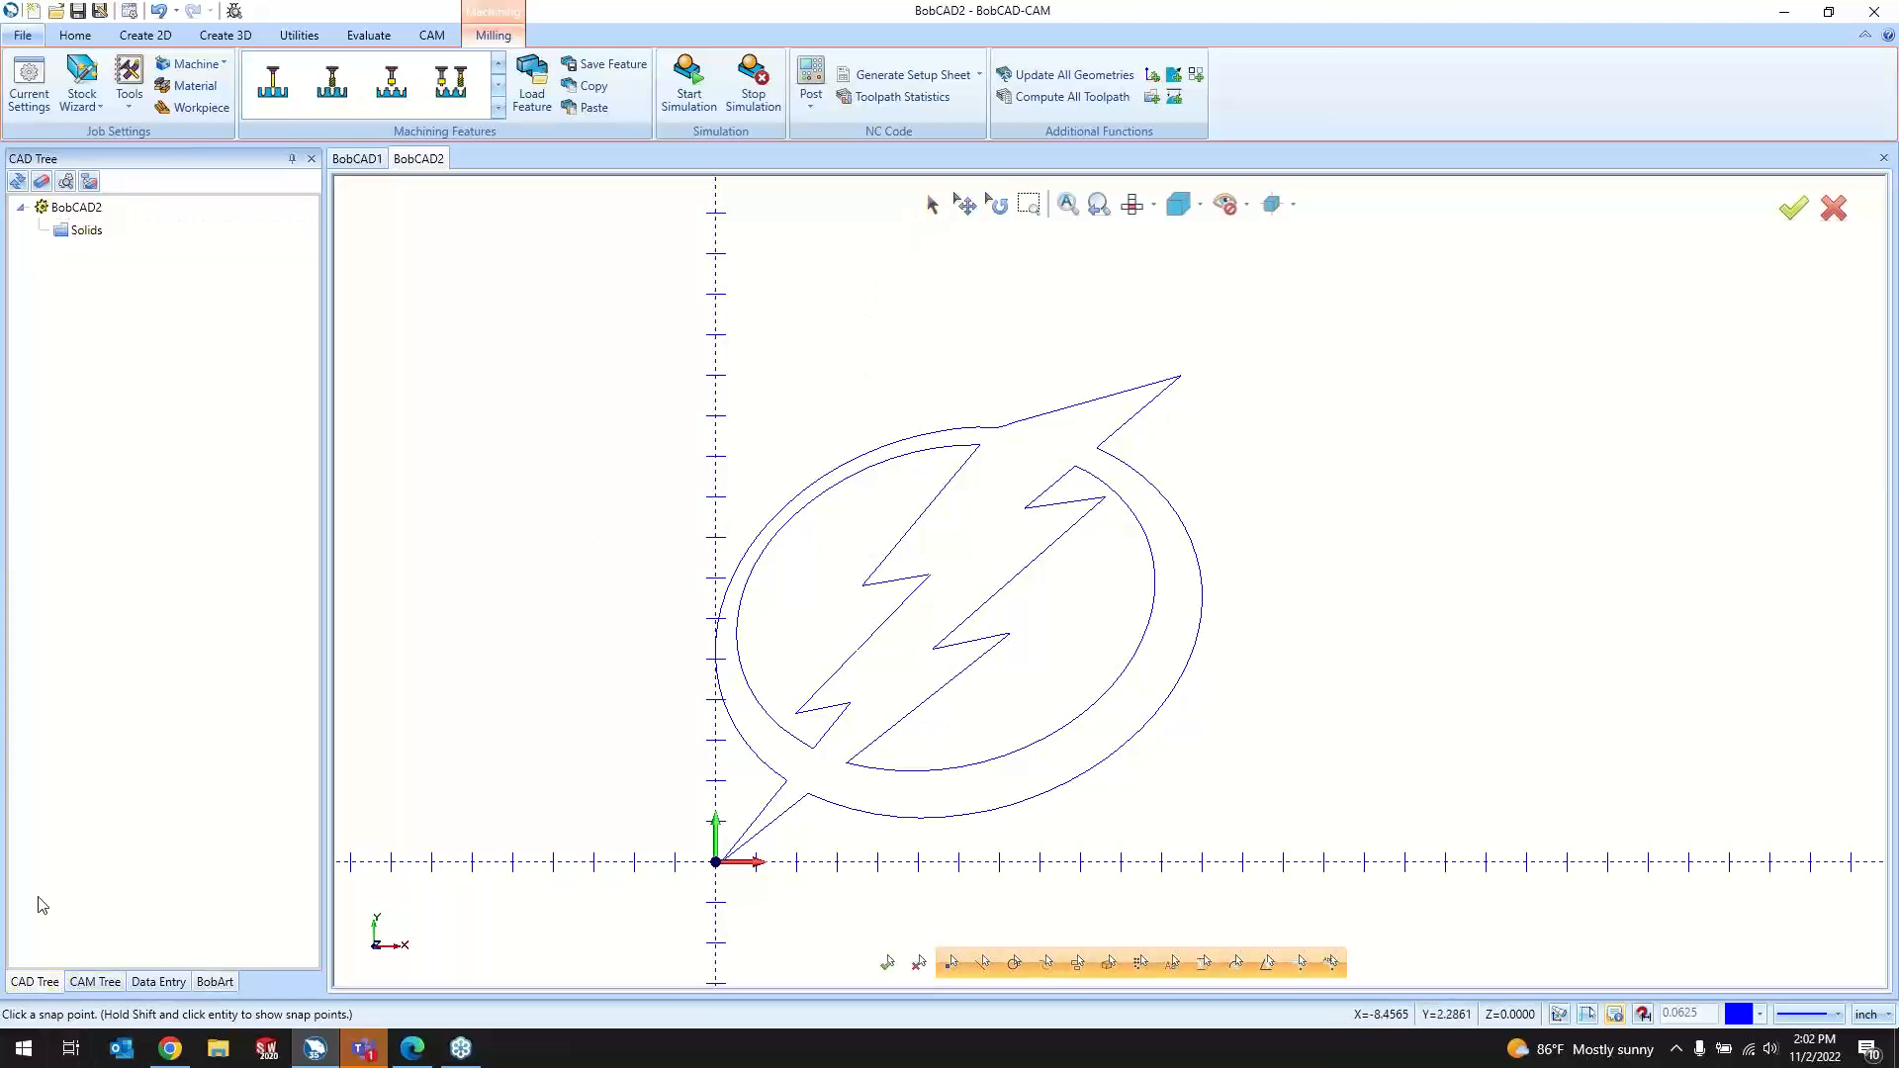
right_click(1279, 108)
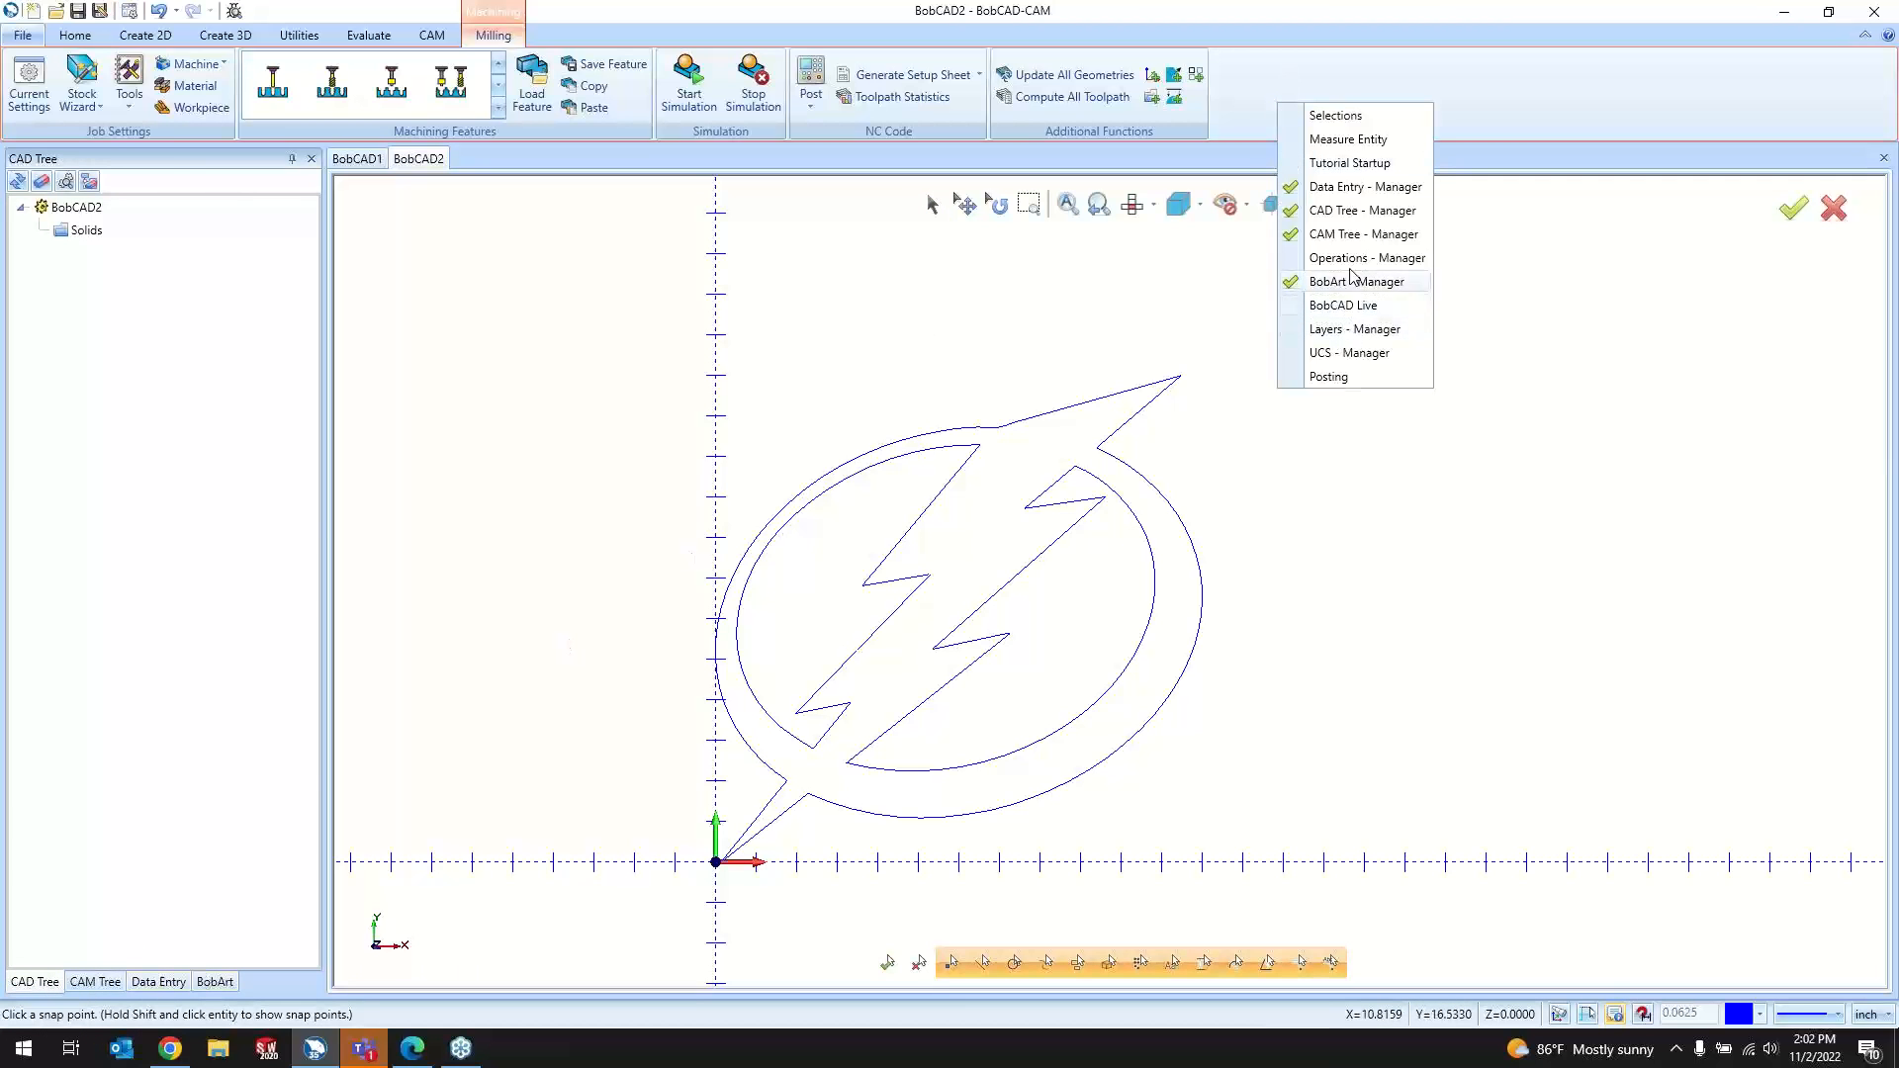
click(1361, 329)
click(48, 260)
click(22, 236)
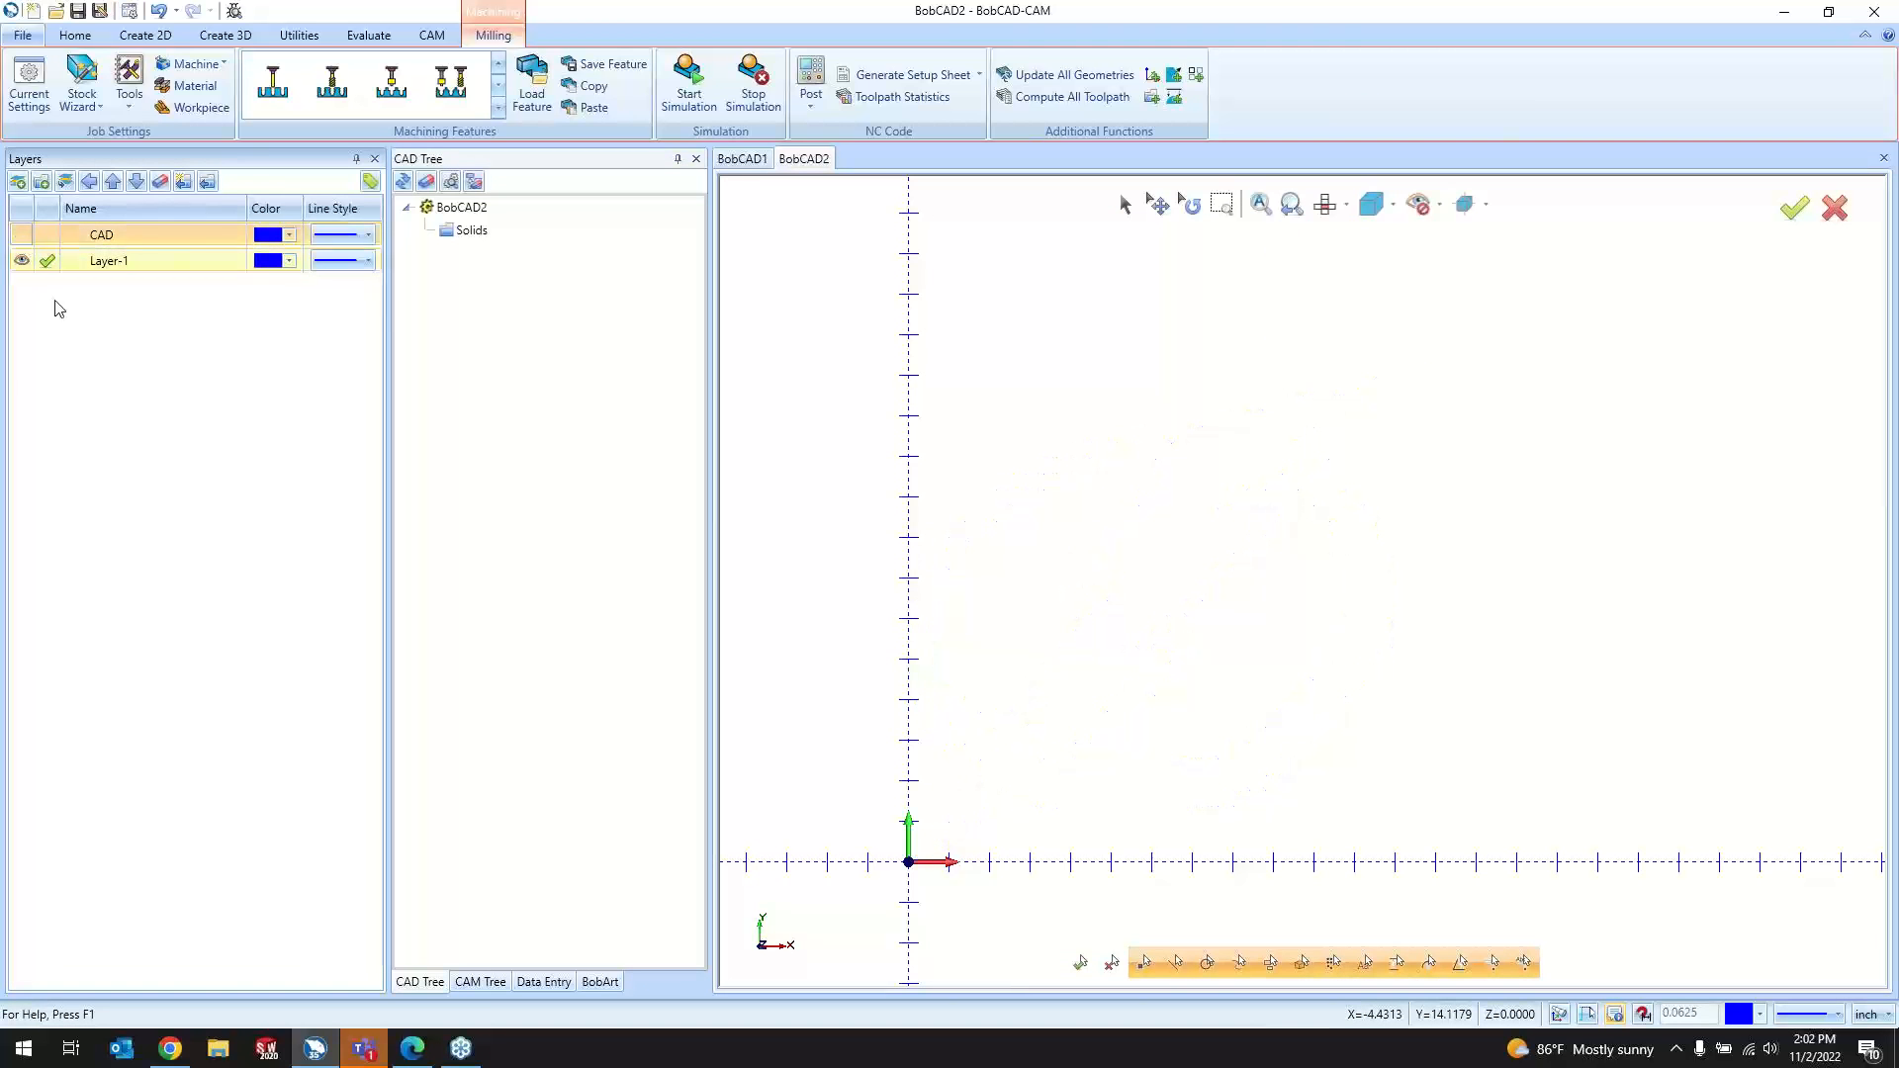
click(373, 158)
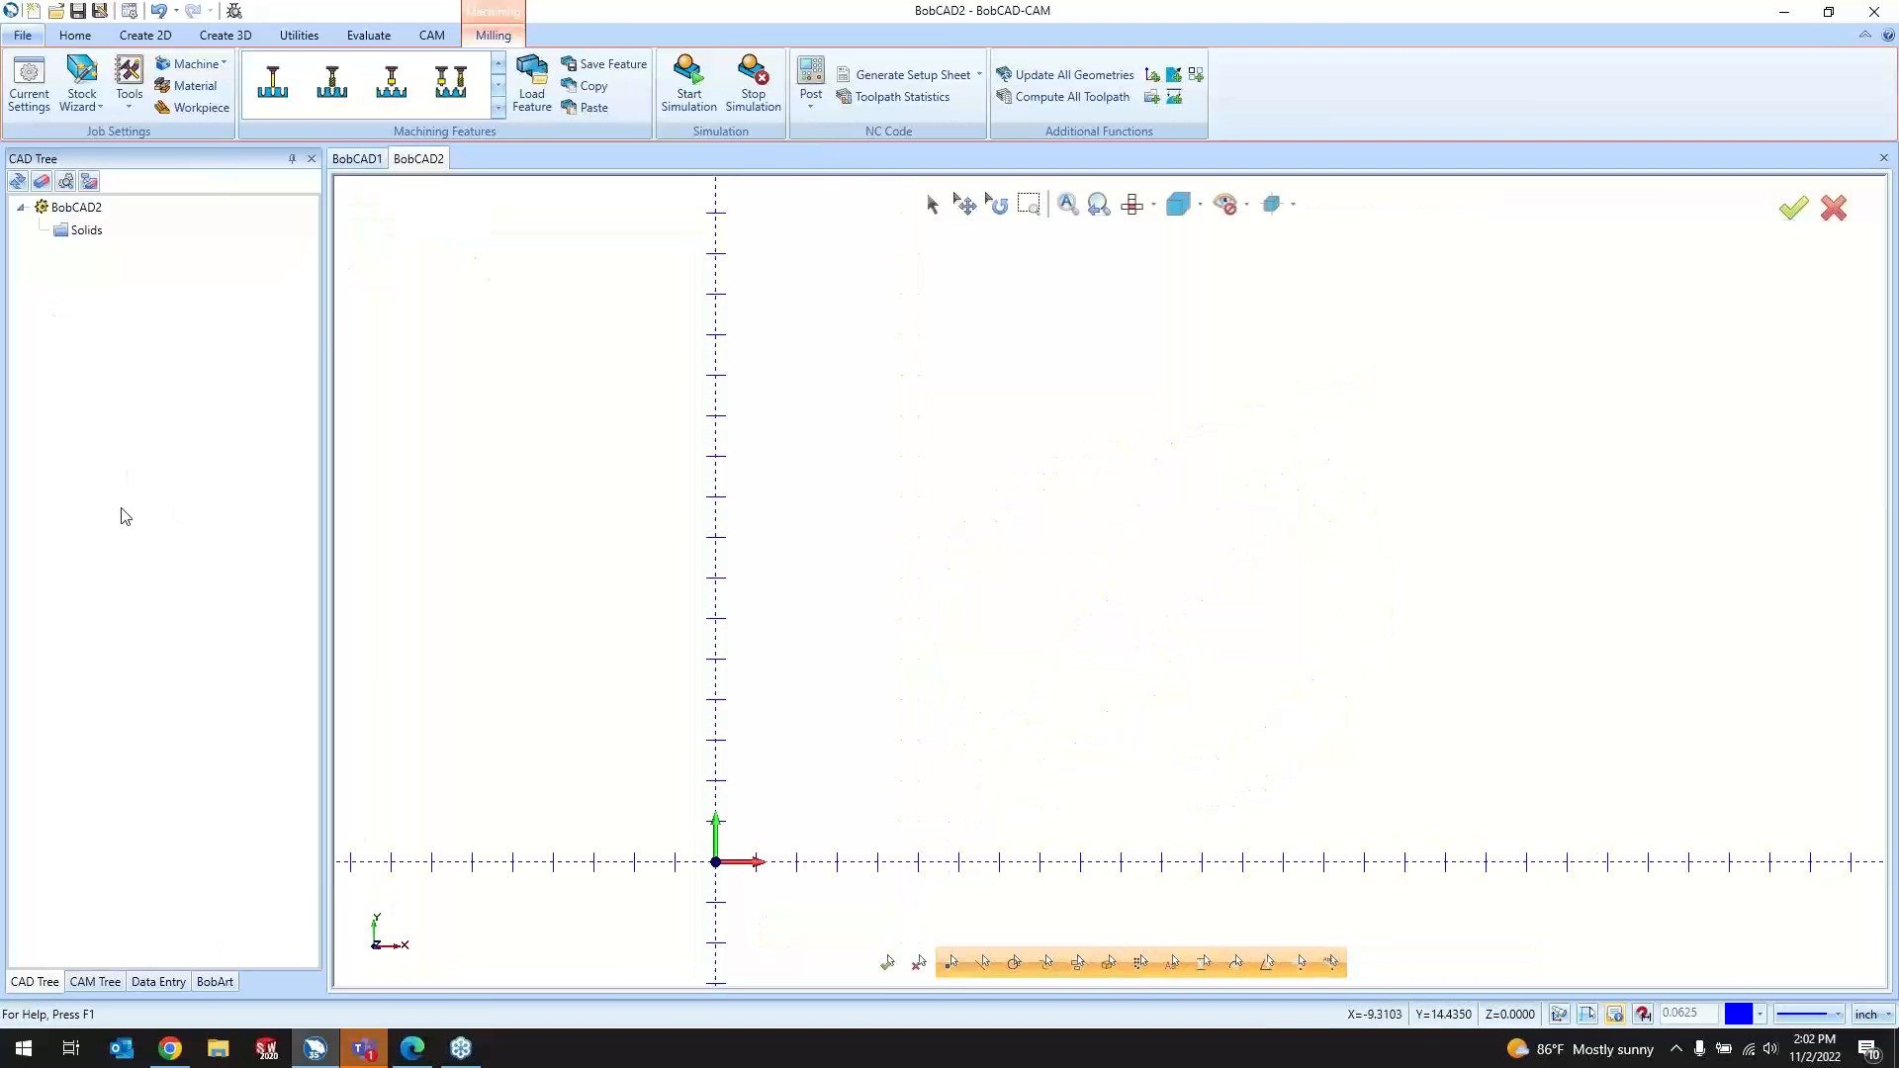
Step: Load Tampa_Bay_Lightning_Logo_2011.svg from the Demos folder as a BobArt image, with the file type set to all files
click(214, 981)
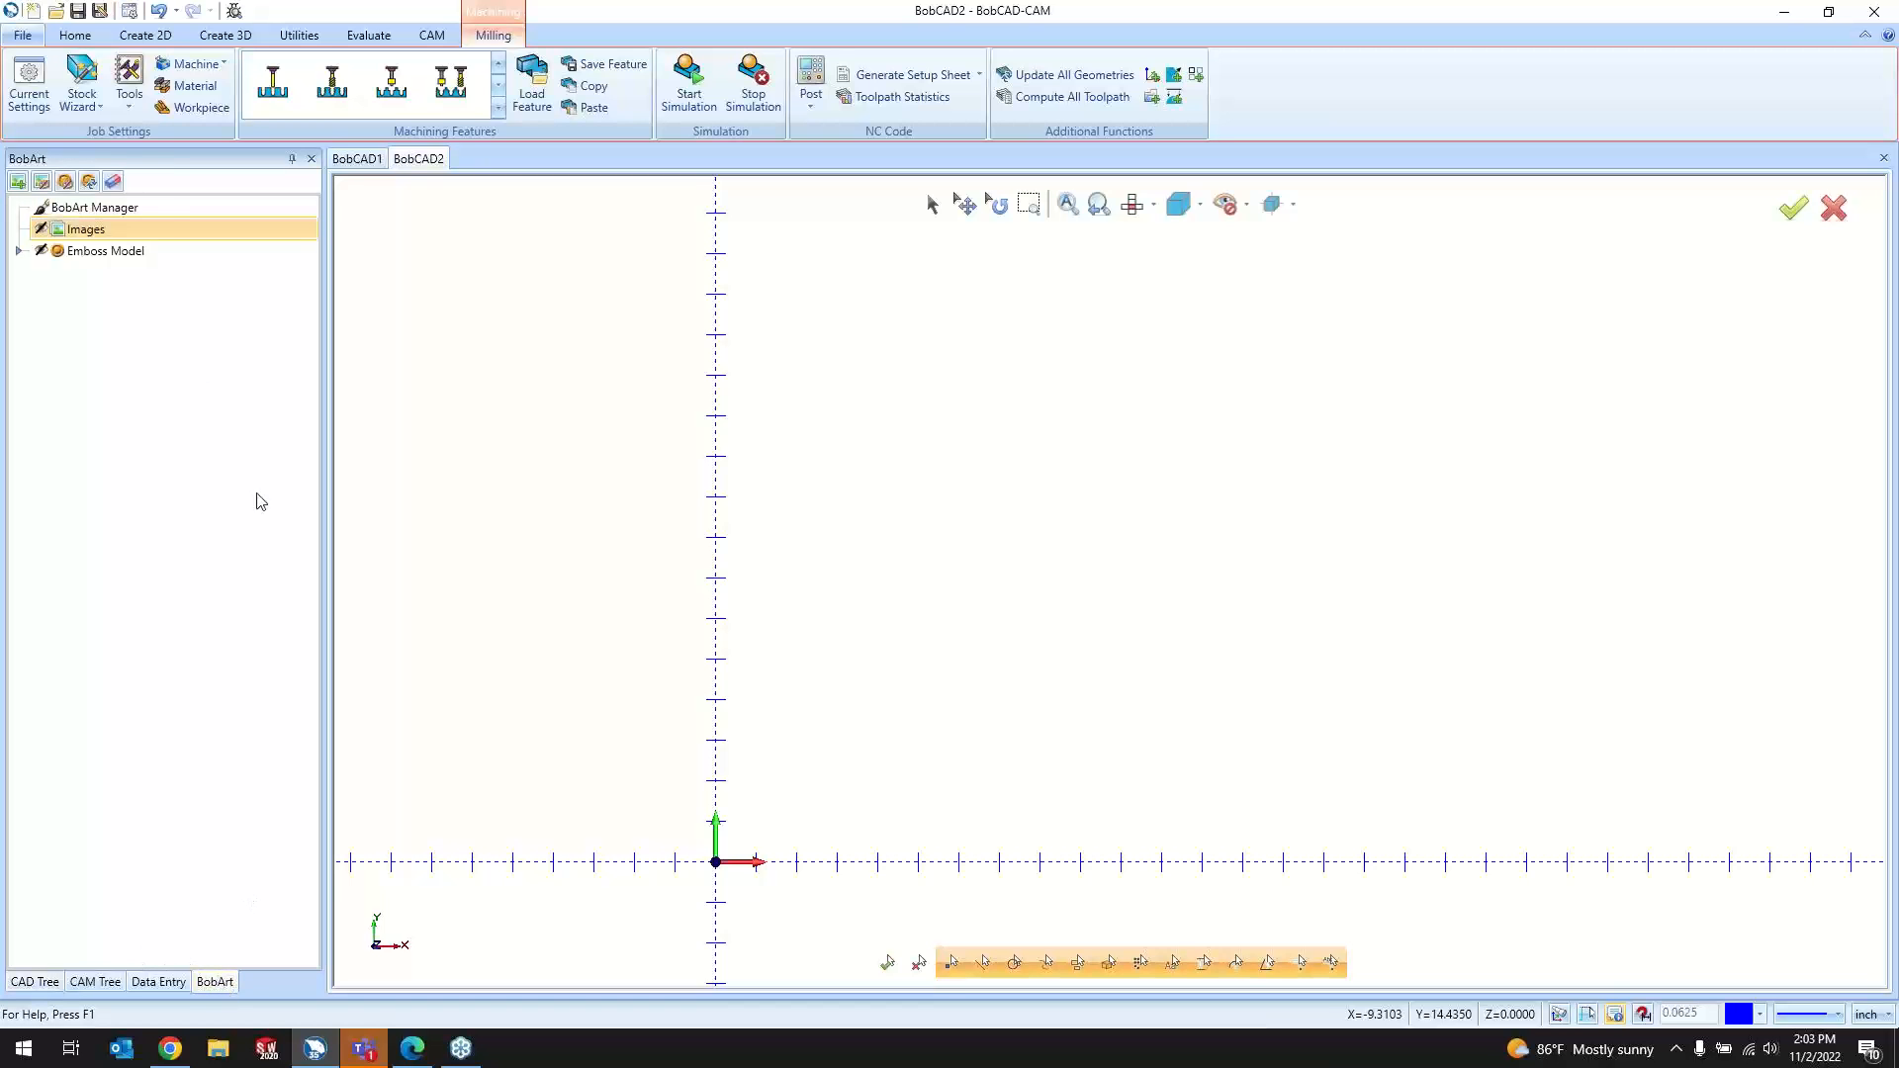
right_click(117, 230)
click(159, 237)
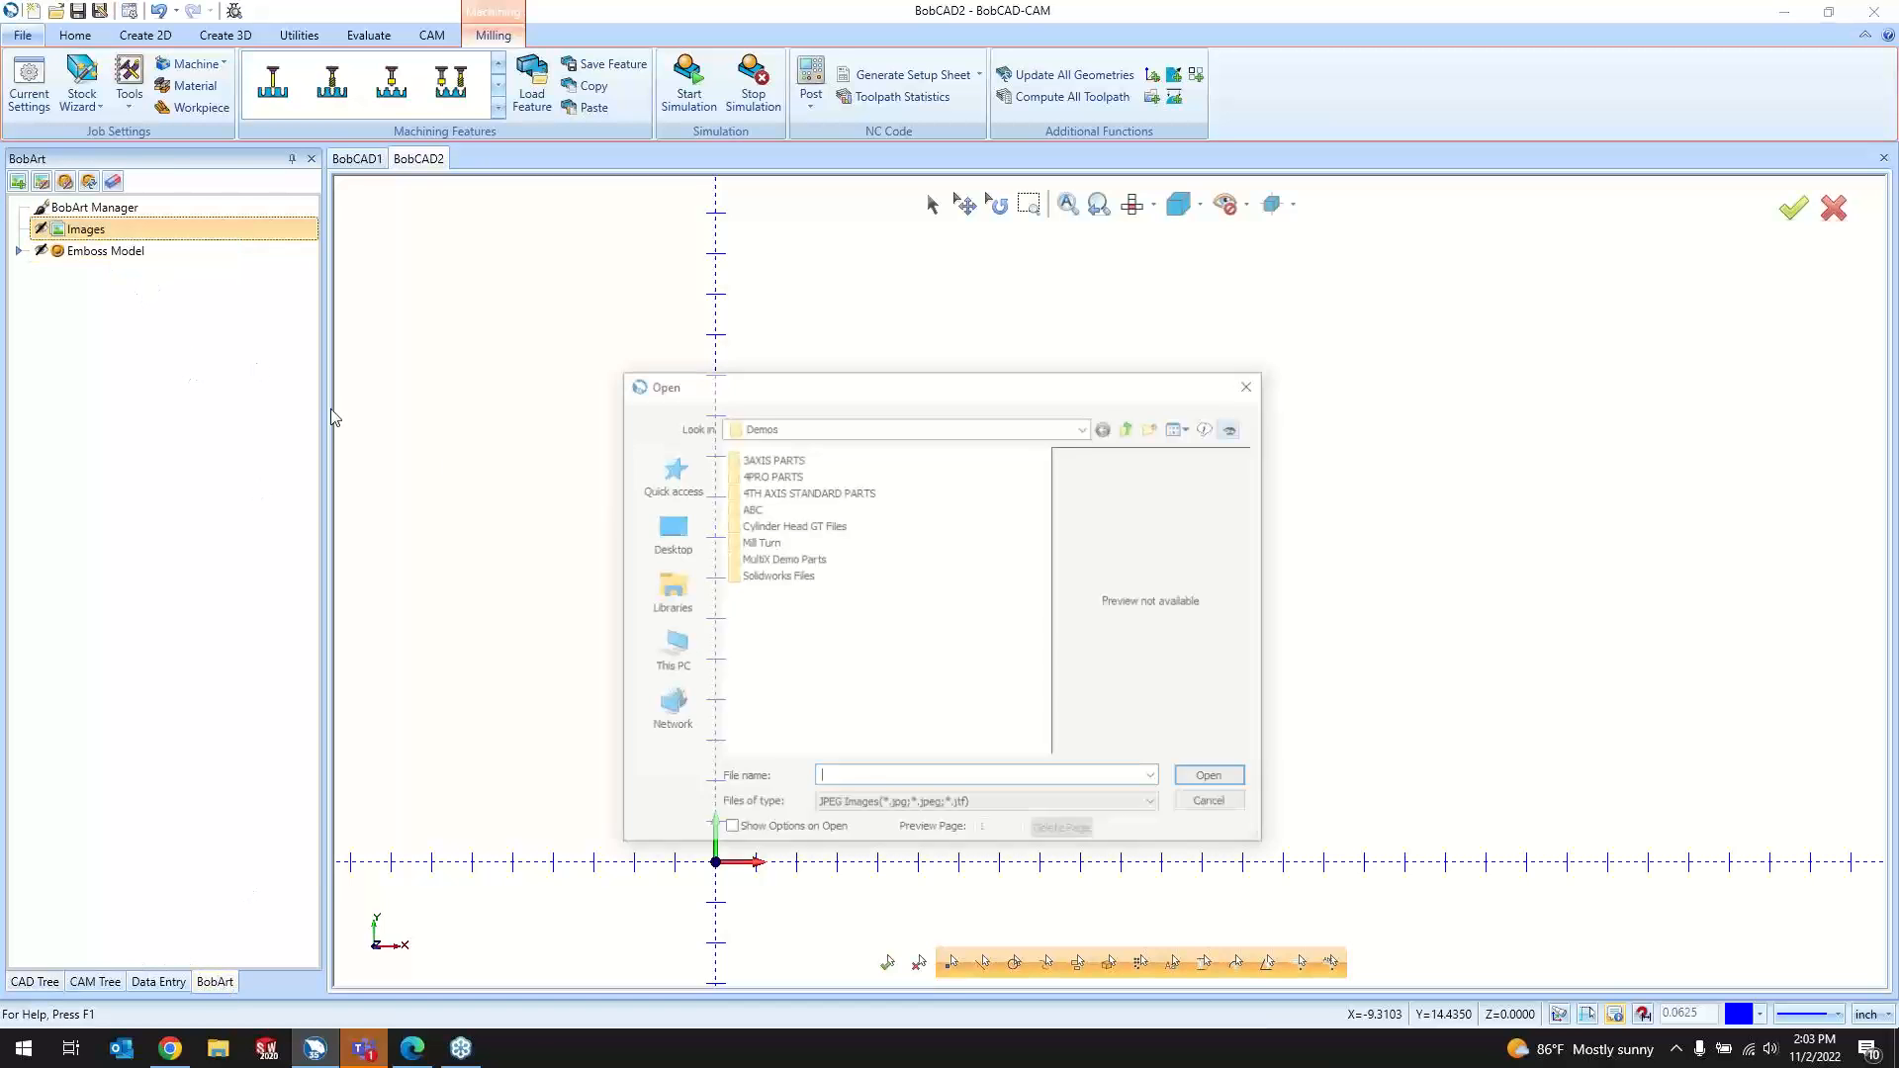
click(919, 805)
scroll(919, 801, down, 2)
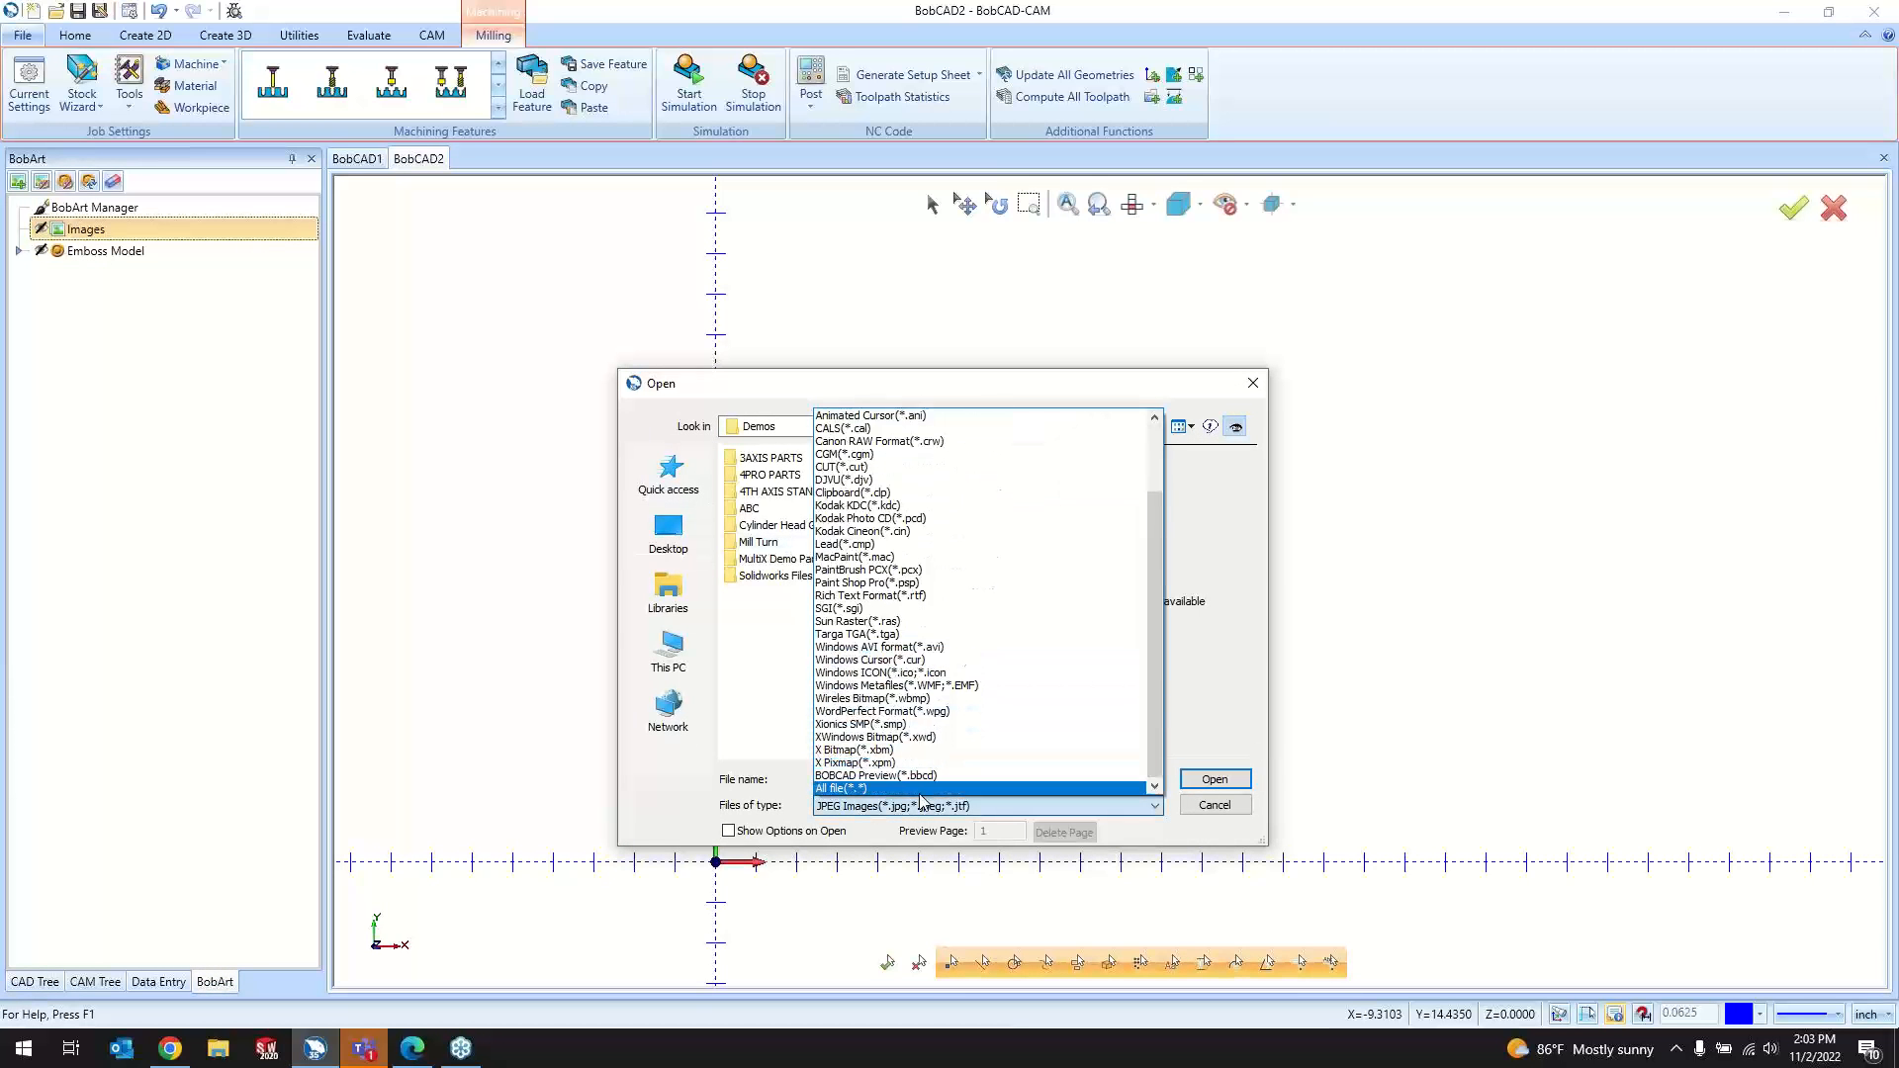
click(912, 791)
scroll(880, 672, down, 2)
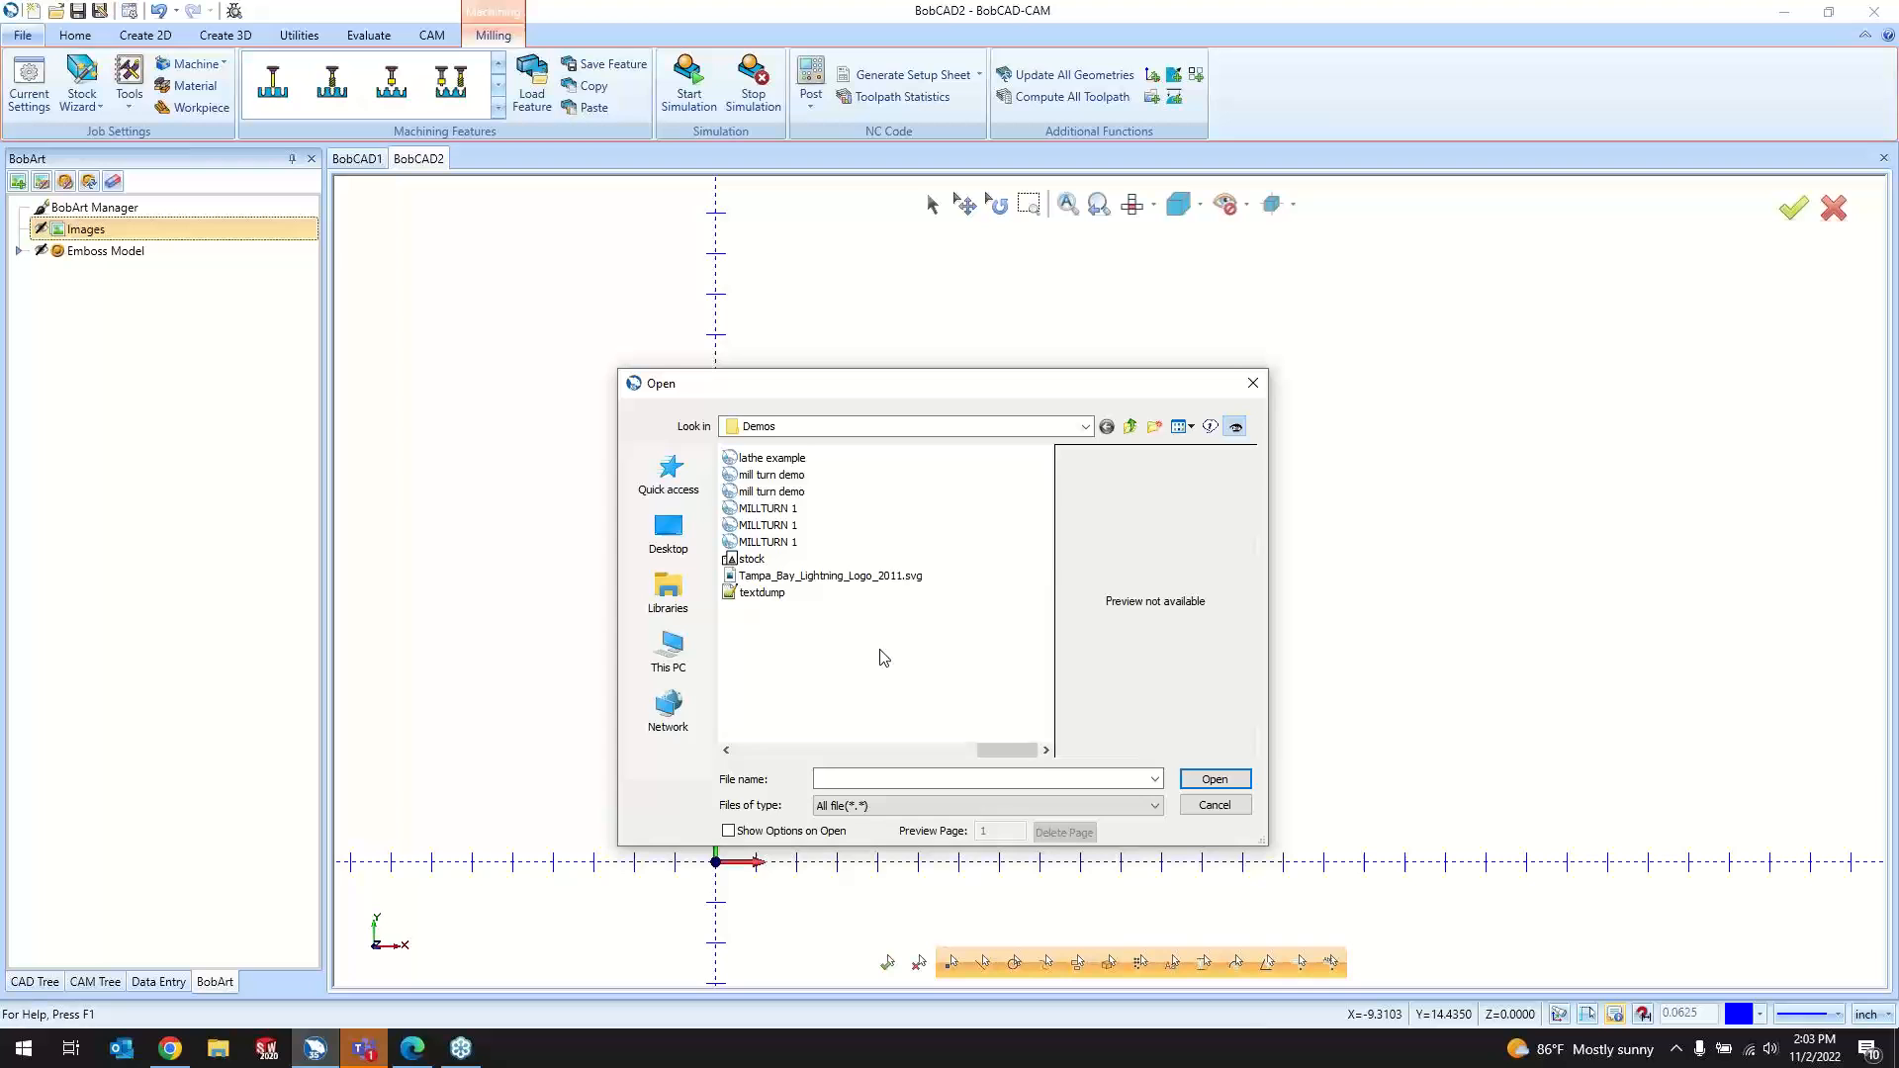
double_click(893, 575)
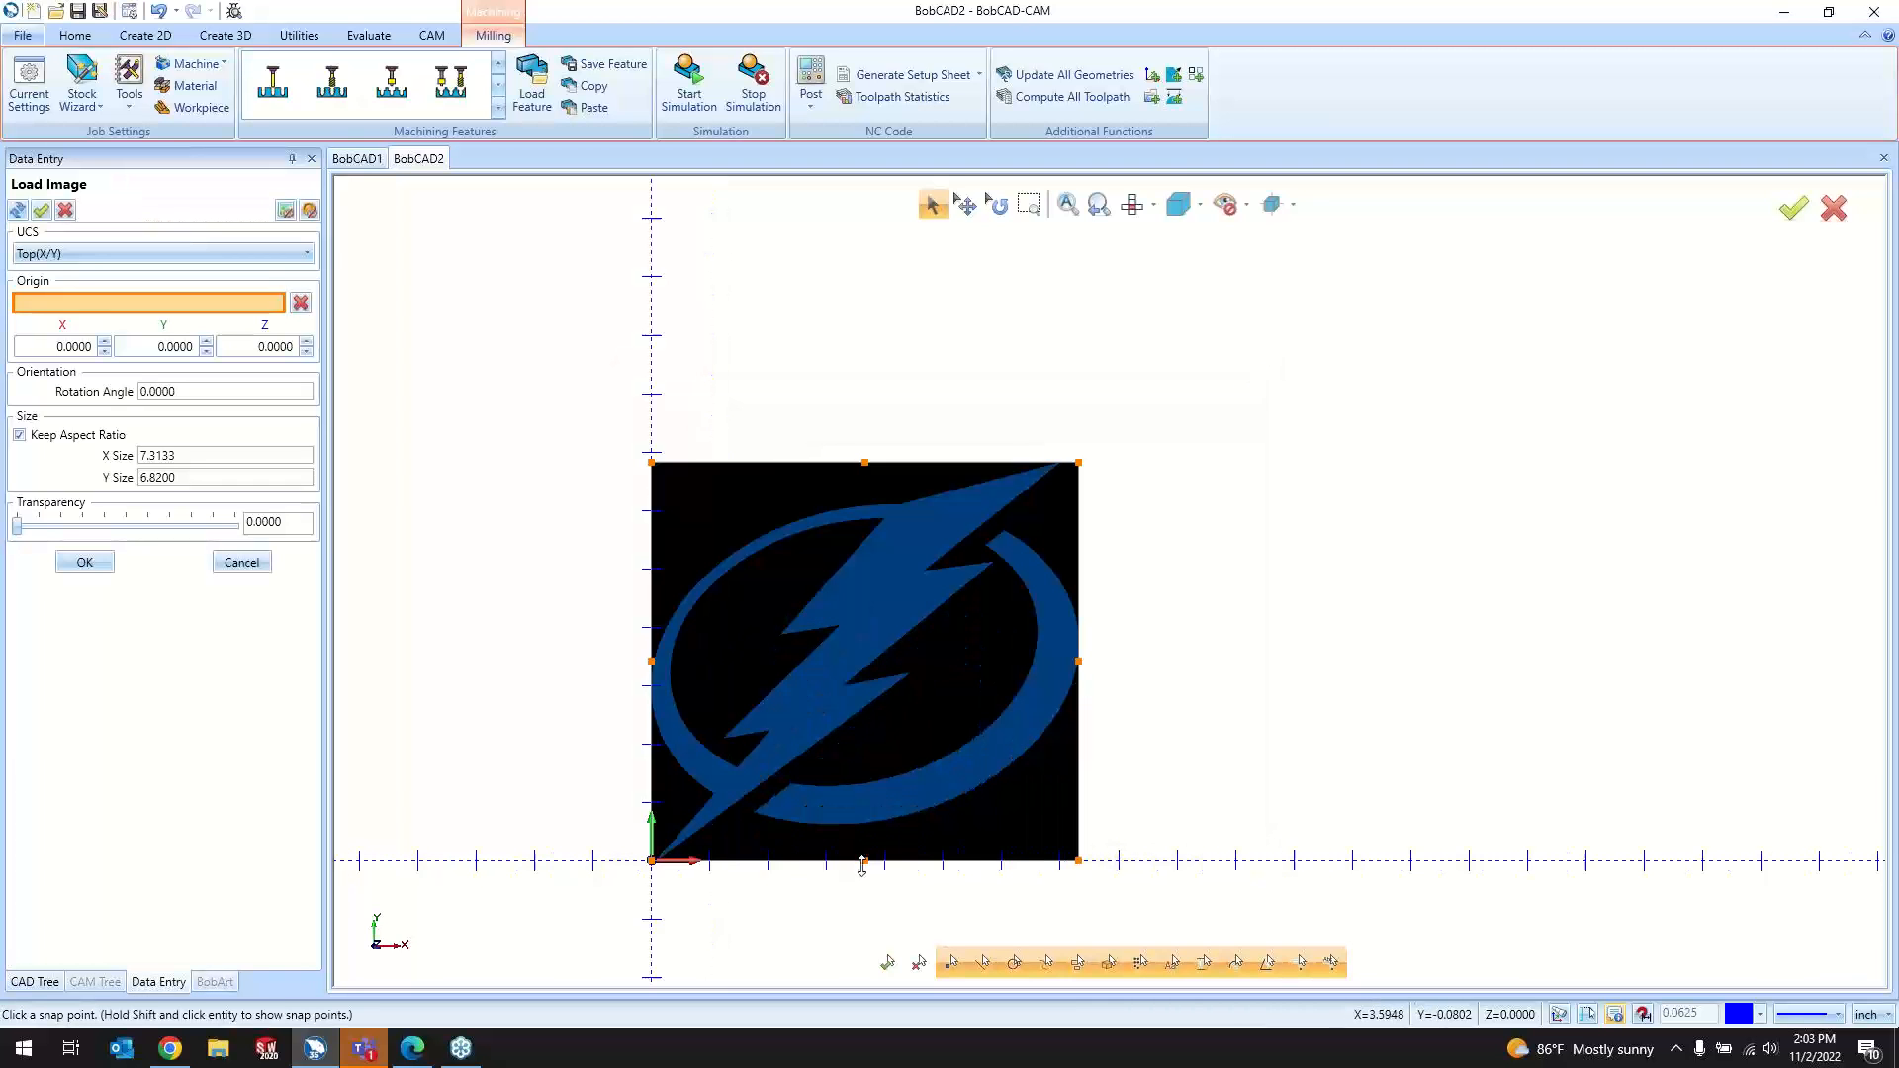
Step: Try shifting the loaded logo image to an X origin of 8
scroll(860, 875, up, 1)
scroll(831, 831, down, 1)
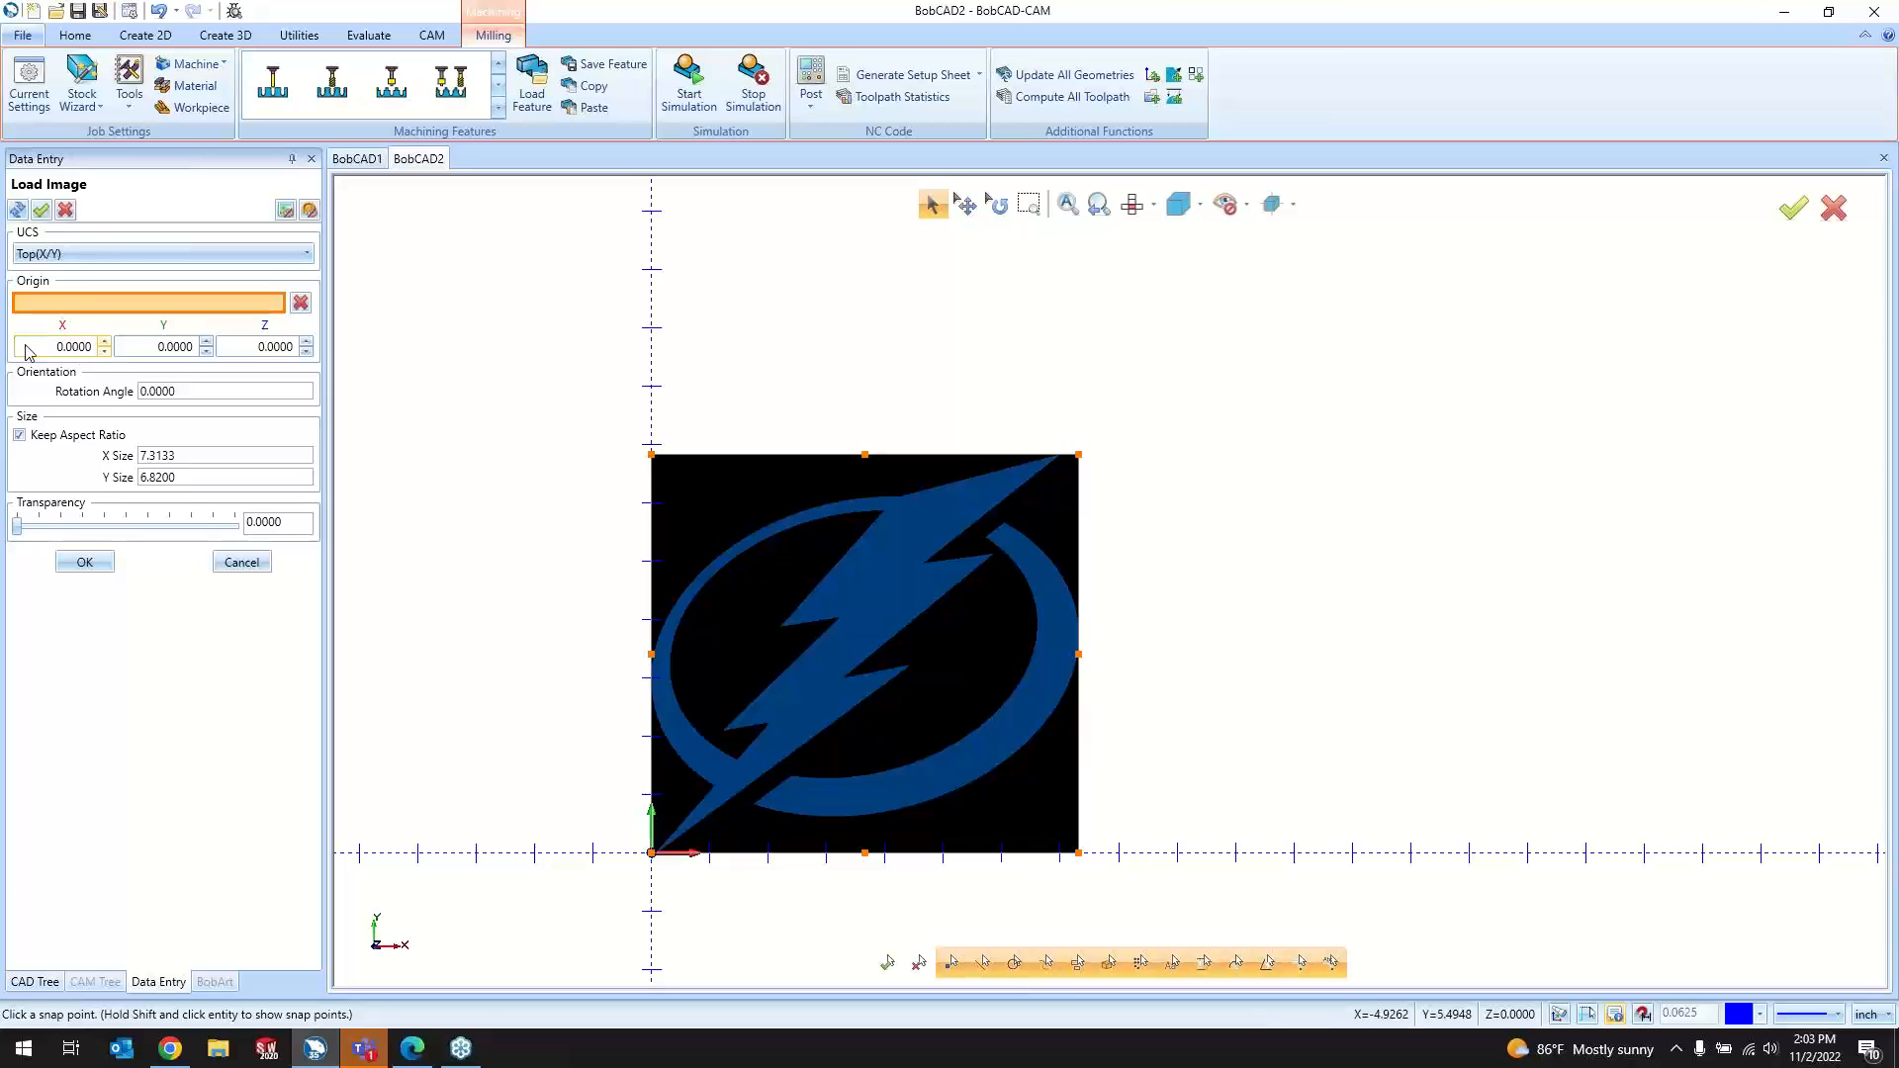
click(102, 348)
text(8)
key(Tab)
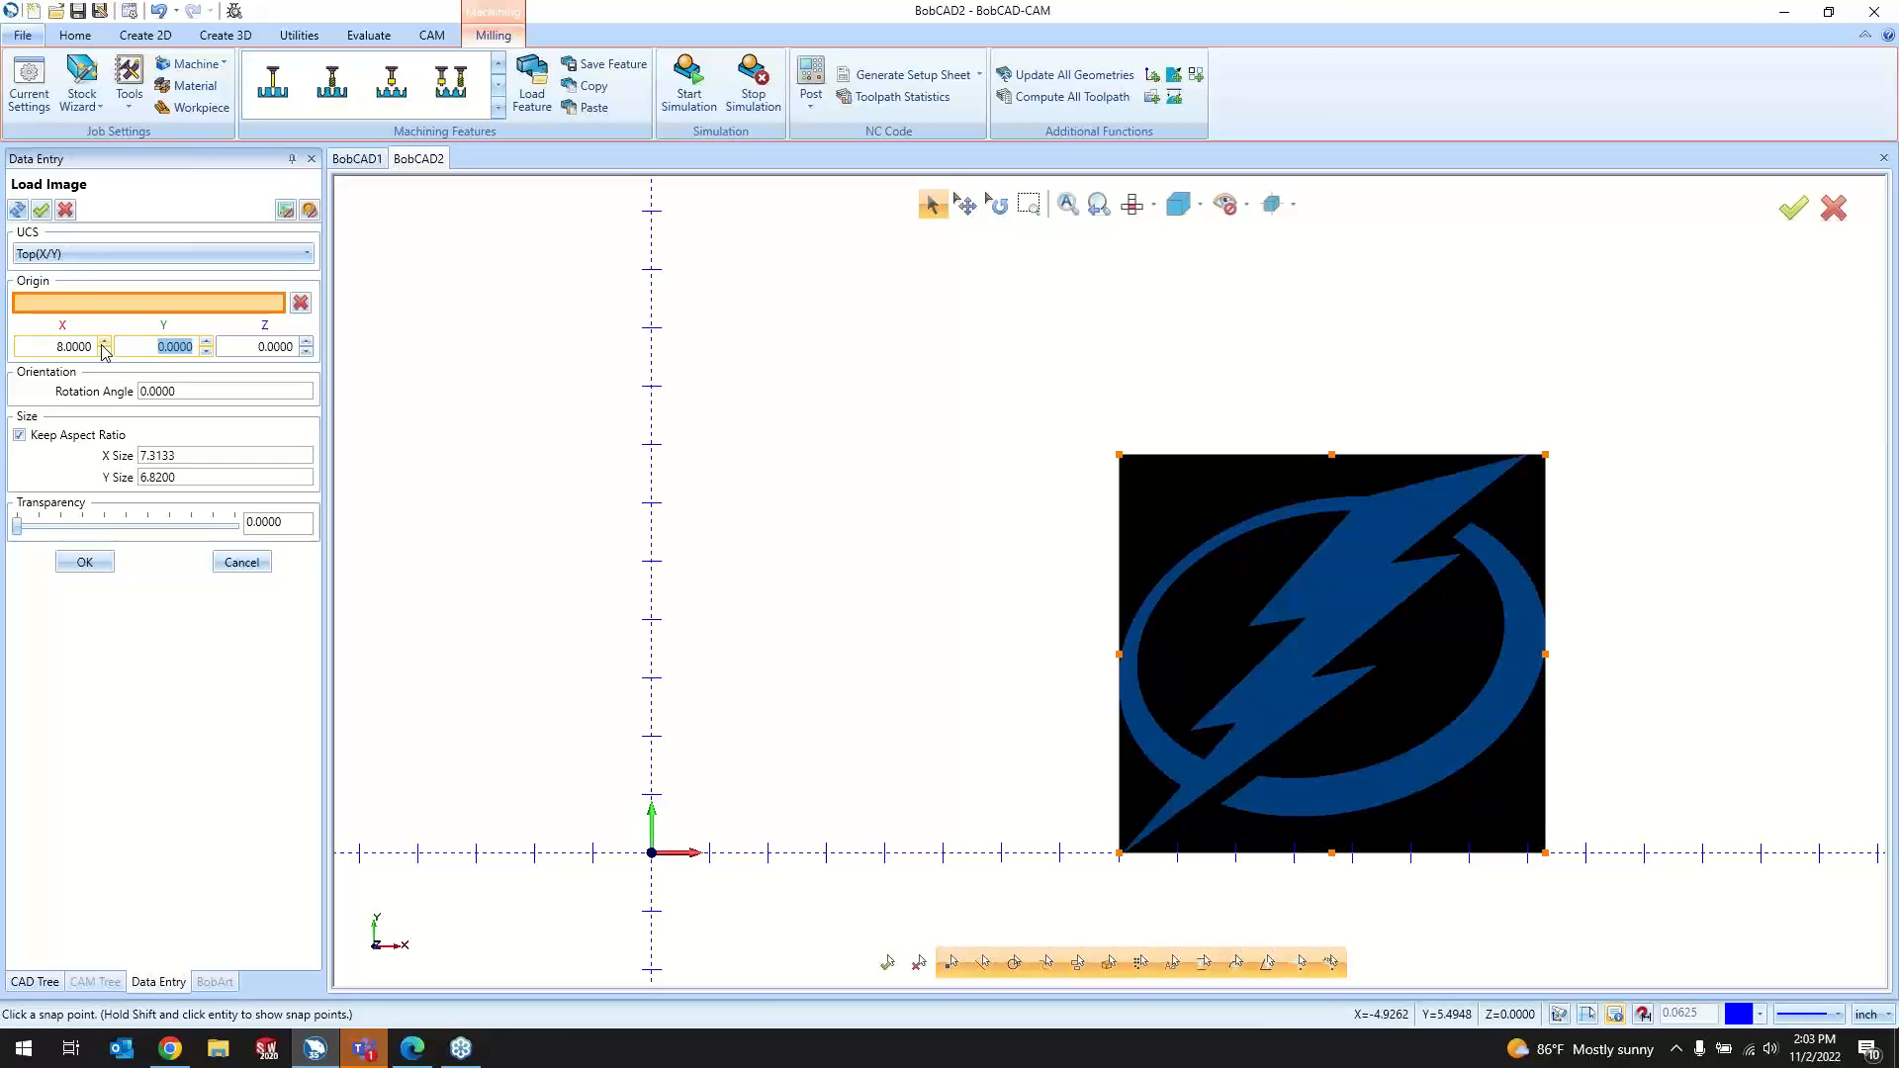
Step: Set the image's X origin to 0 and accept its placement with zero rotation and transparency
click(54, 348)
text(0)
key(Tab)
click(212, 393)
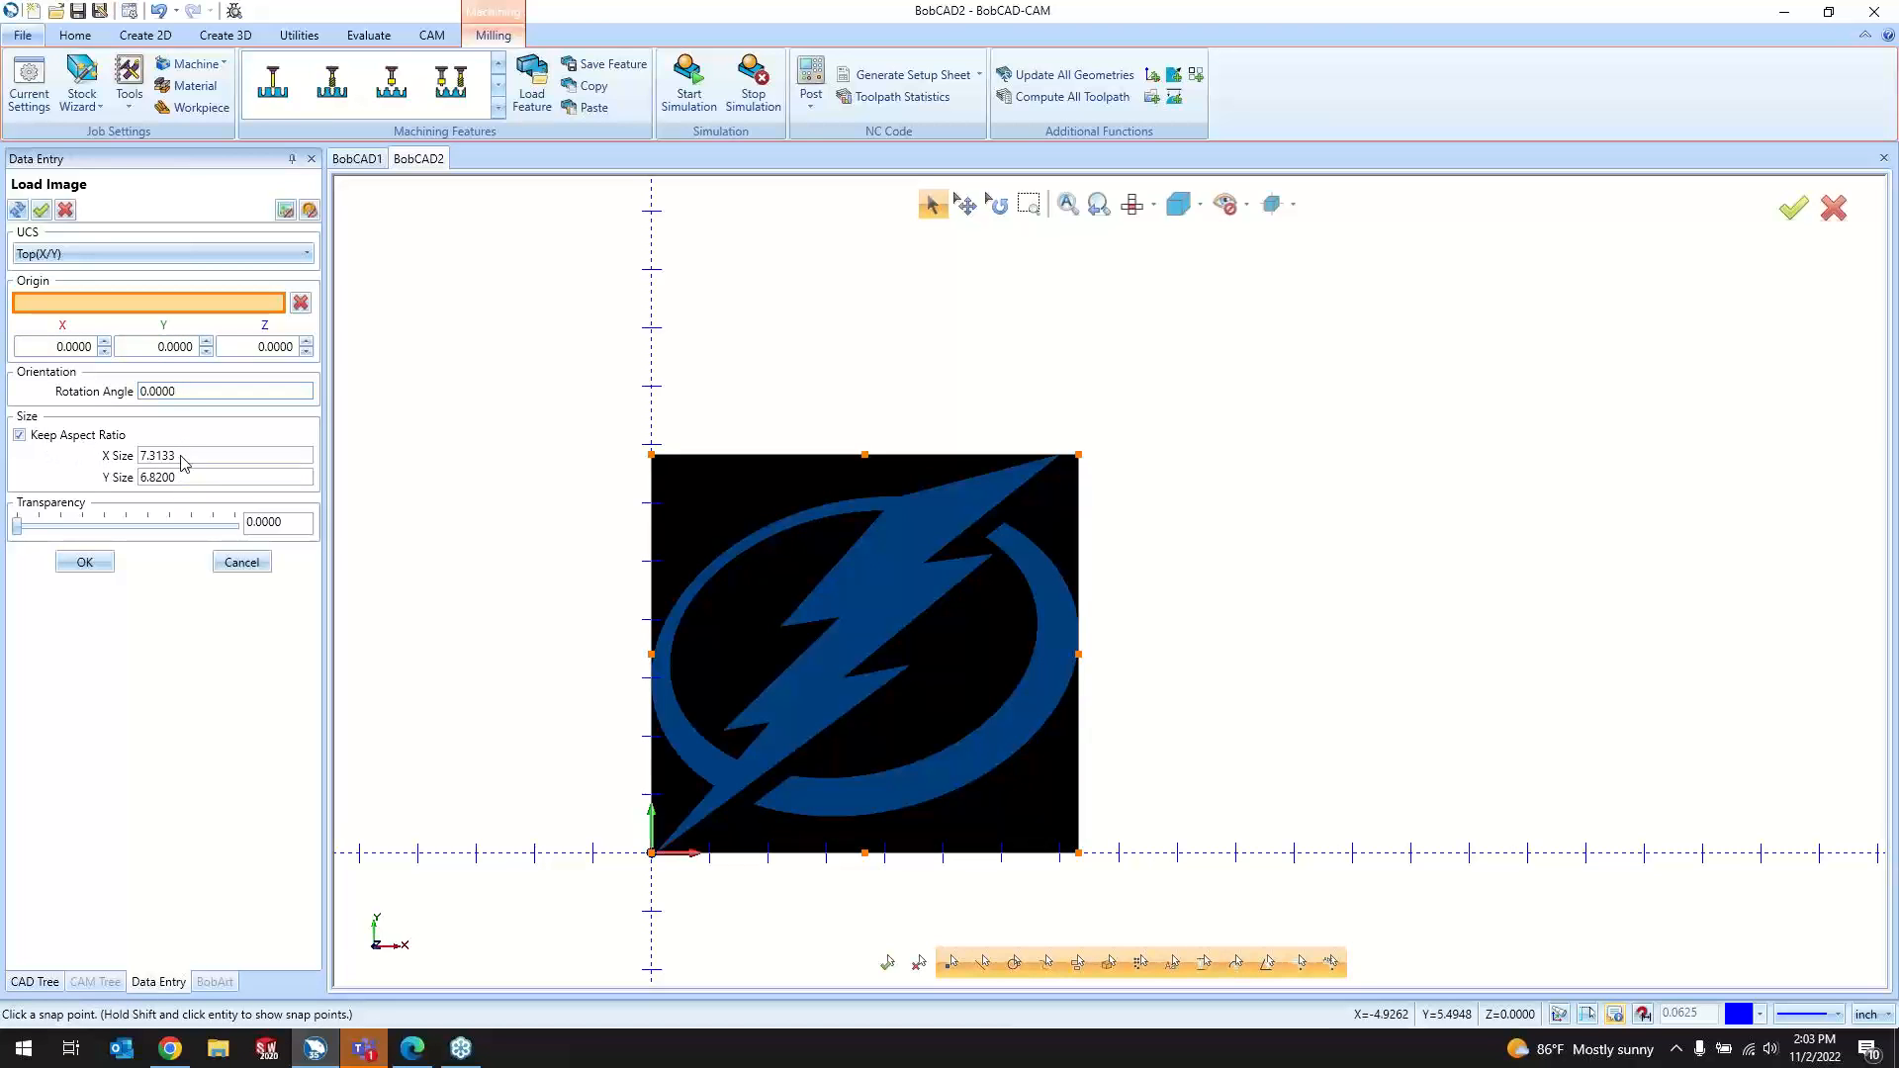
mouse_move(19, 527)
mouse_down()
mouse_move(309, 534)
mouse_move(5, 529)
mouse_up()
click(86, 562)
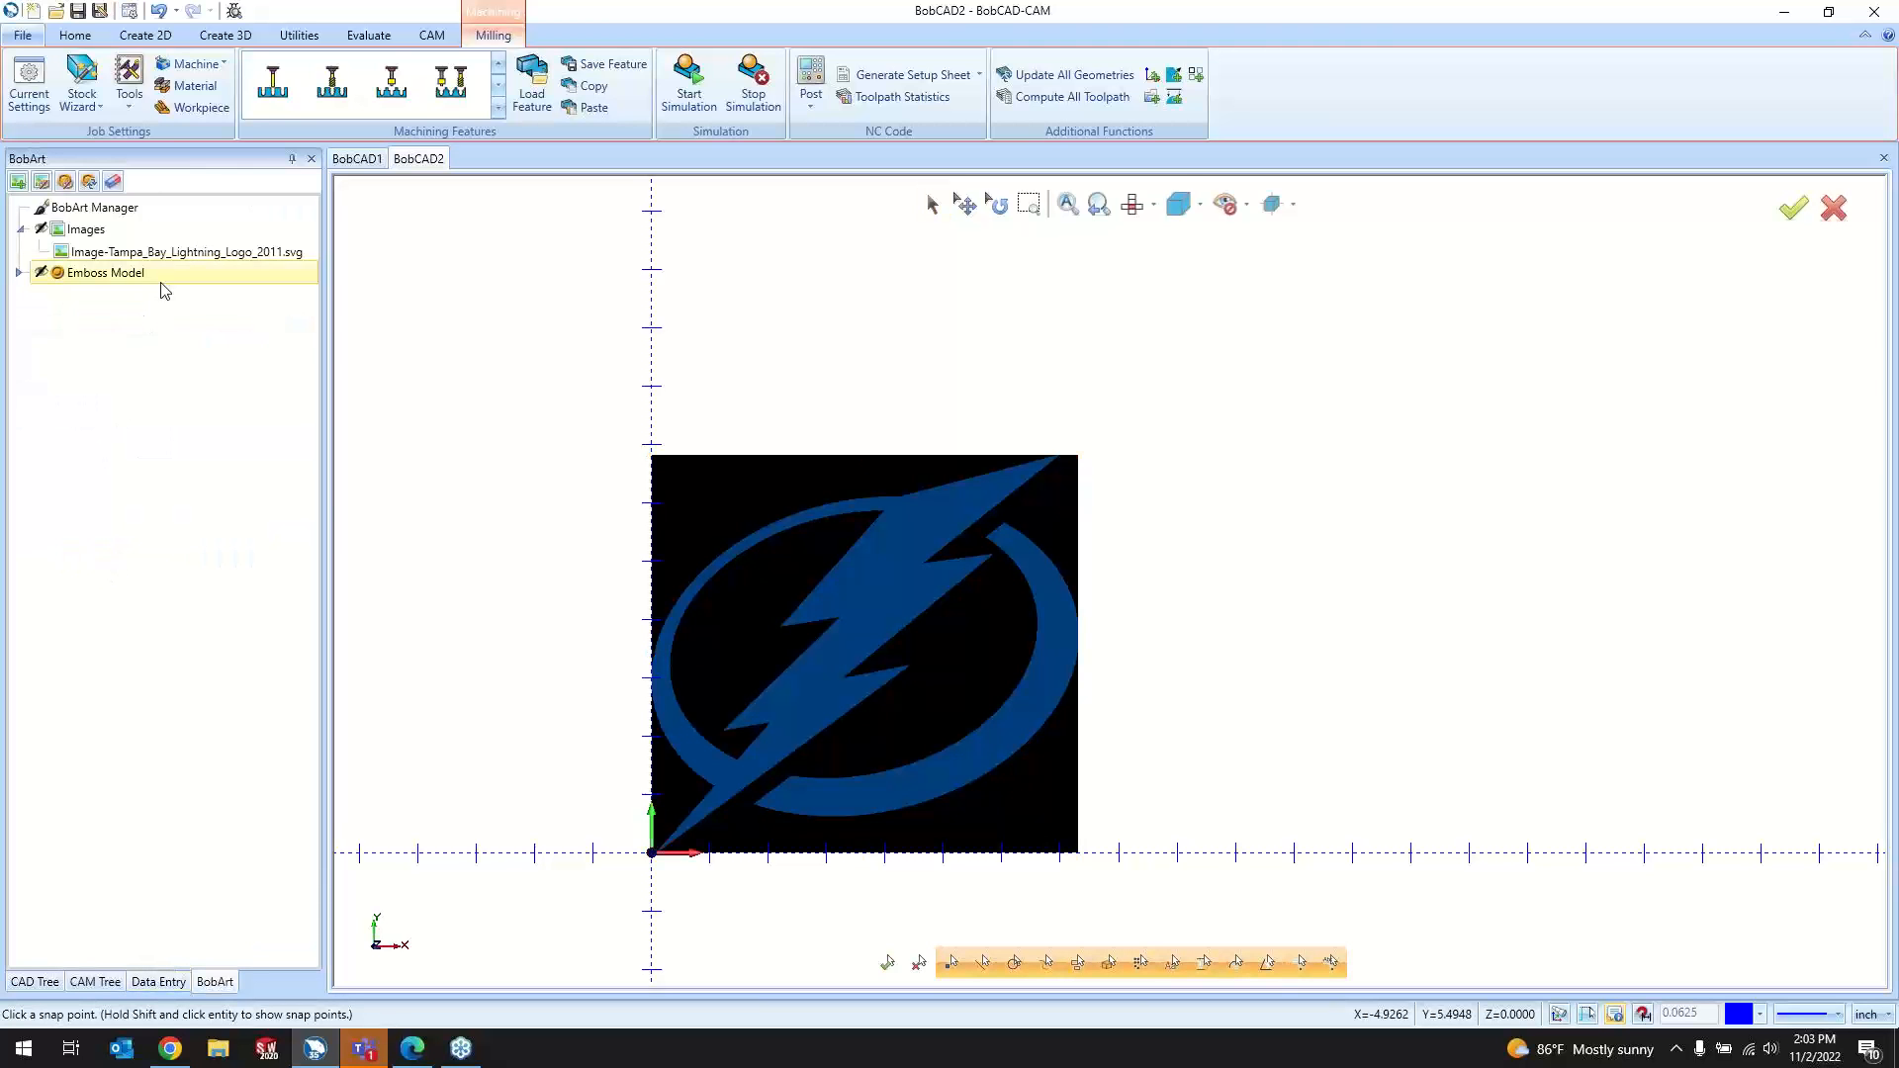
Step: Vectorize the logo image with the 2-Level (Black/White) strategy at a threshold value of 34
right_click(181, 253)
click(225, 295)
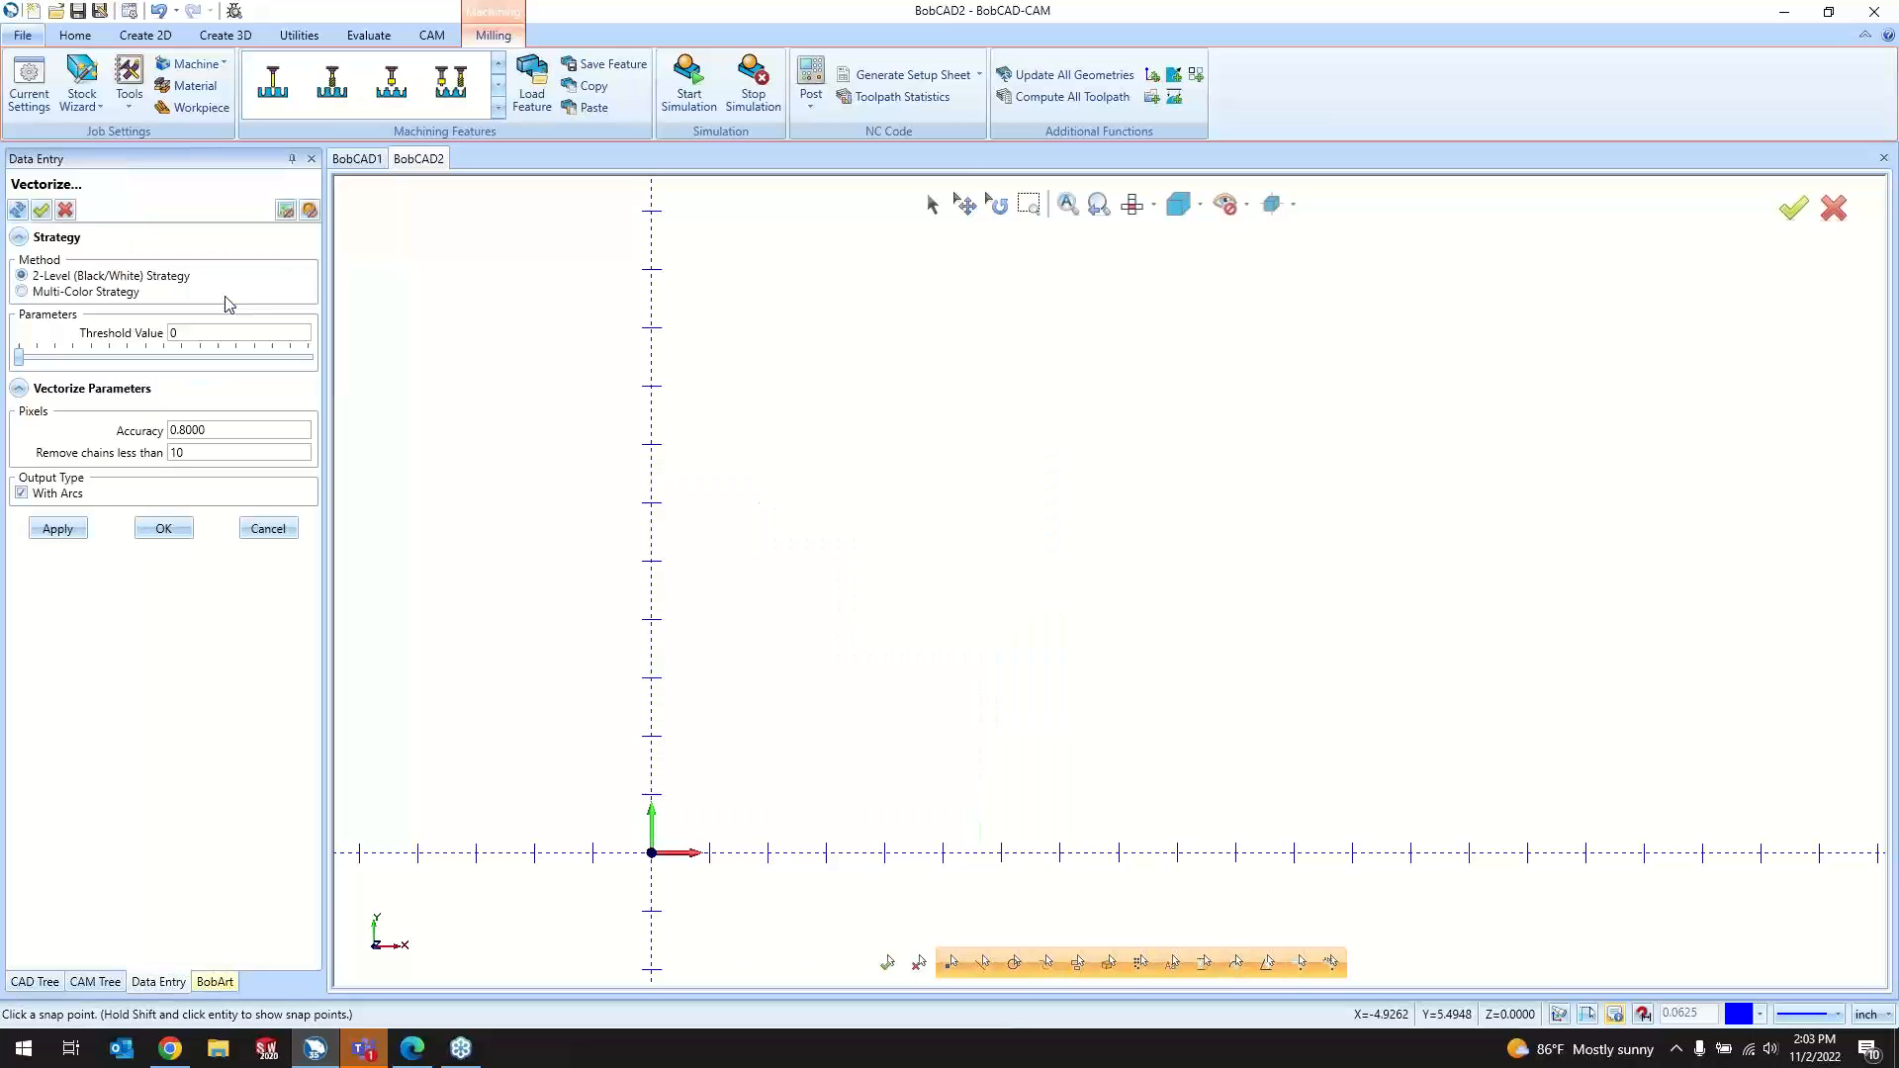
click(24, 362)
drag(20, 357, 124, 355)
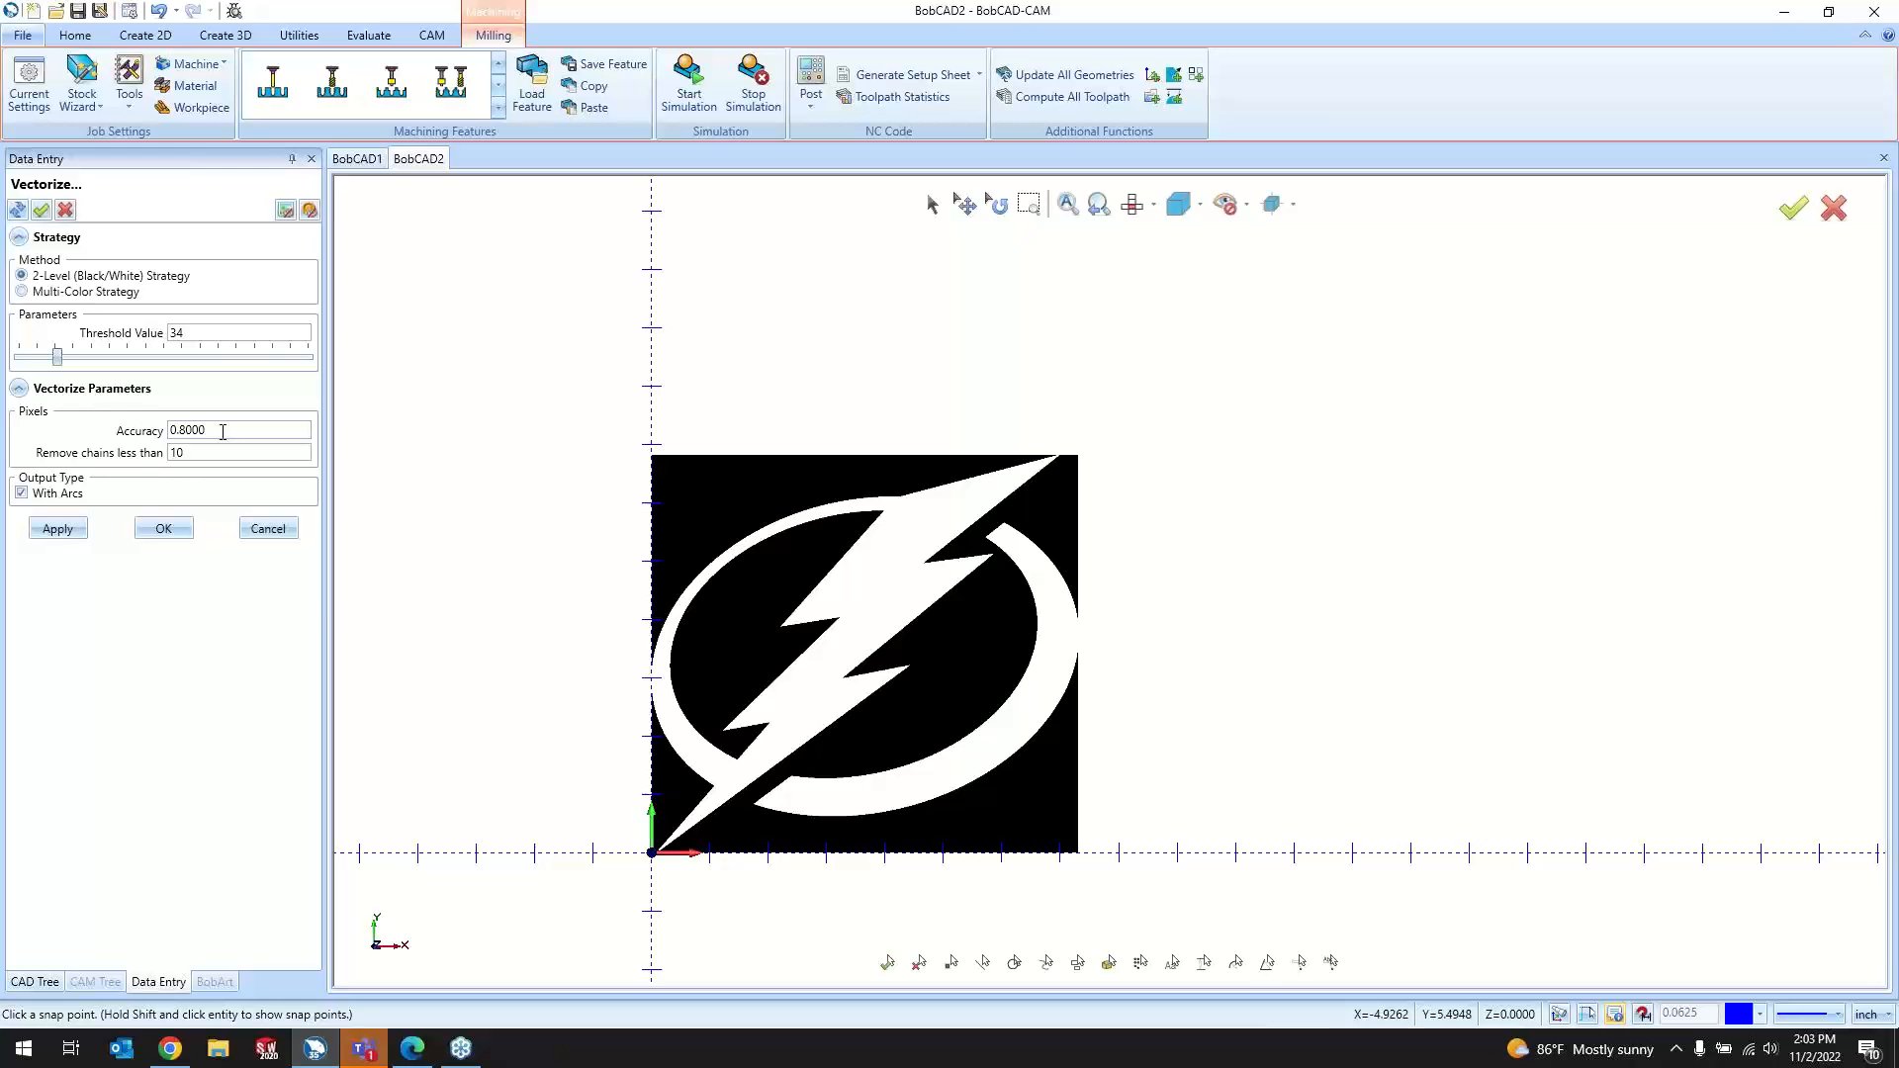
click(54, 495)
click(163, 528)
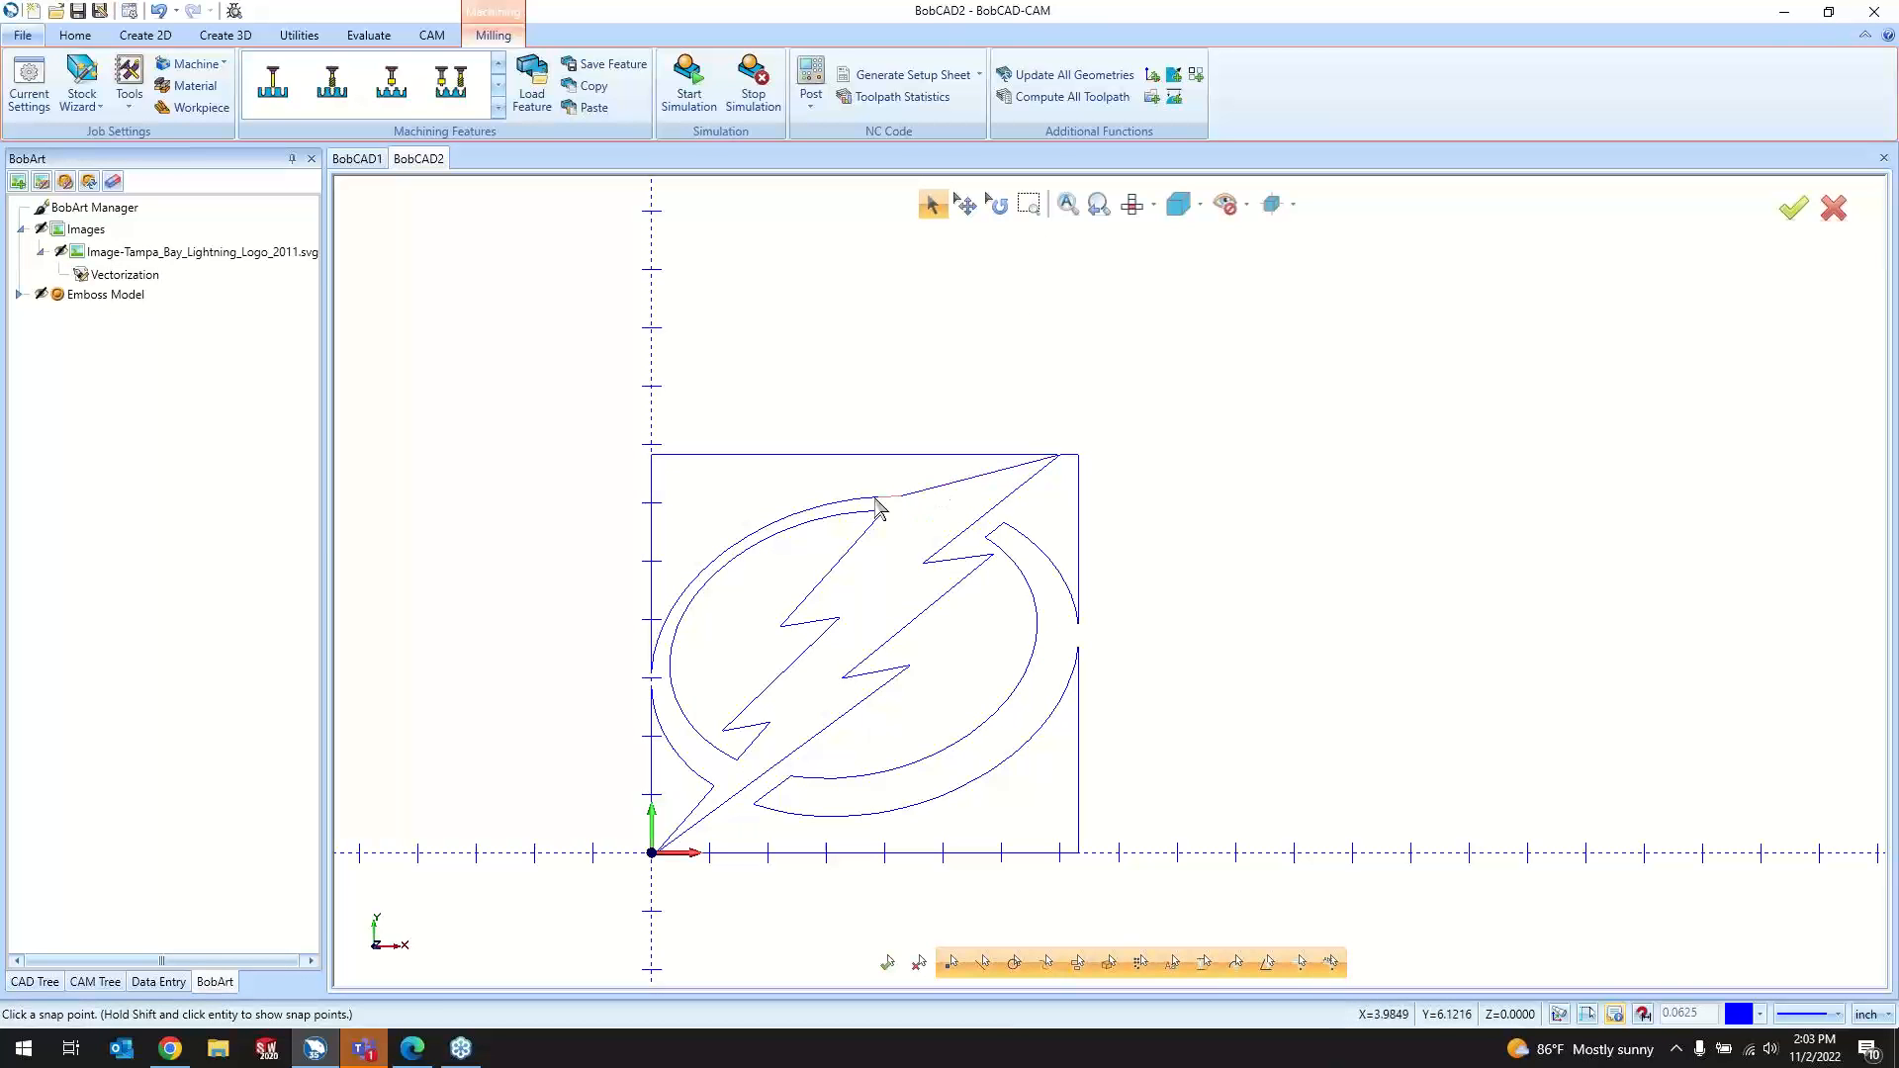
Step: Select all the vectorized logo geometry and check its entity types and quantities in the Entities Summary
right_click(757, 386)
click(583, 490)
drag(548, 328, 1286, 833)
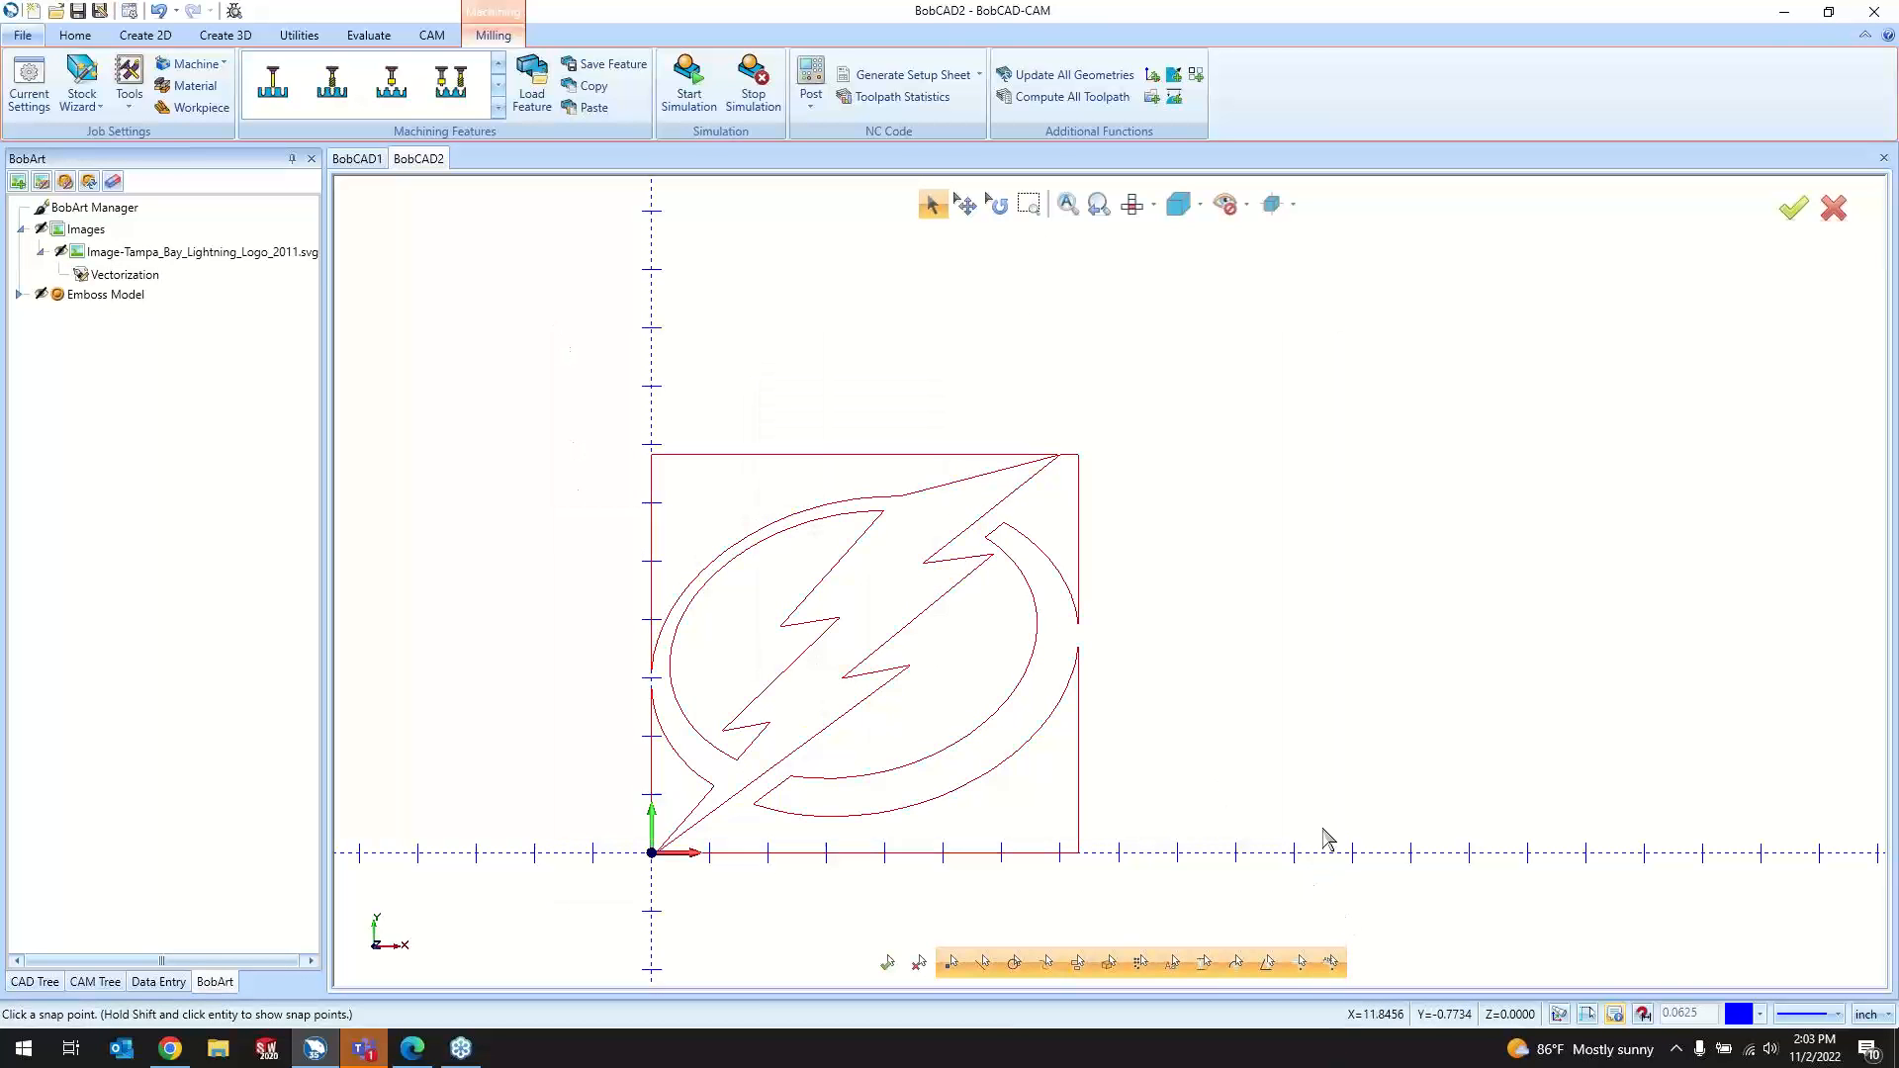
right_click(1209, 523)
click(1270, 758)
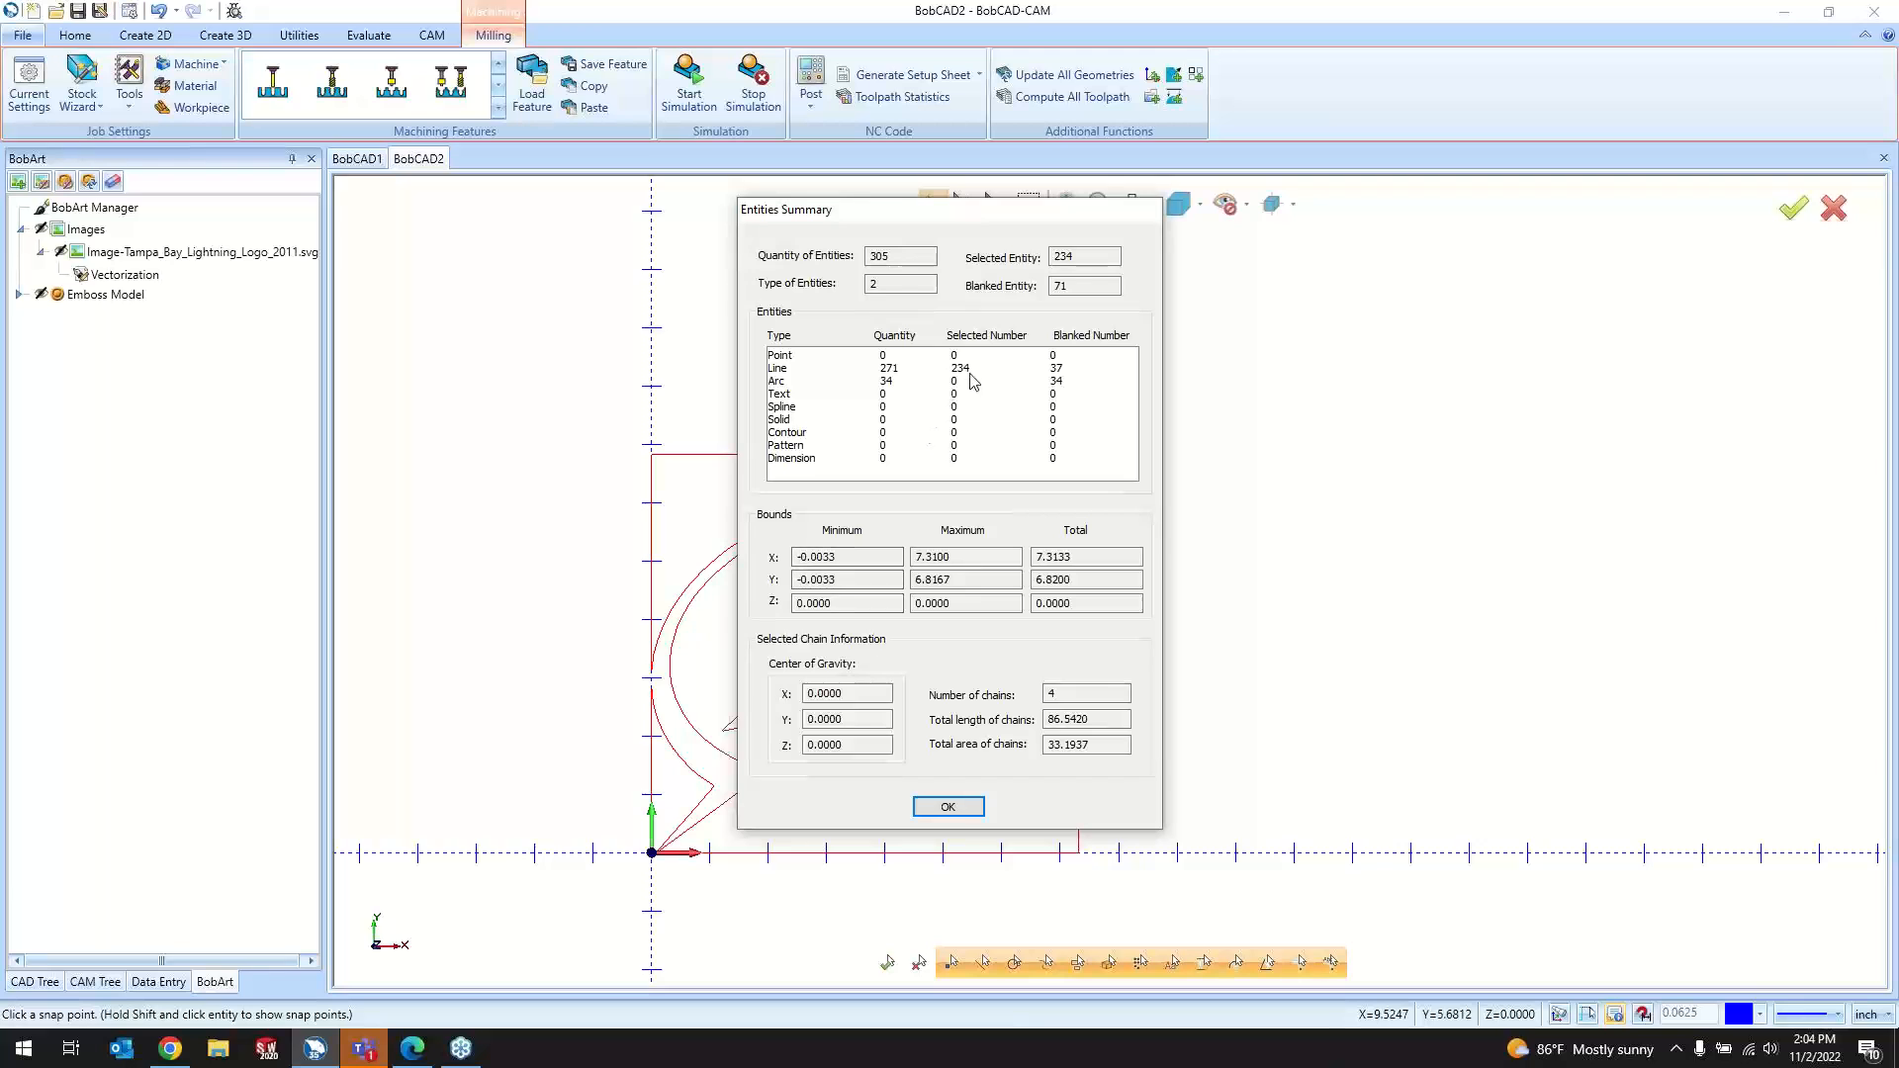
click(947, 806)
Step: Regenerate the logo vectorization with an accuracy of 0.01 pixels, chains shorter than 2 removed, and output with arcs
double_click(145, 278)
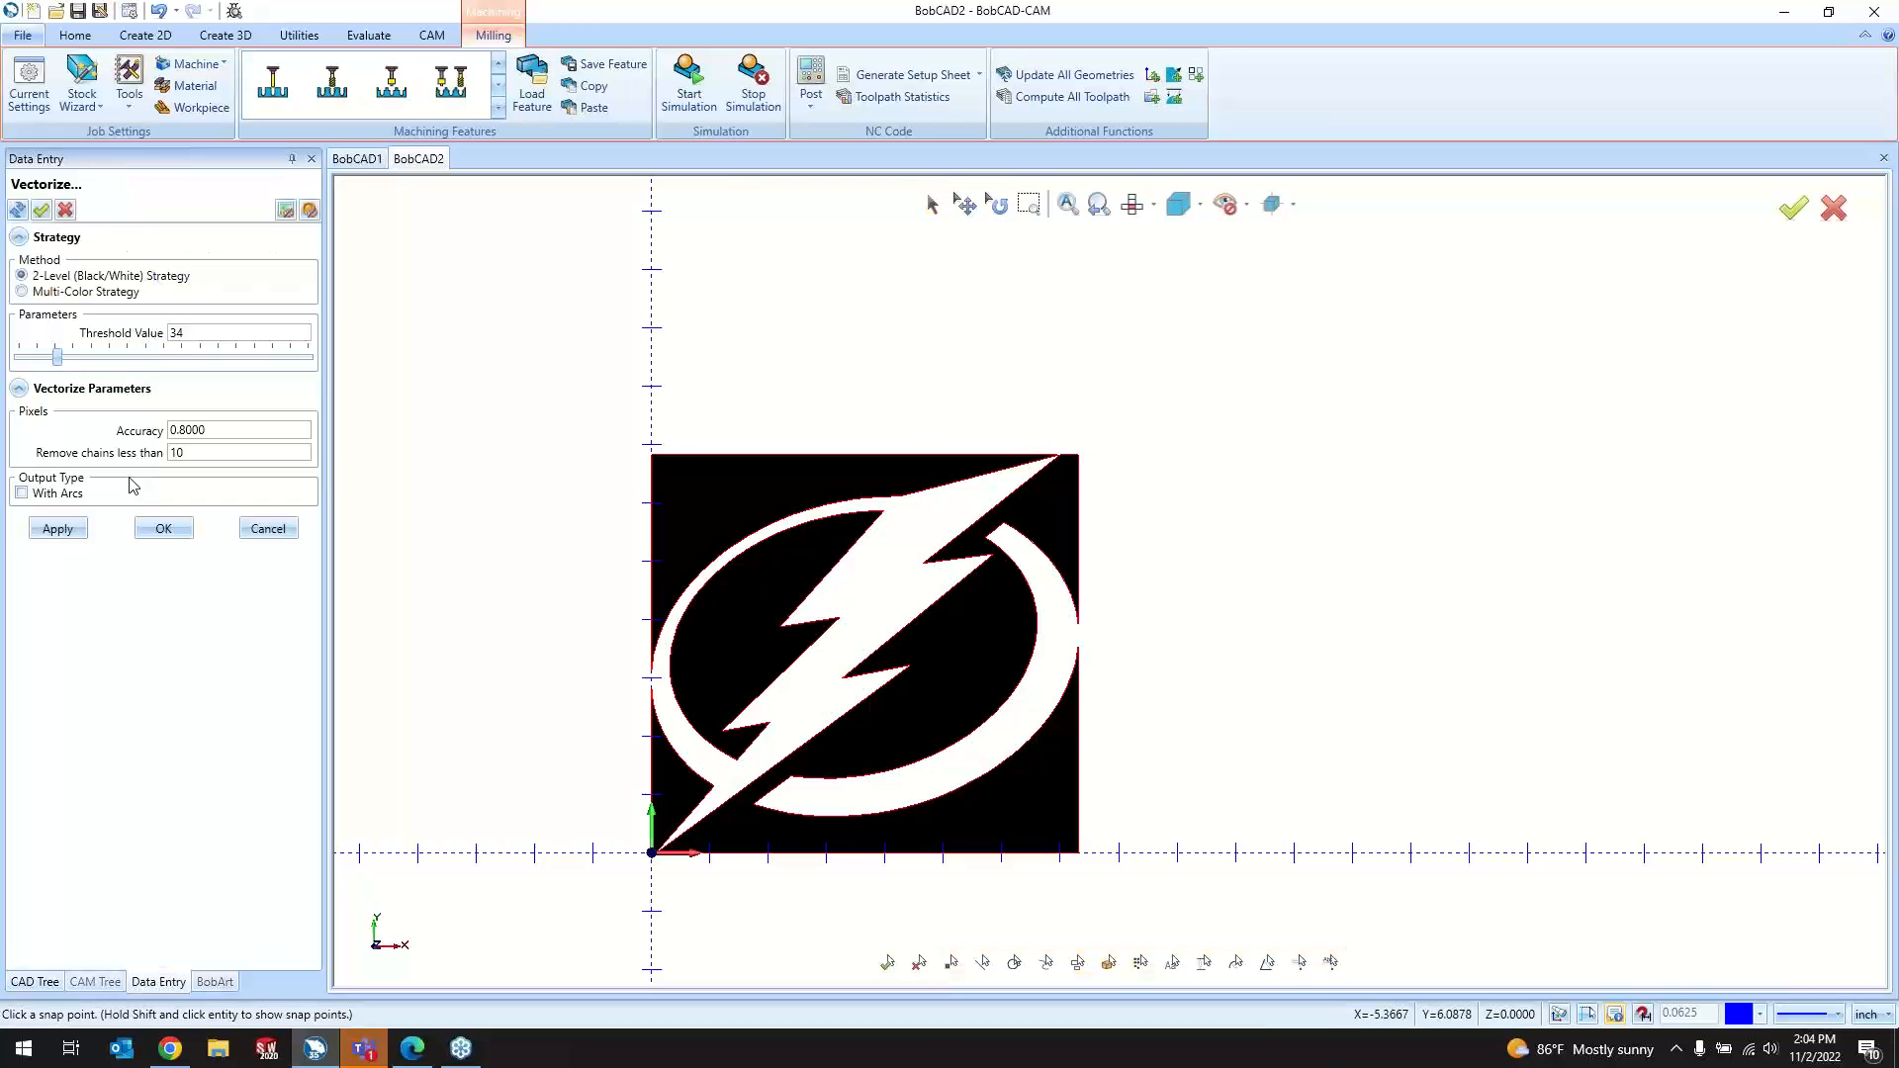
click(227, 432)
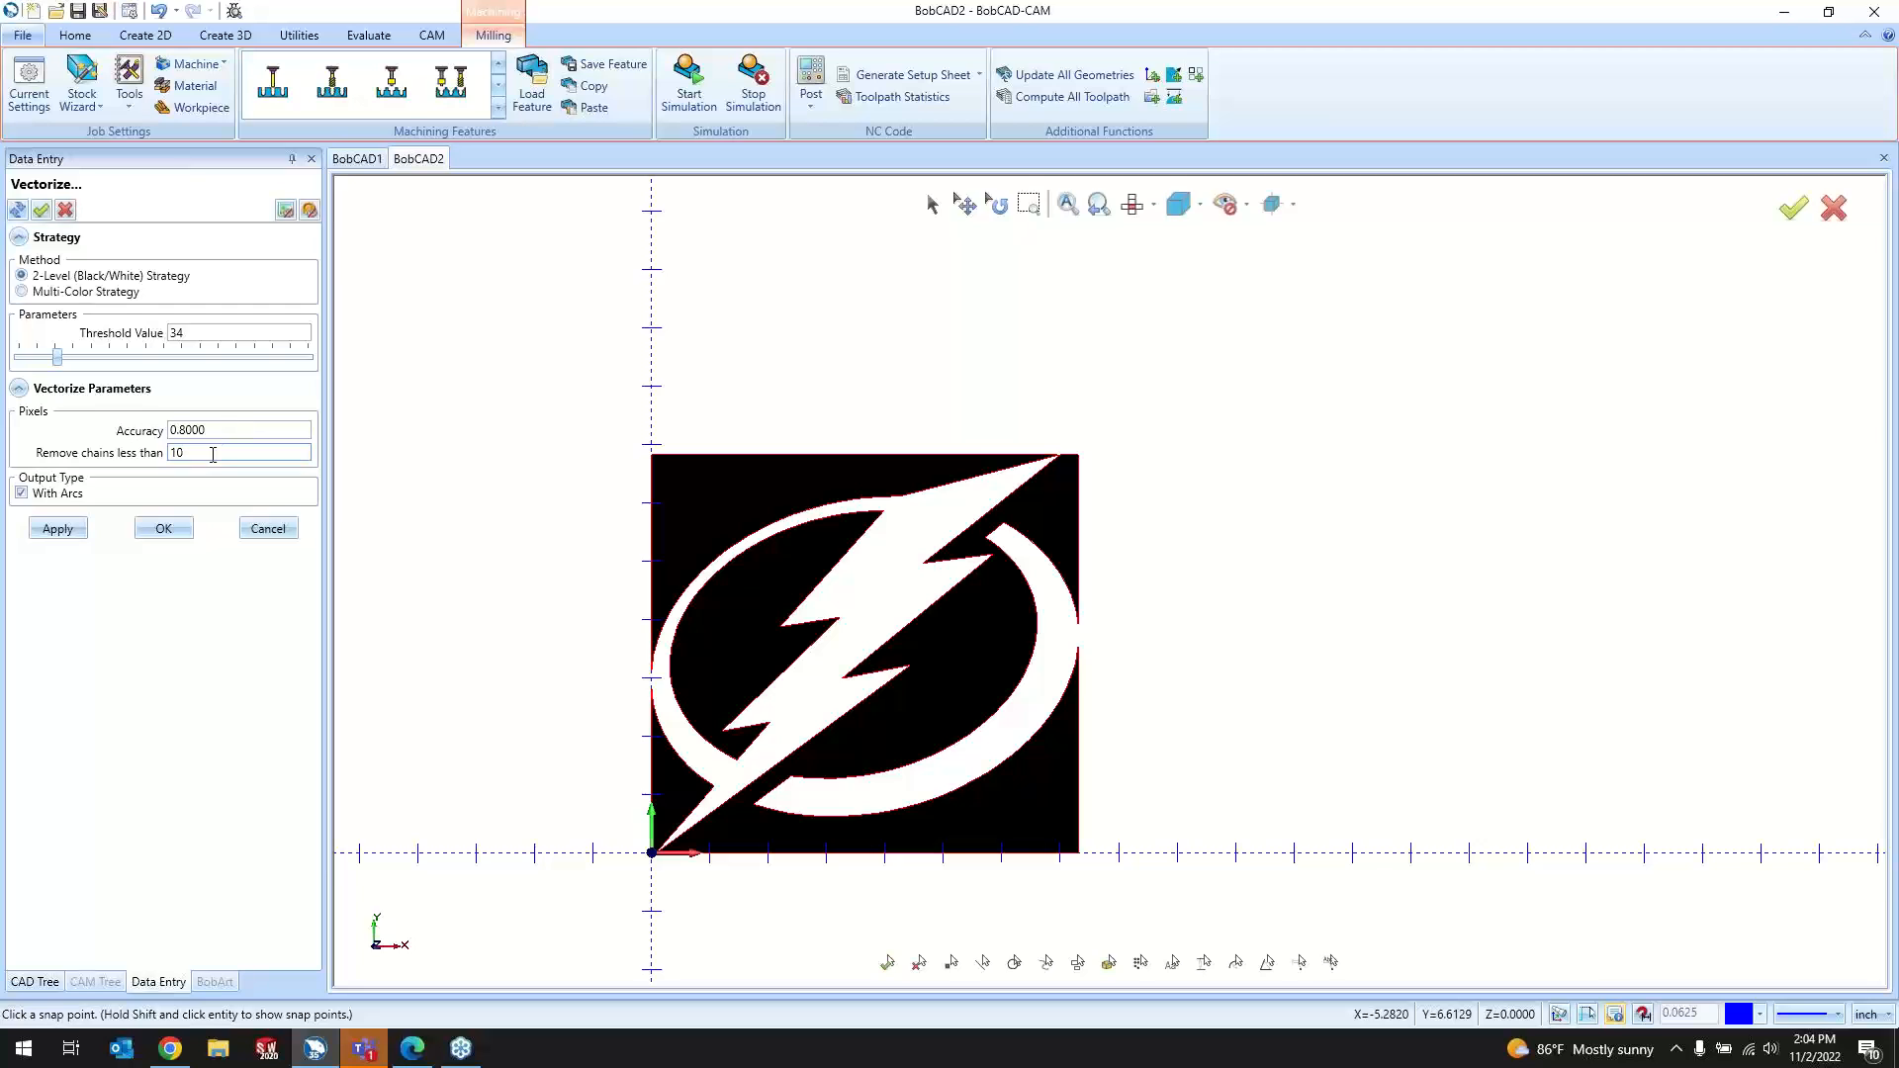
drag(213, 454, 153, 462)
key(shift+Tab)
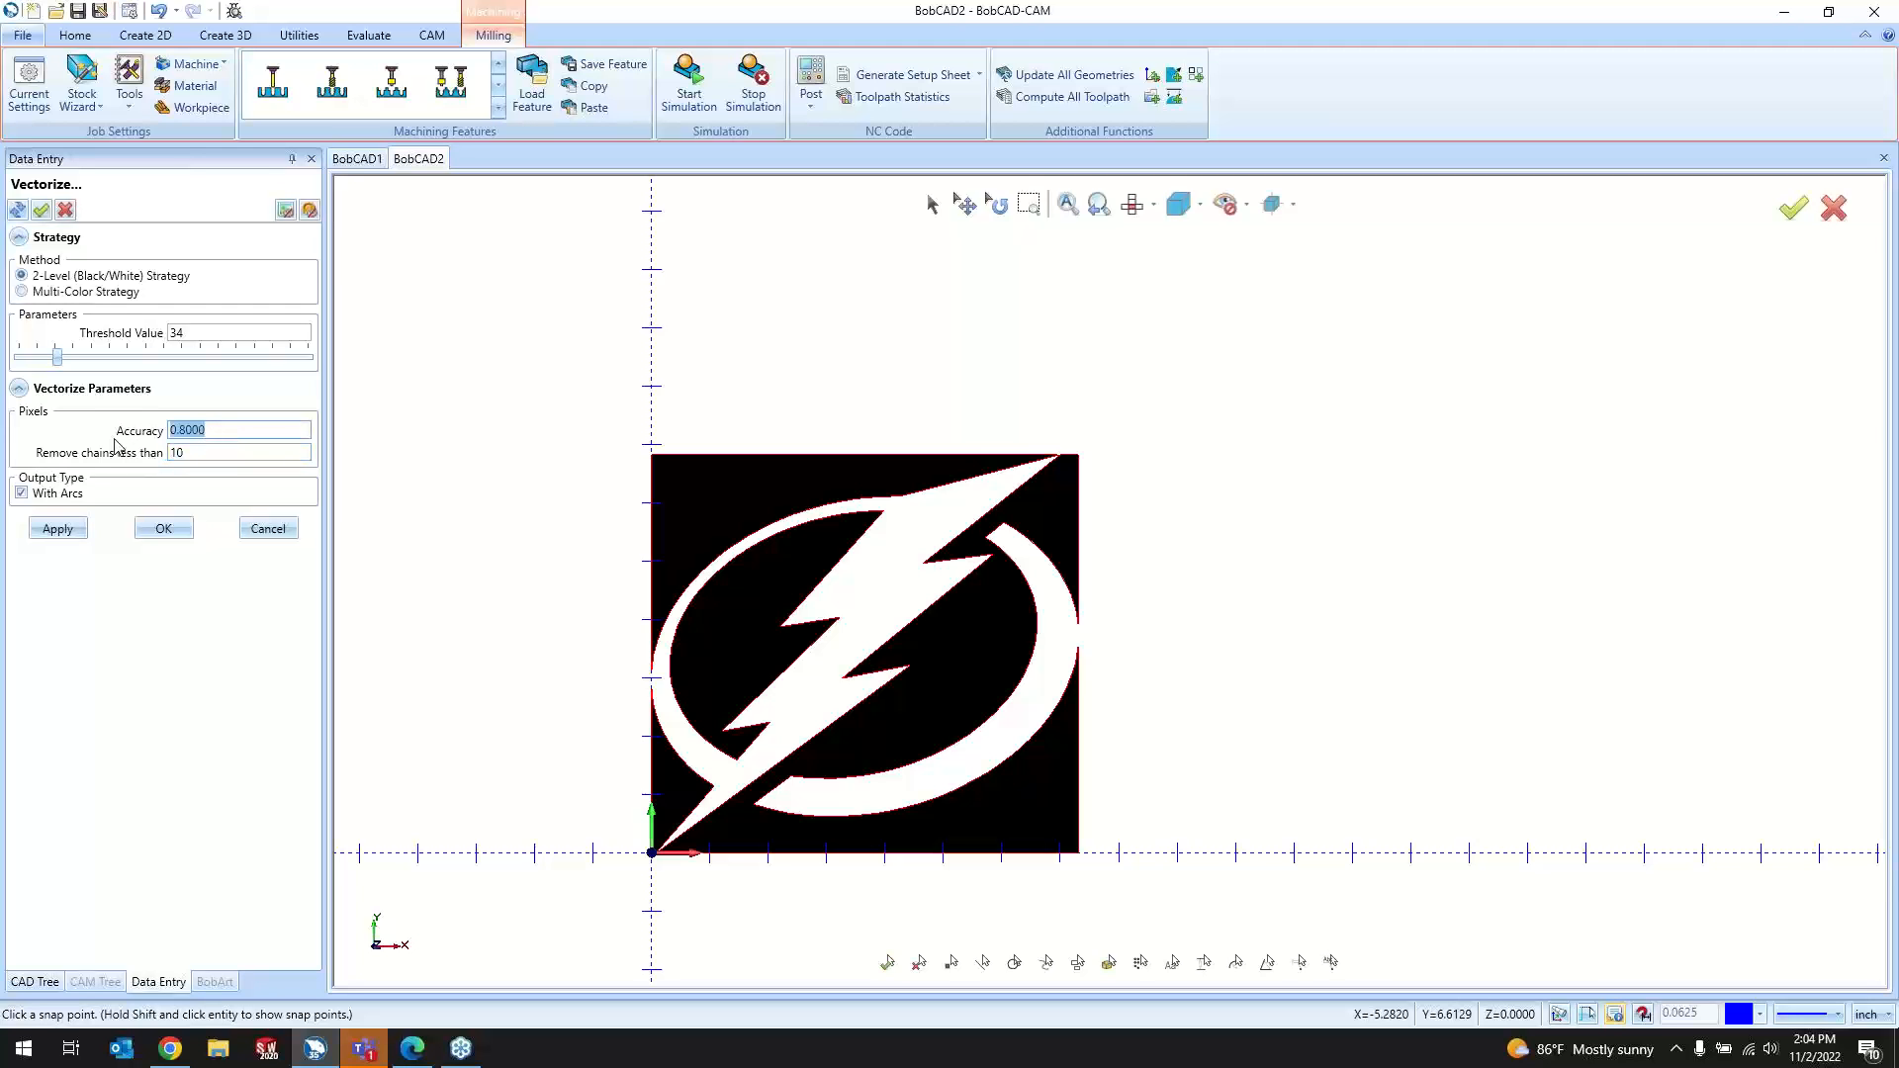
text(.01)
key(Tab)
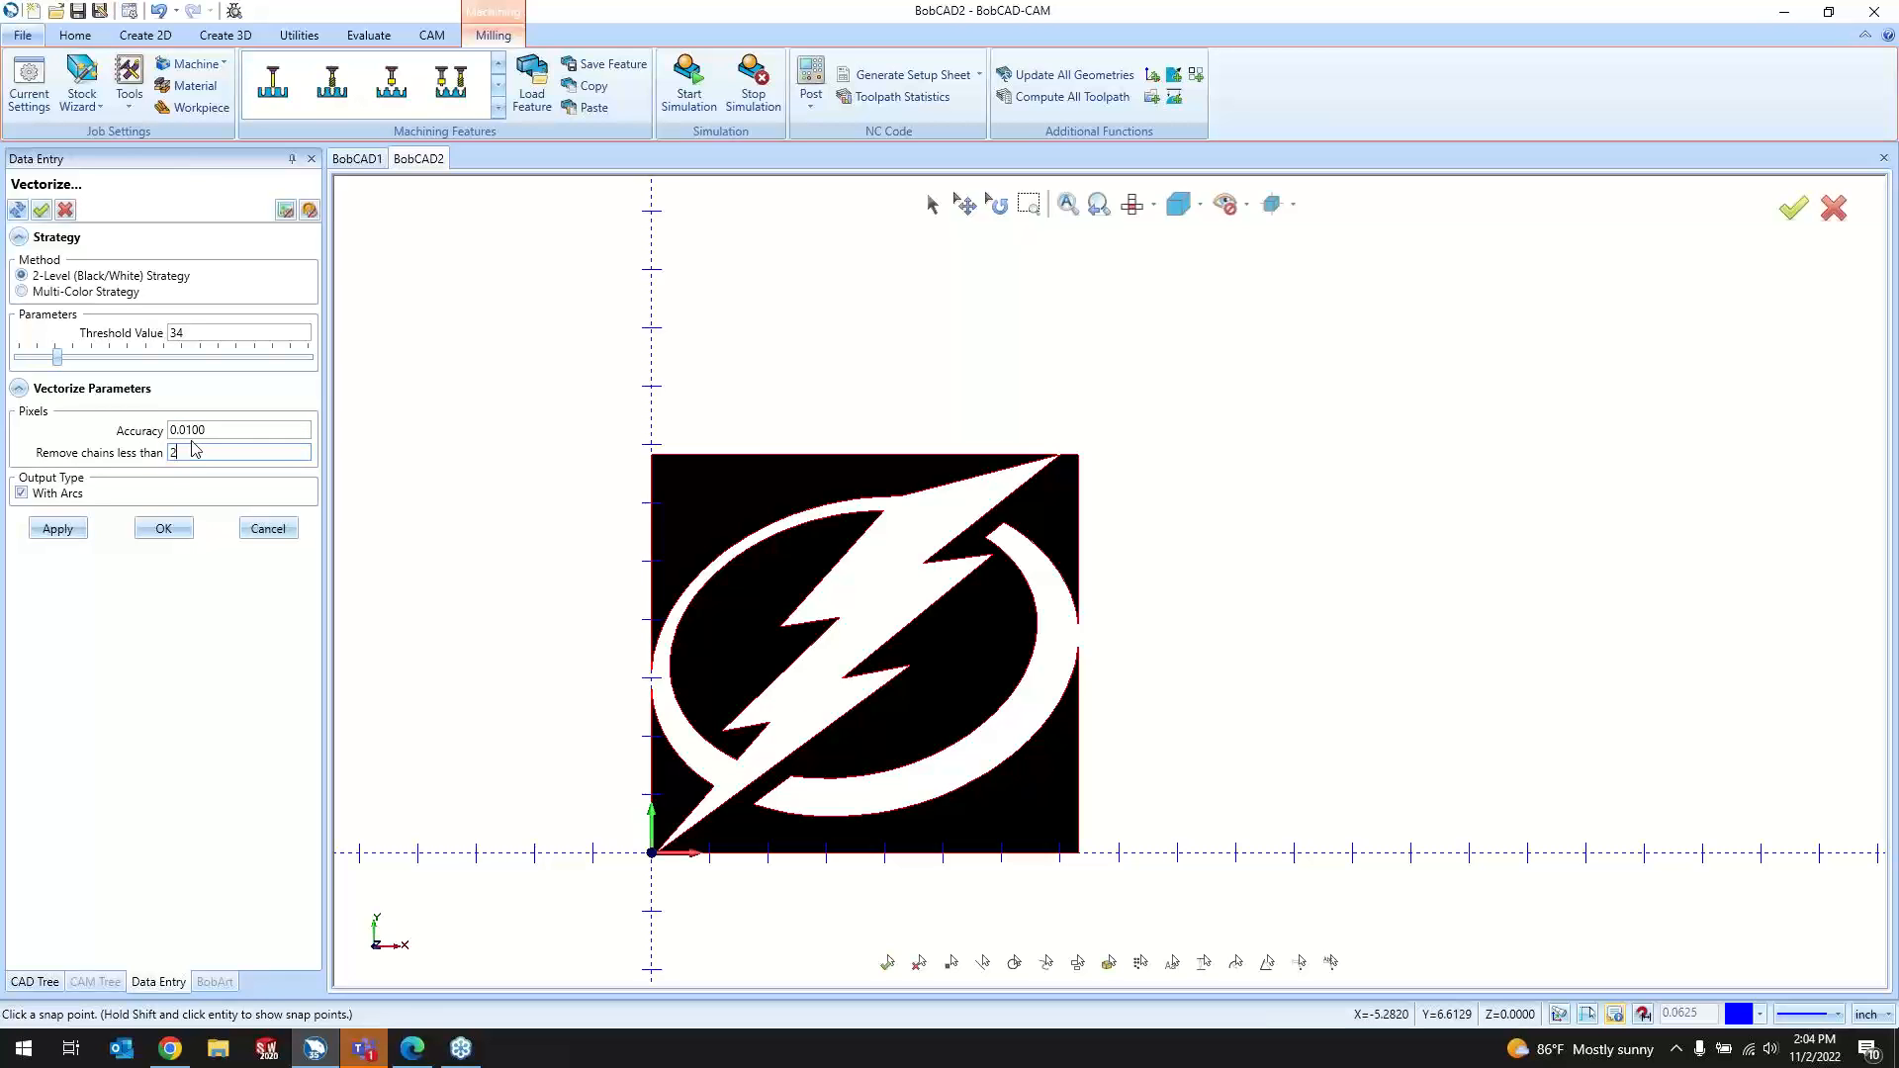
click(166, 528)
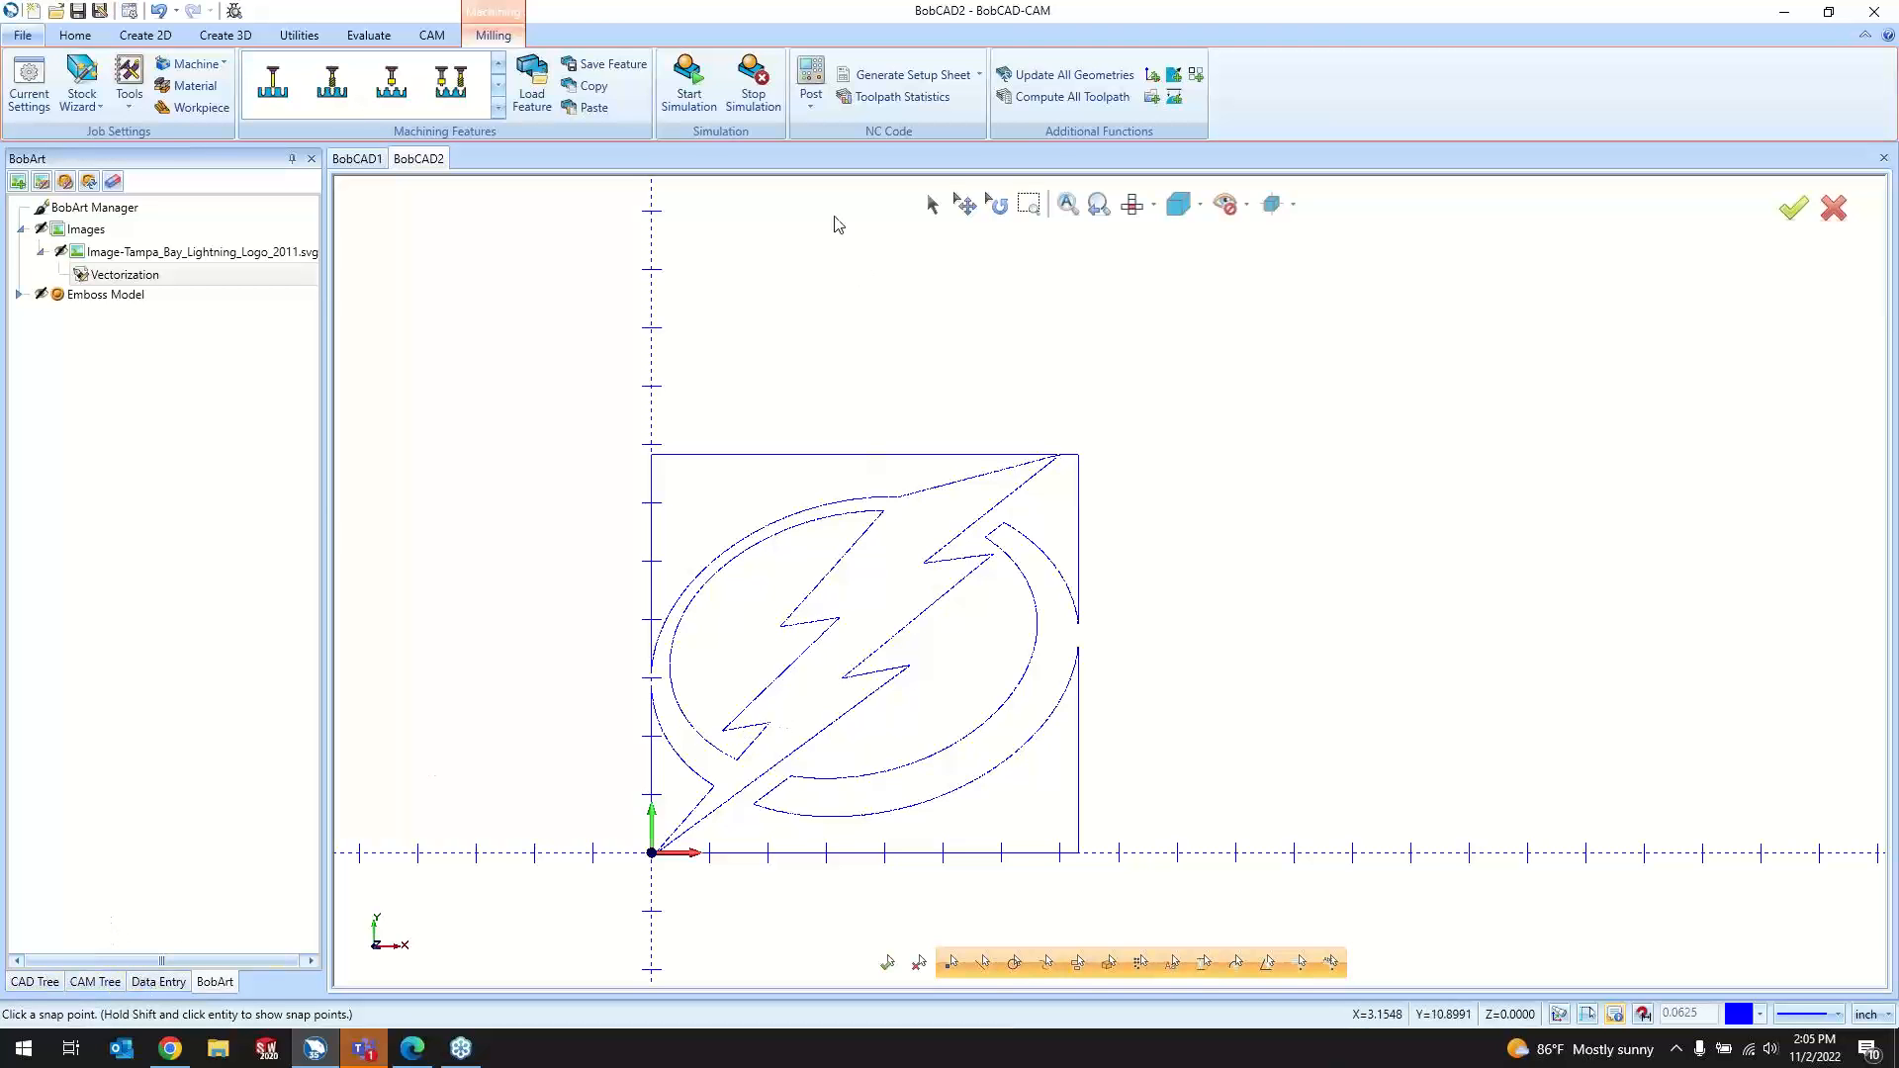
Step: Examine the vectorized outline up close along the lightning bolt and ring, alone and against the logo image's pixels
click(932, 204)
scroll(841, 539, up, 5)
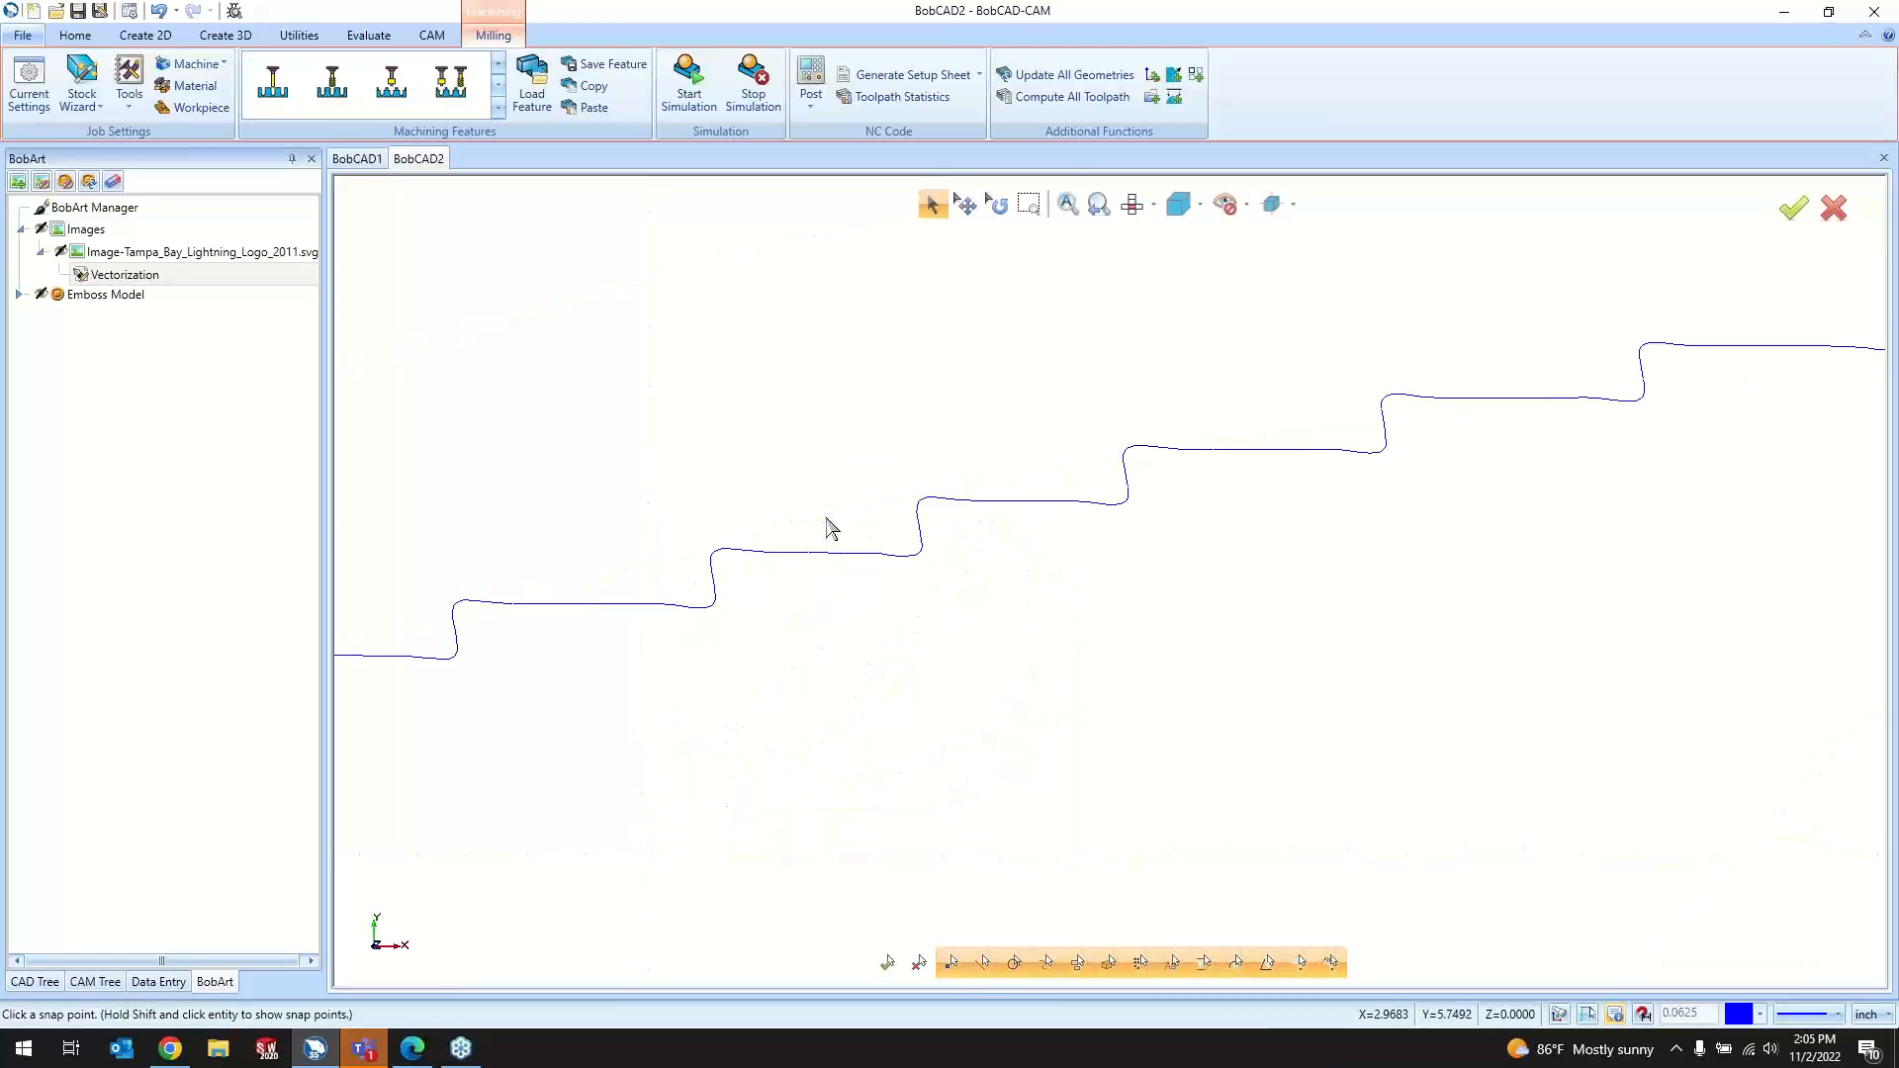
scroll(869, 538, down, 3)
scroll(1058, 664, up, 4)
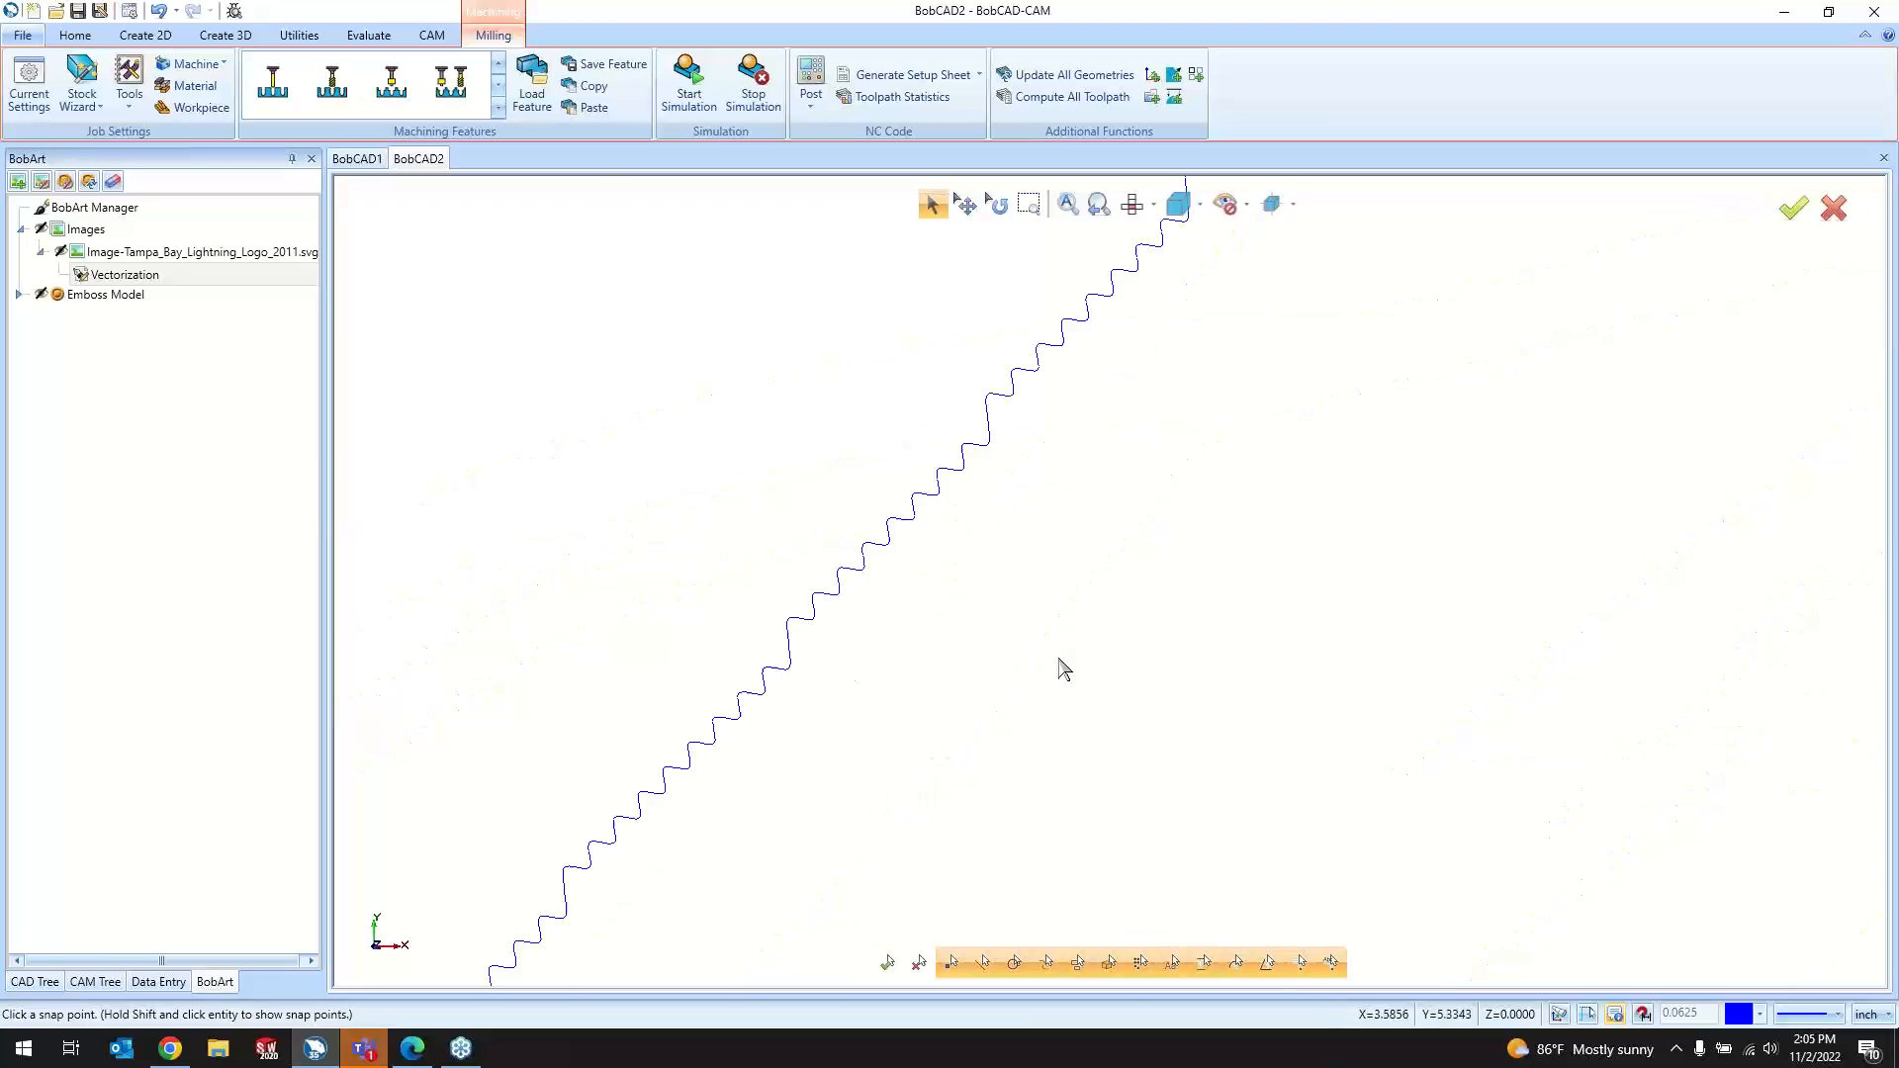
scroll(1056, 662, down, 2)
scroll(1068, 632, up, 3)
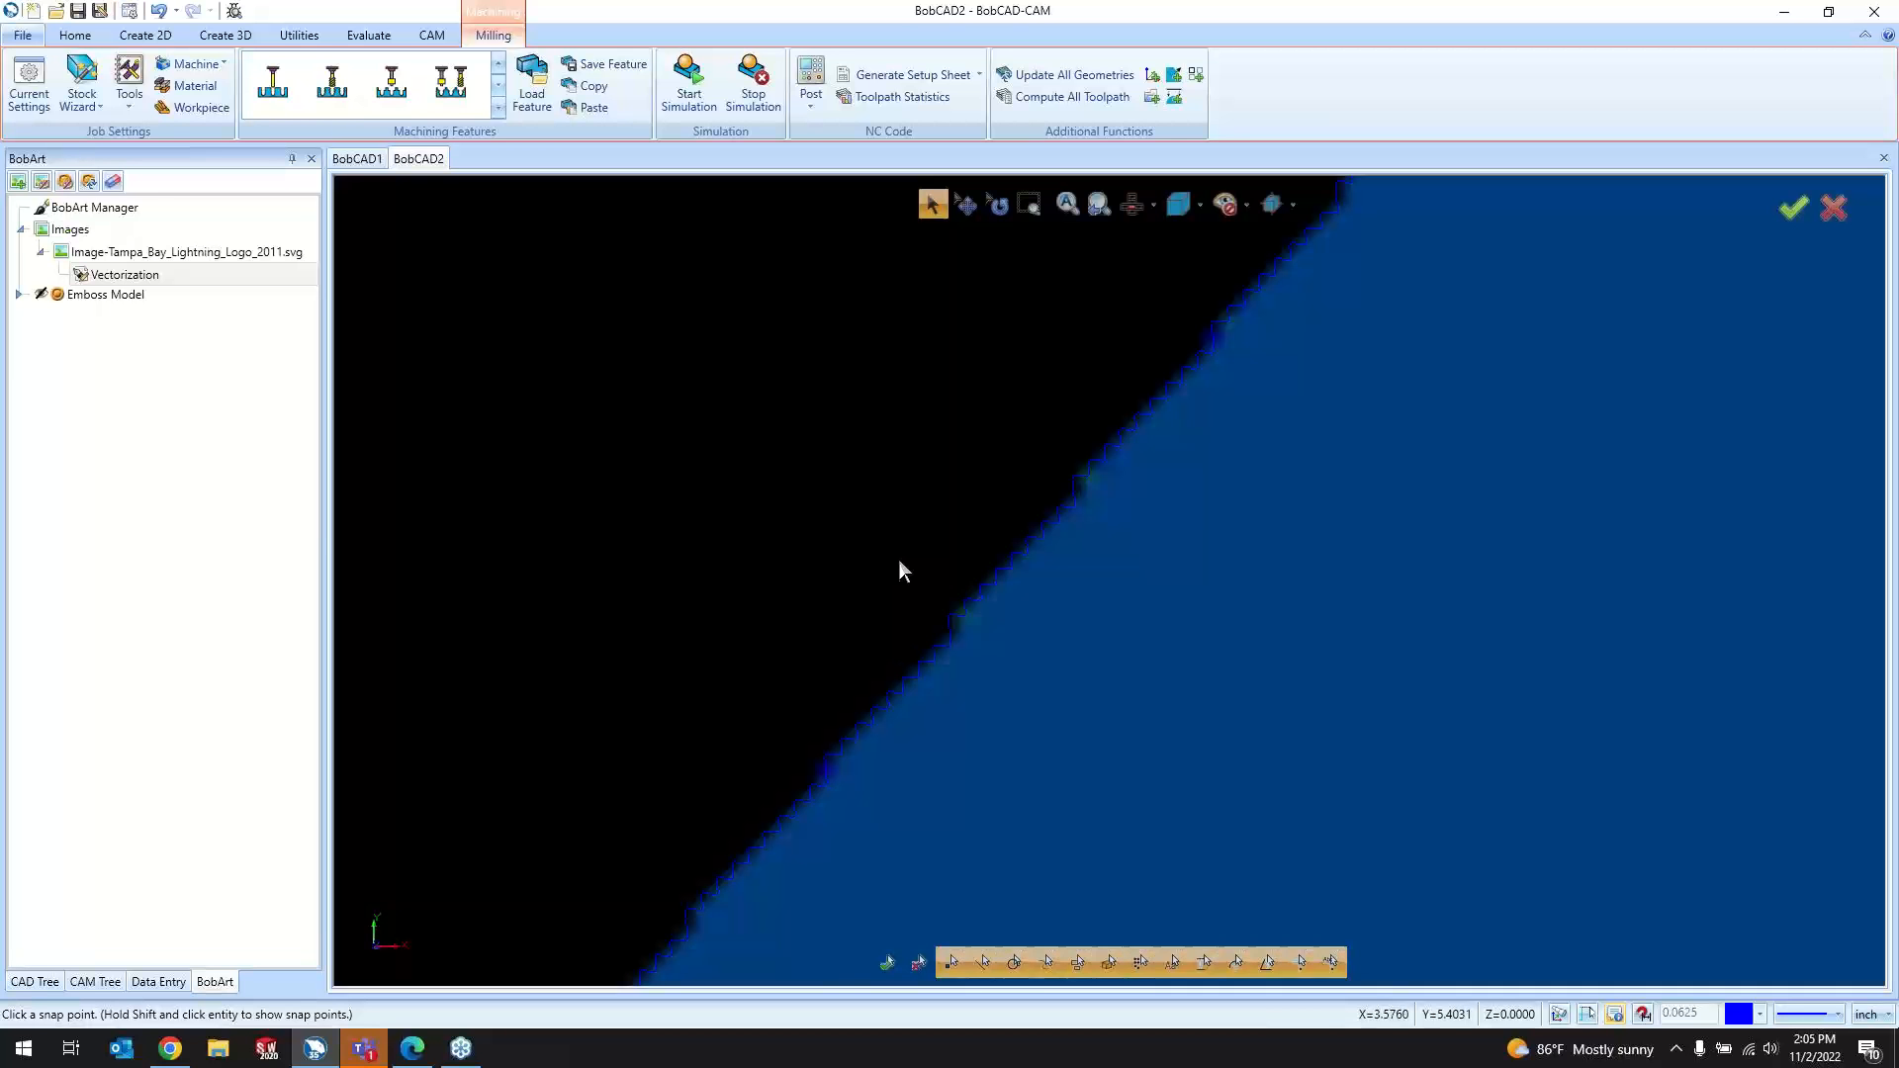
scroll(882, 550, down, 3)
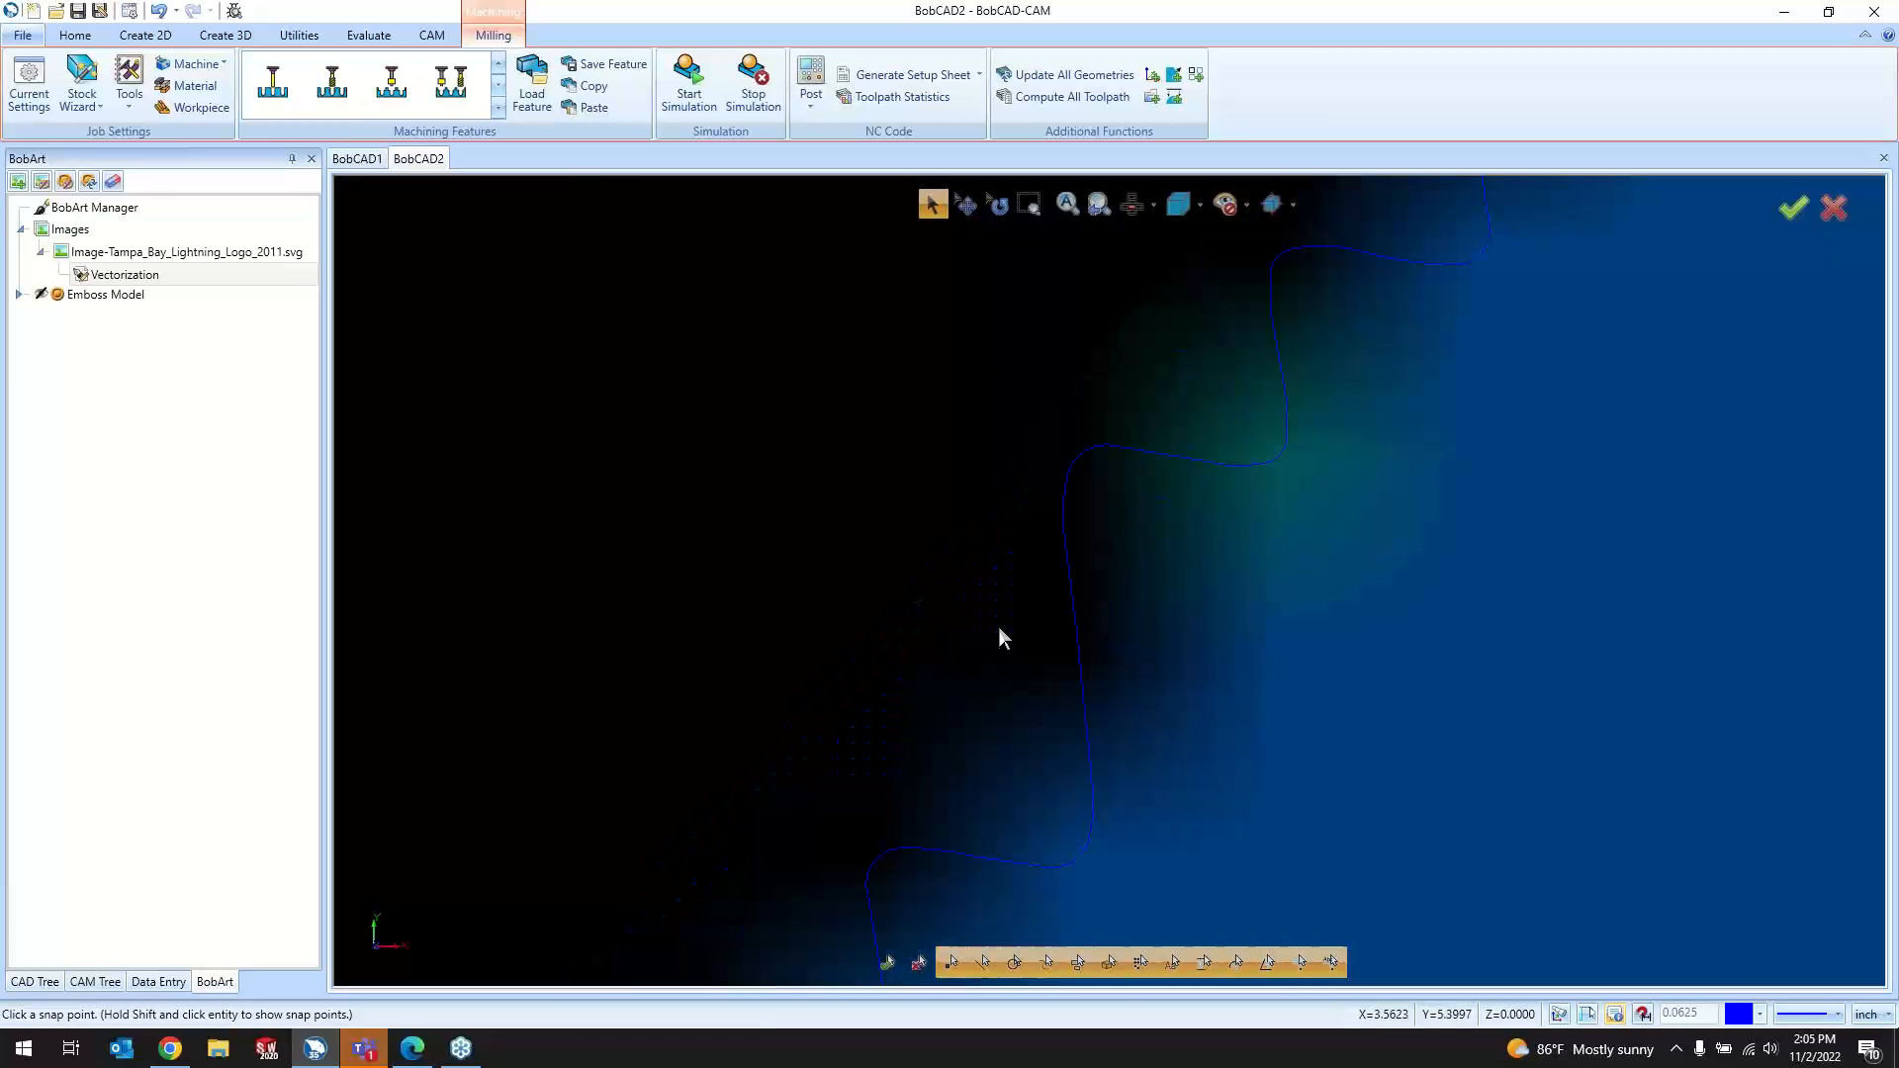
scroll(1119, 584, down, 3)
scroll(1120, 584, down, 2)
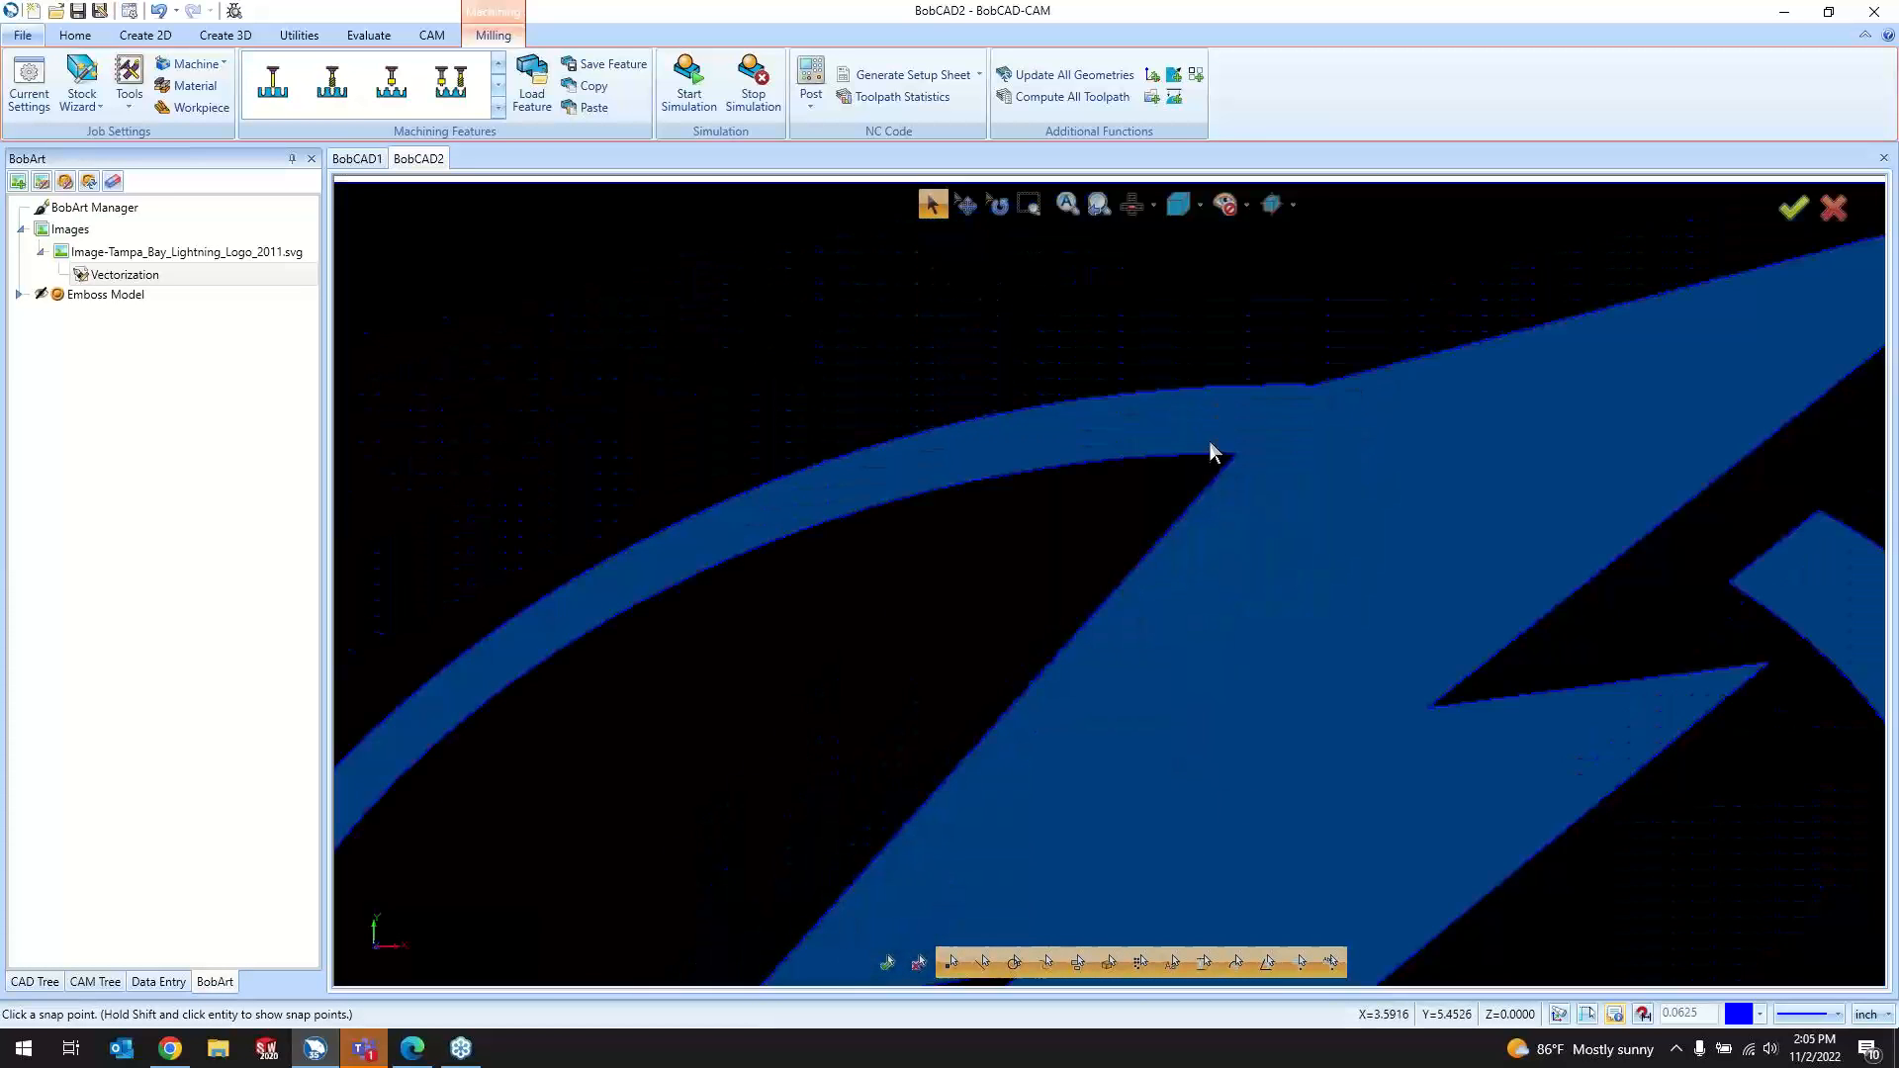
scroll(1226, 457, up, 10)
scroll(1018, 520, down, 9)
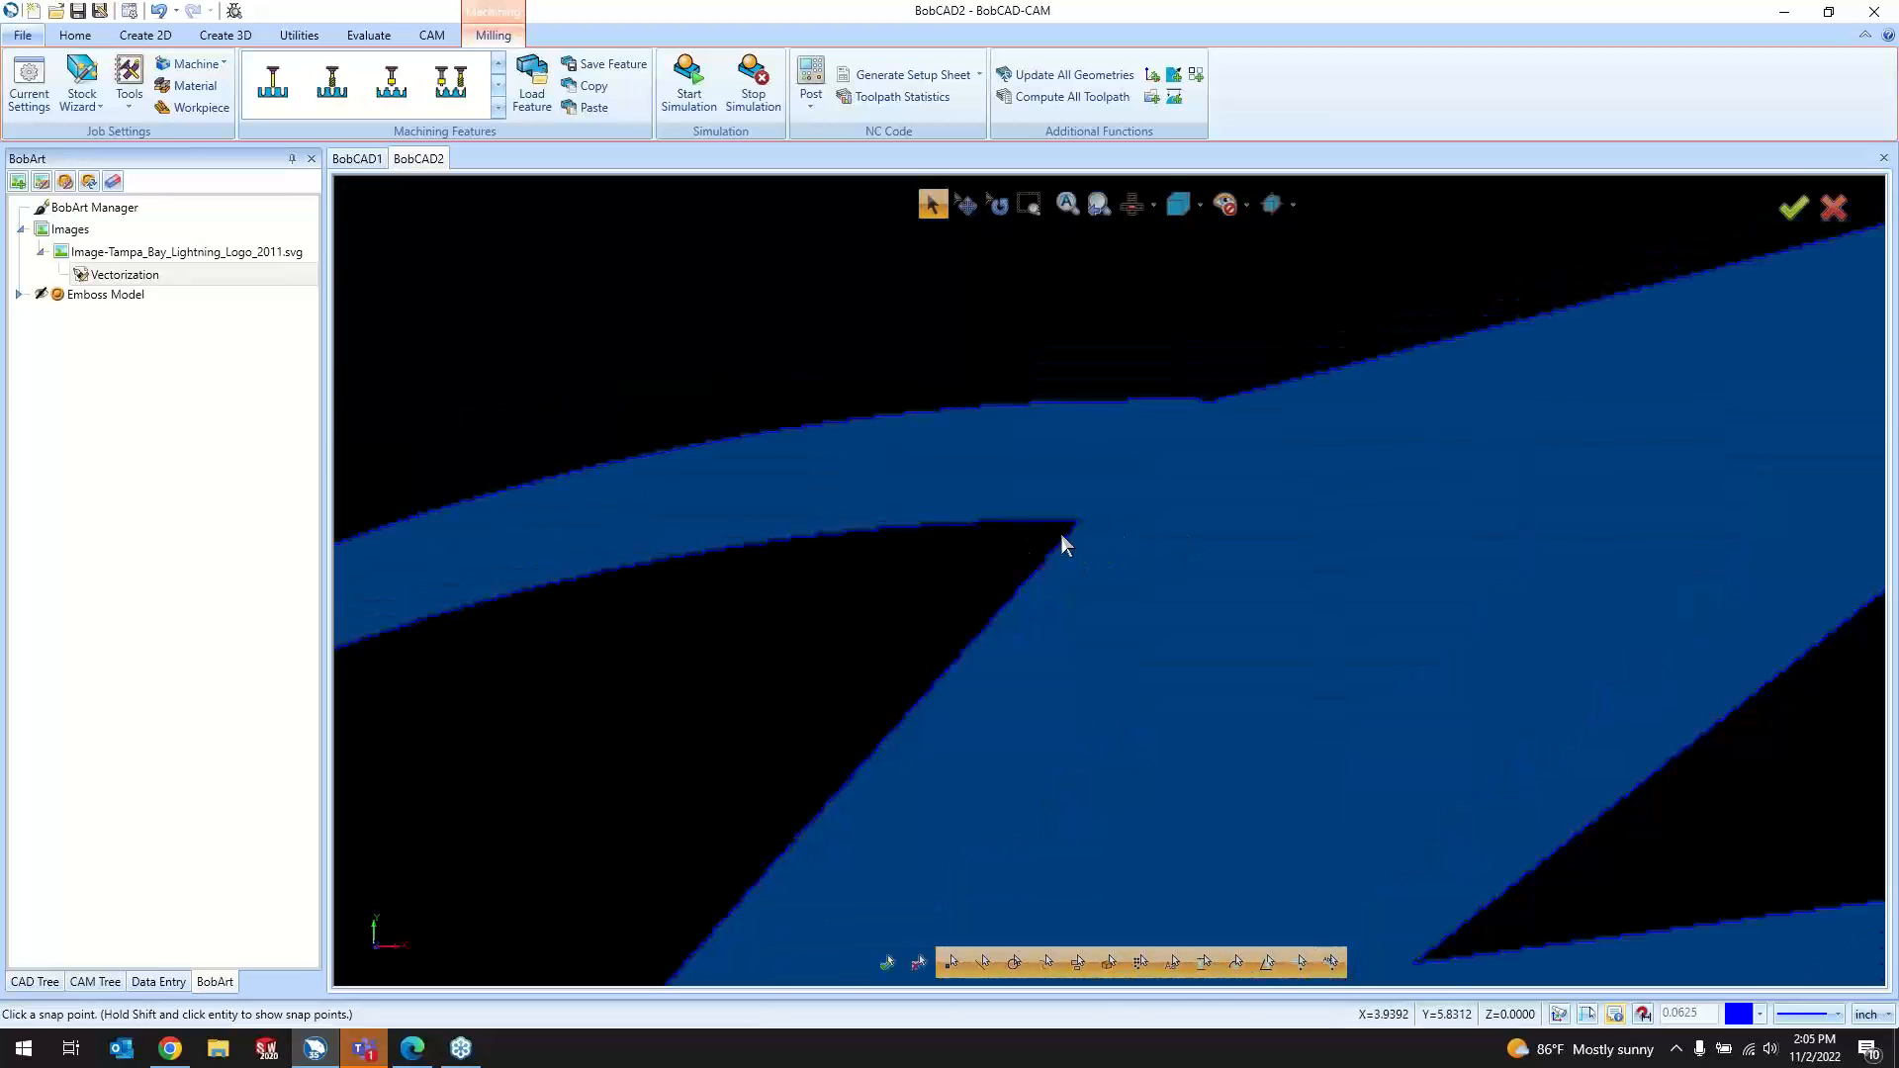
scroll(1065, 544, up, 3)
scroll(1144, 472, up, 5)
scroll(1144, 473, down, 8)
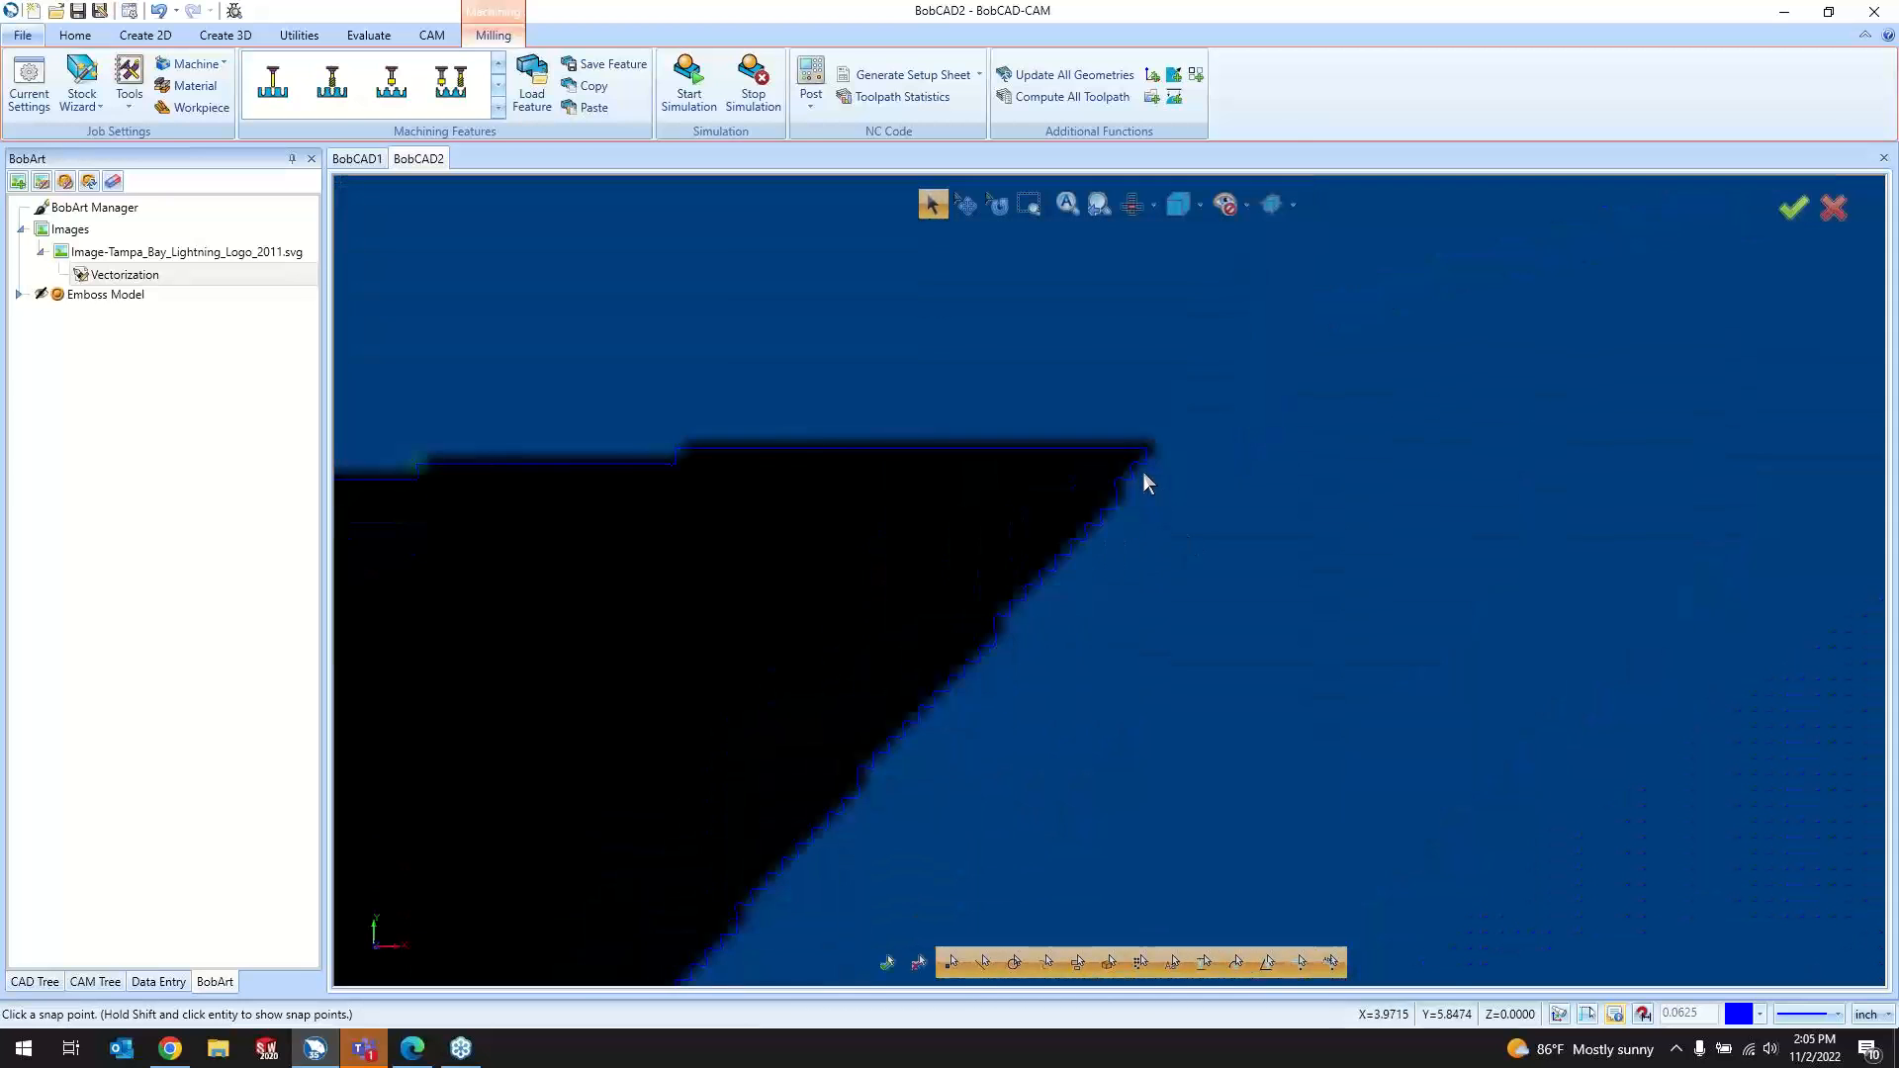
scroll(1042, 484, down, 8)
scroll(1124, 500, up, 5)
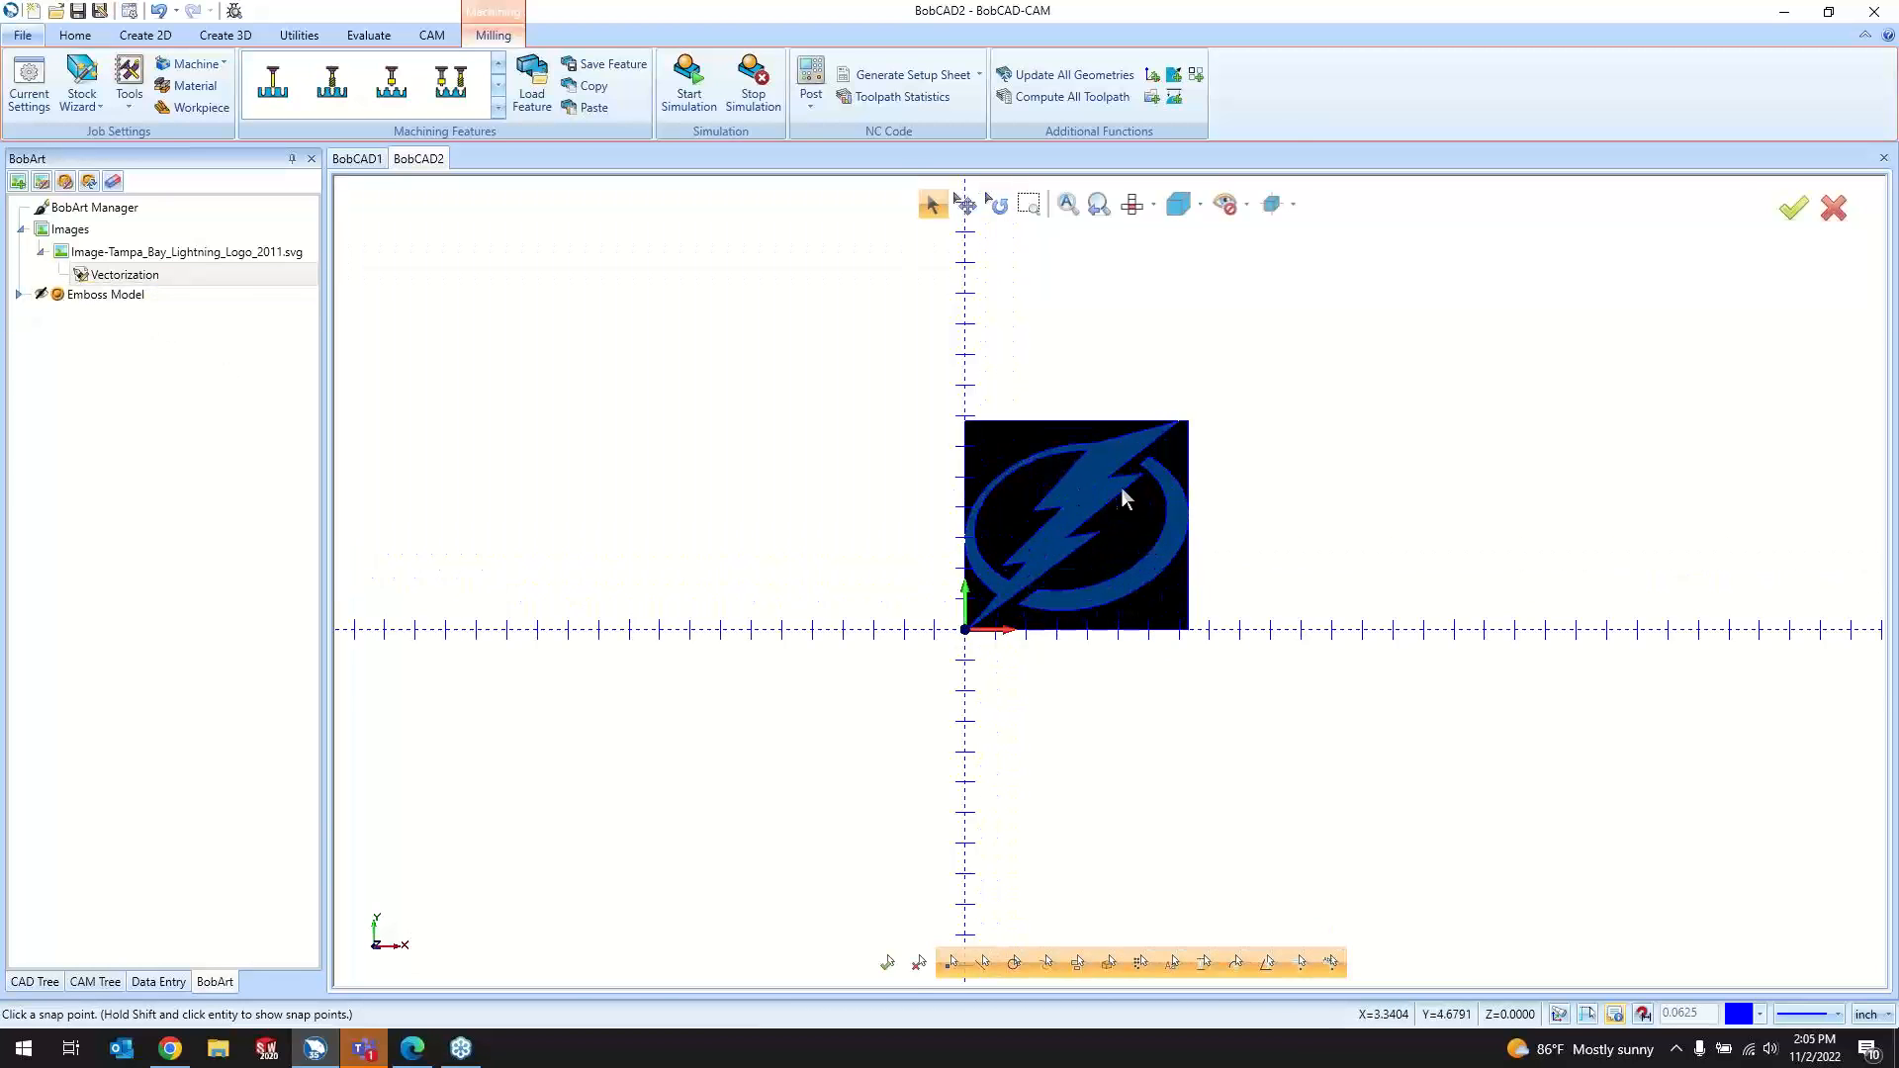
scroll(799, 592, up, 5)
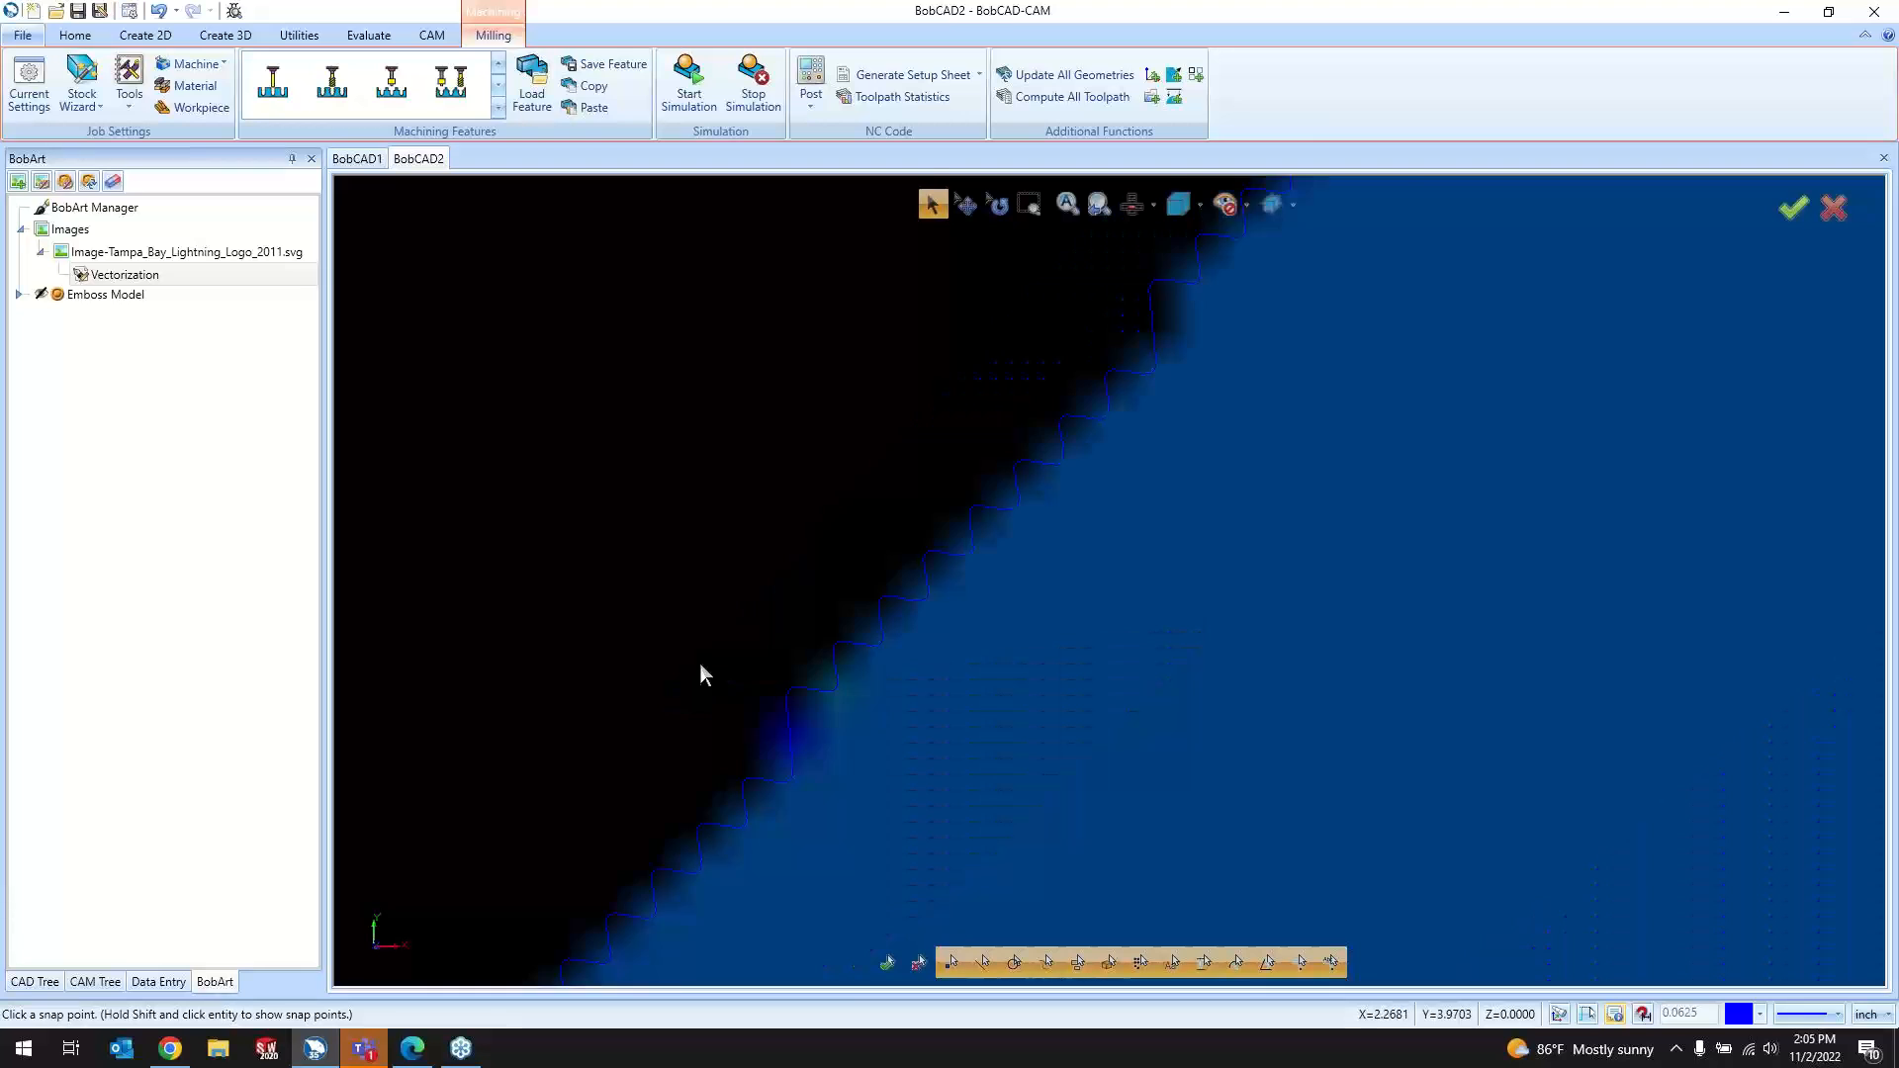
scroll(825, 668, down, 7)
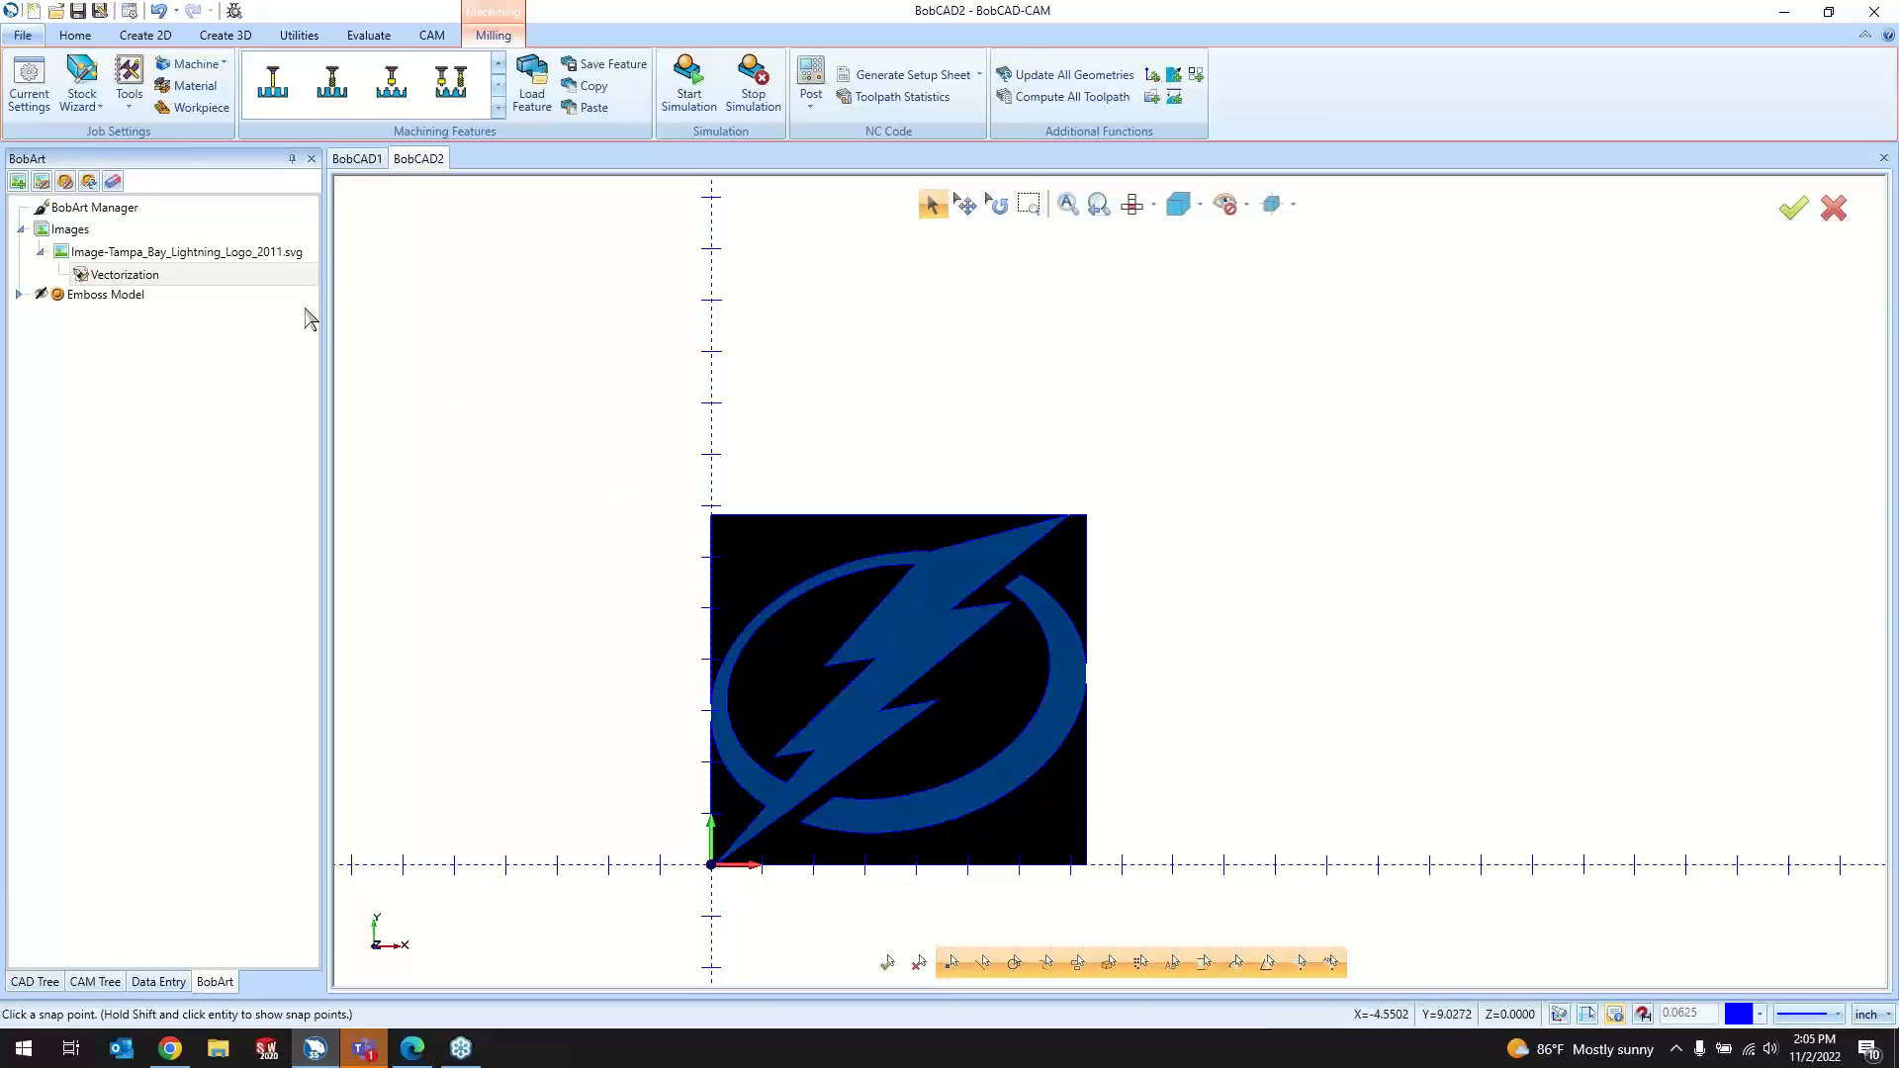
Step: Set the vectorization accuracy to 0.8 pixels and regenerate the logo outline
double_click(219, 274)
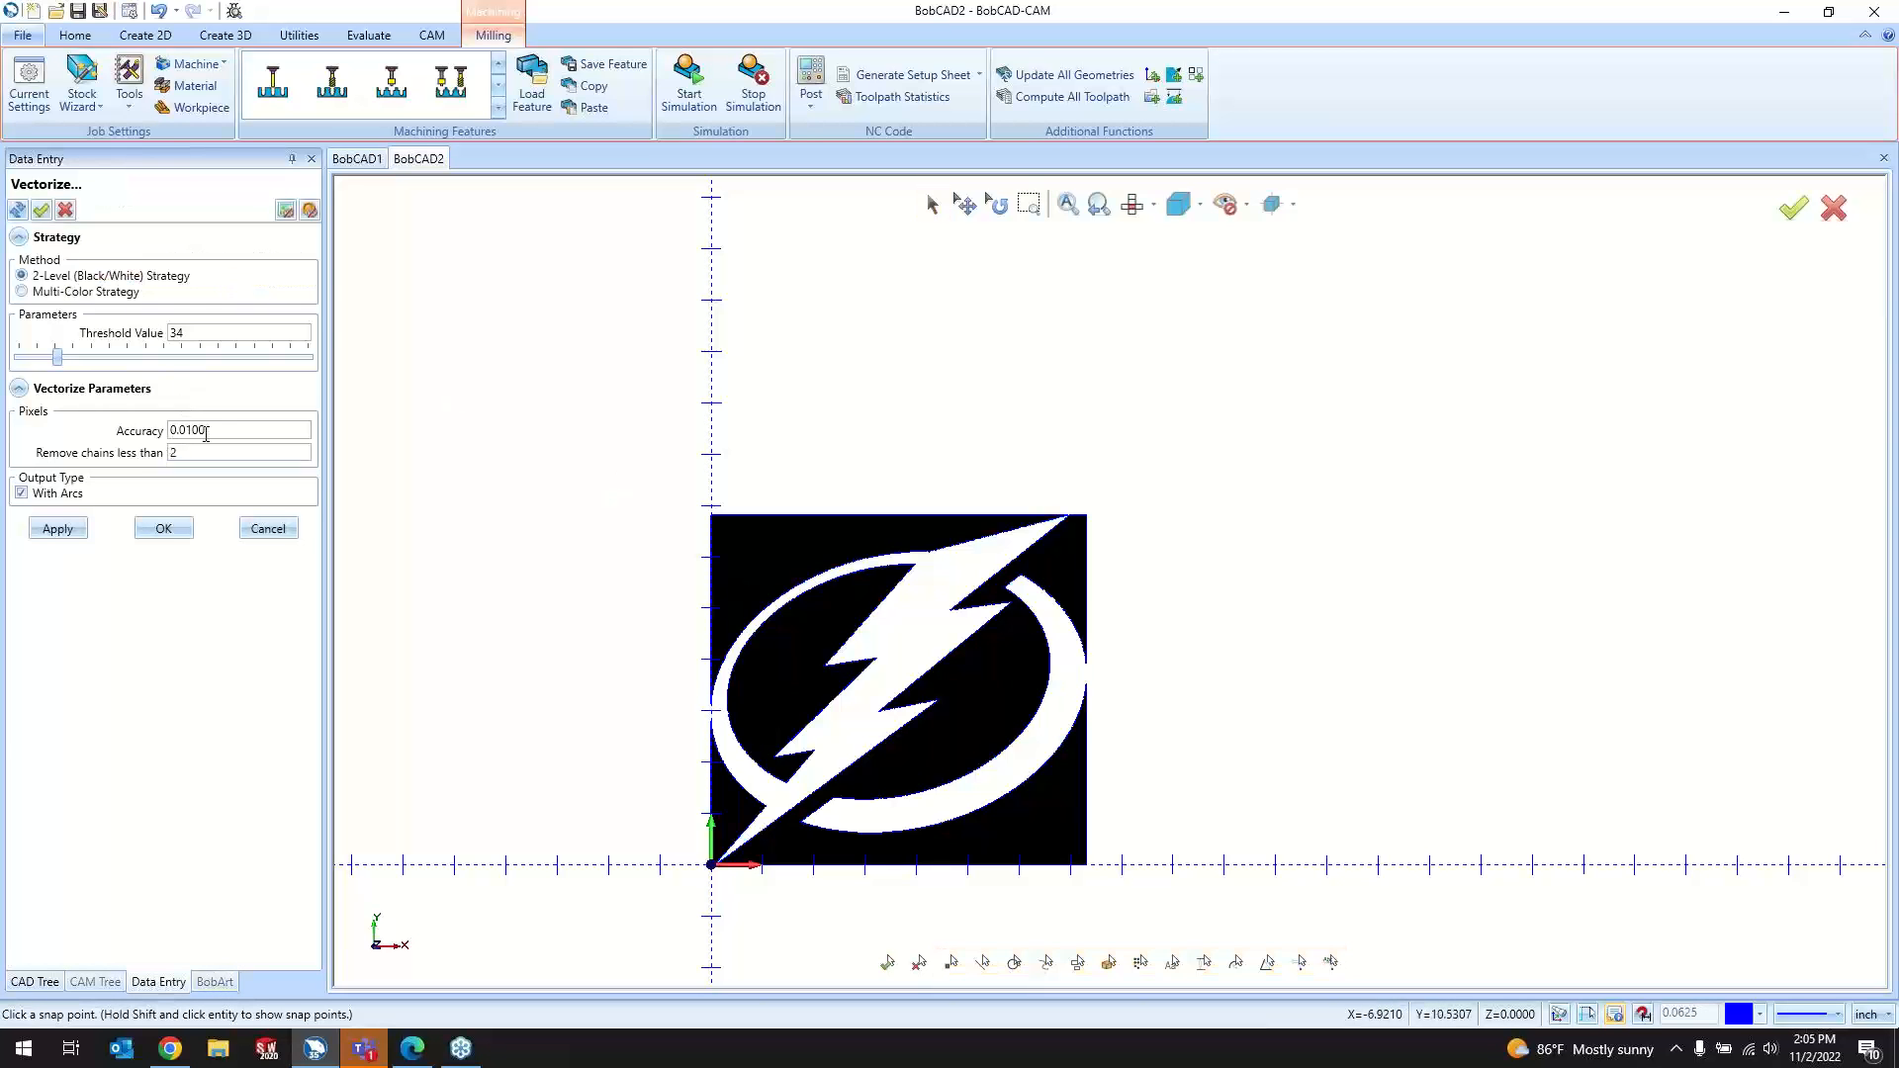
drag(206, 432, 156, 444)
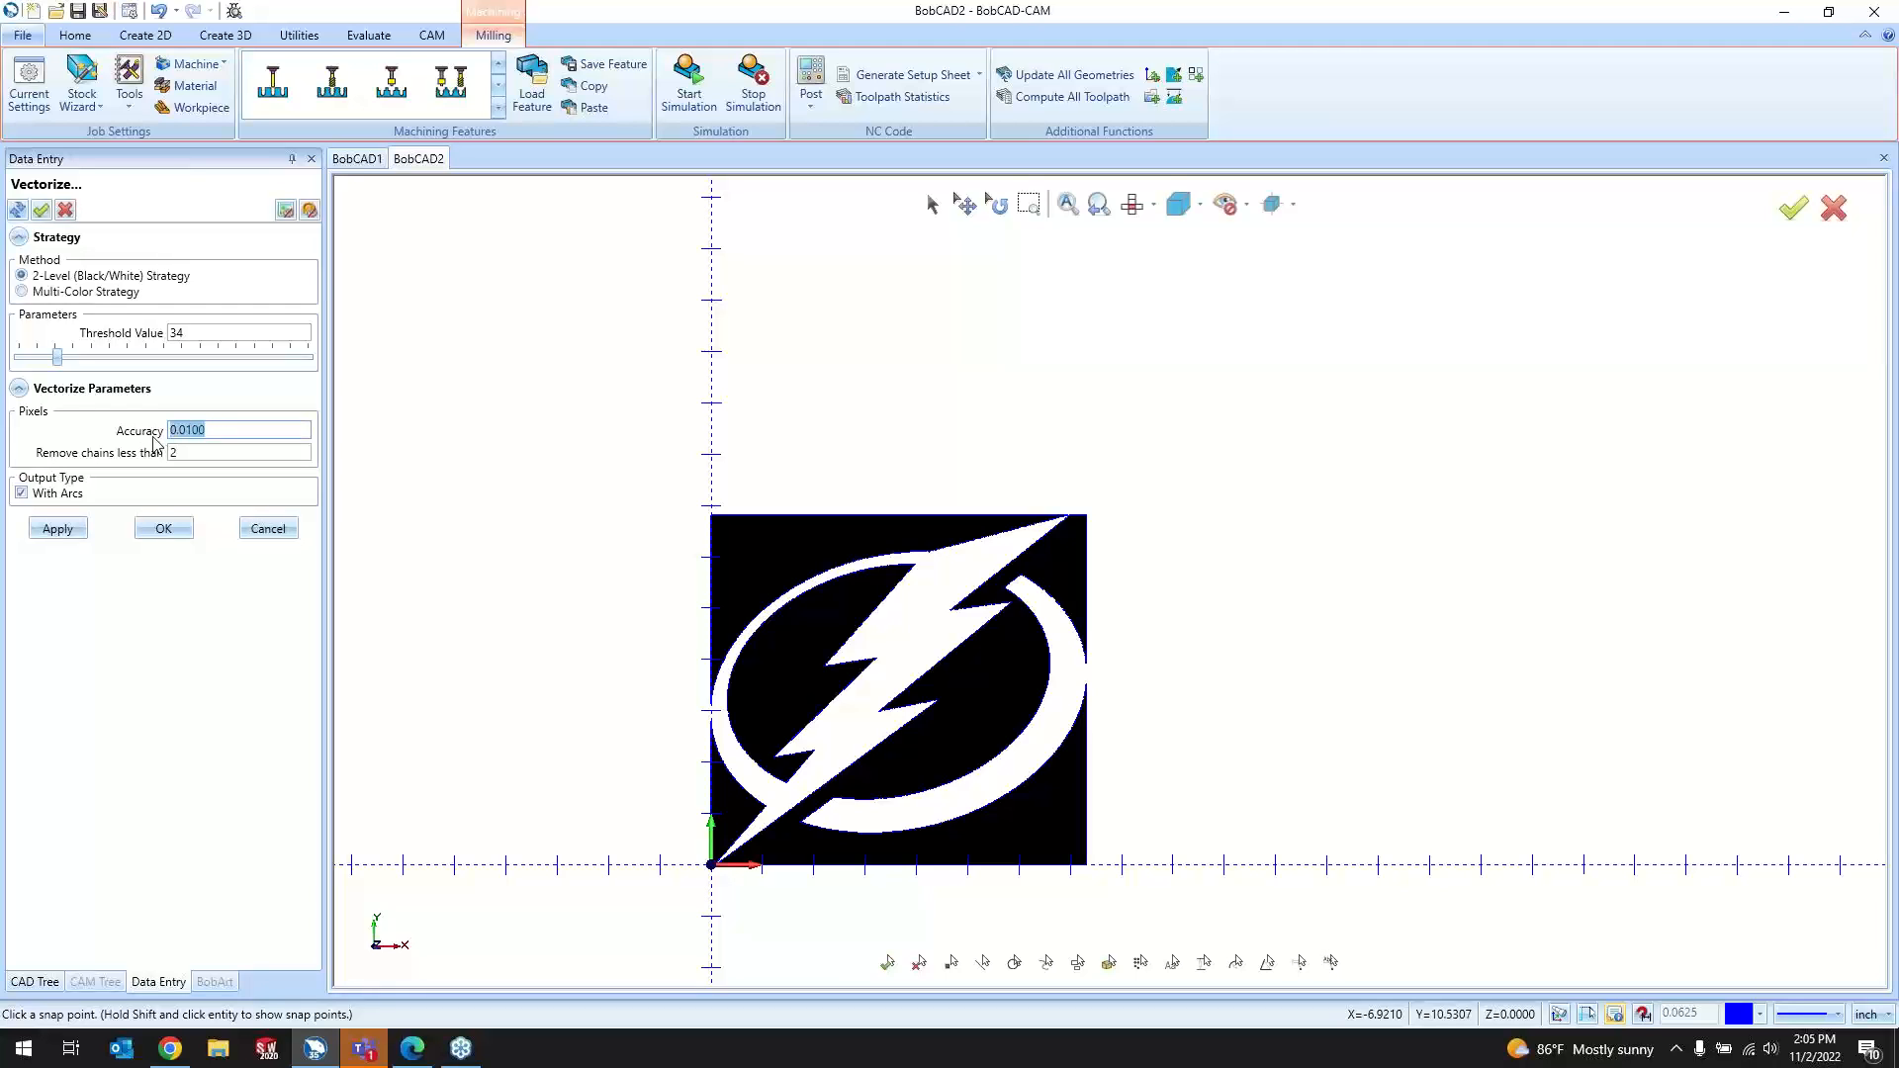
text(.8)
click(163, 527)
Step: Examine how the regenerated outline follows the bolt edges and the sharp inner corner of the logo image
scroll(835, 636, up, 6)
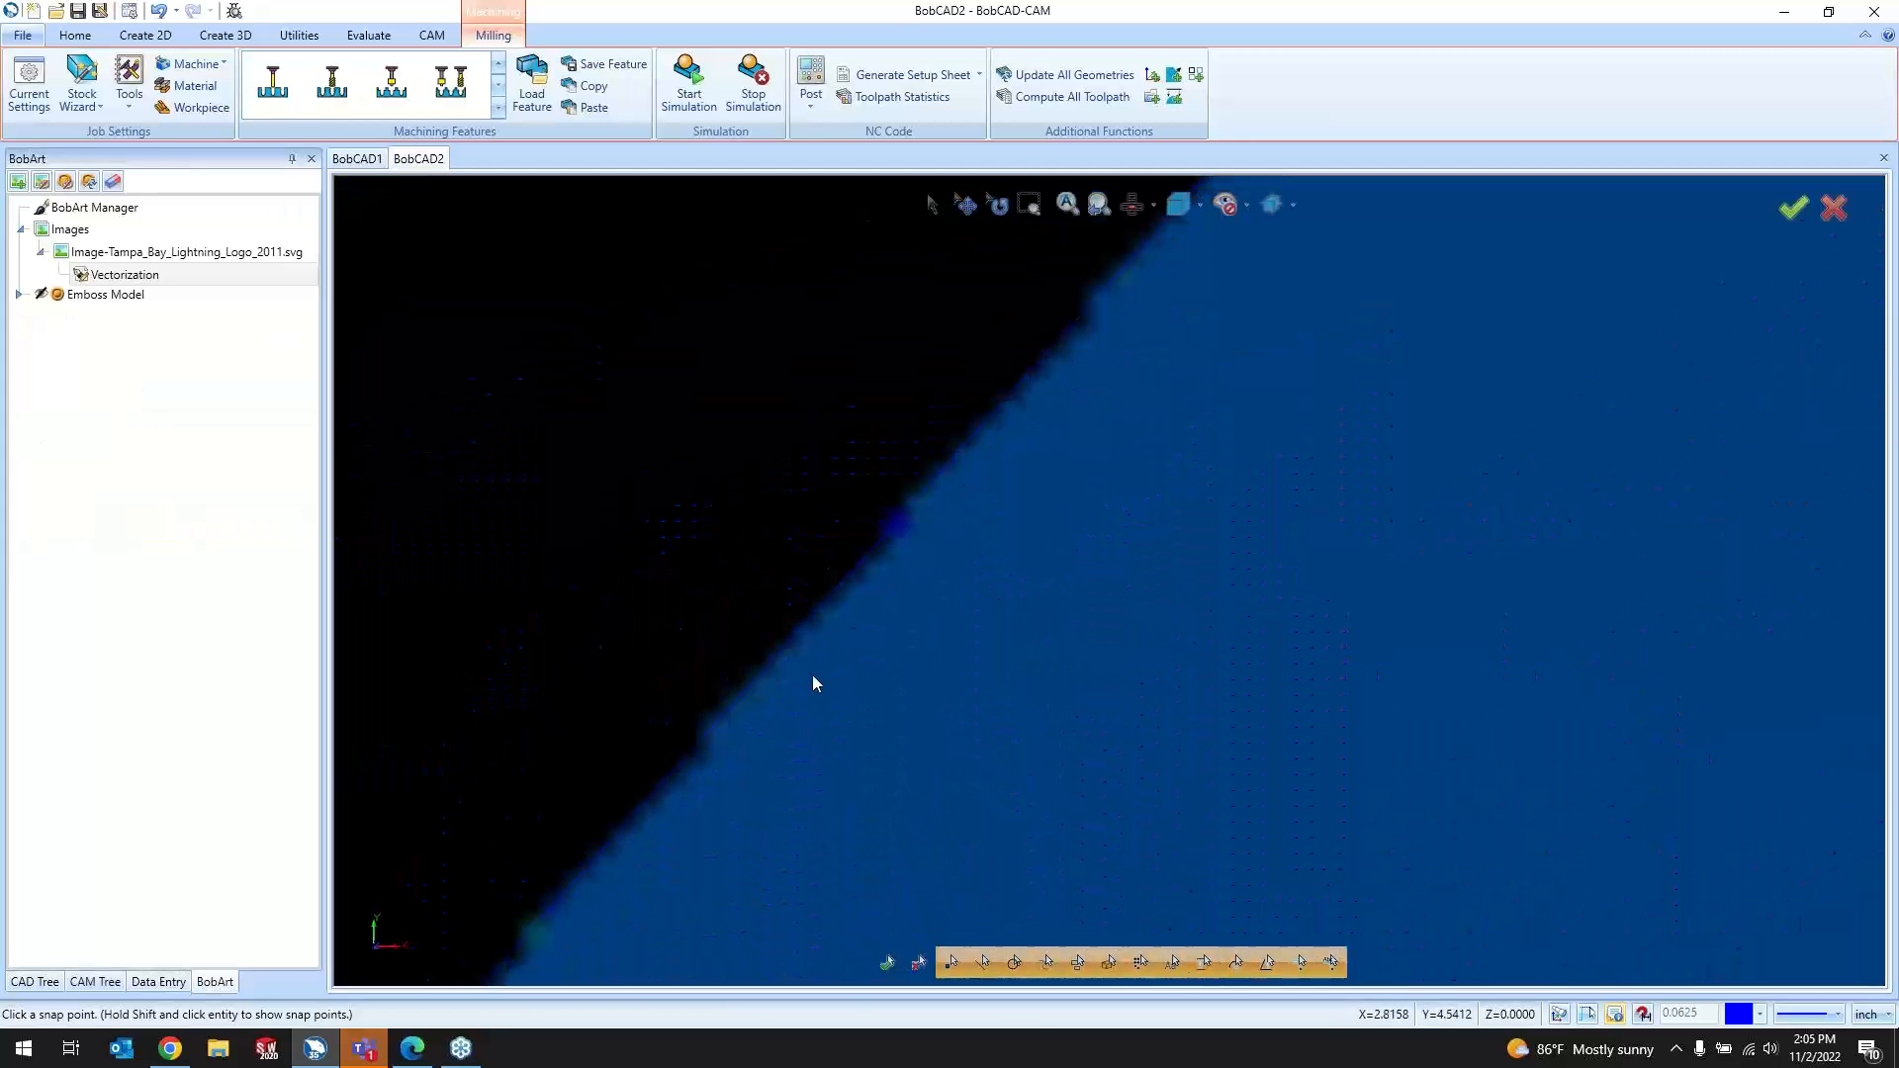
scroll(801, 672, down, 4)
scroll(1007, 463, up, 5)
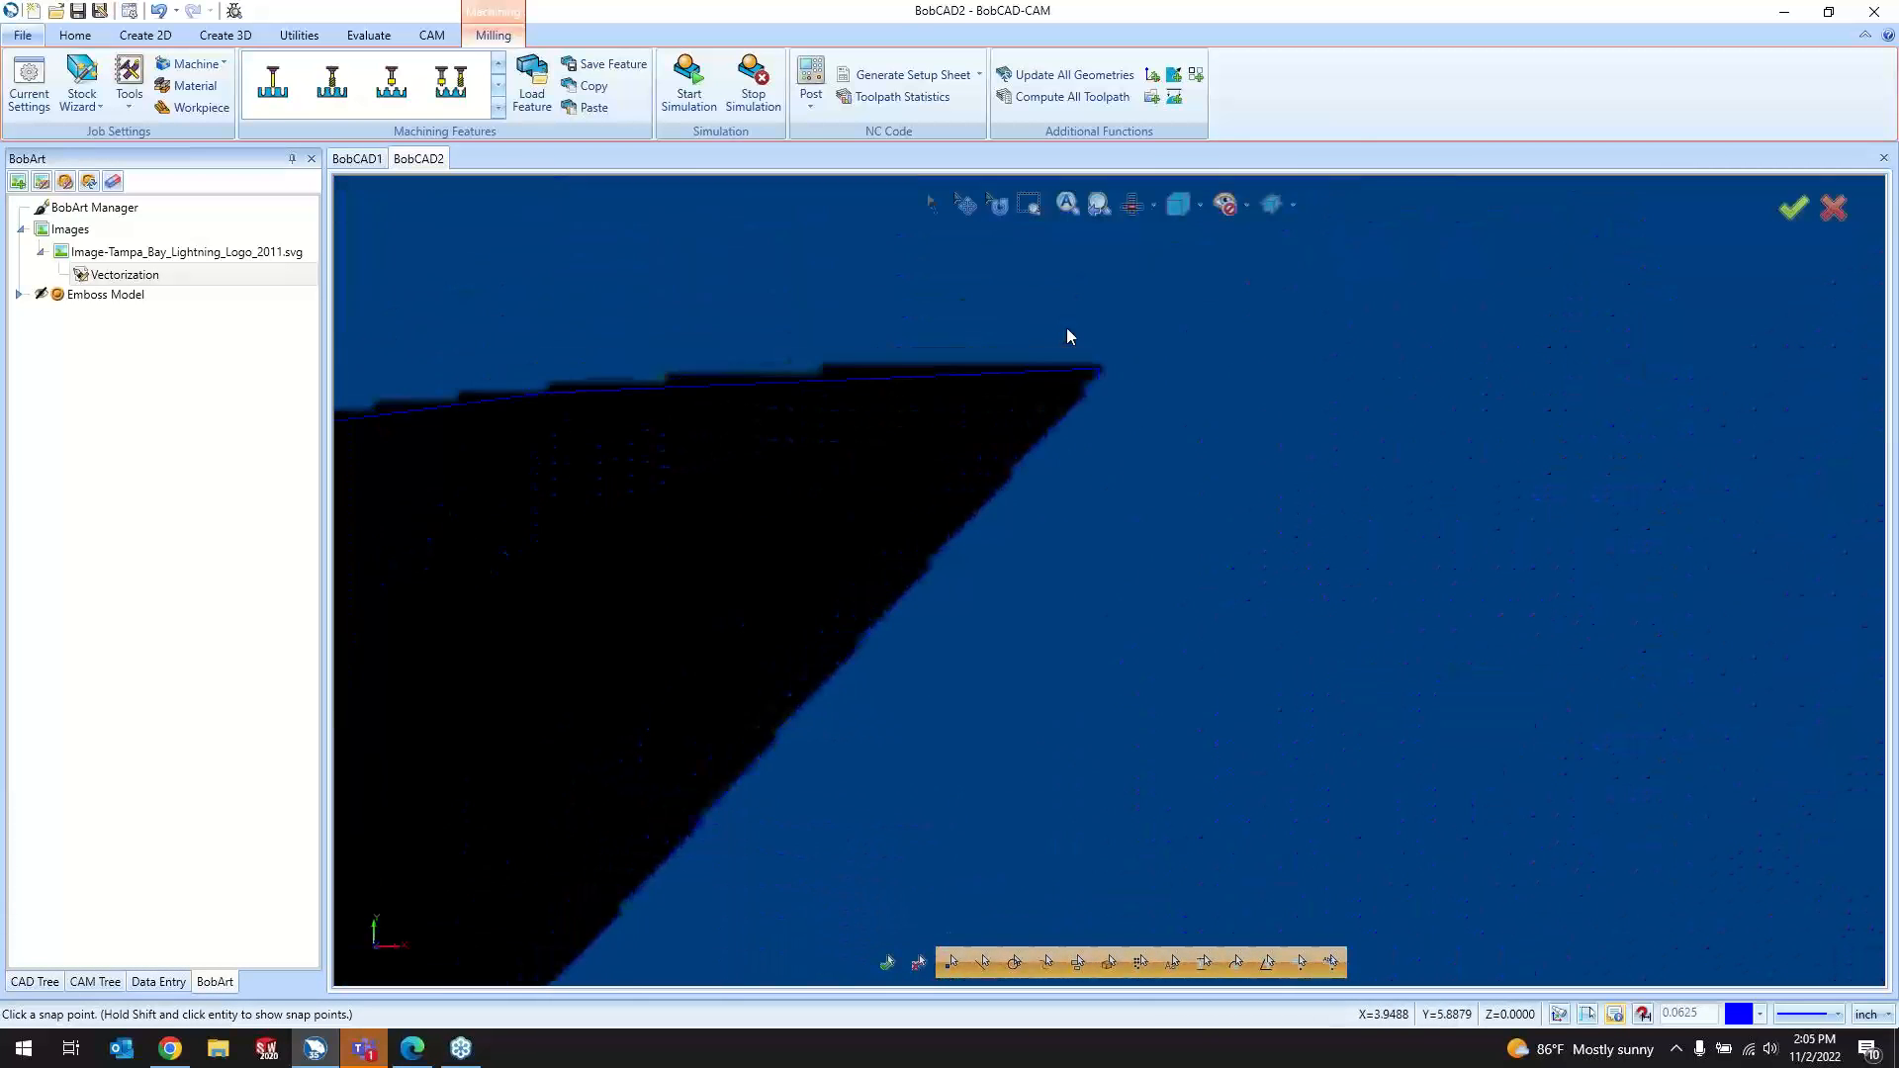
scroll(1066, 336, down, 6)
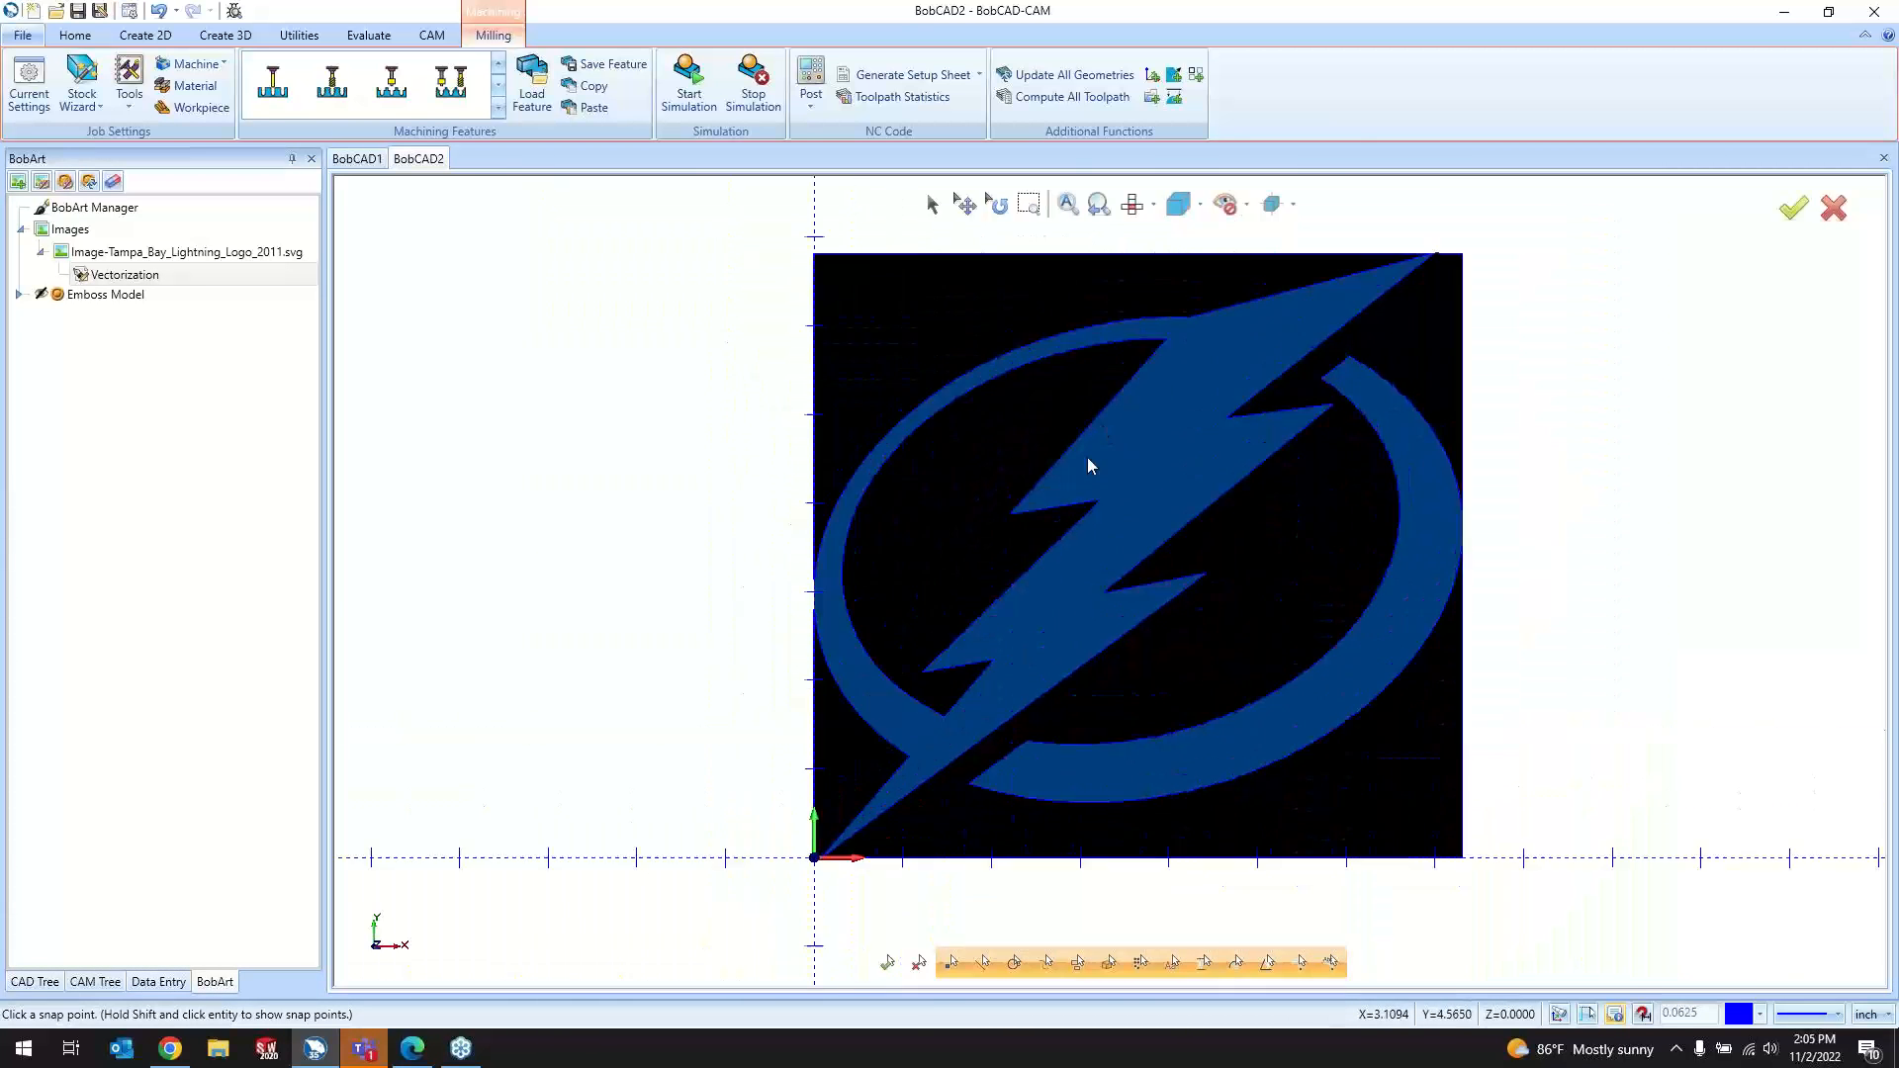
scroll(1088, 465, up, 1)
click(932, 205)
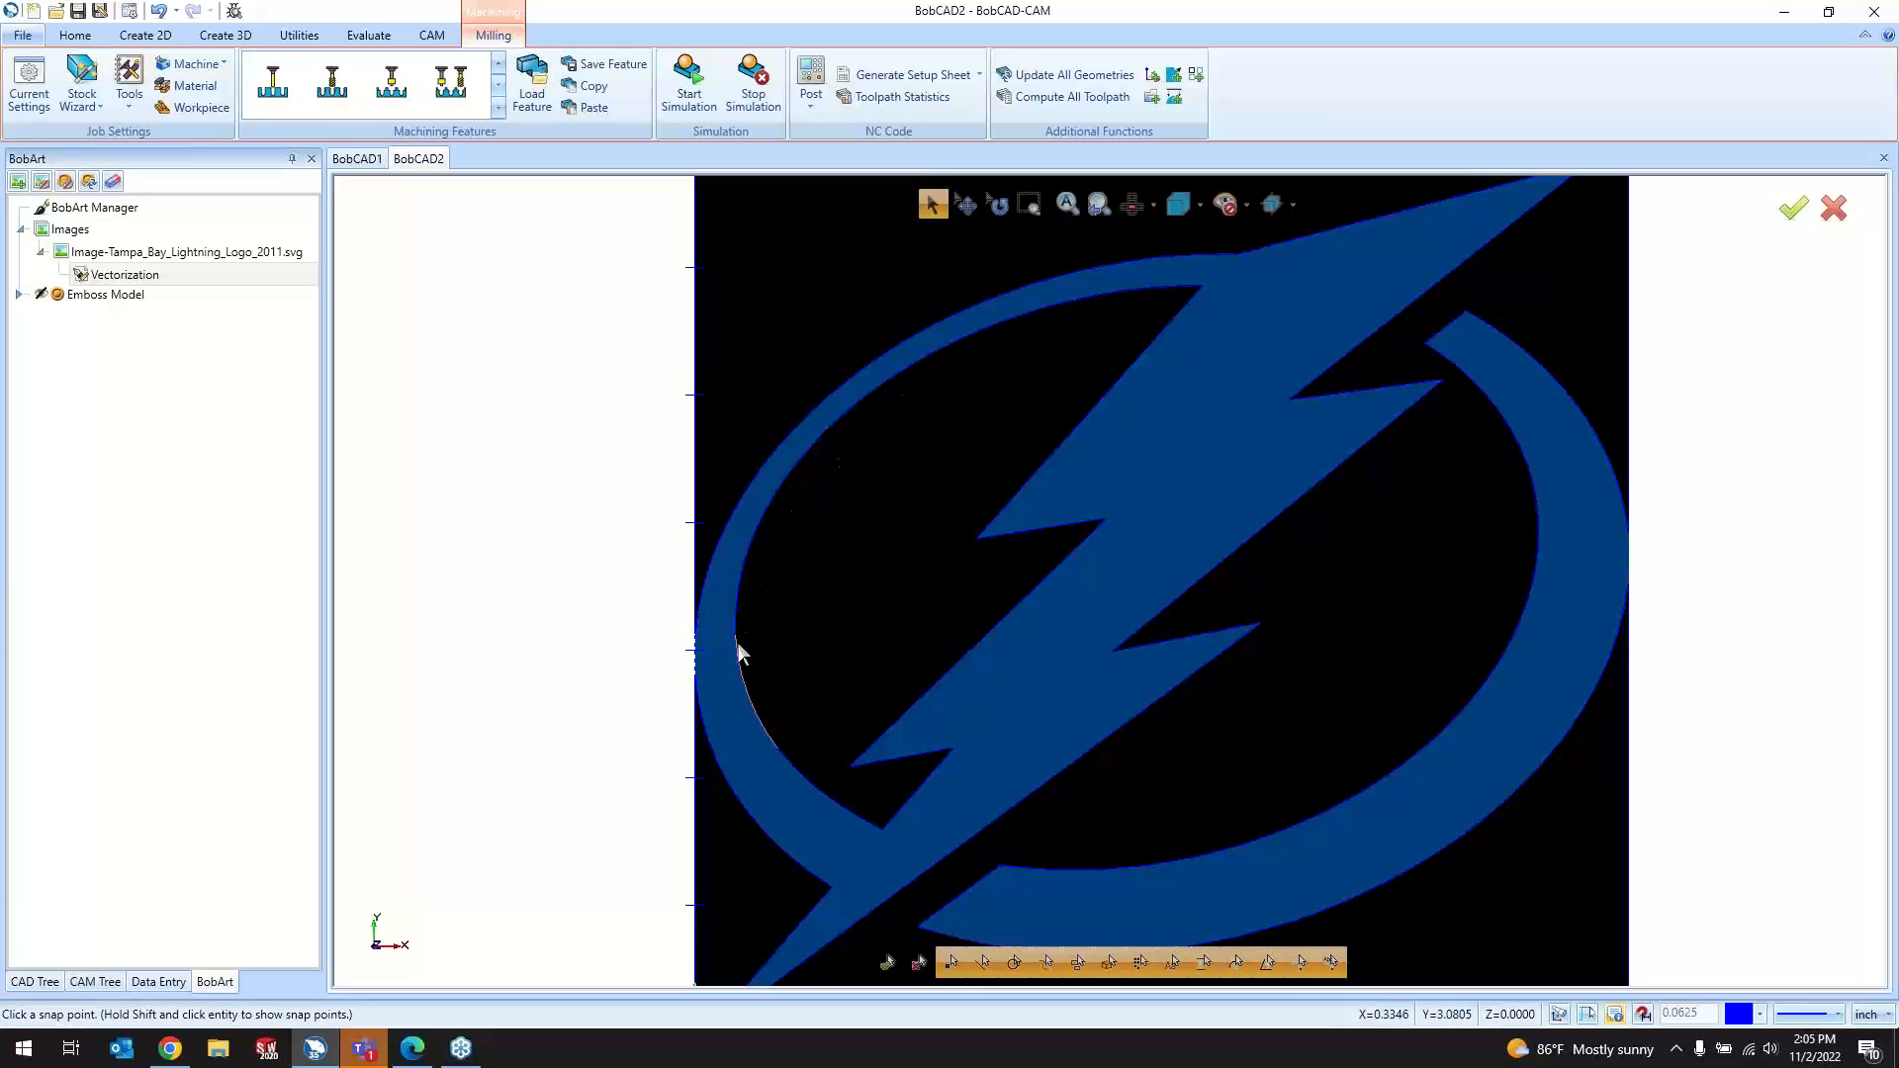
Step: Regenerate the logo vectorization with an accuracy of 5 pixels and chains shorter than 10 removed
click(146, 276)
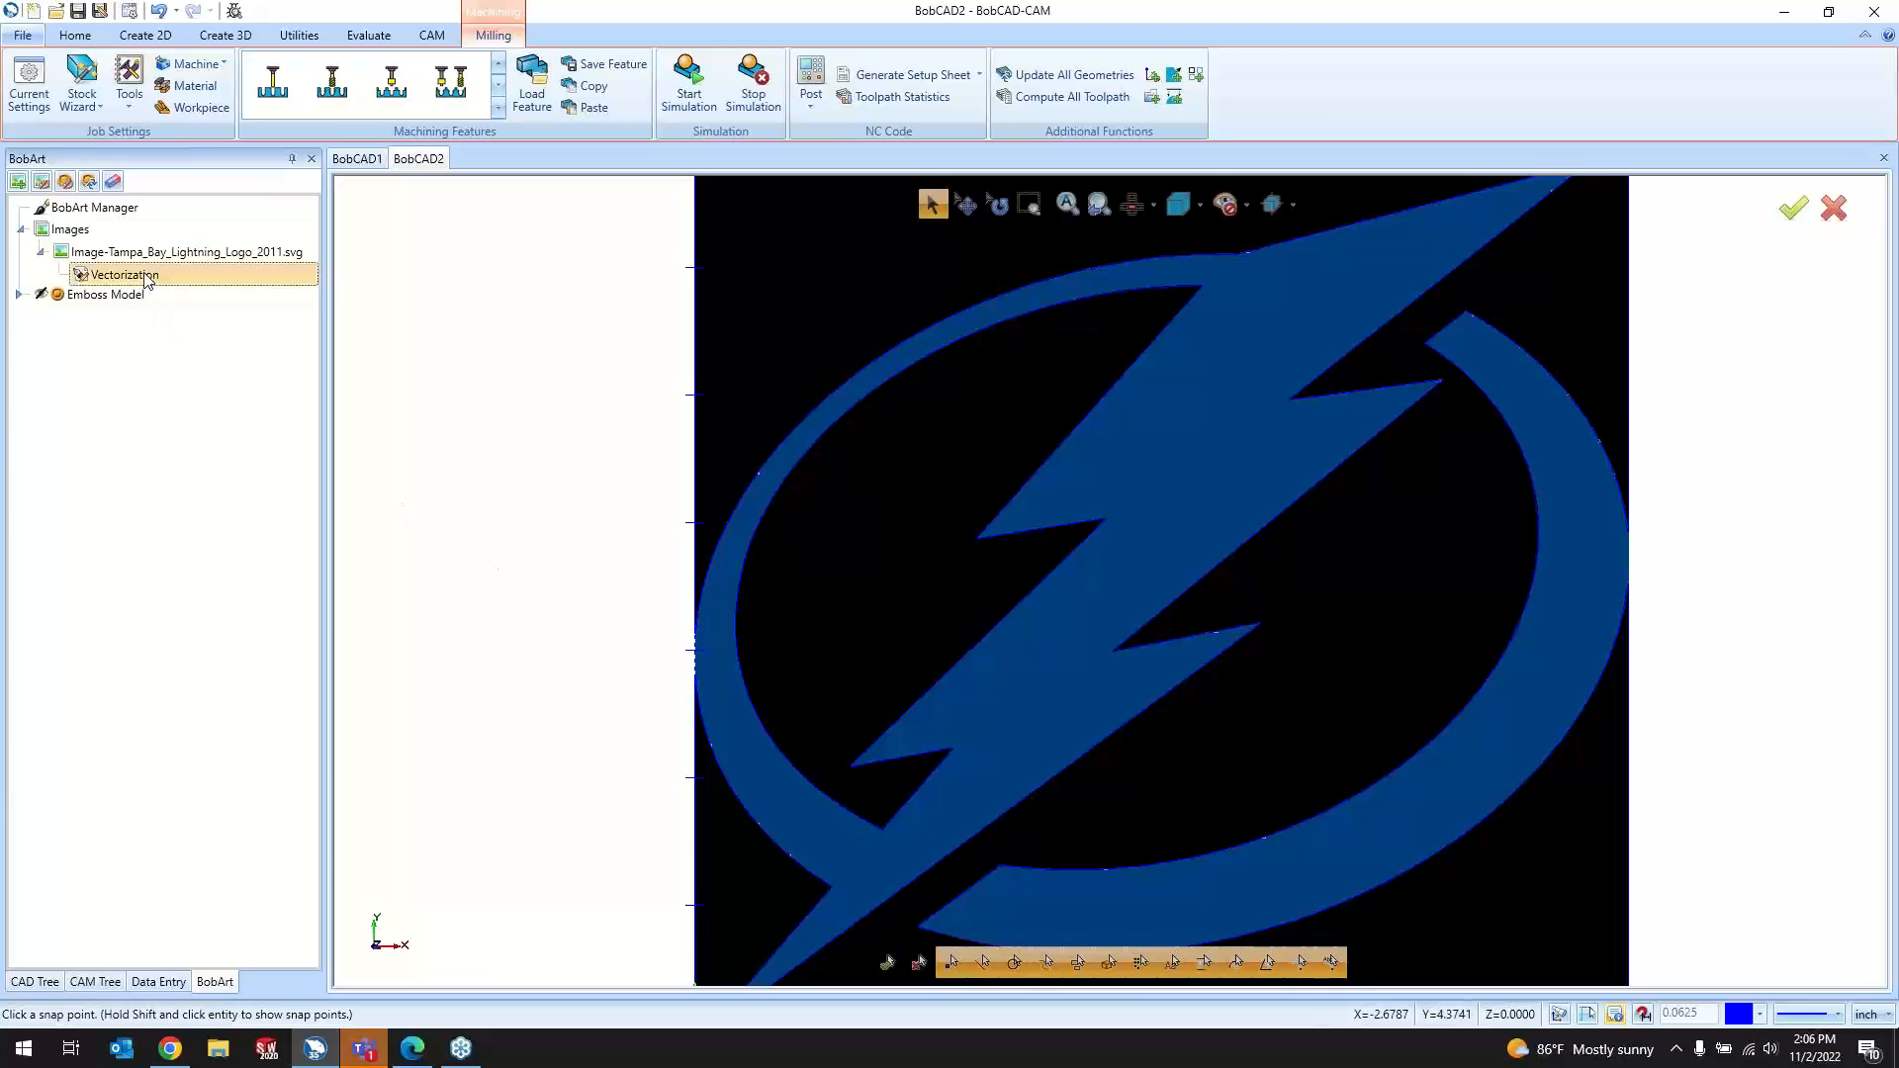
double_click(147, 275)
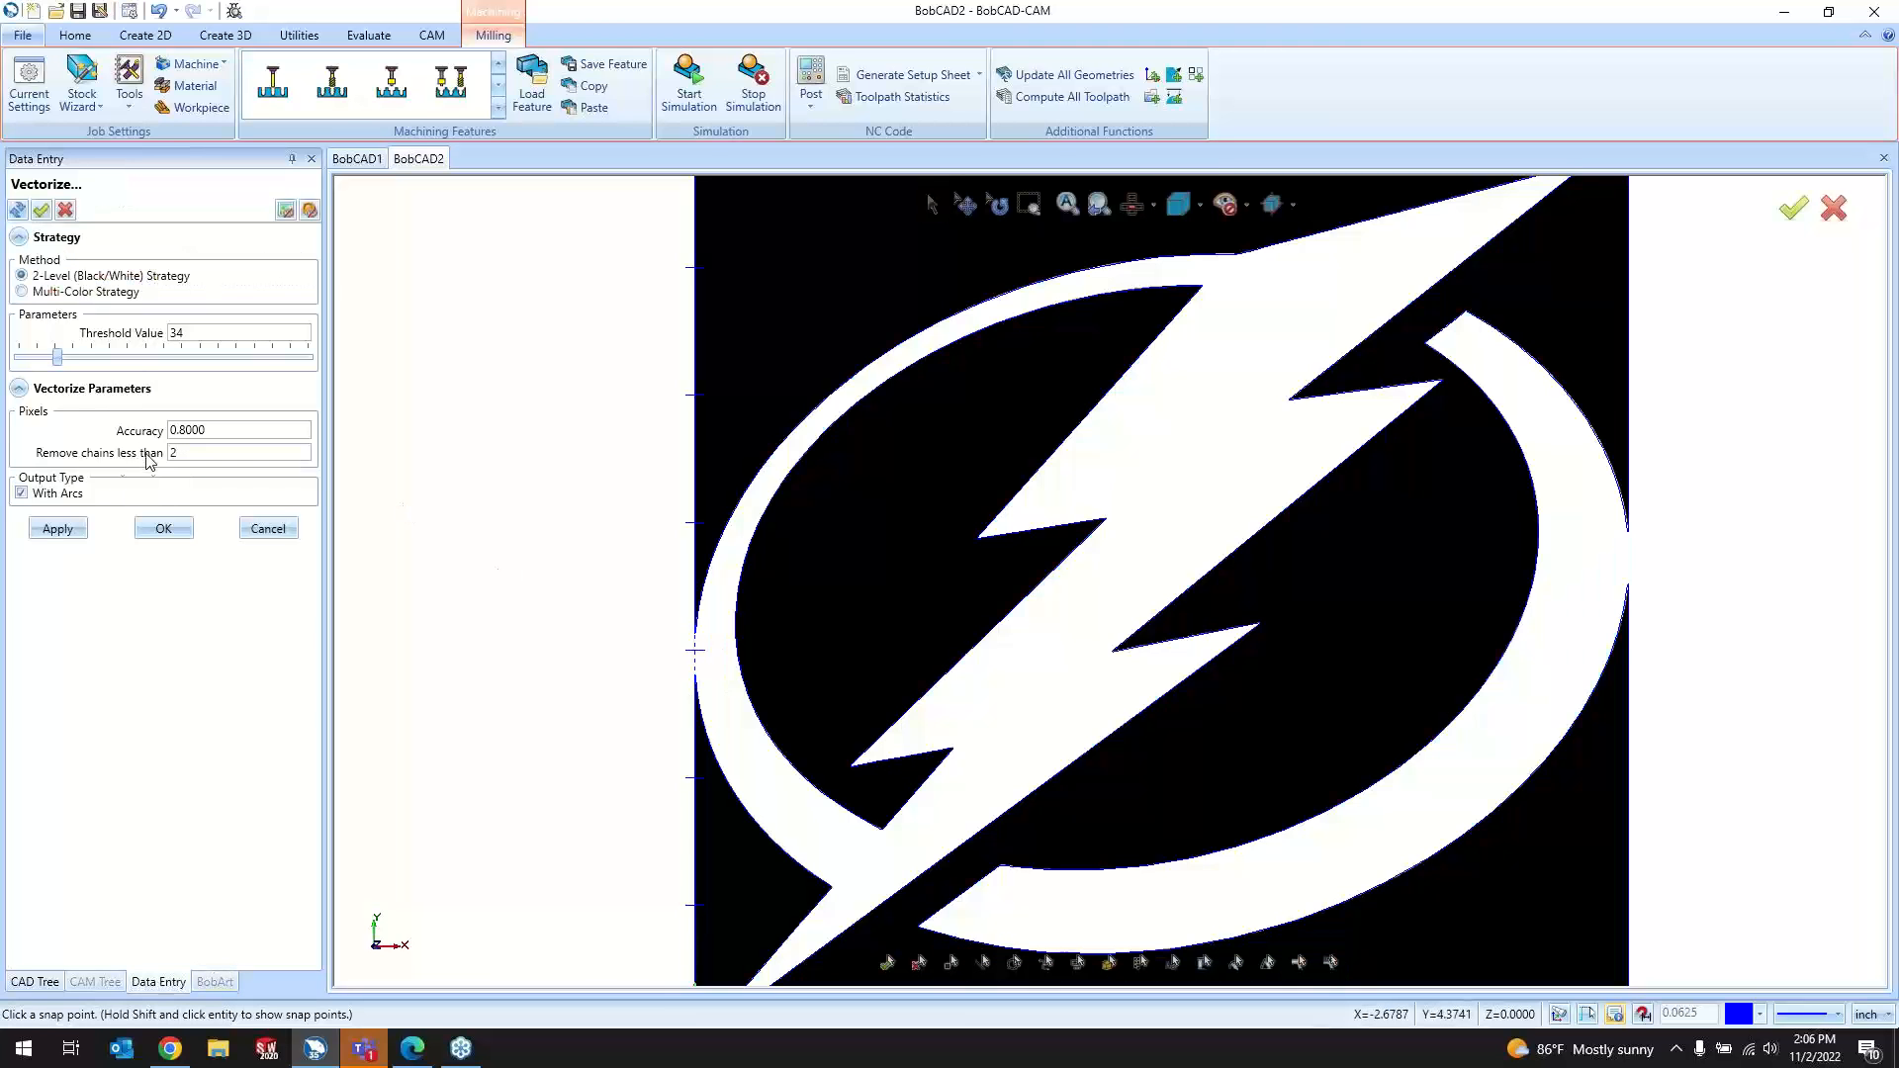
double_click(226, 429)
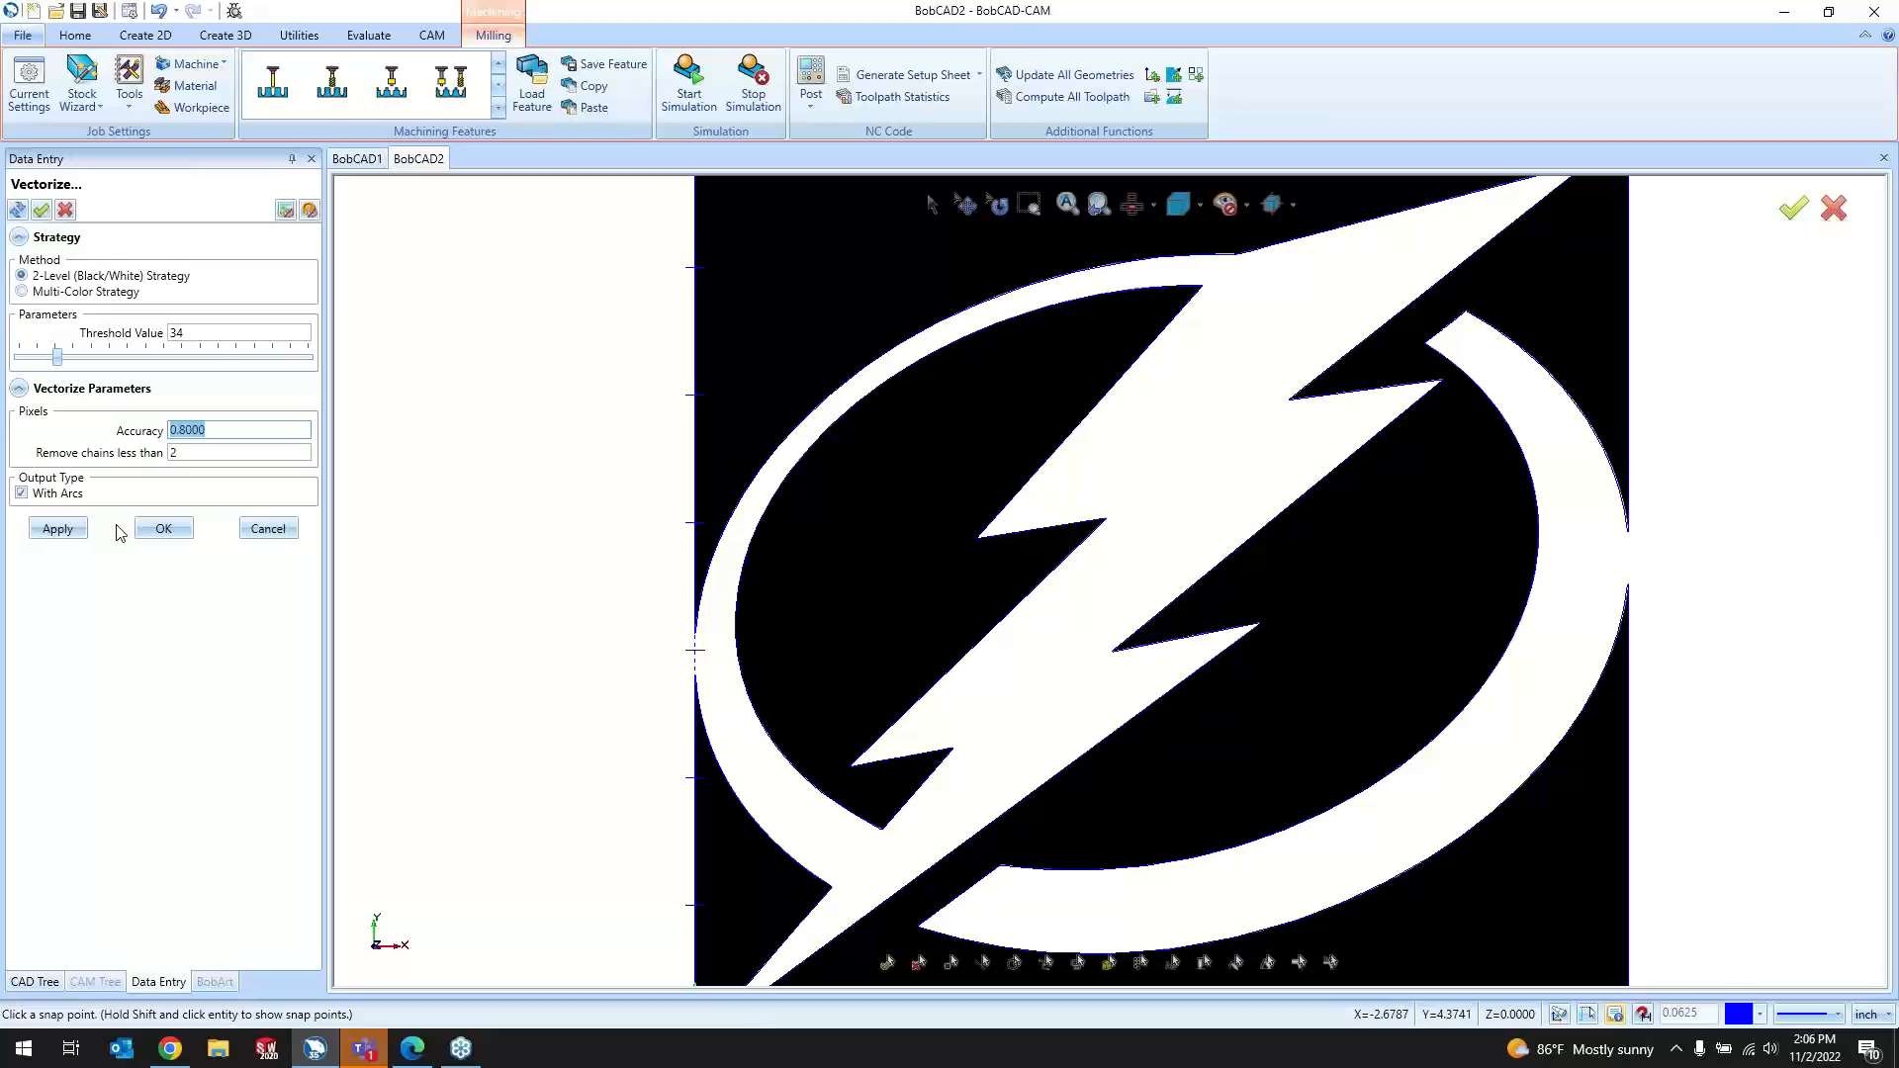
click(185, 453)
key(shift+Tab)
text(1)
key(Tab)
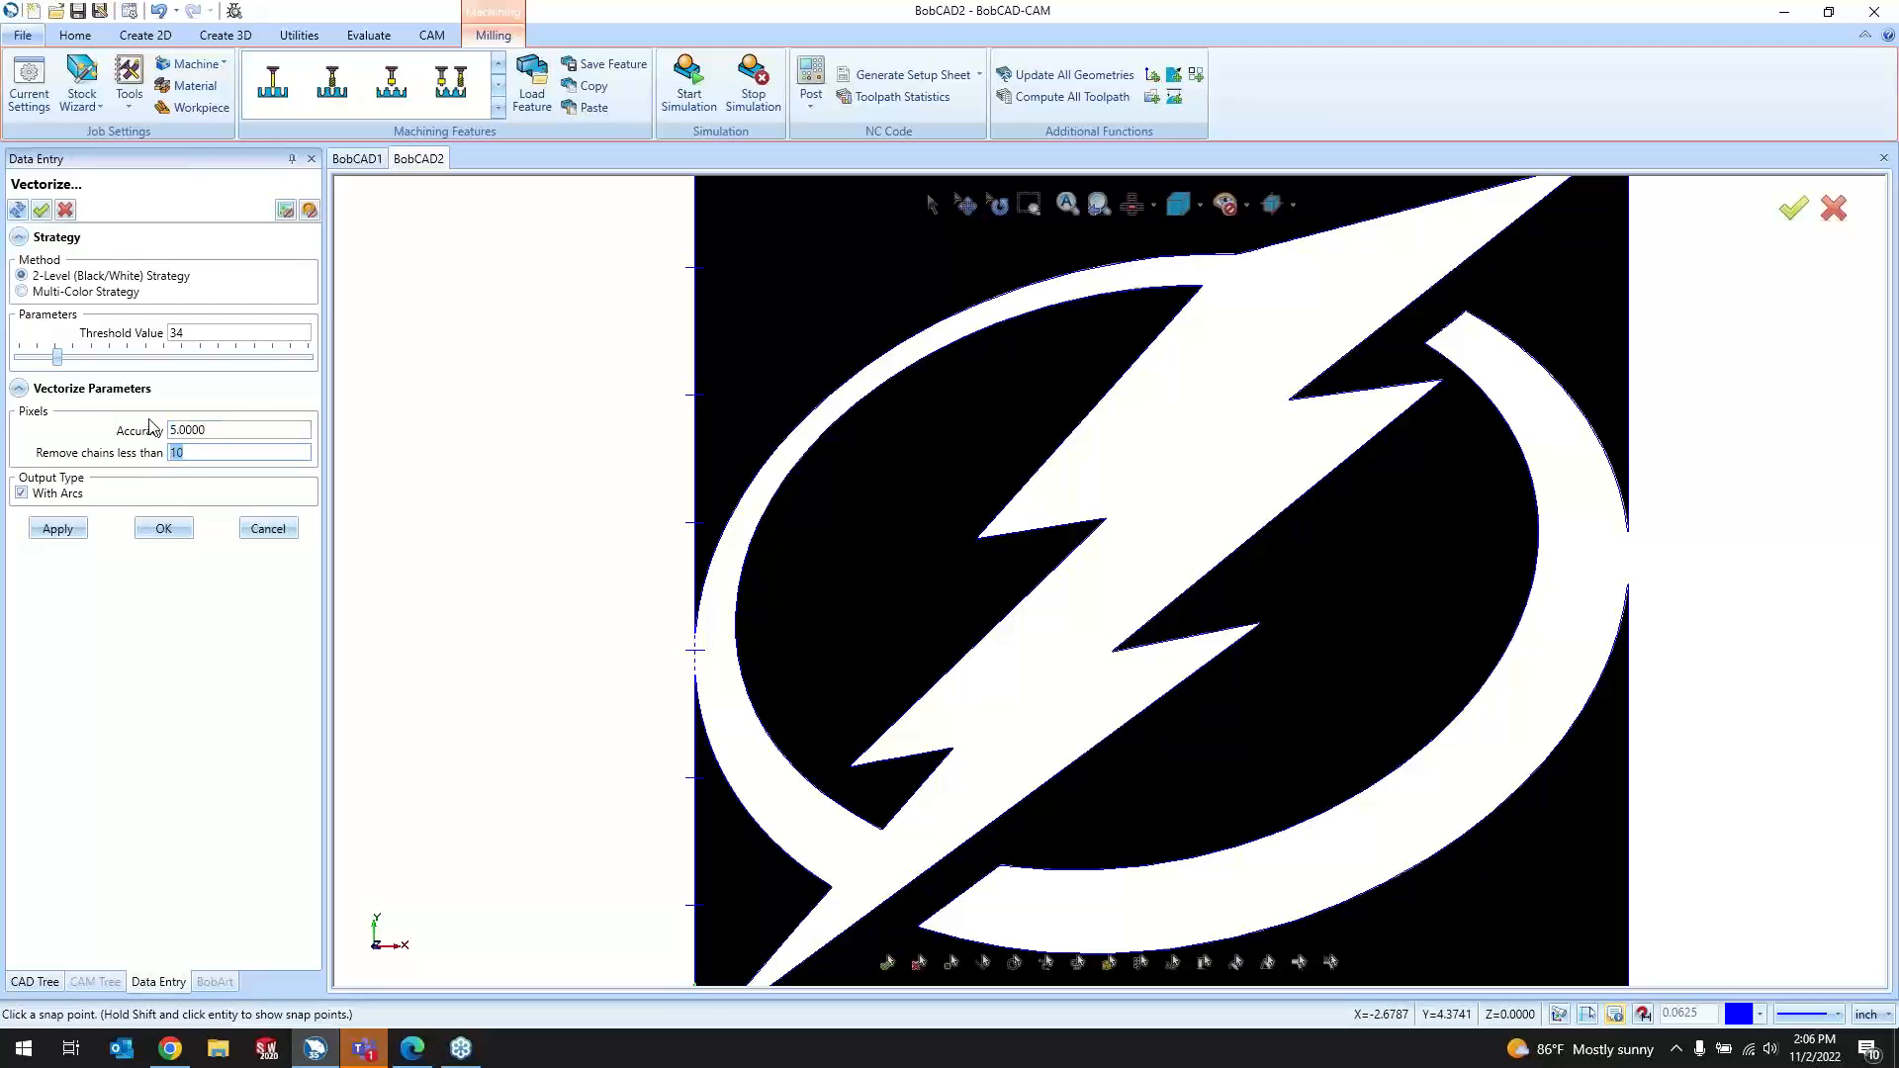
click(177, 528)
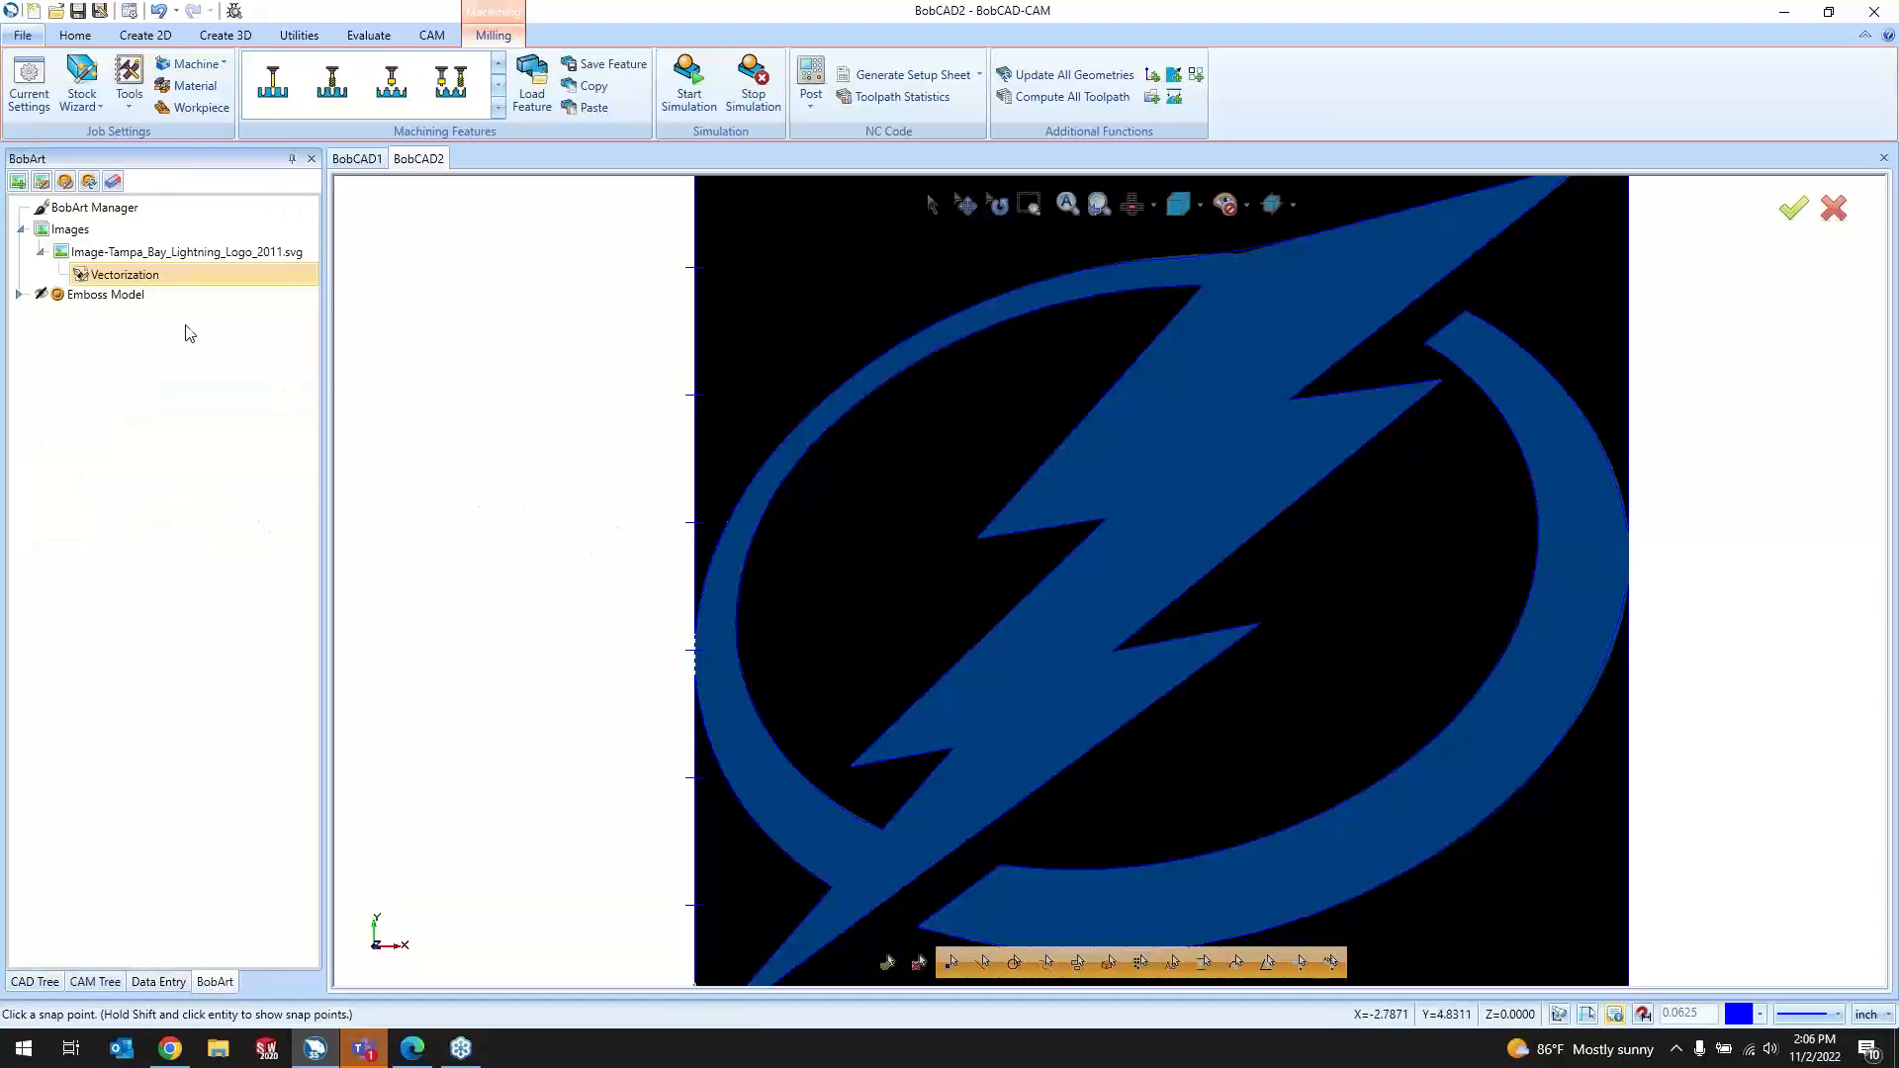
Step: Hide the logo image and examine the coarser vectorized outline around the inner edge of the ring
right_click(125, 253)
click(156, 345)
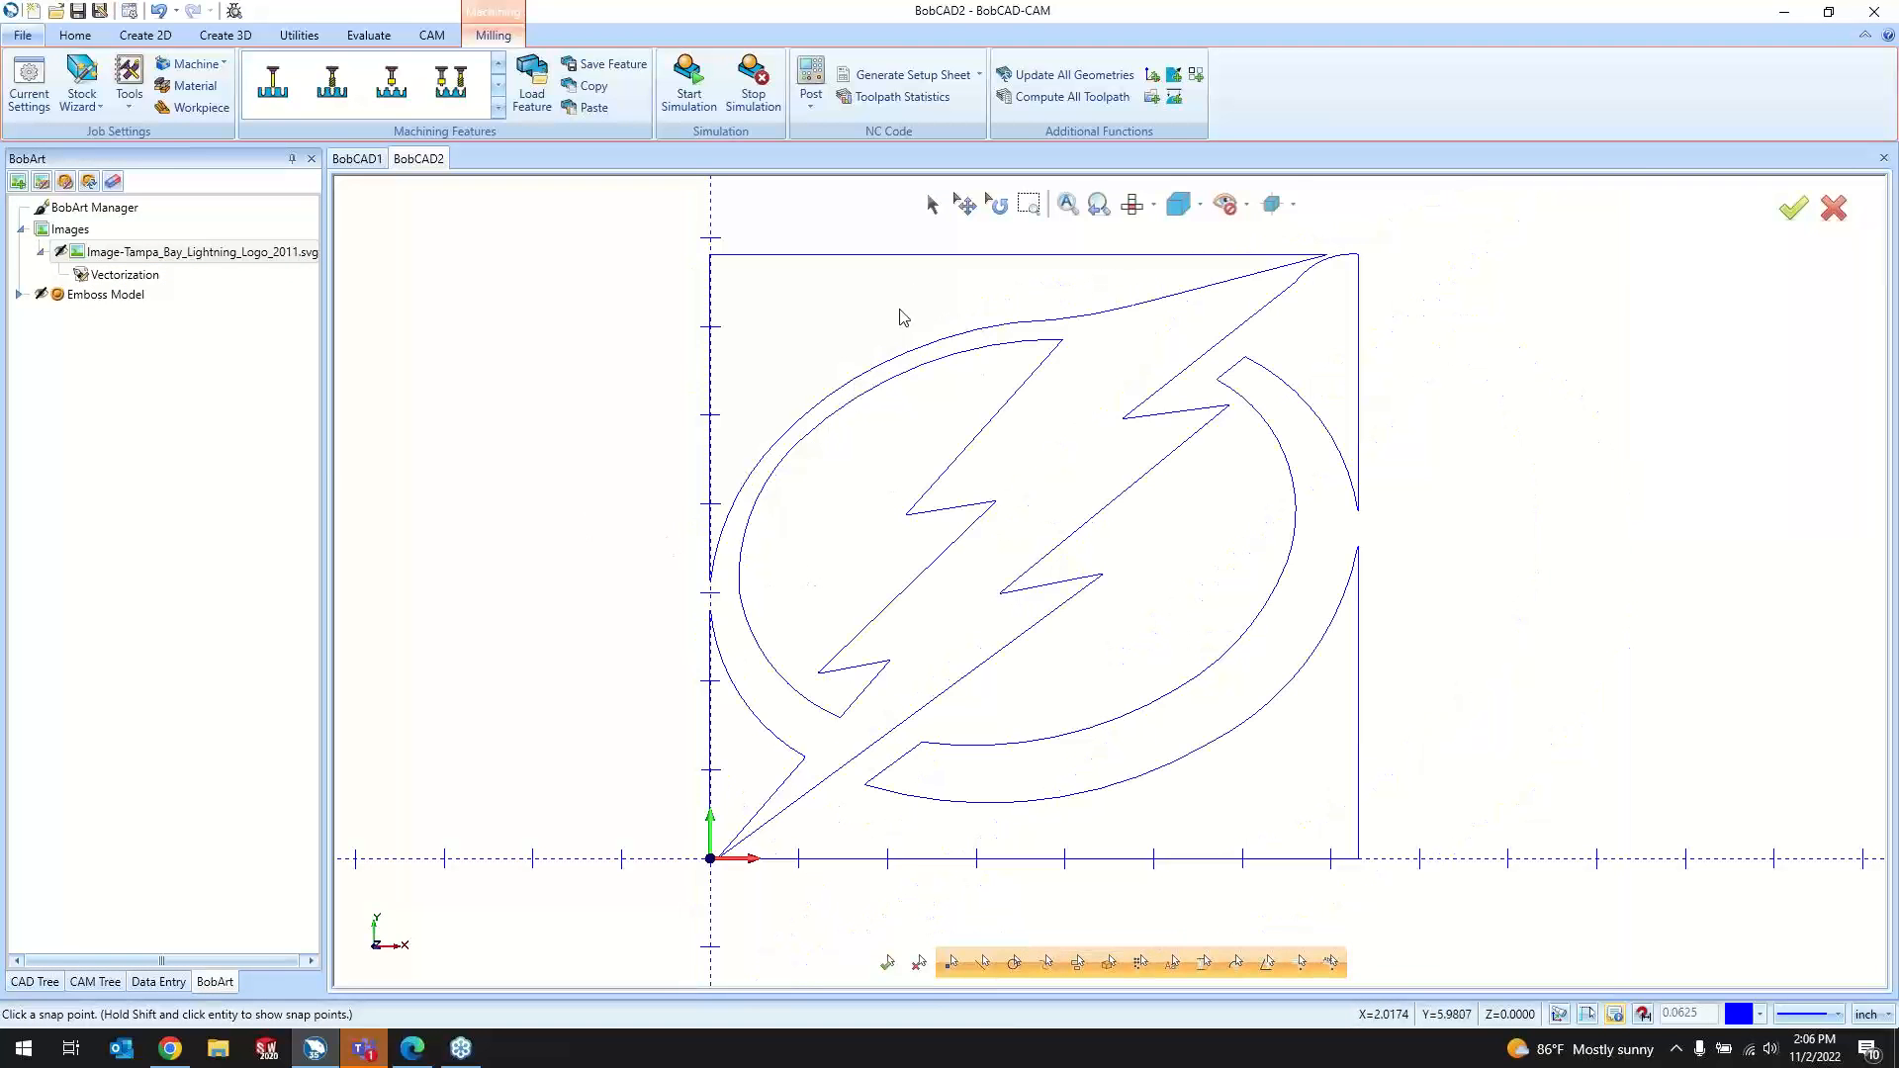
click(931, 206)
scroll(749, 633, up, 5)
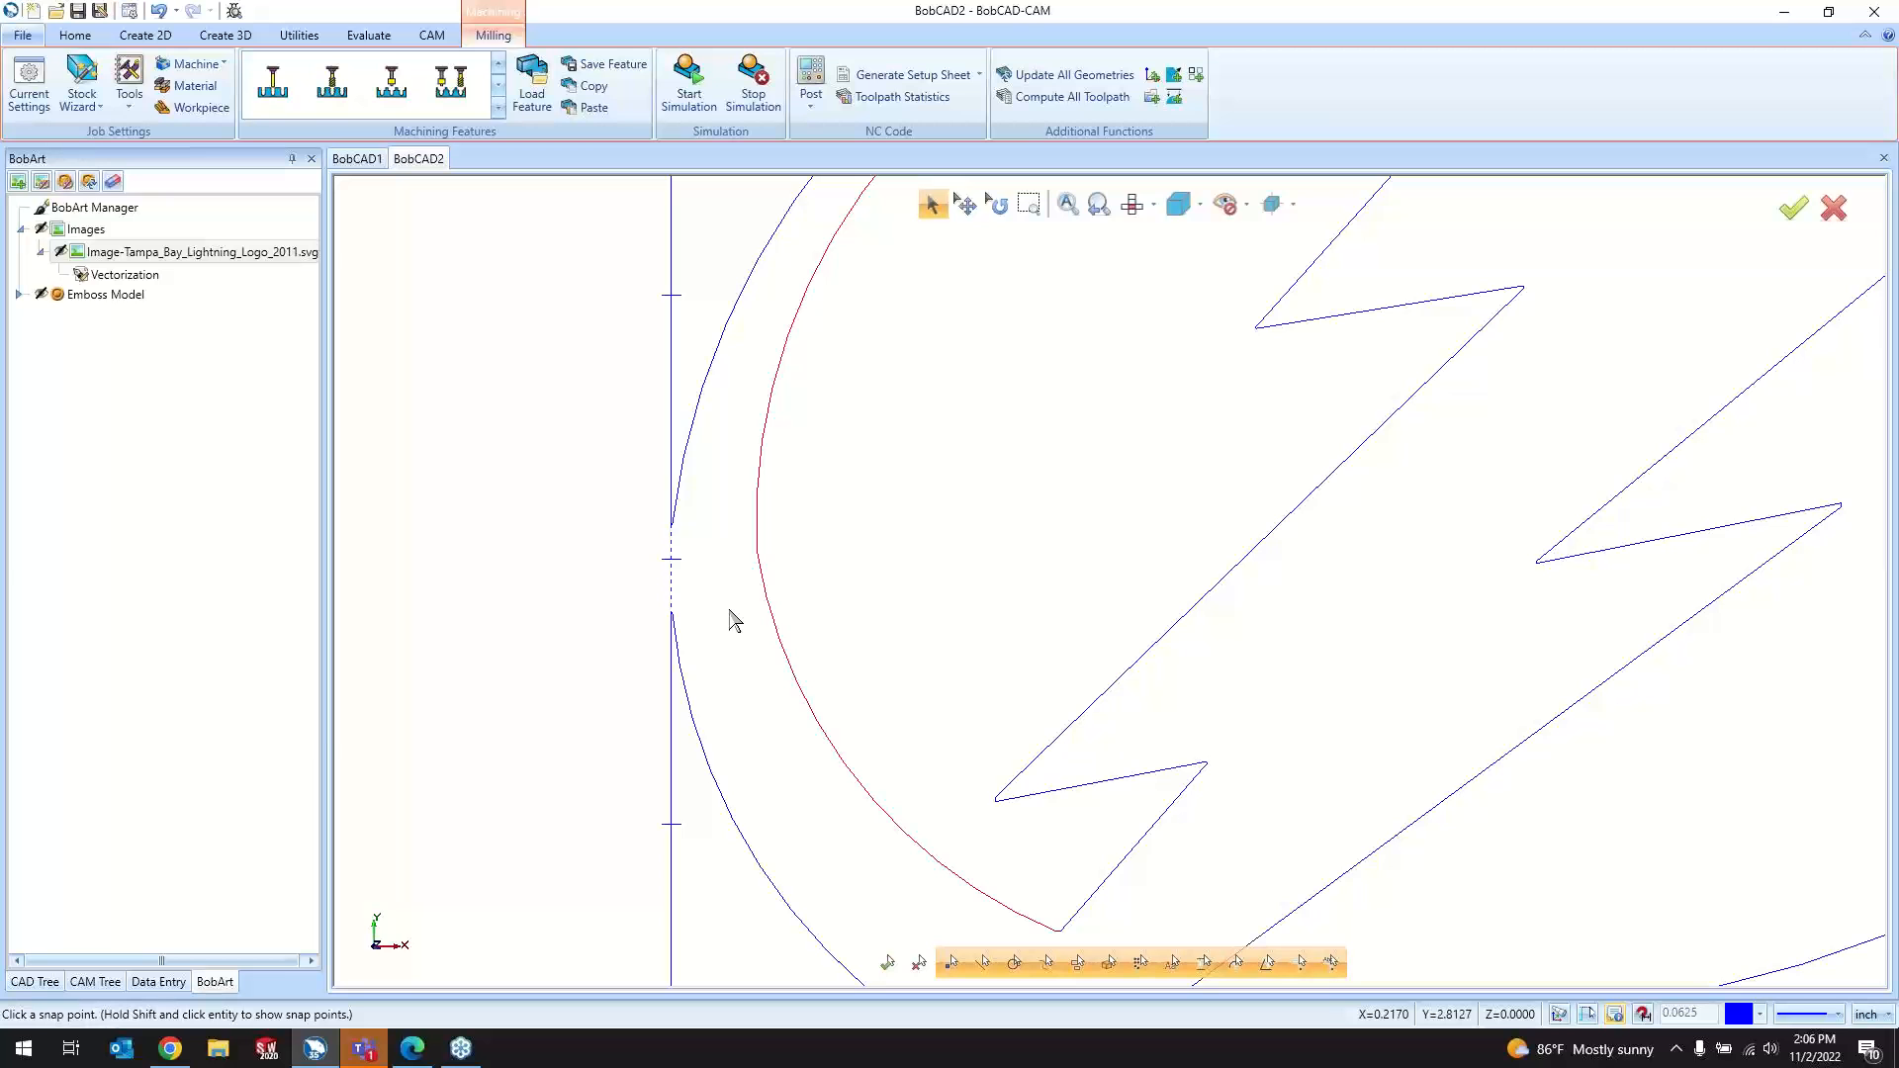
scroll(758, 558, up, 2)
Step: Compare the coarser outline with the visible logo image along the ring and where the ring meets the bolt
scroll(758, 563, down, 5)
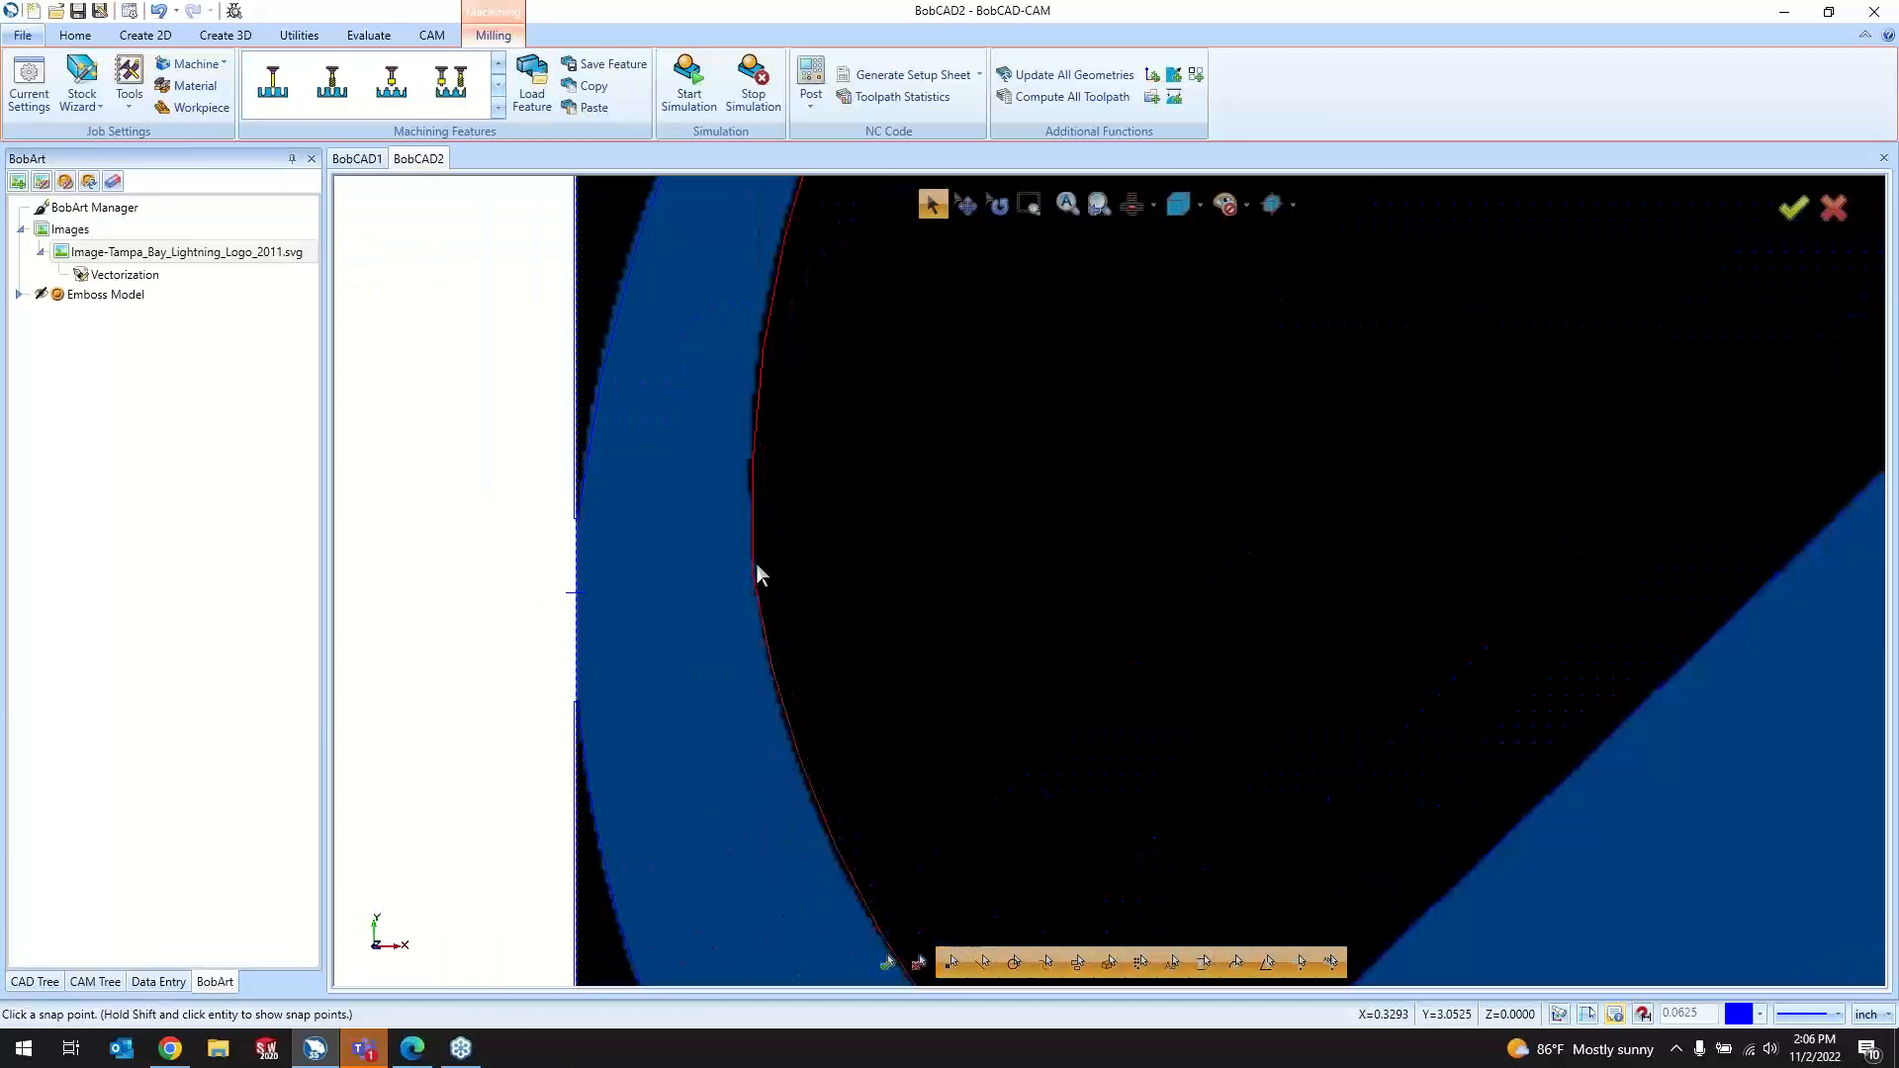
scroll(981, 262, up, 3)
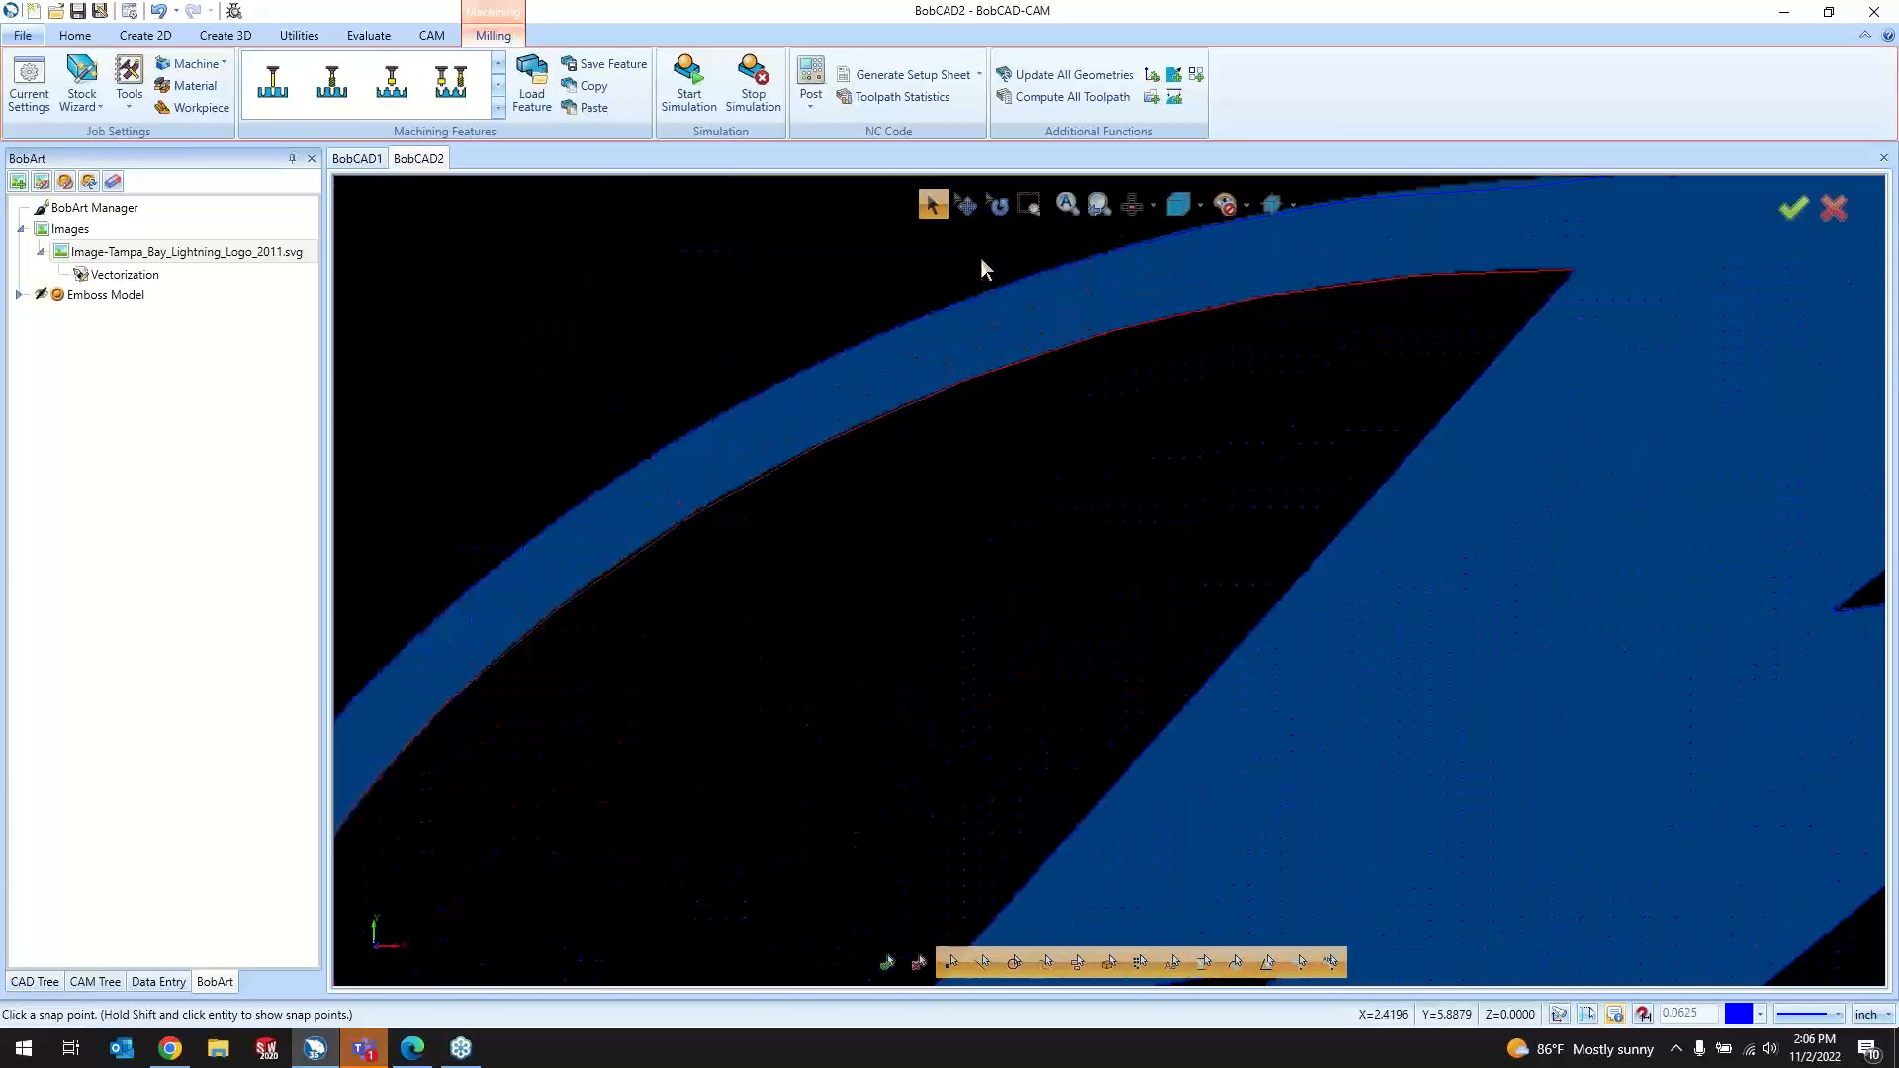
scroll(981, 265, down, 5)
scroll(1475, 247, up, 4)
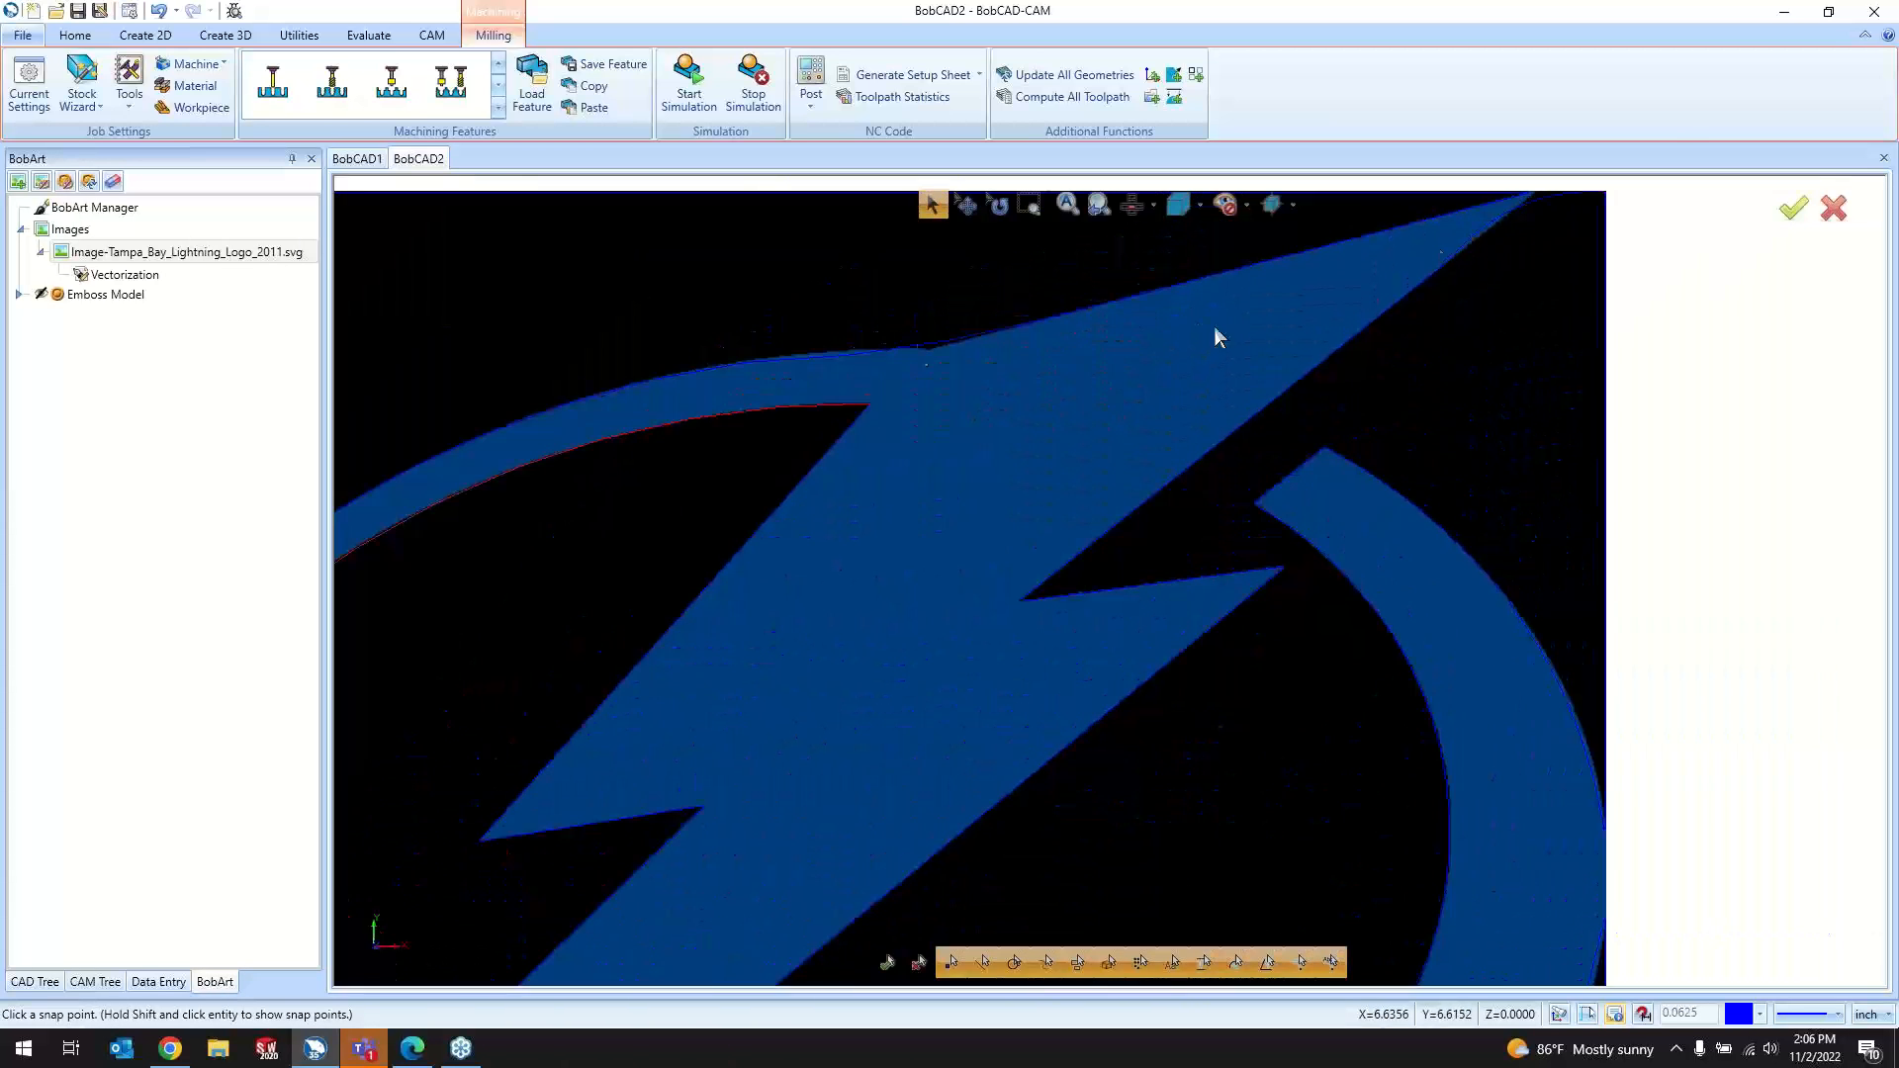
scroll(983, 390, up, 3)
scroll(962, 395, down, 3)
scroll(870, 442, up, 3)
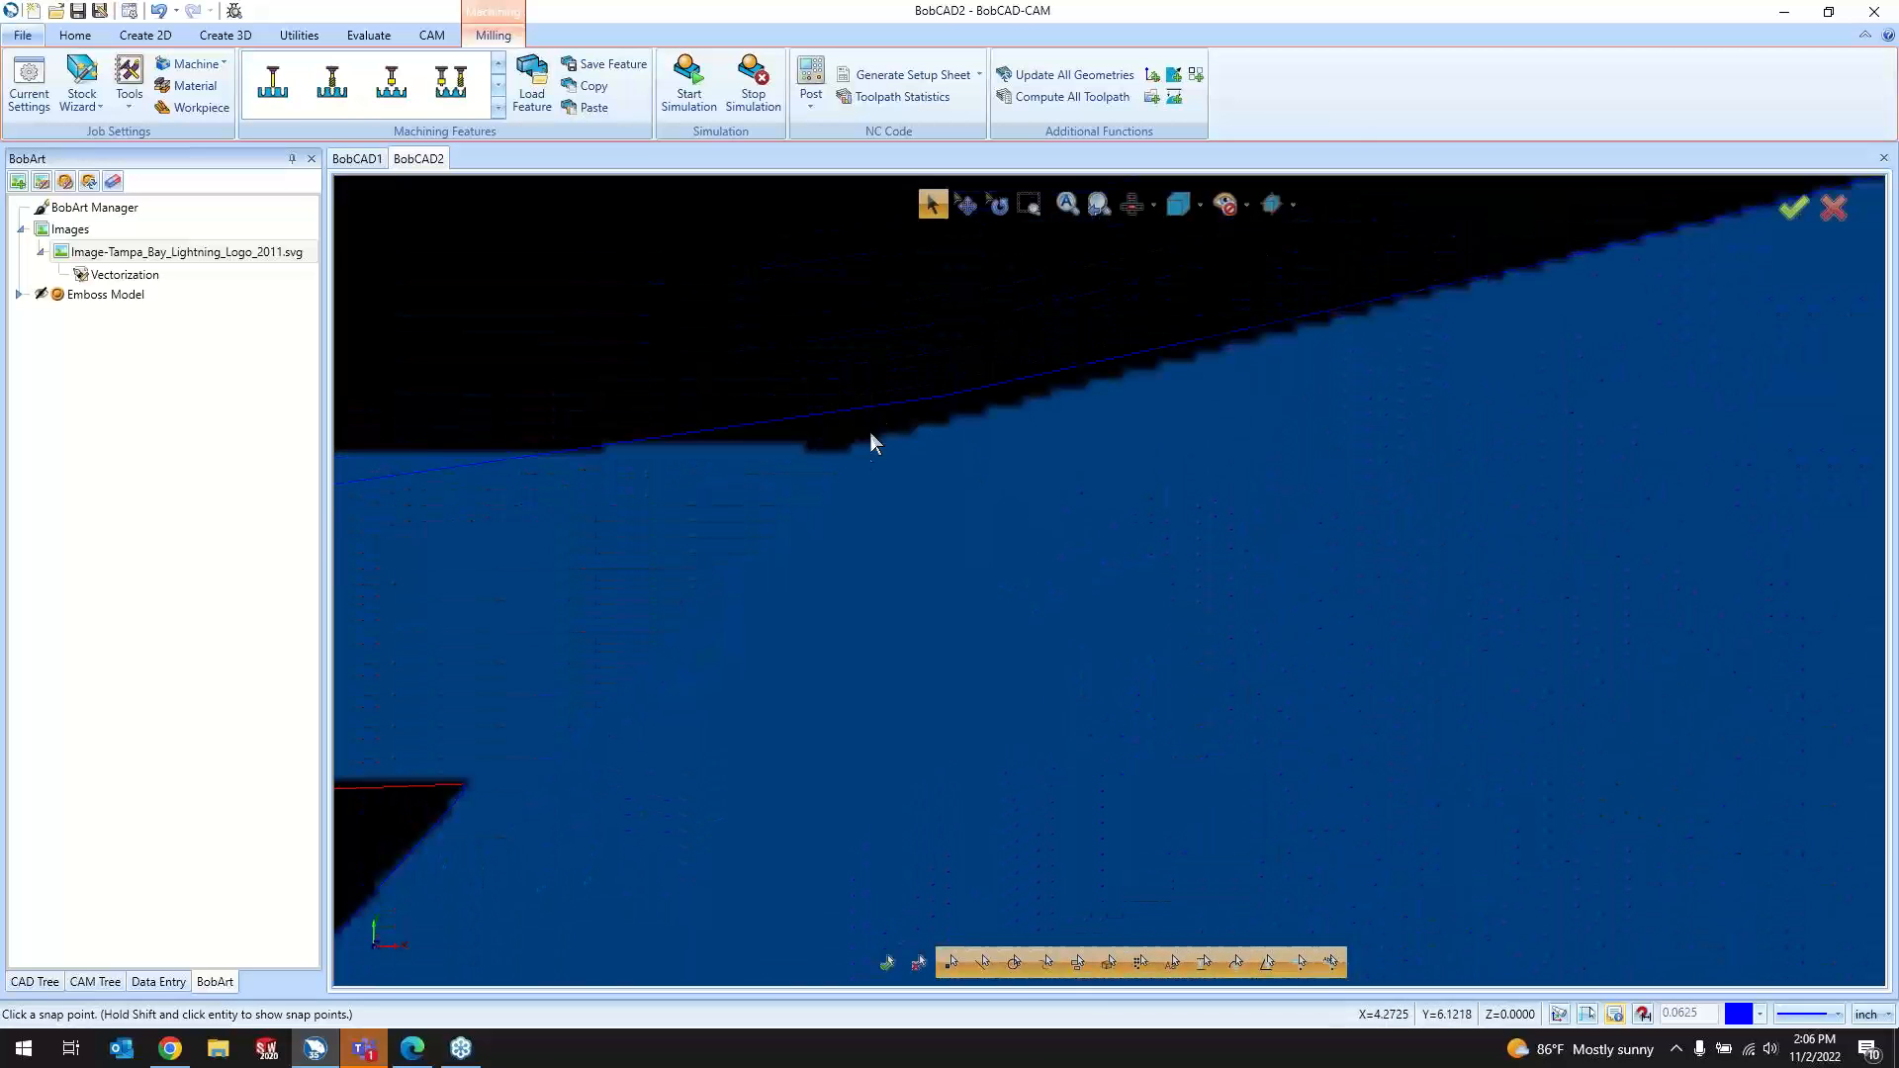
scroll(841, 457, down, 4)
scroll(844, 457, up, 4)
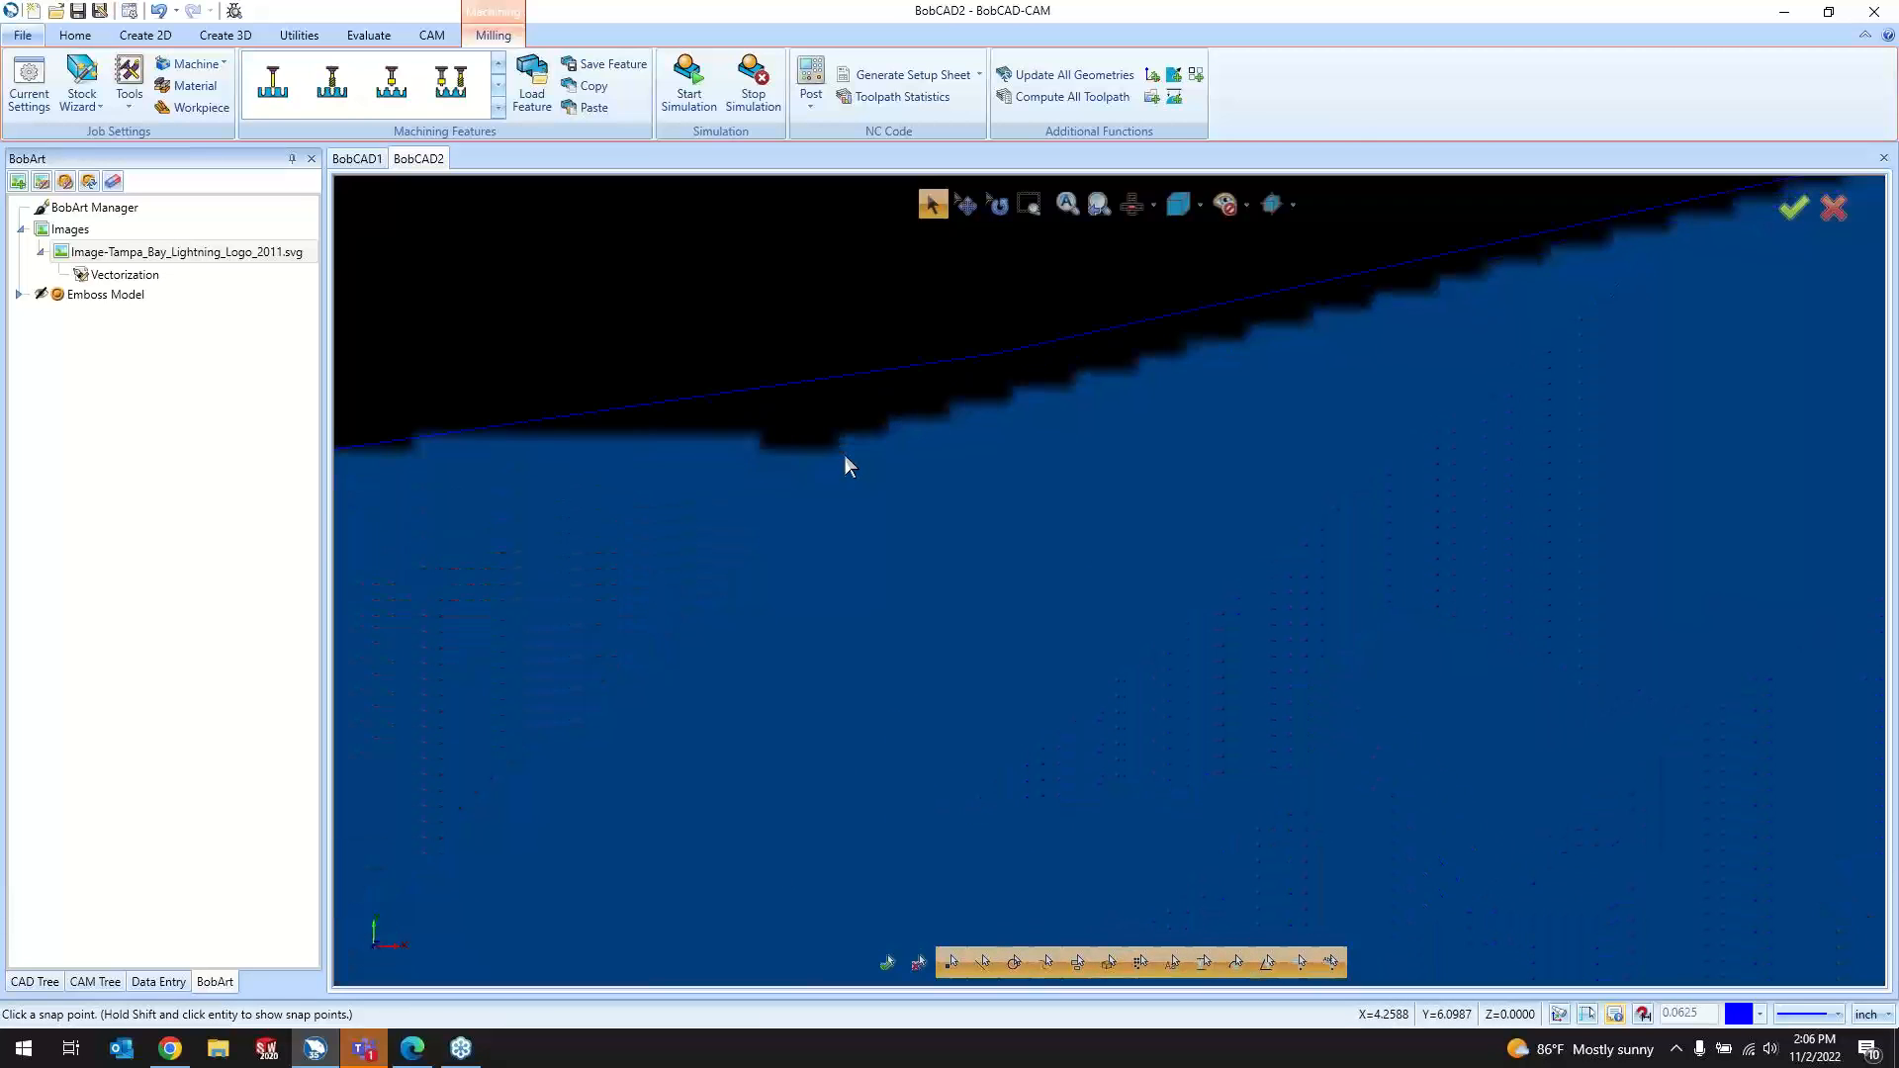
Step: Examine the coarse outline where the ring meets the bolt's upper edge and select the segment that crosses this corner
scroll(845, 455, down, 3)
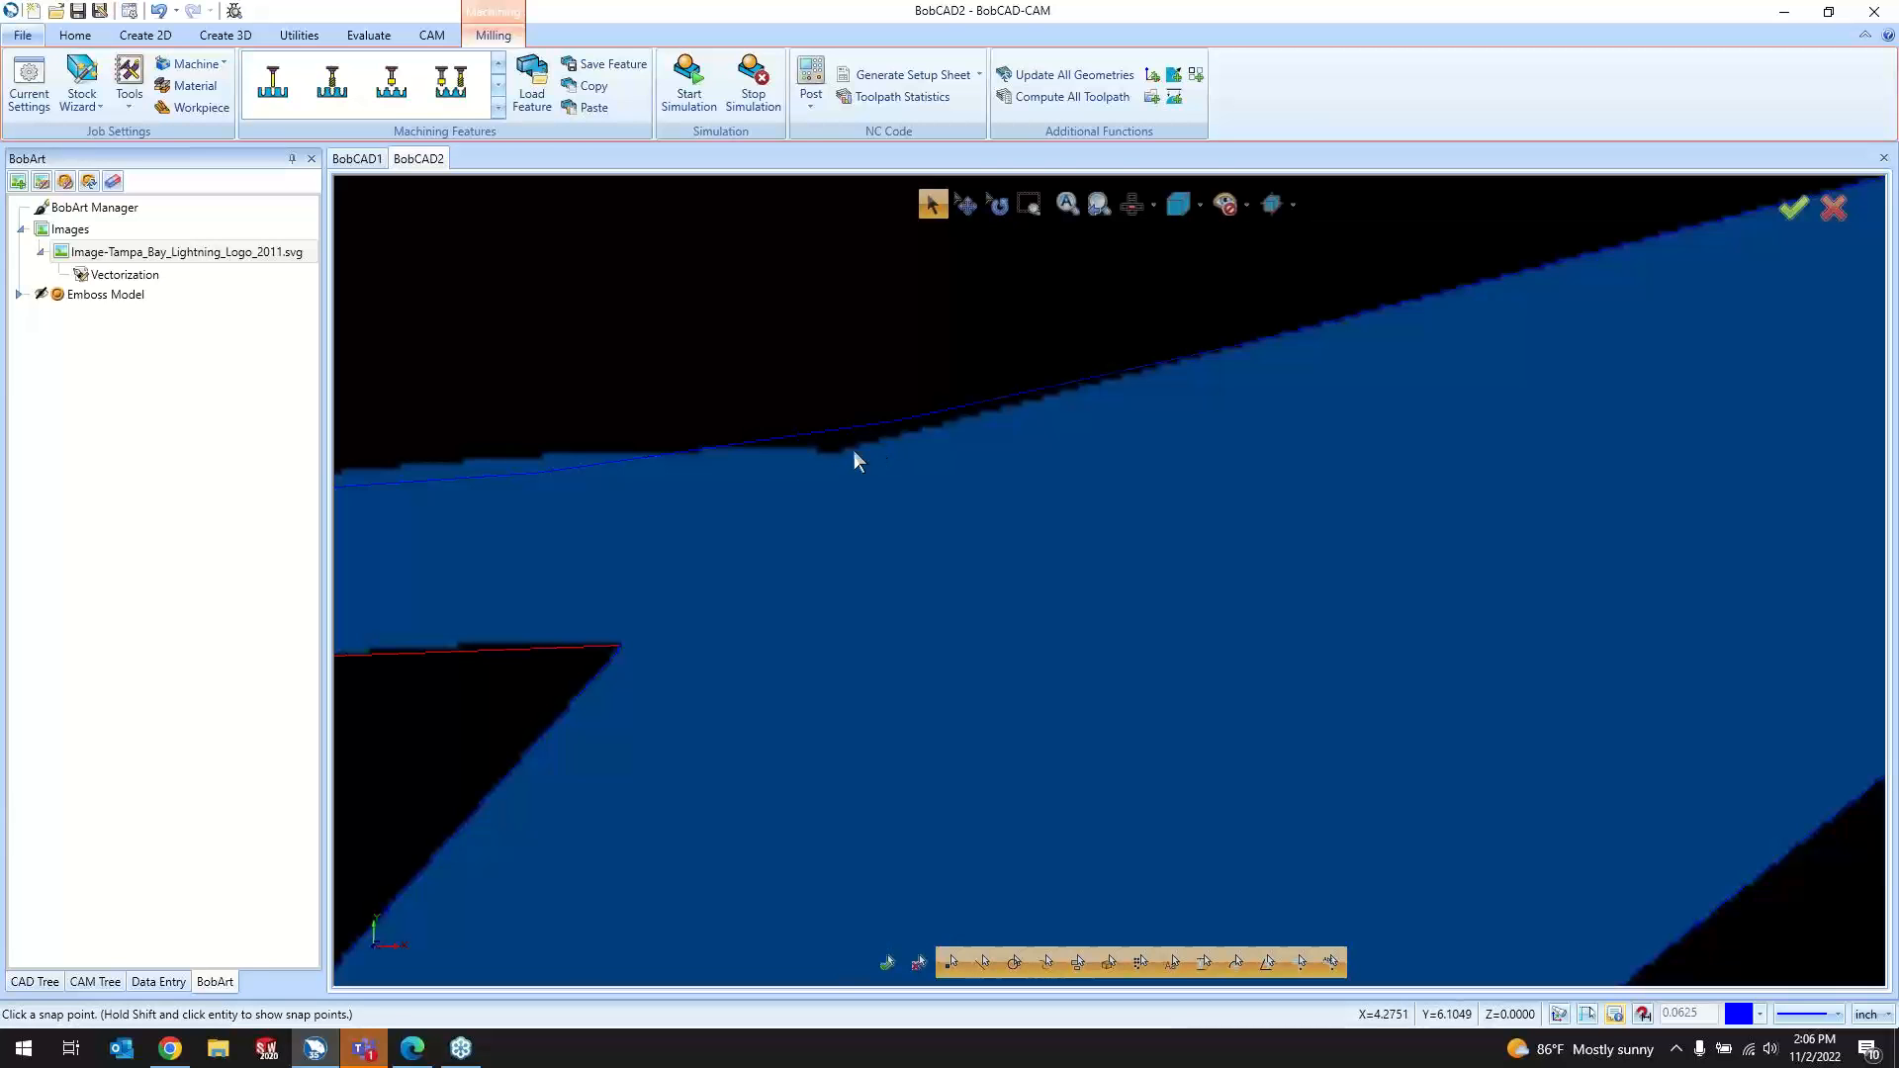
scroll(852, 455, up, 2)
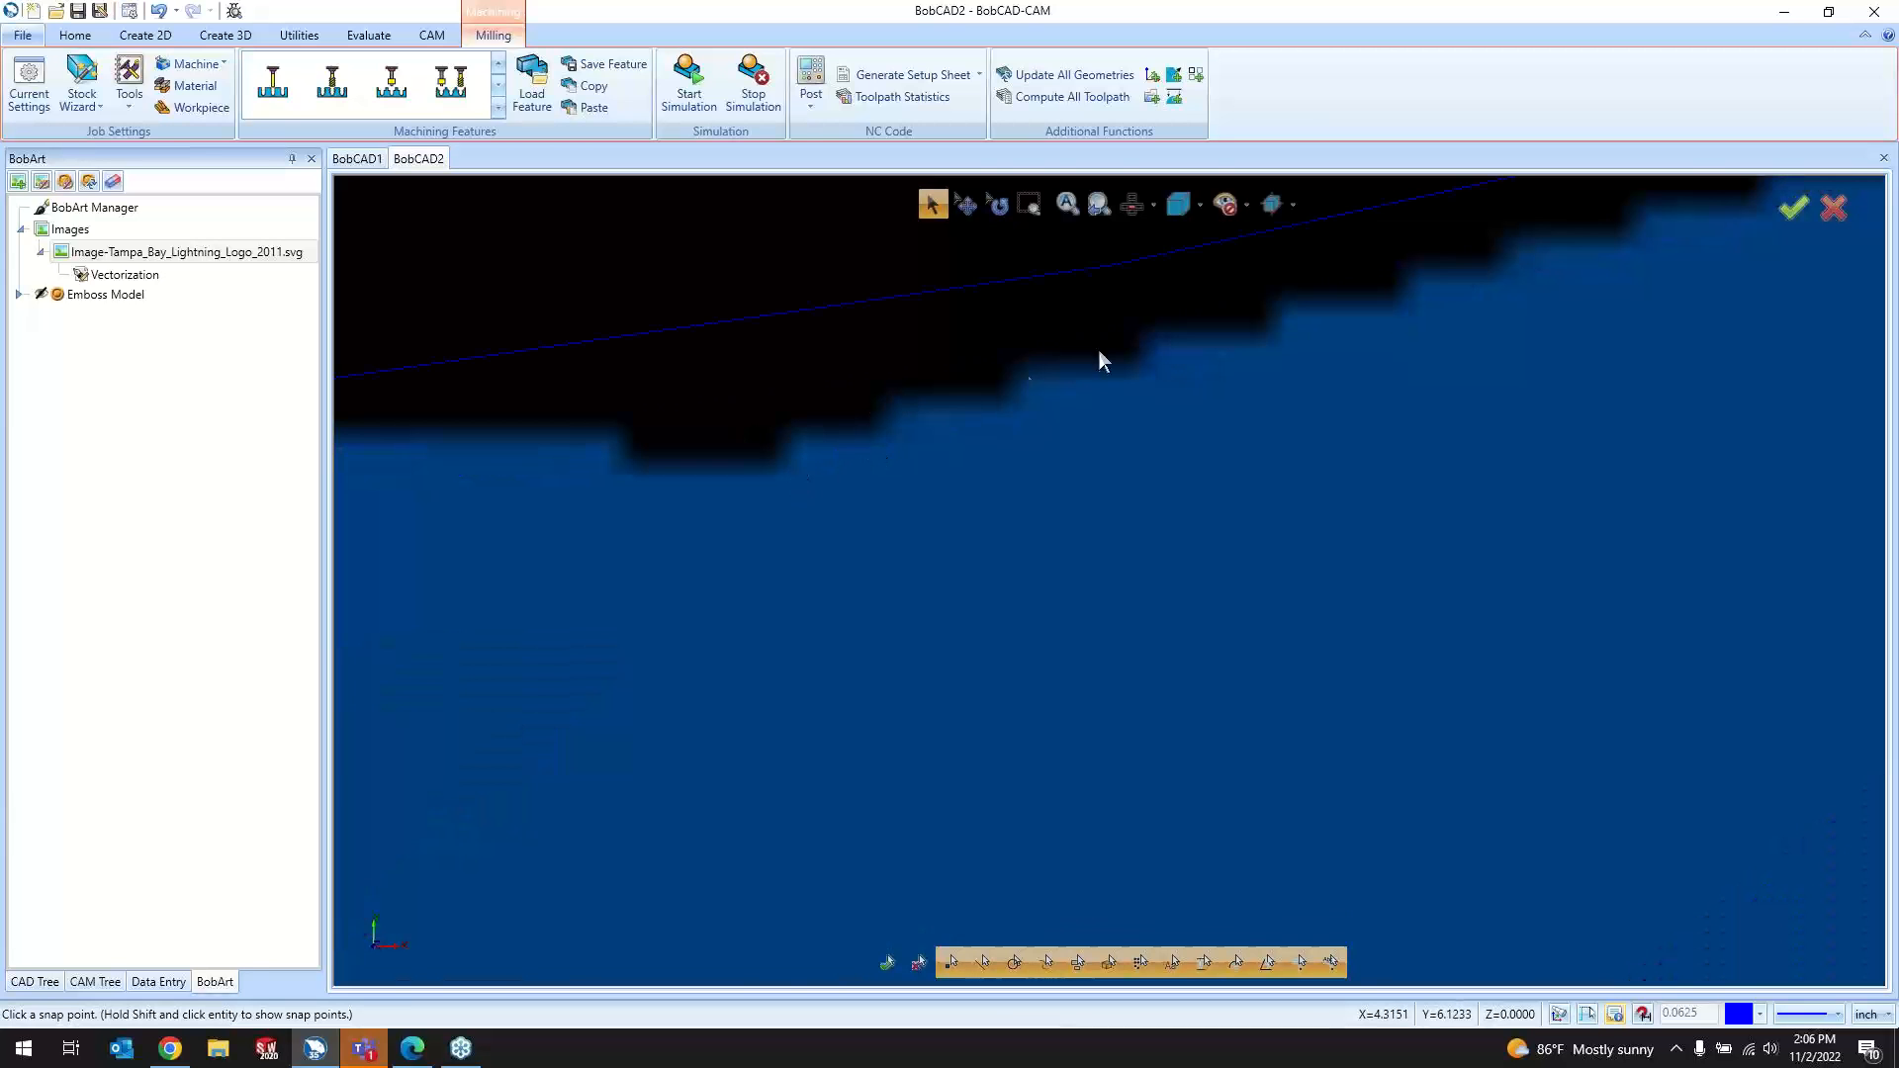
scroll(530, 643, down, 5)
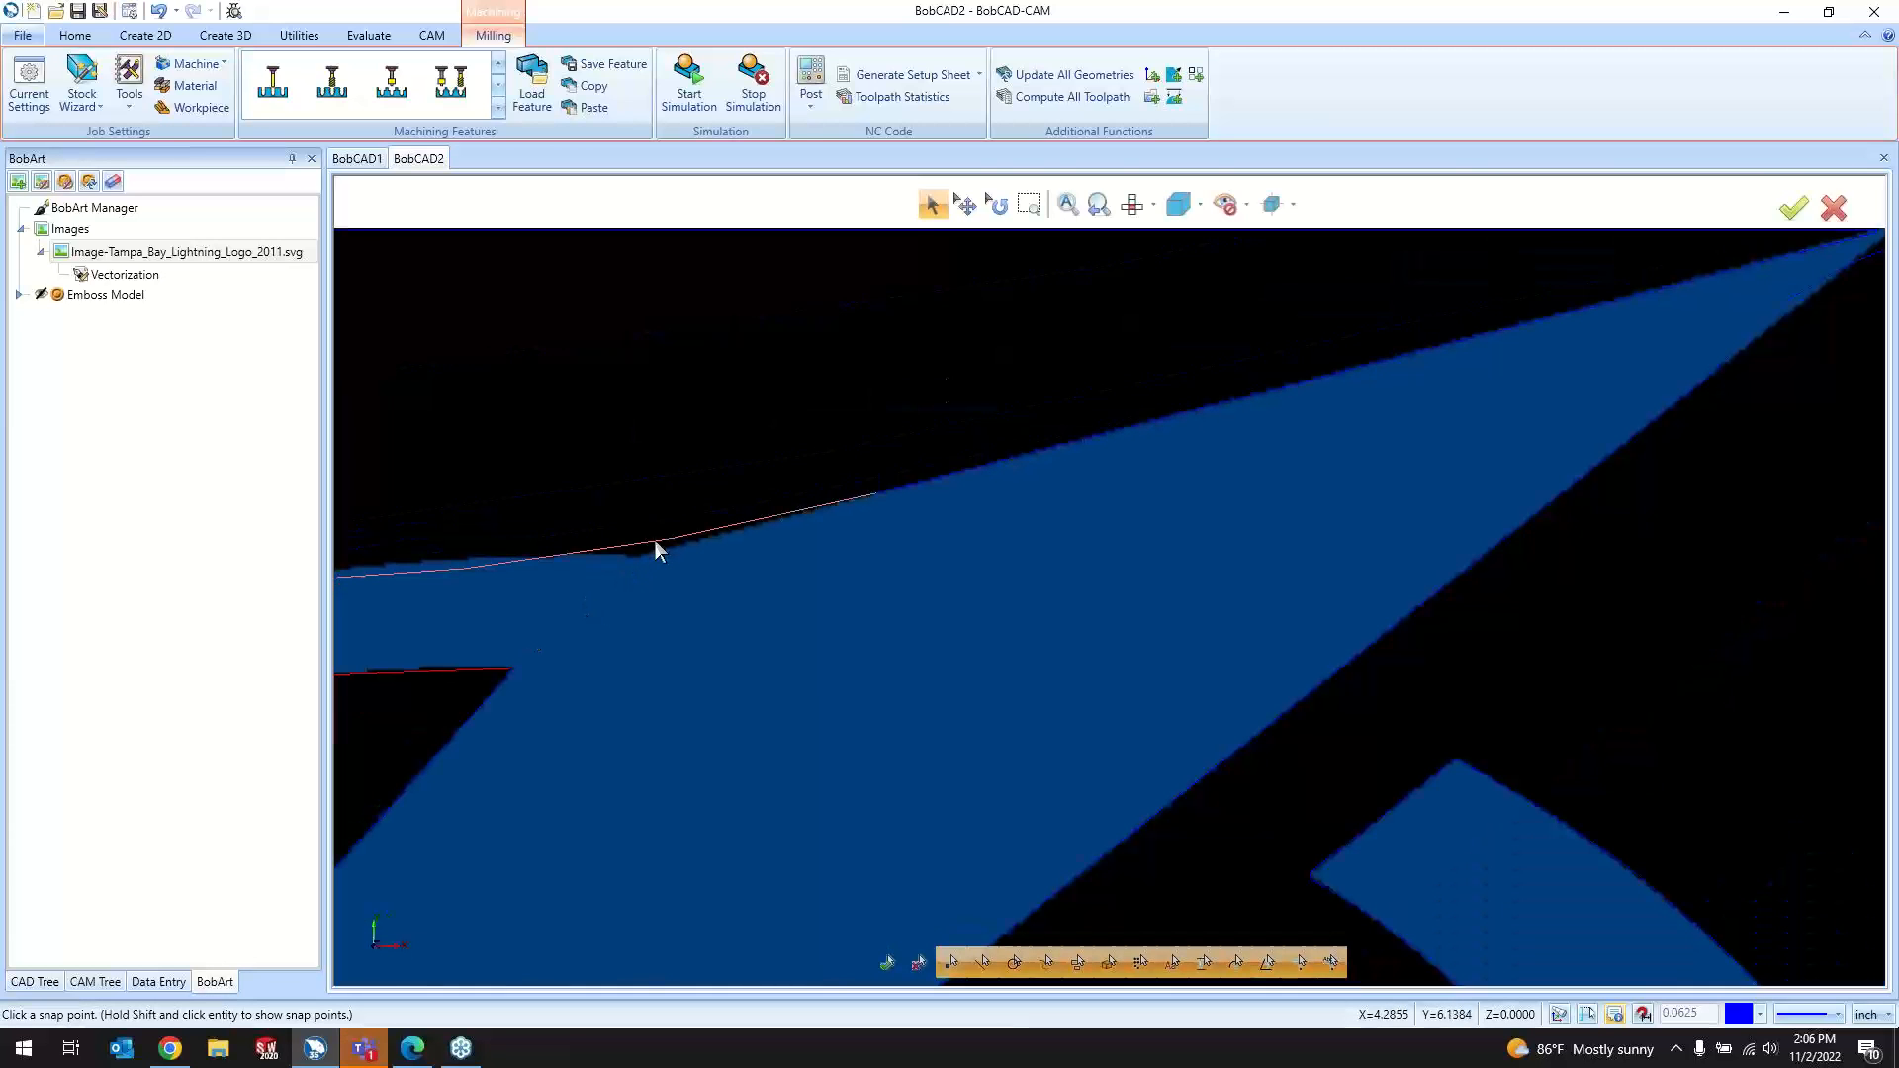
scroll(890, 485, down, 1)
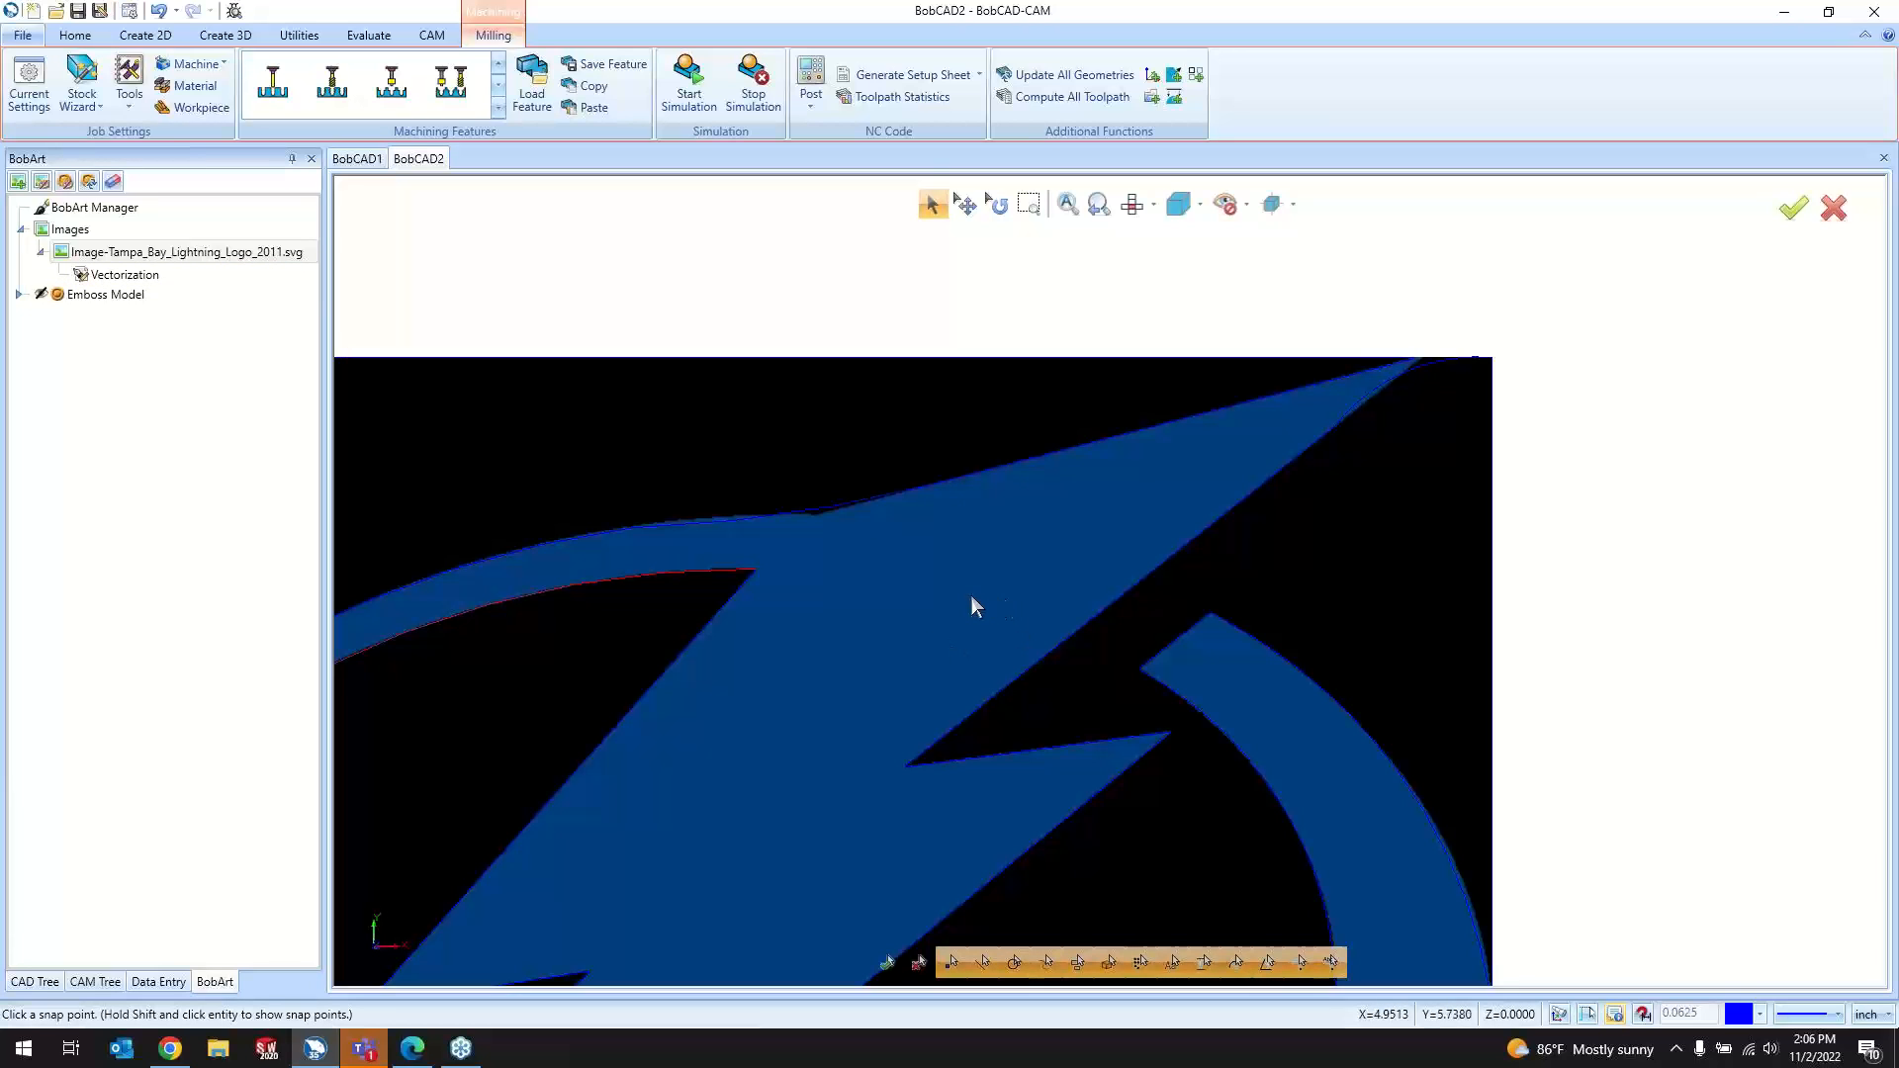
click(795, 510)
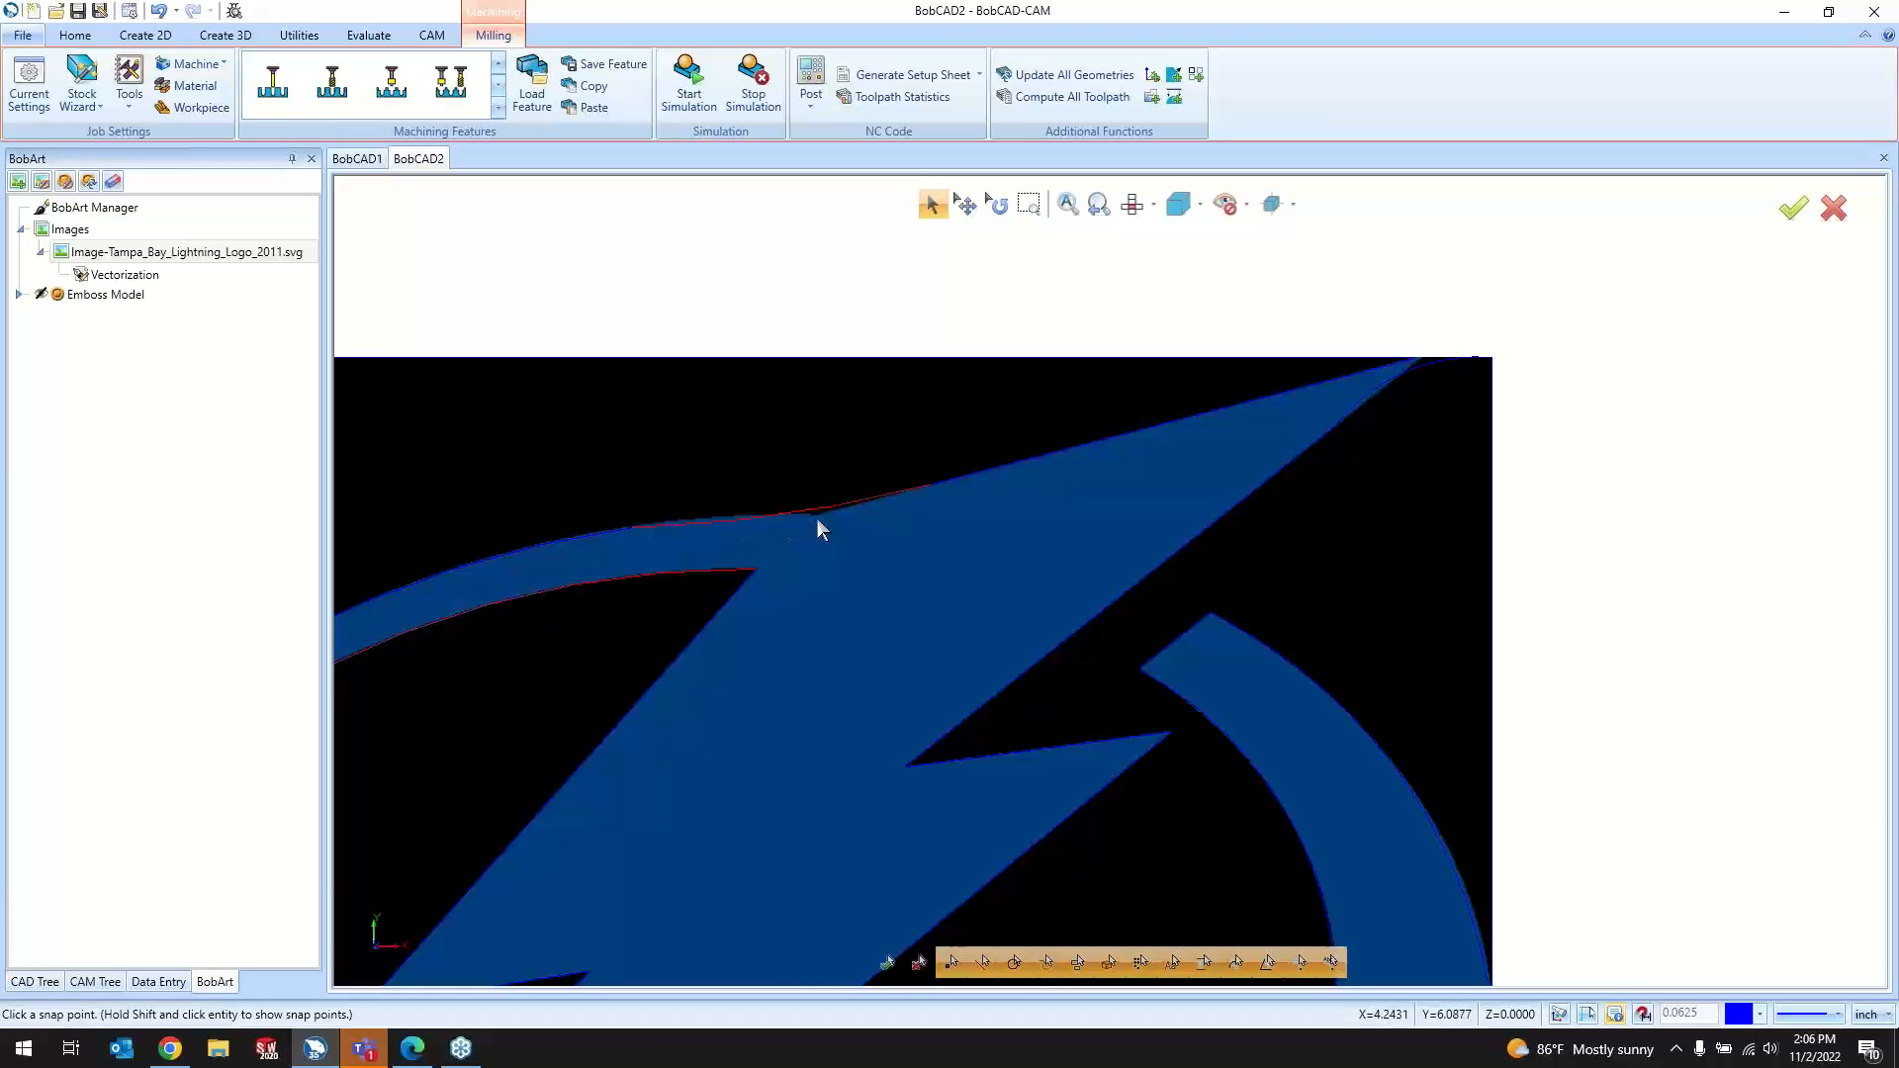
Step: Regenerate the logo vectorization with an accuracy of 0.8 pixels
double_click(82, 275)
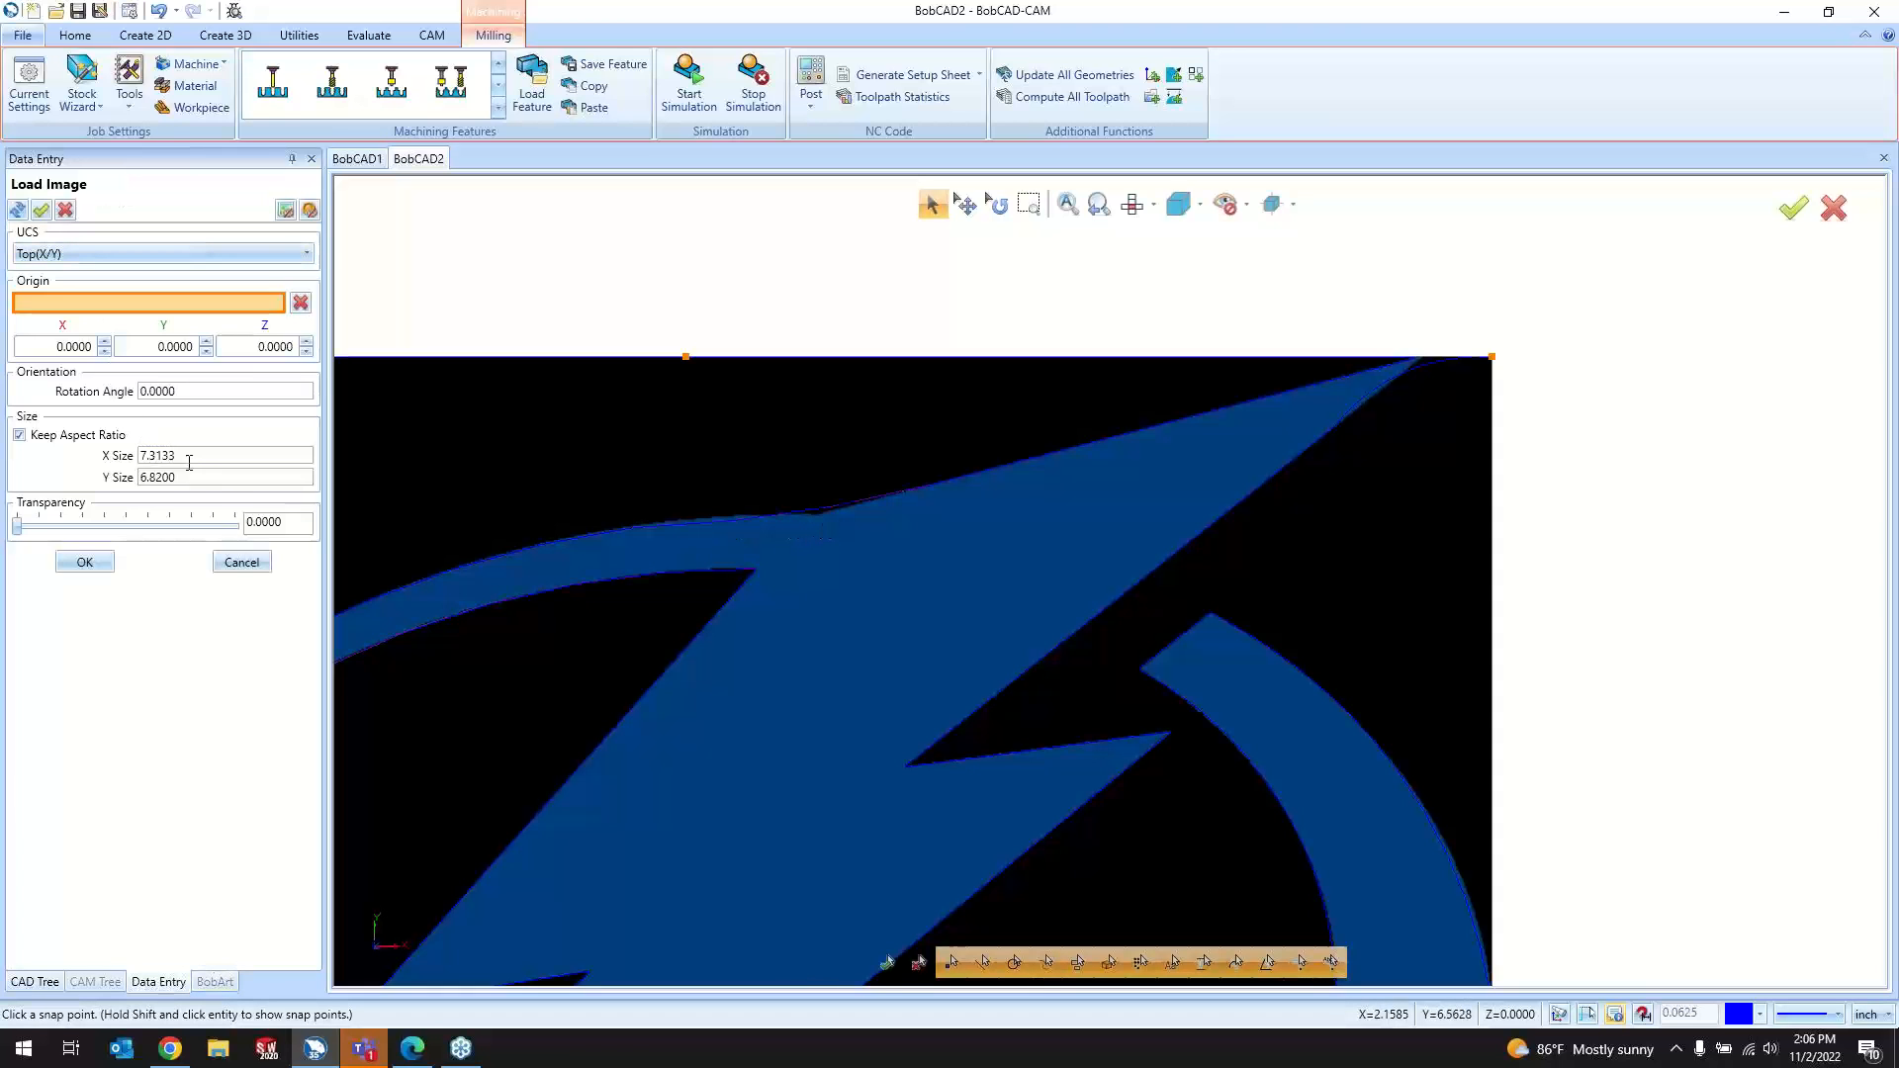
click(240, 563)
double_click(82, 275)
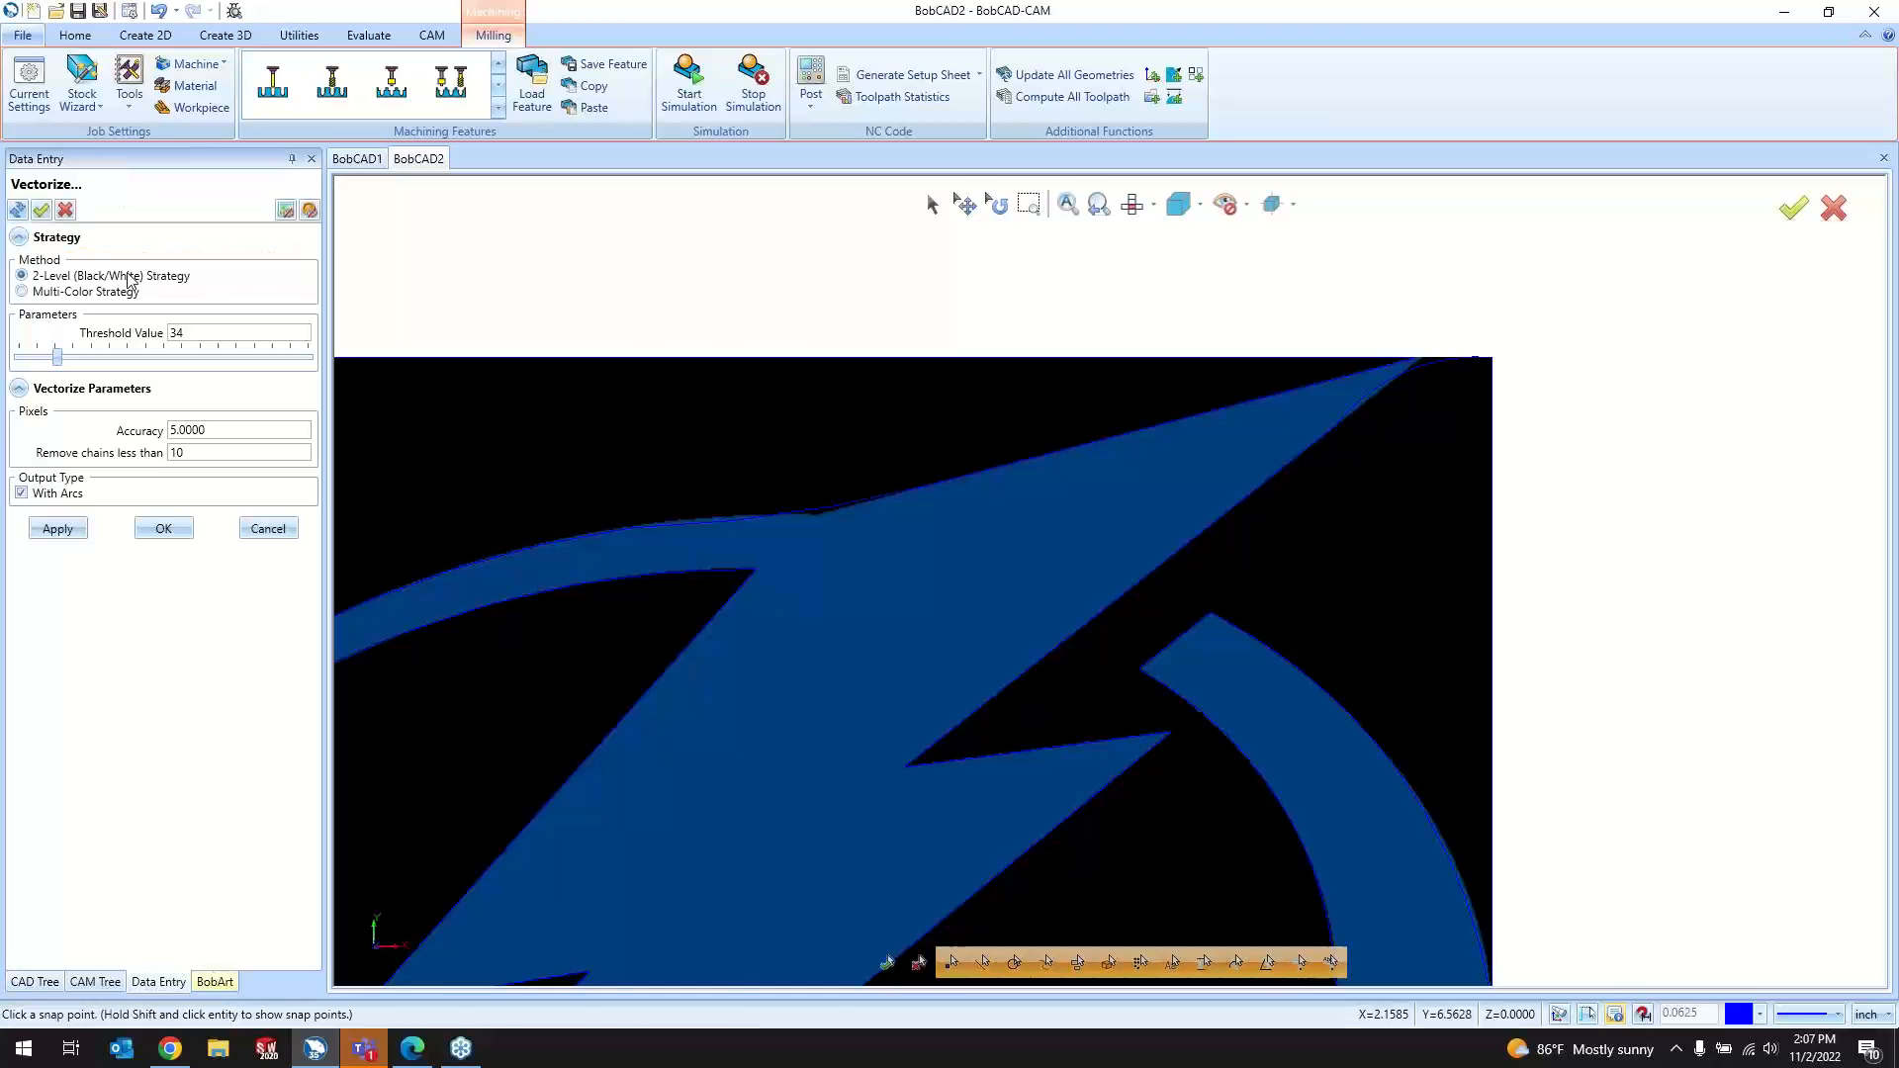
drag(232, 430, 154, 445)
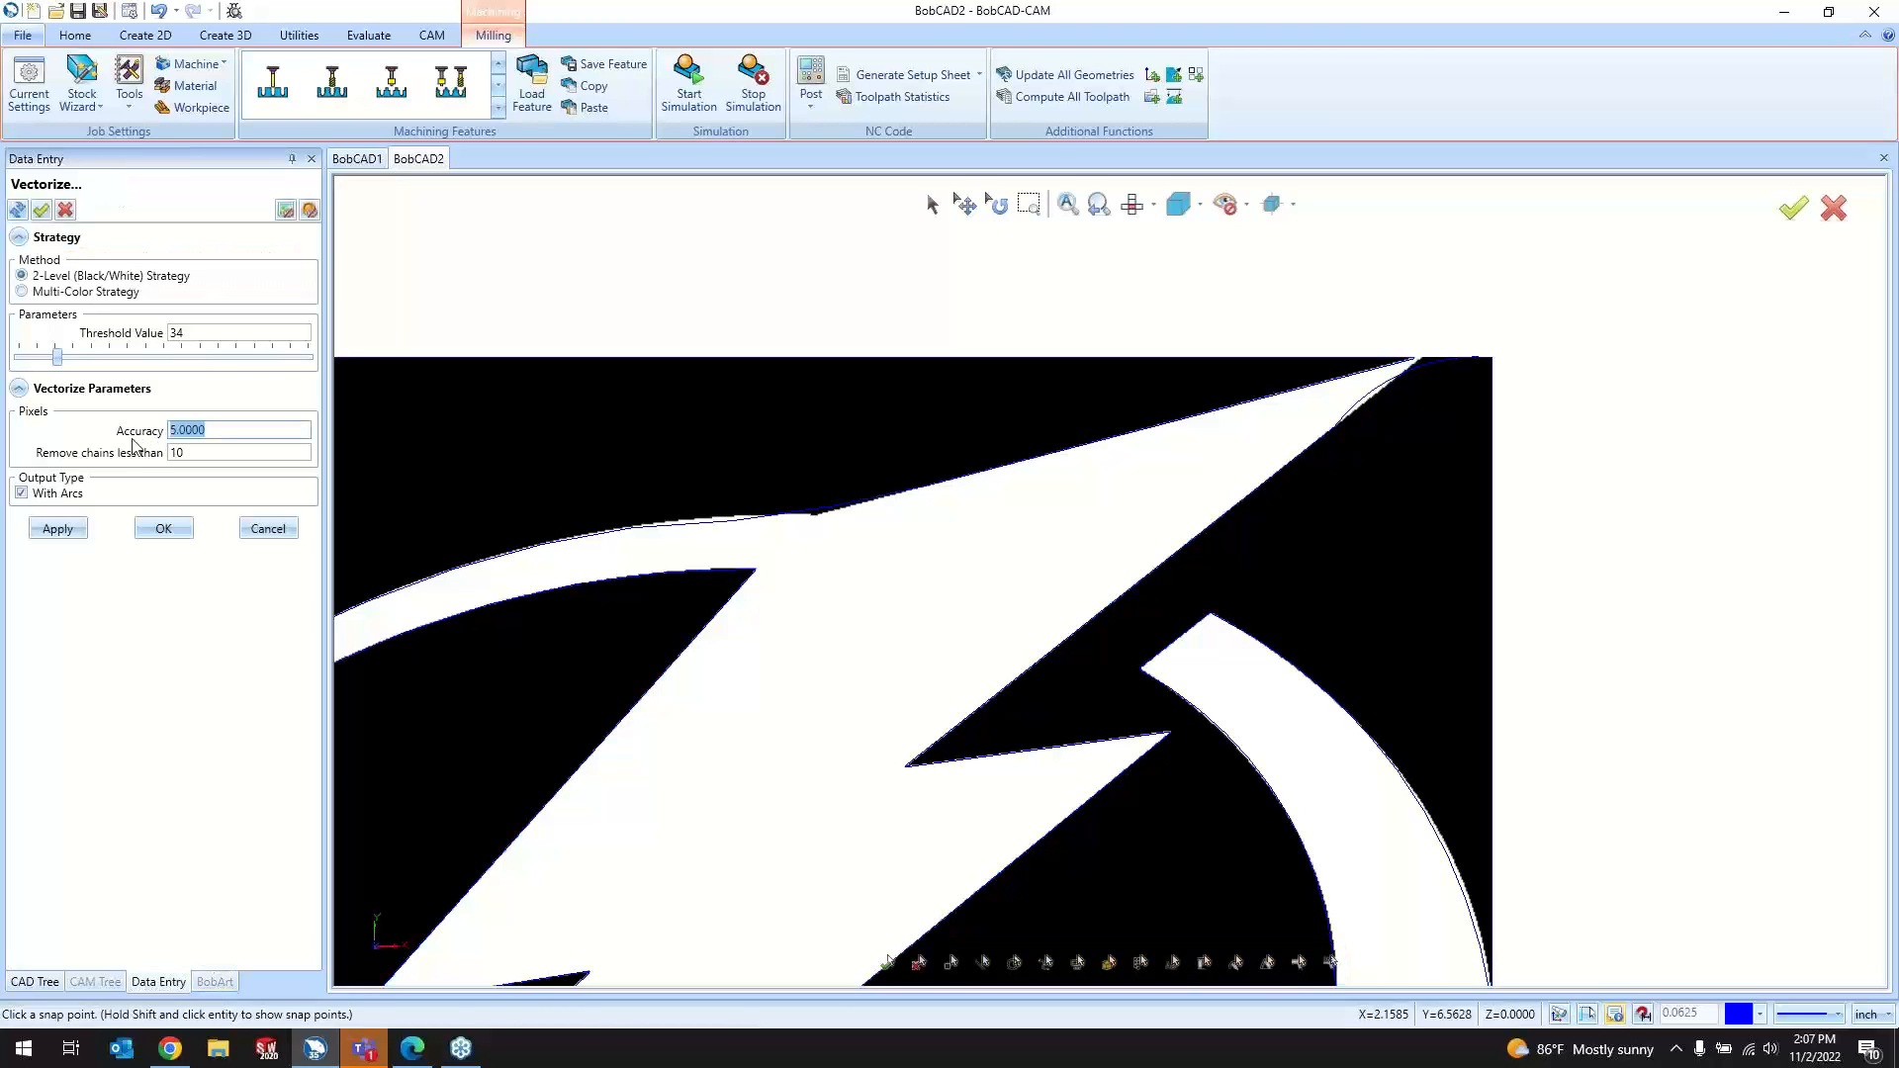
key(BackSpace)
click(163, 528)
Step: Examine how the finer outline follows the ring-to-bolt corner, the bolt's upper tip and the overall logo
scroll(839, 446, up, 4)
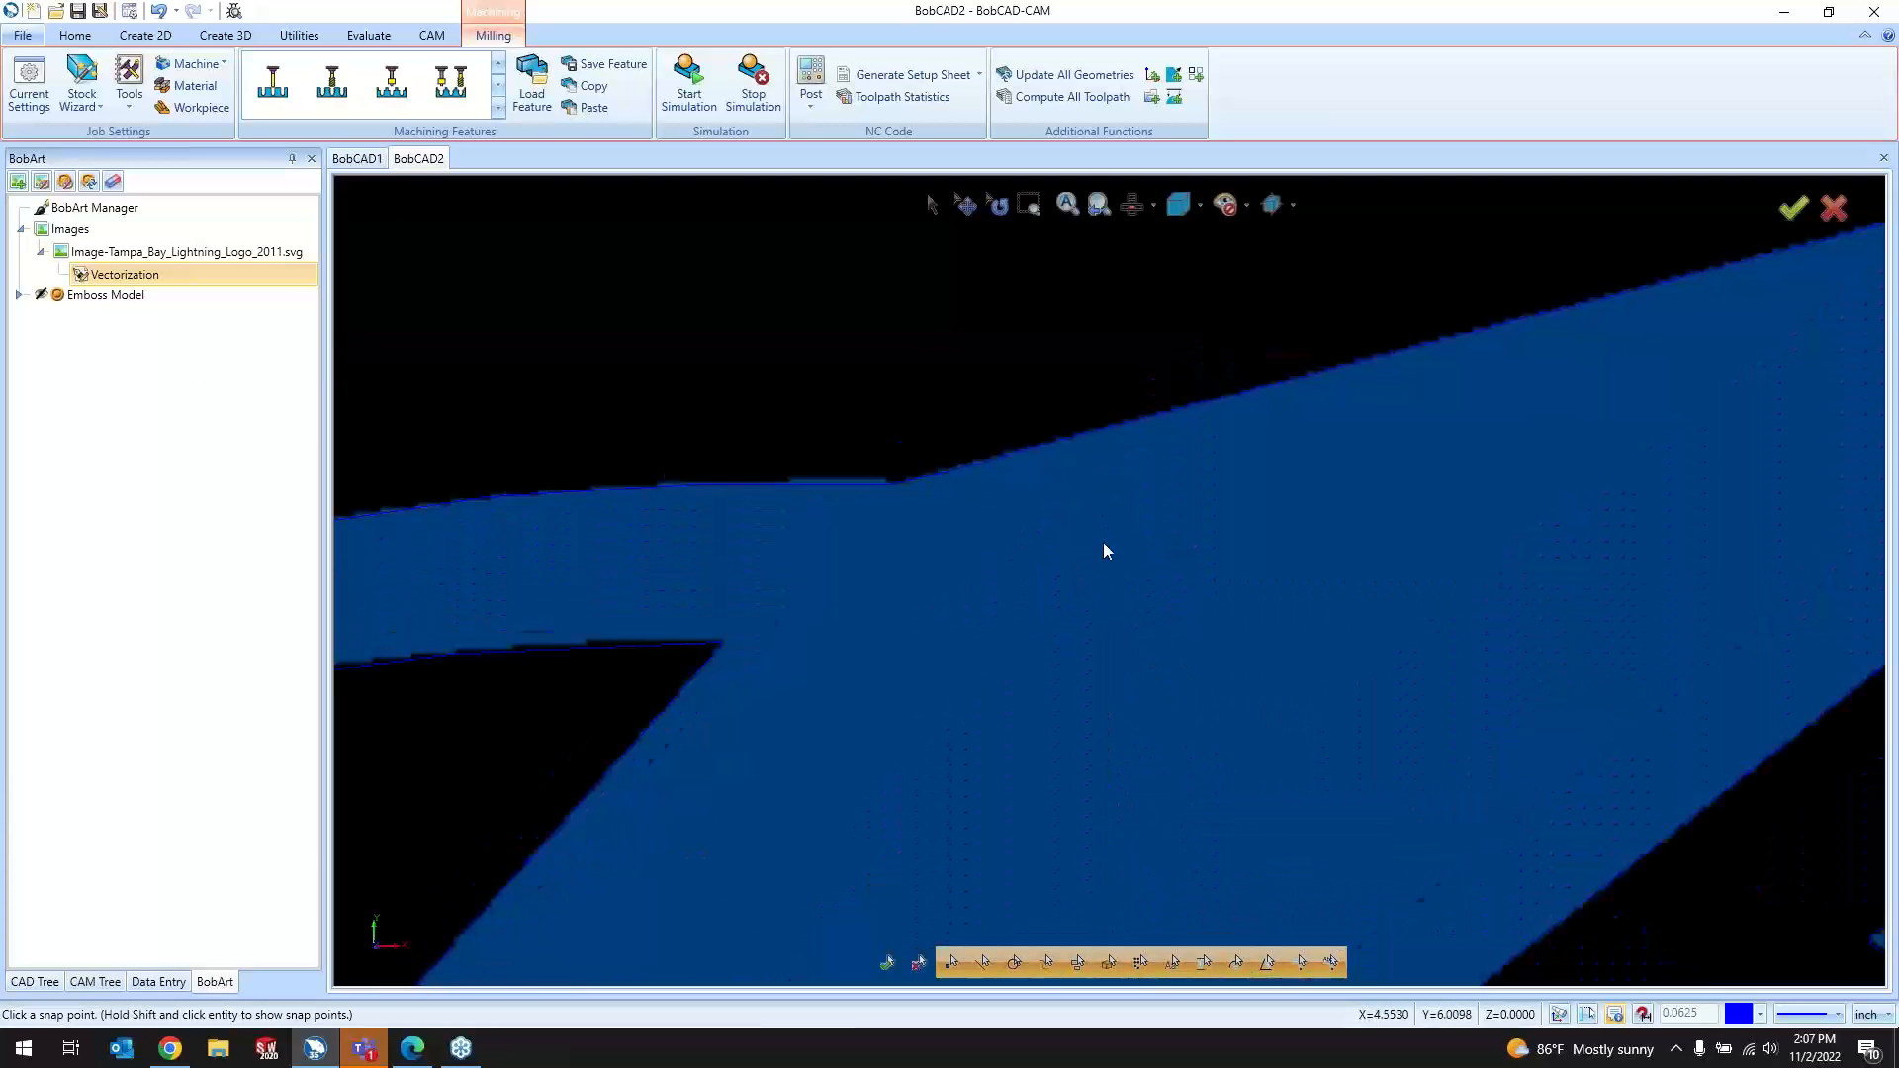
scroll(880, 475, up, 6)
scroll(842, 467, down, 1)
scroll(843, 466, down, 3)
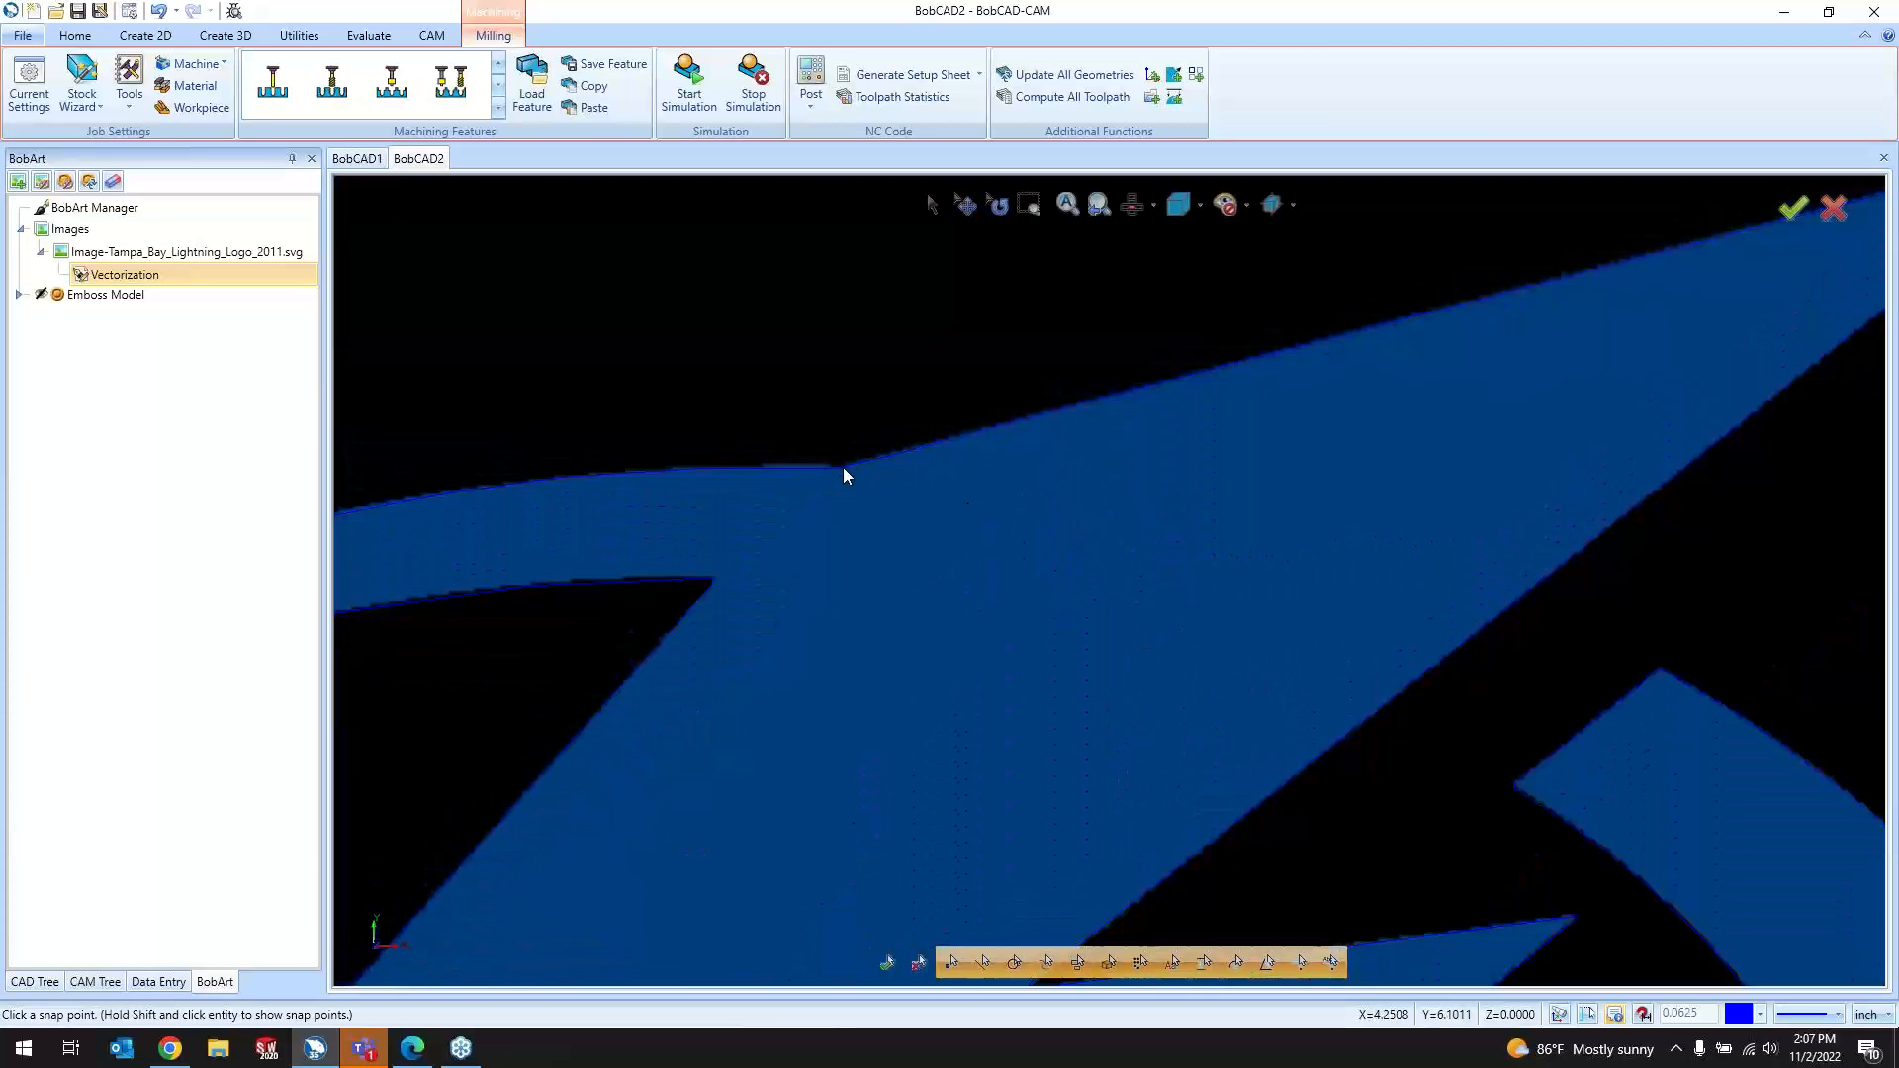
scroll(843, 466, up, 3)
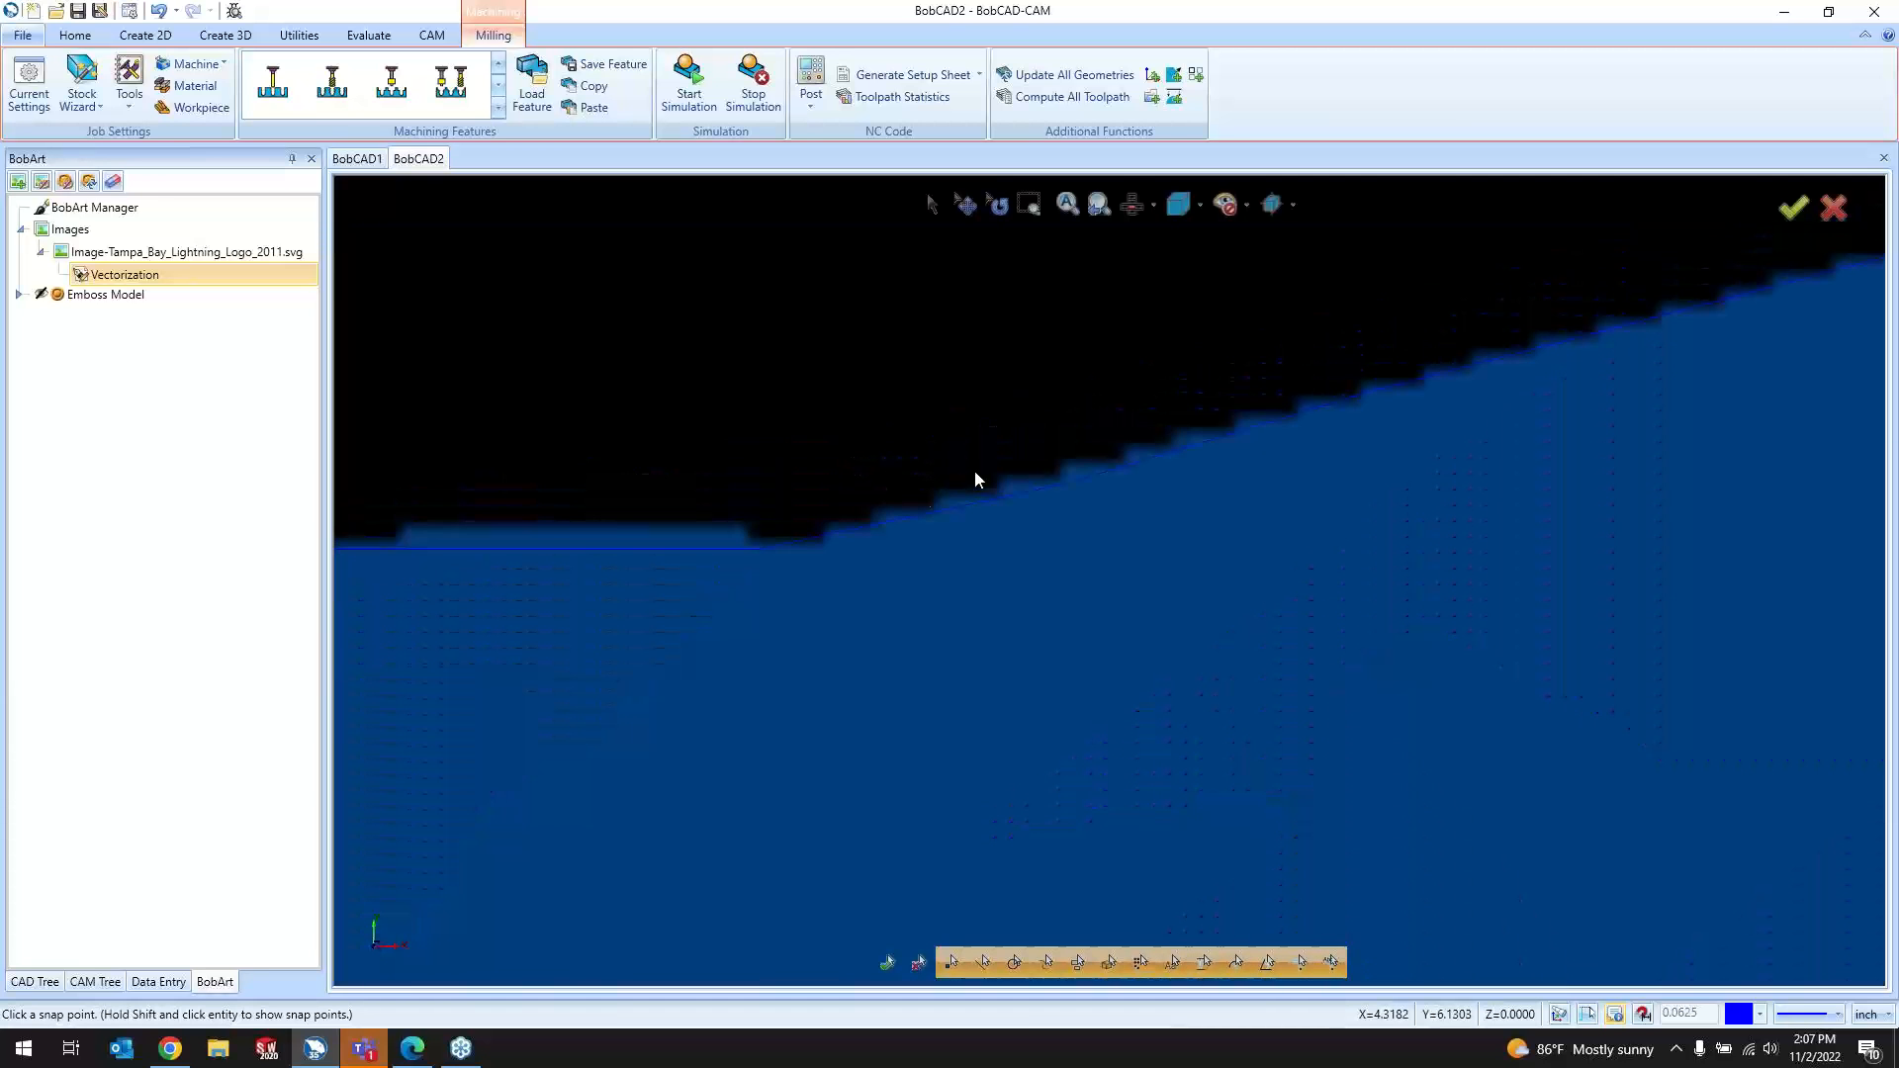
scroll(787, 554, down, 4)
scroll(1149, 436, up, 2)
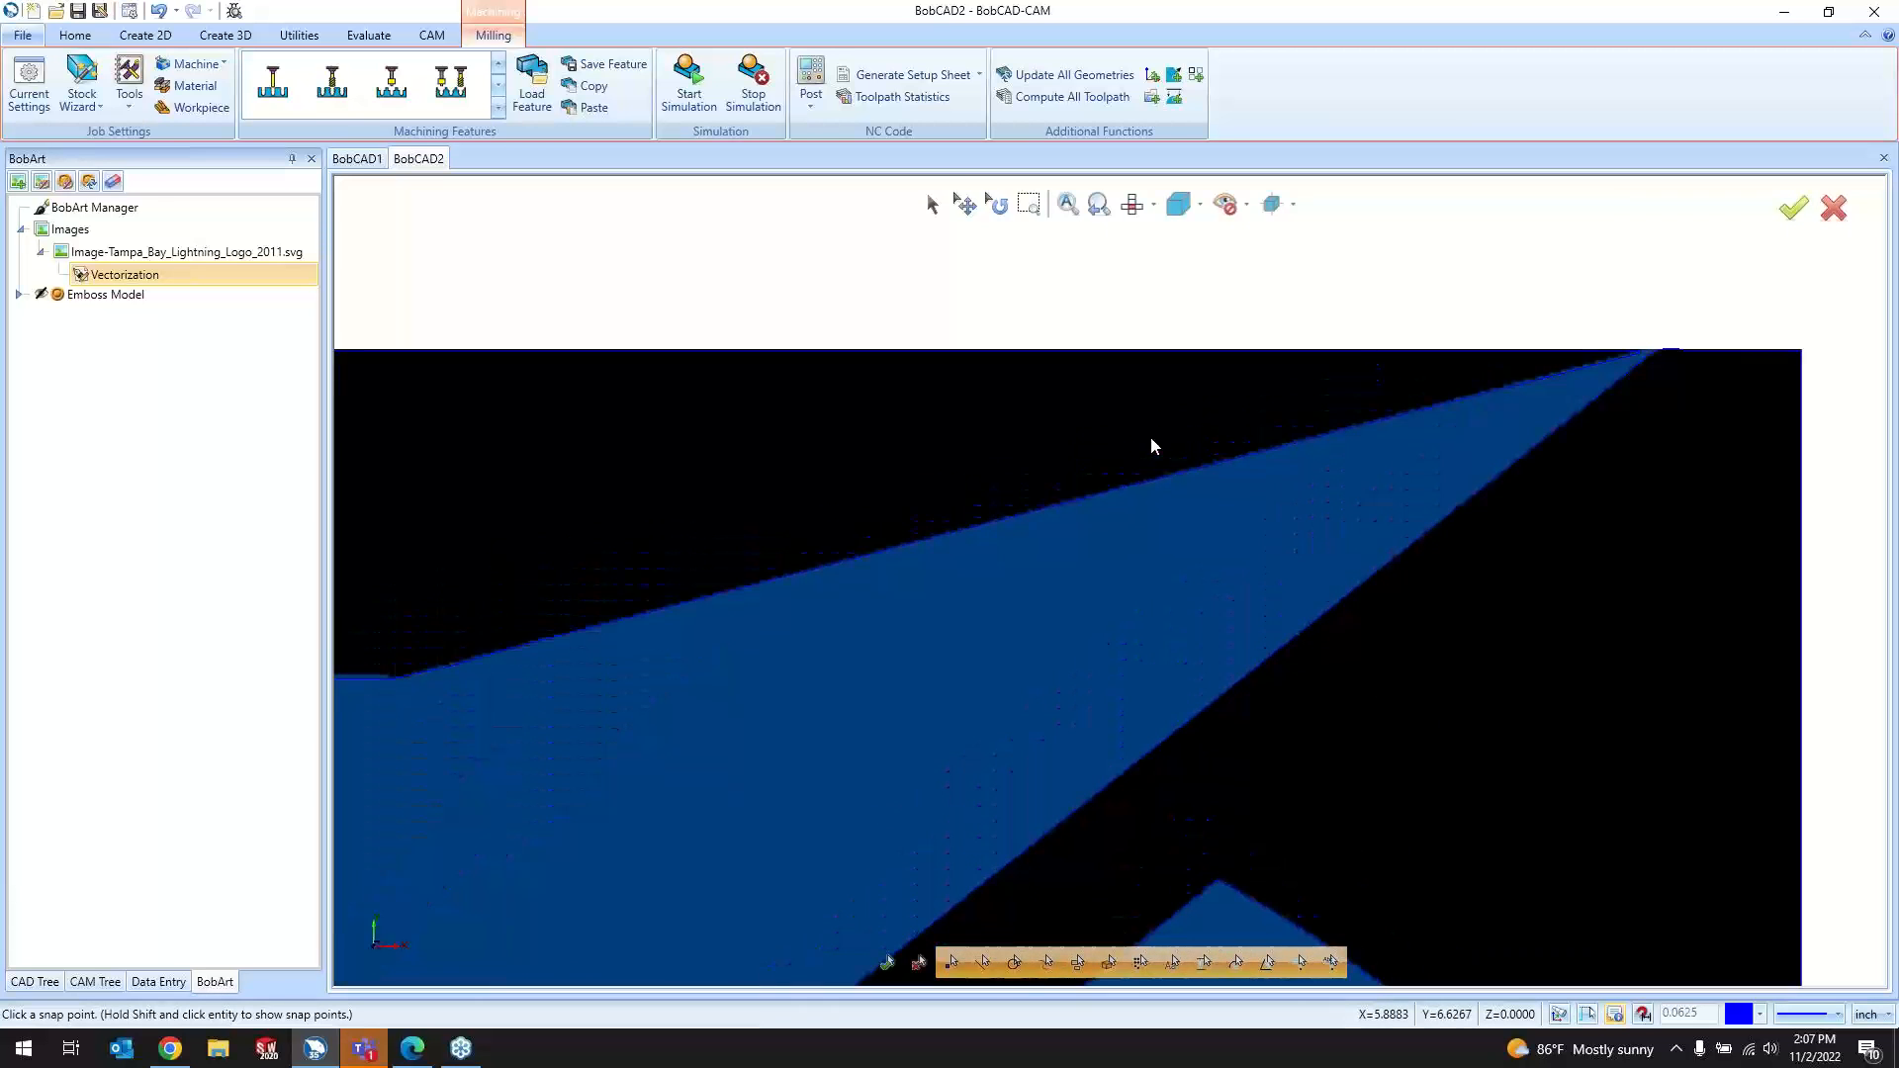
scroll(1150, 436, up, 1)
scroll(1143, 445, down, 1)
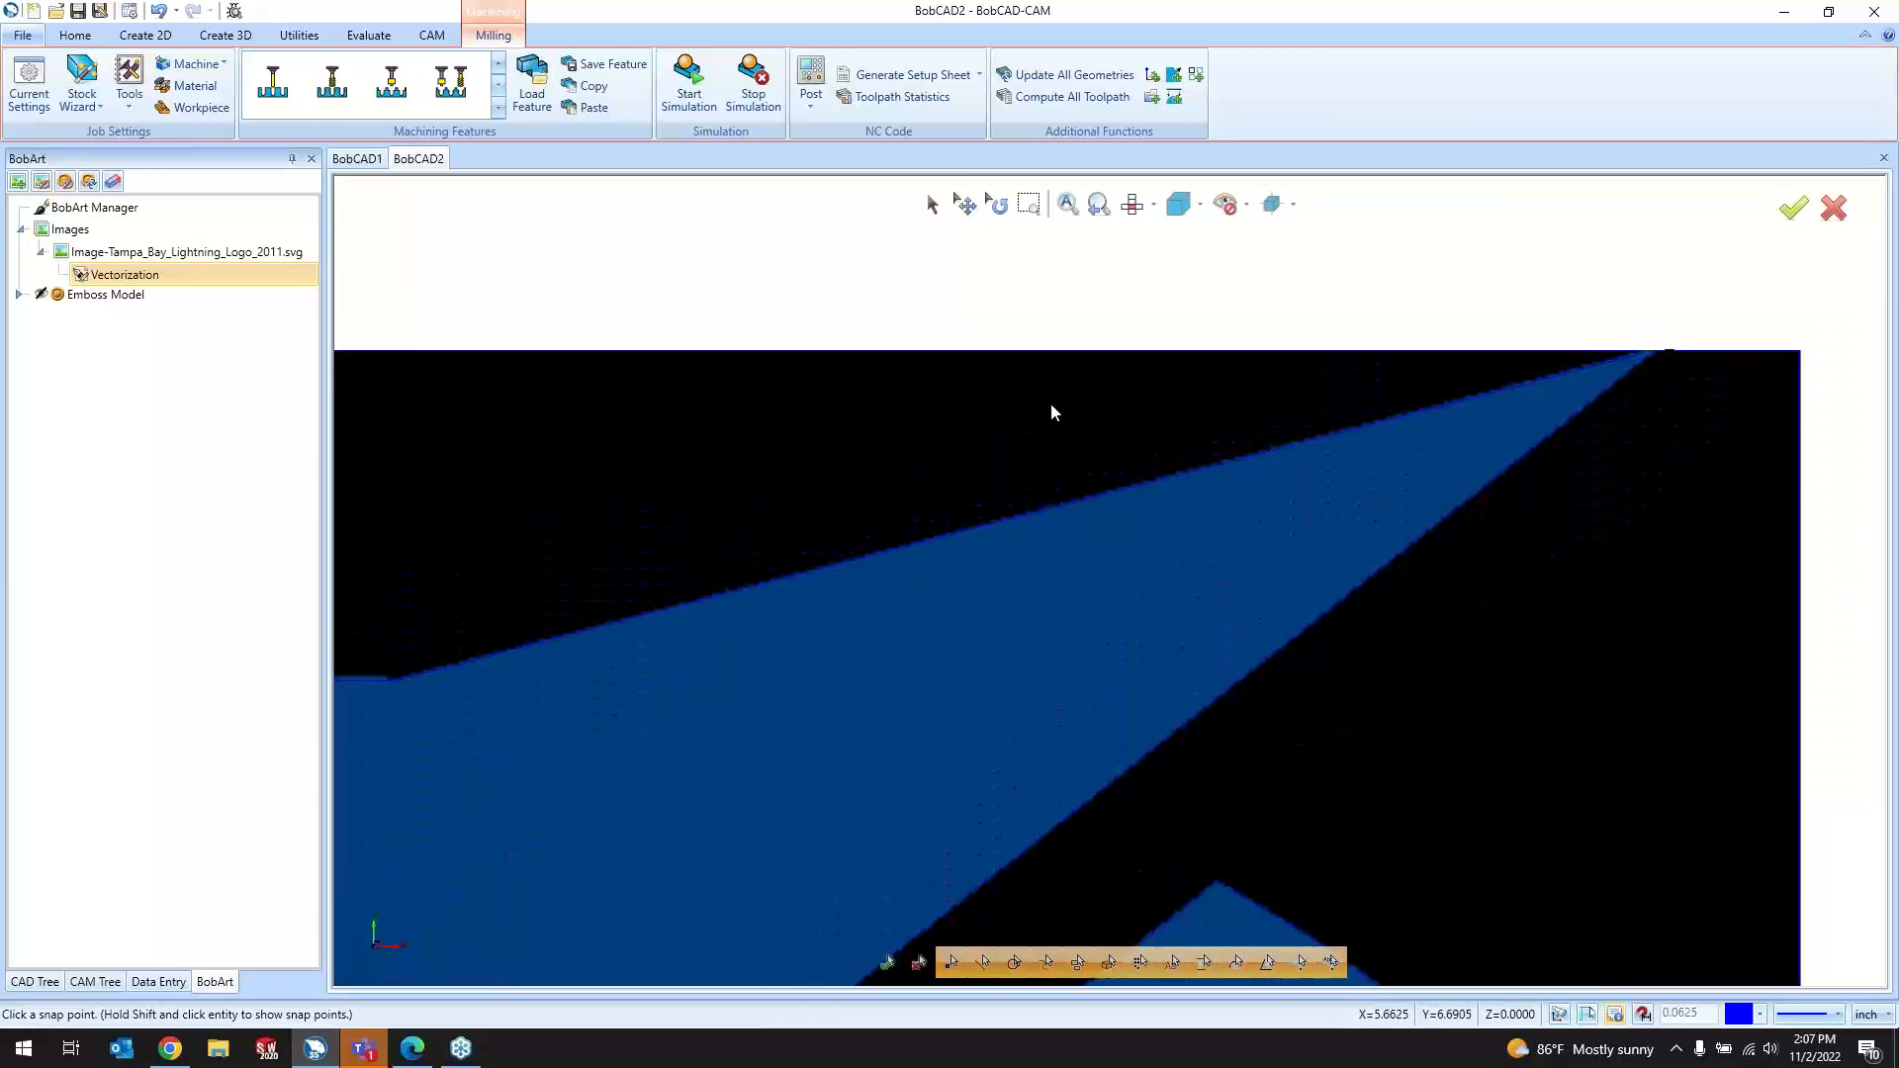
scroll(1054, 401, down, 3)
scroll(1060, 395, down, 2)
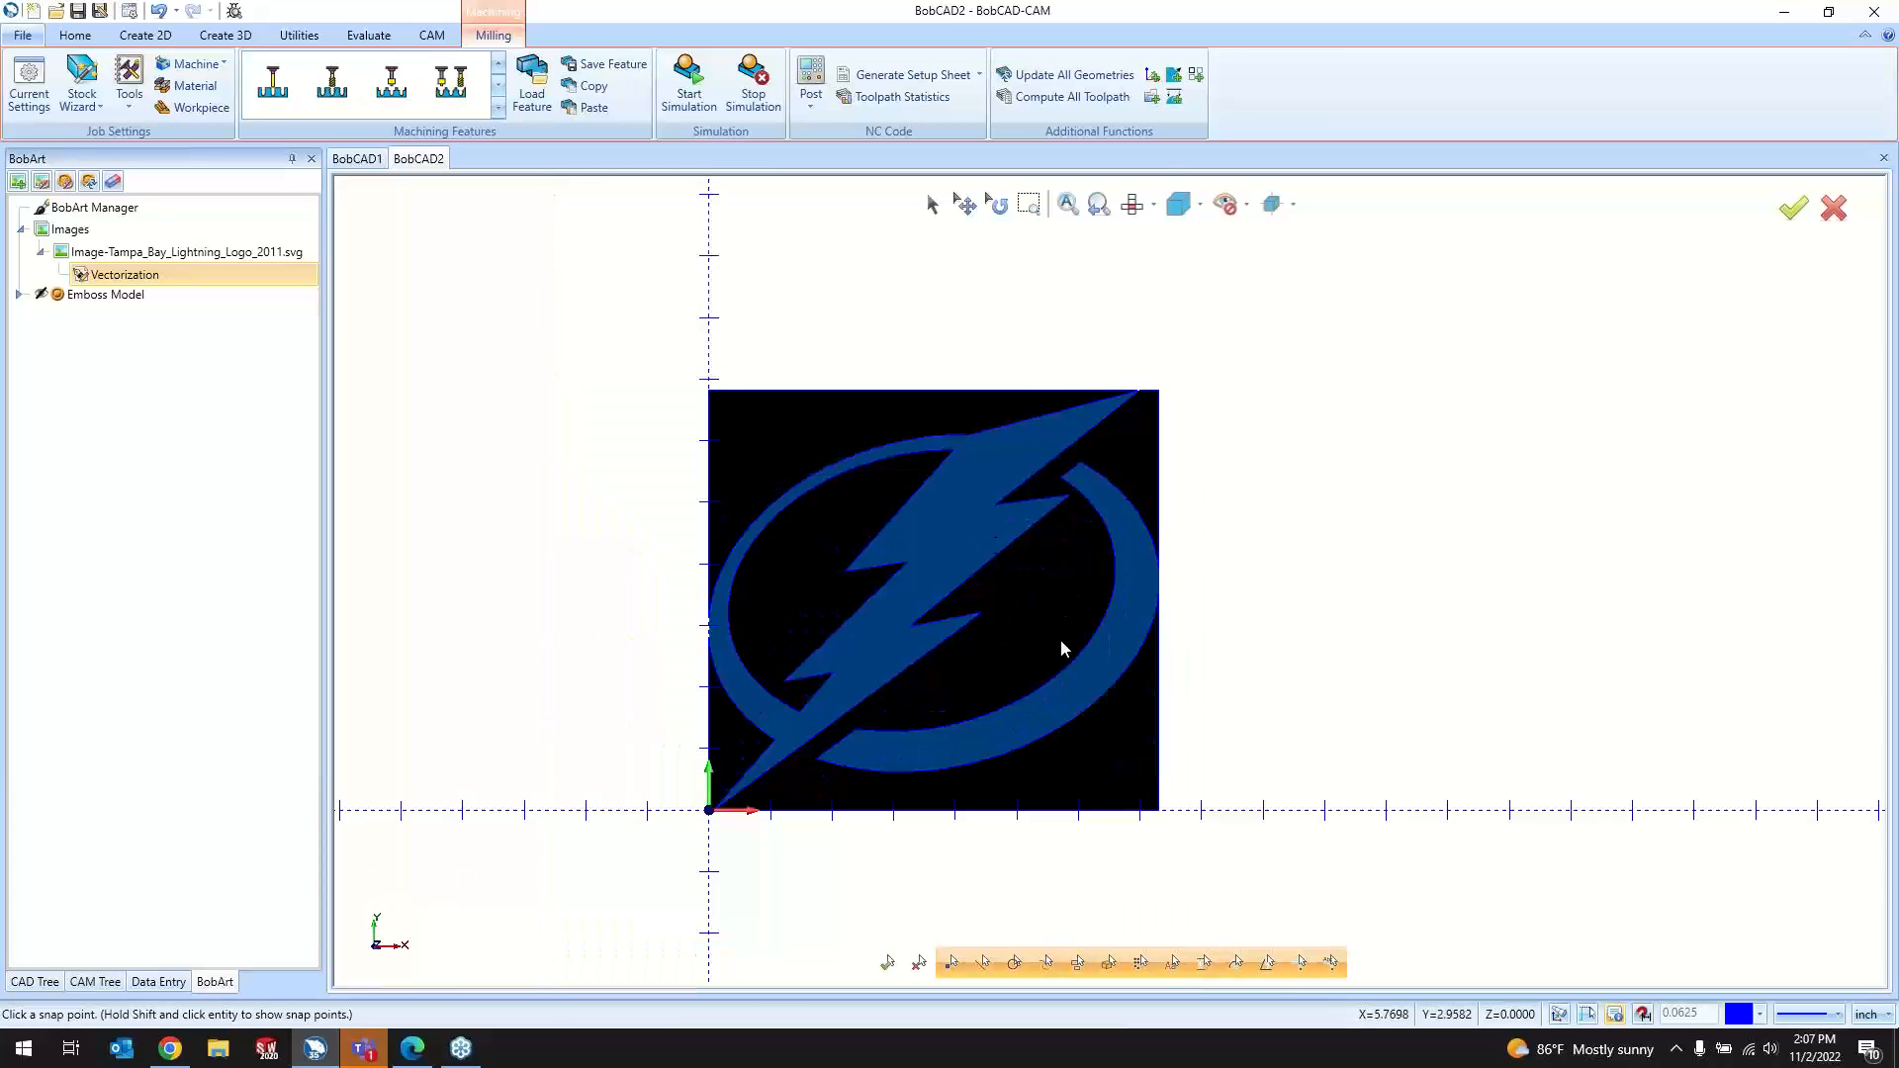
scroll(1041, 681, up, 2)
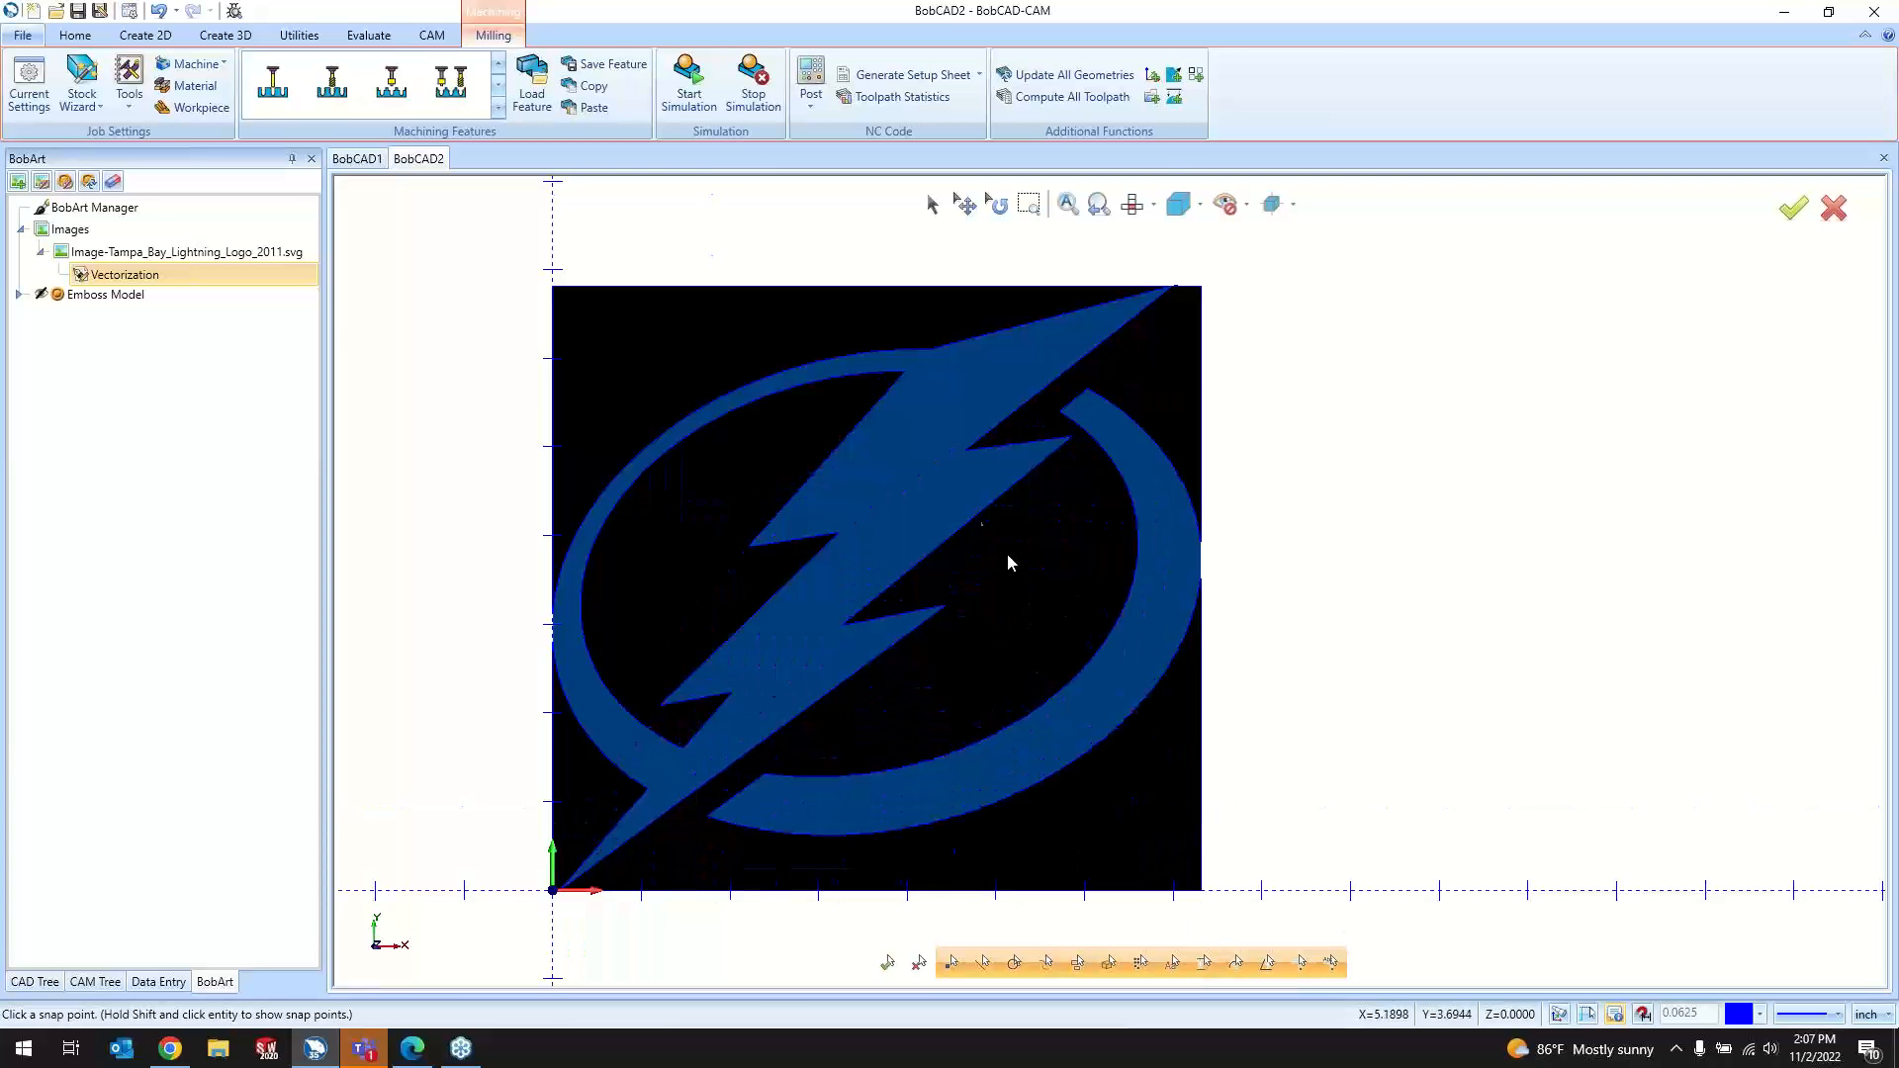
Step: Check the finer outline against the black-and-white vectorization preview along the bolt's upper edge, and close the settings without changes
double_click(208, 276)
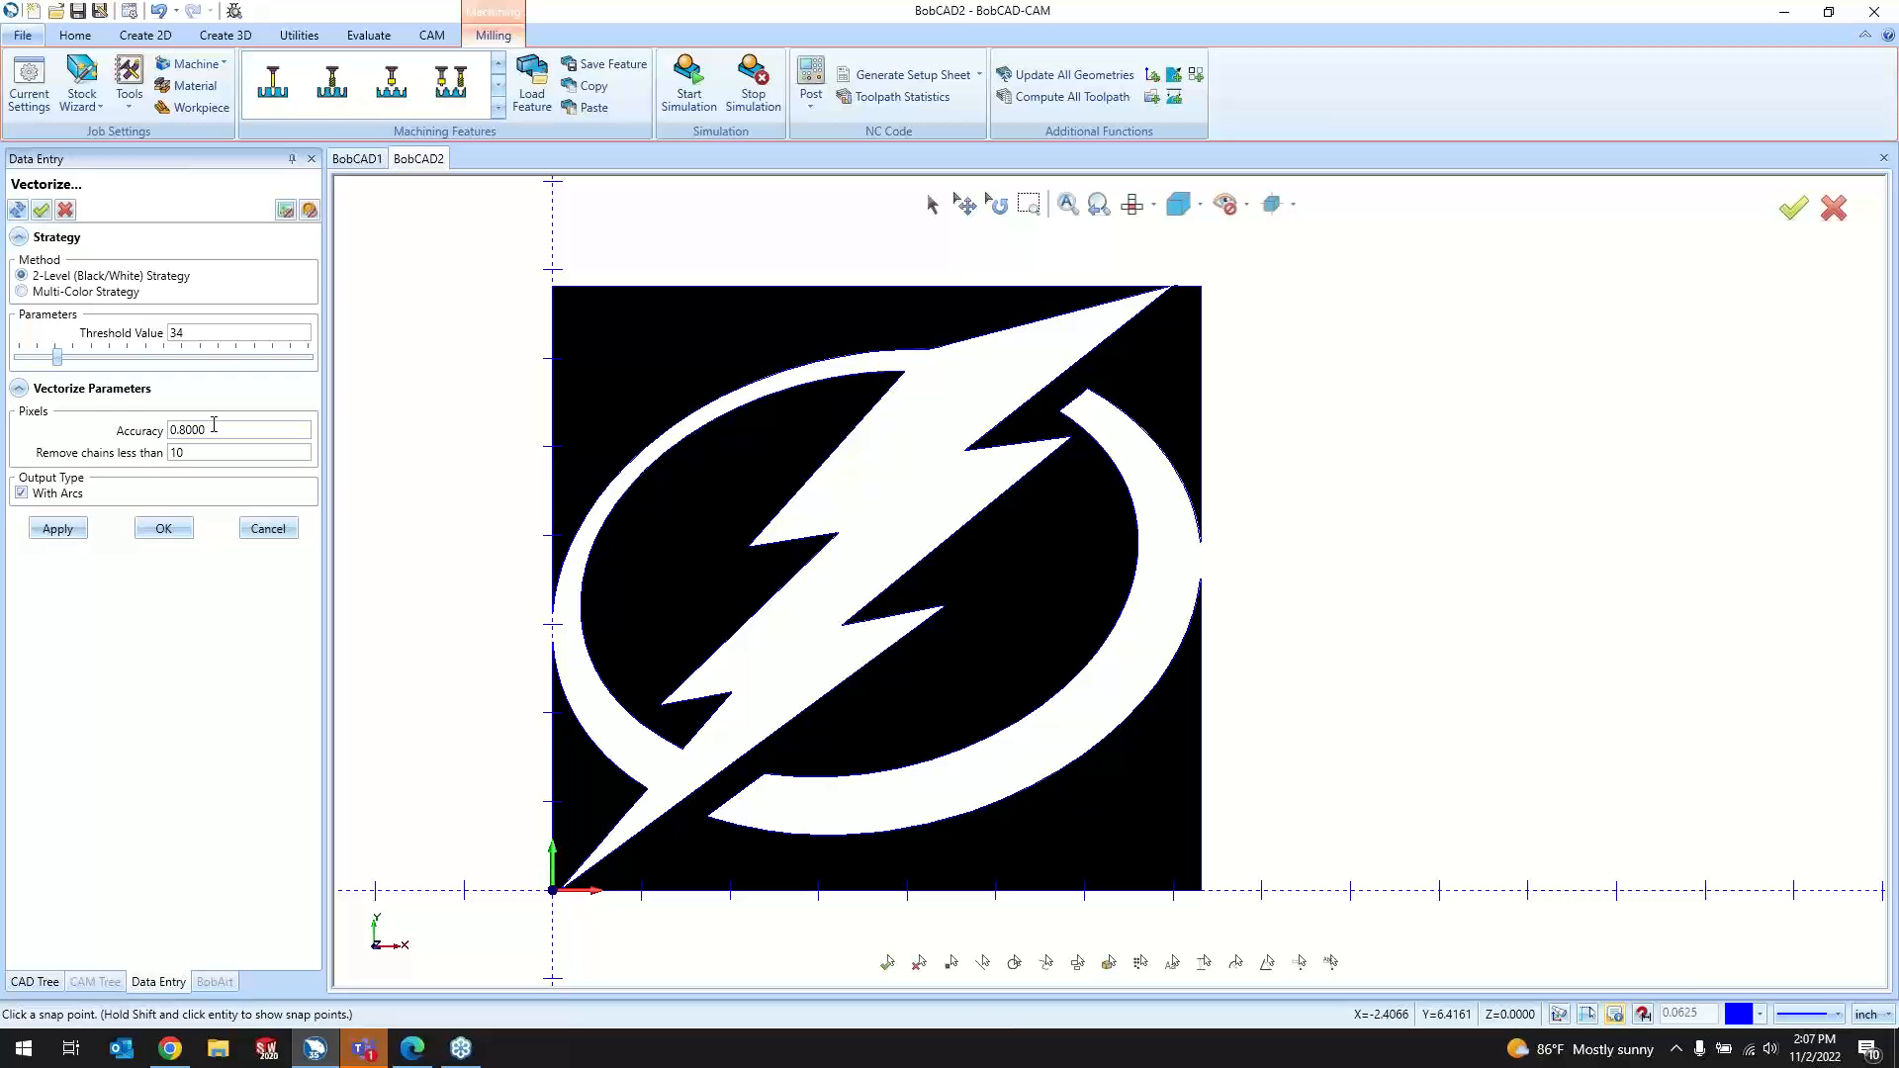
scroll(910, 494, up, 5)
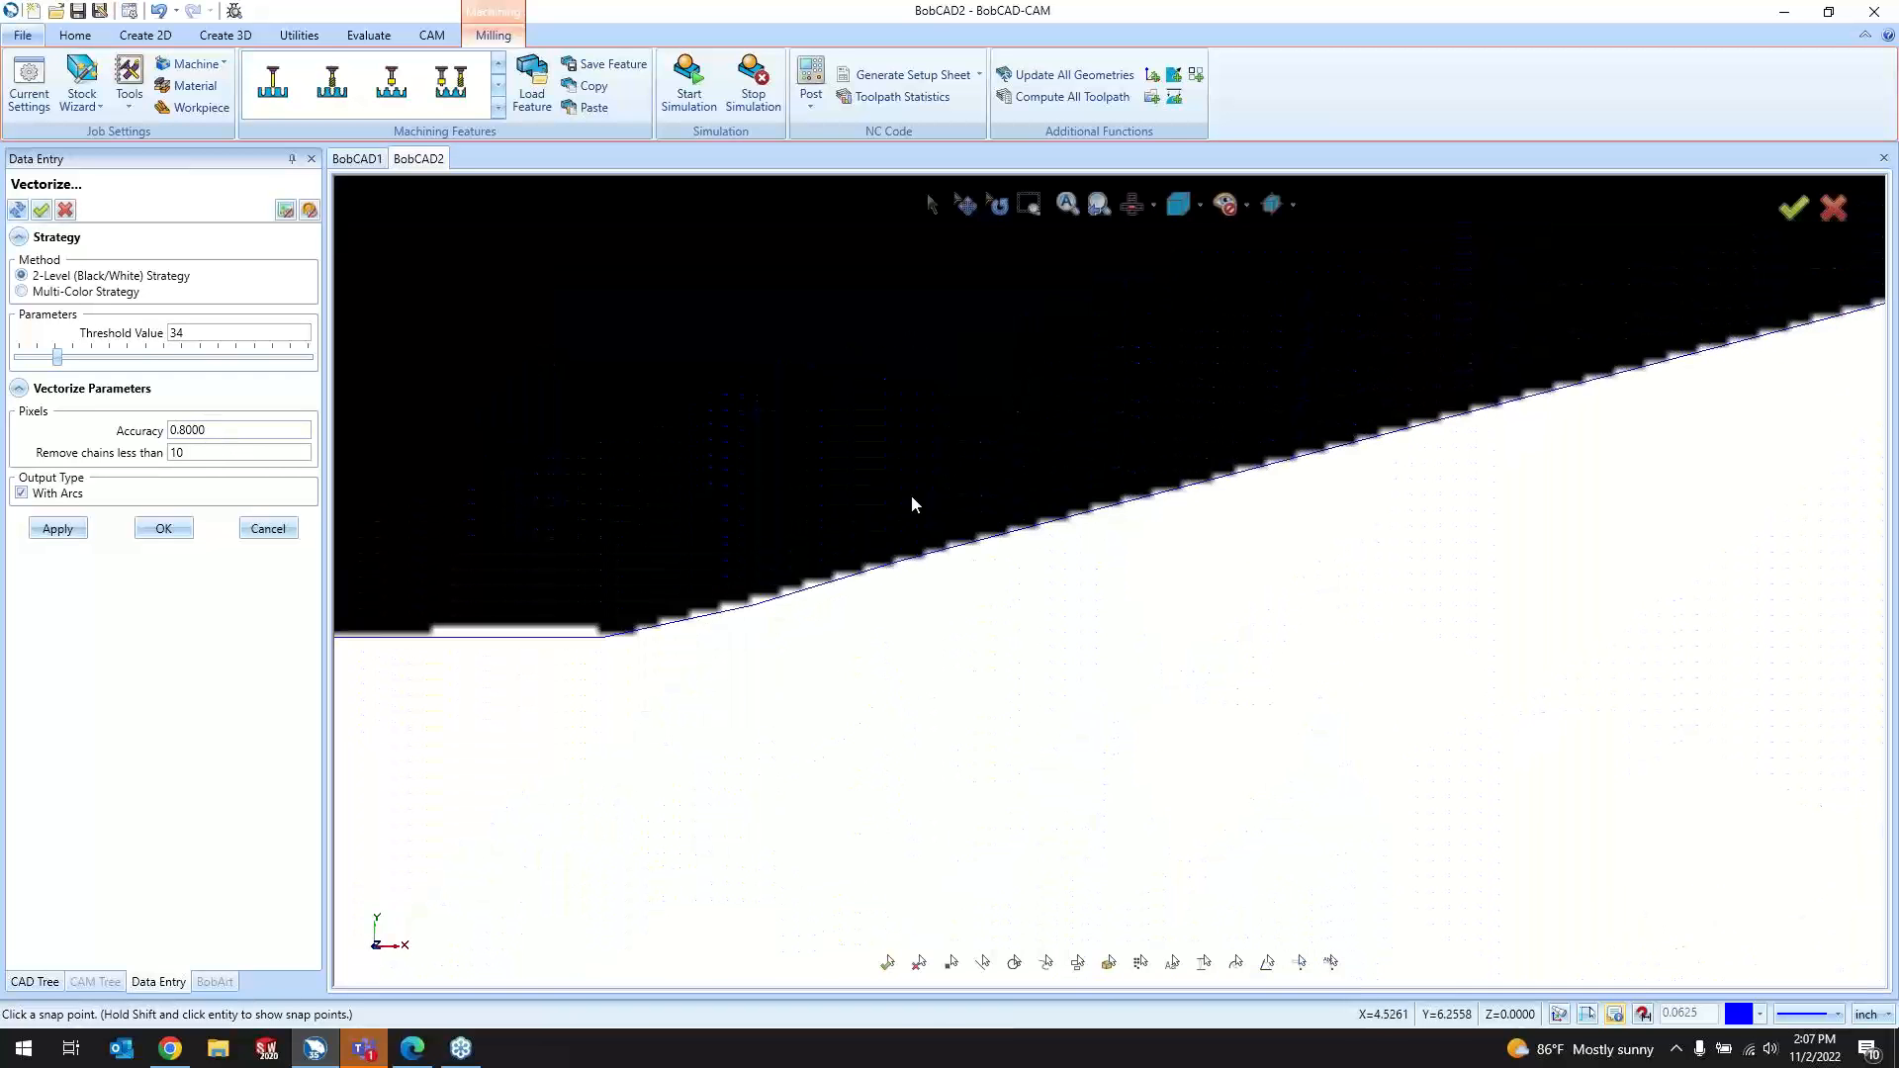
click(268, 529)
scroll(781, 582, down, 5)
scroll(653, 887, up, 3)
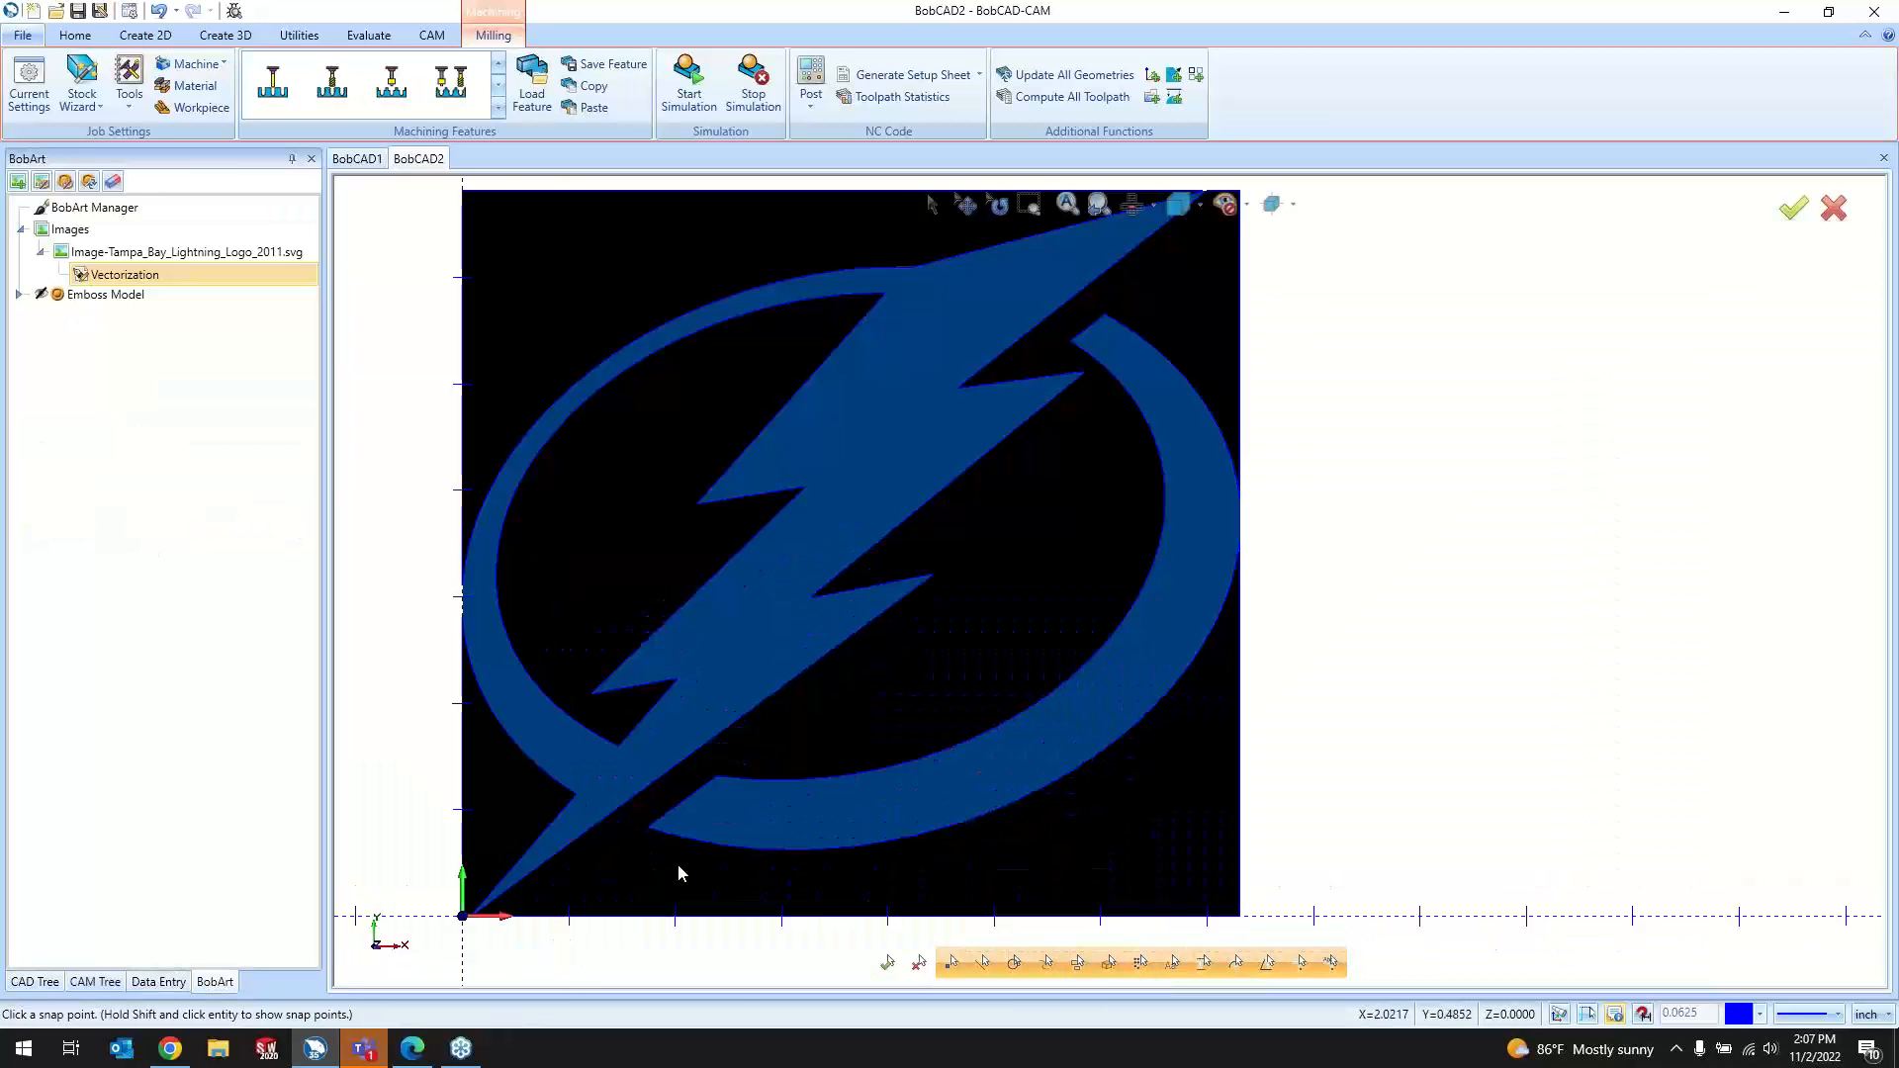
scroll(679, 870, down, 2)
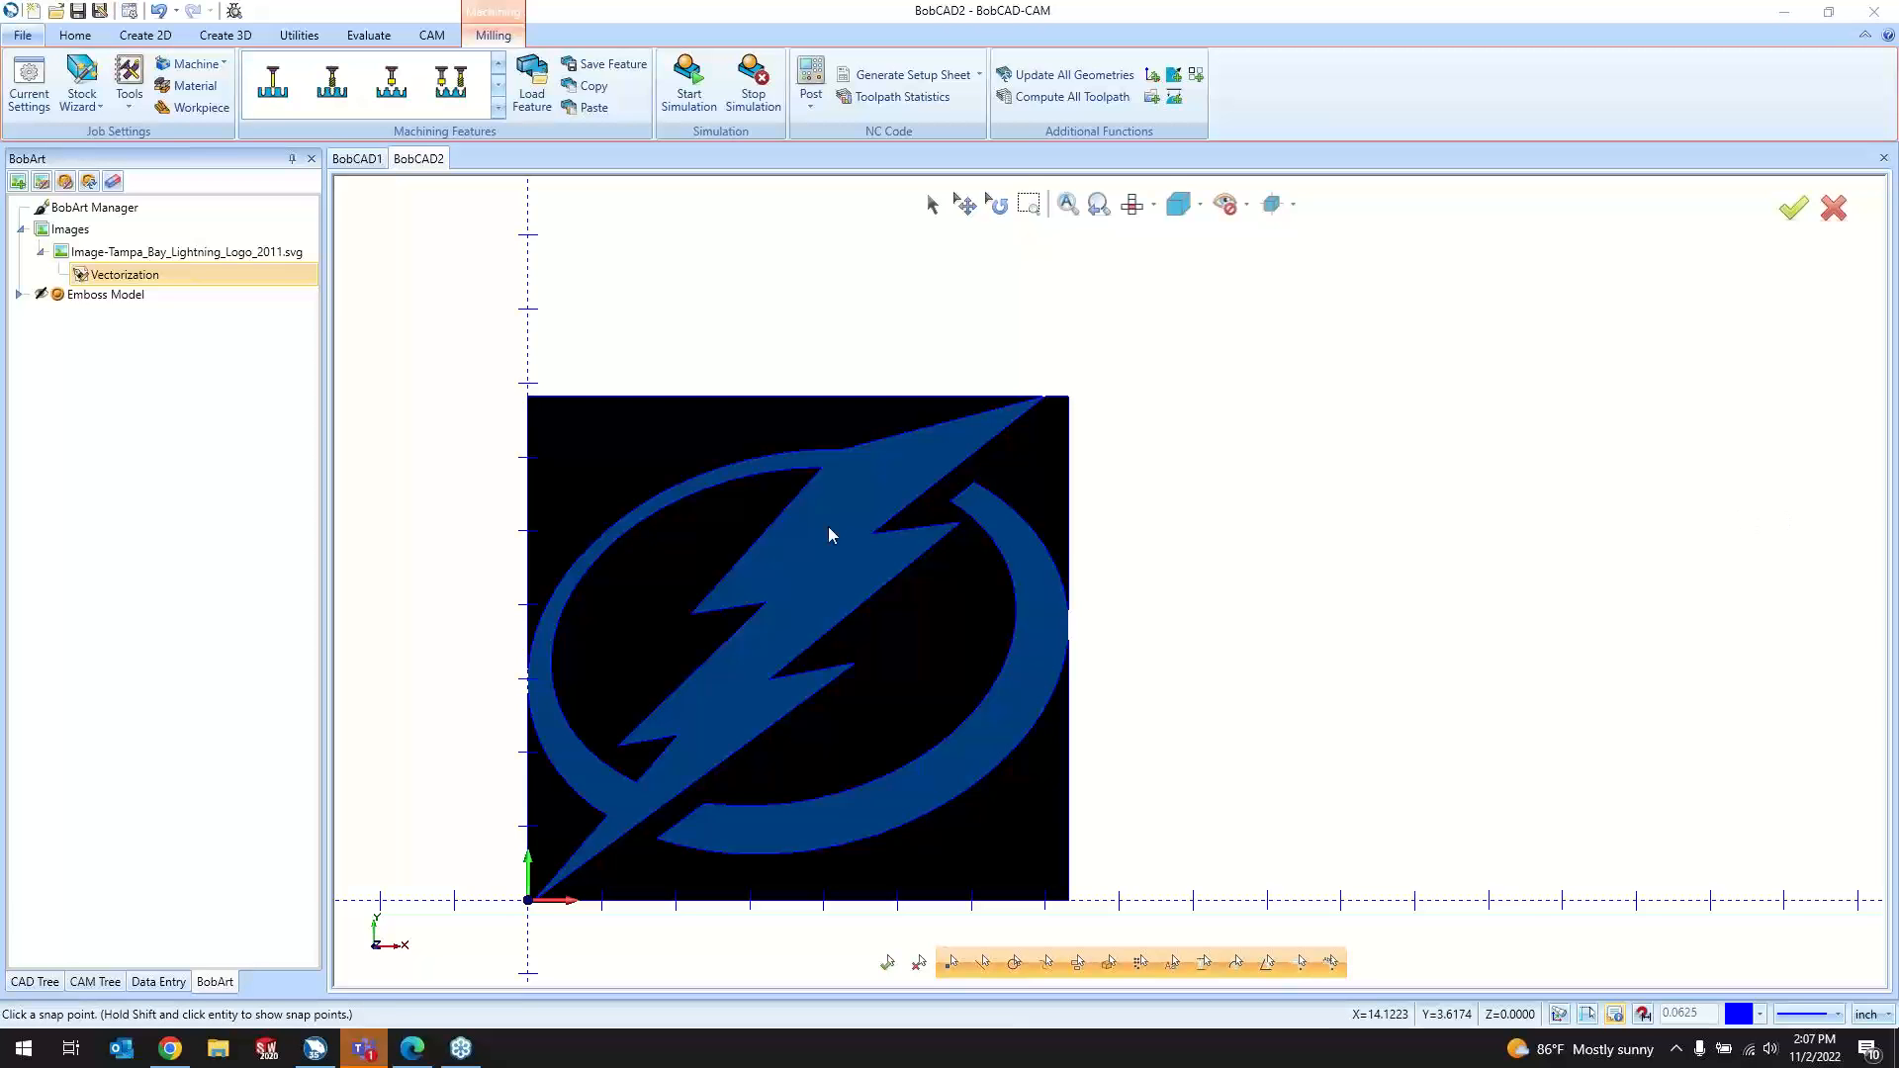
Step: View the Multi-Color Strategy options for the logo vectorization and close the settings without applying them
double_click(189, 276)
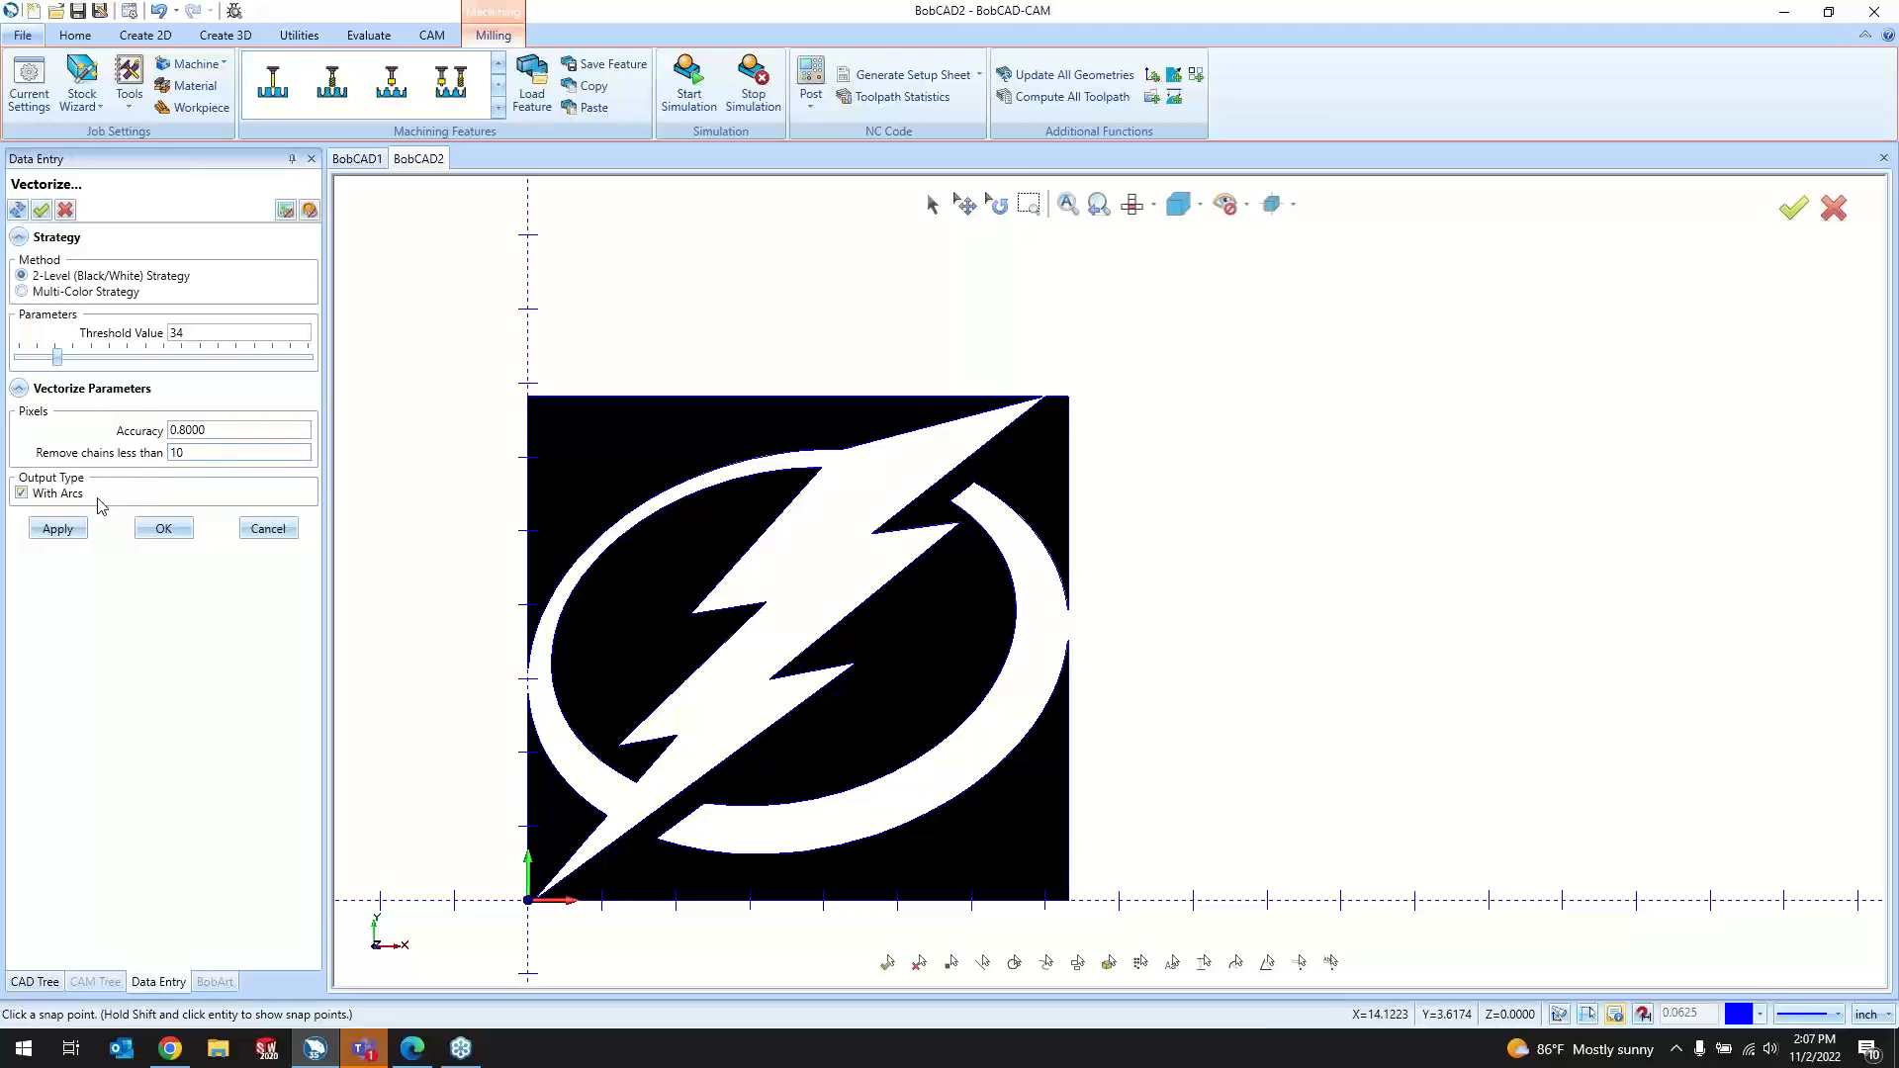
click(22, 292)
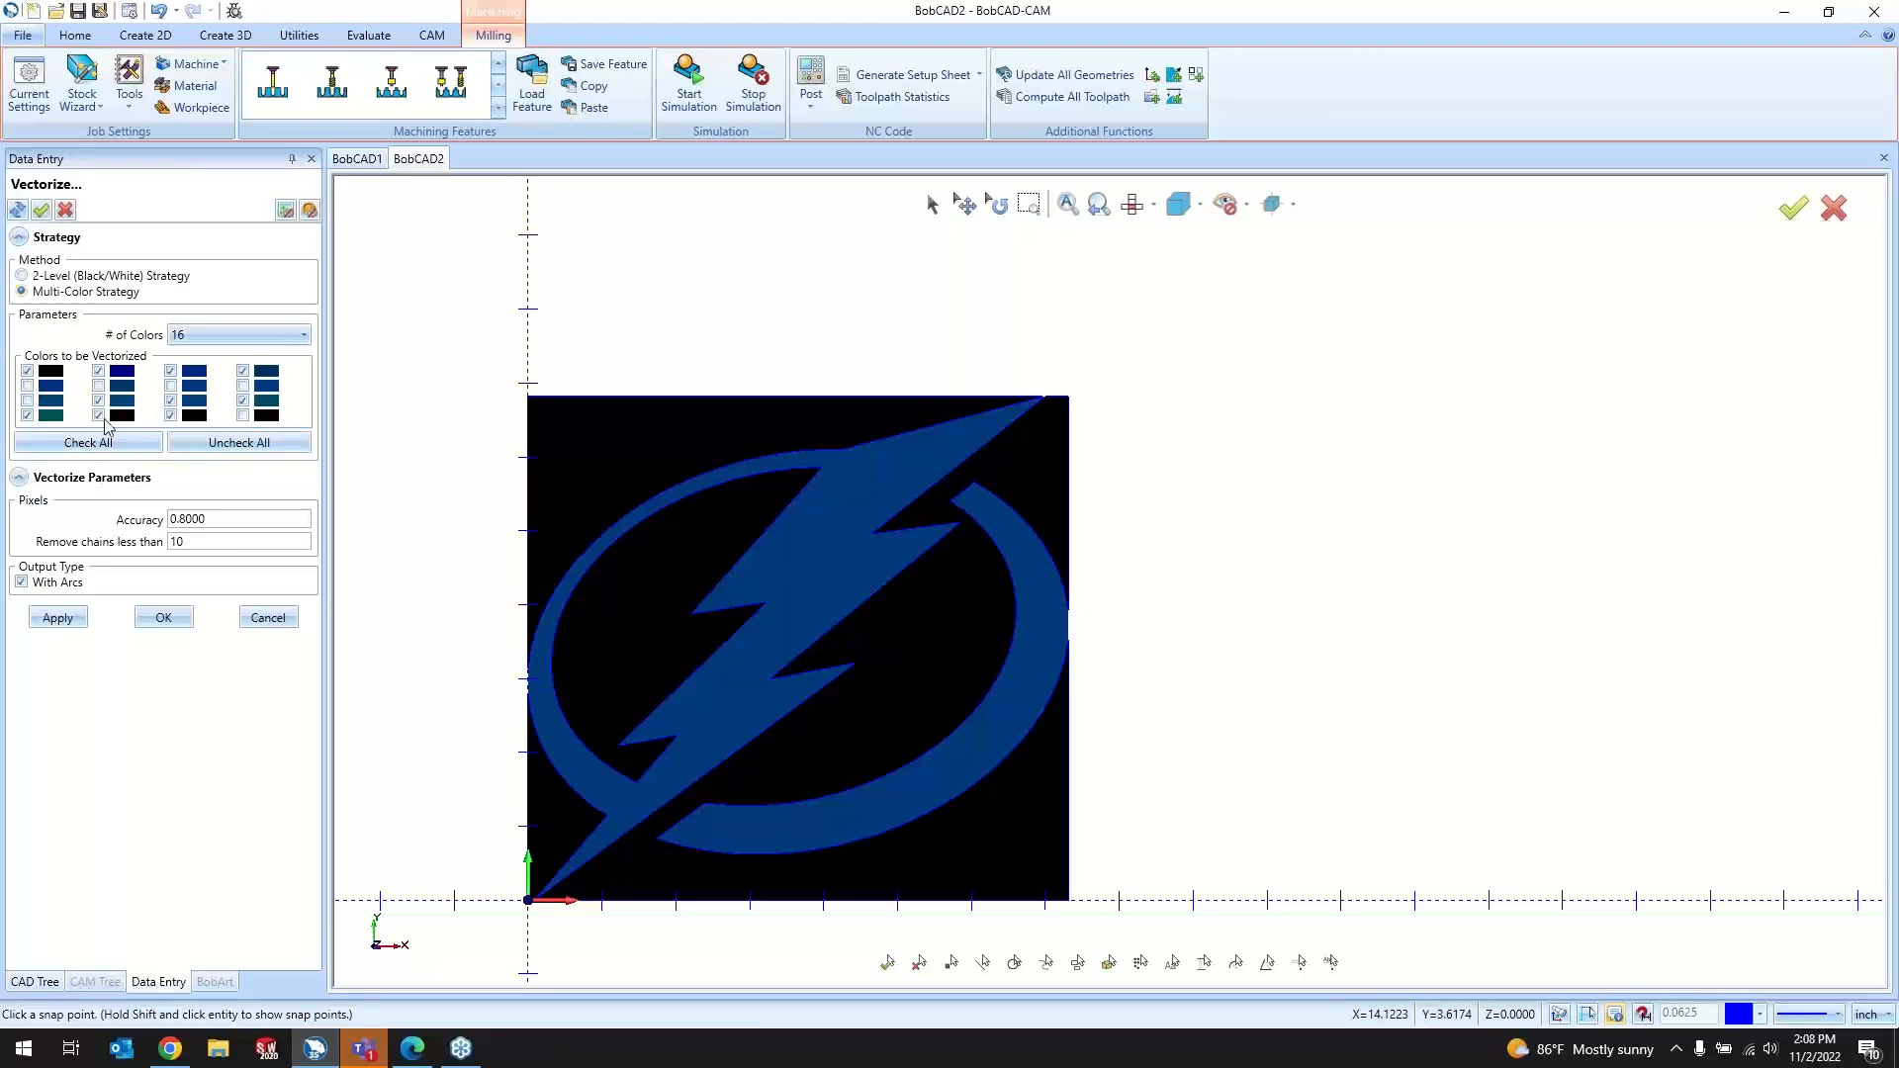
click(265, 617)
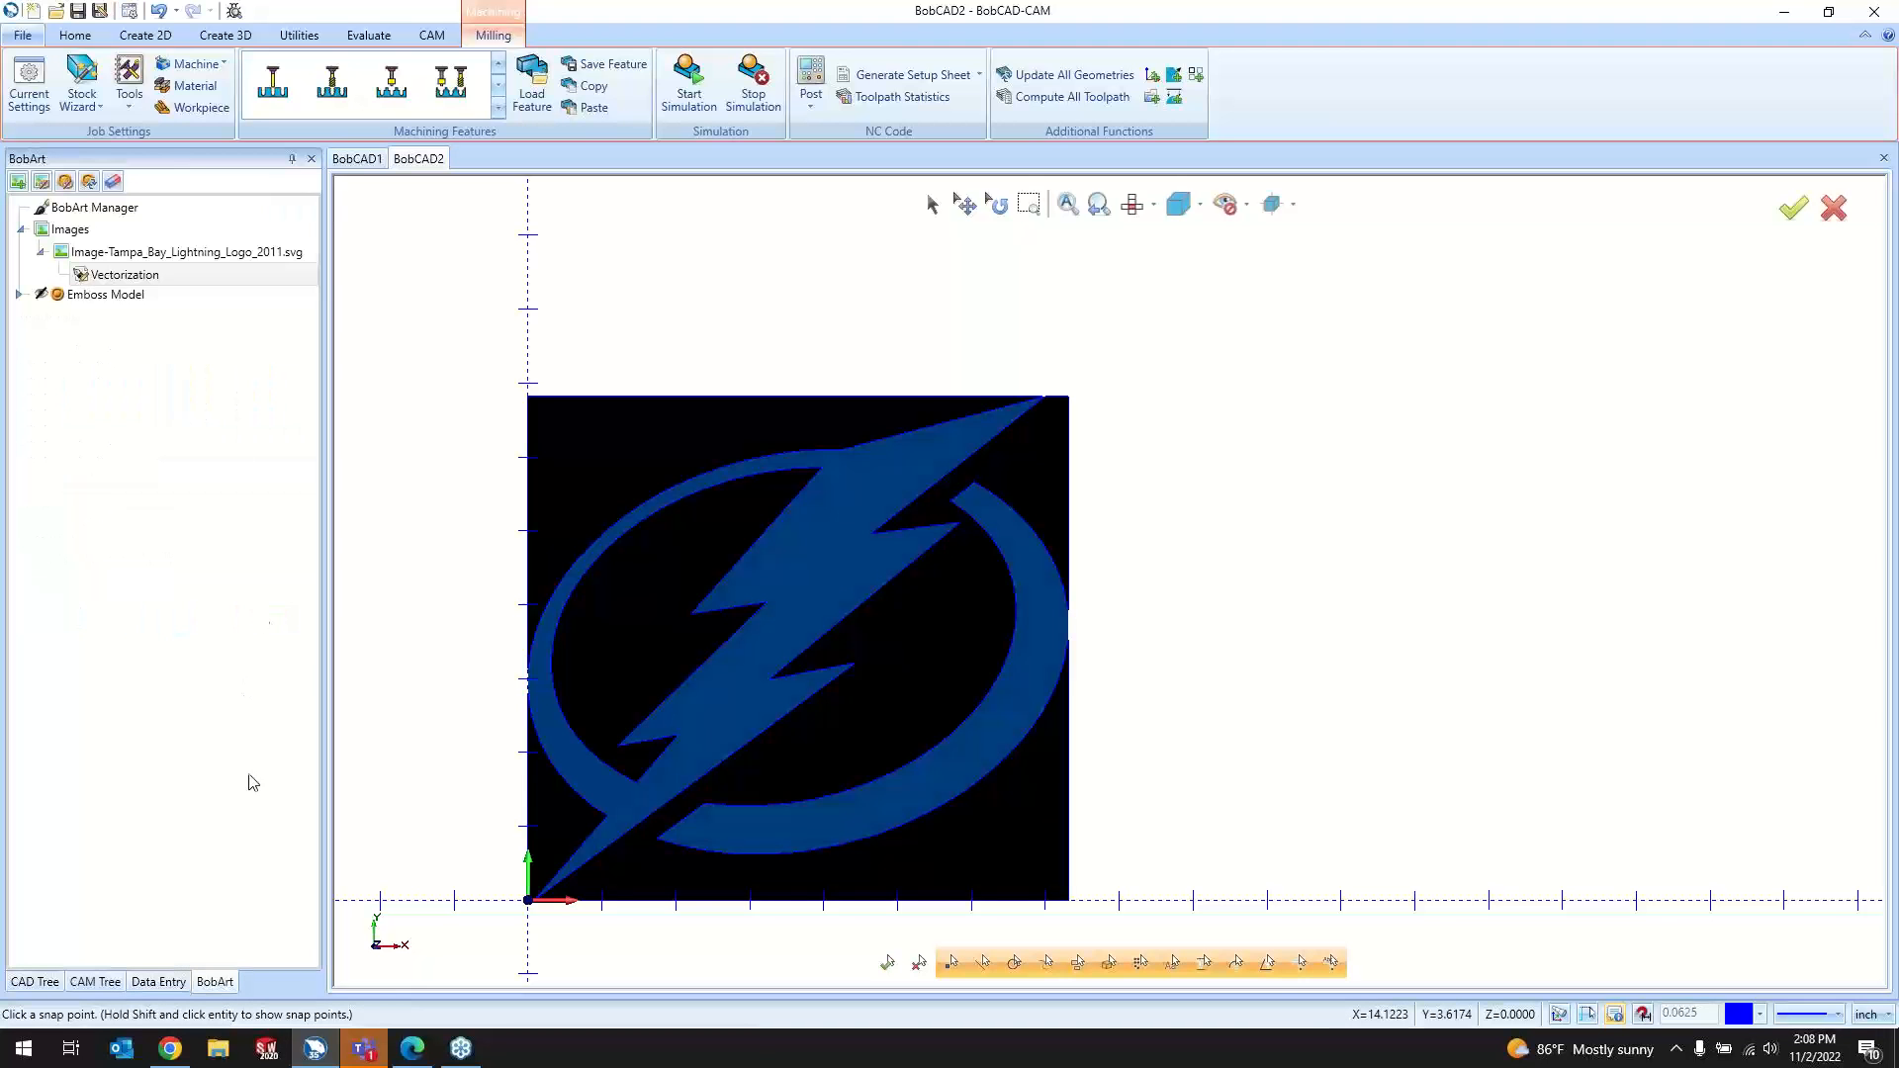
Step: Switch to Chrome and search Google for "wildlife clipart" in a new tab
click(172, 1050)
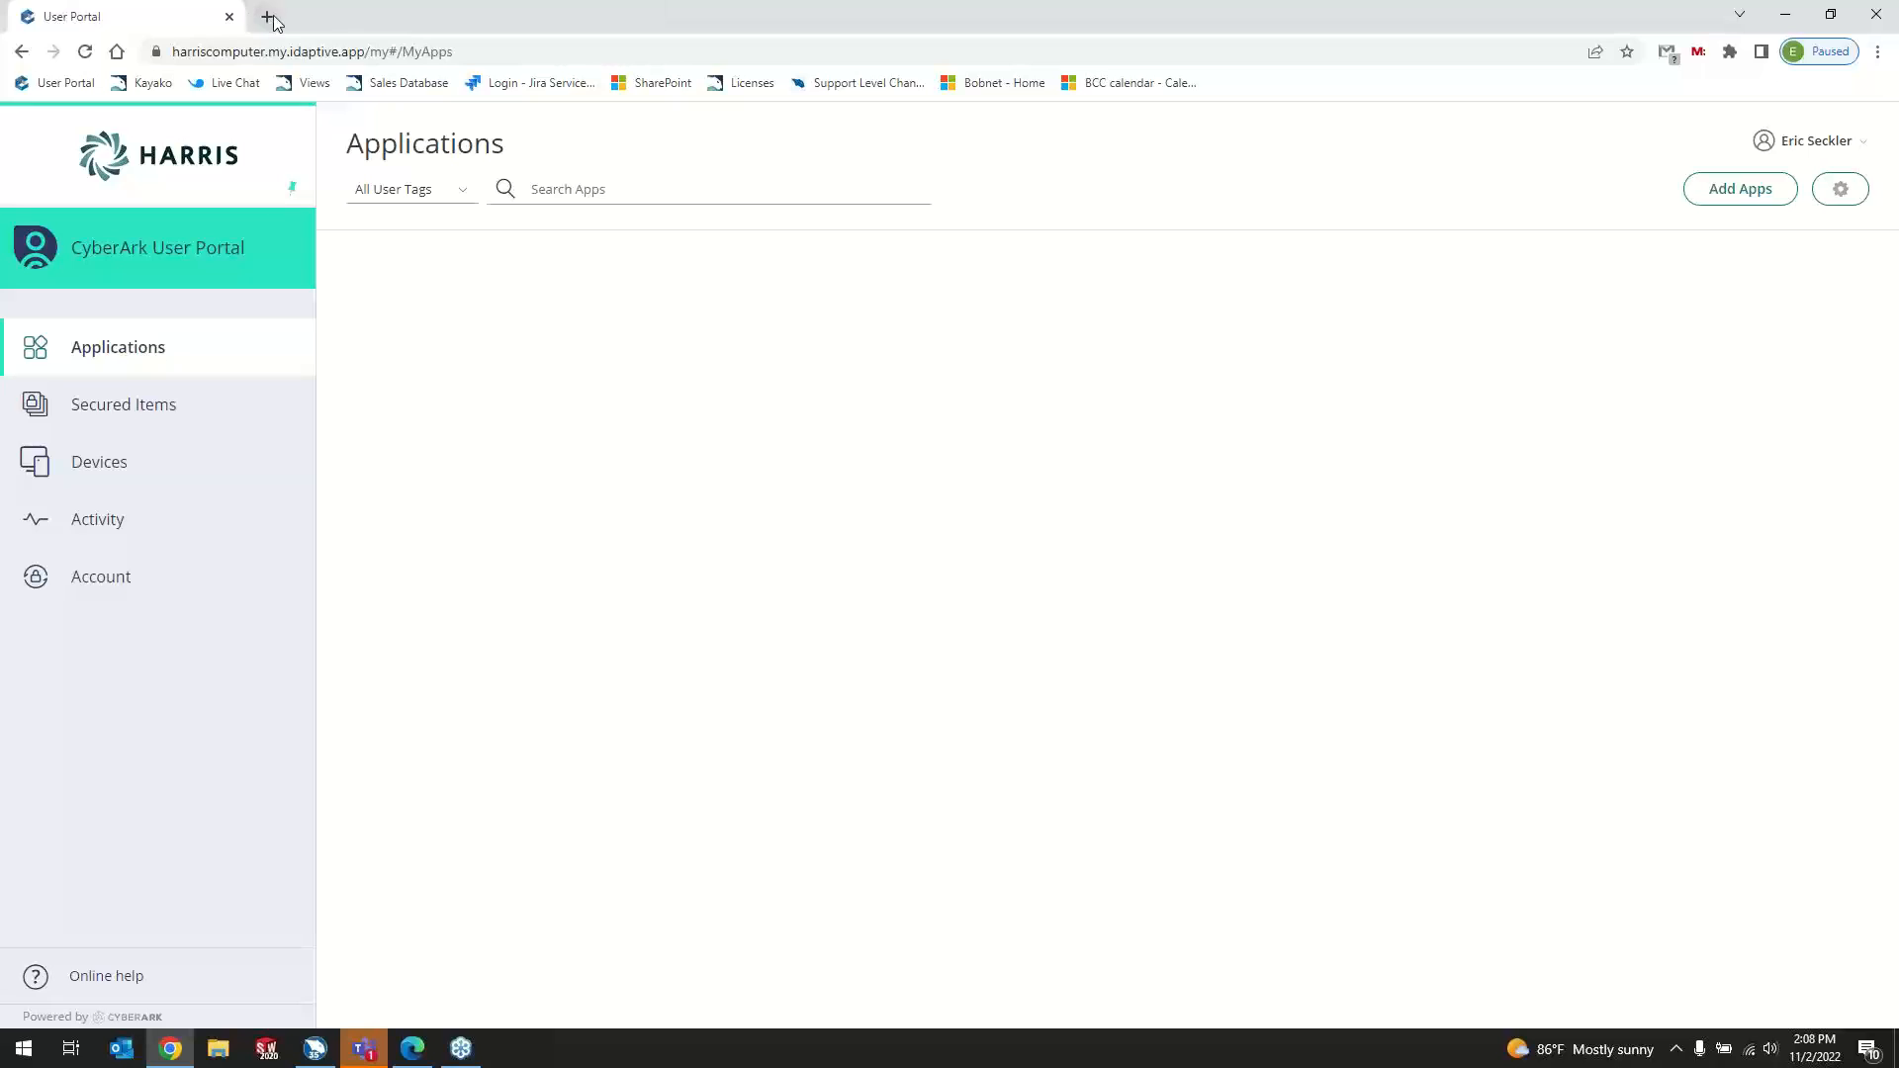
click(268, 17)
click(347, 51)
click(255, 644)
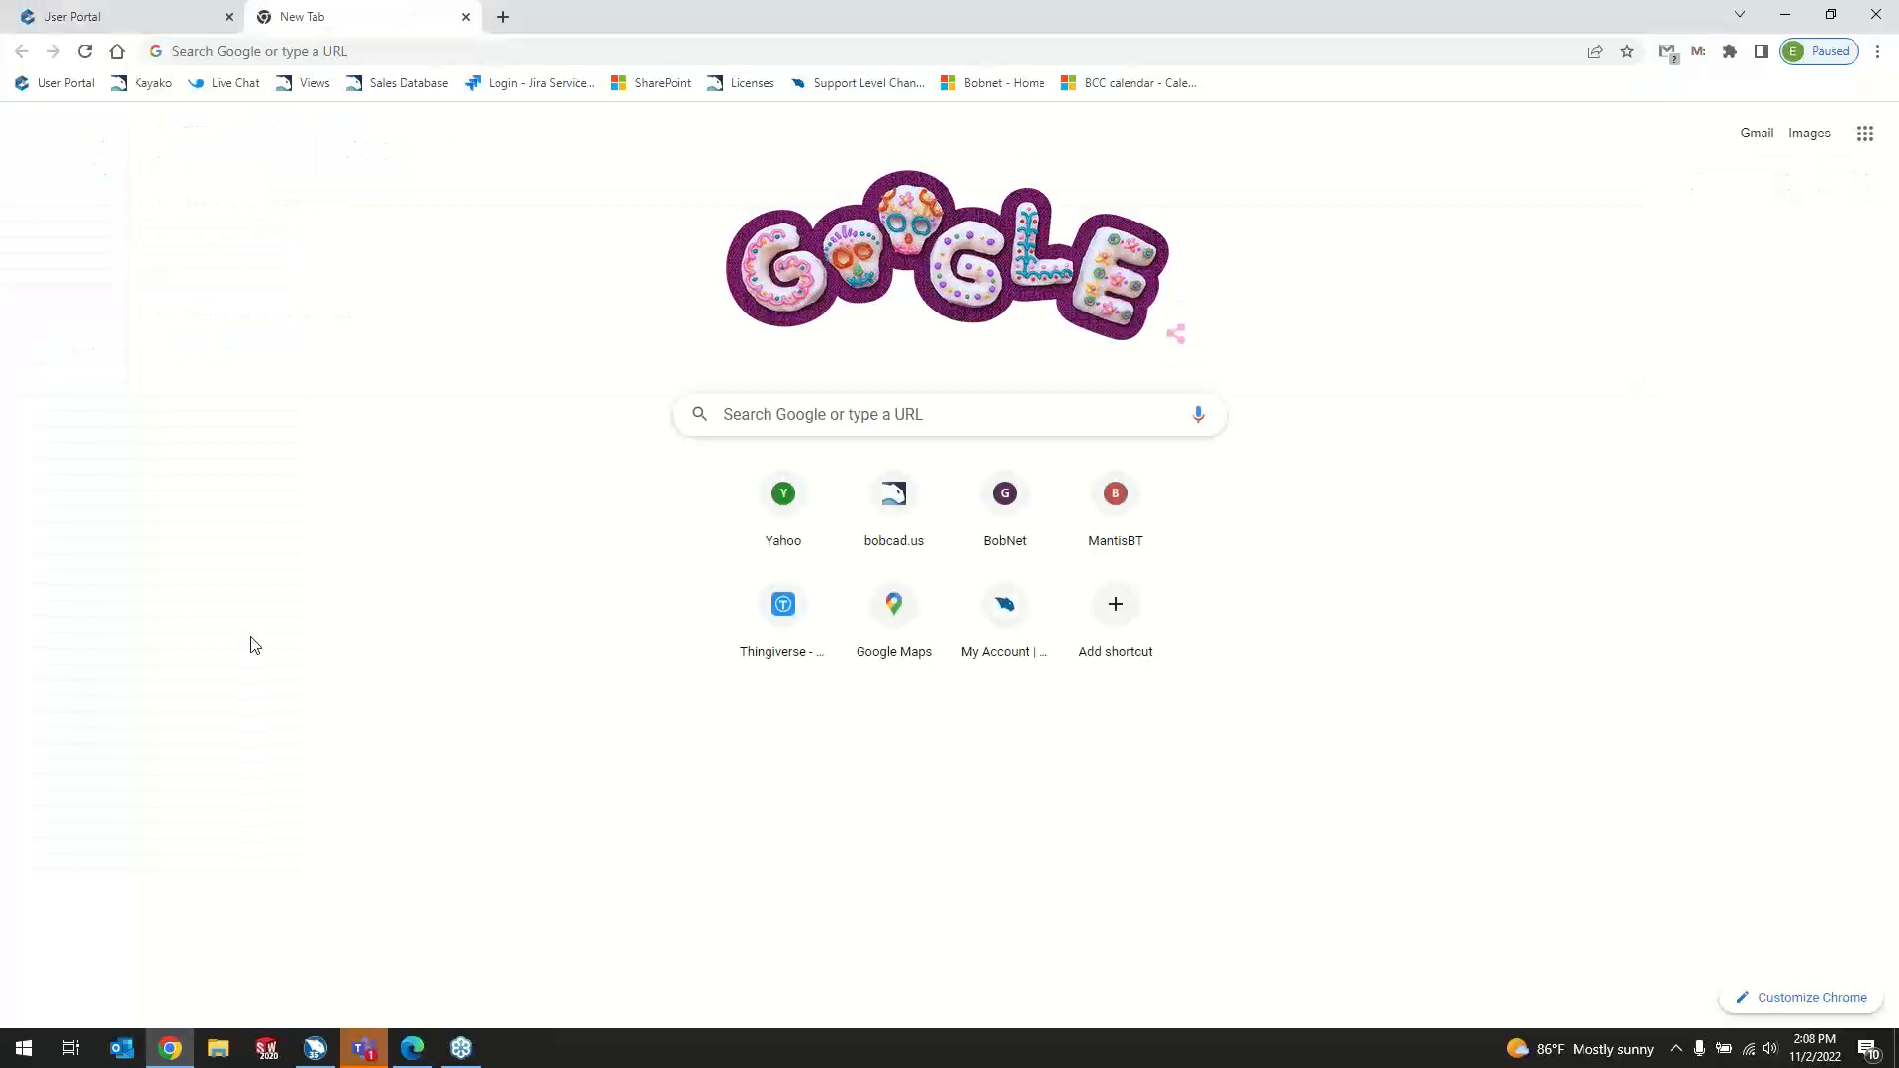
click(413, 53)
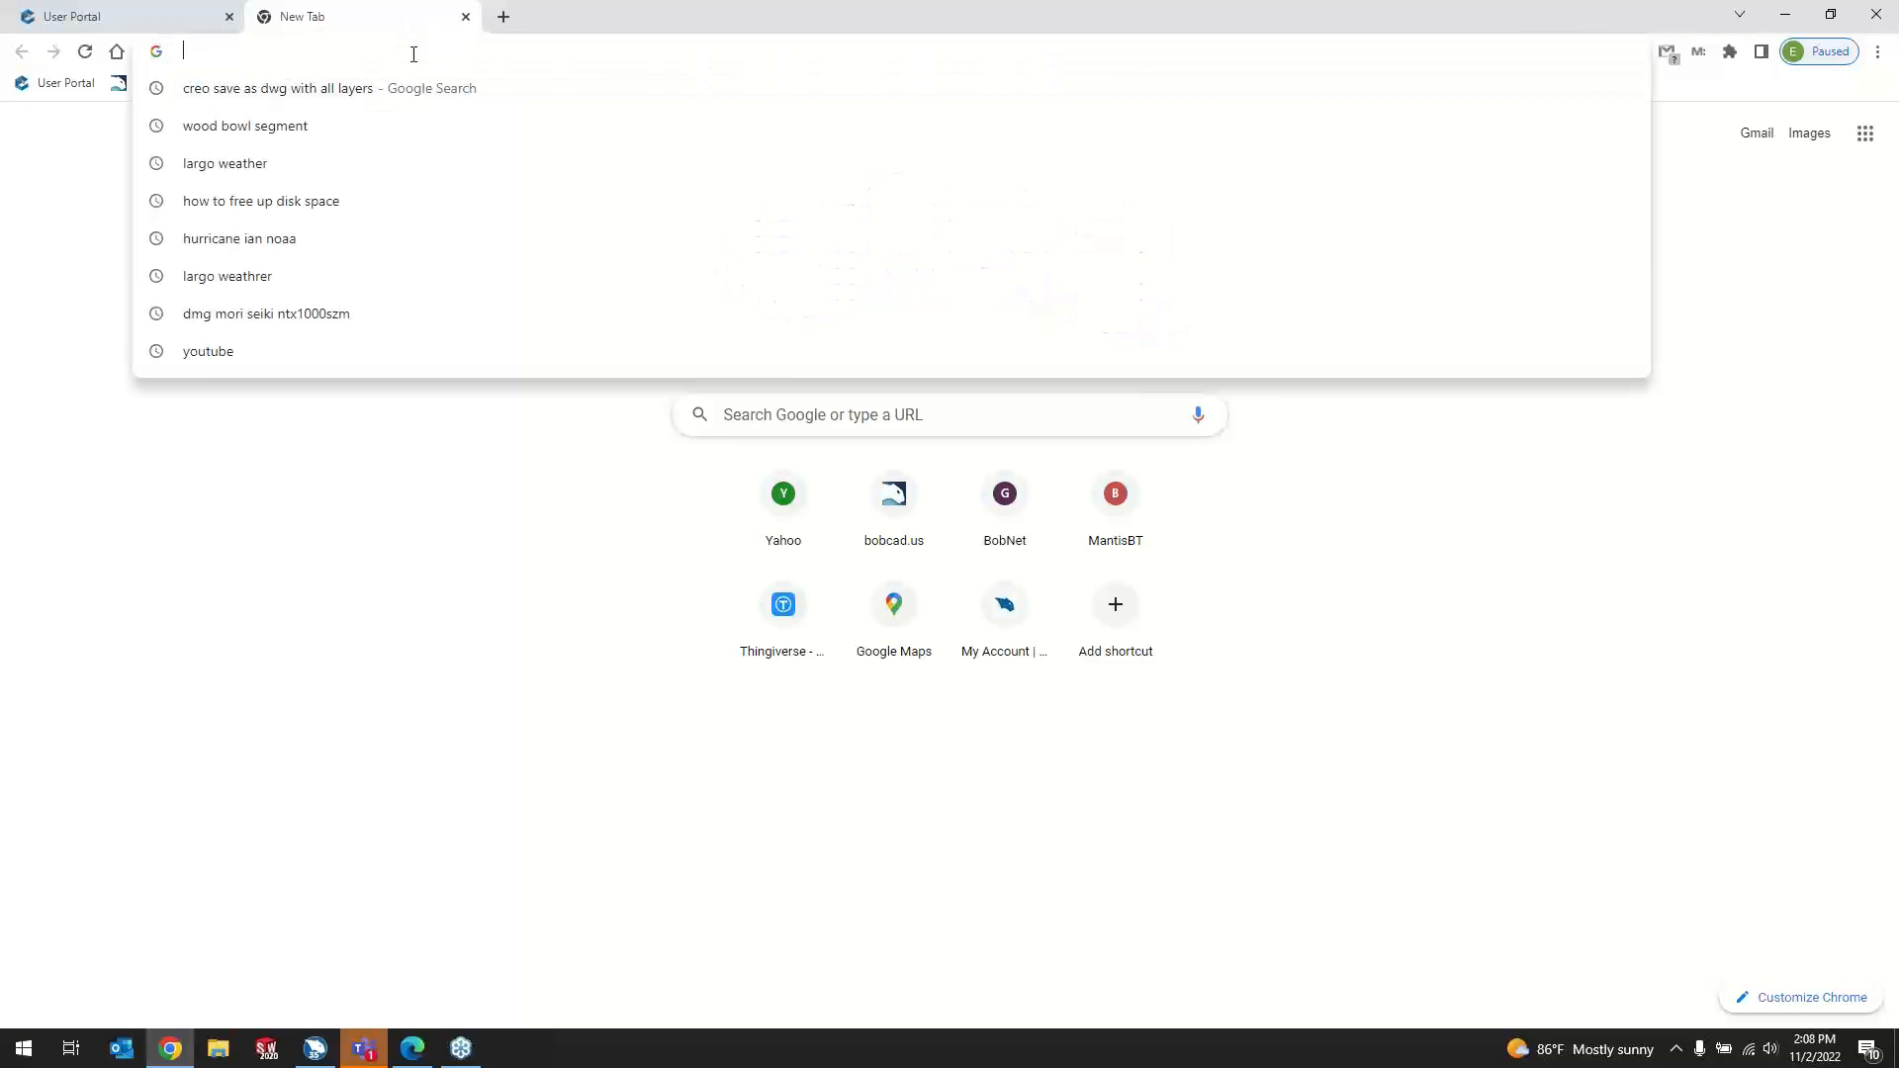
text(wild)
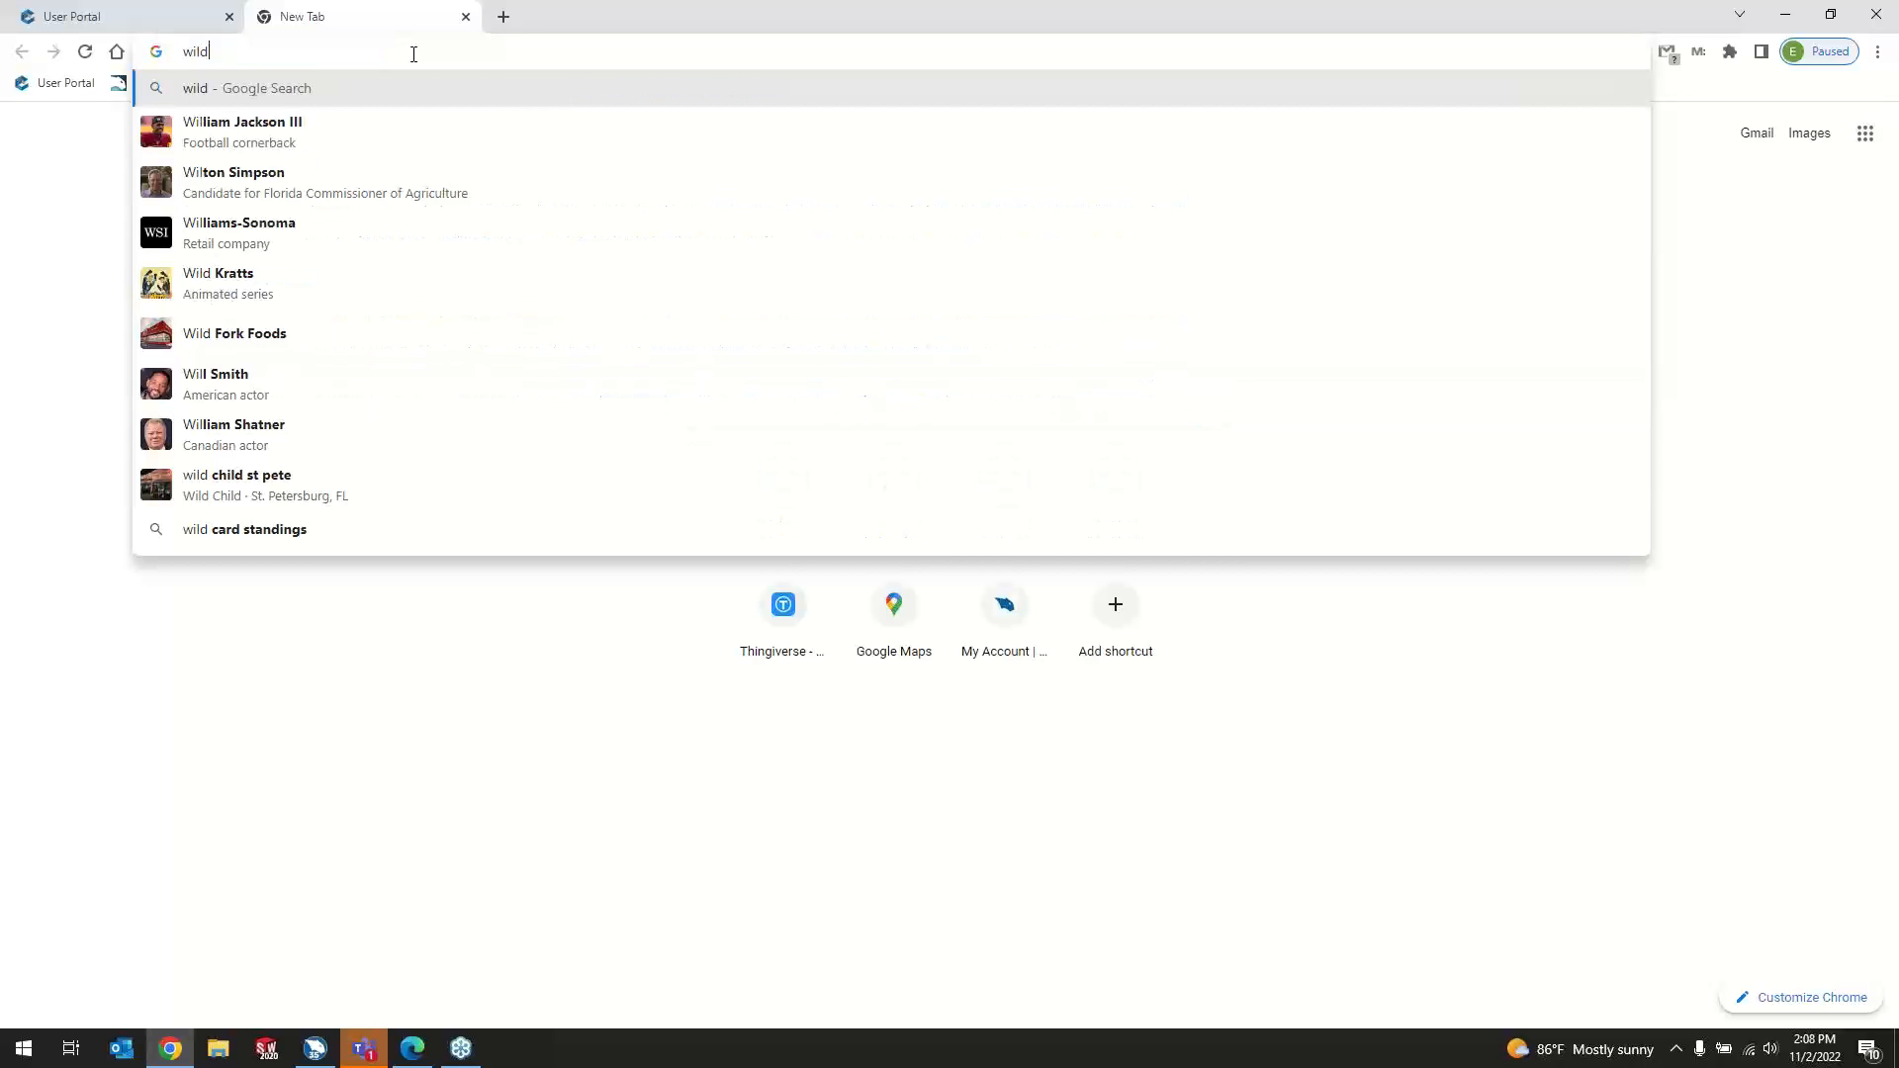
text(life clipar)
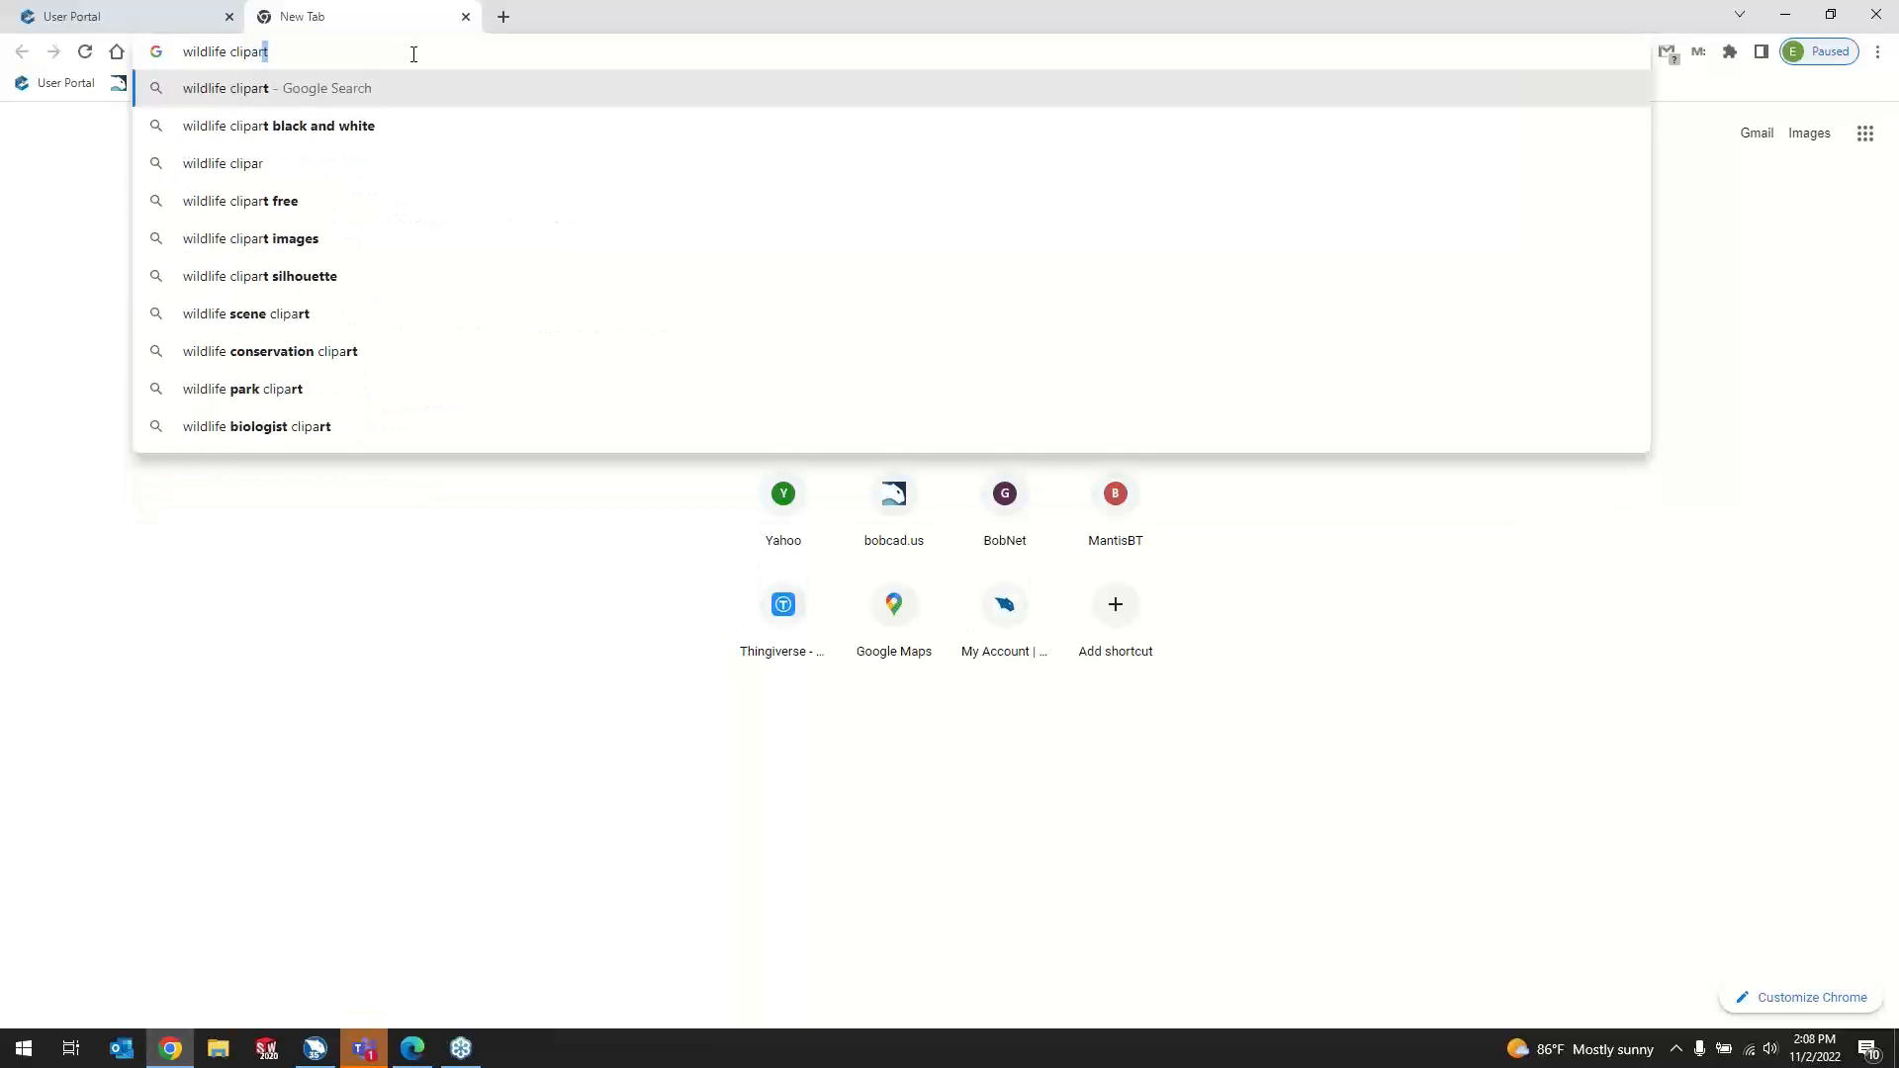
key(Return)
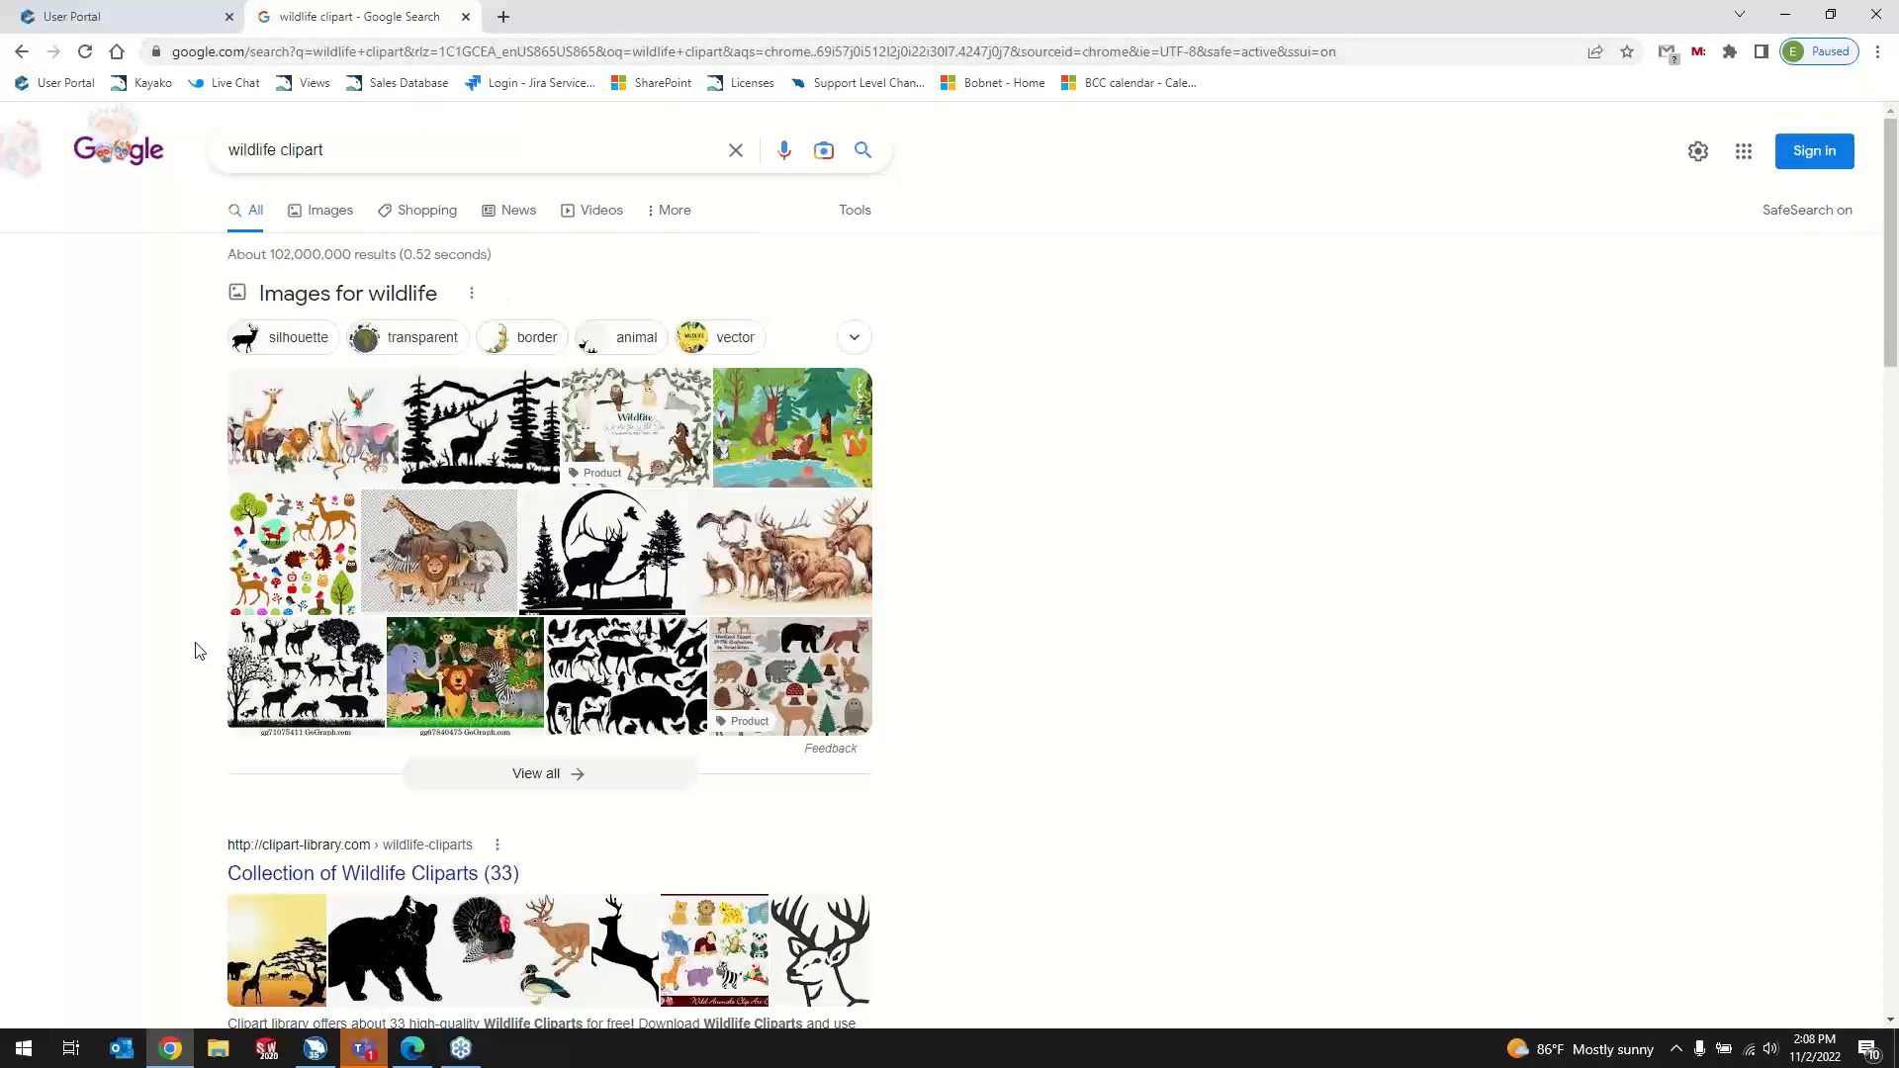
Step: Preview the colorful jungle animals clipart and look at the actions available for the image, choosing none
click(416, 659)
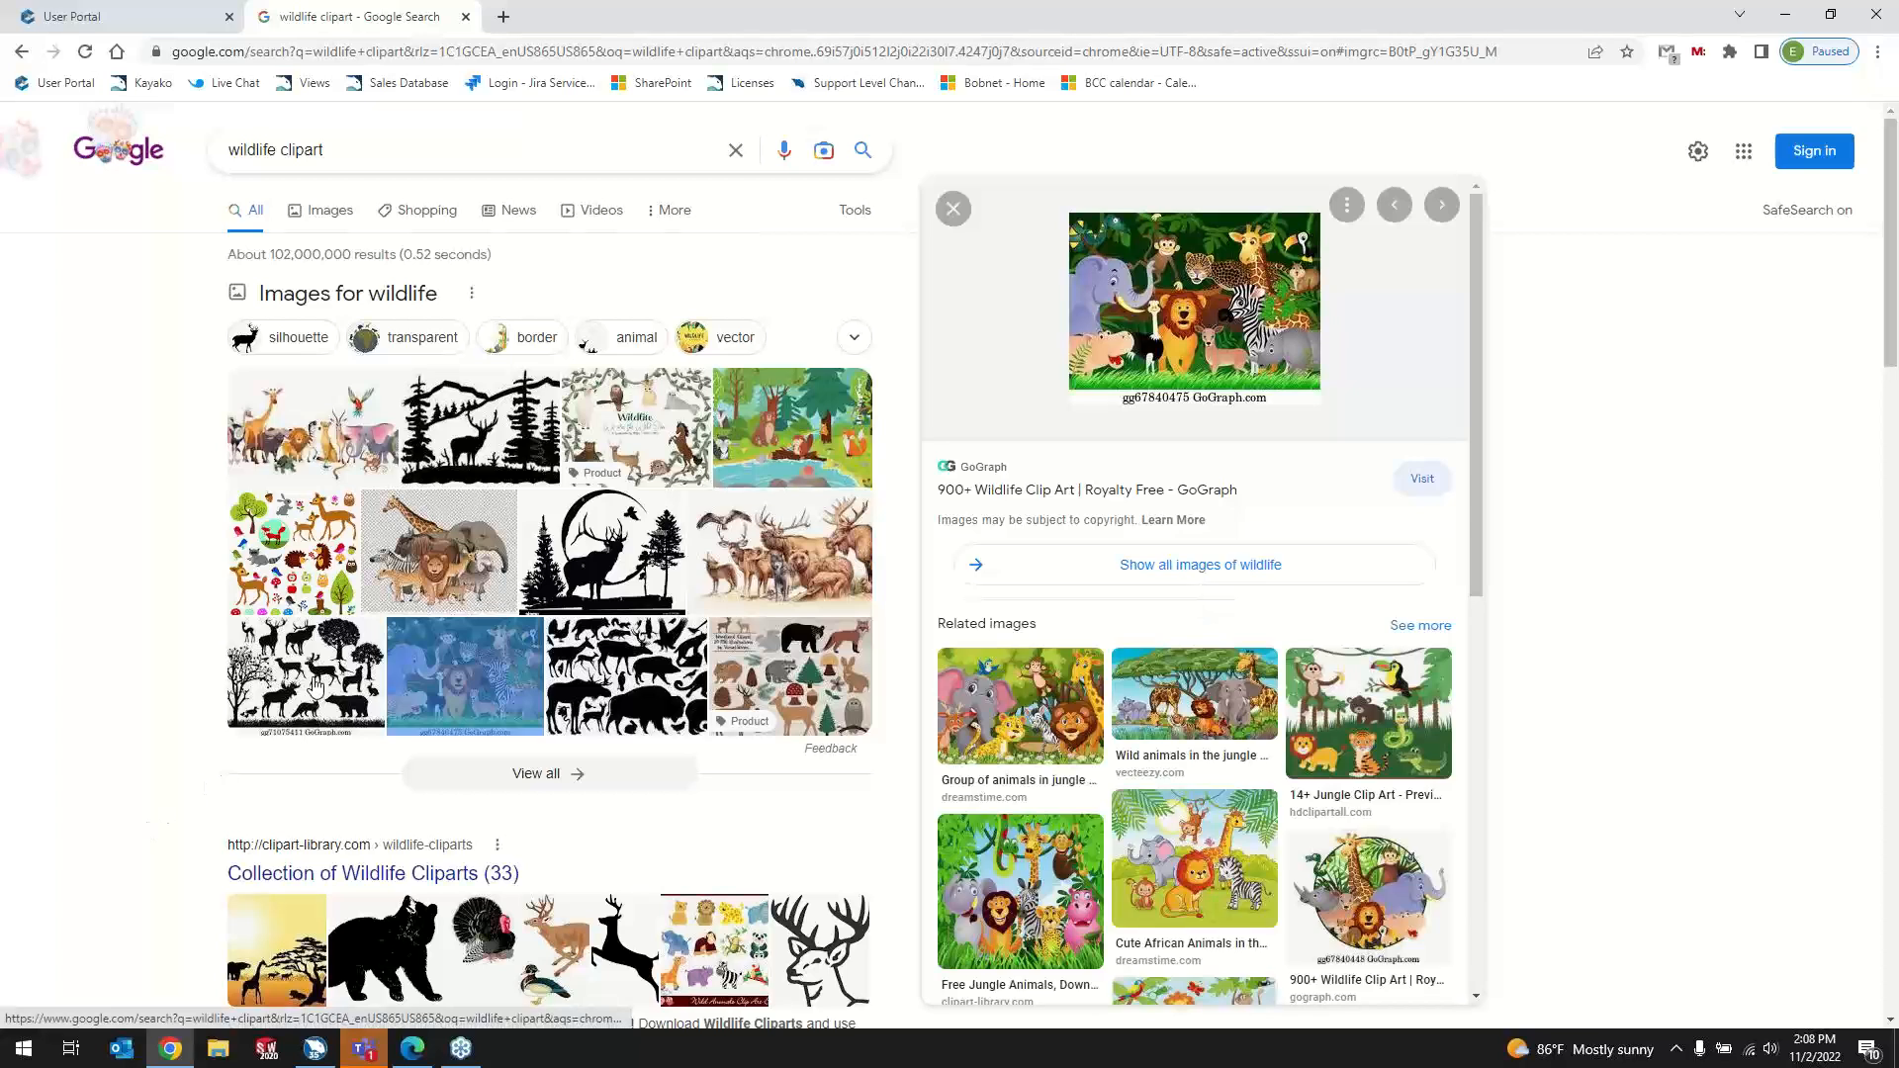
right_click(1135, 300)
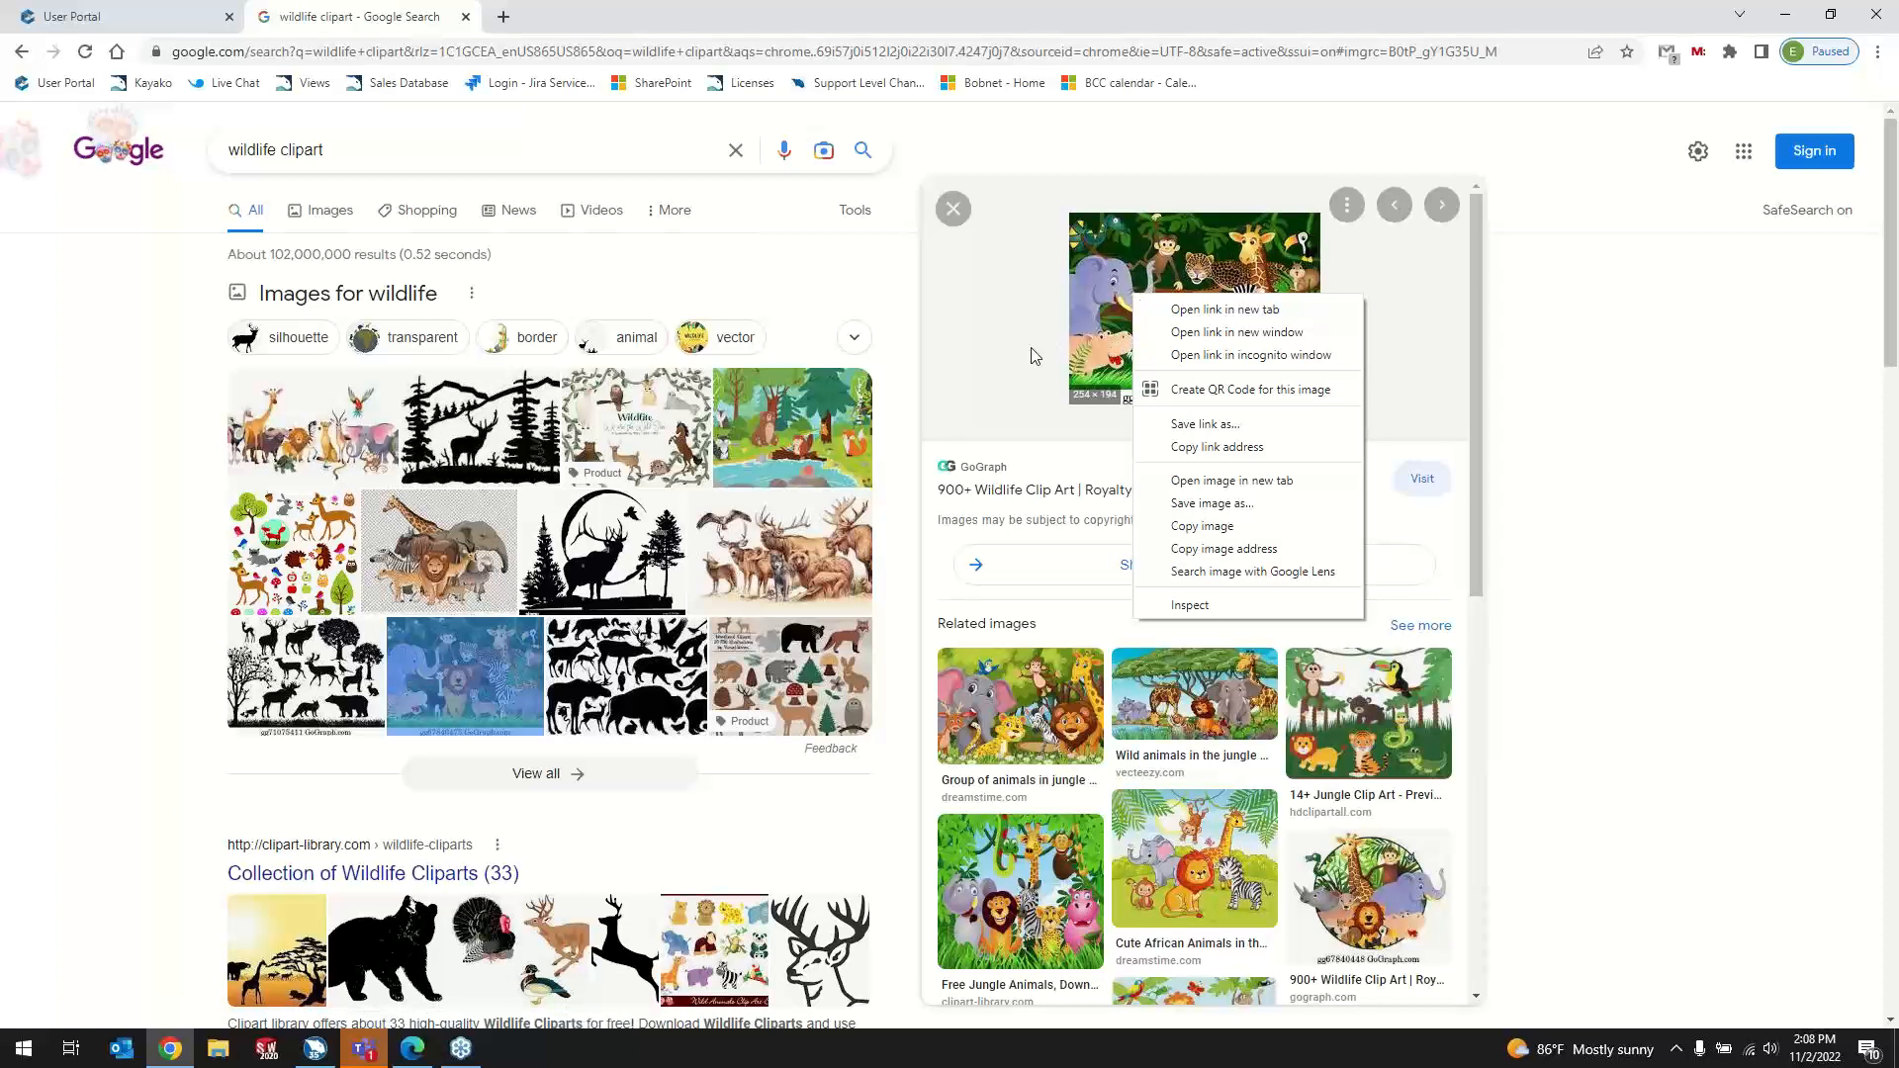
click(59, 665)
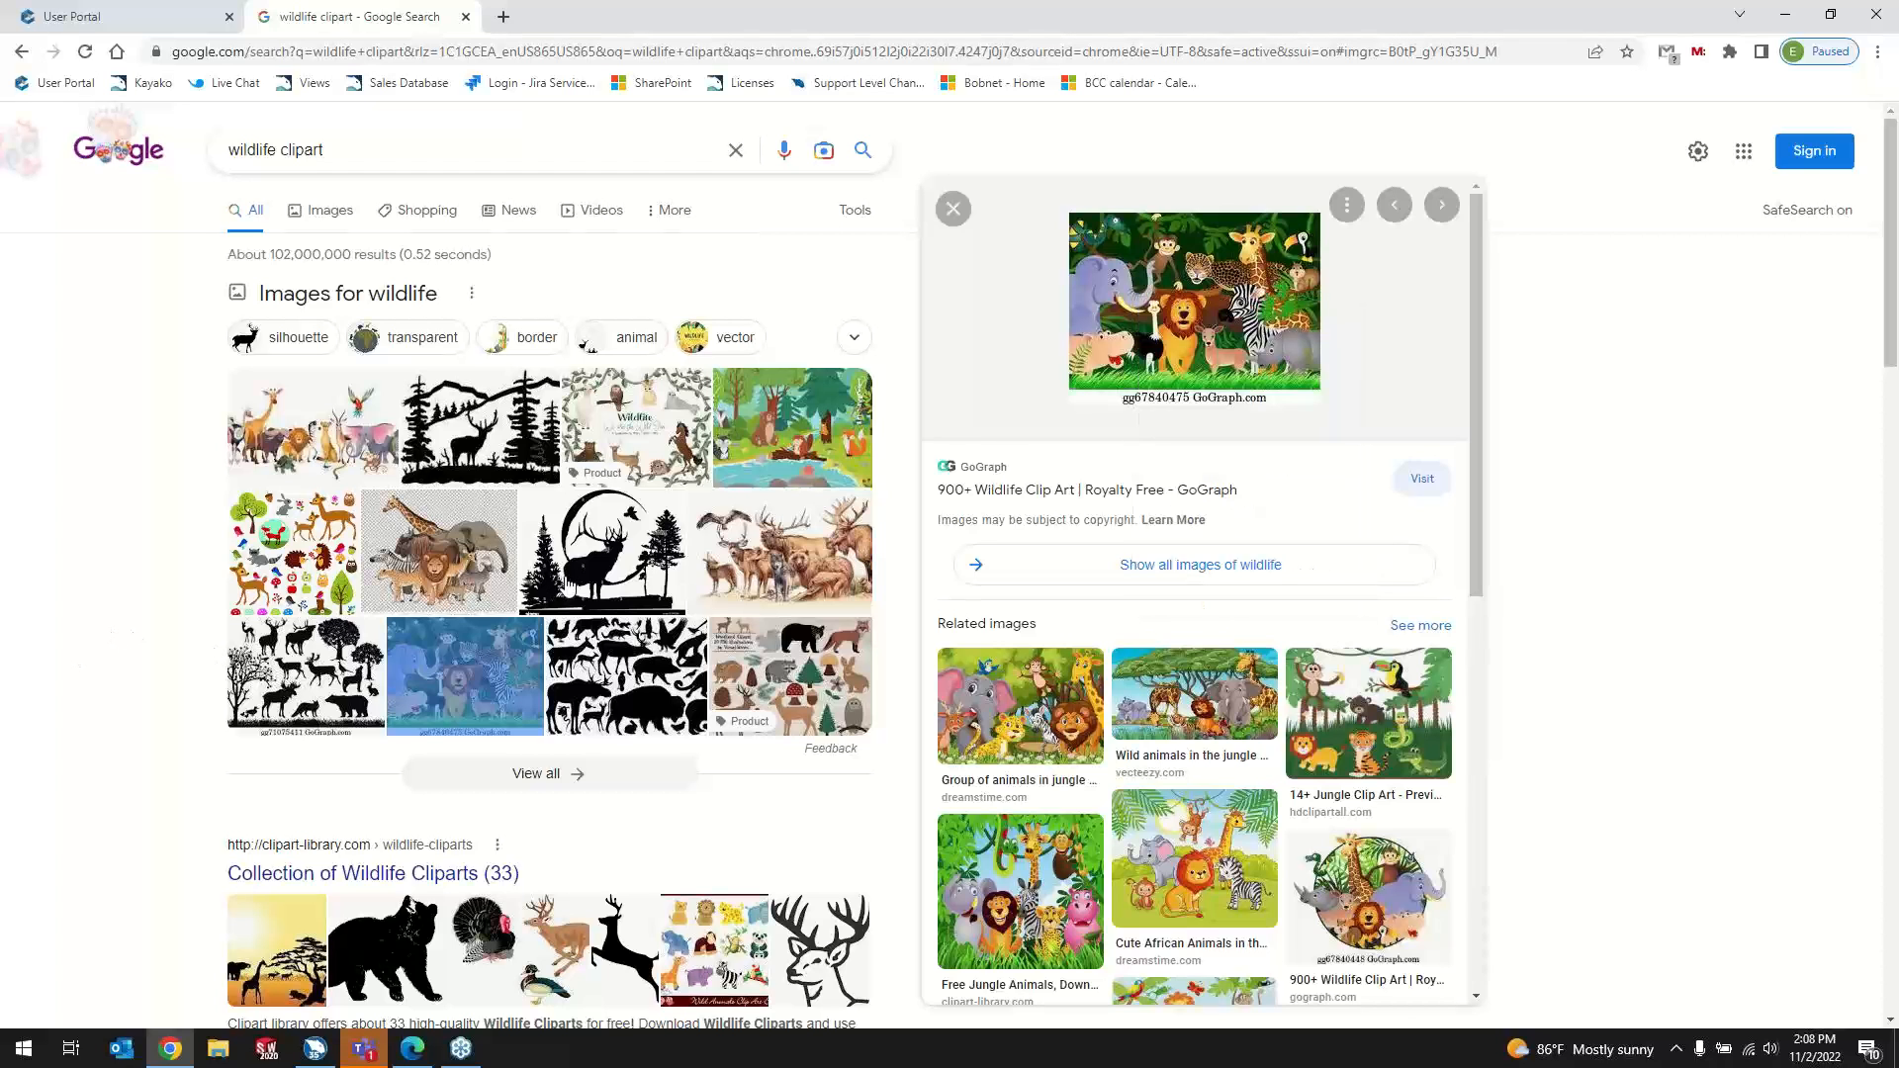
Step: Browse the black elk, mountain scene and deer silhouettes, and open the related front-facing deer head with detailed face
click(568, 588)
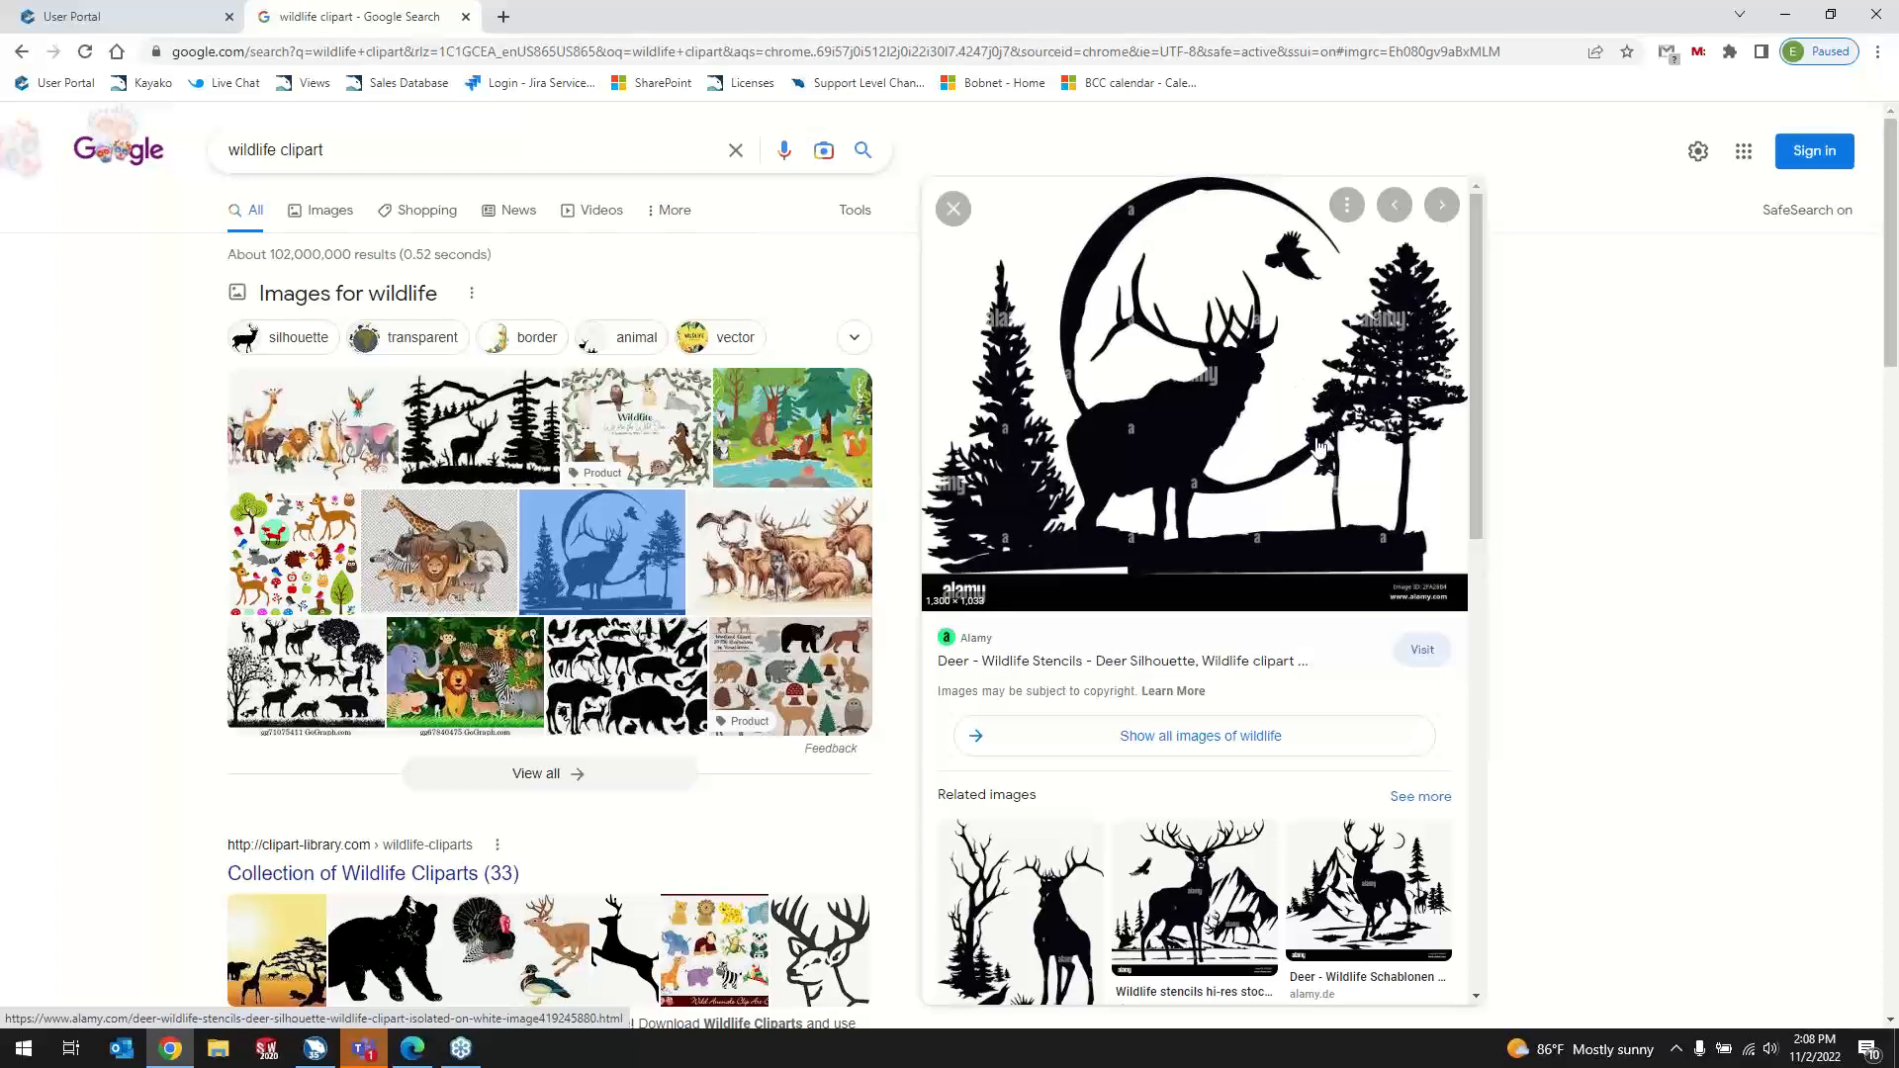
click(415, 424)
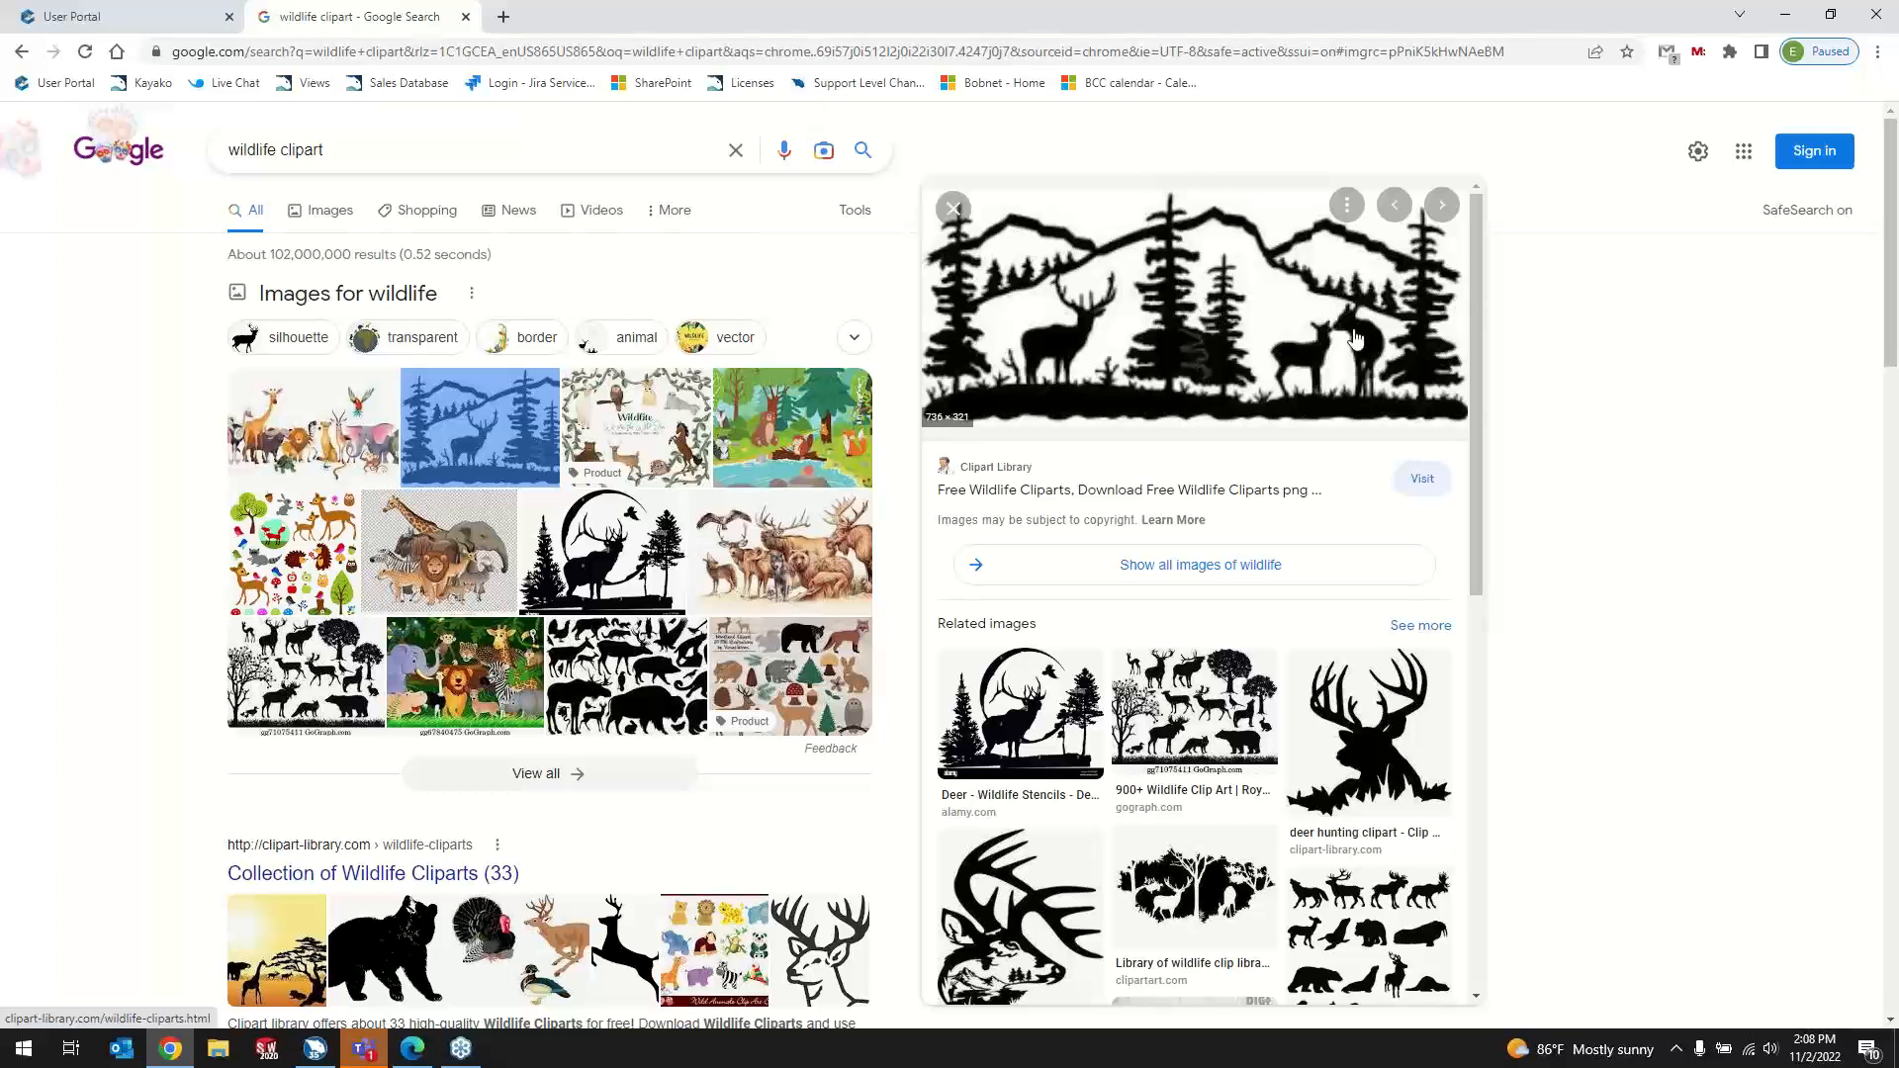
click(1369, 732)
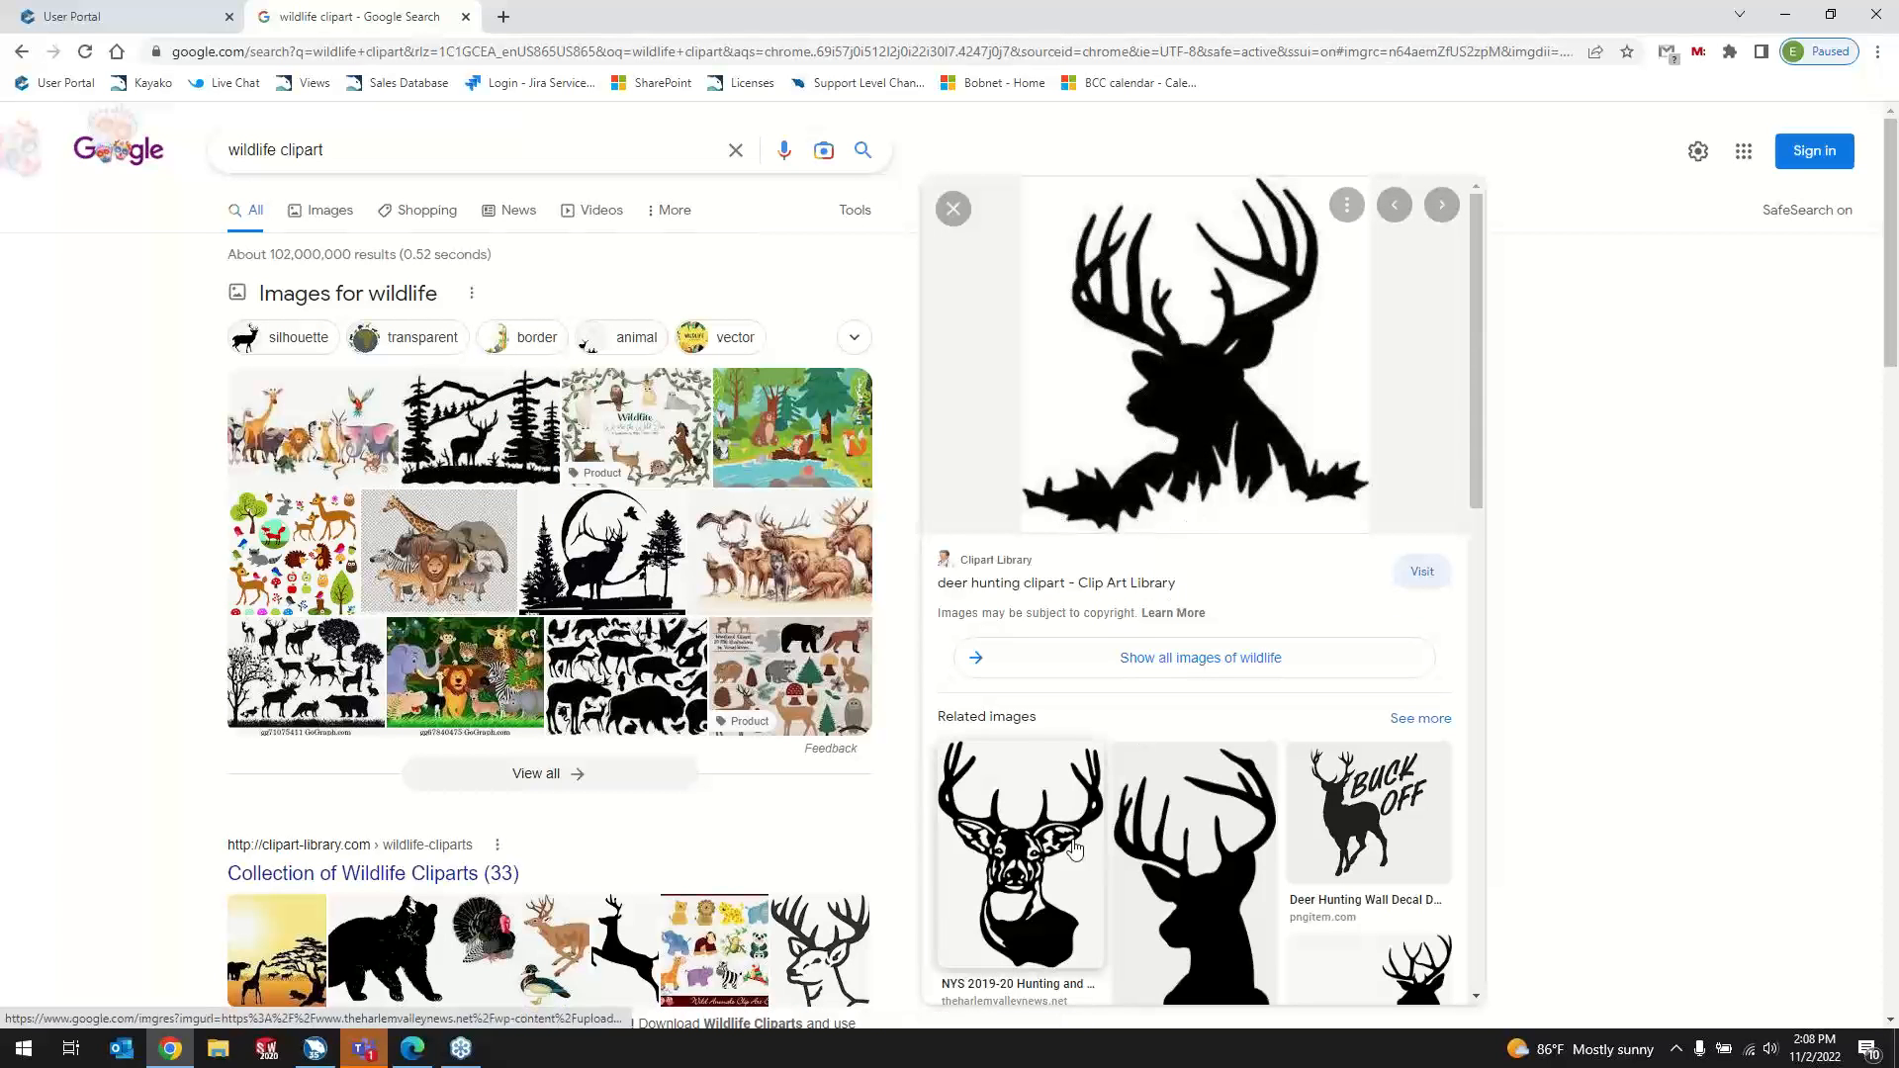
click(1019, 861)
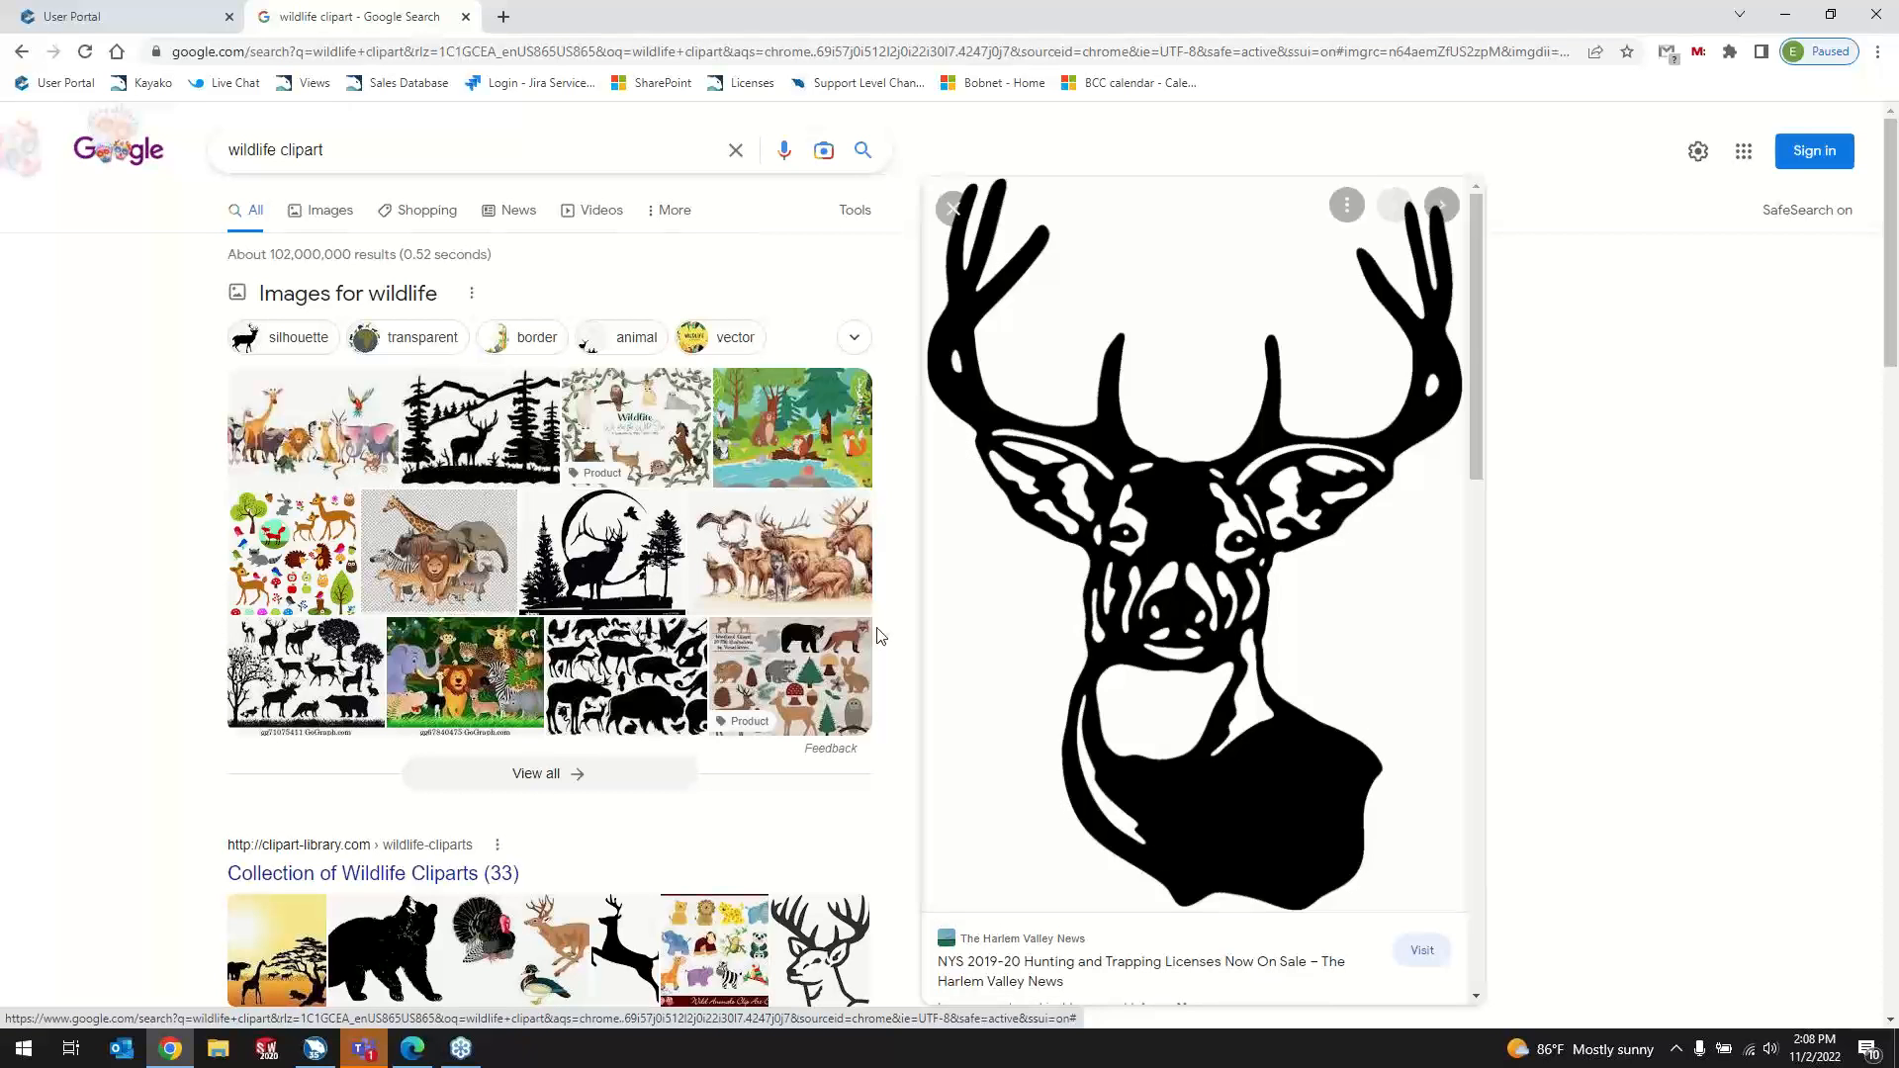
Step: Preview the colorful jungle animals clipart again and open Clipart Library's Collection of Wildlife Cliparts page
click(465, 677)
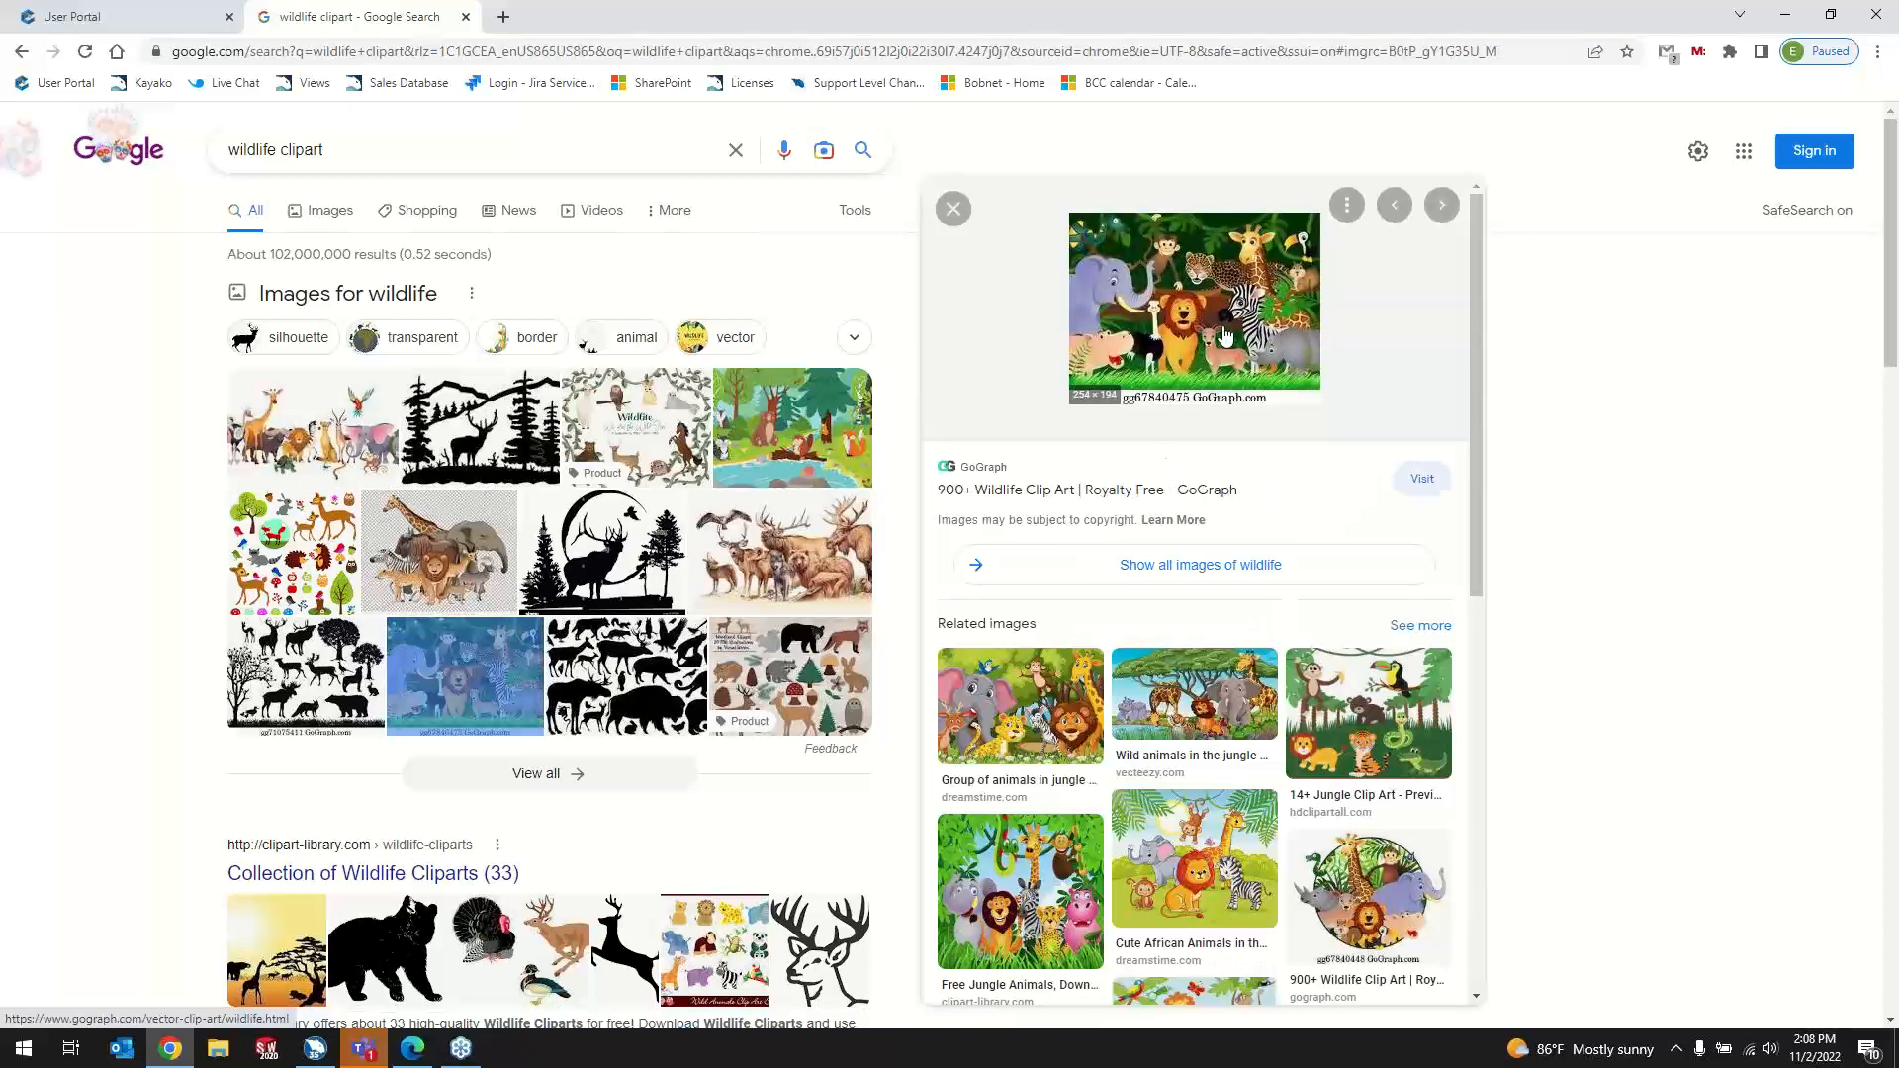
scroll(806, 557, down, 4)
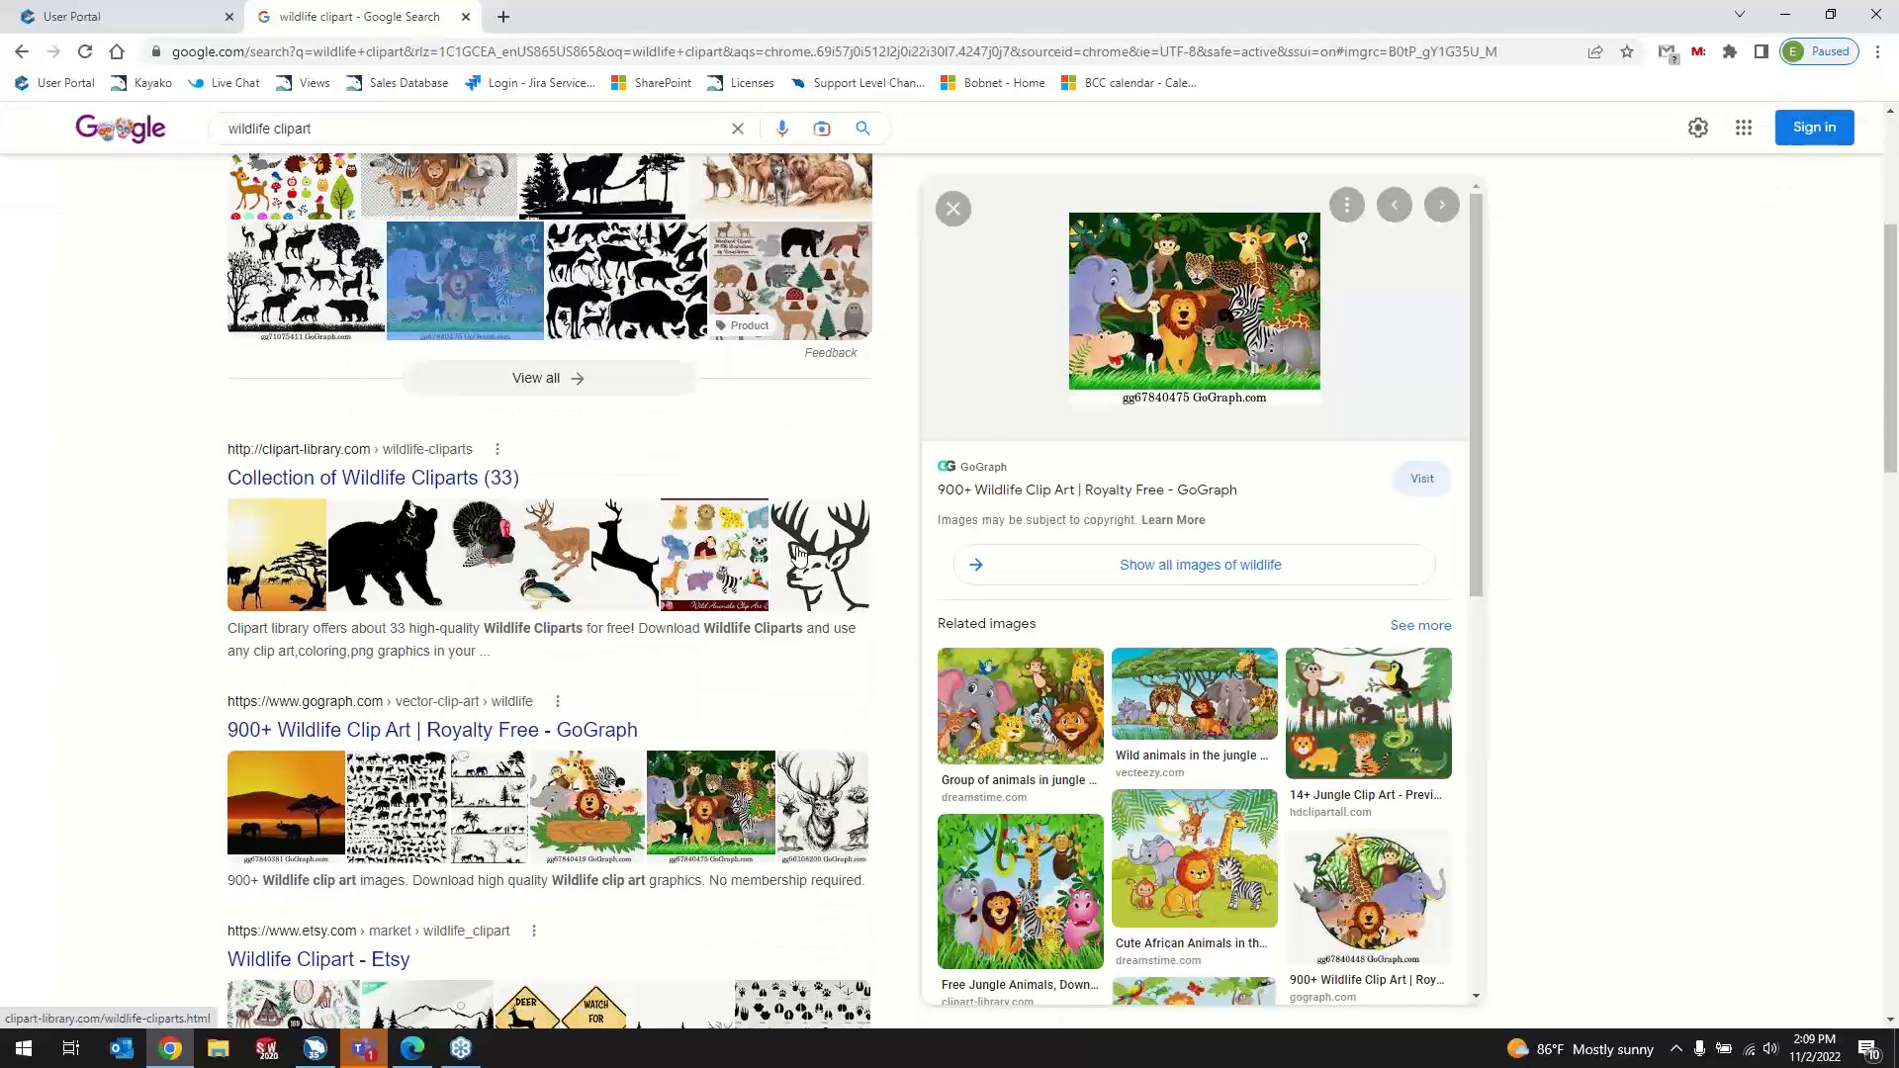
click(586, 577)
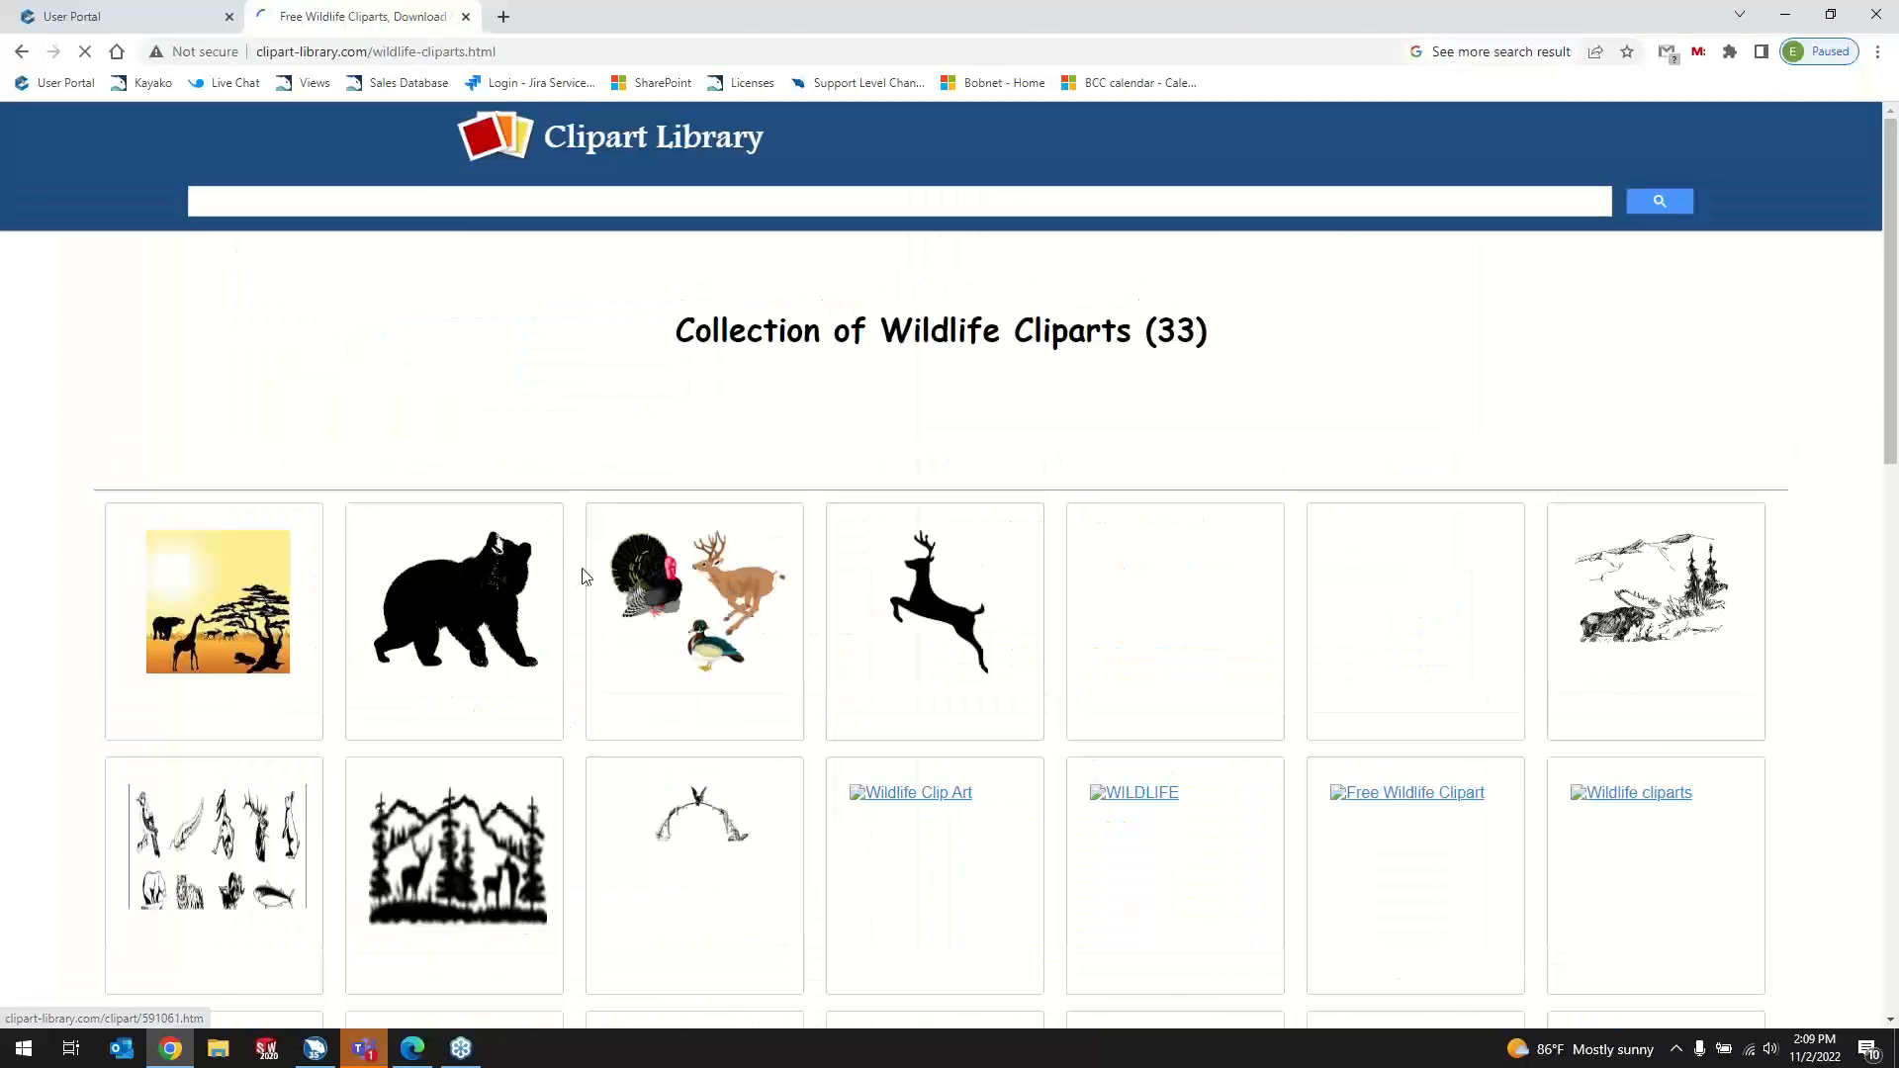
Step: Save the turkey, deer and duck clipart as GIF image 591061 in the Downloads folder
right_click(697, 581)
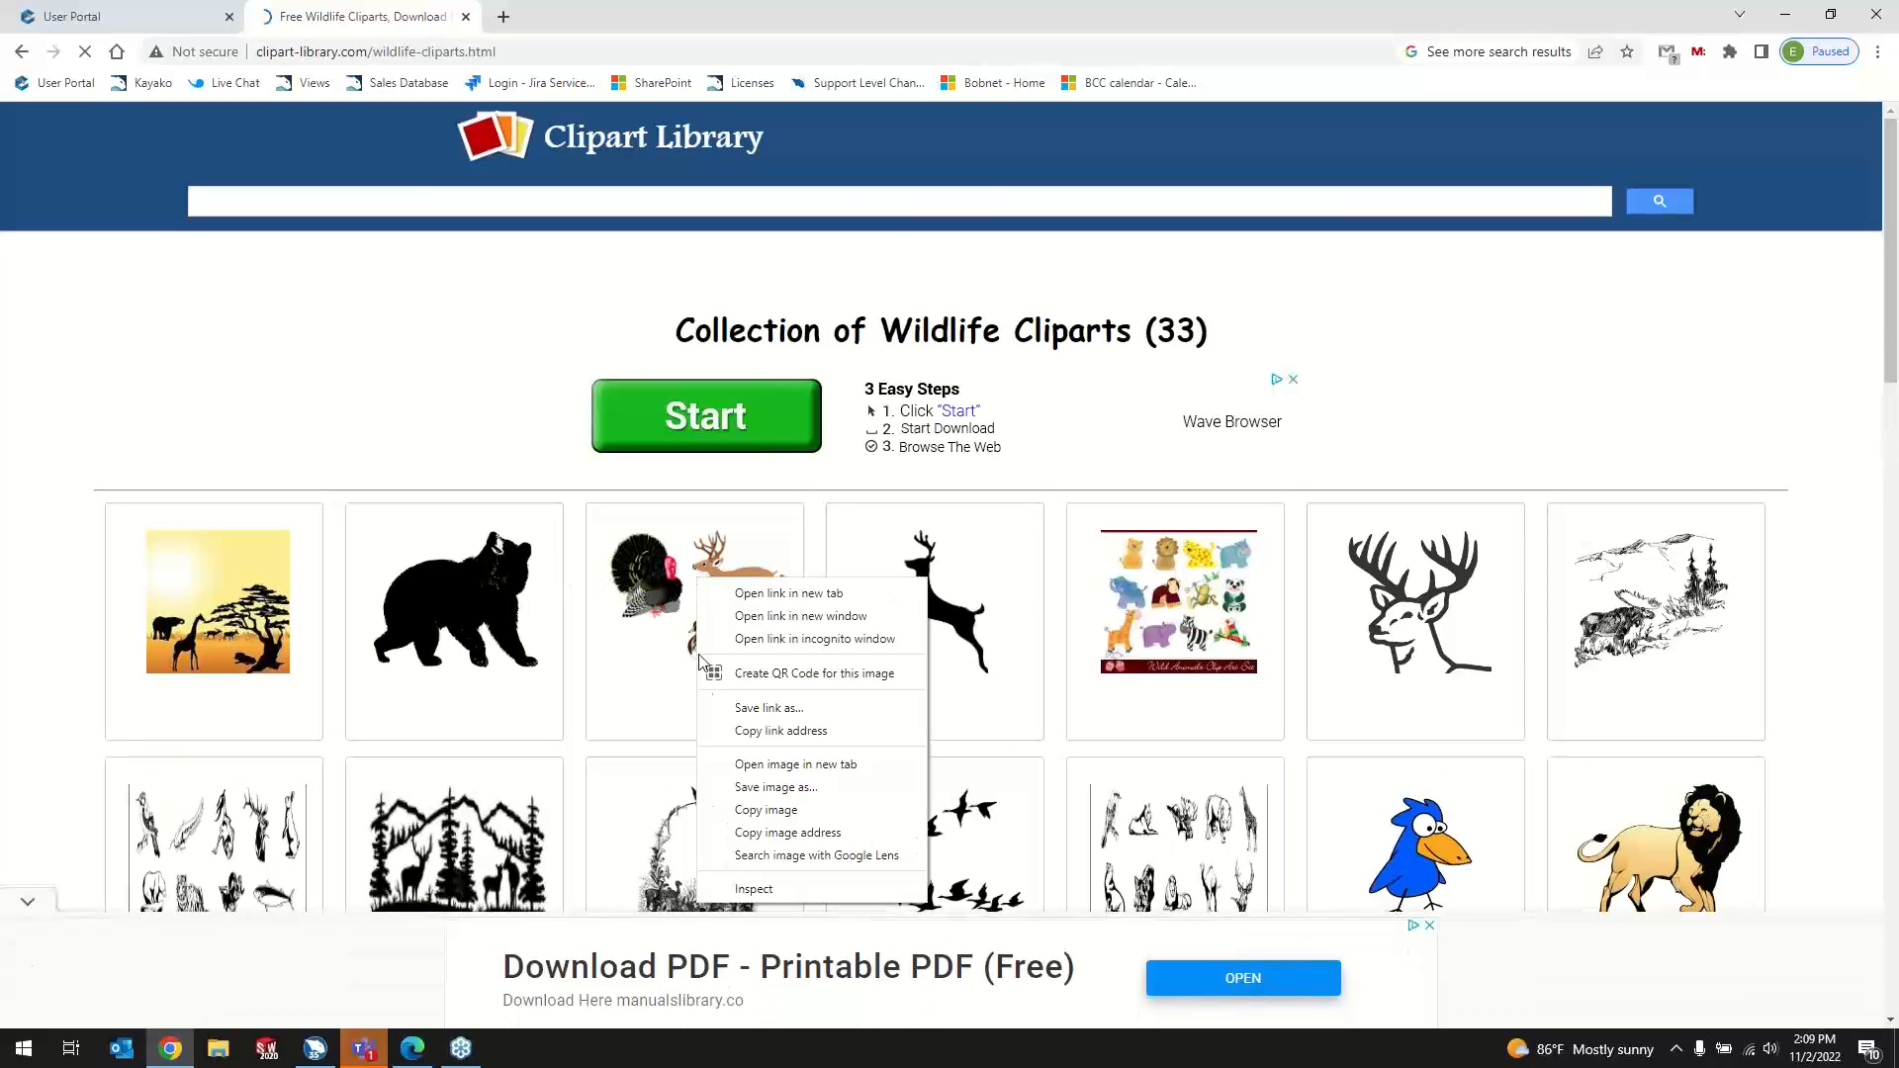
click(752, 803)
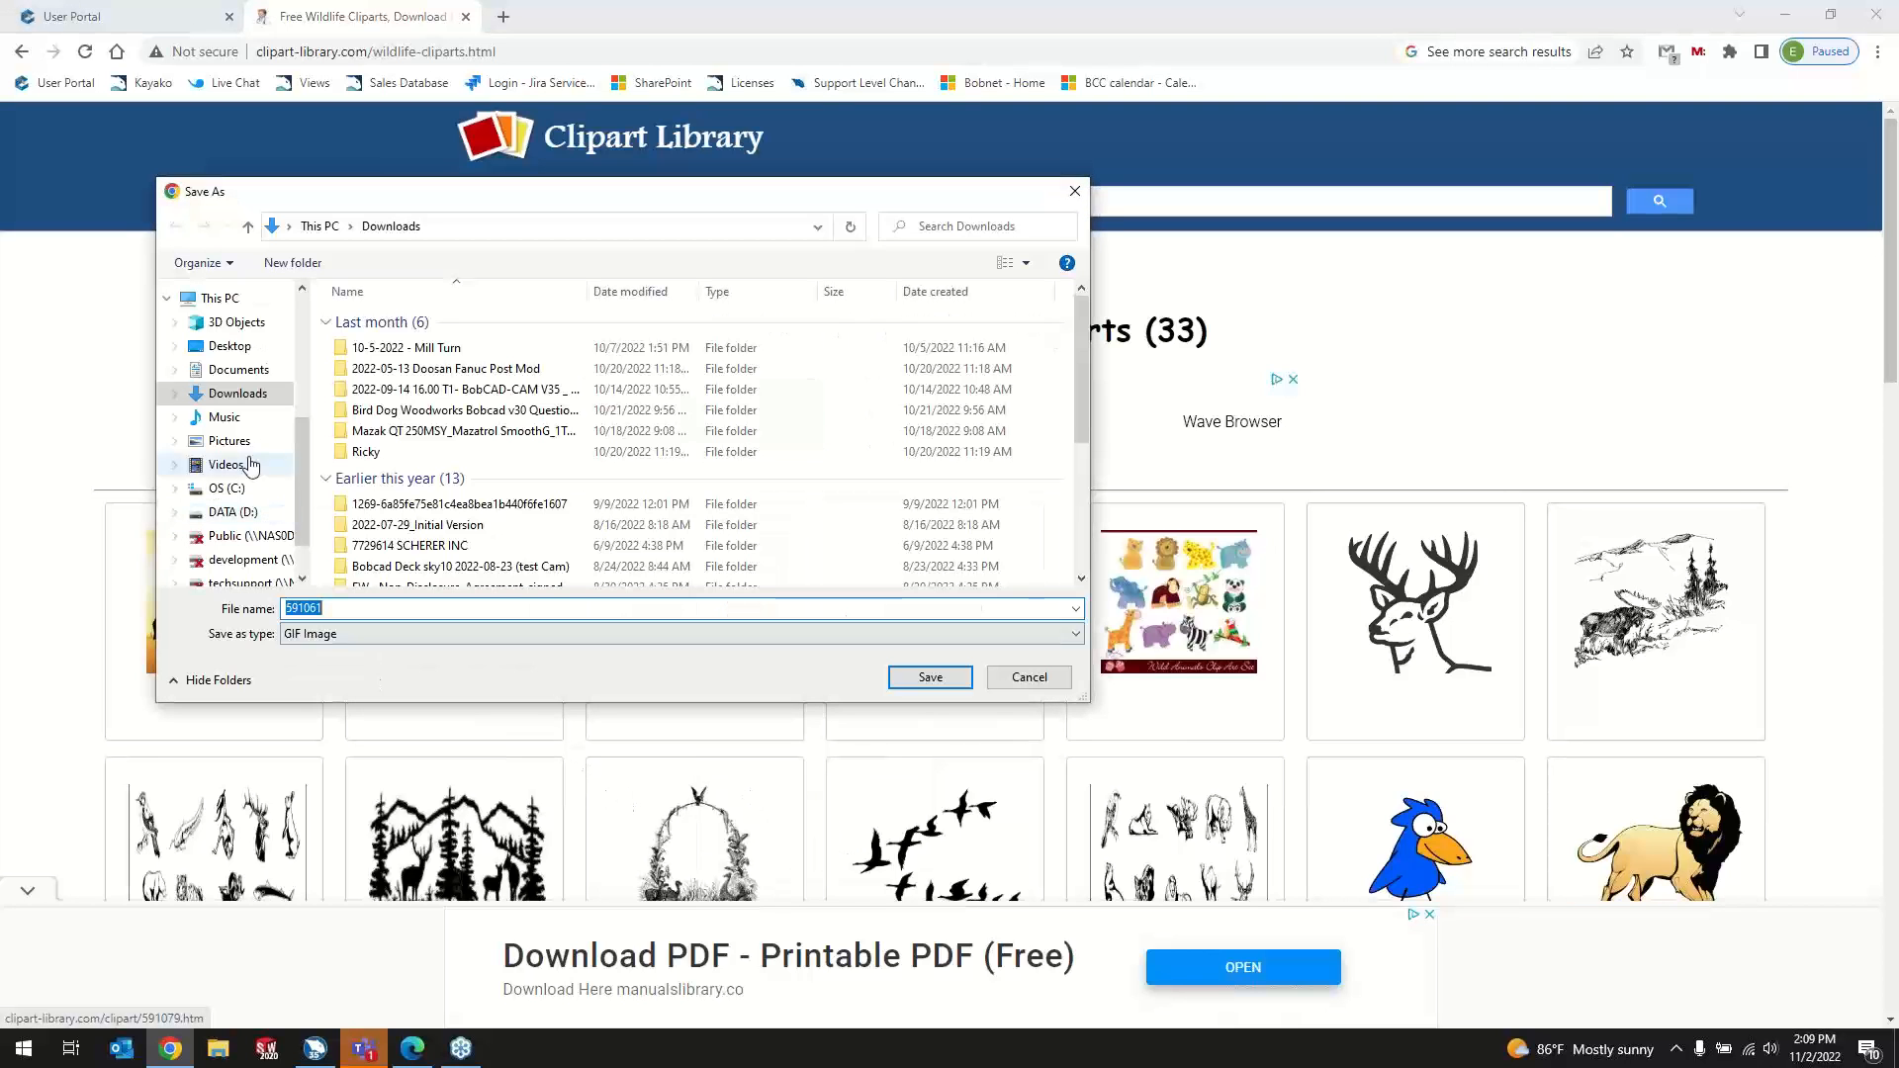
click(237, 371)
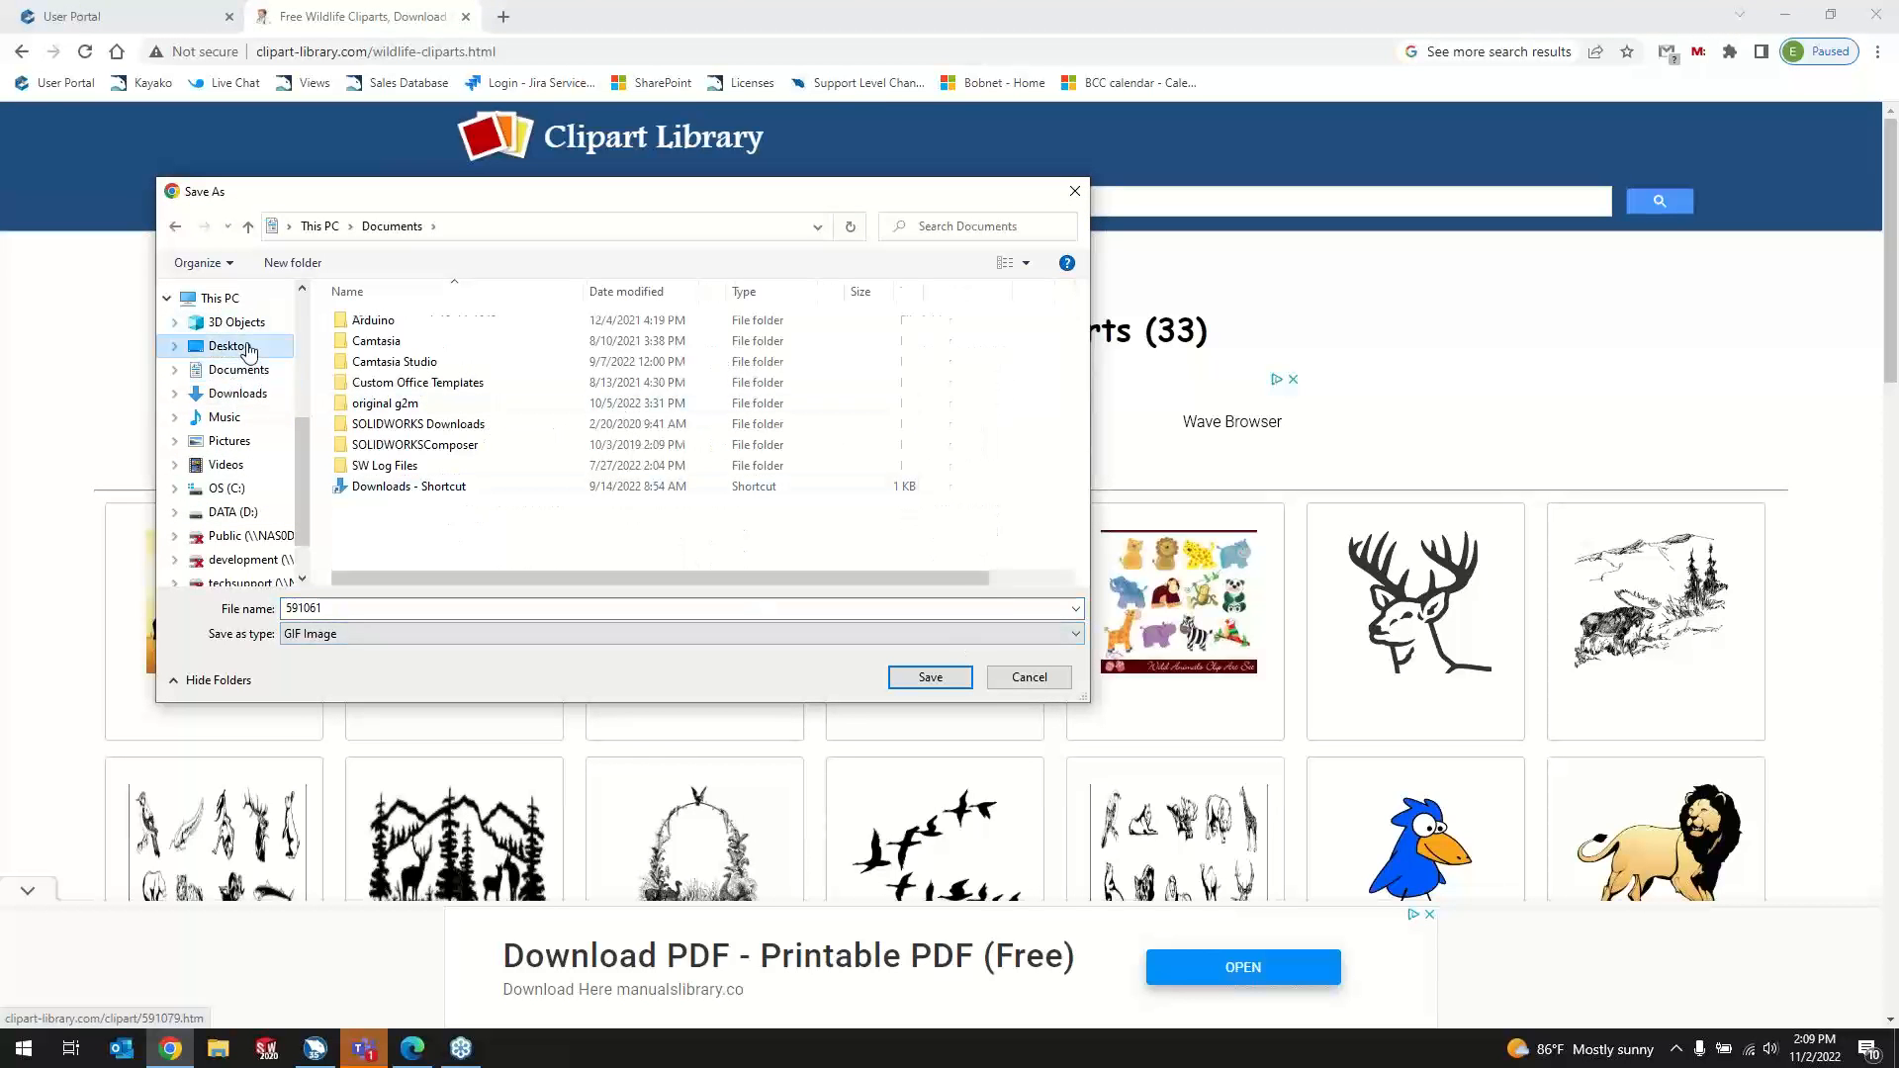
click(237, 393)
click(930, 677)
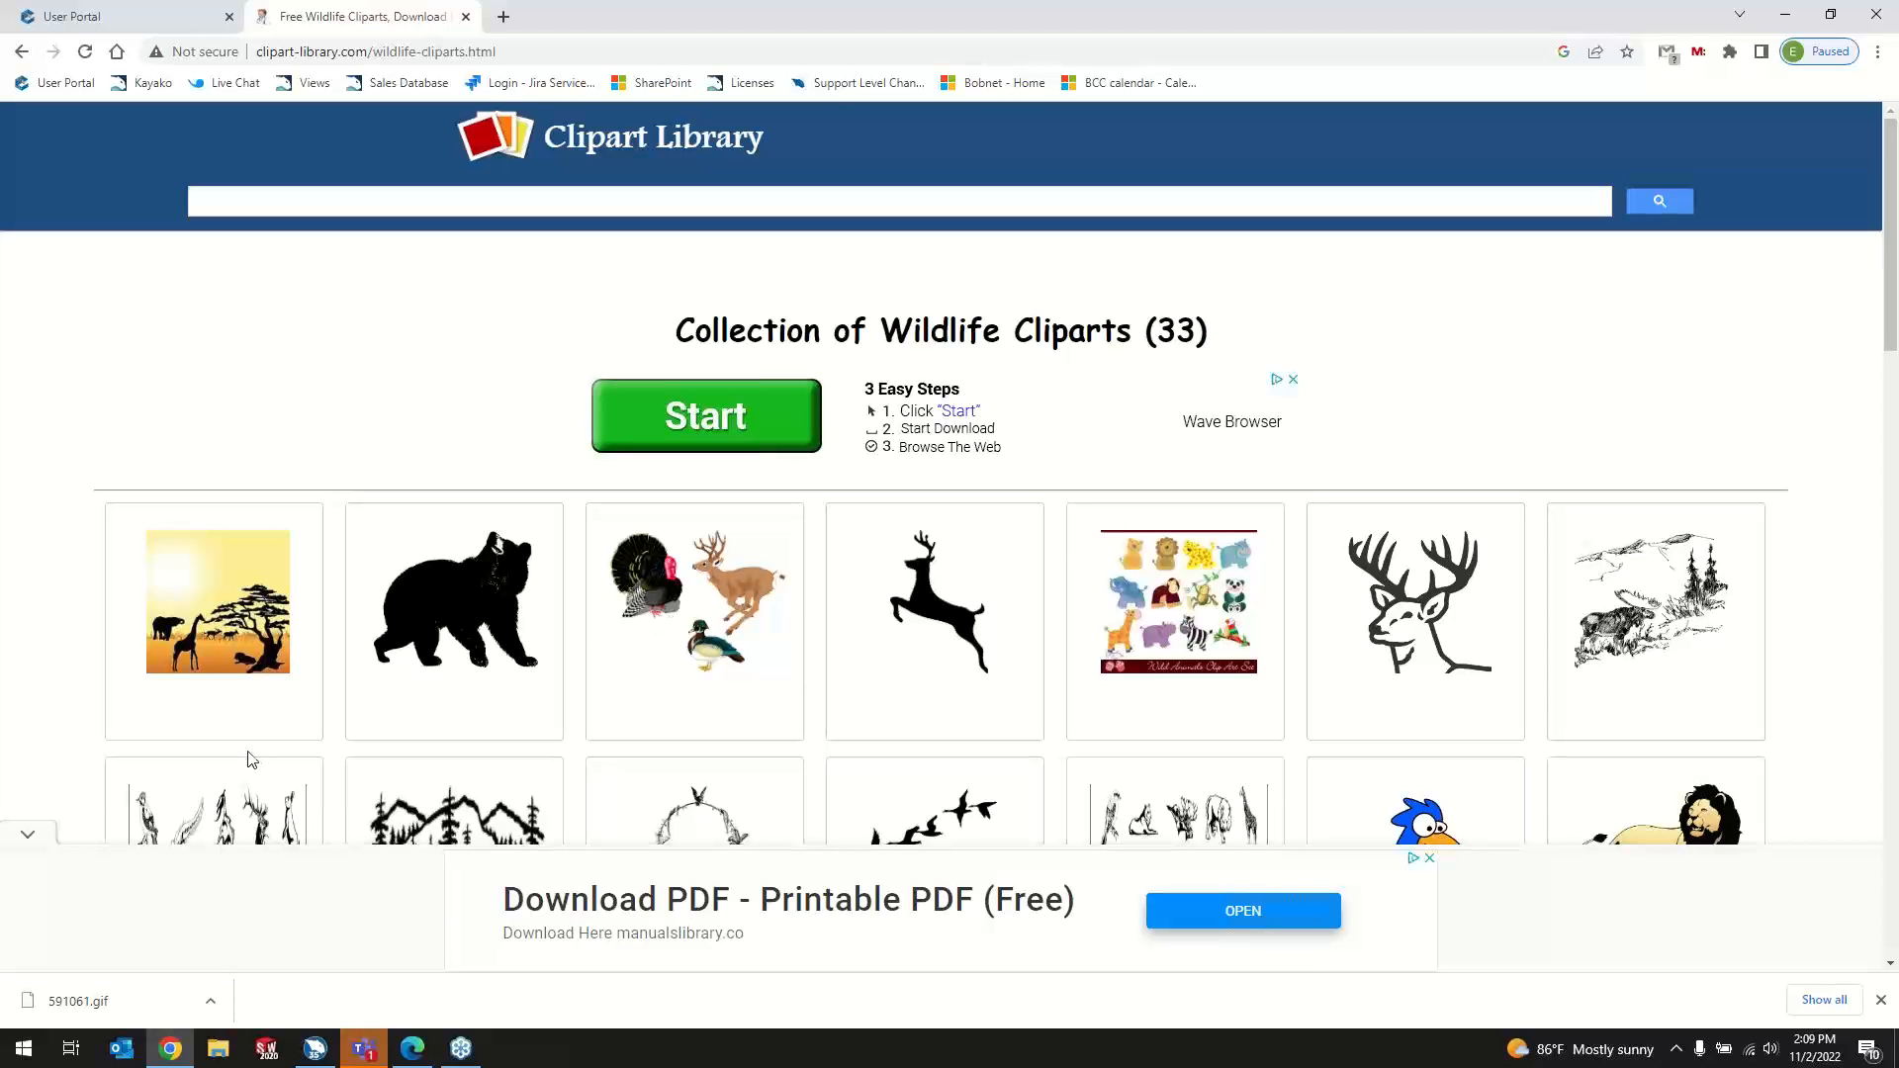
Step: Switch to BobCAD-CAM, start loading a BobArt image and browse the Downloads folder for the saved clipart
click(314, 1048)
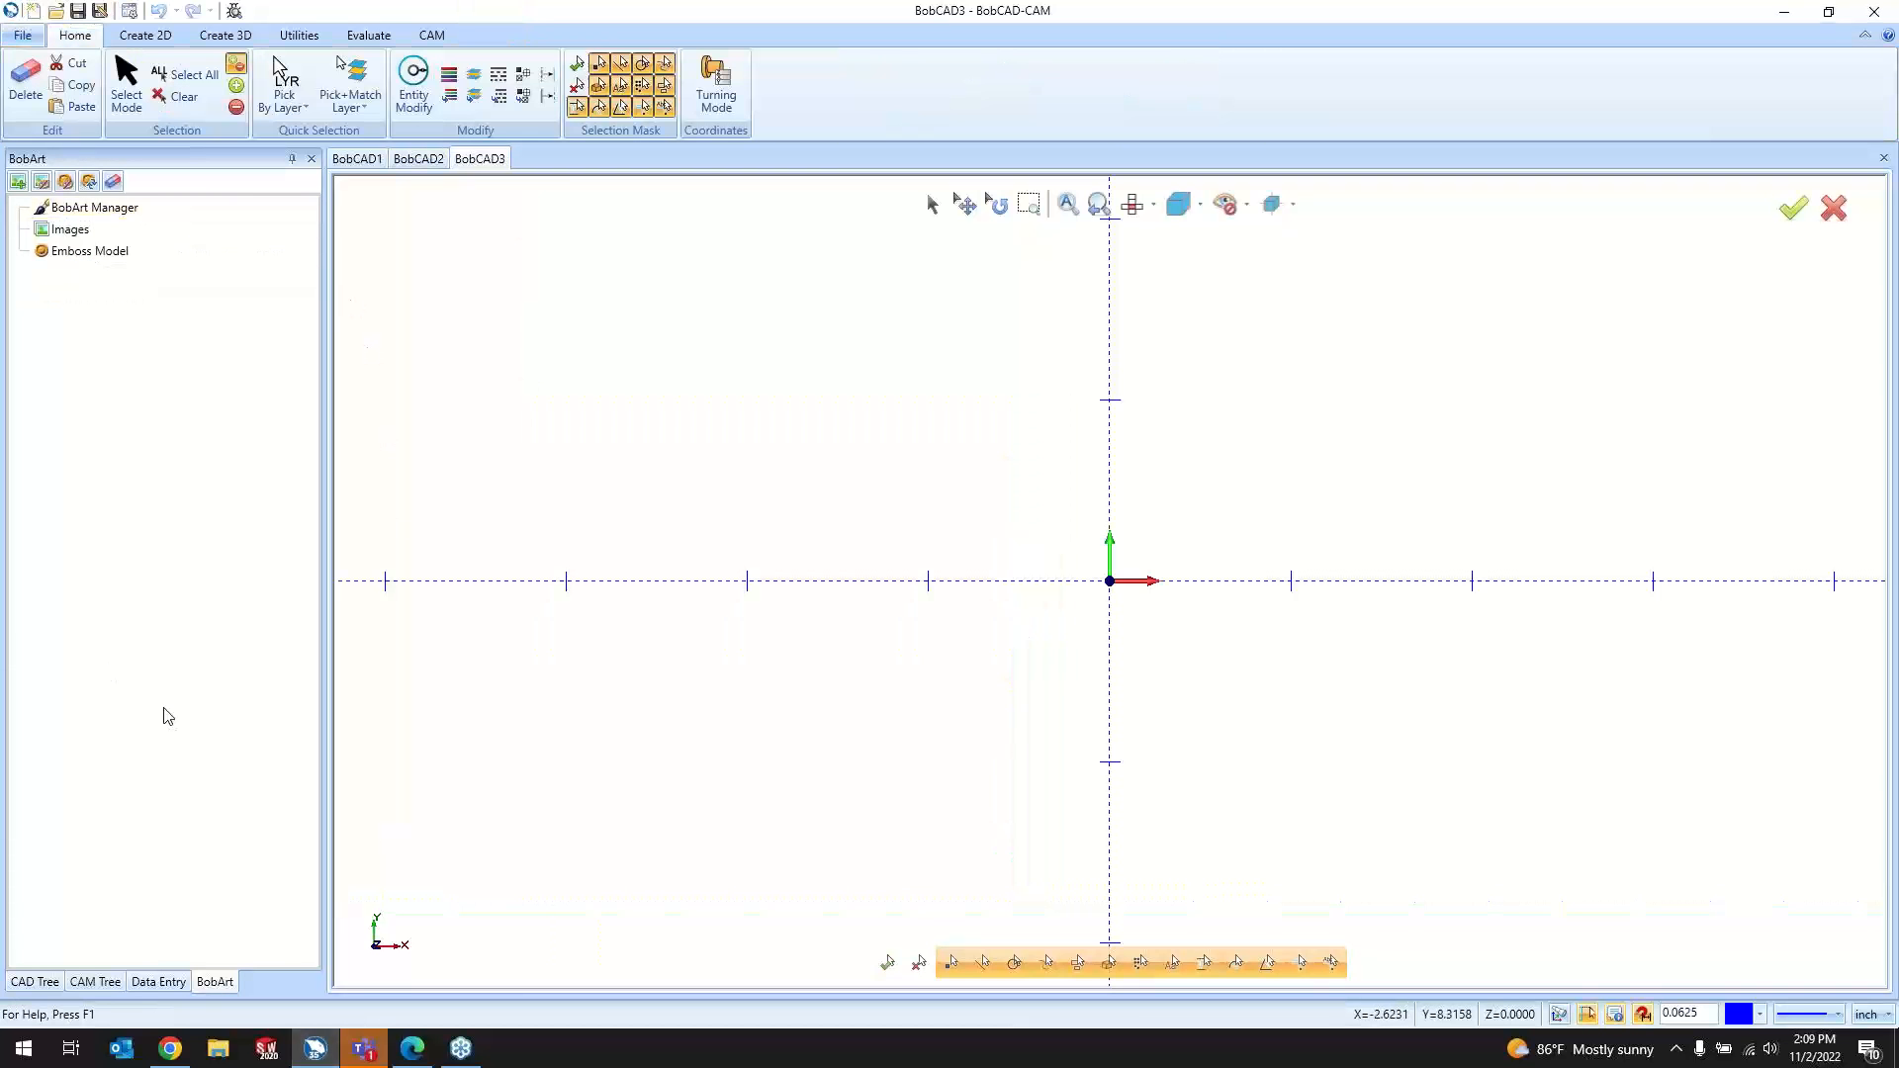
right_click(133, 233)
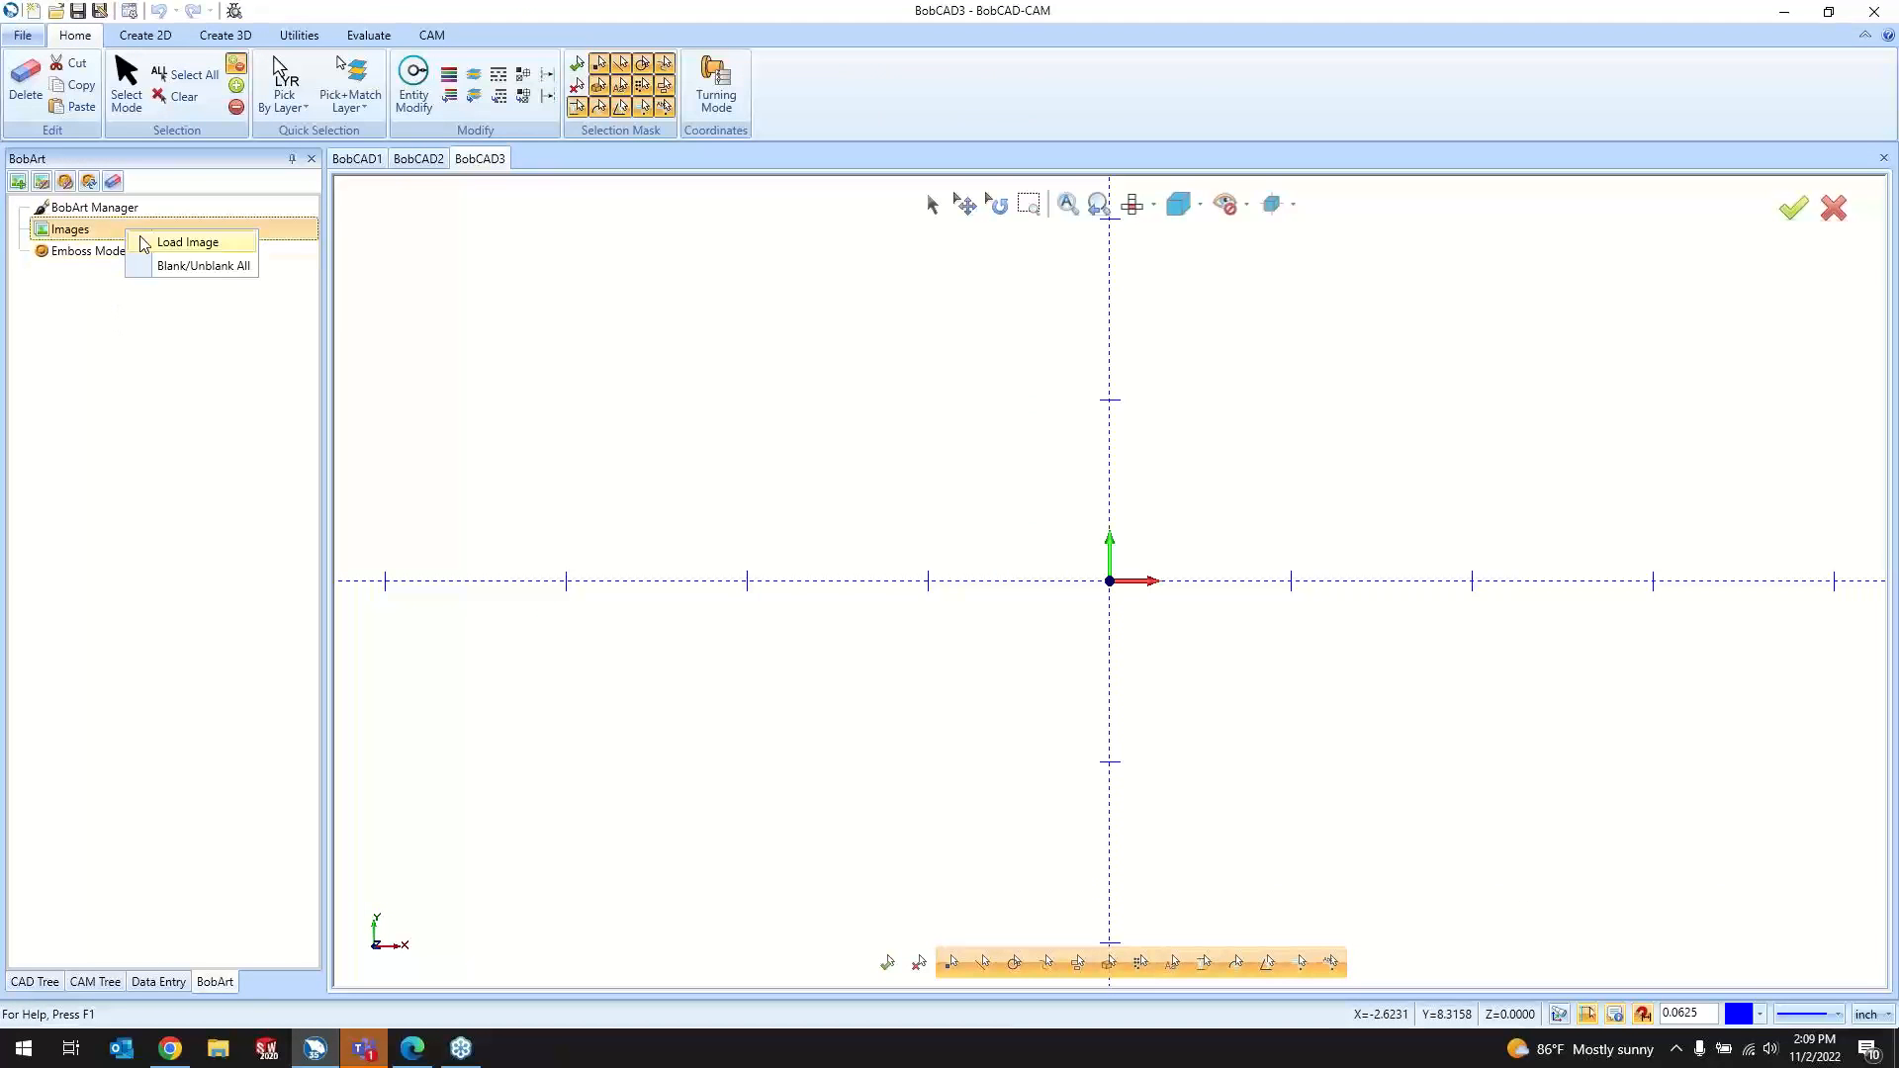
click(173, 252)
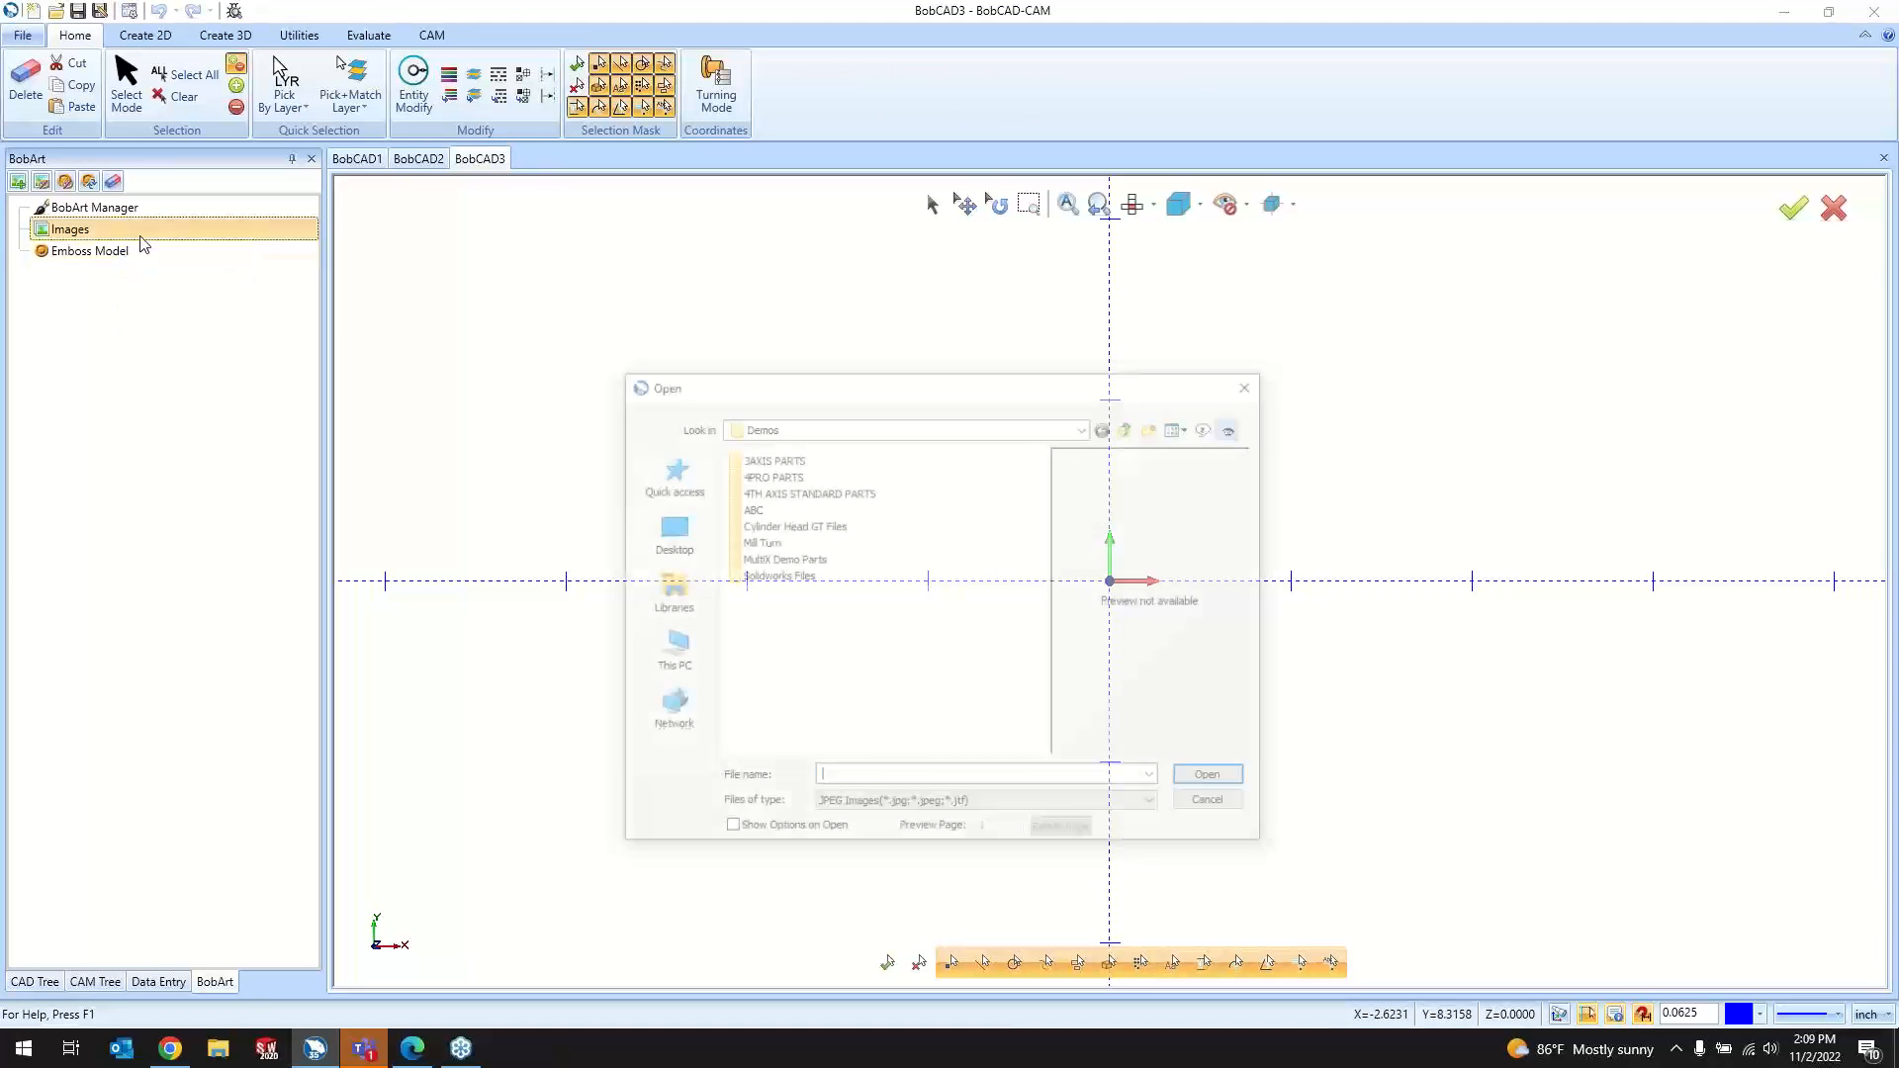
click(668, 653)
double_click(872, 649)
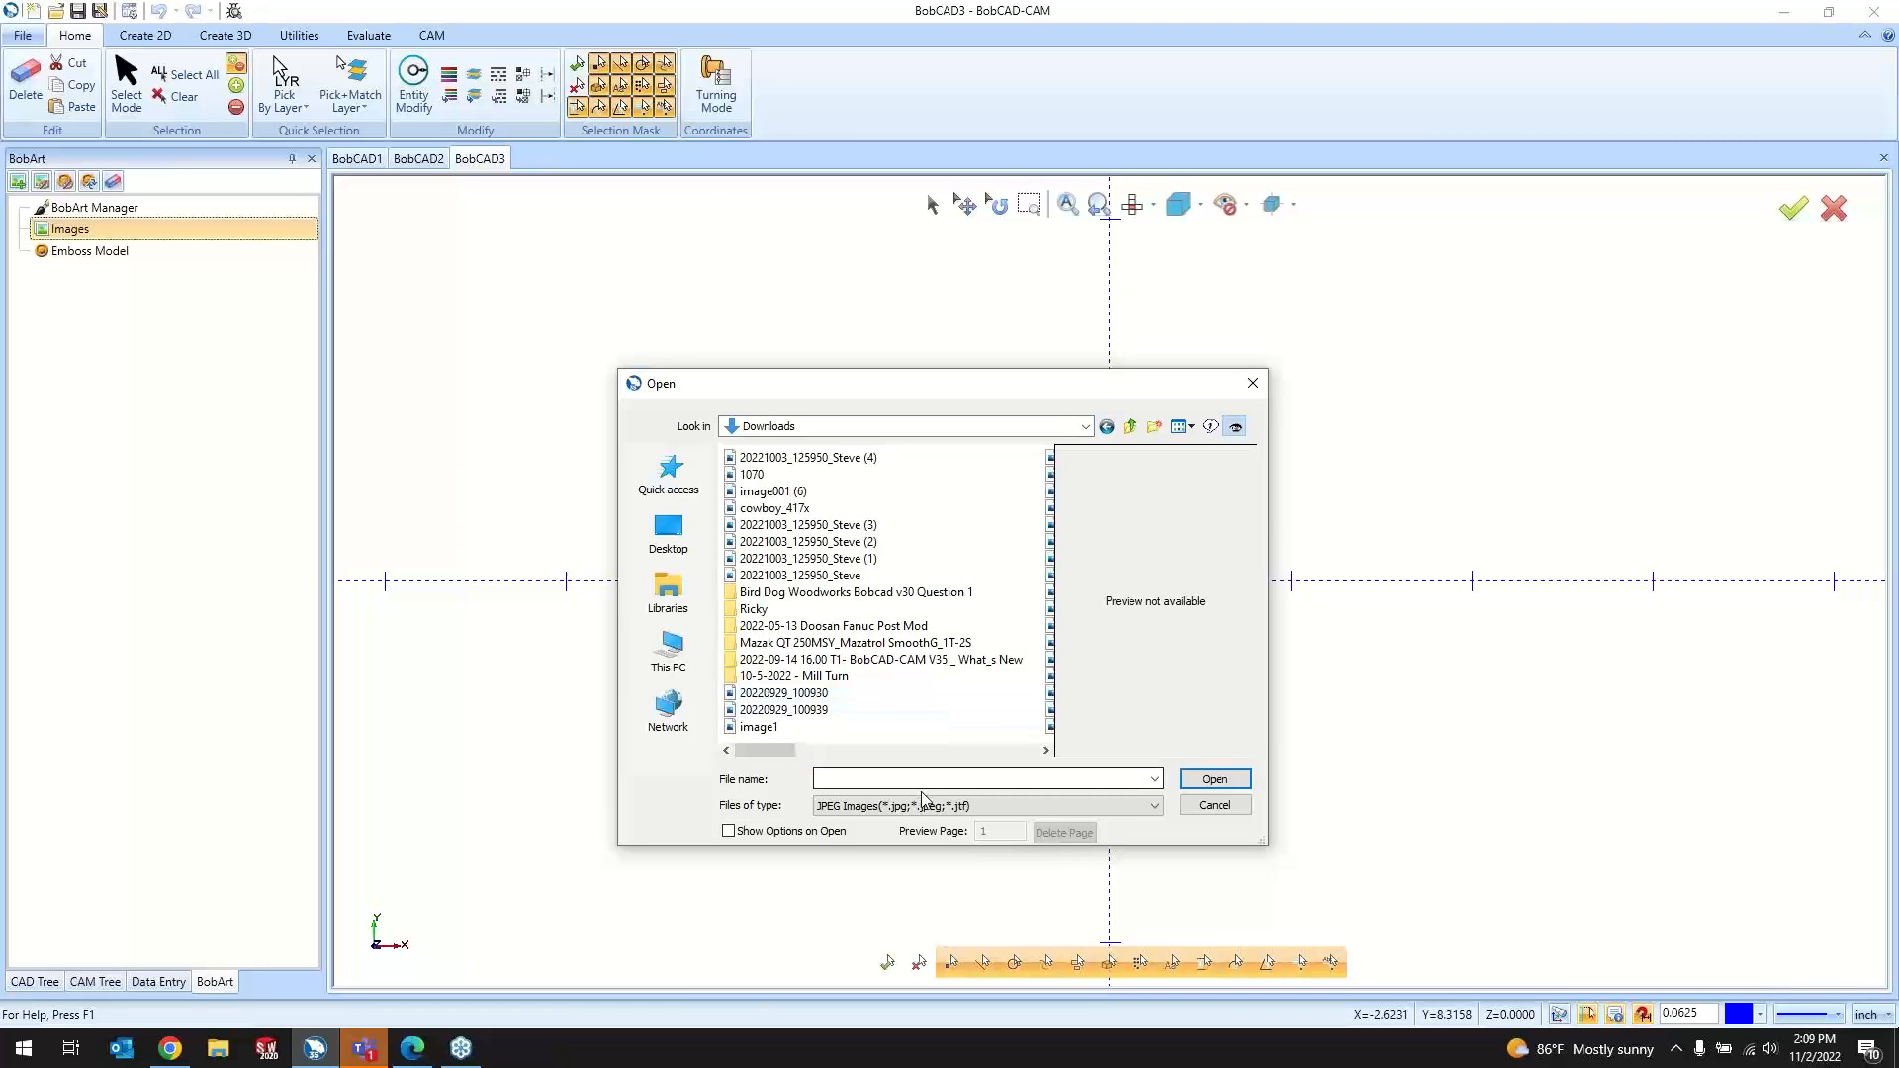
scroll(889, 625, down, 5)
scroll(888, 625, up, 5)
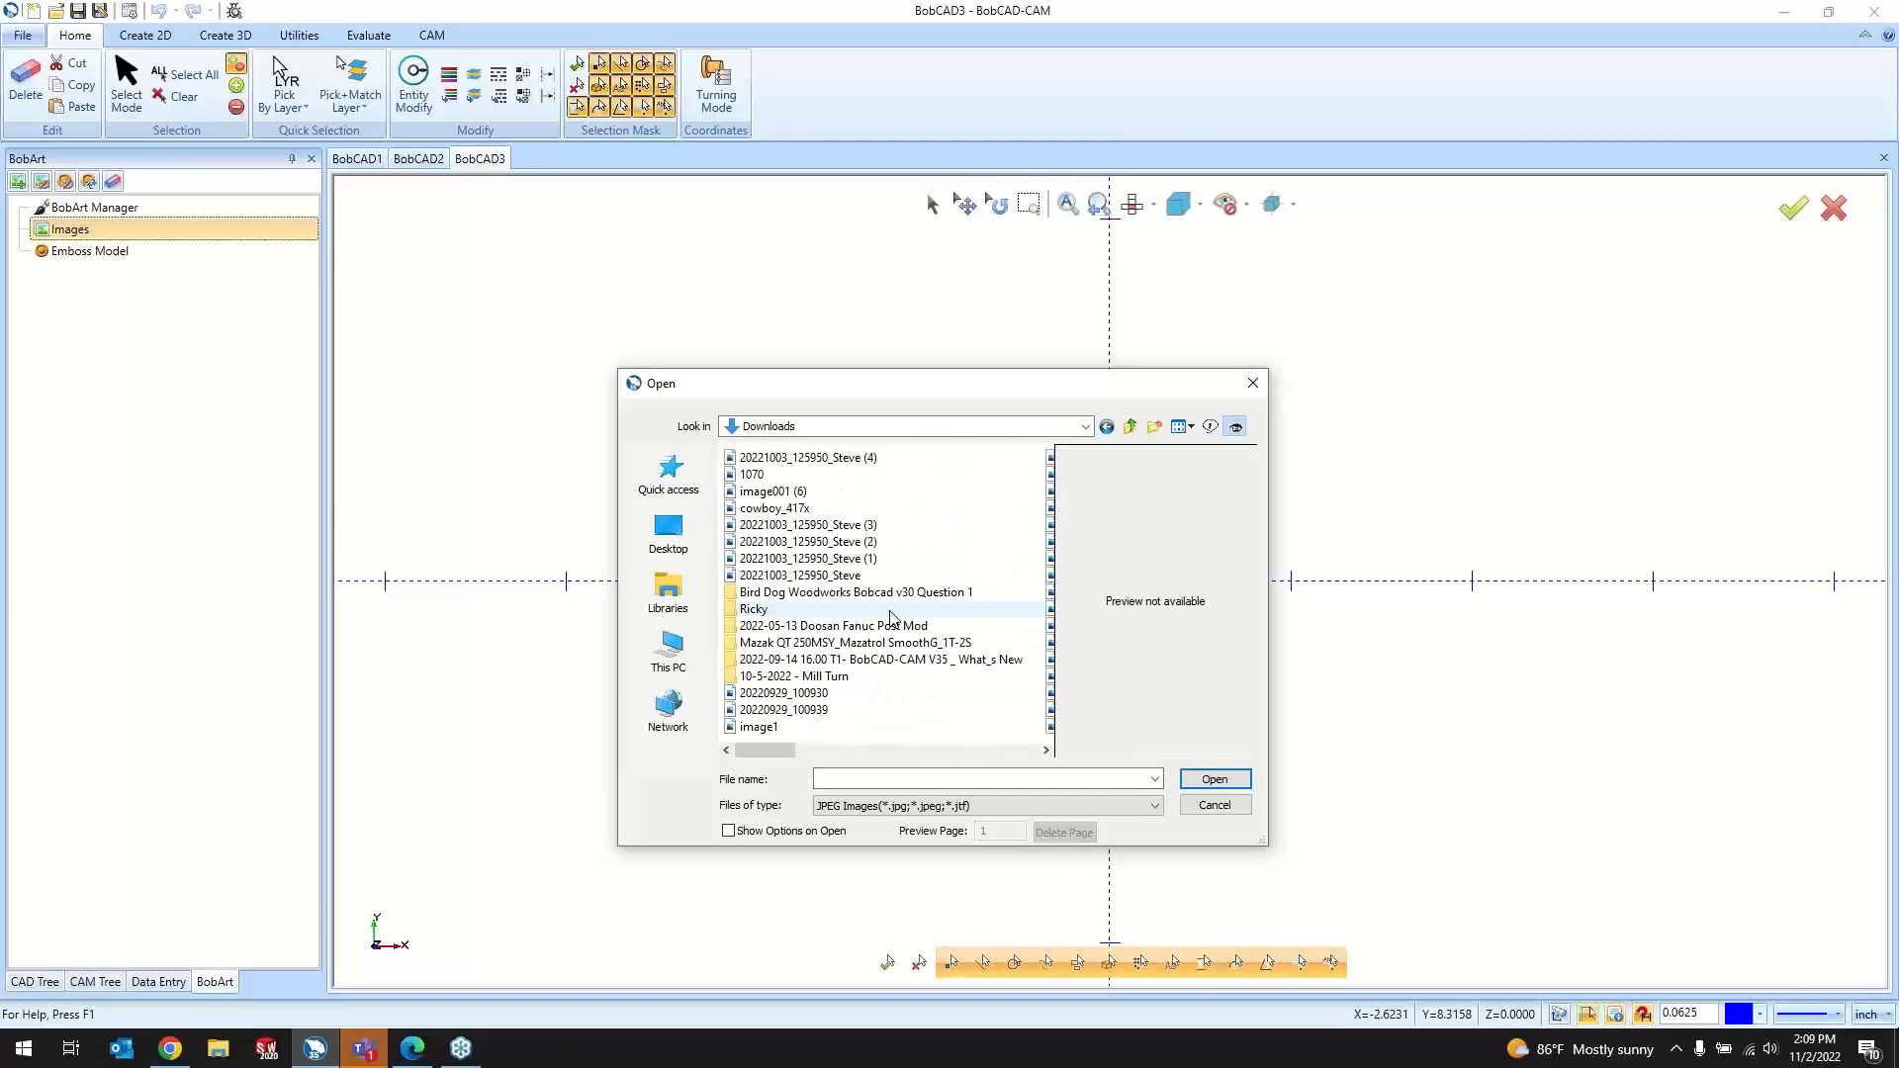
mouse_move(777, 757)
mouse_down()
mouse_move(934, 759)
mouse_move(752, 759)
mouse_up()
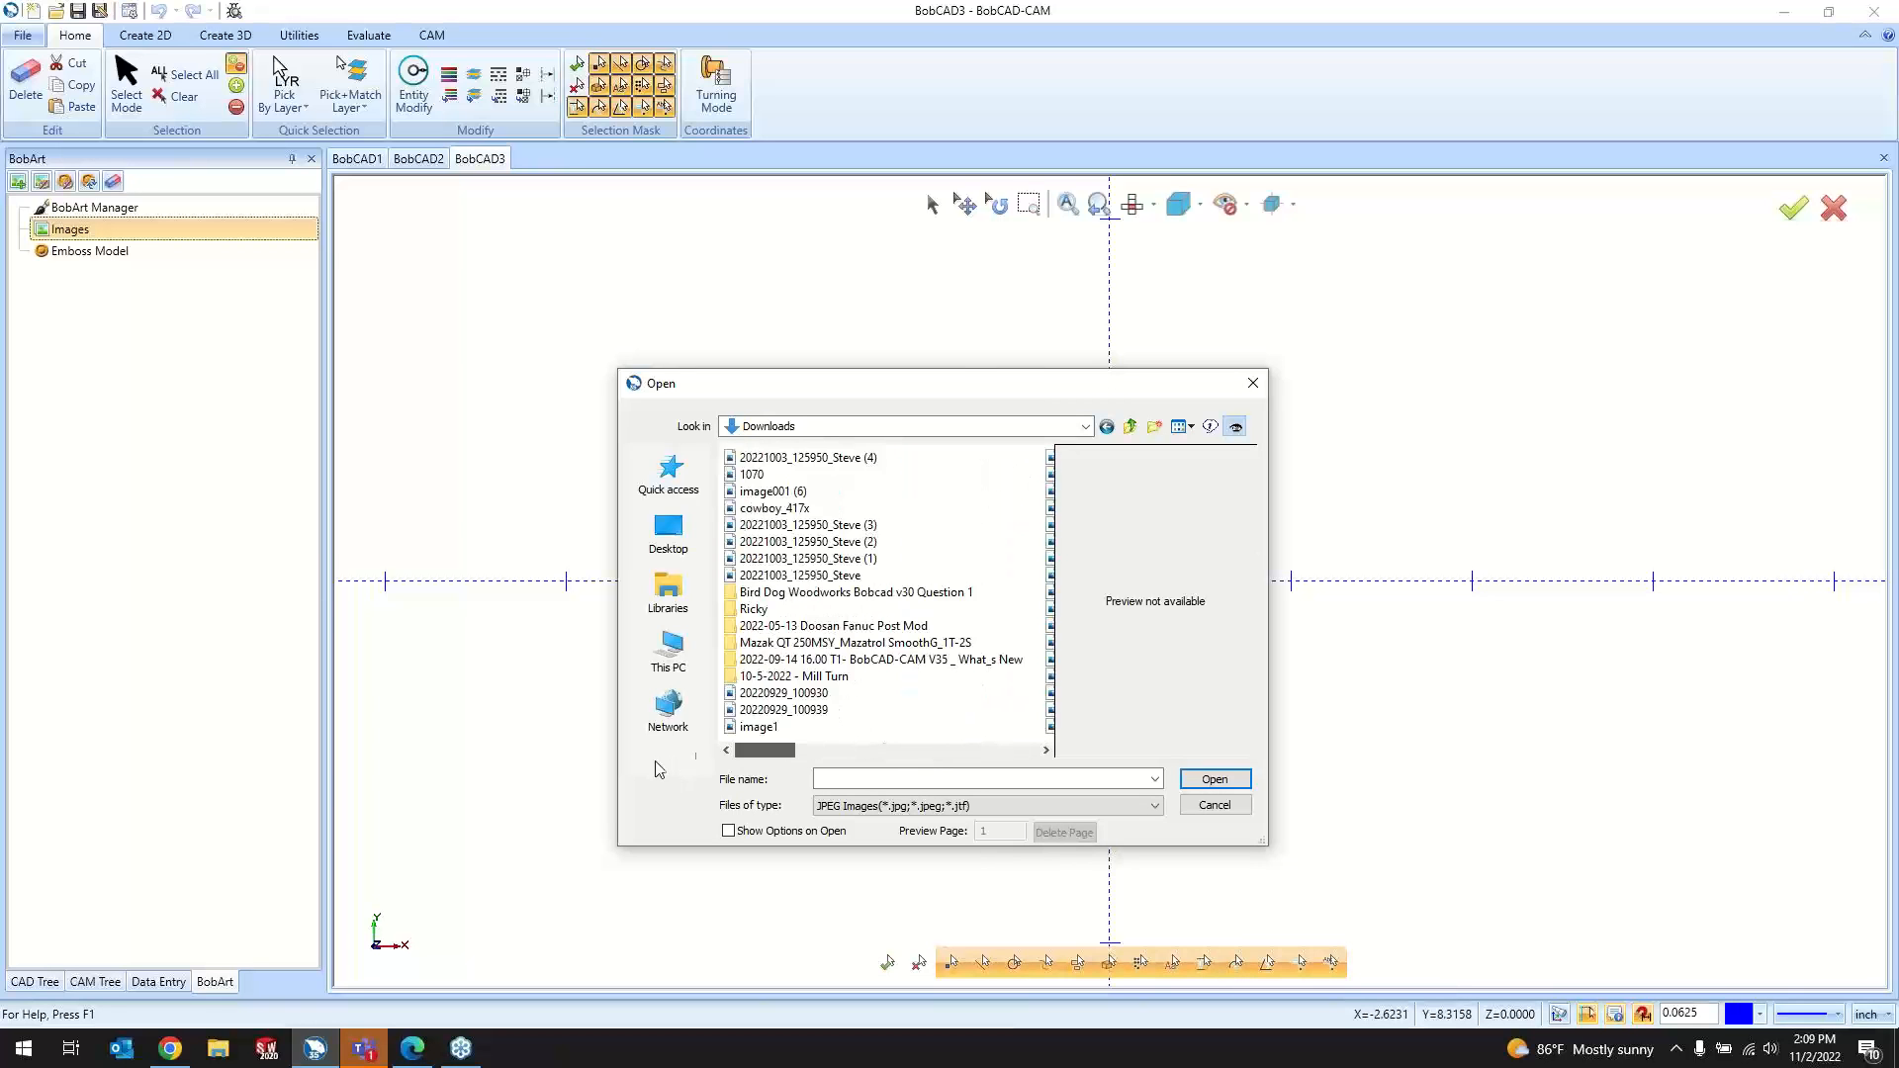
Step: List all file types in the Downloads folder and open the 591061 image
click(968, 807)
scroll(967, 764, down, 4)
scroll(967, 764, down, 2)
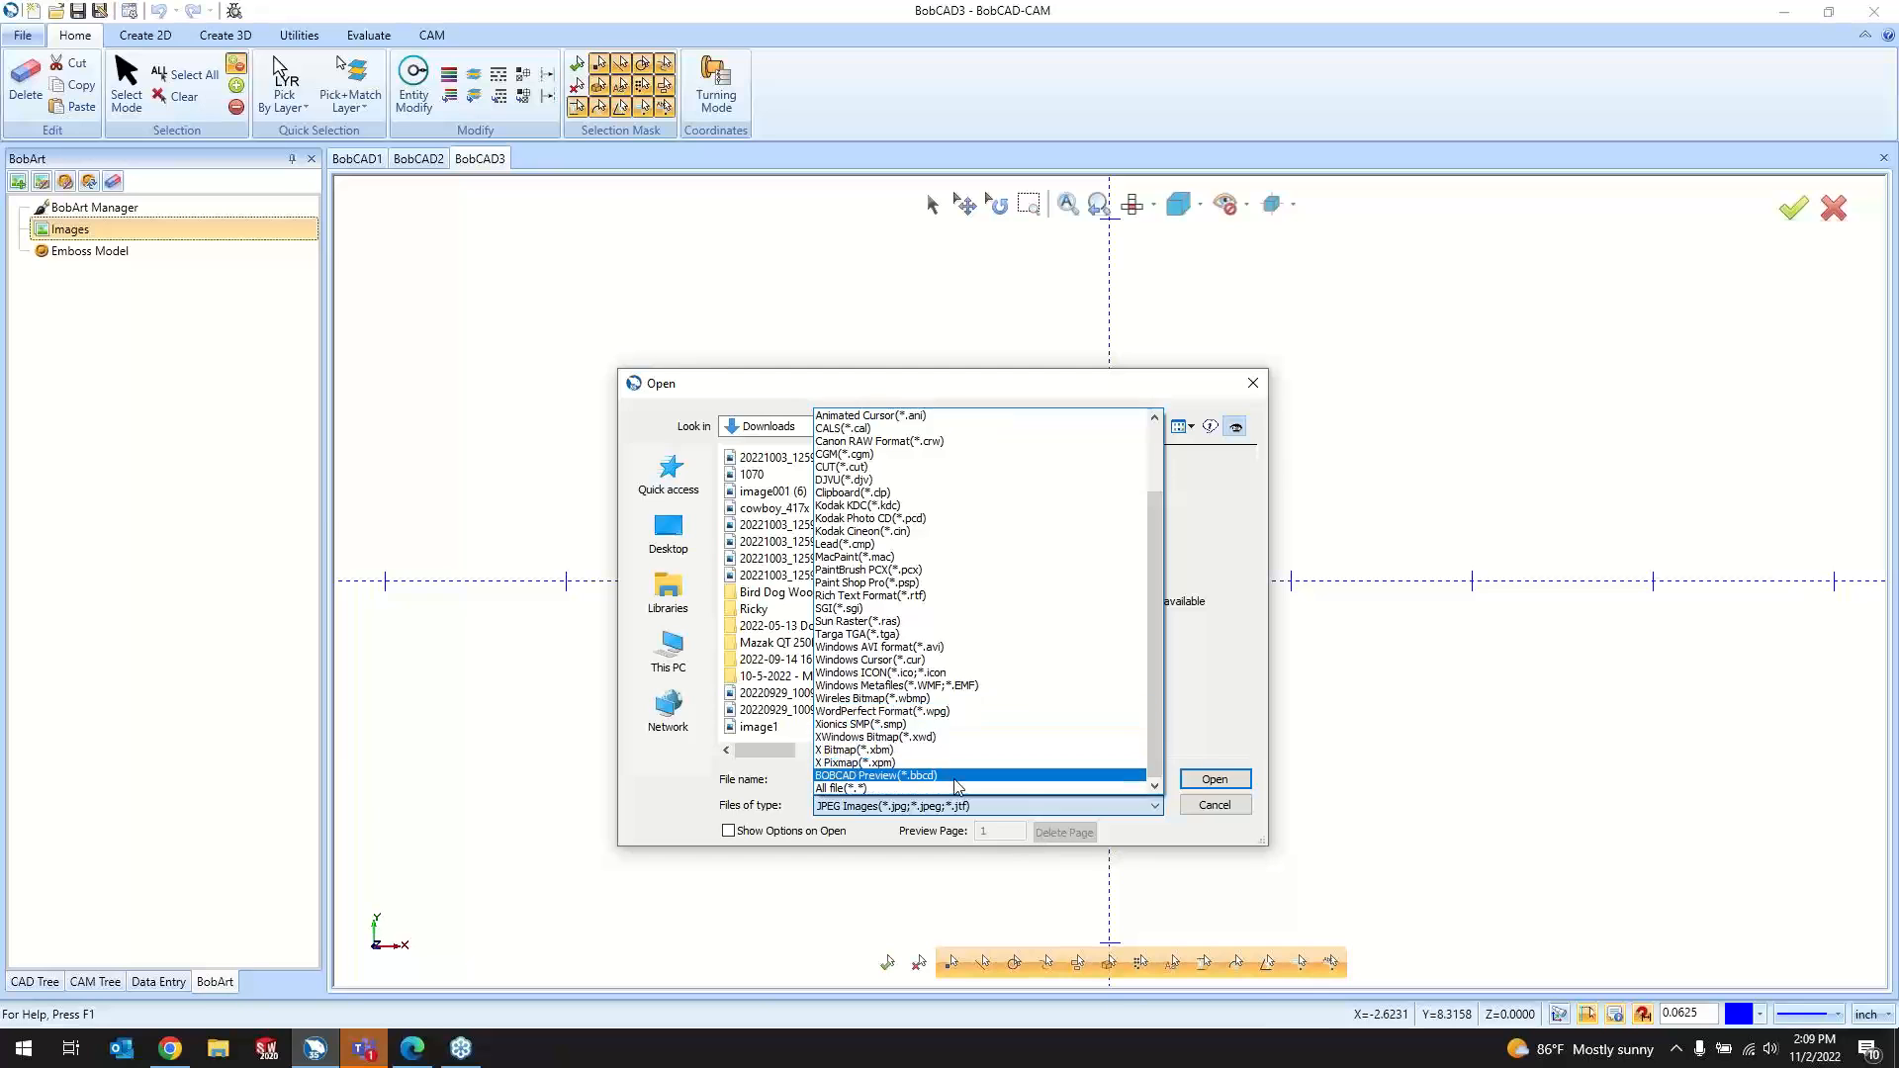
click(953, 786)
double_click(841, 457)
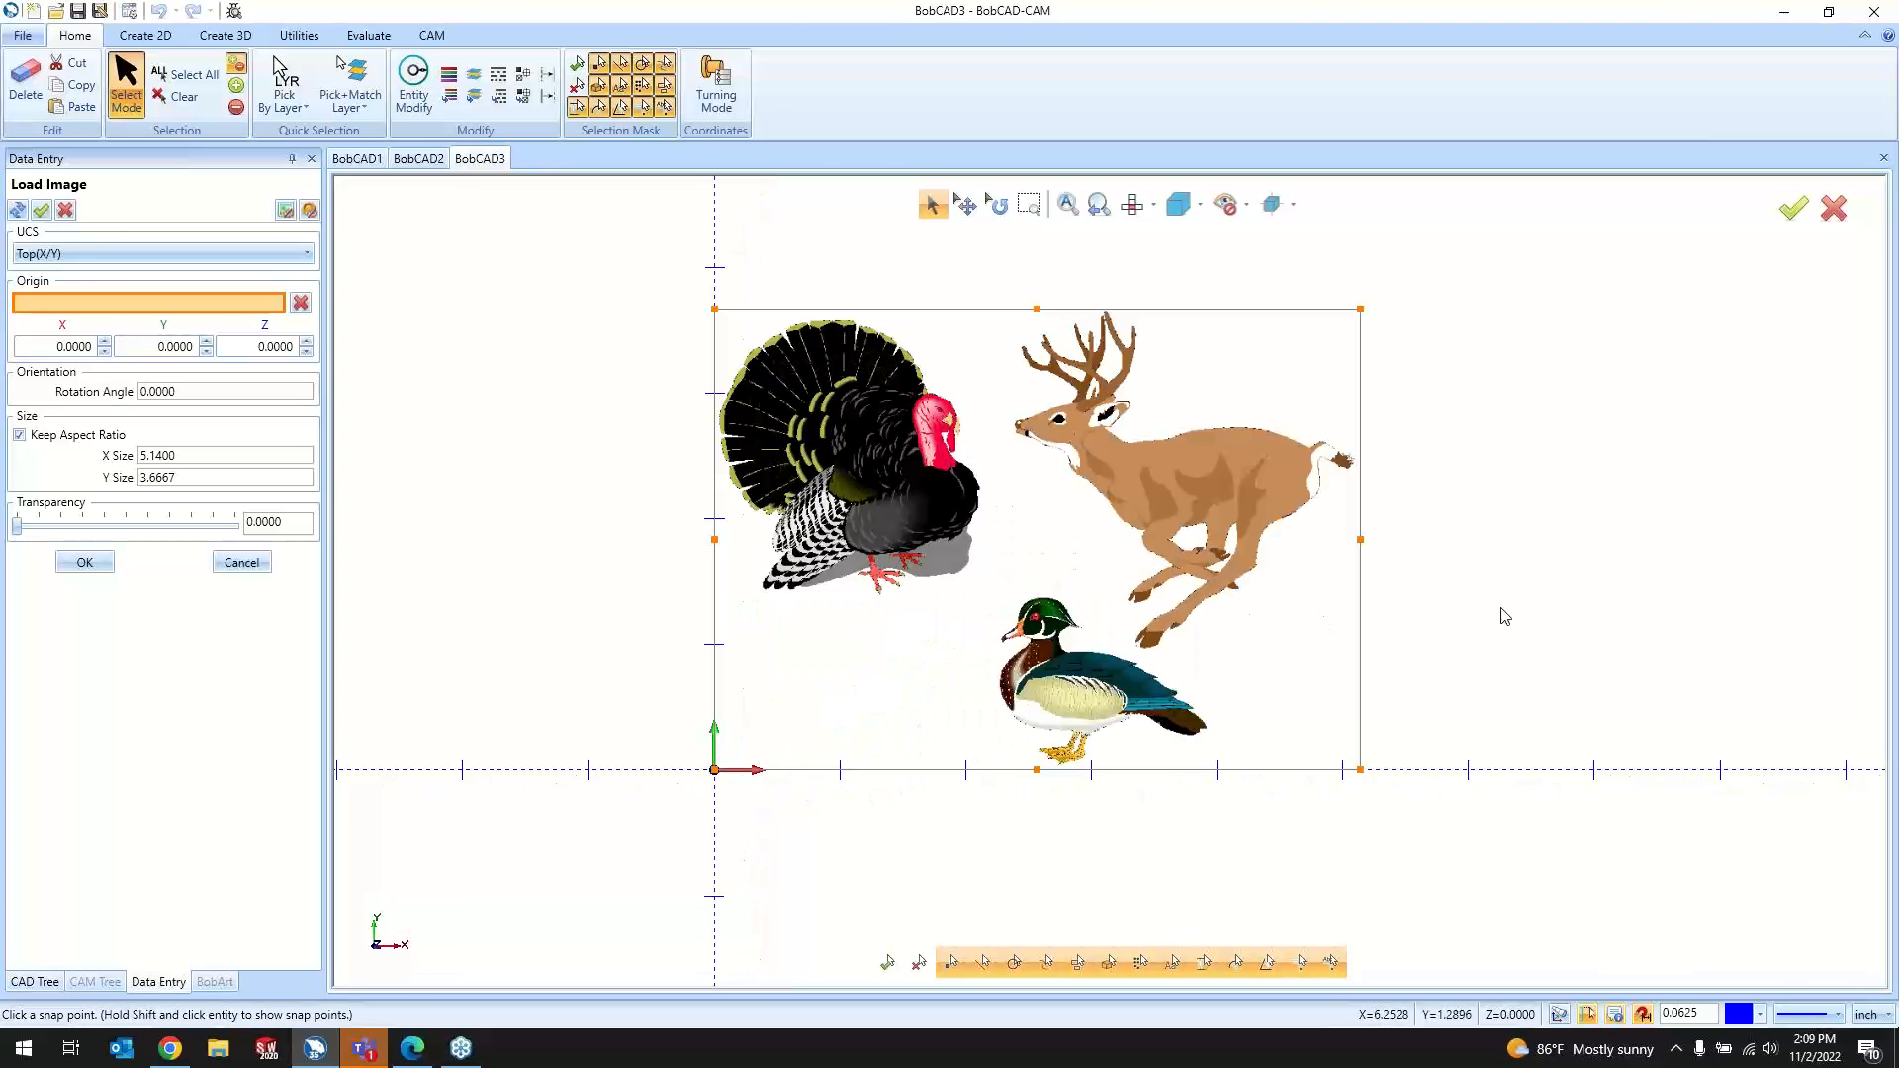
Step: Examine the pixelated edges of the deer and accept the image with its default origin and size
click(200, 457)
click(212, 482)
scroll(1099, 457, up, 10)
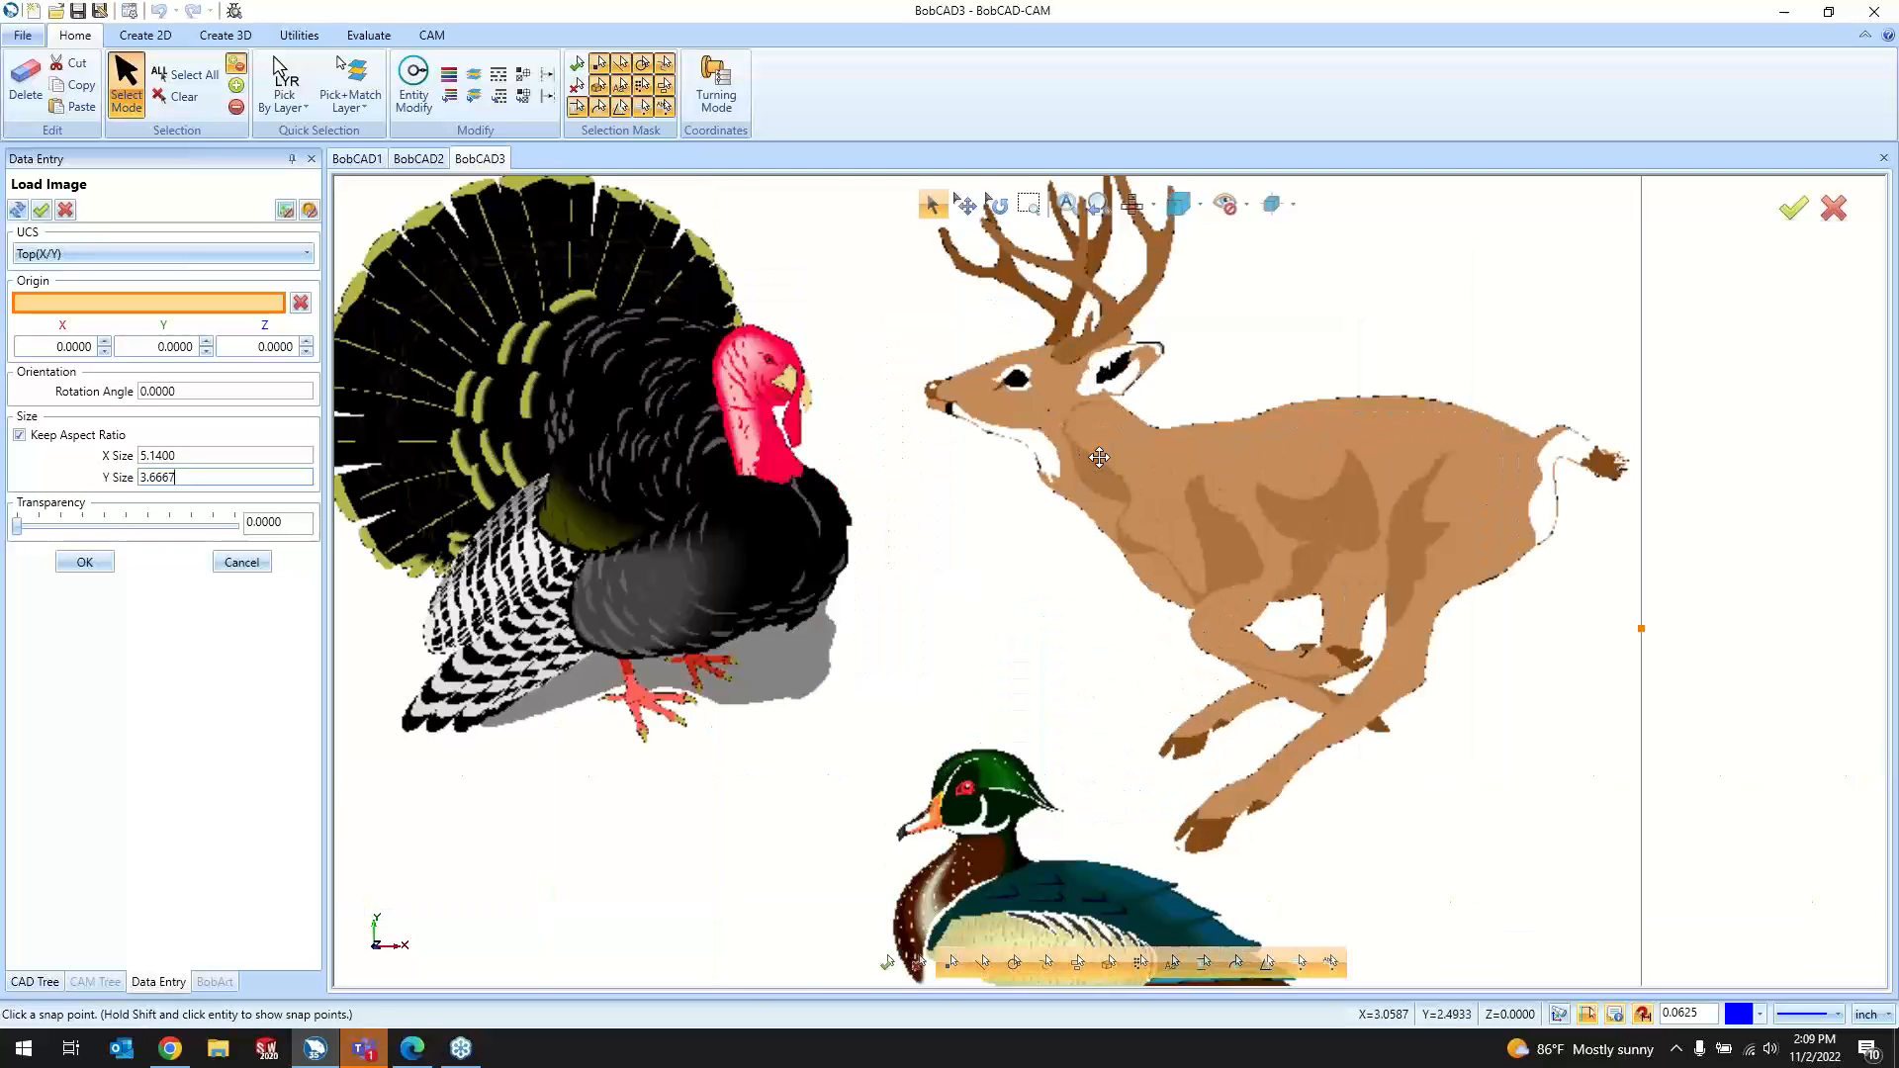
scroll(1039, 695, down, 10)
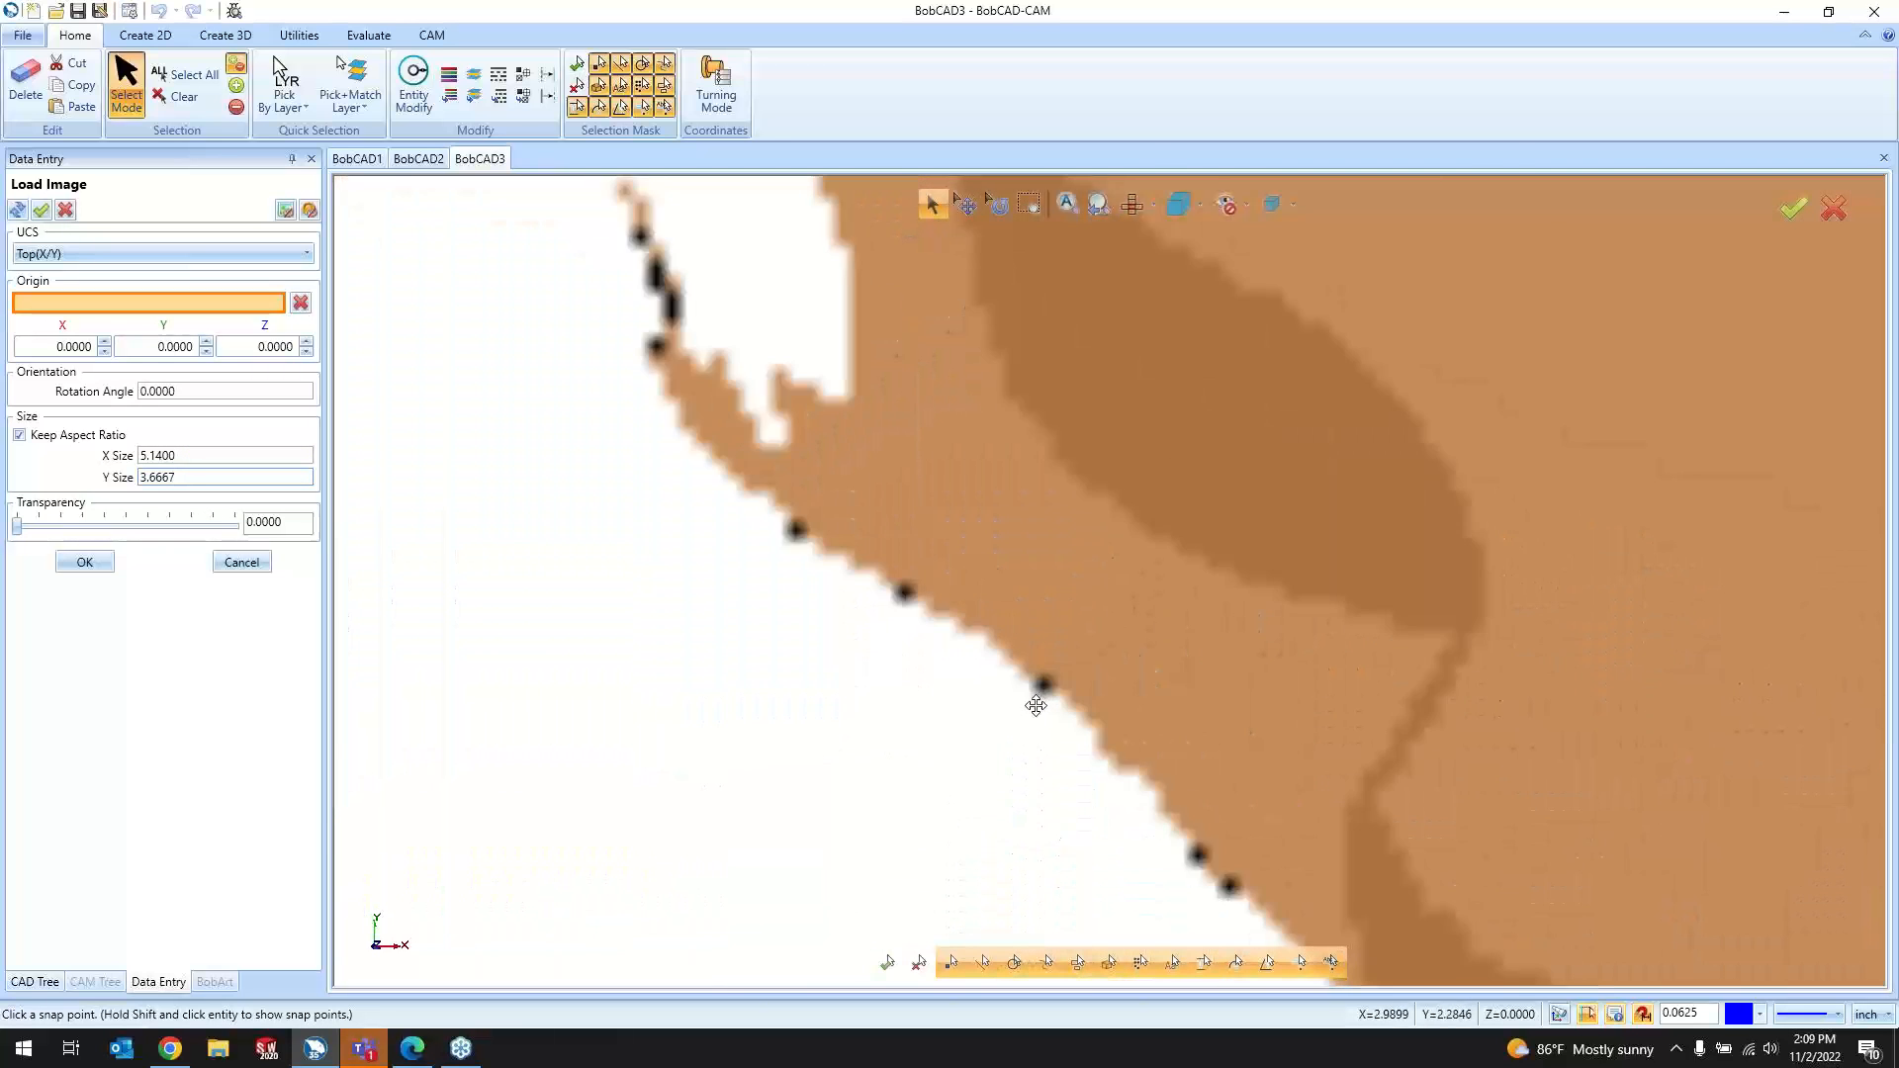
scroll(1136, 581, down, 4)
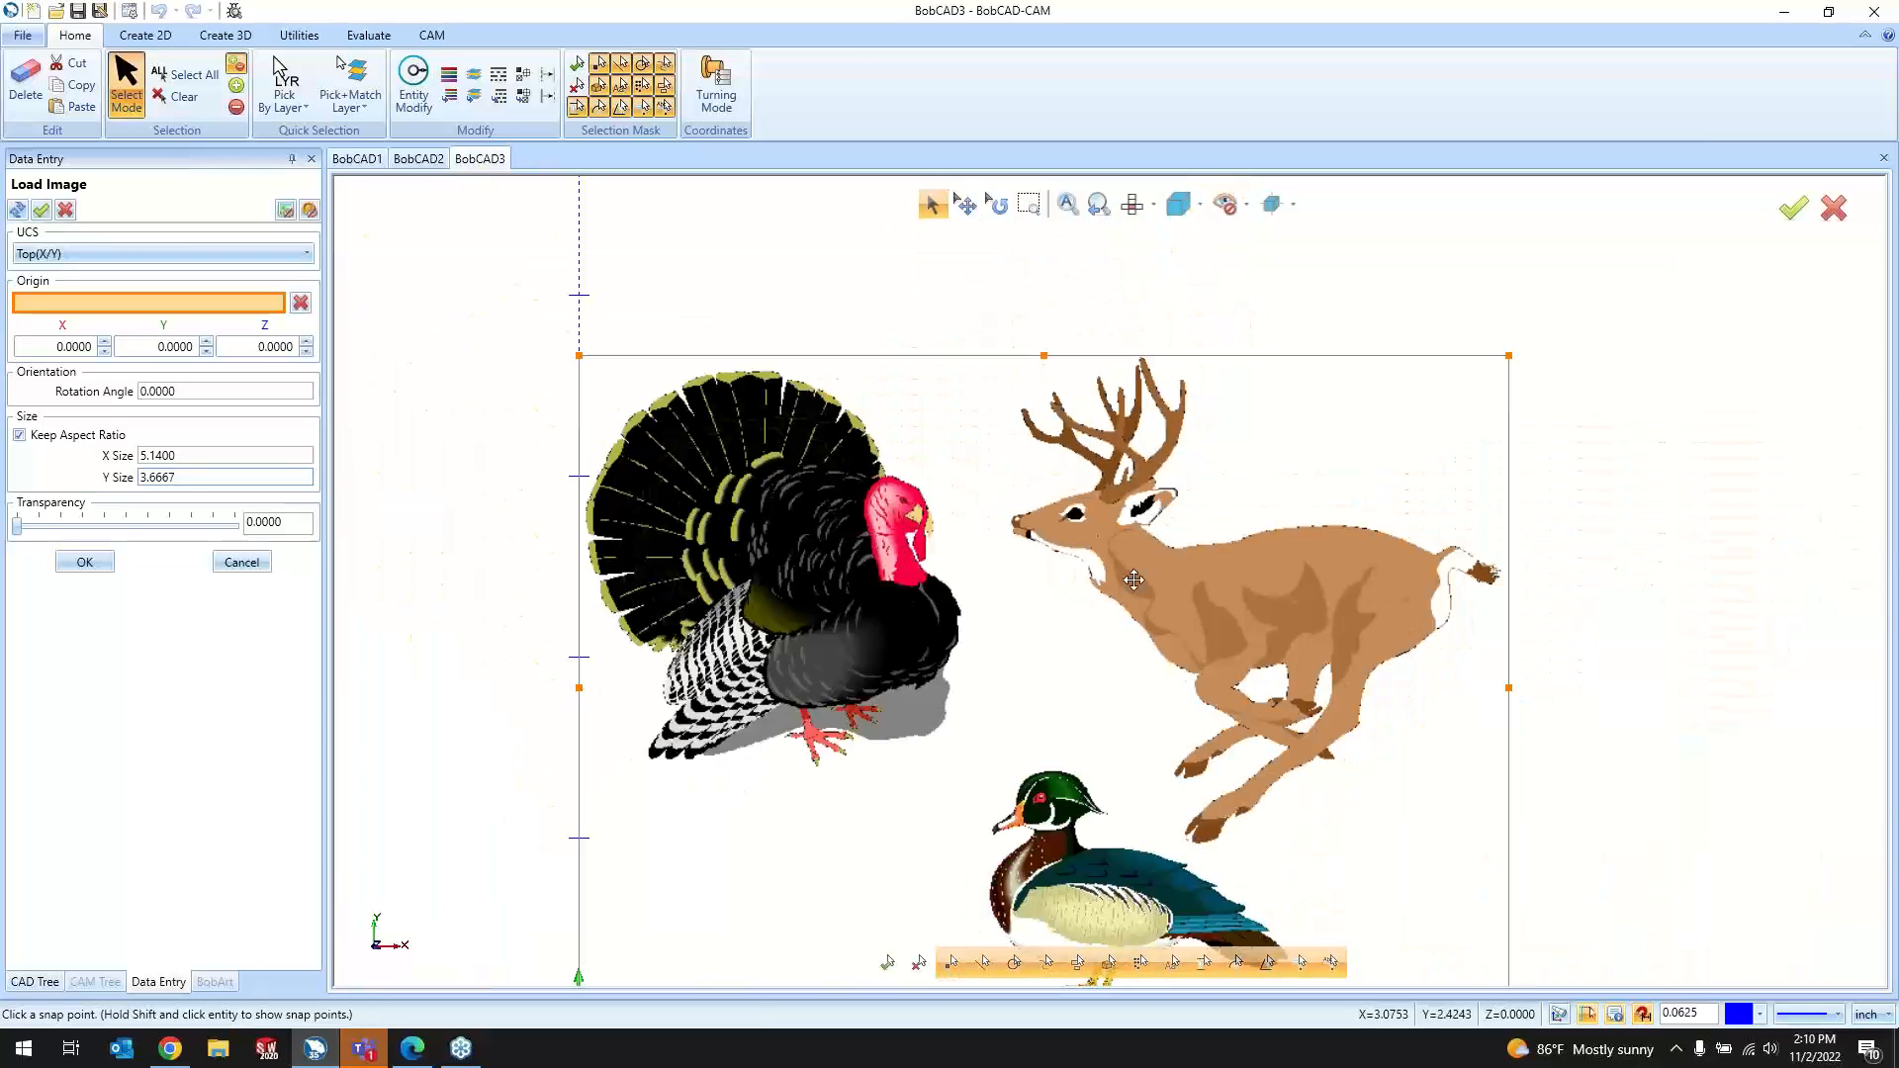
click(85, 562)
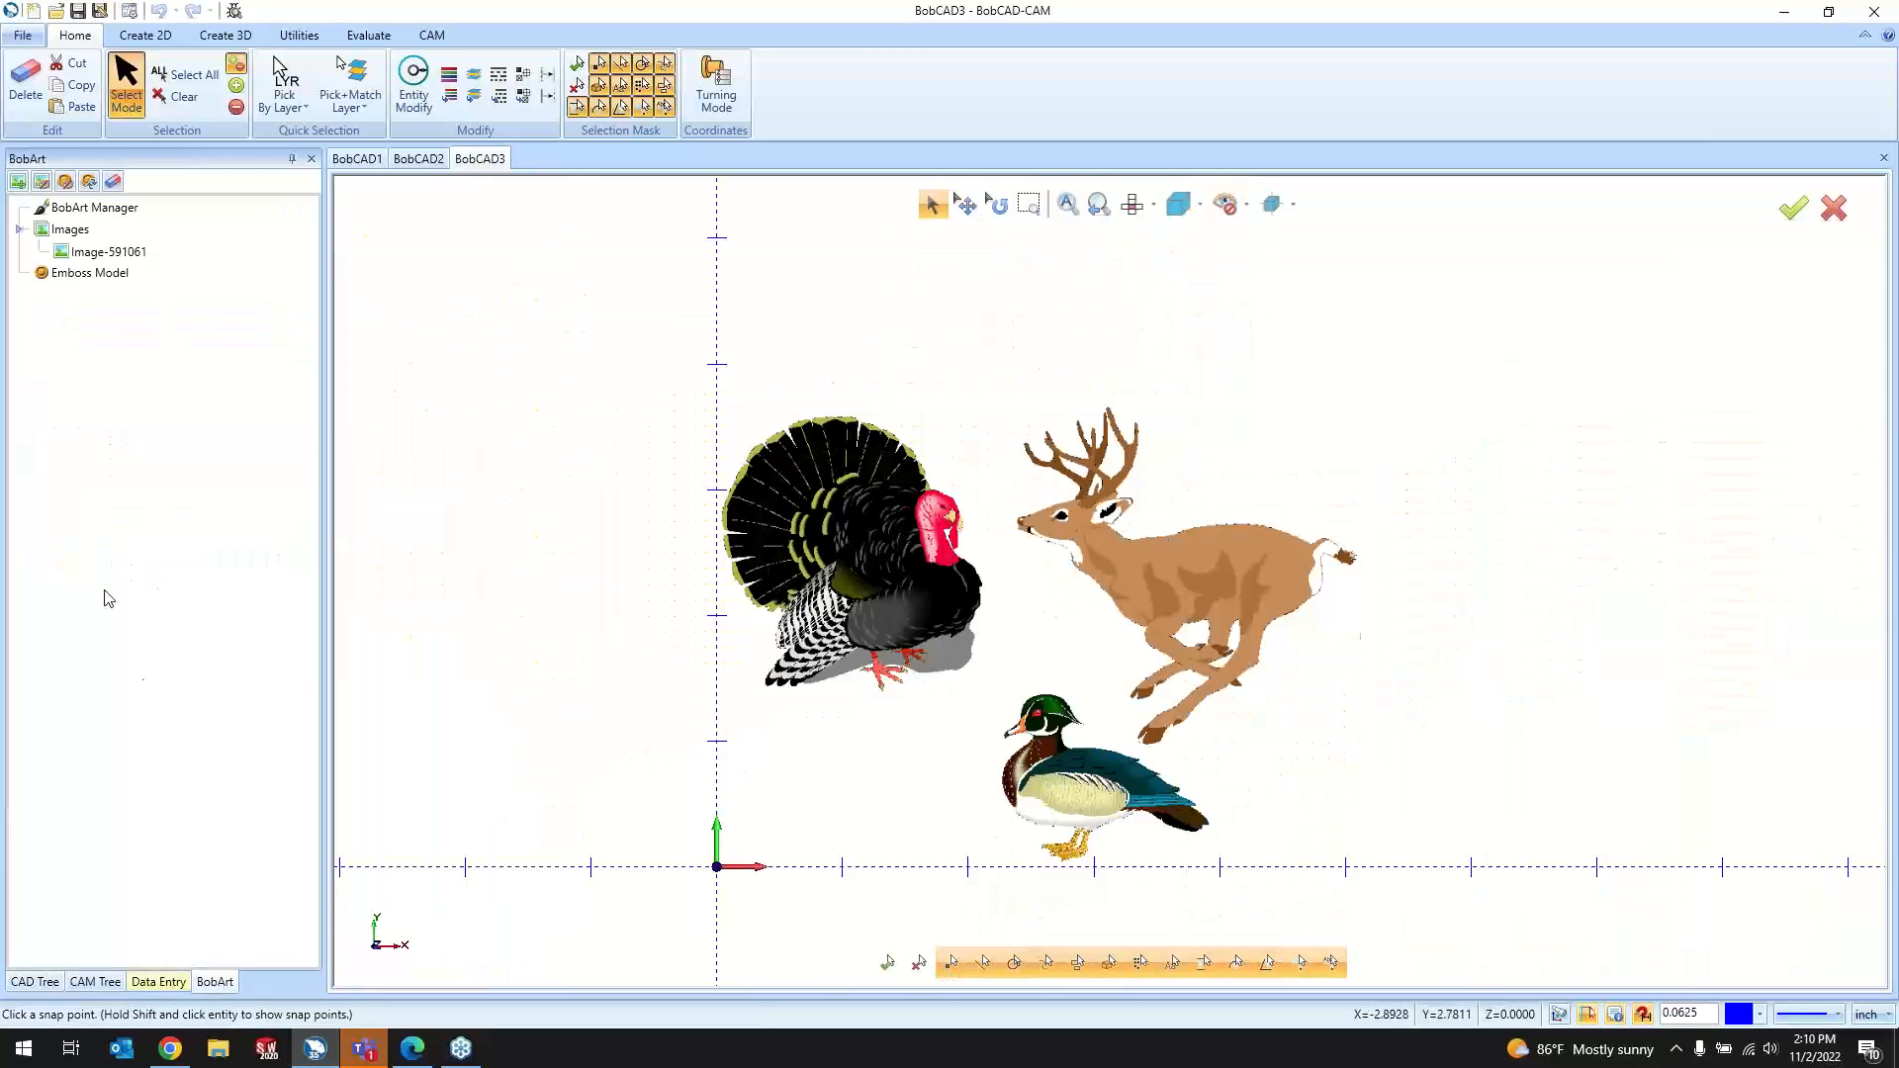
Step: Vectorize the wildlife image with the 2-Level (Black/White) Strategy, trying thresholds of 210 and 80 before applying 159
right_click(114, 253)
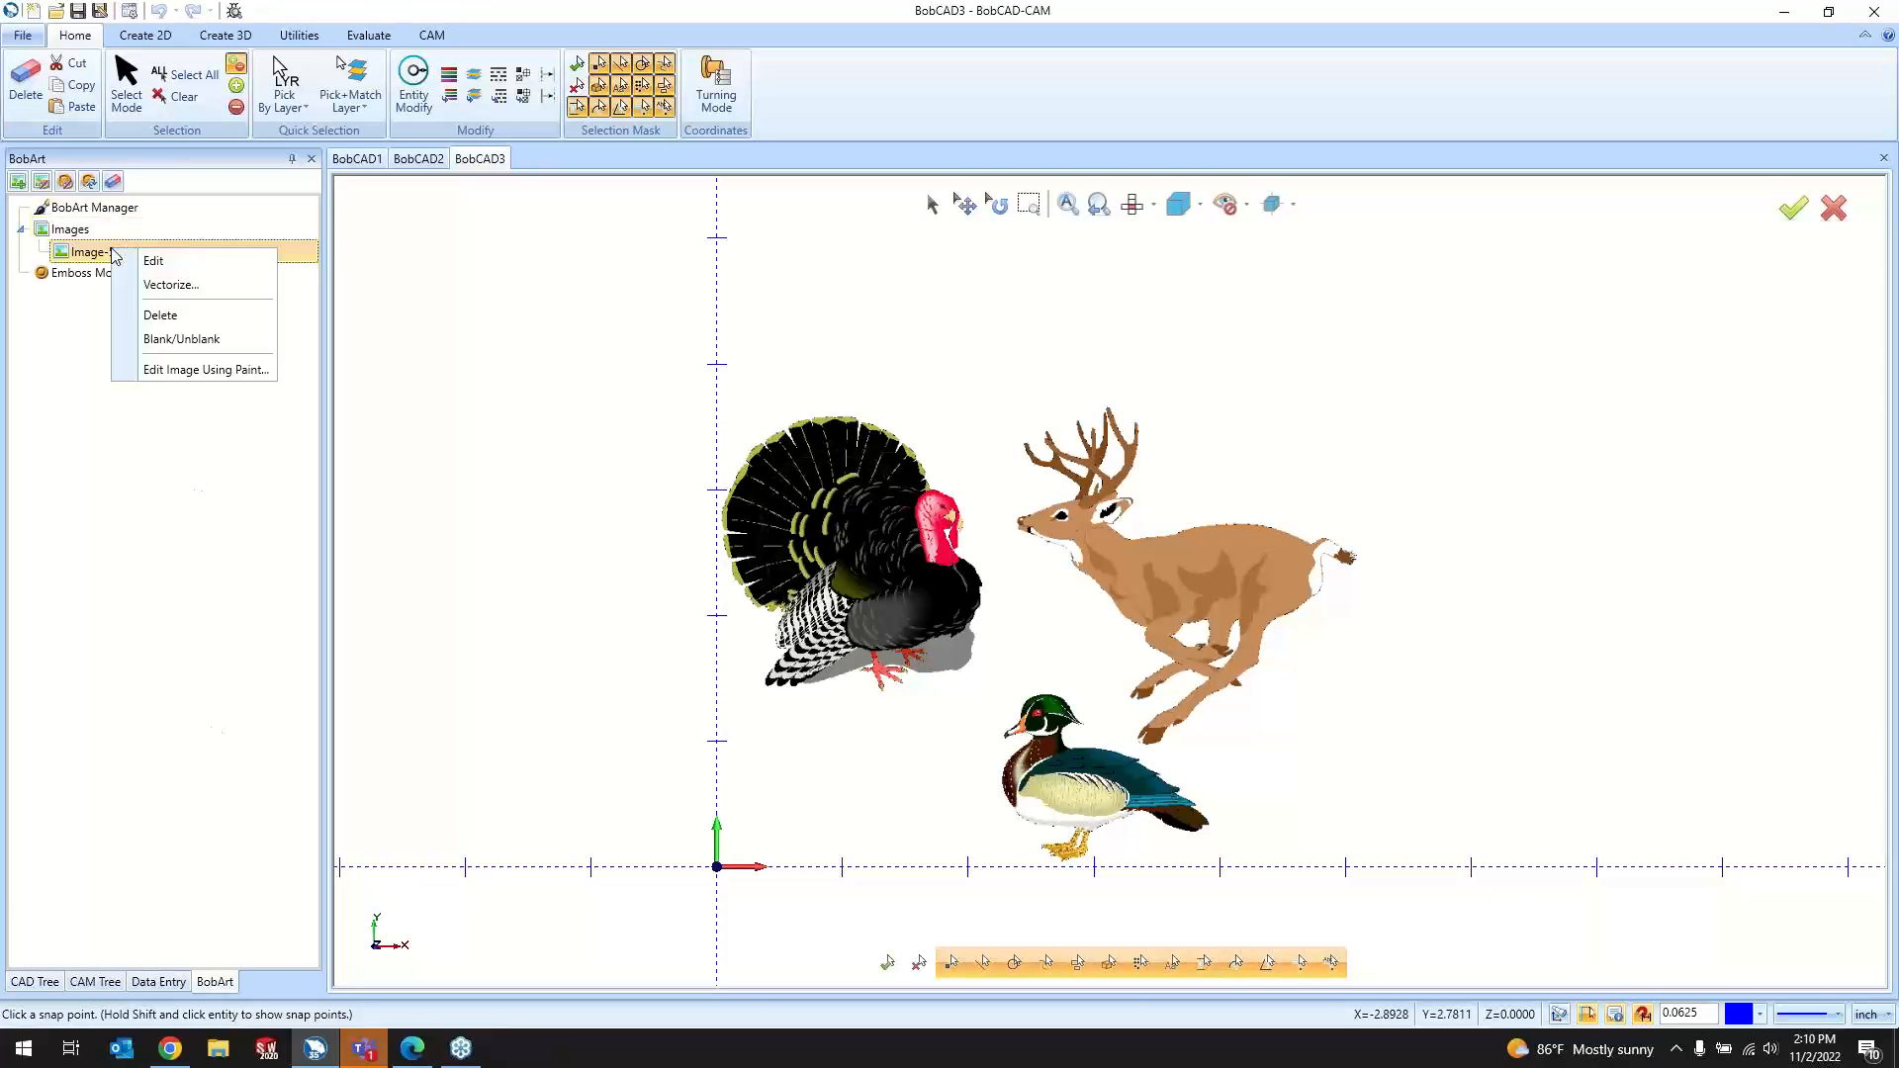
click(138, 285)
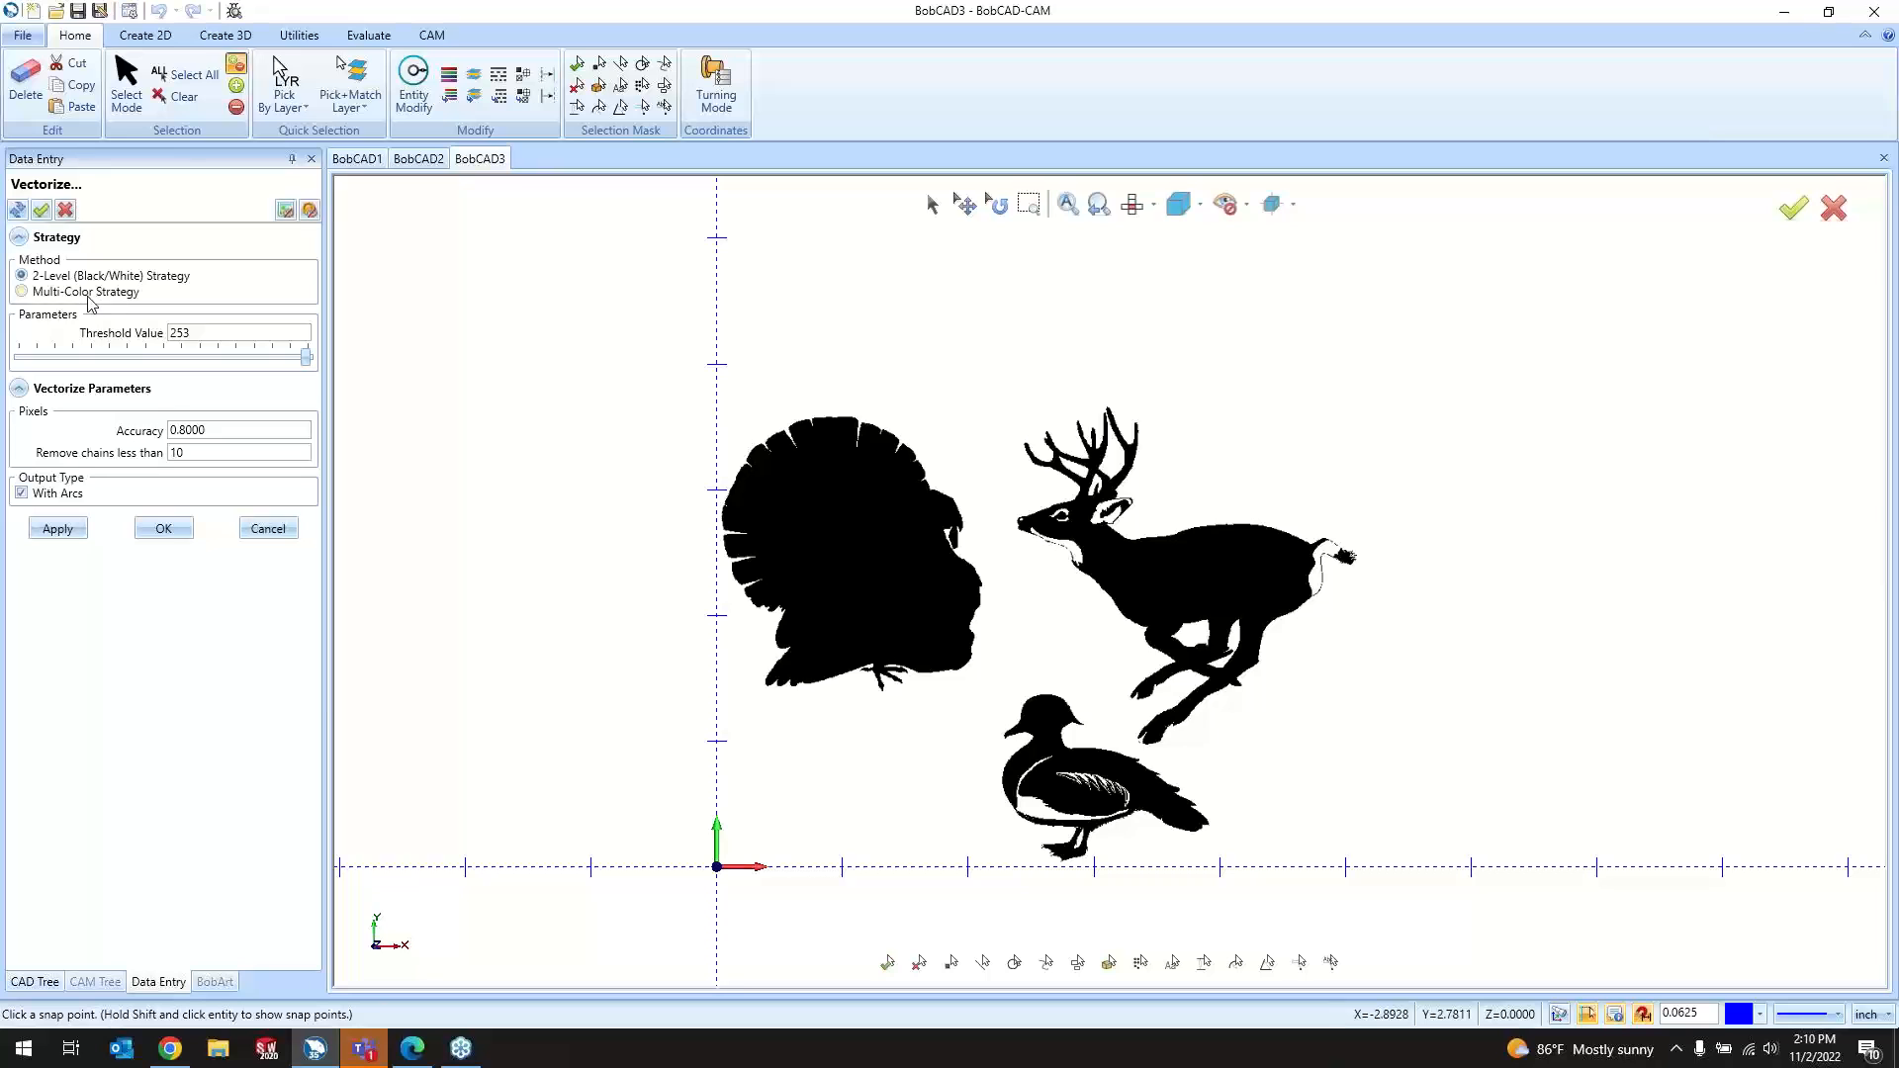
scroll(946, 742, up, 2)
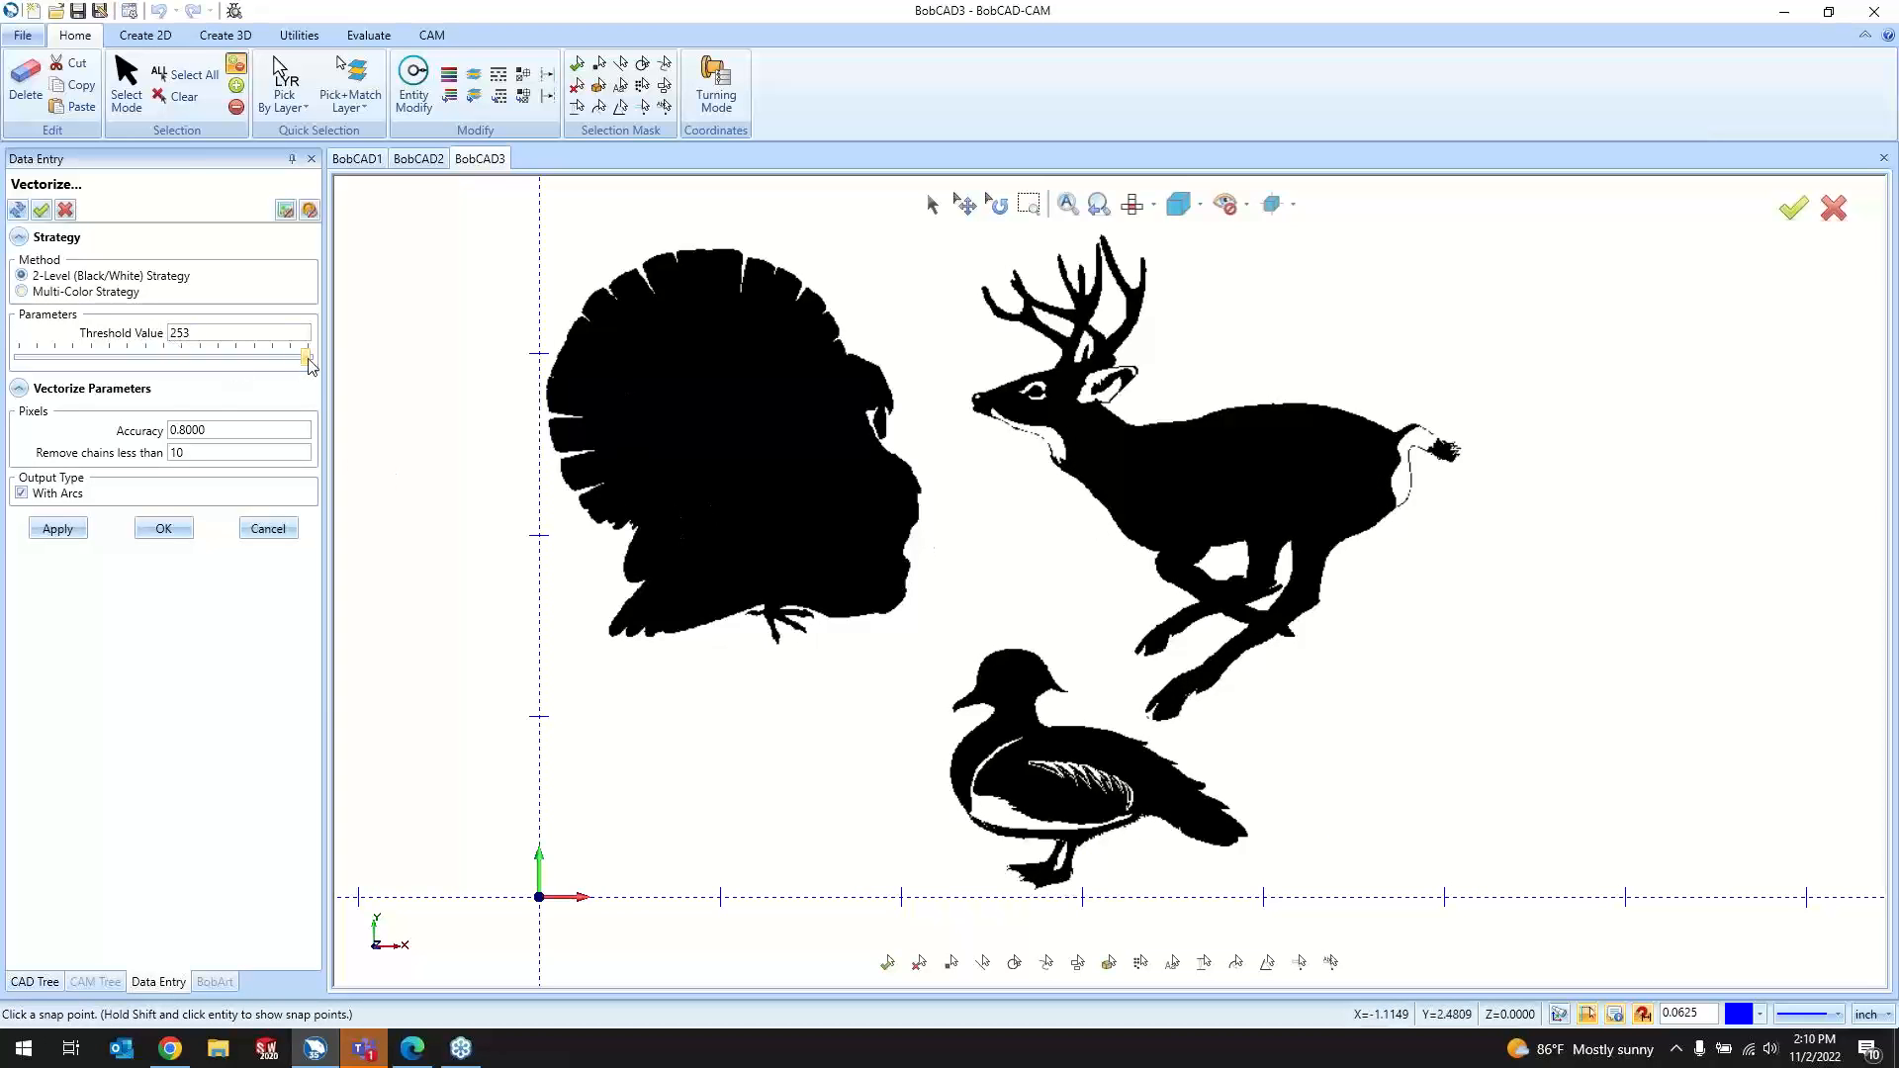
drag(310, 365, 312, 365)
drag(308, 362, 261, 364)
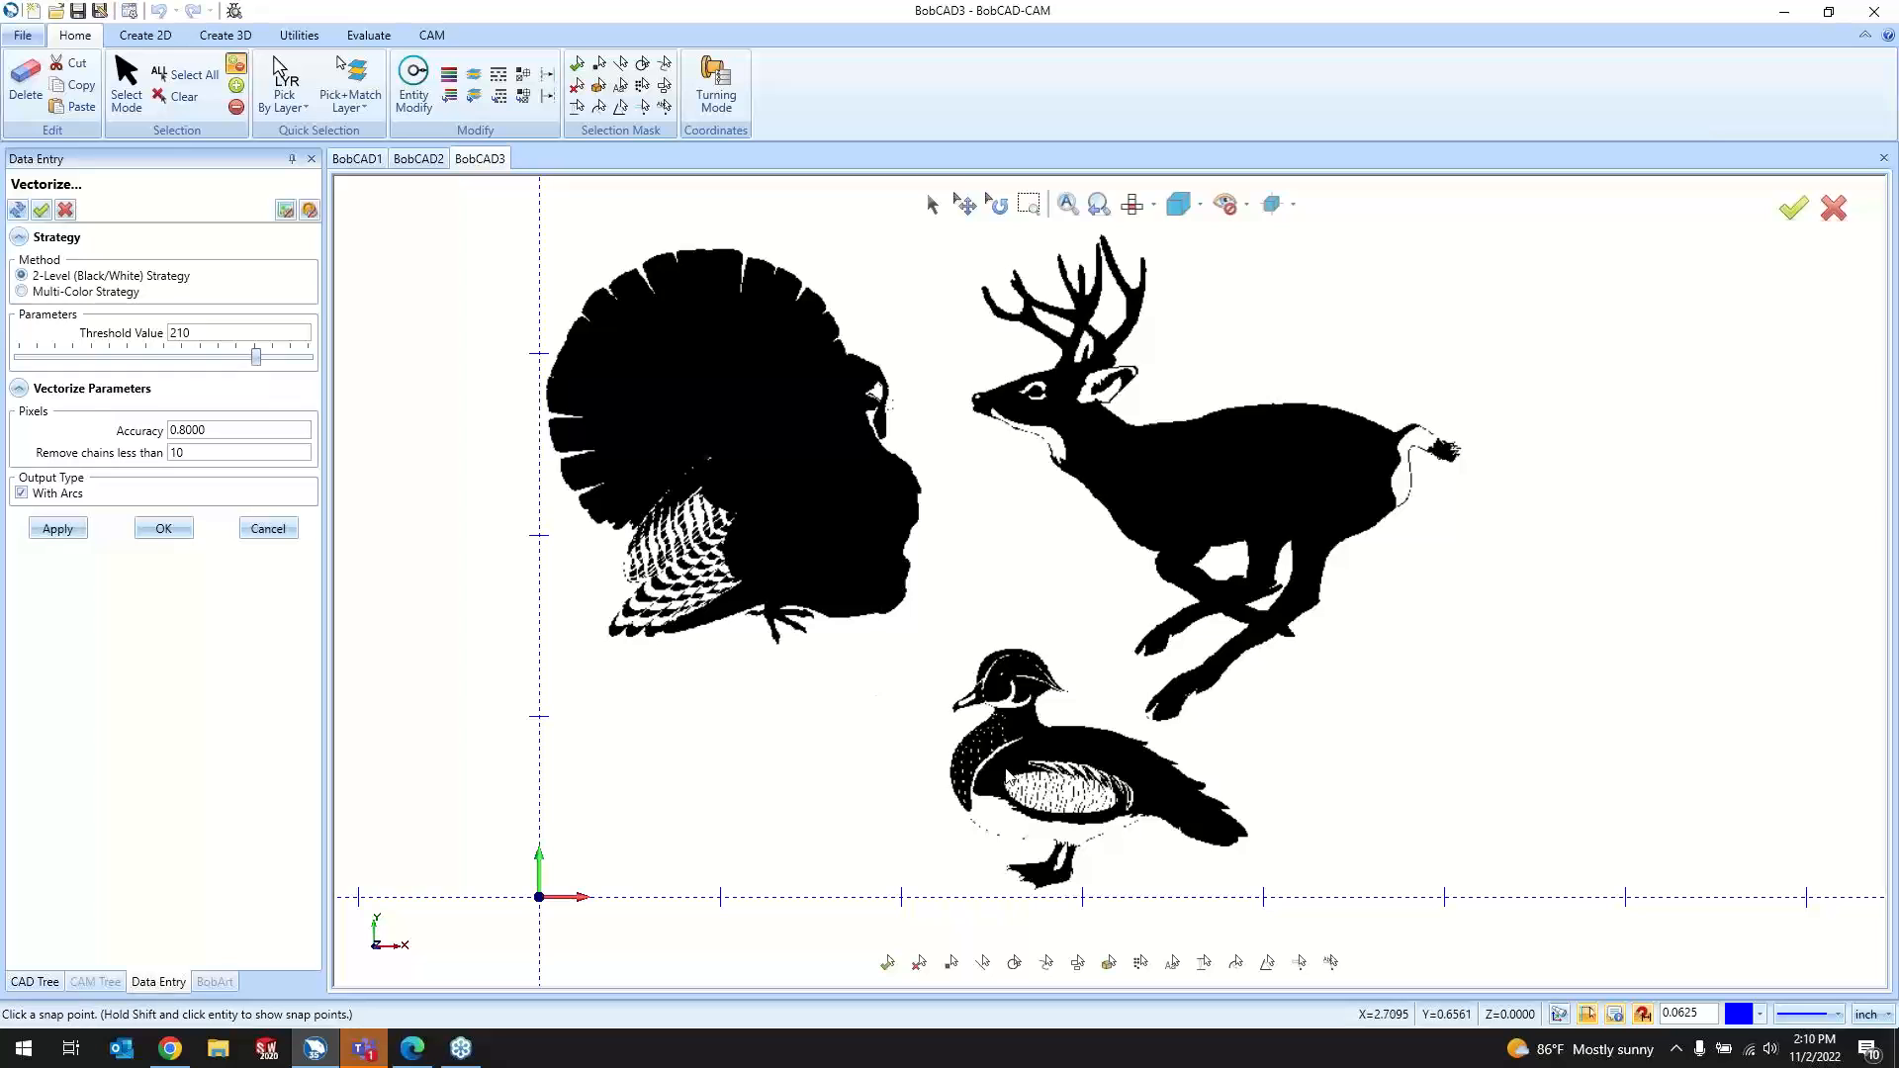
drag(257, 363, 113, 364)
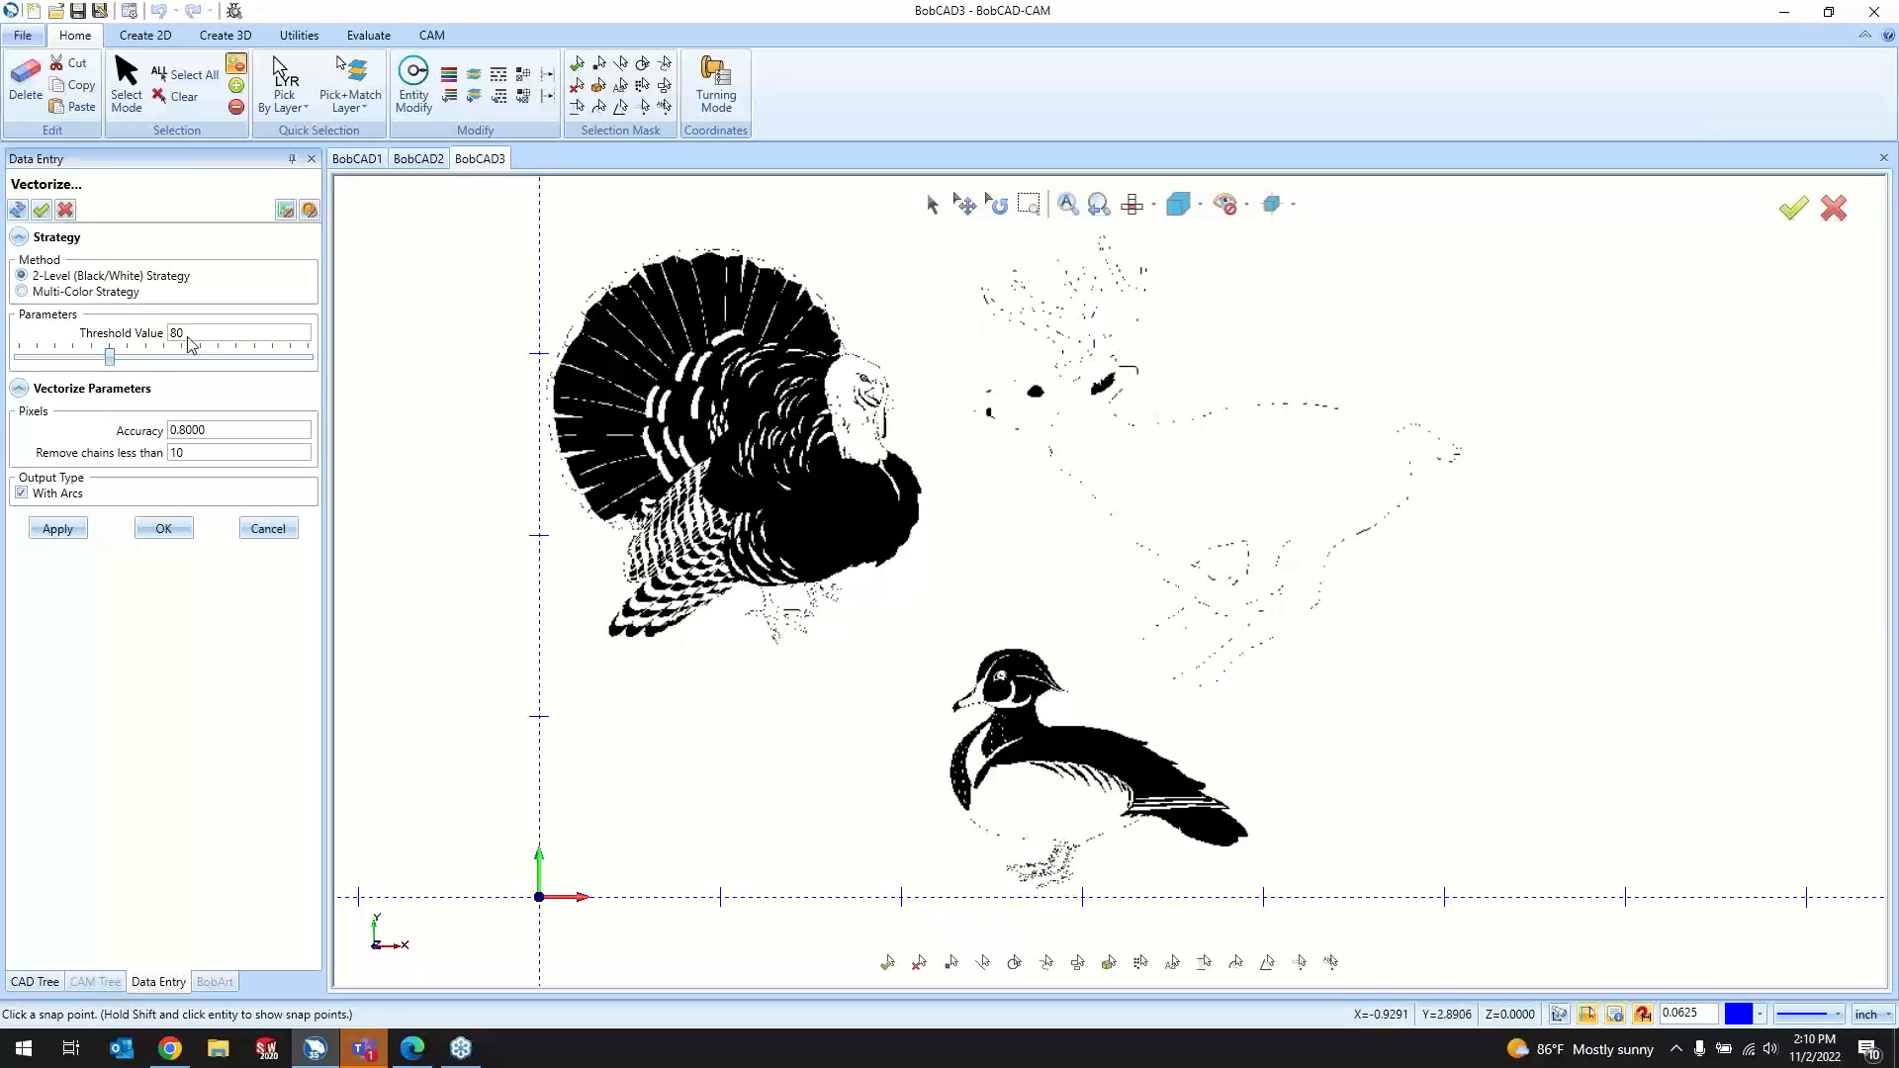
drag(112, 366, 201, 363)
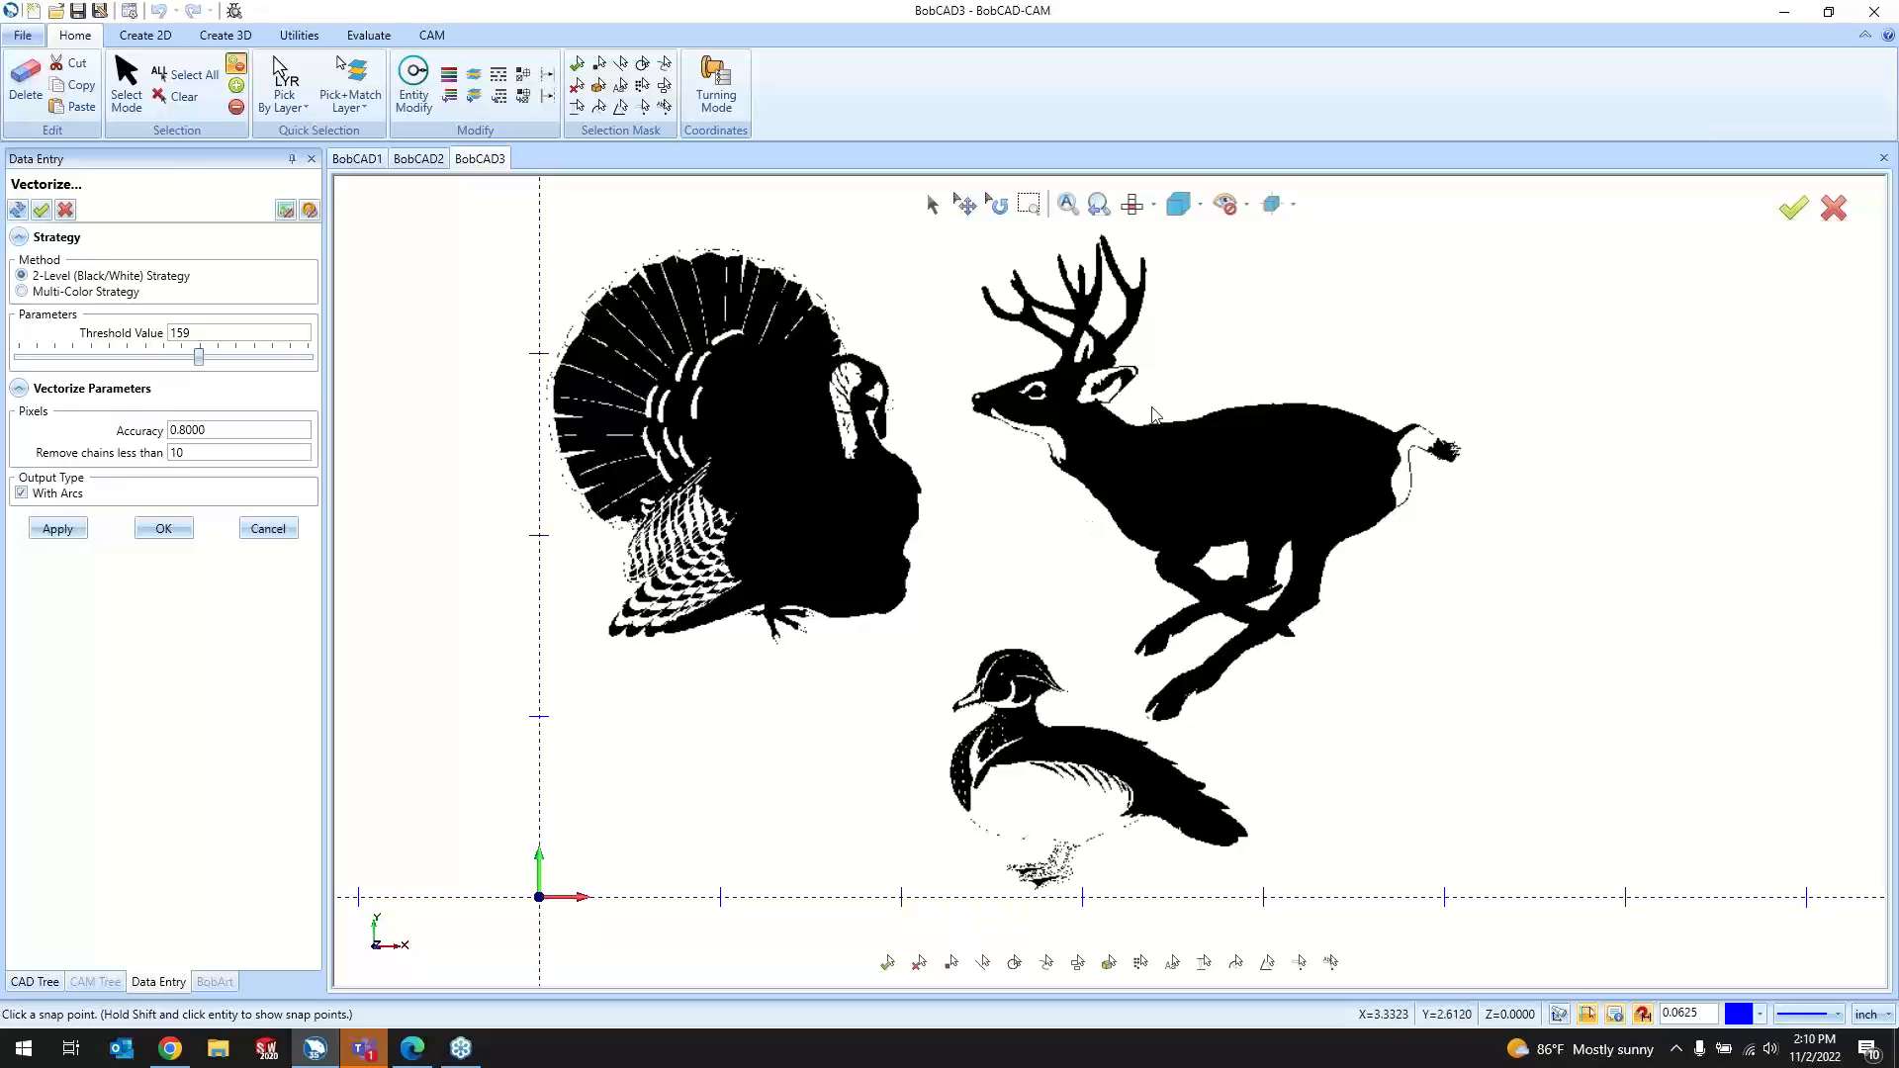
click(163, 529)
Step: Blank the wildlife image and examine the vector outlines around the turkey's feathers and the duck's wing
right_click(158, 252)
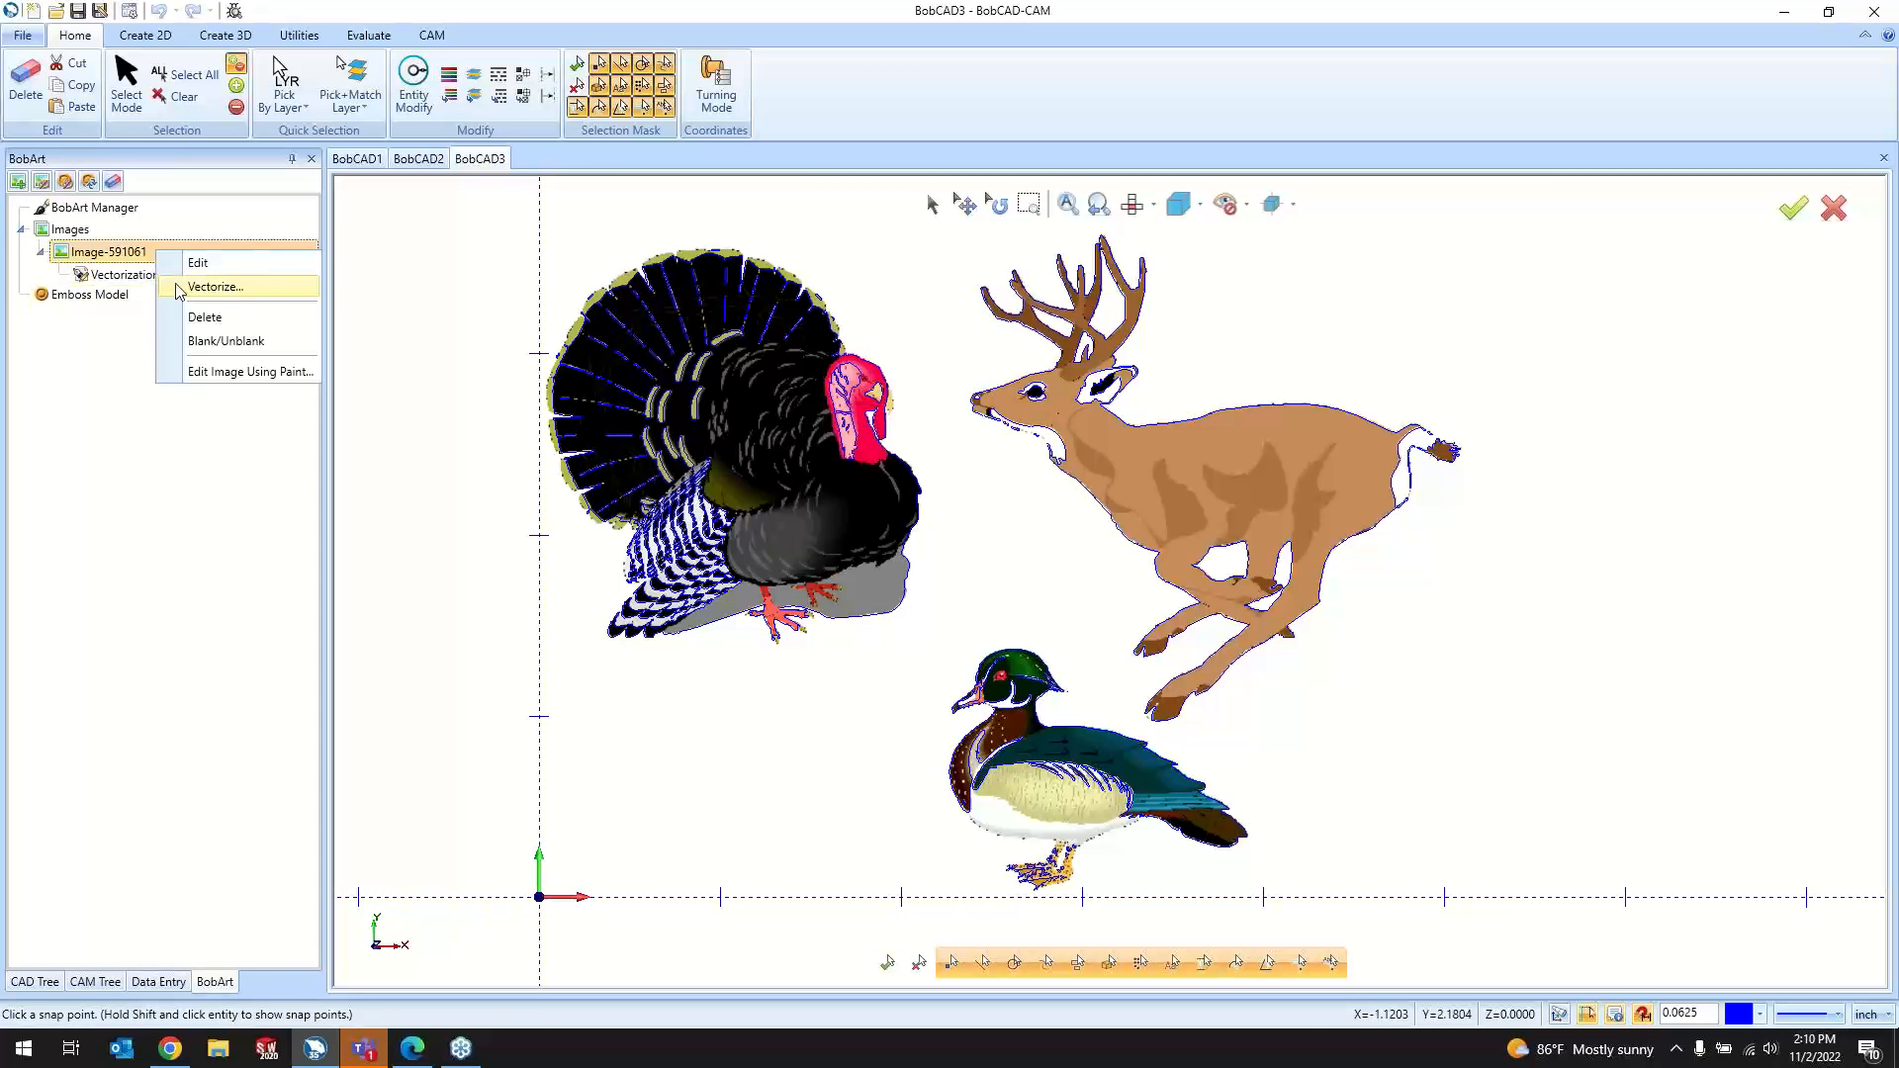
click(212, 339)
scroll(630, 620, up, 5)
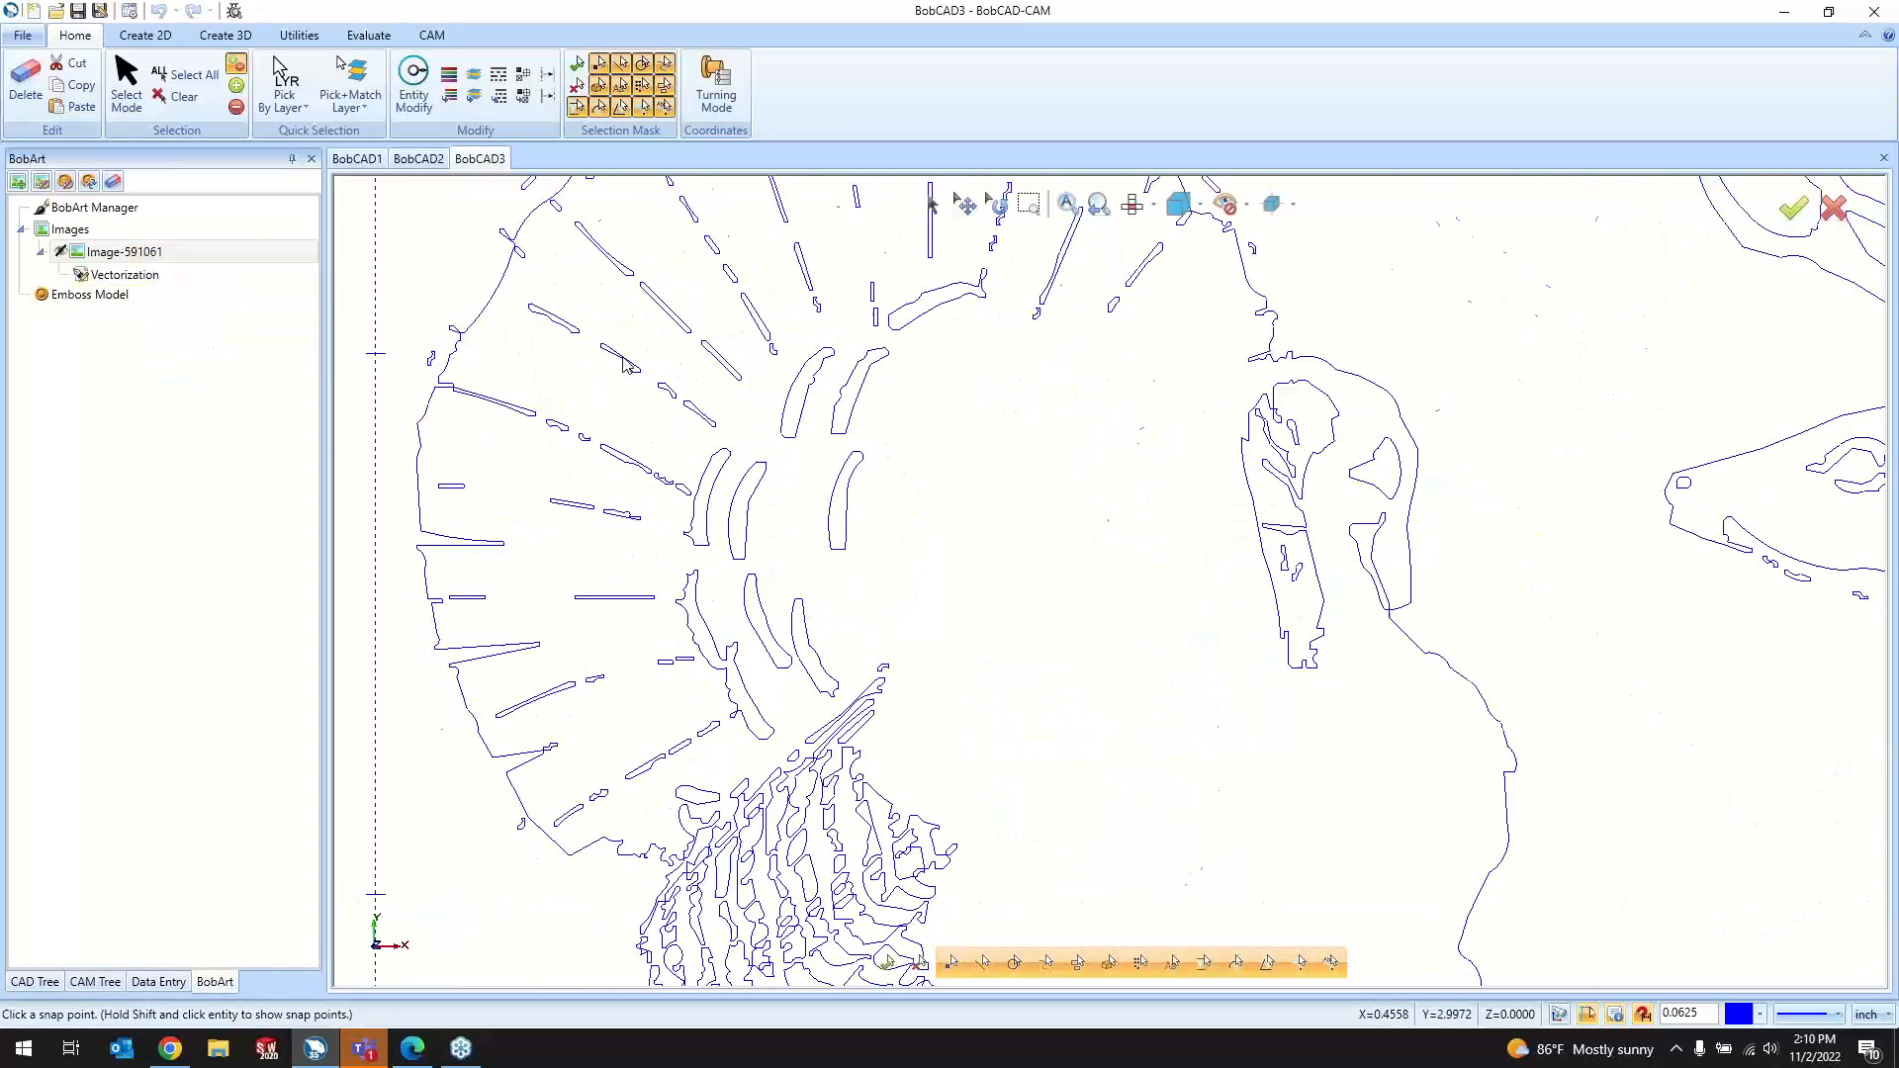
scroll(630, 620, up, 3)
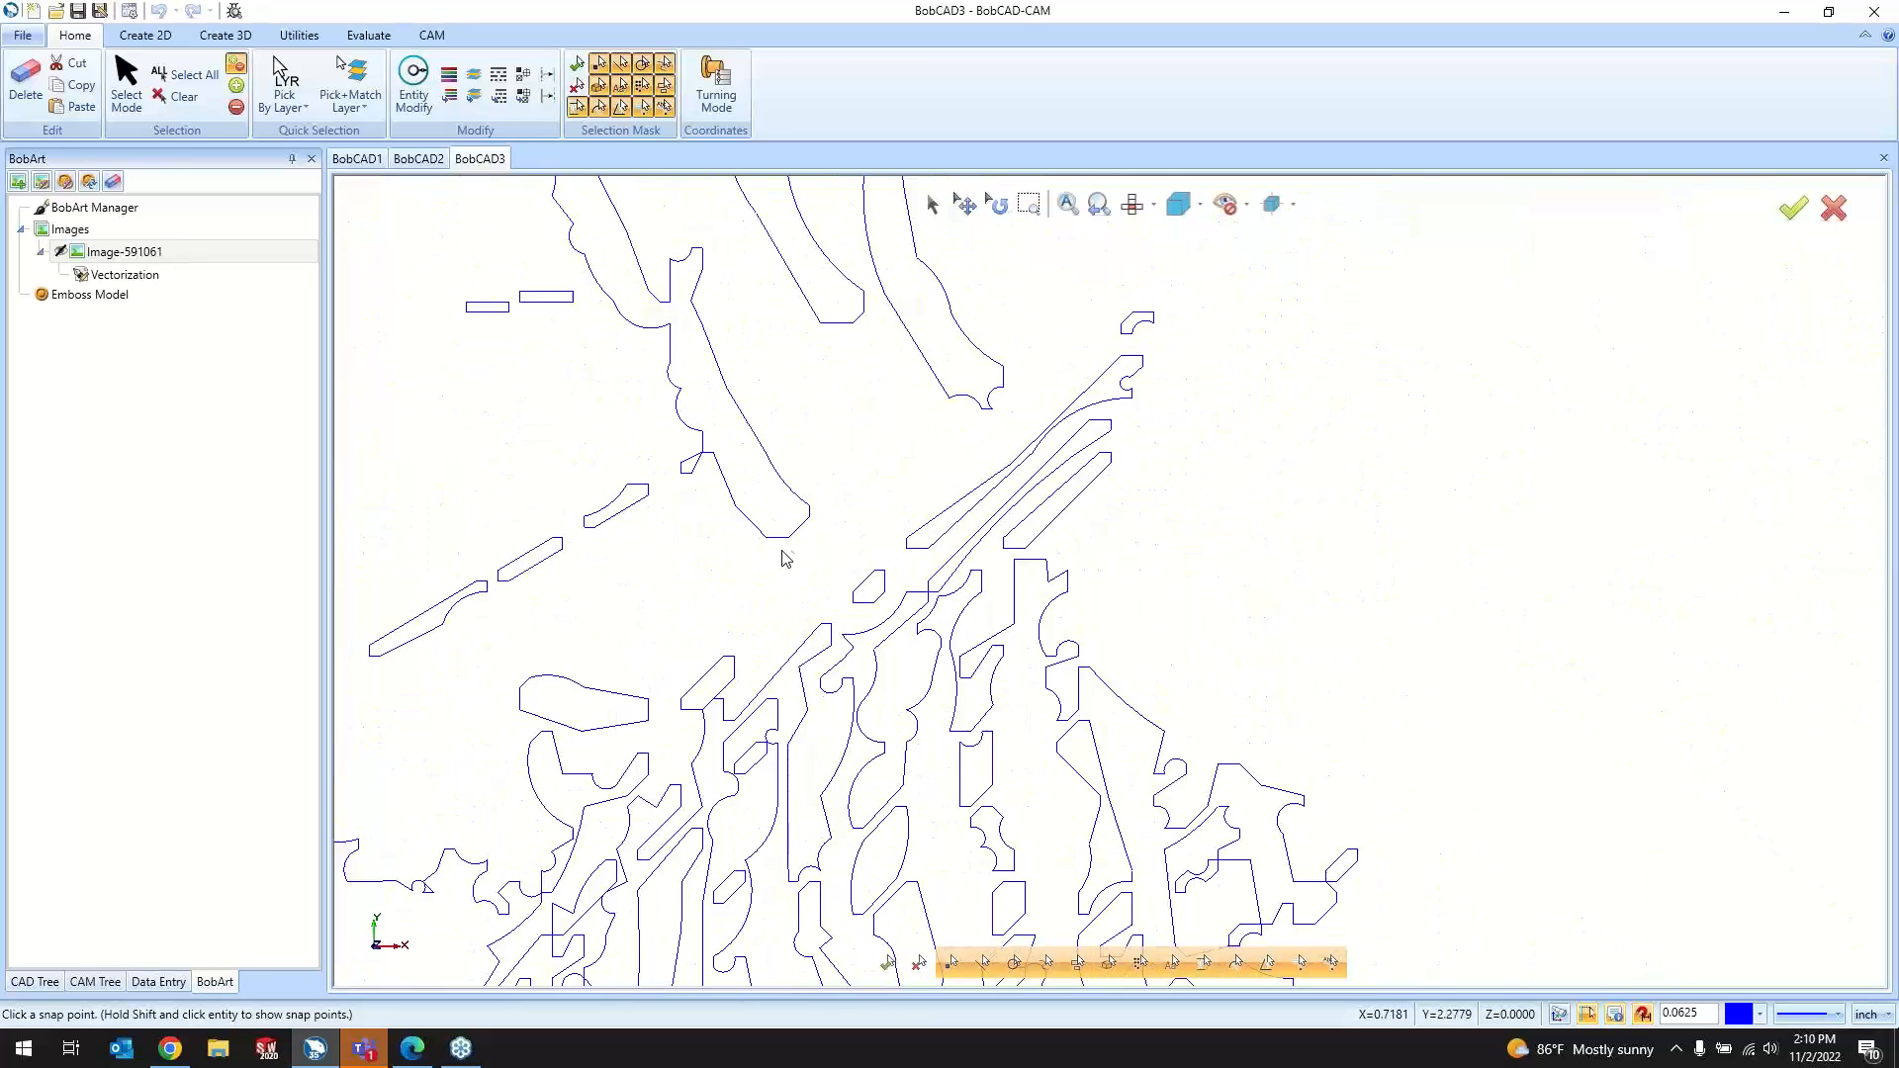
scroll(692, 554, down, 8)
scroll(1009, 826, down, 2)
scroll(1009, 827, up, 5)
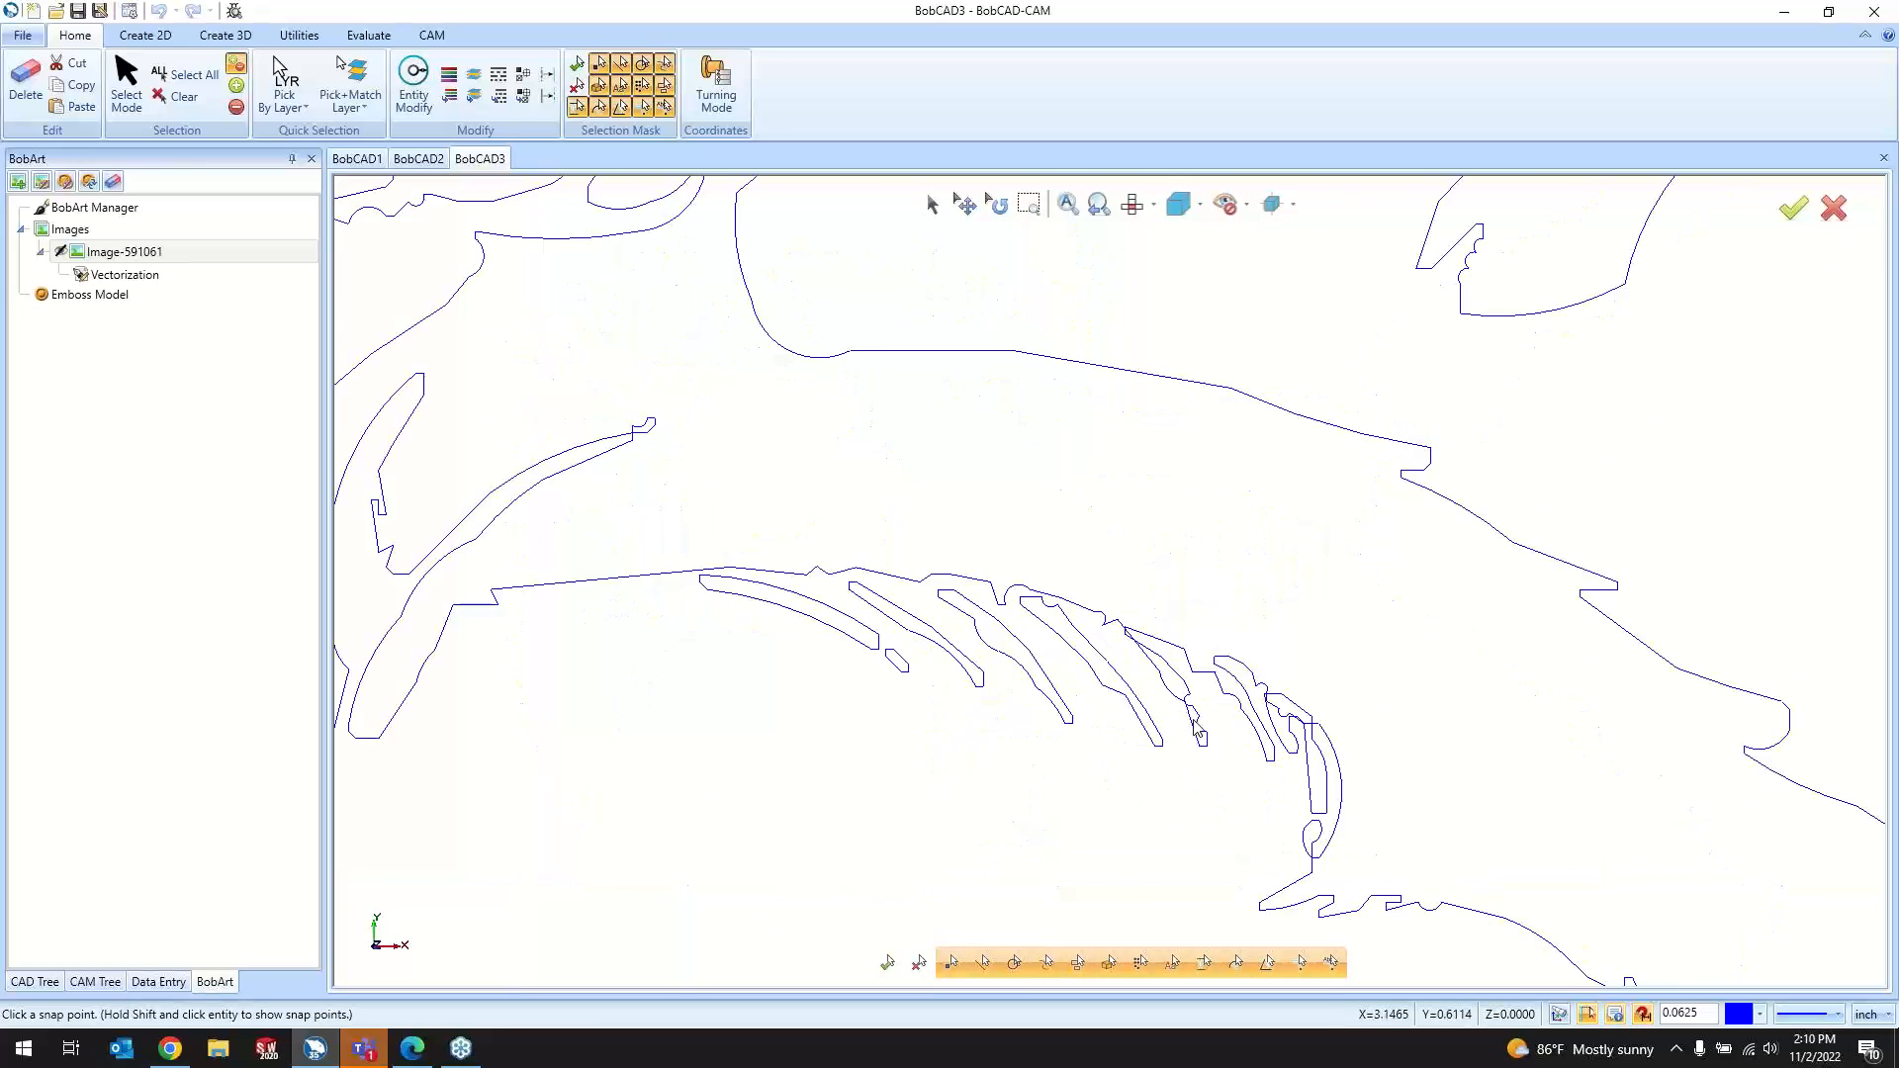
scroll(1081, 789, down, 5)
scroll(1081, 789, down, 2)
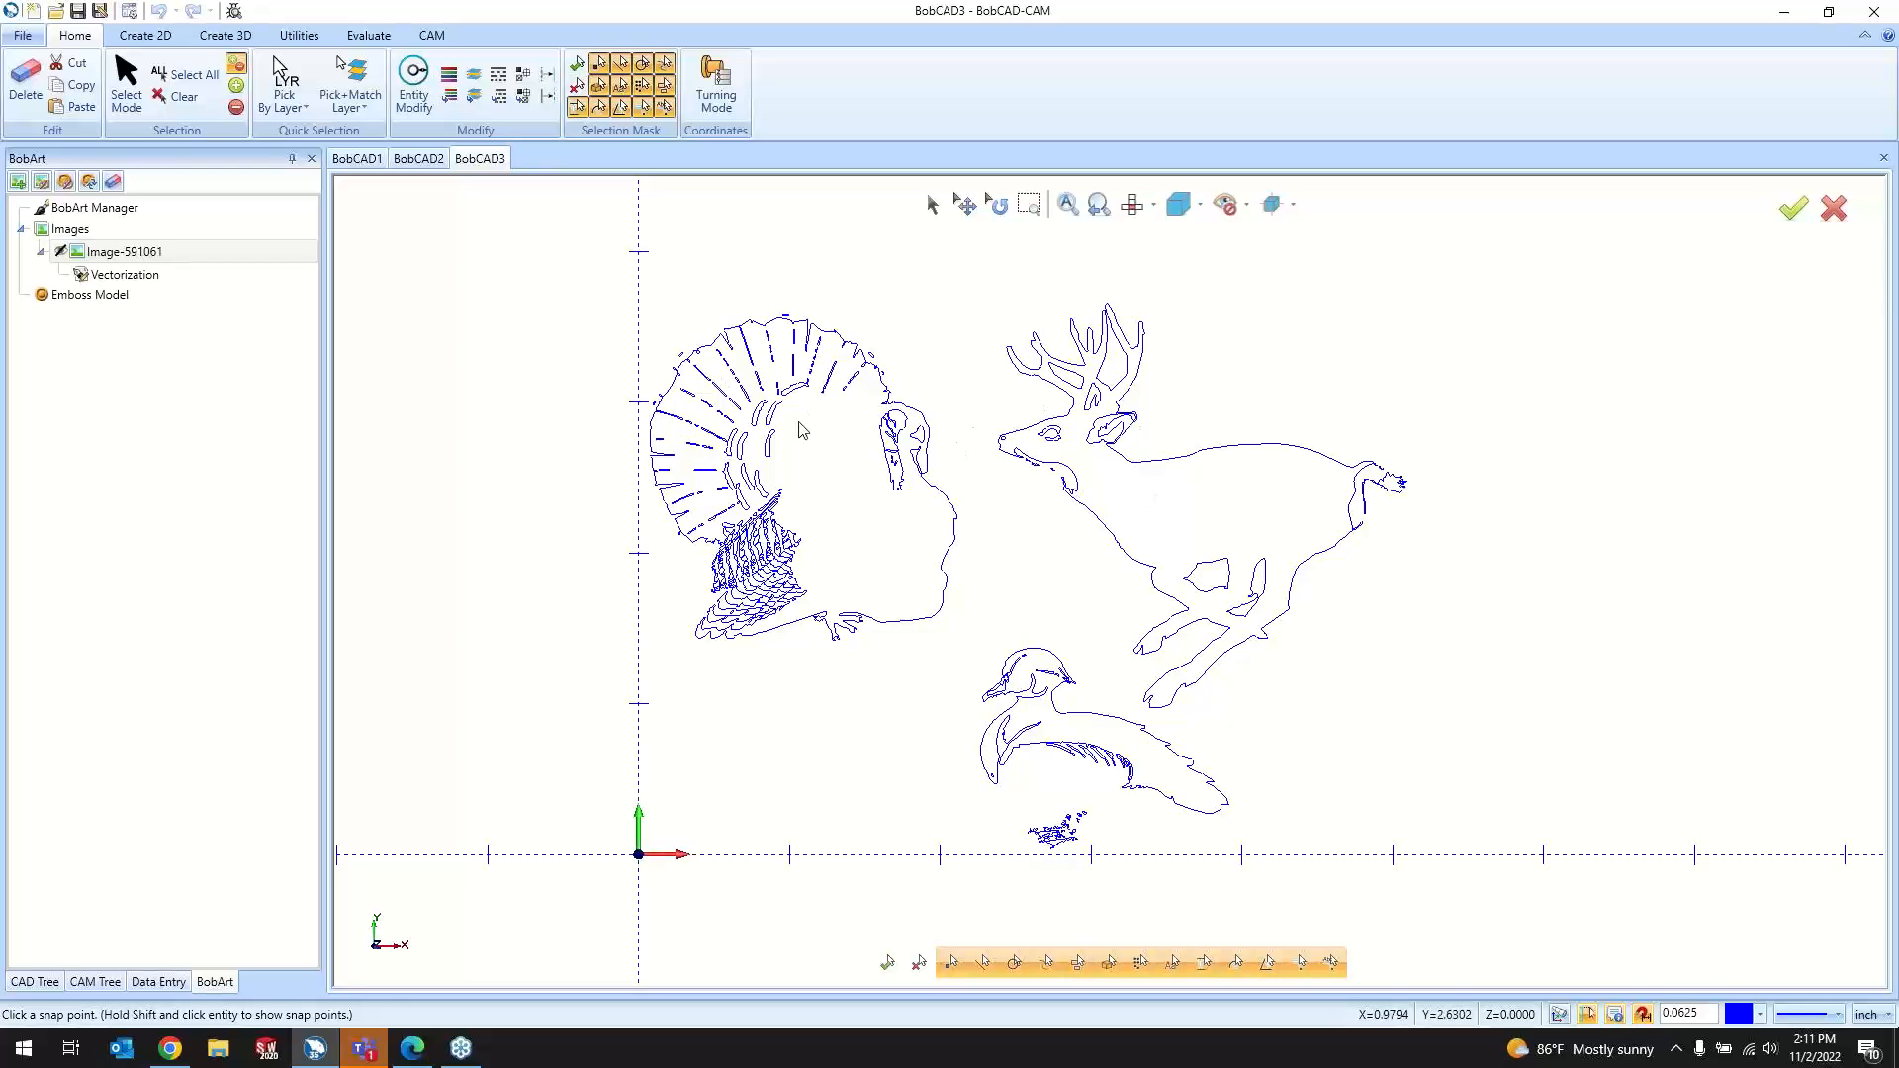
Step: Edit the existing vectorization to a threshold value of 253 and inspect the outlines around the deer's jaw and neck
right_click(180, 251)
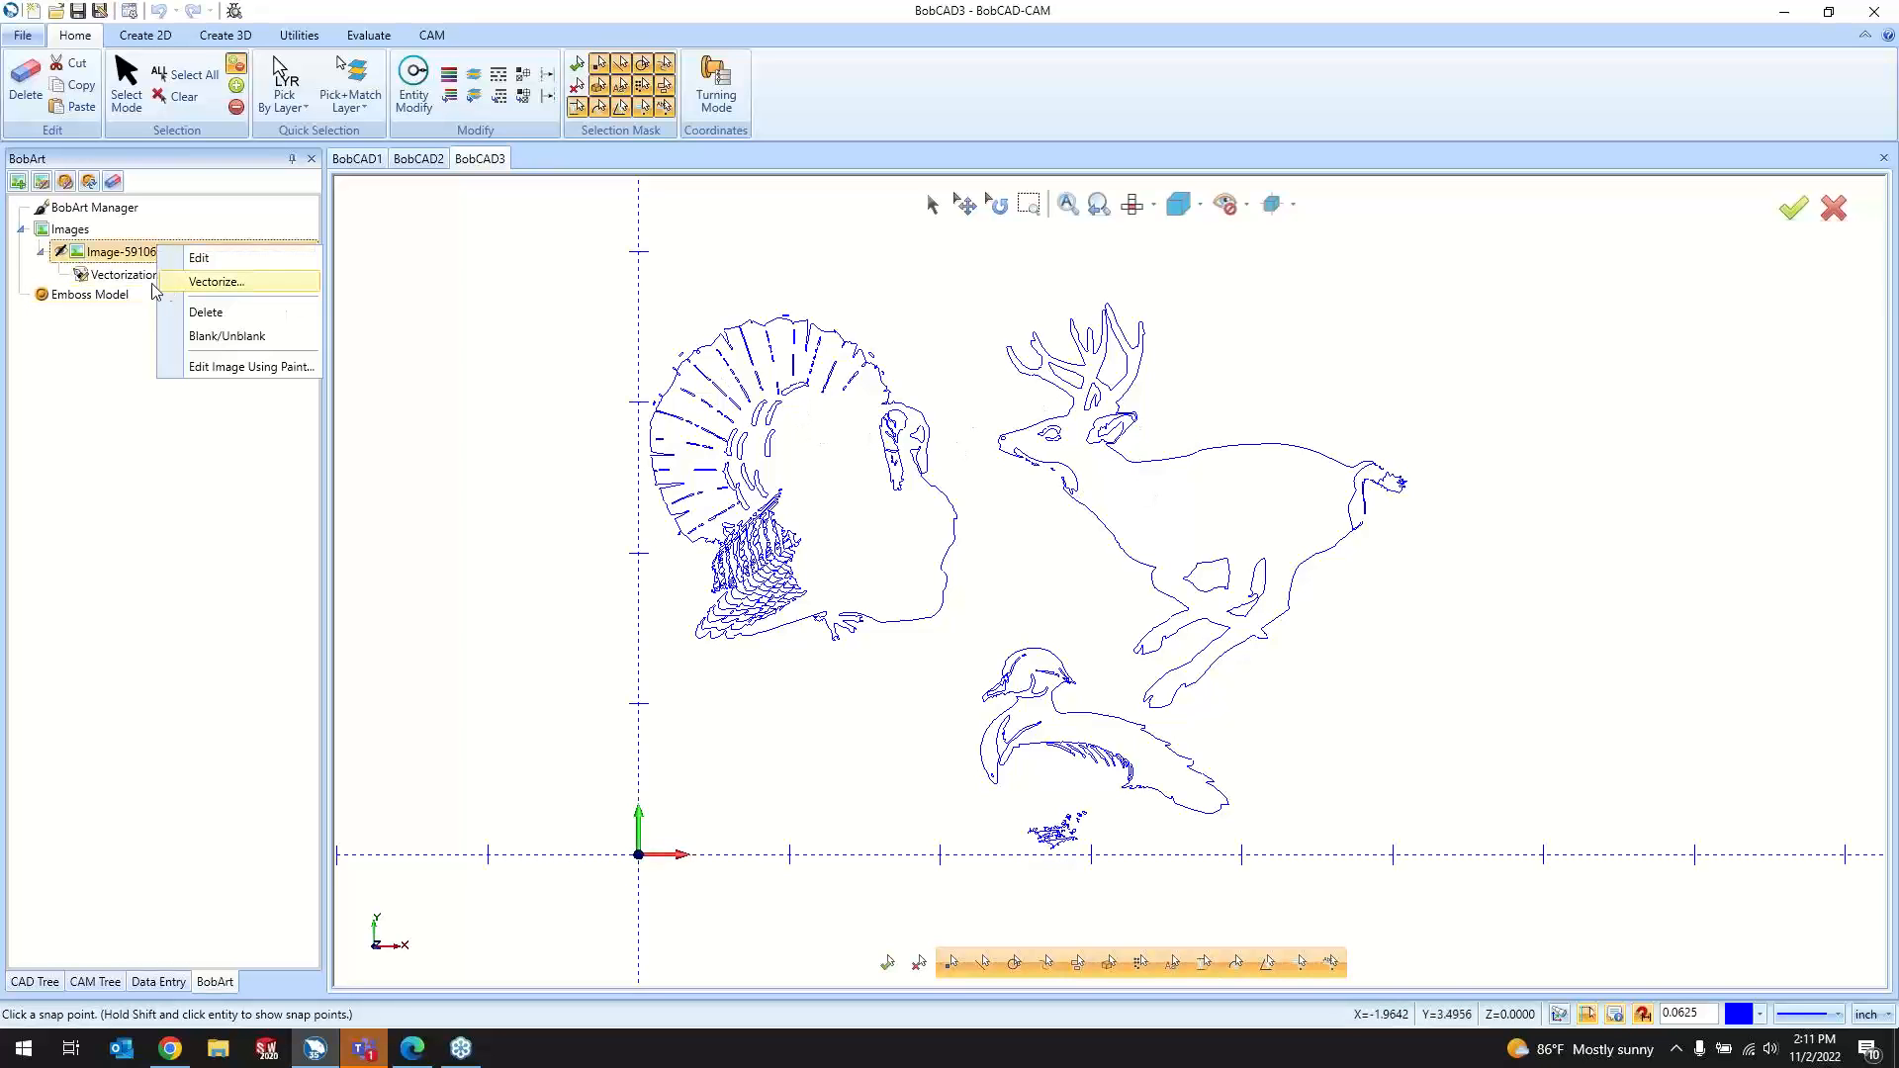
click(137, 279)
double_click(138, 279)
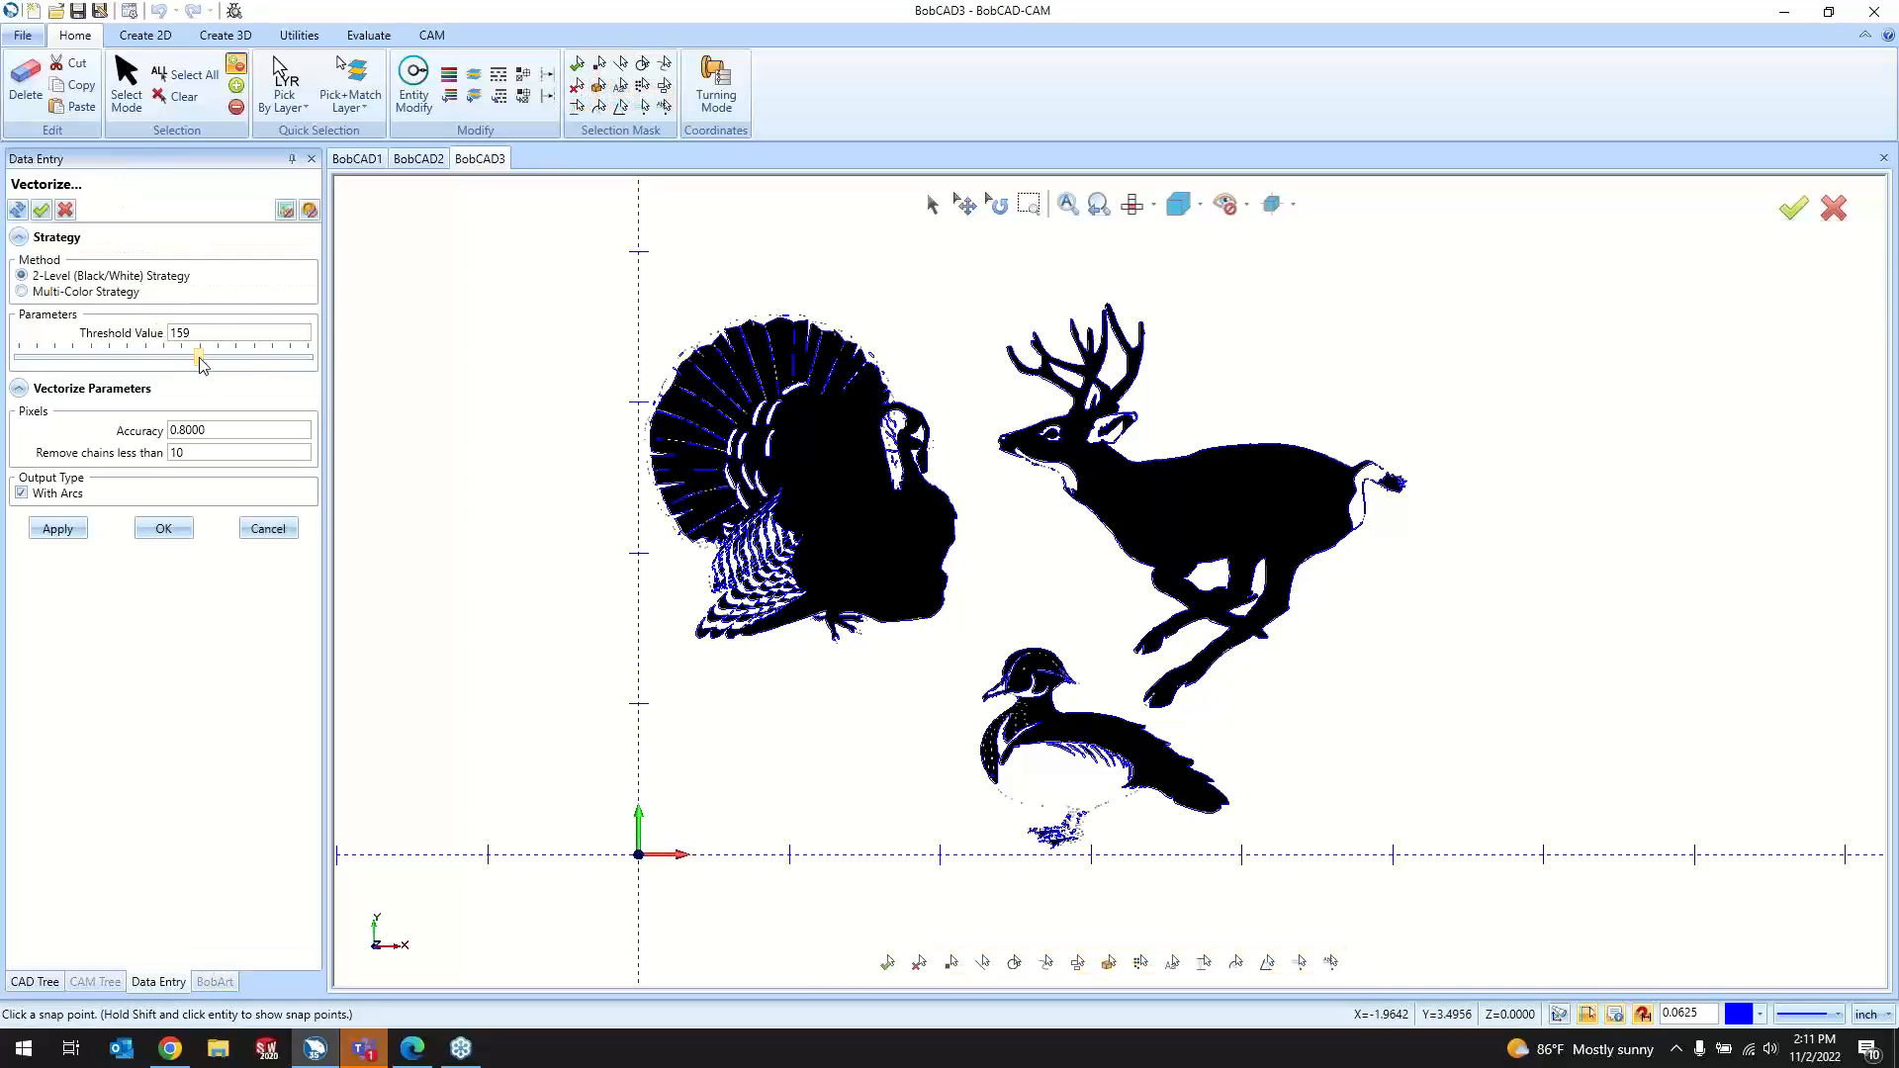
drag(201, 364, 310, 372)
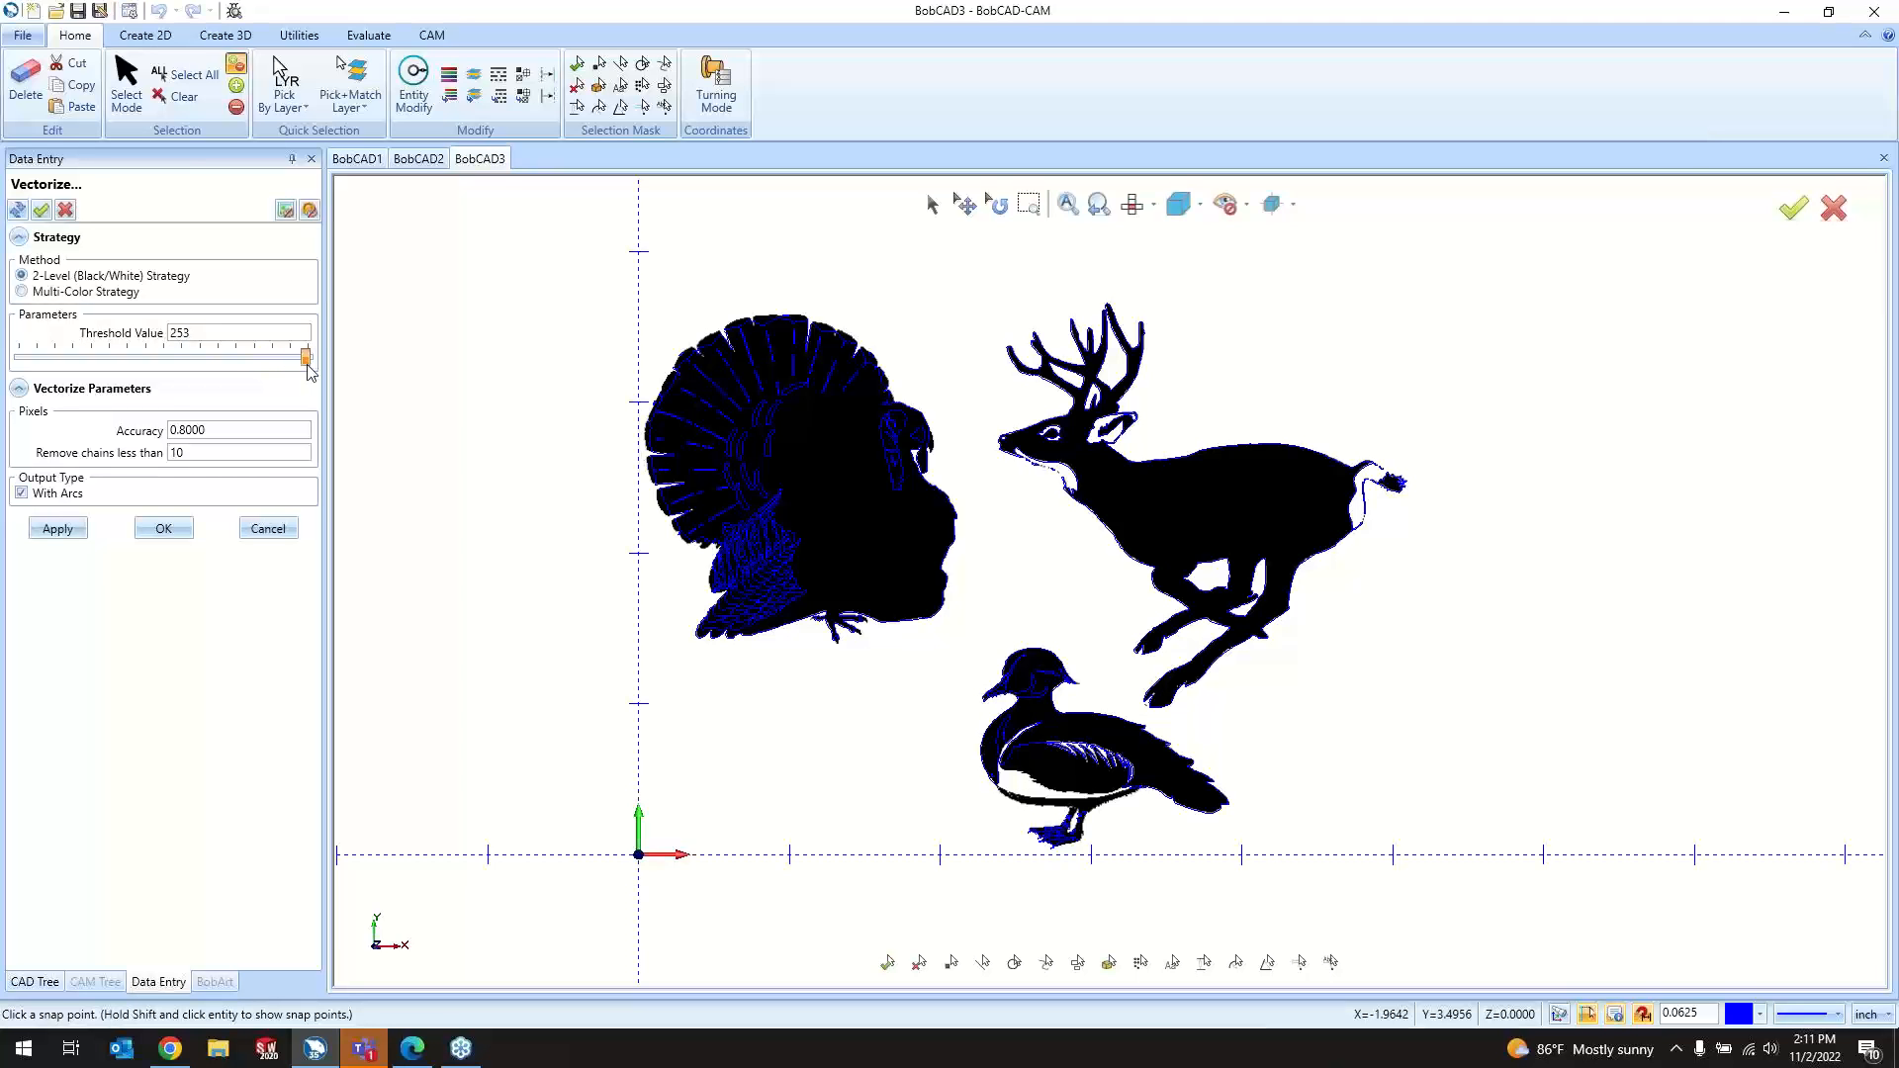
click(156, 529)
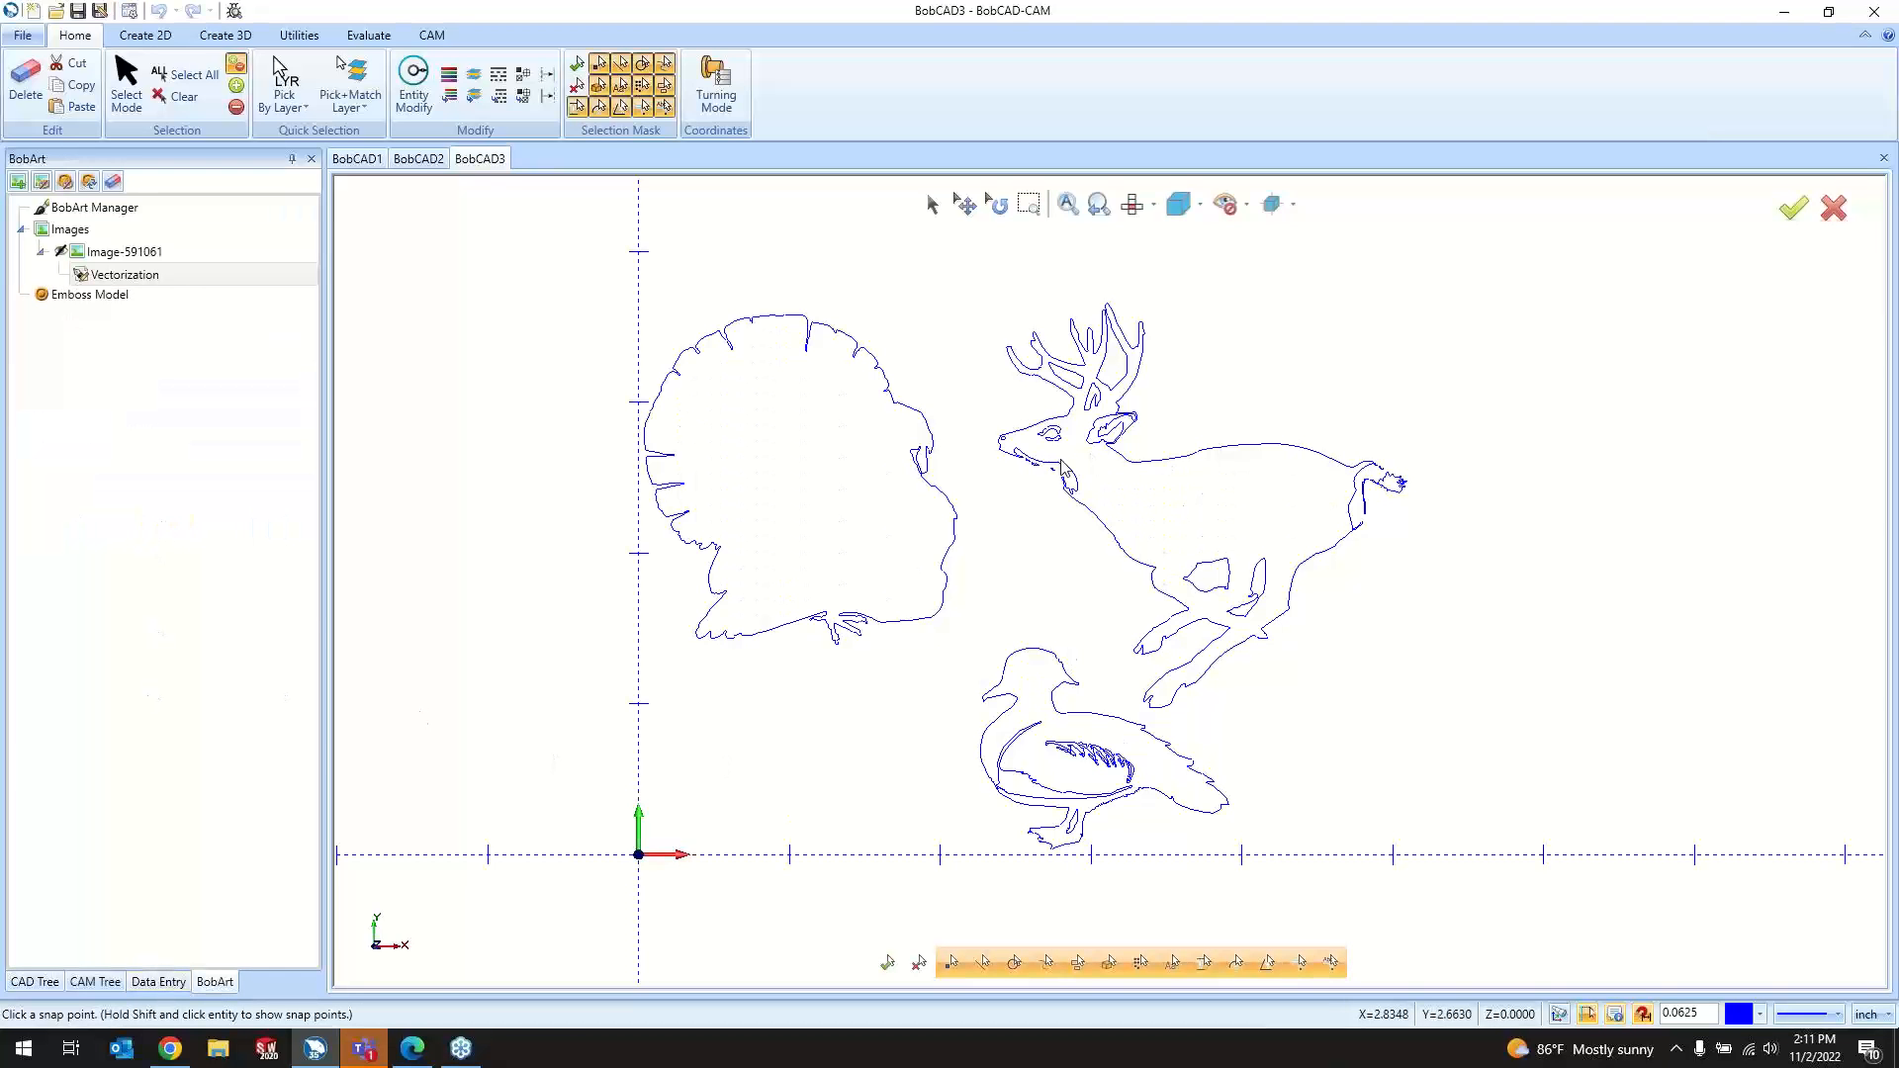
scroll(1047, 517, up, 5)
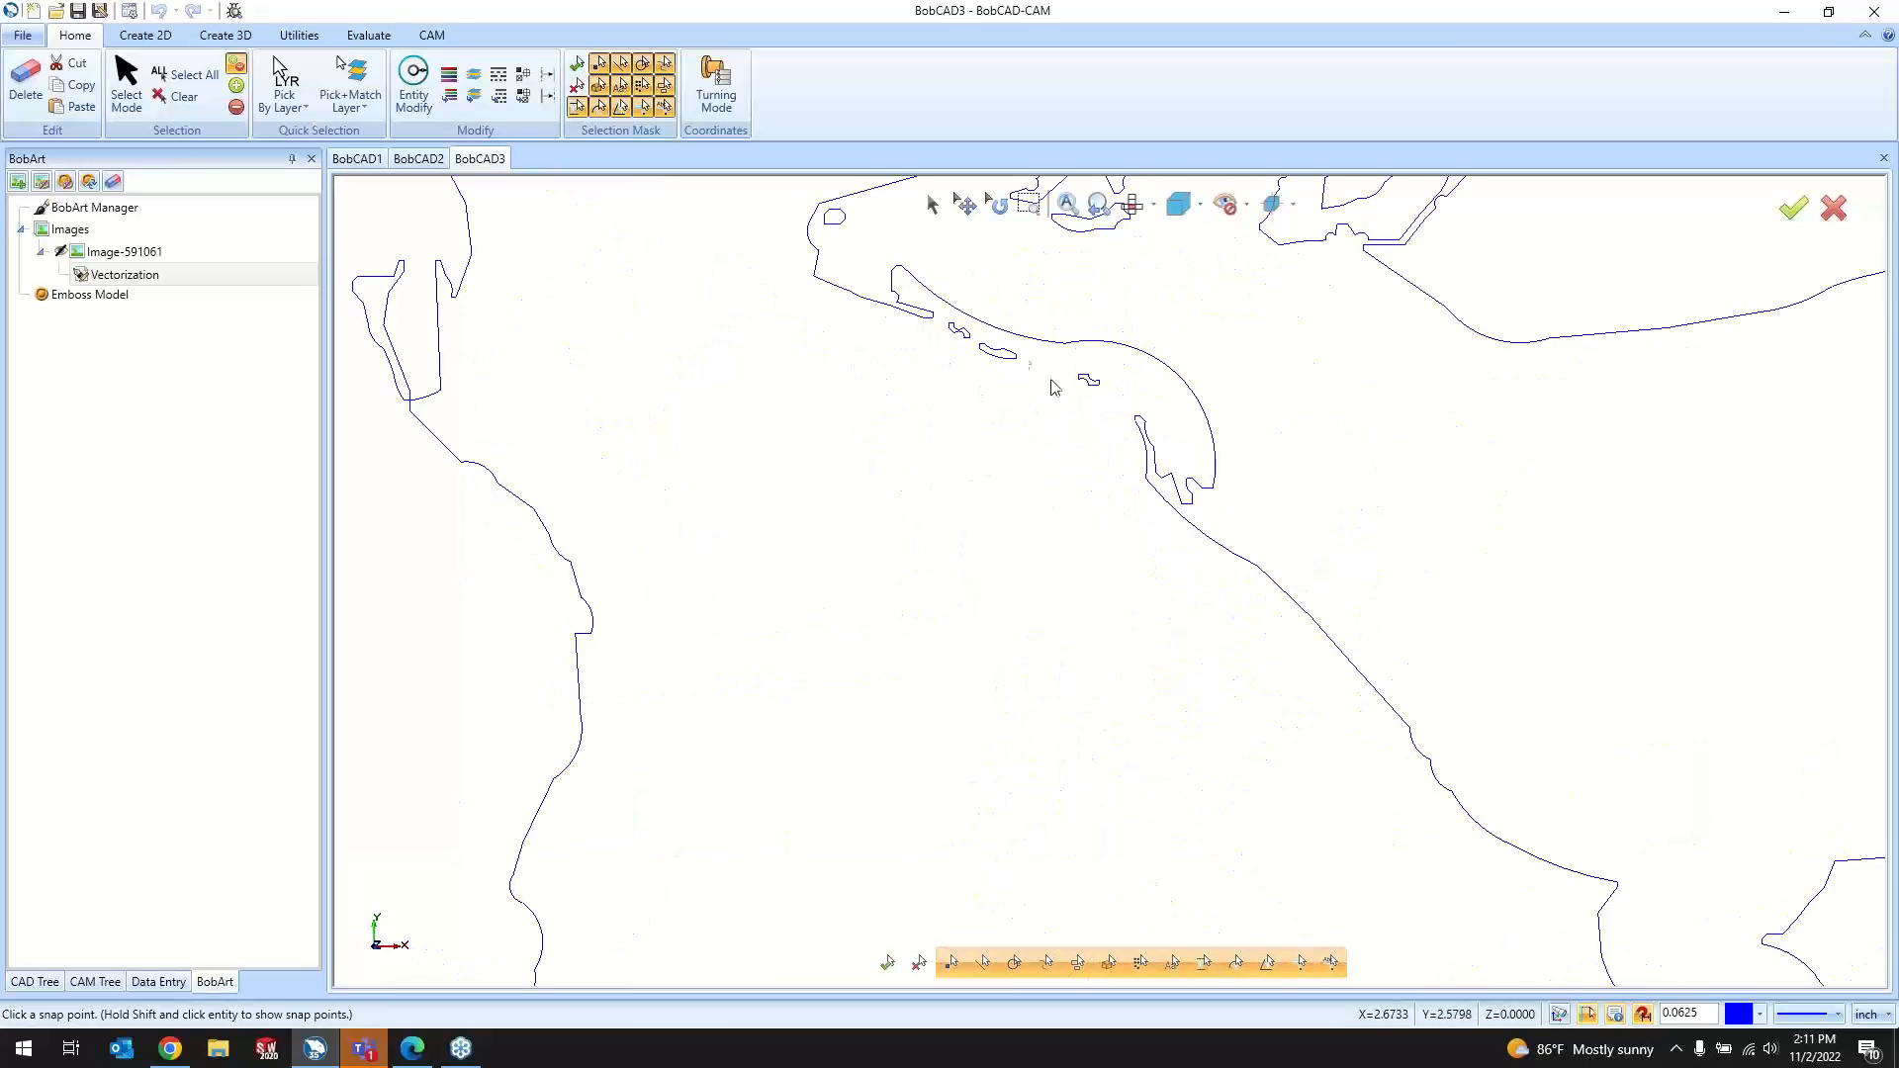
Step: Edit the wildlife vectorization to the Multi-Color Strategy with 3 colors and all of them vectorized
scroll(1145, 455, down, 6)
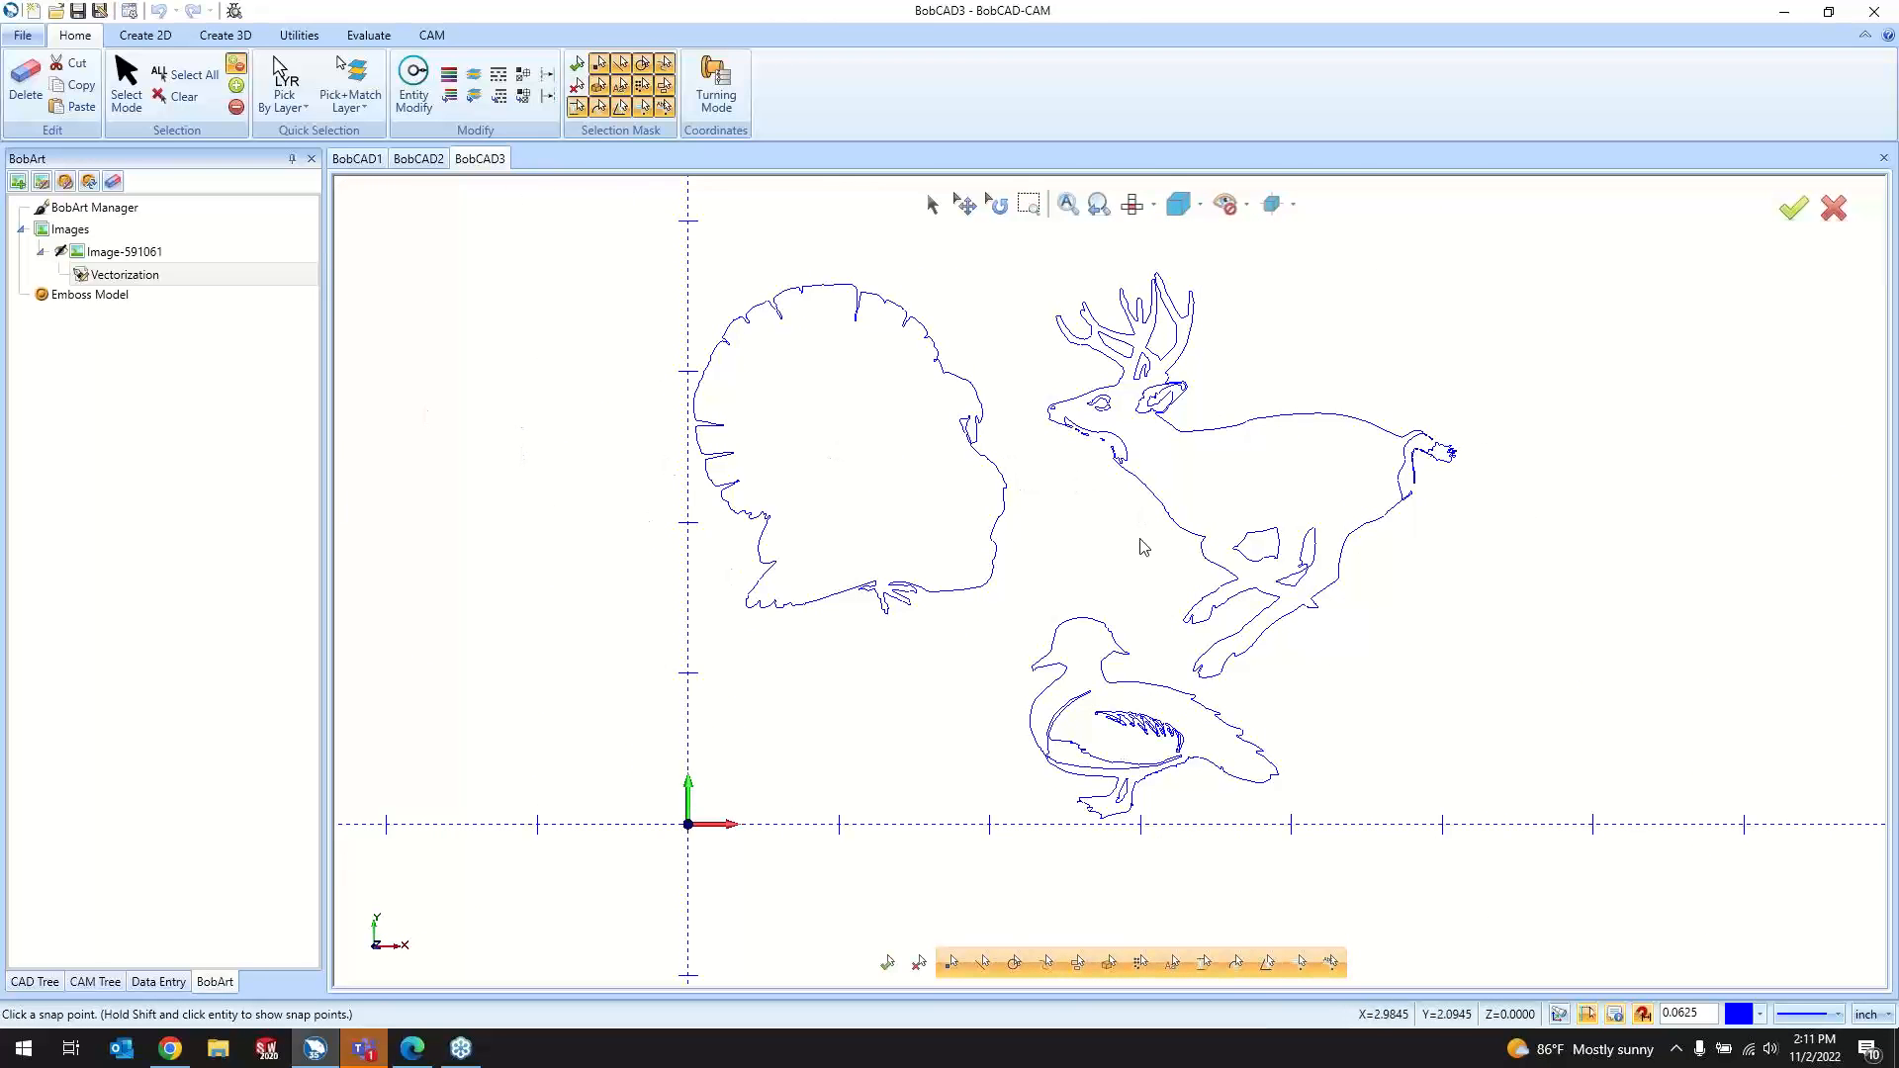
double_click(191, 274)
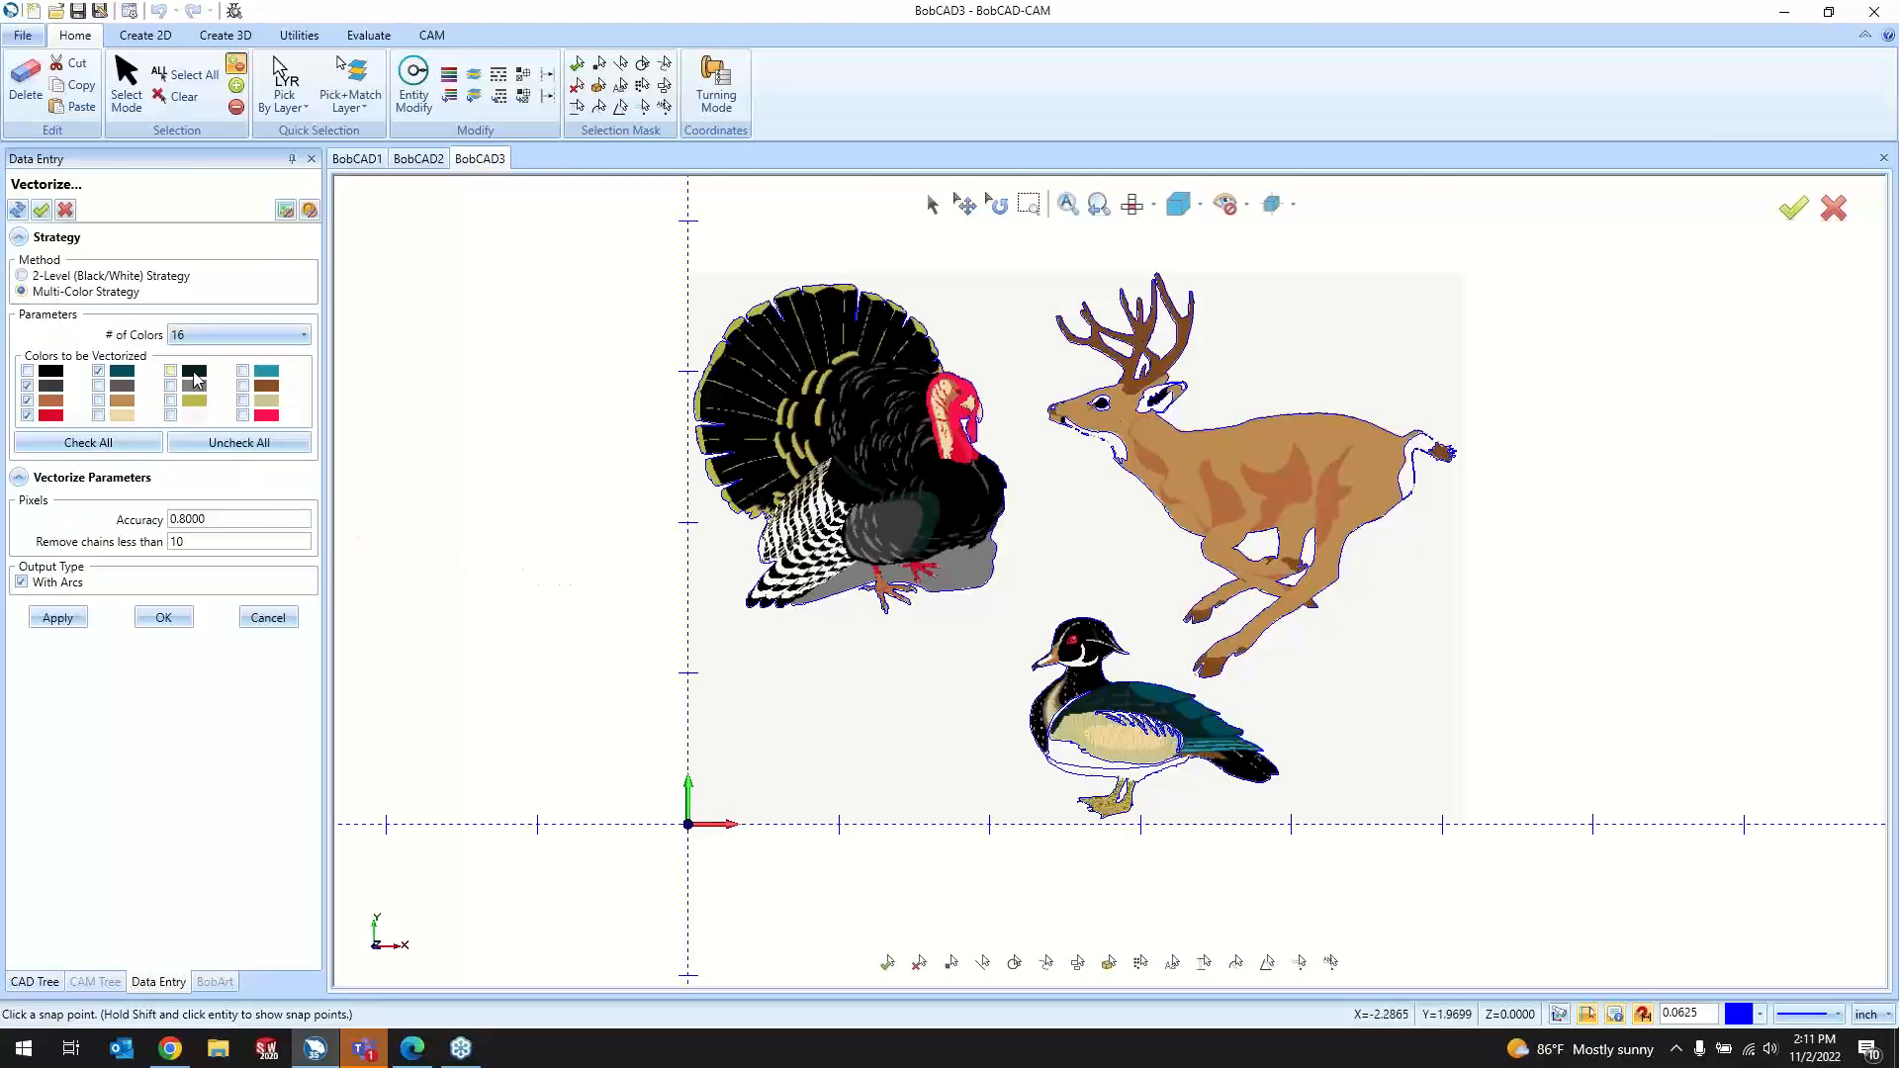
click(273, 336)
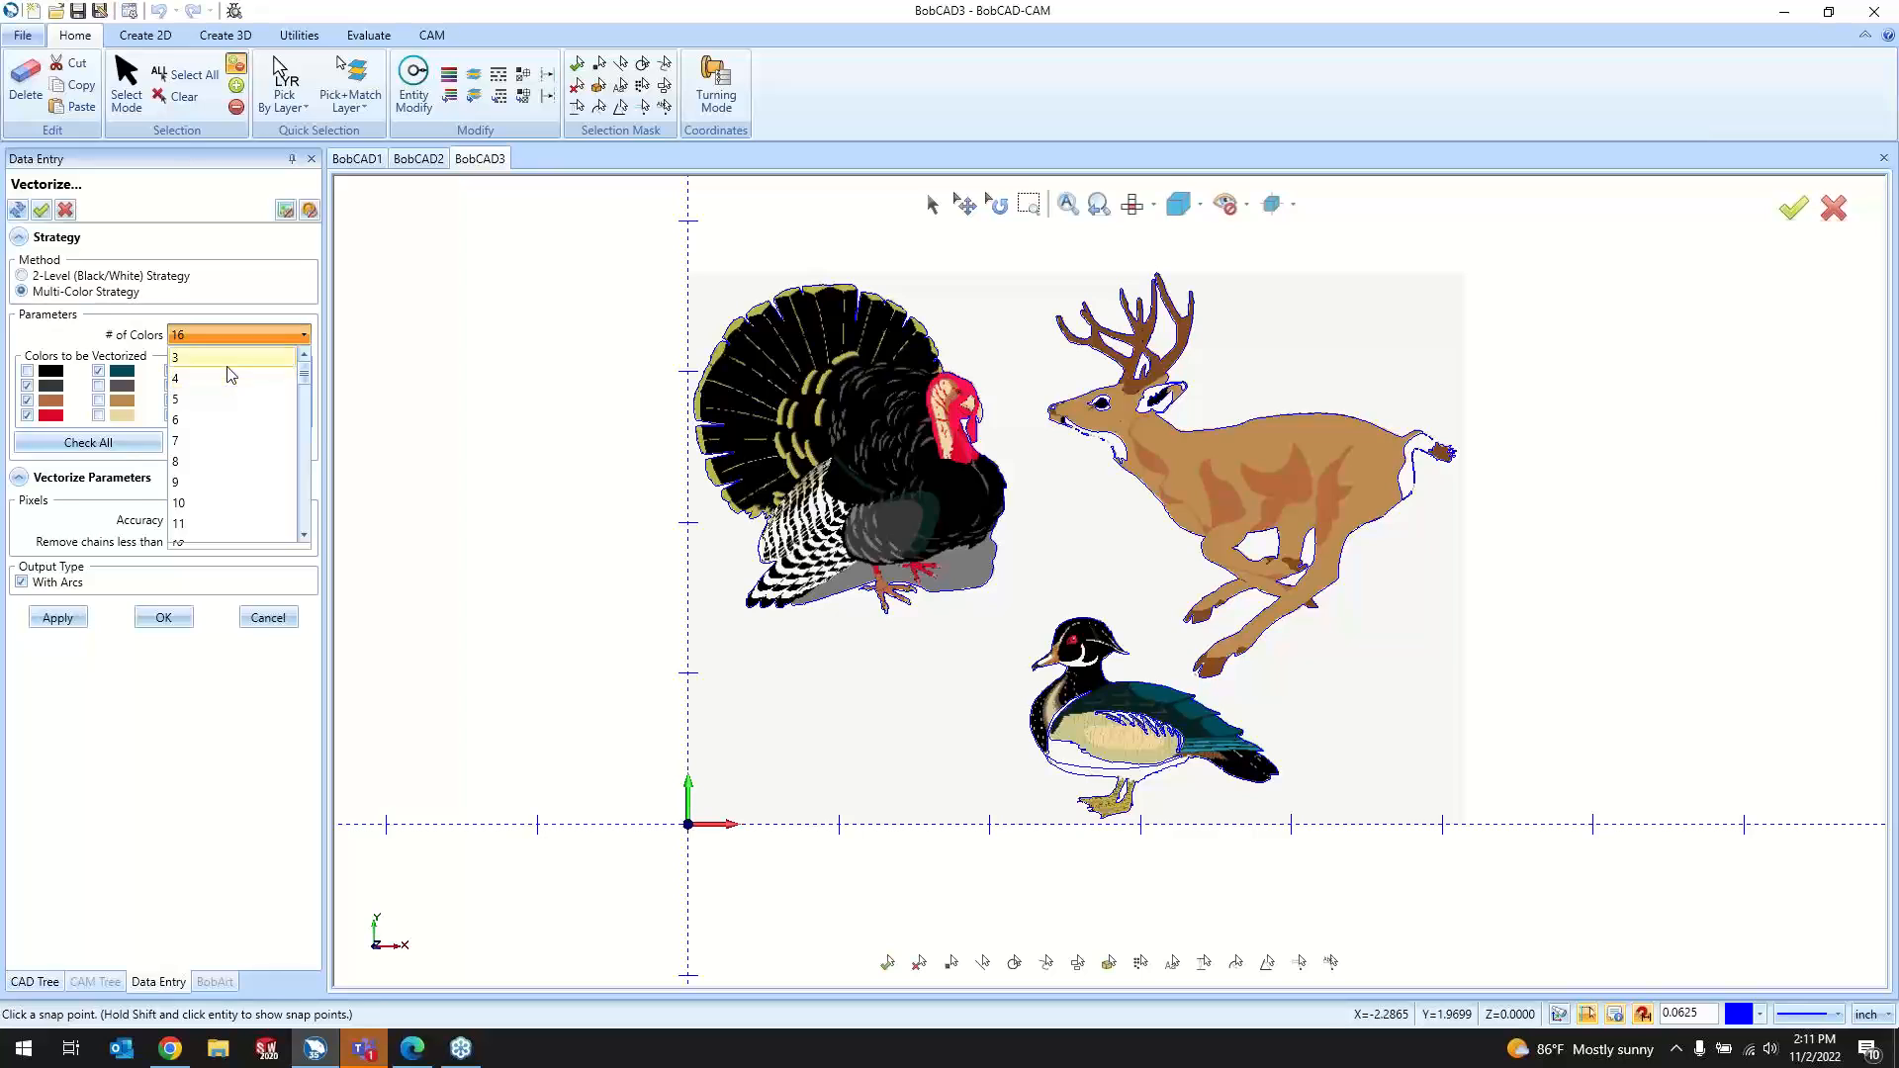
click(232, 378)
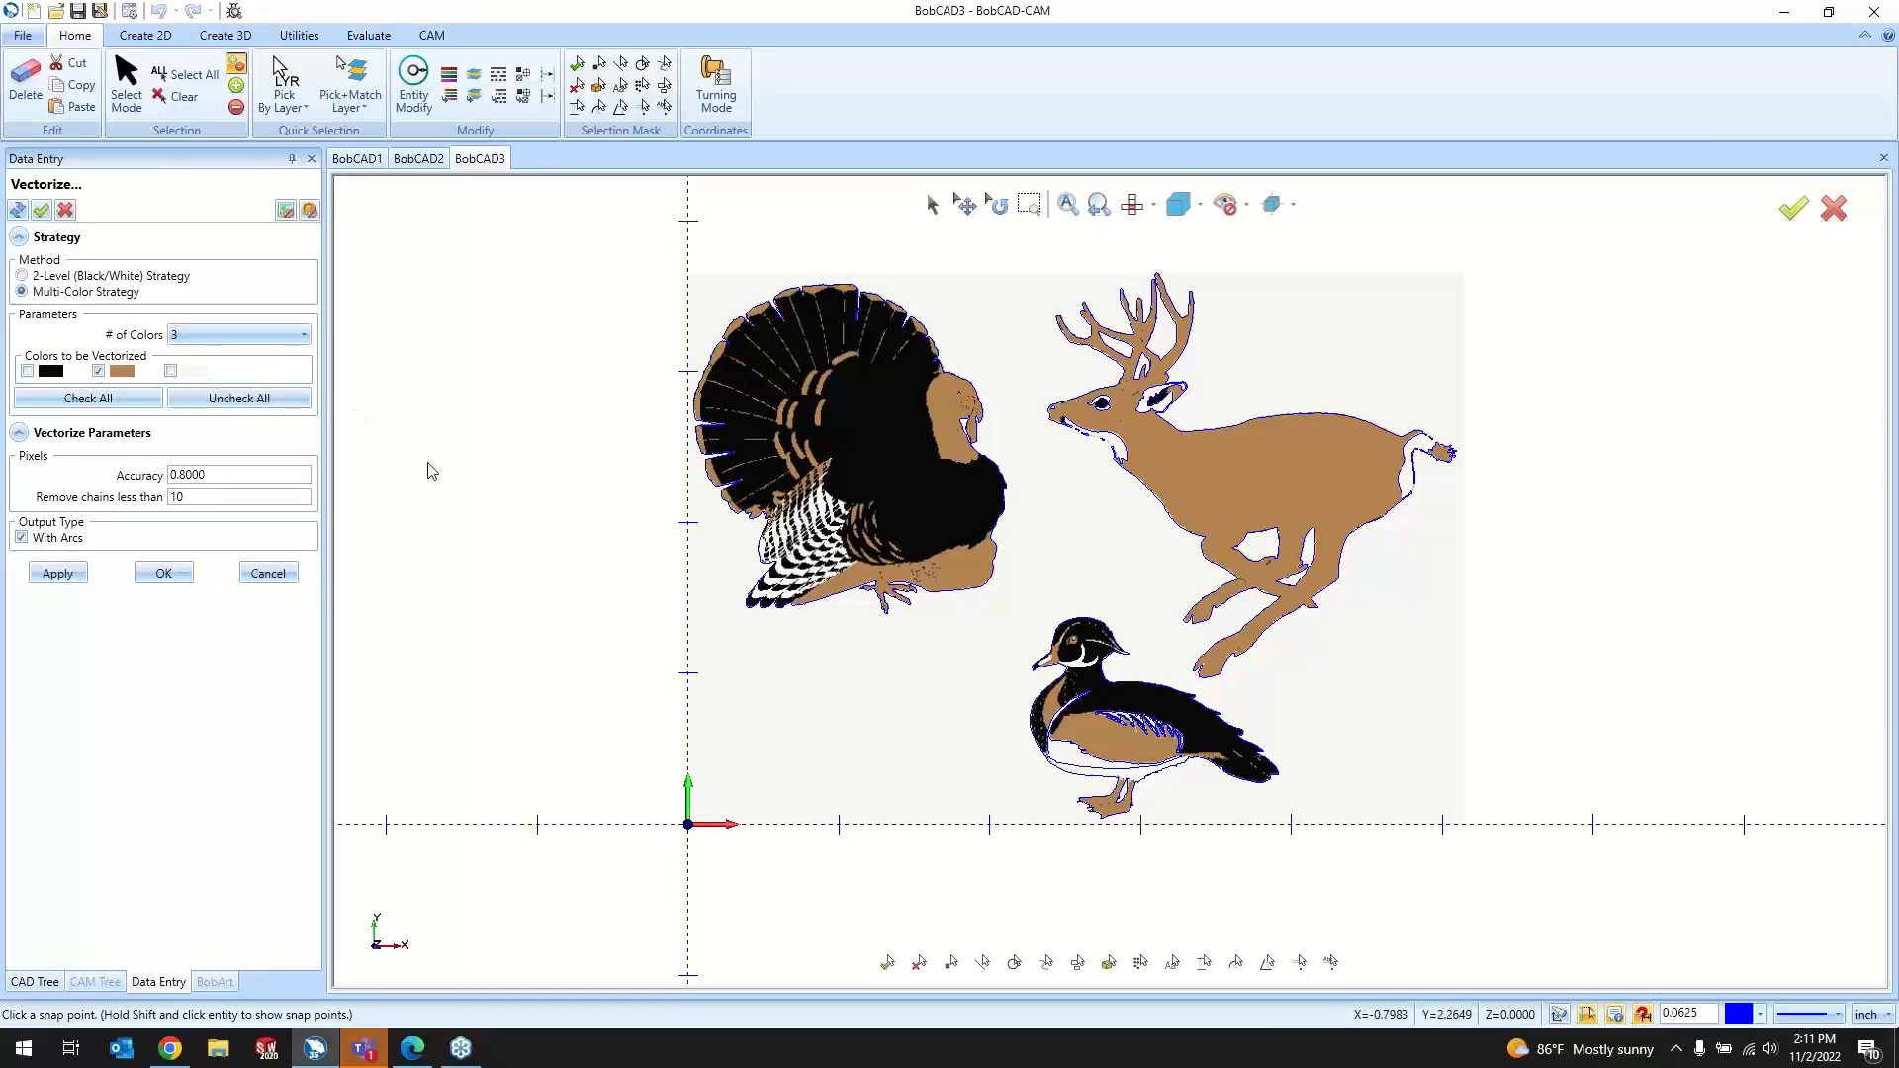
click(170, 371)
click(205, 400)
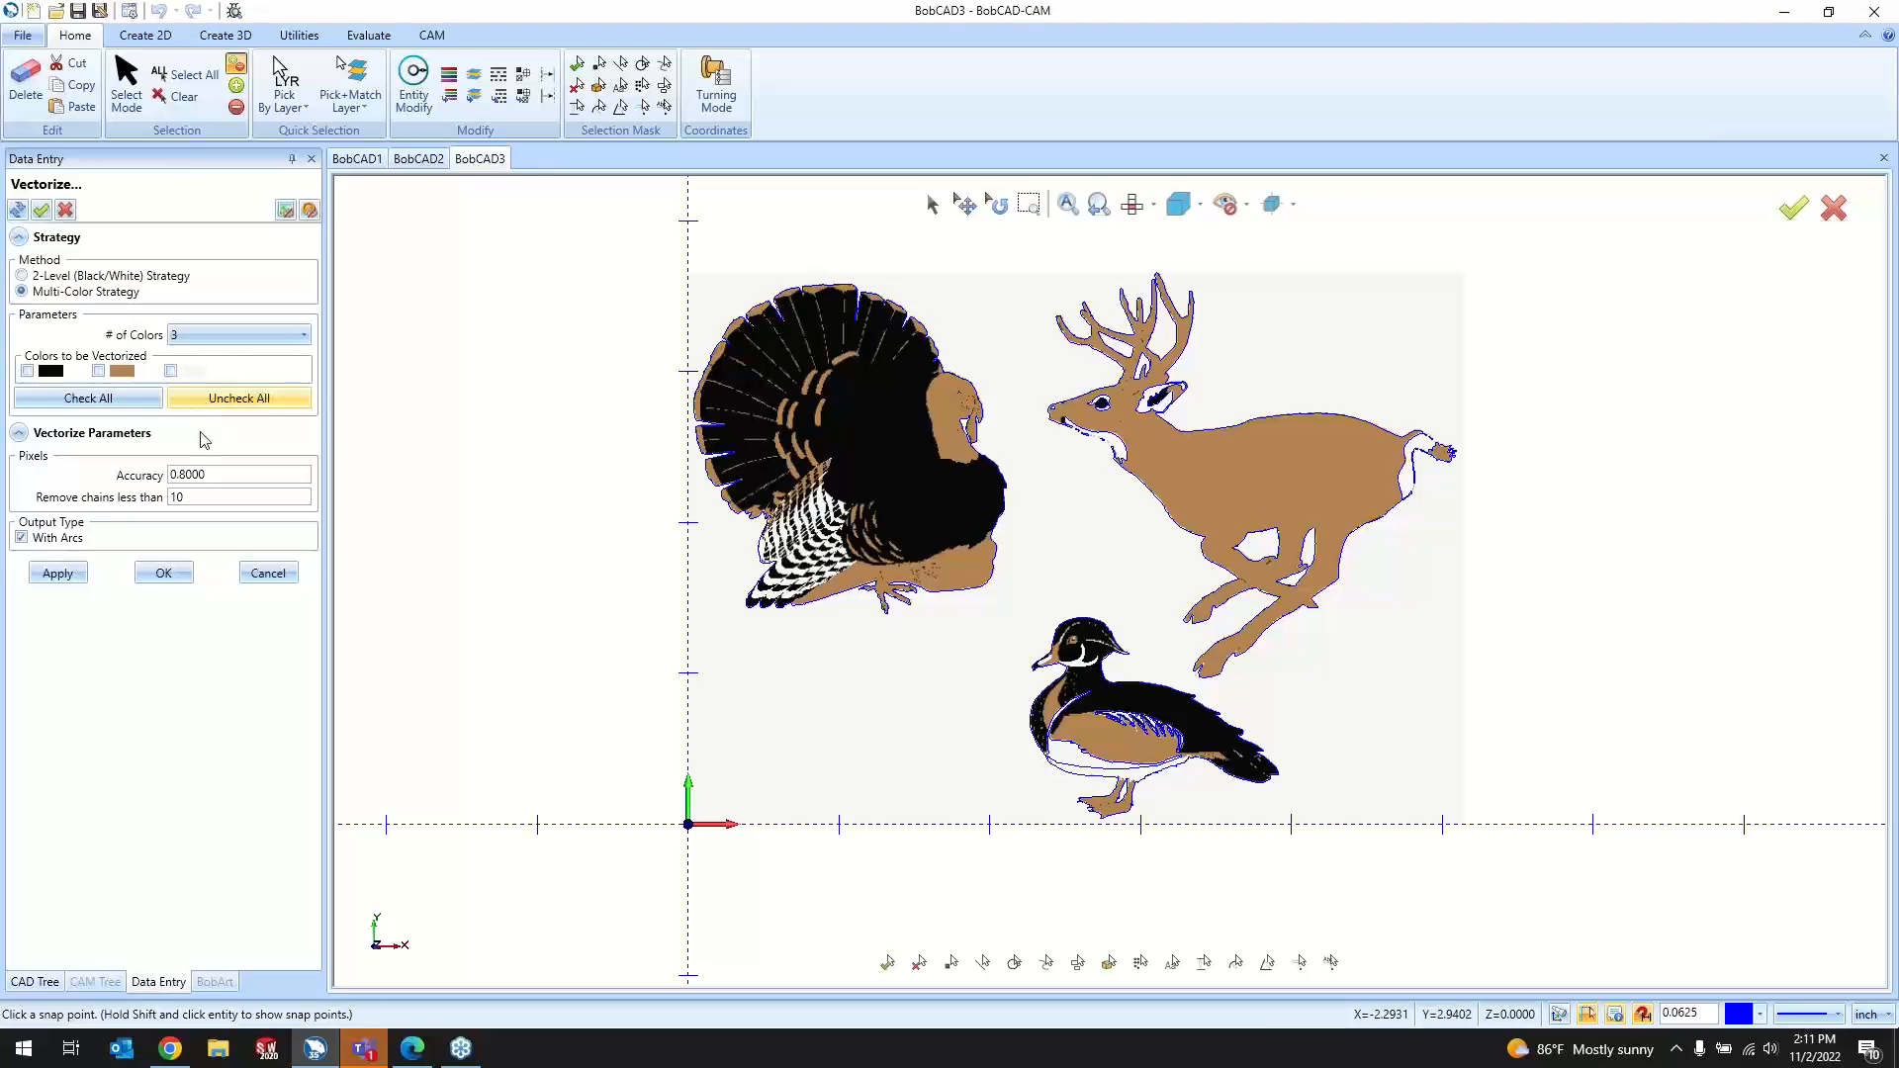
click(116, 403)
click(164, 575)
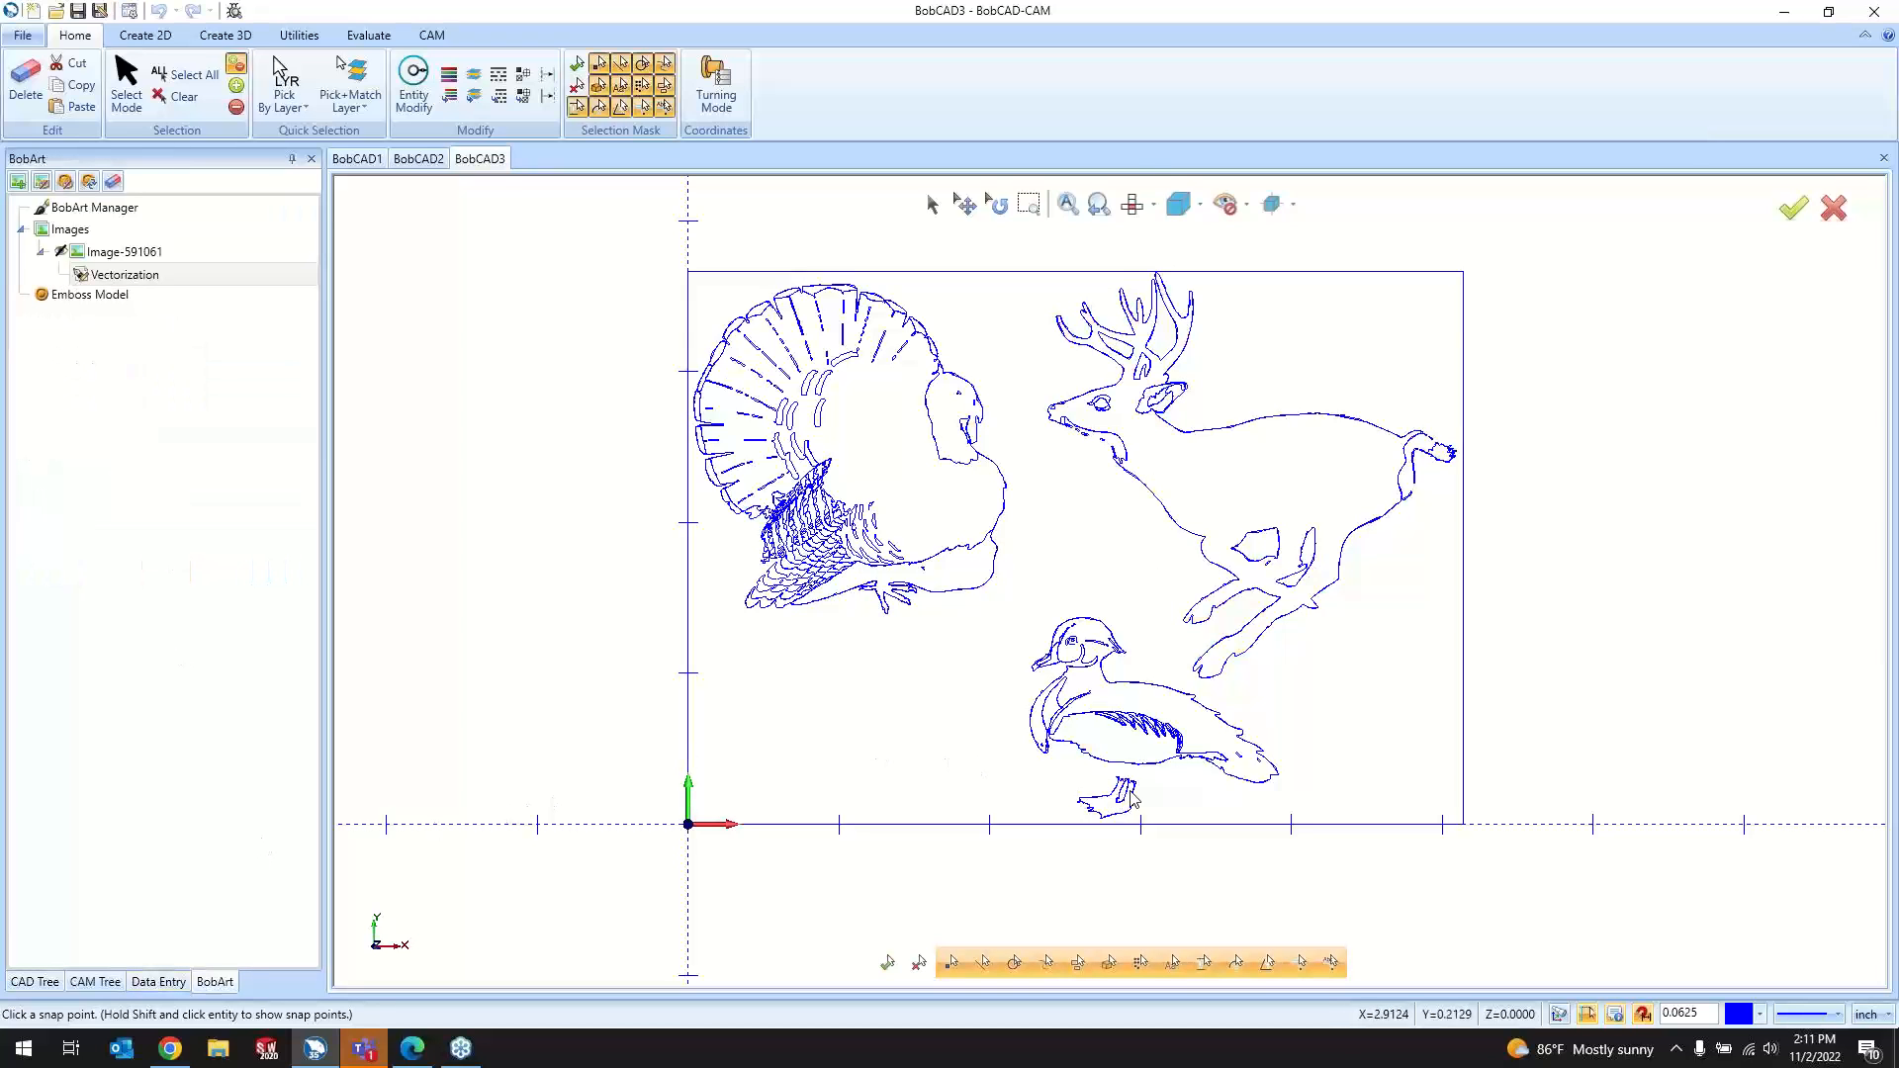
Step: Raise the vectorization's number of colors to 6 and inspect the outlines of the turkey, deer and duck
right_click(168, 274)
click(204, 287)
click(237, 335)
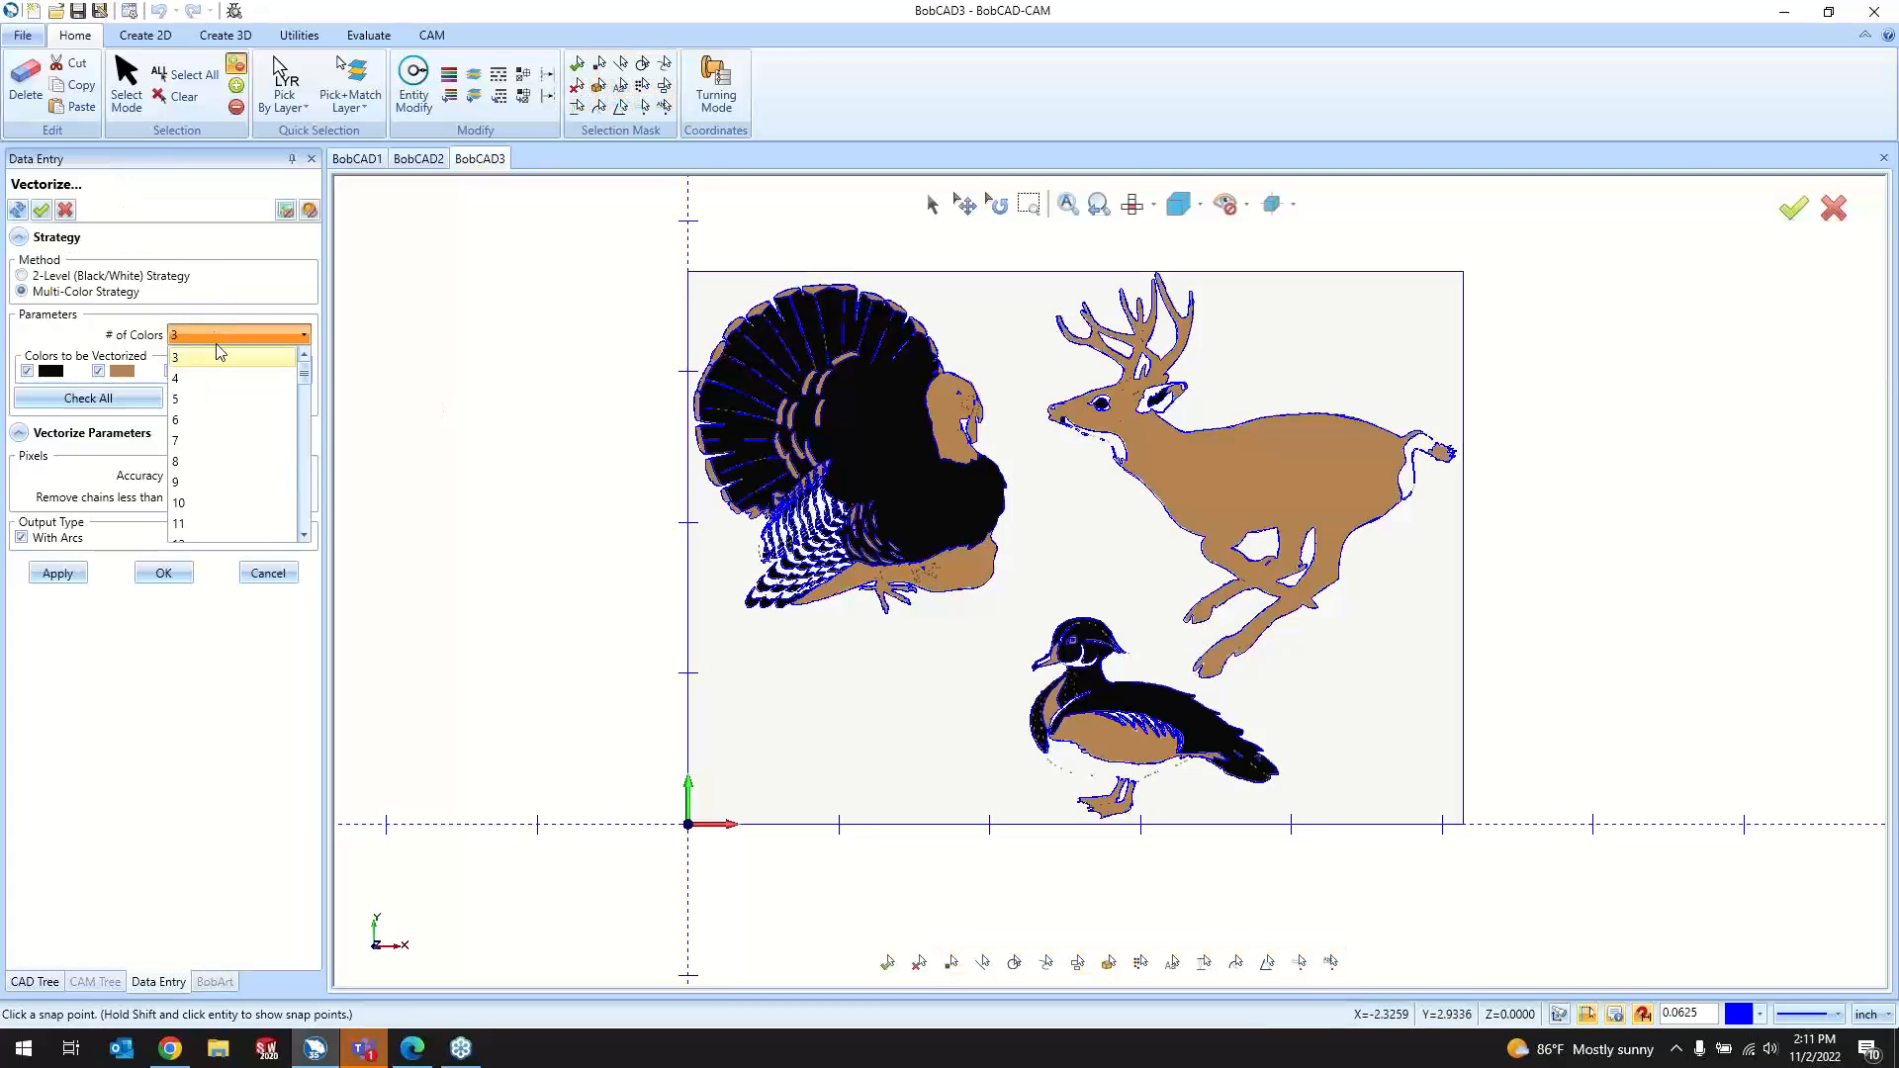
click(222, 433)
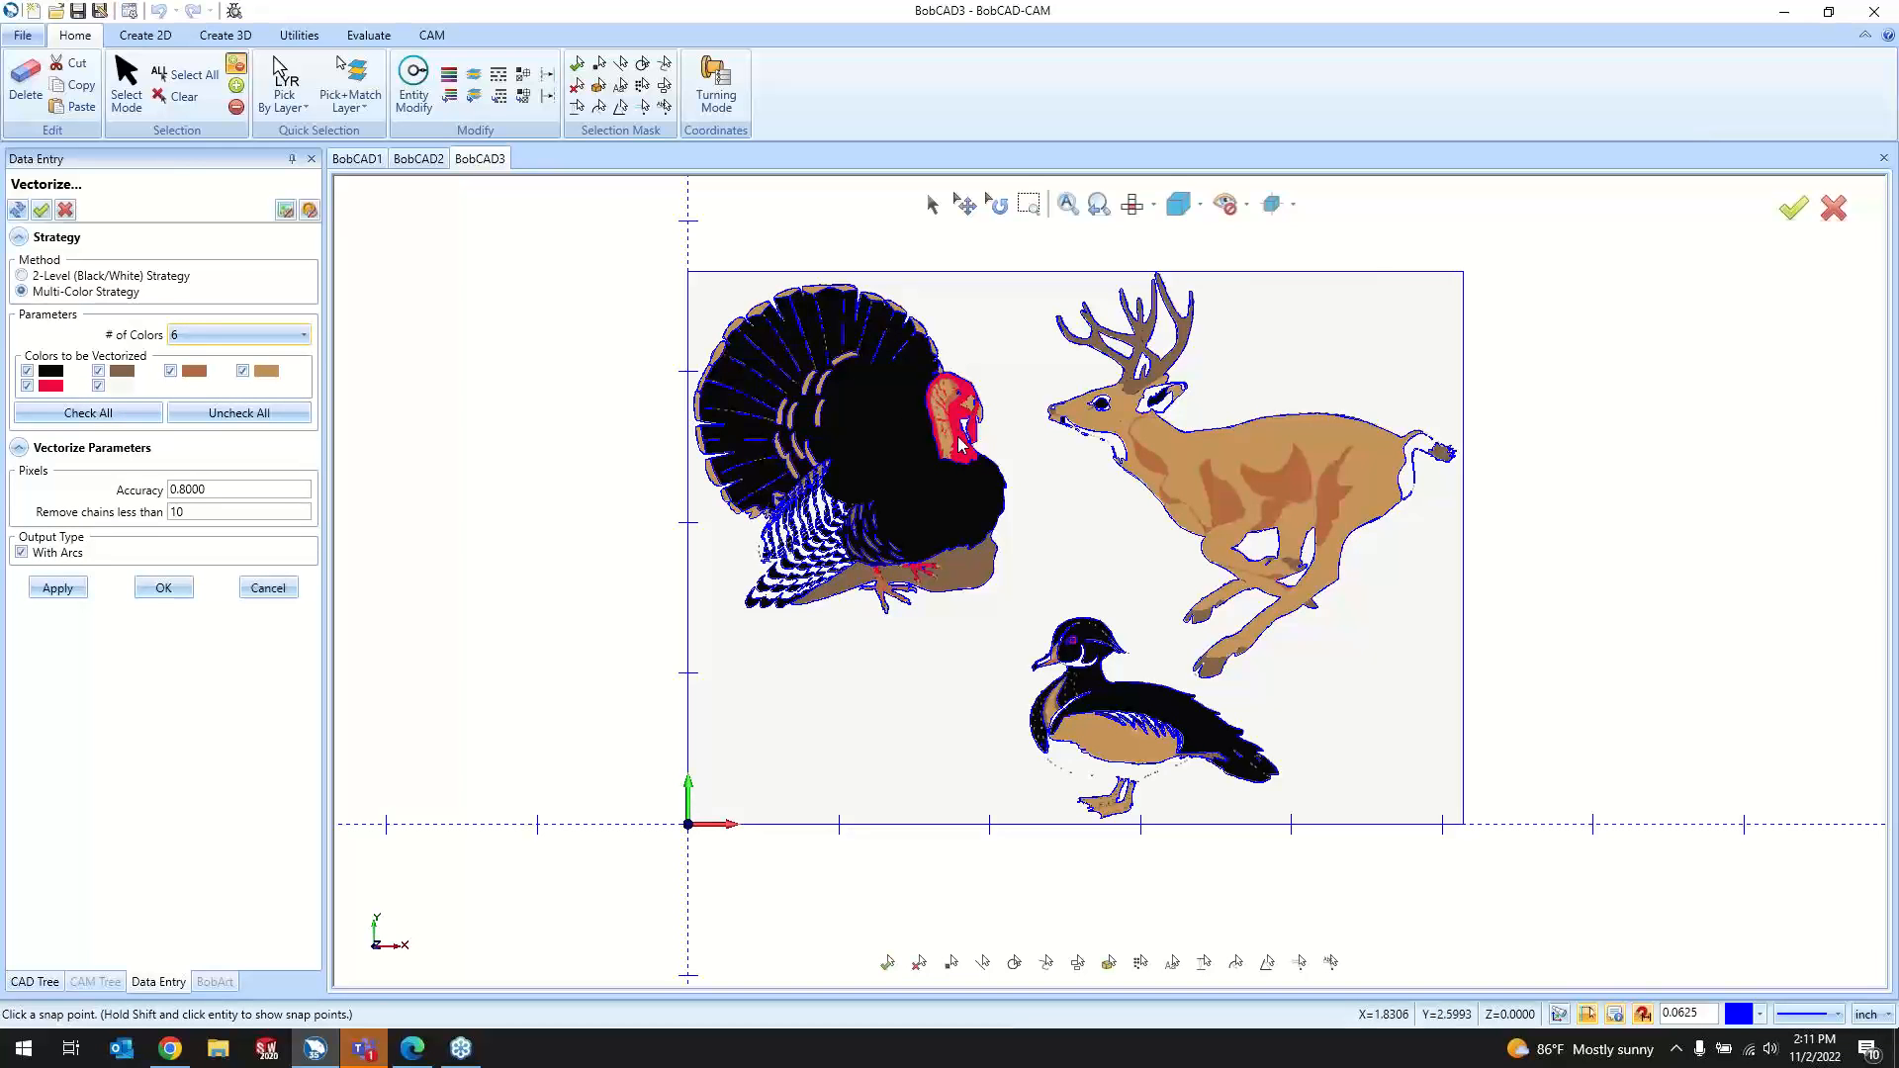
scroll(1054, 661, up, 5)
scroll(1032, 597, down, 5)
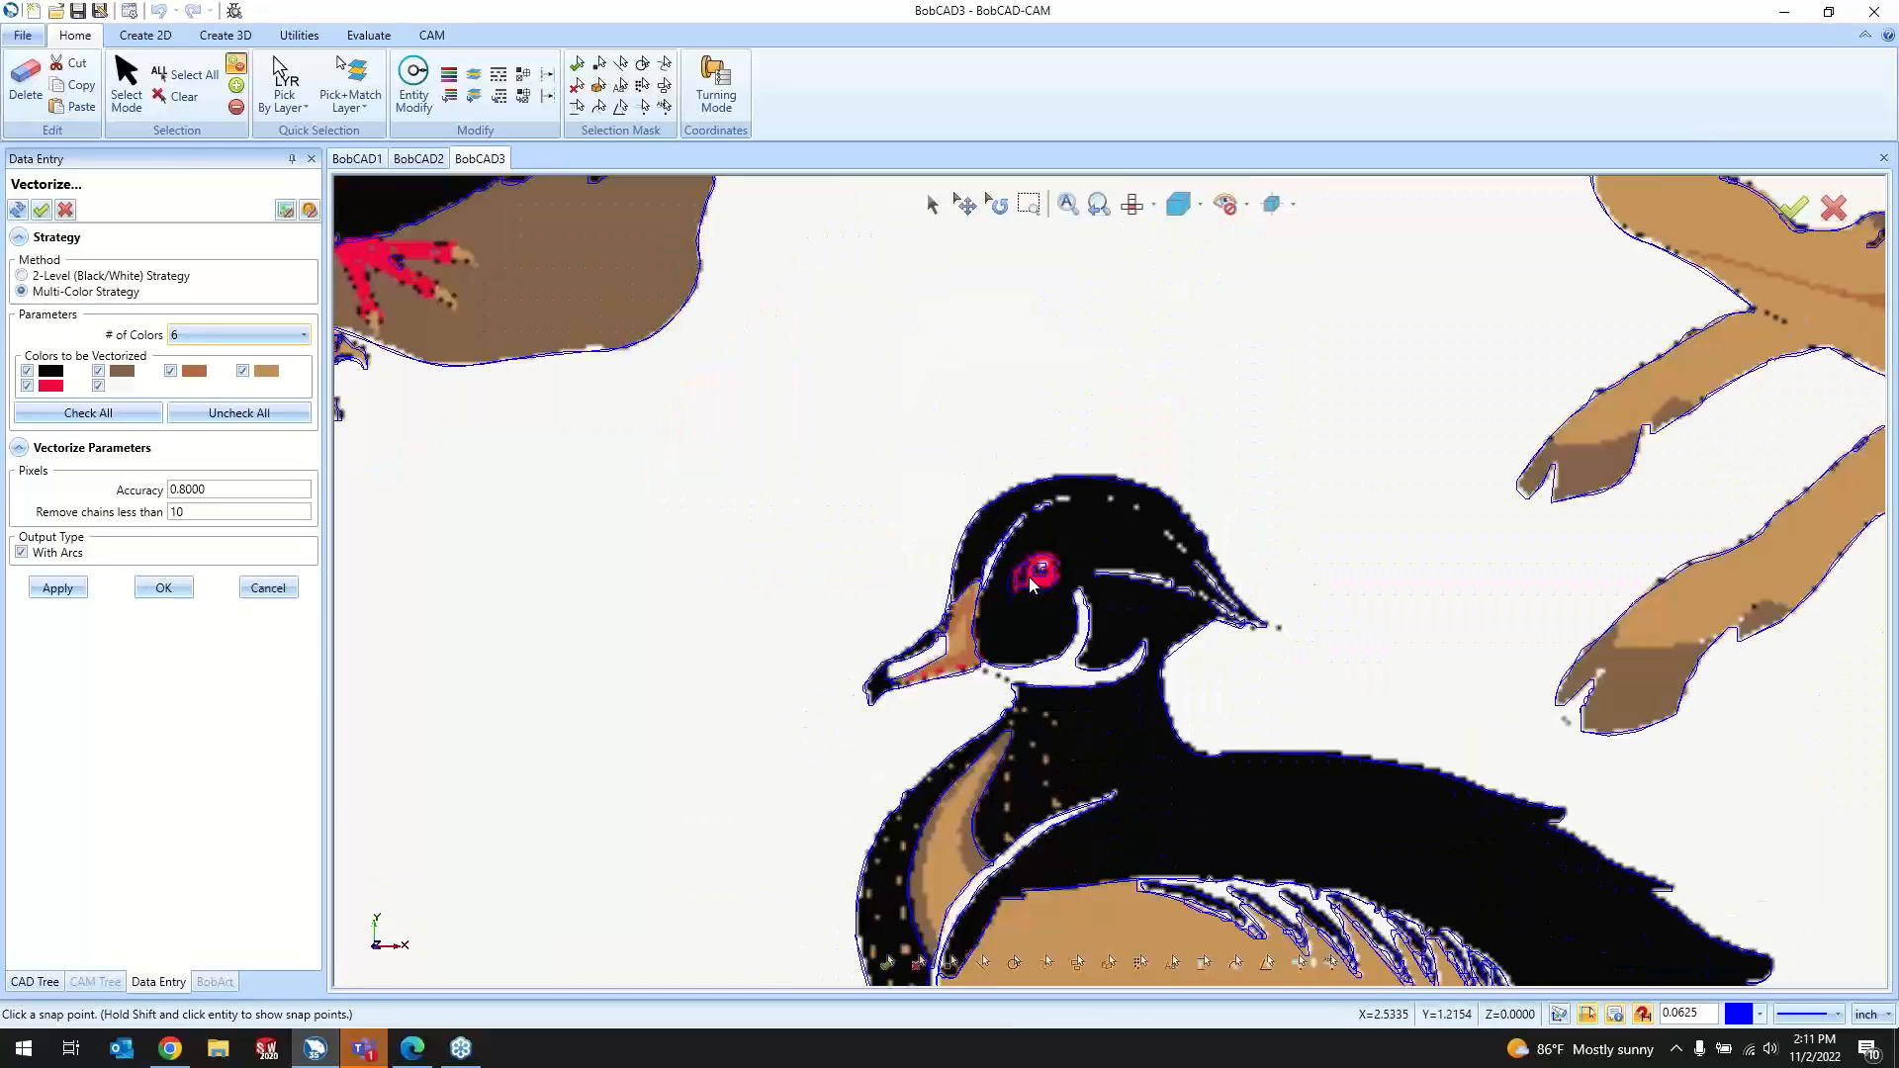
scroll(1028, 282, up, 2)
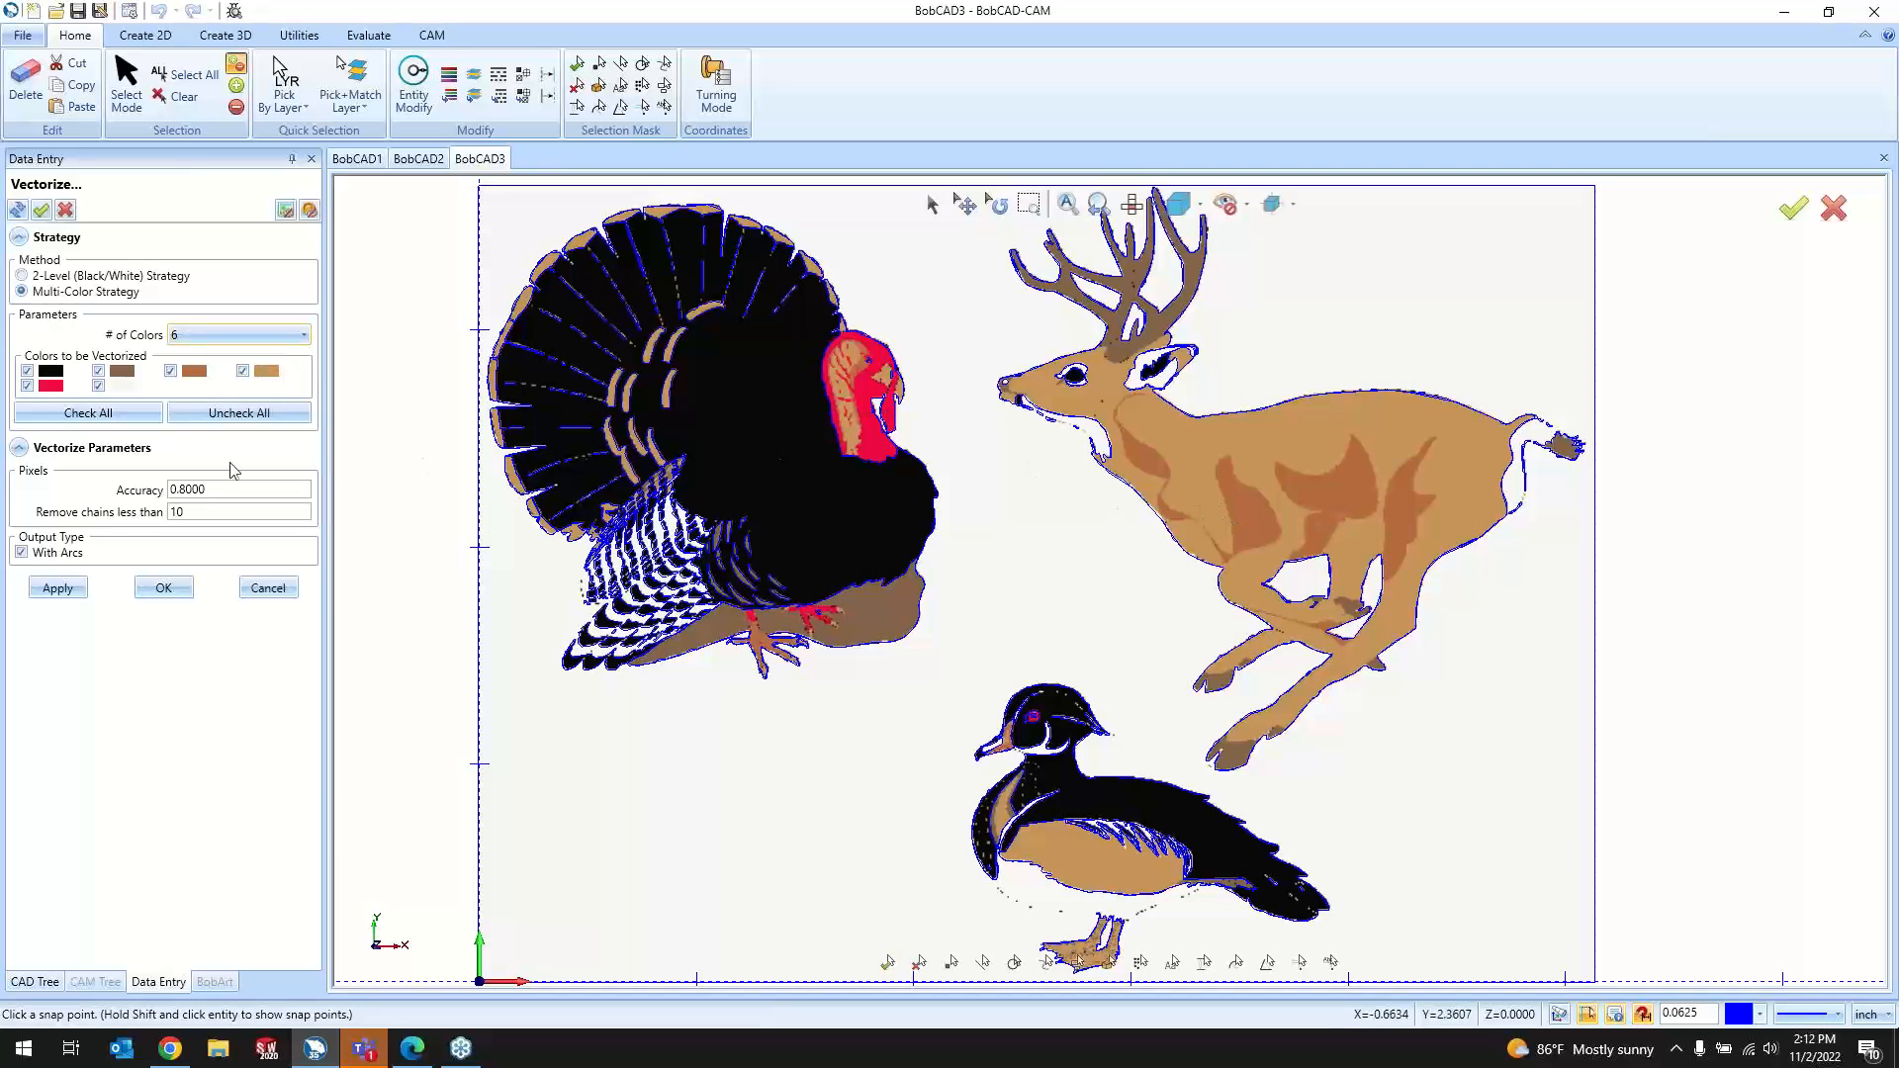
click(161, 588)
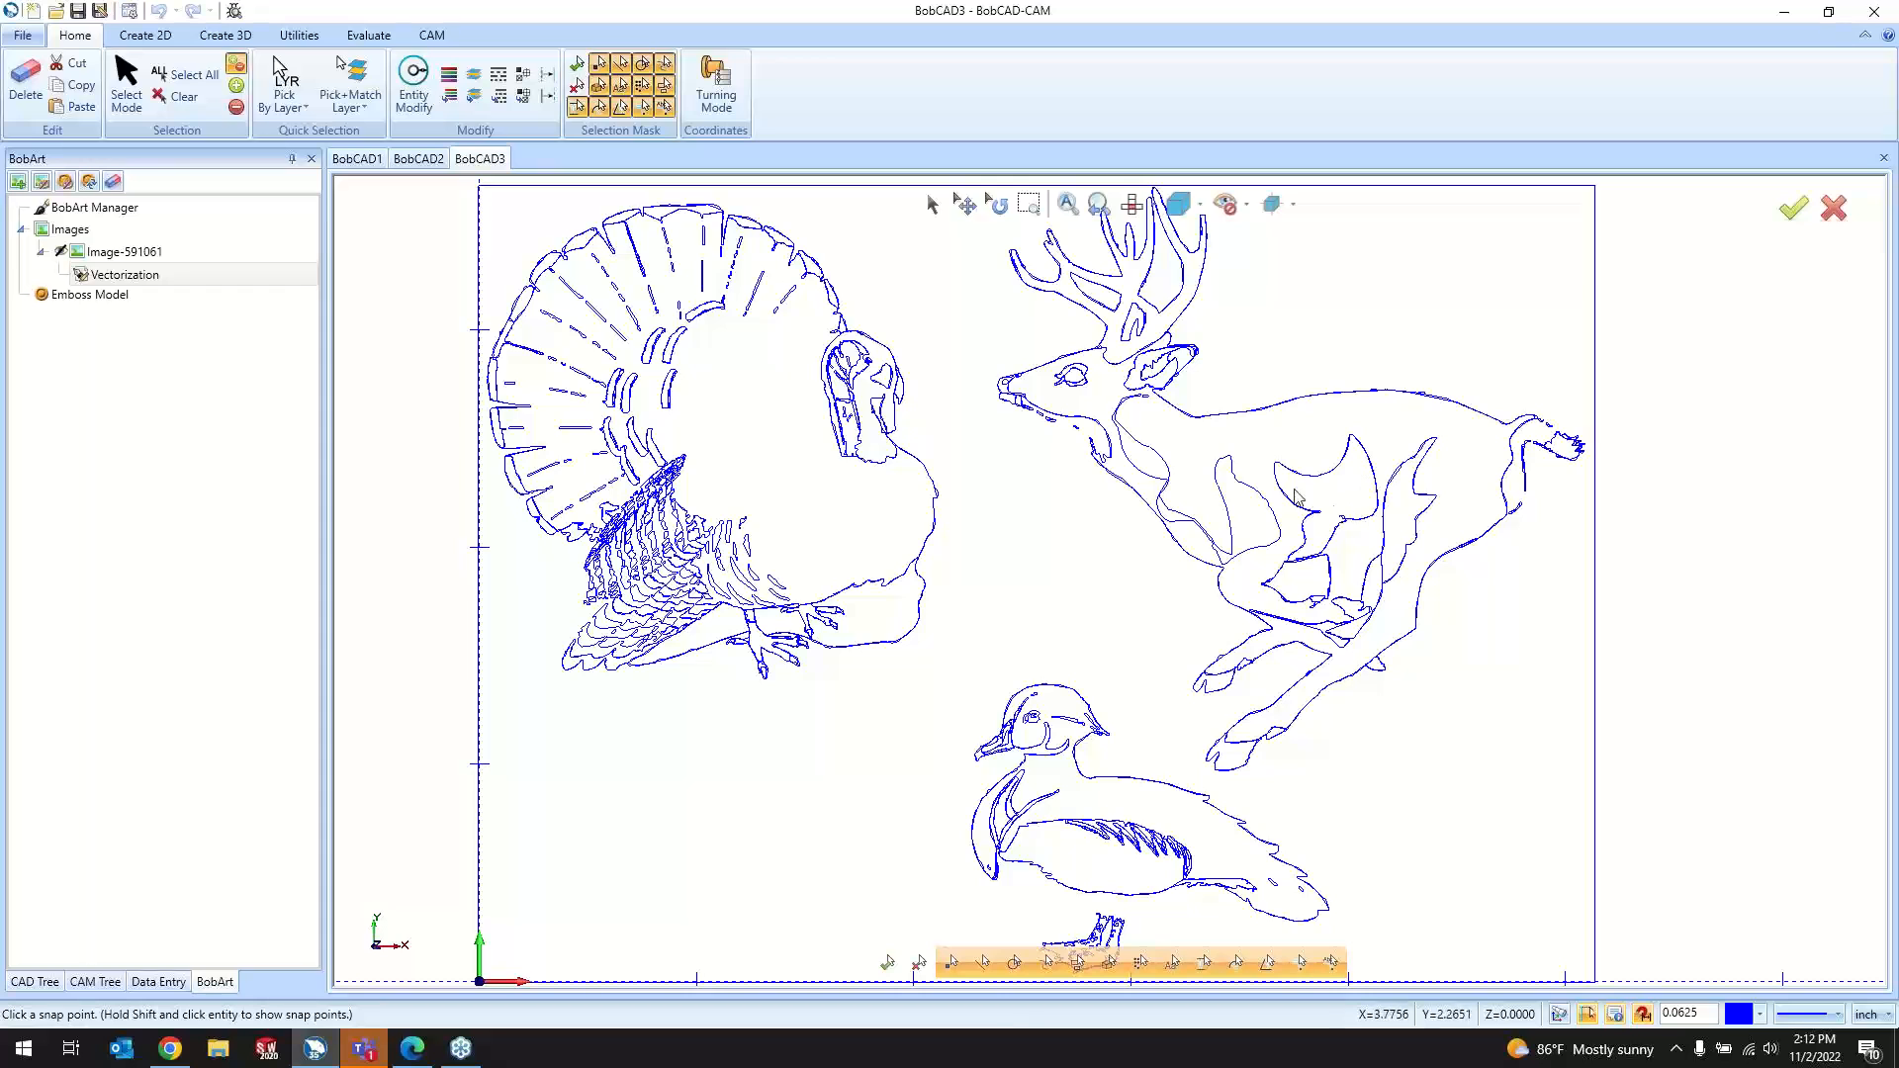
scroll(732, 641, down, 1)
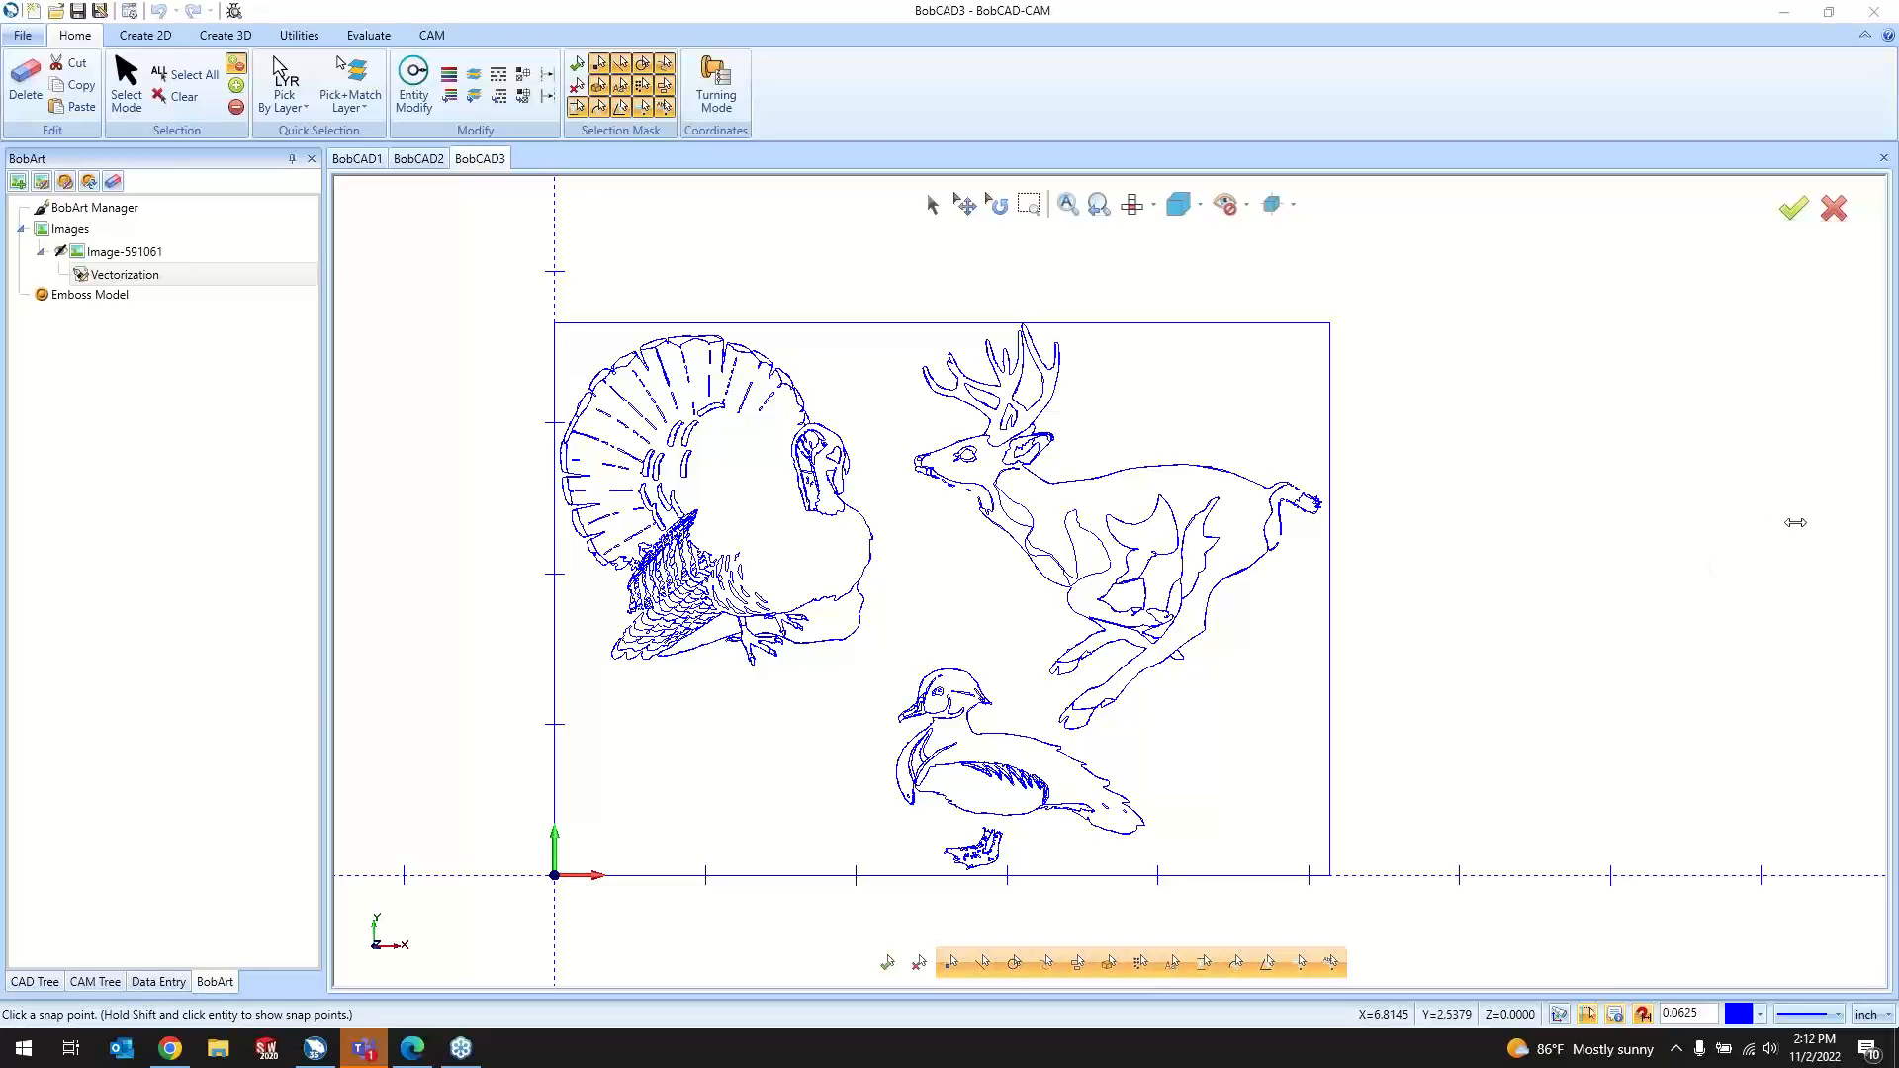
Step: Switch the existing vectorization back to the 2-Level (Black/White) Strategy with a threshold value of 253
double_click(211, 293)
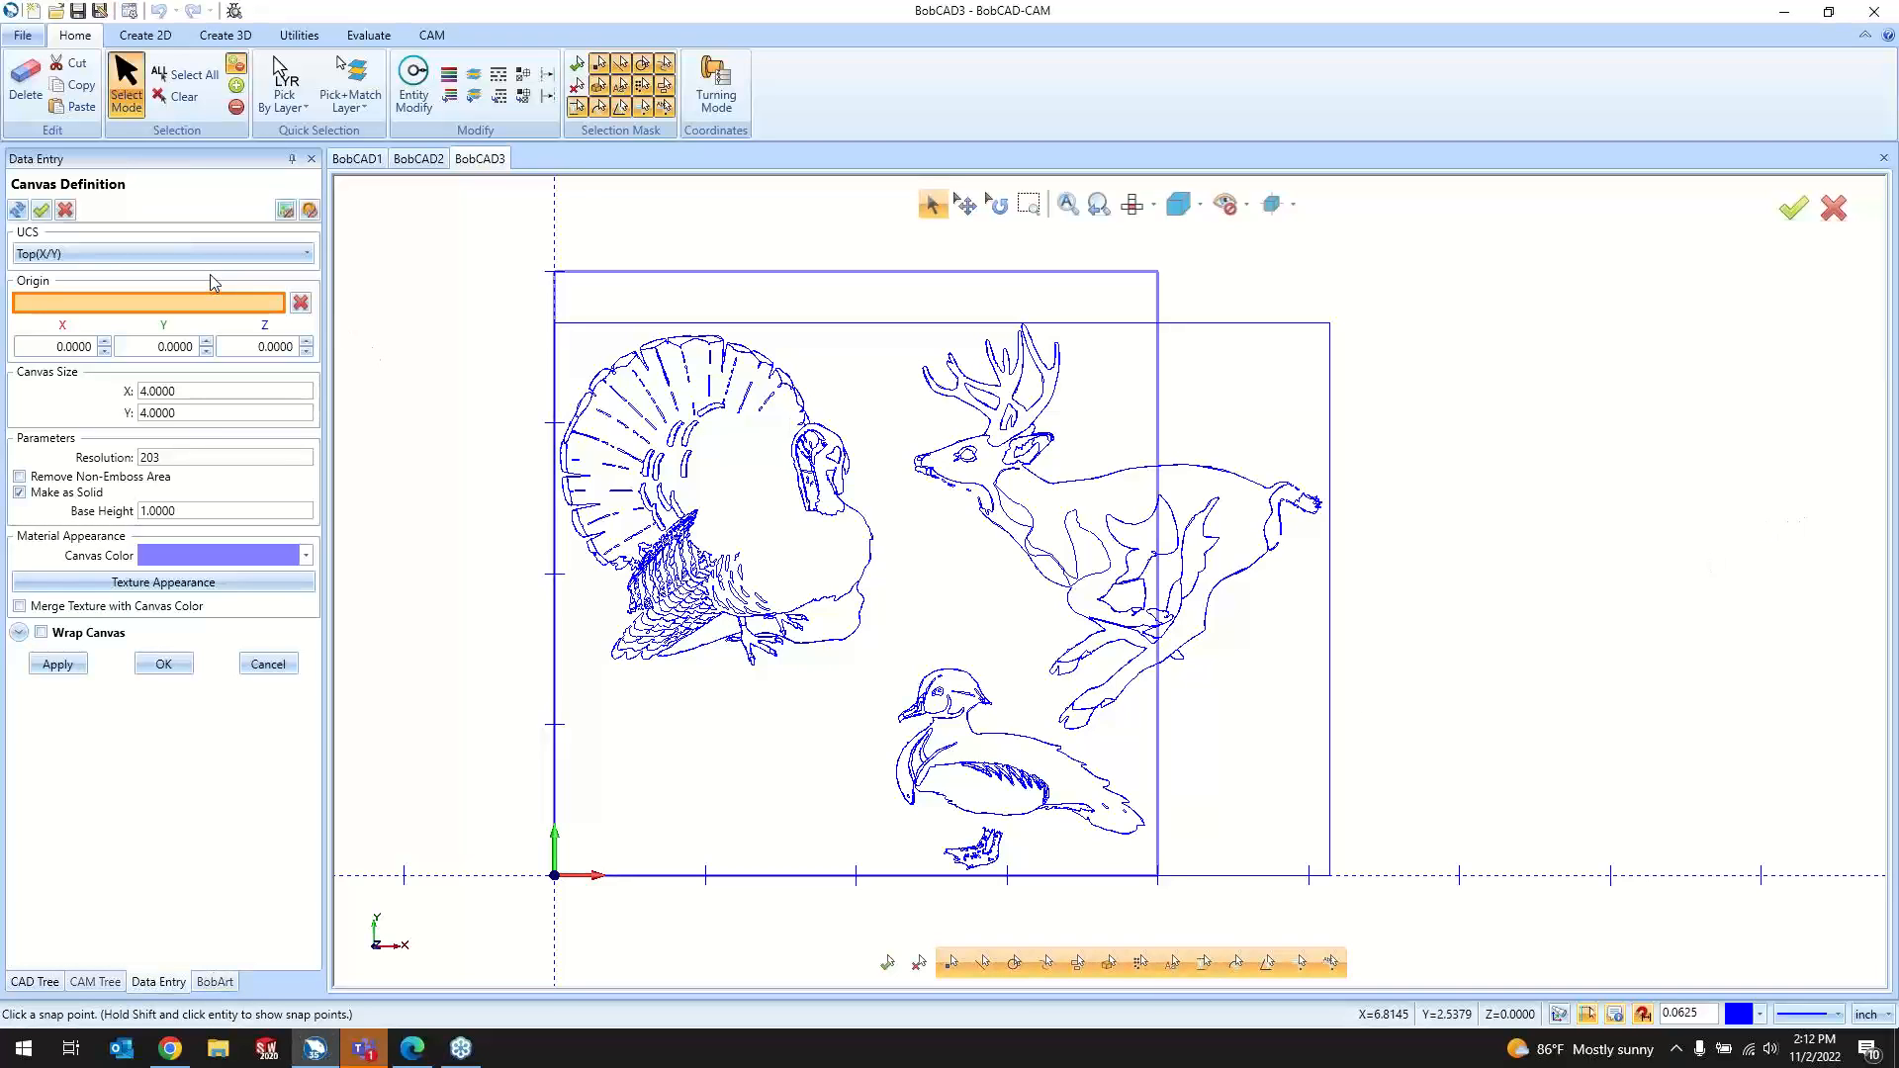
click(267, 662)
double_click(208, 275)
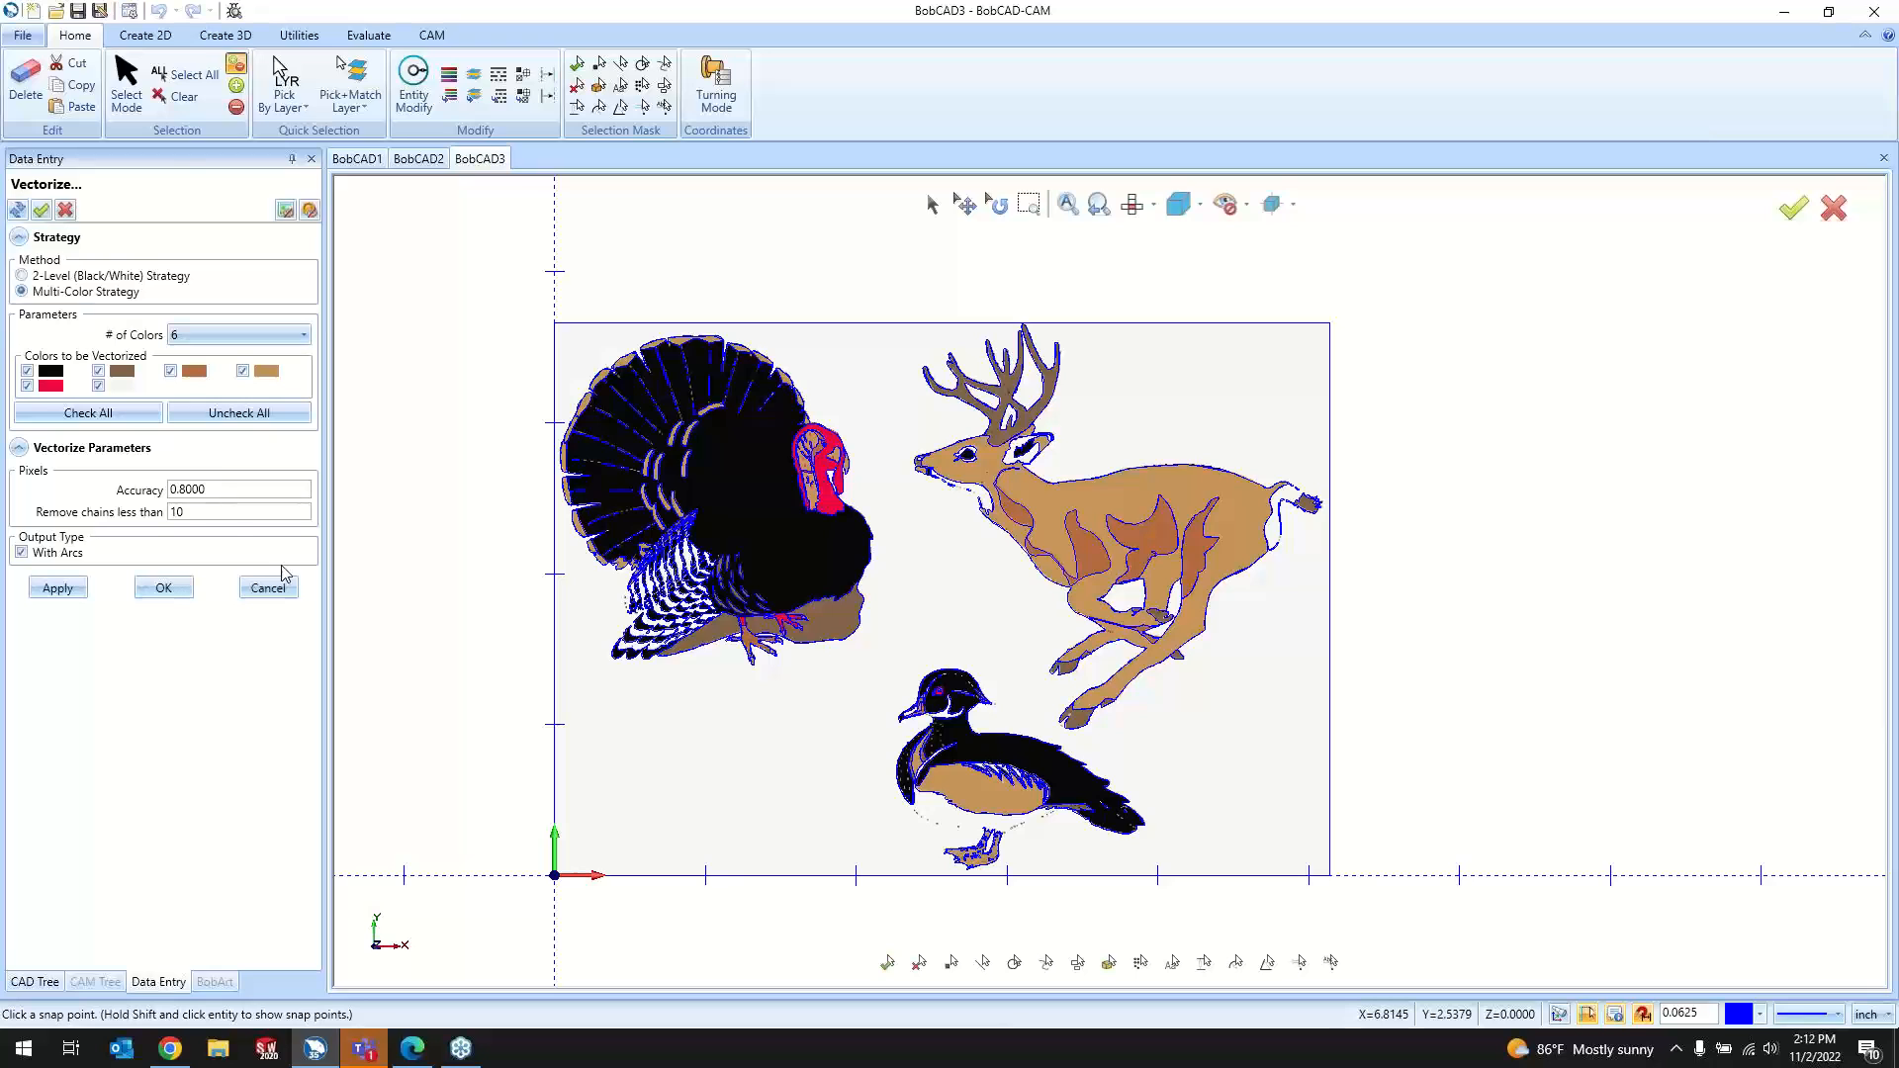
click(65, 278)
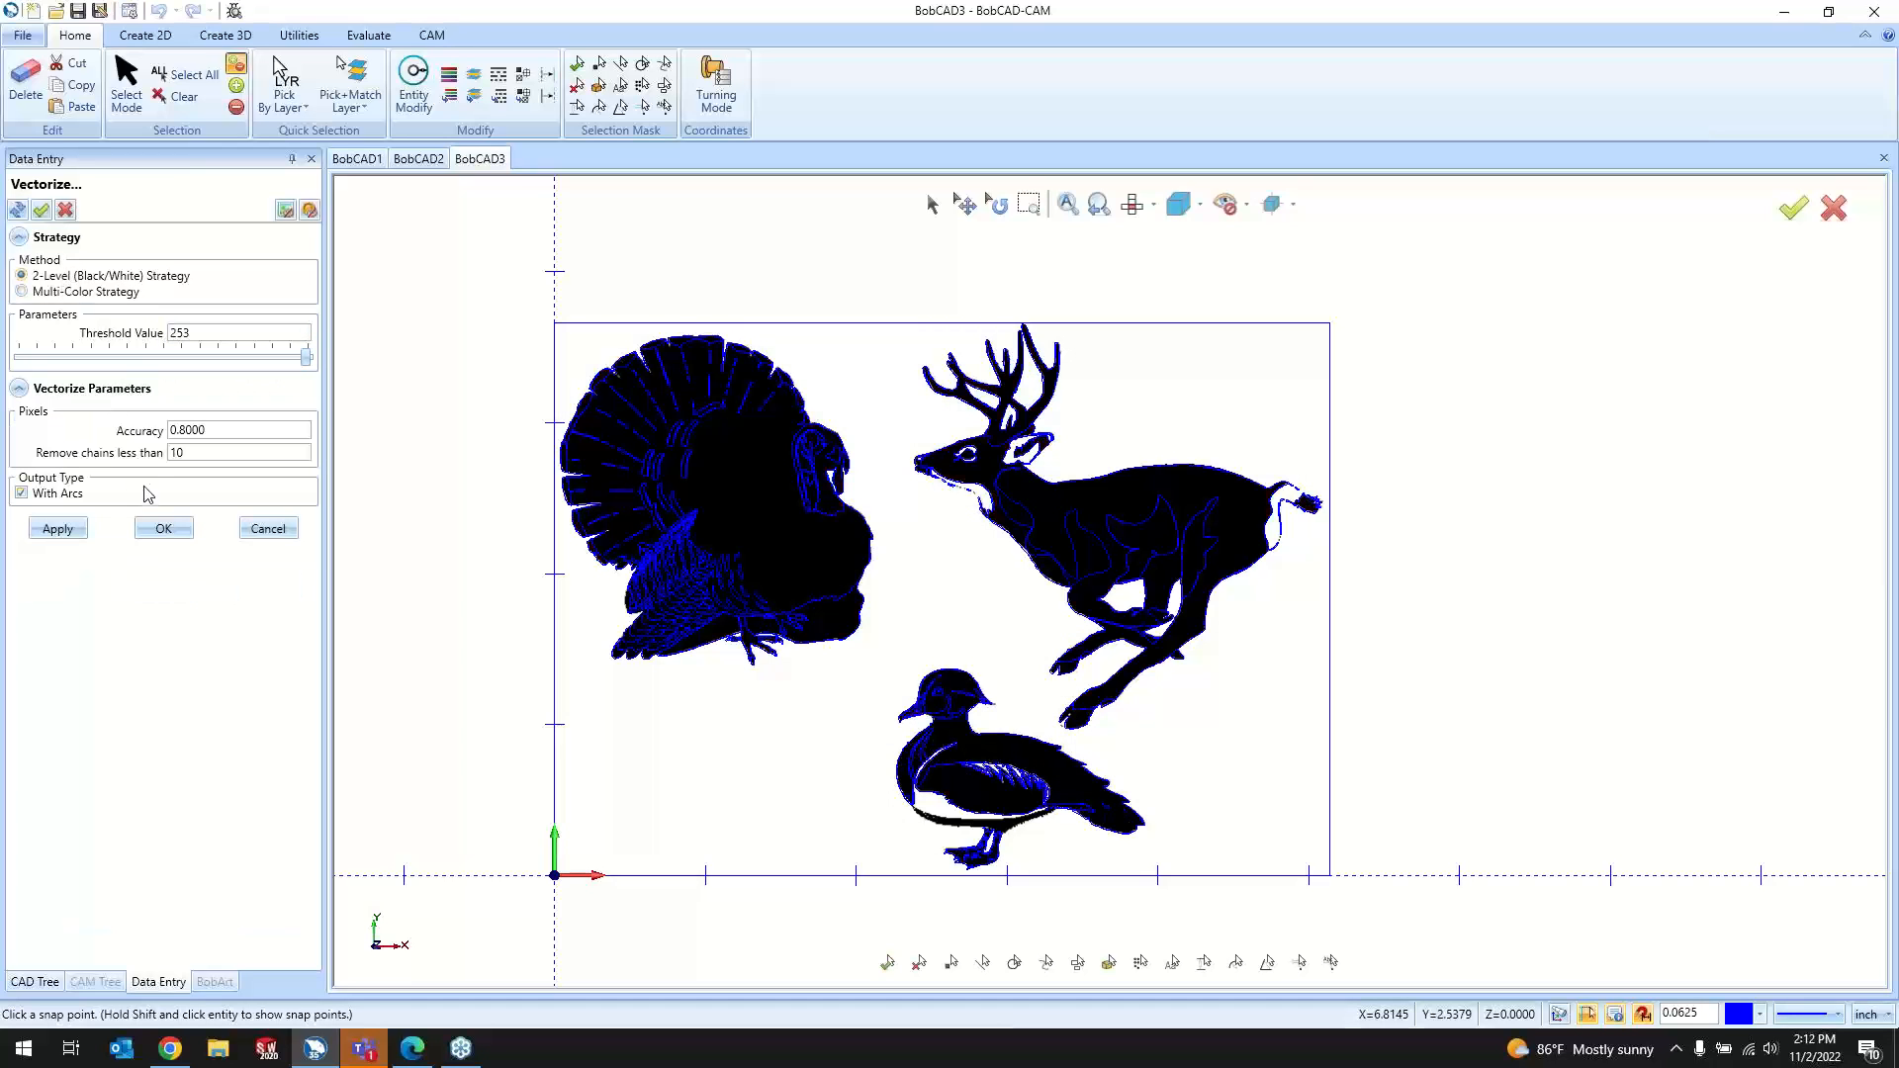
click(163, 529)
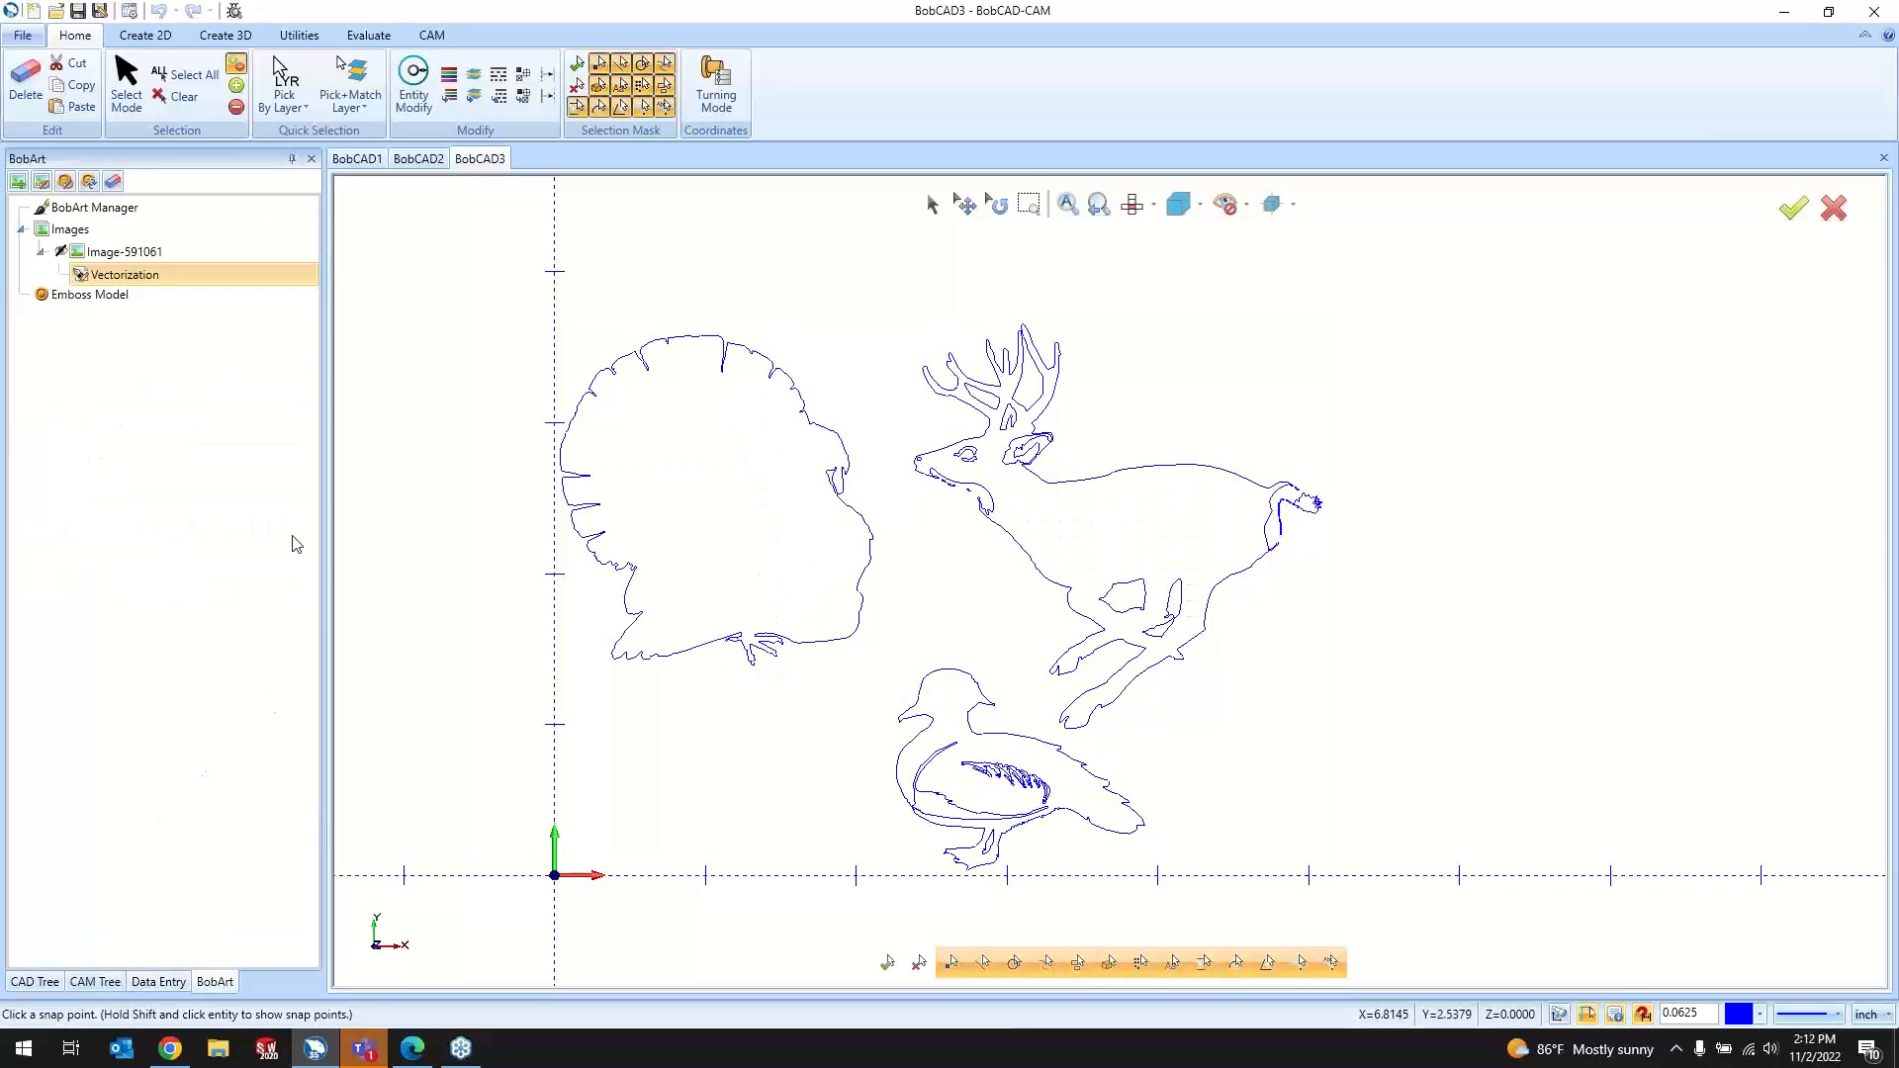
Step: Try the Multi-Color Strategy with 6 colors and a Remove chains less than value of 1, and discard the edit
double_click(198, 277)
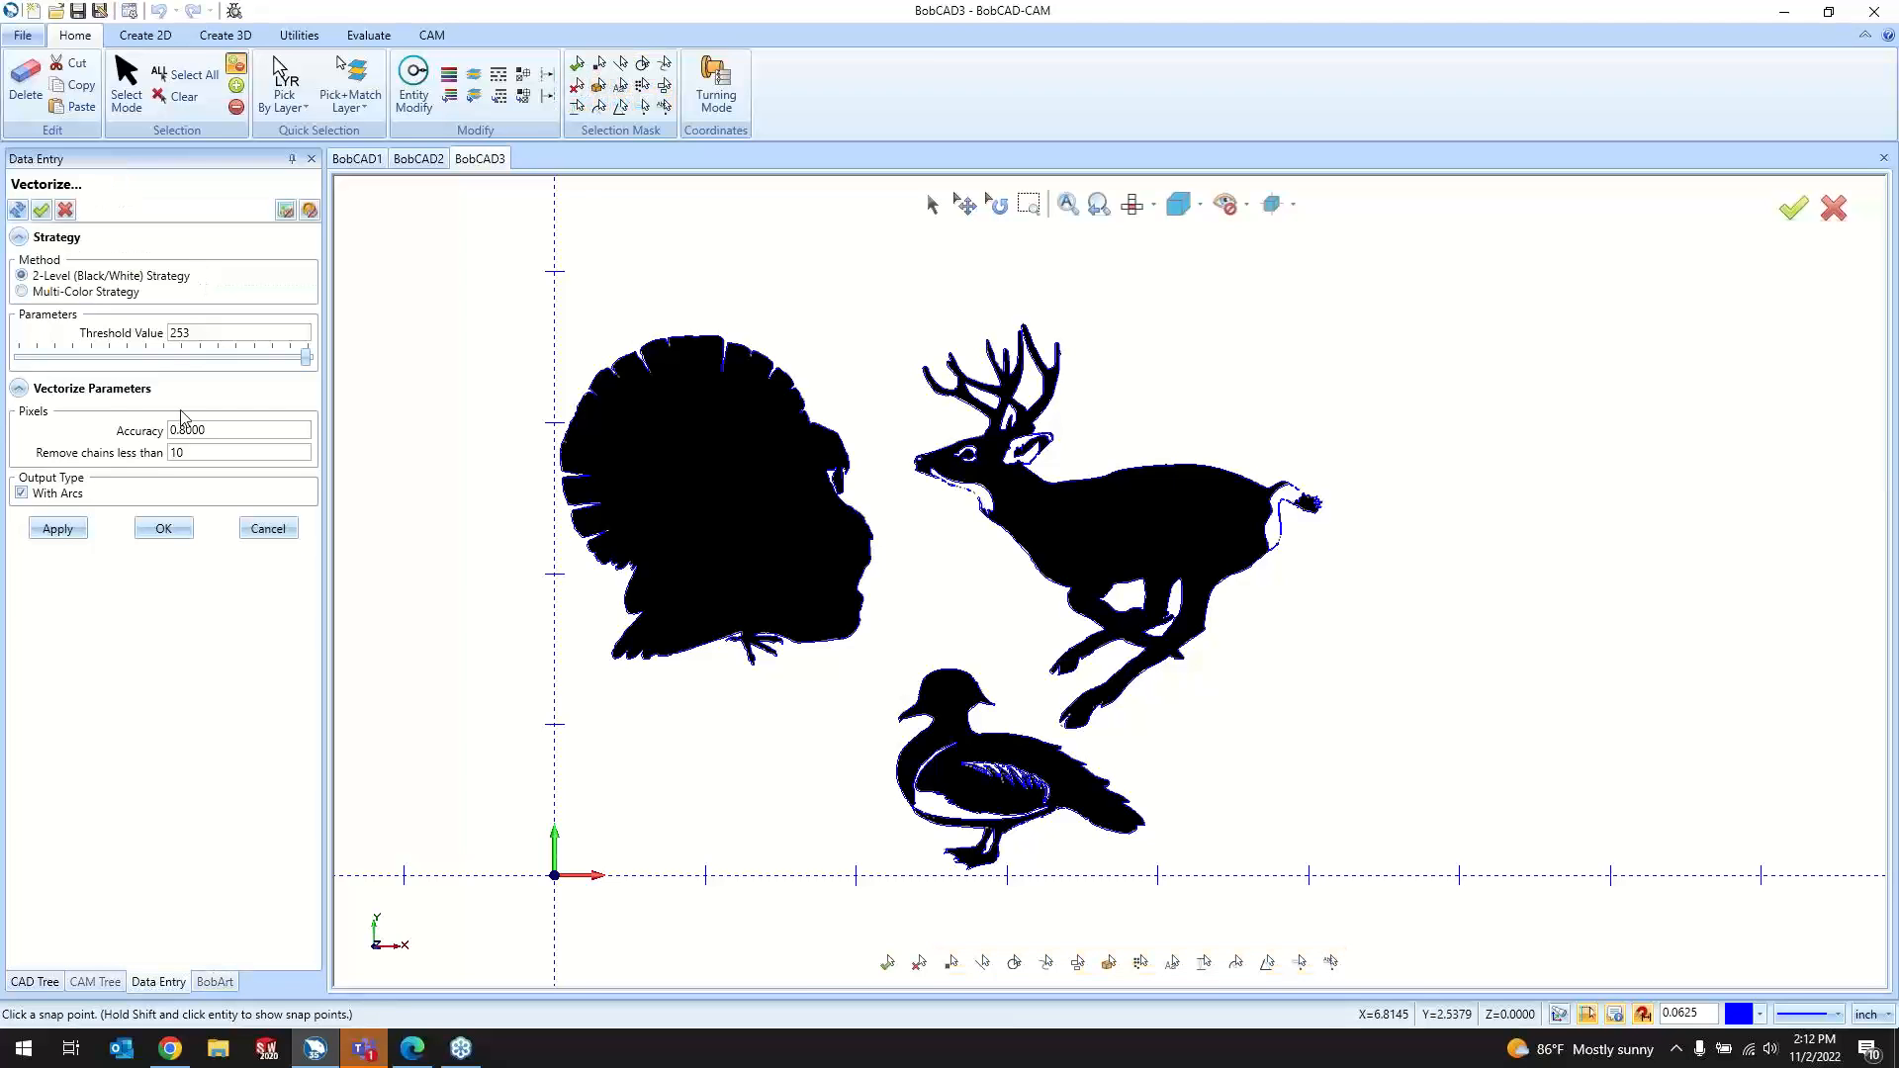
click(104, 392)
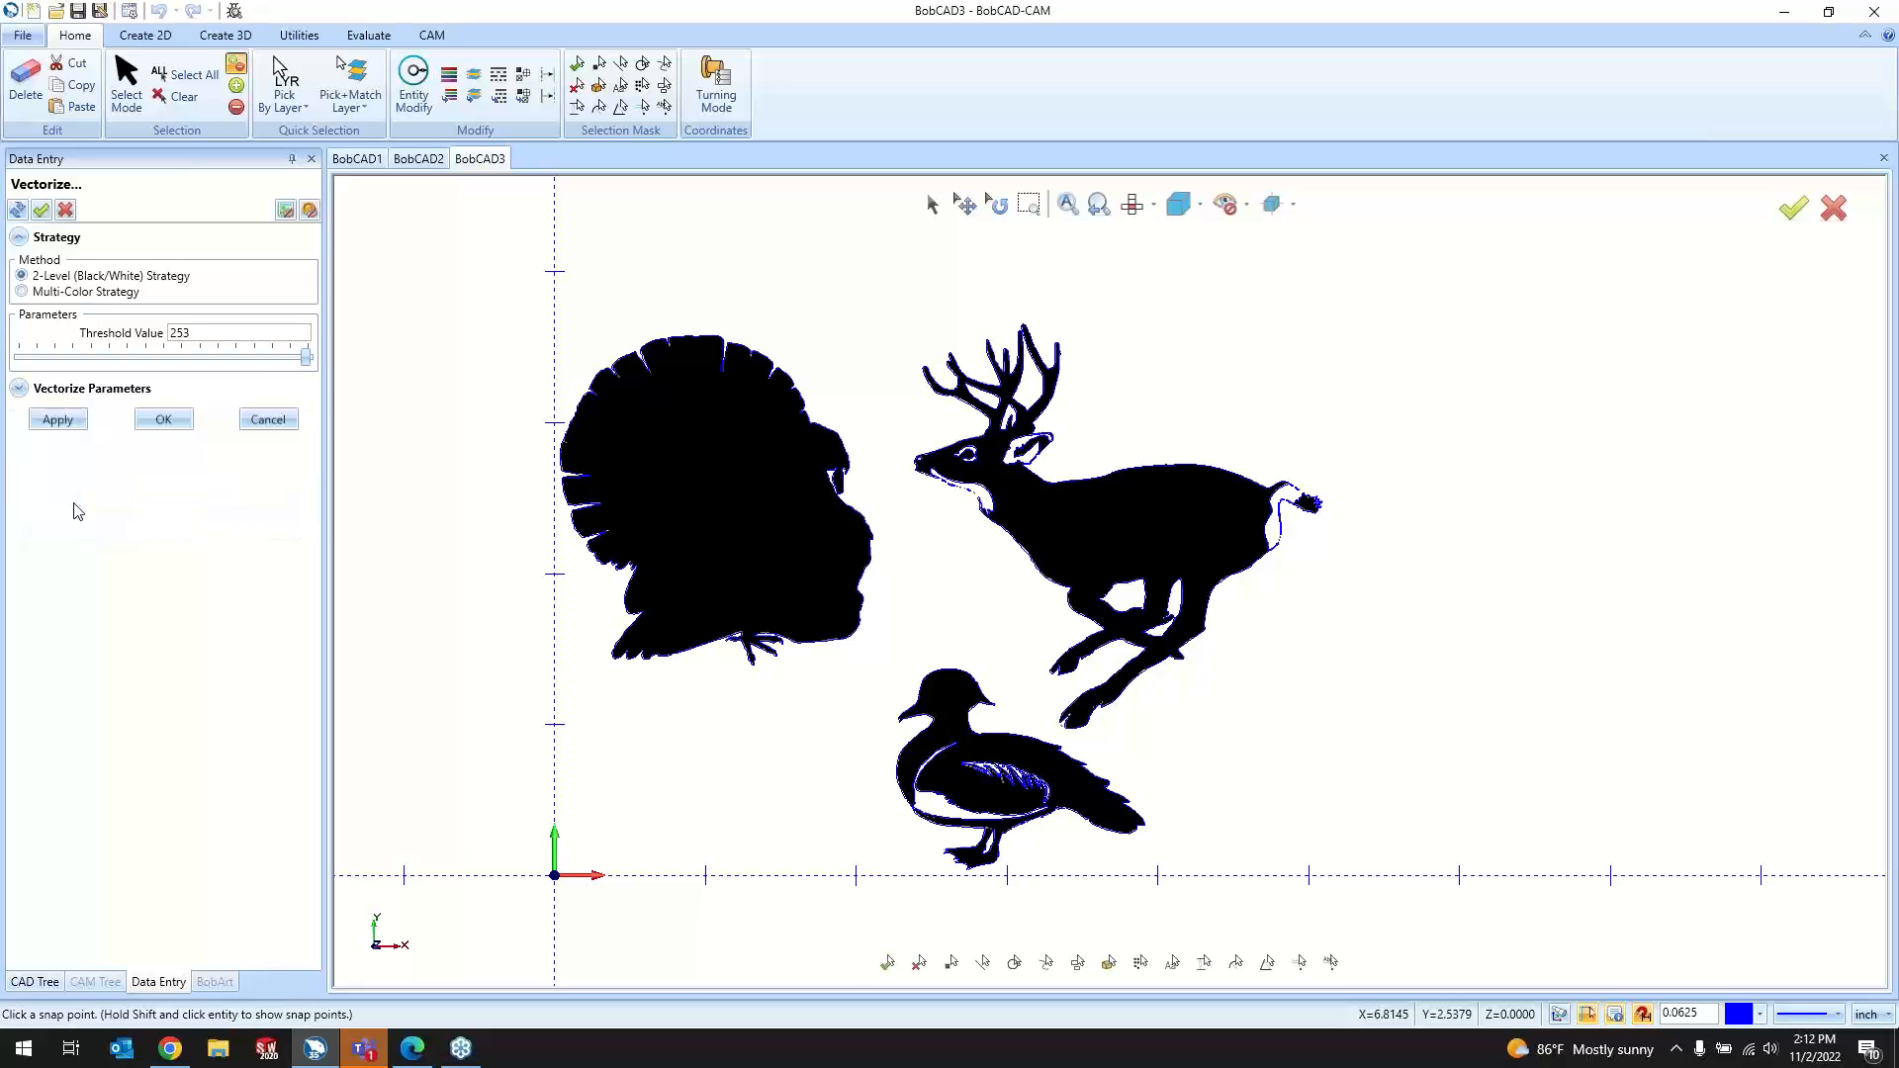
click(64, 390)
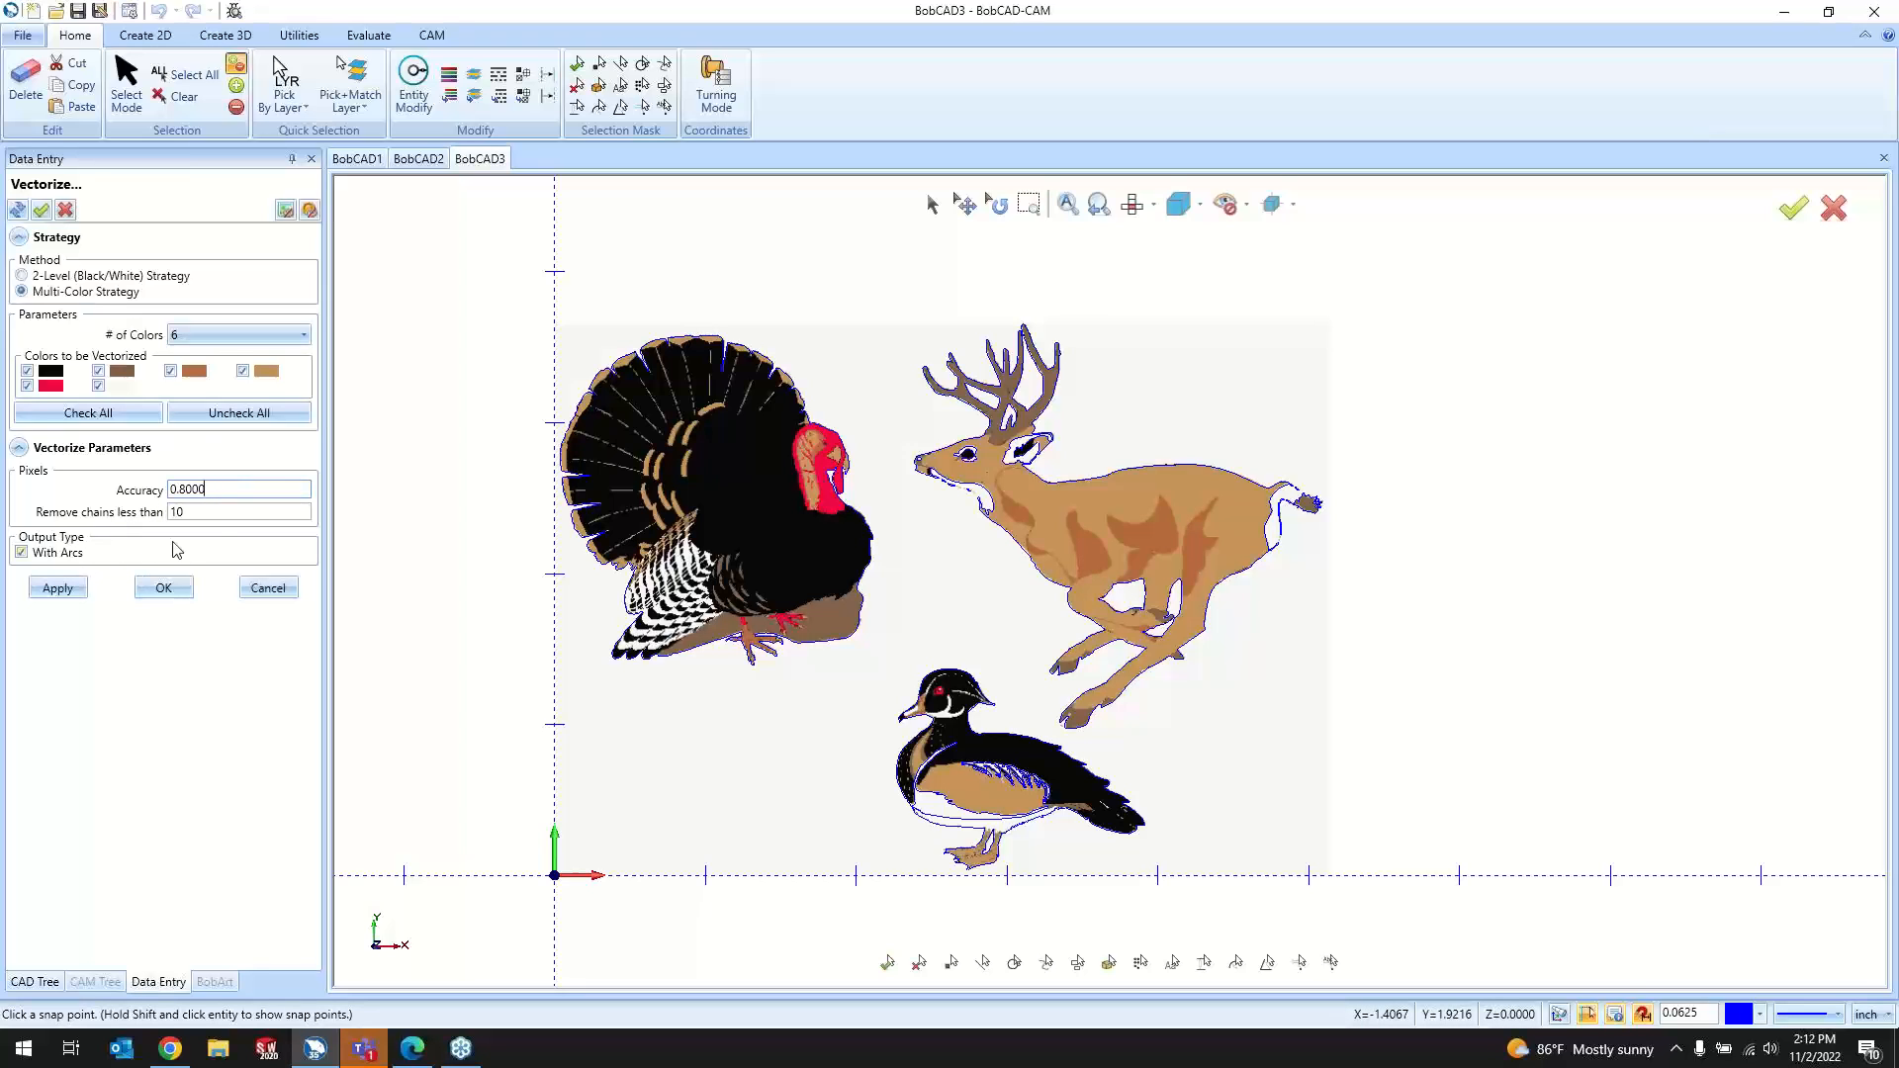
click(254, 507)
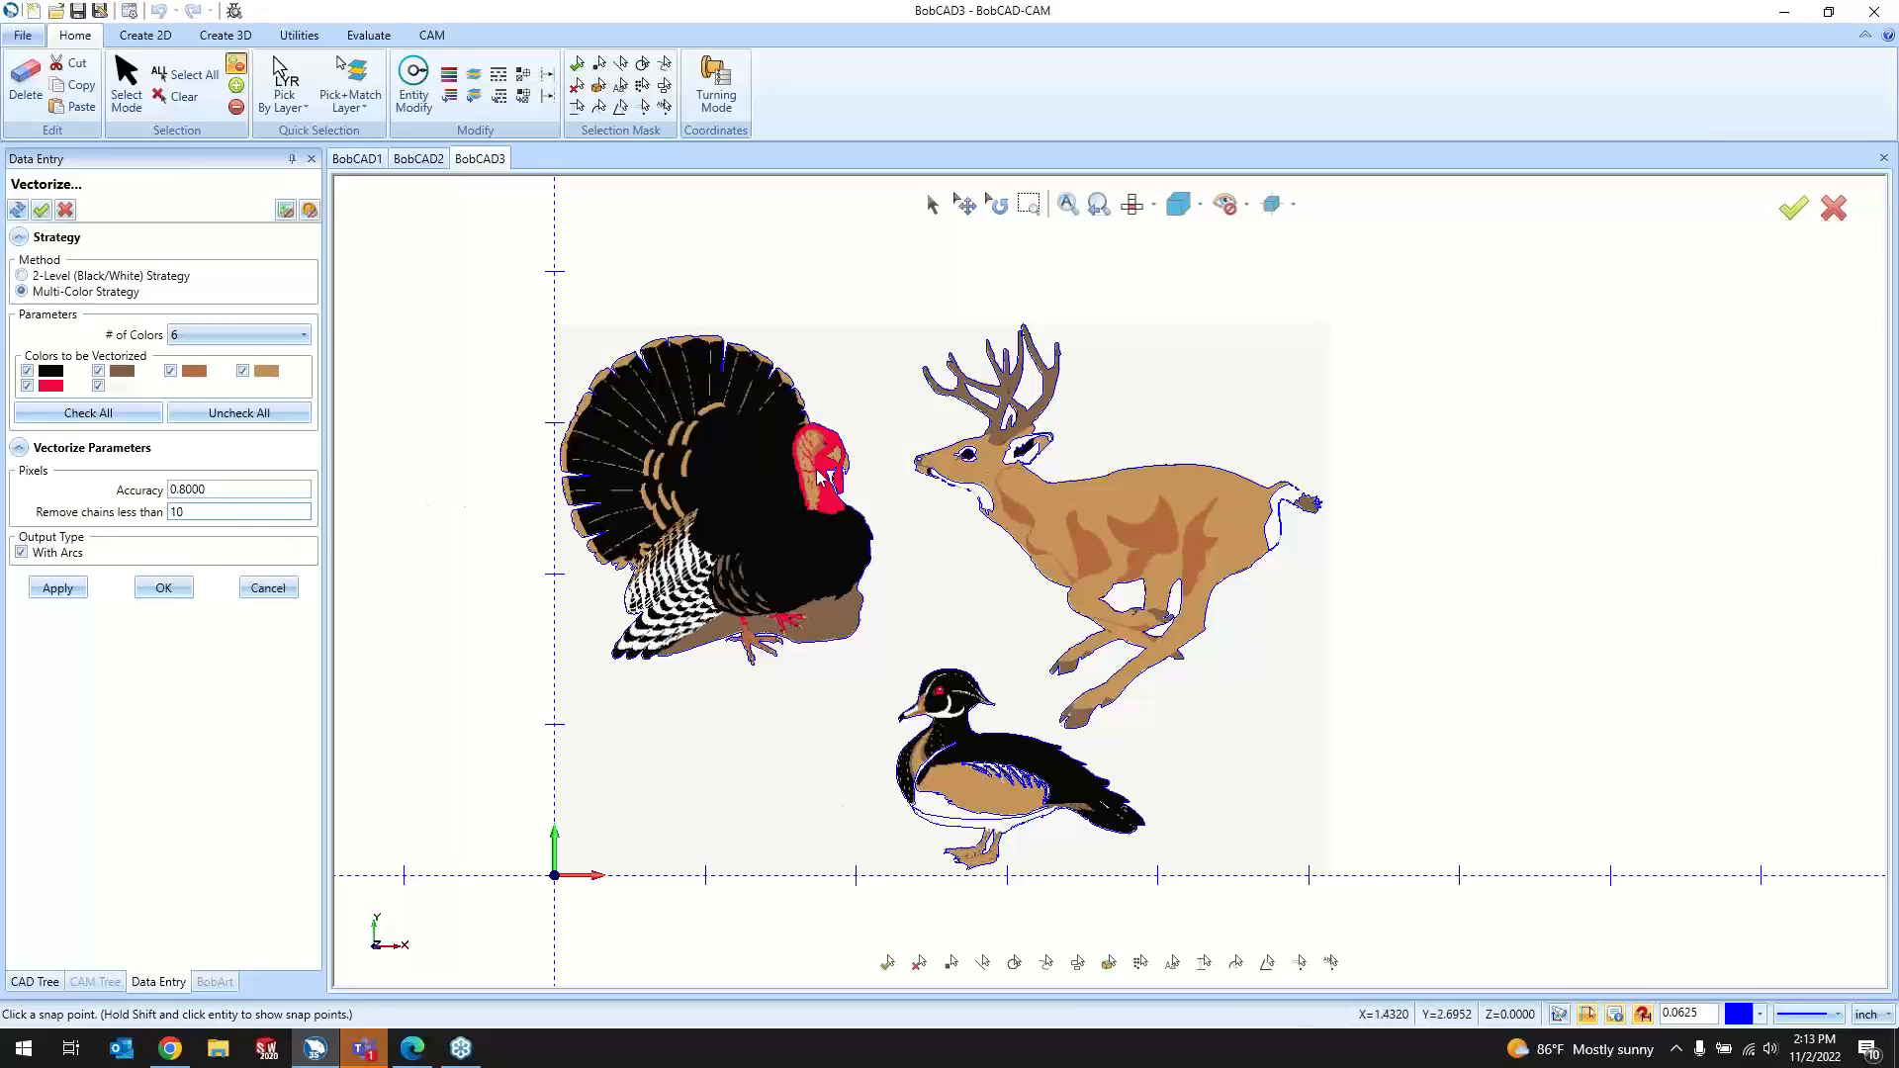
scroll(1077, 513, up, 4)
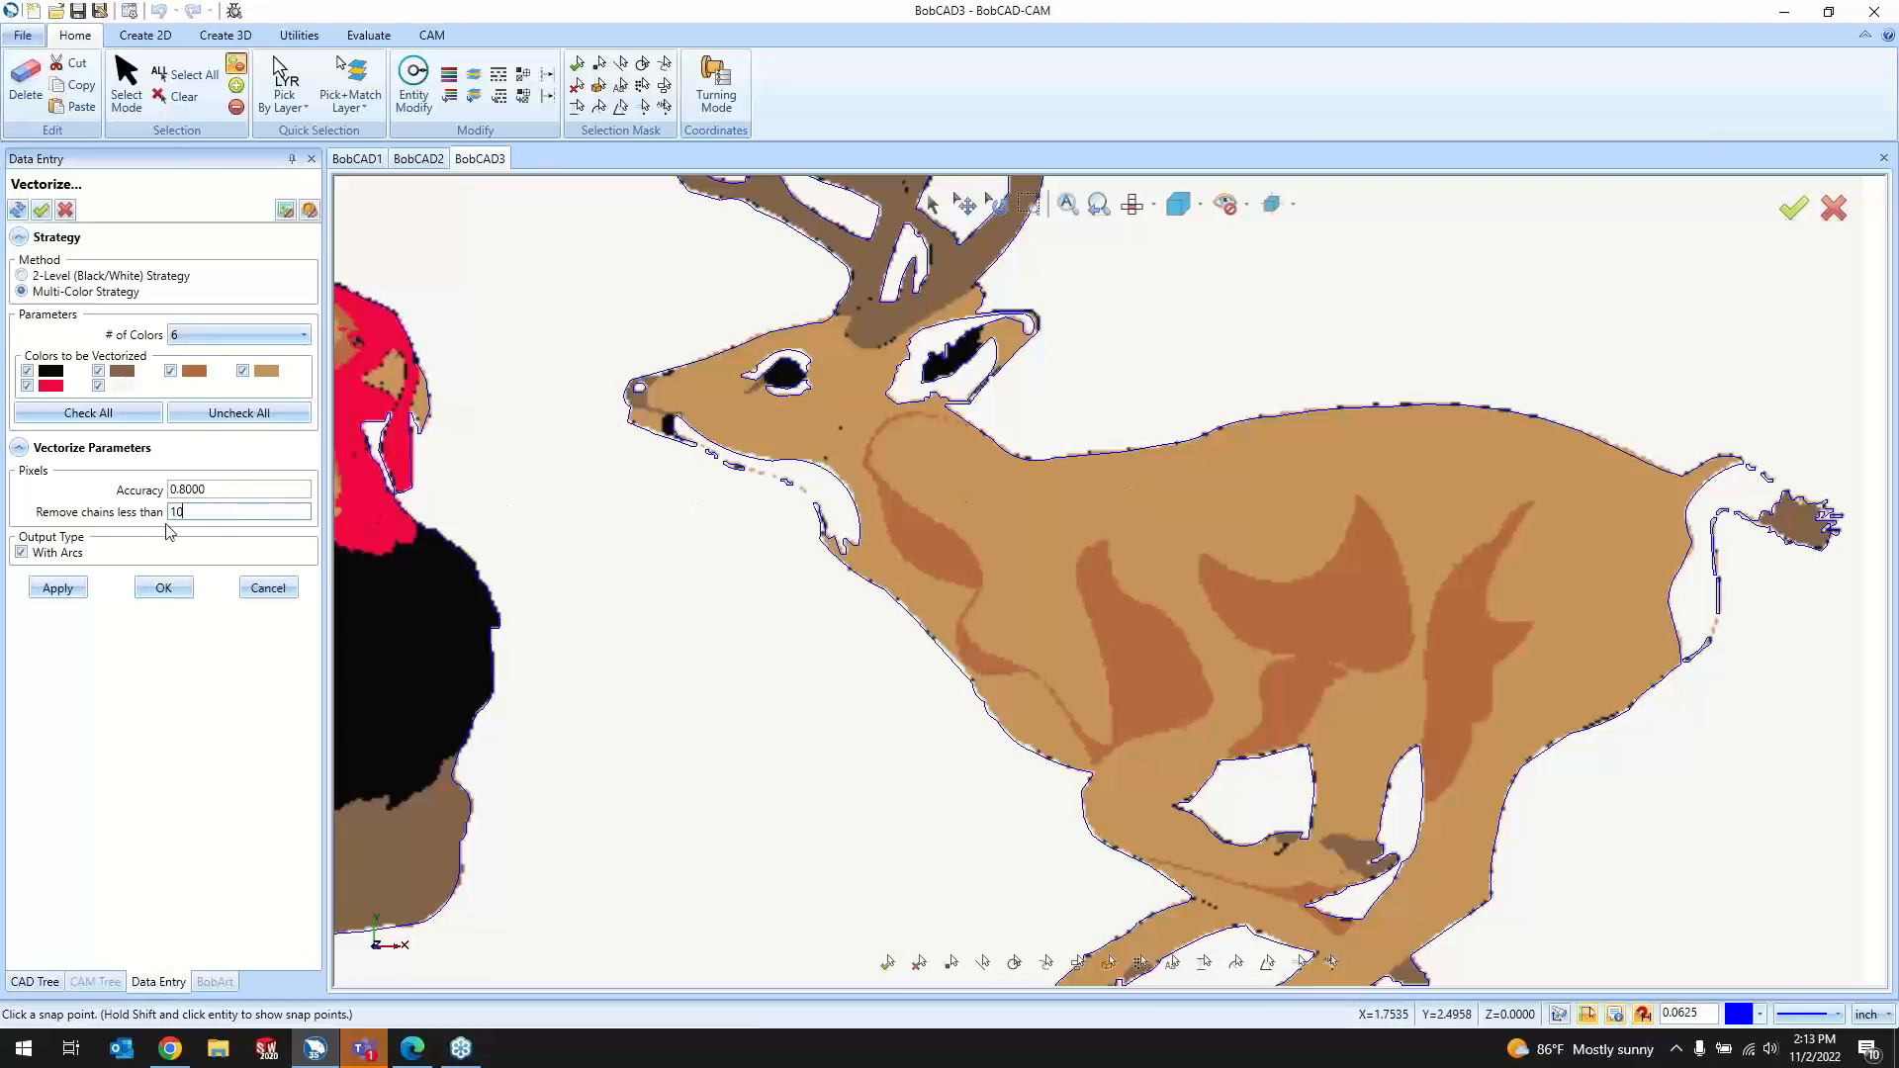
click(219, 510)
key(BackSpace)
scroll(666, 605, down, 2)
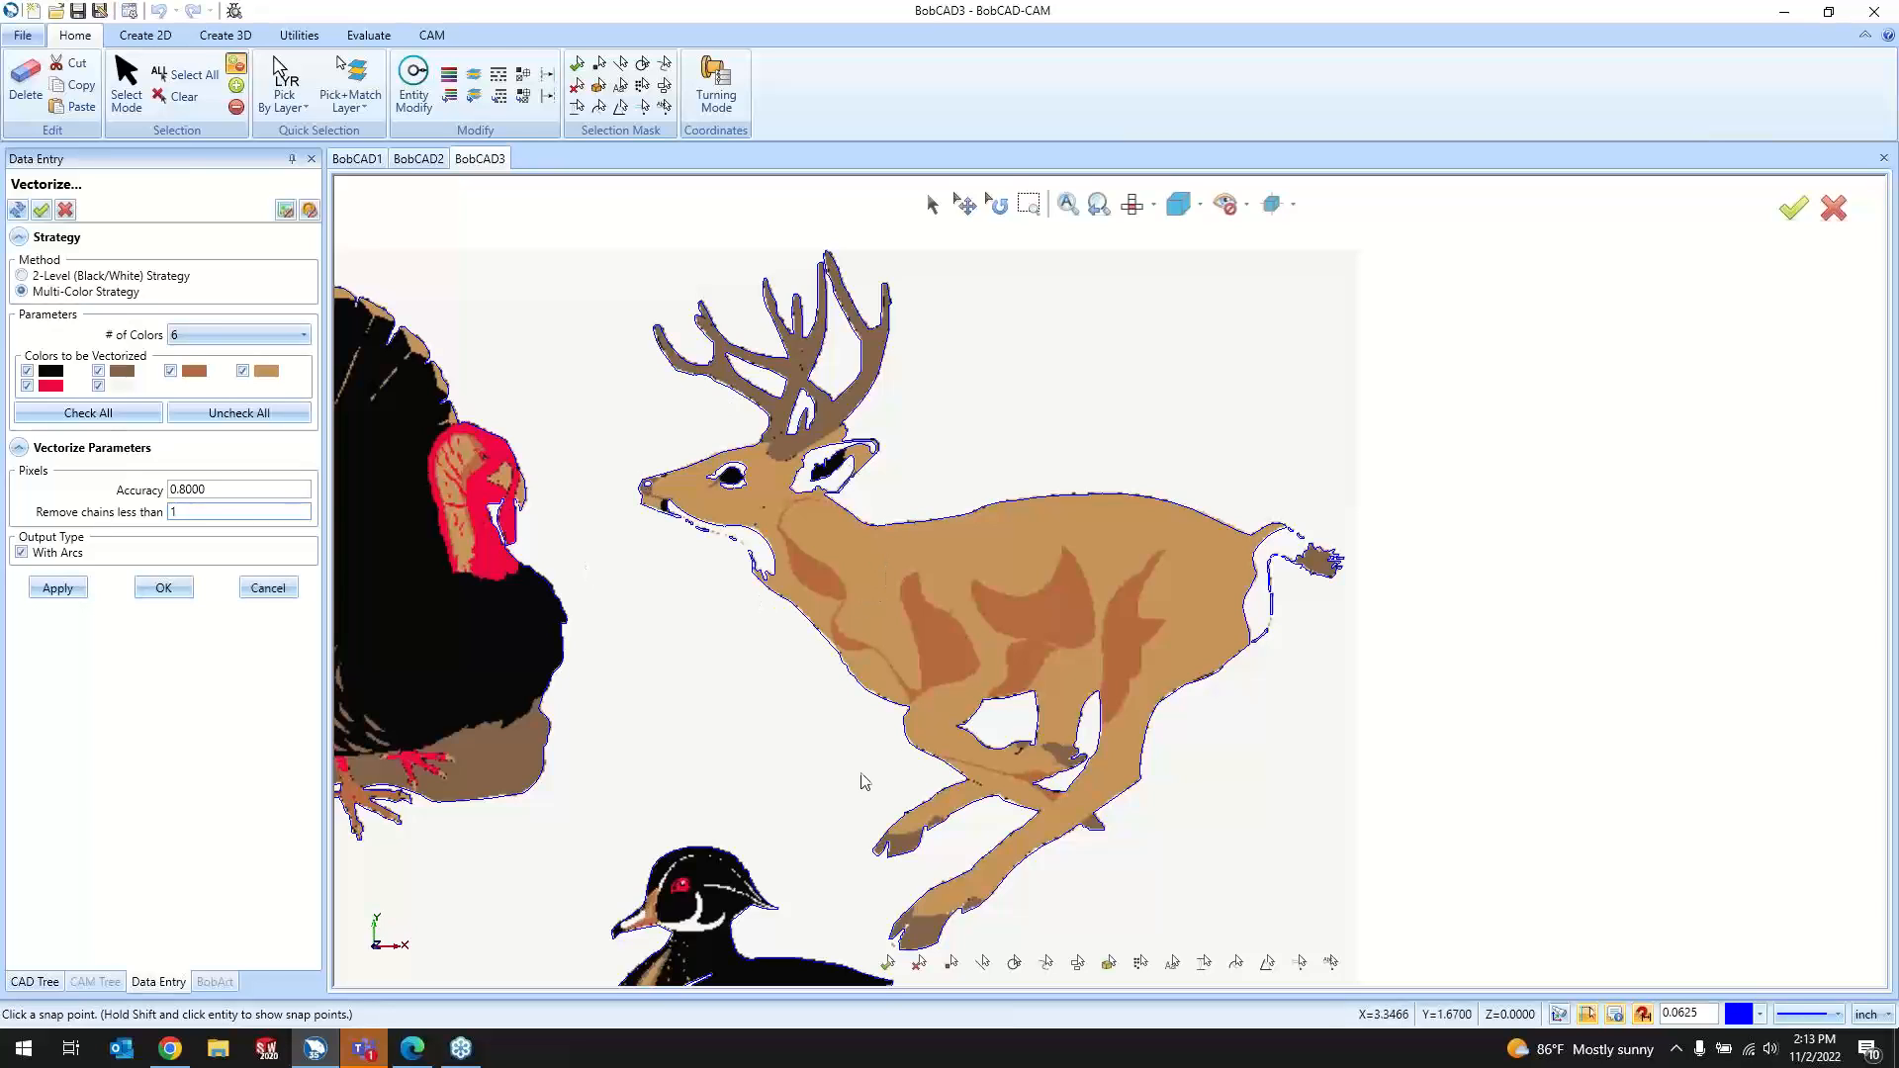
click(266, 589)
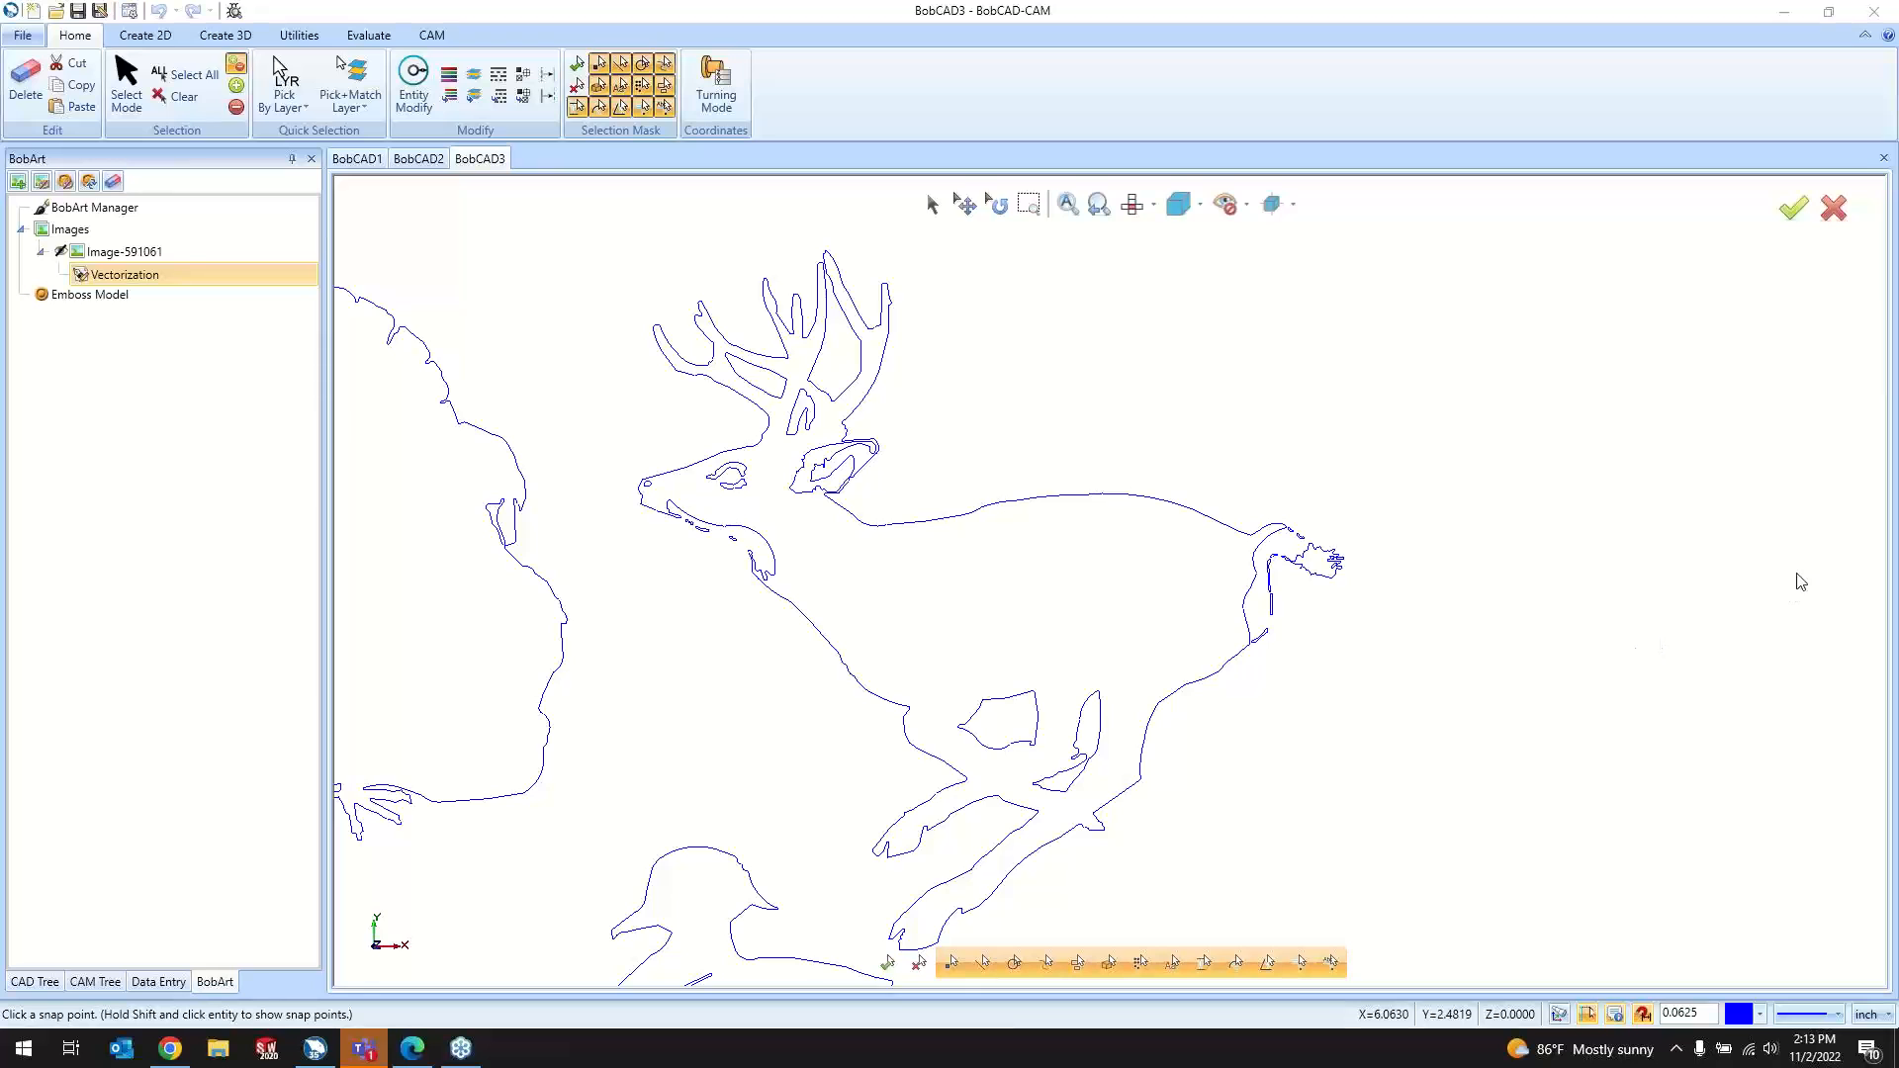
scroll(1474, 603, down, 2)
scroll(692, 673, down, 2)
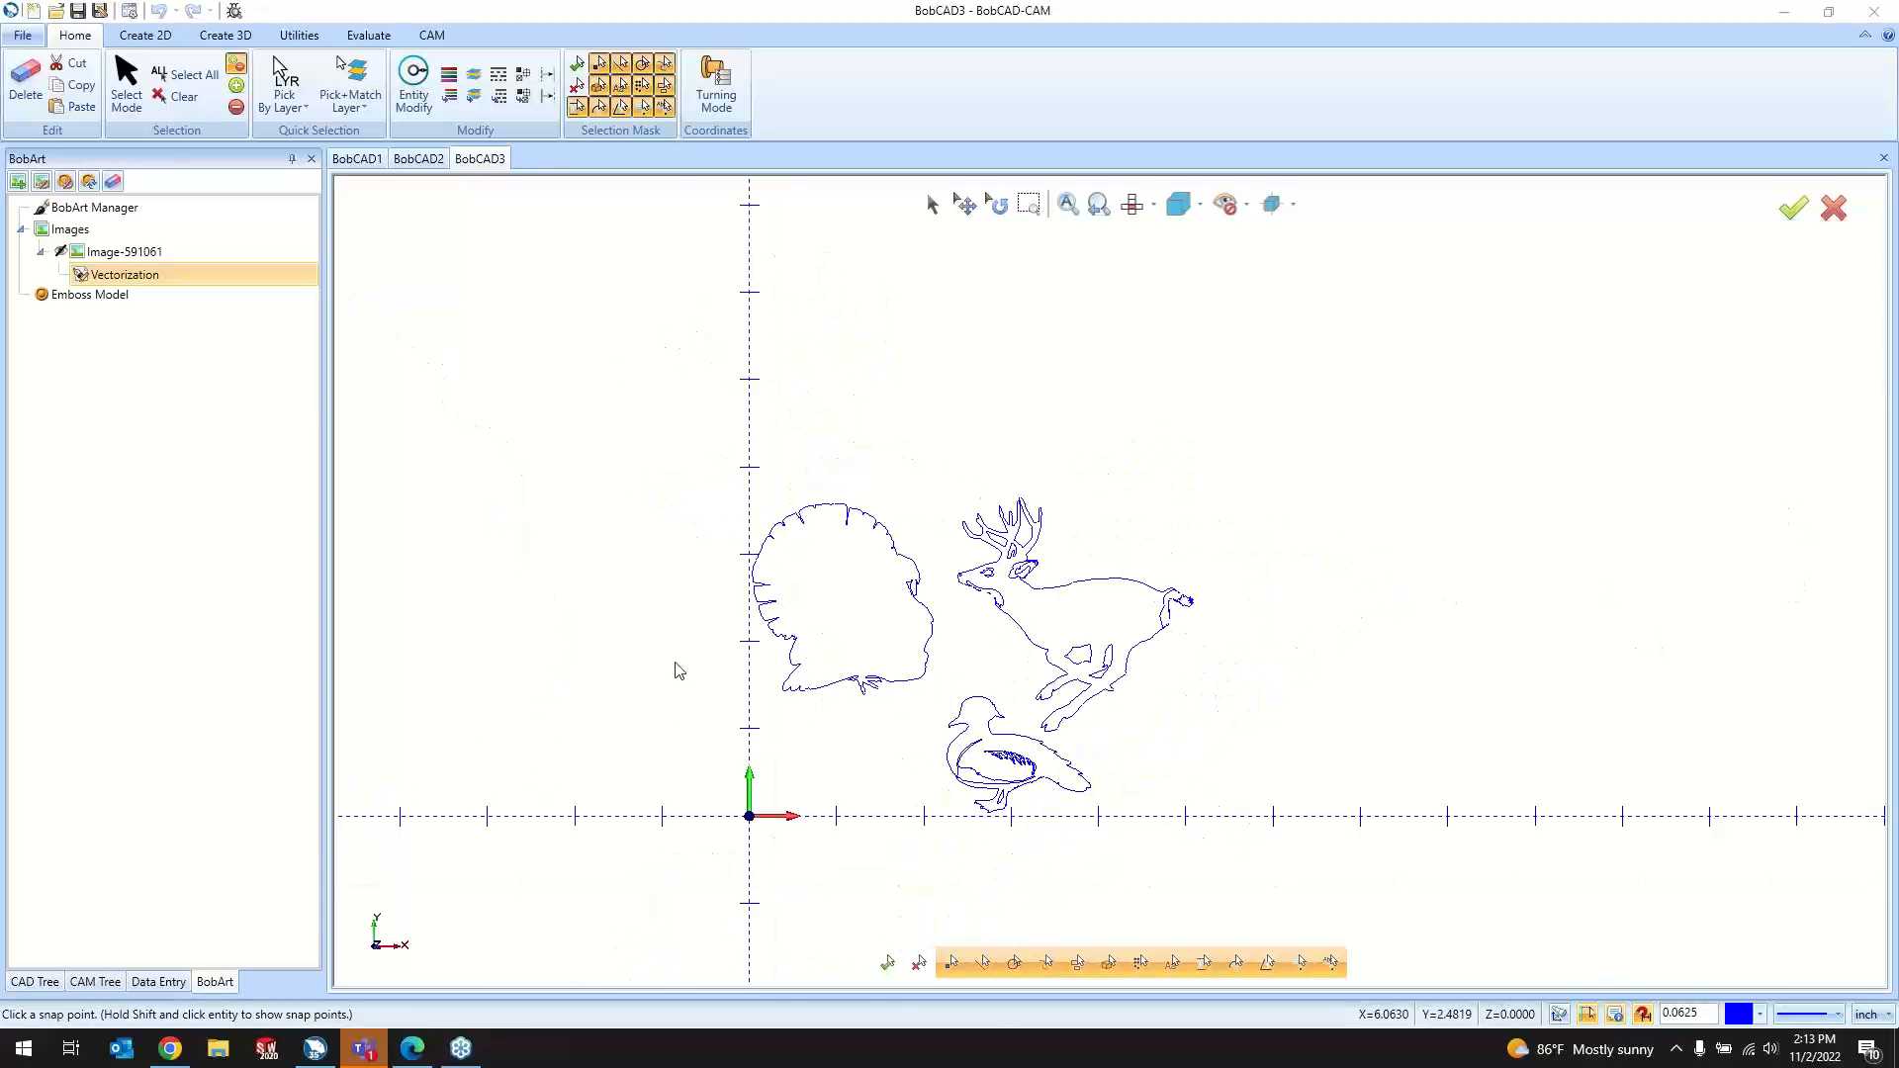
scroll(881, 772, up, 2)
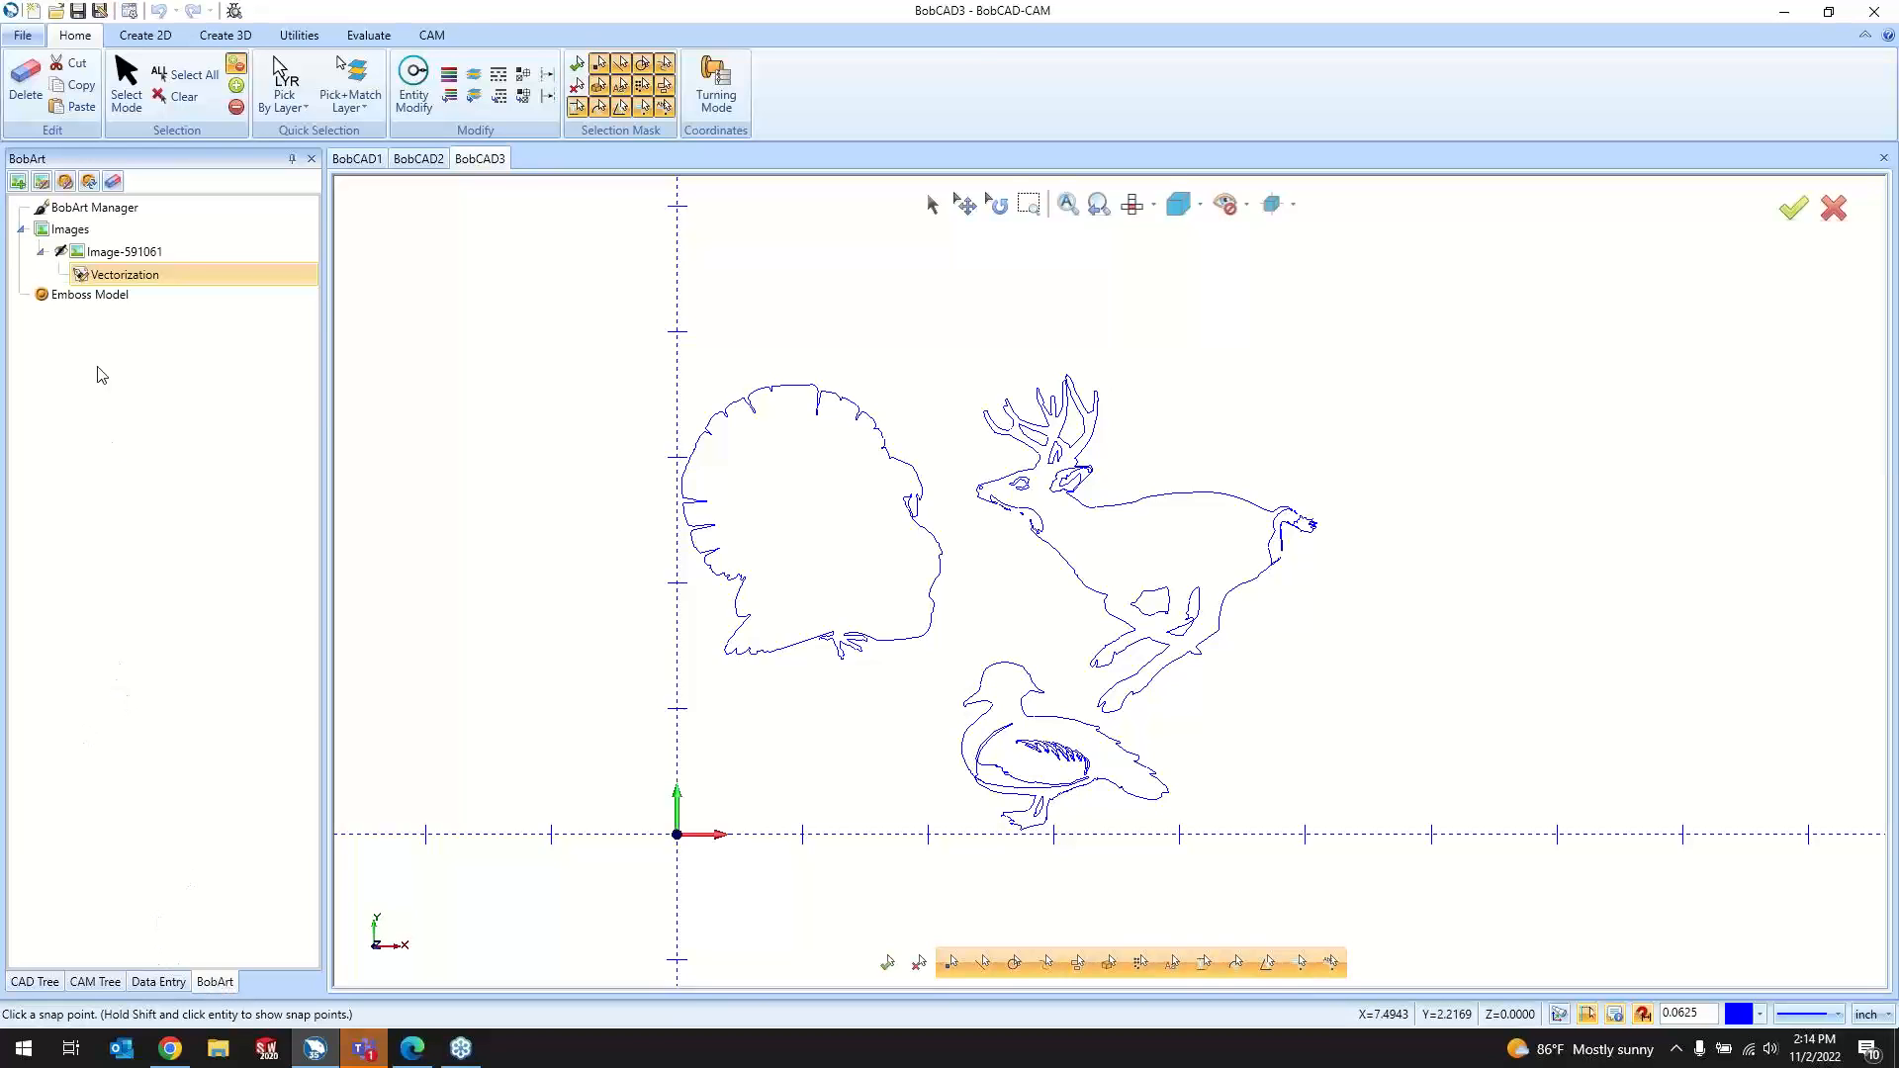
Step: Check the list of available managers for the BobArt - Manager and close it without changes
click(82, 232)
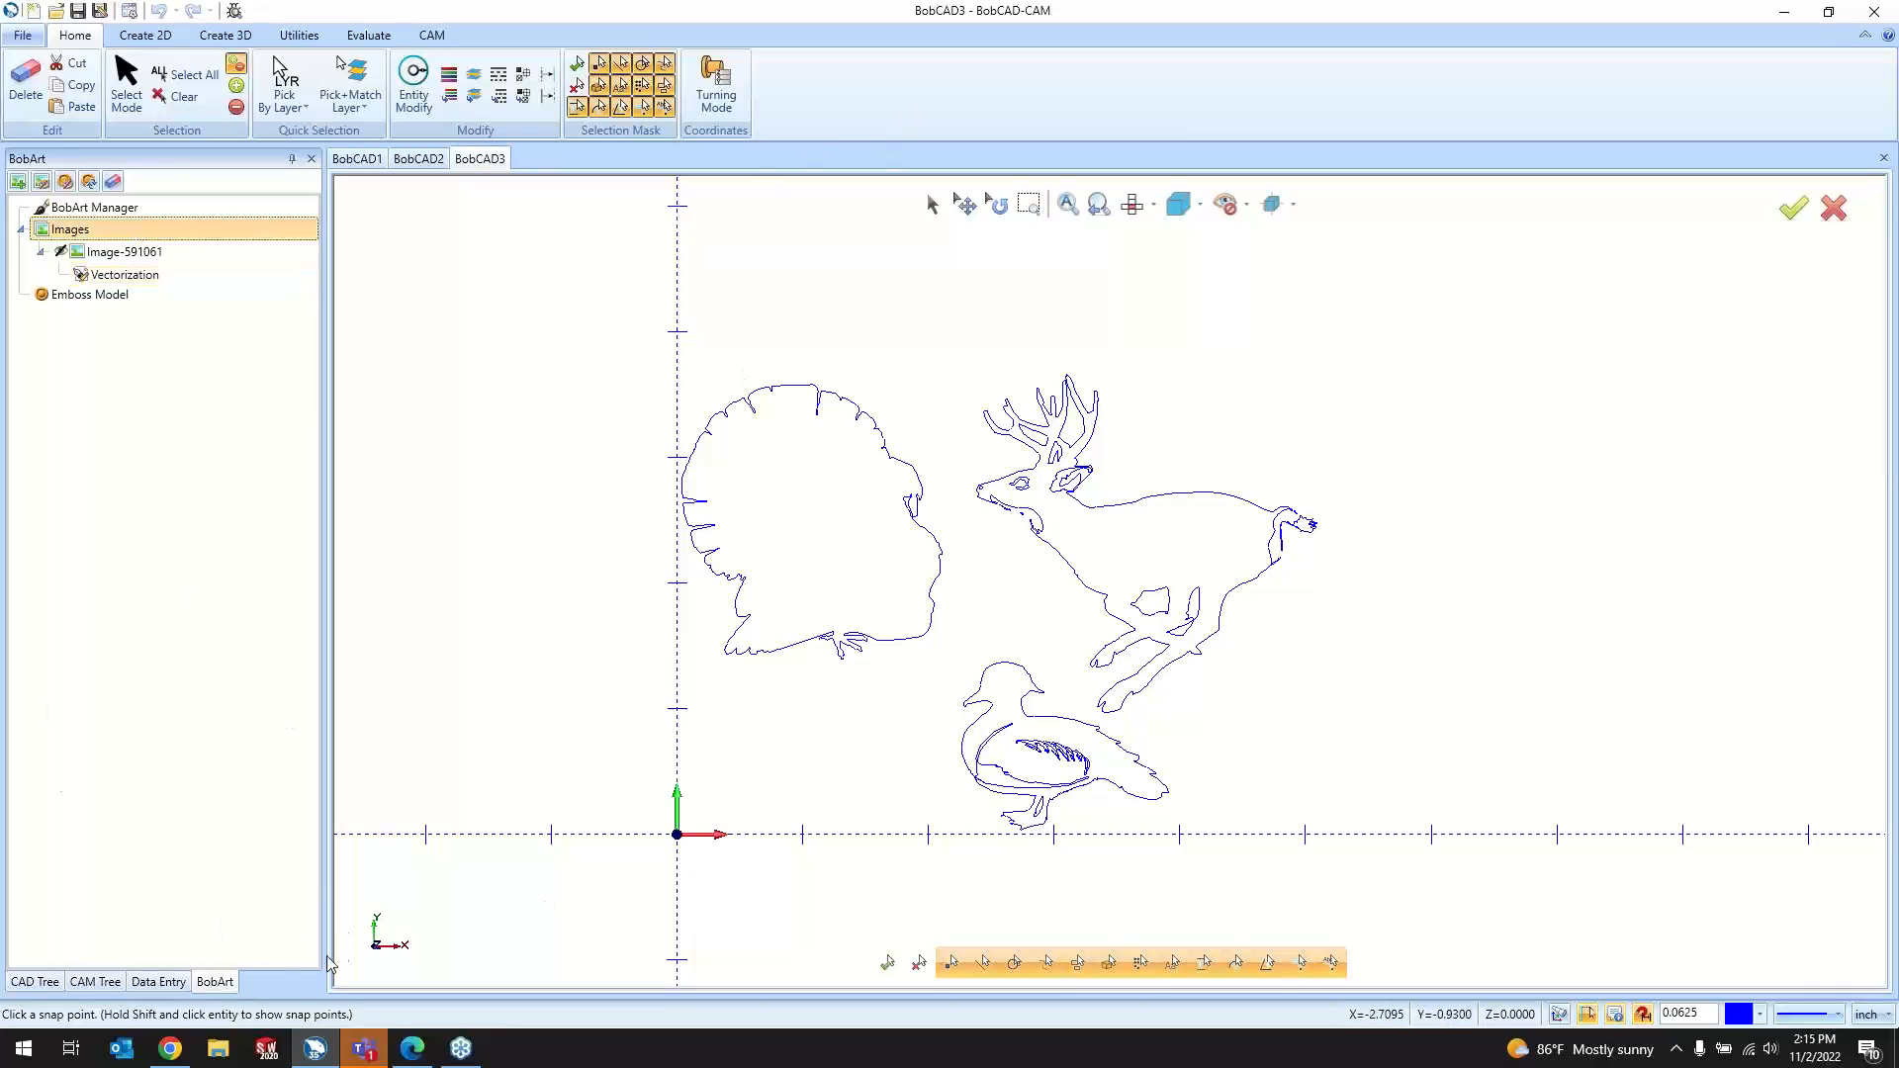
click(226, 986)
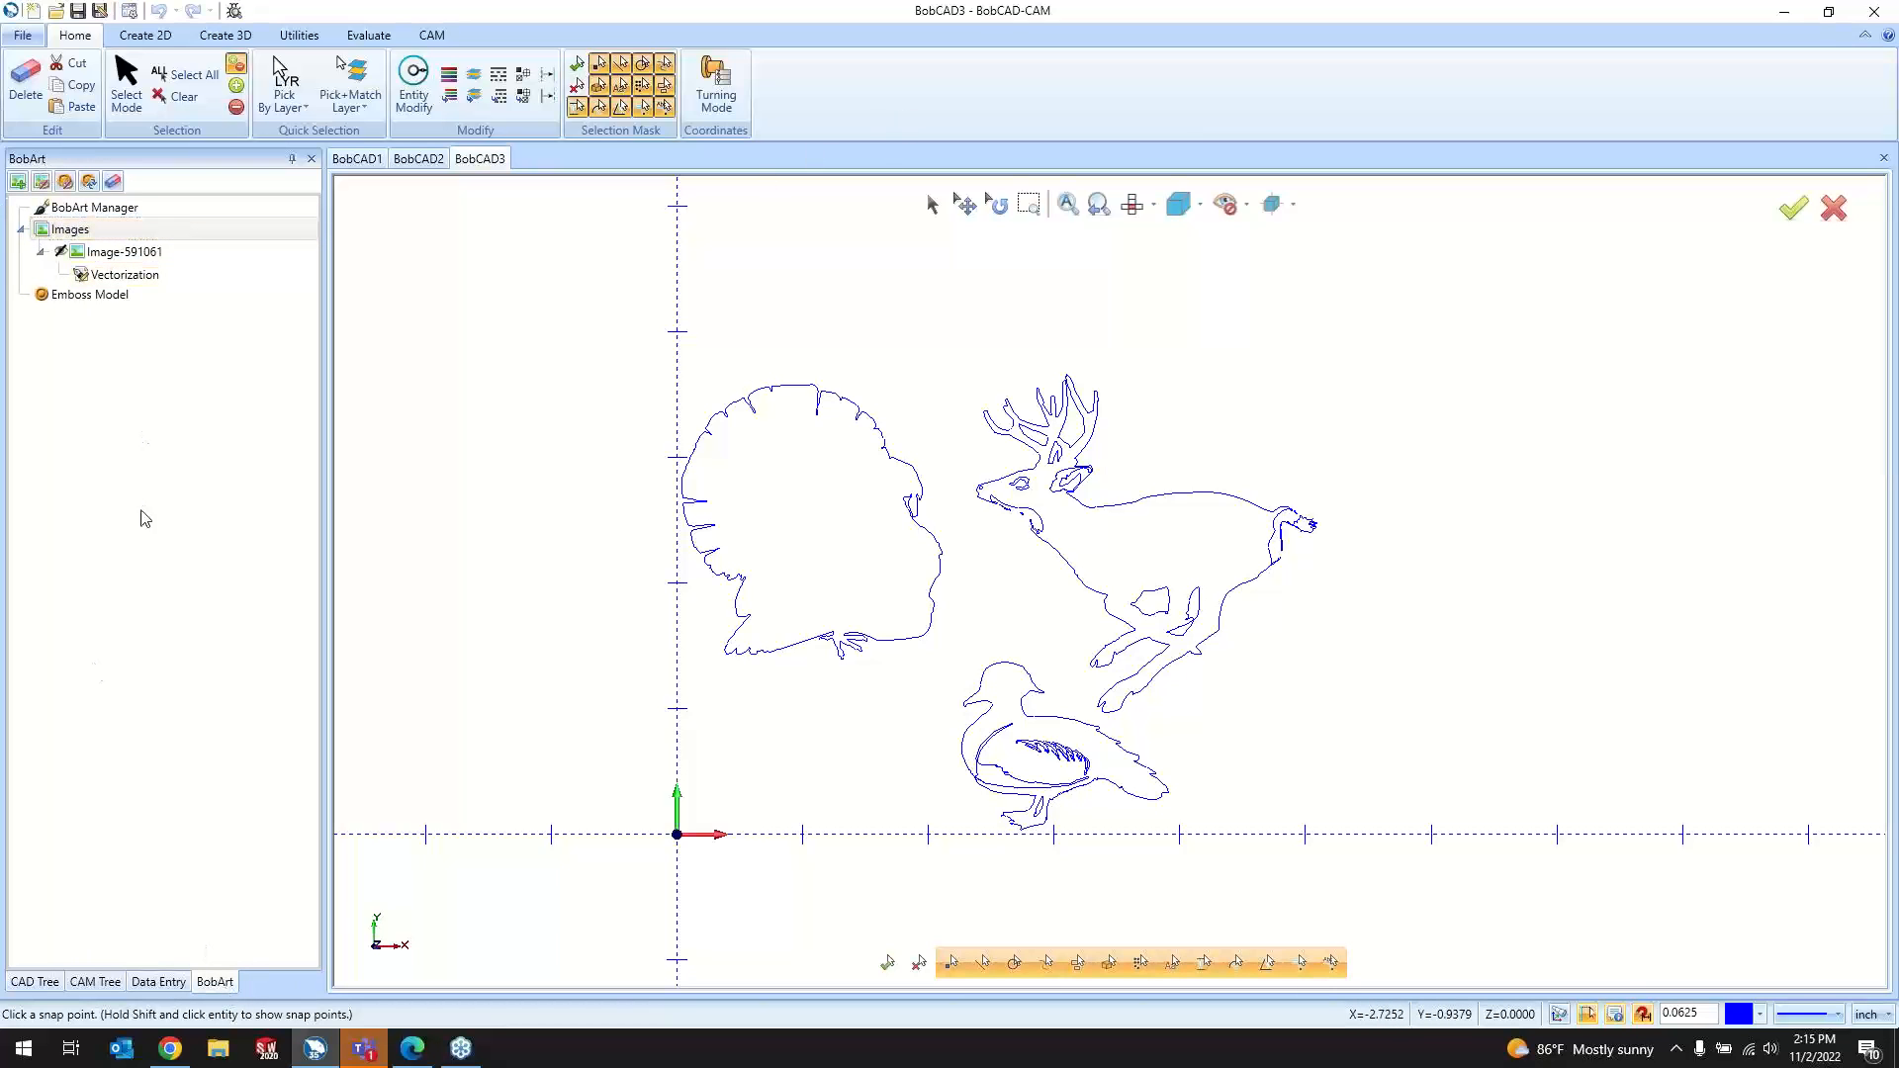
right_click(999, 103)
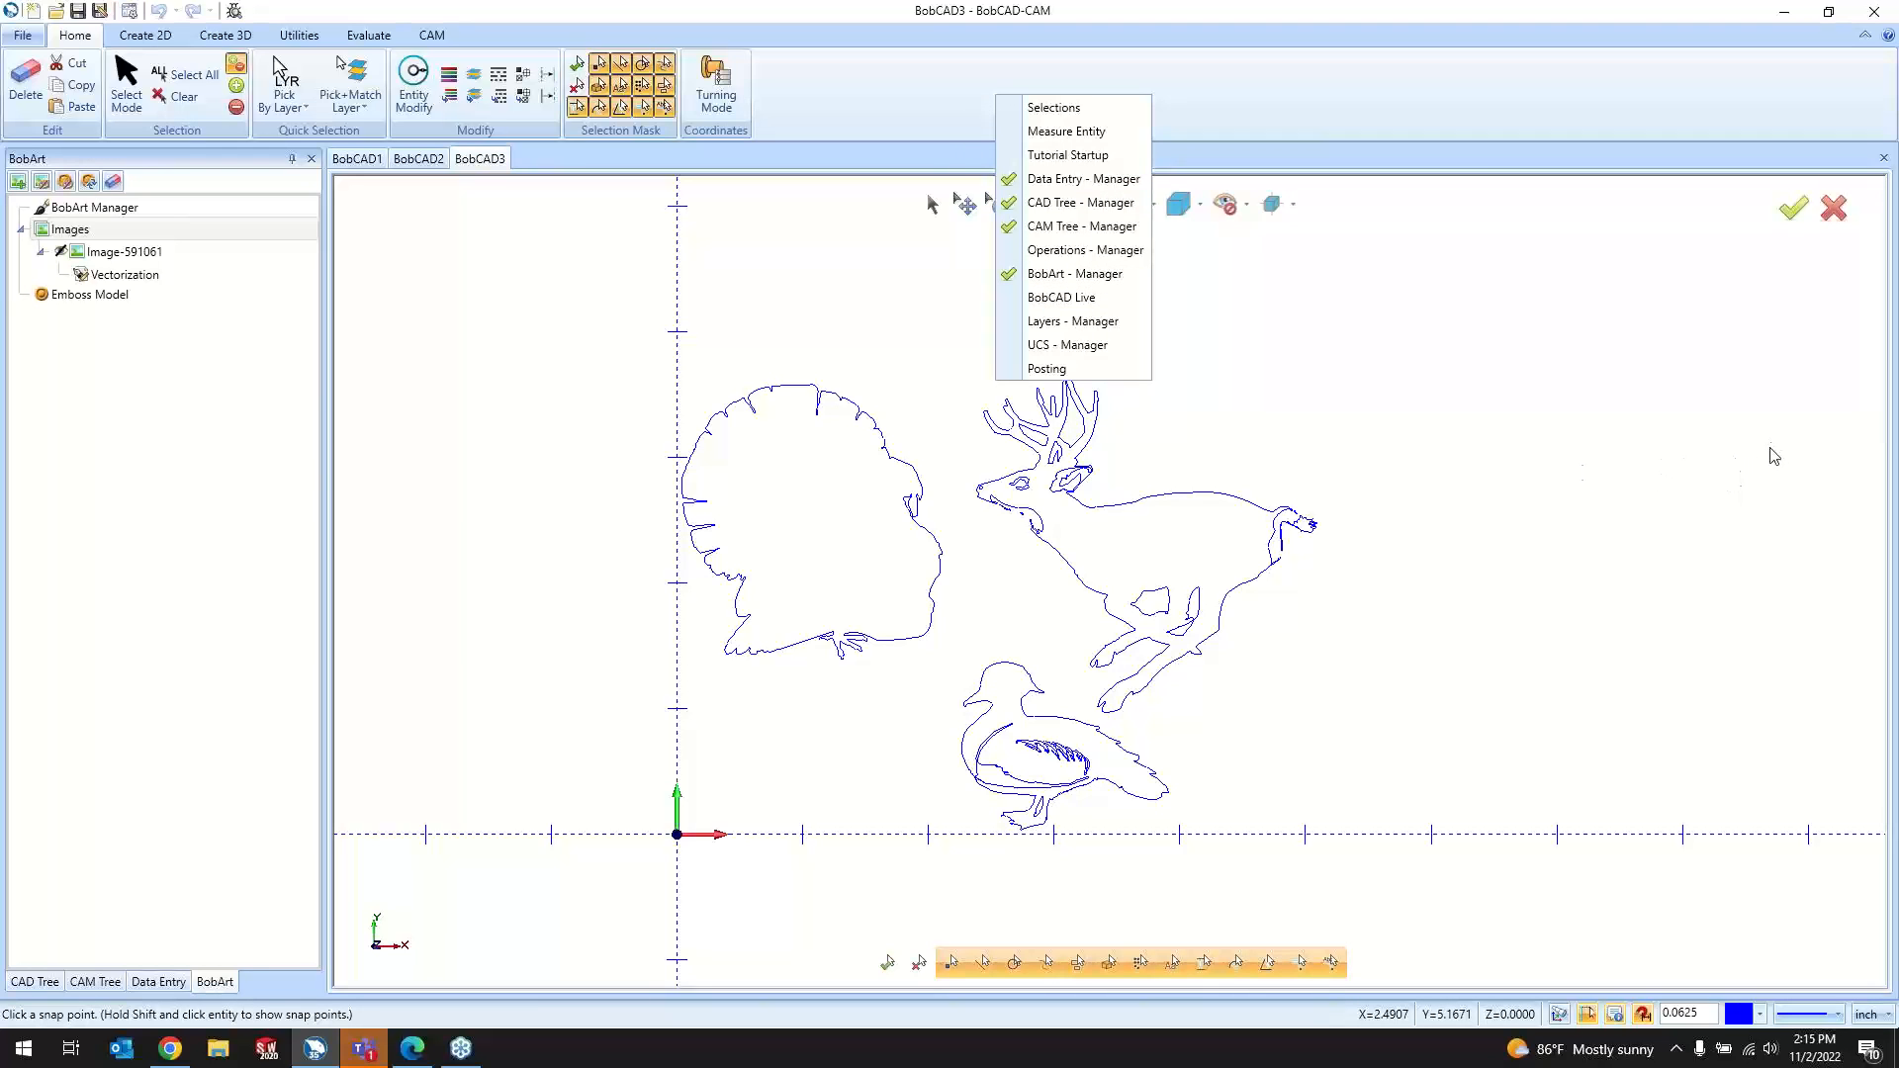
click(1771, 543)
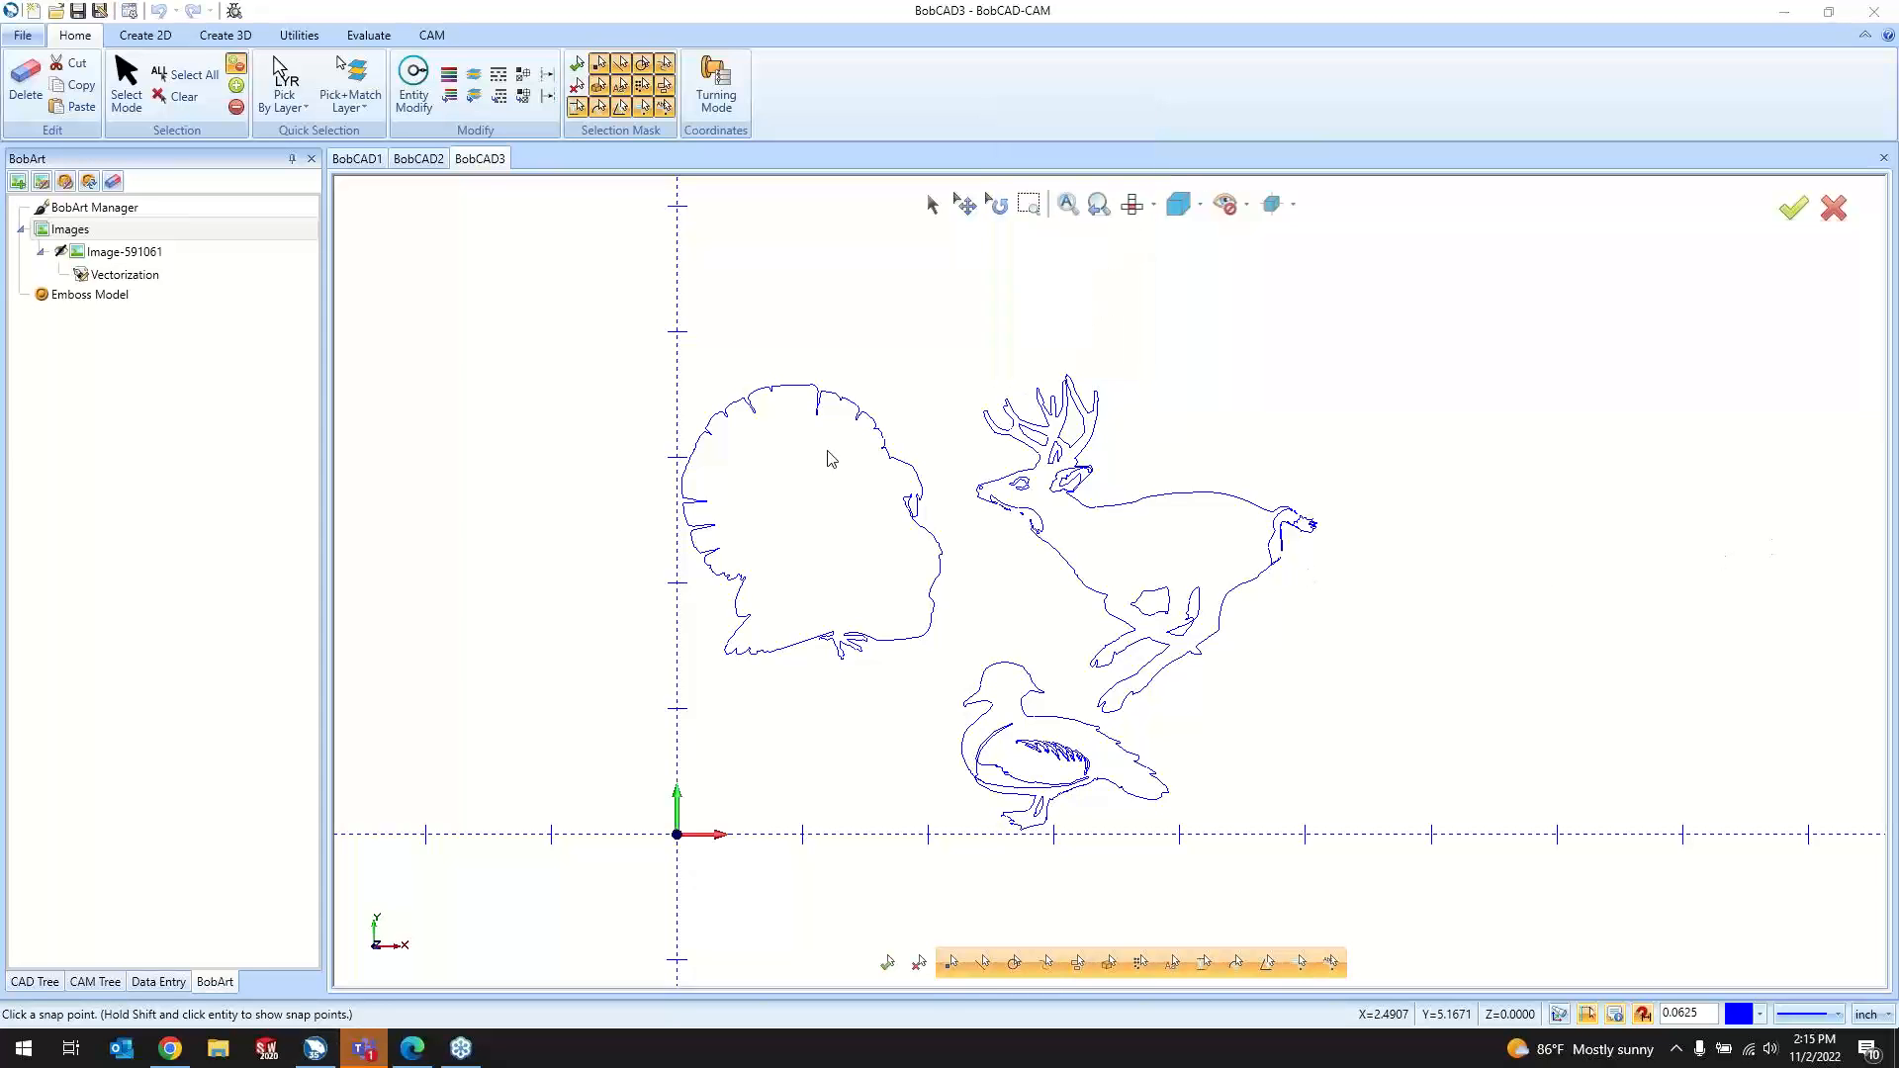
Step: View the online license activation form in the Registration Wizard, cancel it and return to the Help licensing options
click(22, 34)
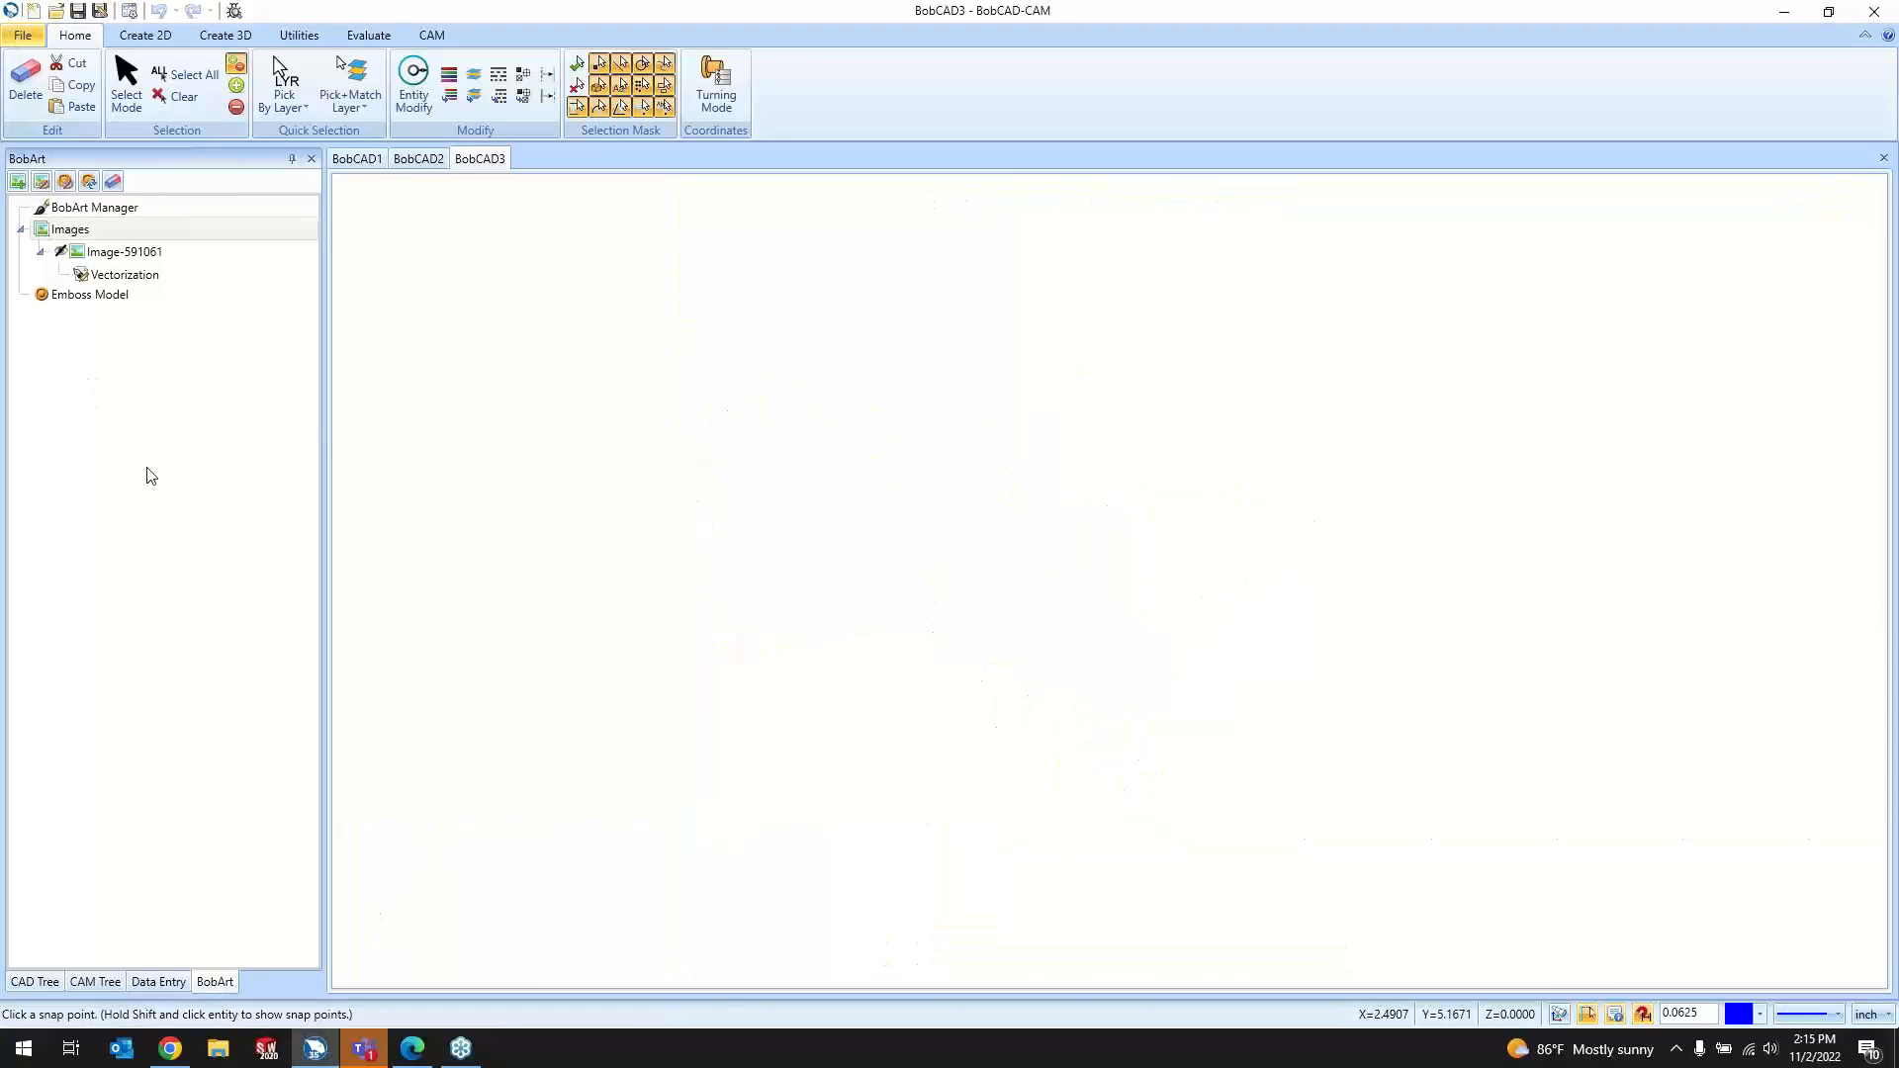
click(59, 358)
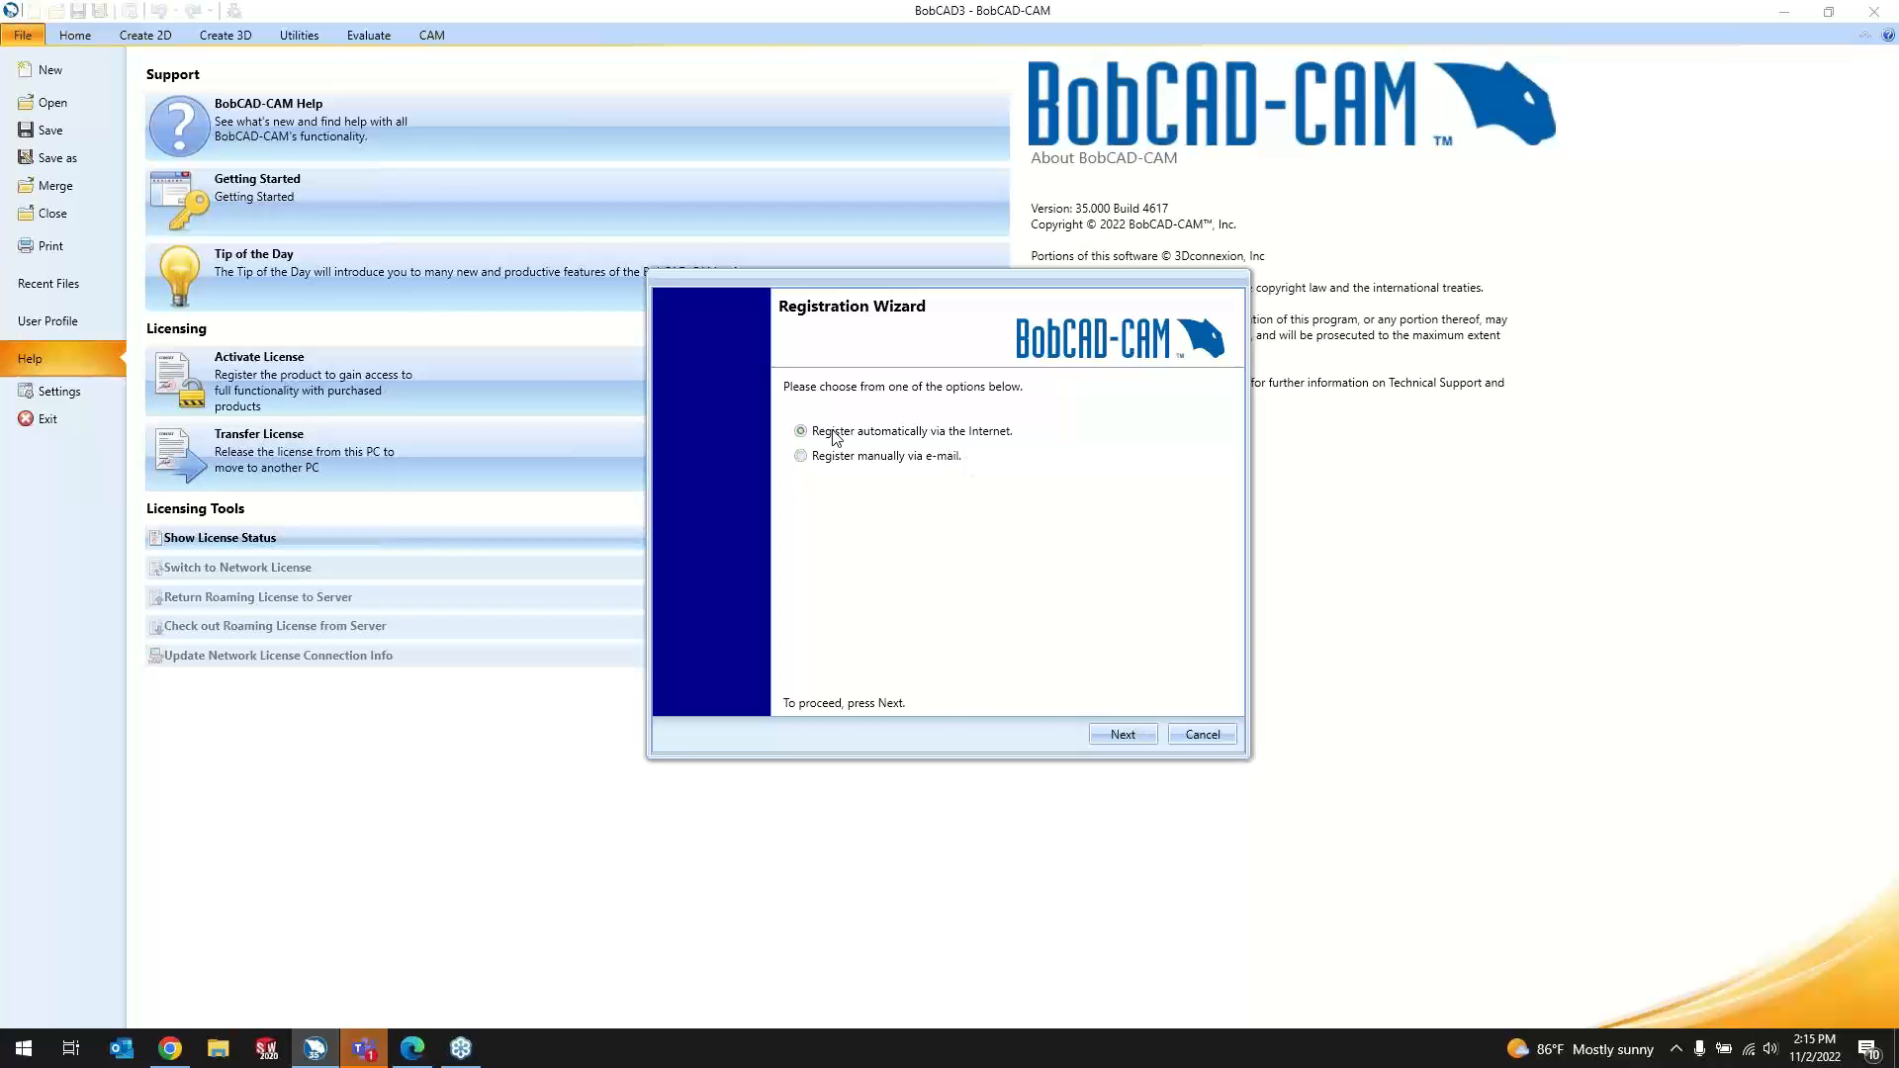
click(1122, 738)
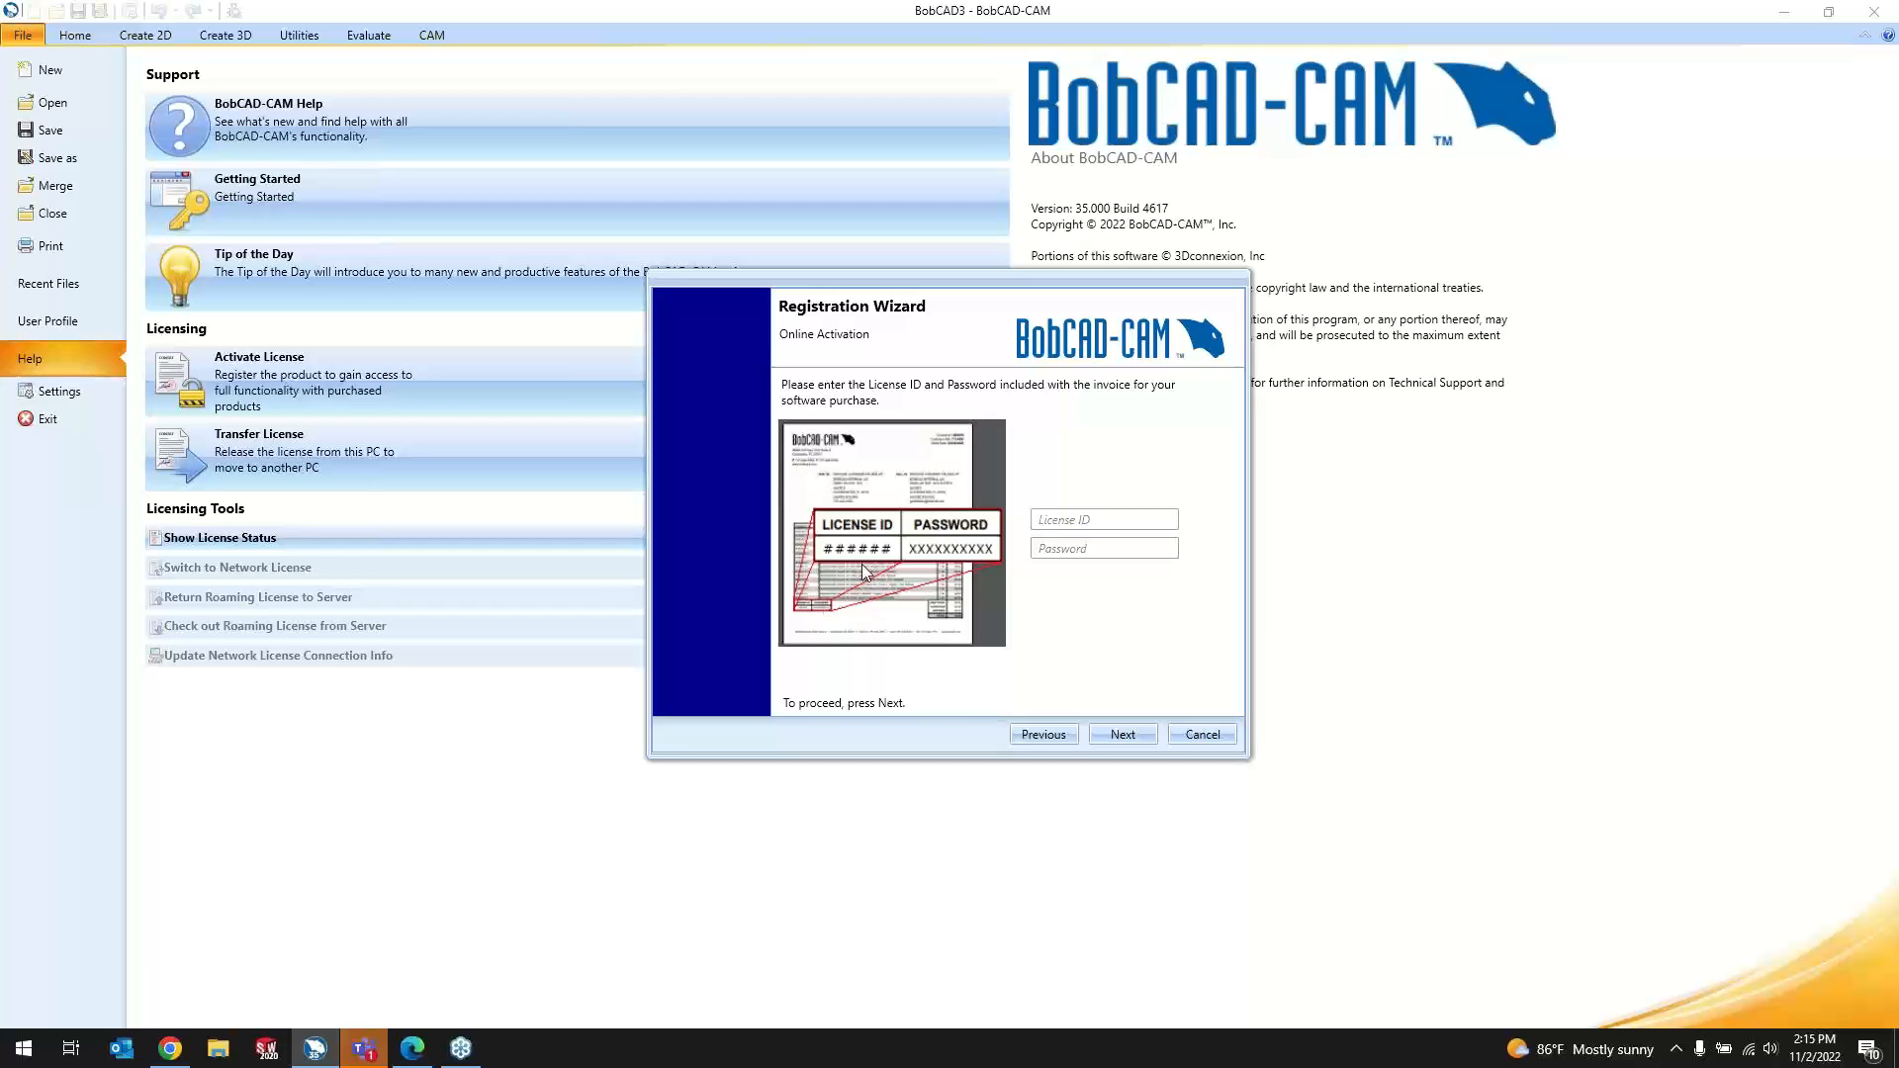
click(1193, 734)
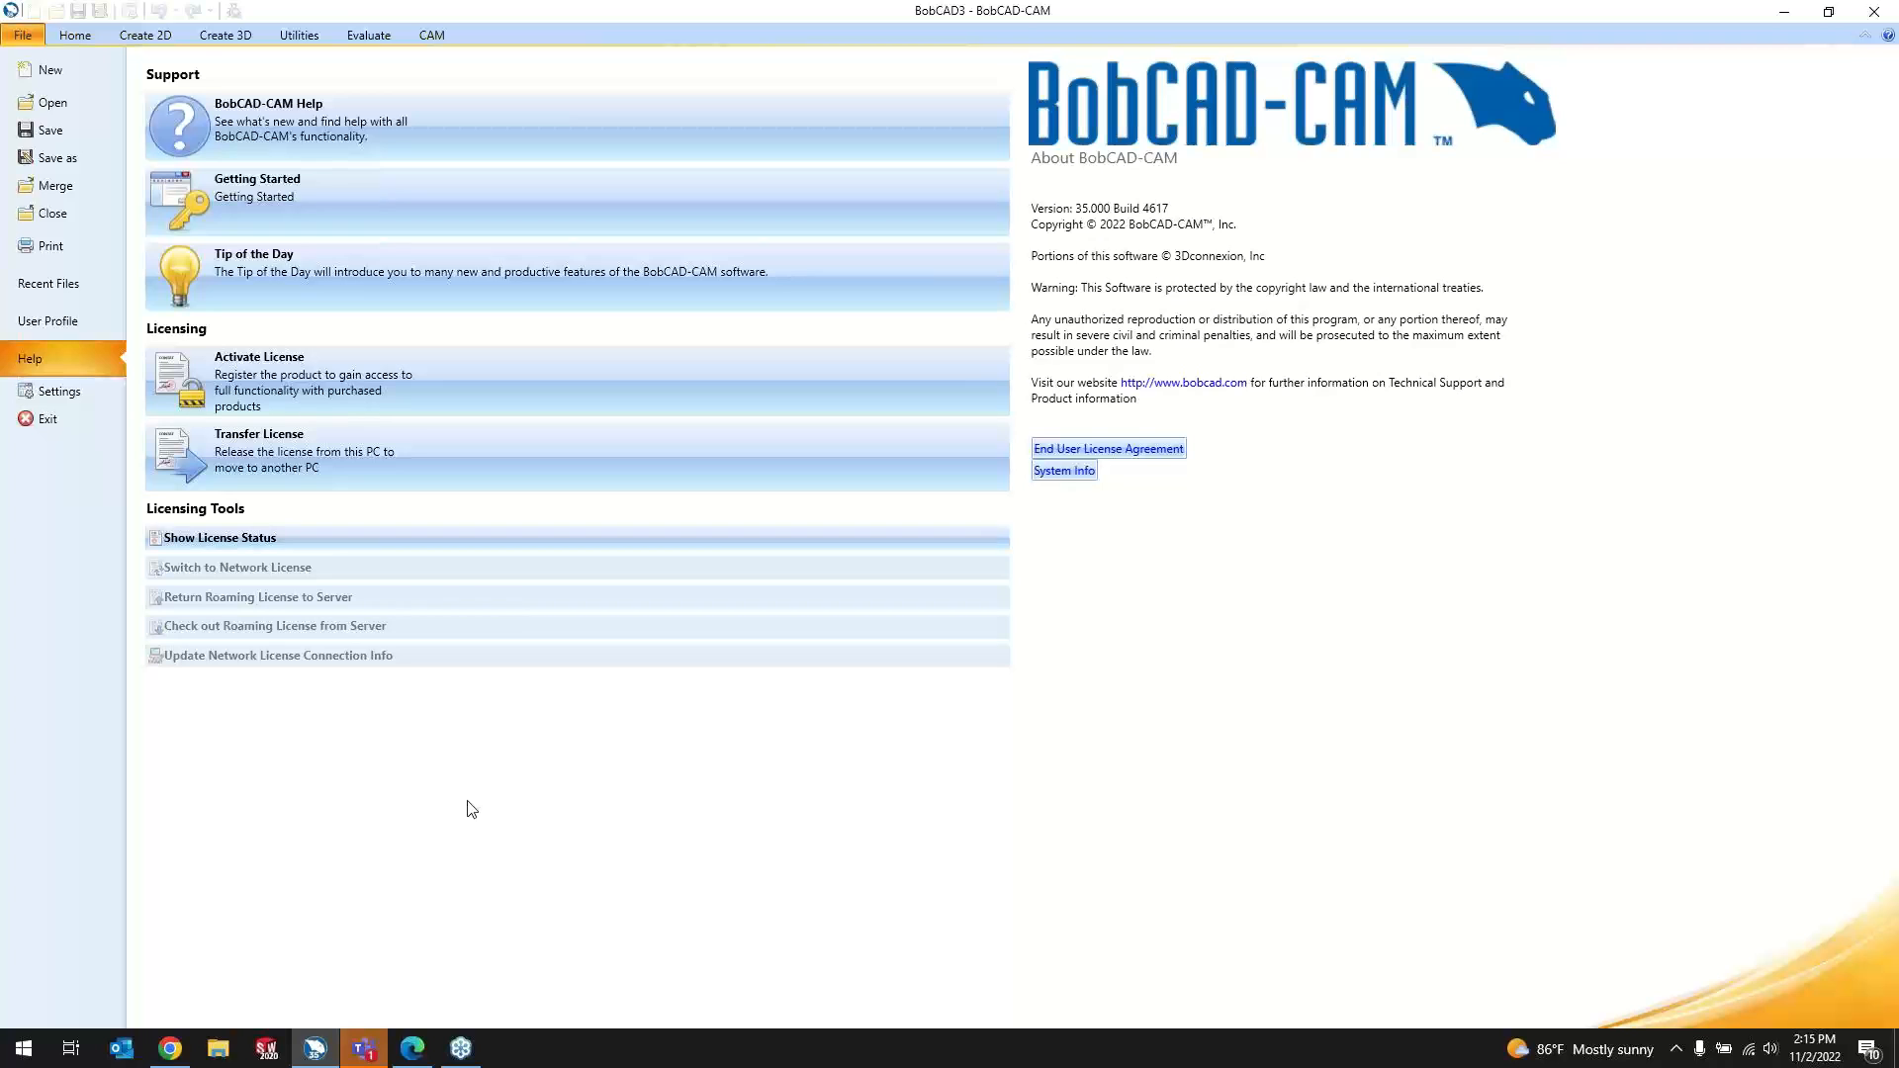
click(75, 35)
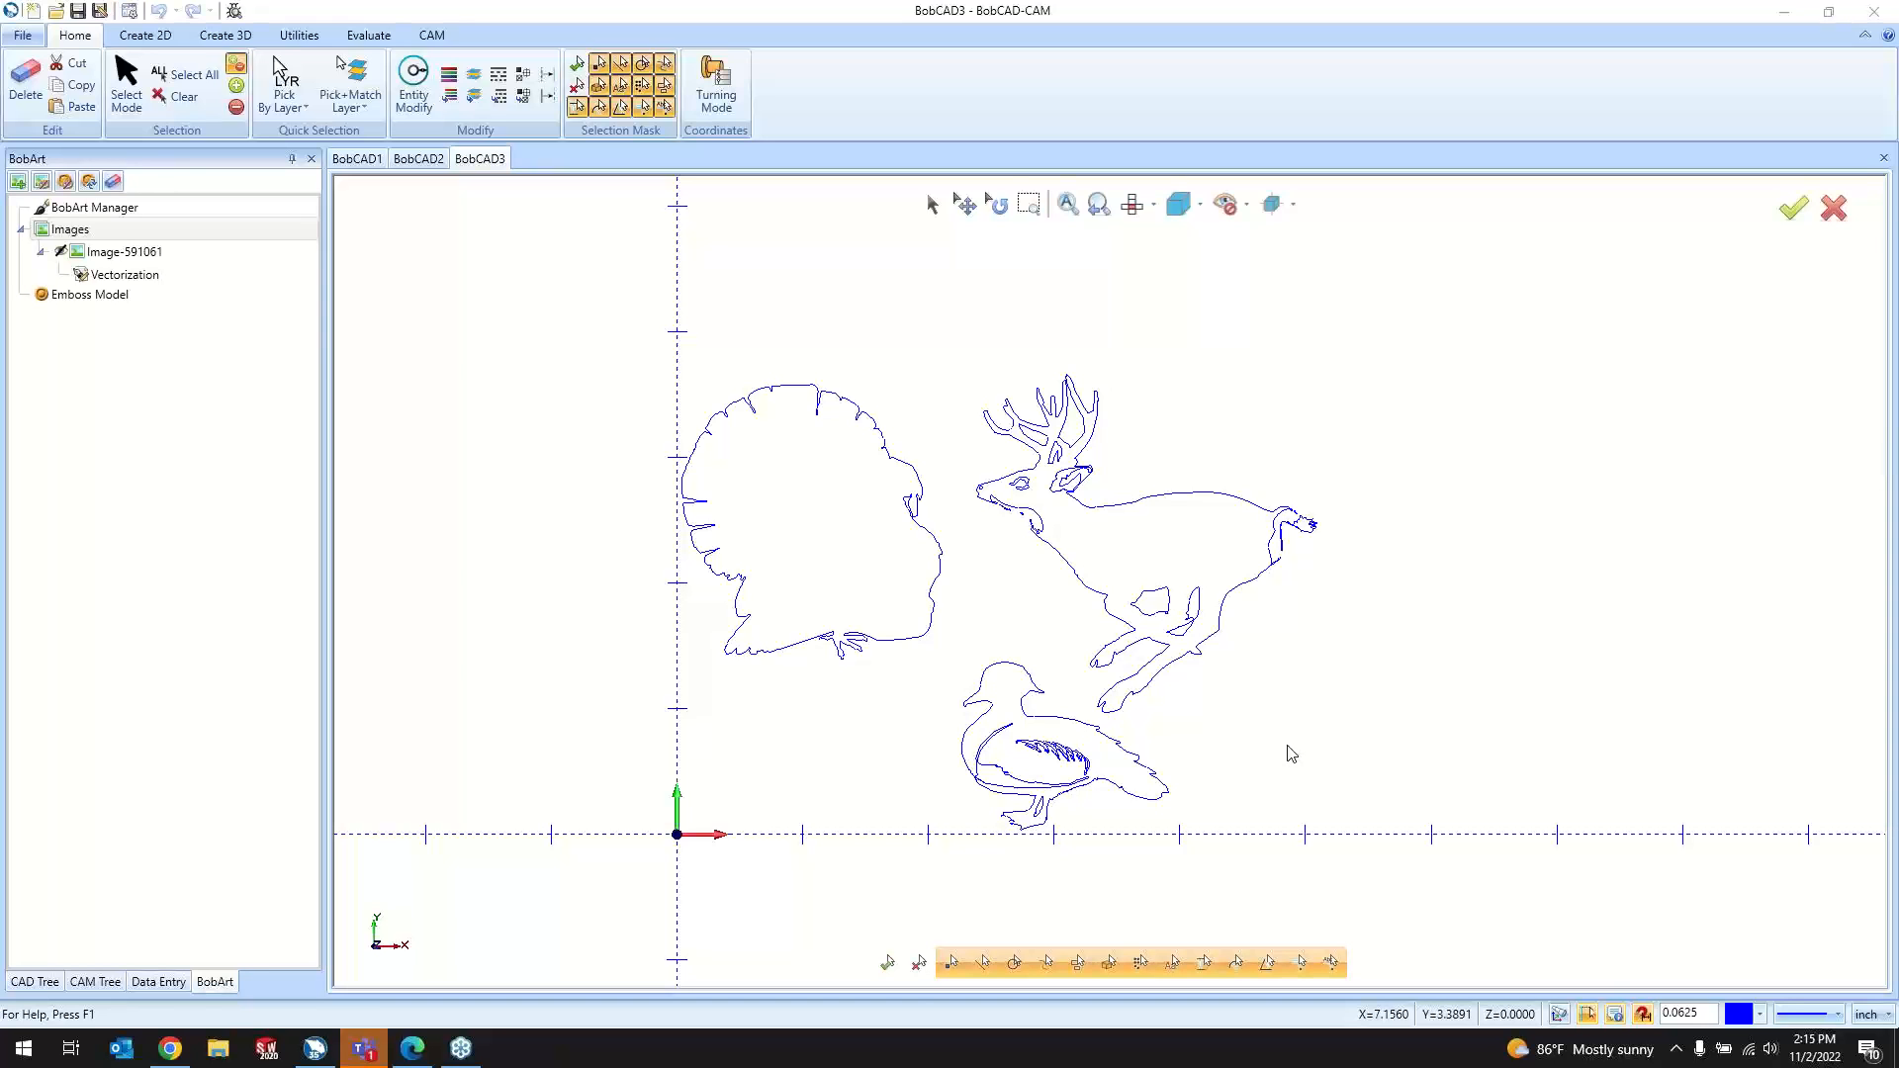
click(23, 34)
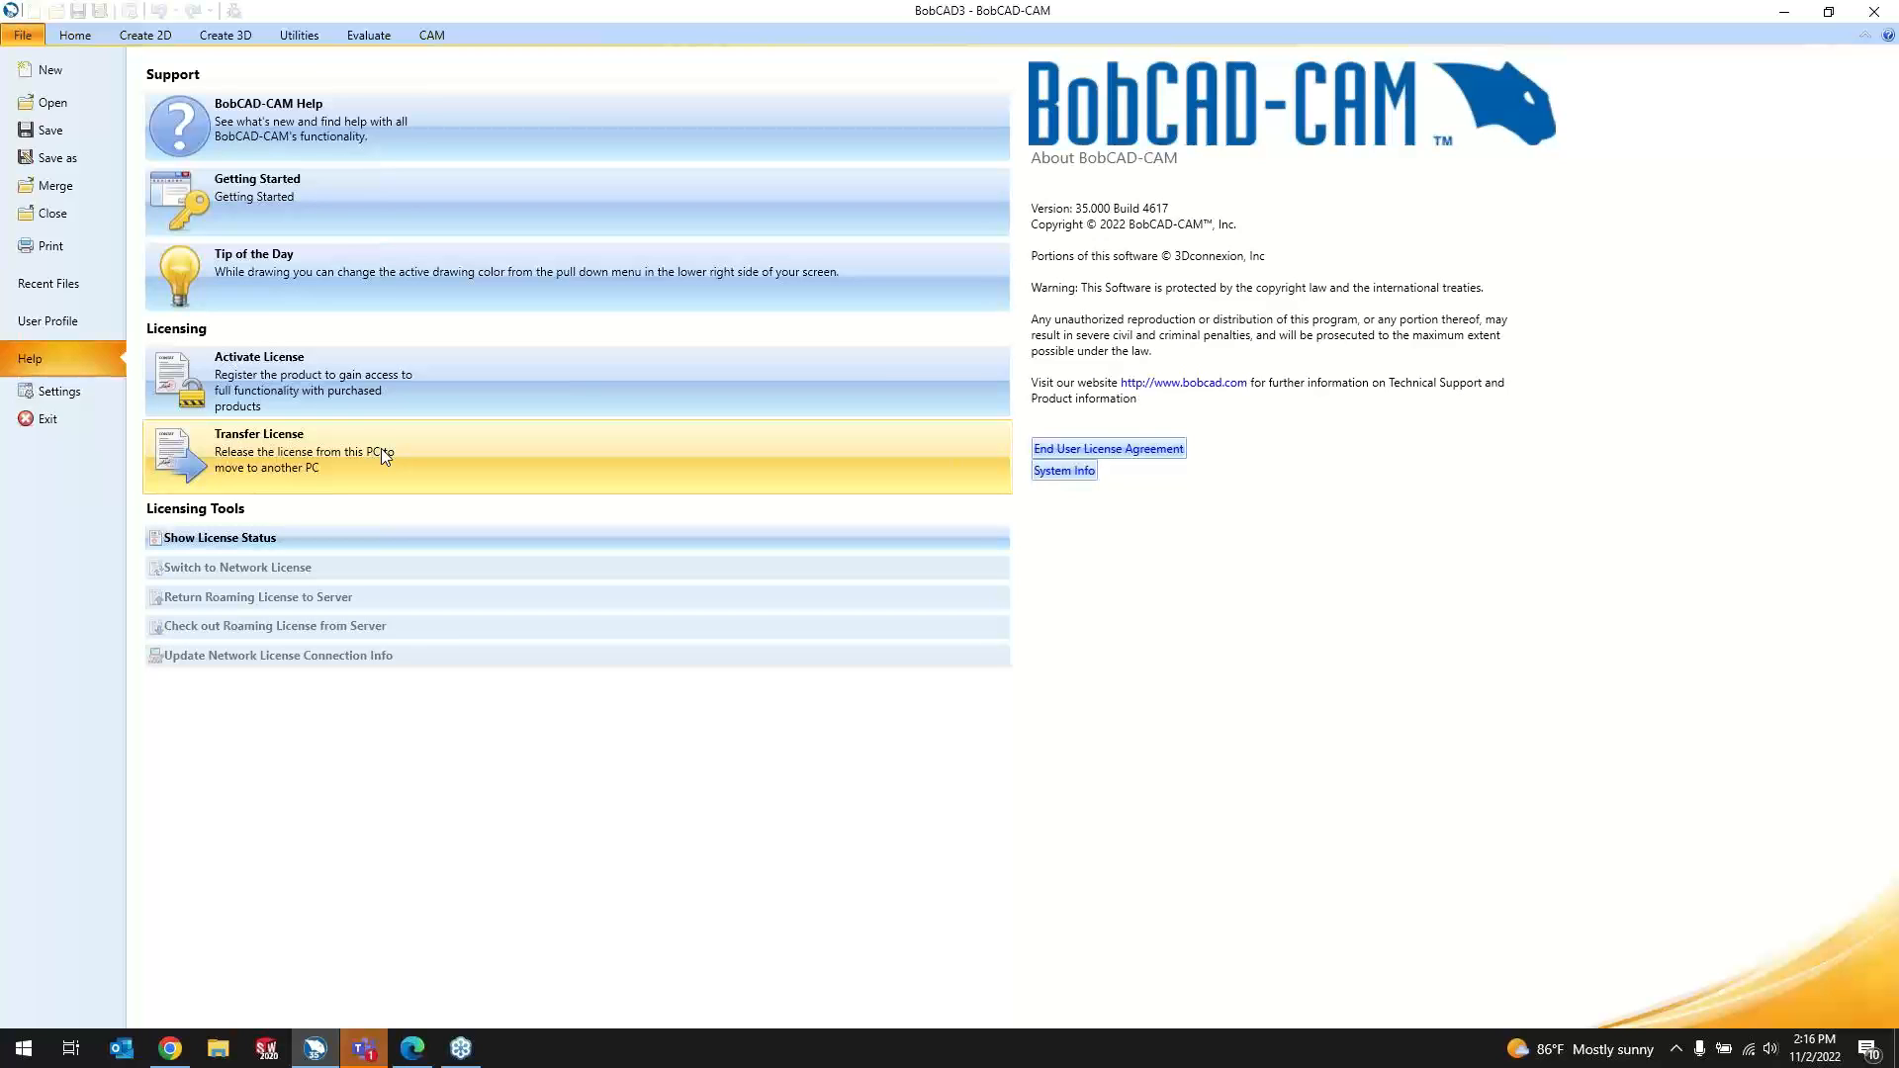
Step: View the automatic Internet license transfer page in the Registration Wizard and cancel without deactivating the license
click(236, 435)
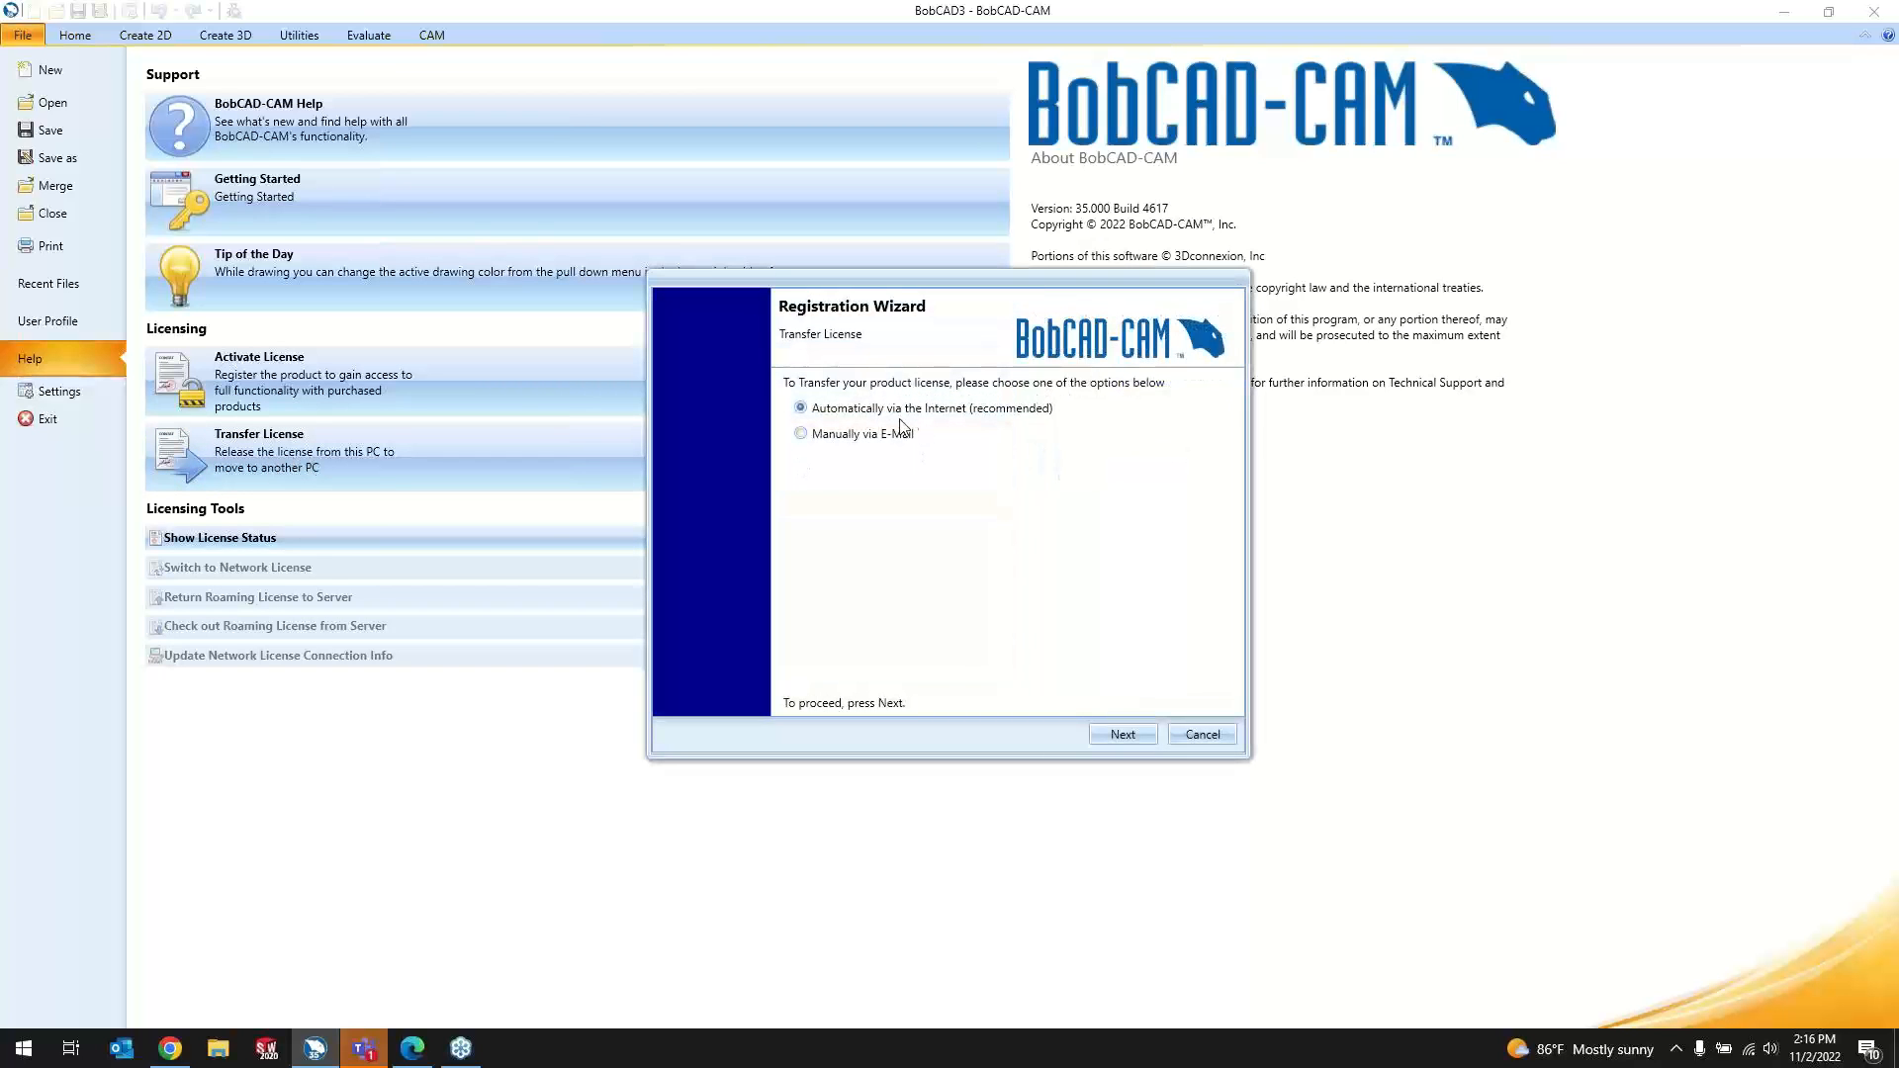
click(1112, 733)
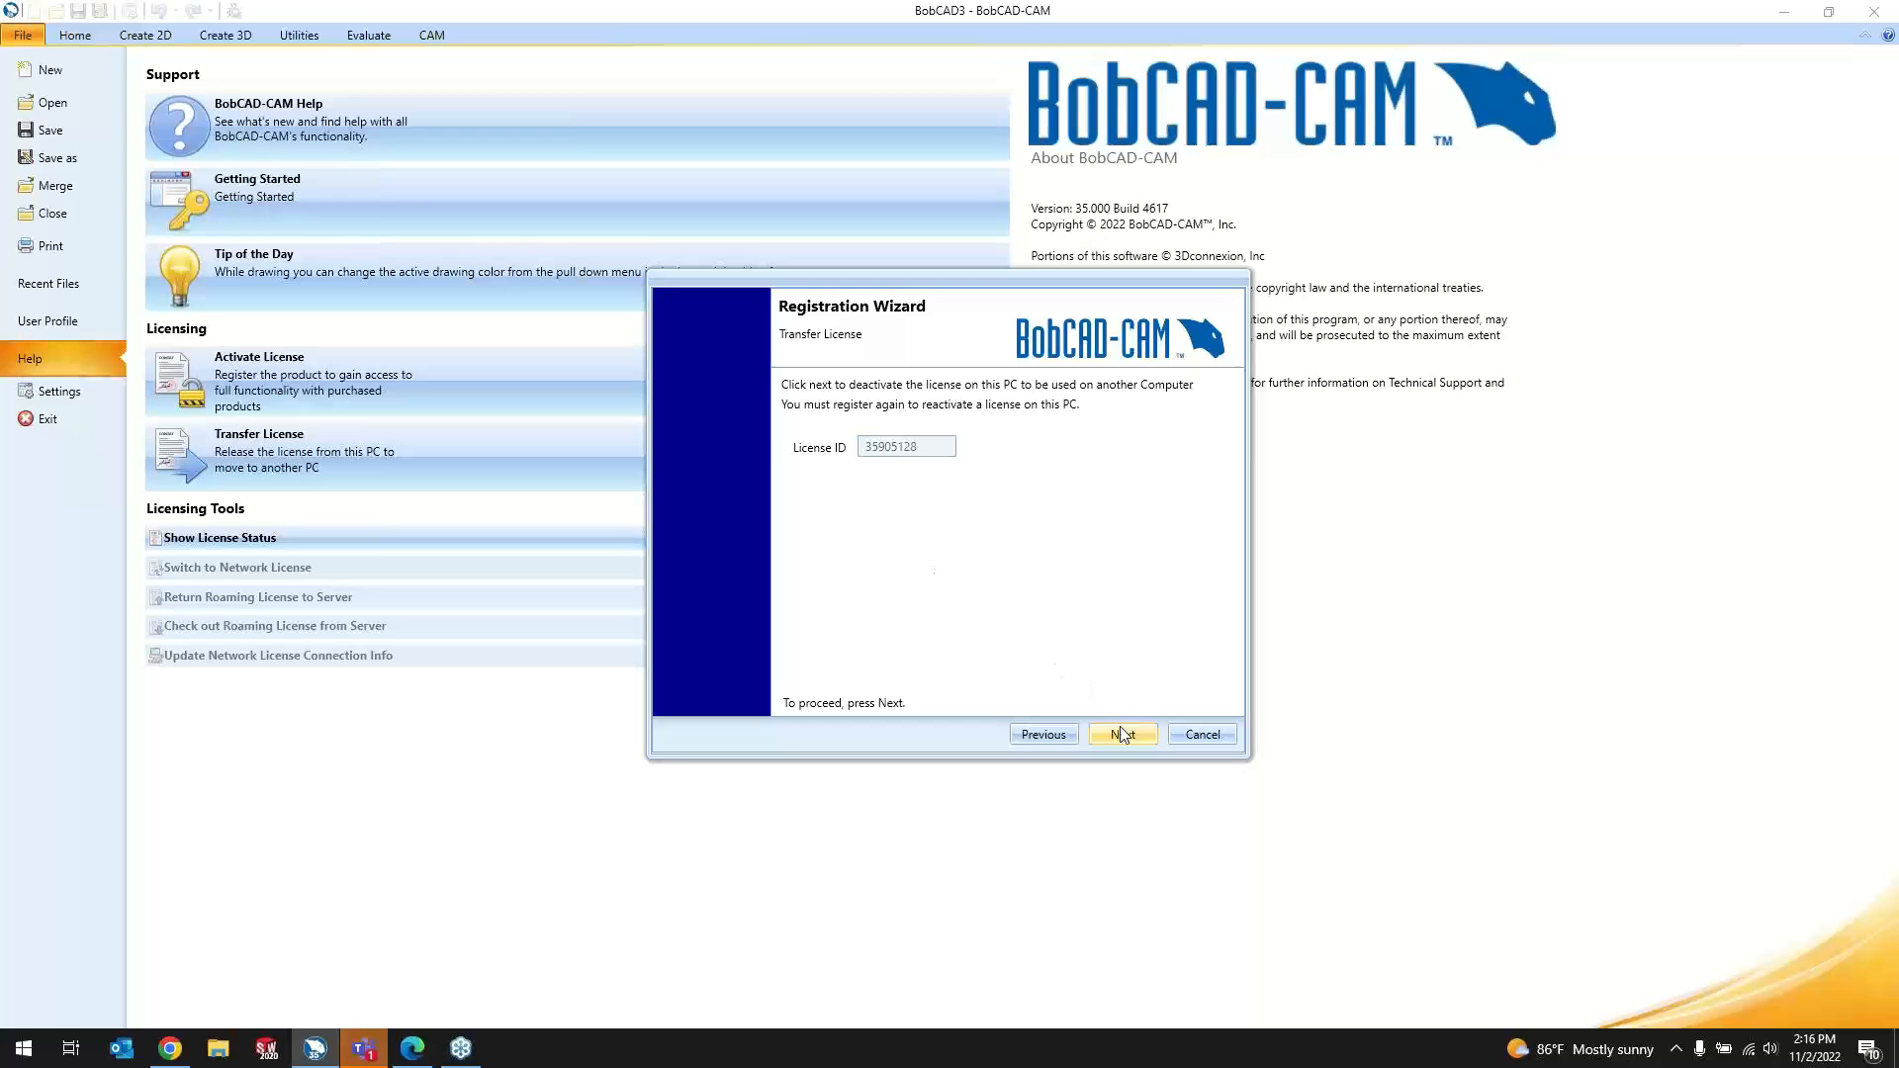
click(1201, 734)
click(1201, 734)
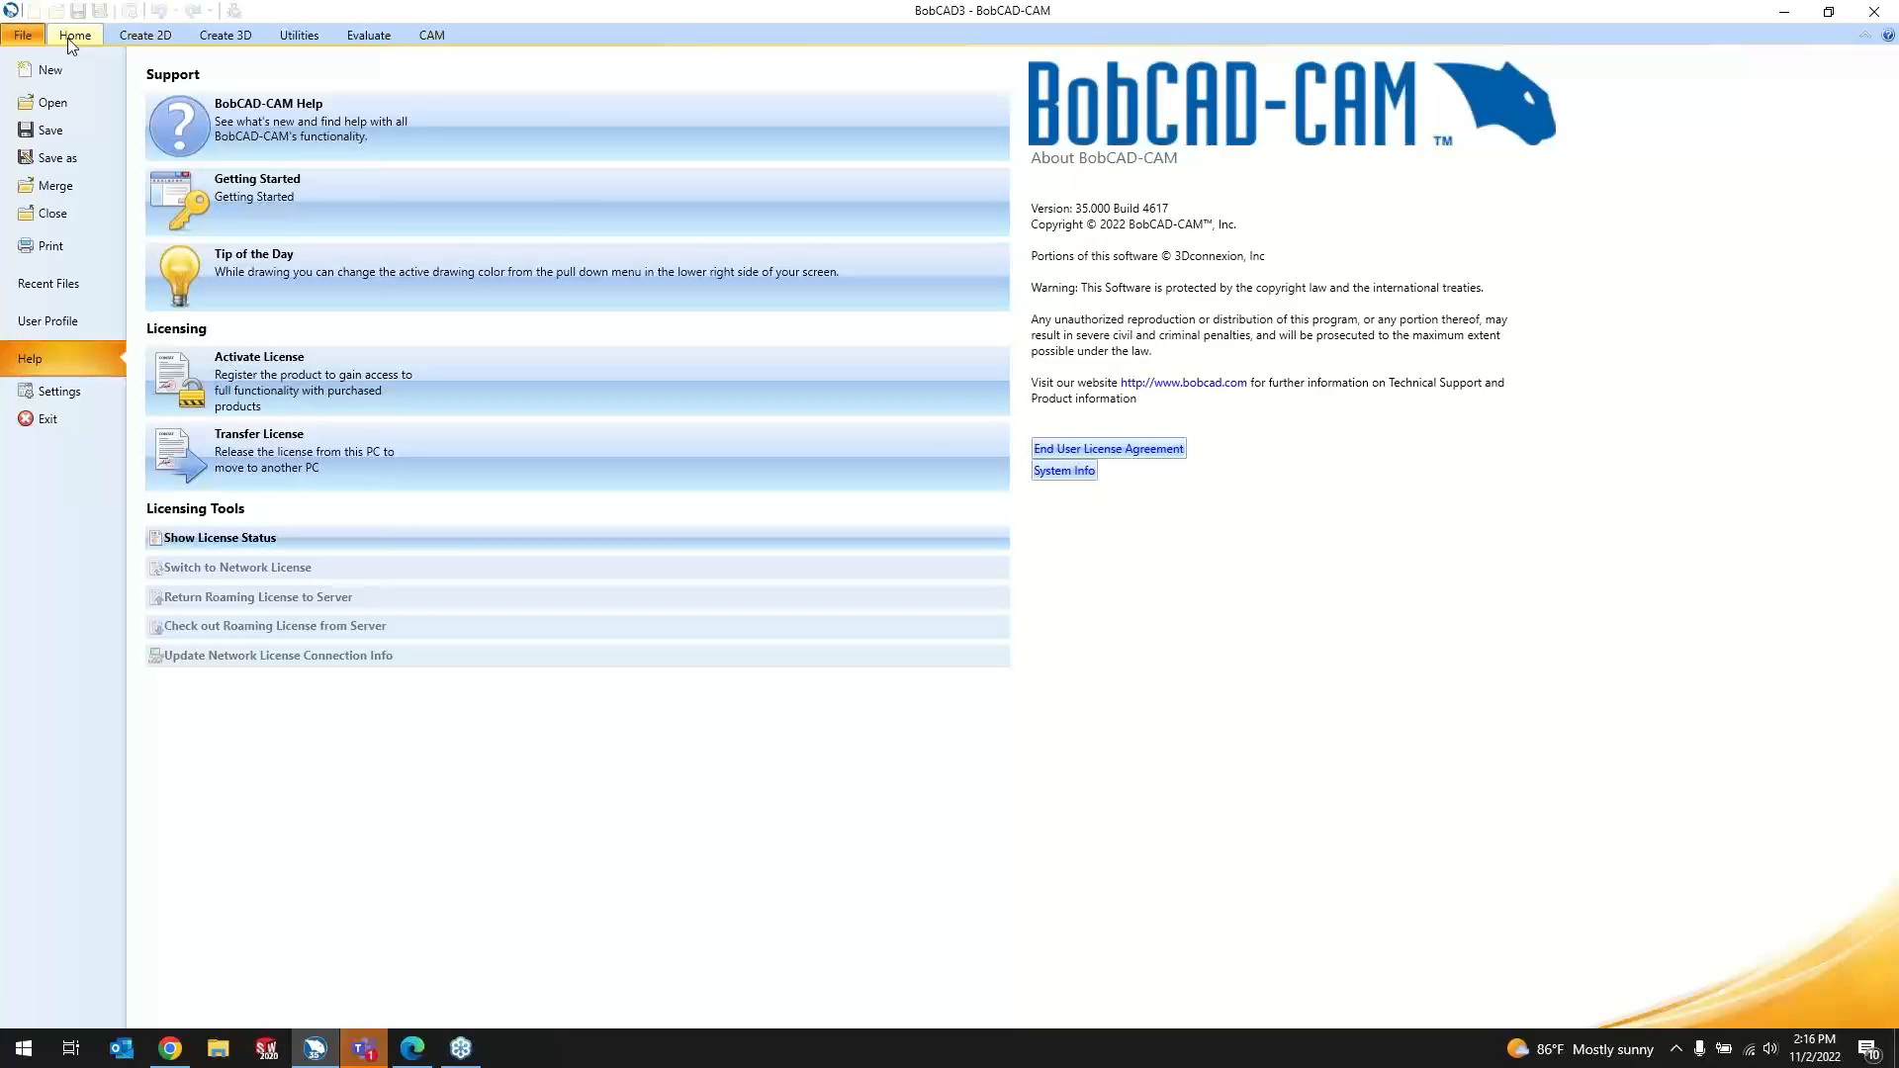
Step: Review the licensed products in License Status, including BobART, Mill Express and CAD, and return to the BobCAD3 drawing
click(249, 546)
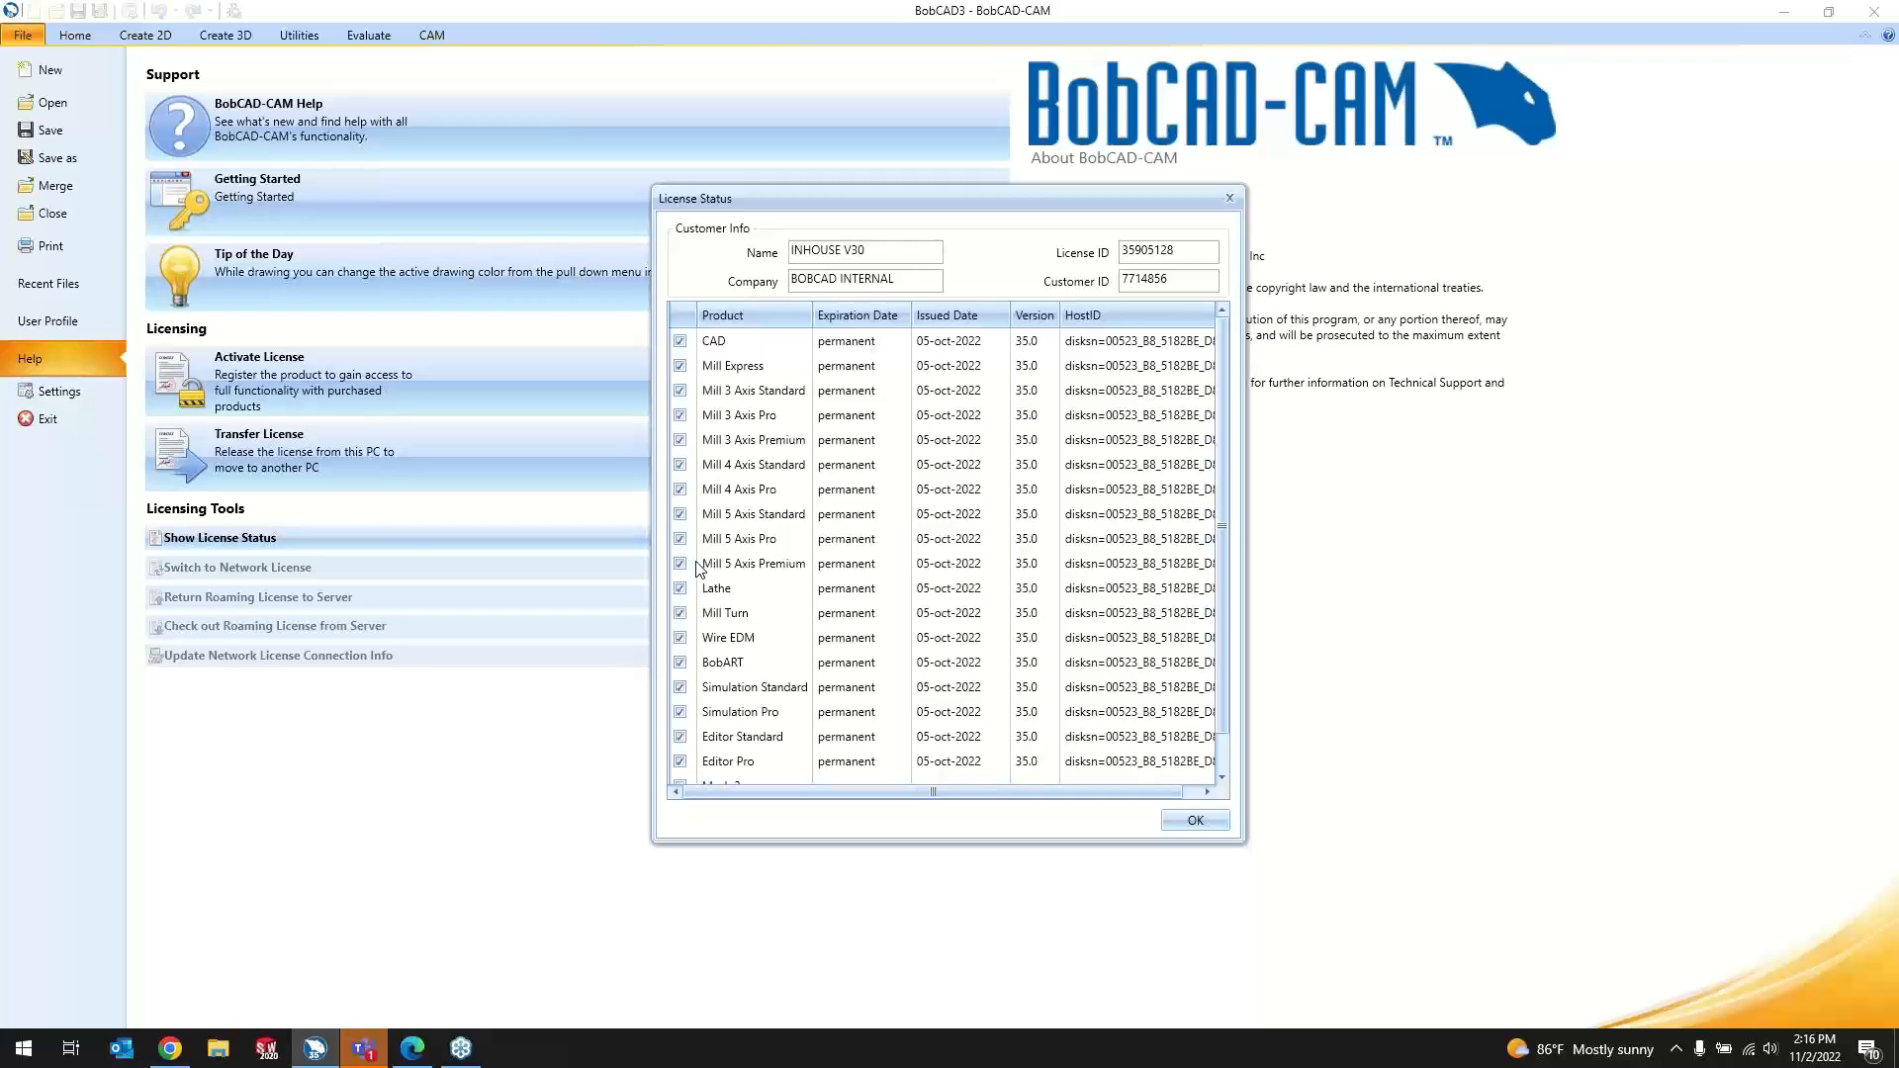
click(725, 664)
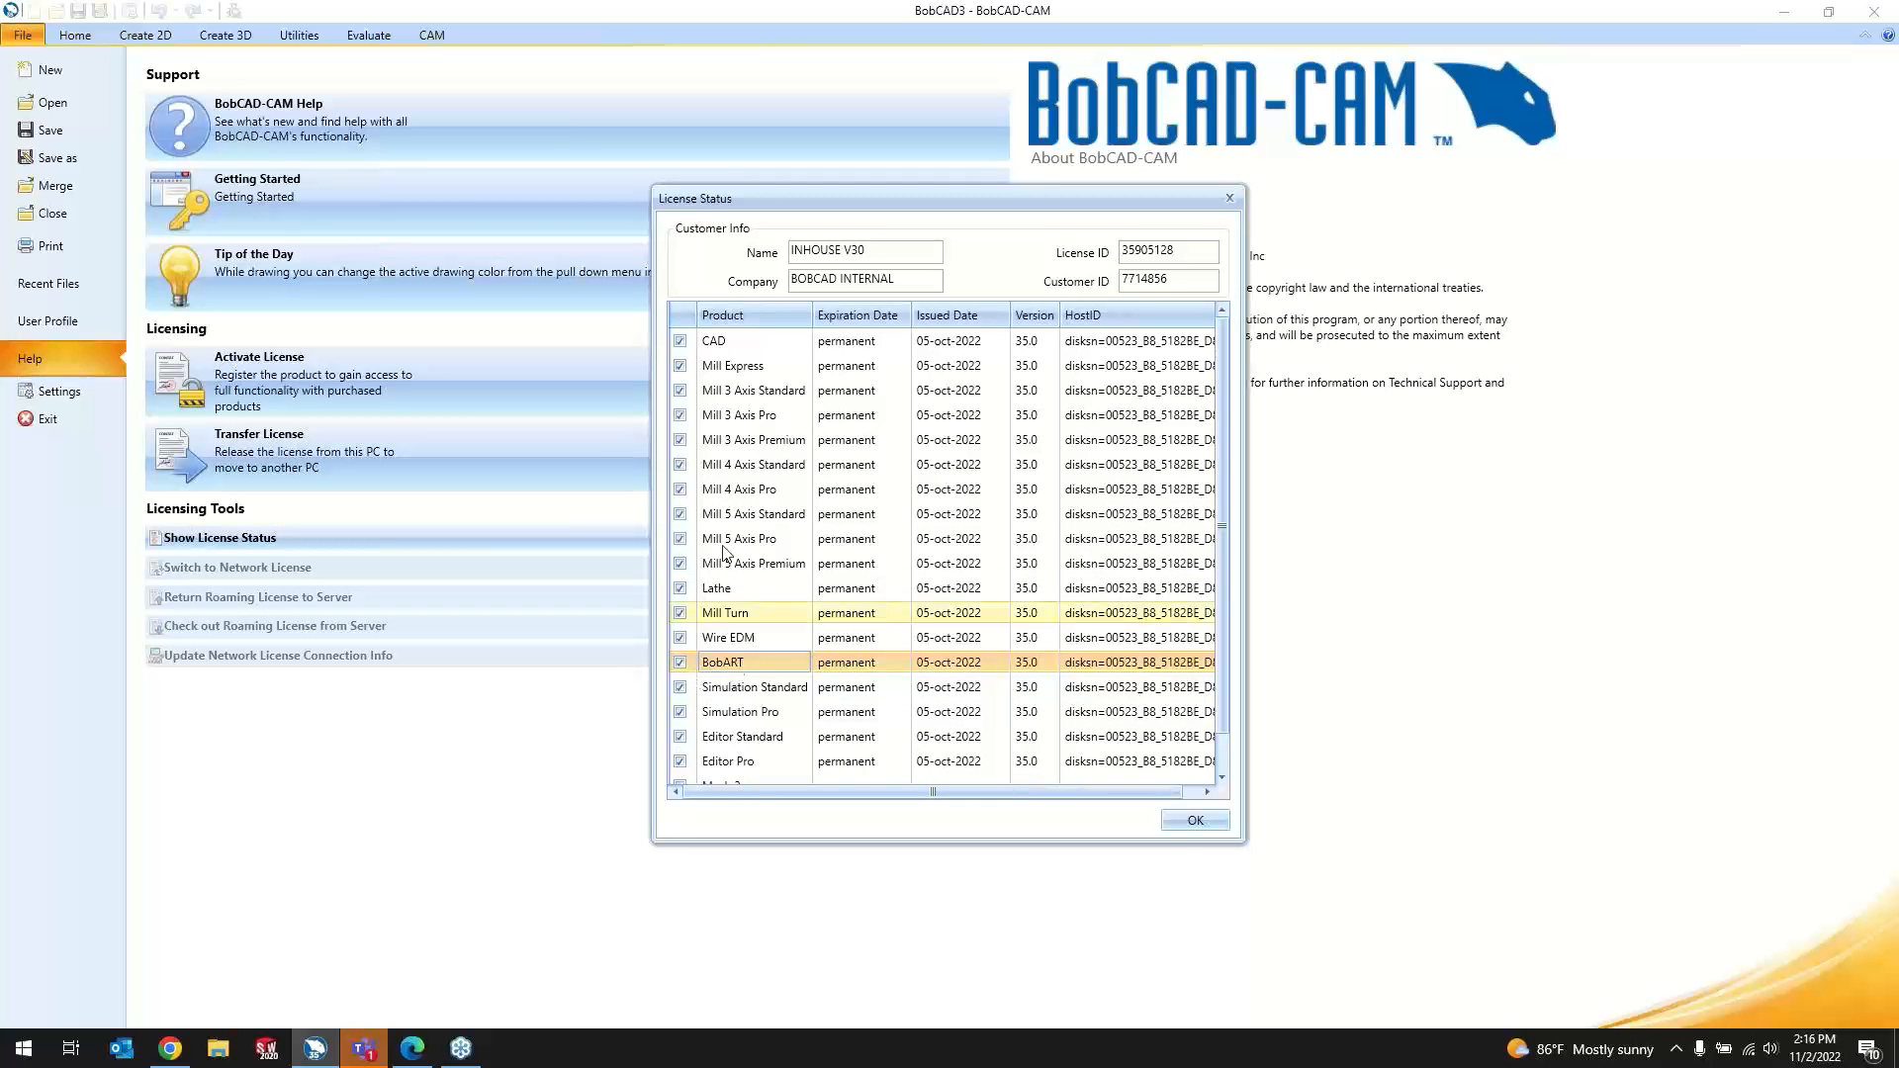
click(733, 368)
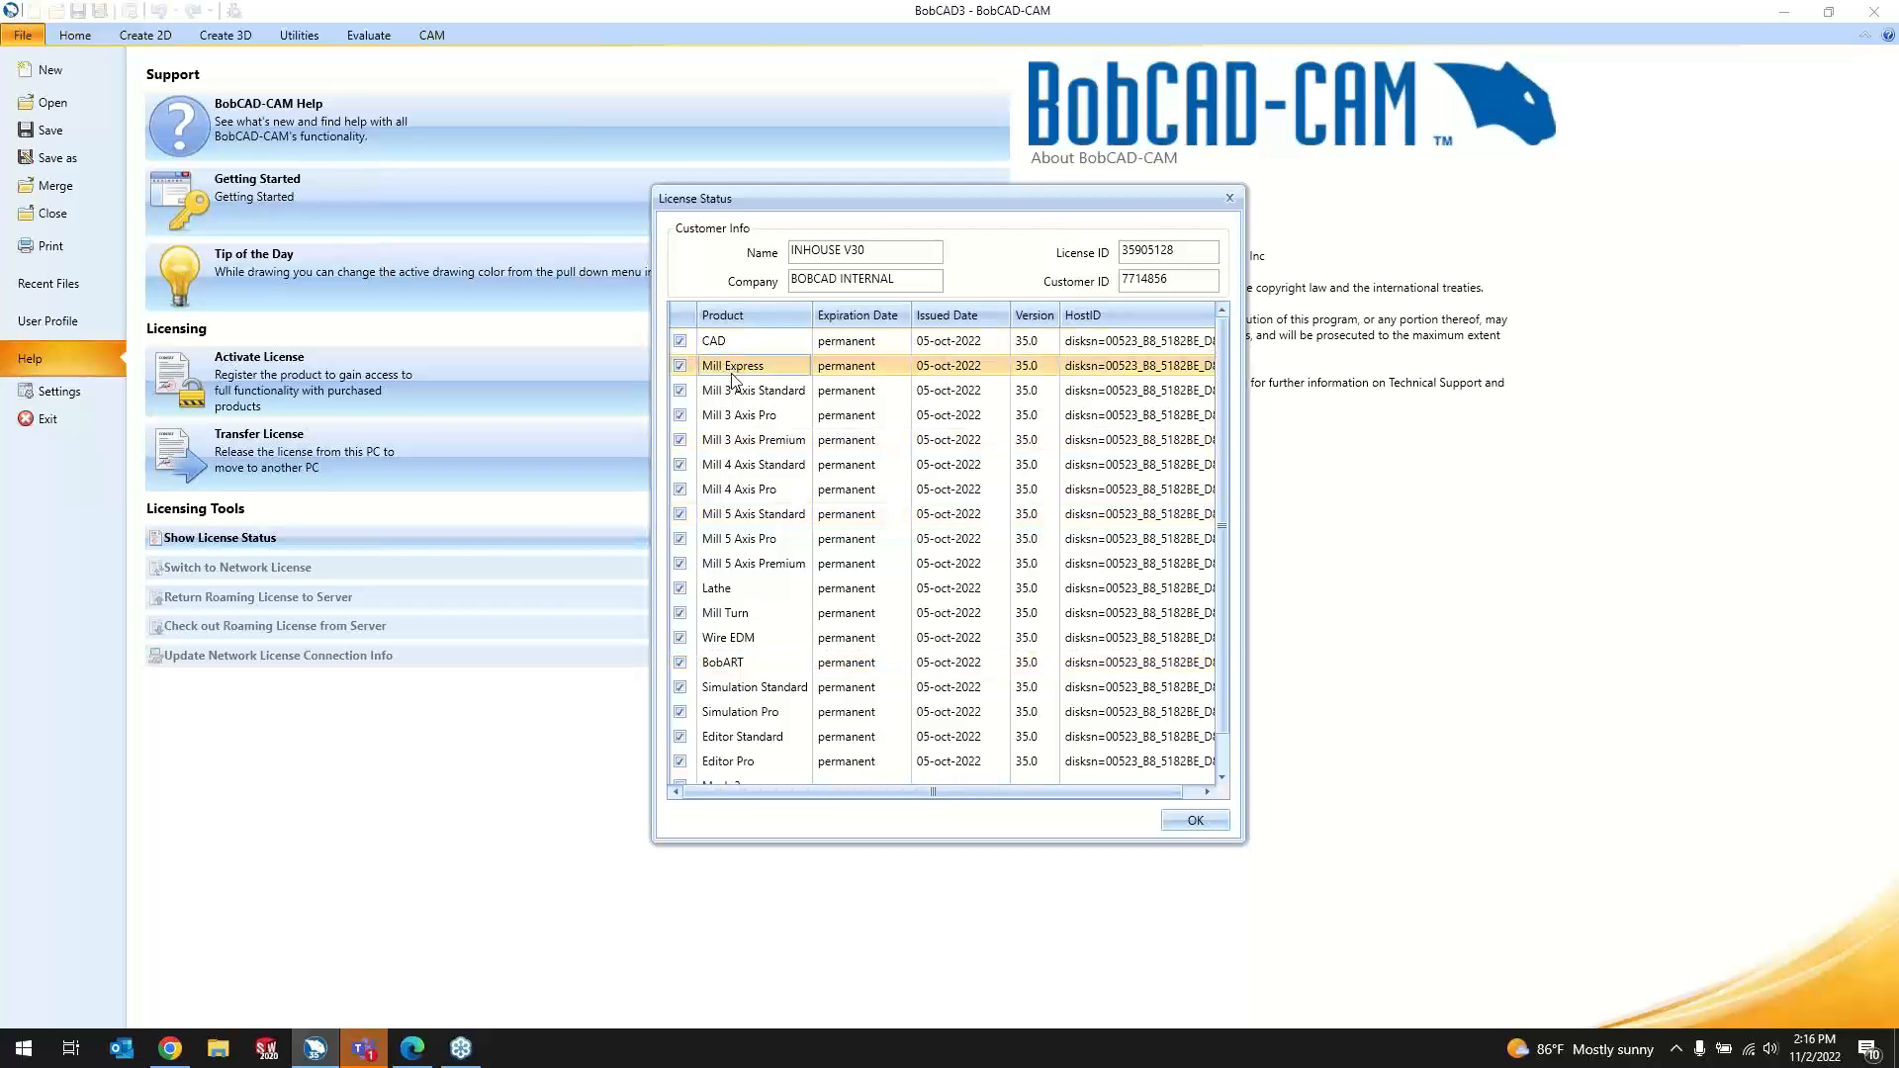
click(729, 344)
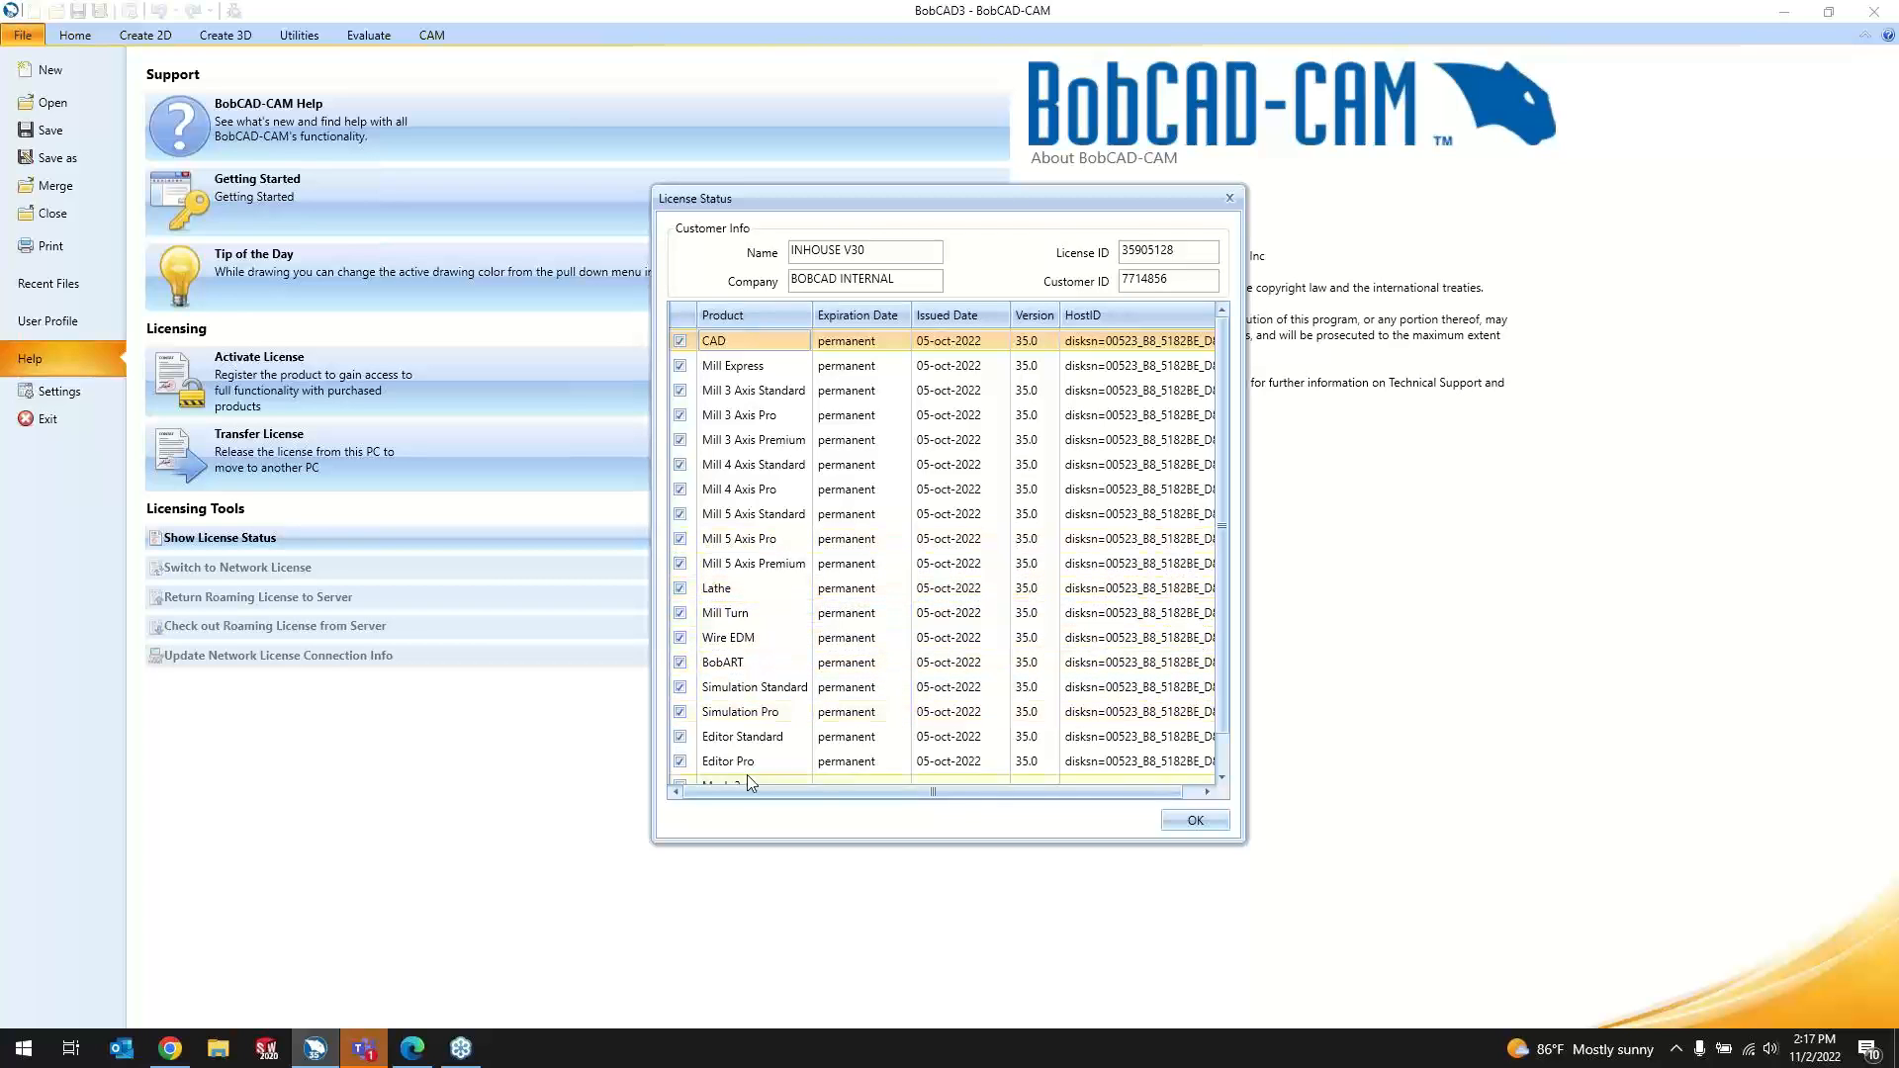
click(682, 669)
click(1200, 817)
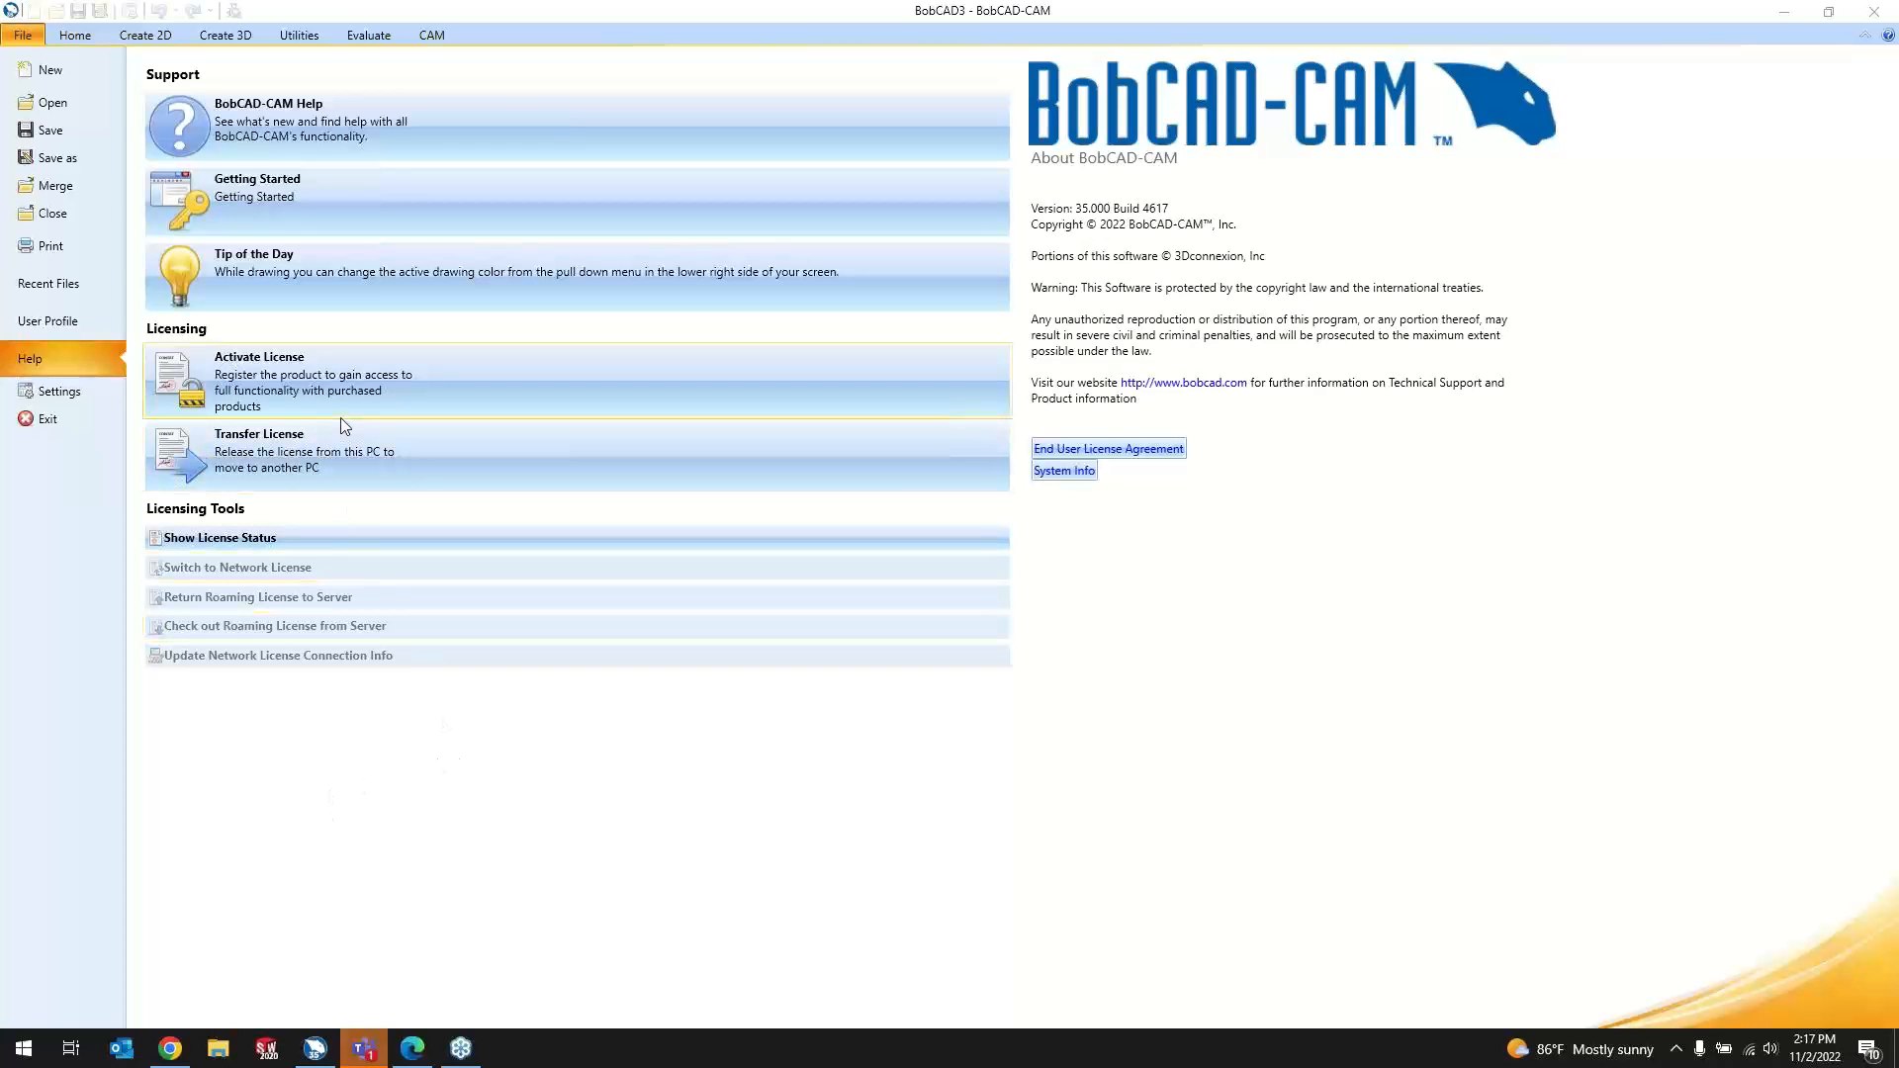
click(76, 35)
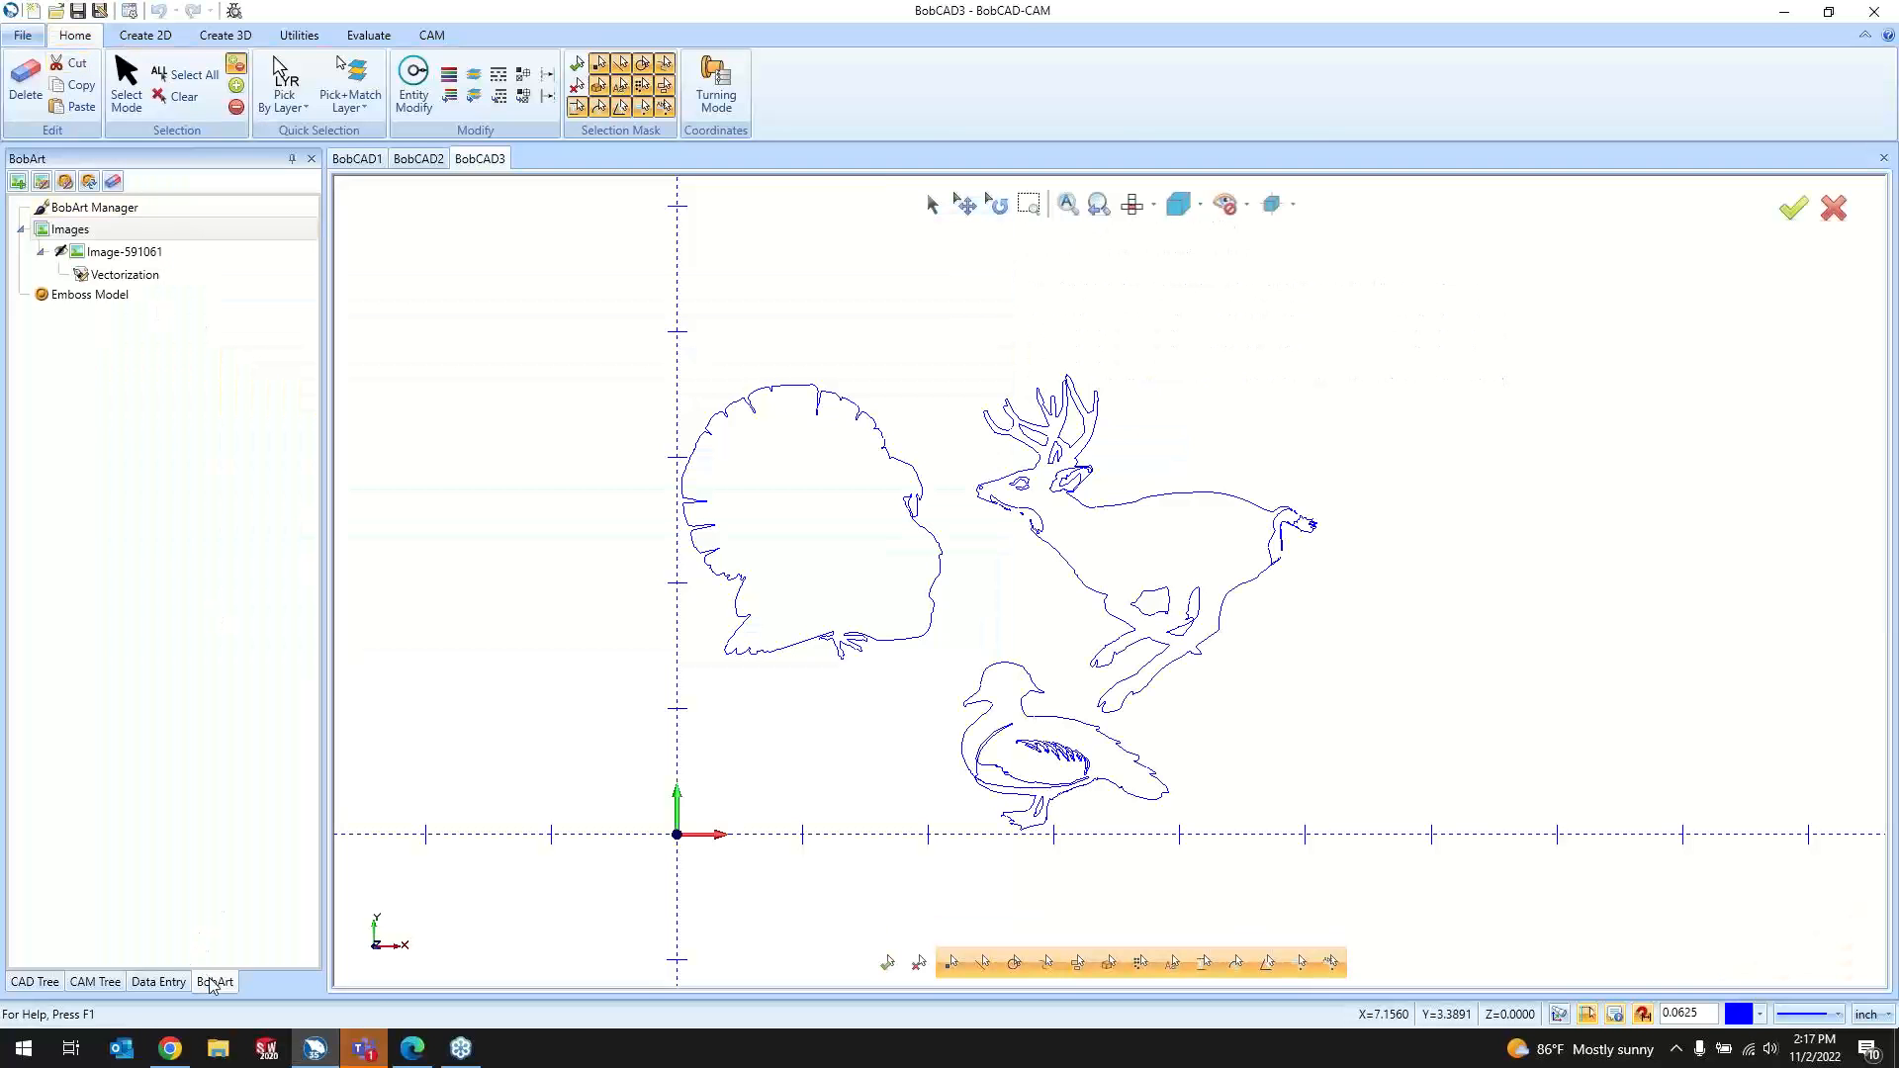
Step: View the User Profile layouts and their preview, and return to the drawing without changing the layout
click(22, 35)
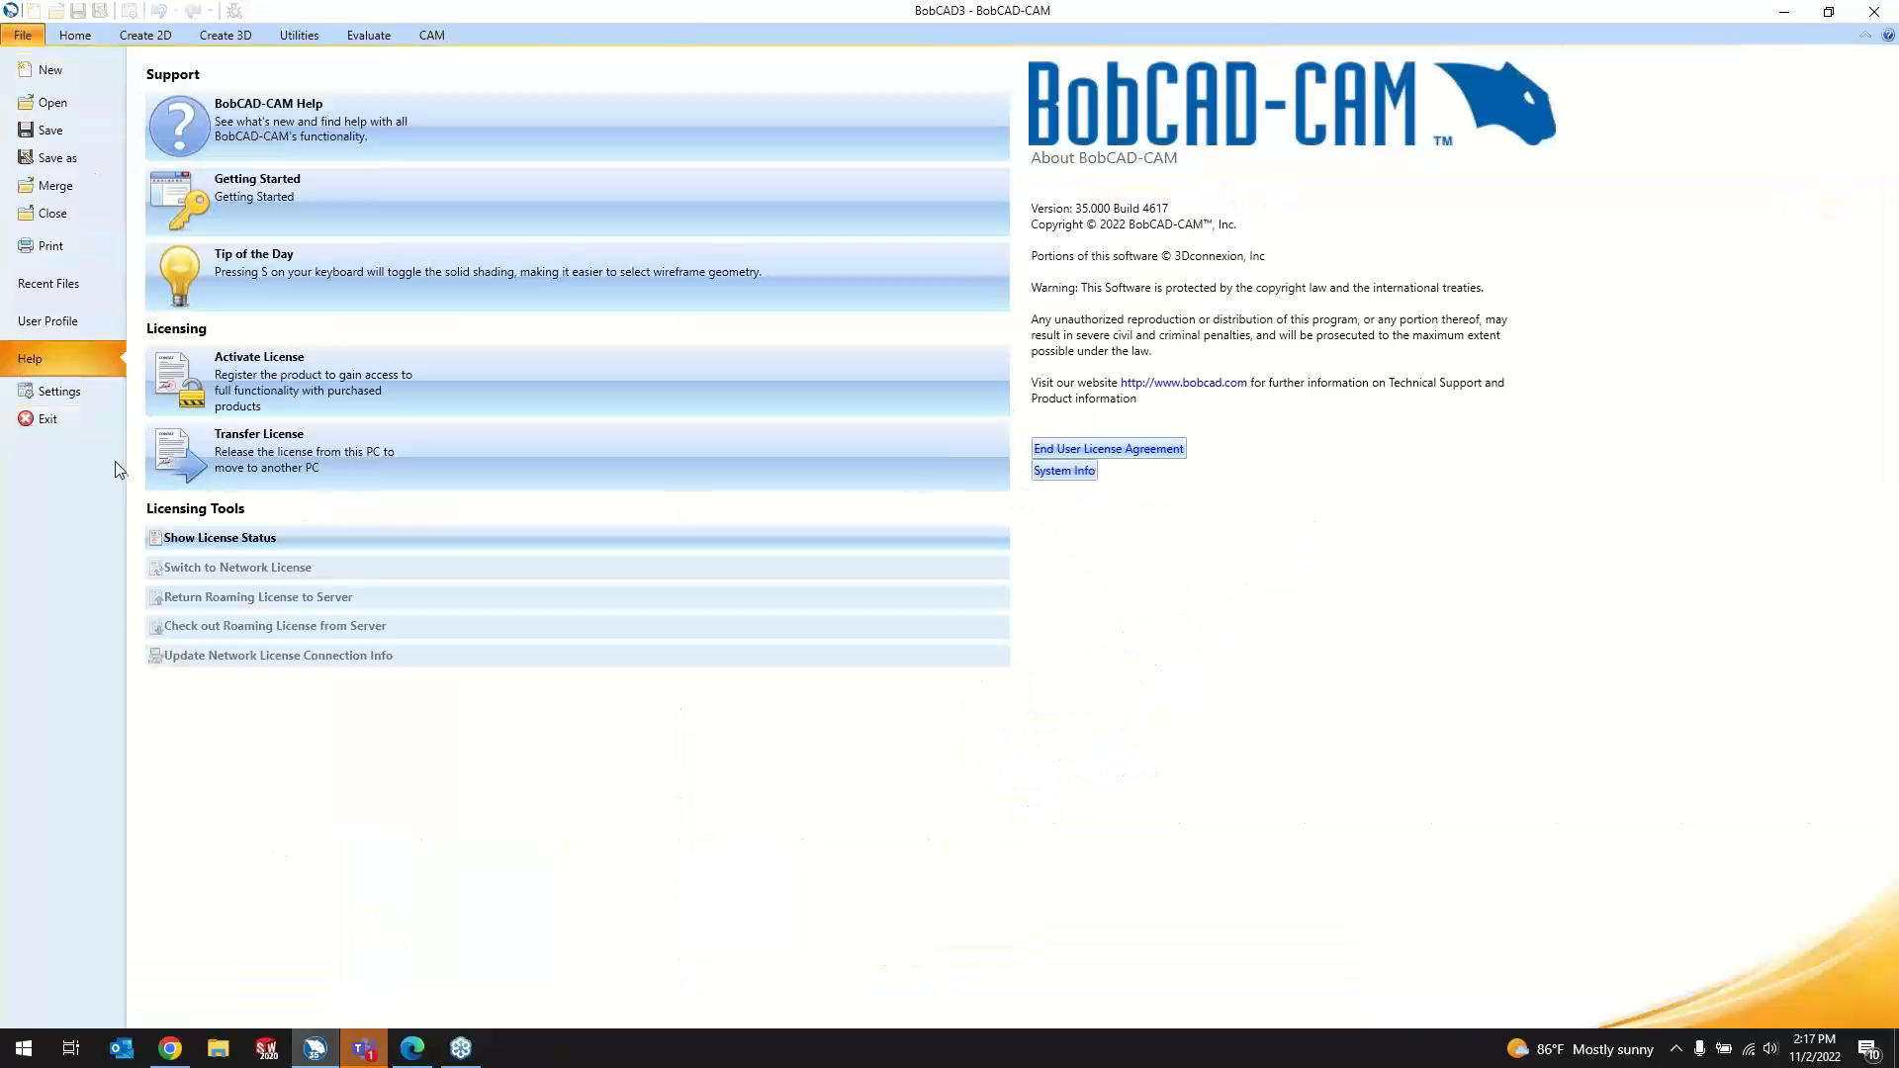
click(107, 294)
click(99, 321)
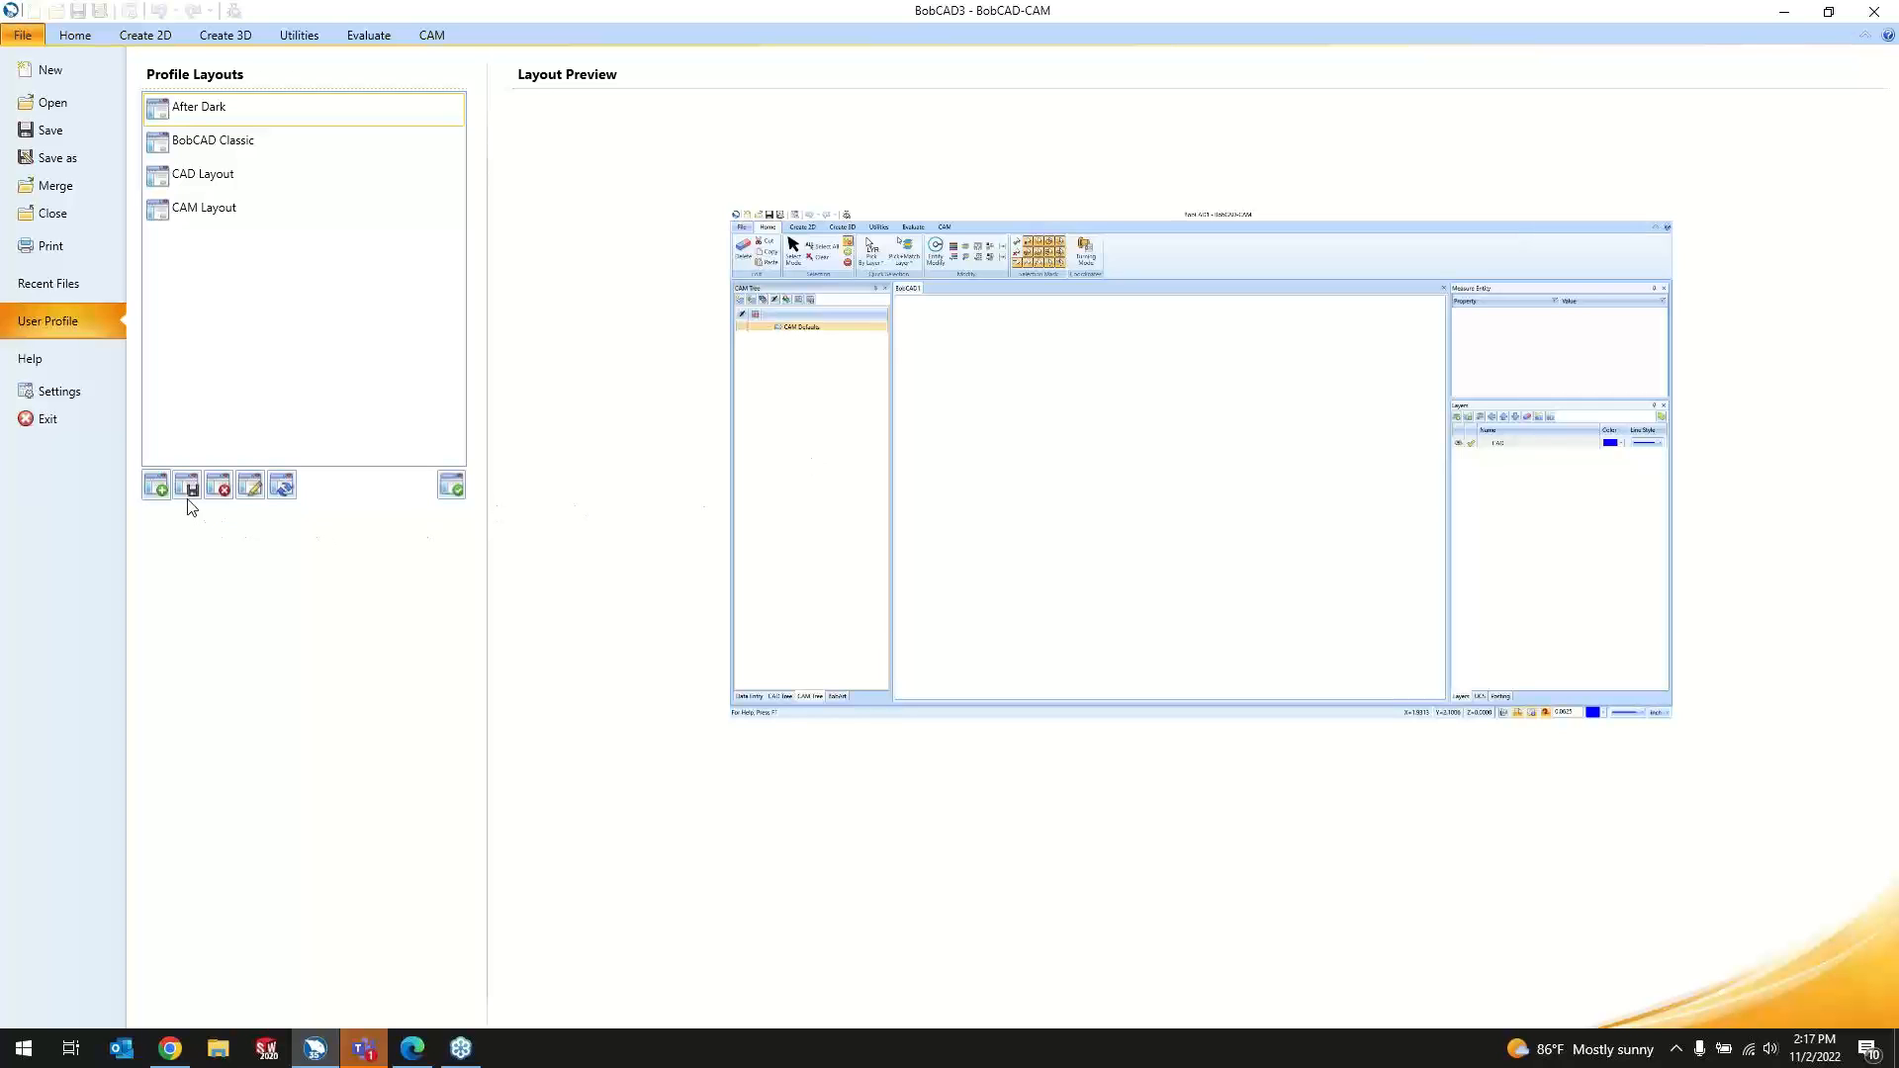
click(75, 35)
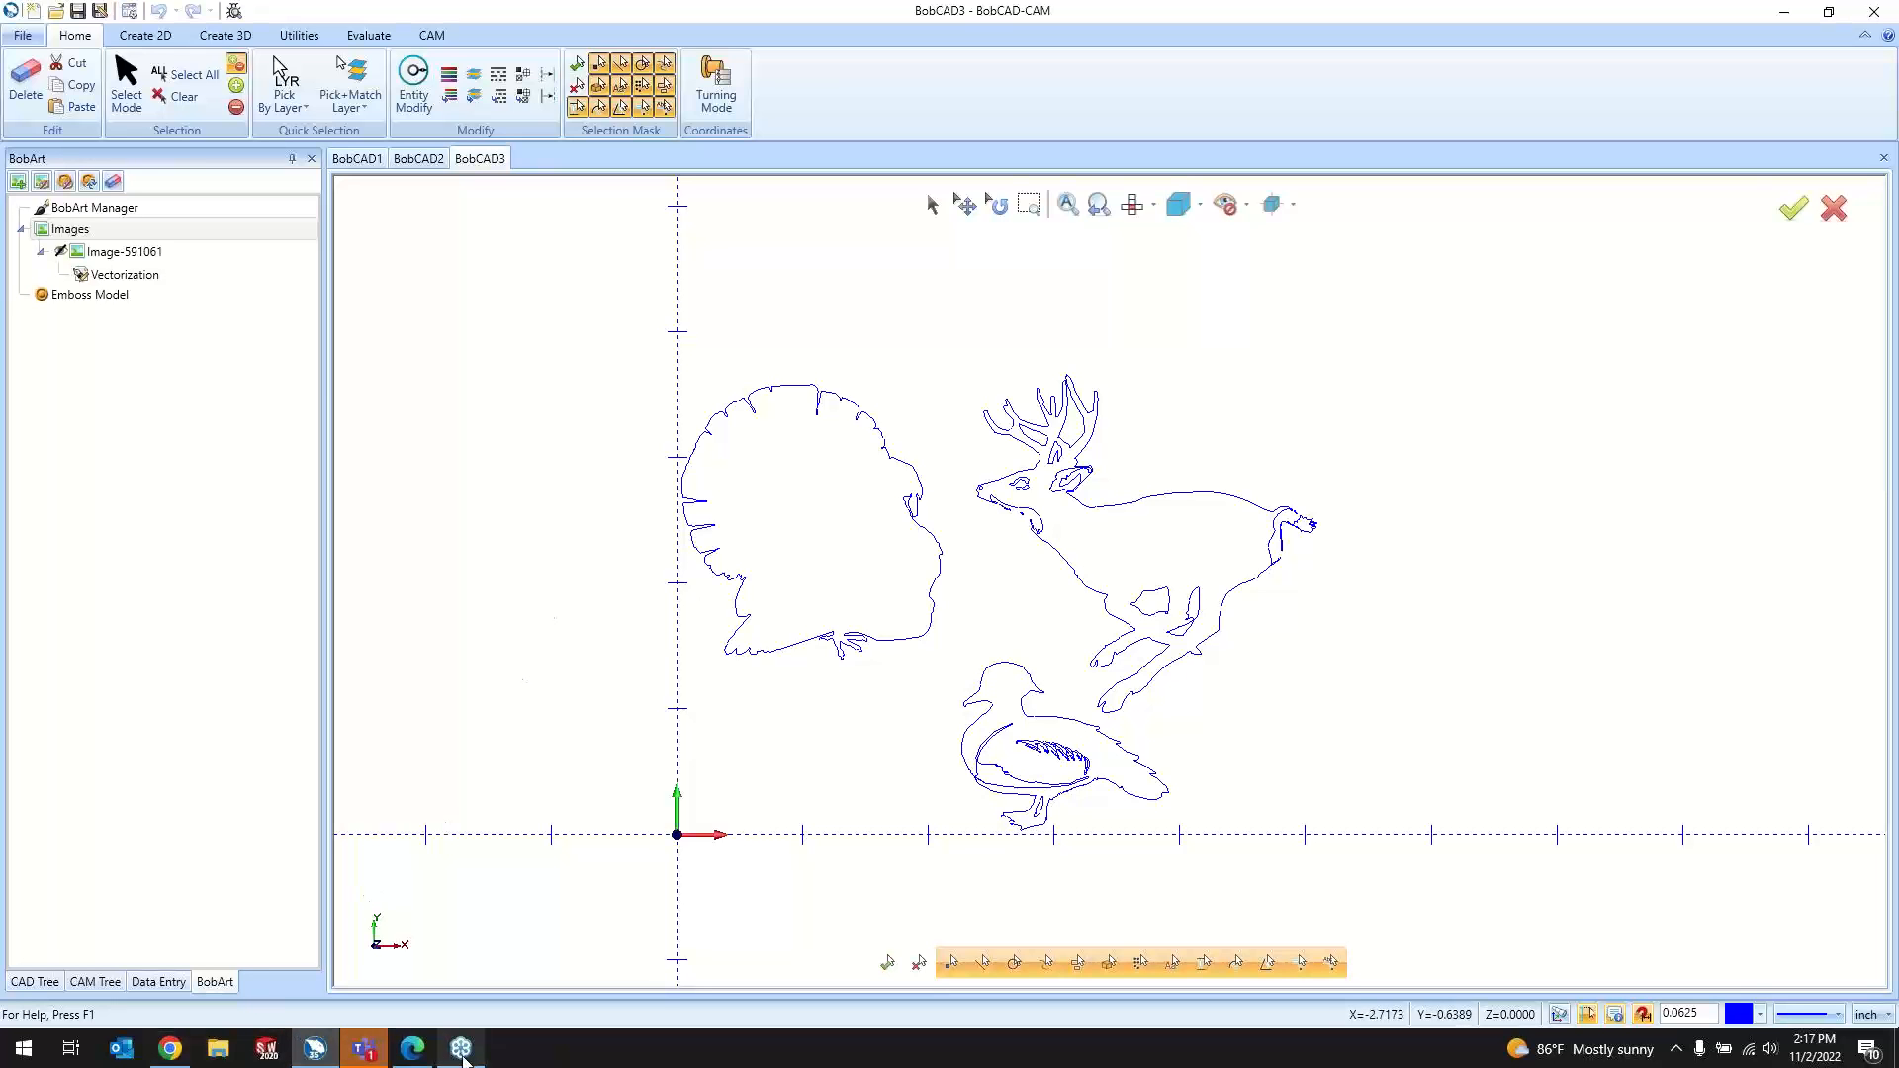
Step: Switch to the Edge browser and open bobcadsupport.com in a new tab
click(414, 1051)
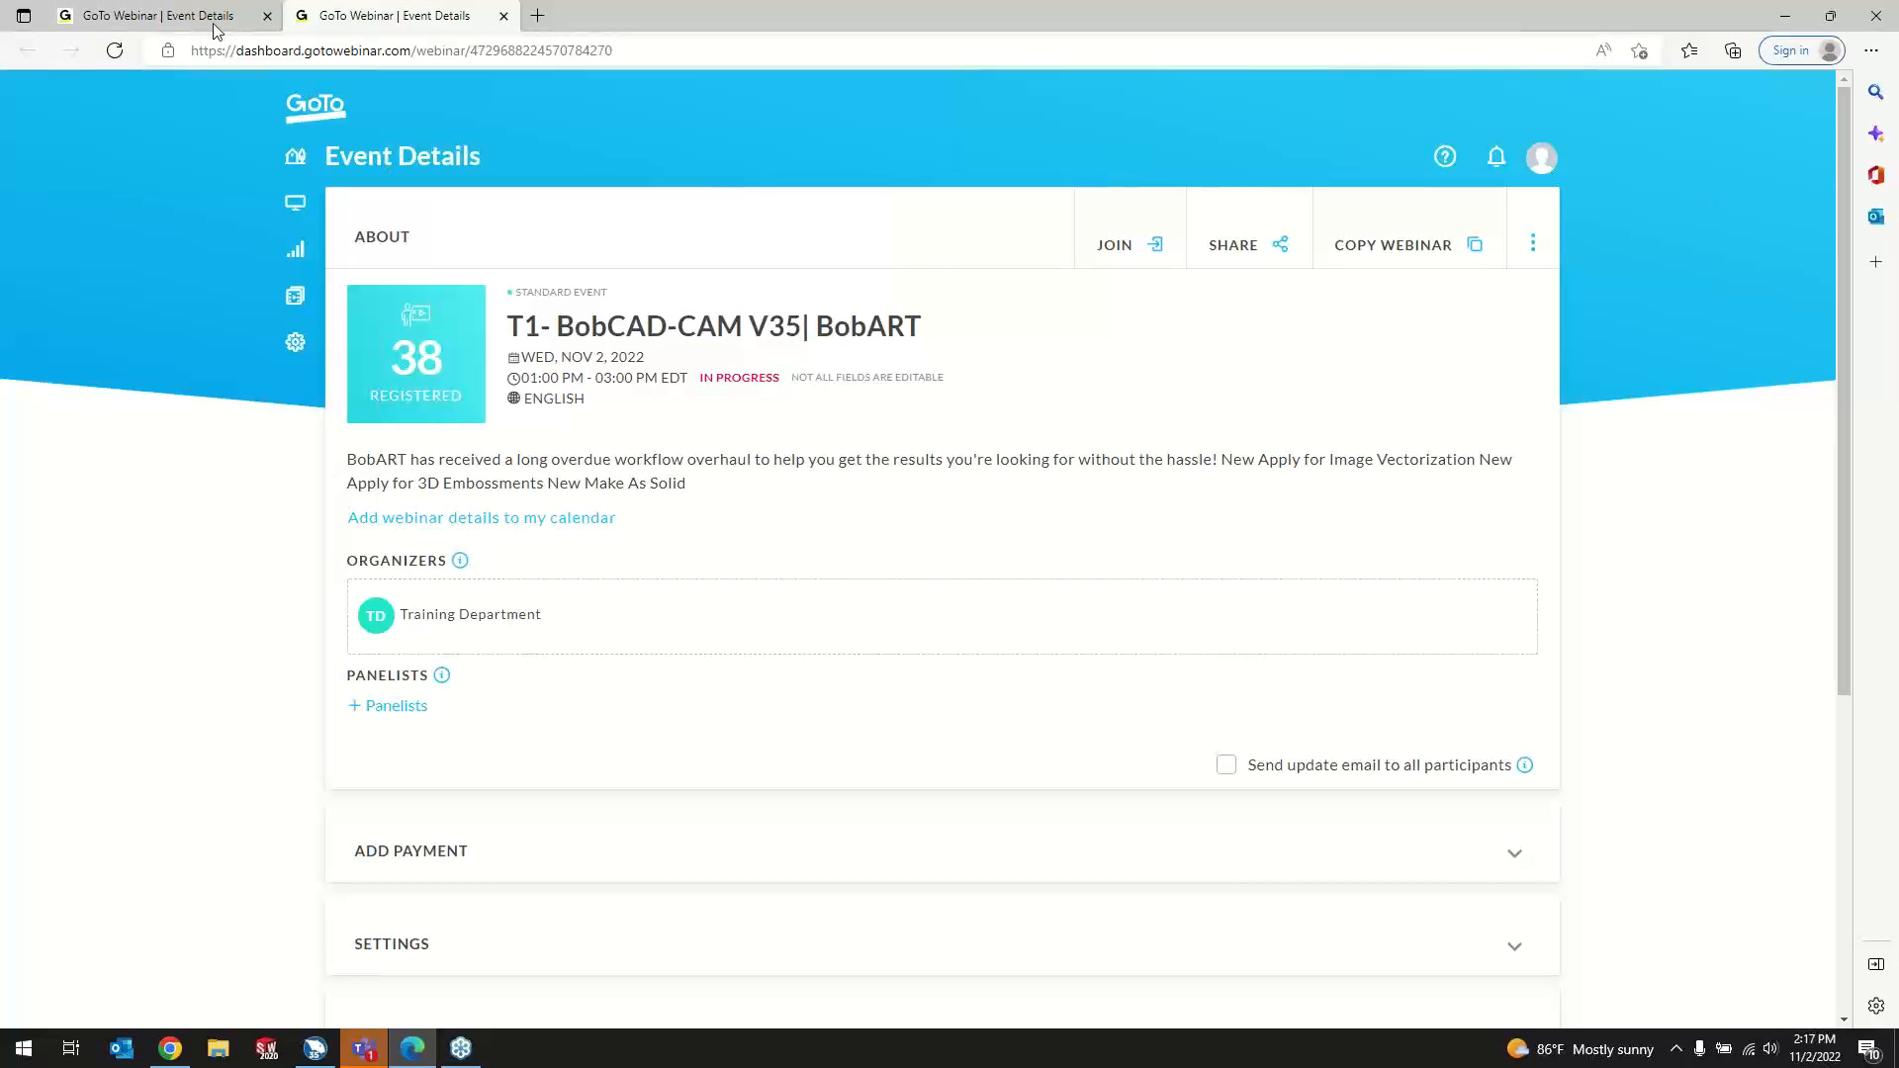
click(216, 22)
click(450, 16)
click(538, 26)
text(bobcadsupport.com)
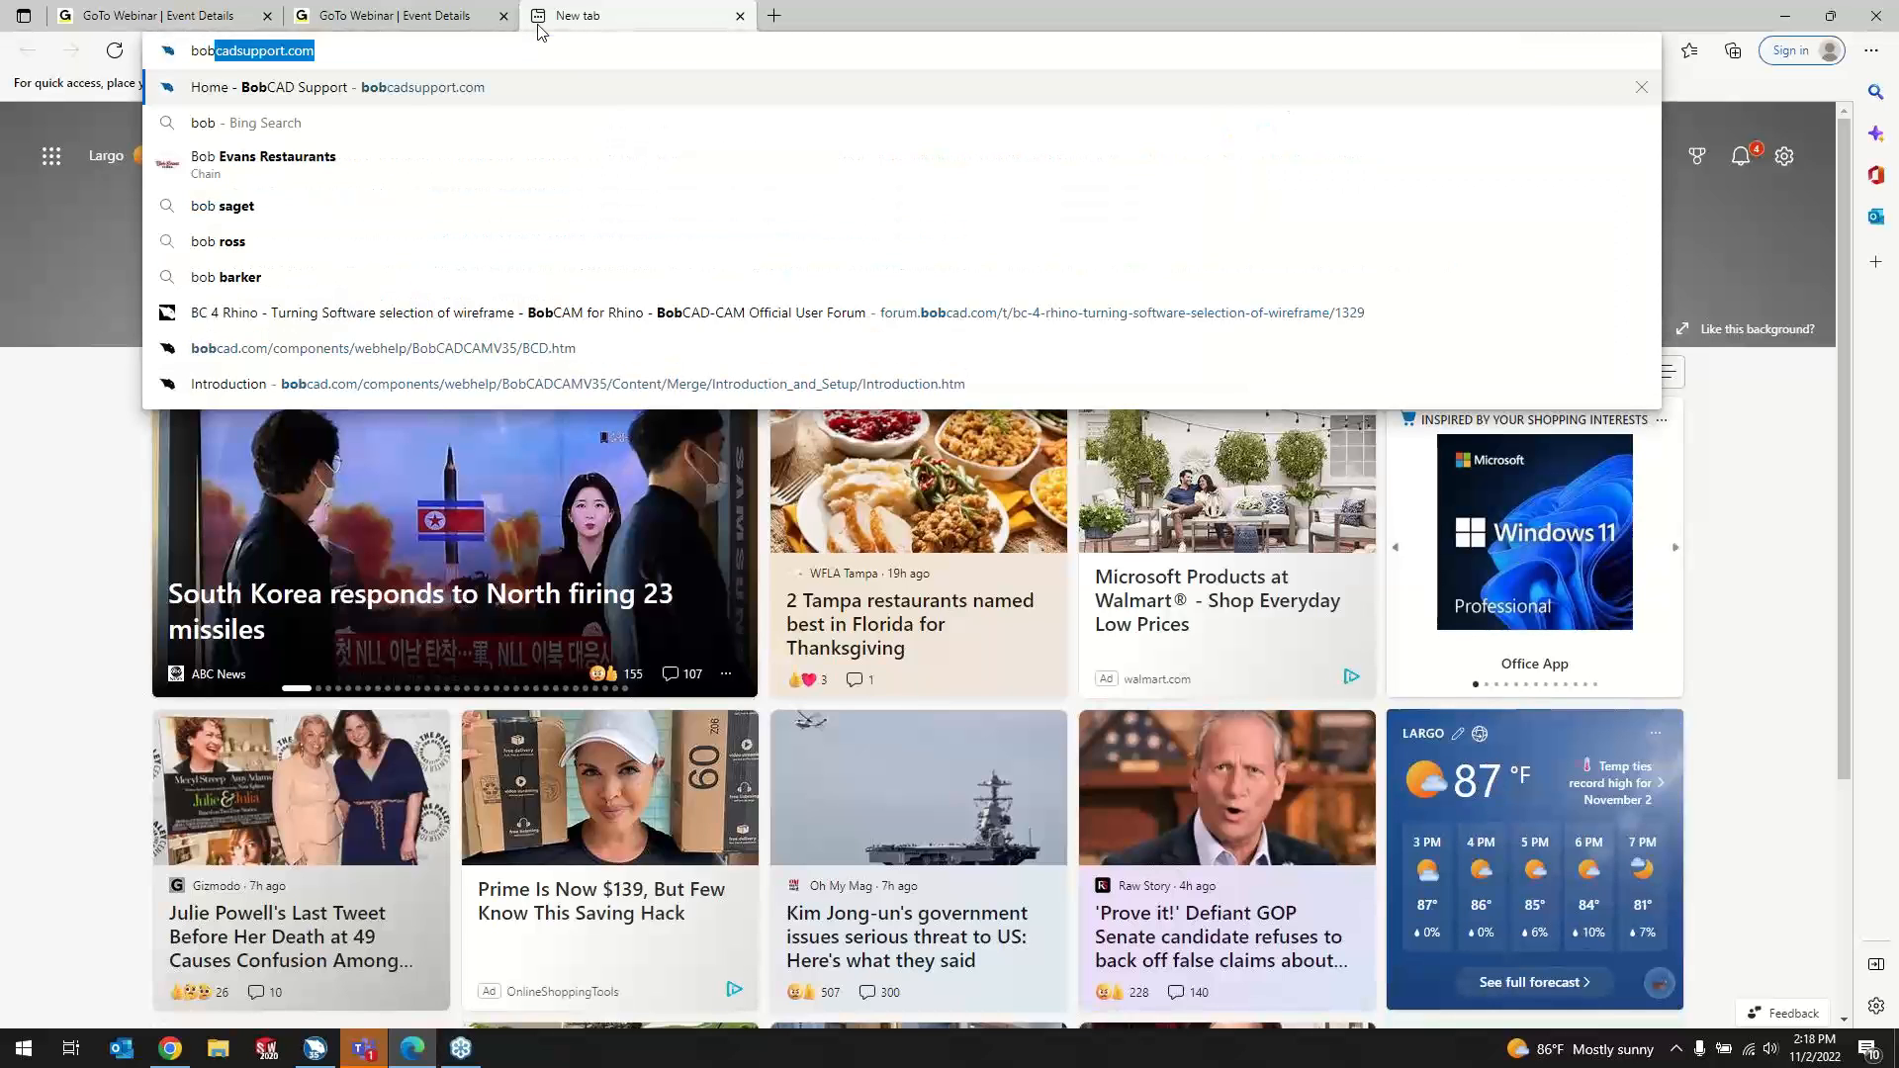
key(Return)
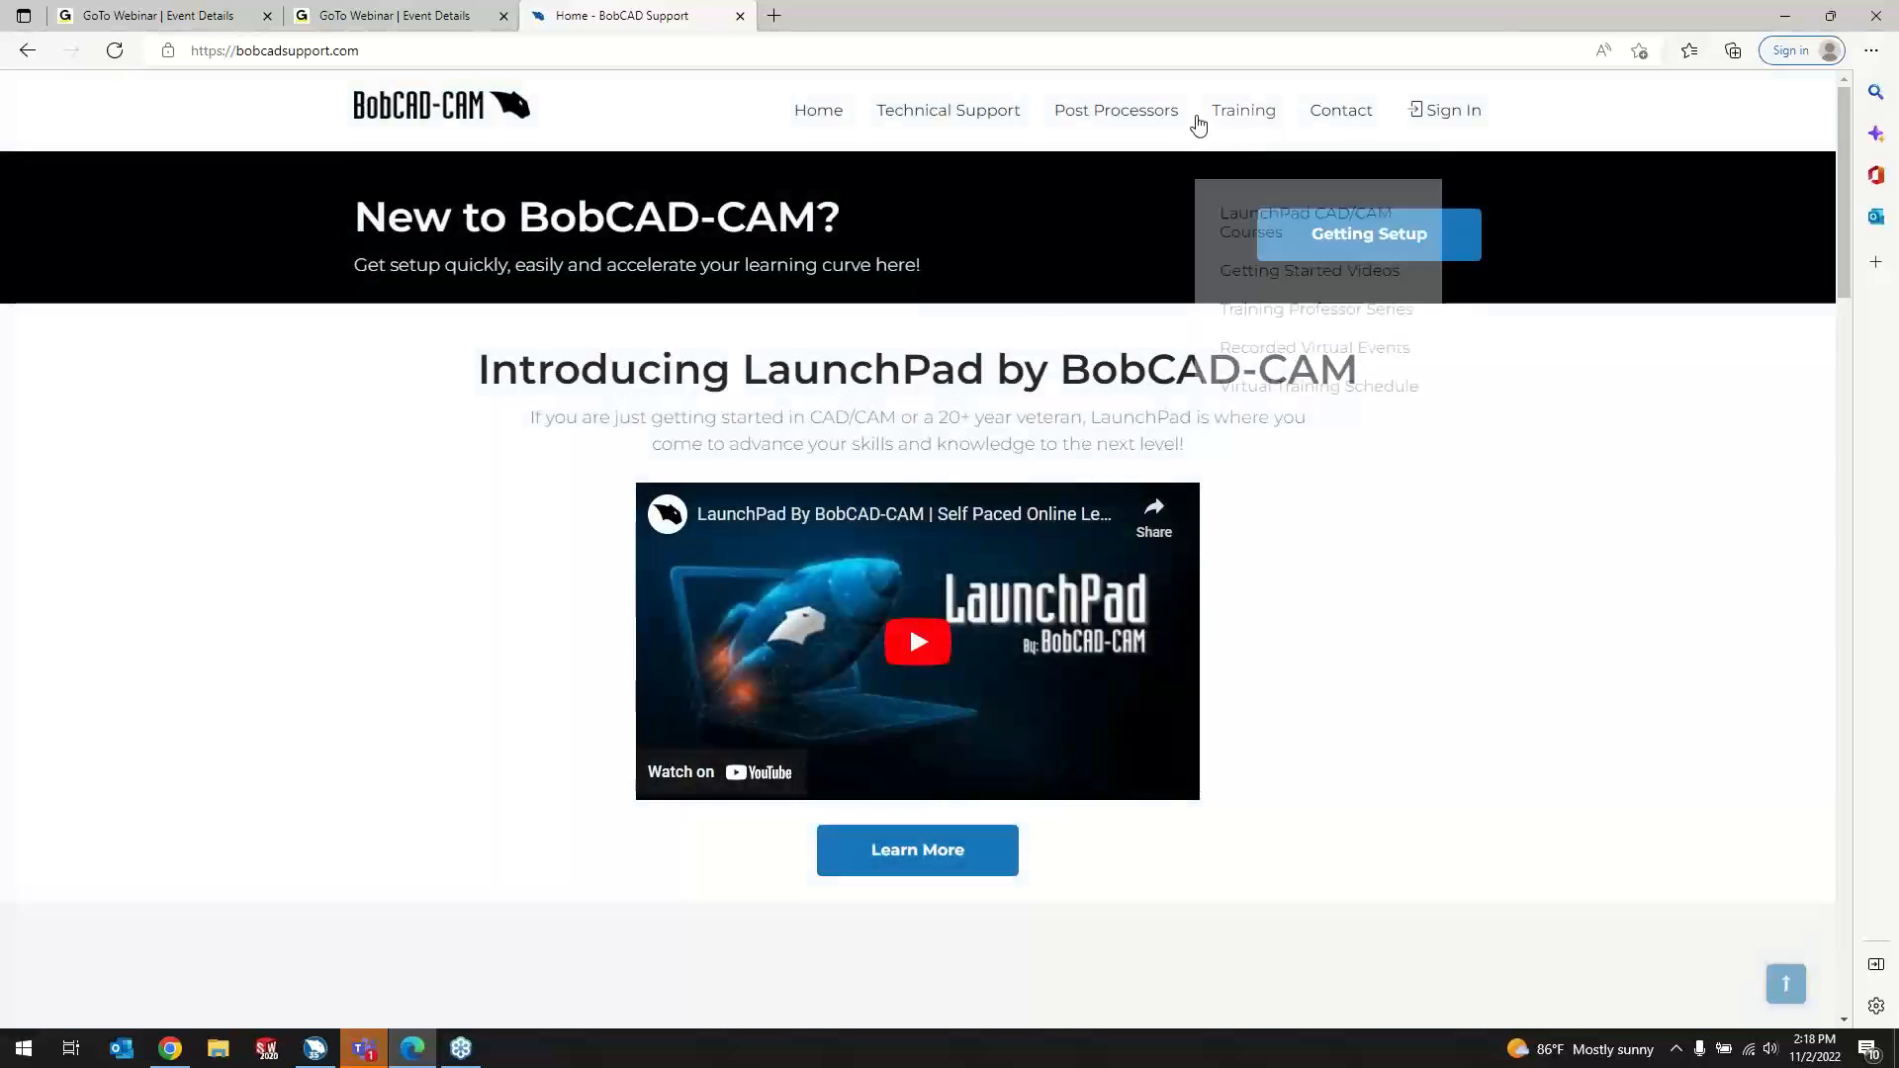
Step: Open the Virtual Training Schedule, look through the upcoming training events, and return to the BobCAD-CAM drawing
mouse_move(1161, 119)
mouse_move(1242, 119)
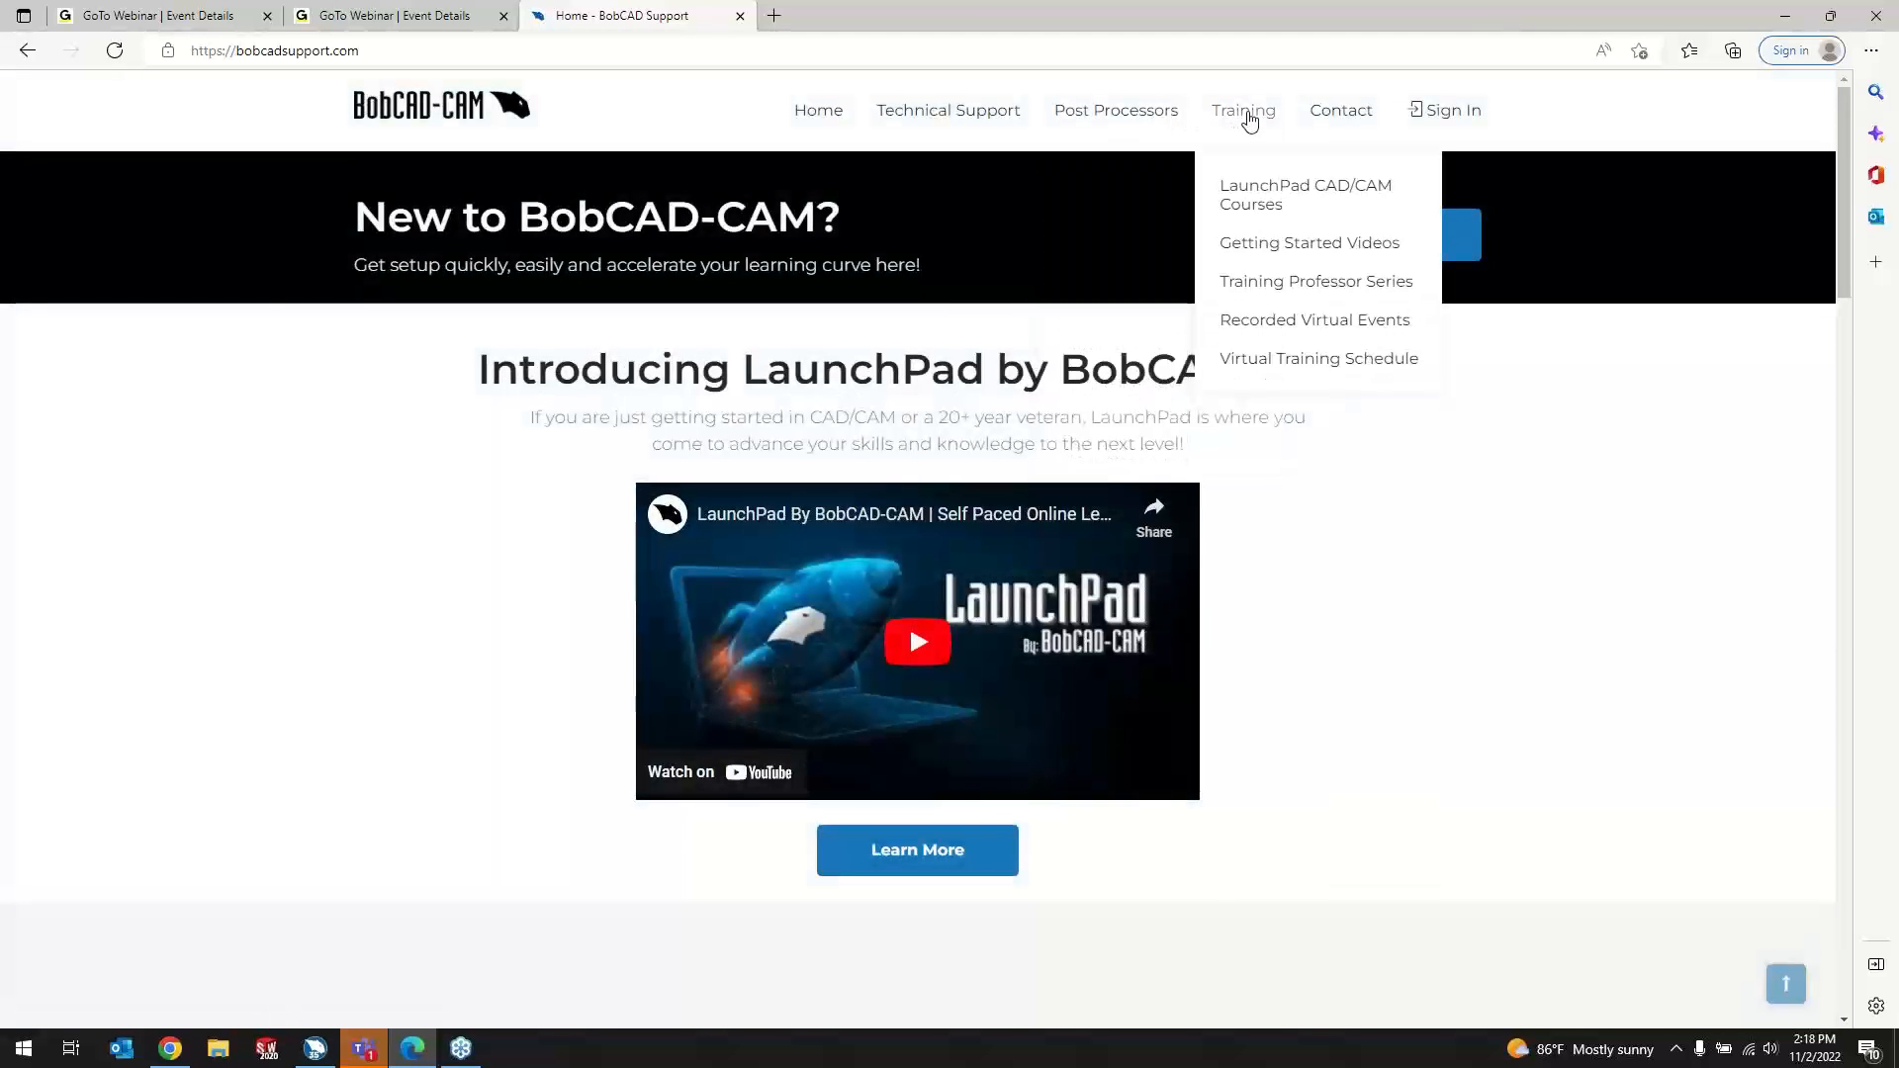
click(1249, 364)
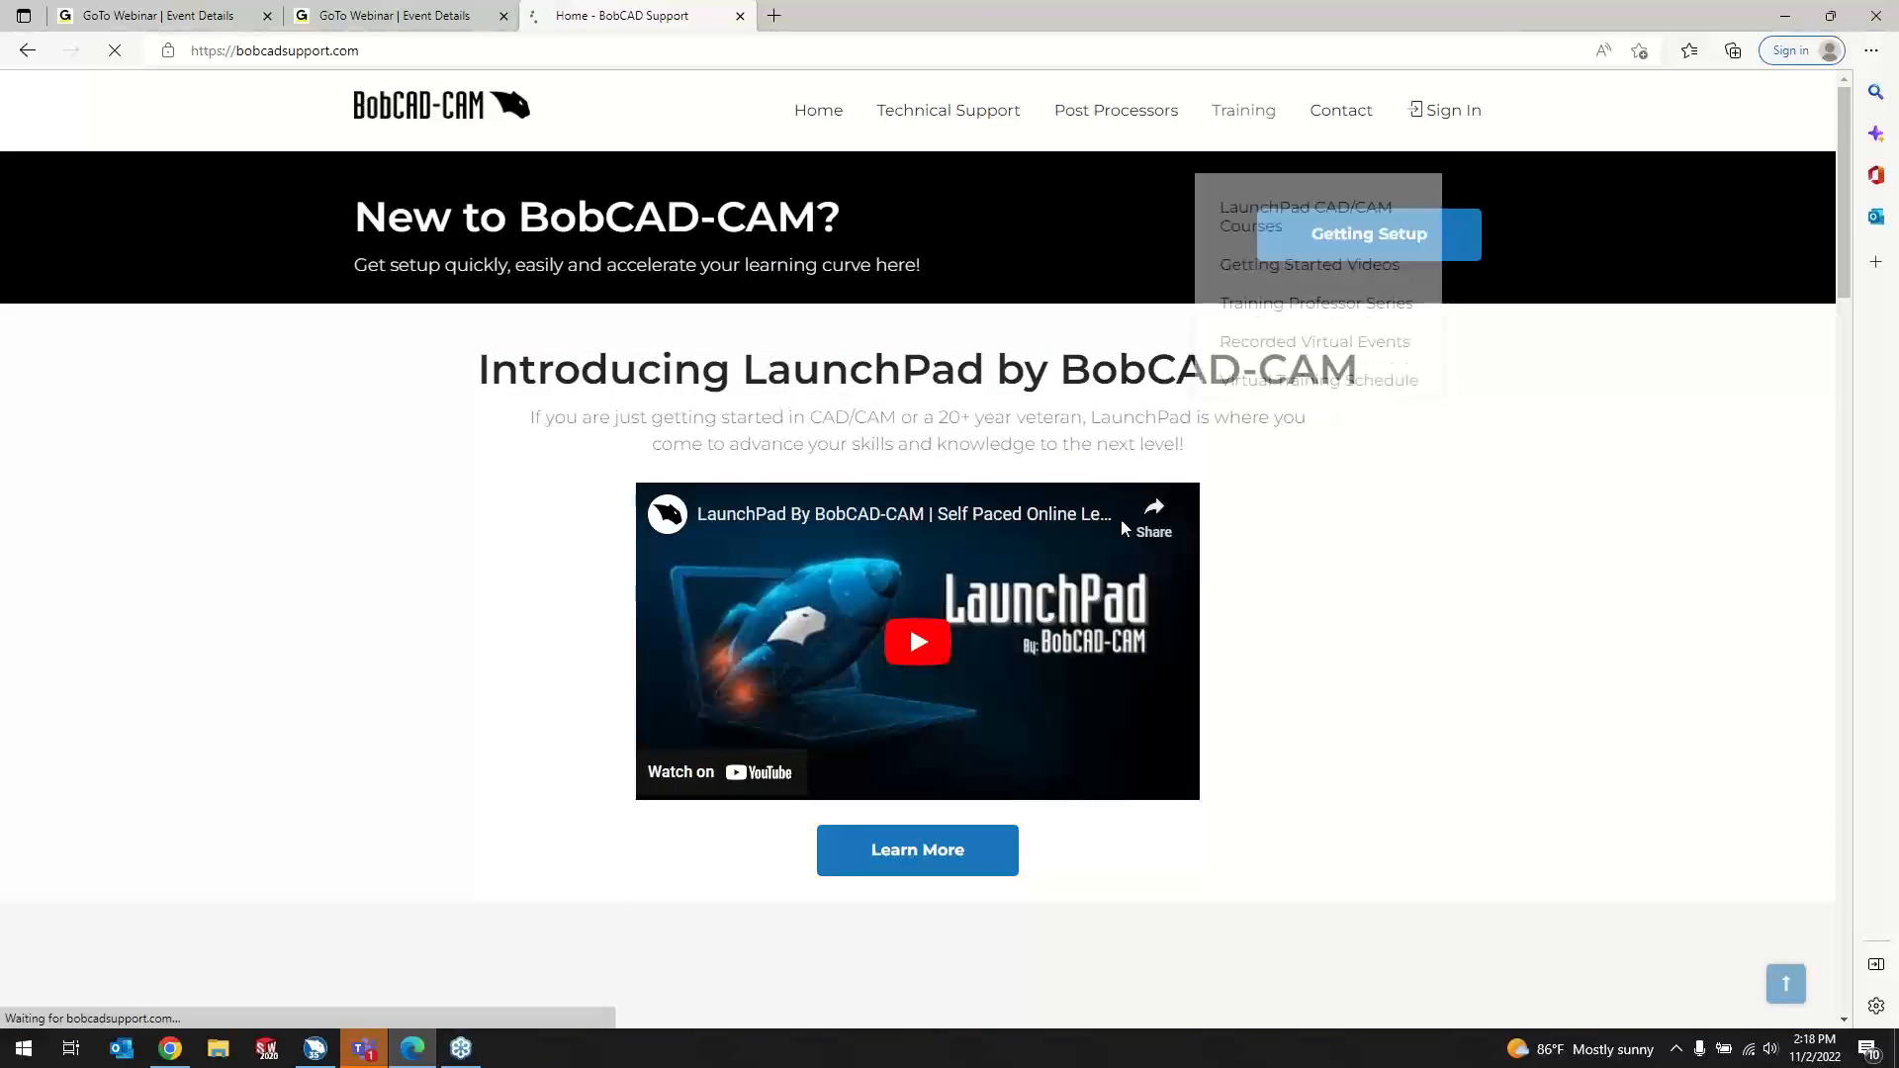
scroll(916, 408, down, 3)
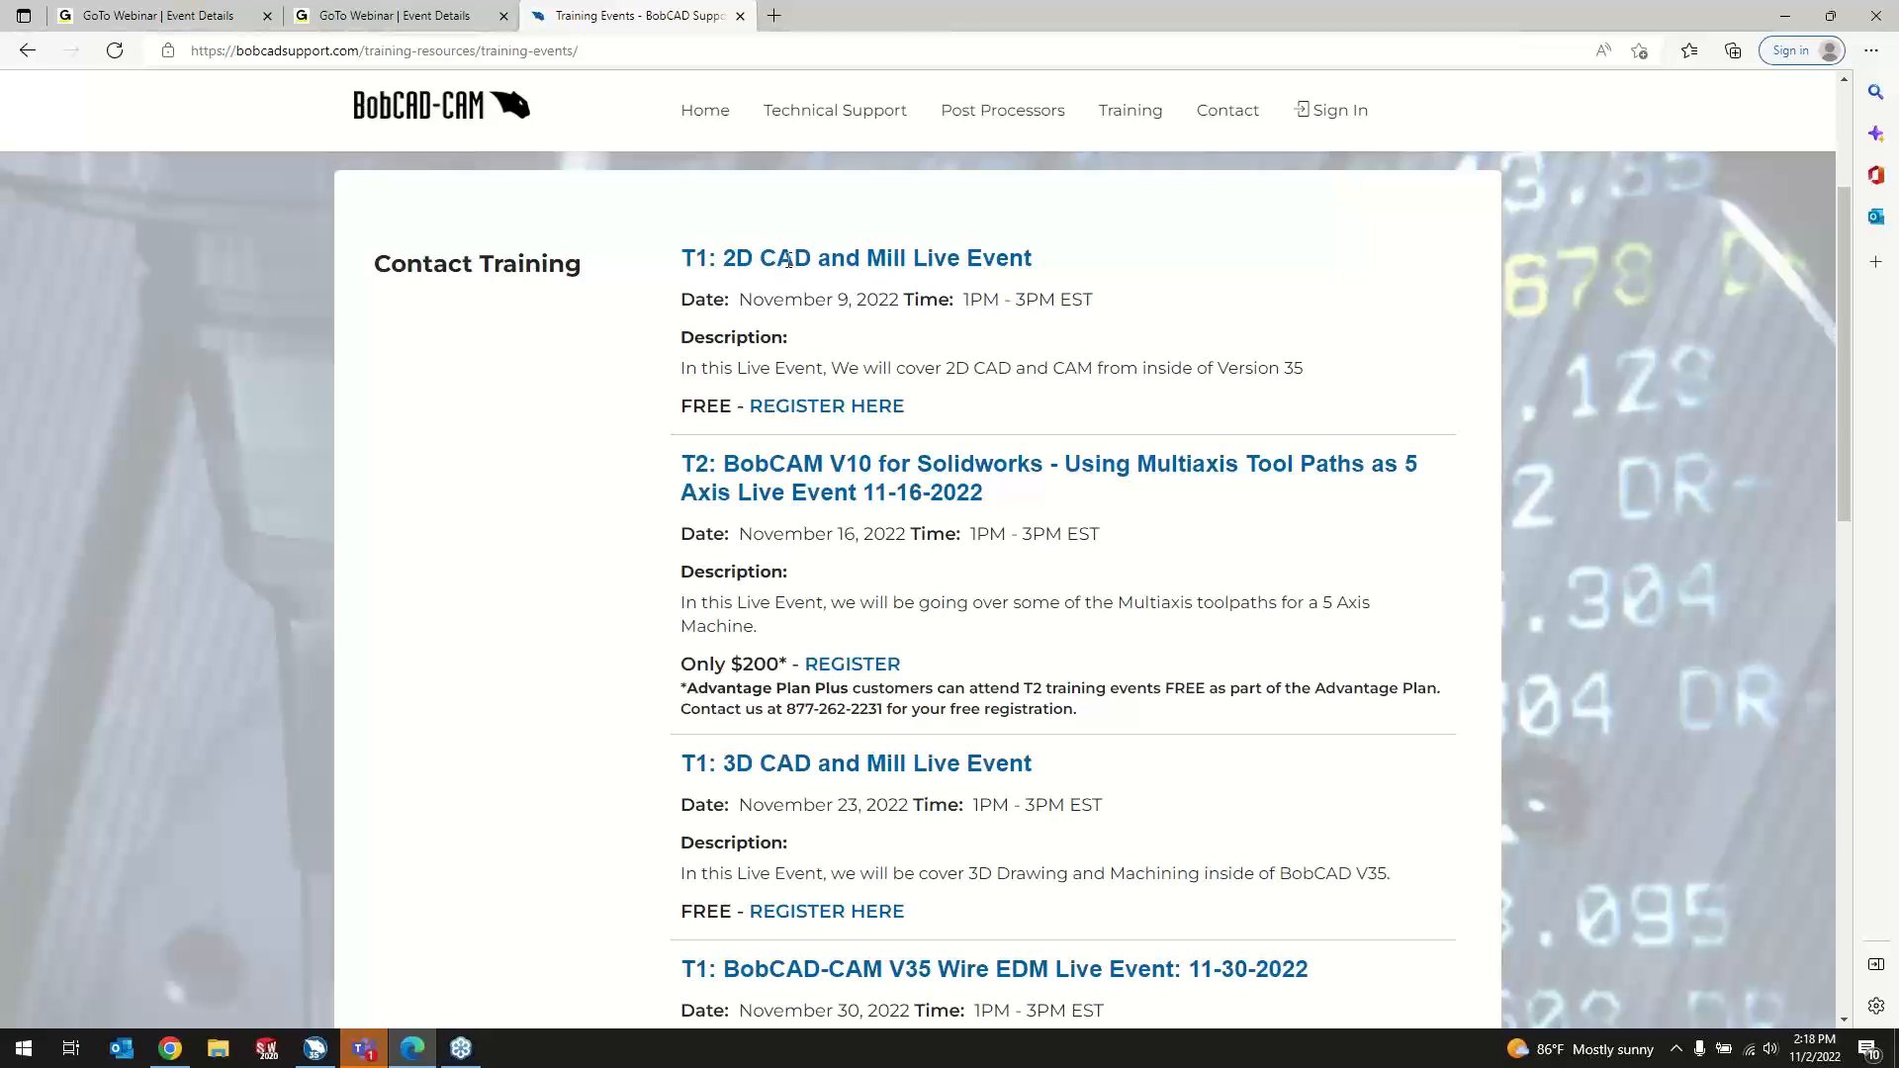
scroll(789, 260, down, 2)
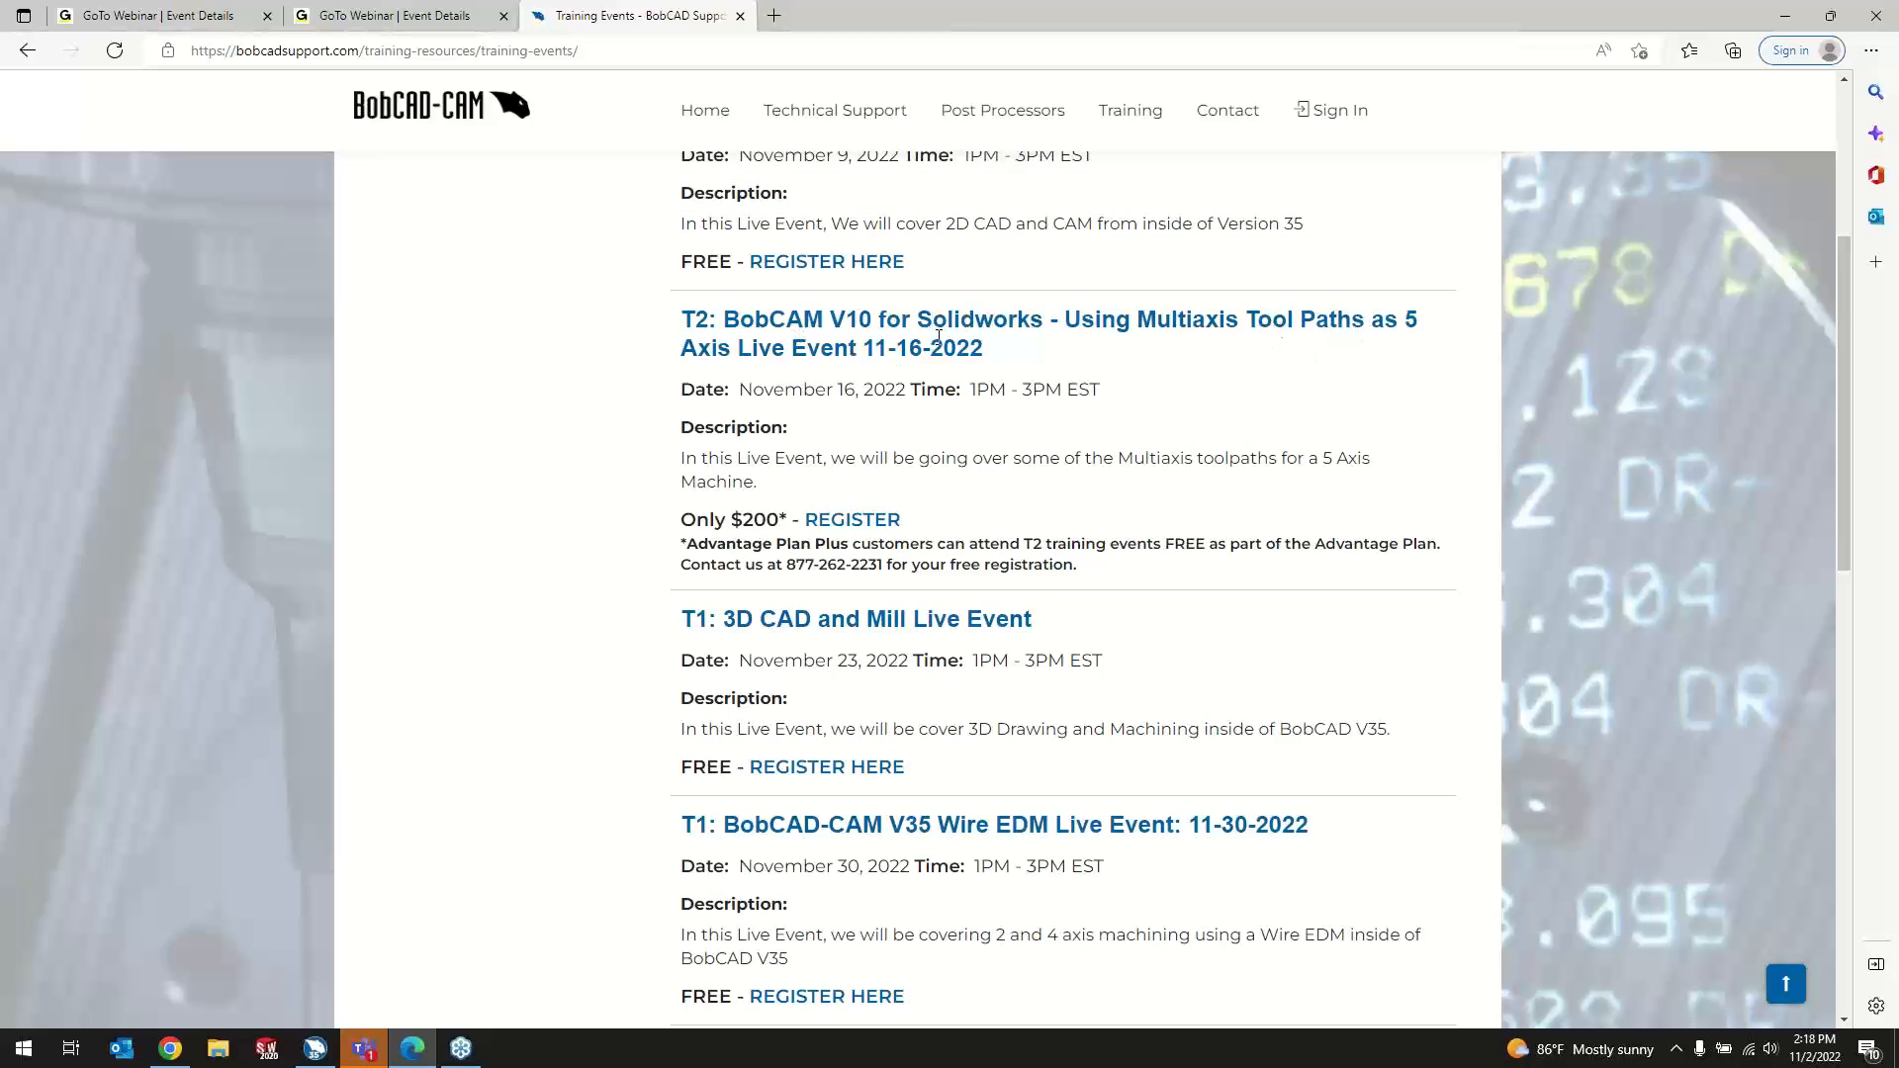
scroll(938, 336, up, 6)
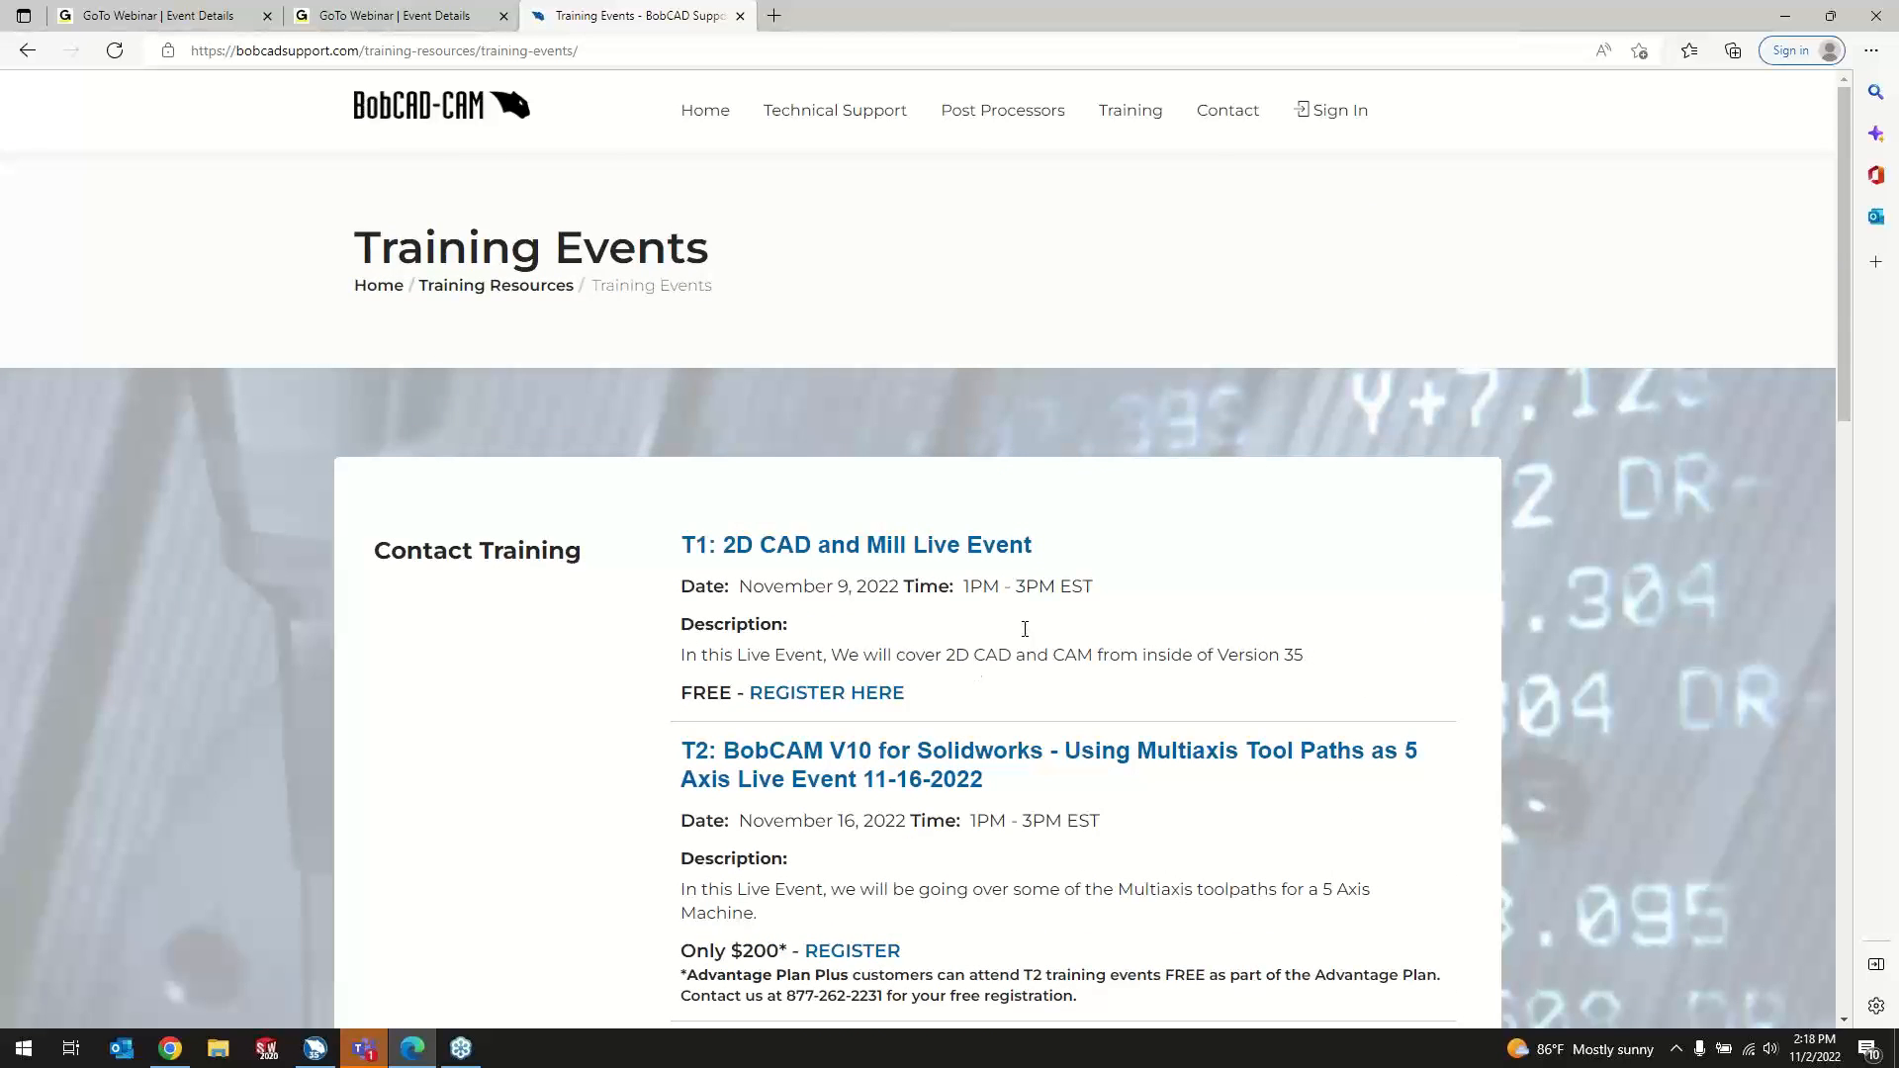
scroll(989, 623, down, 2)
scroll(896, 596, up, 2)
click(1786, 16)
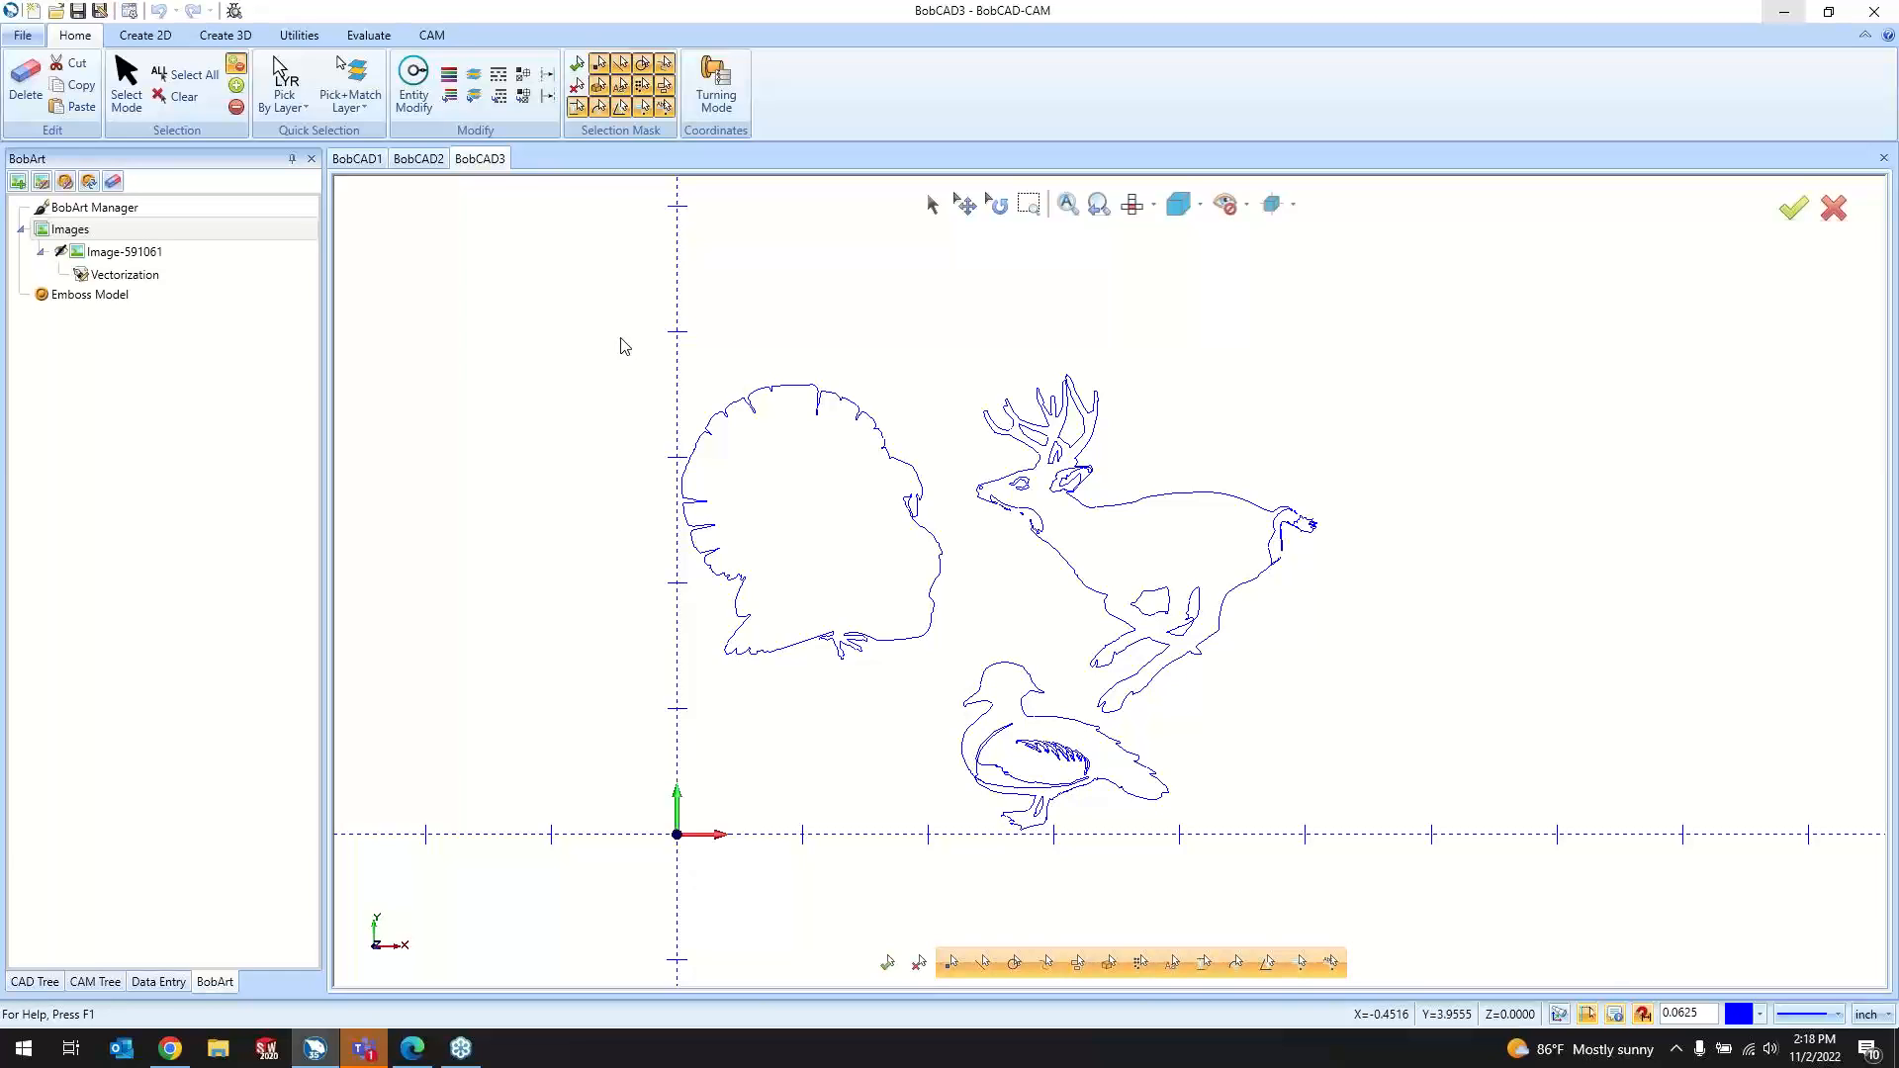
click(1890, 449)
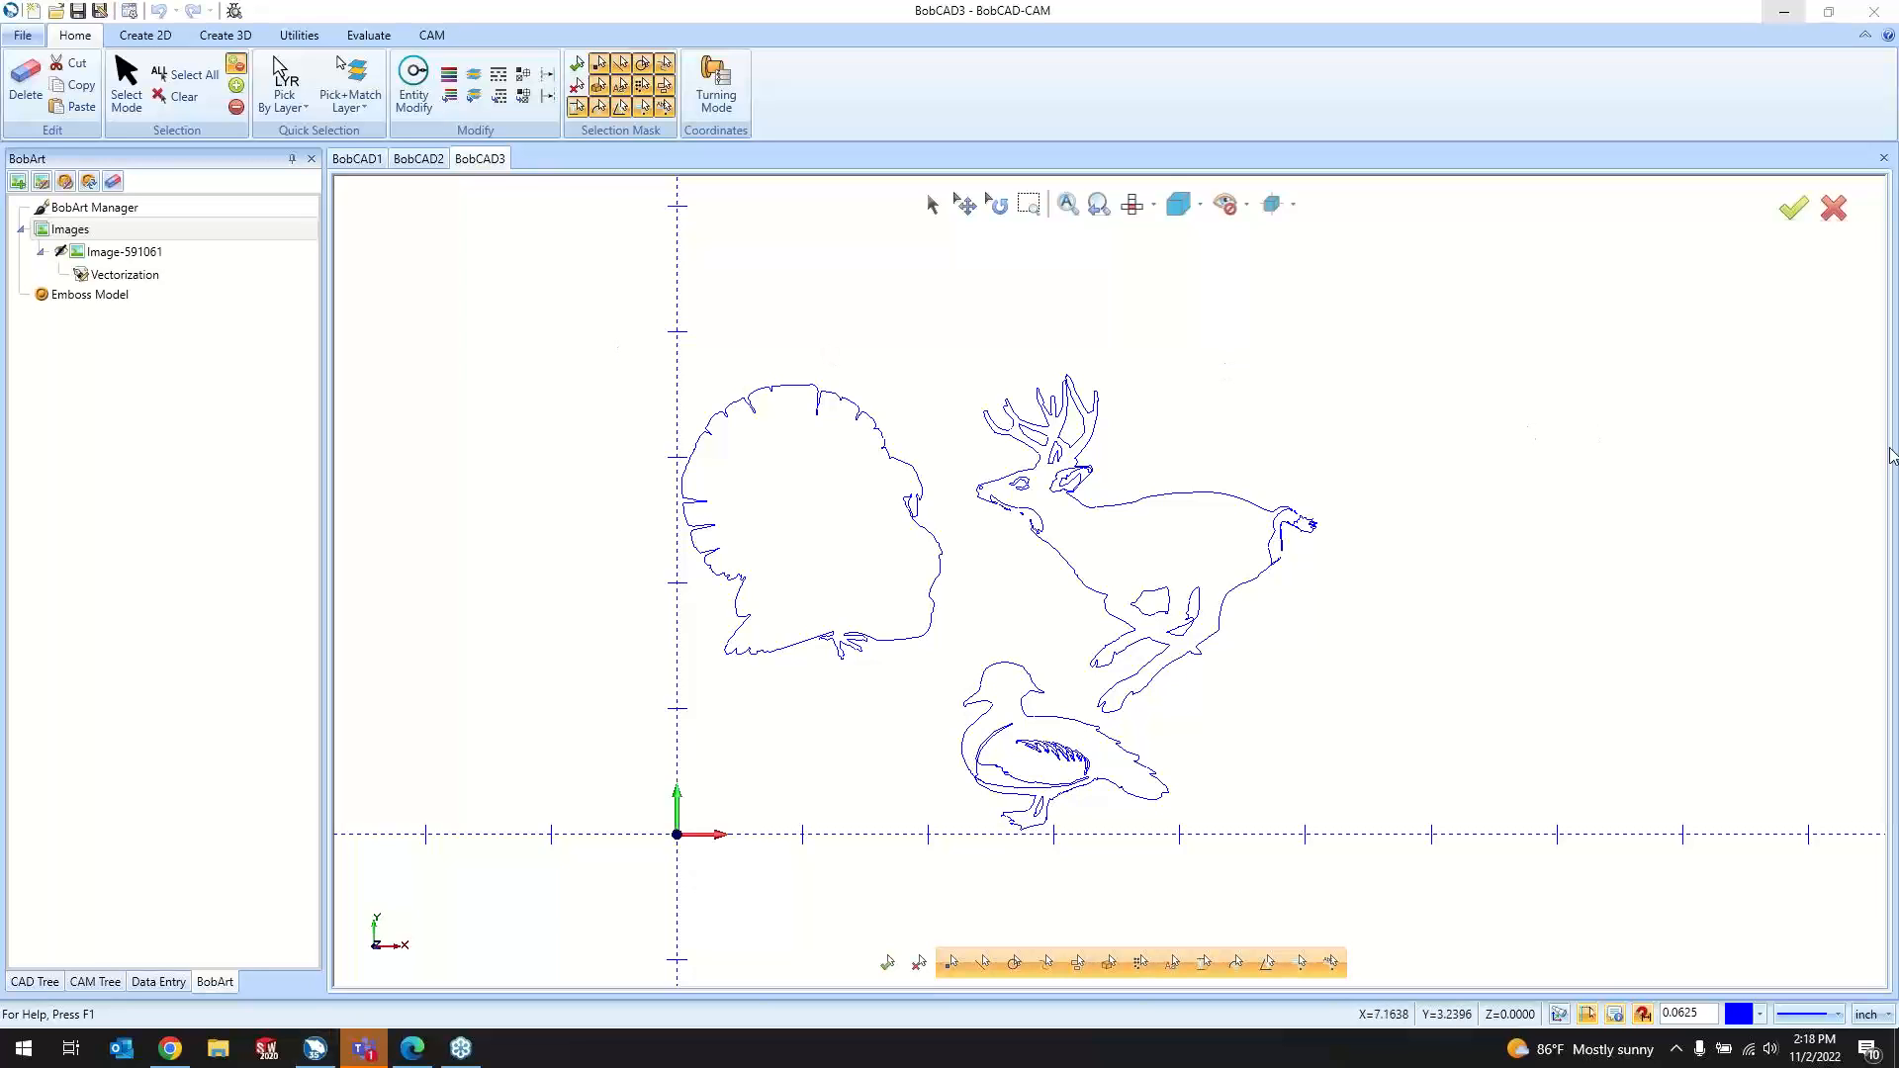